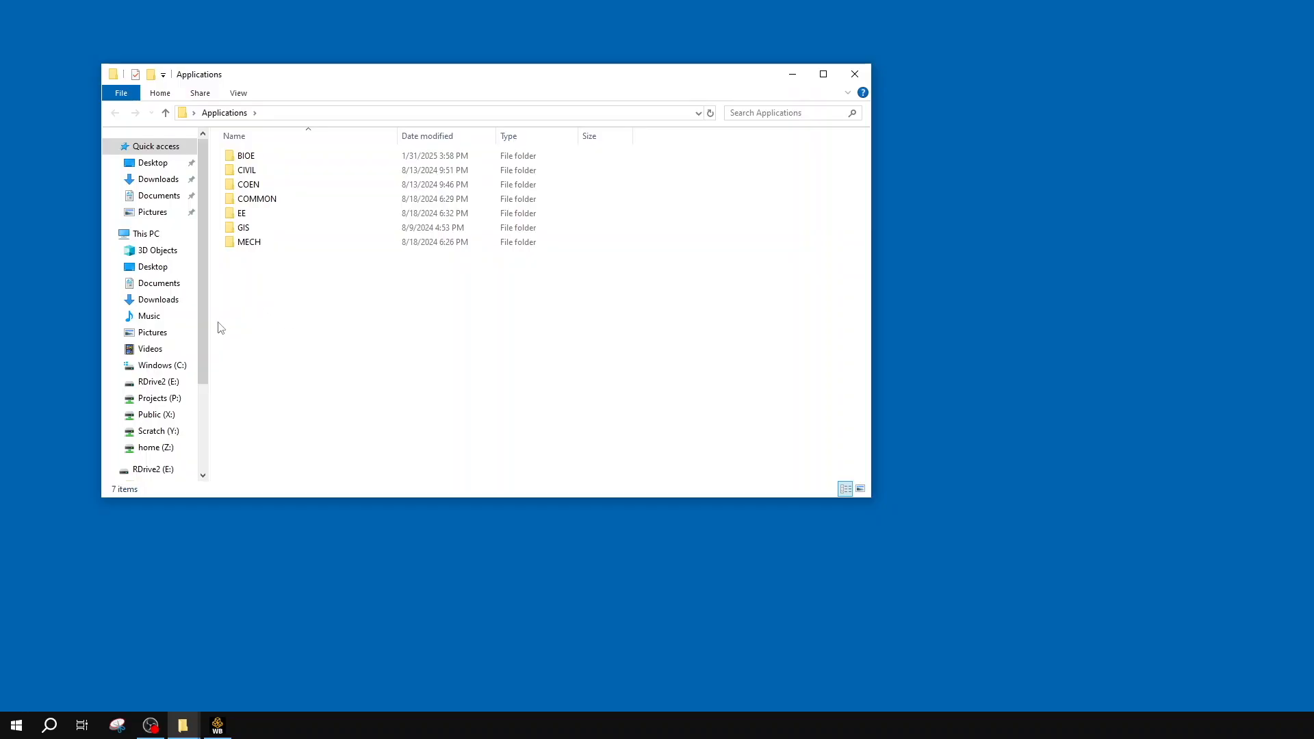
- Launch Workbench 2023 R2 from the Ansys 2023 R2 folder inside the EE applications folder
double_click(276, 215)
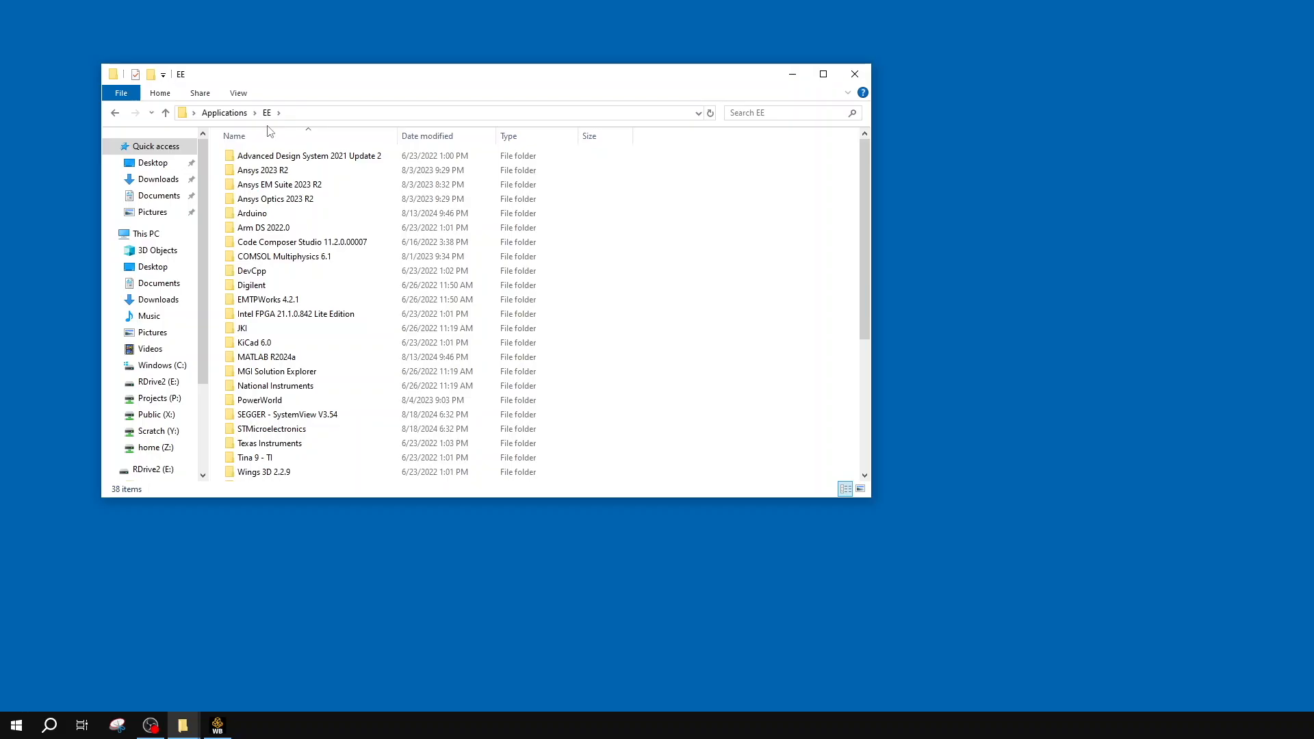
double_click(327, 170)
scroll(323, 167, down, 3)
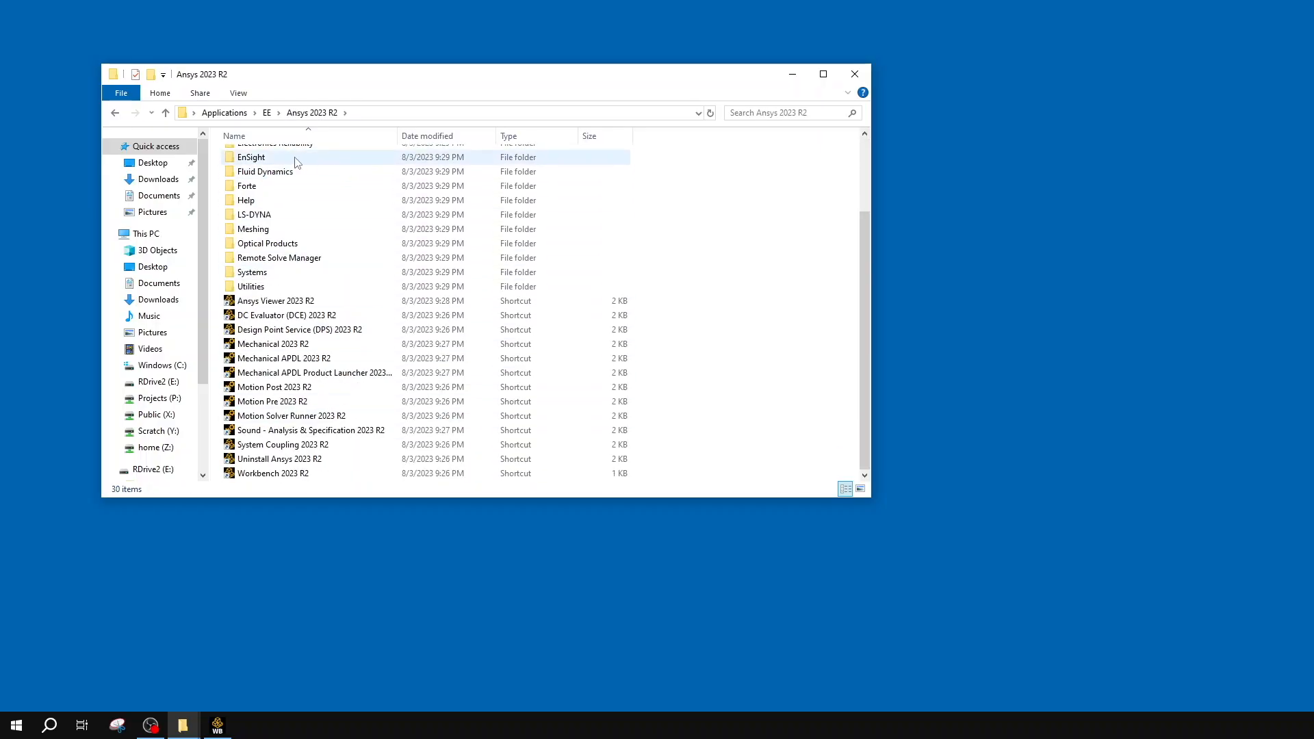
double_click(298, 473)
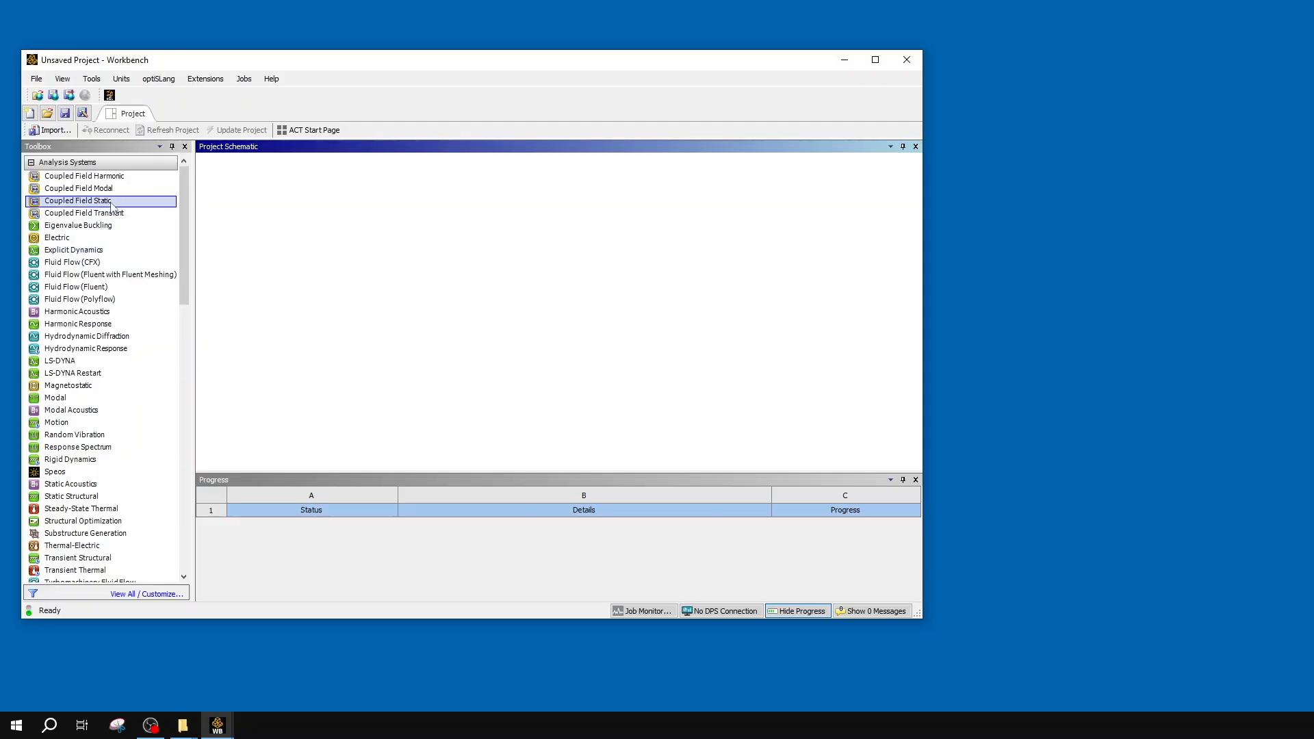
- Add a Fluid Flow (Fluent) analysis system to the empty project schematic
scroll(113, 205, down, 5)
scroll(113, 206, down, 12)
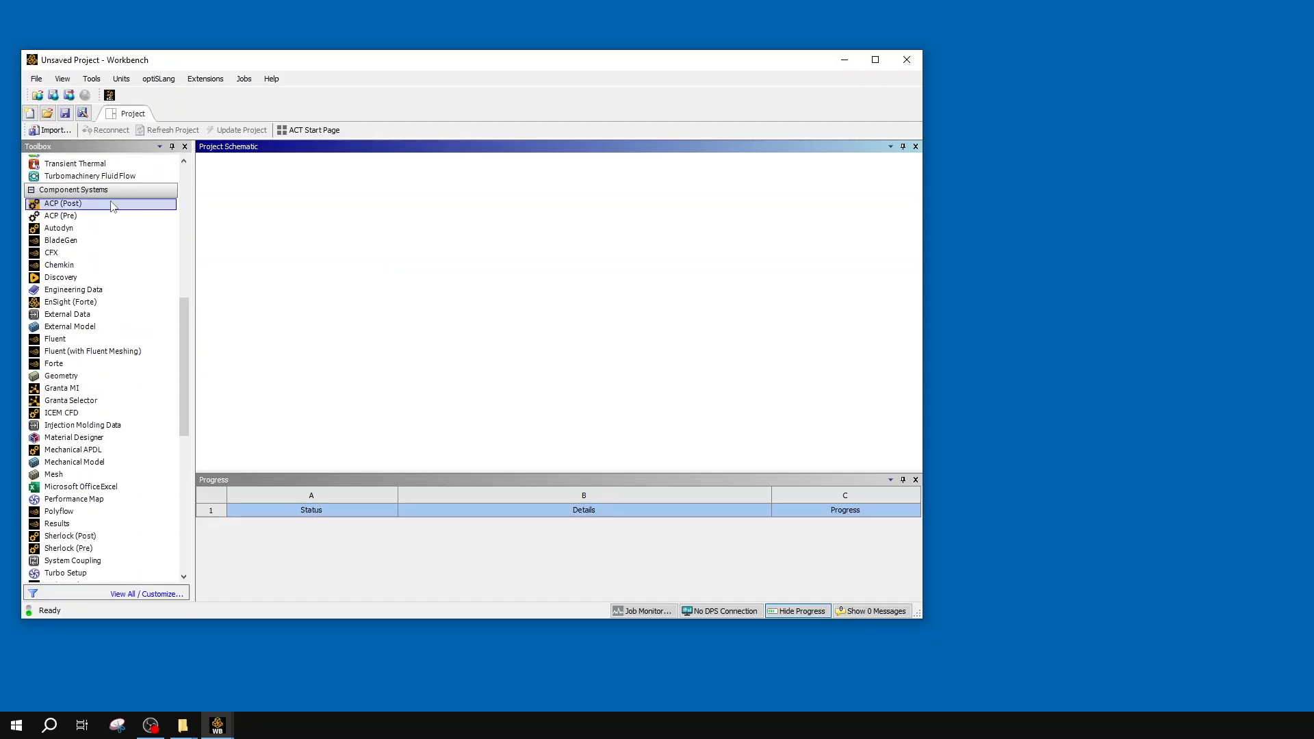
scroll(113, 205, down, 5)
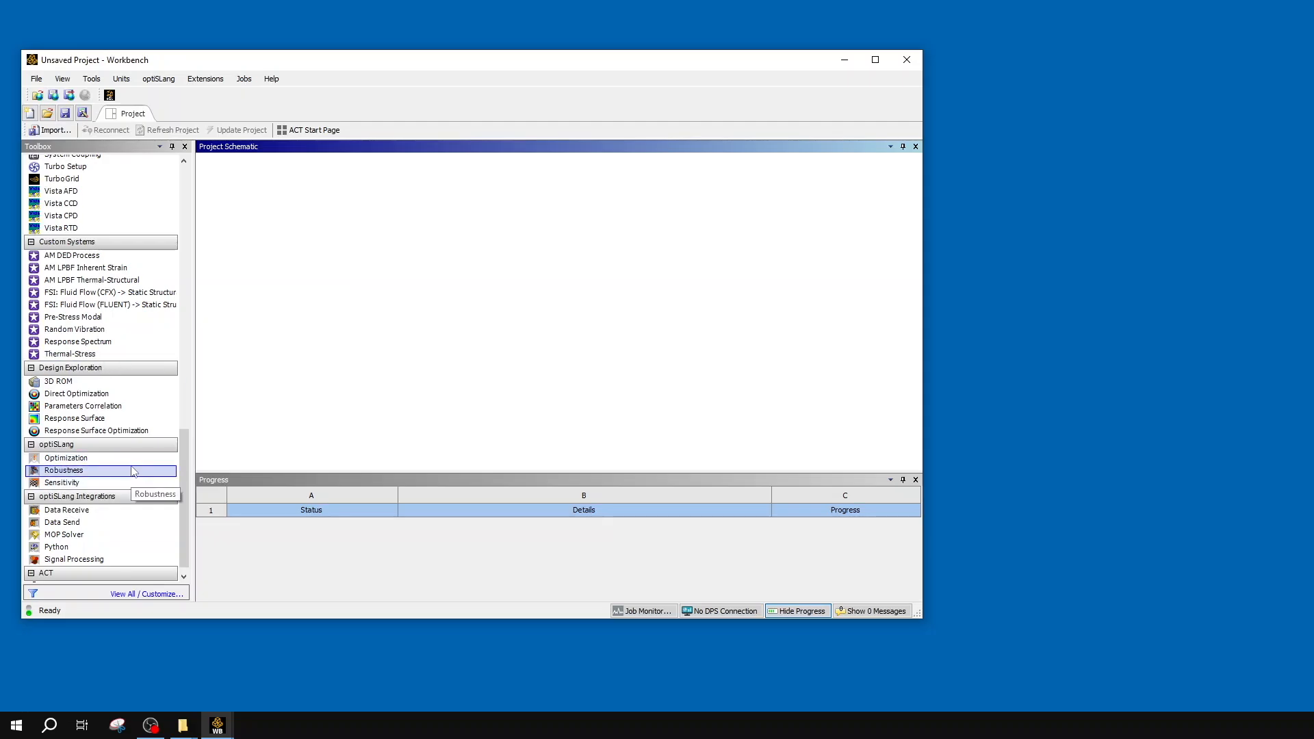
scroll(130, 381, up, 1)
scroll(130, 381, up, 17)
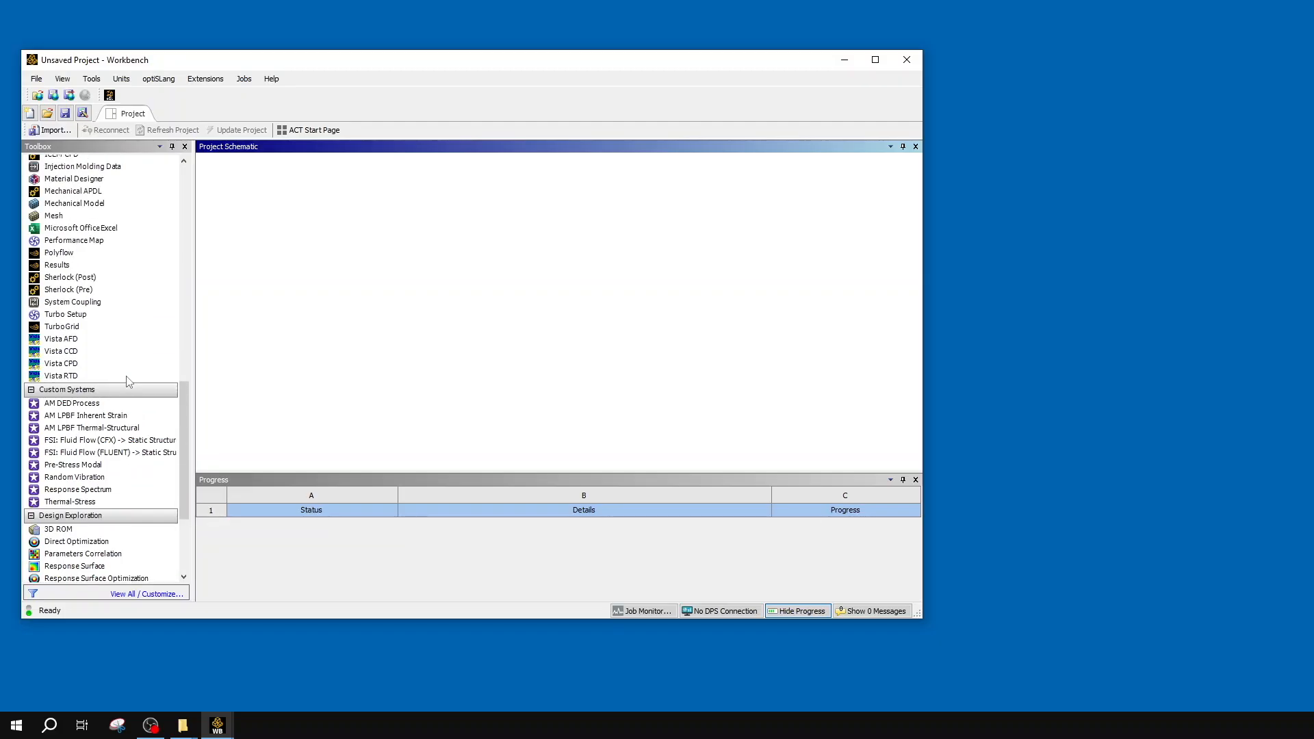
scroll(130, 382, up, 3)
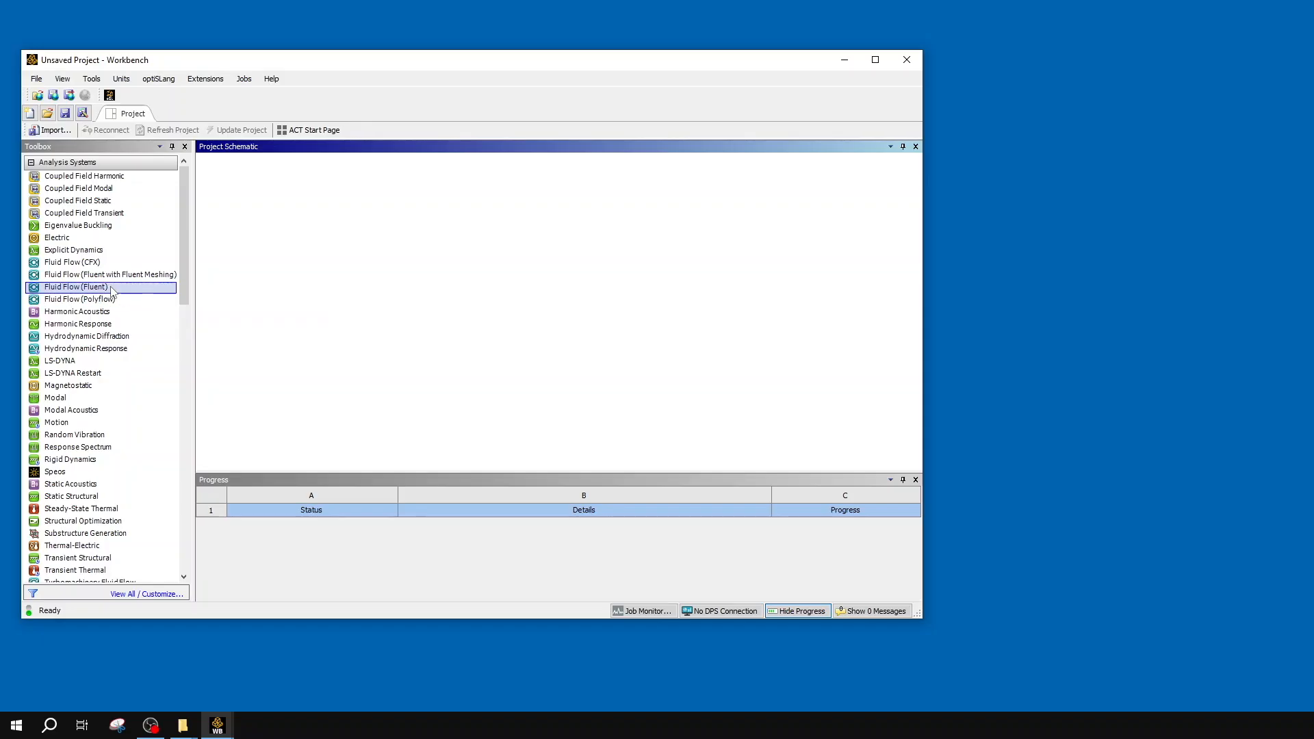
drag(169, 293, 301, 246)
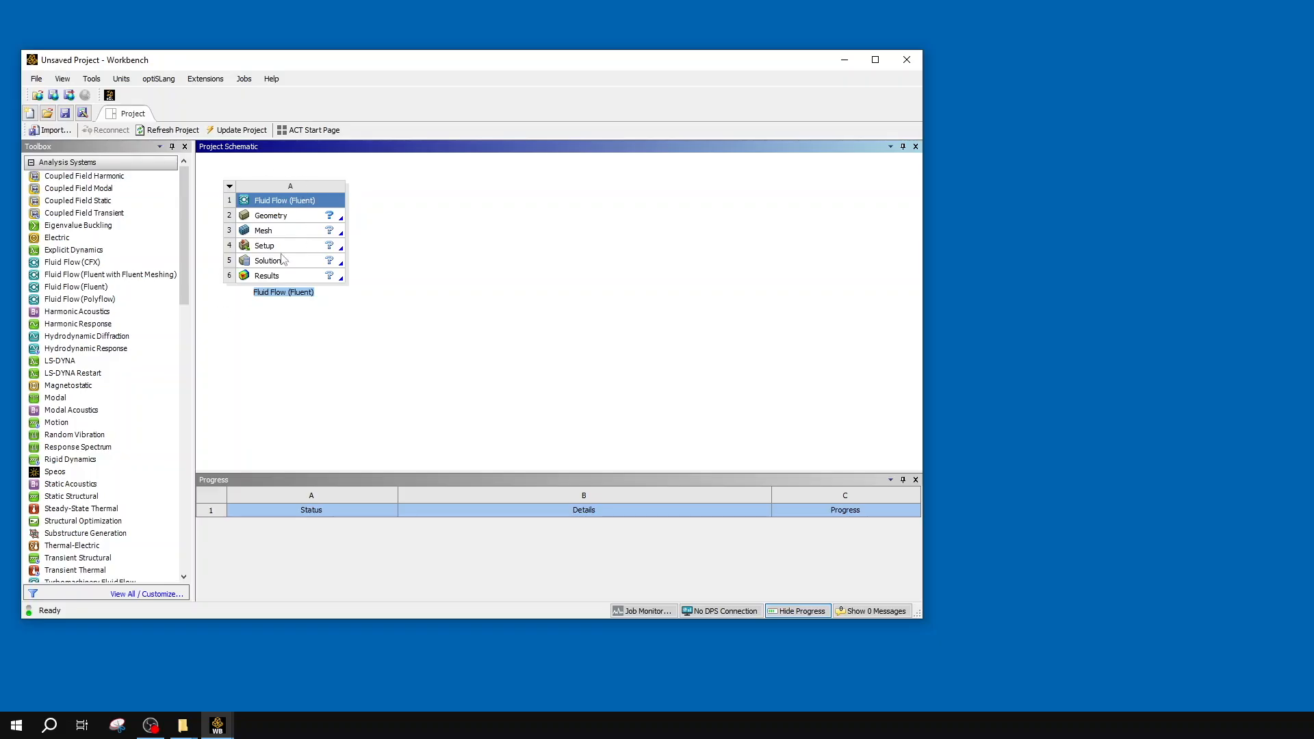
- Review the available component systems and the project's unit system options
drag(181, 211, 176, 319)
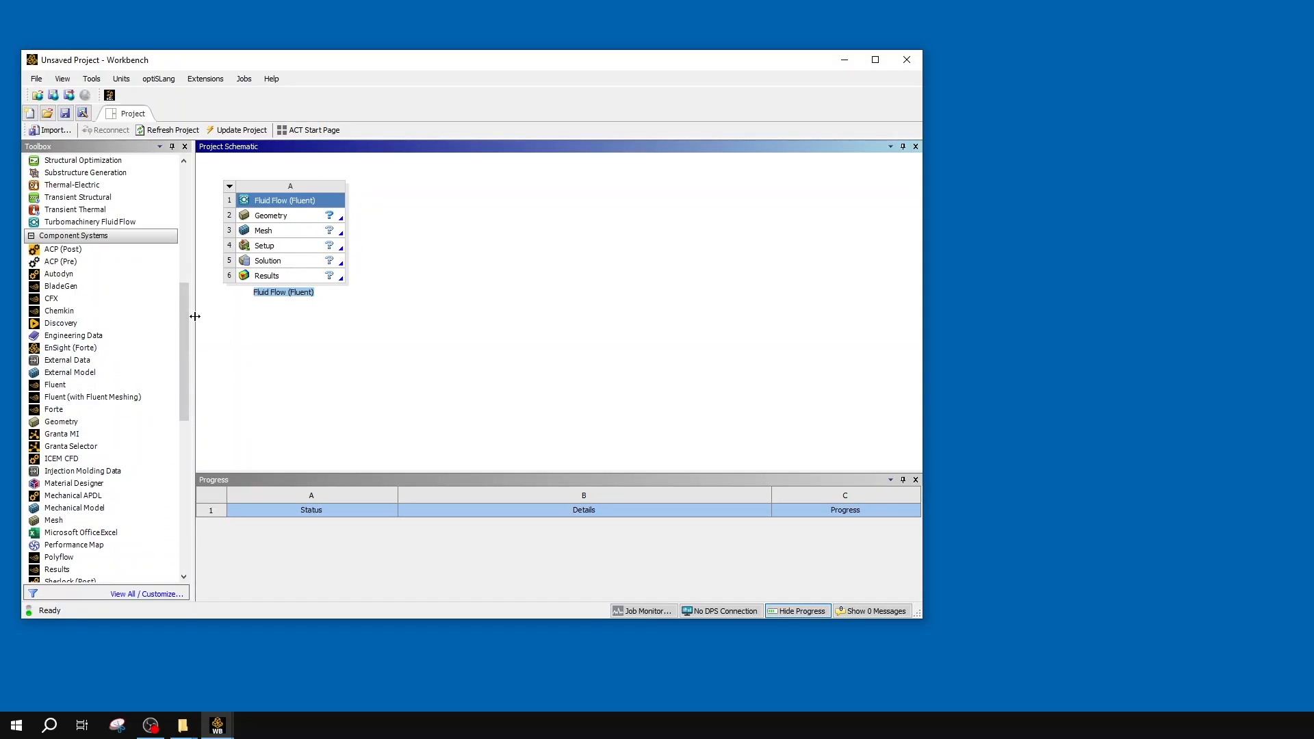
drag(184, 339, 175, 181)
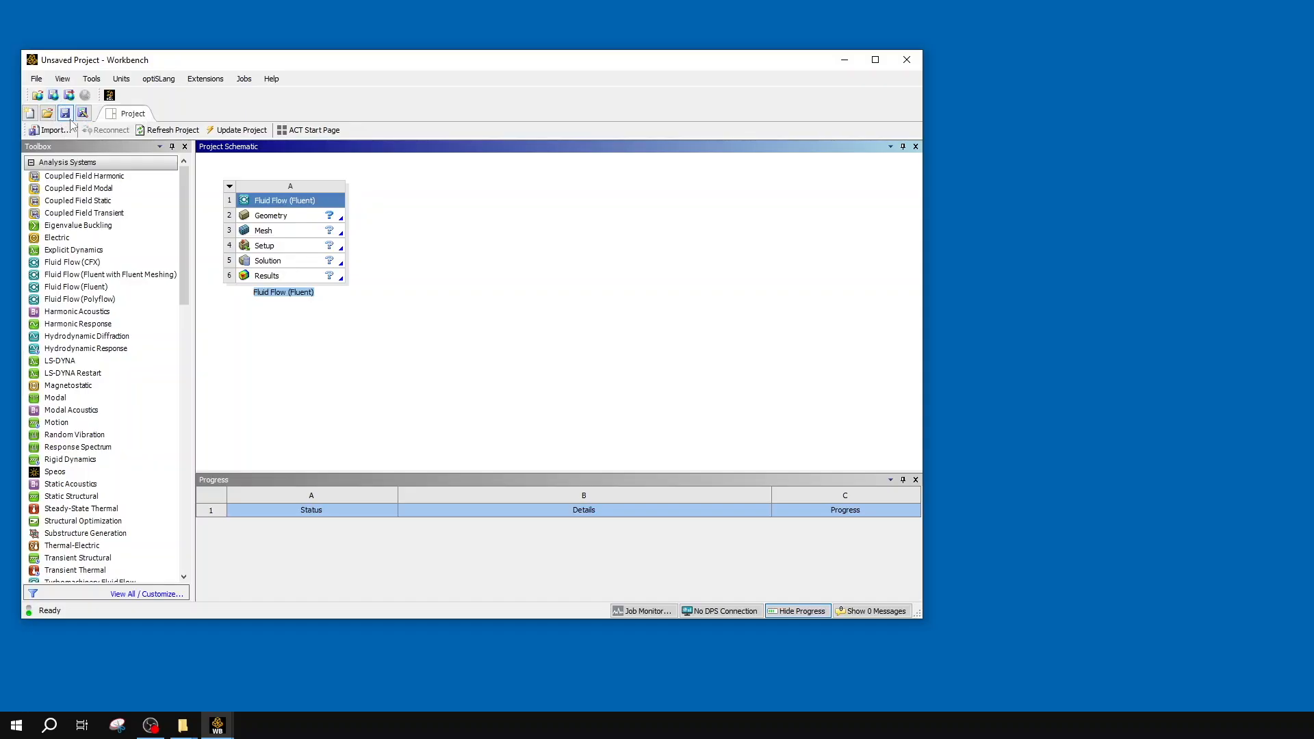
click(62, 79)
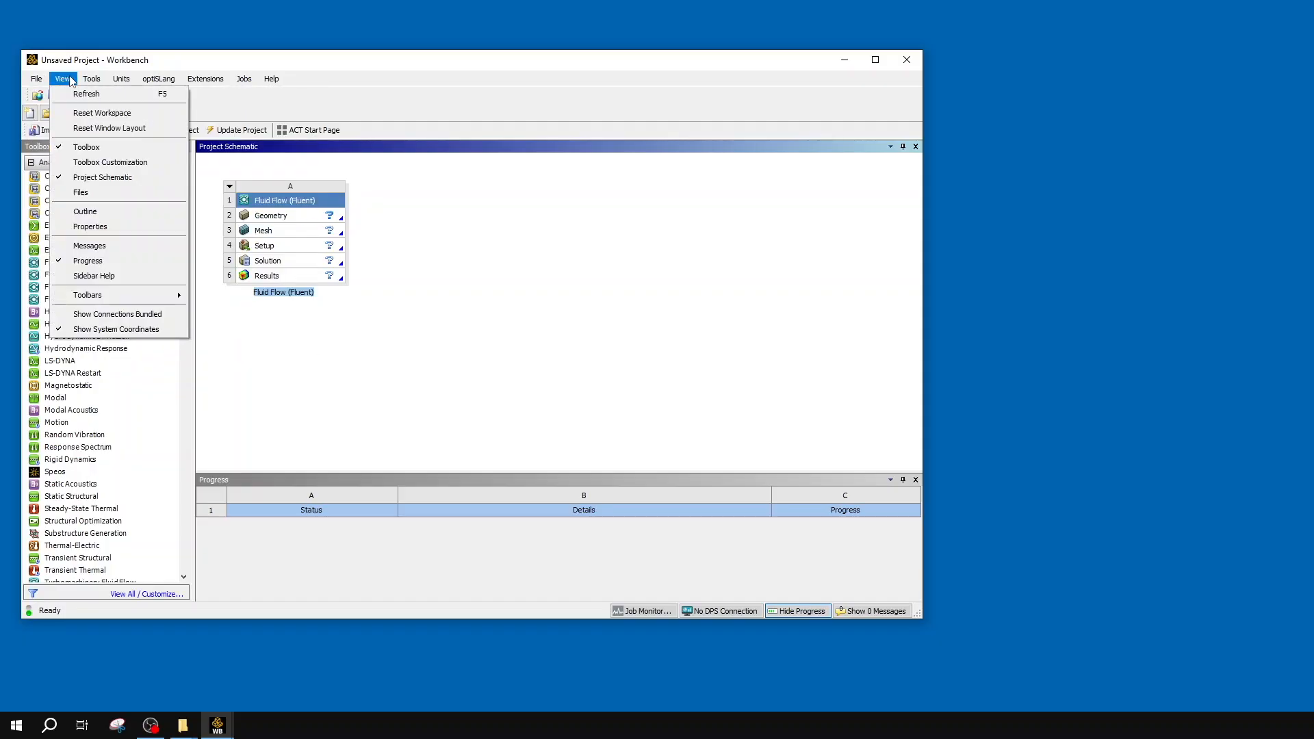
mouse_move(92, 80)
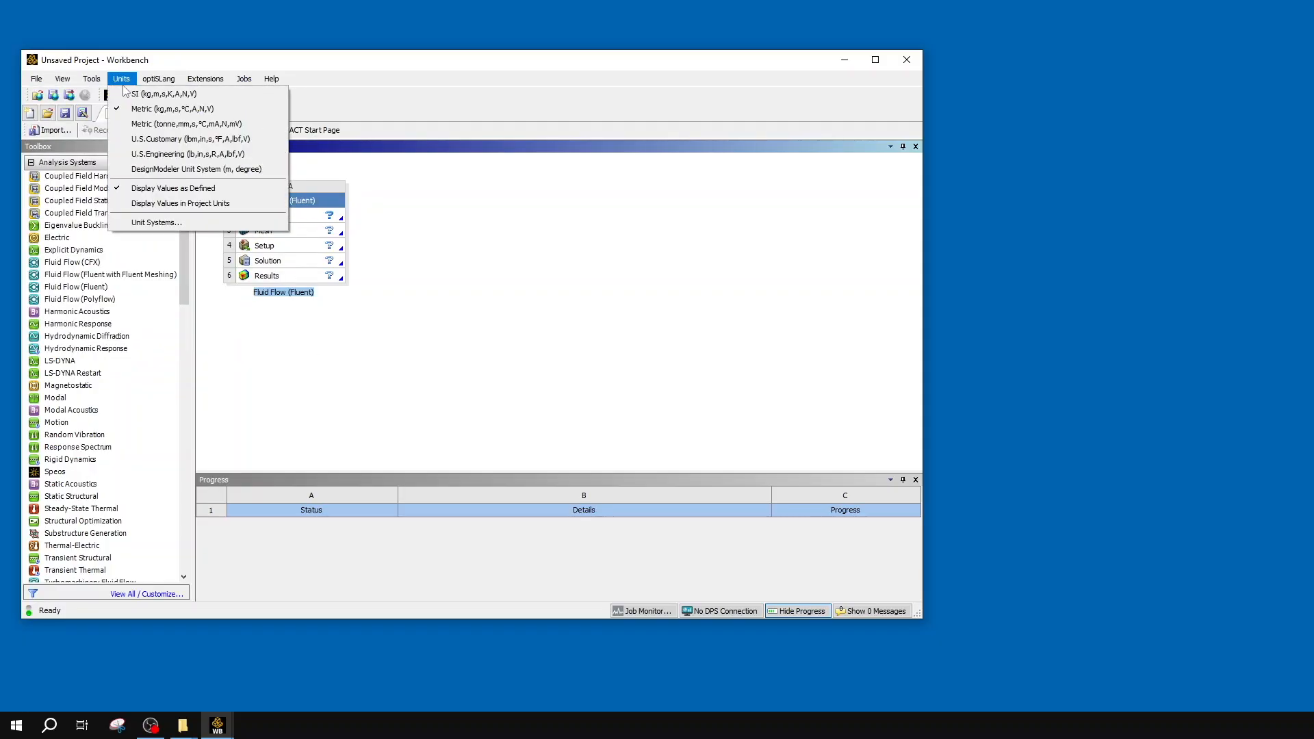
mouse_move(185, 79)
mouse_move(276, 87)
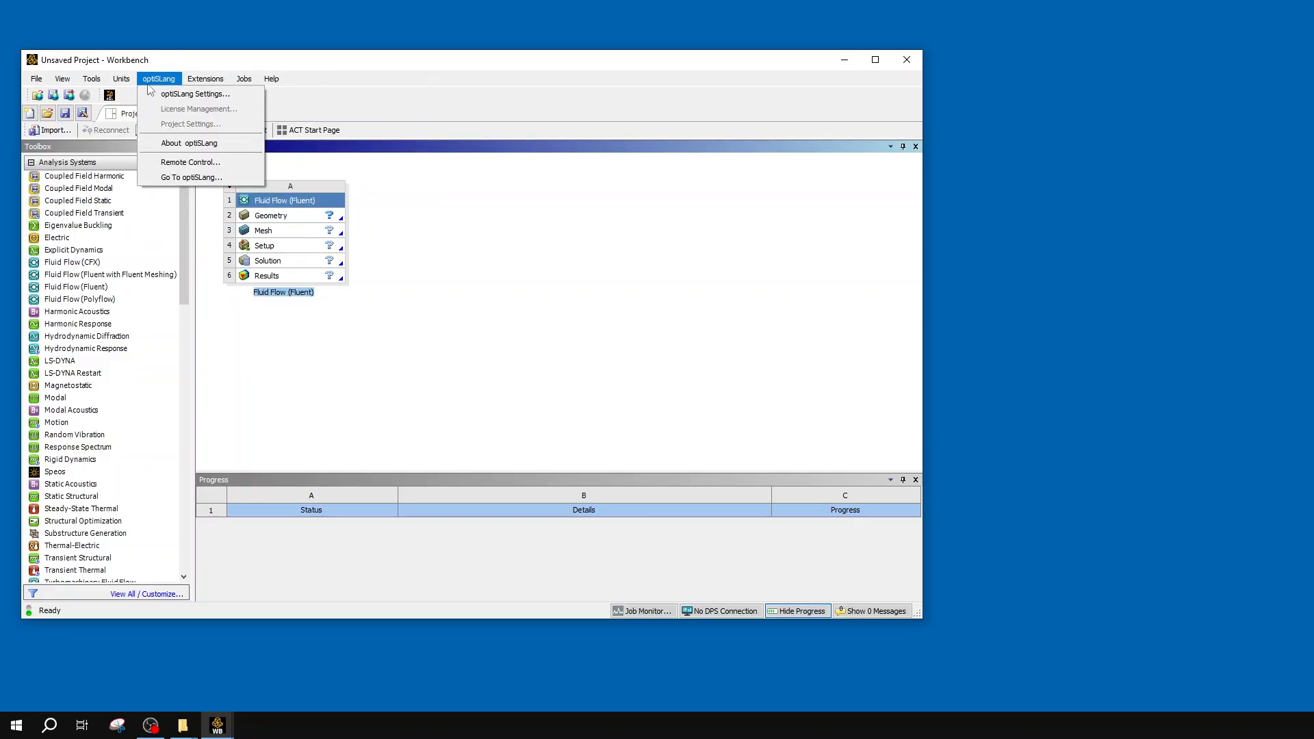
mouse_move(135, 89)
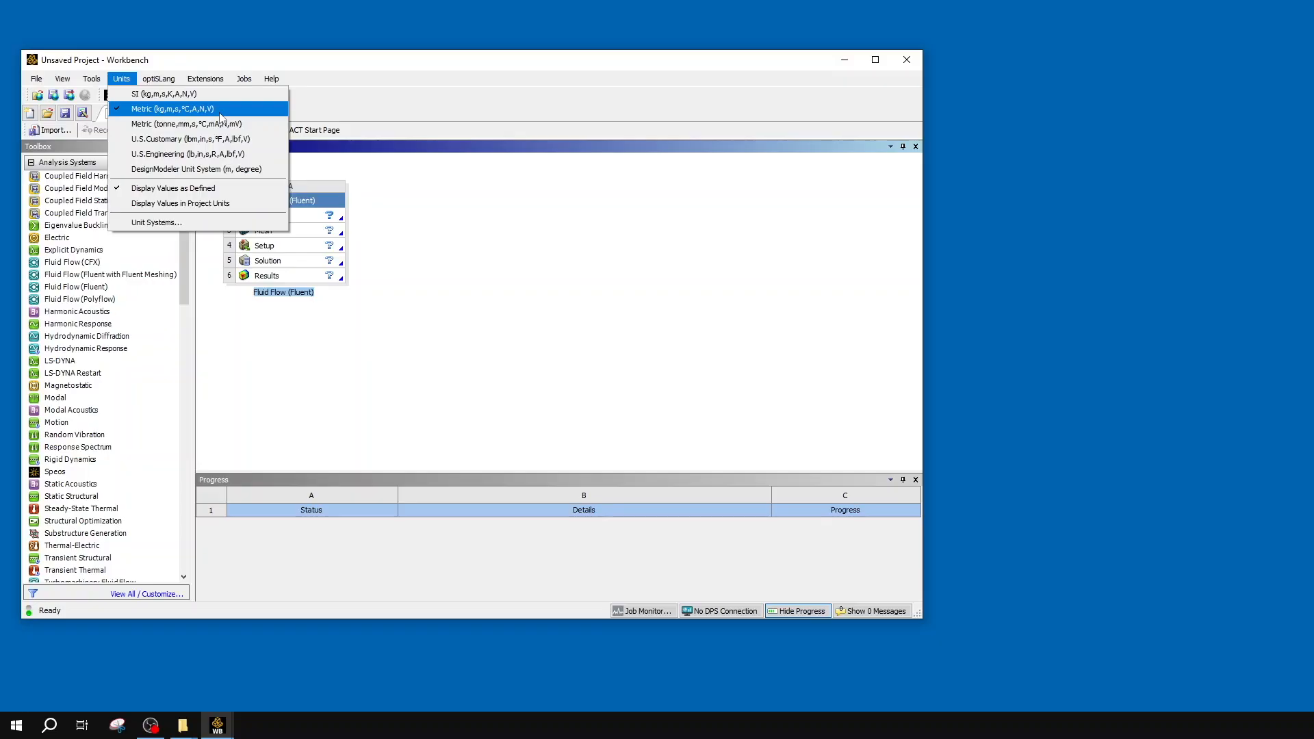
click(519, 233)
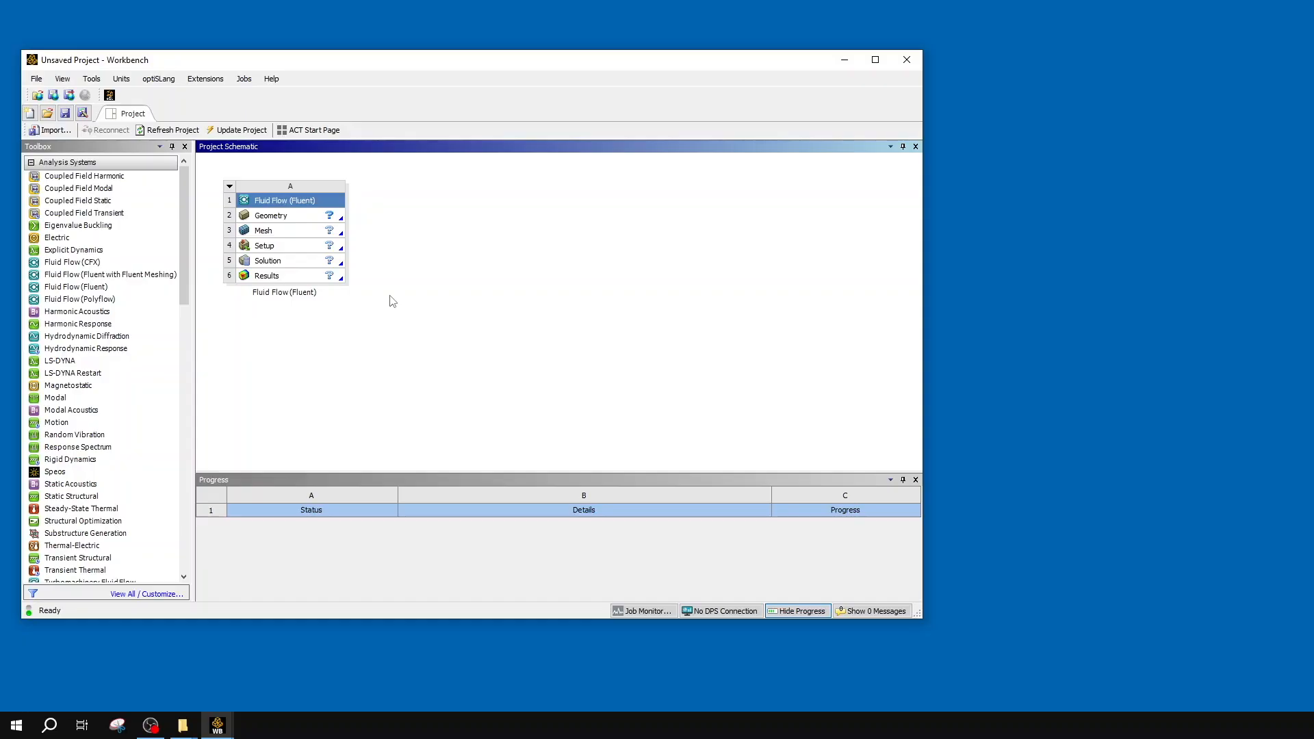
- Create a new DesignModeler geometry for the Fluid Flow (Fluent) system and minimize the unsaved project's window
right_click(293, 219)
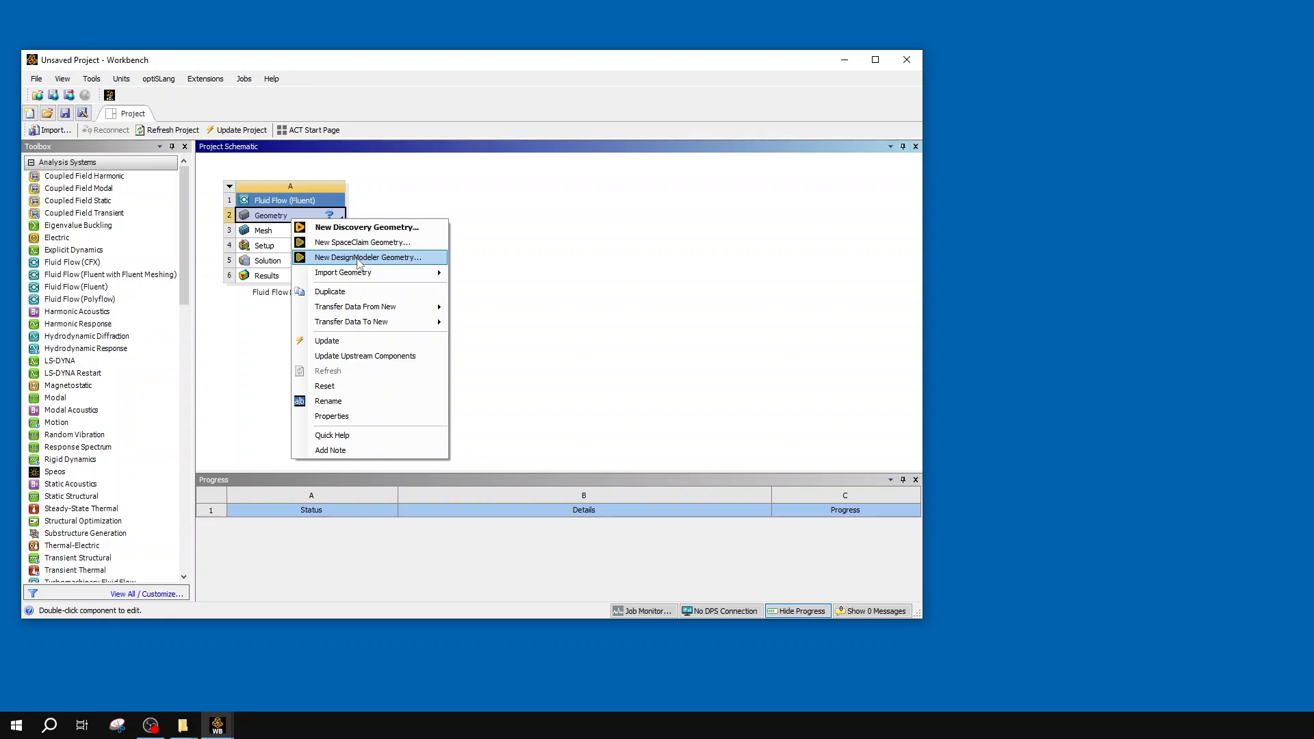
click(421, 261)
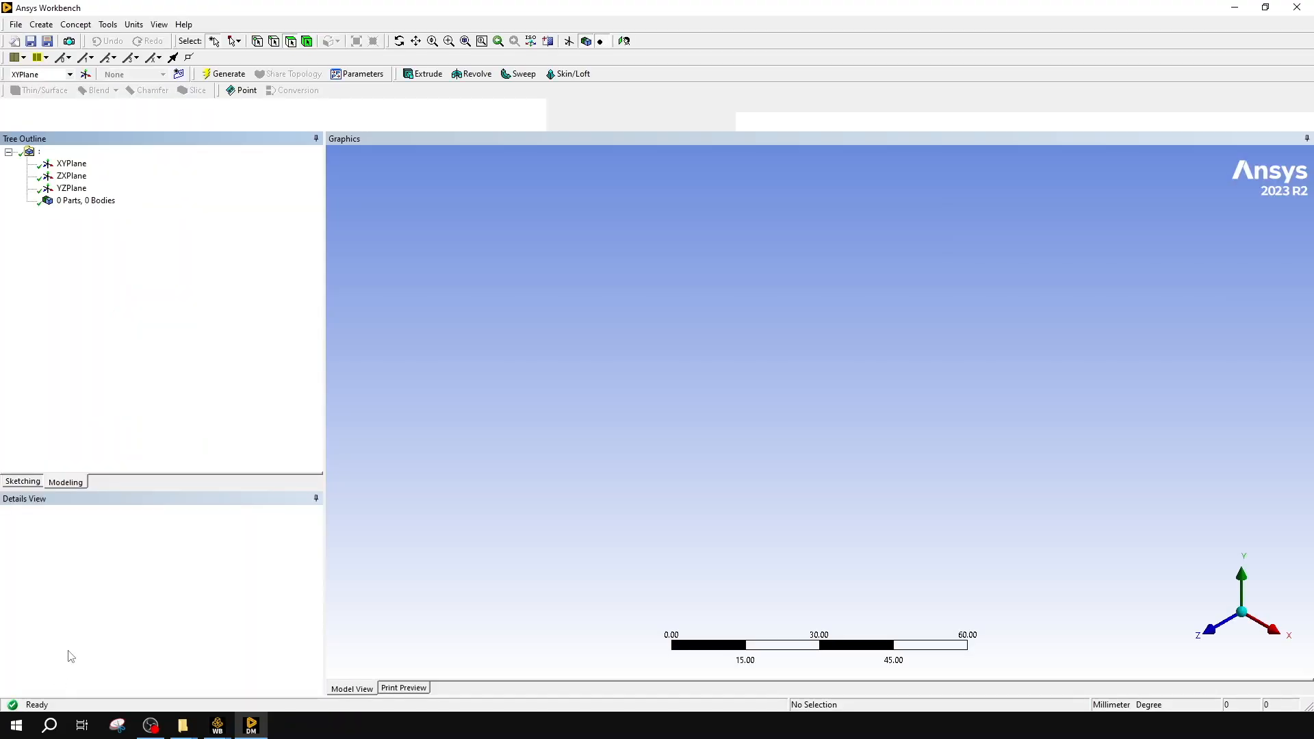
mouse_move(218, 726)
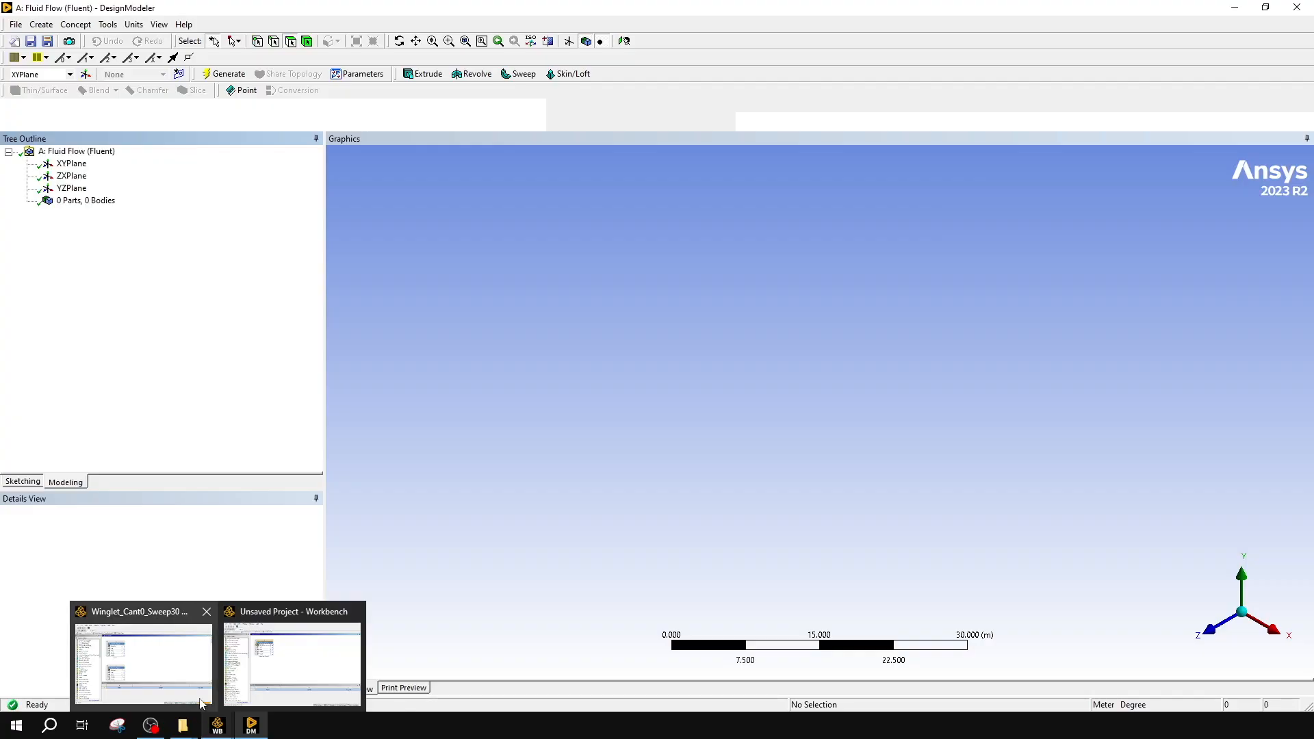
click(275, 666)
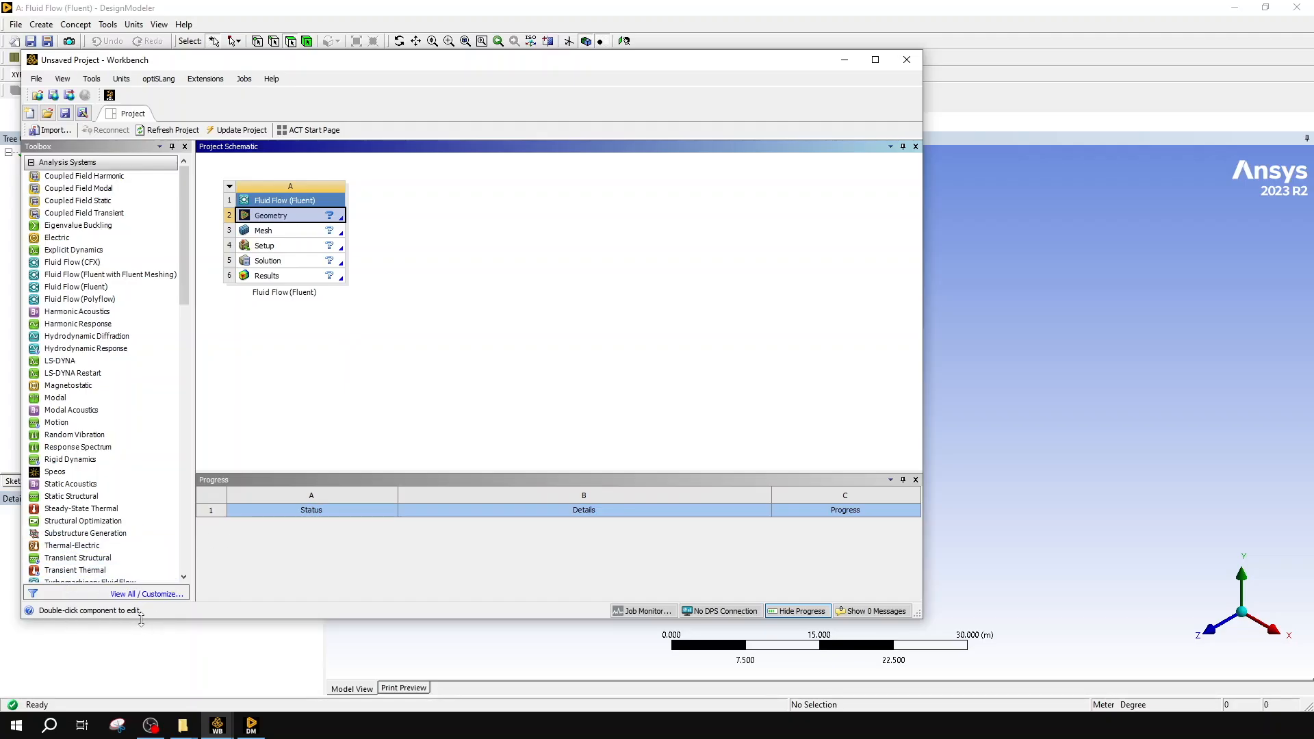
click(844, 59)
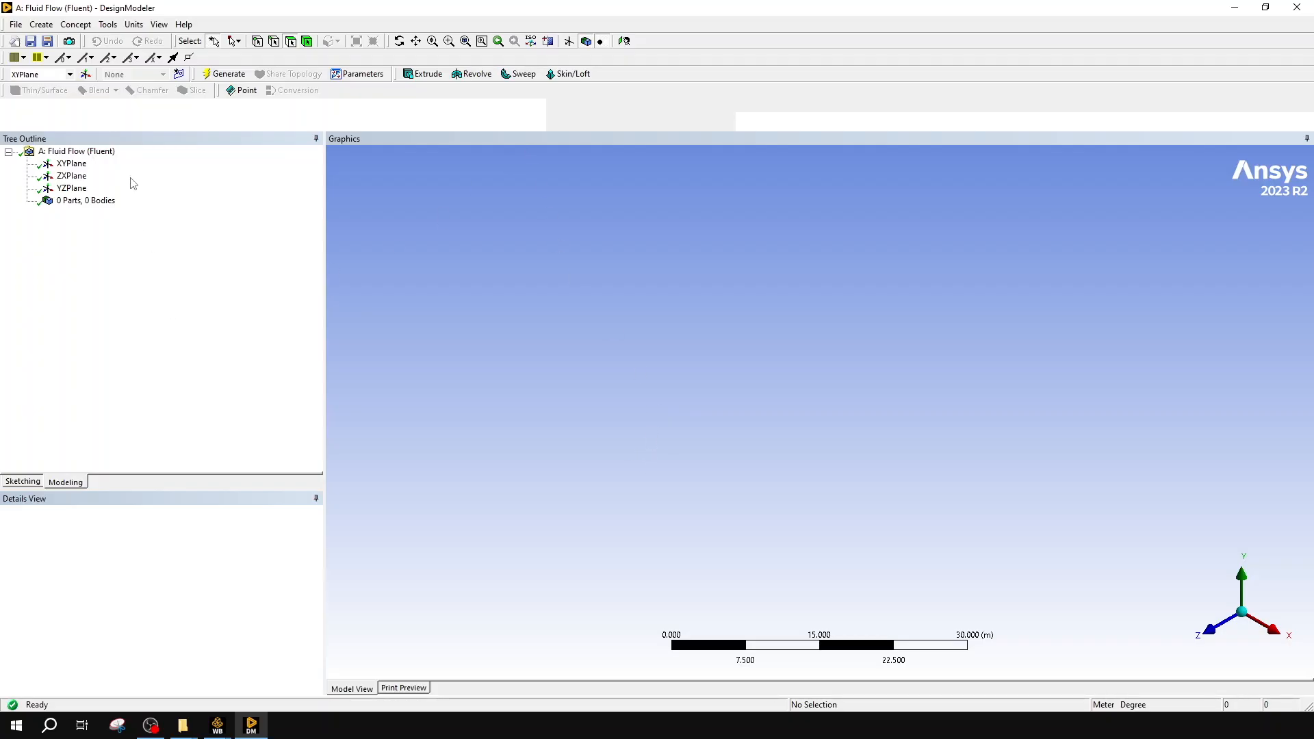
- Start importing an external geometry file and select Ground_Up_Onera_M6-Flat.x_t in the Parasoidal files folder
click(16, 25)
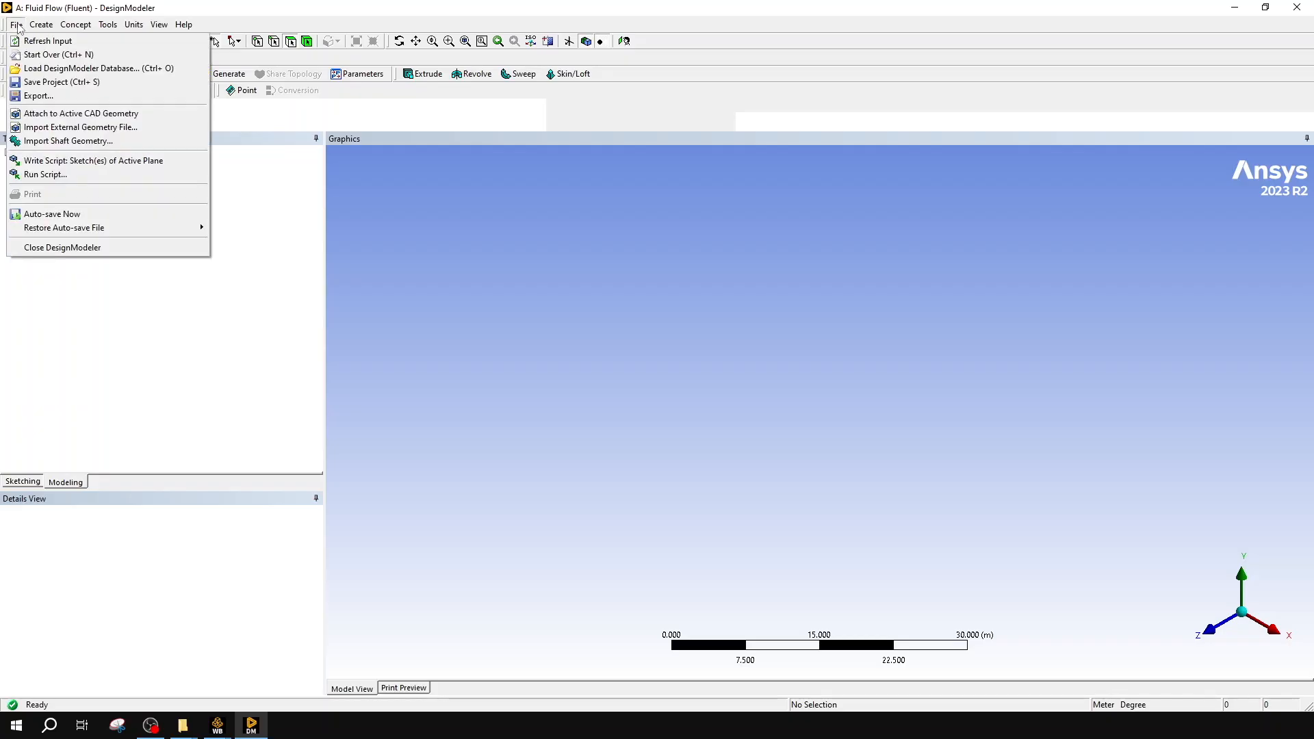
click(17, 81)
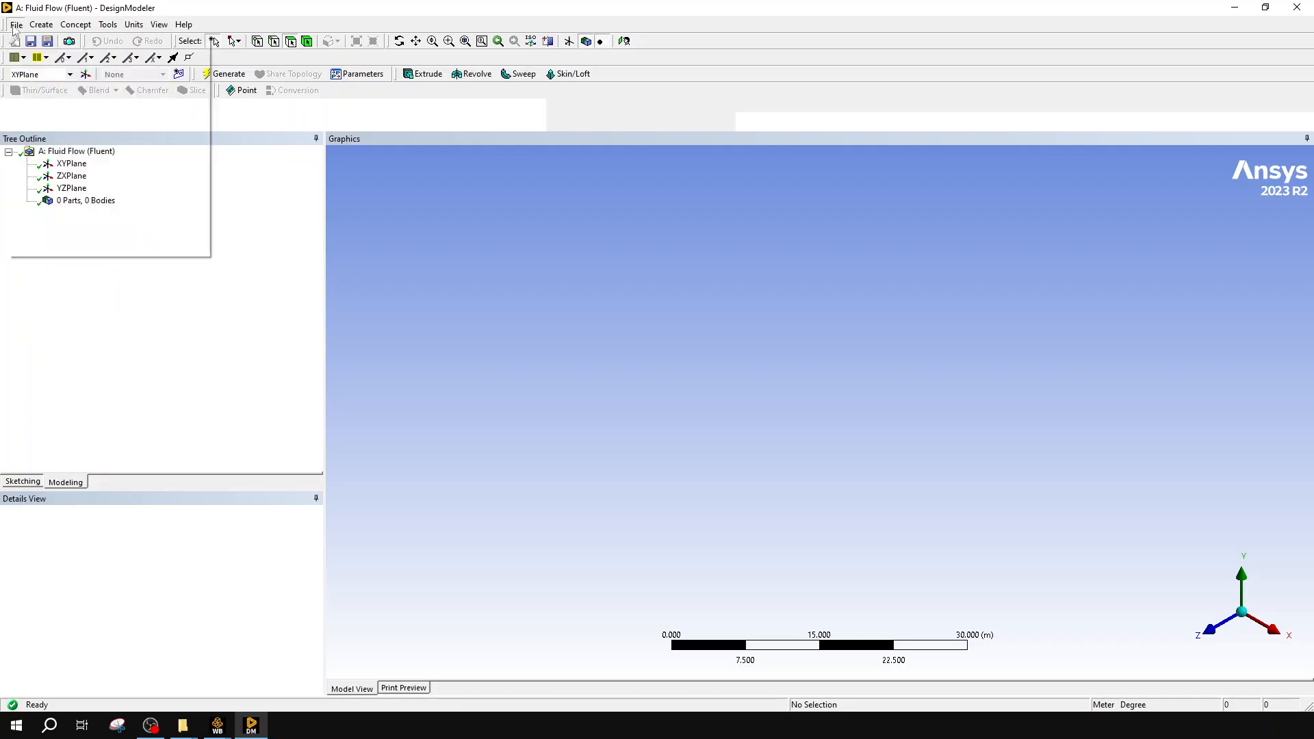
click(15, 24)
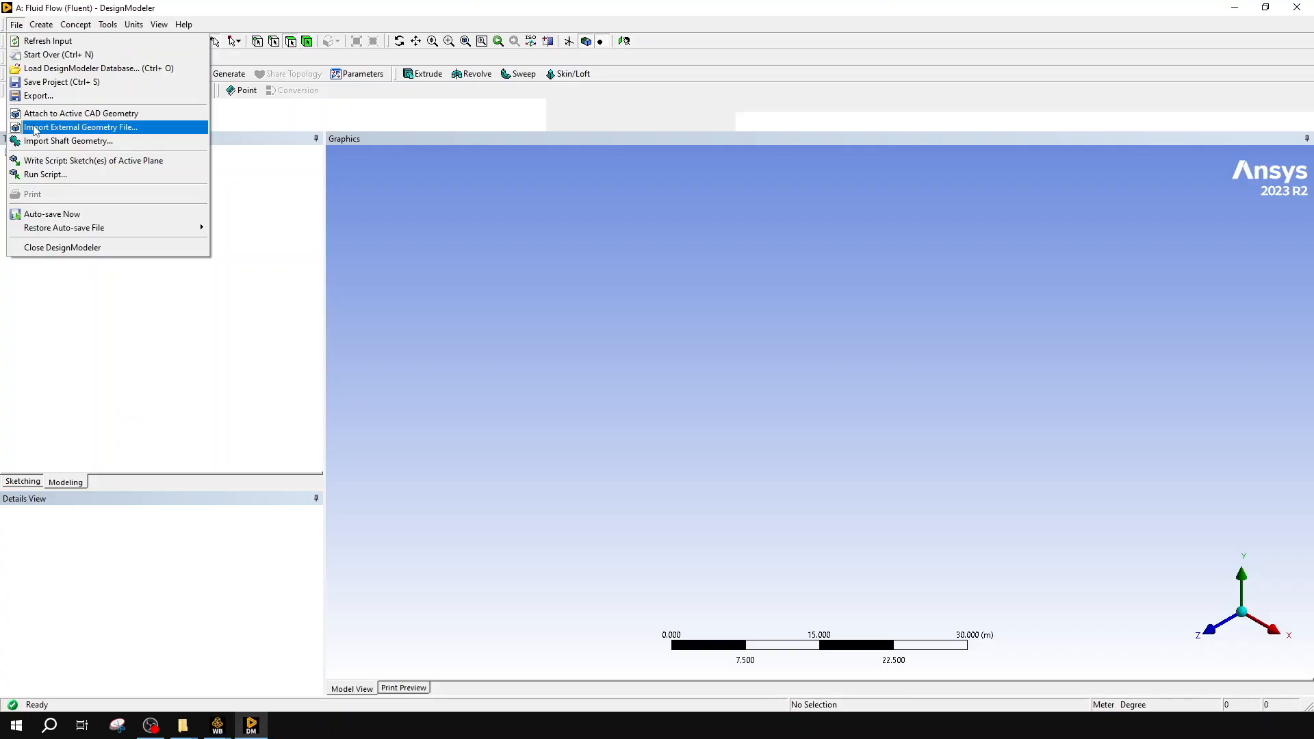
click(36, 130)
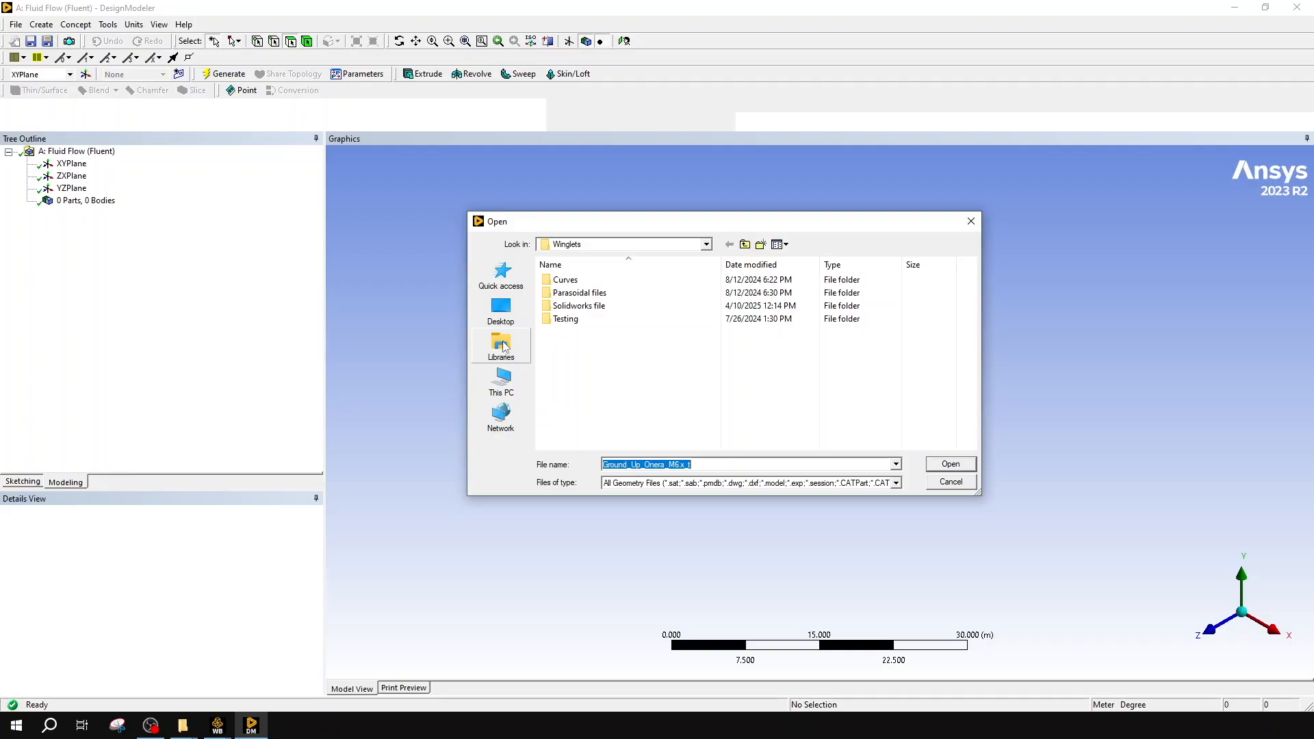
double_click(633, 298)
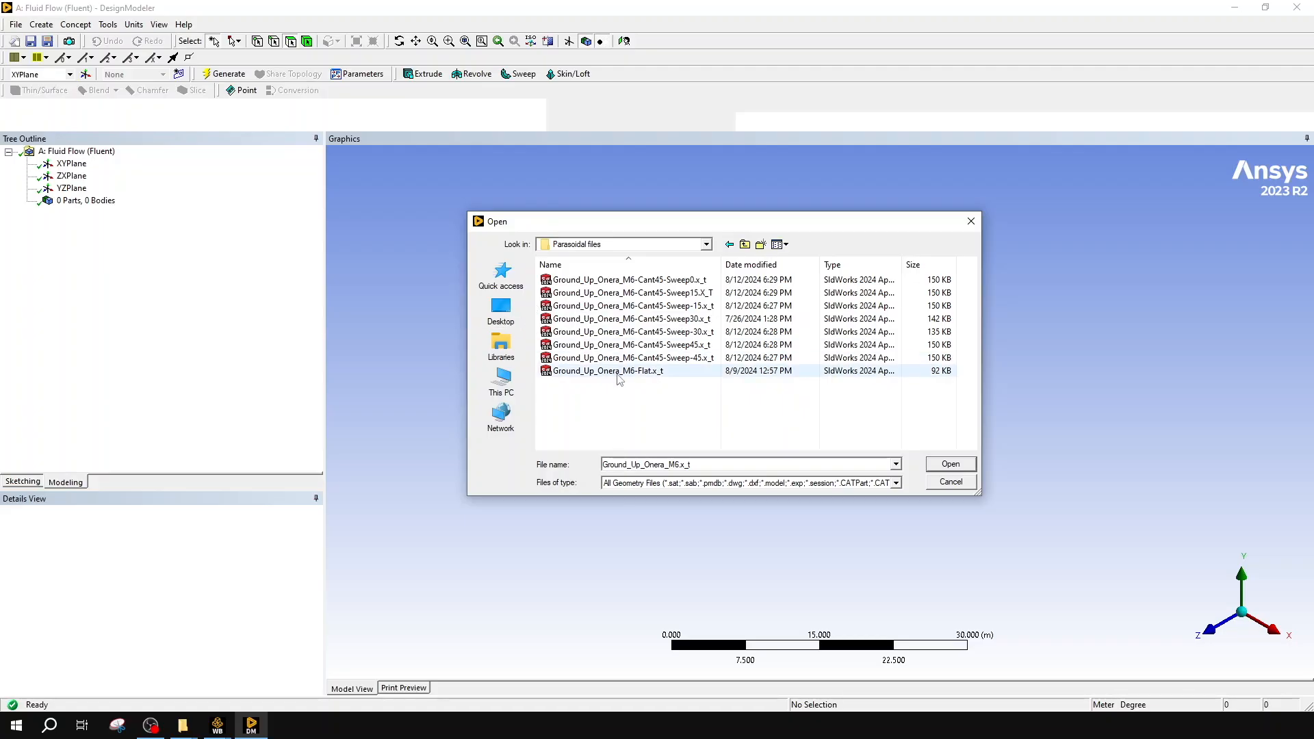
click(621, 378)
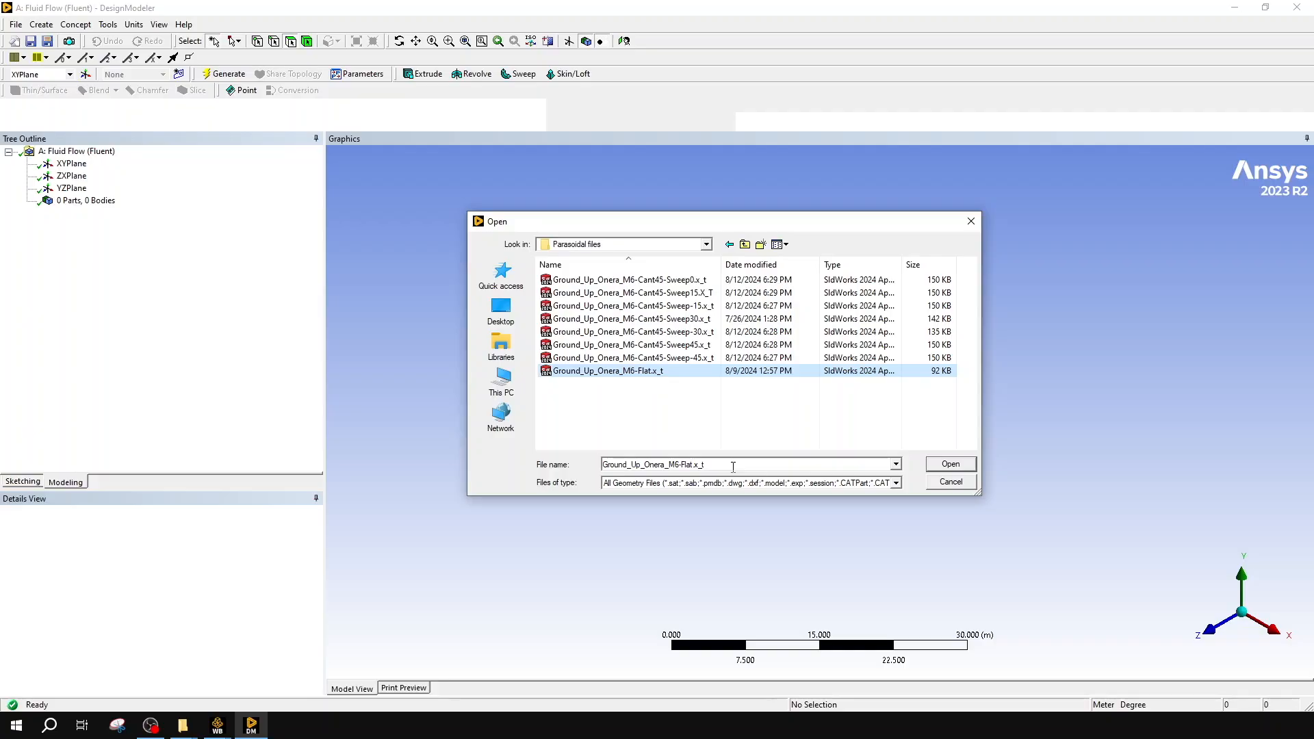
- Open the selected wing file with the file type set to Parasolid, and generate the import feature
click(750, 483)
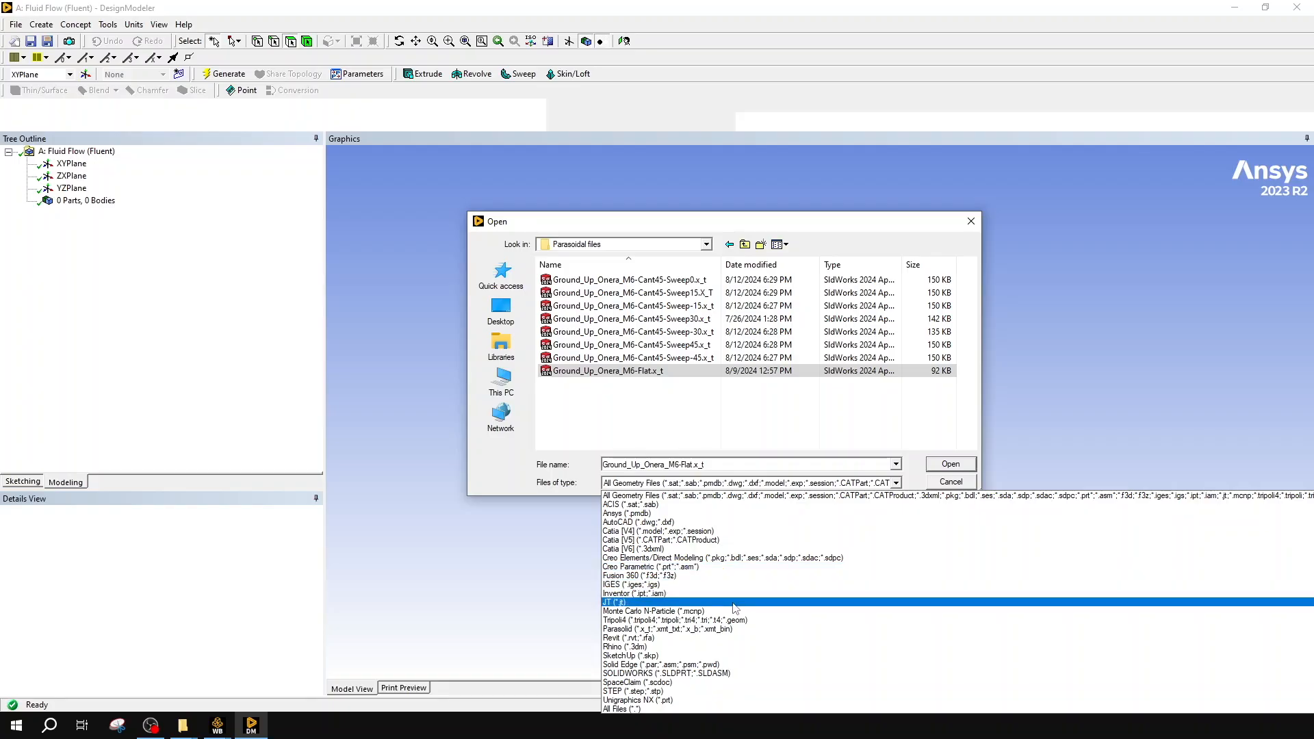
click(741, 630)
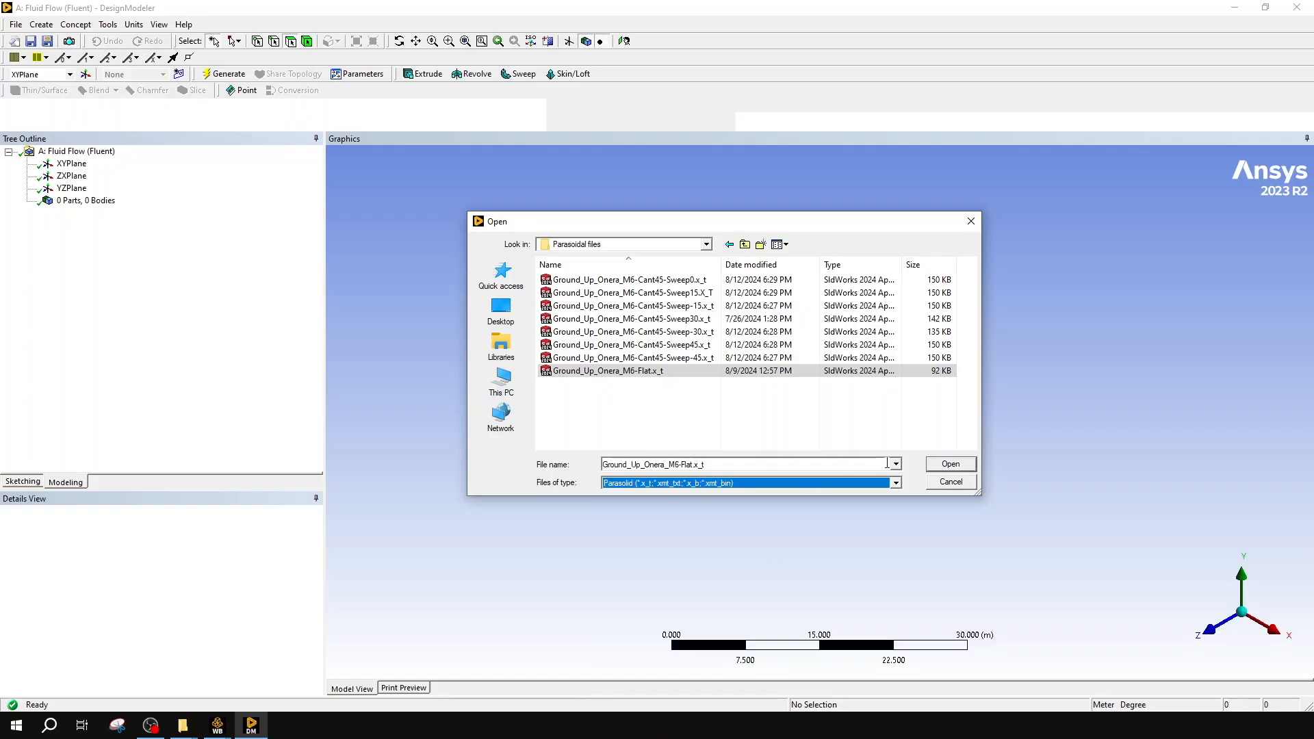
click(896, 483)
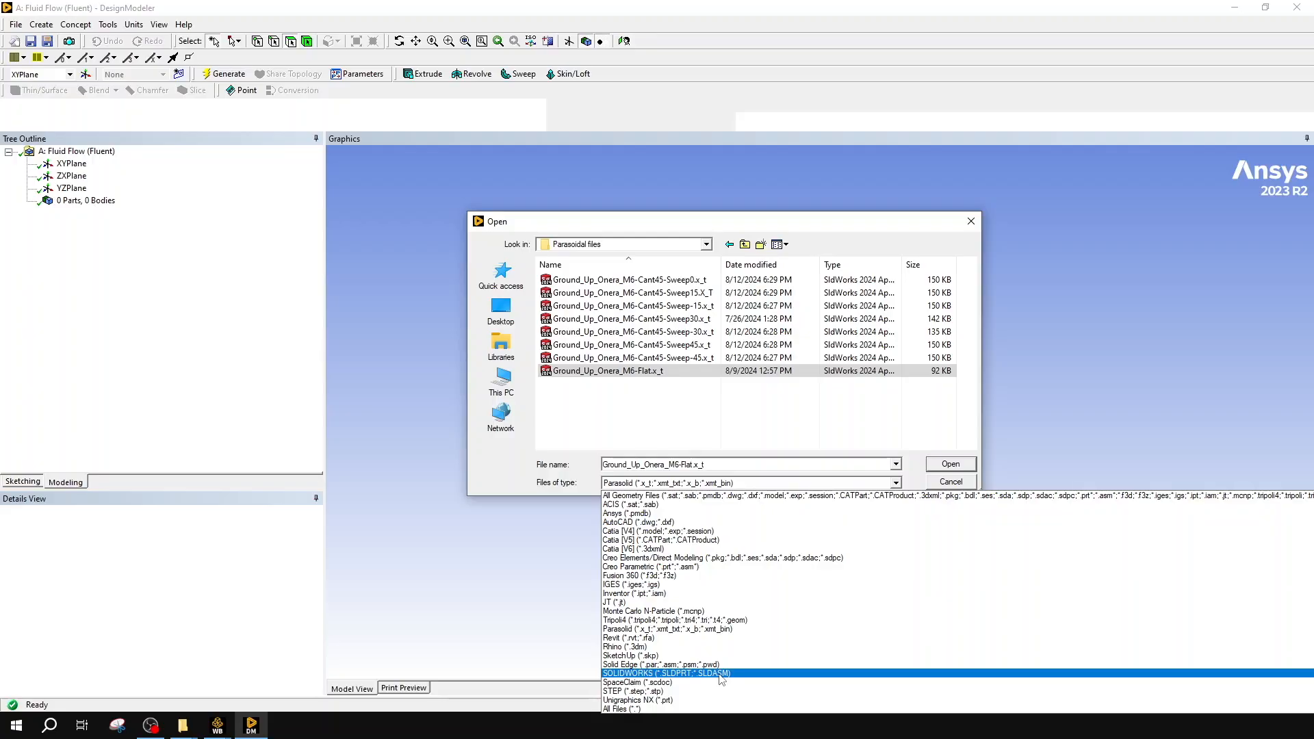
click(712, 630)
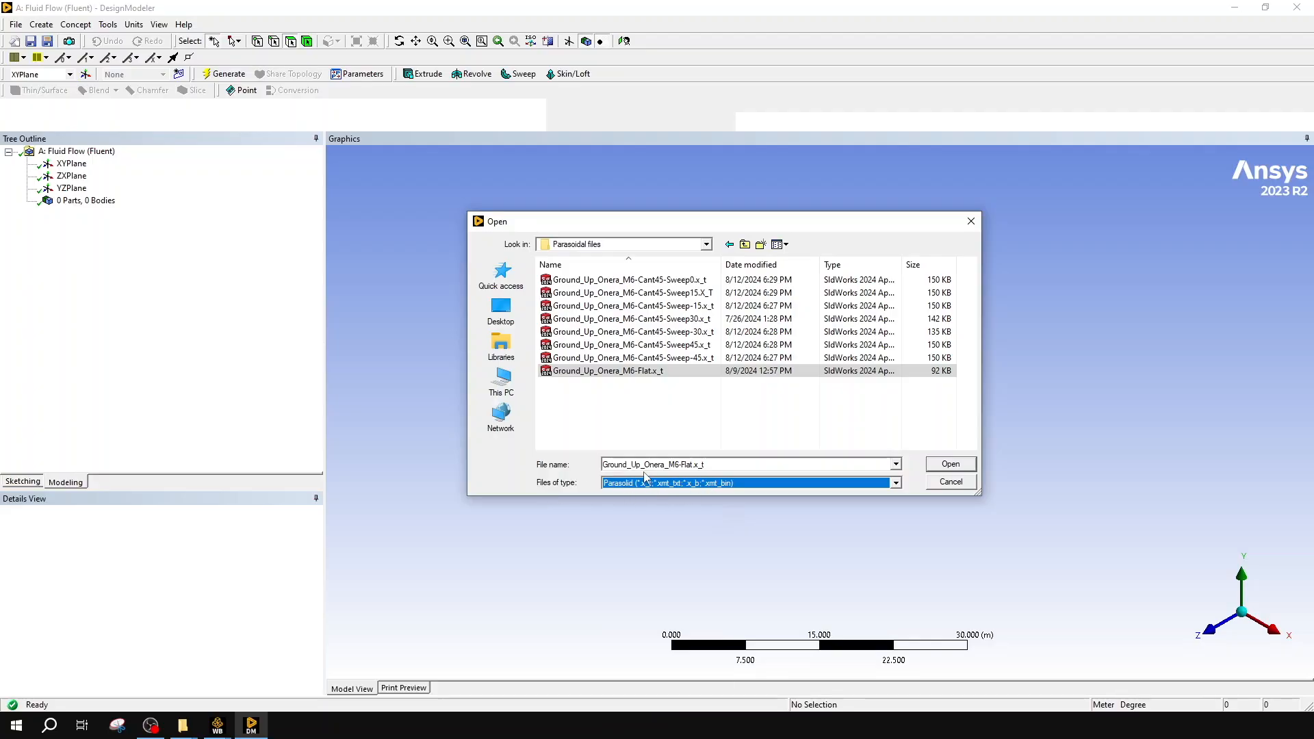
click(967, 467)
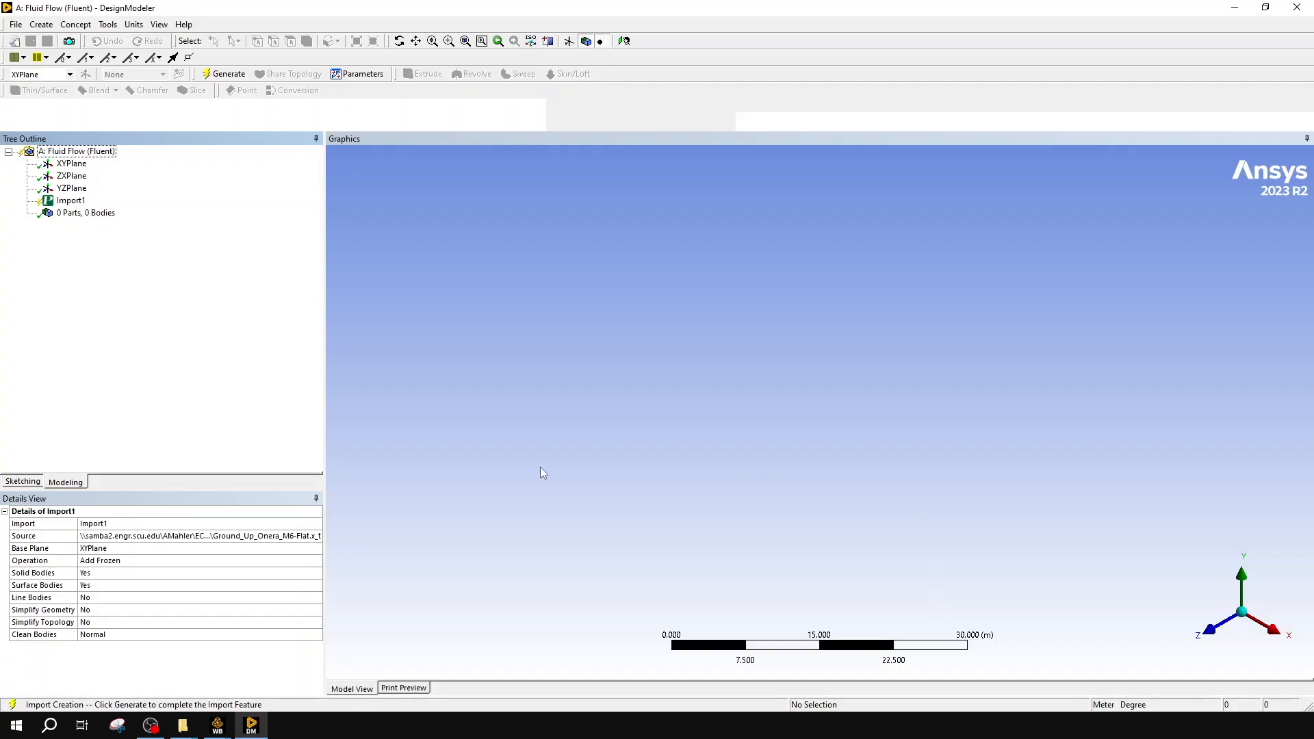
right_click(39, 205)
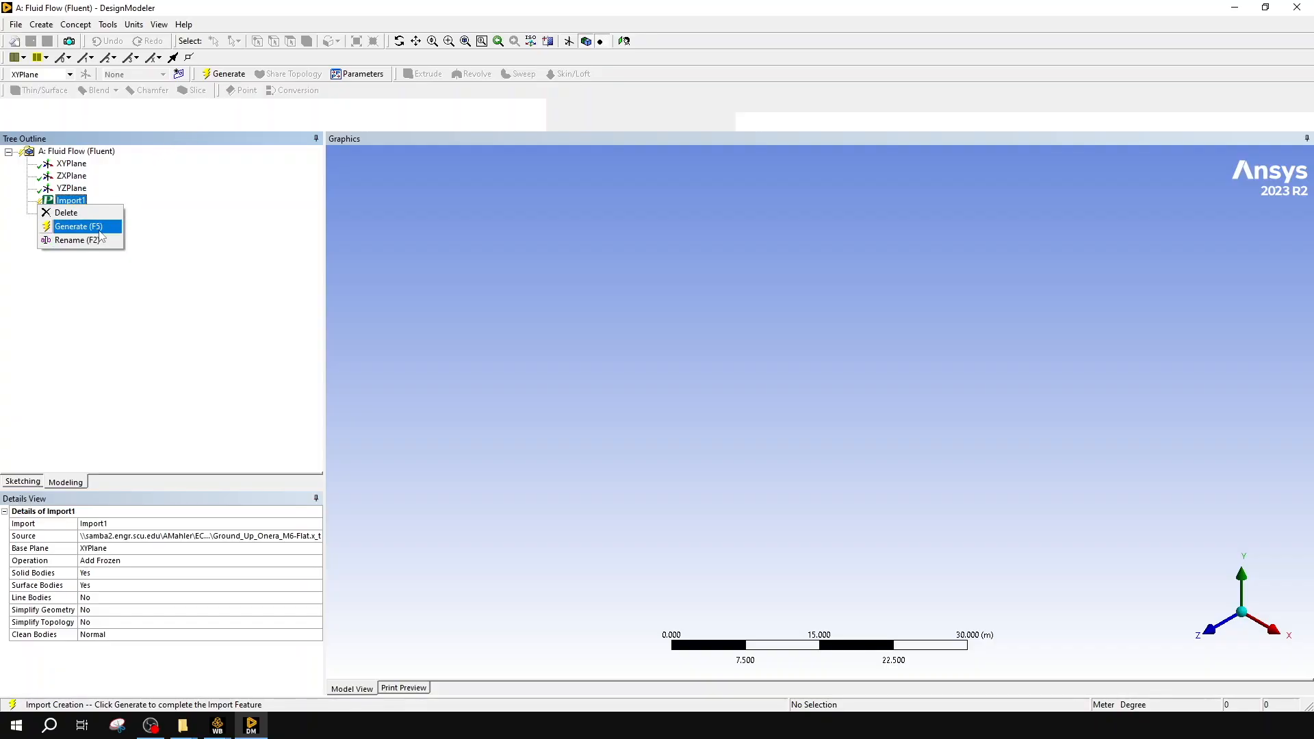
click(79, 226)
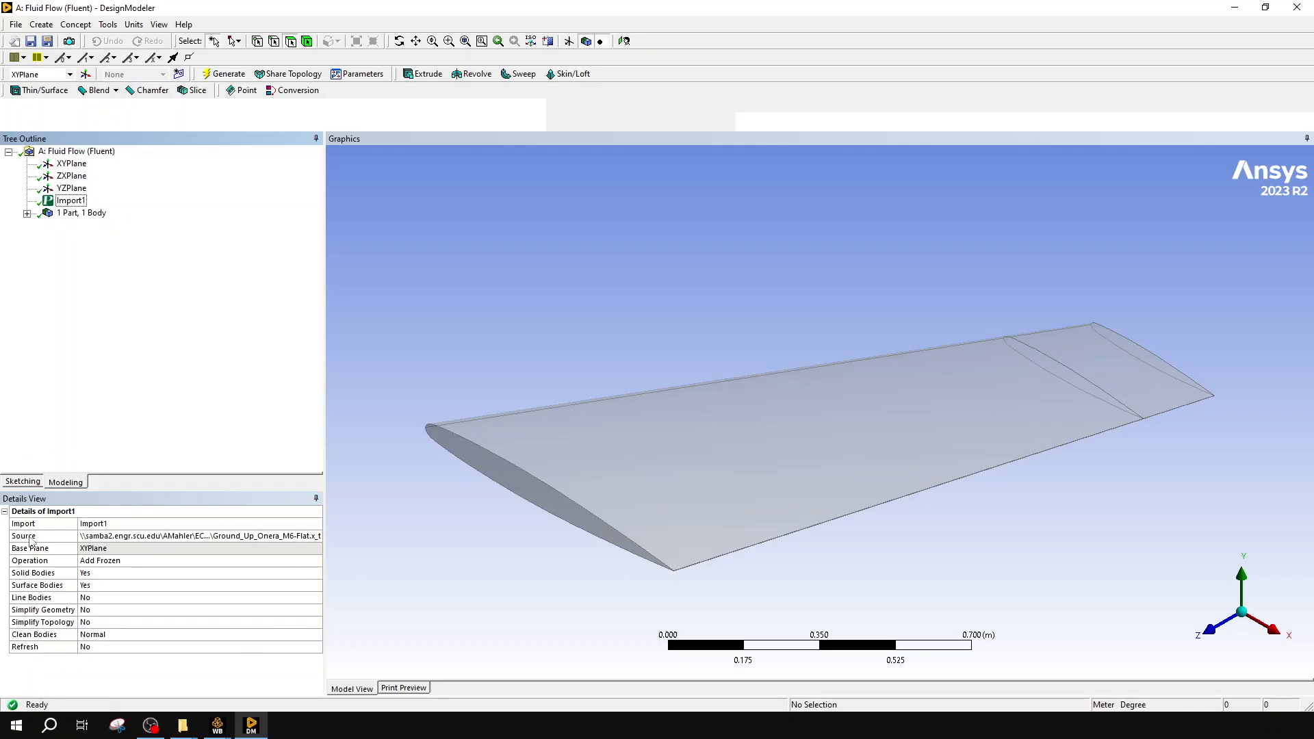
- Review the import feature's Clean Bodies, Refresh, Solid Bodies and Surface Bodies options
click(202, 636)
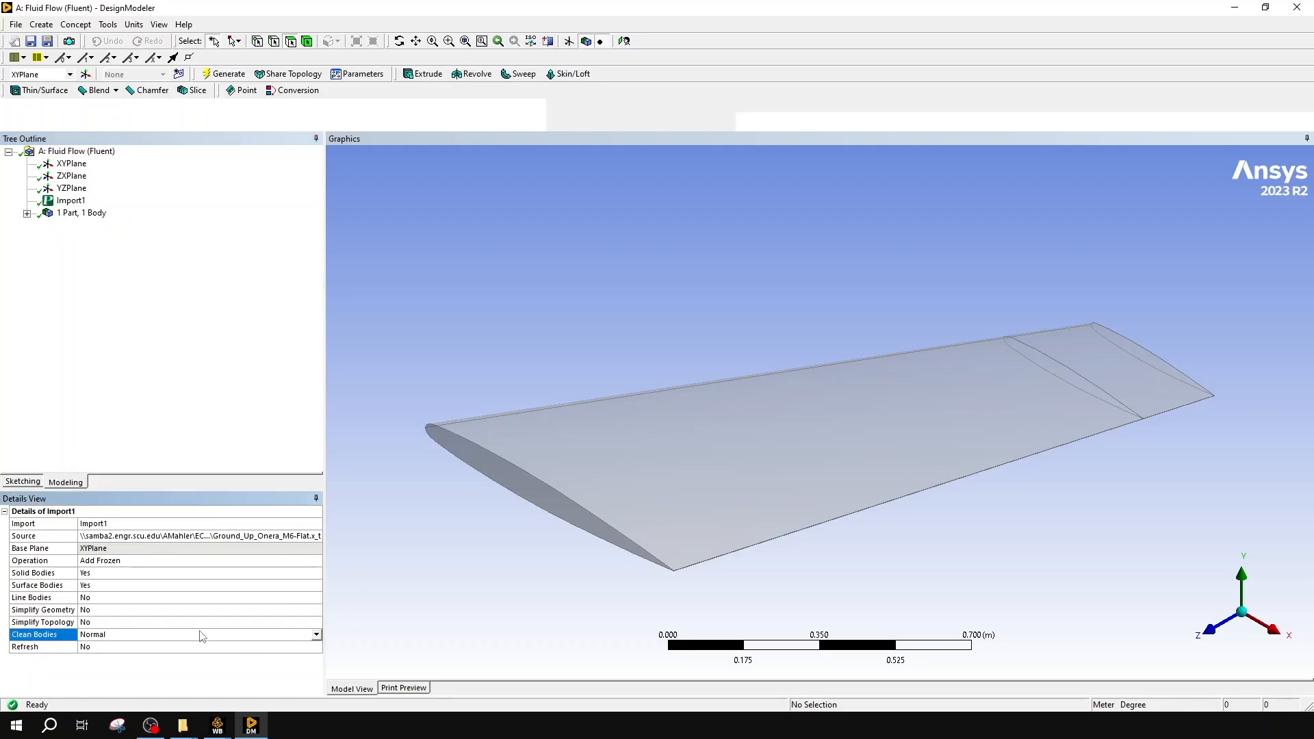
click(316, 636)
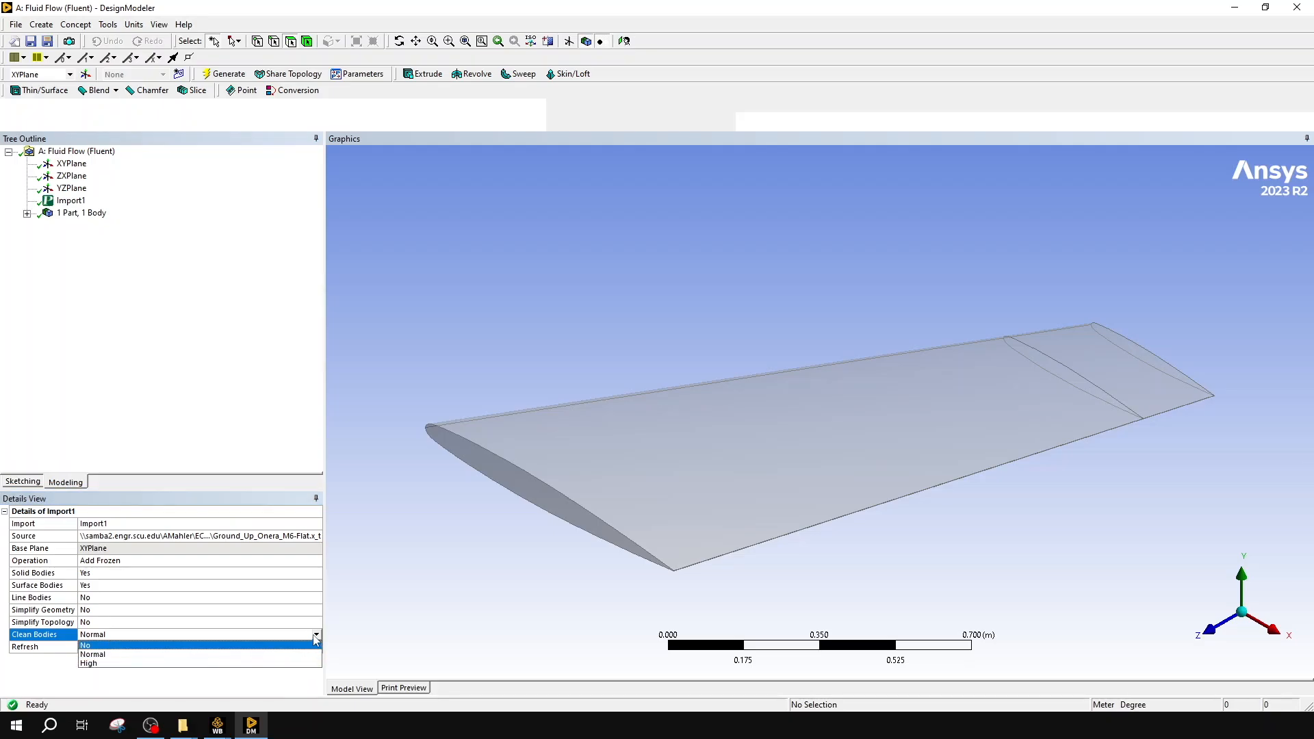
click(30, 669)
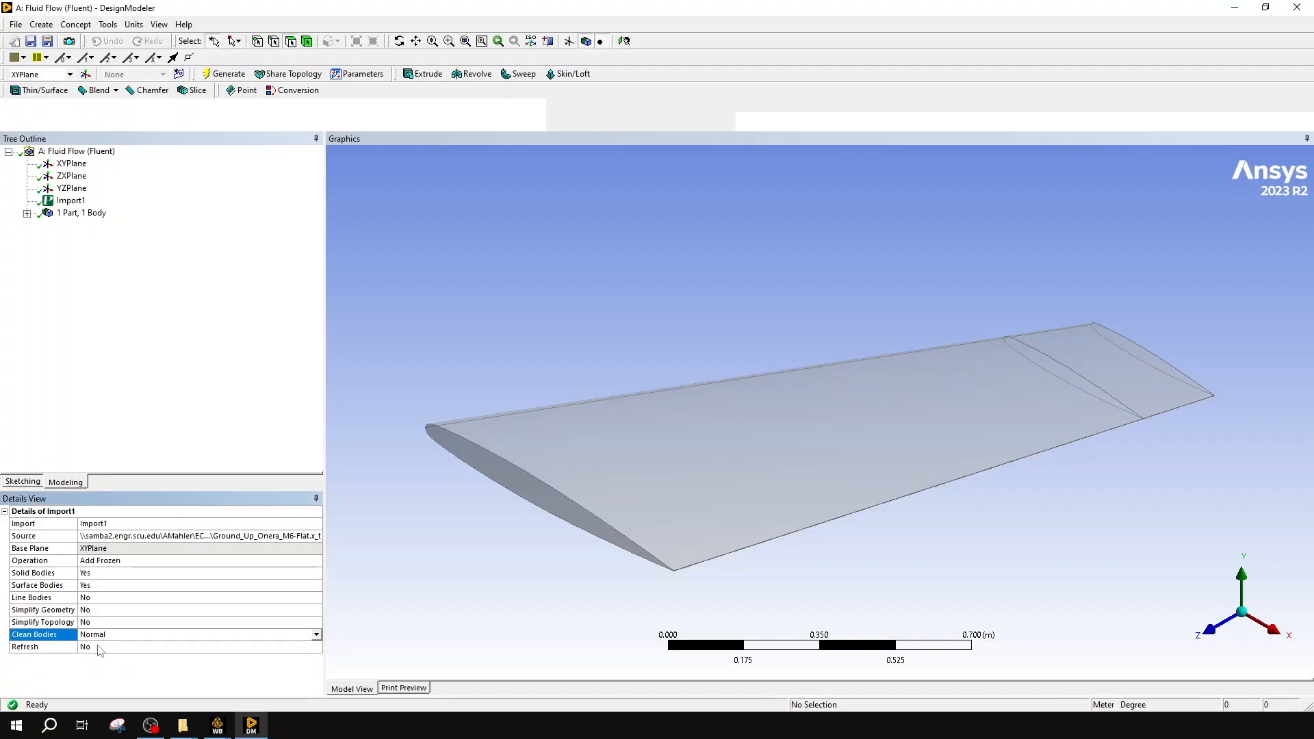
click(100, 648)
click(316, 647)
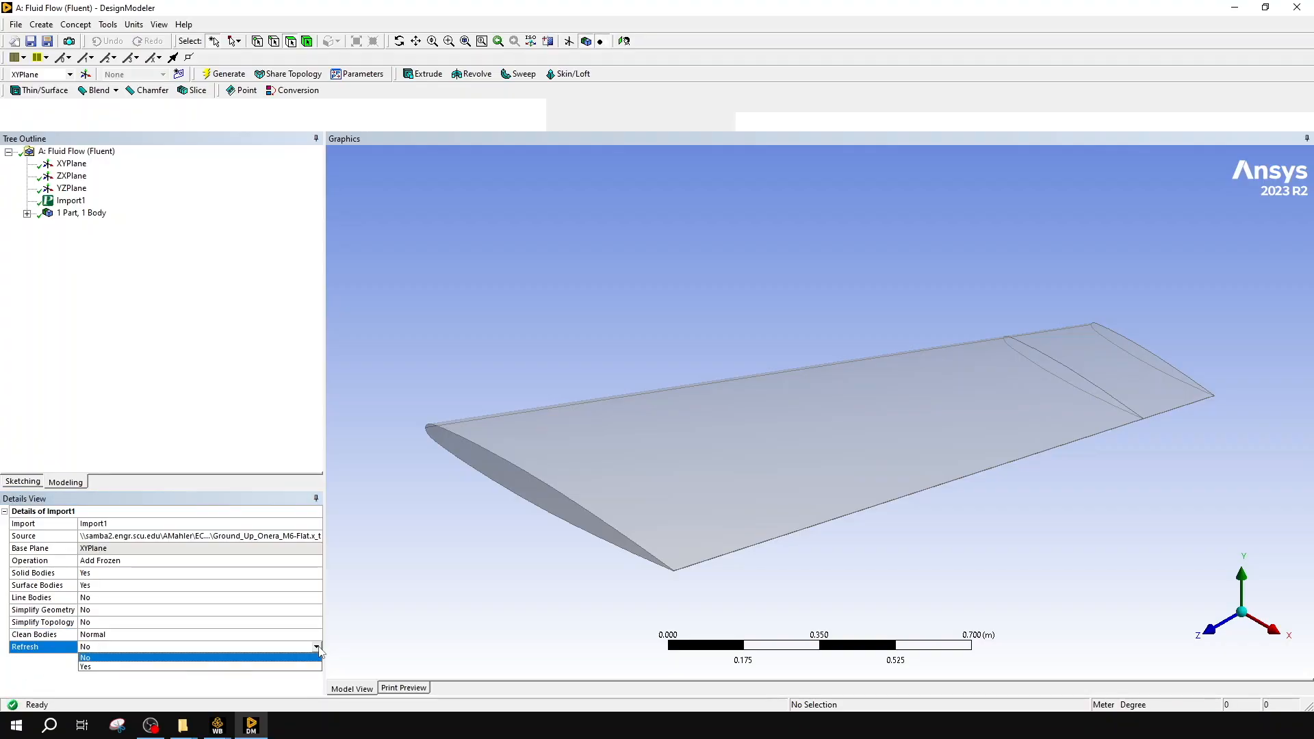
click(26, 674)
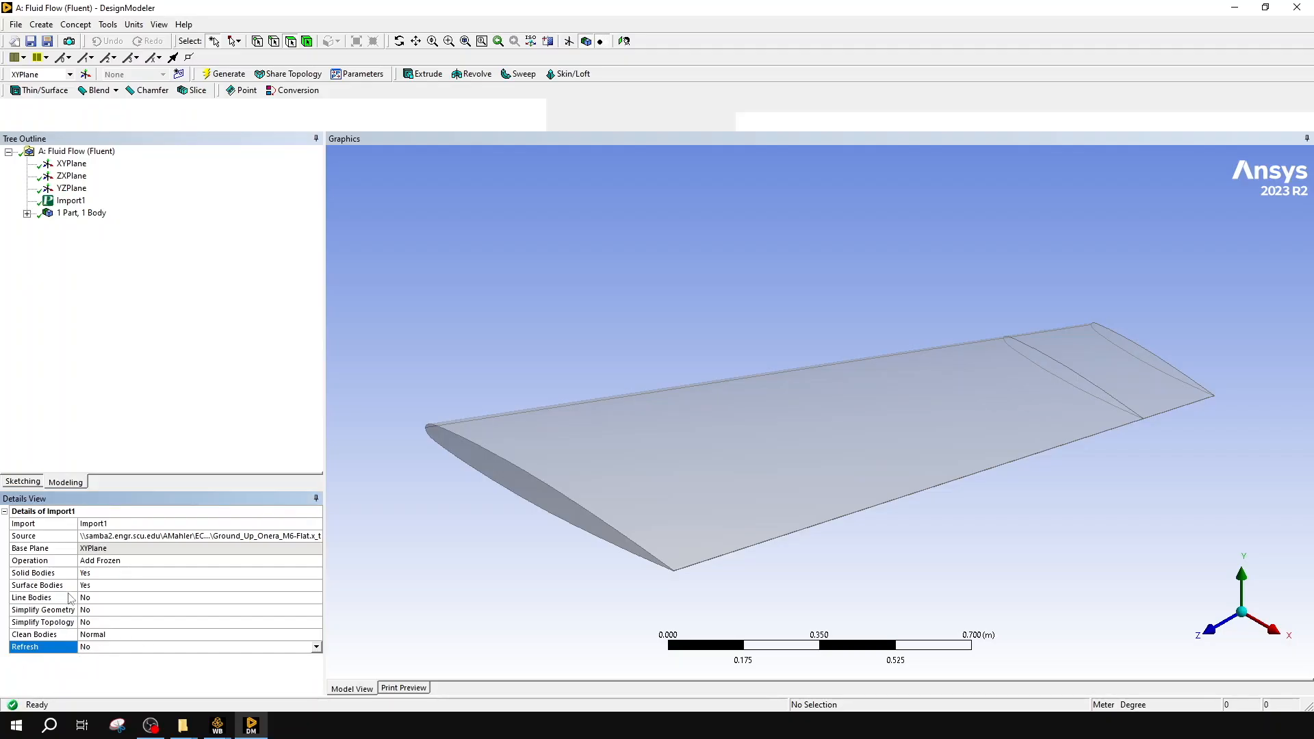
click(126, 588)
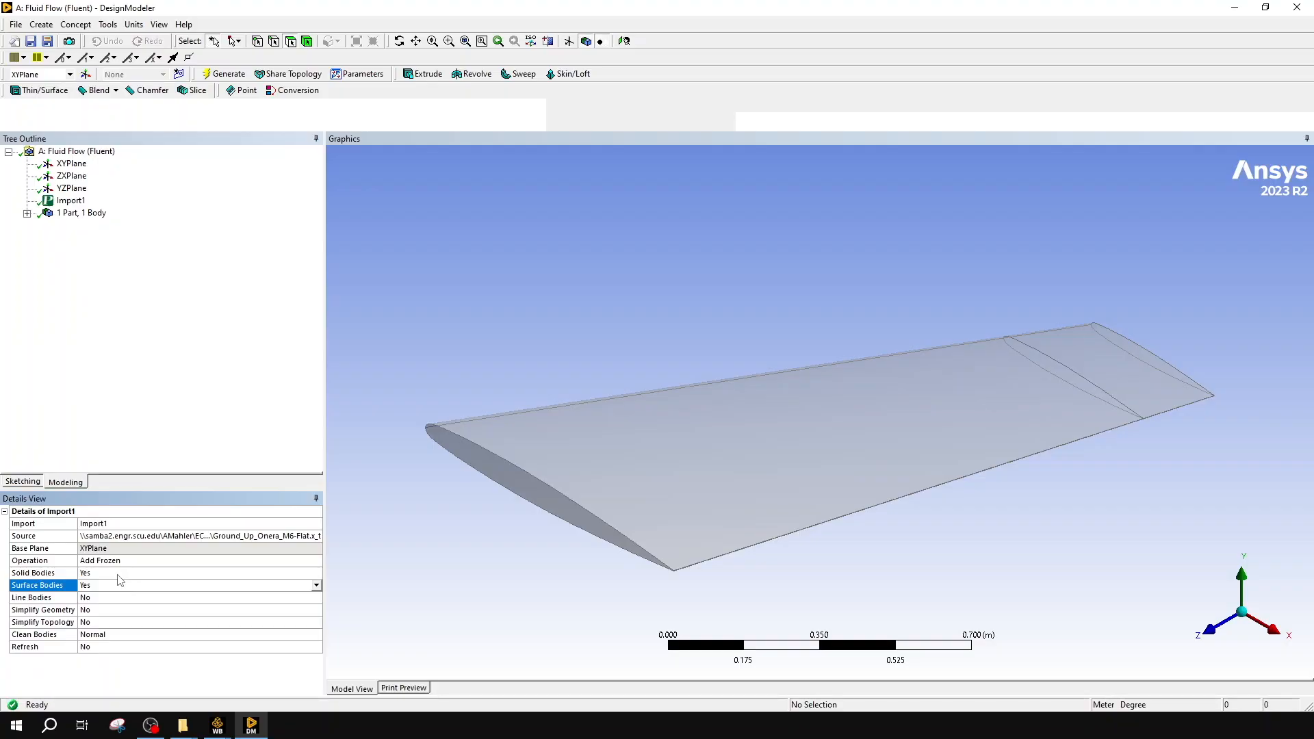
click(119, 575)
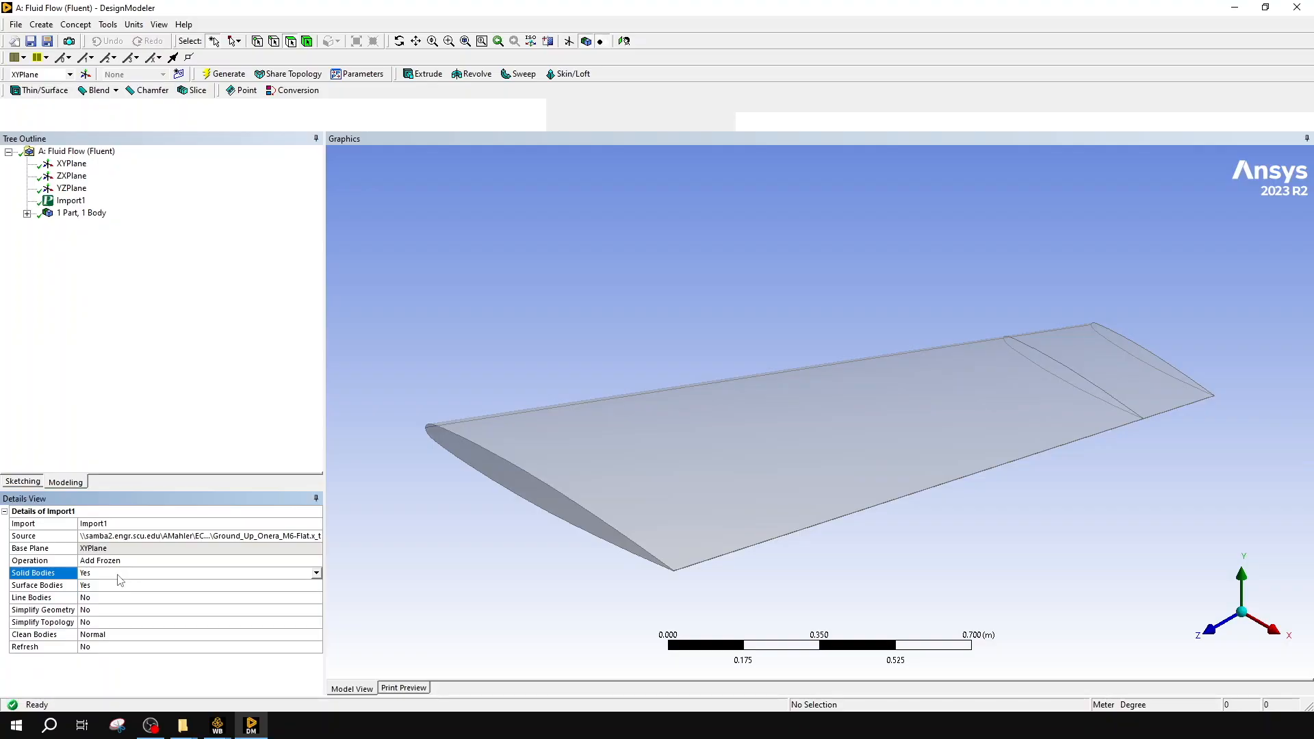
click(120, 590)
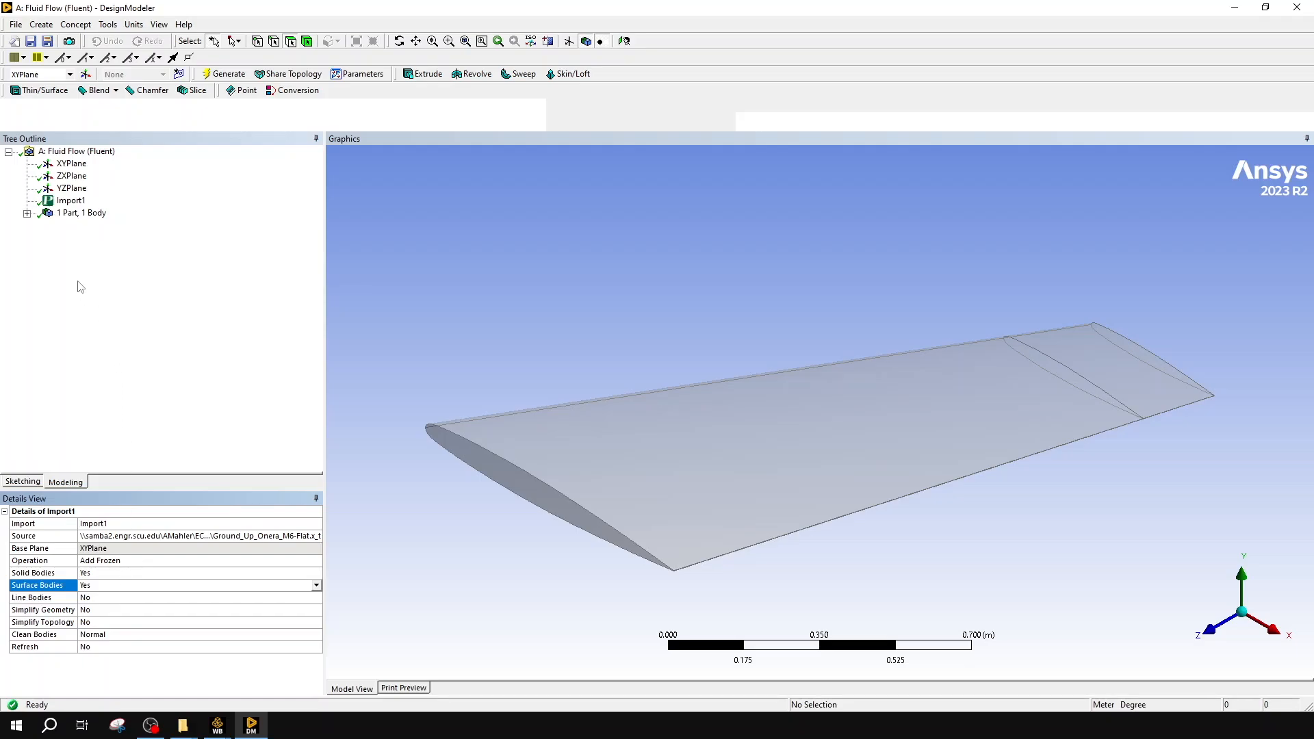
click(98, 282)
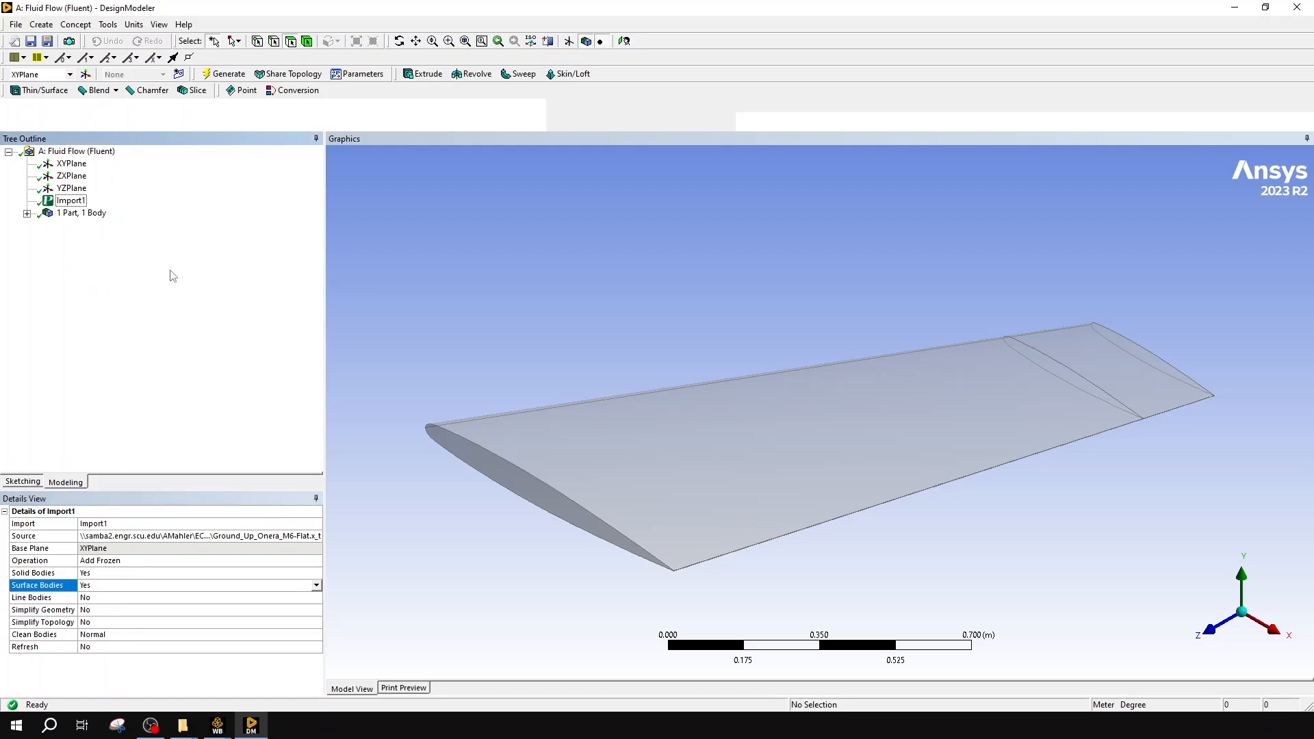
- Inspect the imported solid body's details and view the wing from its root end
click(27, 213)
click(85, 226)
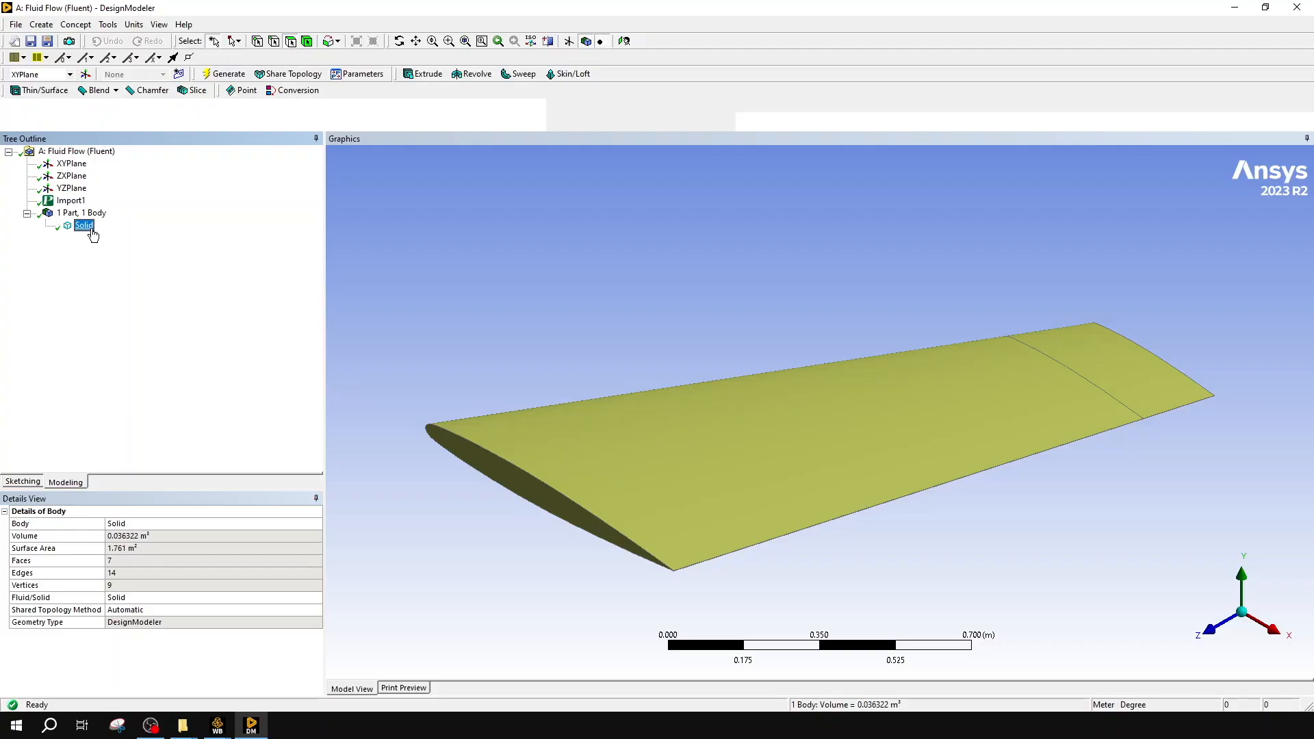
click(27, 213)
click(375, 384)
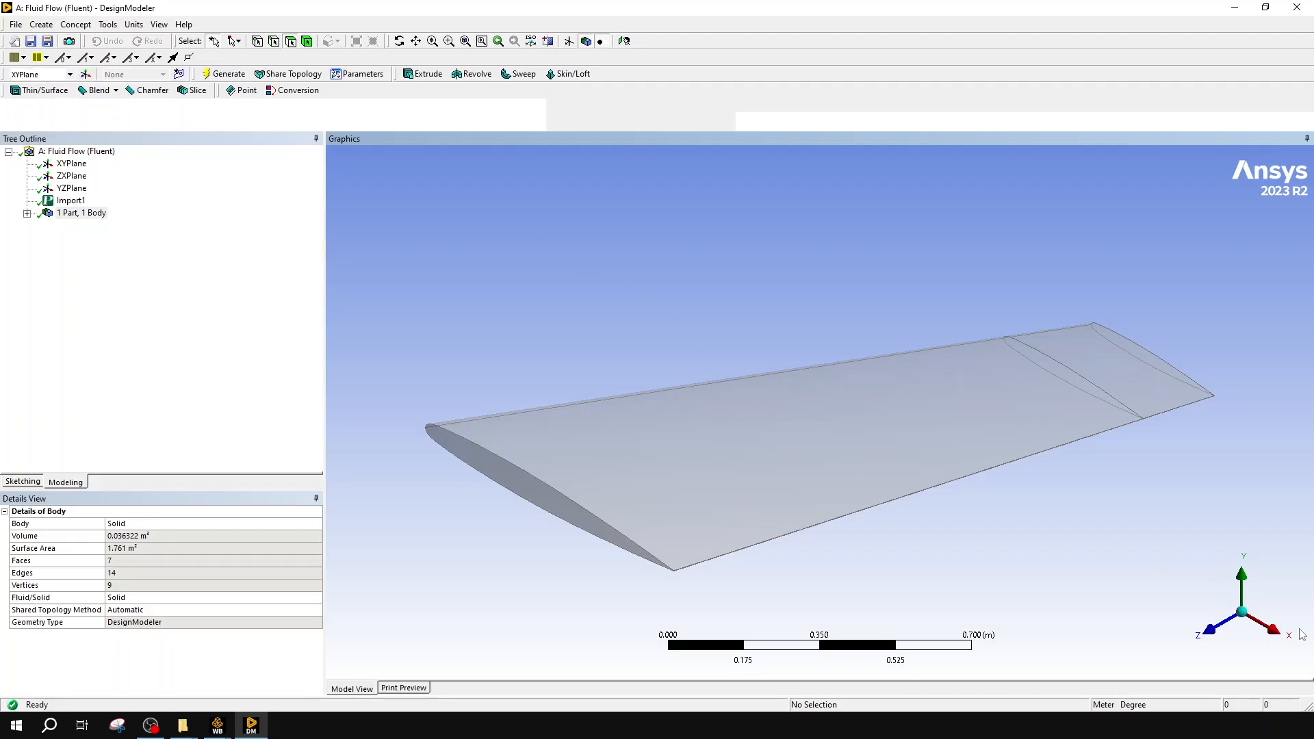
middle_drag(964, 589, 1132, 567)
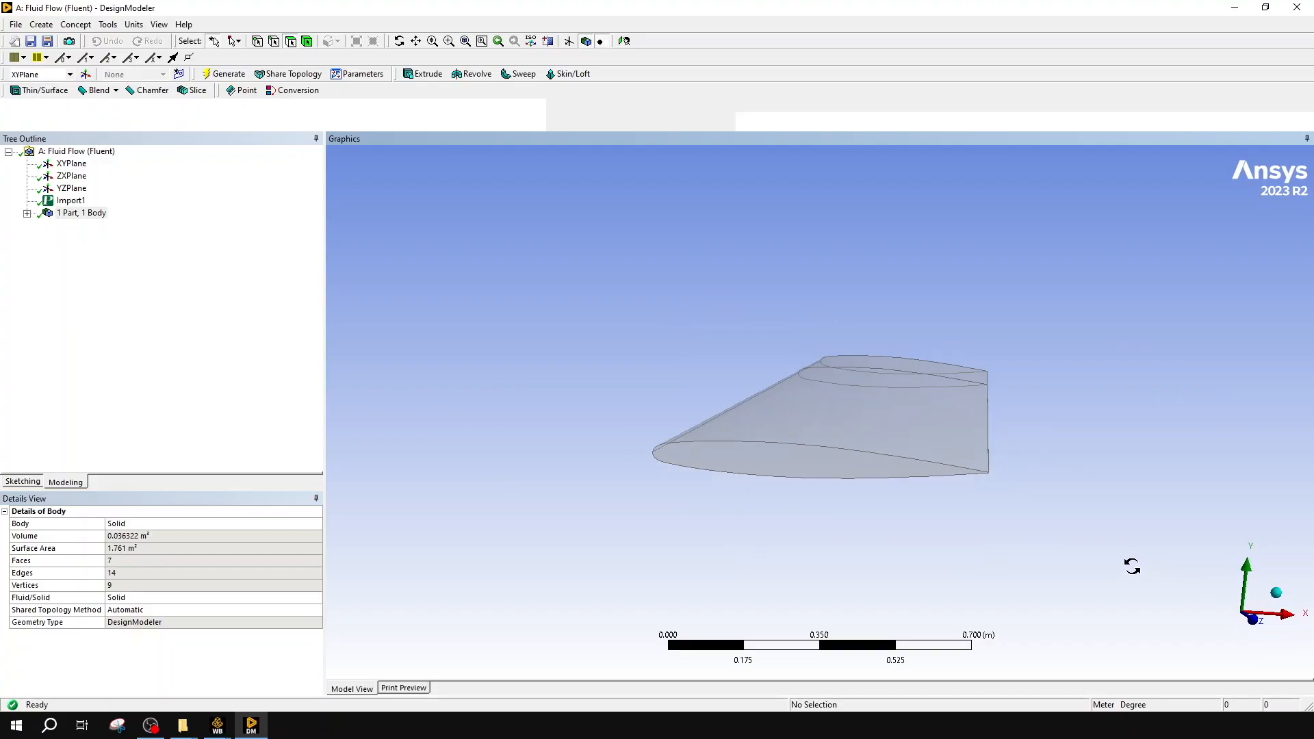
- Create a new sketch on XYPlane and open it for sketching
click(70, 75)
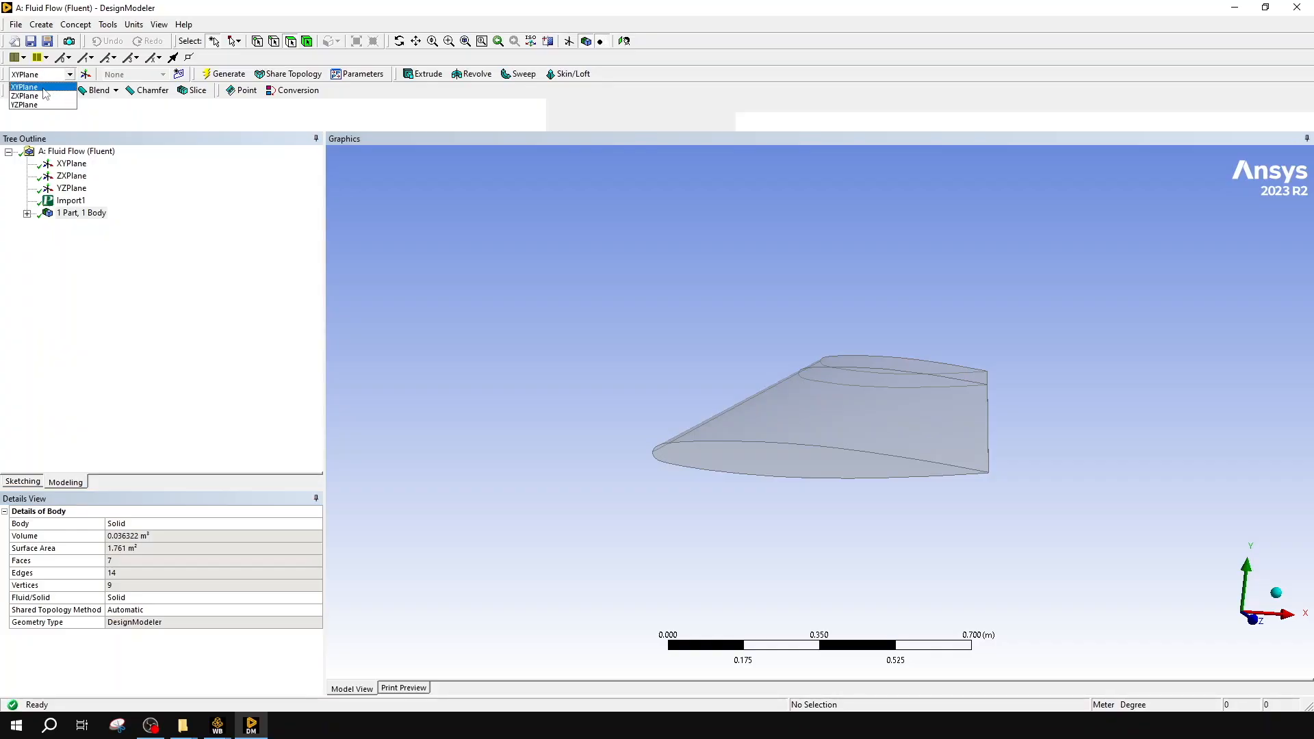
click(27, 87)
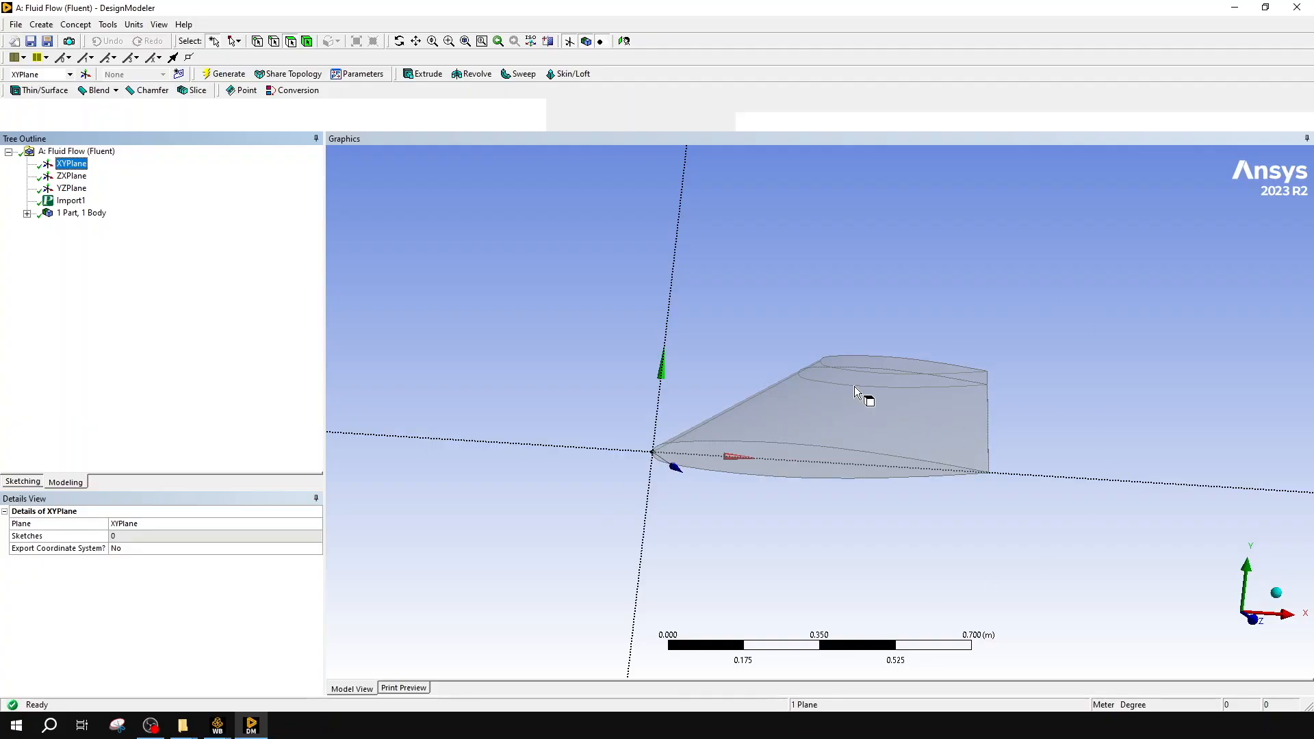
click(180, 74)
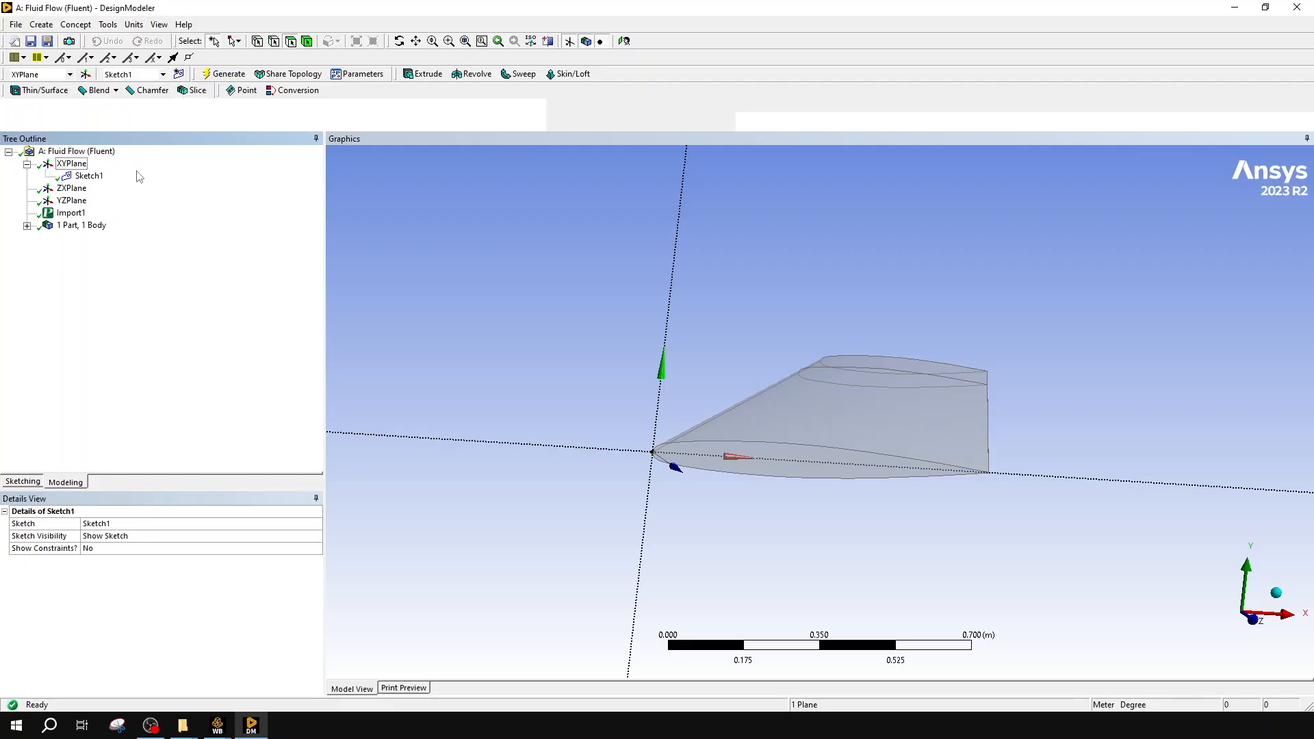
click(92, 176)
click(23, 482)
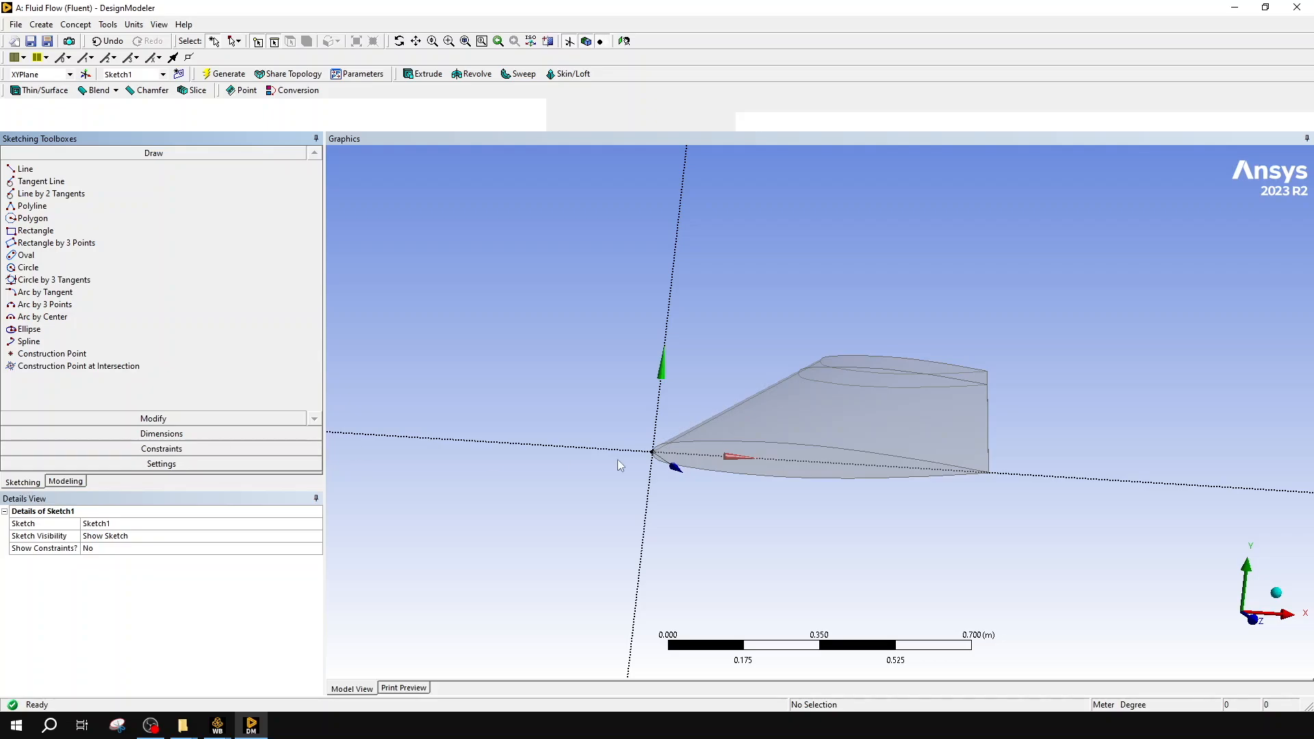
- Draw a rectangle enclosing the wing profile in the XY plane, with its upstream side about 3.7 m from the Y axis
scroll(782, 428, down, 5)
mouse_move(782, 429)
middle_down()
mouse_move(948, 420)
mouse_move(1016, 370)
mouse_move(988, 425)
mouse_move(922, 406)
mouse_move(942, 445)
mouse_move(954, 434)
middle_up()
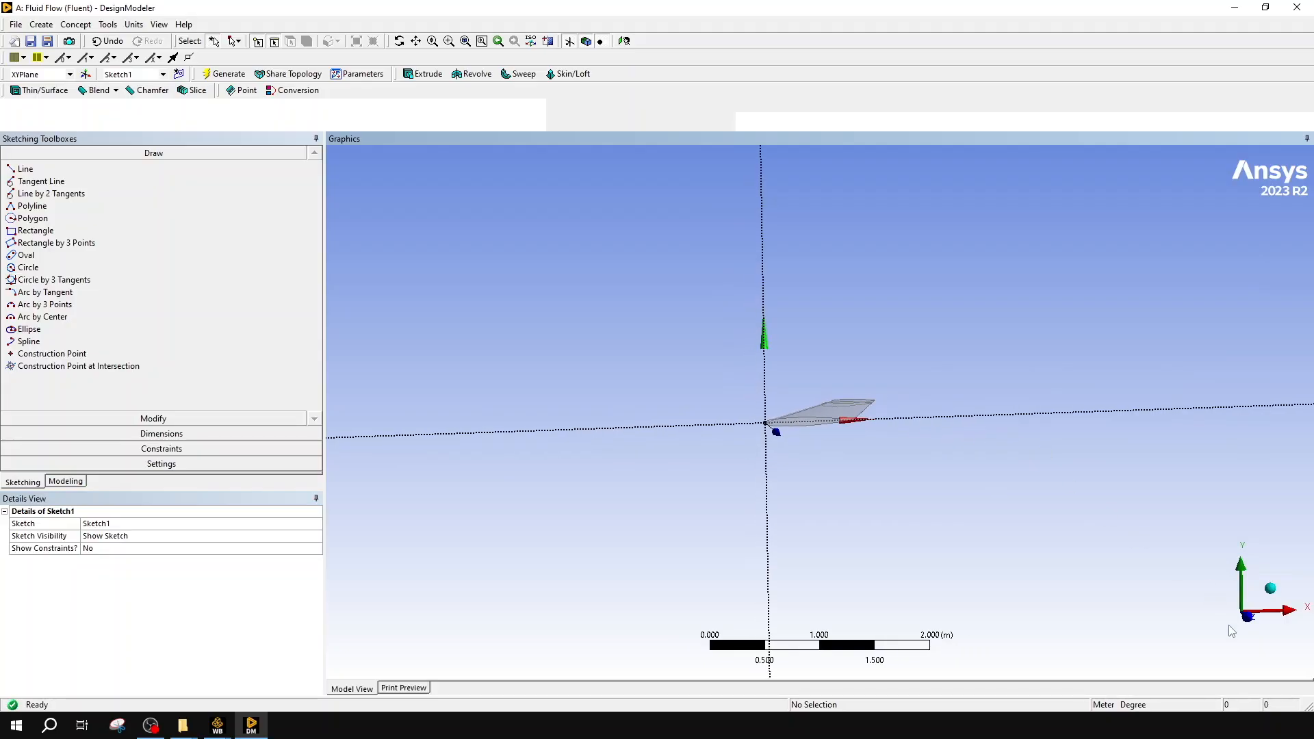
middle_drag(849, 289, 757, 277)
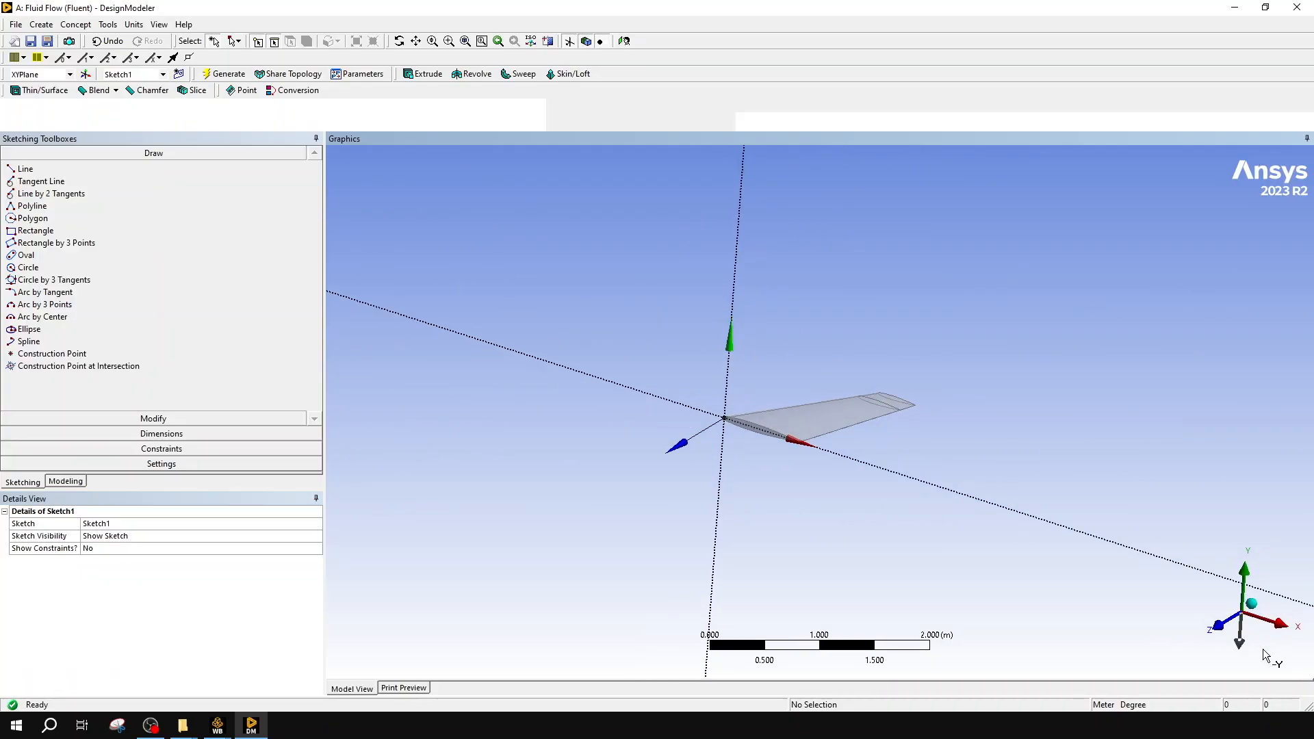
click(1217, 634)
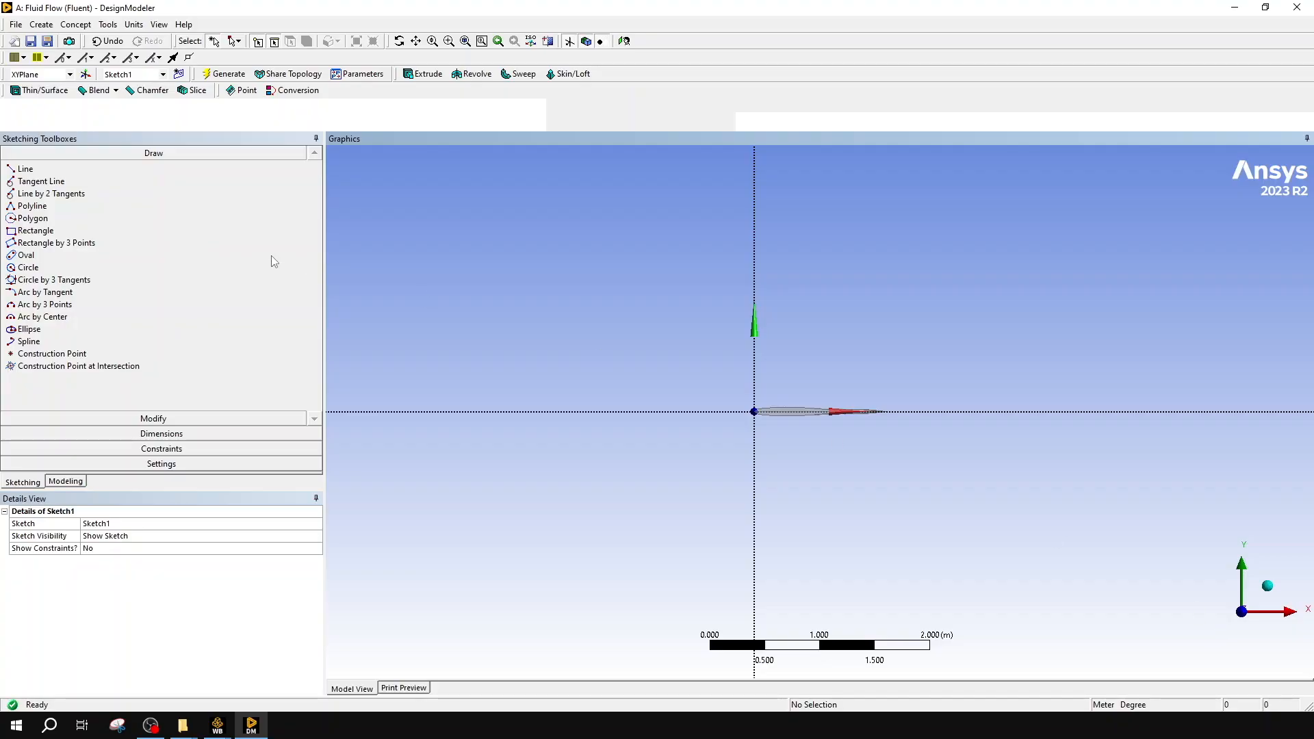
click(104, 231)
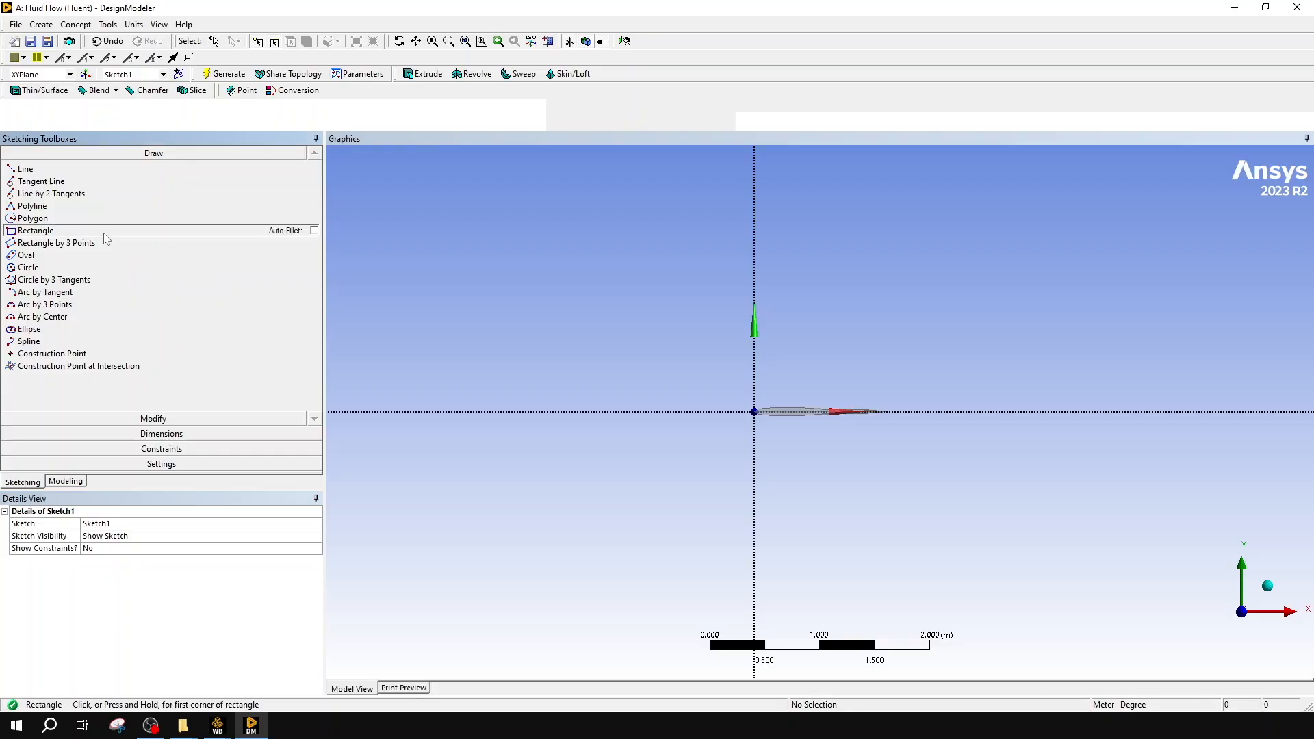
scroll(508, 431, down, 2)
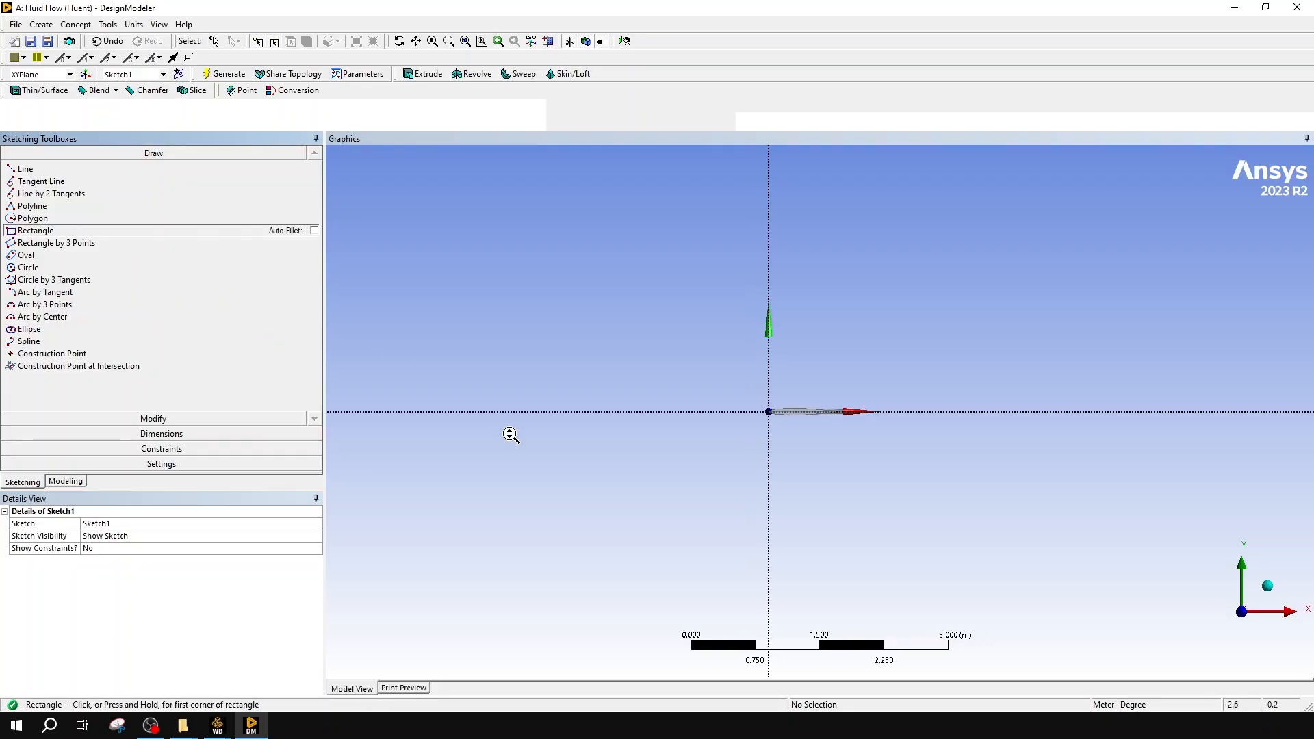
click(535, 538)
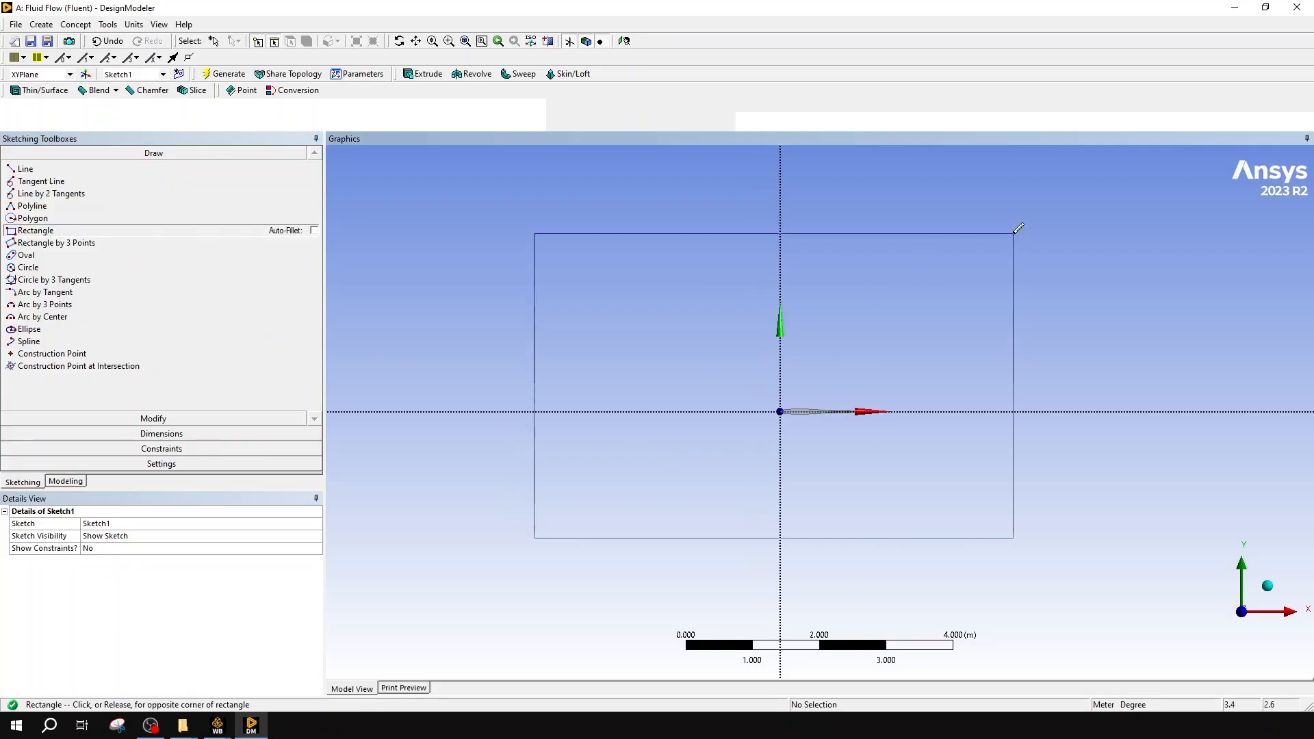
click(1188, 215)
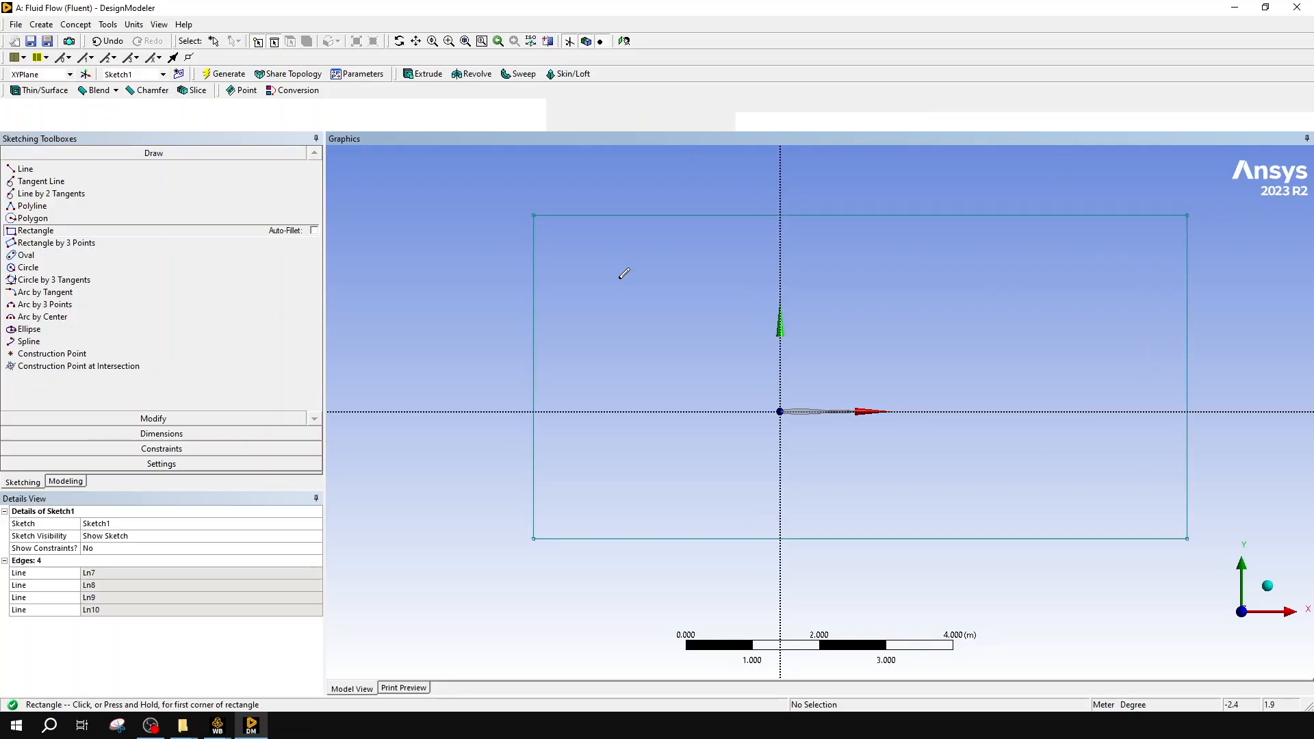
- Add a horizontal dimension between the rectangle's upstream vertical side and the Y axis
click(108, 436)
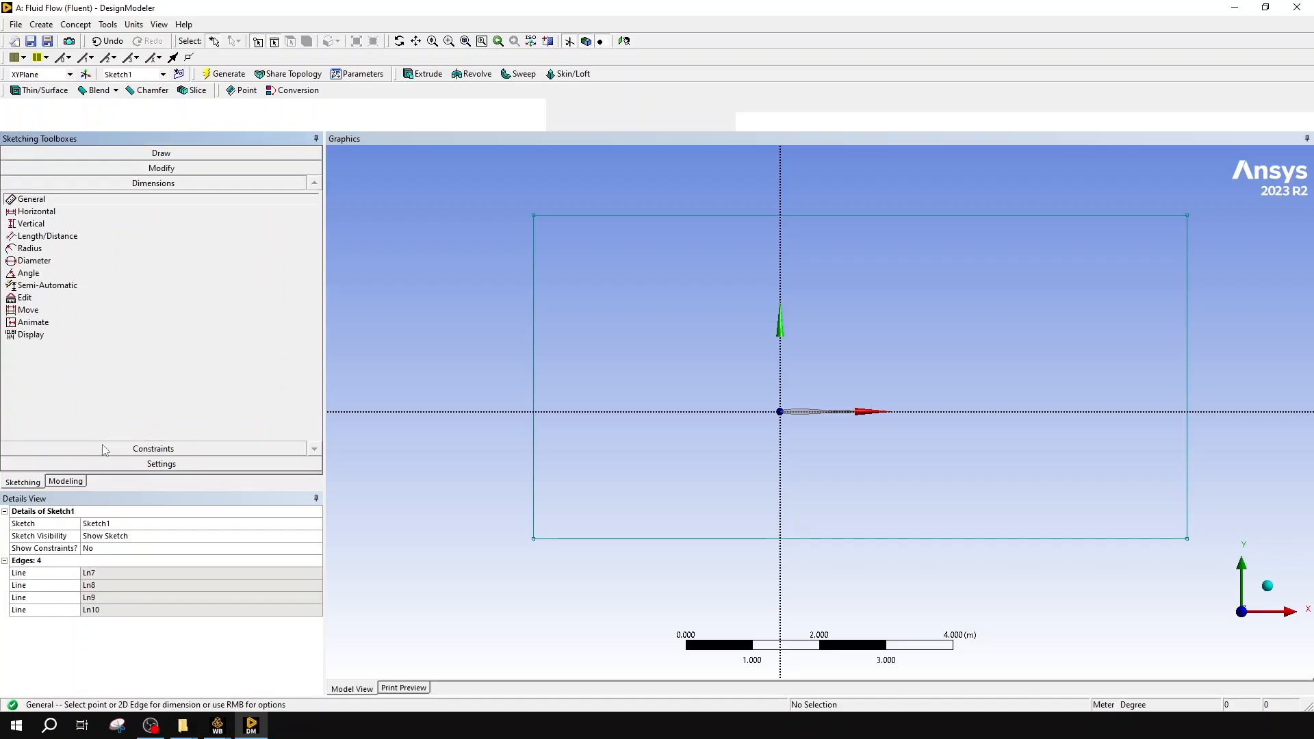
click(45, 215)
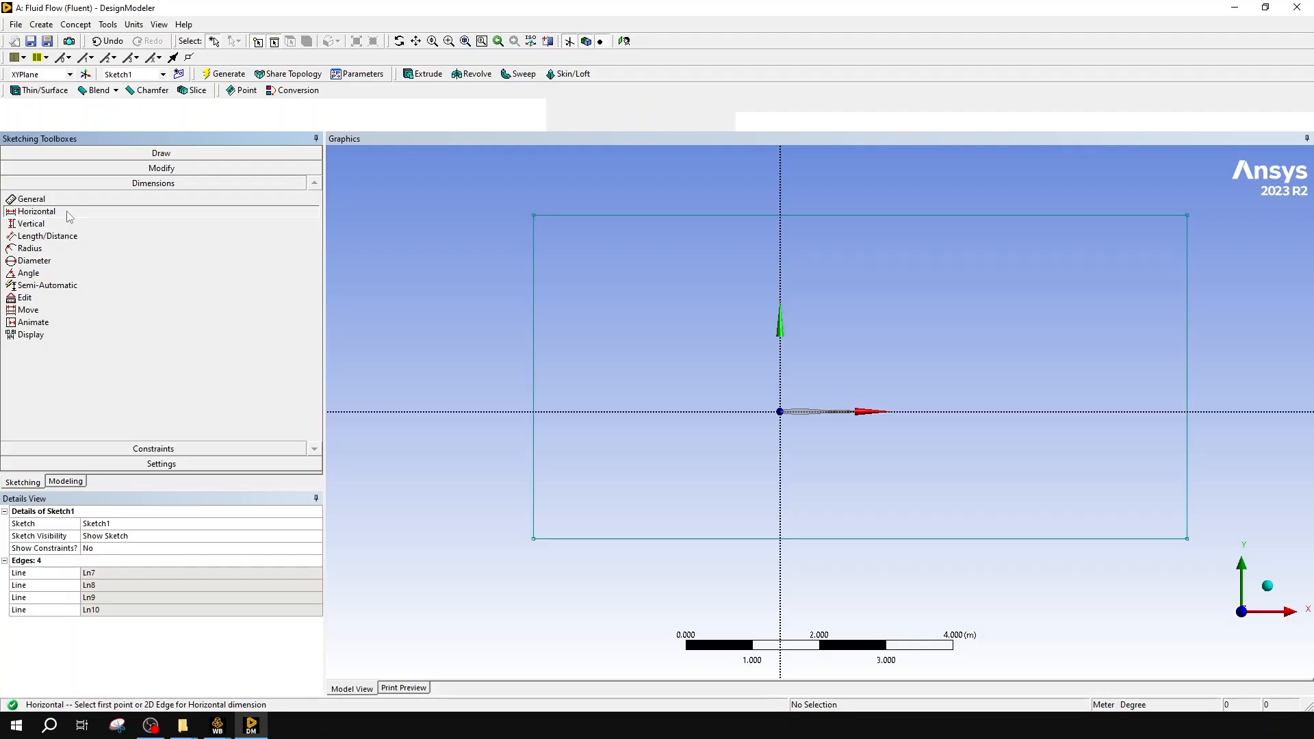
click(533, 359)
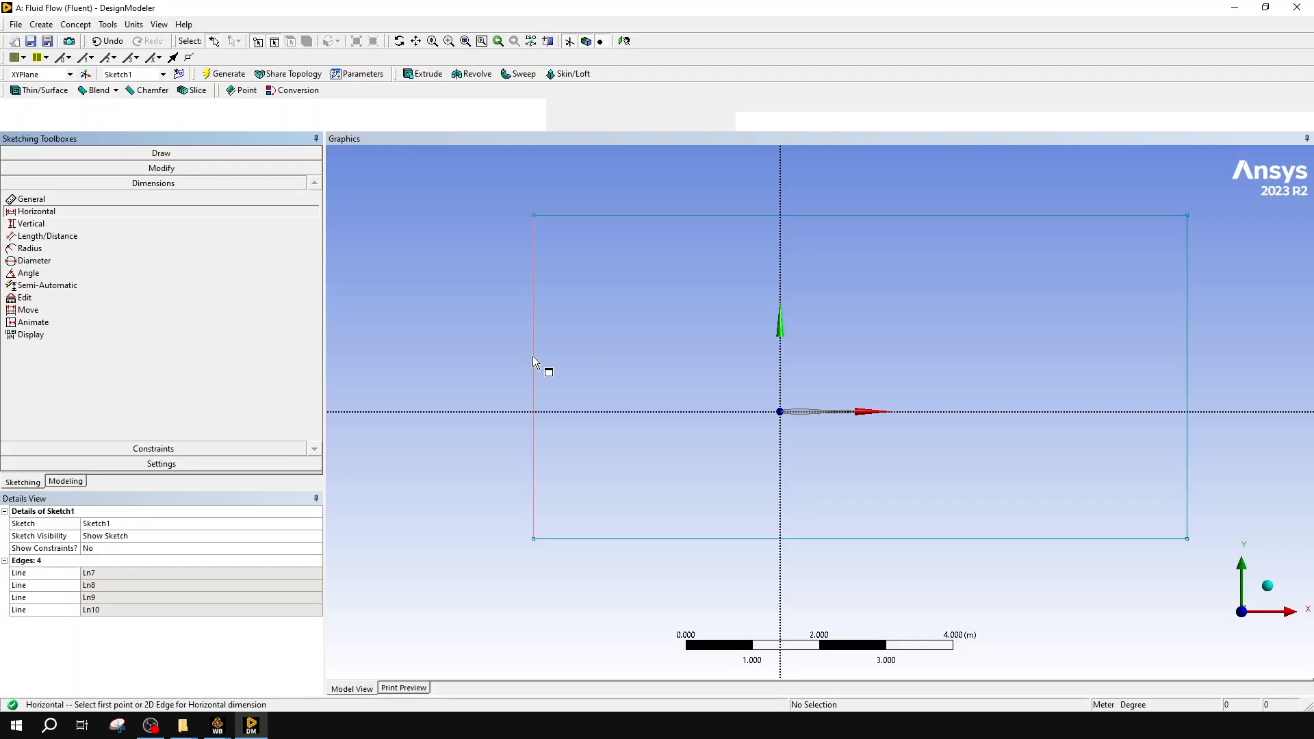
click(781, 277)
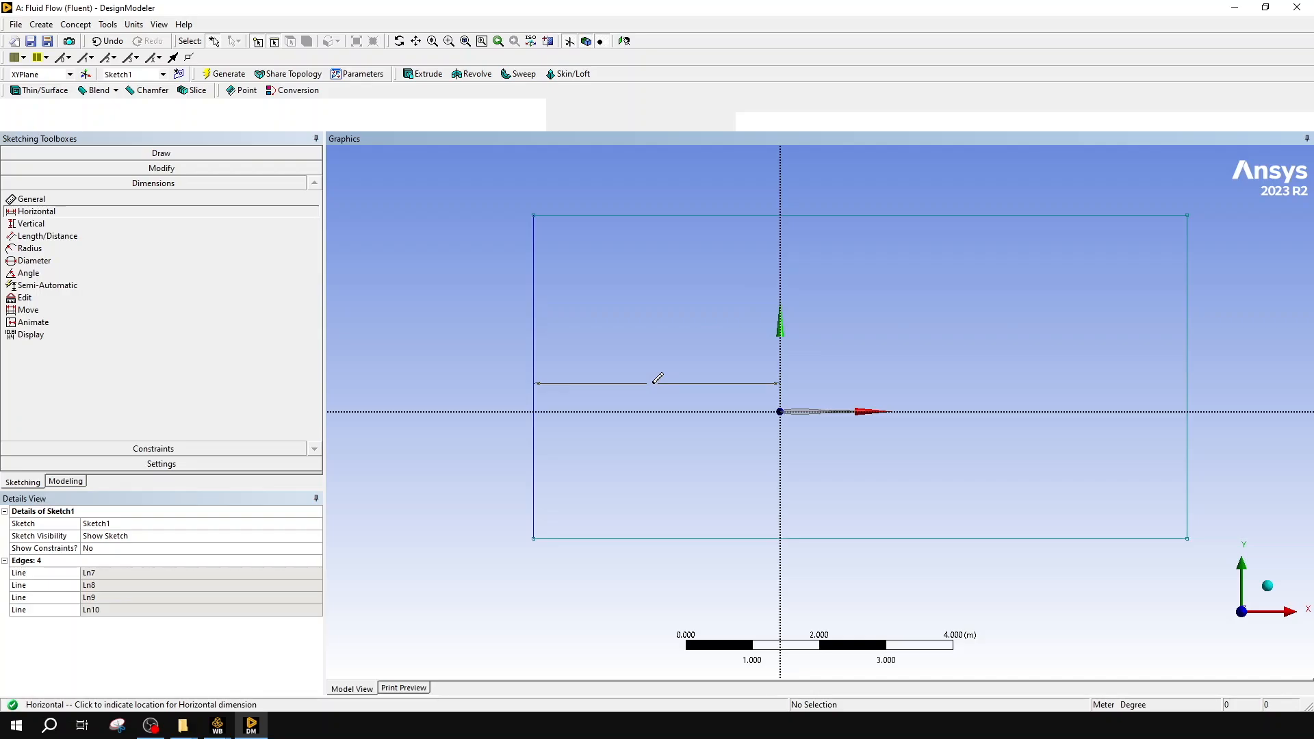
click(654, 383)
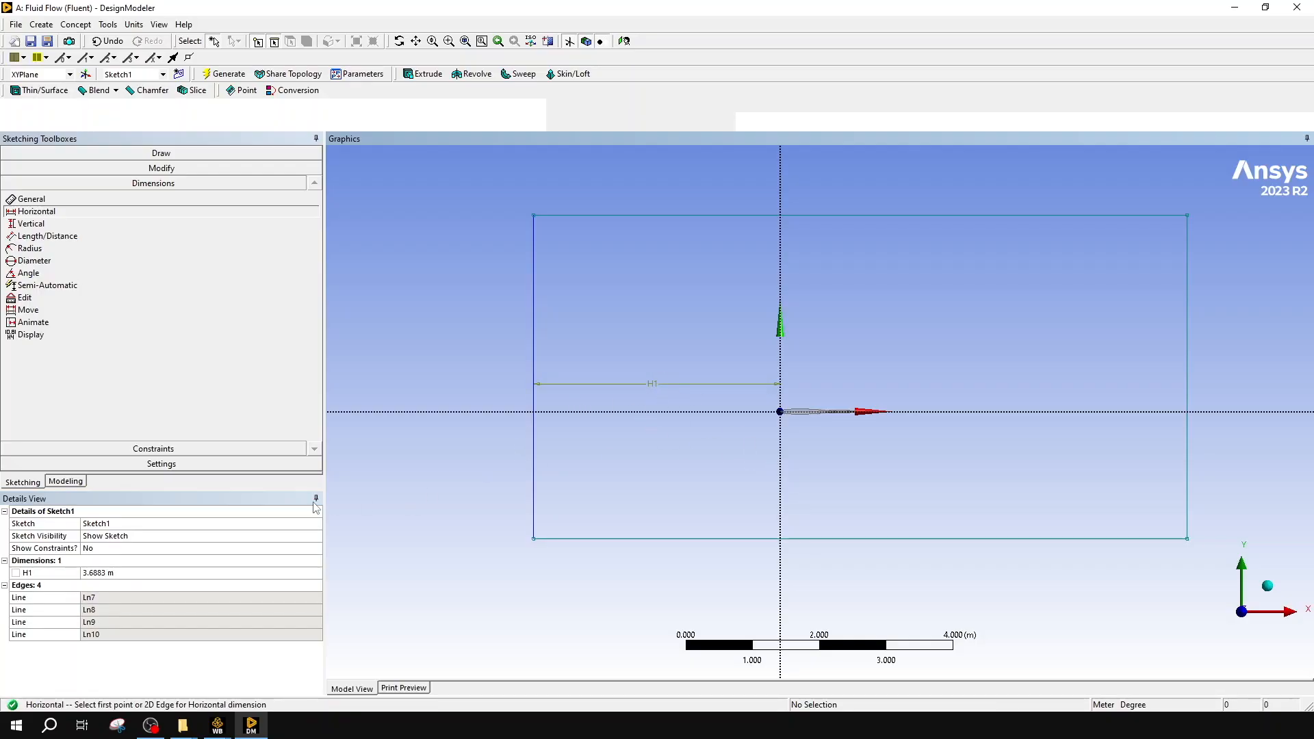
- Set the horizontal distance from the rectangle's upstream side to the Y axis to 10 m
click(169, 574)
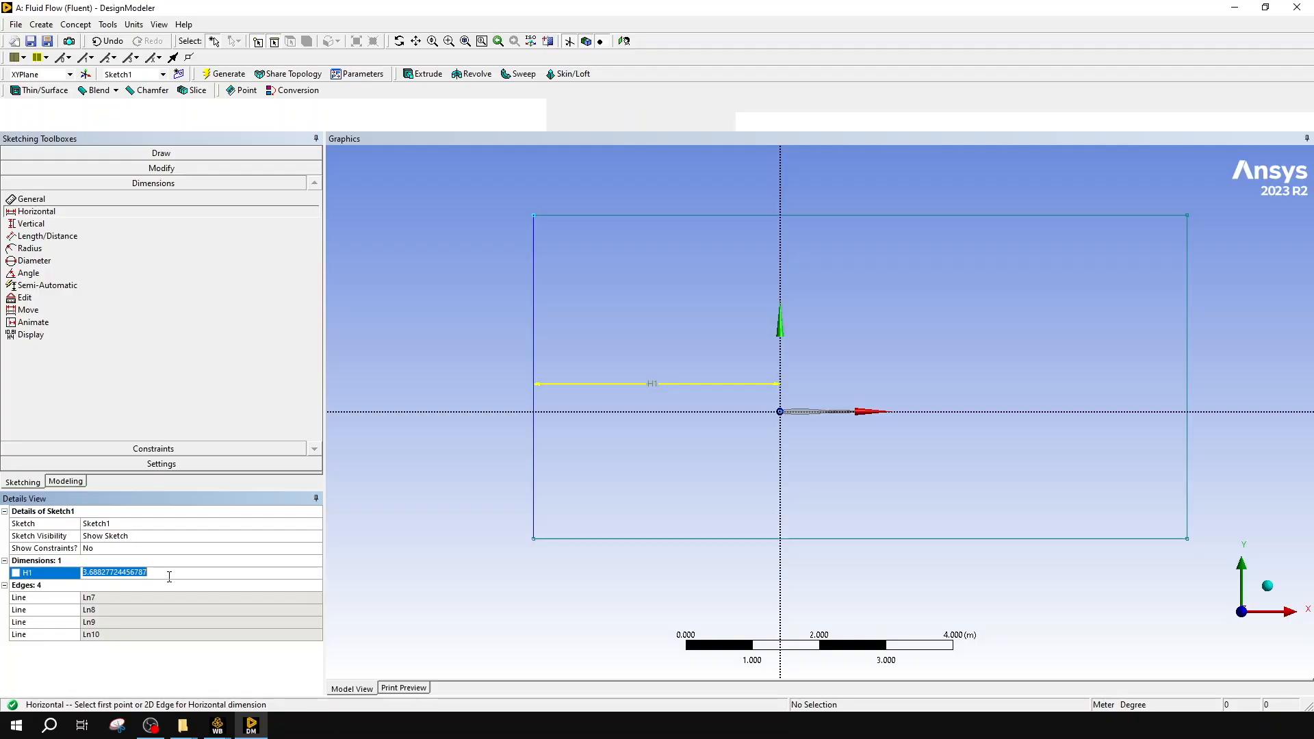
text(10m)
key(Escape)
click(169, 576)
text(10)
key(Return)
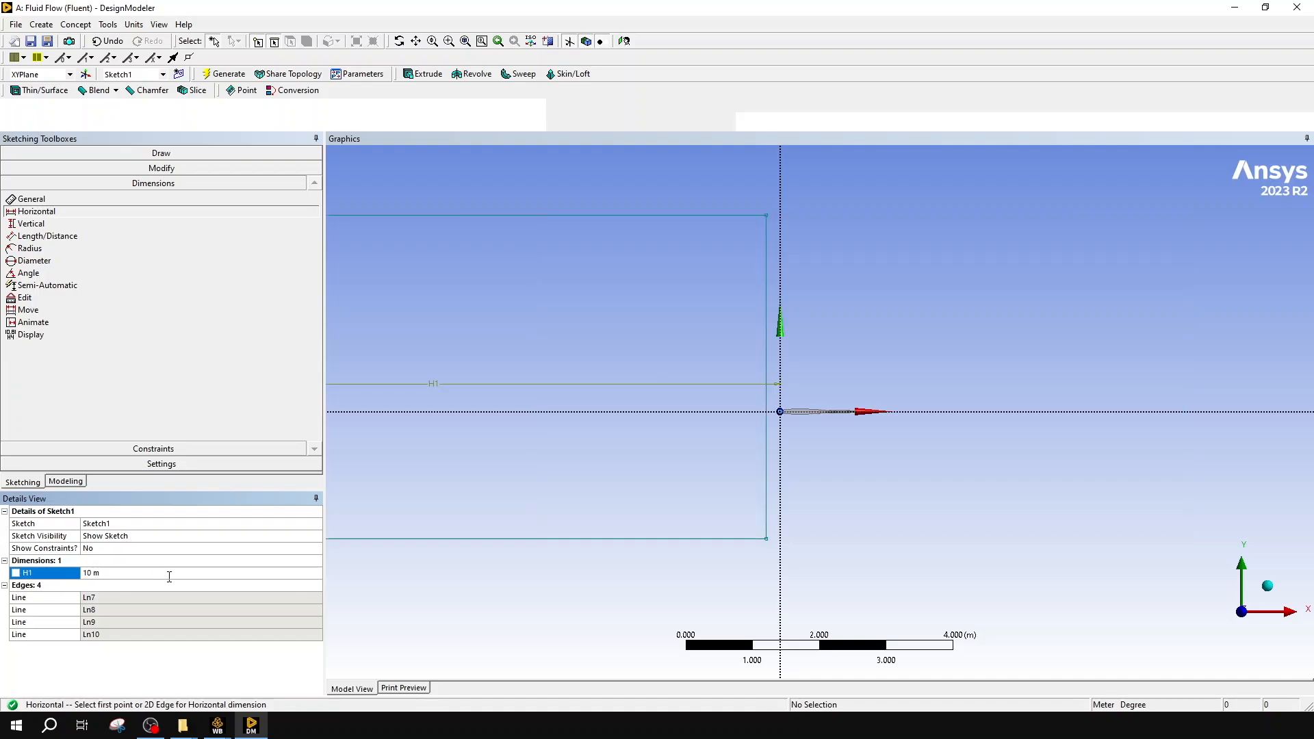
- Set dimension H1, between the rectangle's upstream side and the Y axis, to 5 m and check the rectangle against the wing
scroll(641, 486, down, 4)
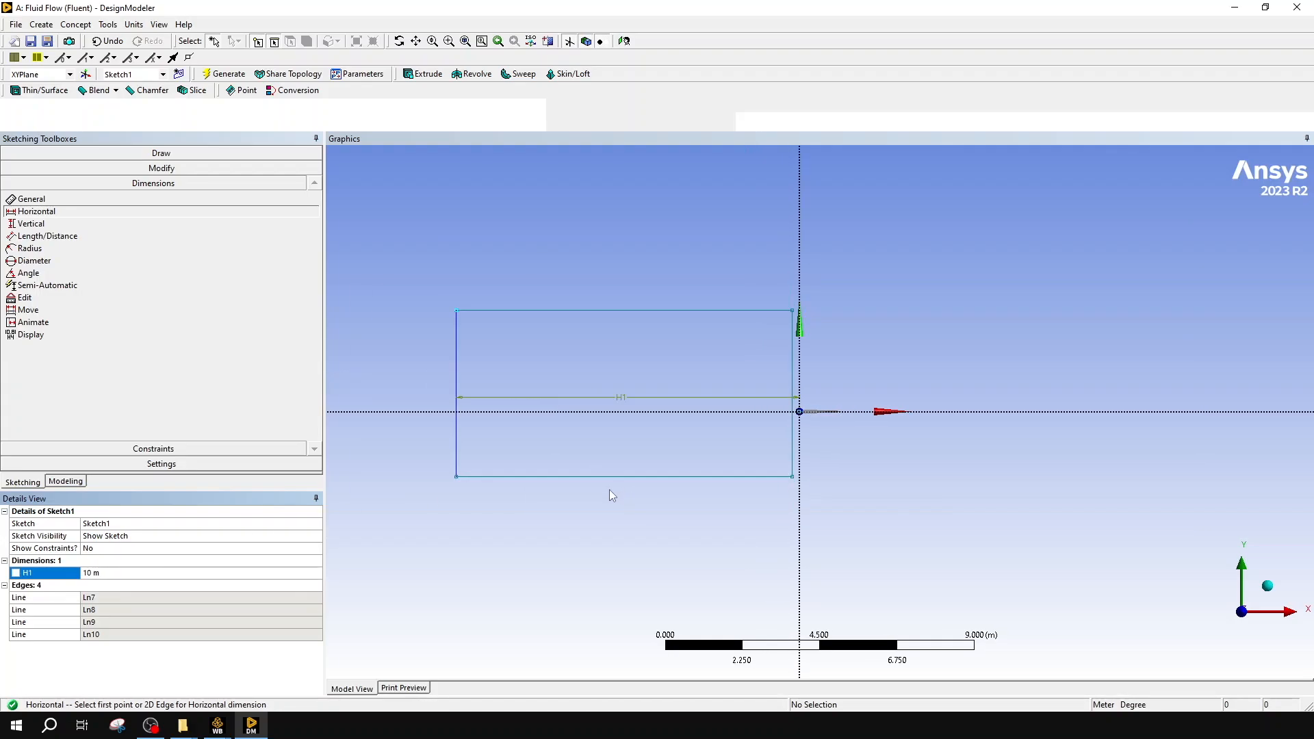
mouse_move(824, 358)
middle_down()
mouse_move(827, 404)
mouse_move(810, 396)
mouse_move(825, 411)
mouse_move(822, 299)
mouse_move(821, 408)
middle_up()
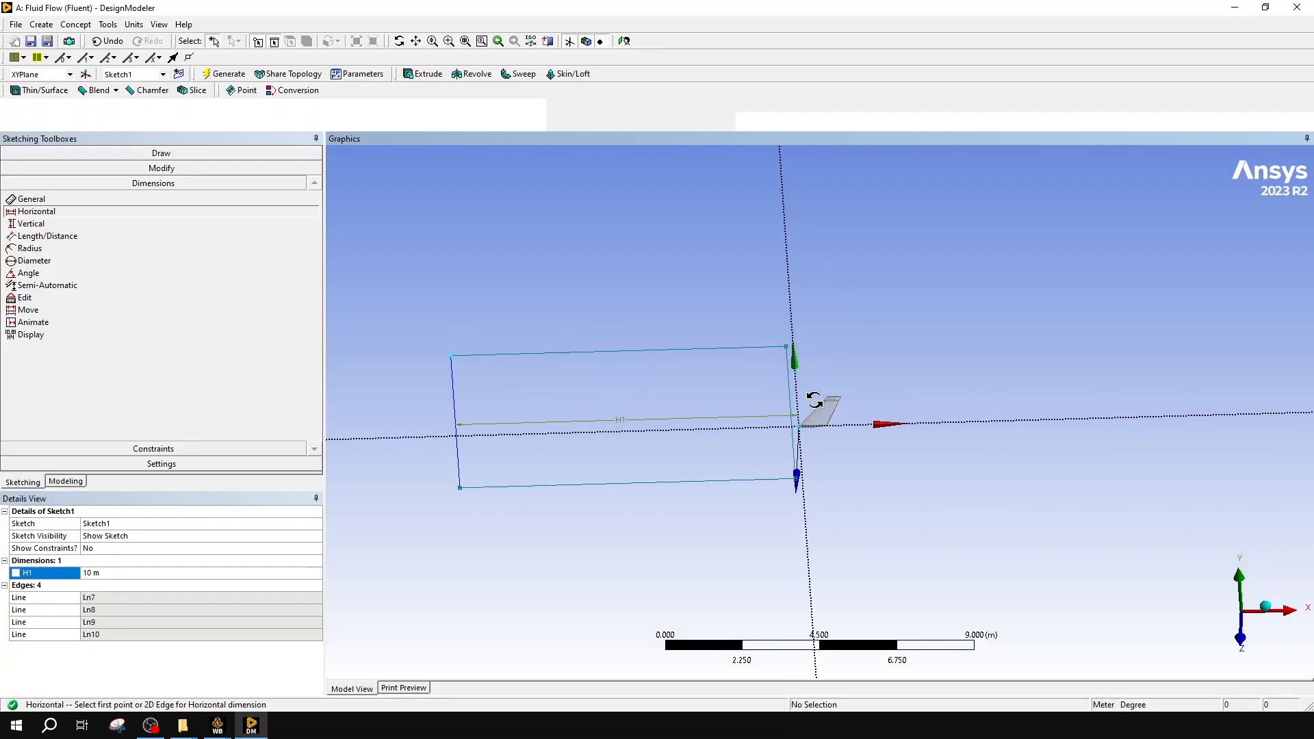
click(236, 569)
text(5)
key(Return)
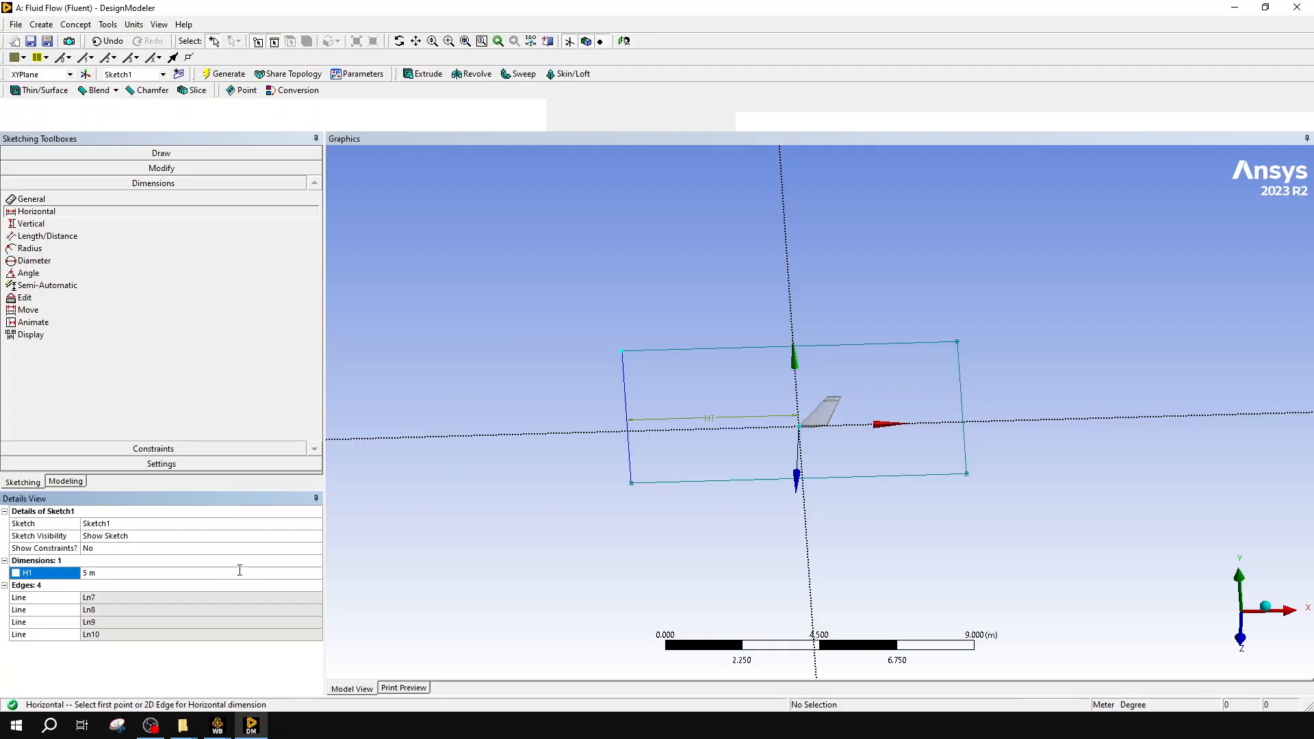
mouse_move(745, 415)
middle_down()
mouse_move(778, 243)
mouse_move(778, 344)
middle_up()
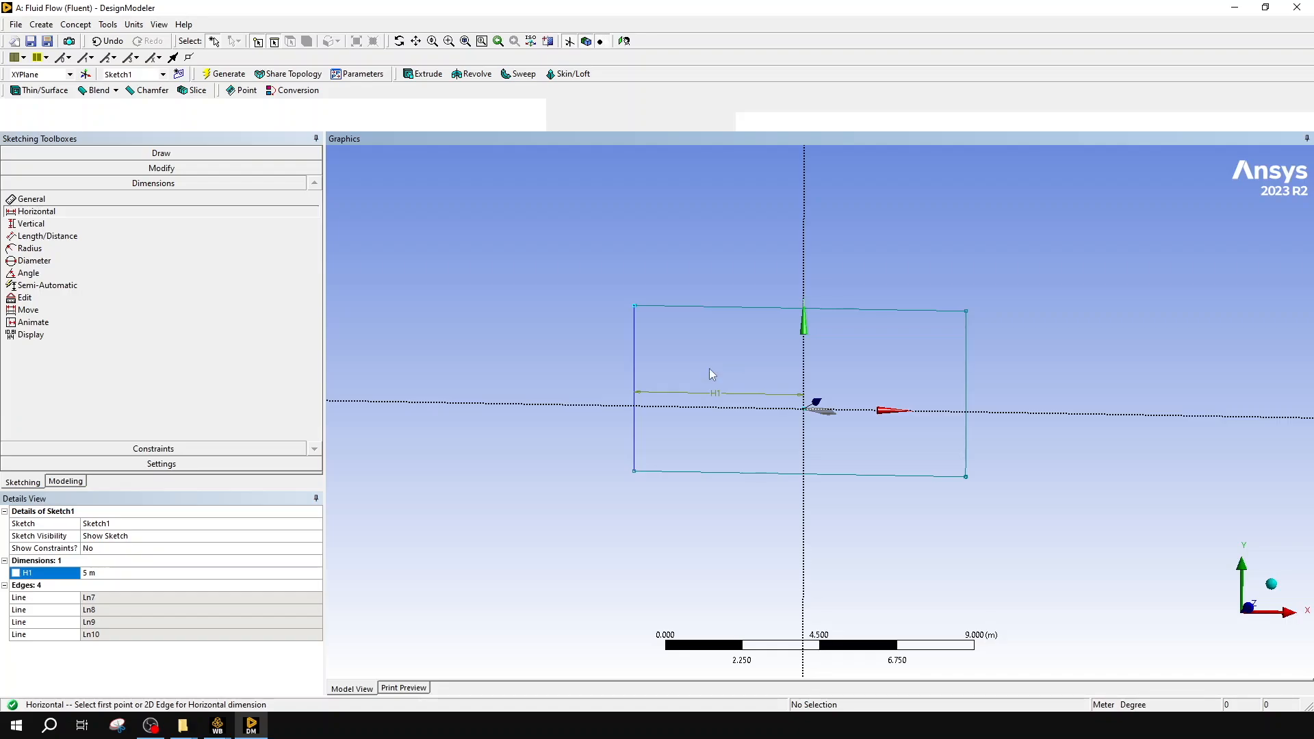
scroll(830, 369, down, 2)
scroll(813, 393, up, 5)
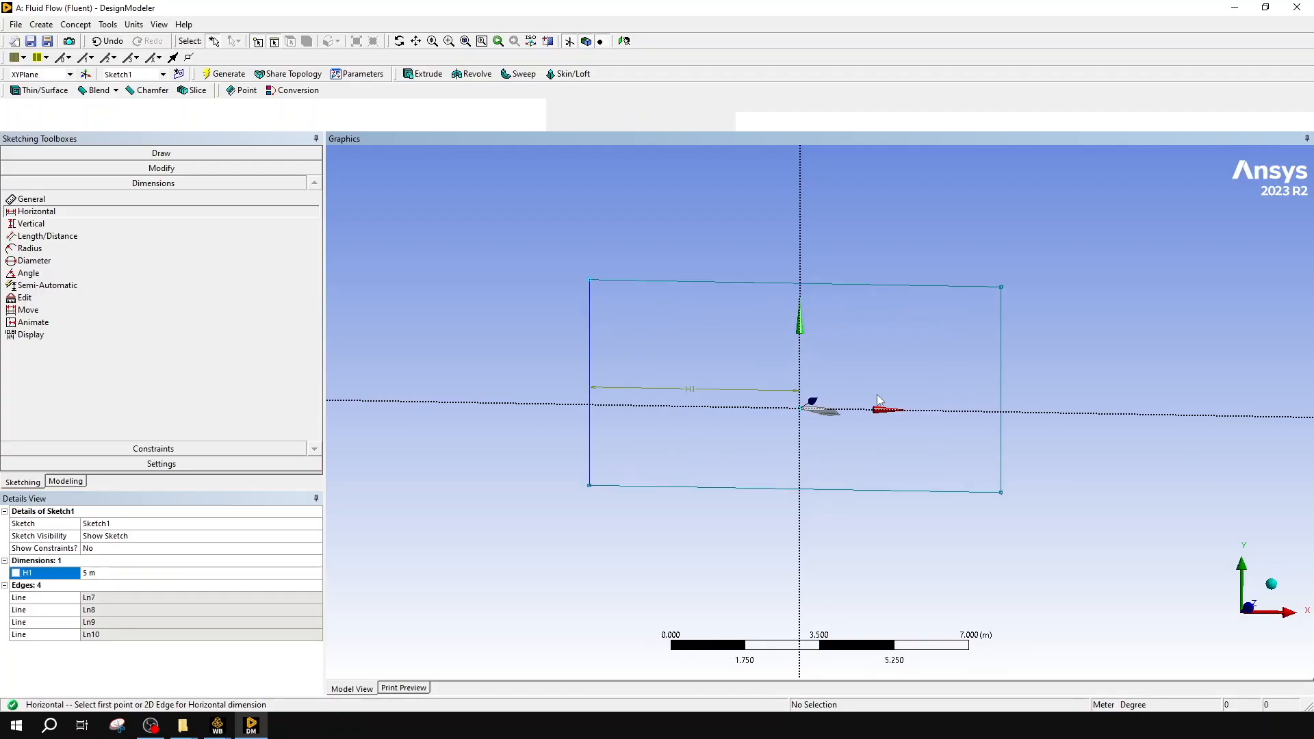
- Add a horizontal dimension between the Y axis and the rectangle's downstream vertical side
mouse_move(867, 373)
middle_down()
mouse_move(846, 339)
mouse_move(849, 357)
middle_up()
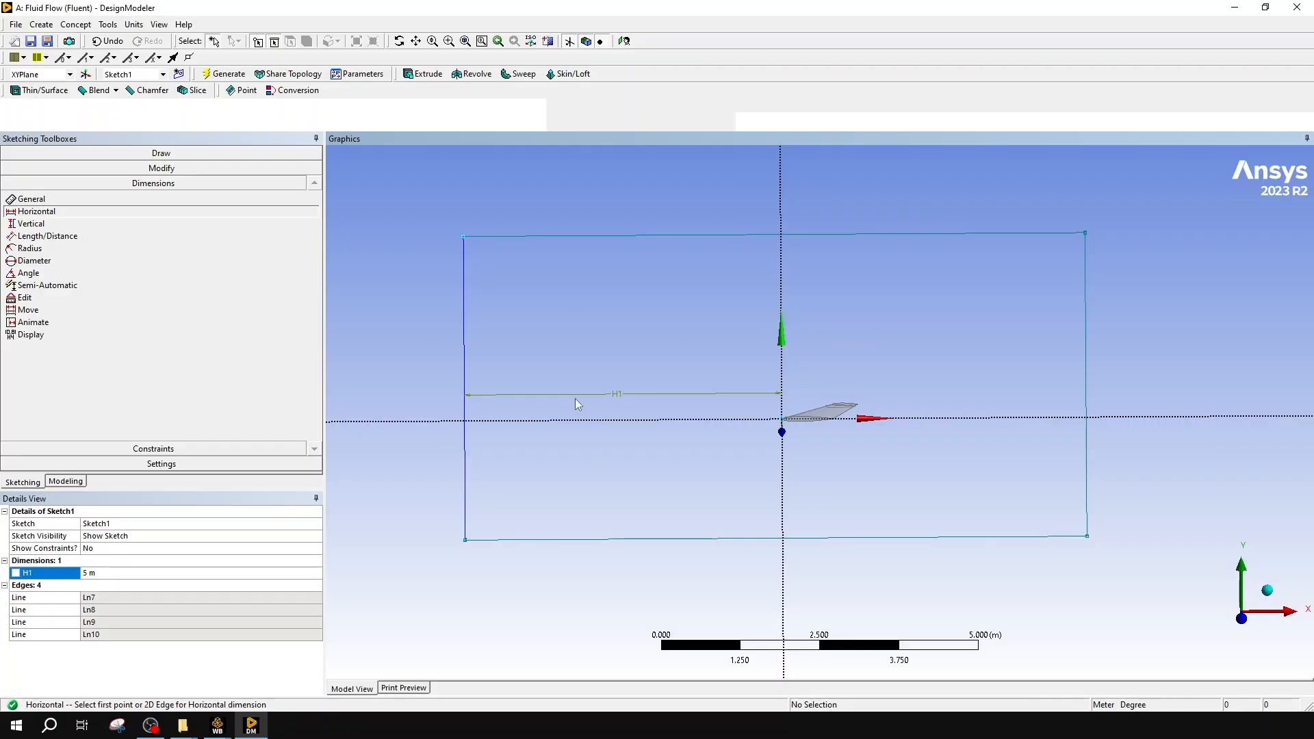
click(783, 280)
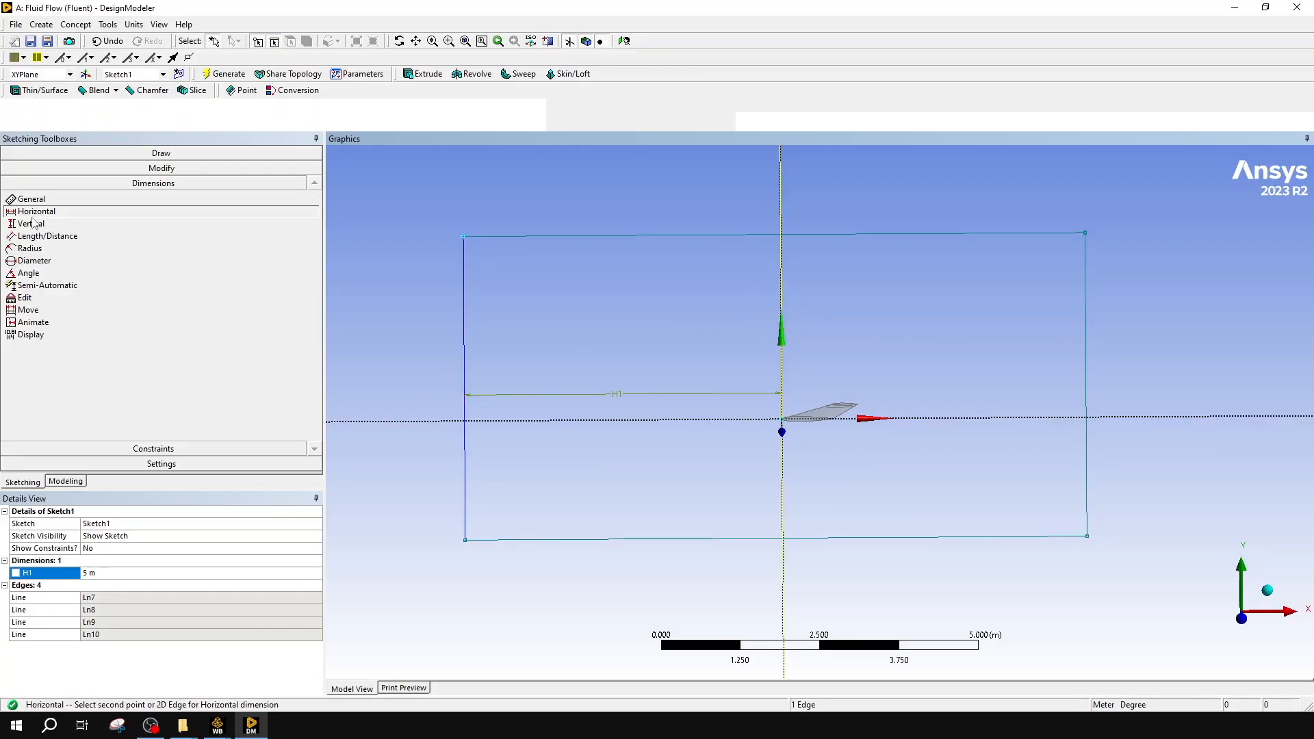
click(1086, 311)
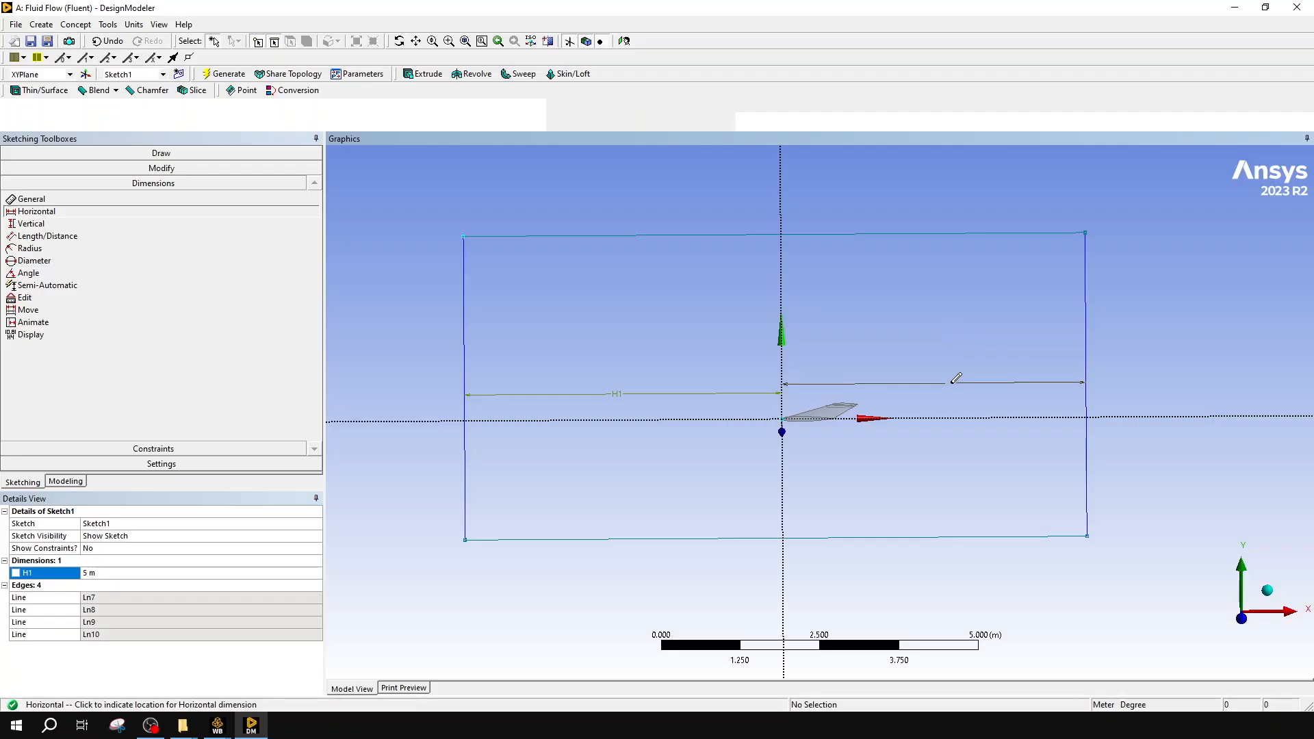
click(956, 380)
- Set the horizontal distance from the Y axis to the rectangle's downstream side to 10 m
click(124, 586)
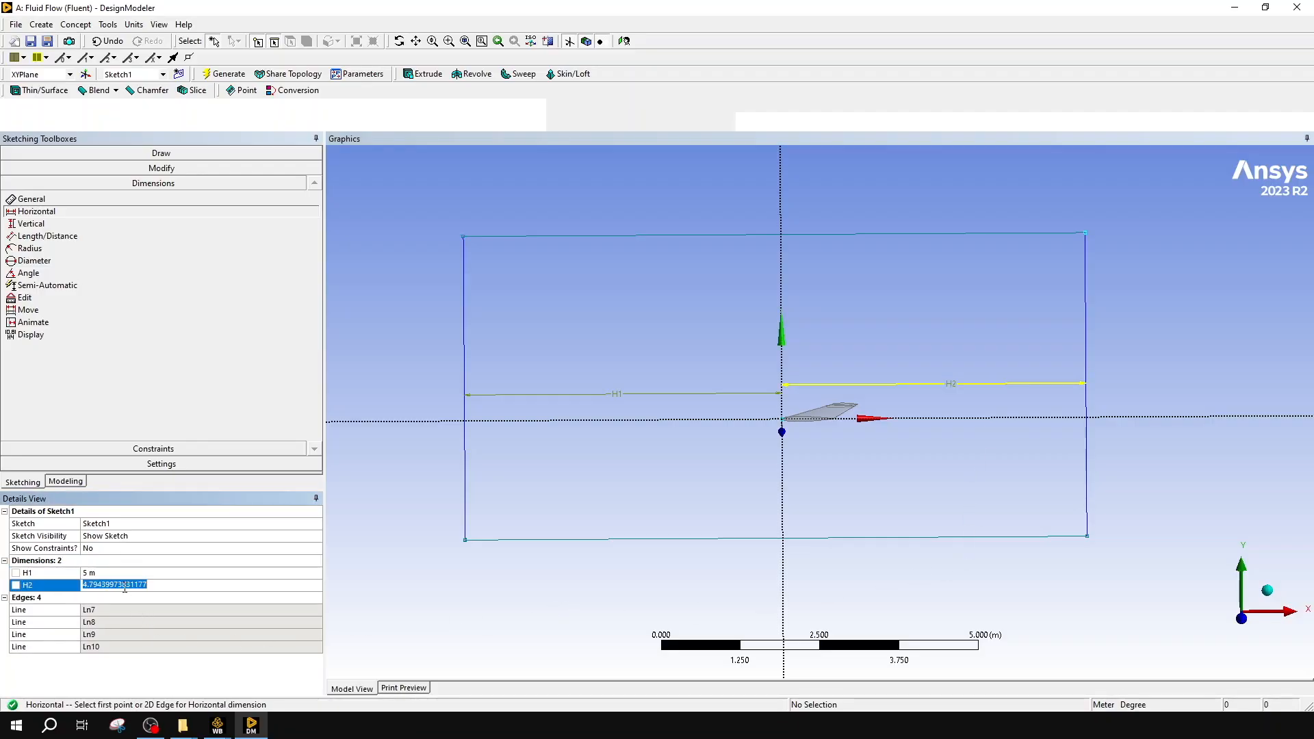
text(10m)
key(Return)
click(124, 586)
text(1)
key(Return)
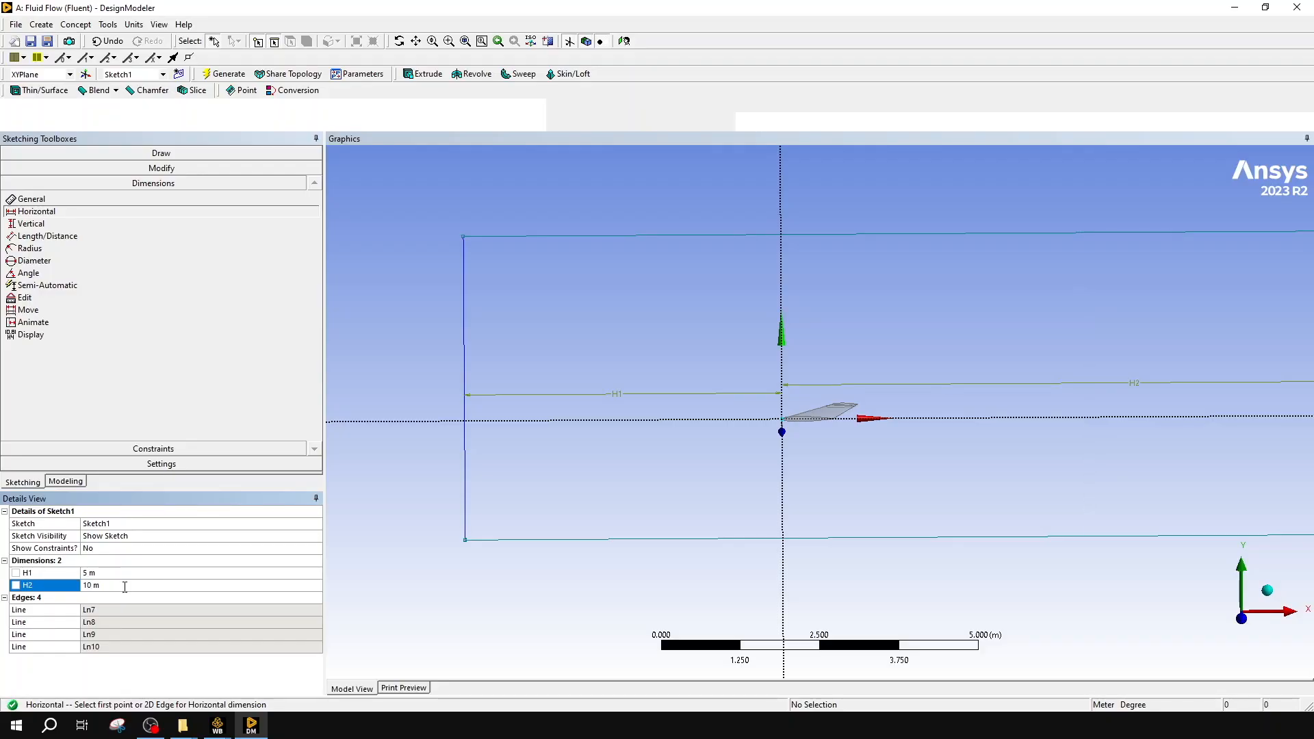
scroll(920, 492, up, 2)
scroll(921, 492, down, 4)
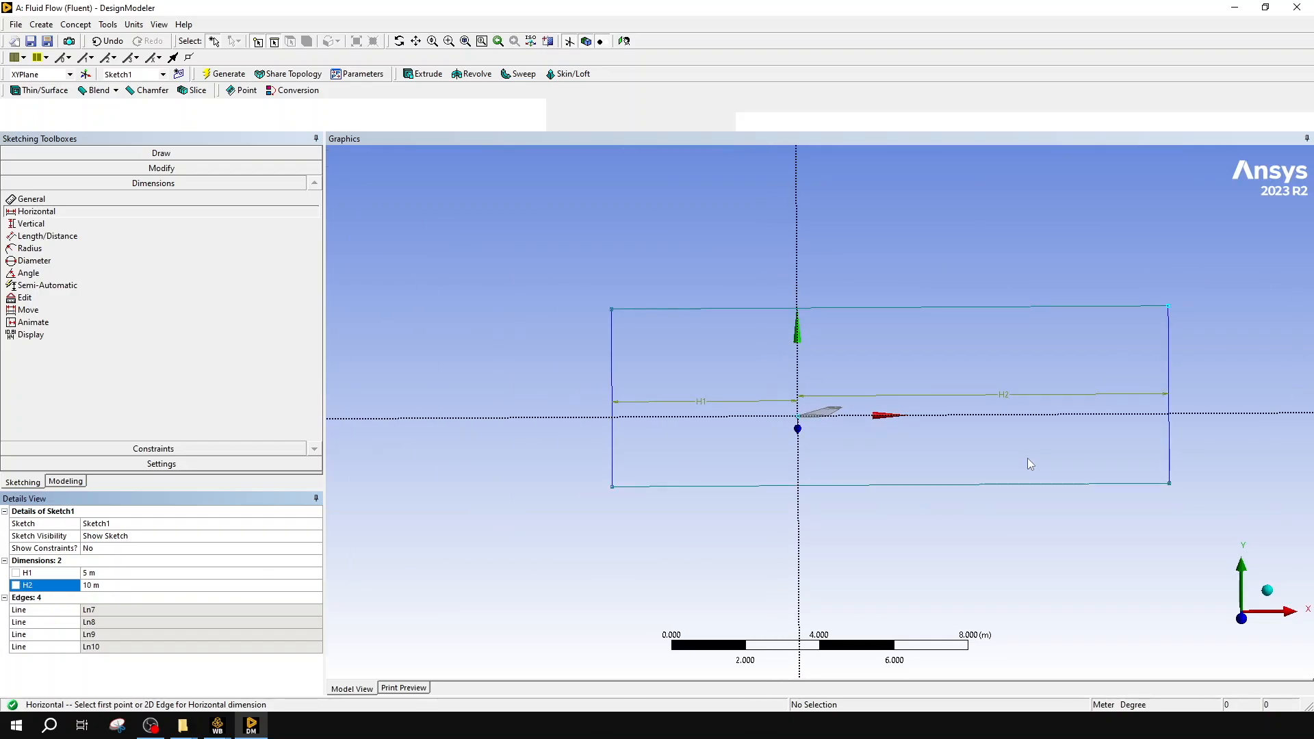
mouse_move(1033, 445)
middle_down()
mouse_move(1068, 455)
mouse_move(1038, 429)
mouse_move(1050, 466)
middle_up()
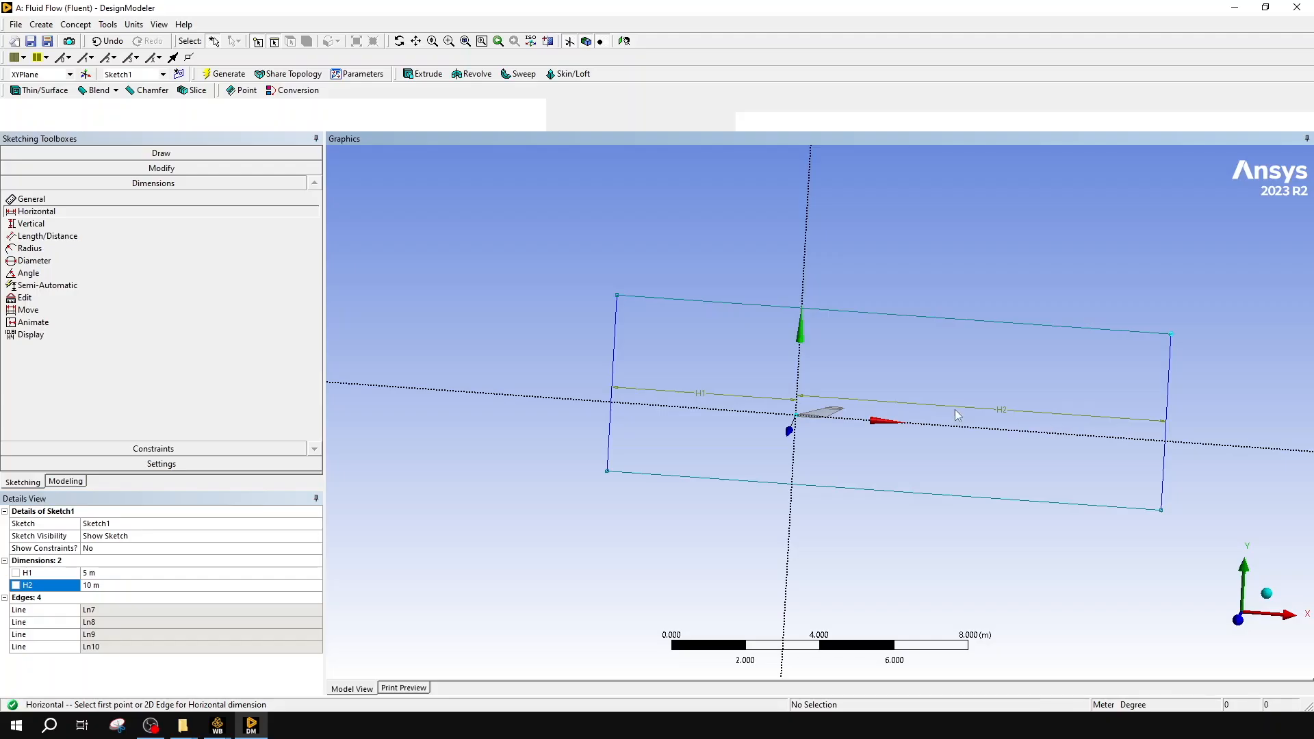
- Add a vertical dimension between the X axis and the rectangle's upper side and set it to 5 m
click(118, 224)
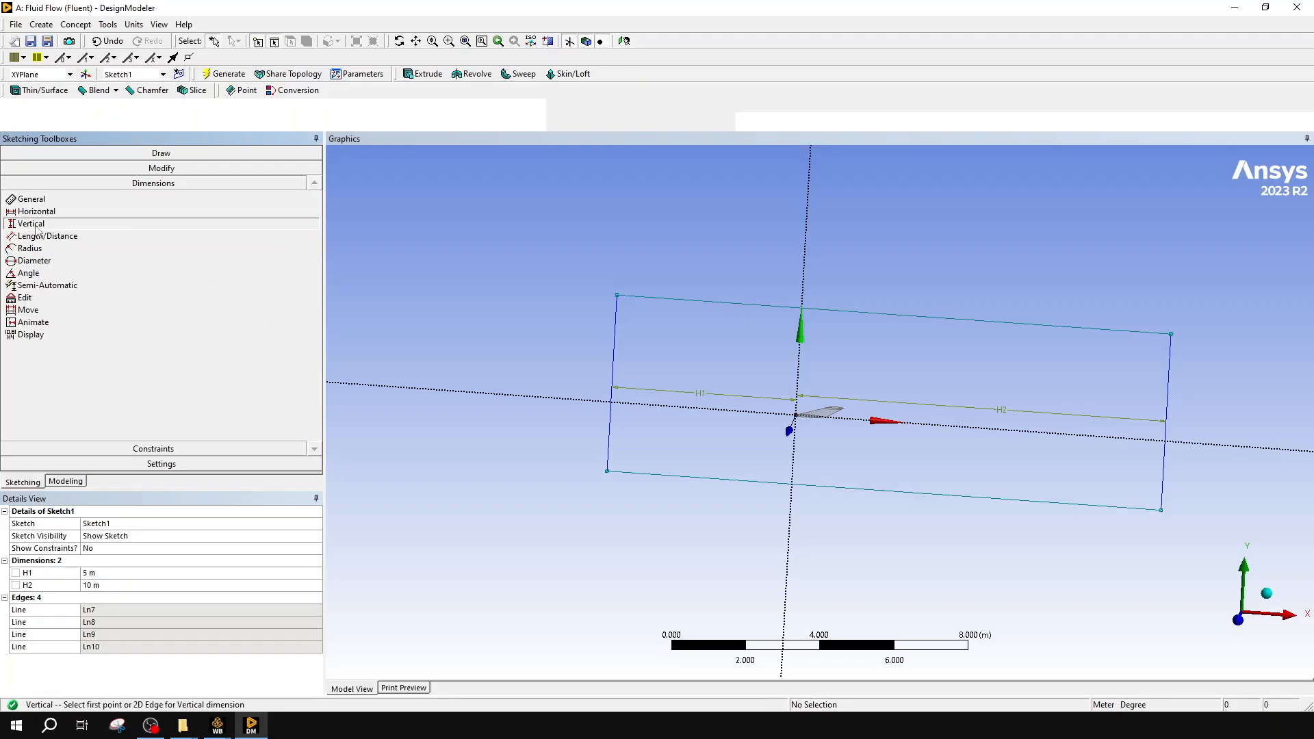
click(960, 431)
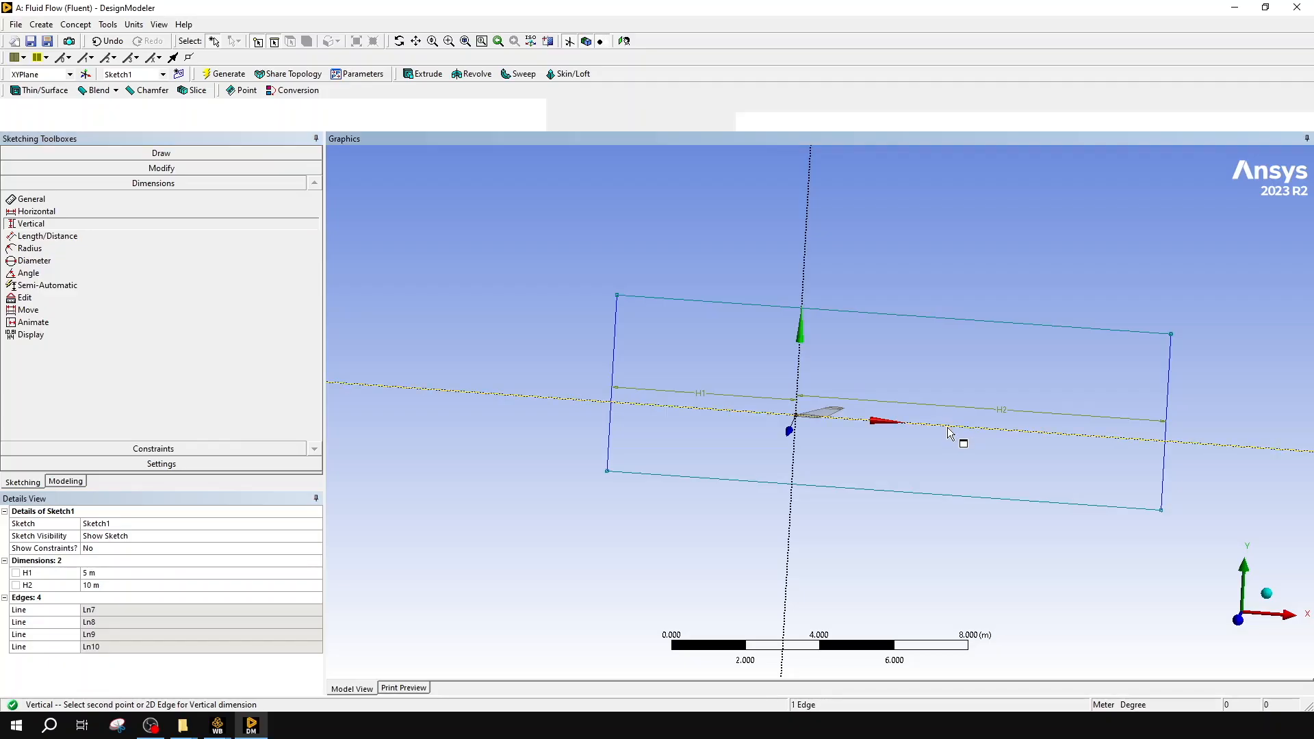
click(939, 328)
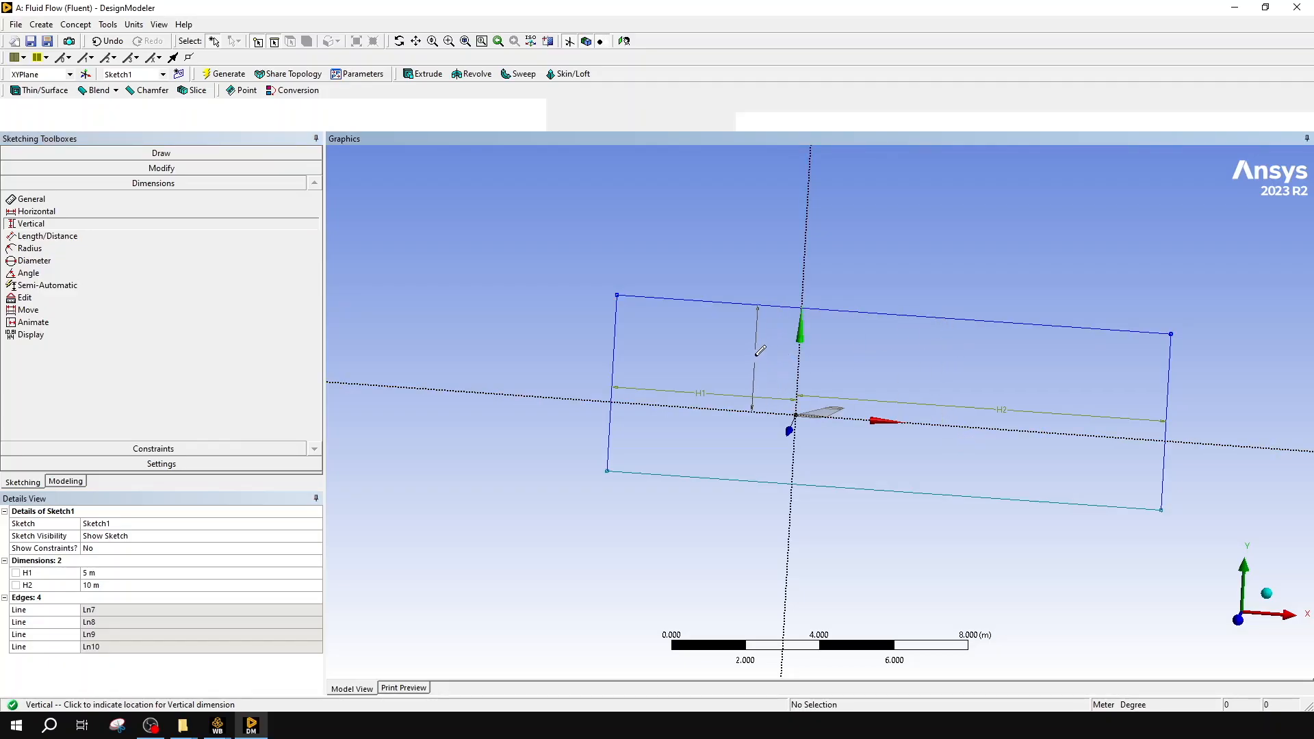
click(747, 354)
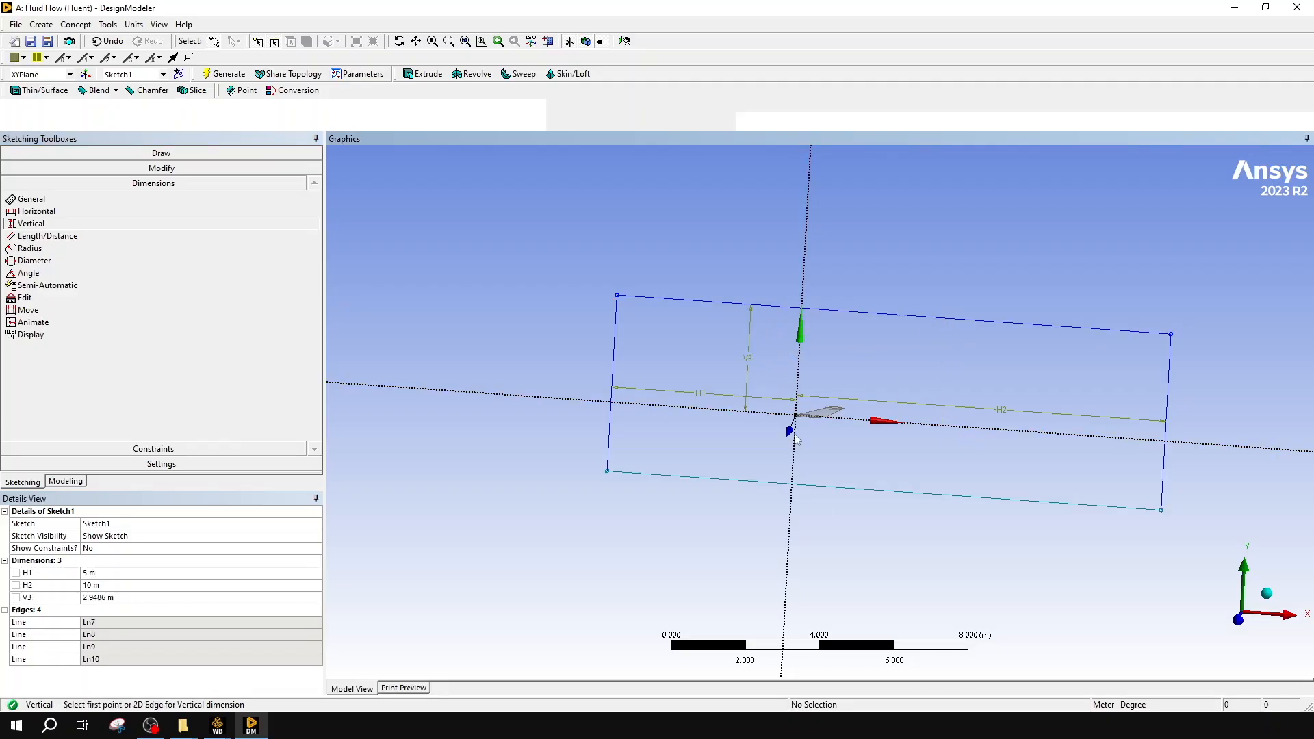
click(140, 598)
text(5)
key(Return)
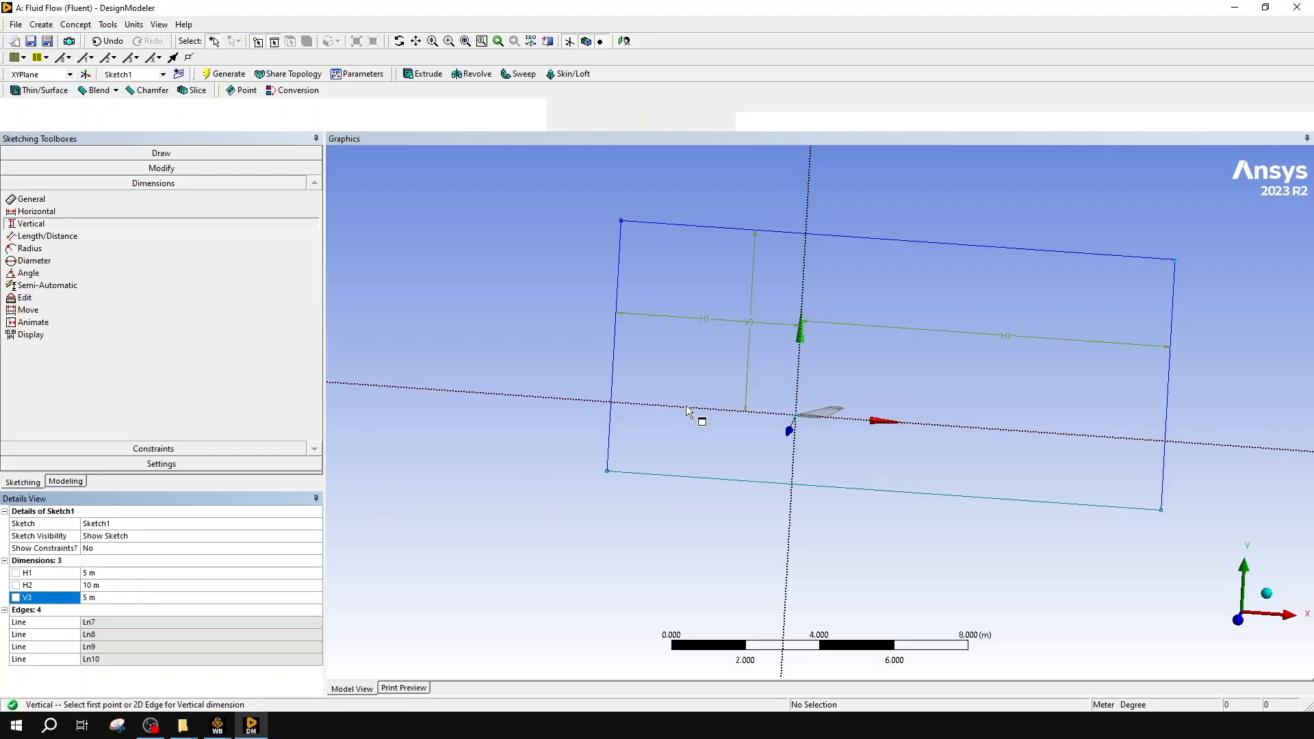
- Add a vertical dimension between the X axis and the rectangle's lower side and set it to 5 m
click(662, 474)
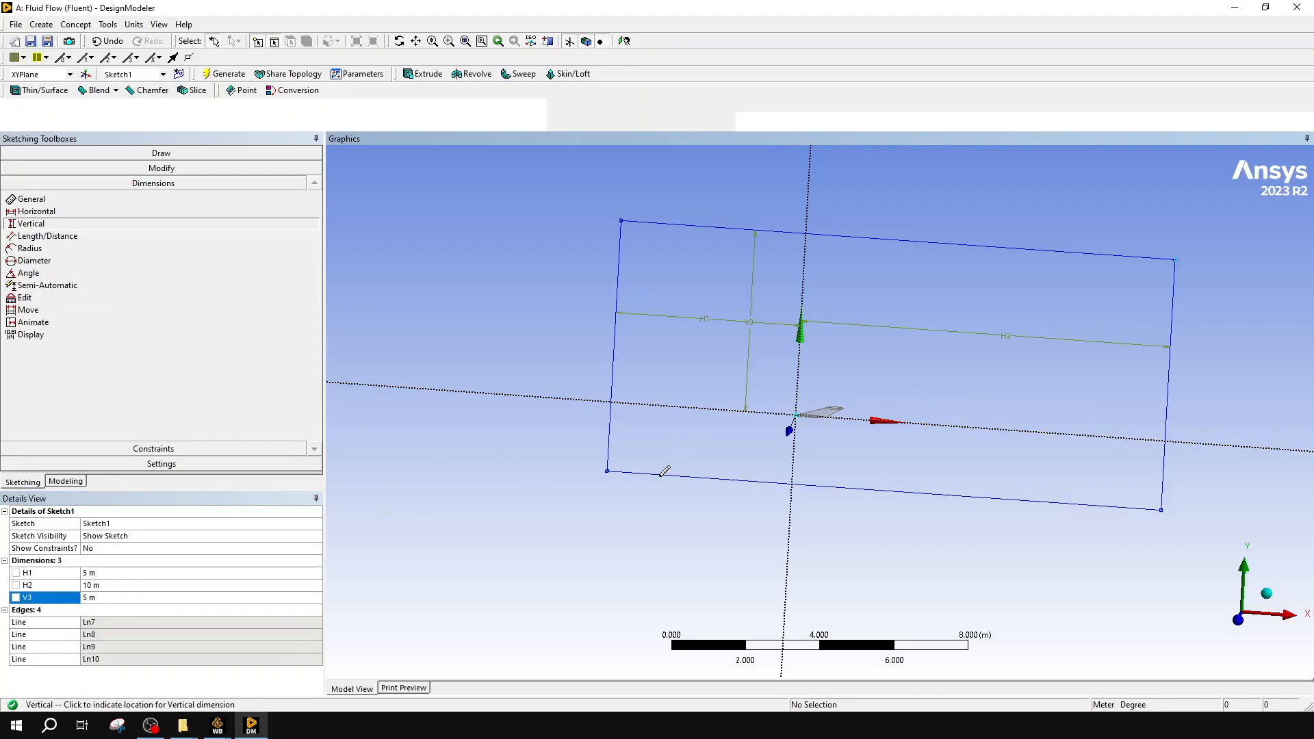
click(688, 445)
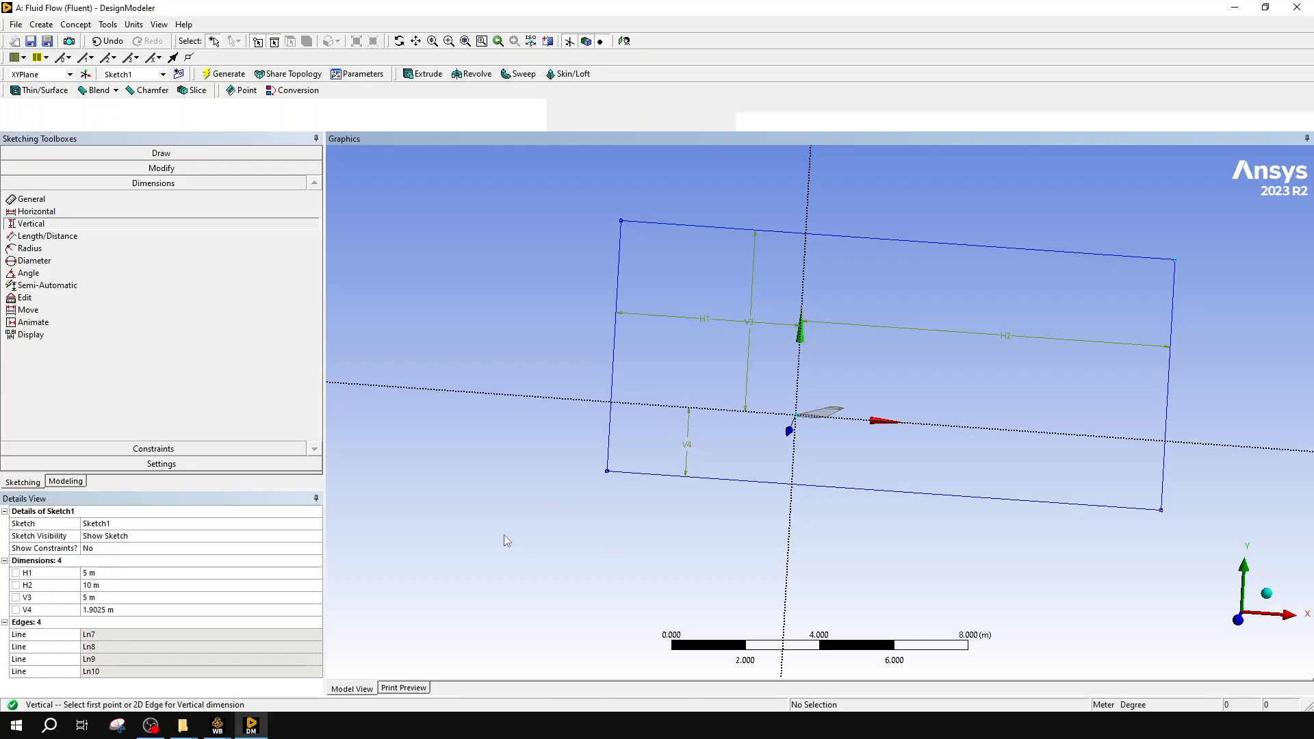
click(151, 610)
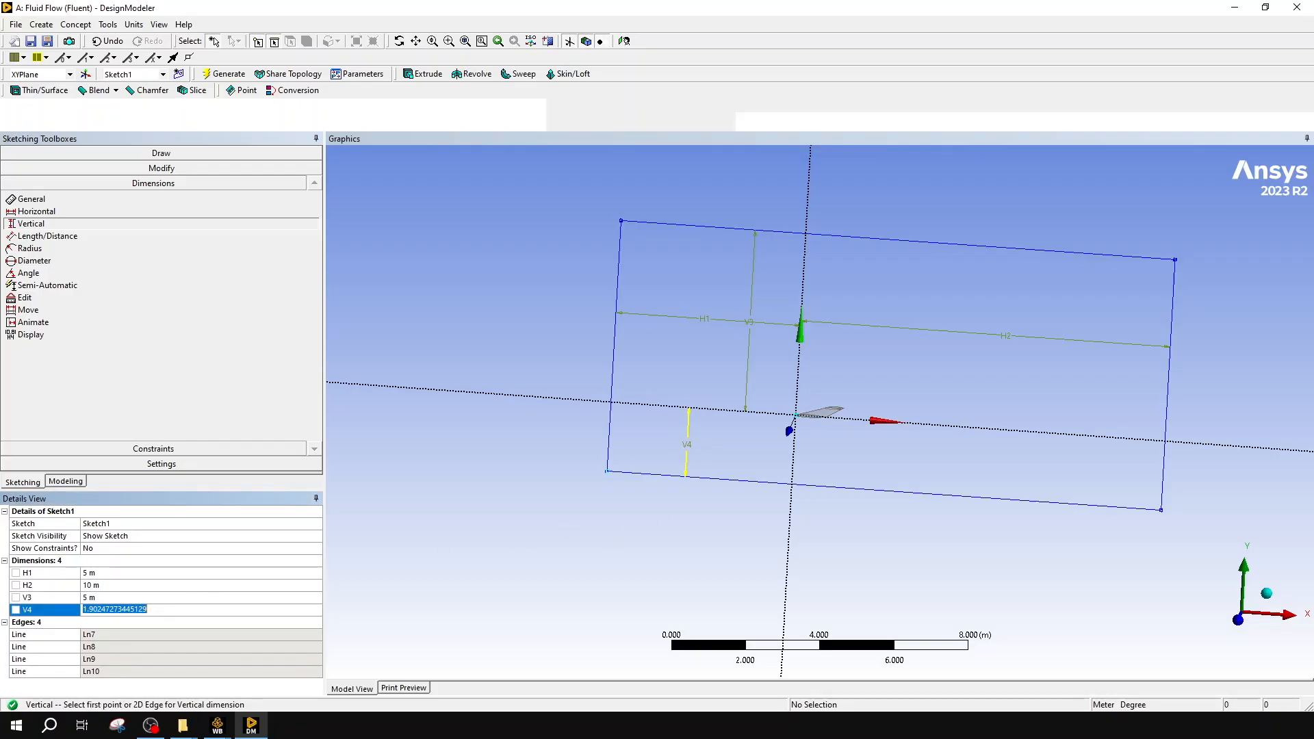
text(5)
key(Return)
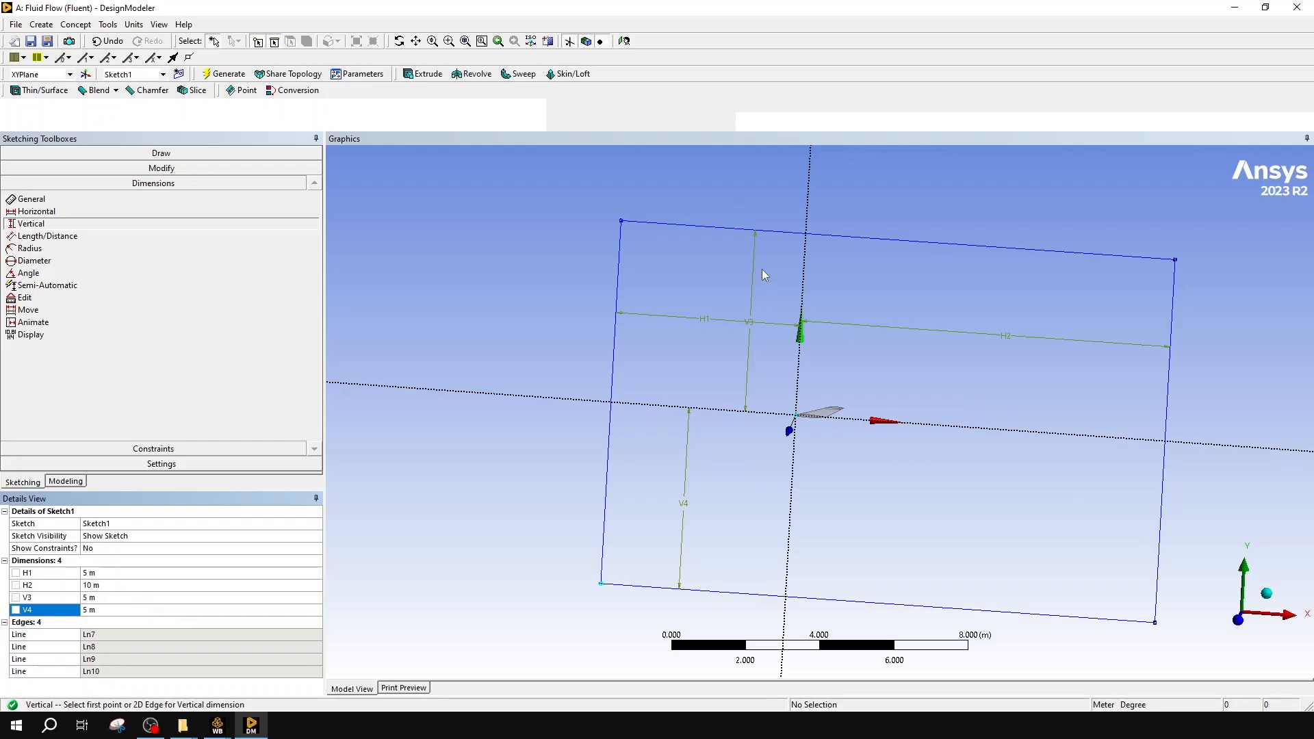
mouse_move(866, 313)
middle_down()
mouse_move(1050, 381)
mouse_move(1039, 246)
mouse_move(1100, 373)
mouse_move(1045, 376)
mouse_move(1070, 420)
mouse_move(1076, 394)
mouse_move(1056, 369)
mouse_move(1062, 396)
mouse_move(1079, 373)
mouse_move(1073, 404)
mouse_move(1083, 379)
mouse_move(1068, 391)
middle_up()
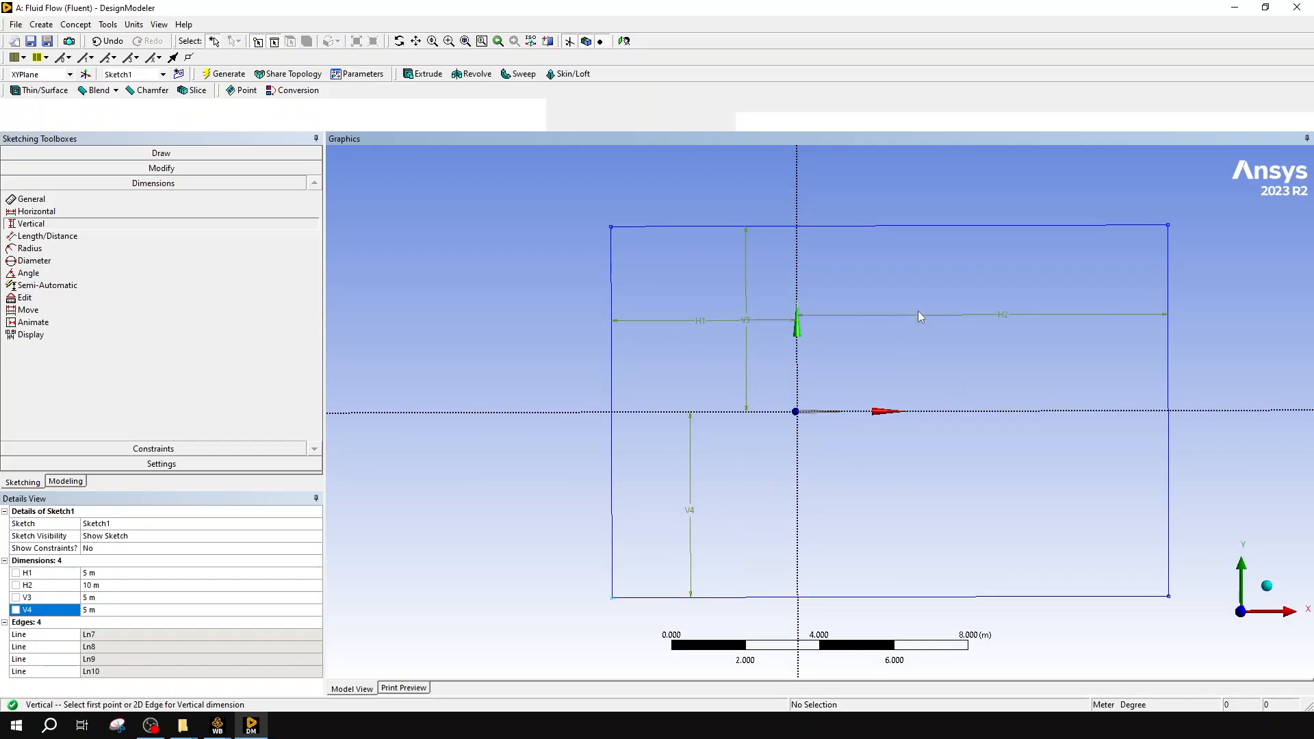
click(233, 586)
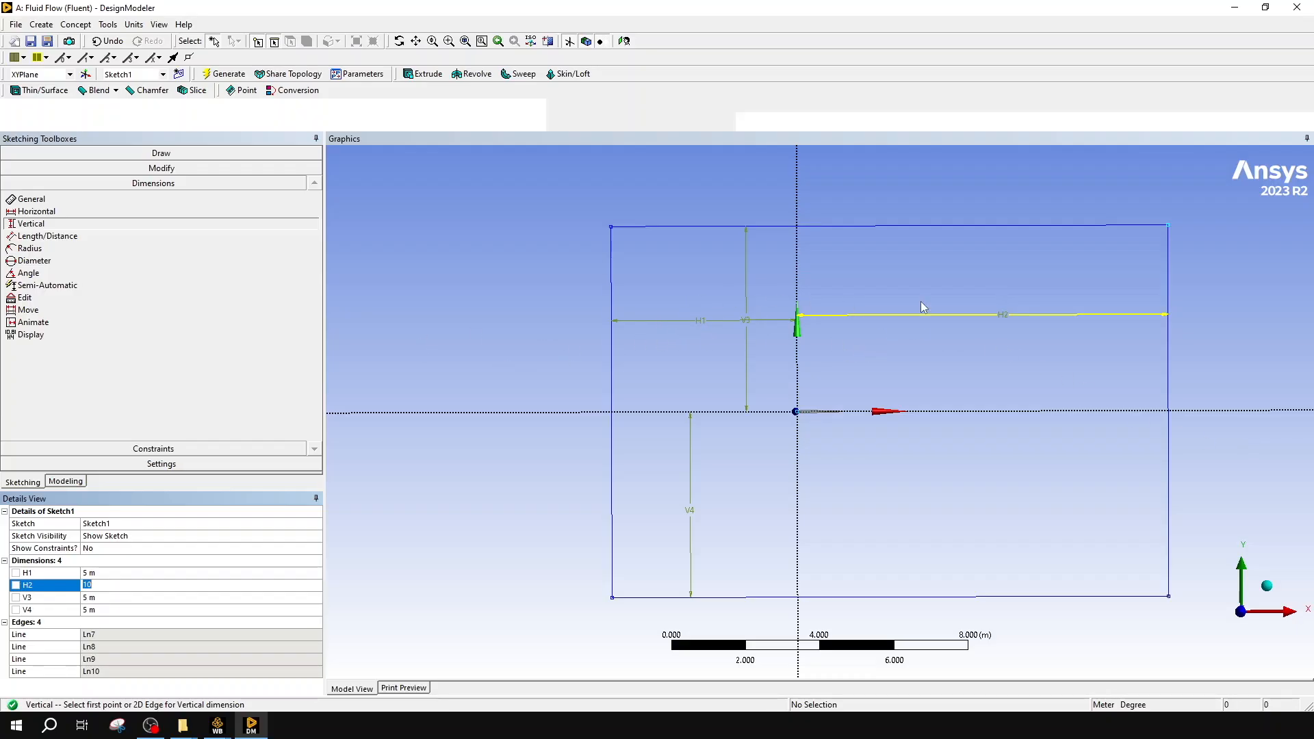
mouse_move(979, 337)
middle_down()
mouse_move(1027, 367)
mouse_move(1006, 372)
mouse_move(1009, 386)
middle_up()
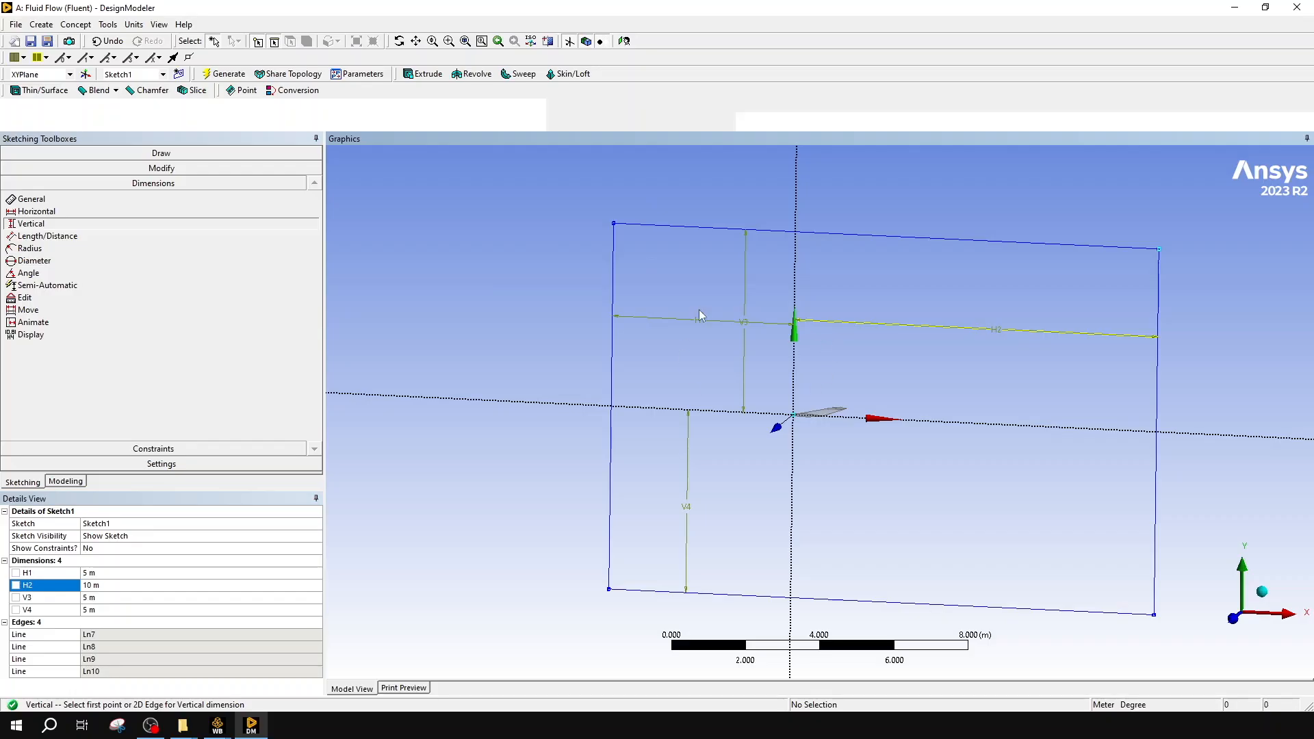
- Start an extrusion of the rectangle sketch, Sketch1, with a fixed depth of 5 m
click(63, 481)
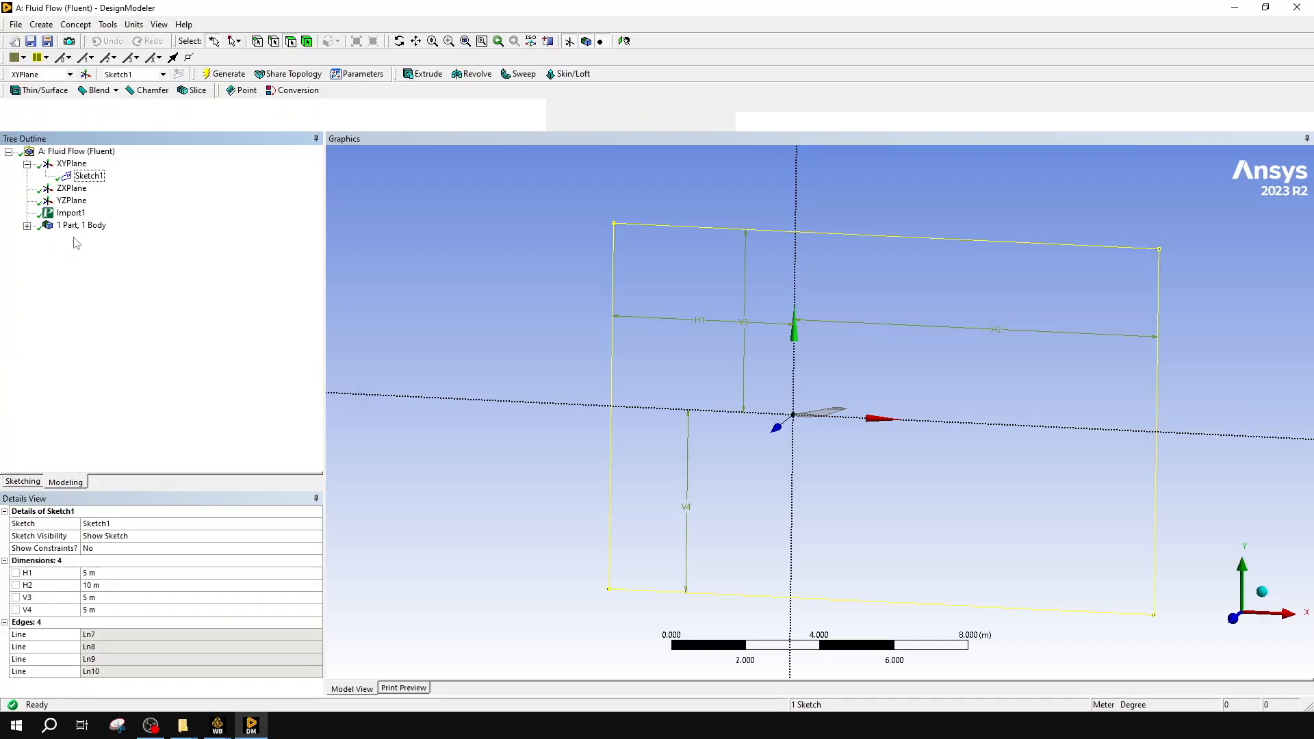
click(43, 26)
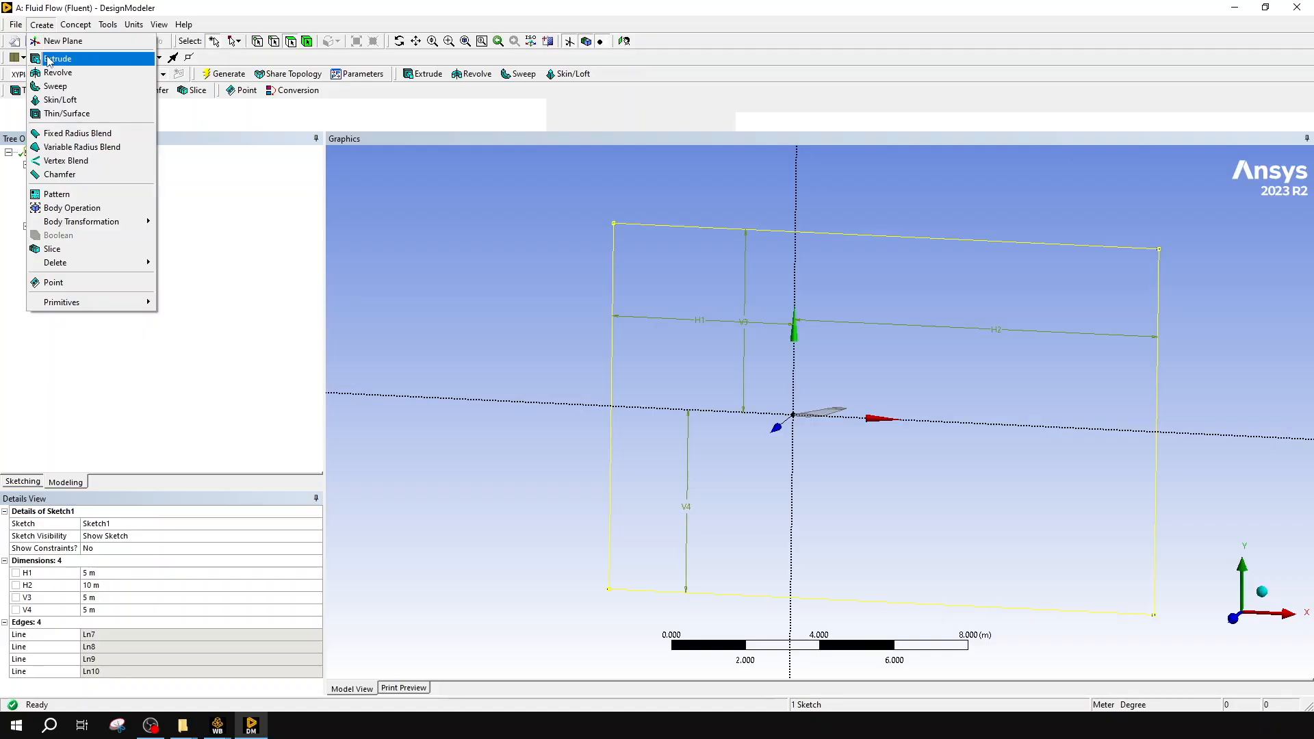
click(58, 59)
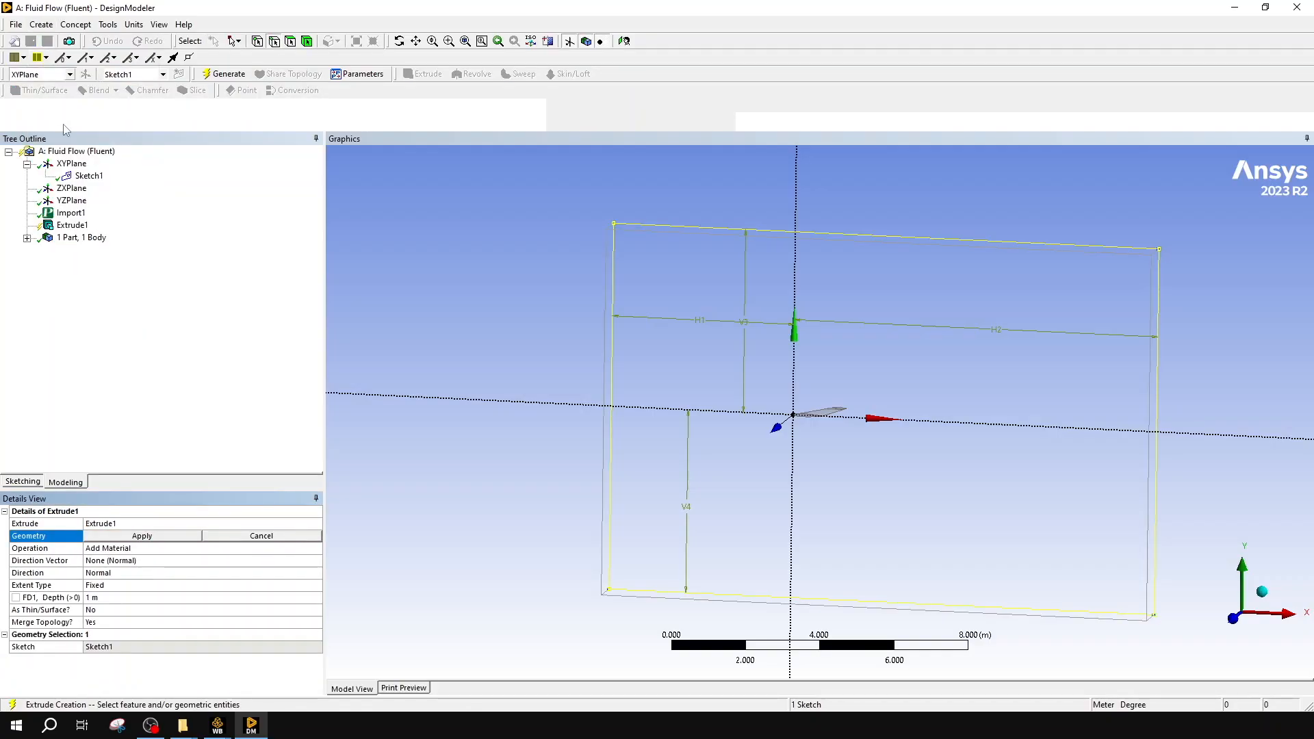
click(112, 598)
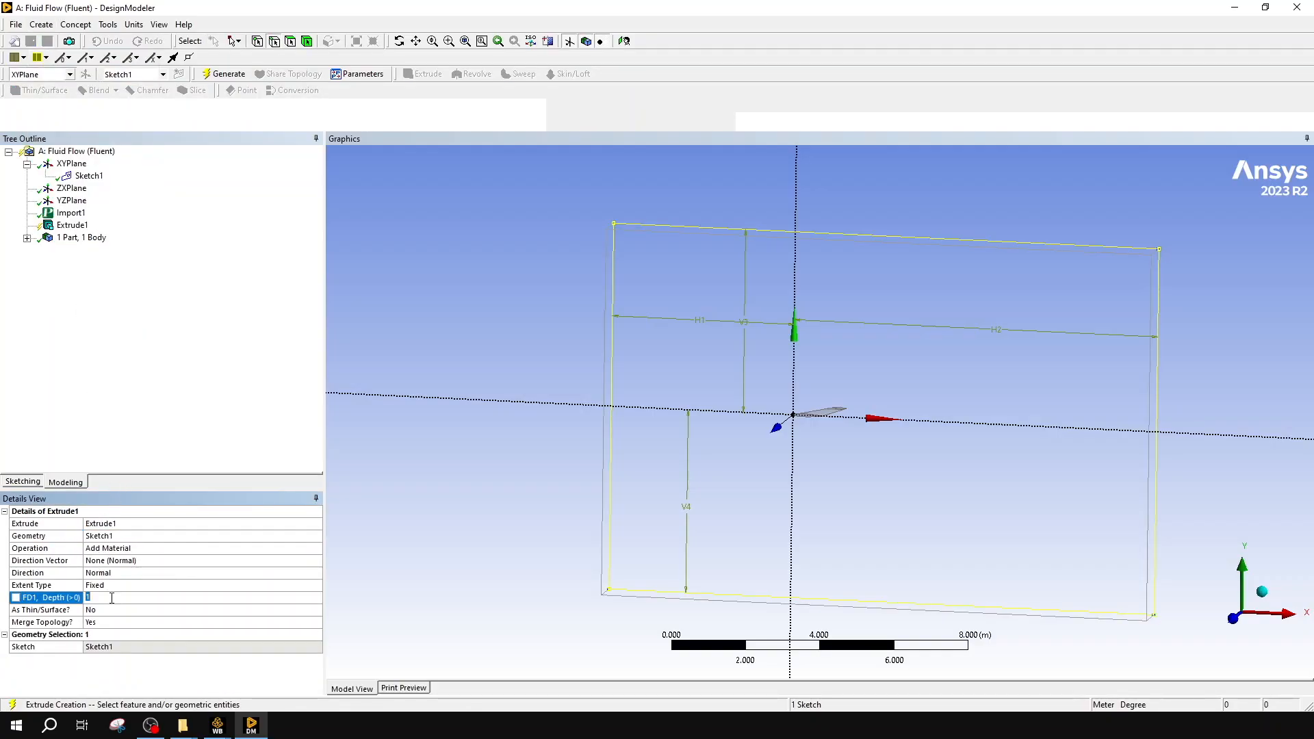
key(Return)
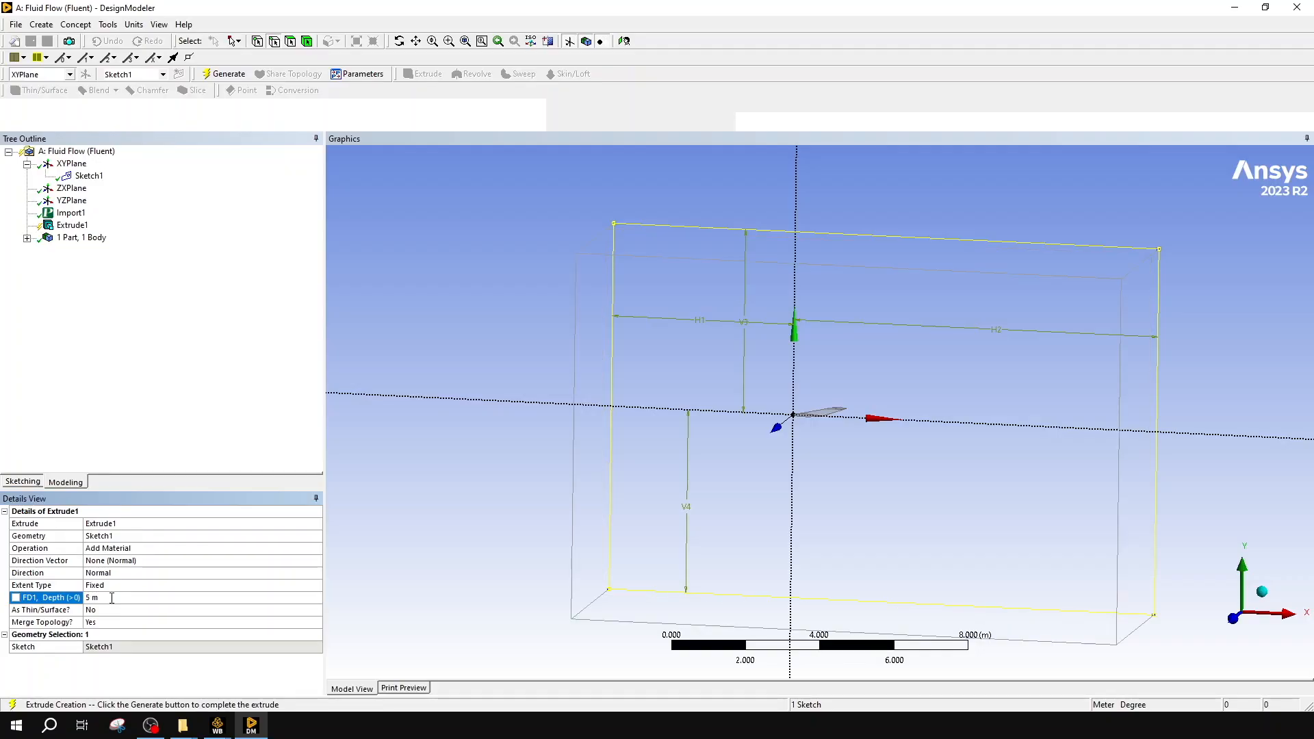
- Set the extrusion direction to Reversed so the box encloses the wing, and generate the domain solid
middle_drag(1140, 270, 1060, 322)
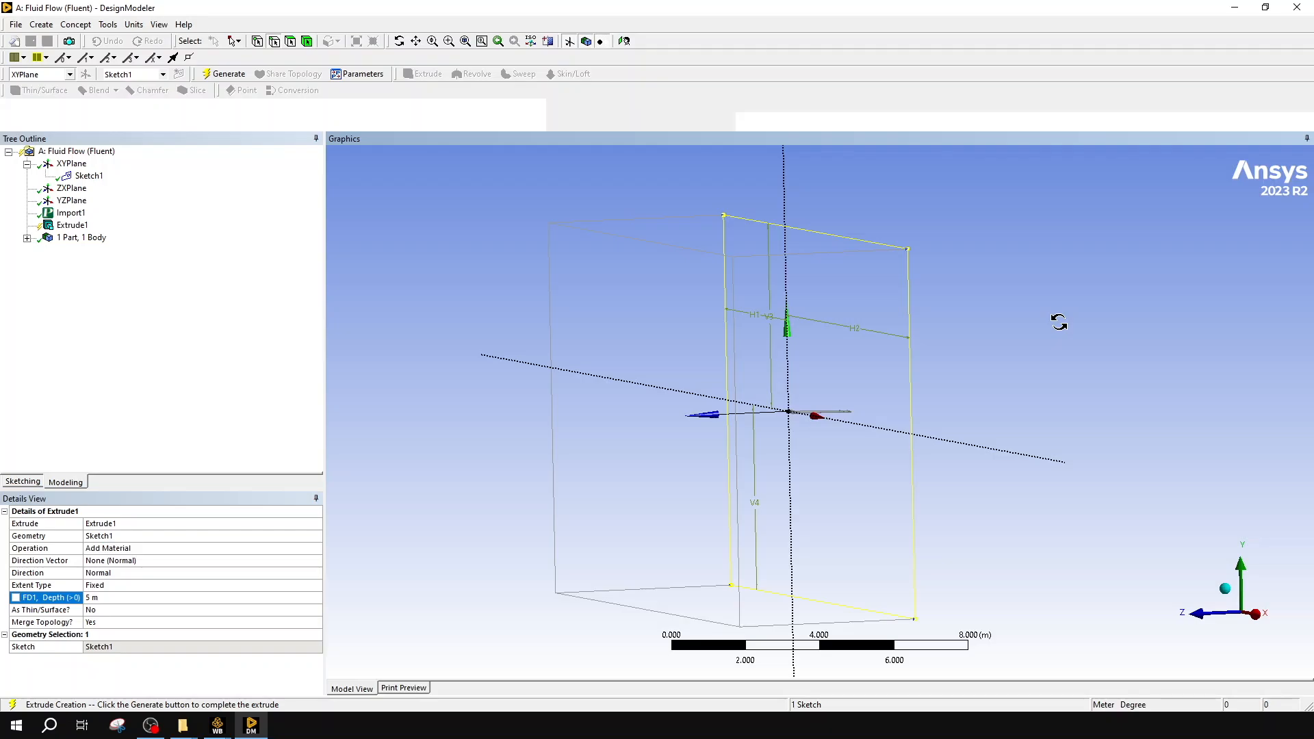
middle_drag(1059, 322, 986, 434)
click(126, 573)
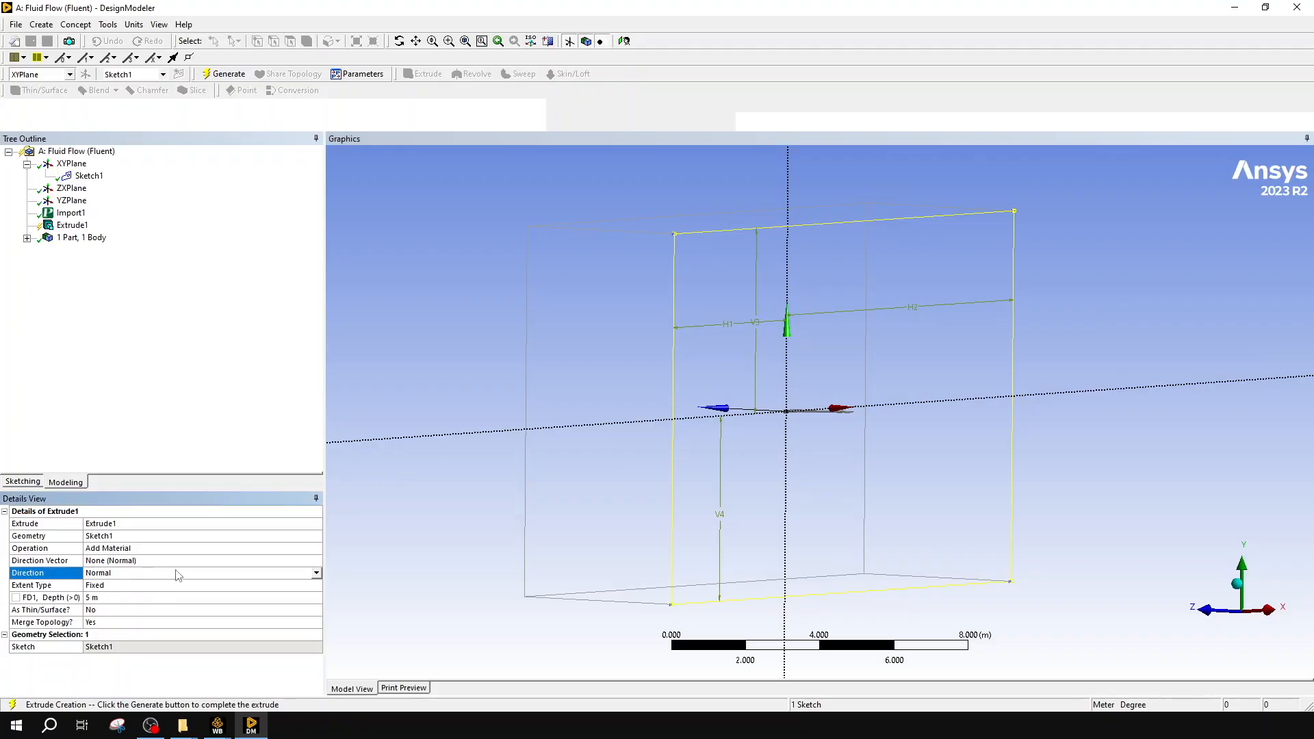
click(316, 573)
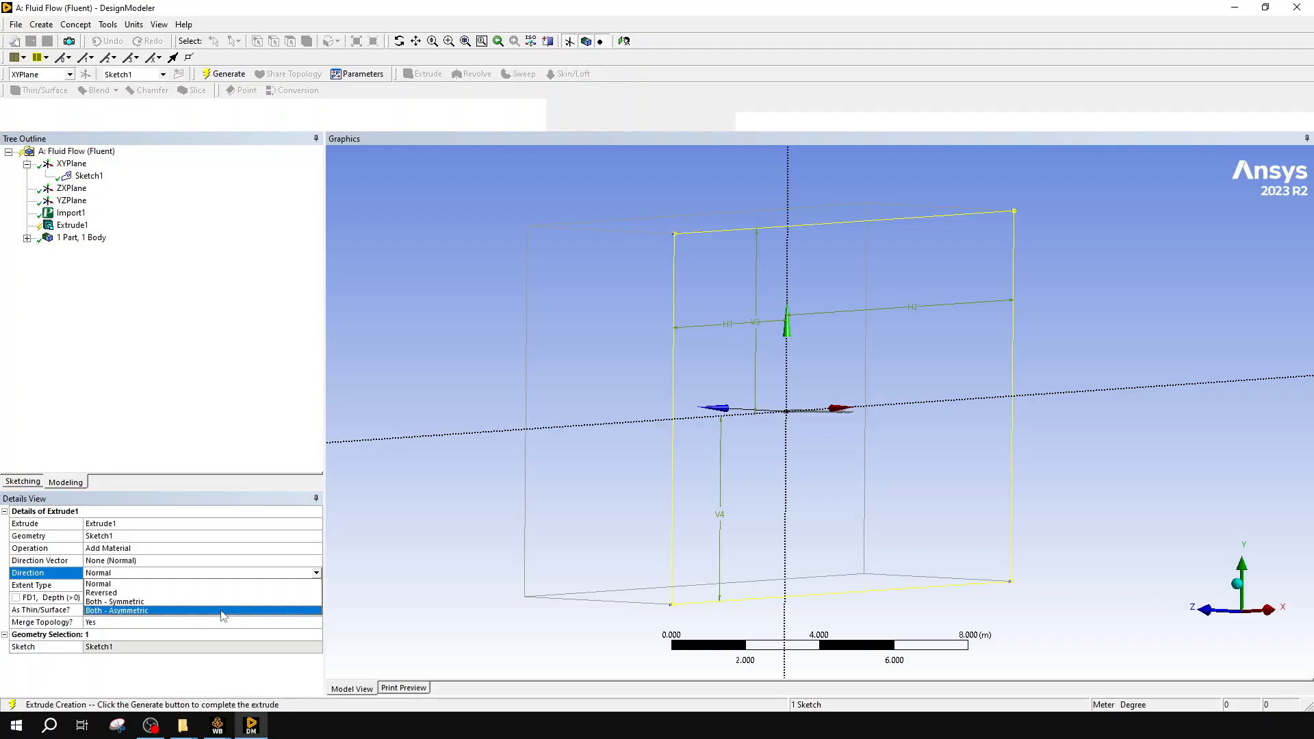
click(119, 594)
middle_drag(618, 446, 619, 484)
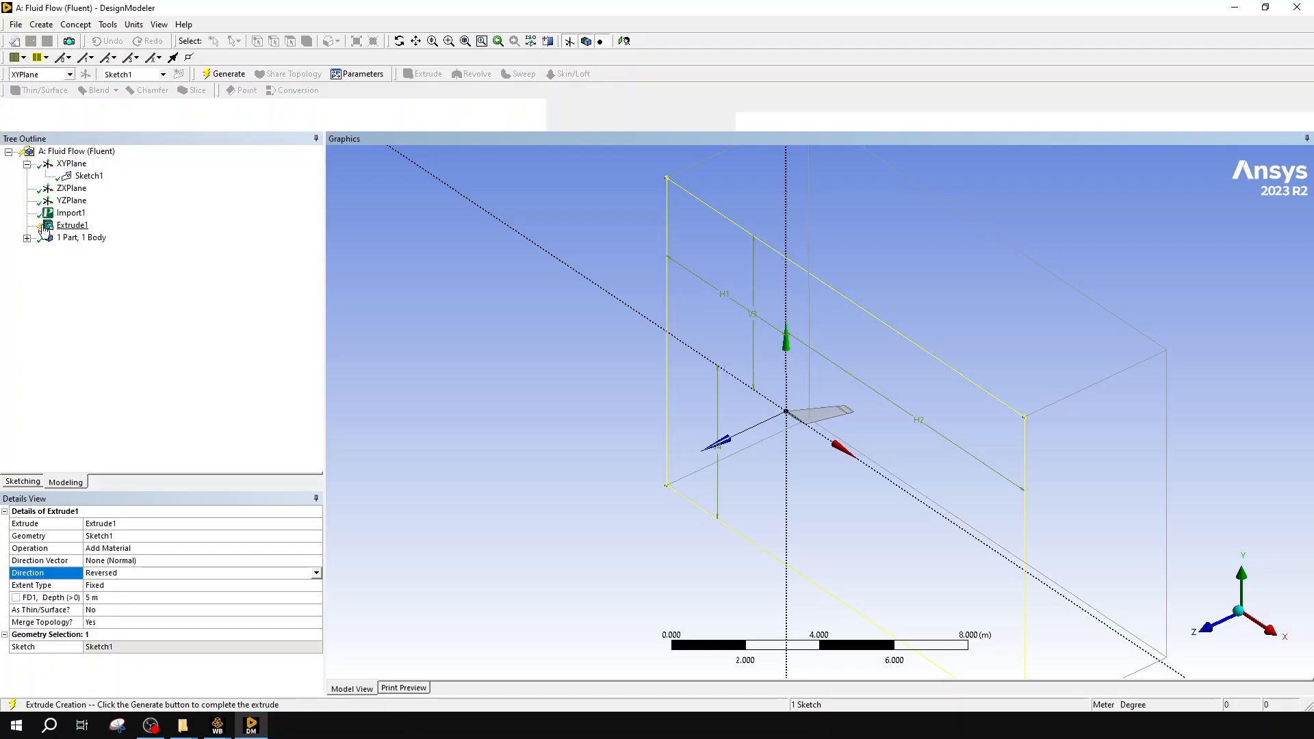
click(224, 73)
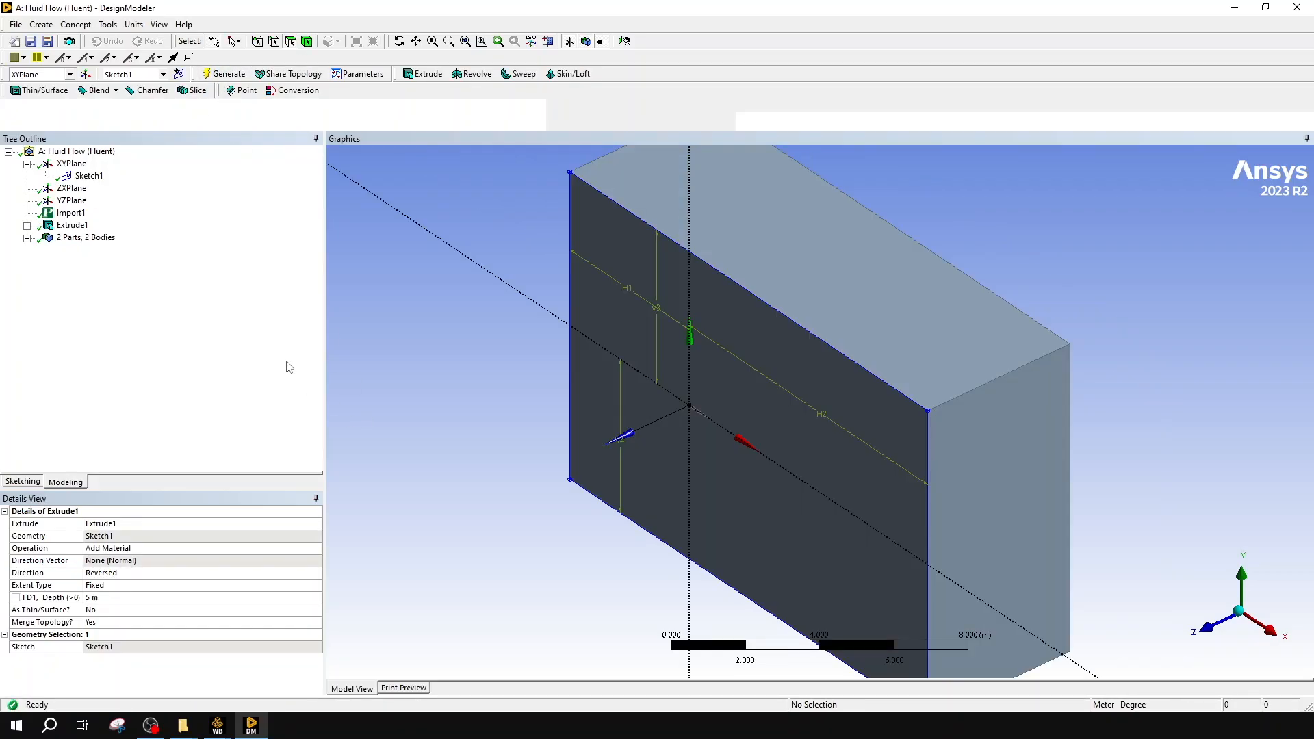
- Examine the two solid bodies and the details of the Import1 and Extrude1 features
middle_drag(383, 428, 457, 426)
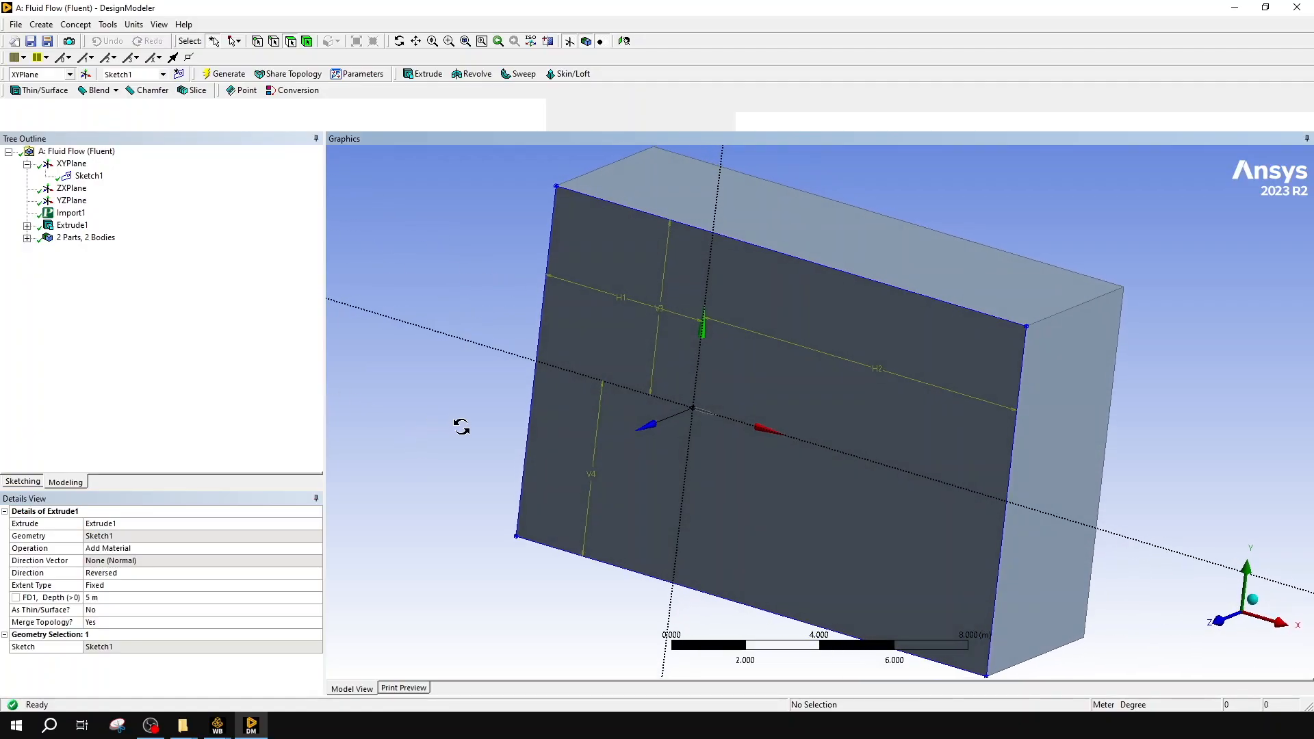
click(26, 238)
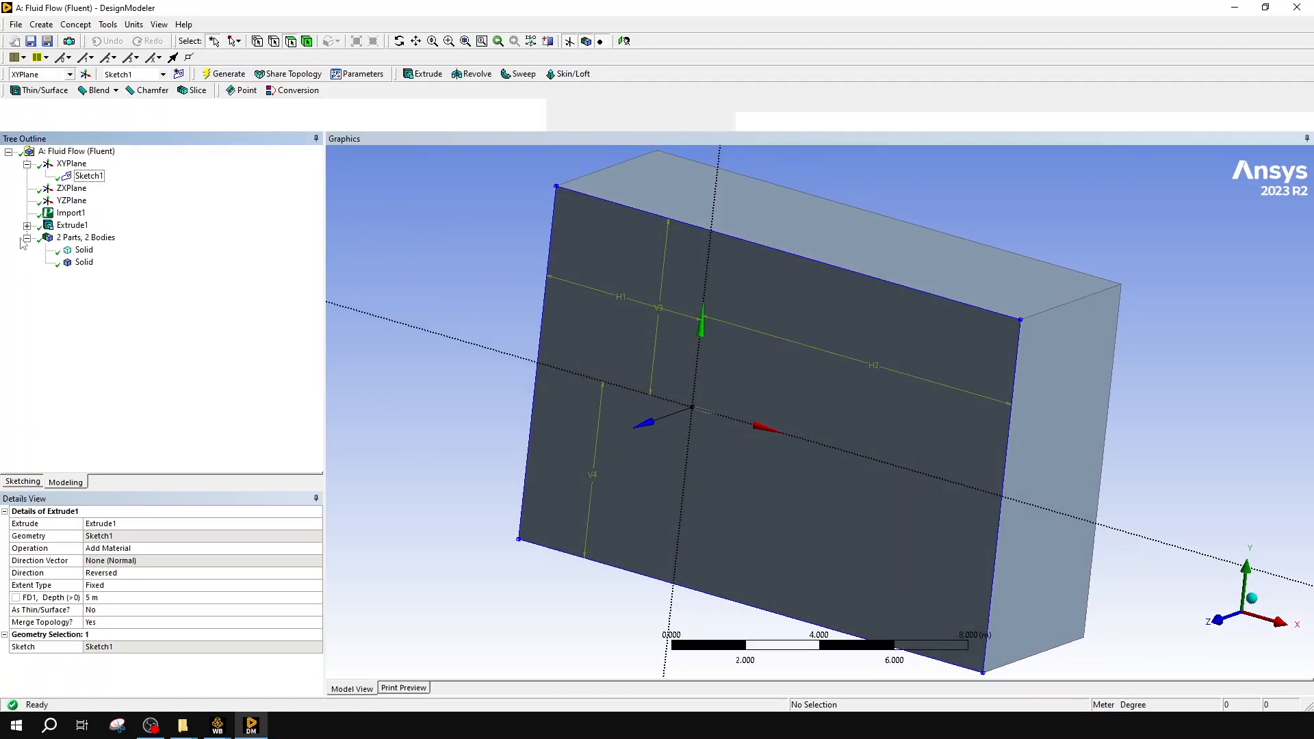
click(85, 250)
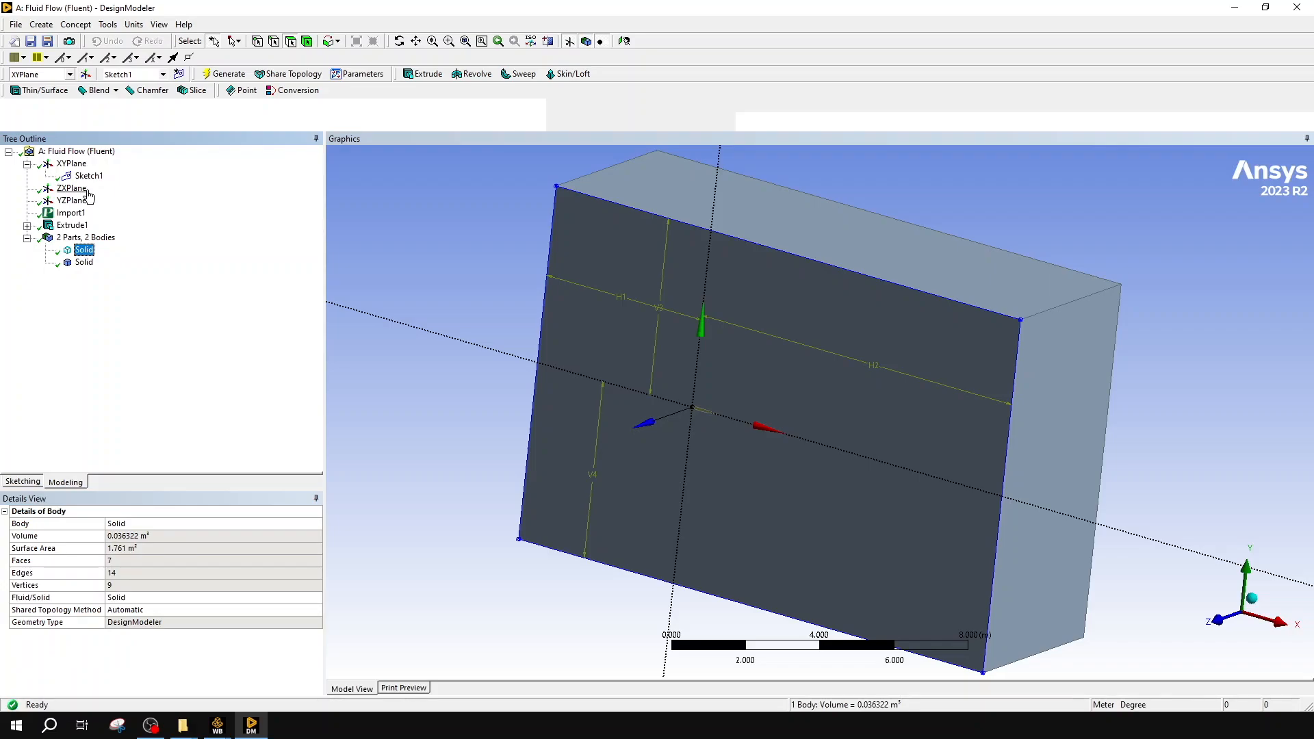
click(70, 213)
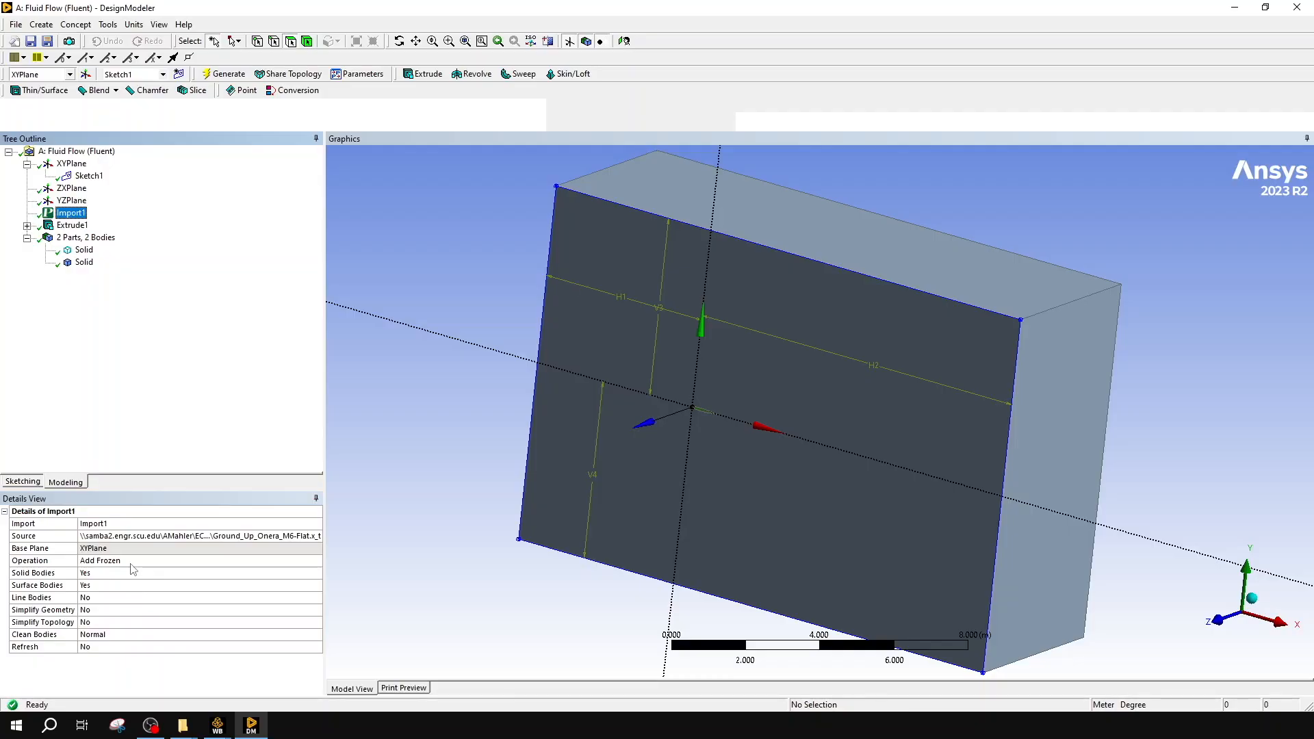
click(72, 225)
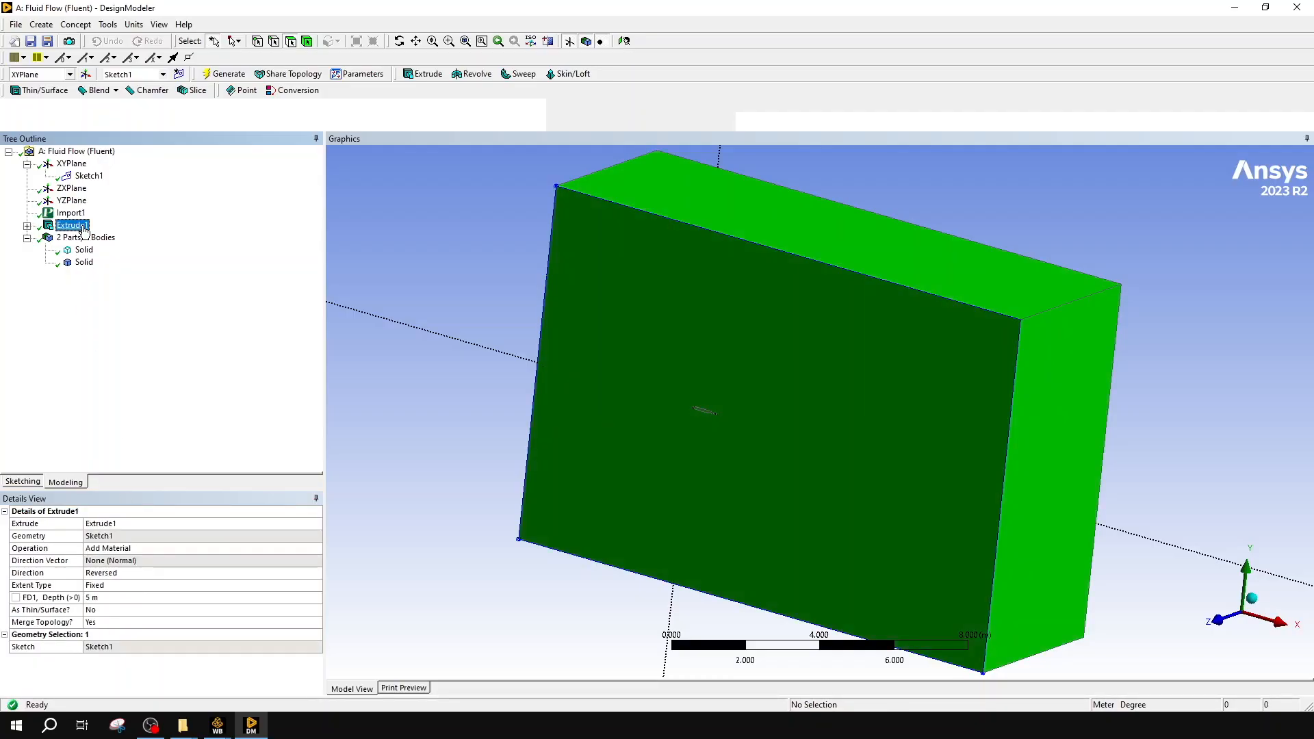
click(84, 263)
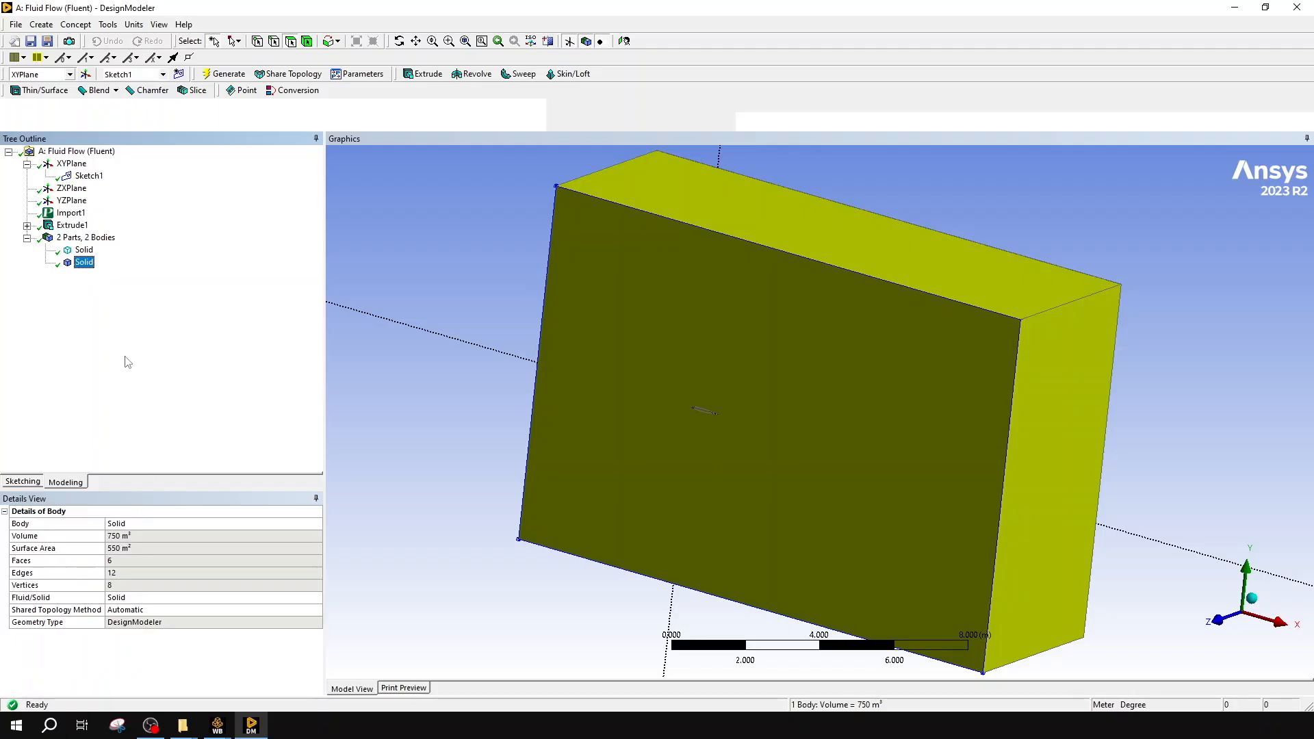
- Check the operation options of the Extrude1 feature, keeping Add Material
click(72, 225)
click(162, 549)
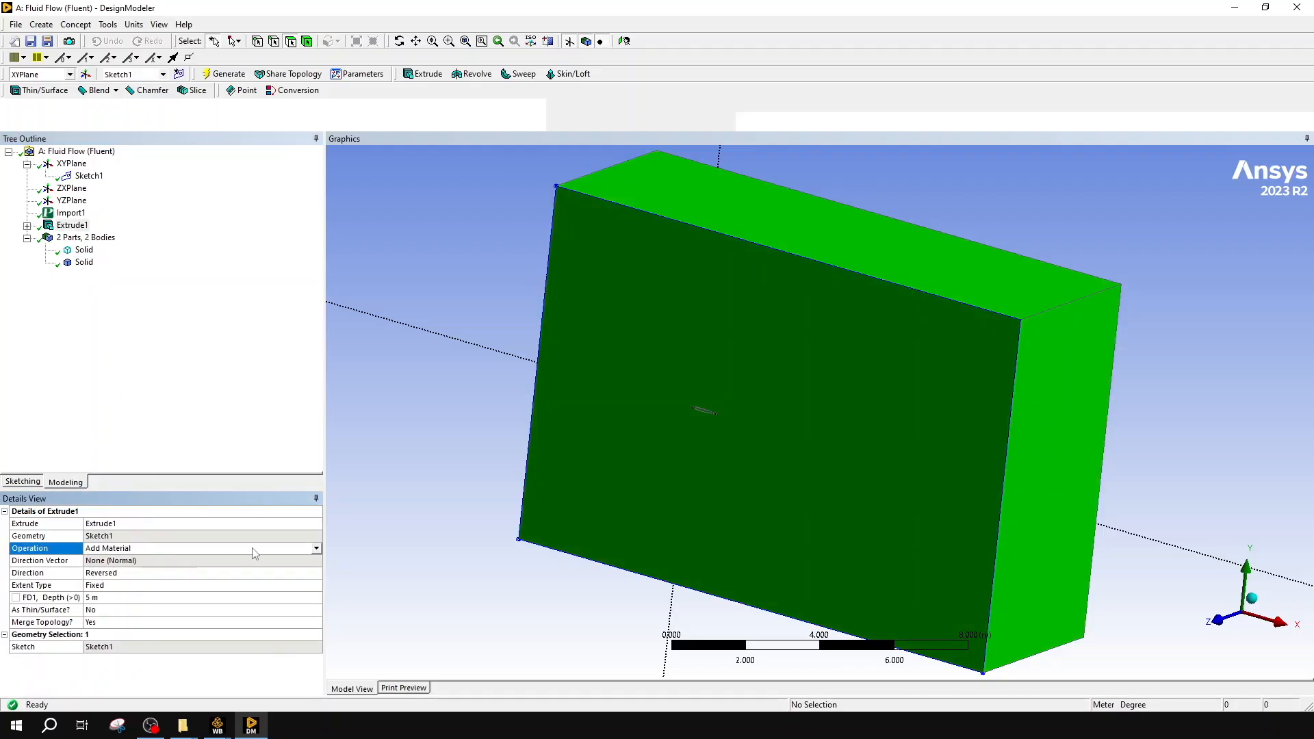
click(316, 548)
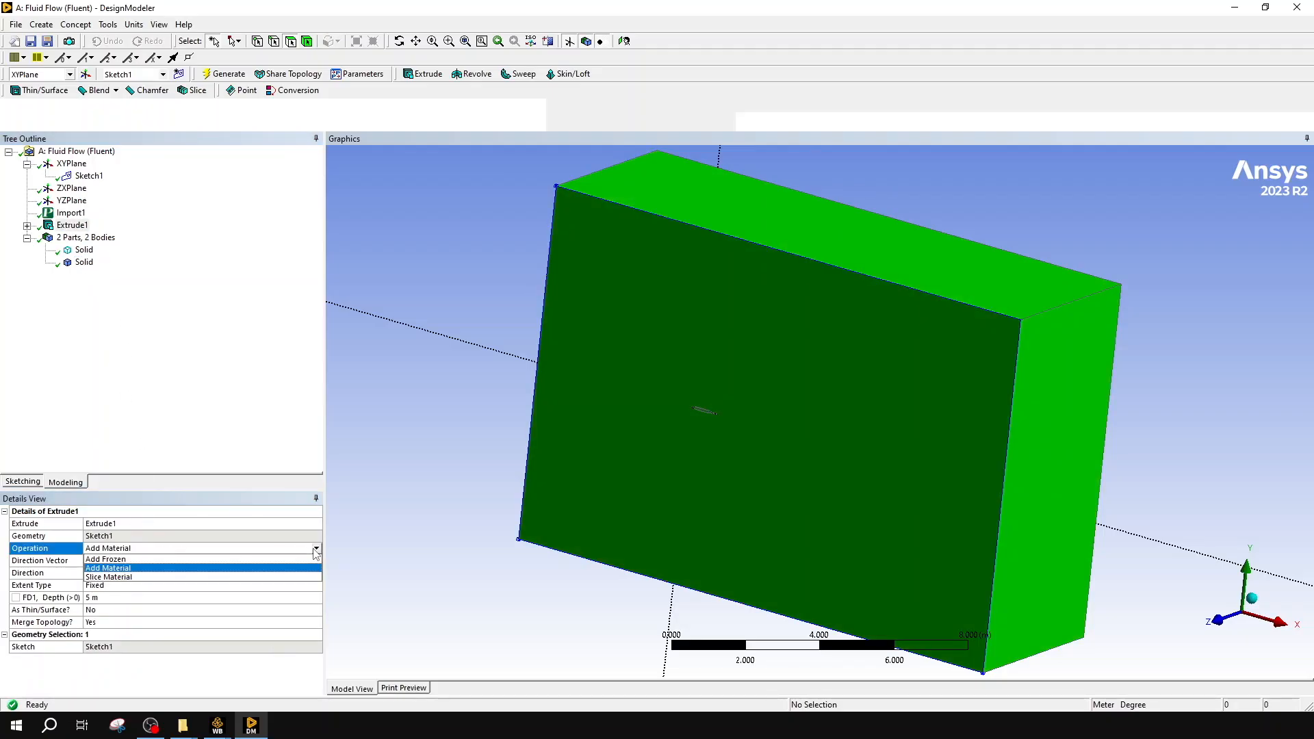
click(180, 571)
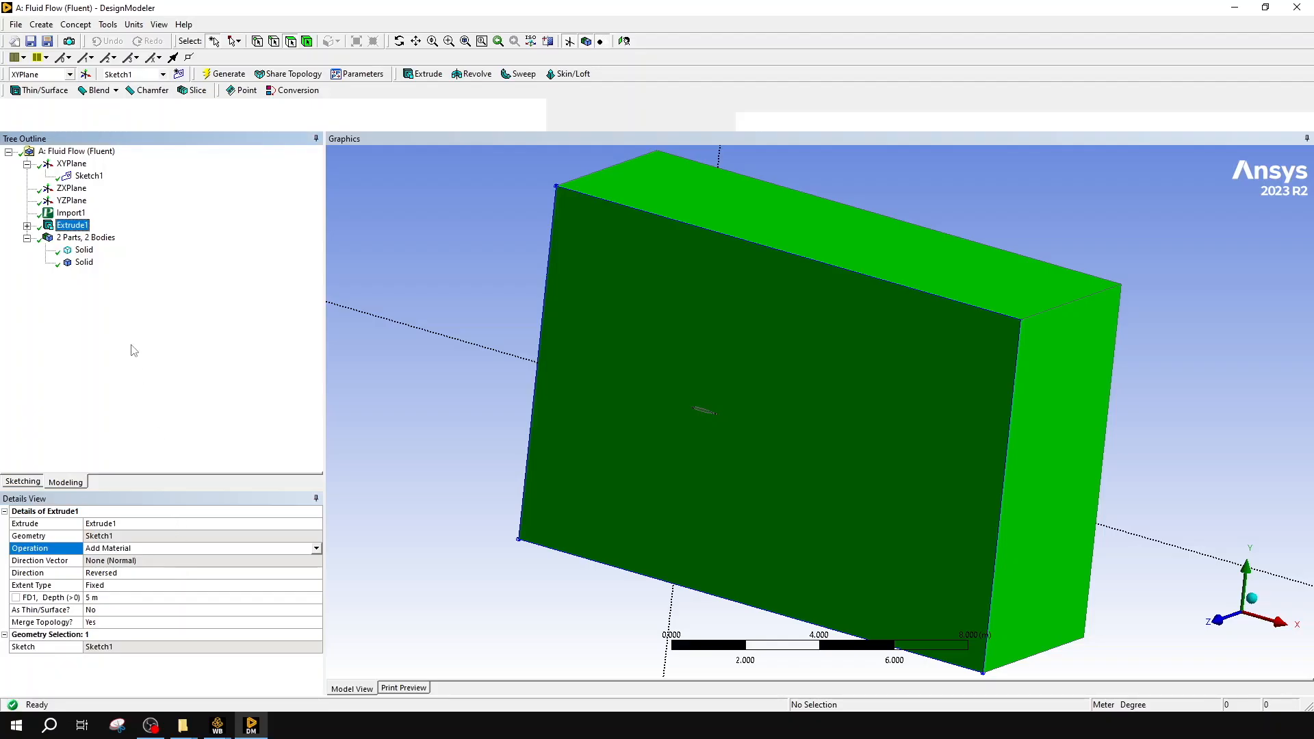
middle_drag(429, 393, 602, 442)
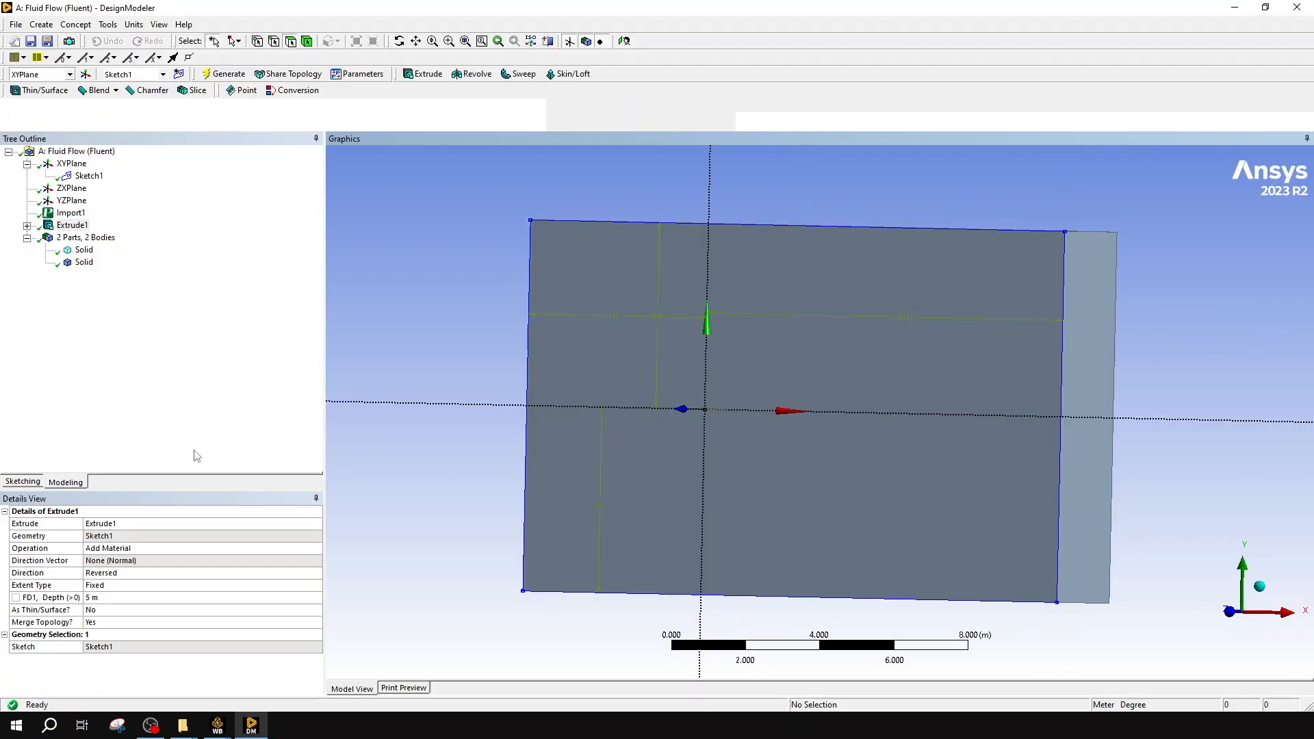
- Create a new sketch, Sketch2, on the XYPlane and open it for sketching
click(82, 165)
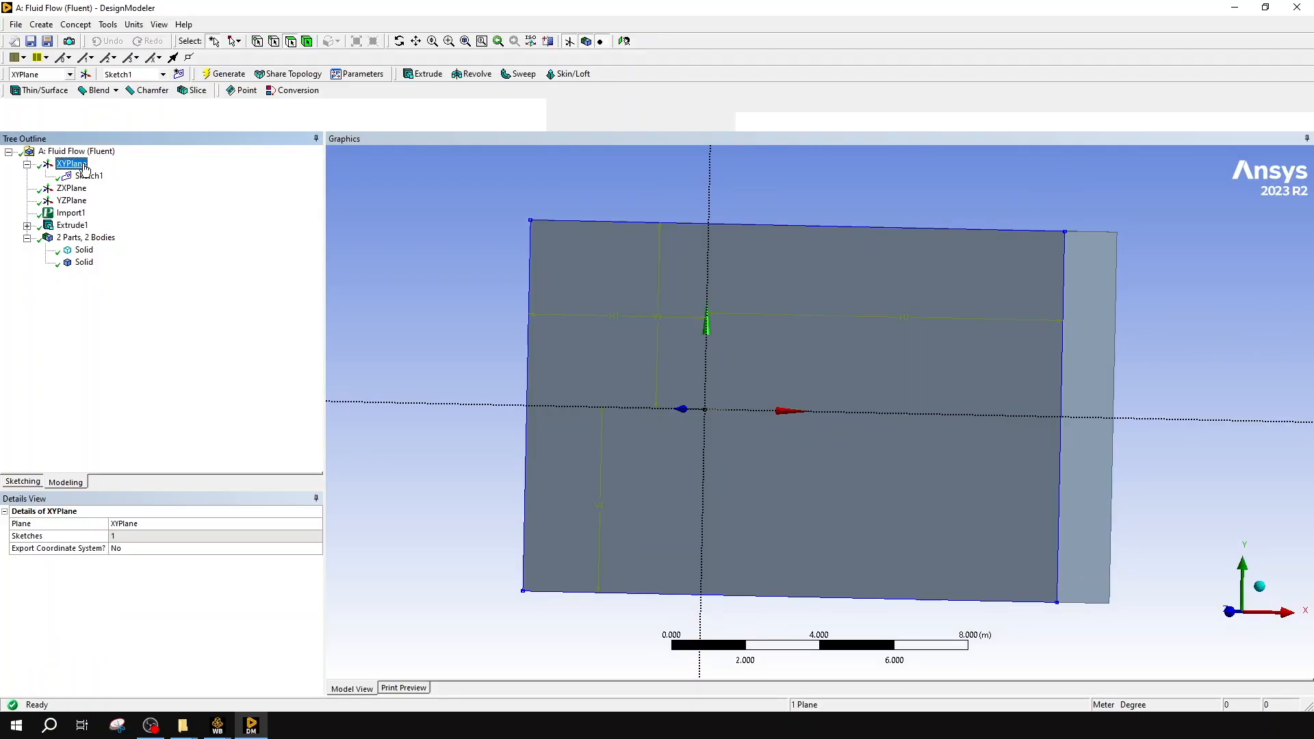
click(180, 74)
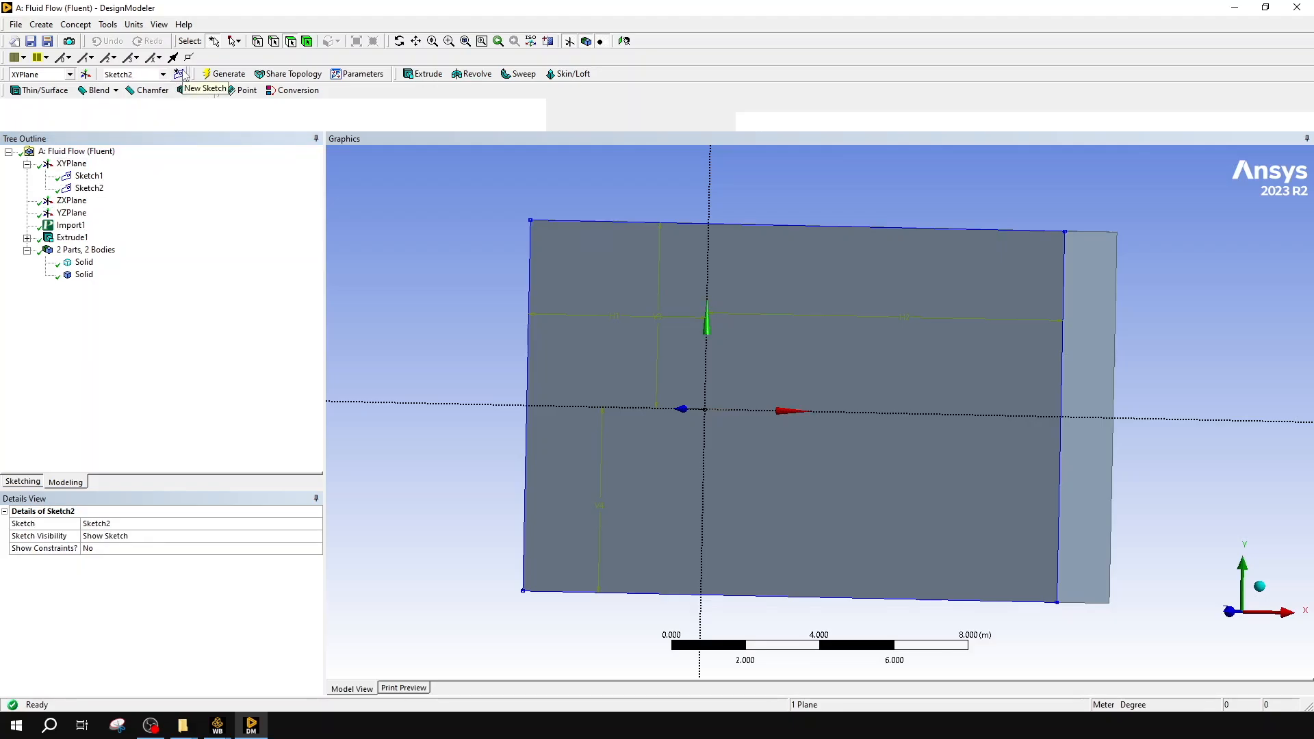
click(87, 194)
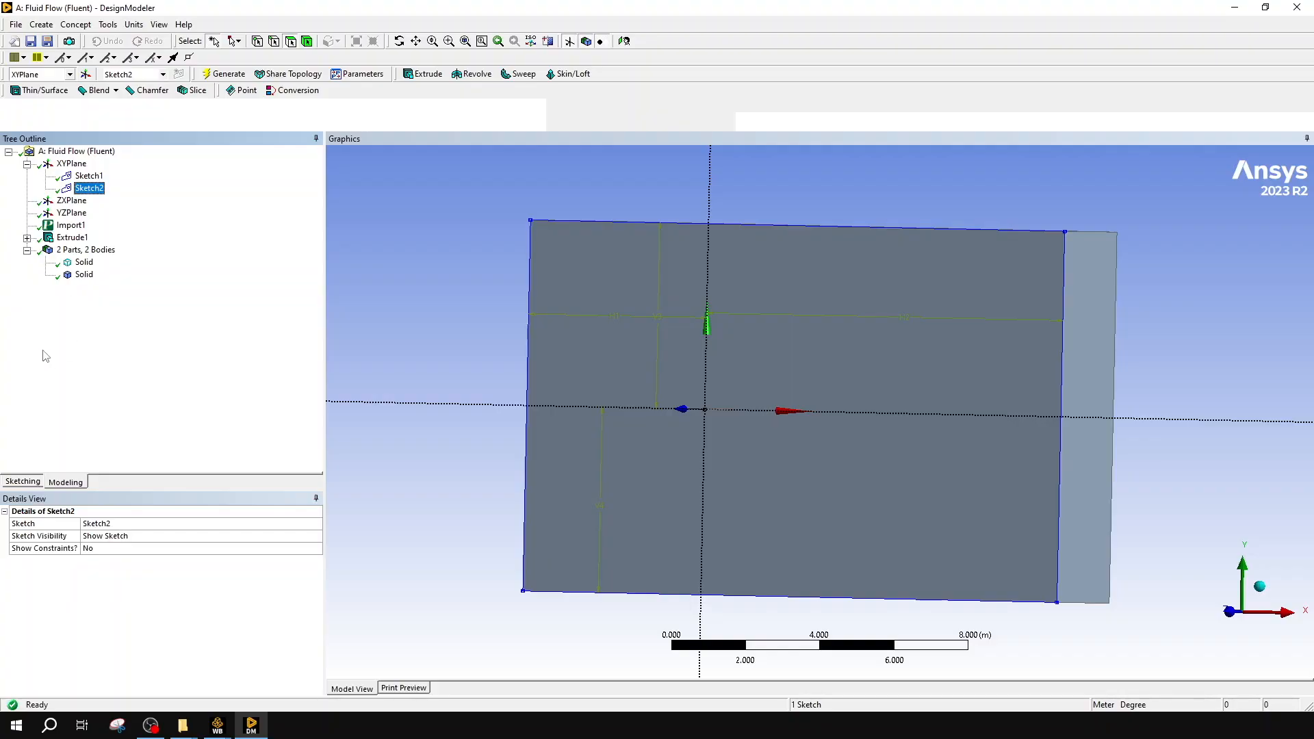
click(26, 483)
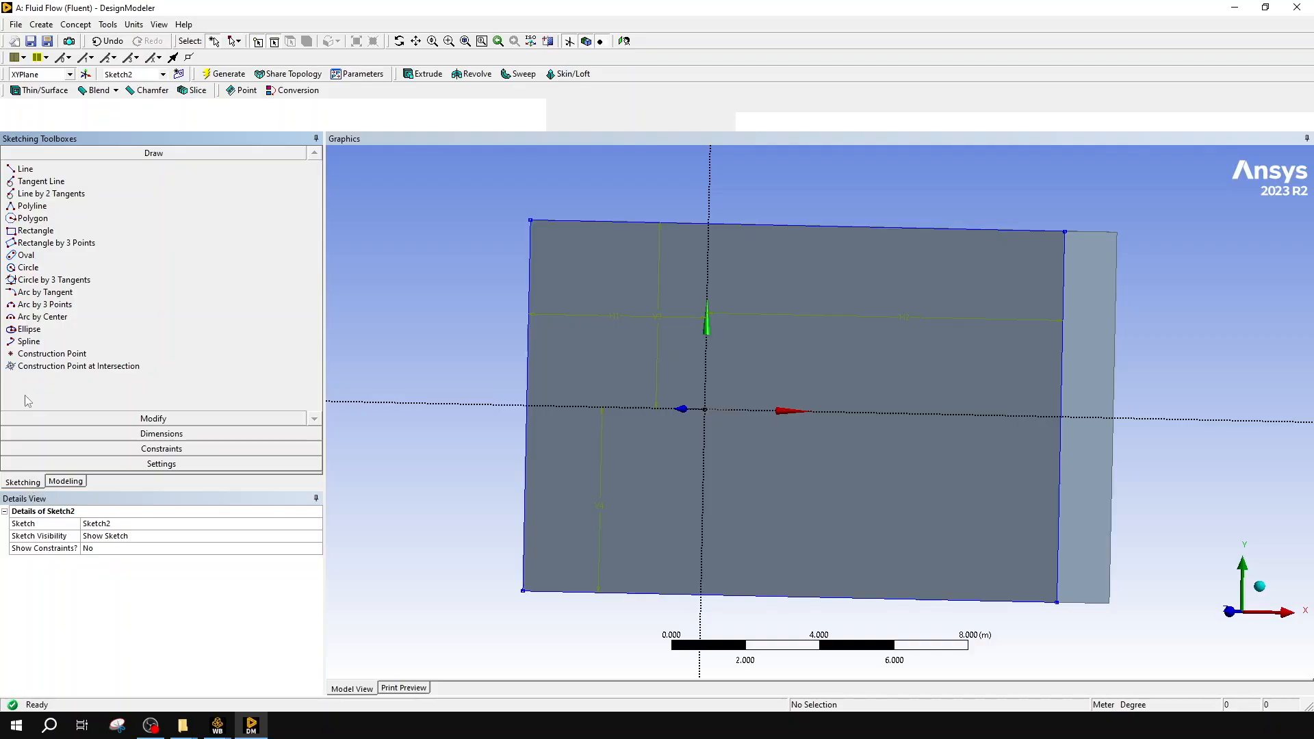
- Draw a rectangle around the origin from about 1.97 m left of the Y axis and 1.74 m below the X axis to the domain's right edge
middle_drag(616, 348, 670, 360)
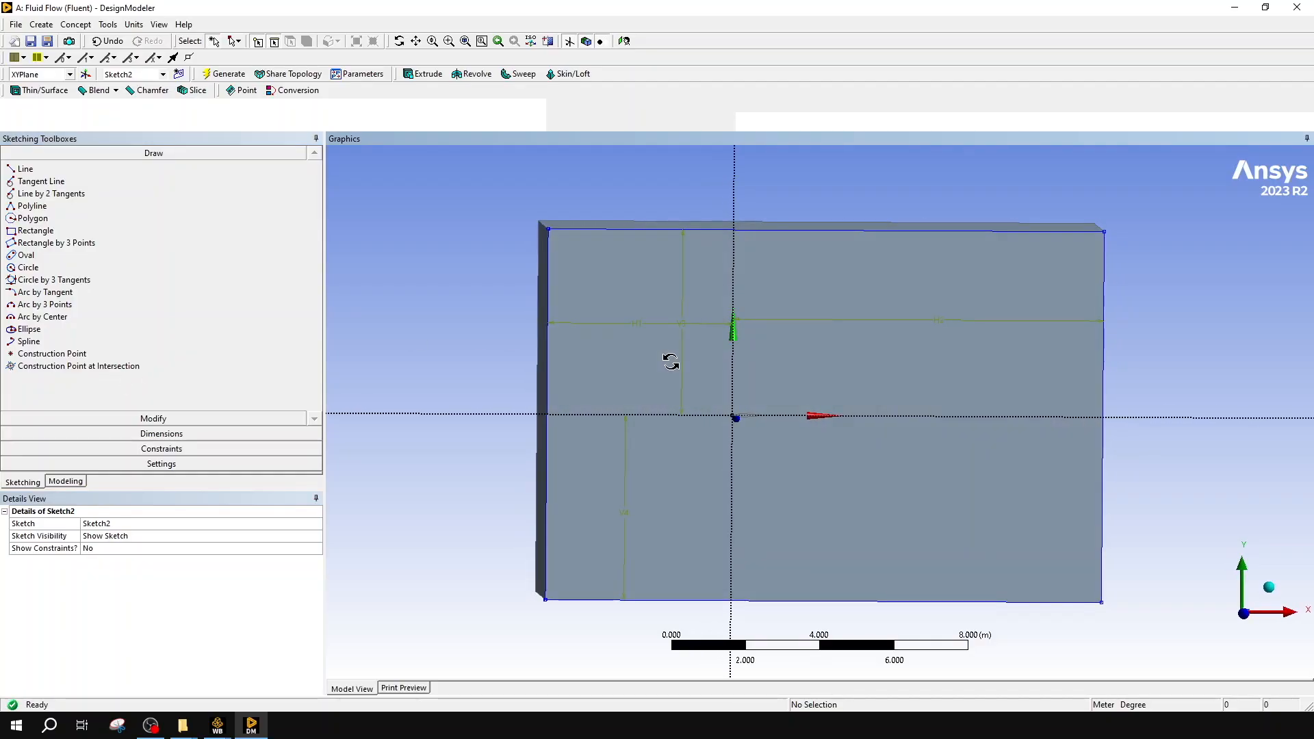
scroll(774, 413, down, 4)
scroll(776, 415, up, 6)
scroll(825, 415, up, 3)
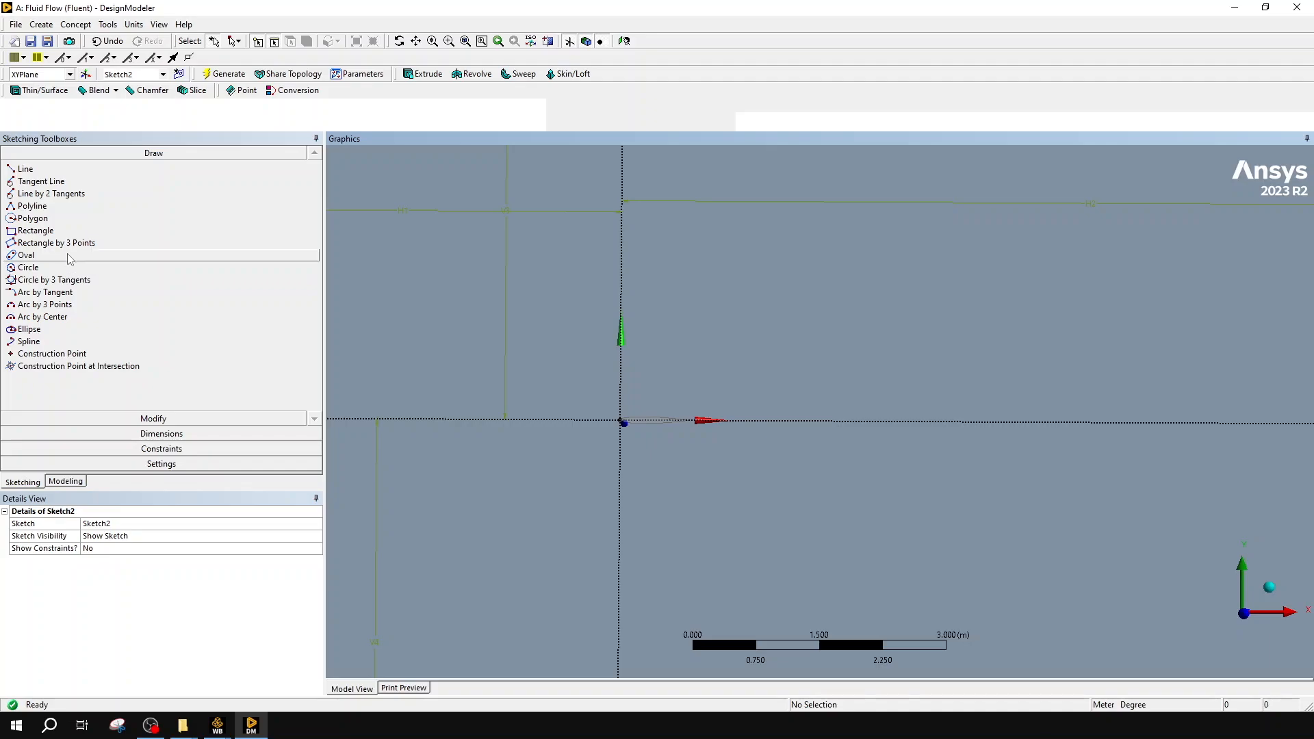
click(52, 231)
scroll(579, 417, down, 4)
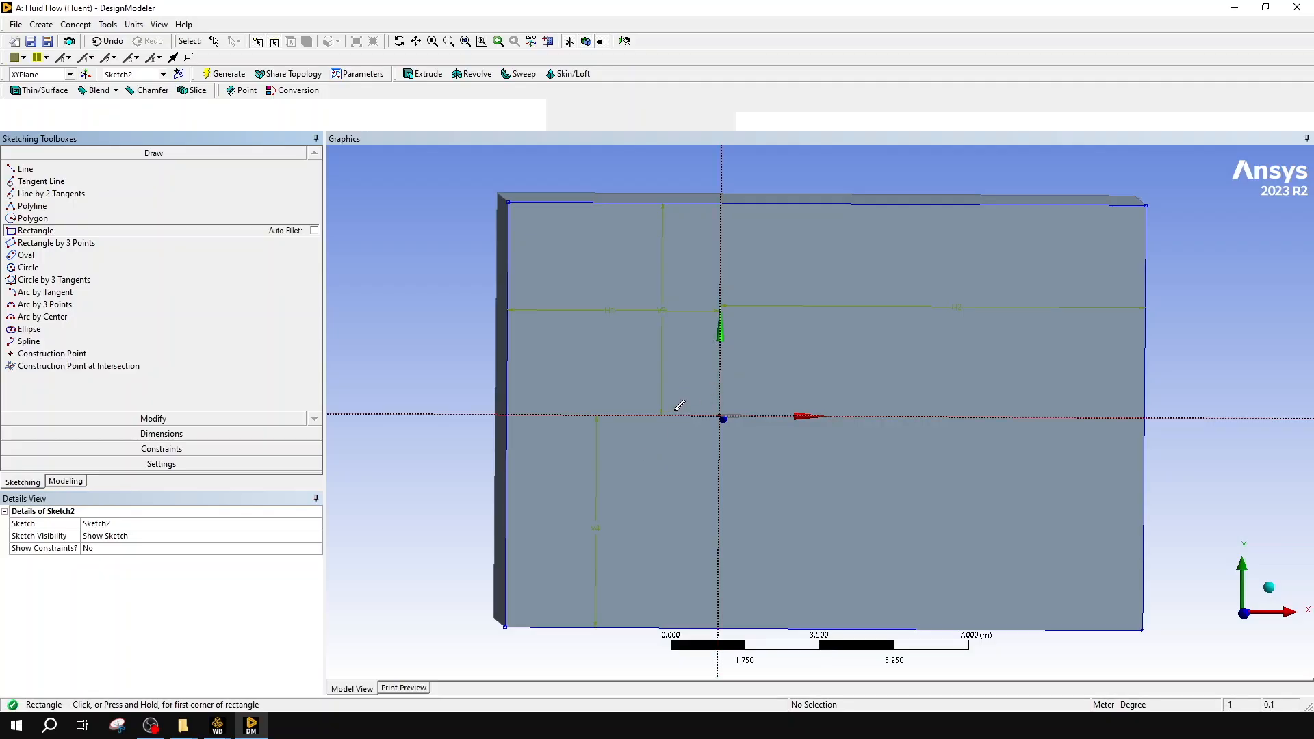
click(636, 490)
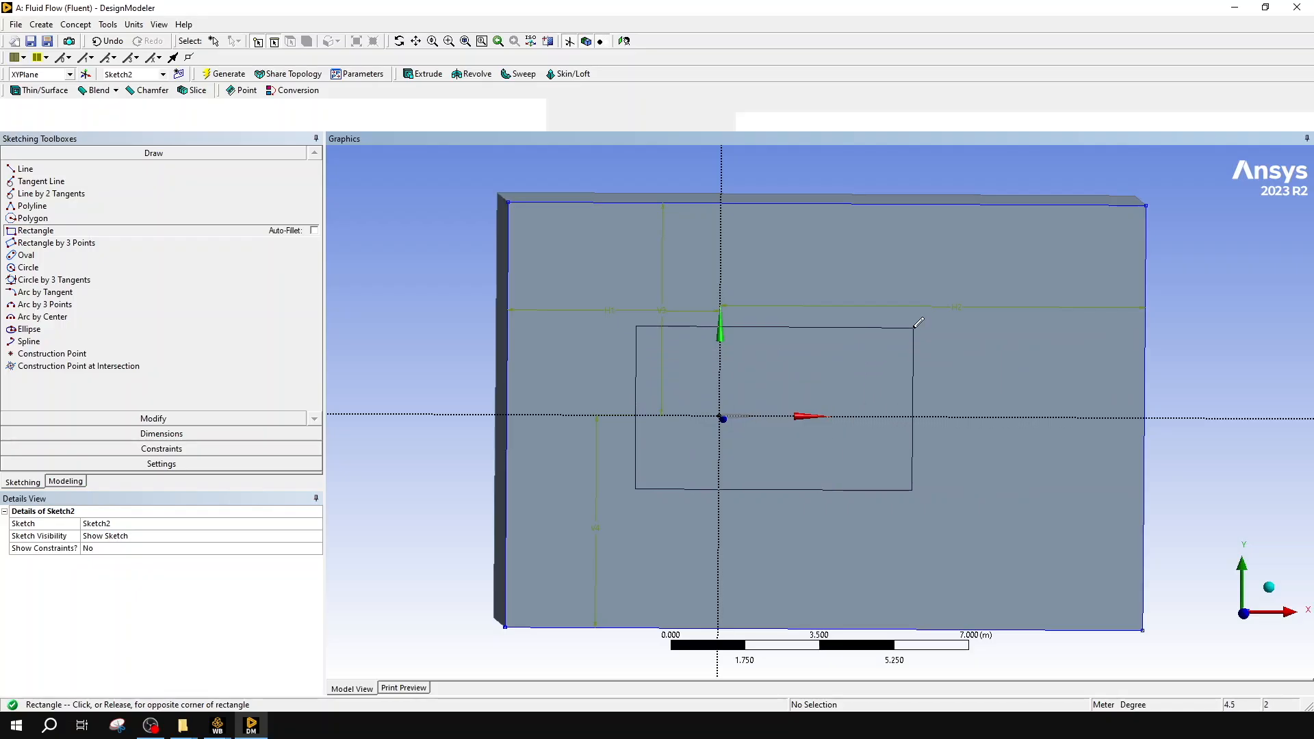
click(1146, 353)
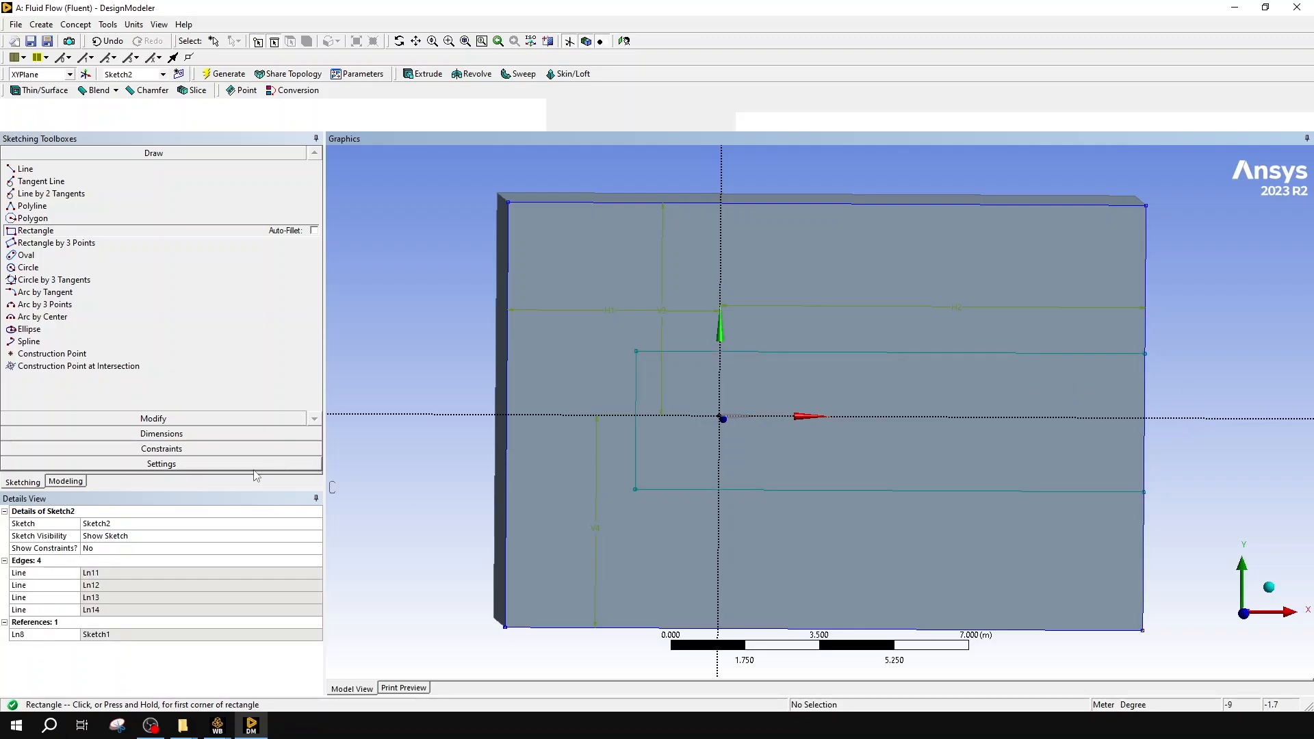
- Add a horizontal dimension between the inner rectangle's left side and the Y axis and set it to 2 m
click(157, 435)
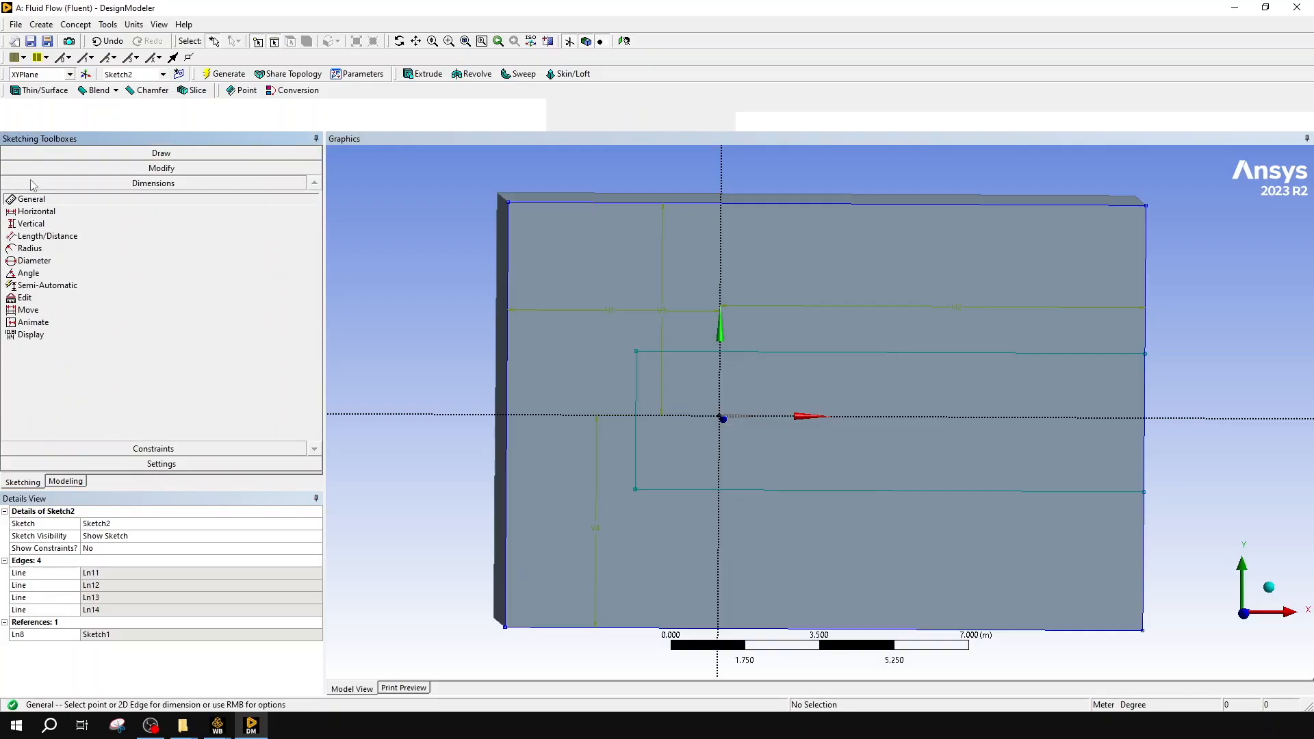
click(32, 212)
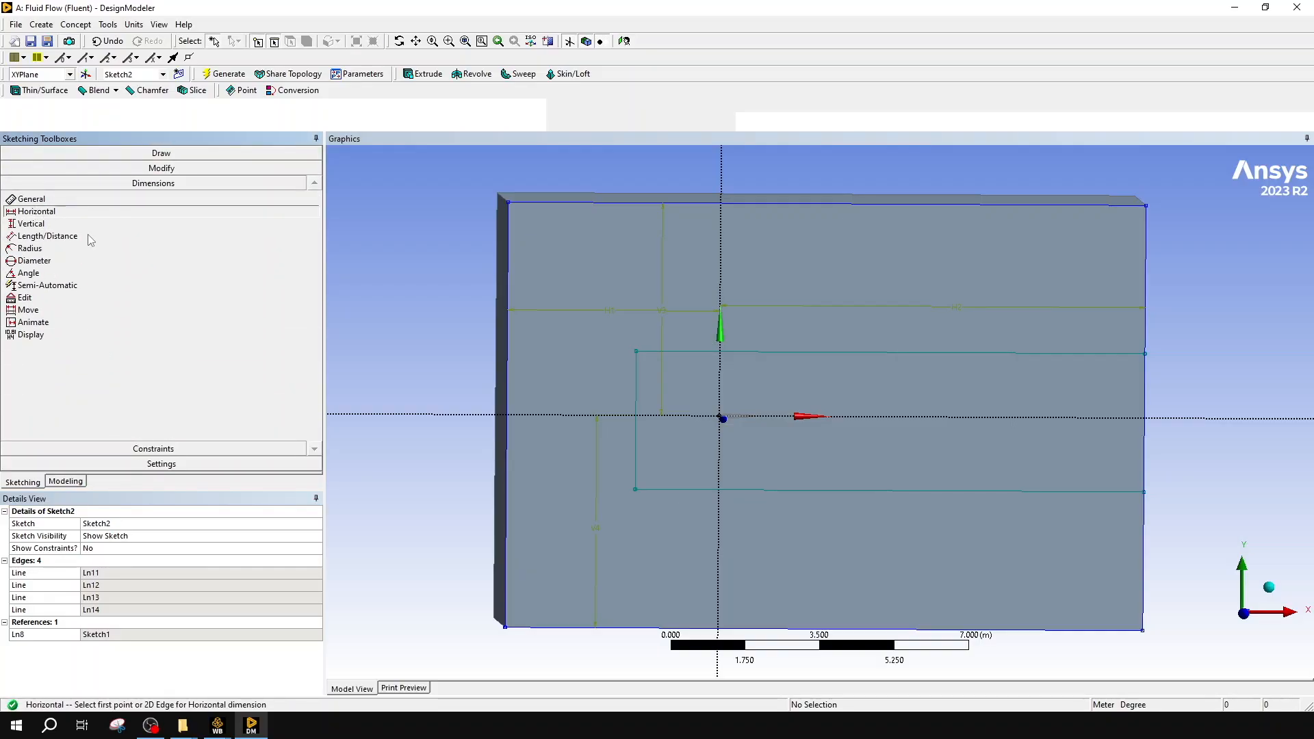
click(637, 395)
click(722, 410)
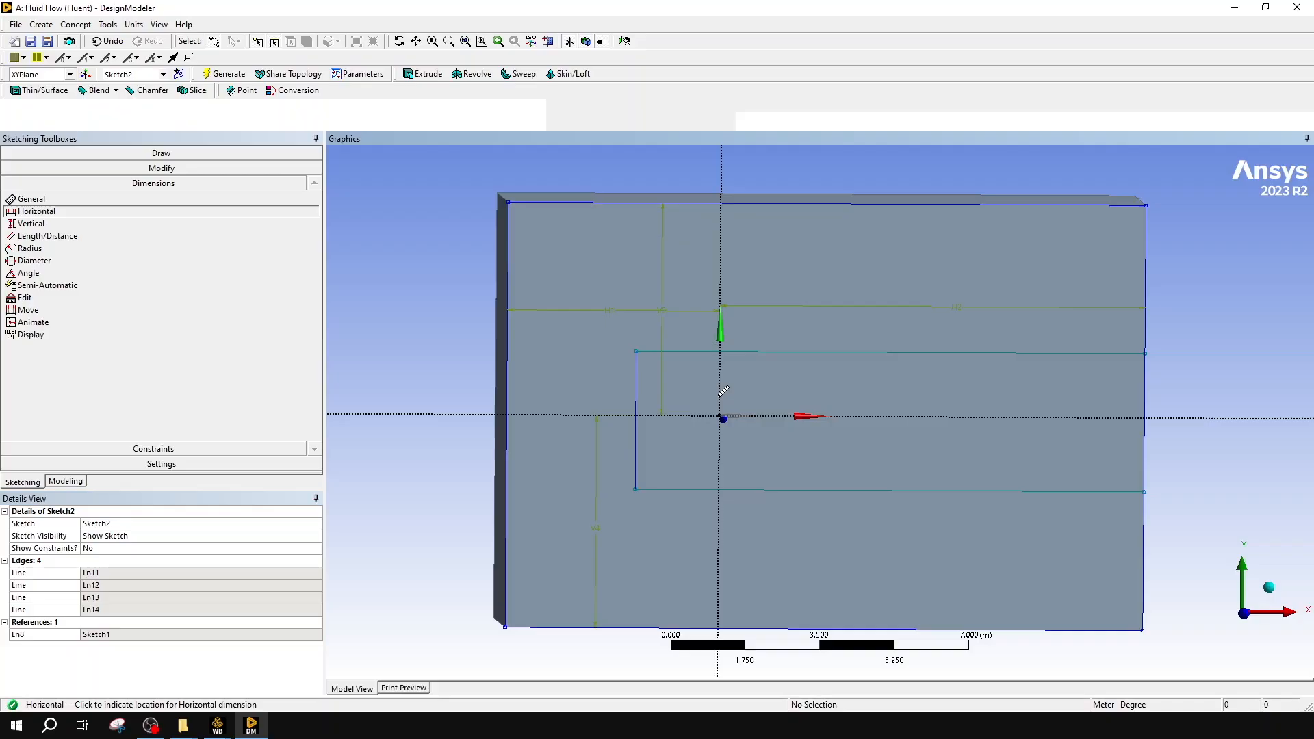
click(675, 397)
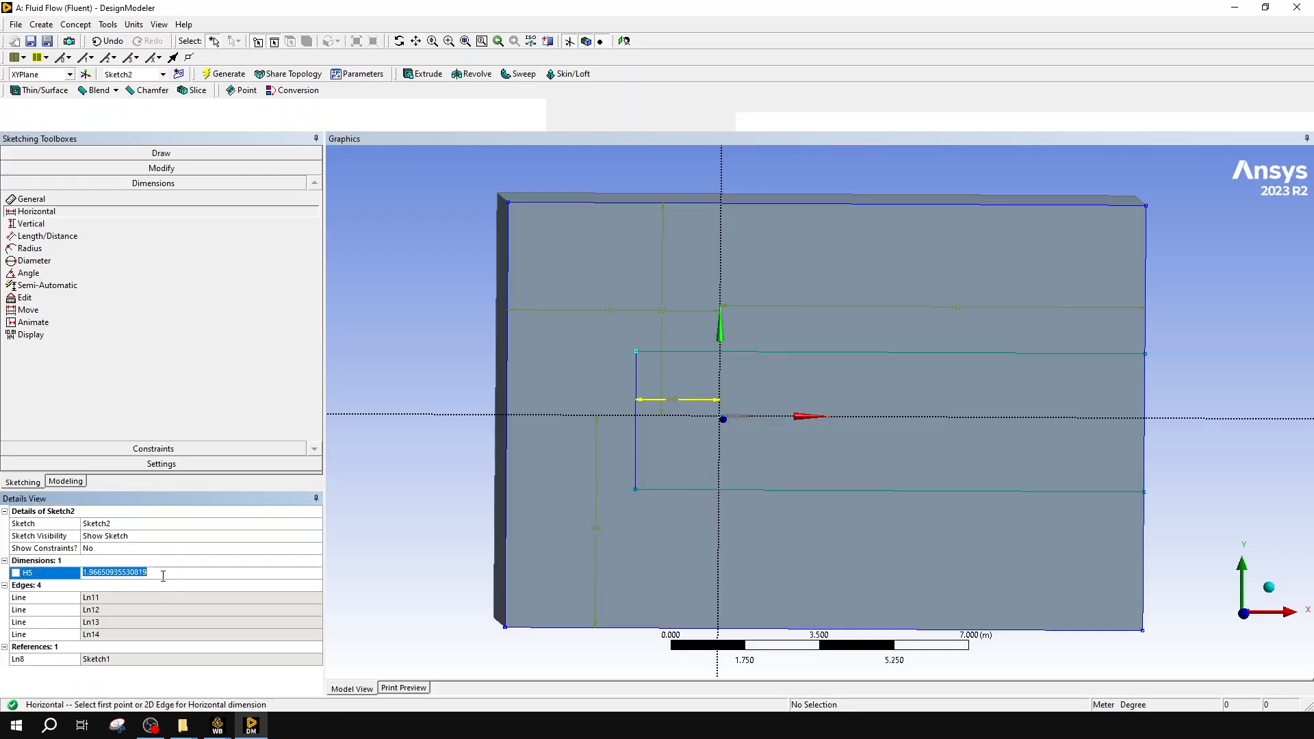
text(2)
key(Return)
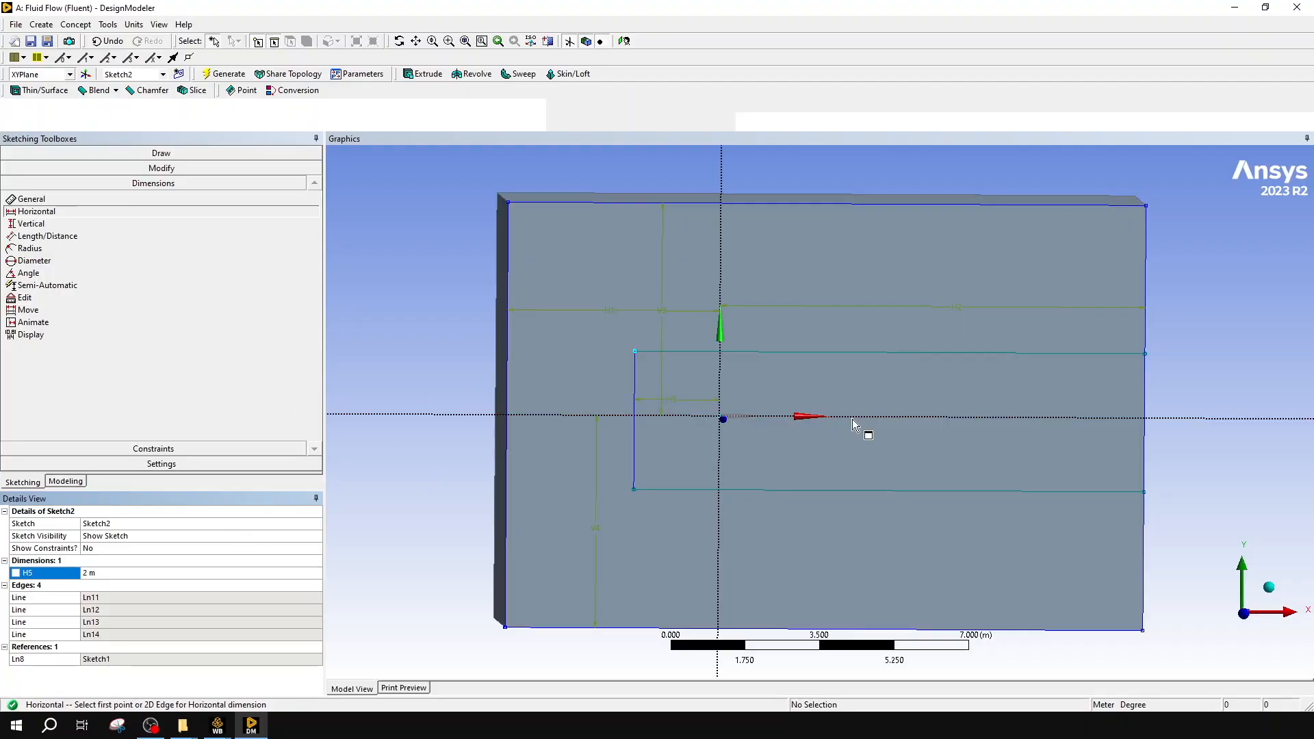
- Add a vertical dimension between the inner rectangle's upper side and the X axis and set it to 2 m
click(206, 224)
click(688, 360)
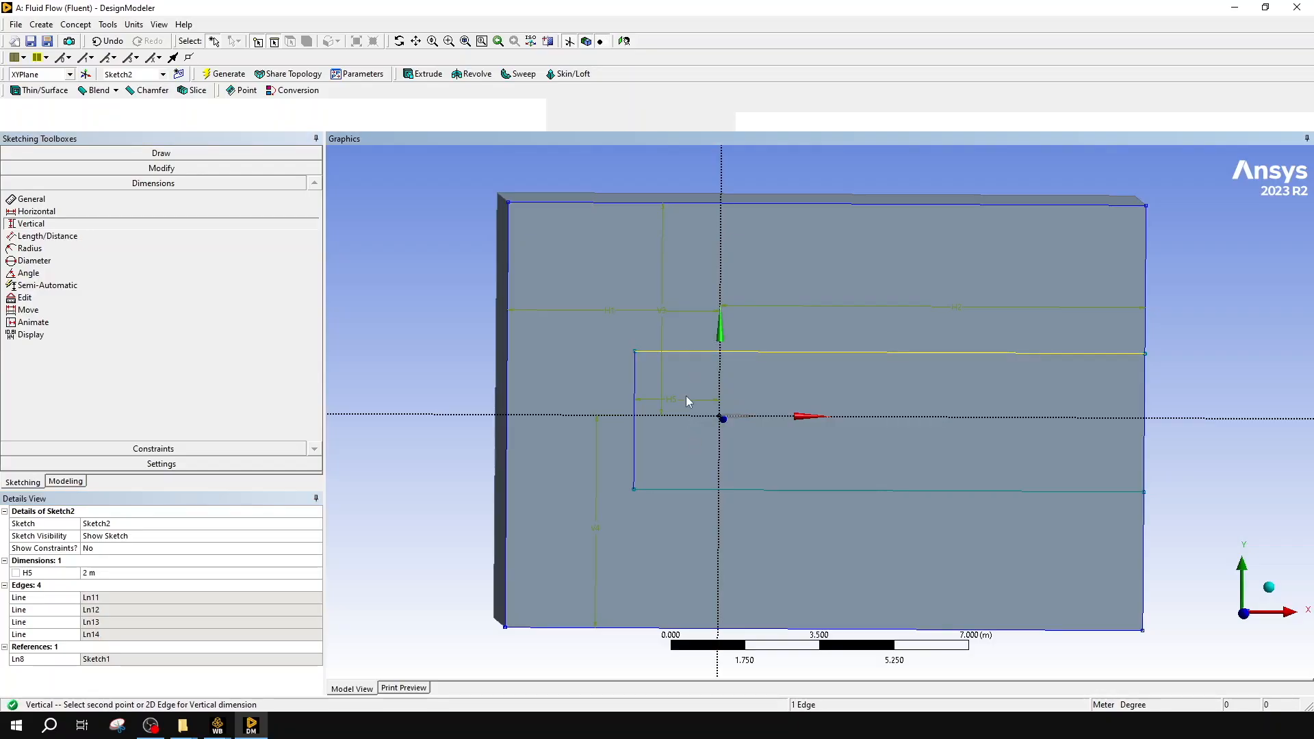
click(675, 419)
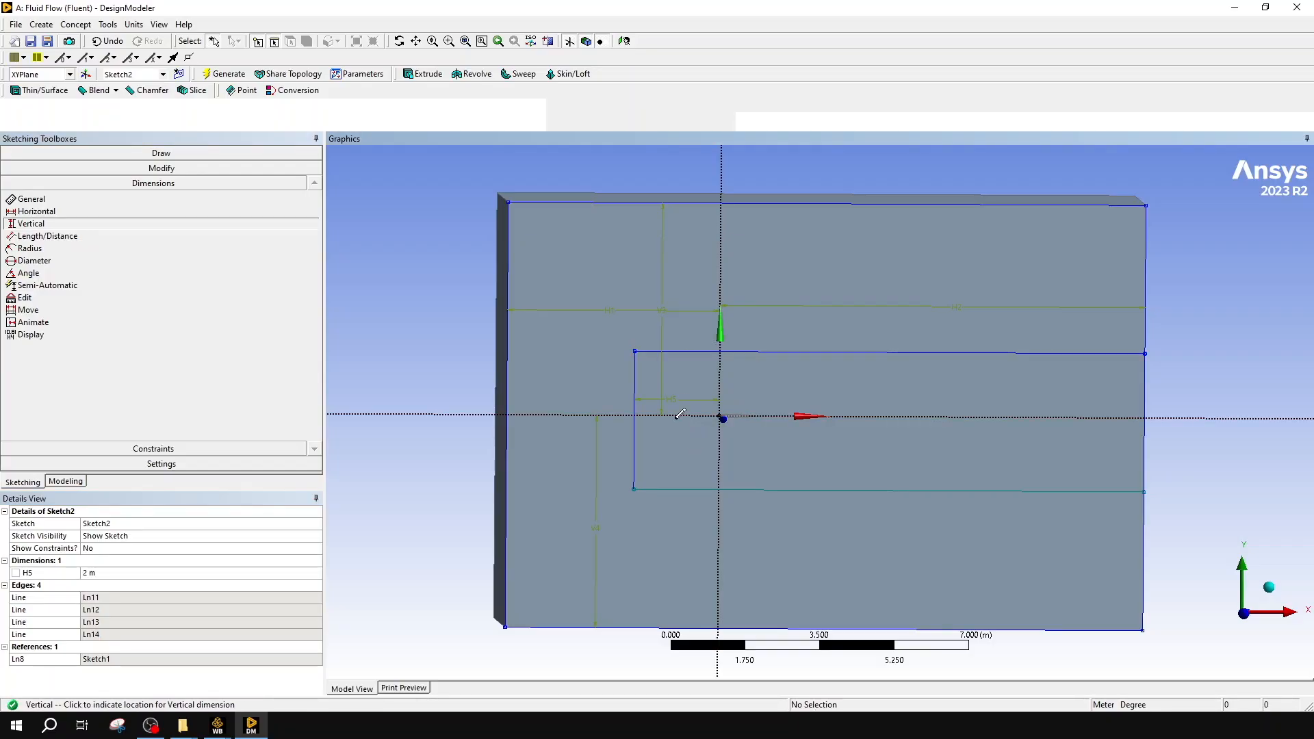
click(691, 382)
click(134, 584)
text(2)
key(Return)
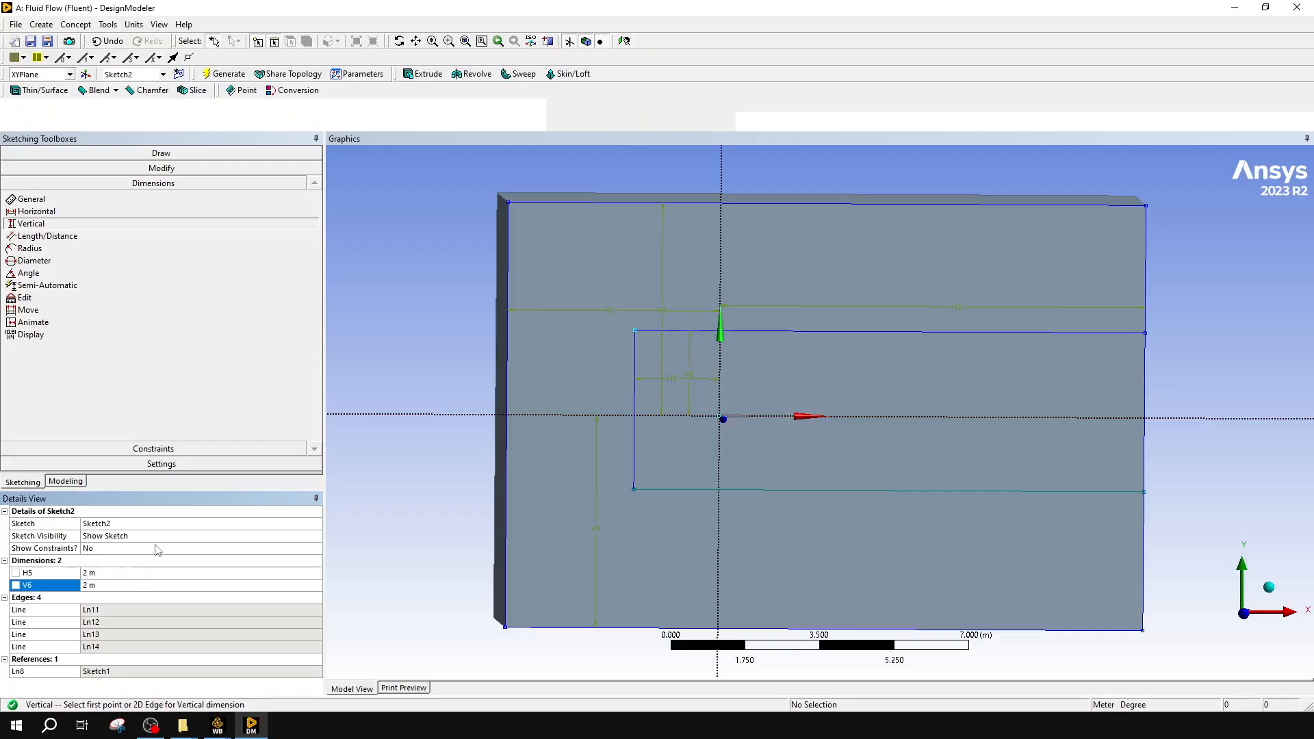
- Add a vertical dimension between the X axis and the inner rectangle's lower side and set it to 2 m
click(665, 416)
click(673, 490)
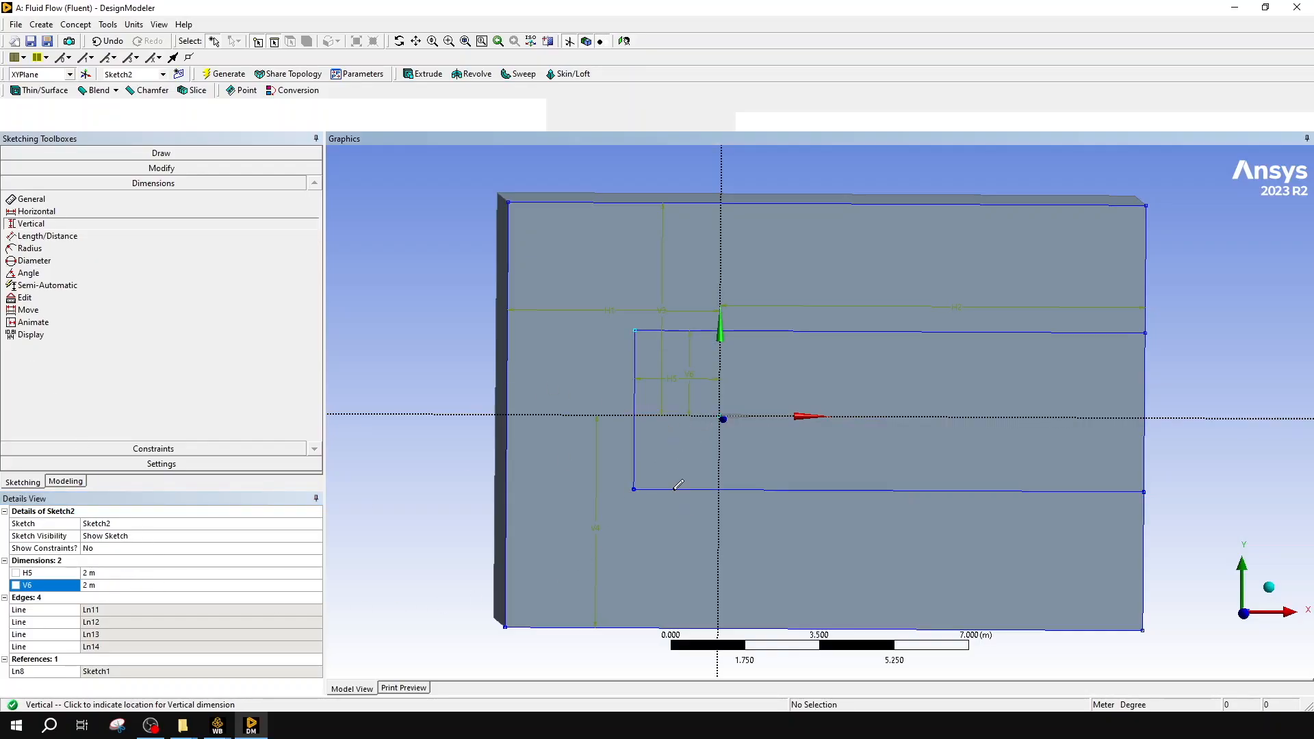
click(688, 471)
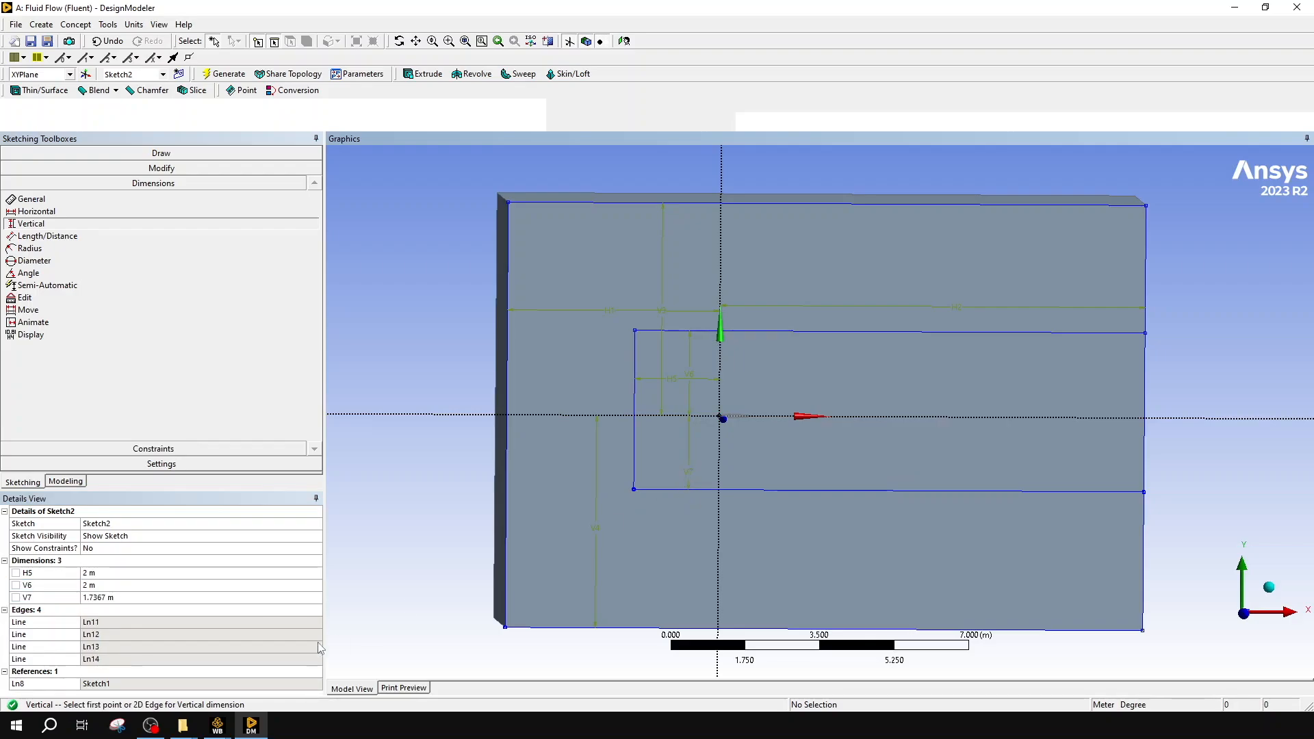
click(131, 597)
text(2)
key(Return)
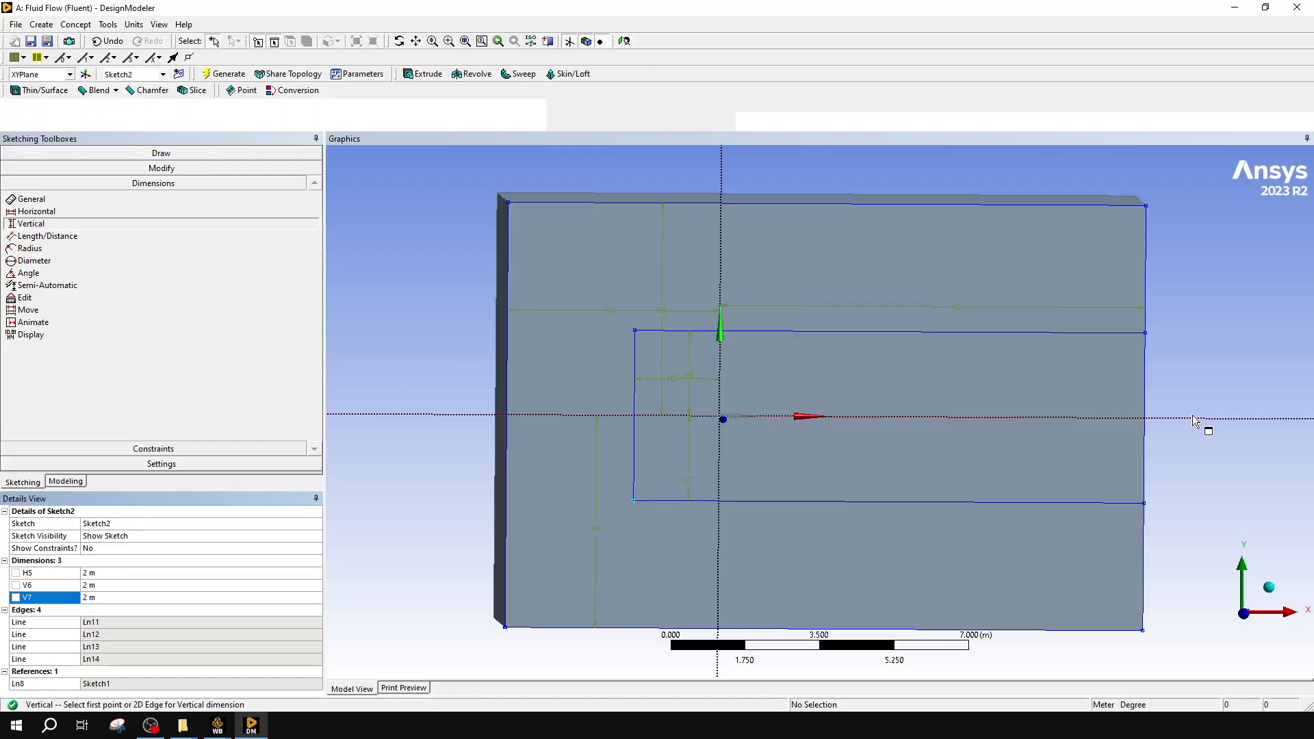
middle_drag(1213, 420, 1155, 427)
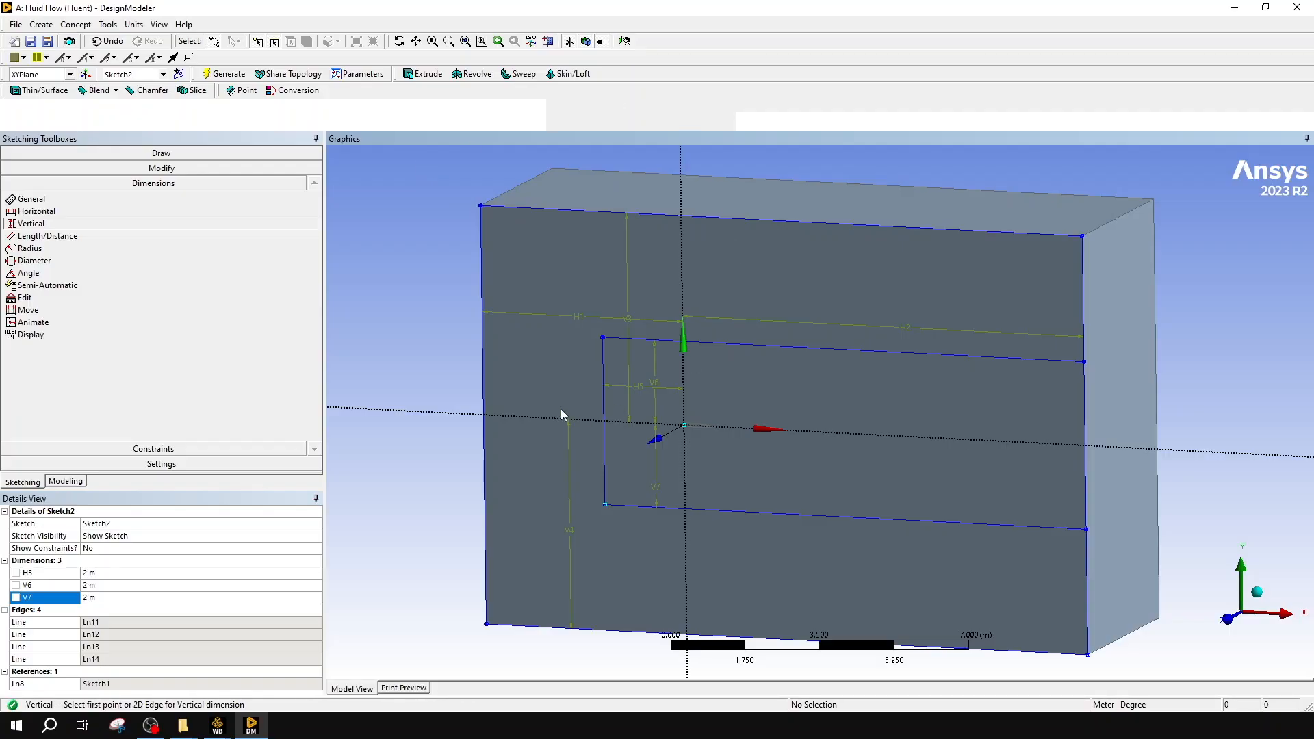
- Start an extrusion of the inner rectangle, Sketch2, with a fixed depth of 2 m
click(78, 483)
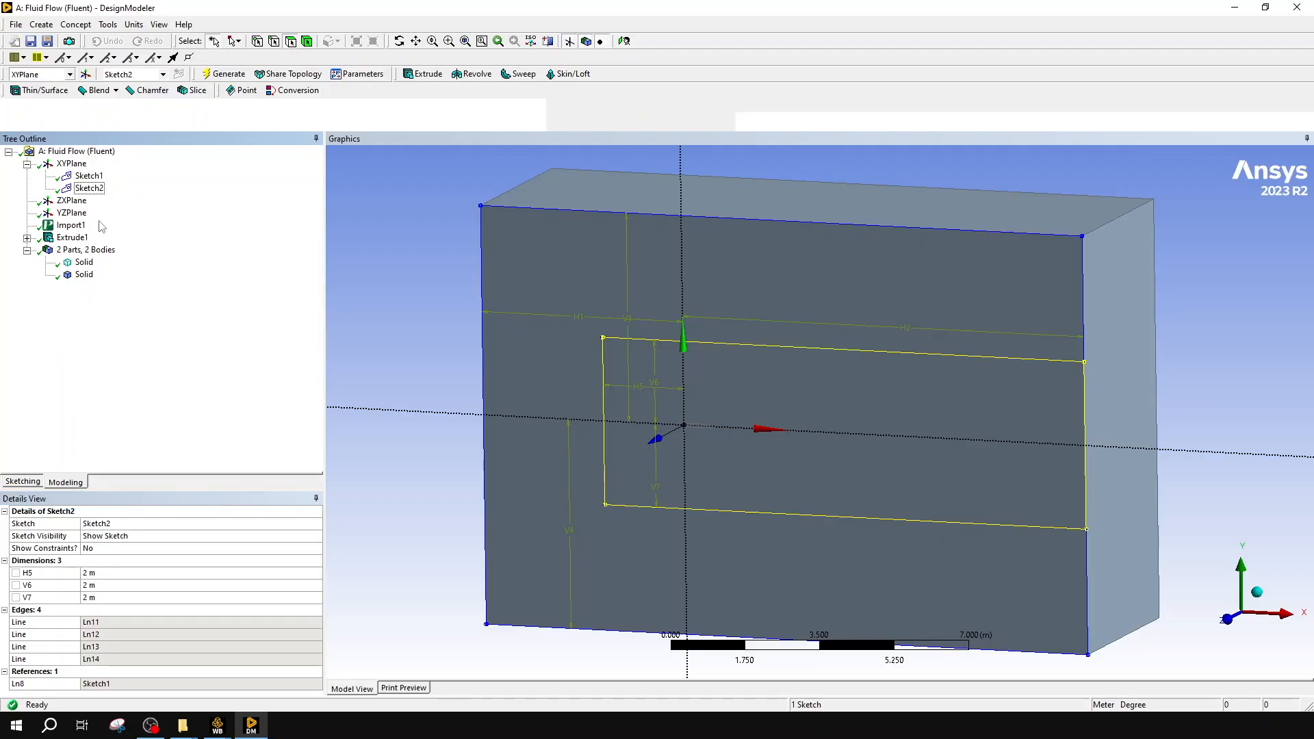
click(41, 24)
click(58, 56)
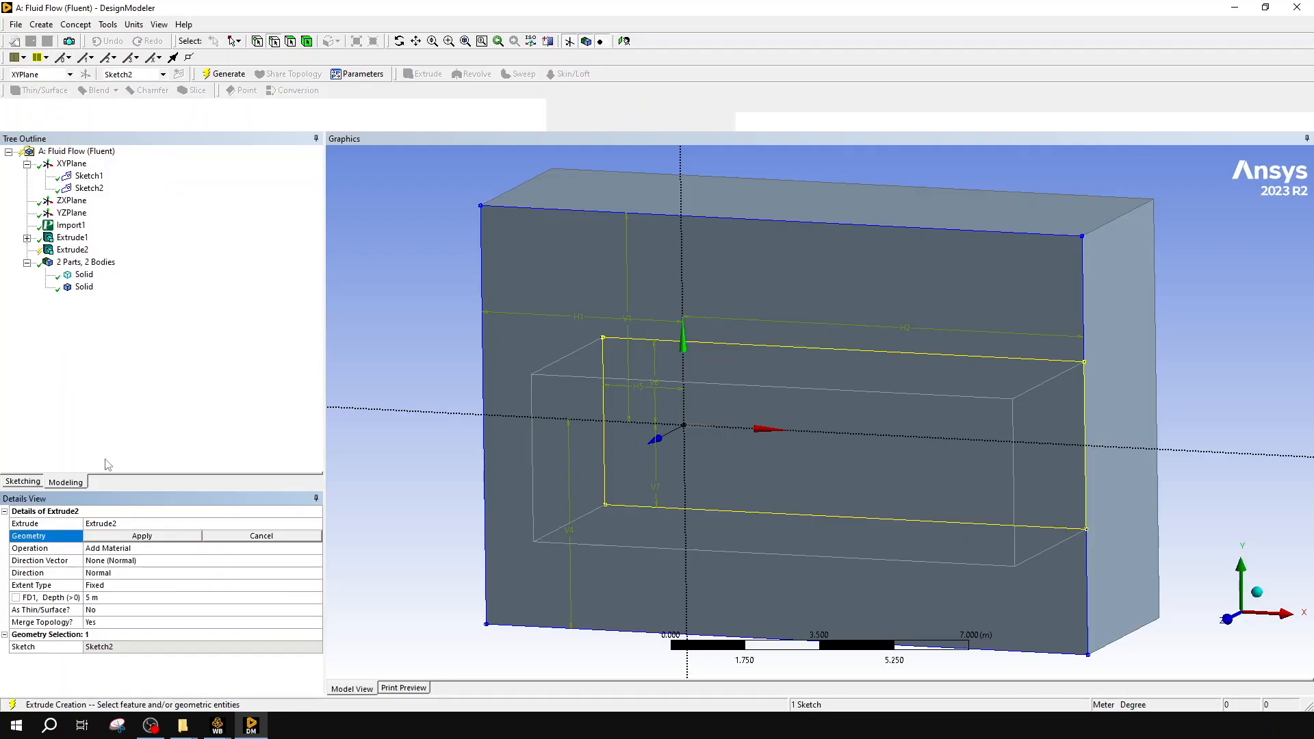
click(89, 188)
click(141, 536)
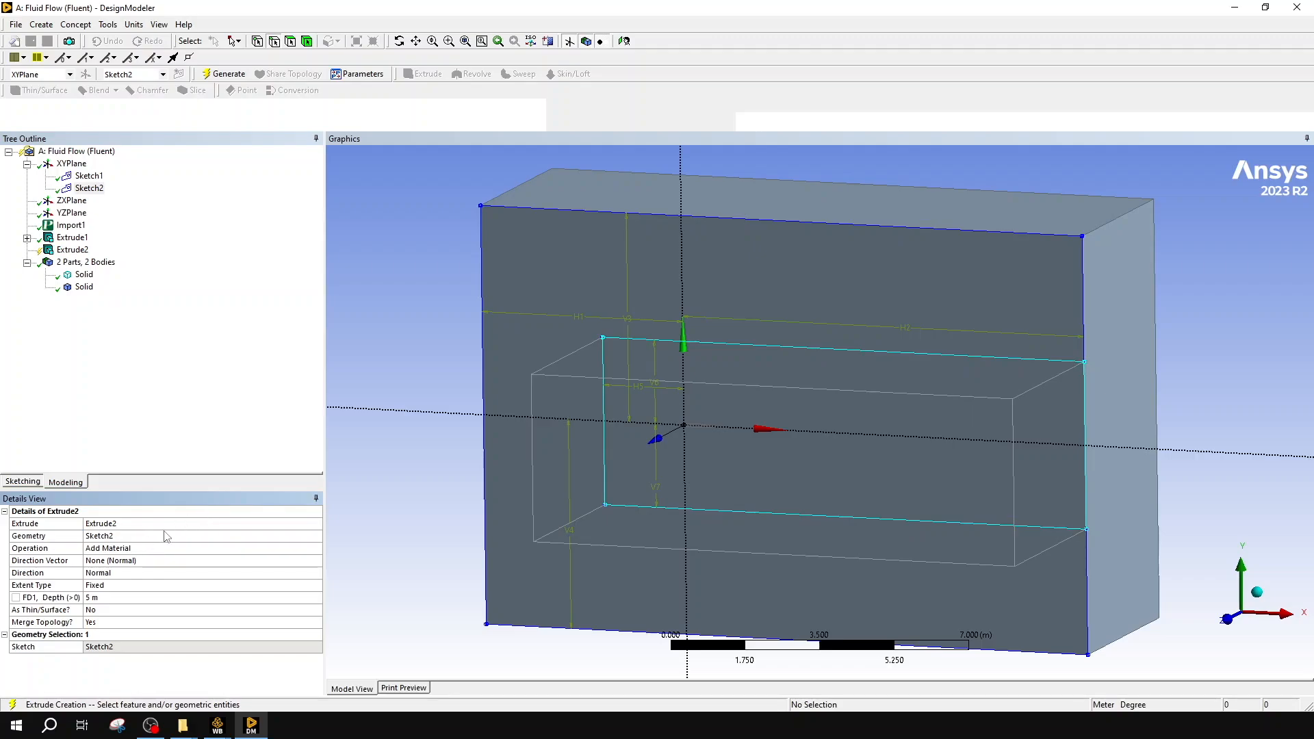
click(124, 594)
text(2)
key(Return)
- Set the direction of the inner box extrusion to Reversed so it extends into the flow domain
middle_drag(1246, 454, 1042, 420)
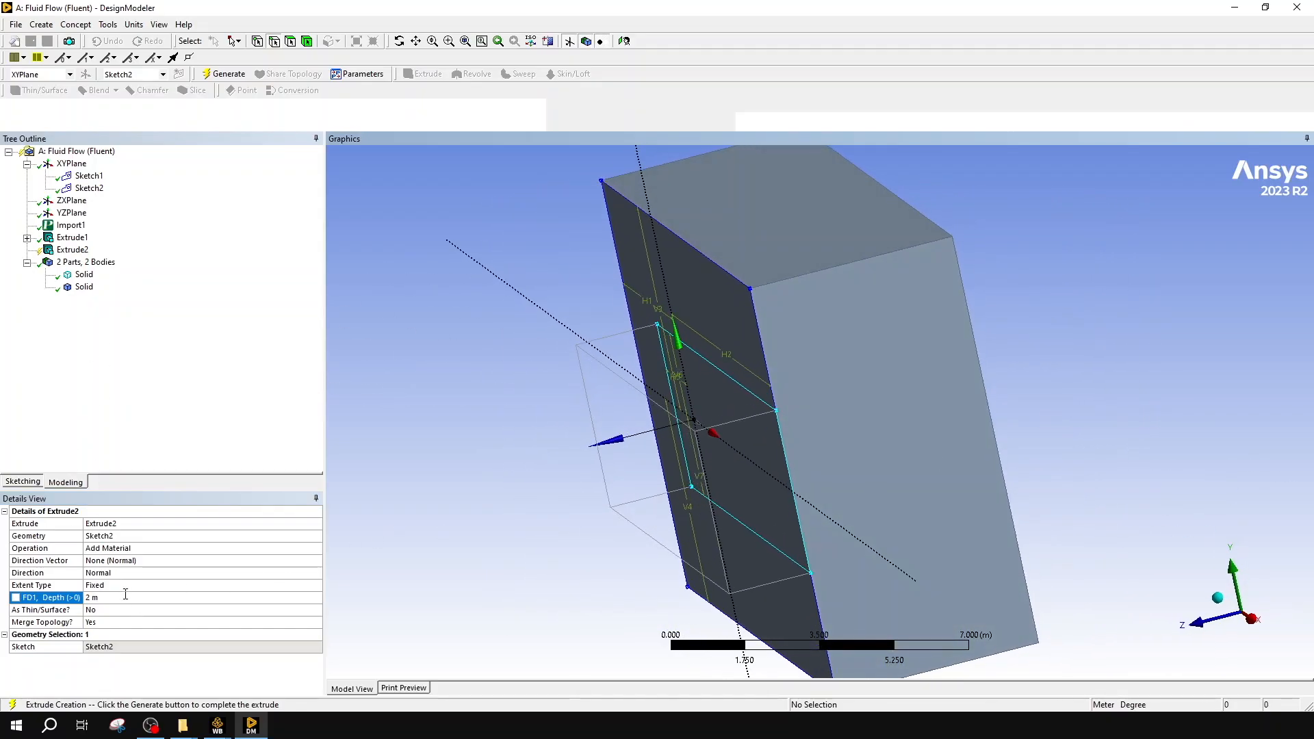
click(124, 574)
click(316, 573)
click(281, 596)
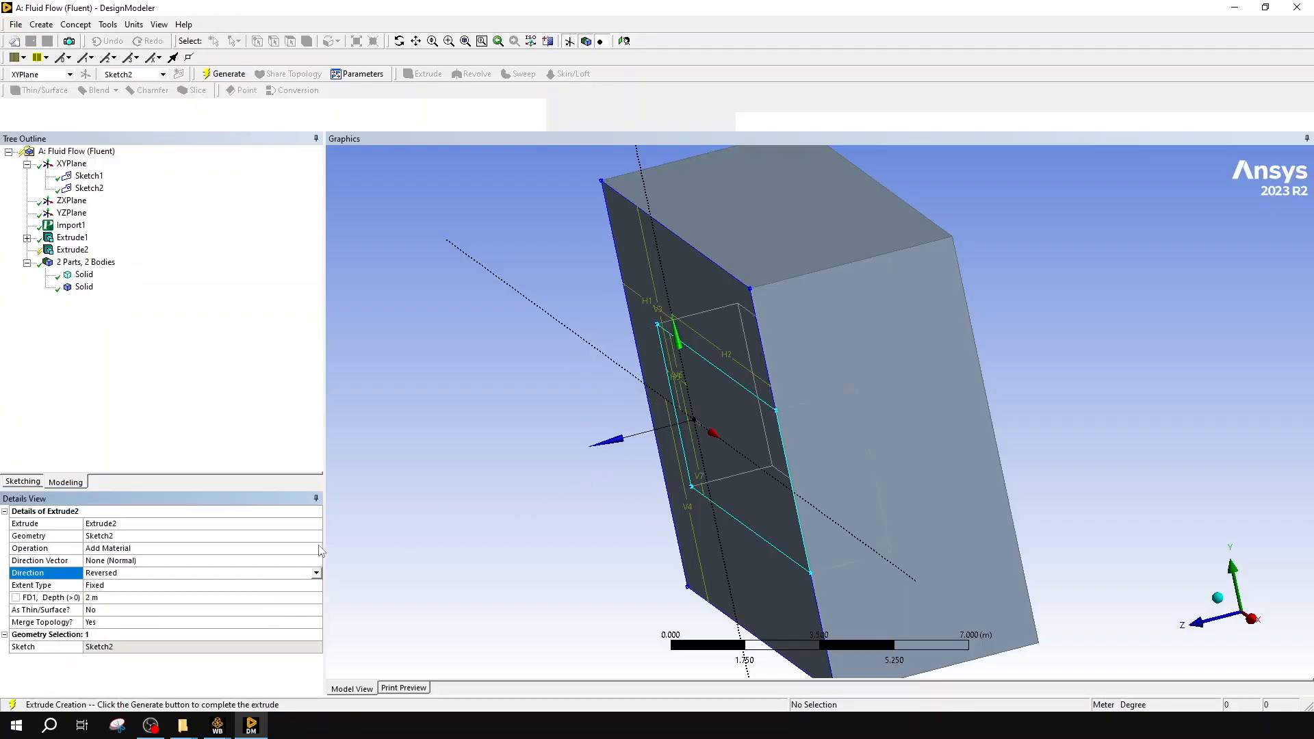
- Set the extrusion's operation to Add Frozen and generate the inner box as a separate body
click(144, 550)
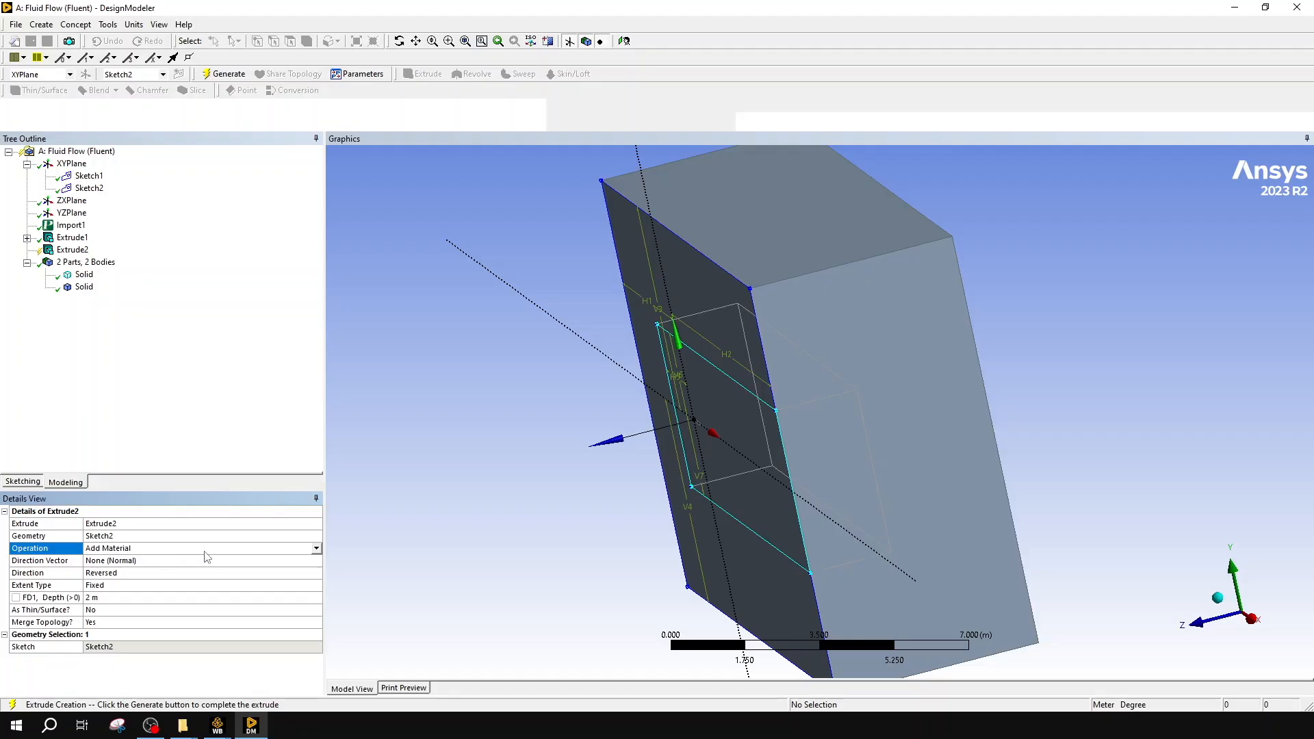
click(317, 550)
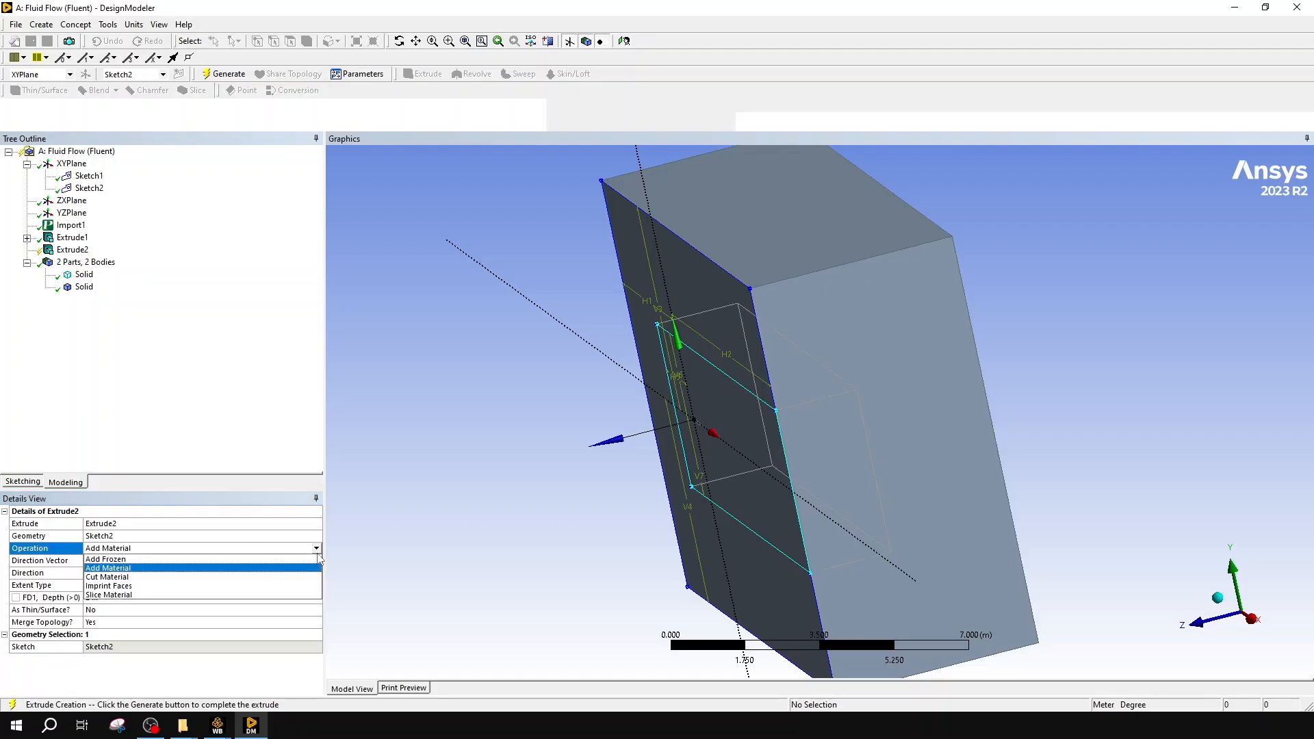
click(220, 560)
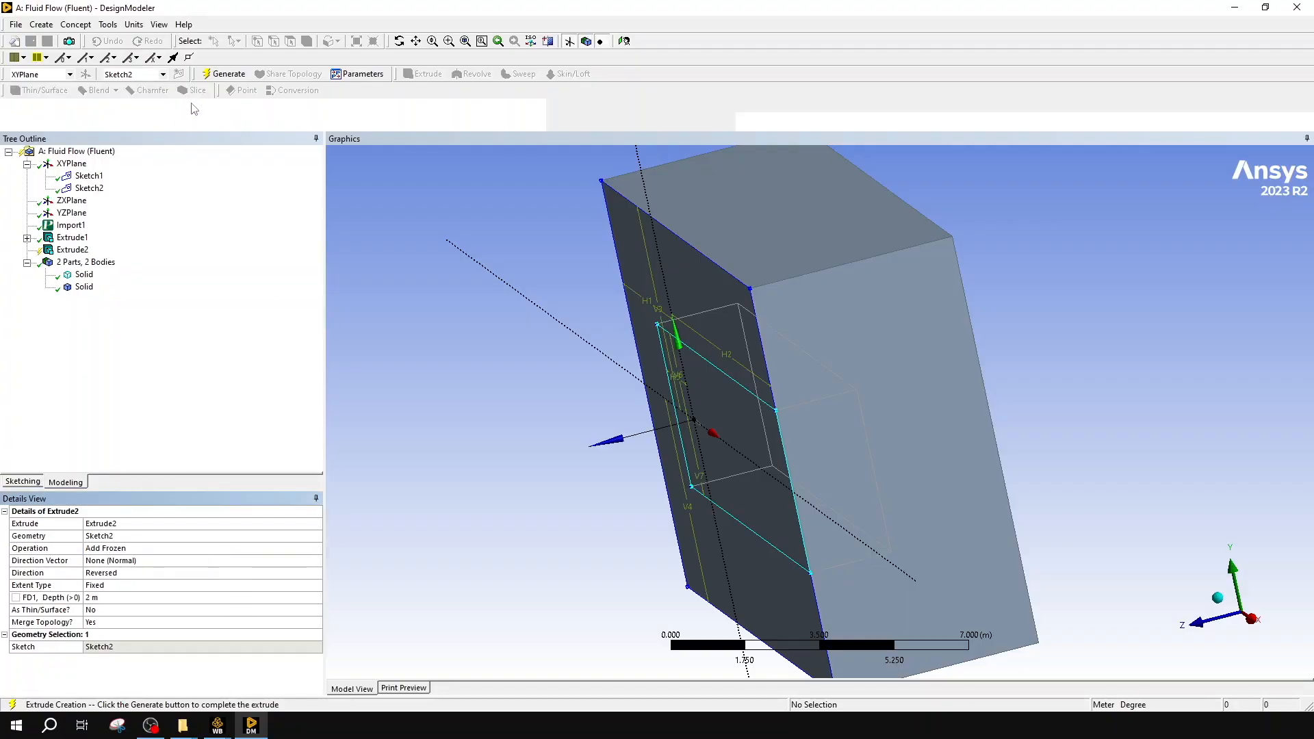
click(224, 74)
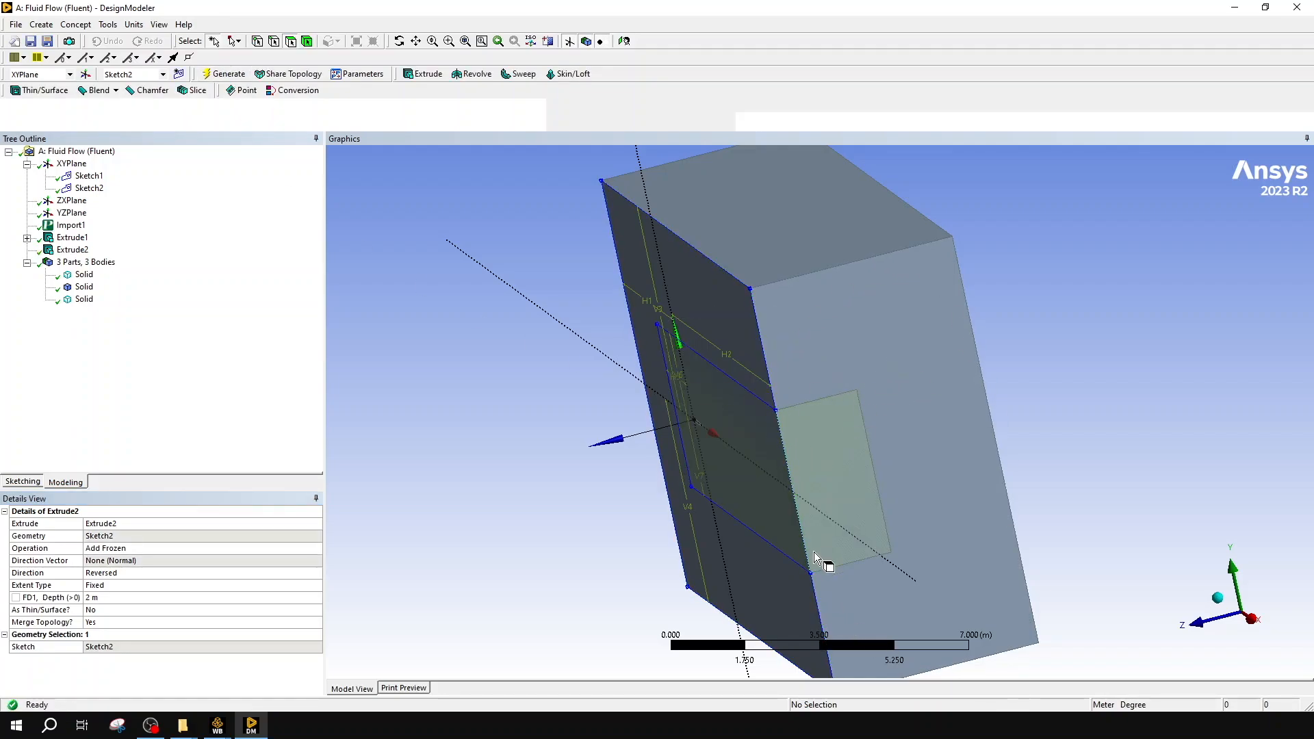
middle_drag(780, 457, 902, 384)
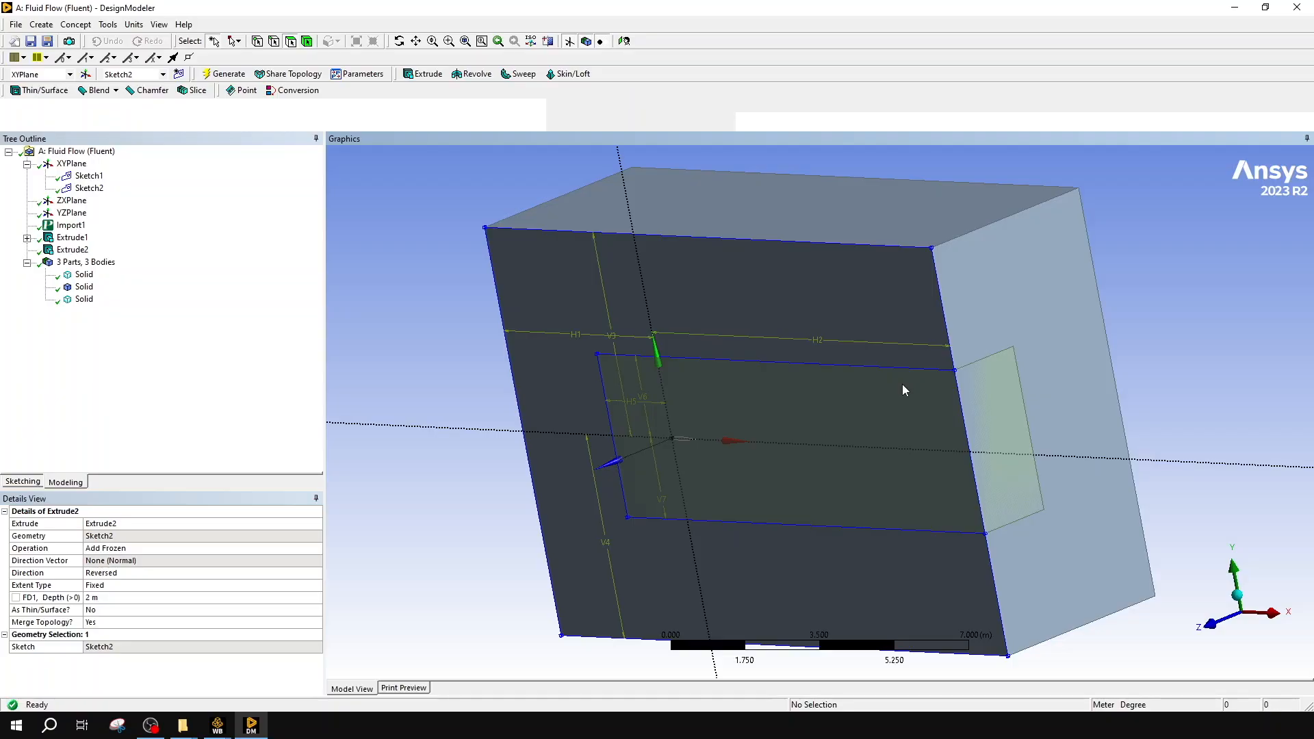
- Switch the model display to wireframe and inspect the wing inside the two nested boxes, including a side view along the X axis
click(160, 25)
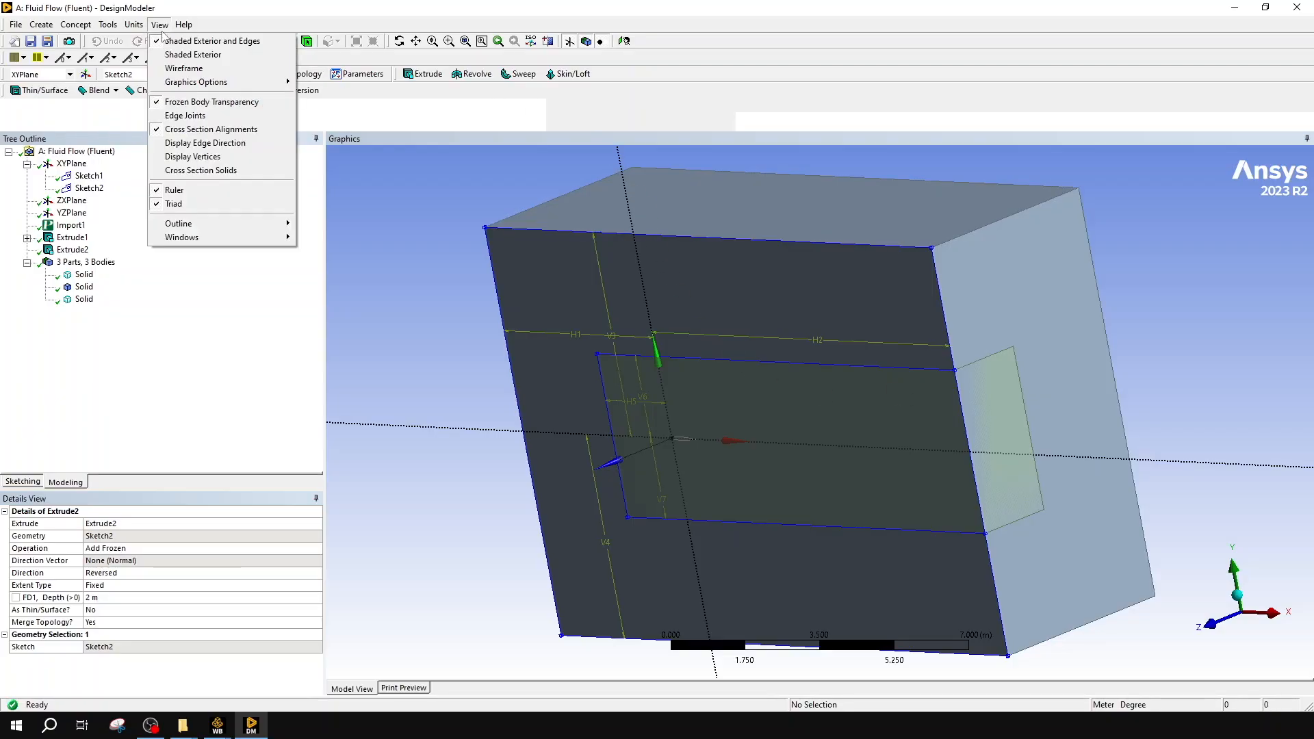
click(182, 69)
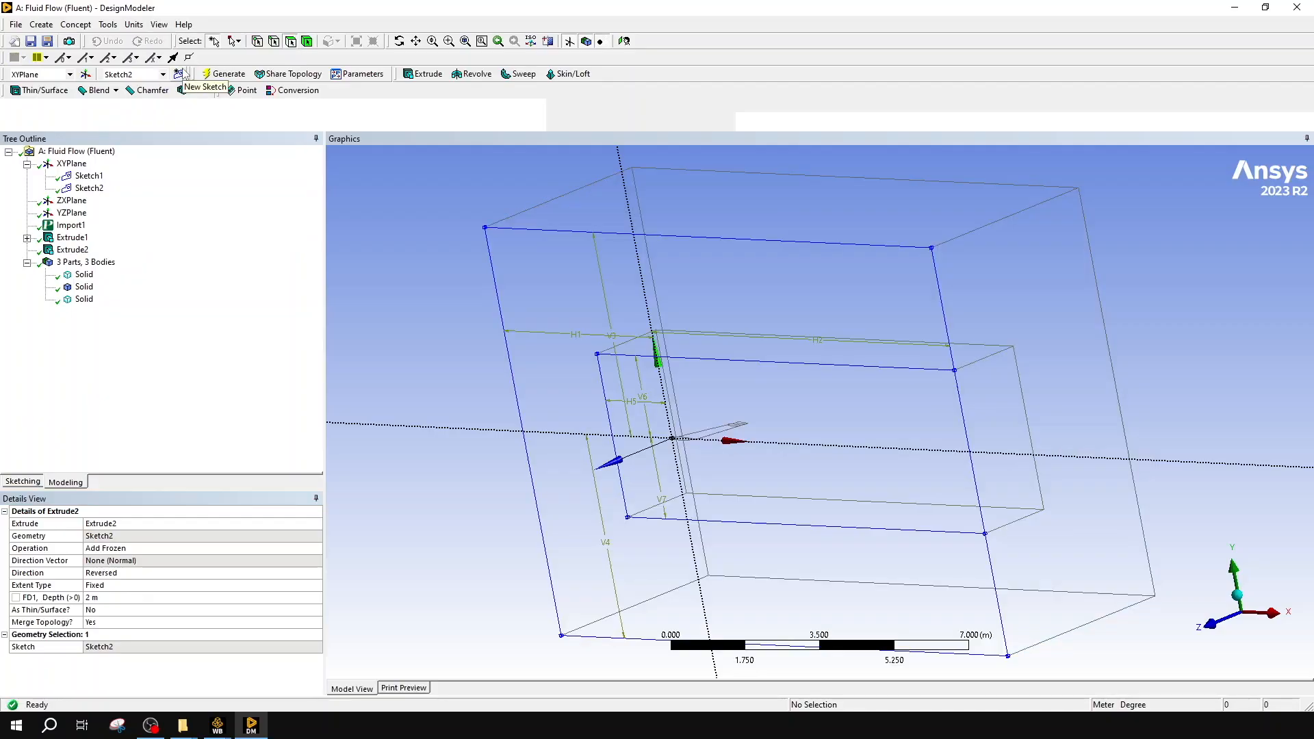
click(160, 24)
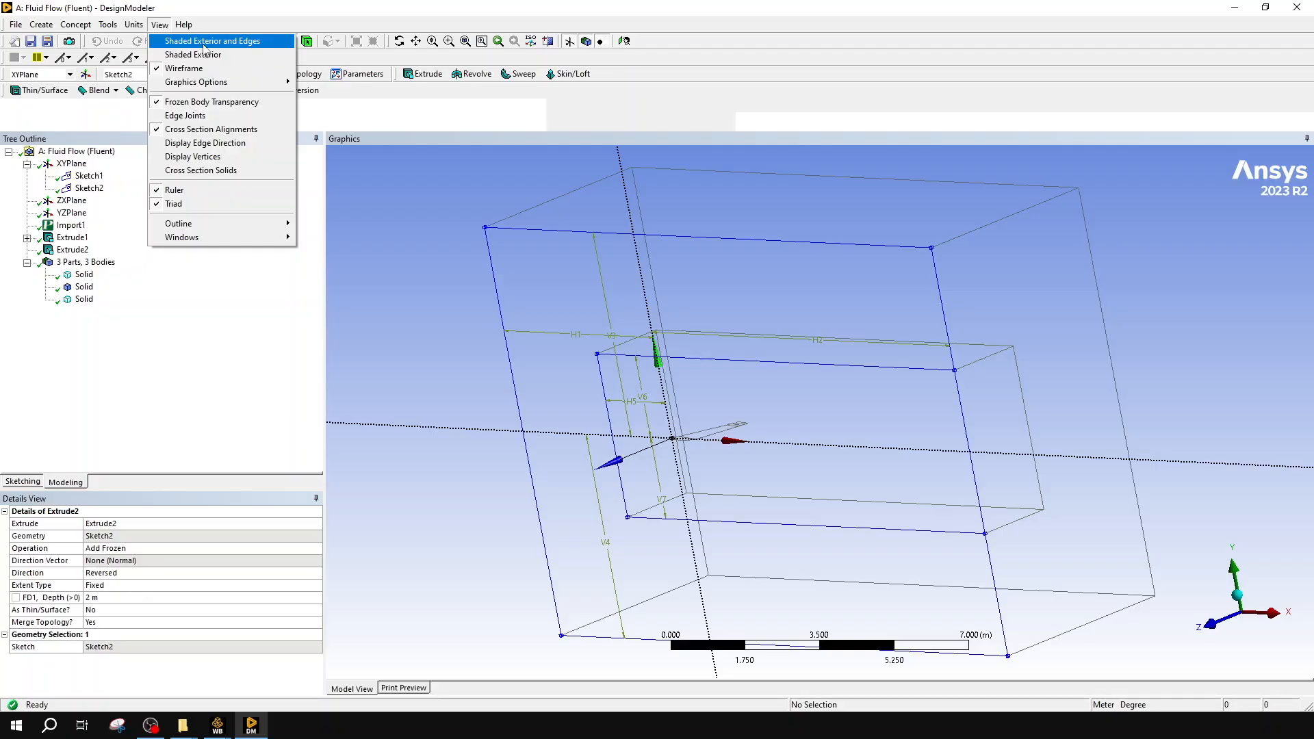
click(1226, 384)
drag(1223, 485, 1003, 420)
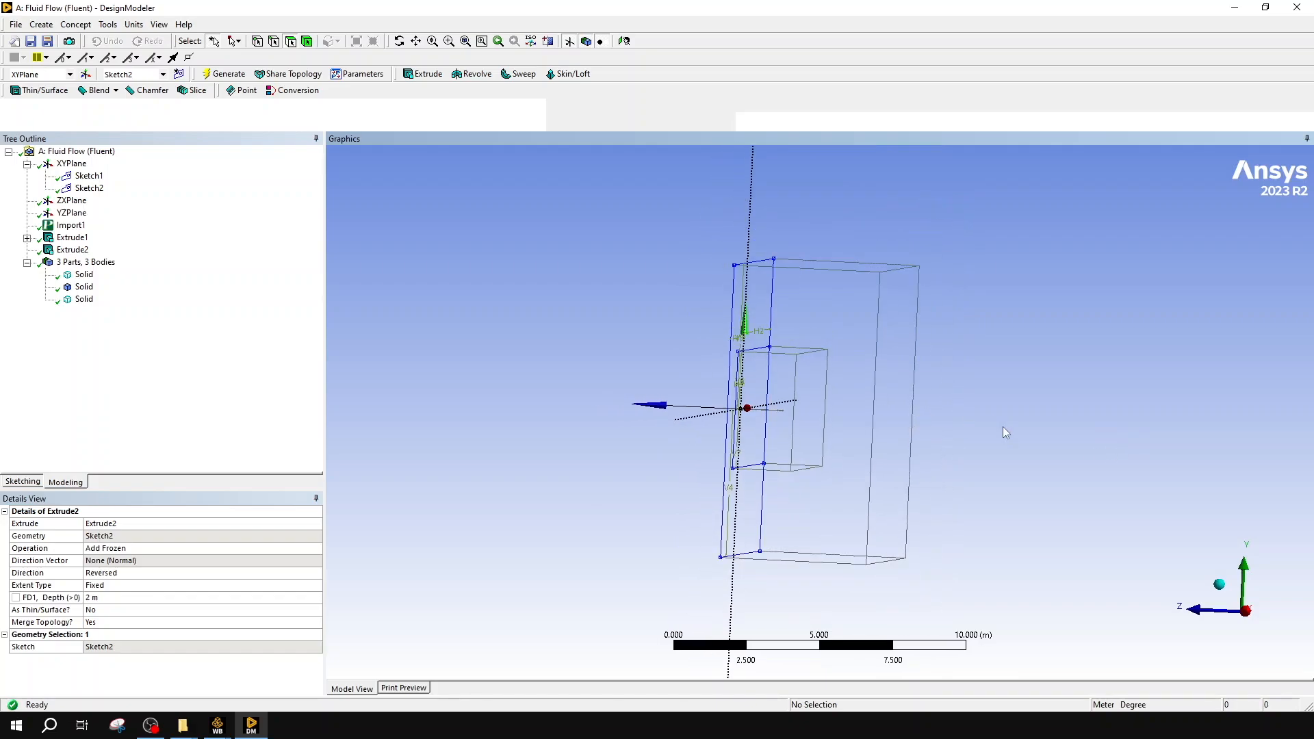
click(1226, 612)
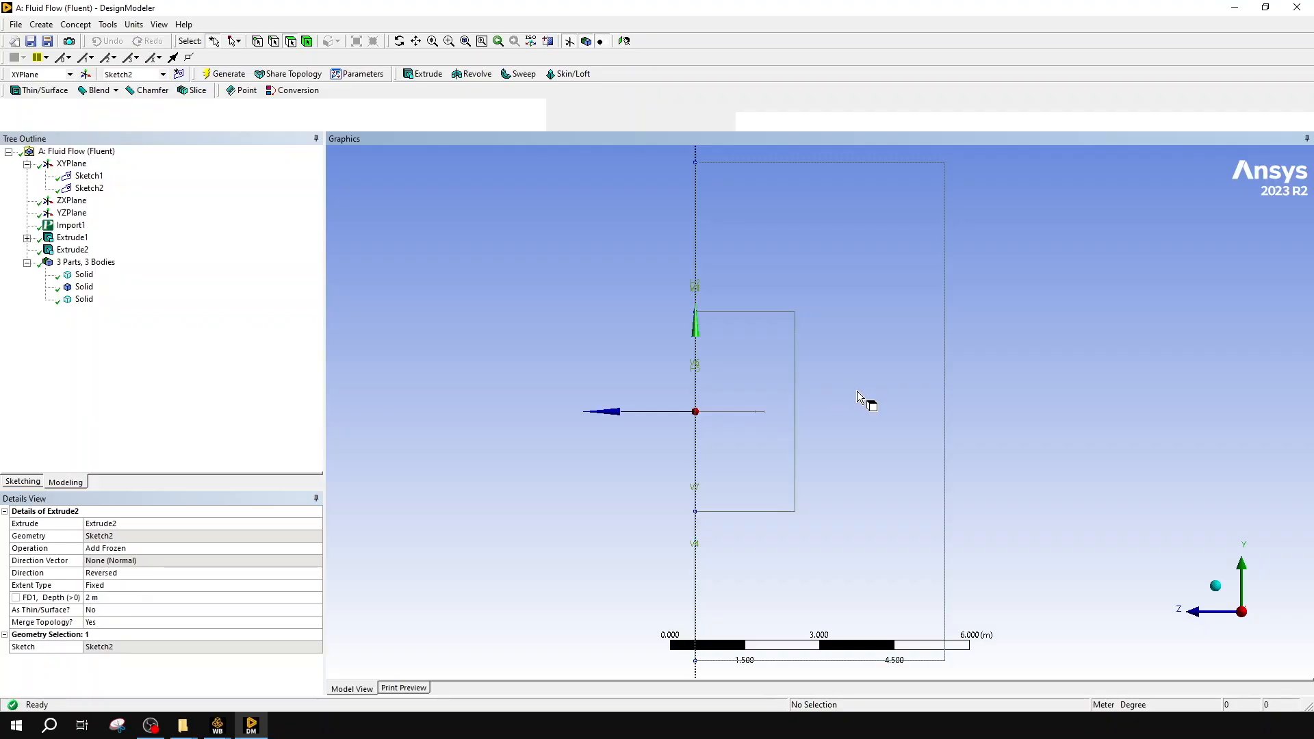
mouse_move(758, 406)
middle_down()
mouse_move(757, 437)
mouse_move(862, 434)
mouse_move(902, 495)
mouse_move(895, 516)
mouse_move(910, 475)
mouse_move(963, 431)
mouse_move(1022, 431)
mouse_move(945, 454)
mouse_move(946, 485)
middle_up()
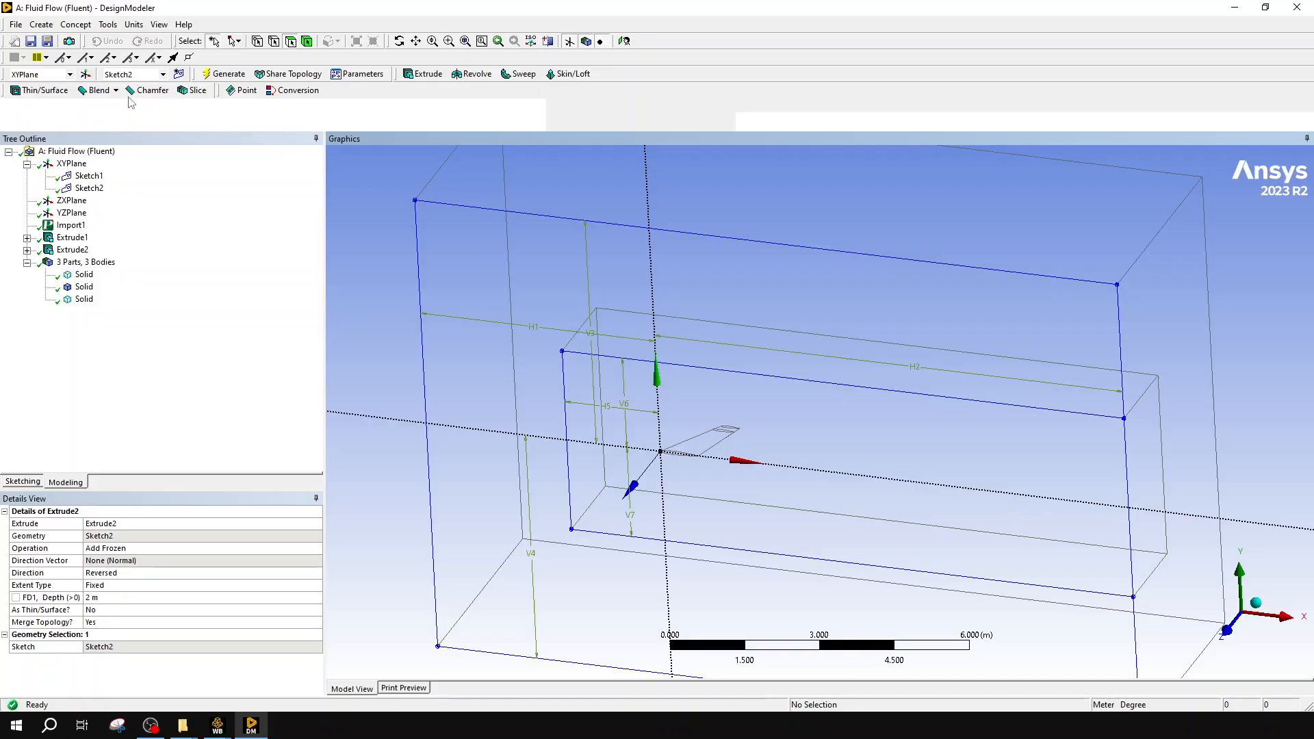
mouse_move(627, 519)
middle_down()
mouse_move(675, 427)
mouse_move(619, 510)
middle_up()
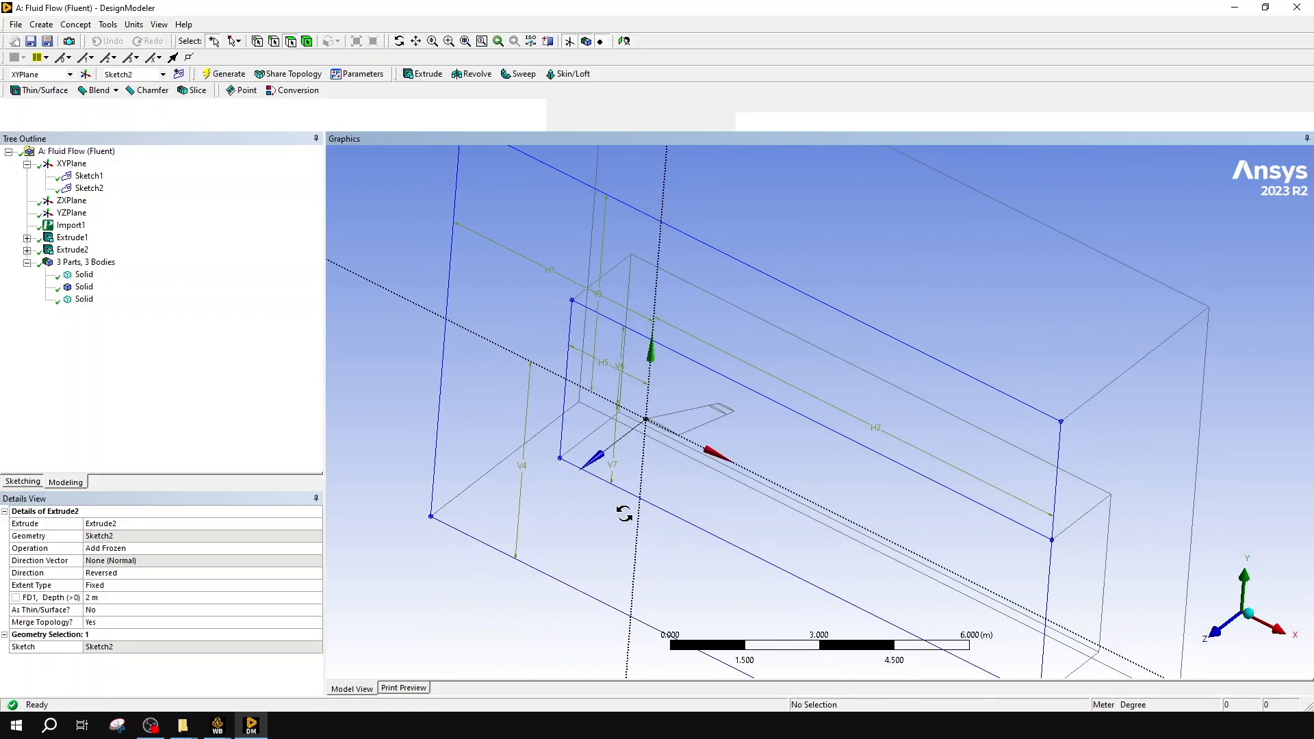
- Start a Rotate body transformation and assign the wing solid as the body to rotate
click(76, 26)
mouse_move(108, 26)
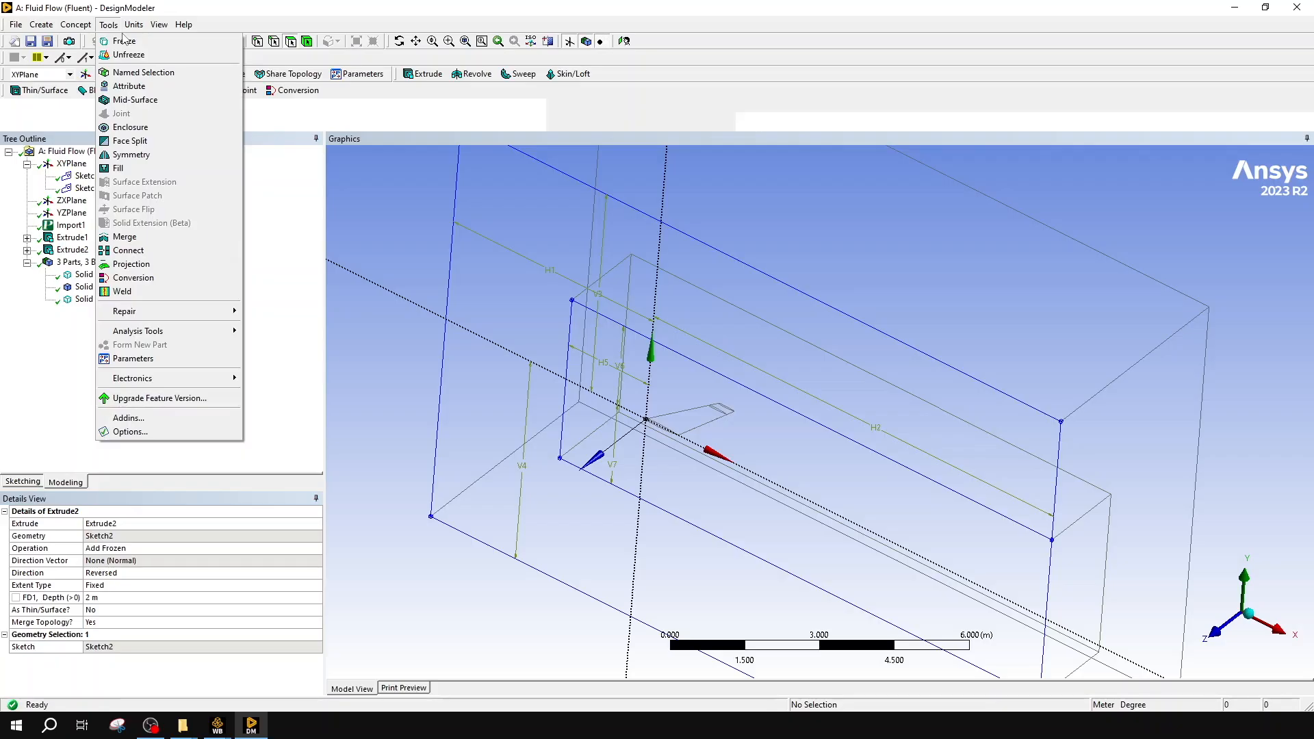
mouse_move(43, 34)
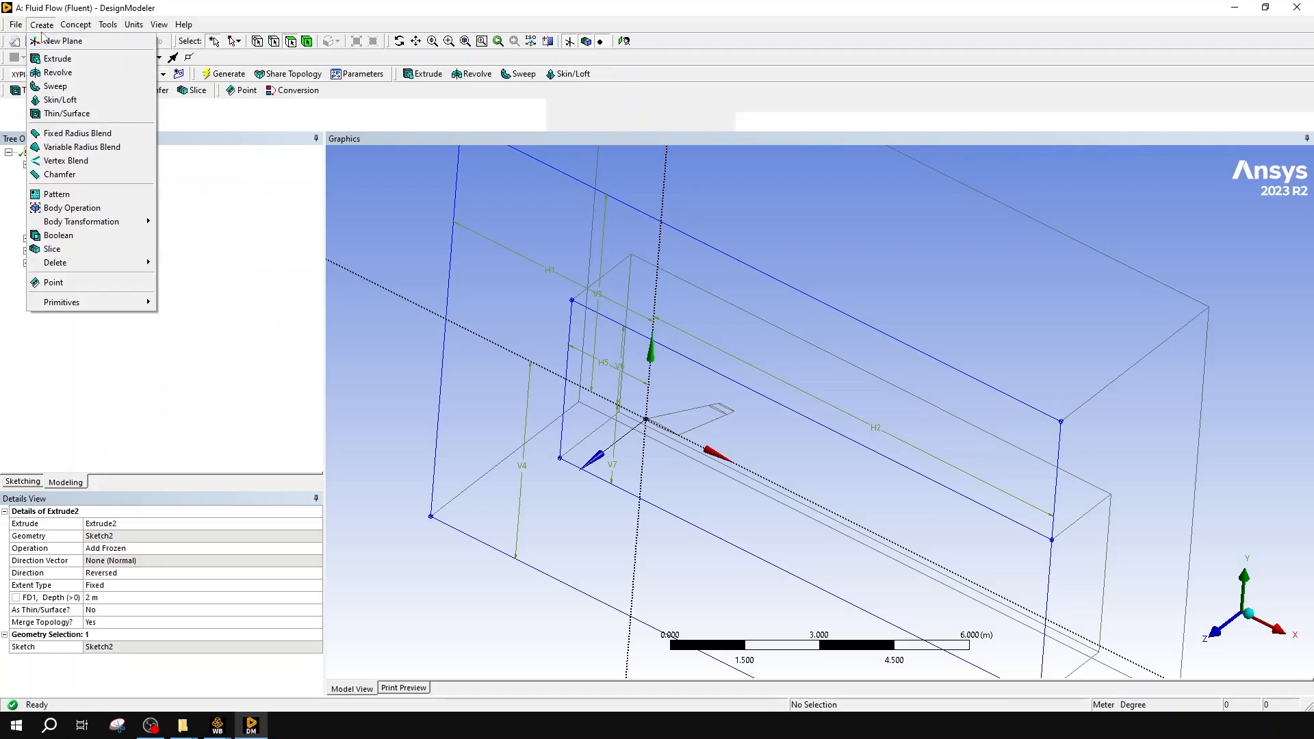
mouse_move(95, 224)
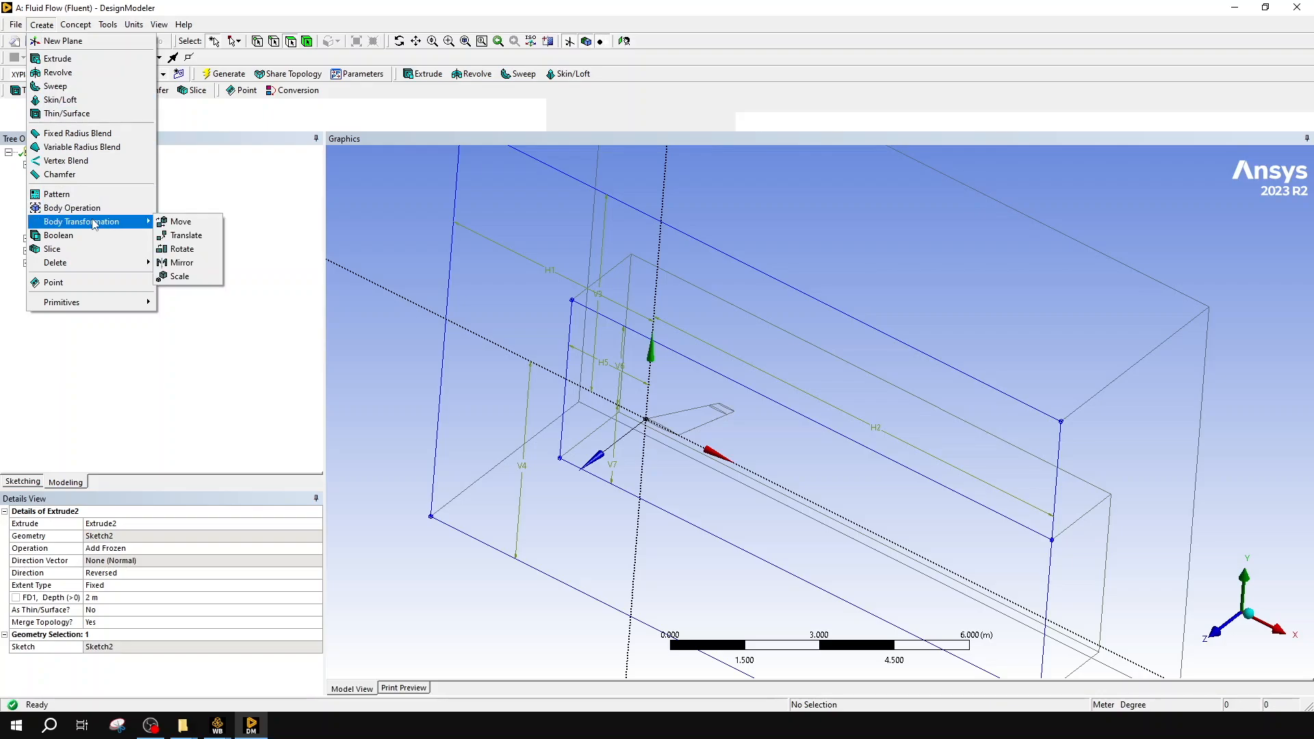
click(202, 254)
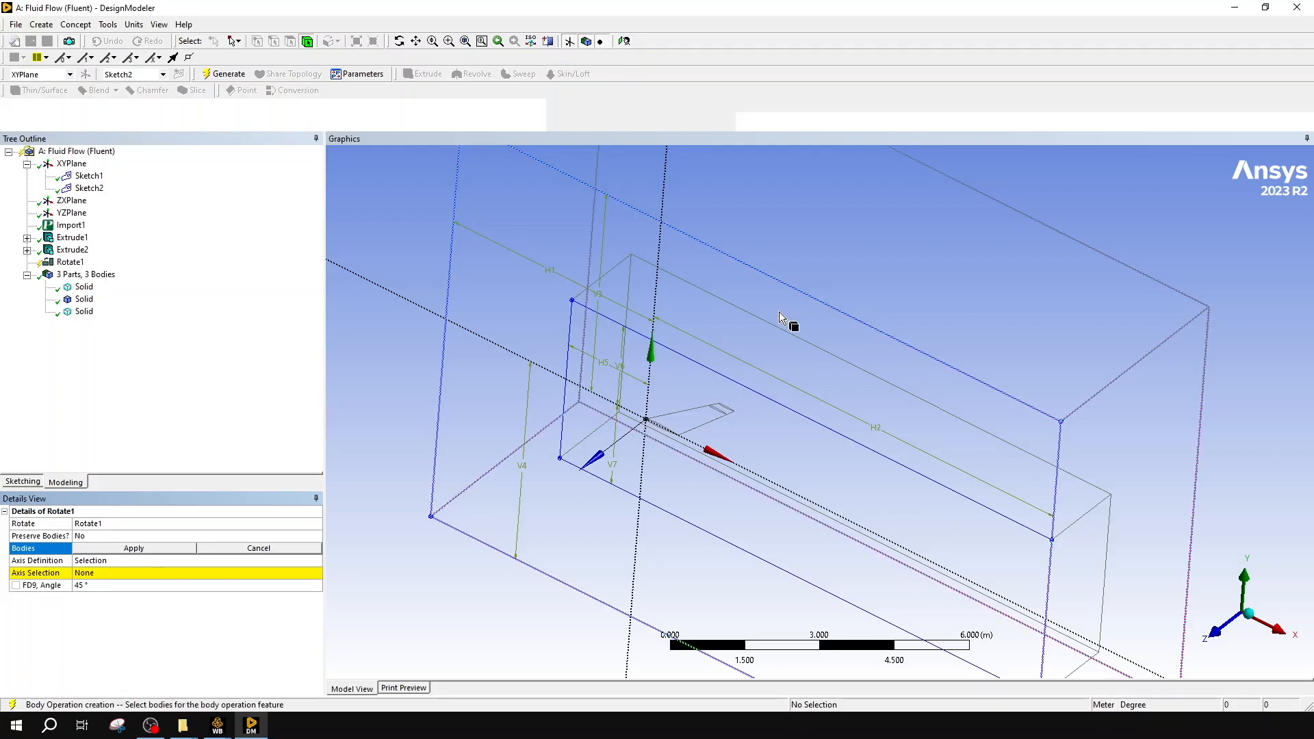
click(77, 288)
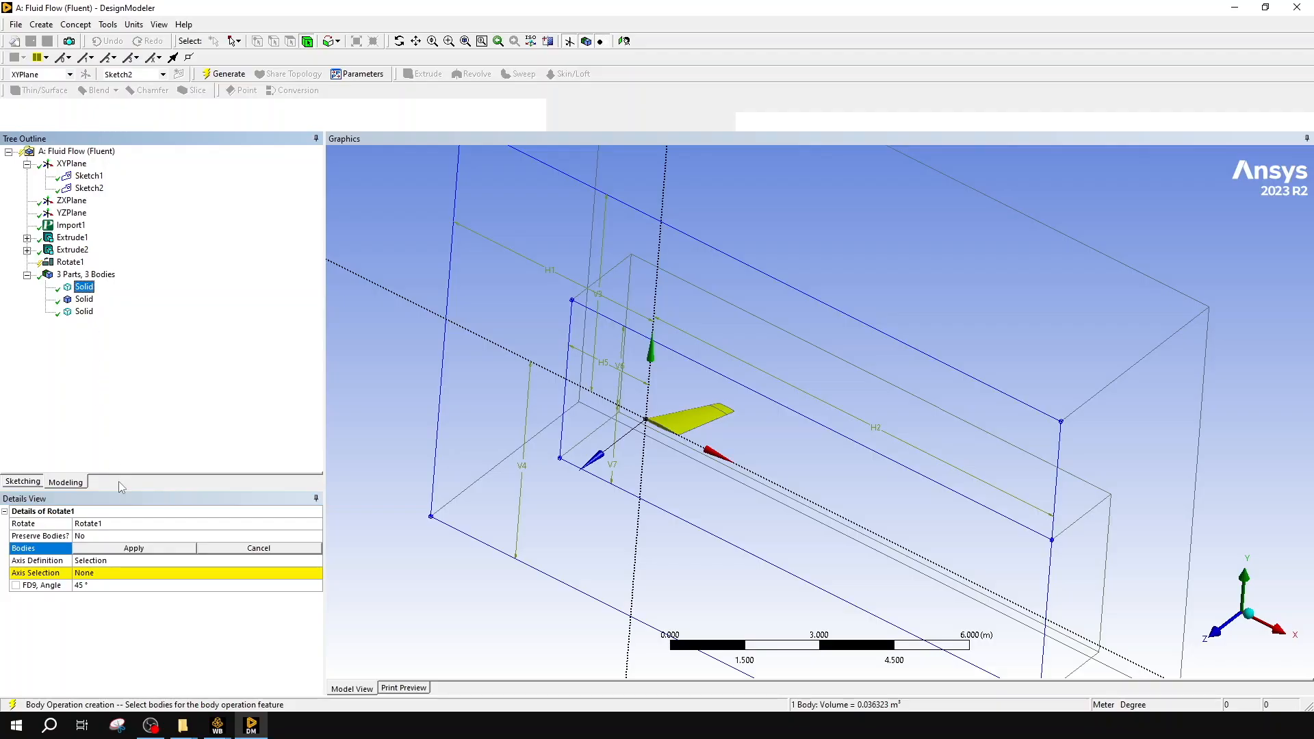
click(148, 551)
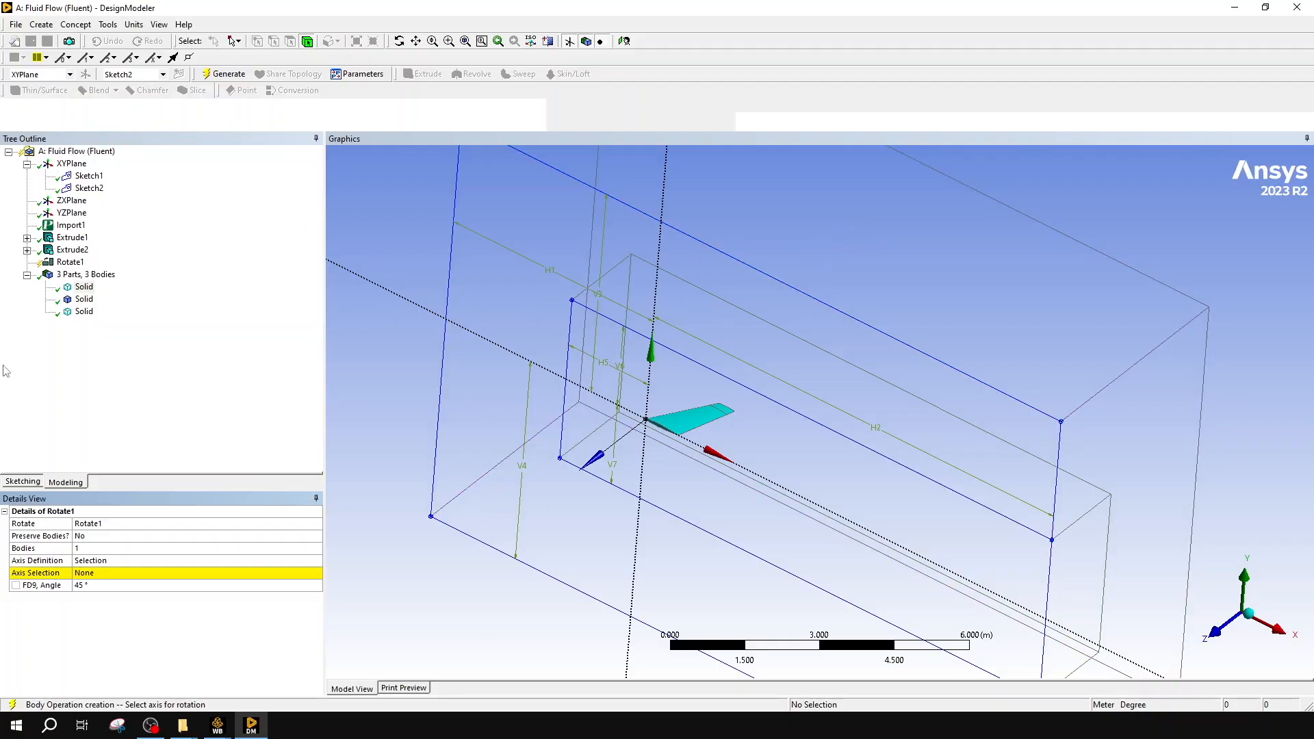
- Set the rotation axis to the ZXPlane's axis running along the wingspan and generate the wing rotation with the 45° angle
click(66, 201)
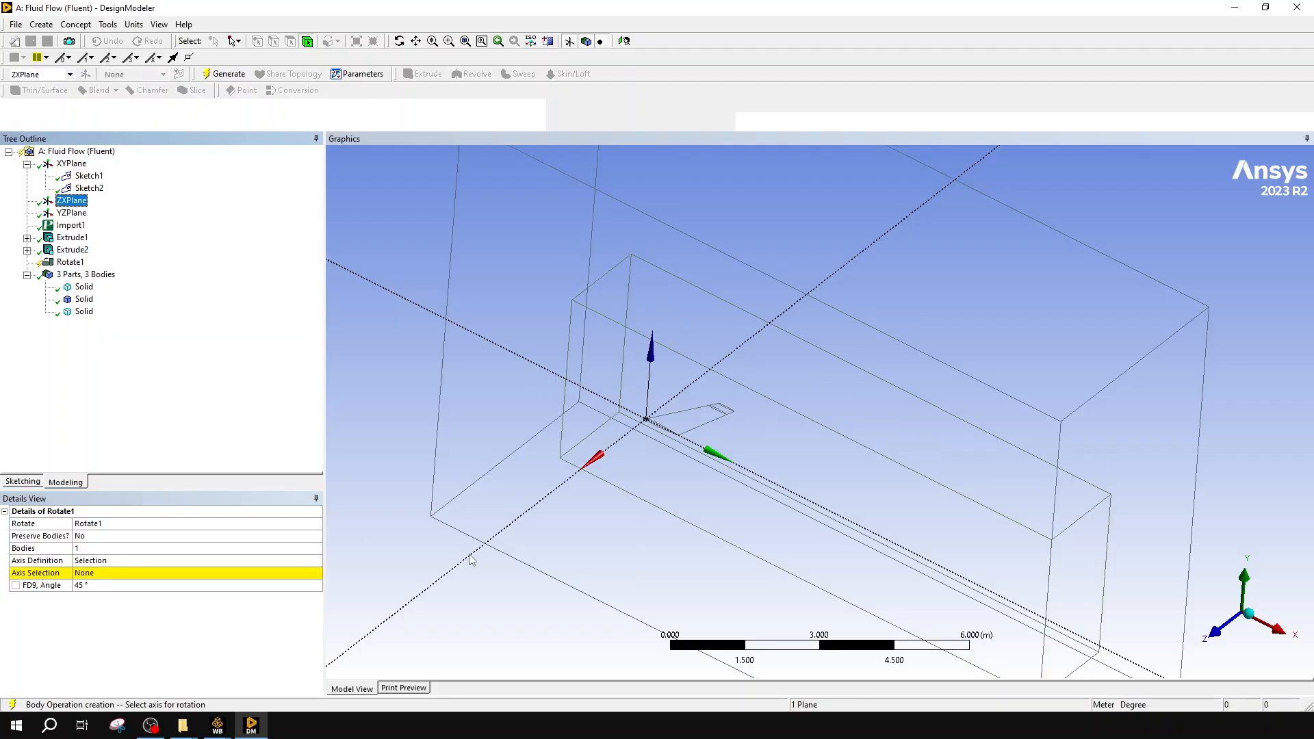
click(445, 579)
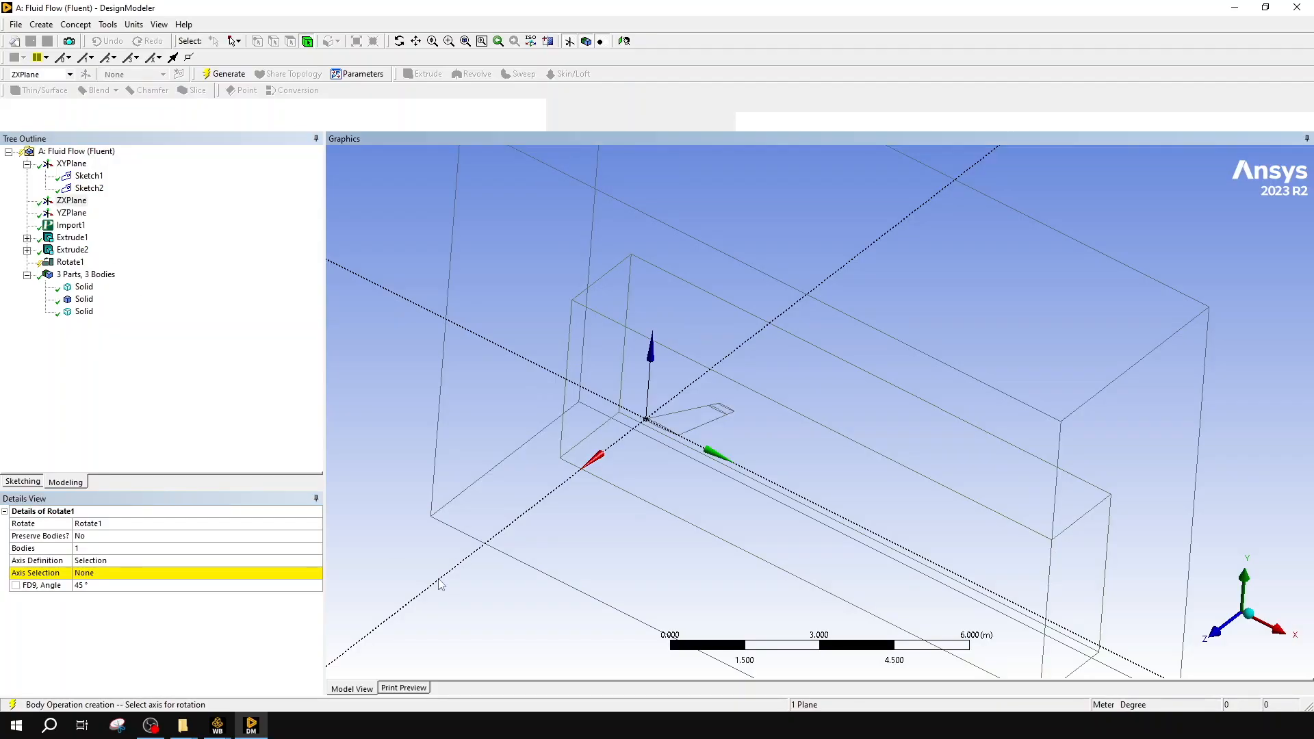
click(182, 574)
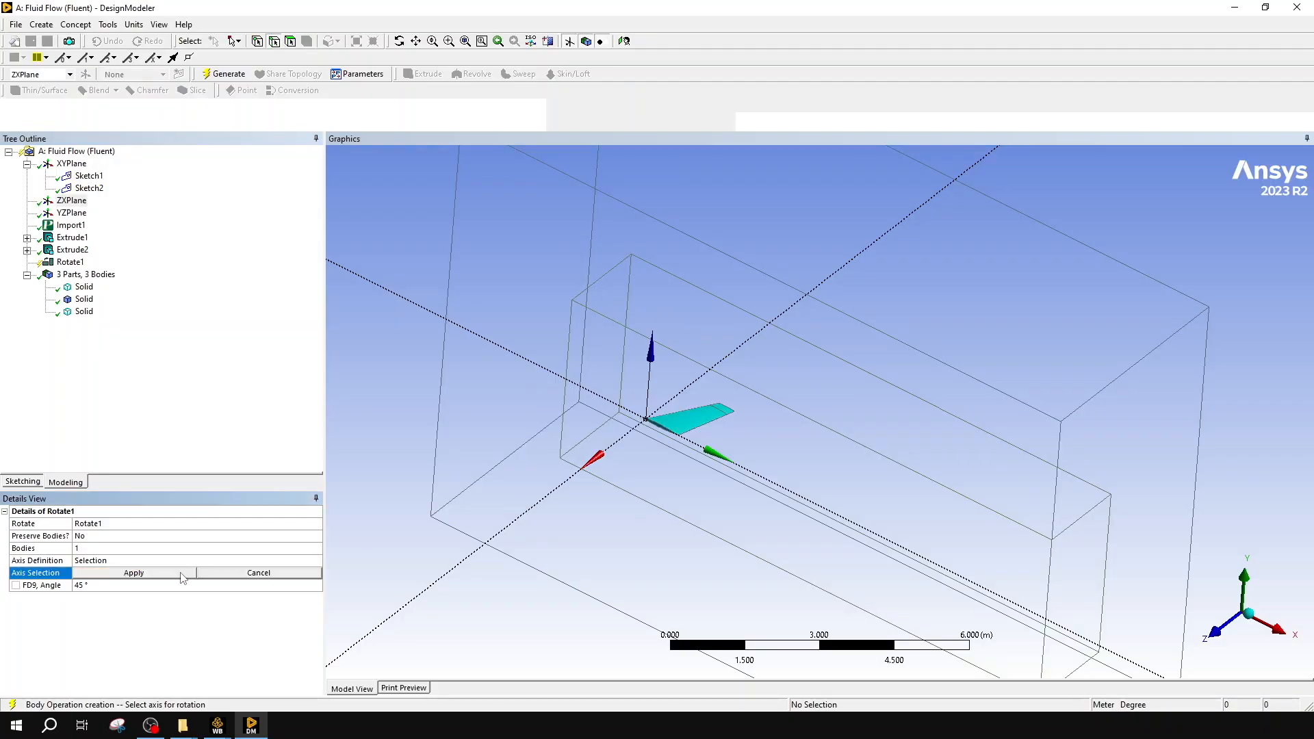
click(425, 593)
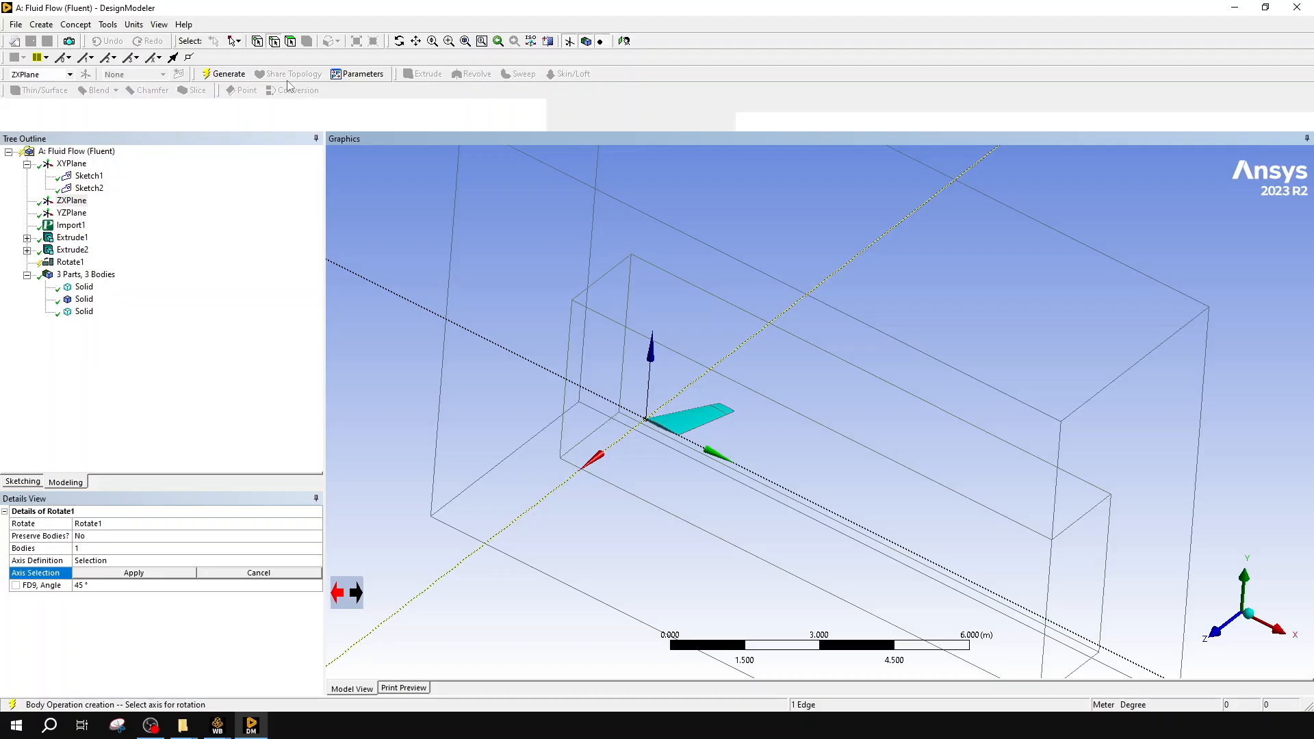
click(222, 74)
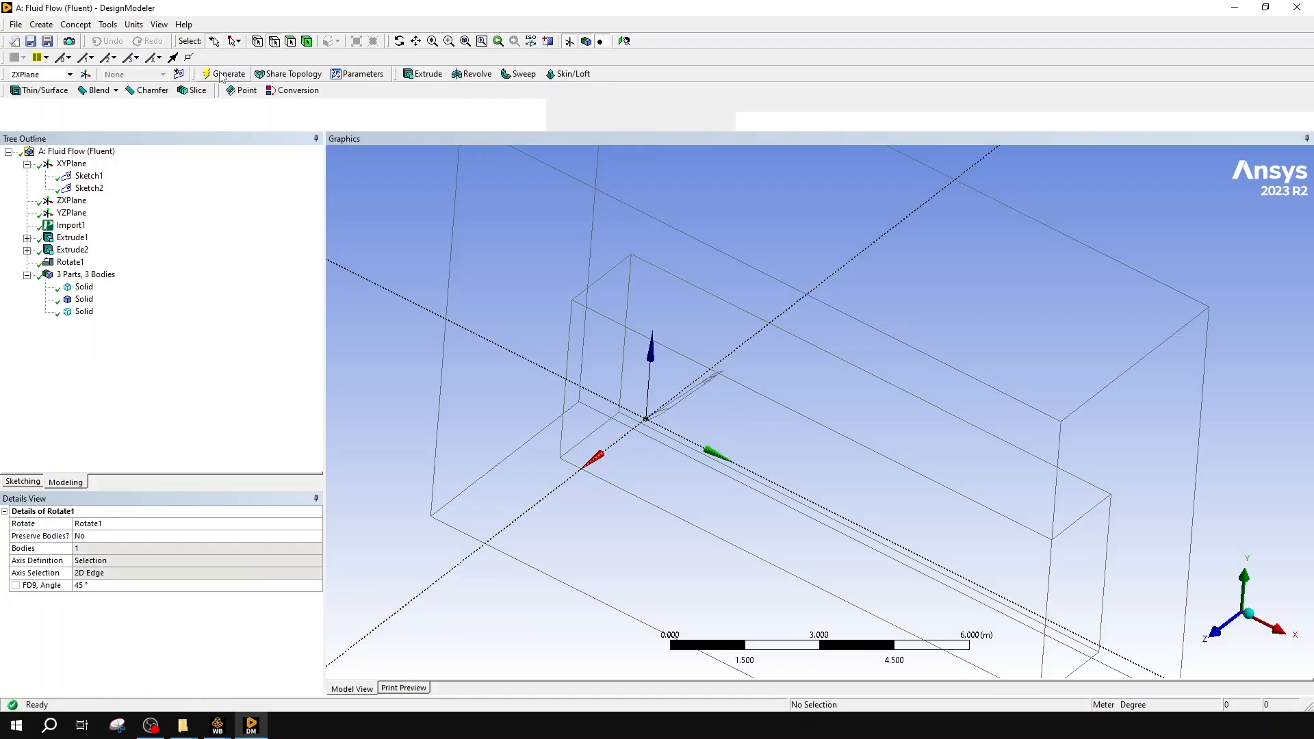
middle_drag(798, 455, 897, 390)
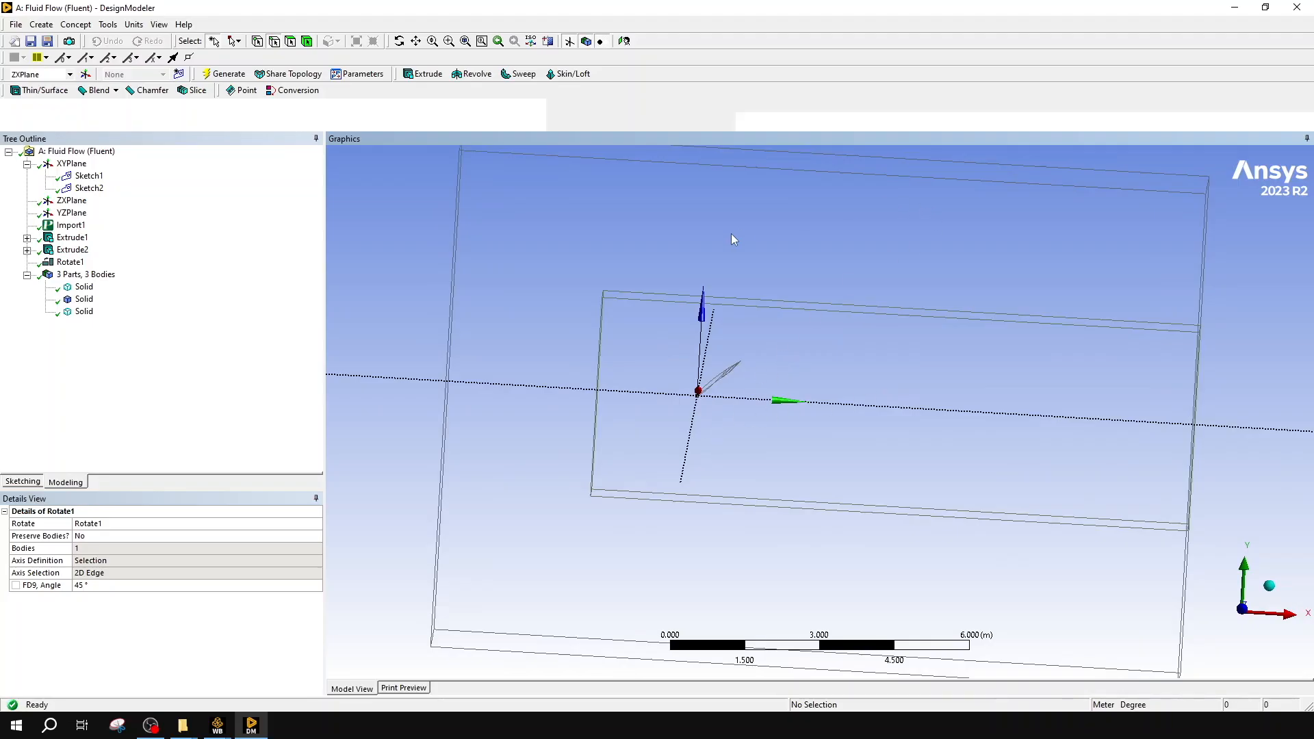
middle_drag(818, 416, 846, 382)
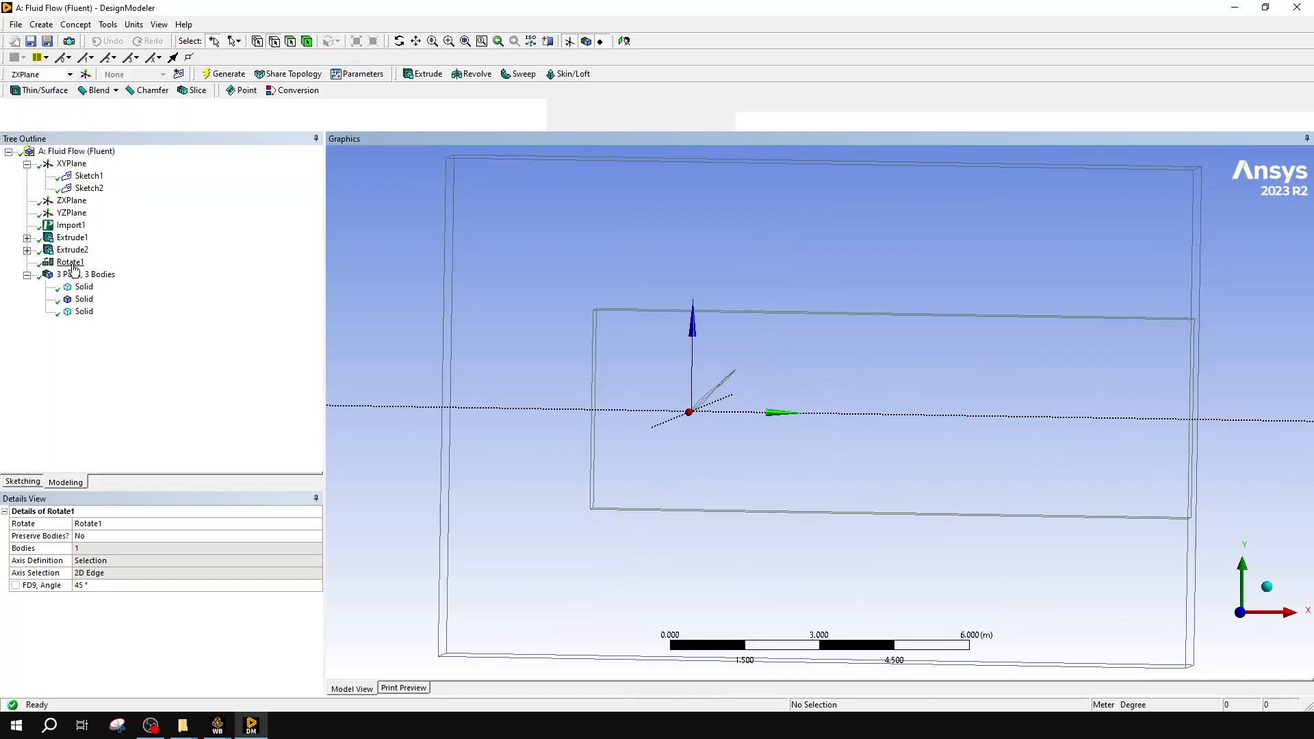
- Edit the selections of Rotate1, reverse the direction of its rotation axis and regenerate the wing
right_click(73, 263)
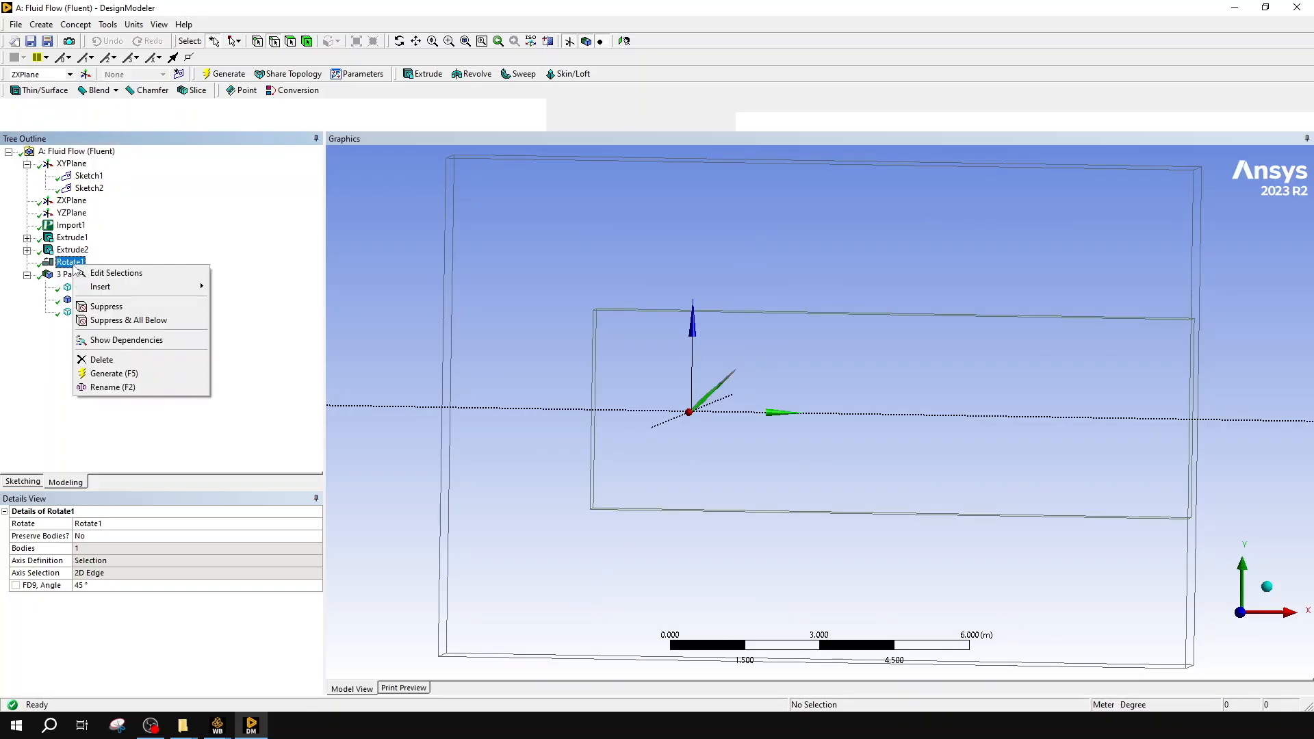
click(120, 280)
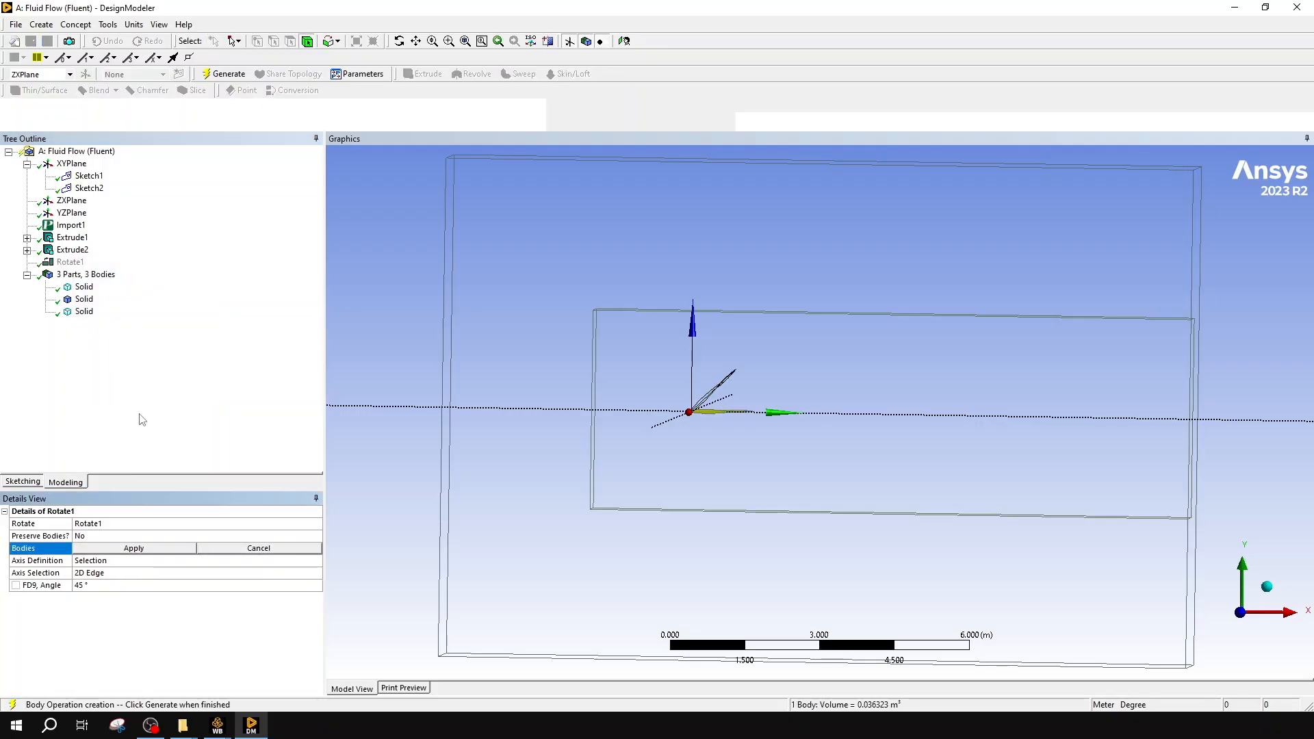
click(120, 550)
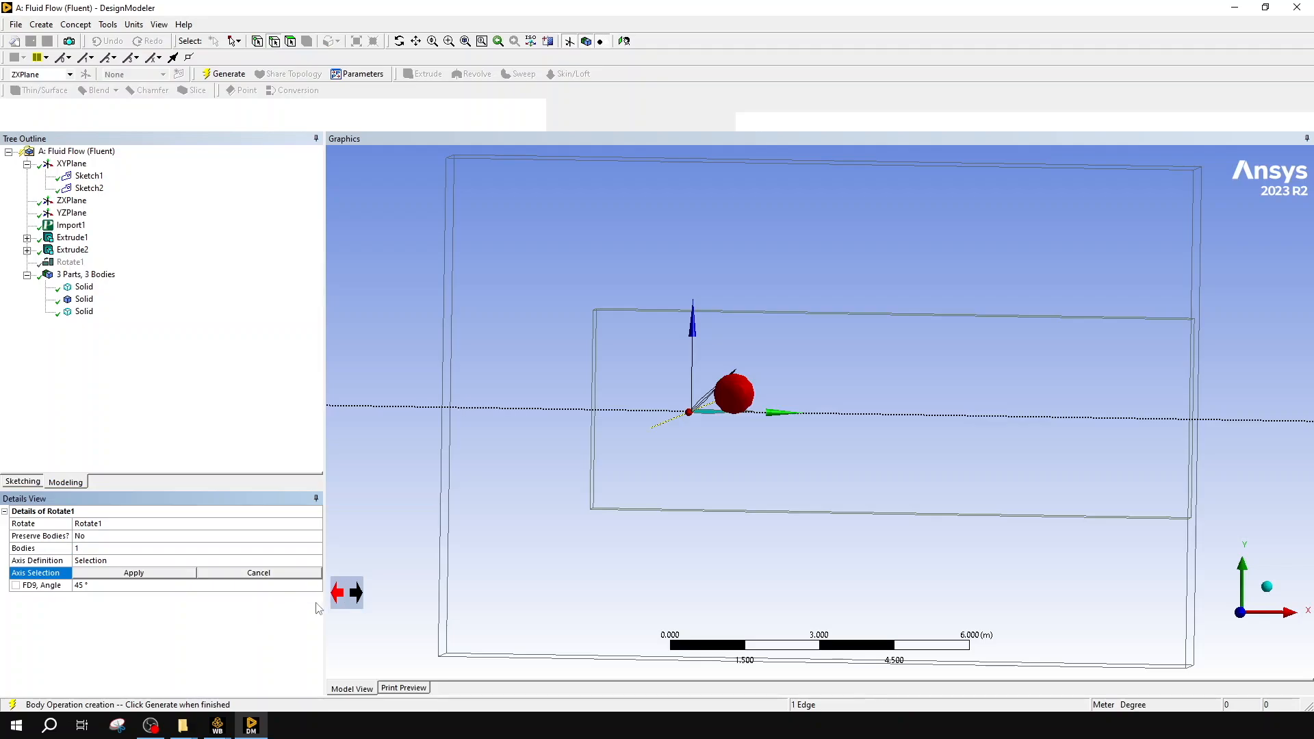
click(359, 594)
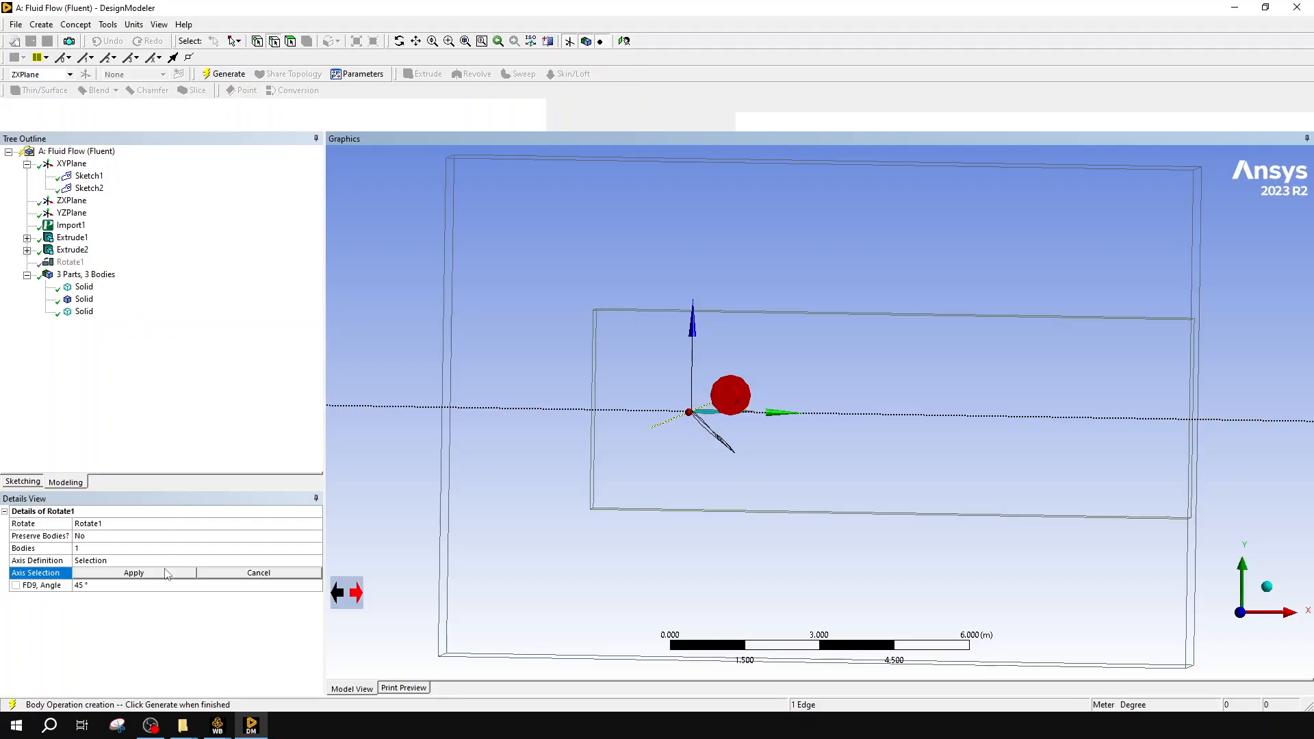
click(141, 575)
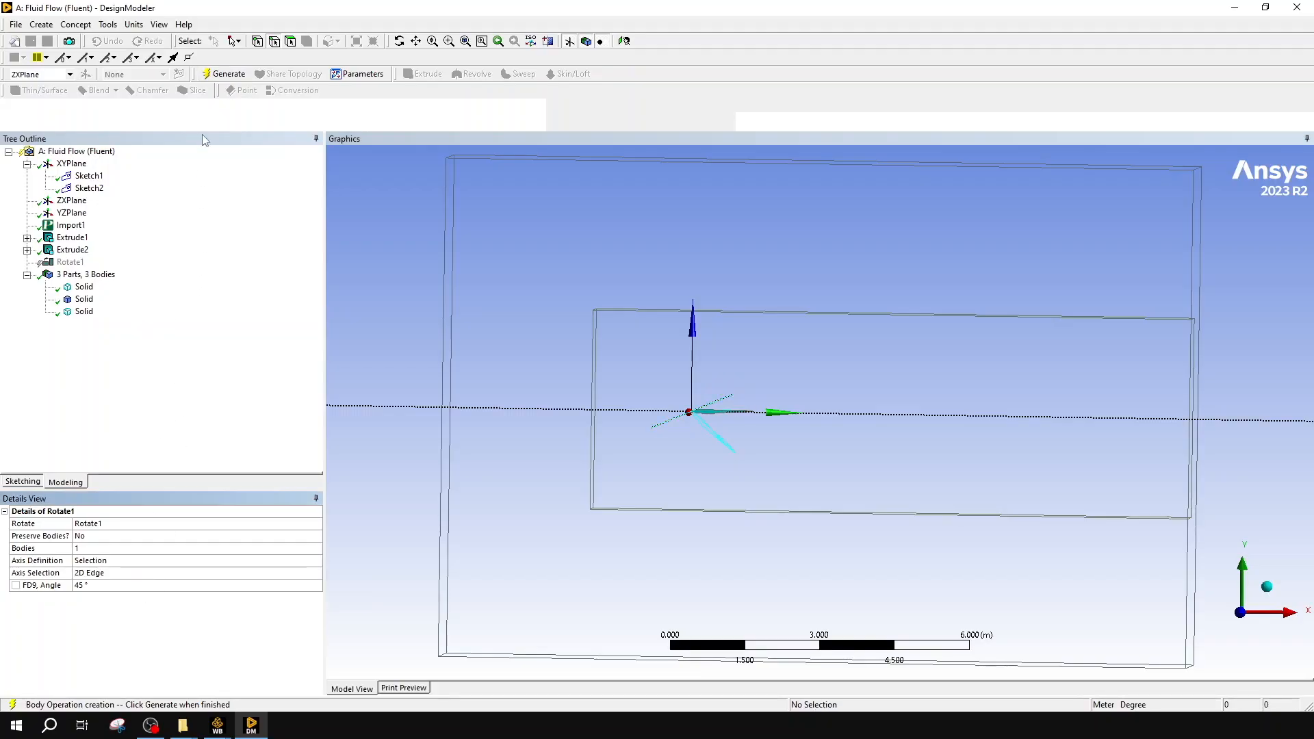
click(226, 73)
middle_drag(746, 436, 713, 455)
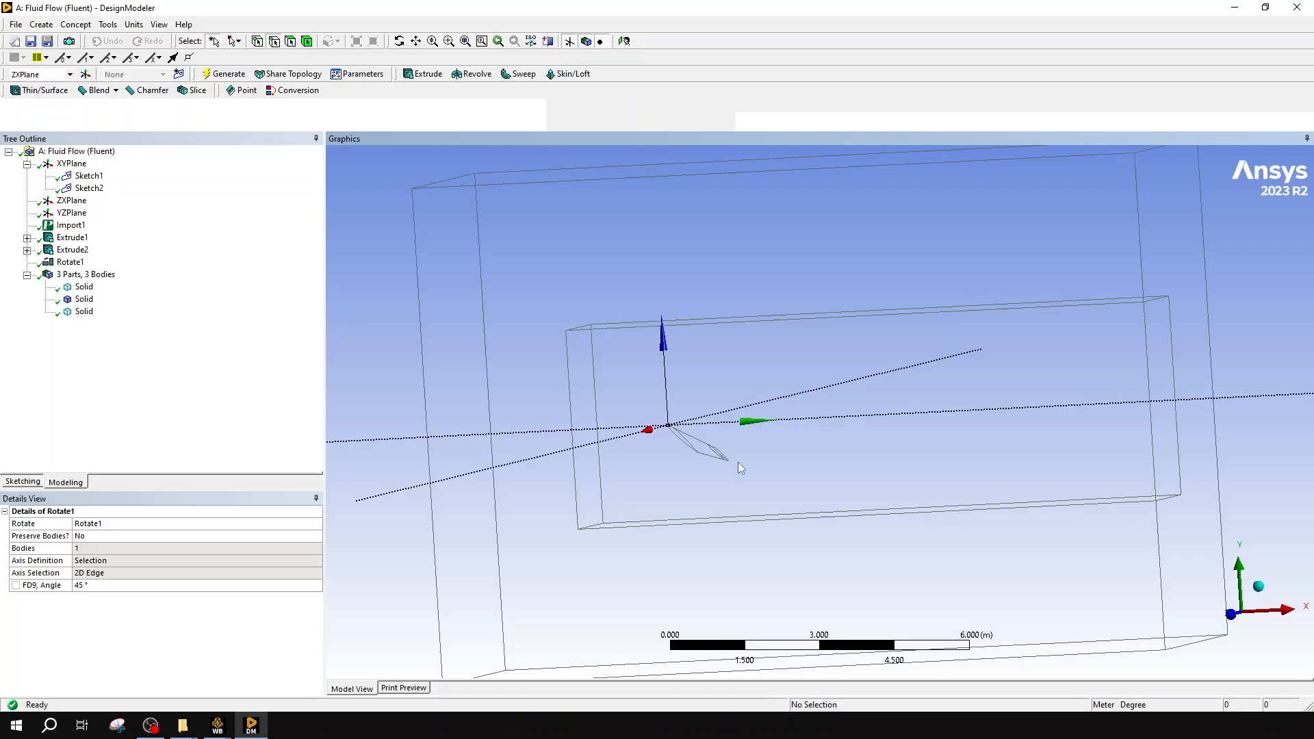
- Set the wing's rotation angle to 0° and regenerate the geometry
click(208, 590)
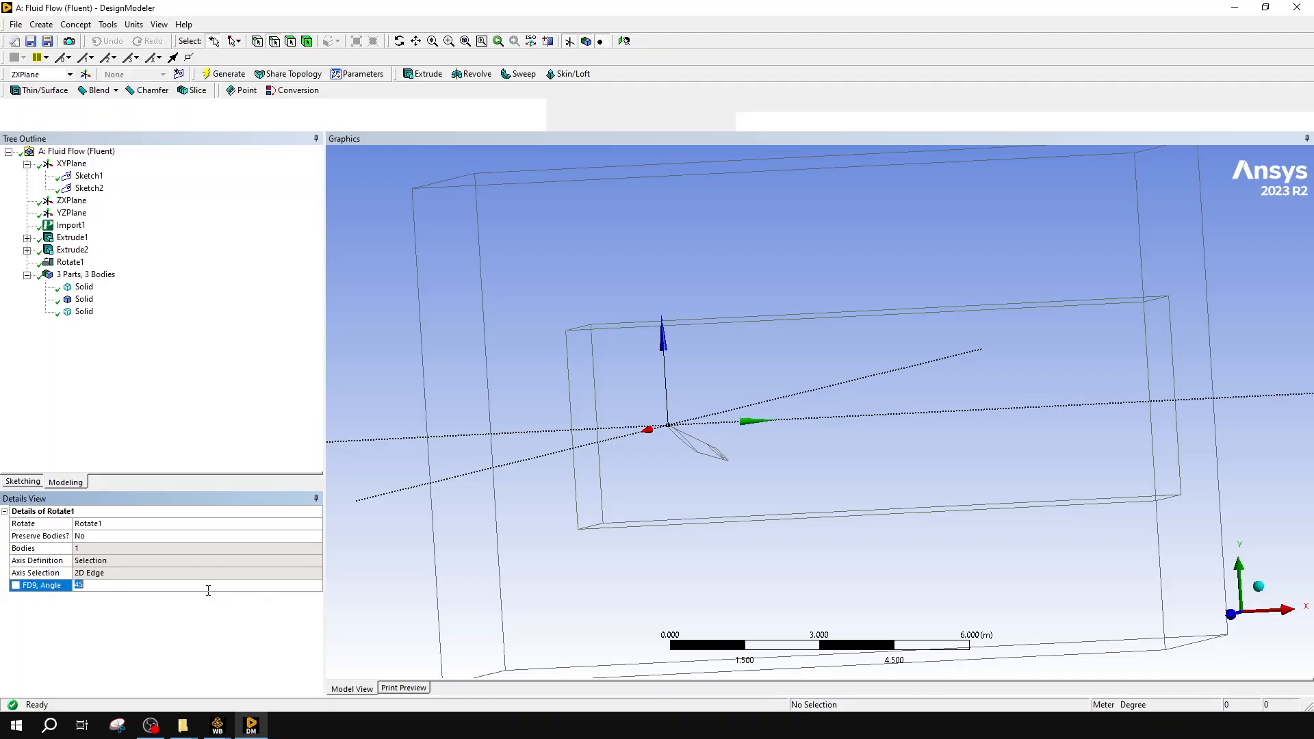
text(0)
key(Return)
click(226, 73)
middle_drag(438, 377, 479, 425)
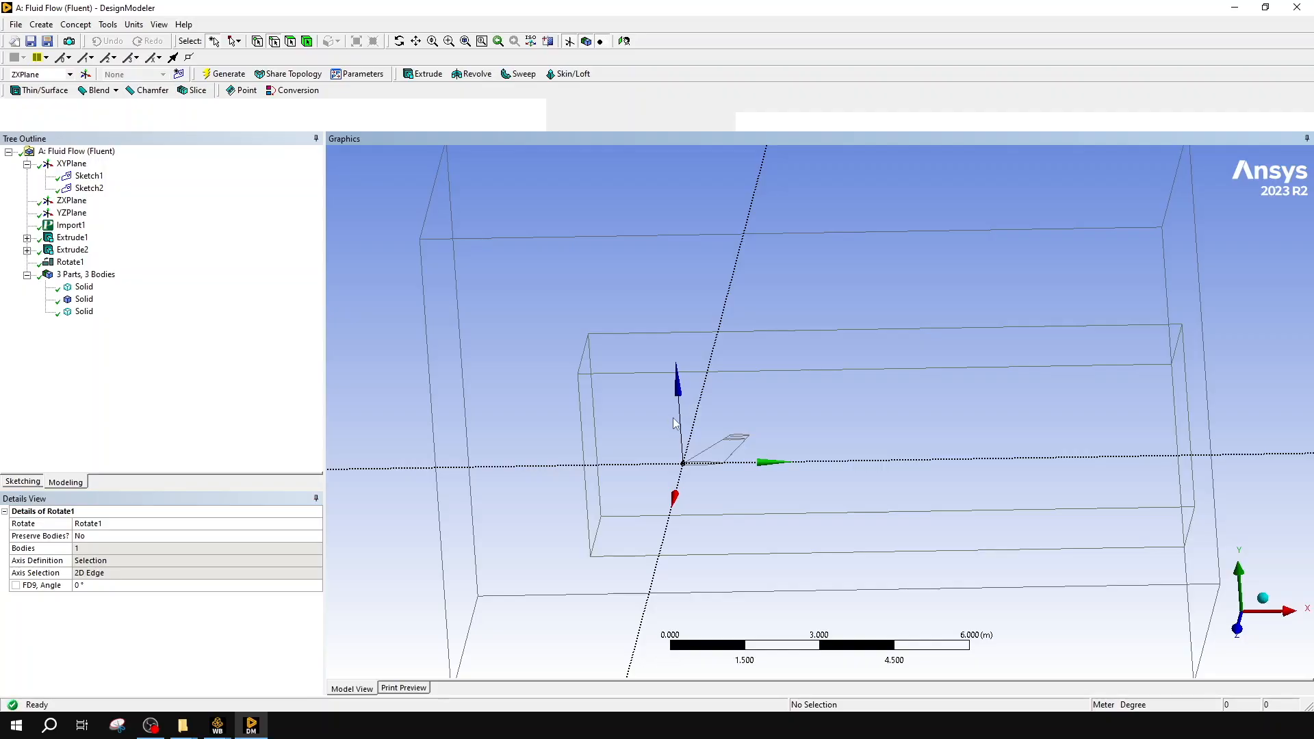
middle_drag(691, 421, 681, 376)
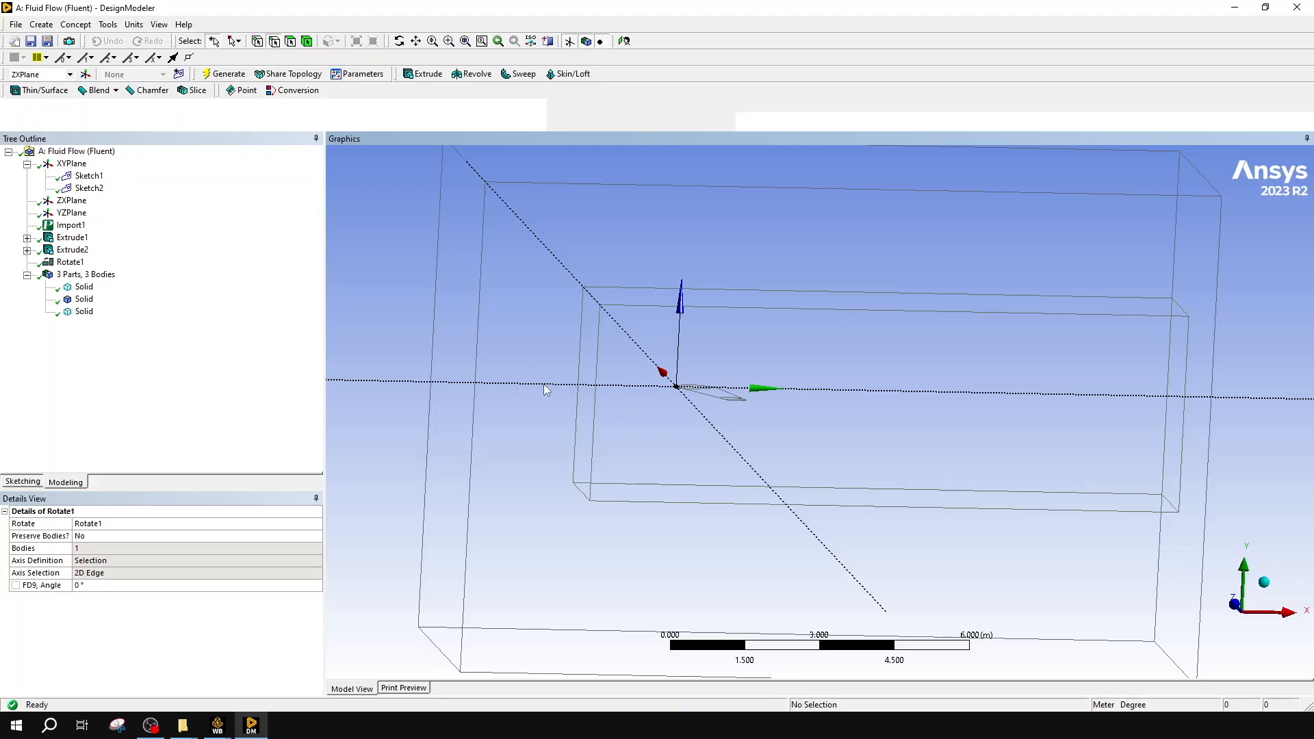
- Create a Boolean feature and set its operation to Subtract
click(43, 25)
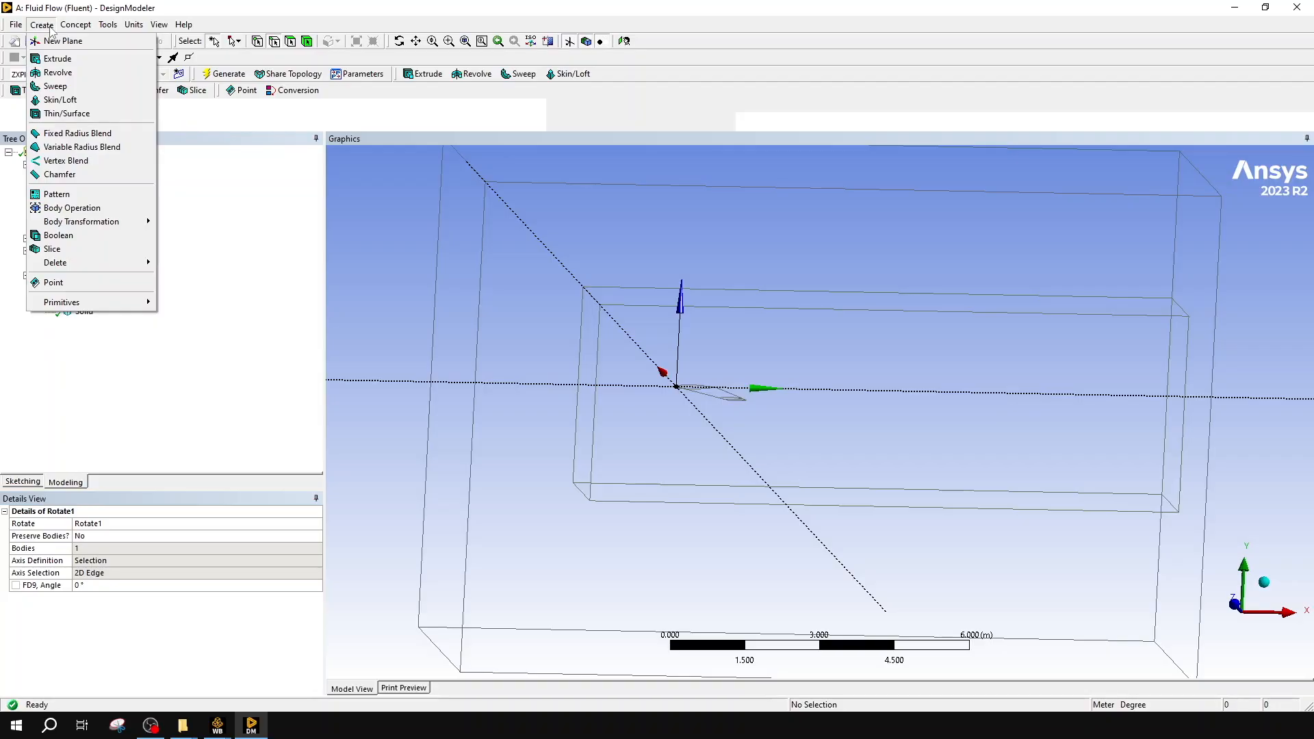
click(99, 236)
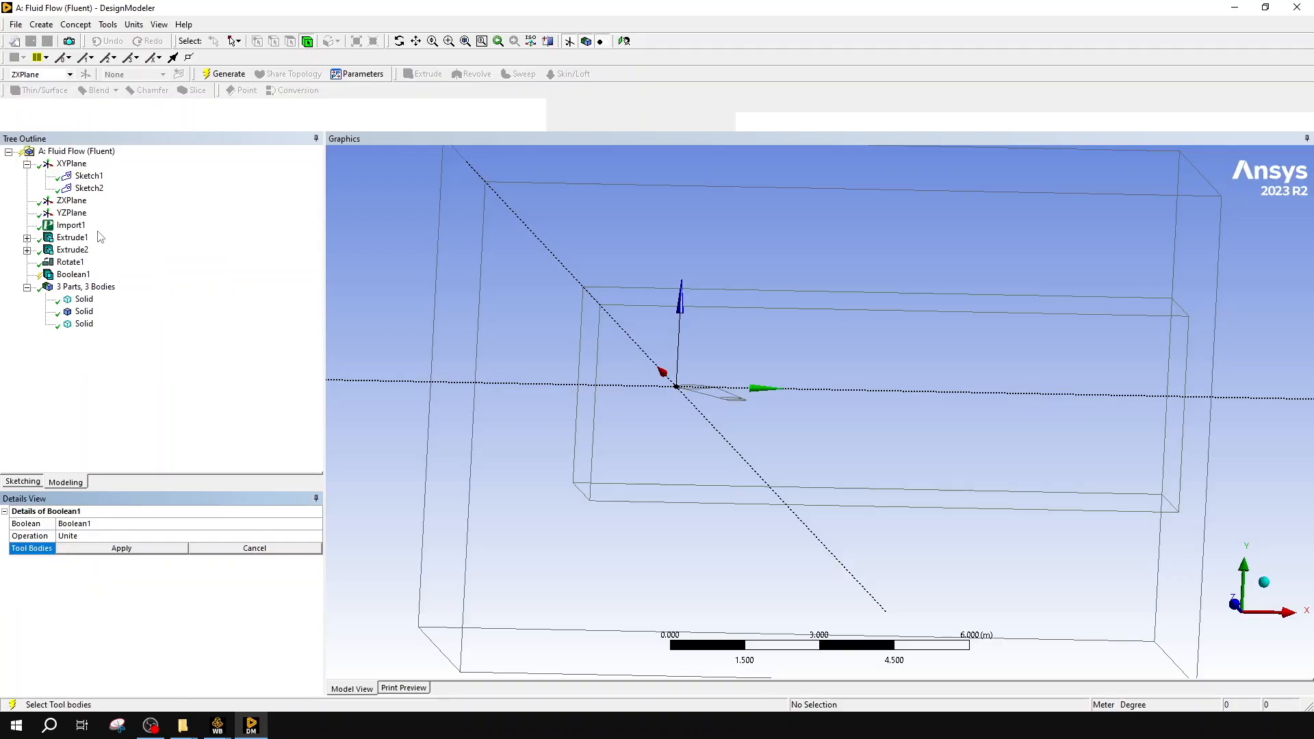
click(92, 537)
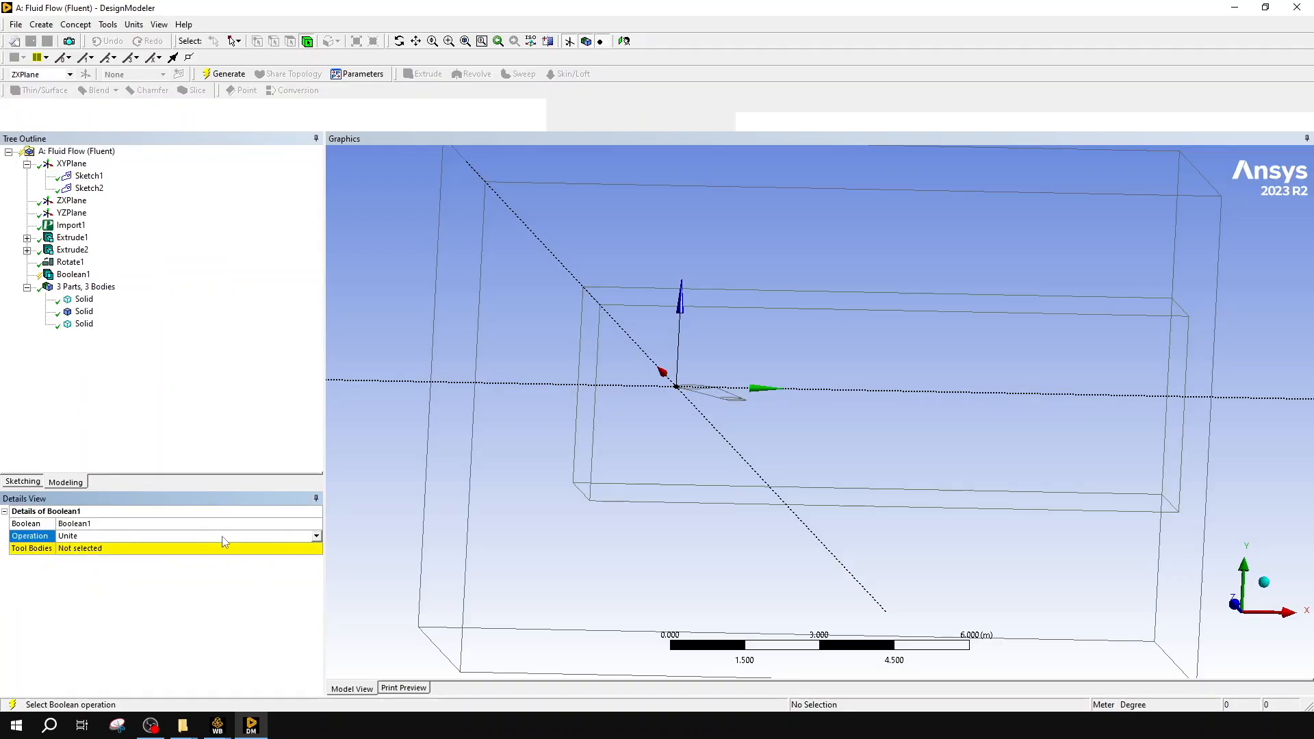
click(316, 537)
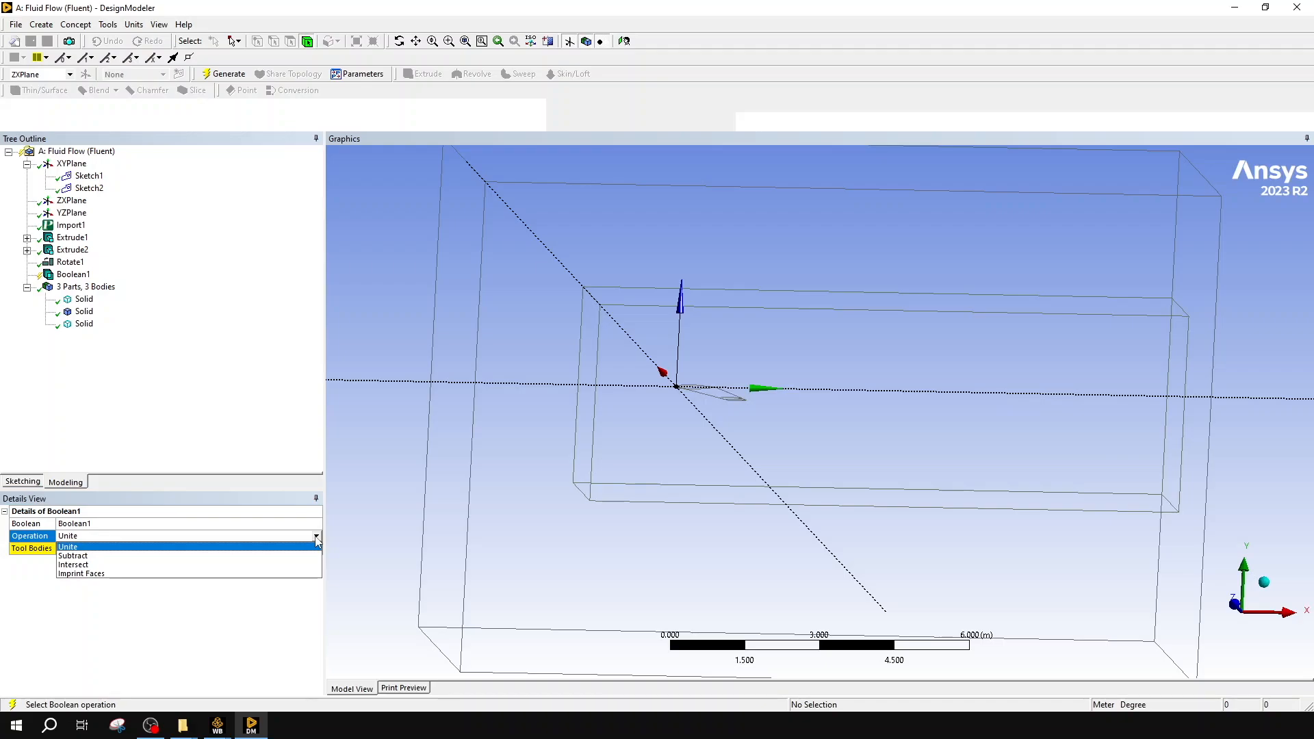
click(255, 556)
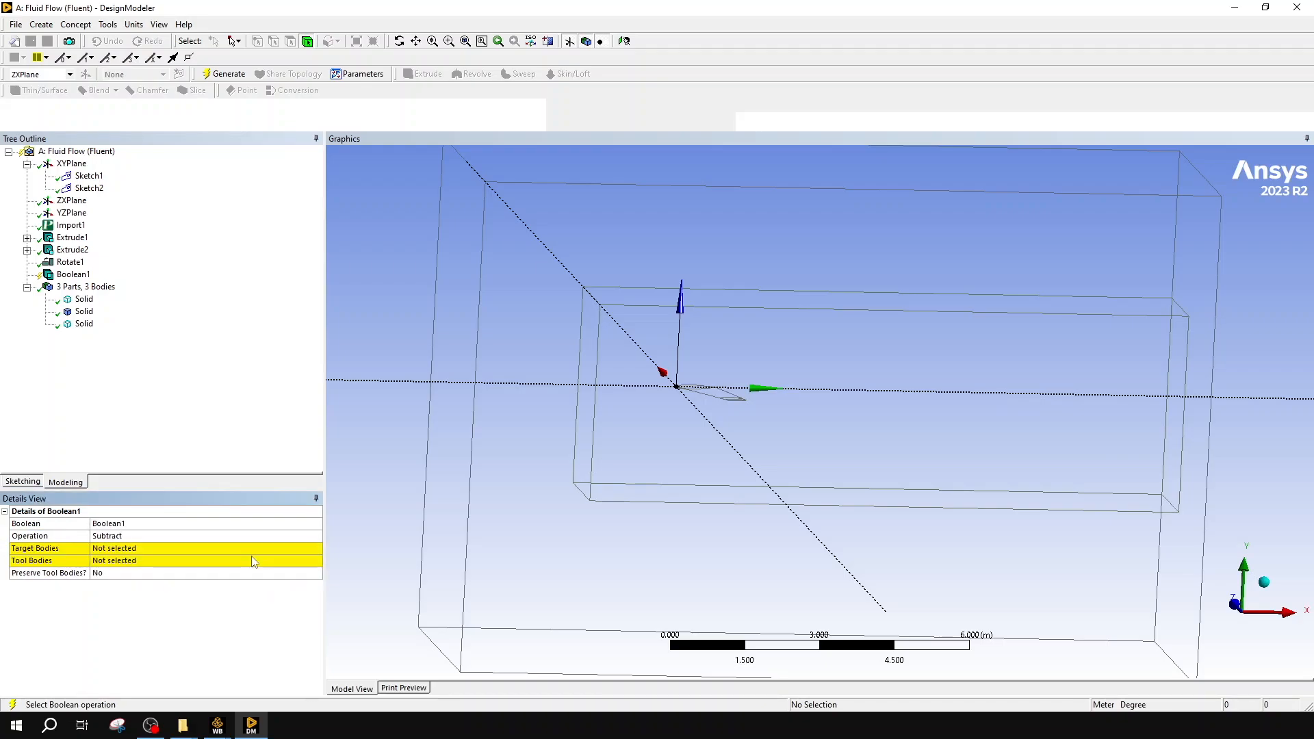
click(246, 552)
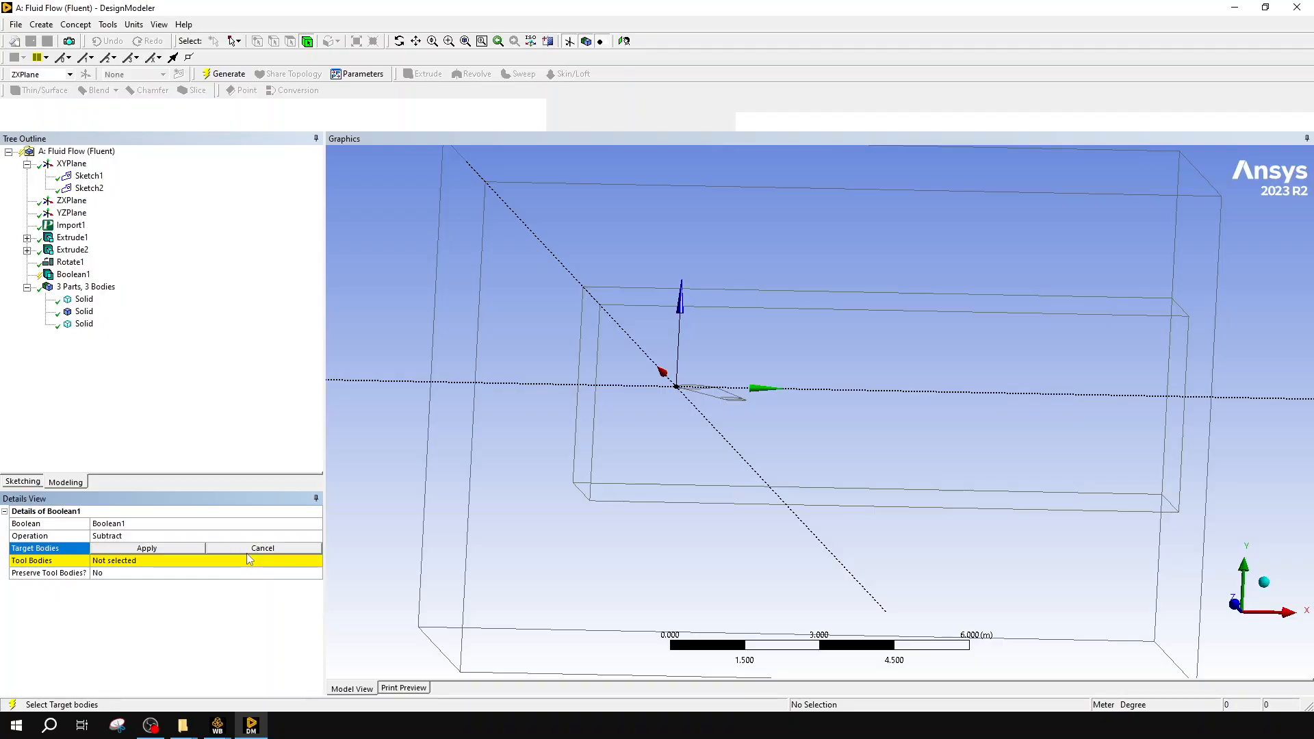
click(85, 313)
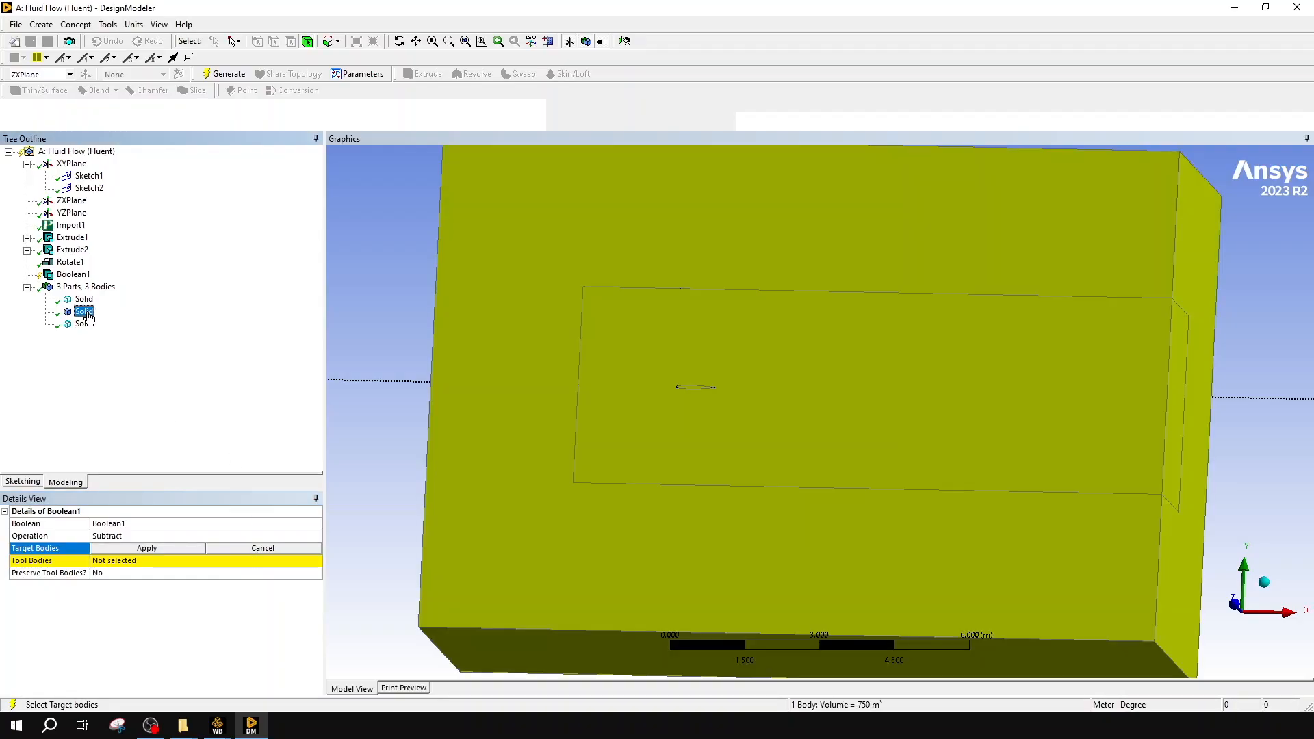
click(107, 562)
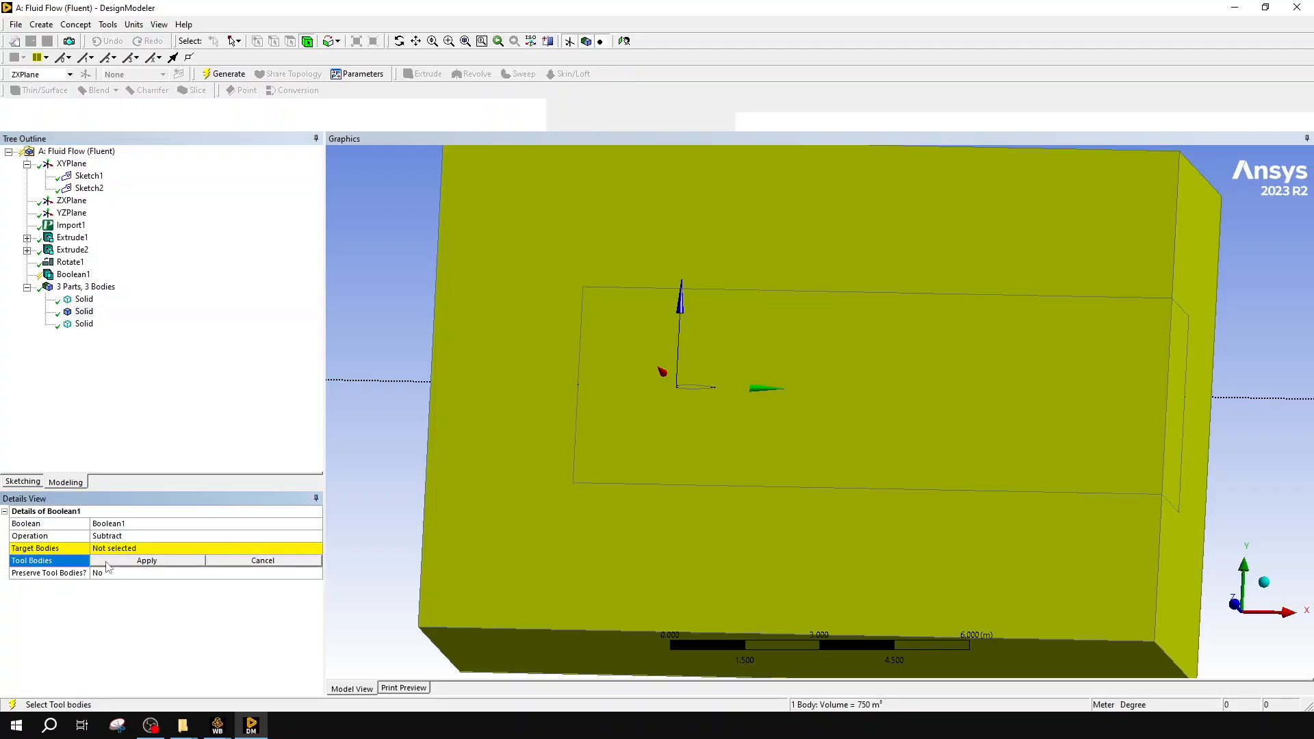
click(85, 302)
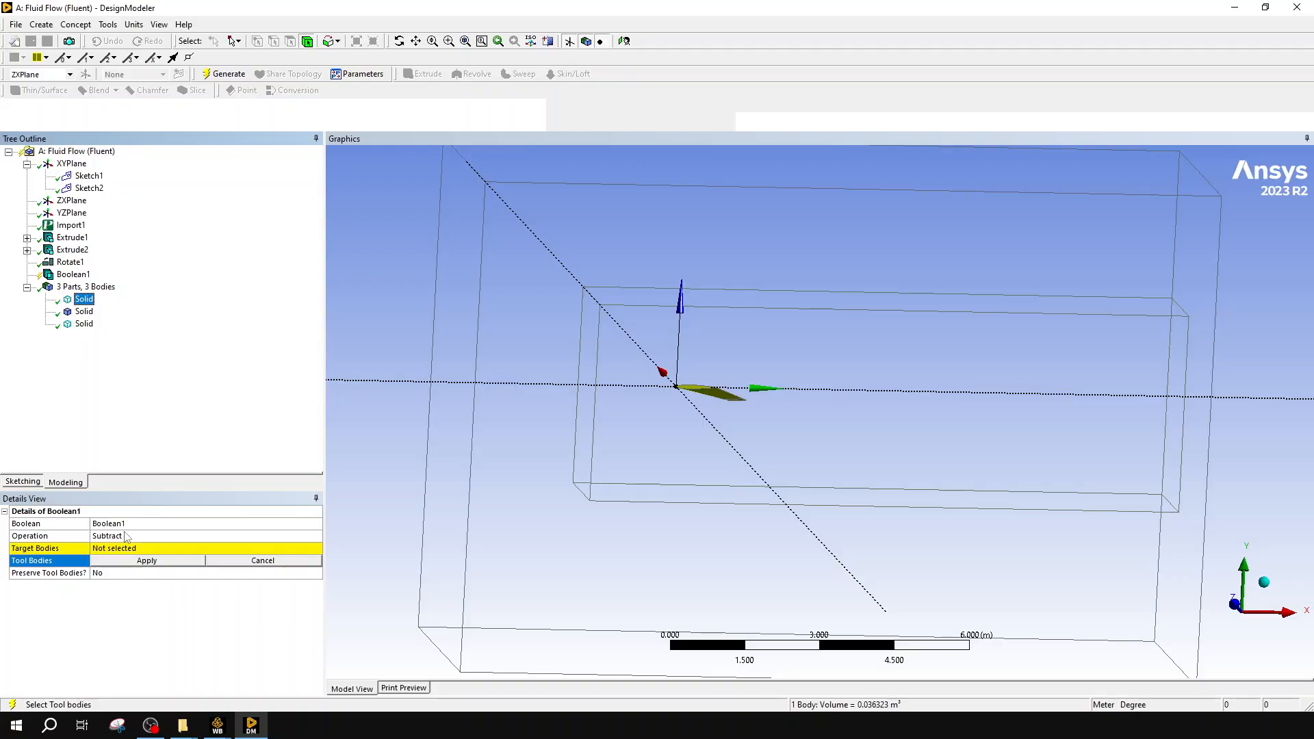
click(82, 312)
- Assign the outer box as the Boolean's target body and the wing solid as its tool body, and generate the subtraction
click(96, 549)
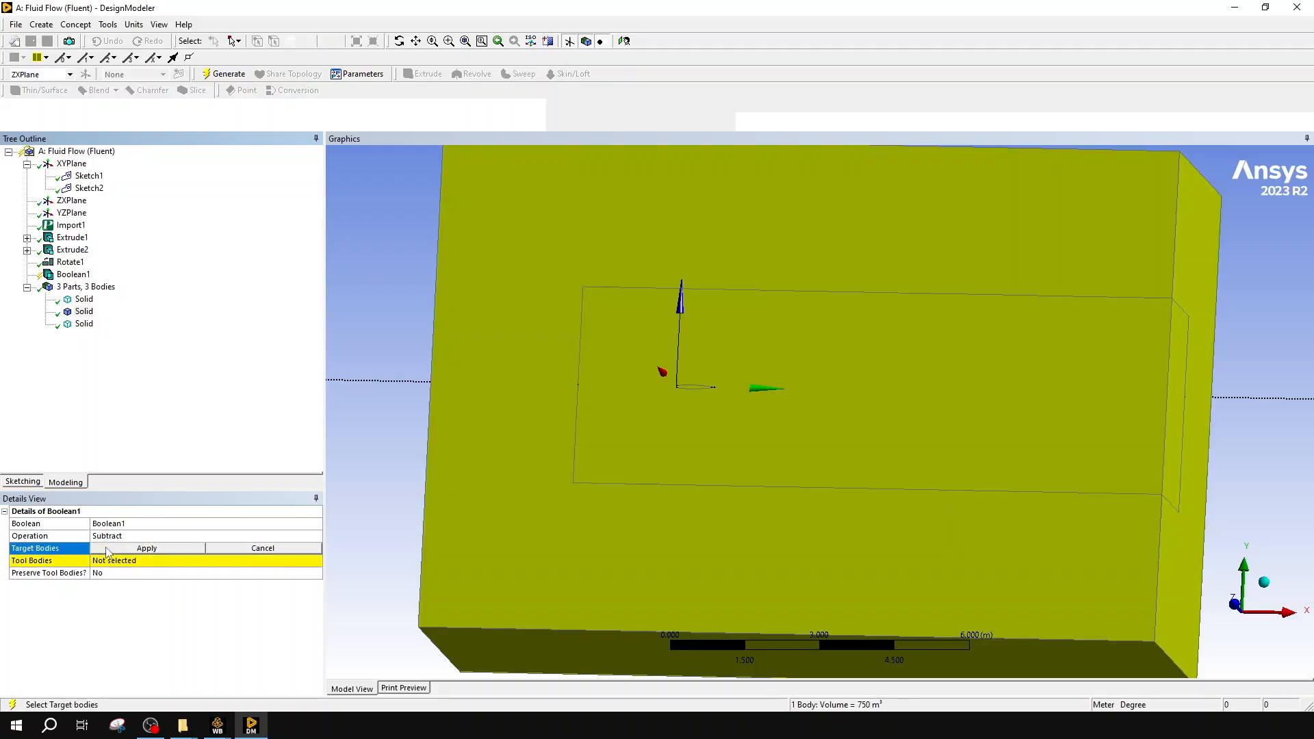
click(84, 313)
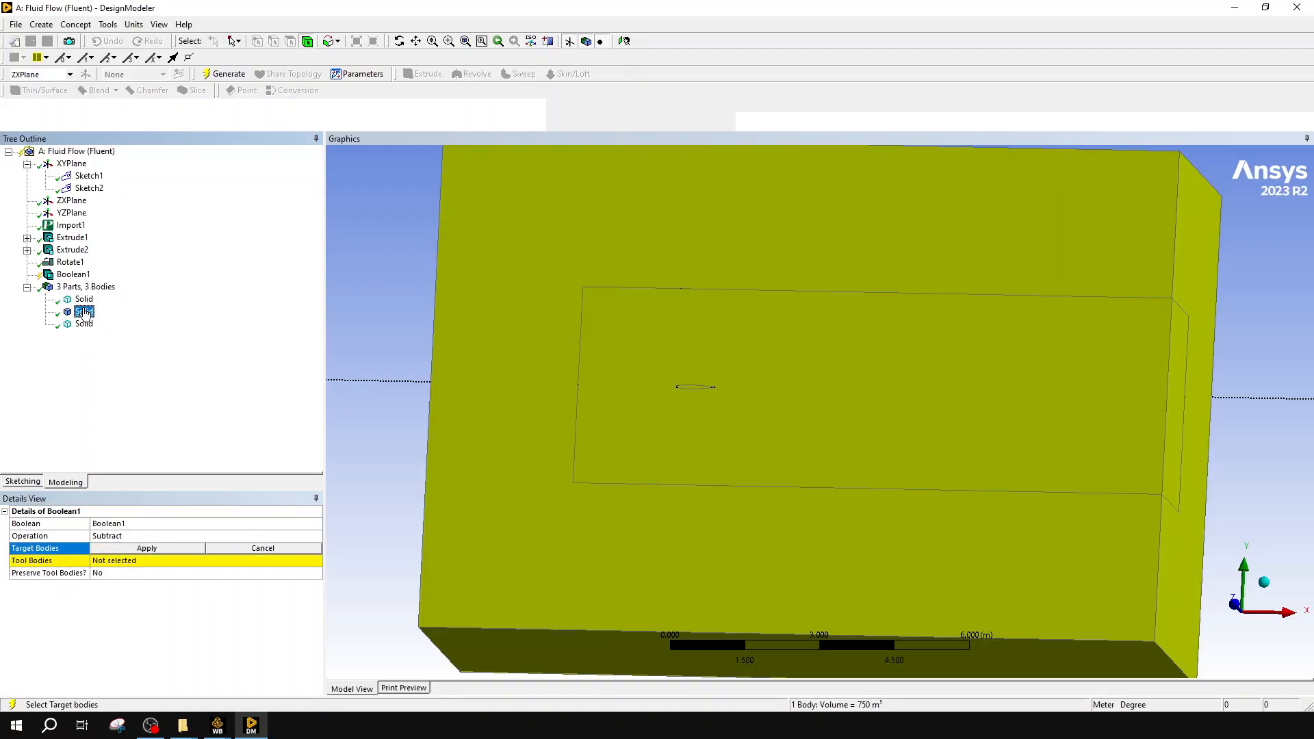
click(142, 550)
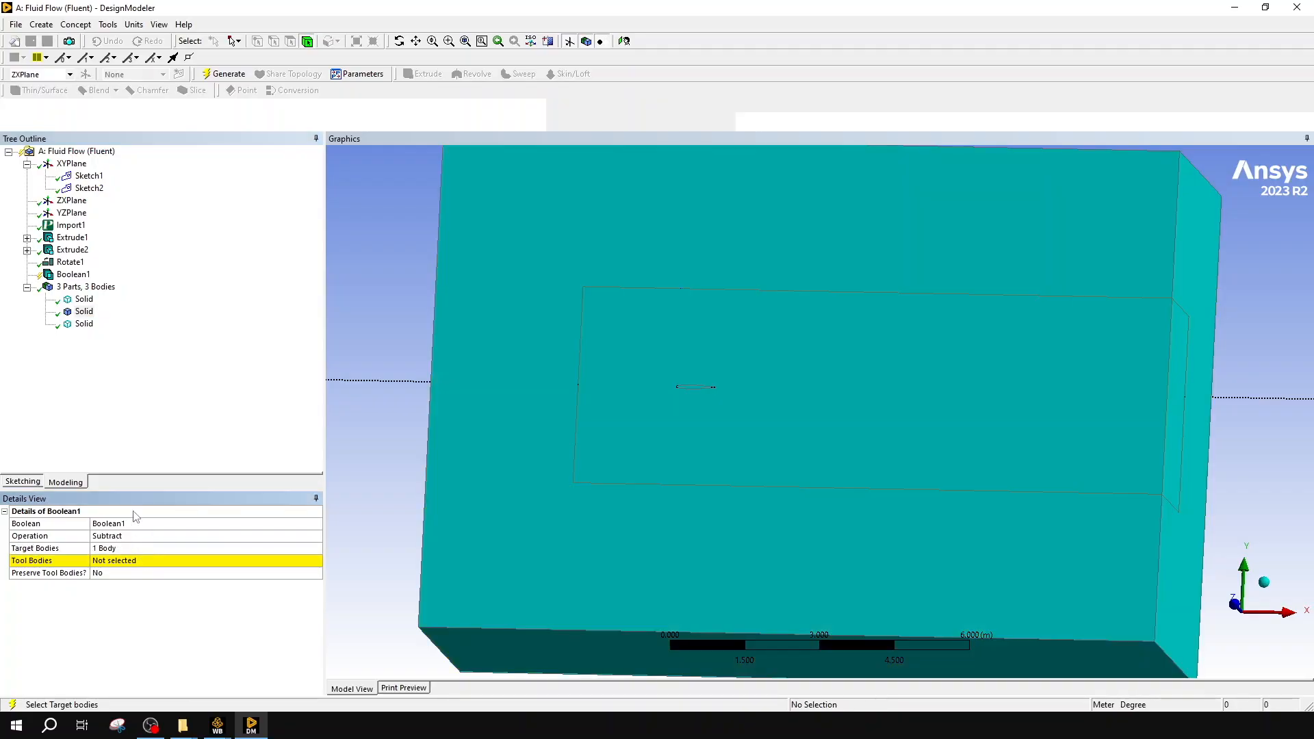
click(106, 560)
click(84, 301)
click(157, 563)
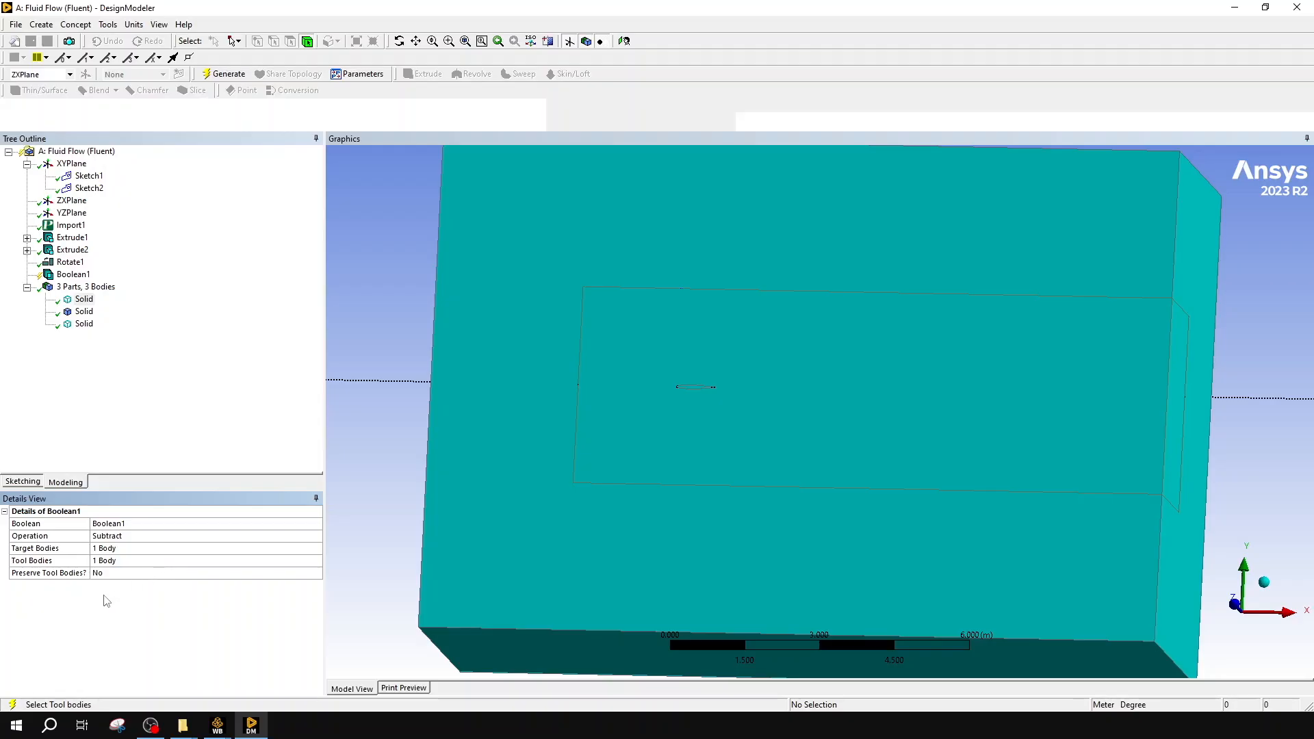
click(226, 74)
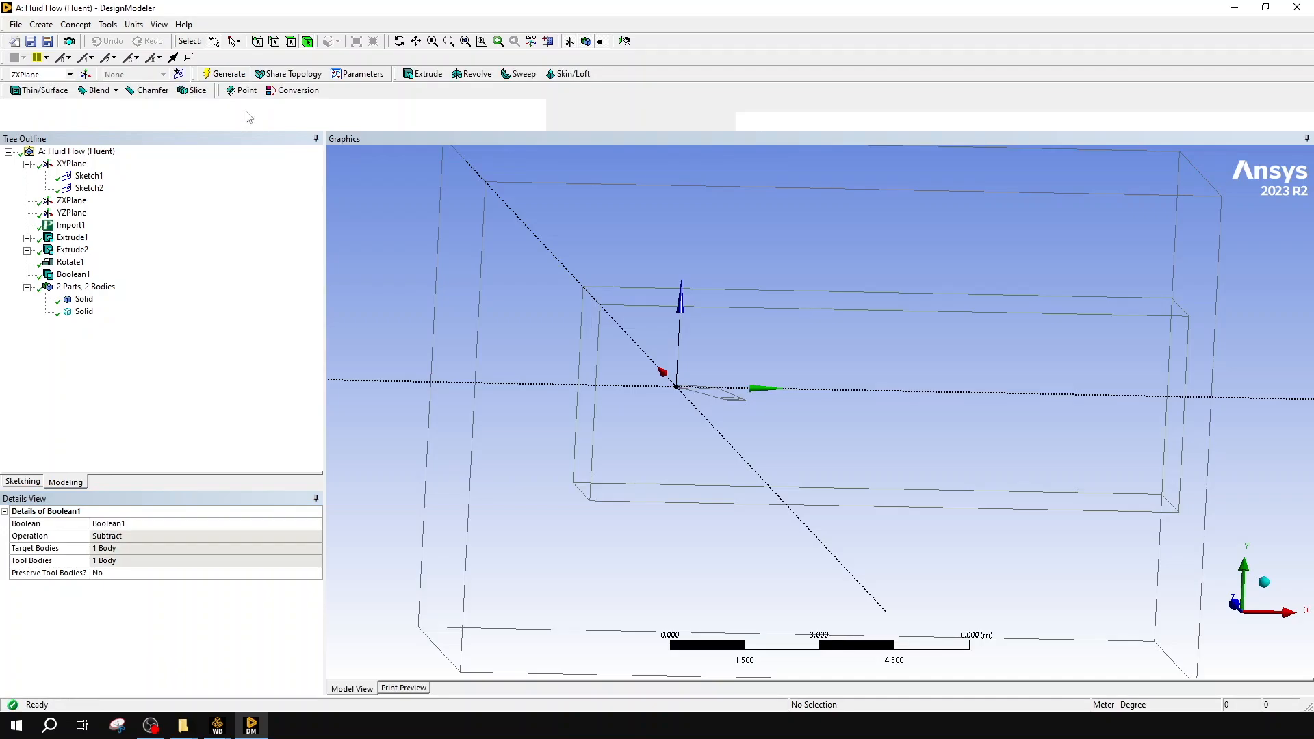
- Switch the model display from wireframe to Shaded Exterior and Edges
click(97, 288)
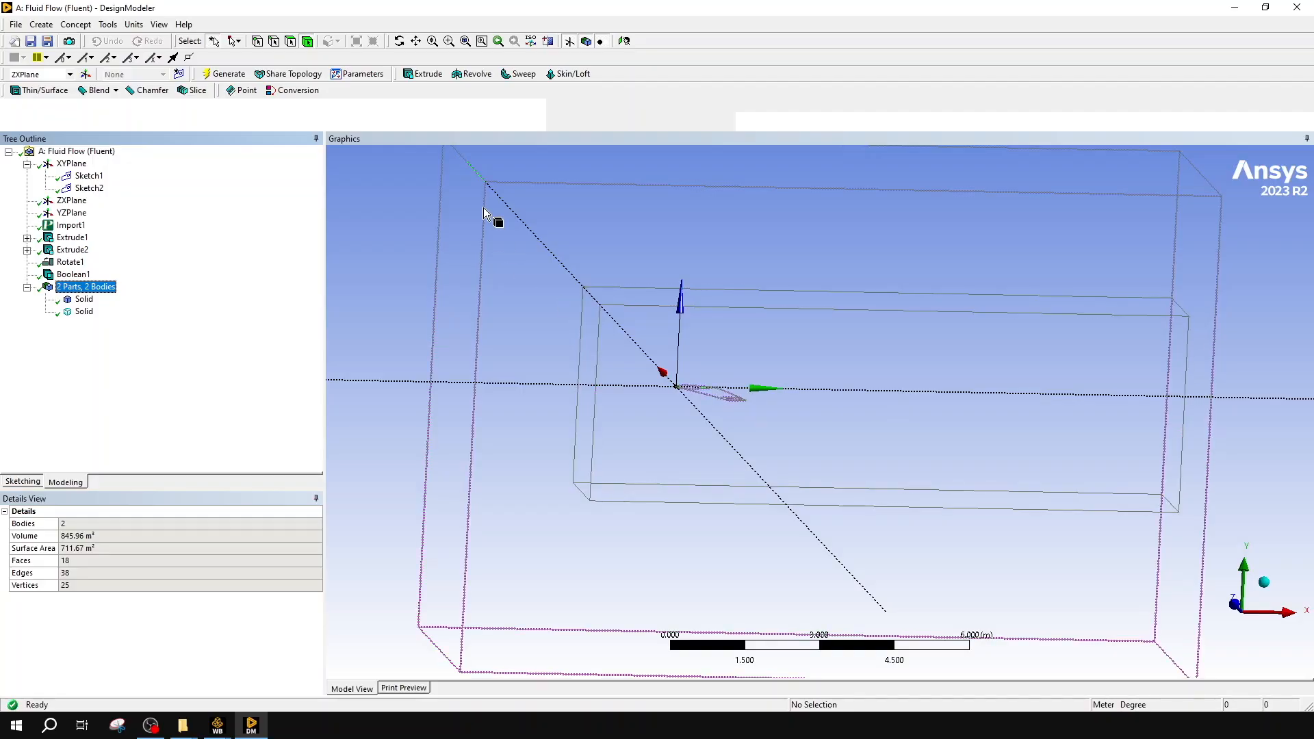
middle_drag(1095, 352, 1051, 383)
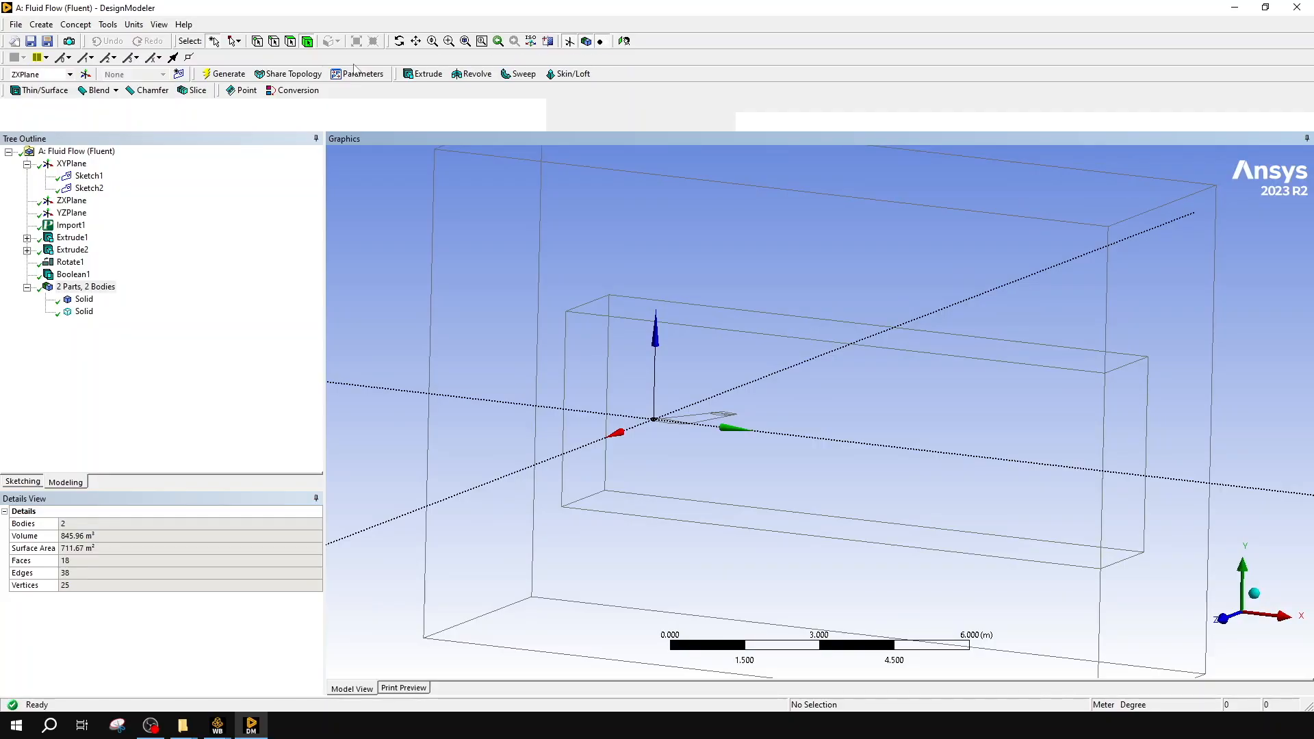
click(157, 25)
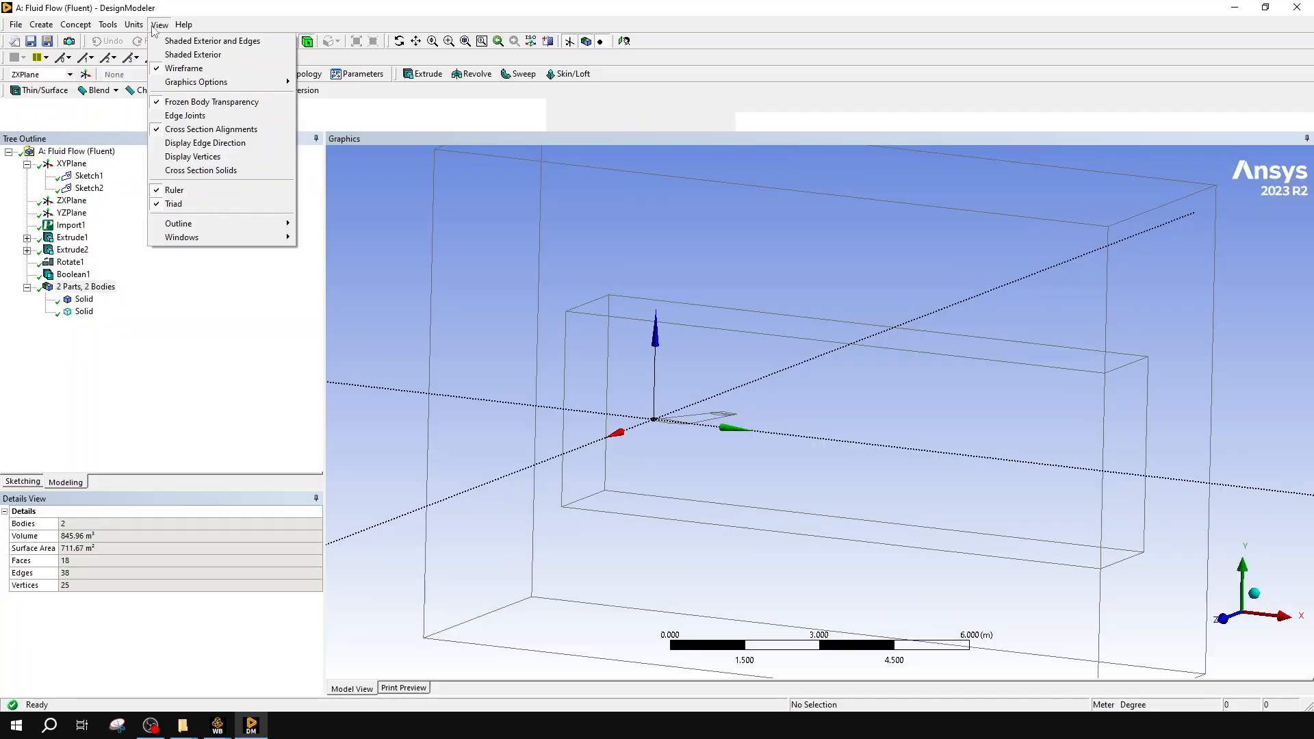
click(182, 42)
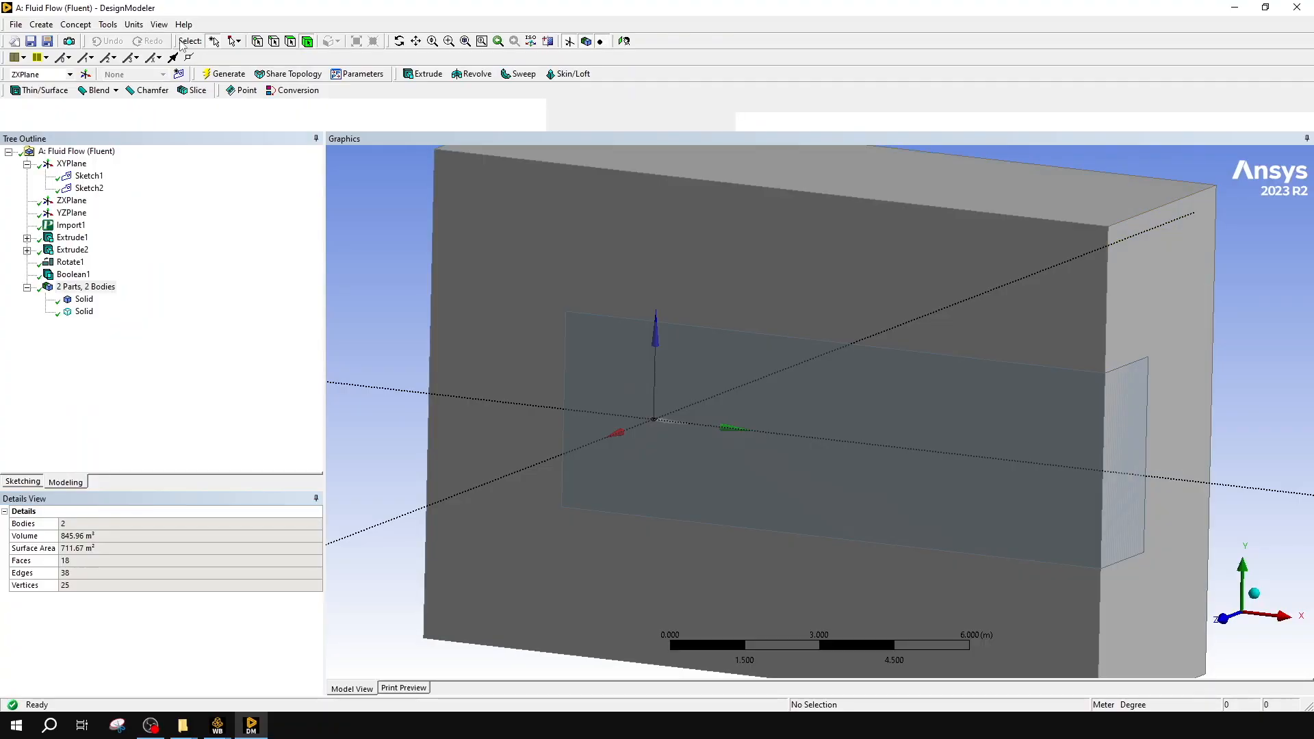
- Examine the wing-shaped cavity cut into the flow domain up close and along its span
mouse_move(602, 321)
middle_down()
mouse_move(626, 332)
mouse_move(640, 298)
mouse_move(630, 320)
middle_up()
scroll(607, 410, up, 8)
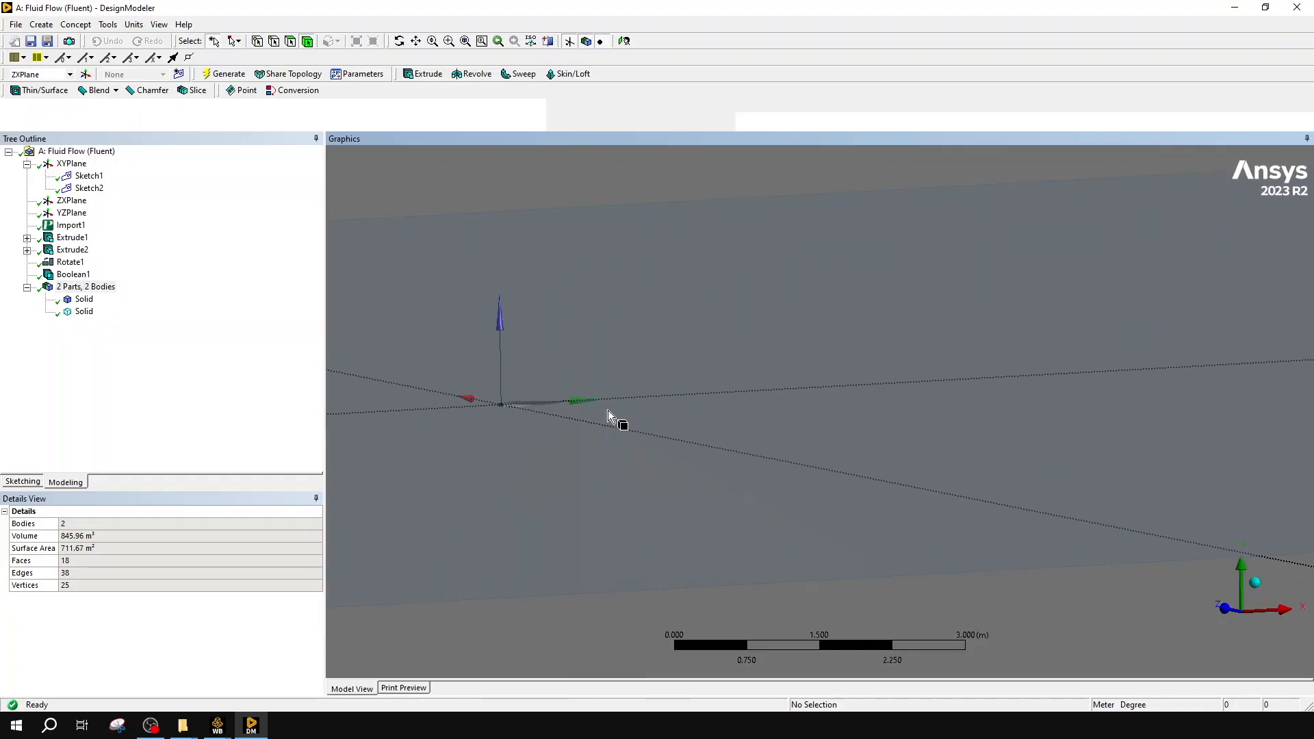
ctrl+middle_drag(561, 408, 1244, 412)
scroll(787, 373, up, 5)
ctrl+middle_drag(787, 369, 852, 424)
ctrl+middle_drag(1056, 420, 482, 396)
middle_drag(573, 403, 643, 416)
ctrl+middle_drag(944, 436, 523, 232)
ctrl+middle_drag(1044, 428, 649, 388)
scroll(744, 429, up, 3)
middle_drag(743, 429, 1153, 451)
middle_drag(796, 342, 777, 493)
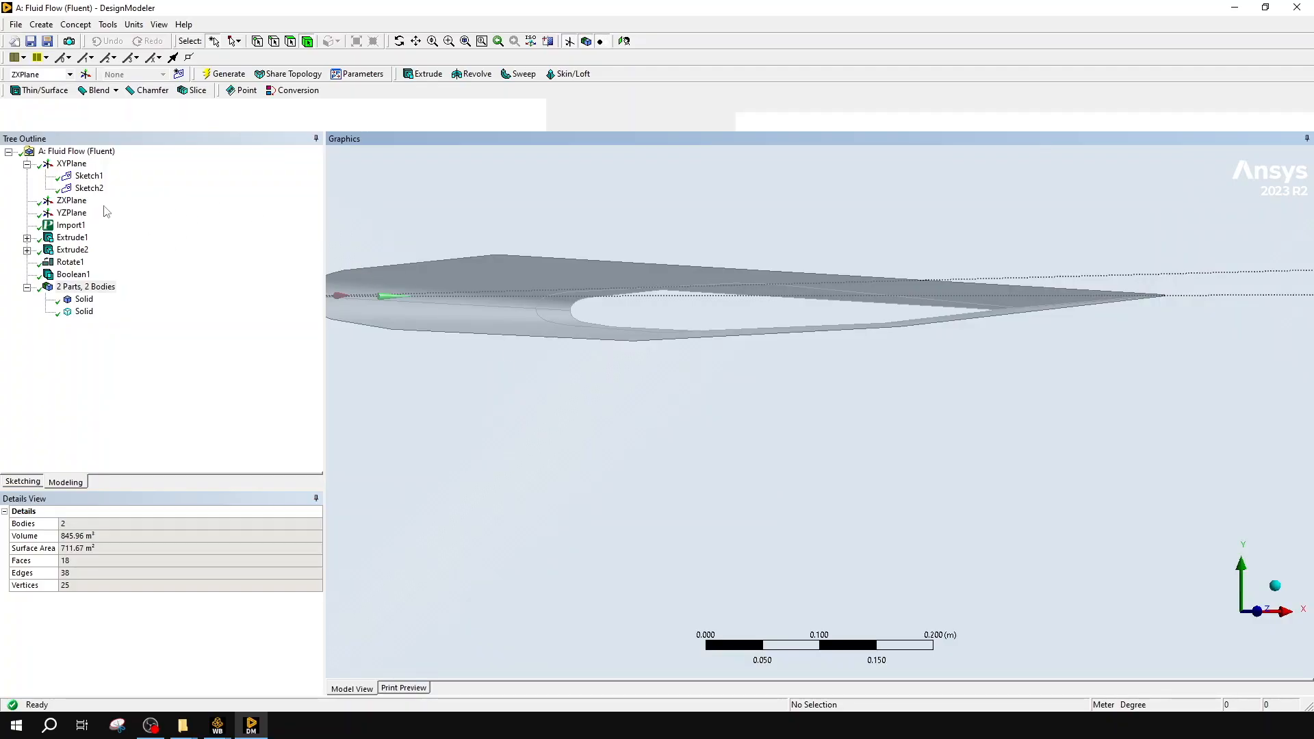
- Review the details of Import1 and examine the outer and inner boxes around the wing cavity from several sides
click(69, 226)
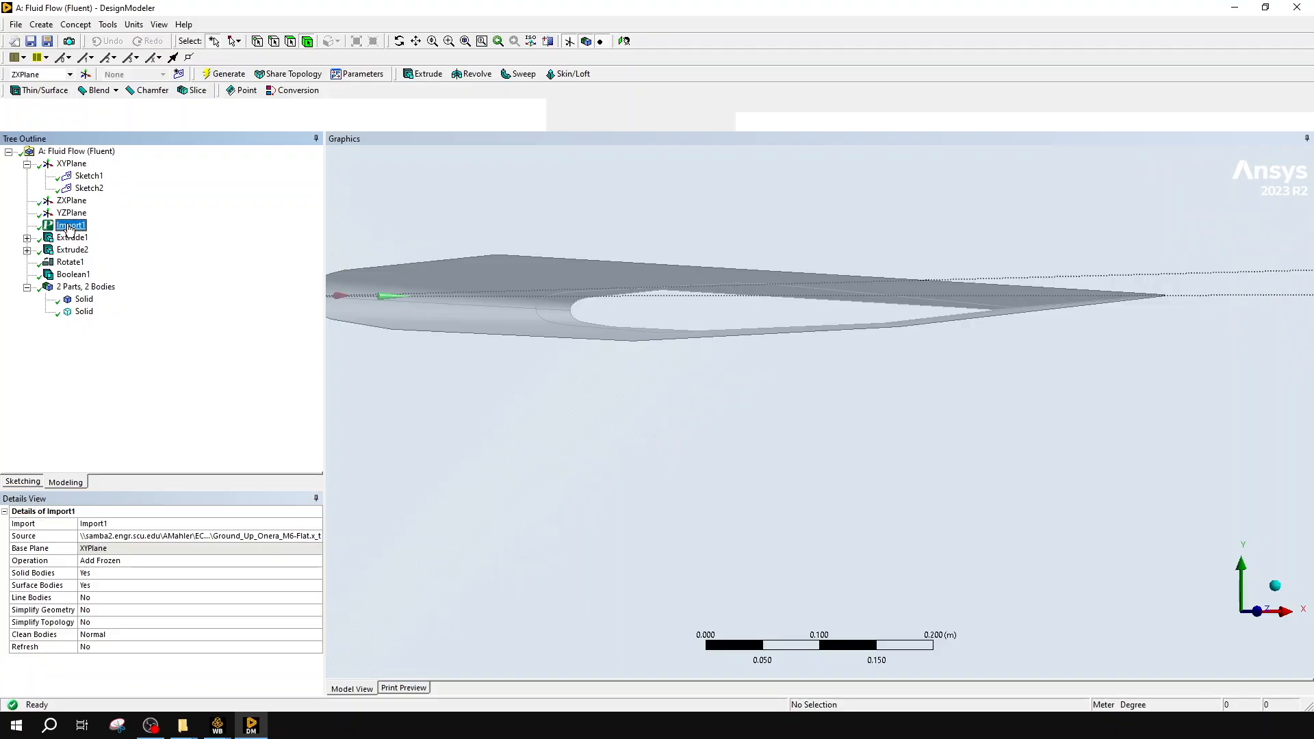
scroll(739, 348, down, 6)
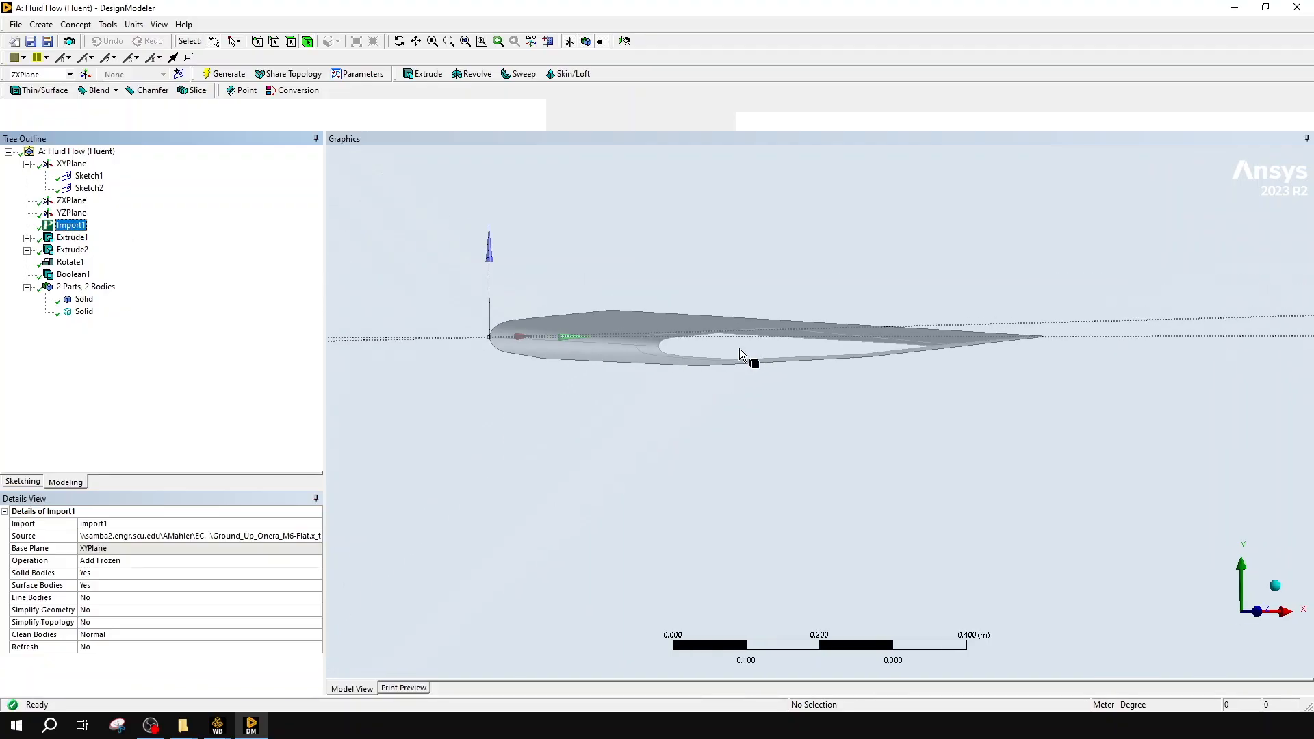
scroll(722, 359, down, 8)
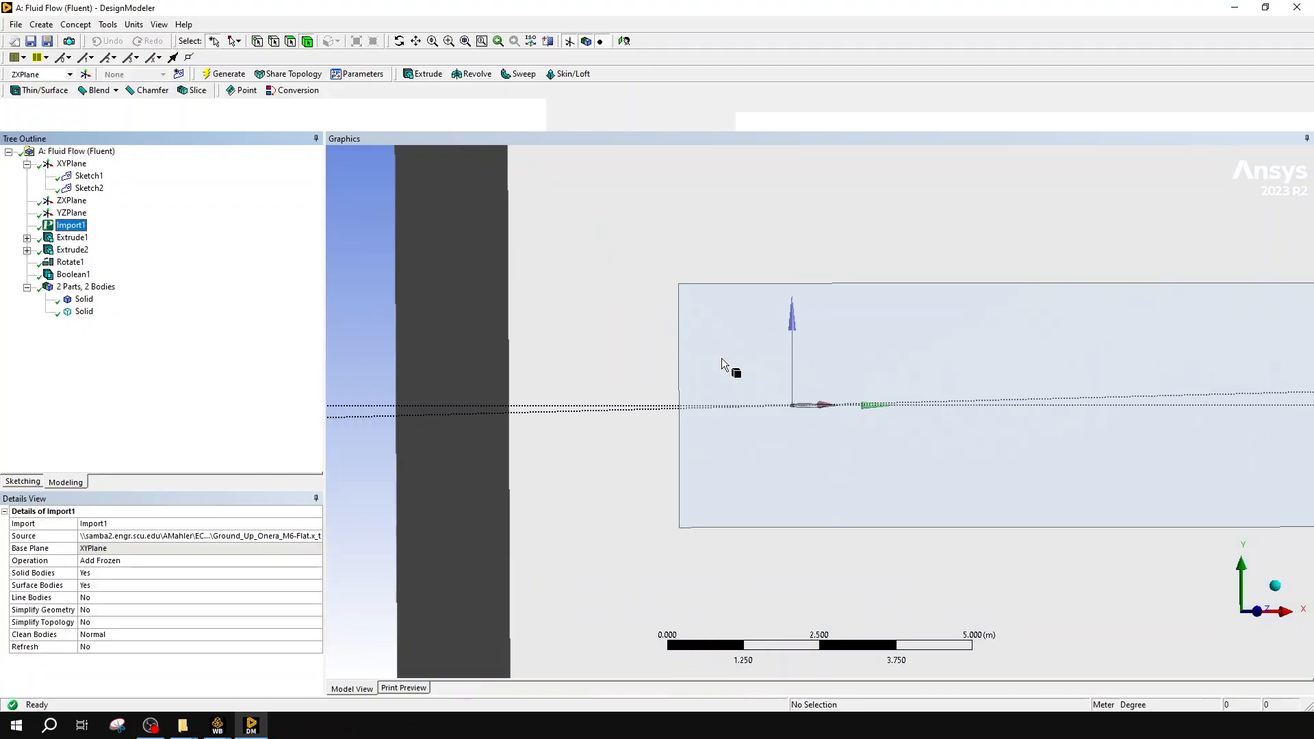
middle_drag(791, 397, 825, 443)
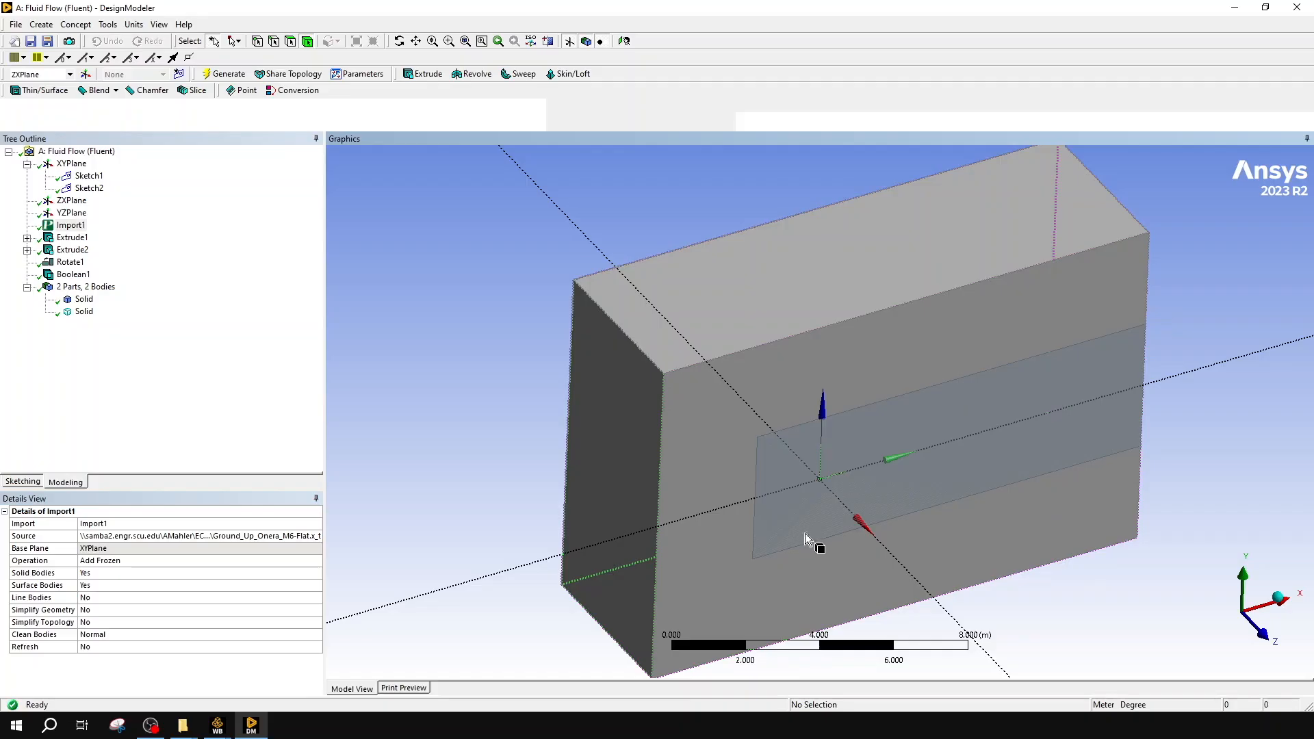
middle_drag(923, 487, 775, 403)
scroll(775, 403, down, 3)
scroll(792, 412, up, 10)
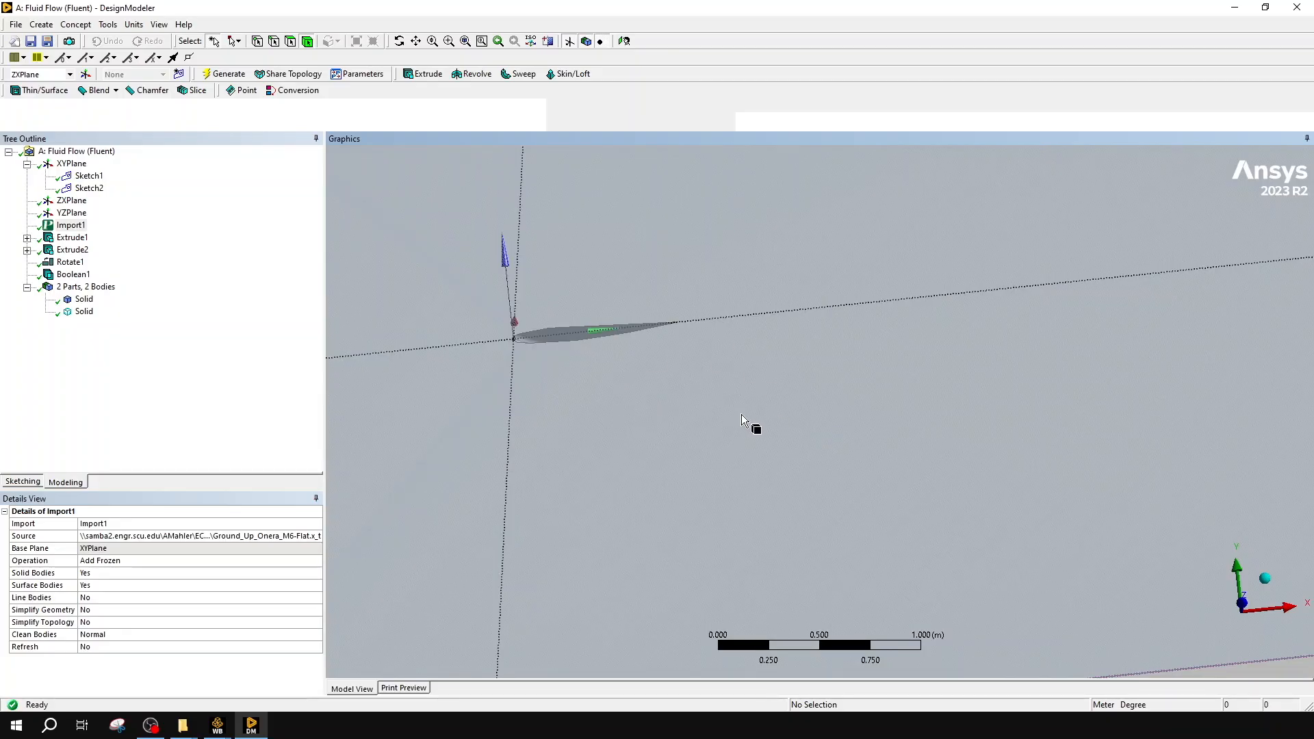
middle_drag(742, 422, 805, 422)
scroll(804, 417, down, 8)
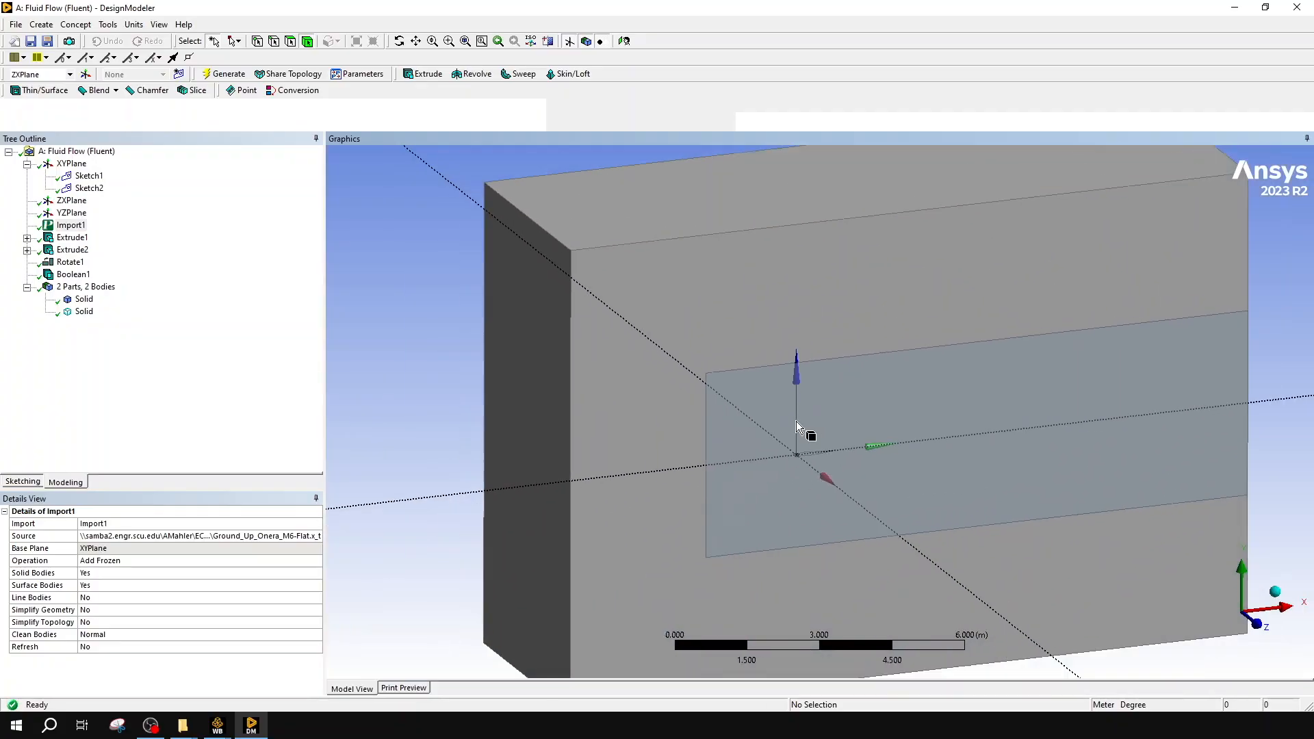
- Save the Workbench project to the Desktop as Example
click(30, 41)
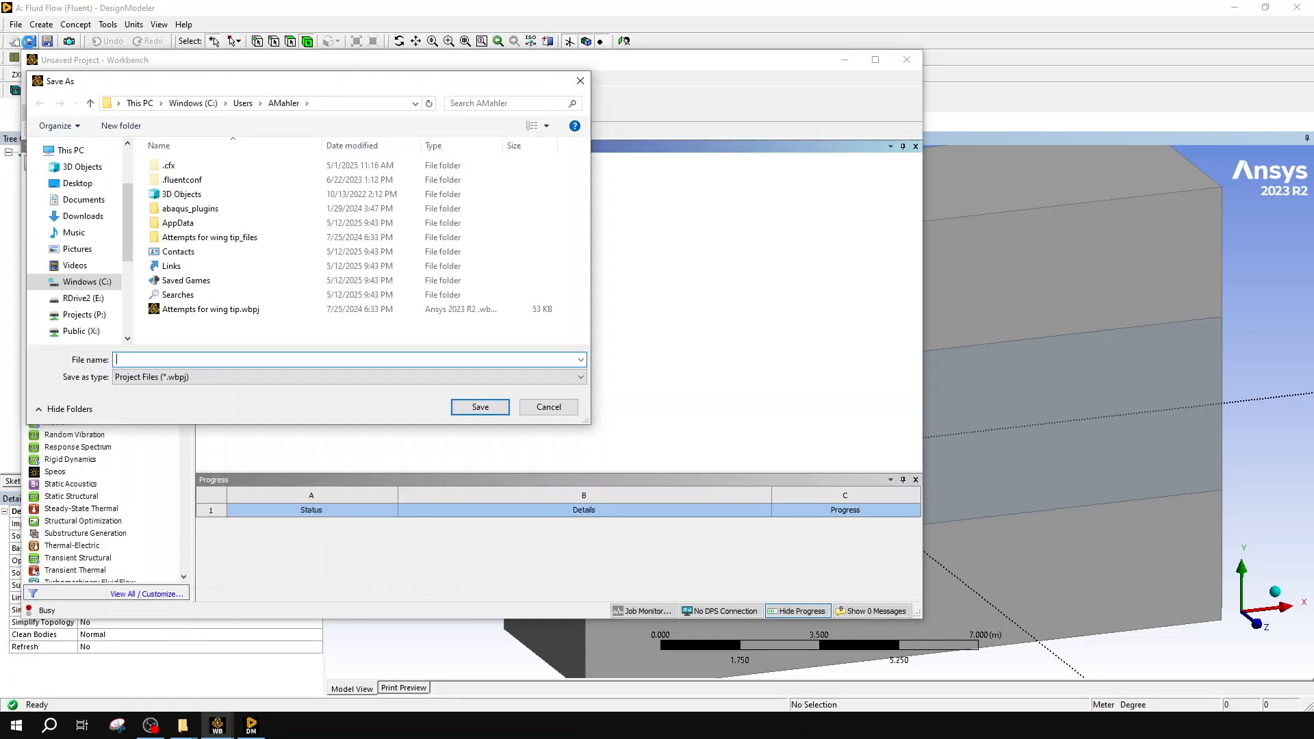
drag(217, 90, 713, 85)
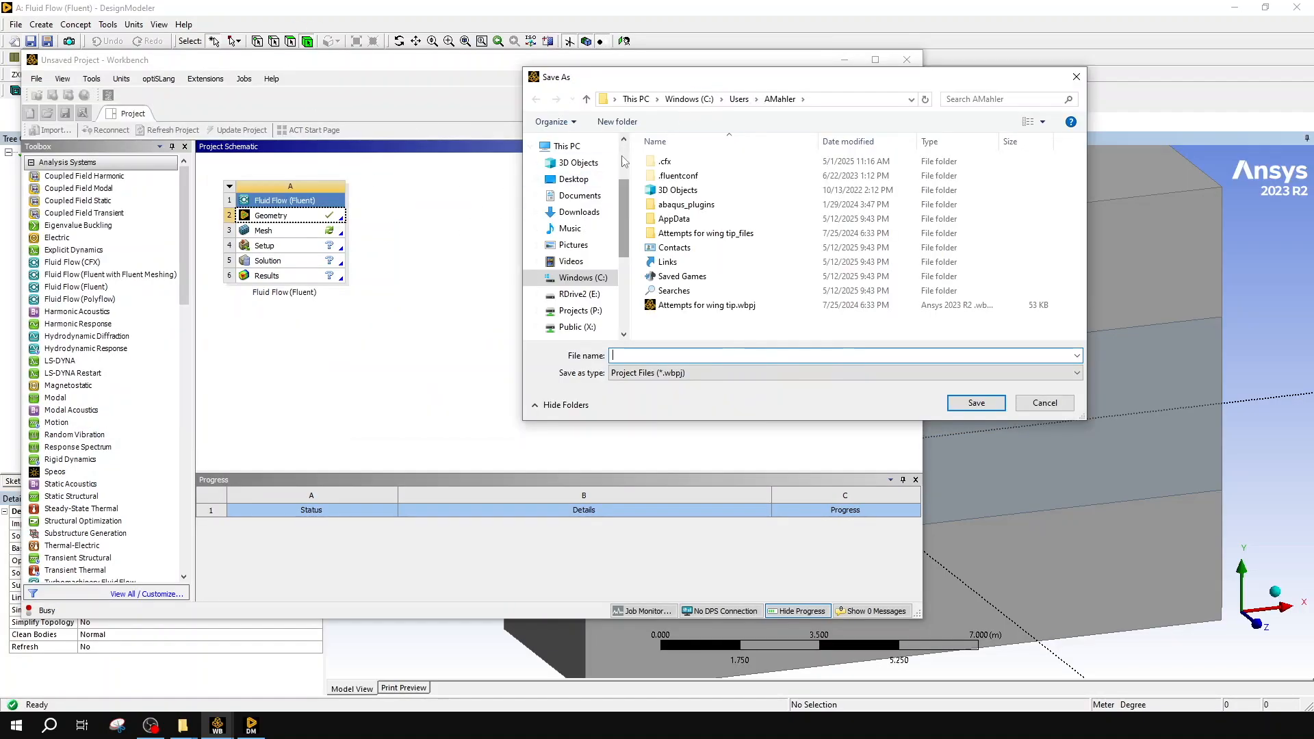
click(572, 179)
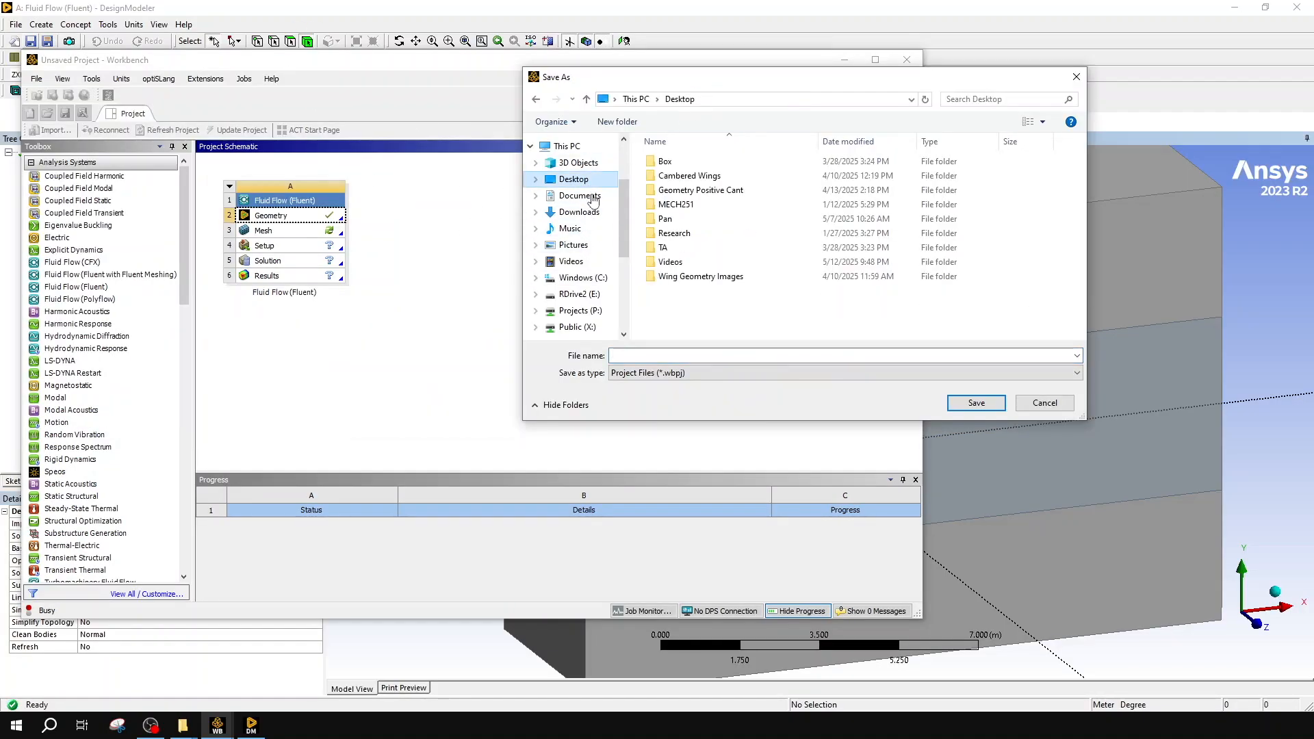
click(671, 354)
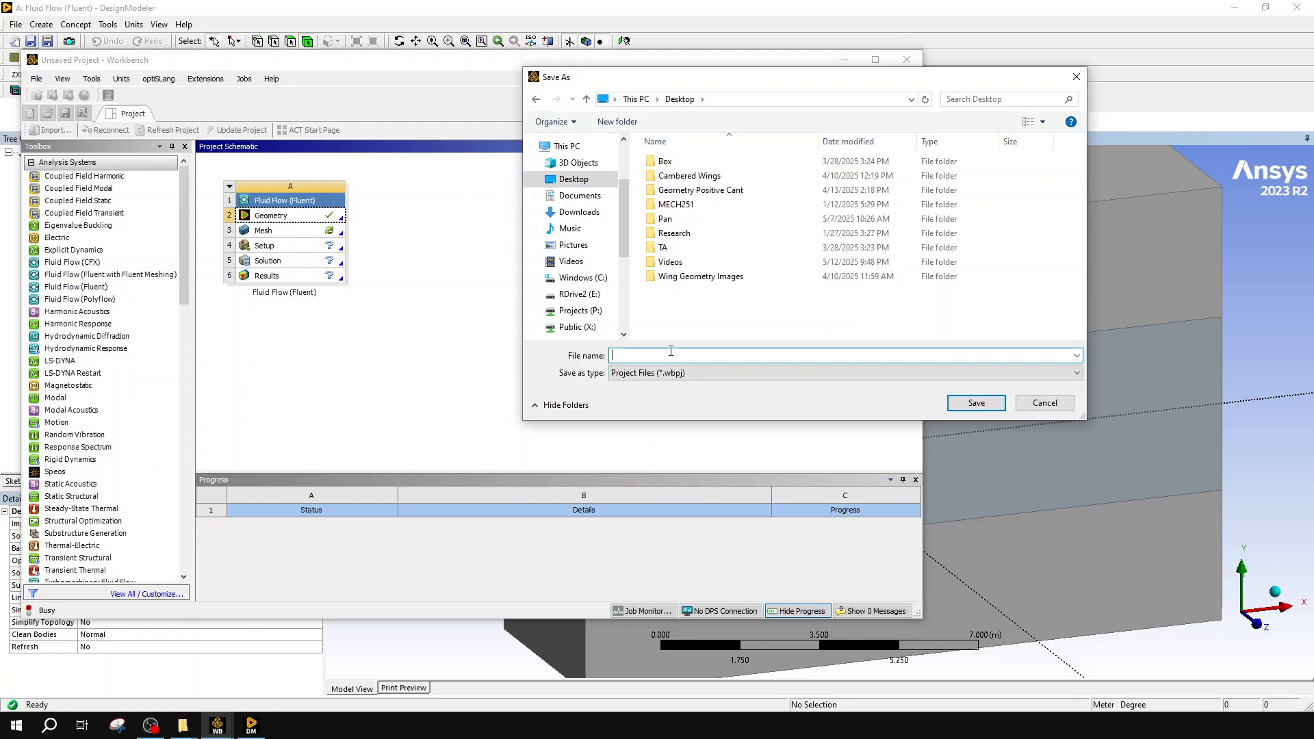
text(Example)
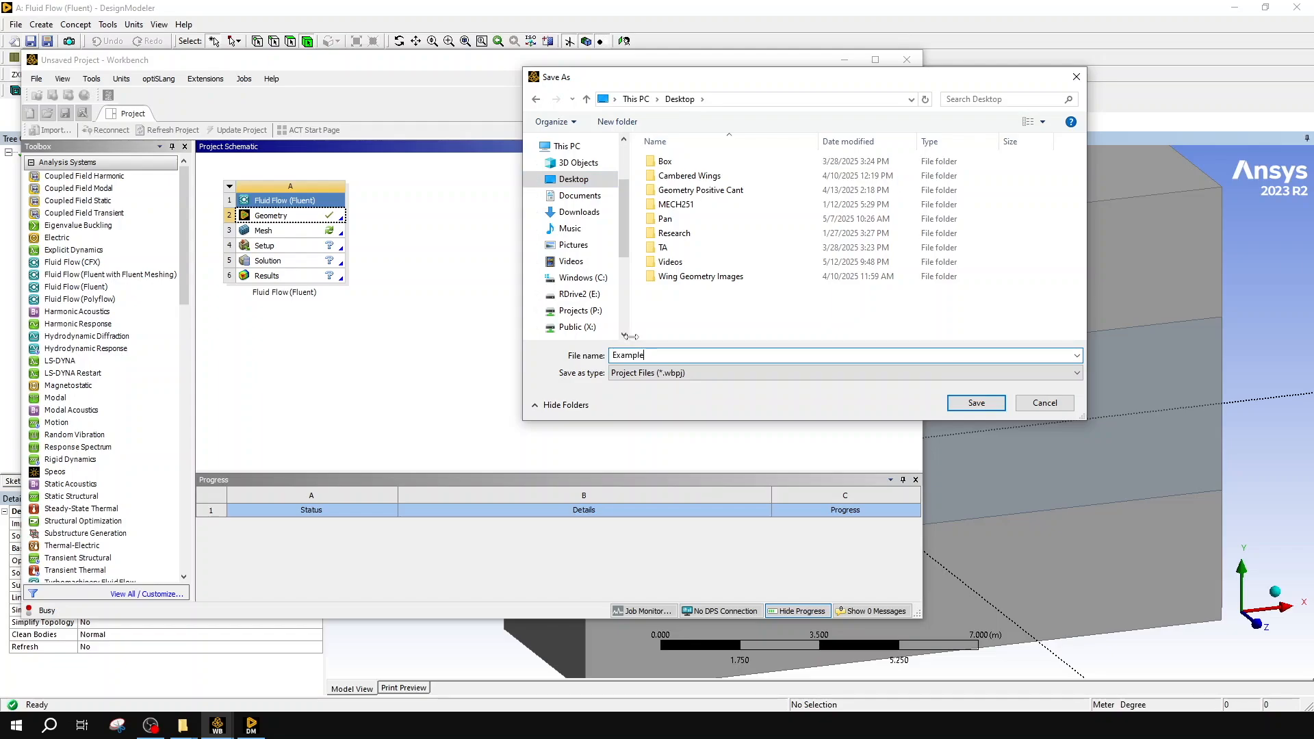
click(969, 409)
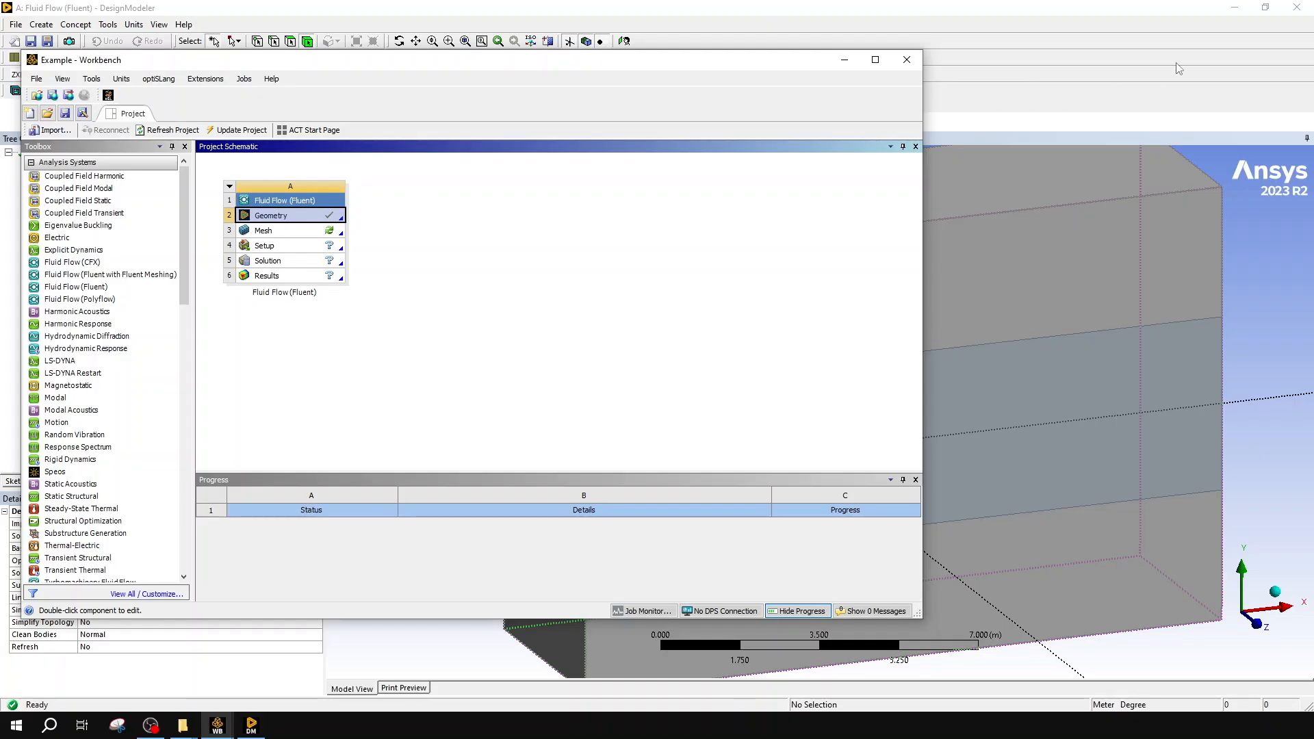
- Close DesignModeler and open the Mesh cell of the Fluid Flow (Fluent) system from Workbench in Ansys Meshing
click(1285, 10)
click(1300, 8)
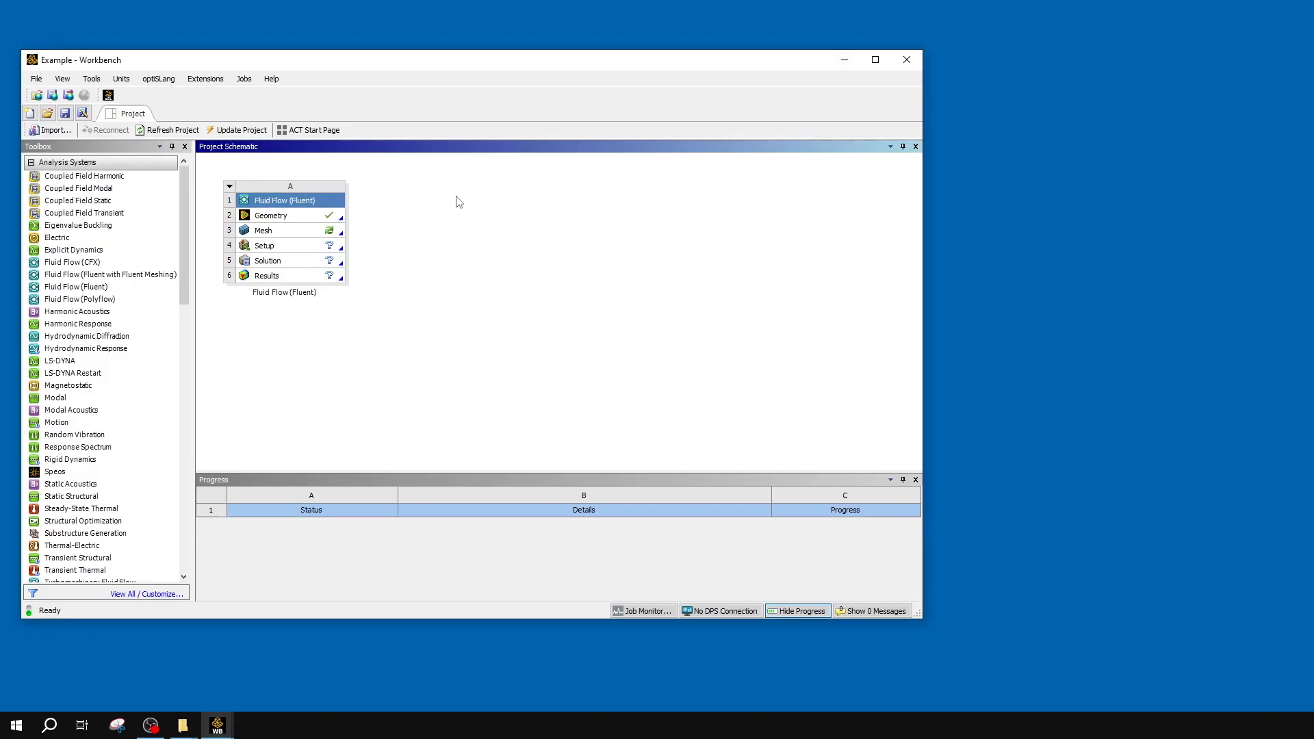
double_click(286, 237)
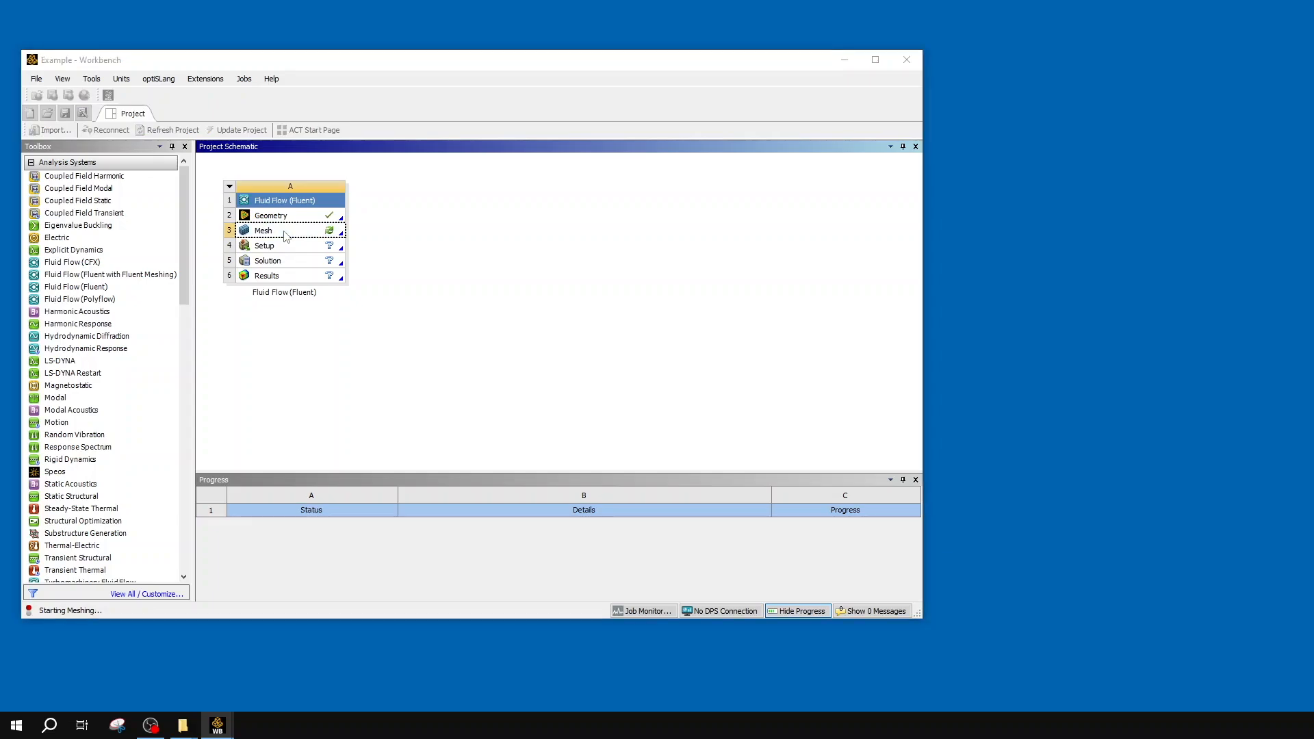
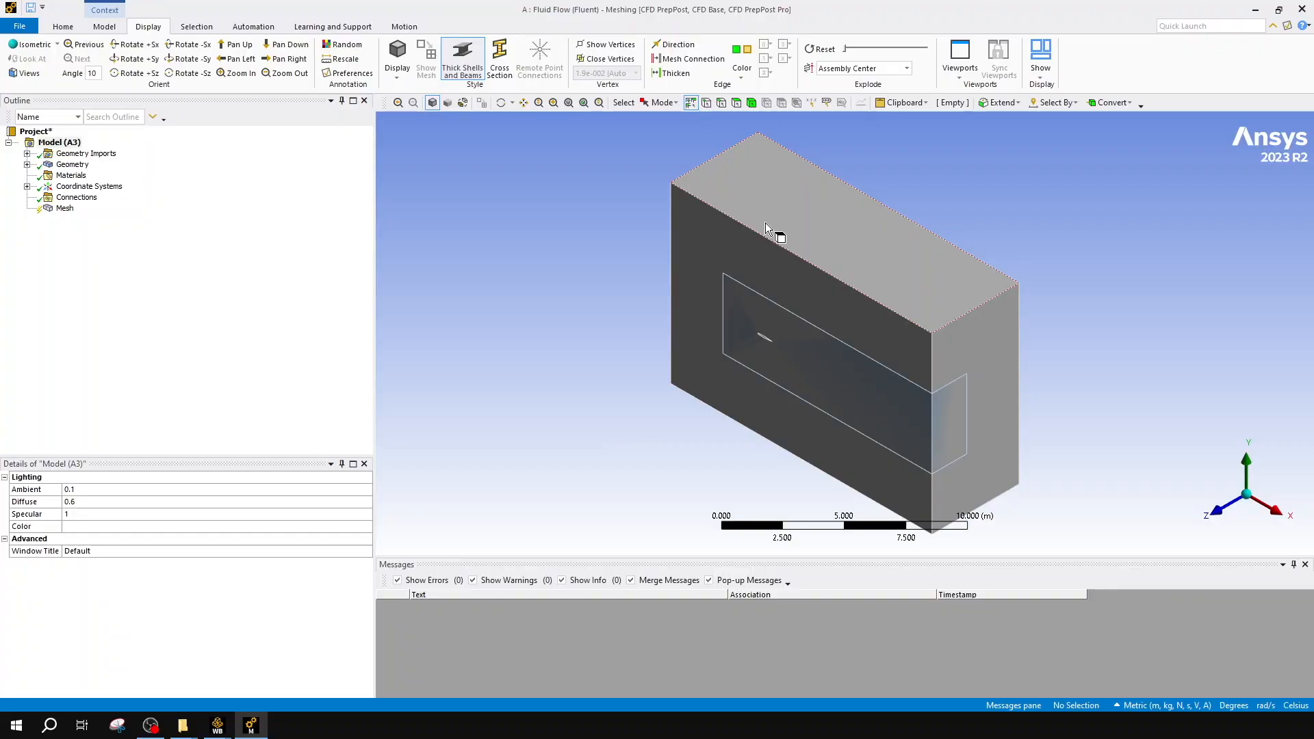
- Highlight the outer and inner solids of the geometry one at a time and open the Mesh object's settings
click(27, 165)
click(83, 175)
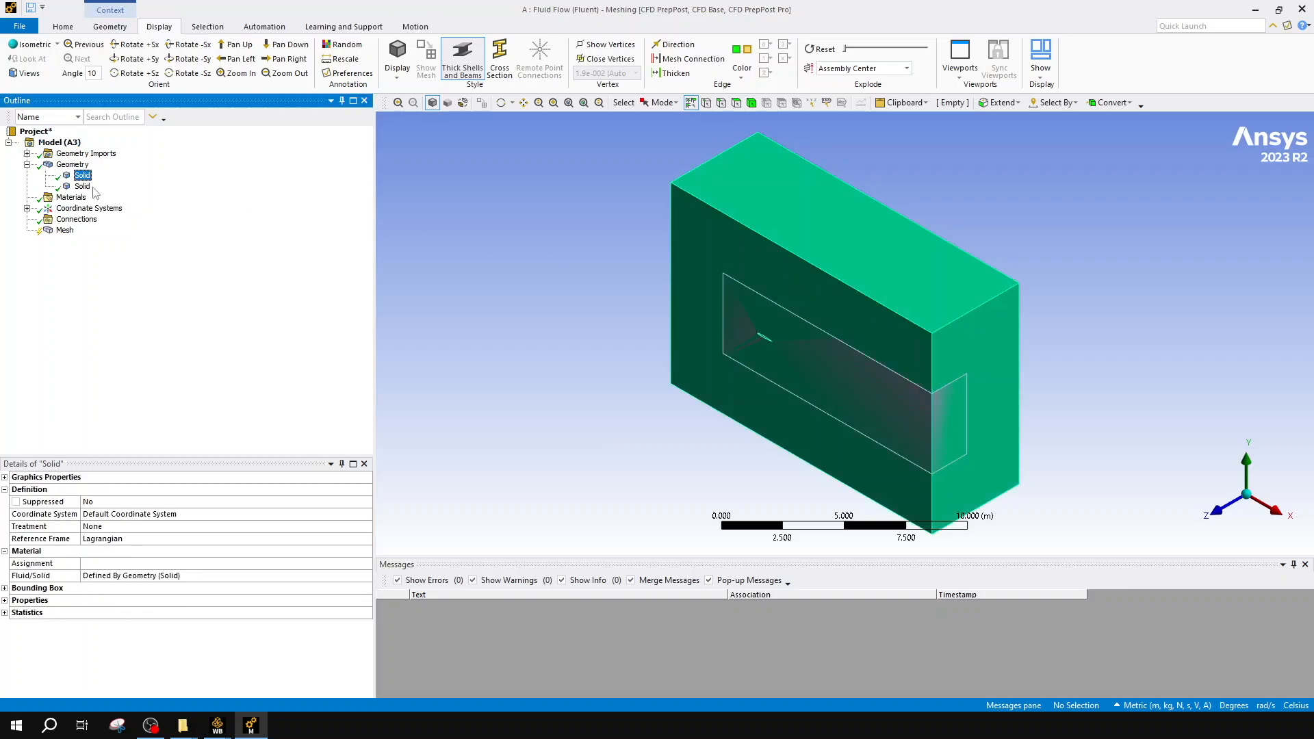
click(83, 187)
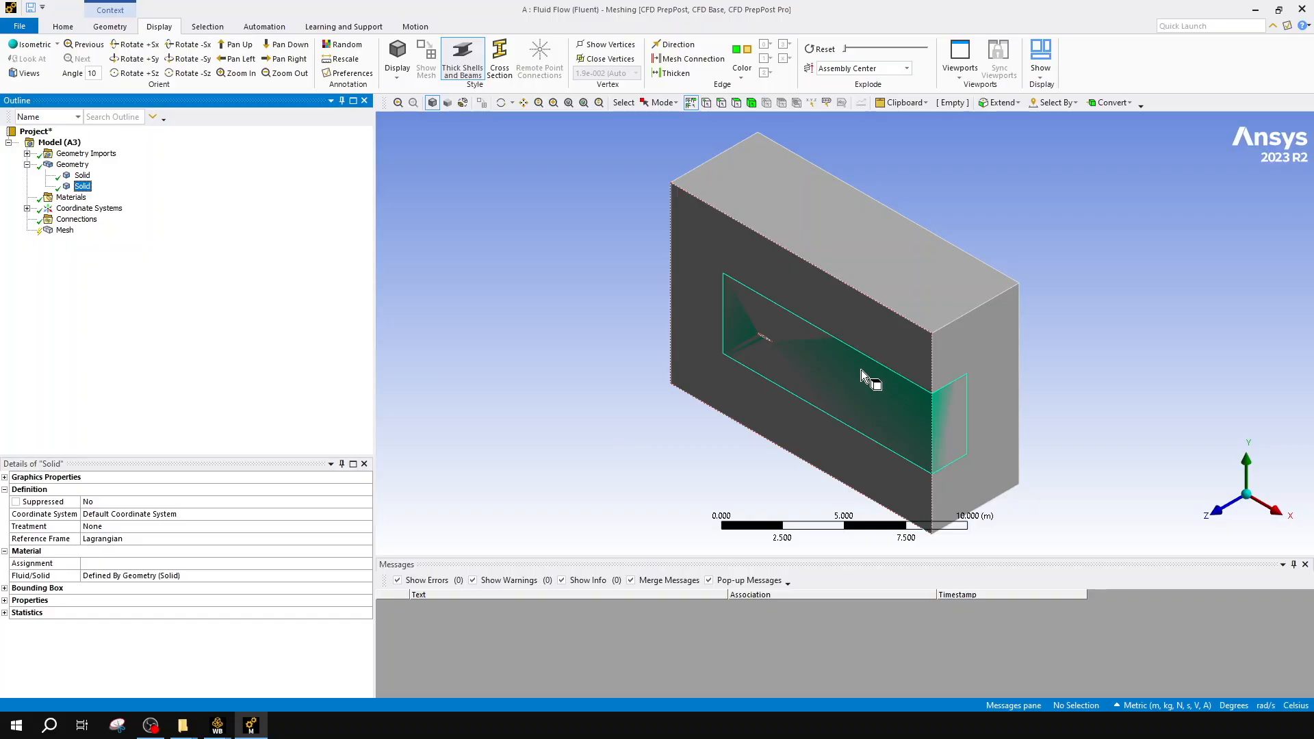
click(68, 231)
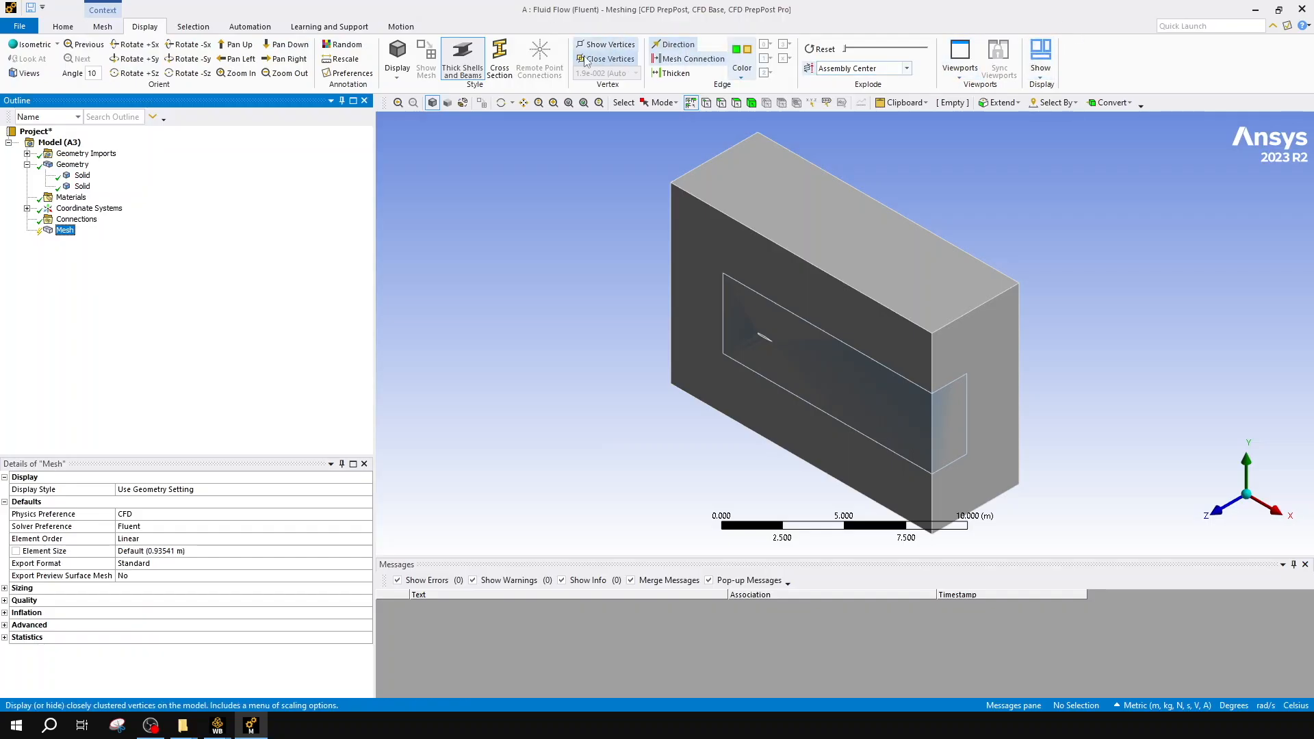
click(111, 32)
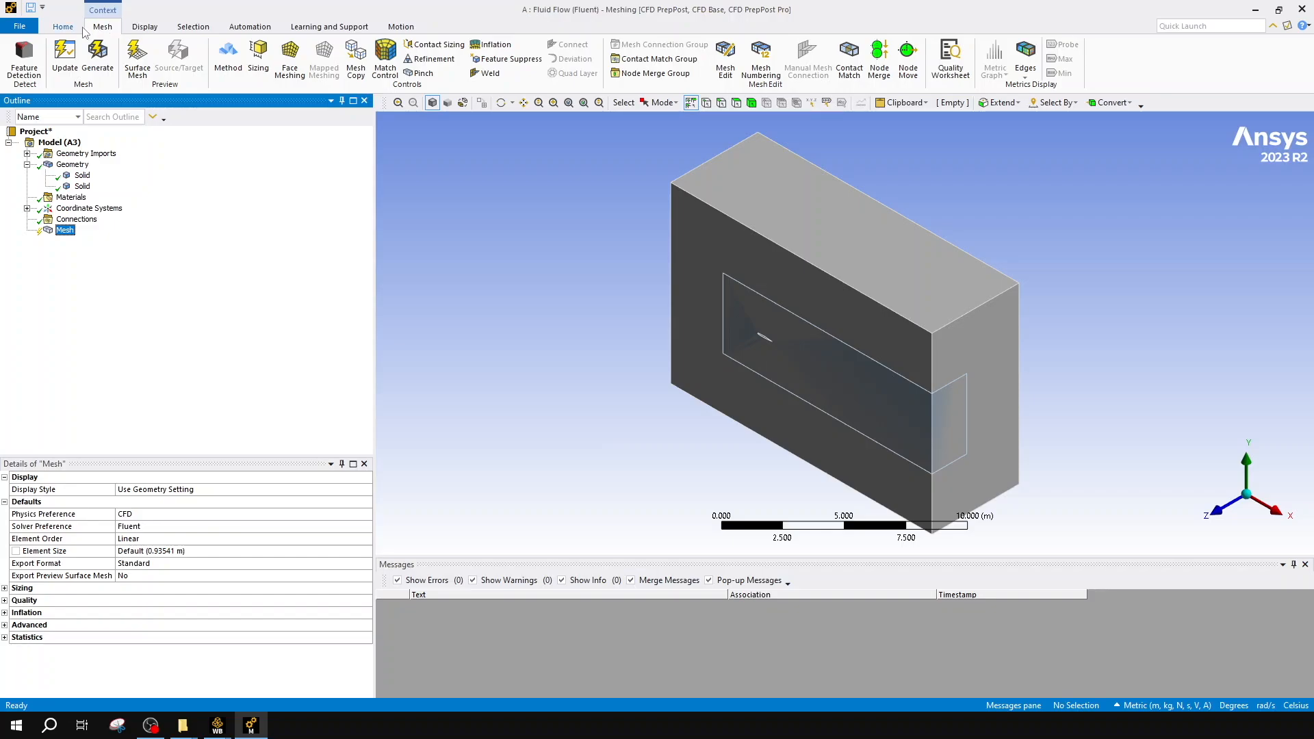
scroll(113, 28, up, 1)
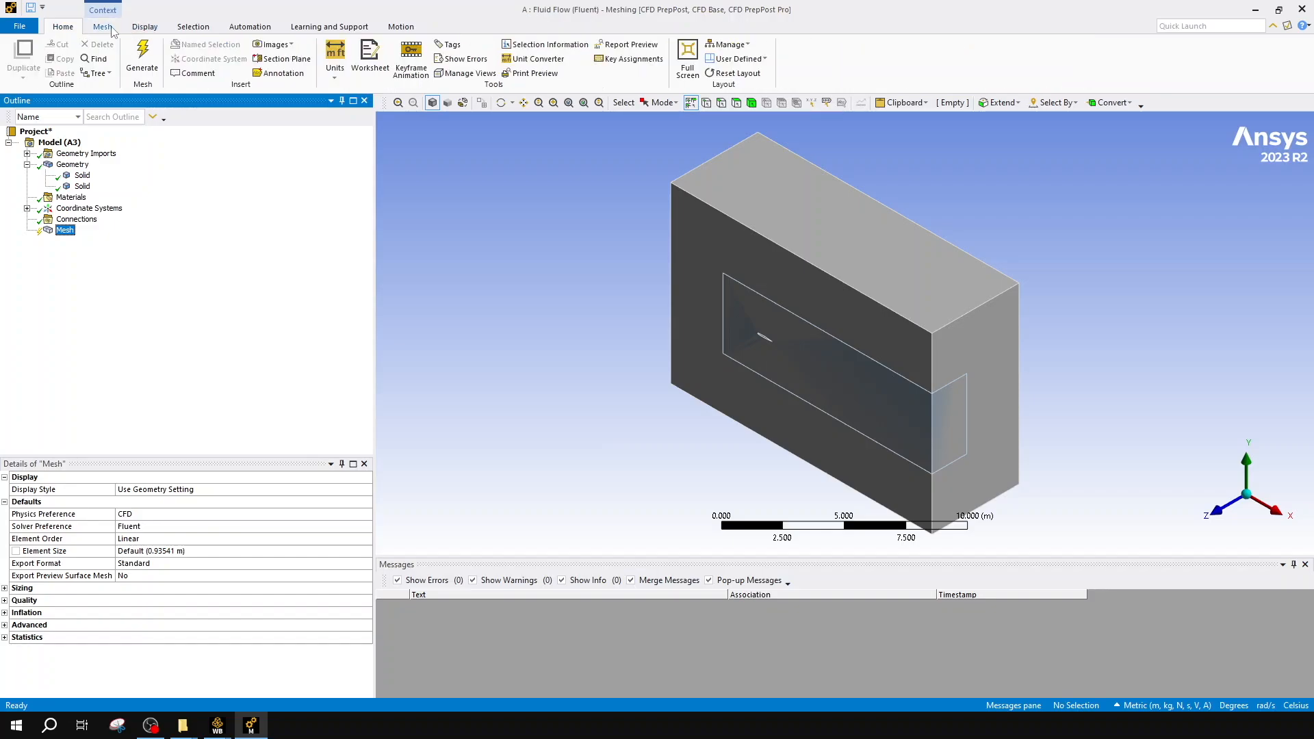
click(103, 27)
click(130, 29)
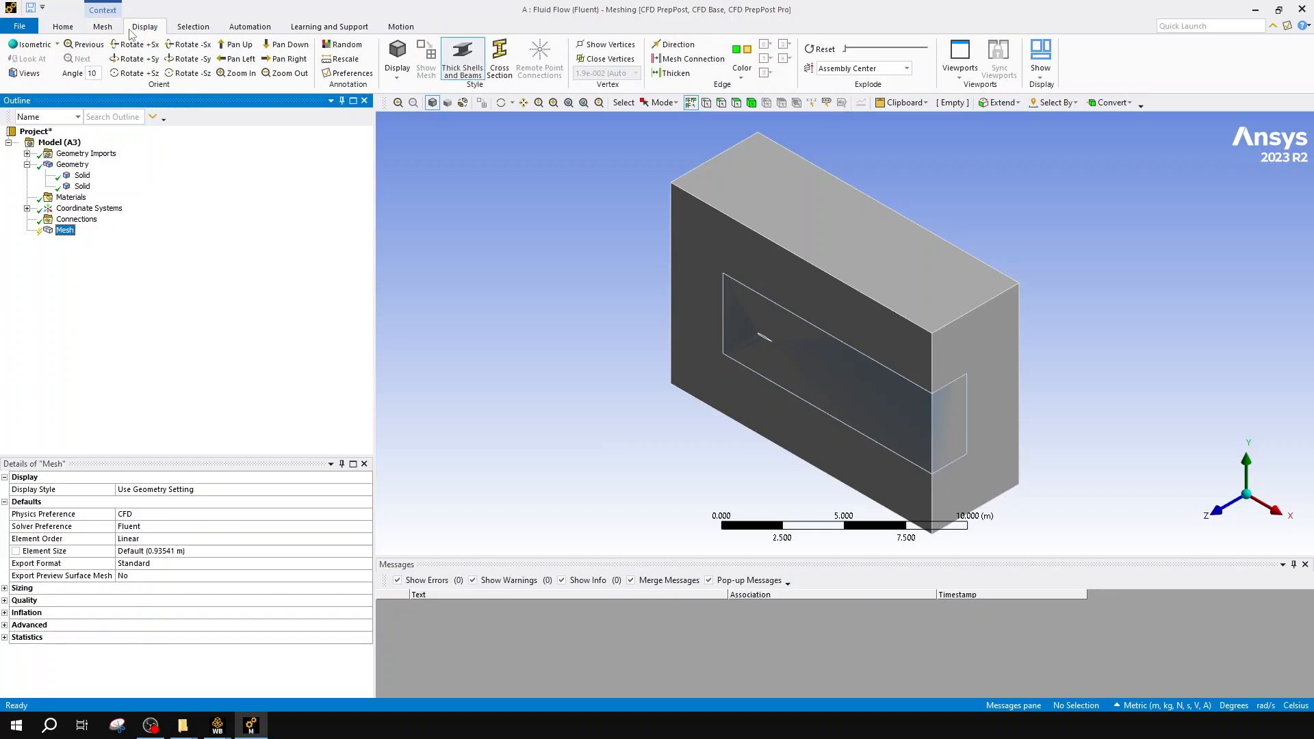
click(194, 27)
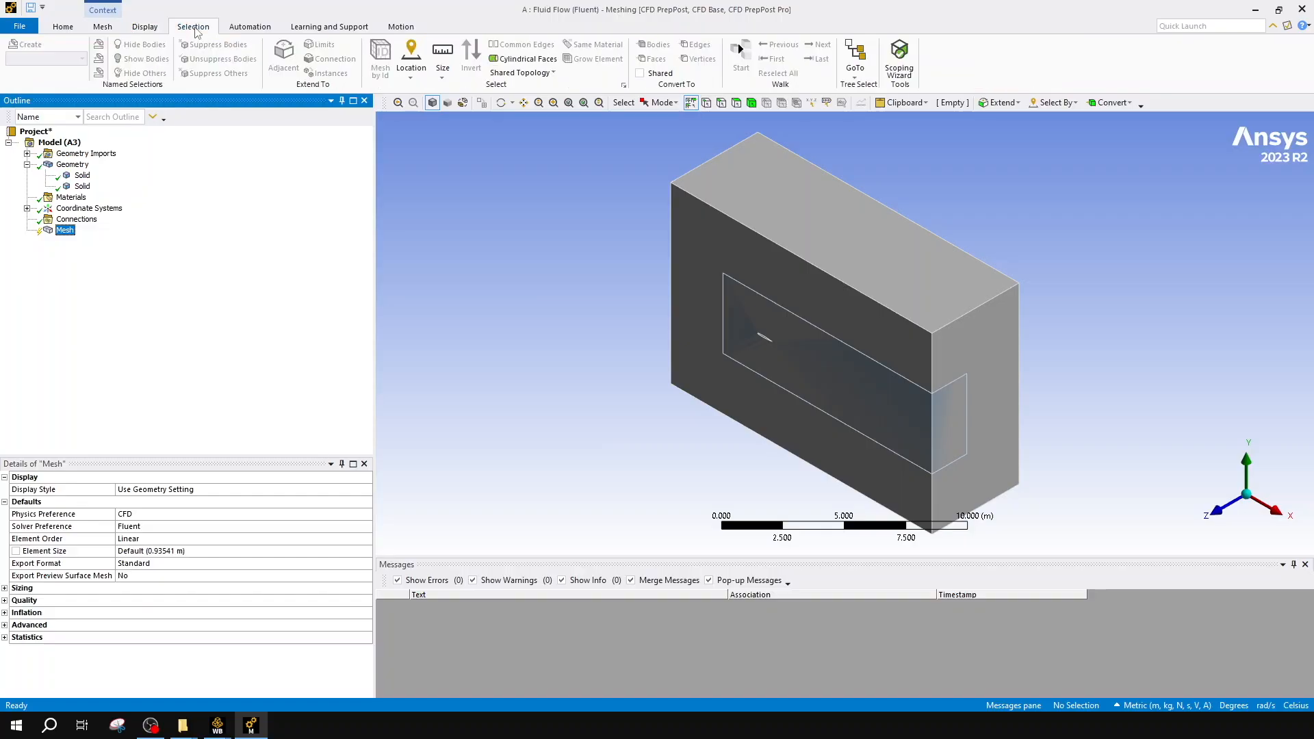
click(247, 28)
click(342, 27)
click(404, 26)
click(154, 27)
click(106, 30)
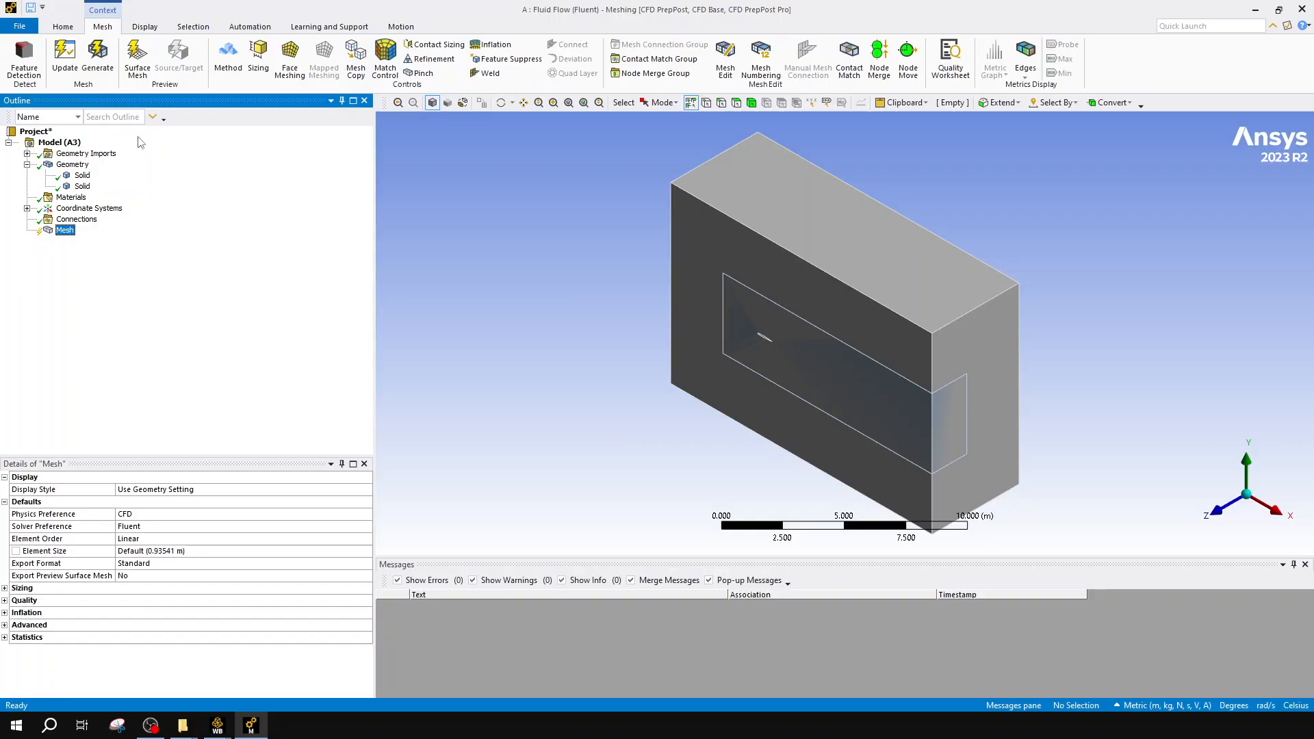
right_click(140, 212)
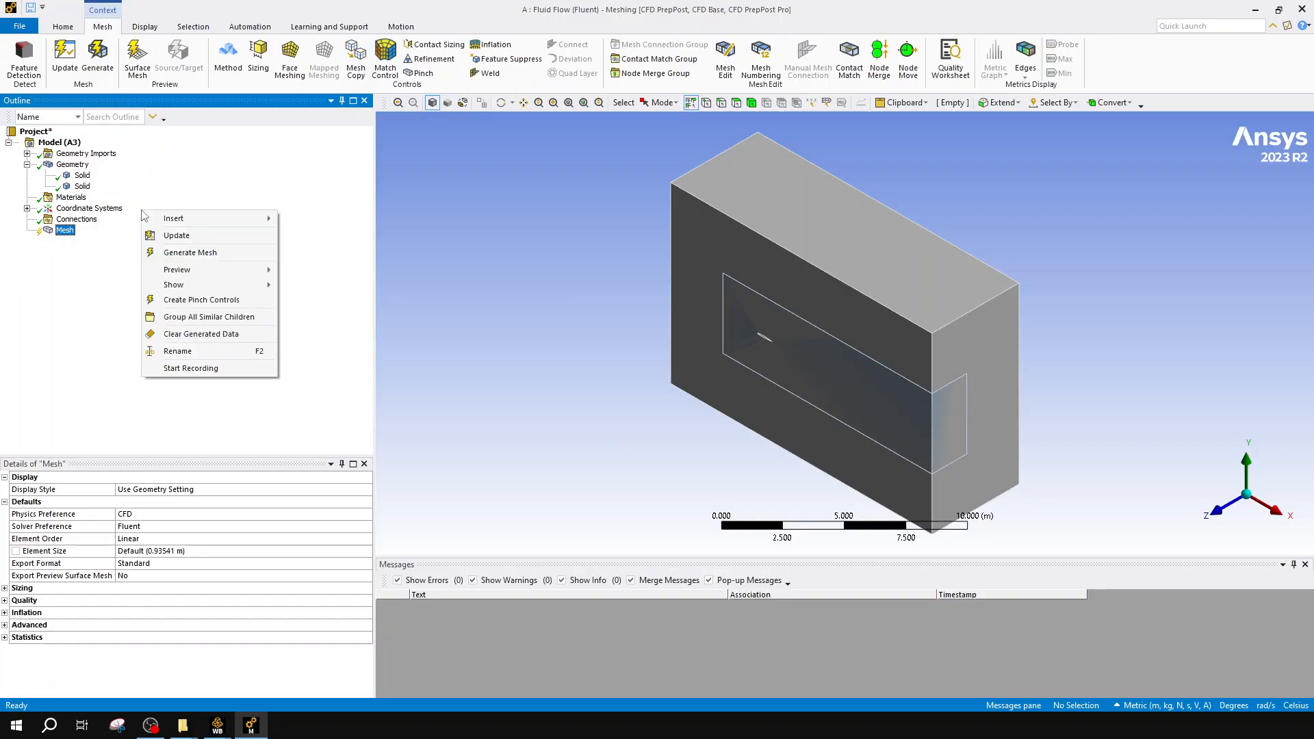
right_click(87, 272)
mouse_move(133, 281)
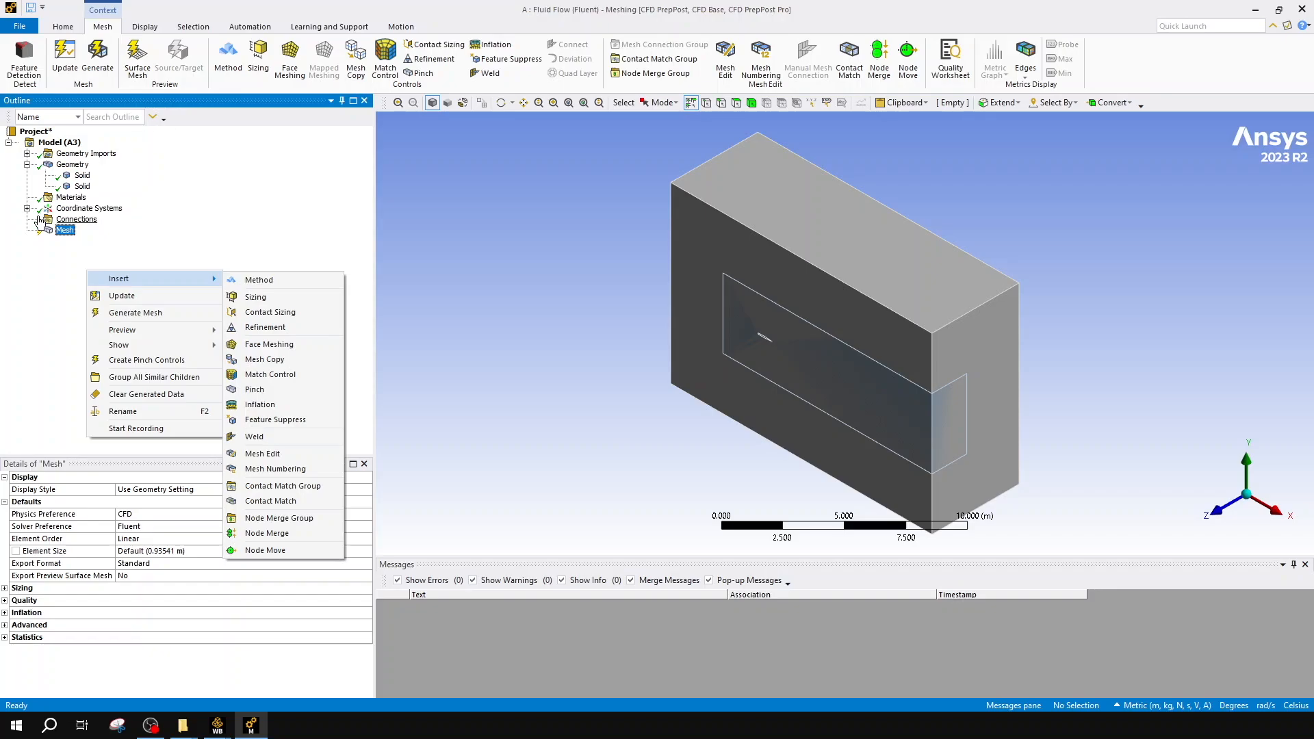
click(36, 245)
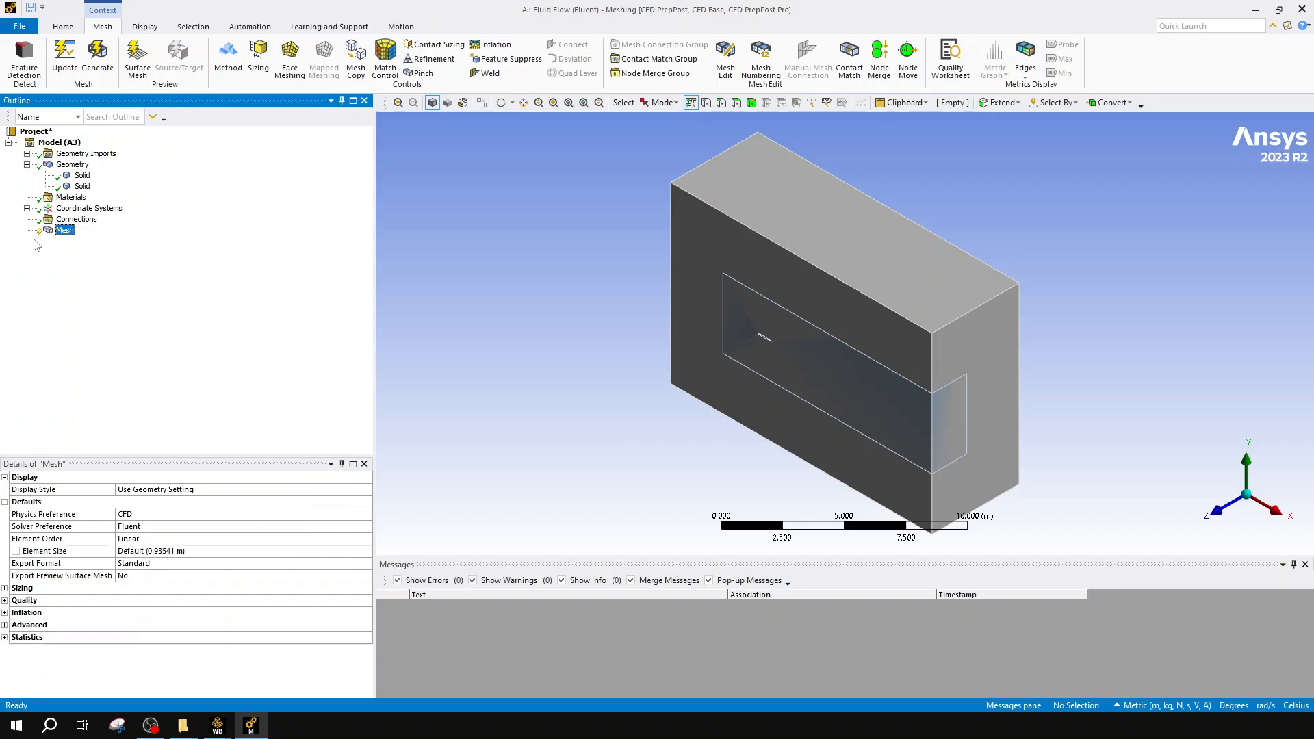
- Generate the mesh with the default settings and examine the elements around the wing profile
click(97, 55)
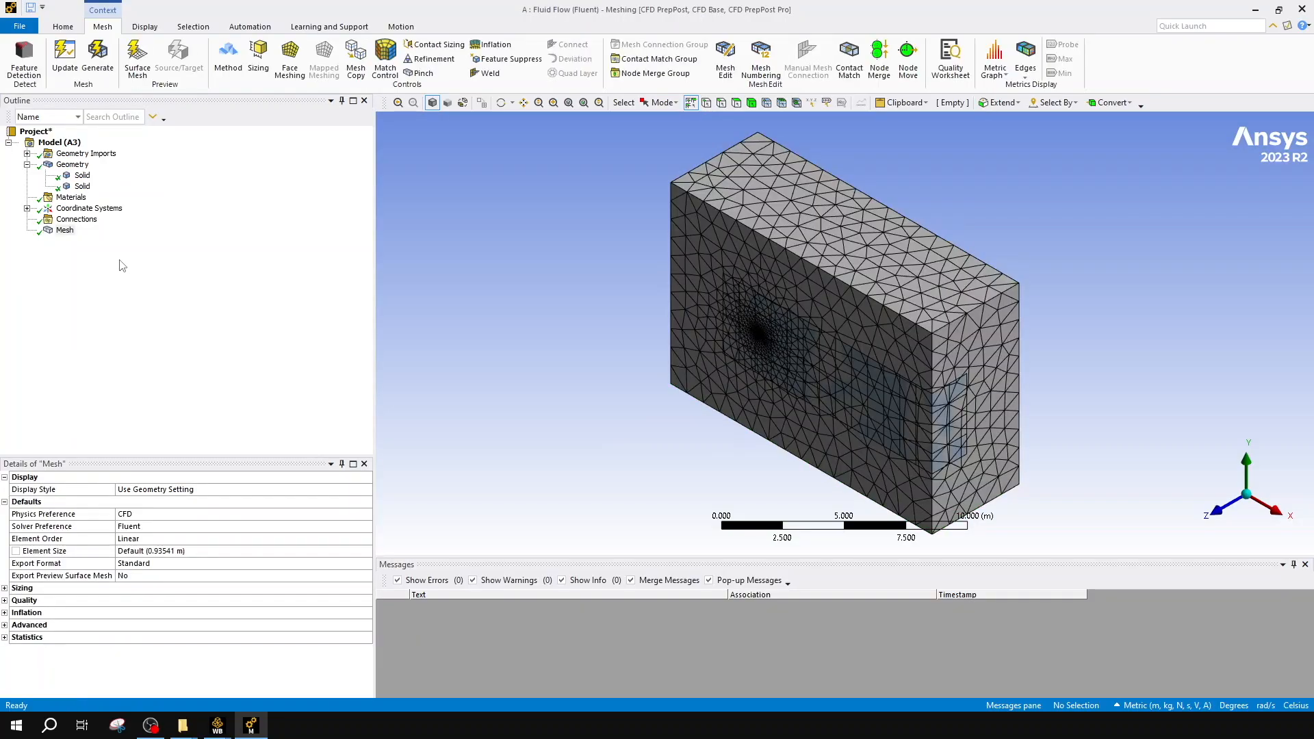
middle_drag(733, 395, 855, 328)
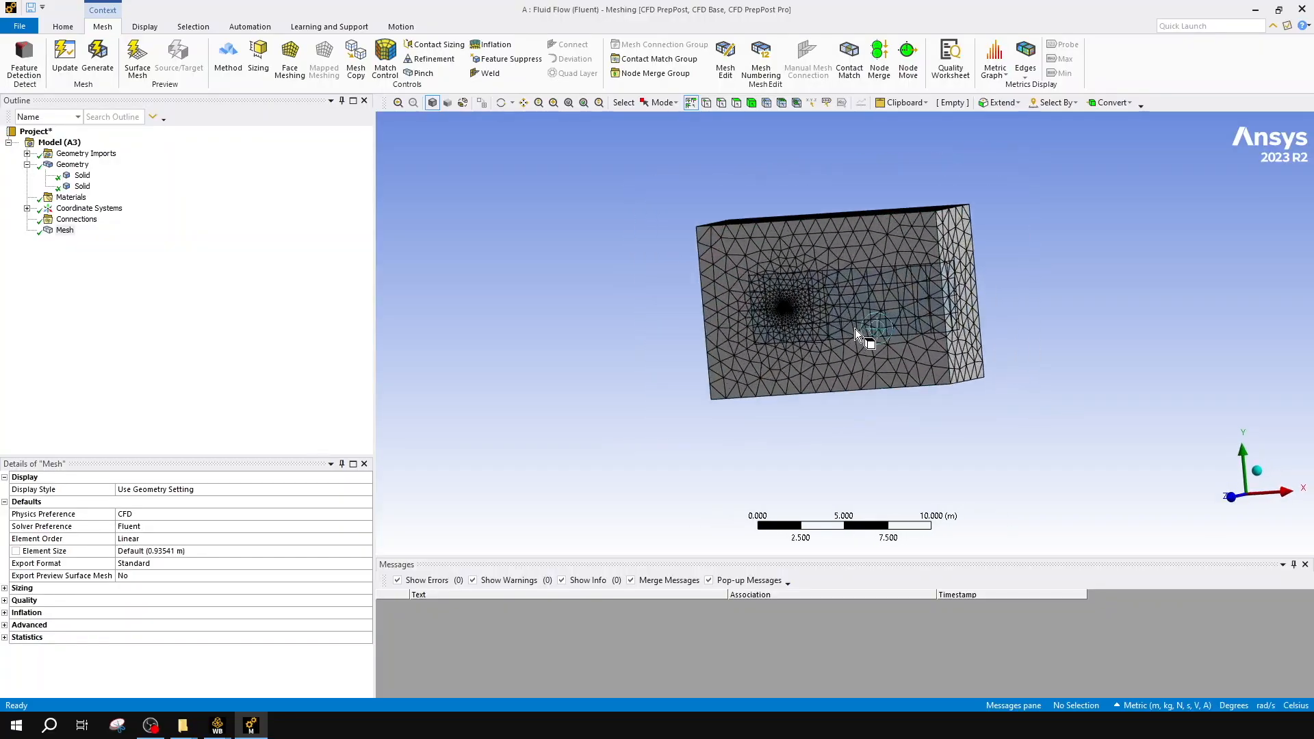
scroll(857, 329, up, 5)
scroll(856, 330, up, 10)
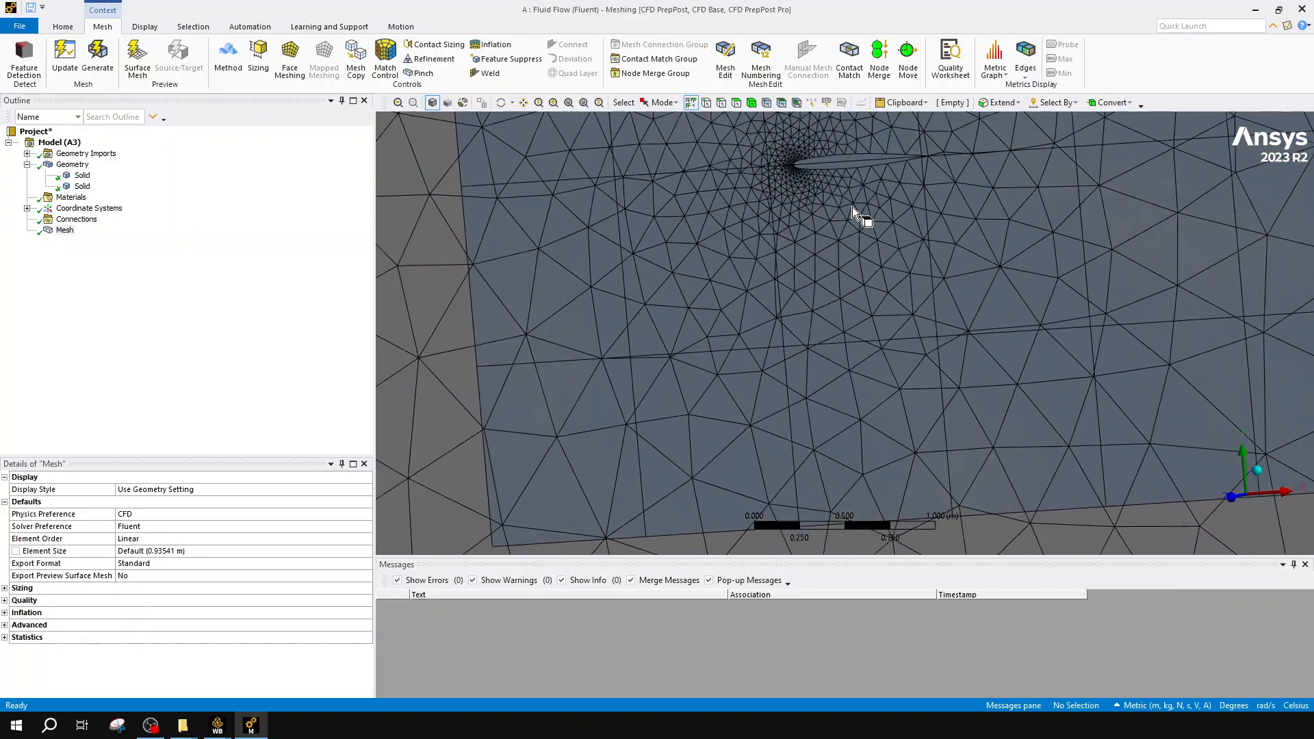
ctrl+middle_drag(852, 206, 783, 631)
scroll(774, 433, up, 3)
mouse_move(779, 420)
middle_down()
mouse_move(841, 378)
mouse_move(869, 399)
mouse_move(833, 397)
mouse_move(787, 419)
middle_up()
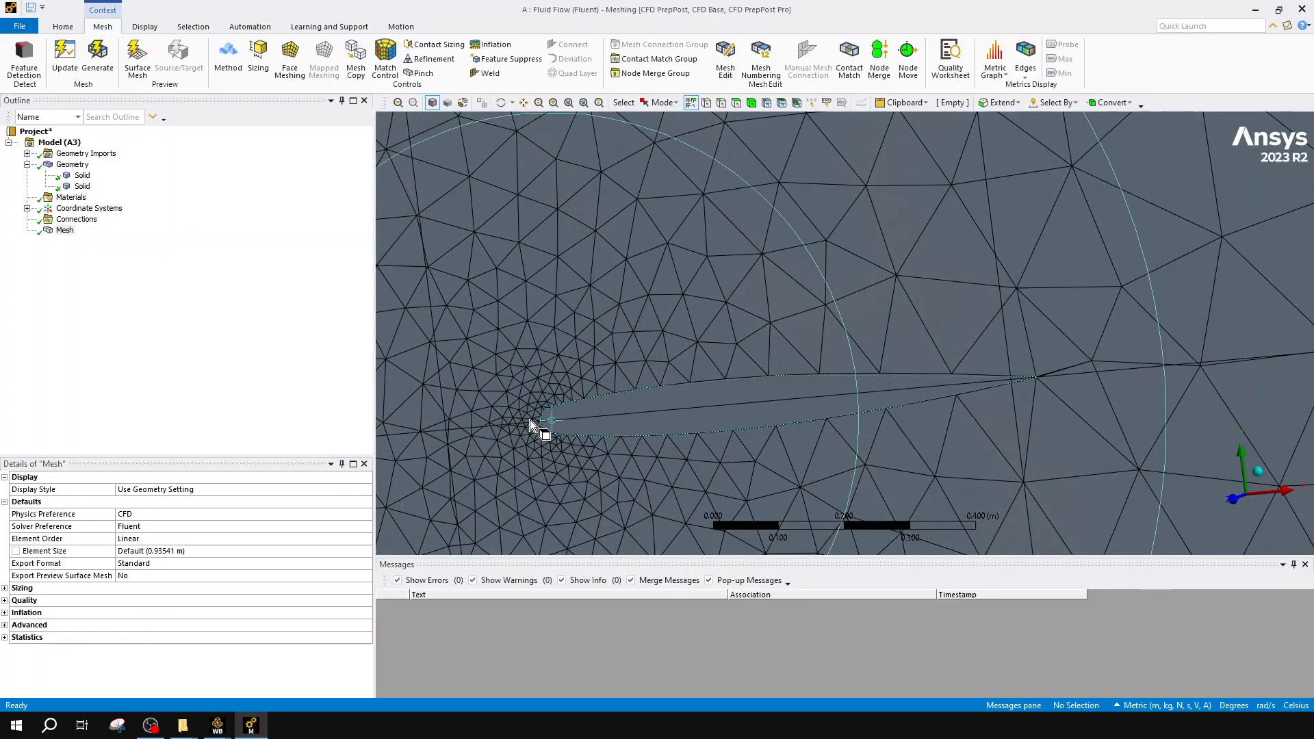
middle_drag(531, 418, 427, 374)
- Hide the inner box solid and display the mesh of the remaining outer body
right_click(89, 187)
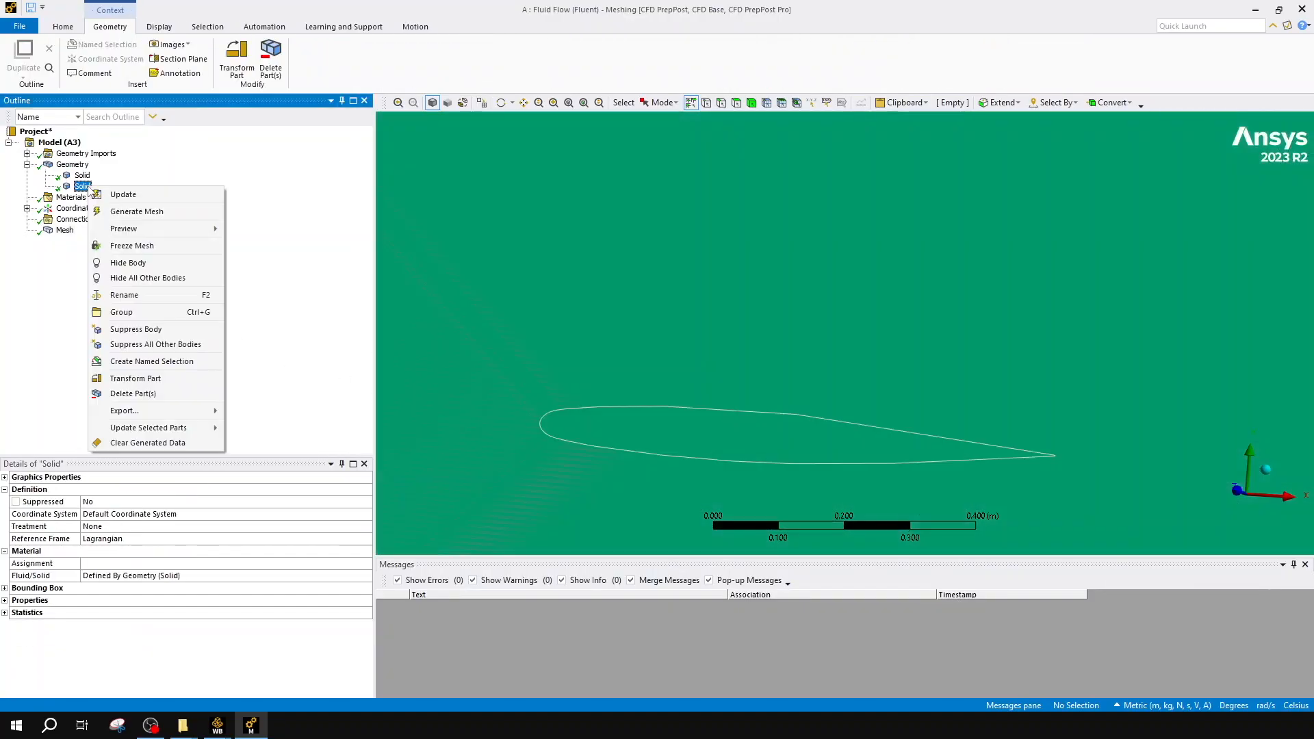
click(145, 263)
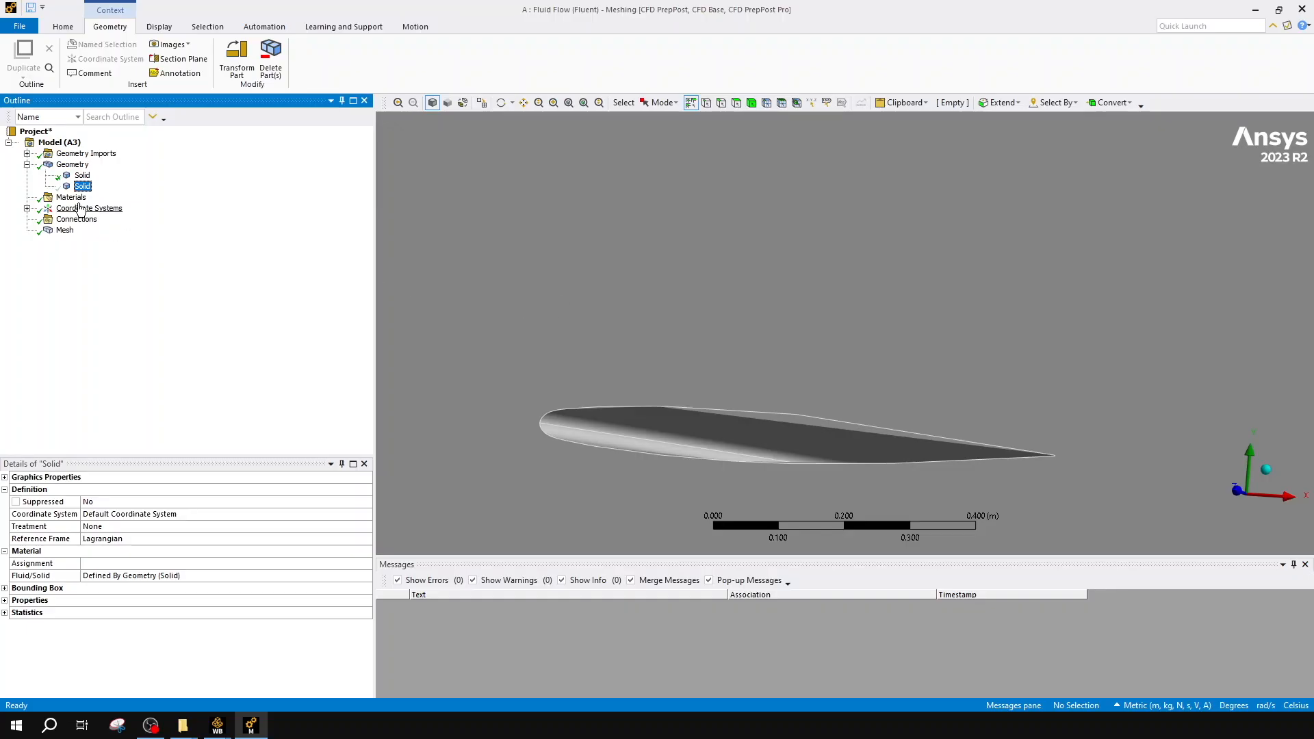
scroll(705, 328, down, 10)
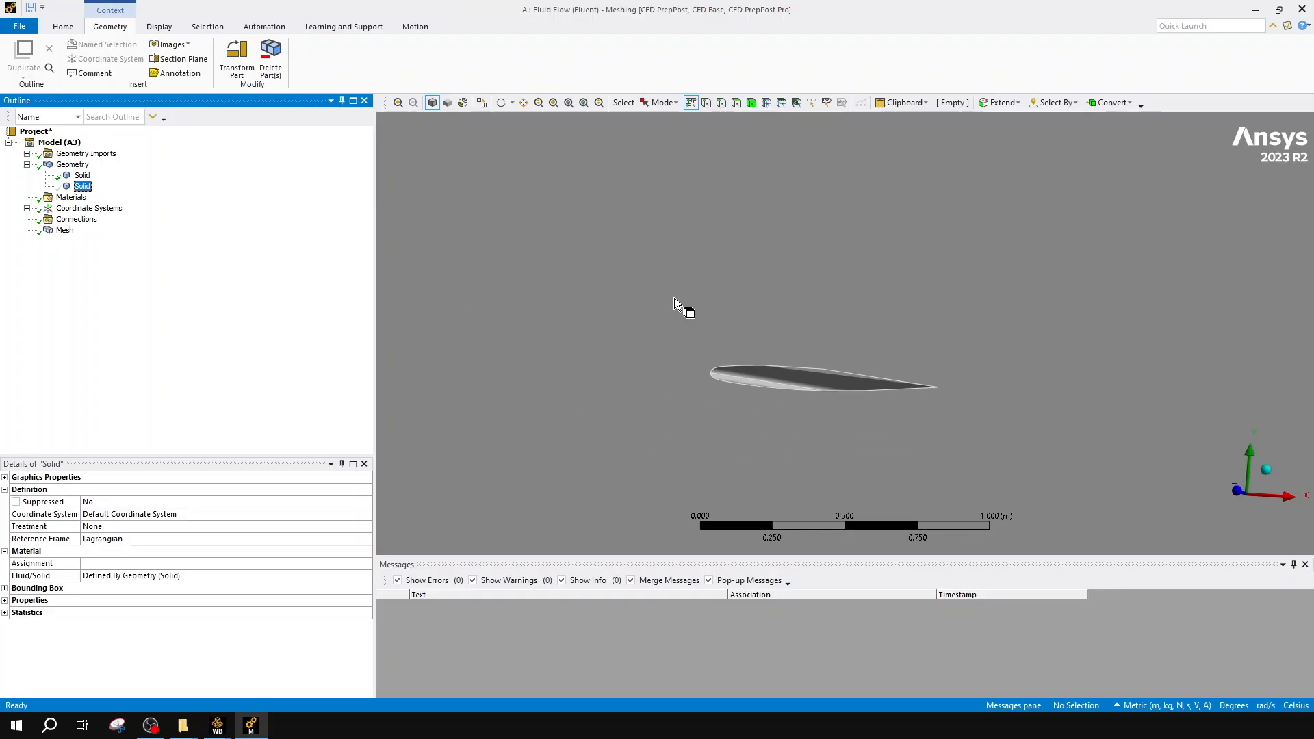
scroll(676, 300, down, 2)
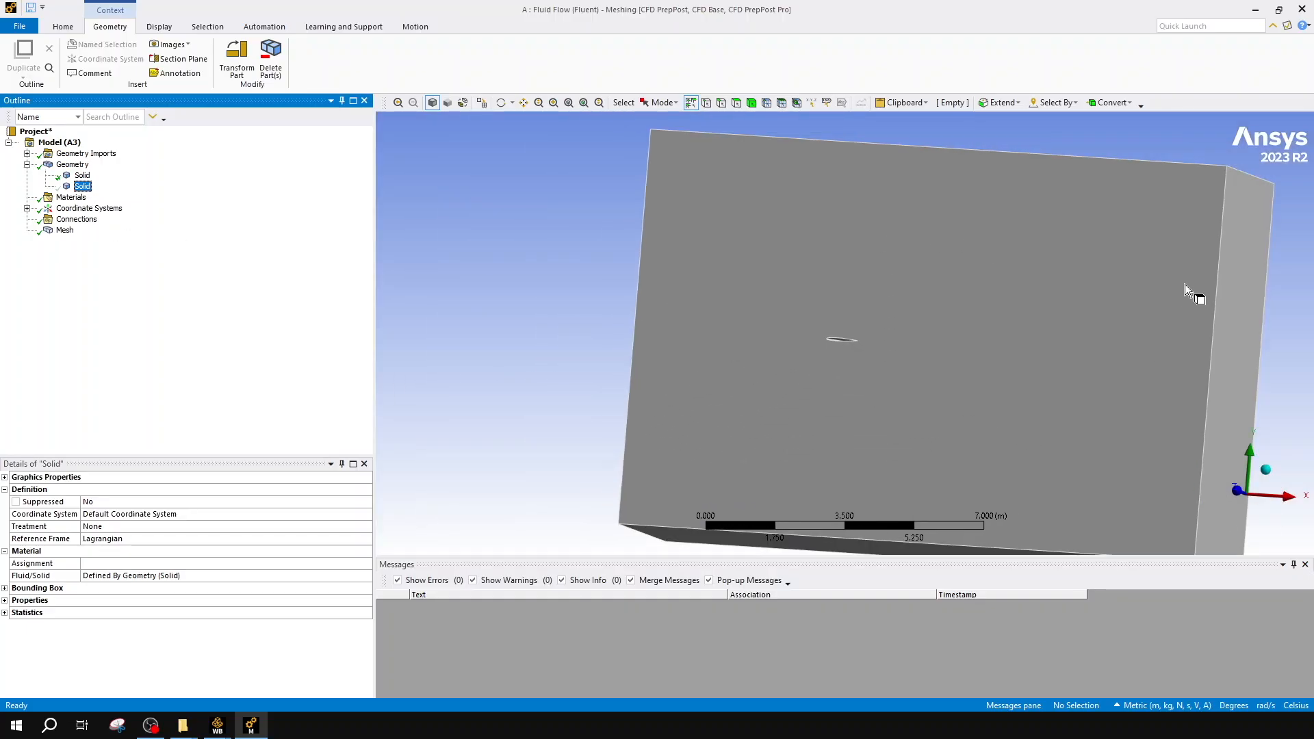
middle_drag(873, 323, 857, 363)
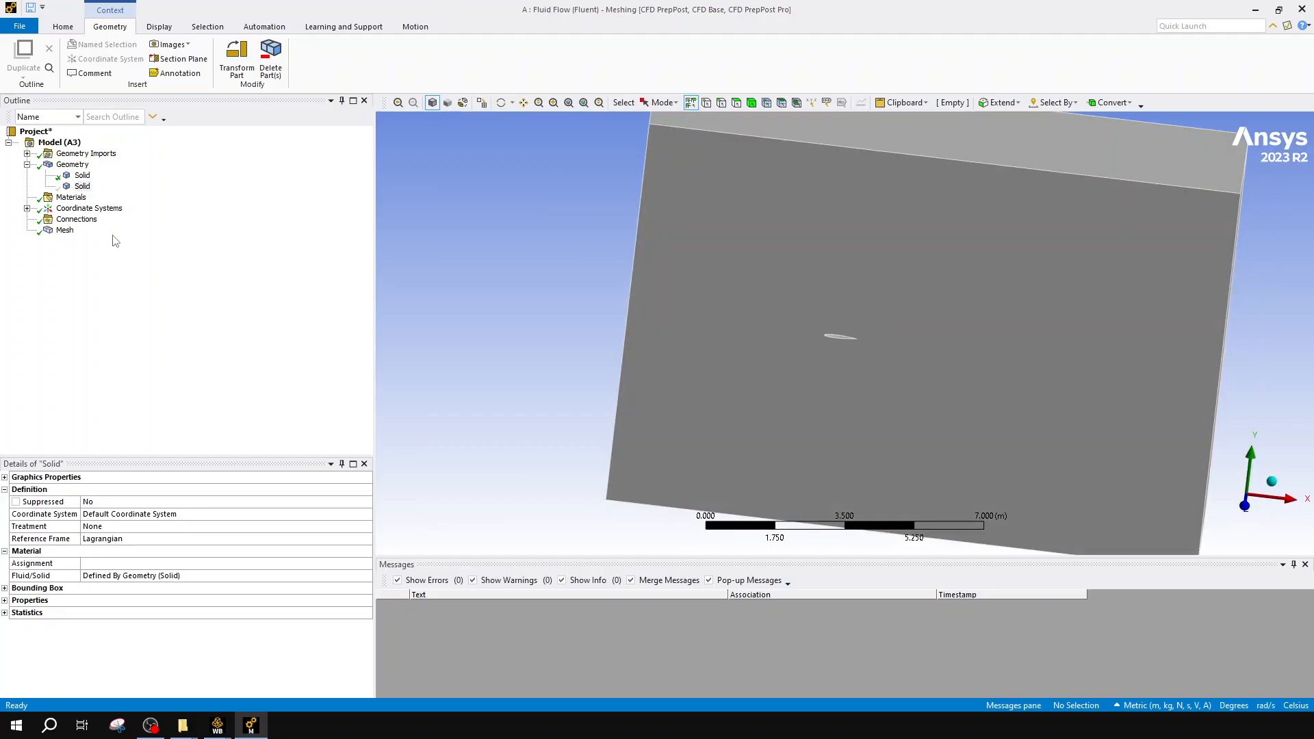
click(87, 210)
click(65, 230)
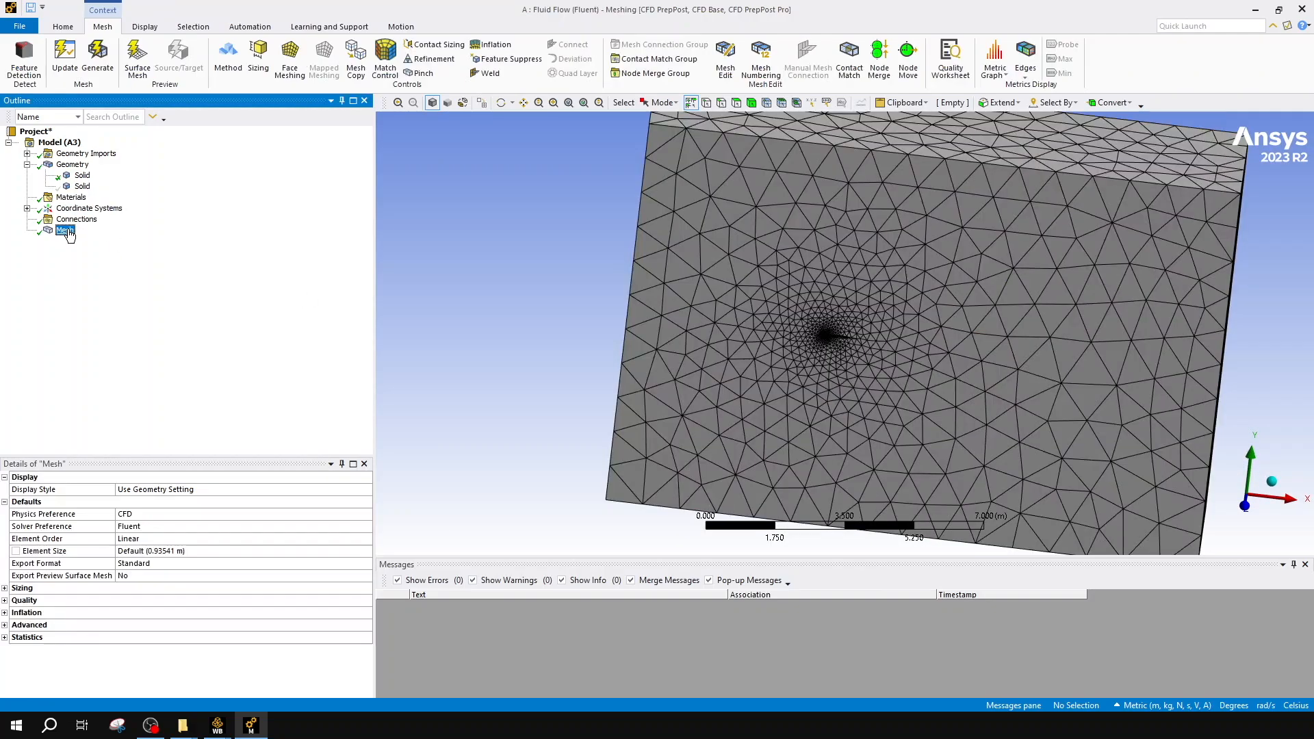
- Examine the mesh refinement around the wing cavity and along its surface, from up close and across the whole domain
scroll(789, 377, up, 15)
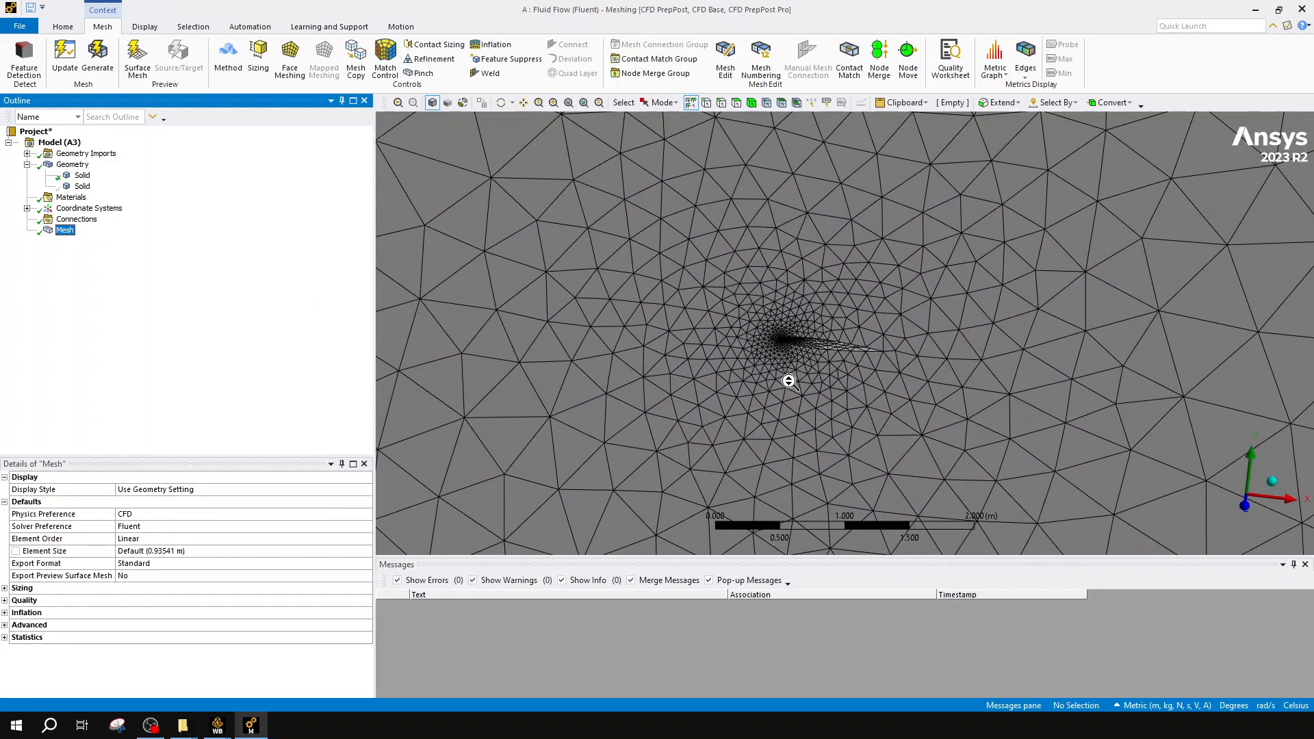
middle_drag(790, 381, 690, 281)
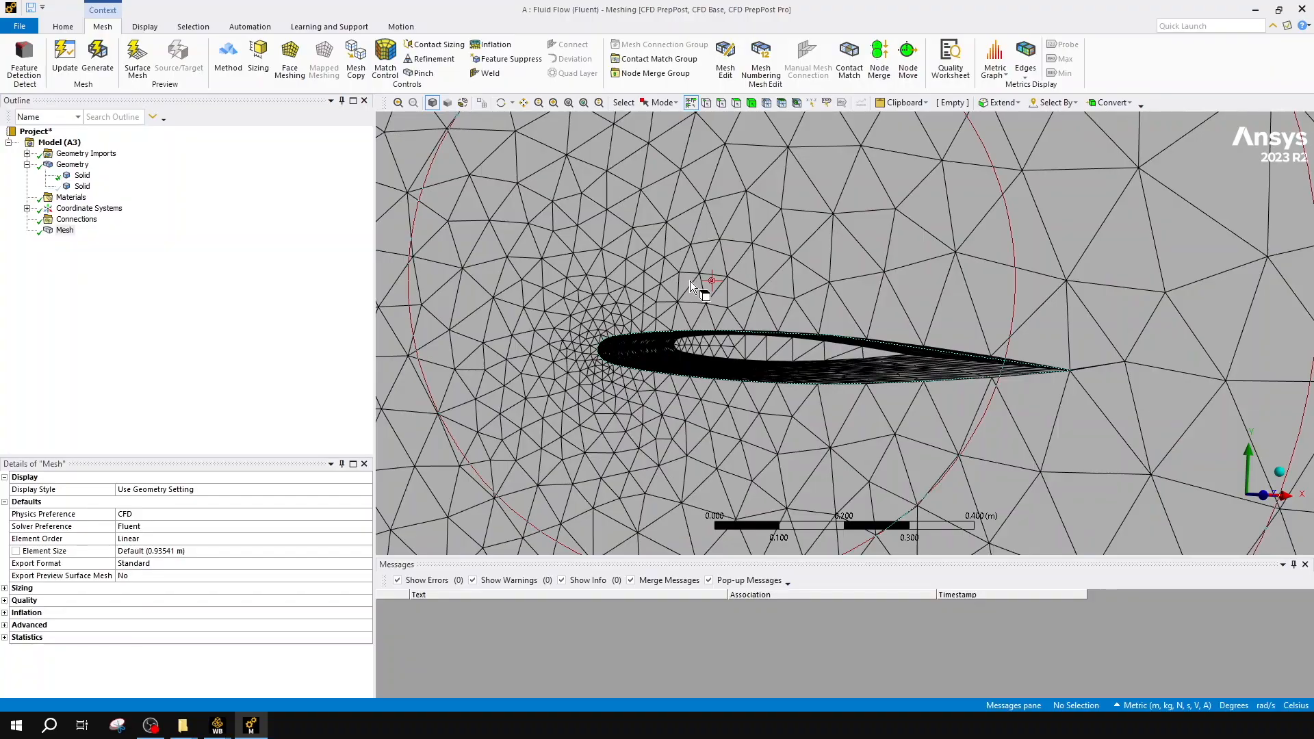
scroll(668, 266, down, 6)
scroll(645, 254, down, 7)
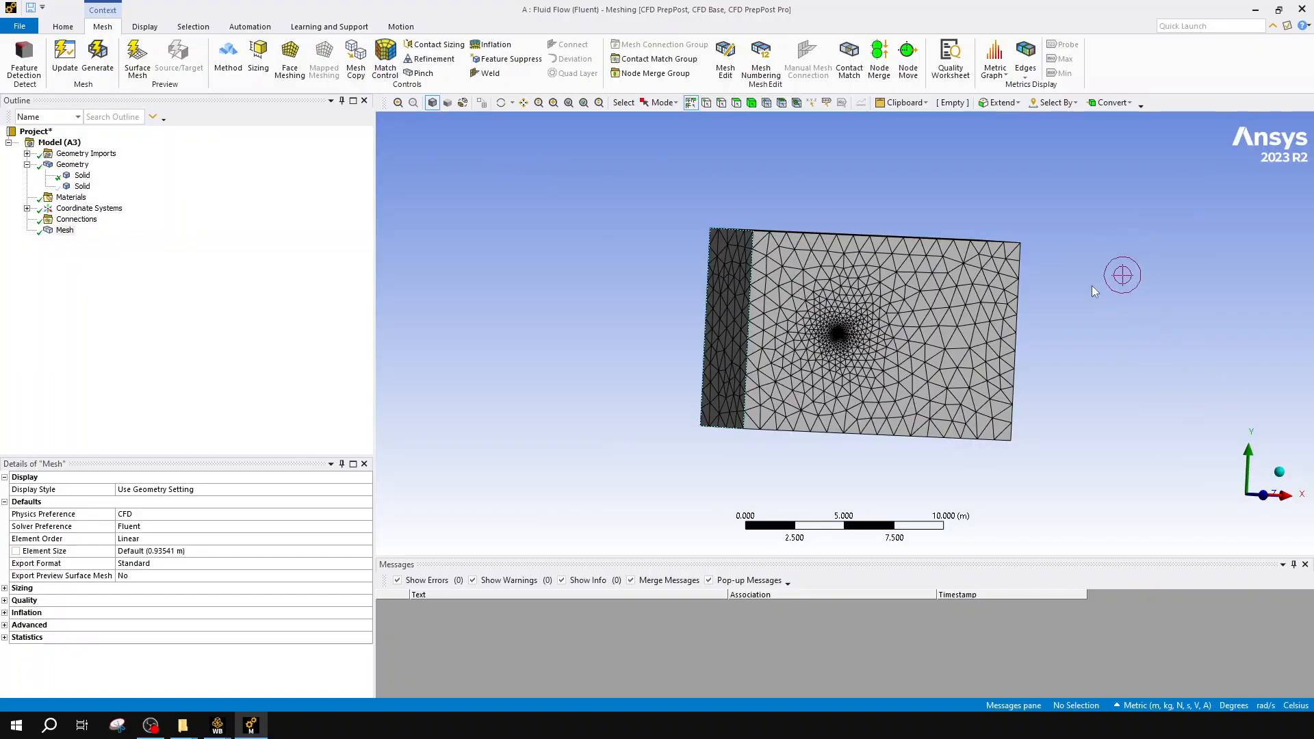
scroll(944, 359, up, 9)
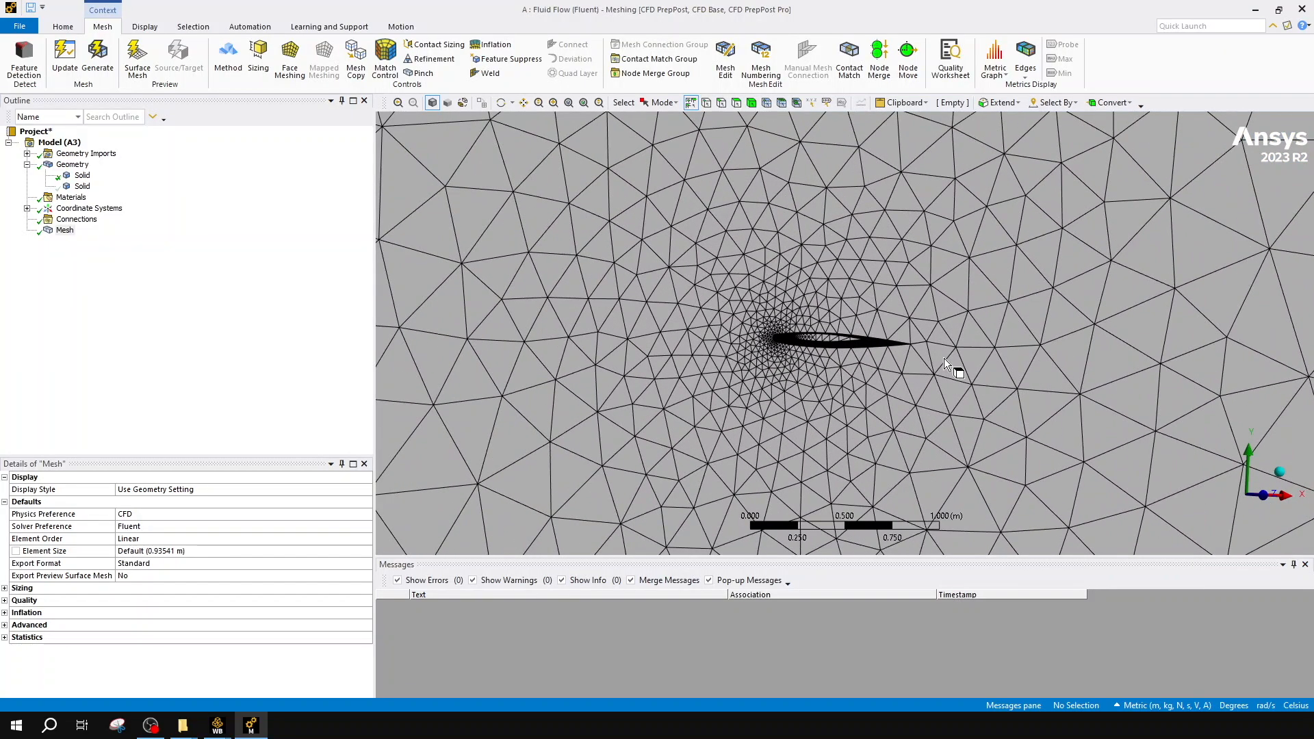
scroll(944, 359, up, 9)
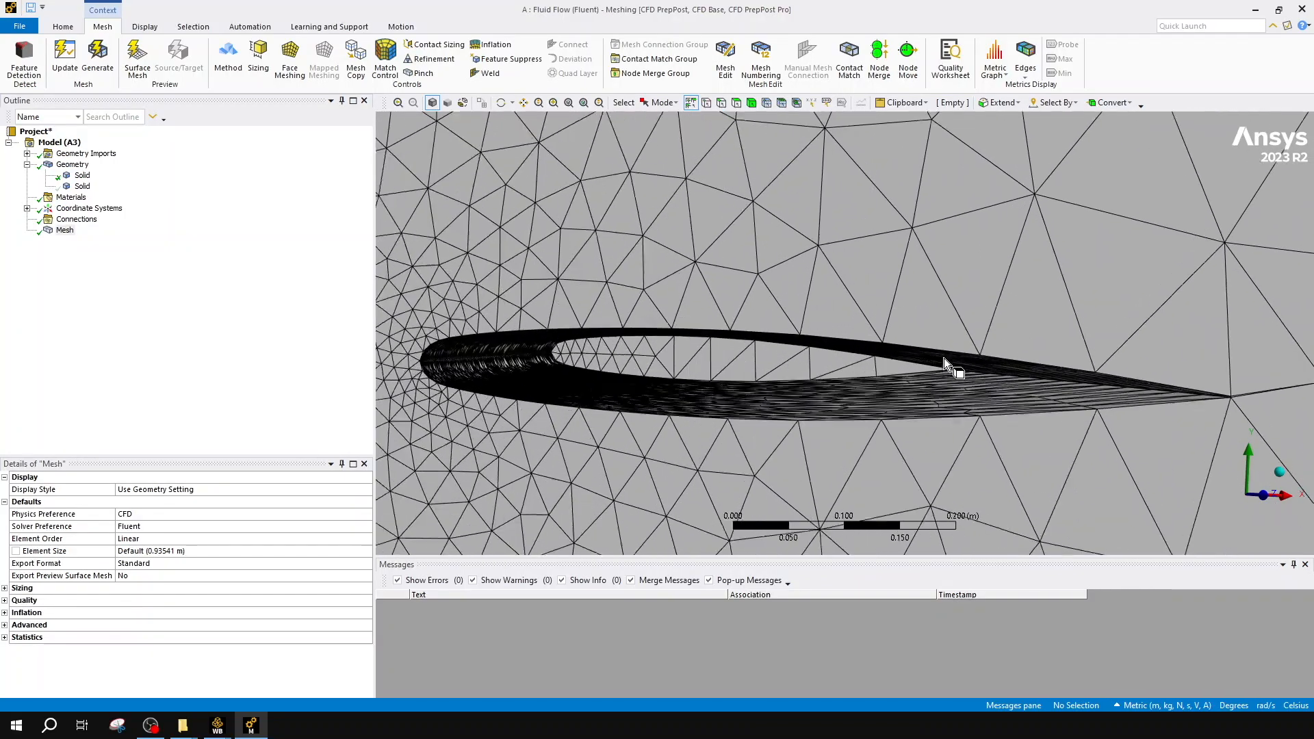
scroll(902, 377, down, 3)
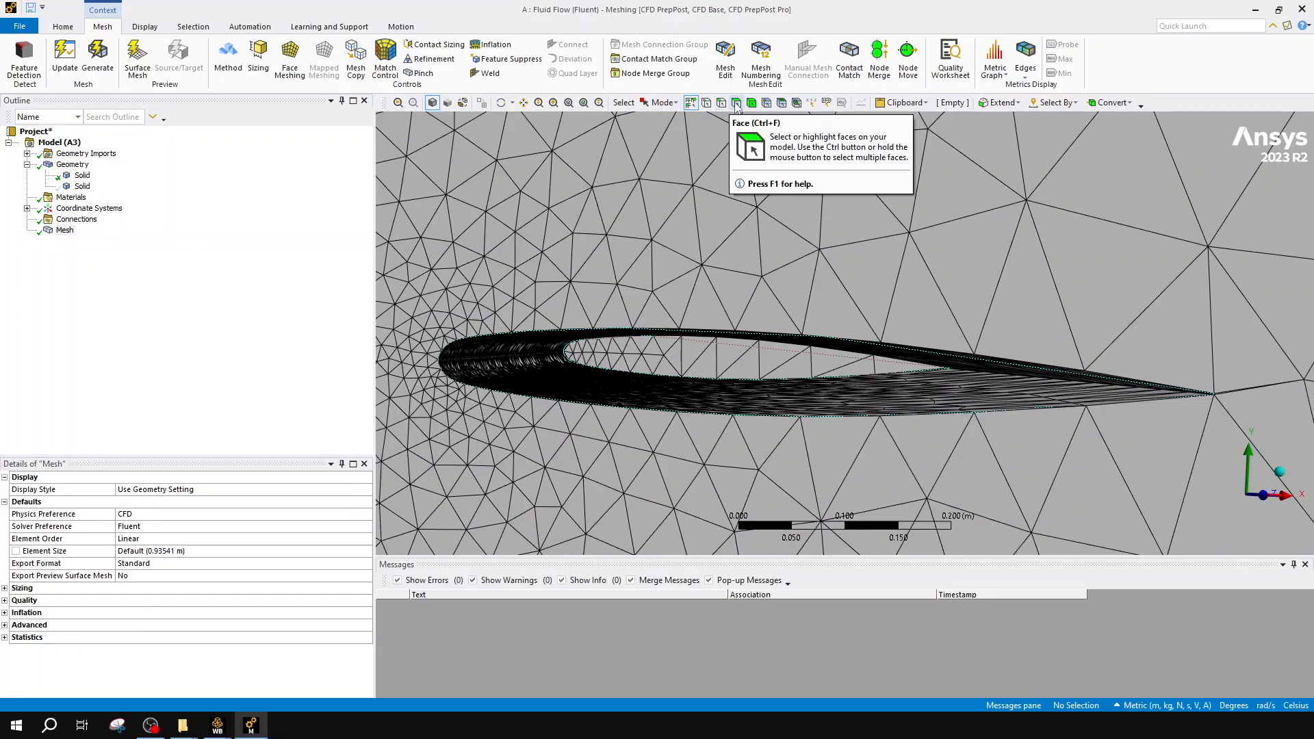
- Create a named selection called Wing from the tip face at the far end of the wing cavity
click(738, 103)
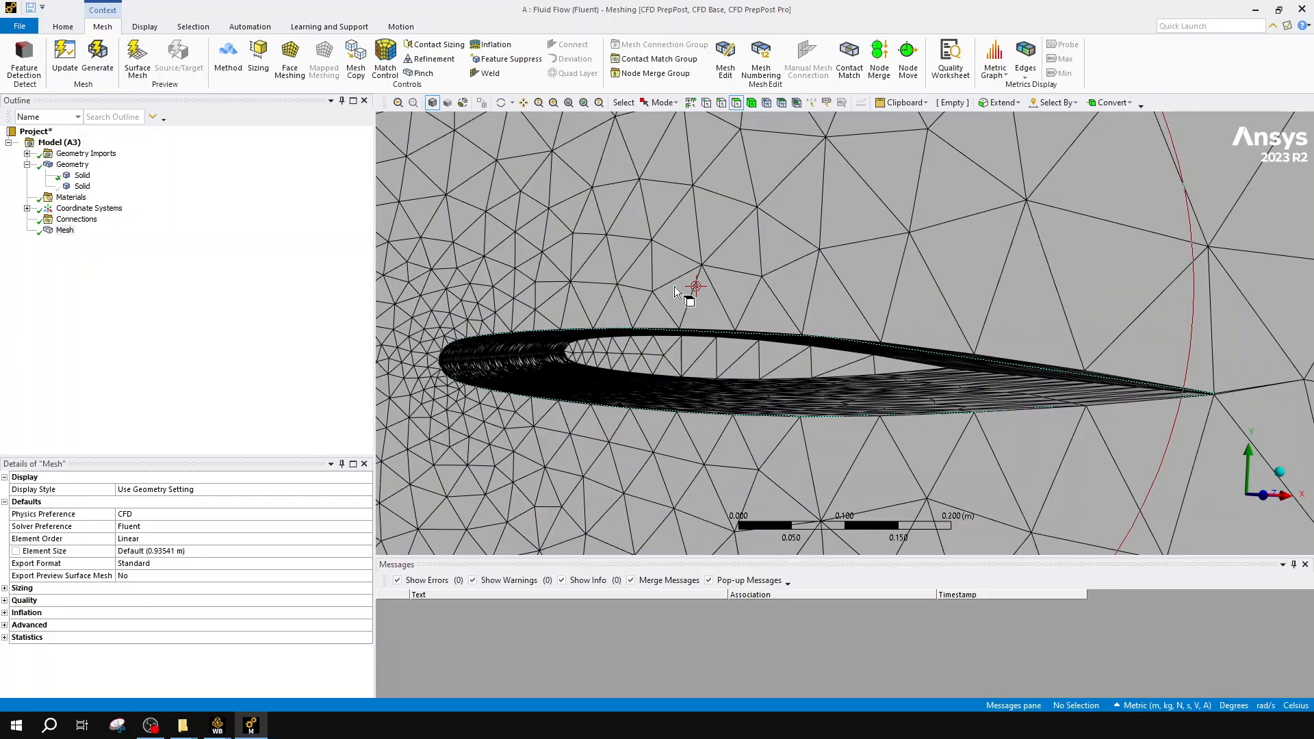
click(675, 358)
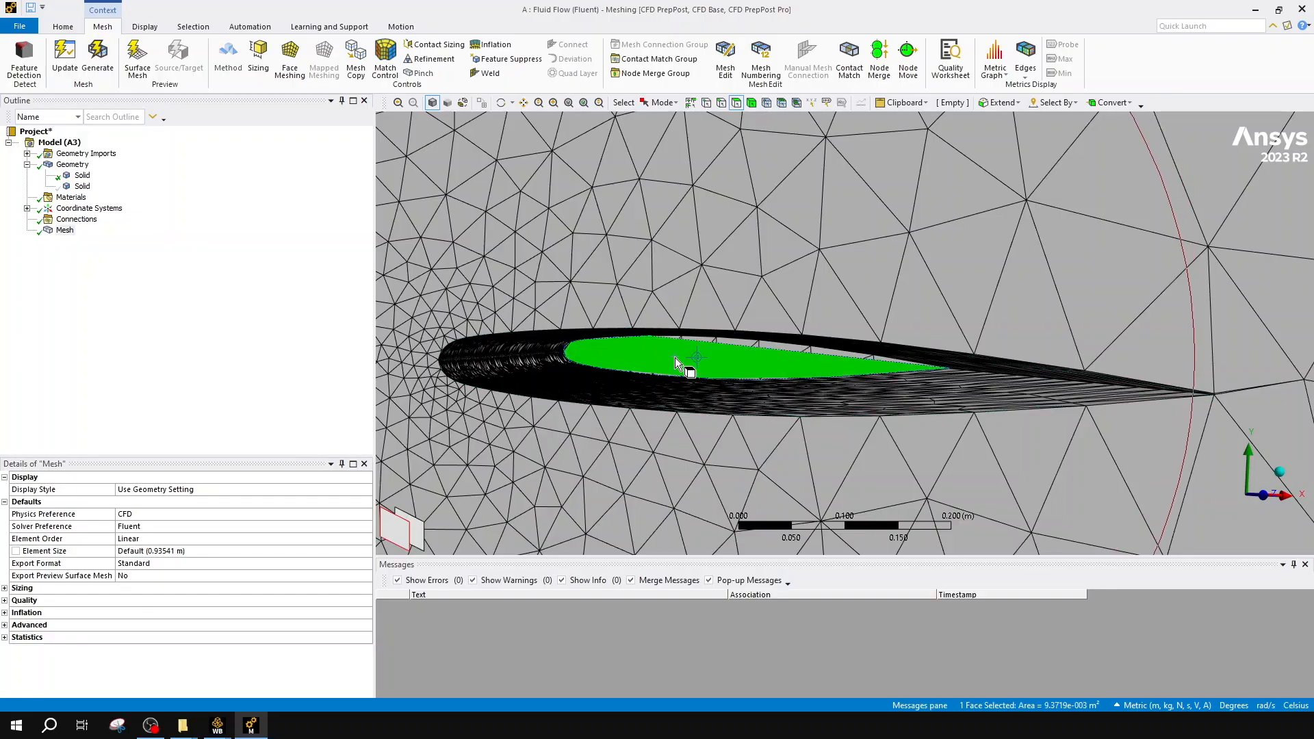
middle_drag(675, 357, 671, 356)
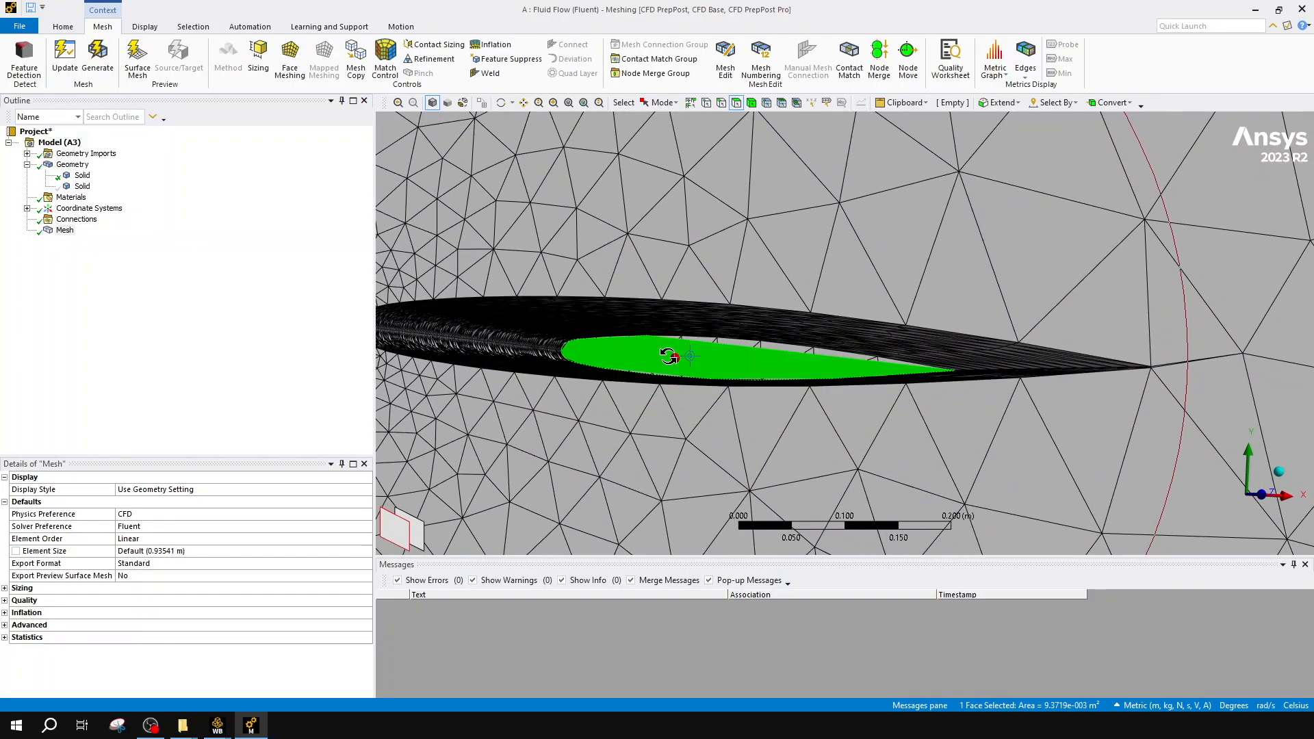
right_click(761, 369)
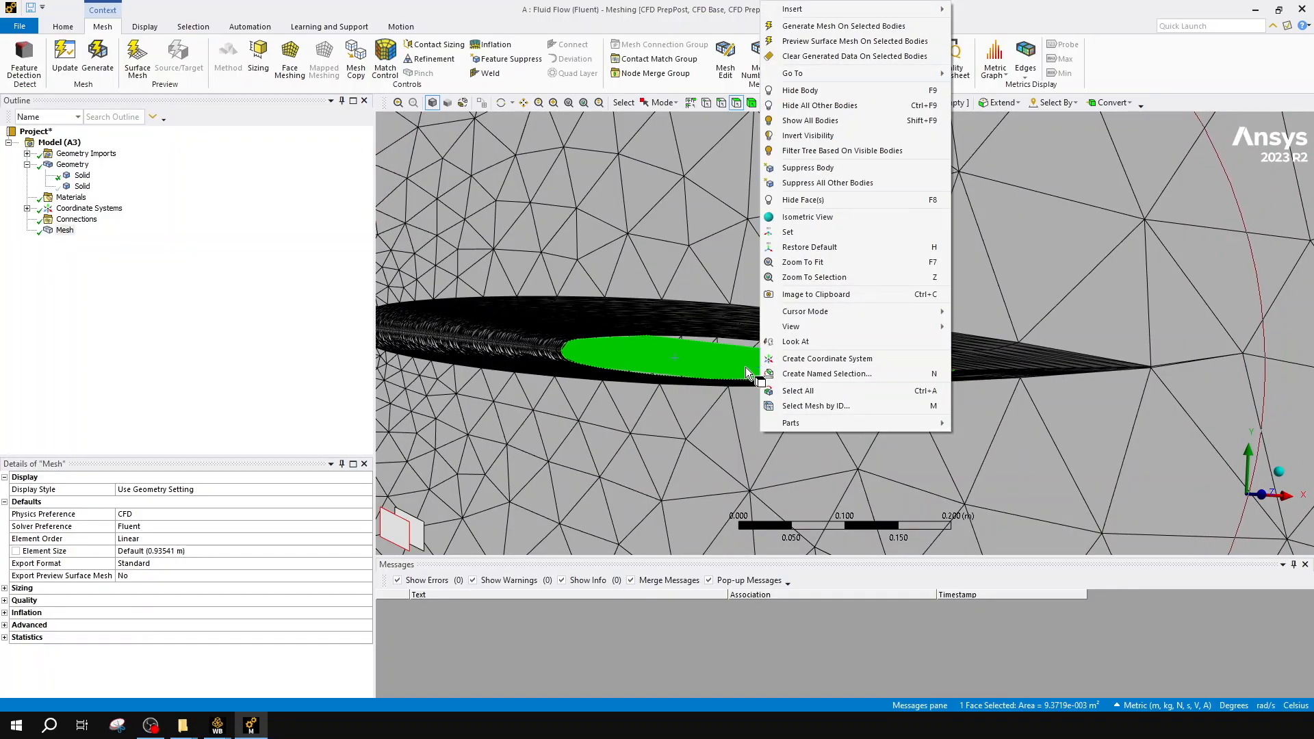
click(811, 375)
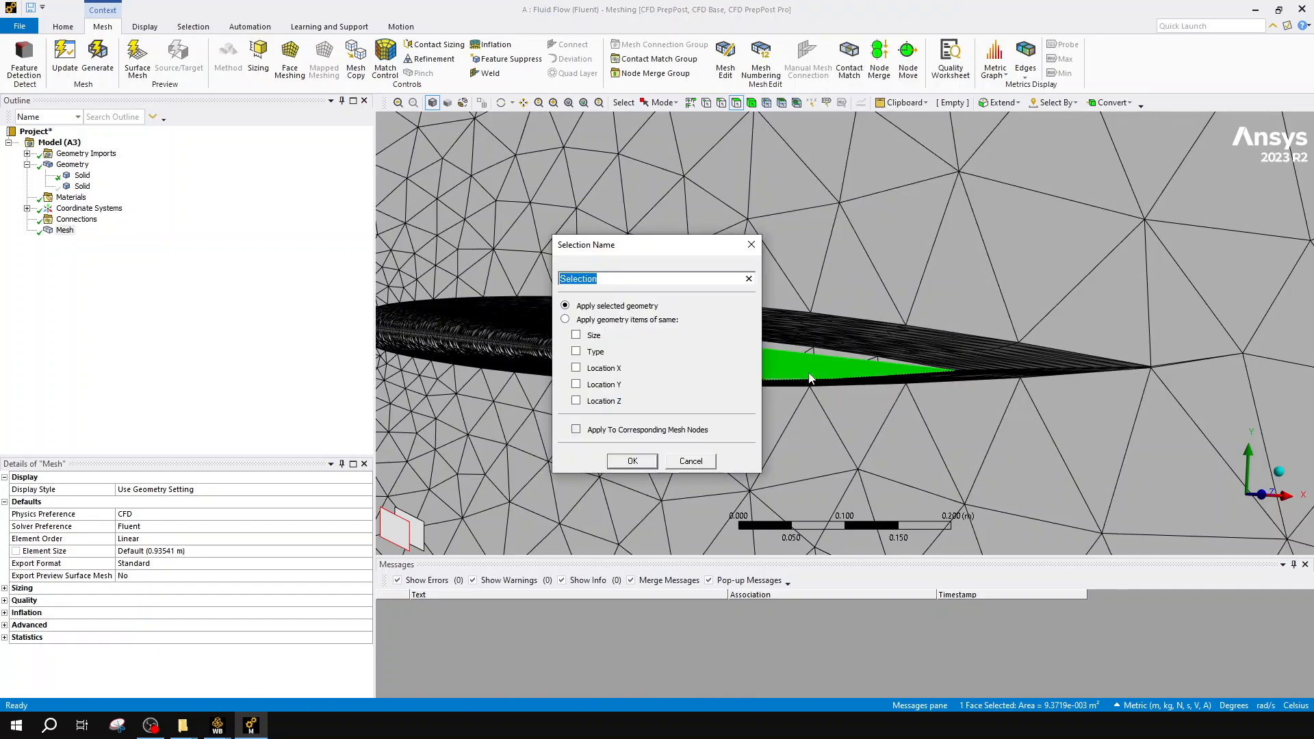
text(Wing)
click(645, 464)
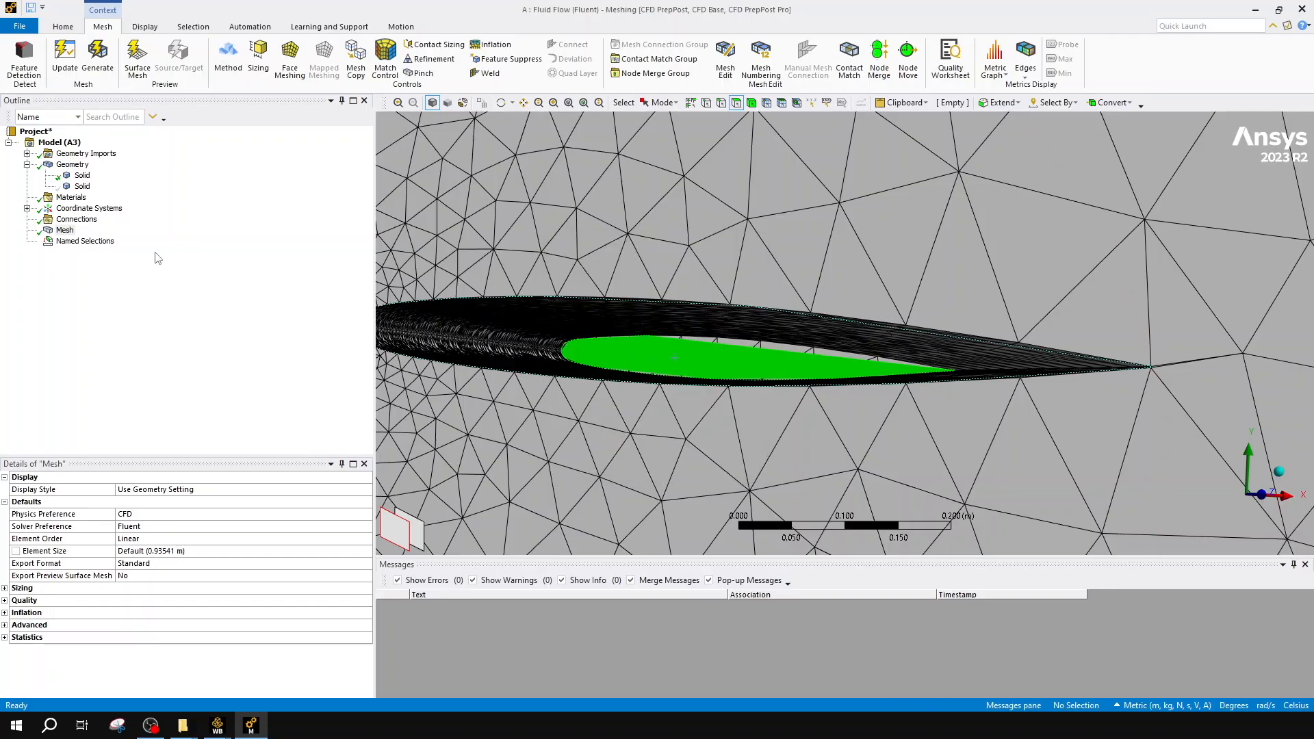
- Expand the named selections and display Wing to check its scoped face and details
click(106, 243)
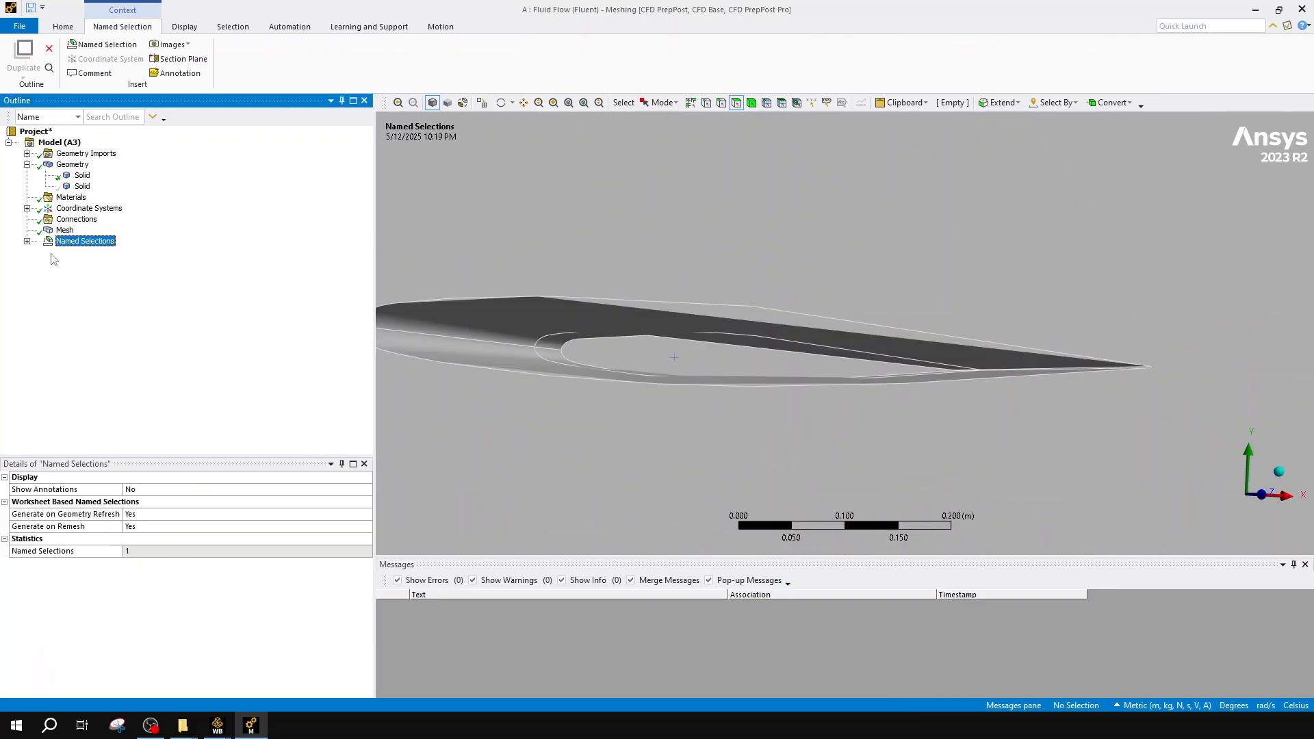
click(27, 242)
click(81, 253)
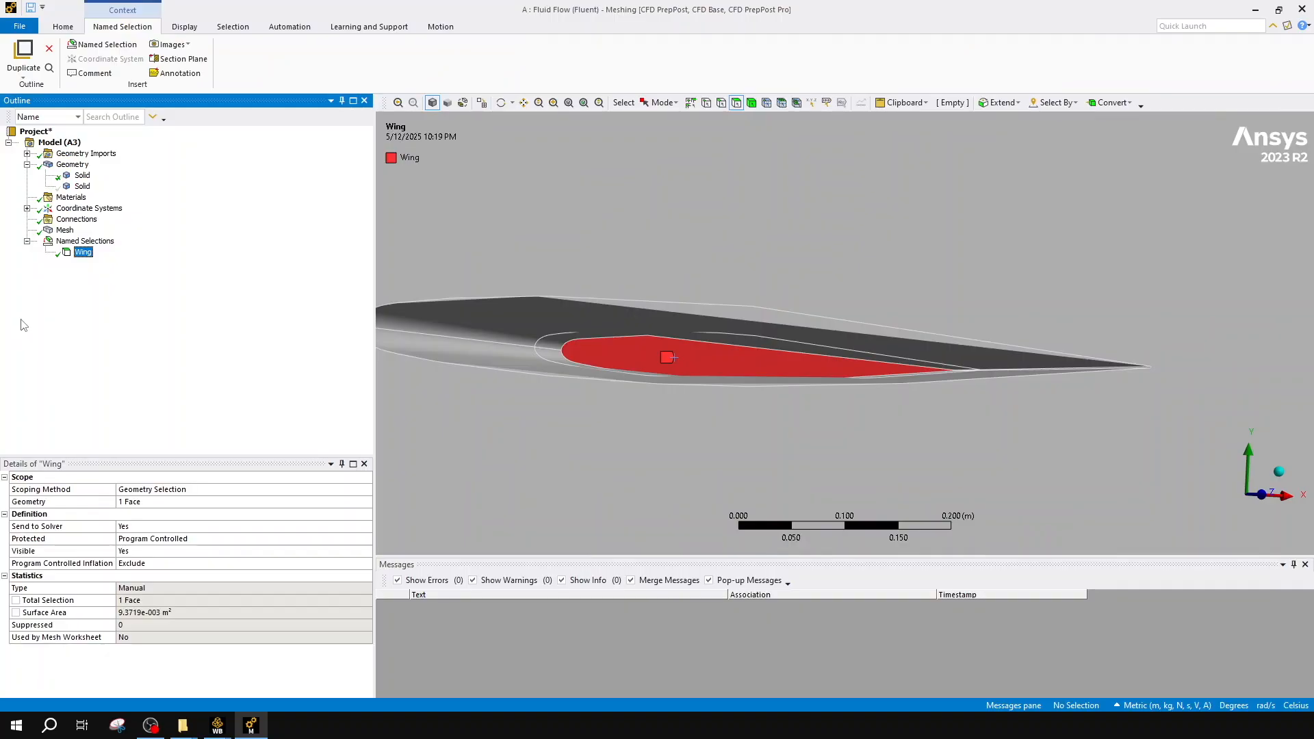
- Add the large upper and lower wing surface faces to the Wing named selection's scope
middle_drag(762, 316, 632, 281)
middle_drag(850, 436, 829, 373)
middle_drag(633, 285, 635, 284)
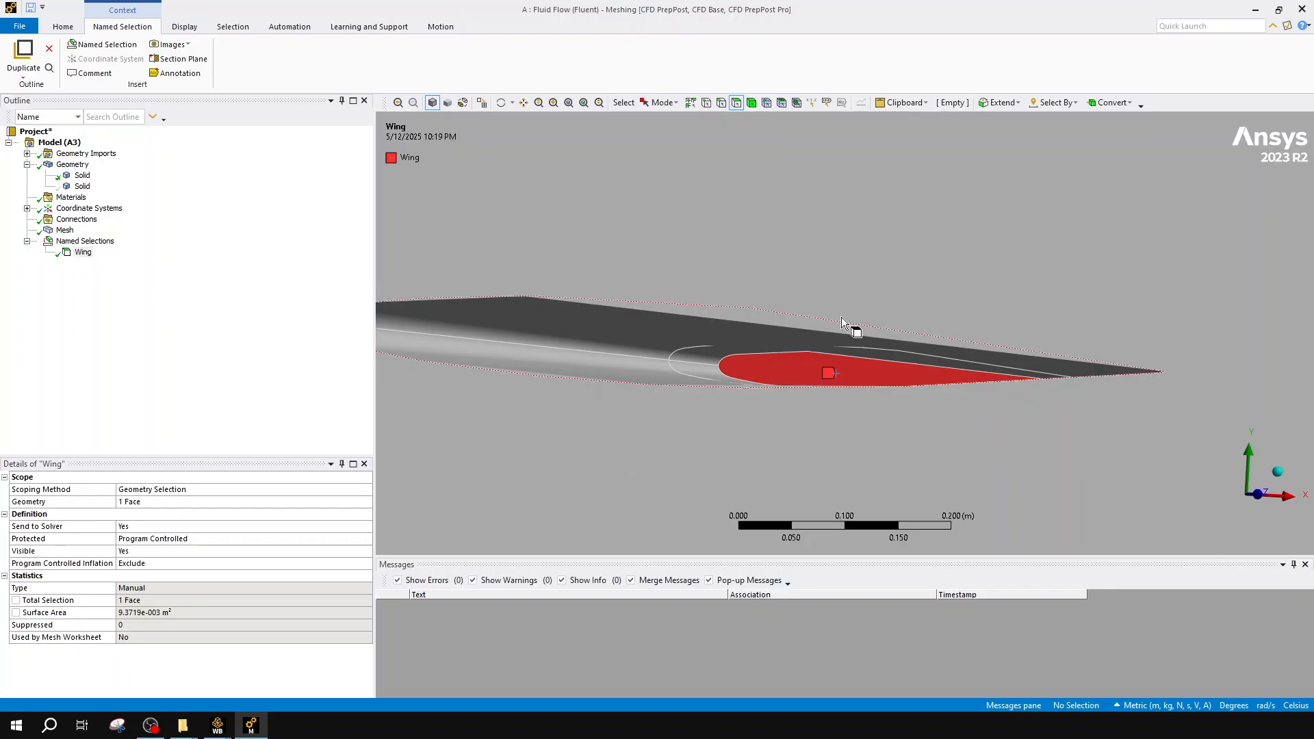
mouse_move(881, 373)
middle_down()
mouse_move(897, 376)
mouse_move(874, 364)
mouse_move(885, 373)
middle_up()
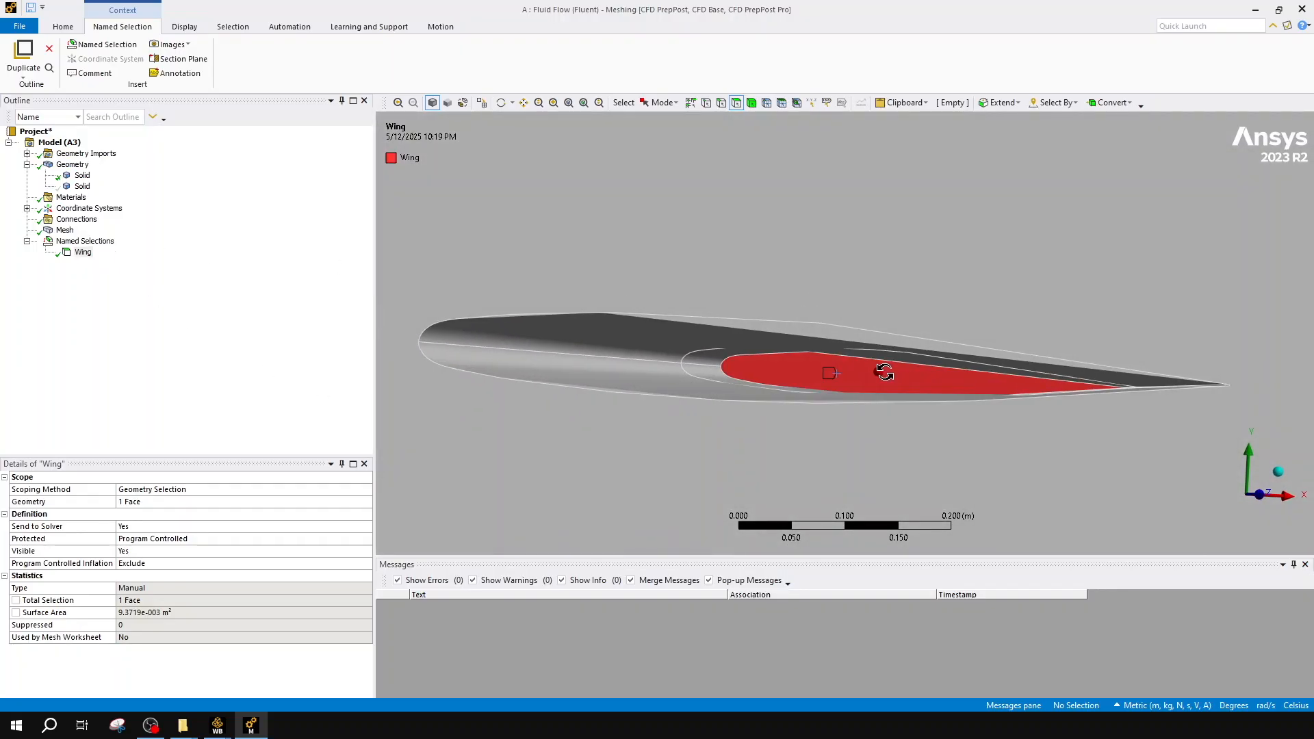
click(572, 330)
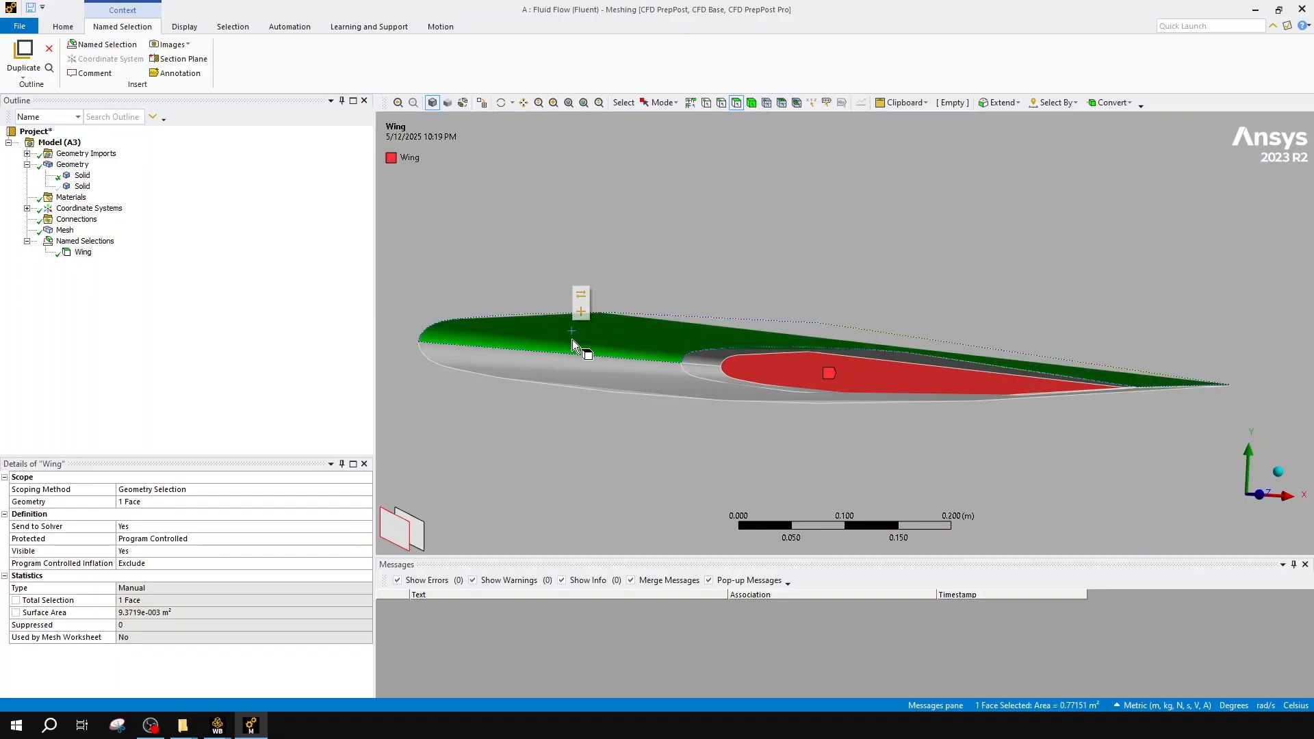
click(581, 313)
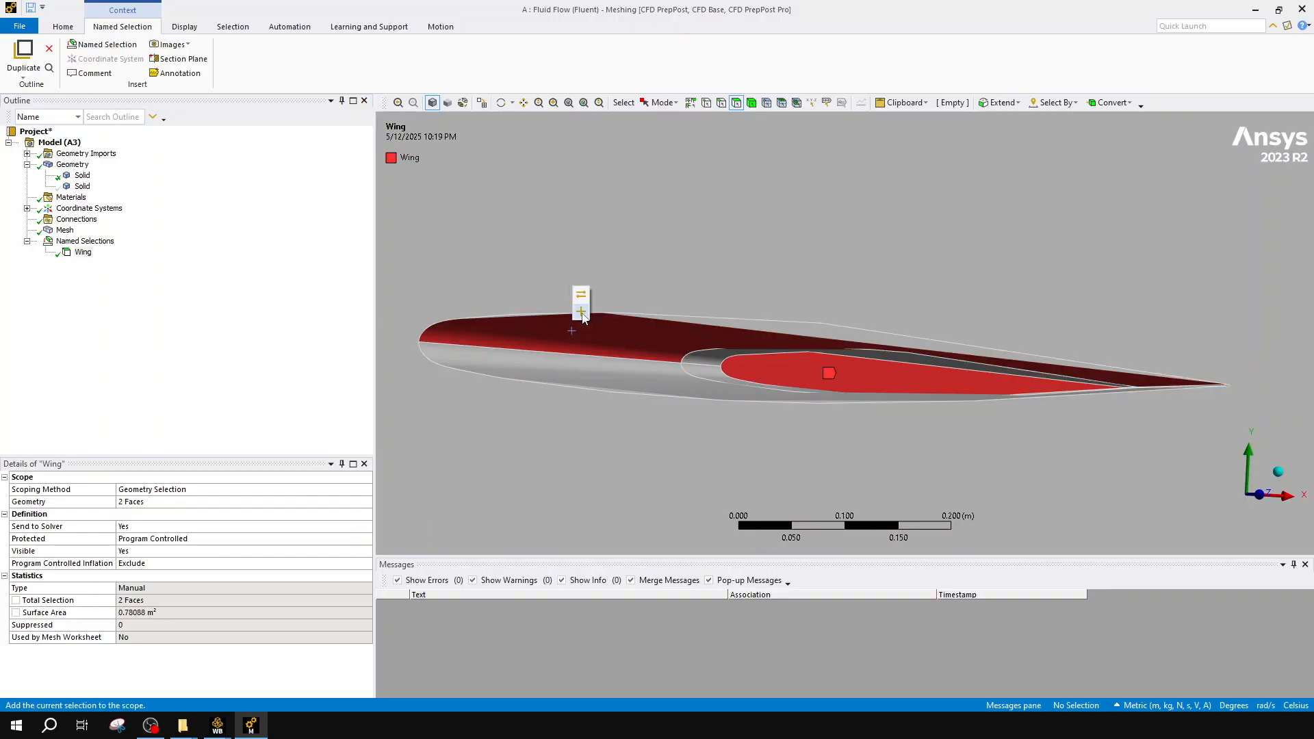
click(606, 372)
click(615, 356)
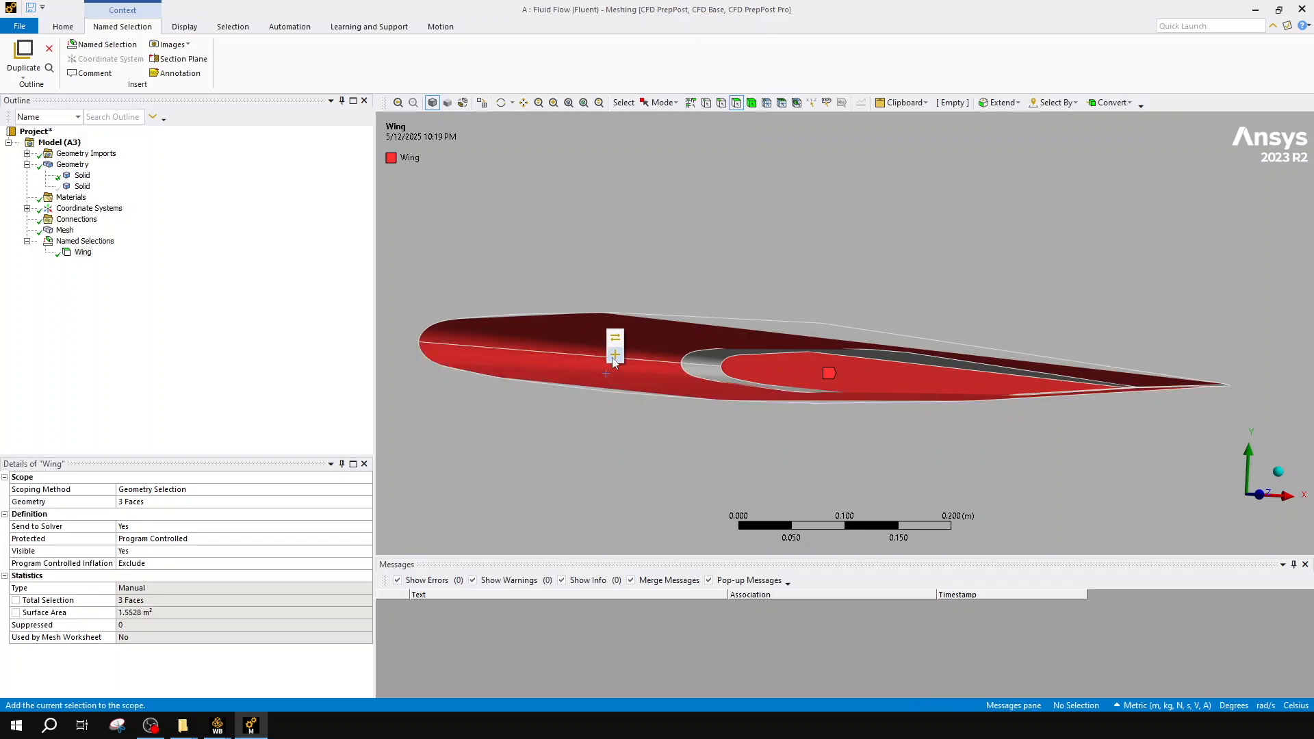
- Add the two narrow faces bordering the wing tip to the Wing named selection
click(705, 356)
click(713, 337)
click(714, 371)
click(723, 354)
- Add the thin trailing-edge strip between the upper and lower surfaces to the Wing named selection
middle_drag(724, 377, 814, 356)
scroll(881, 340, up, 7)
ctrl+middle_drag(915, 272, 693, 426)
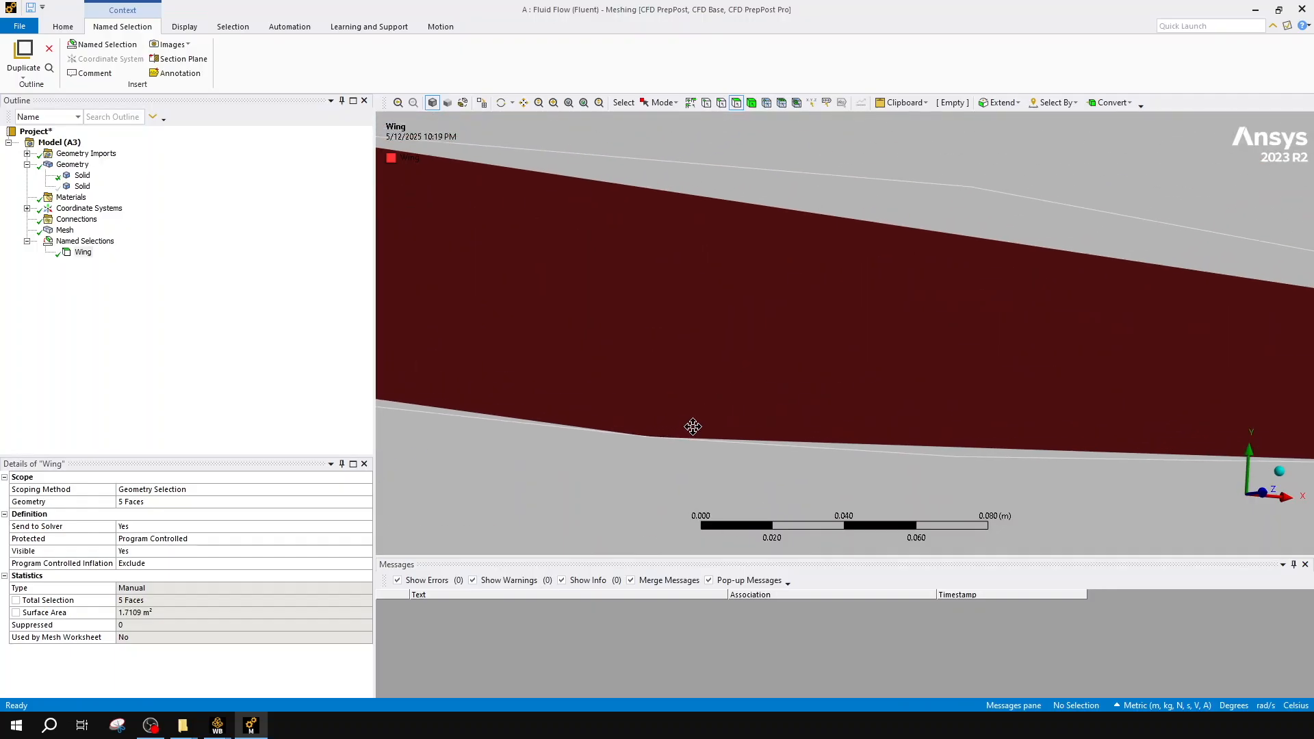
mouse_move(753, 315)
middle_down()
mouse_move(736, 331)
mouse_move(762, 328)
middle_up()
scroll(897, 382, up, 5)
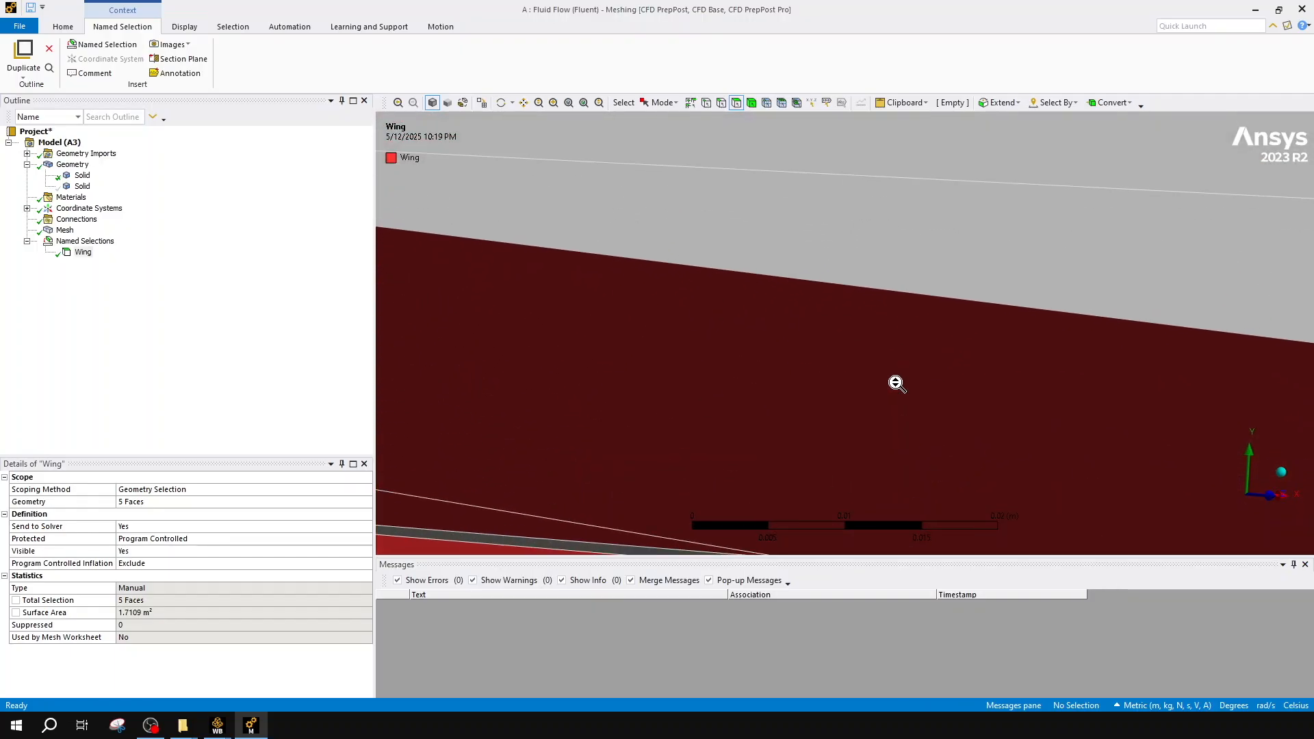
scroll(896, 383, up, 2)
ctrl+middle_drag(884, 395, 890, 53)
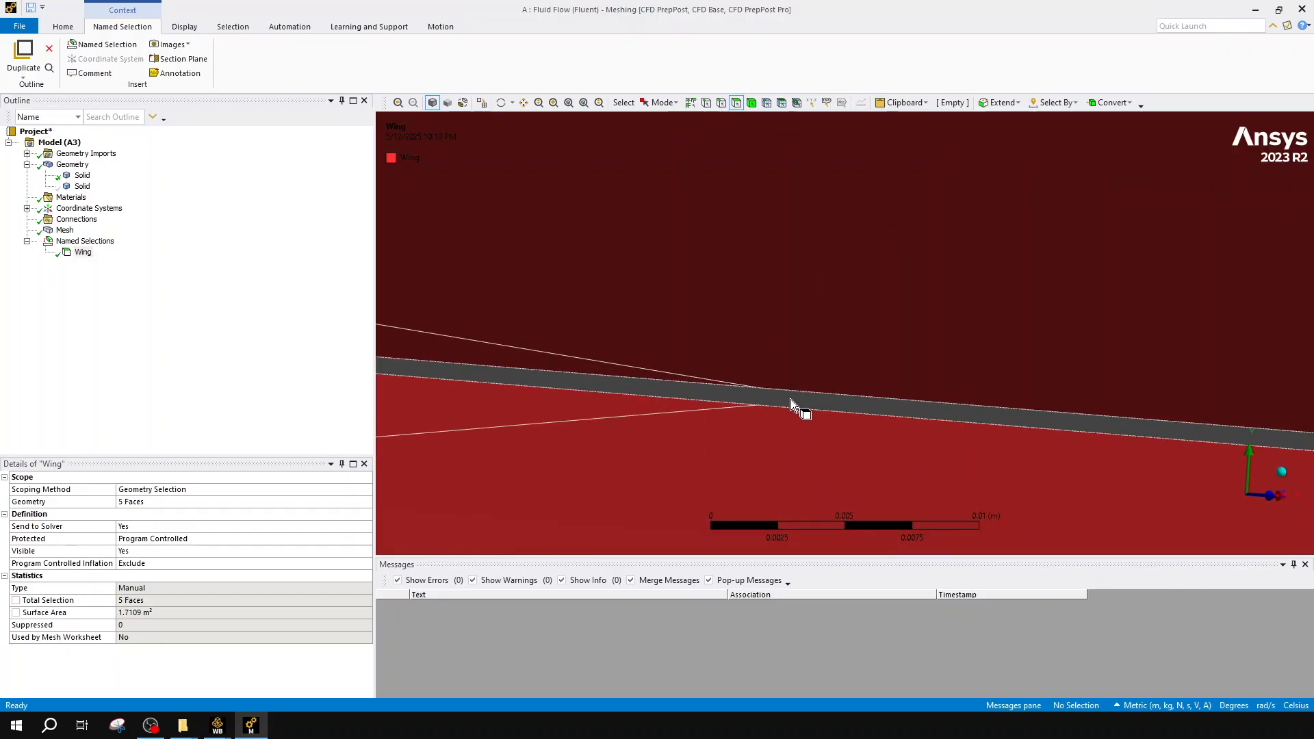
click(790, 398)
- Select the lower wing face, extend the selection to its limits, and examine which faces it covers along the trailing edge
scroll(797, 388, down, 4)
scroll(796, 387, down, 2)
scroll(810, 405, down, 5)
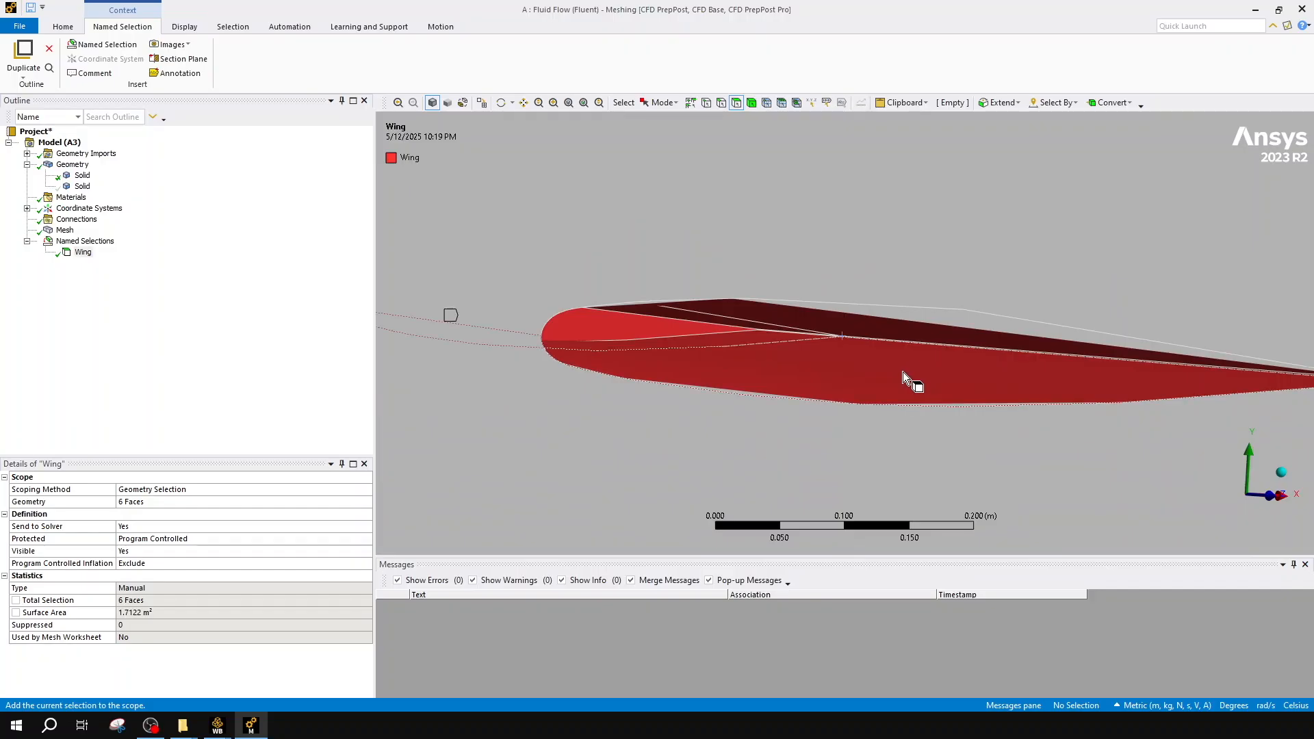
click(903, 371)
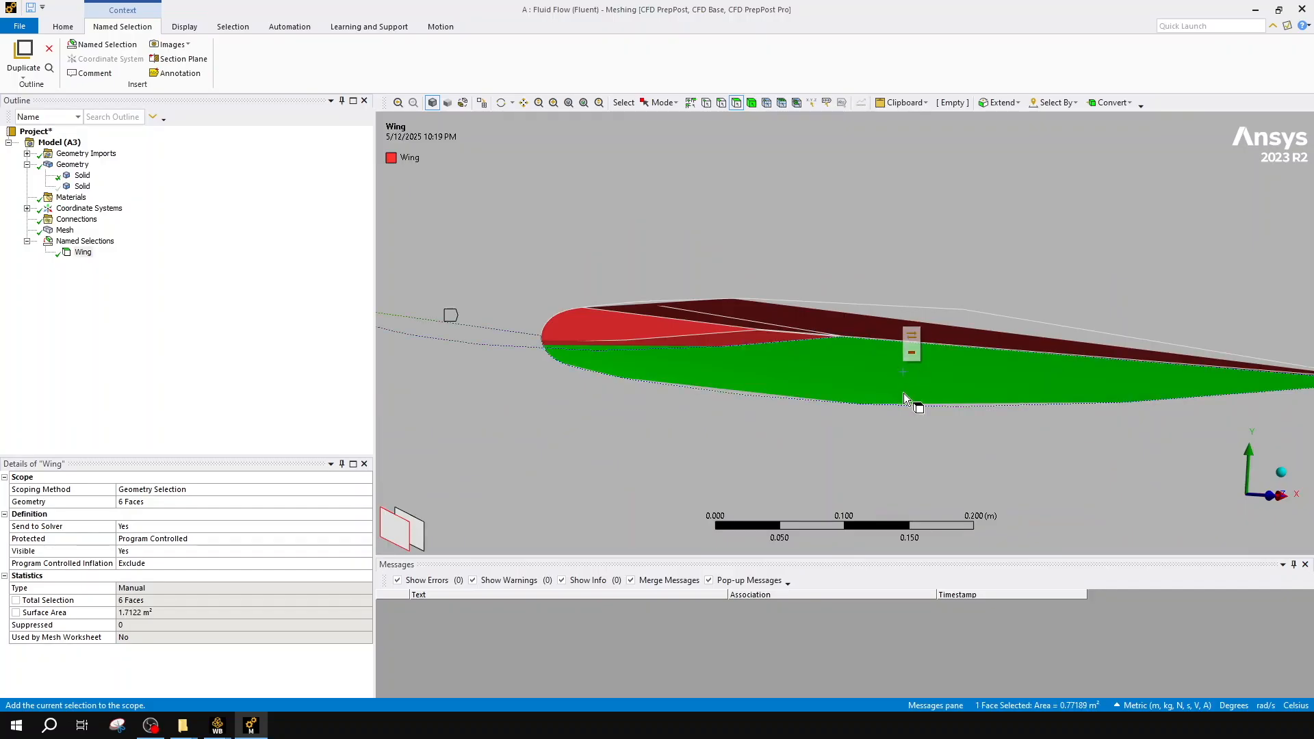
click(1018, 104)
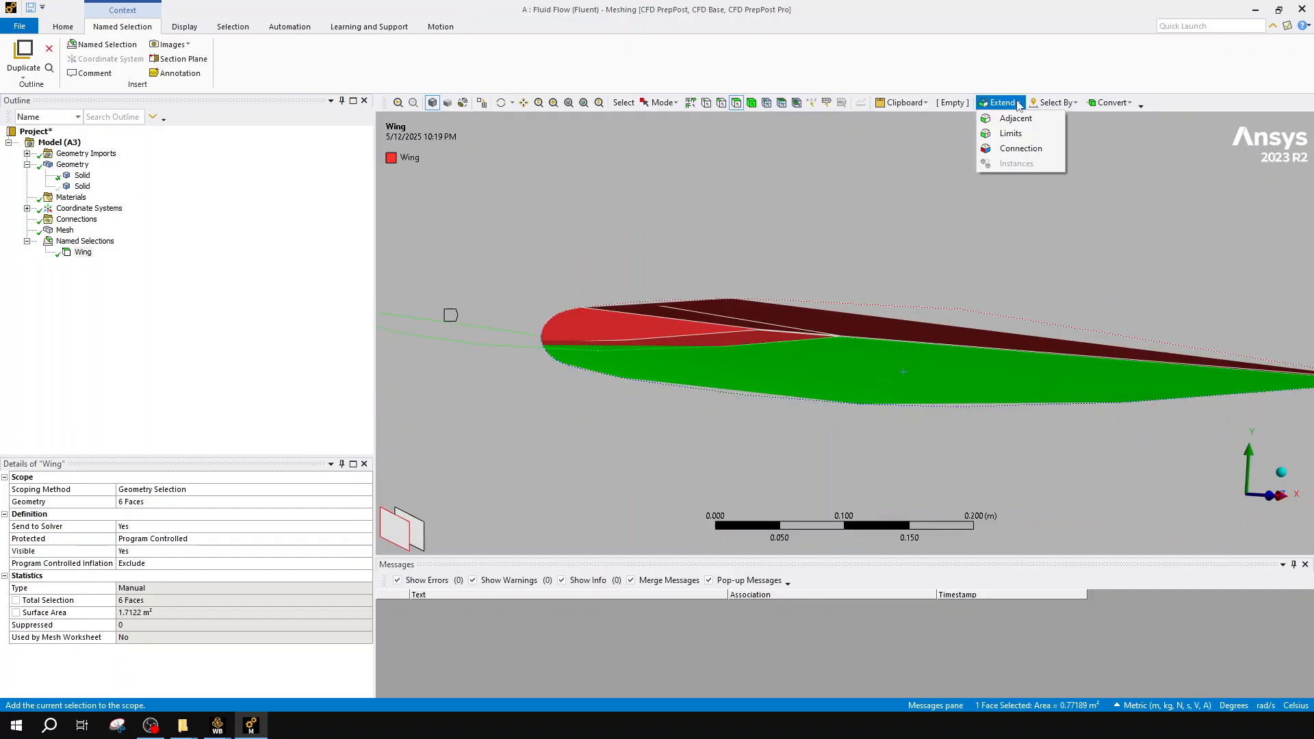
click(1030, 134)
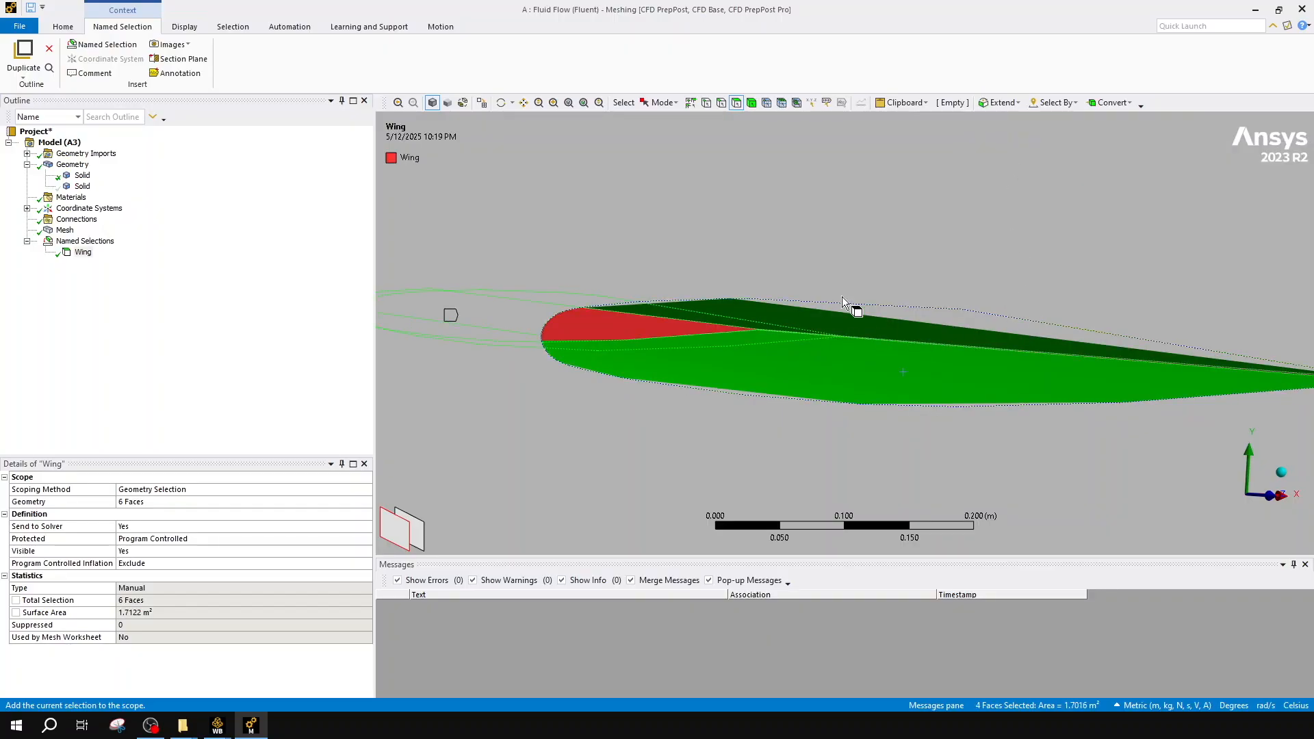
middle_drag(911, 336, 896, 382)
scroll(903, 372, up, 5)
ctrl+middle_drag(915, 434, 906, 358)
scroll(1177, 338, up, 5)
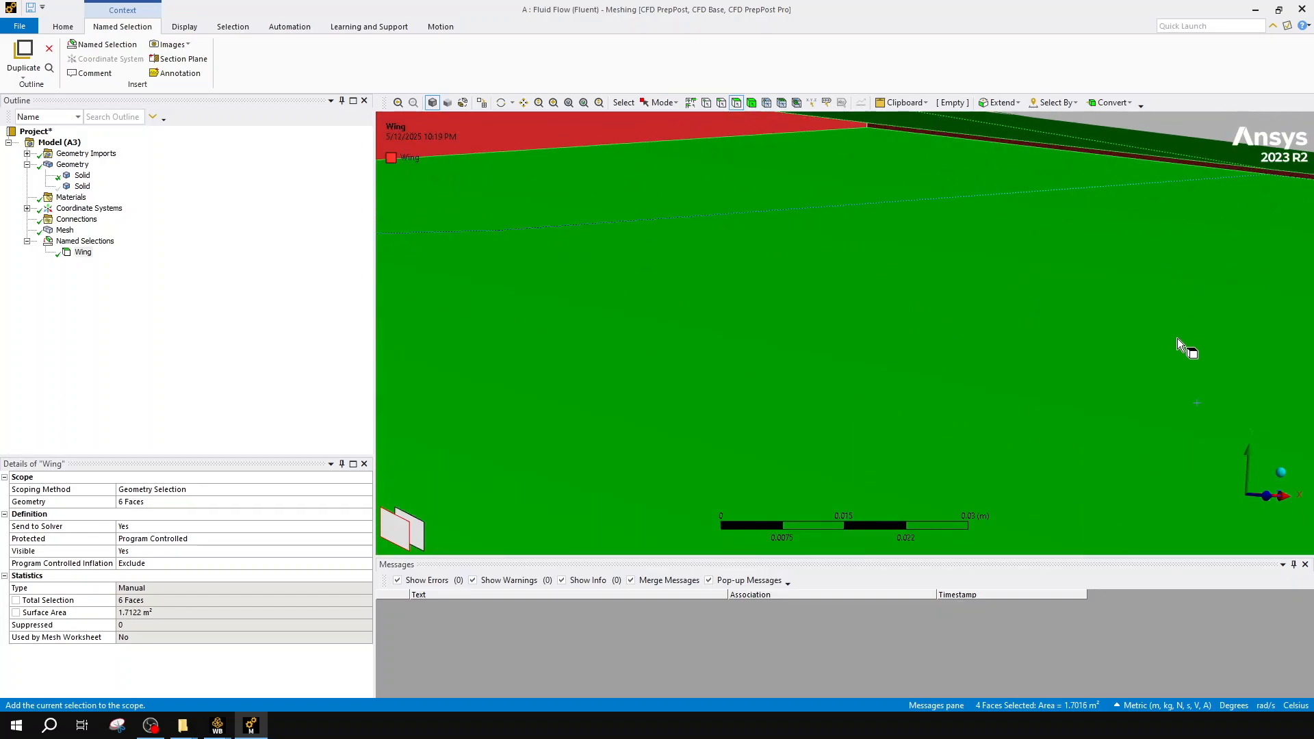
ctrl+middle_drag(1050, 345, 730, 562)
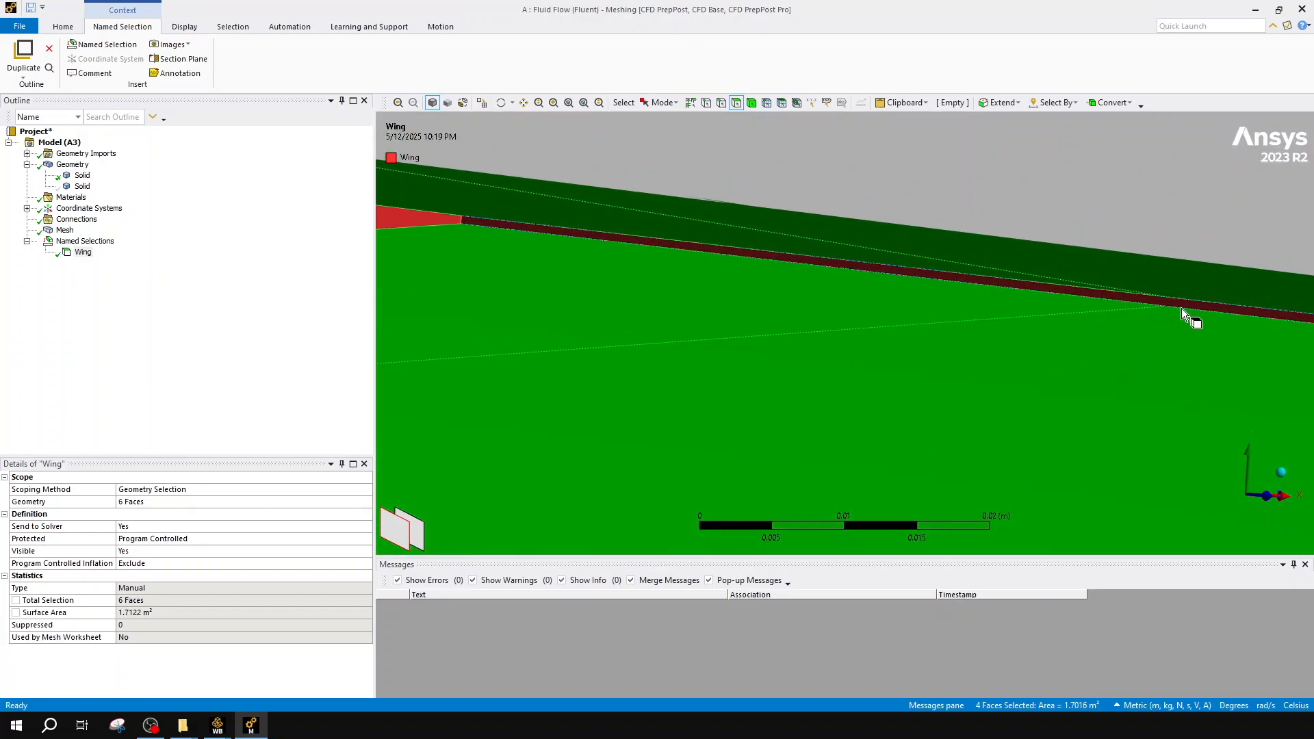
scroll(1192, 307, down, 5)
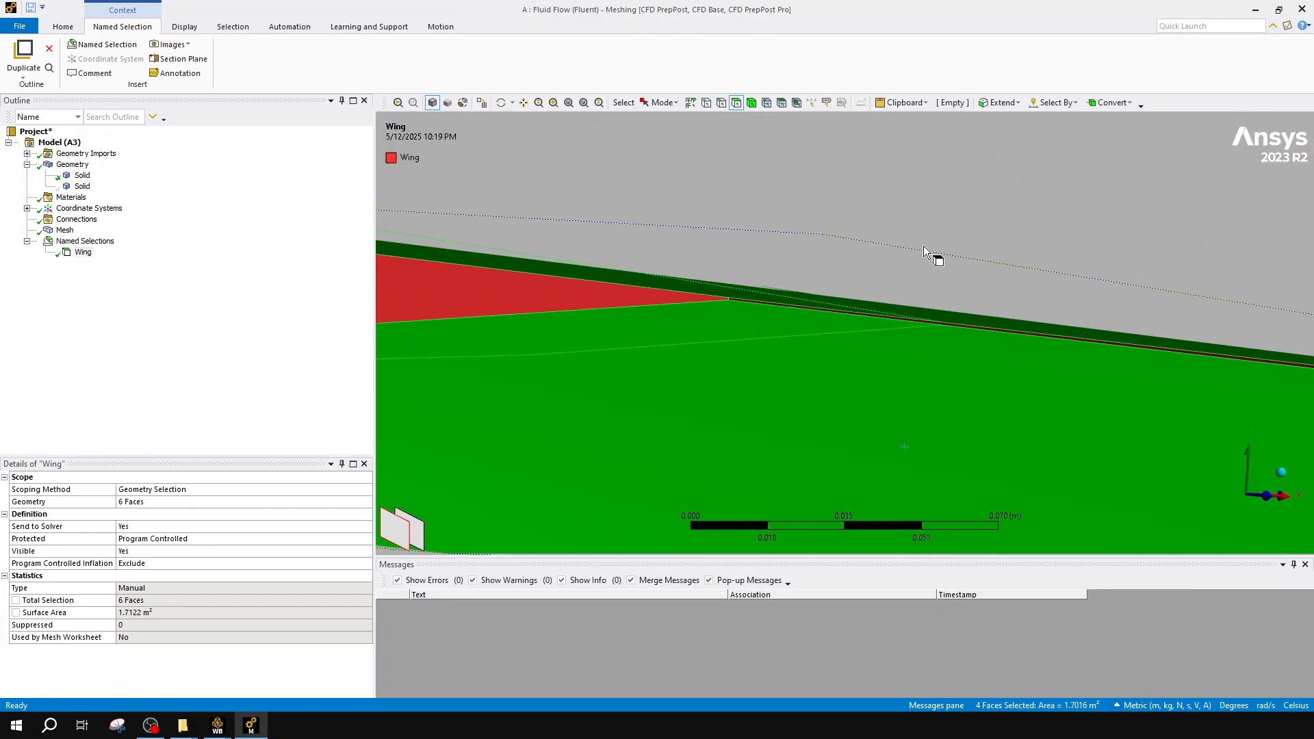
- Extend the selection to its limits again, select the wing tip face alone, and clear the selection
click(1013, 107)
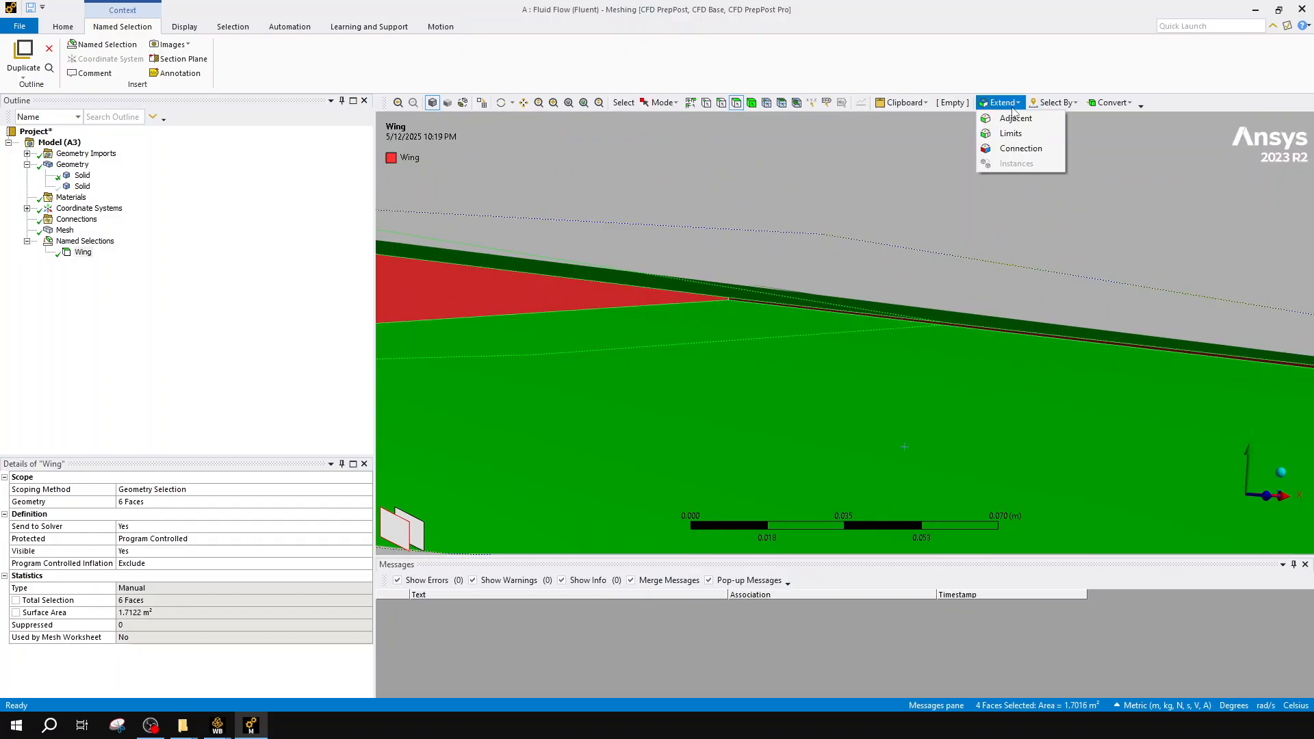
click(994, 140)
scroll(918, 335, down, 5)
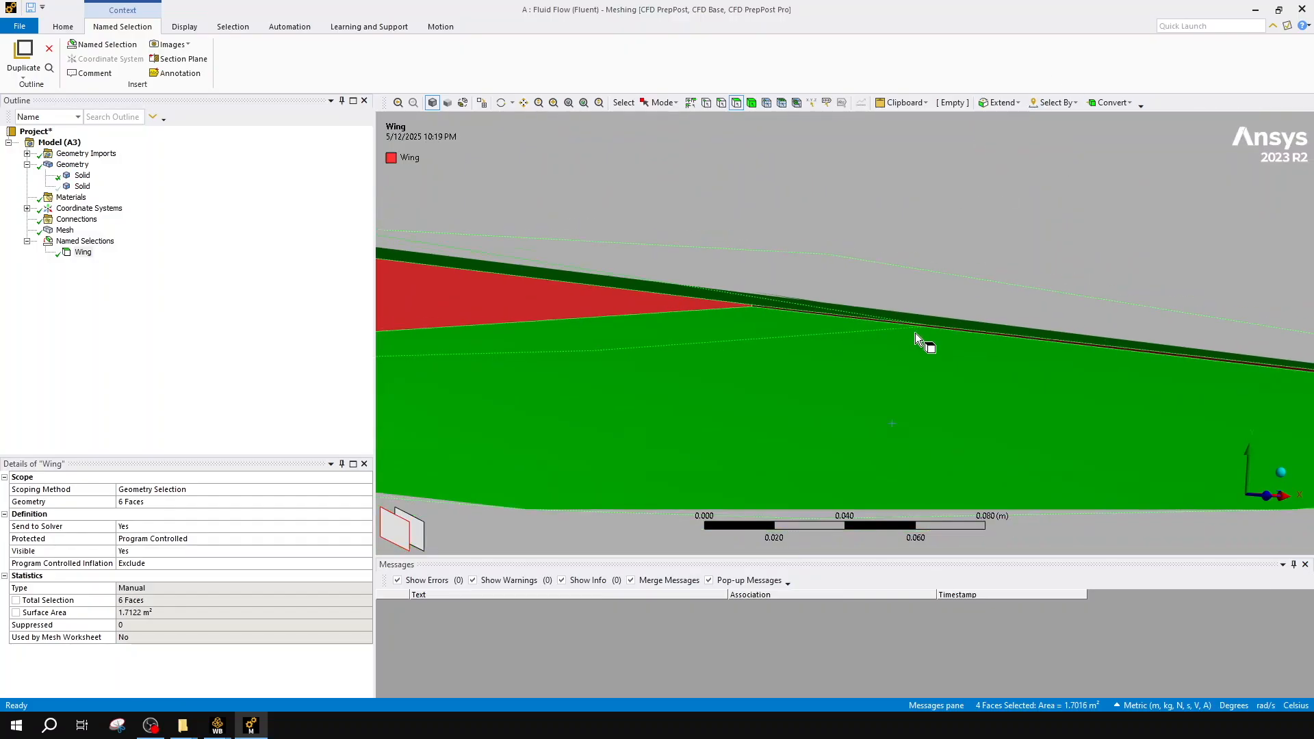
click(622, 318)
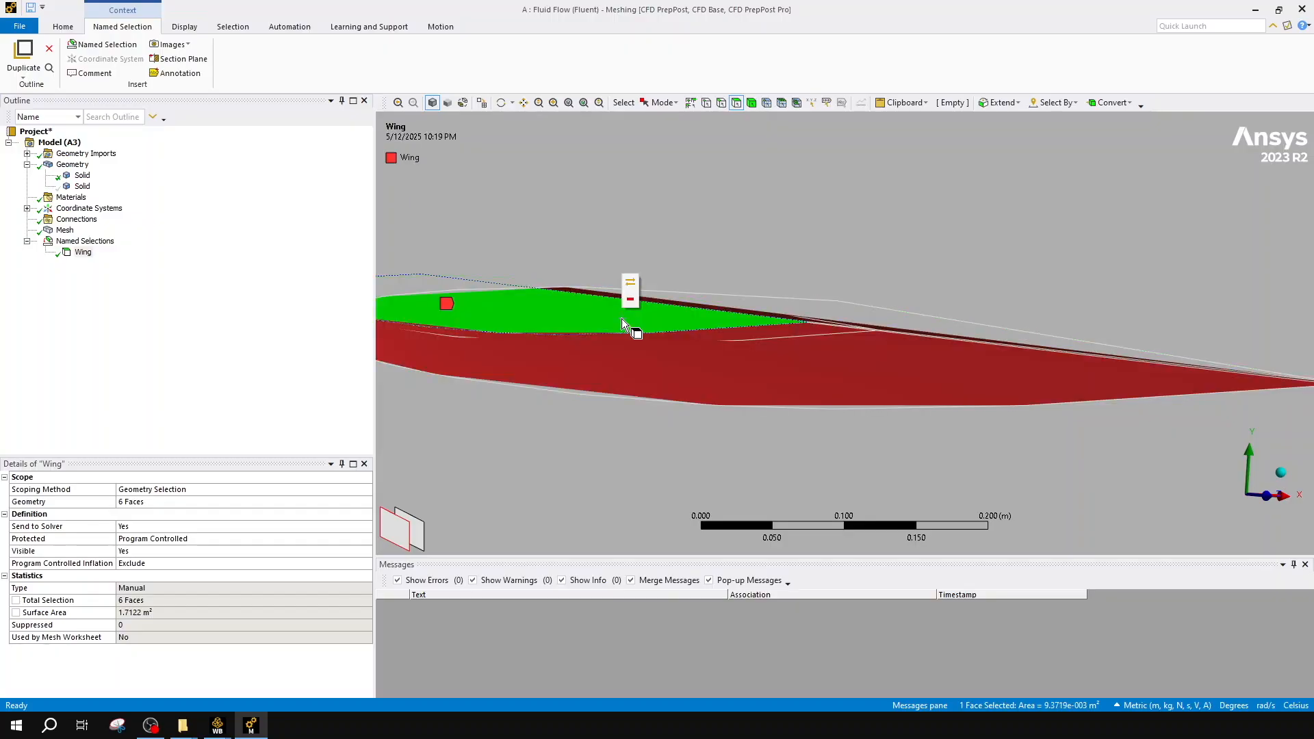
scroll(744, 364, down, 3)
scroll(754, 356, down, 10)
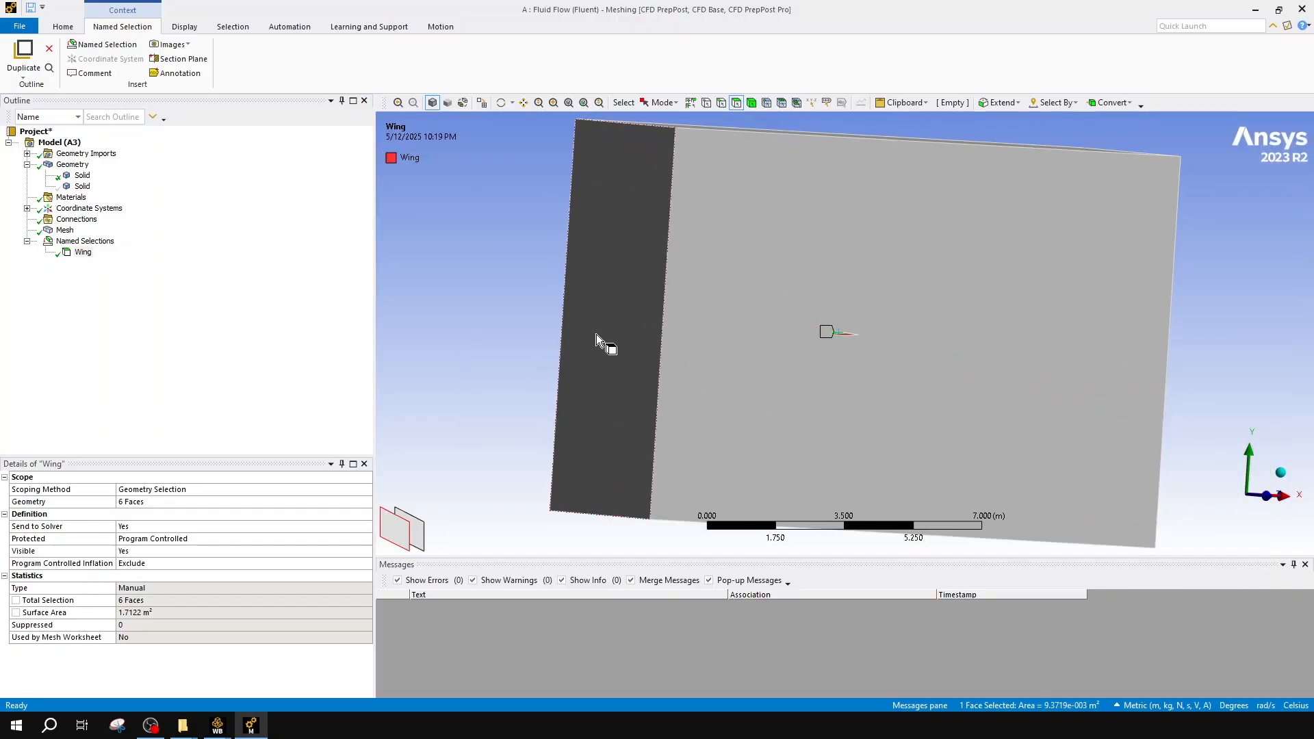
click(553, 329)
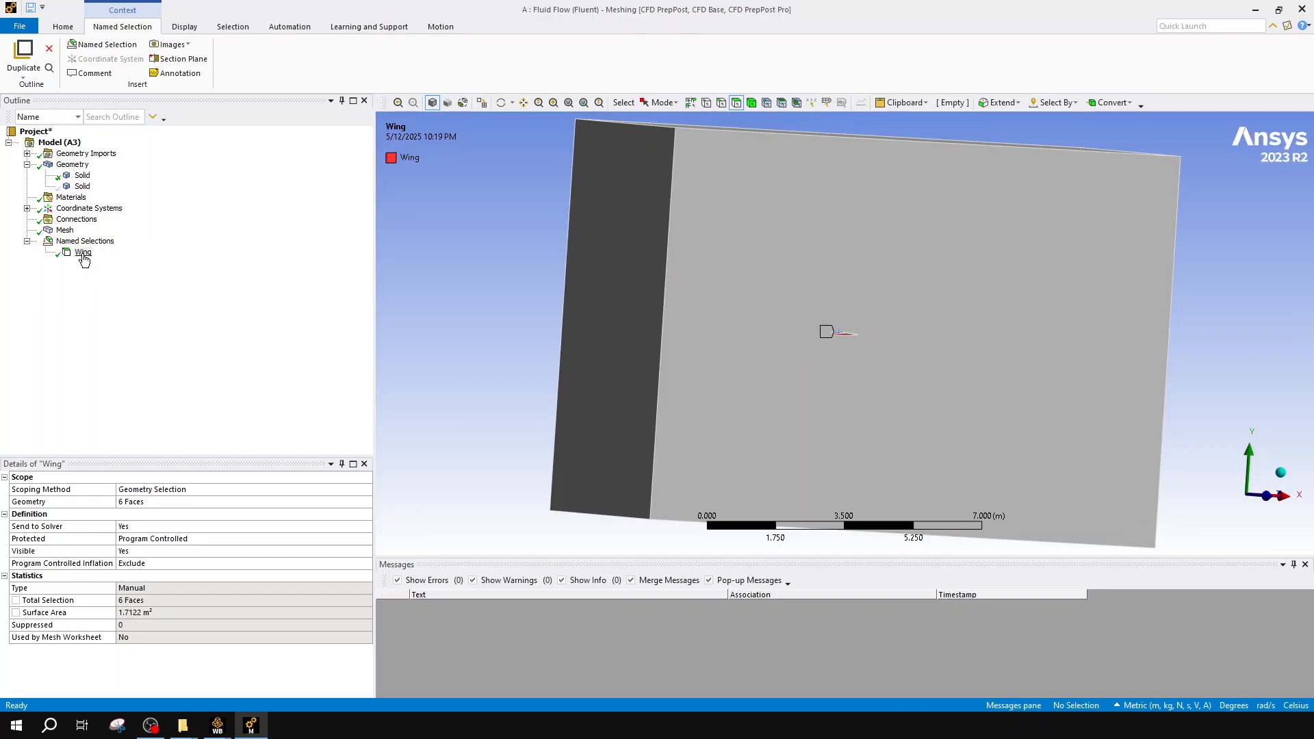
- Create a named selection called Inlet from the domain's upstream end face on the negative X side
middle_drag(1089, 325, 705, 287)
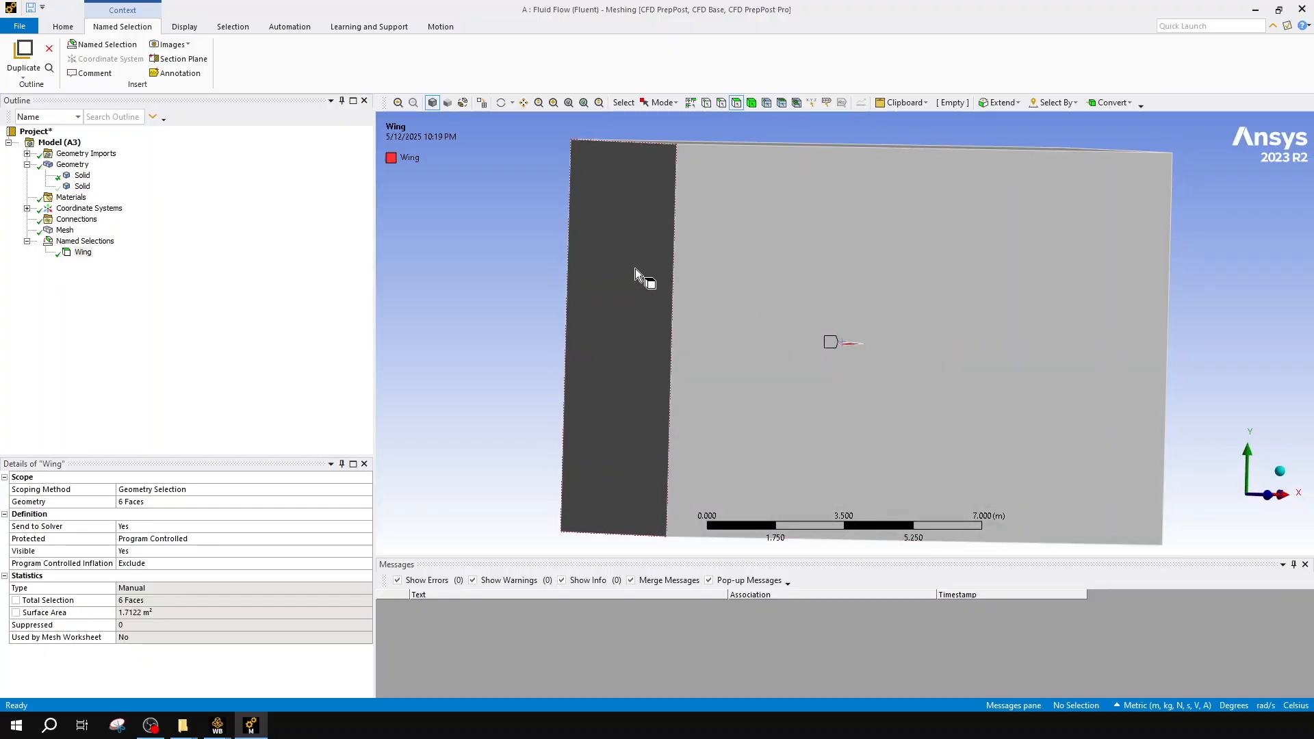
click(635, 269)
right_click(637, 299)
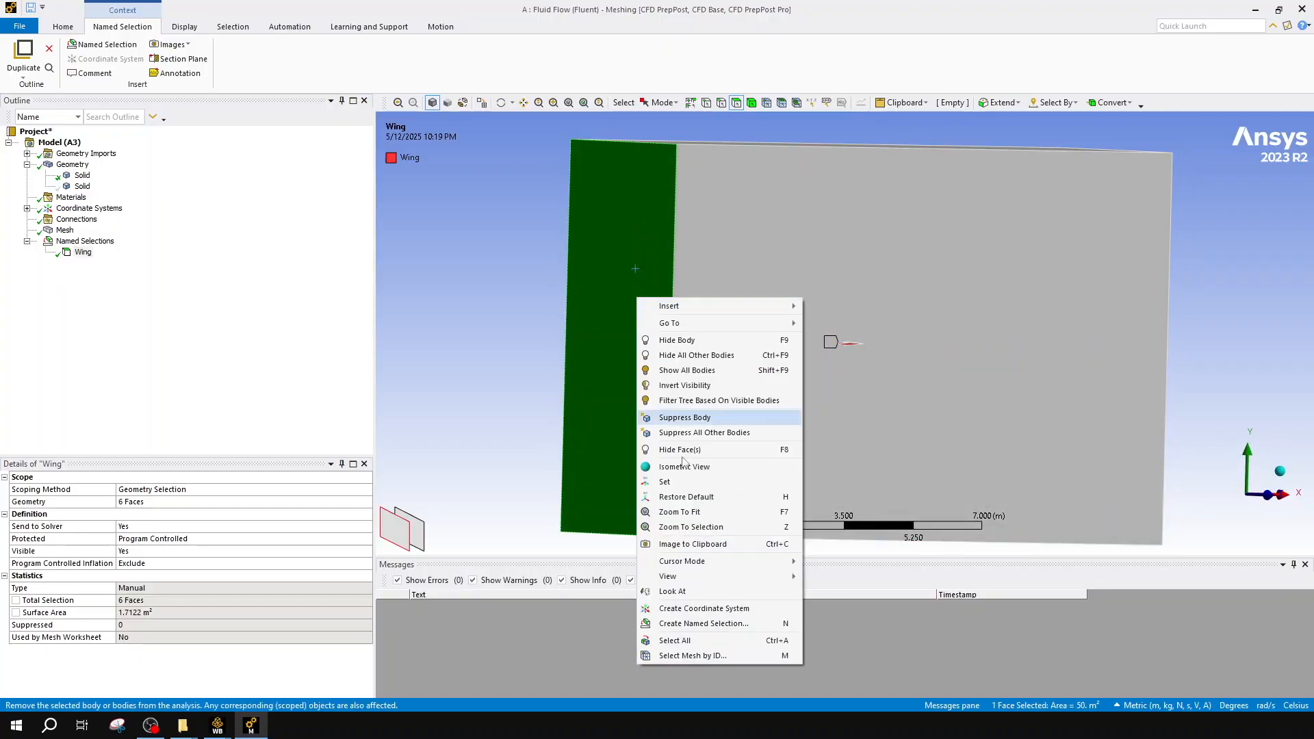
click(754, 623)
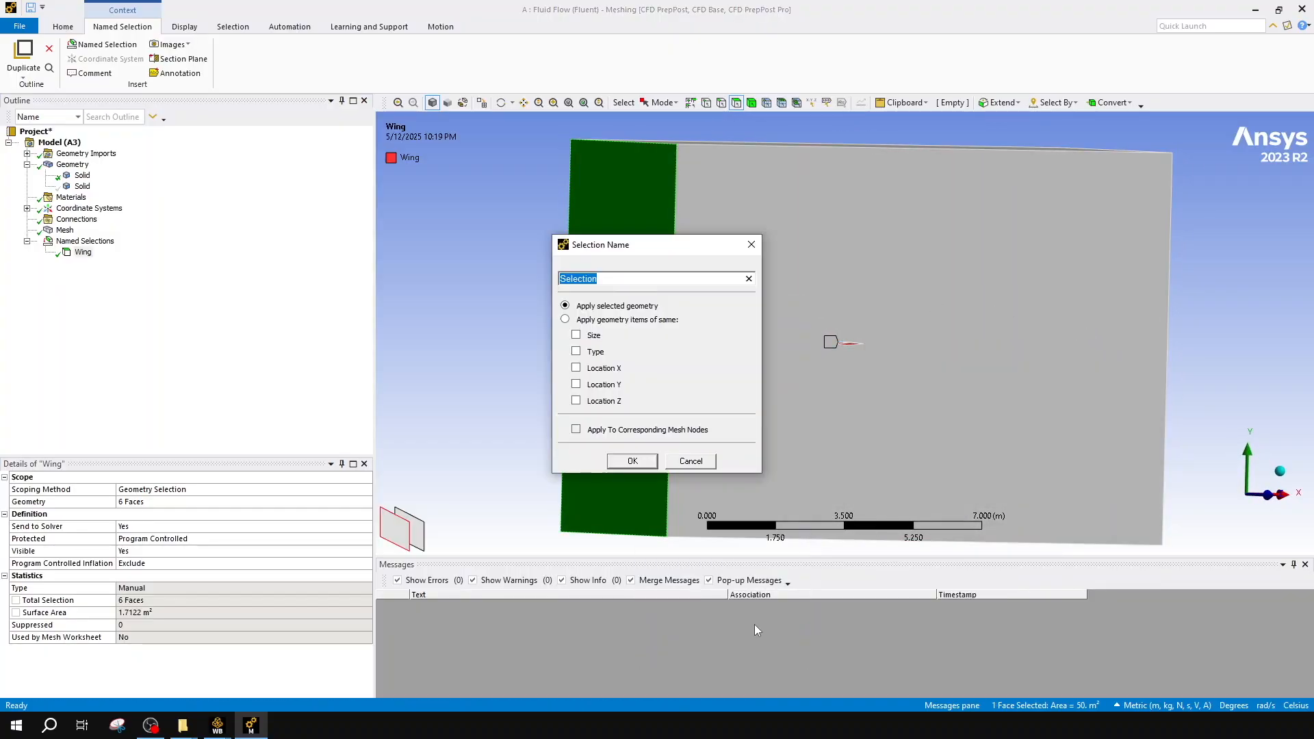
text(INle)
key(BackSpace)
key(BackSpace)
key(BackSpace)
text(nlet)
click(623, 461)
- Create a named selection called Outlet from the domain's downstream end face on the positive X side
middle_drag(1033, 389, 1235, 317)
right_click(1228, 236)
click(1221, 273)
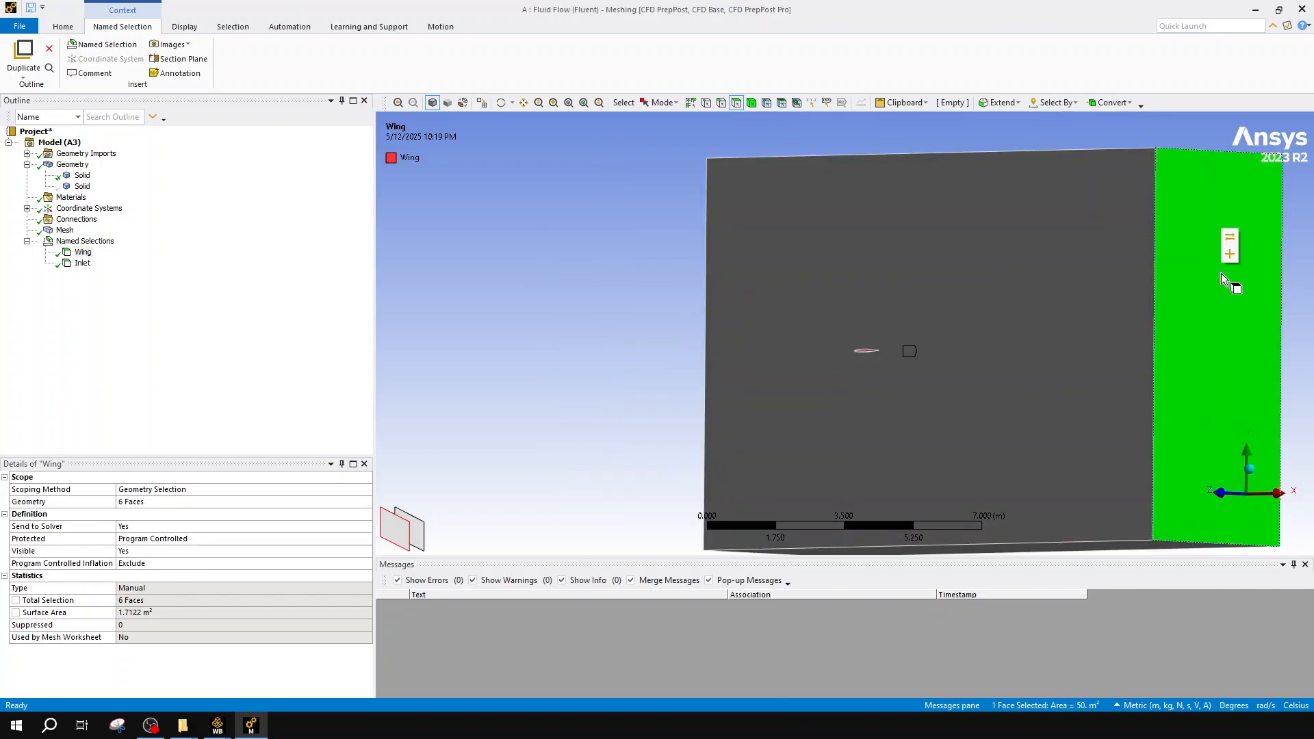
right_click(1221, 273)
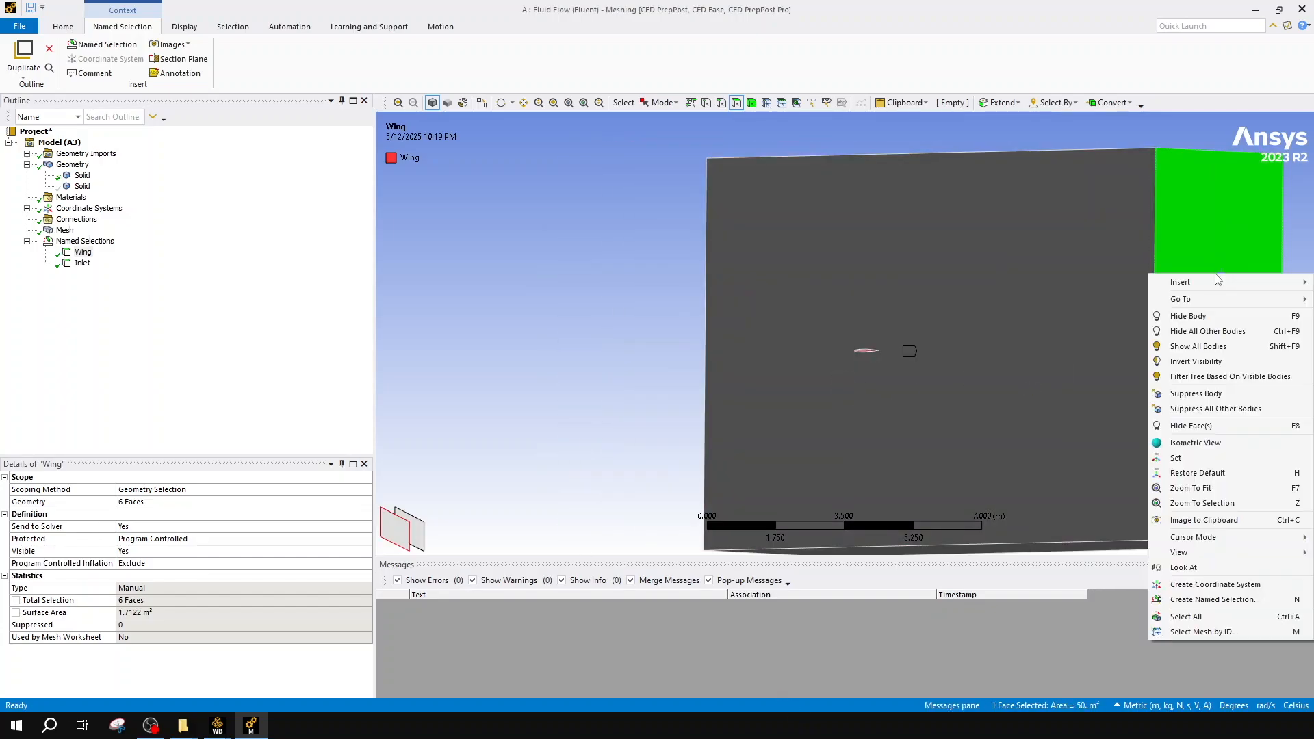
click(1241, 600)
text(Outlet)
click(646, 462)
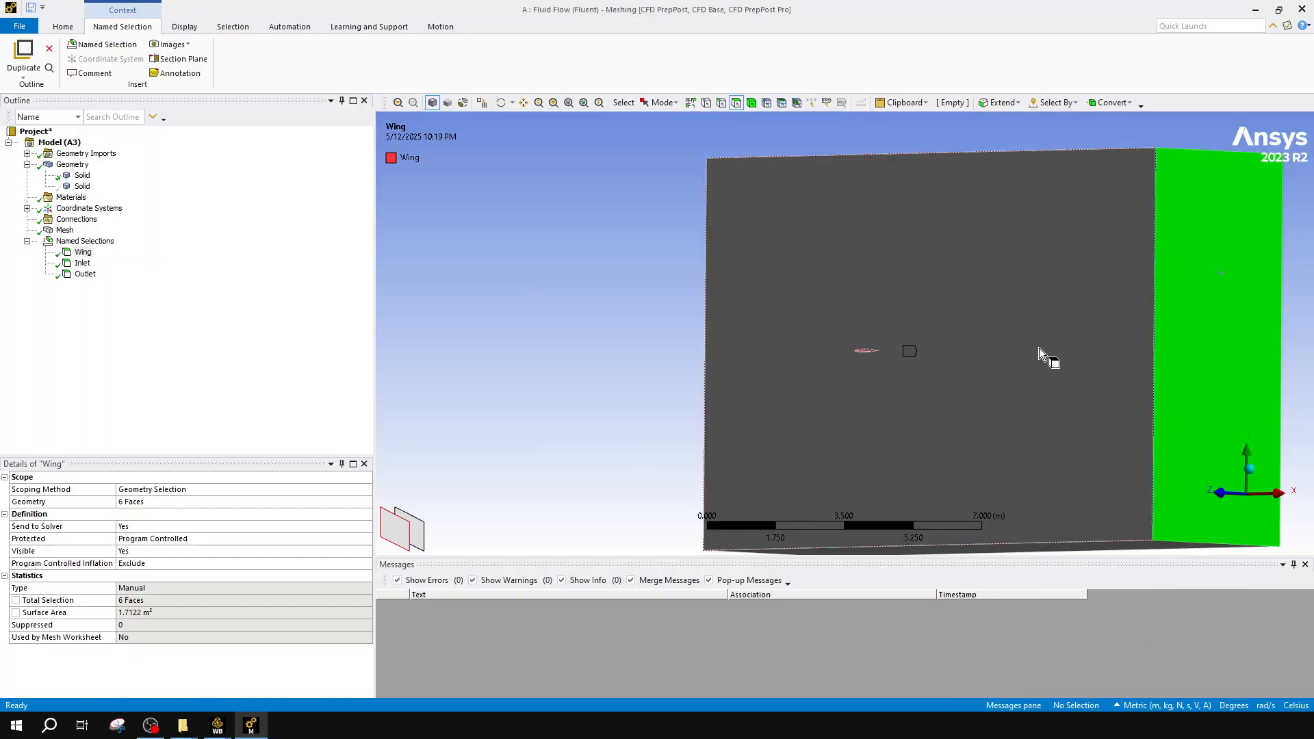
- Create a named selection called Close Wall from the side face that contains the wing root opening
right_click(1039, 349)
click(945, 275)
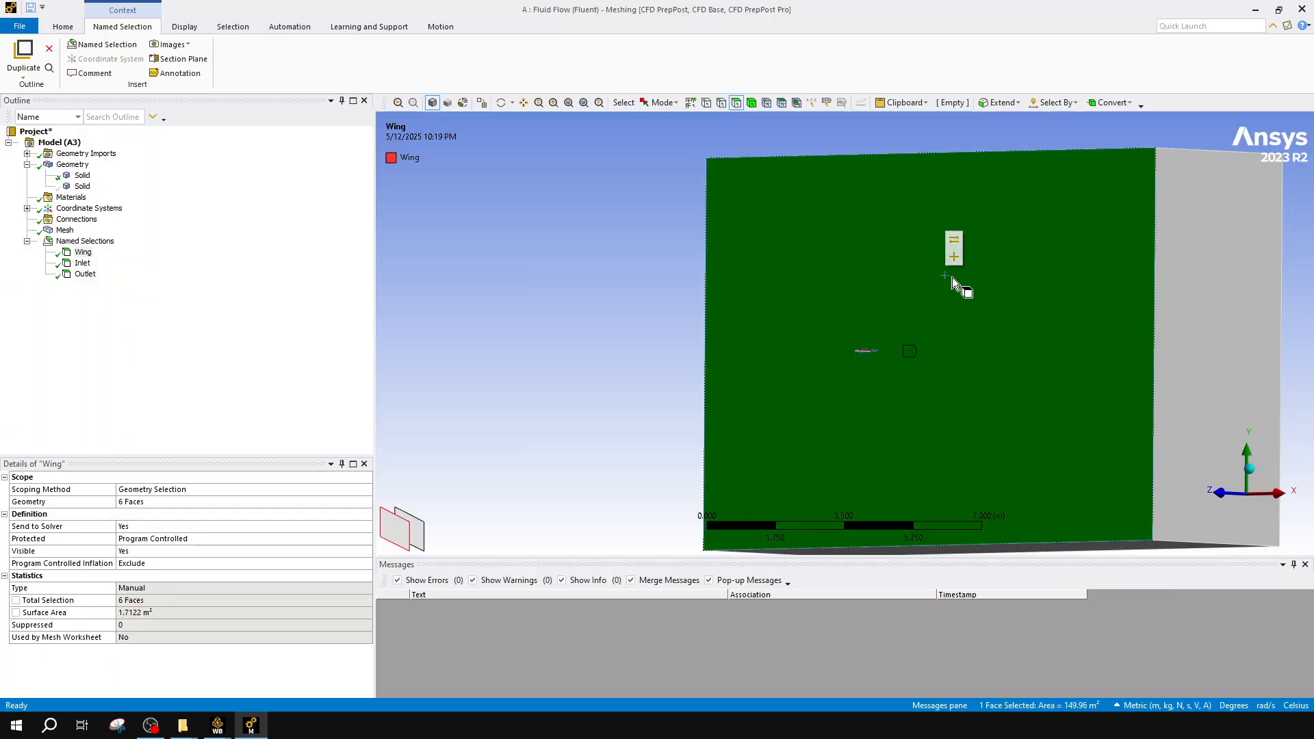
right_click(986, 342)
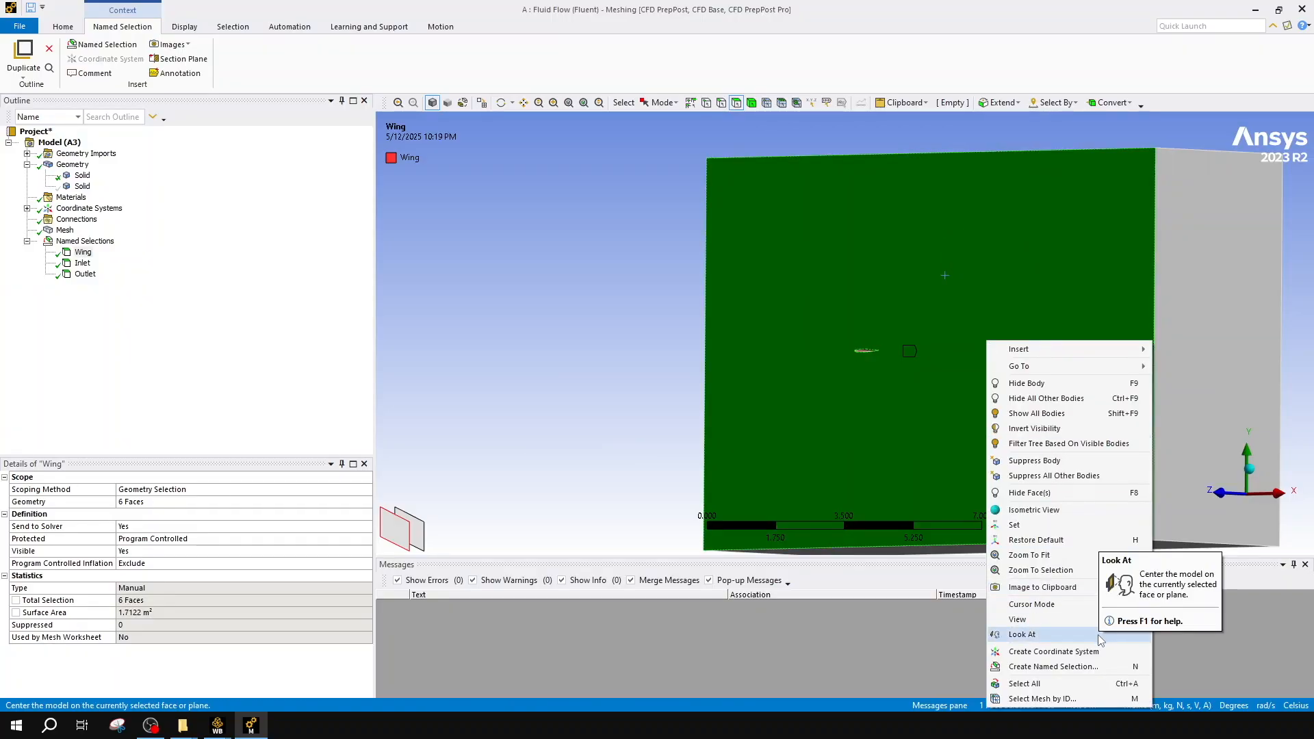
click(1015, 667)
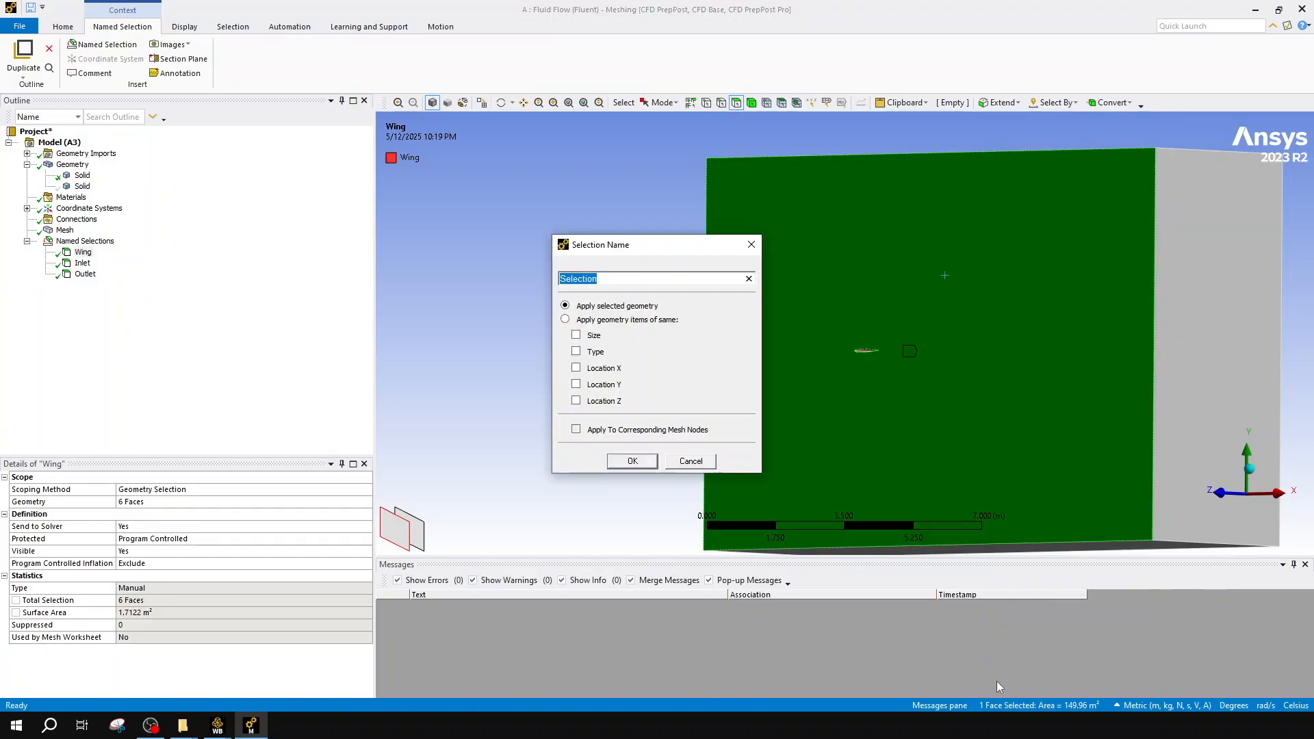
text(Closw)
text( Wall)
click(647, 464)
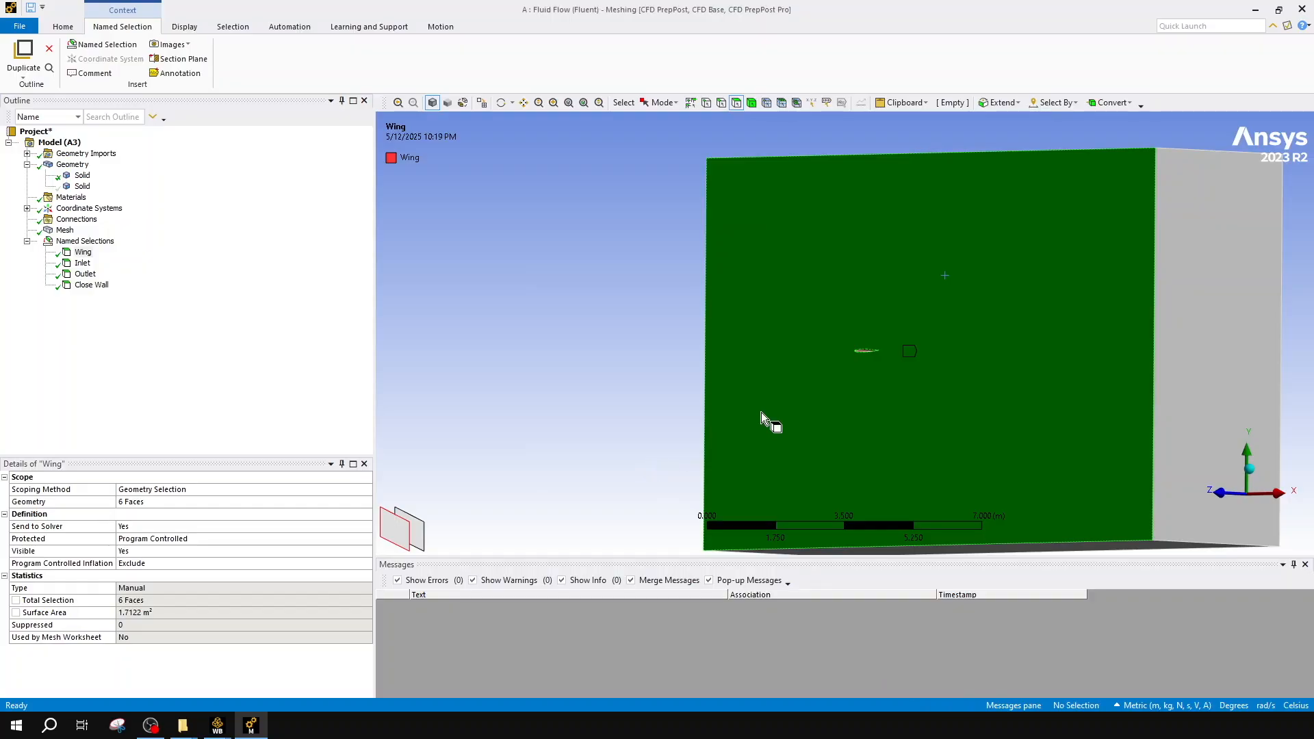
- Create a named selection called Far Wall from the side face opposite the wing root opening
middle_drag(890, 342, 696, 411)
click(1006, 317)
right_click(1008, 308)
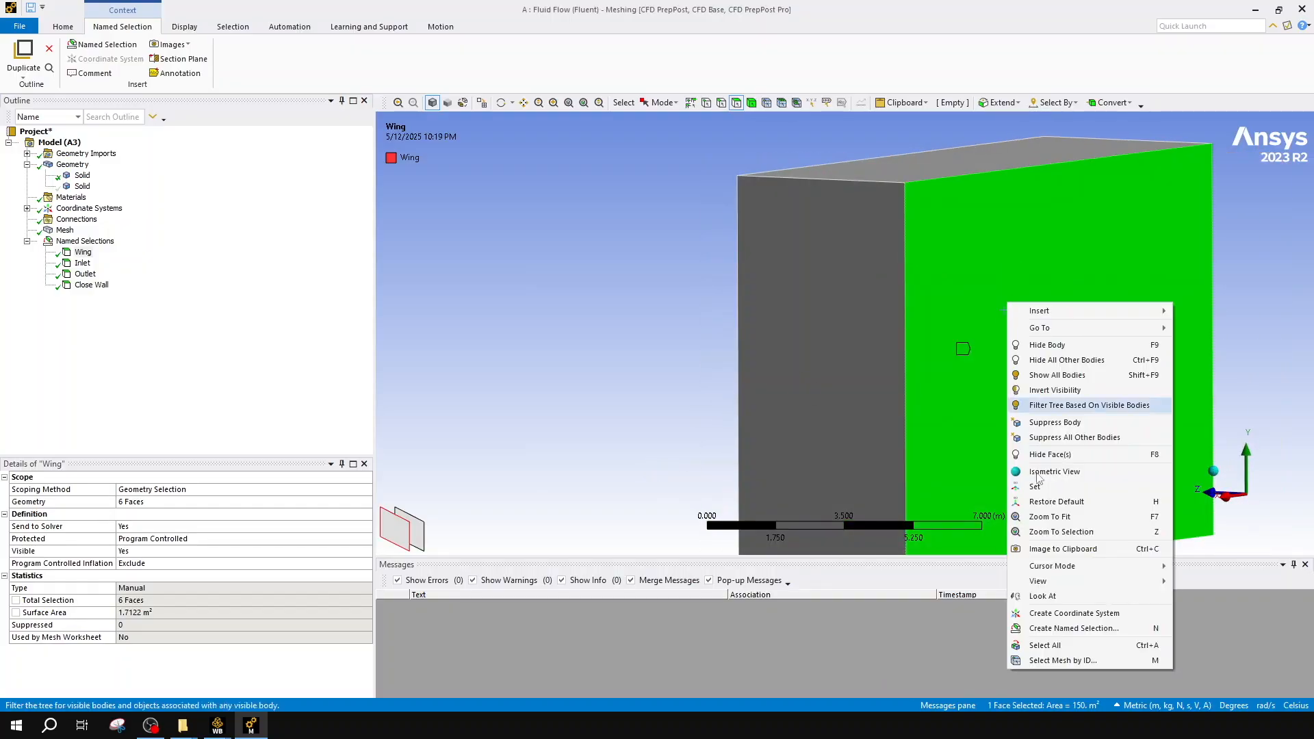
click(1099, 629)
text(Fa)
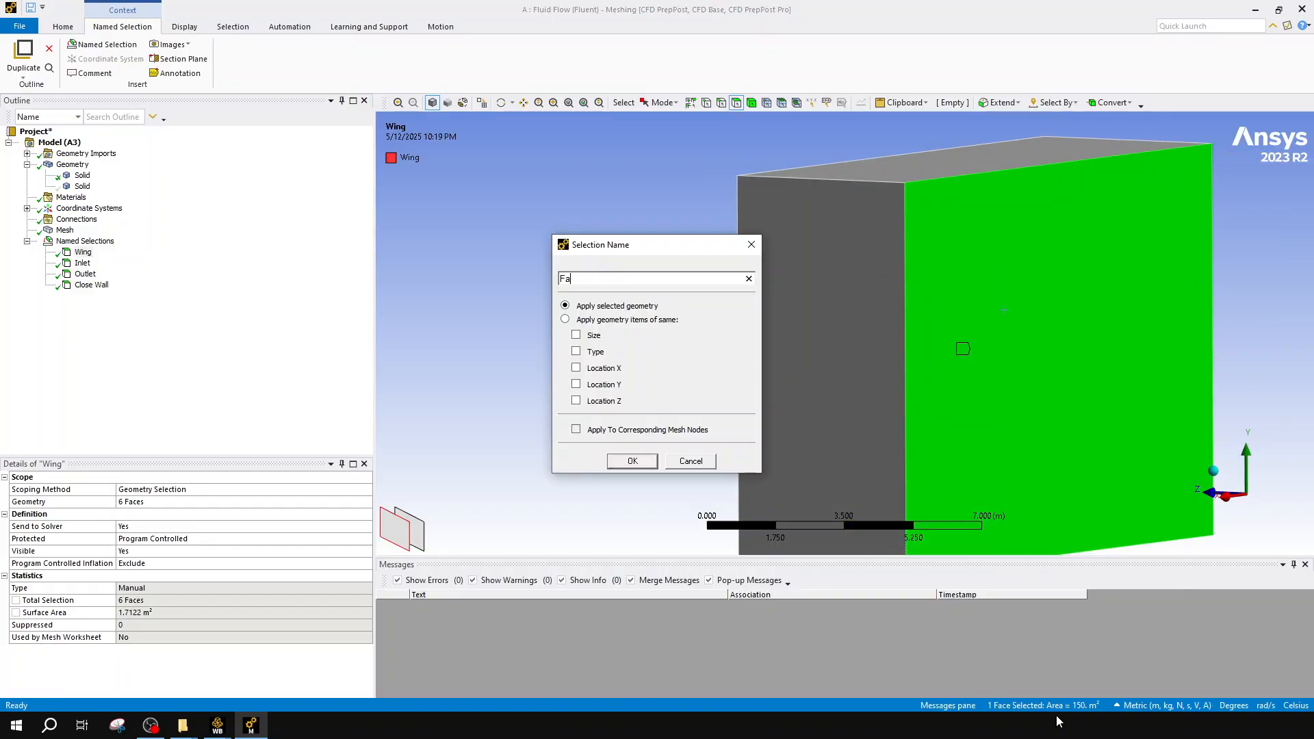
text(r Wa)
click(631, 461)
- Create a named selection called Top from the domain's upper face on the positive Y side
middle_drag(986, 266, 928, 224)
right_click(926, 219)
click(874, 225)
right_click(874, 225)
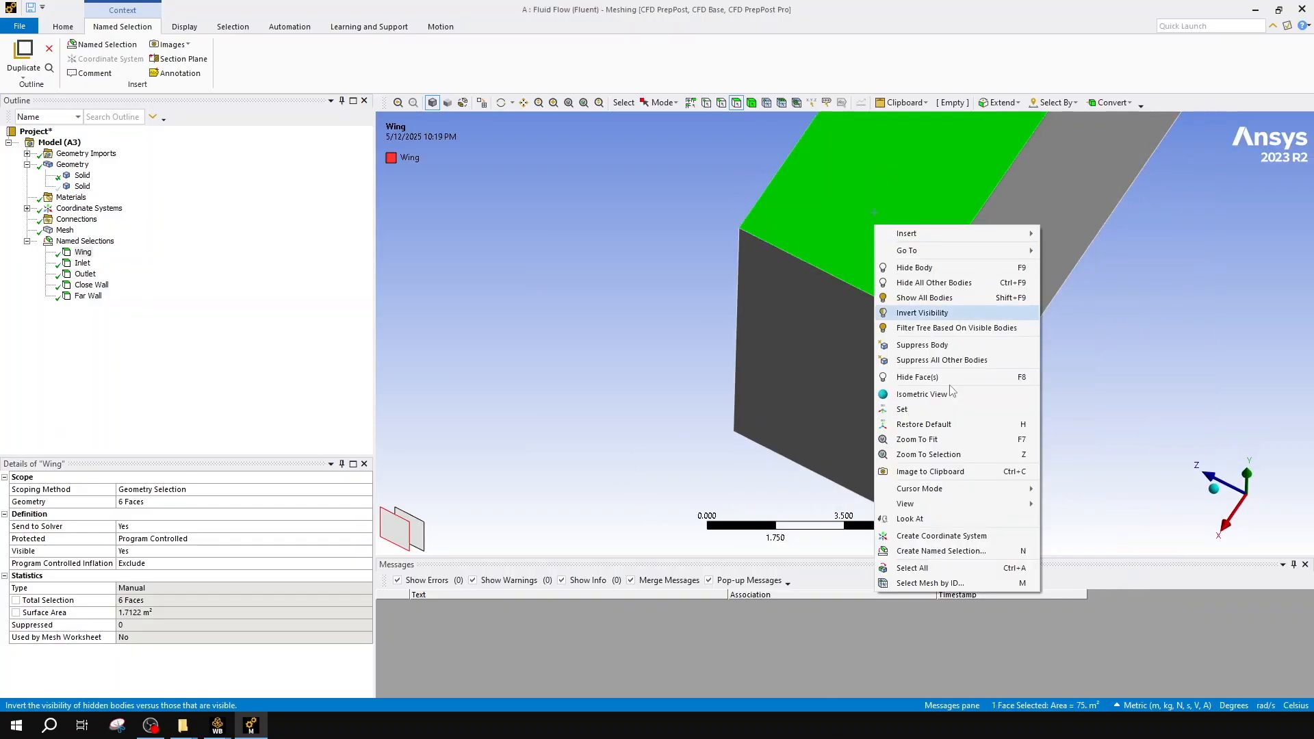
click(989, 551)
text(Top)
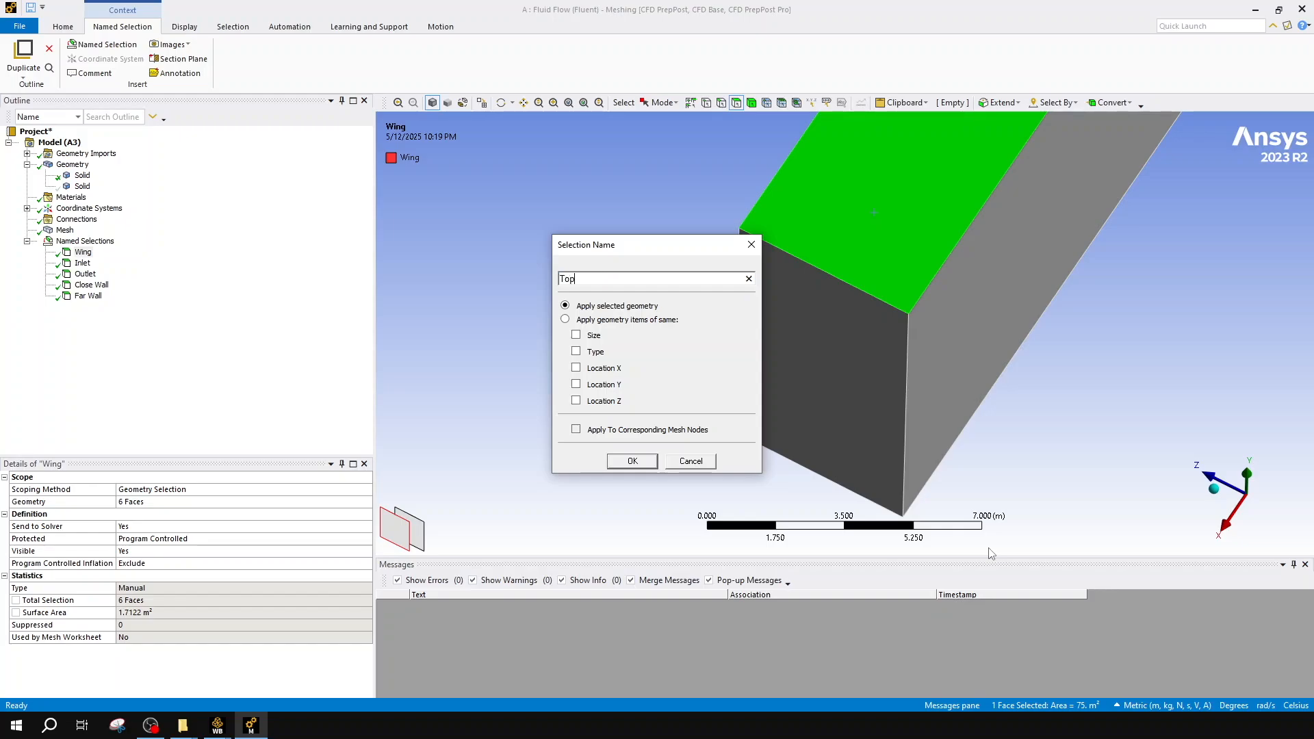
click(632, 461)
middle_drag(640, 440, 657, 240)
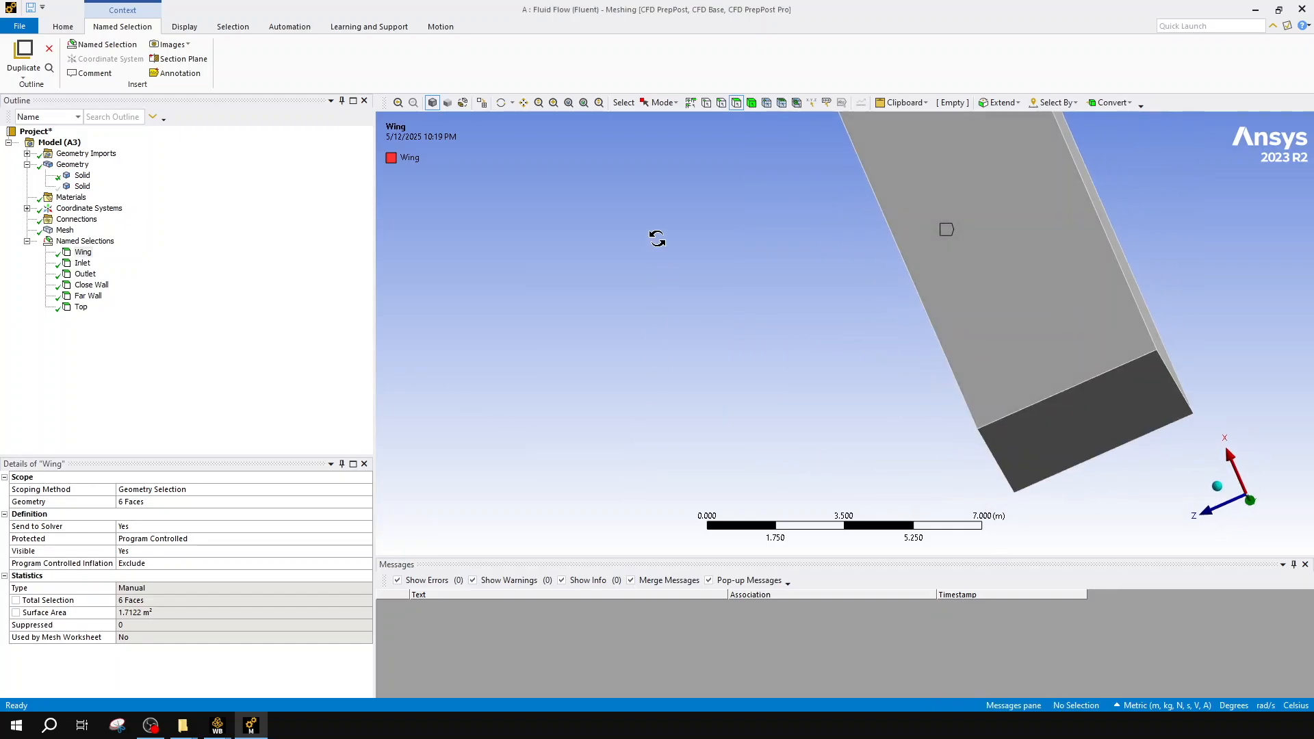
- Create a named selection called Bottom from the domain's lower face on the negative Y side
click(1012, 272)
right_click(989, 250)
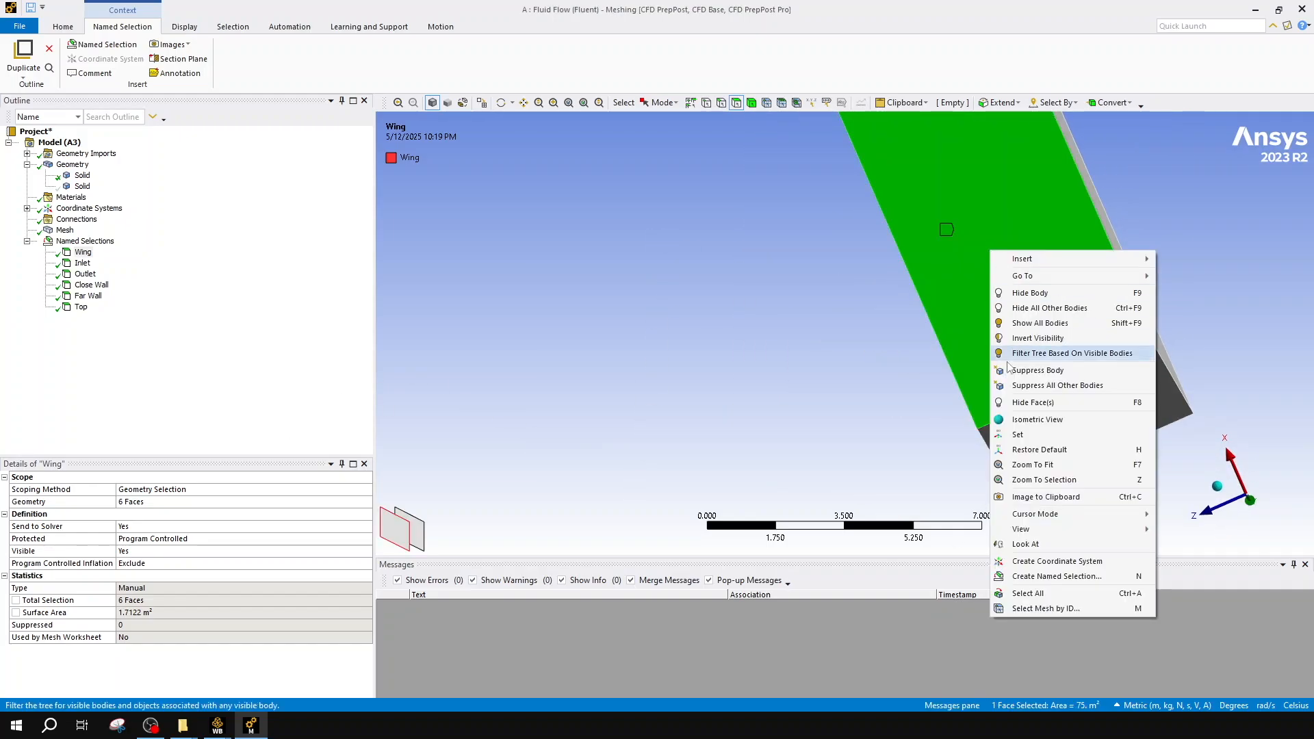
click(1033, 575)
text(Bottom)
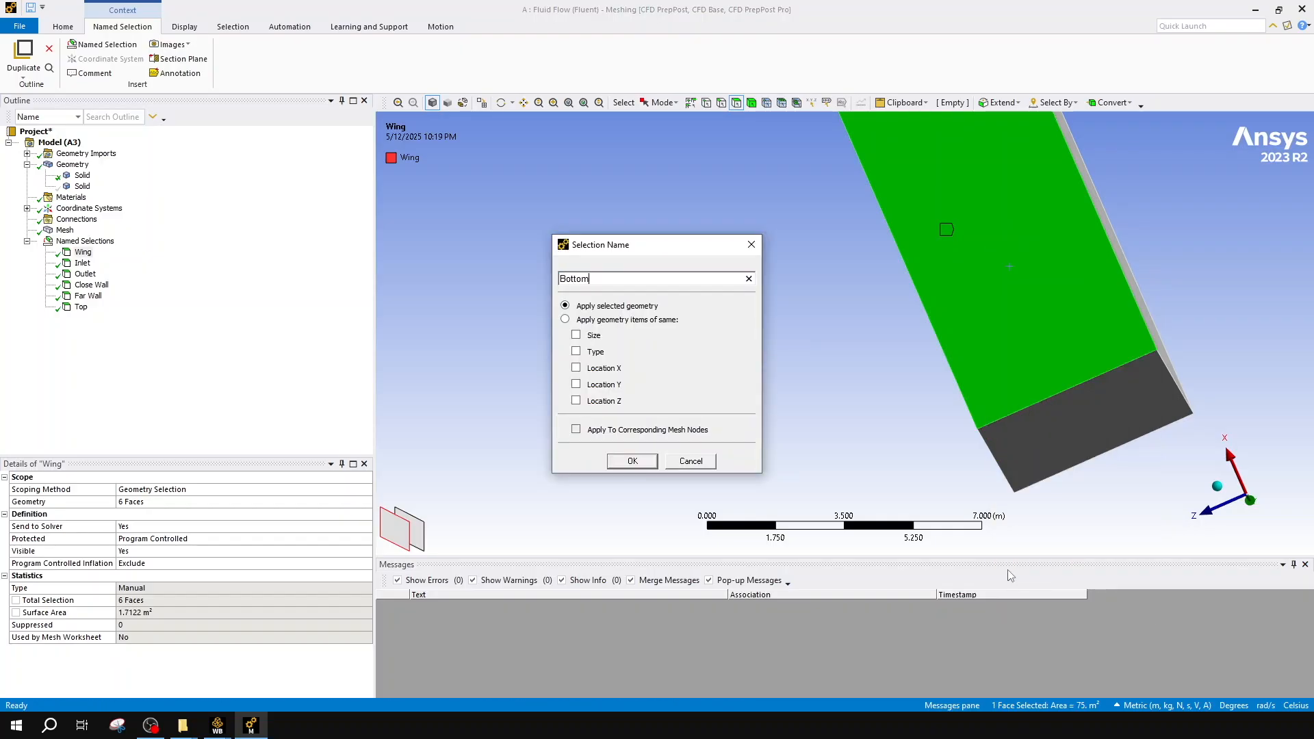
click(634, 462)
- Insert a local sizing control under the mesh
middle_drag(631, 445, 709, 496)
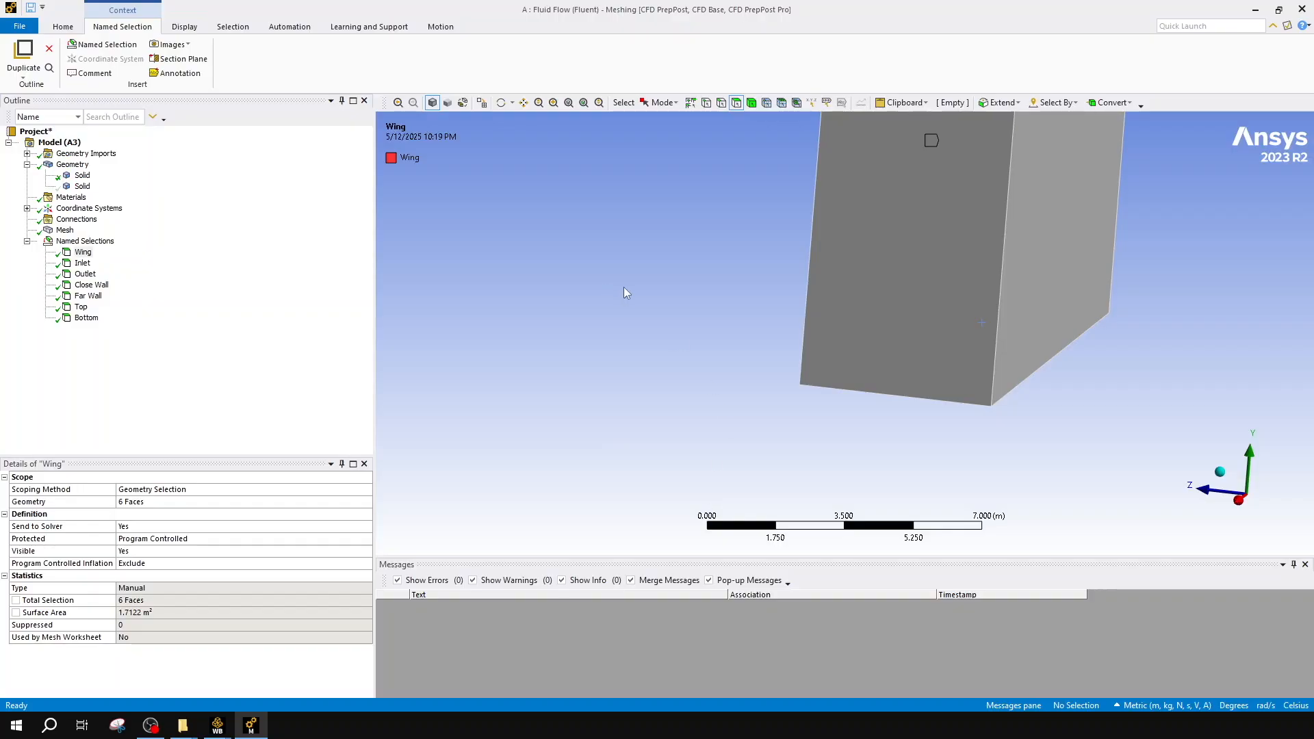
ctrl+middle_drag(684, 224, 898, 373)
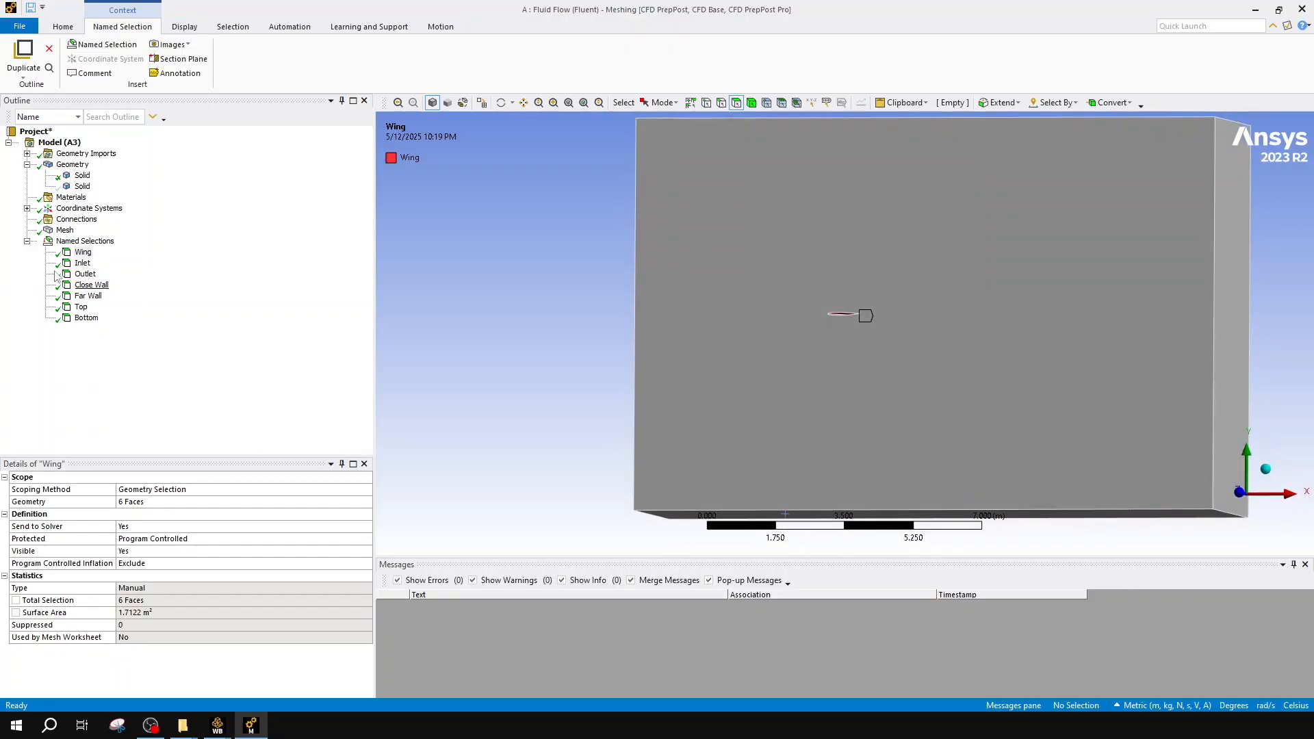
right_click(61, 231)
mouse_move(93, 248)
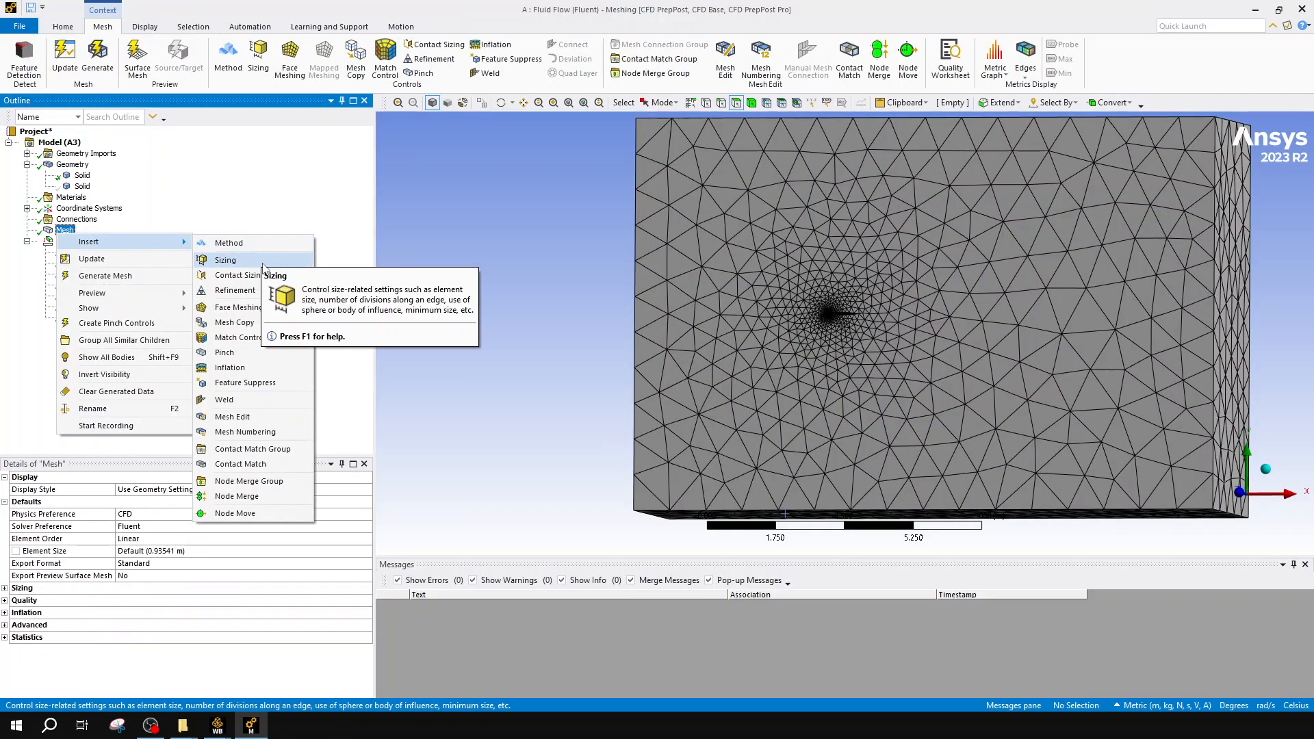
click(226, 261)
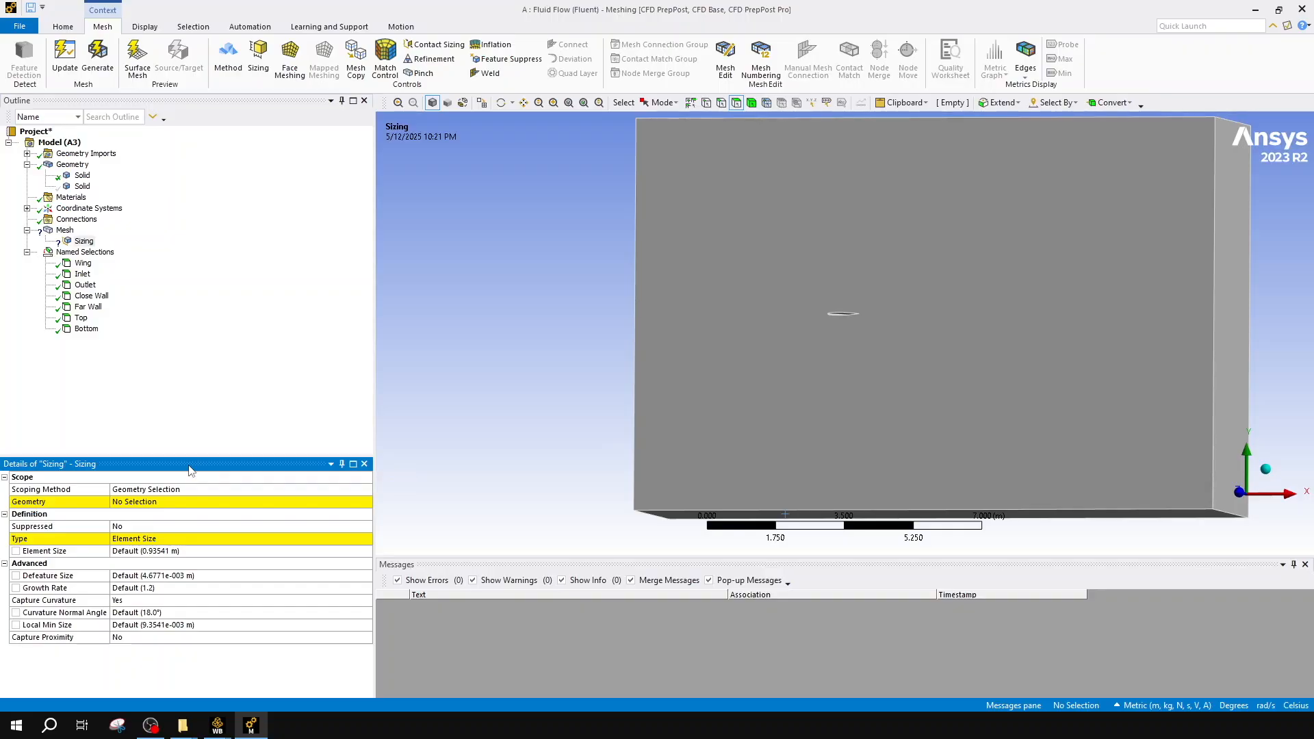
- Scope the sizing control to the six faces of the Wing named selection
click(147, 506)
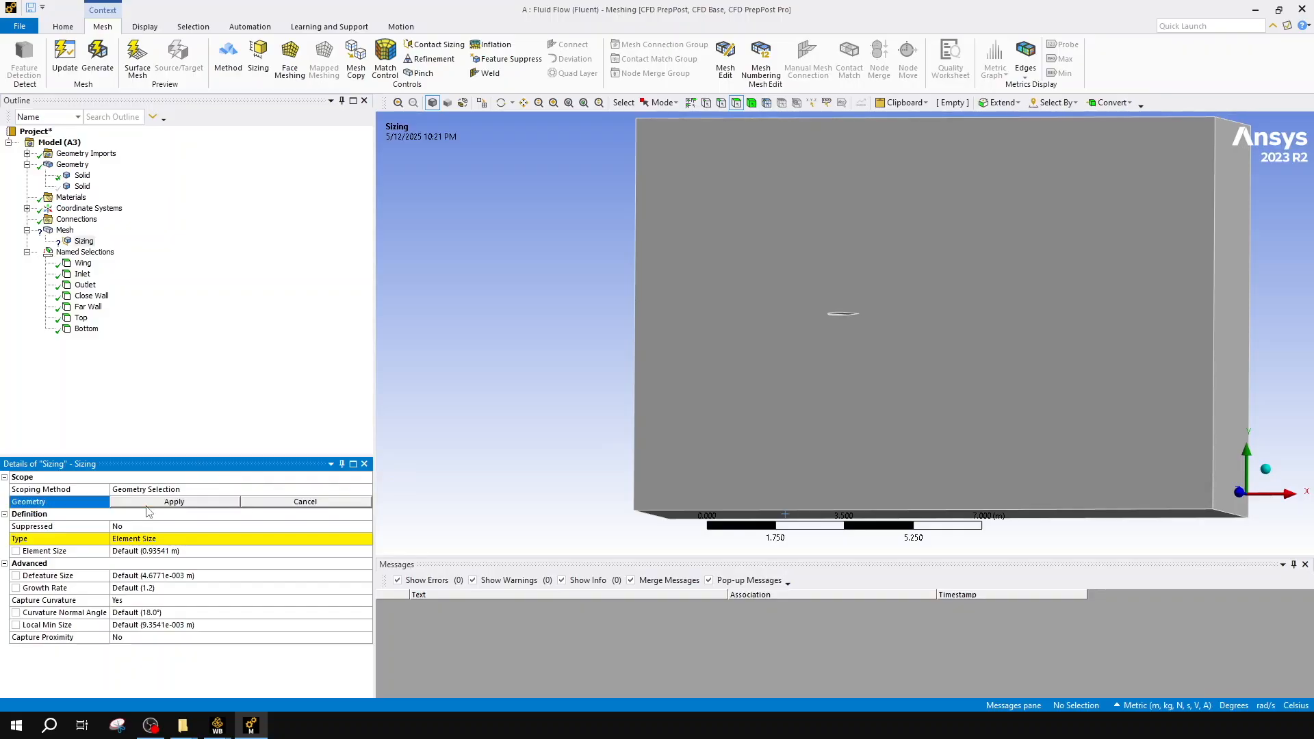
right_click(83, 267)
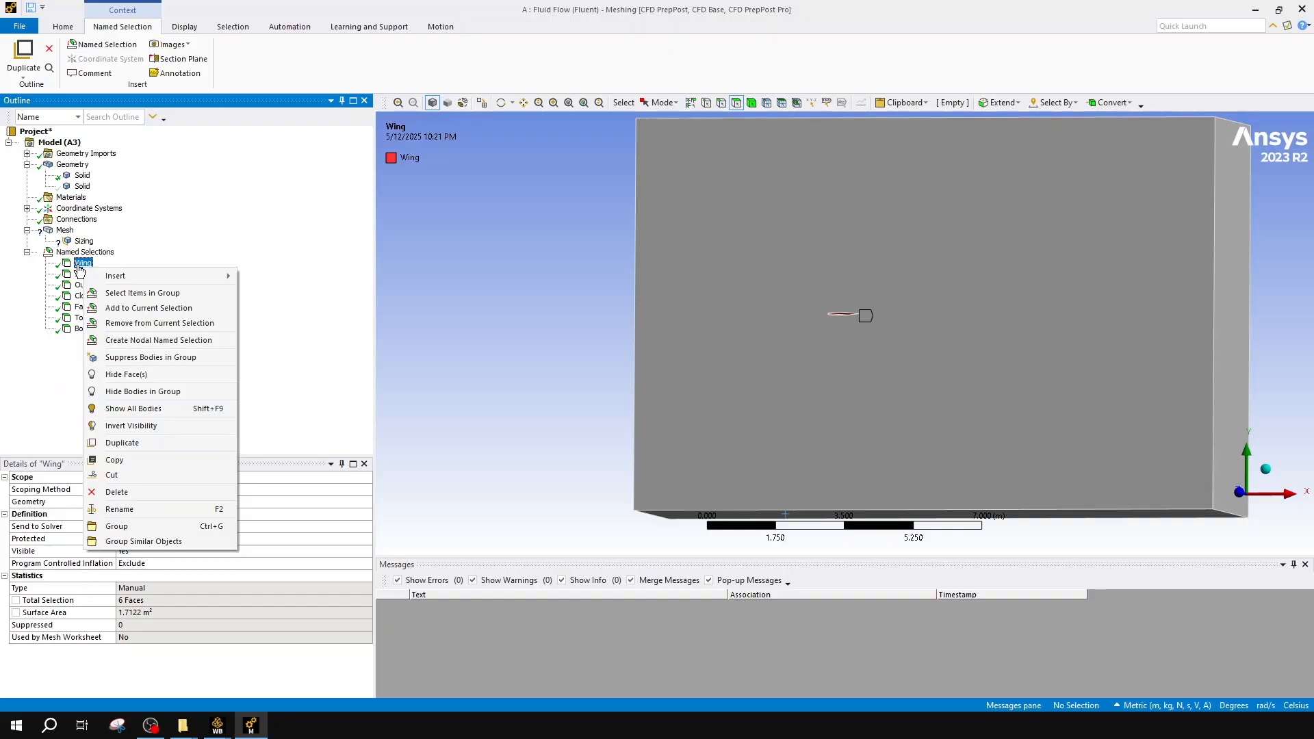
click(140, 294)
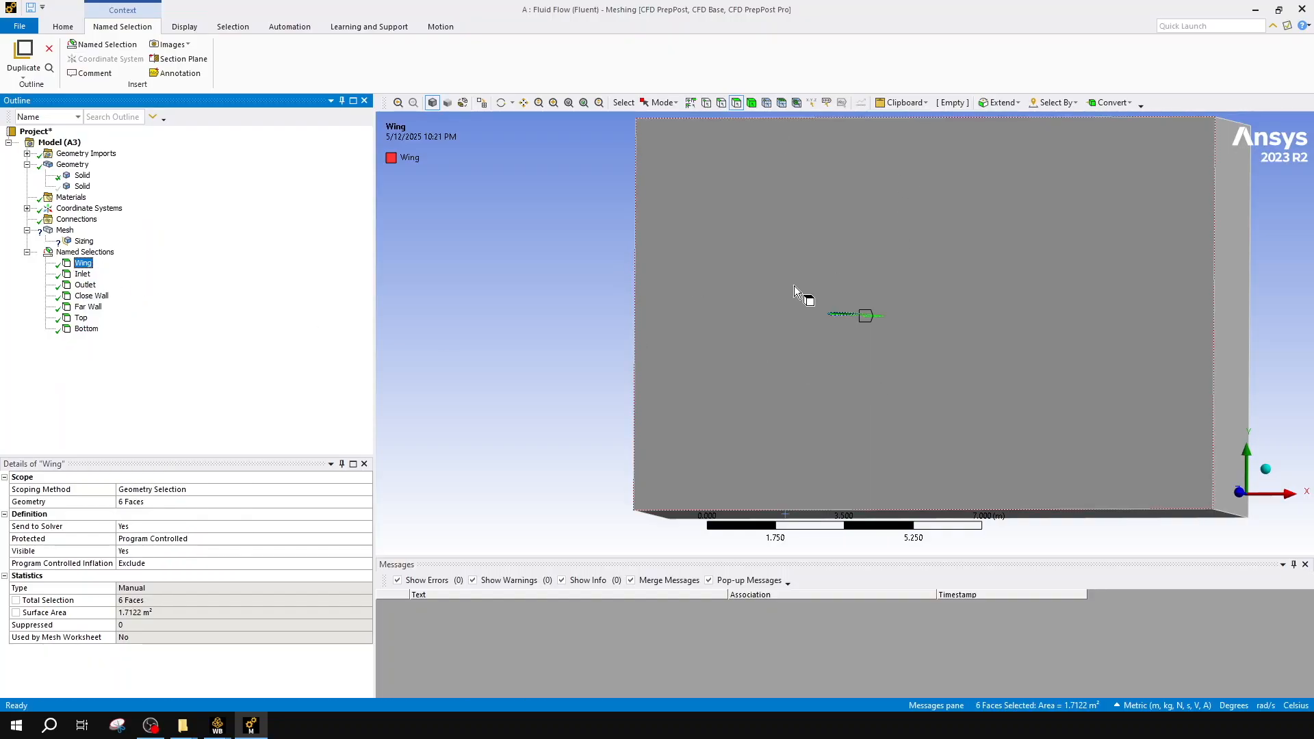
click(165, 503)
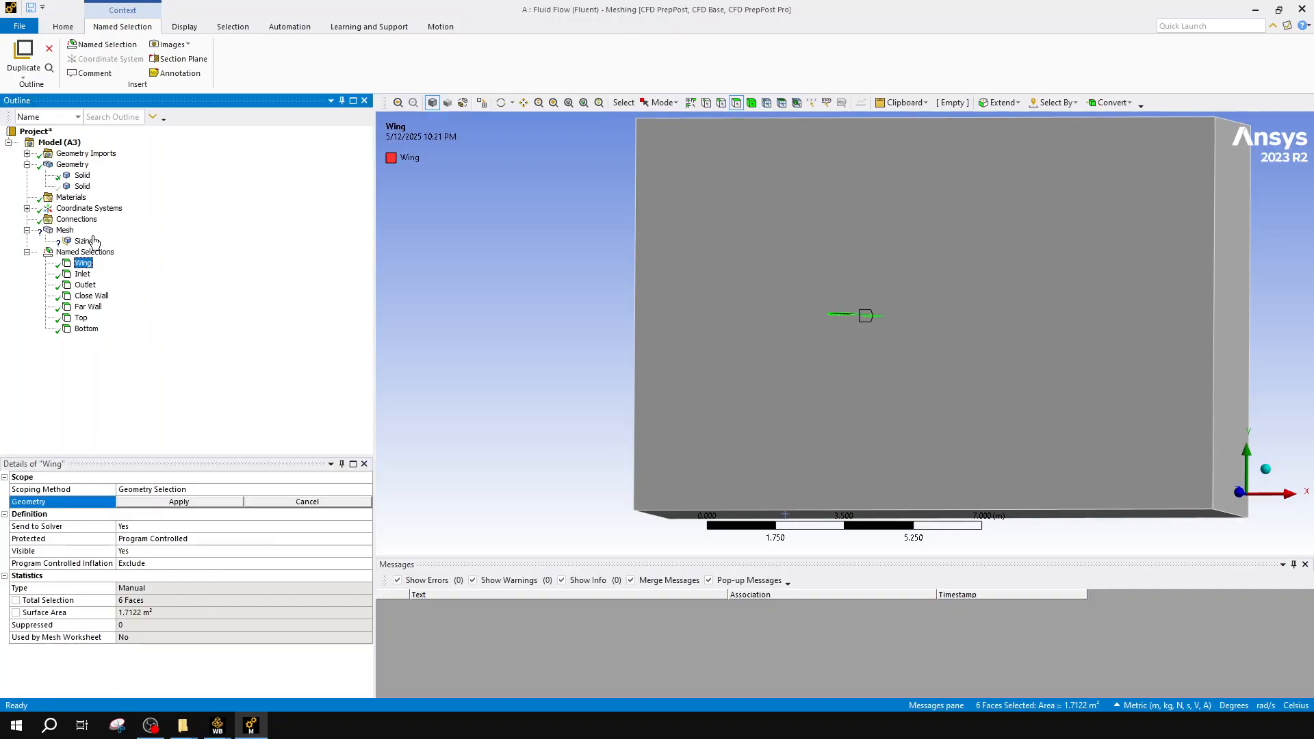
click(84, 241)
click(154, 506)
click(152, 504)
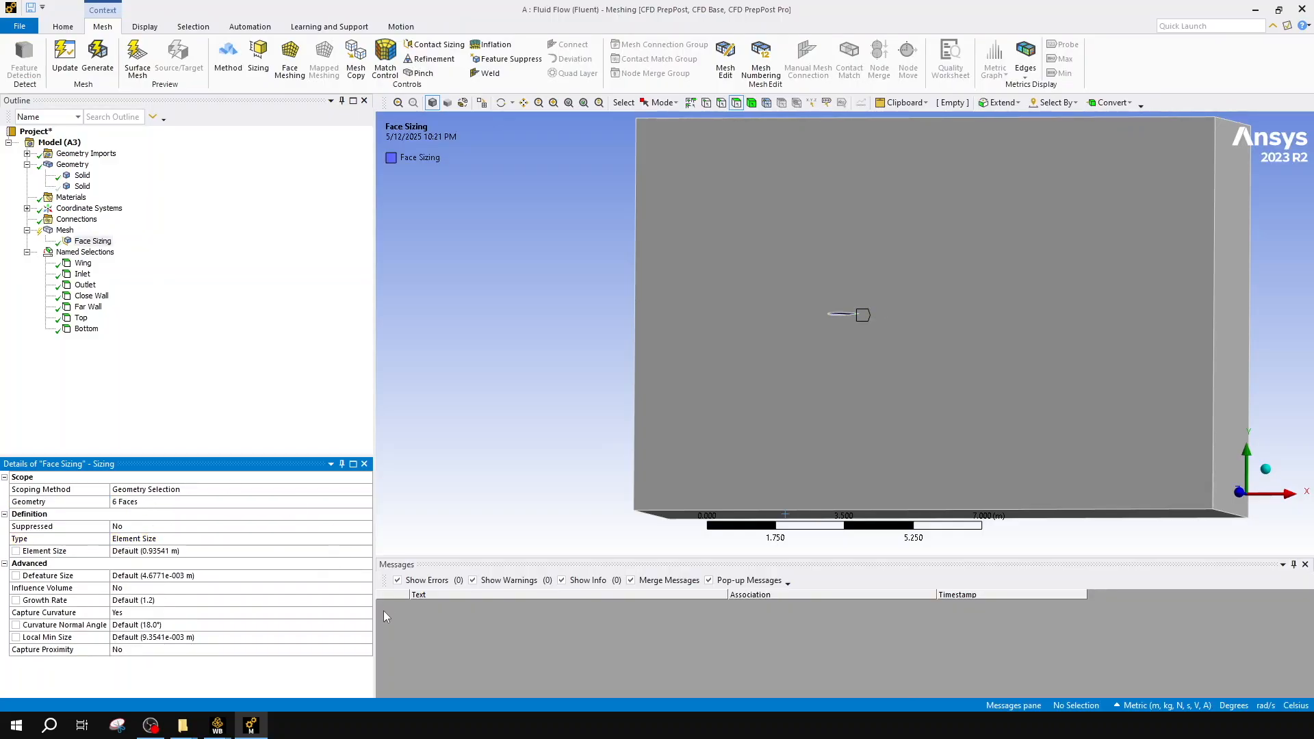
- Keep the wing face sizing's type as Element Size and set the element size to 0.001 m
click(133, 539)
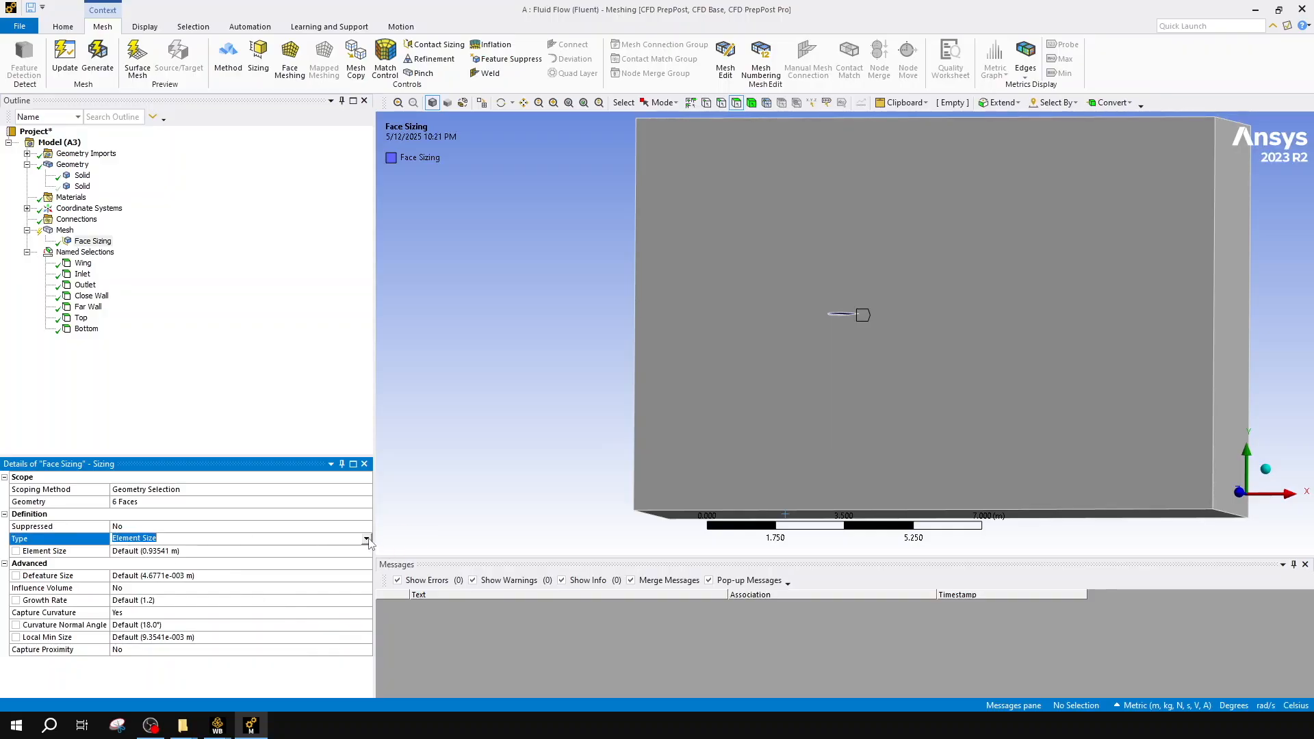
click(367, 540)
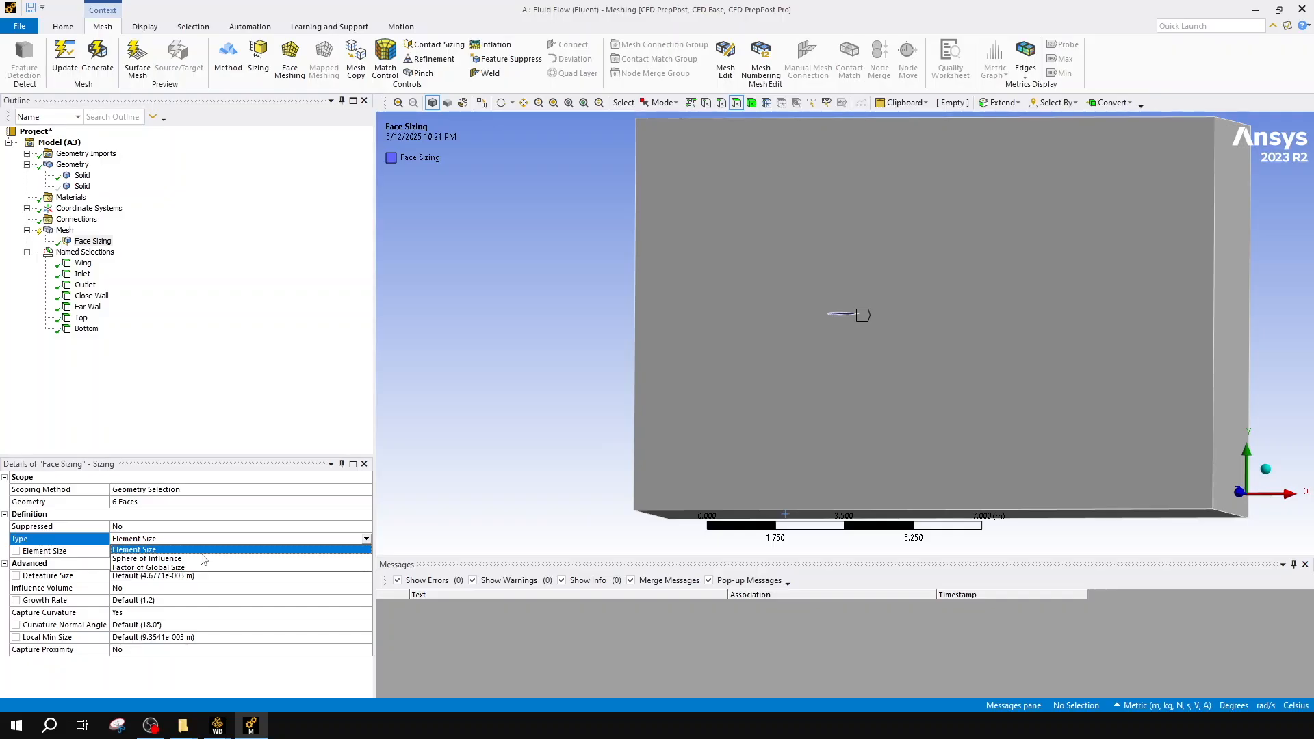
click(202, 554)
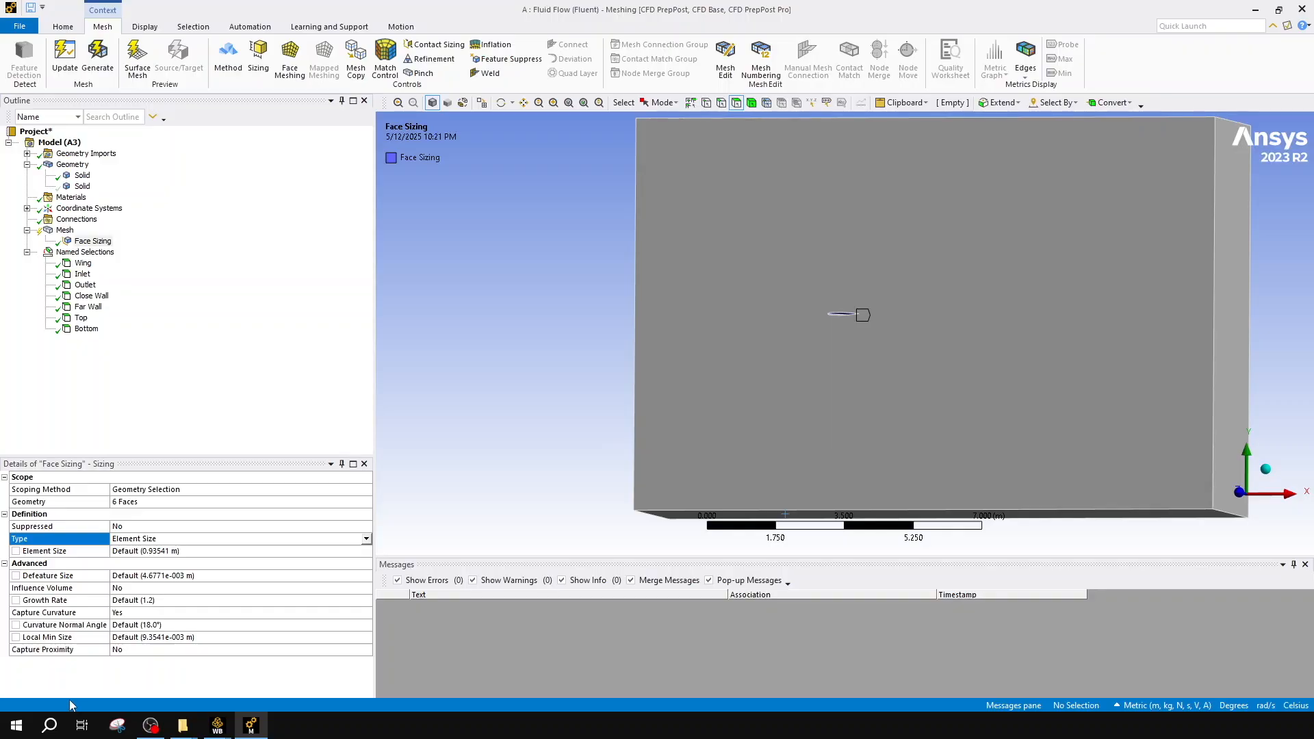
click(160, 552)
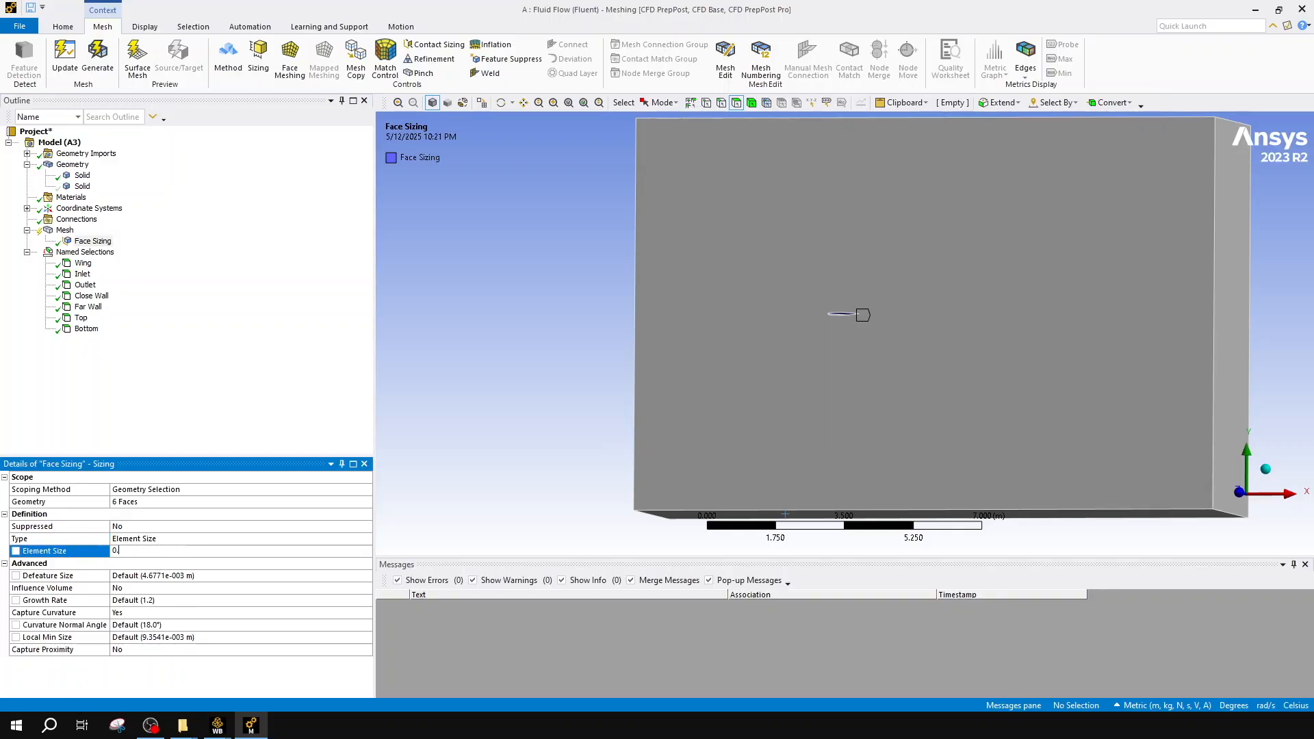
text(0.00)
key(Return)
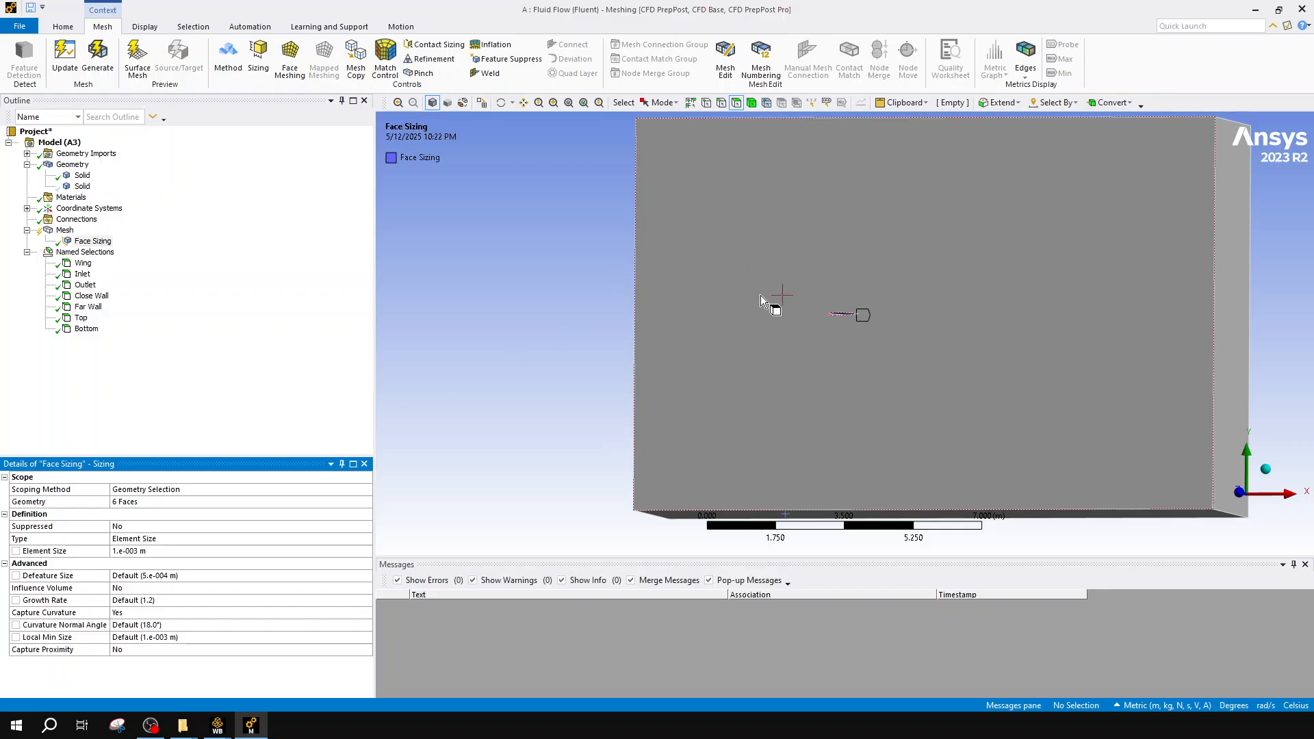
- Try to generate the mesh with the 0.001 m wing face sizing, and stop the meshing run
scroll(762, 294, up, 3)
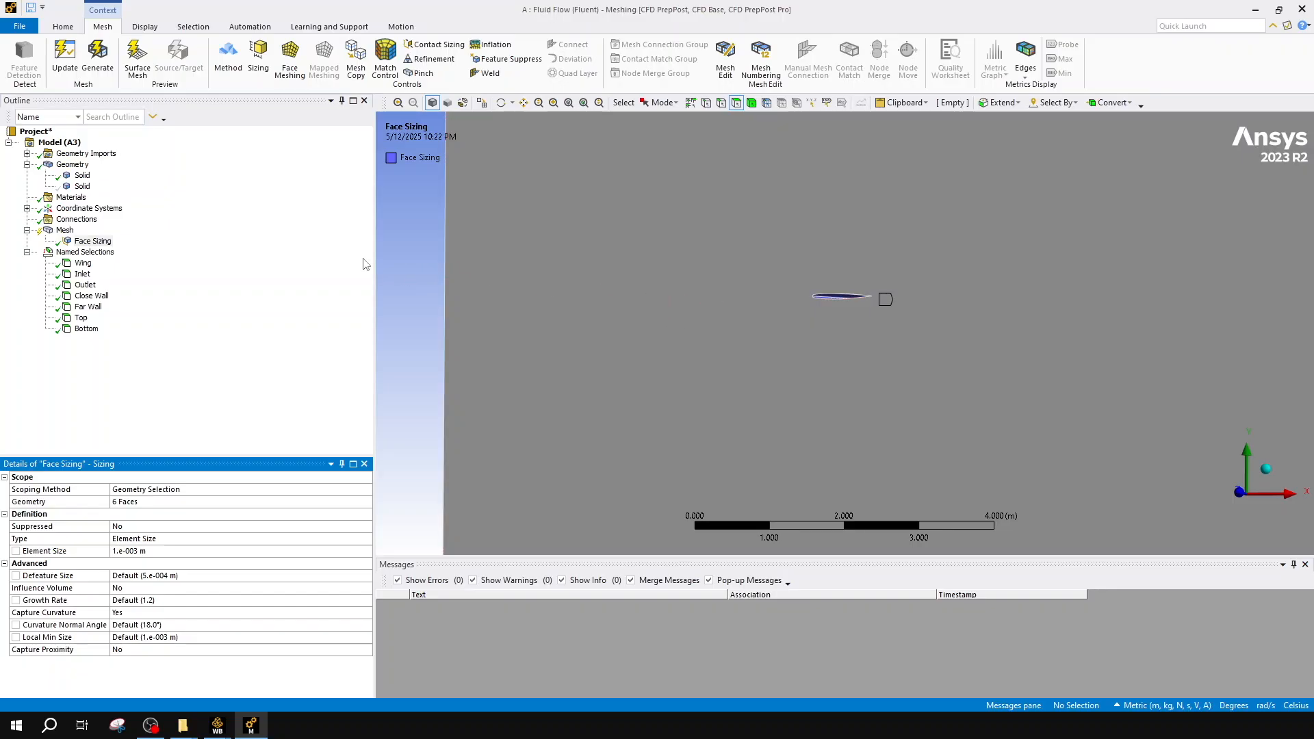
right_click(66, 230)
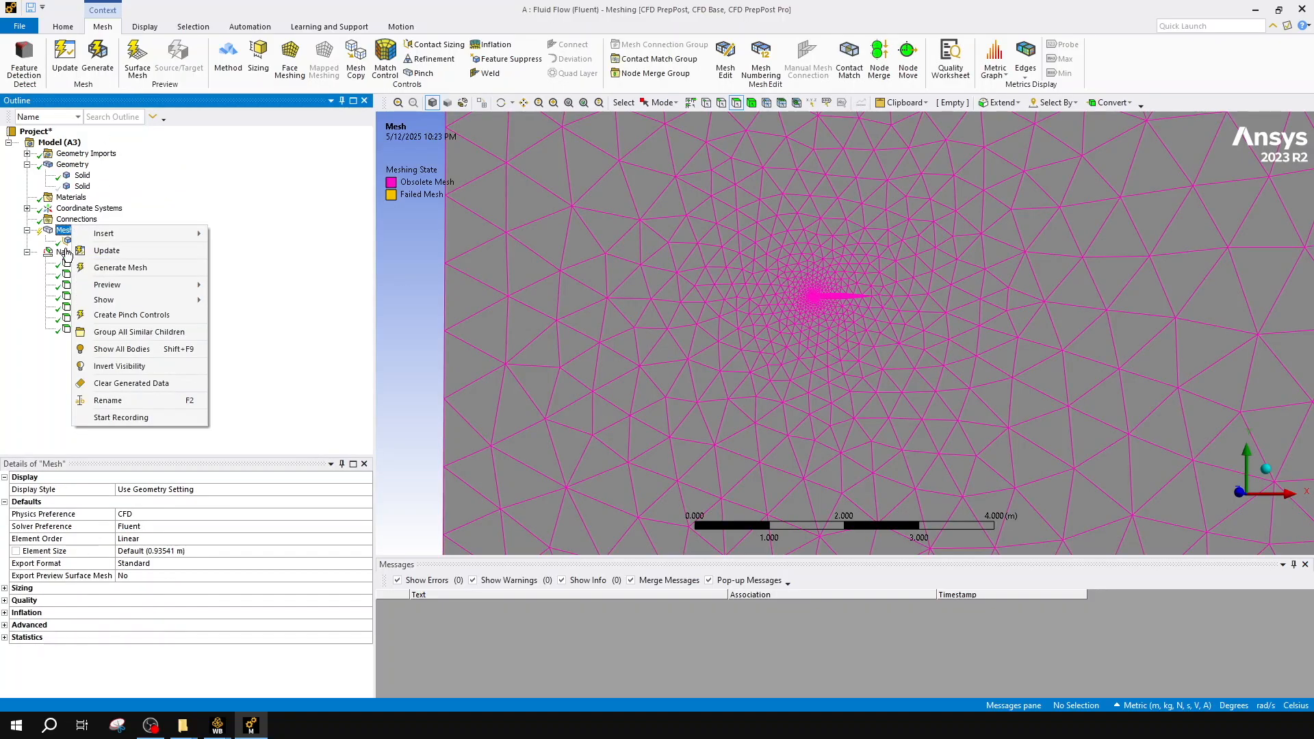
click(110, 269)
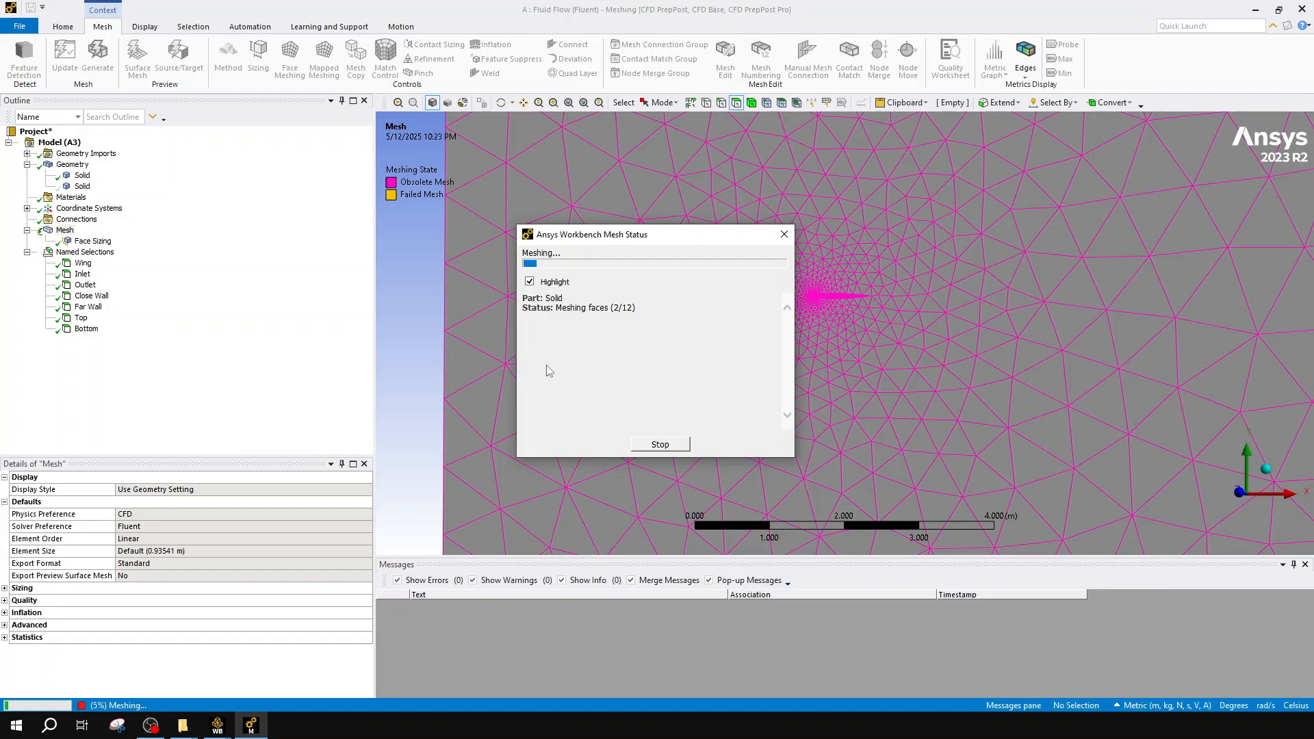
click(656, 444)
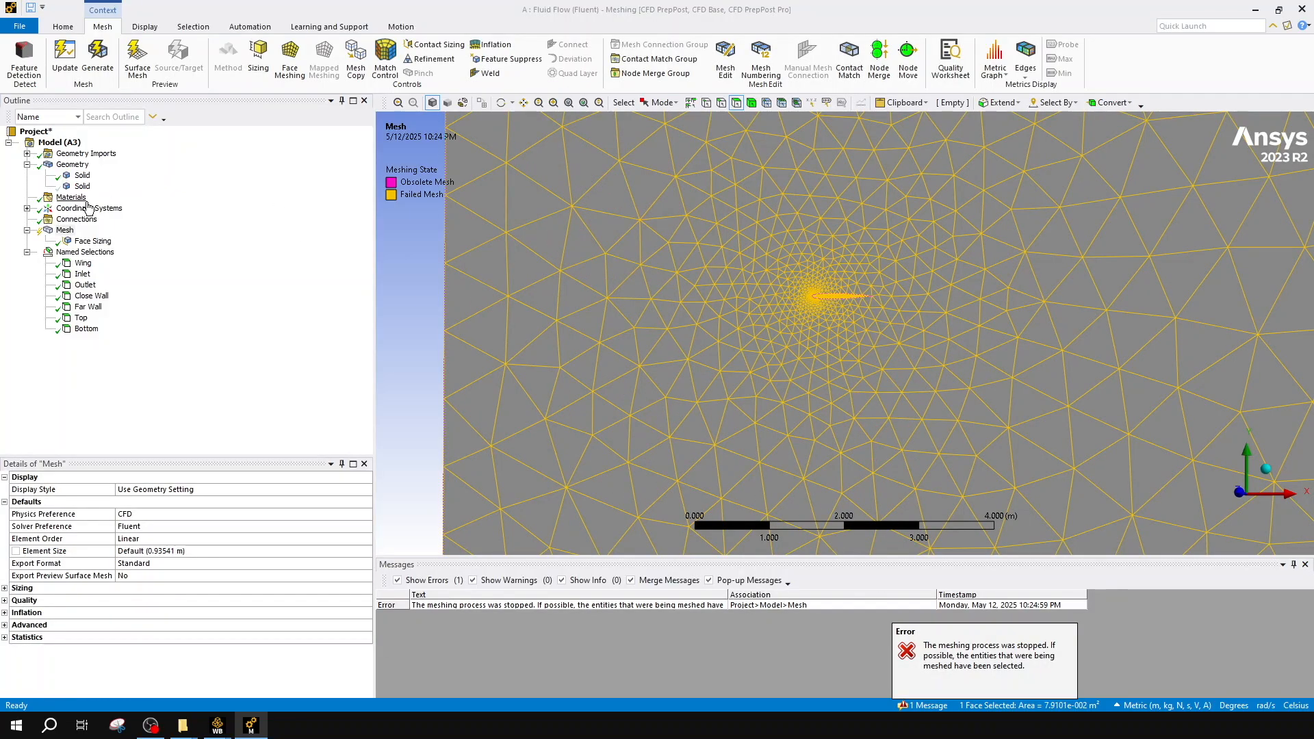
- Set the wing face sizing's element size to 0.01 m and generate the mesh
click(96, 241)
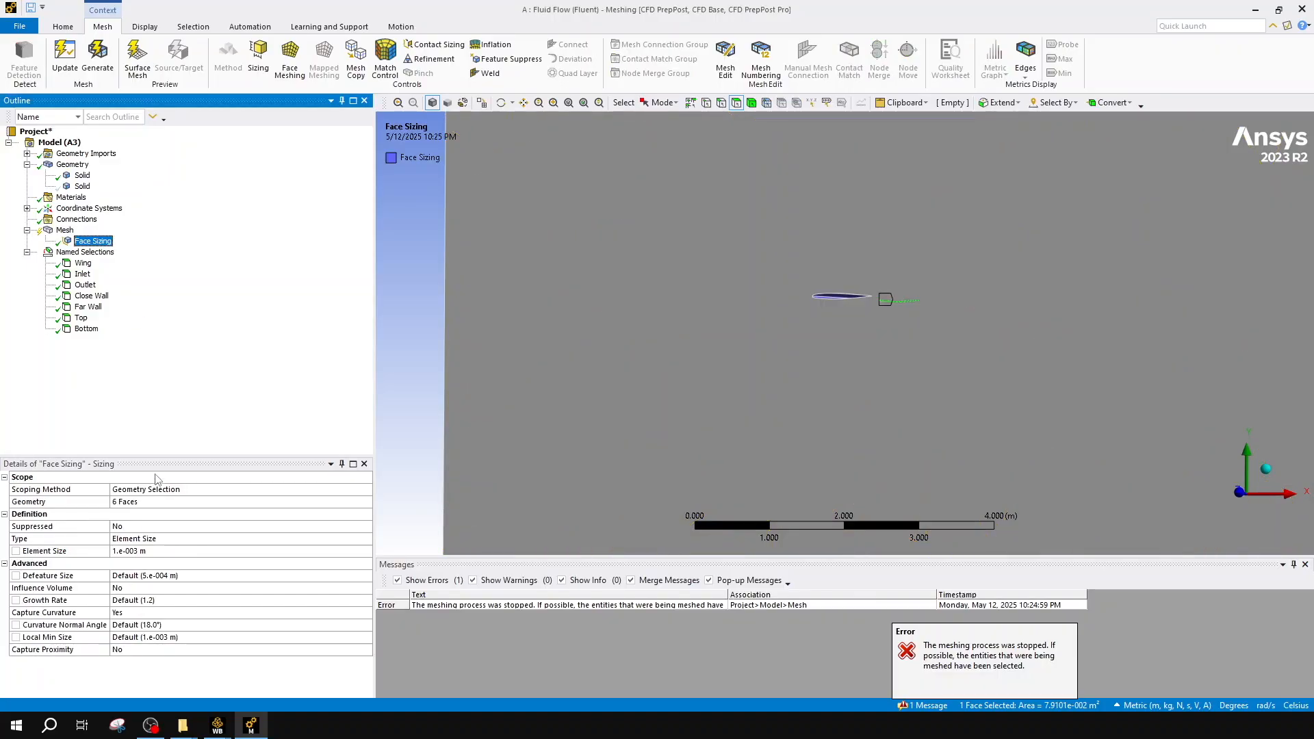
click(156, 552)
text(0.01)
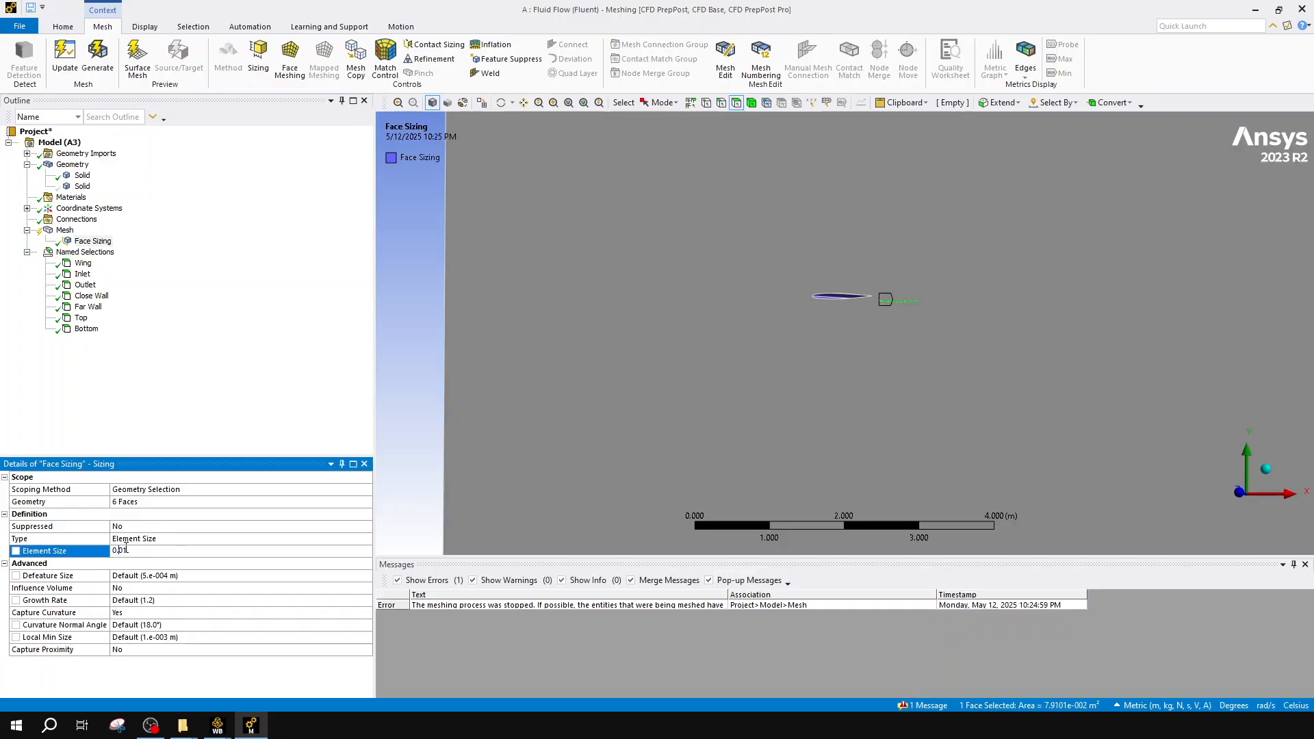
key(Return)
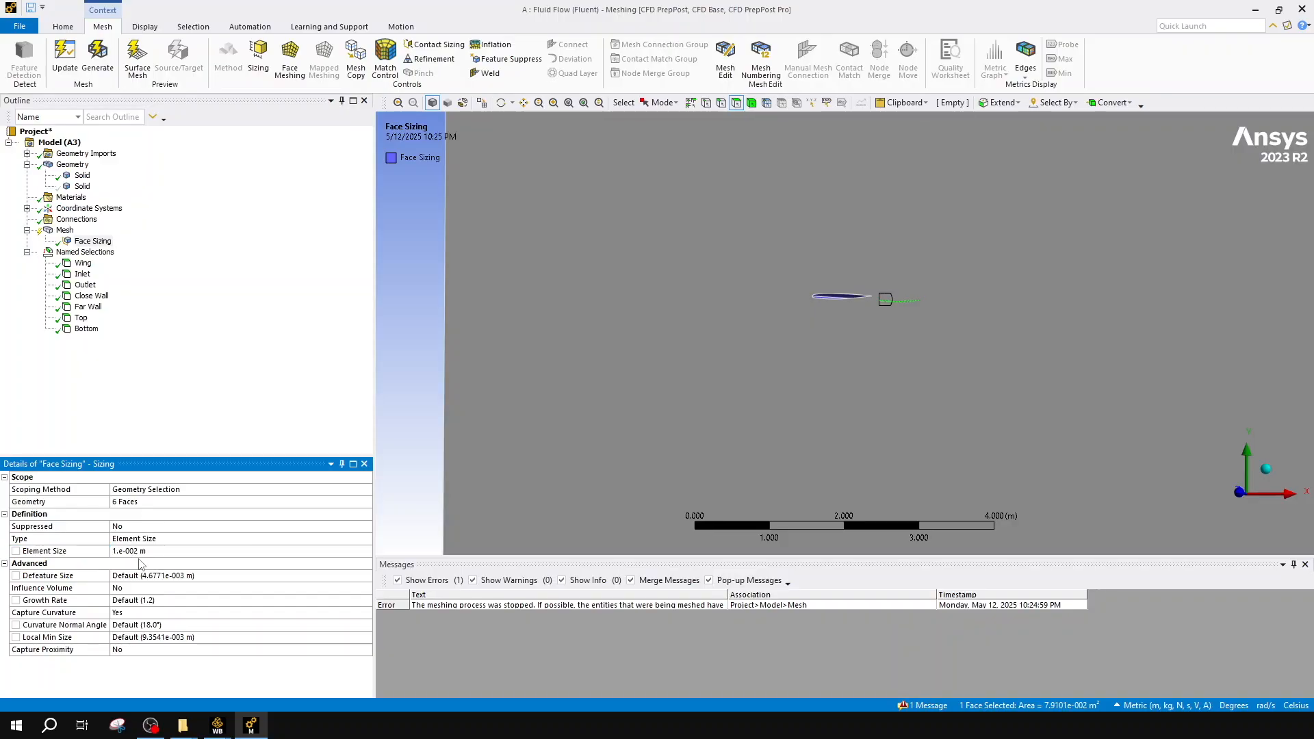
right_click(65, 230)
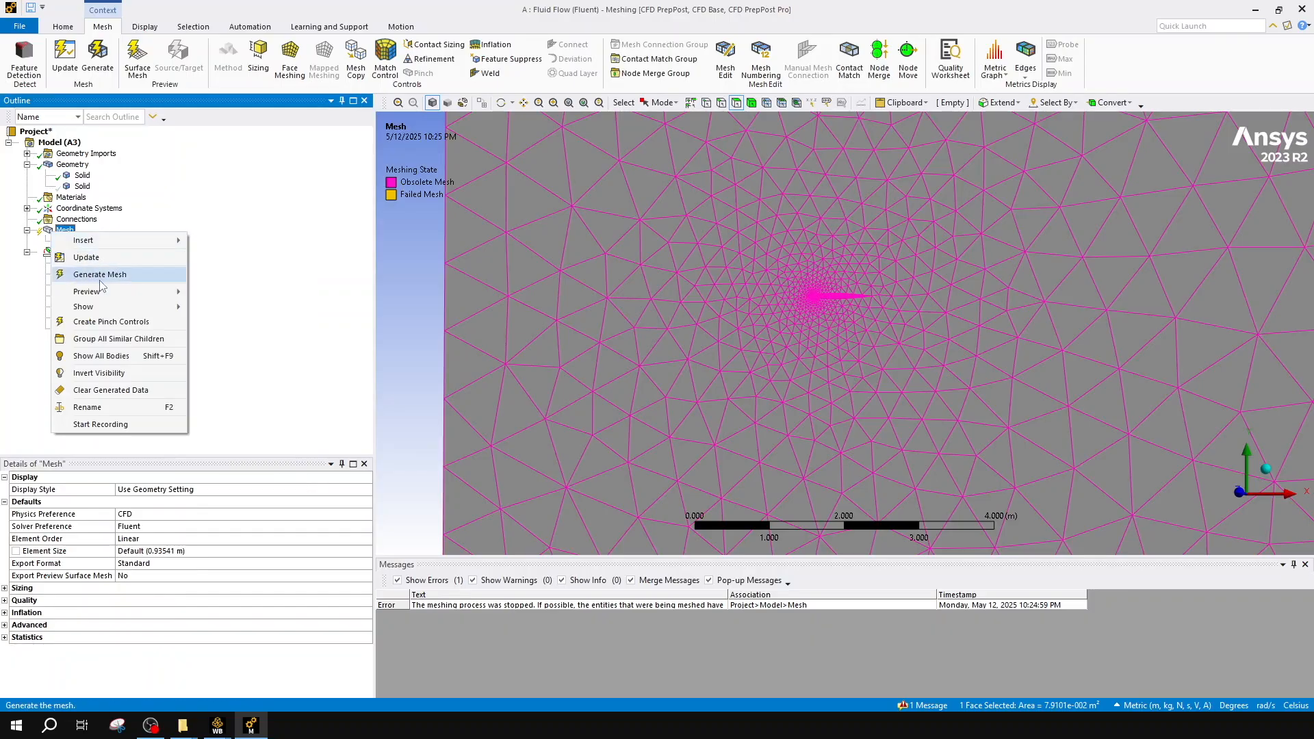
click(100, 276)
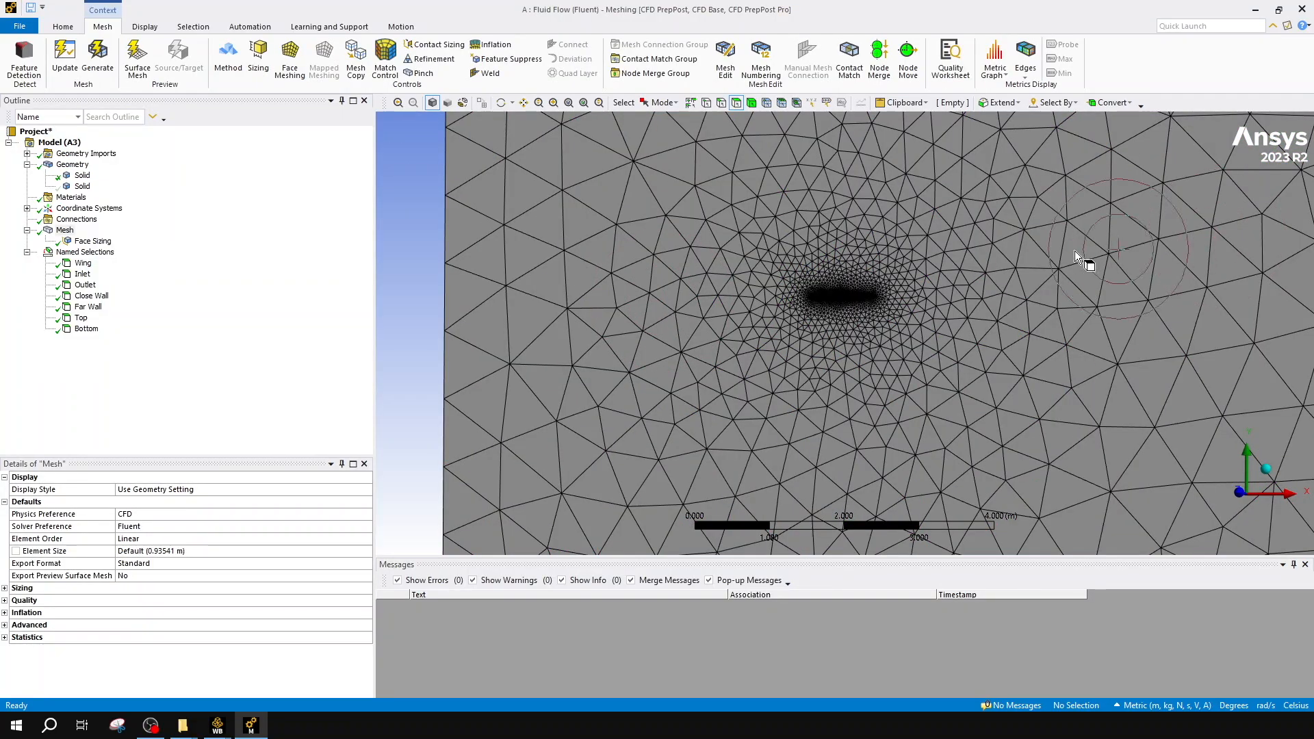
- Examine the generated mesh on the wing surface and around its root section, and review the face sizing's element size
scroll(860, 279, up, 5)
scroll(861, 280, up, 6)
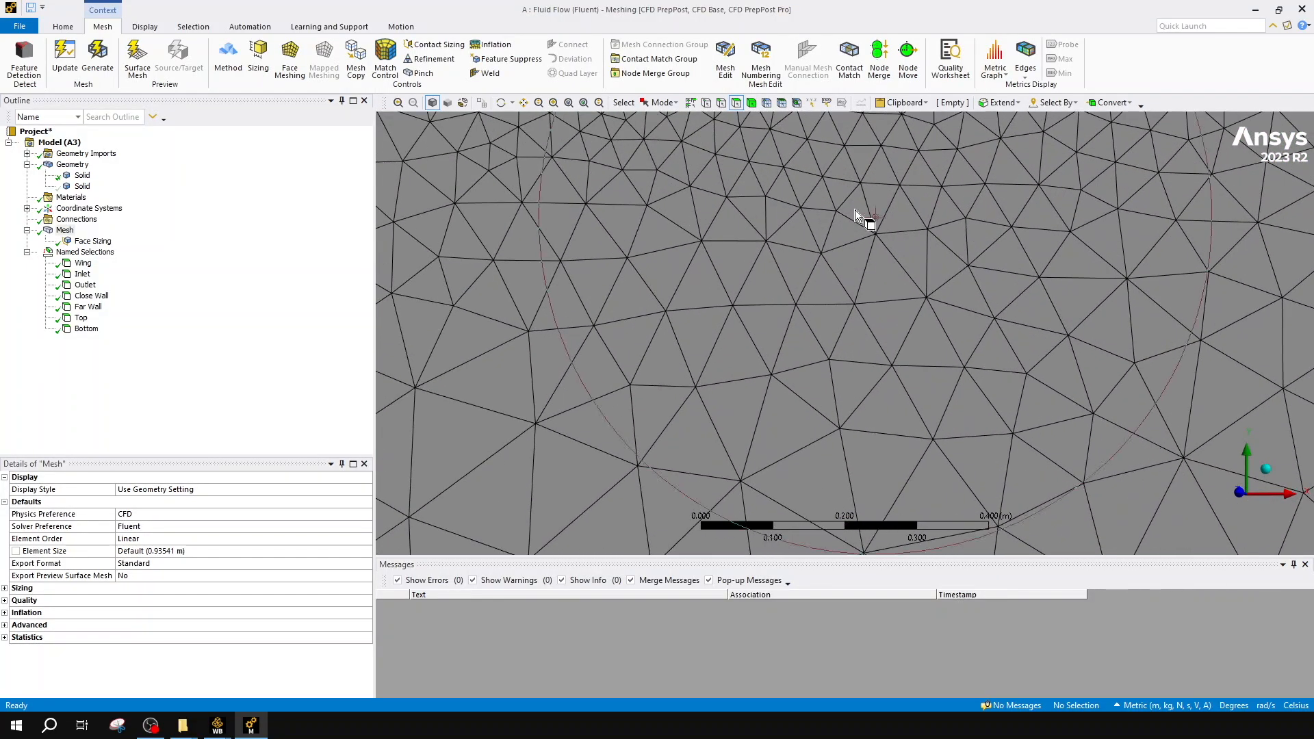
ctrl+middle_drag(802, 341, 966, 435)
mouse_move(741, 282)
middle_down()
mouse_move(893, 282)
mouse_move(861, 285)
middle_up()
click(110, 245)
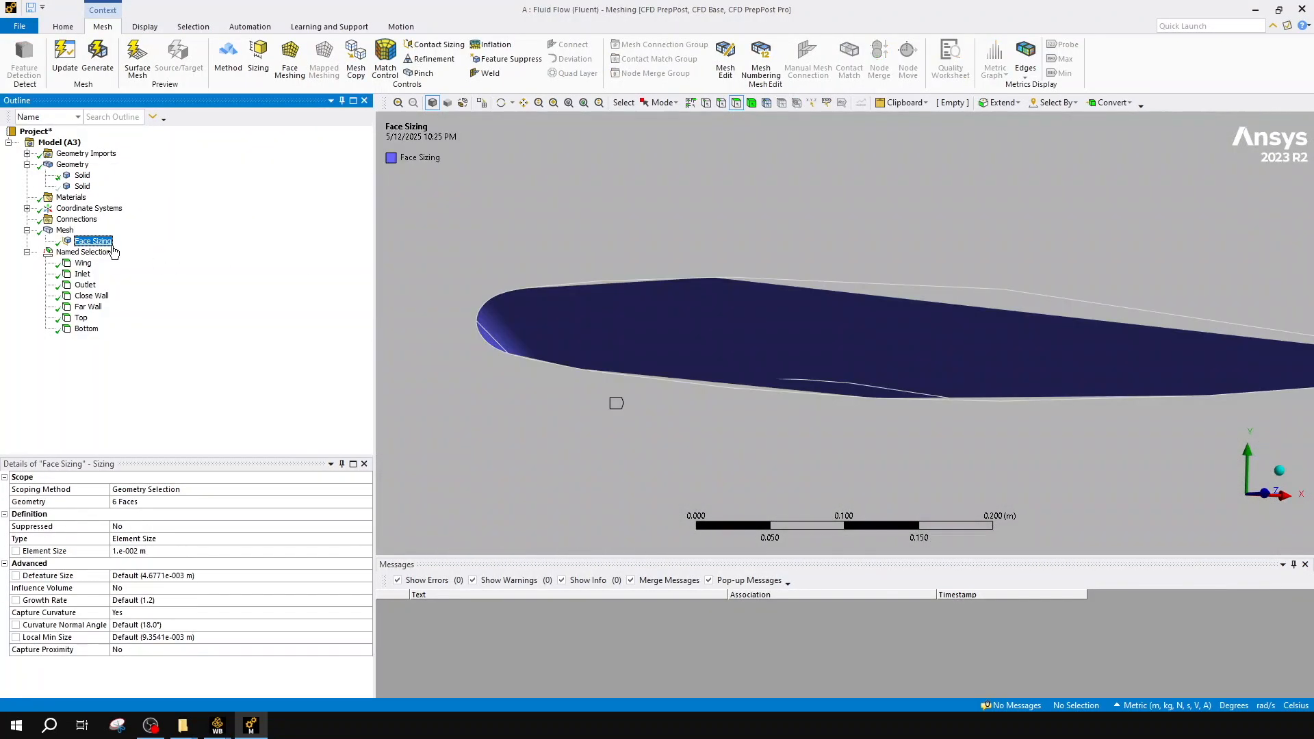
click(140, 555)
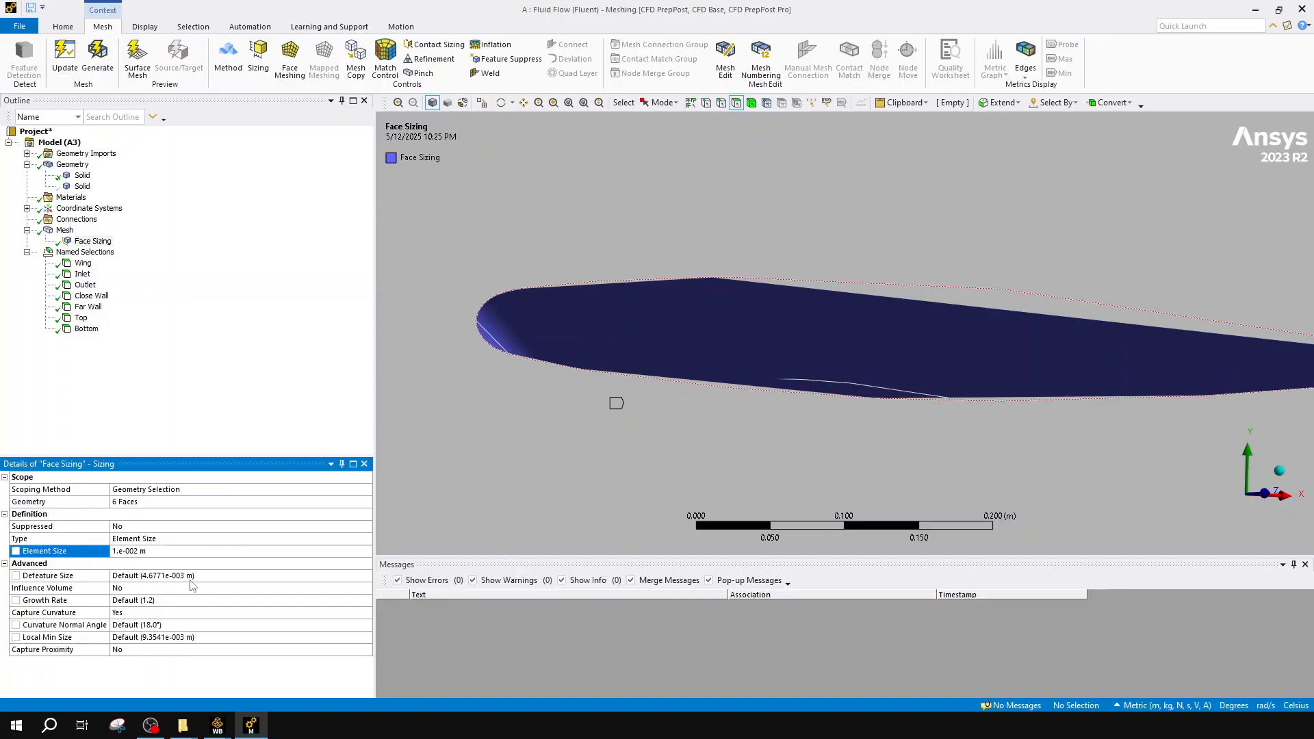
click(65, 230)
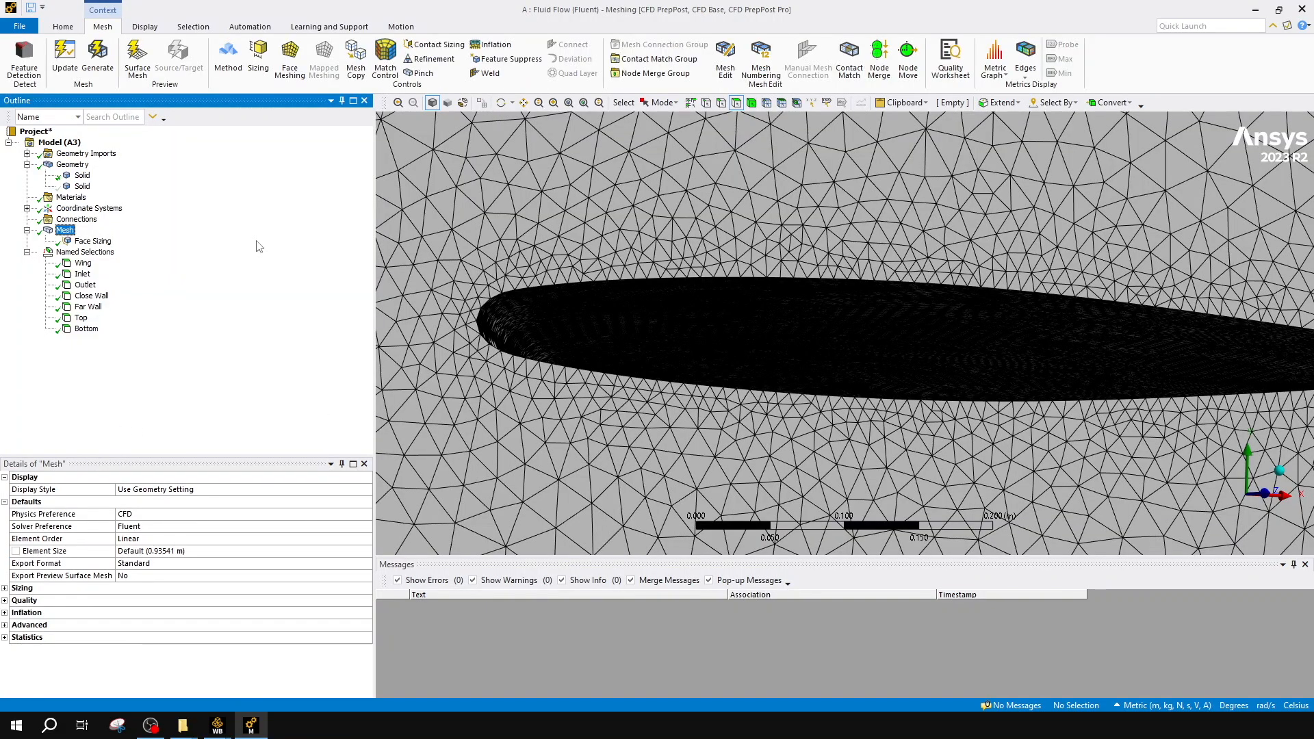
scroll(769, 302, down, 5)
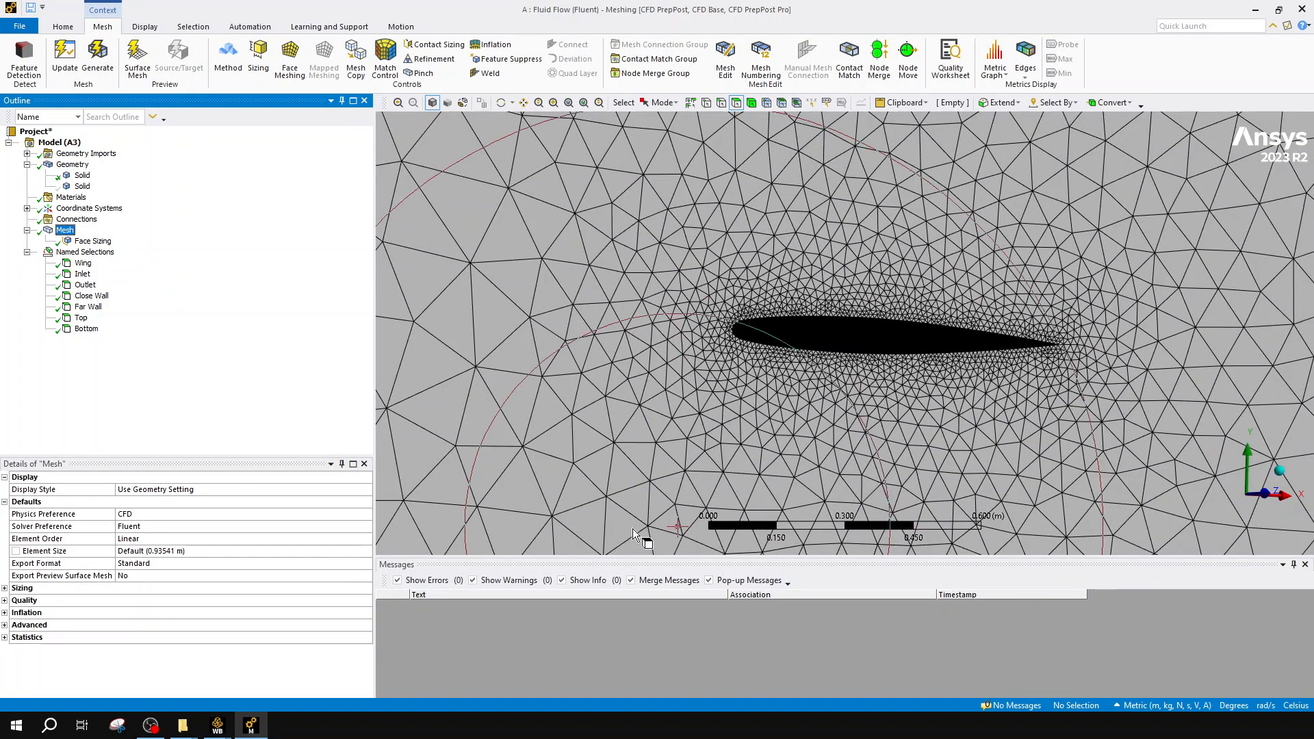
scroll(791, 276, up, 2)
scroll(791, 276, down, 4)
scroll(849, 322, up, 3)
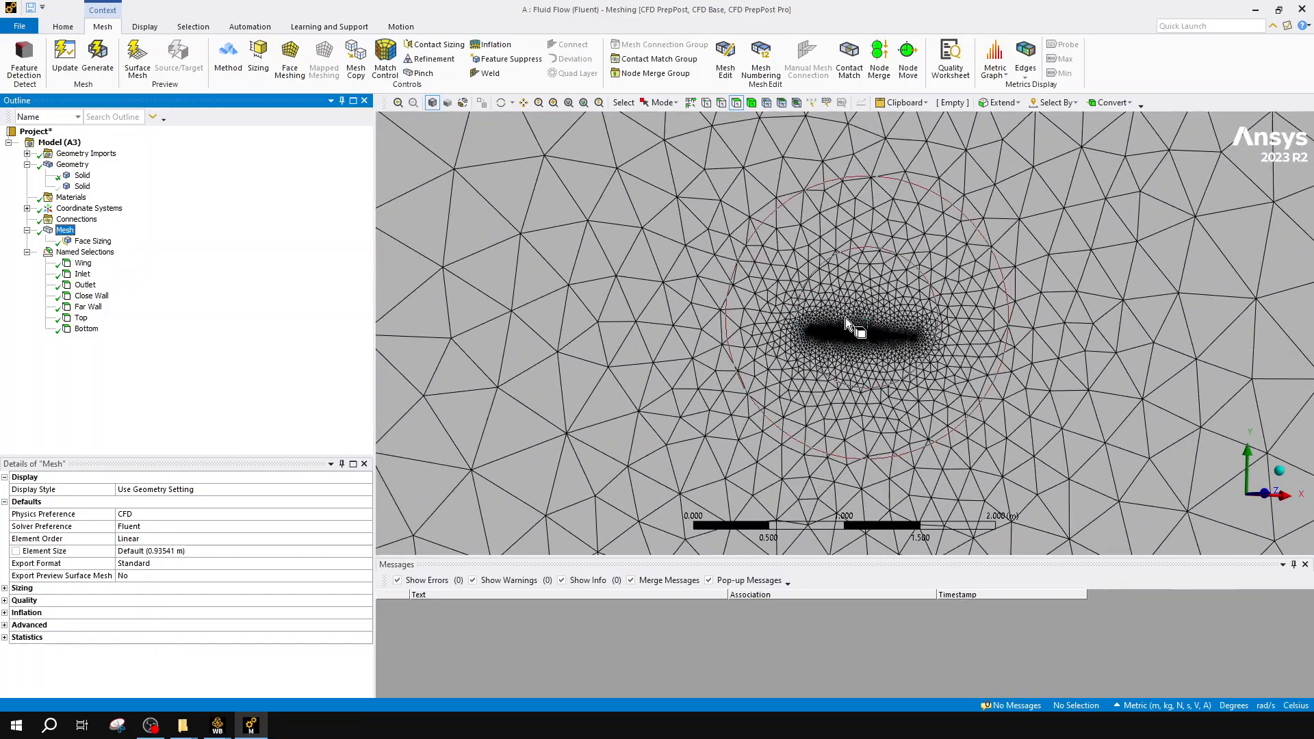
scroll(845, 318, up, 8)
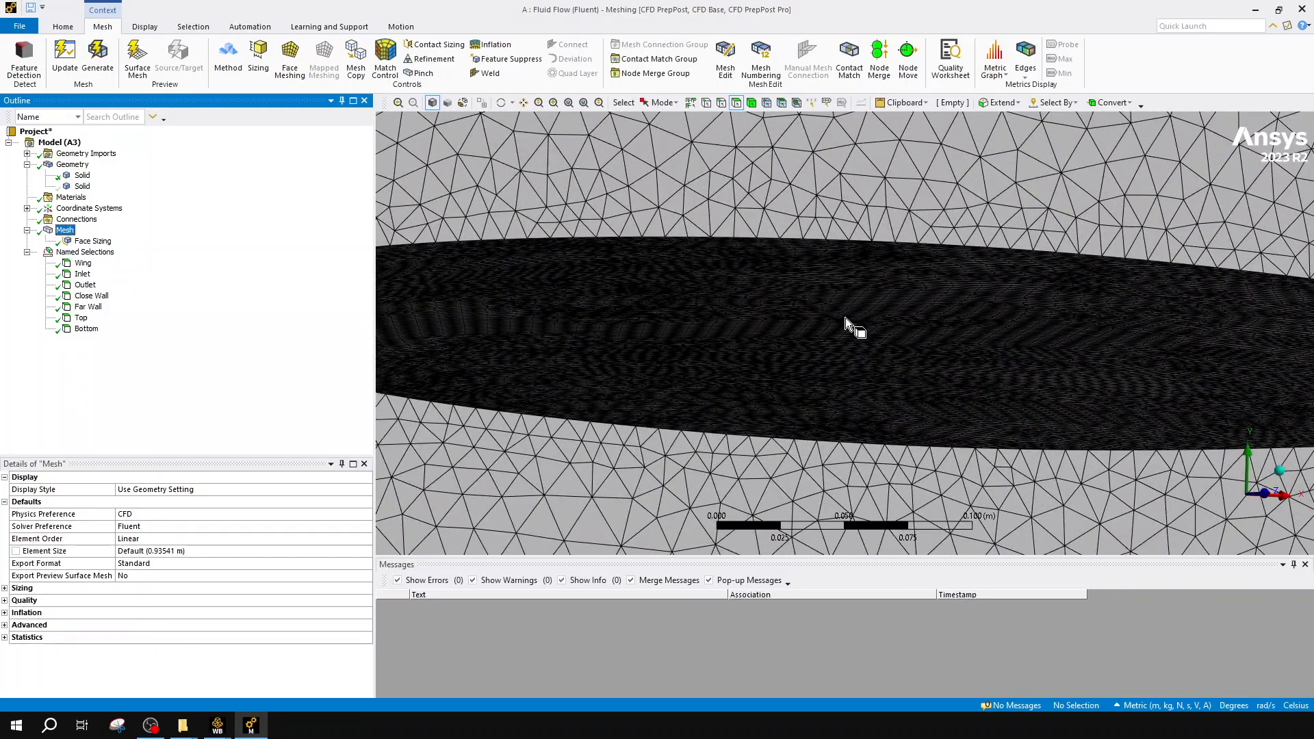
scroll(845, 318, up, 2)
middle_drag(845, 317, 813, 330)
scroll(814, 330, down, 6)
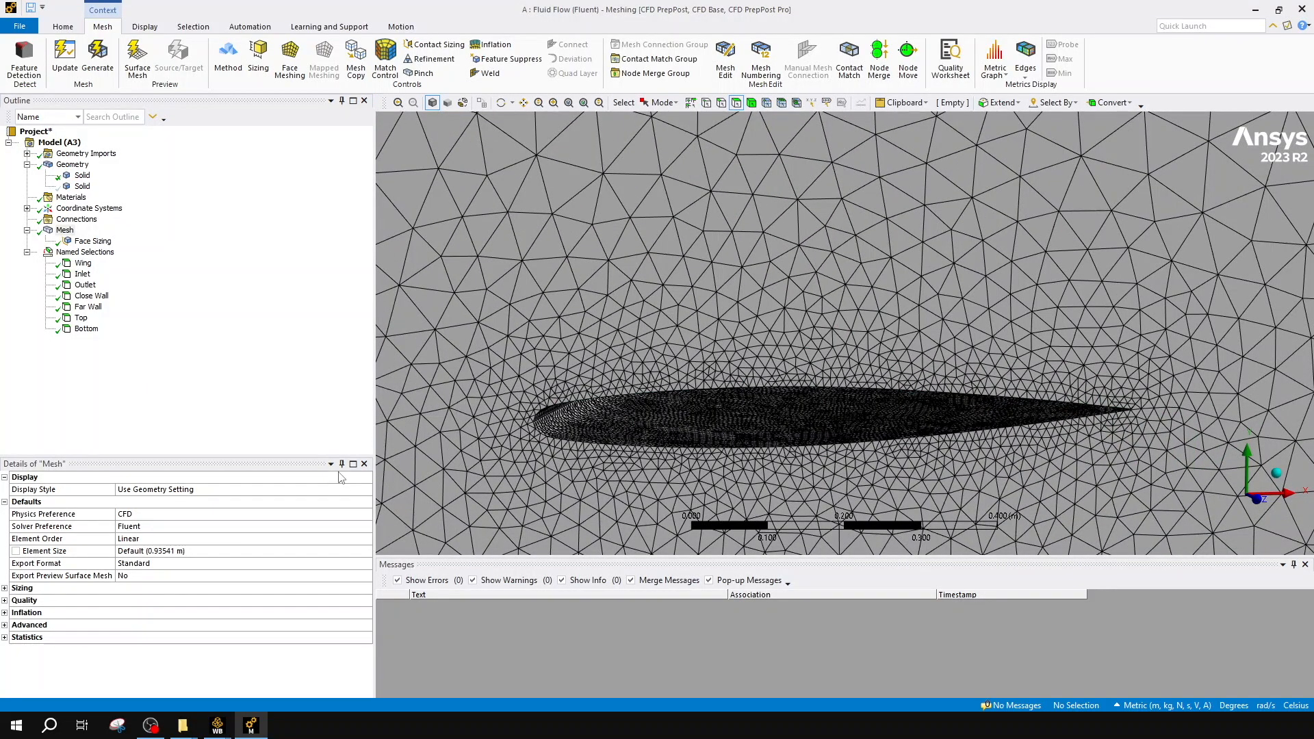
- Insert an Inflation control under the mesh
right_click(65, 231)
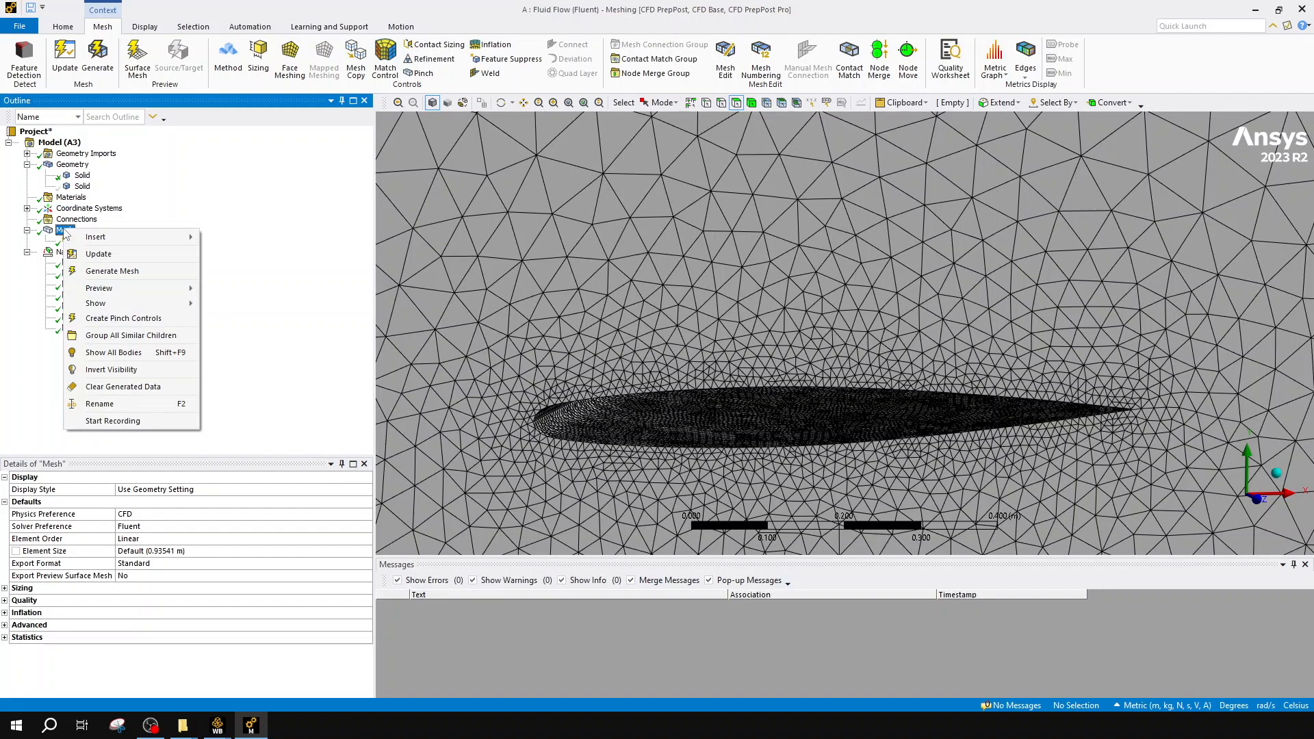
mouse_move(126, 238)
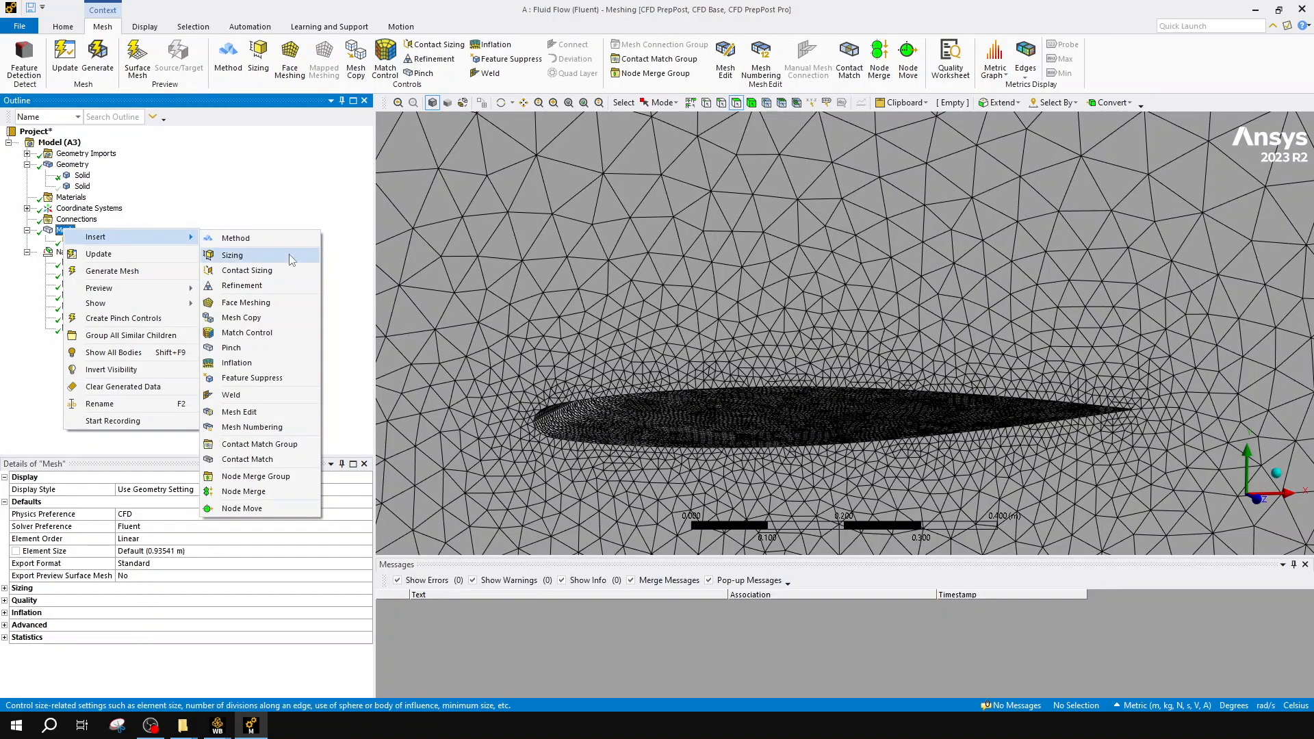
click(283, 364)
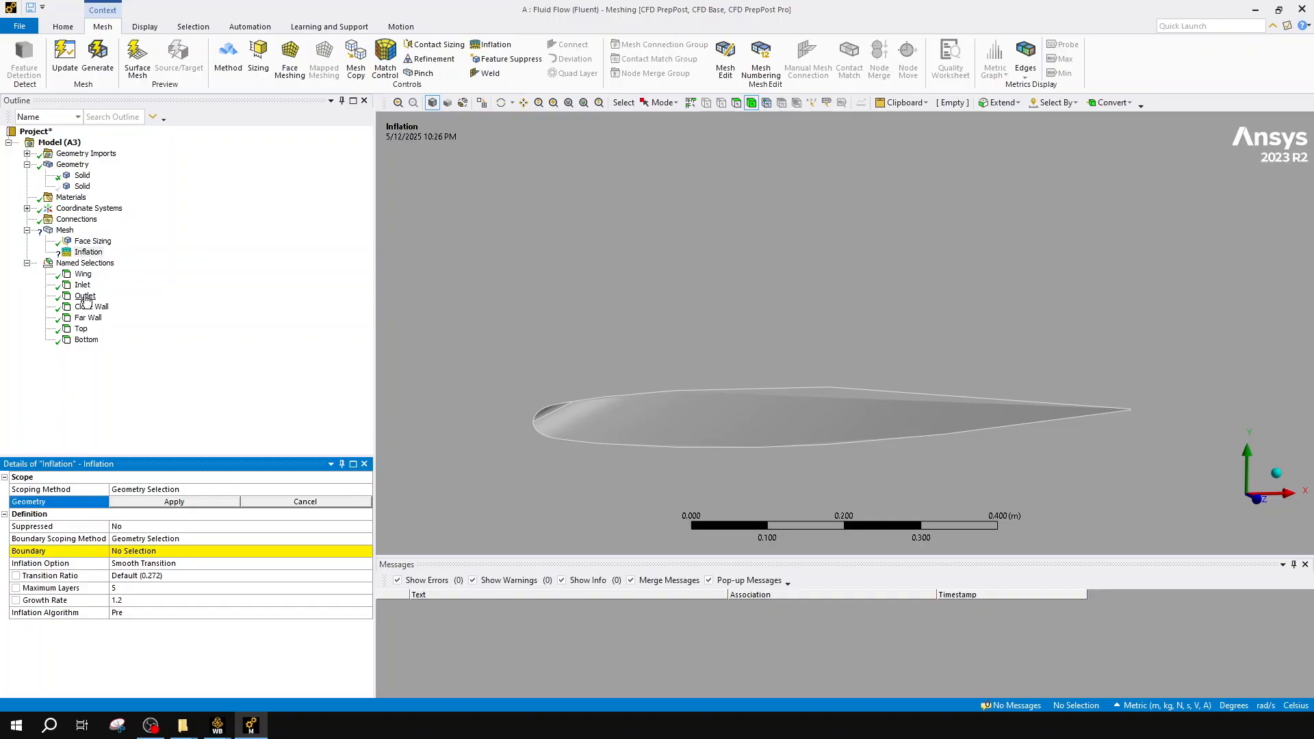
- Scope the inflation's geometry to the six faces in the Wing named selection
click(83, 275)
right_click(83, 276)
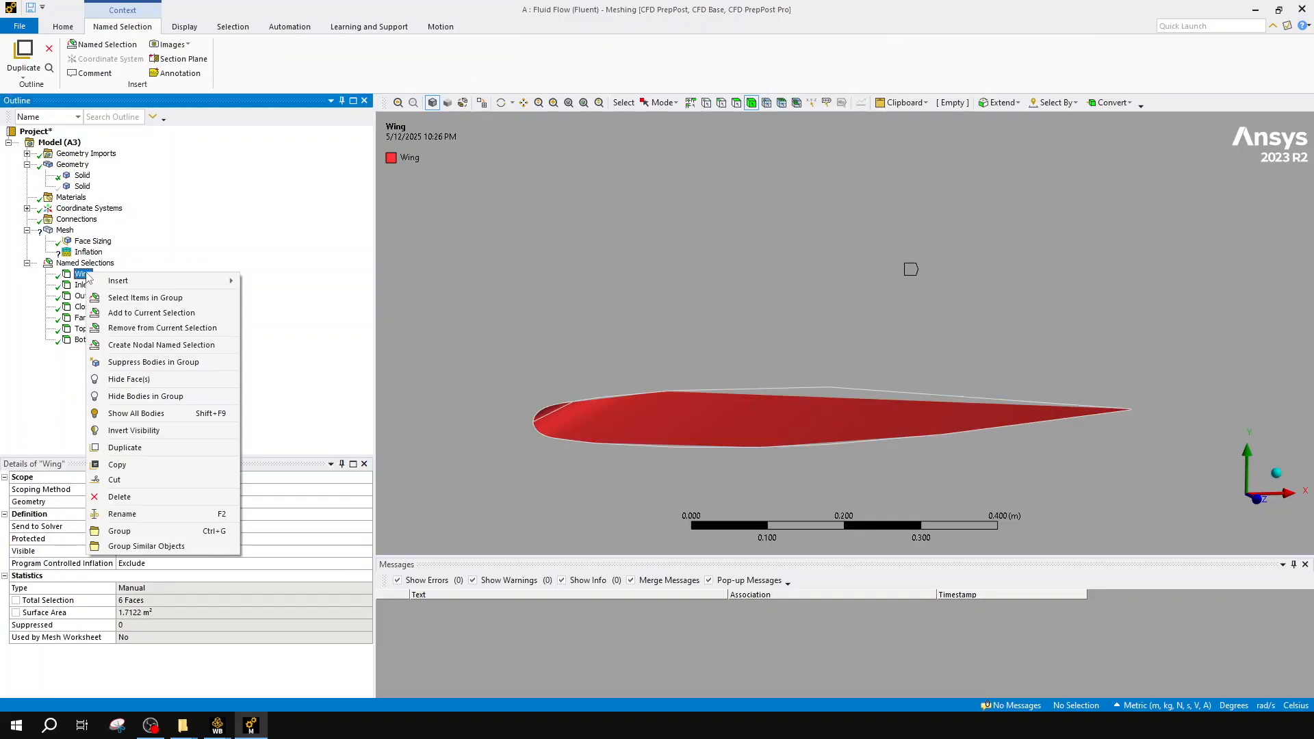
click(133, 310)
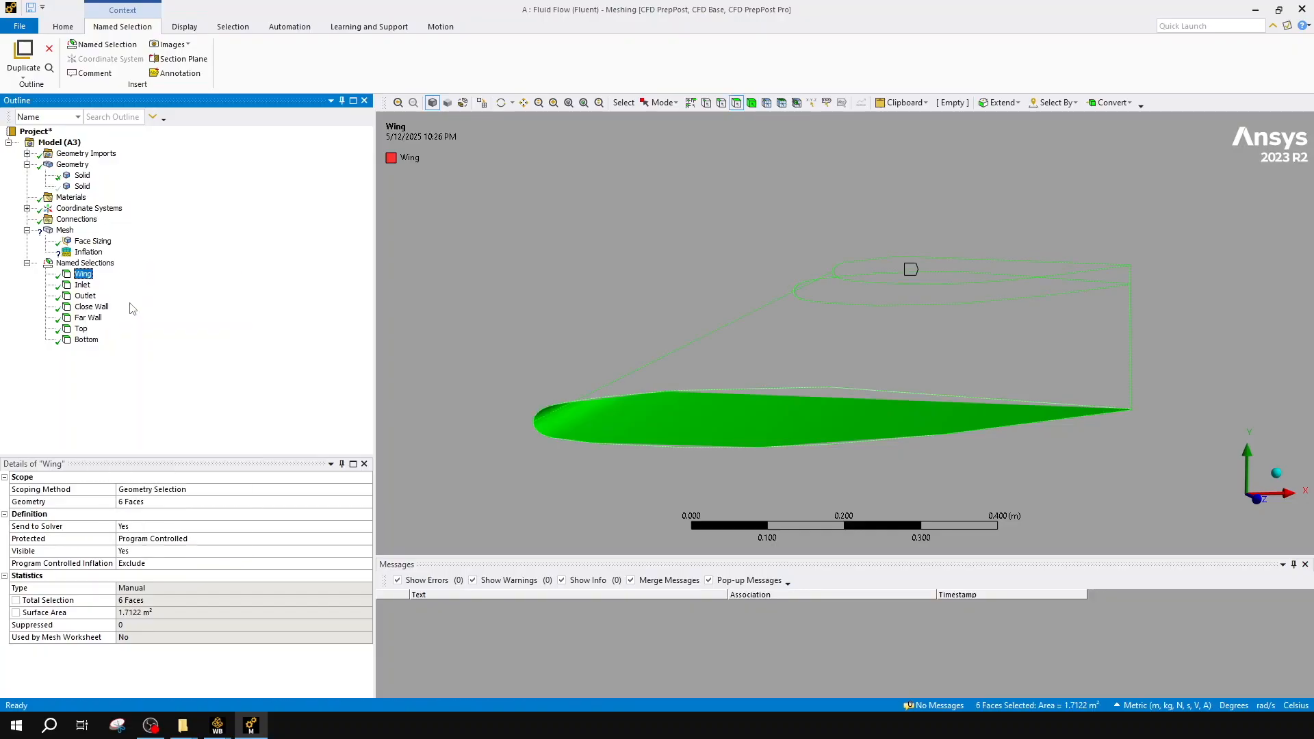
click(87, 253)
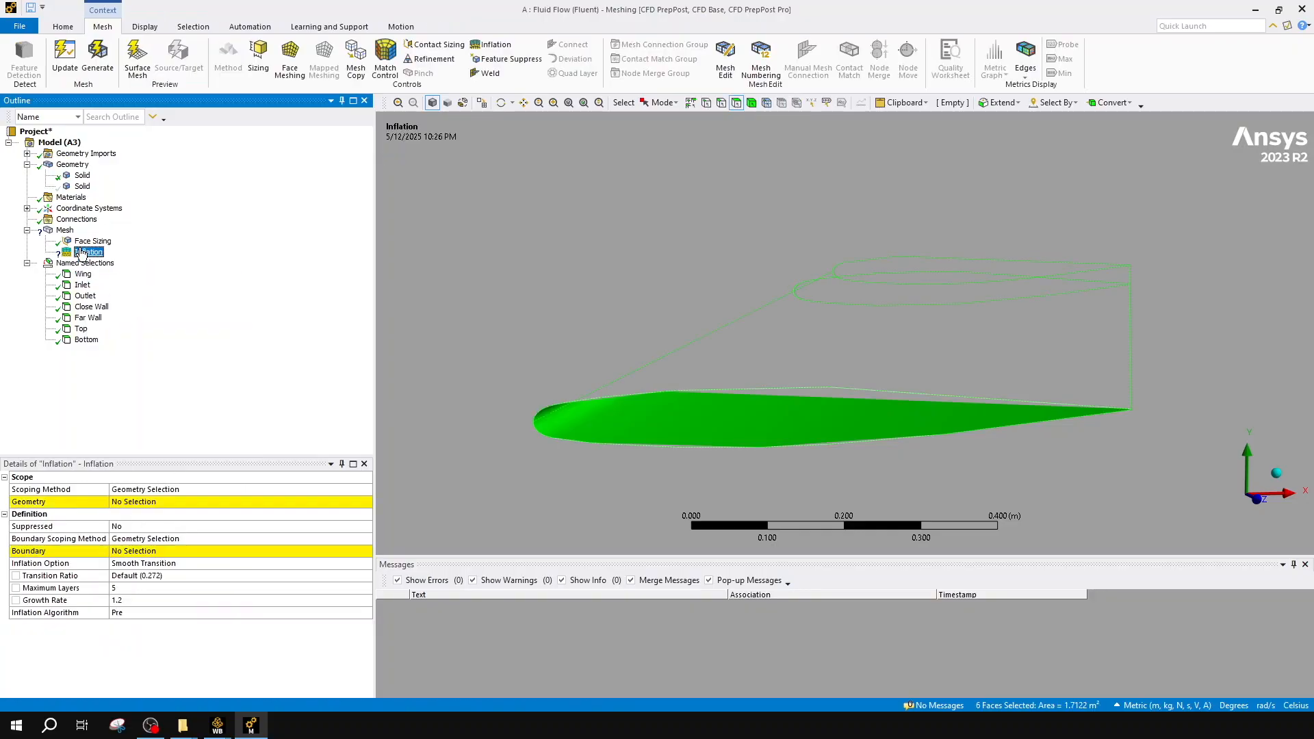
click(133, 503)
click(174, 503)
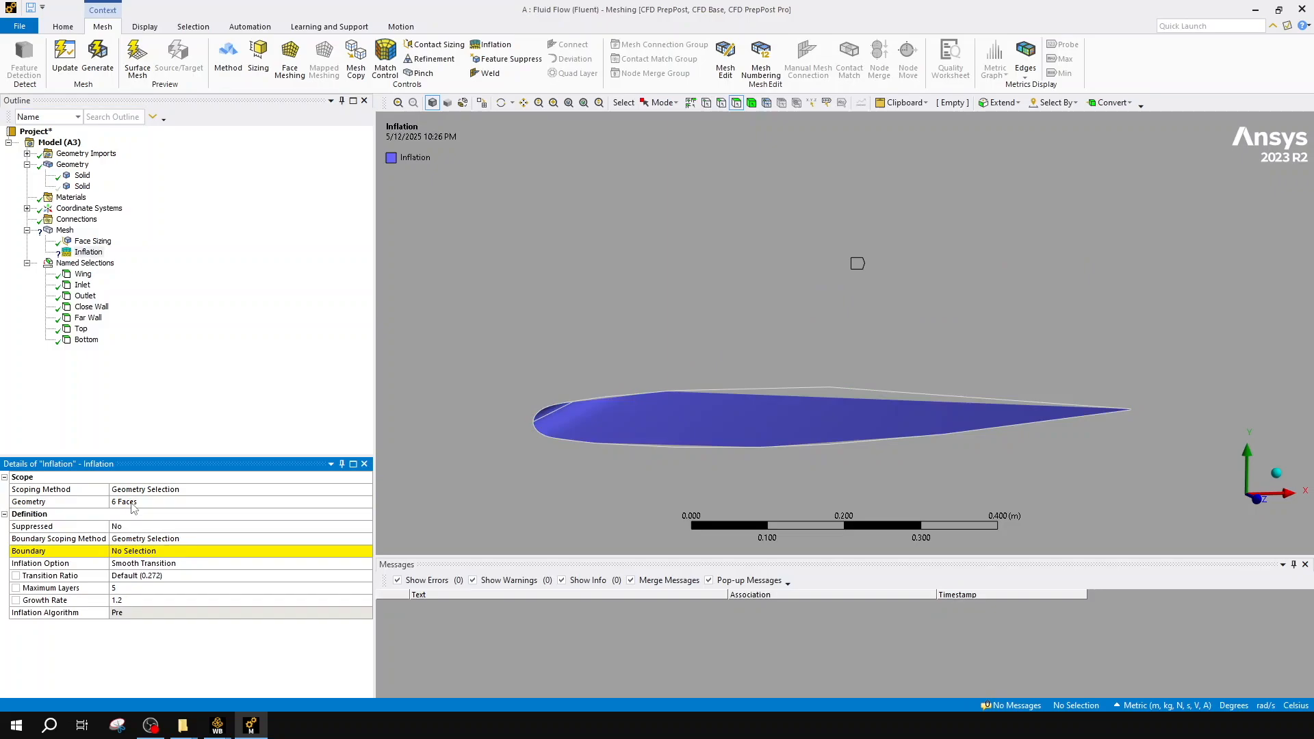
click(133, 504)
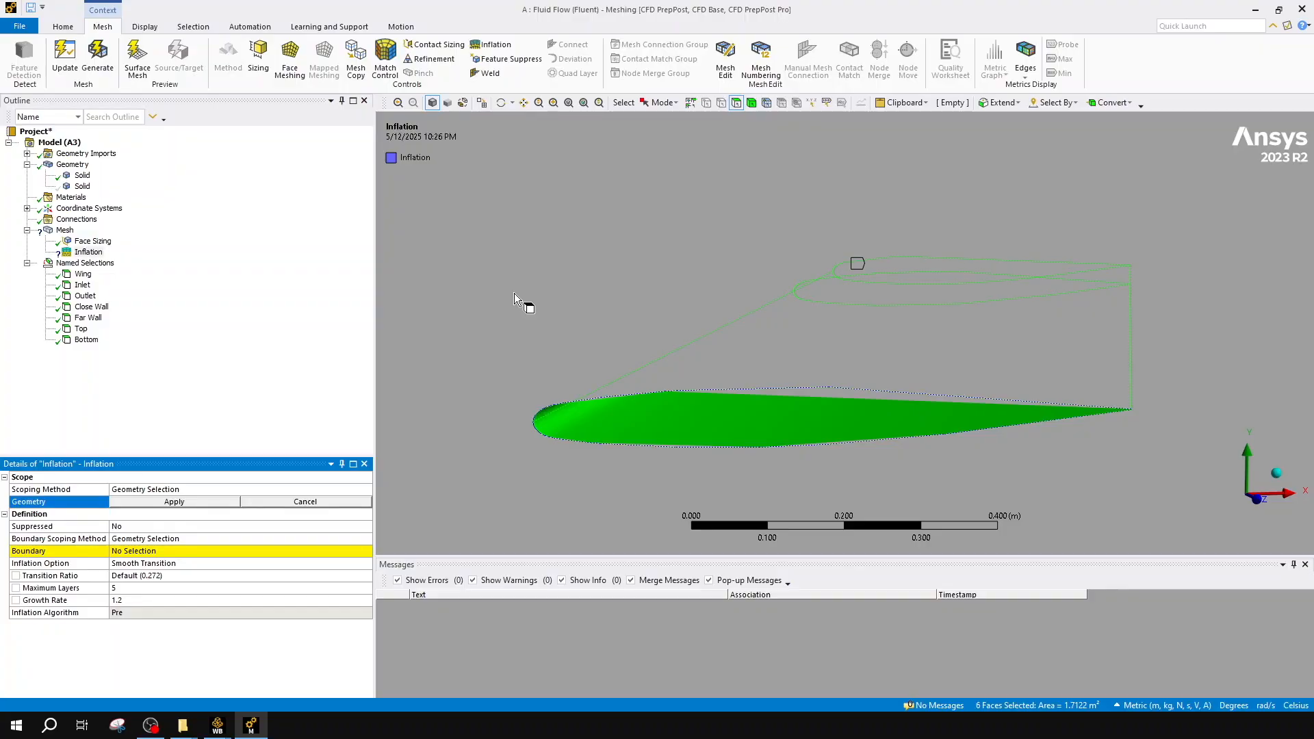
- Try to assign the faces of the Wing named selection as the inflation's boundary
click(149, 553)
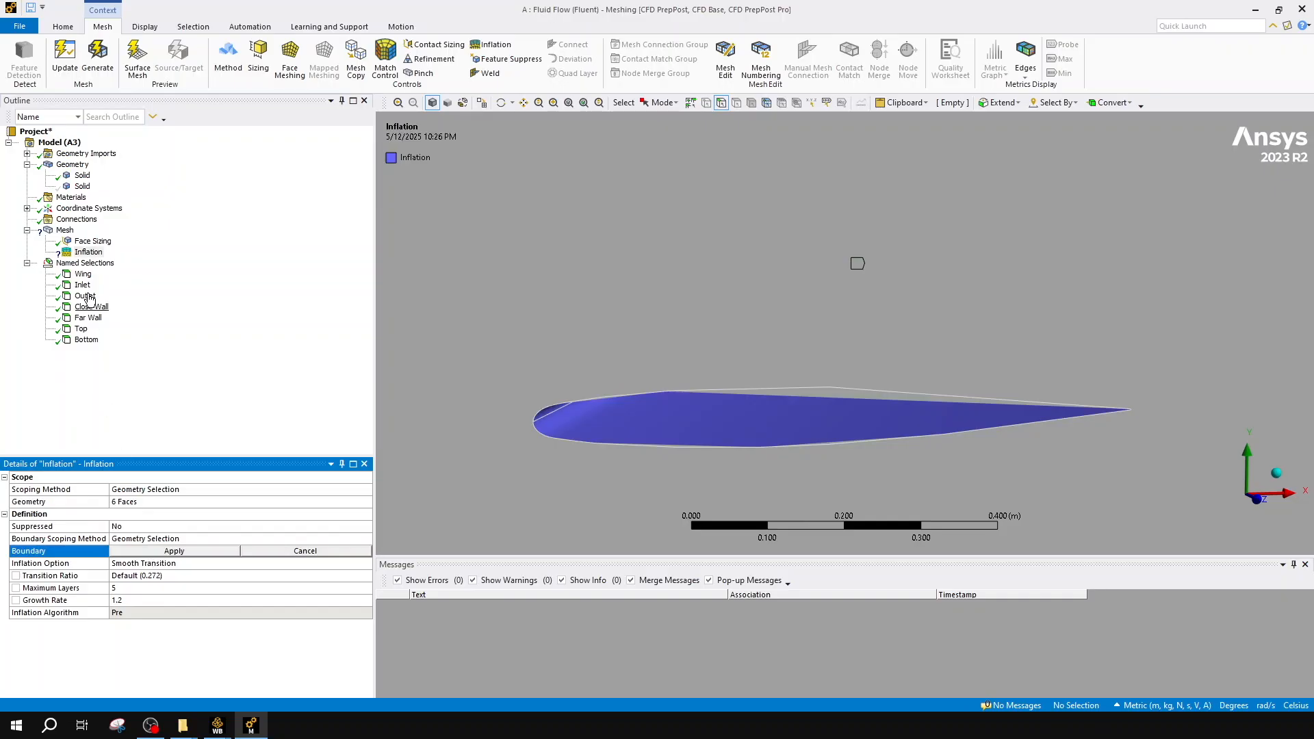
right_click(84, 275)
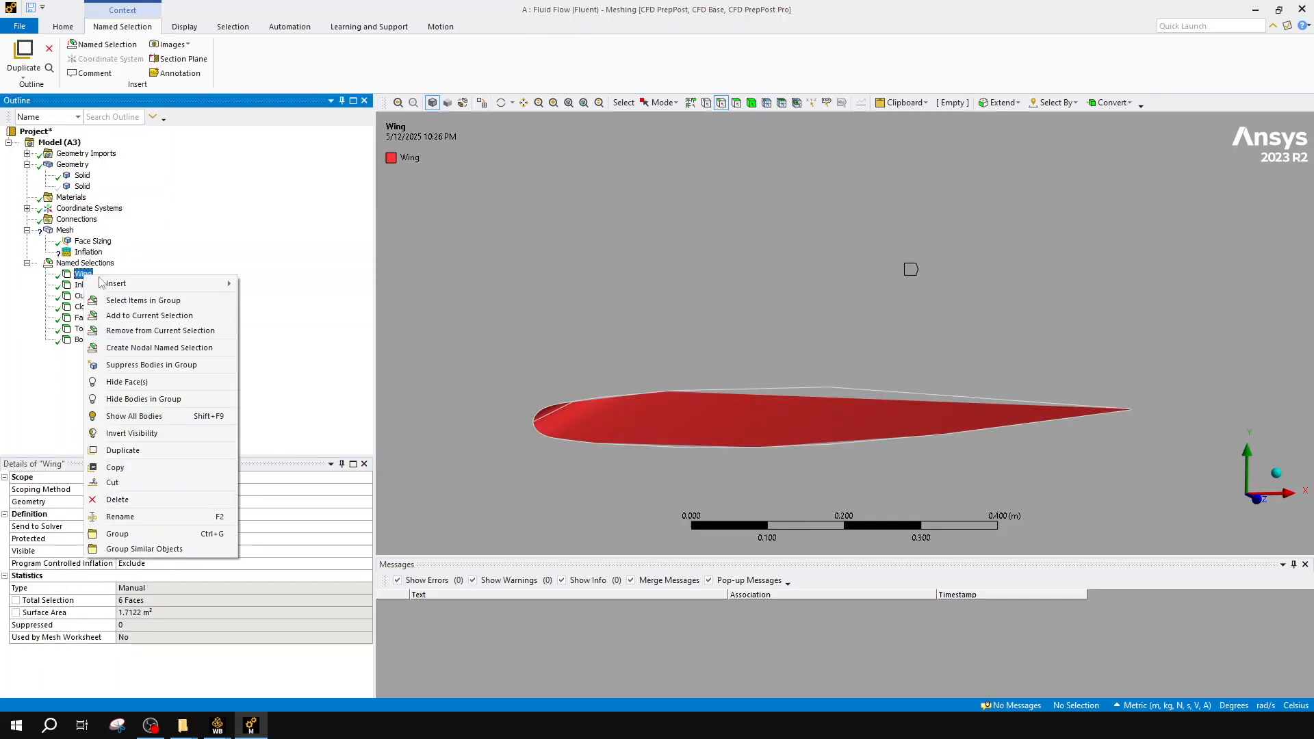
click(148, 303)
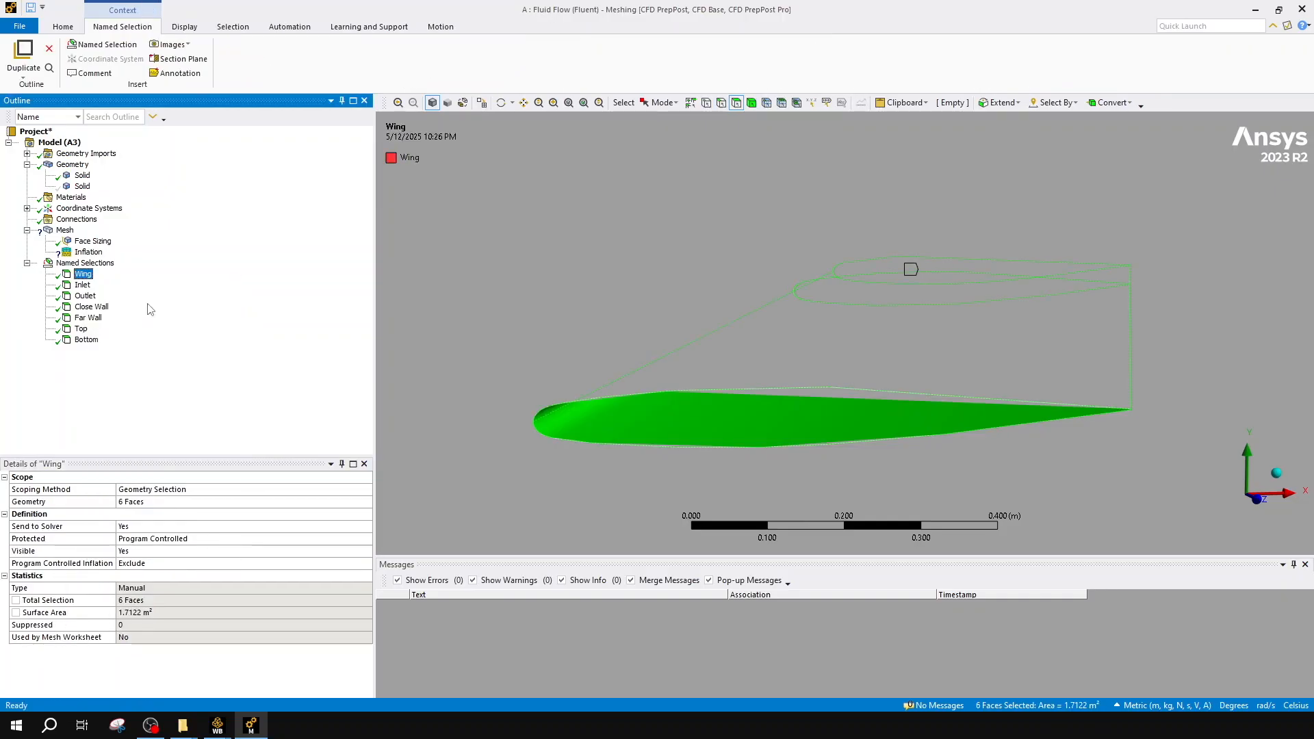
click(90, 252)
click(150, 554)
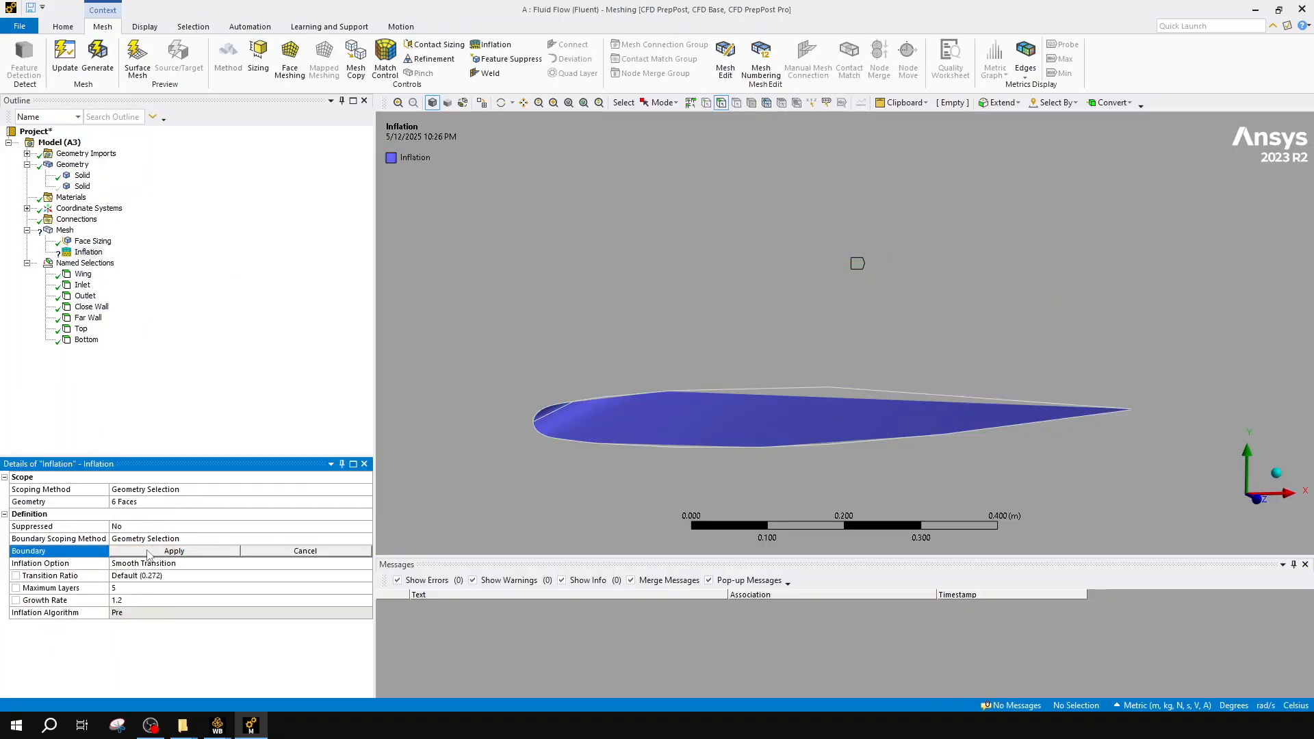
click(148, 553)
click(146, 552)
click(146, 552)
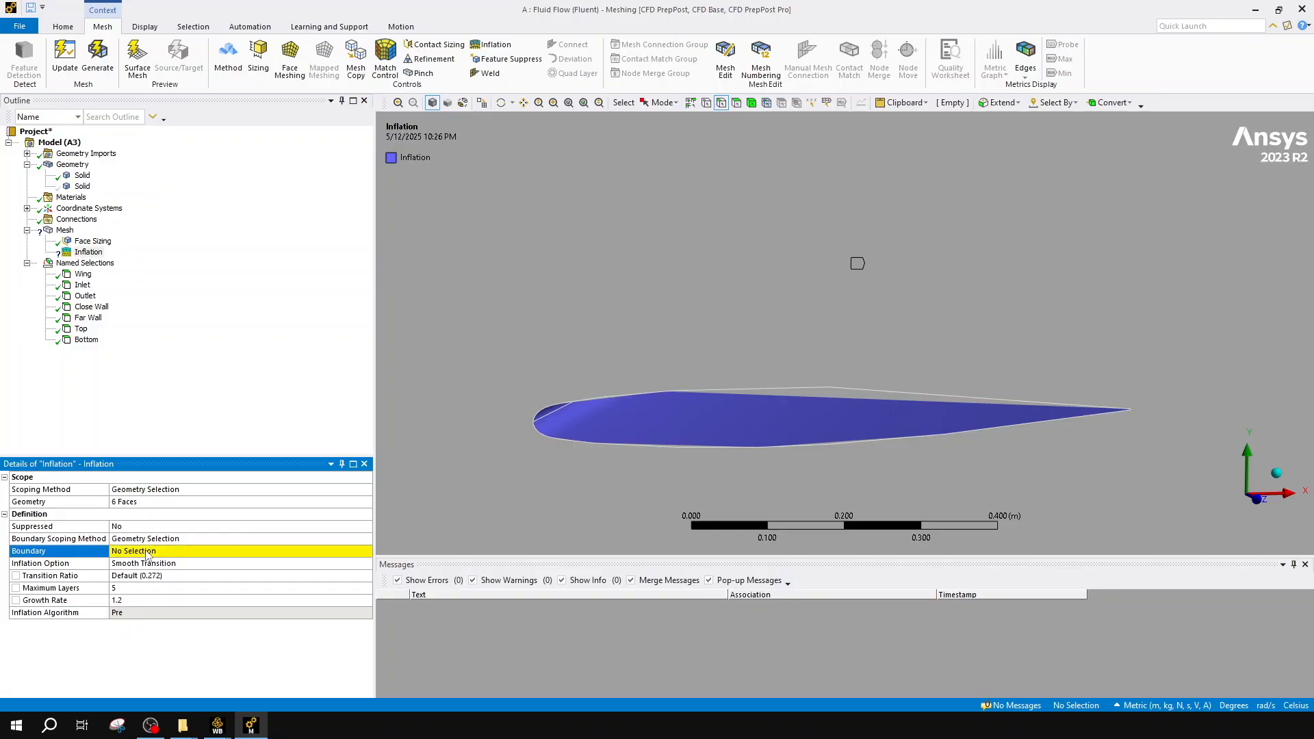
- Open the inflation's geometry scope for editing
click(137, 503)
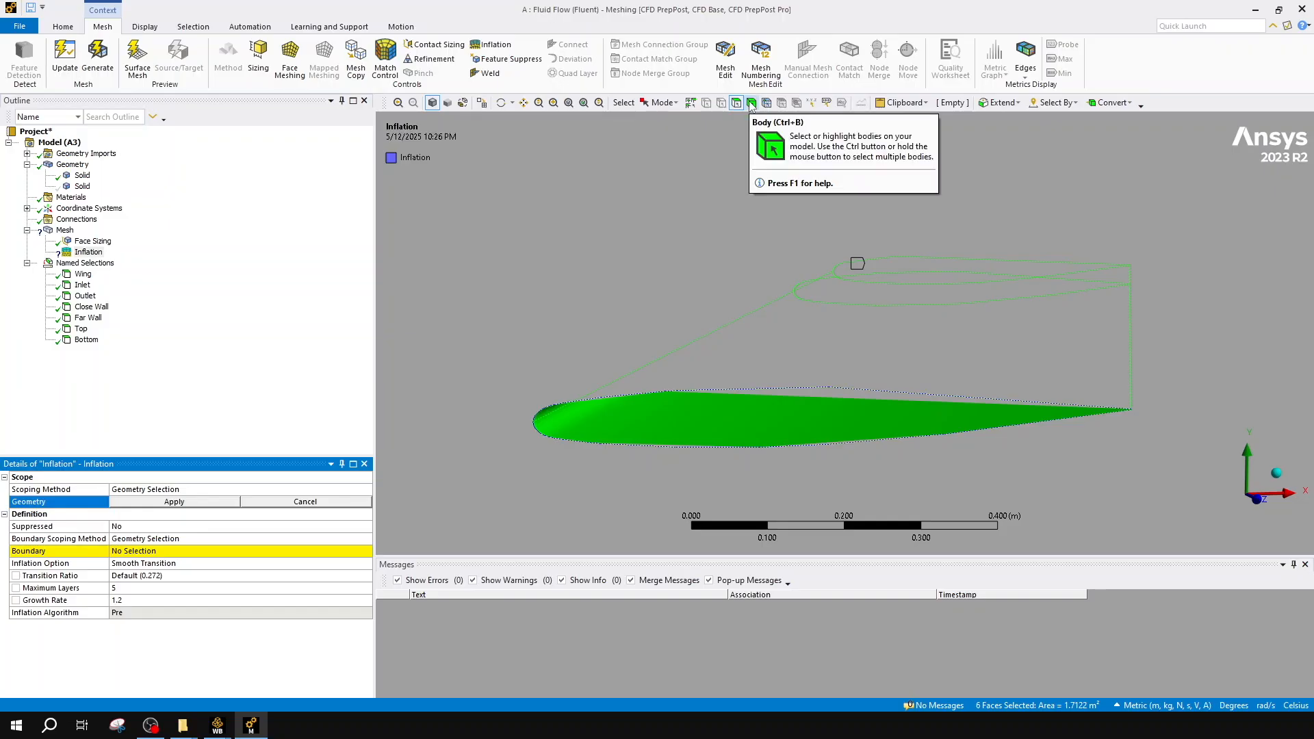
- Scope the inflation control to the fluid domain body surrounding the wing
click(751, 104)
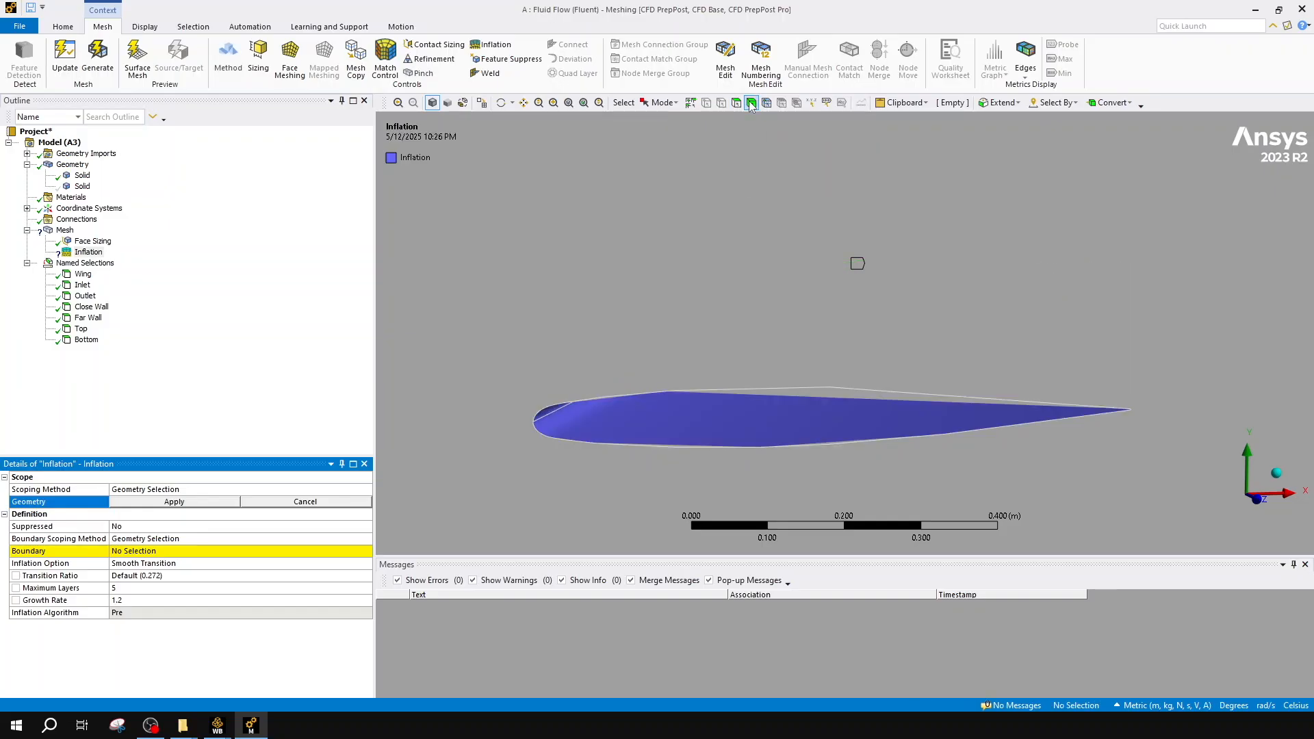
click(561, 217)
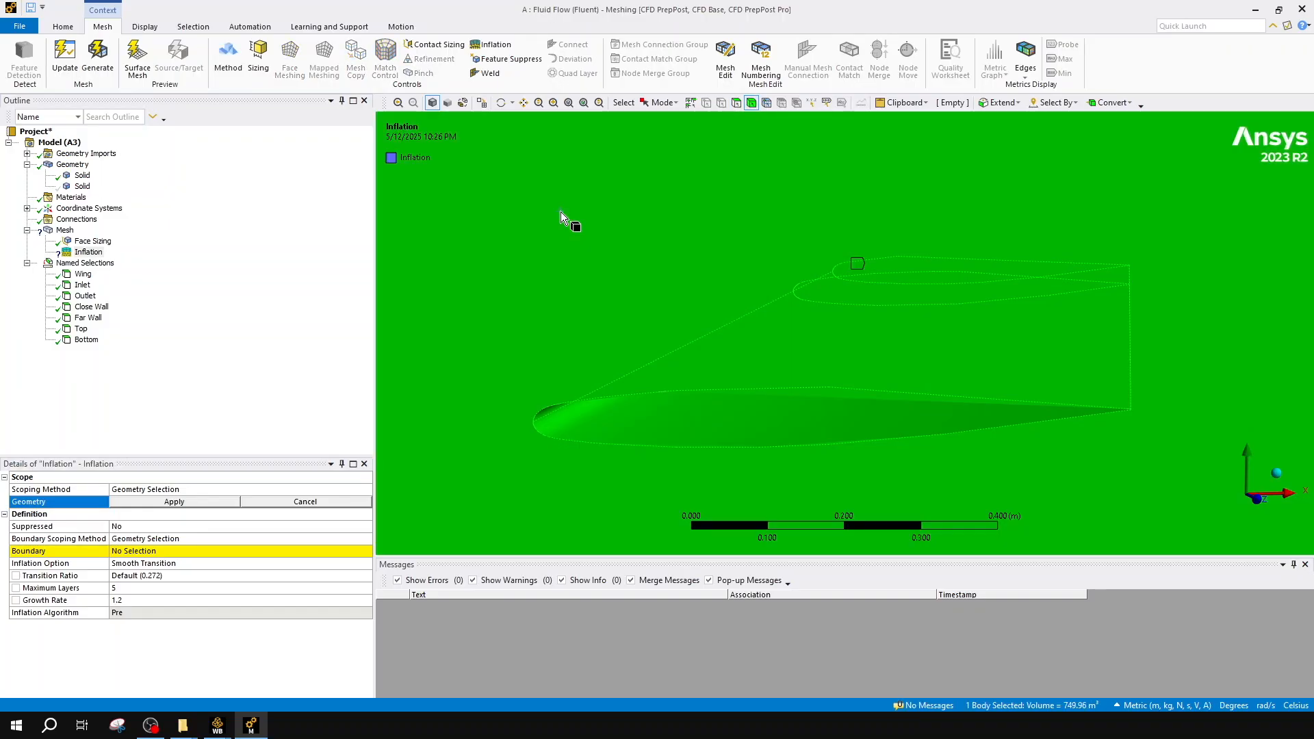
click(147, 502)
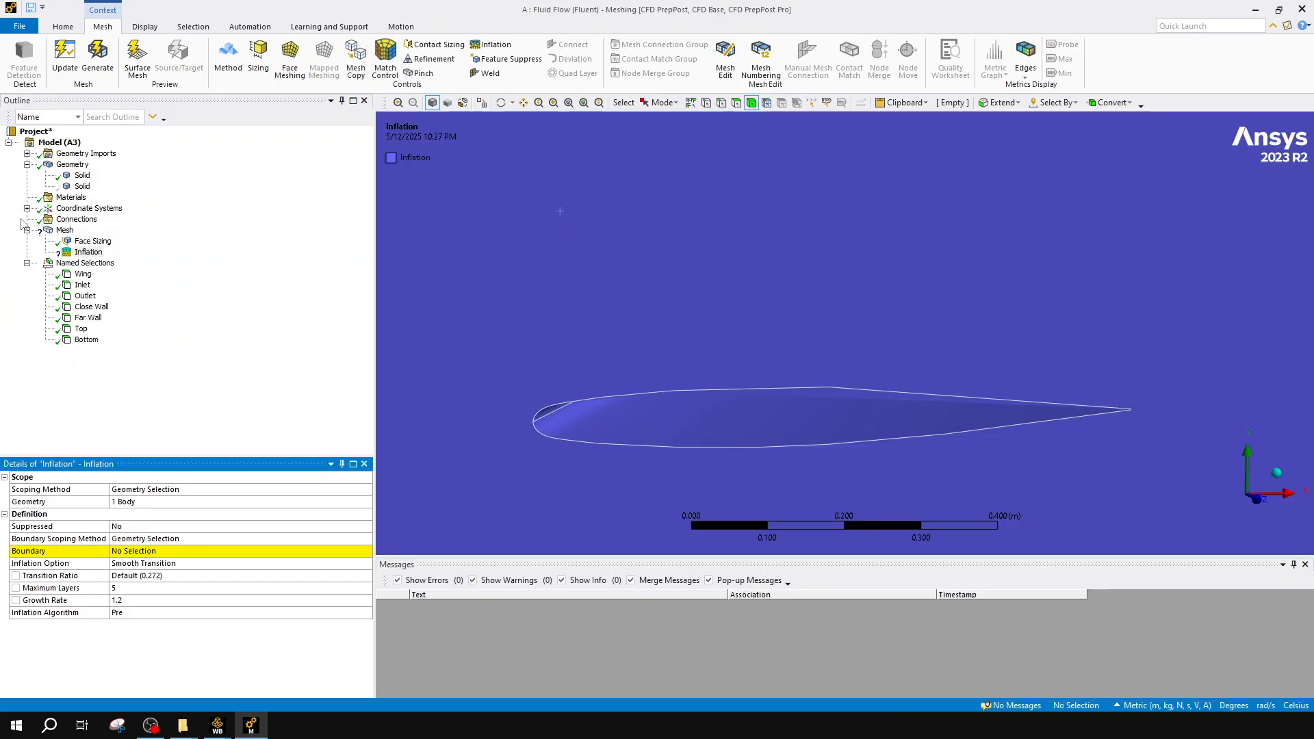
- Use the faces of the Wing named selection as the boundary of the inflation control
click(80, 274)
right_click(81, 274)
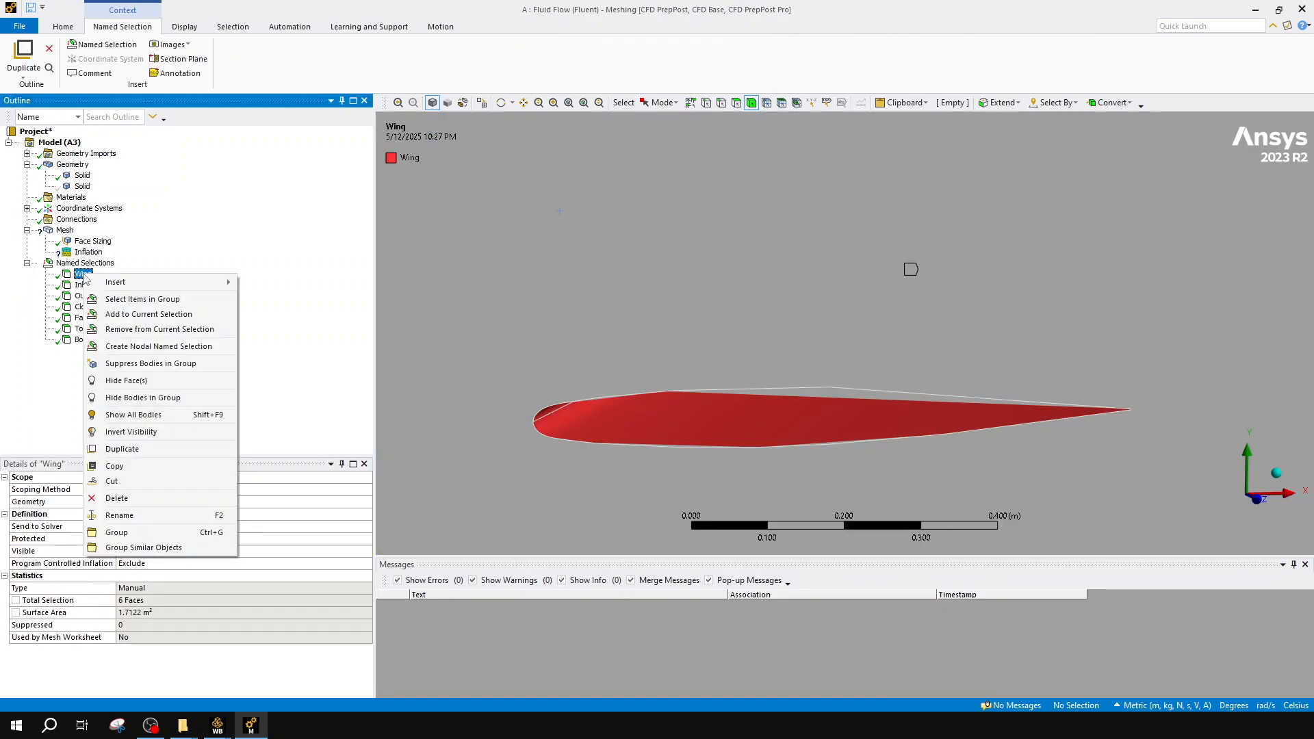
click(109, 307)
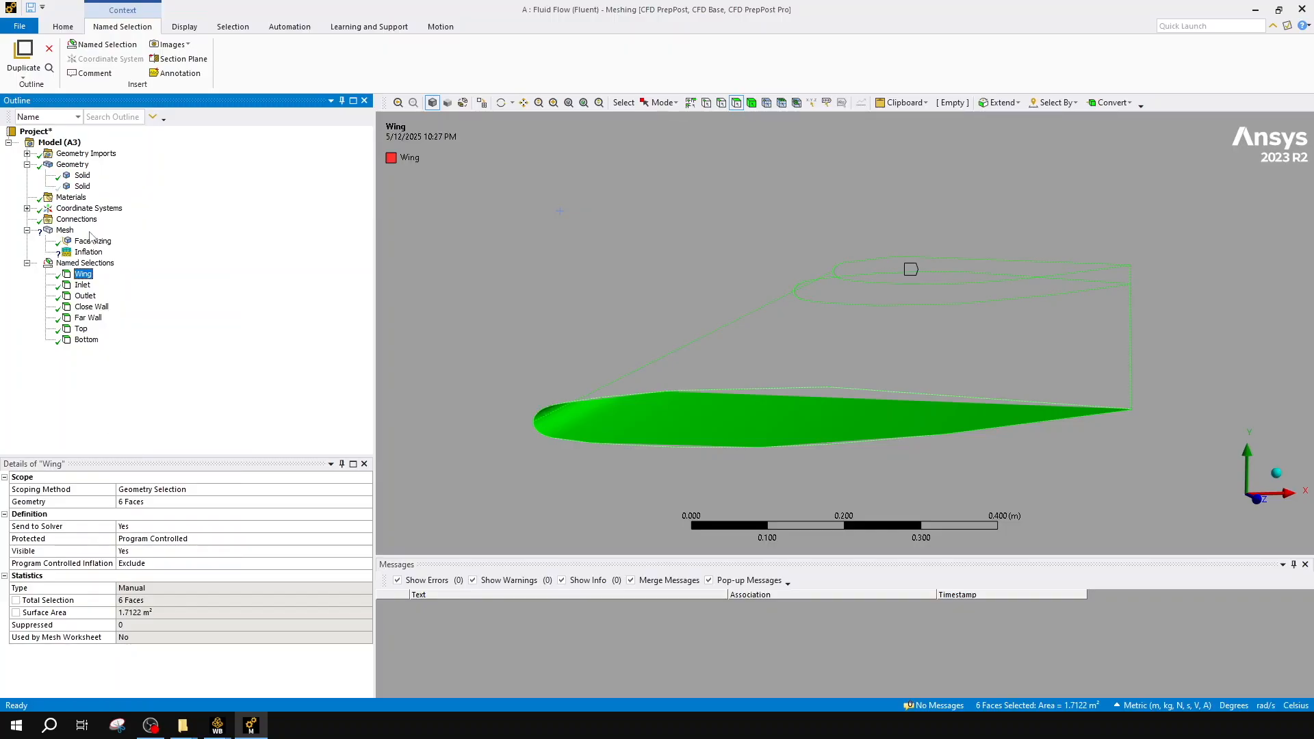
click(95, 253)
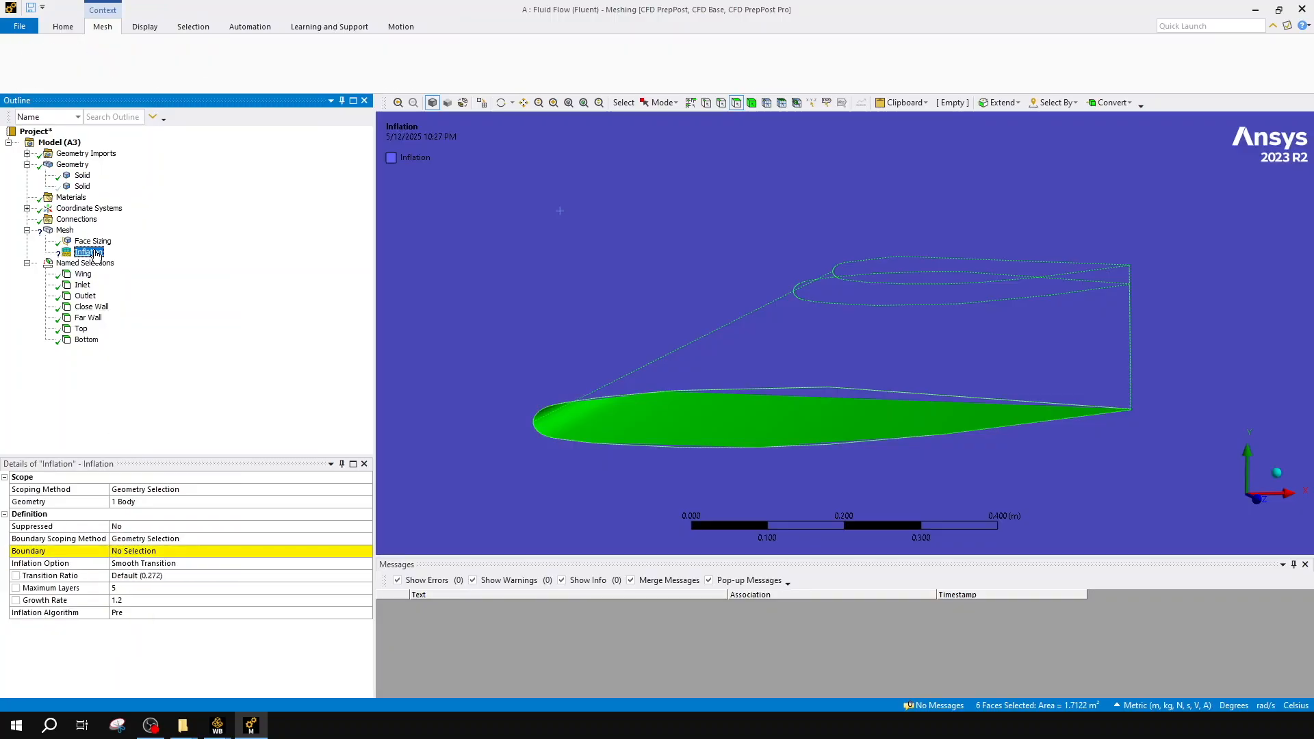
click(141, 553)
click(139, 552)
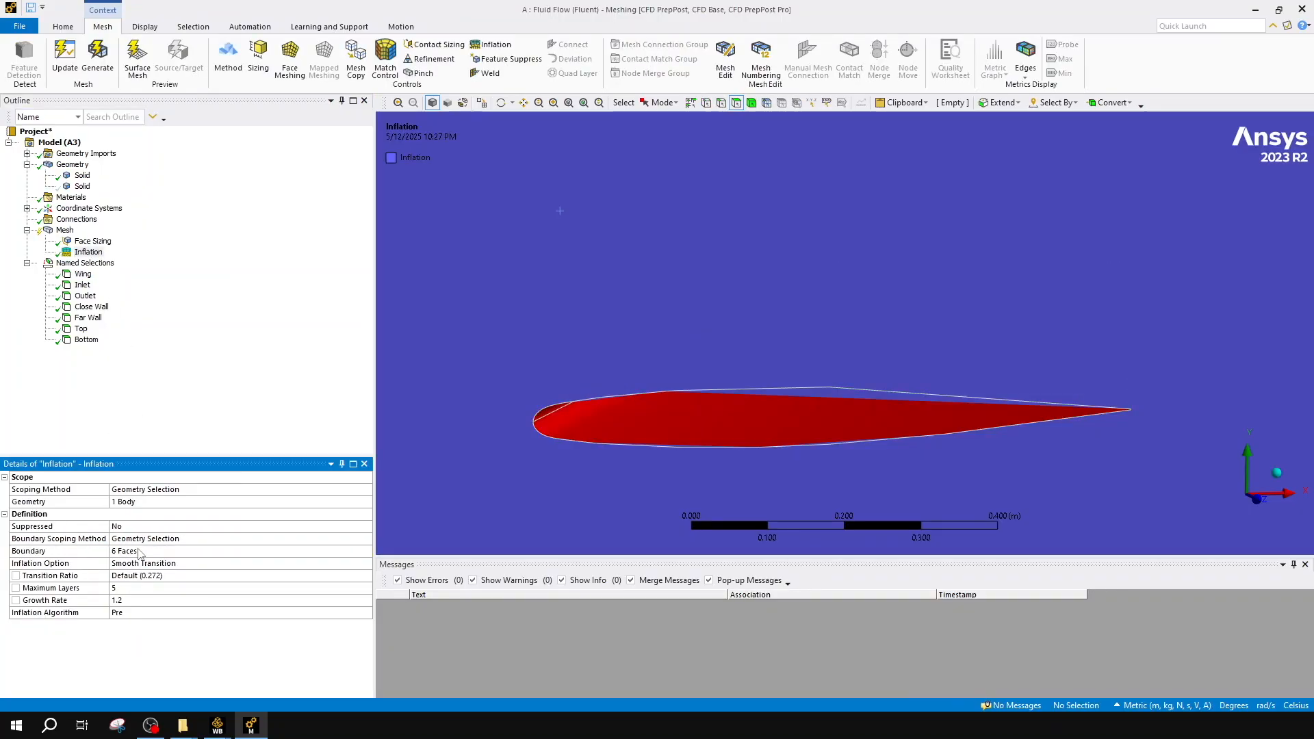
- Set the inflation's maximum layers to 20 and its transition ratio to 0.01
click(136, 588)
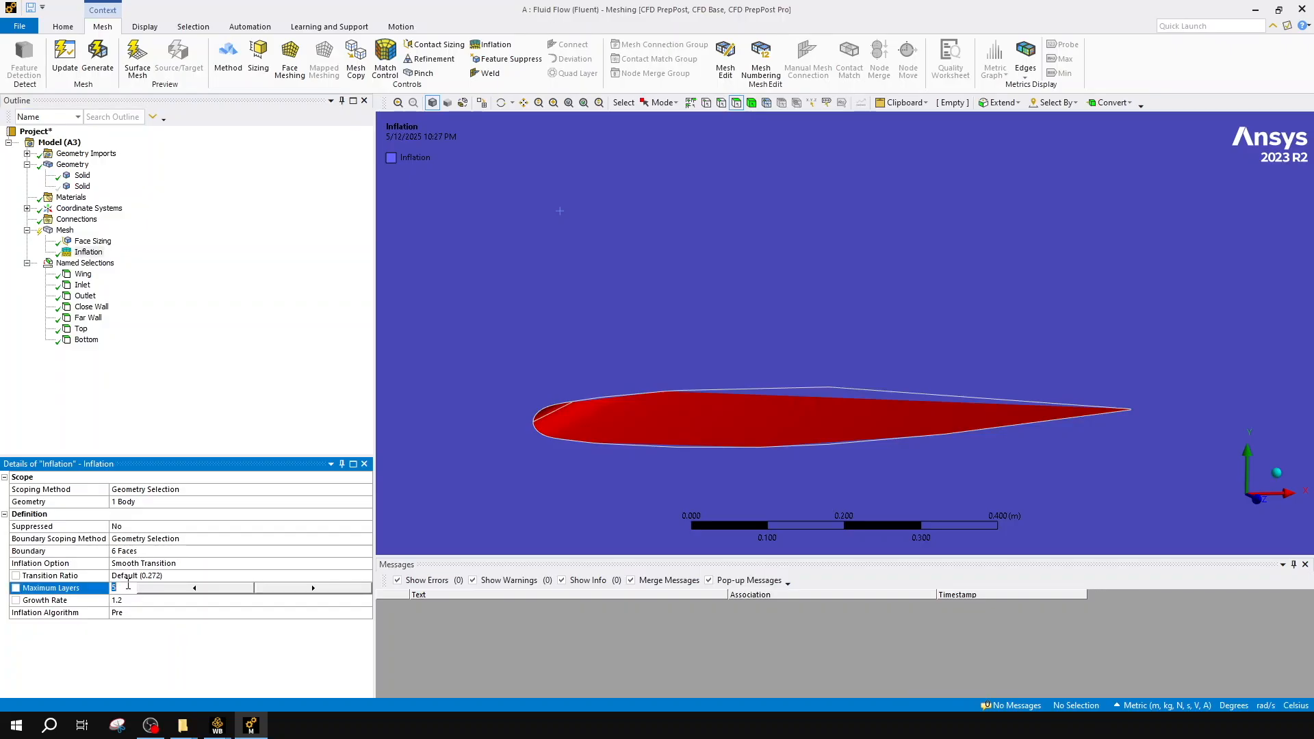
text(20)
click(120, 577)
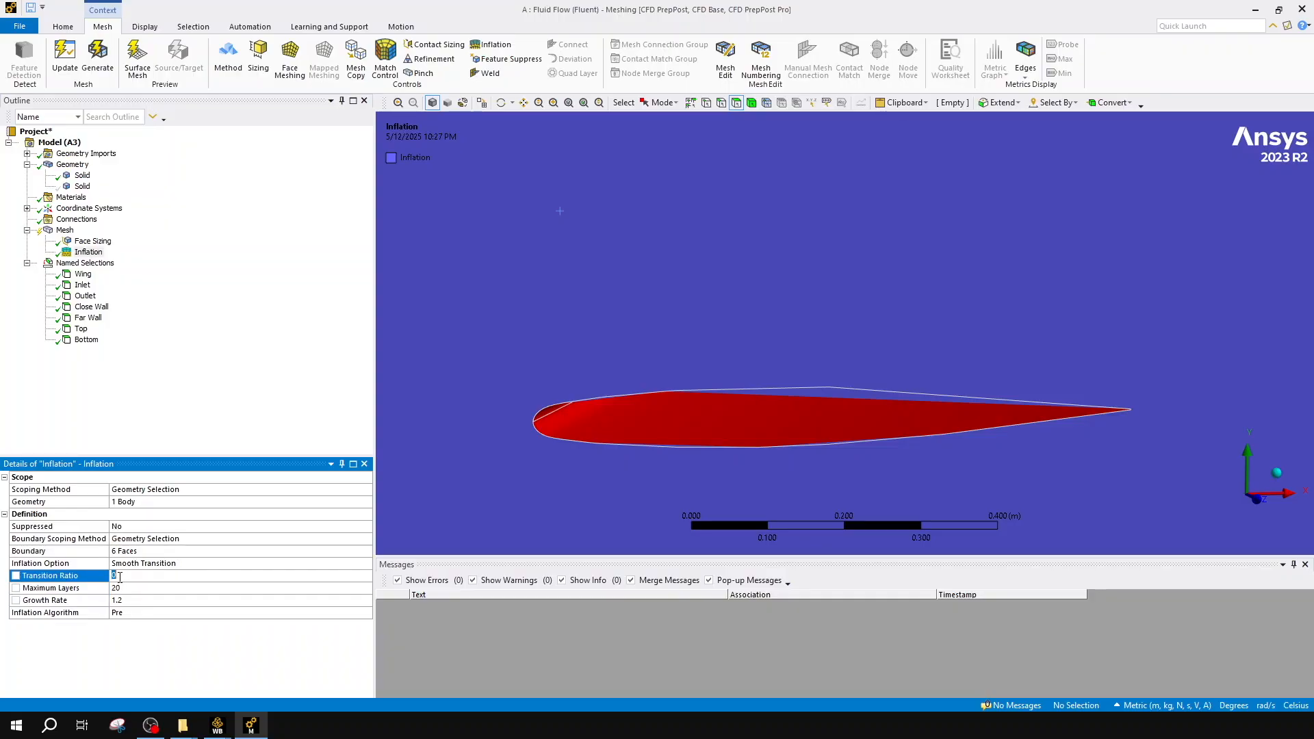
text(0.01)
key(Return)
- Change the inflation option to Total Thickness and set the maximum thickness to 0.01 m
click(198, 562)
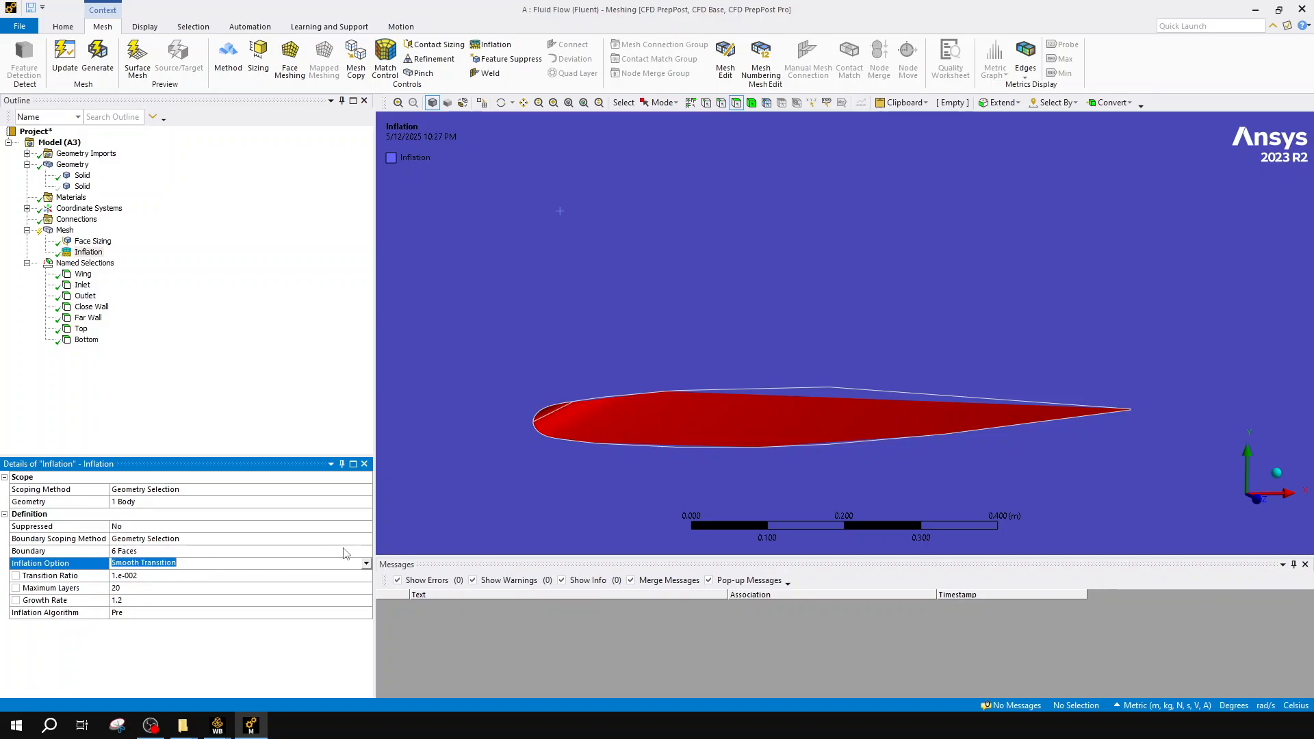
click(368, 565)
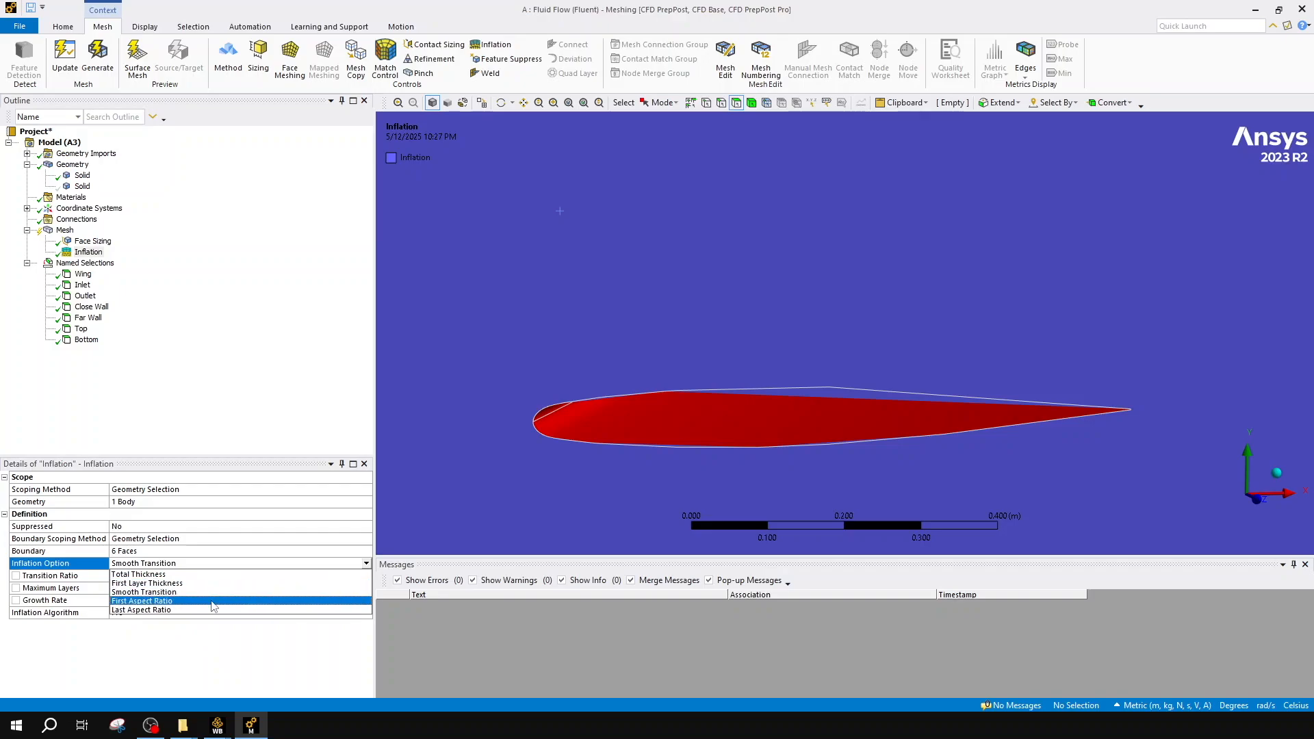
click(203, 577)
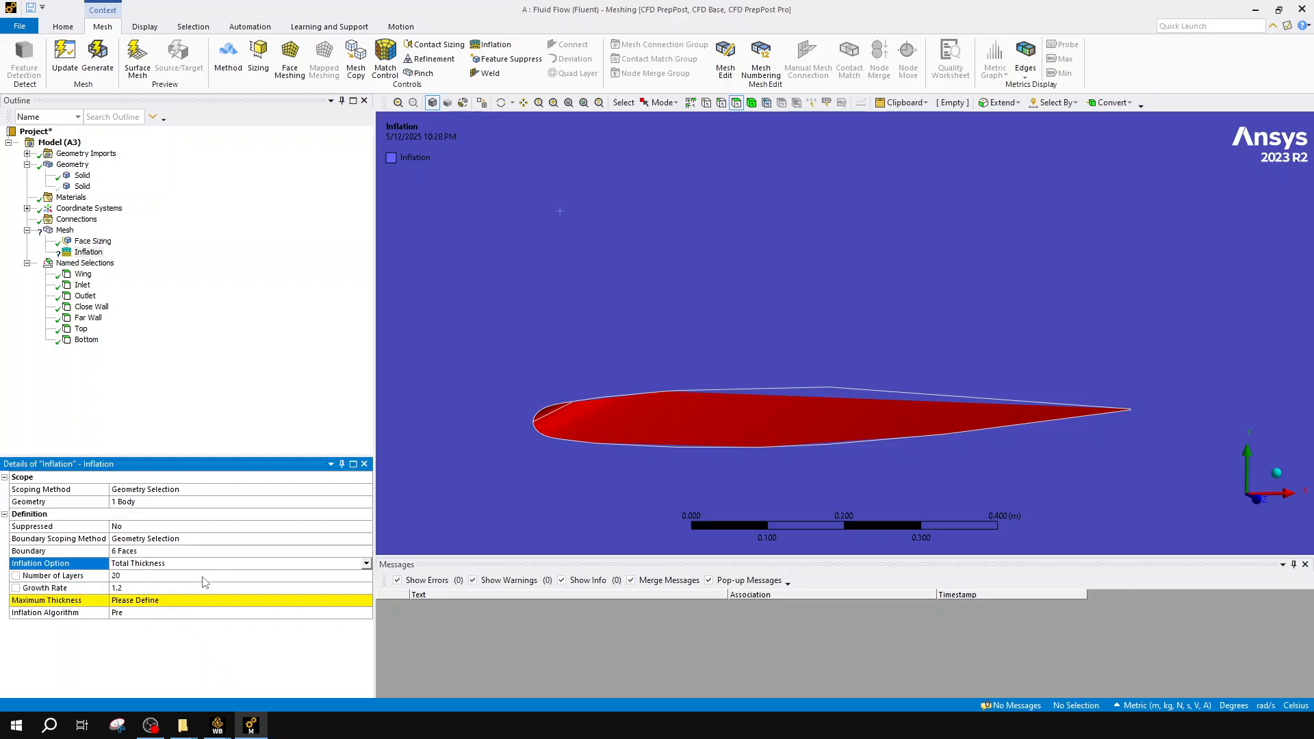
click(144, 602)
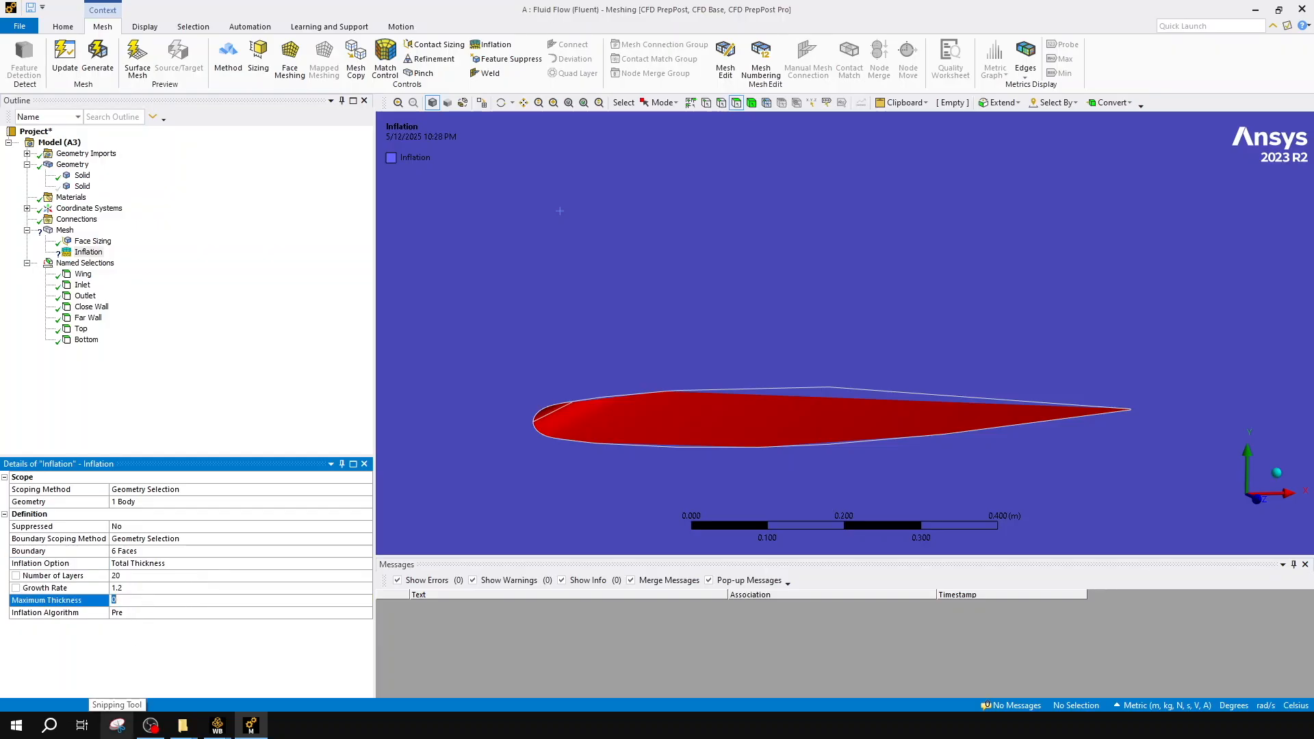
text(0.0)
text(1)
key(Return)
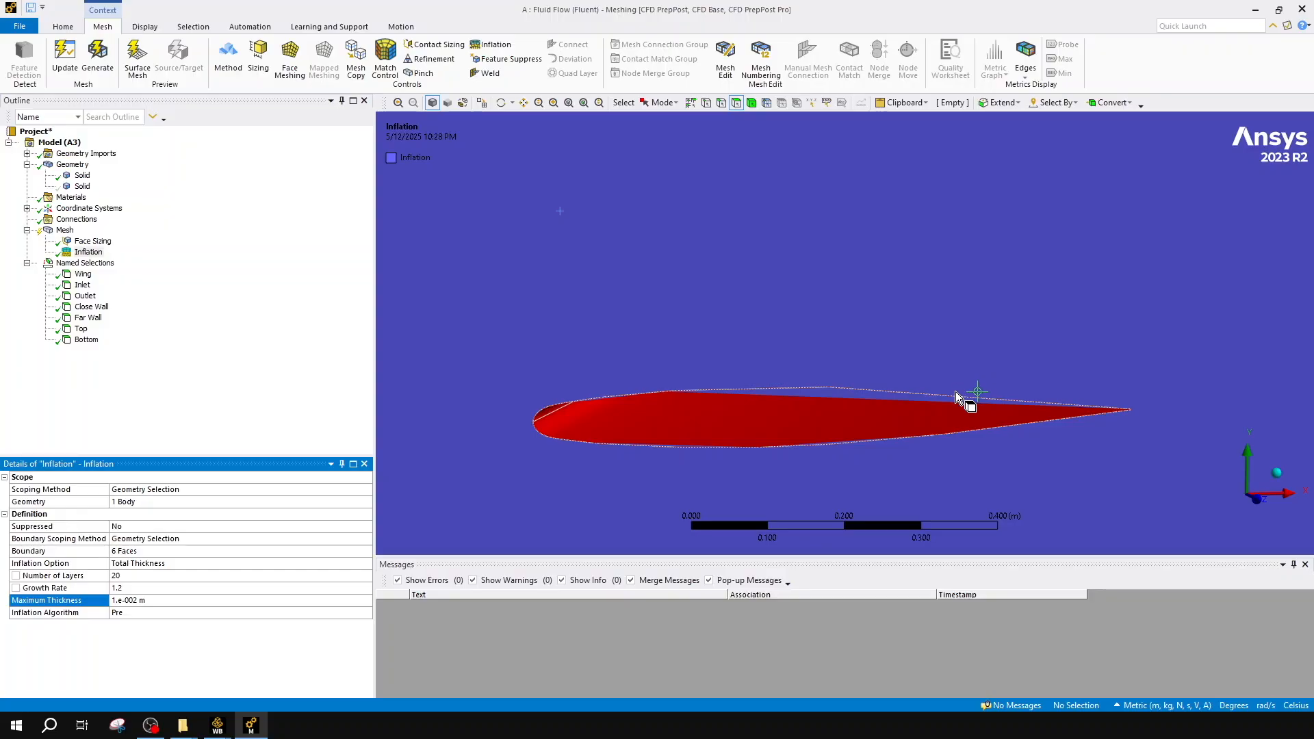
- Try a growth rate of 1.5 for the inflation and return it to 1.2
click(138, 588)
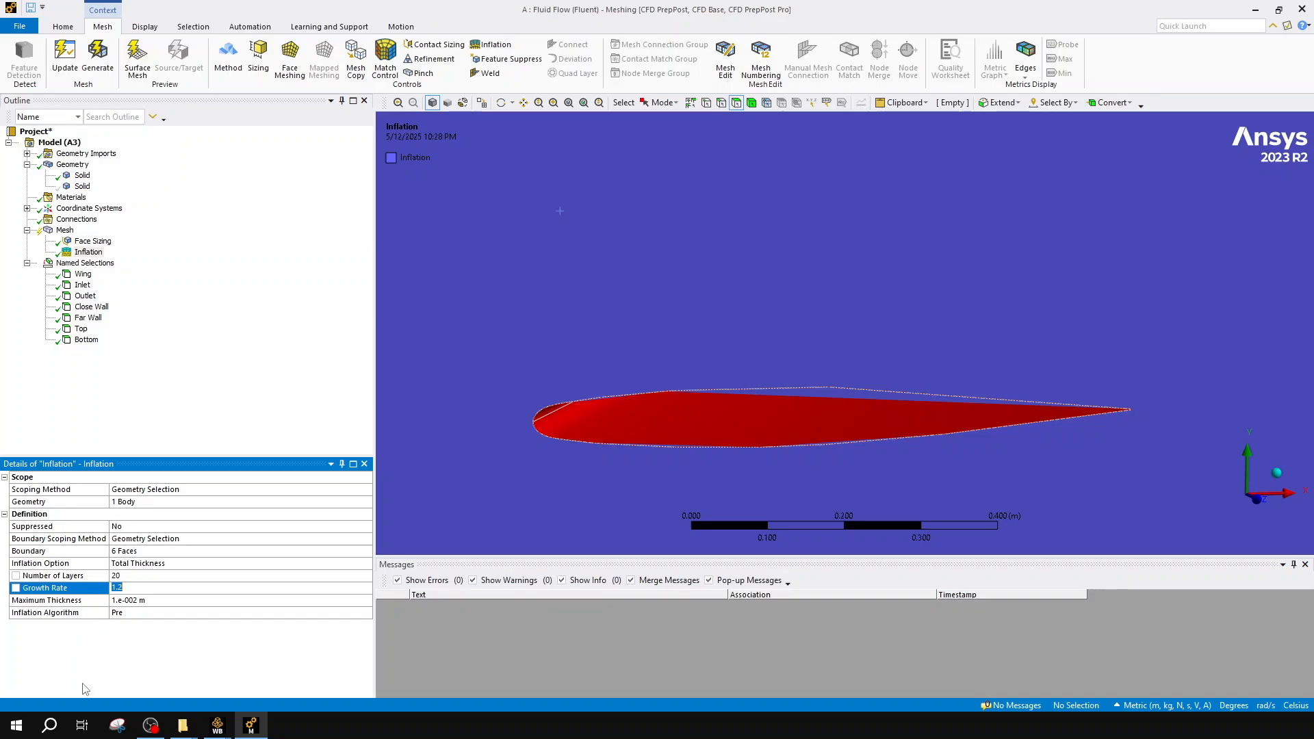
text(1)
click(162, 587)
text(1.5)
double_click(162, 586)
text(1.2)
- Generate the mesh with the inflation control and display it
click(97, 56)
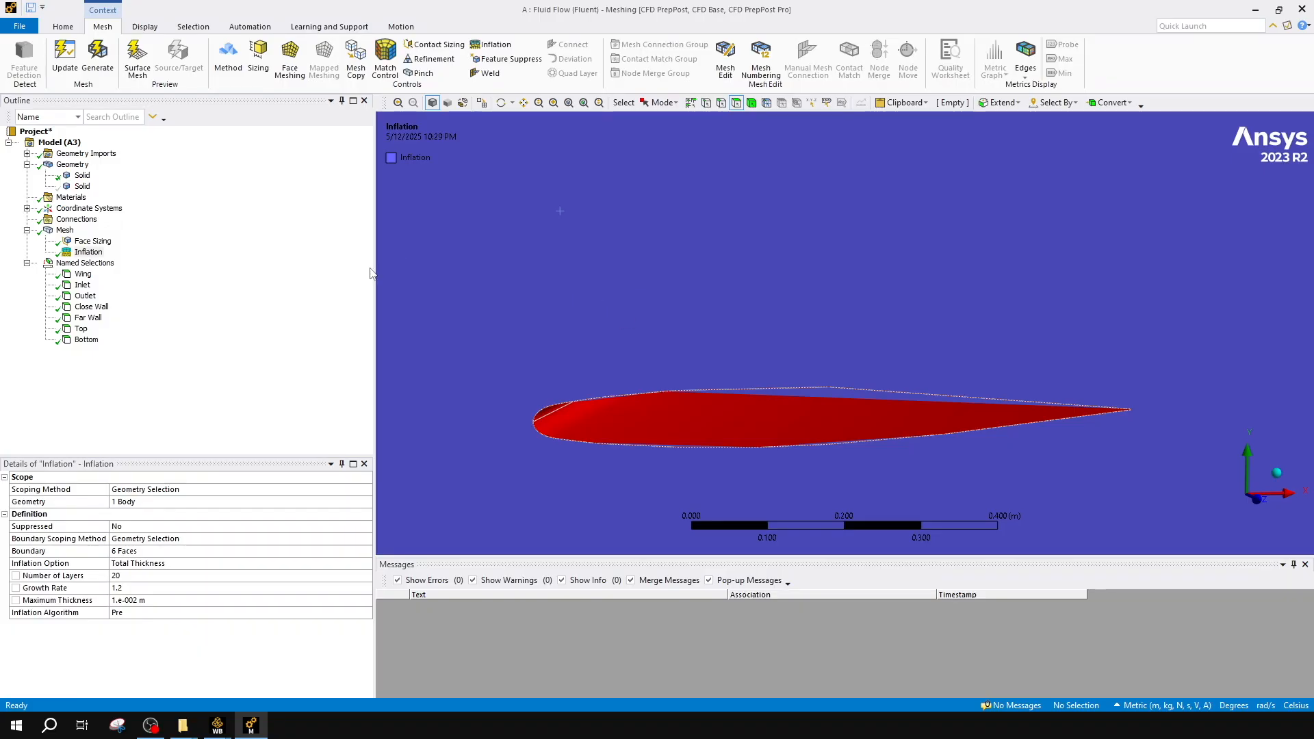
click(66, 231)
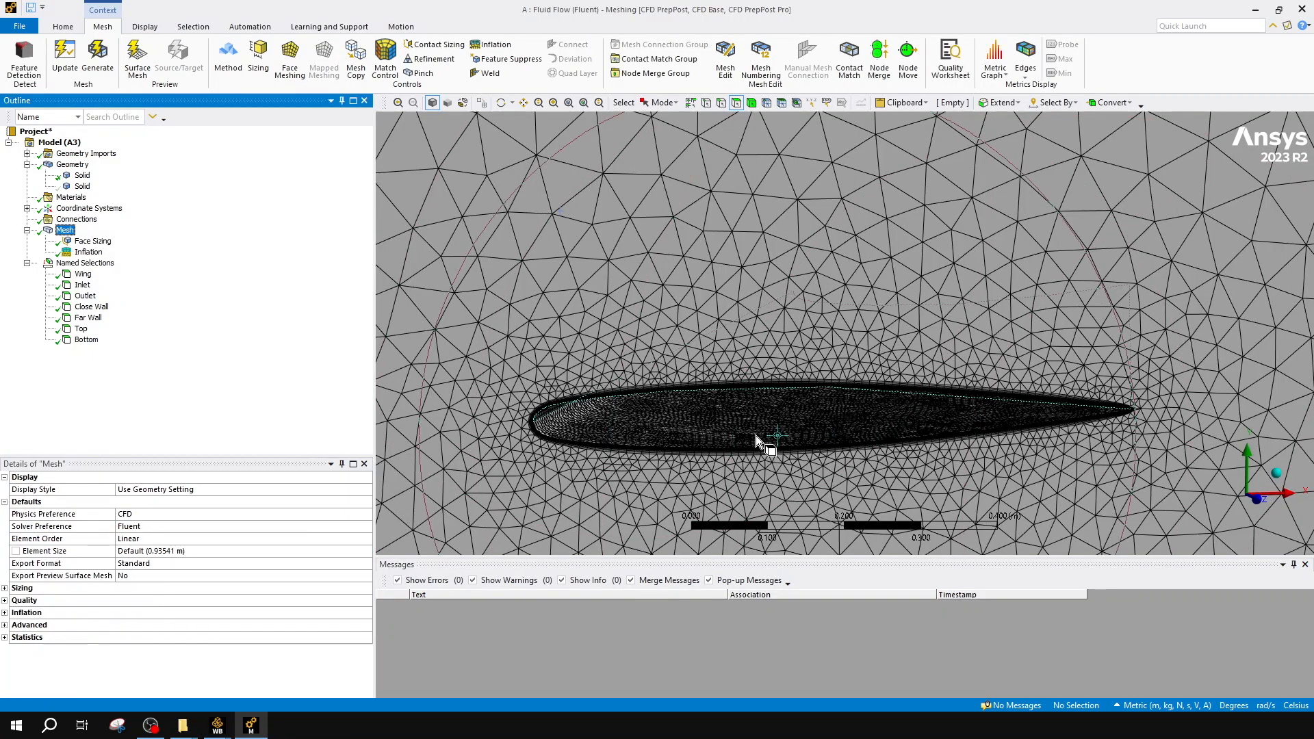
- Examine the inflation layers in the mesh close to the wing's upper surface
scroll(758, 431, up, 5)
scroll(757, 432, up, 3)
ctrl+middle_drag(758, 432, 810, 180)
middle_click(790, 263)
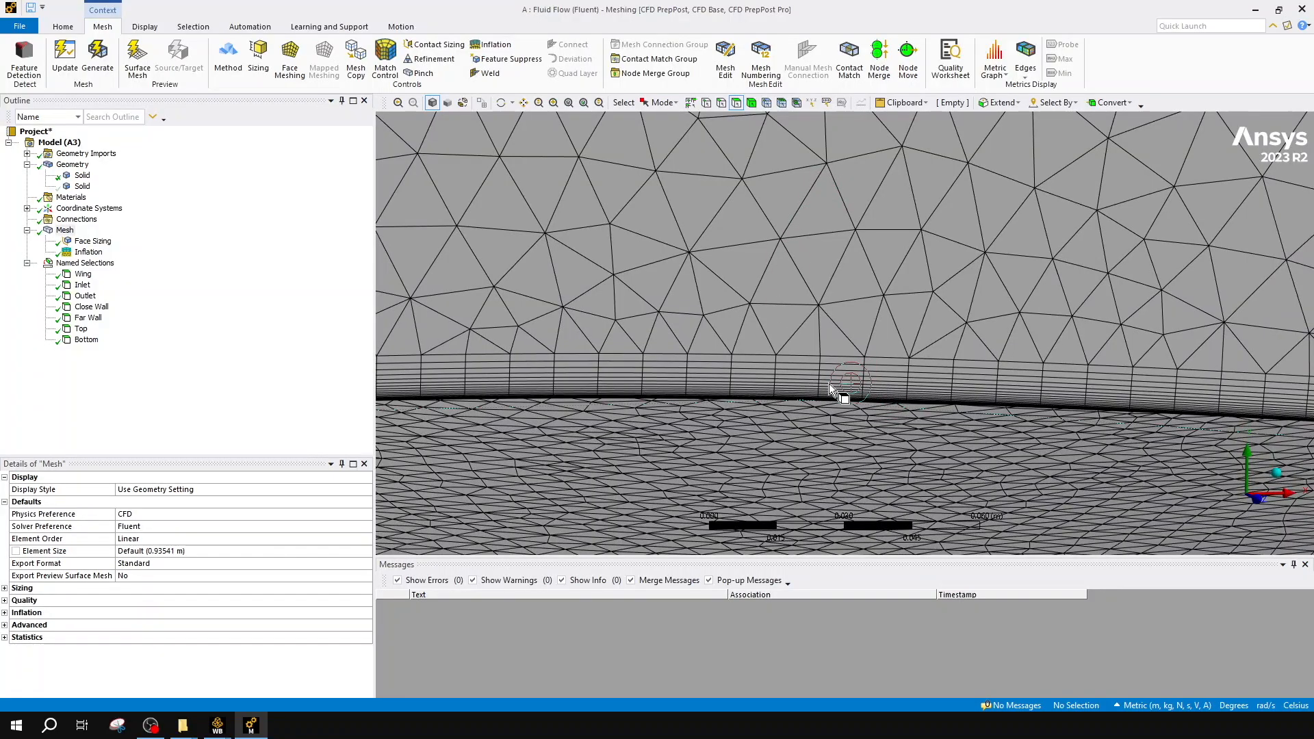
scroll(829, 383, up, 5)
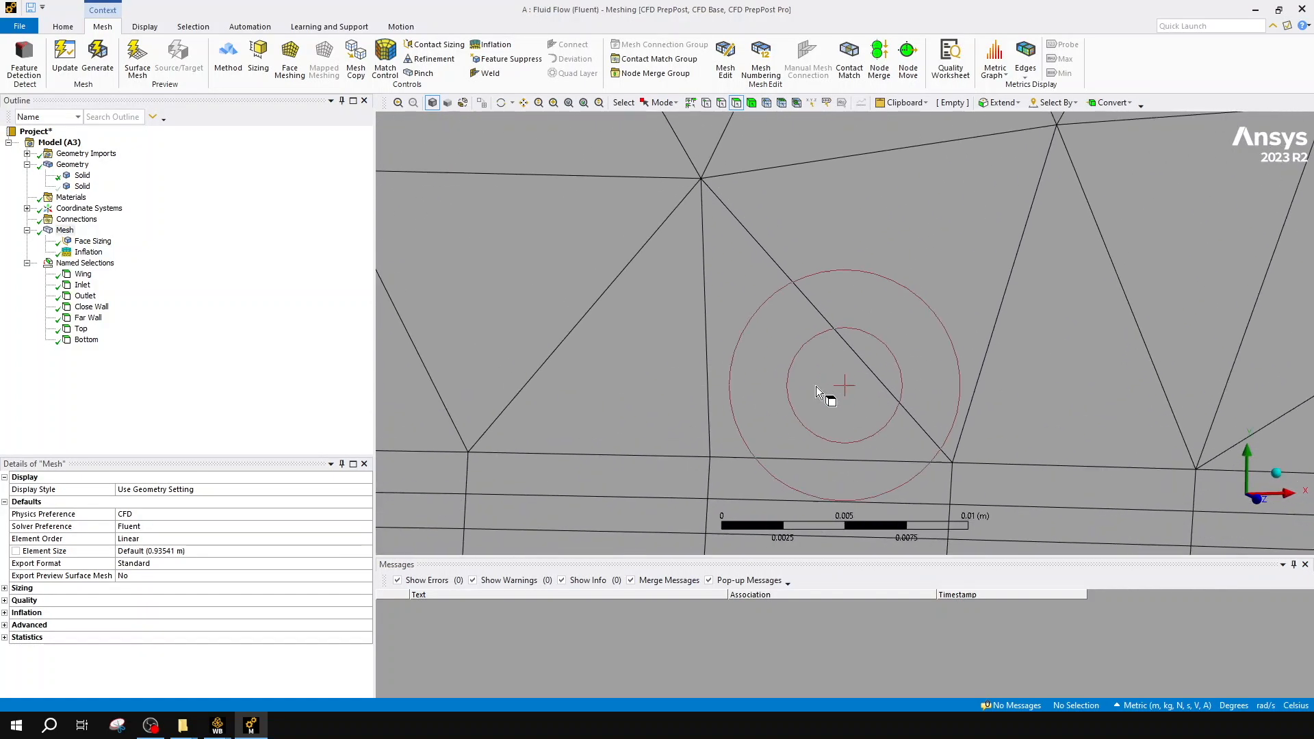
ctrl+middle_drag(1118, 4, 1044, 169)
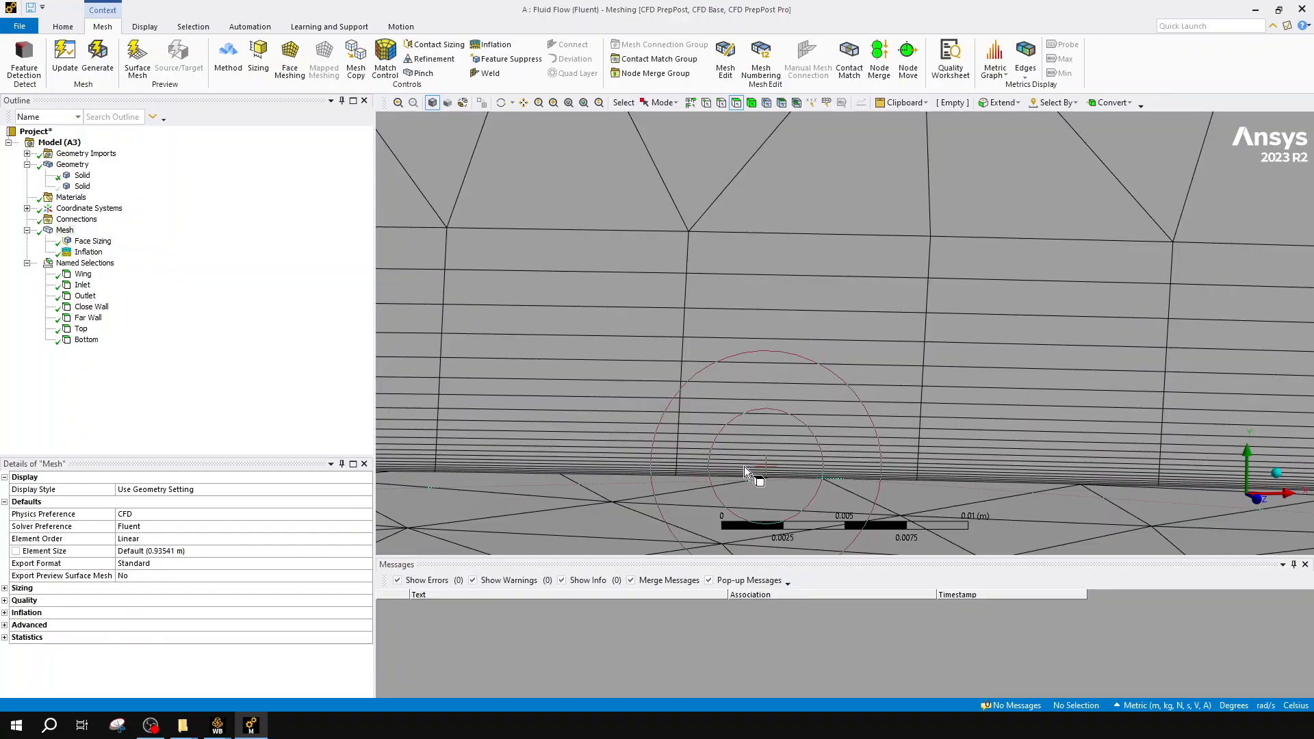
- Examine the inflation layers in the mesh around the wing's trailing edge
scroll(846, 257, down, 5)
scroll(842, 302, down, 5)
scroll(1201, 458, up, 5)
ctrl+middle_drag(687, 386, 531, 363)
mouse_move(1224, 369)
ctrl+middle_down()
mouse_move(646, 338)
mouse_move(493, 350)
ctrl+middle_up()
mouse_move(1281, 384)
ctrl+middle_down()
mouse_move(986, 368)
mouse_move(551, 113)
ctrl+middle_up()
scroll(988, 370, up, 8)
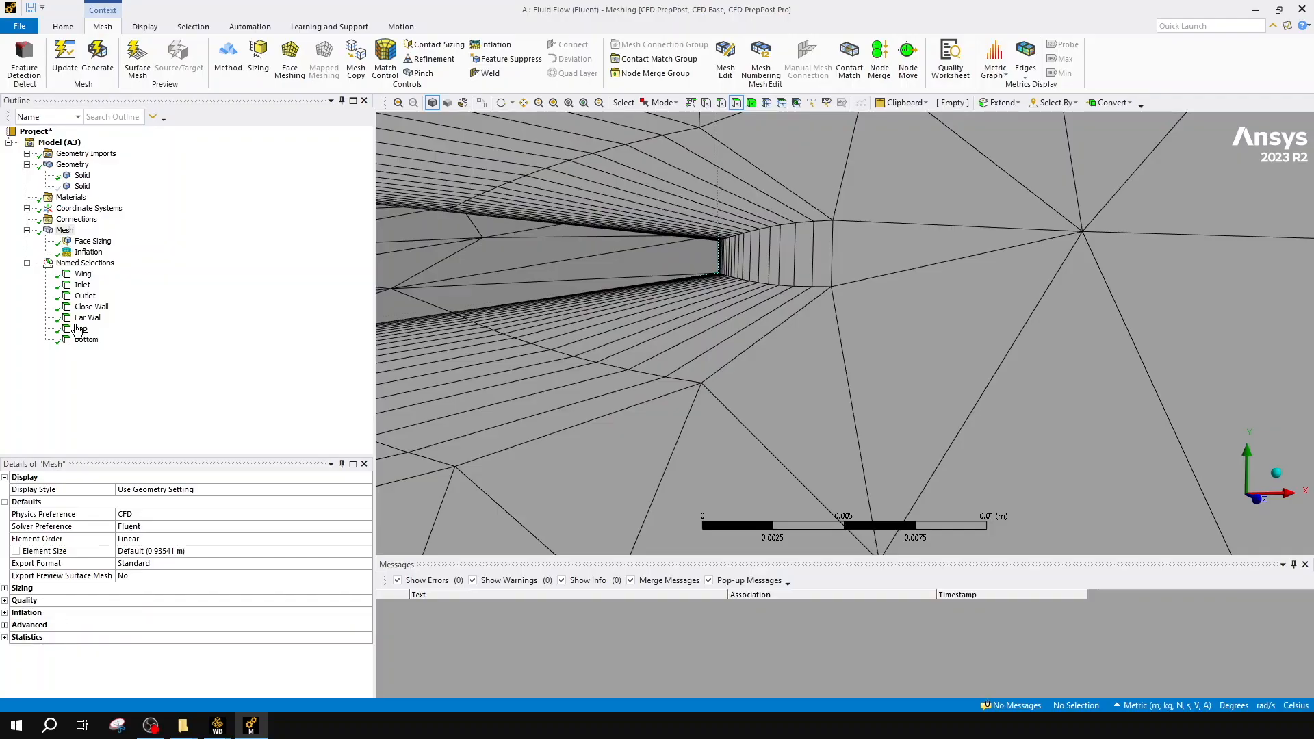
- Review the Inflation and Face Sizing settings against the mesh at the trailing edge
click(84, 252)
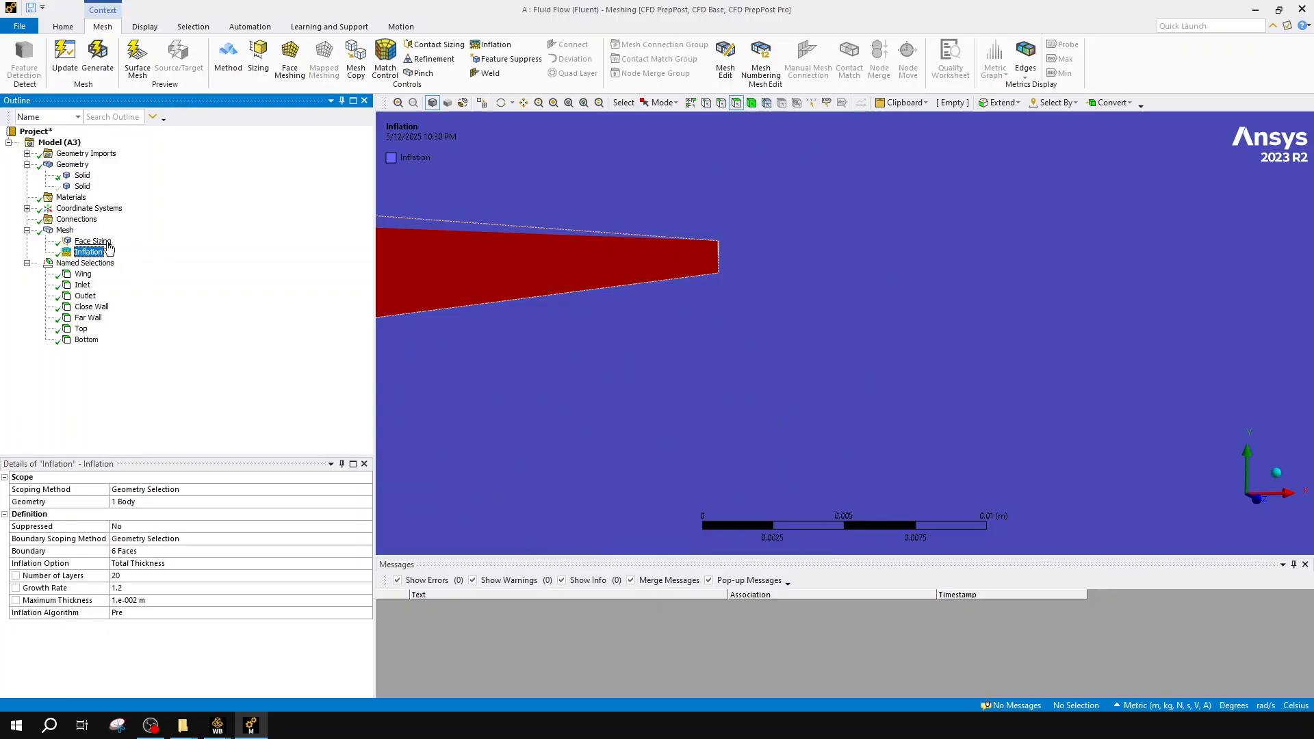
click(67, 231)
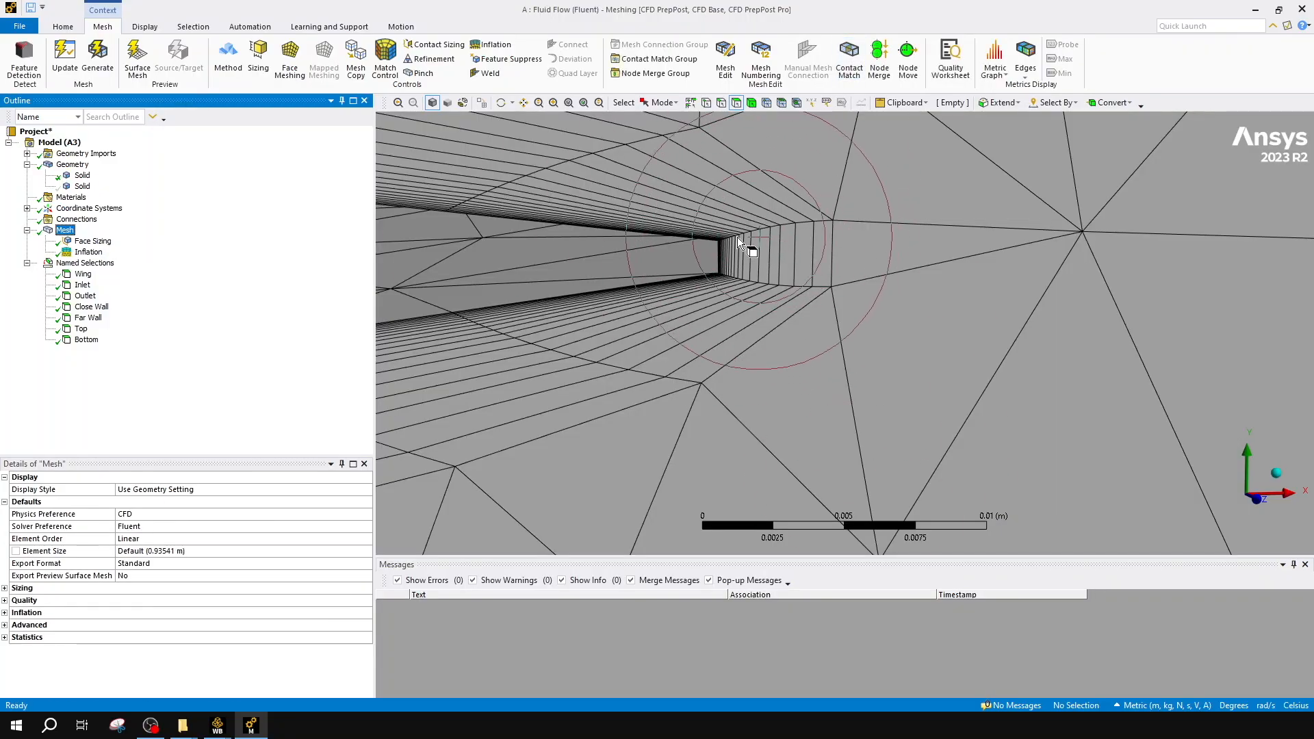
click(93, 242)
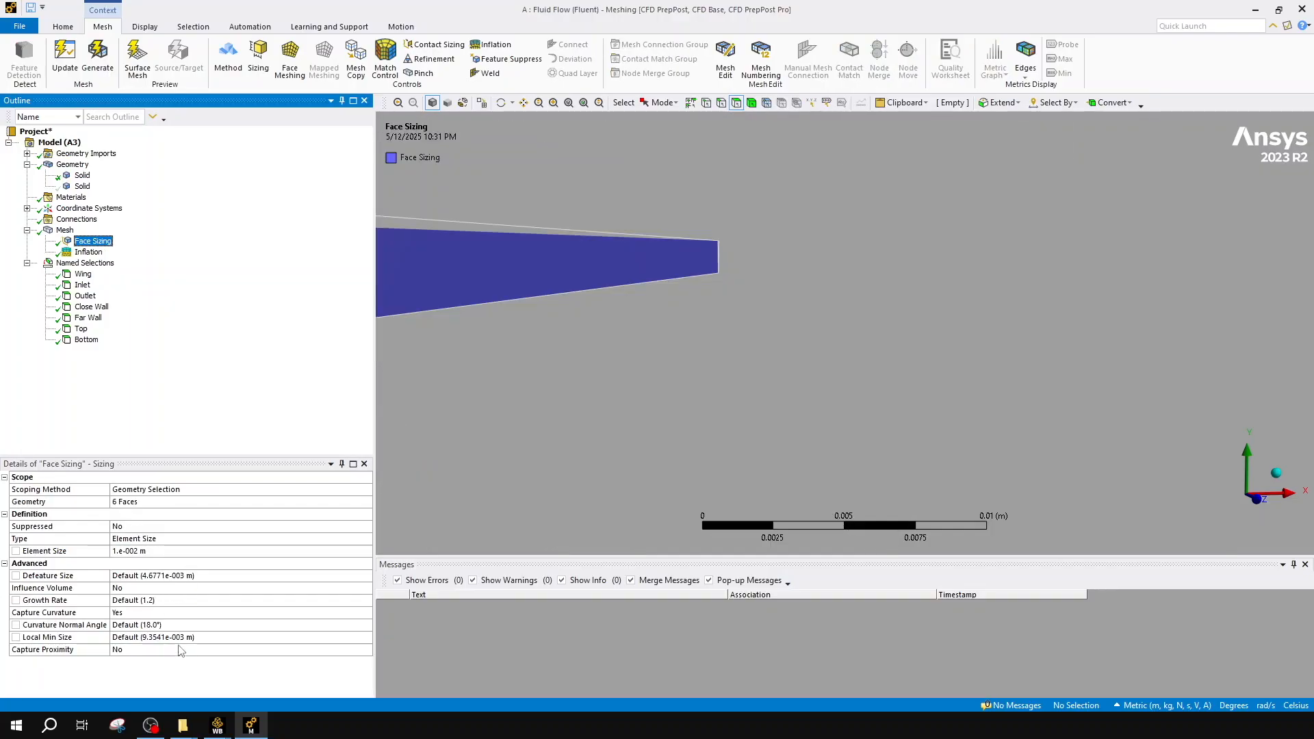
click(88, 252)
click(66, 230)
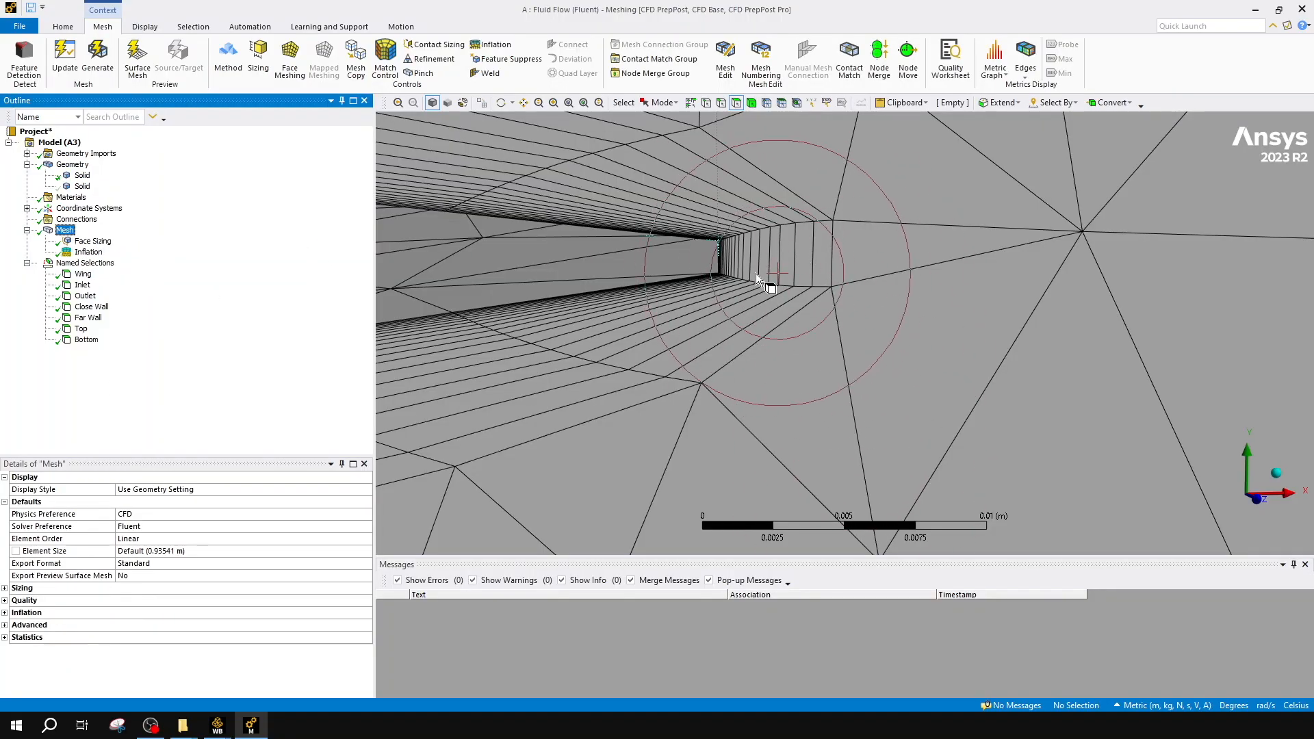
- Inspect the mesh around the wing's leading edge and check the Face Sizing and Inflation settings
scroll(755, 273, down, 10)
scroll(758, 322, down, 6)
ctrl+middle_drag(472, 407, 934, 465)
scroll(934, 465, up, 10)
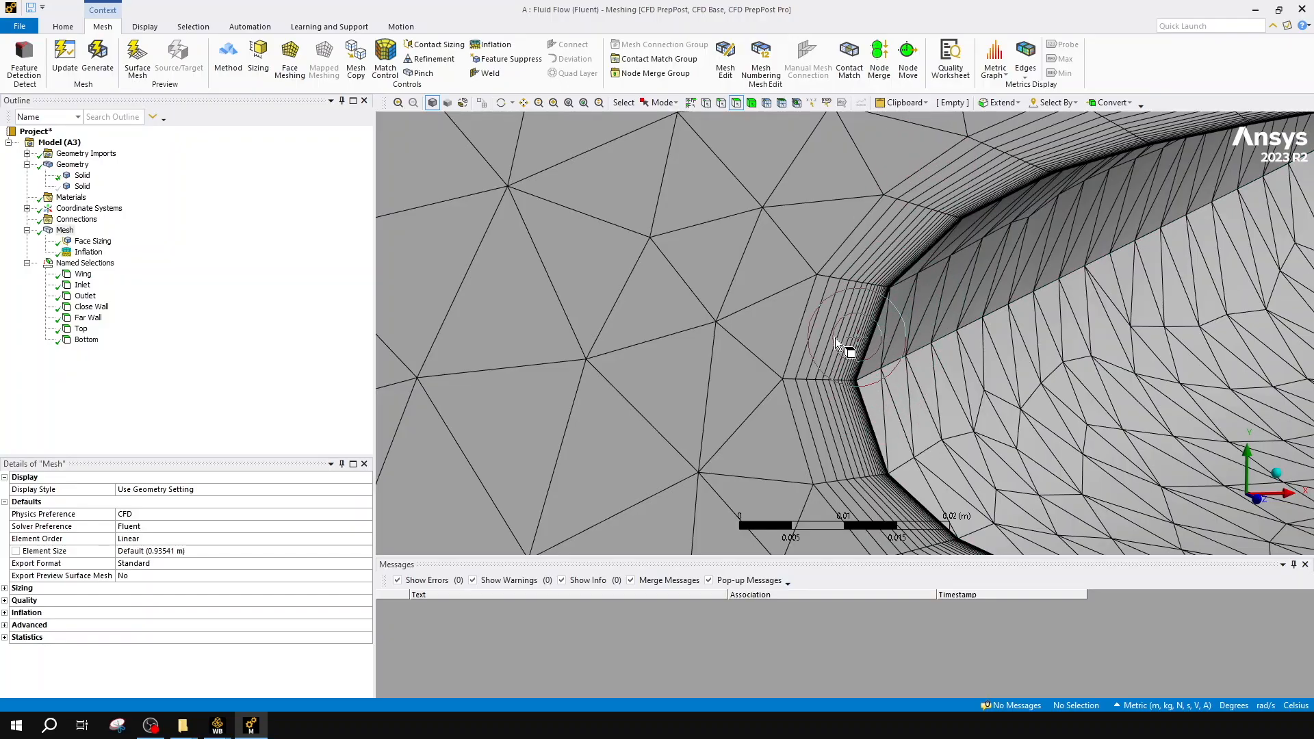
click(91, 233)
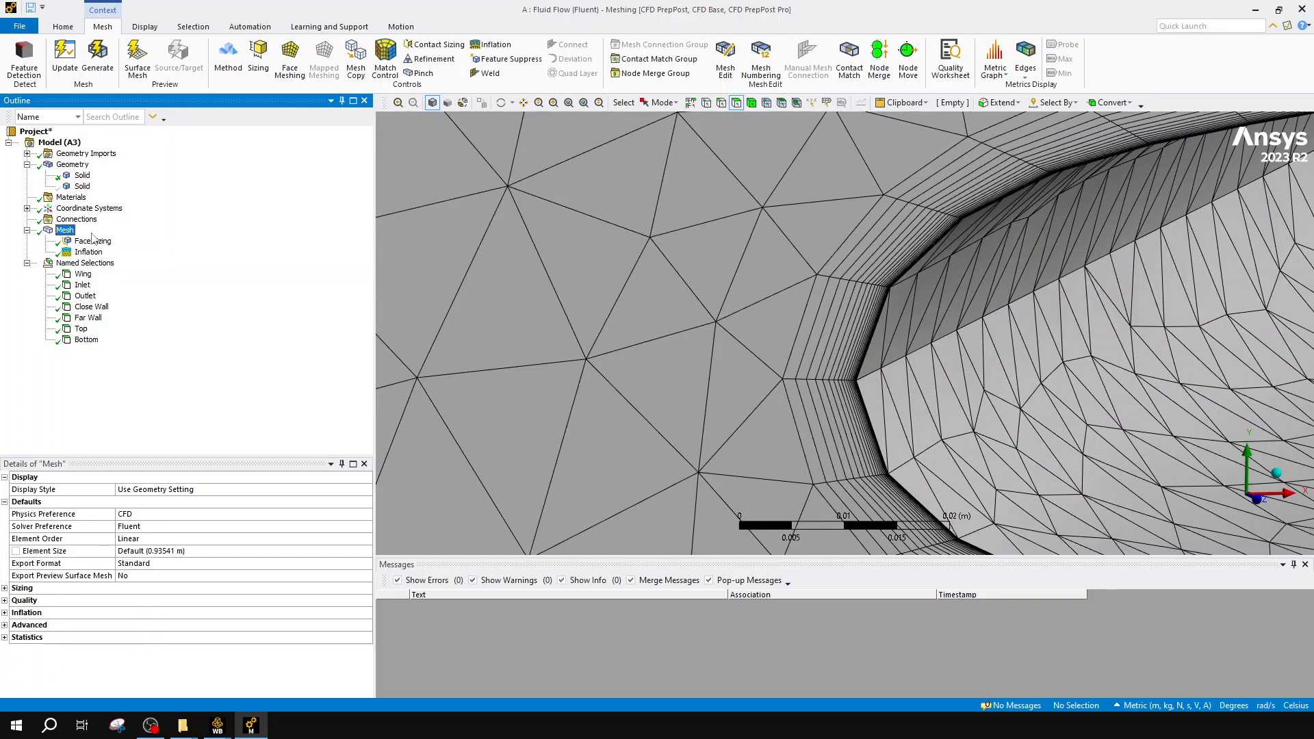
click(97, 242)
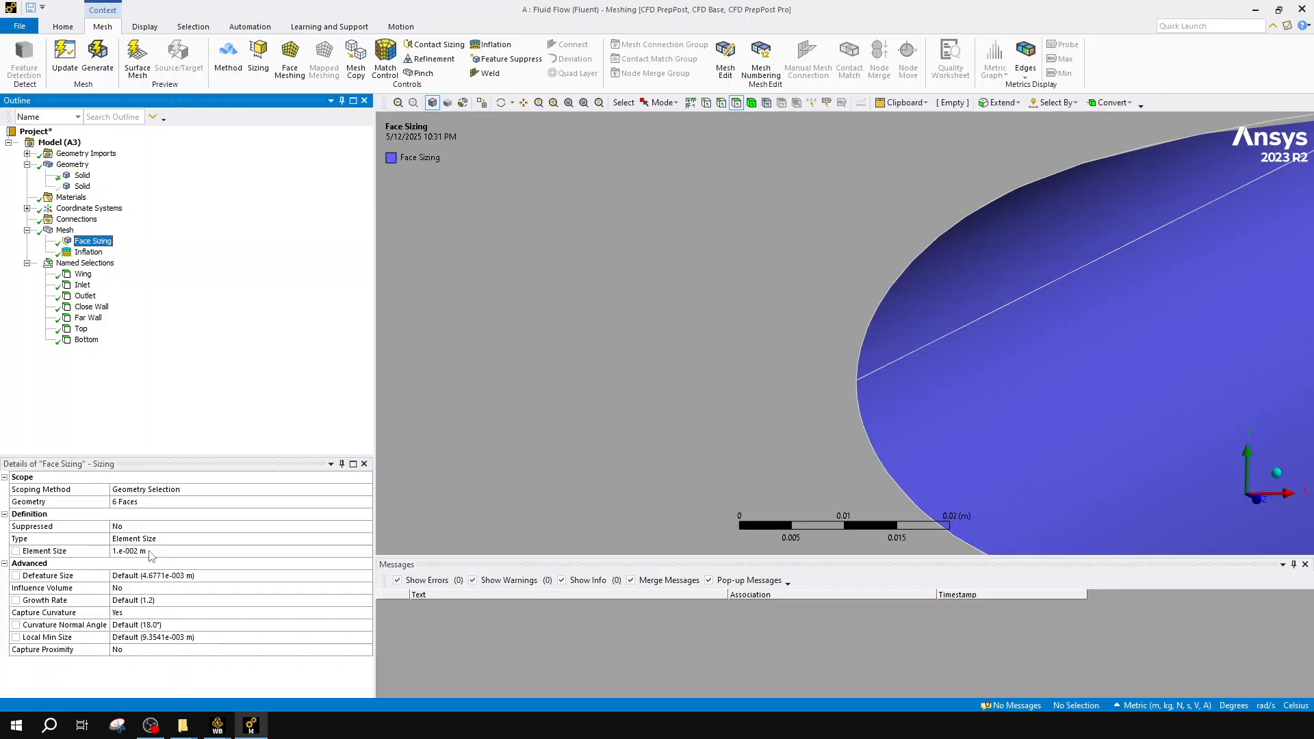
click(90, 256)
- Insert a new sizing control in the mesh and set its type to Body of Influence
scroll(818, 257, down, 5)
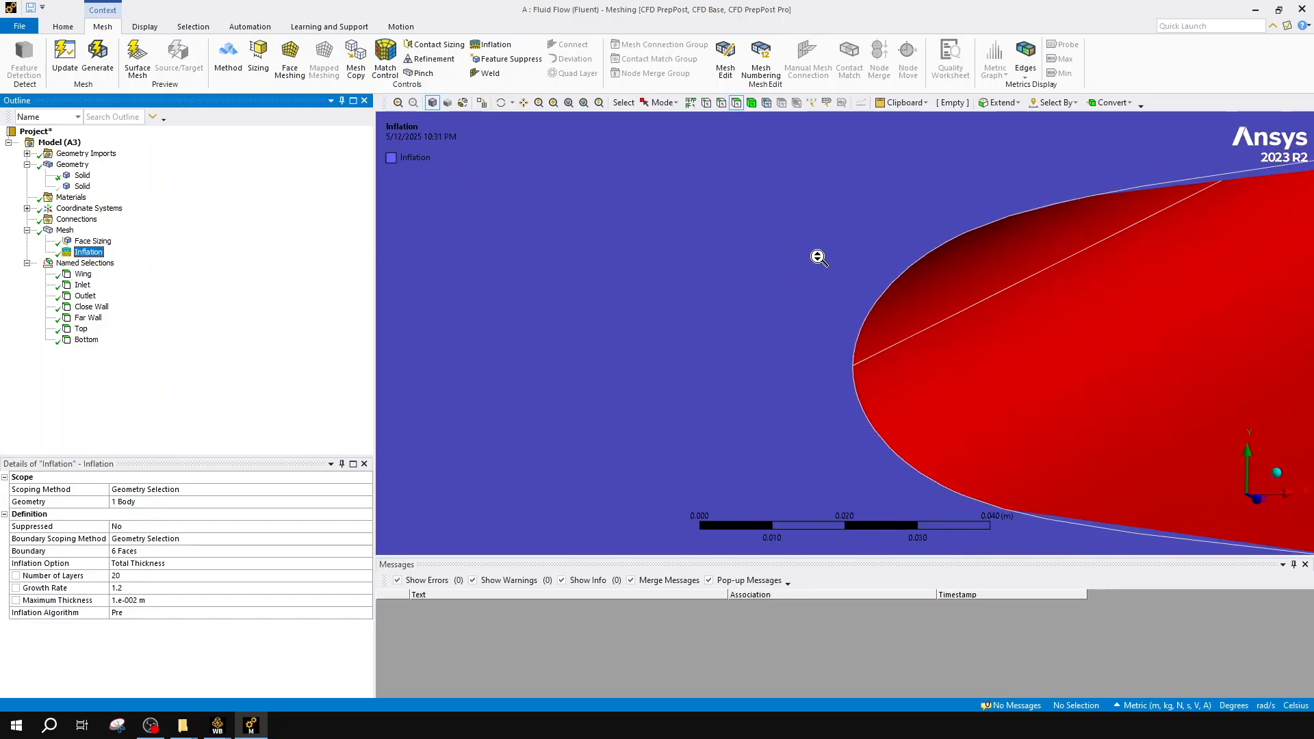
scroll(818, 258, down, 10)
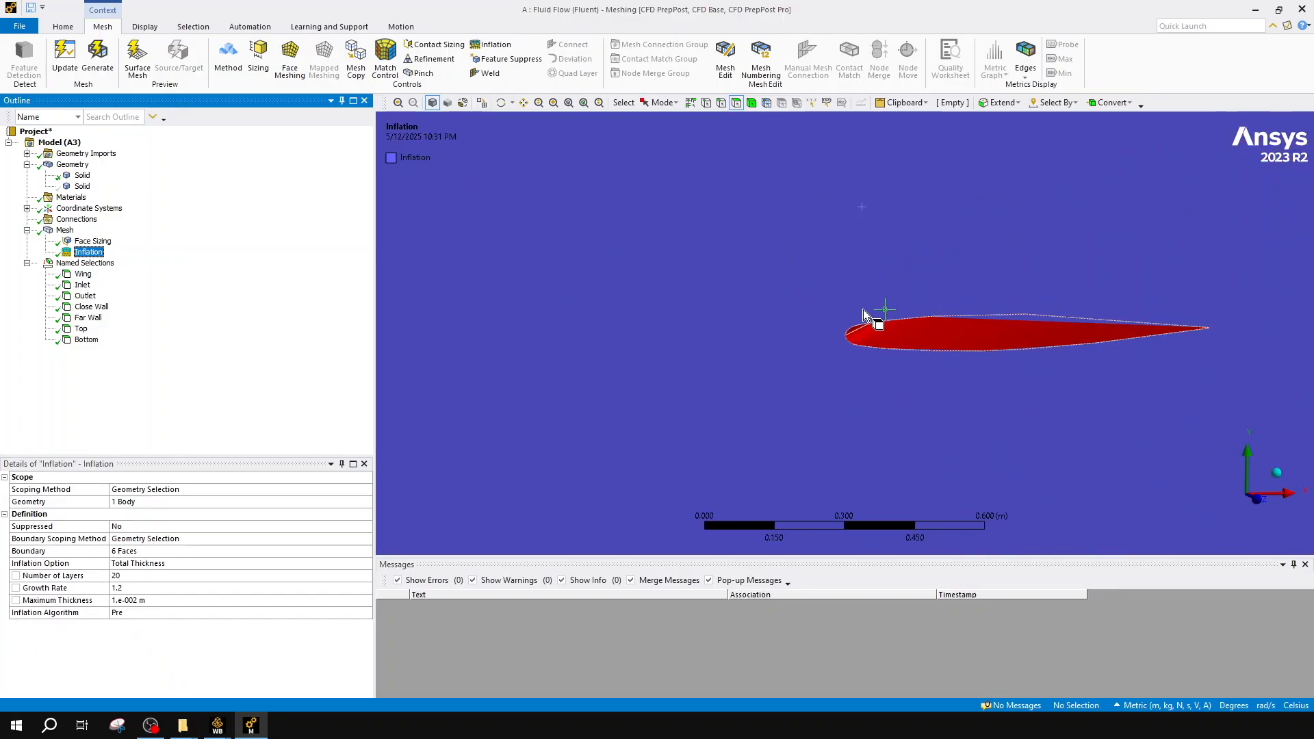
scroll(849, 309, down, 3)
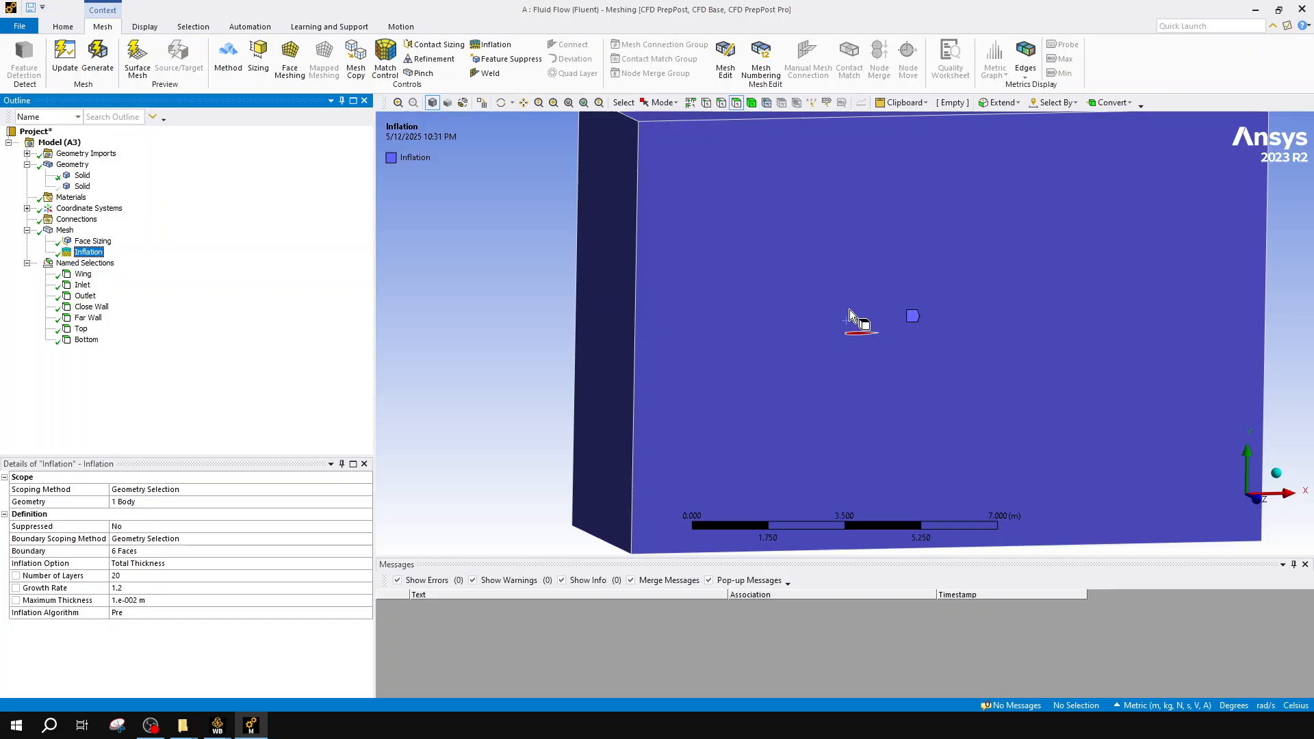
right_click(65, 231)
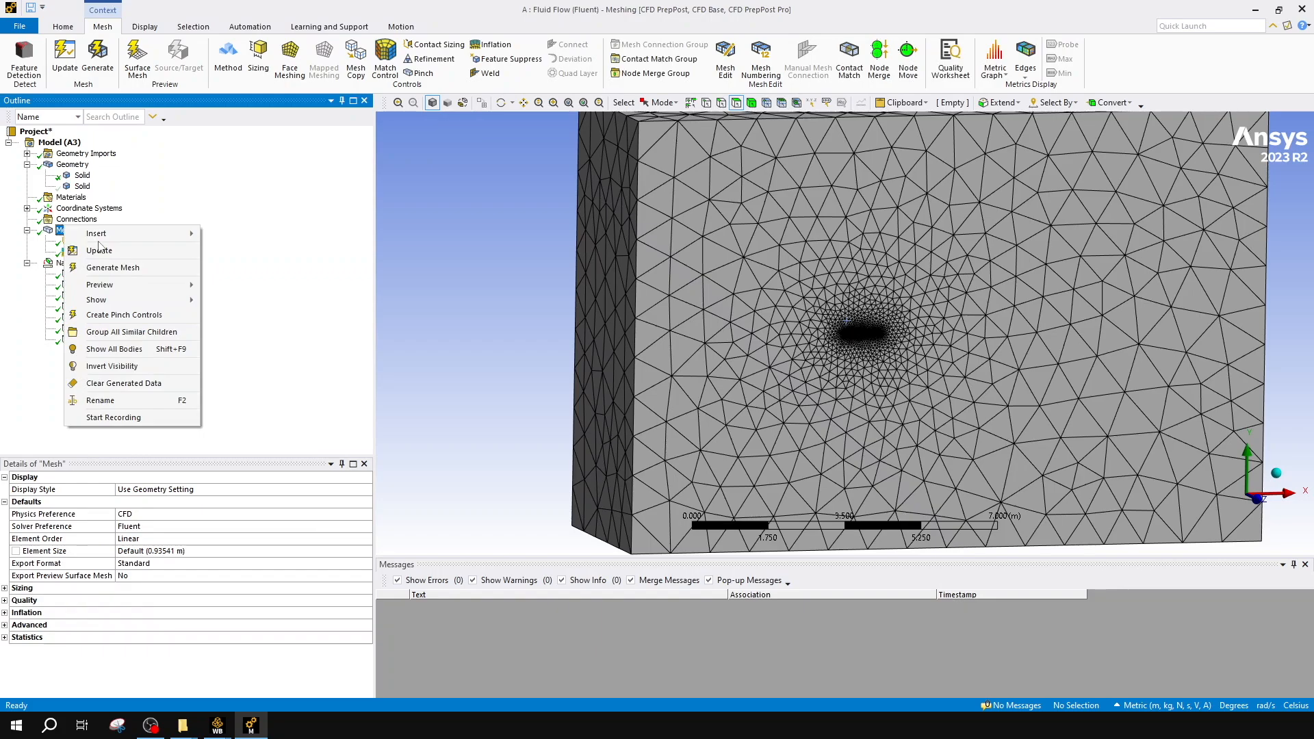
mouse_move(96, 241)
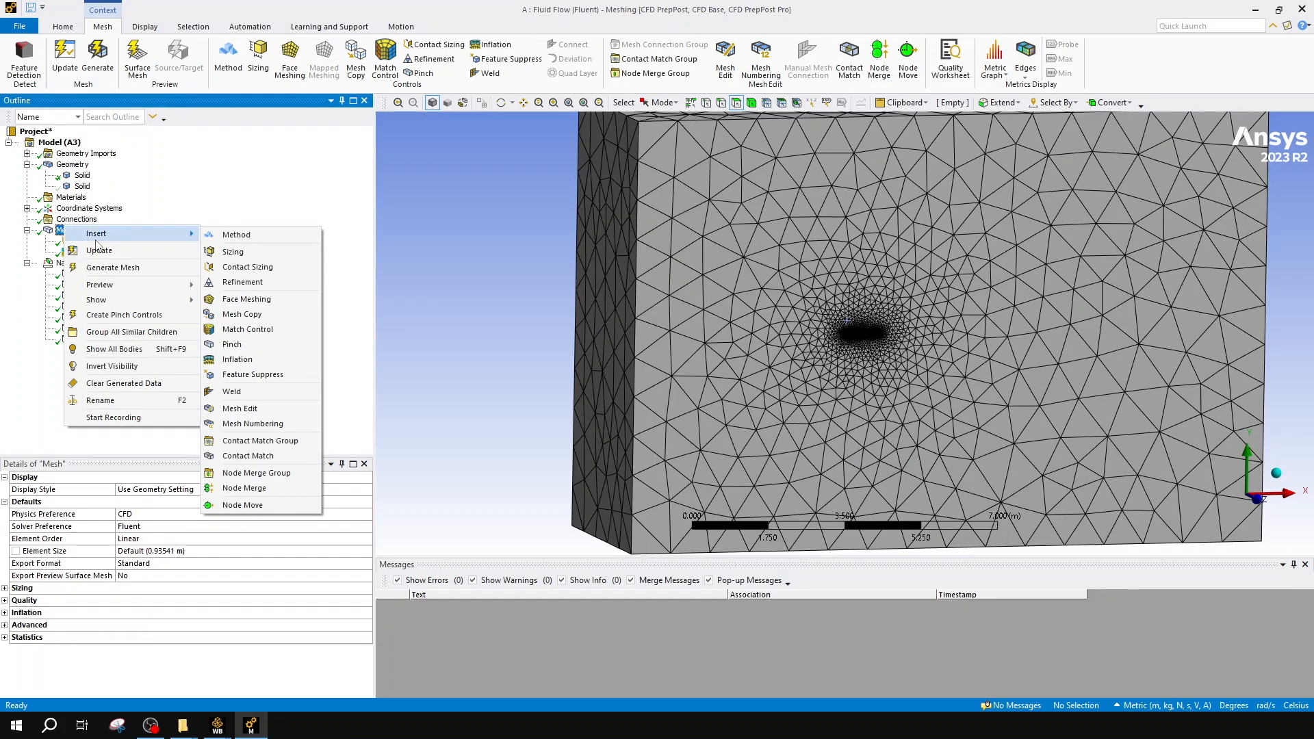
click(262, 258)
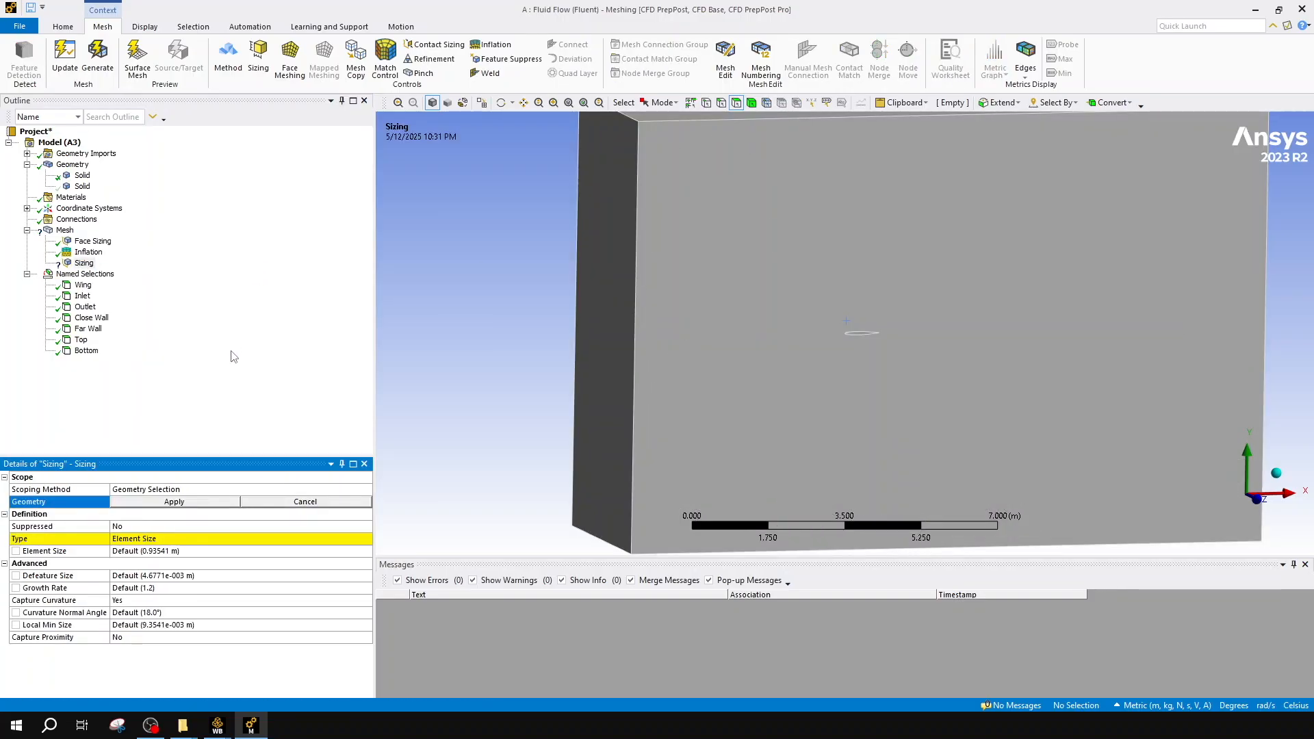
click(199, 539)
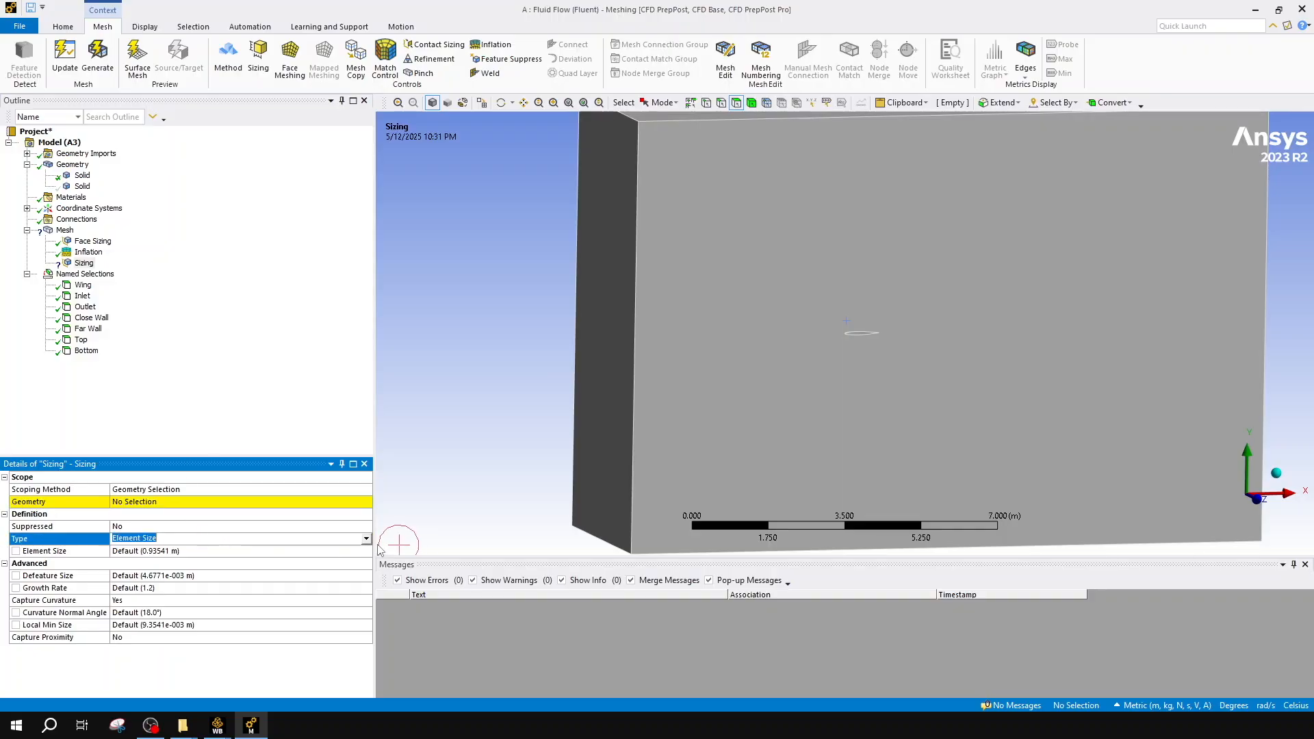
click(366, 539)
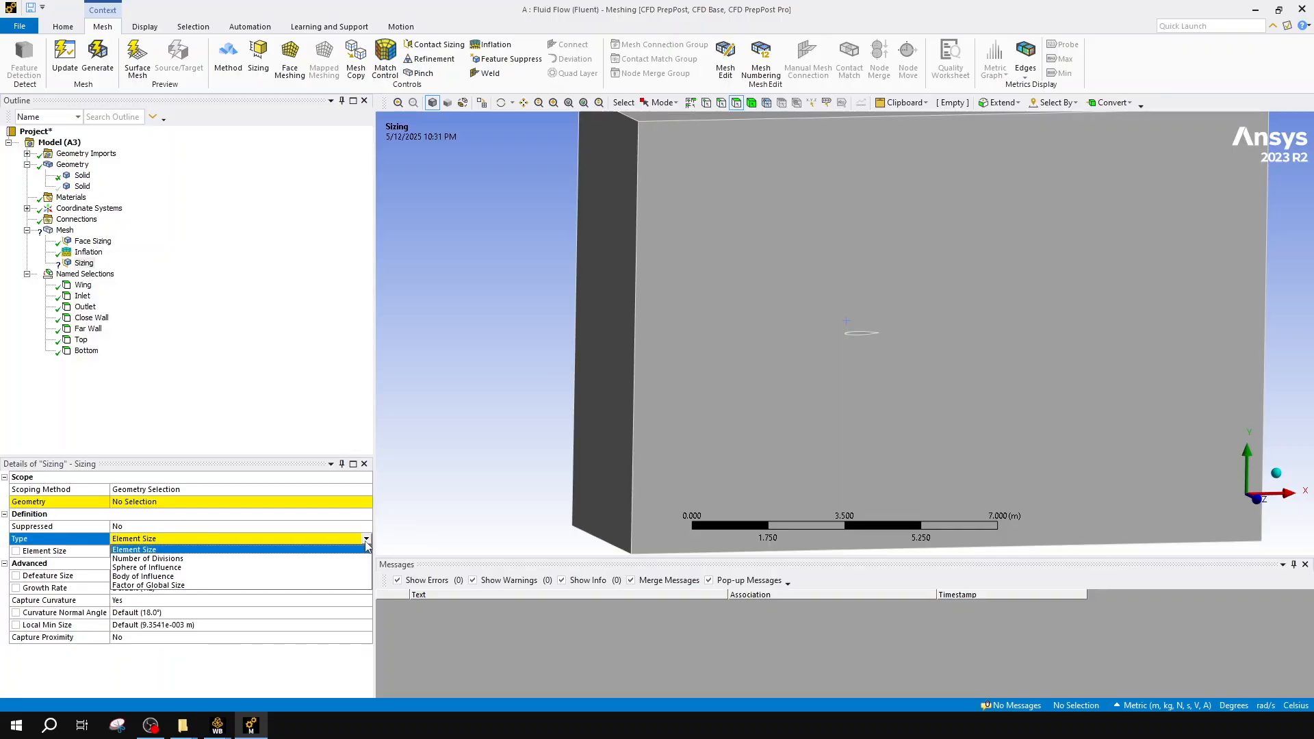
click(324, 577)
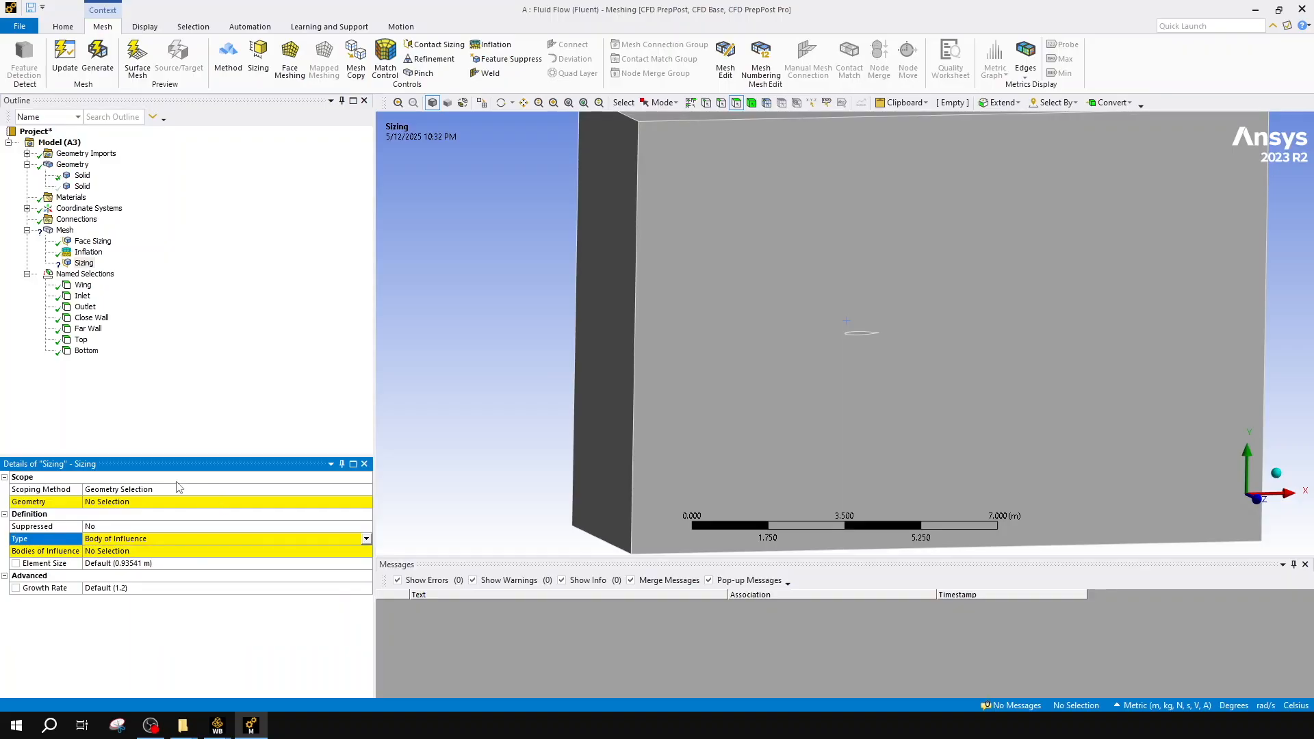
- Scope the new sizing to the large outer flow domain body
click(147, 506)
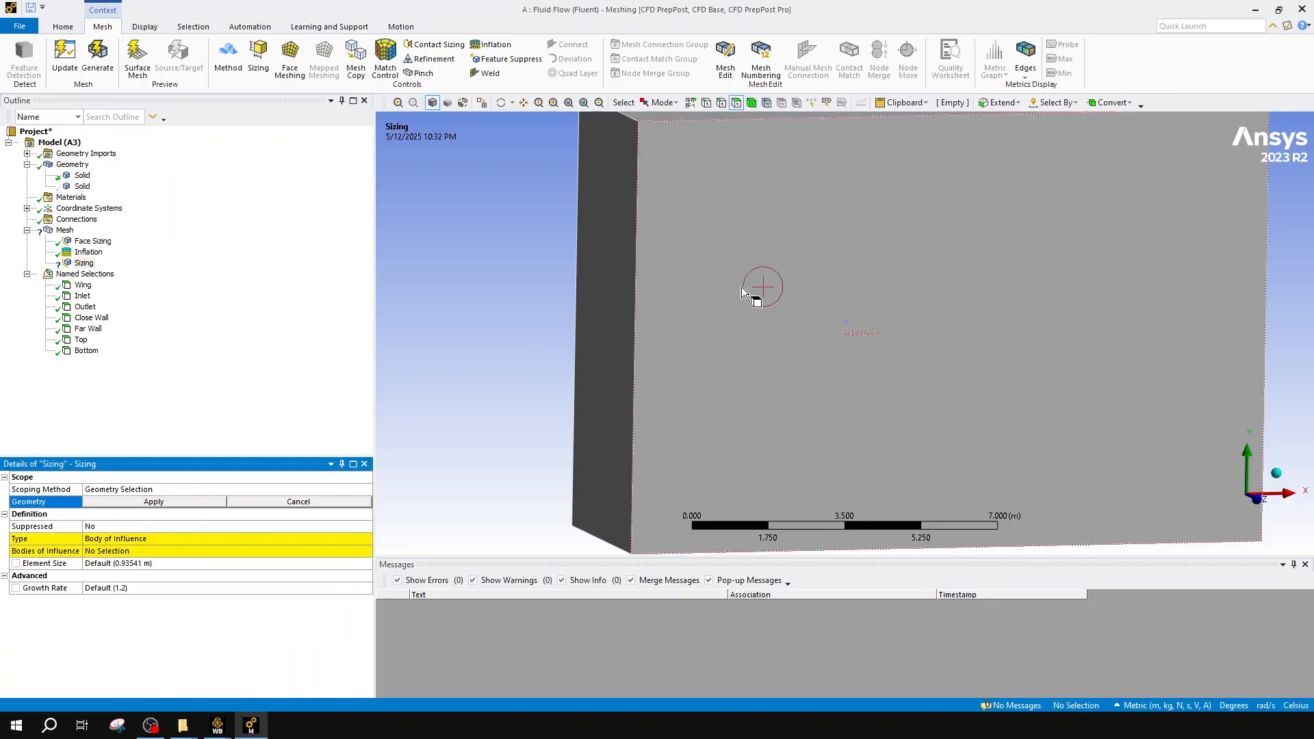
click(751, 102)
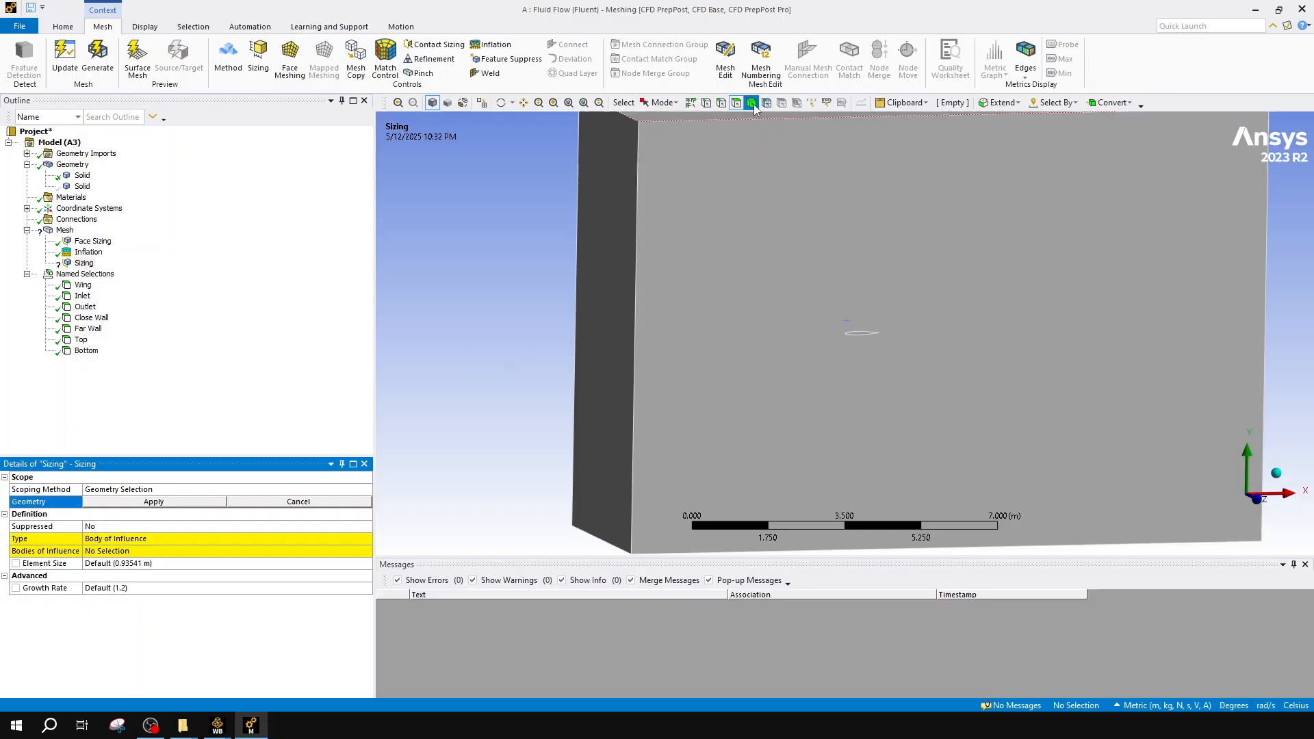
click(749, 235)
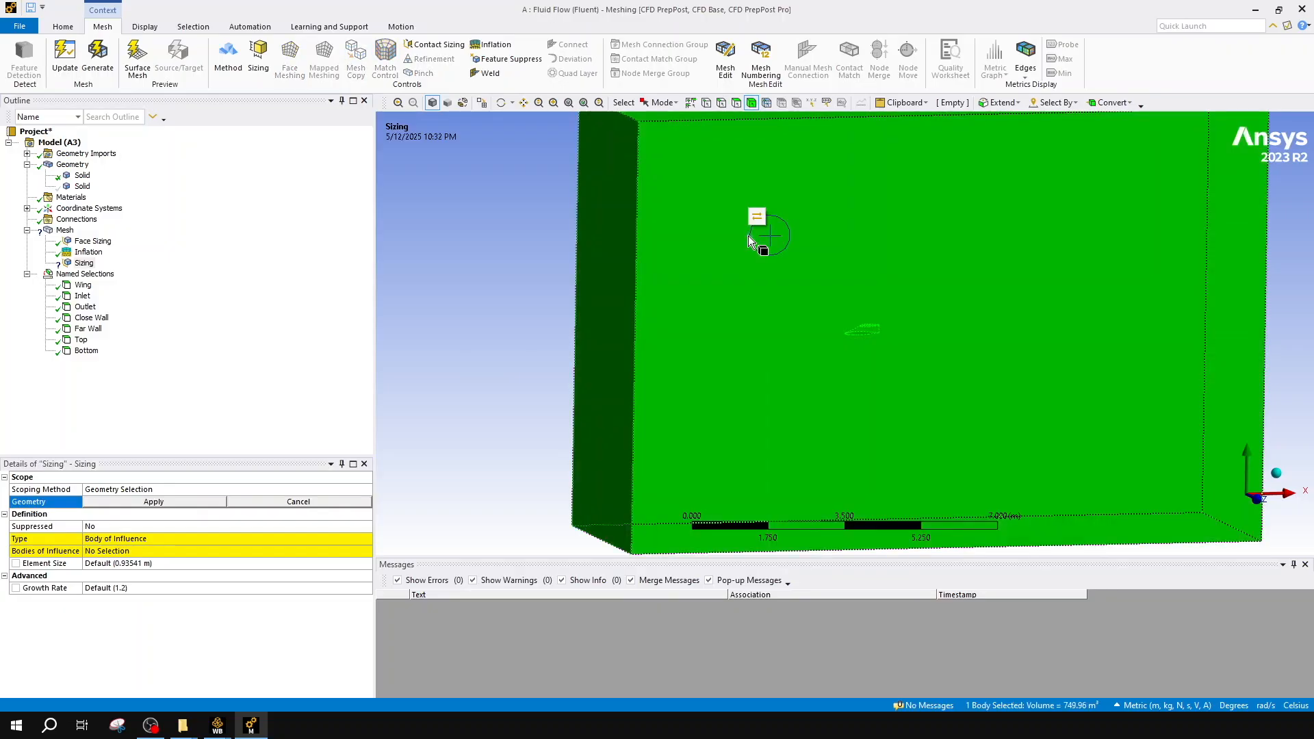
click(146, 505)
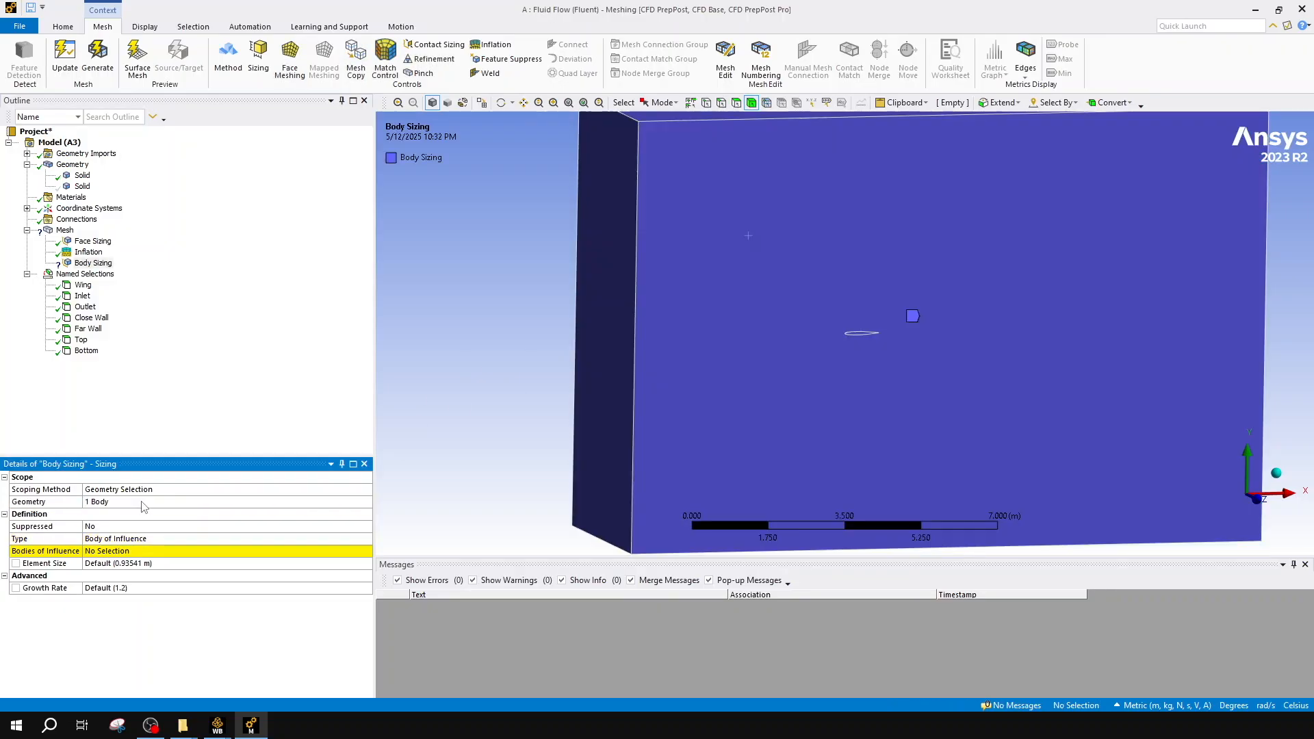
- Show the hidden second solid and select this inner box body instead of the outer domain in front of it
click(128, 550)
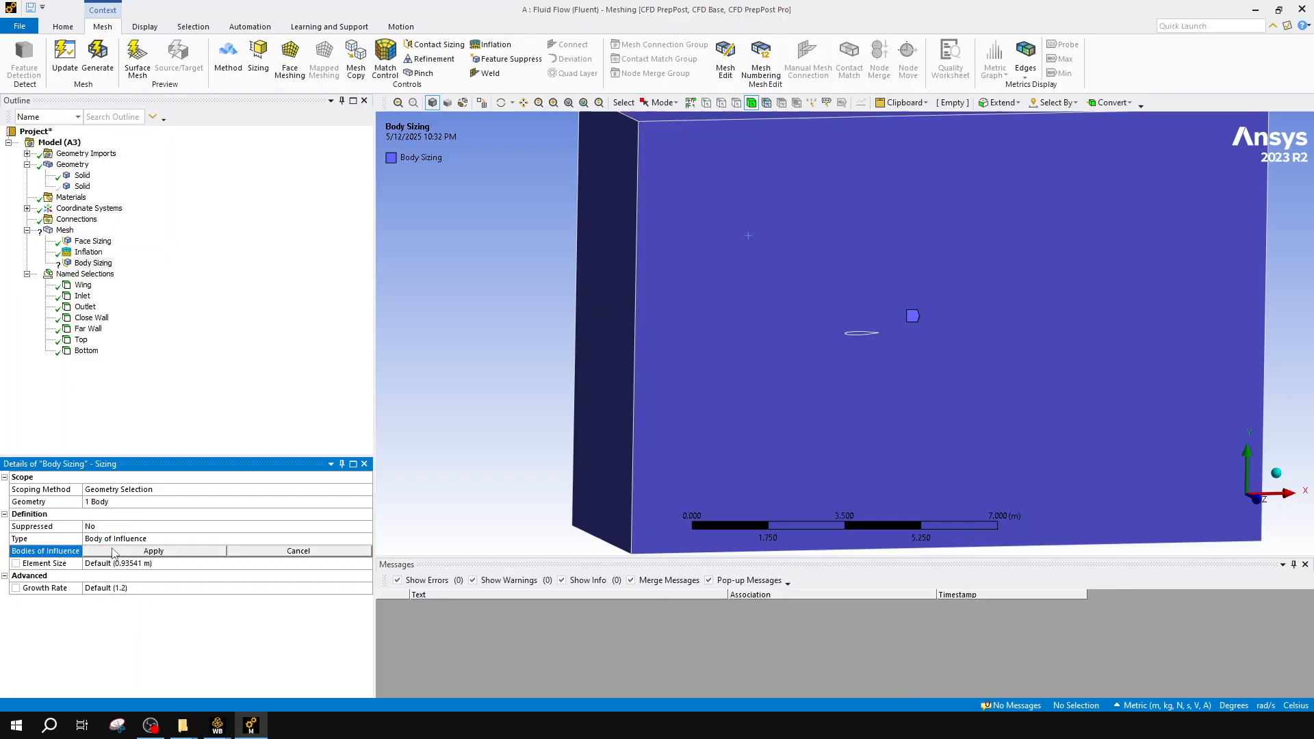
click(83, 186)
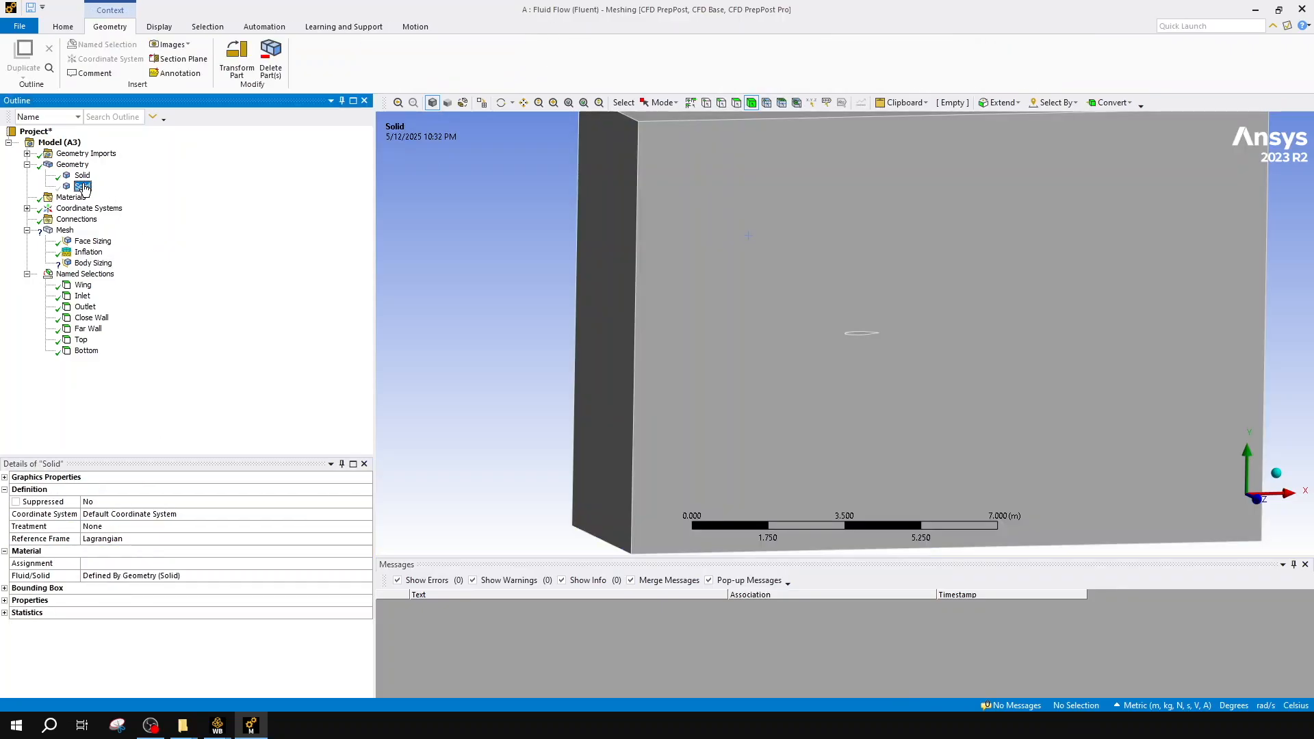
right_click(83, 189)
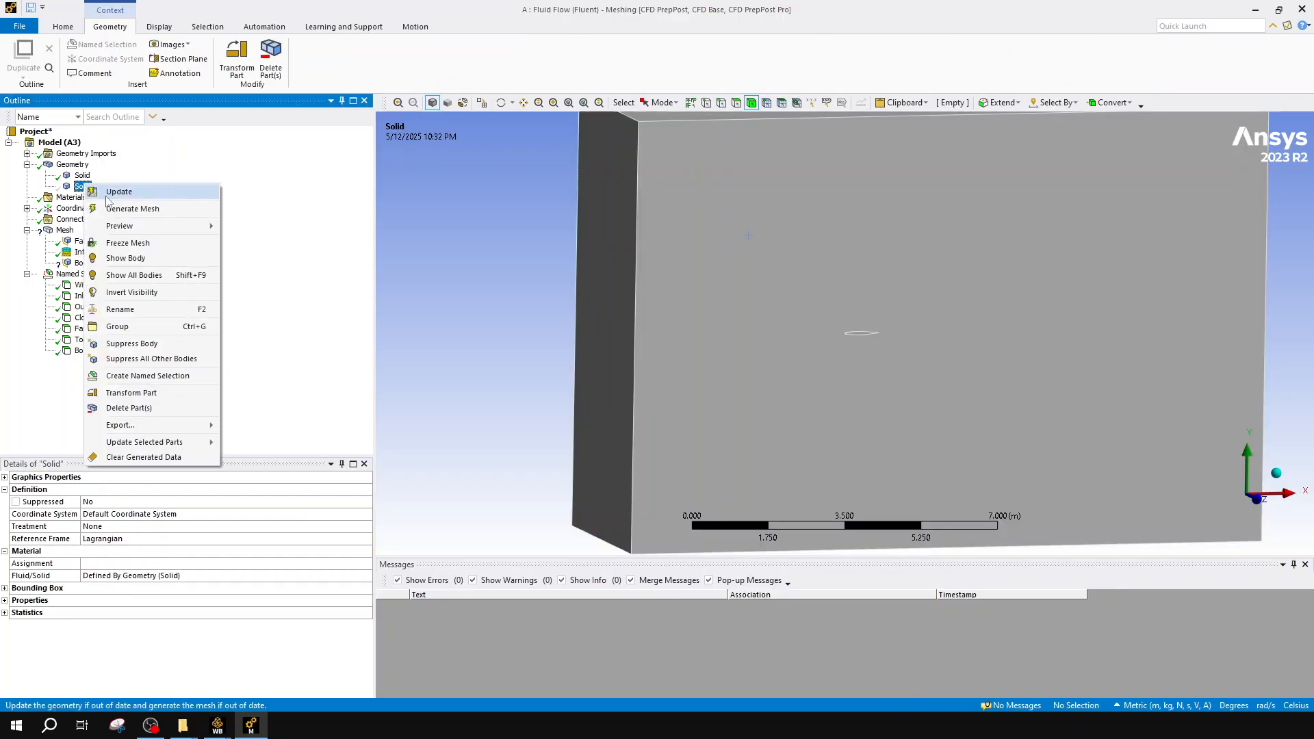
click(128, 259)
click(1000, 342)
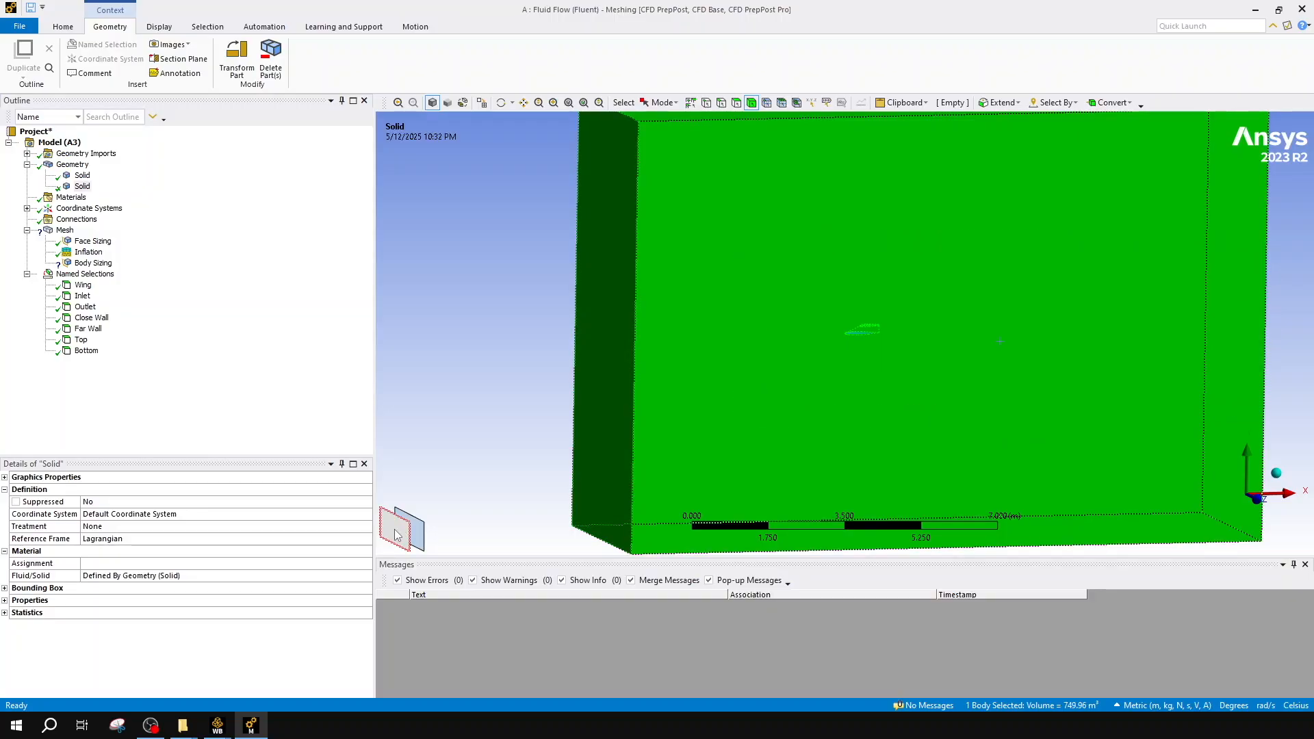
click(420, 531)
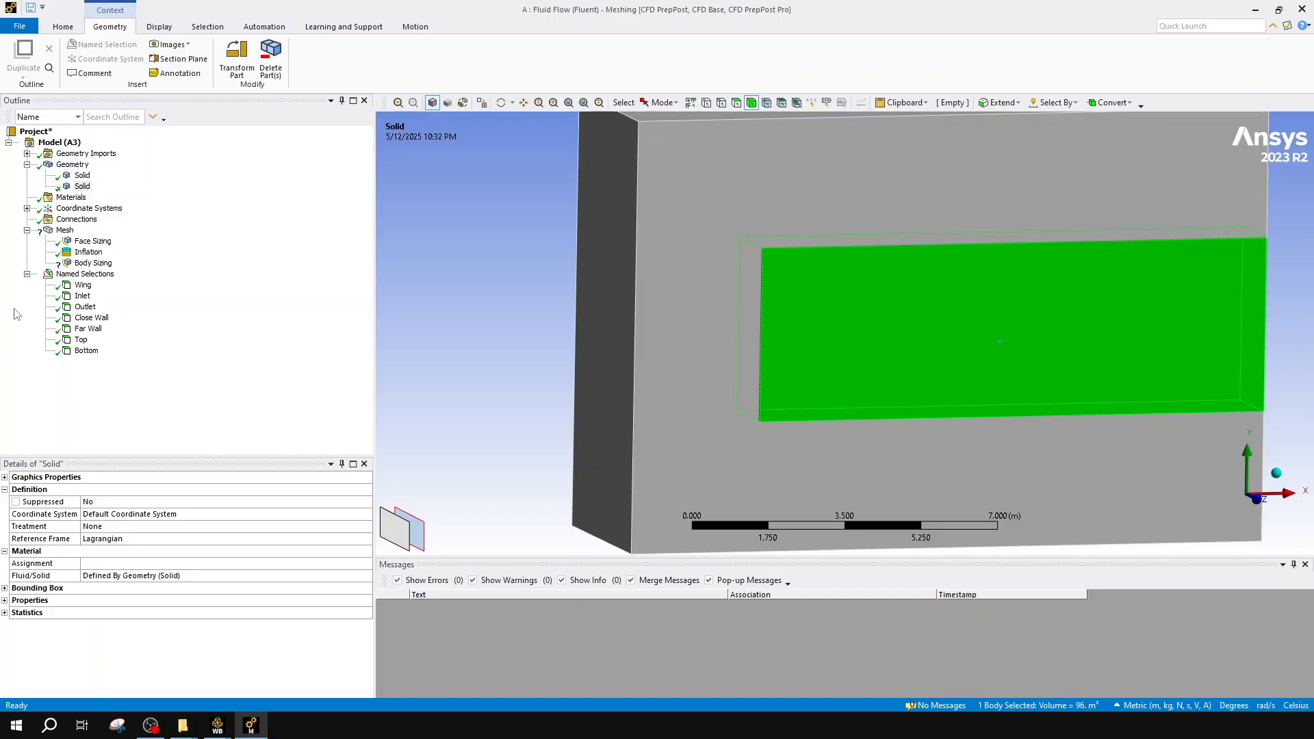
- Assign the selected inner box as the body of influence for Body Sizing and hide that solid
click(77, 266)
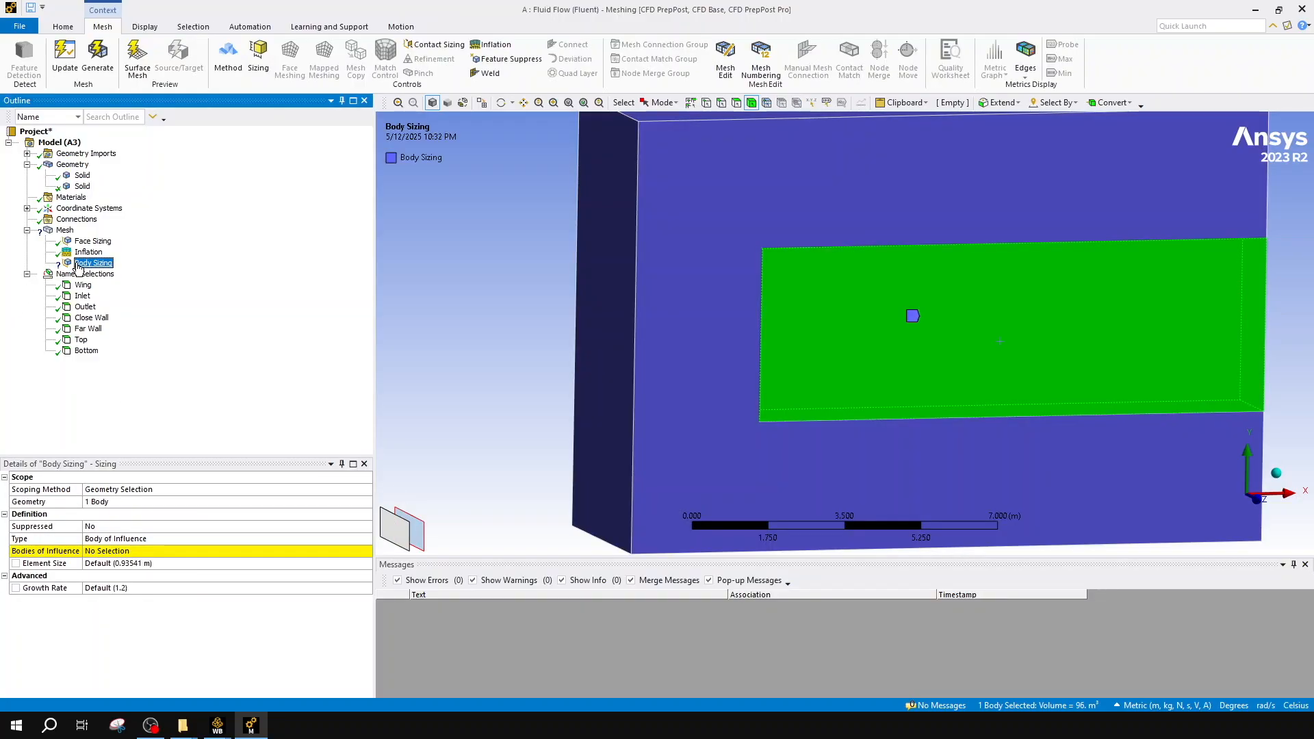
click(141, 552)
click(139, 552)
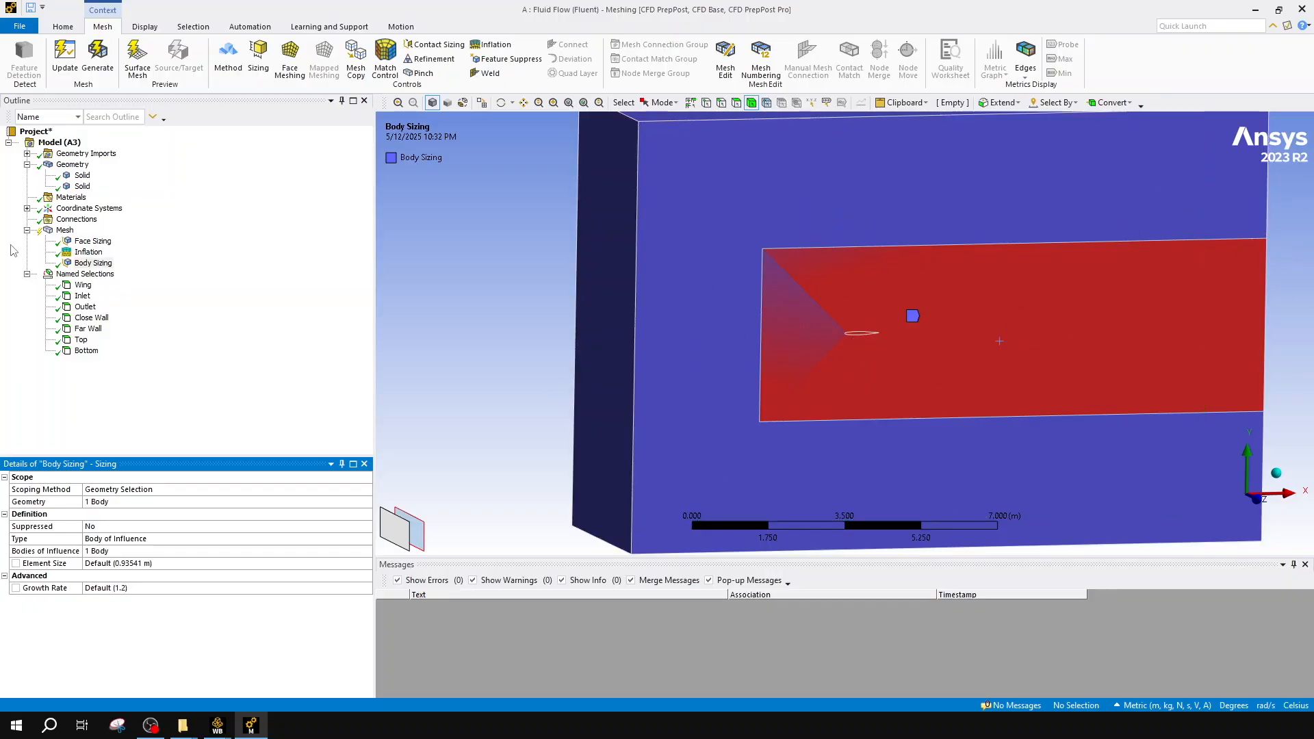
right_click(93, 190)
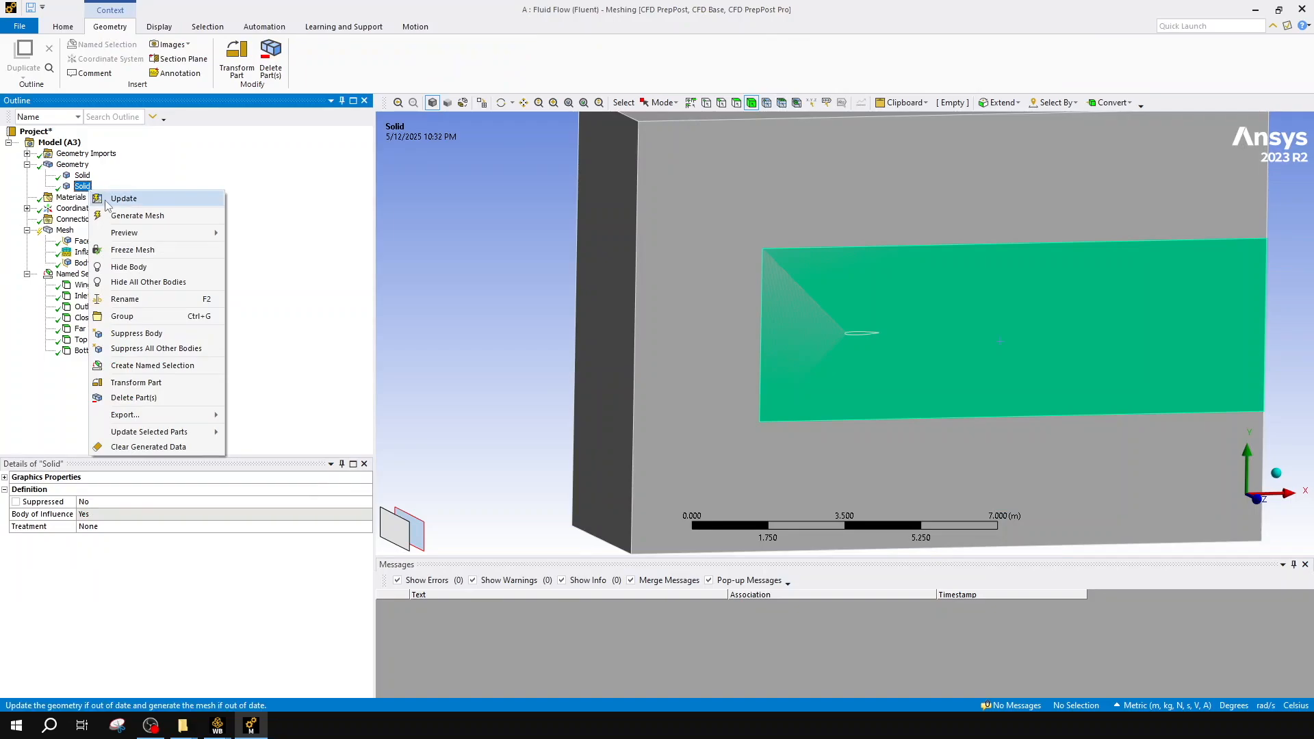
click(120, 250)
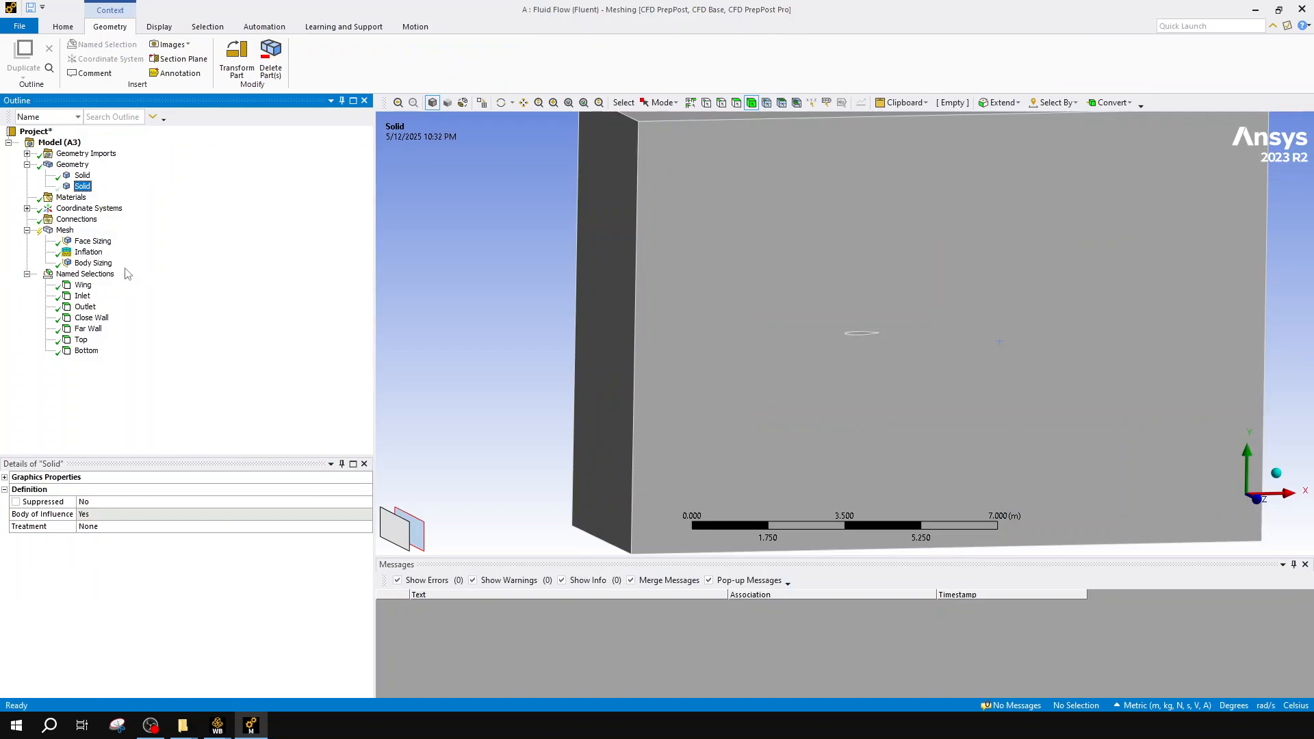
- Set the Body Sizing element size to 0.1 m and growth rate to 1.1, and regenerate the mesh
click(101, 266)
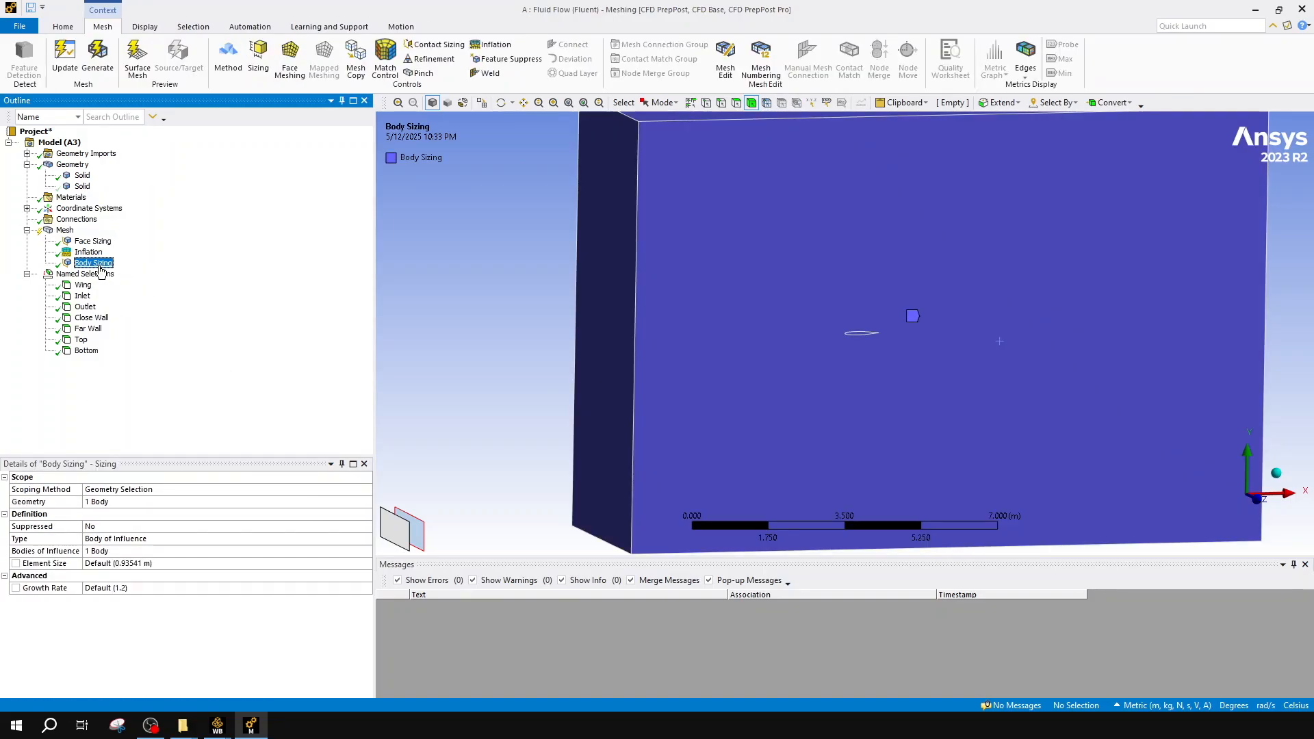
click(156, 564)
text(0.1)
key(Return)
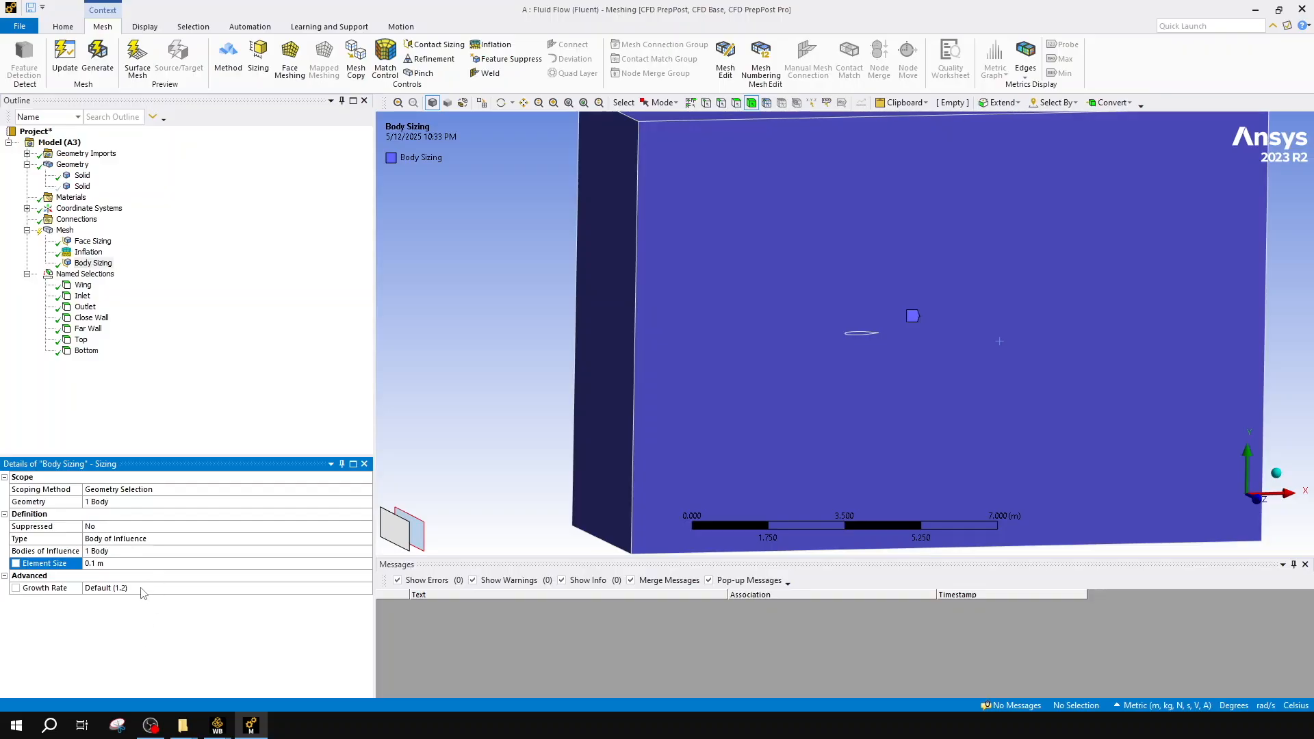
click(142, 589)
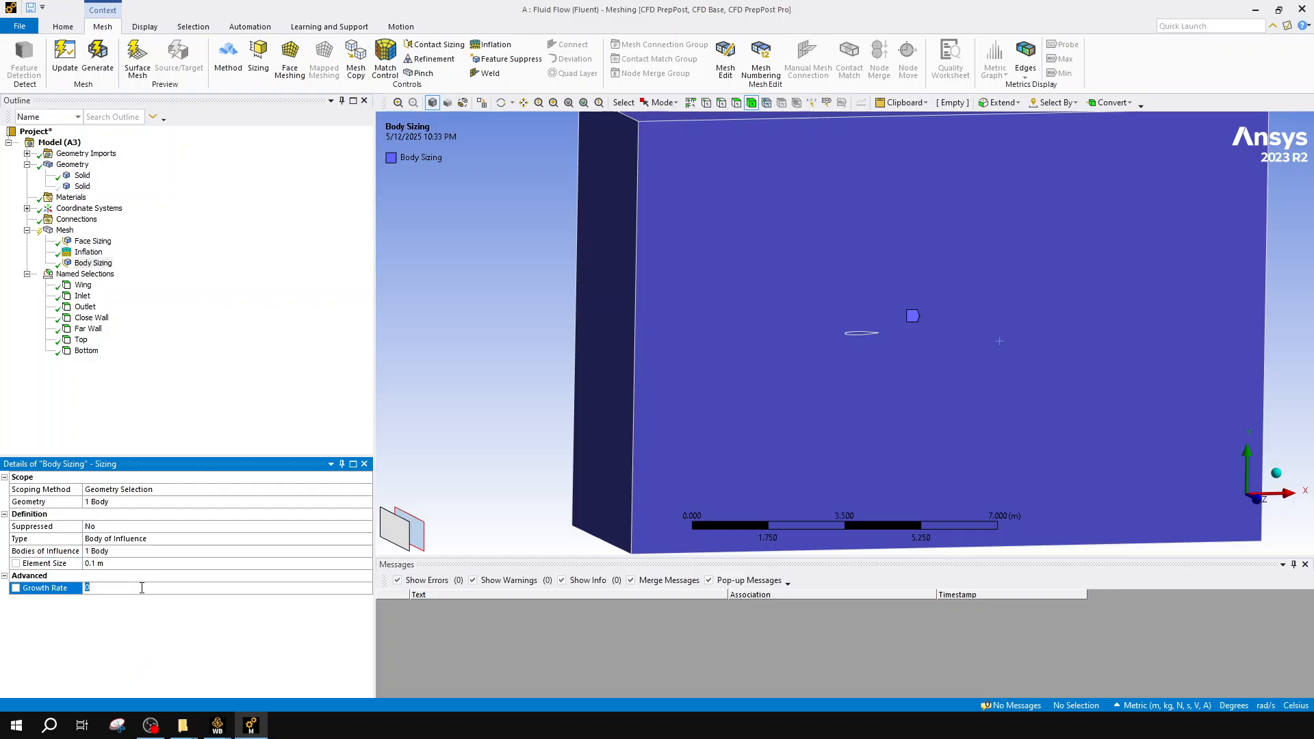
text(1.1)
click(80, 52)
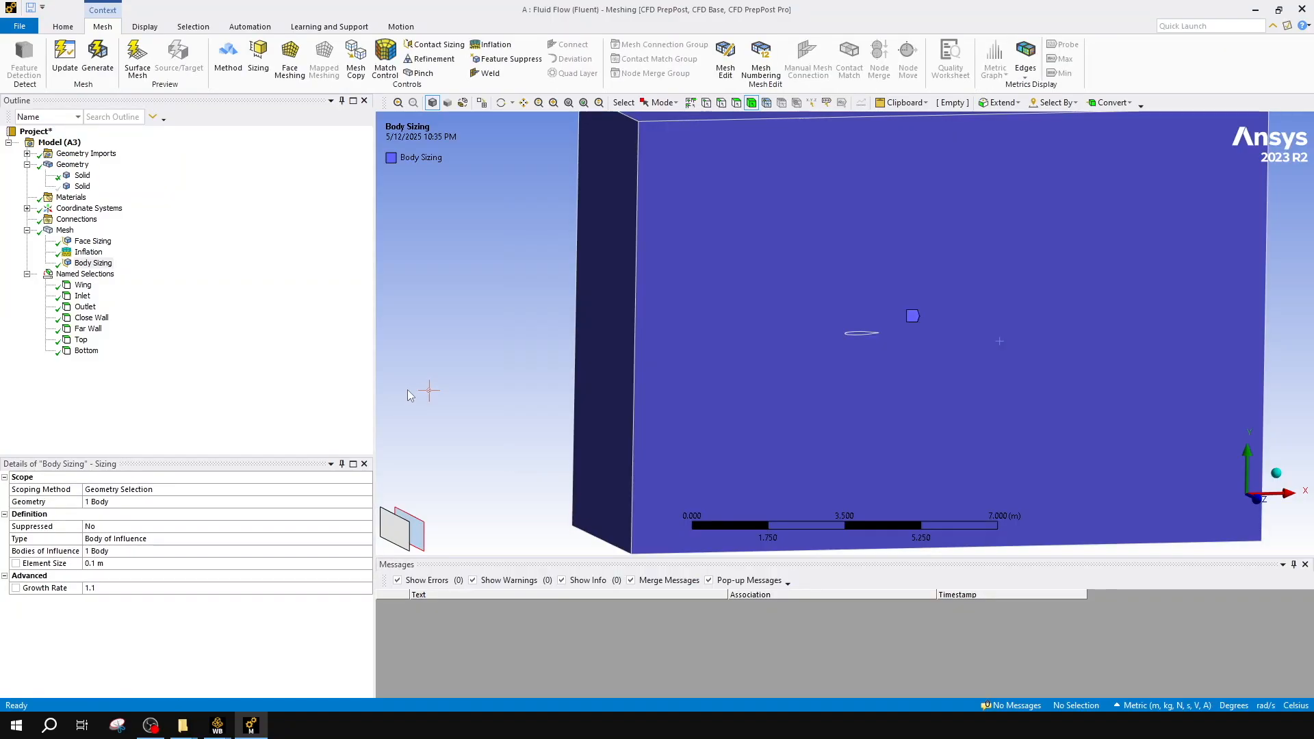
- Examine the regenerated mesh around the wing's leading edge, in the wake region and across the whole domain
click(50, 234)
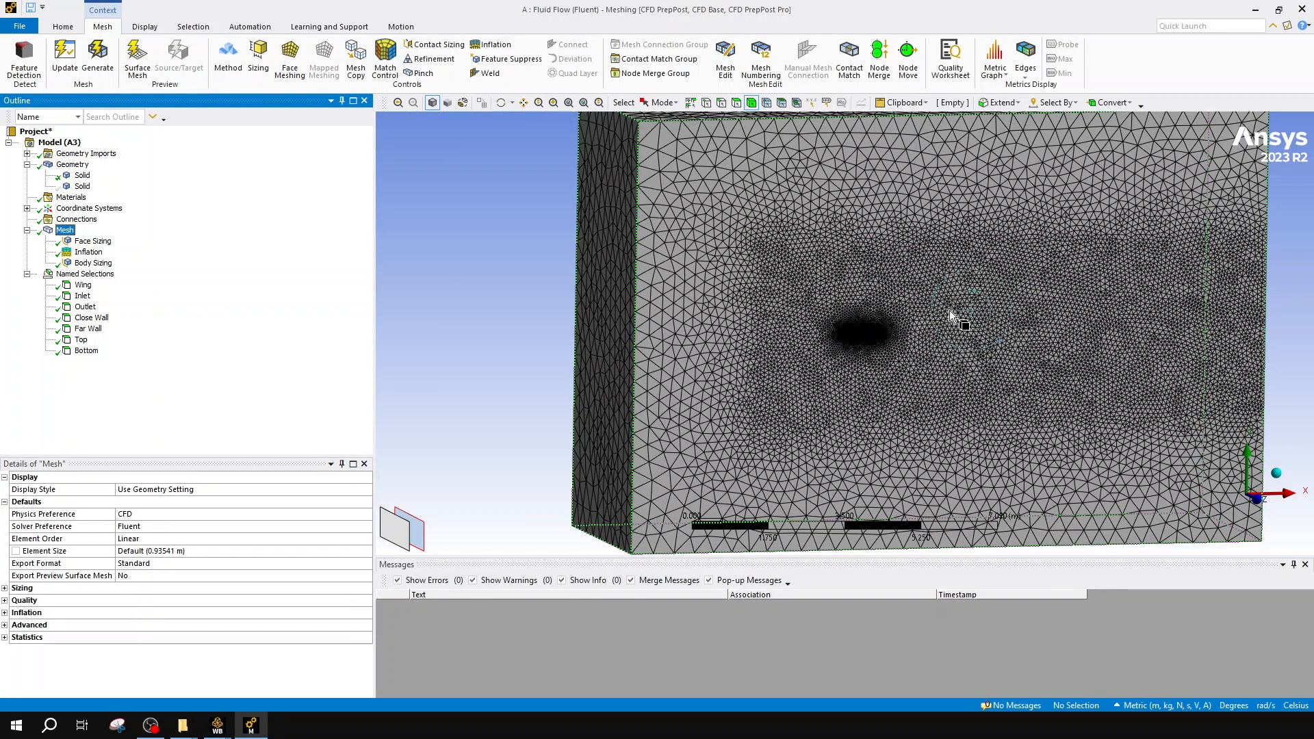
middle_drag(900, 341, 901, 343)
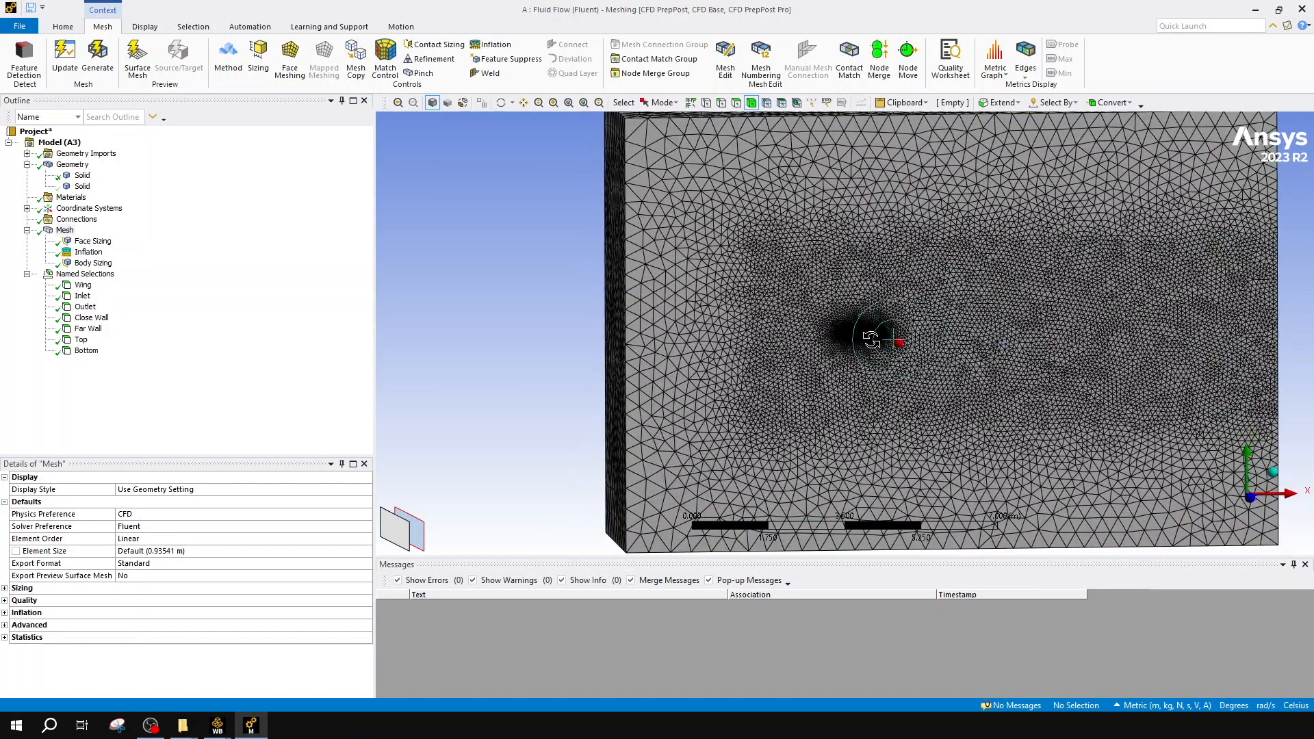
scroll(876, 344, down, 3)
scroll(876, 344, up, 10)
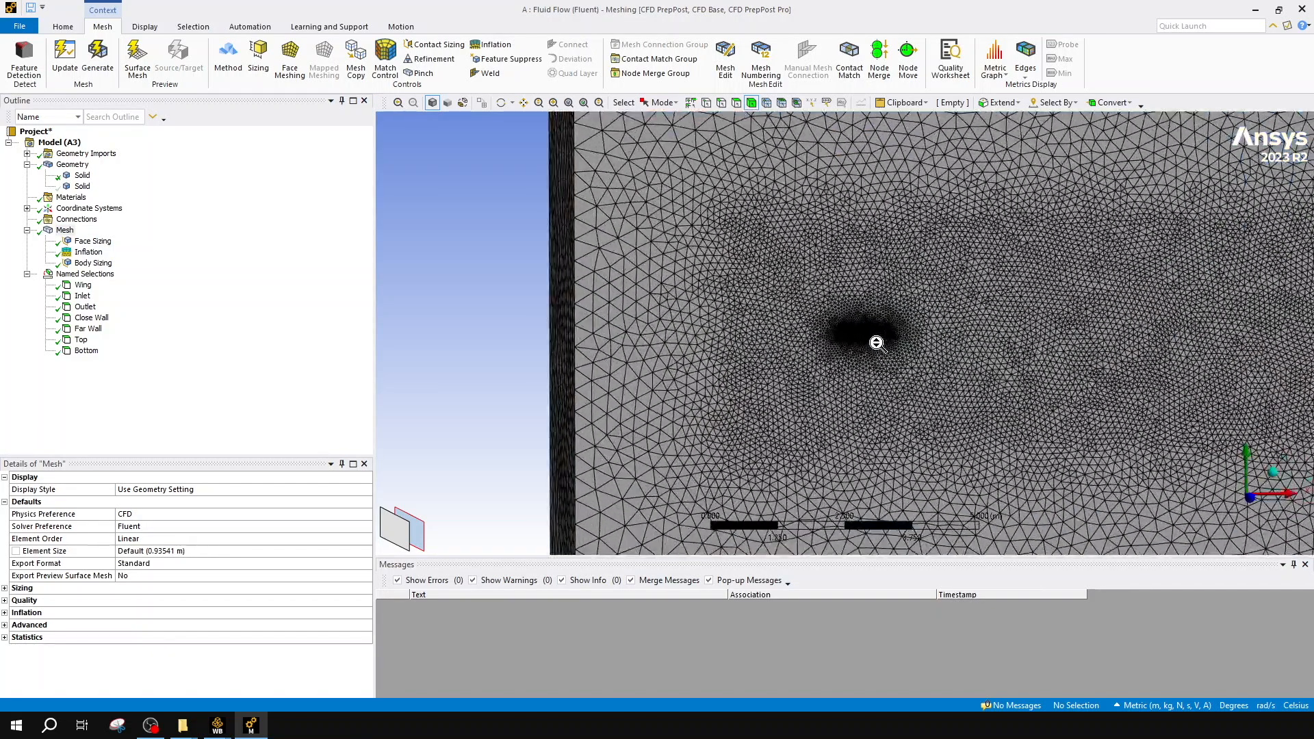
scroll(877, 344, up, 4)
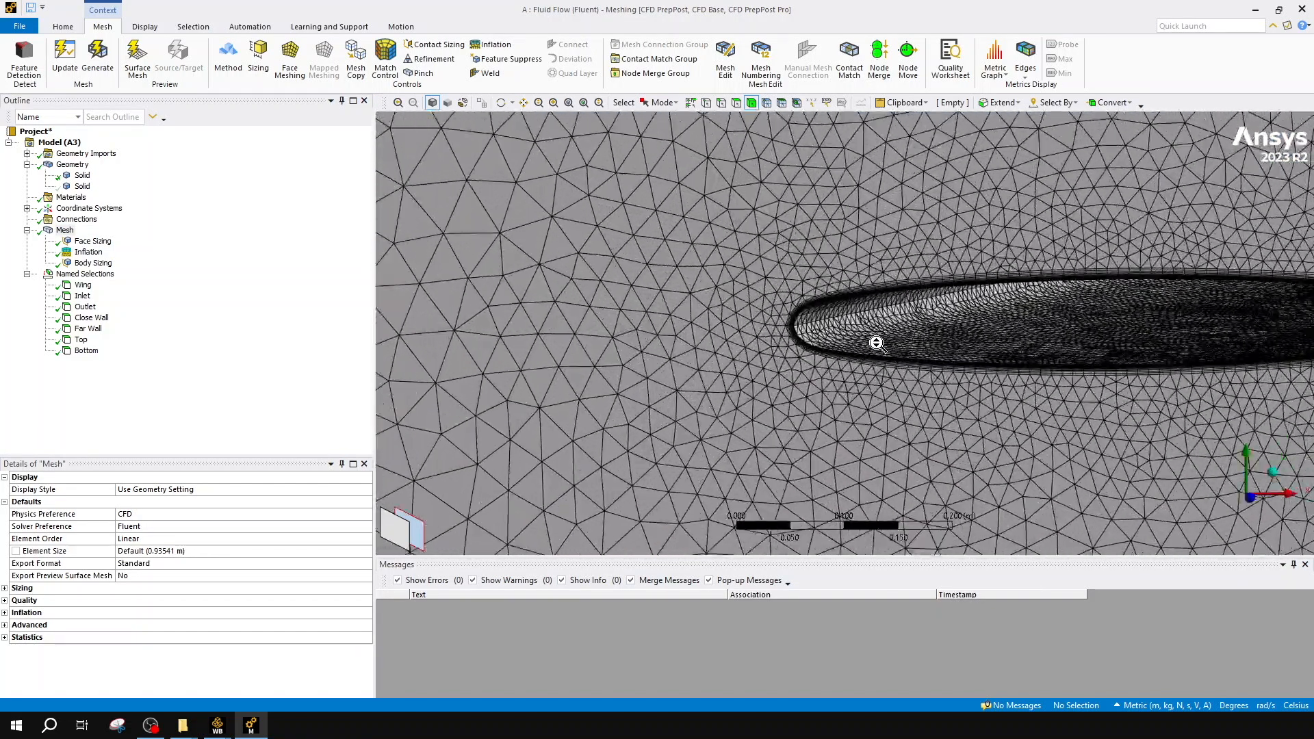
scroll(994, 273, up, 3)
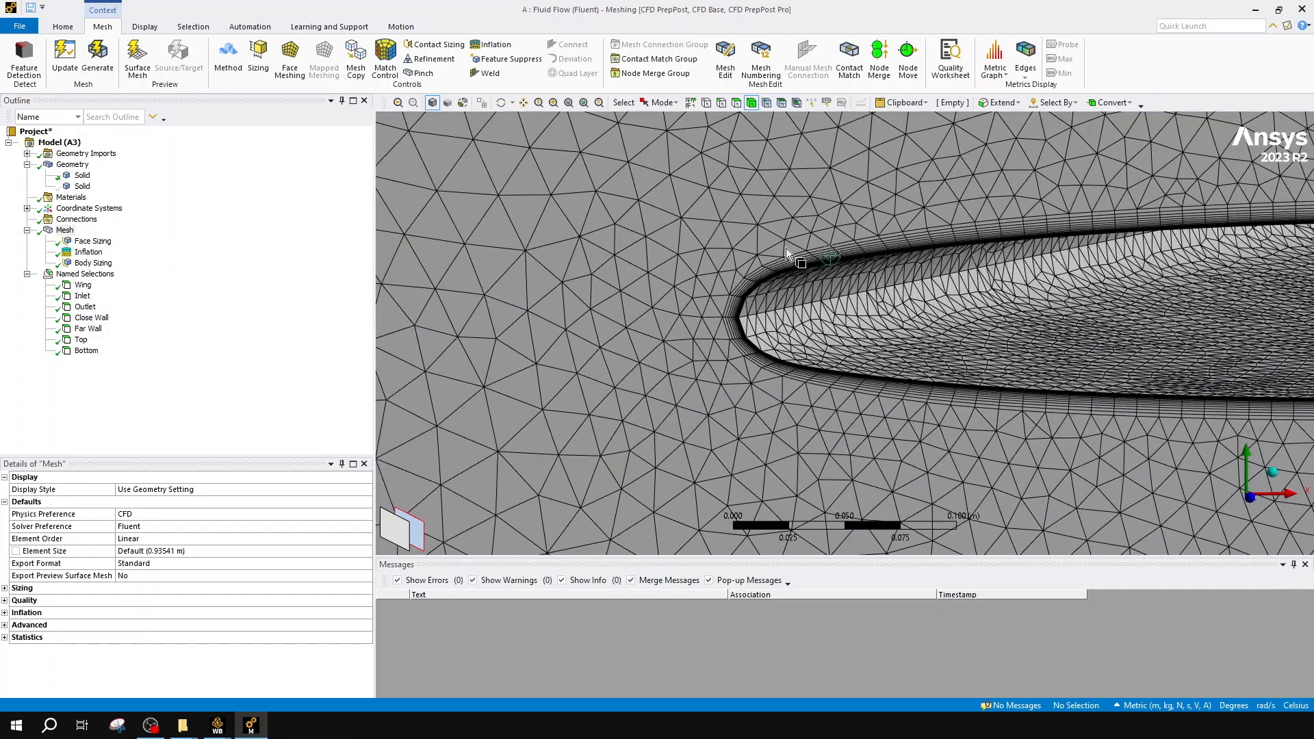
scroll(841, 234, down, 3)
scroll(1038, 258, down, 5)
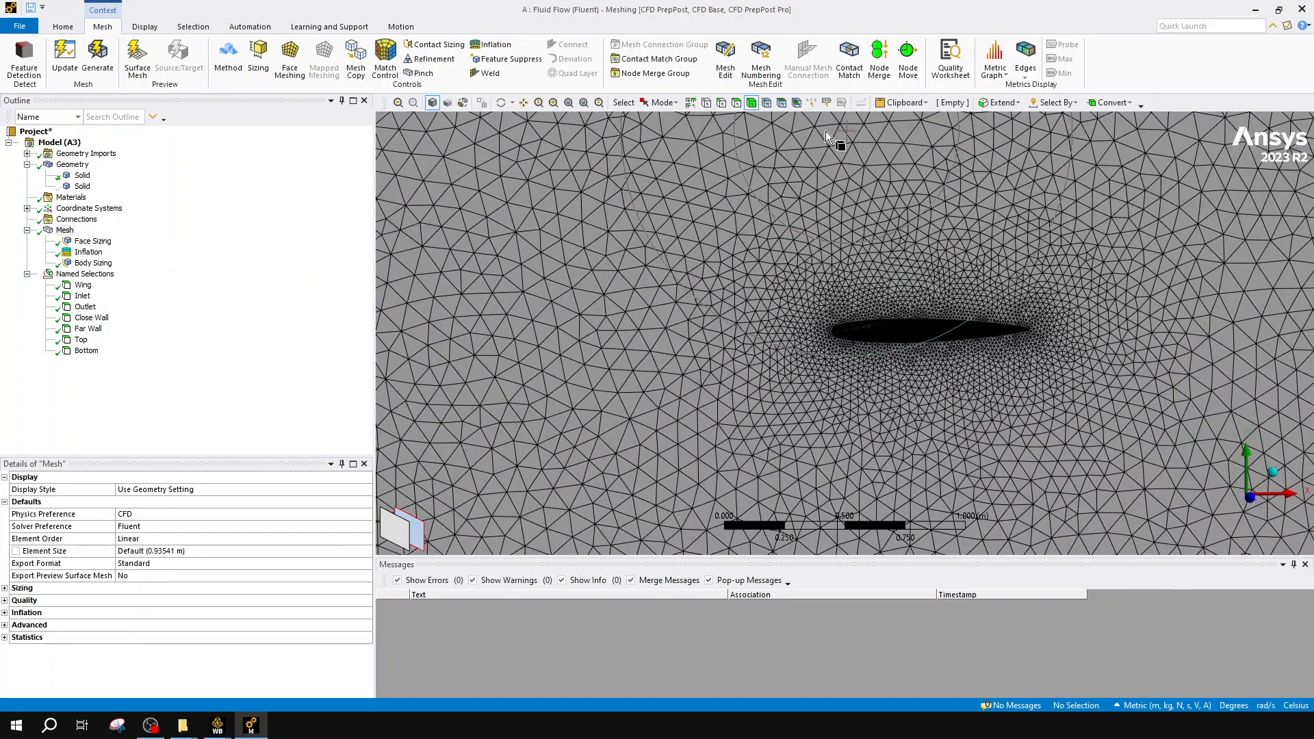
scroll(828, 141, down, 2)
ctrl+middle_drag(1184, 320, 562, 290)
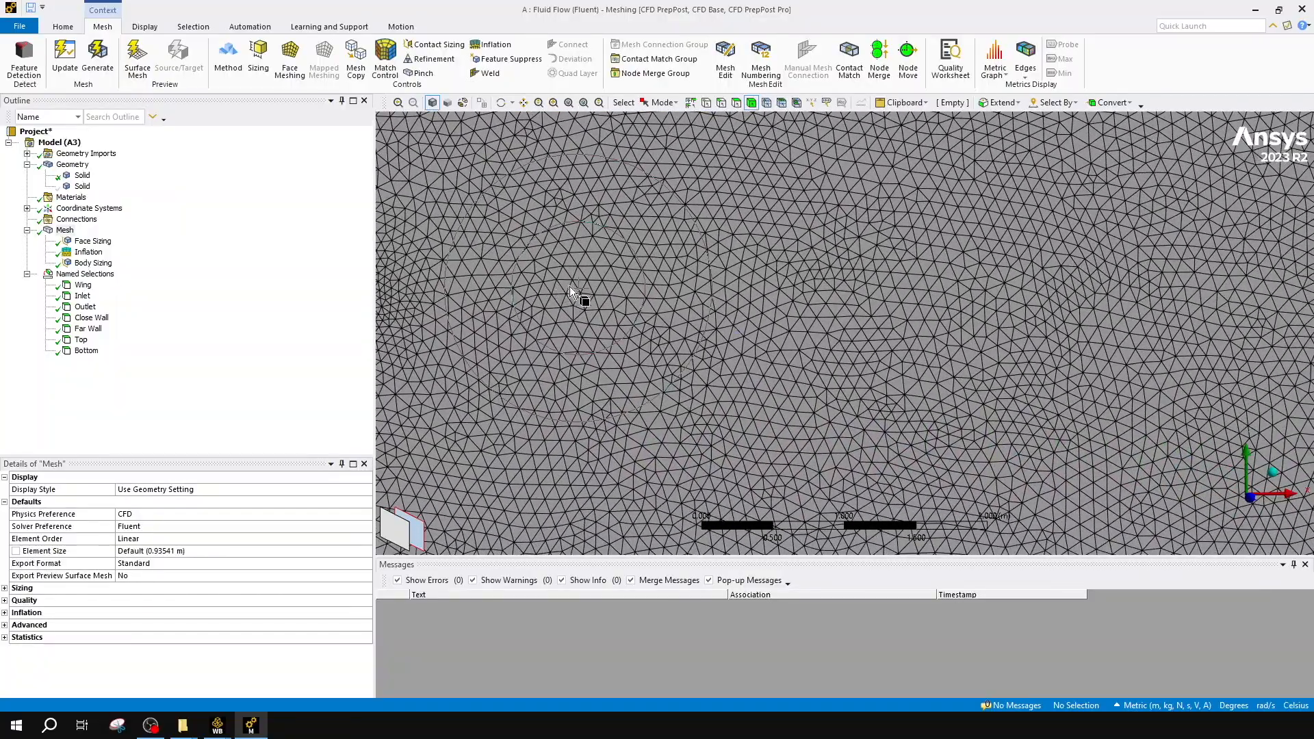
scroll(990, 288, down, 5)
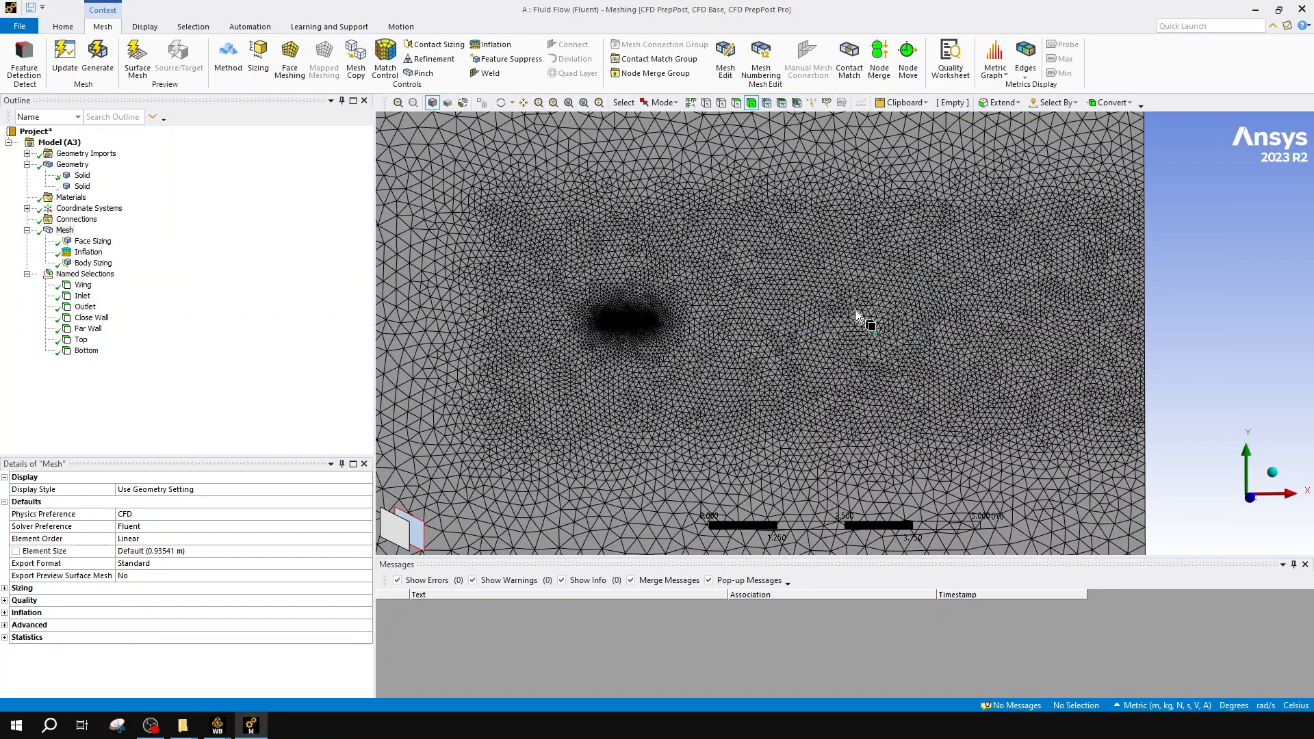
key(F7)
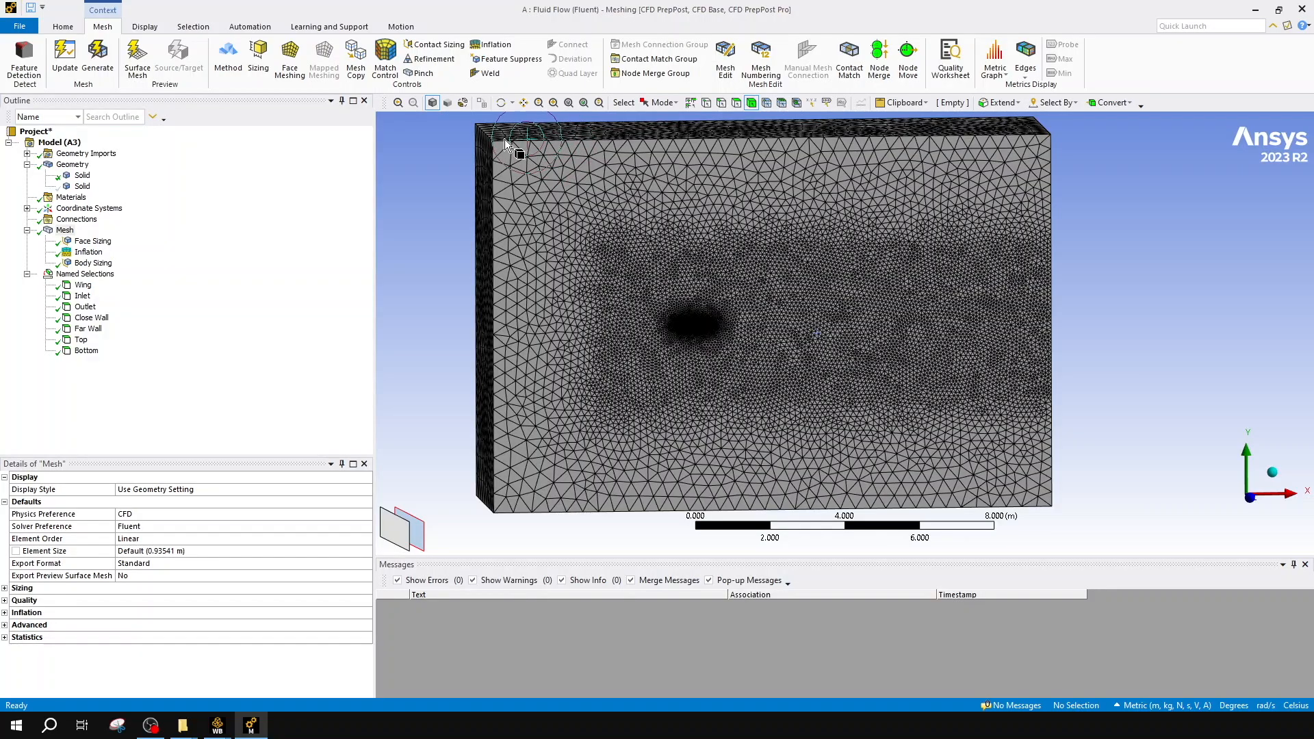
- Examine the global mesh defaults and sizing settings, including element size, growth rate, maximum size and curvature capture
click(52, 233)
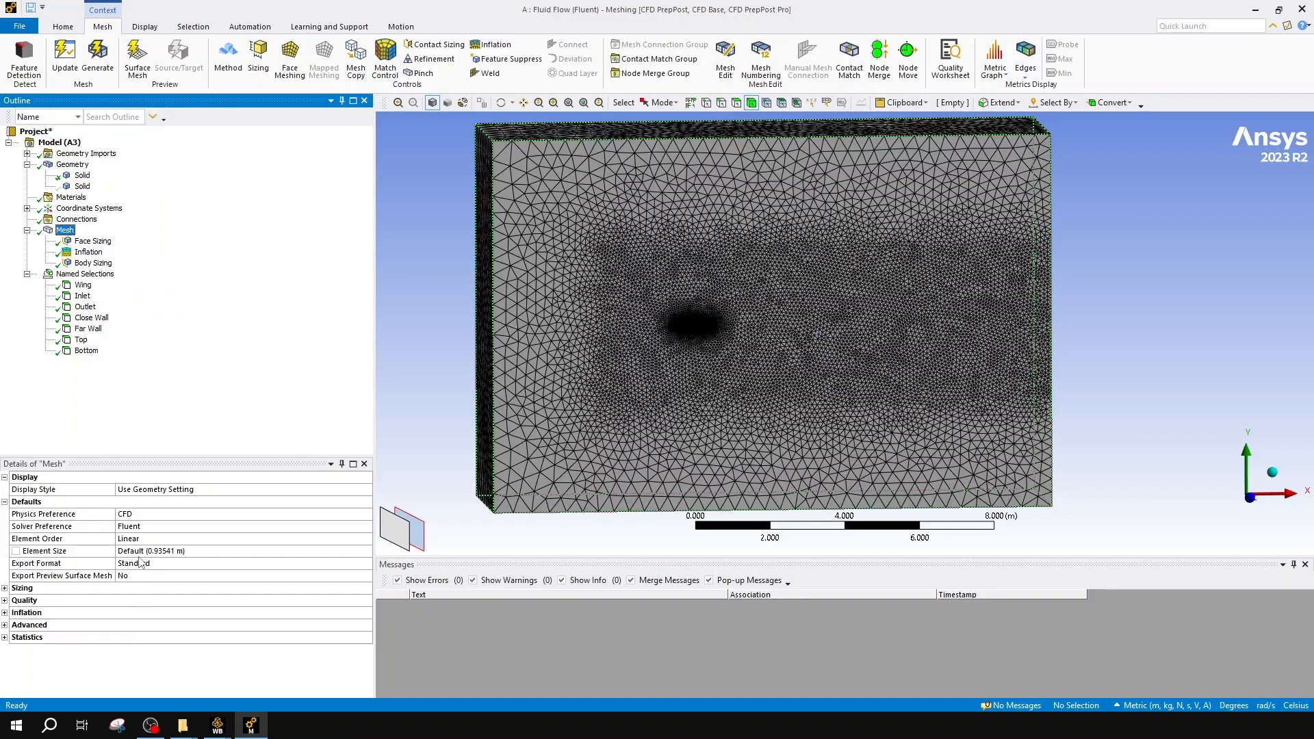
click(6, 590)
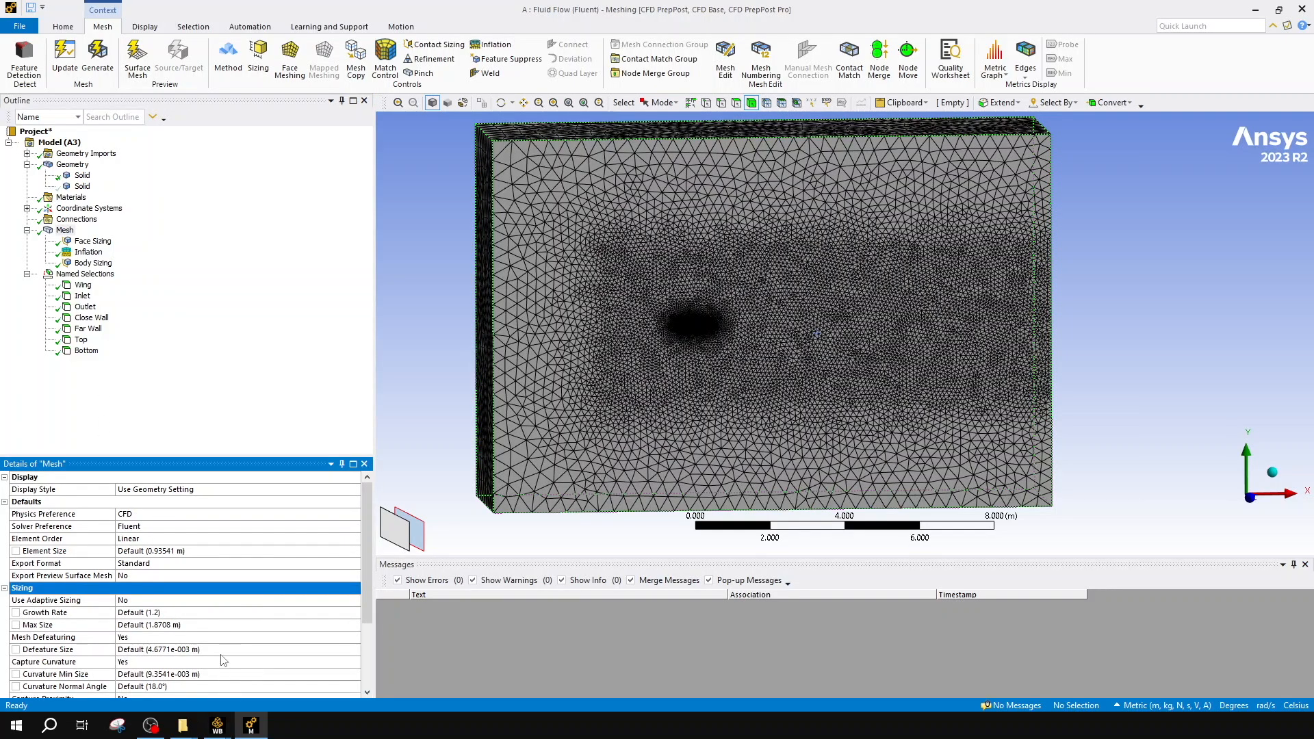
scroll(203, 636, down, 1)
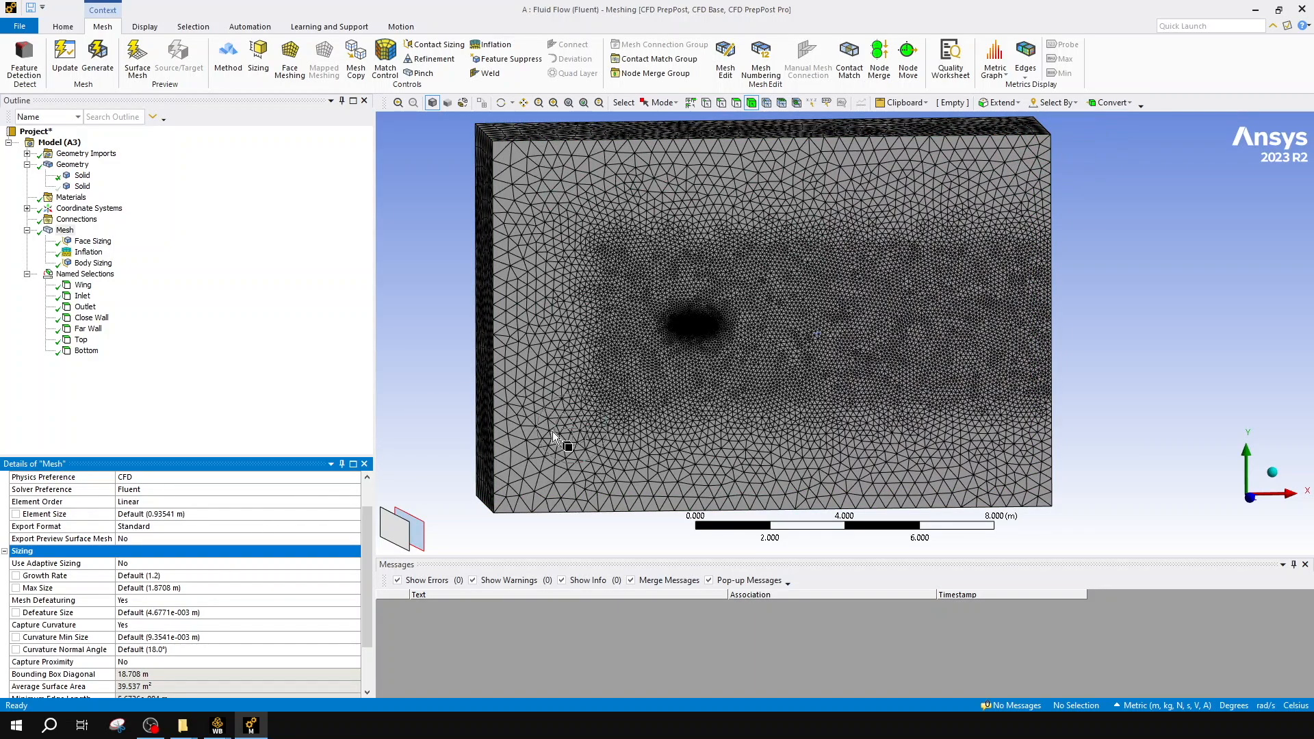
scroll(201, 580, up, 1)
click(67, 231)
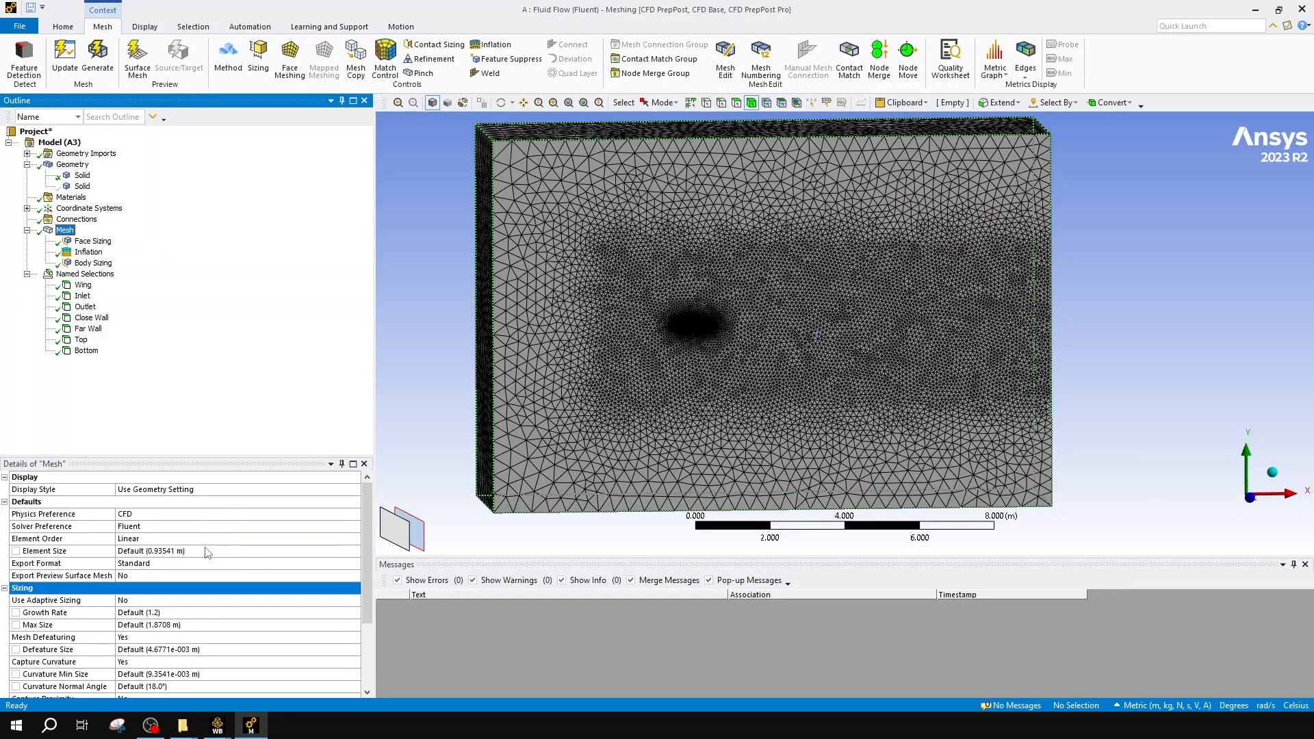
scroll(190, 566, down, 1)
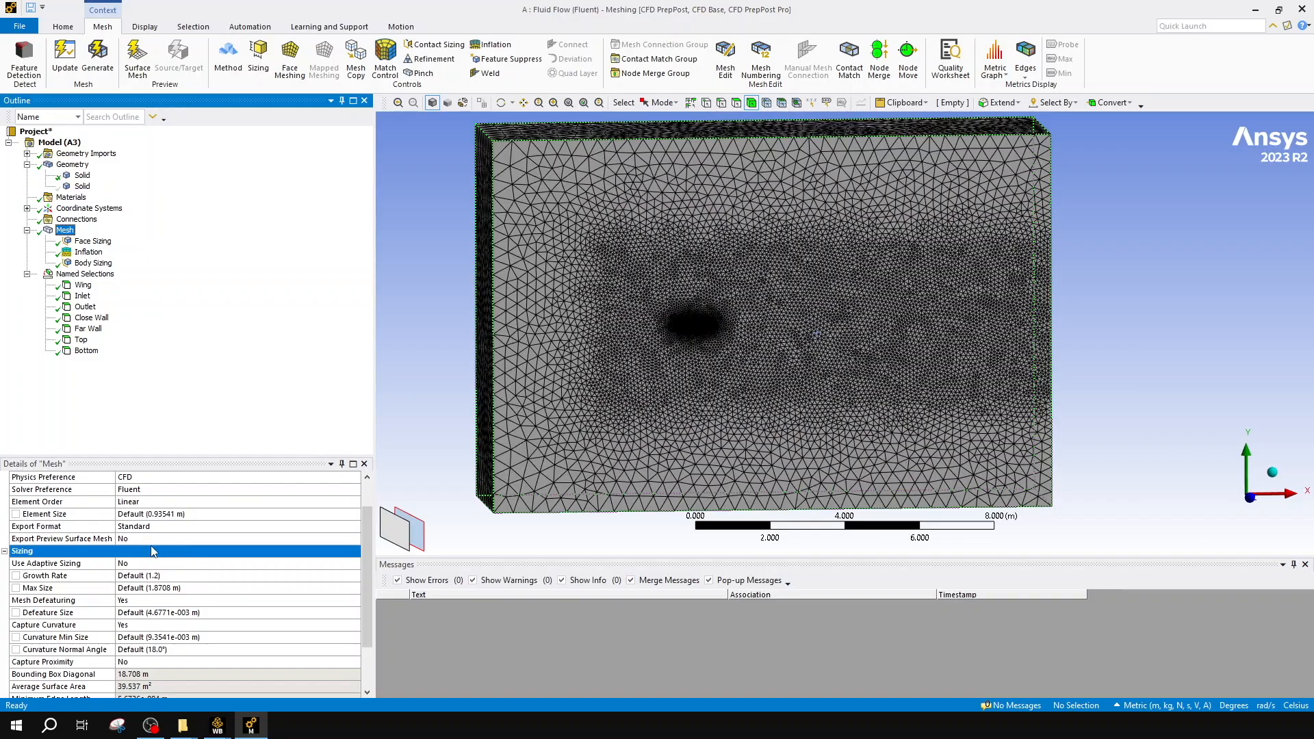
scroll(152, 555, down, 1)
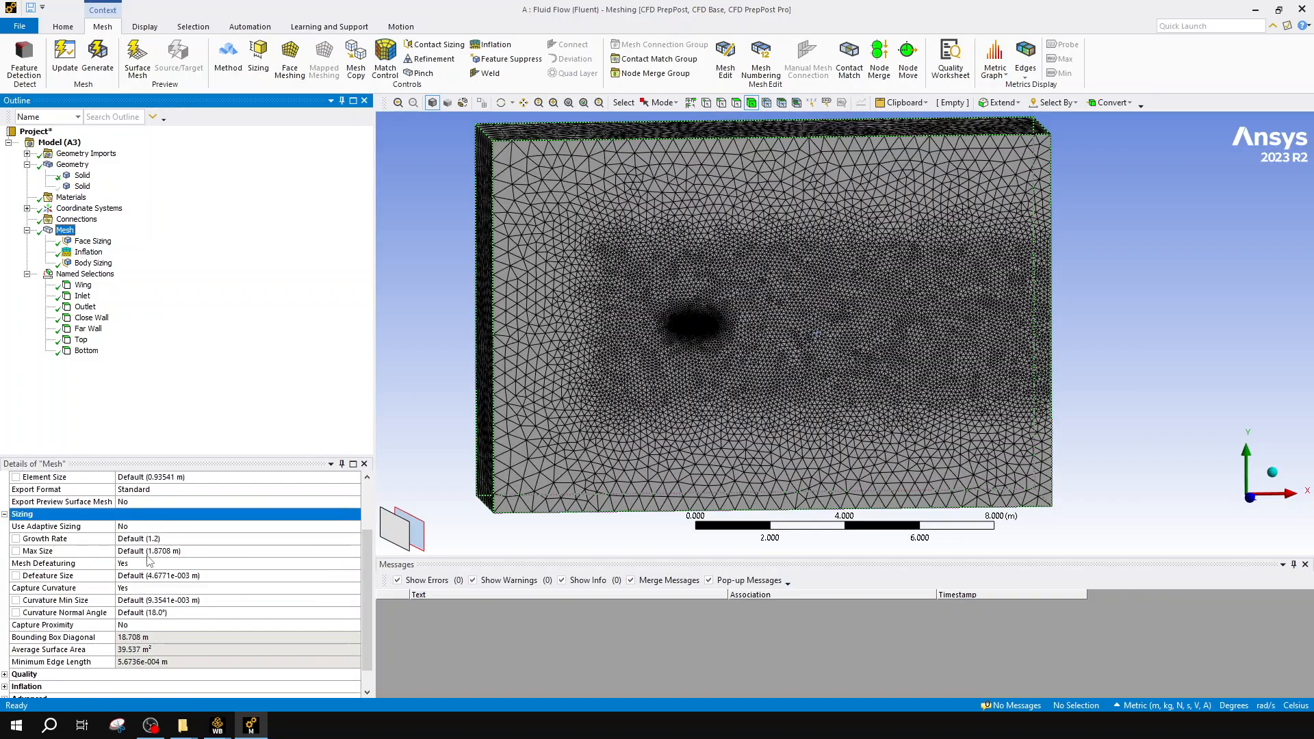
scroll(150, 561, down, 1)
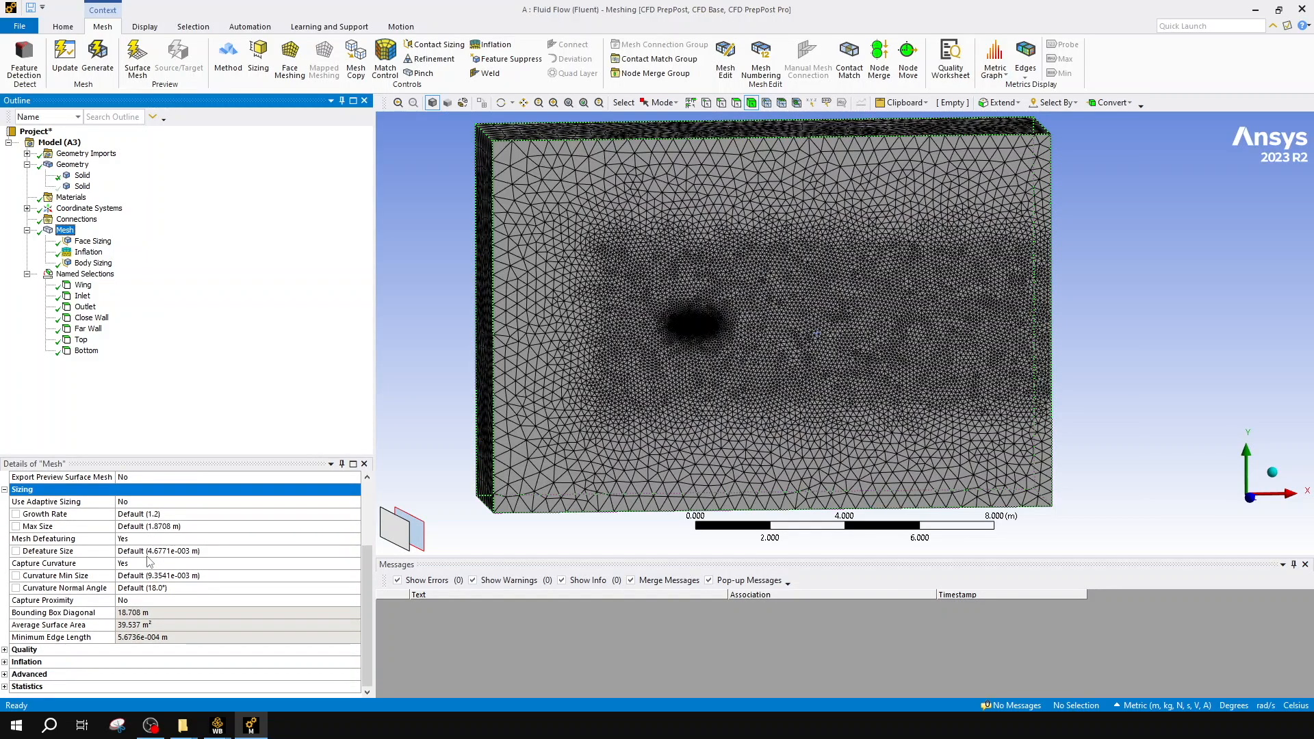
click(5, 491)
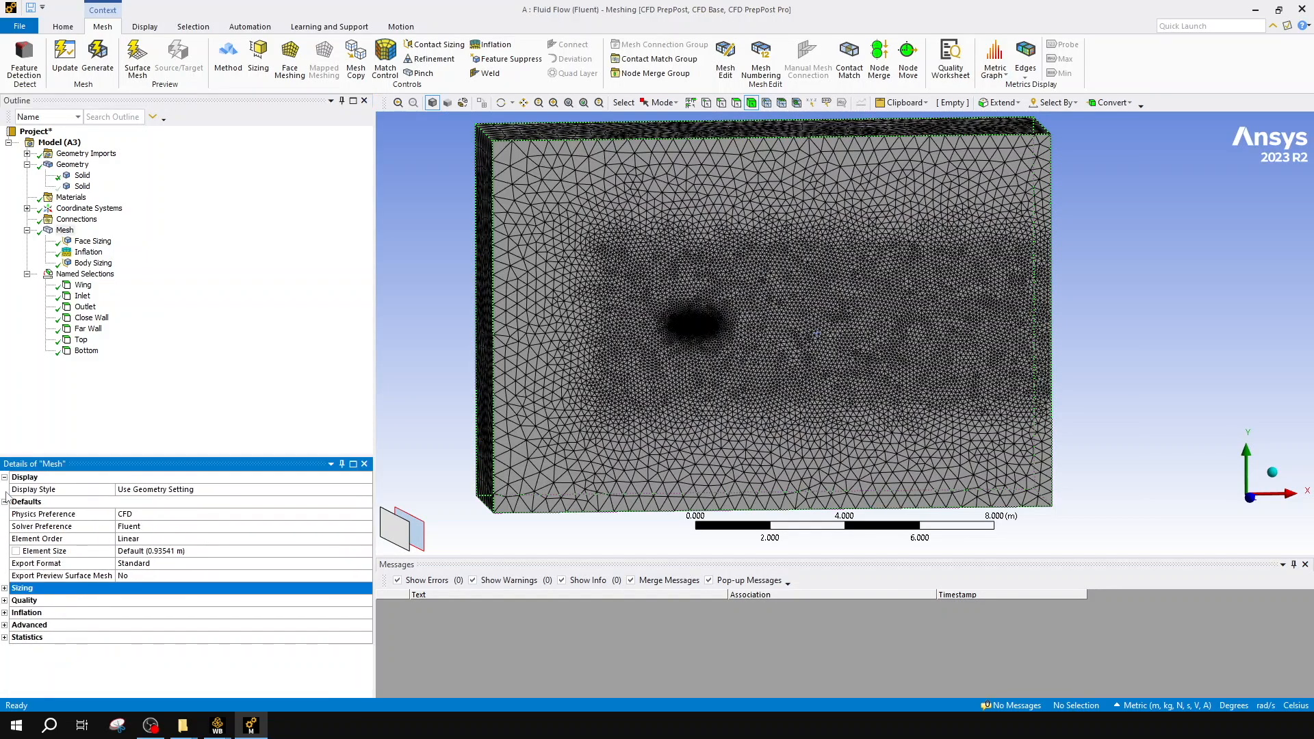
- Review the global mesh's quality settings, including smoothing, and its inflation settings without altering them
click(5, 601)
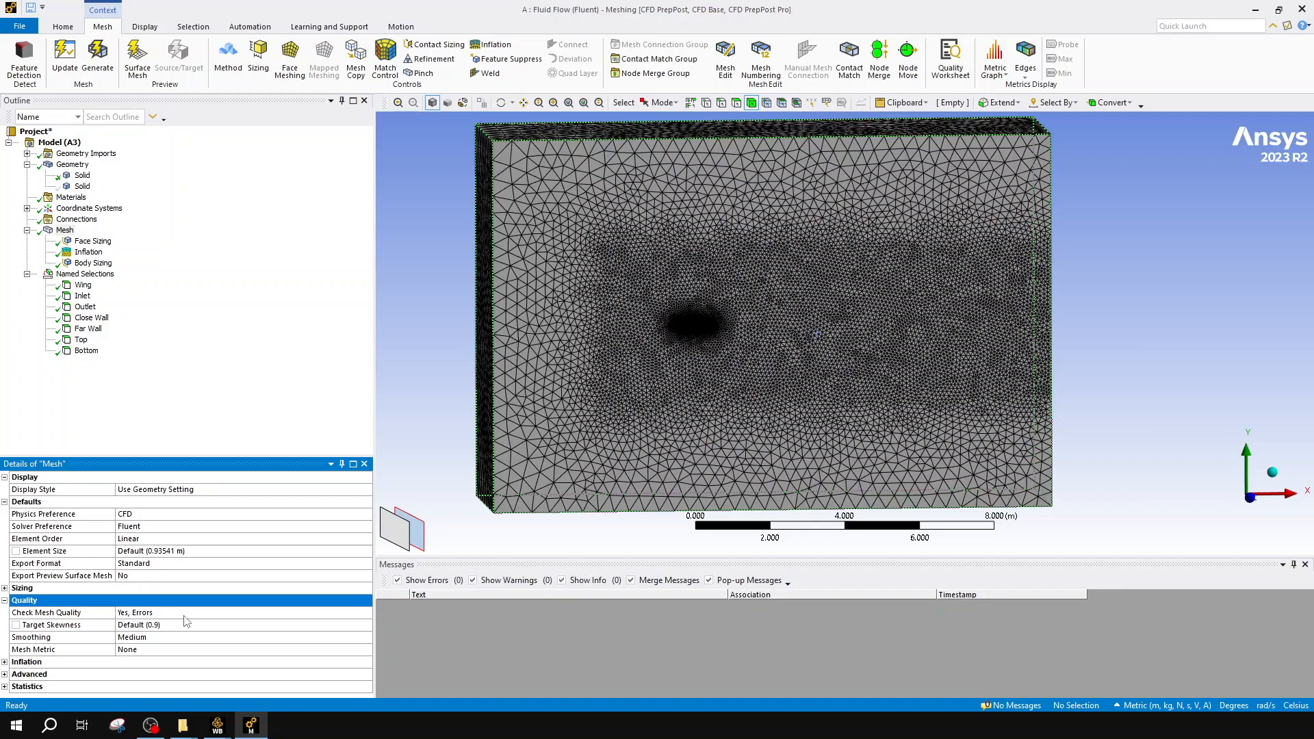
click(169, 638)
click(366, 637)
click(301, 658)
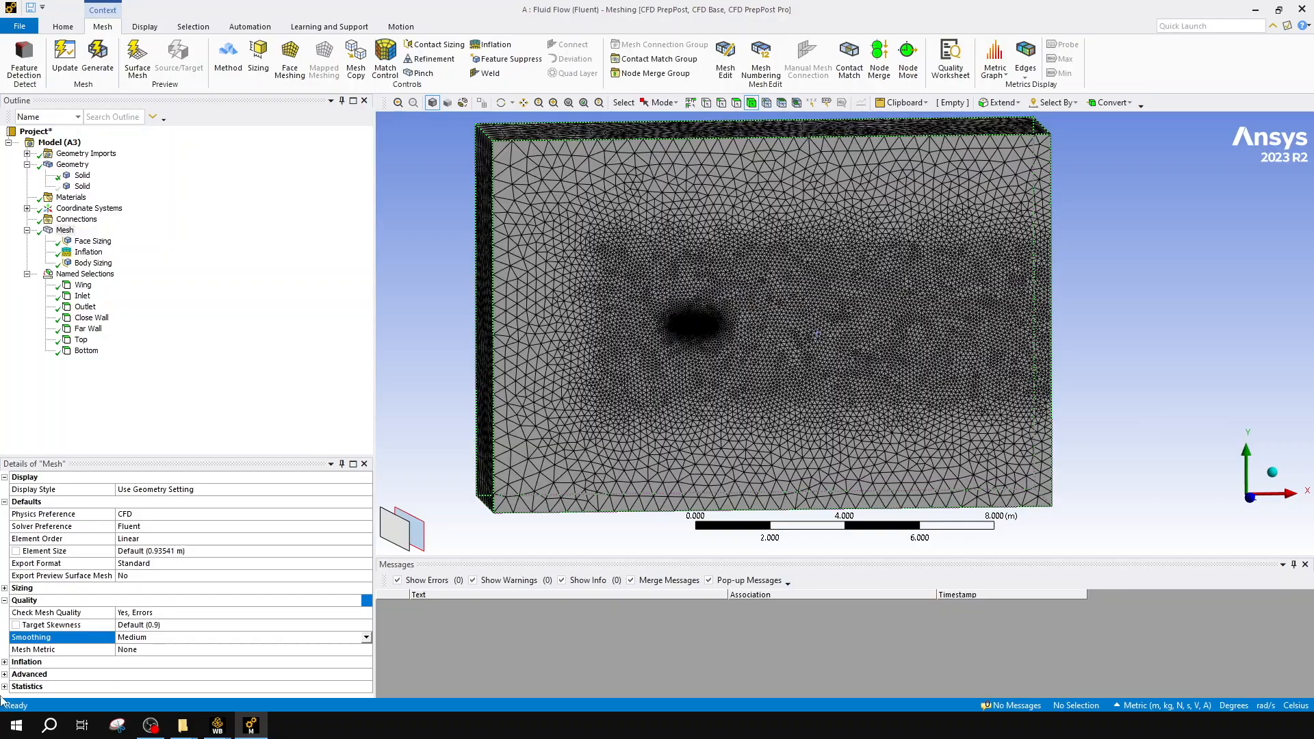
click(5, 601)
click(5, 613)
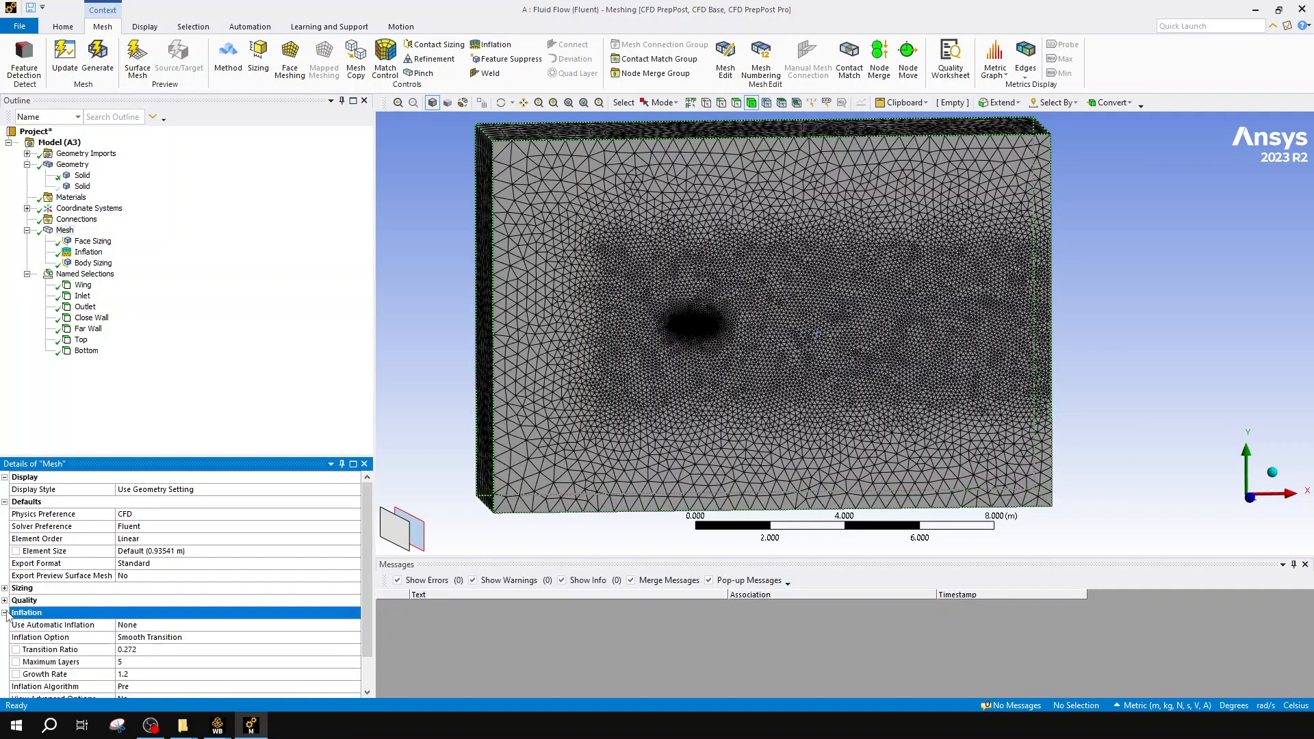
scroll(7, 615, down, 1)
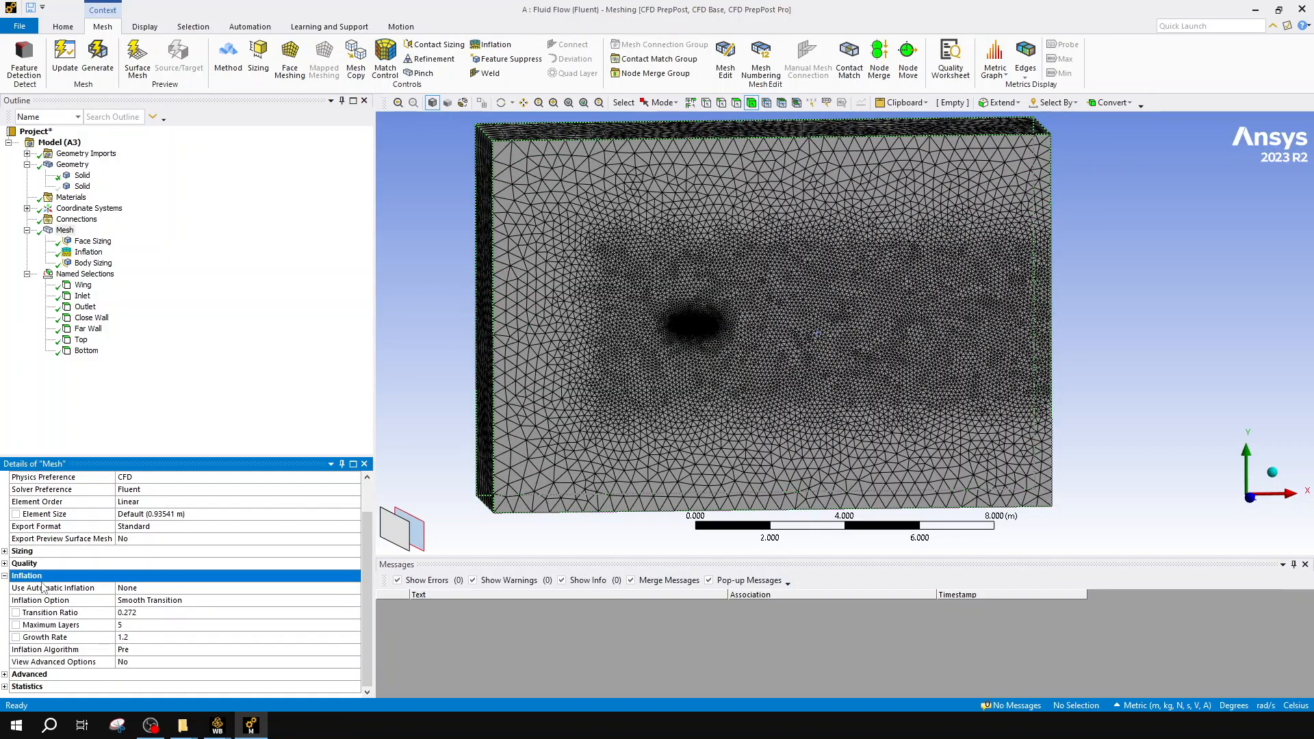
click(5, 576)
- Review the advanced mesh settings and the node and element statistics, and collapse all detail groups
click(5, 625)
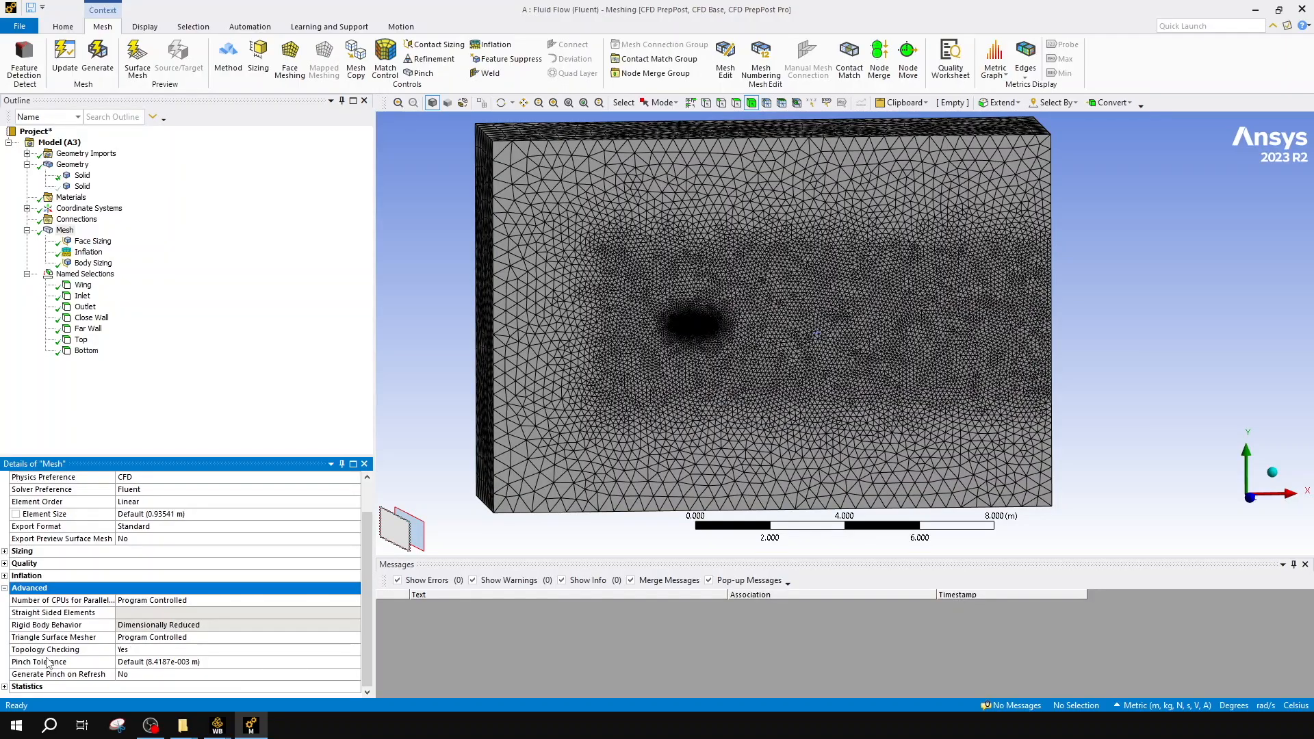
click(5, 589)
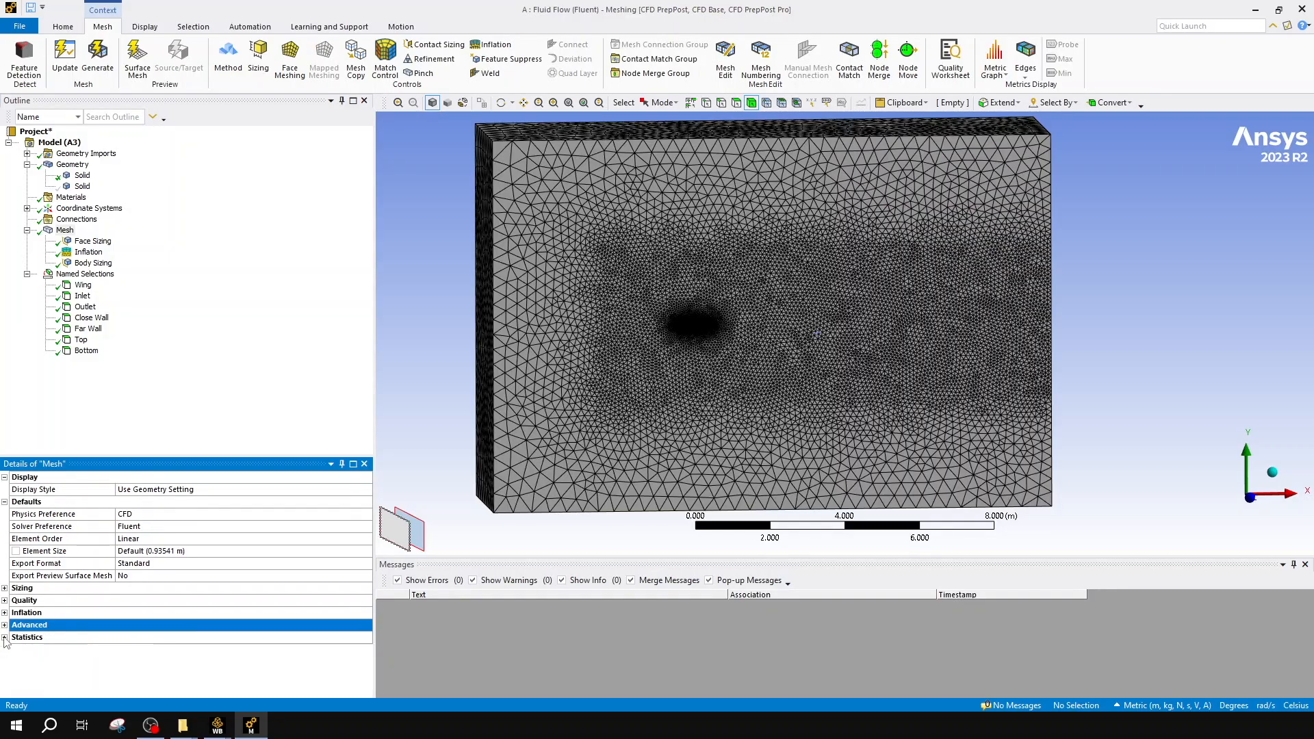
click(5, 638)
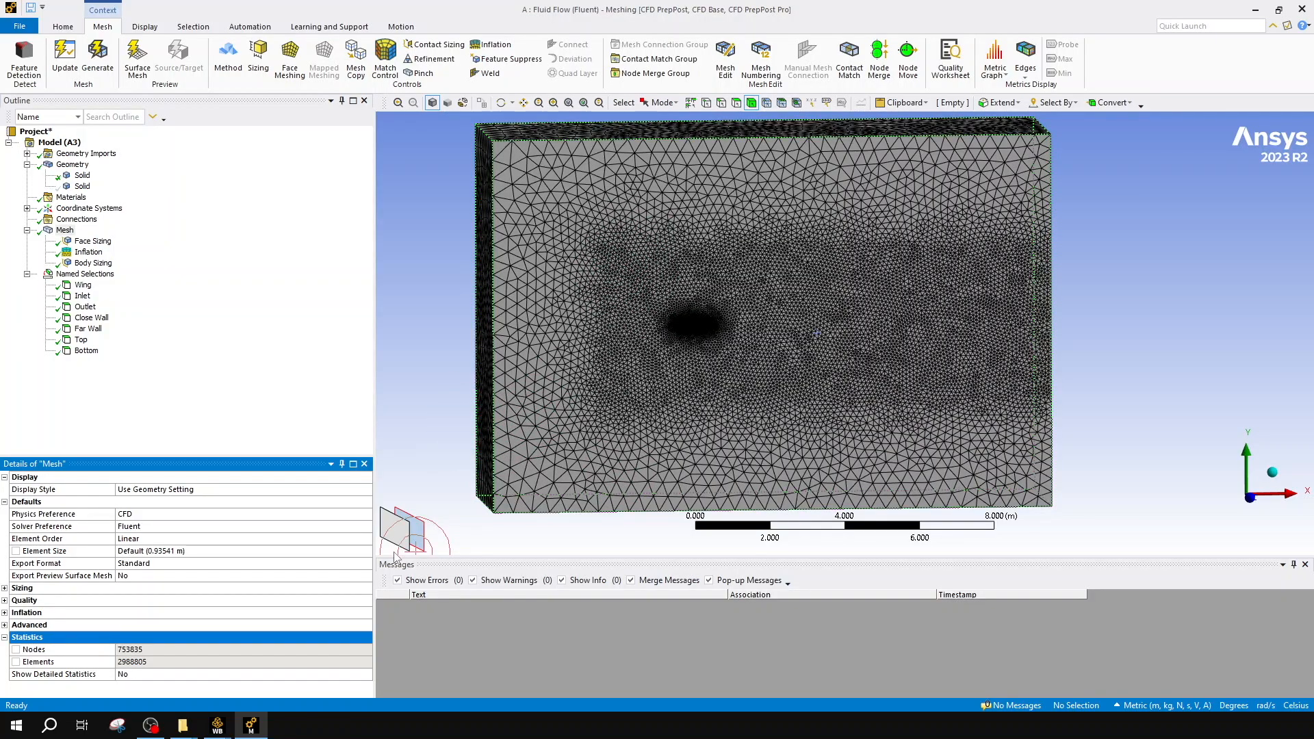
click(5, 638)
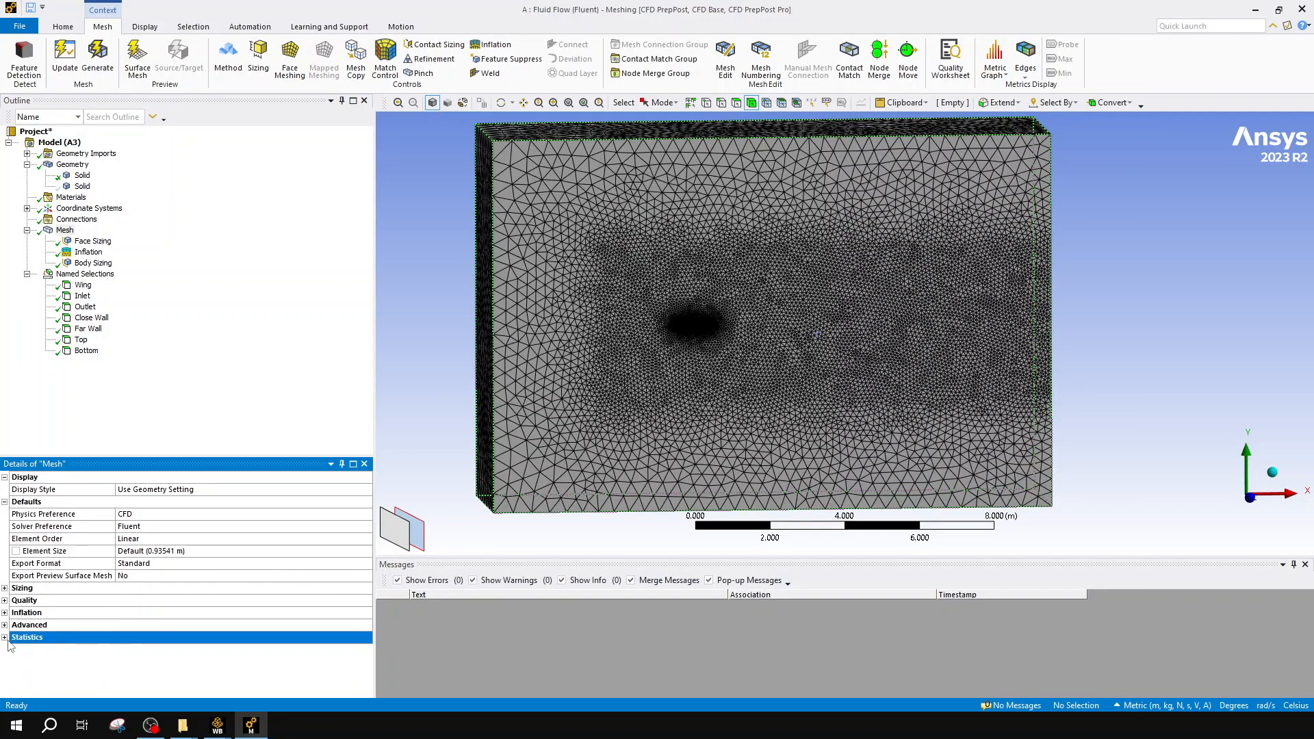
click(4, 502)
click(5, 477)
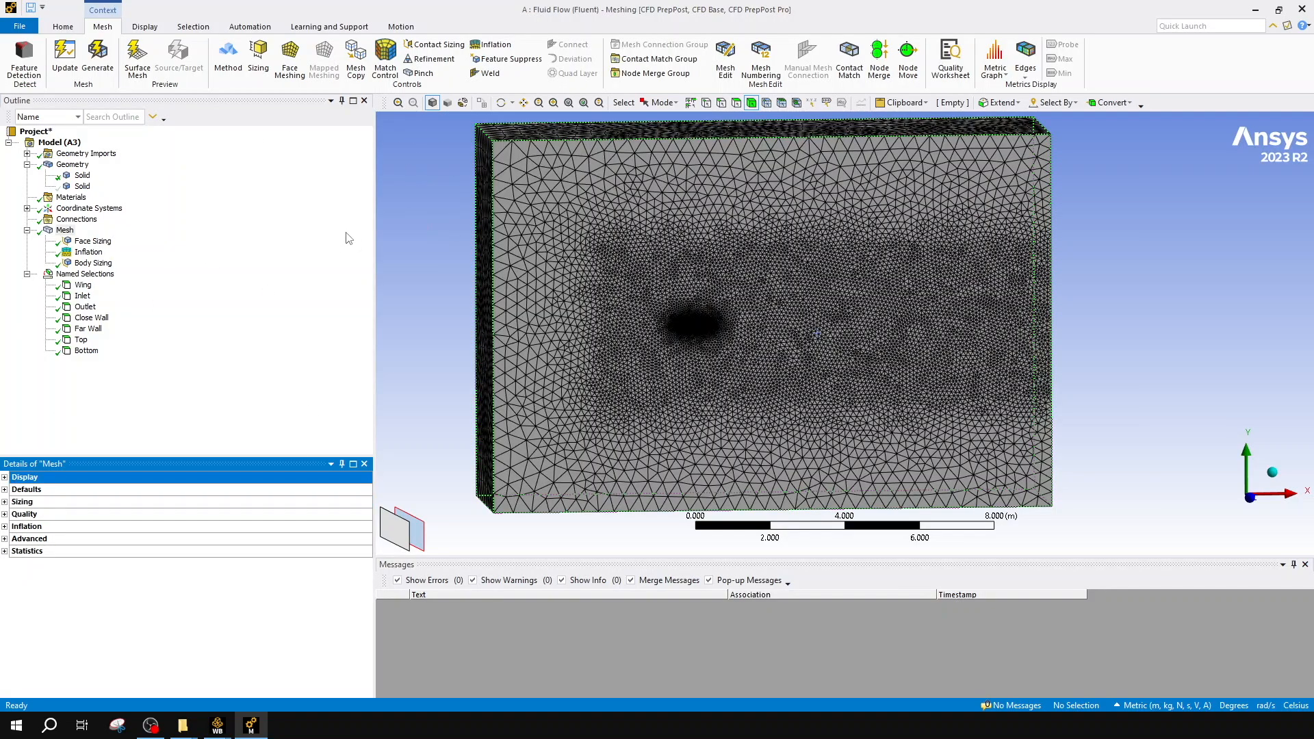
- Save the project and close the mesh editor, and update the Mesh component of the Fluid Flow (Fluent) system in Workbench
click(33, 10)
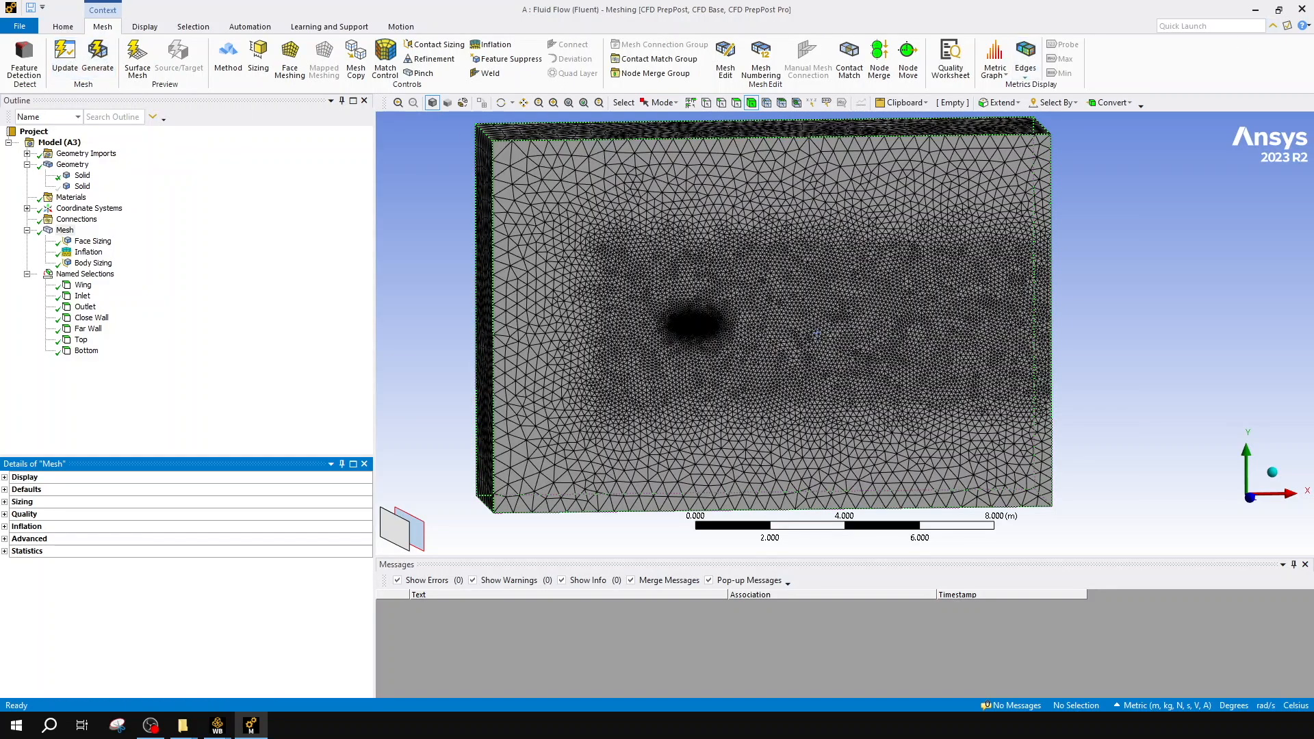
click(1301, 9)
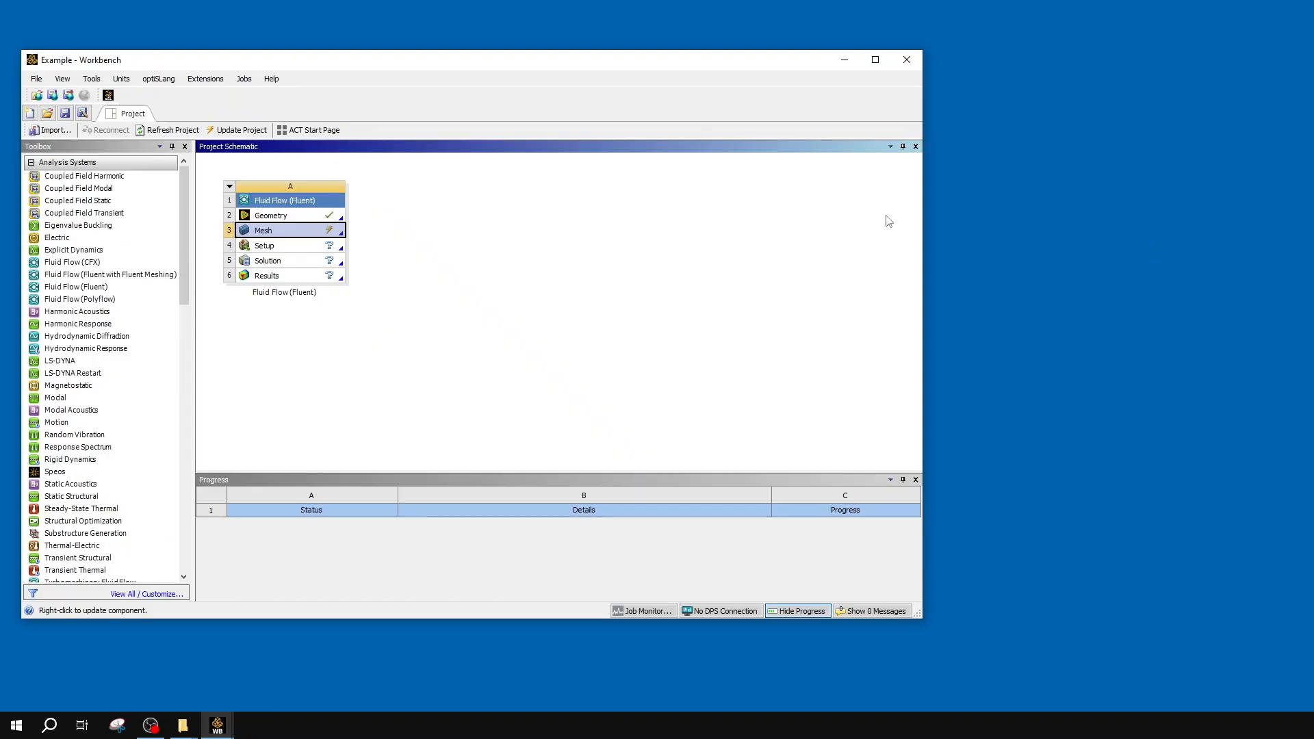
right_click(322, 231)
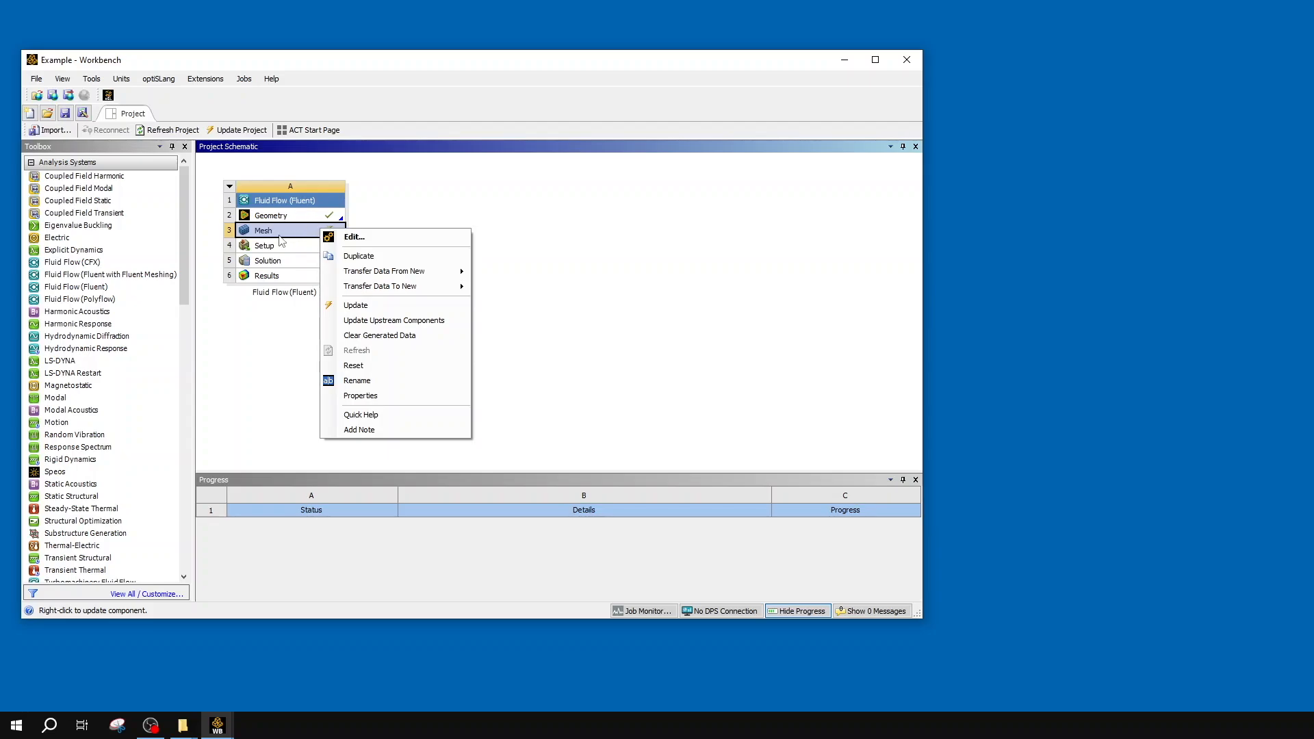
click(348, 307)
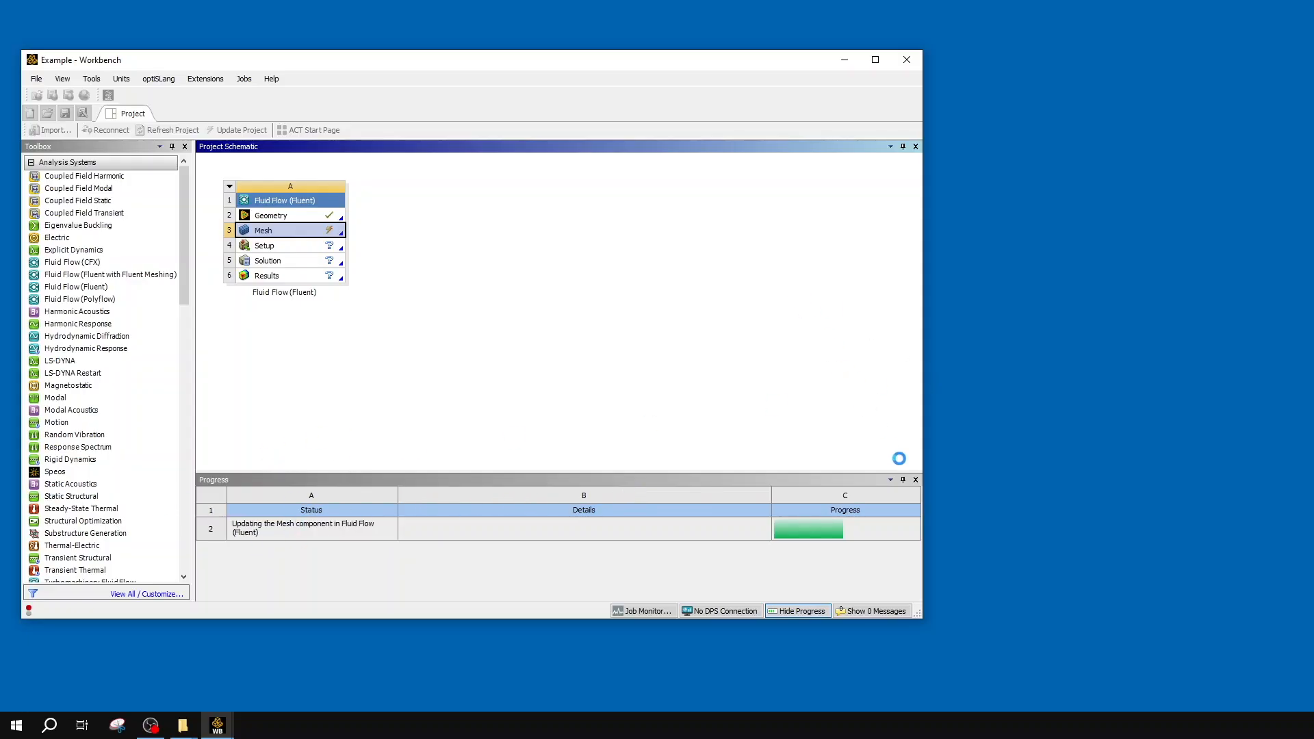
click(916, 480)
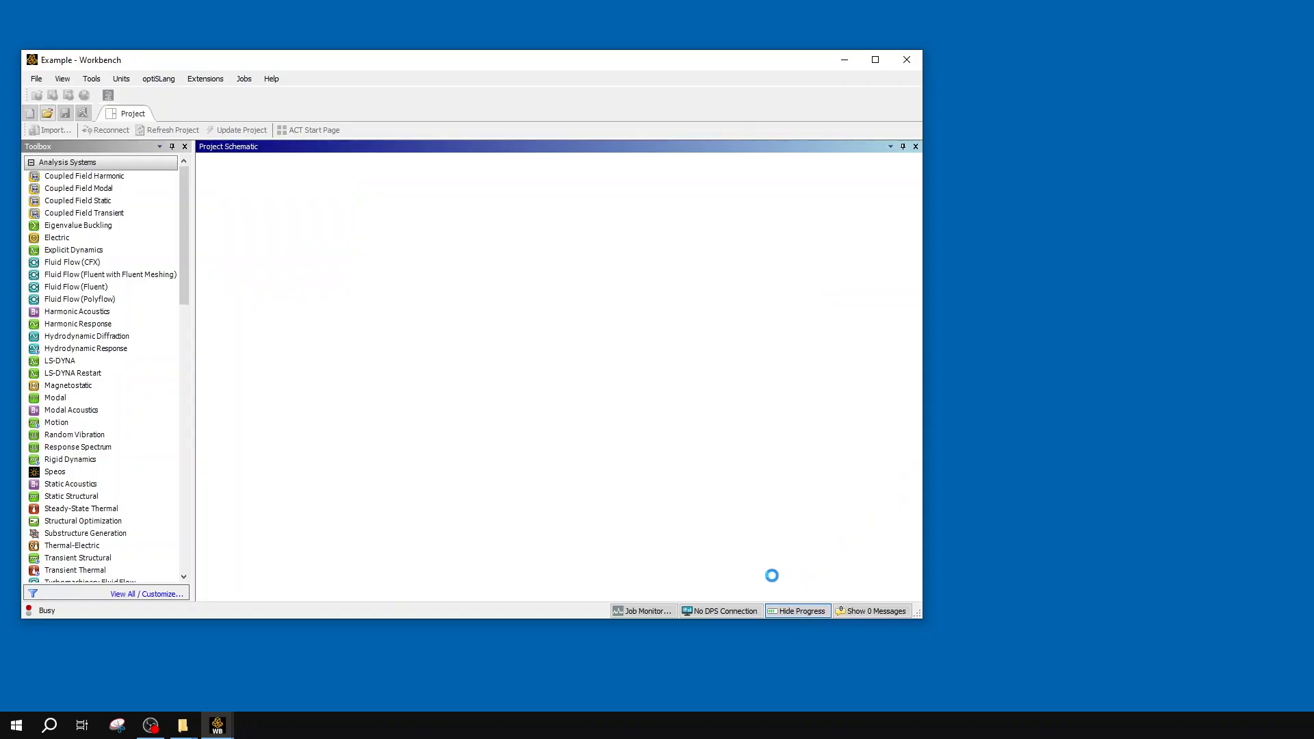
click(787, 612)
click(792, 611)
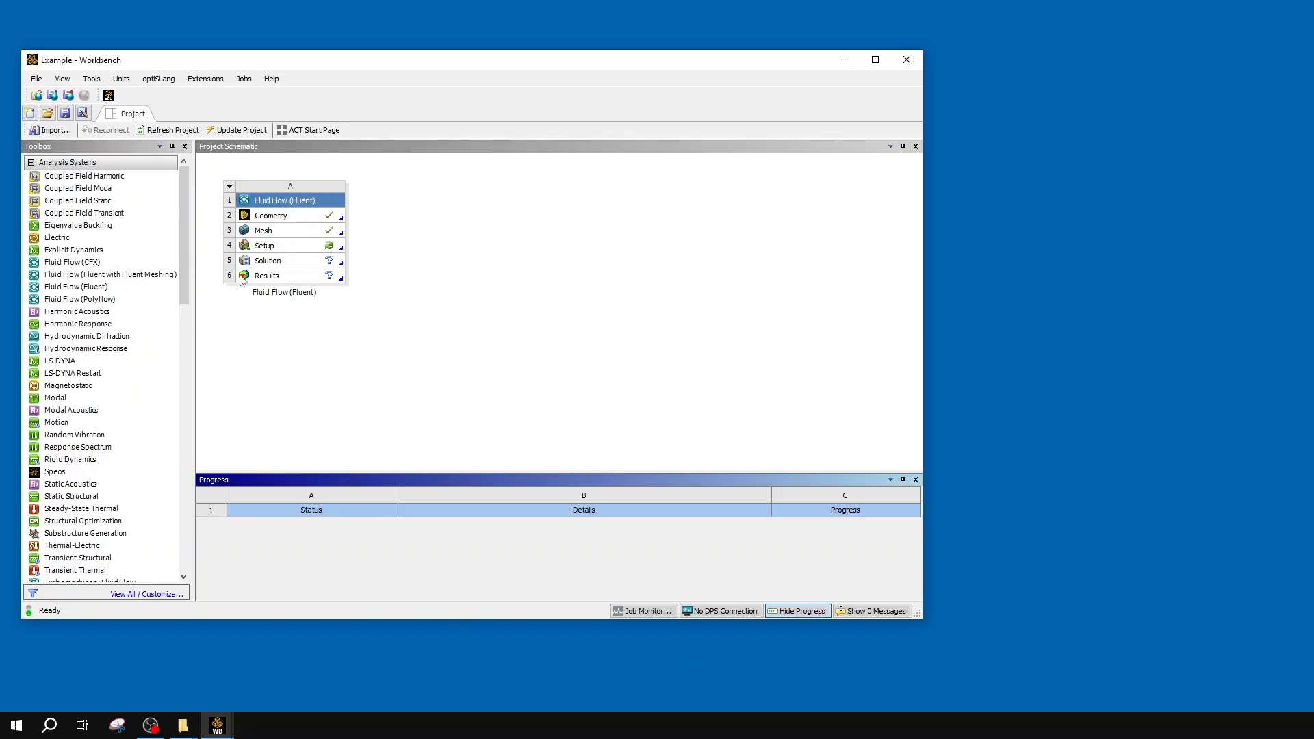
- Open the Fluent Launcher from the system's Setup component and enable Double Precision with 6 solver processes
double_click(277, 250)
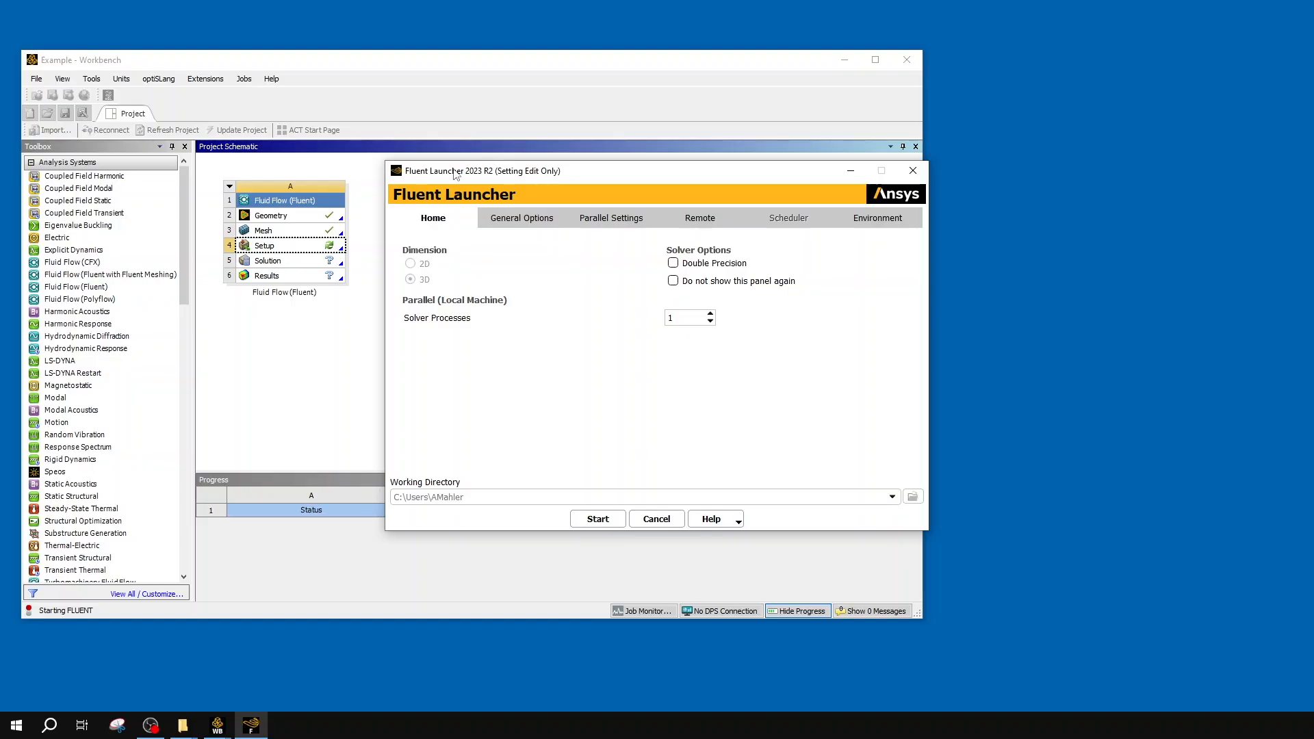
click(719, 265)
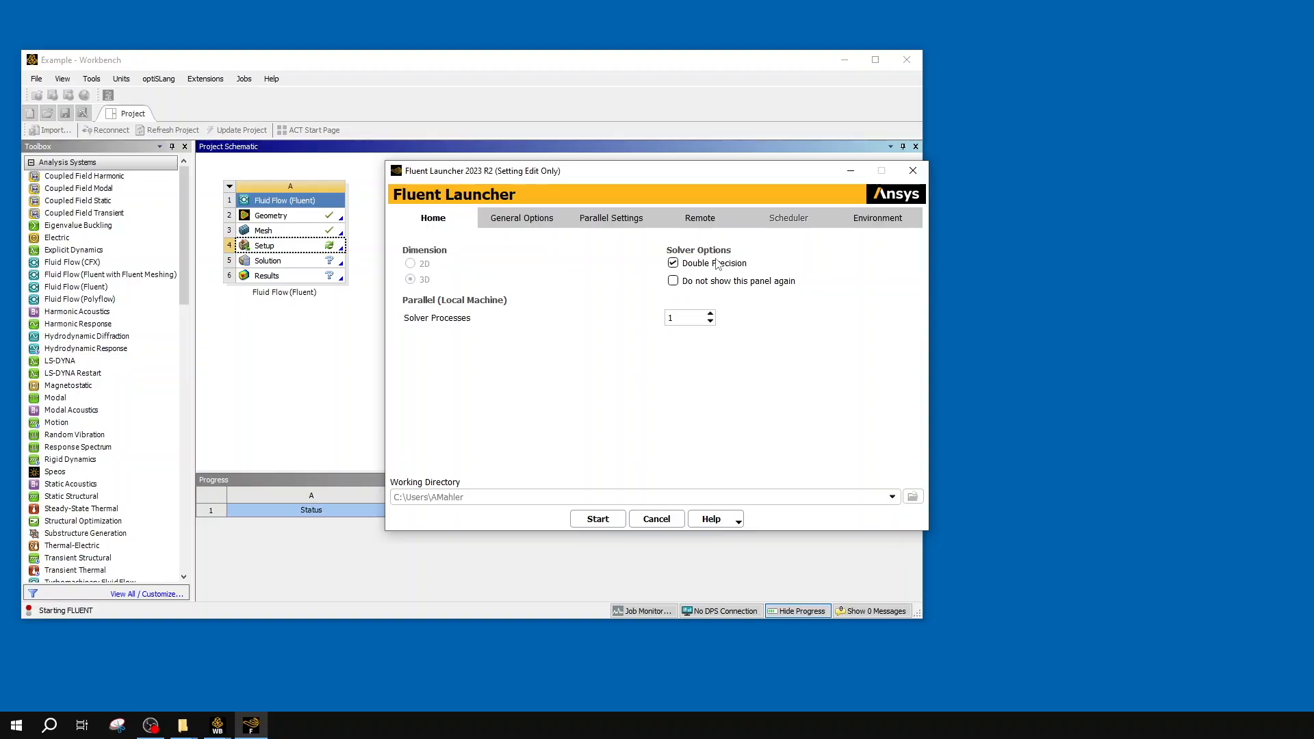
double_click(680, 320)
text(6)
- Check the computer's CPU core count in Task Manager and set the Fluent Launcher's solver processes to 7
click(49, 727)
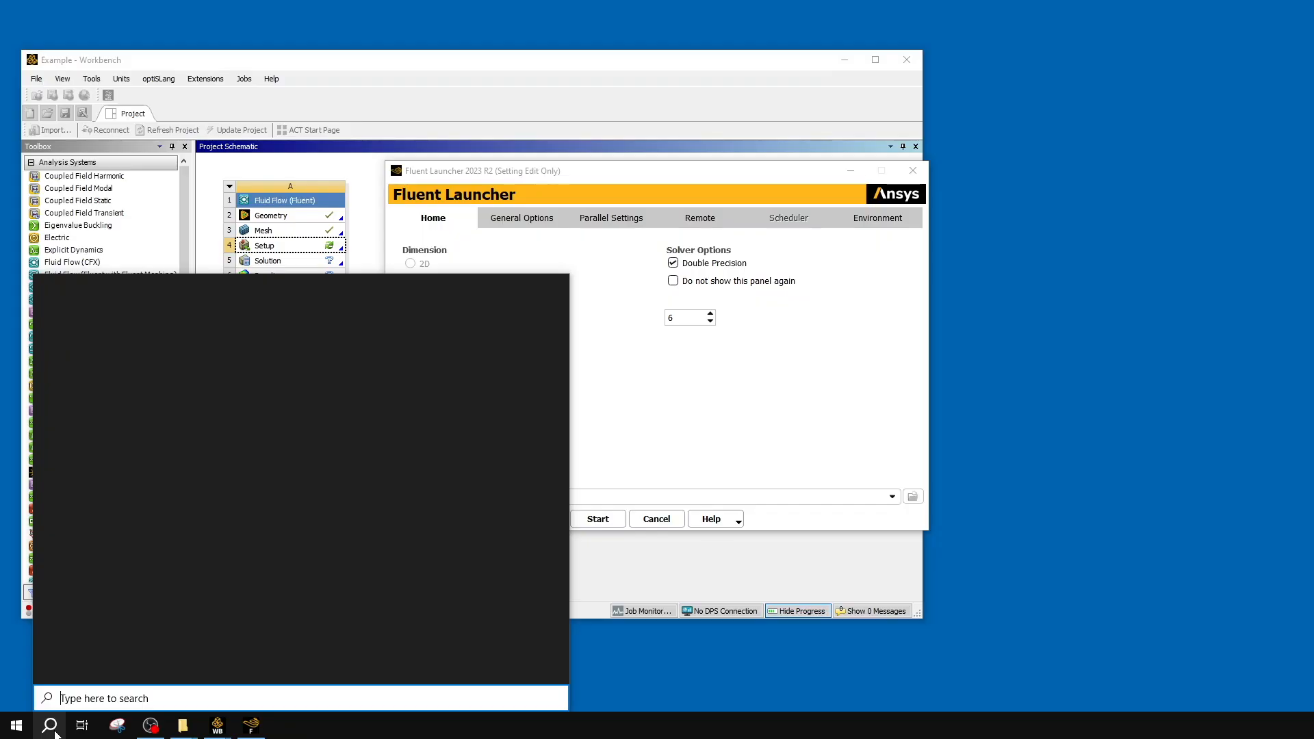
text(task)
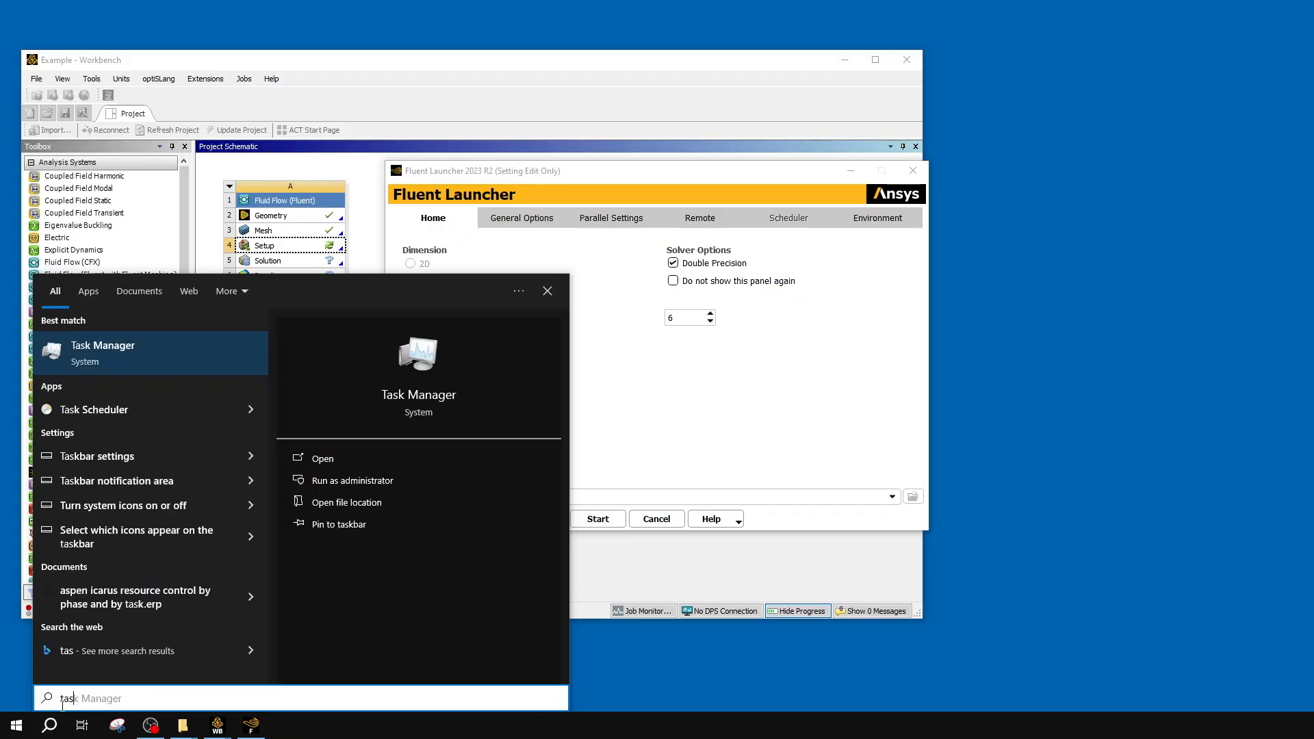
click(101, 341)
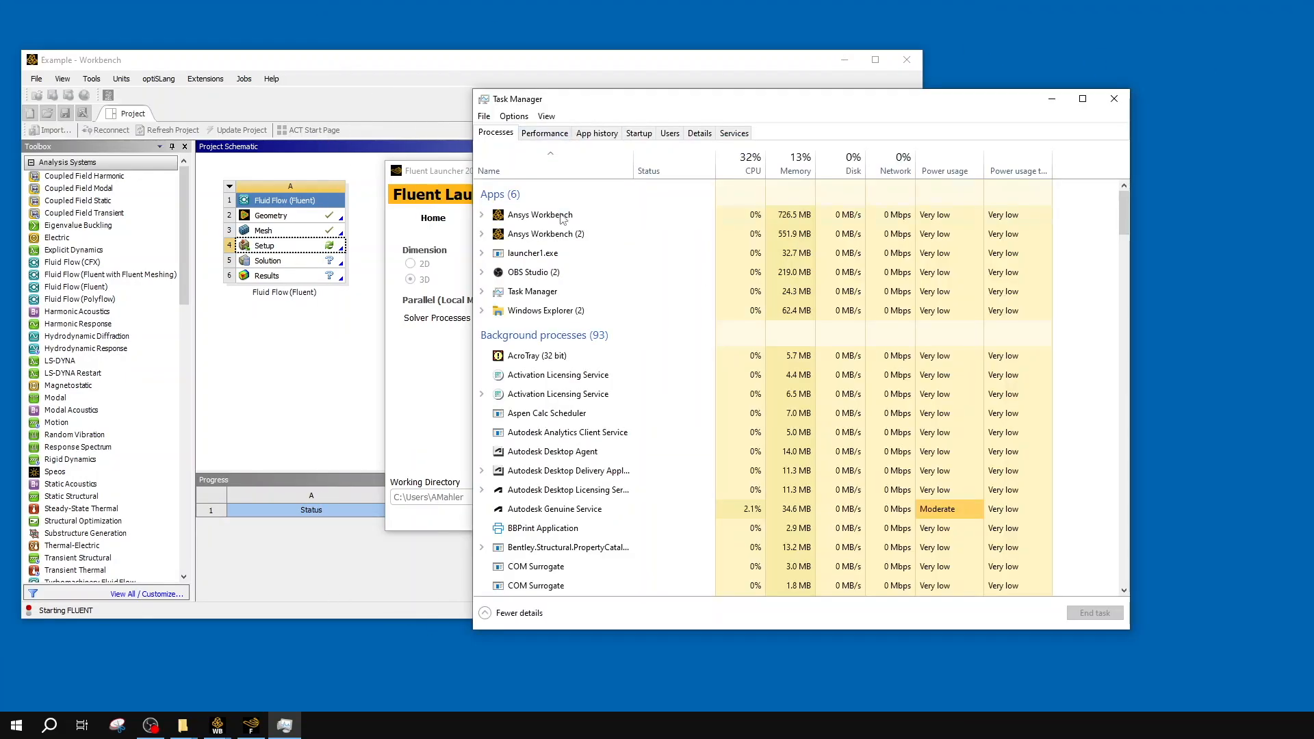
click(545, 133)
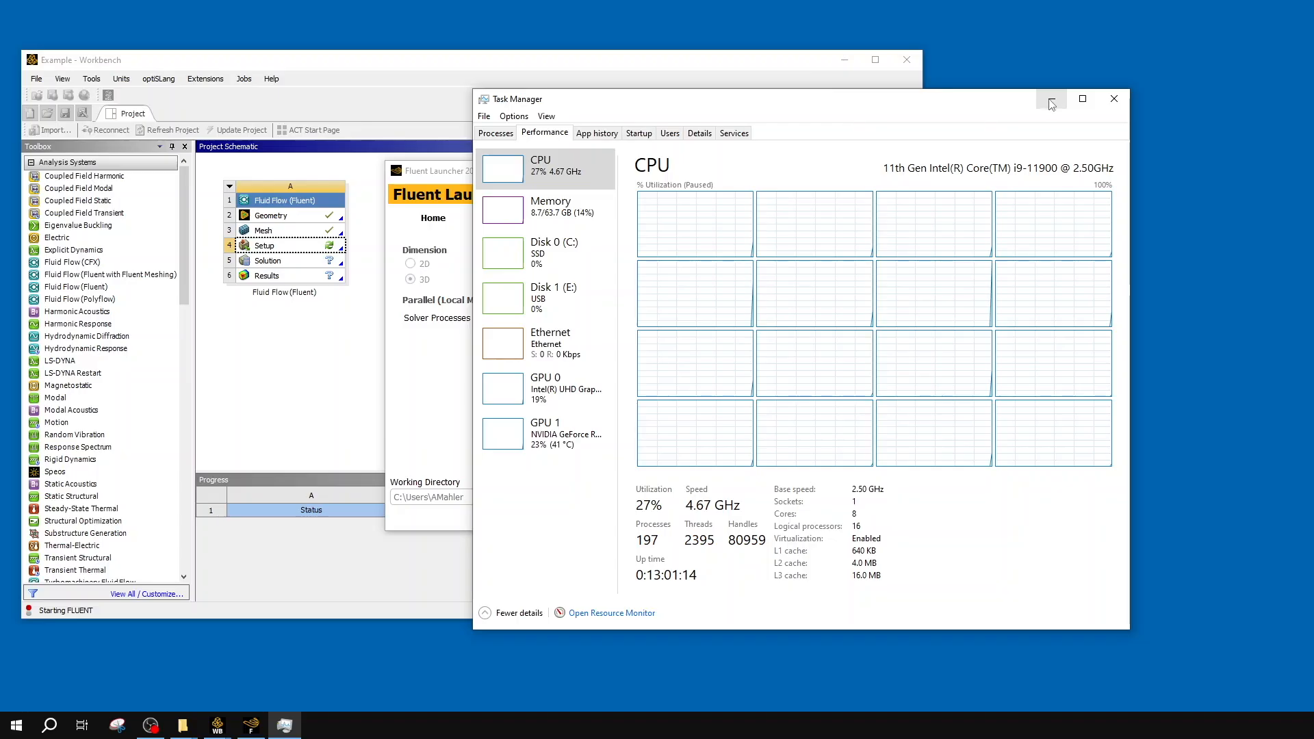
click(1116, 103)
double_click(688, 317)
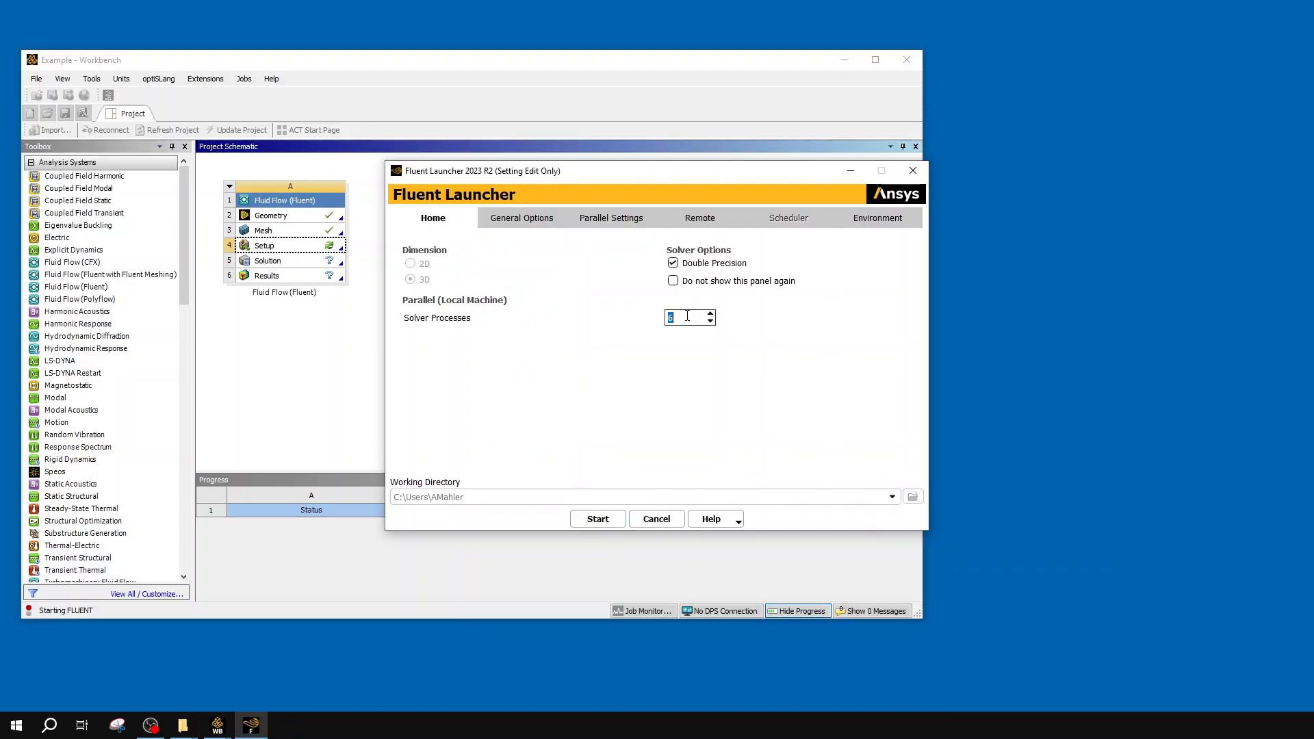
text(7)
- Look through the Fluent Launcher's general, parallel, remote and environment settings
click(519, 220)
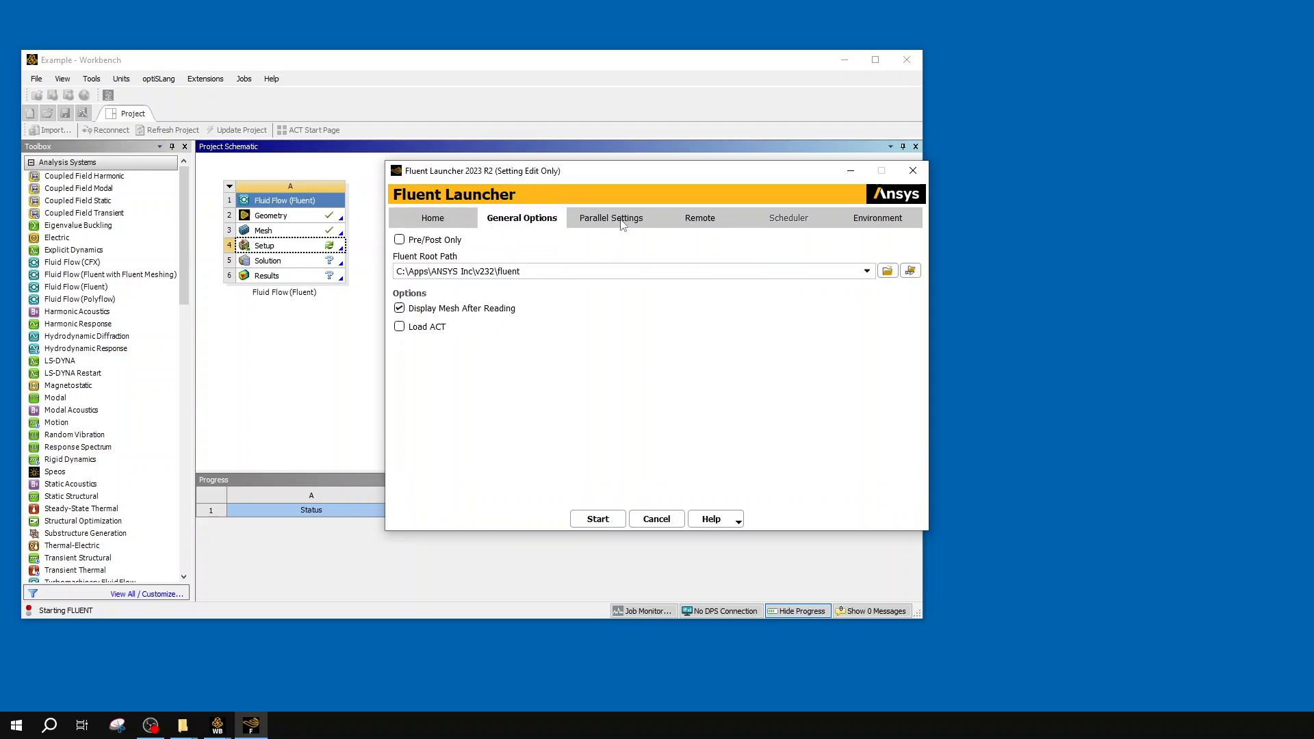
click(623, 224)
click(694, 221)
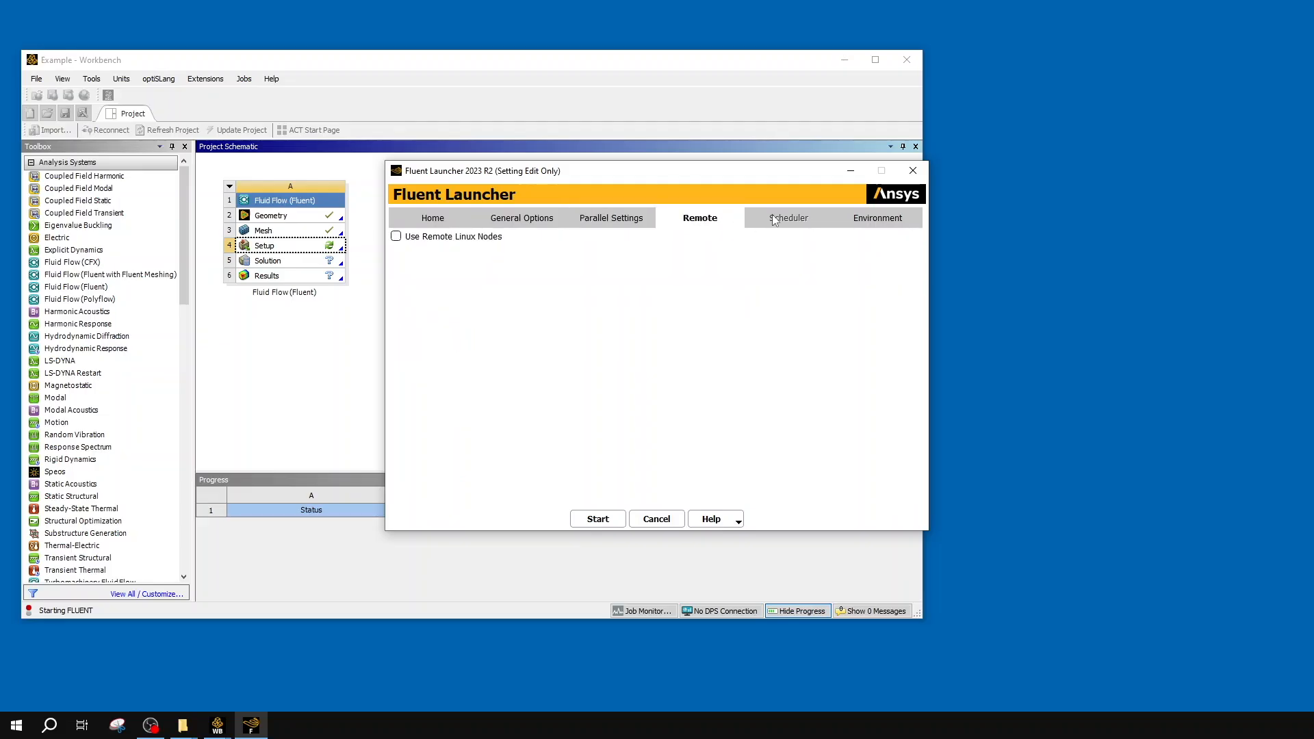
click(848, 218)
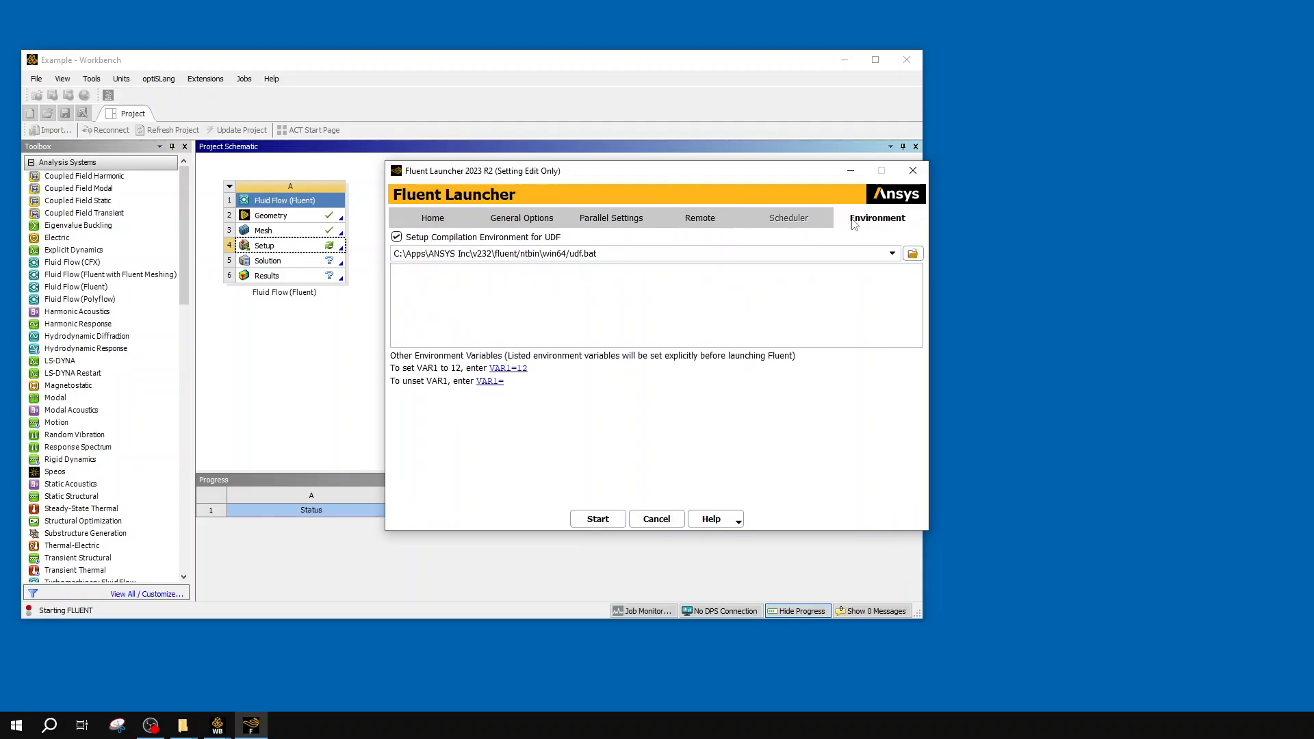
click(680, 224)
click(635, 222)
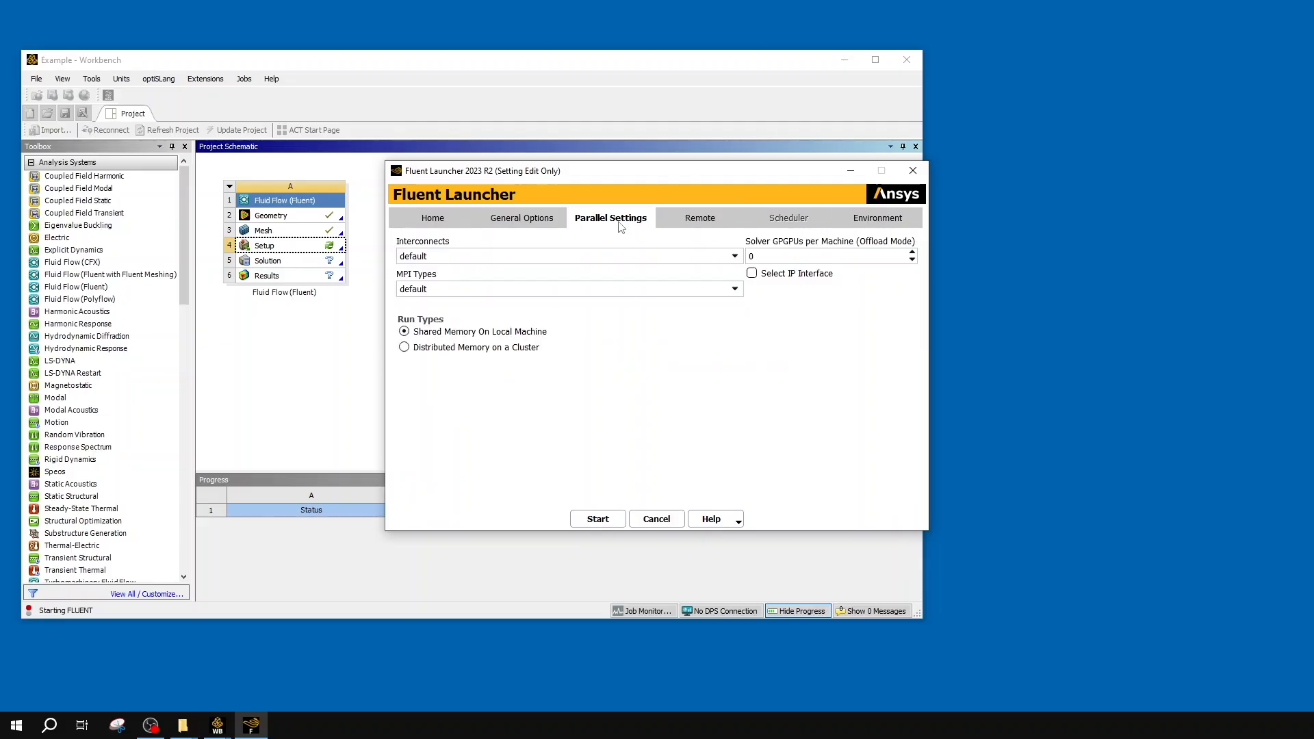
click(515, 223)
click(716, 225)
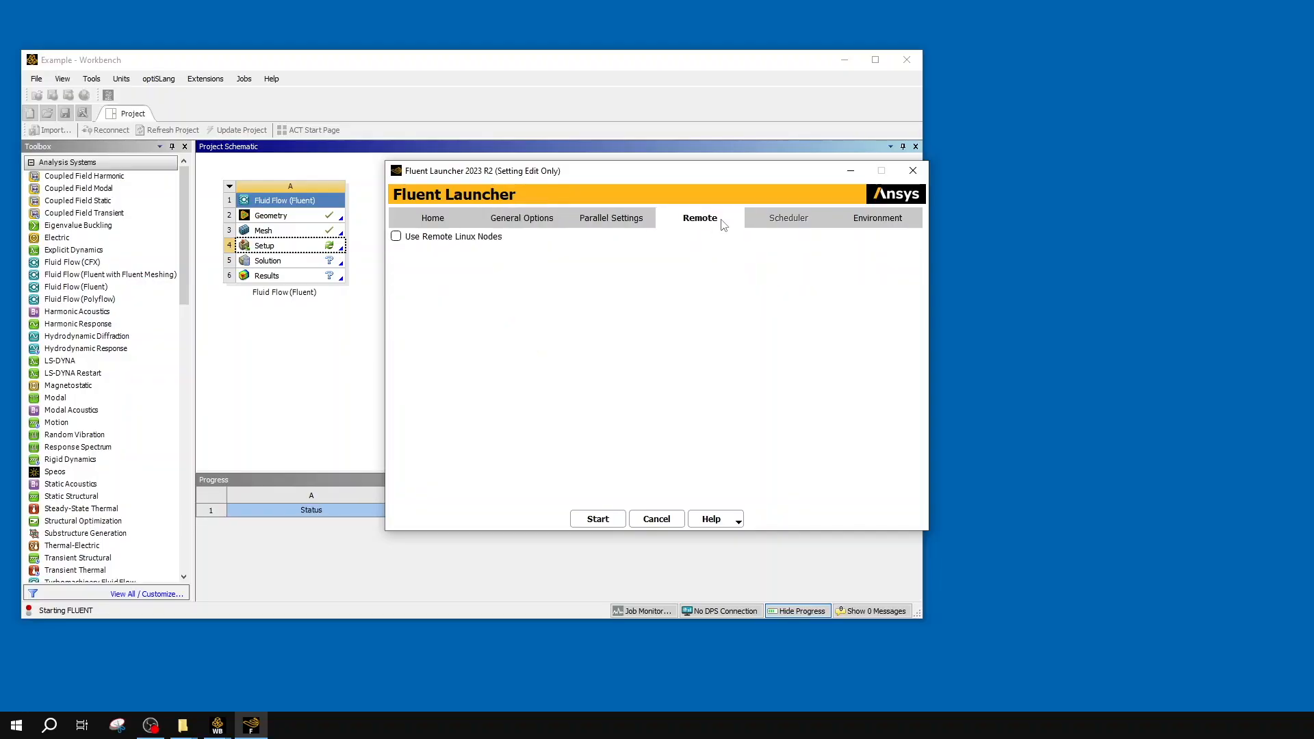
- Start Fluent from the launcher with Double Precision and 7 solver processes, and dismiss the Key Behavioral Changes notice
click(433, 217)
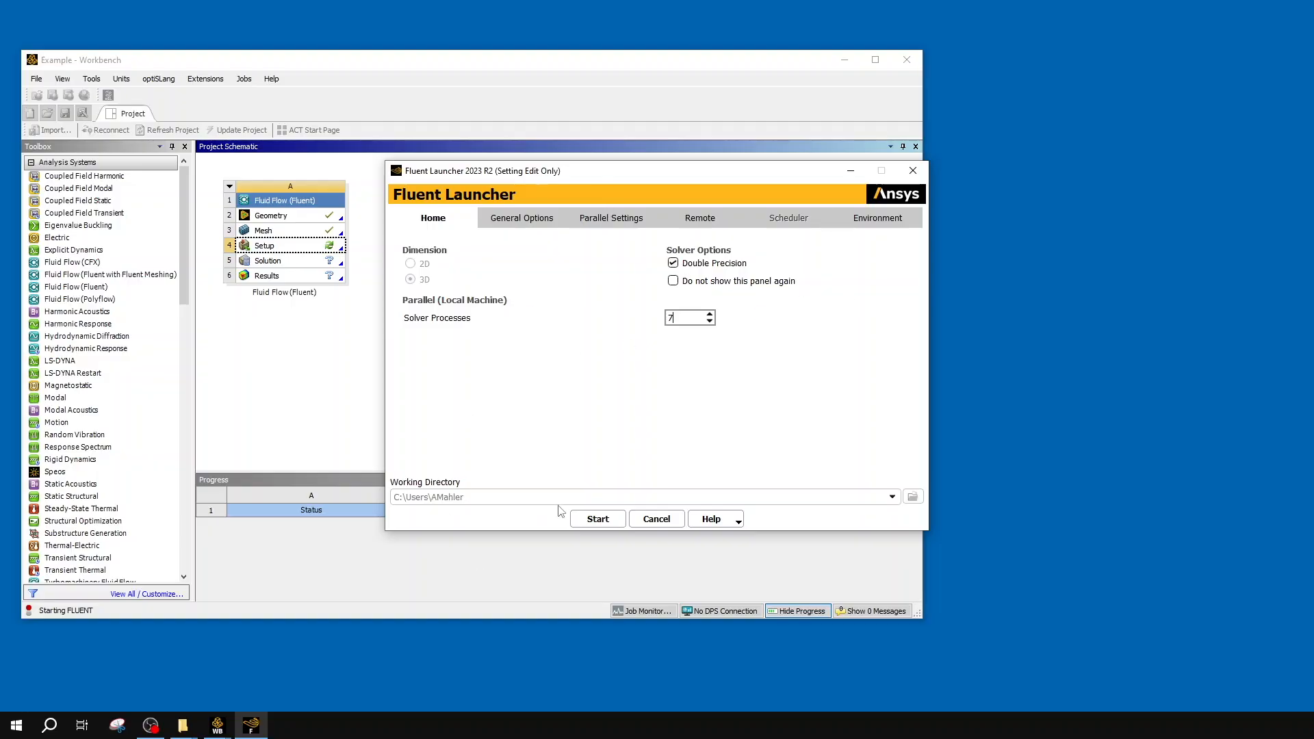
click(582, 521)
click(606, 523)
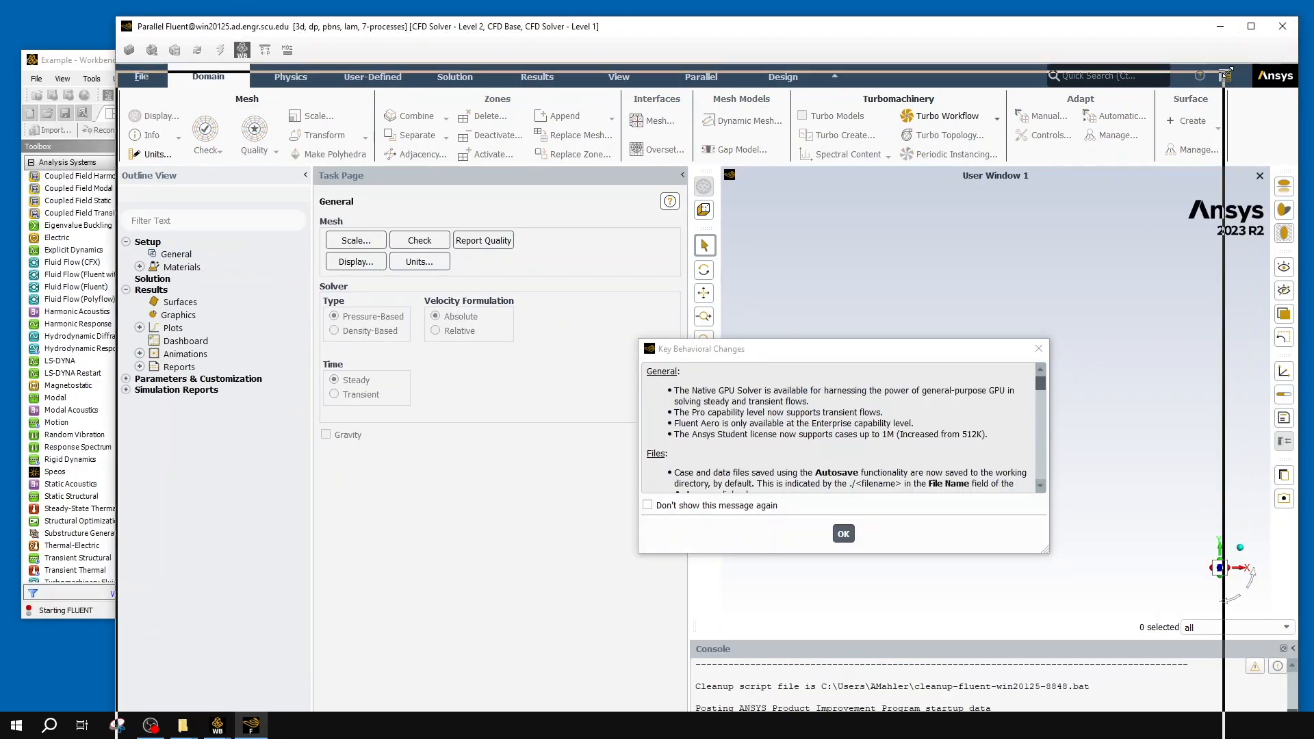
drag(1029, 92, 1076, 38)
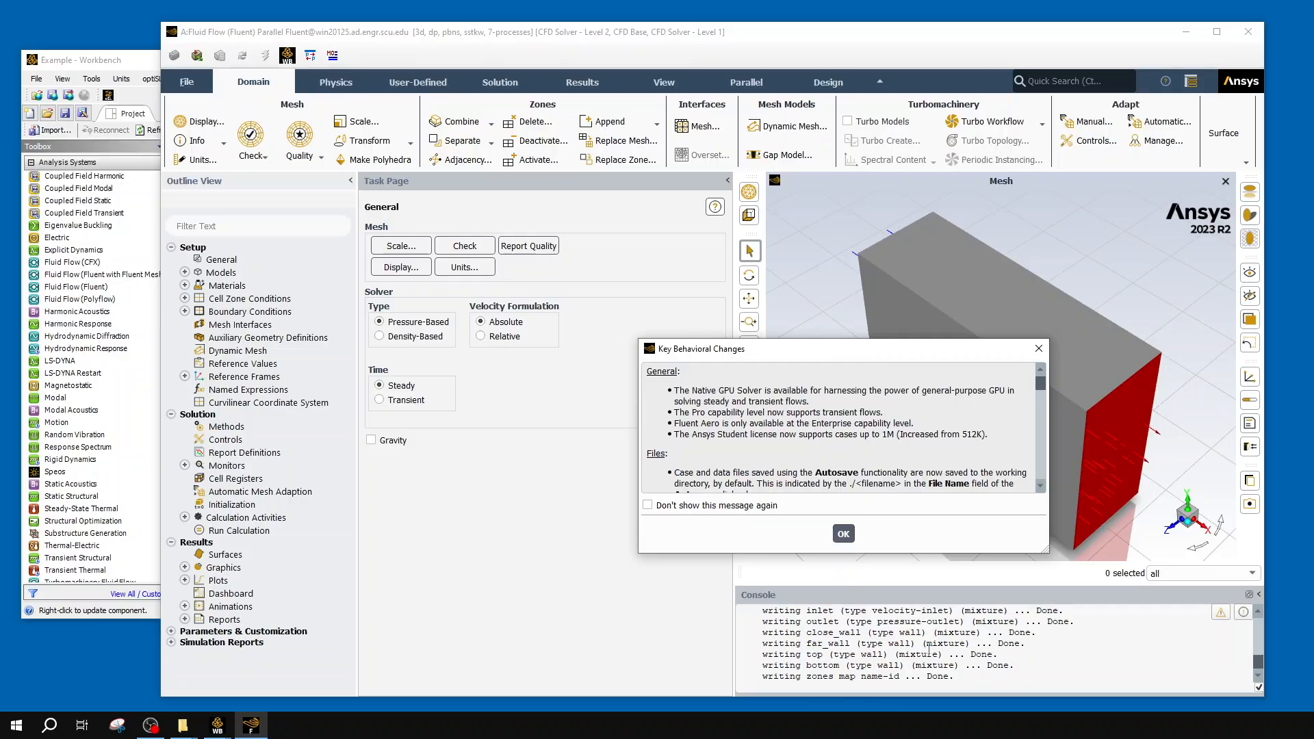
click(846, 538)
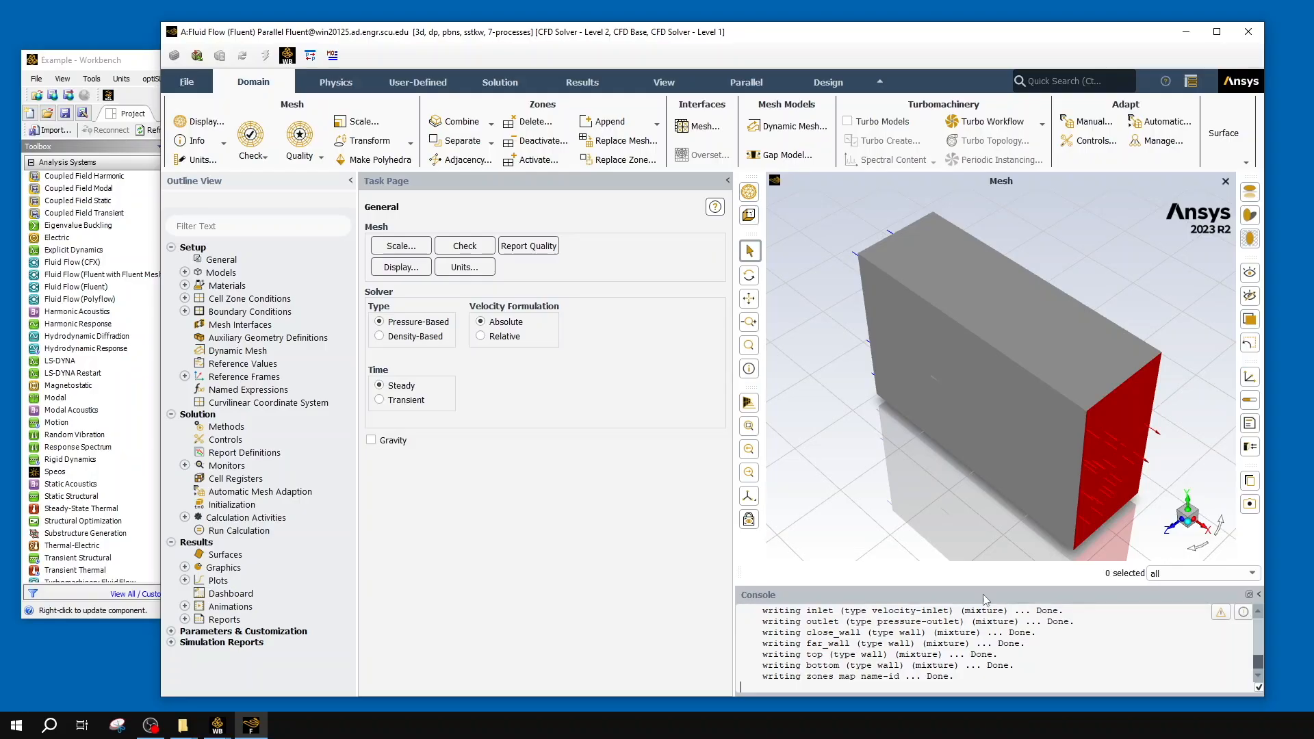
- Inspect the domain mesh from different angles and look through the available physics, user-defined, solution, results, view, parallel and design commands
mouse_move(1007, 357)
mouse_down()
mouse_move(979, 310)
mouse_move(845, 302)
mouse_move(1205, 285)
mouse_move(977, 311)
mouse_move(1014, 376)
mouse_move(1013, 438)
mouse_move(964, 328)
mouse_move(1020, 362)
mouse_up()
scroll(1018, 356, down, 3)
scroll(1017, 357, up, 8)
scroll(1018, 357, down, 6)
drag(1018, 356, 1045, 337)
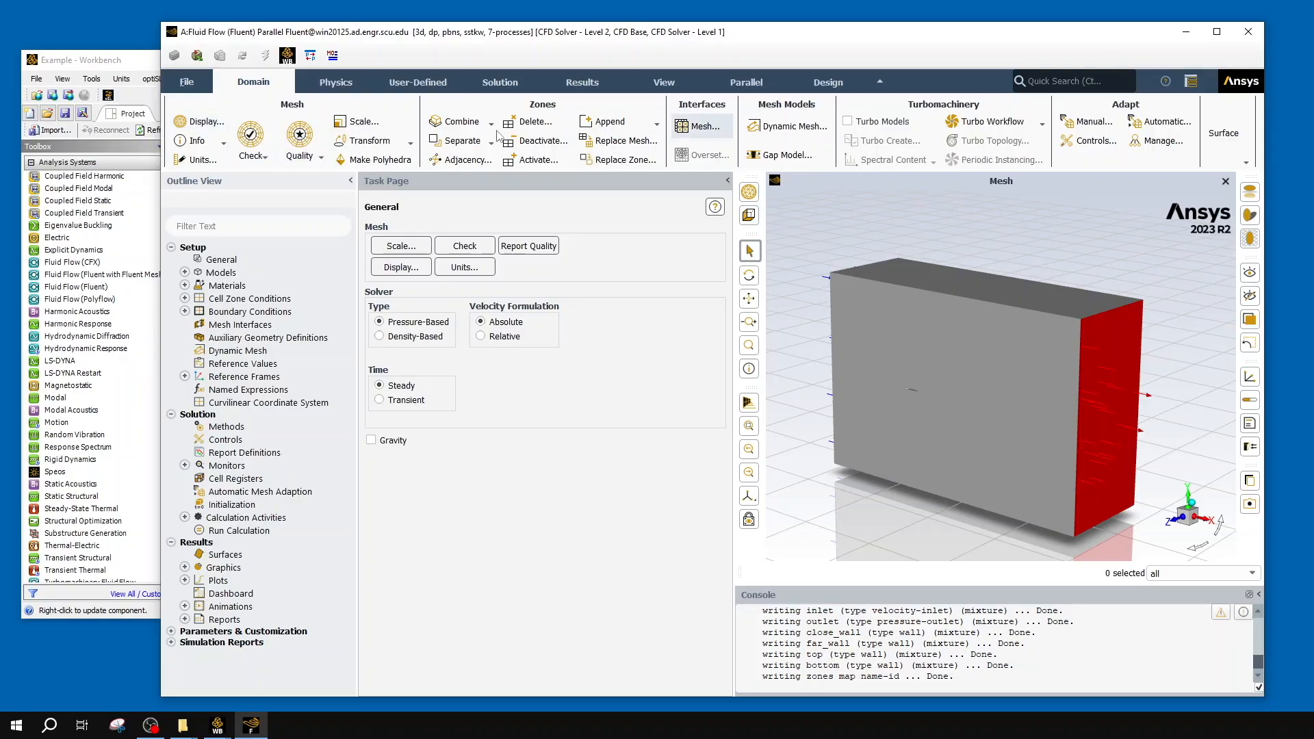
click(329, 89)
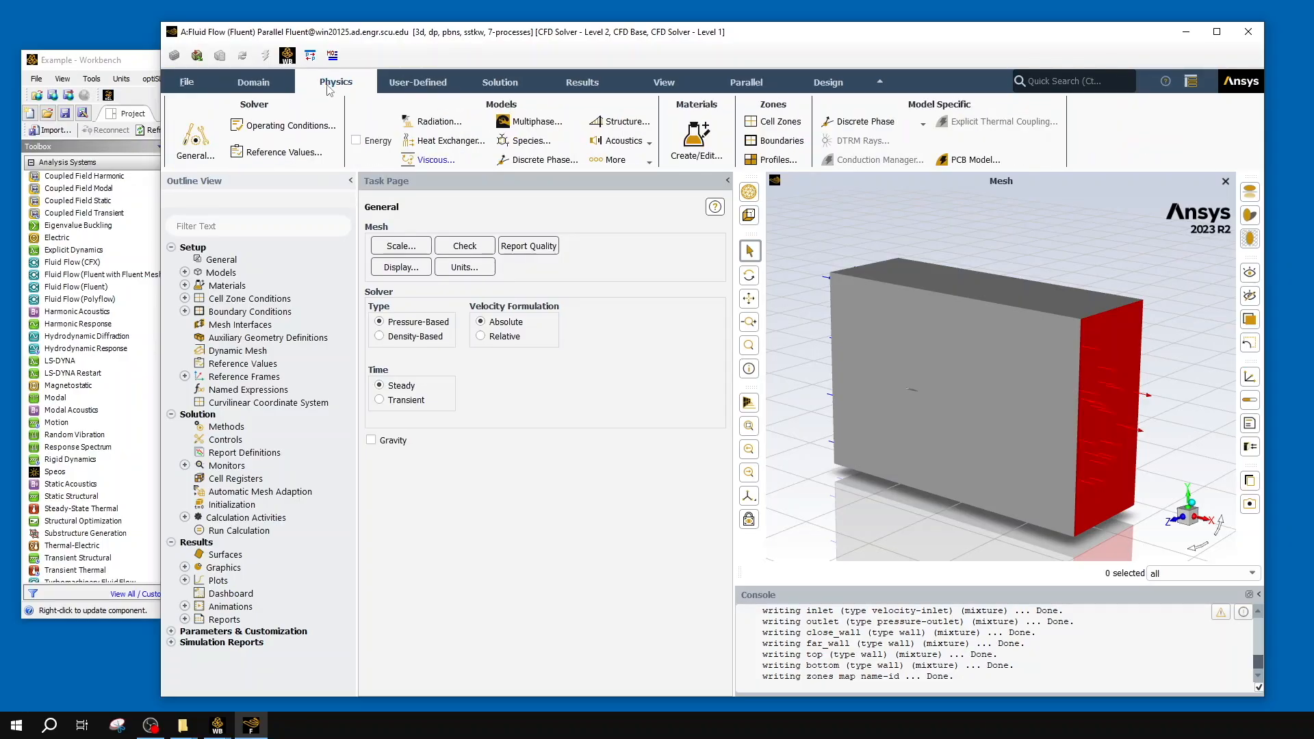
click(415, 82)
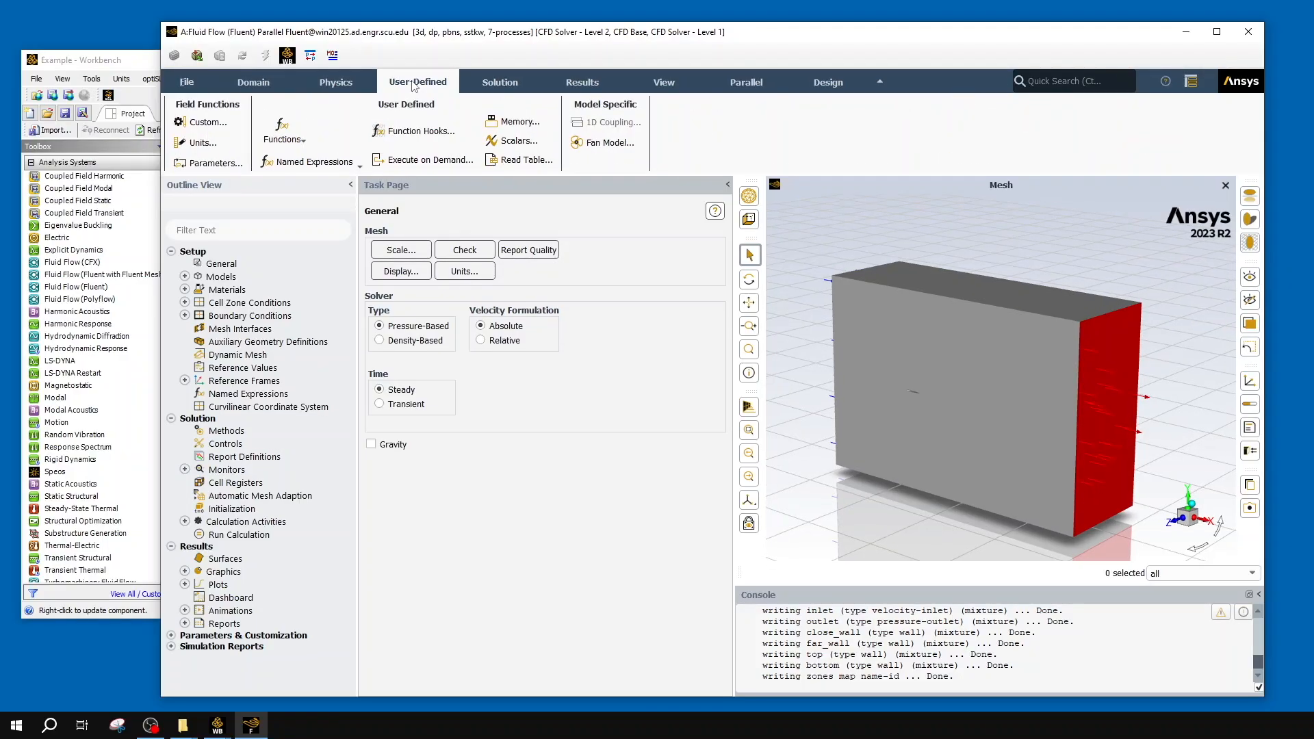
click(500, 80)
click(620, 77)
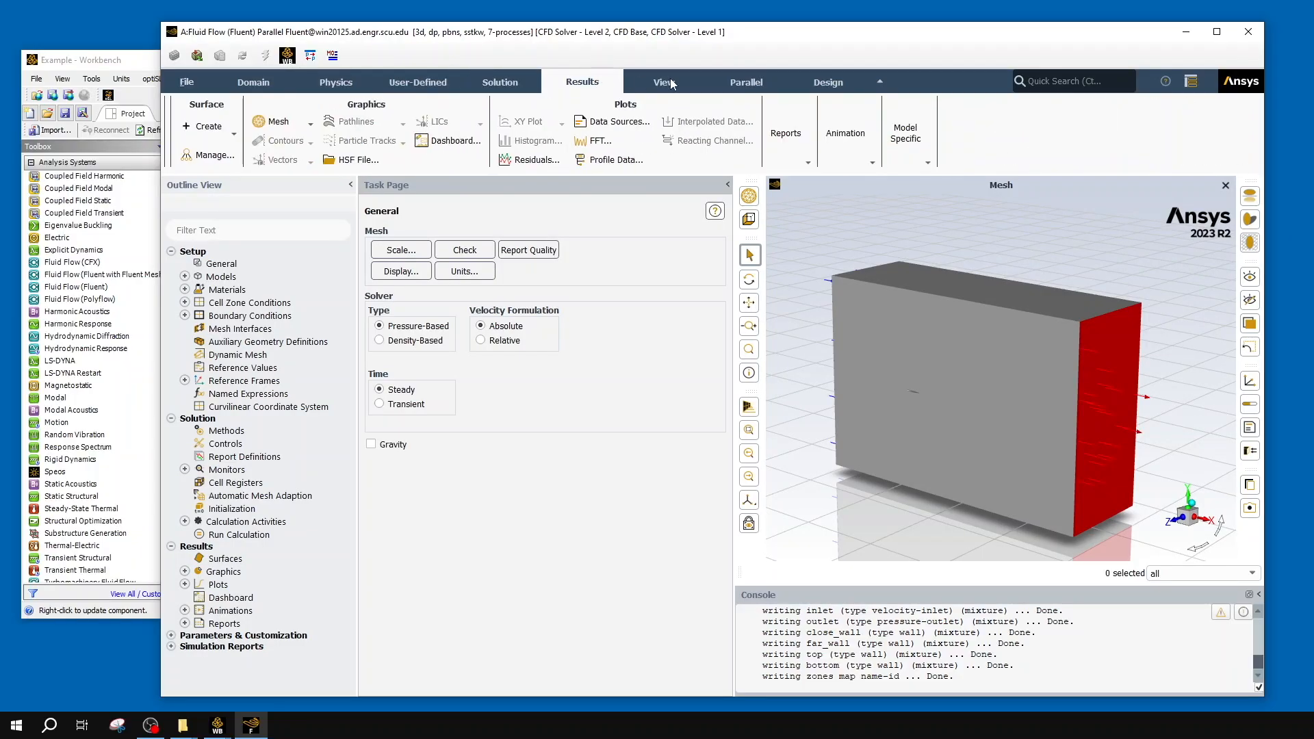
click(671, 84)
click(748, 96)
click(828, 91)
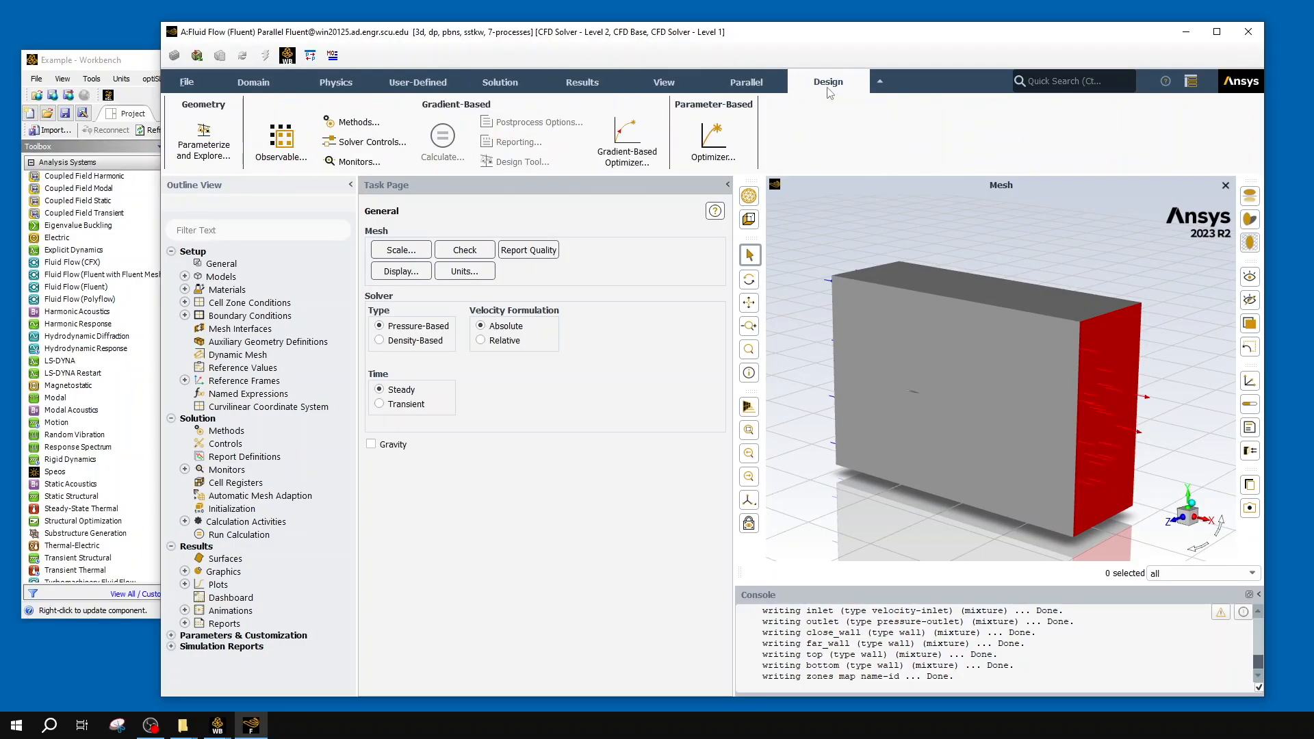
click(269, 86)
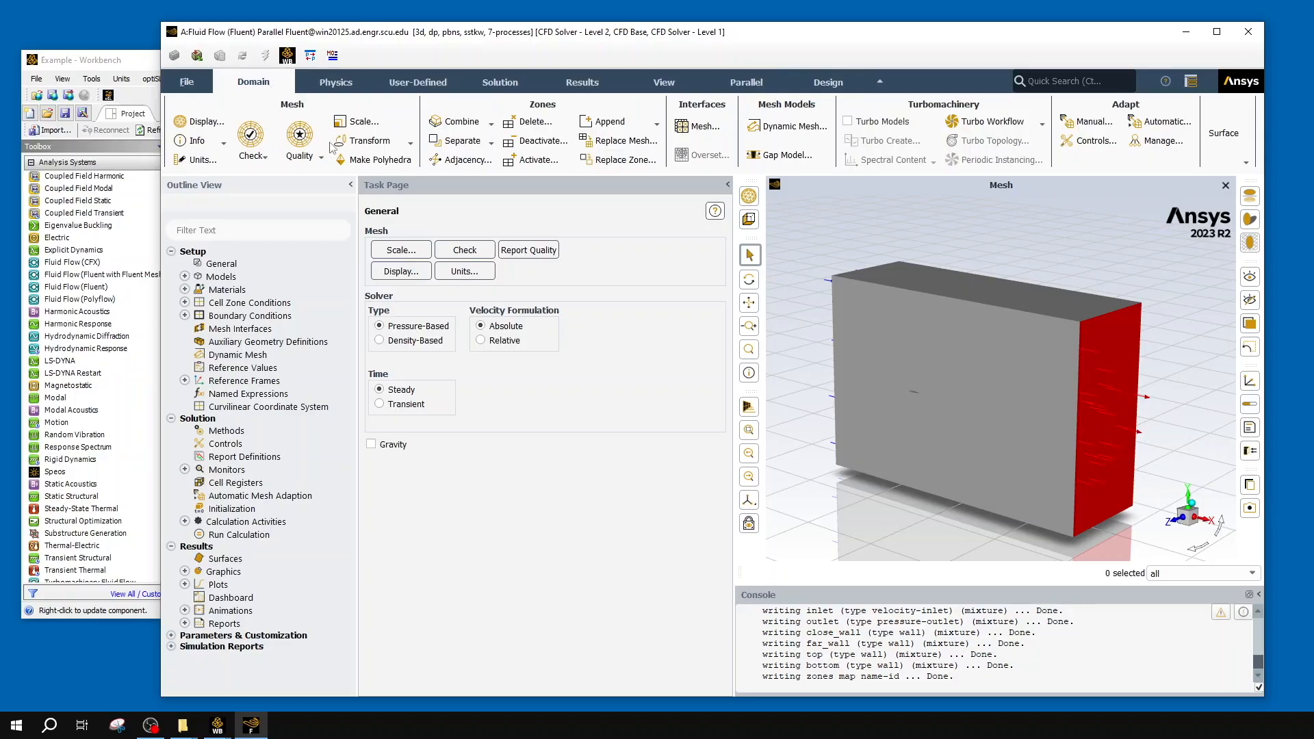
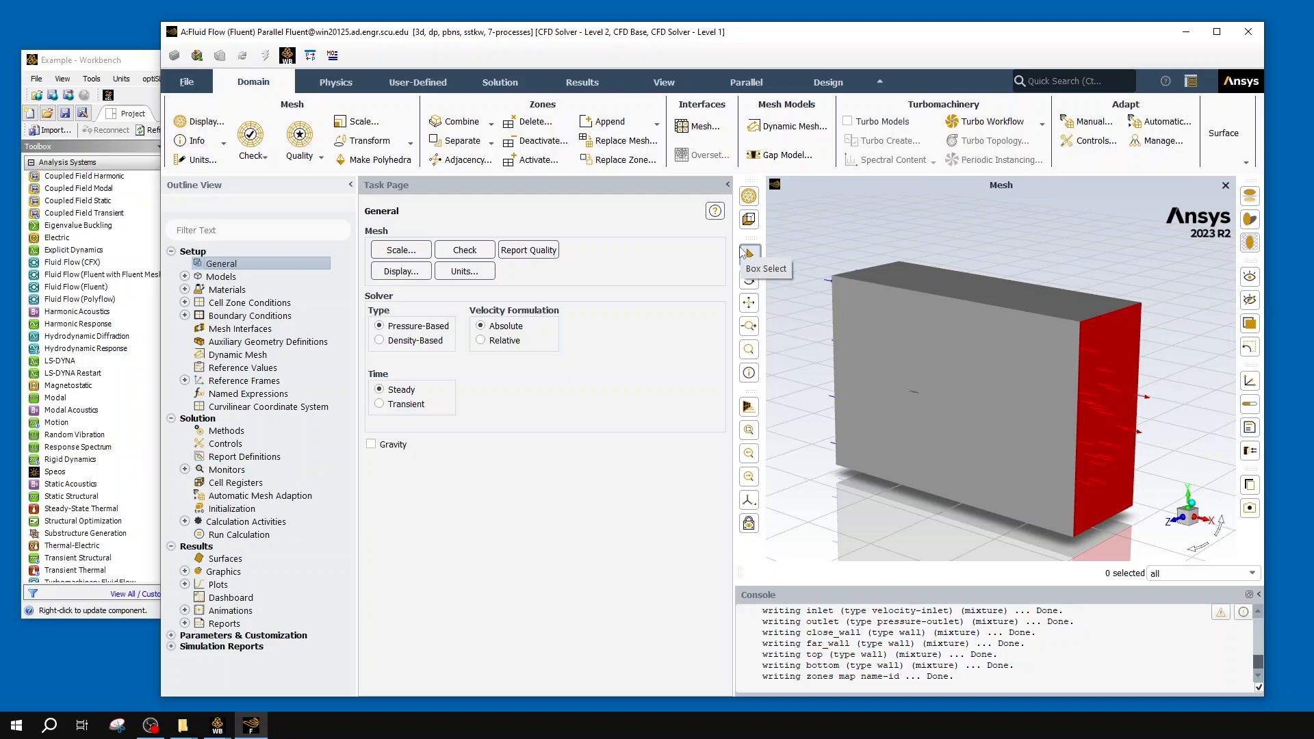
- Review the list of physics models and examine the options in the Multiphase Model settings without changing them
click(184, 277)
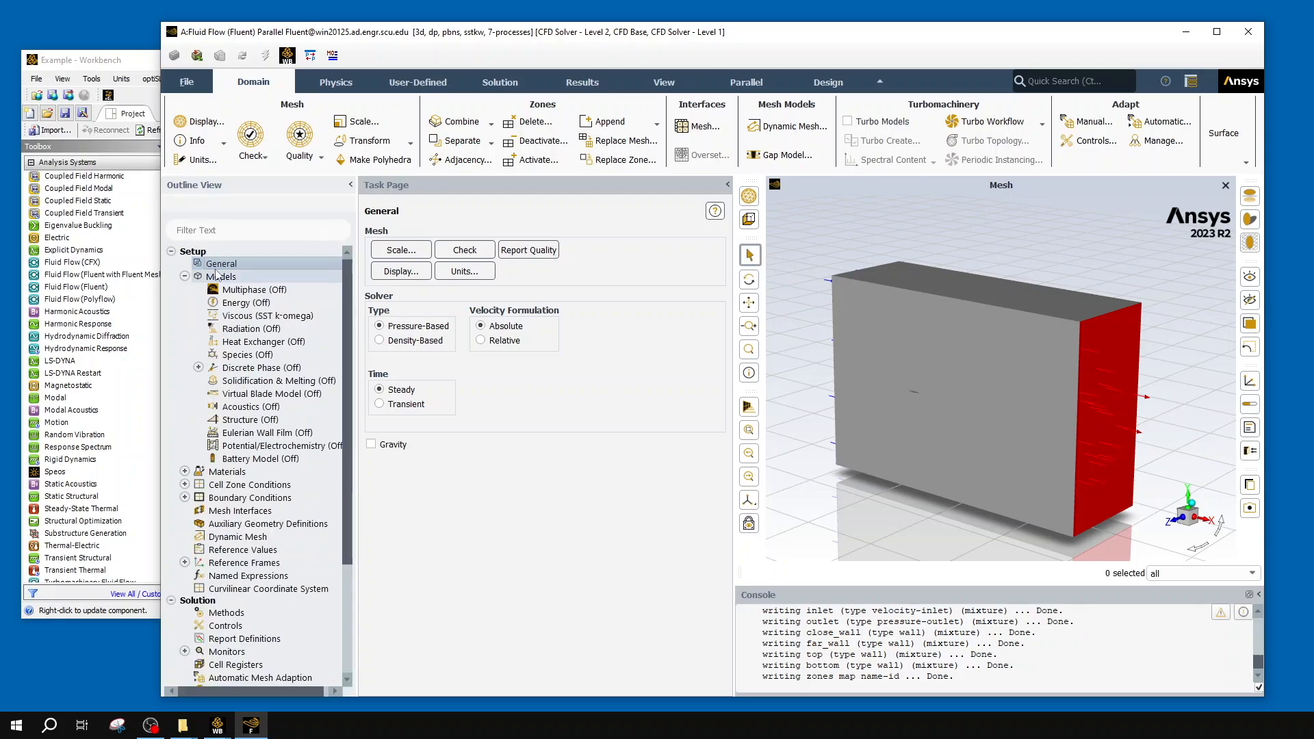
double_click(218, 277)
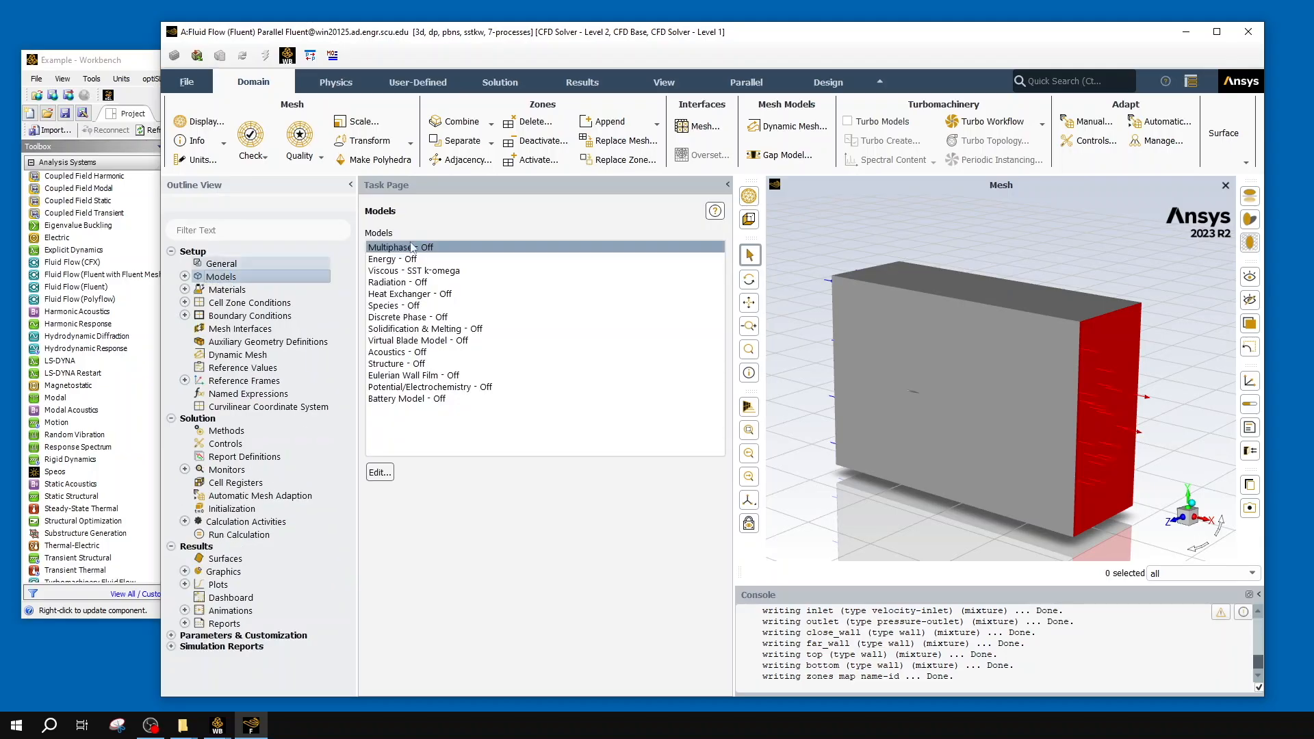
click(184, 277)
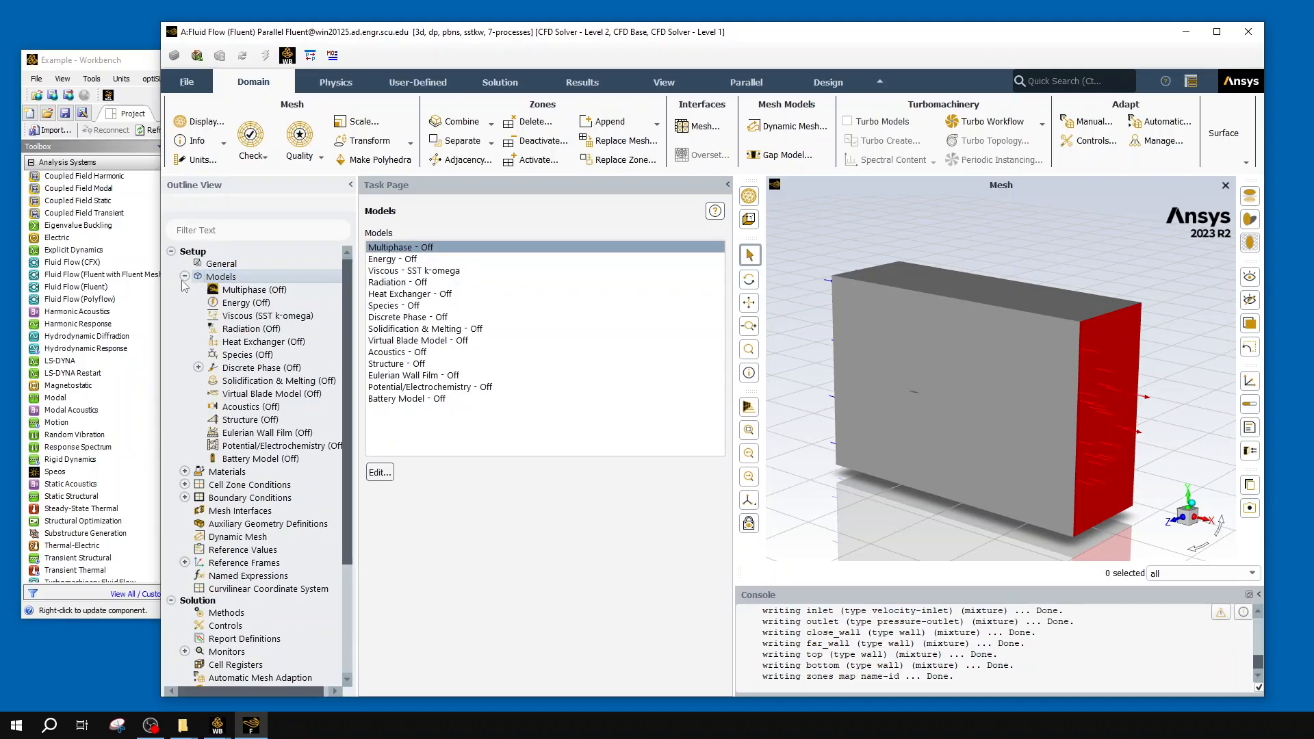
click(500, 244)
click(381, 471)
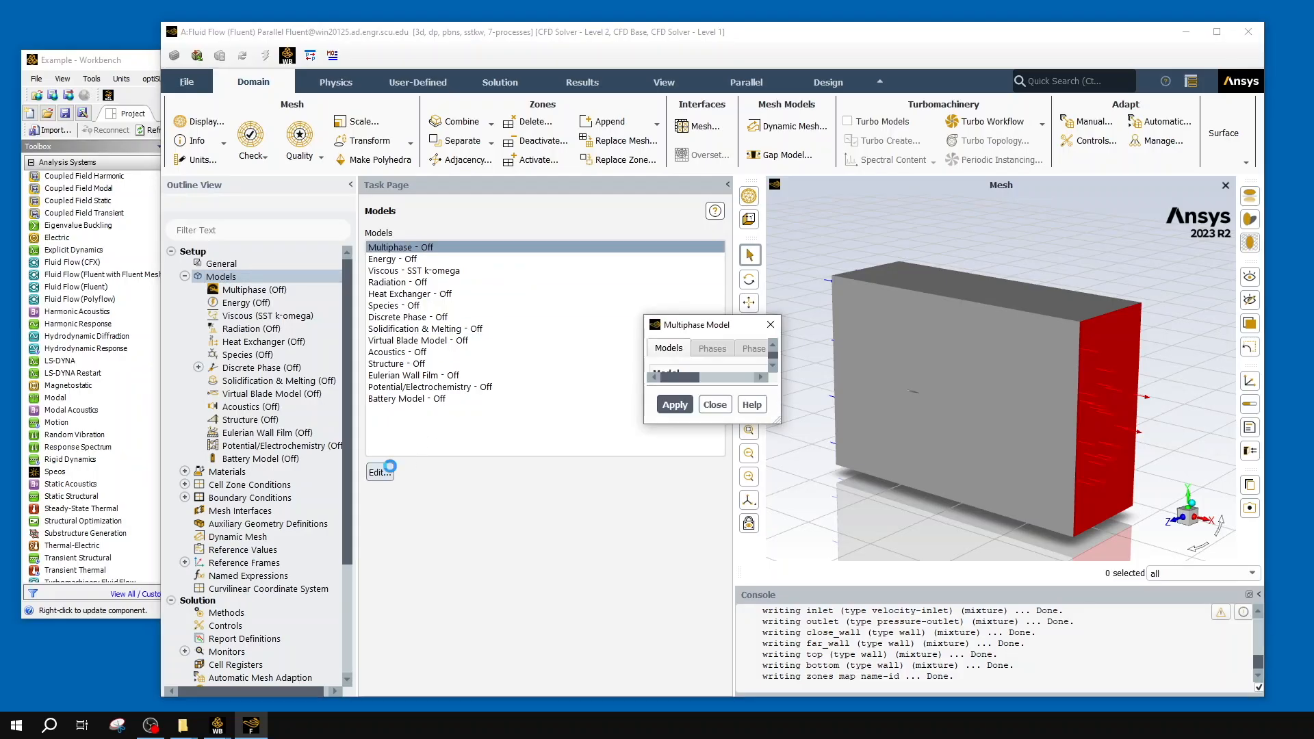
drag(750, 328, 495, 243)
drag(680, 445, 766, 587)
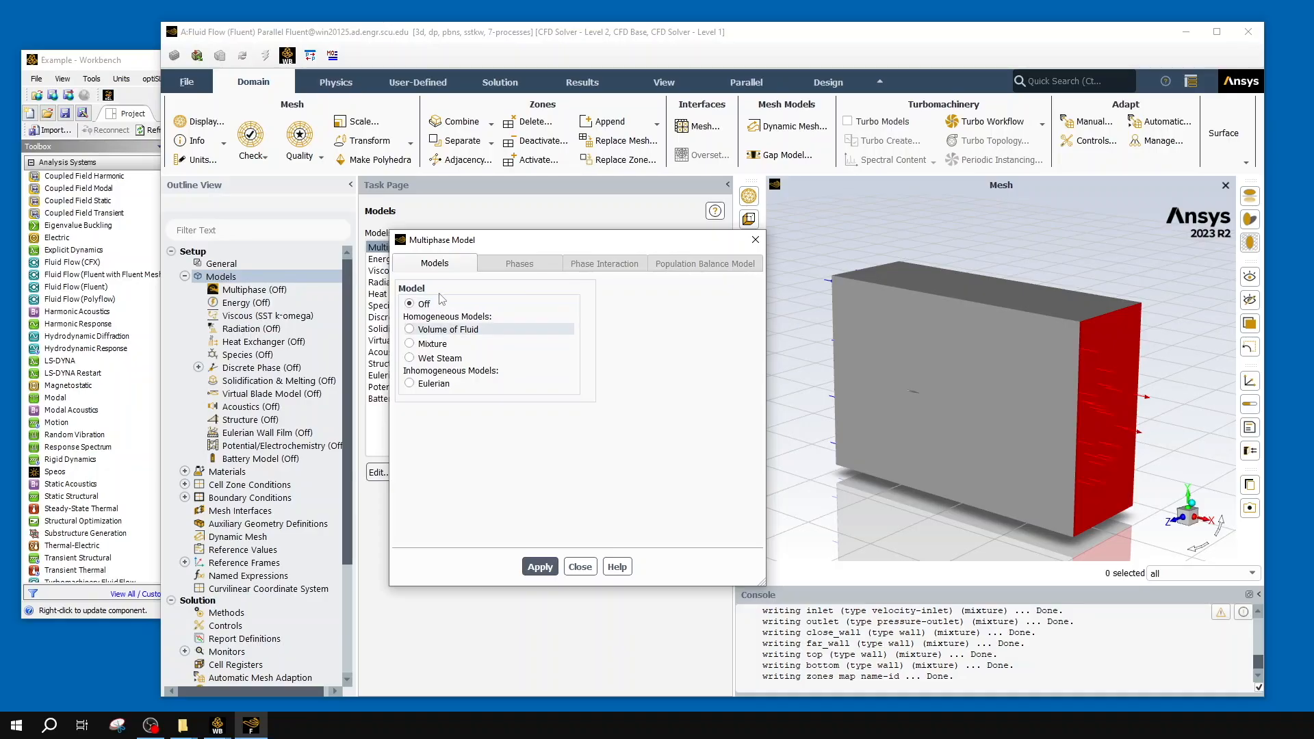
click(756, 240)
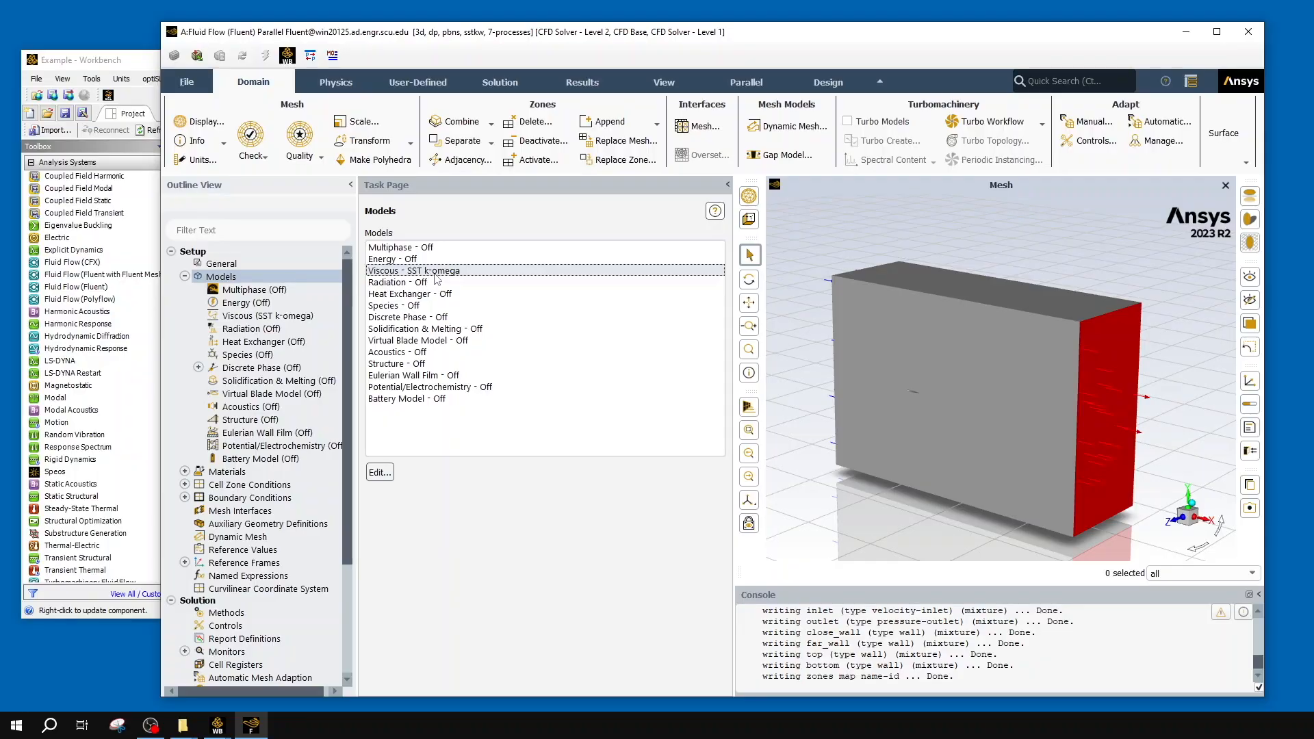
- Open the Viscous Model settings and accept the k-omega (2 eqn) model with the SST variant
click(435, 274)
right_click(301, 316)
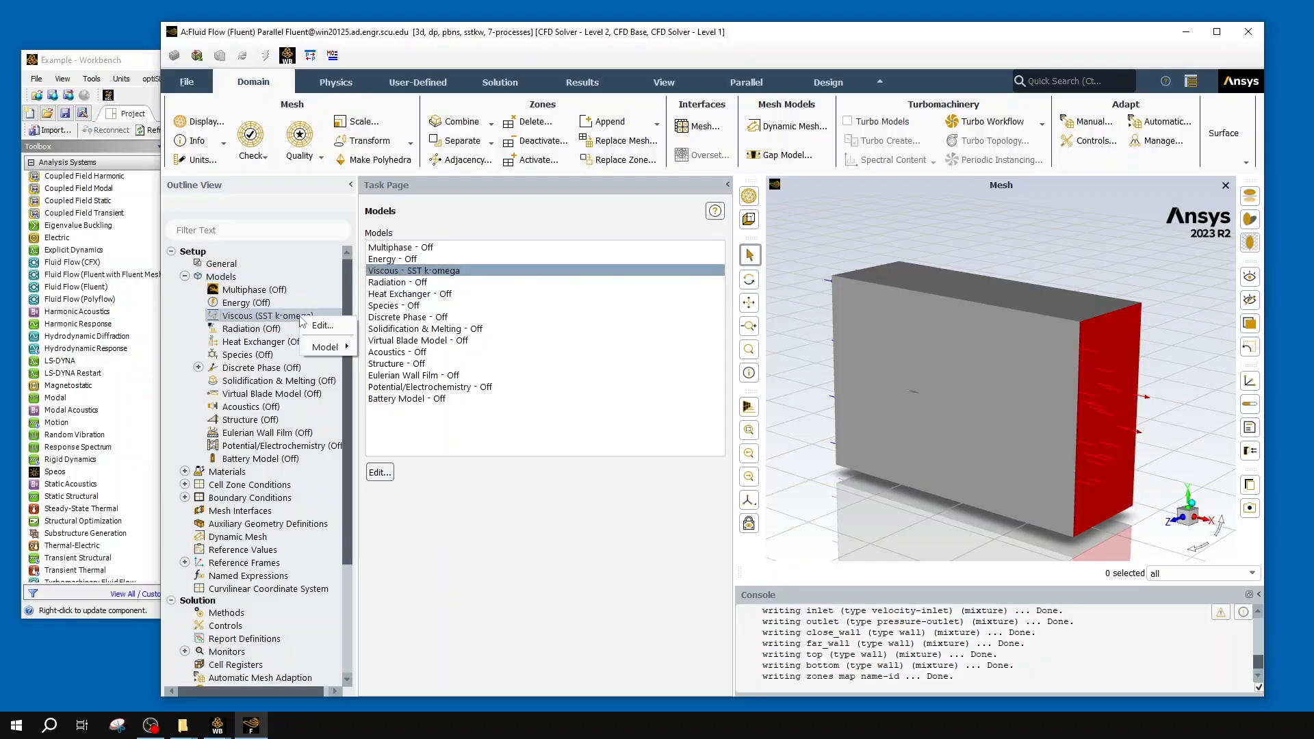
click(234, 315)
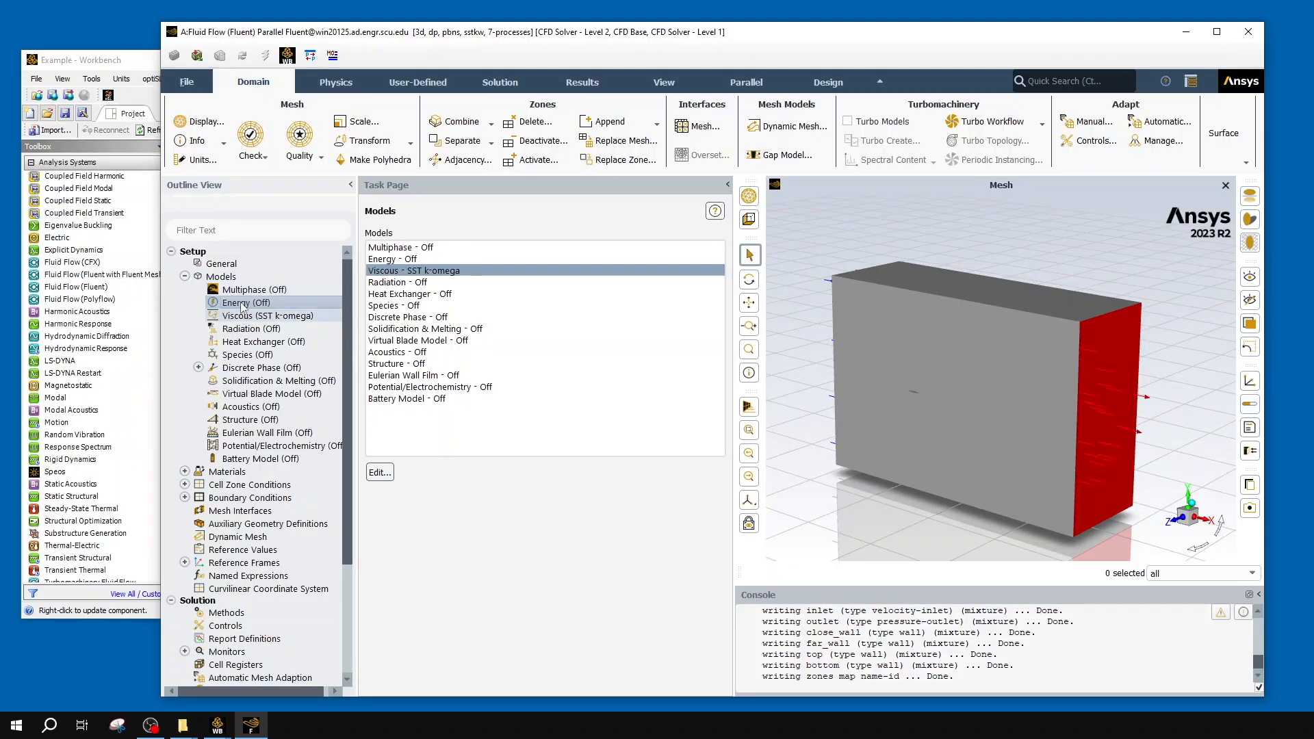
double_click(243, 318)
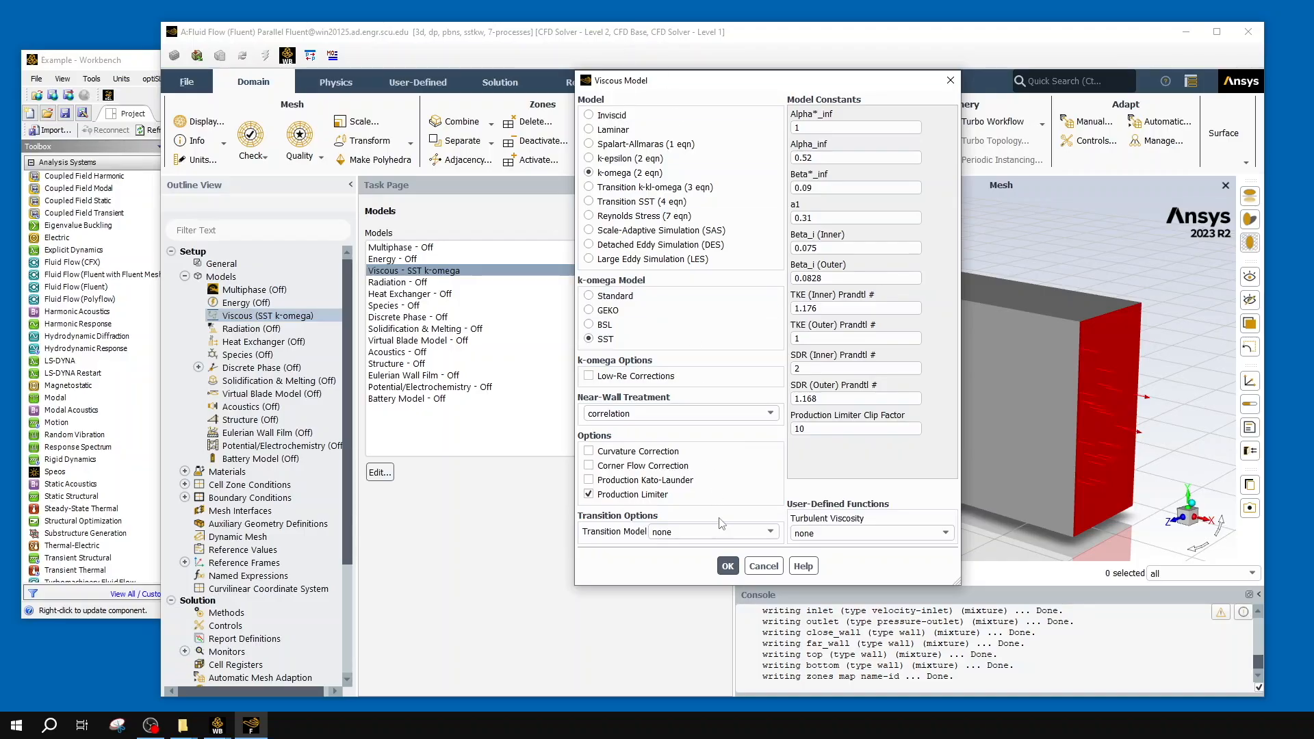
click(728, 567)
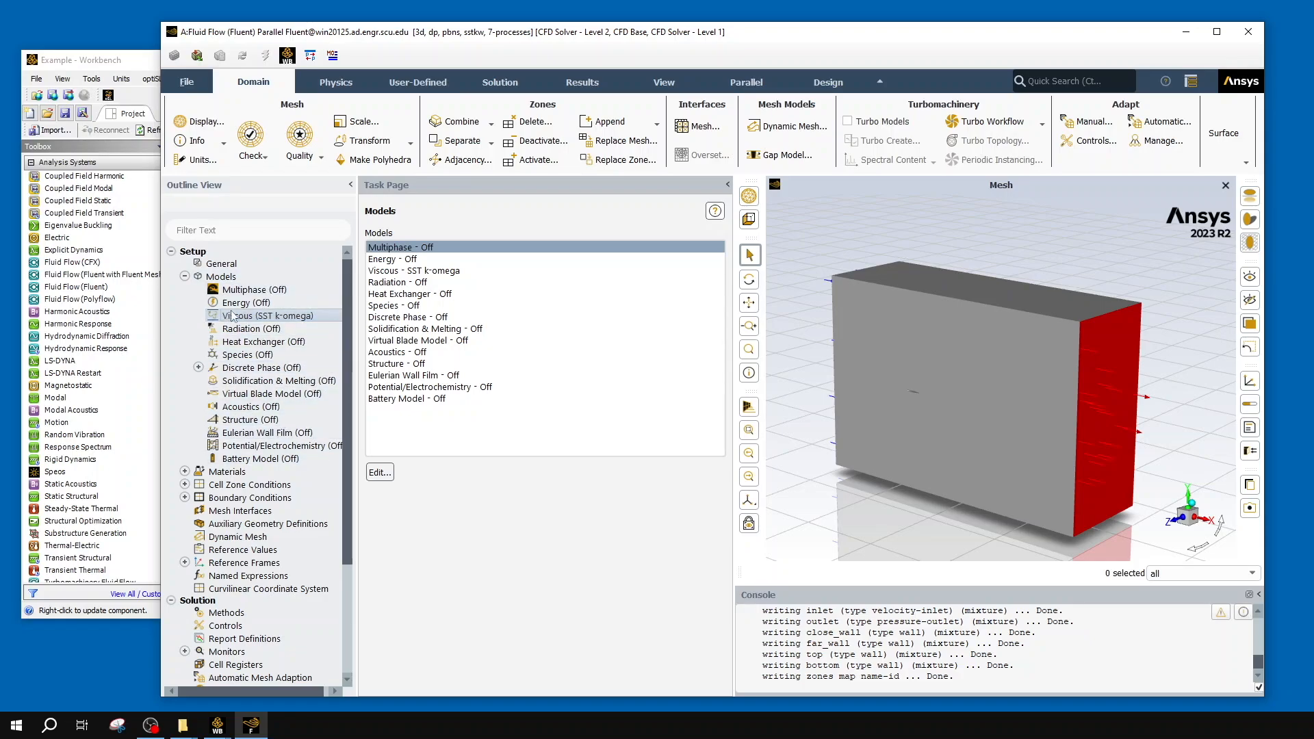
- Review the fluid and solid materials defined for the case
click(185, 276)
click(185, 289)
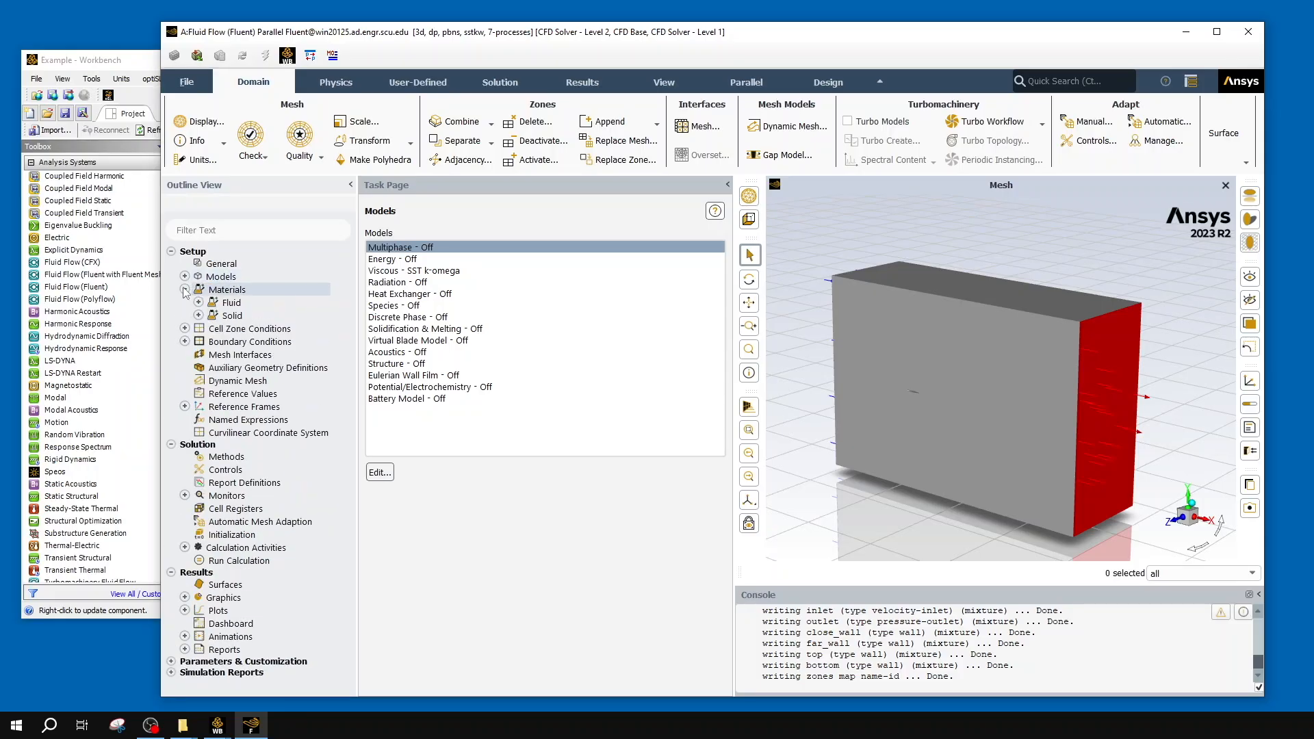
click(198, 302)
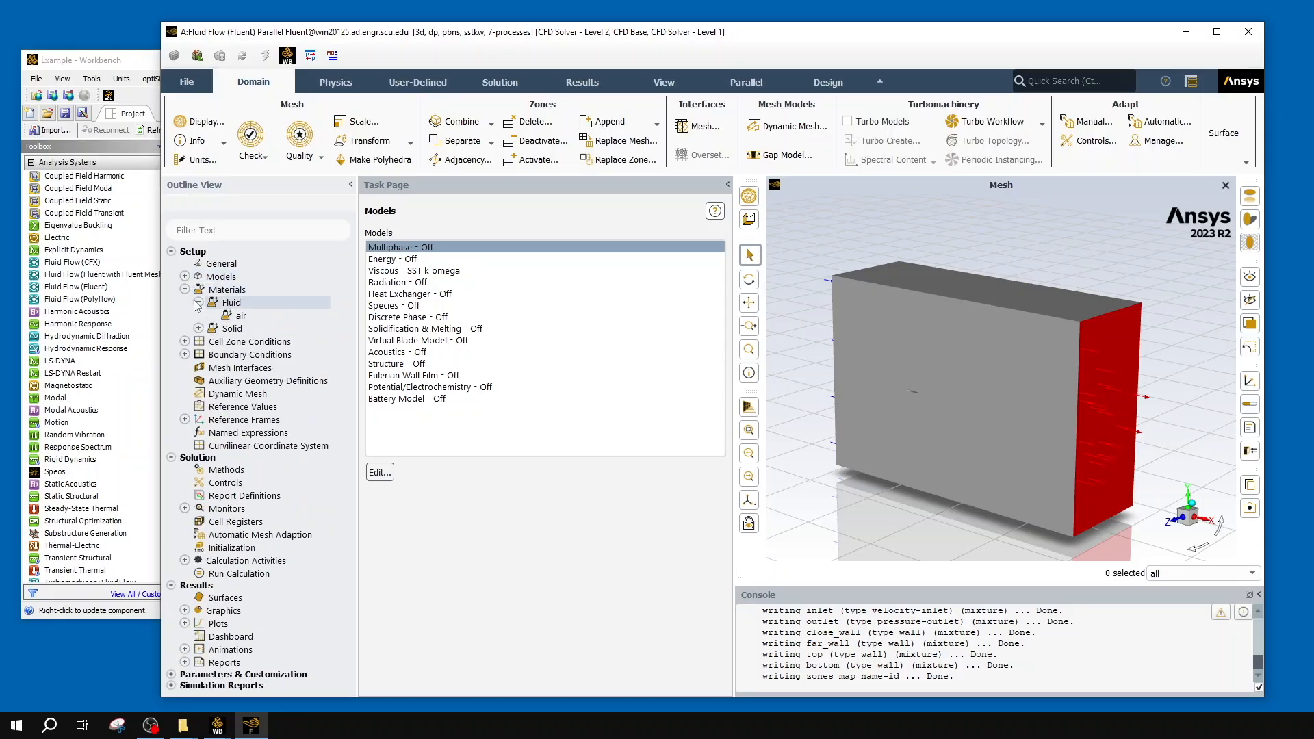
right_click(233, 304)
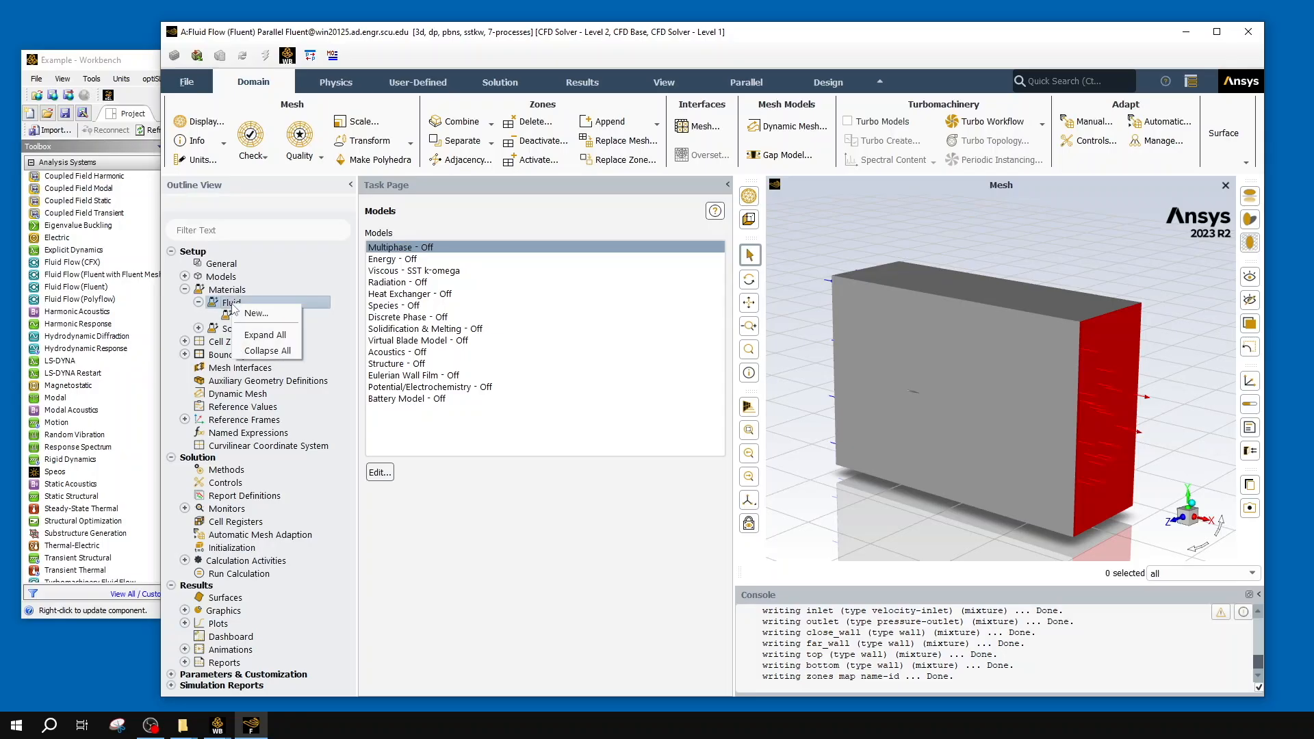
click(267, 350)
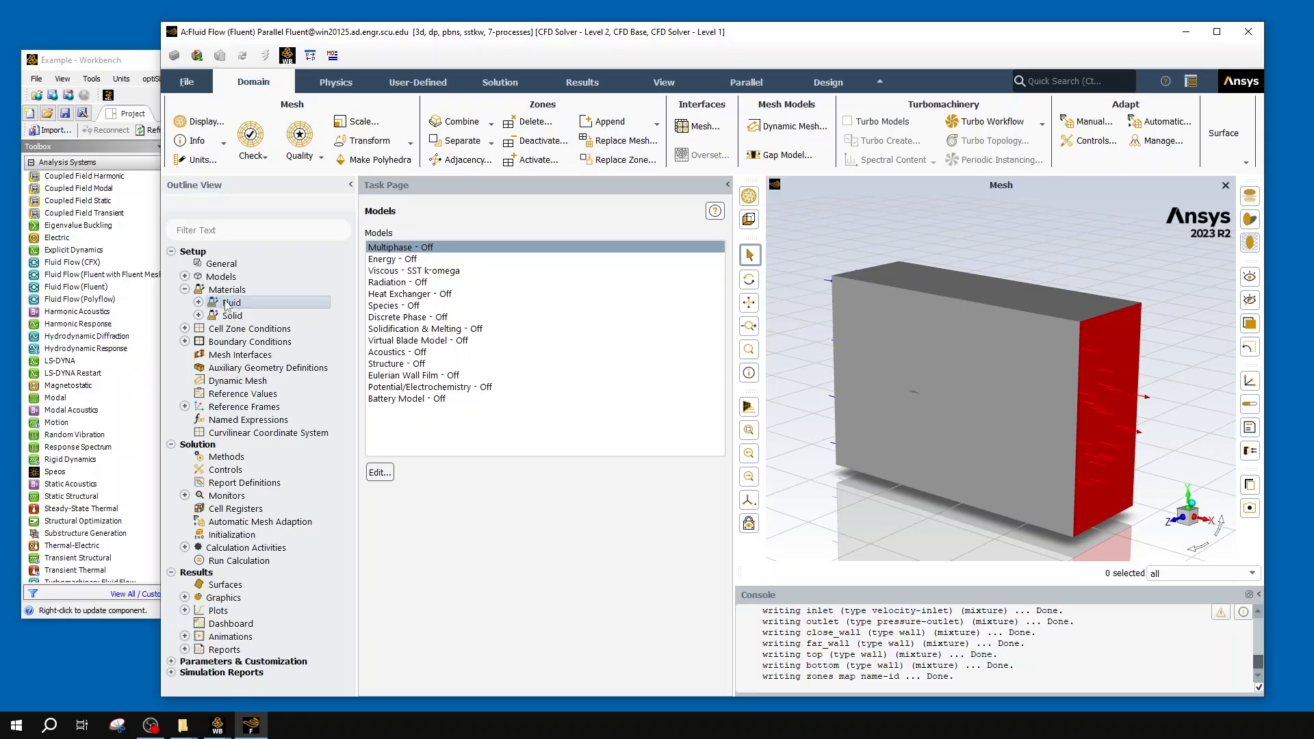
double_click(228, 289)
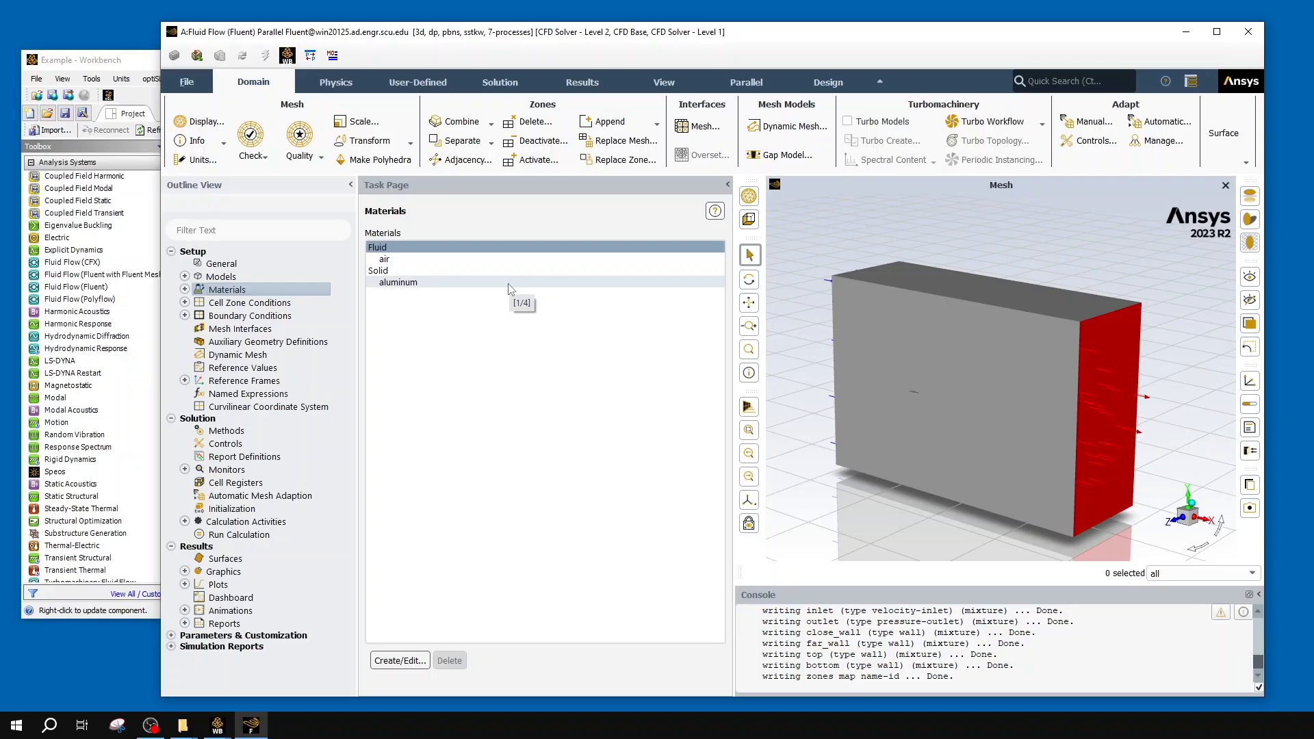
click(184, 277)
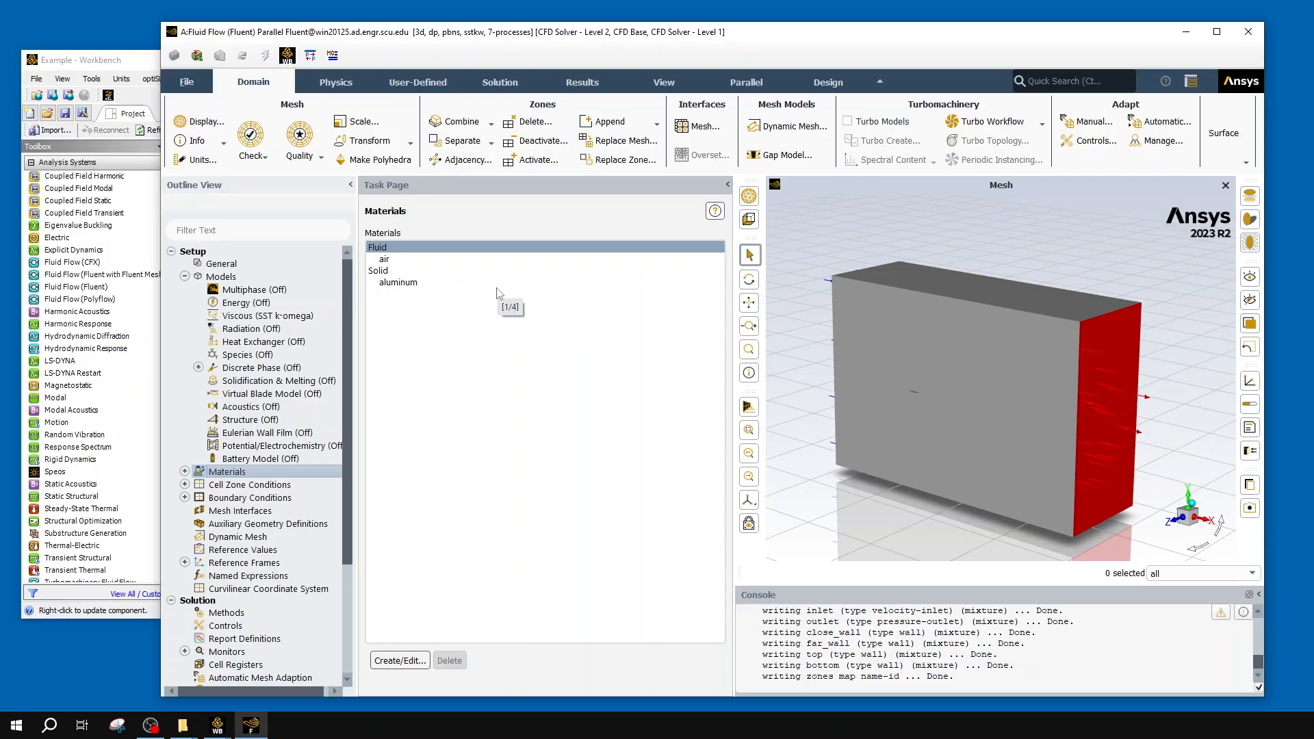
click(184, 277)
- Examine the cell zone conditions of the fluid zone named solid, including its assigned material, and close them unchanged
click(185, 303)
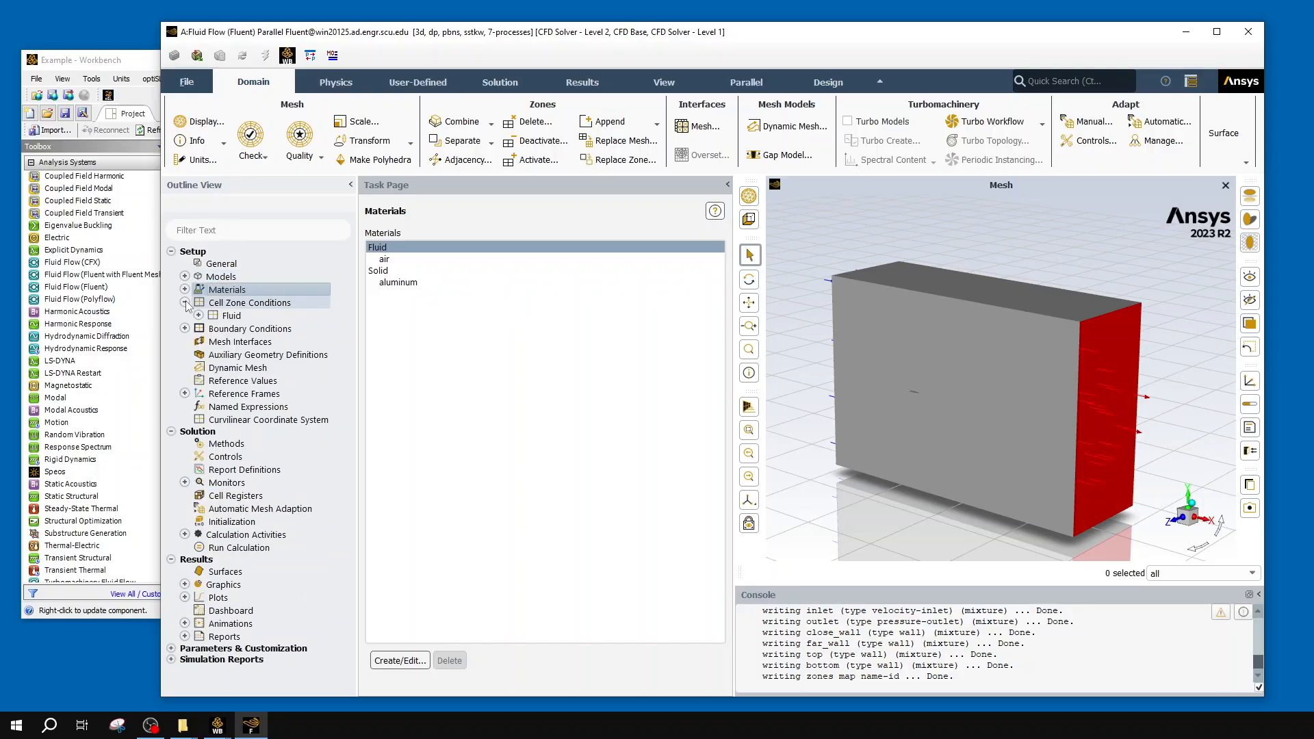
click(198, 316)
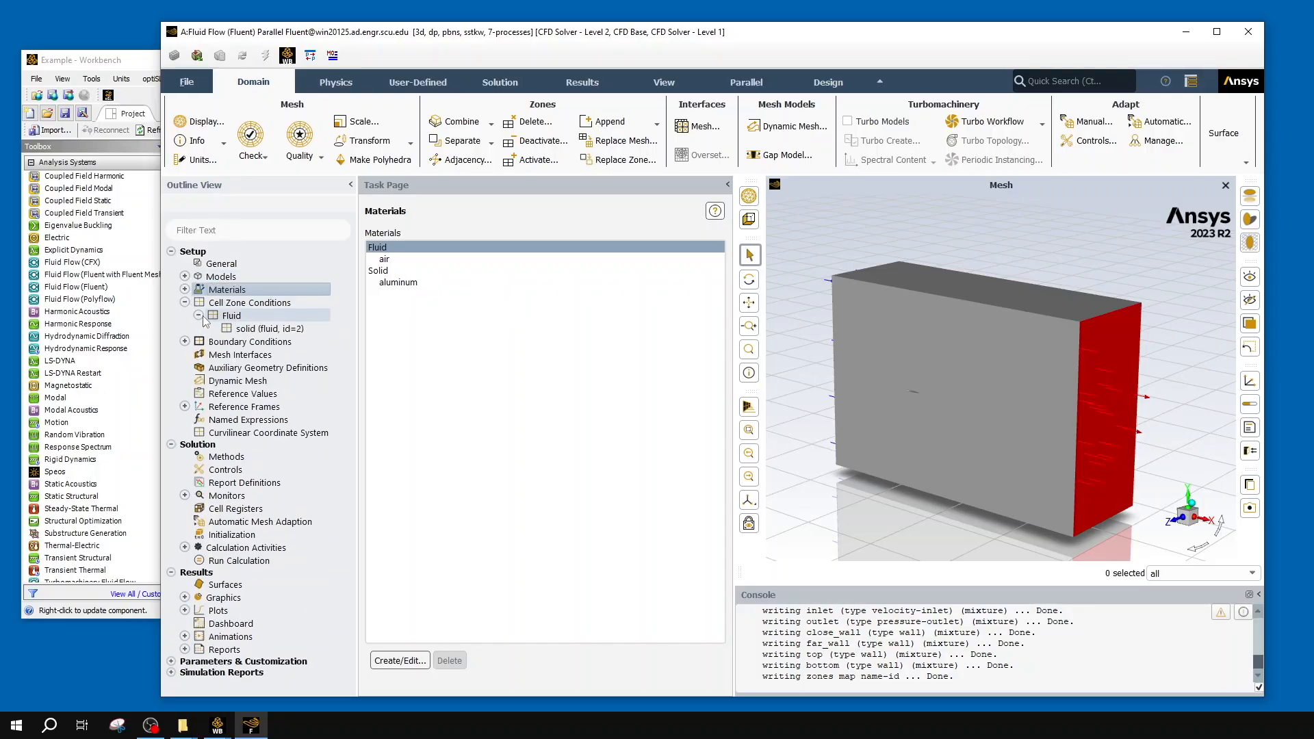
click(273, 305)
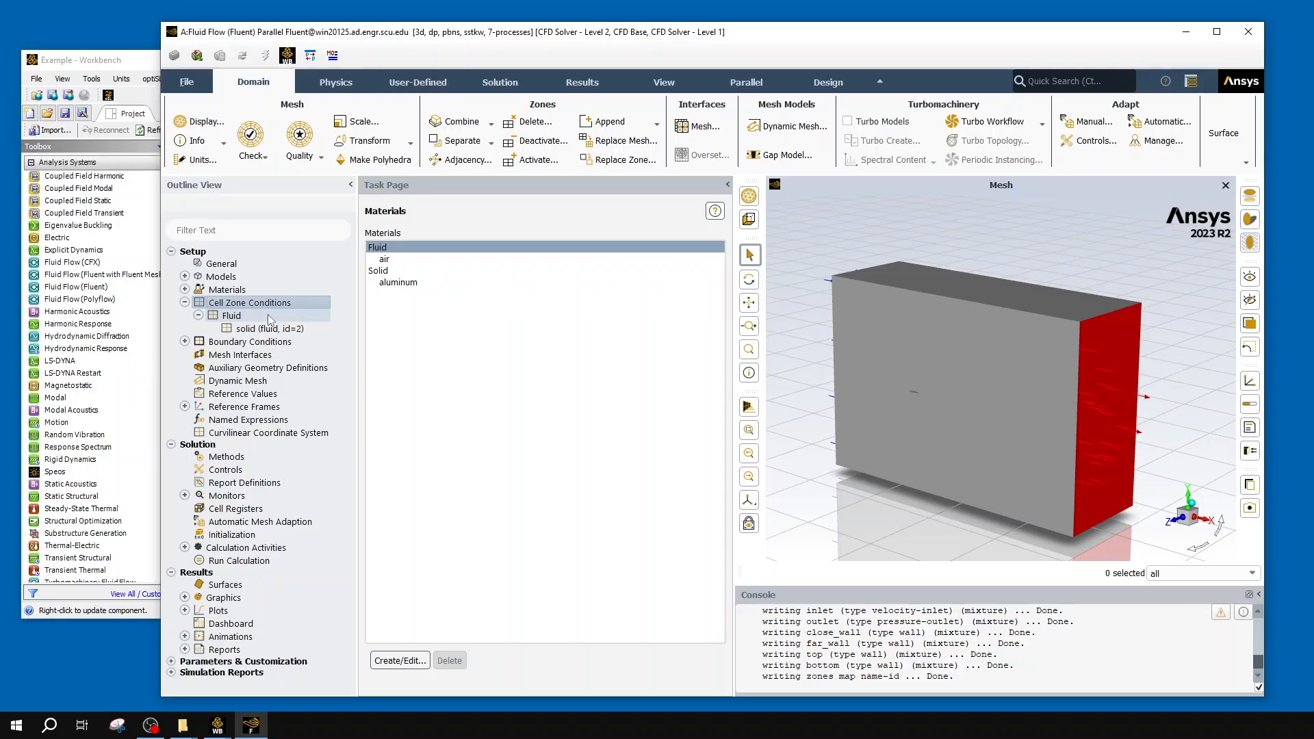
click(281, 328)
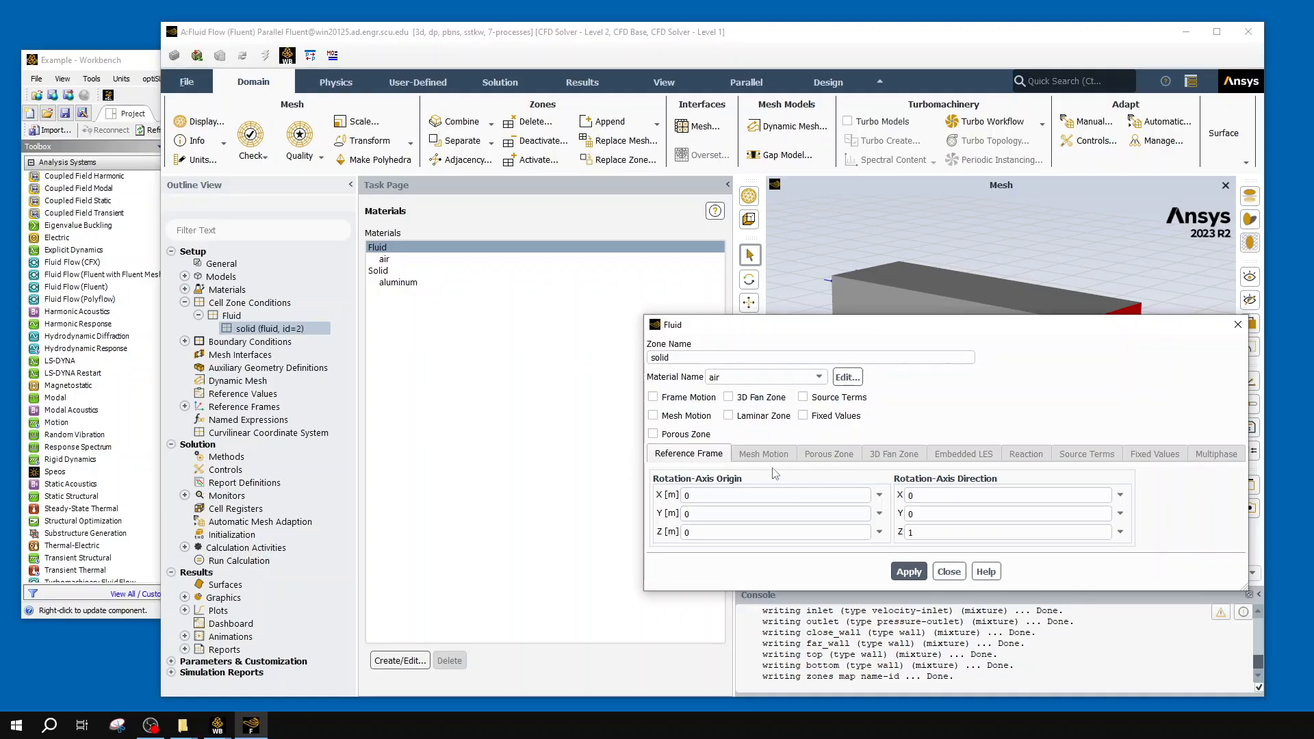
click(950, 572)
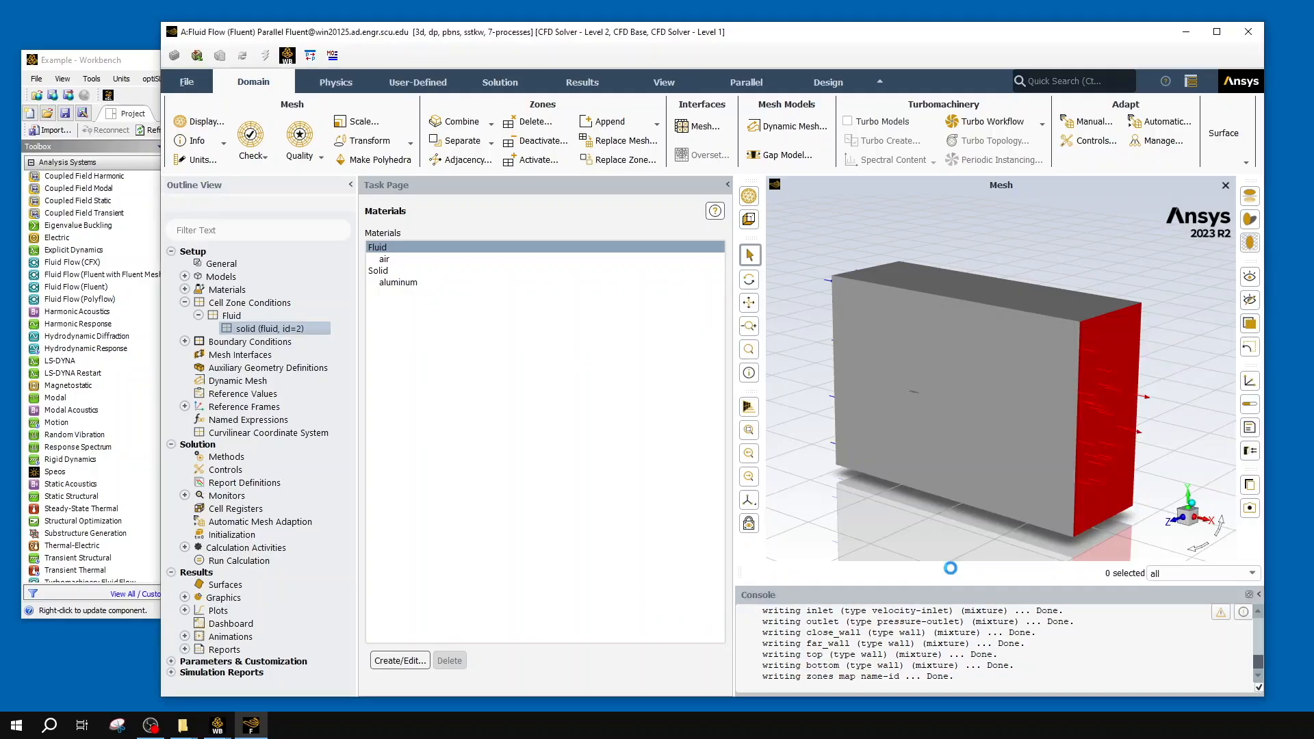
click(184, 303)
- Open the Boundary Conditions page to examine the domain's boundary zones and their type groups
click(185, 316)
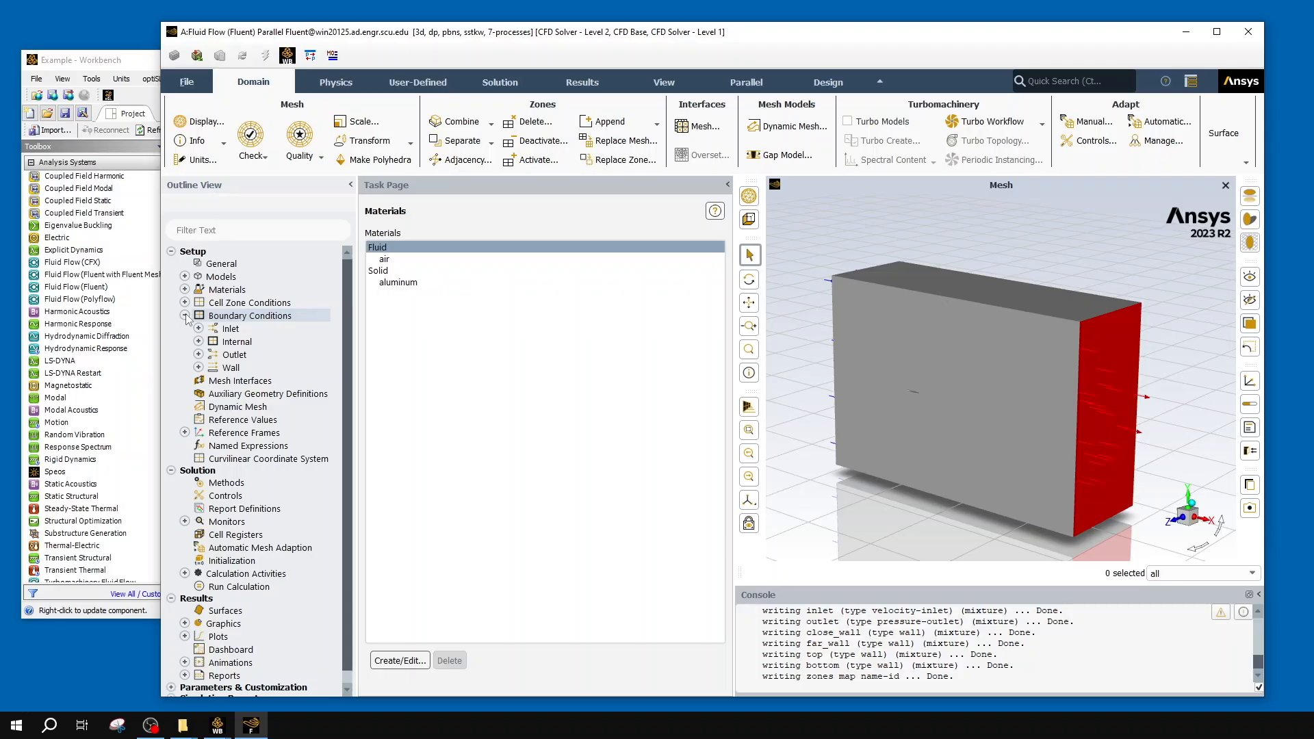
click(185, 316)
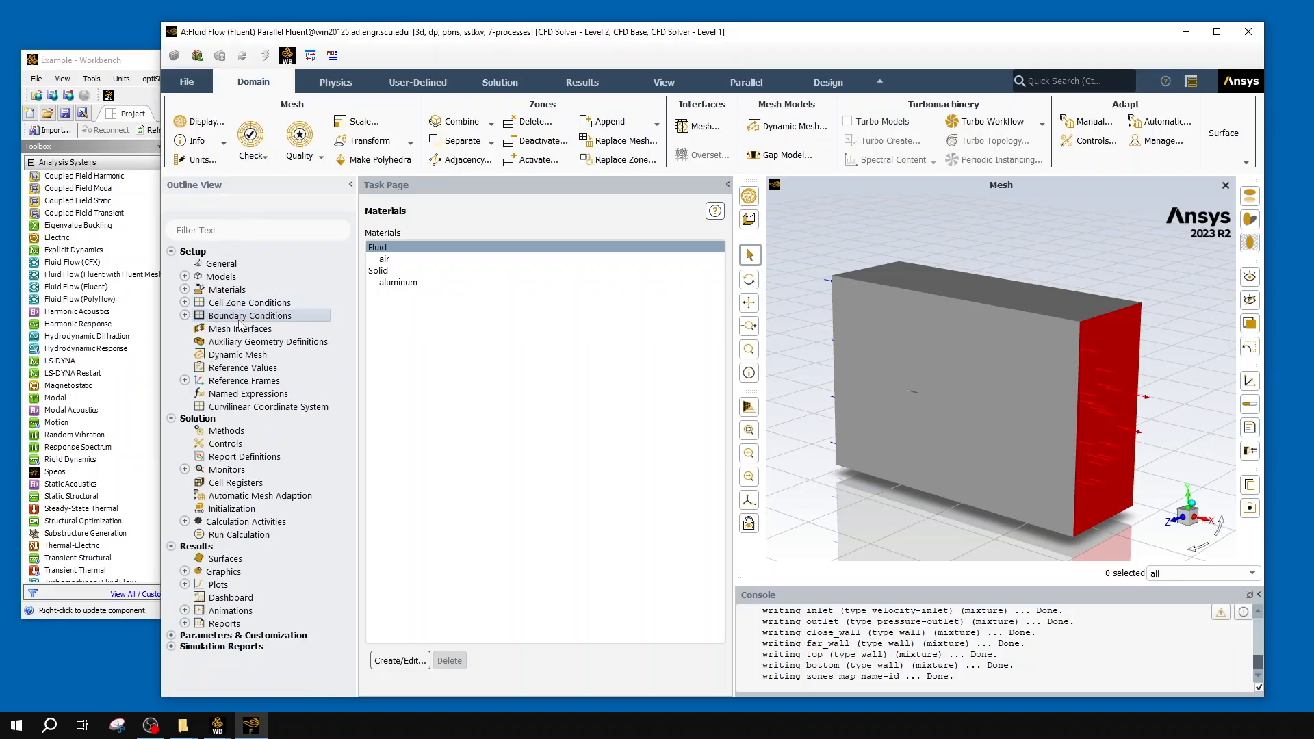
click(185, 316)
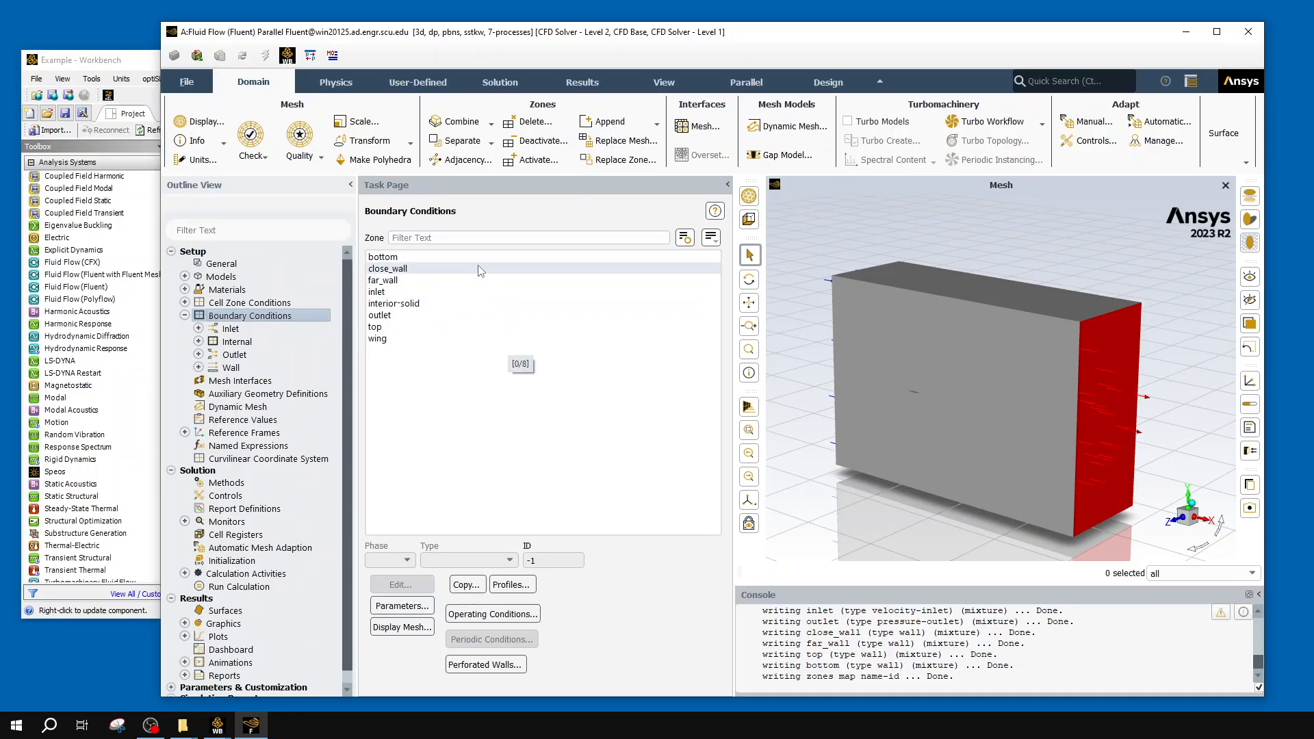
- Review the boundary types assigned to the interior-solid, bottom, close_wall, far_wall and inlet zones
click(430, 304)
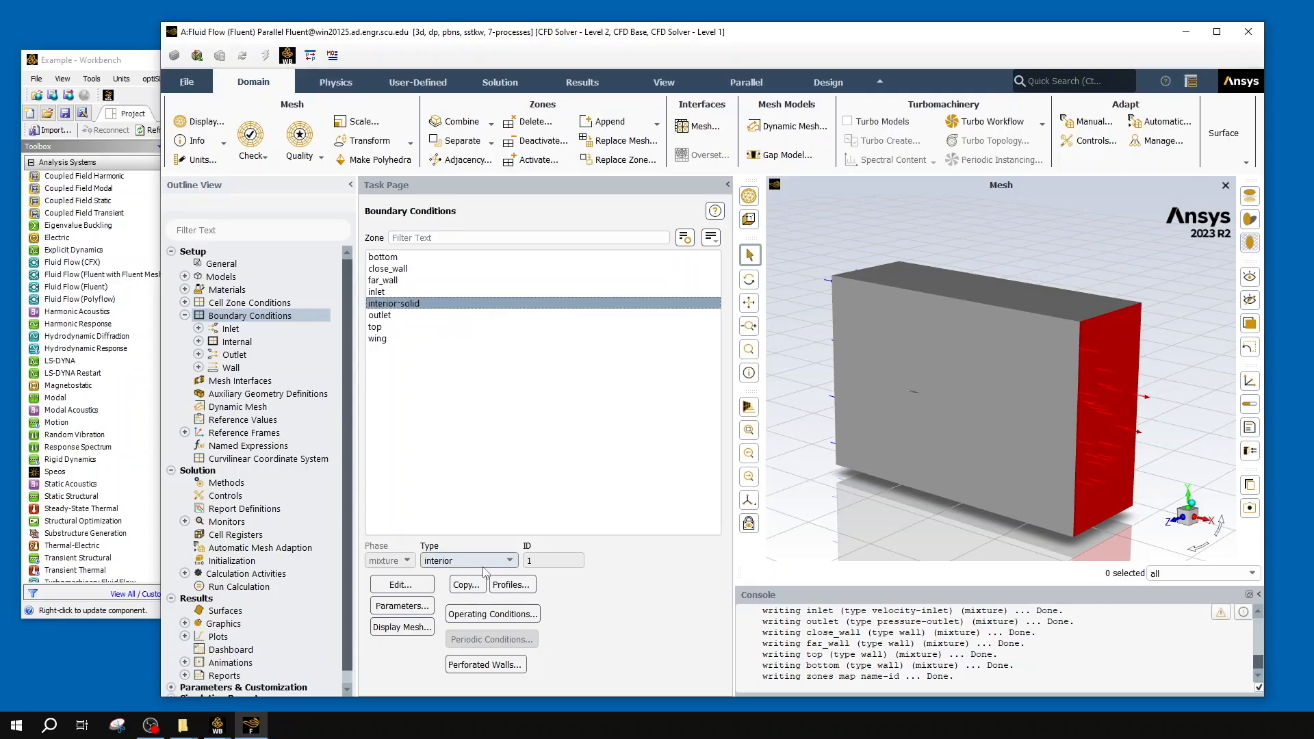
click(405, 258)
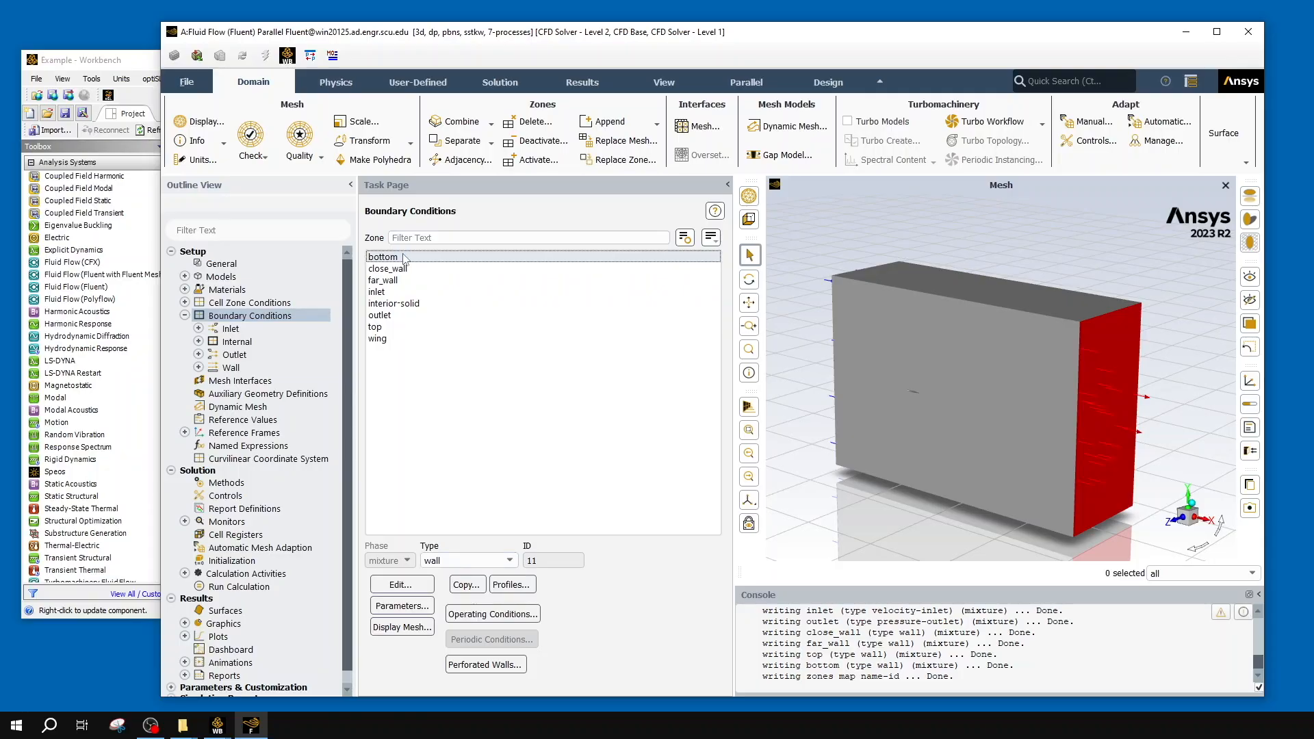
click(405, 269)
click(408, 280)
click(408, 292)
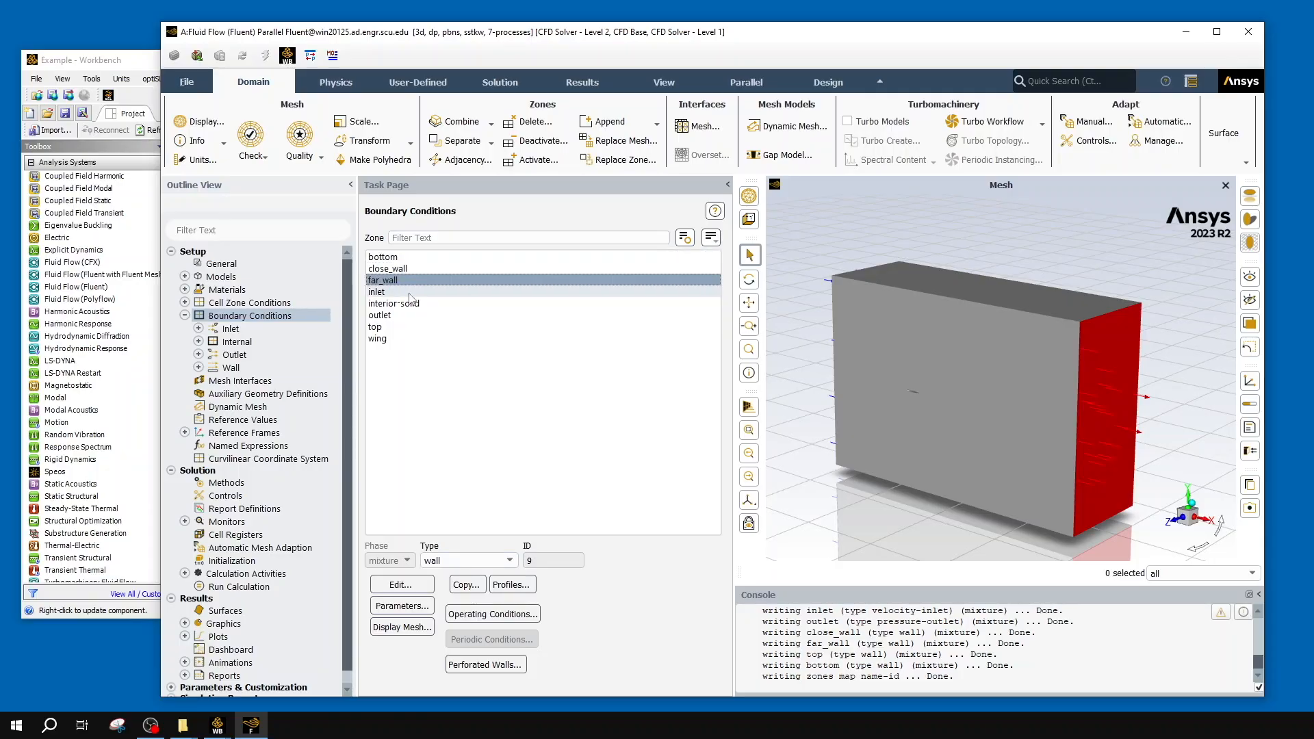
- Examine the boundary types available for the outlet zone, retain pressure-outlet, and inspect its settings without changing them
click(410, 315)
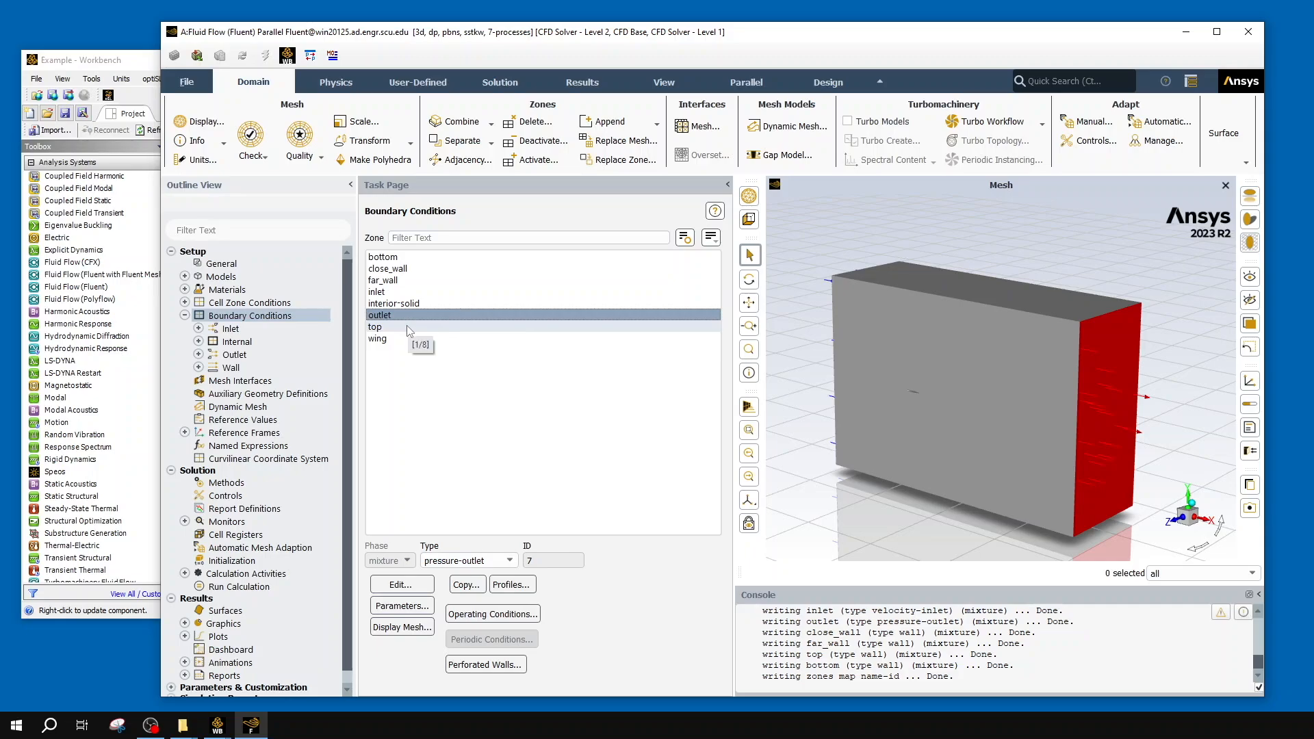
click(452, 563)
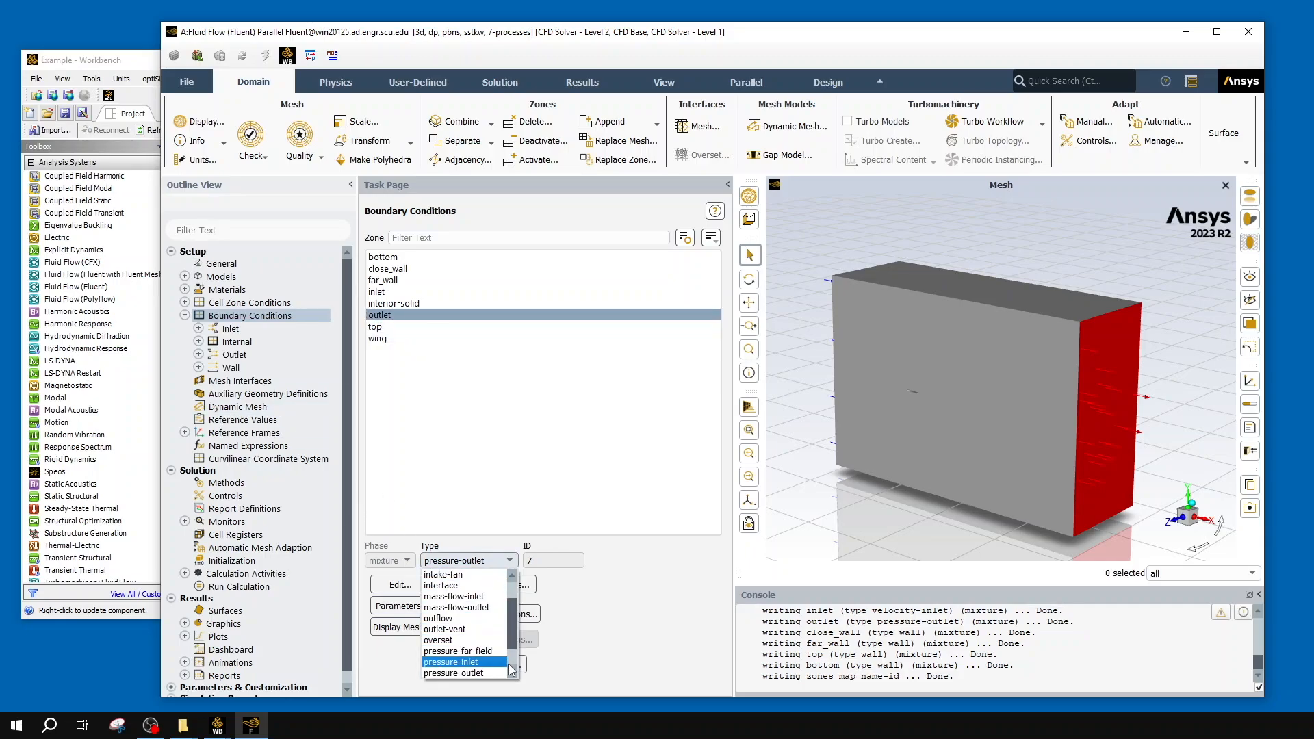
scroll(511, 651, down, 3)
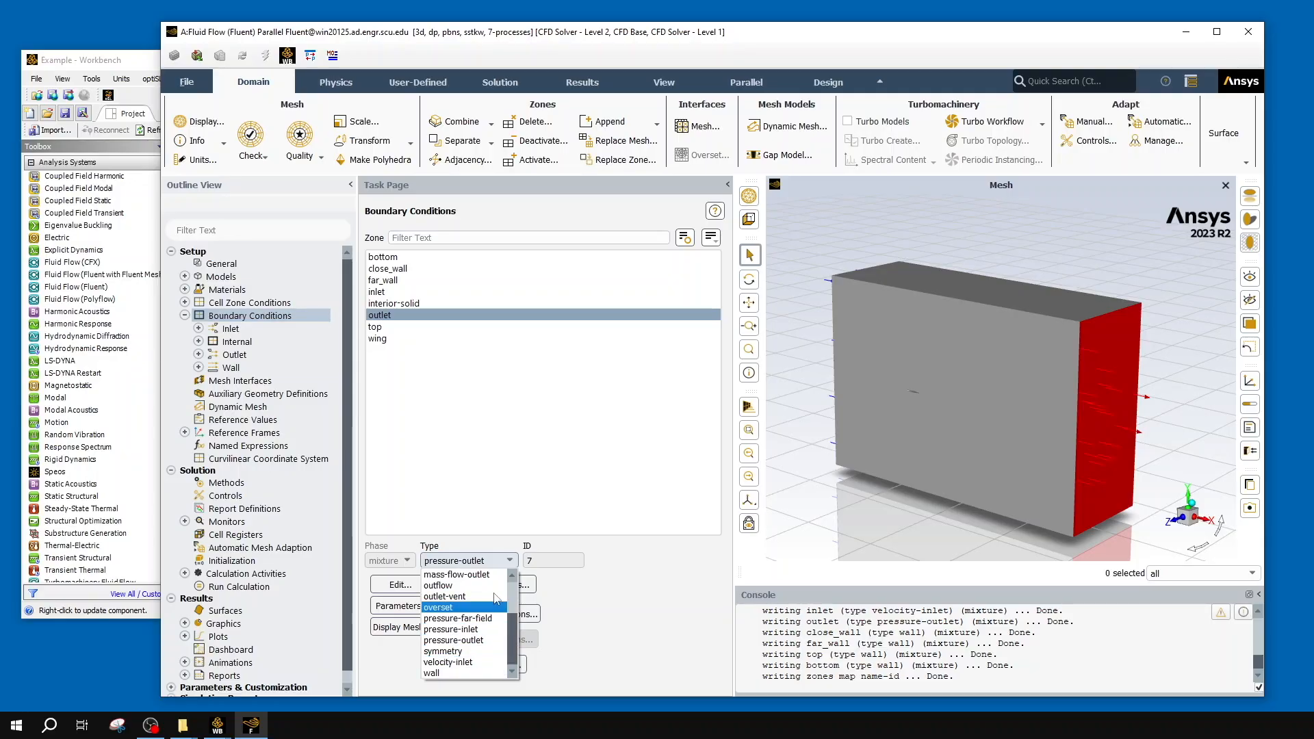
scroll(490, 603, up, 2)
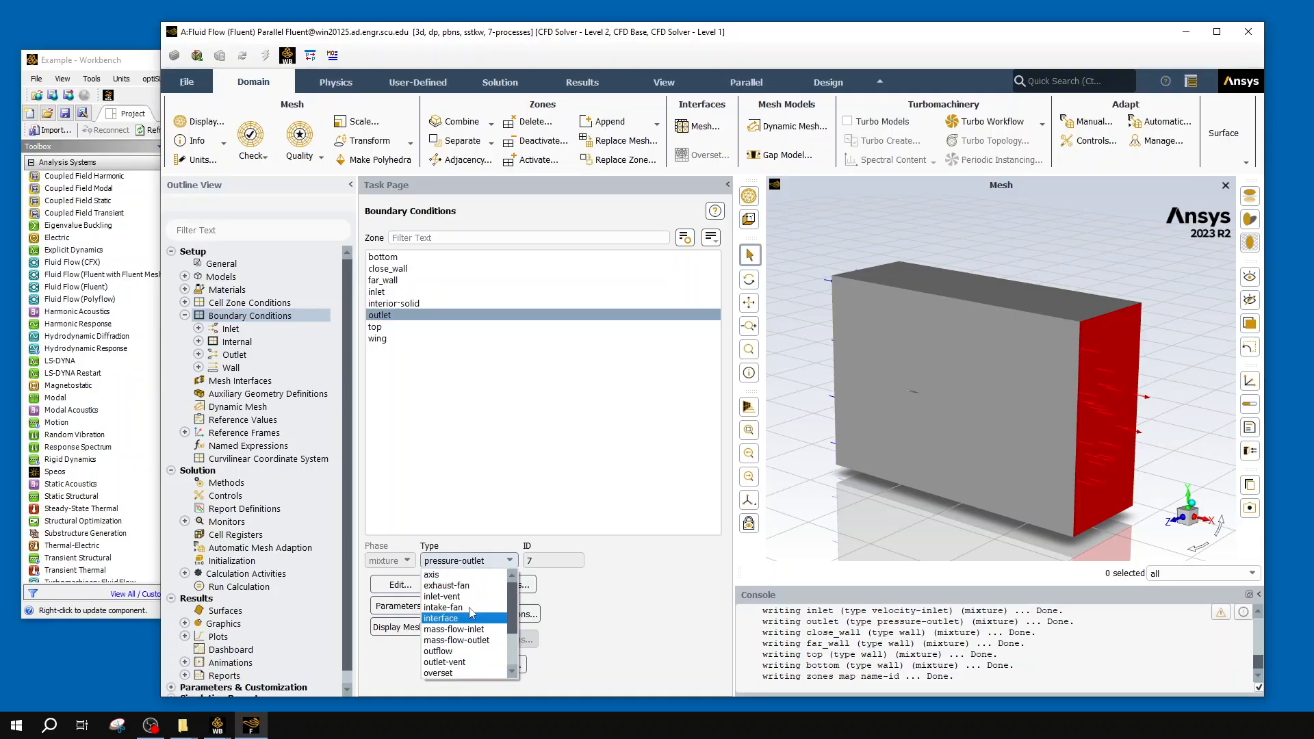
scroll(480, 662, down, 3)
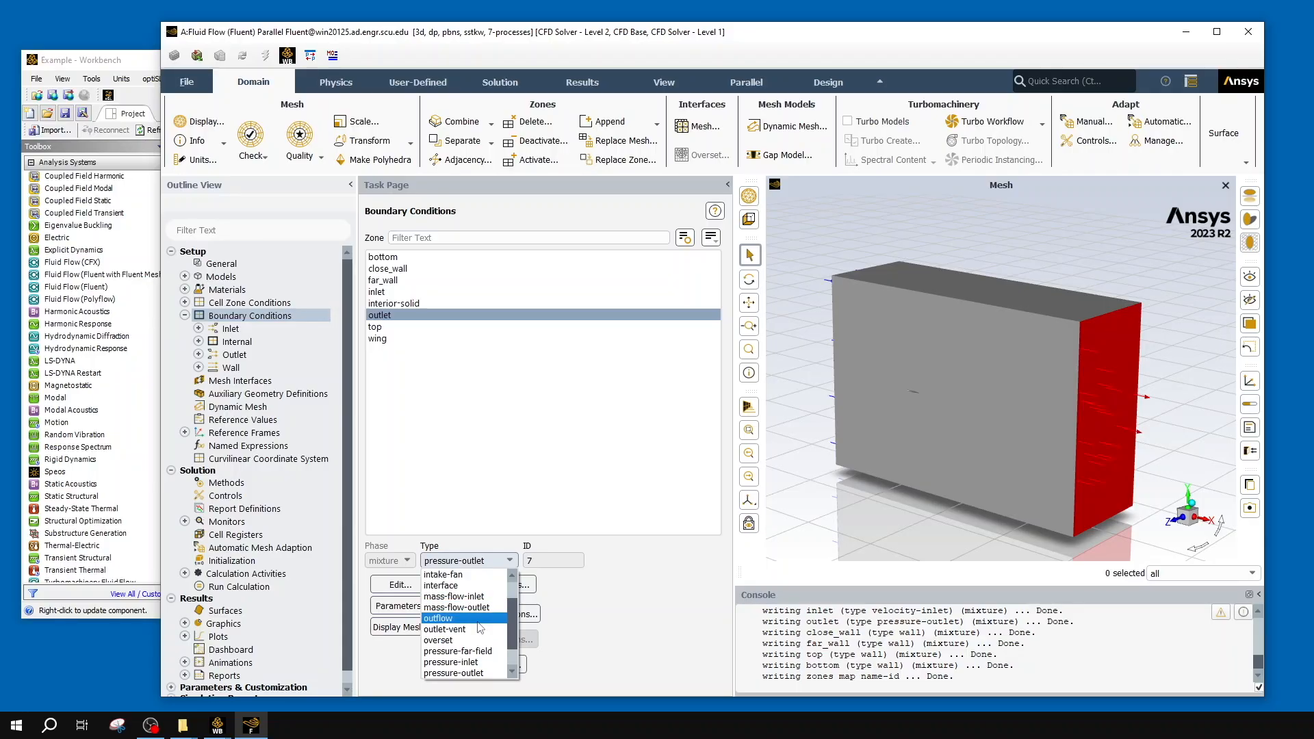
scroll(479, 628, down, 3)
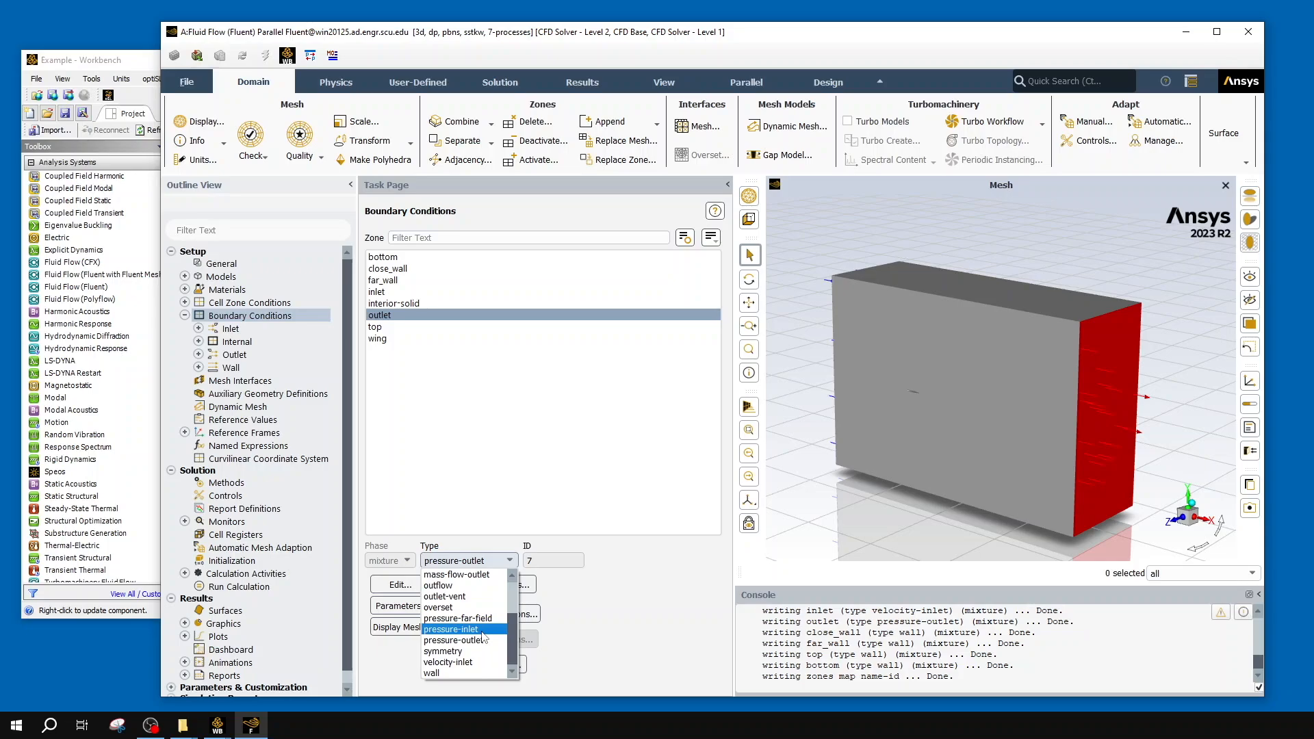
click(483, 636)
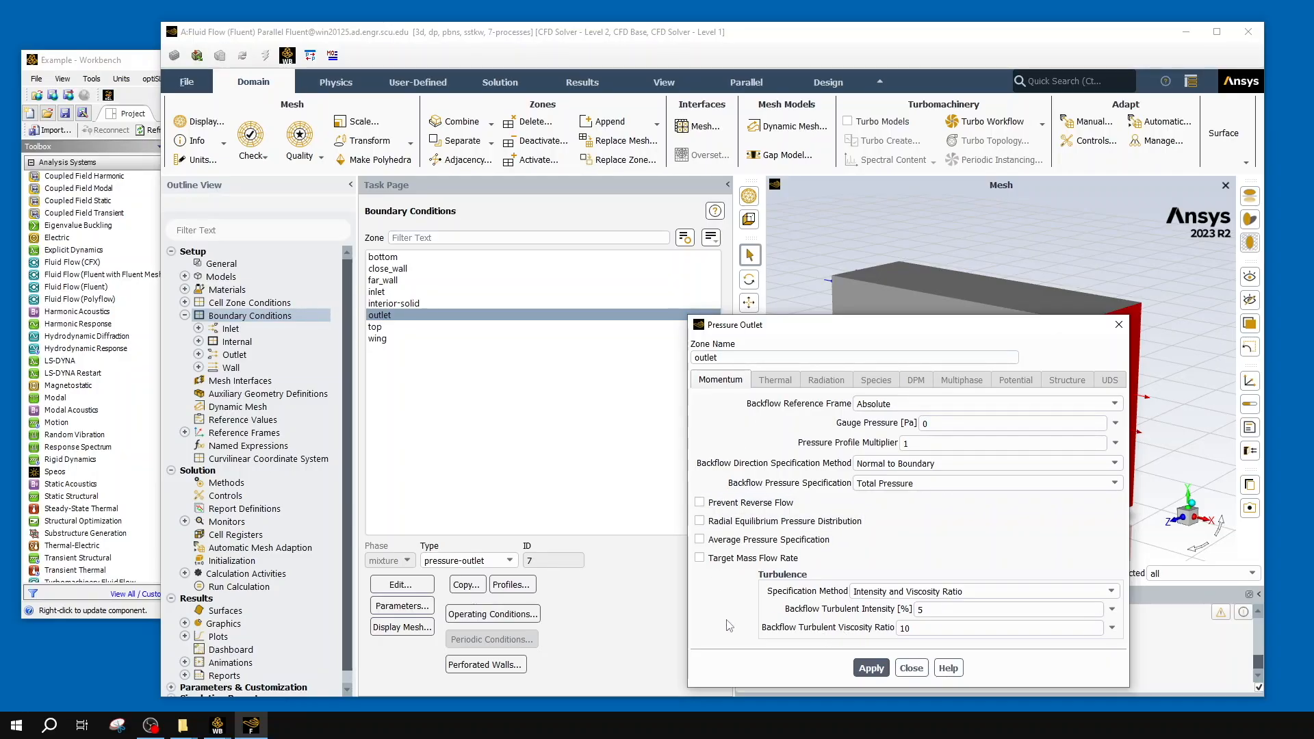
click(916, 669)
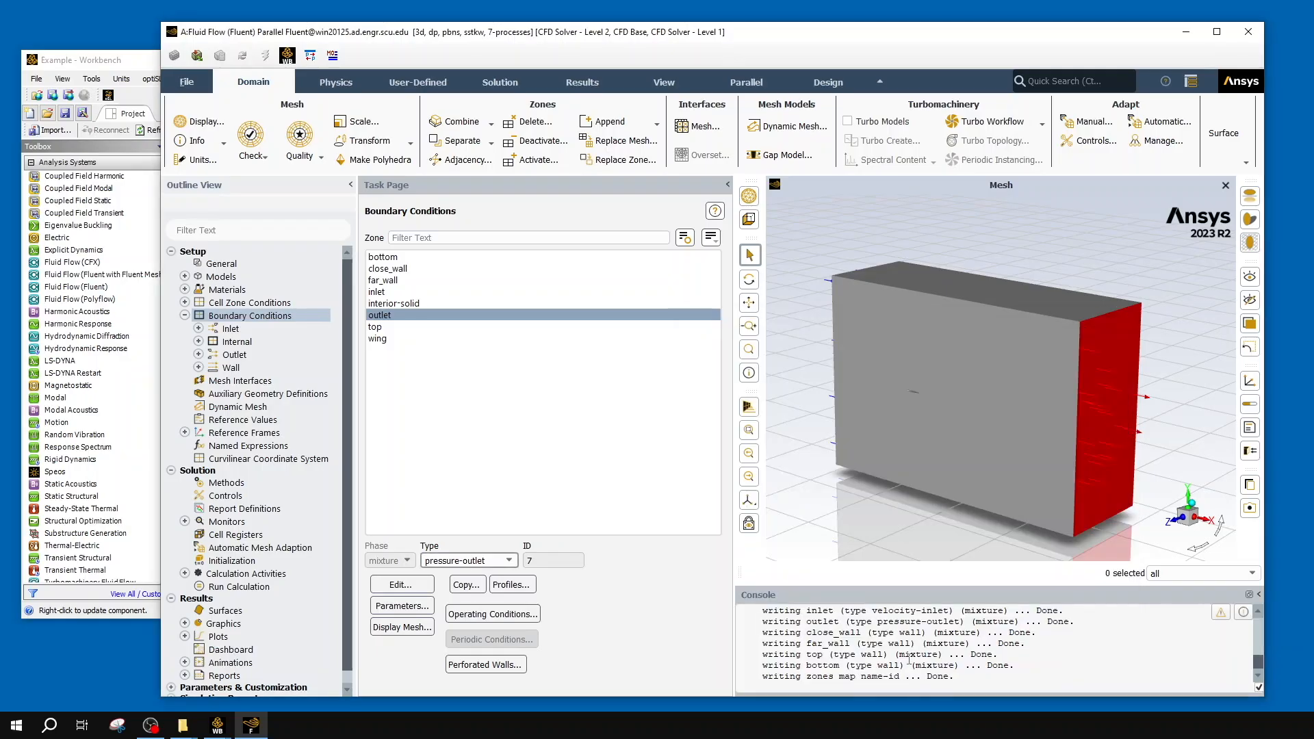
click(426, 584)
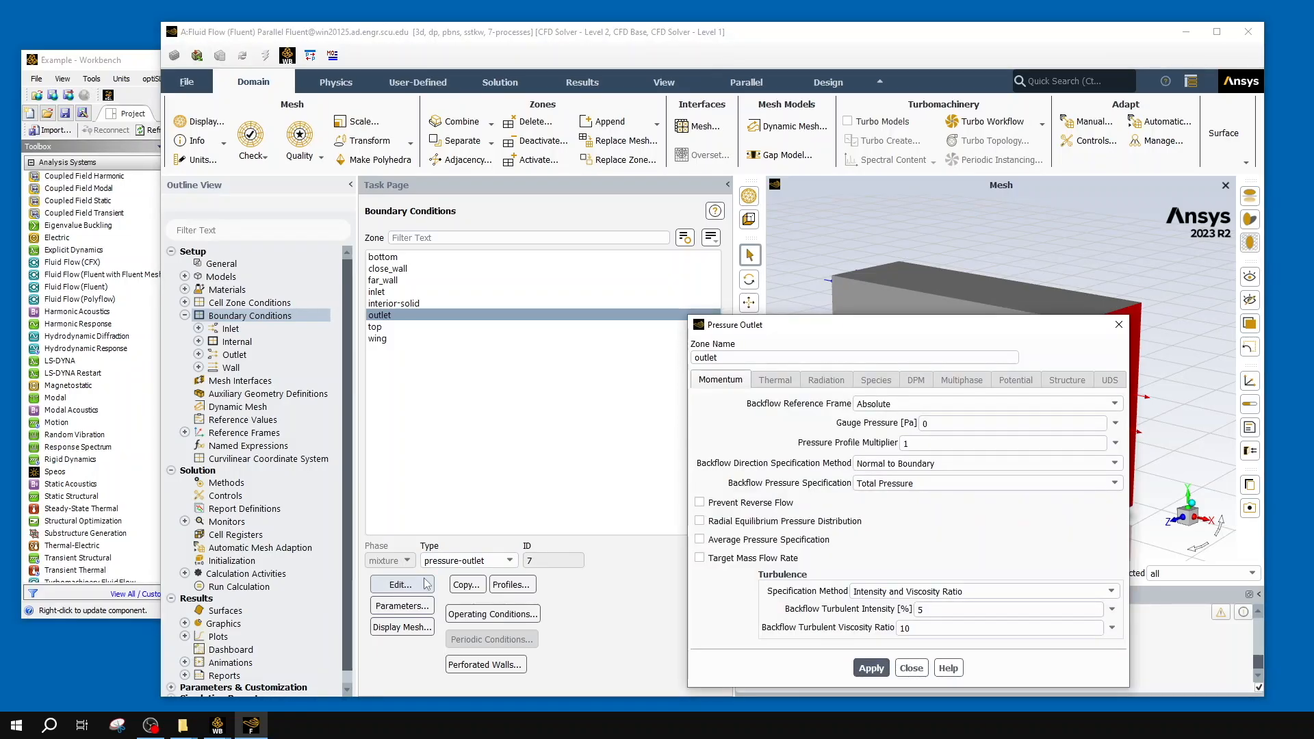
click(913, 669)
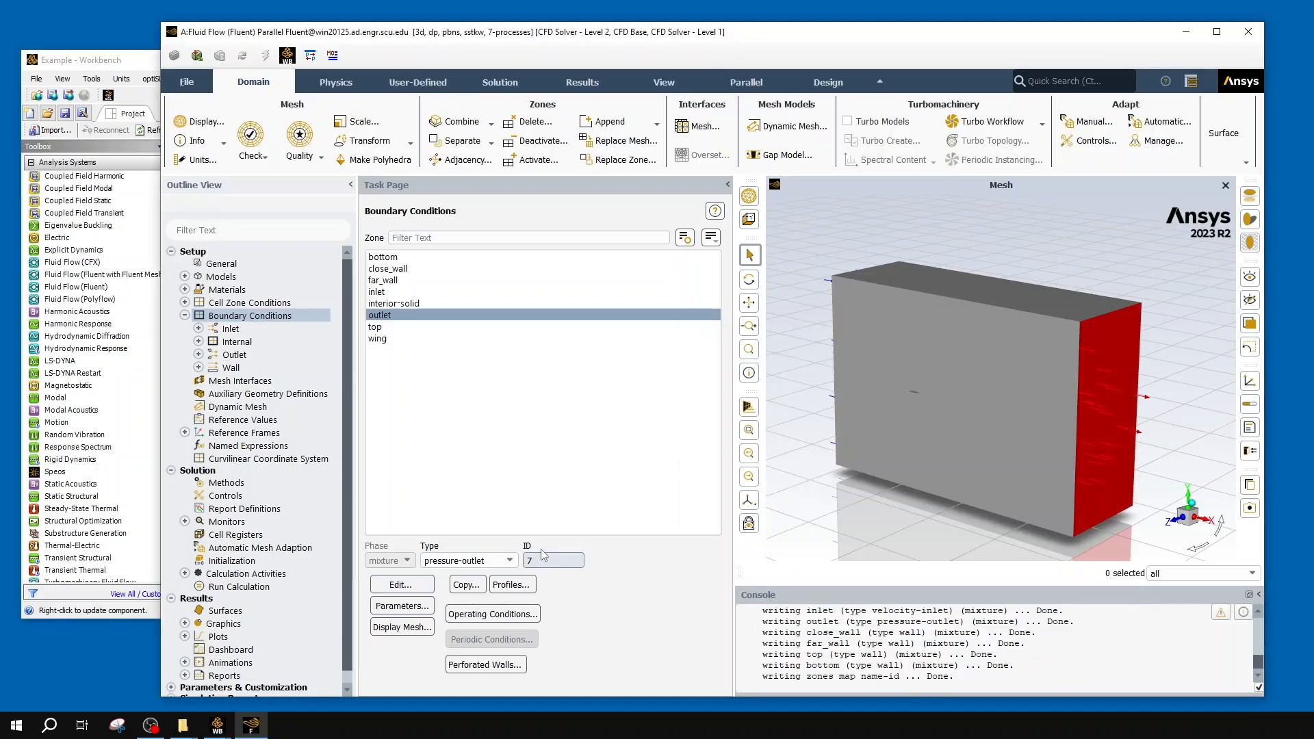
- Change the top zone's boundary type to pressure-far-field
click(403, 327)
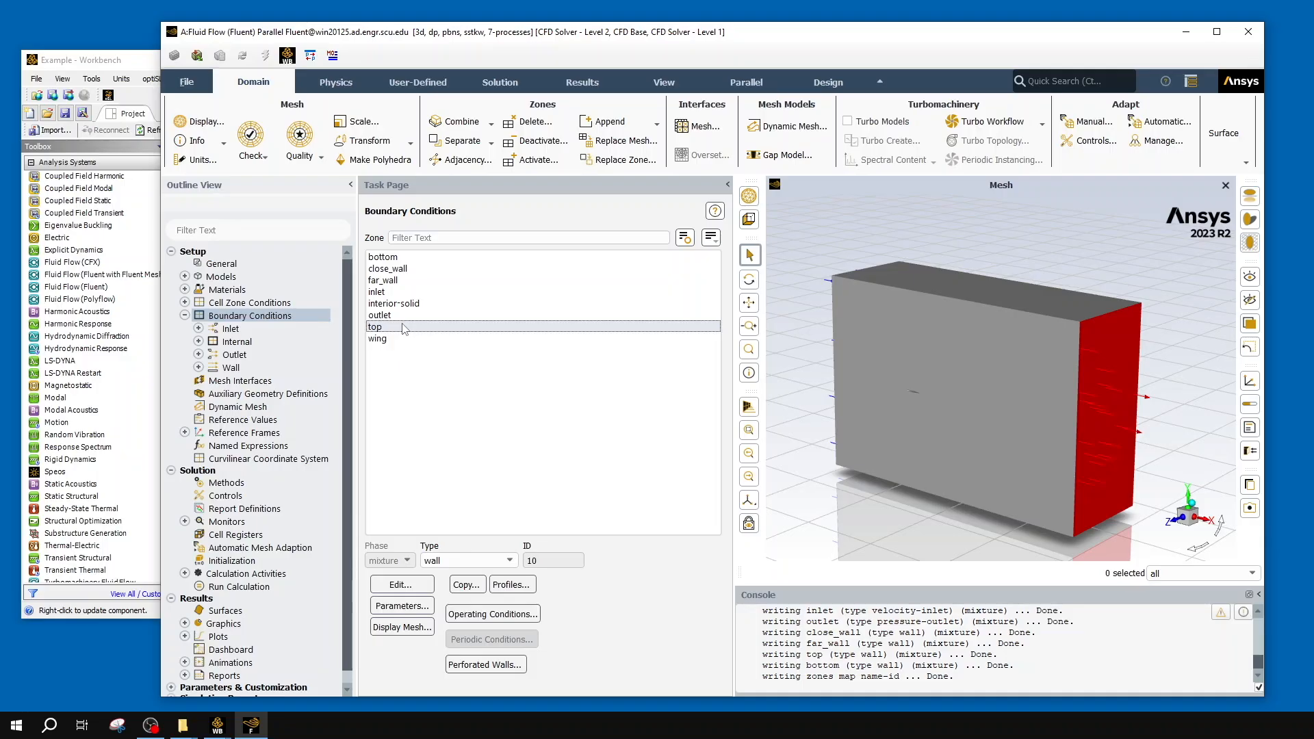
click(404, 328)
click(483, 561)
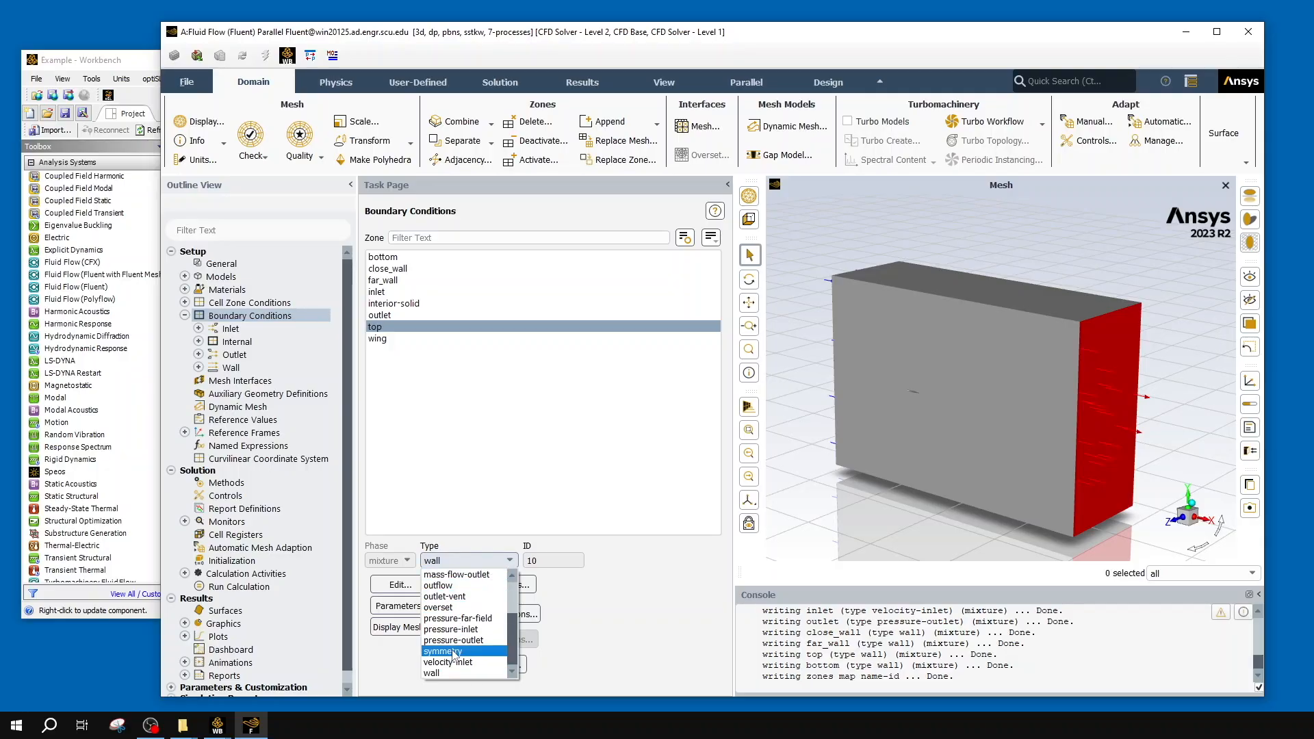
scroll(454, 651, up, 2)
scroll(454, 652, down, 2)
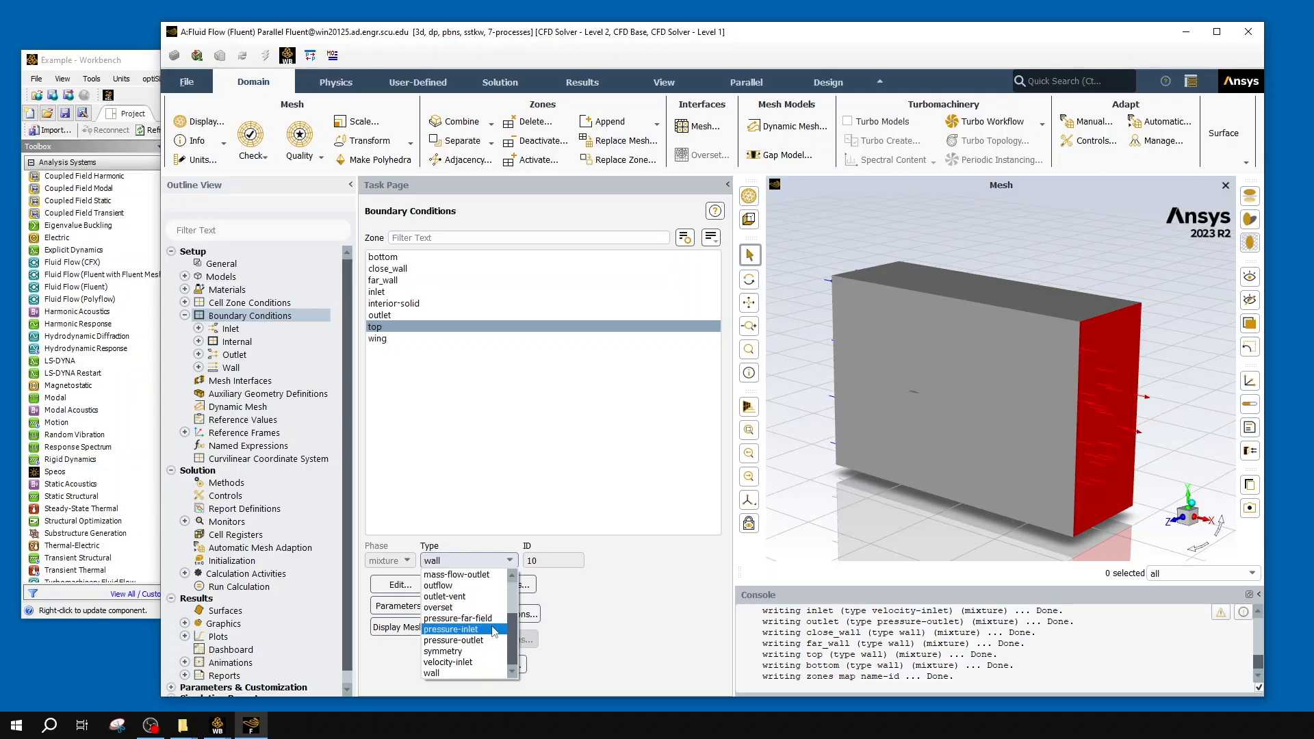
scroll(489, 626, up, 2)
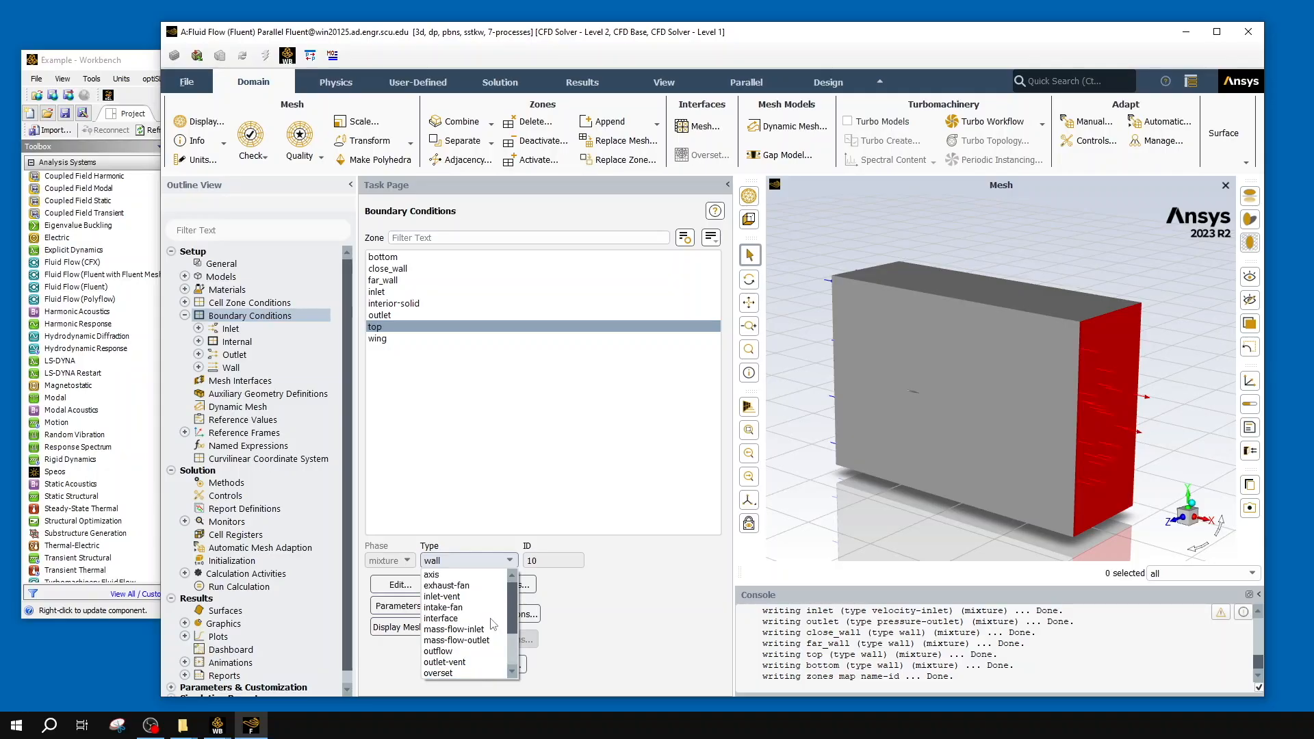
scroll(489, 647, down, 2)
click(483, 653)
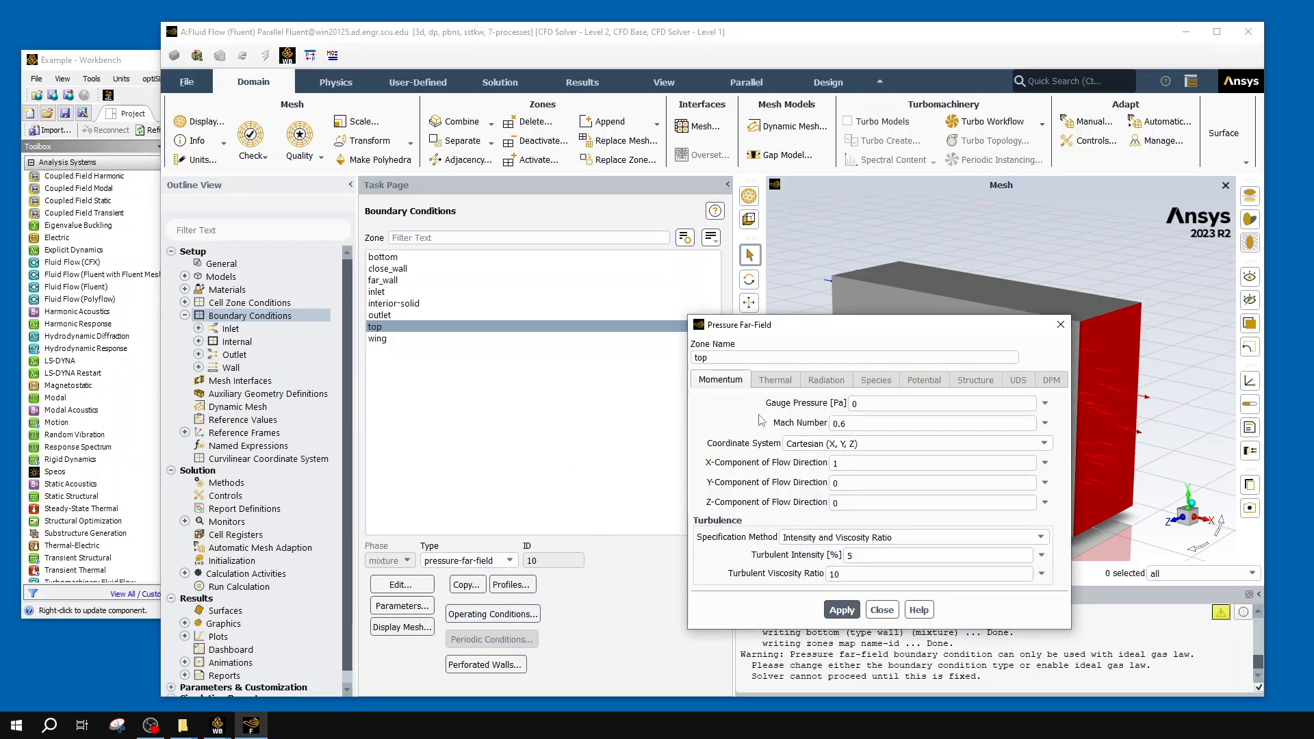
- Set the Mach number of the top far-field boundary to 0.3, apply it and close its settings
click(885, 425)
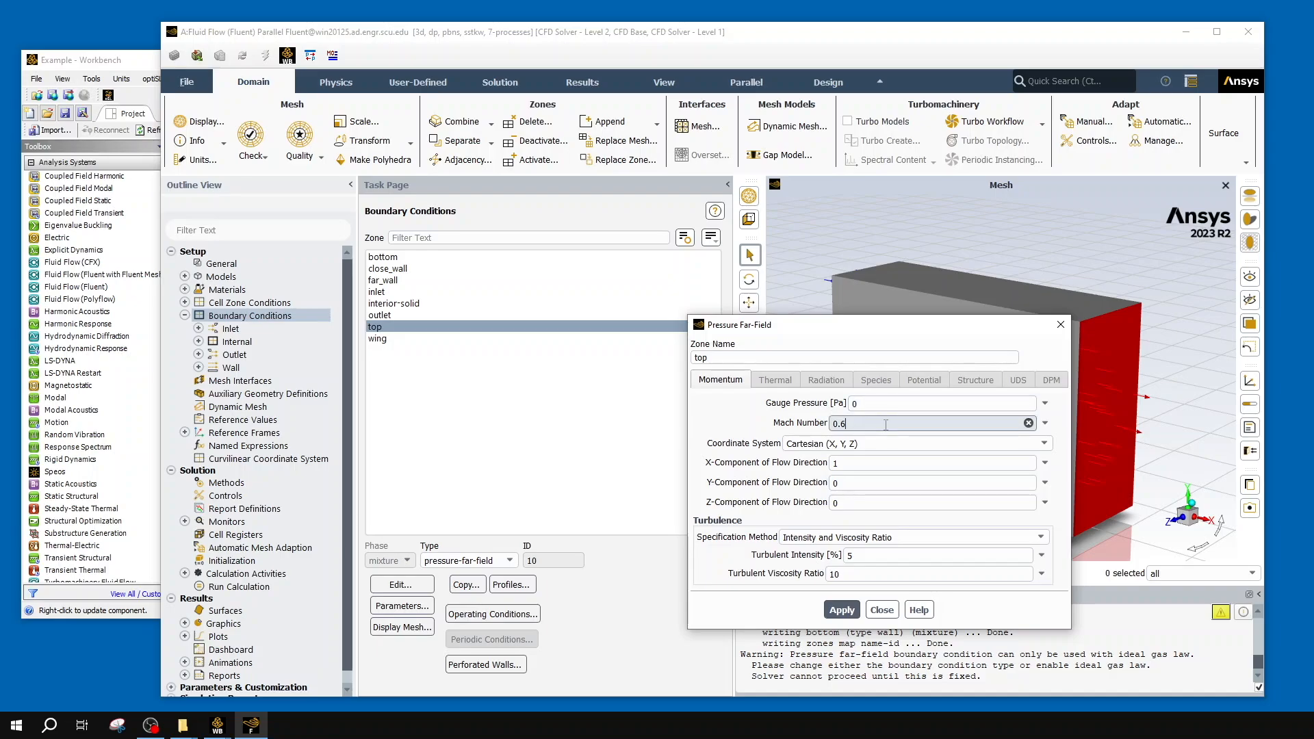
key(BackSpace)
text(3)
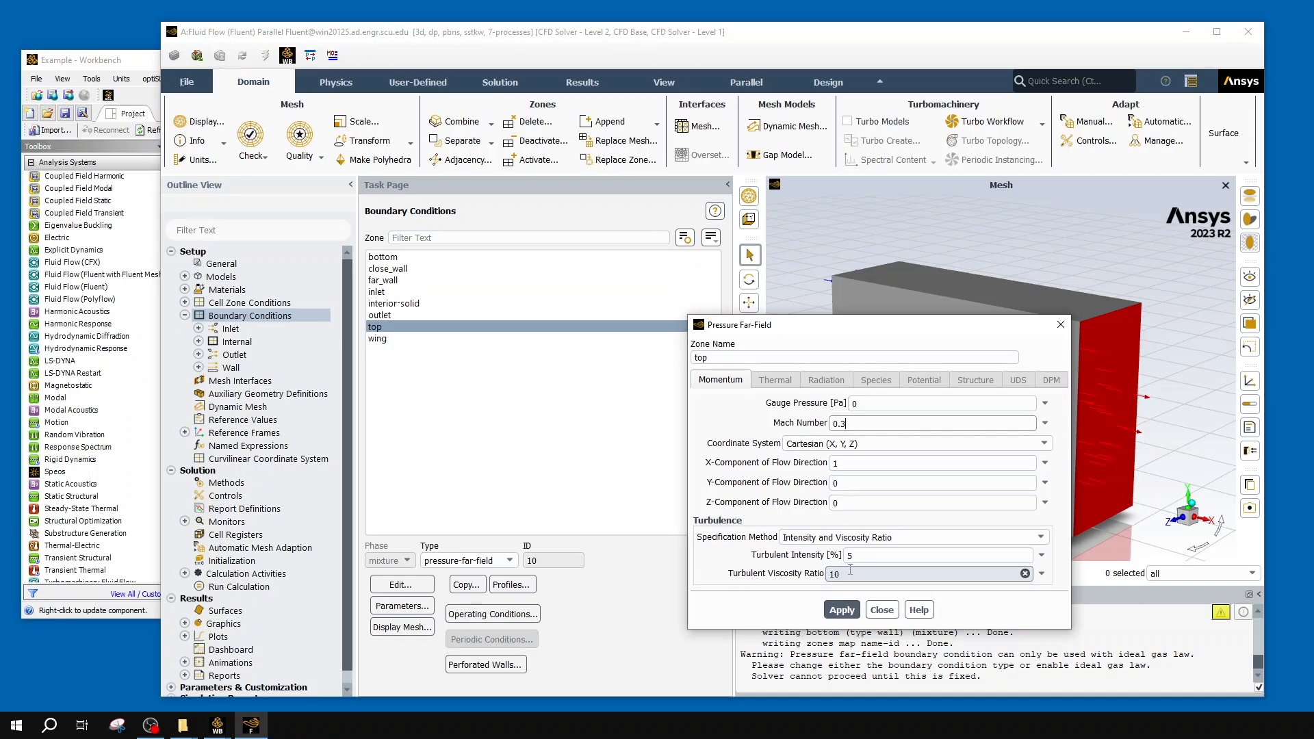
click(842, 612)
click(881, 610)
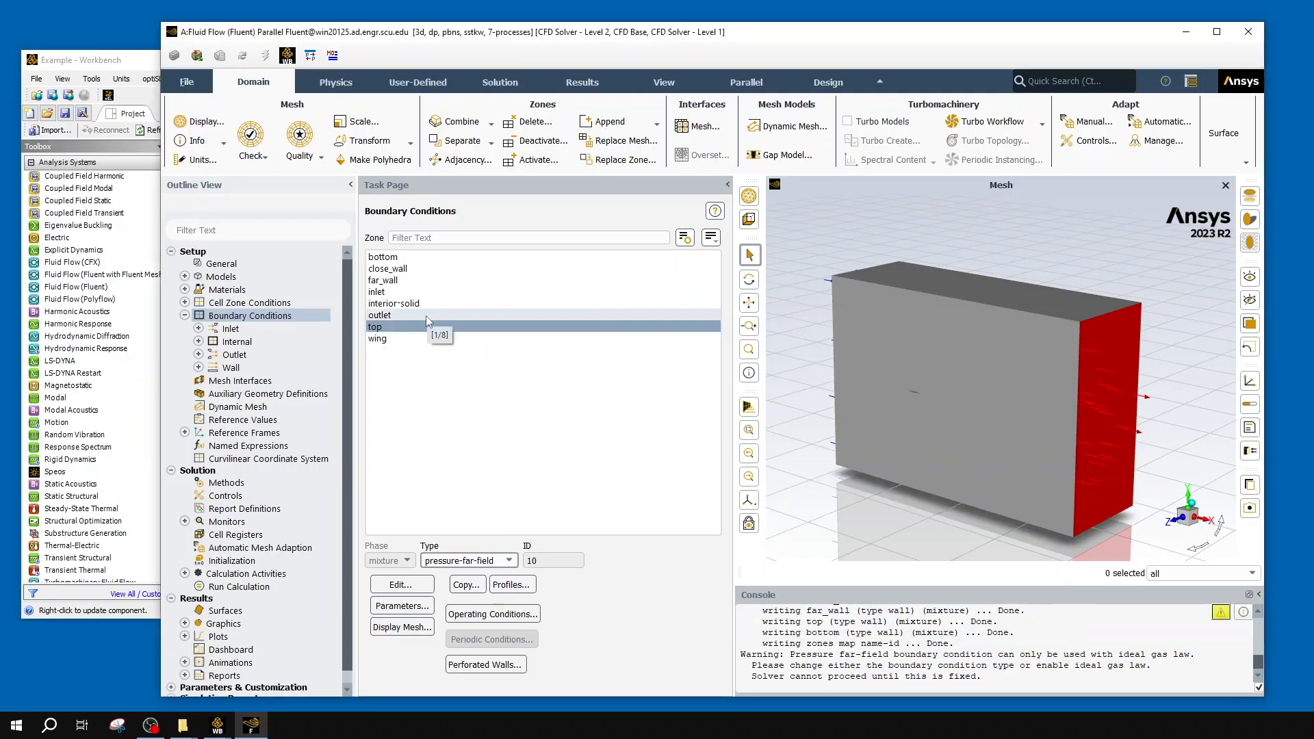
- Change the far_wall zone to pressure-far-field and apply a Mach number of 0.3
click(413, 281)
click(513, 563)
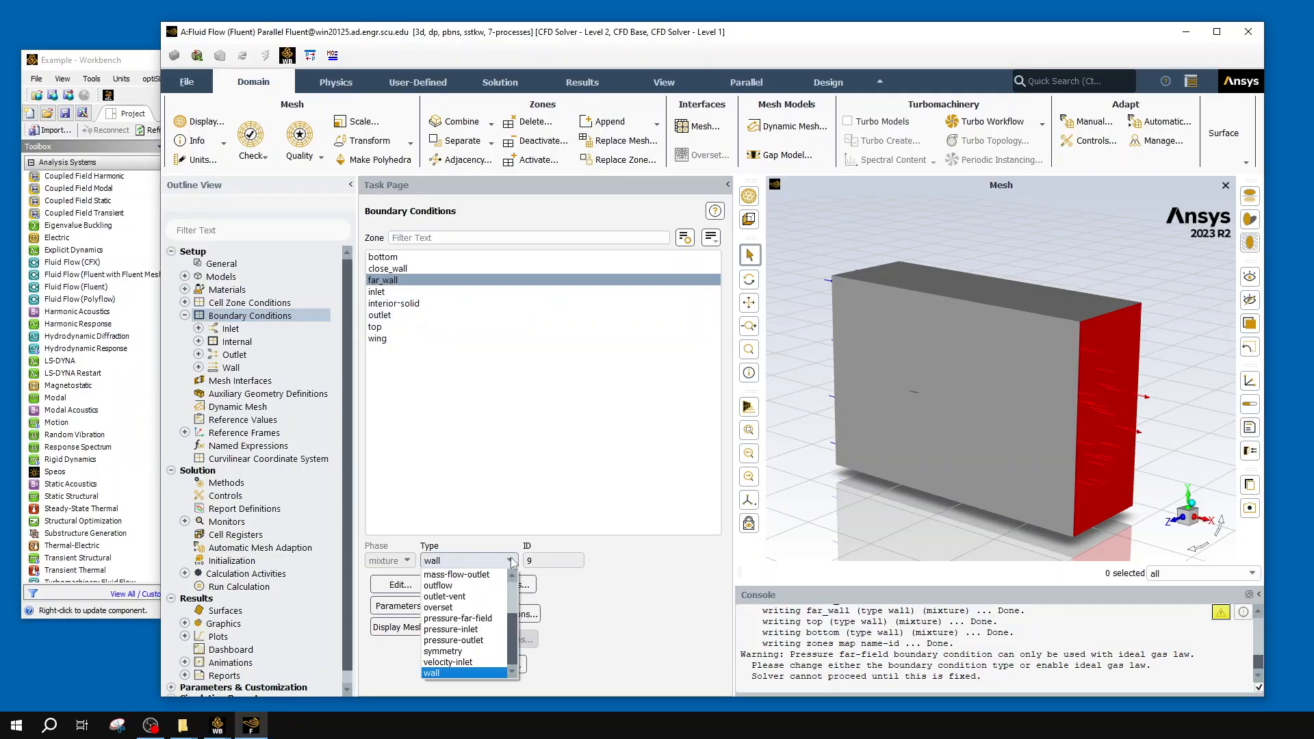
click(498, 622)
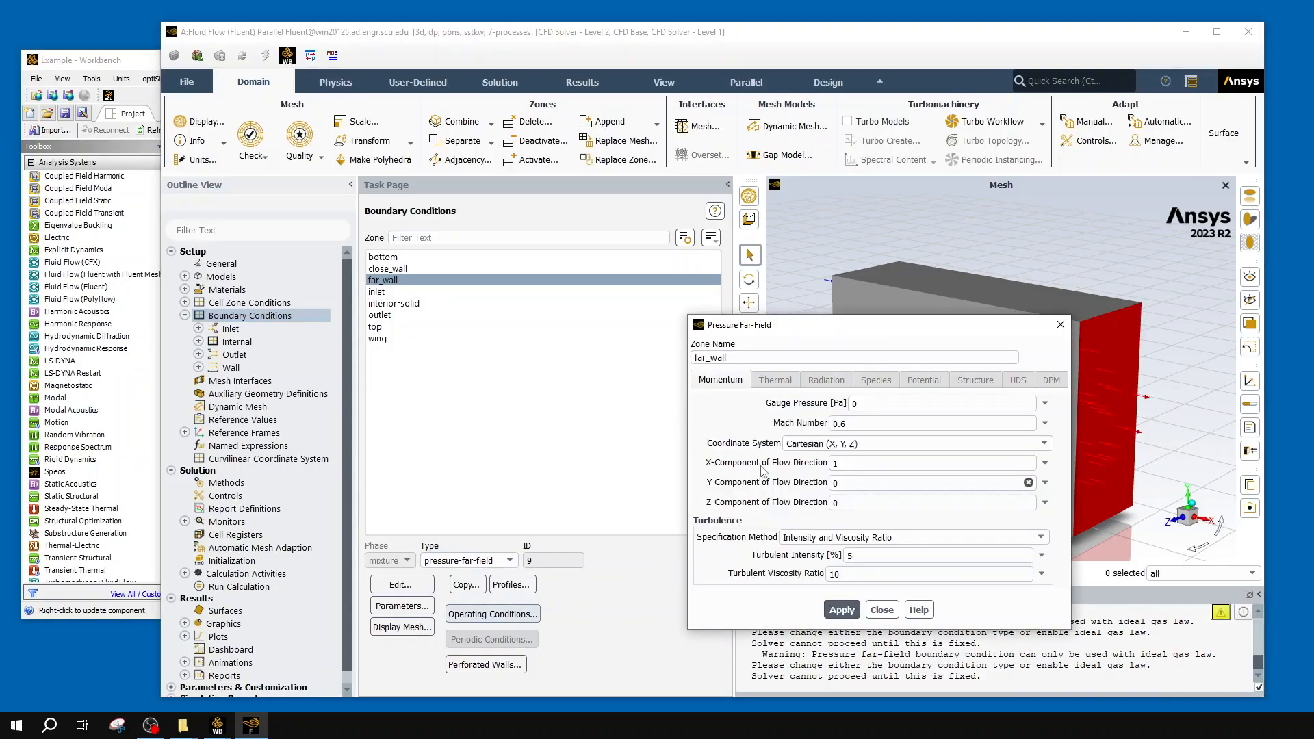
double_click(839, 424)
text(0.3)
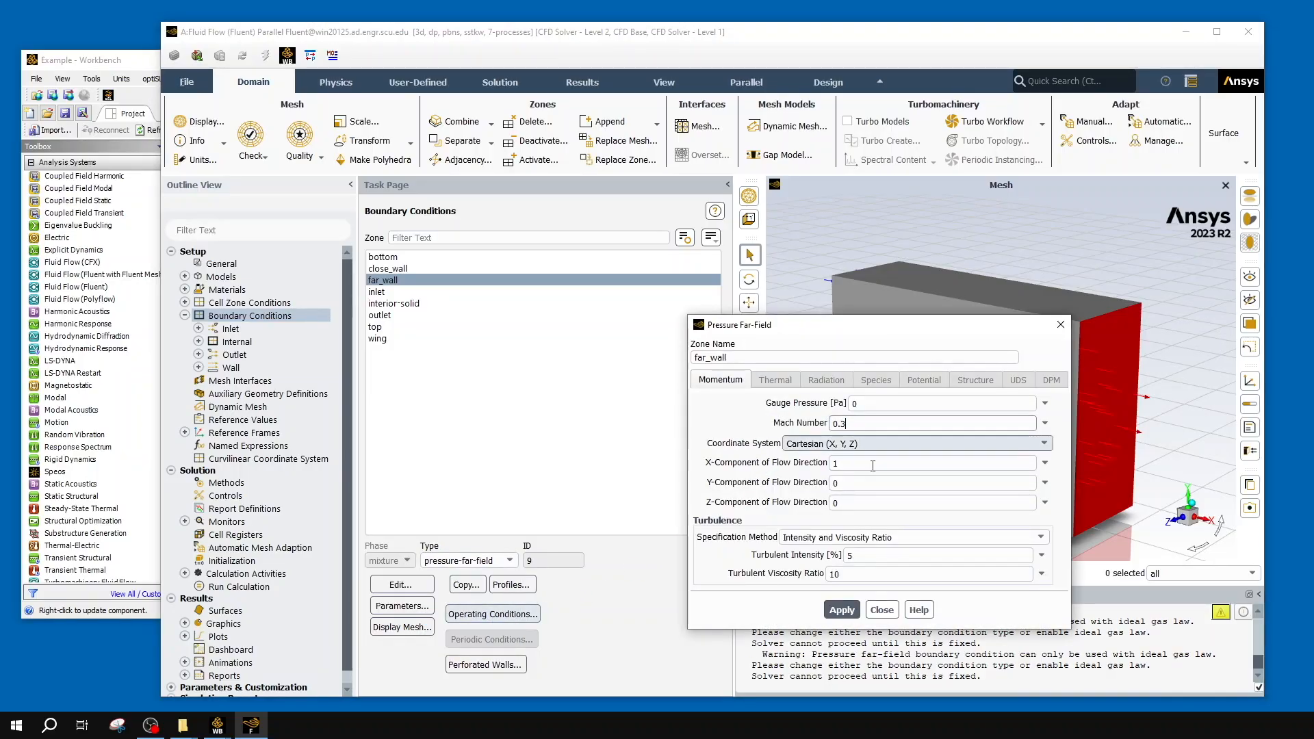
click(845, 607)
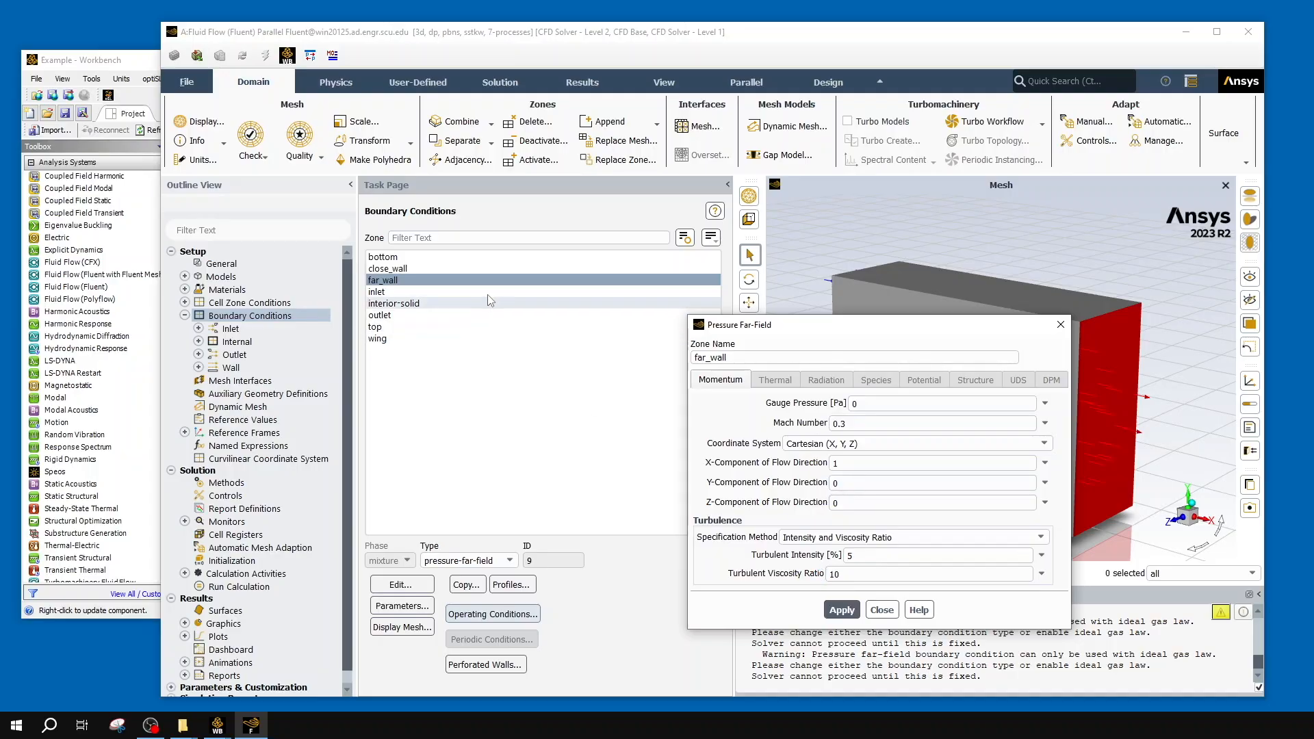
click(882, 610)
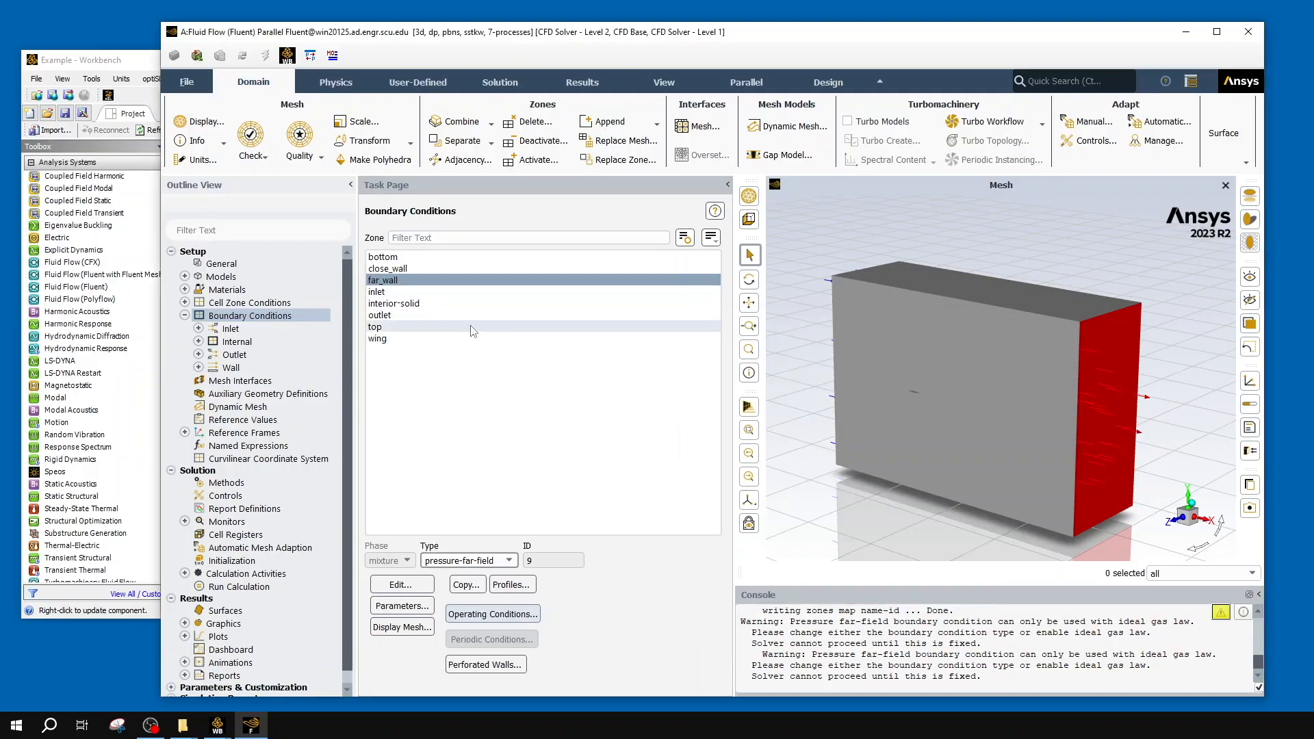
- Change the bottom zone's boundary type to pressure-outlet and close its settings
click(431, 256)
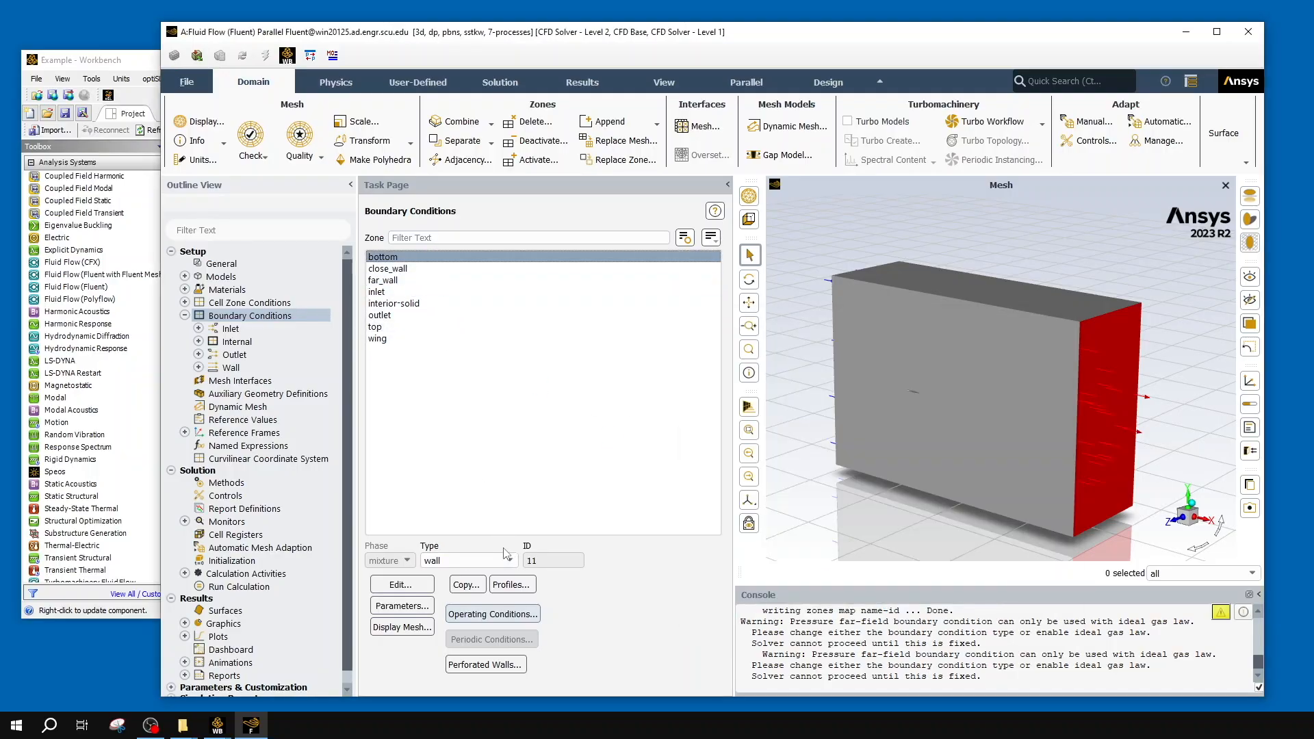
click(479, 561)
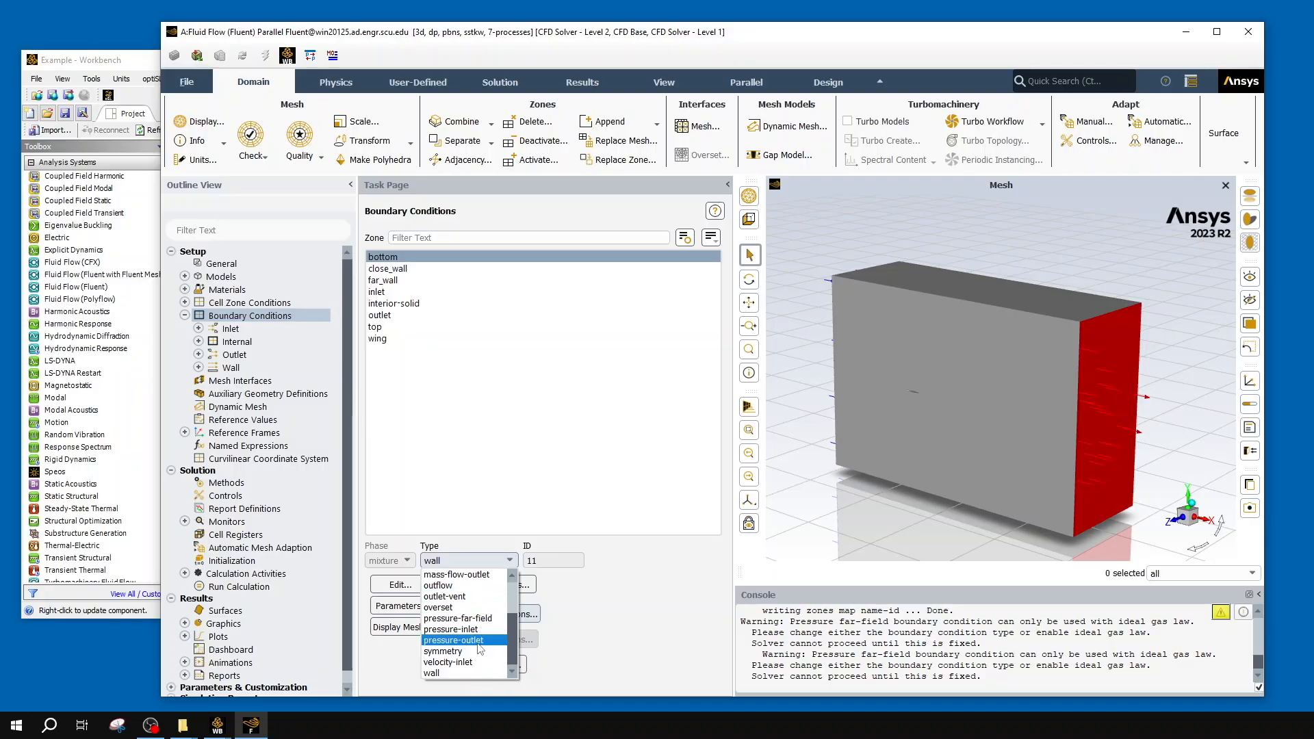
click(478, 641)
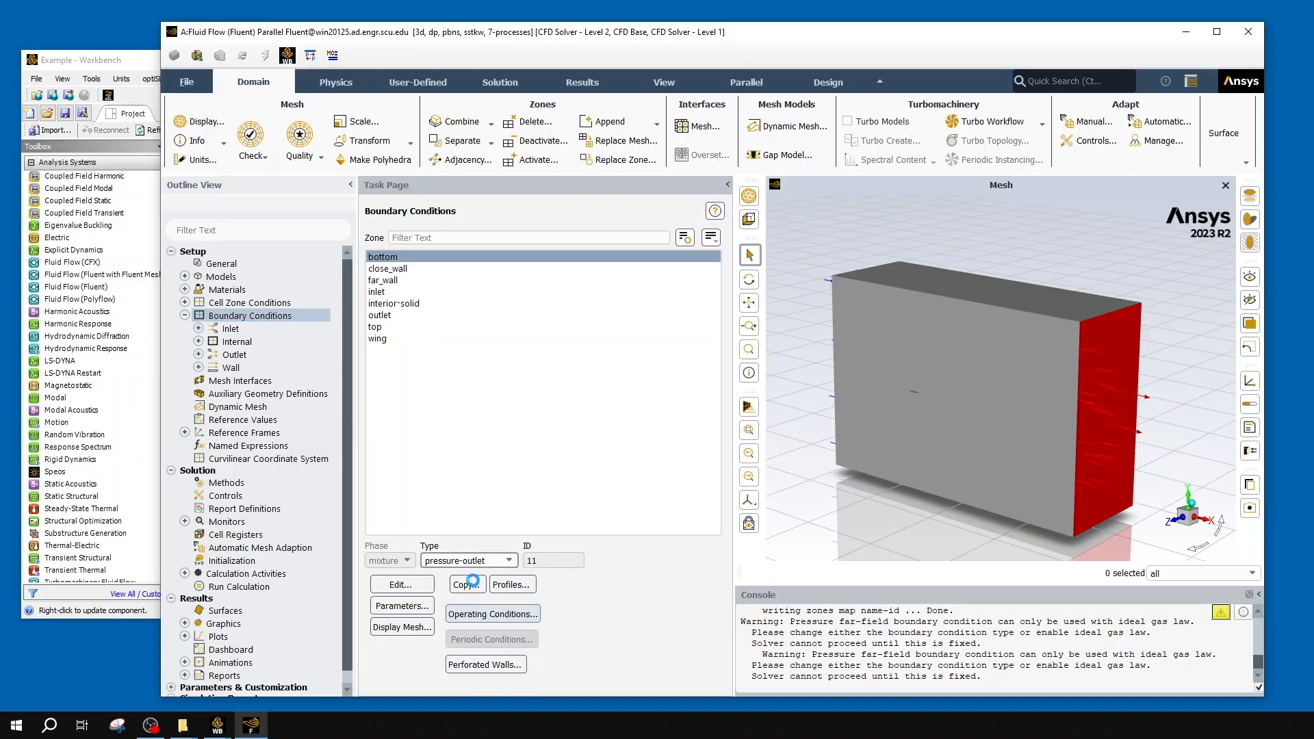
click(912, 669)
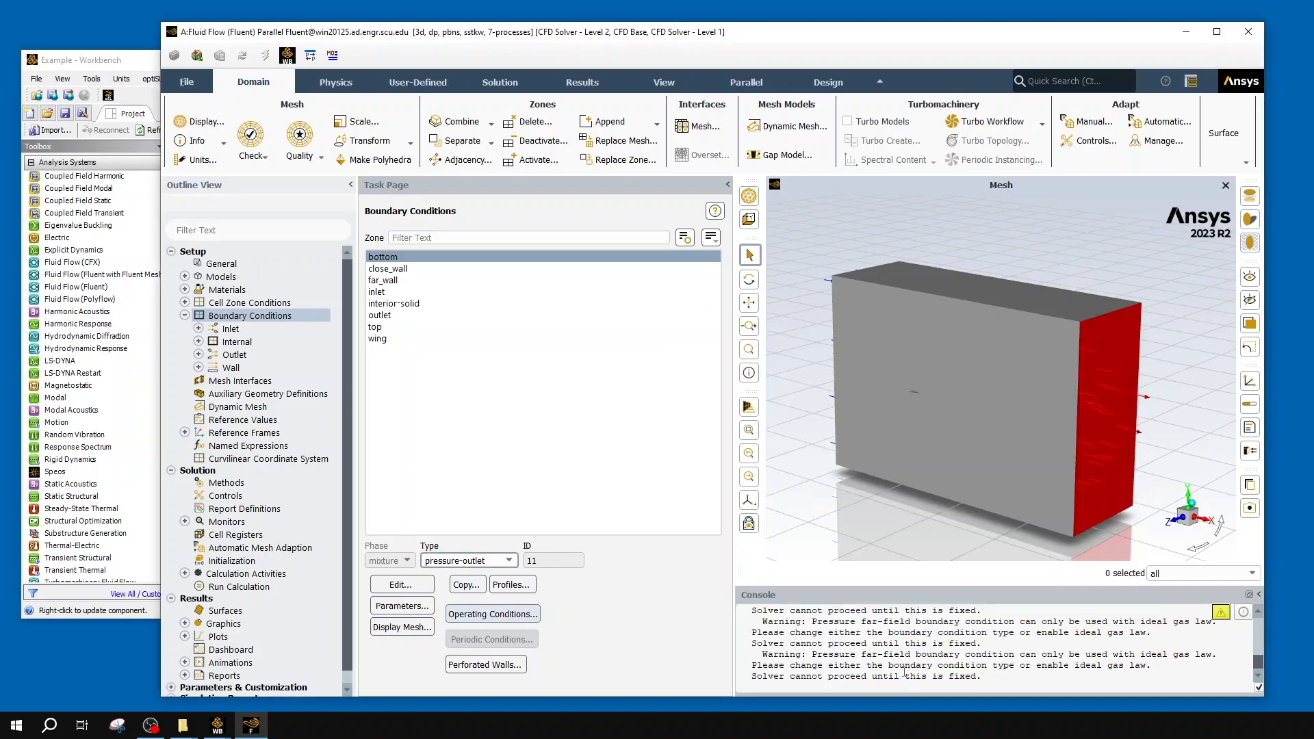
- Make the bottom zone a pressure-far-field boundary and apply a Mach number of 0.3
click(479, 561)
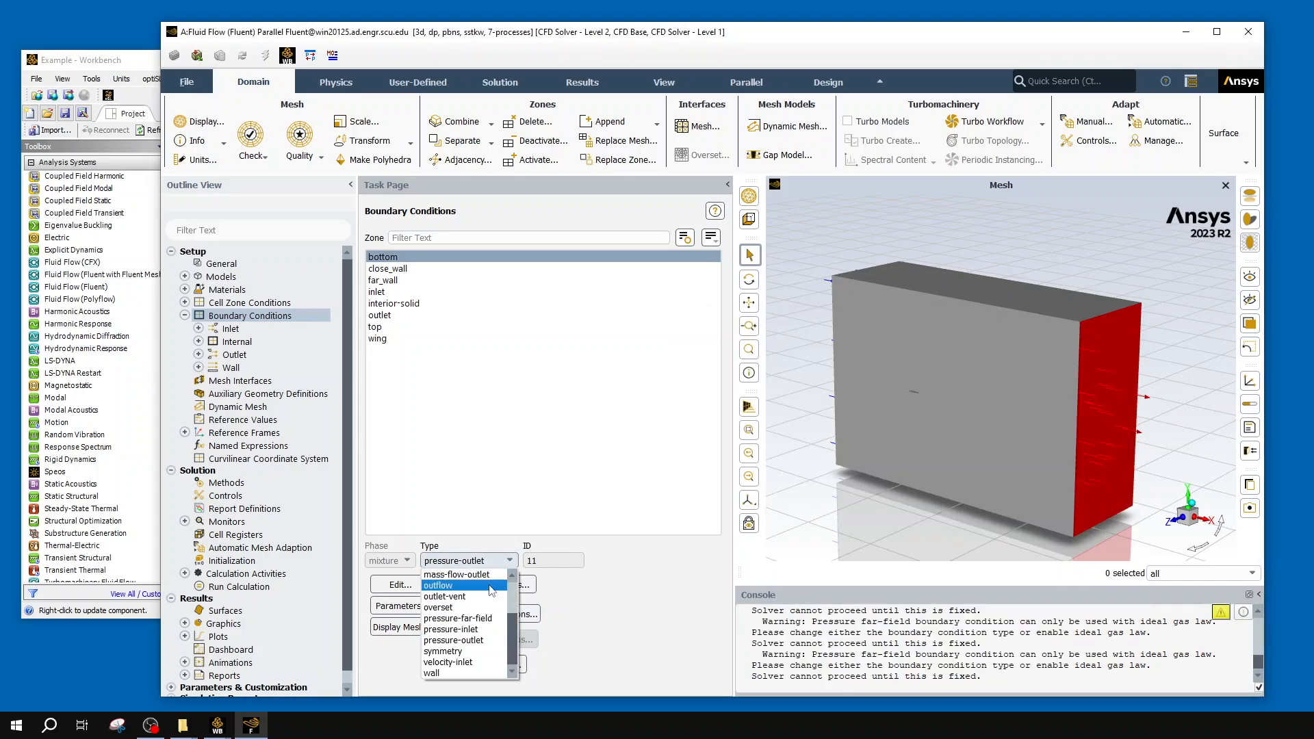
click(490, 618)
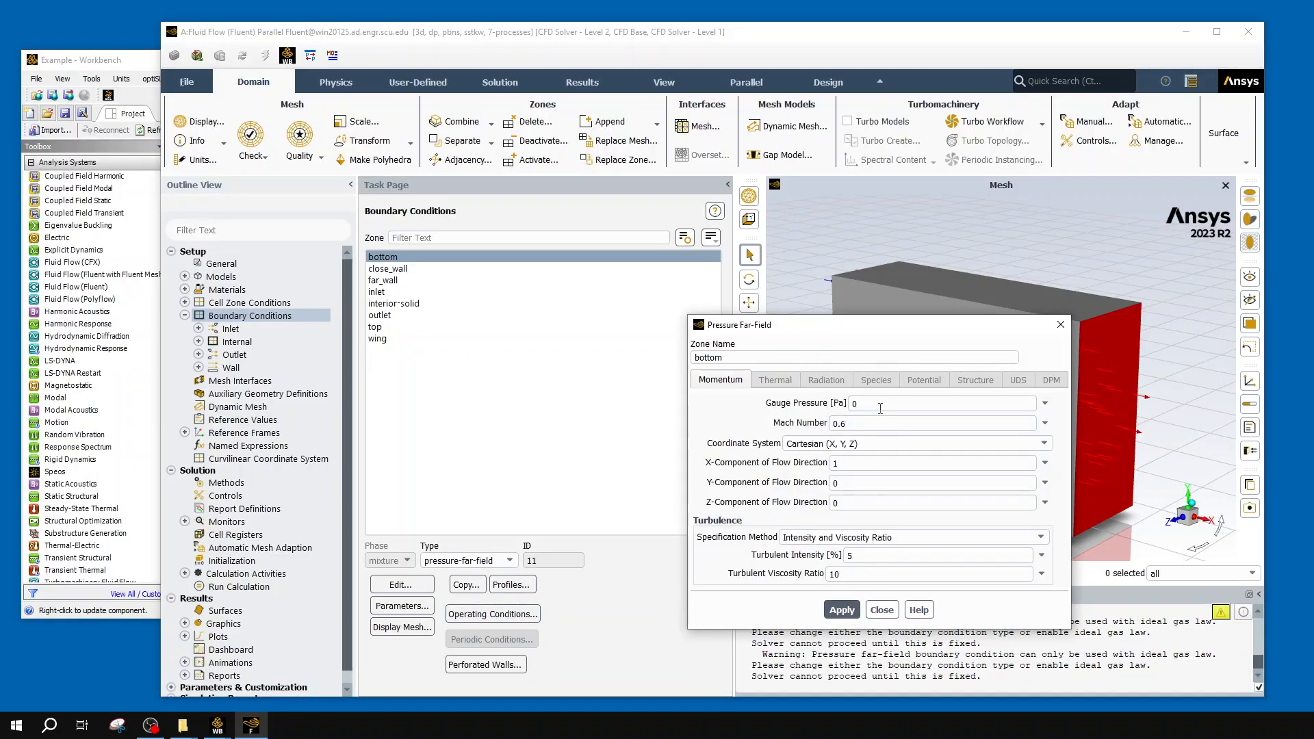
click(873, 424)
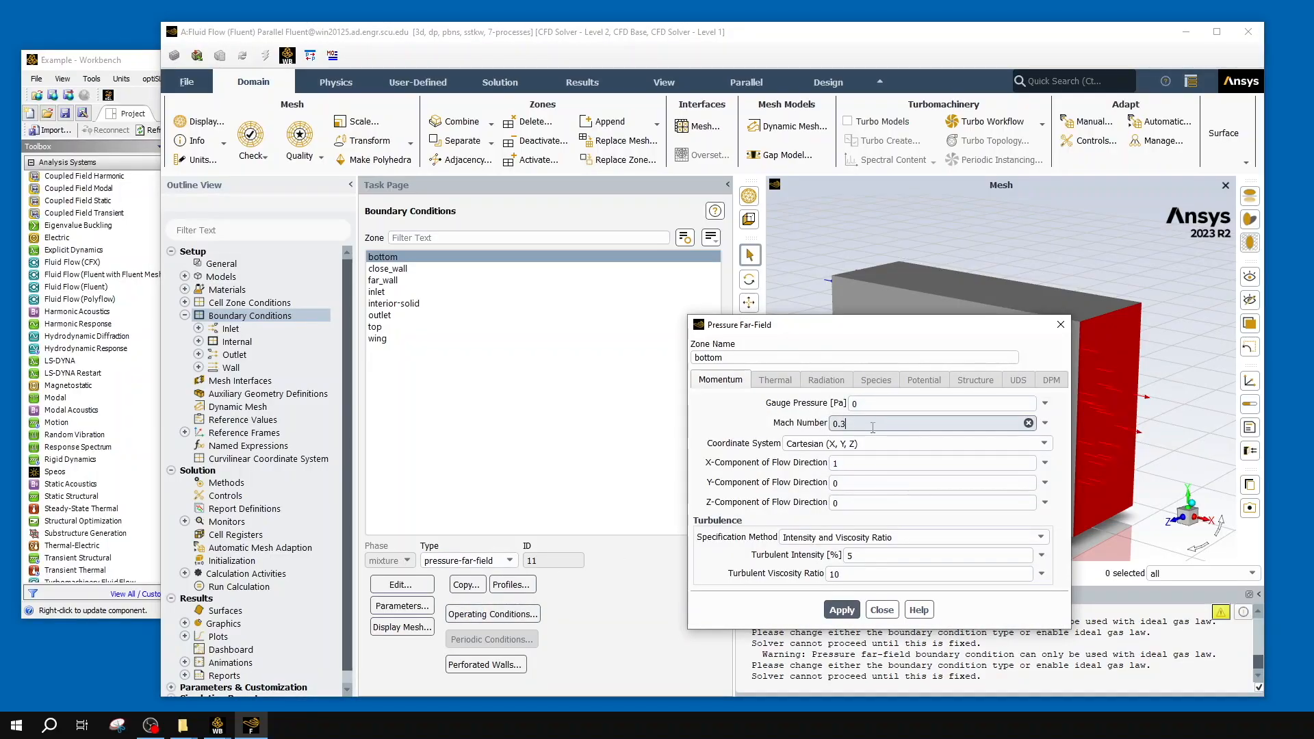
click(841, 610)
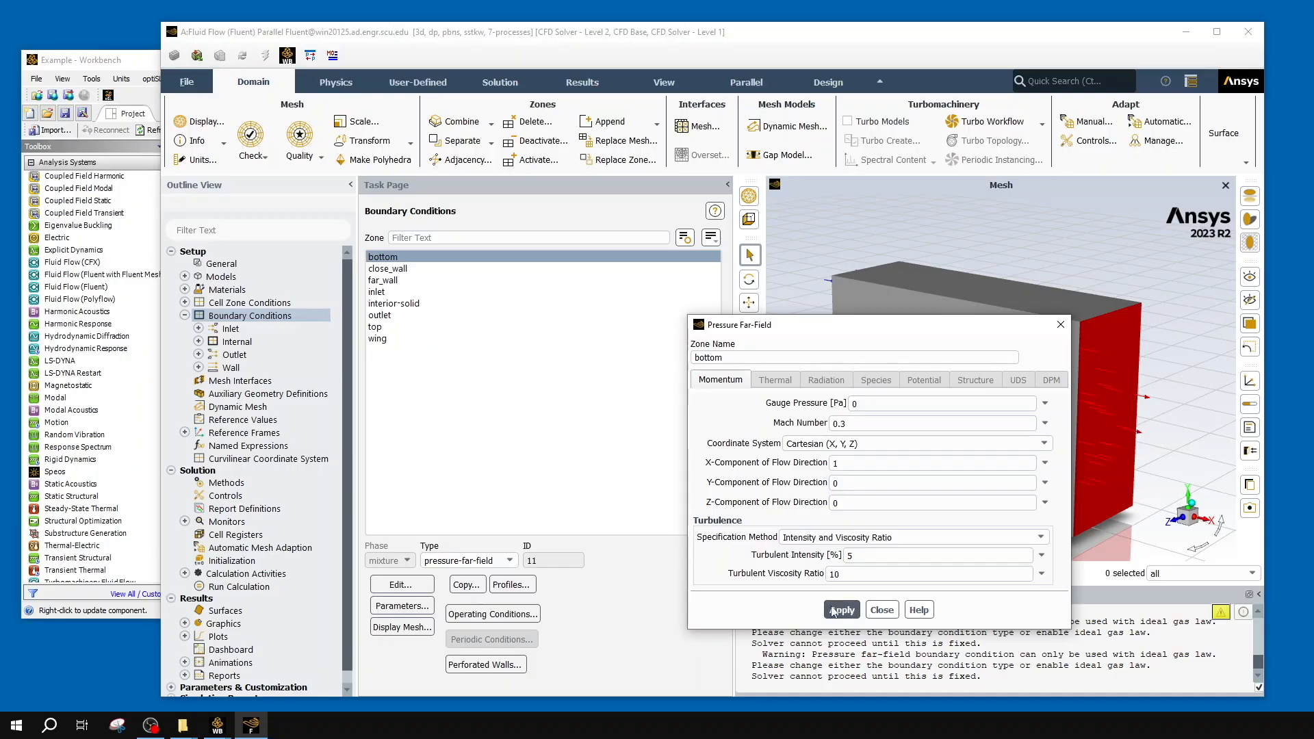
click(882, 610)
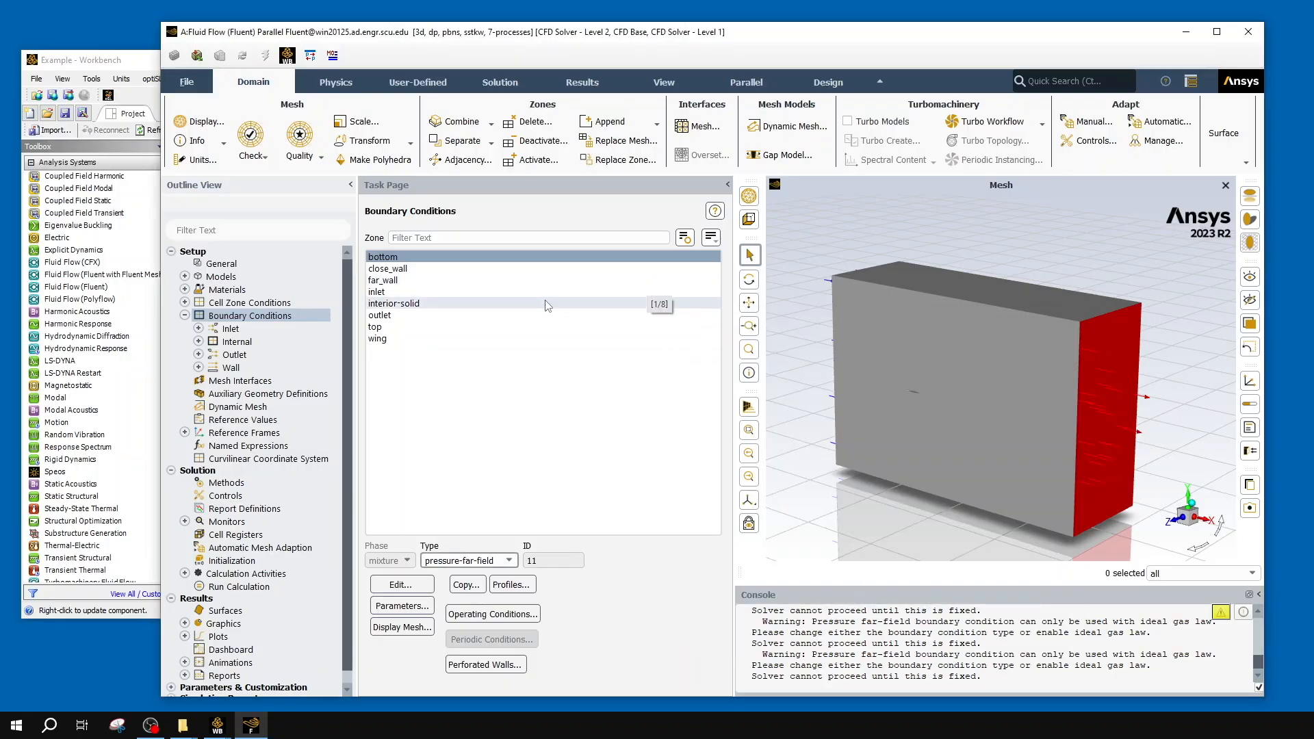
- Change the inlet zone to pressure-far-field, set its Mach number to 0.3 and close its settings
click(474, 293)
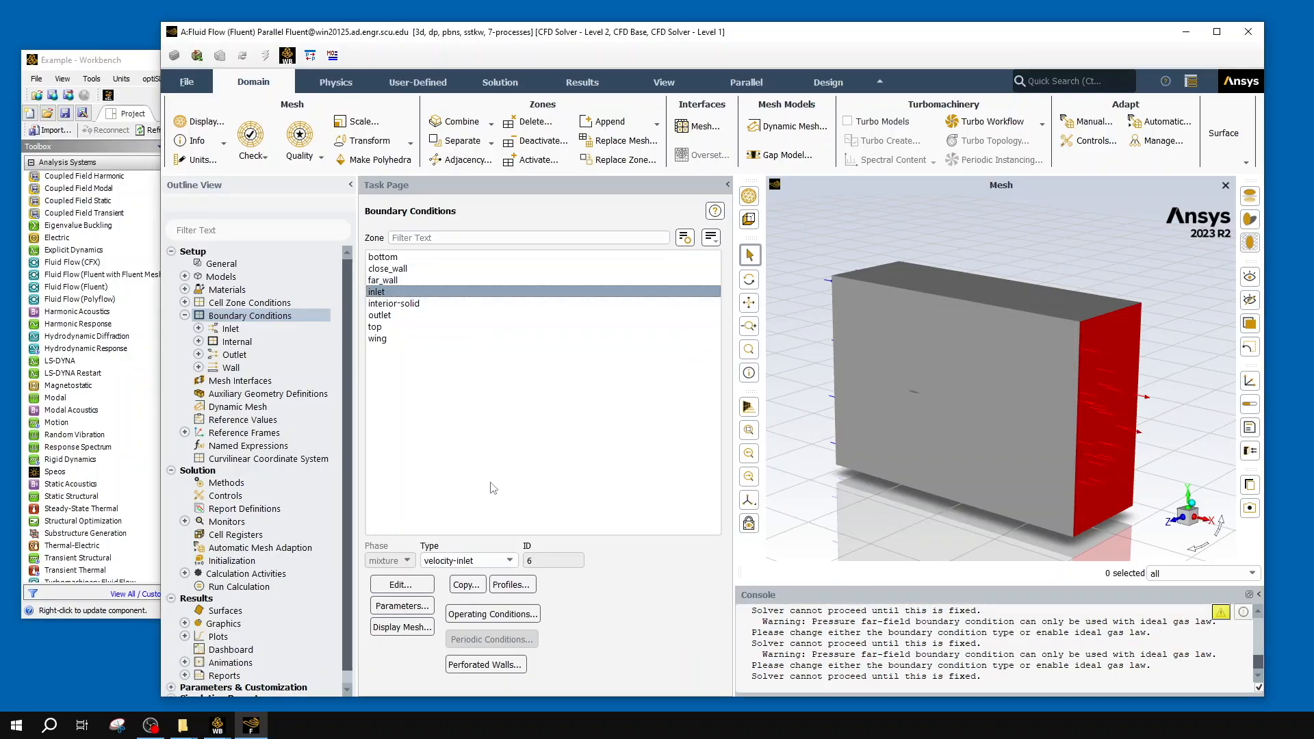
click(504, 562)
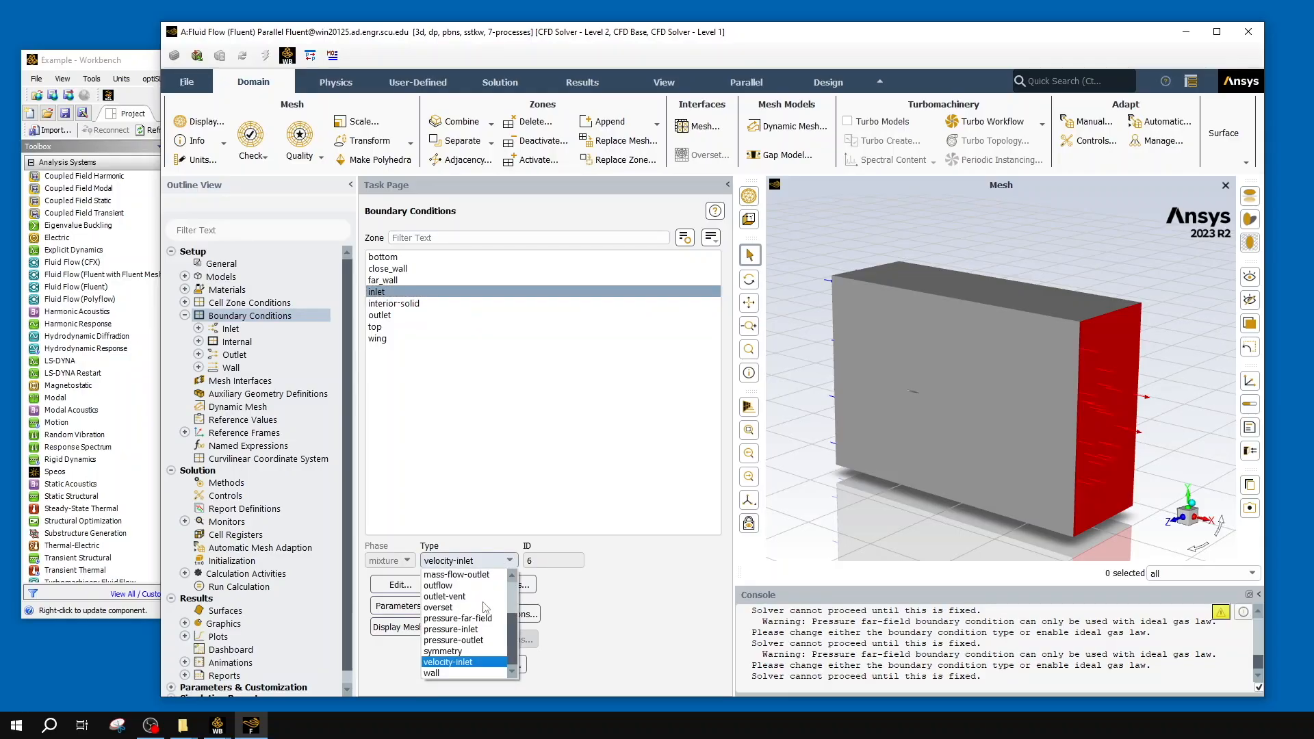
click(452, 619)
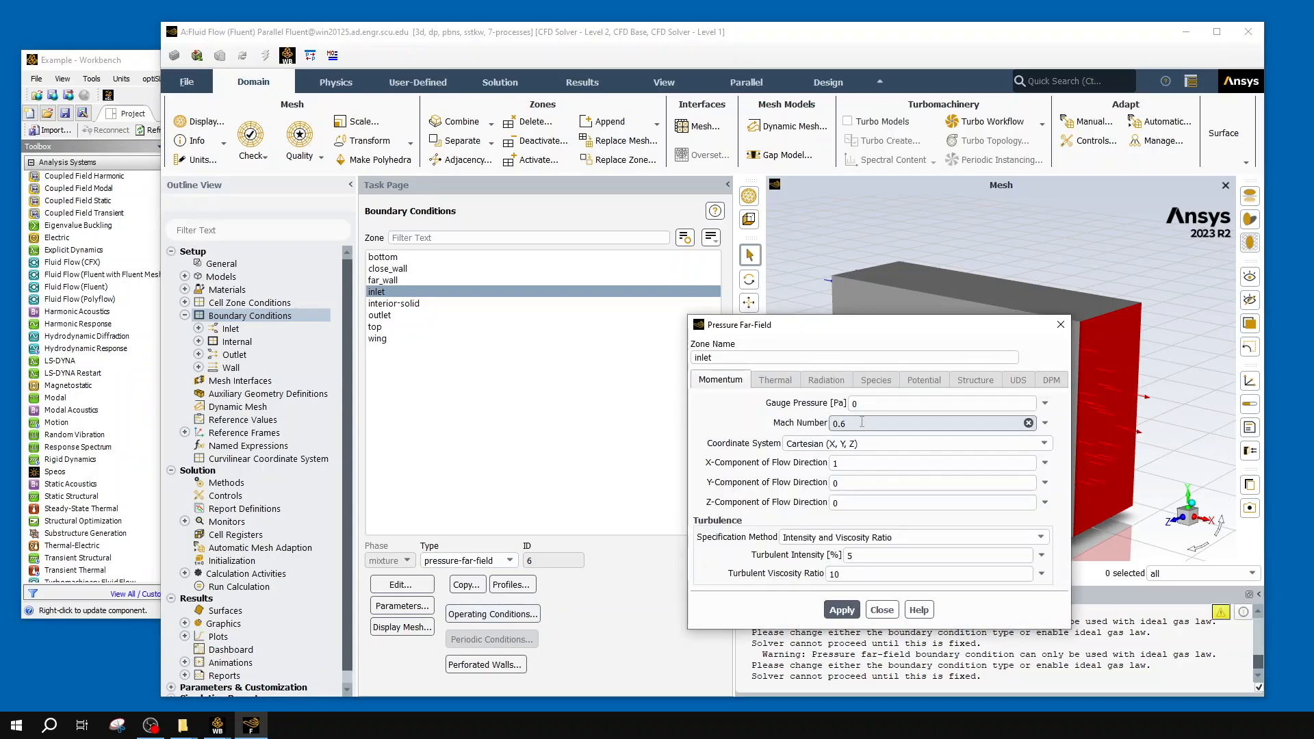
key(BackSpace)
text(3)
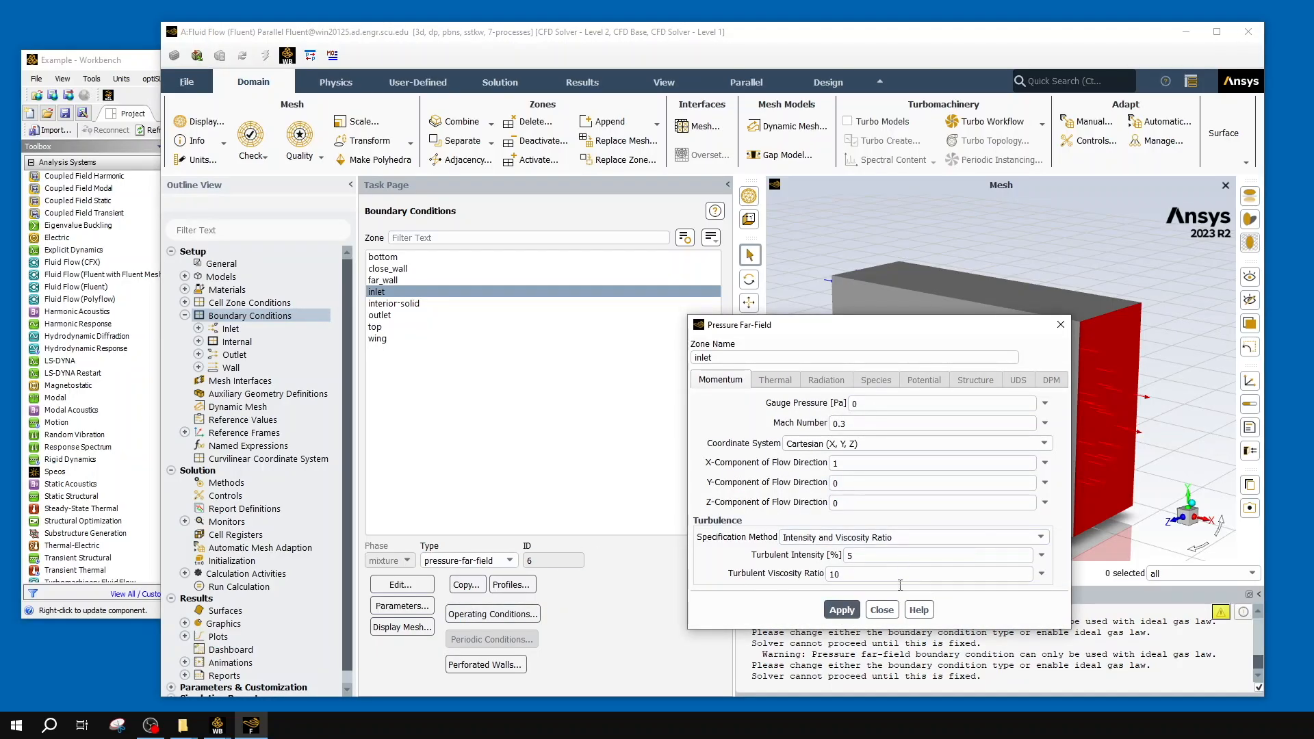
click(883, 610)
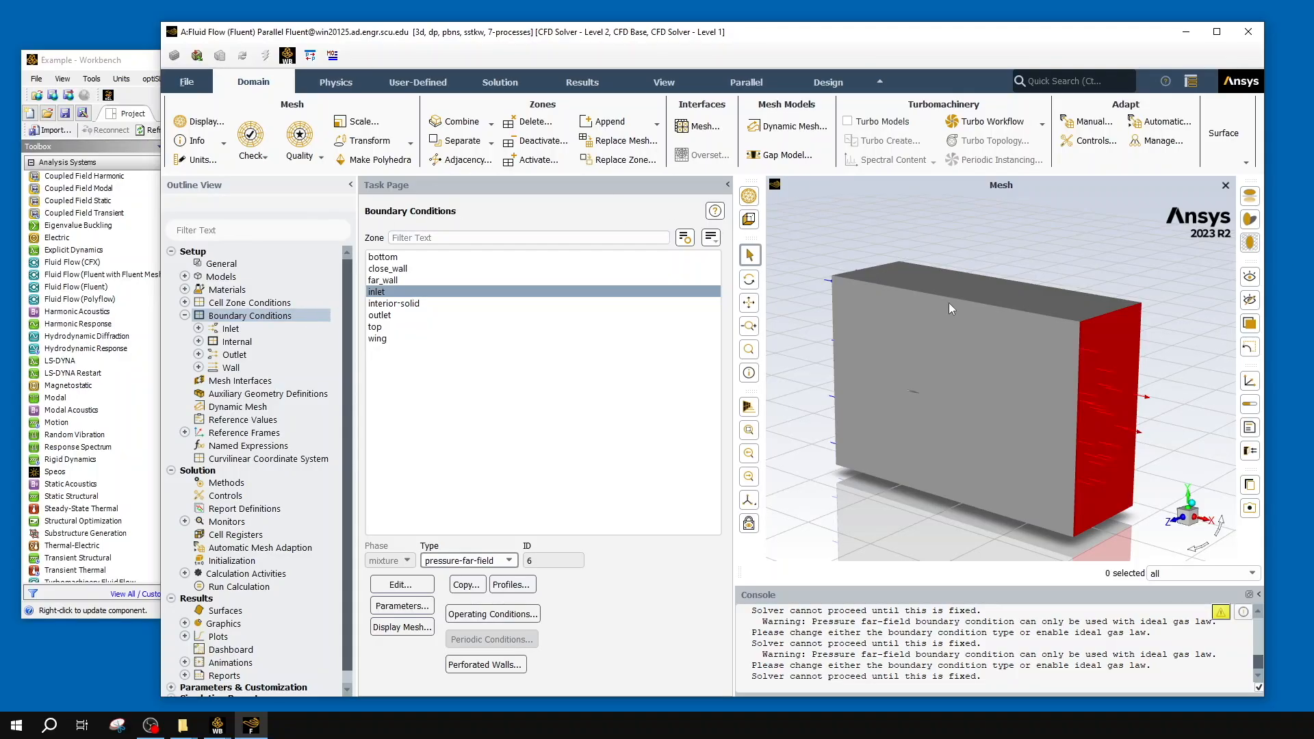
- Change the close_wall zone's boundary type to symmetry and close its settings
drag(1030, 418, 960, 370)
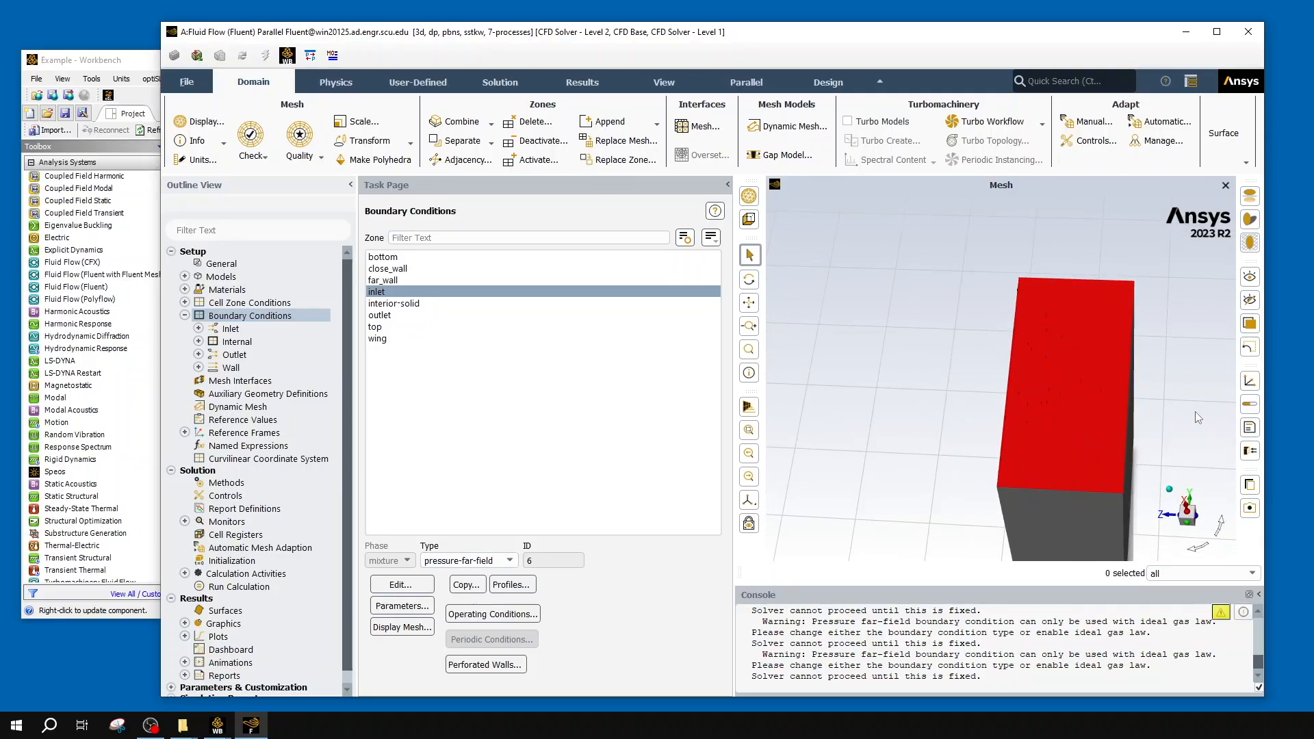
drag(1198, 418, 1058, 443)
drag(815, 203, 1136, 421)
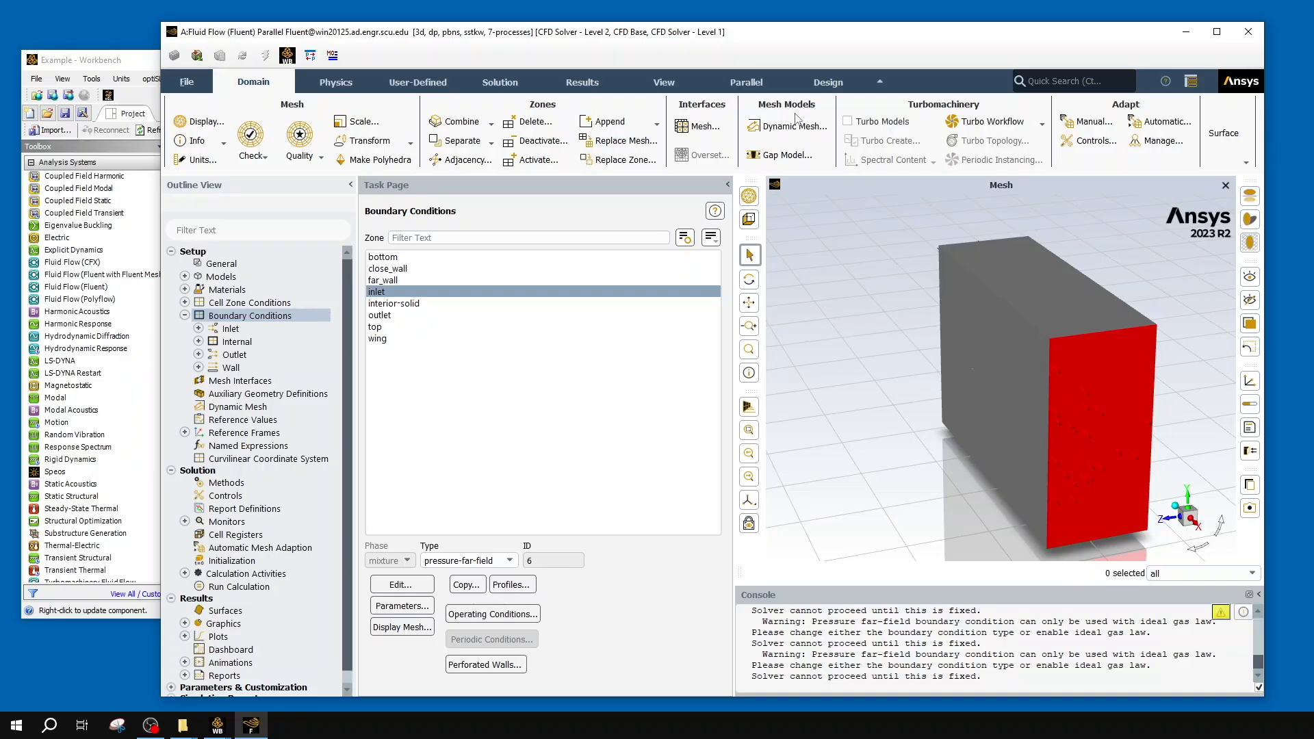
drag(951, 241, 987, 309)
drag(774, 276, 905, 306)
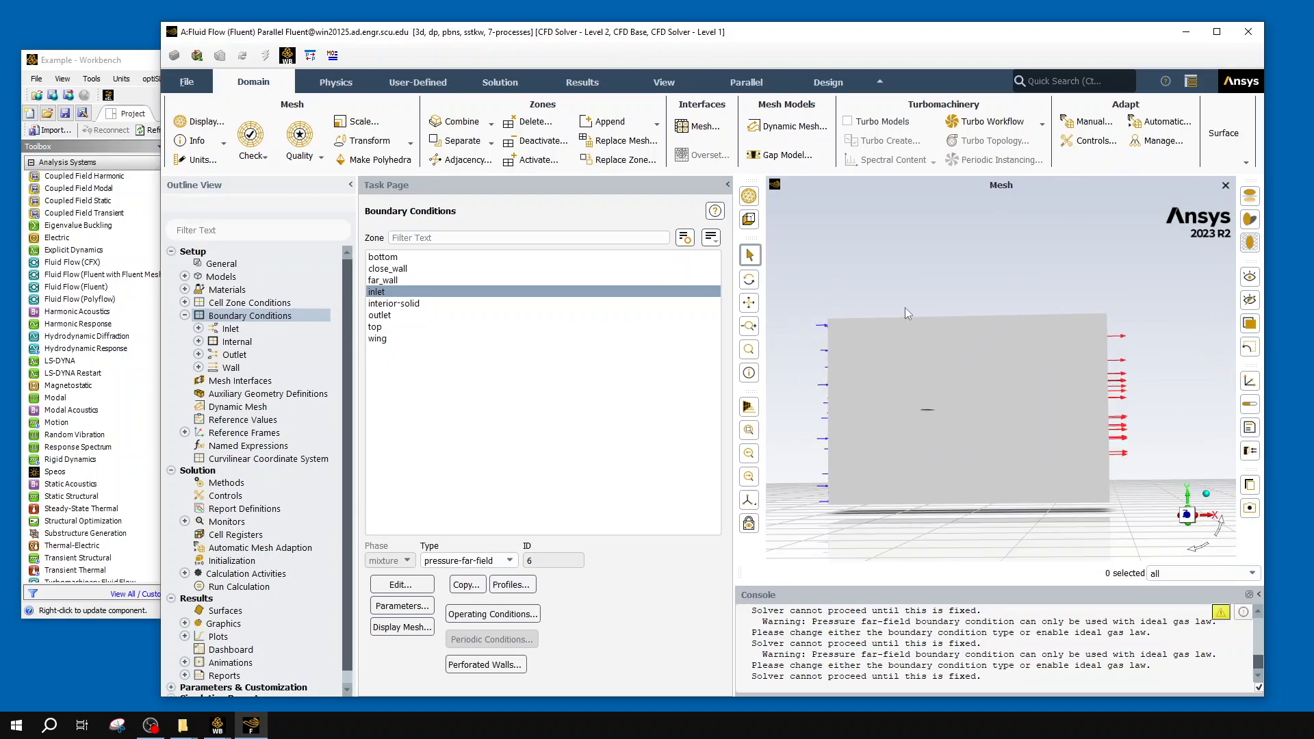
click(424, 268)
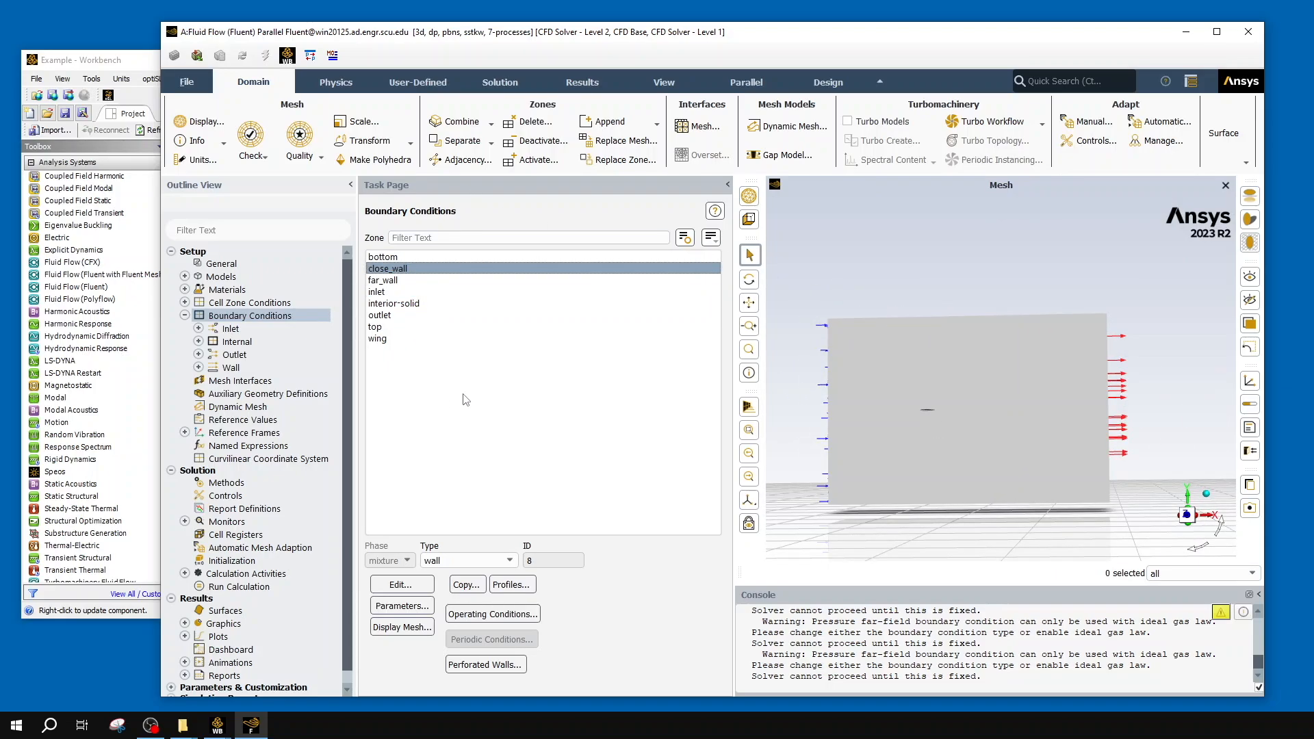
click(509, 562)
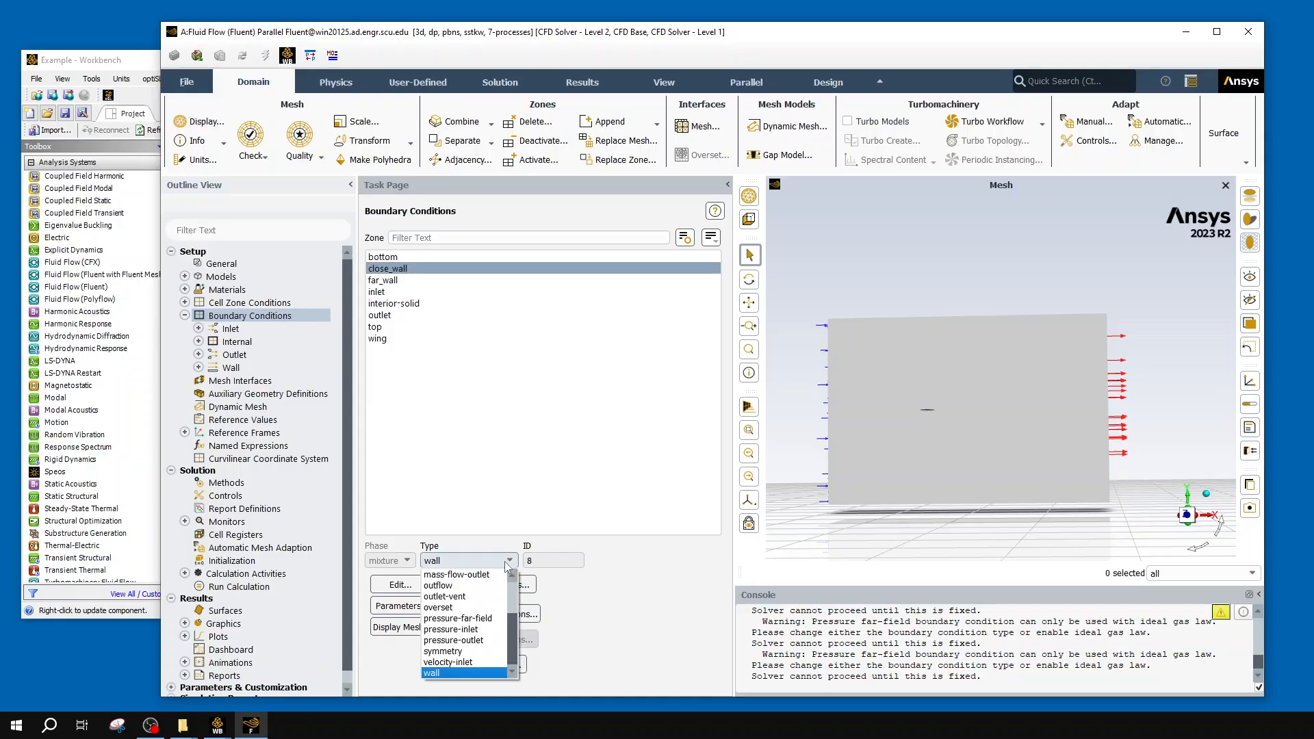
click(468, 651)
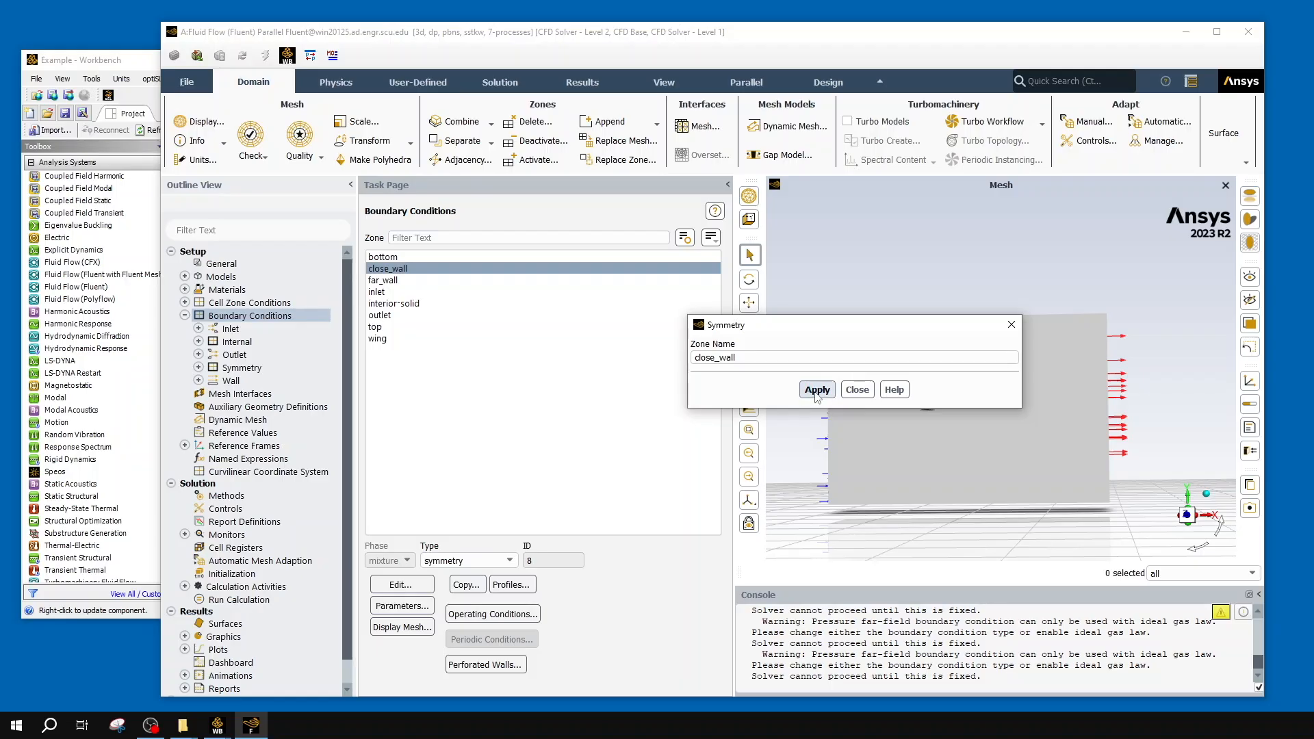
click(865, 394)
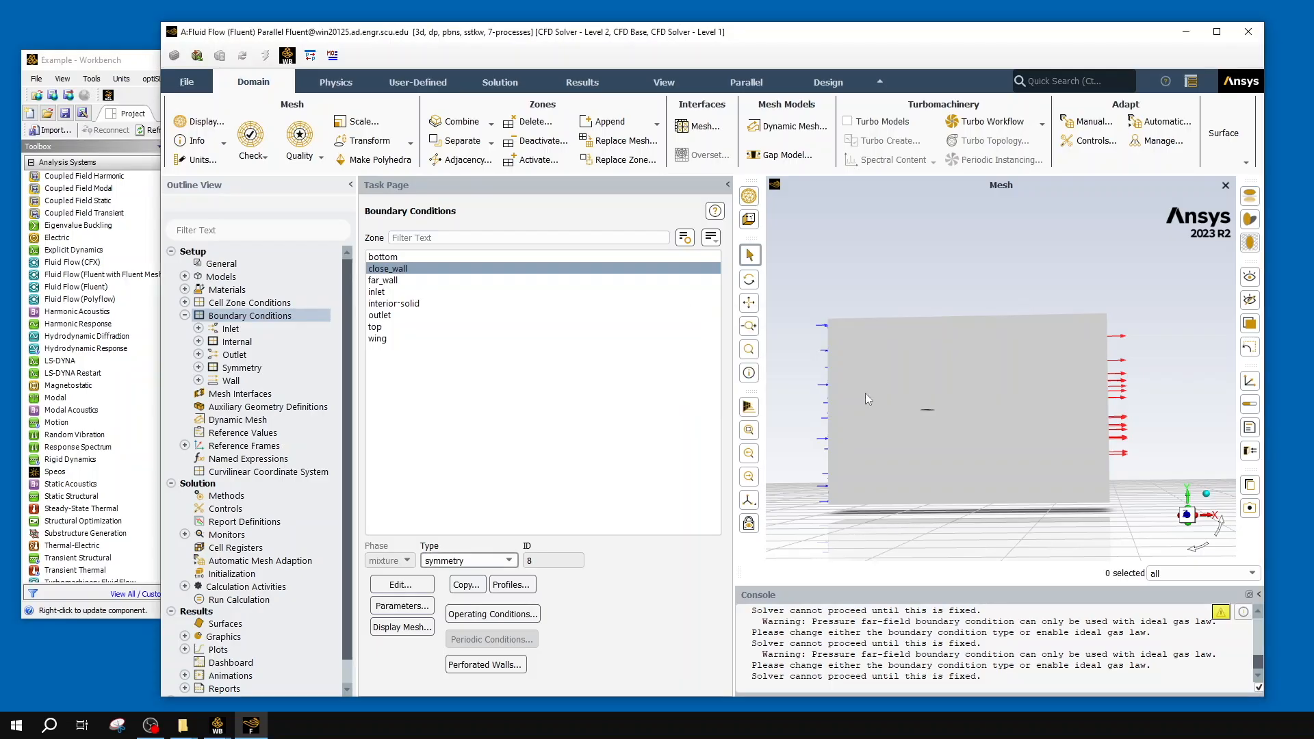
- Review which zones are assigned to the inlet, internal, outlet, symmetry and wall boundary groups
drag(1017, 438, 938, 462)
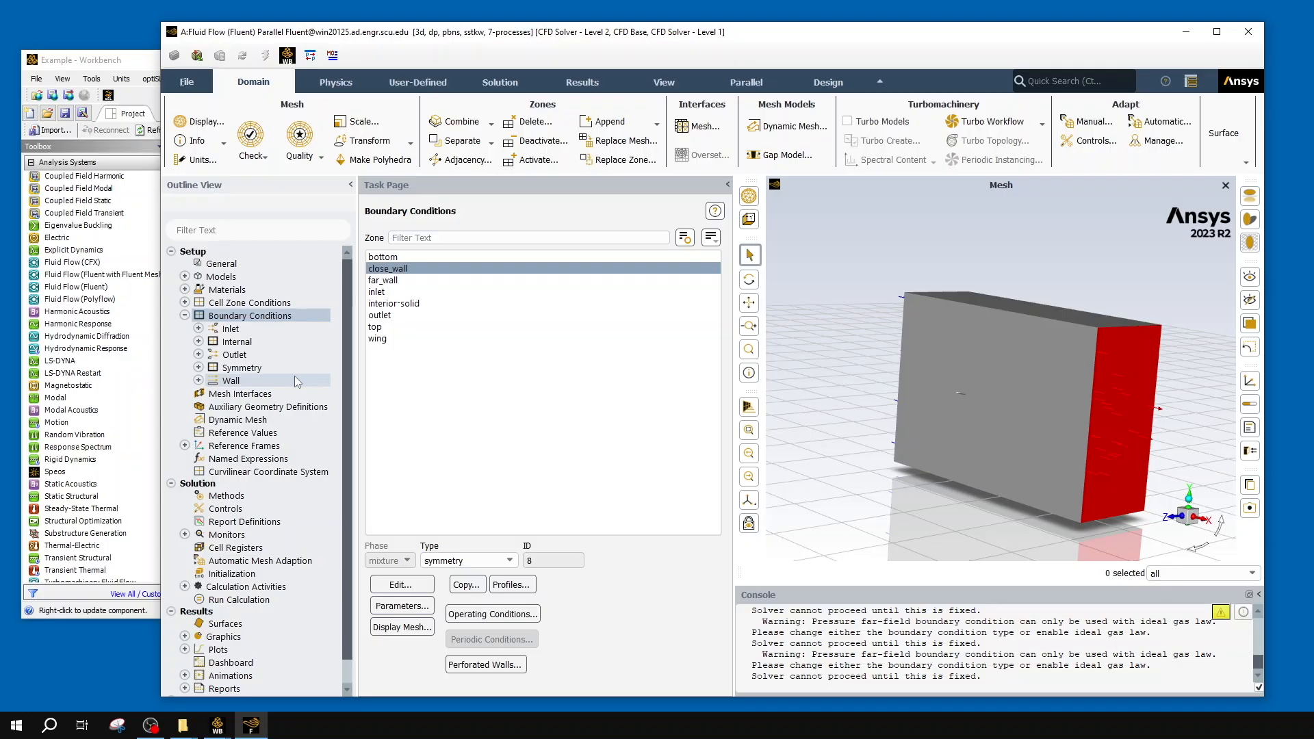
click(212, 330)
click(199, 328)
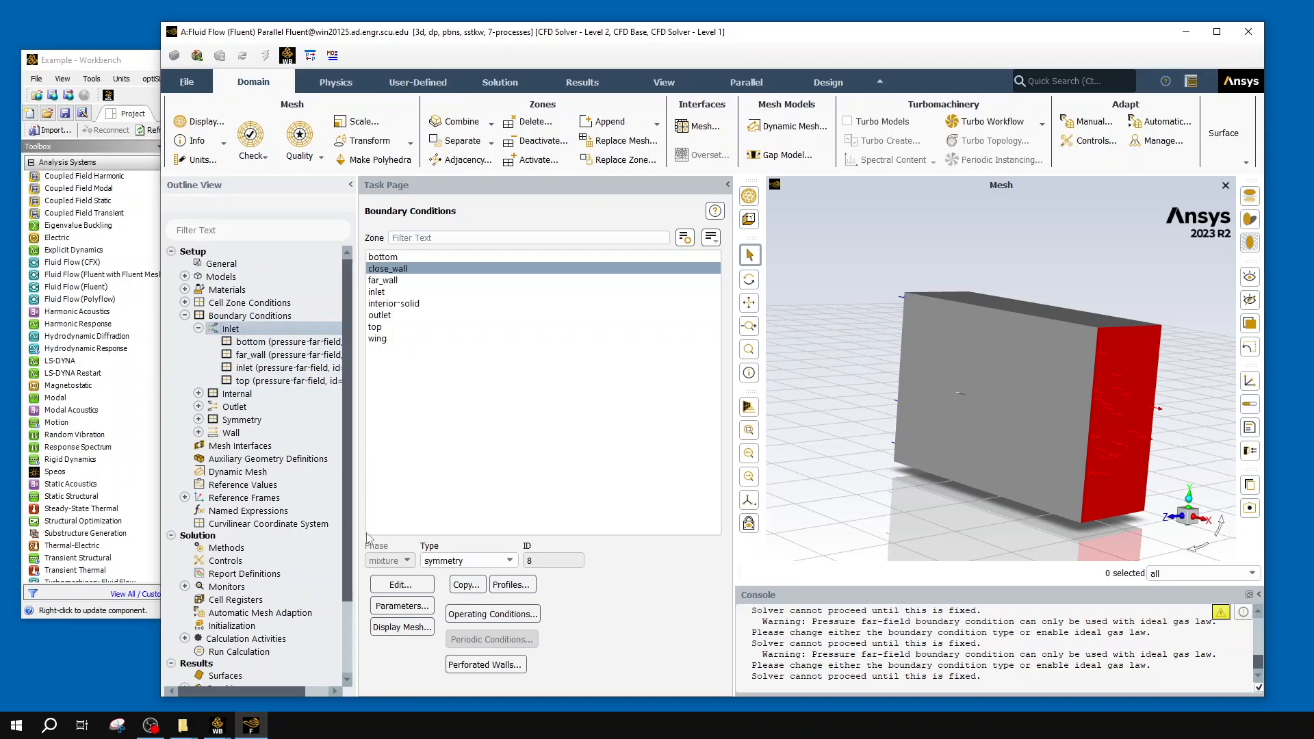
click(308, 355)
click(308, 369)
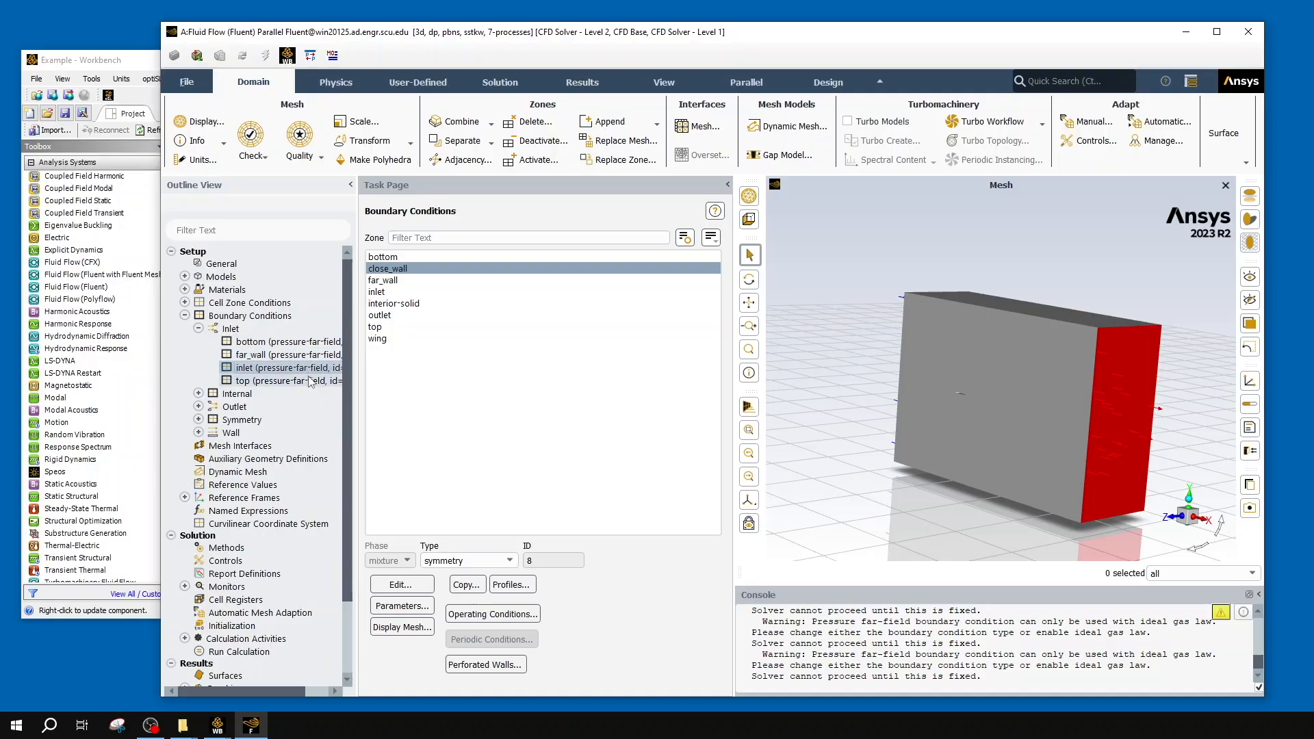
click(199, 329)
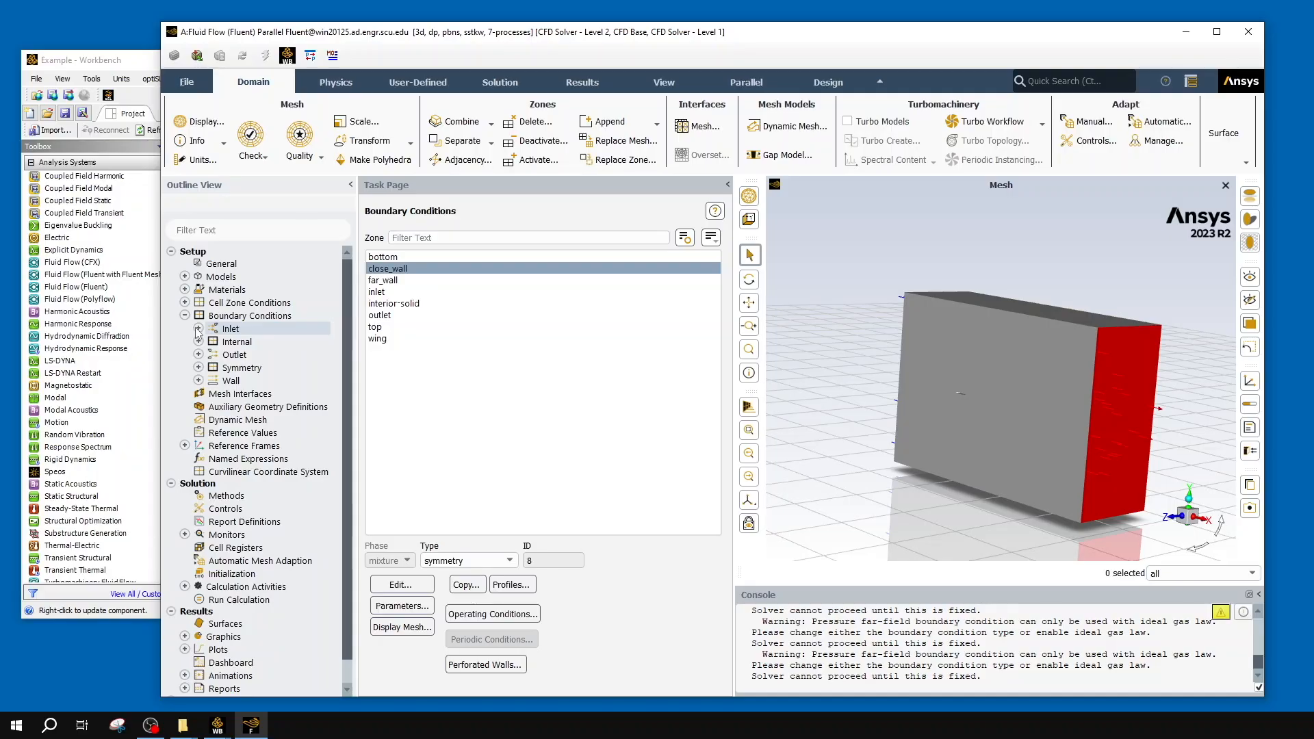
click(199, 342)
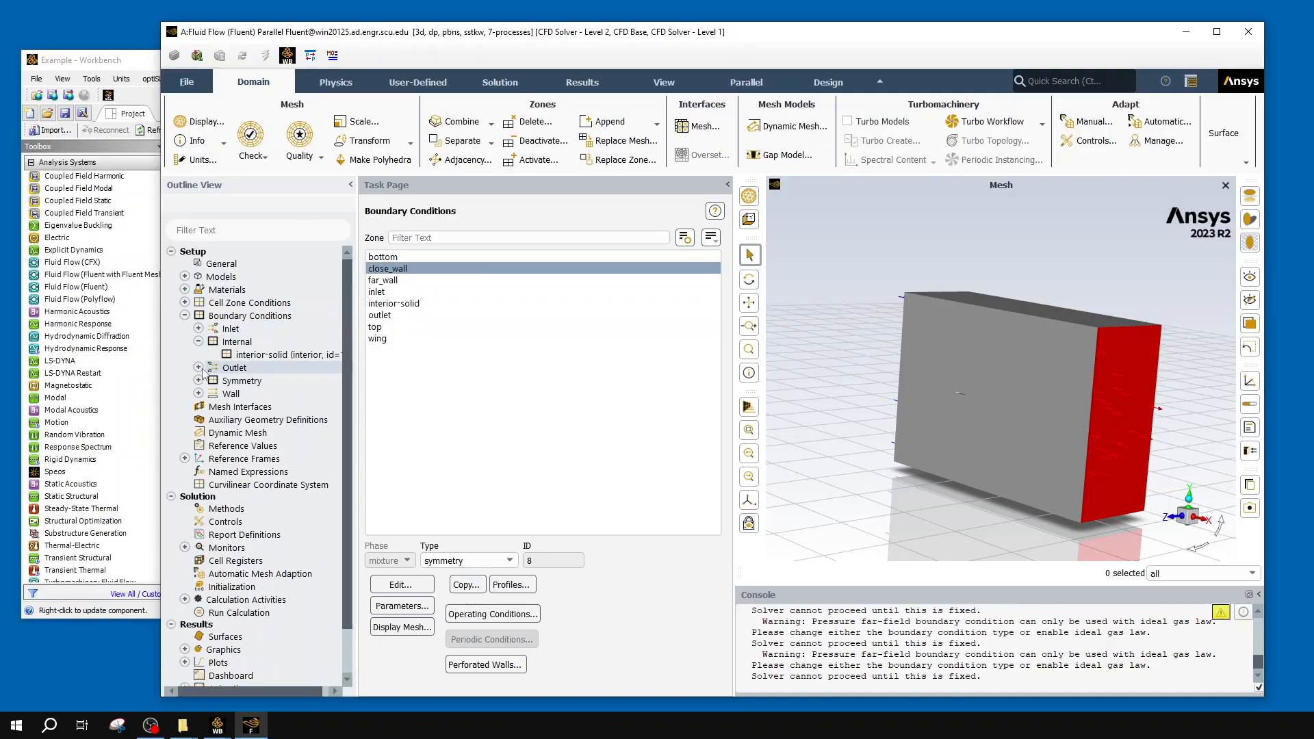
click(199, 368)
click(198, 342)
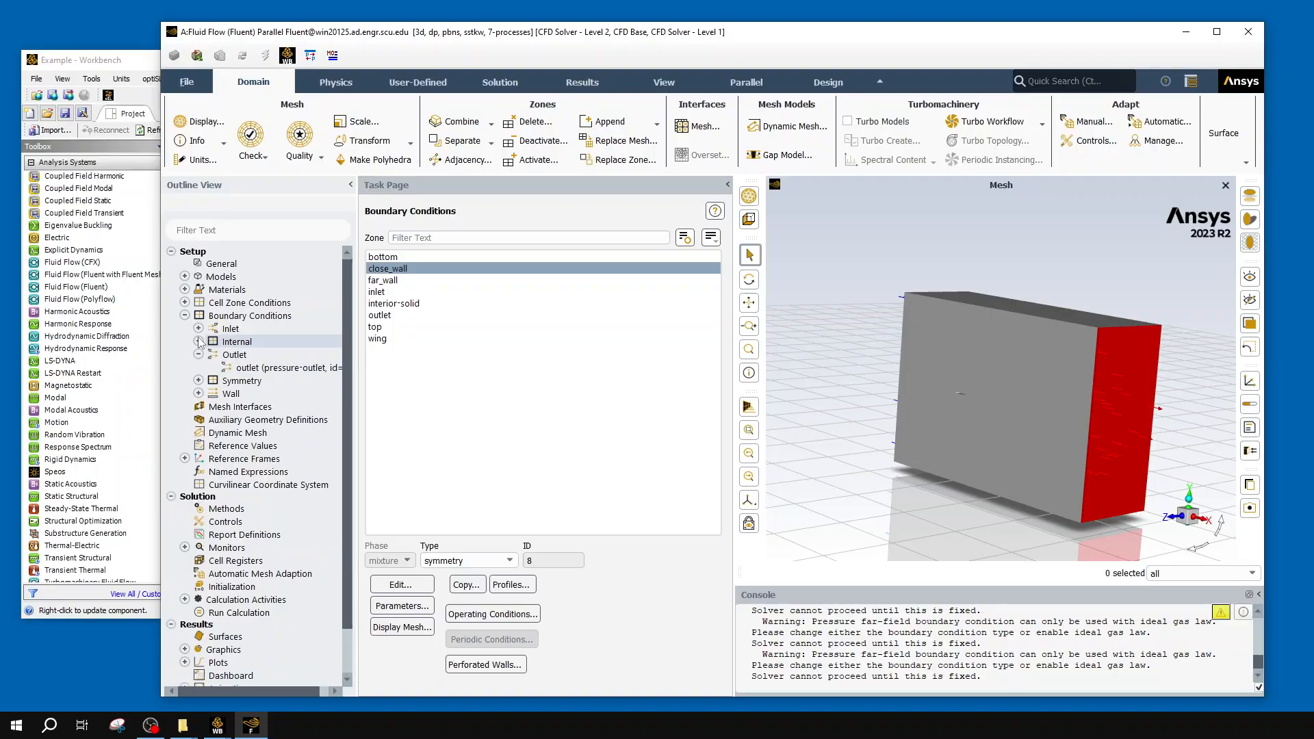
click(198, 355)
click(199, 367)
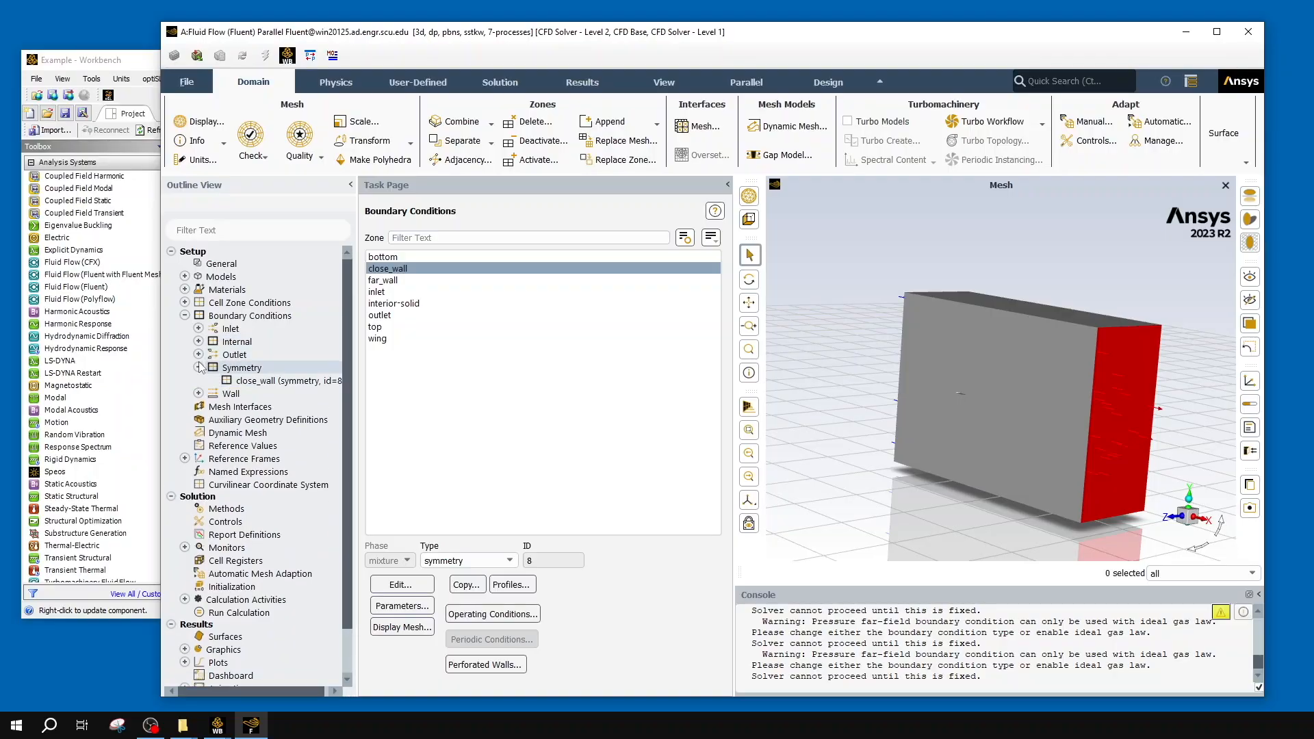
click(199, 368)
click(199, 380)
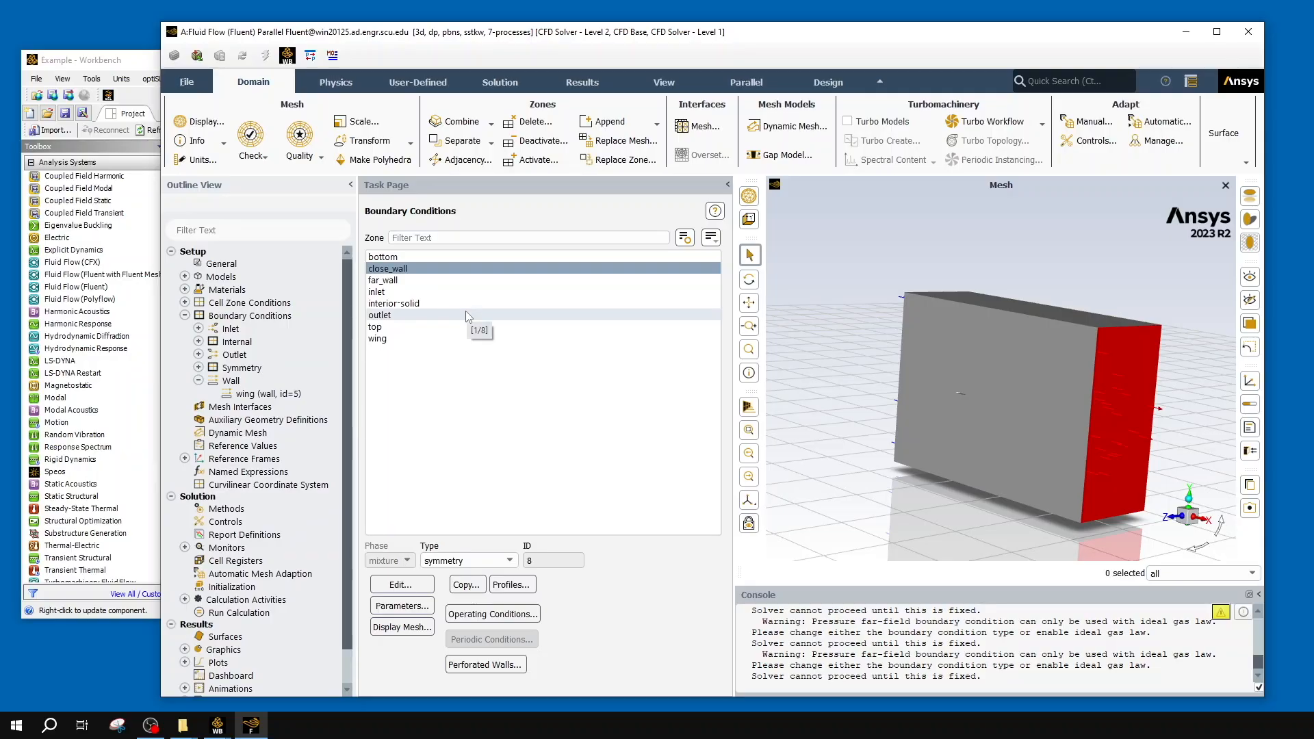
- Apply a stationary wall with the No Slip shear condition to the wing zone and close its settings
click(423, 340)
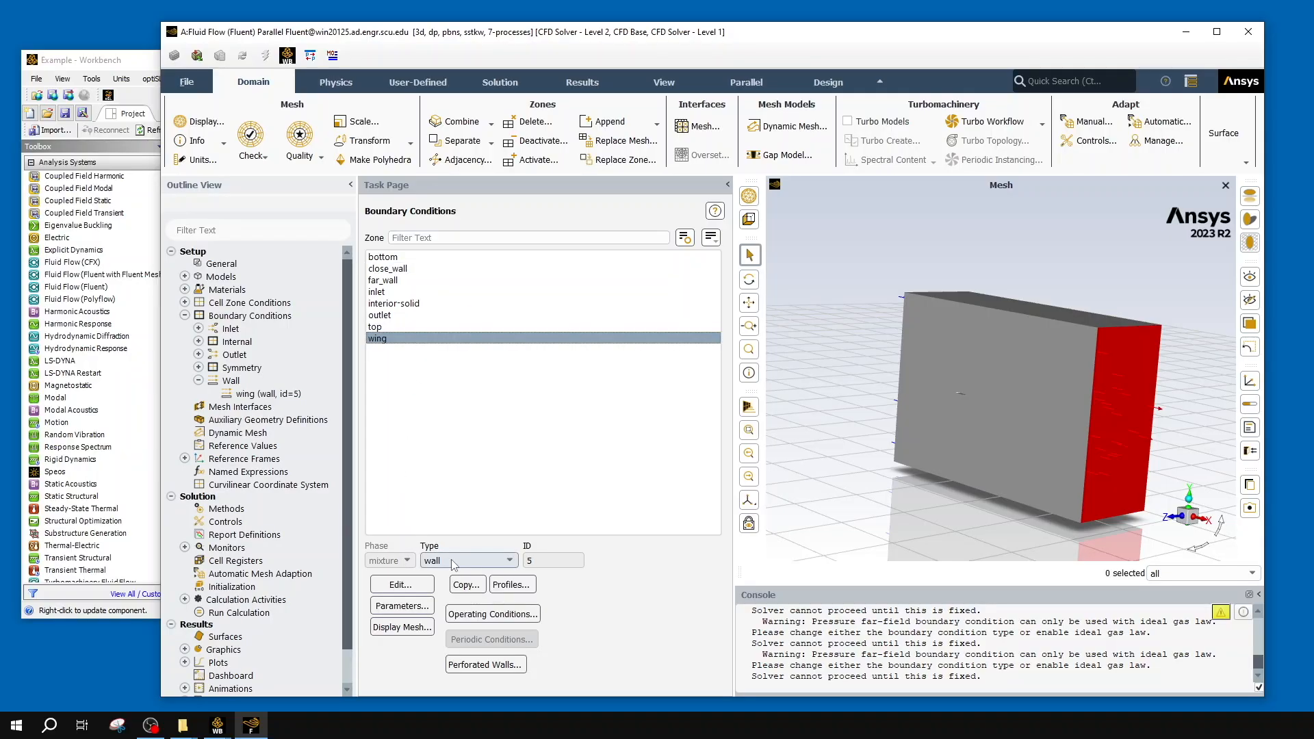
click(425, 586)
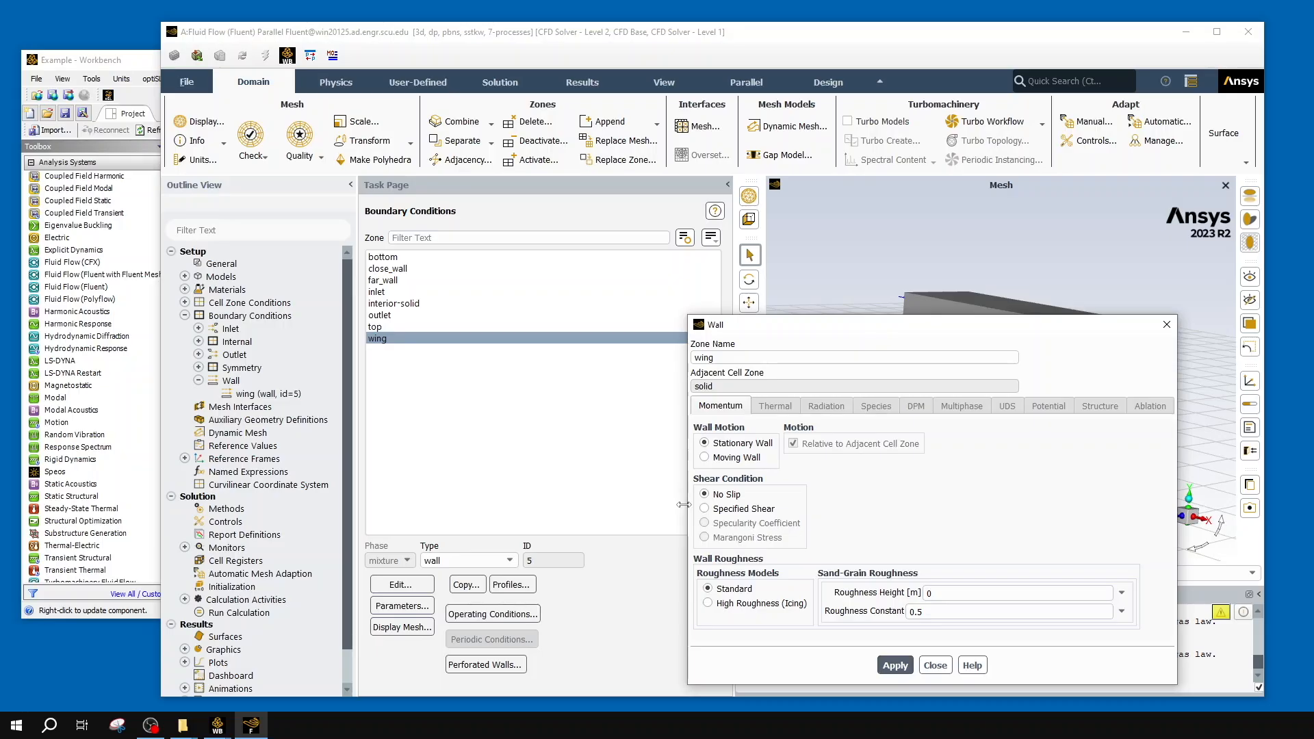
click(722, 510)
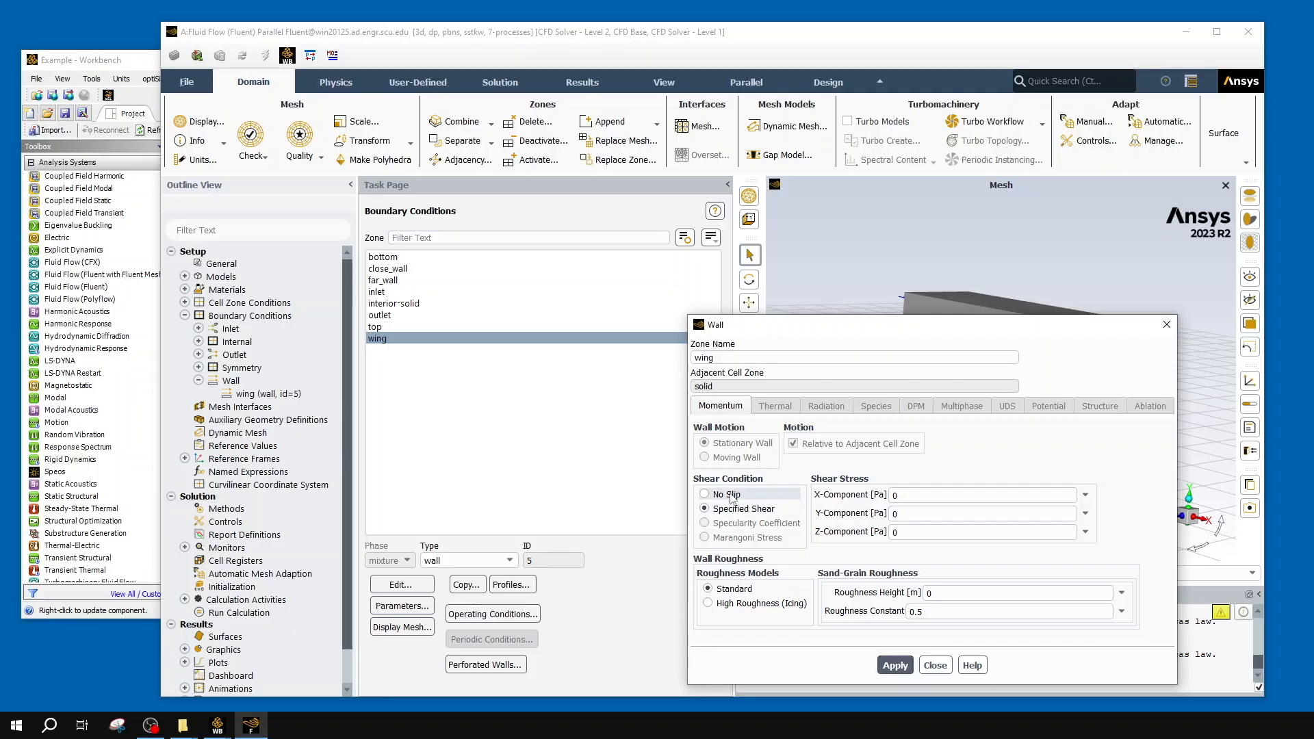
click(729, 495)
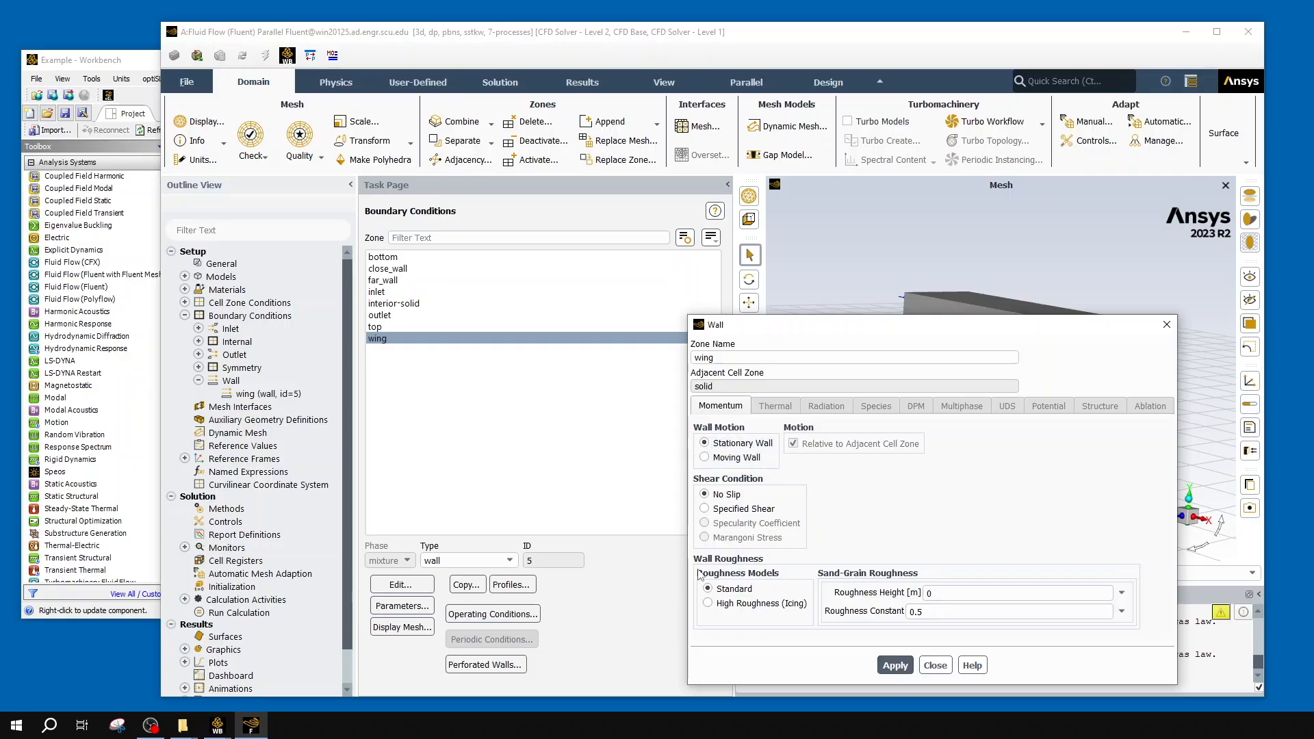
click(897, 666)
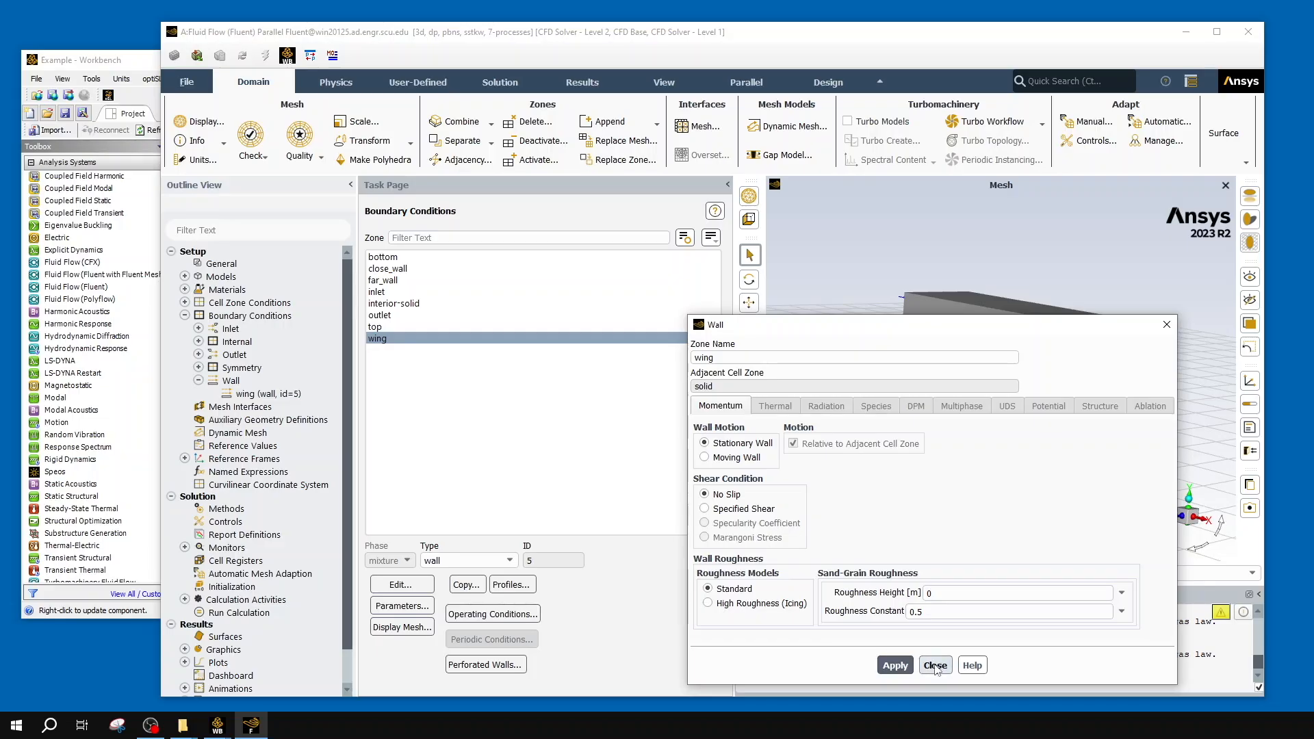
click(936, 666)
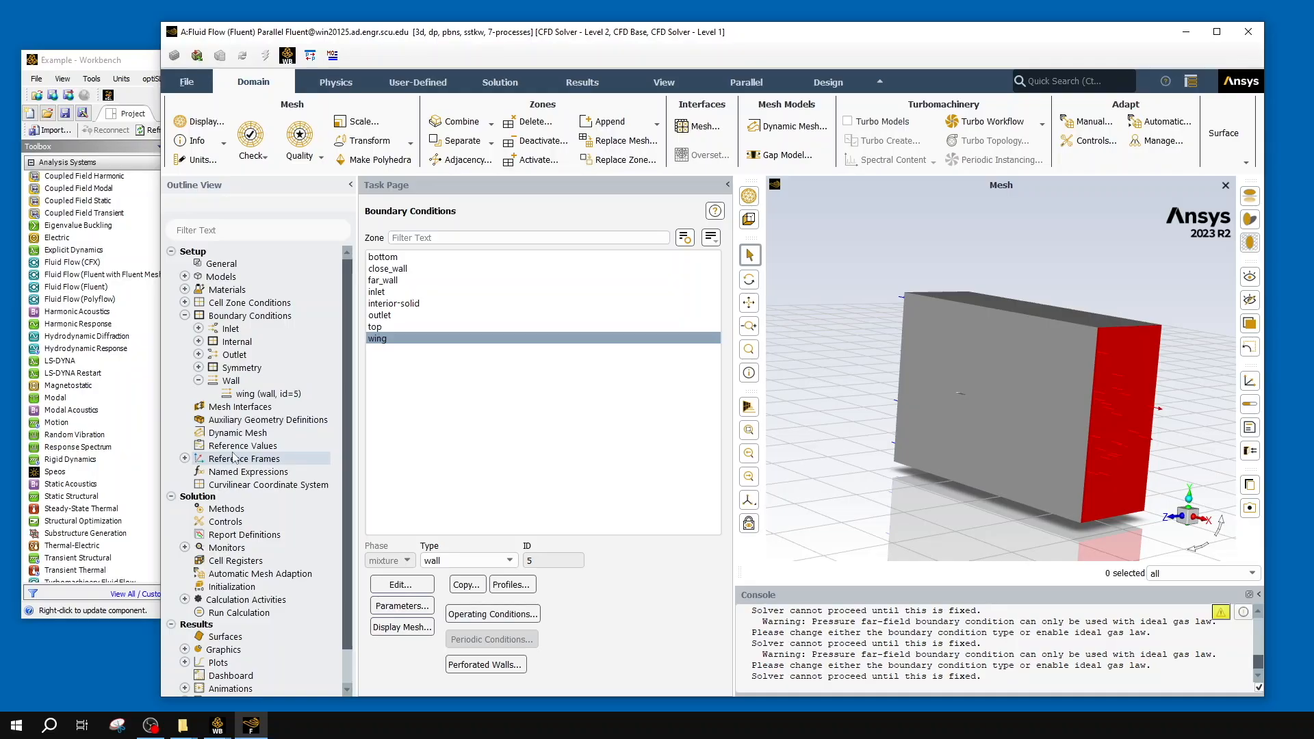
- Open the reference values and compute them from the inlet zone
click(184, 459)
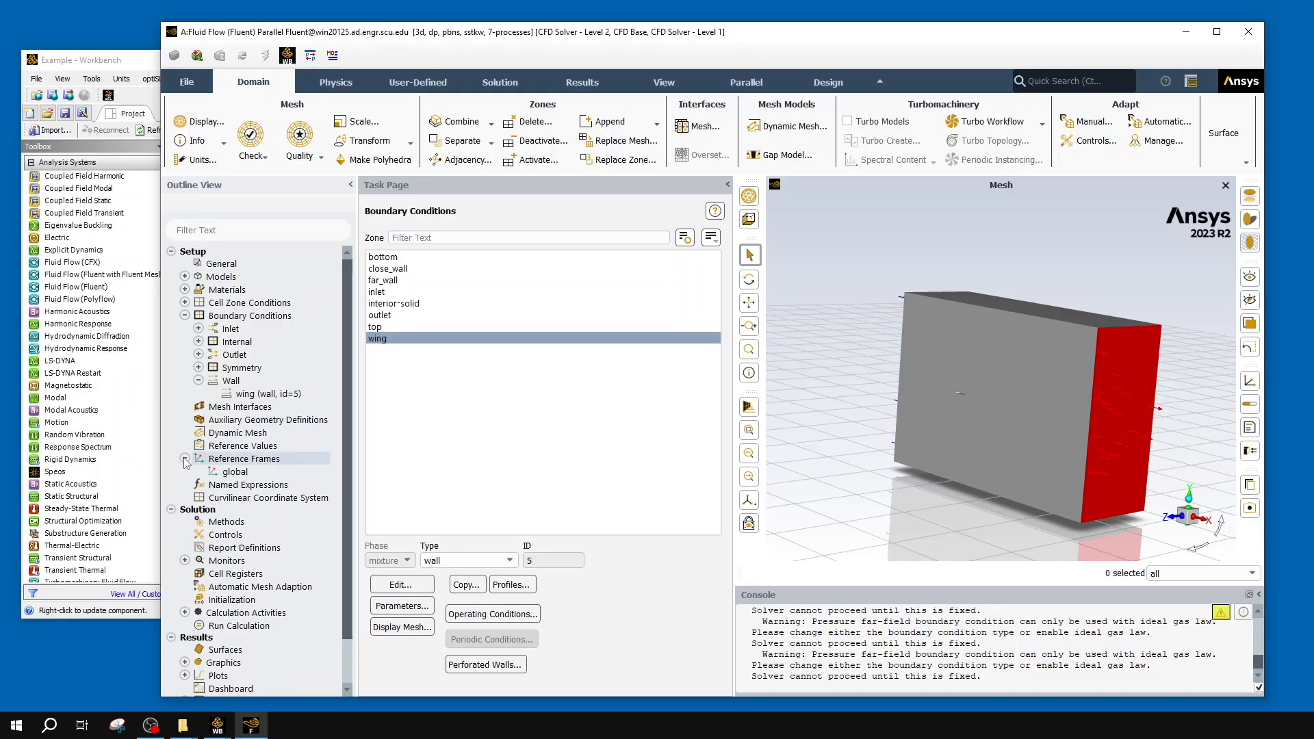
click(258, 448)
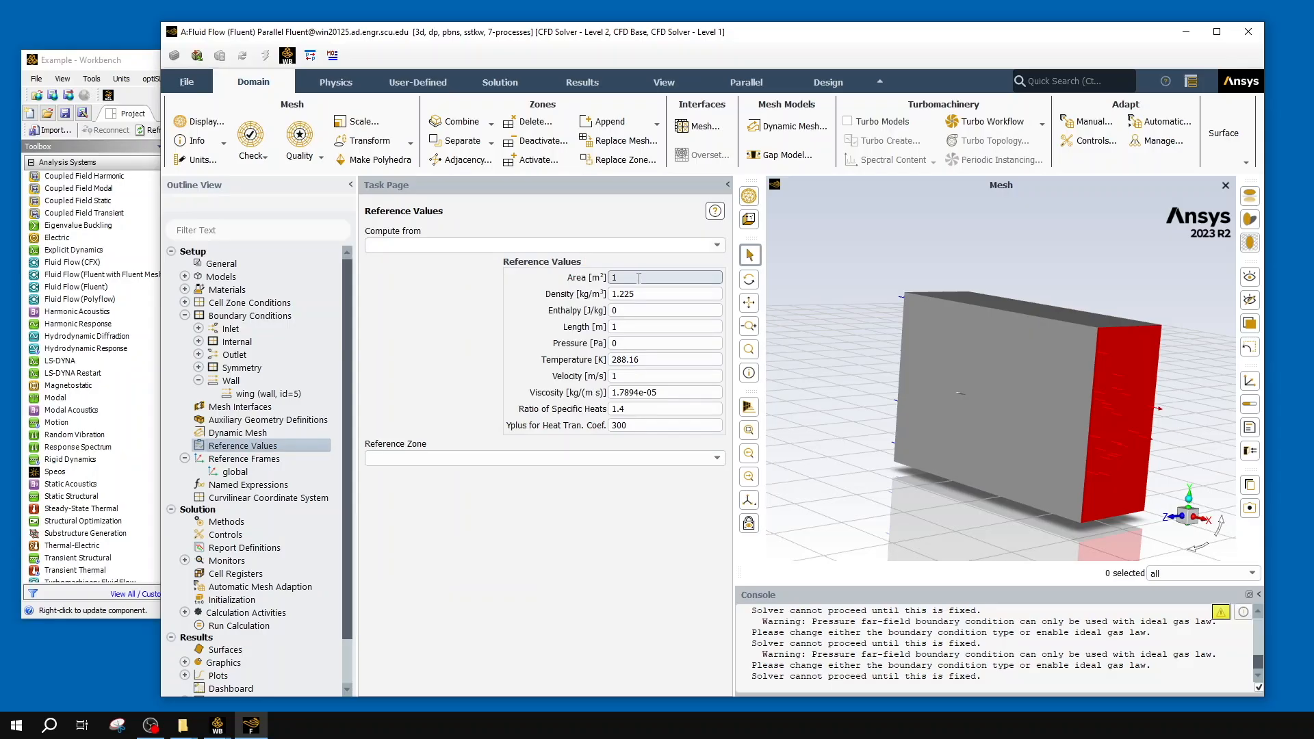
click(664, 292)
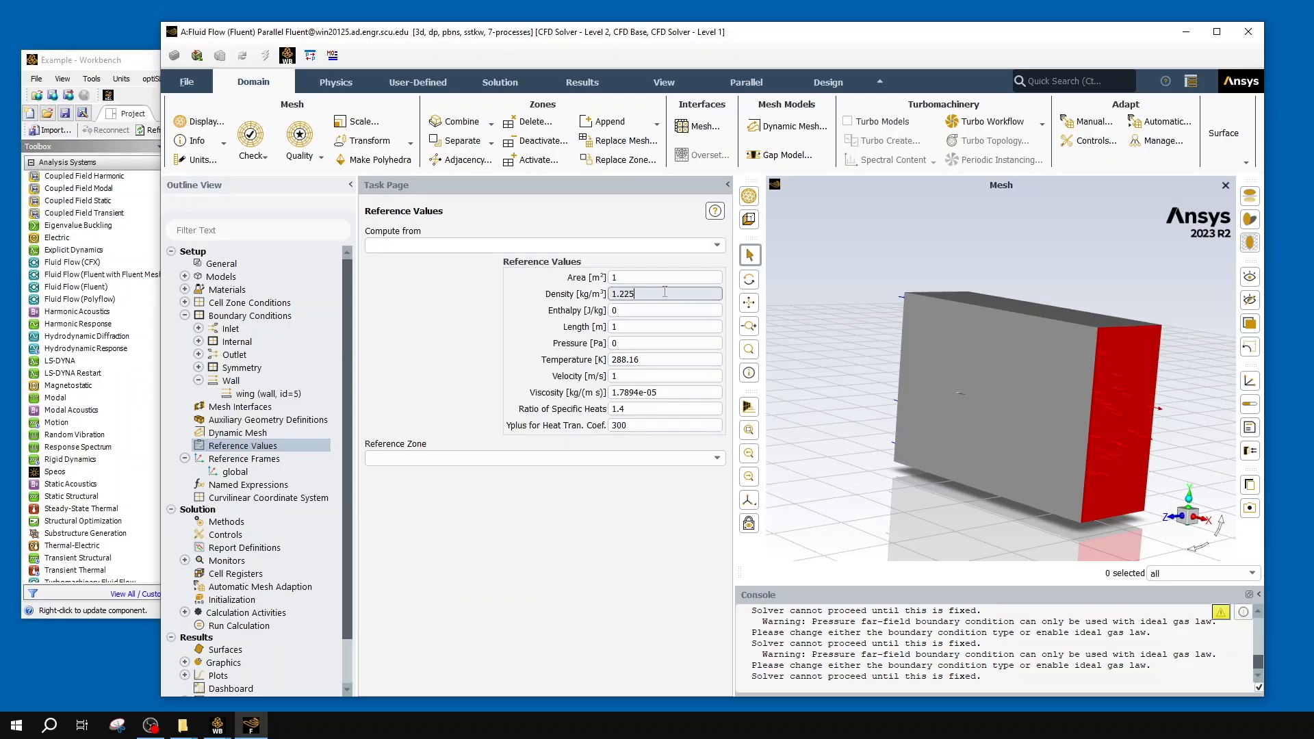
click(657, 376)
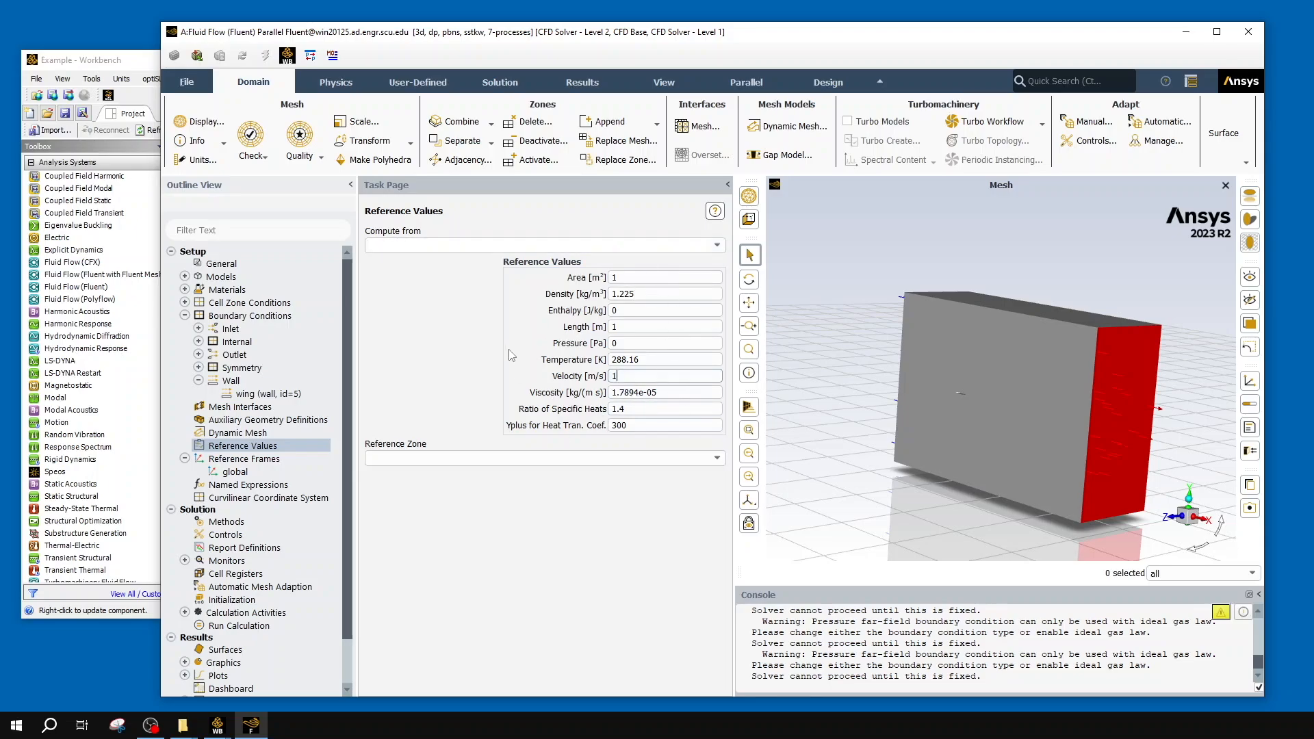
click(718, 246)
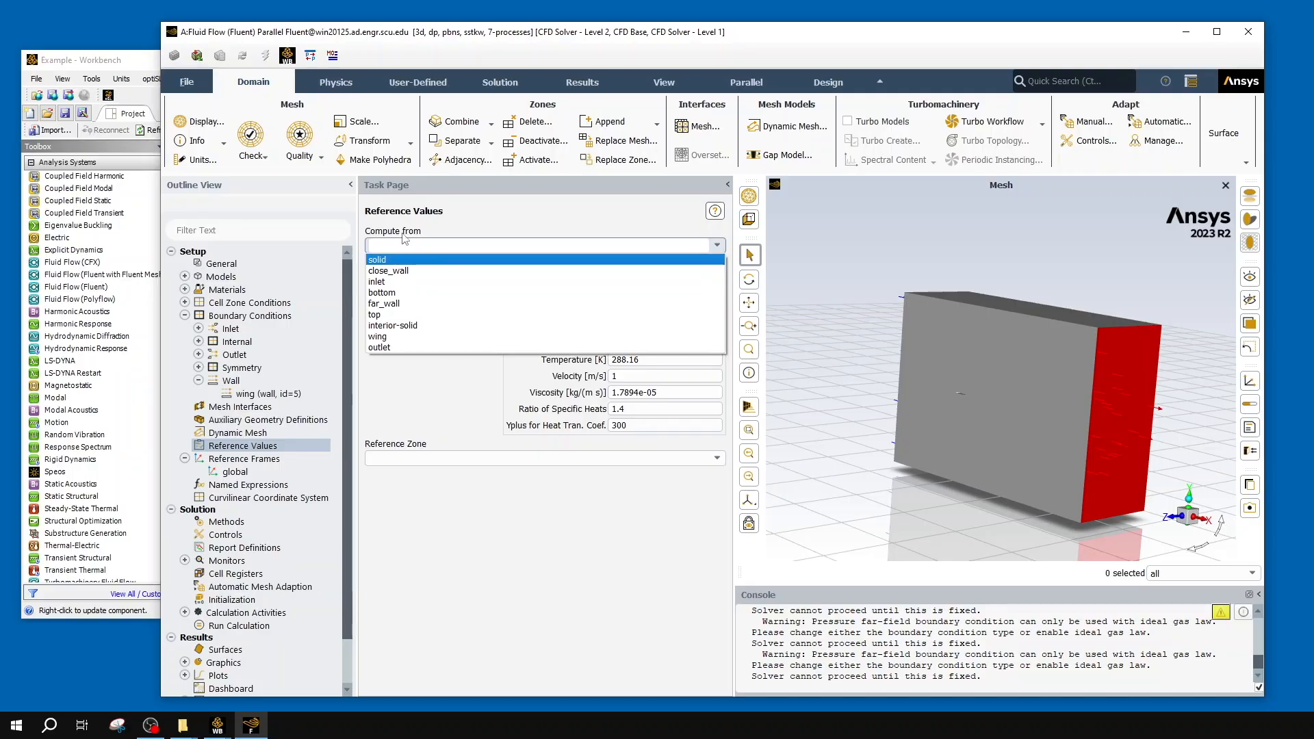
click(386, 282)
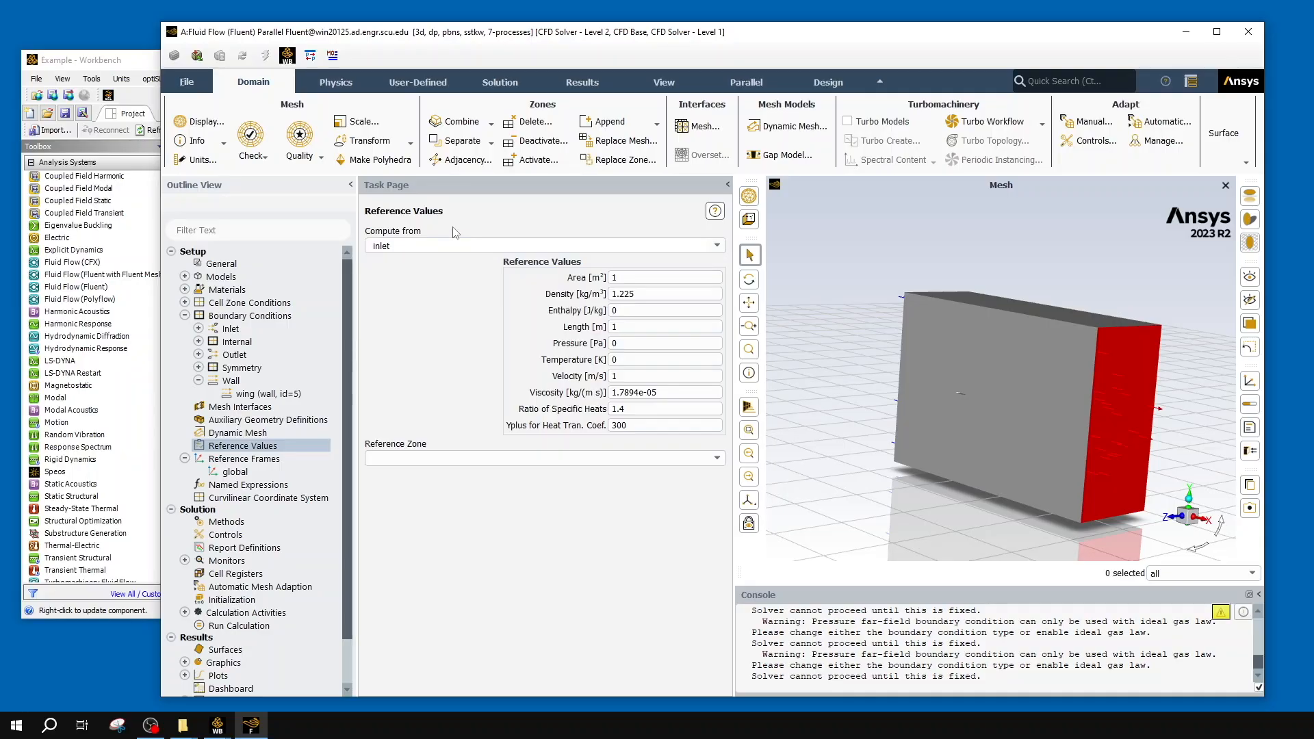
click(451, 245)
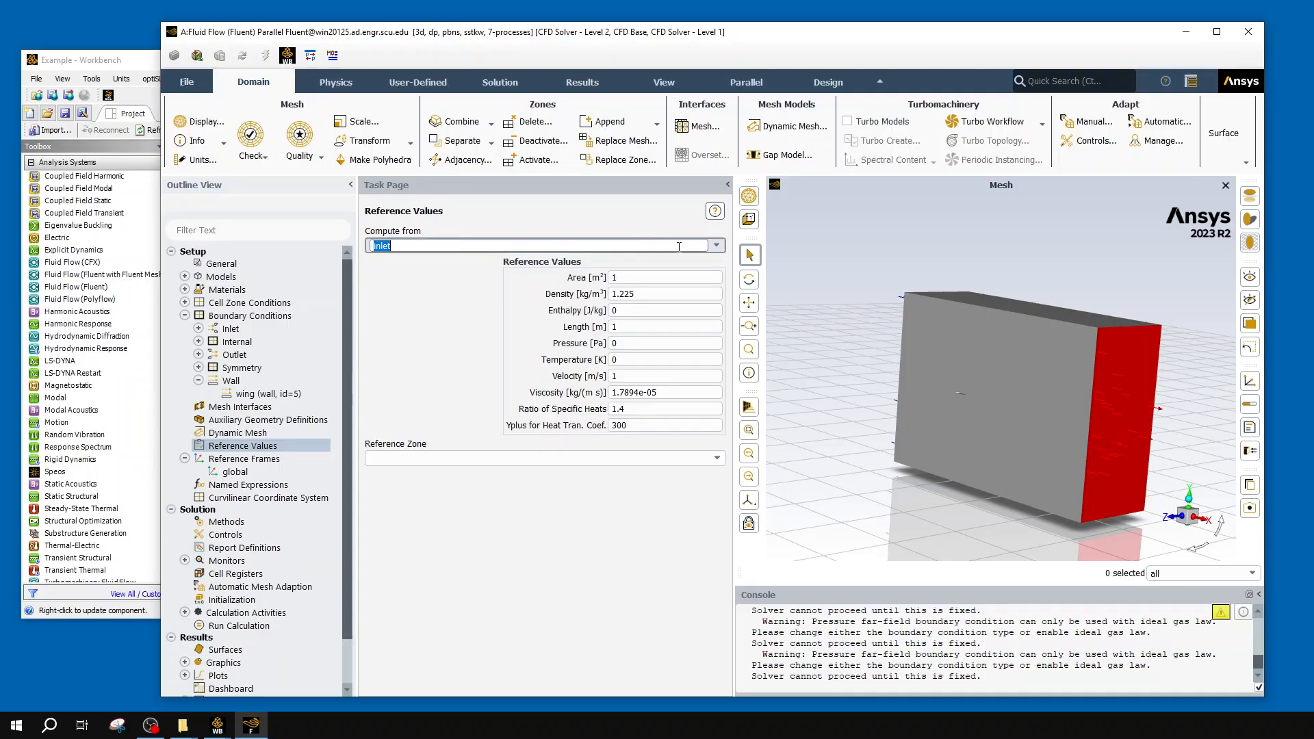
click(717, 246)
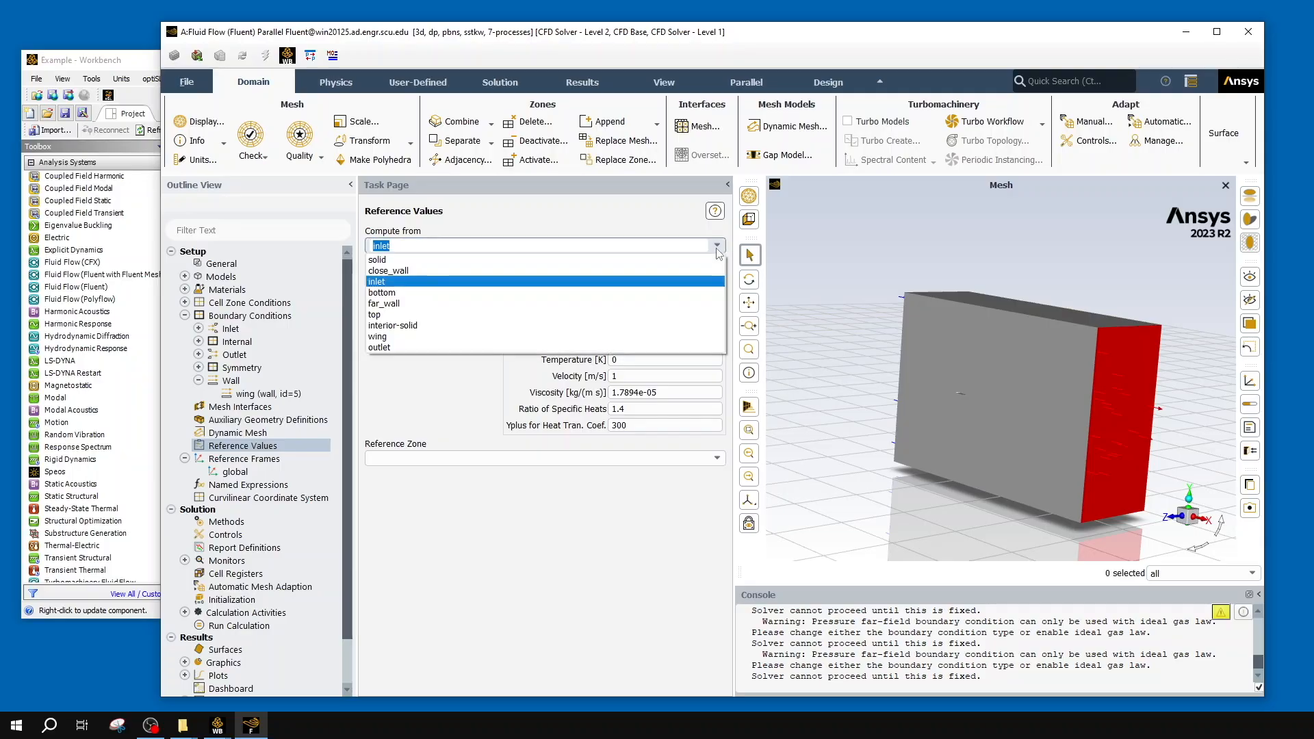
click(680, 281)
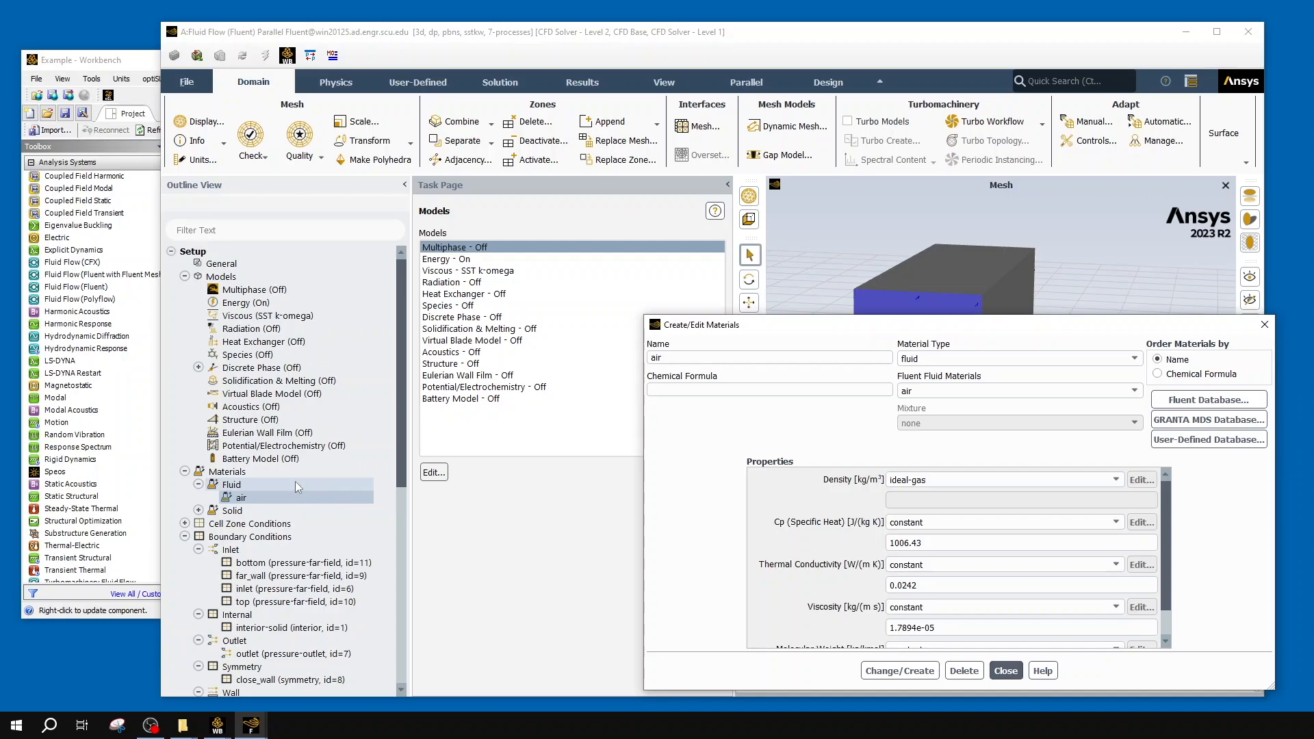
- Close the air material settings and check that the energy equation is enabled in the energy model
click(1006, 671)
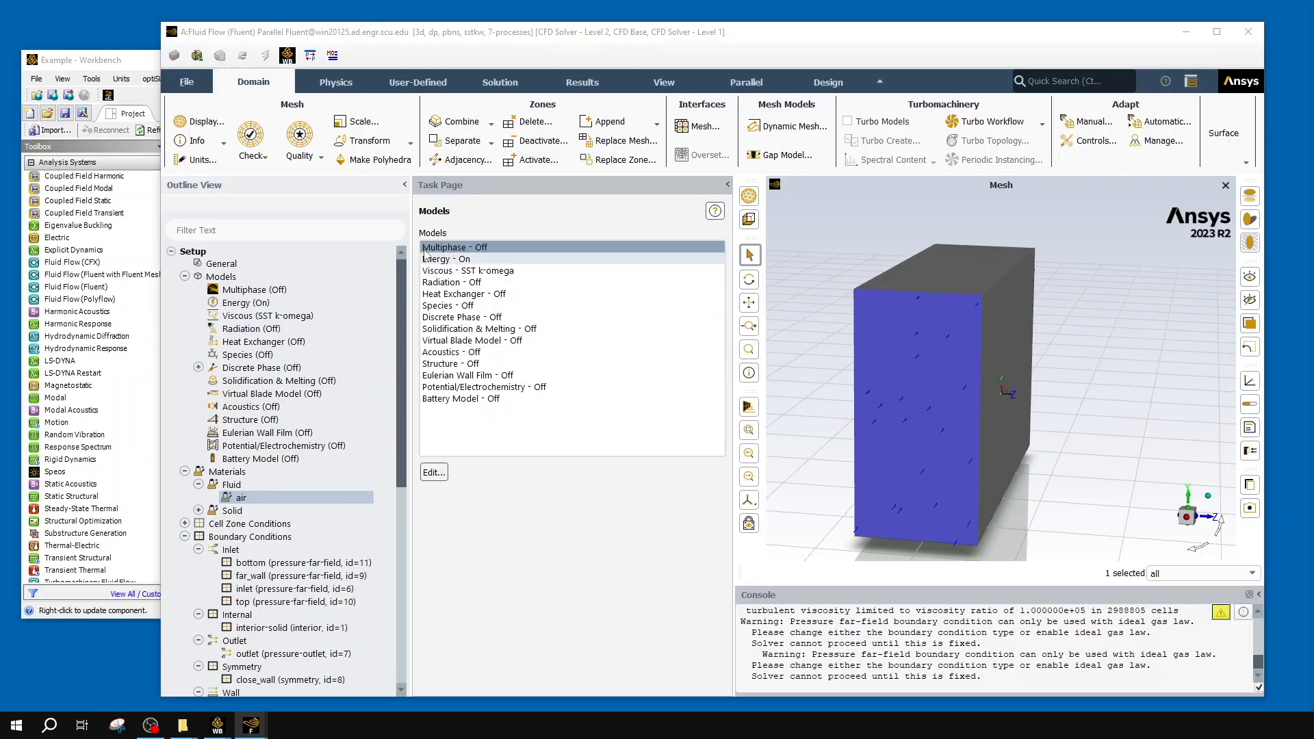
click(225, 278)
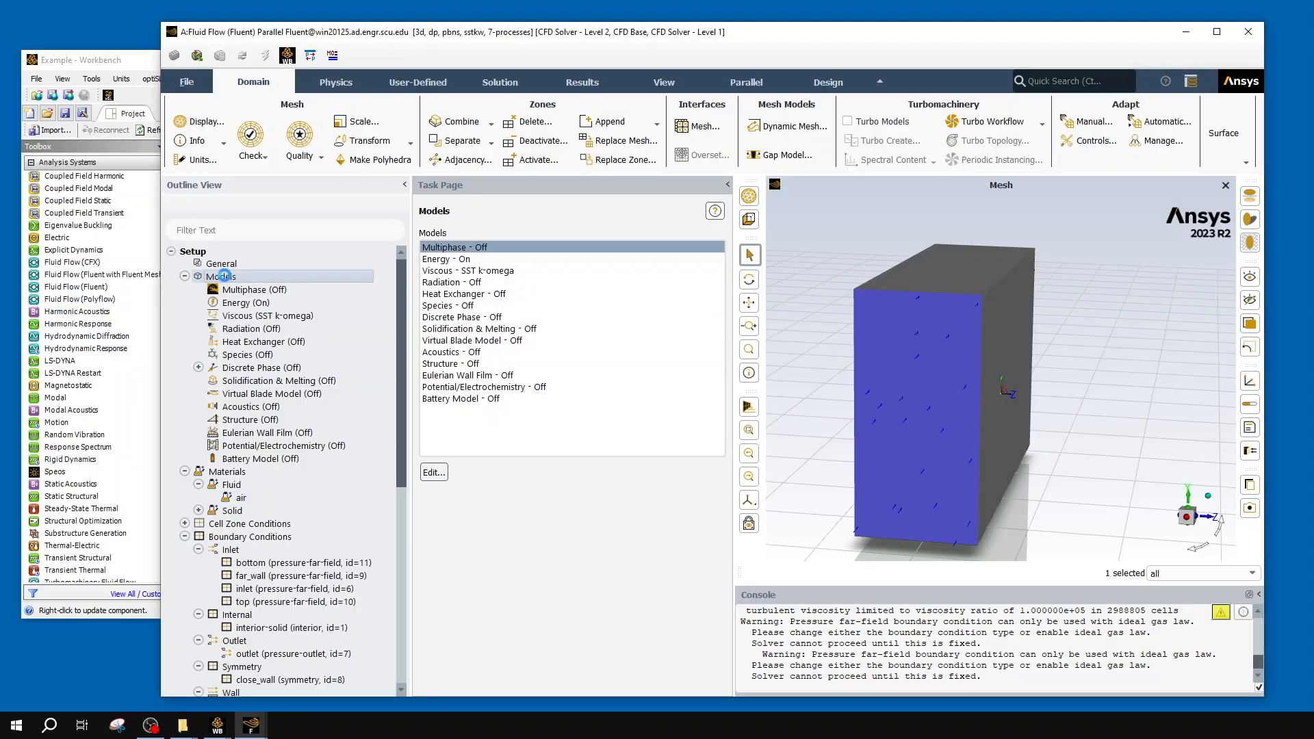
double_click(529, 260)
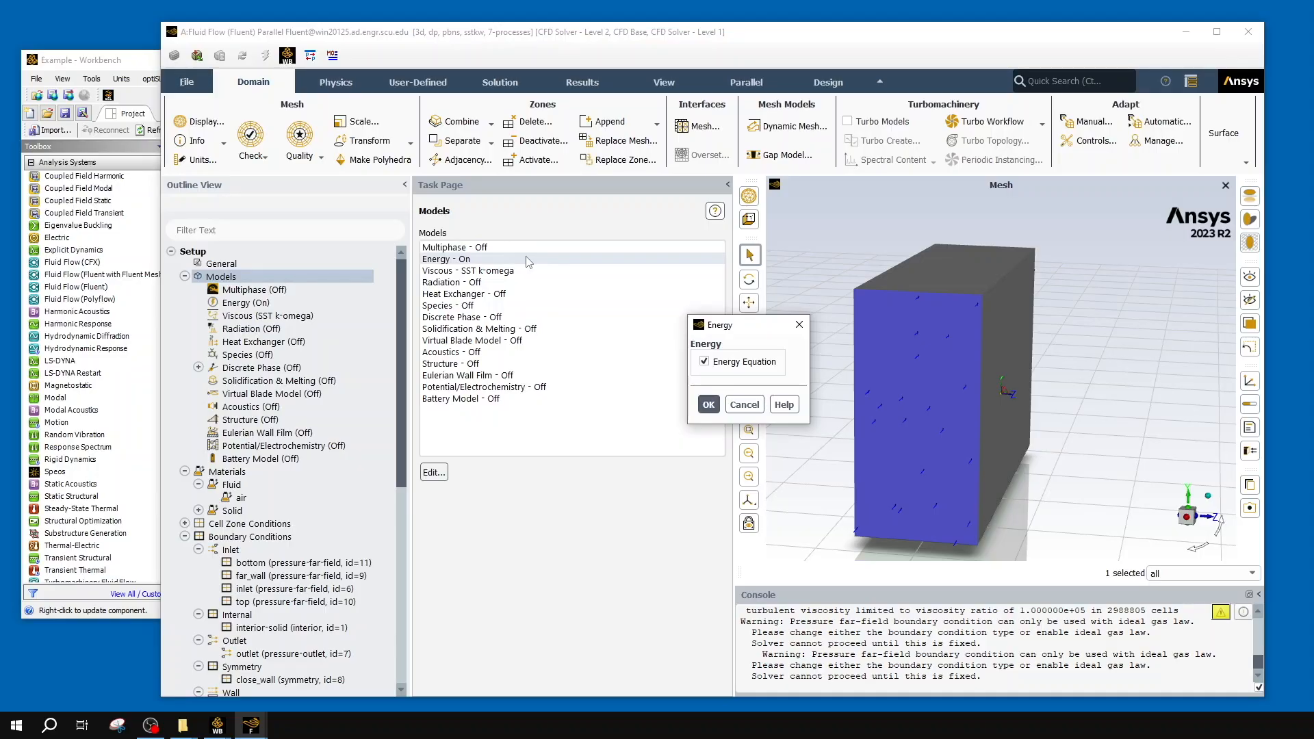
click(709, 408)
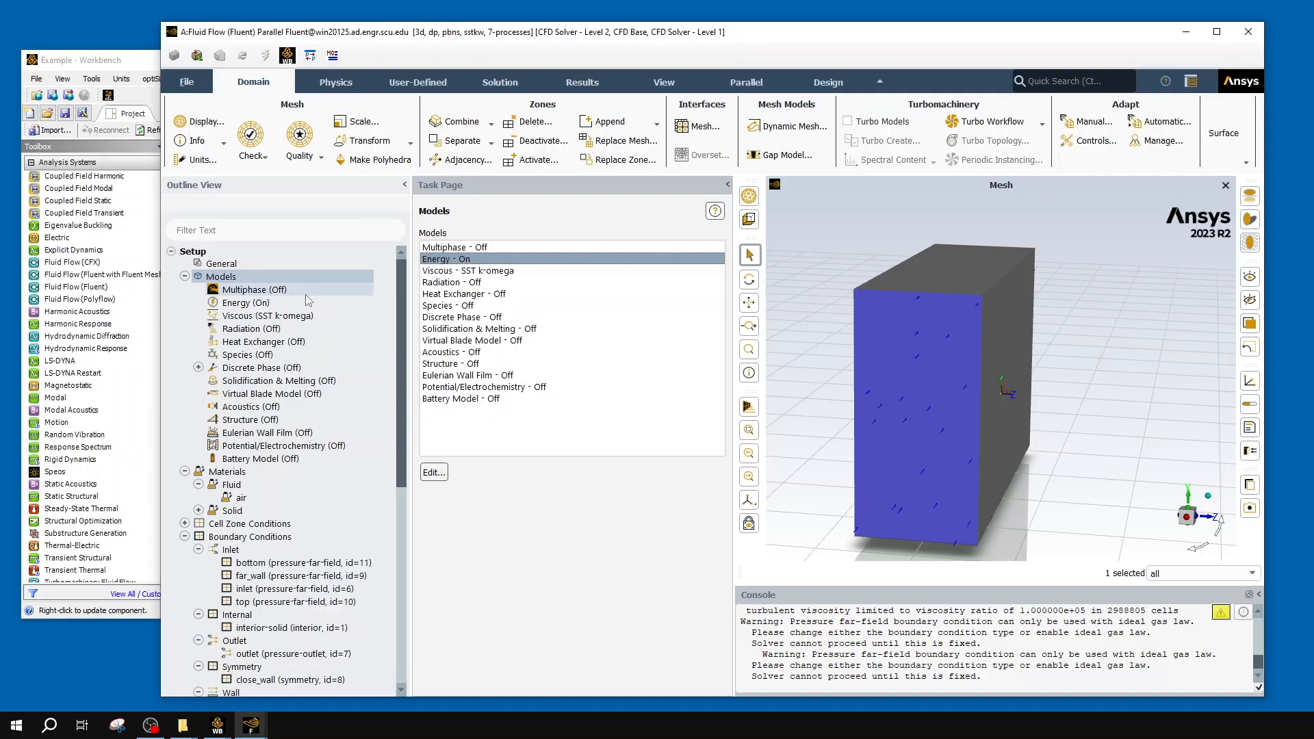
- Reapply the ideal-gas density model to the air material and close its settings
double_click(266, 500)
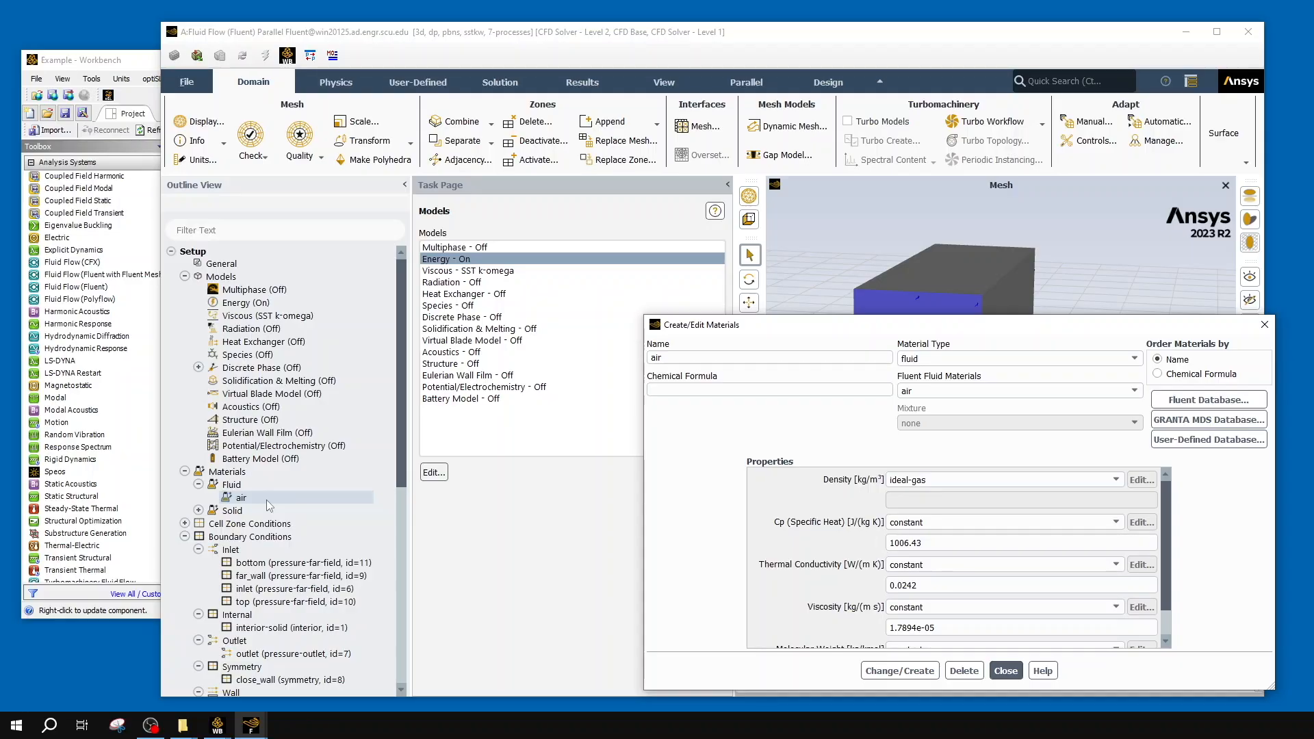
click(968, 481)
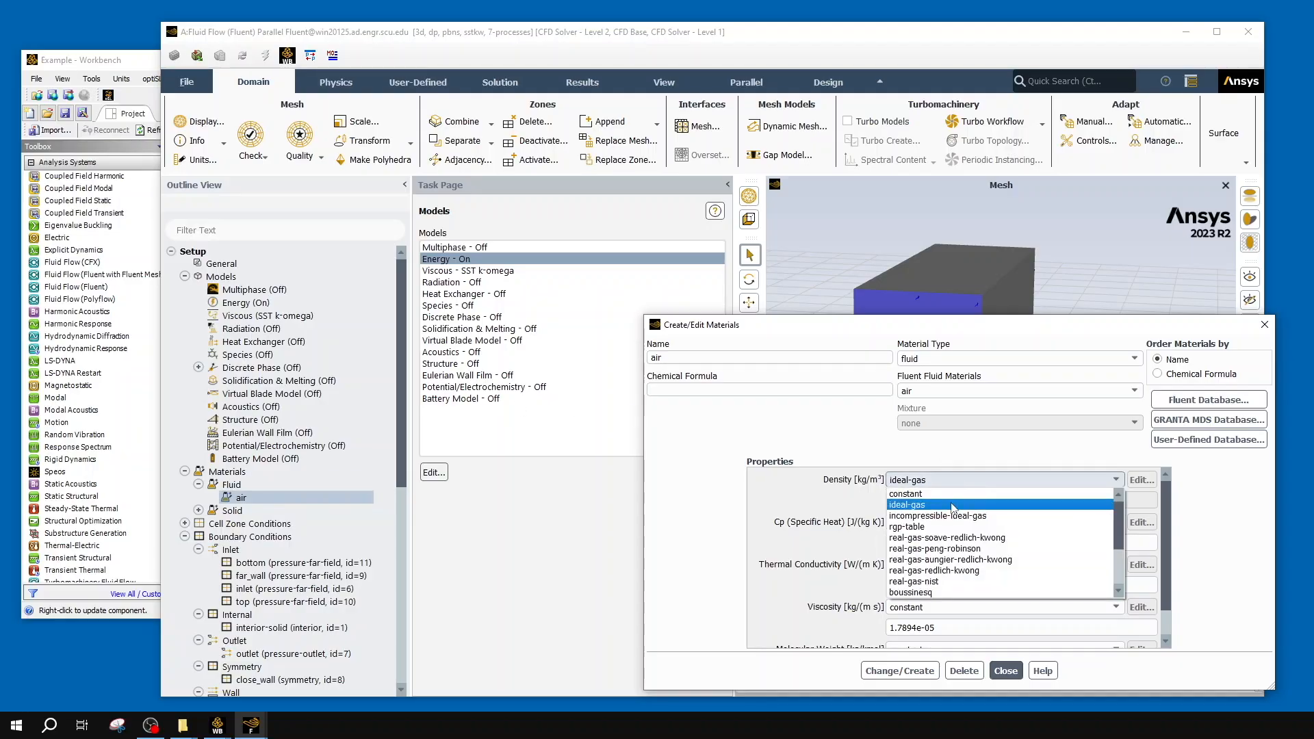
click(907, 493)
drag(909, 320, 697, 173)
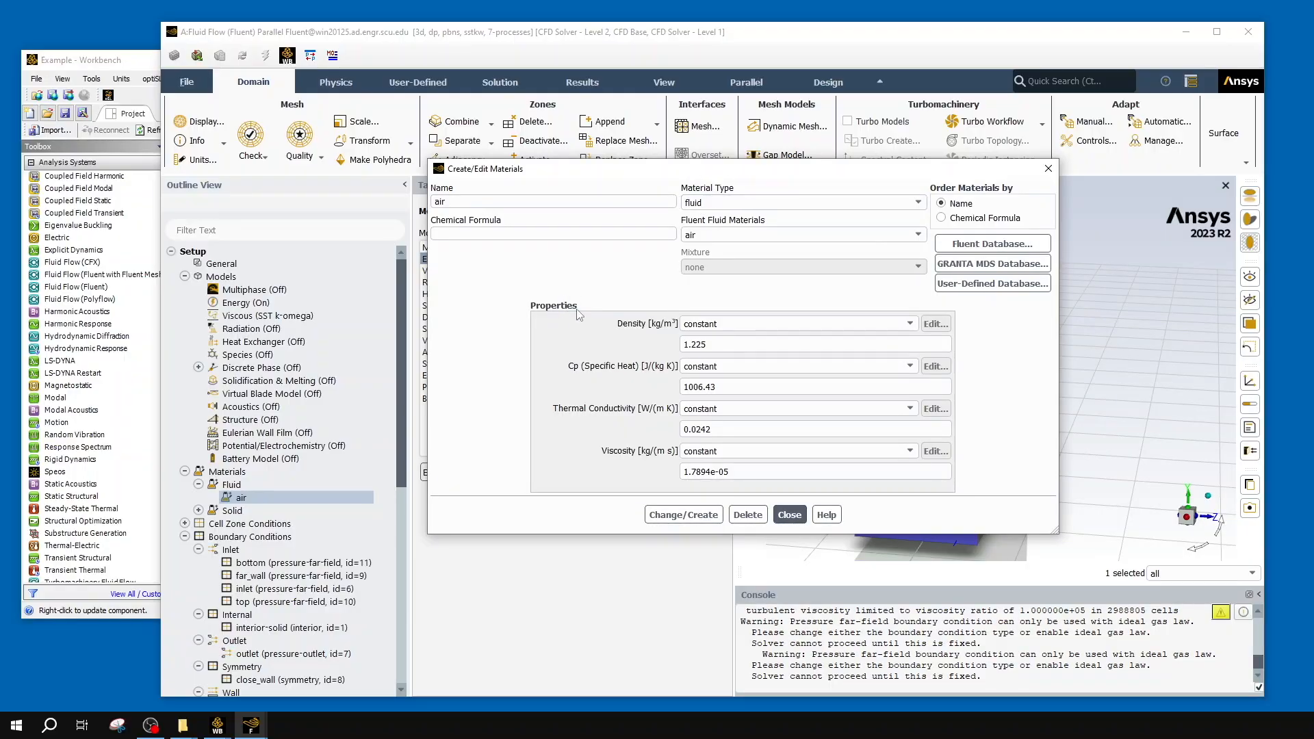
click(816, 323)
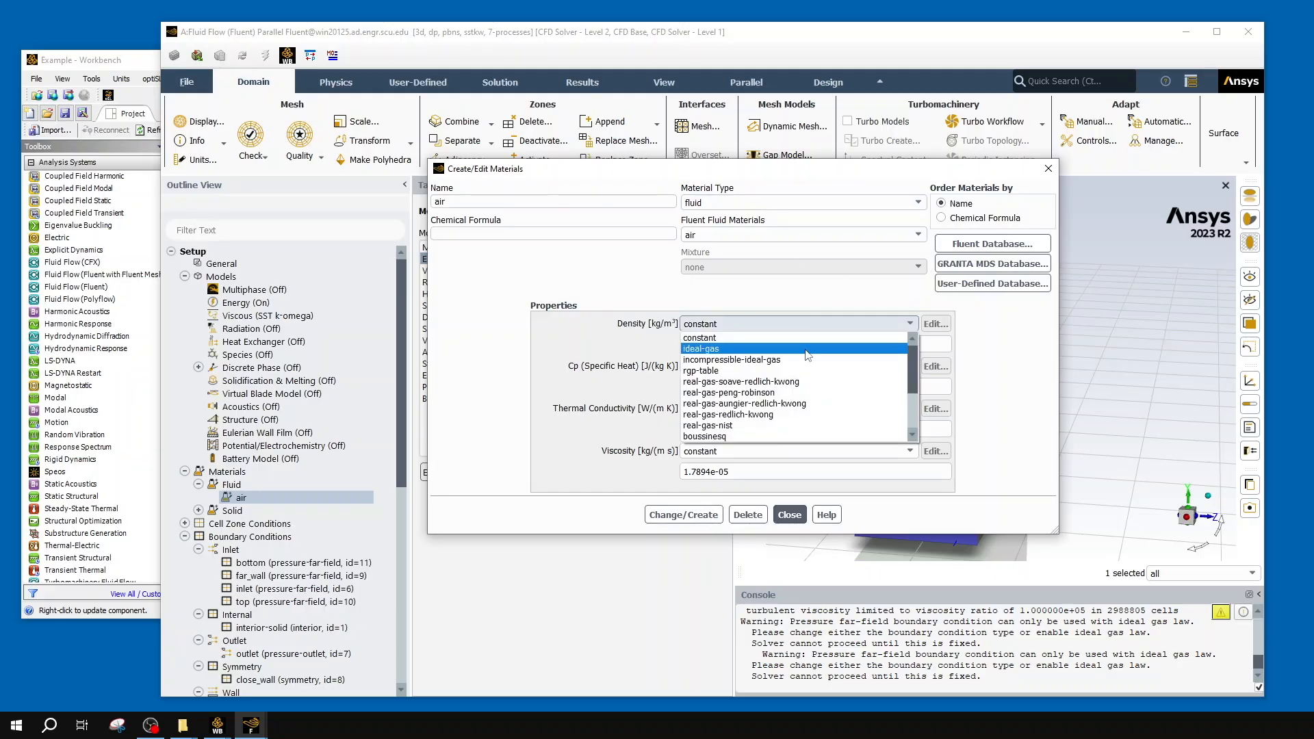
click(806, 351)
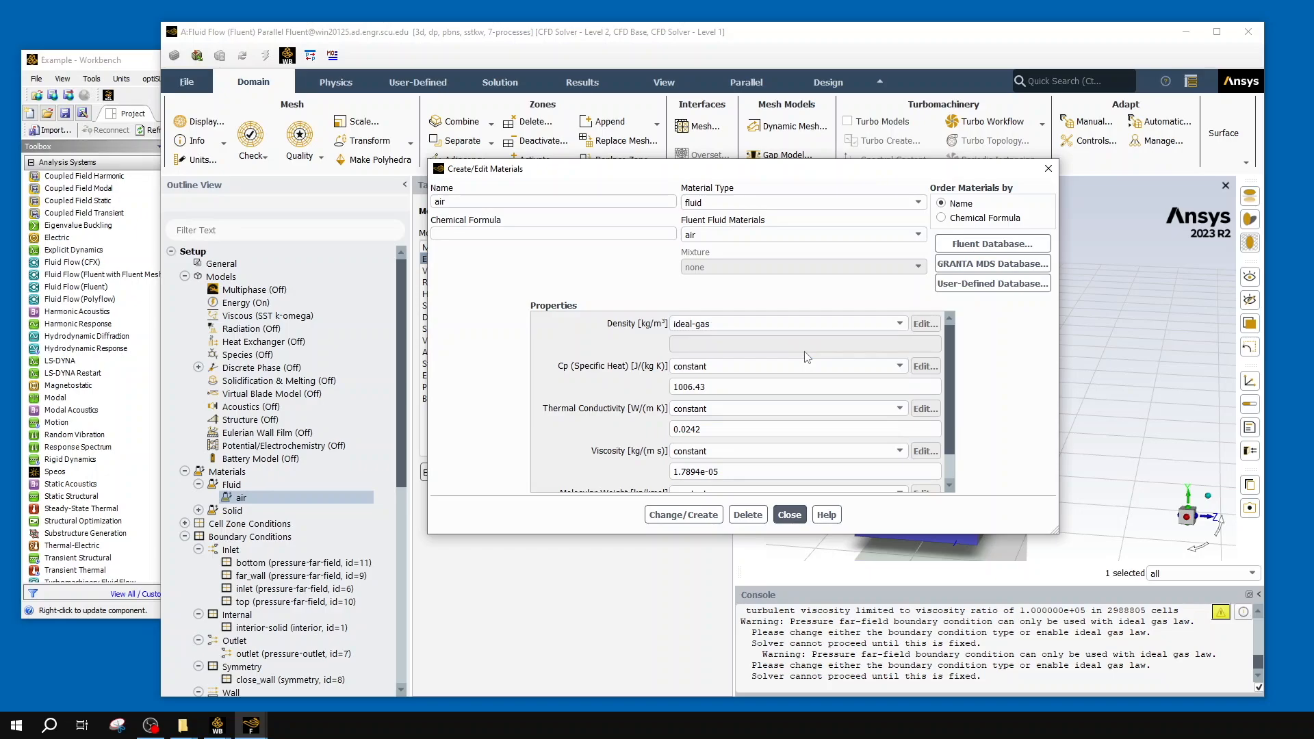
click(714, 517)
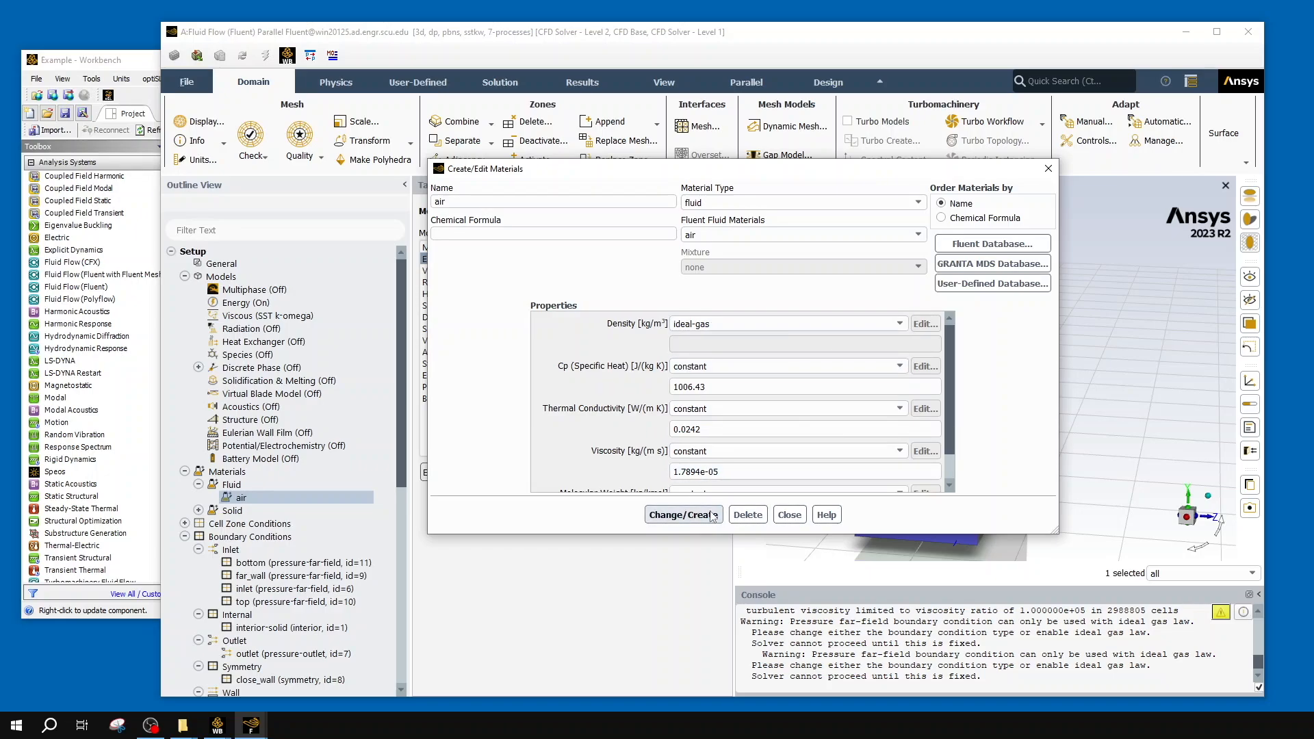
click(798, 524)
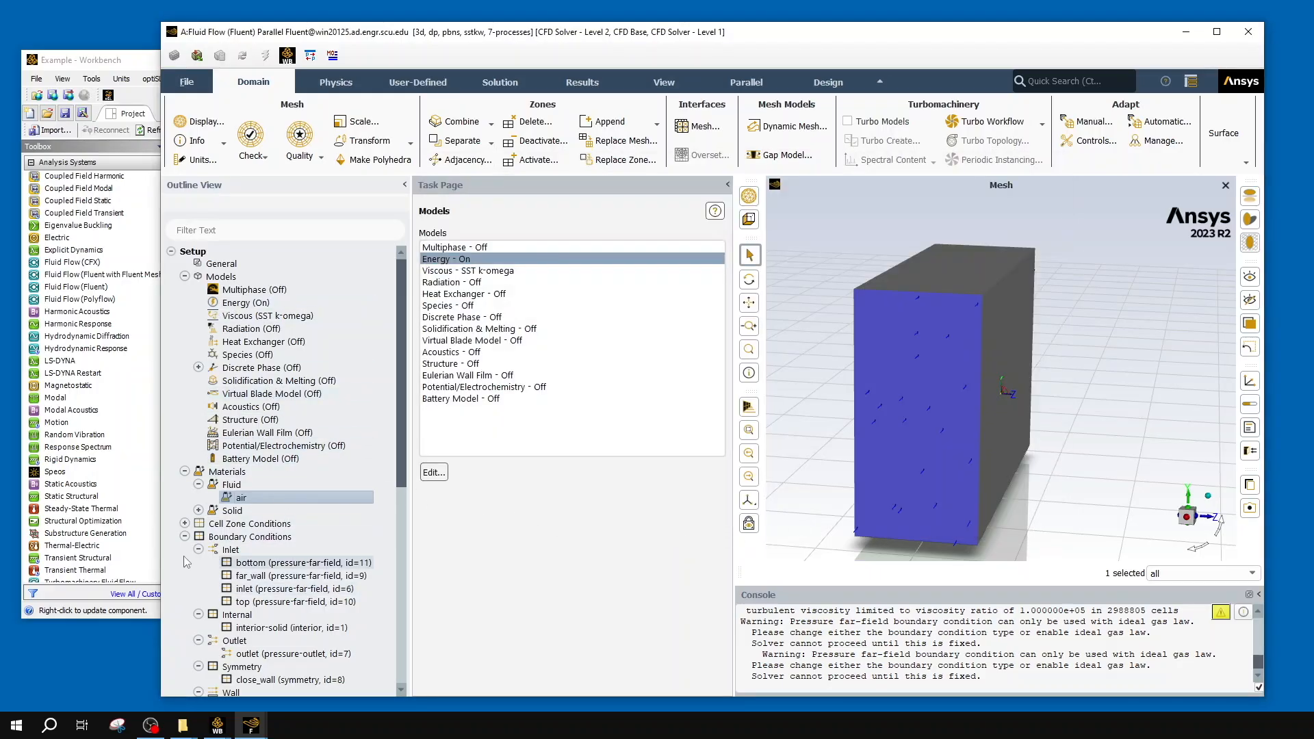
- Recompute the reference values from the inlet zone and review the density, enthalpy, length, temperature and velocity
click(184, 537)
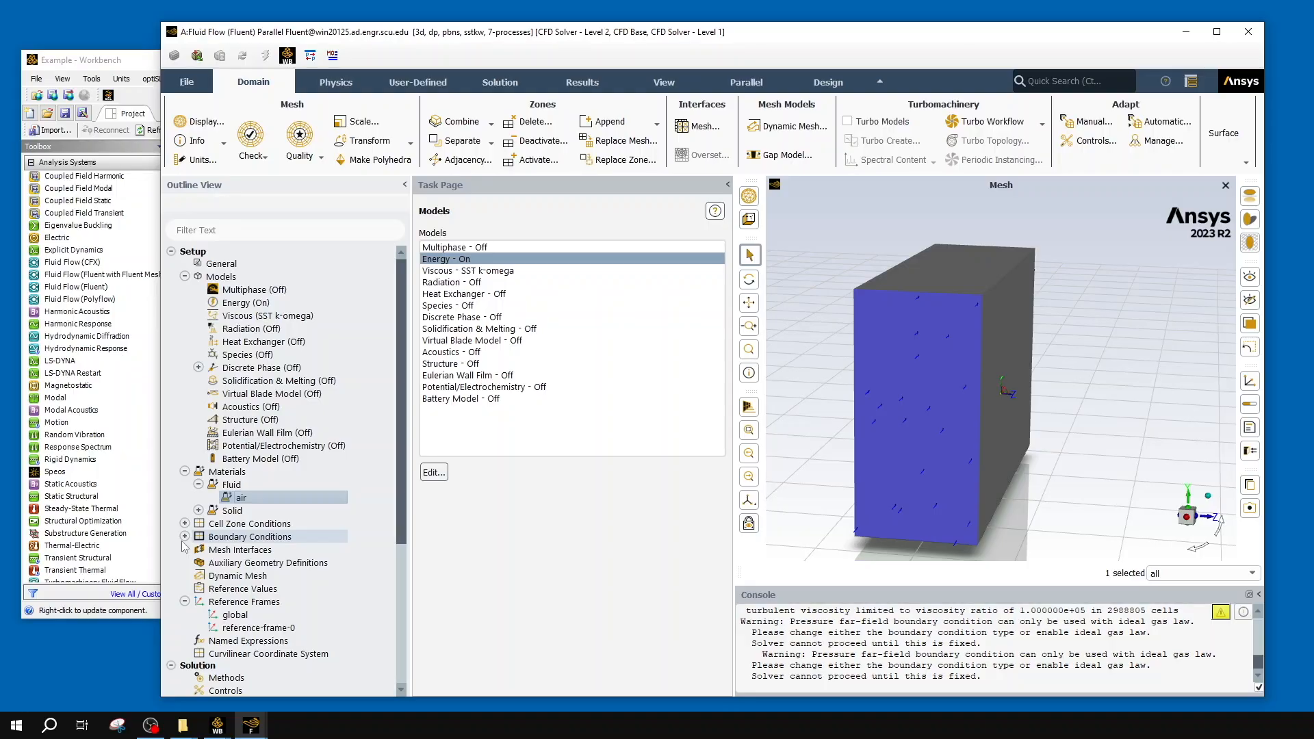
click(185, 277)
click(185, 290)
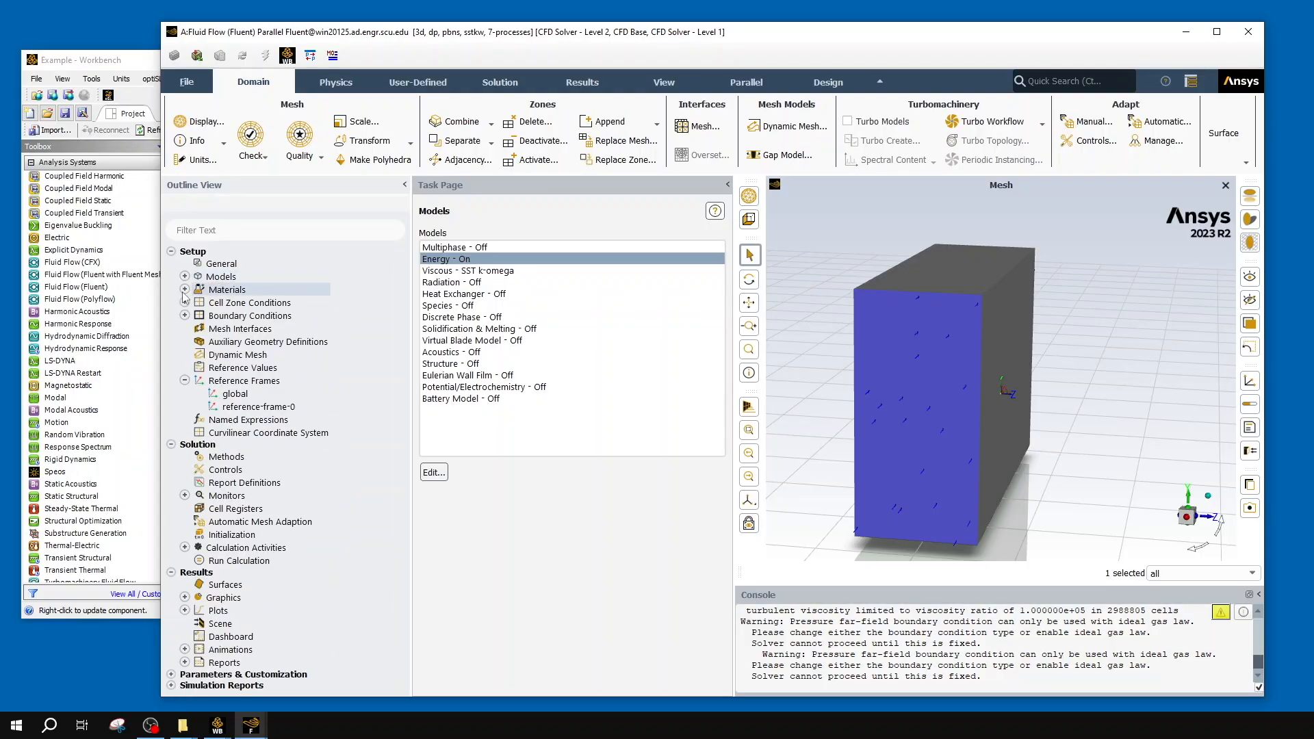
click(185, 381)
click(241, 370)
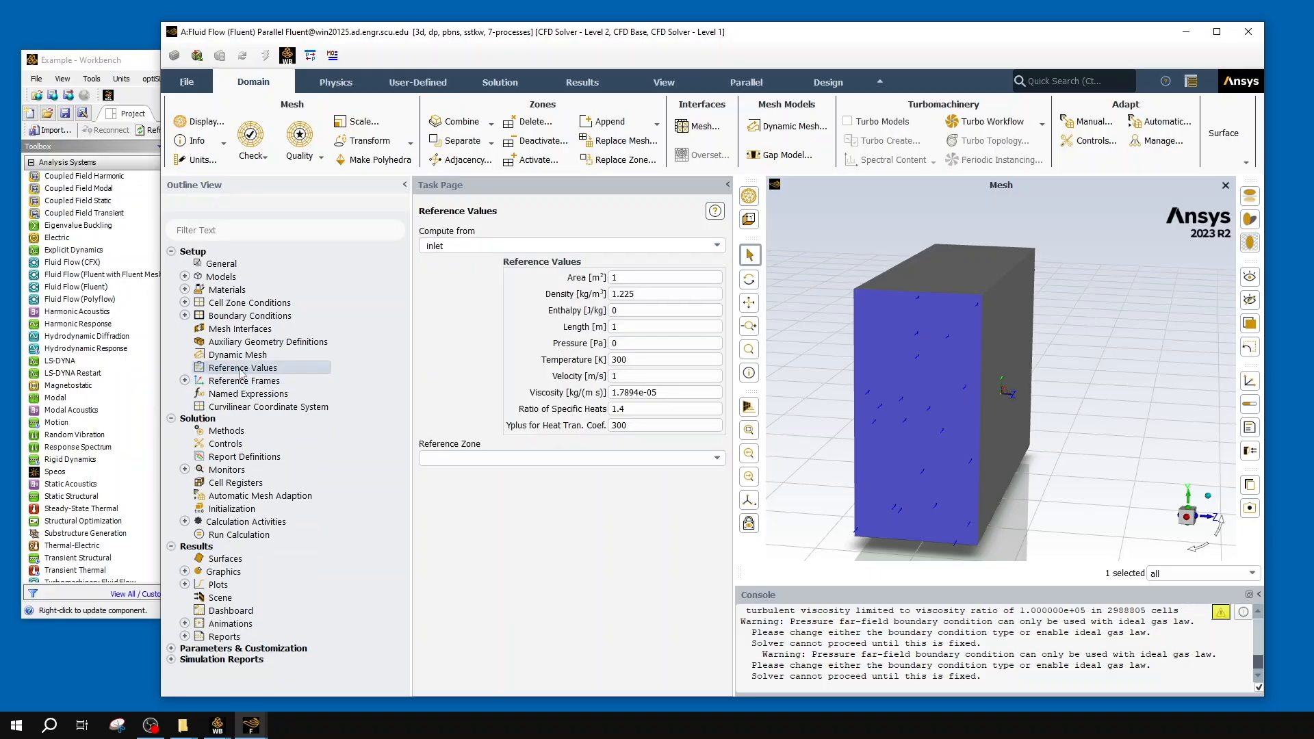
click(460, 245)
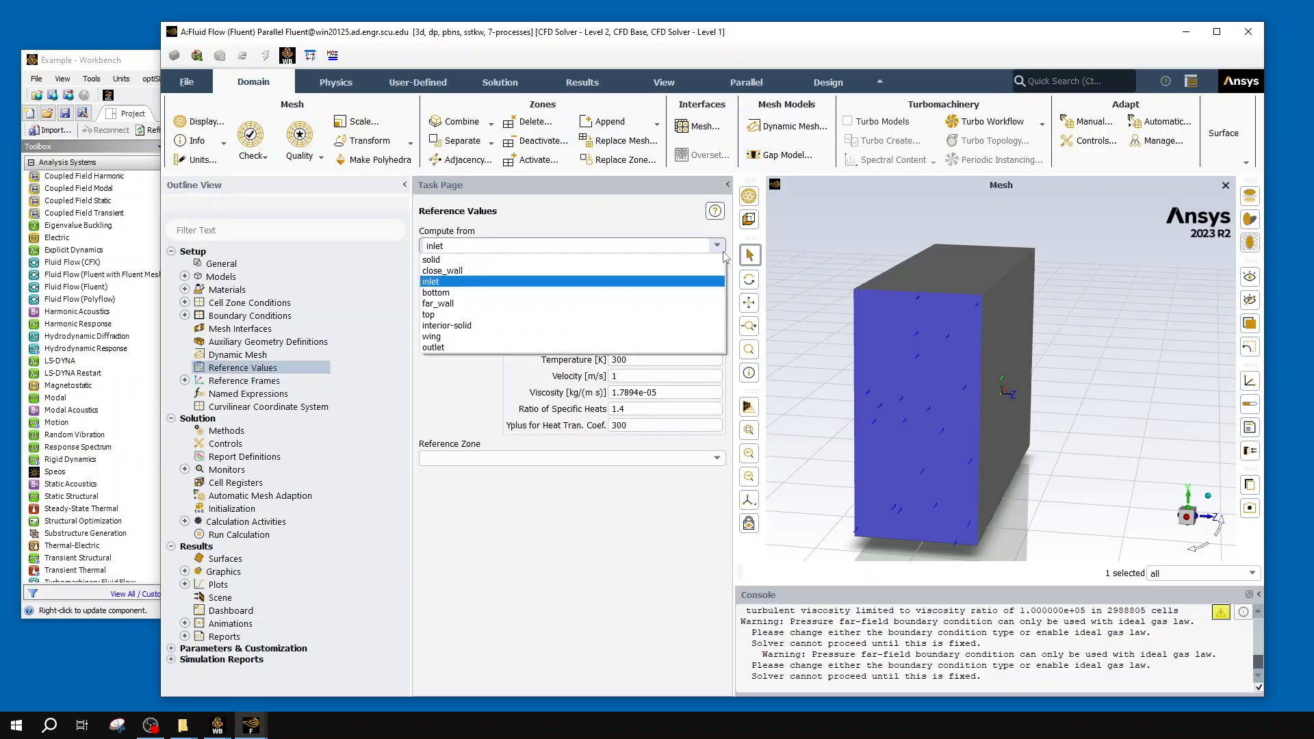
click(444, 283)
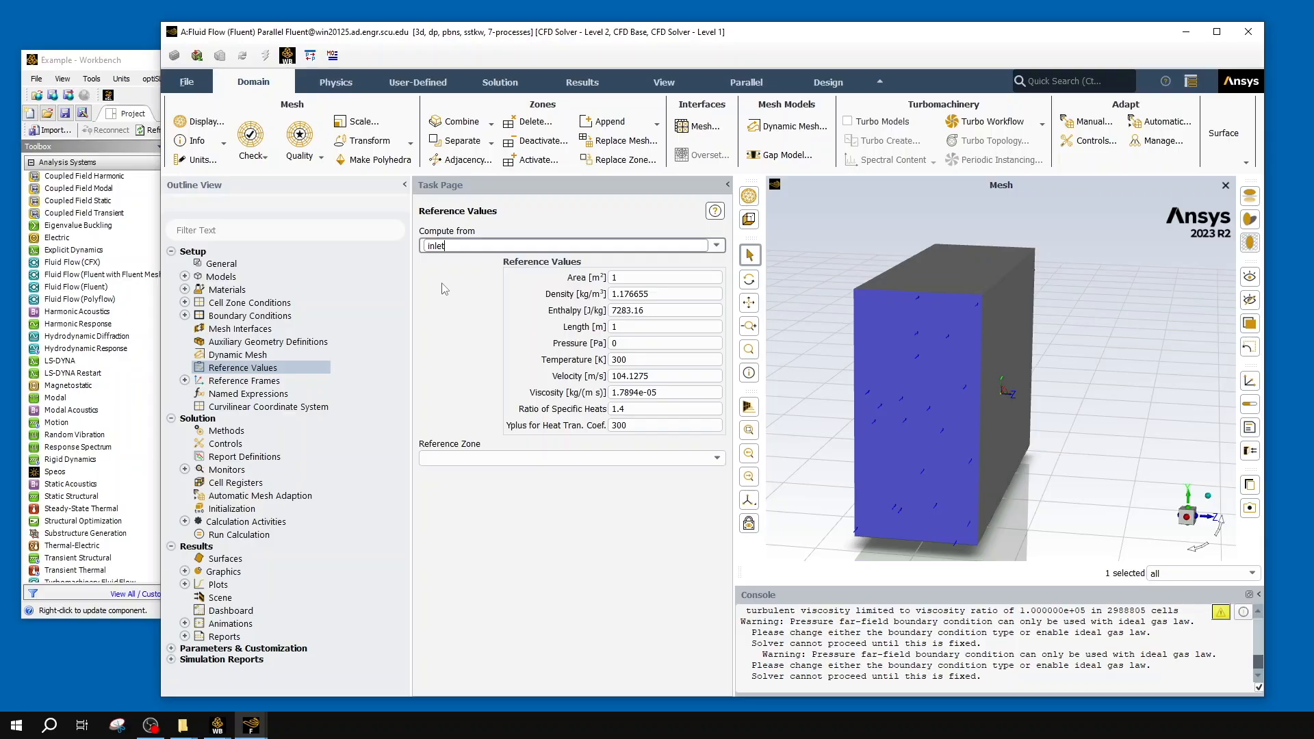
click(669, 293)
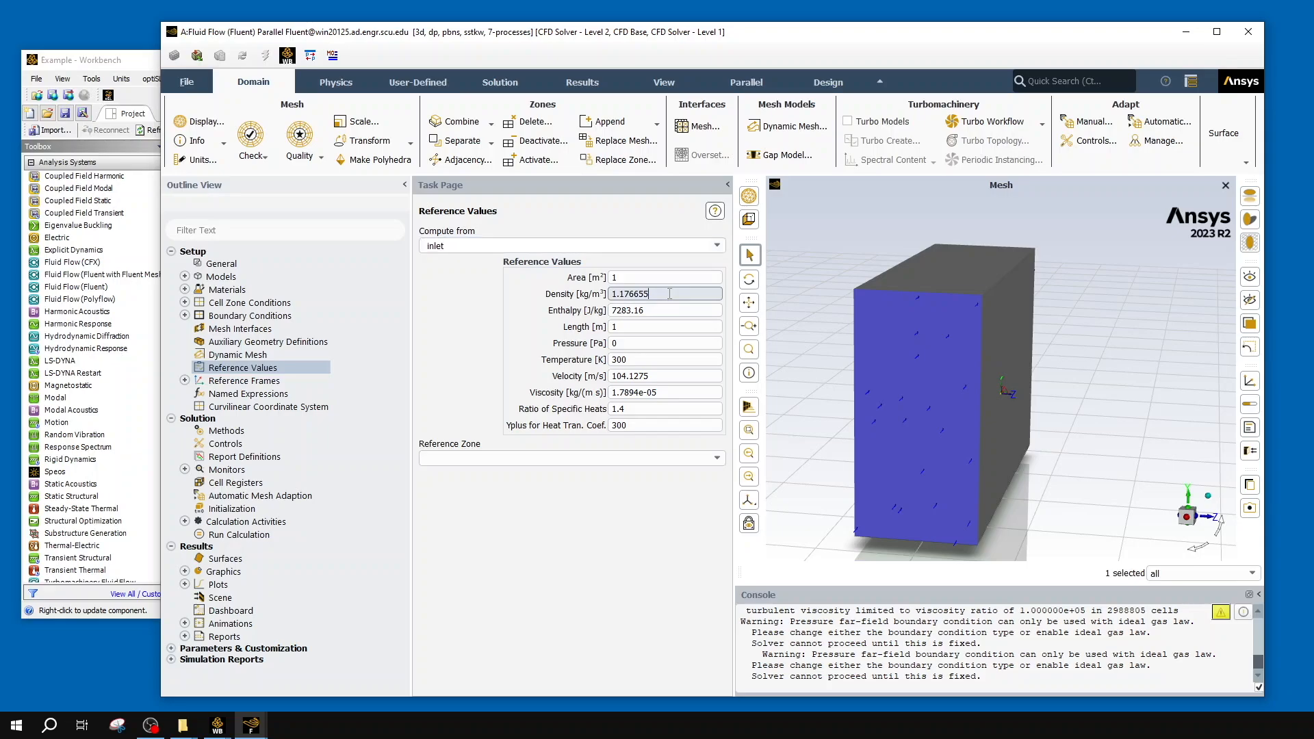
click(686, 312)
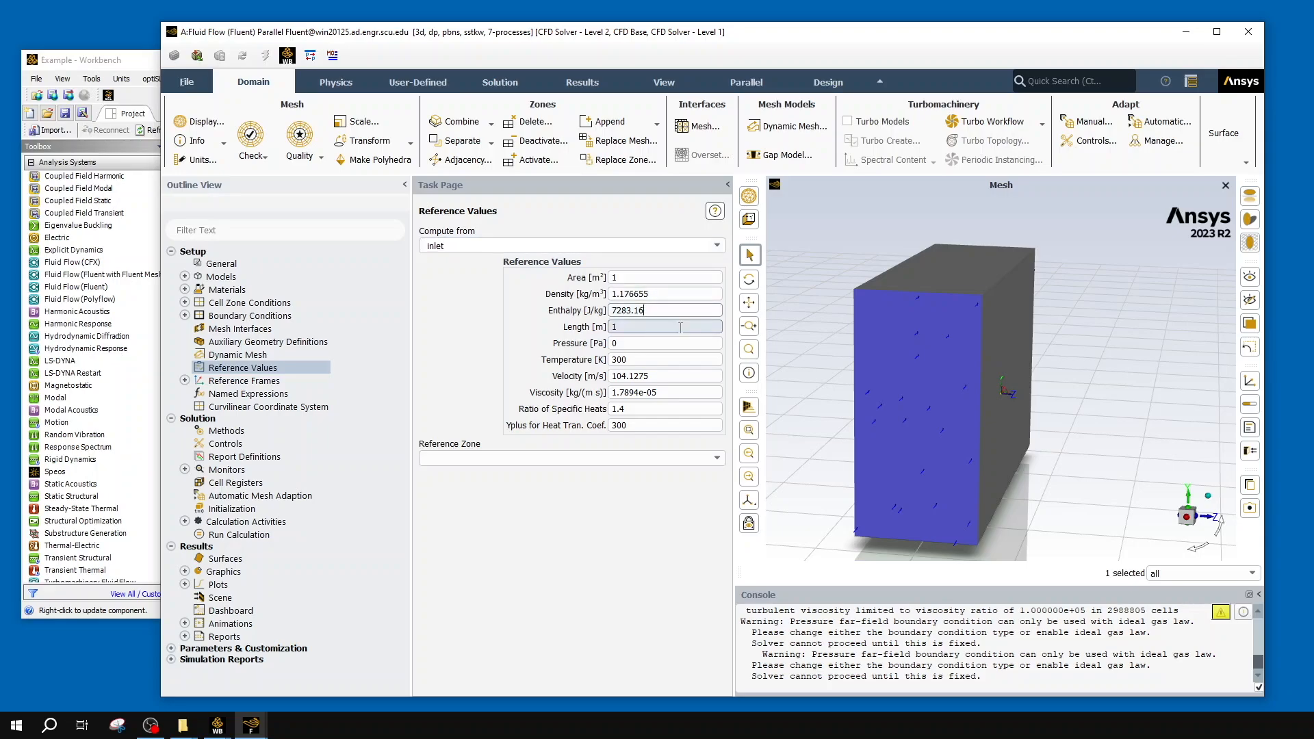
click(681, 328)
click(685, 362)
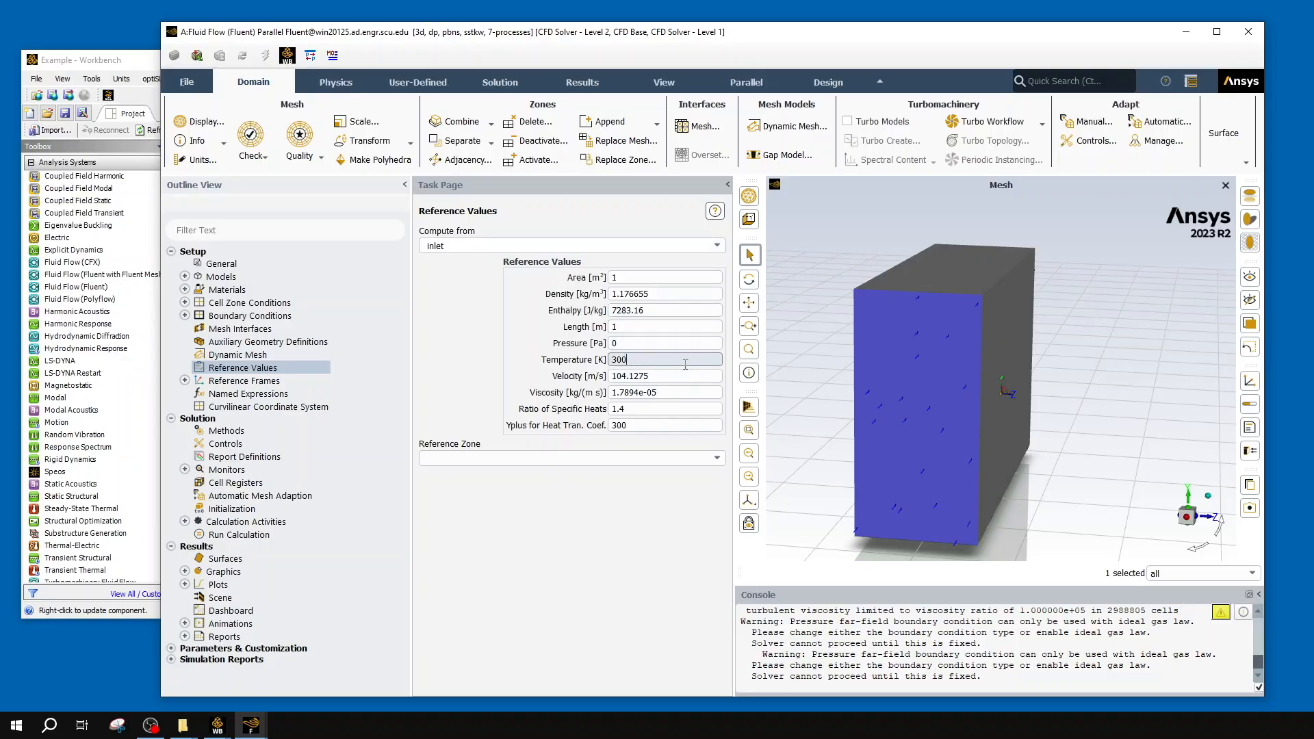
click(693, 378)
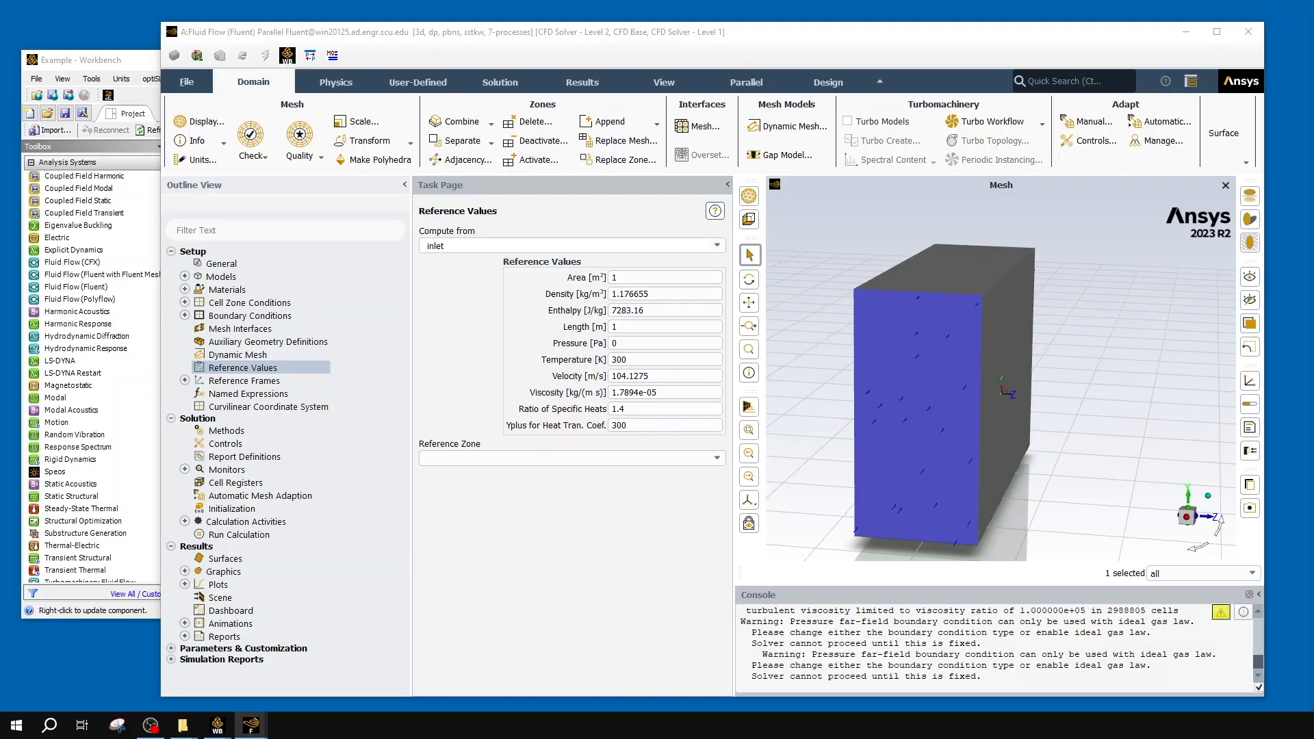
- Set the reference area to 0.8390555 m²
click(658, 276)
click(654, 277)
text(0)
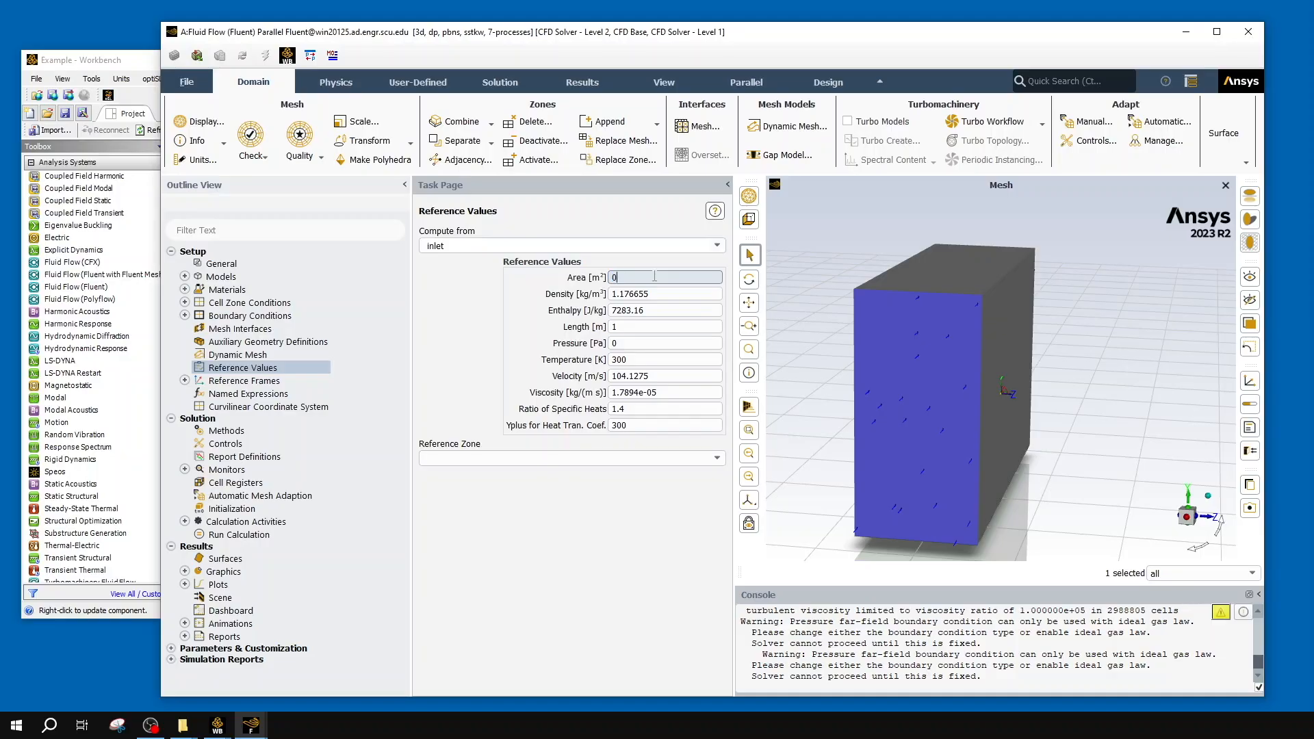
text(.8390555)
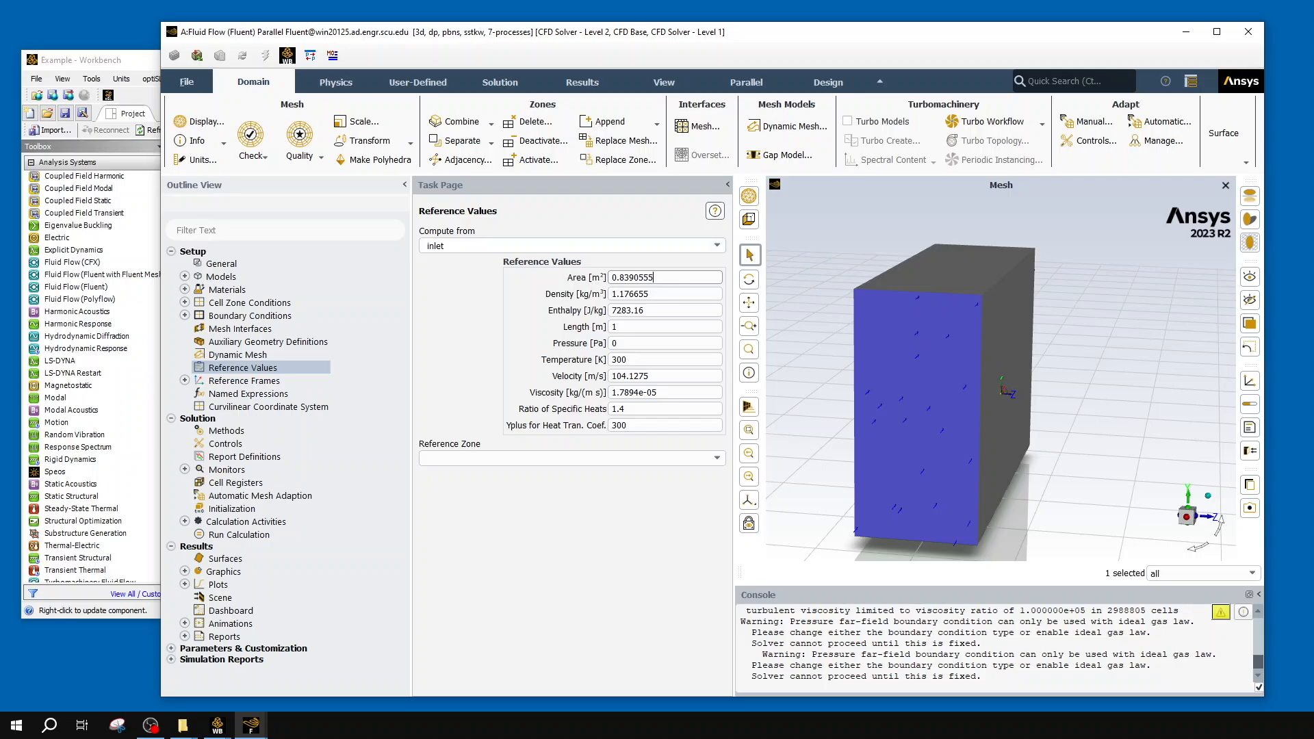
click(427, 343)
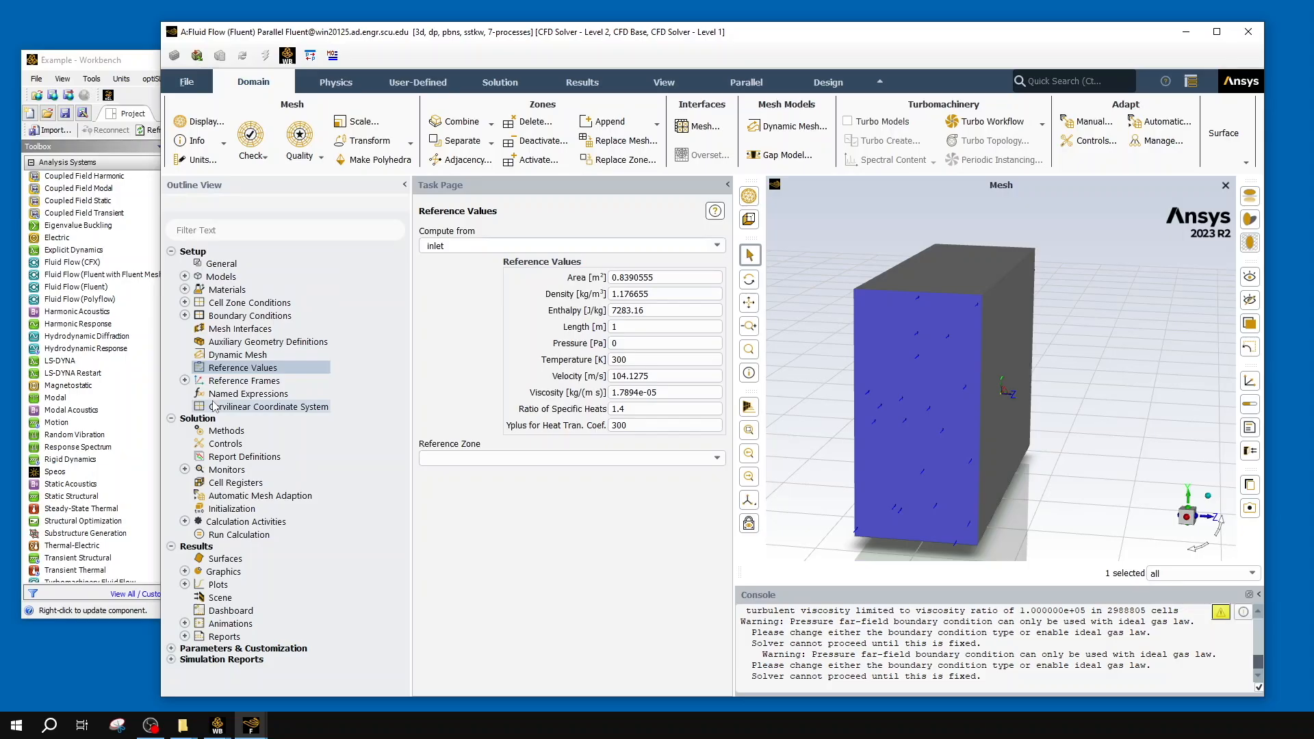
- Start a new lift force report definition and name it co_lift
click(244, 460)
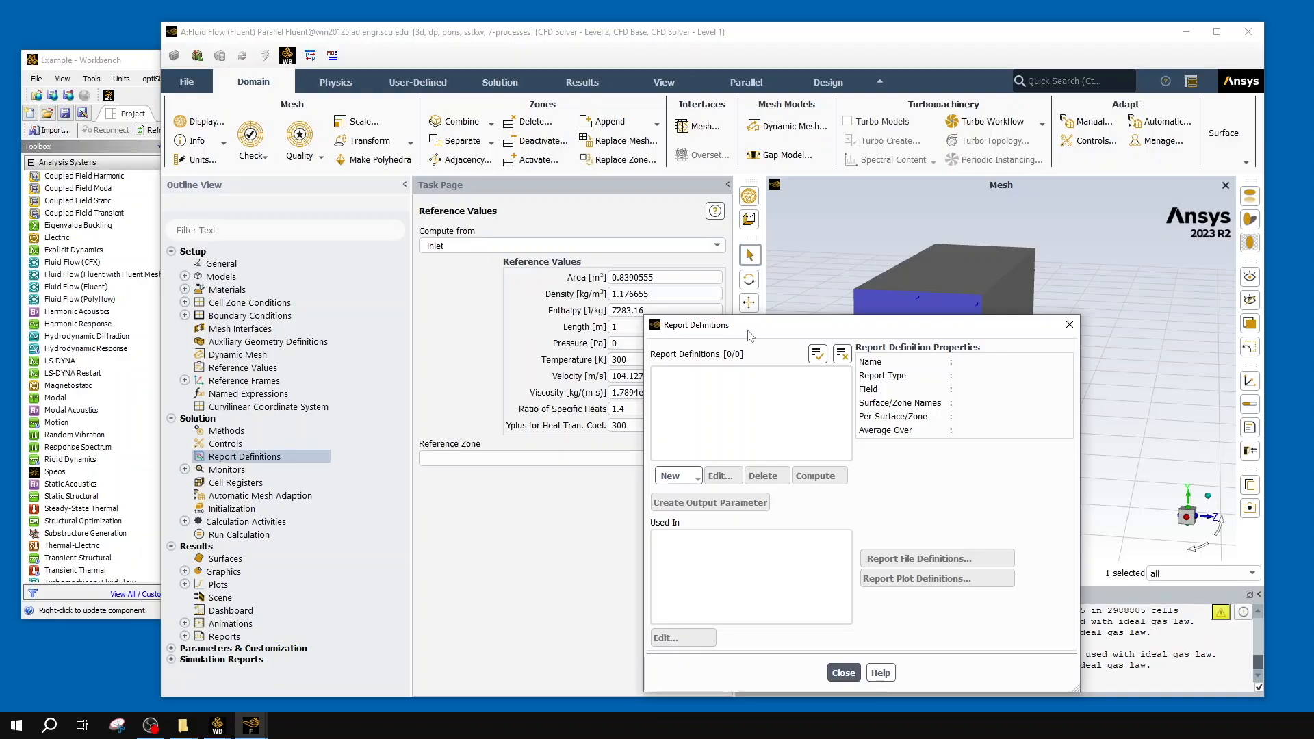
click(670, 476)
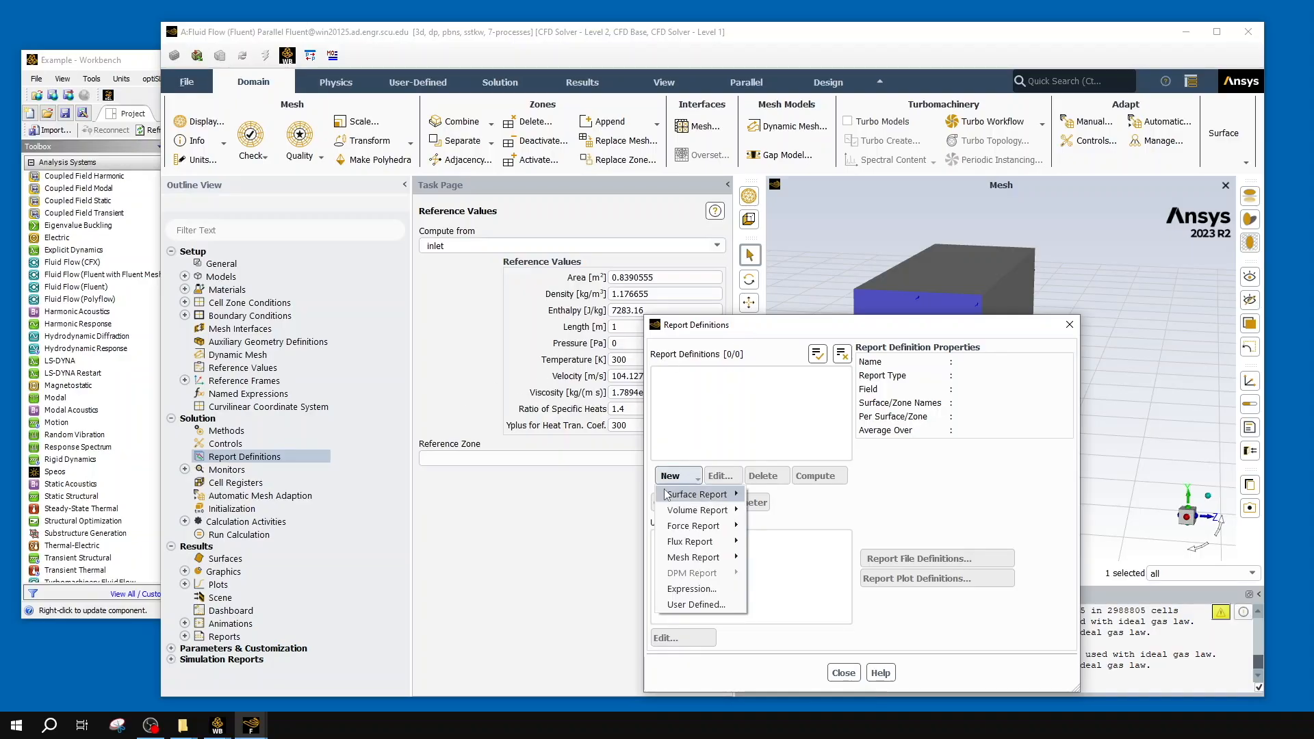
mouse_move(690, 528)
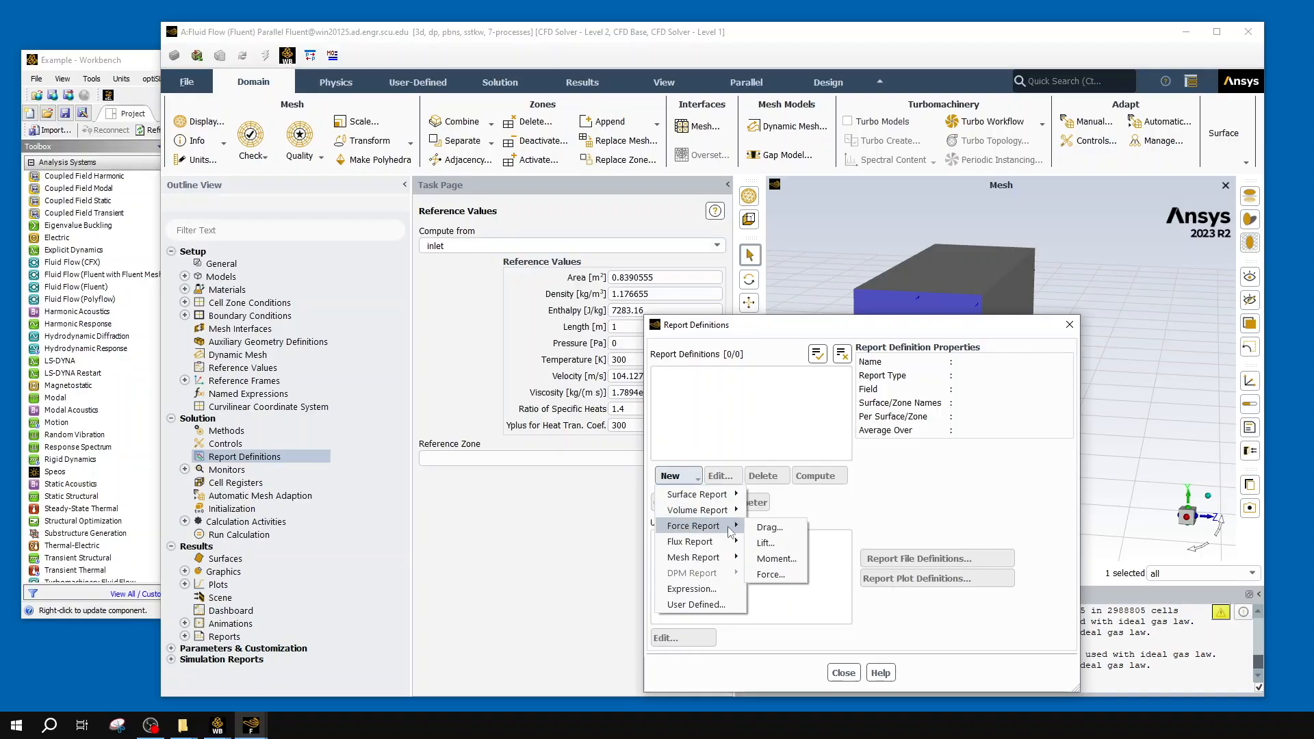
click(783, 541)
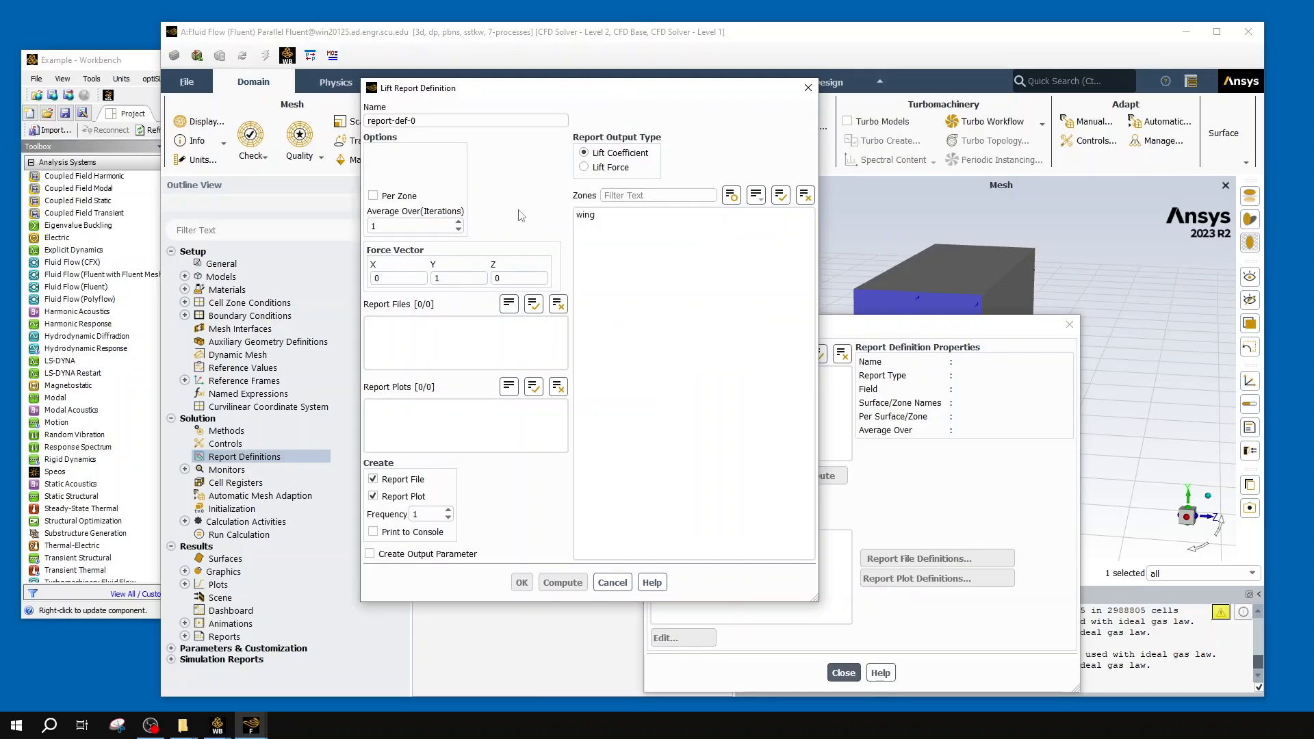
triple_click(469, 120)
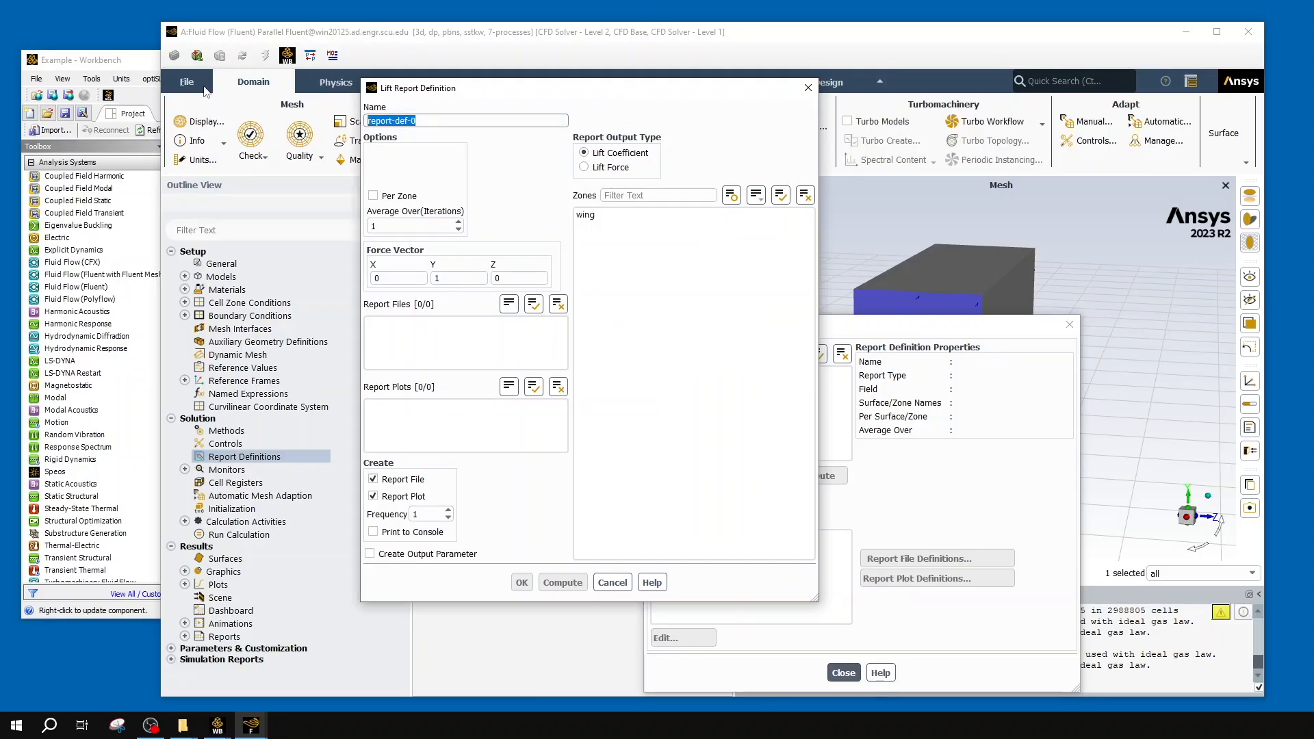
text(co)
key(BackSpace)
key(BackSpace)
key(BackSpace)
text(co_lift)
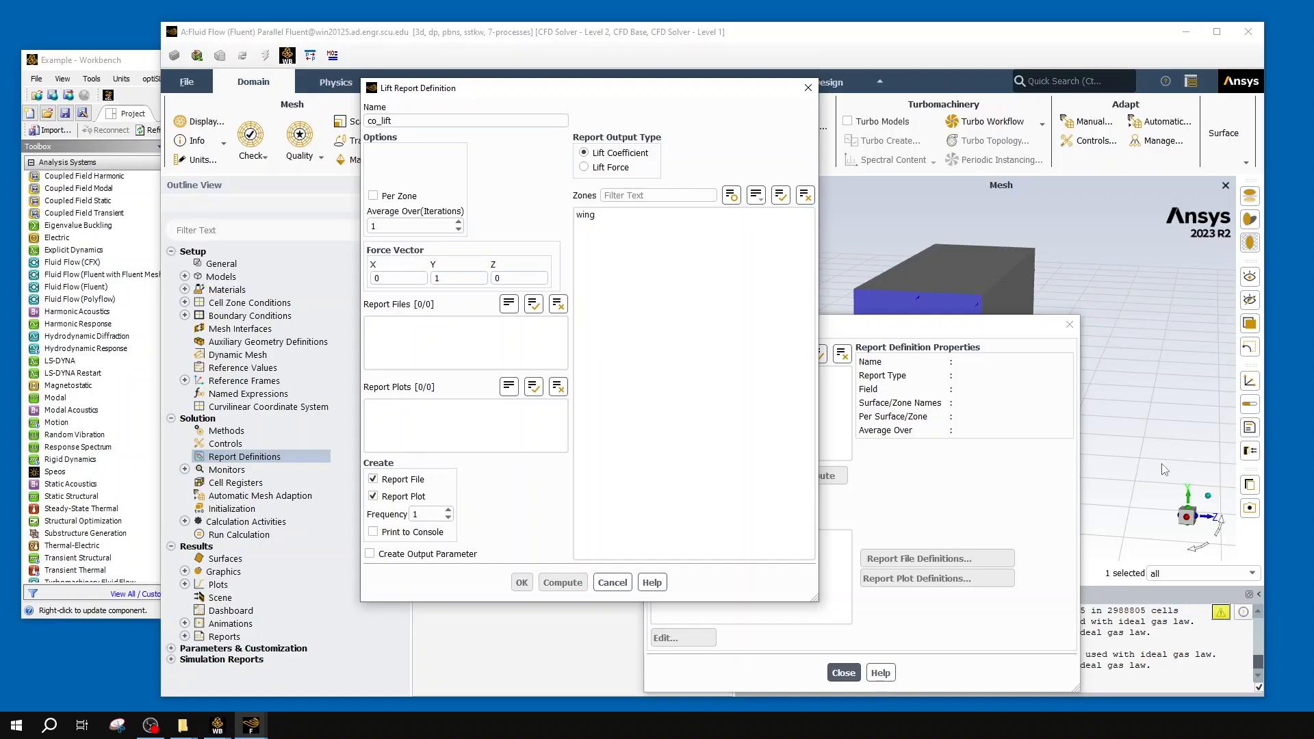
- Enable console printing for the co_lift report, assign the wing zone, and create the definition
drag(1128, 413, 1212, 536)
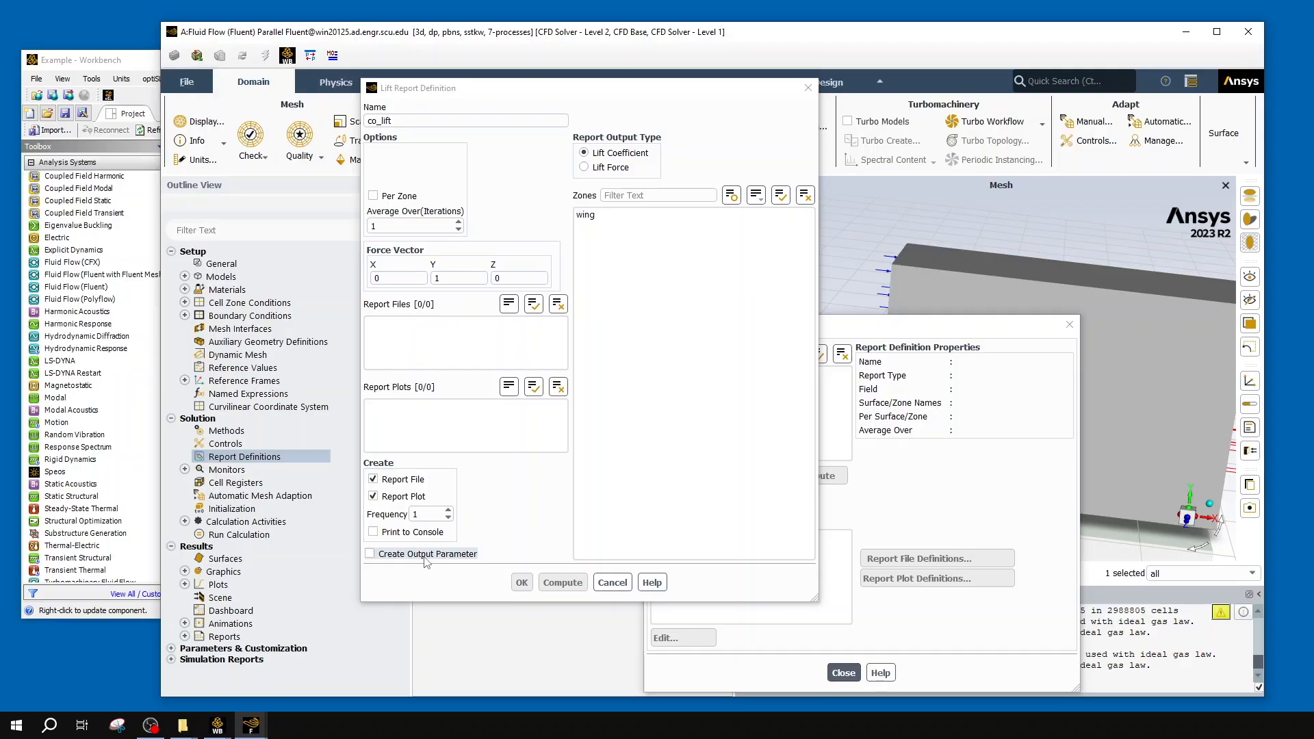
click(421, 533)
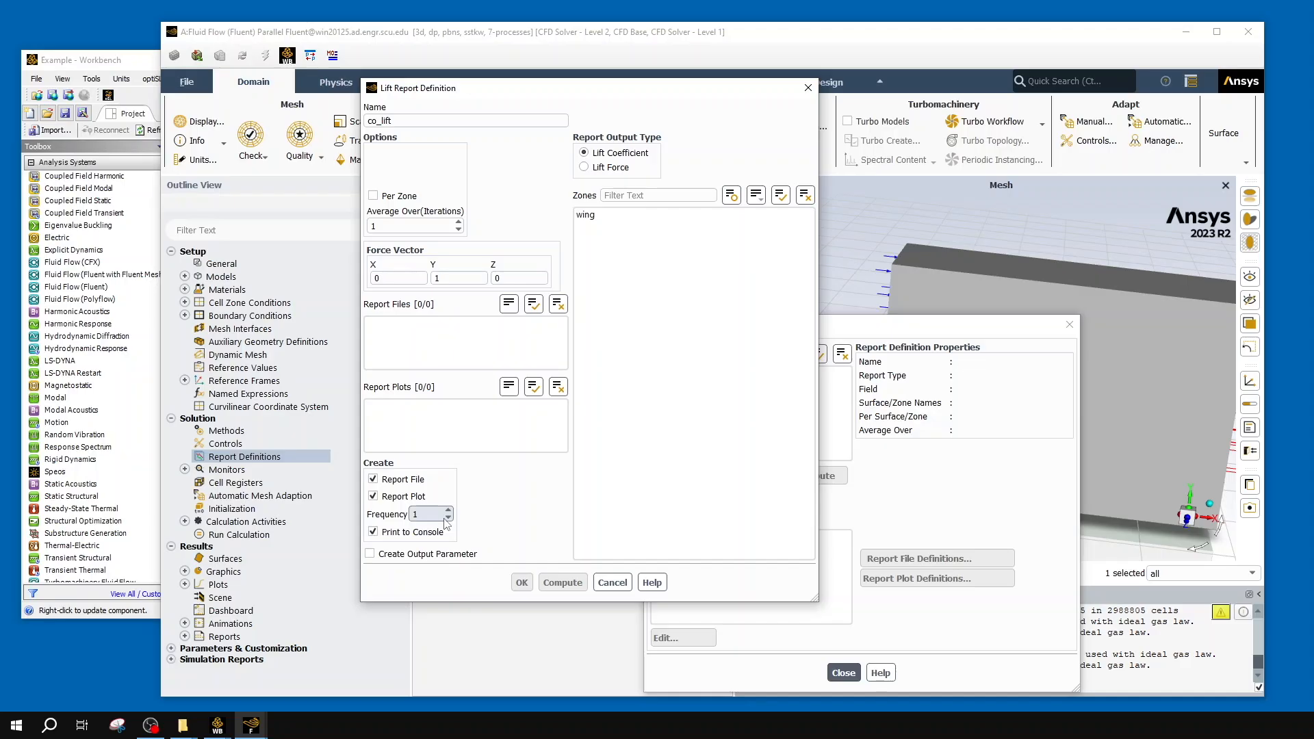
double_click(429, 519)
click(467, 472)
click(391, 121)
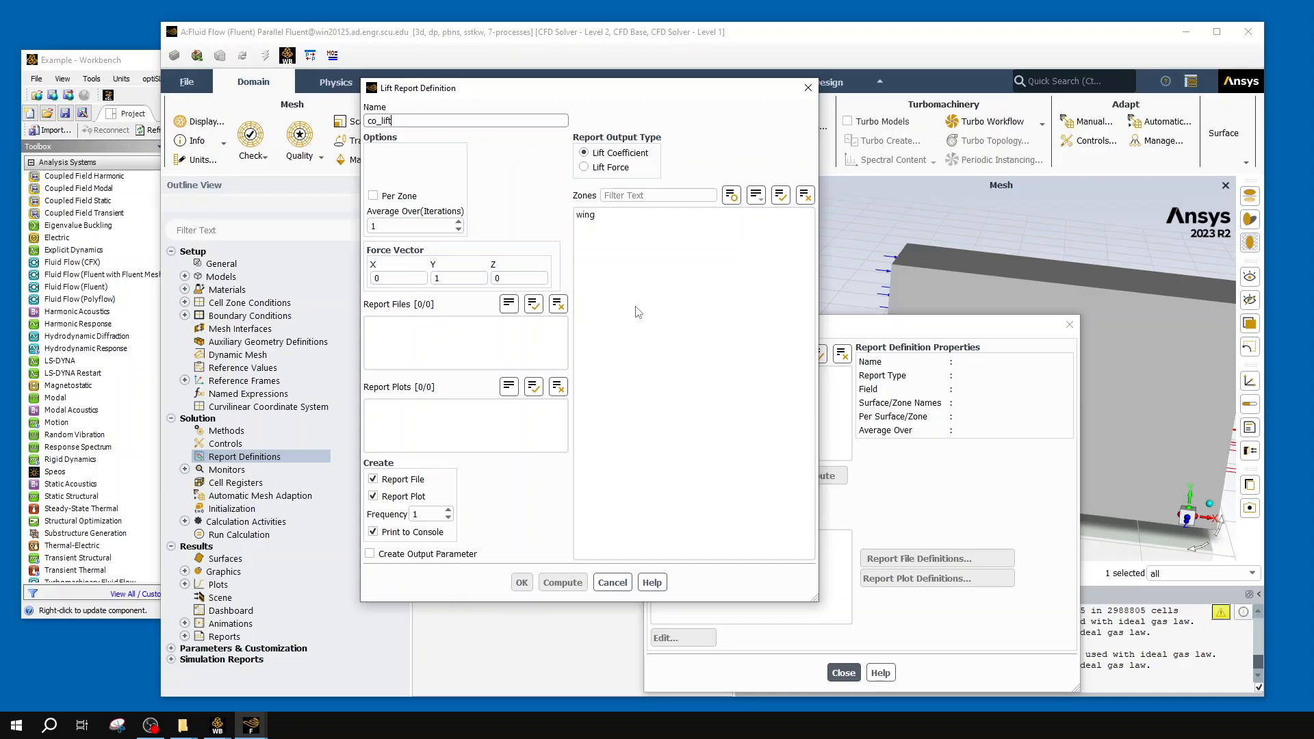
click(586, 216)
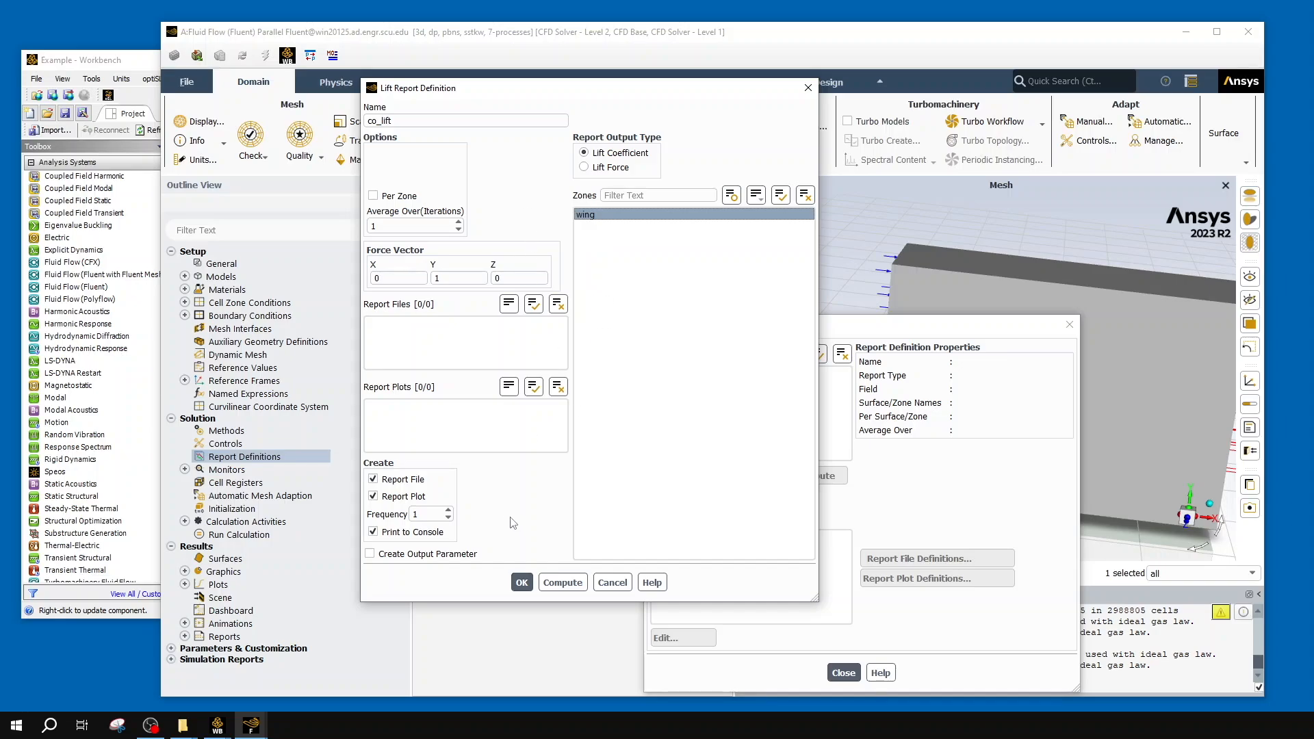
click(521, 582)
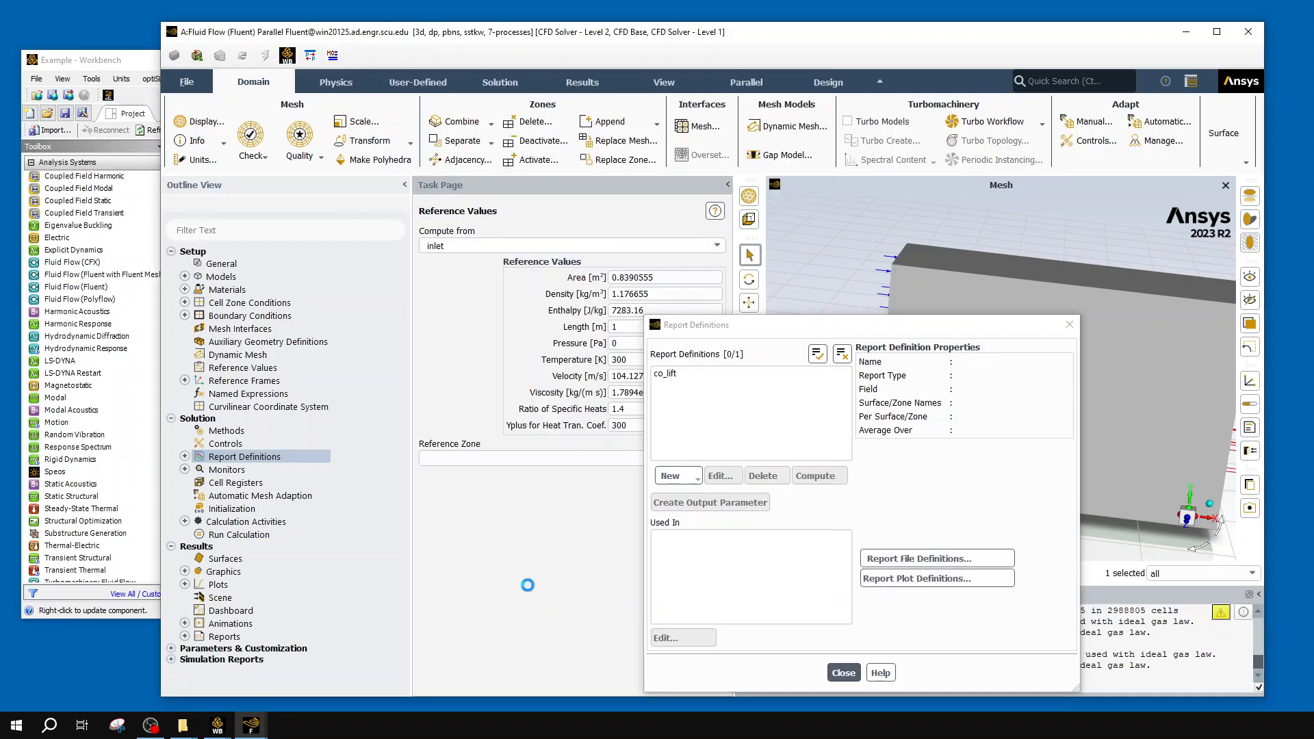
click(185, 457)
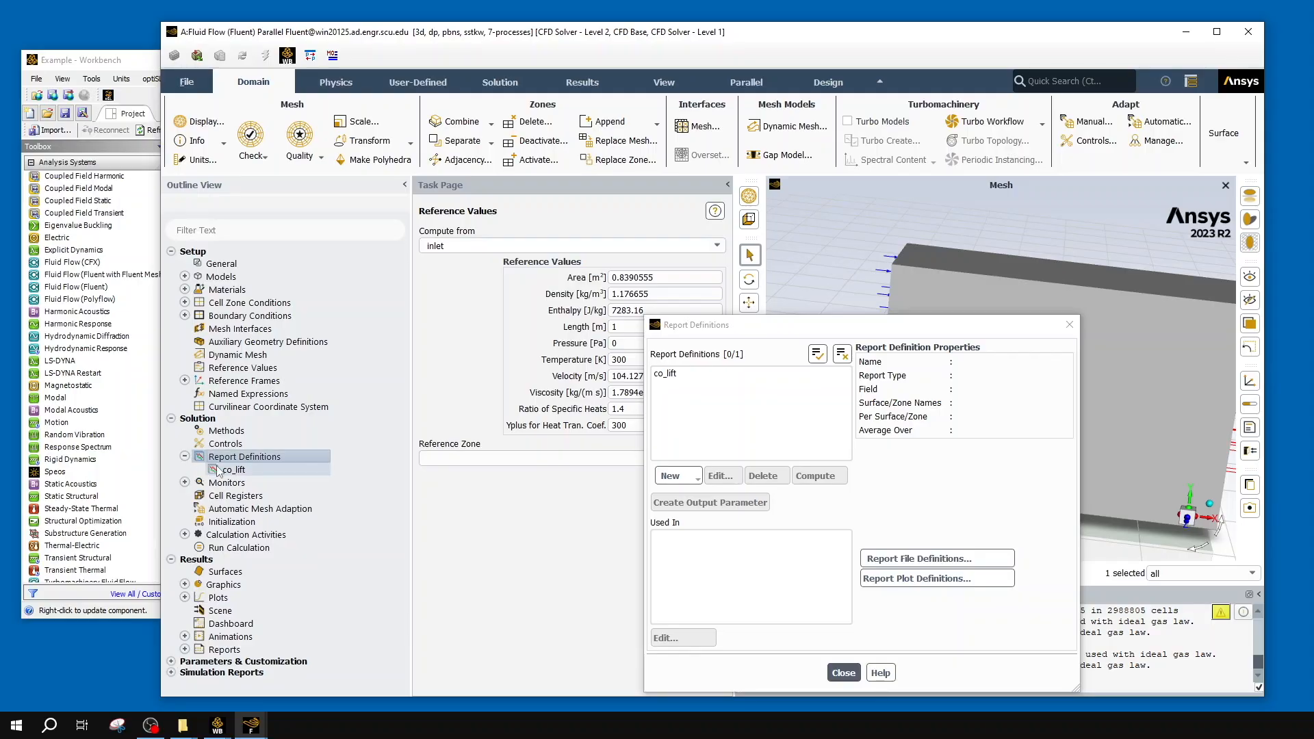
click(185, 482)
click(184, 483)
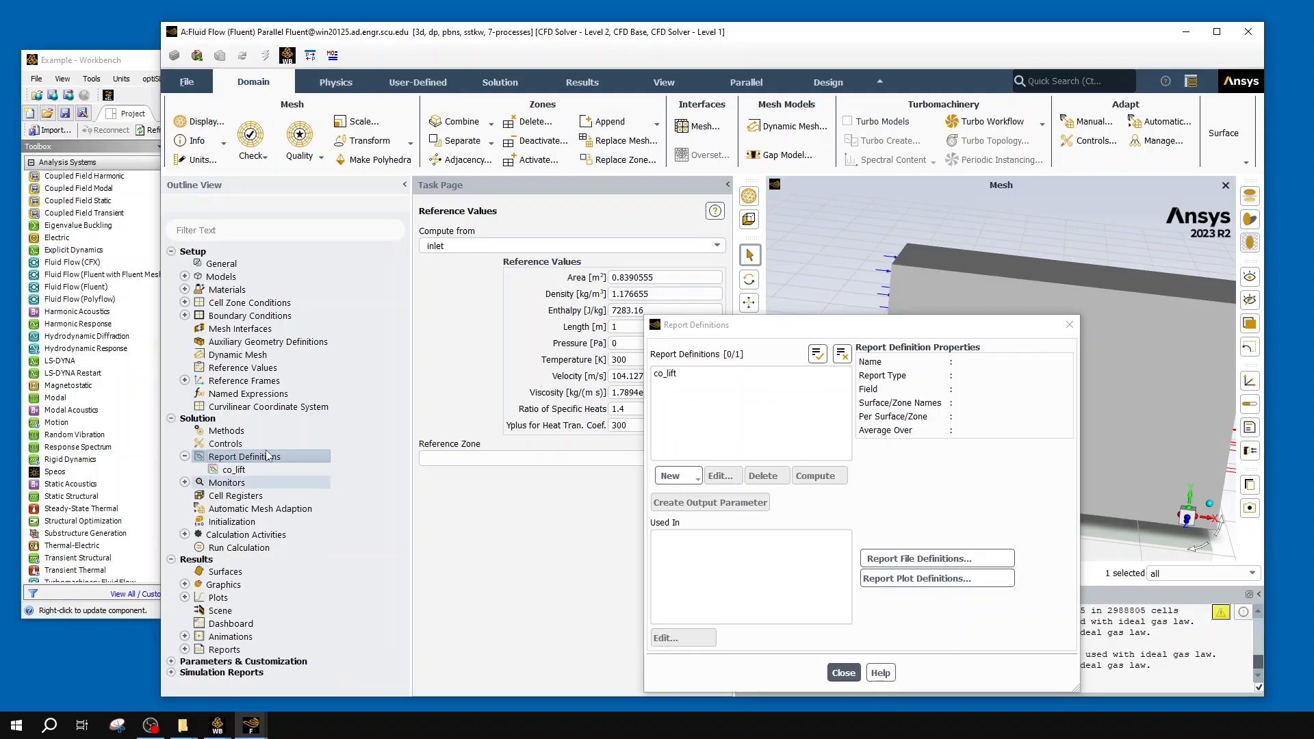
right_click(272, 456)
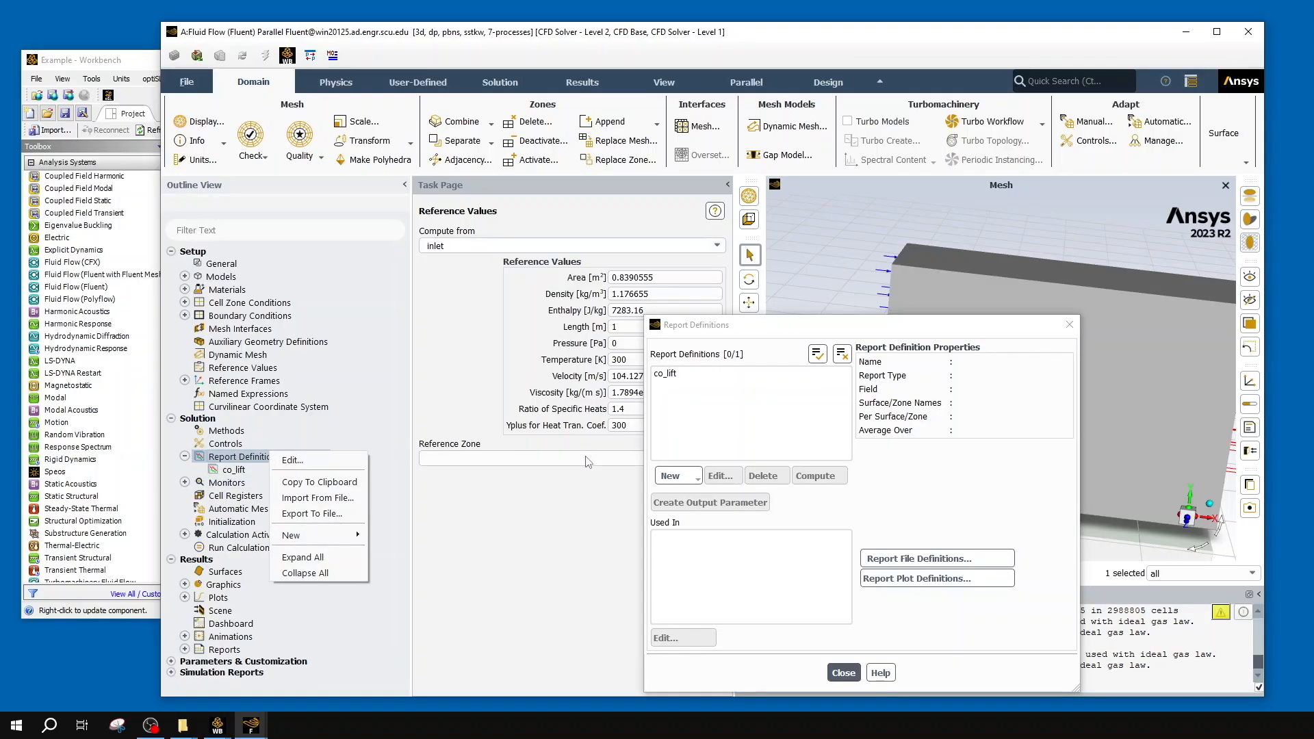
click(830, 524)
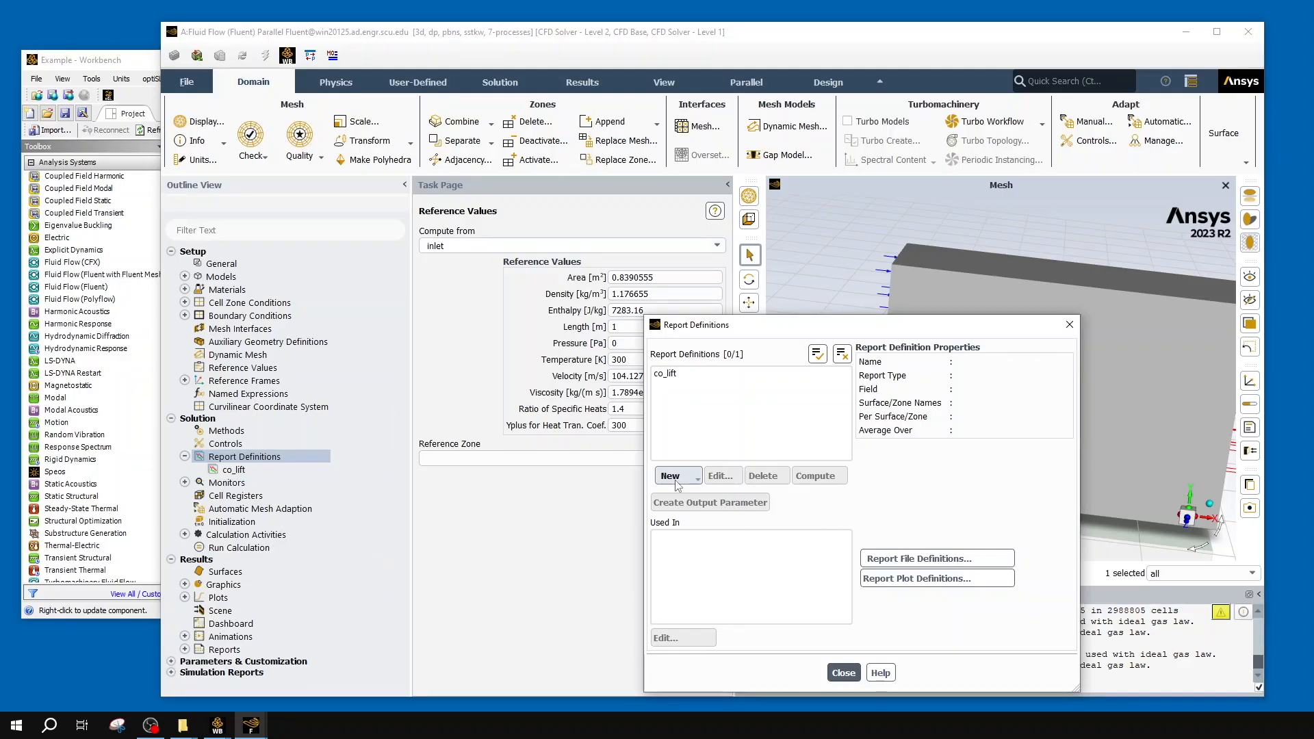
- Start a new drag force report definition and name it co_drag
click(674, 477)
mouse_move(705, 528)
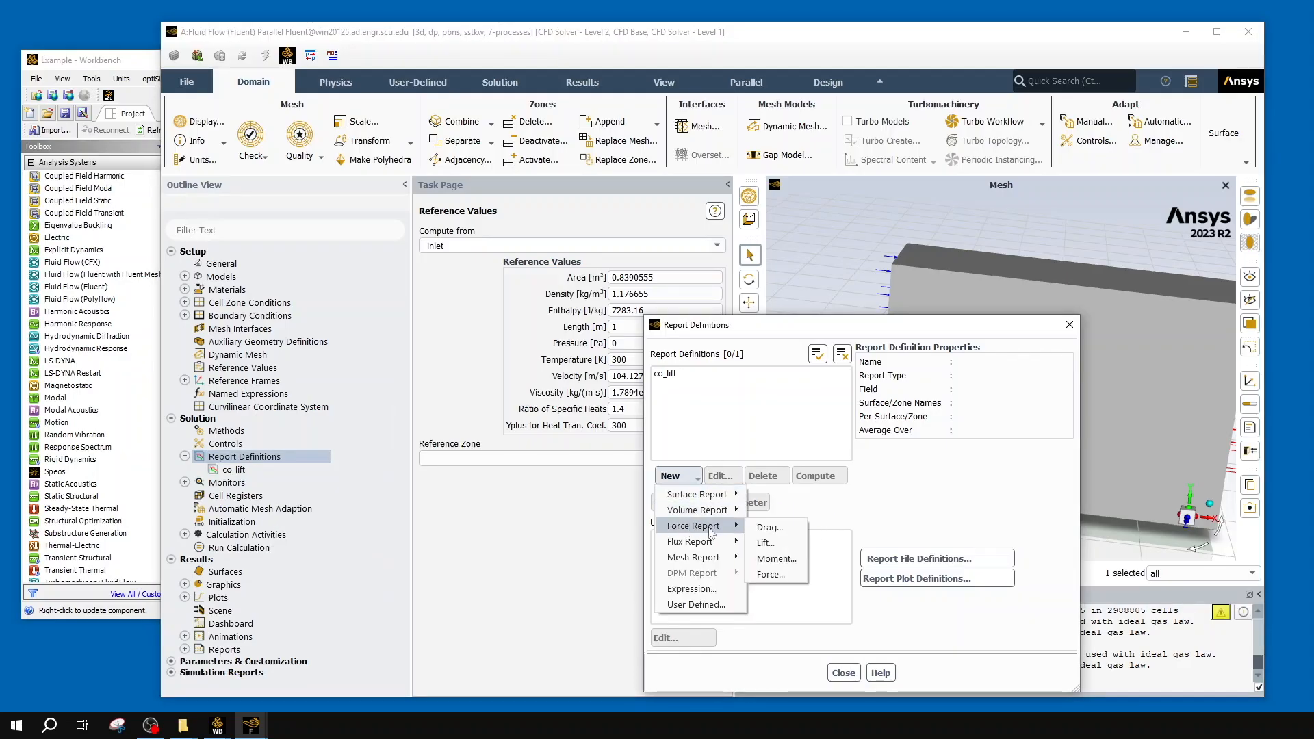
click(782, 534)
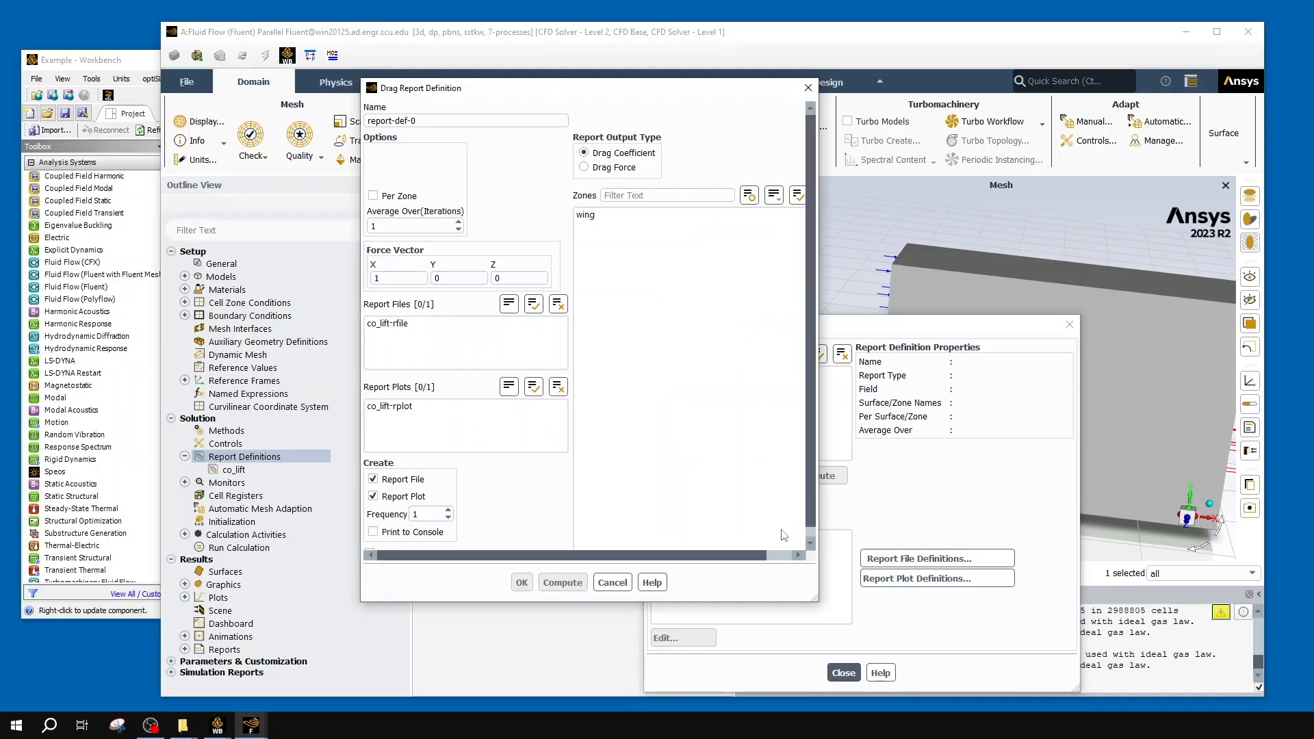
drag(414, 122, 337, 127)
text(co_drag)
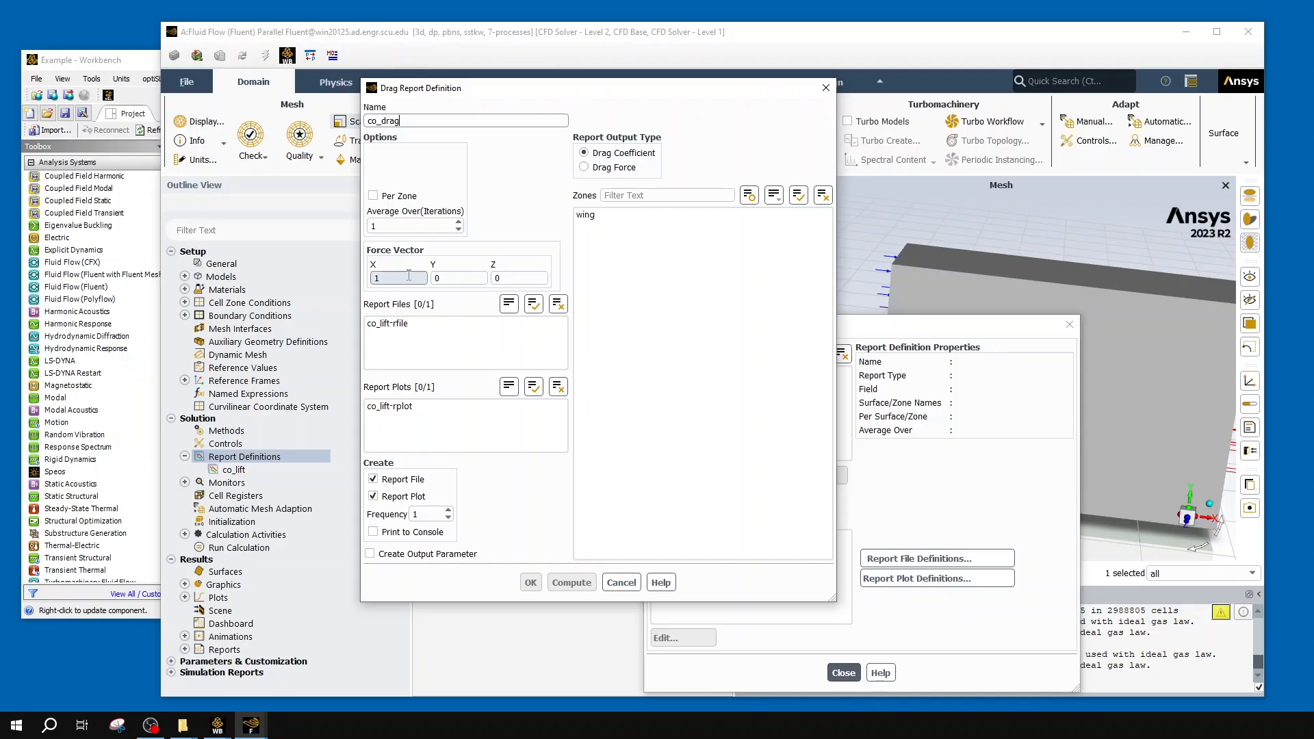
- Enable console printing for the co_drag report, assign the wing zone, and create the definition
click(383, 532)
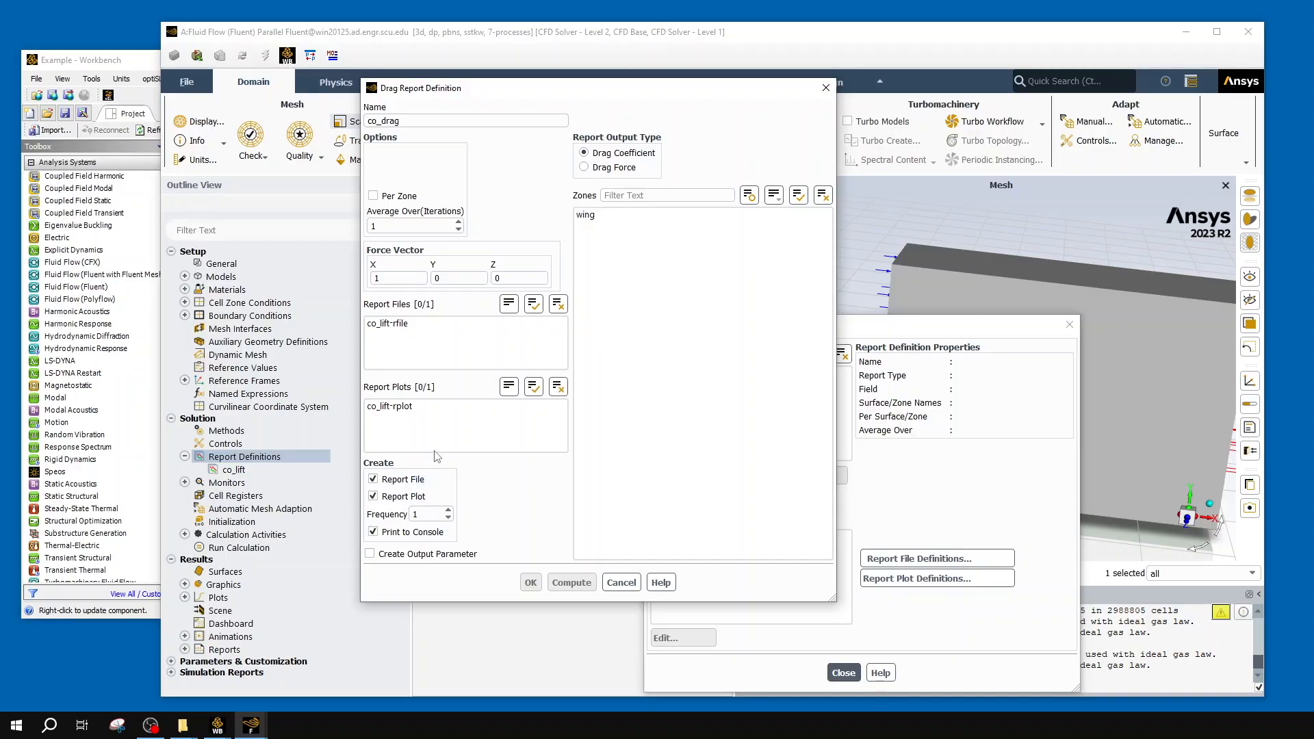
click(641, 214)
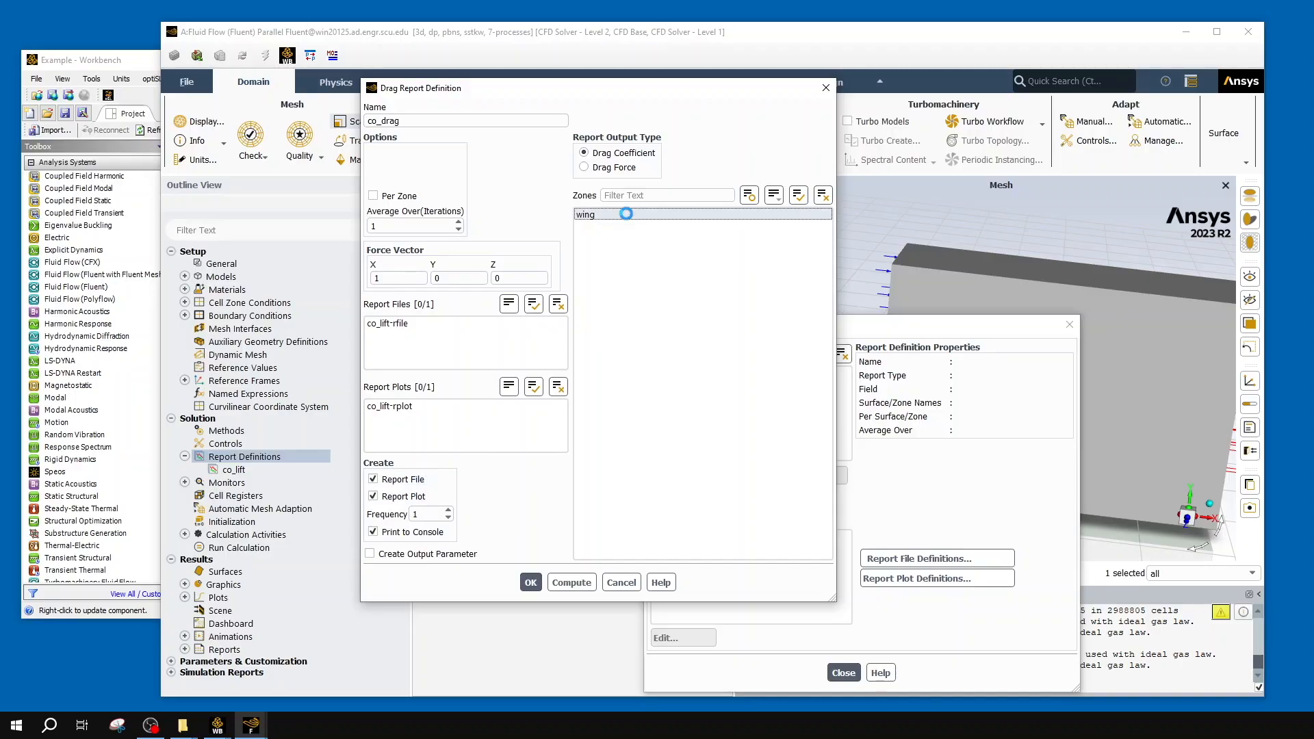
click(531, 584)
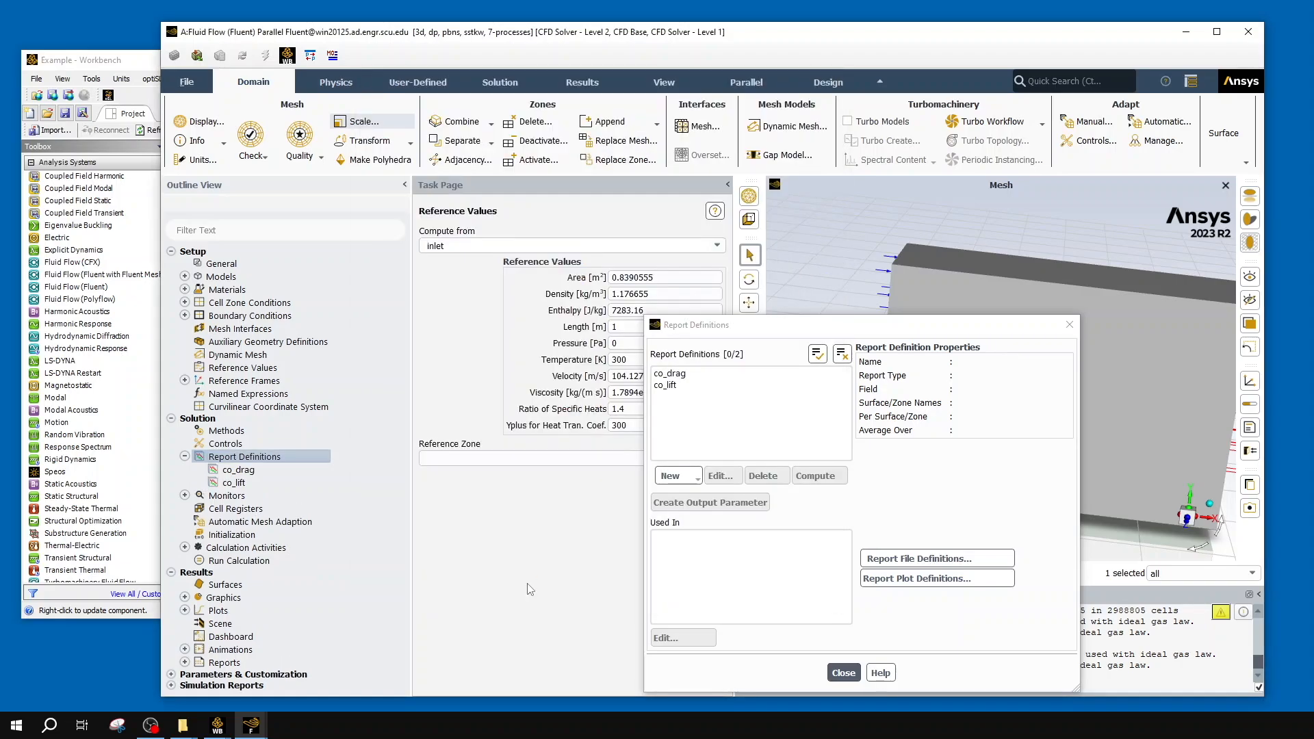
- Examine the solution monitors to check which report plots exist for the drag and lift definitions
right_click(253, 474)
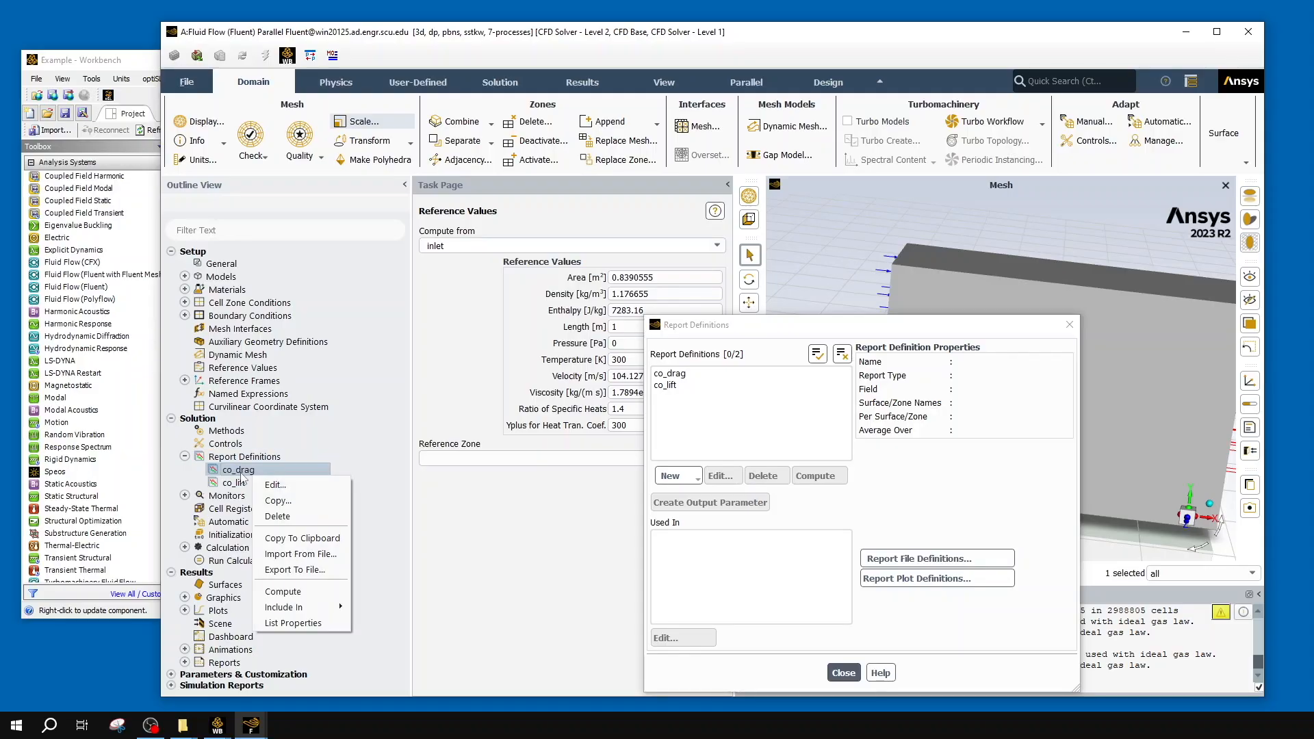
click(241, 473)
double_click(239, 496)
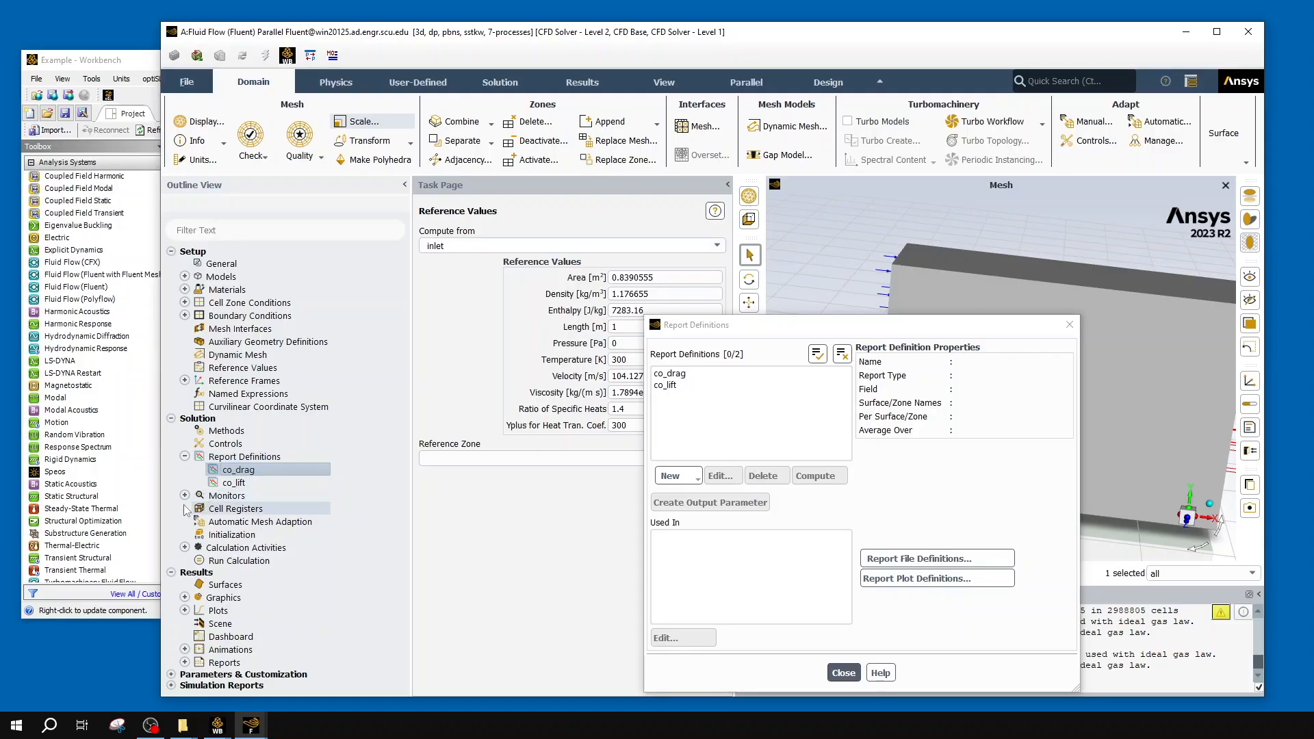
right_click(241, 498)
click(239, 497)
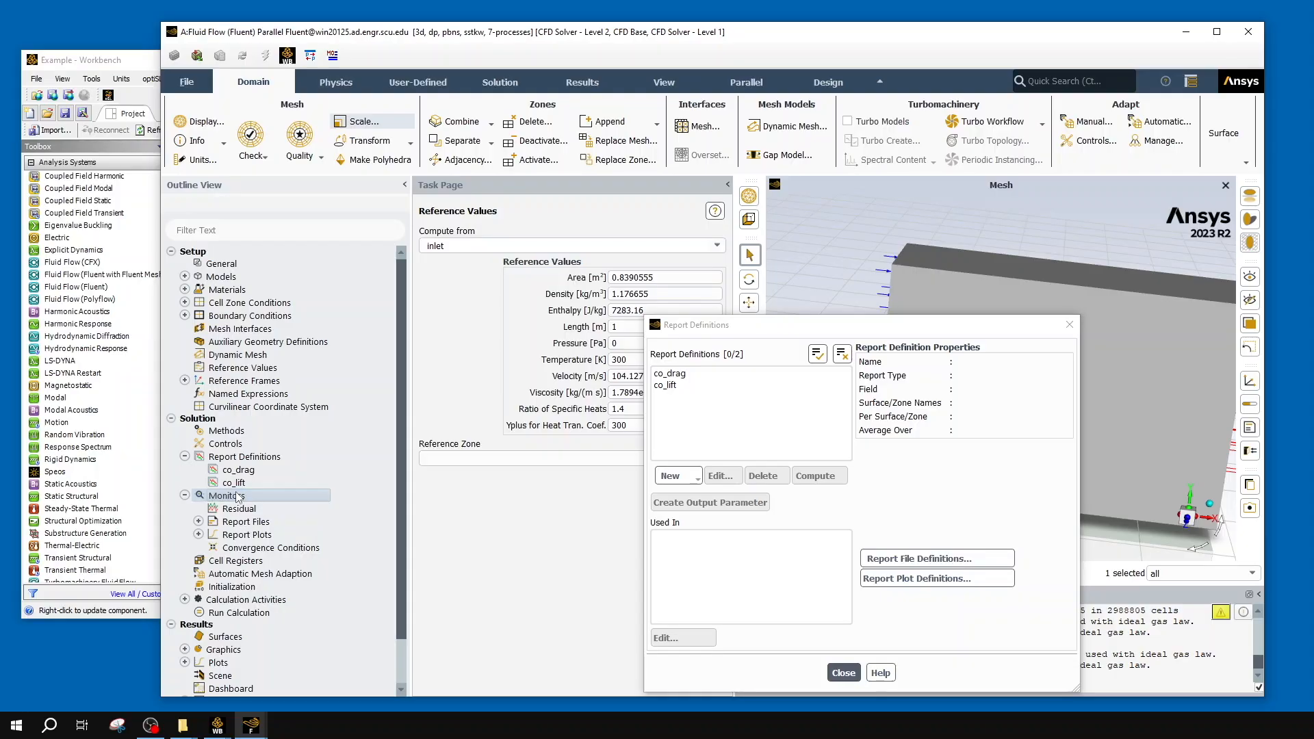
click(198, 535)
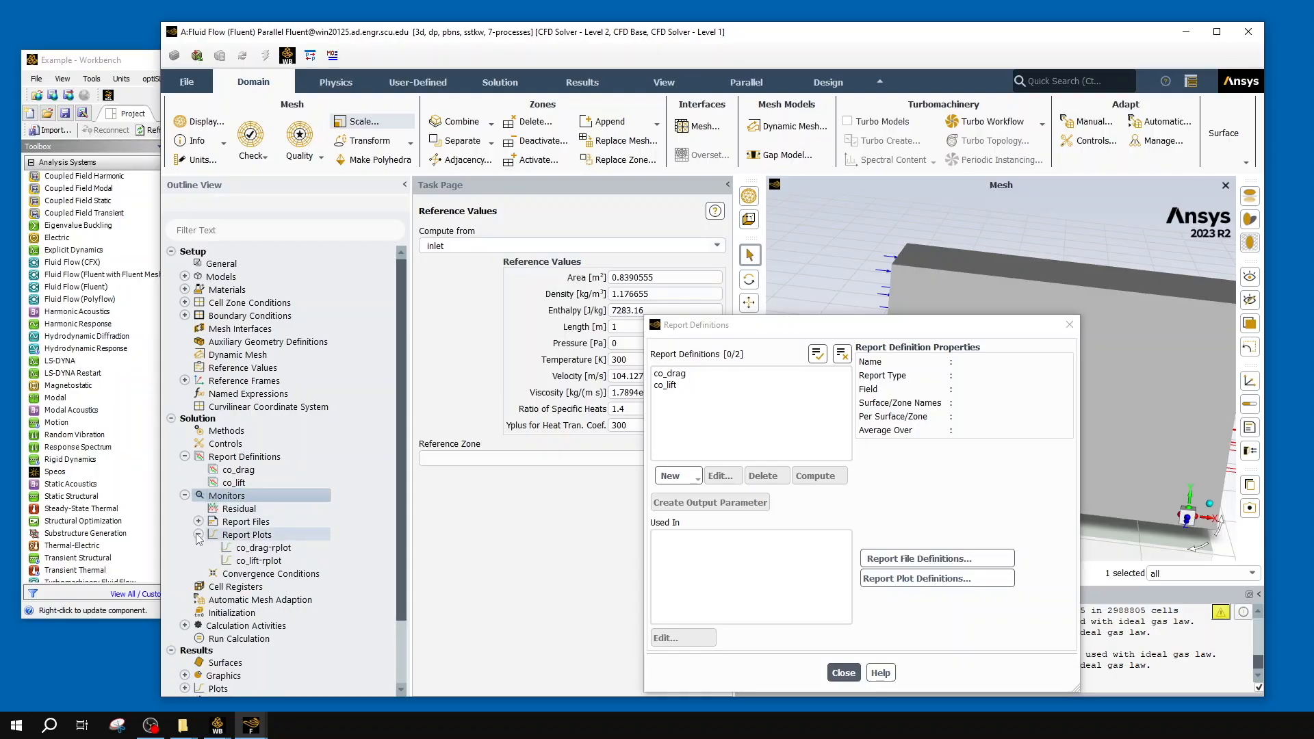
click(262, 548)
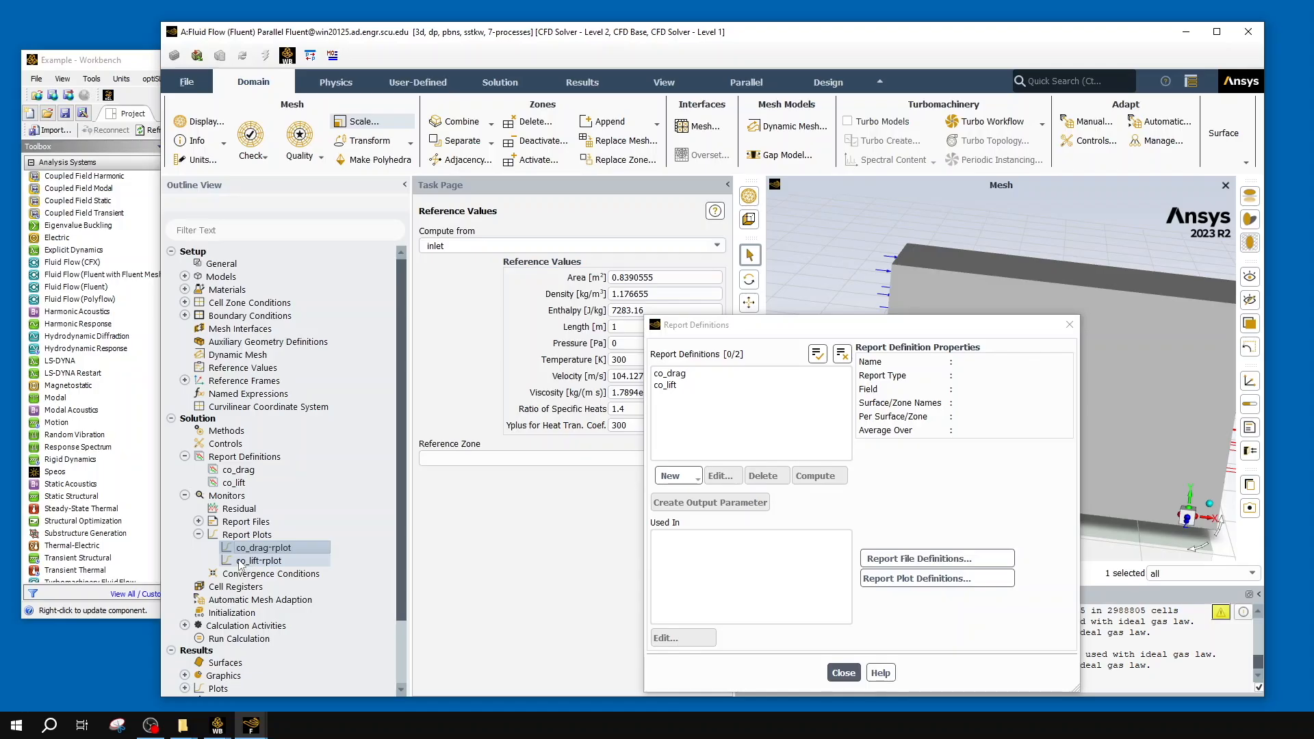
click(199, 534)
click(185, 496)
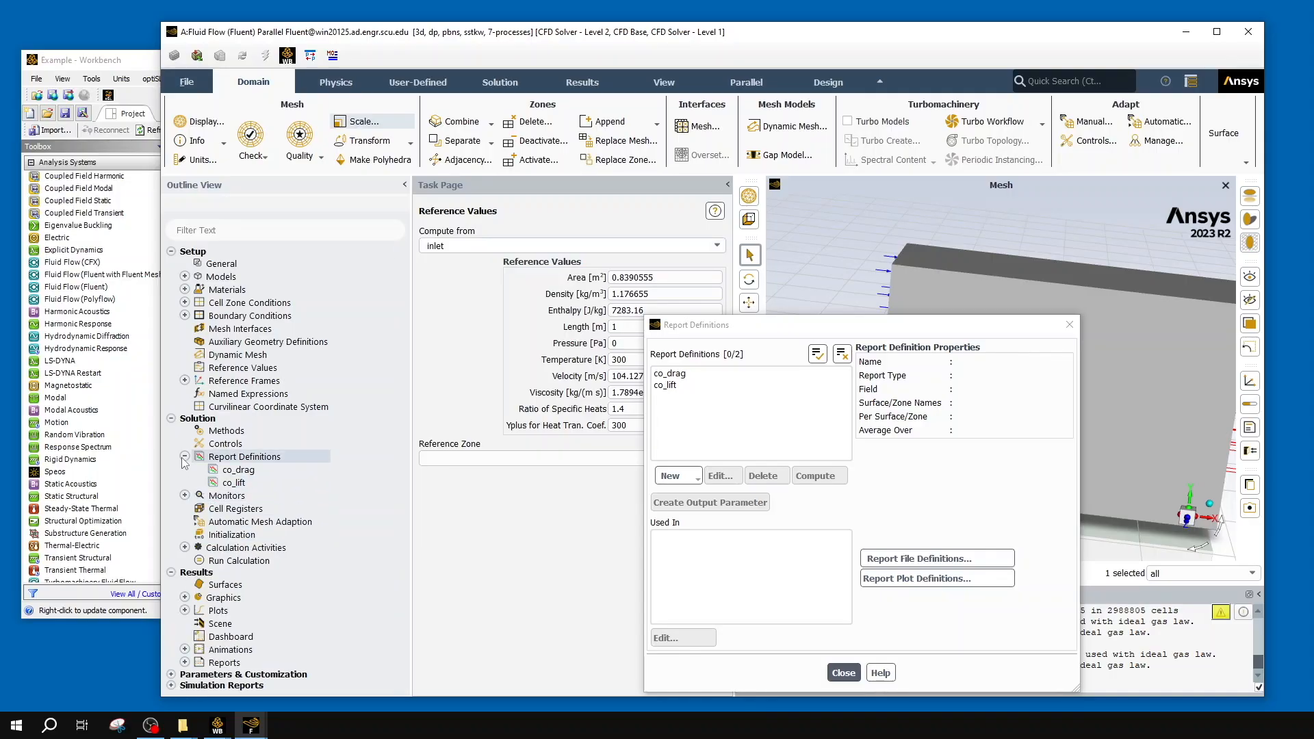
click(185, 457)
- Close the report definitions and set up standard initialization with the initial values computed from the inlet zone
click(223, 510)
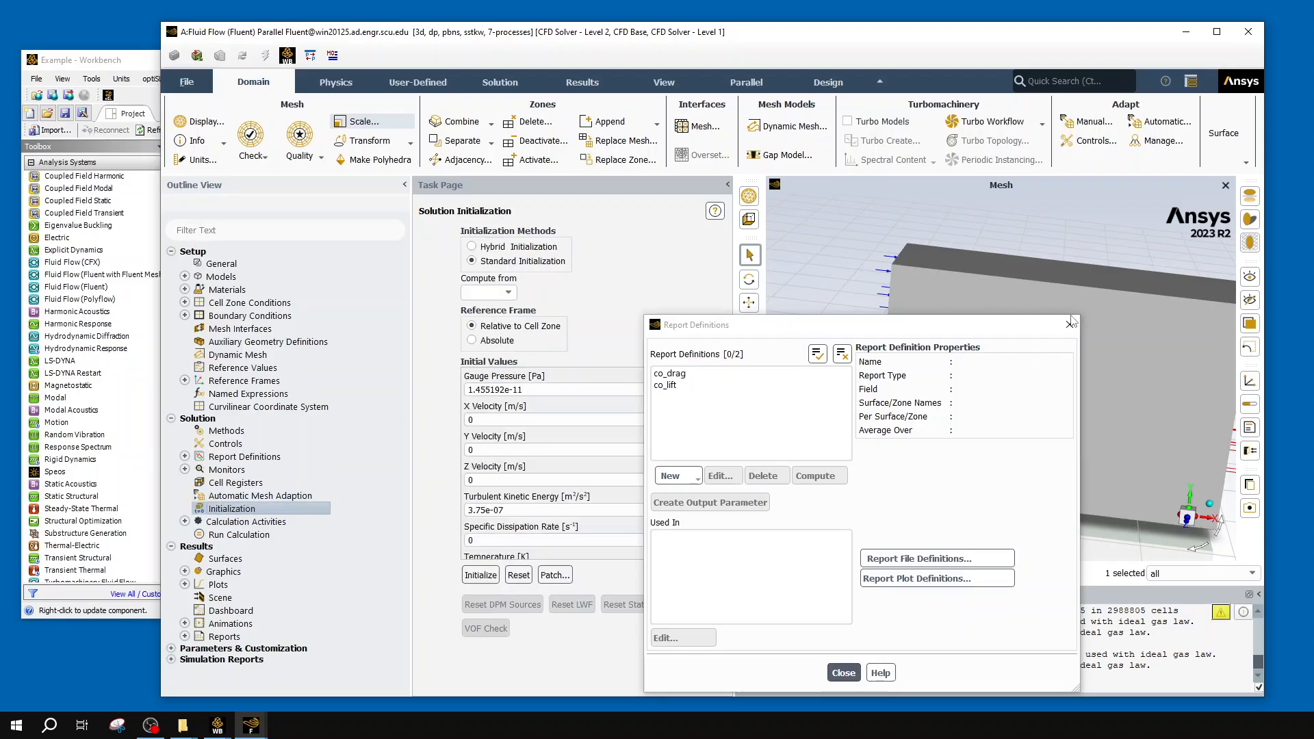
click(837, 669)
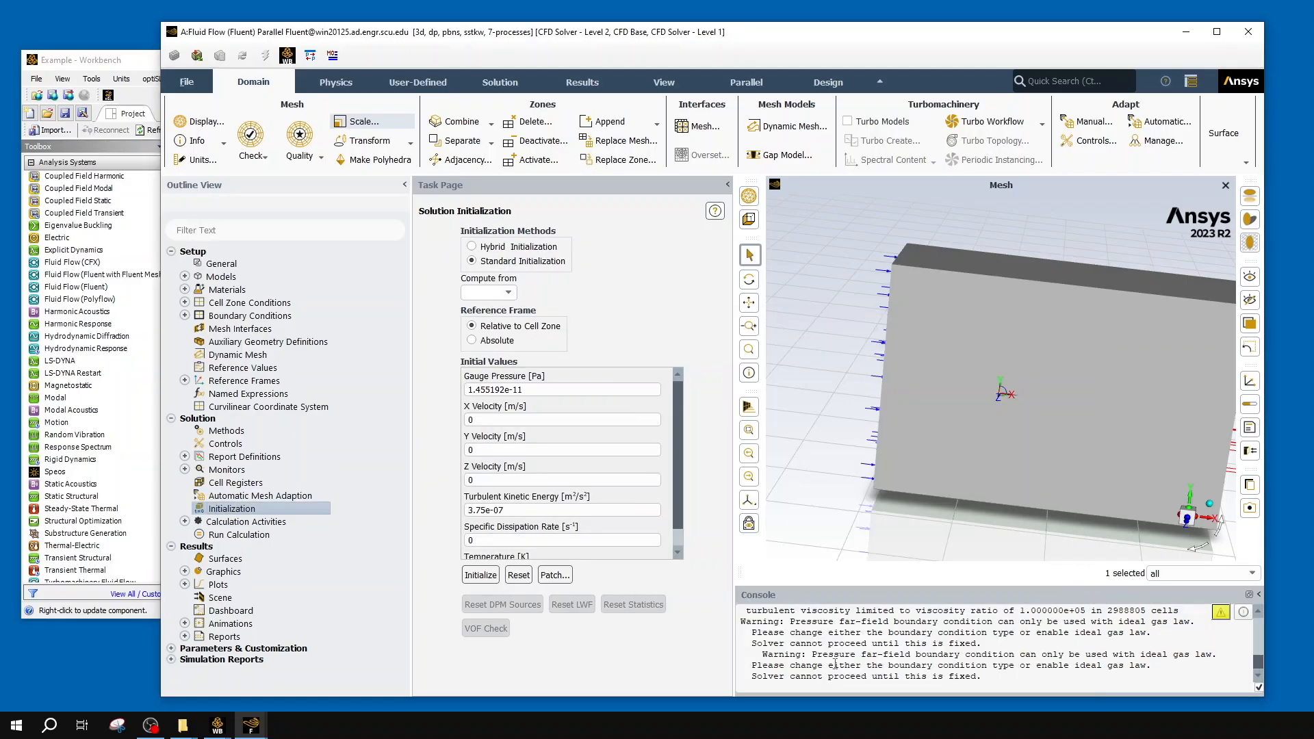
click(486, 251)
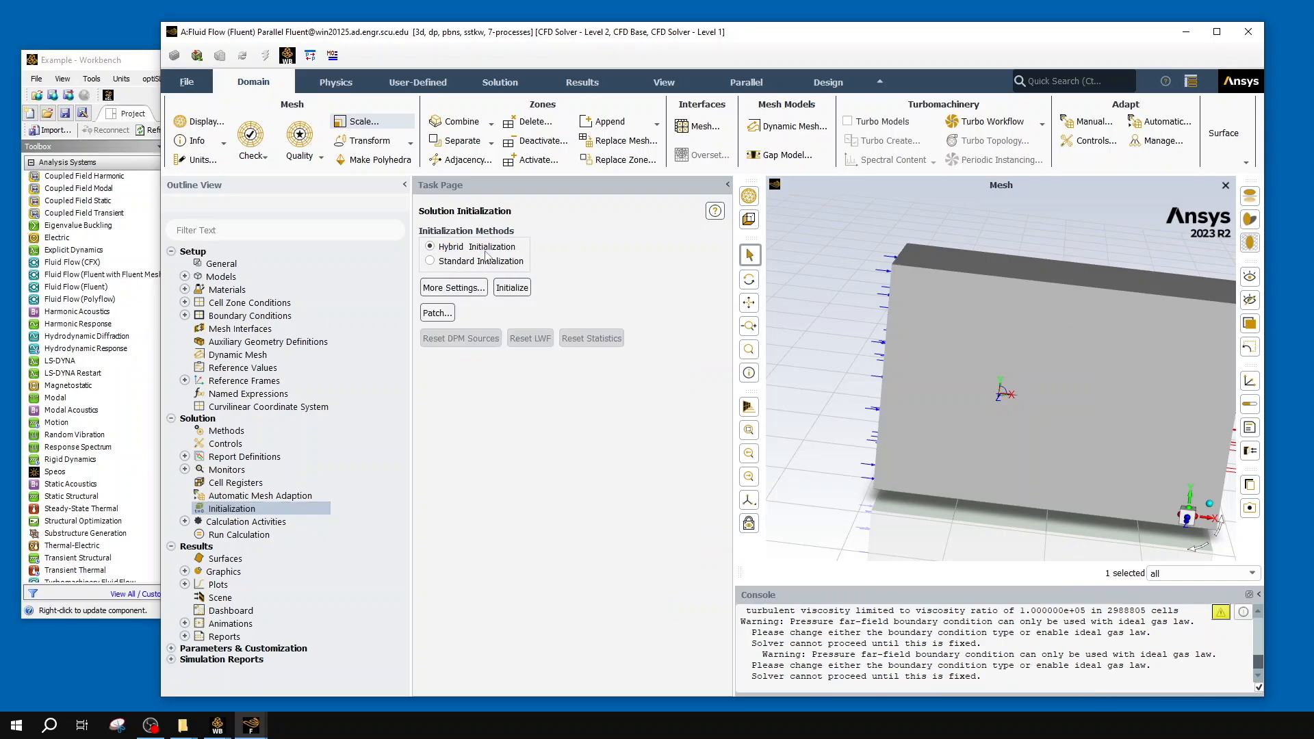
click(489, 264)
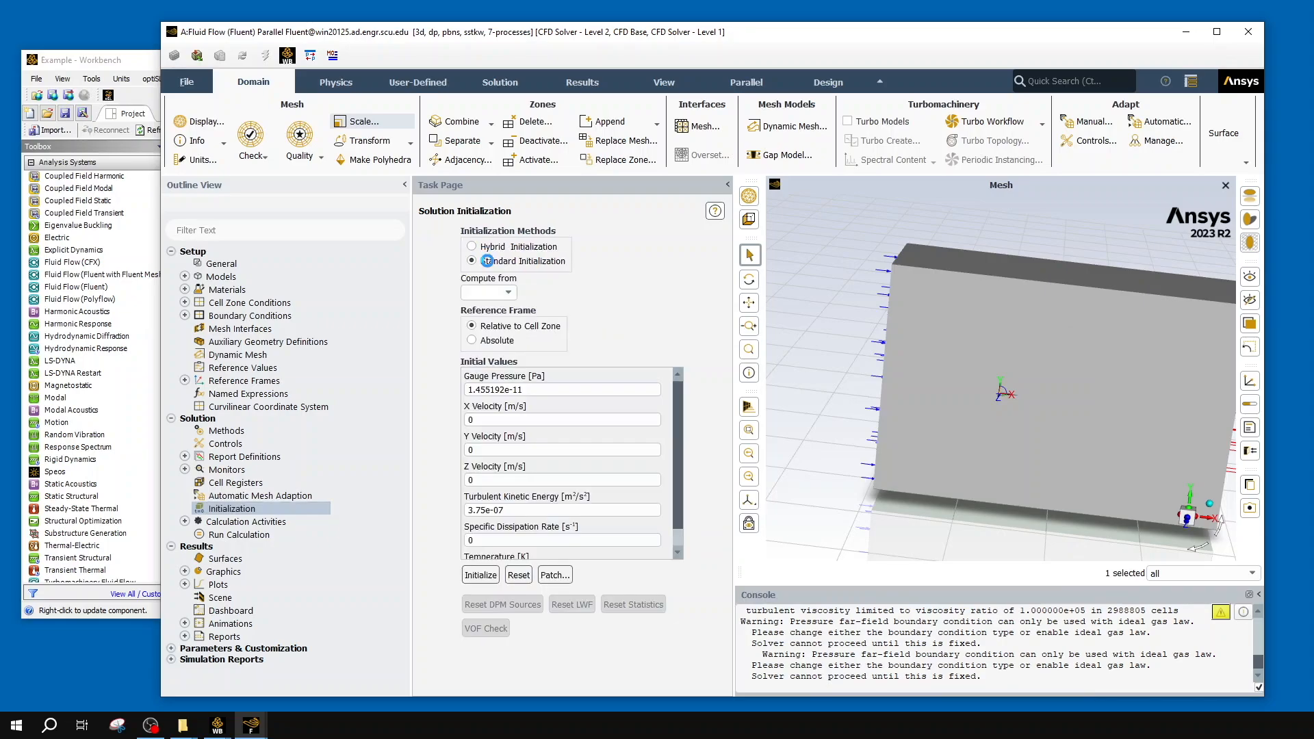
click(509, 293)
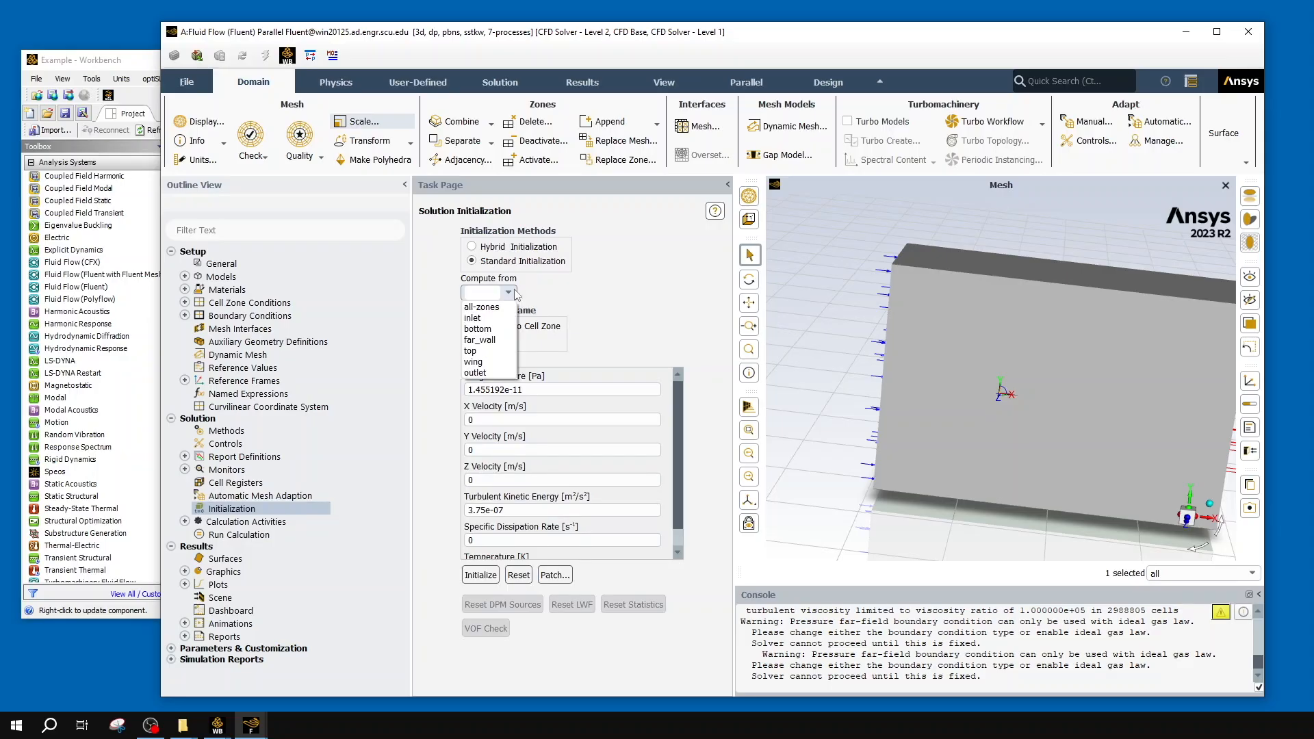
click(478, 318)
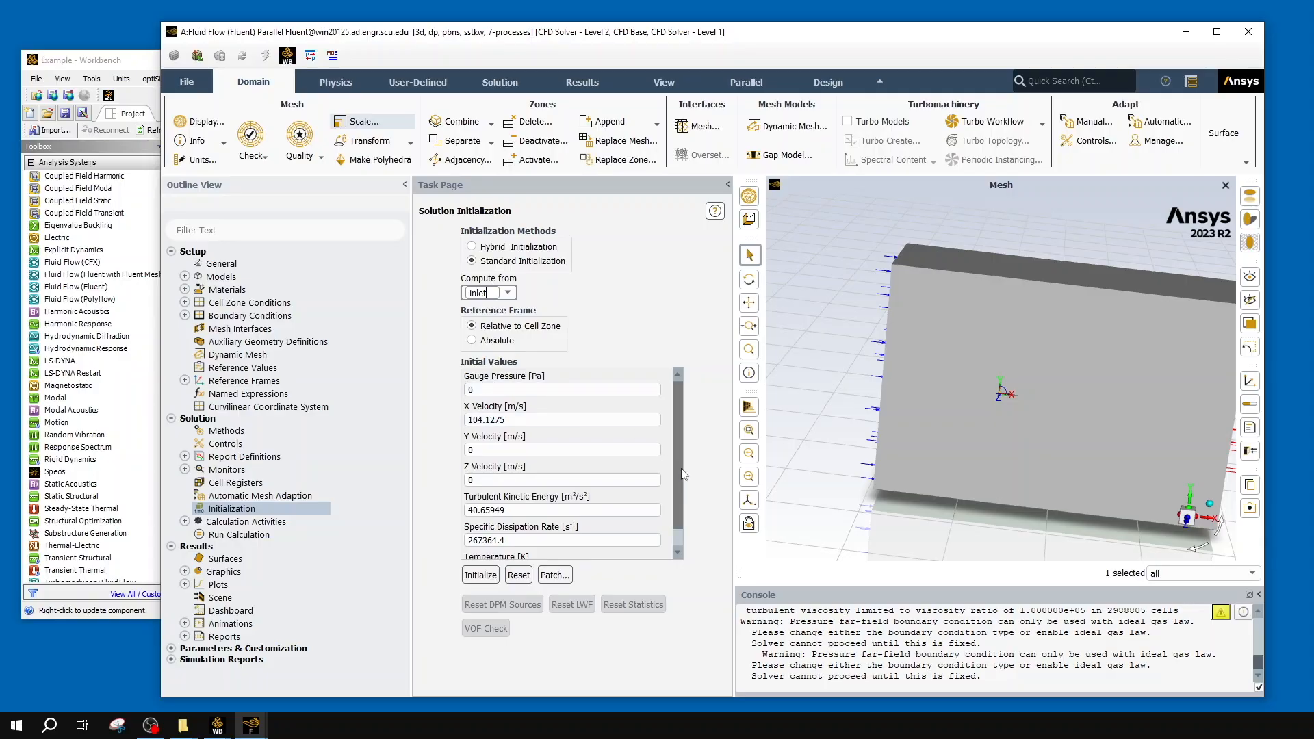
scroll(575, 472, down, 1)
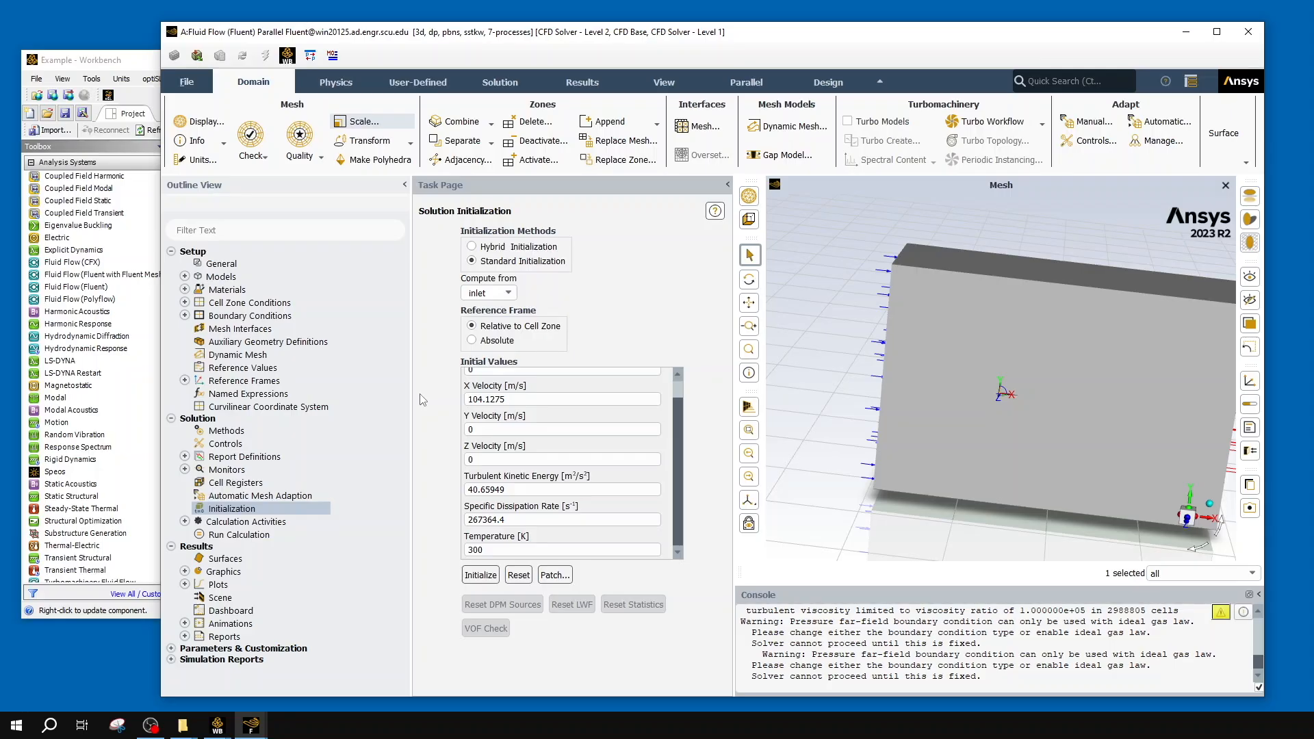
- Configure the calculation run for 500 iterations with a reporting interval of 5
double_click(246, 523)
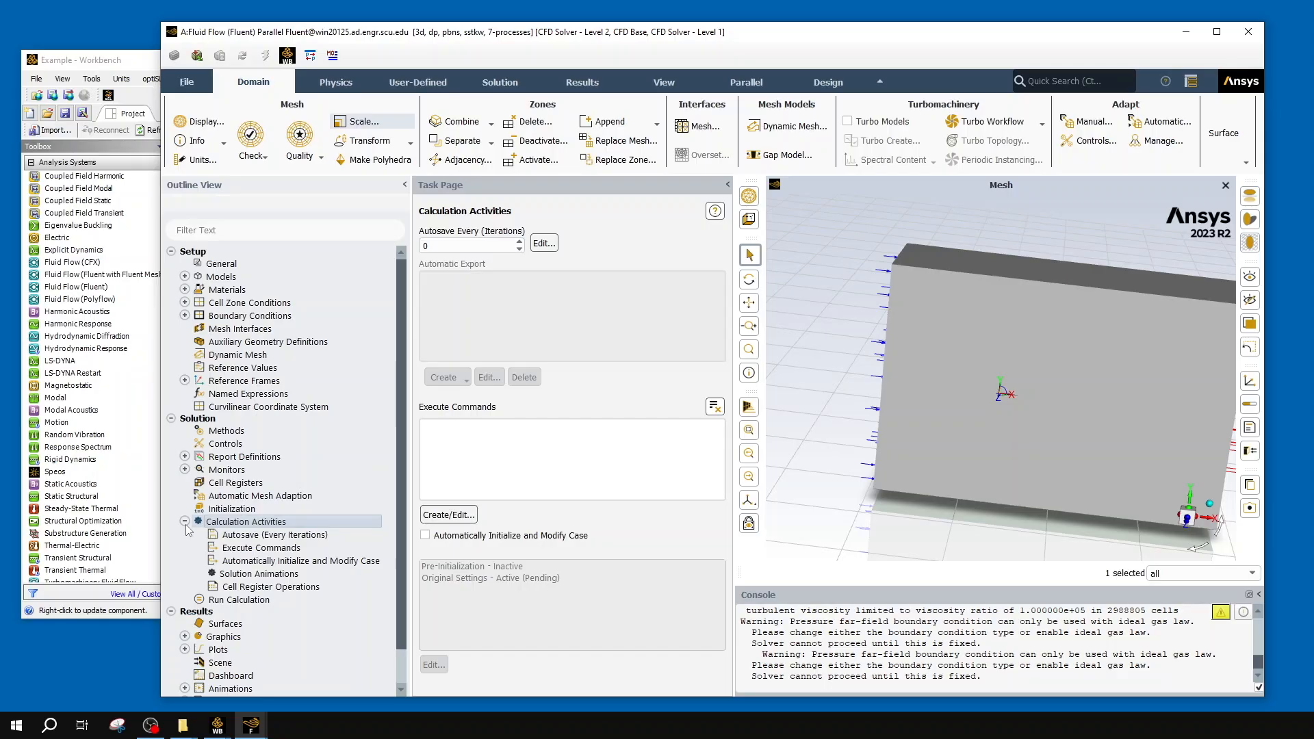
click(185, 523)
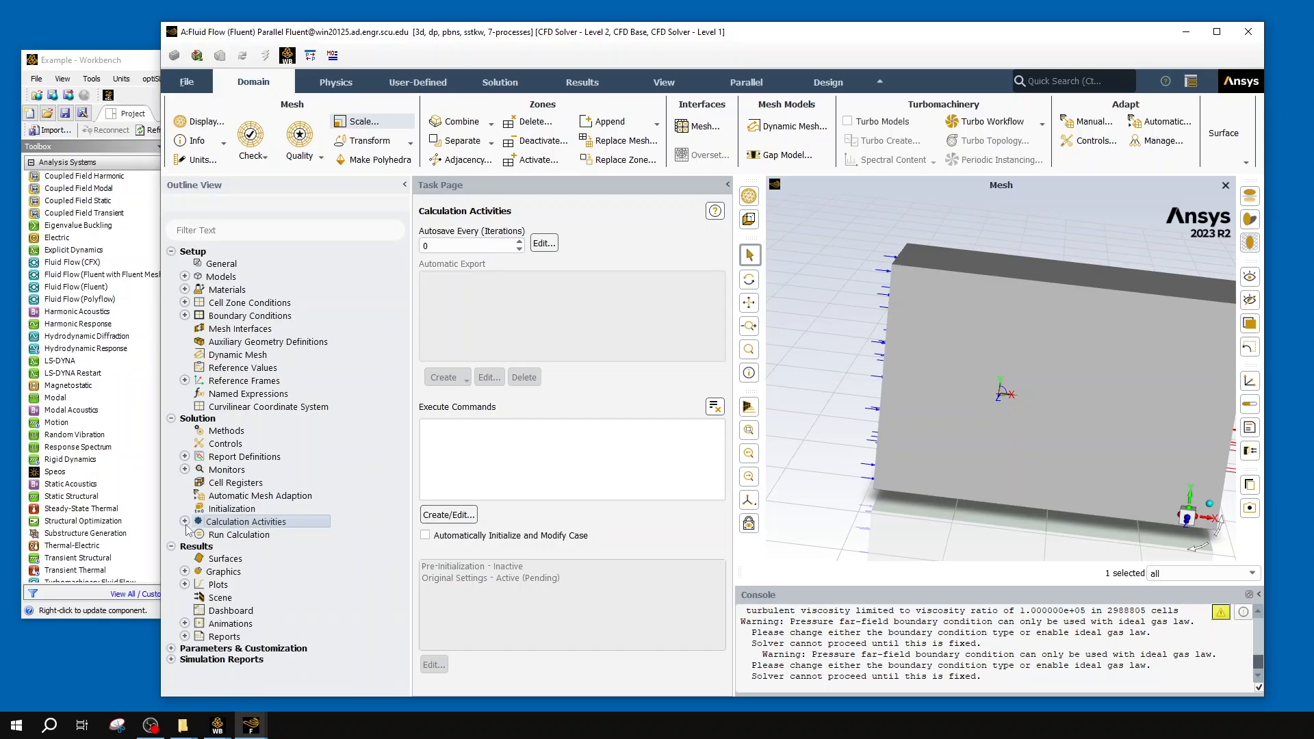
click(240, 535)
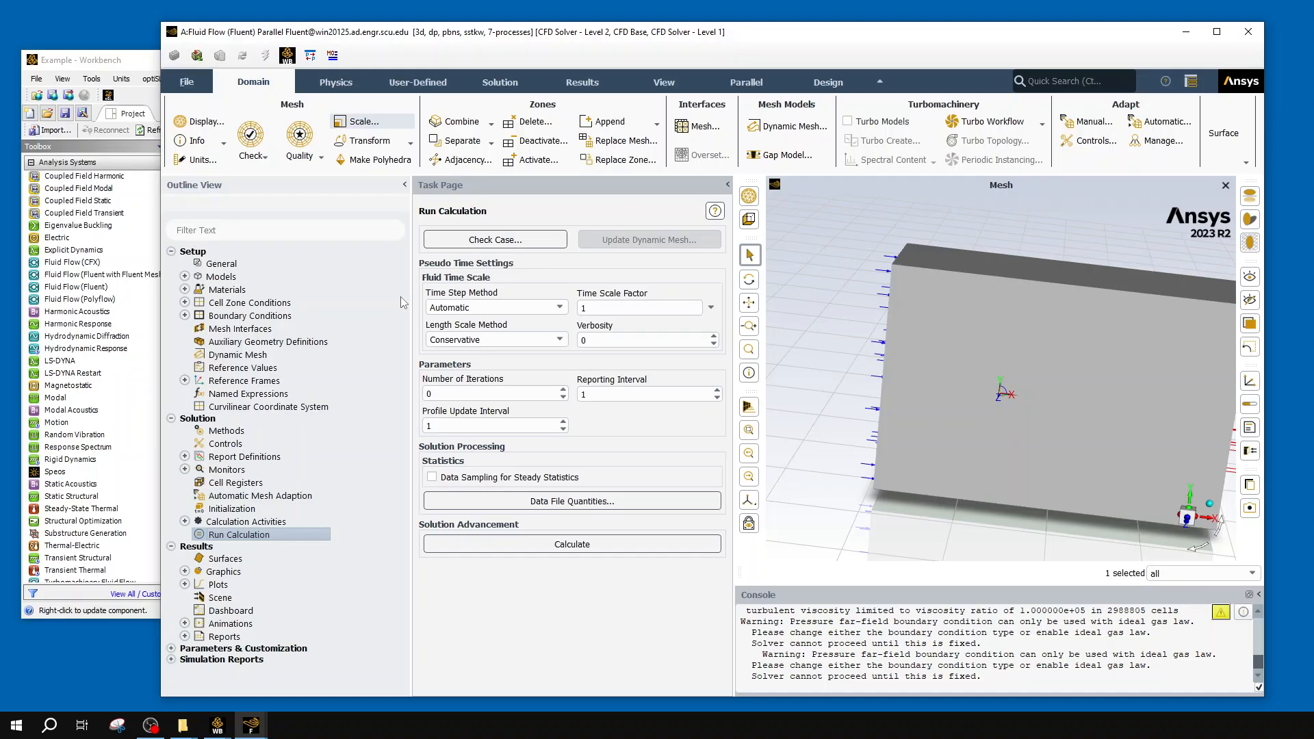
double_click(448, 390)
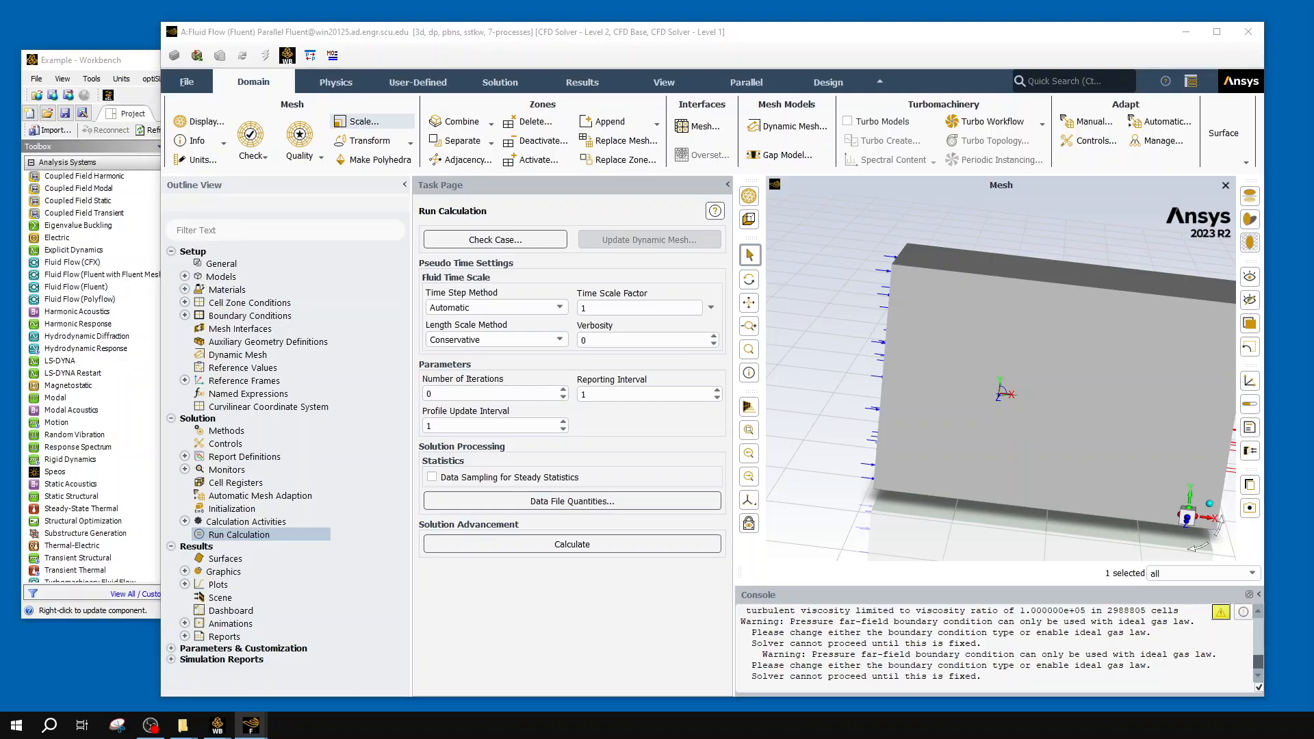
click(459, 394)
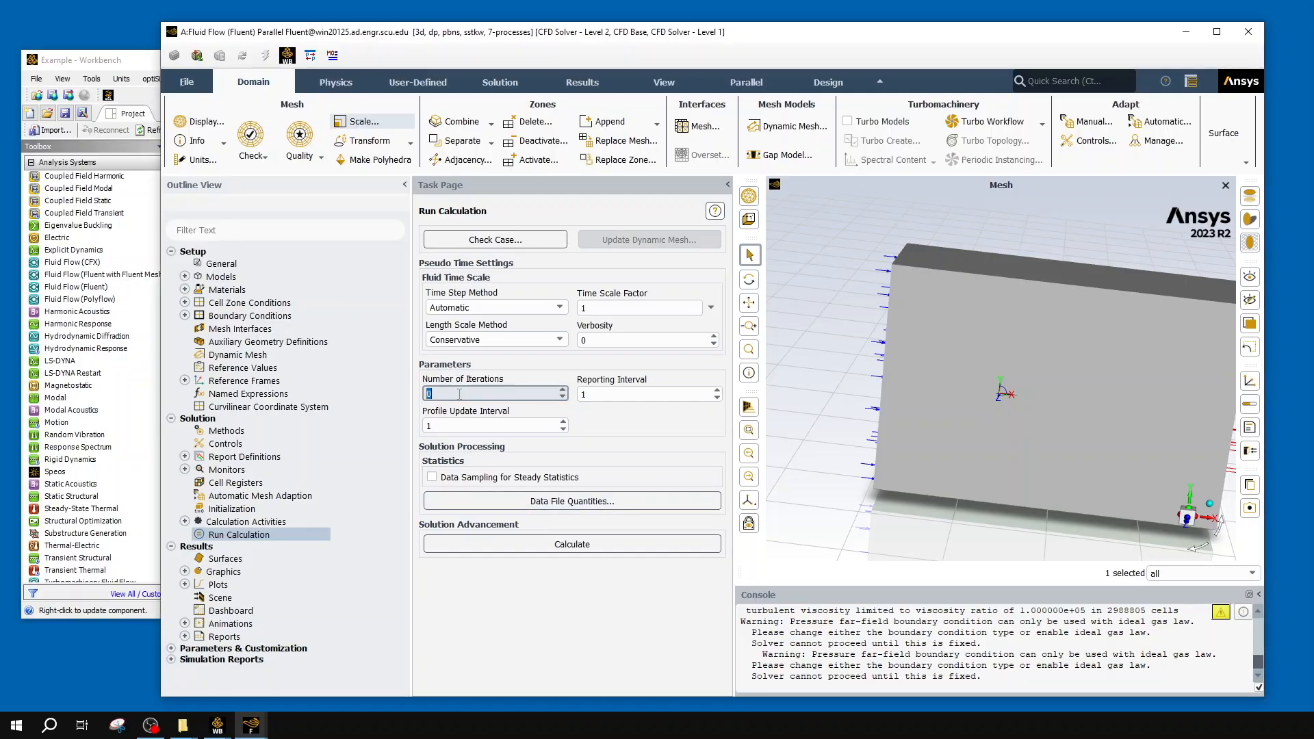
text(500)
click(671, 429)
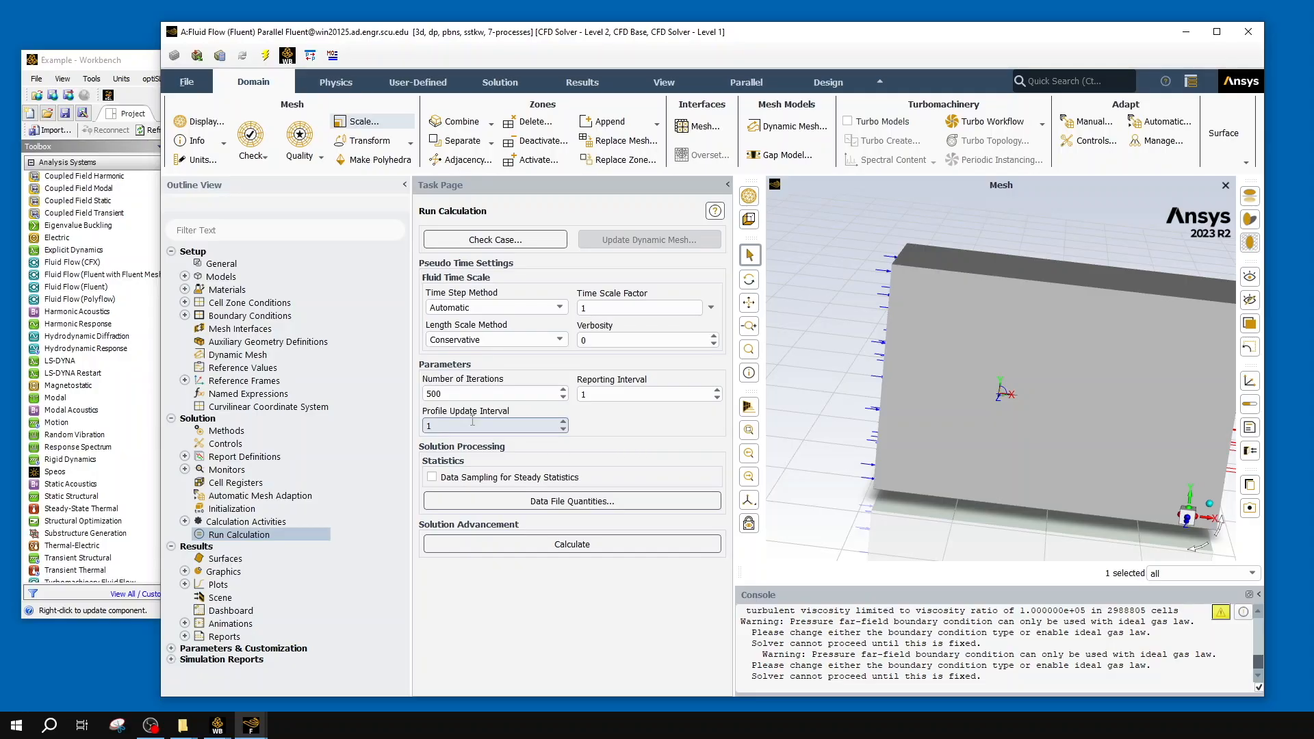
double_click(596, 393)
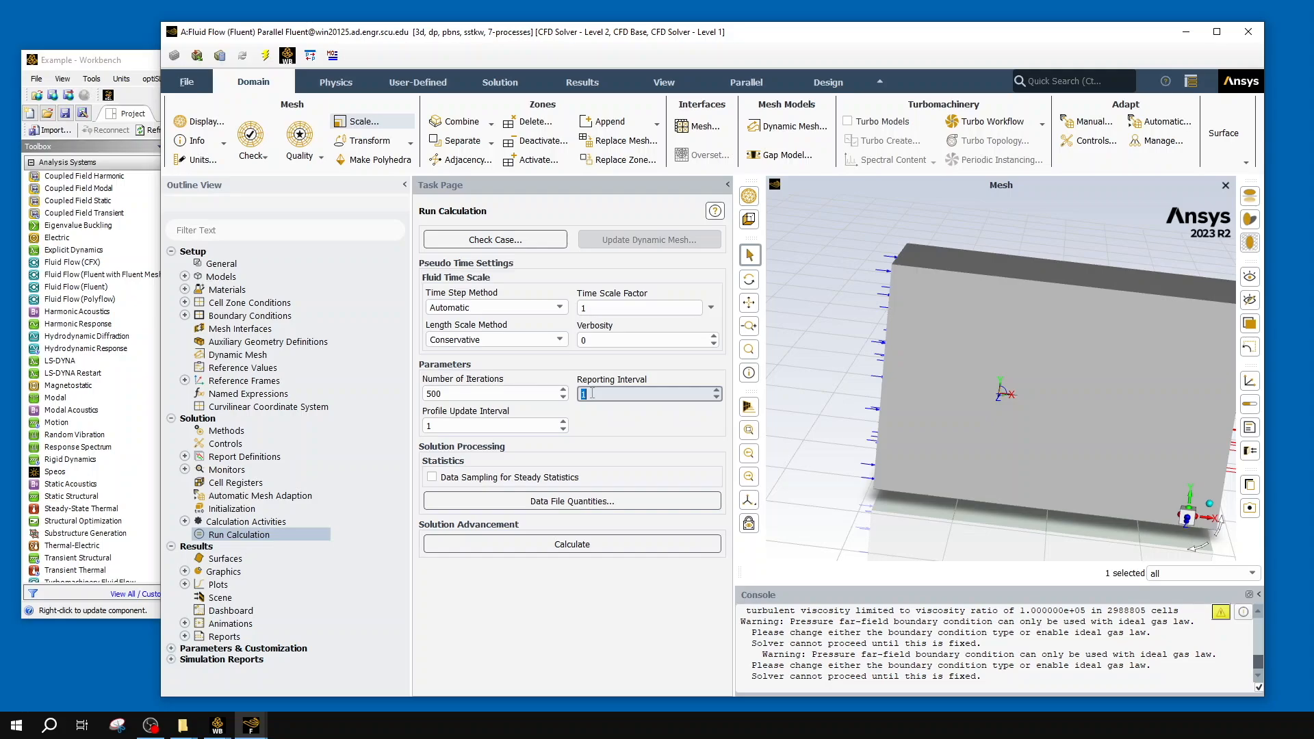
text(5)
click(646, 416)
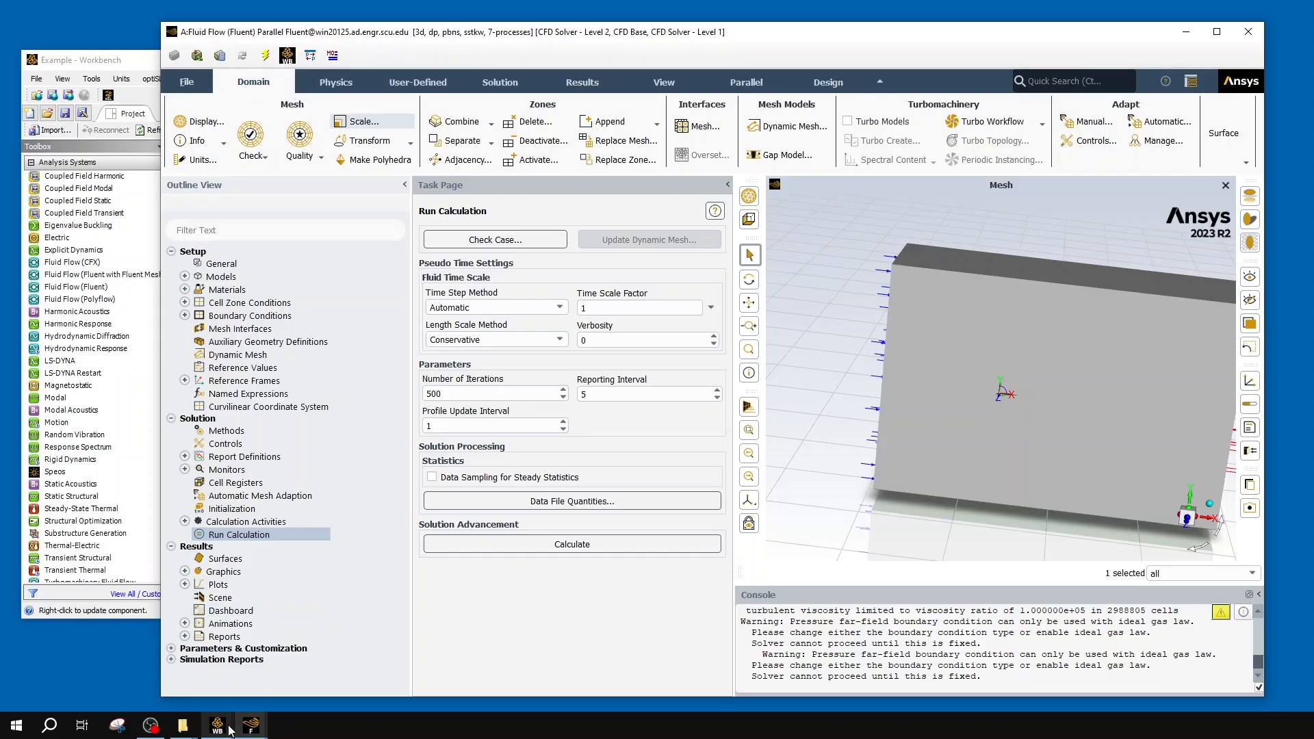
mouse_move(224, 730)
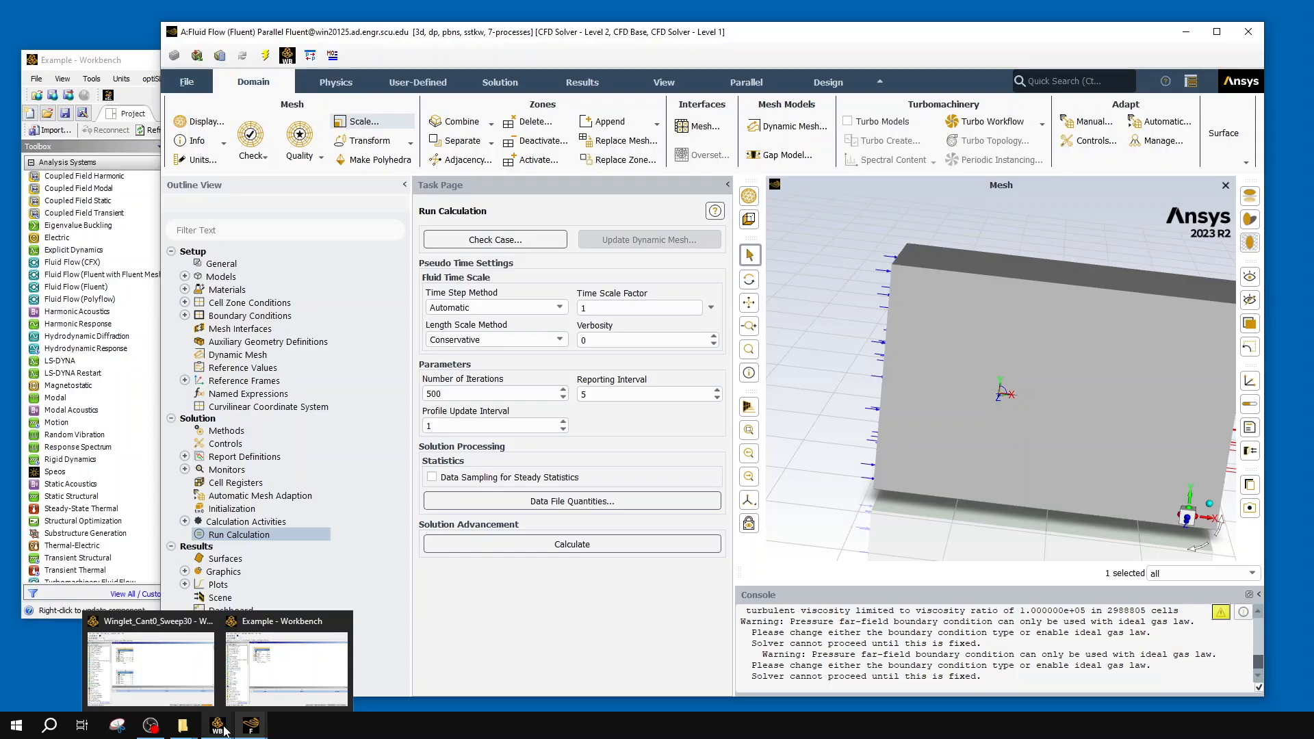
mouse_move(182, 727)
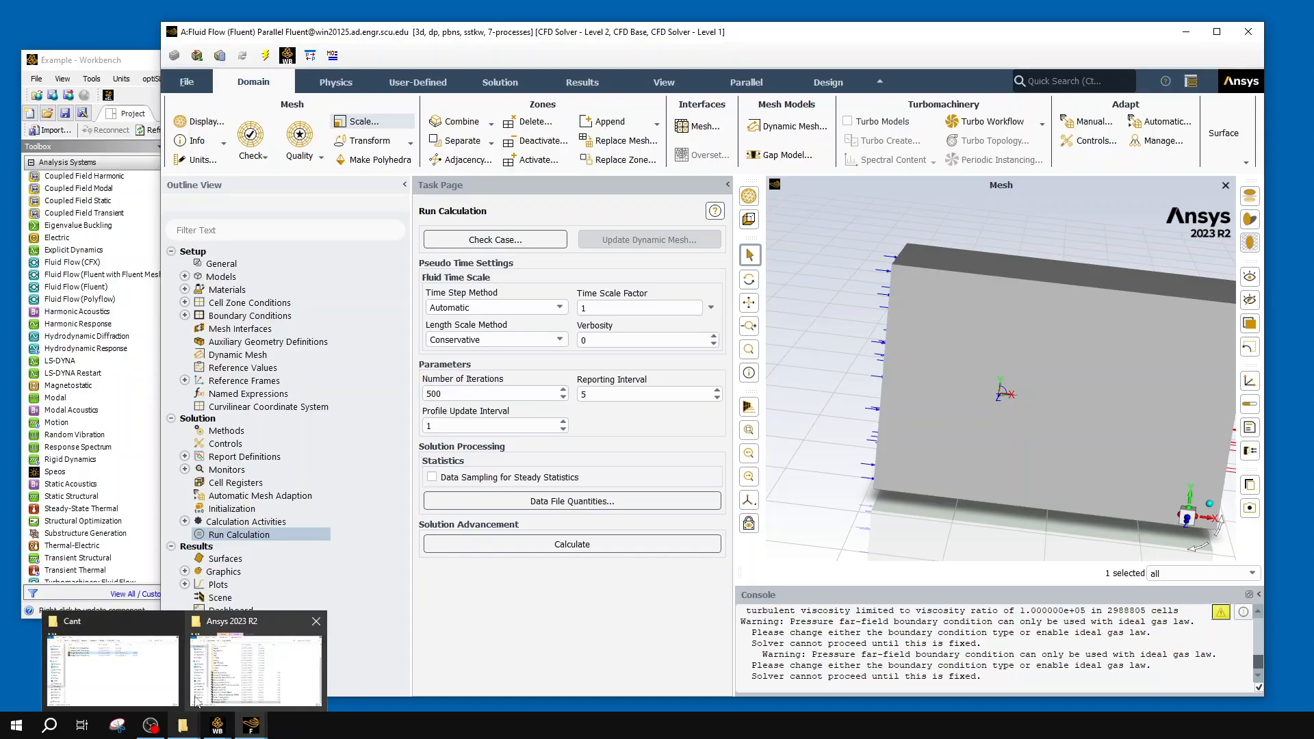
click(197, 699)
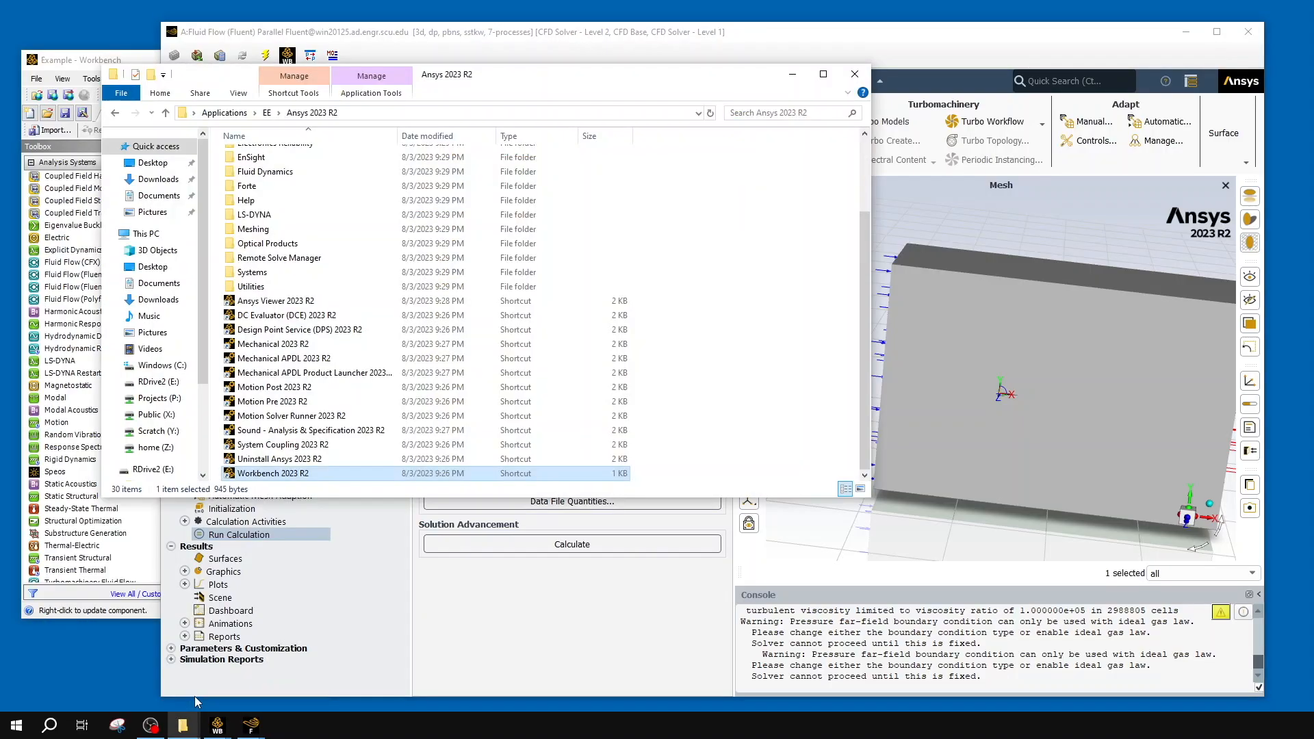
click(792, 74)
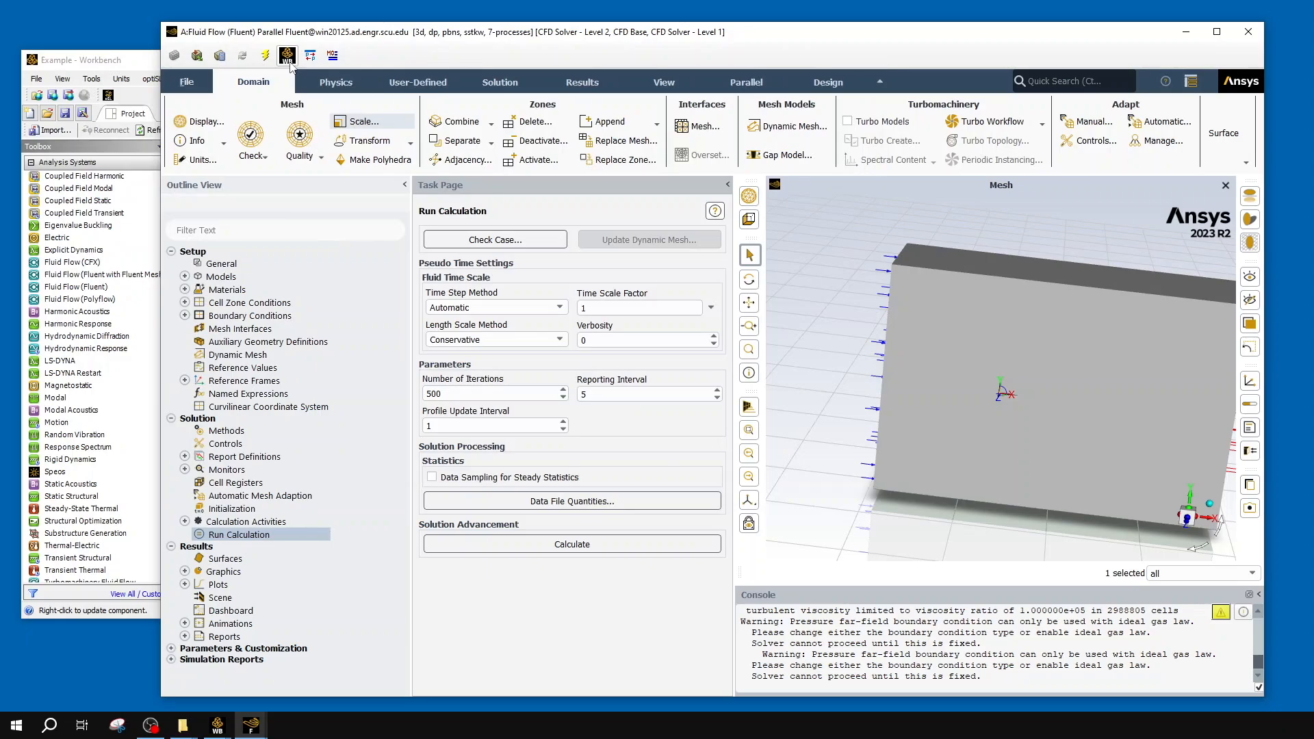
- Synchronize the configured case with the Workbench project so the case file is written
click(288, 56)
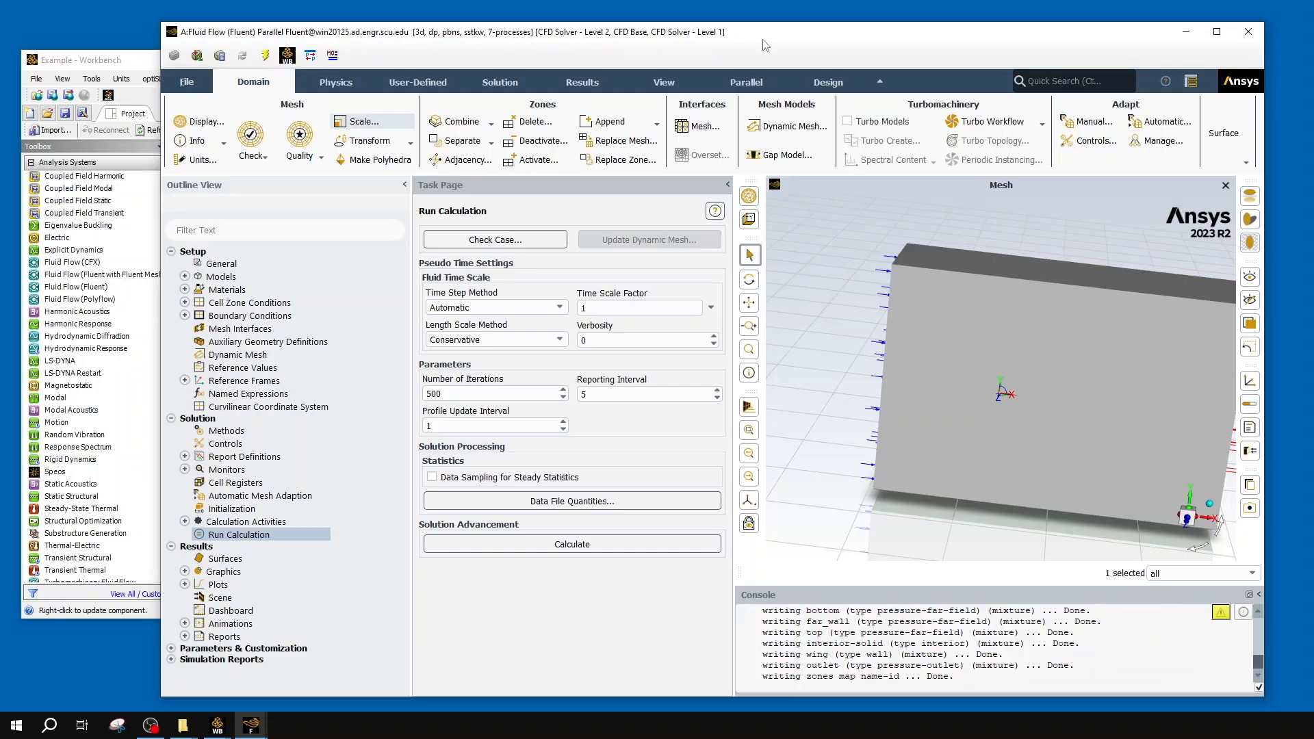
- Switch to the Example project in Workbench and arrange its window beside the Fluent window
drag(766, 45, 672, 59)
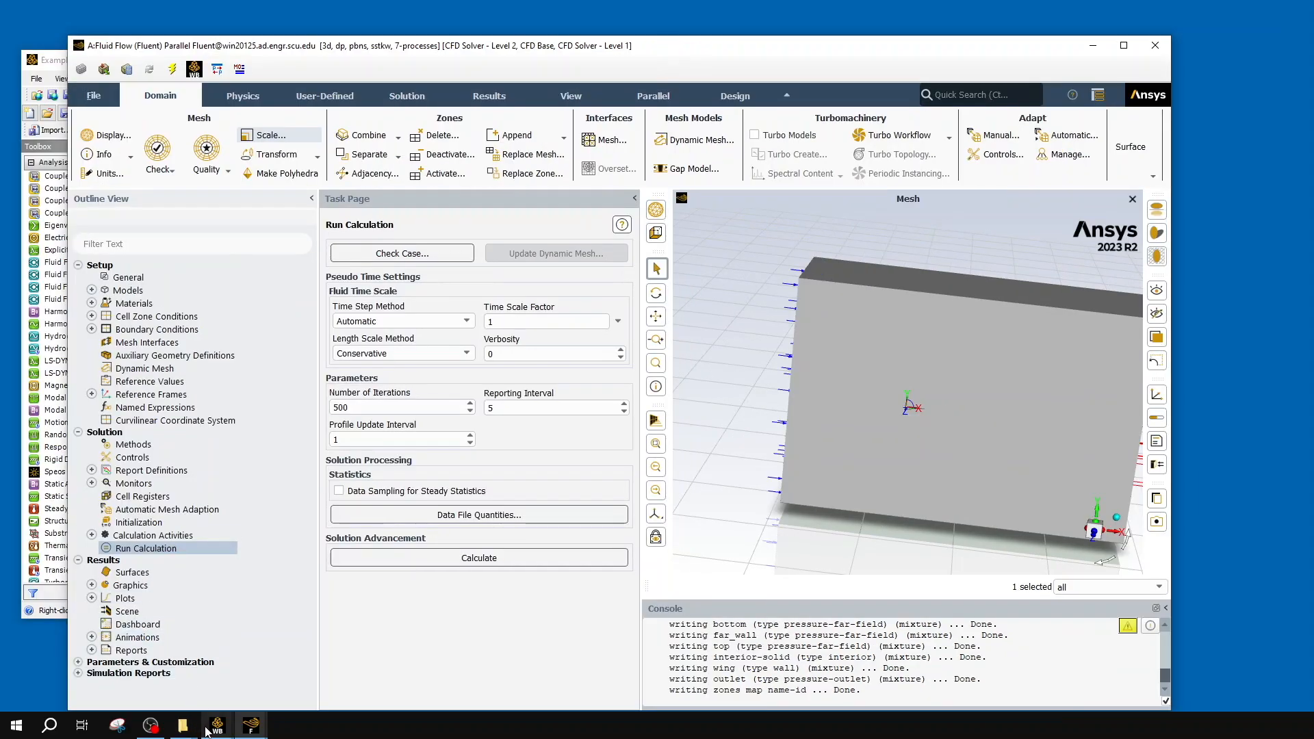
mouse_move(209, 731)
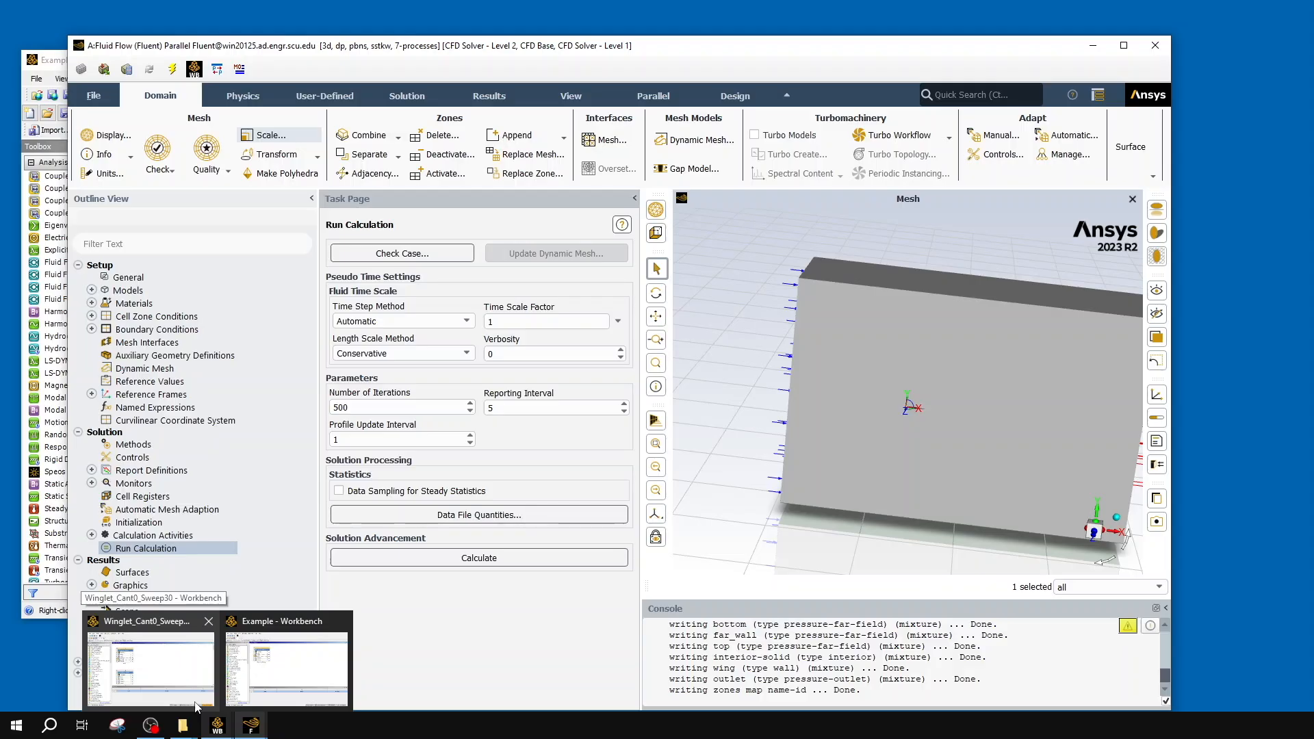
click(286, 667)
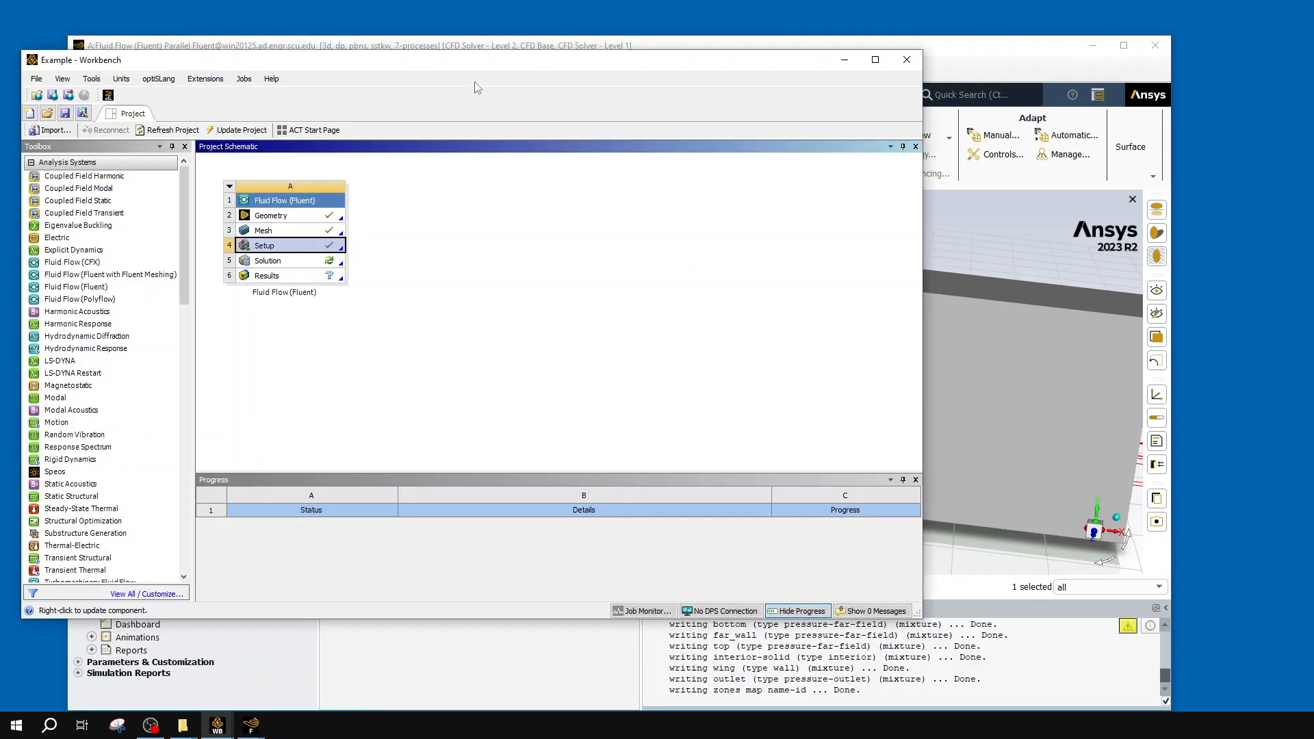
drag(478, 63, 460, 62)
drag(954, 45, 1073, 41)
click(299, 248)
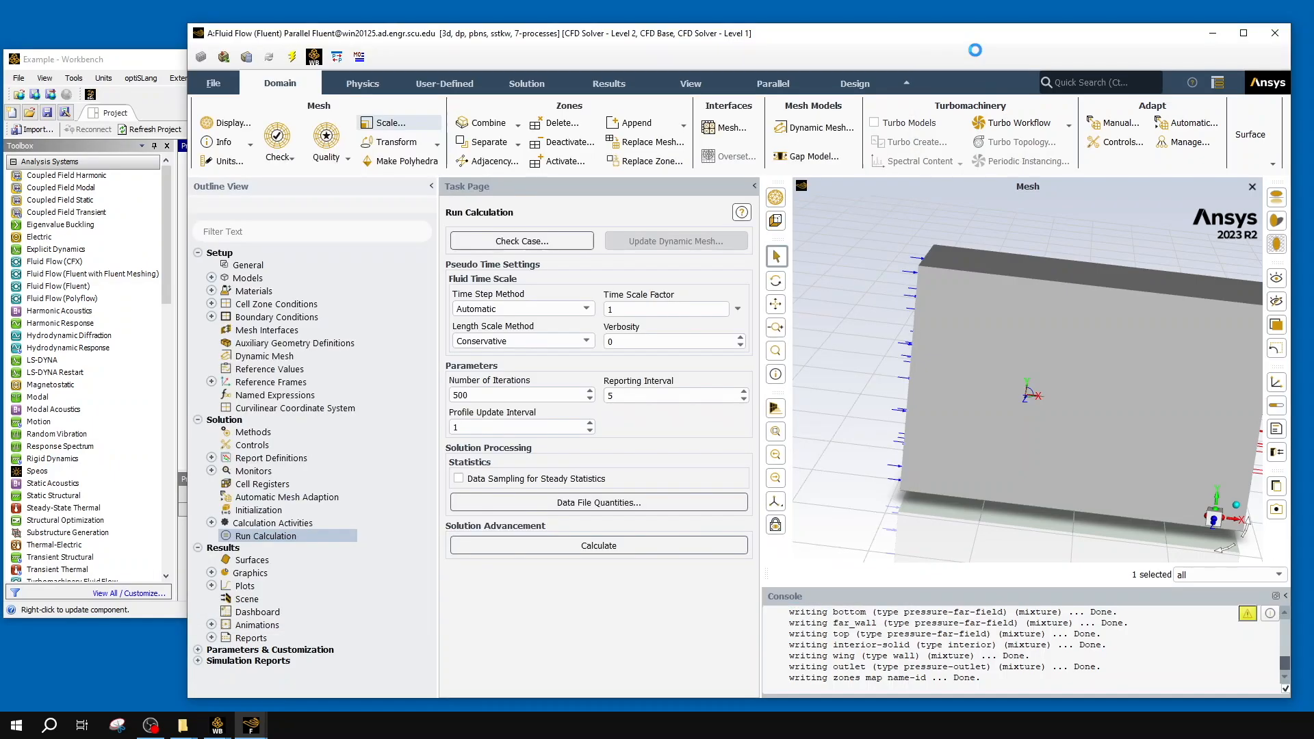
- Quit Fluent and confirm closing the application
click(979, 56)
click(1277, 34)
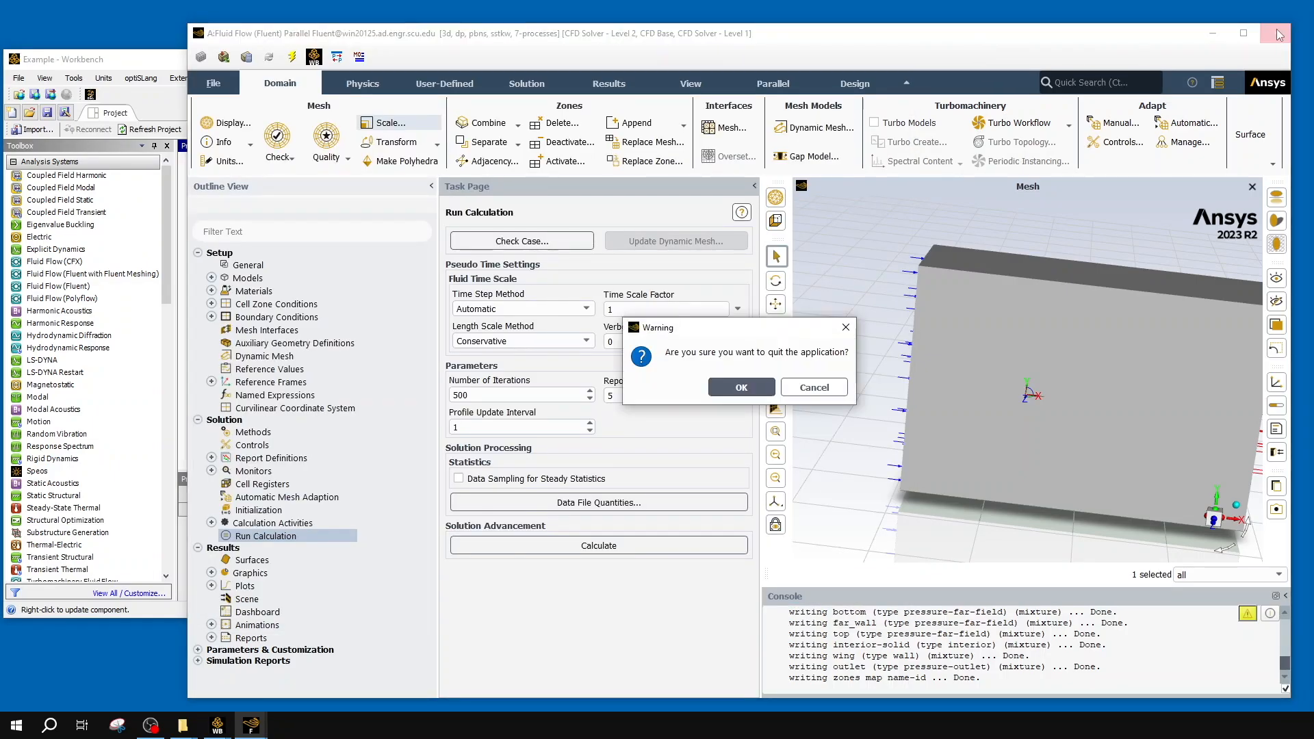
click(733, 399)
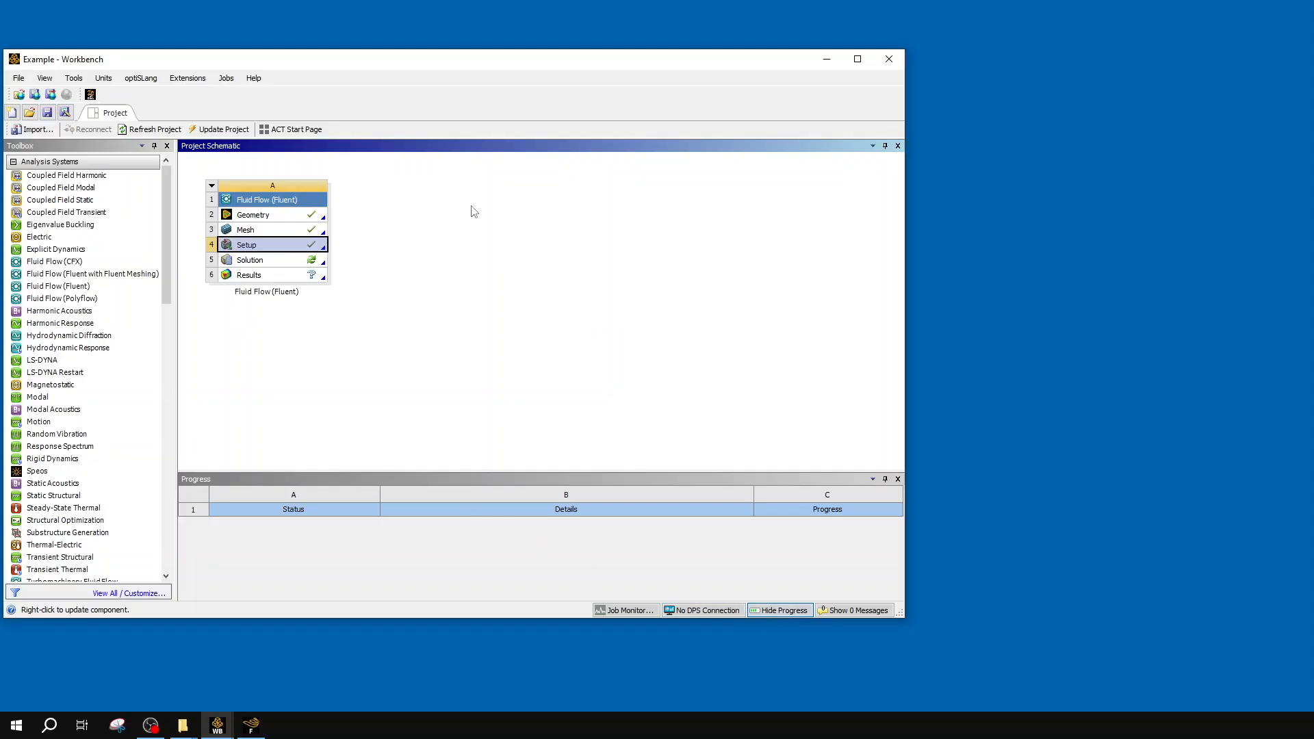
- Widen and reposition the Workbench window, and open solution monitoring for the Fluid Flow (Fluent) system's Solution cell
drag(907, 341, 1056, 339)
drag(746, 59, 877, 51)
right_click(392, 253)
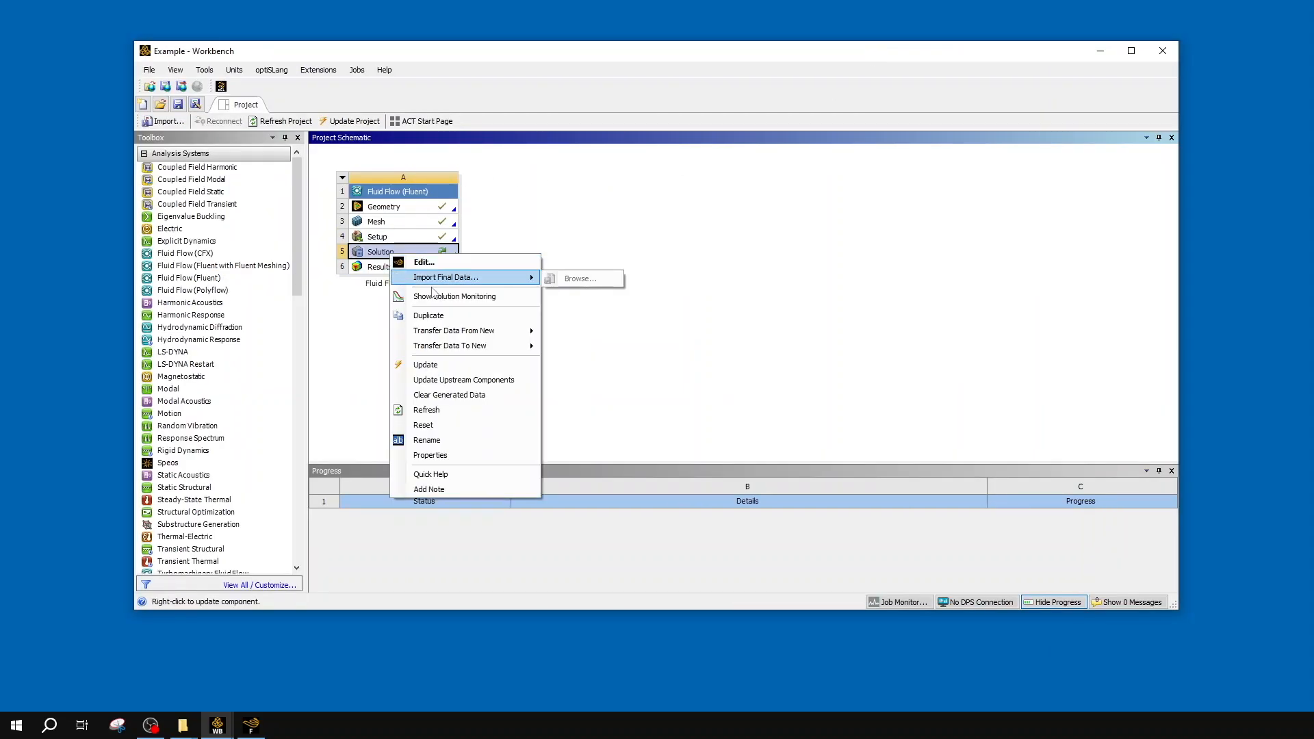
click(426, 296)
click(253, 178)
click(735, 409)
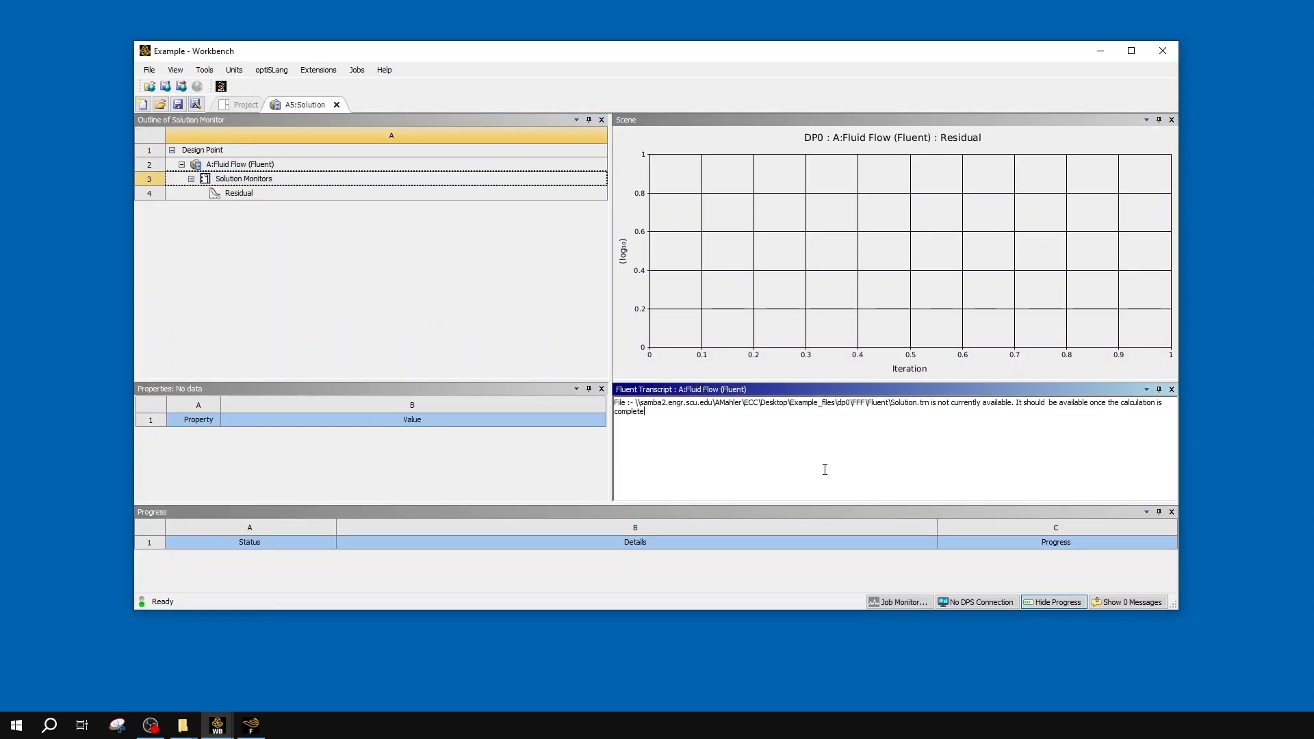
key(ctrl+a)
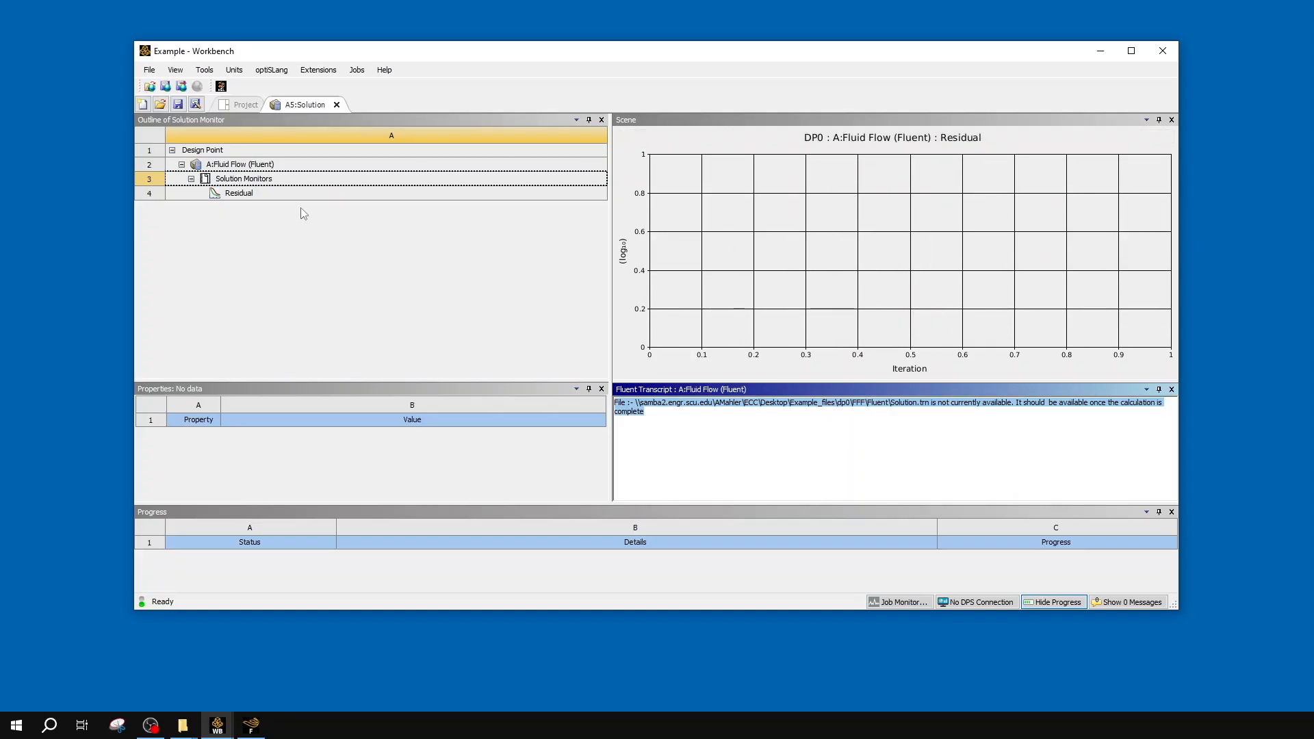
- Return to the project schematic, update the Solution cell to start the calculation, and show the progress display
click(240, 105)
click(297, 105)
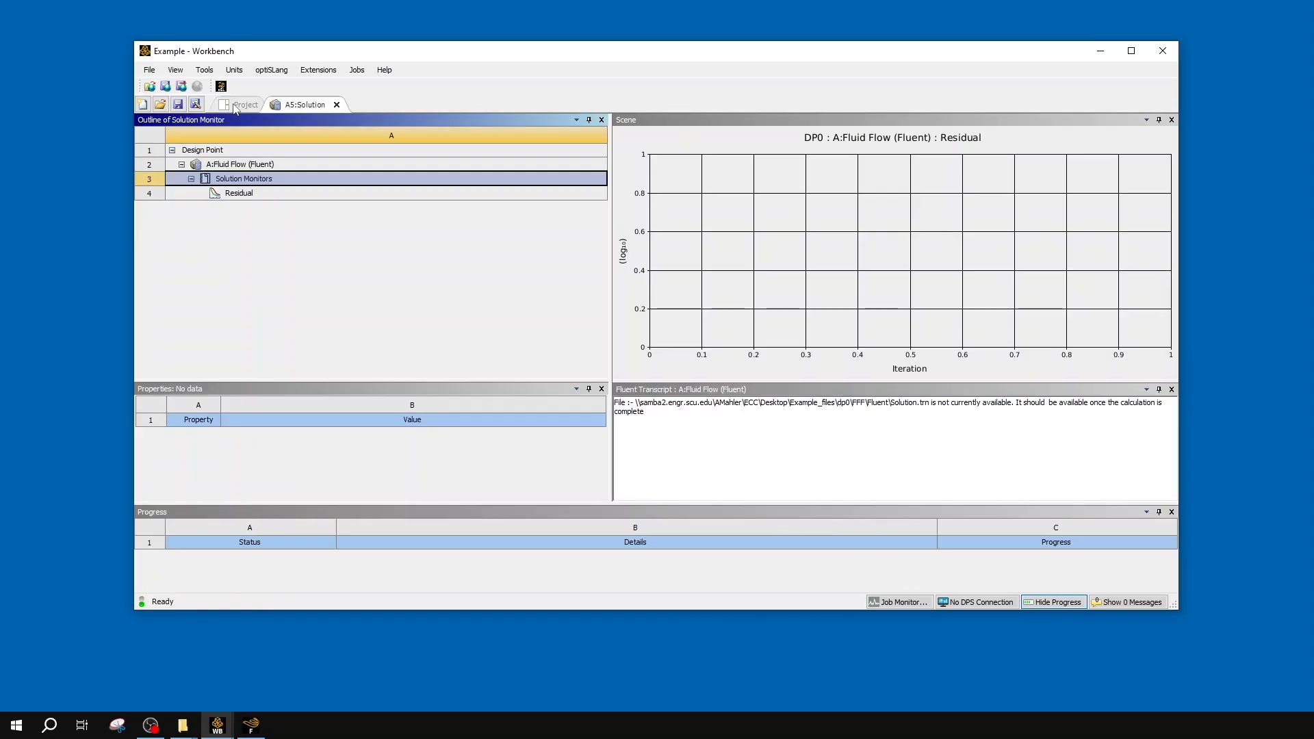
click(236, 106)
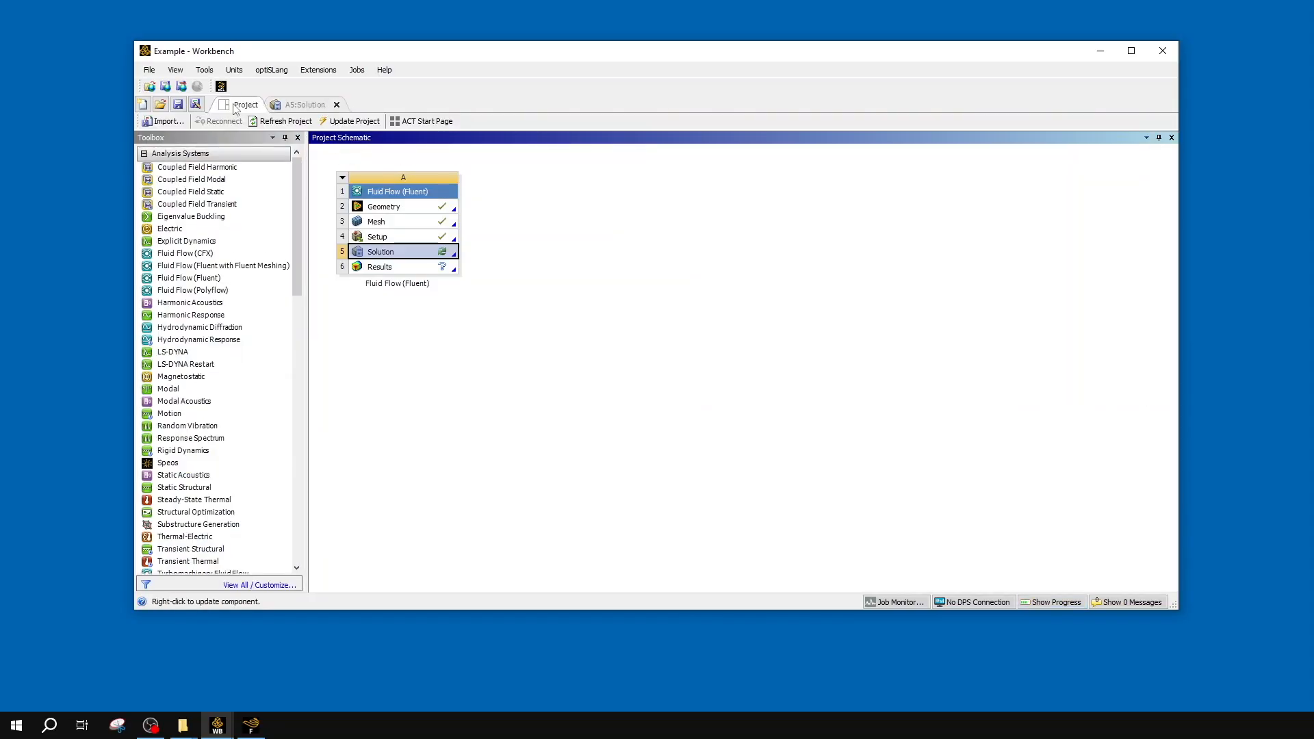
right_click(388, 254)
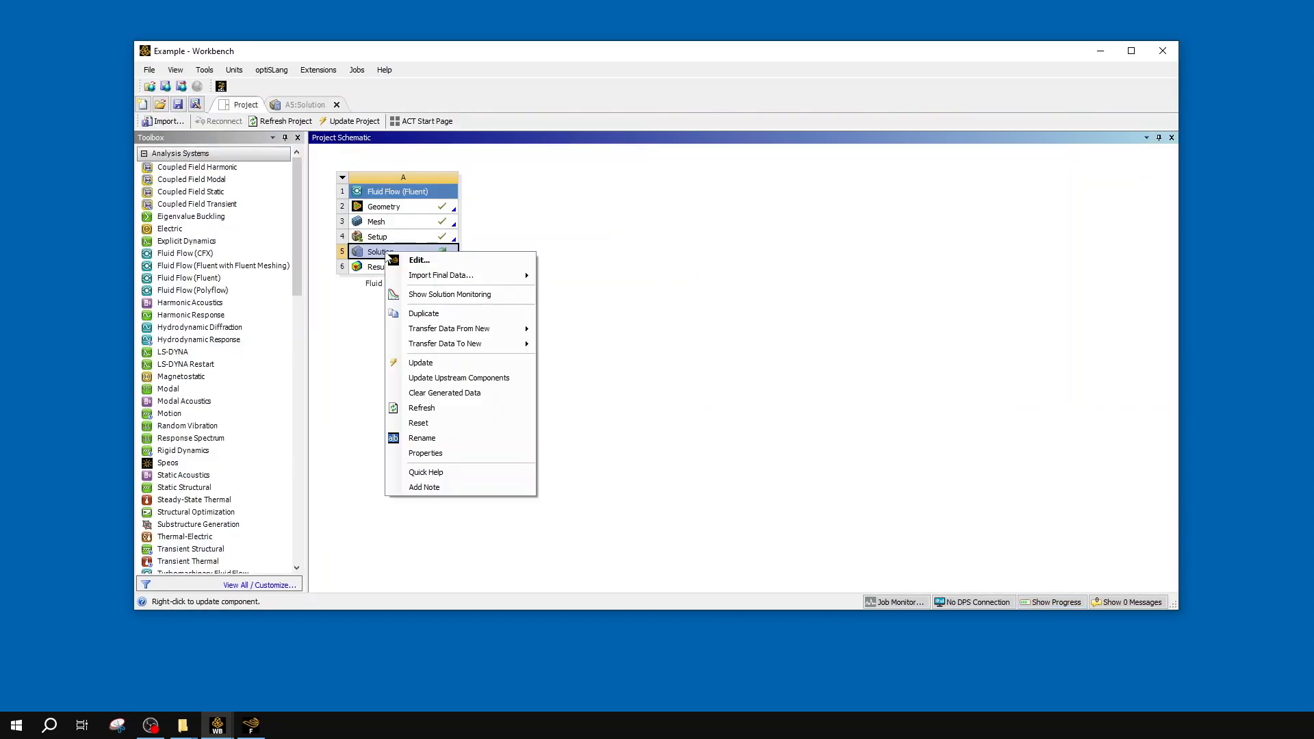
click(430, 363)
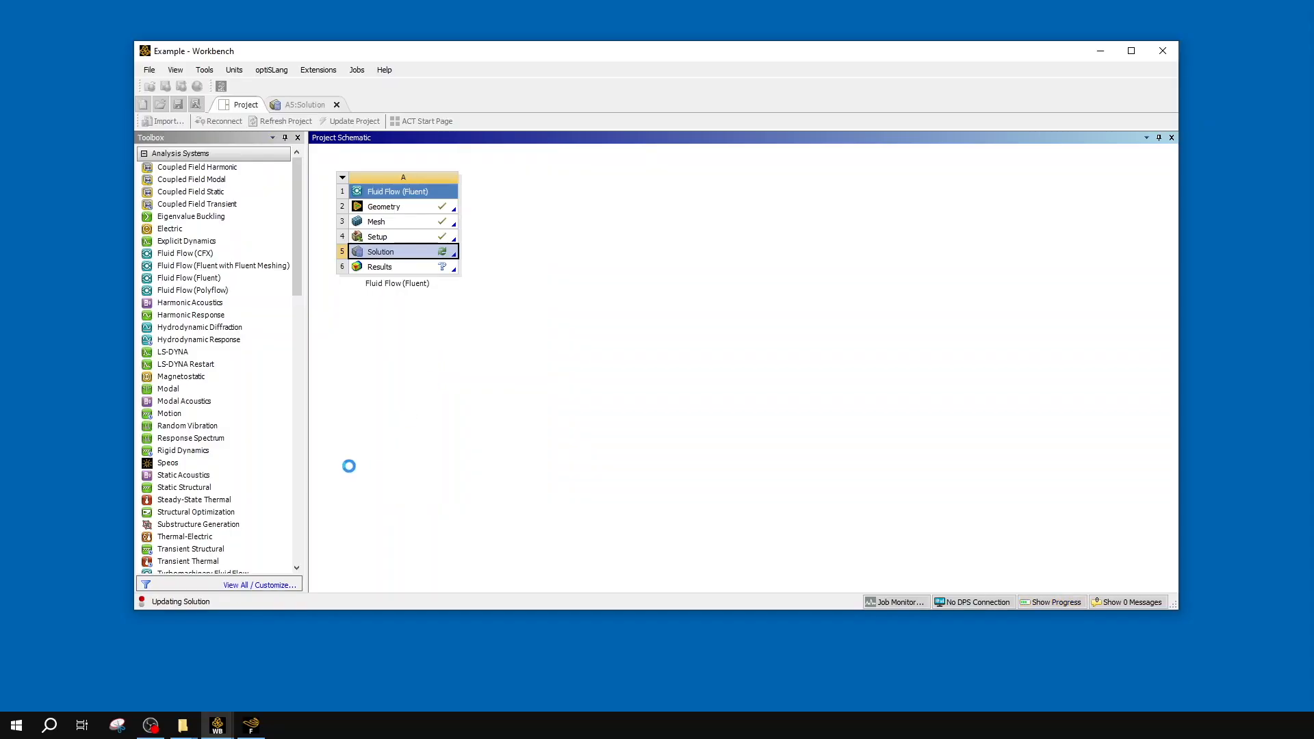
click(1059, 604)
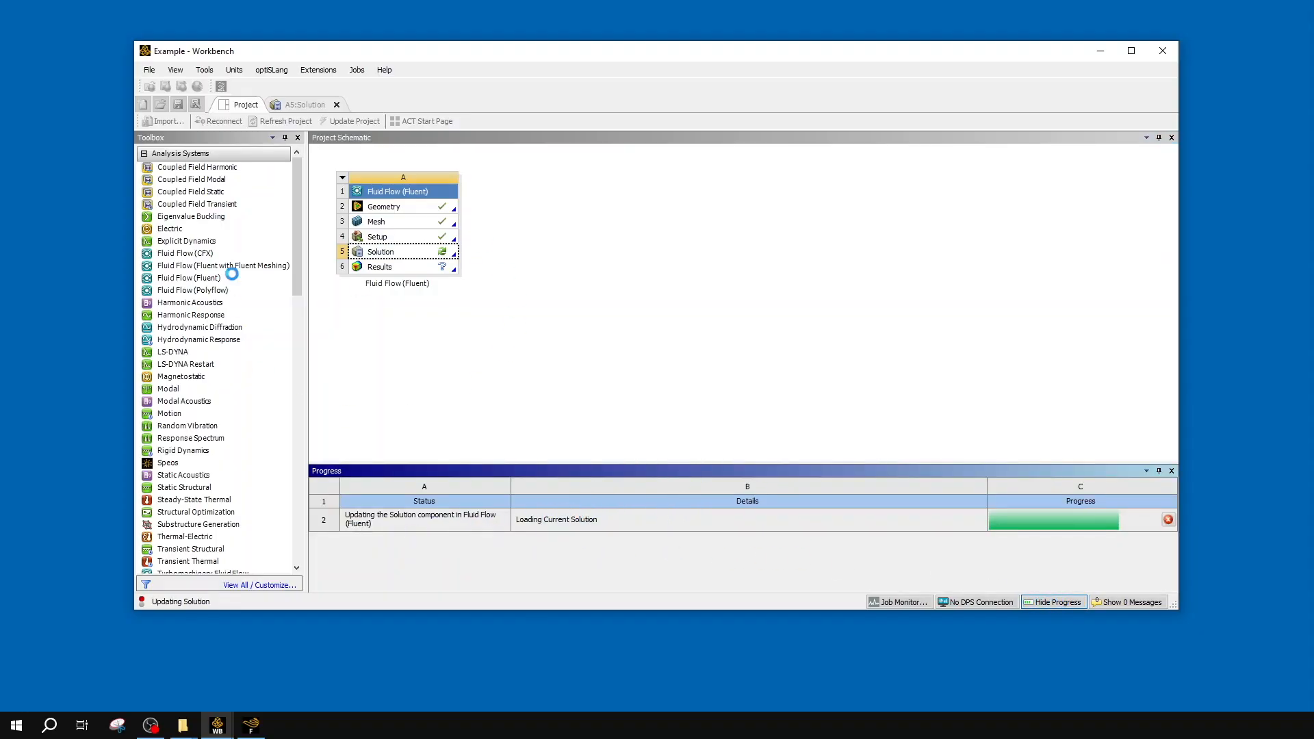
- View the residual, co_lift and co_drag monitor plots during the solve, and enlarge the Workbench window around them
click(295, 101)
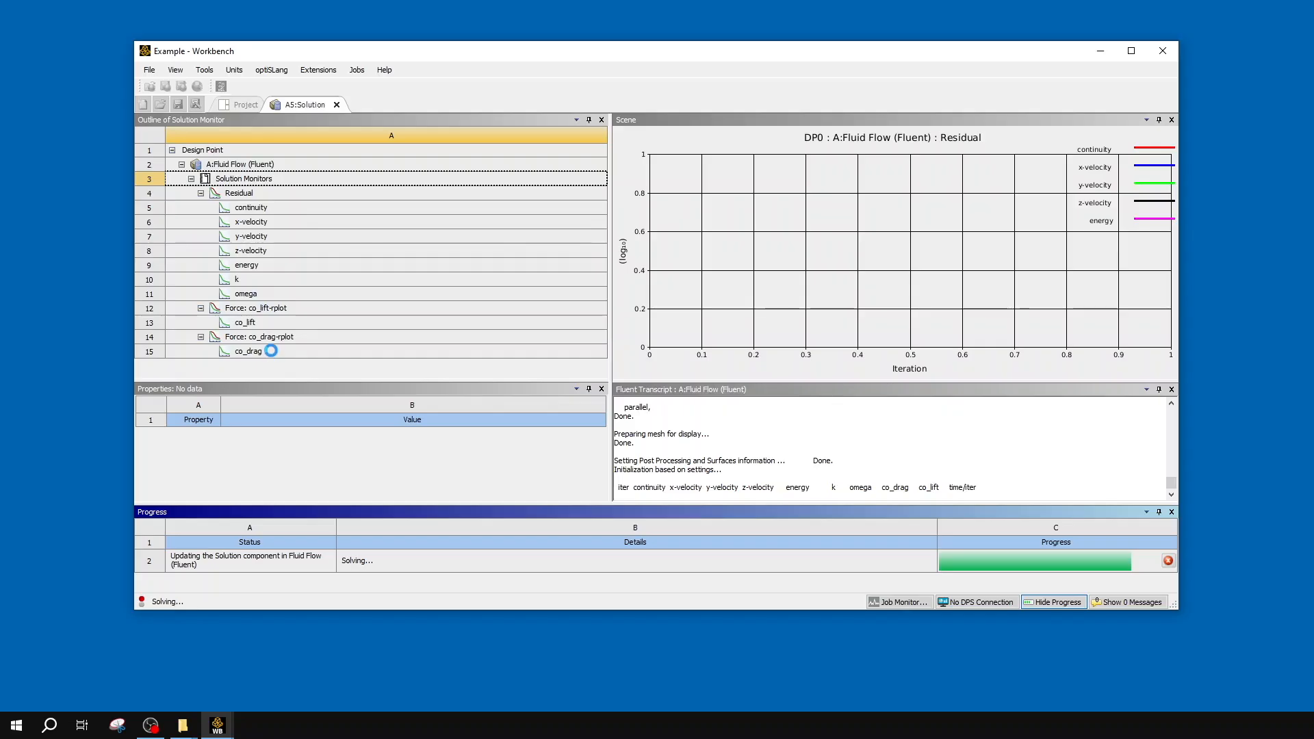
click(258, 194)
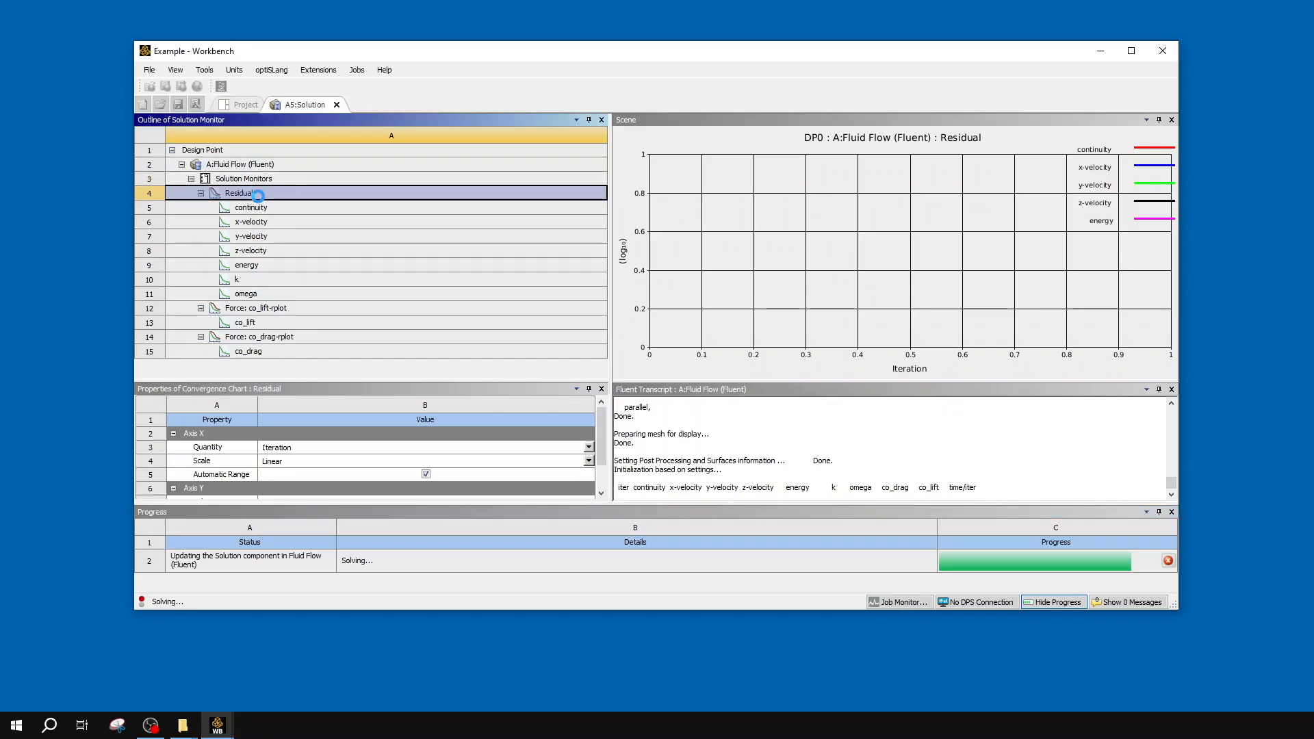
click(294, 310)
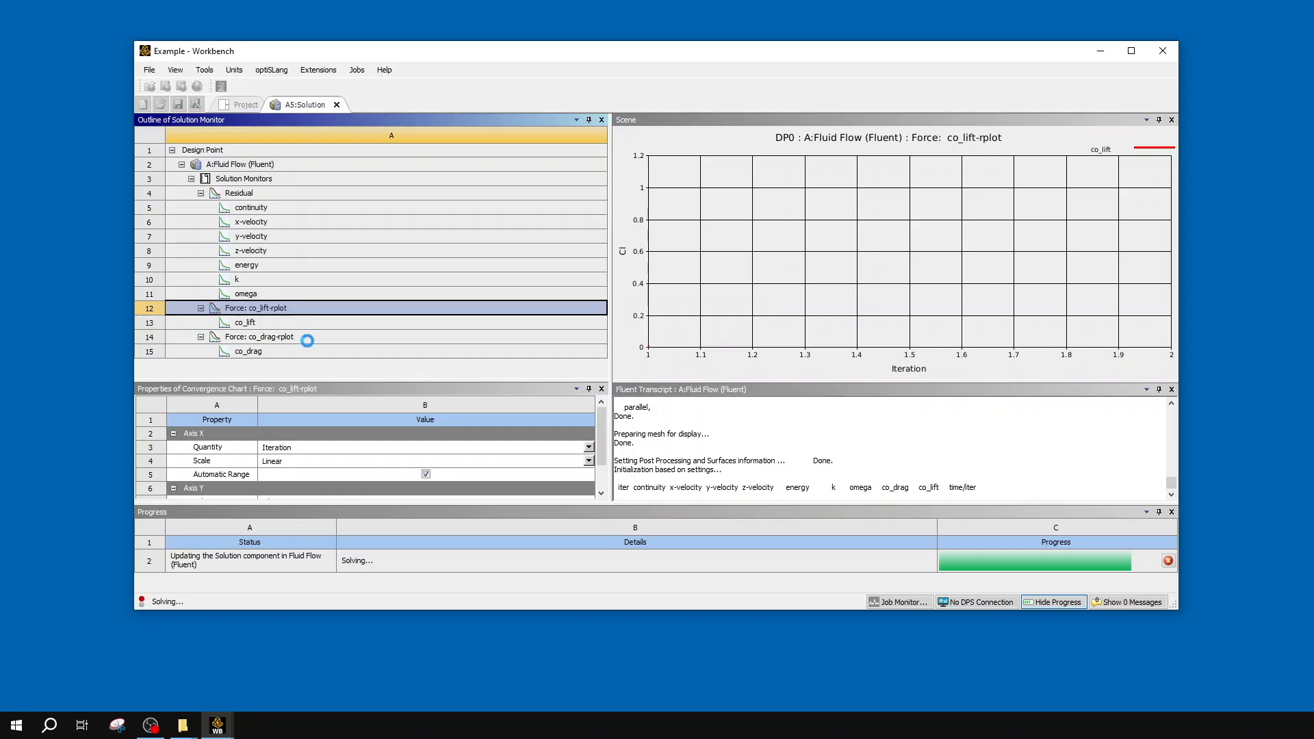
click(306, 338)
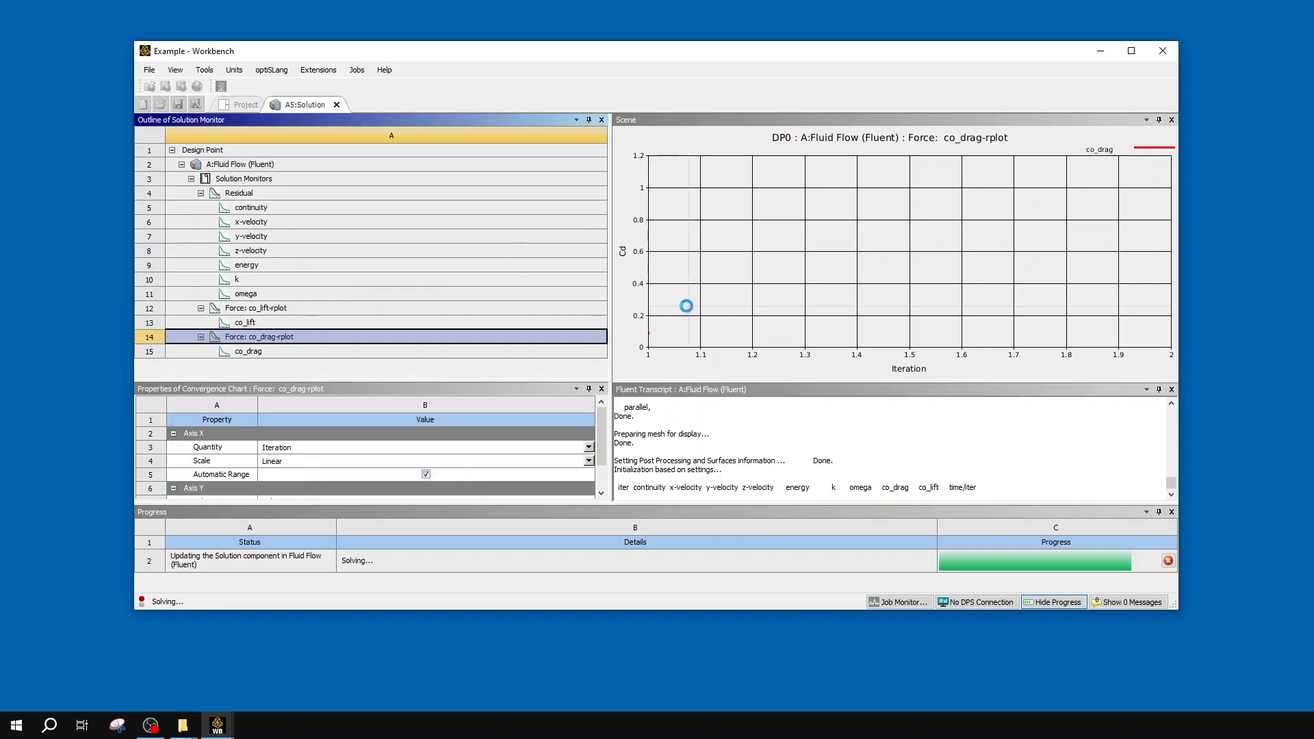
click(332, 310)
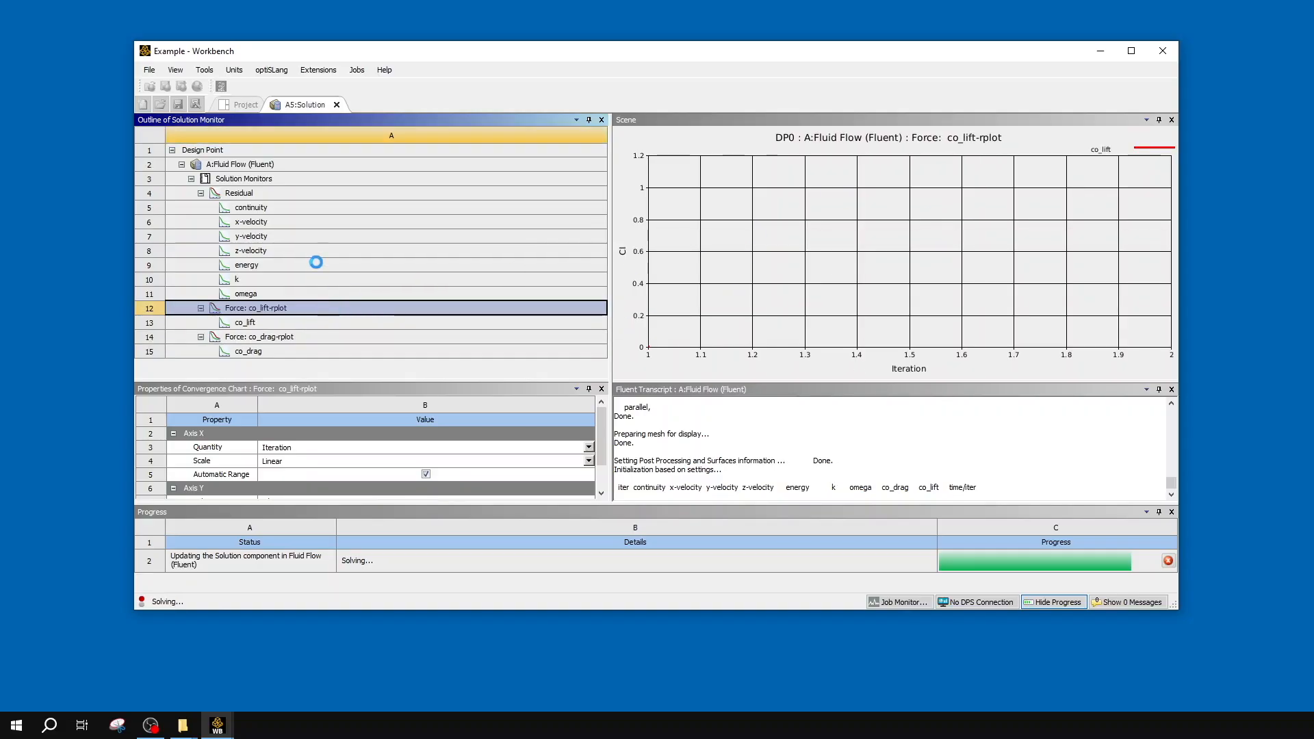
click(289, 195)
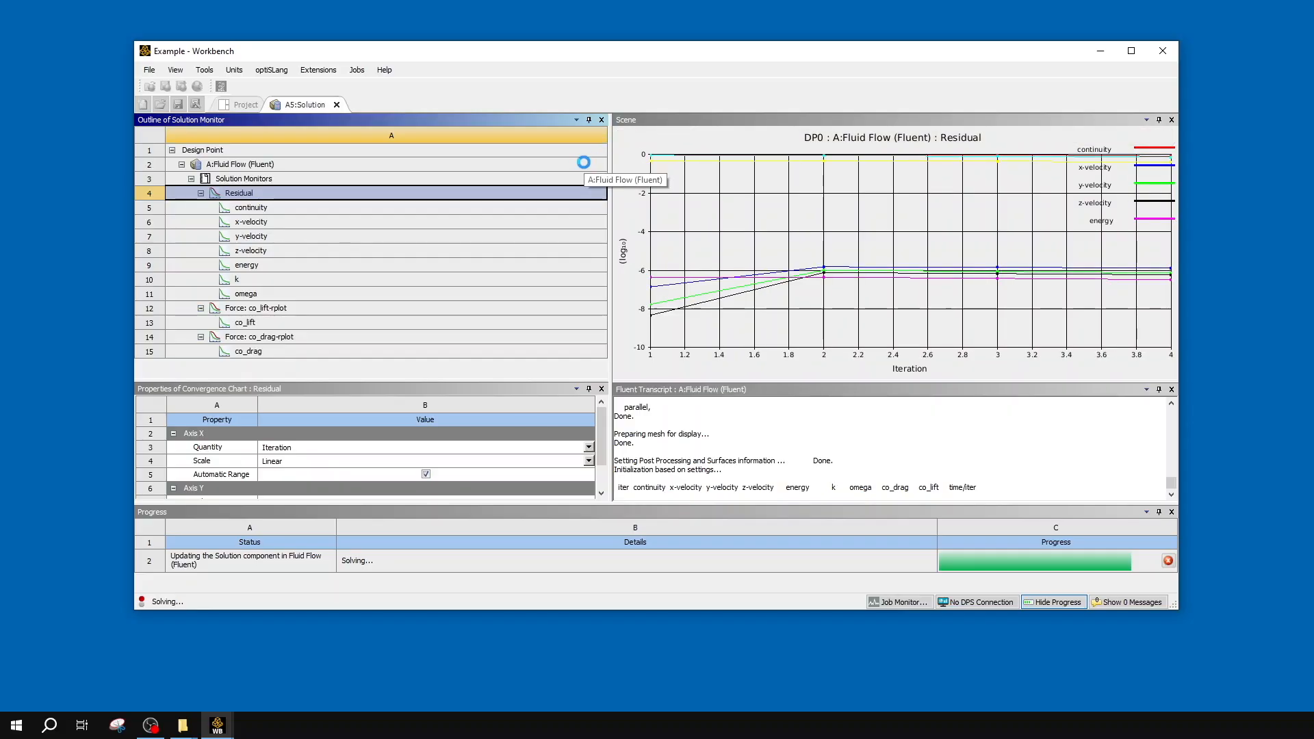
drag(672, 60, 602, 49)
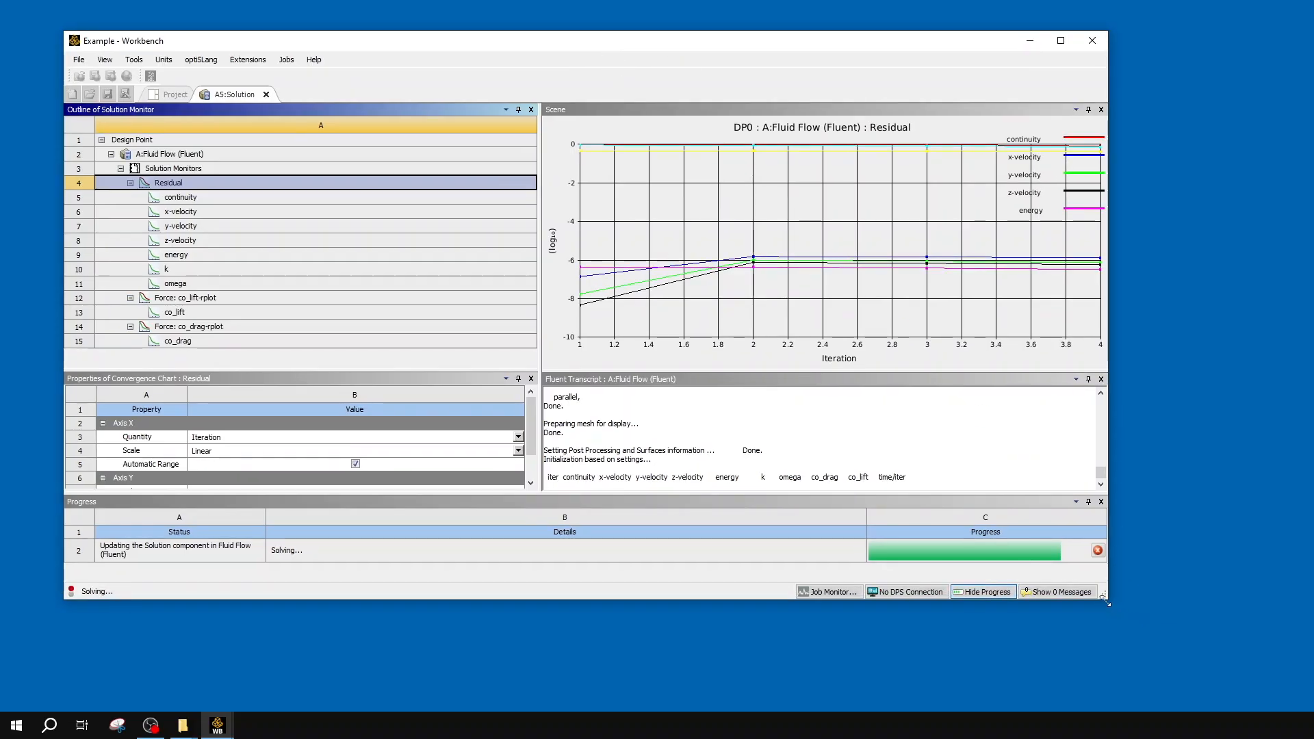
drag(1107, 599, 1270, 686)
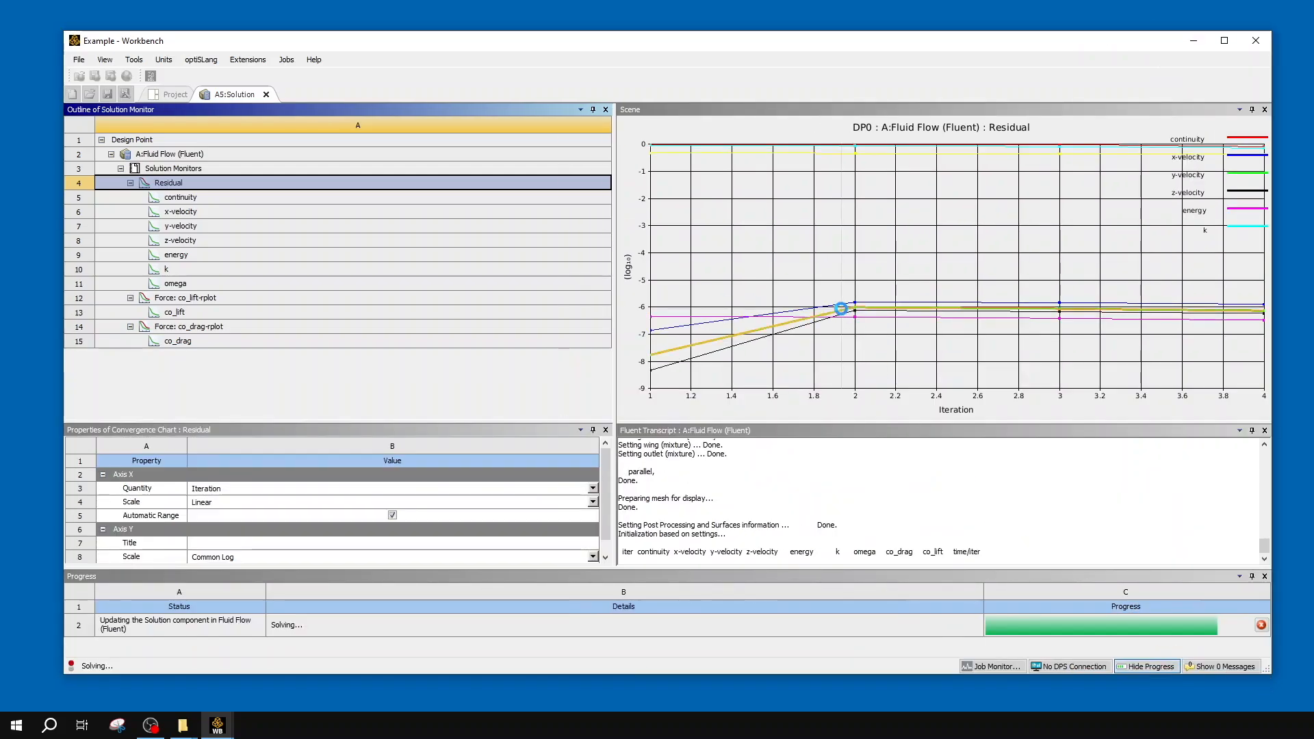
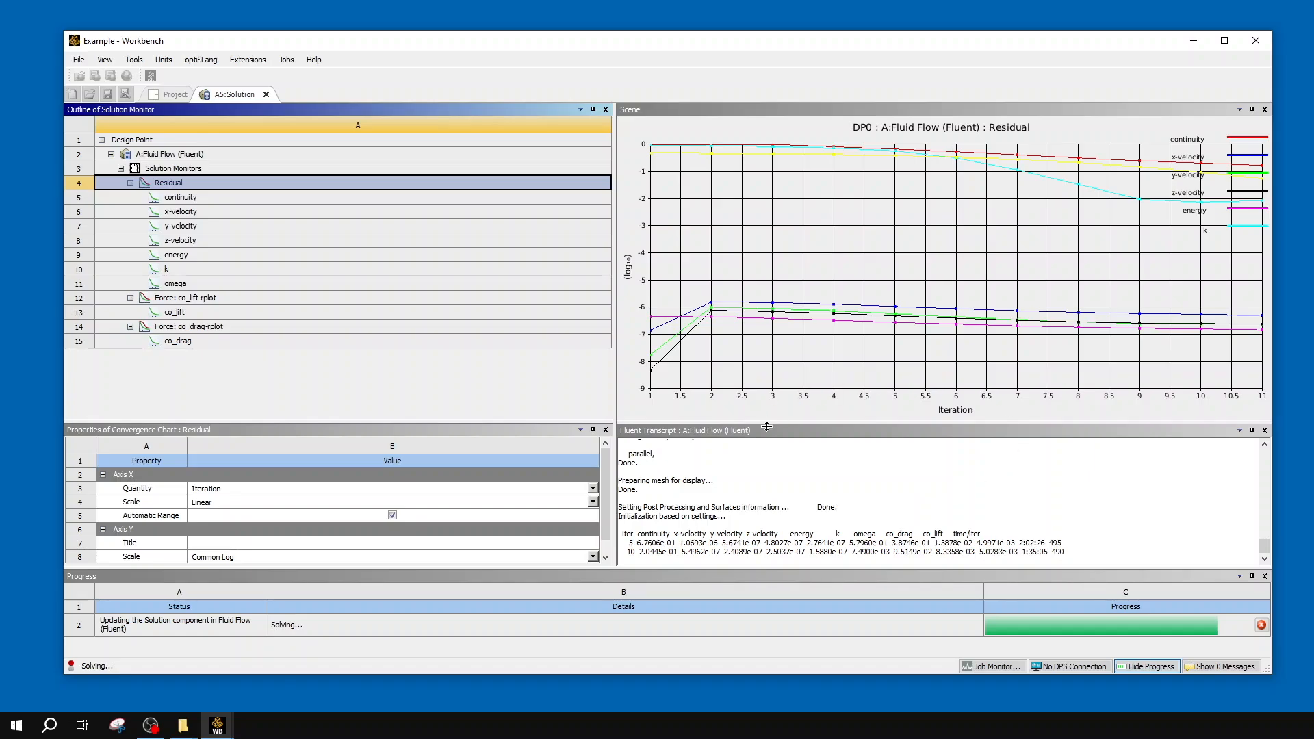
- Examine the Fluent transcript's residual, drag, lift, remaining time and remaining iteration columns
click(629, 533)
drag(637, 534, 980, 531)
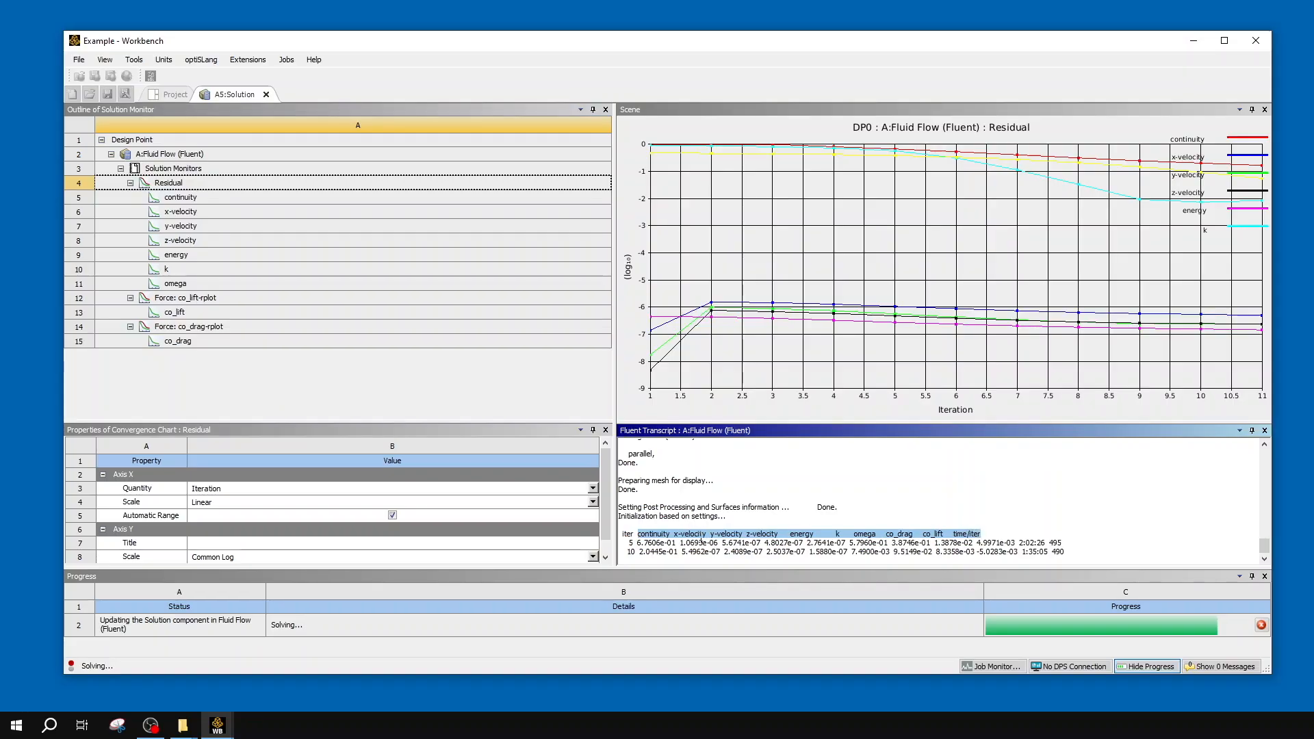
triple_click(630, 536)
double_click(657, 534)
click(658, 534)
drag(639, 534, 877, 531)
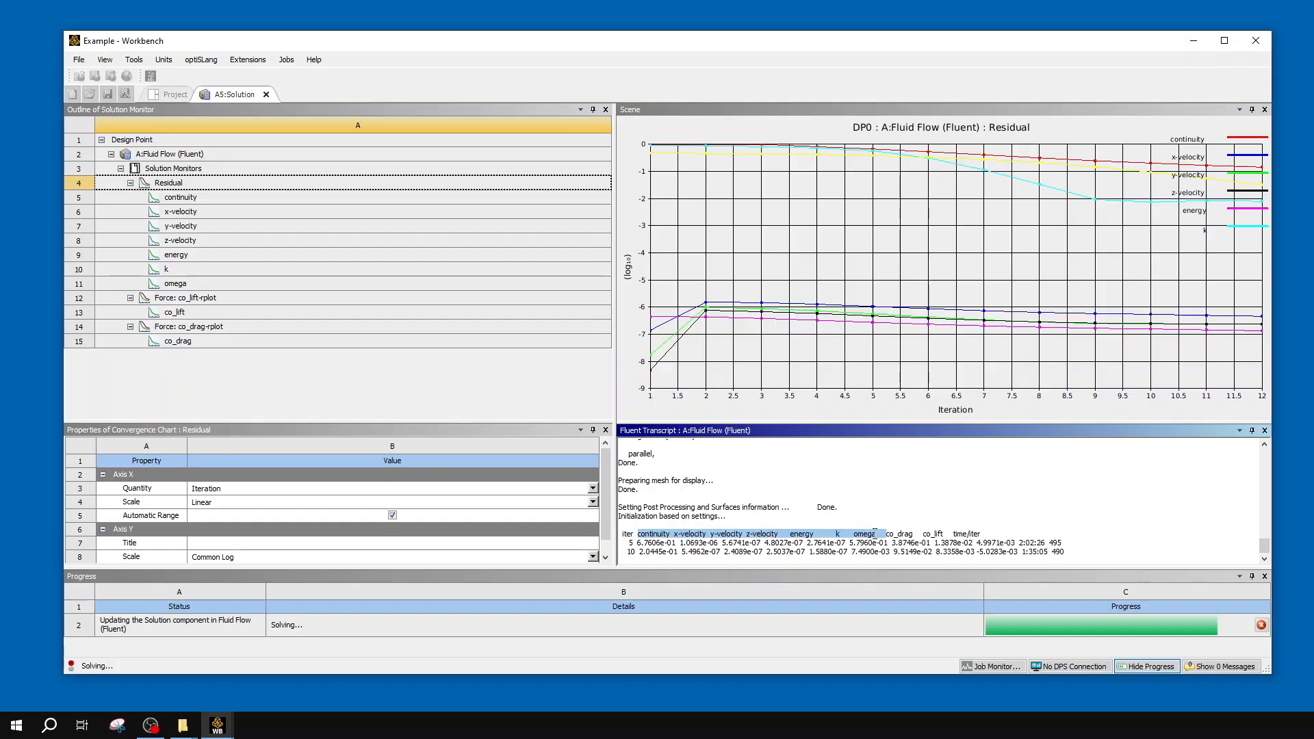
click(896, 532)
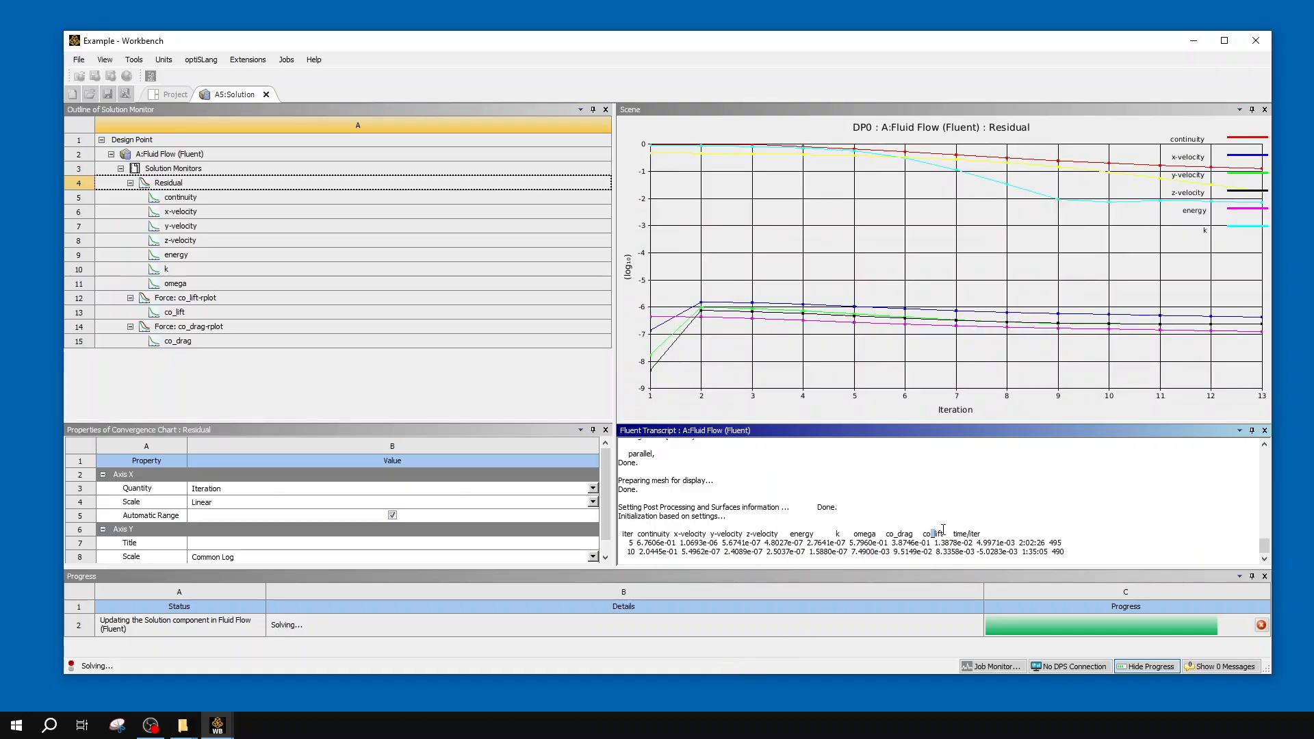
drag(1020, 543, 979, 543)
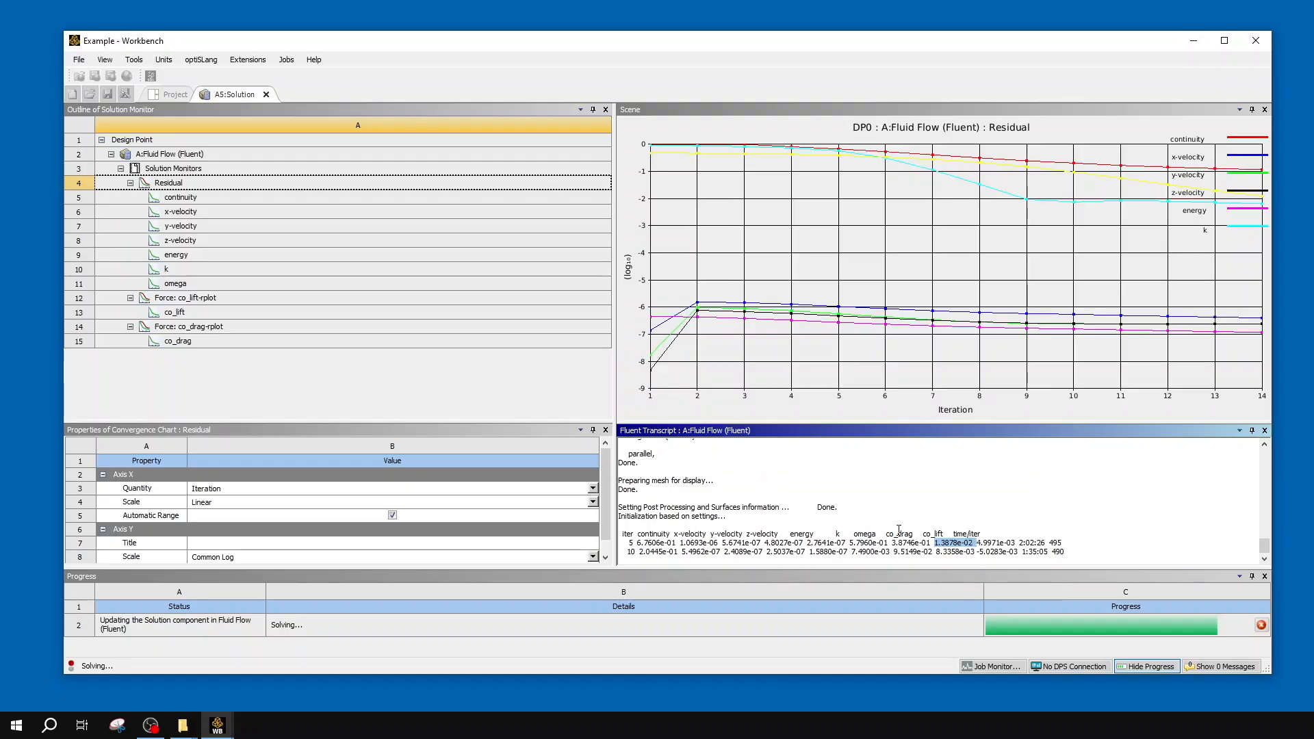
click(1030, 534)
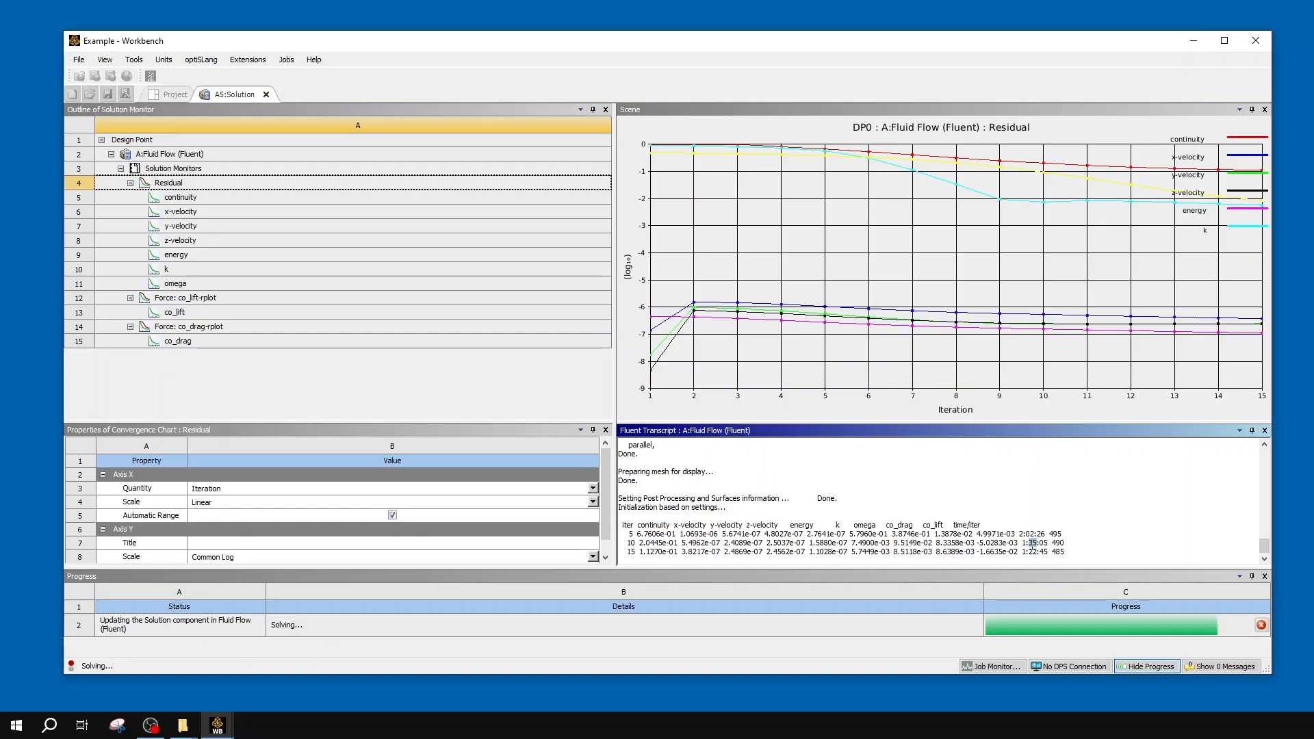
mouse_move(1023, 534)
mouse_down()
mouse_move(1061, 541)
mouse_move(985, 534)
mouse_move(1021, 537)
mouse_up()
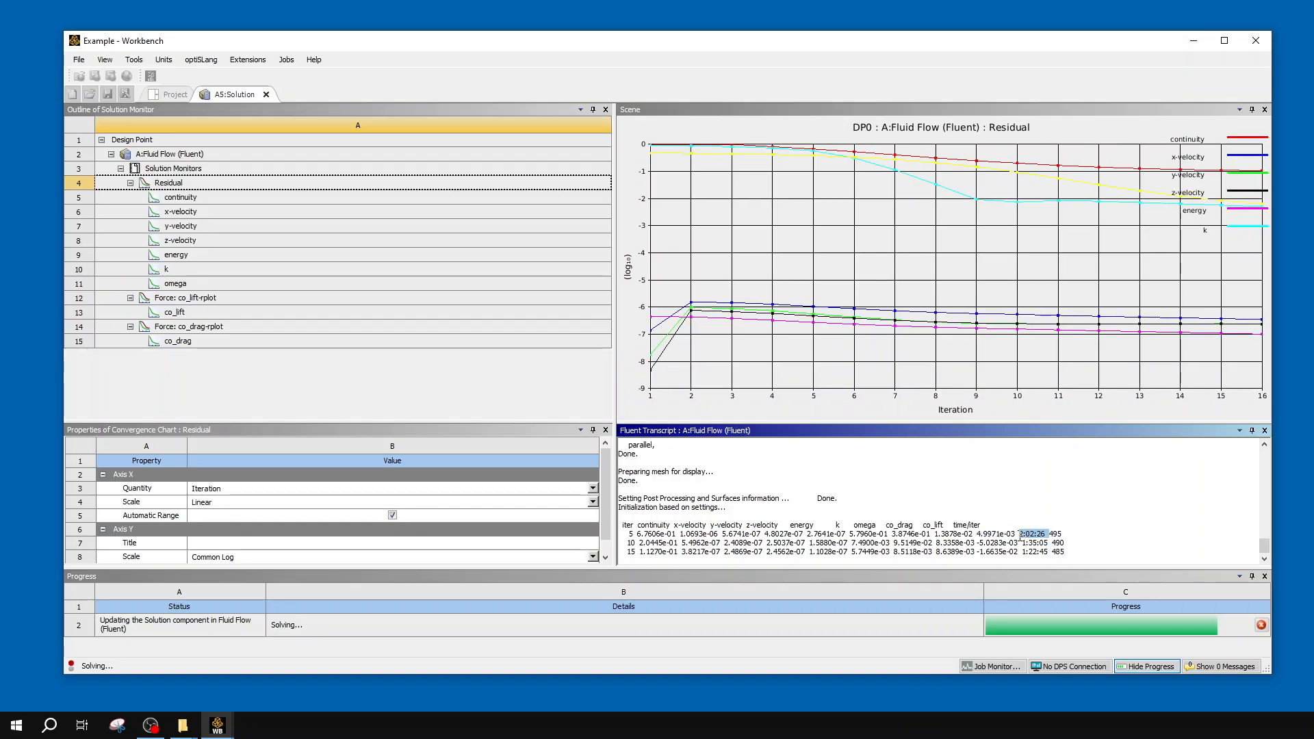
double_click(1057, 534)
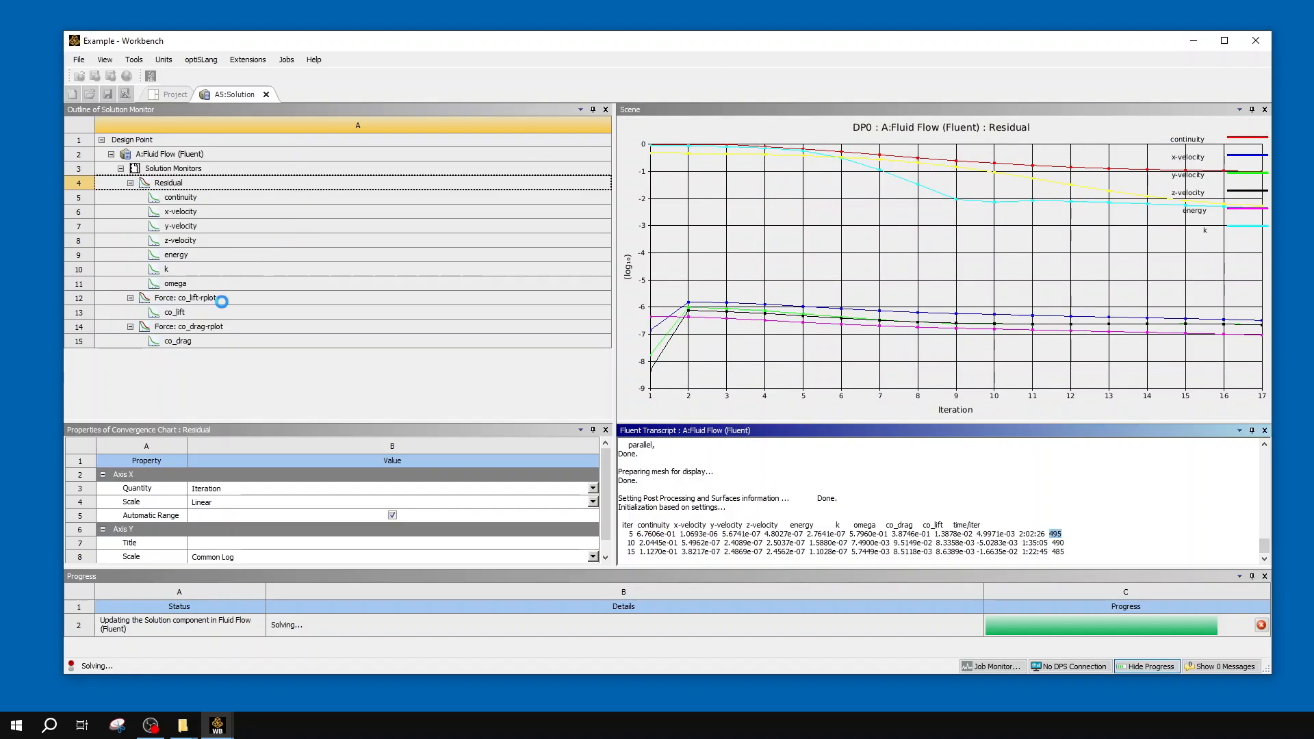
- Compare the lift coefficient, drag coefficient and residual plots to judge convergence as the iterations progress
click(200, 299)
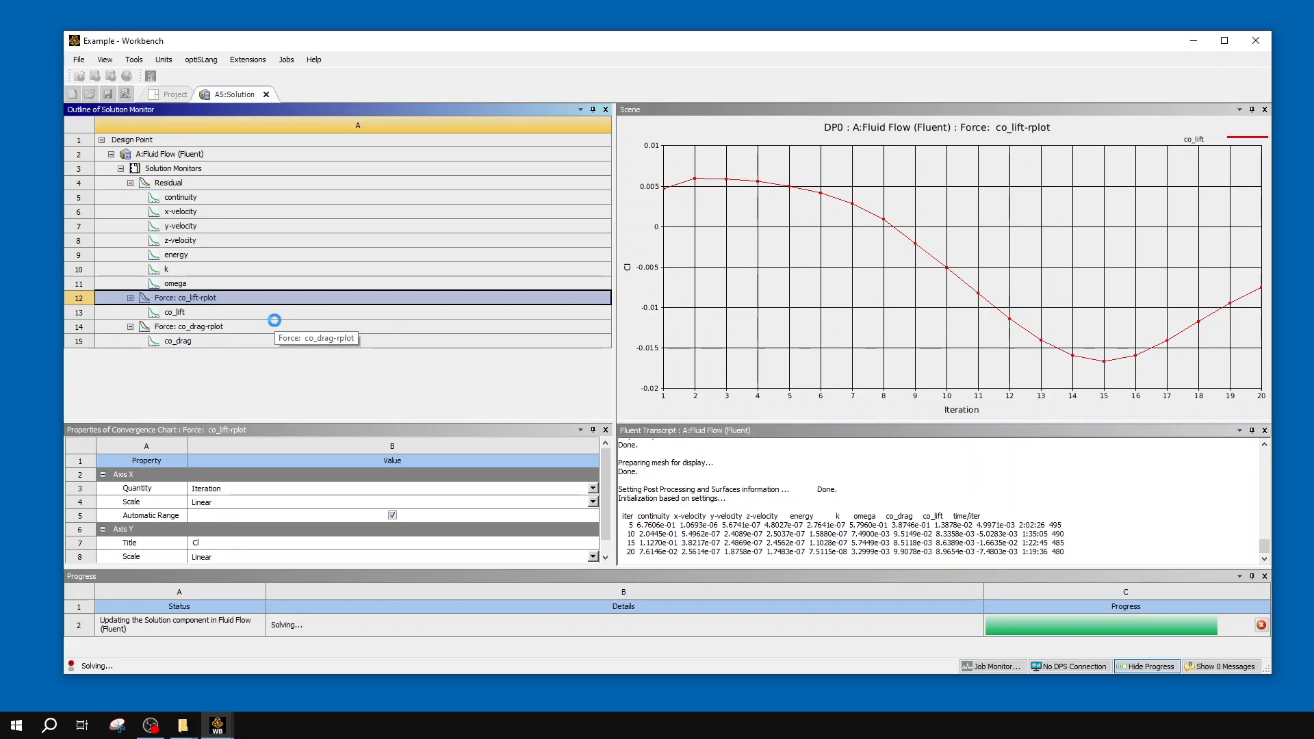
click(279, 324)
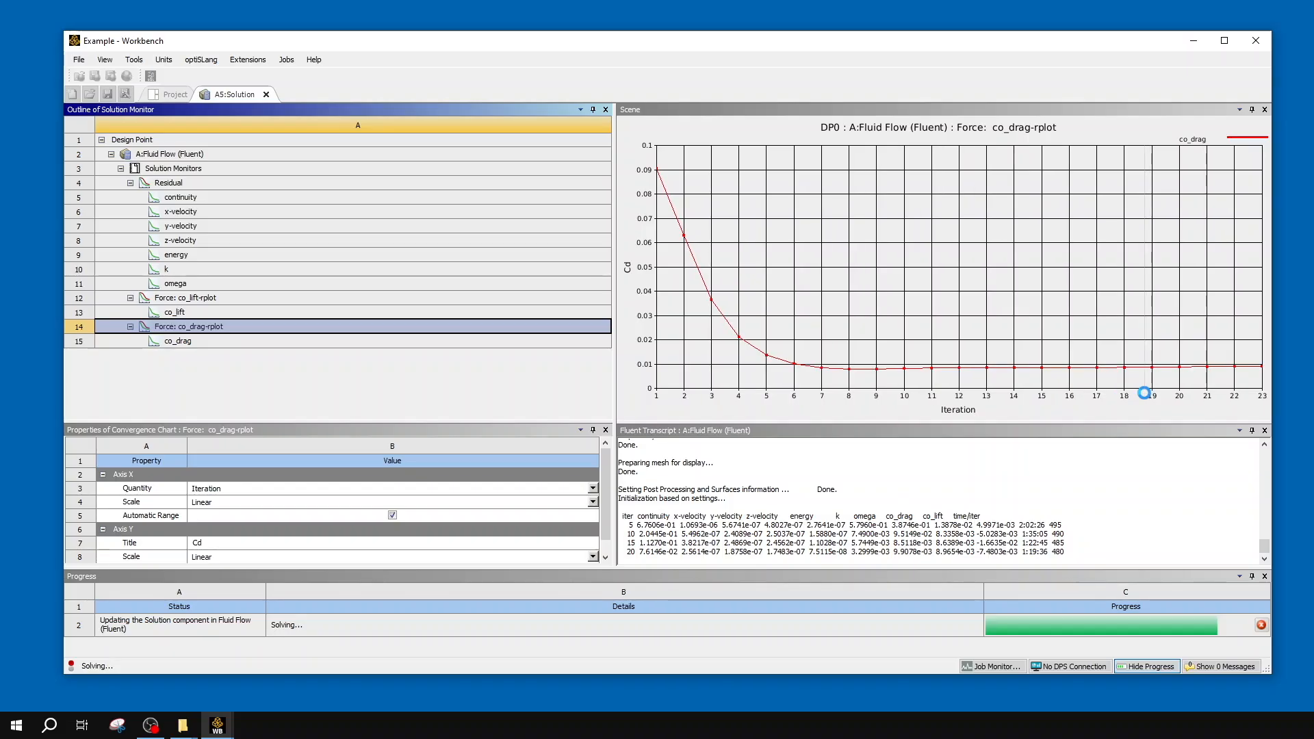
click(191, 185)
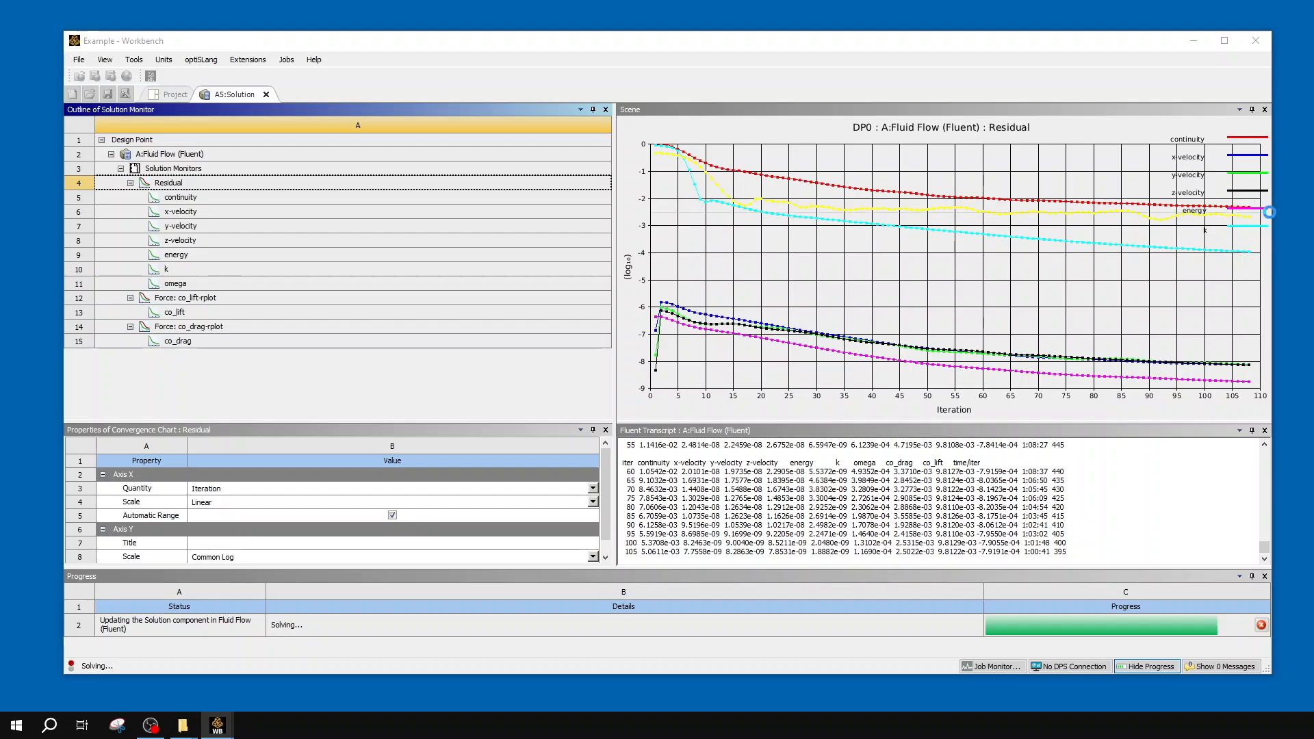
click(234, 298)
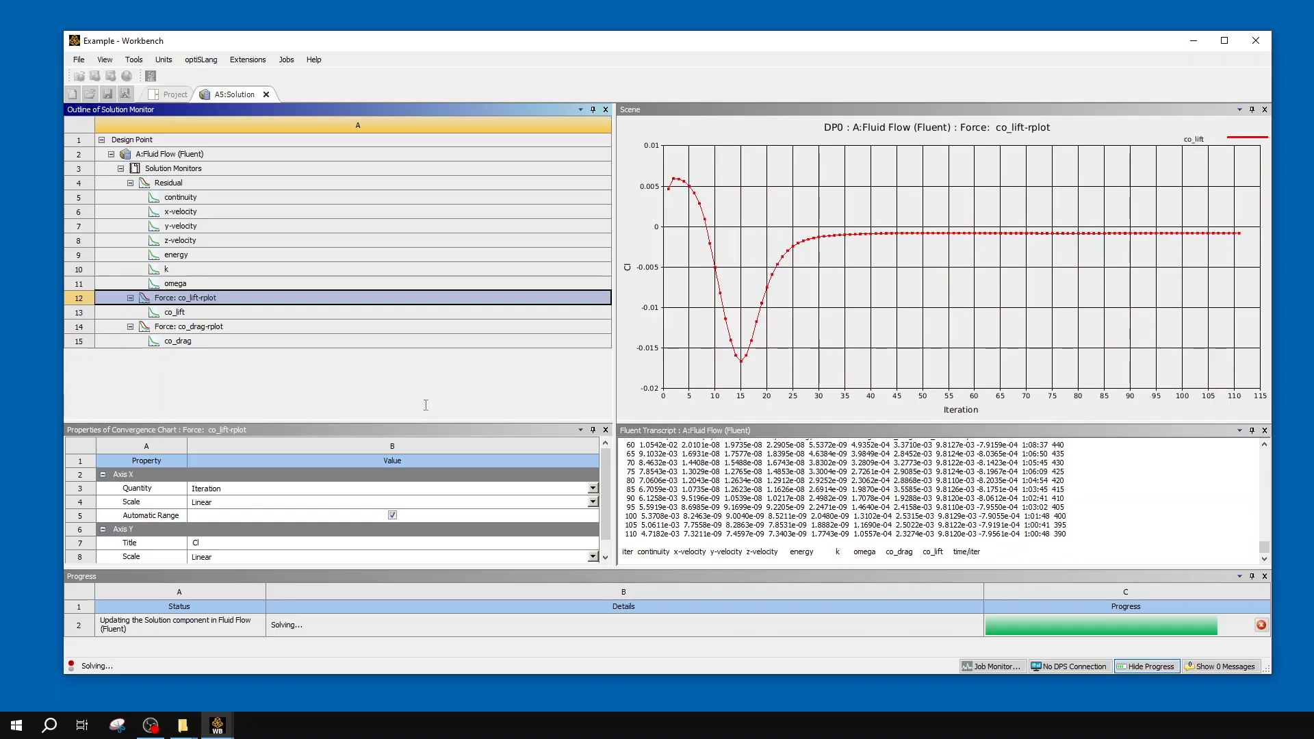
click(235, 327)
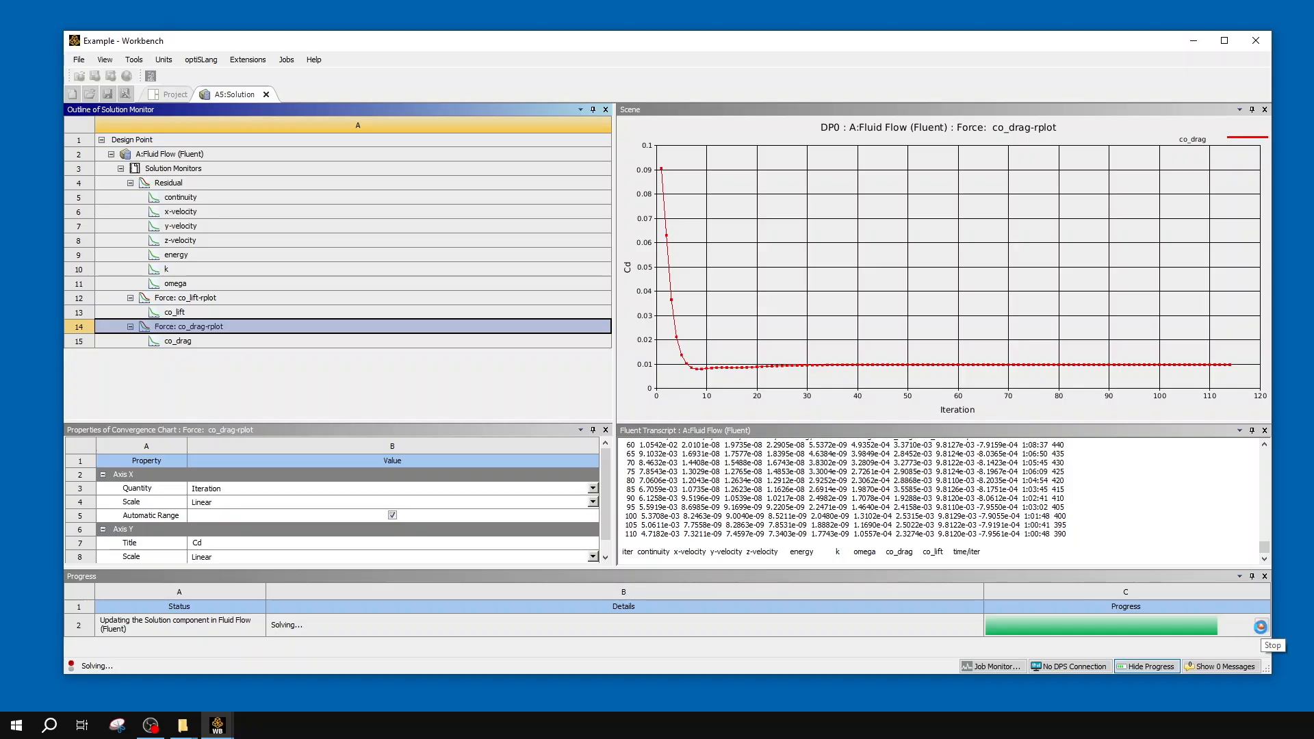
- Interrupt the running solution while retaining its generated data, and highlight the last lift and drag coefficients in the Fluent transcript
click(1261, 626)
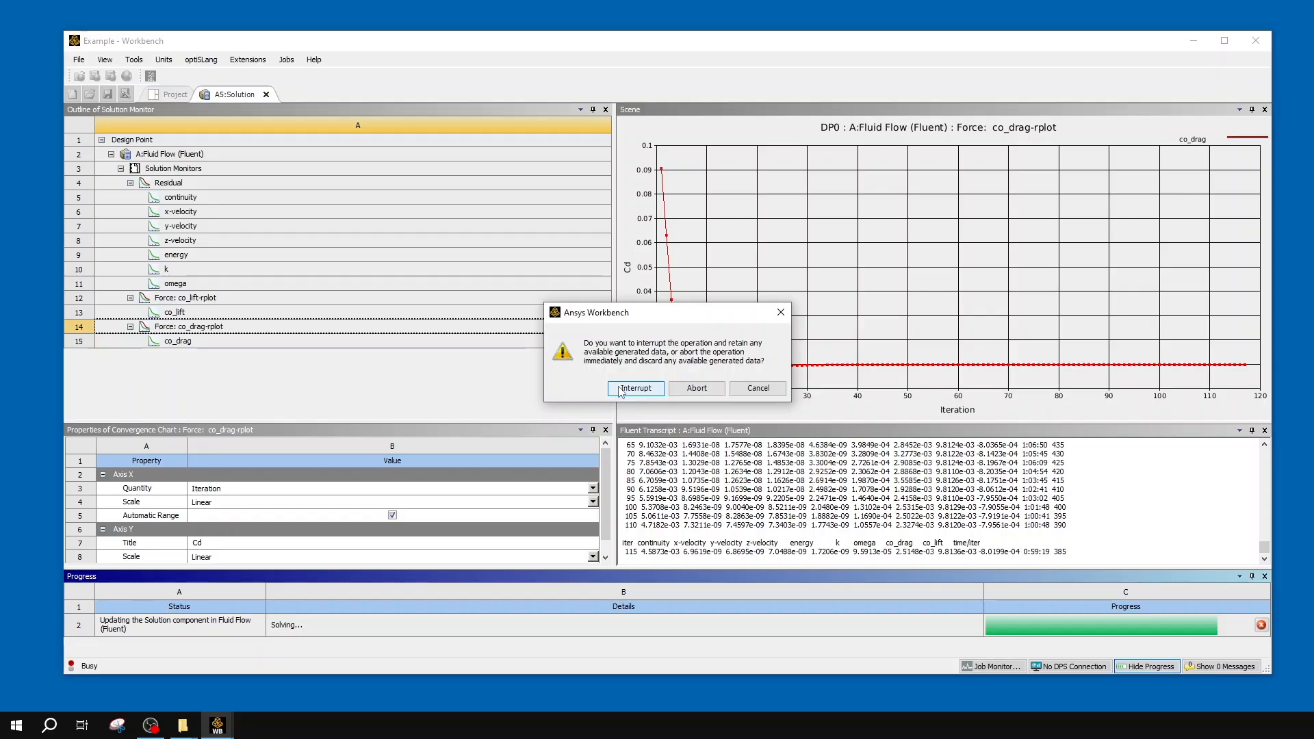
click(621, 389)
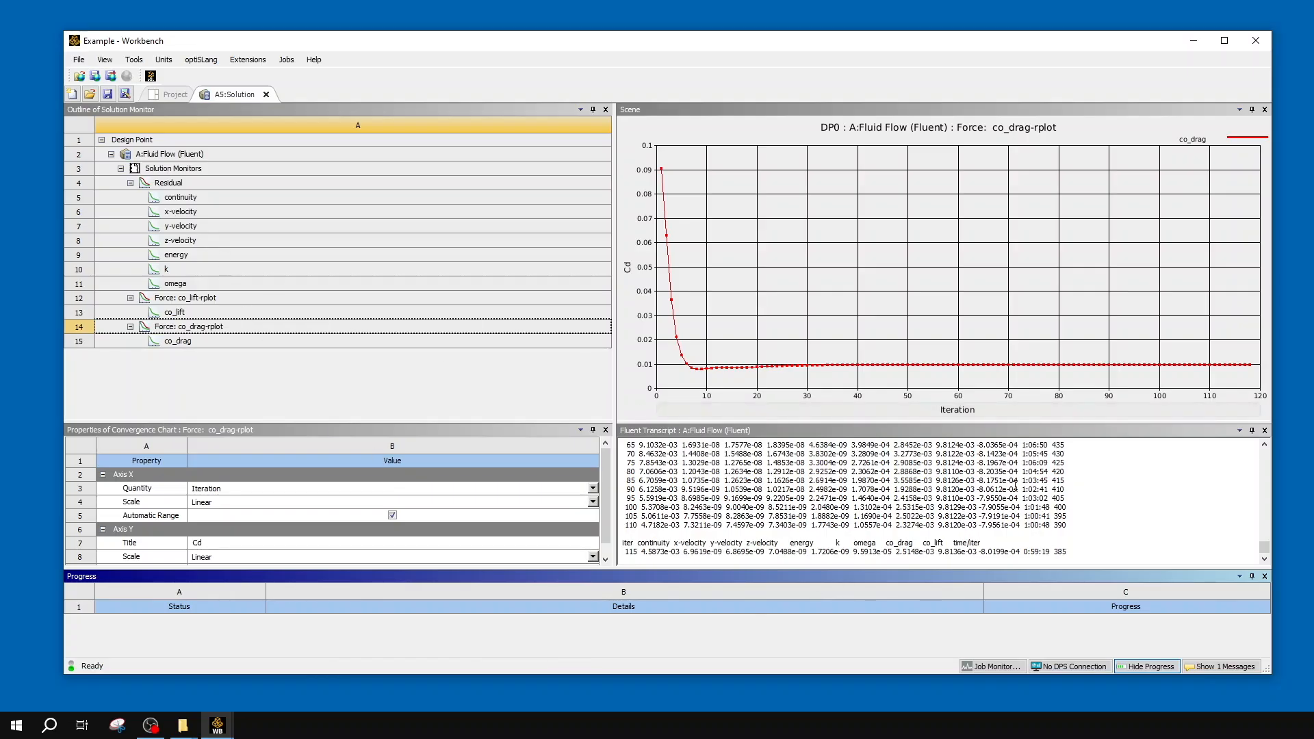
double_click(983, 551)
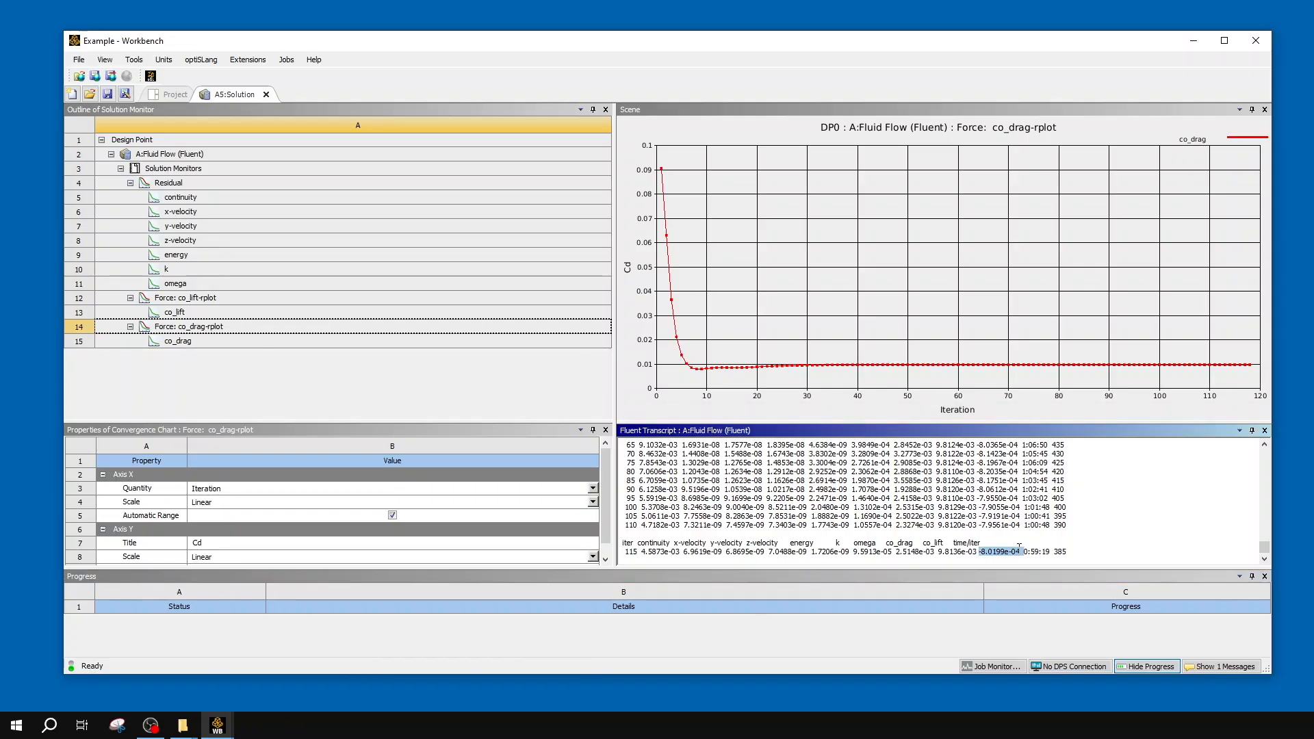
drag(927, 552, 982, 552)
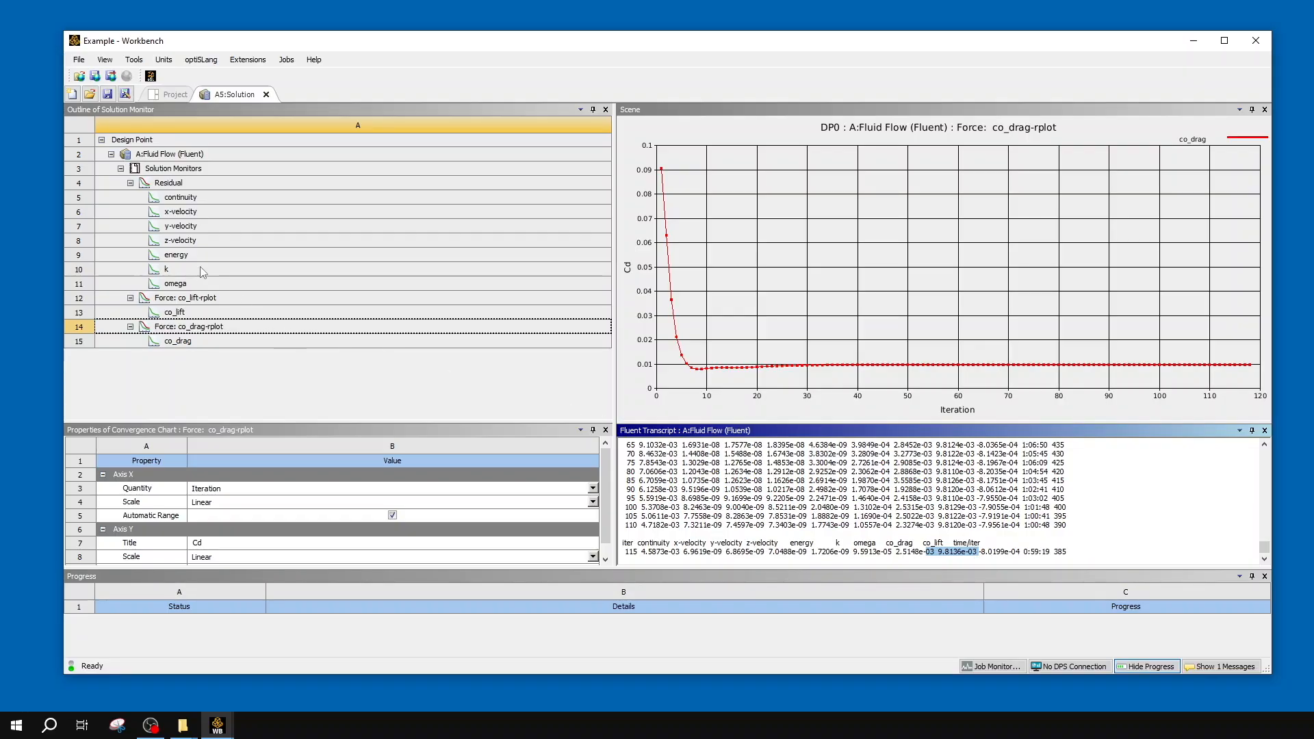
- Collapse the Fluid Flow monitor tree, return to the project schematic and examine the options available for the interrupted Solution cell
click(112, 156)
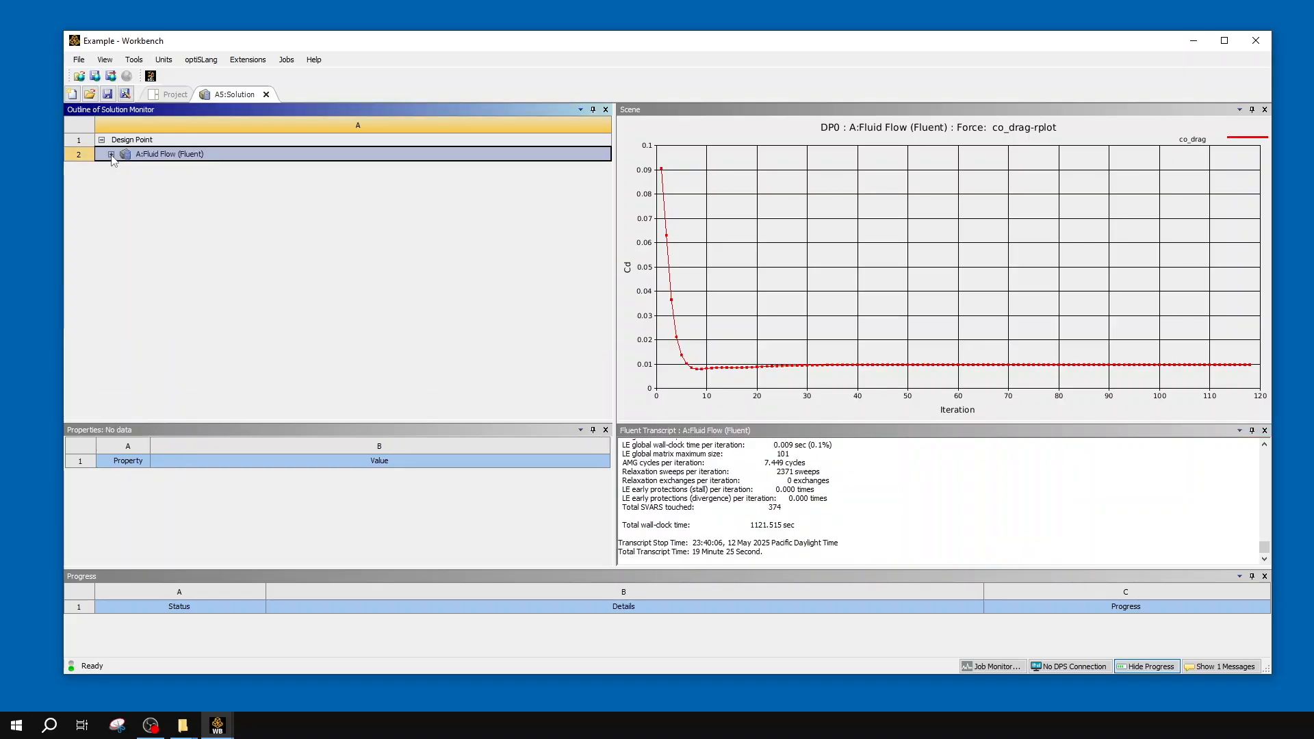
click(166, 99)
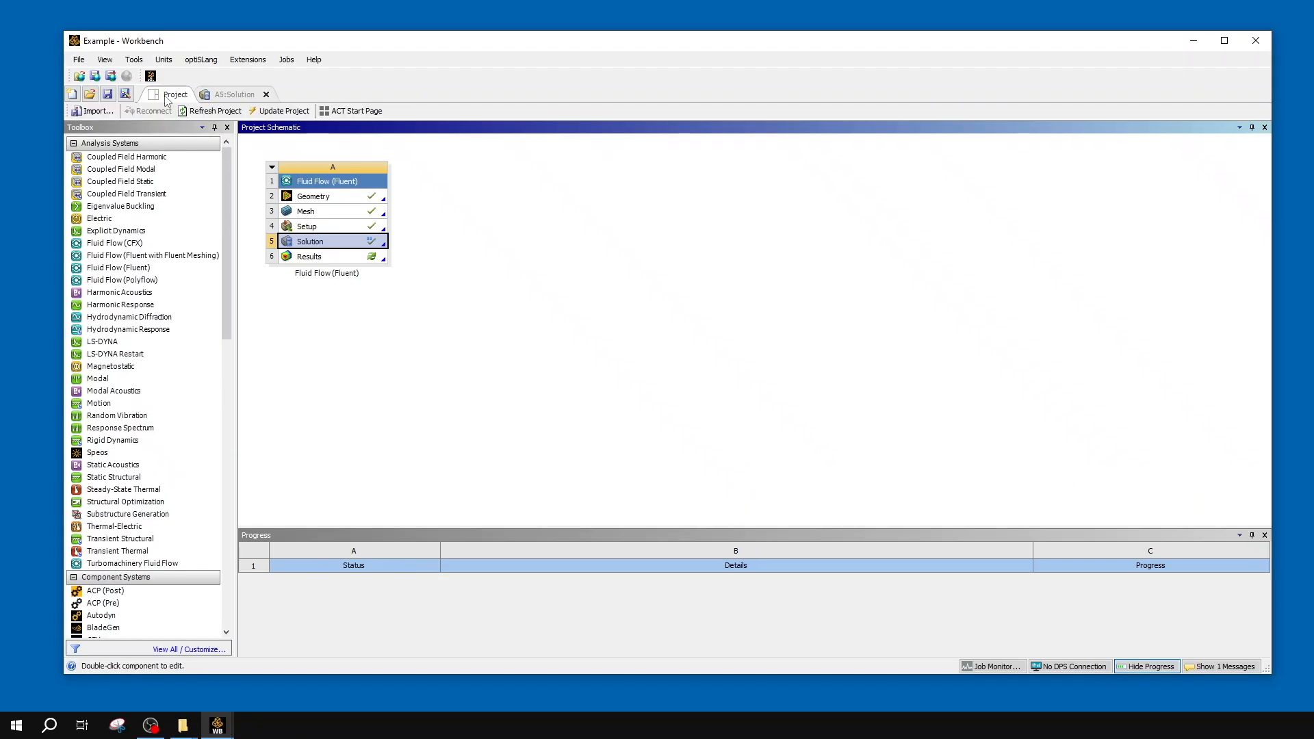
right_click(330, 243)
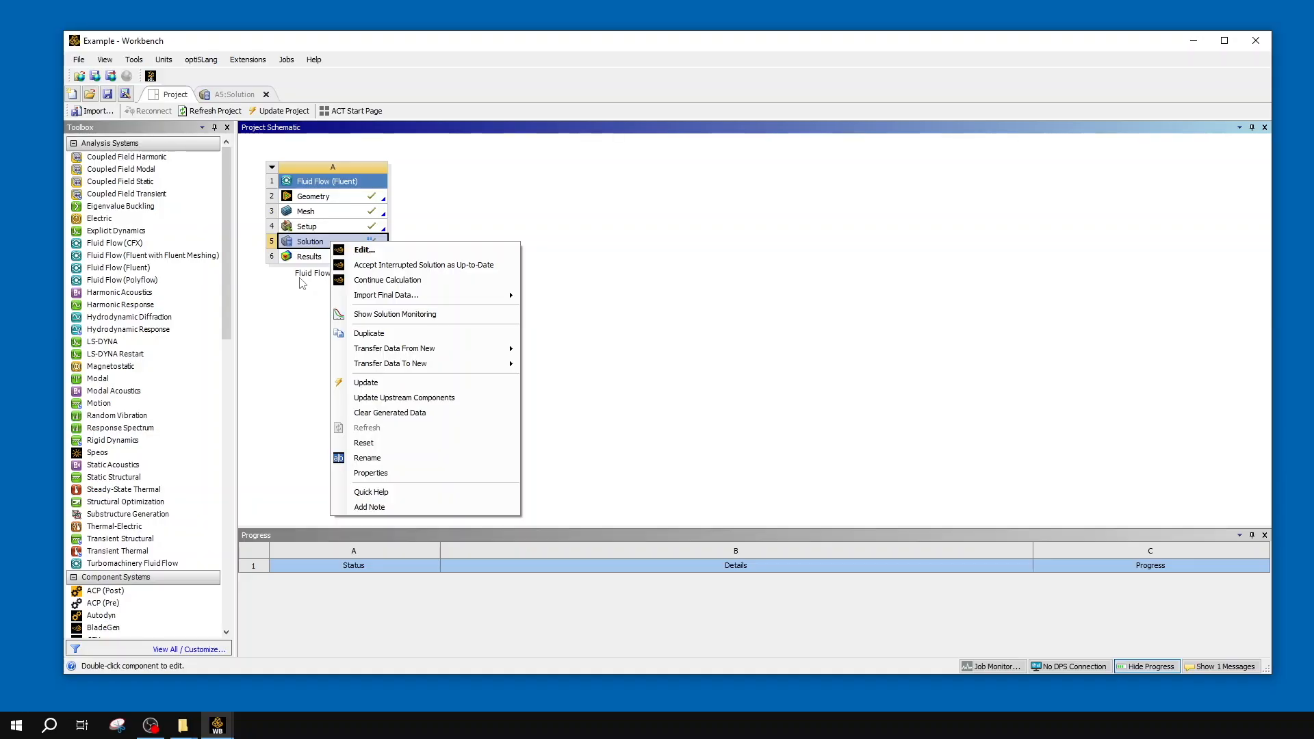
click(274, 322)
right_click(310, 245)
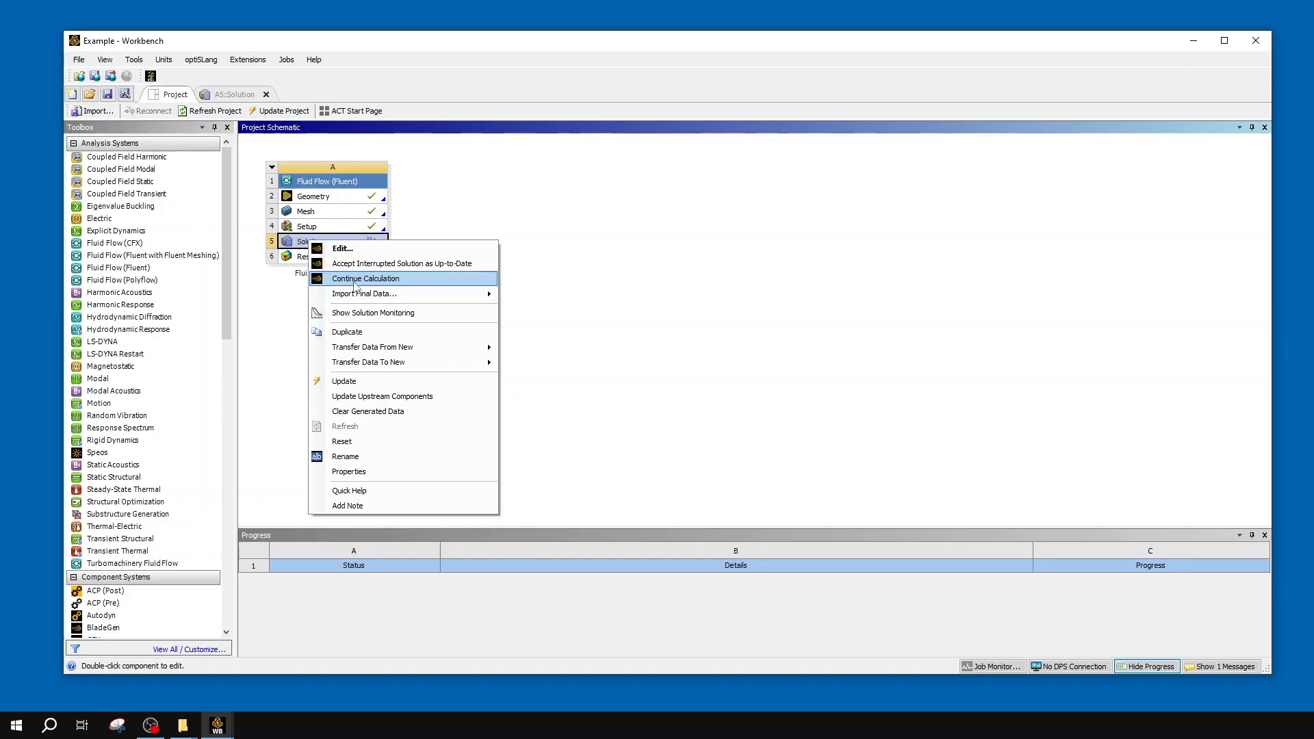
click(266, 384)
- Go back to the solution monitor and review the Fluent transcript from the first iterations to the closing timing summary
click(240, 96)
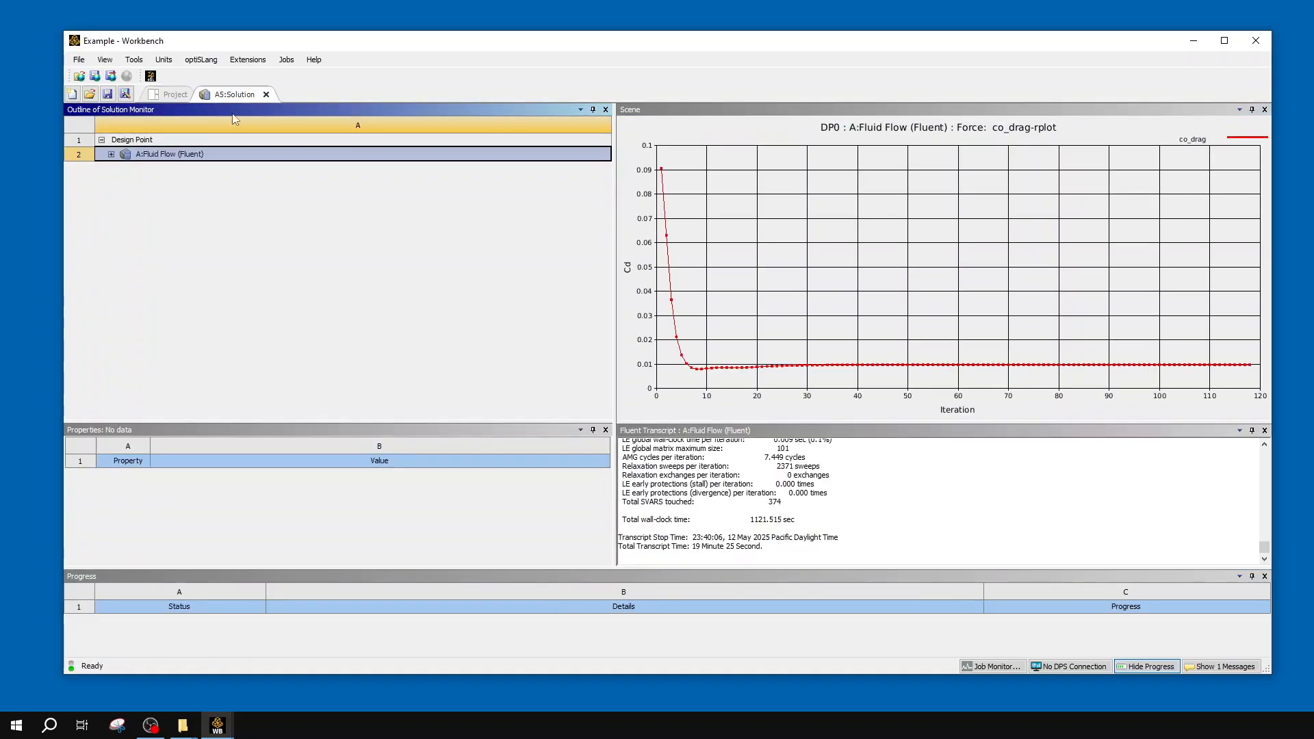
drag(1265, 546, 1262, 523)
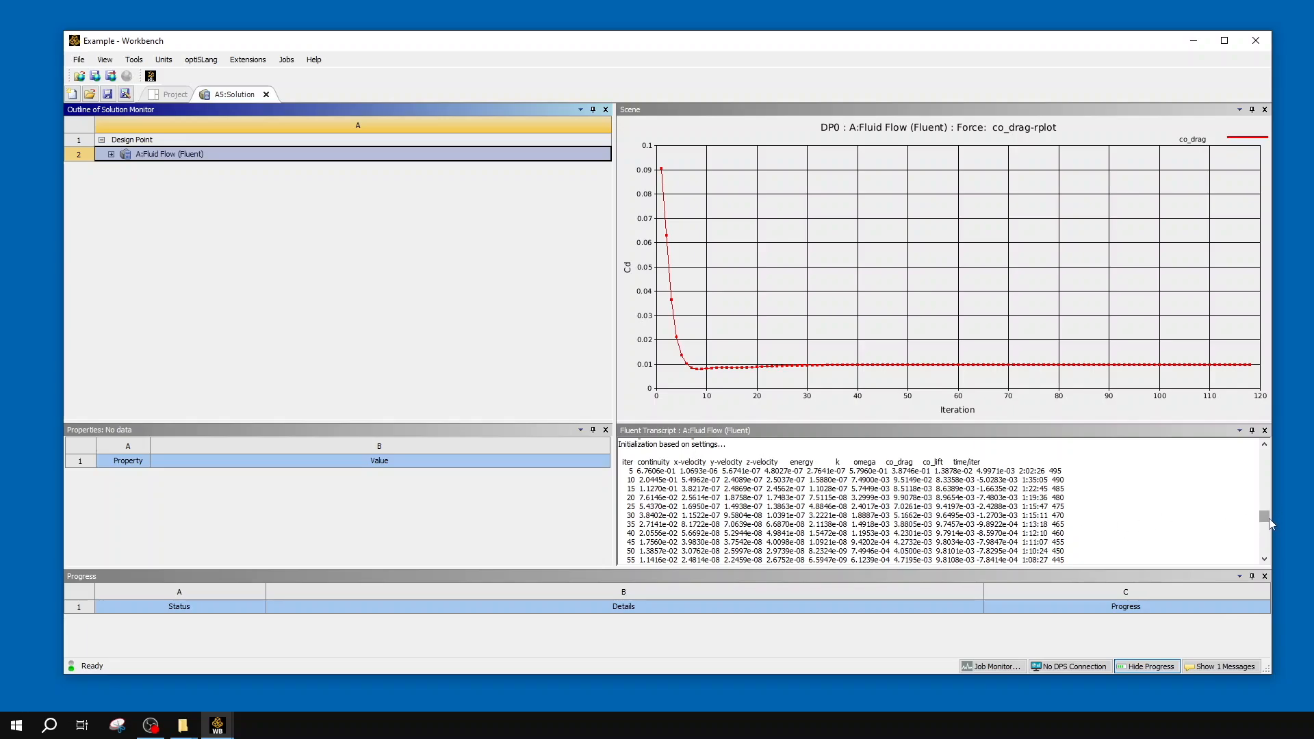
drag(1265, 517, 1274, 556)
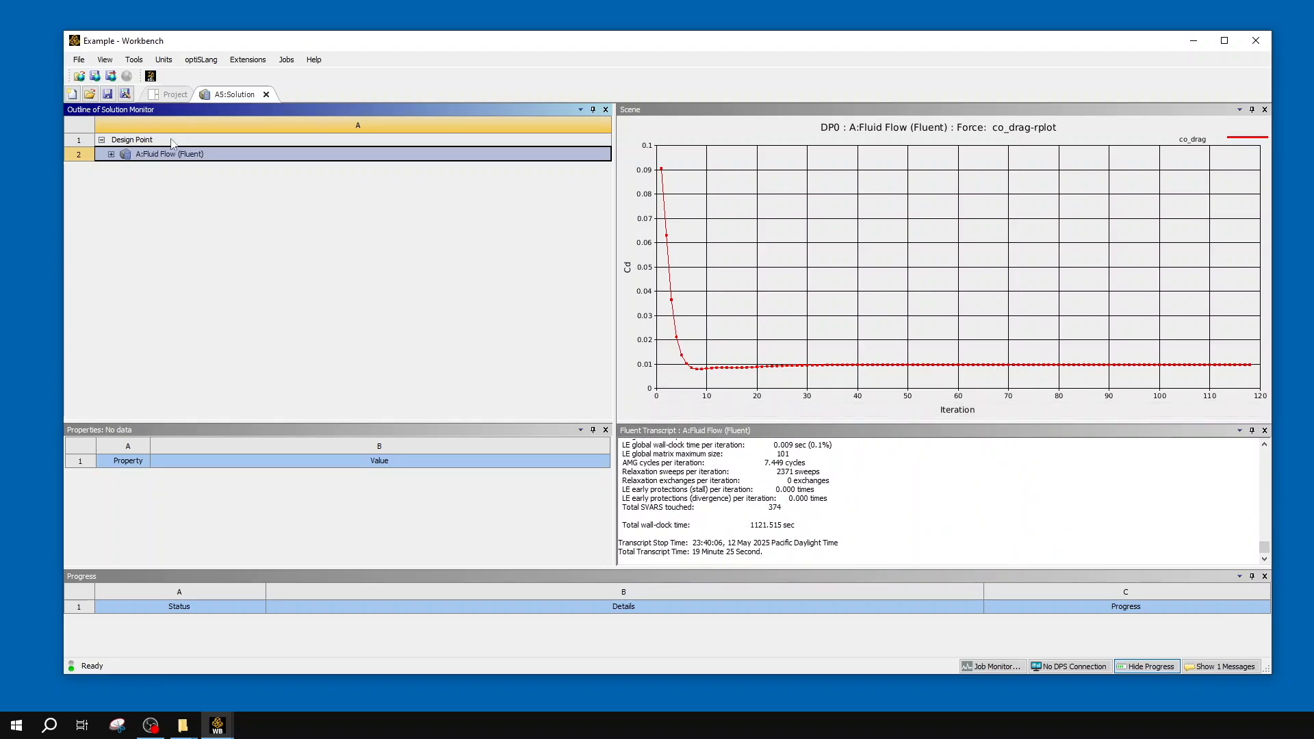
- Return the Example project to its schematic, and bring the Winglet_Cant0_Sweep30 Workbench window fully into view and enlarge it
click(163, 102)
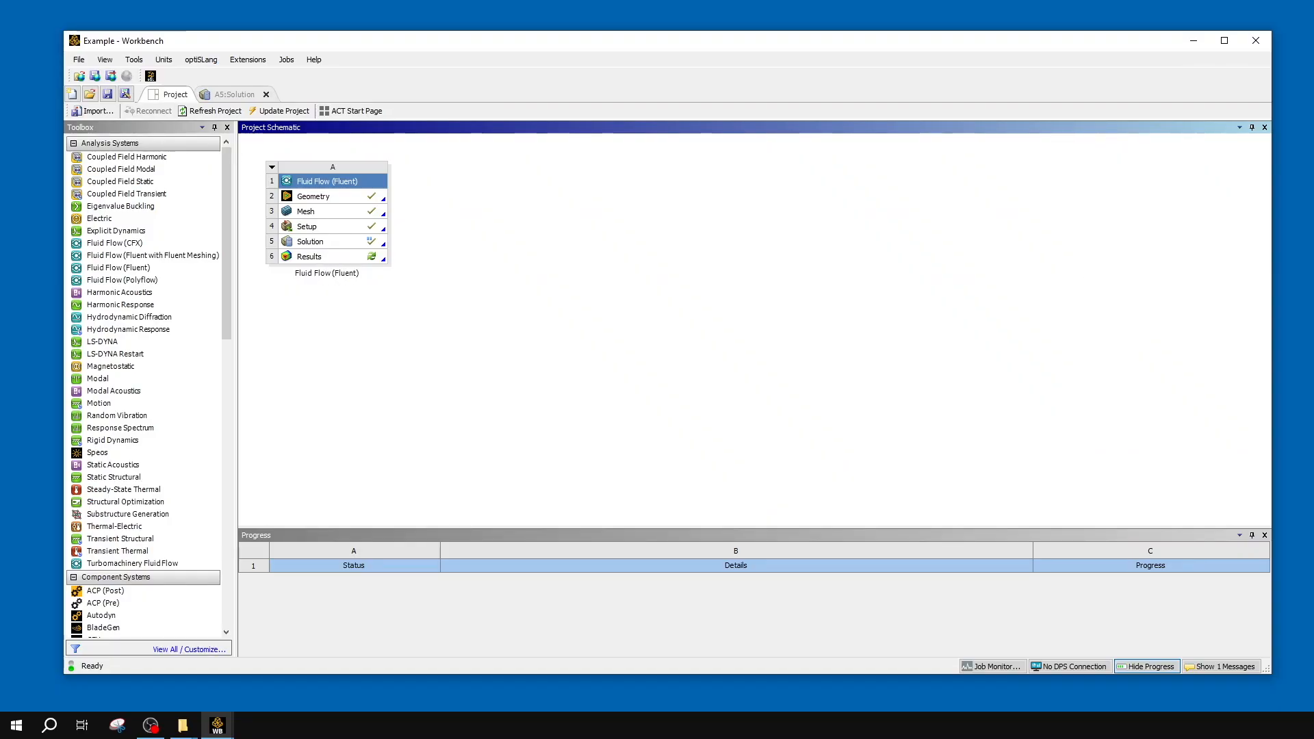
drag(1313, 172, 452, 112)
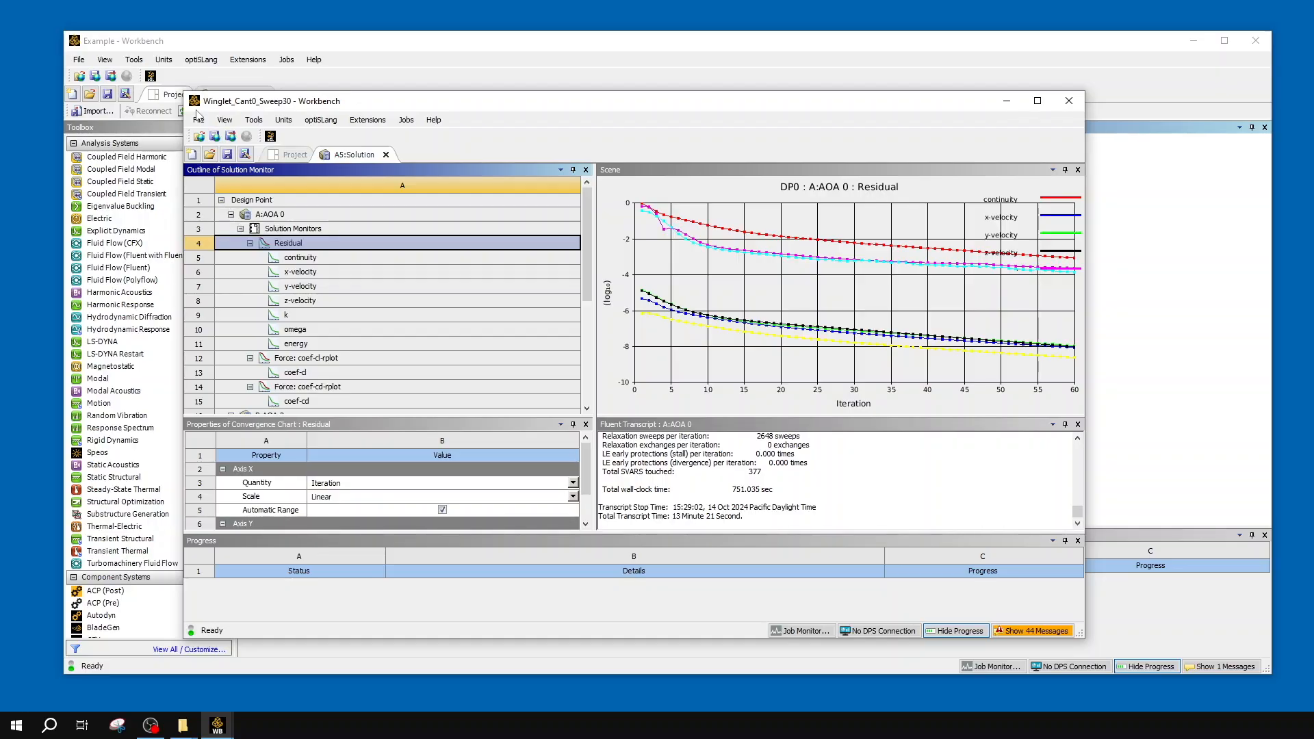
drag(185, 92, 31, 10)
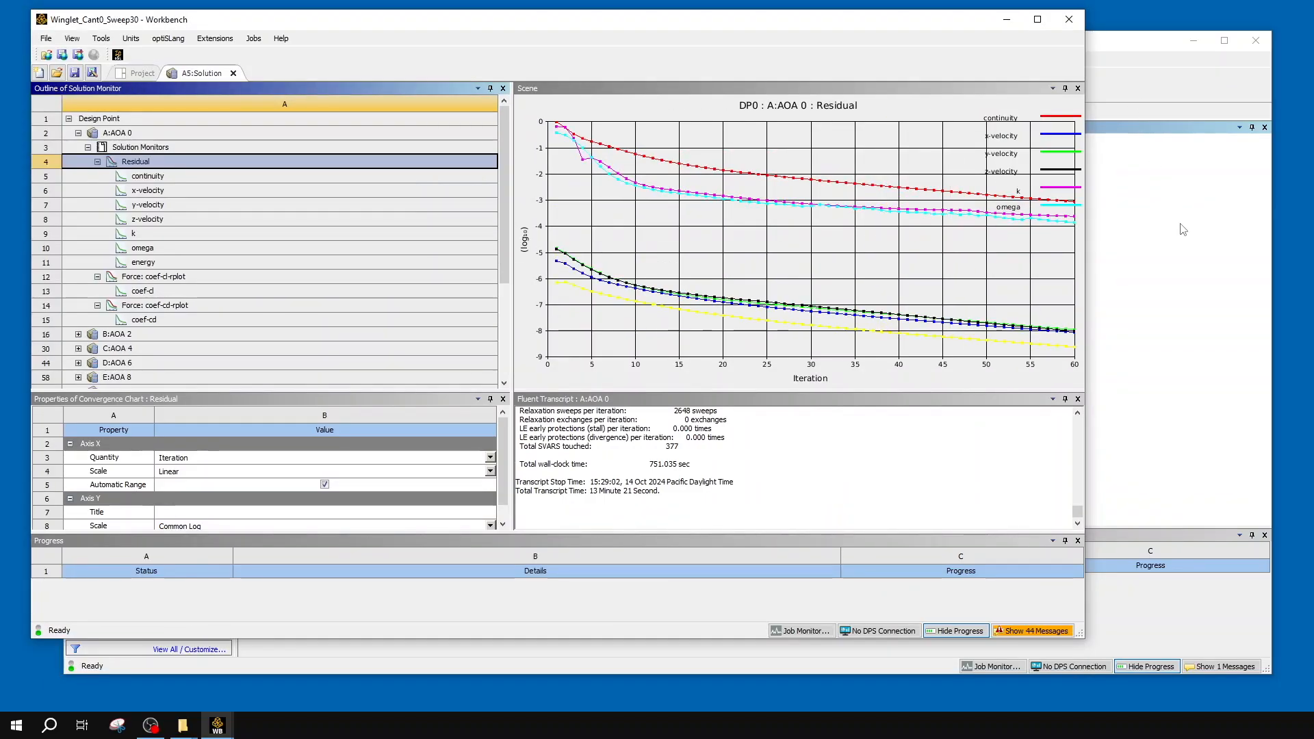
click(1184, 227)
click(885, 22)
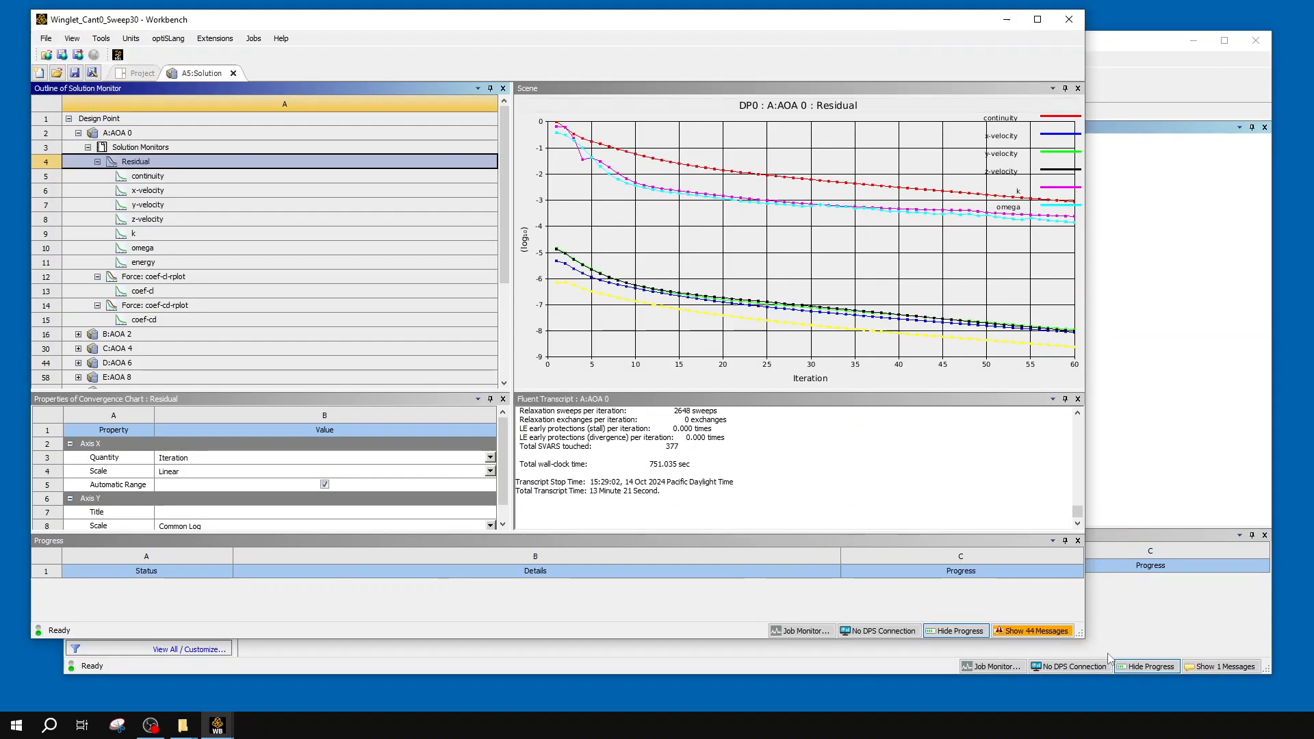
drag(1083, 635, 1226, 645)
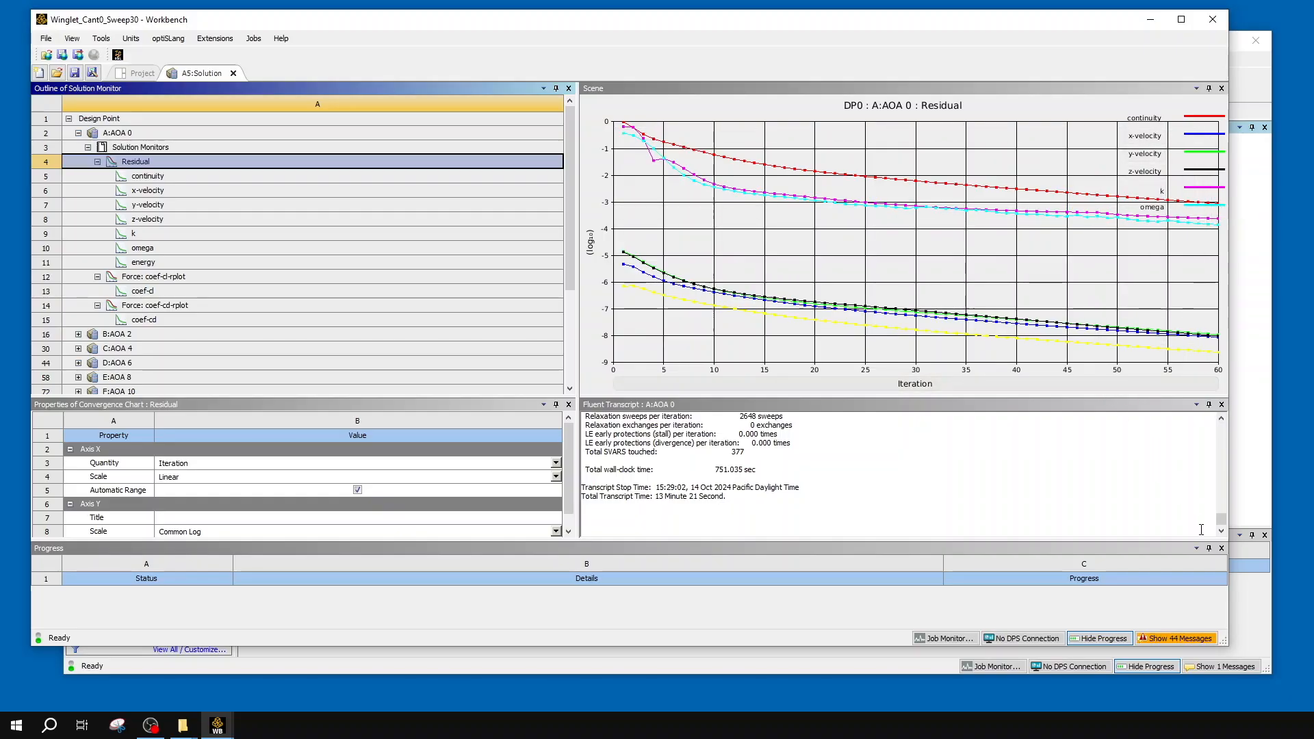
- Read the final-iteration lift and drag coefficients of the AOA 0 run in the Fluent transcript
scroll(1225, 521, up, 4)
drag(1225, 521, 1224, 514)
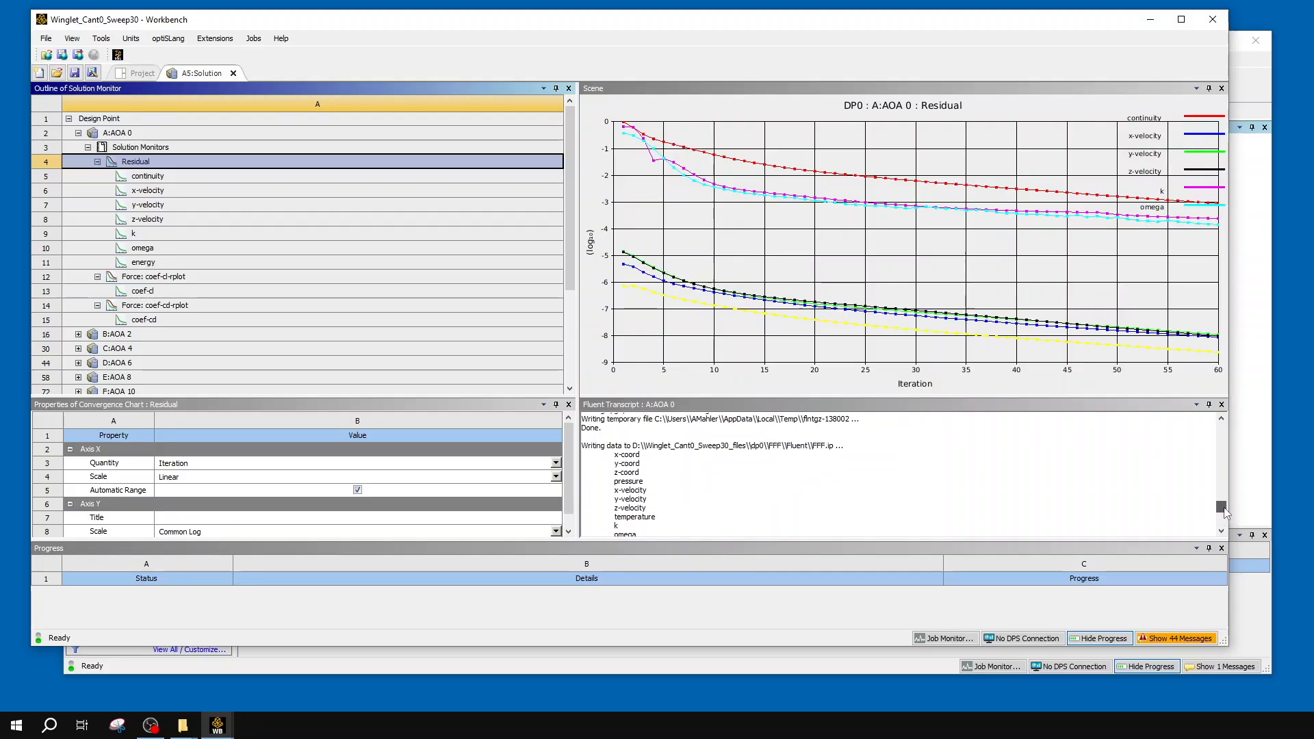
drag(1225, 513, 1224, 504)
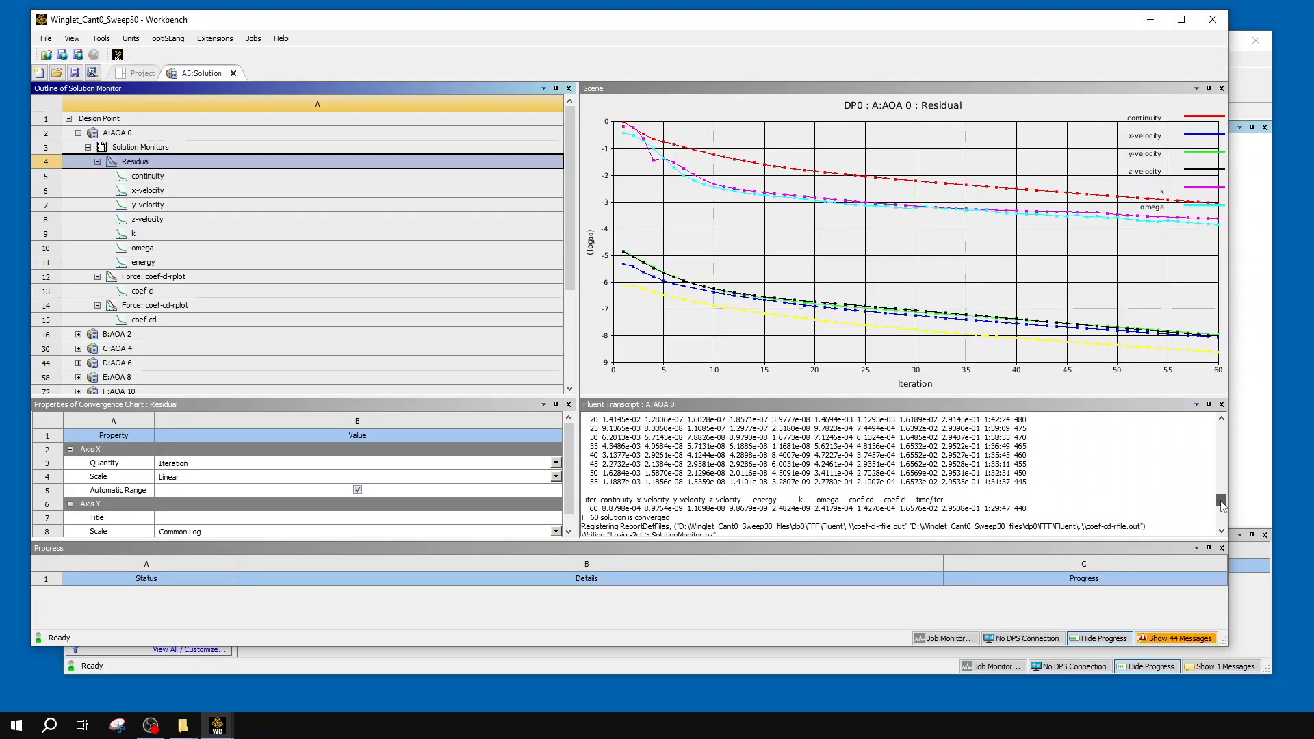
click(965, 512)
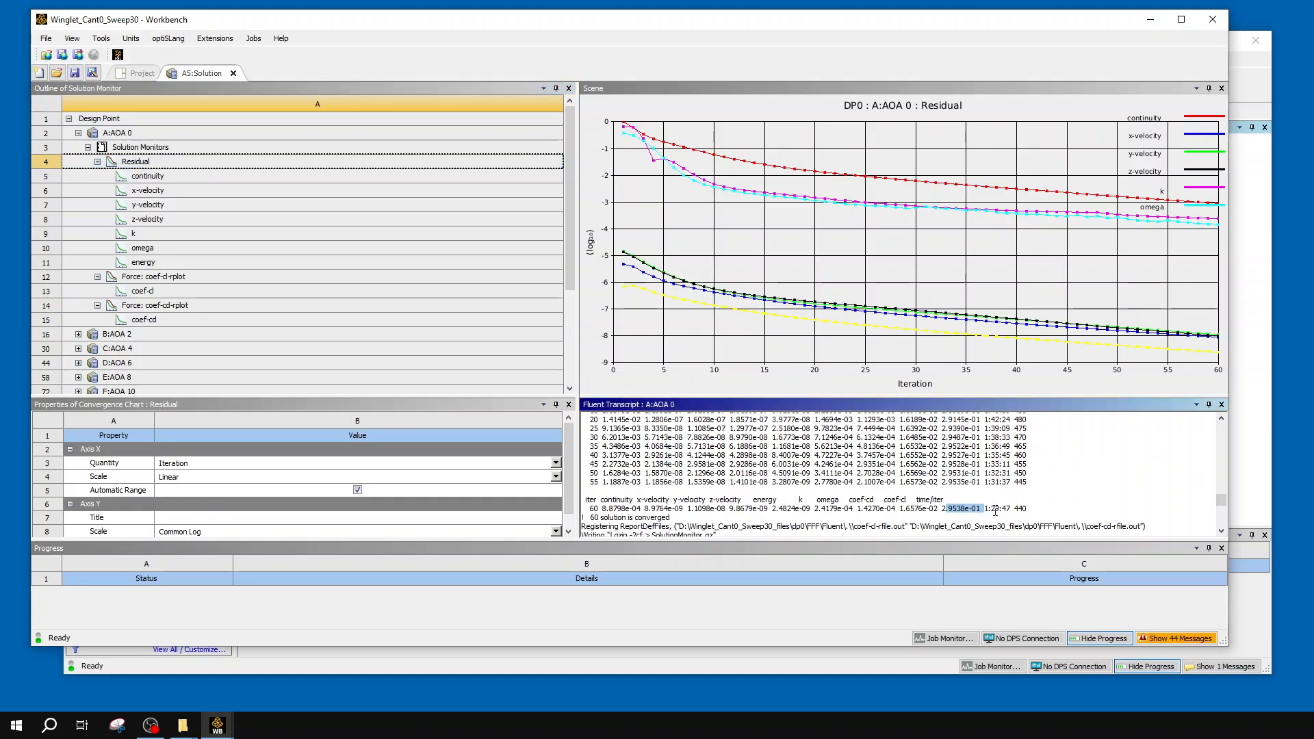
drag(939, 508, 902, 509)
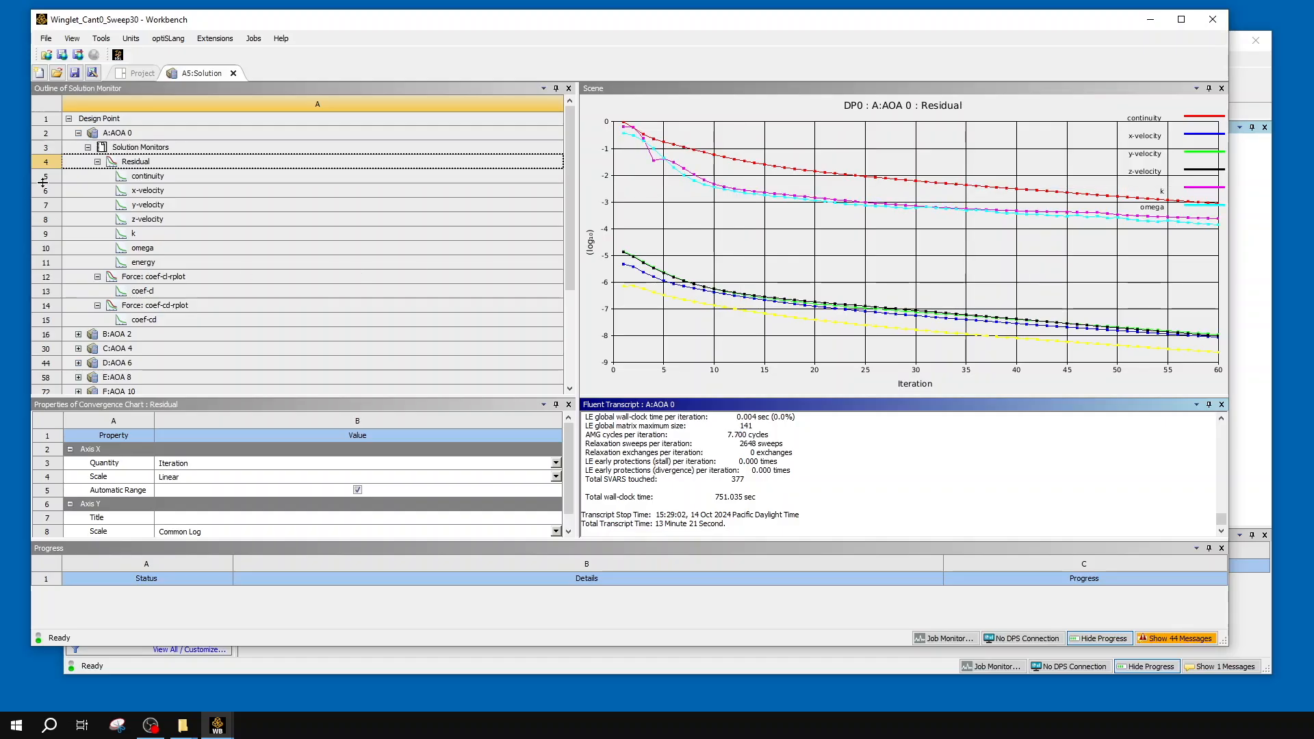
- Collapse the AOA 0 monitors and examine the residual, lift coefficient and drag coefficient plots of the AOA 2 run
click(77, 135)
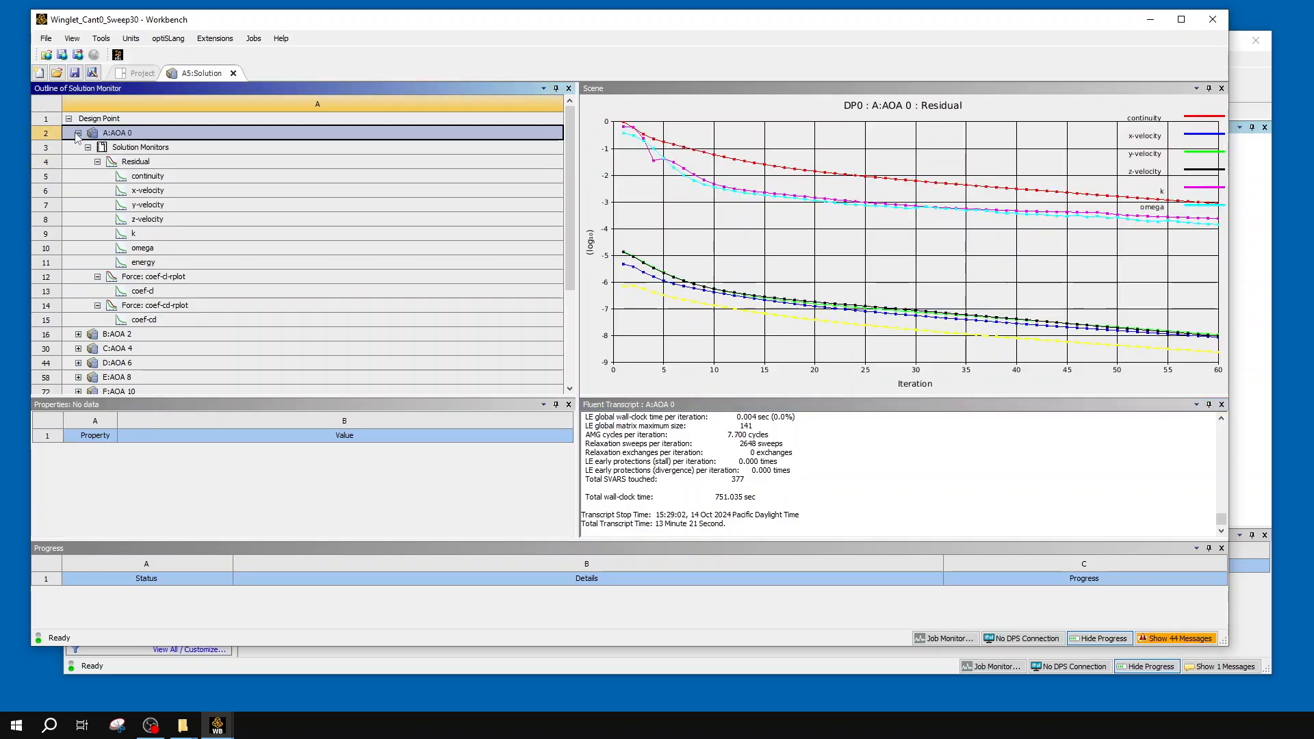
click(78, 133)
click(111, 150)
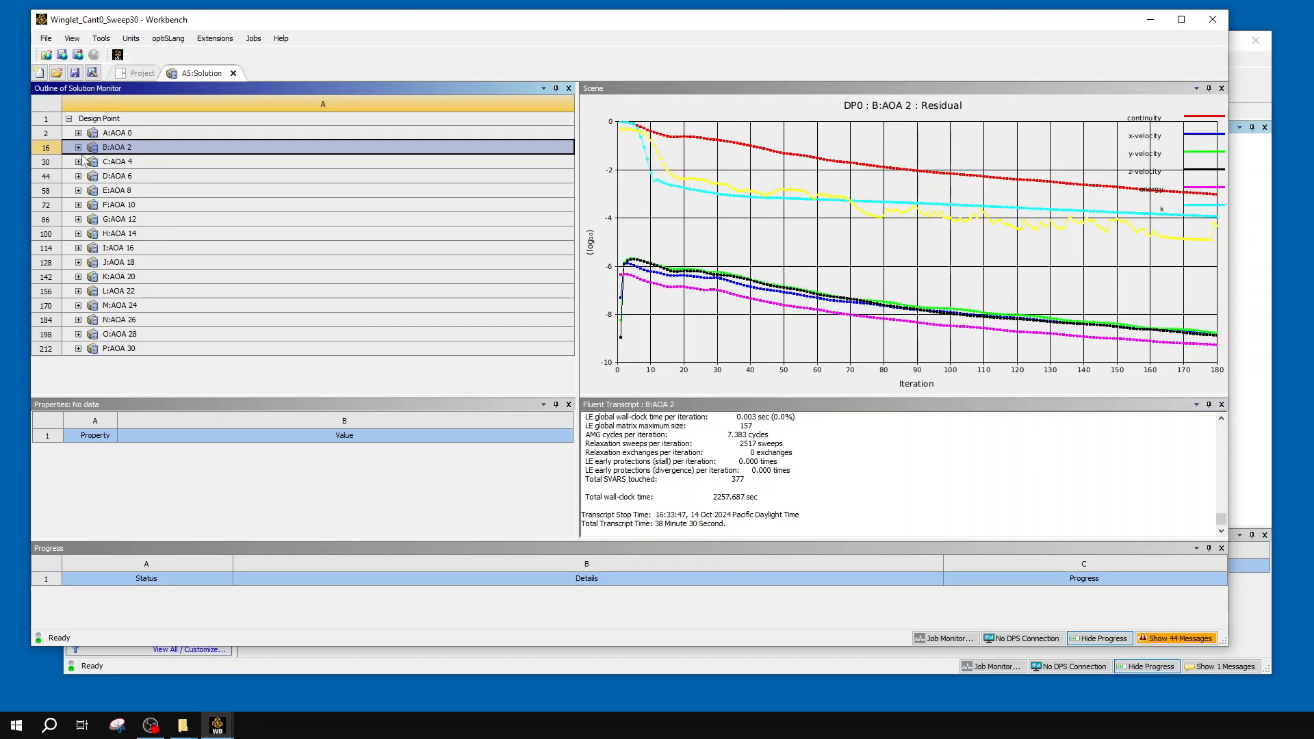
click(79, 148)
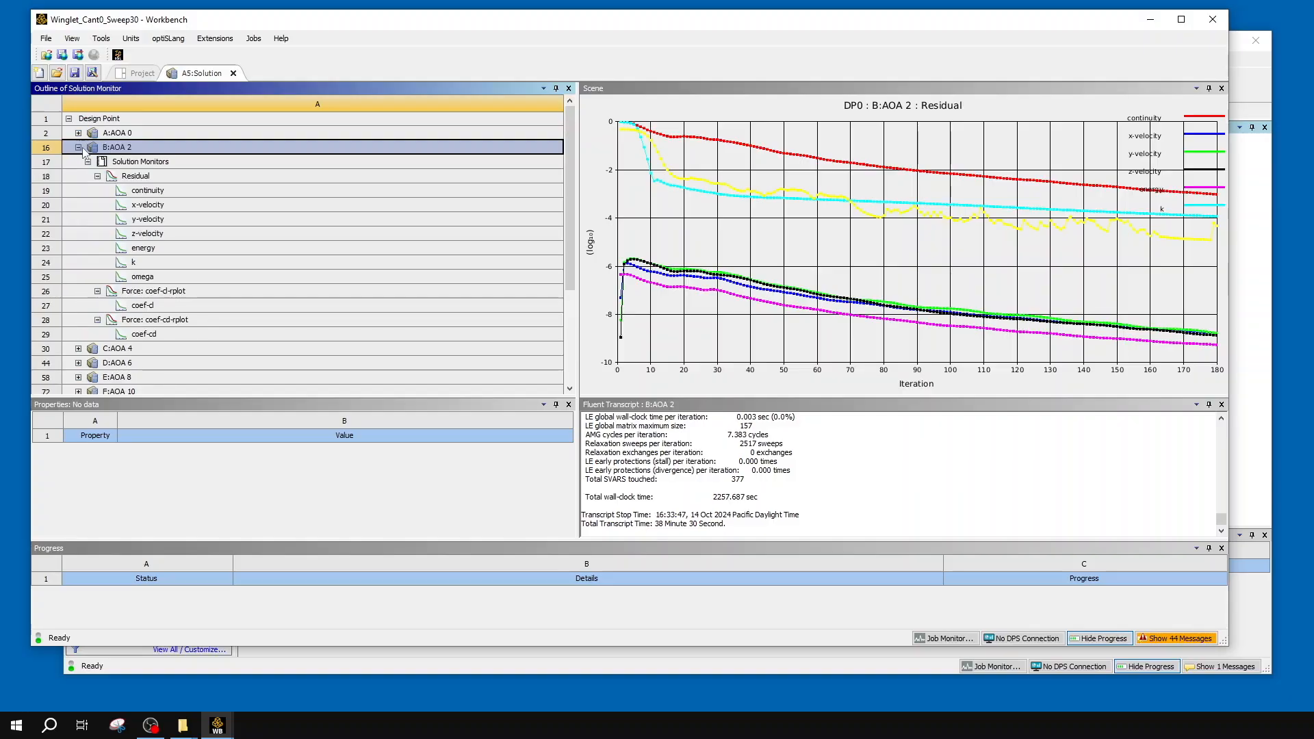
click(154, 192)
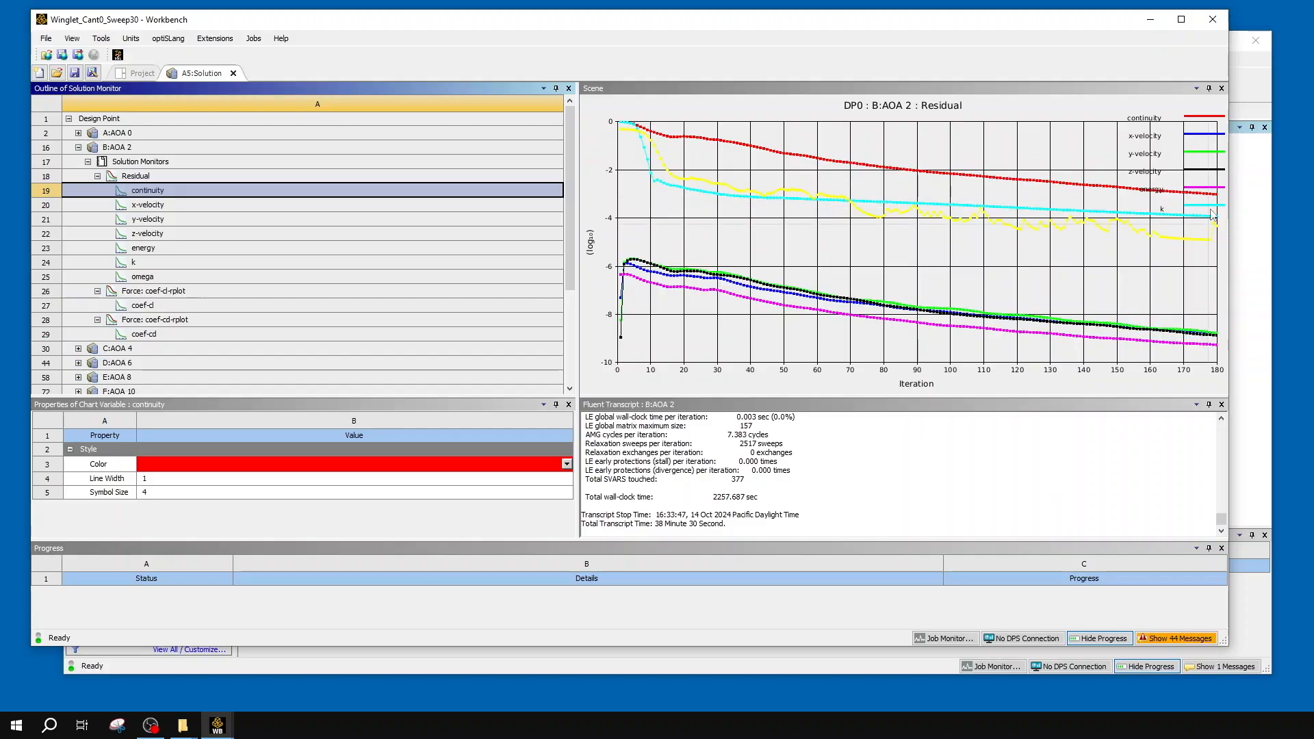
mouse_move(1216, 226)
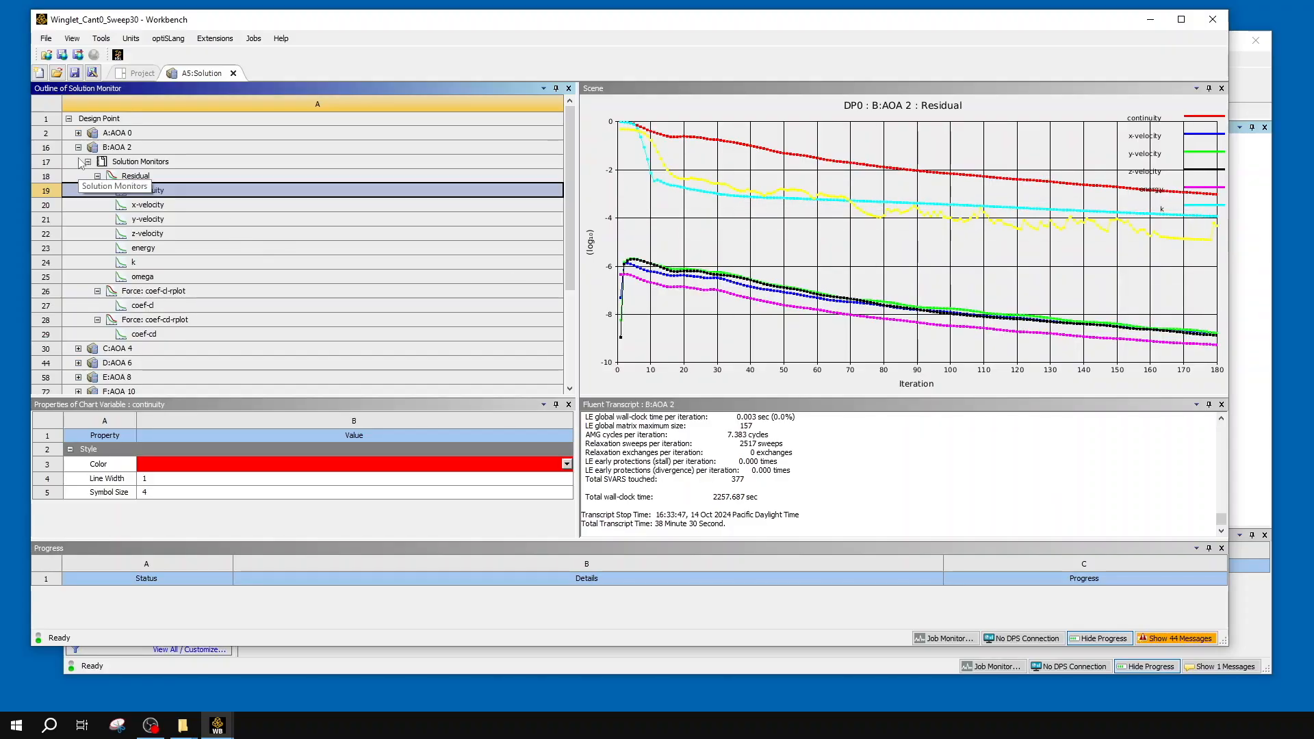
click(186, 292)
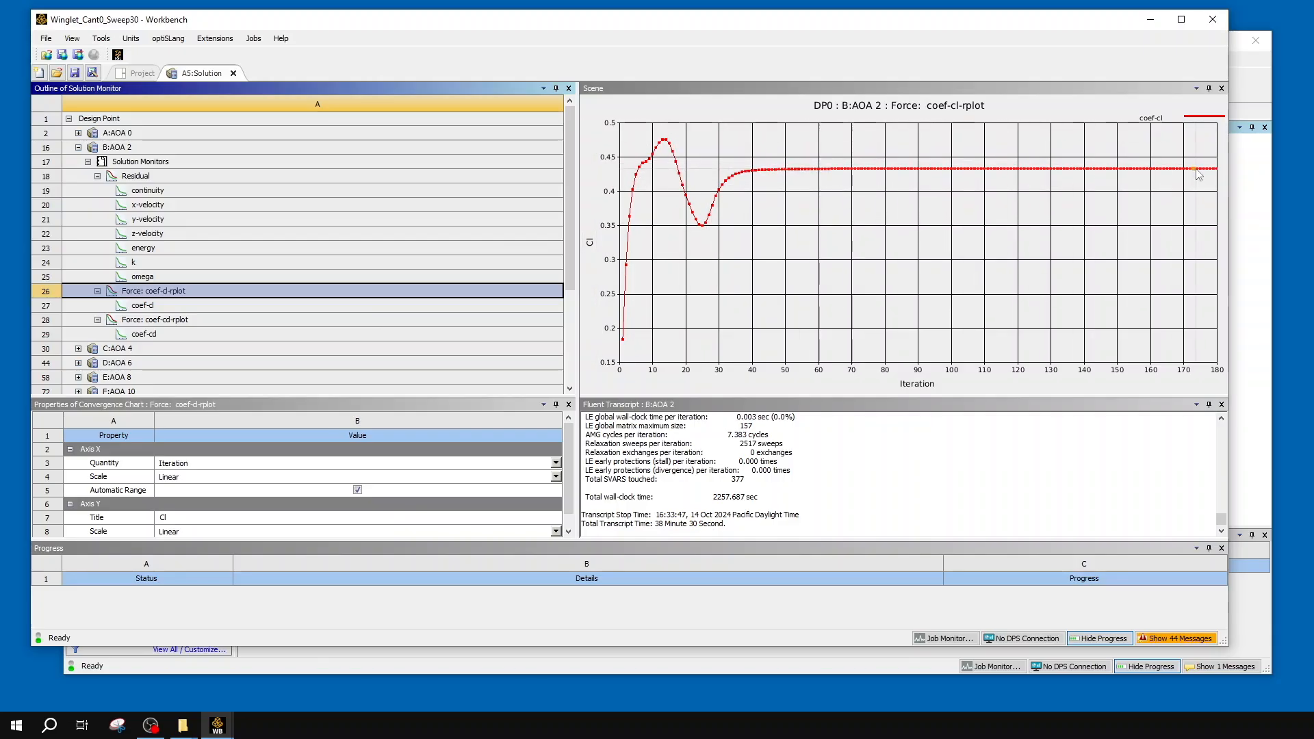
click(187, 322)
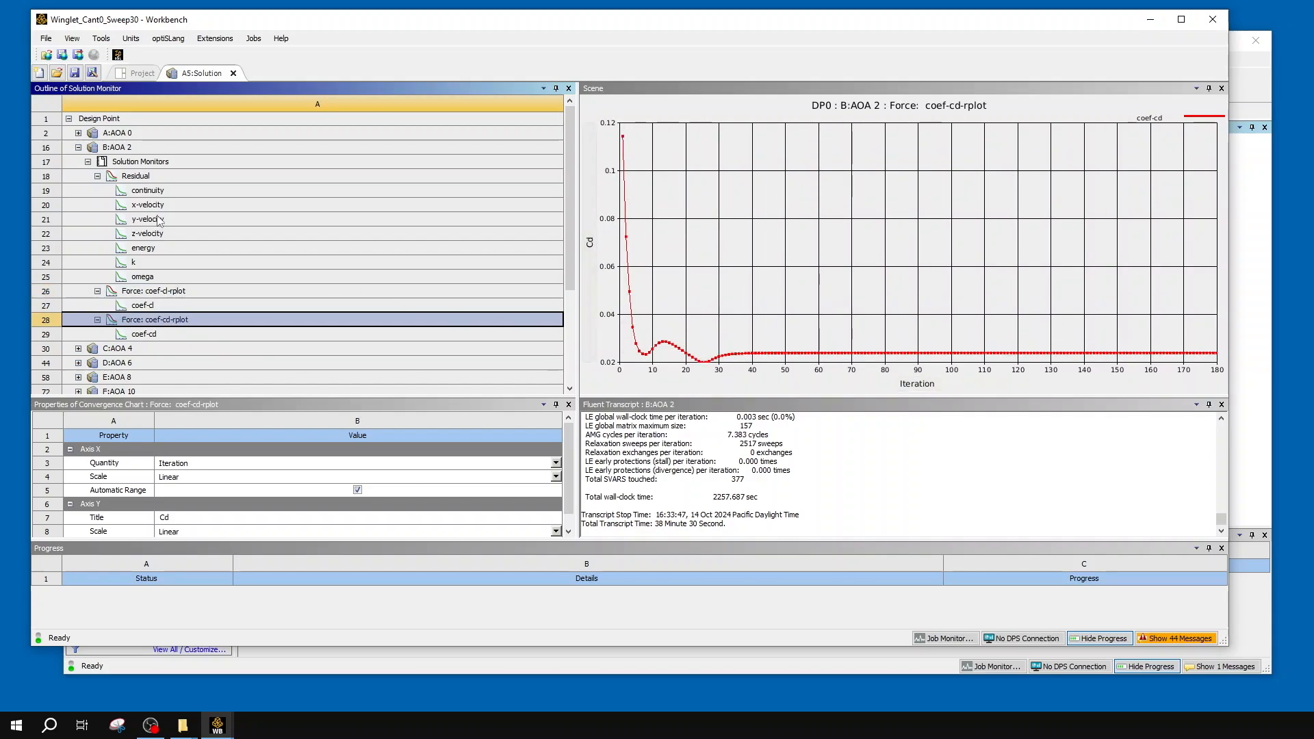
click(78, 148)
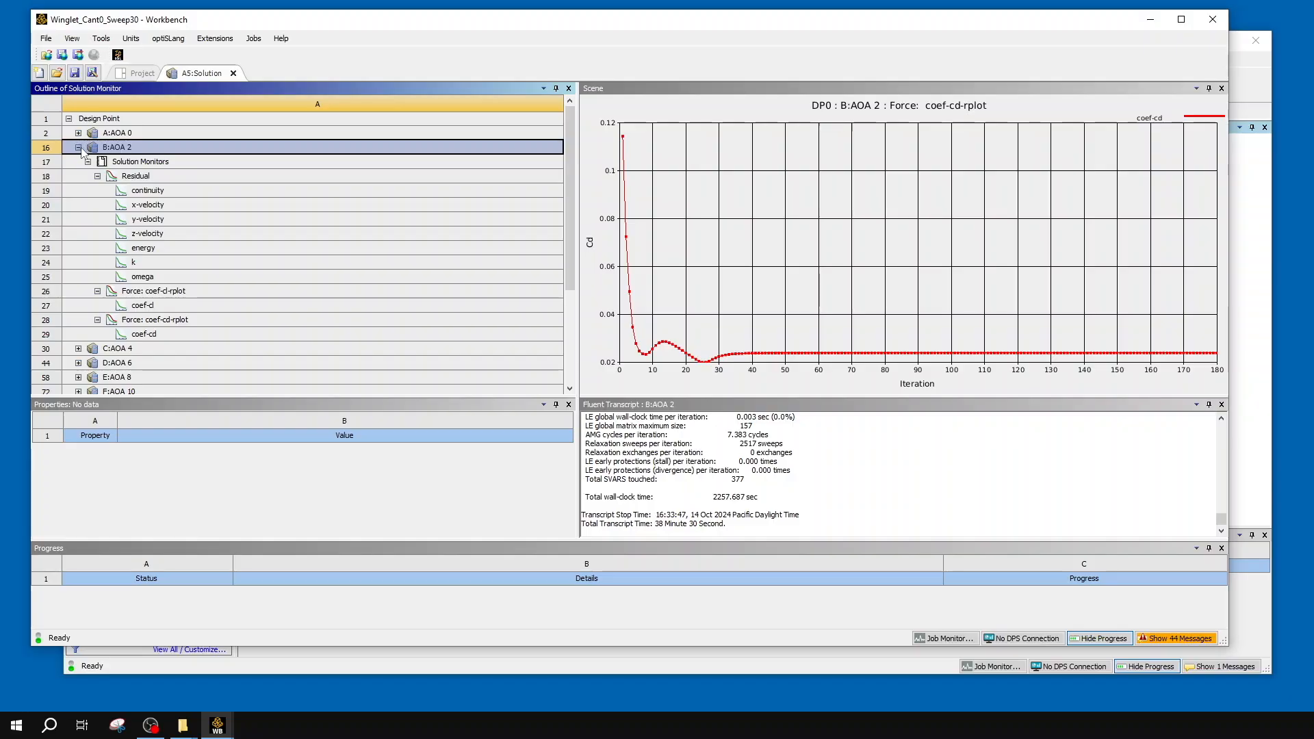
- Compare the residual plots of the AOA 6, AOA 8, AOA 12 and AOA 26 runs
click(104, 177)
click(111, 191)
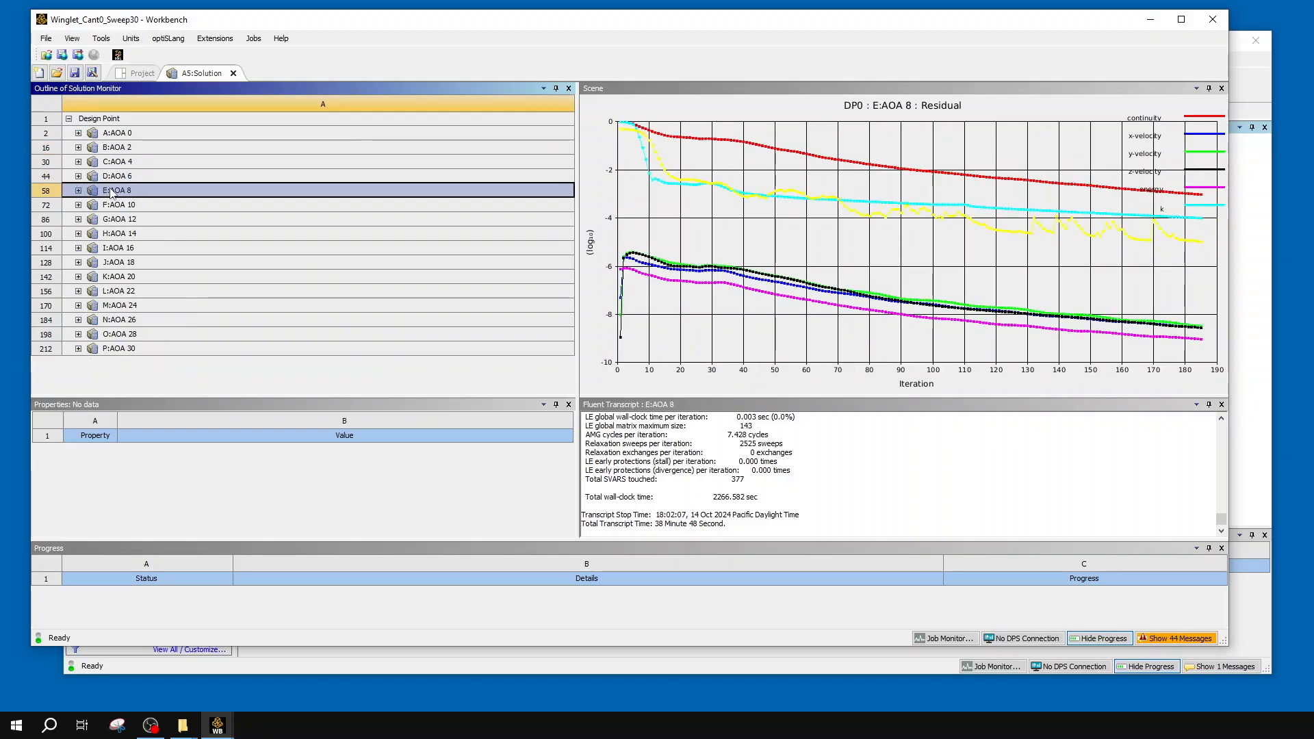
click(126, 218)
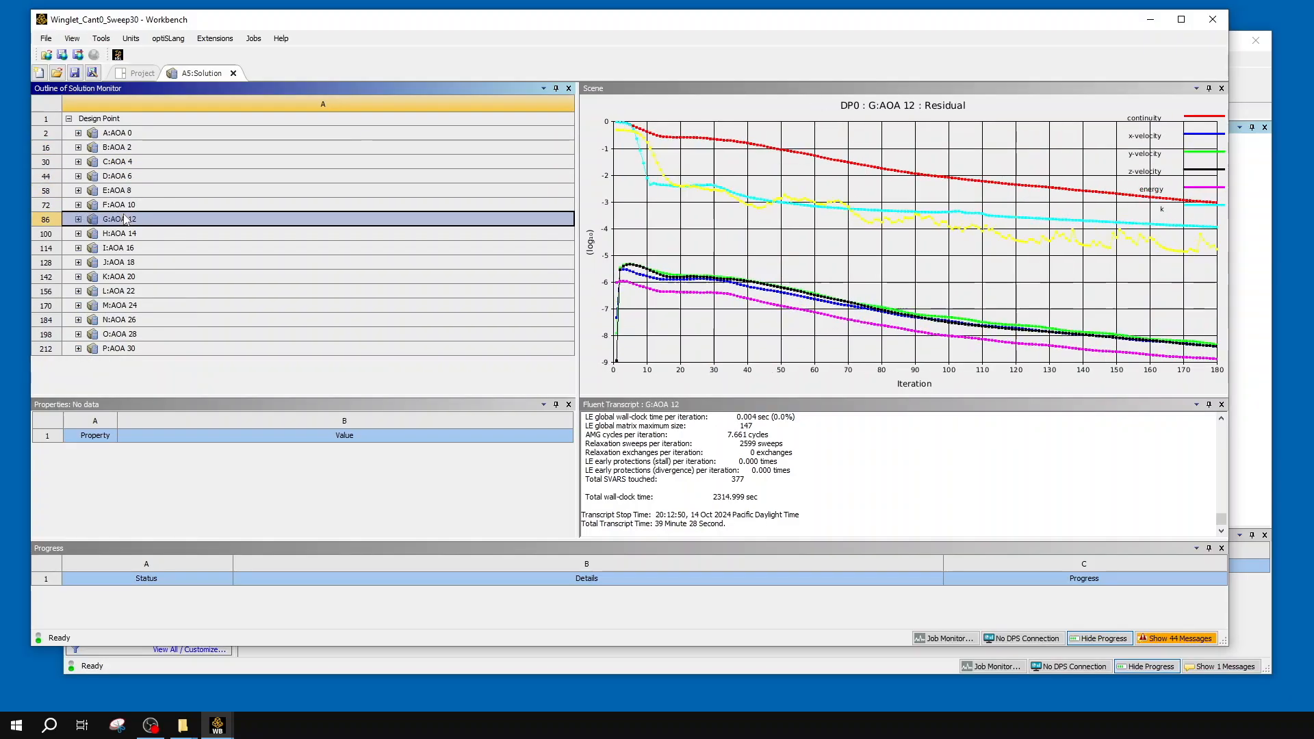
click(152, 320)
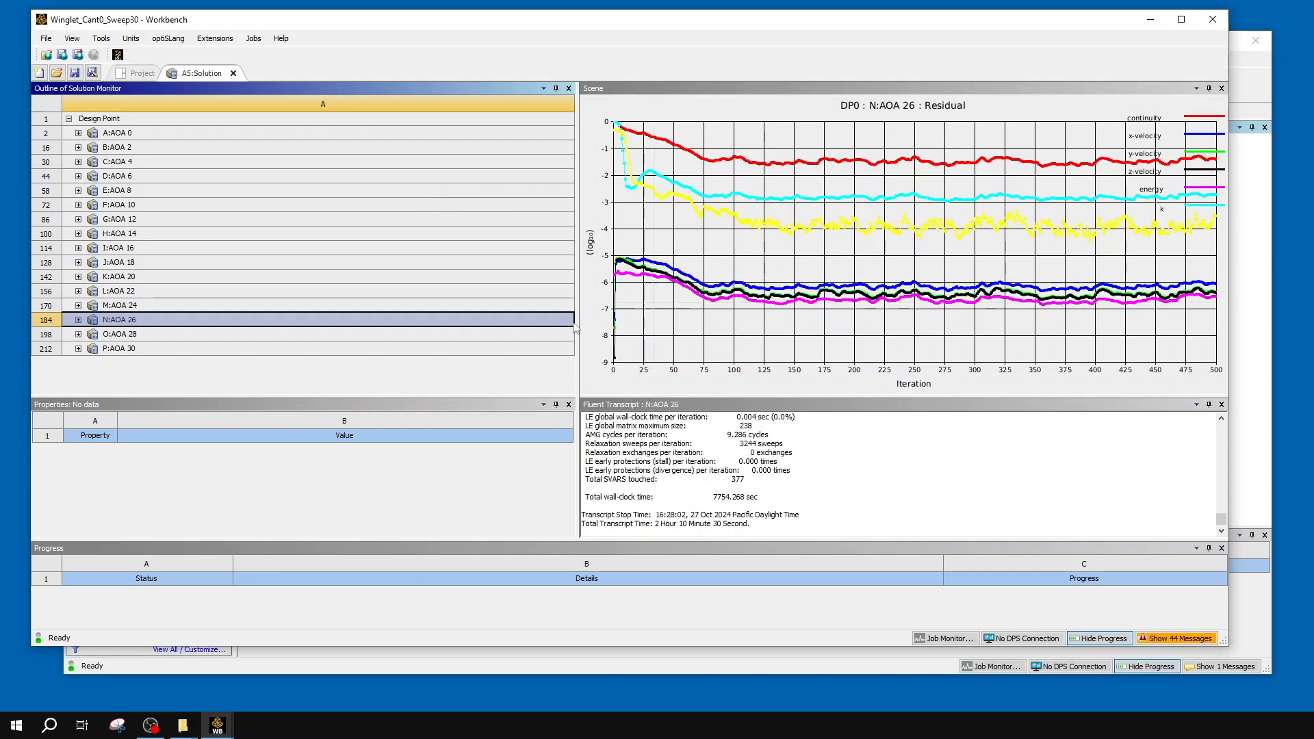
- Expand the AOA 26 monitors and compare residual convergence across the high-angle runs from AOA 20 to AOA 30
click(78, 320)
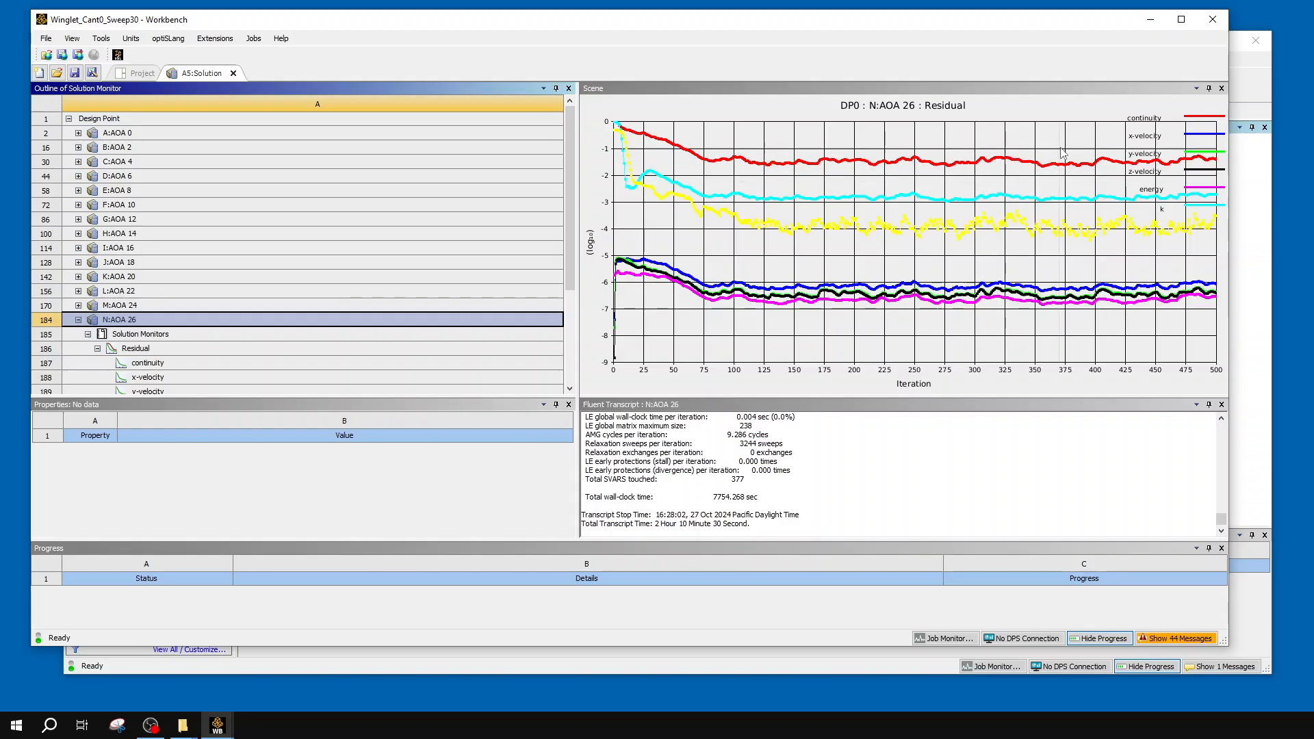
scroll(178, 304, down, 4)
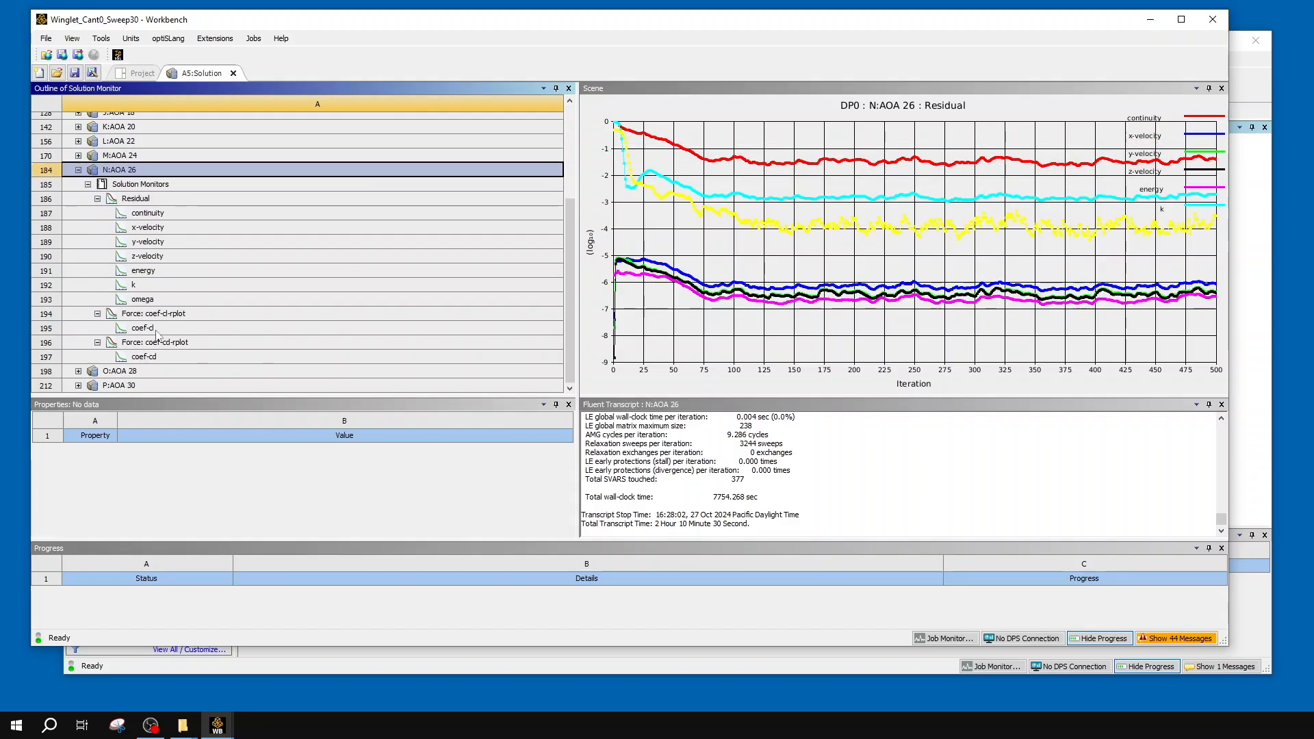
click(161, 370)
click(170, 384)
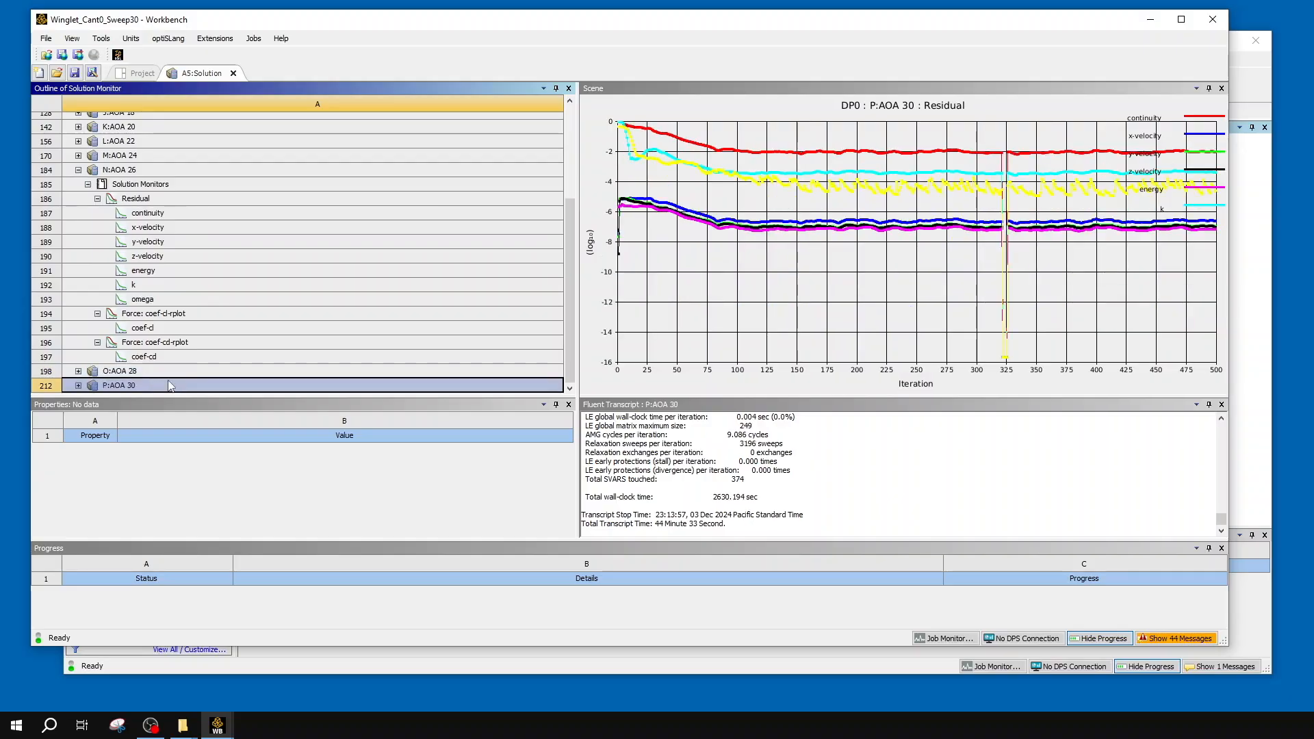
click(142, 171)
click(144, 157)
scroll(145, 168, up, 2)
click(146, 230)
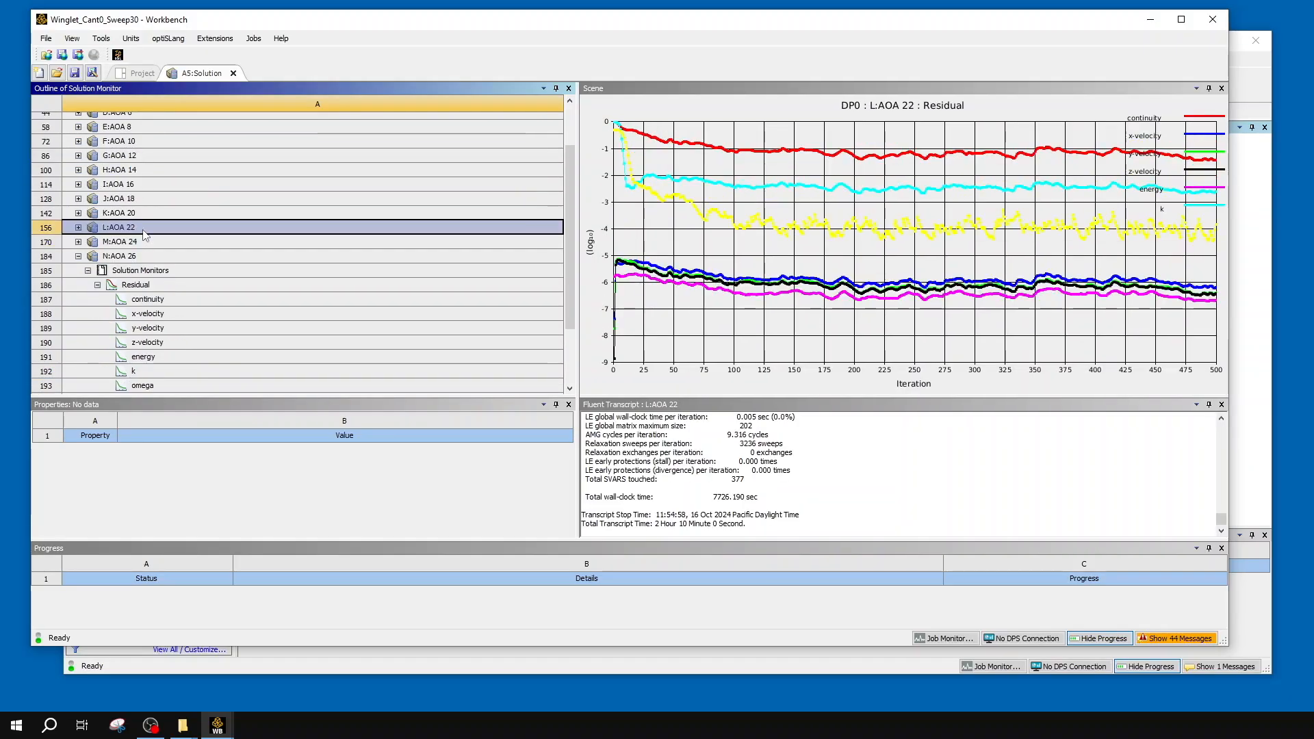
click(153, 214)
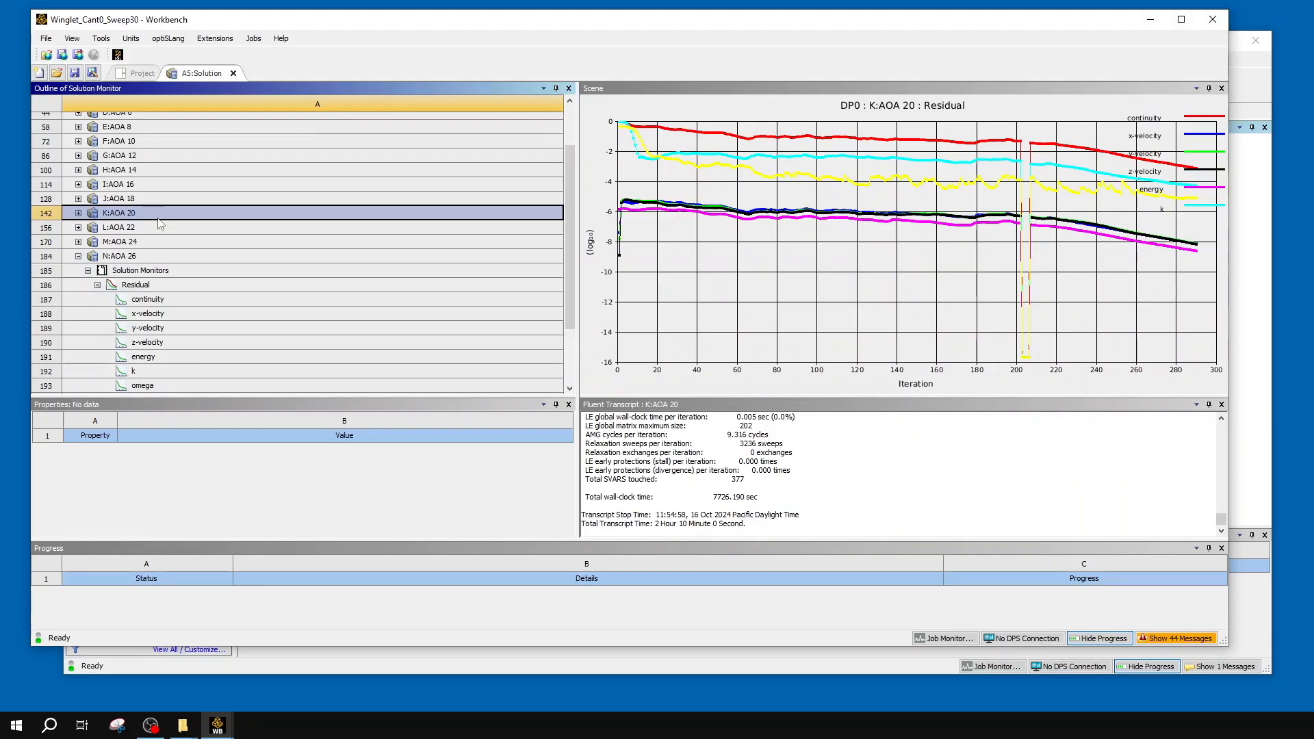
click(160, 231)
scroll(159, 233, down, 2)
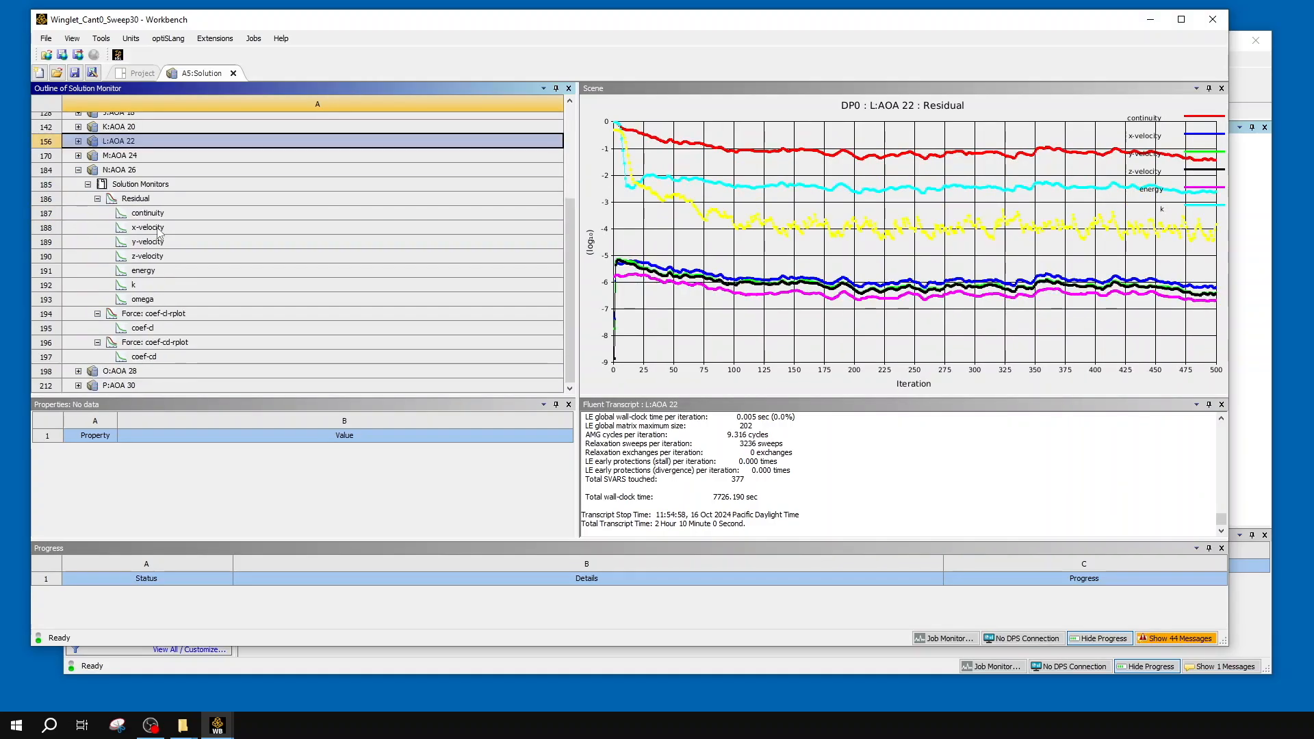
- Examine the lift and drag coefficient plots of the AOA 26 run, and collapse its monitors
click(193, 313)
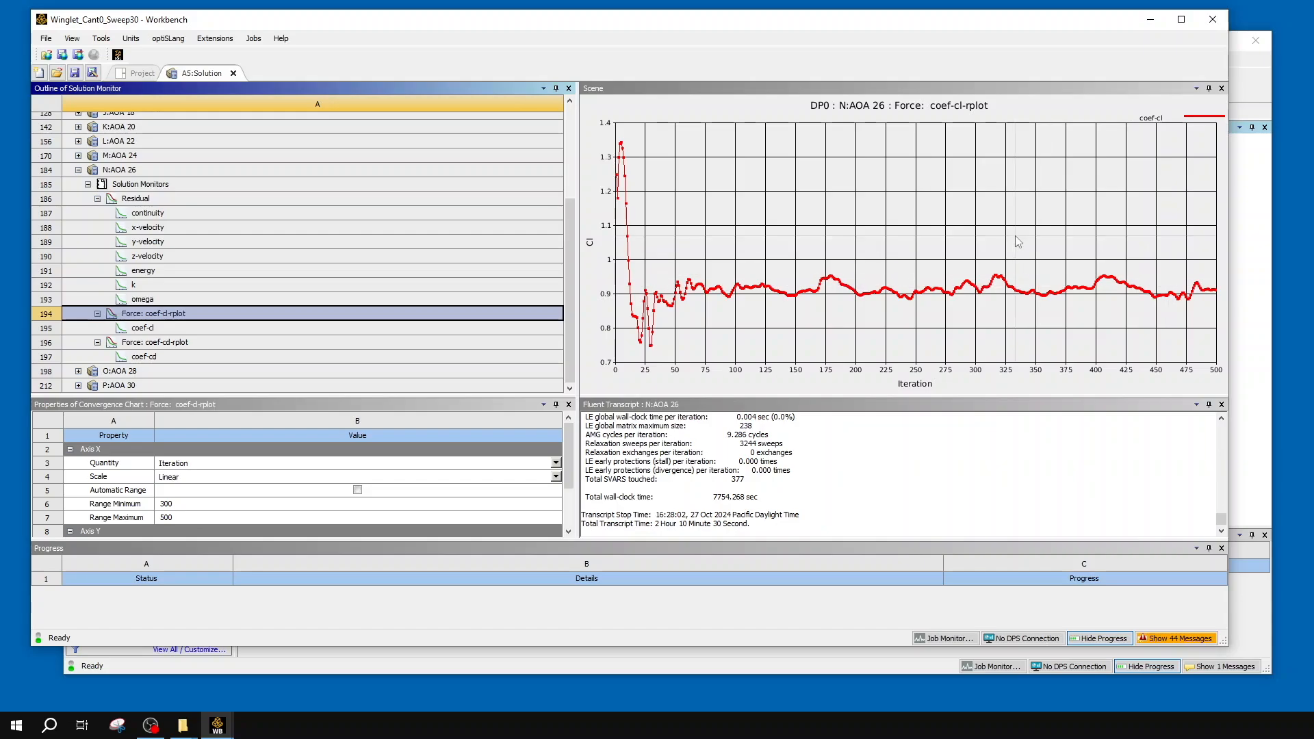
click(191, 344)
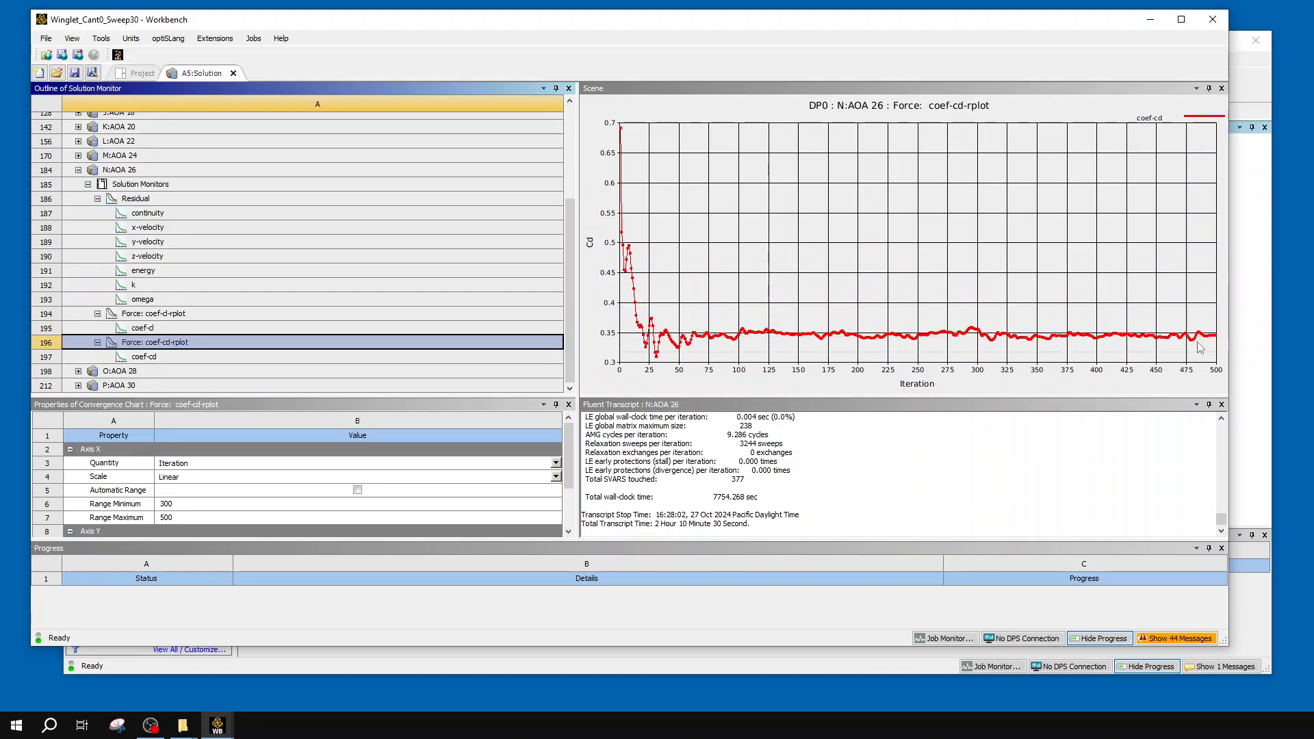
click(79, 170)
- Expand the AOA 30 monitors and compare the run's residual plot with its lift and drag coefficient plots
click(159, 350)
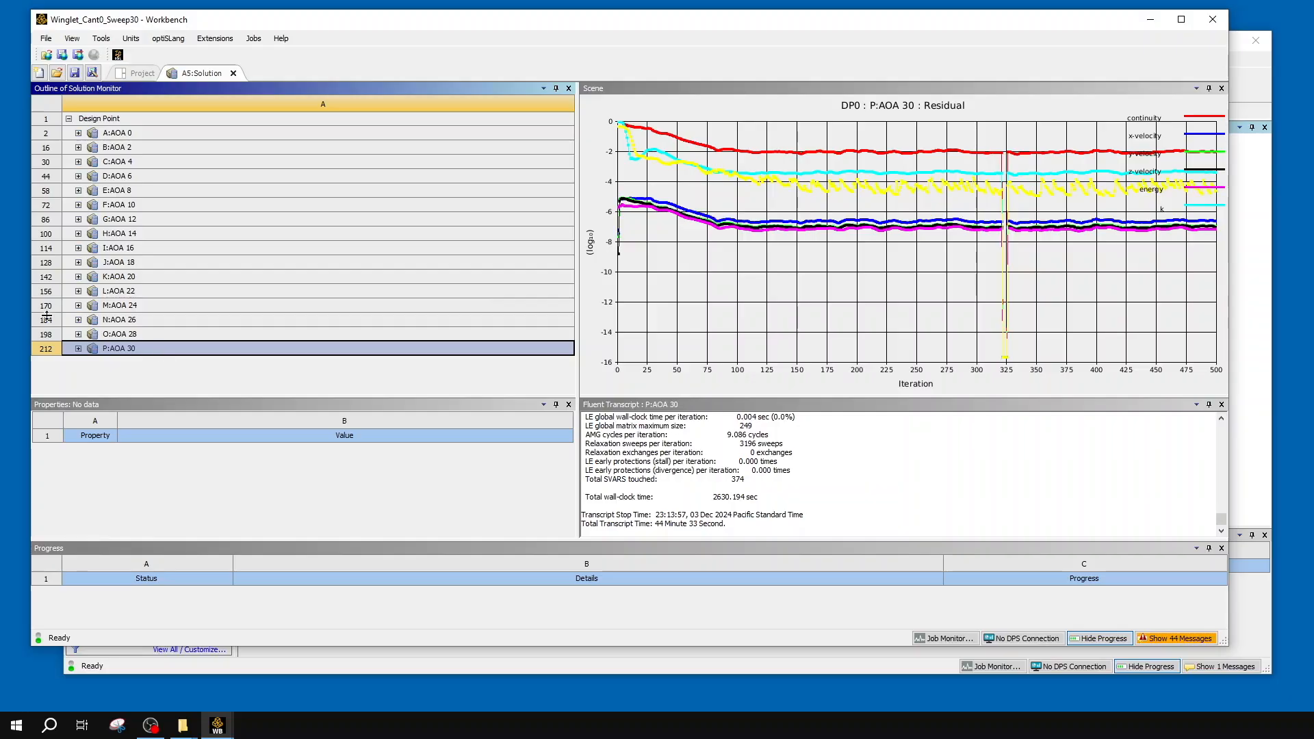
click(78, 348)
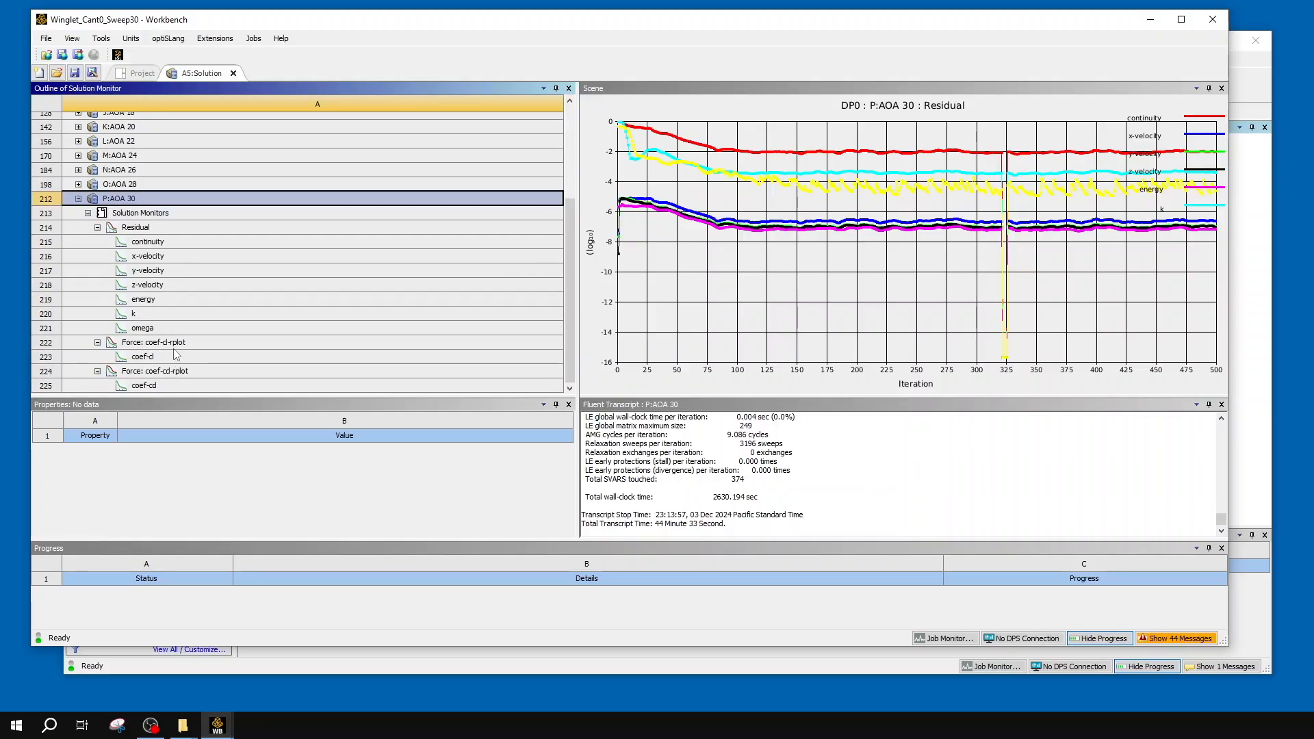
click(171, 346)
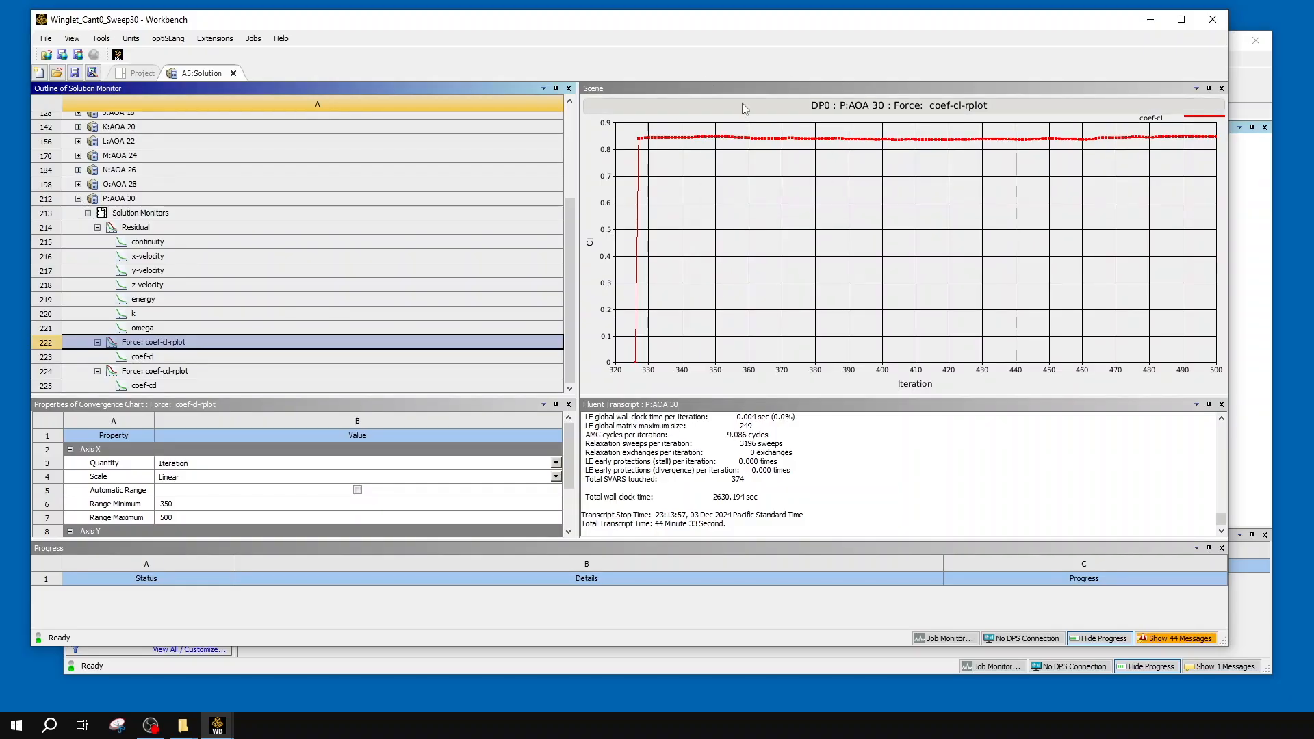
click(141, 228)
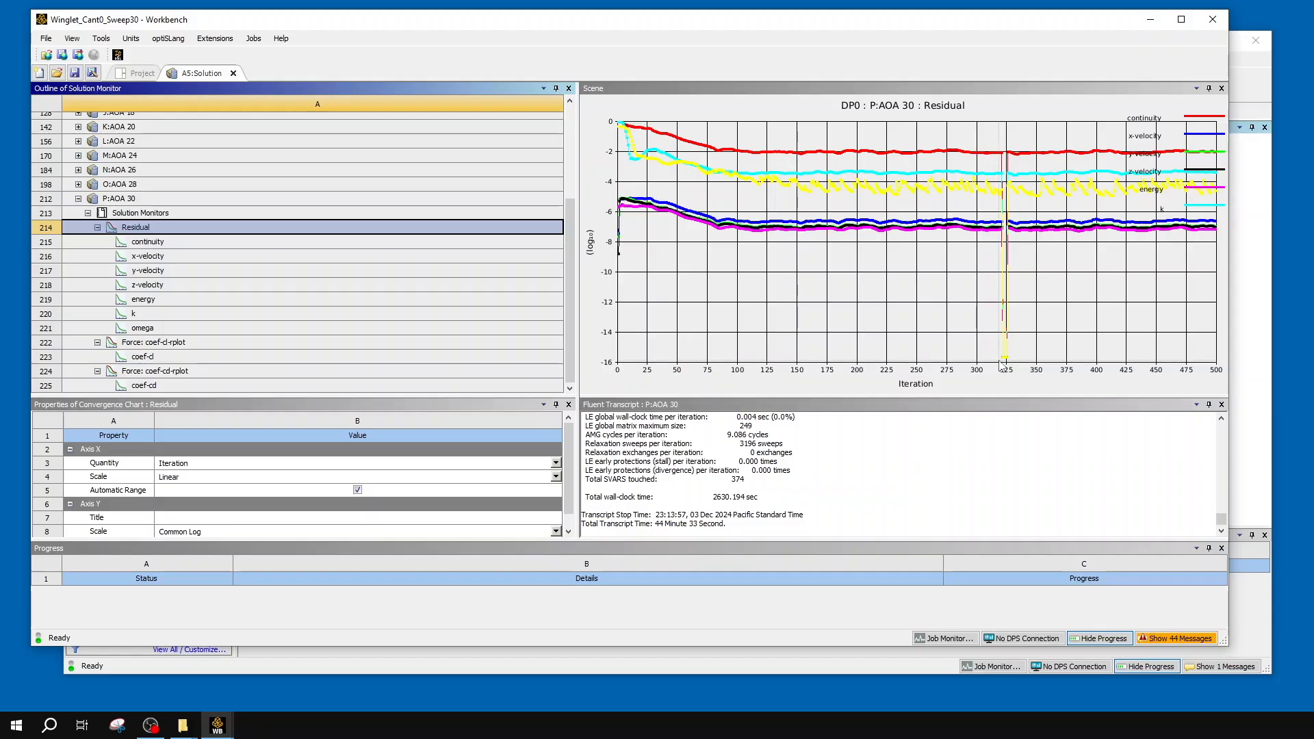
mouse_move(1004, 363)
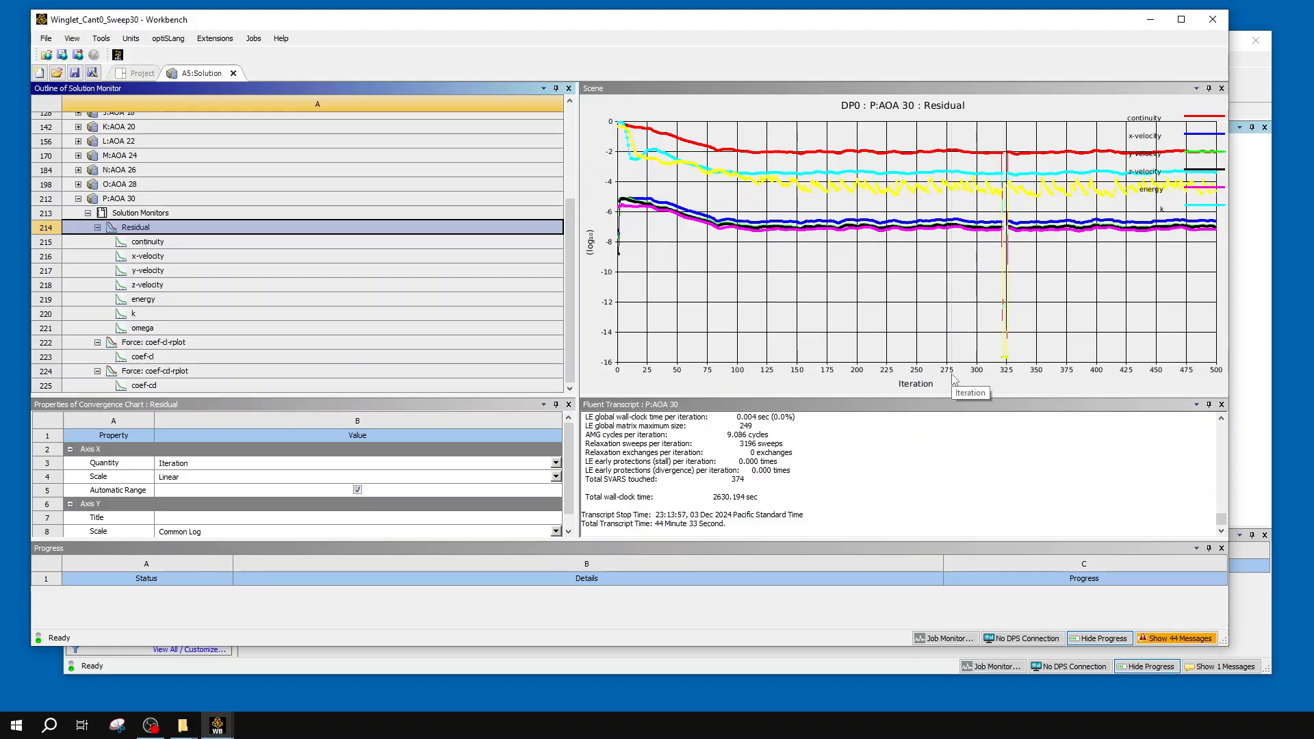
click(240, 342)
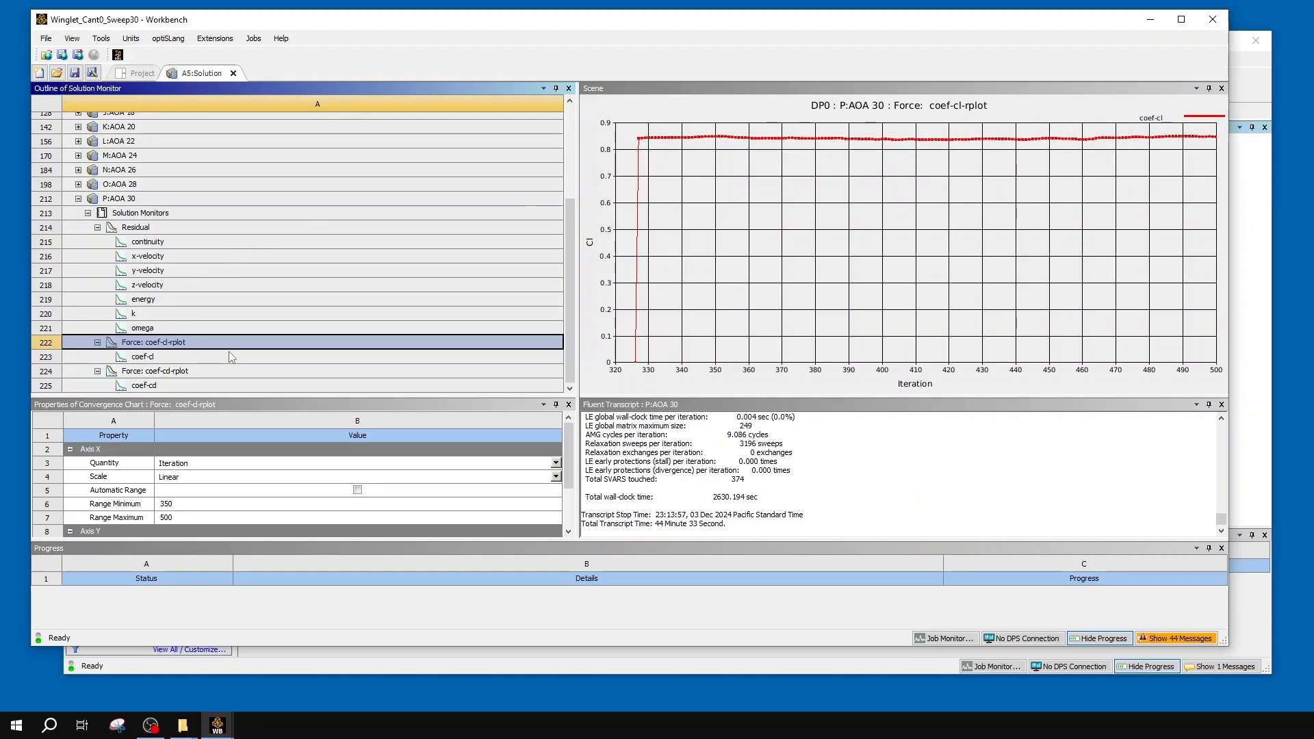
click(219, 369)
click(218, 344)
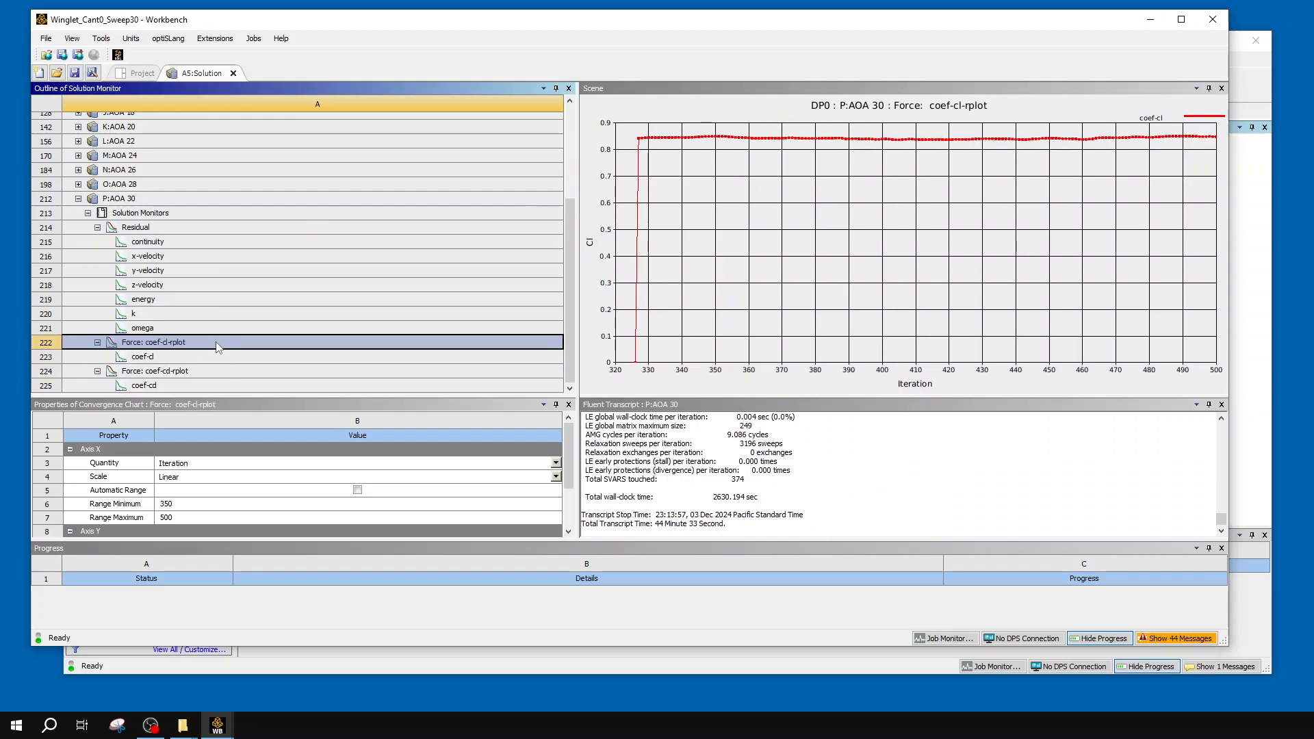
- Bring back the residual plot of the AOA 30 run and collapse its monitors
click(151, 227)
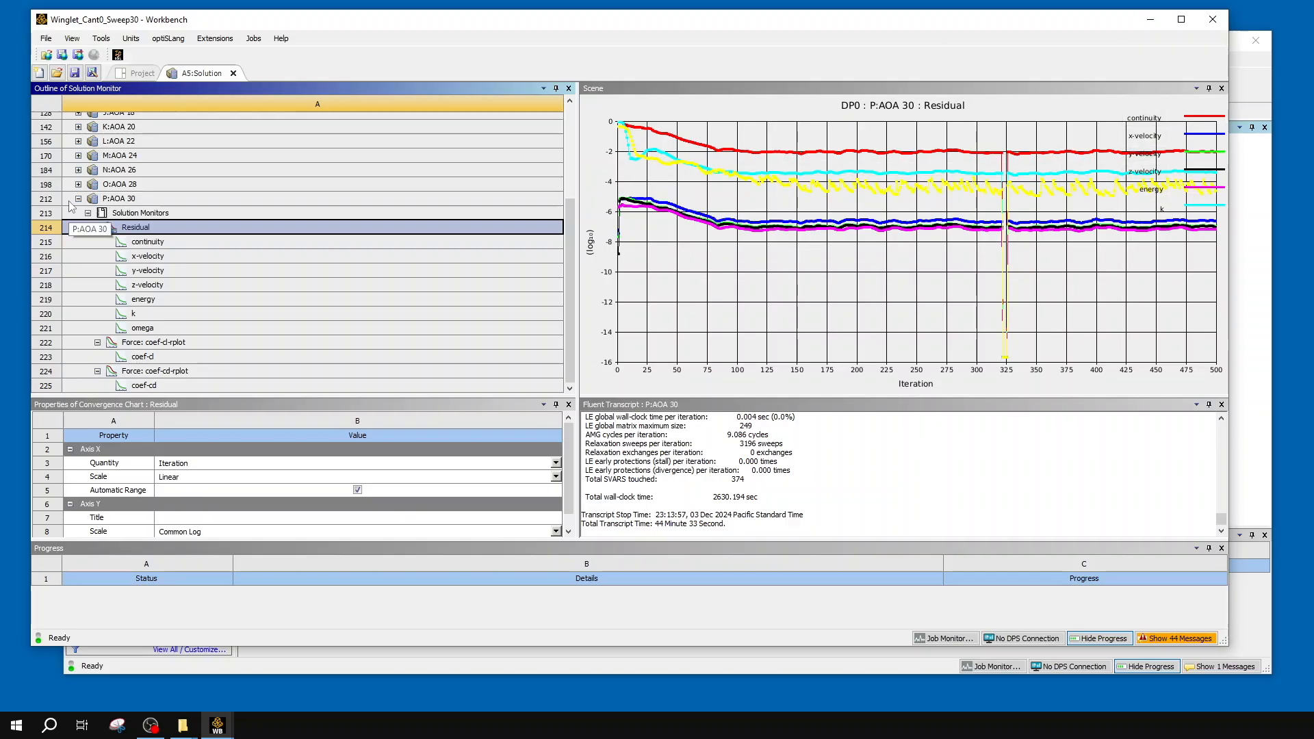
click(78, 199)
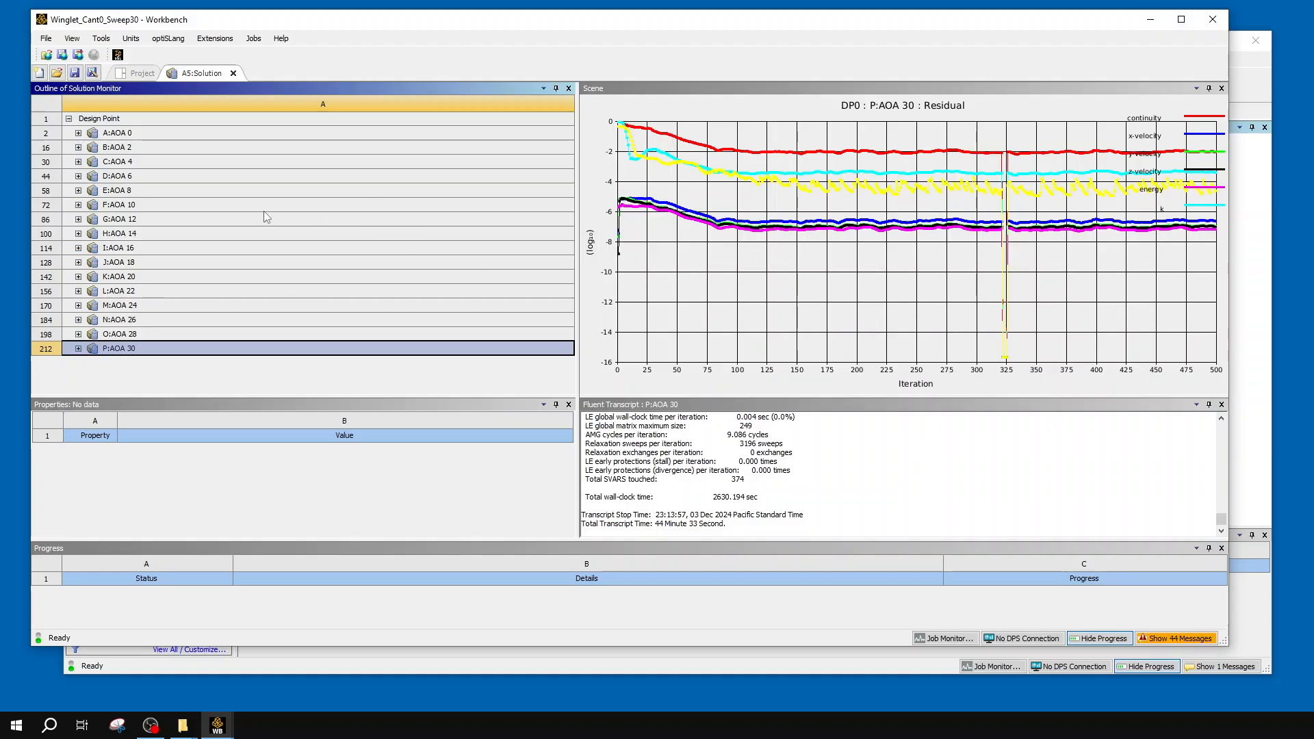
- Compare the residual plots of the low and moderate angle runs between AOA 4 and AOA 18
click(208, 232)
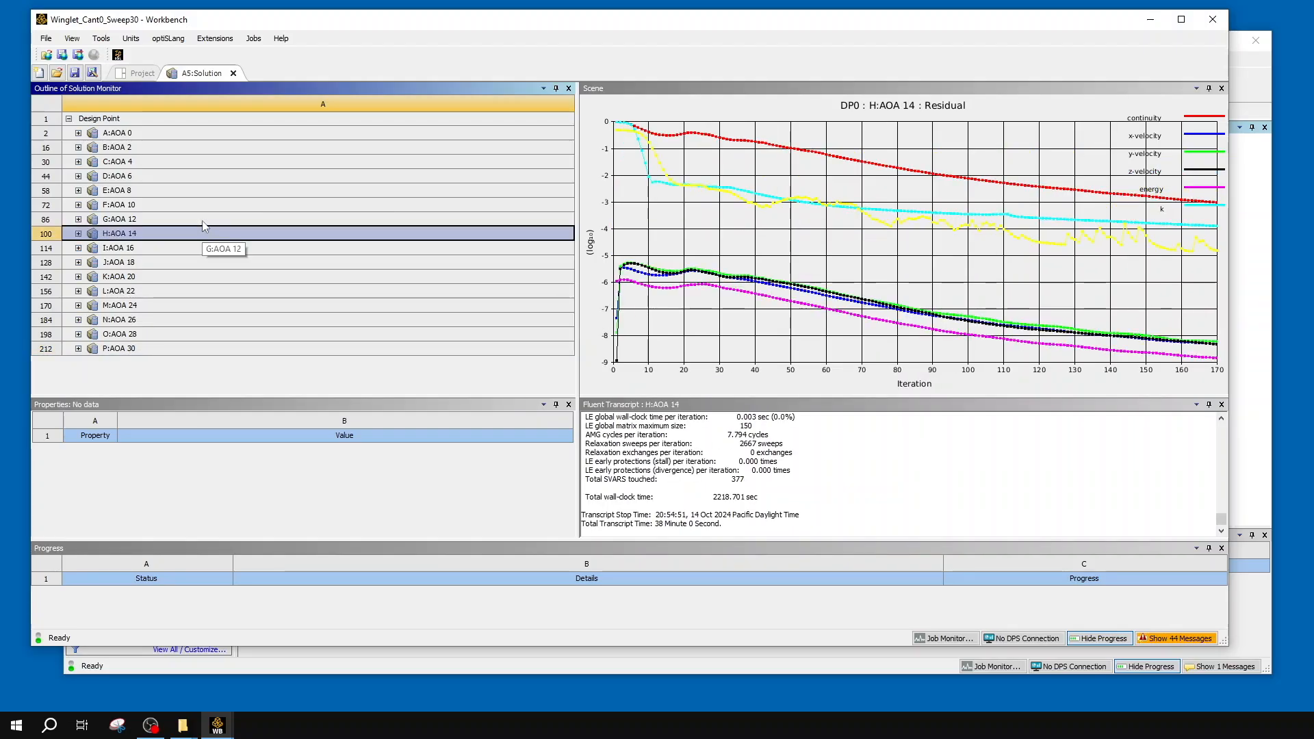
click(204, 221)
click(204, 206)
click(214, 235)
click(233, 264)
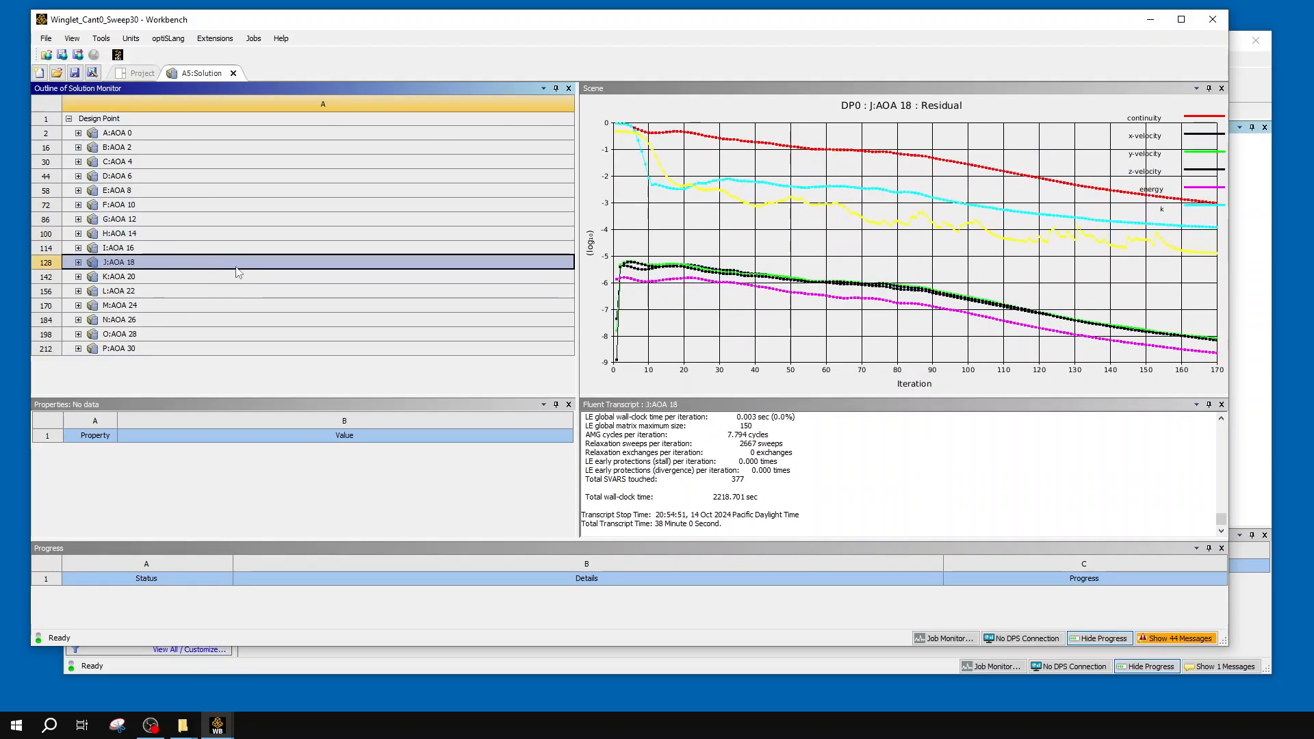
click(208, 205)
click(204, 178)
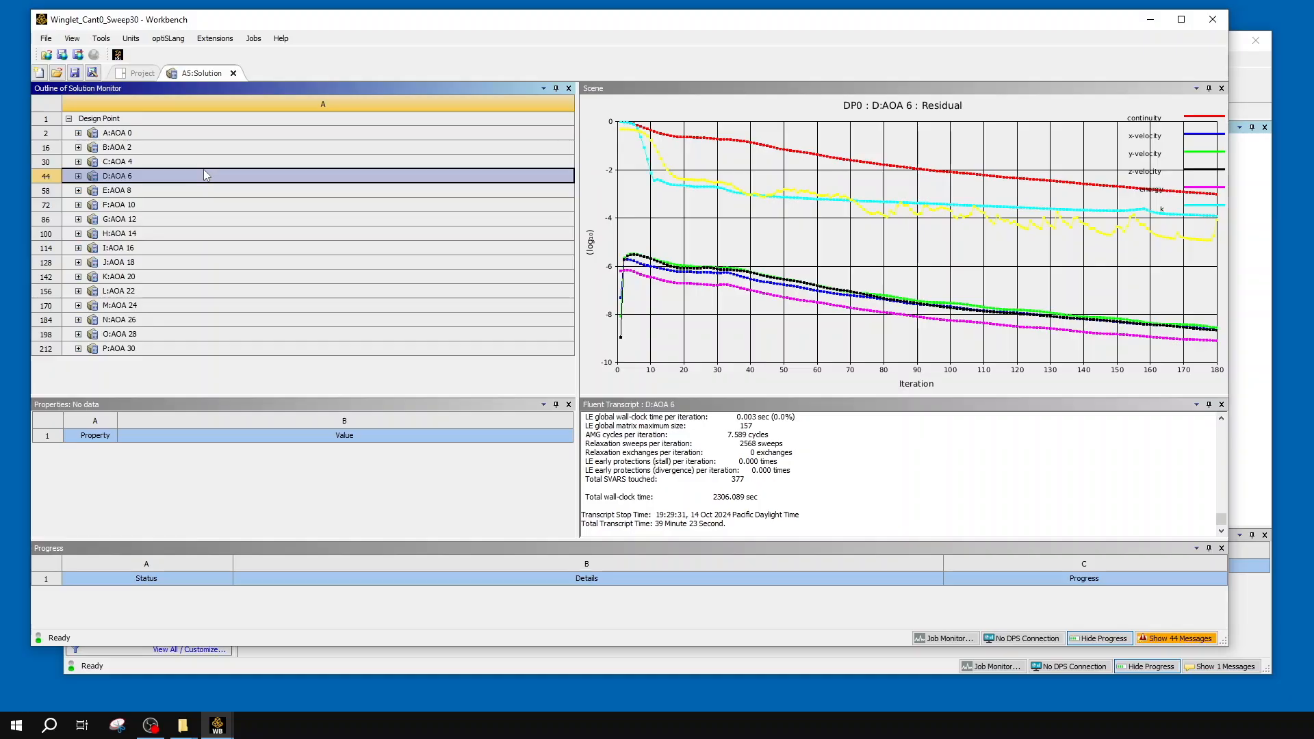
click(201, 165)
click(231, 236)
click(234, 263)
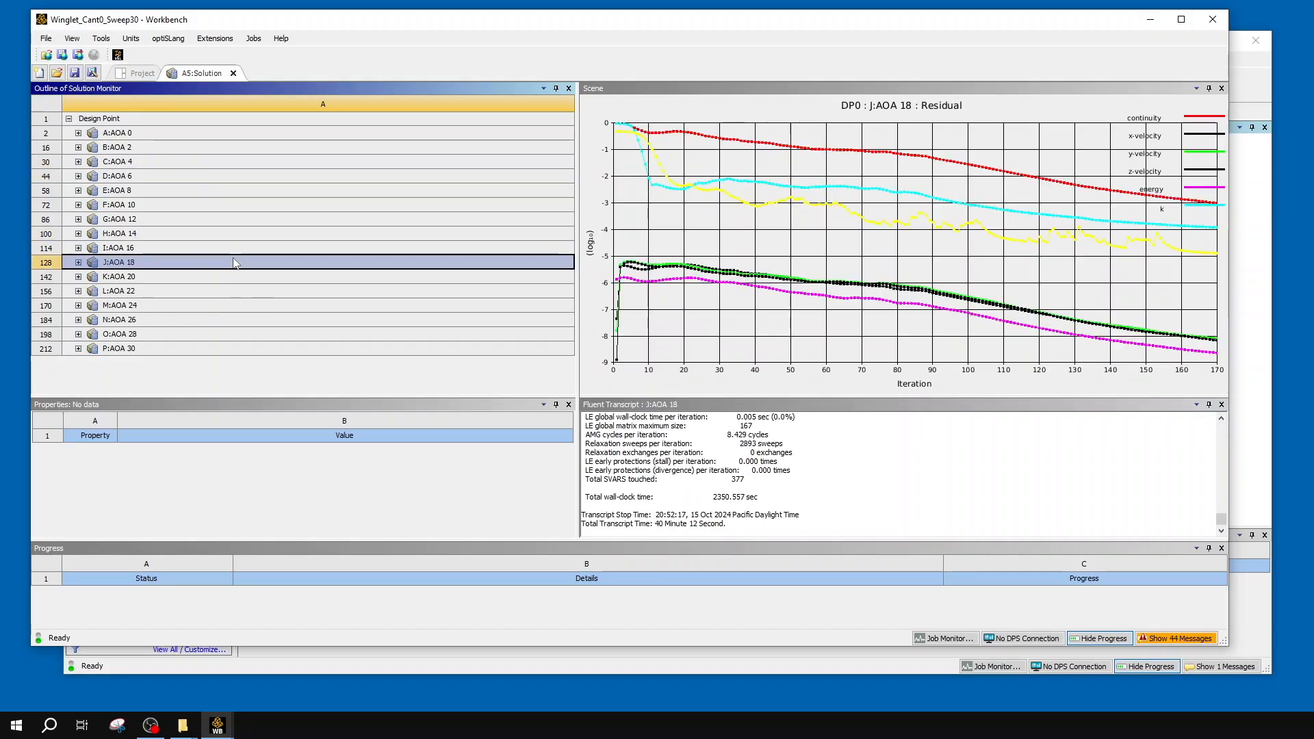
- Compare the residual plots of the AOA 14, AOA 18 and AOA 20 runs with those of AOA 24 and AOA 28
click(234, 280)
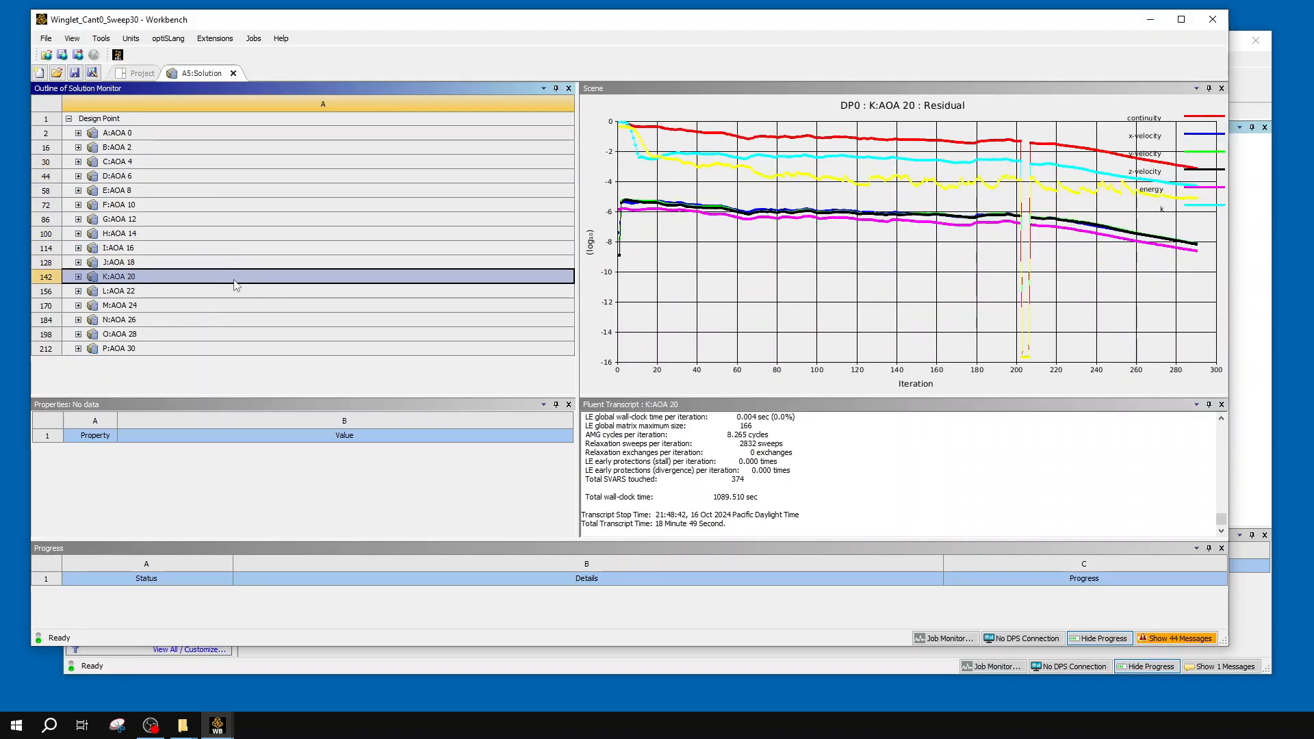
click(229, 235)
click(237, 260)
click(249, 280)
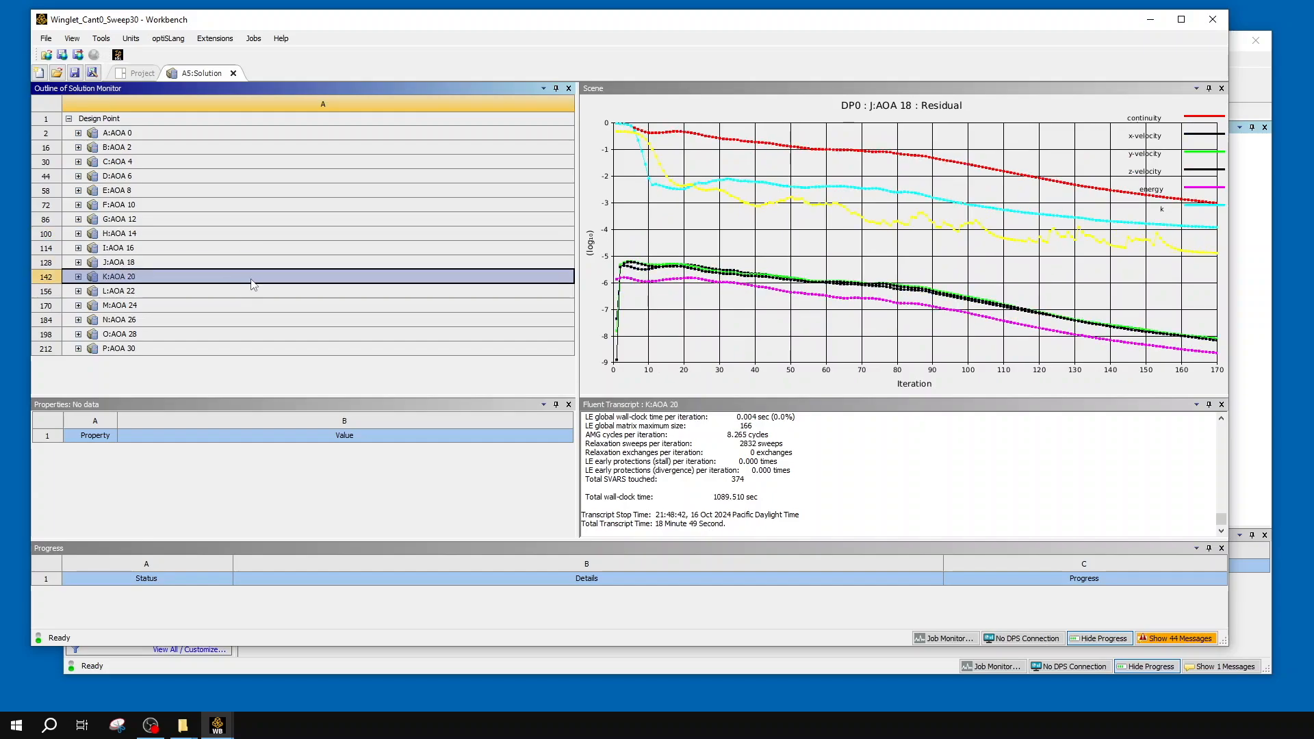
click(270, 305)
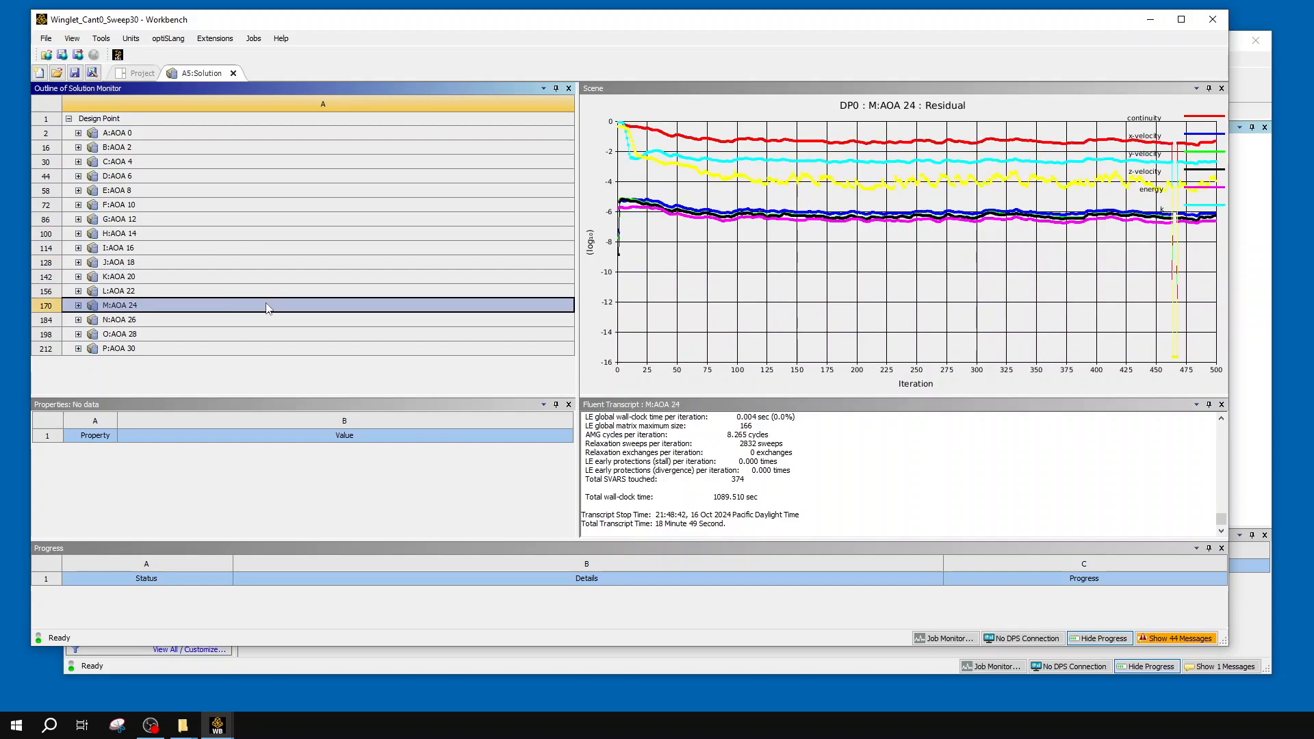
click(235, 333)
click(214, 306)
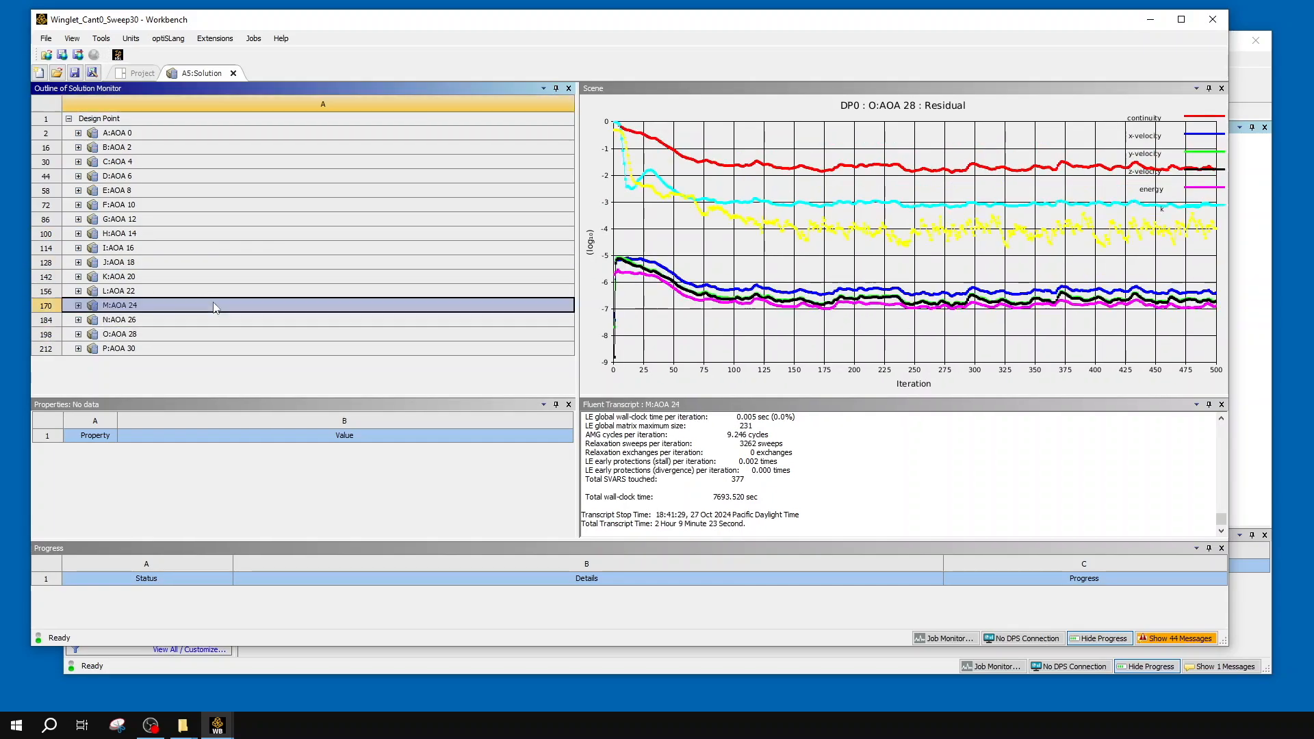
click(195, 234)
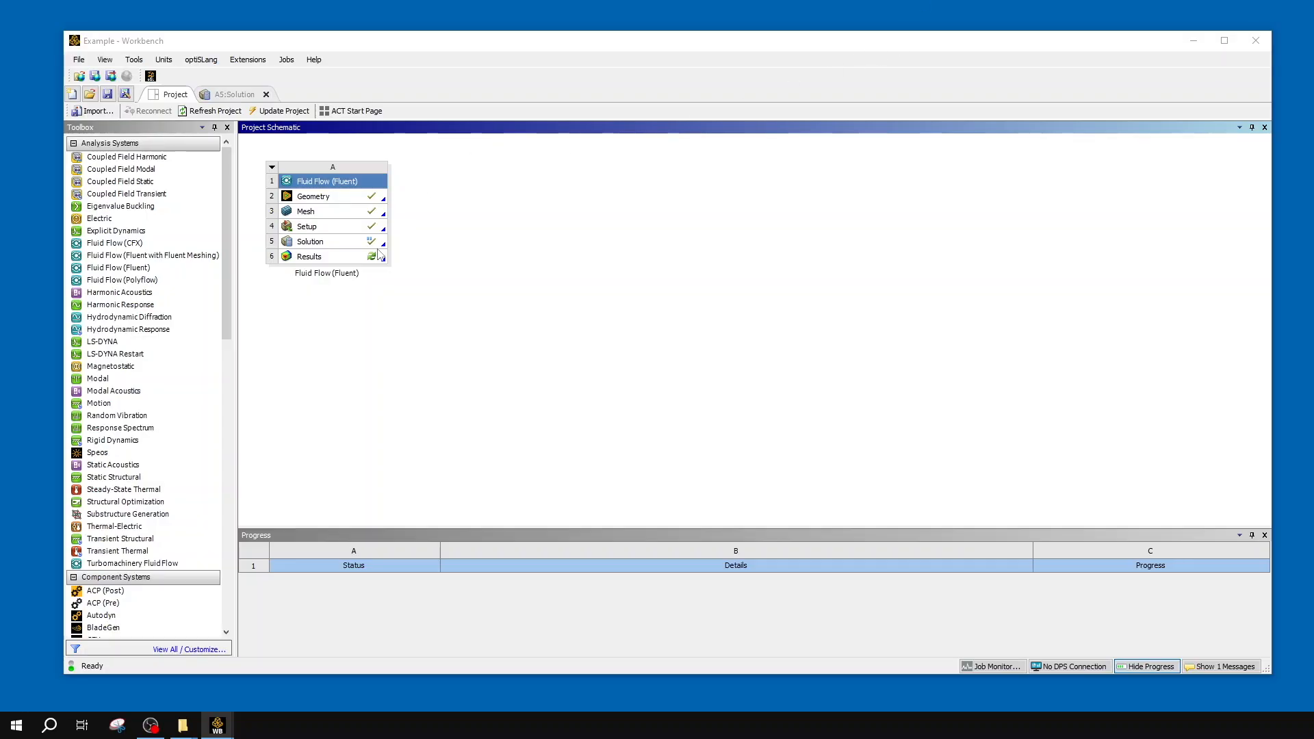
- Open the Results of the Example project's Fluid Flow (Fluent) system in CFD-Post and reposition the CFD-Post window
double_click(333, 260)
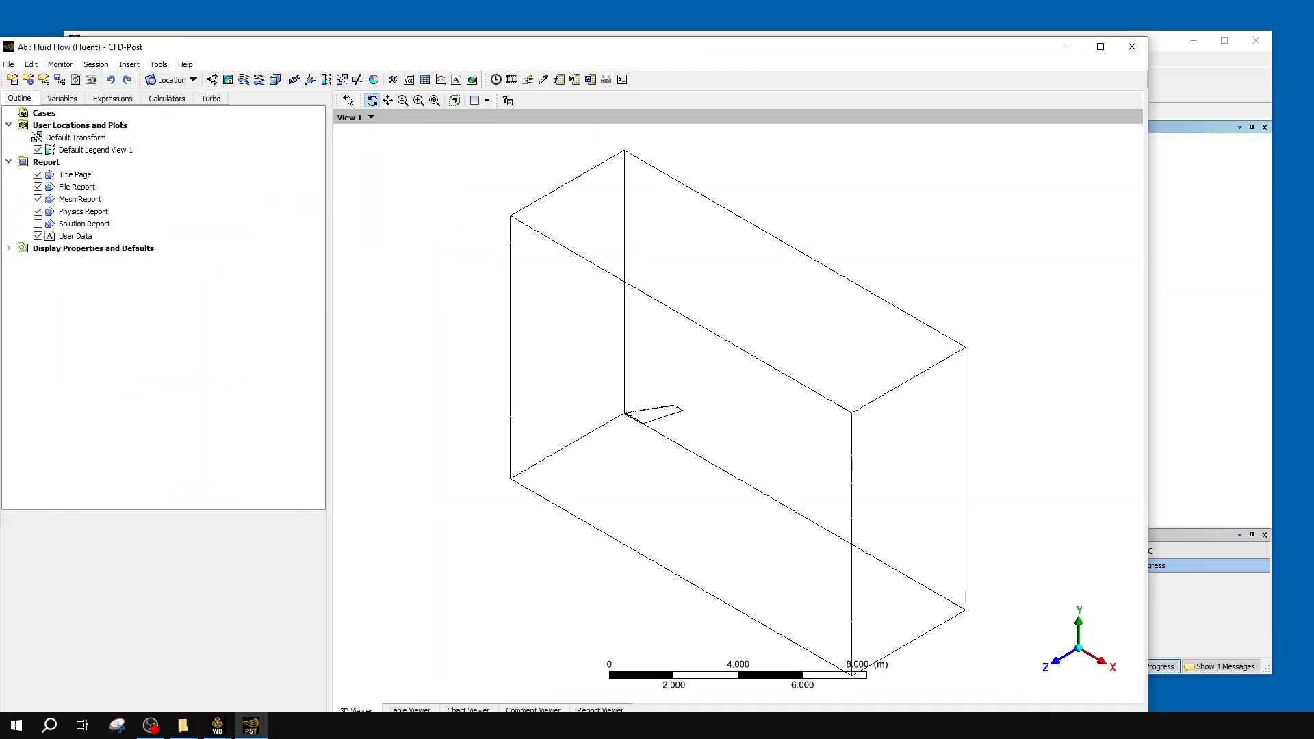
mouse_move(736, 41)
mouse_down()
mouse_move(747, 39)
mouse_move(726, 26)
mouse_up()
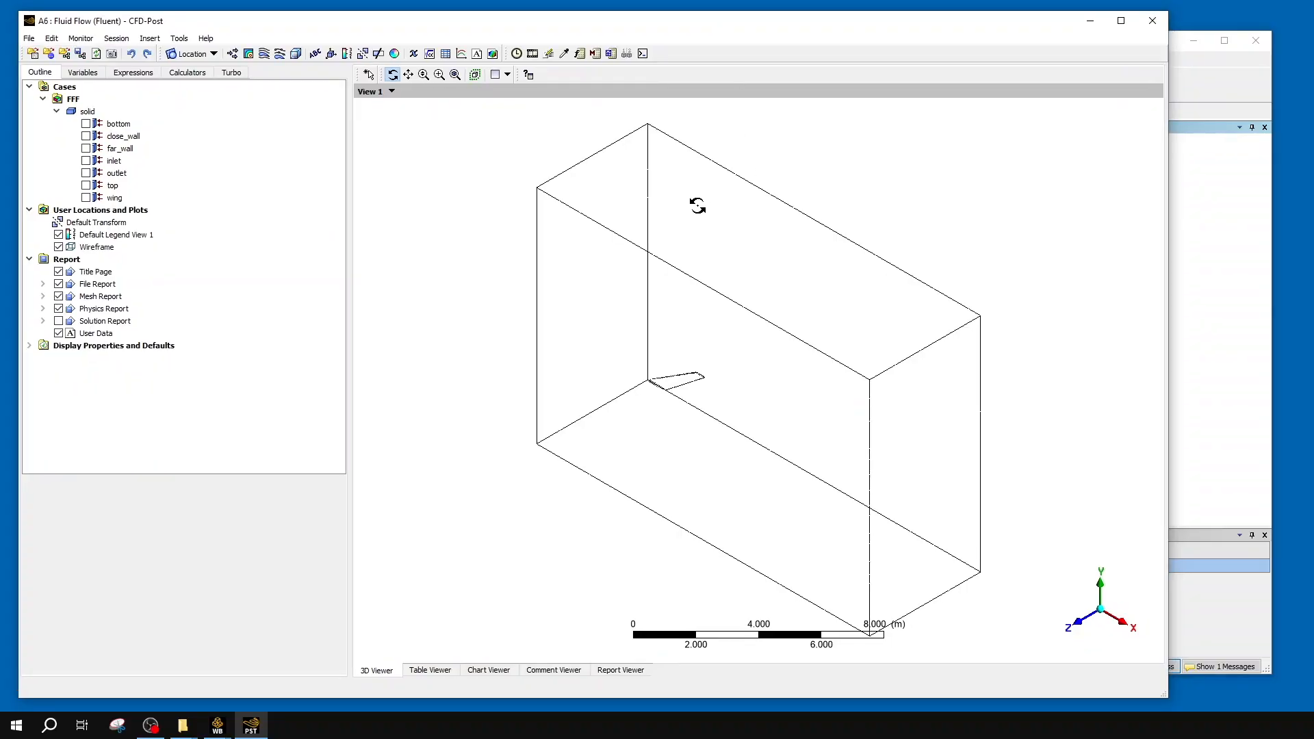
- Examine the wing wireframe inside the flow domain from several directions and at close range
drag(669, 244, 475, 279)
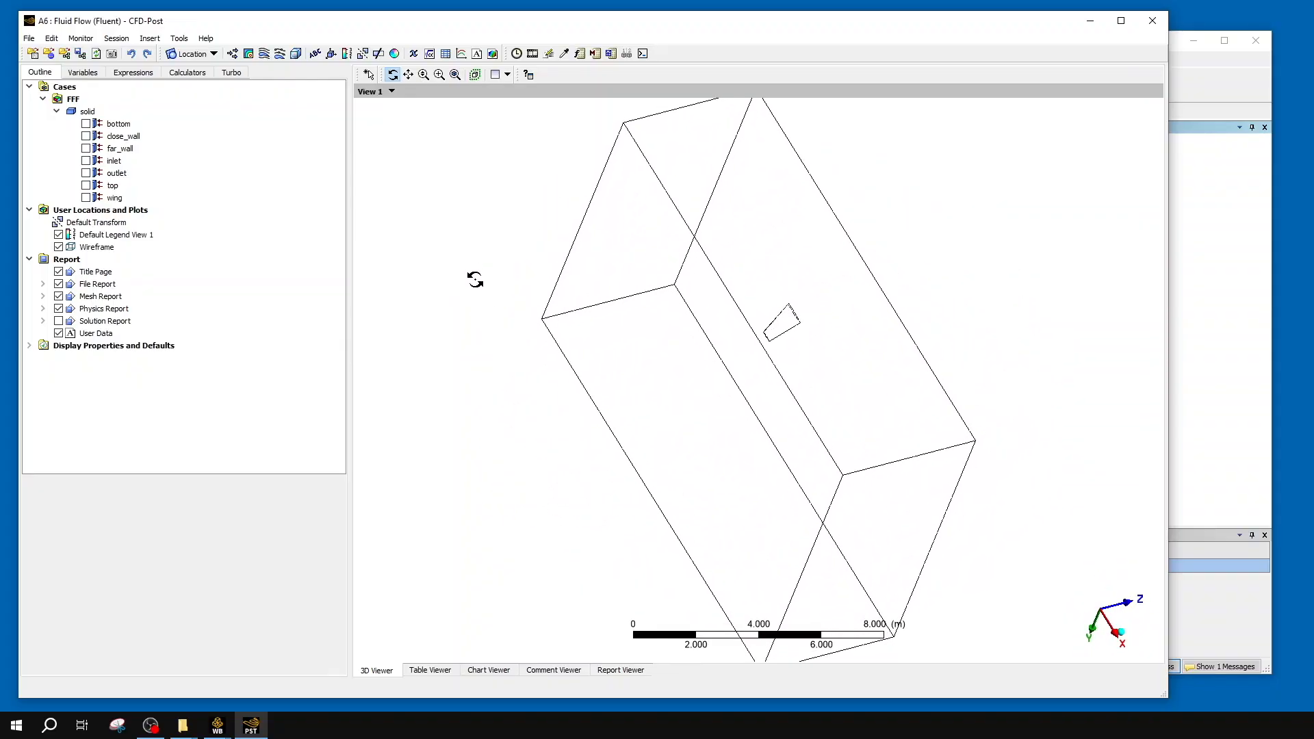
middle_drag(475, 279, 419, 346)
drag(419, 346, 746, 429)
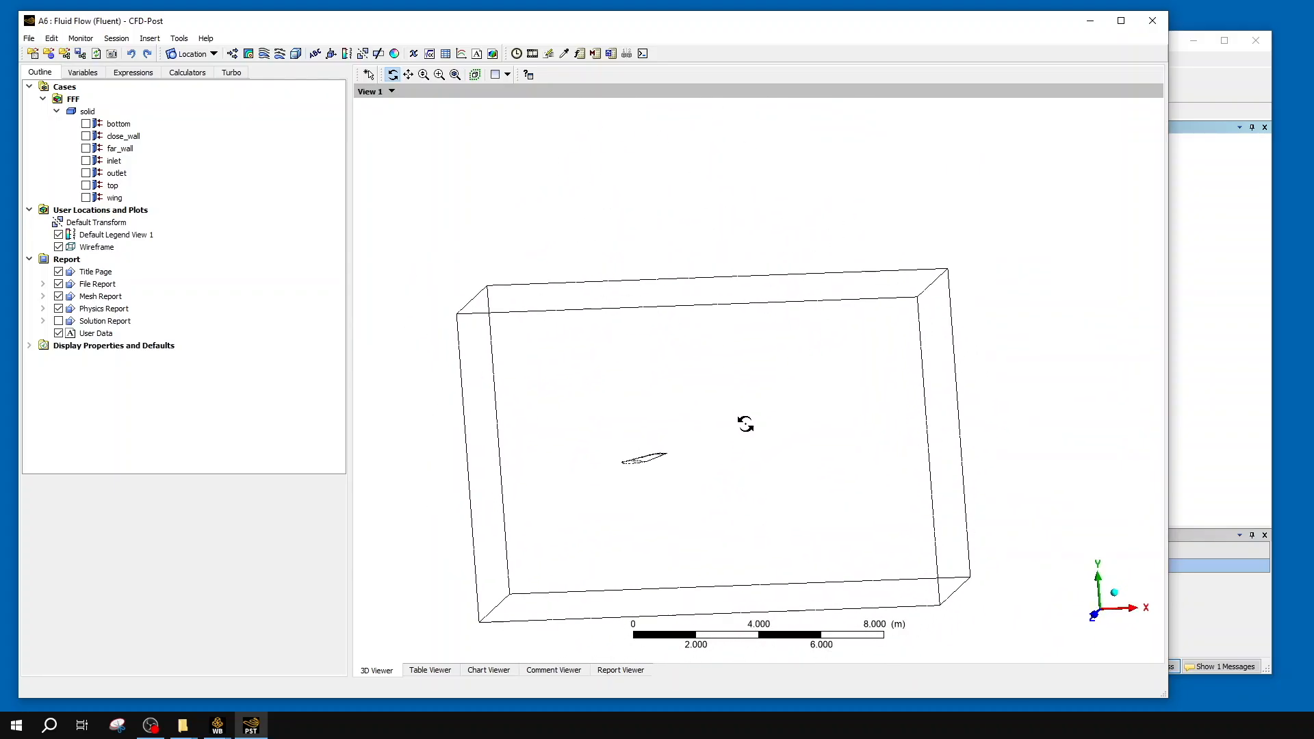
middle_drag(745, 429, 768, 296)
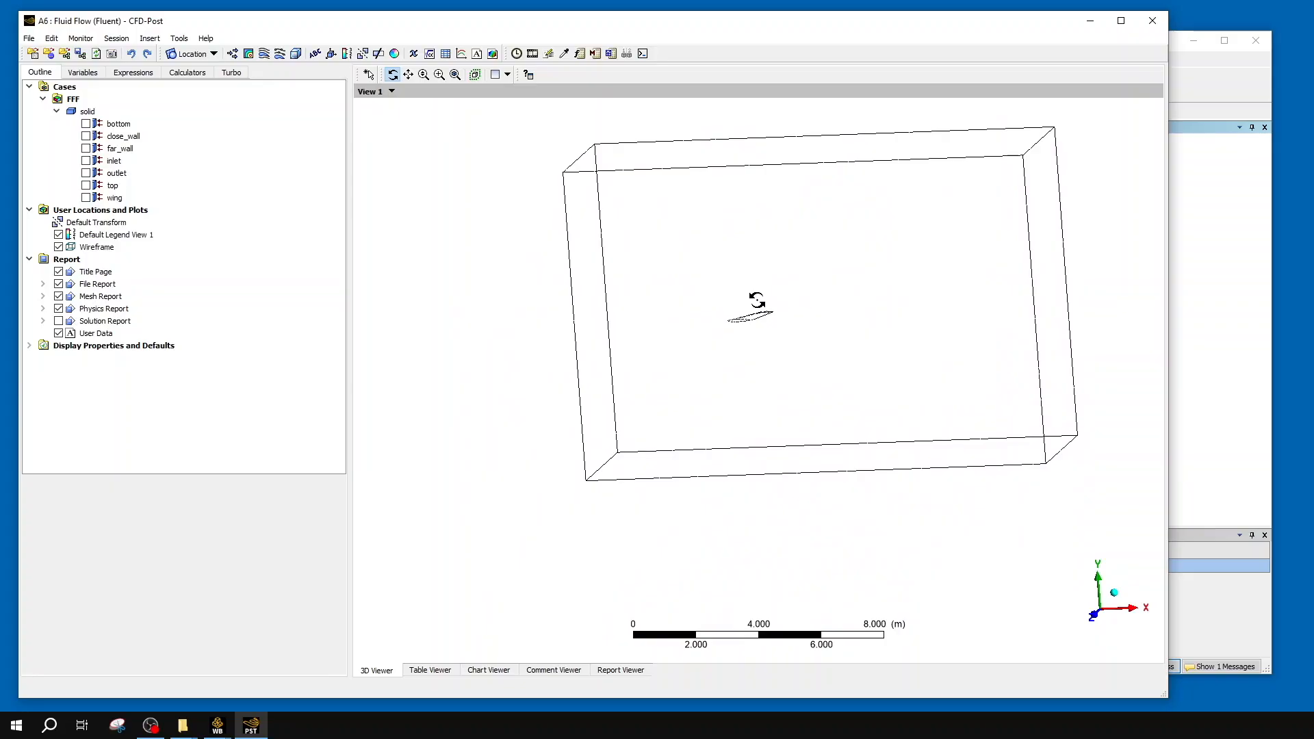
drag(757, 302, 669, 353)
scroll(669, 354, up, 8)
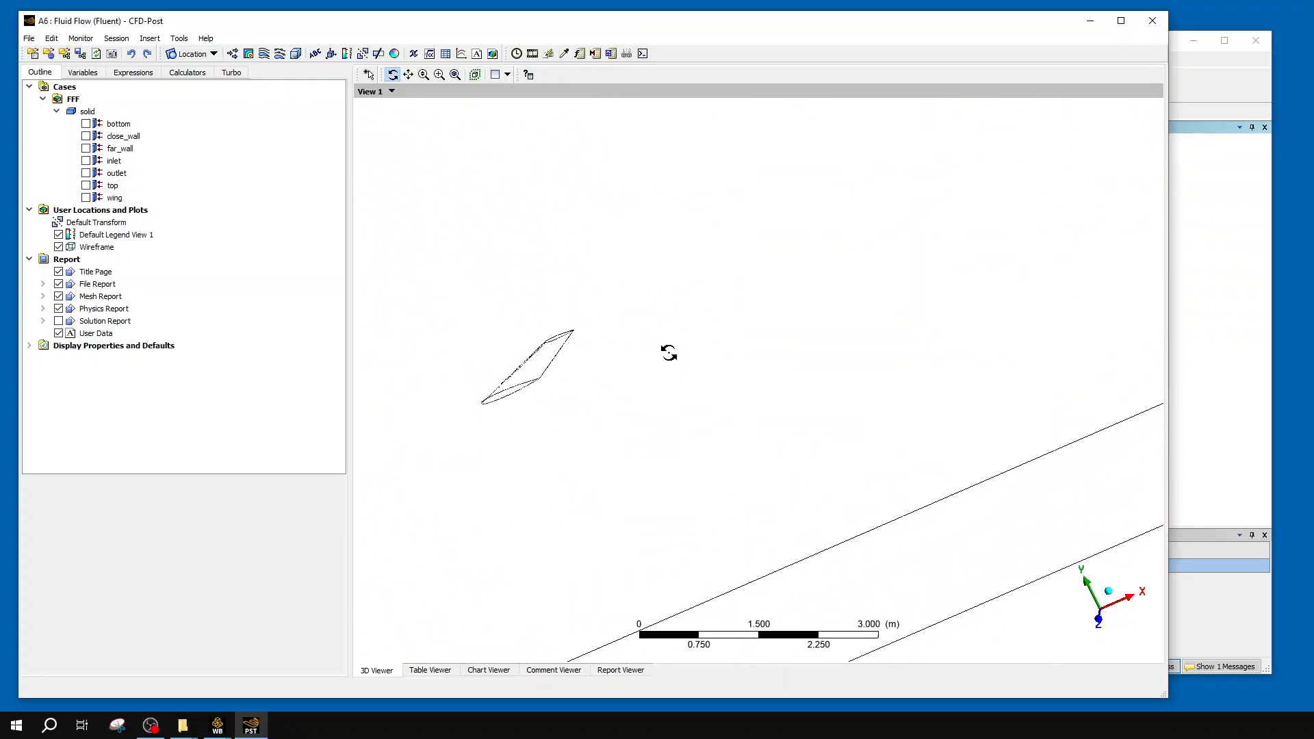
scroll(669, 353, up, 1)
ctrl+middle_drag(688, 349, 900, 316)
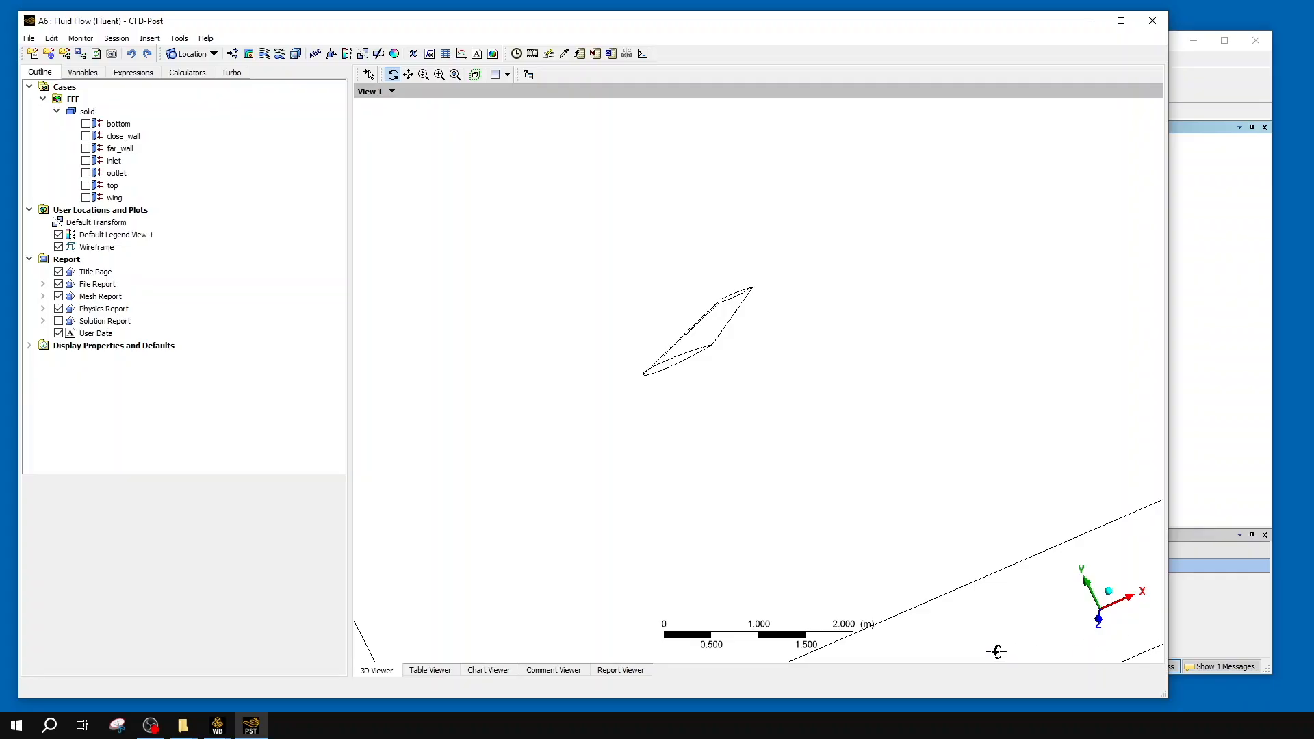
- Rotate the wing and domain about individual axes to inspect them edge-on, from the side and from behind
mouse_move(1028, 640)
mouse_down()
mouse_move(1024, 674)
mouse_move(1027, 487)
mouse_move(1035, 658)
mouse_move(1016, 599)
mouse_move(1018, 627)
mouse_up()
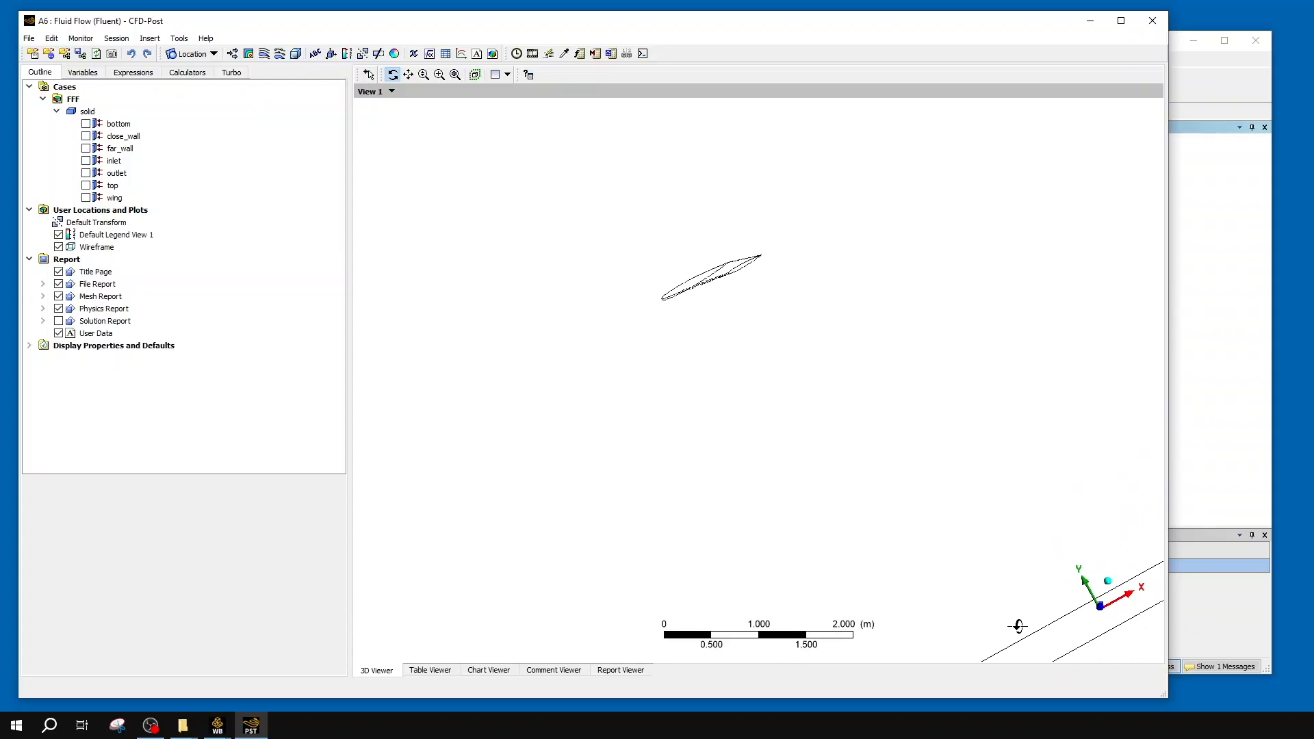
drag(1020, 643, 974, 698)
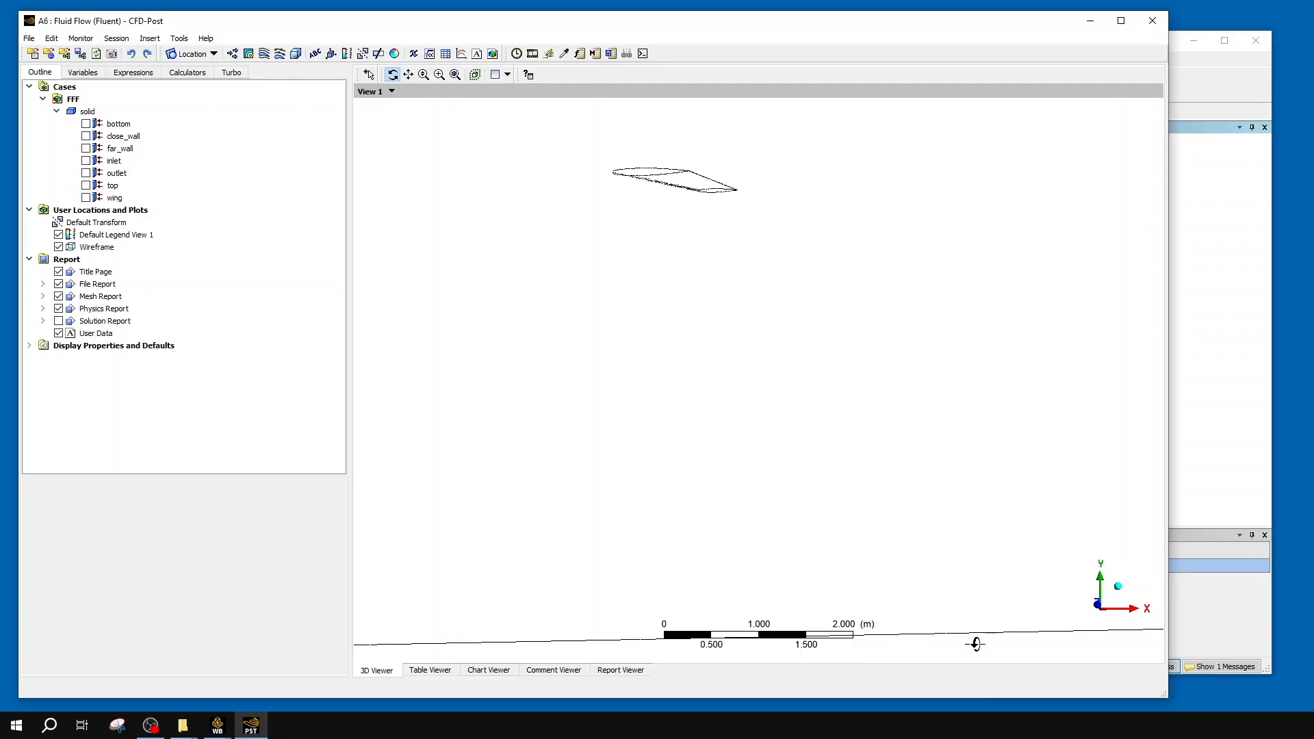
mouse_move(977, 644)
mouse_down()
mouse_move(963, 599)
mouse_move(942, 734)
mouse_move(929, 574)
mouse_move(957, 664)
mouse_move(998, 572)
mouse_move(988, 511)
mouse_move(1033, 637)
mouse_move(1015, 651)
mouse_move(992, 595)
mouse_move(828, 624)
mouse_move(951, 680)
mouse_move(938, 622)
mouse_move(955, 644)
mouse_up()
drag(960, 677, 959, 684)
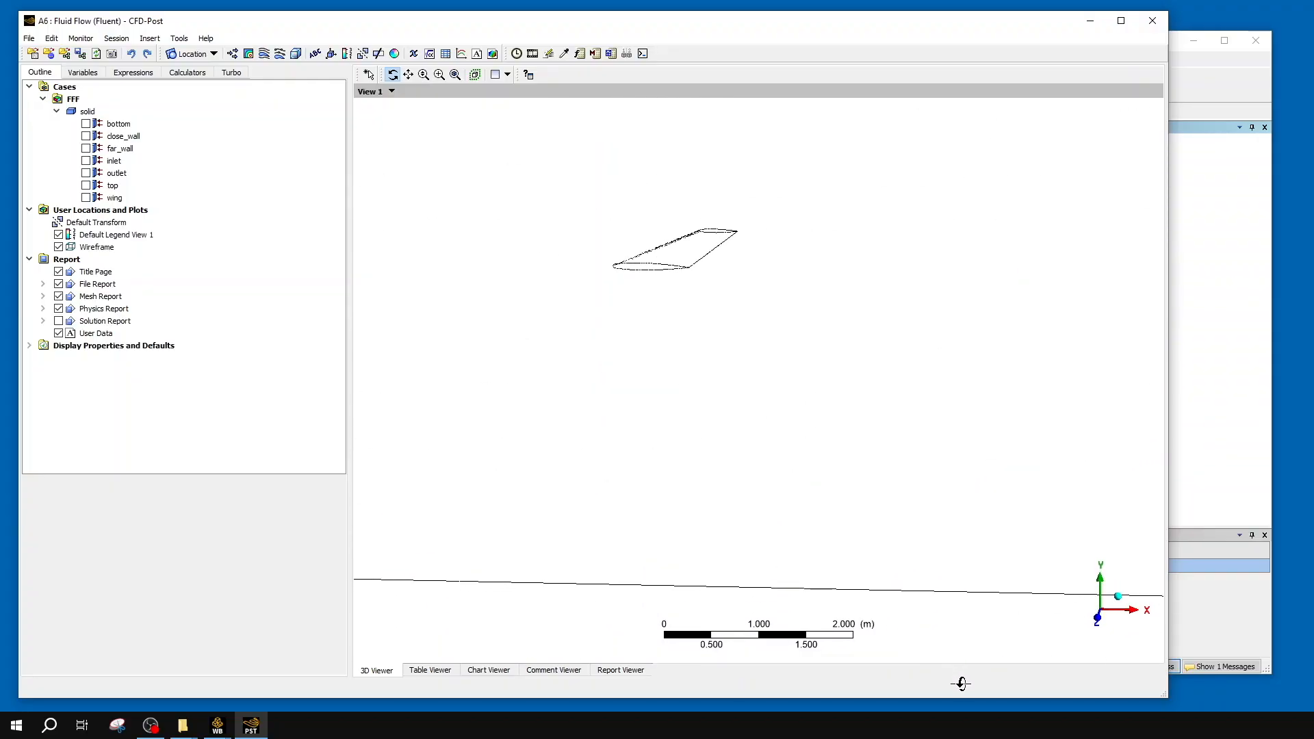
mouse_move(1142, 496)
mouse_down()
mouse_move(1074, 493)
mouse_move(1159, 487)
mouse_move(1039, 484)
mouse_move(1159, 487)
mouse_move(1089, 487)
mouse_move(1146, 494)
mouse_up()
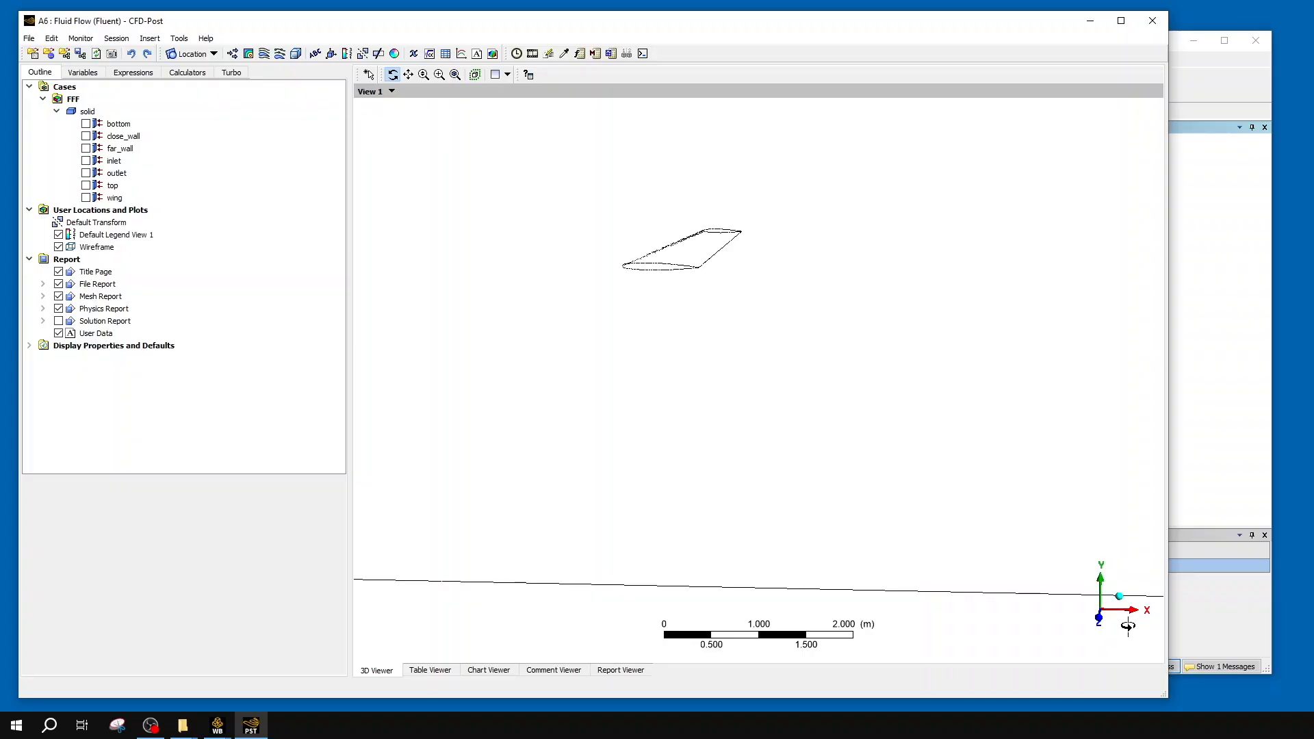
drag(1111, 628, 918, 636)
drag(884, 557, 890, 404)
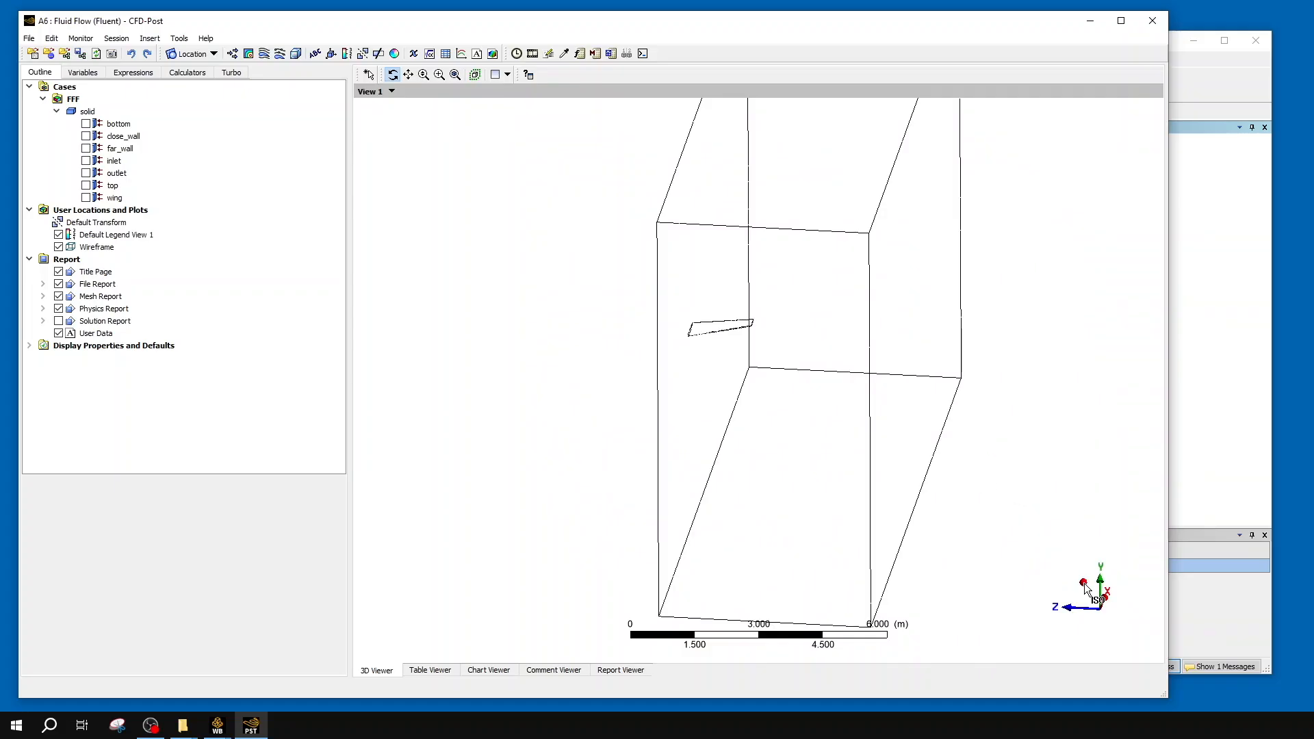
- Inspect the domain in the isometric orientation and in the standard views along the coordinate axes
click(1085, 583)
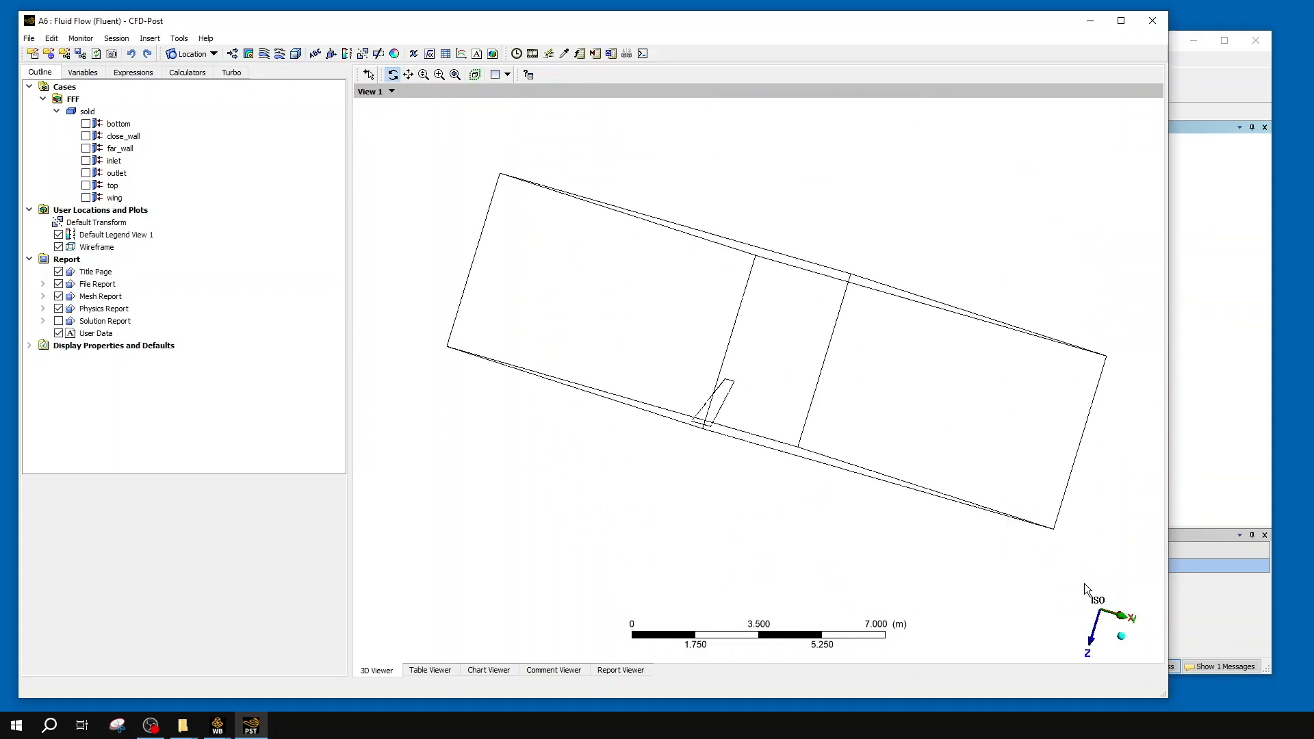
drag(977, 446, 1004, 405)
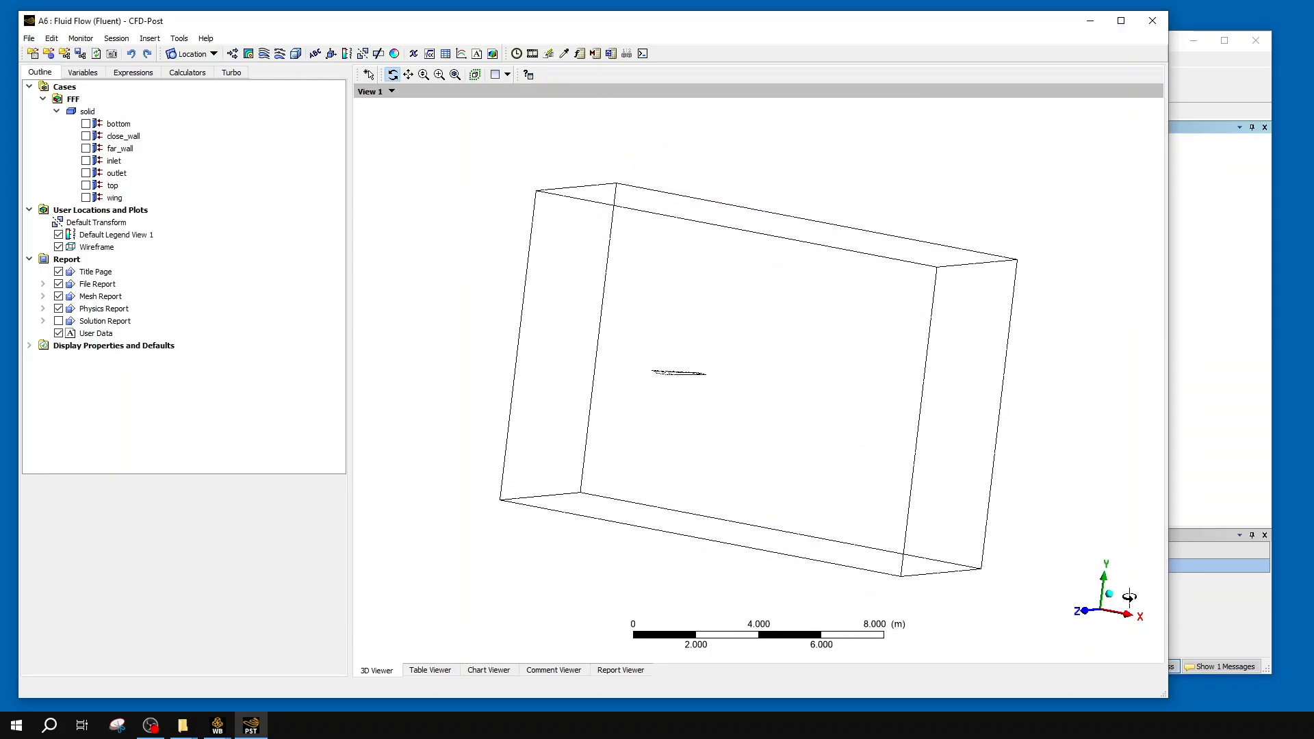
click(1085, 619)
click(1118, 608)
click(1101, 581)
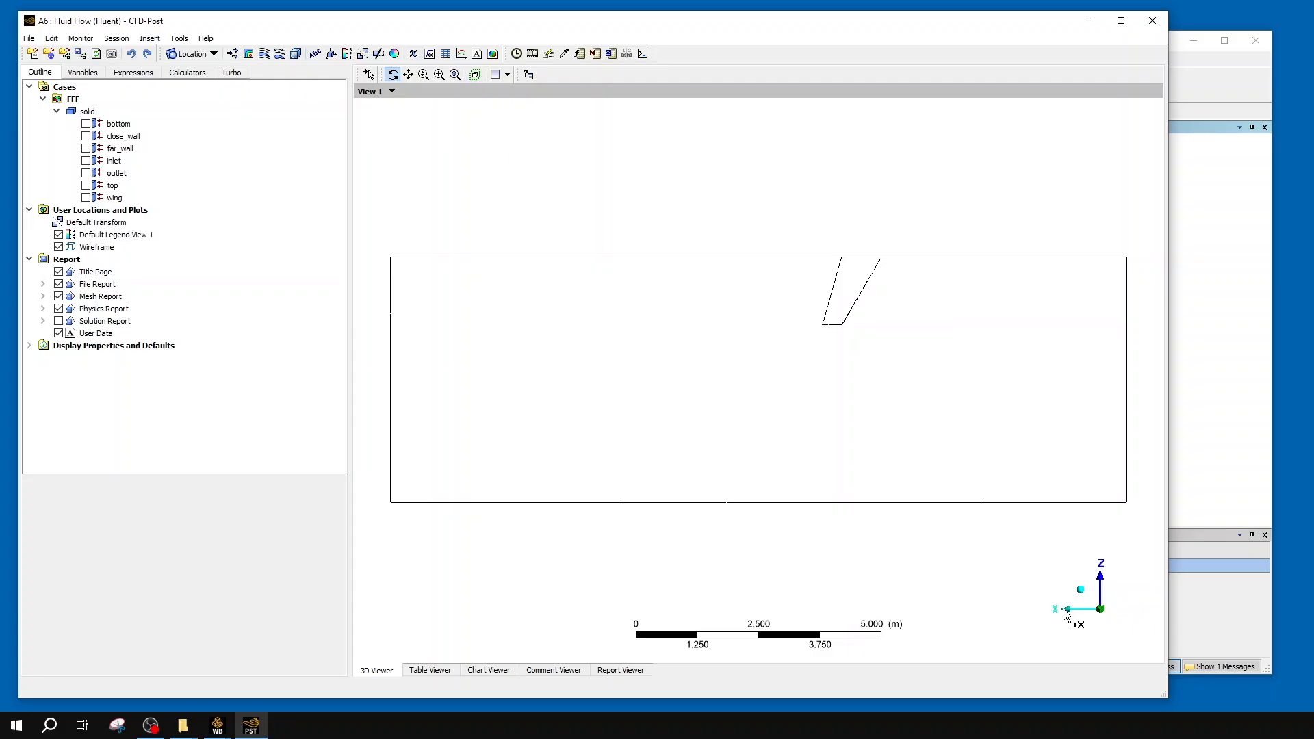
click(1140, 611)
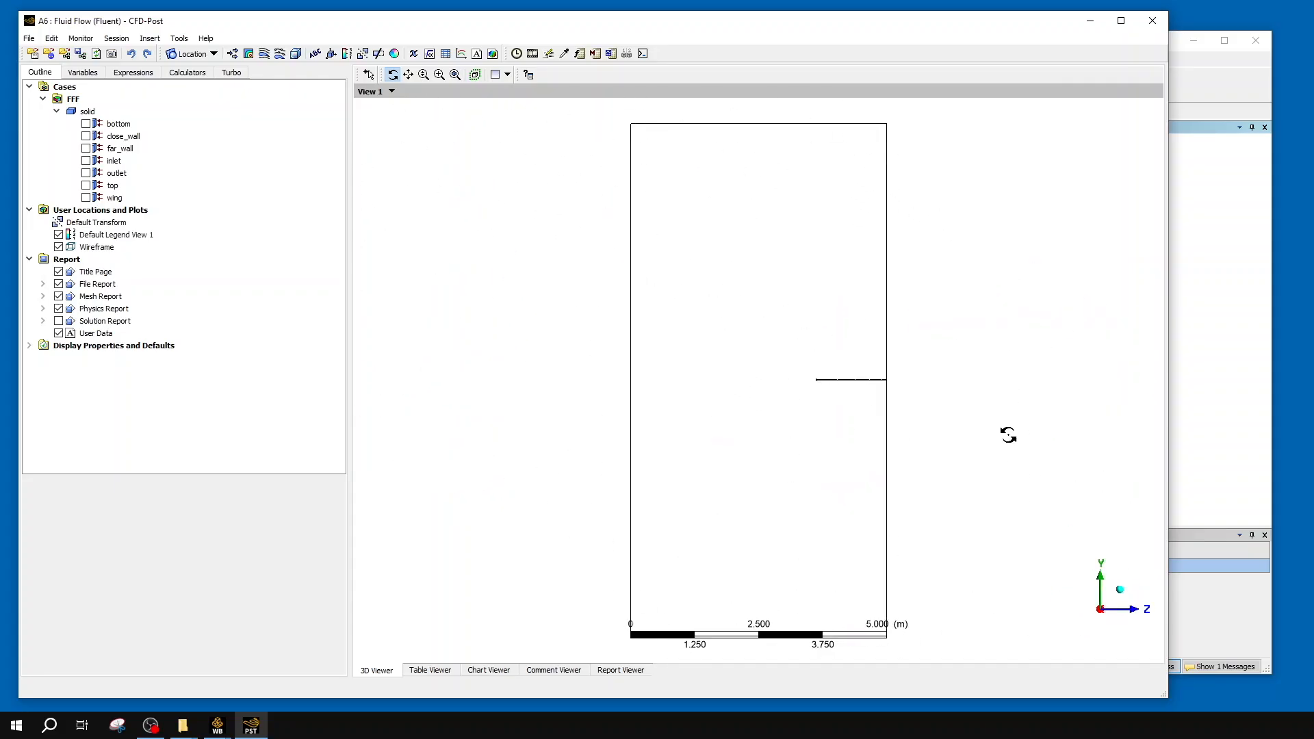
- Show the bottom boundary surface of the solid domain and examine its location relative to the wing
drag(969, 466, 815, 510)
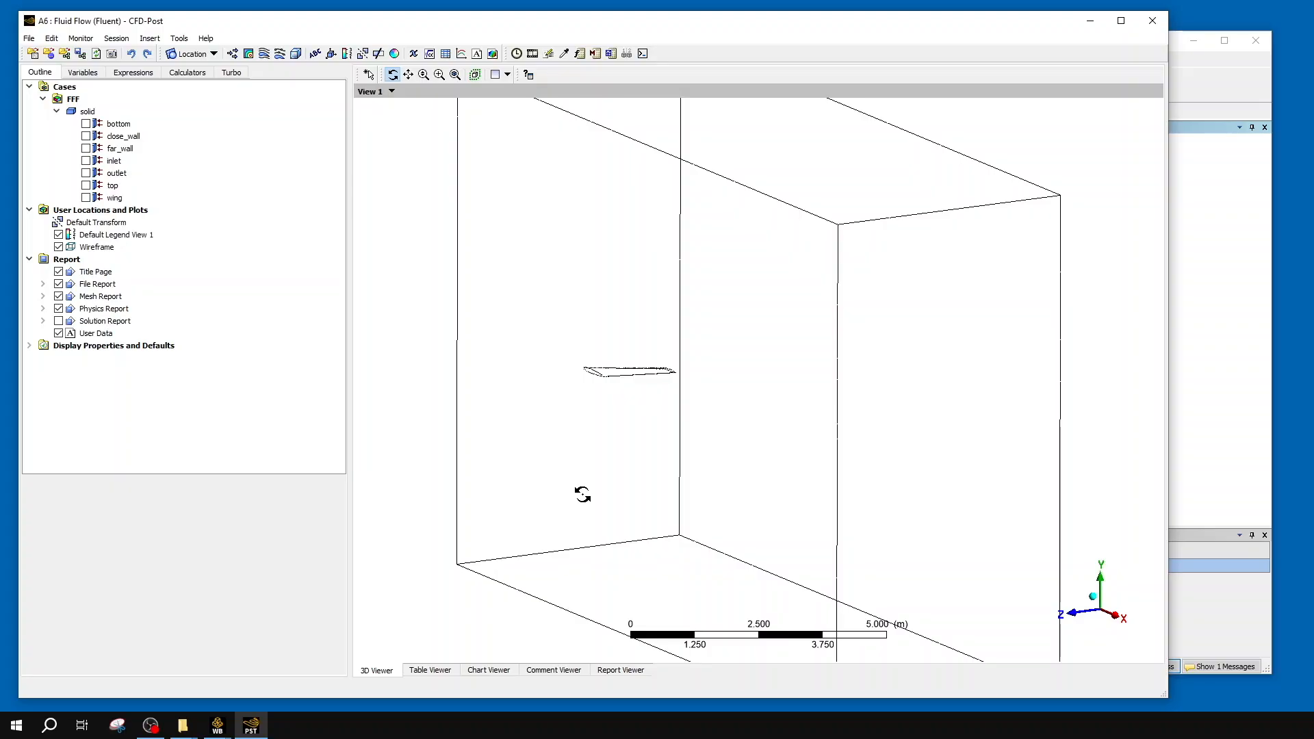
drag(619, 402, 323, 245)
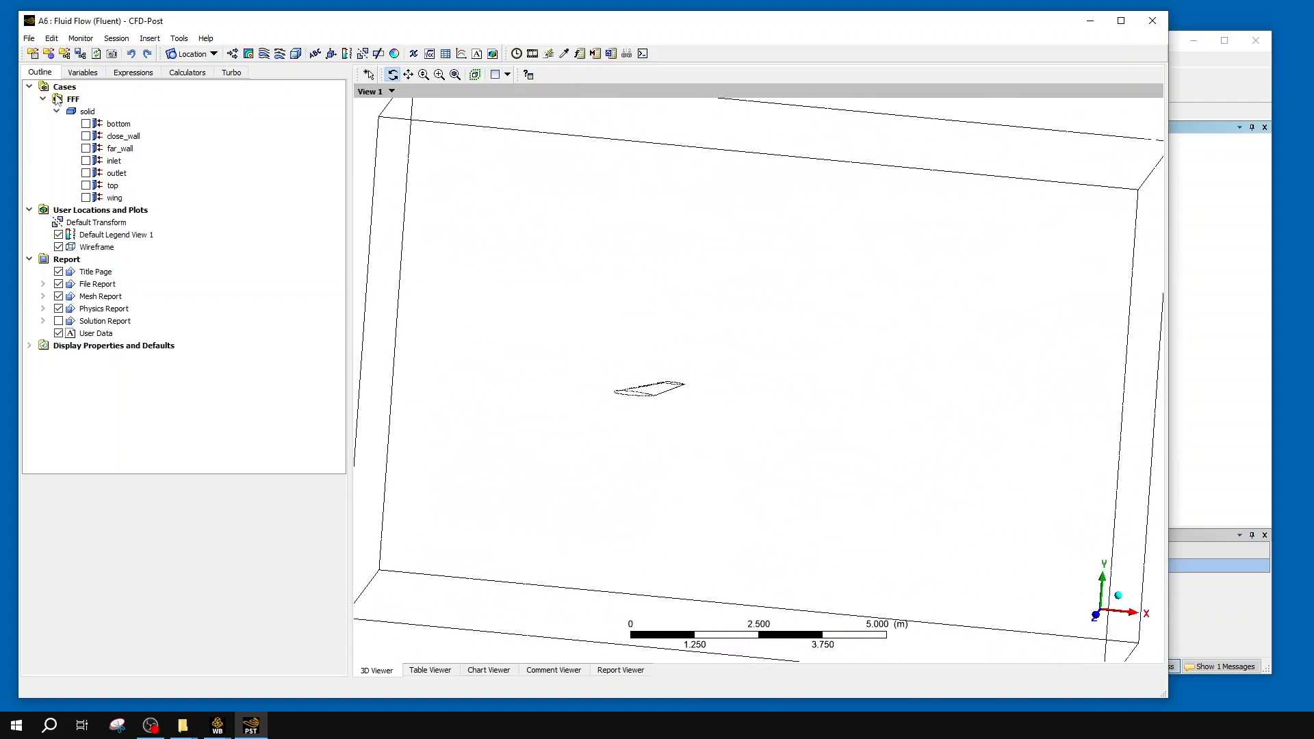
click(82, 117)
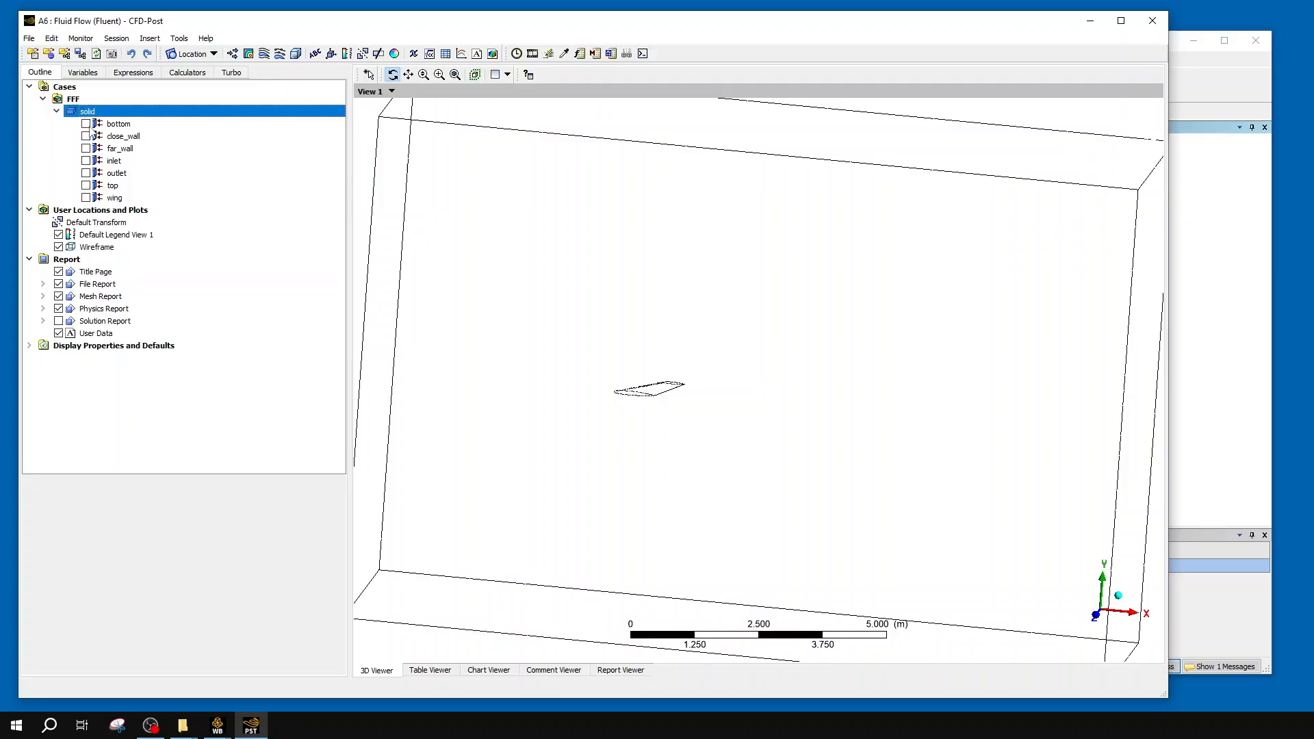
click(106, 128)
click(86, 124)
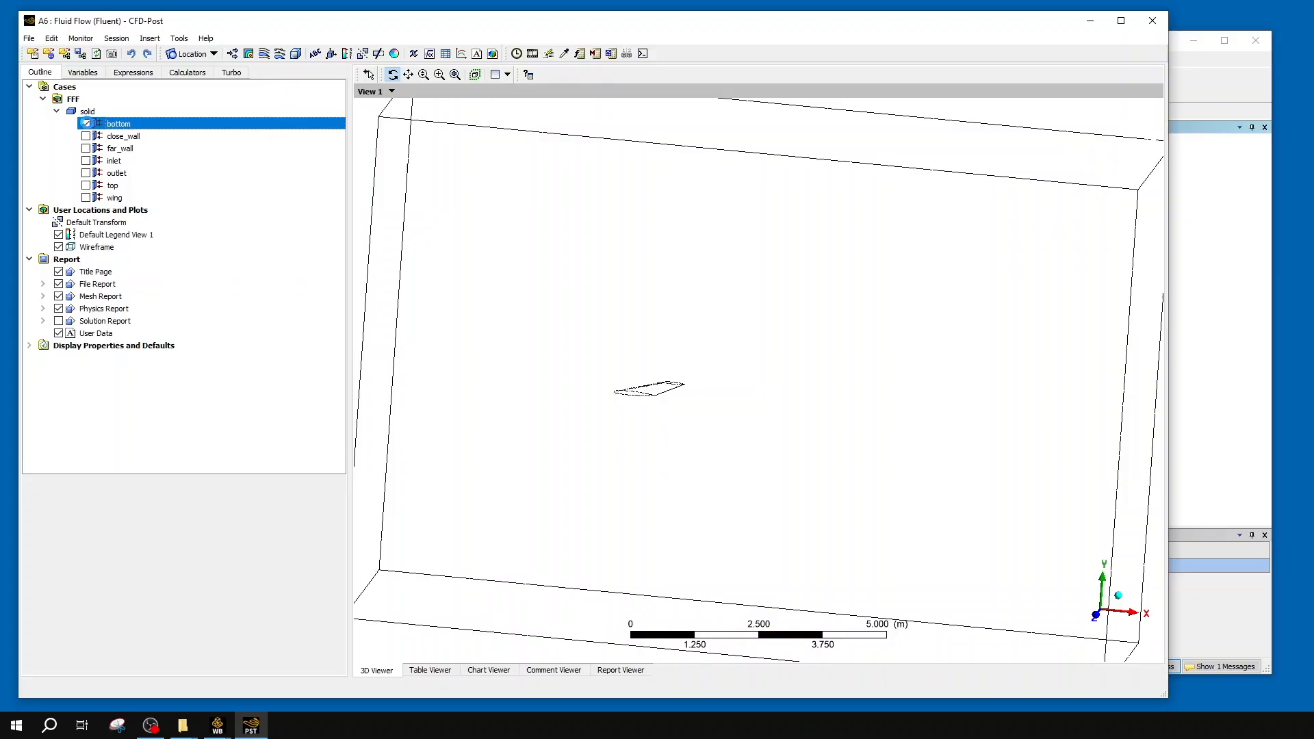
scroll(520, 385, up, 2)
scroll(541, 397, down, 3)
drag(546, 405, 660, 486)
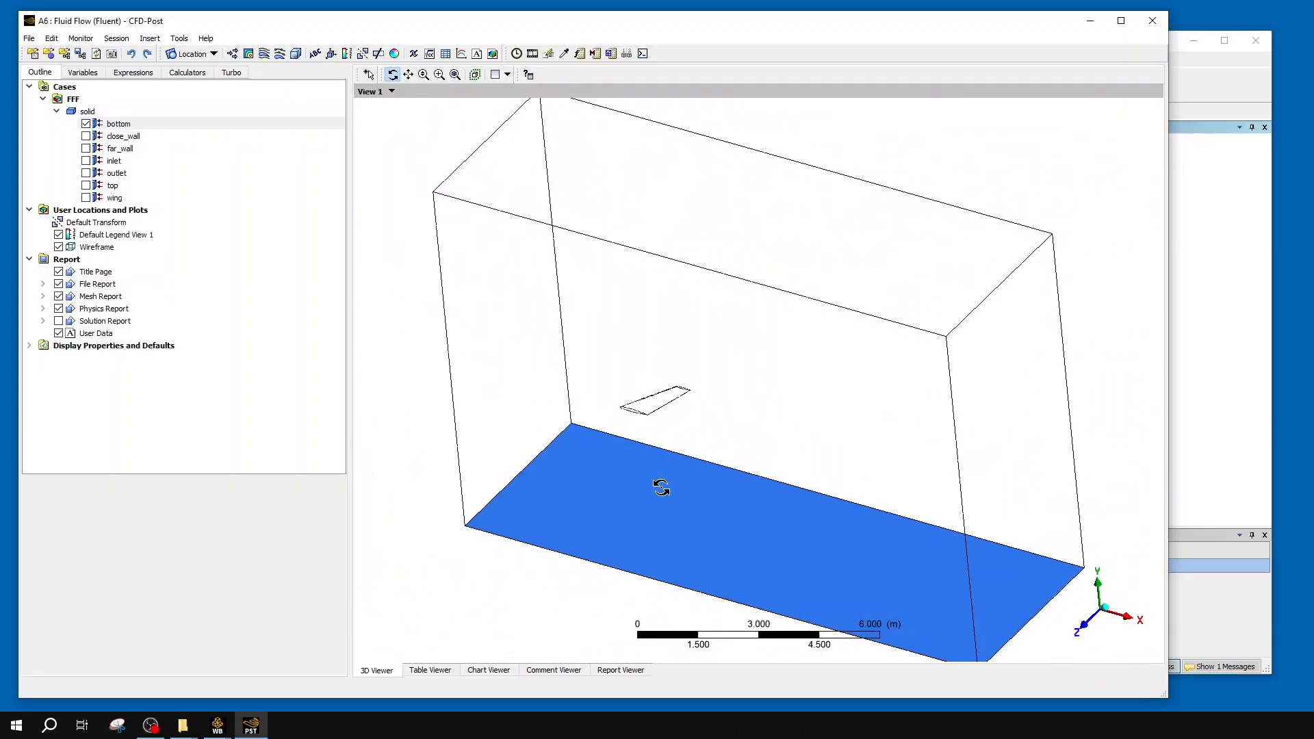
- Hide the bottom boundary surface and show the inlet boundary surface instead
click(86, 124)
click(86, 124)
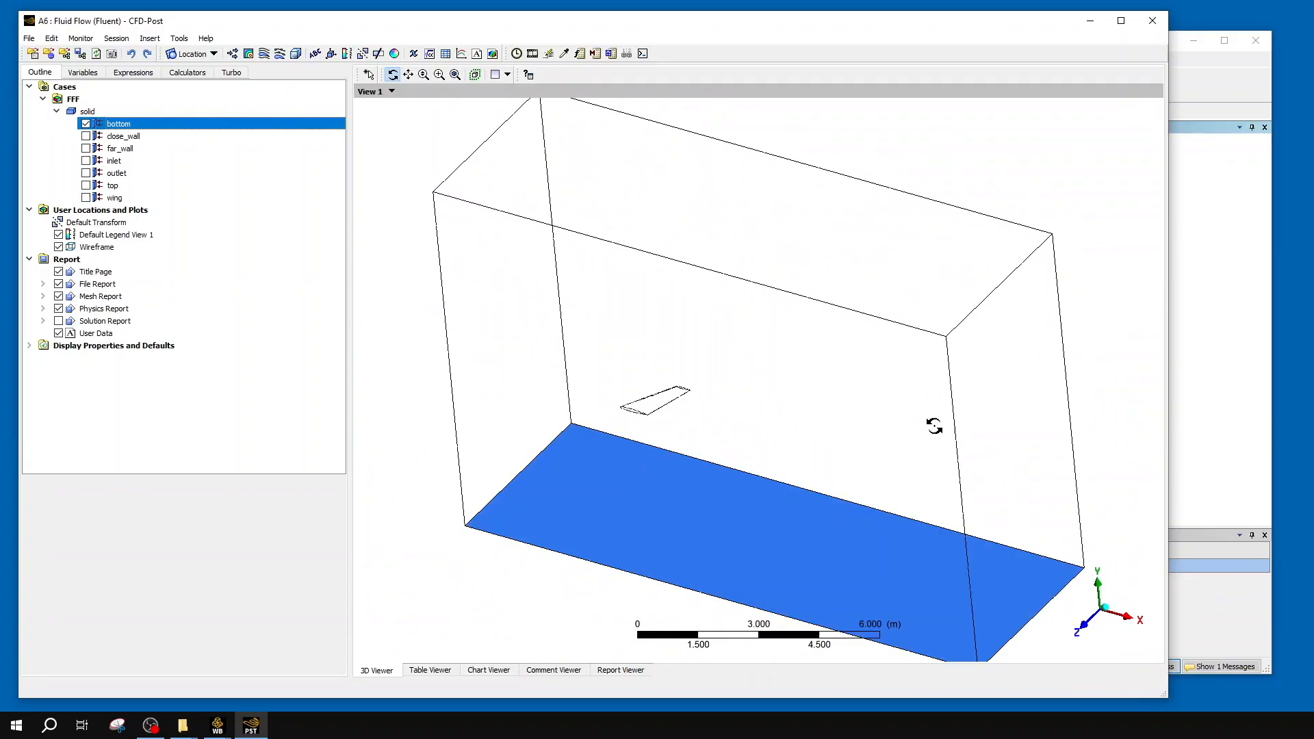
click(85, 124)
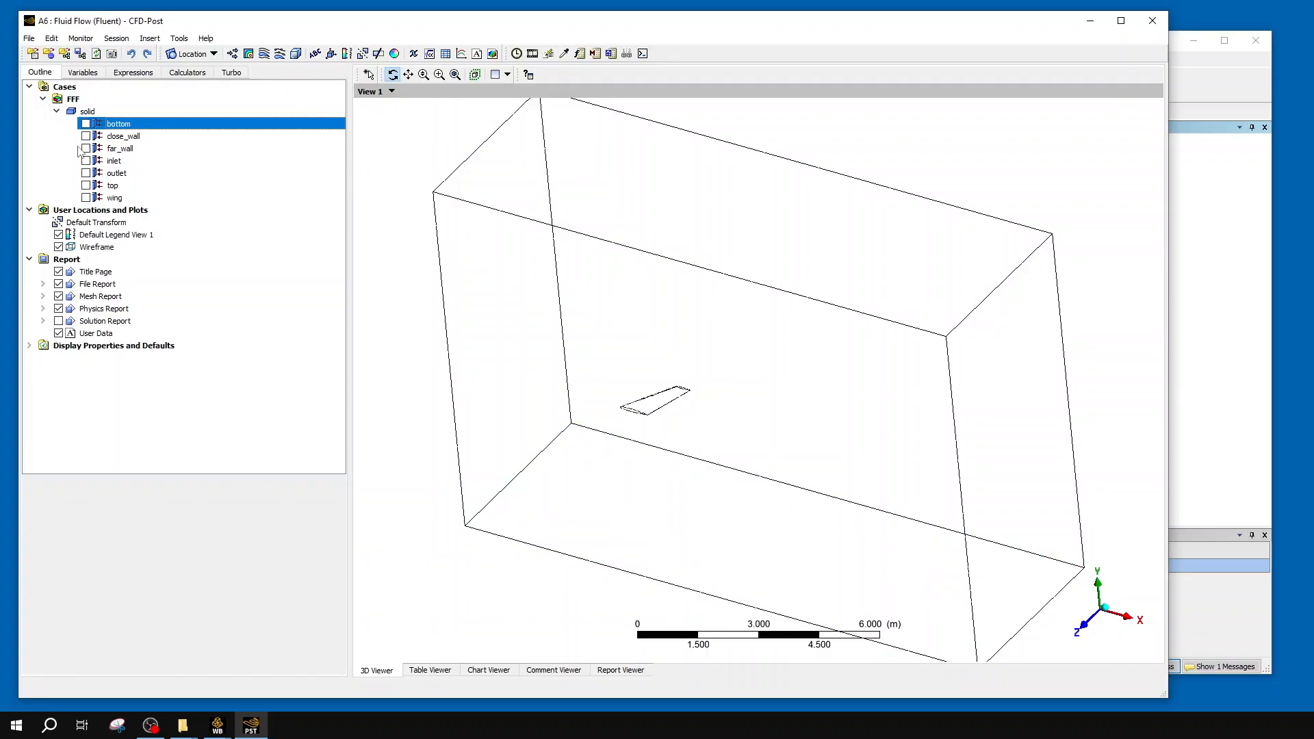
click(85, 161)
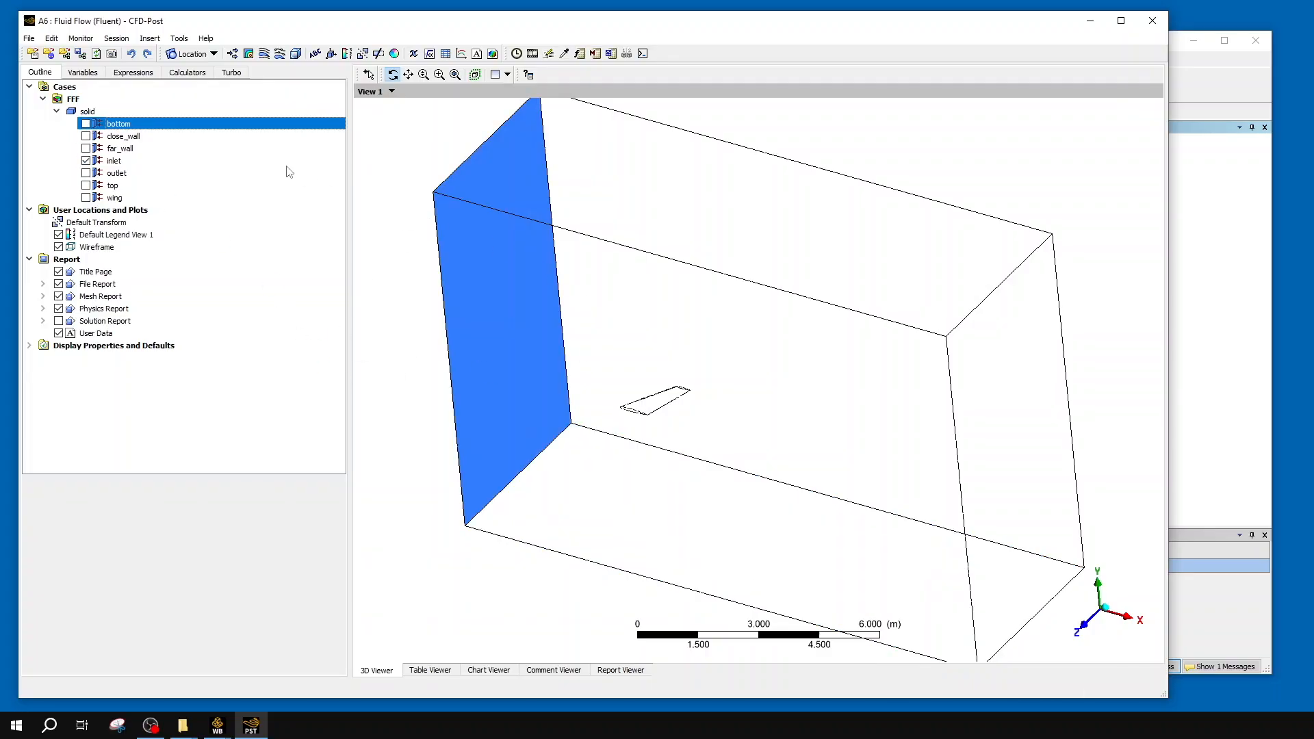
- Cycle the inlet surface's constant colour through the preset colours to cyan
click(113, 161)
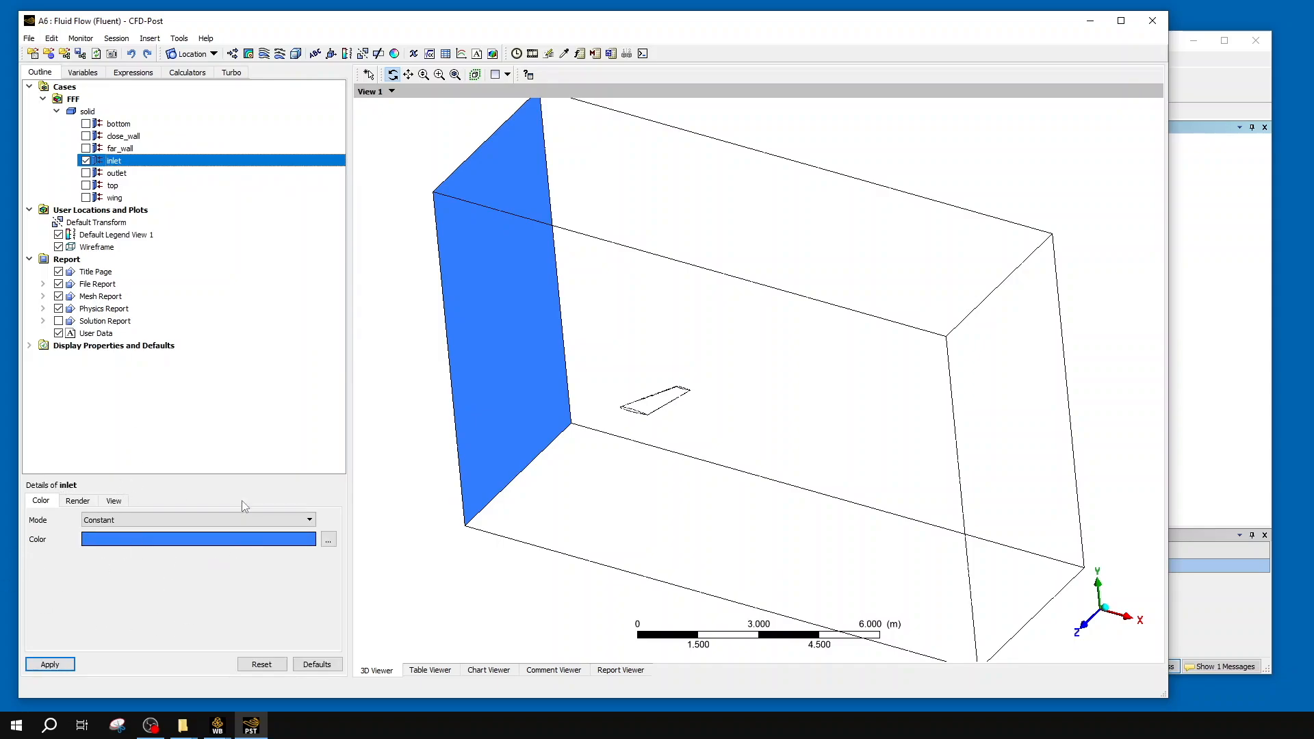
click(302, 539)
click(301, 538)
click(301, 538)
click(302, 538)
click(302, 538)
click(302, 539)
click(302, 538)
click(301, 538)
click(301, 538)
click(302, 538)
- Choose red (#ff0000) as the inlet surface's constant colour, apply it and inspect the recoloured boundary
click(328, 540)
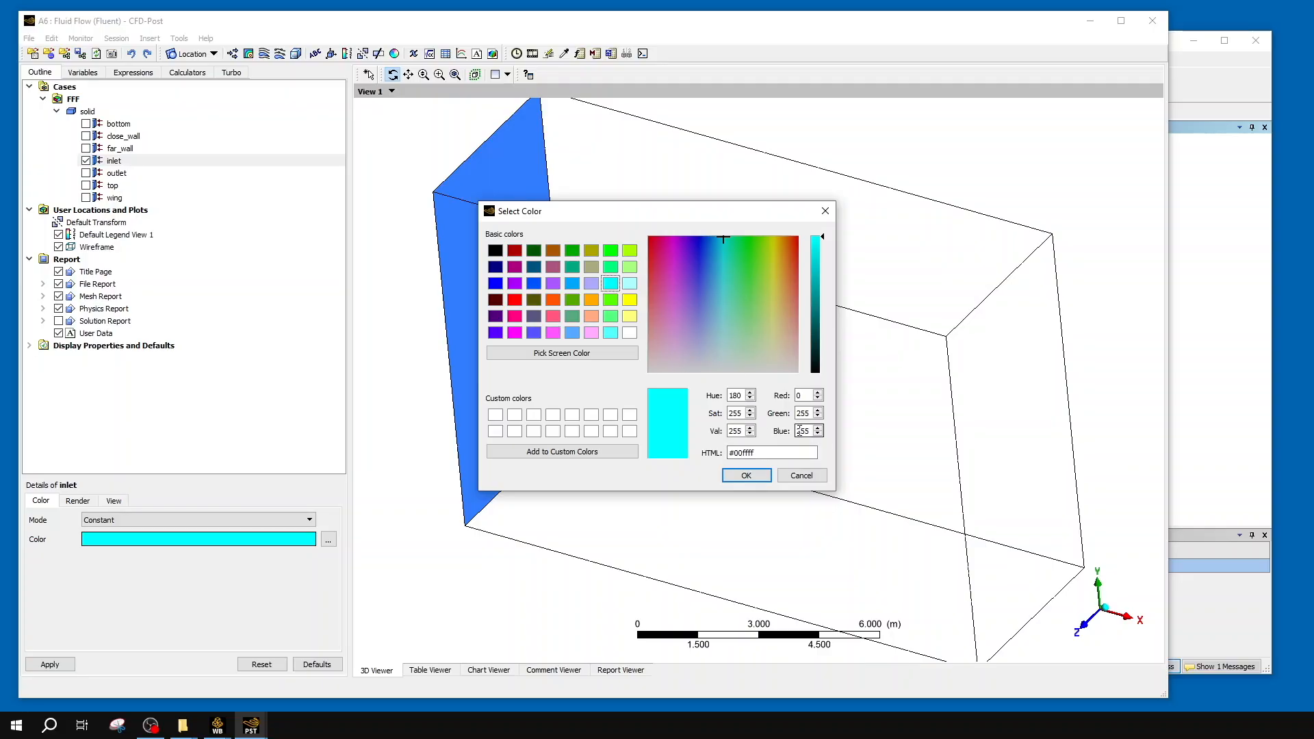
drag(712, 261, 705, 308)
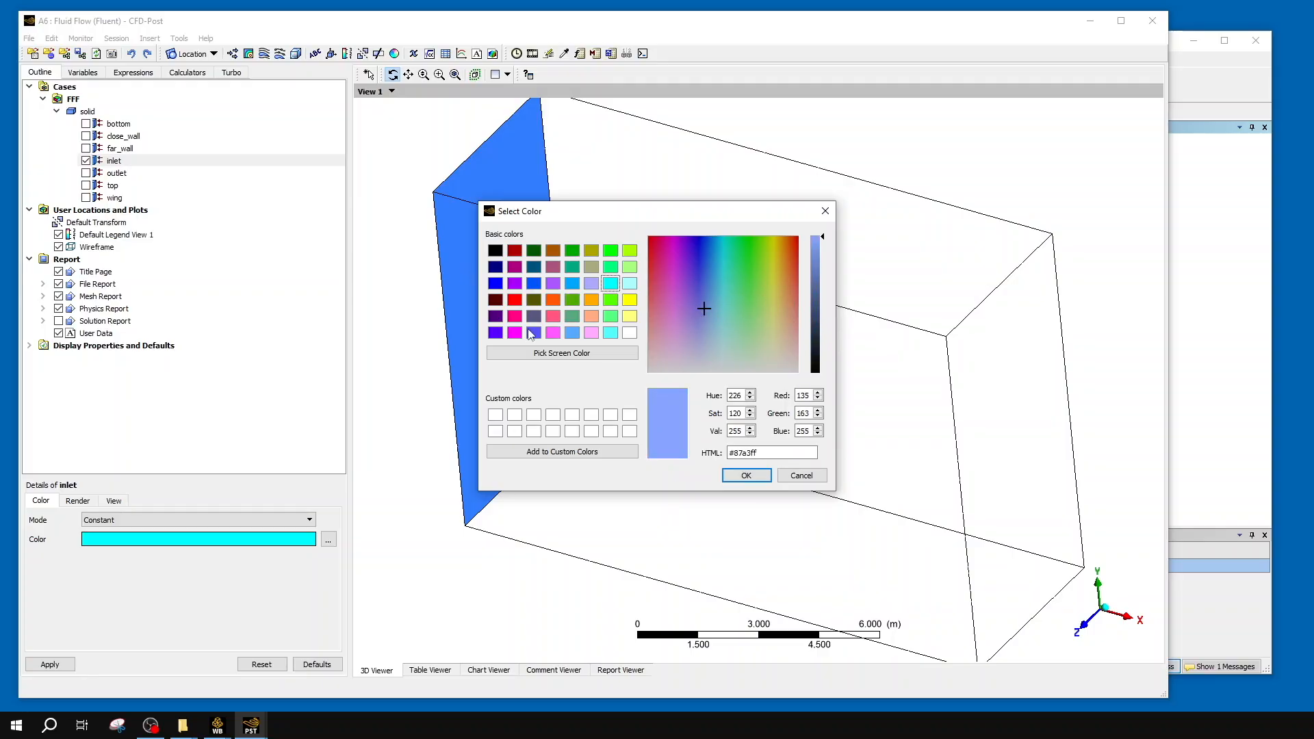
click(514, 302)
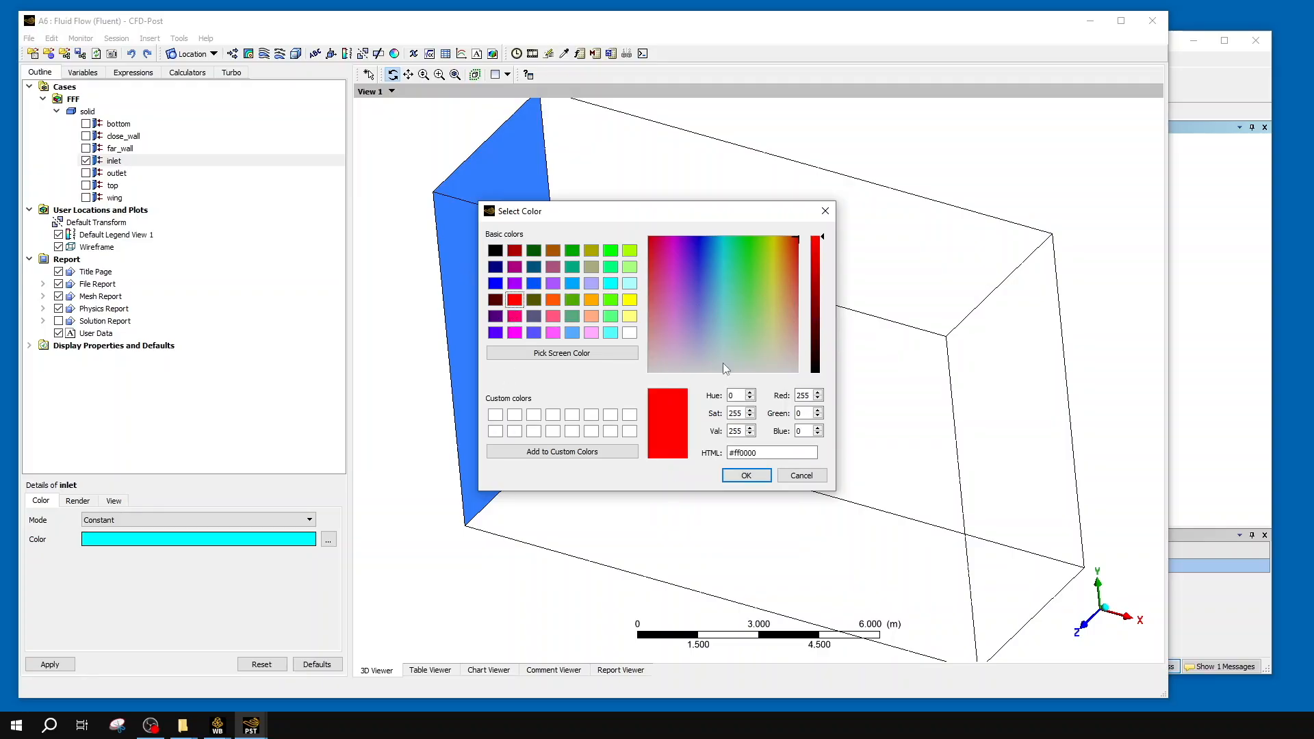
click(746, 475)
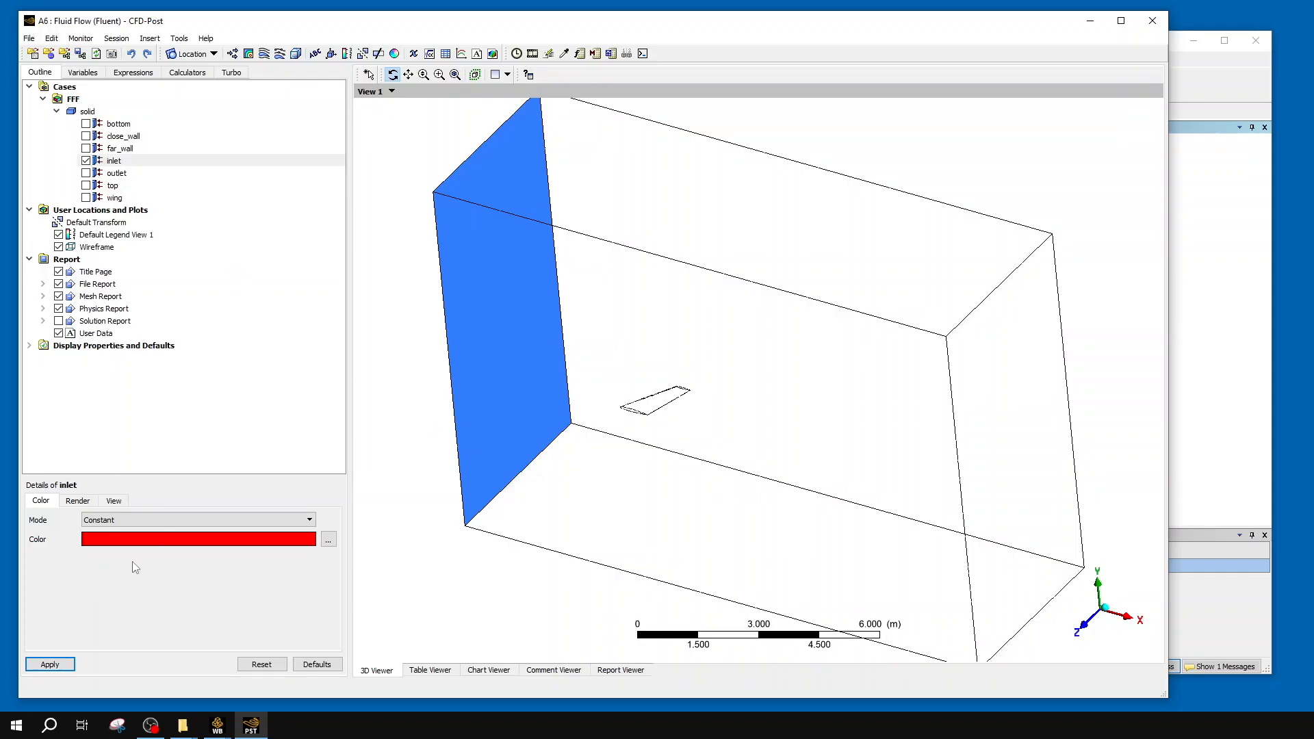
click(61, 660)
drag(563, 465, 557, 399)
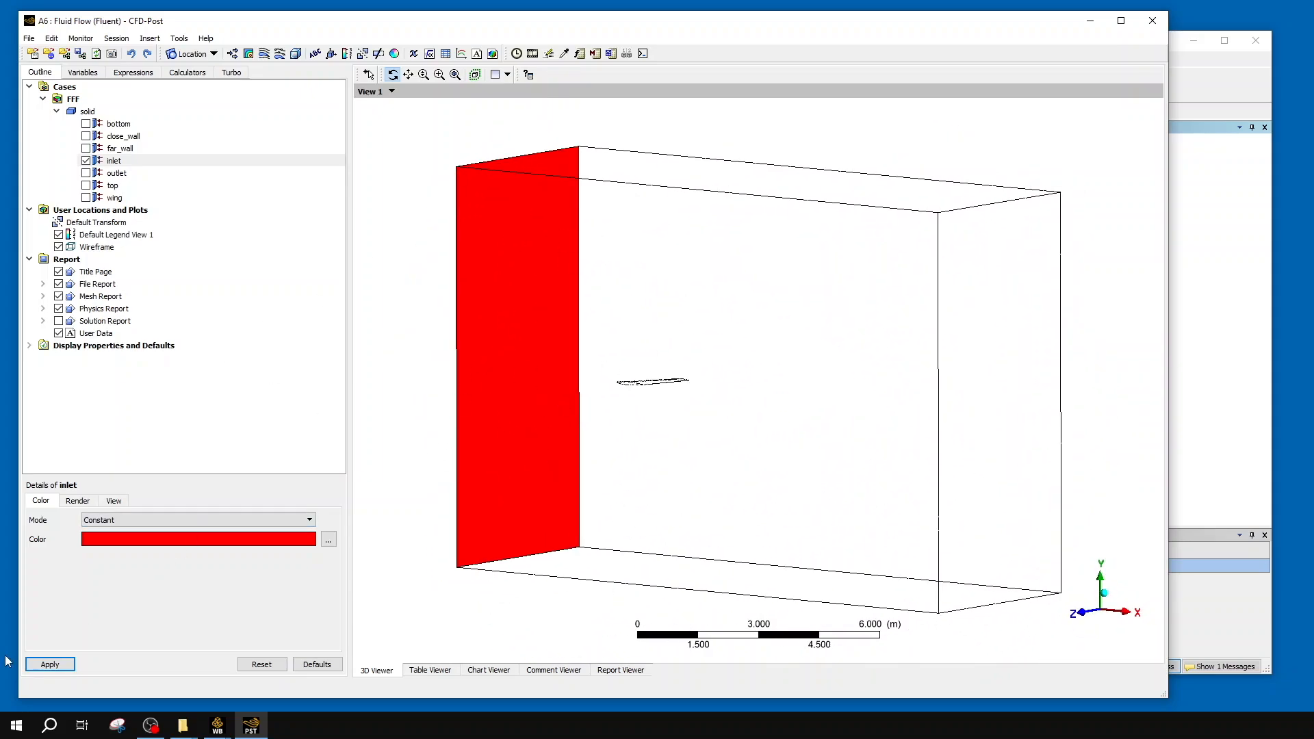
click(48, 664)
drag(582, 271, 688, 344)
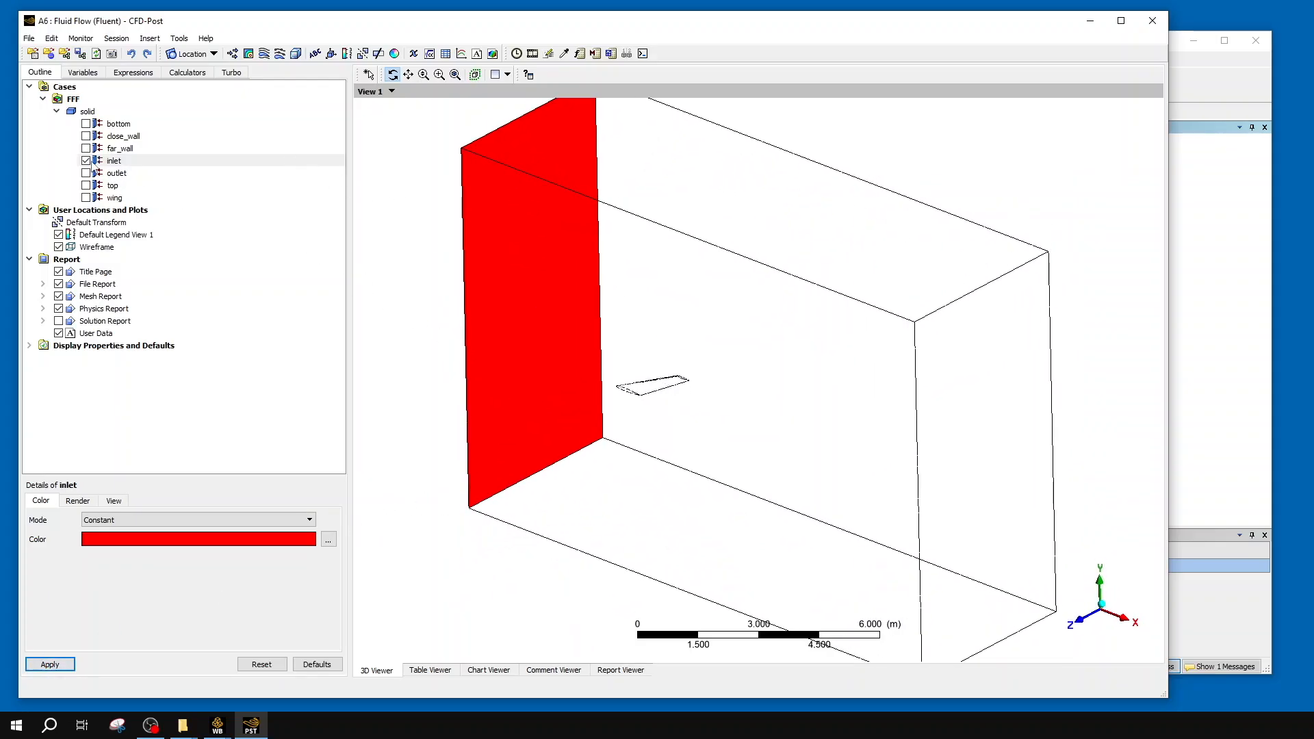
- Hide the inlet surface, show the wing surface and inspect it up close
click(85, 160)
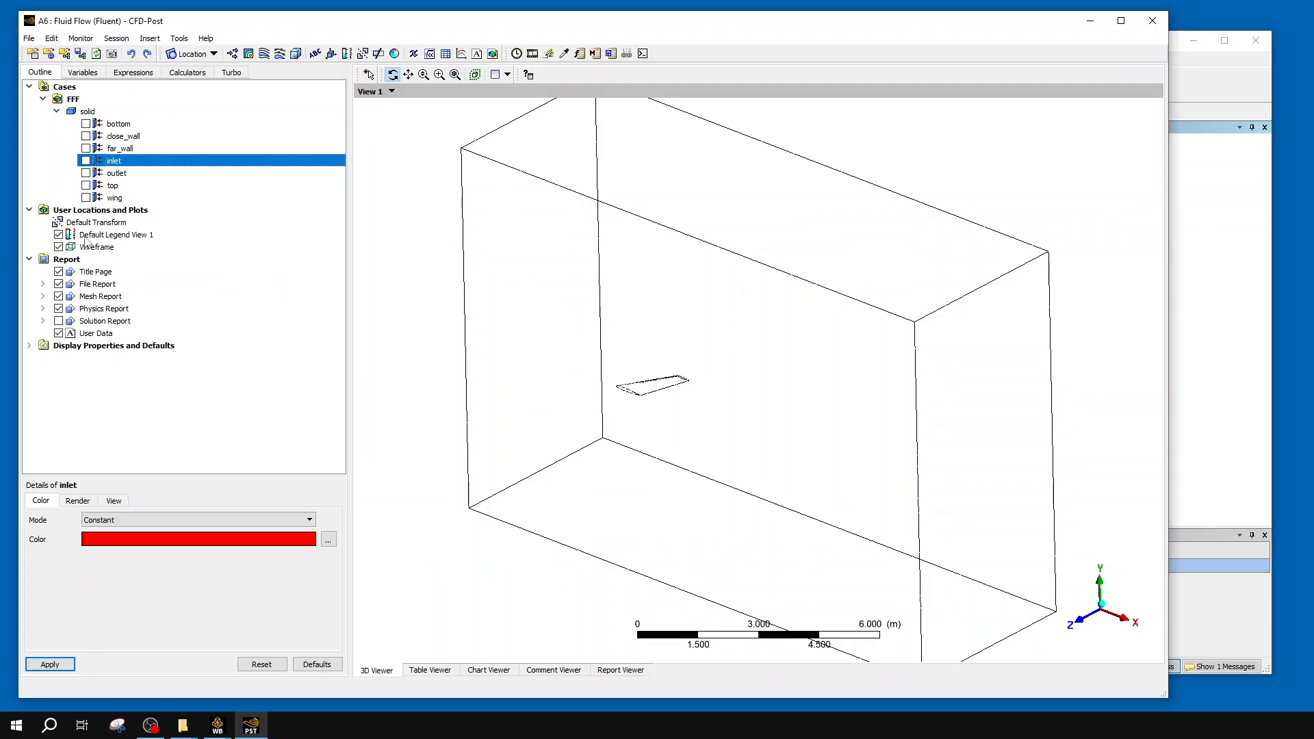
click(85, 197)
click(116, 198)
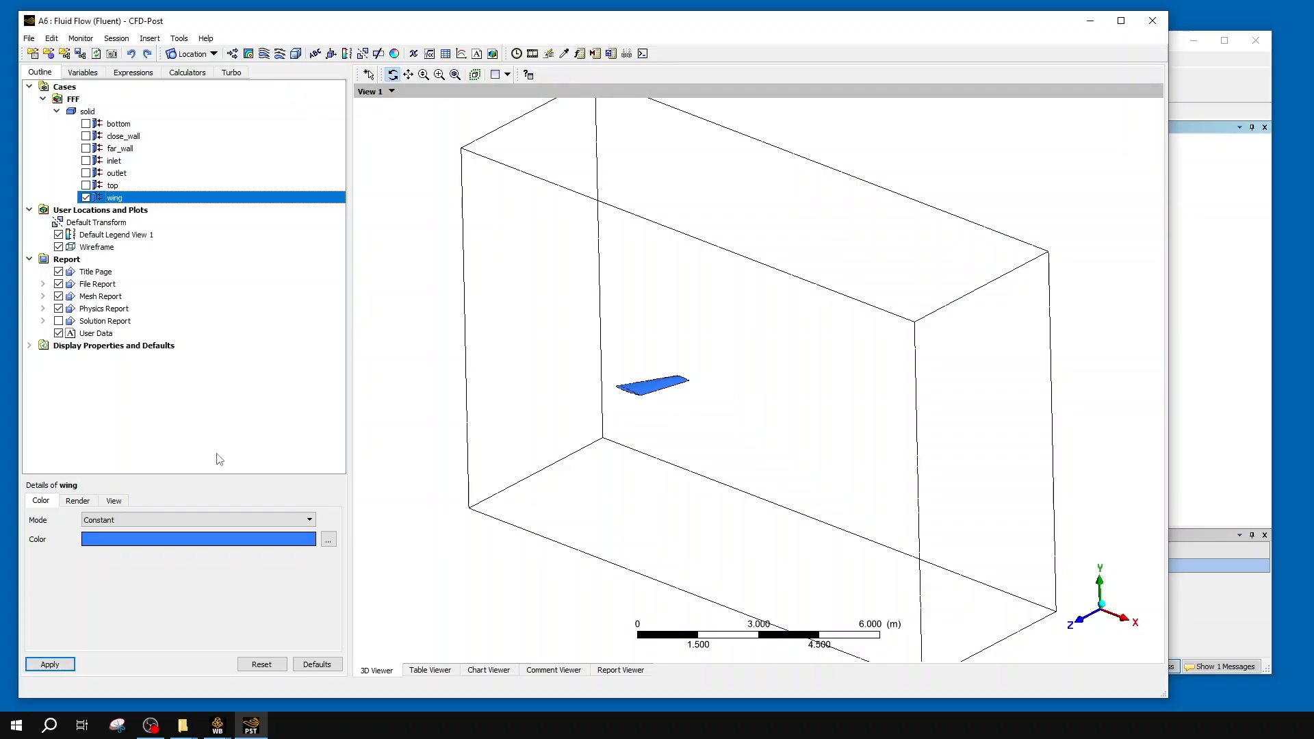
scroll(649, 439, up, 5)
scroll(654, 456, up, 6)
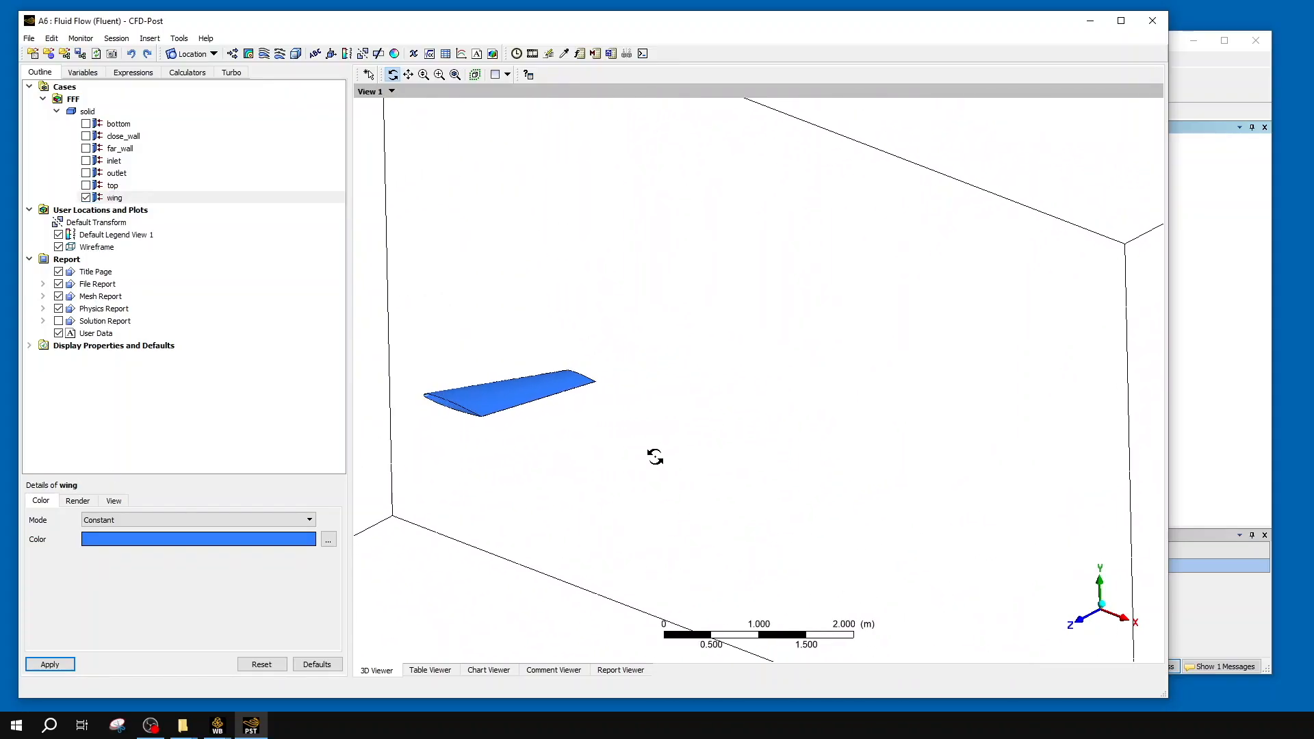
middle_drag(534, 420, 959, 368)
drag(959, 368, 1004, 384)
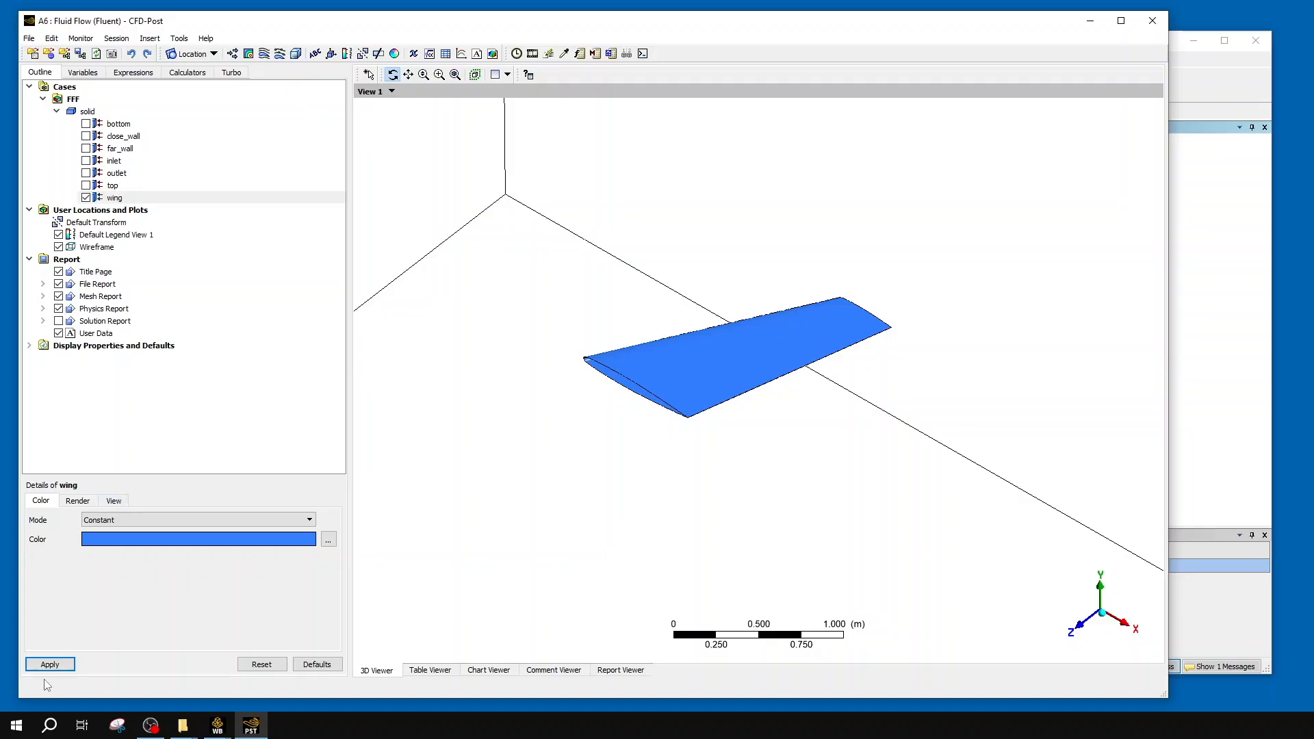
- Switch the wing surface's colour mode to Variable and review its colouring options
click(156, 522)
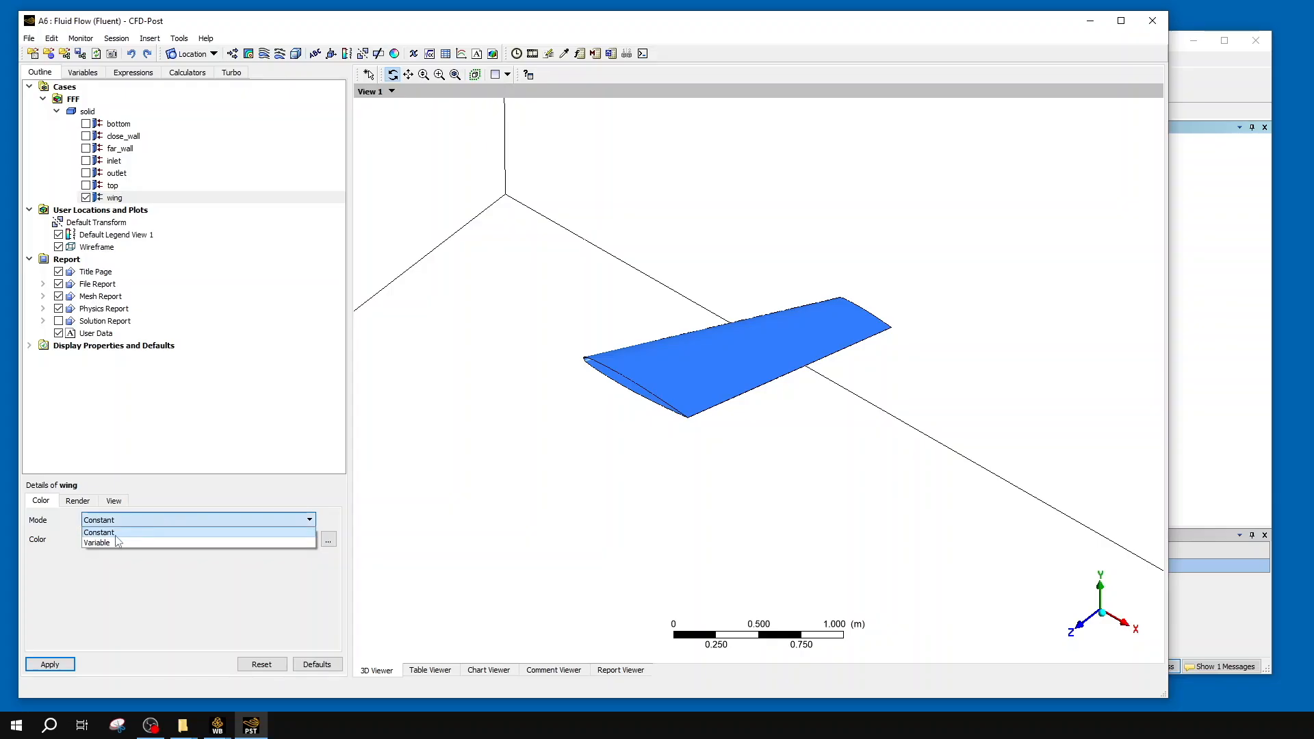
click(215, 491)
click(196, 520)
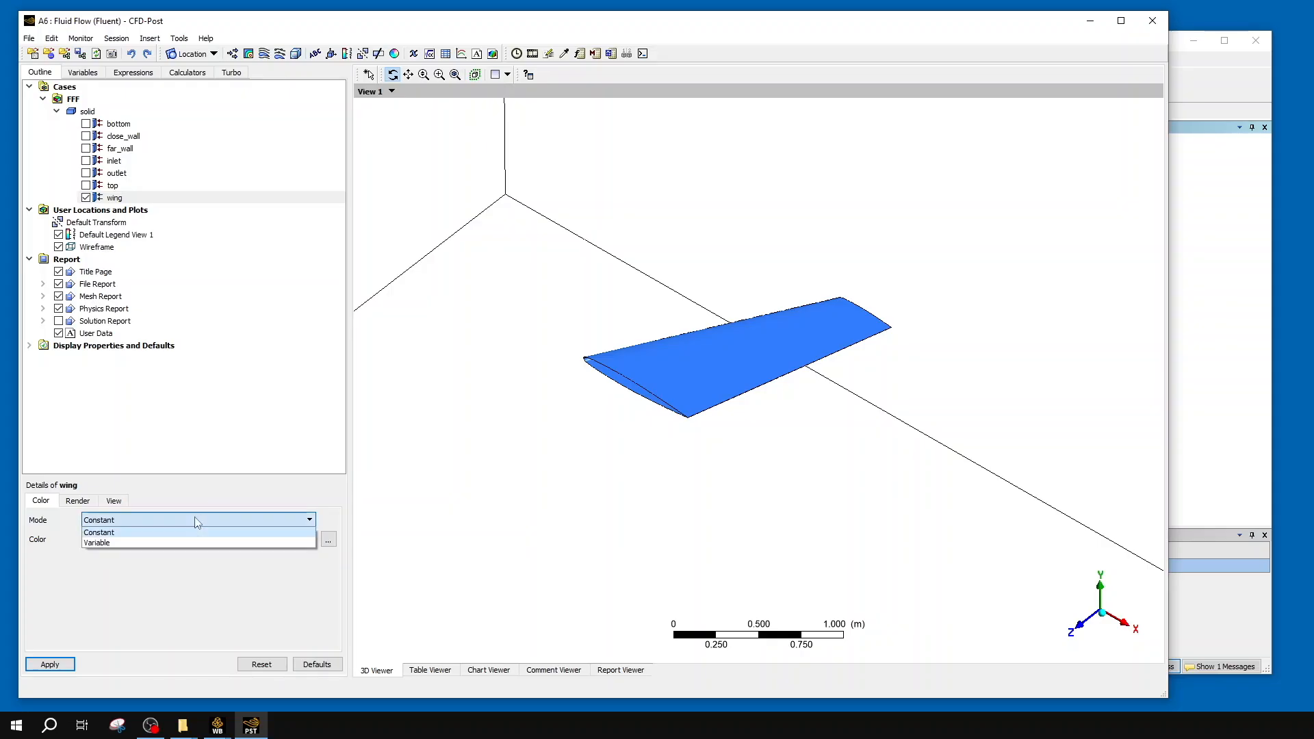
click(152, 543)
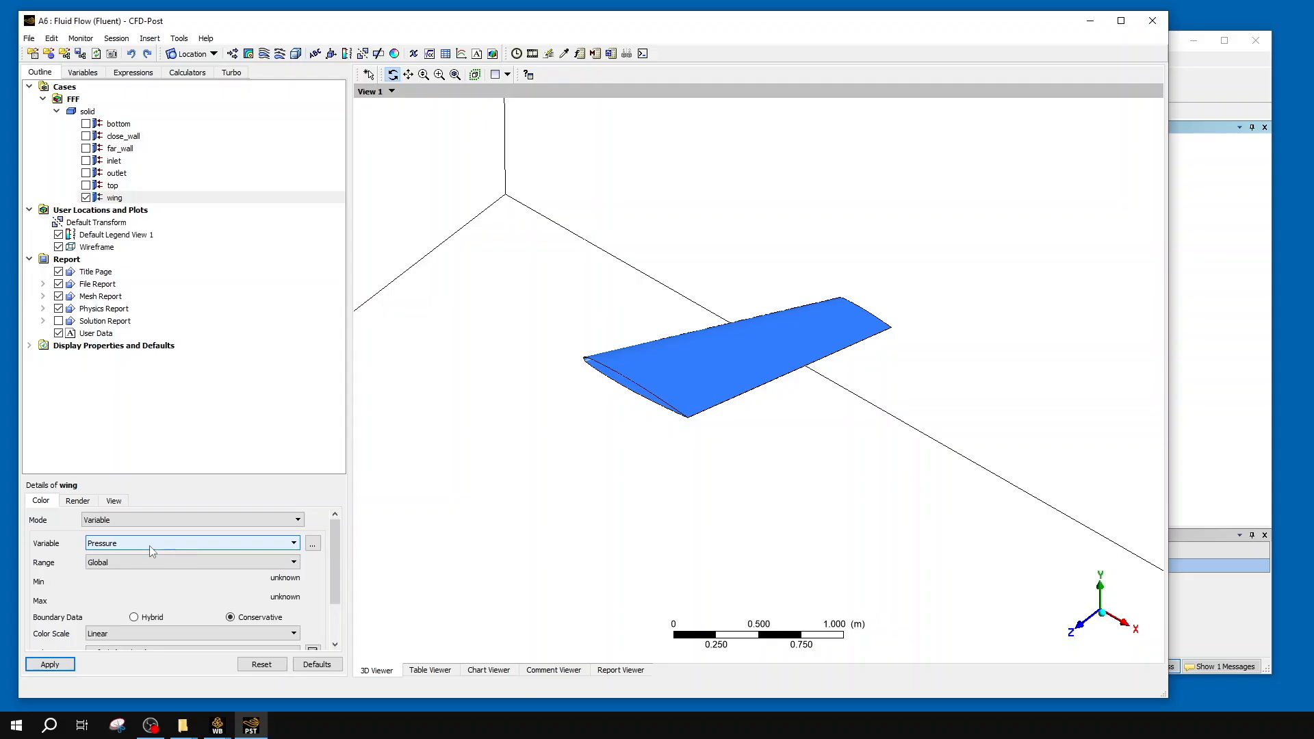
scroll(60, 578, down, 3)
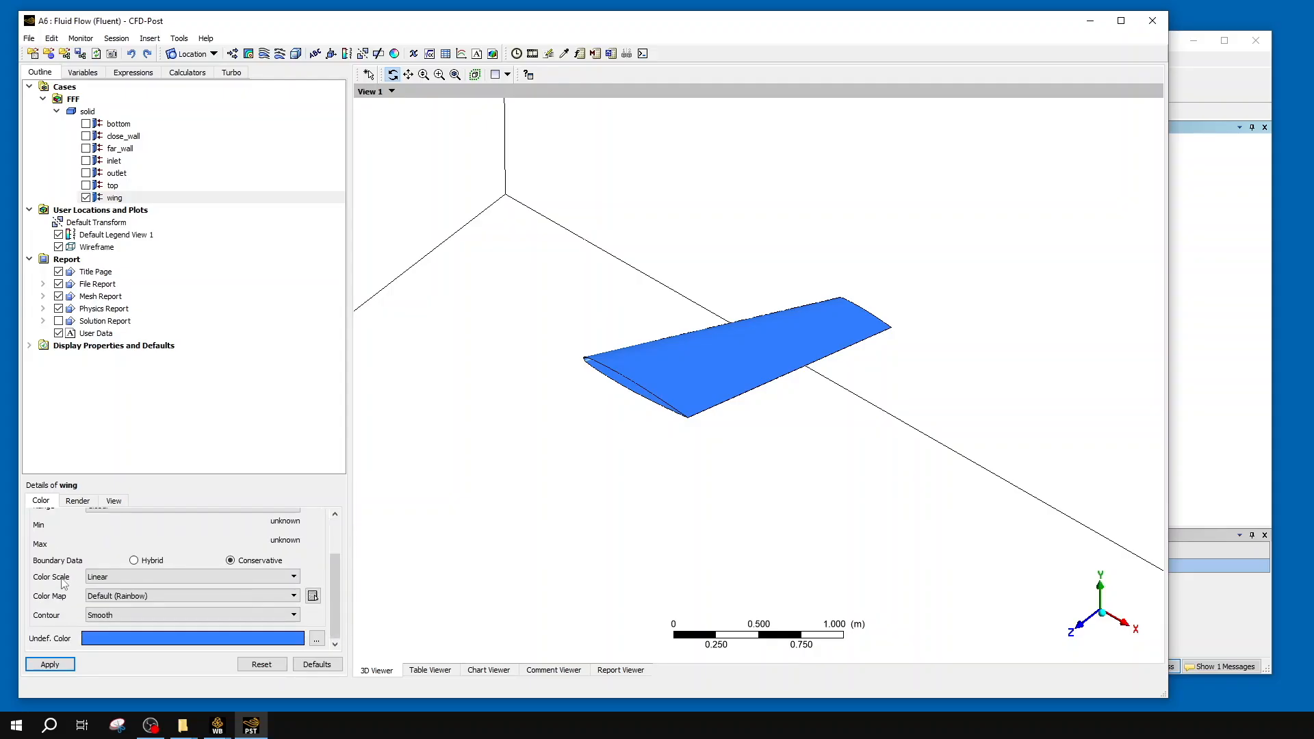
scroll(61, 578, up, 3)
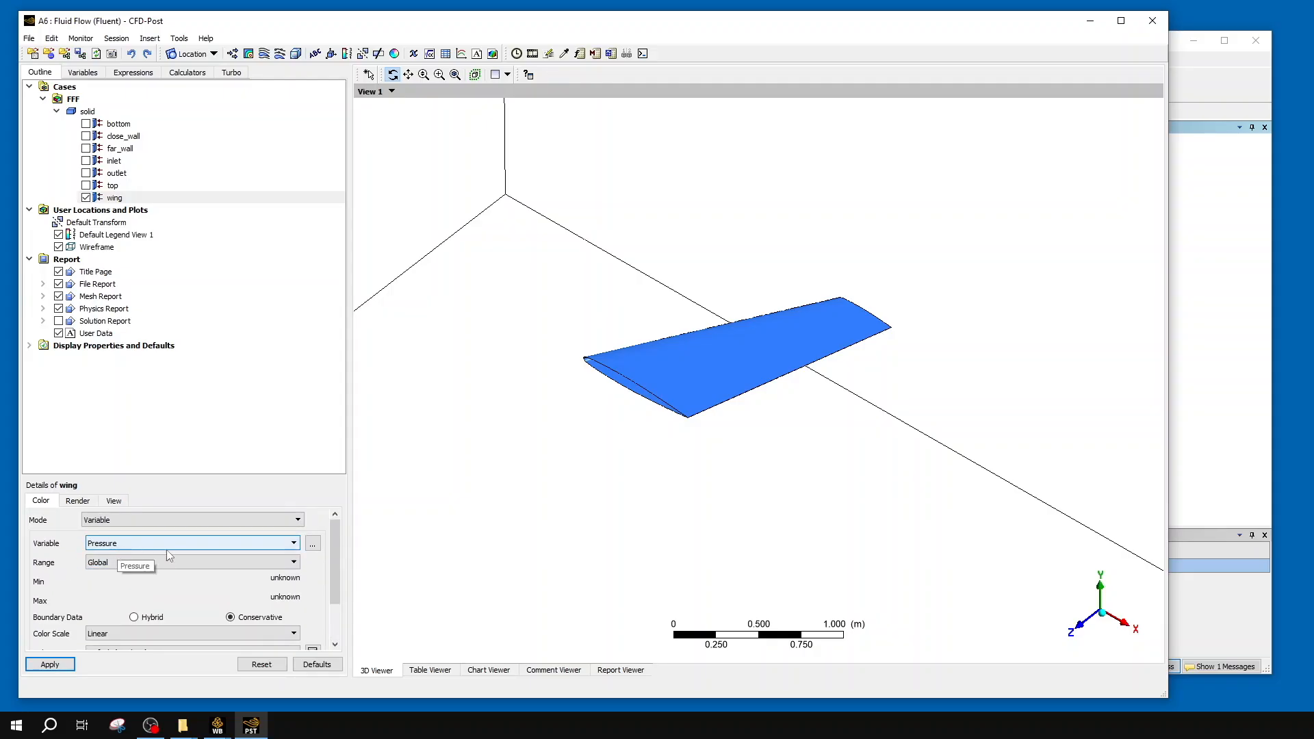
- Examine the list of variables available for colouring the wing without changing the selection
click(202, 544)
scroll(207, 582, down, 10)
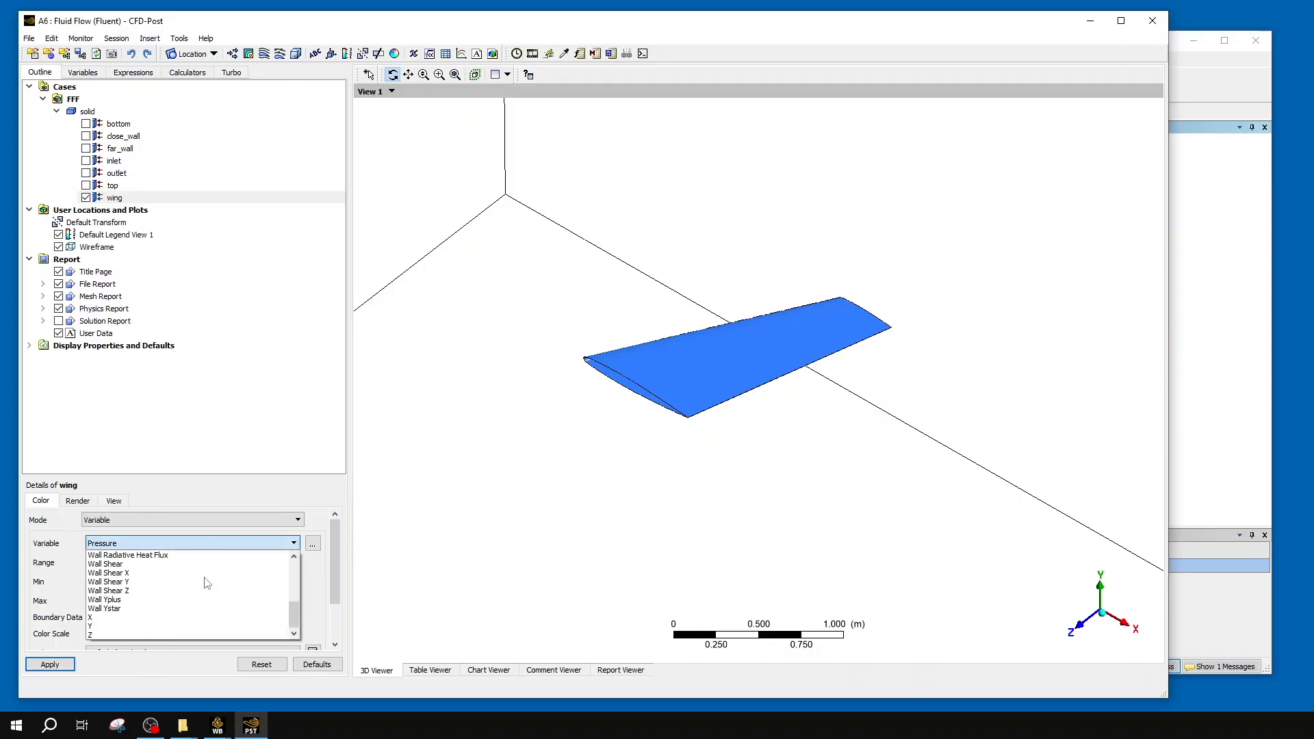
scroll(170, 620, up, 8)
scroll(170, 619, up, 1)
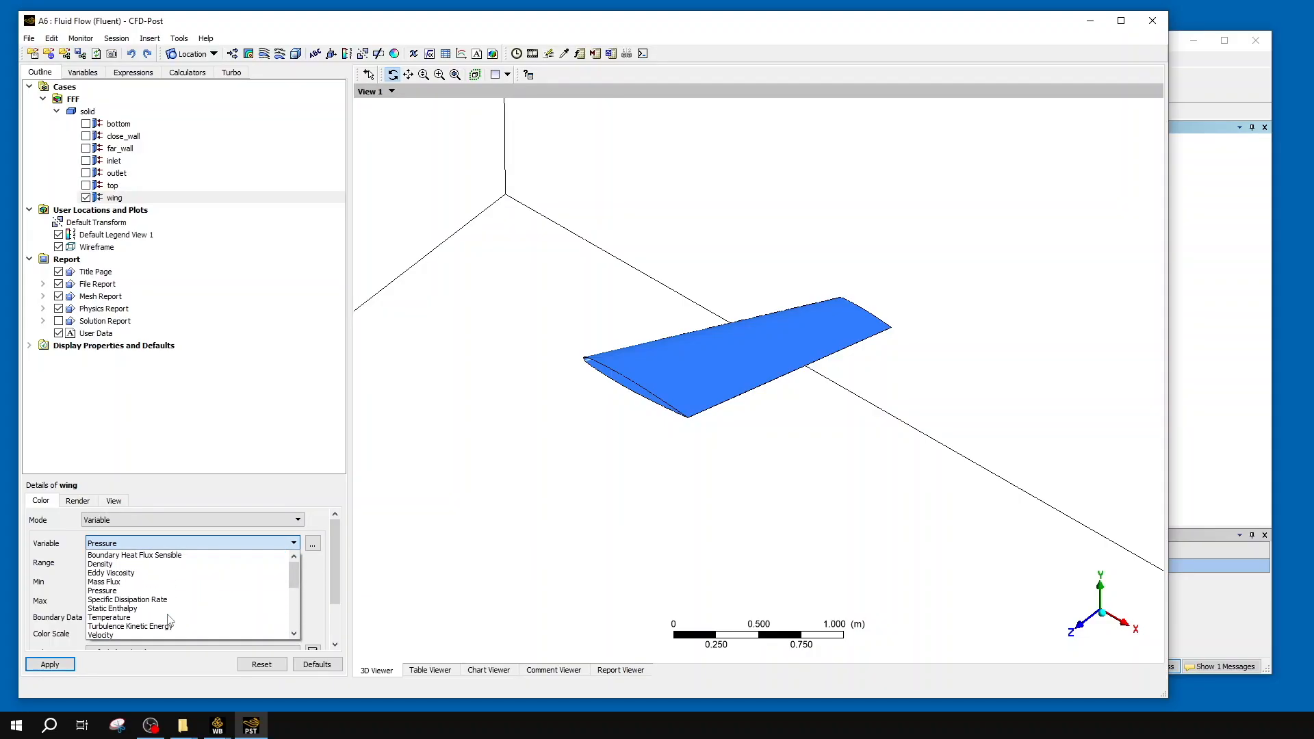
scroll(171, 620, down, 10)
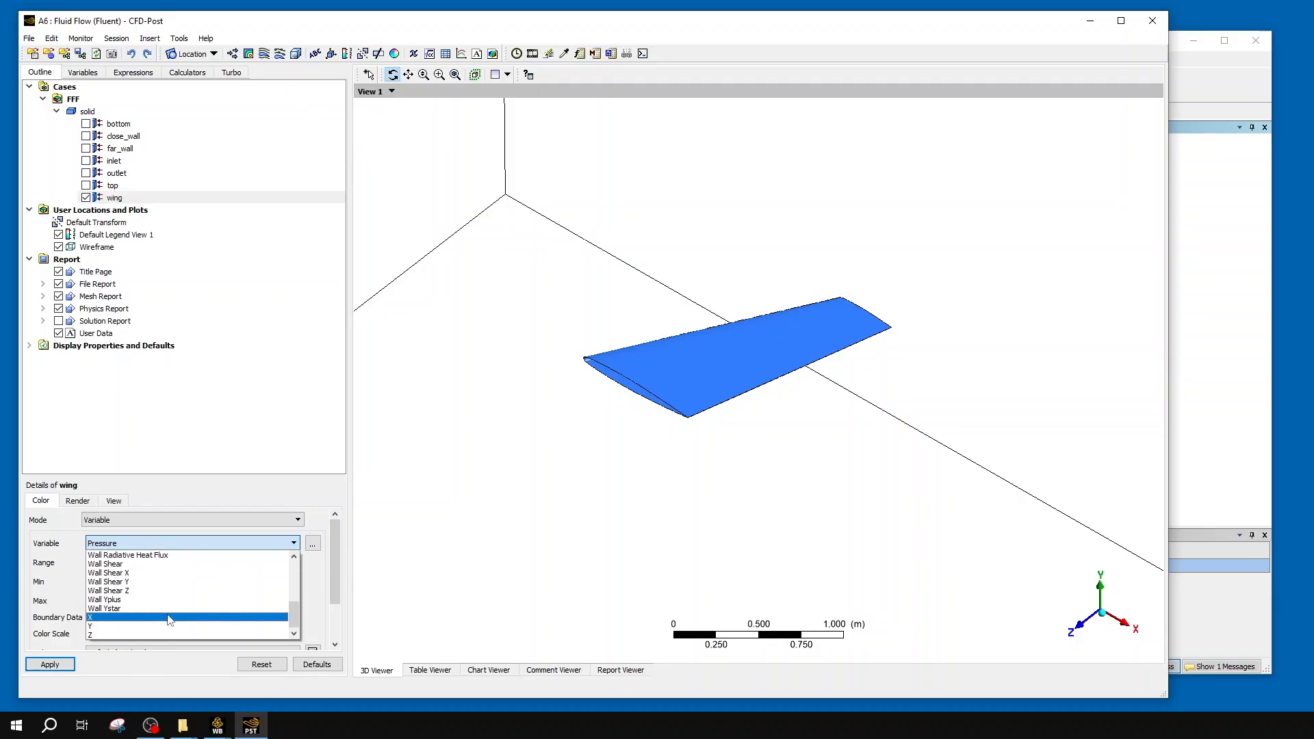
click(49, 561)
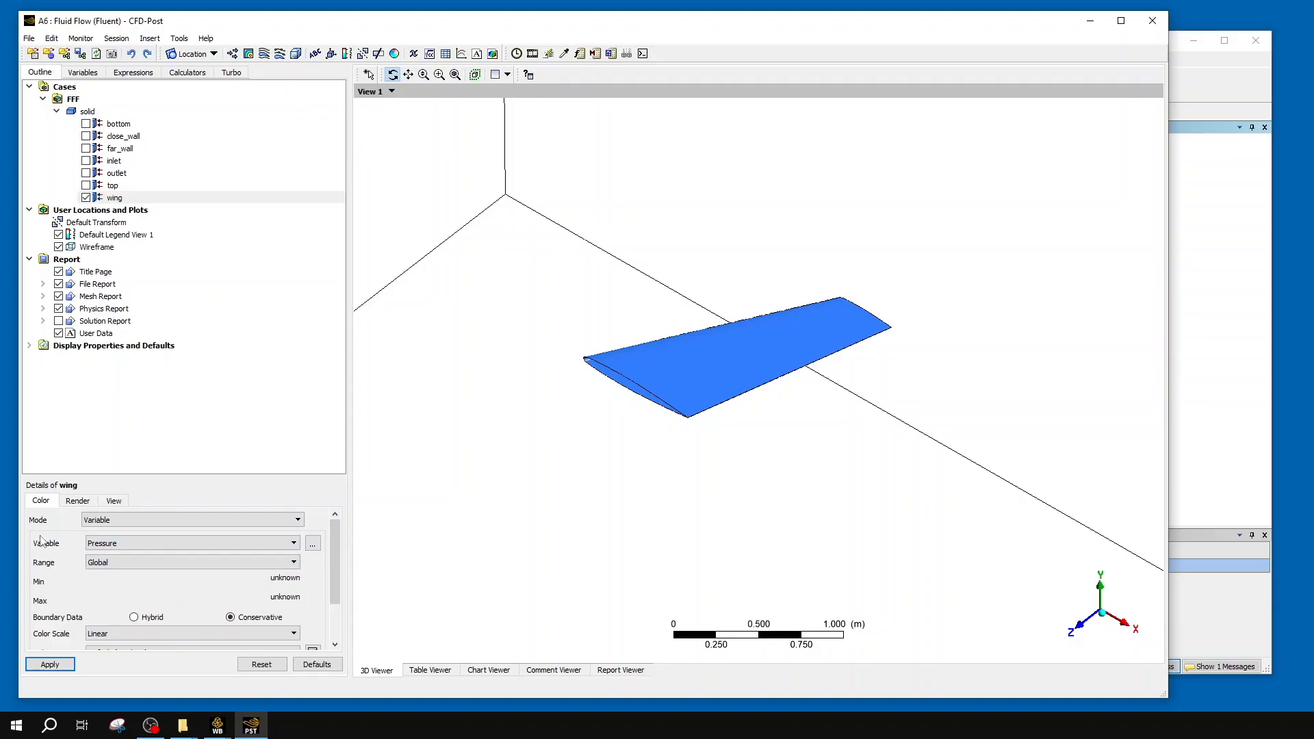
- Open the full variable selector and examine the components under the Wall Shear, Velocity and Force solution variables
click(313, 544)
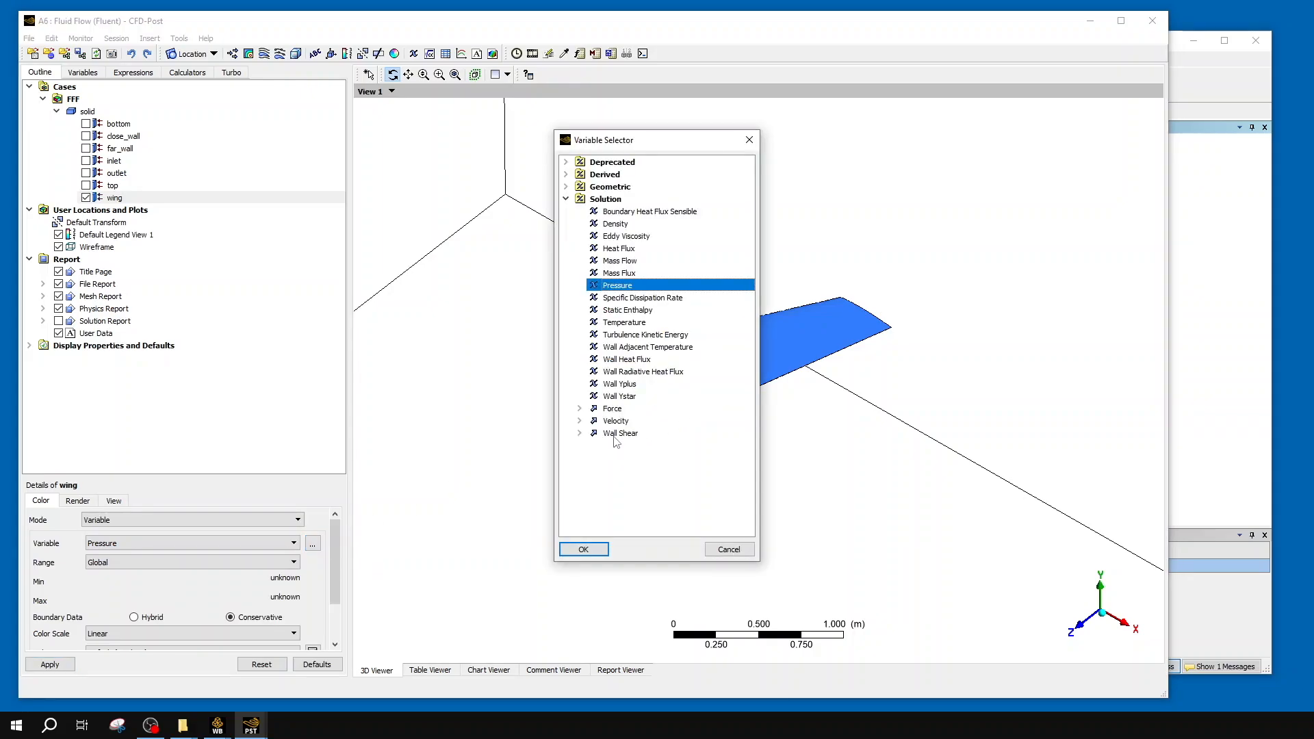
click(581, 434)
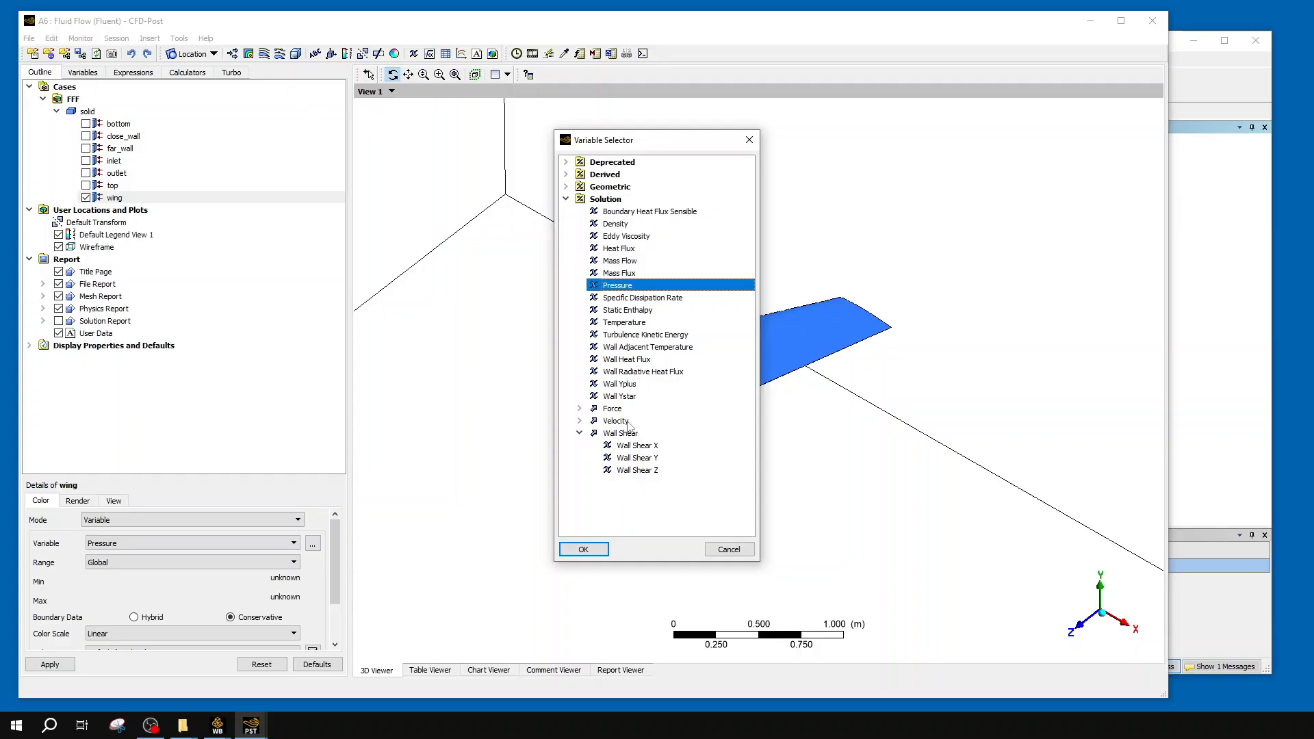
click(580, 434)
click(580, 422)
click(581, 420)
click(580, 409)
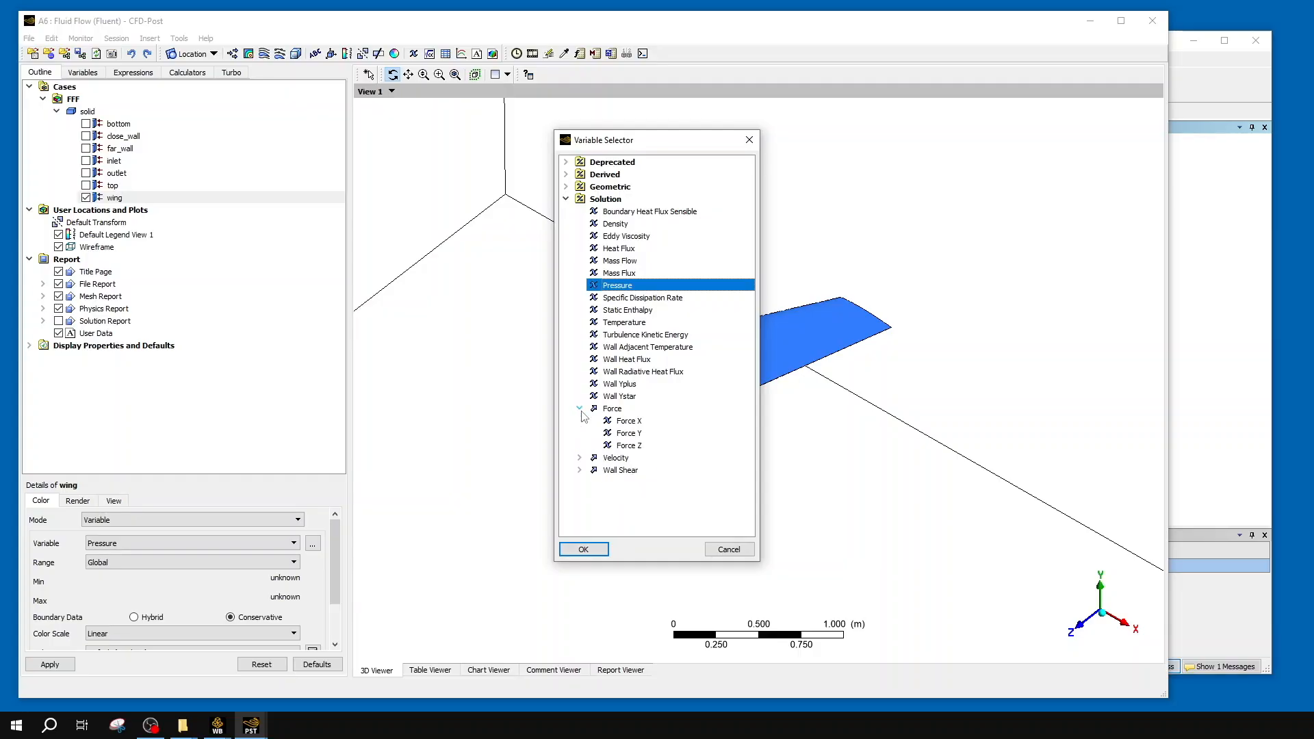
- Colour the wing by the geometric variable X and inspect the distribution along the surface
click(567, 199)
click(567, 187)
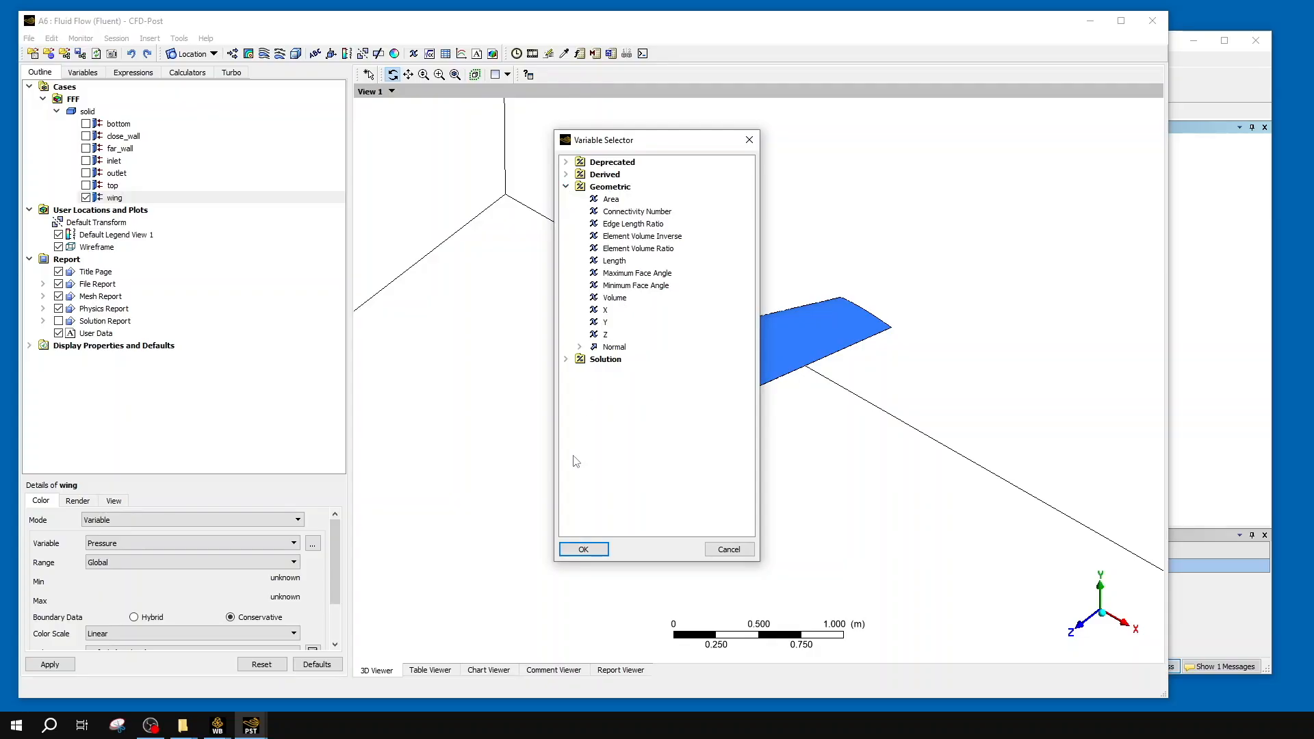
click(610, 311)
click(583, 549)
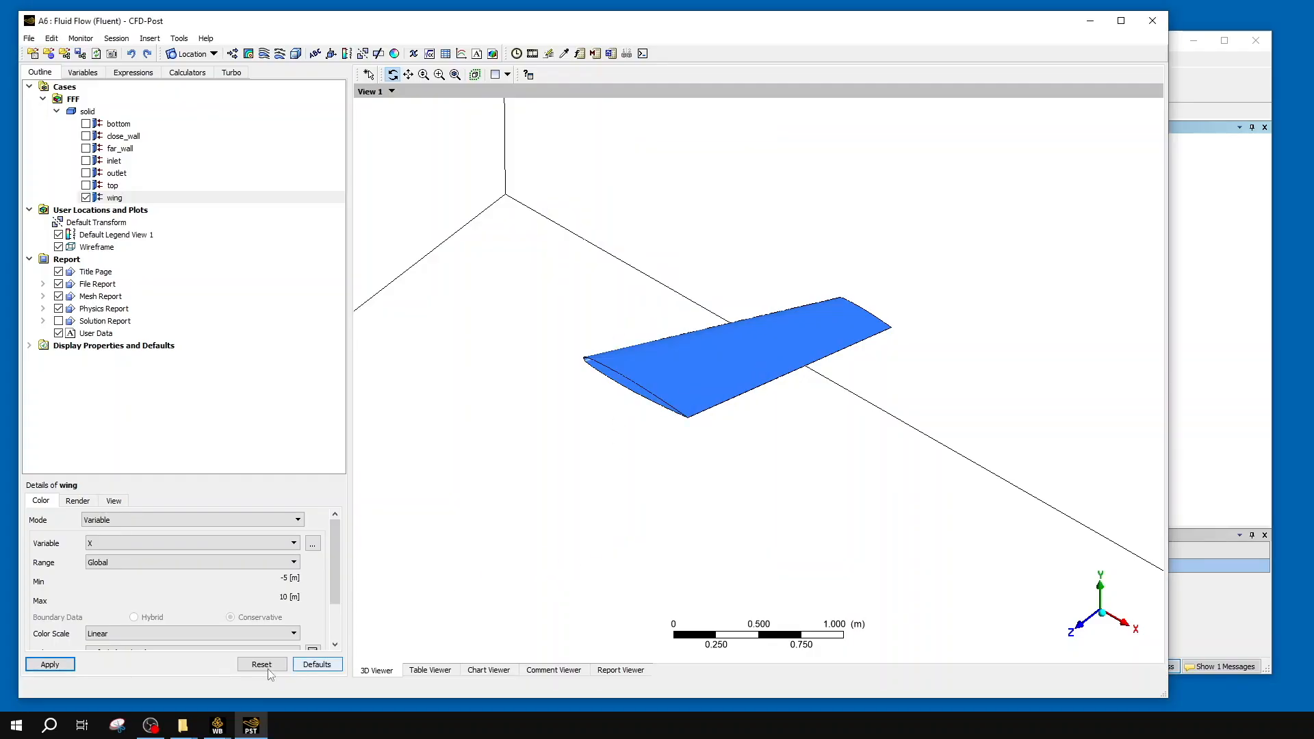
click(50, 664)
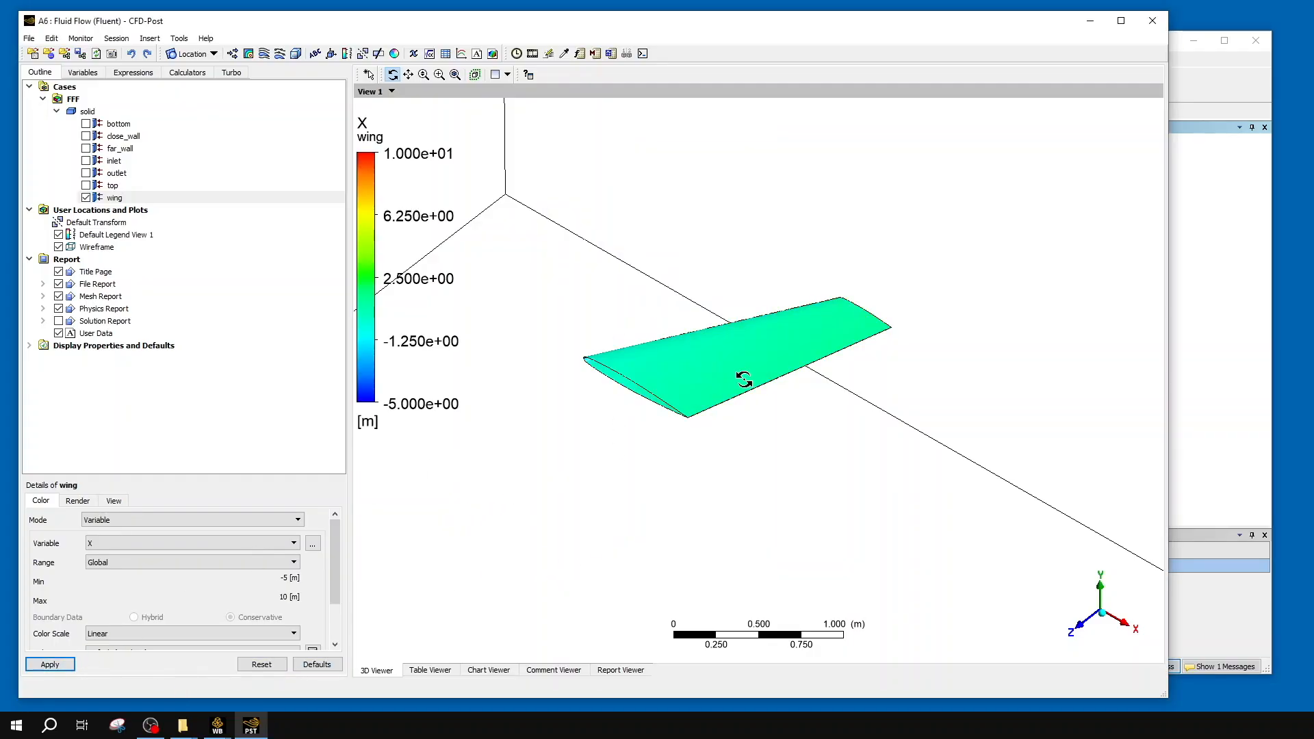
drag(666, 391, 1070, 447)
scroll(1070, 447, up, 5)
ctrl+middle_drag(1060, 445, 819, 403)
ctrl+middle_drag(894, 453, 864, 442)
scroll(864, 443, up, 3)
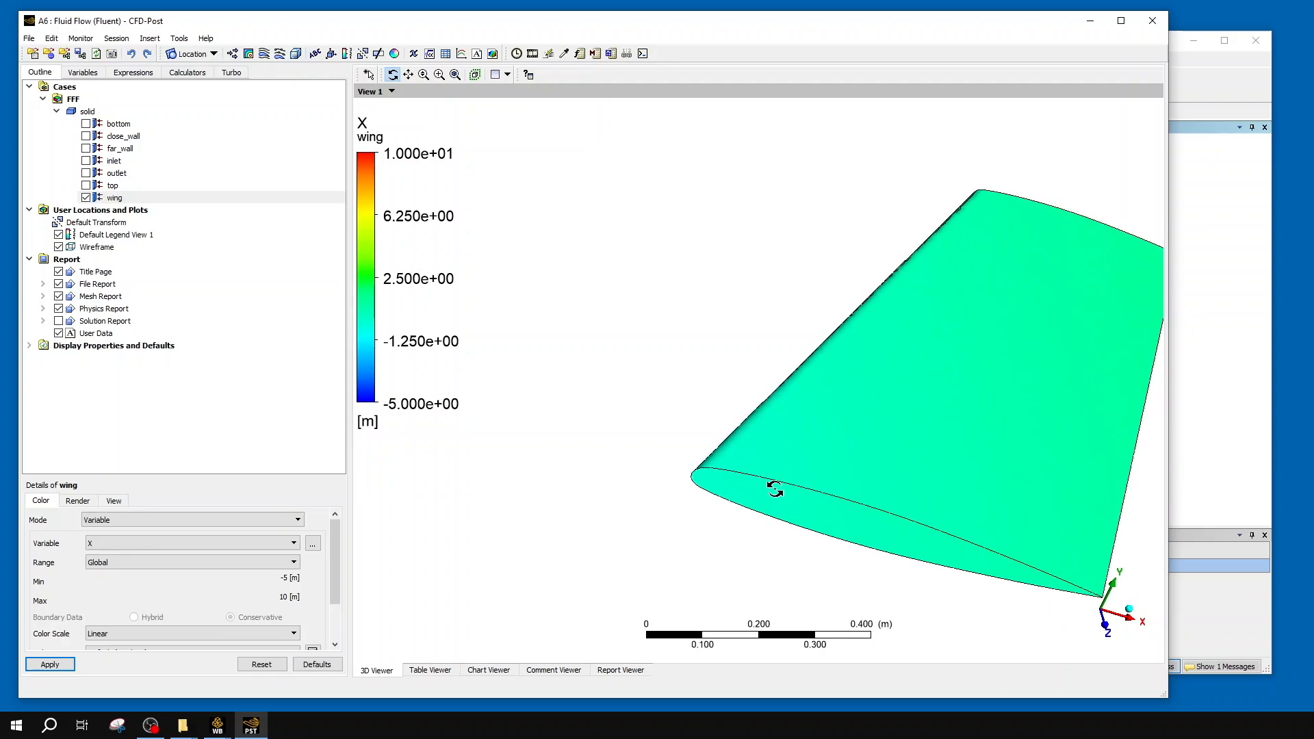
- Colour the wing by the variable Y and inspect its upper surface
click(291, 542)
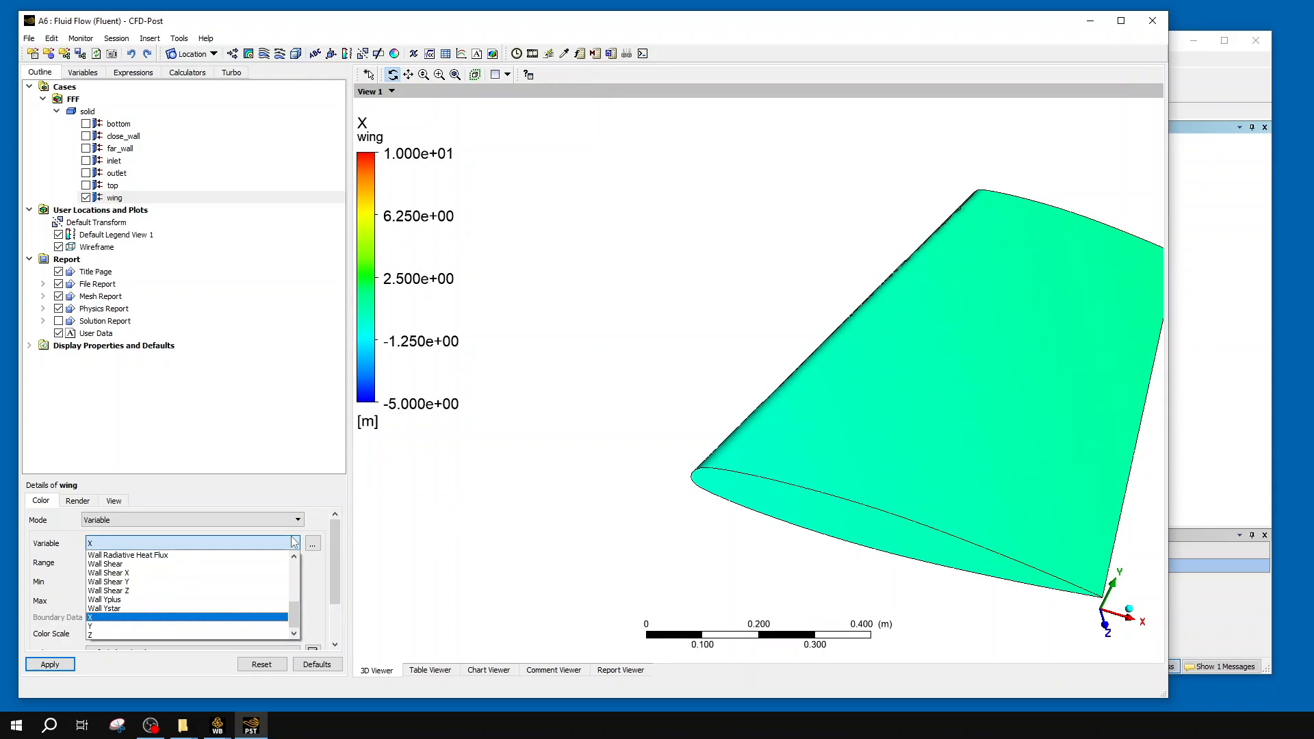
click(155, 620)
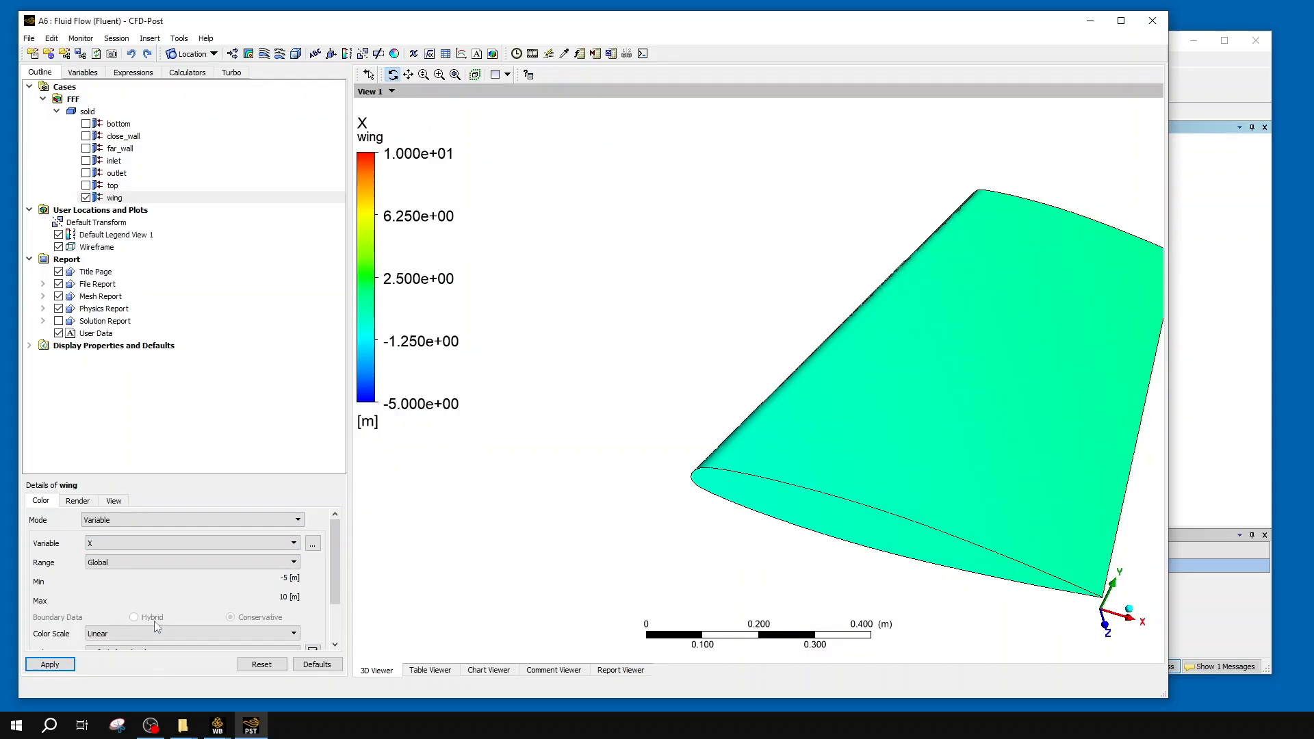
click(145, 545)
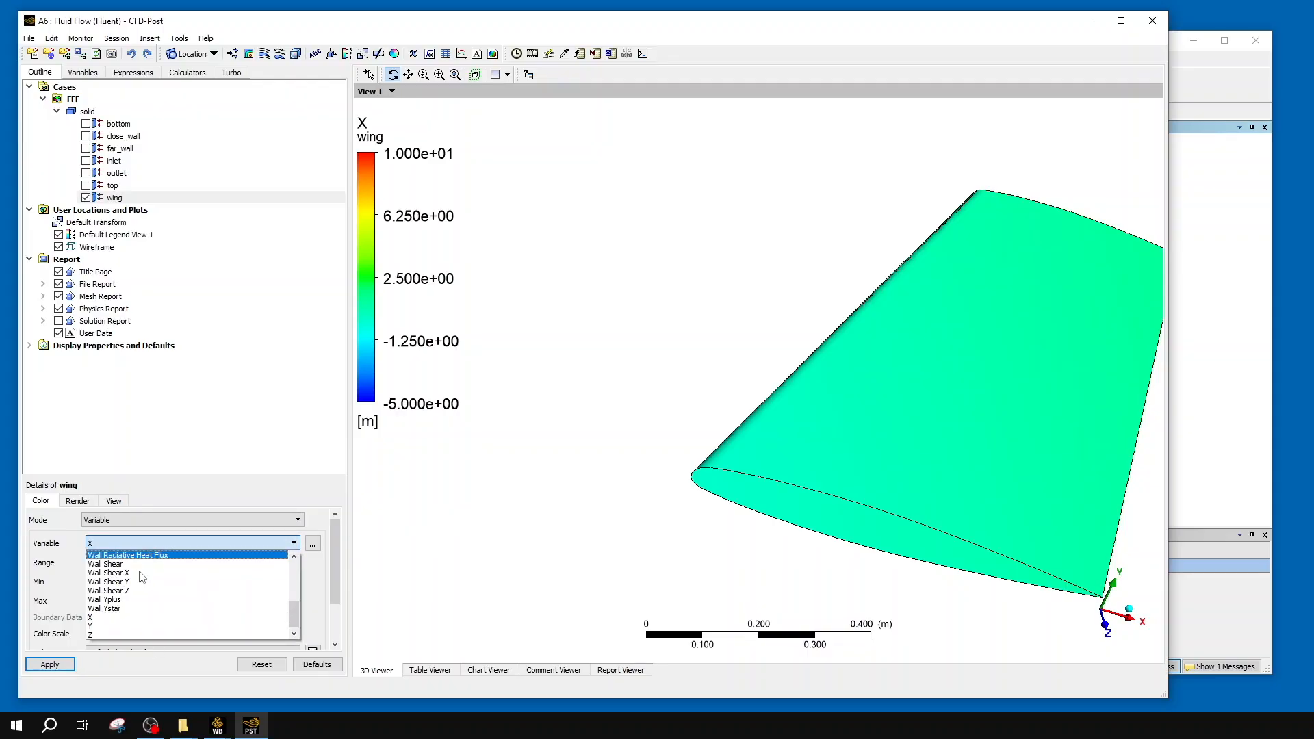
click(130, 626)
click(71, 664)
drag(857, 340, 765, 443)
middle_drag(765, 443, 770, 257)
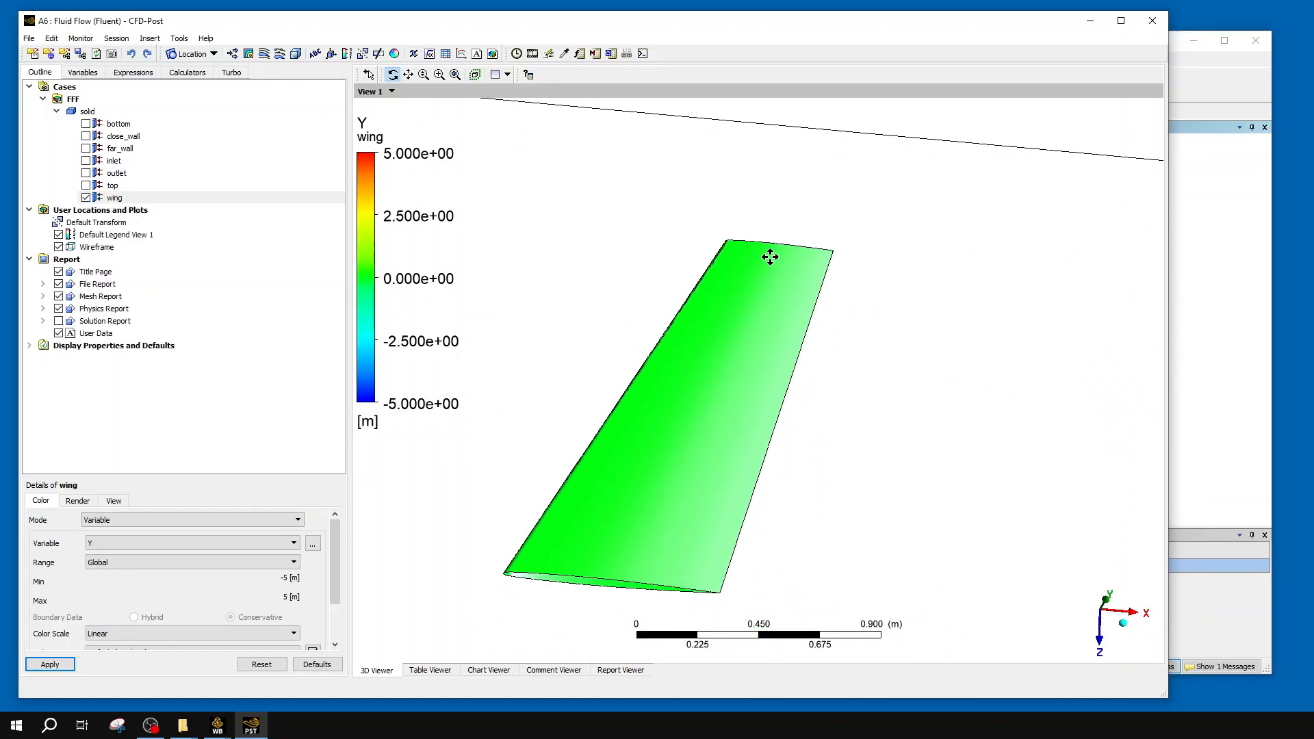
- Set the wing's colour range to Local, apply it and inspect the Y distribution on the surface
click(248, 564)
click(246, 562)
click(276, 559)
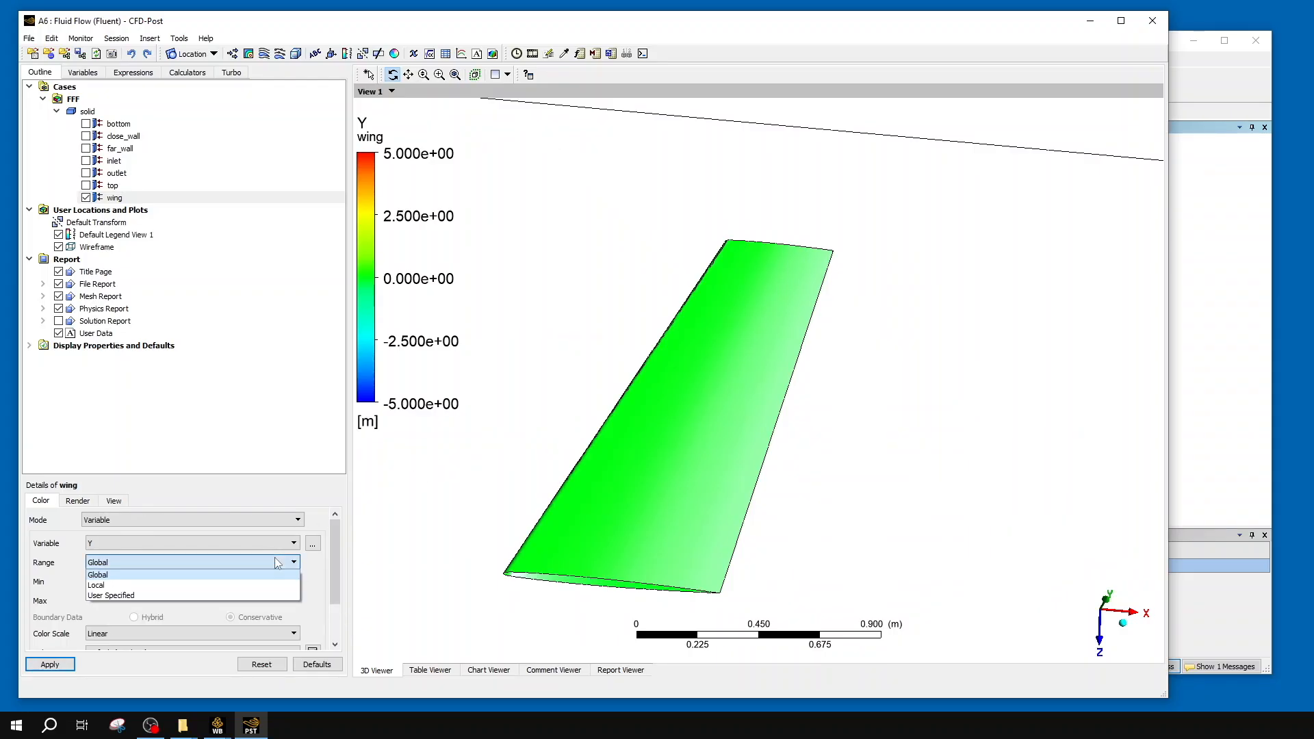
click(126, 586)
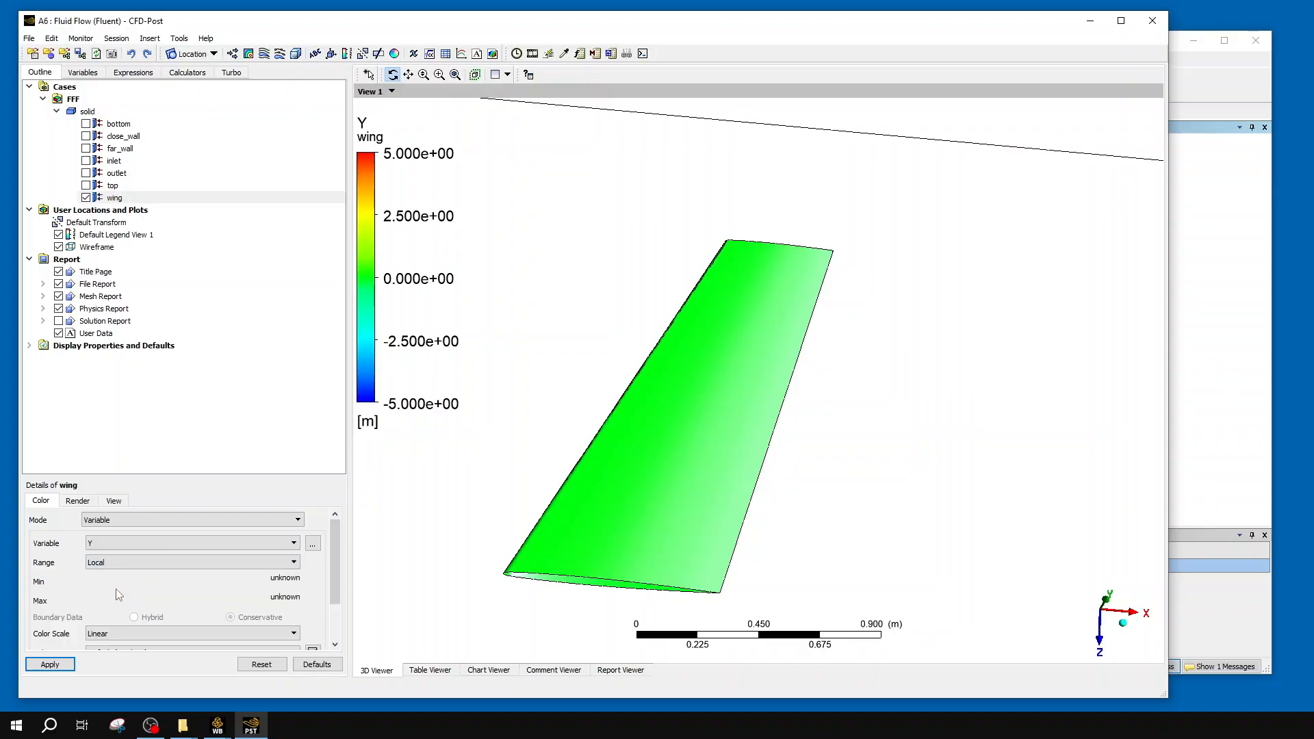
click(50, 665)
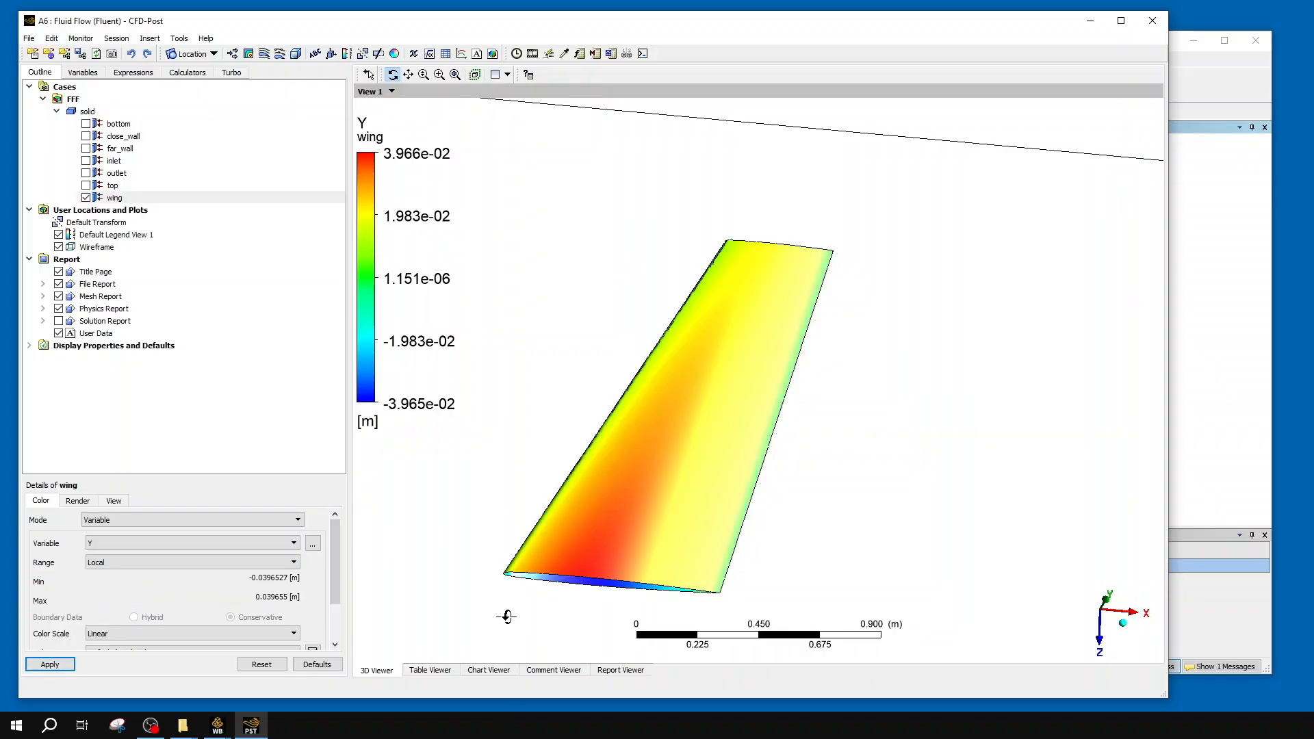
drag(628, 572, 629, 548)
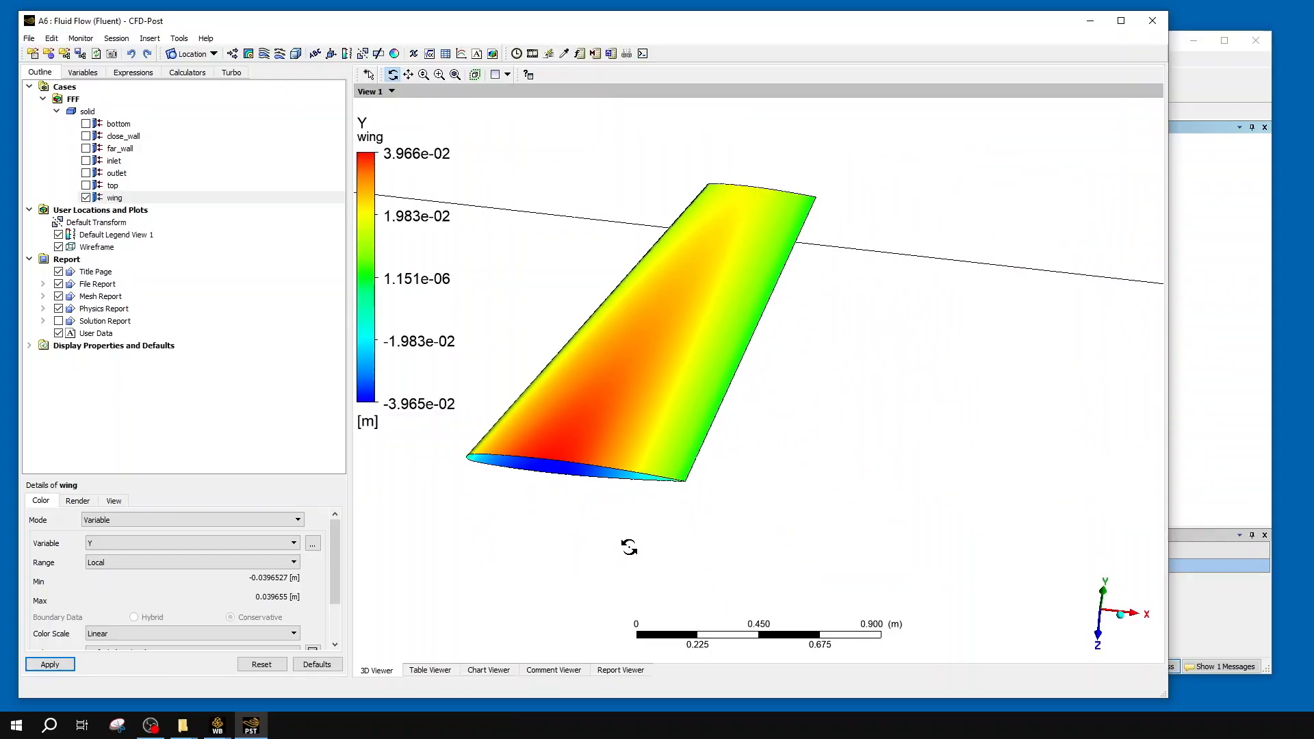
- Examine the wing's Y colouring from the side, both close up and within the surrounding domain
middle_drag(630, 546, 630, 467)
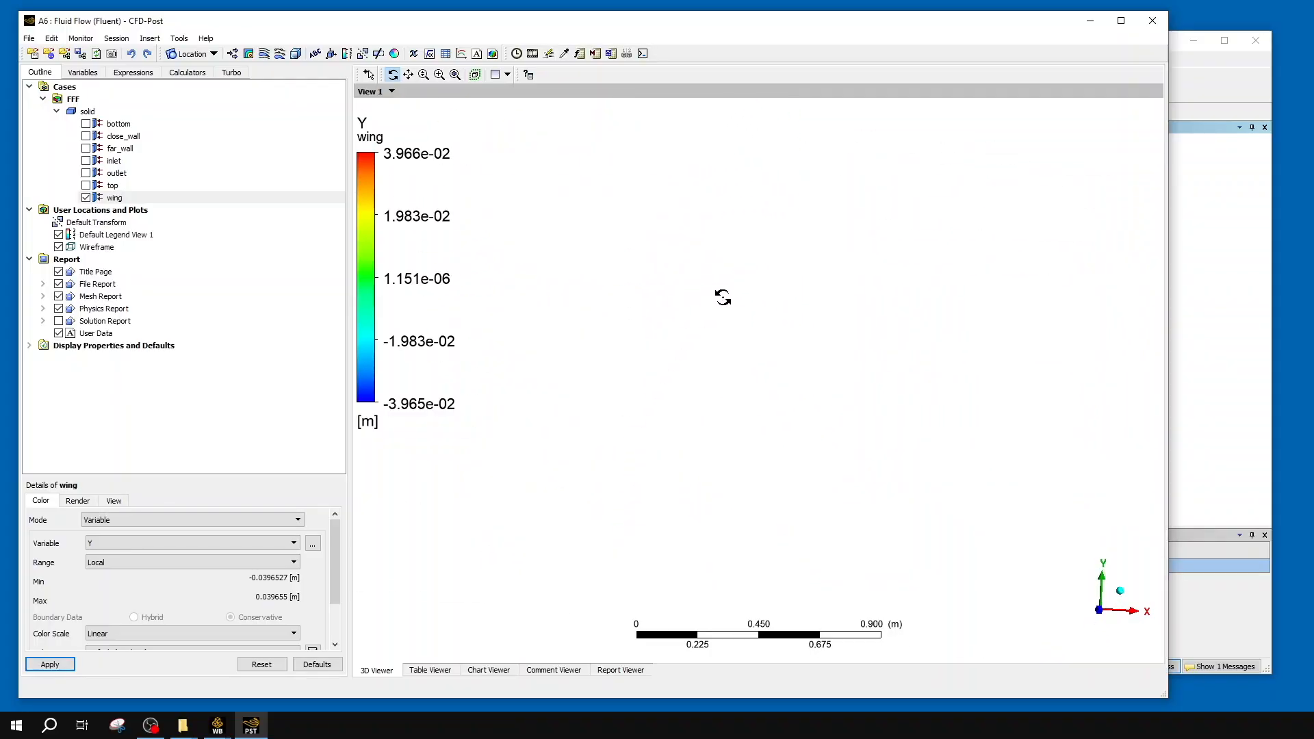
ctrl+middle_drag(755, 308, 795, 680)
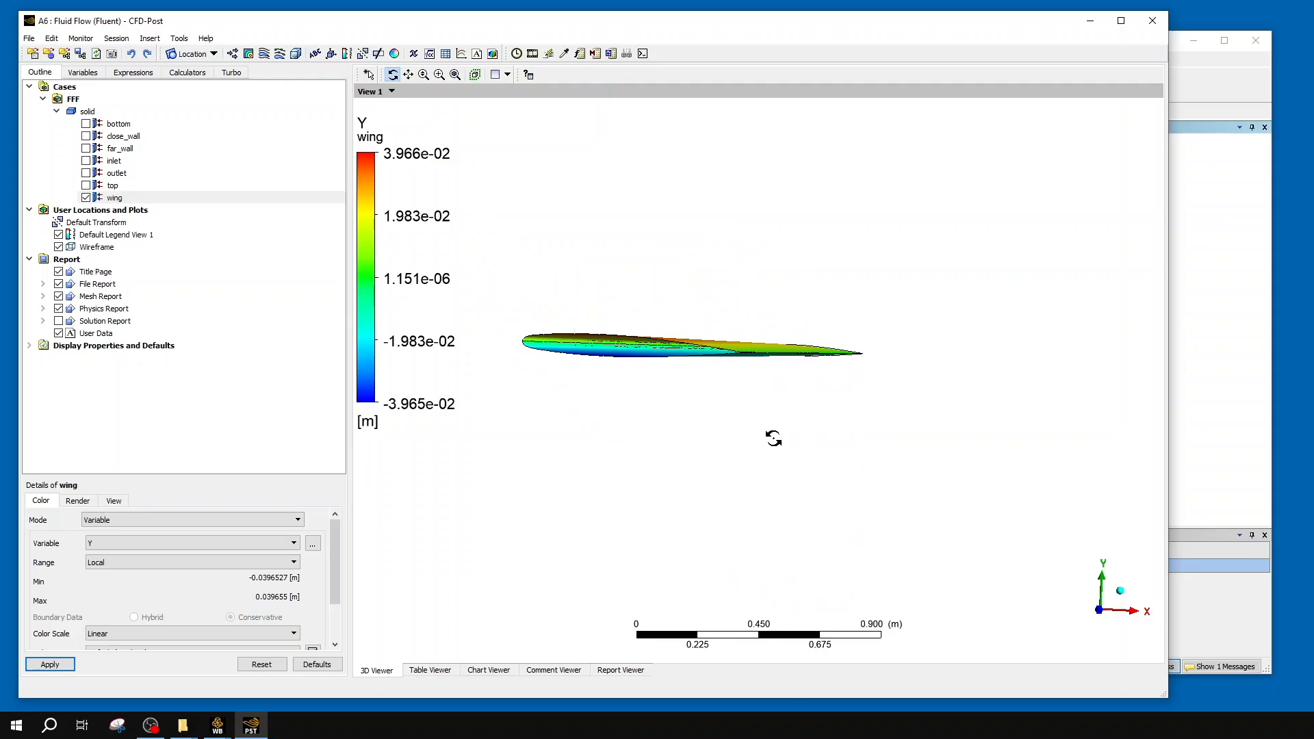
drag(769, 461, 804, 387)
scroll(803, 386, down, 5)
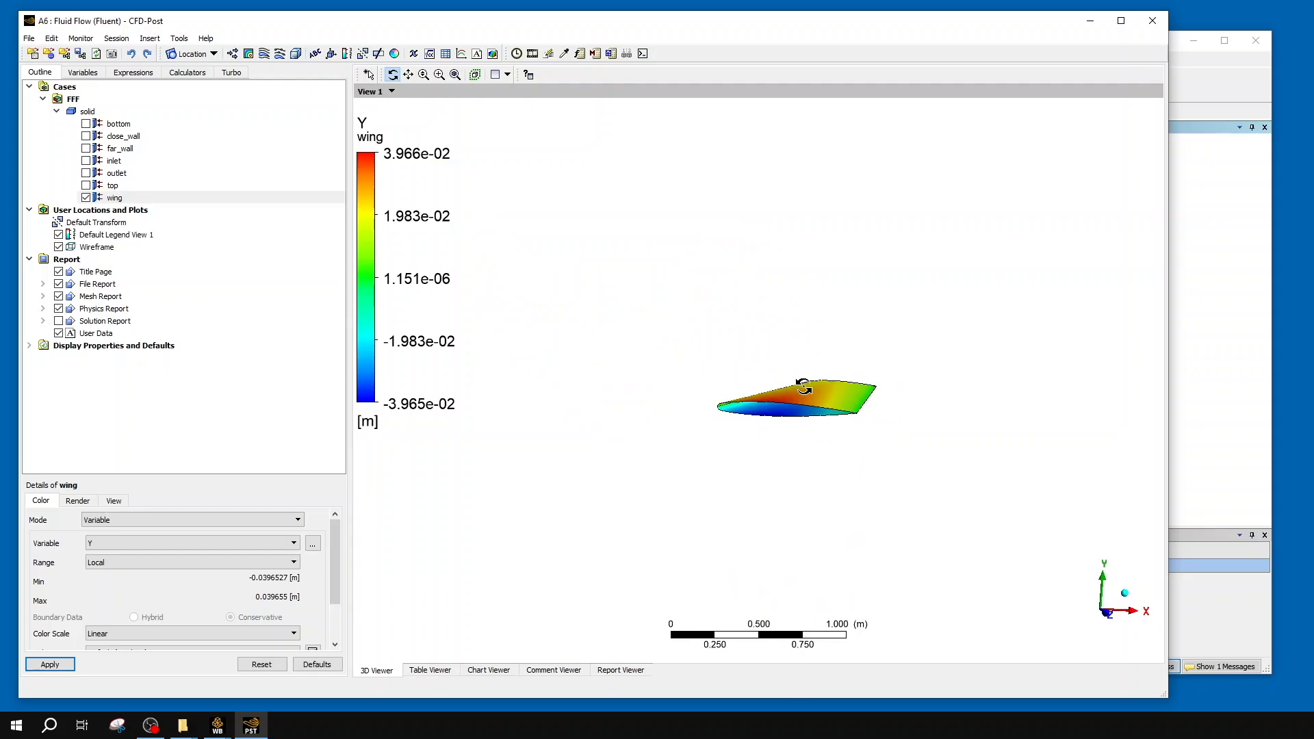
scroll(804, 387, down, 8)
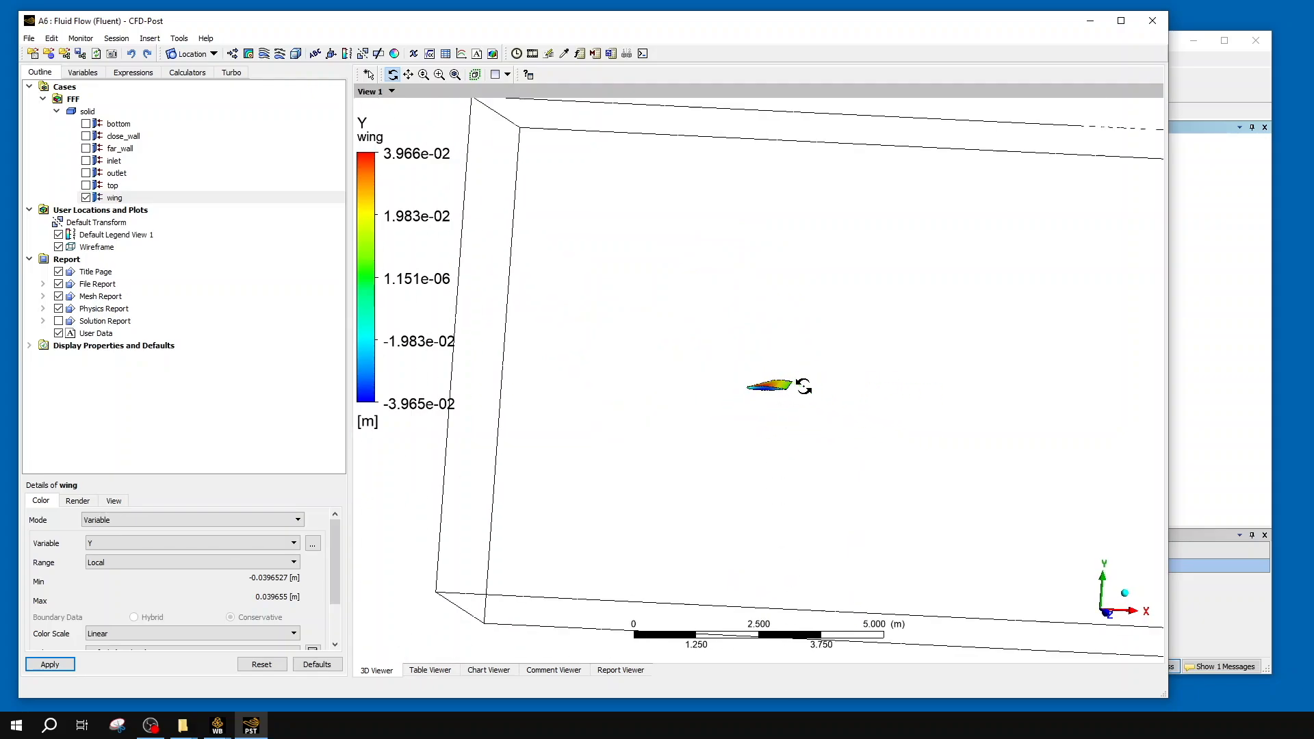
scroll(848, 439, up, 12)
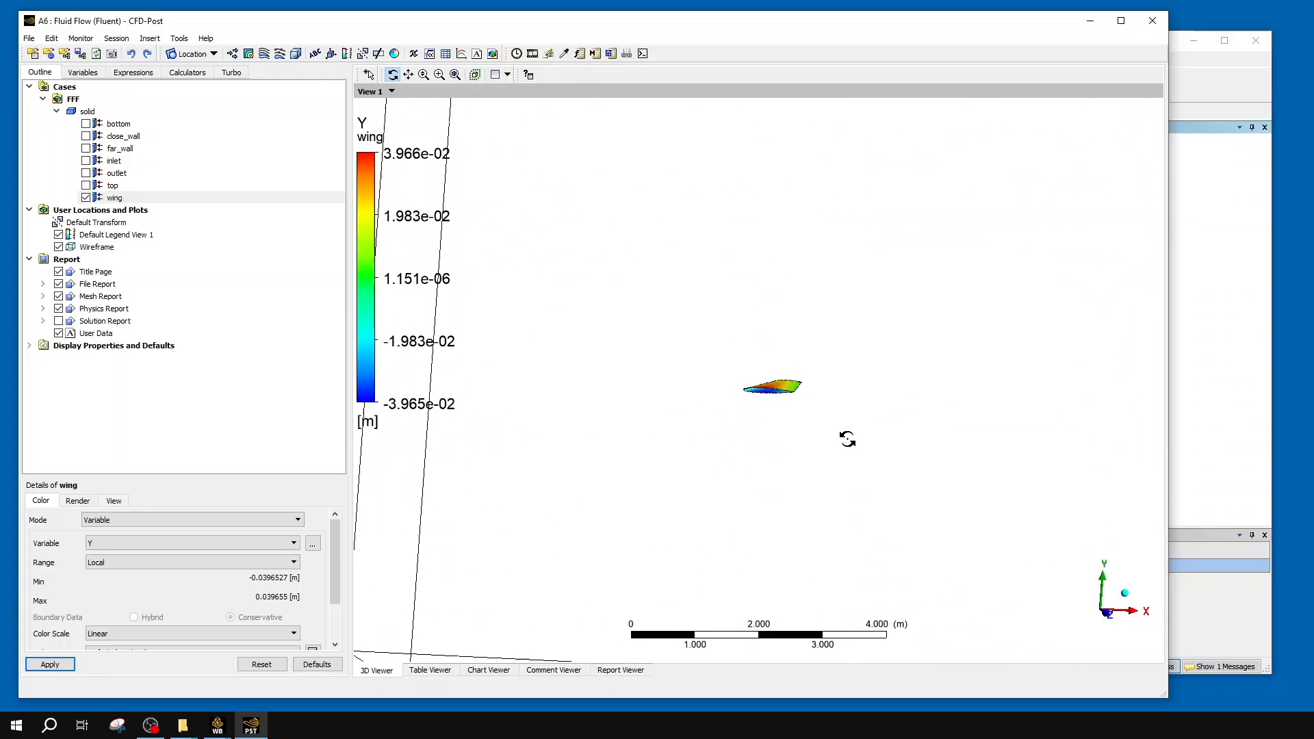
scroll(847, 439, up, 3)
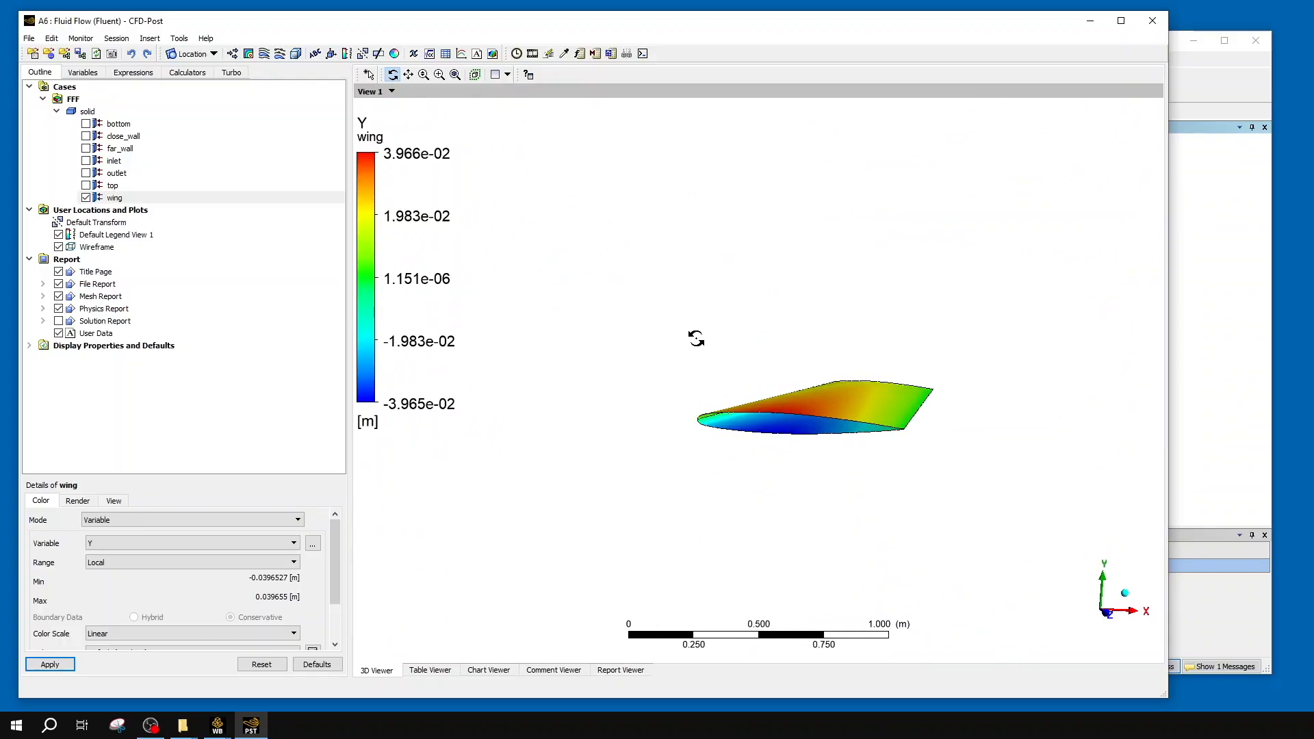
scroll(785, 367, up, 2)
scroll(785, 366, up, 1)
- Examine the Y distribution across the wing's lower surface
drag(880, 406, 727, 449)
ctrl+middle_drag(797, 261, 912, 738)
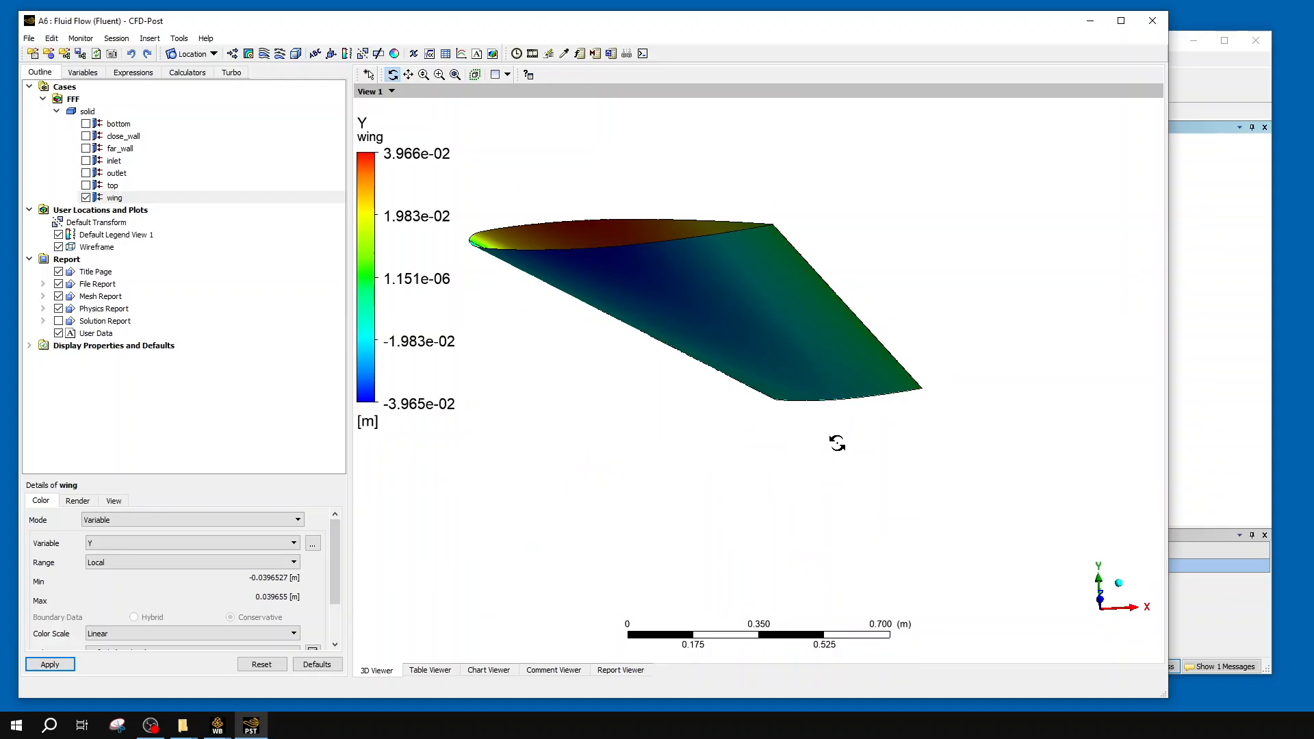
ctrl+middle_drag(831, 438, 836, 531)
middle_drag(833, 445, 828, 414)
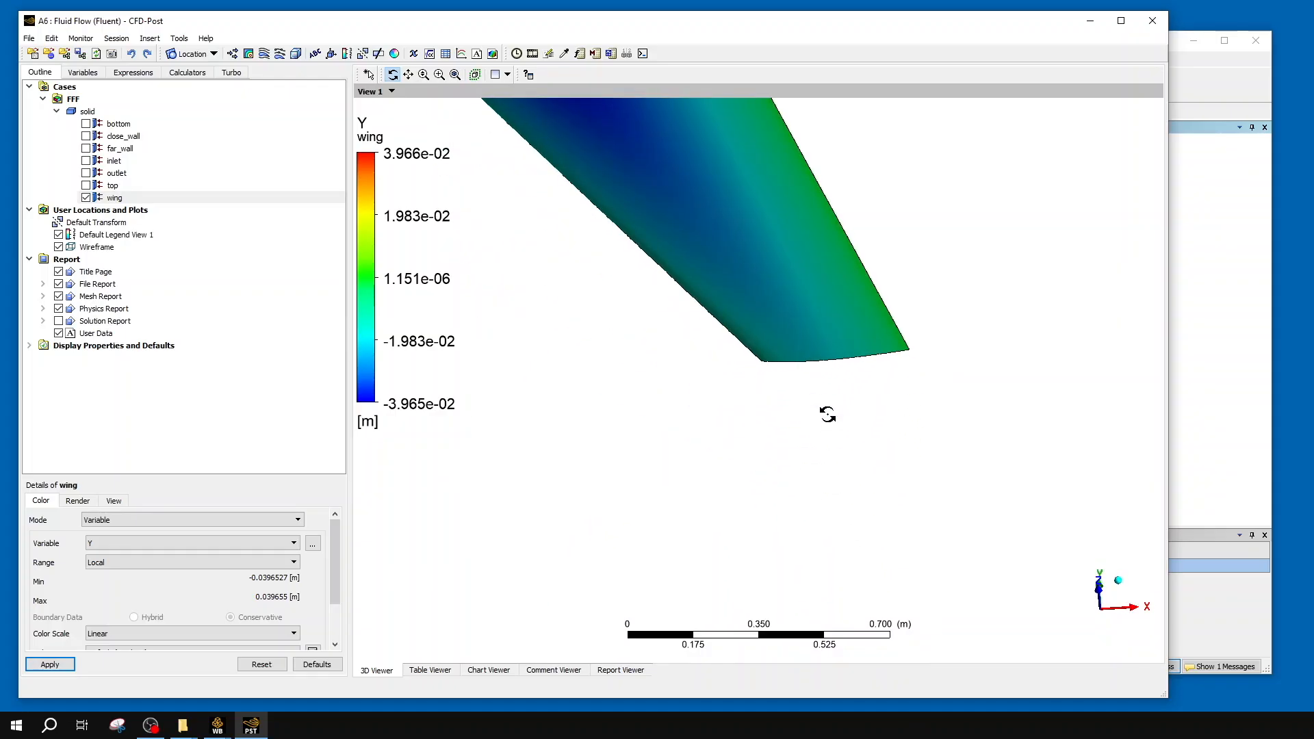
ctrl+middle_drag(798, 272, 865, 643)
ctrl+middle_drag(757, 578, 704, 411)
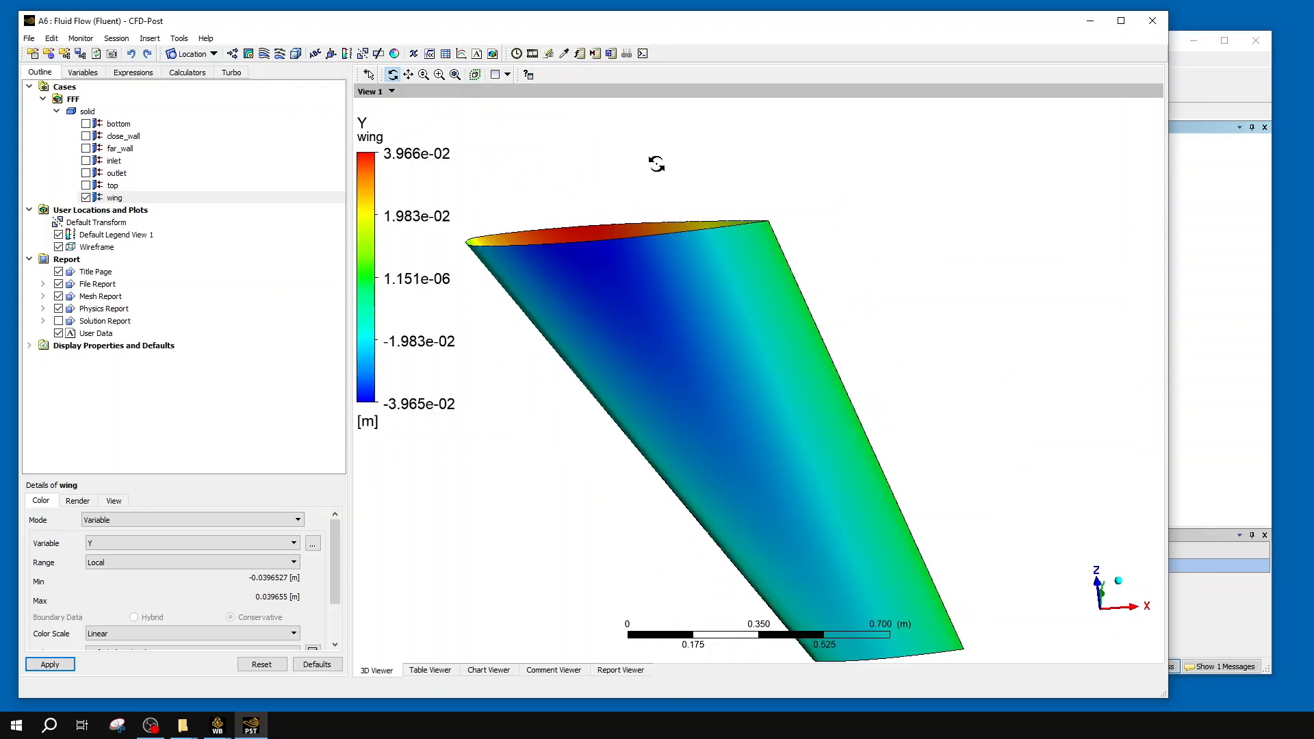
scroll(657, 163, down, 3)
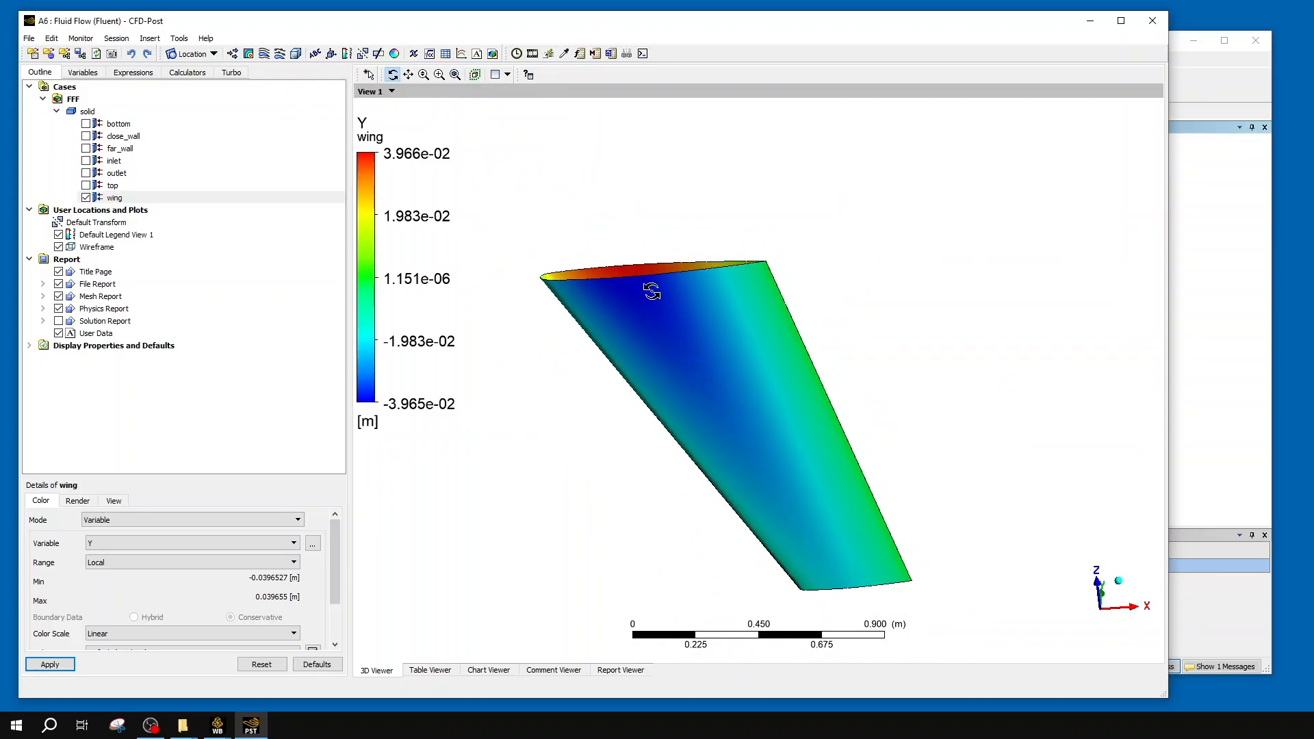
scroll(641, 322, down, 3)
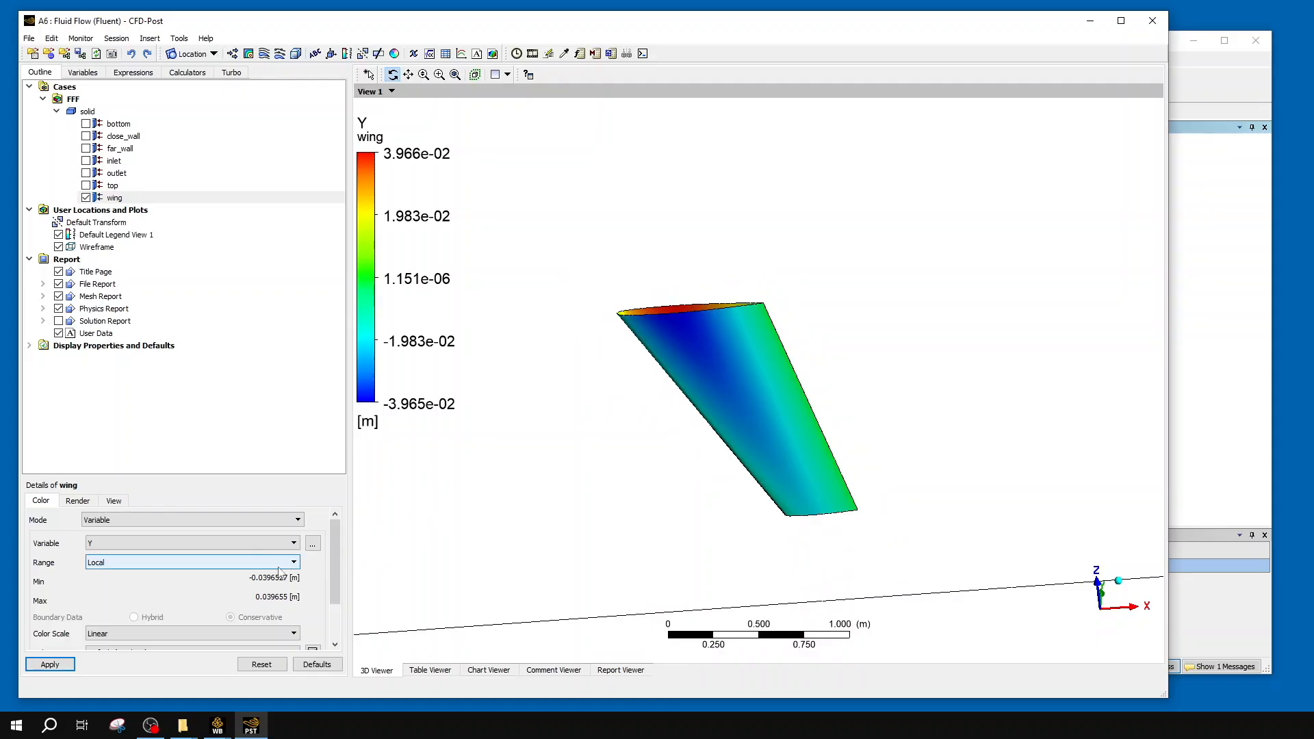
- Switch the wing's colour range to User Specified
click(222, 562)
click(214, 586)
click(211, 562)
click(206, 596)
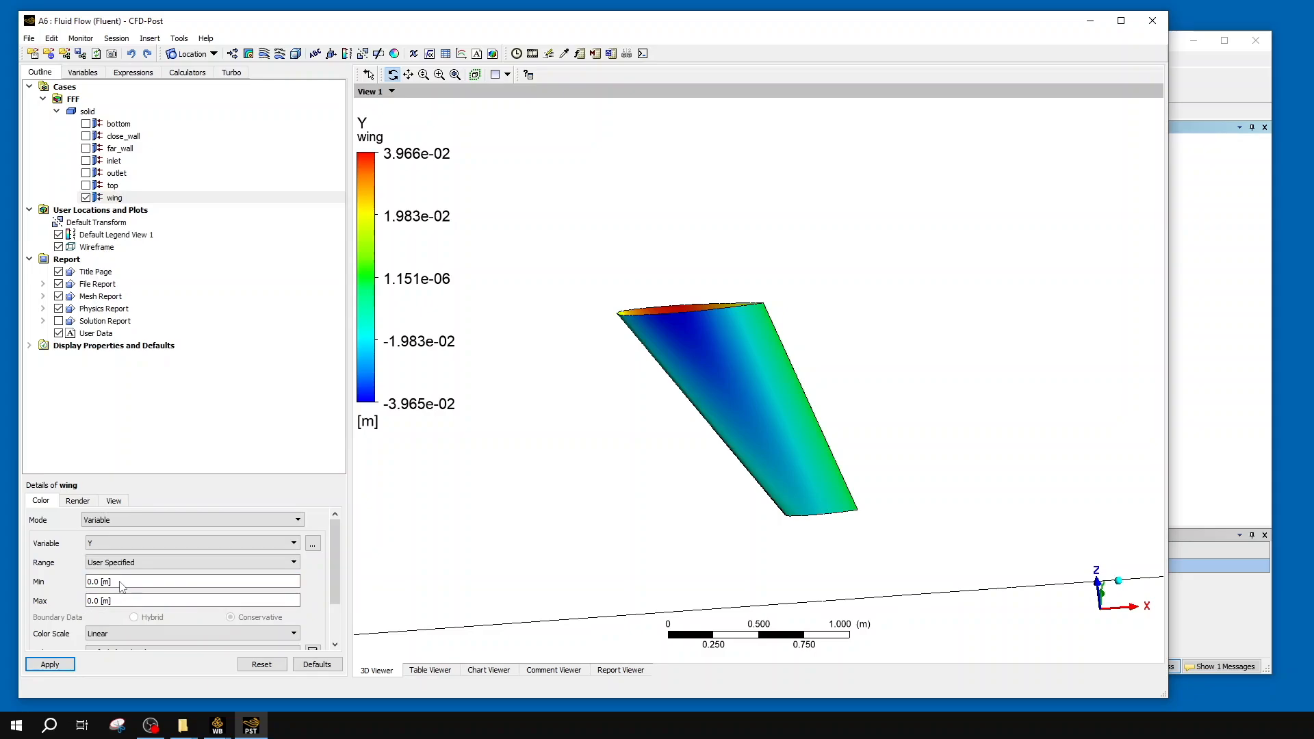
click(190, 545)
click(190, 545)
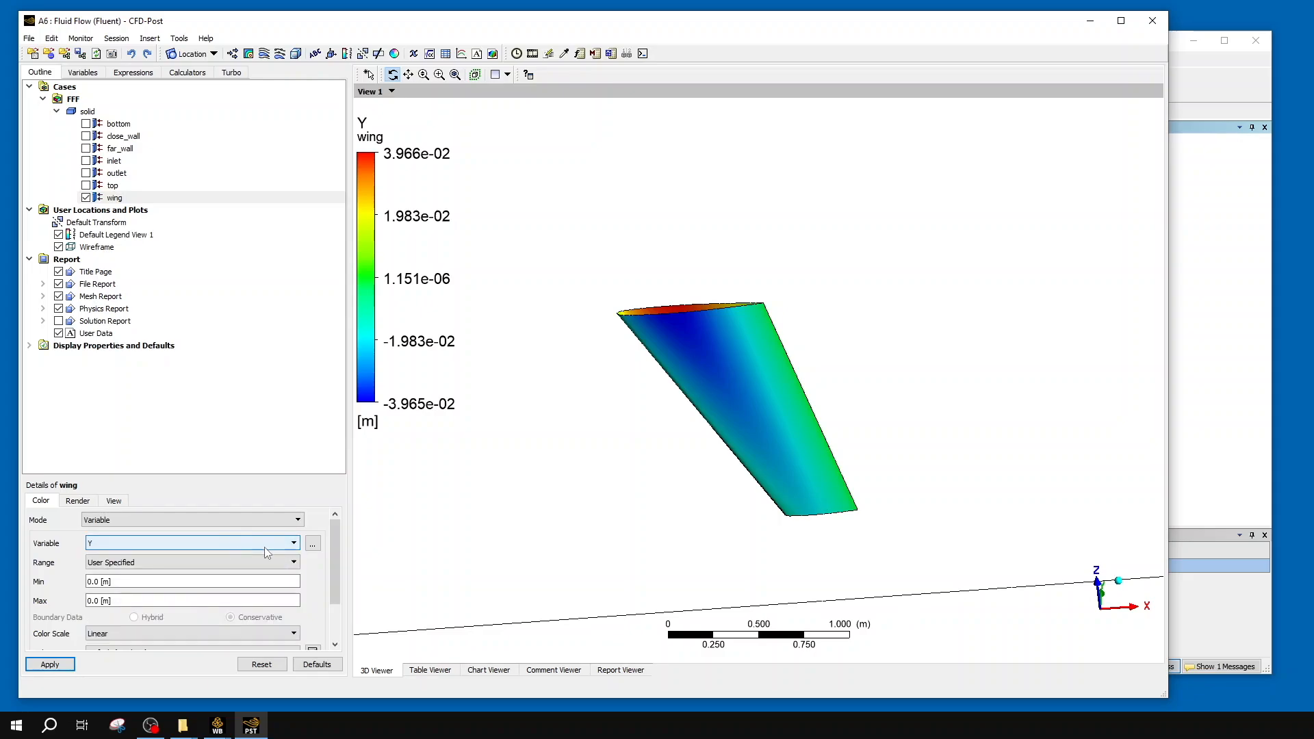
- Choose the solution variable Pressure from the full variable list for colouring the wing
click(313, 544)
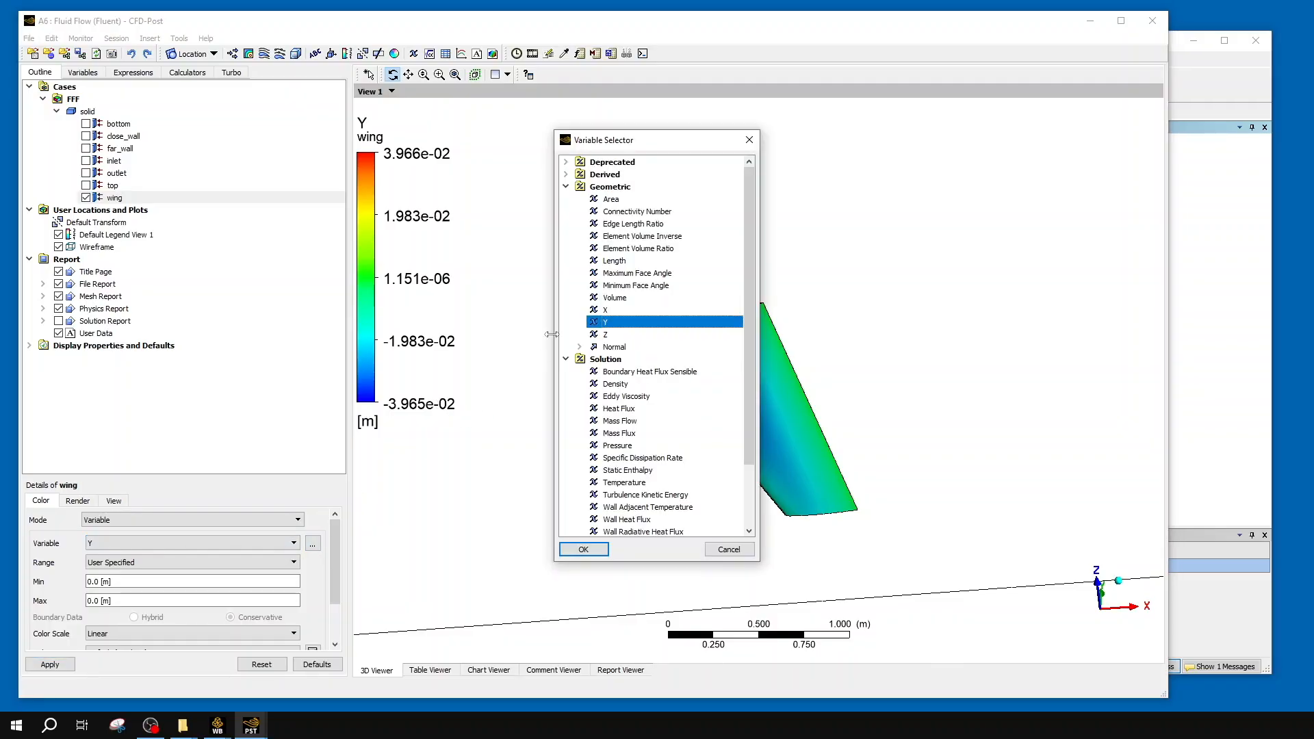
click(566, 187)
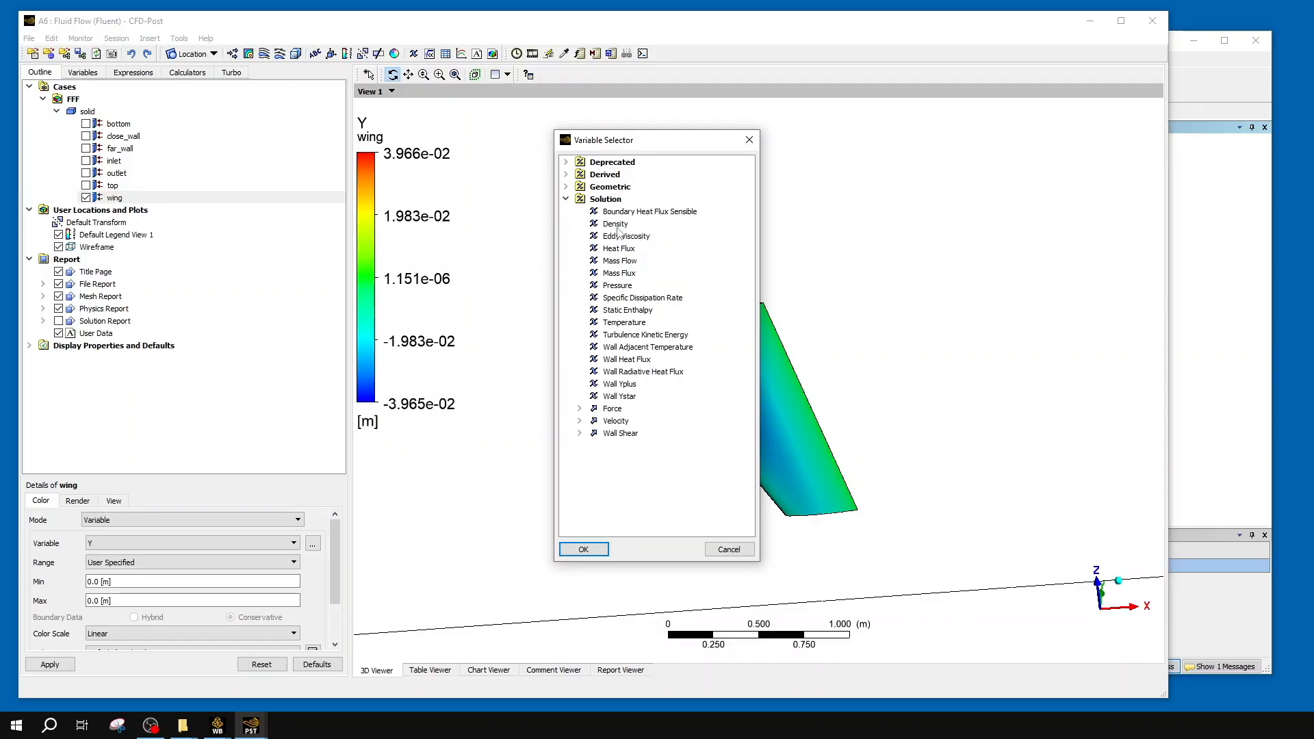
click(625, 277)
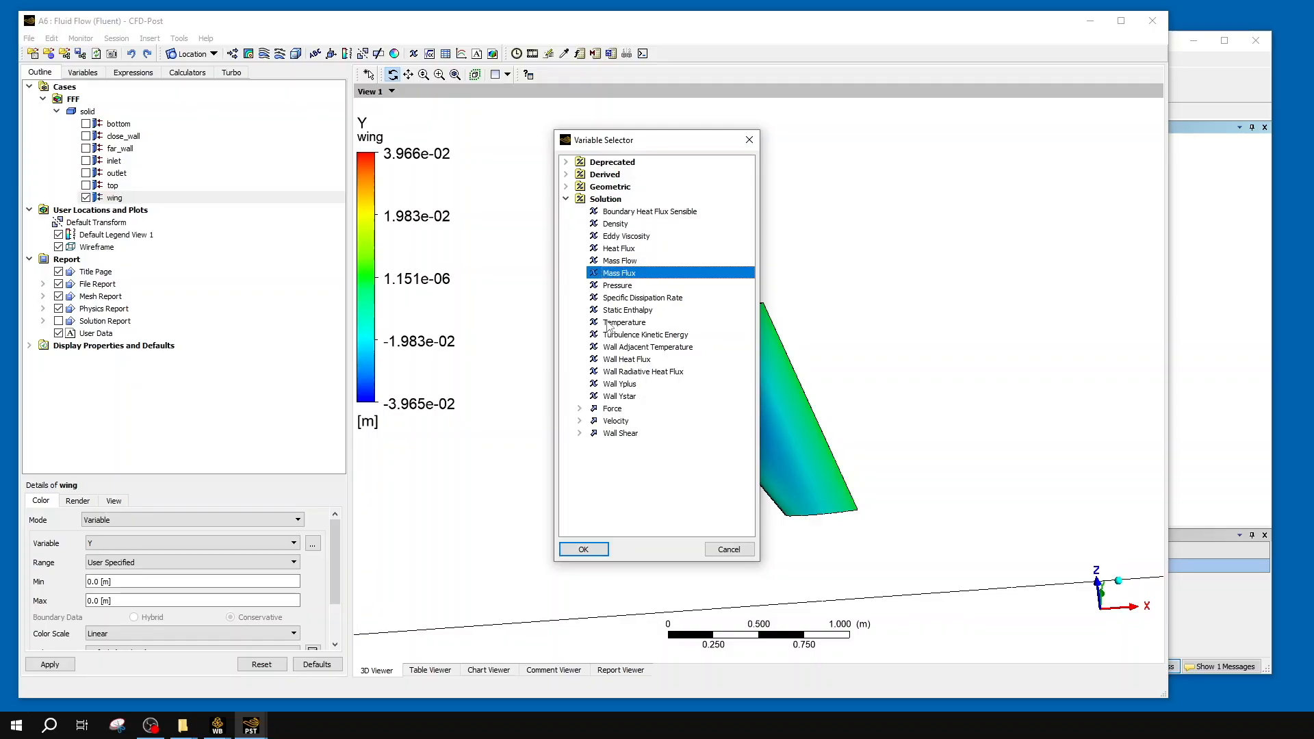
click(618, 298)
click(619, 285)
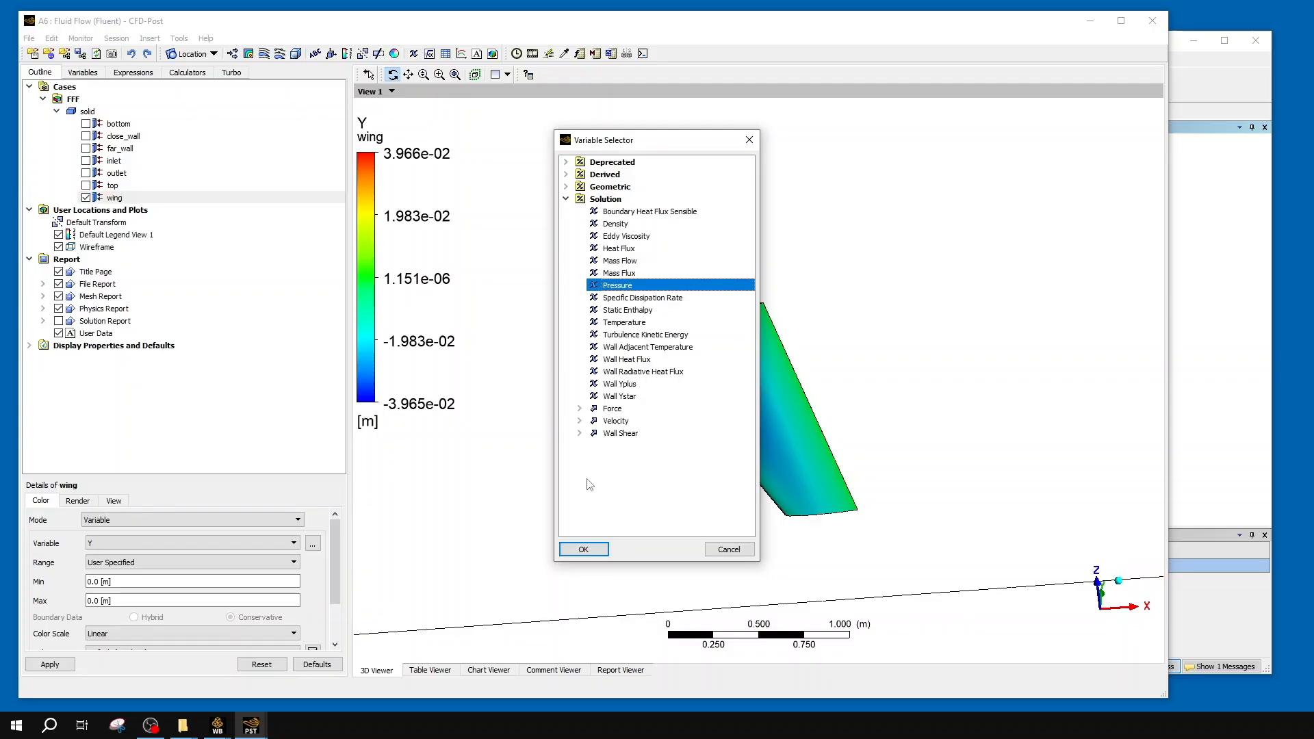
click(584, 549)
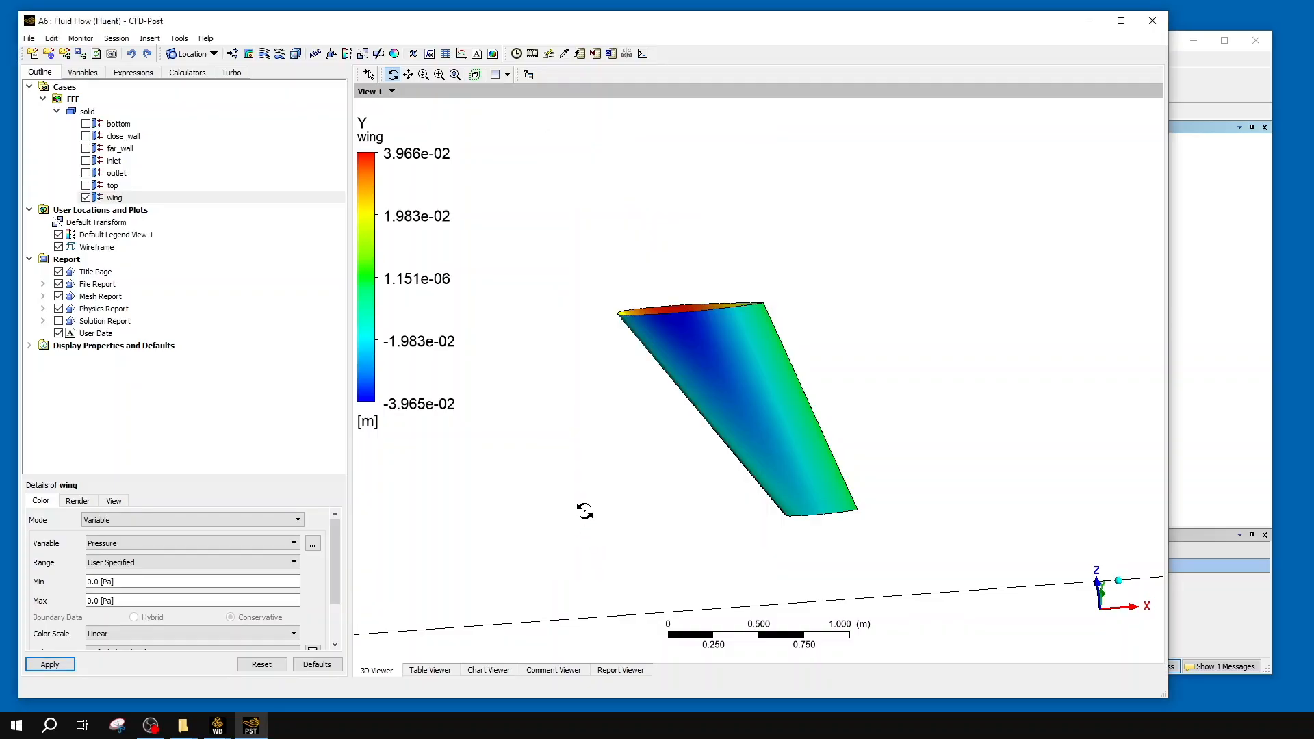
- Set the range of the wing's pressure colouring to Local and apply it
click(148, 563)
click(148, 575)
click(139, 563)
click(139, 585)
click(48, 662)
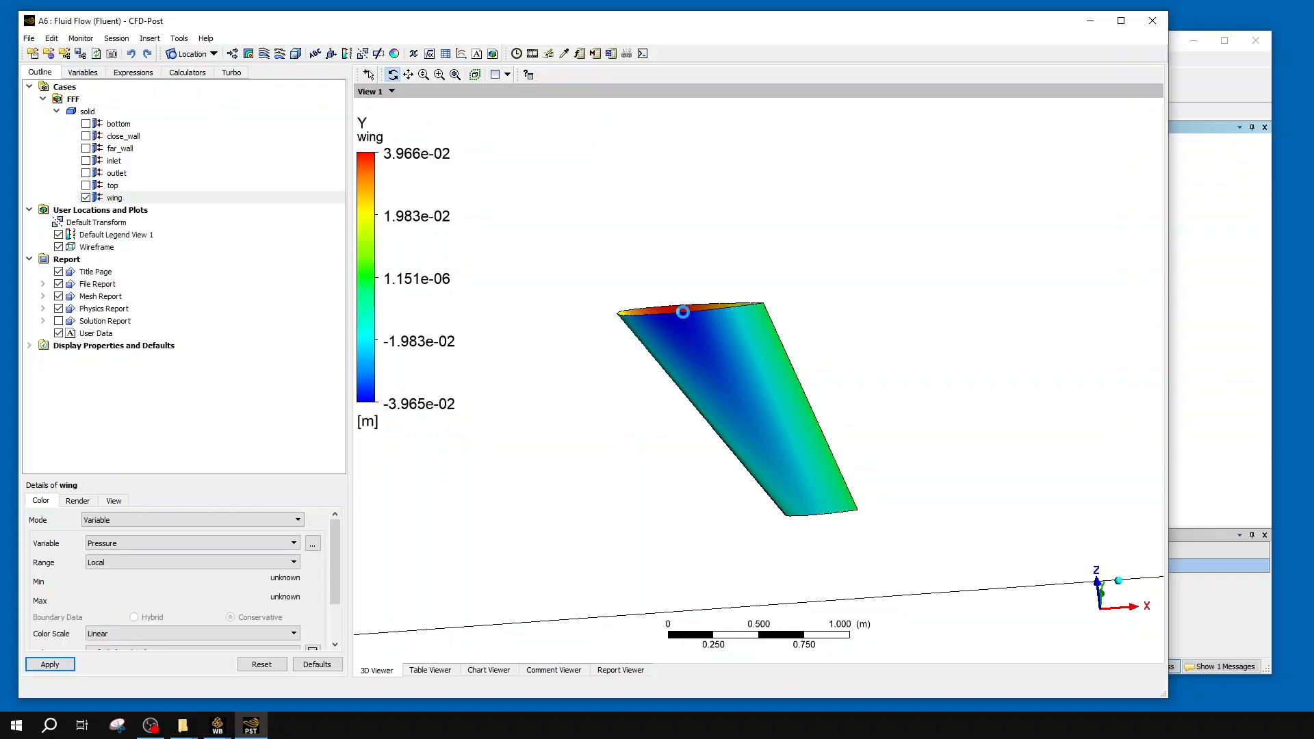
- Inspect the pressure distribution on the wing up close in the isometric view
drag(684, 312, 716, 478)
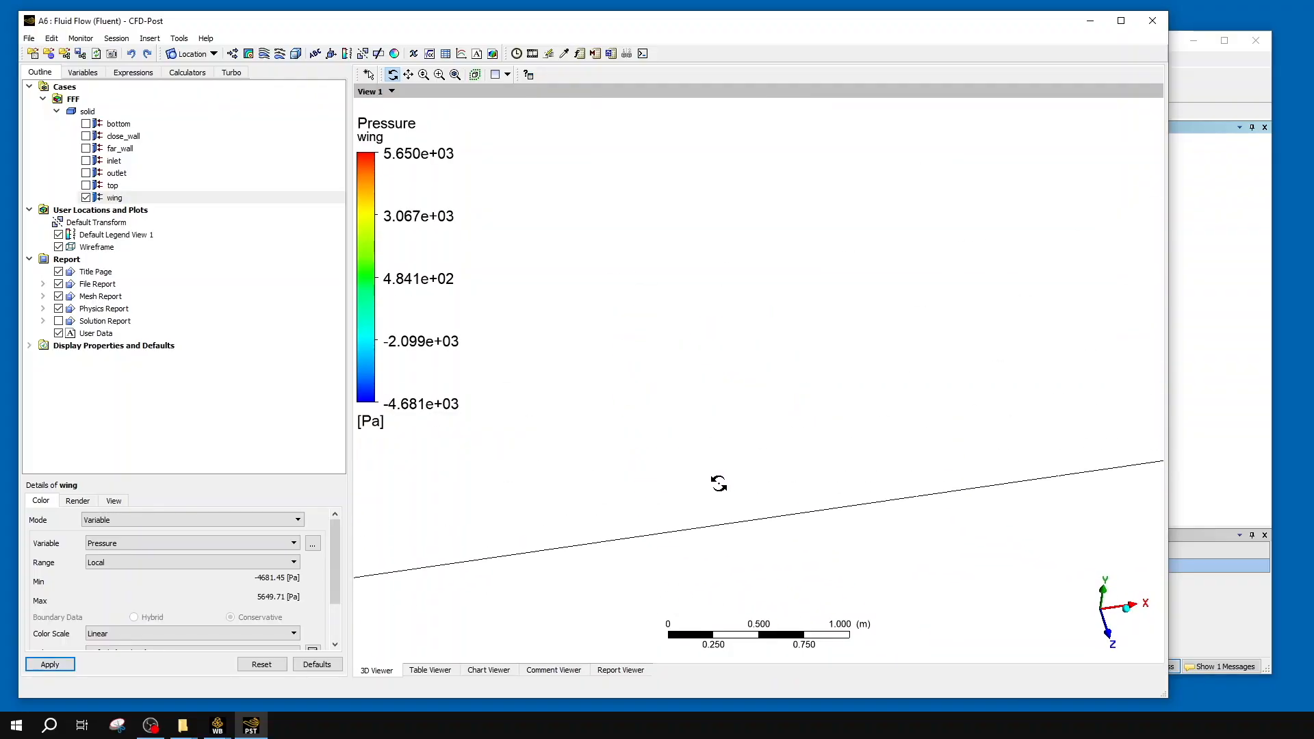
click(1127, 614)
scroll(851, 520, up, 6)
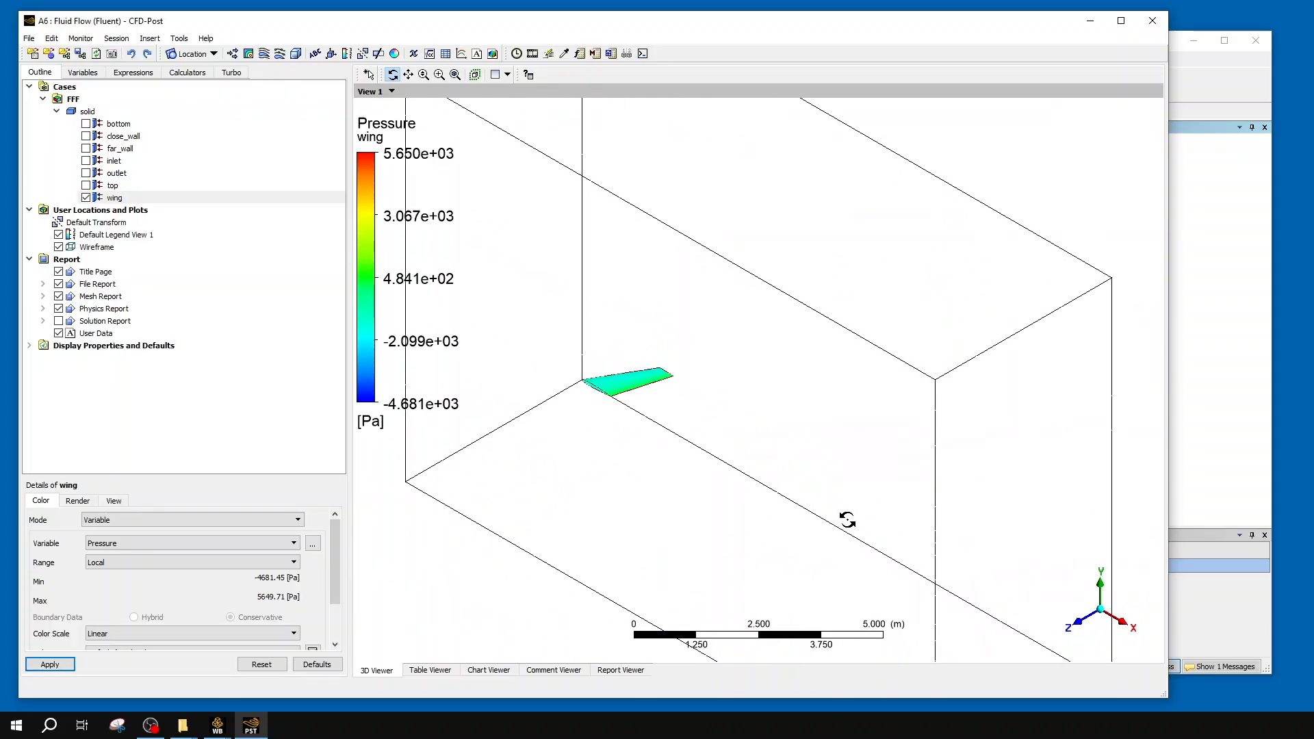
scroll(848, 520, up, 4)
drag(752, 457, 1147, 449)
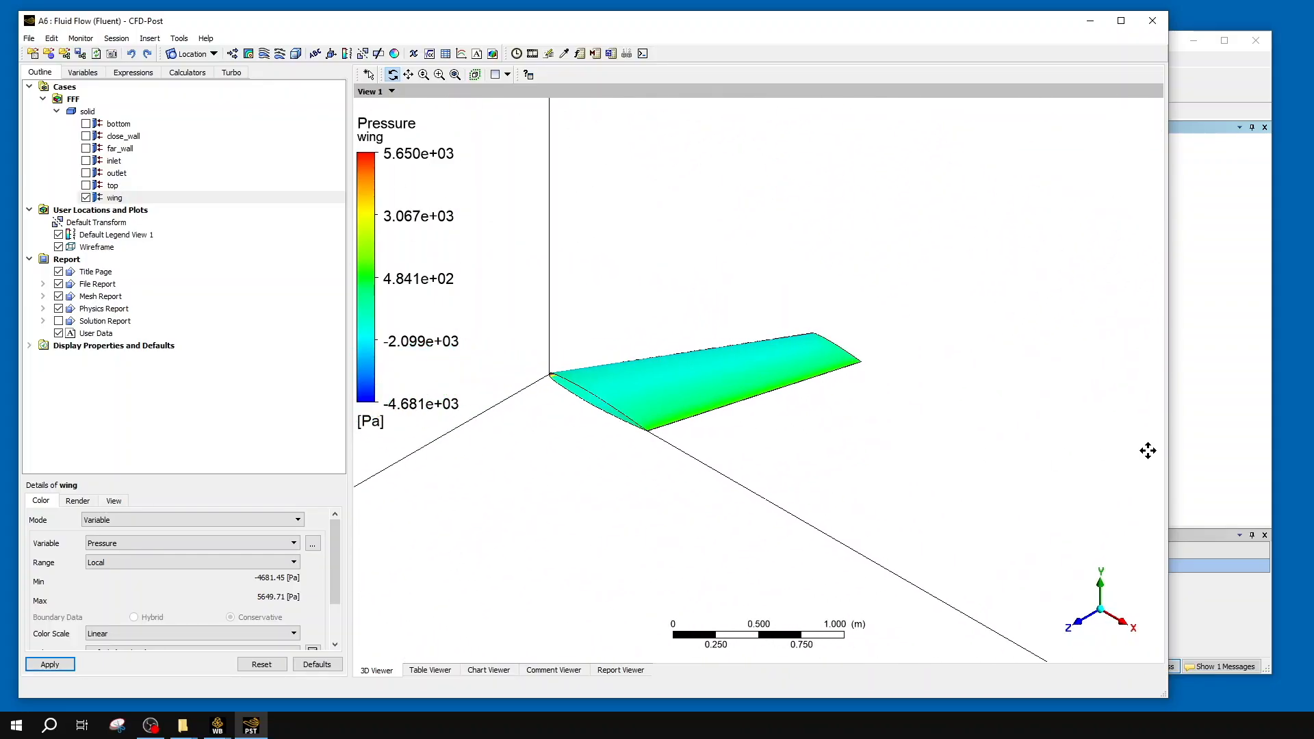
scroll(659, 382, up, 5)
ctrl+middle_drag(659, 382, 852, 430)
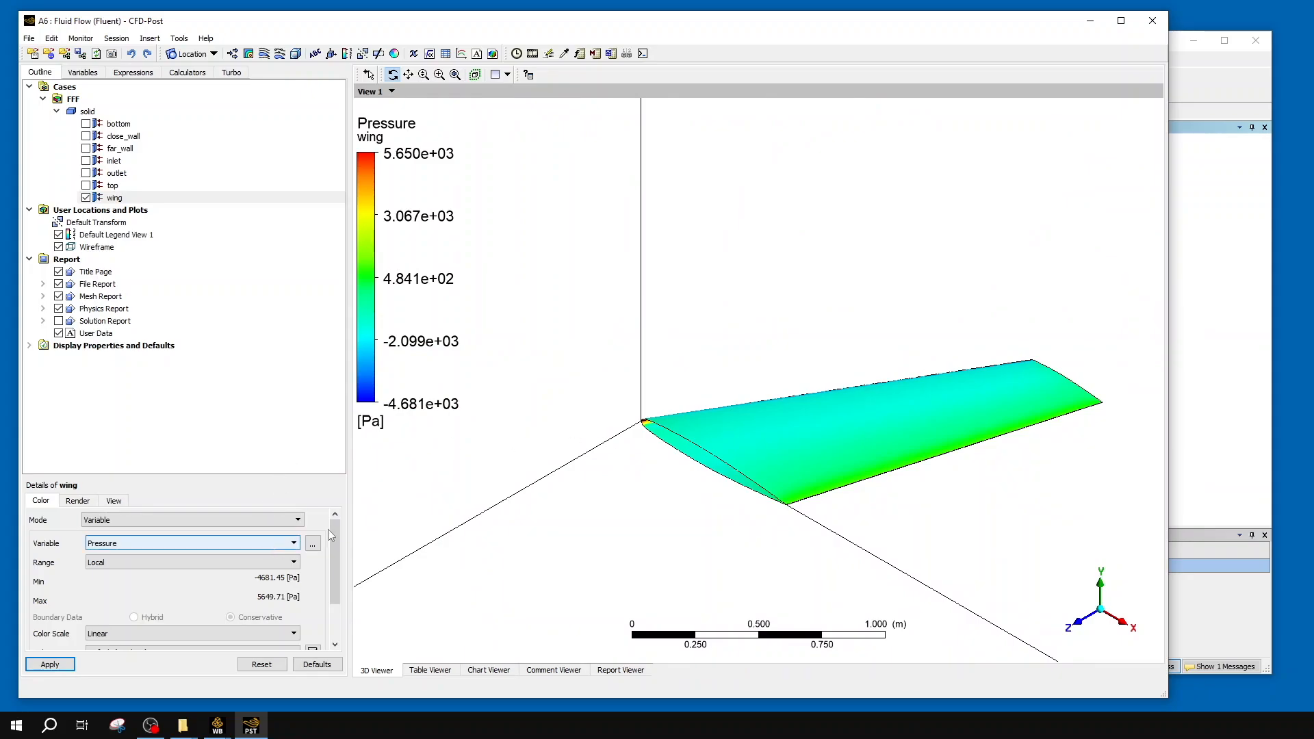
- Colour the wing by the solution variable Wall Shear and apply the change
click(313, 544)
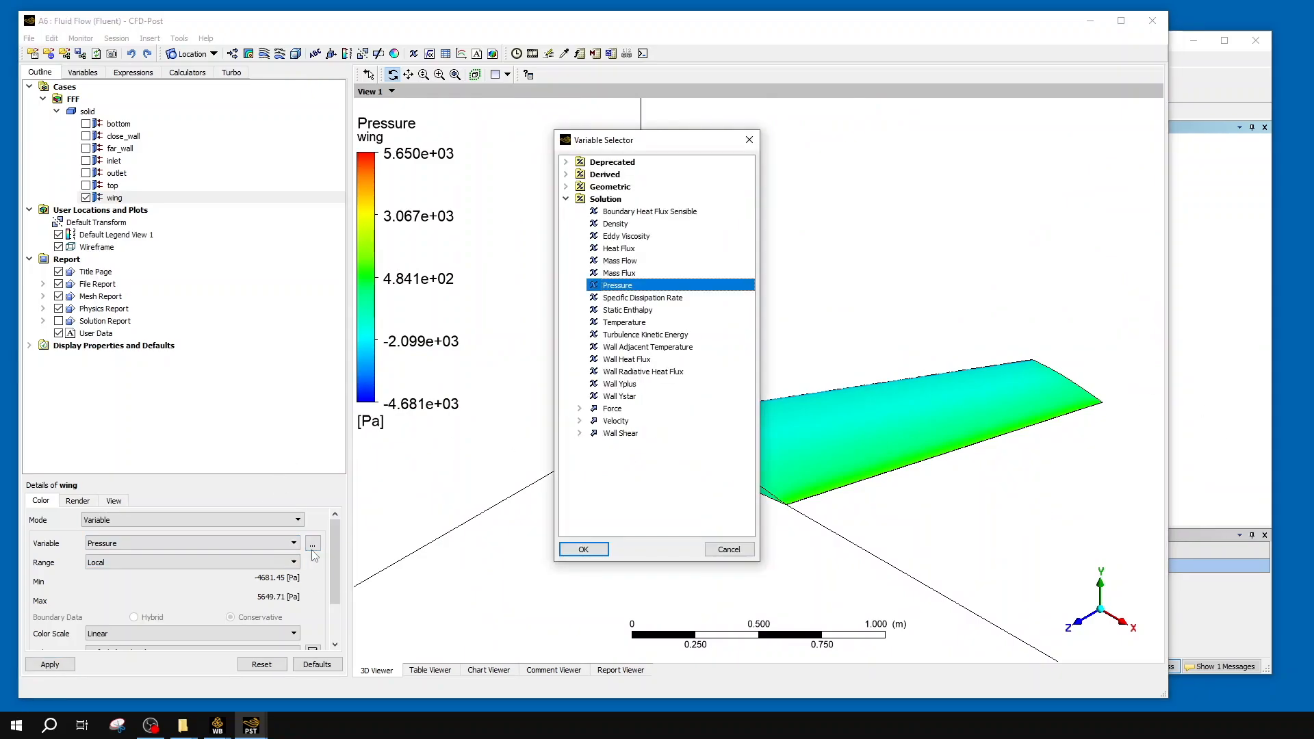
click(615, 434)
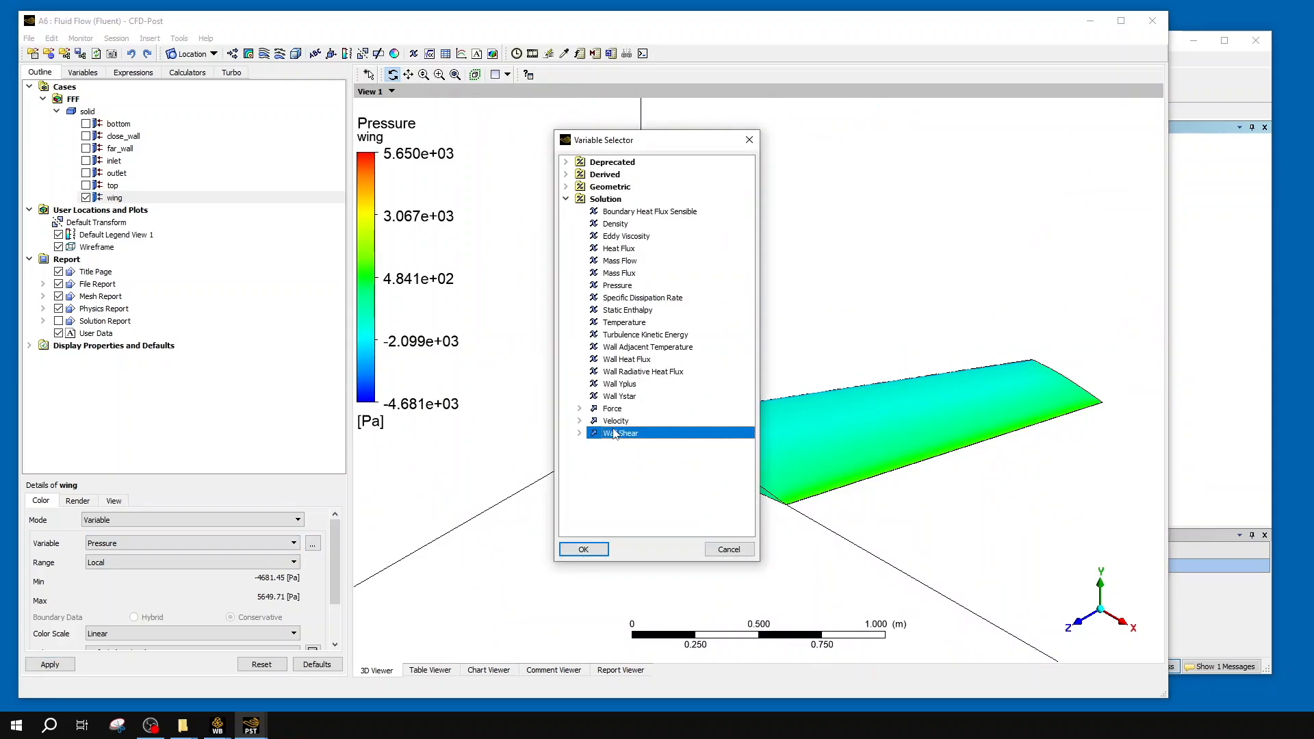
click(583, 549)
click(73, 665)
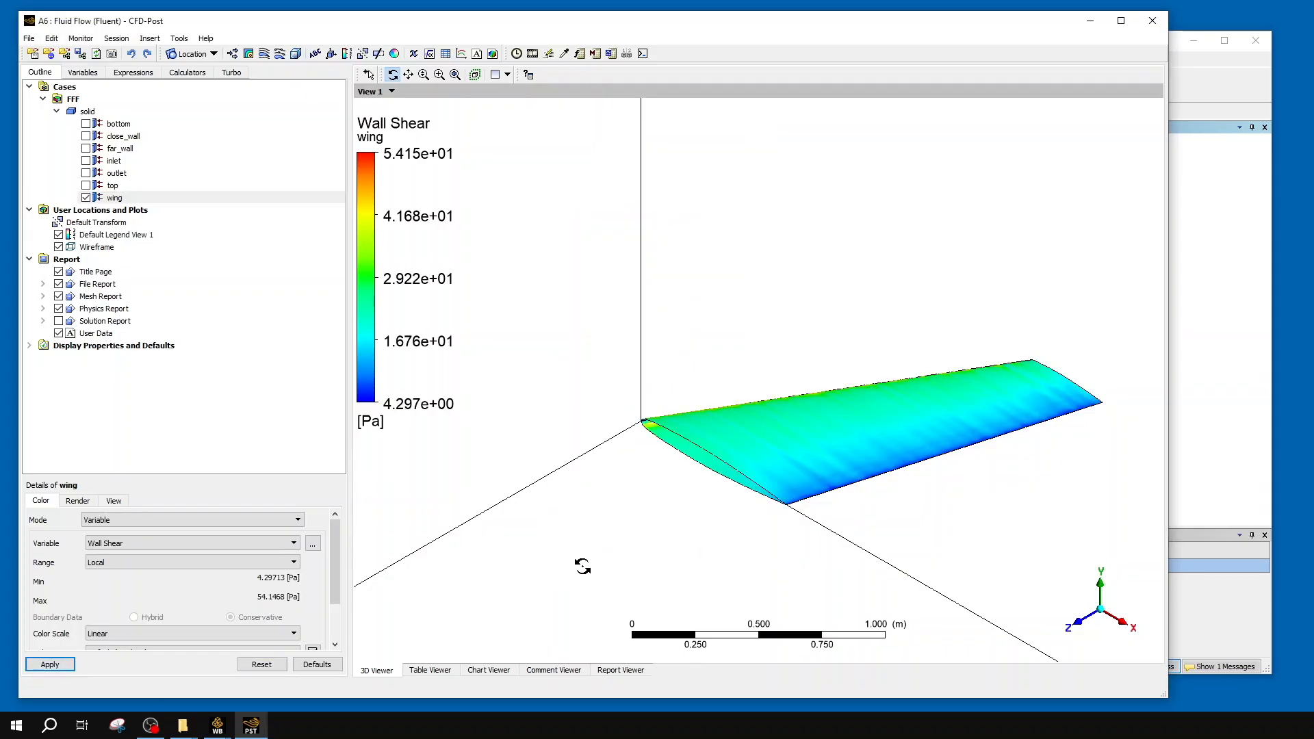
- Inspect the wall shear along the wing's leading edge and upper surface, finishing with a close isometric view
drag(880, 499, 546, 417)
drag(1003, 495, 915, 474)
scroll(939, 499, up, 5)
drag(1011, 436, 649, 420)
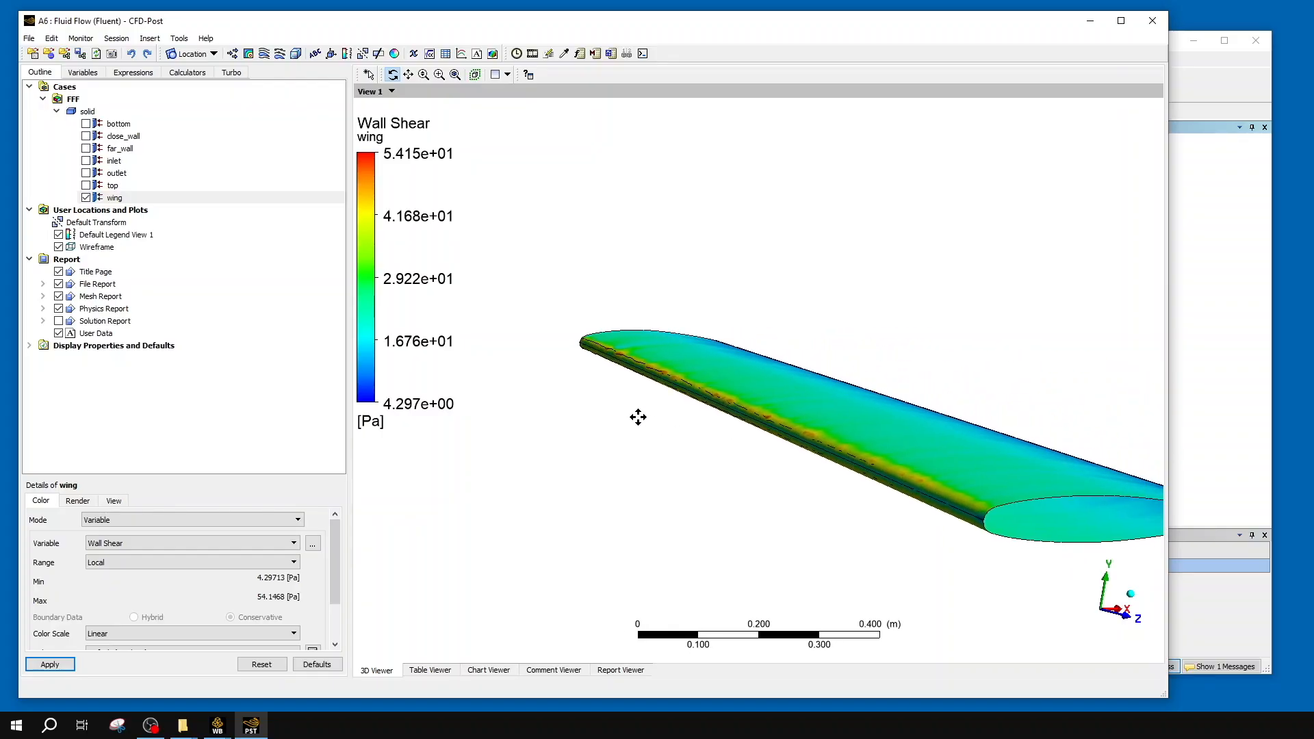
scroll(968, 446, up, 3)
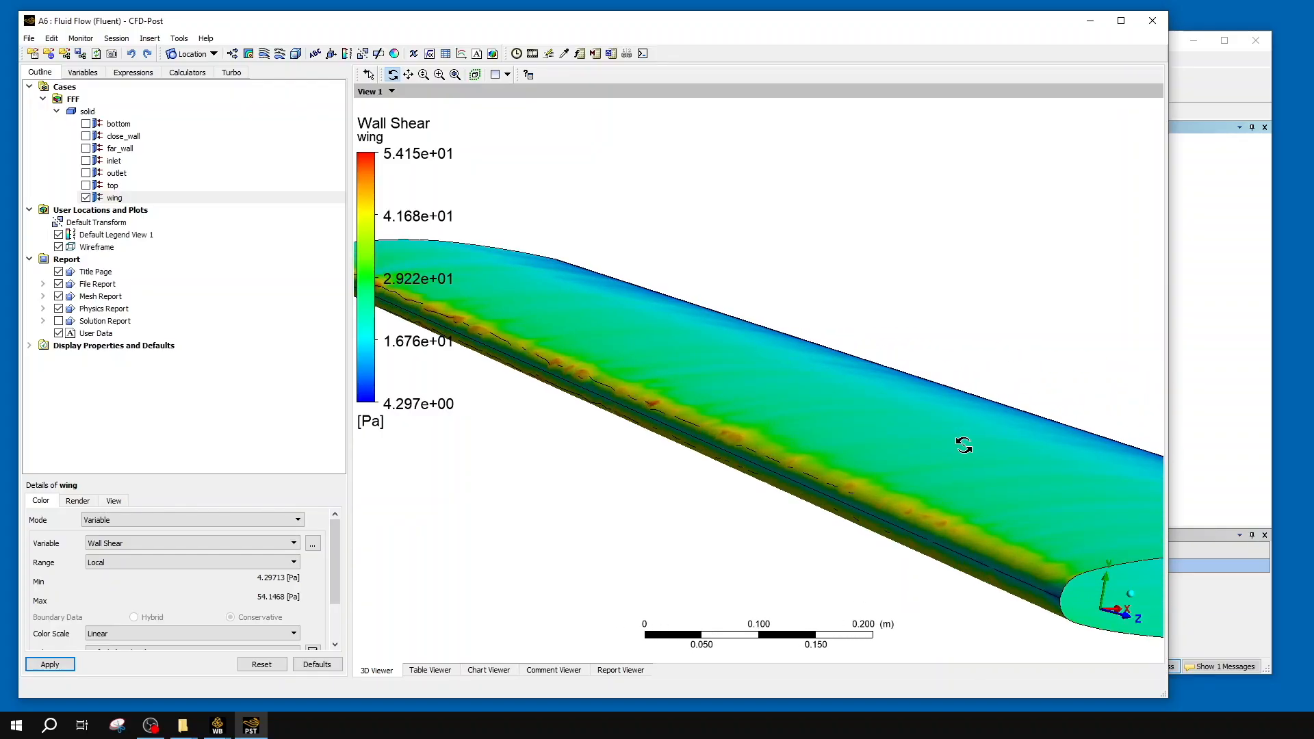
scroll(964, 445, down, 1)
drag(815, 479, 742, 481)
scroll(705, 462, down, 2)
click(1129, 597)
scroll(740, 476, up, 14)
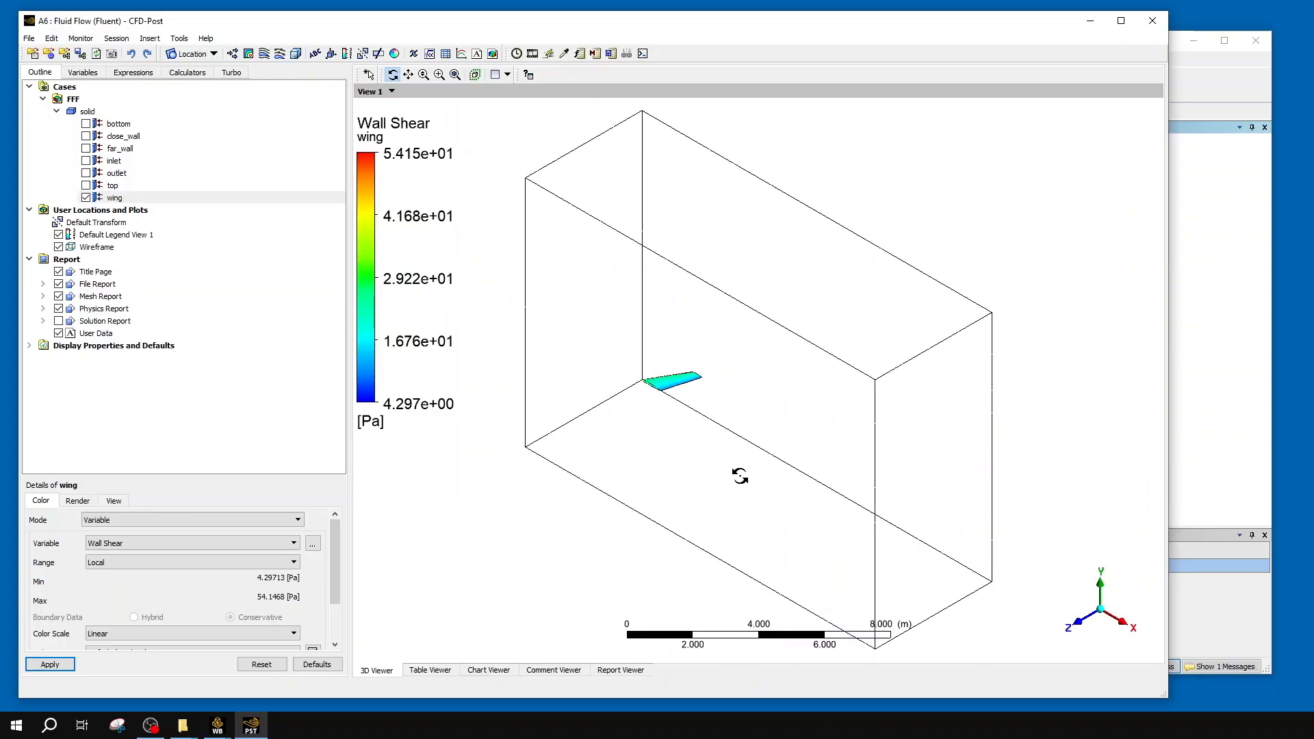
ctrl+middle_drag(579, 442, 882, 490)
scroll(882, 490, up, 12)
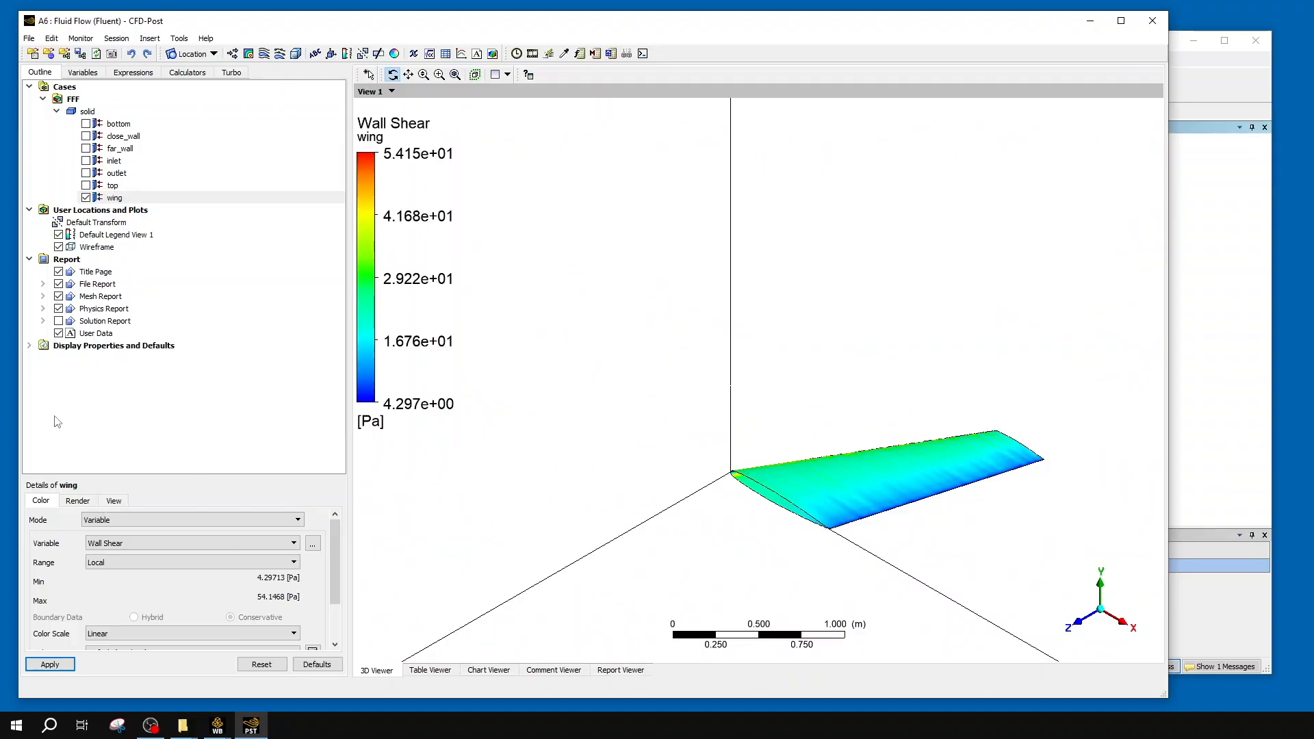
- Review the colour scale options for the wing's wall shear plot, keeping Linear
scroll(338, 557, down, 3)
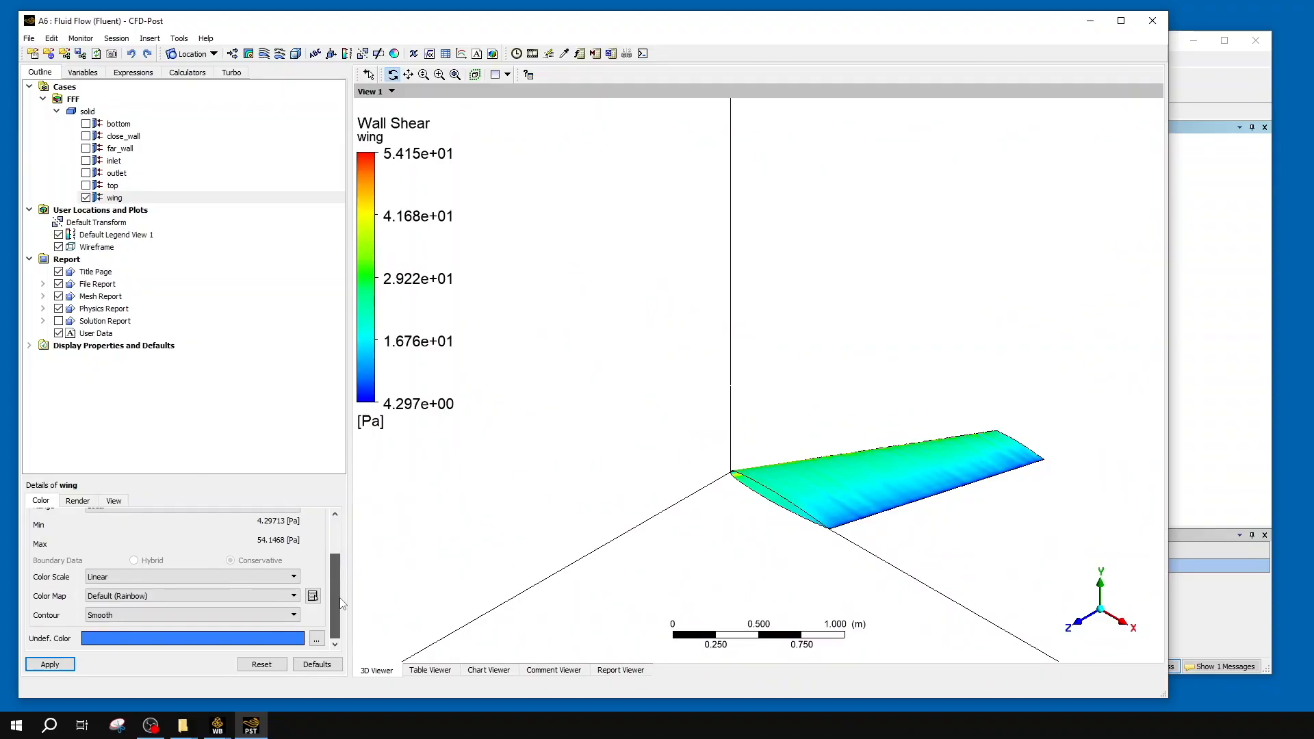
click(123, 579)
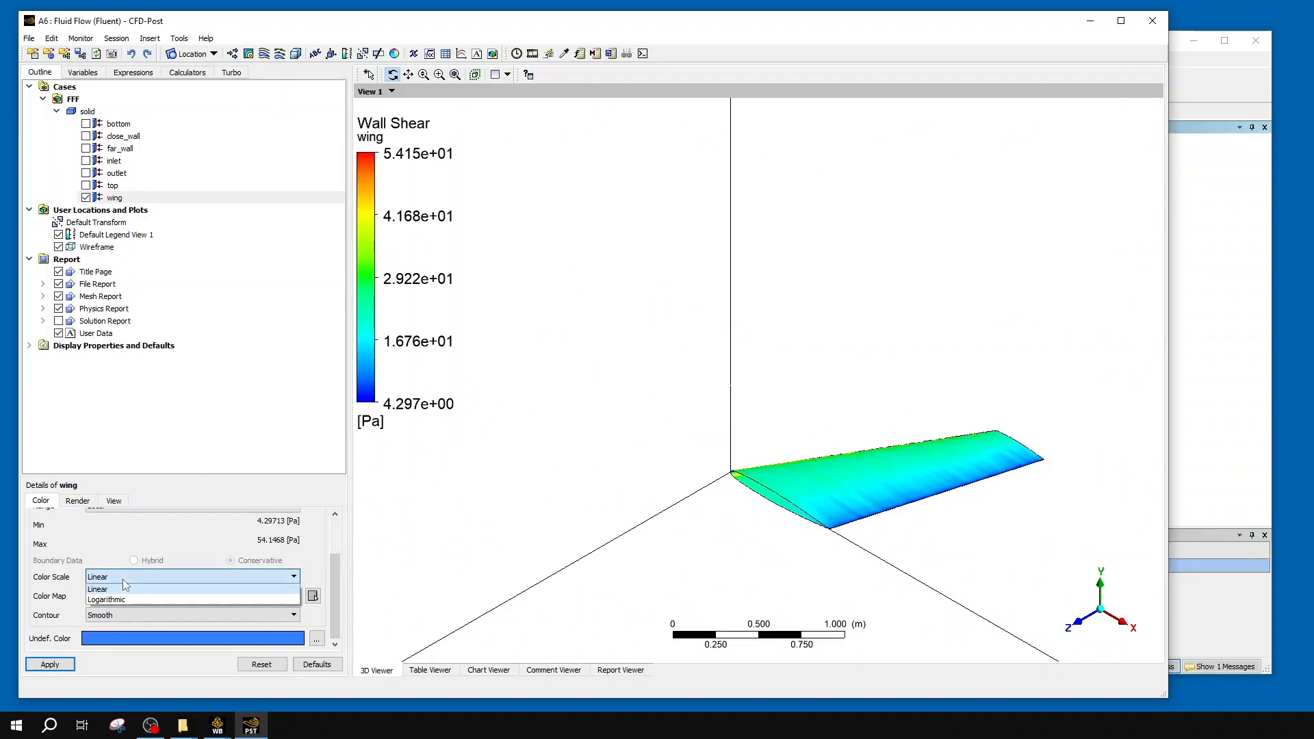
click(122, 579)
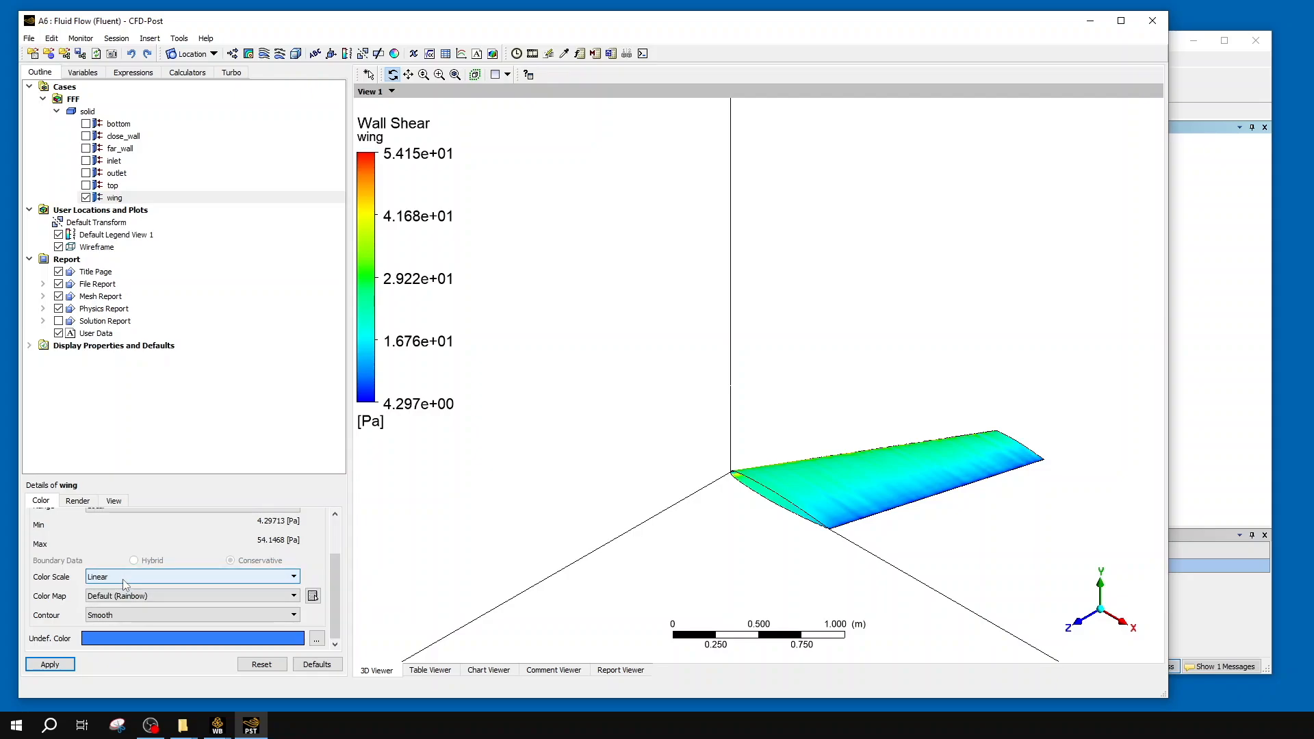
scroll(132, 548, up, 2)
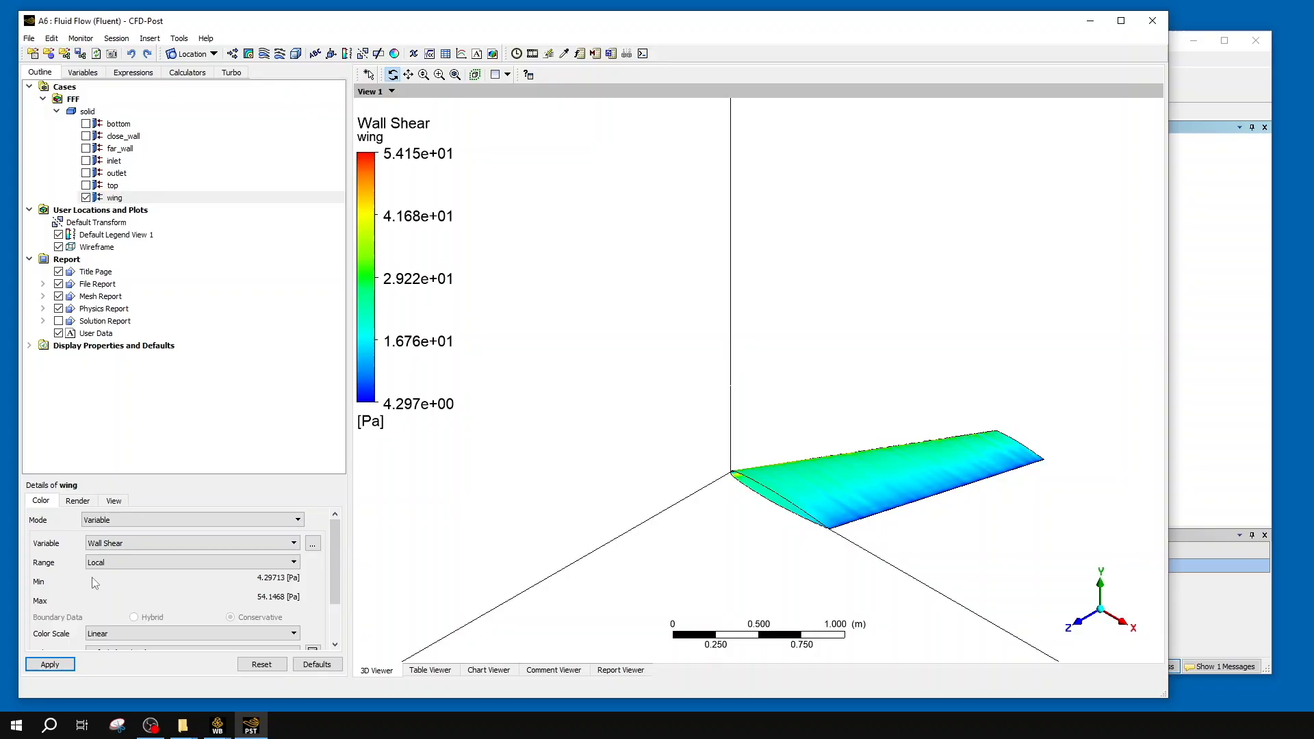
scroll(58, 596, down, 2)
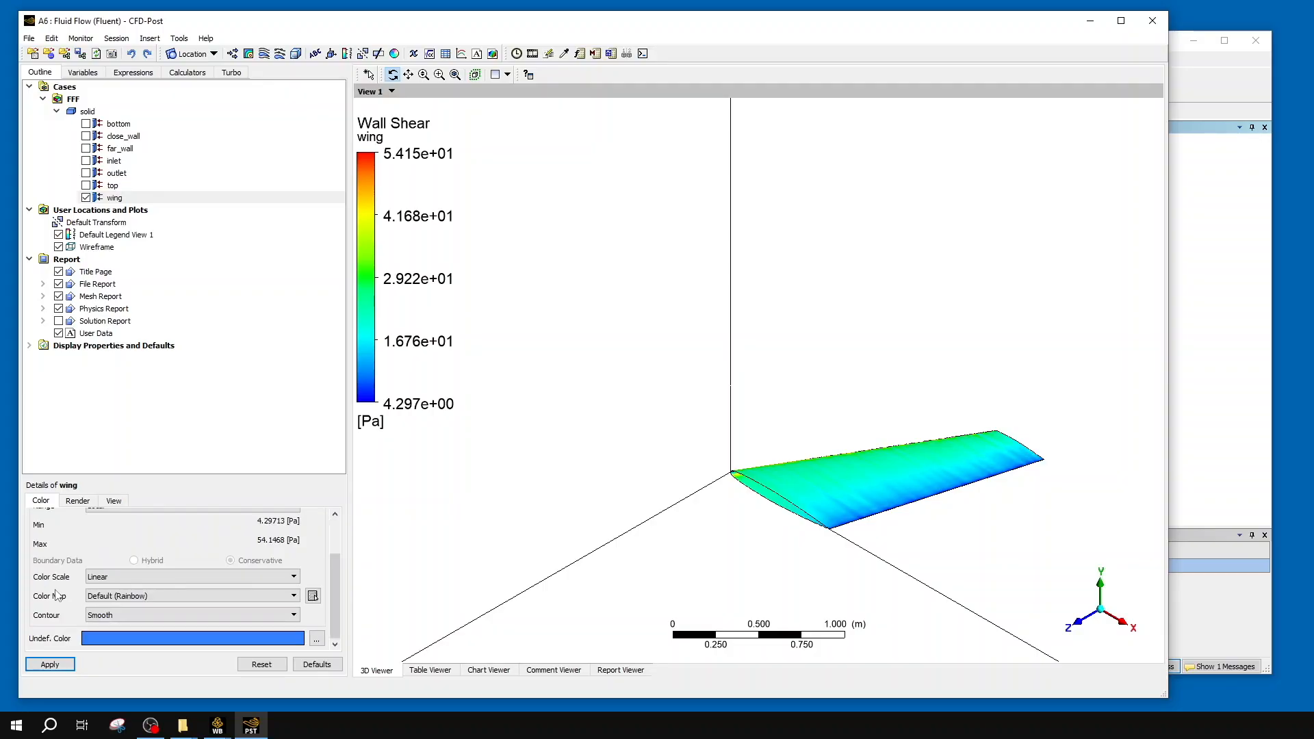
- Switch the wing's wall shear plot to Banded contours with 11 contours and apply the change
click(116, 615)
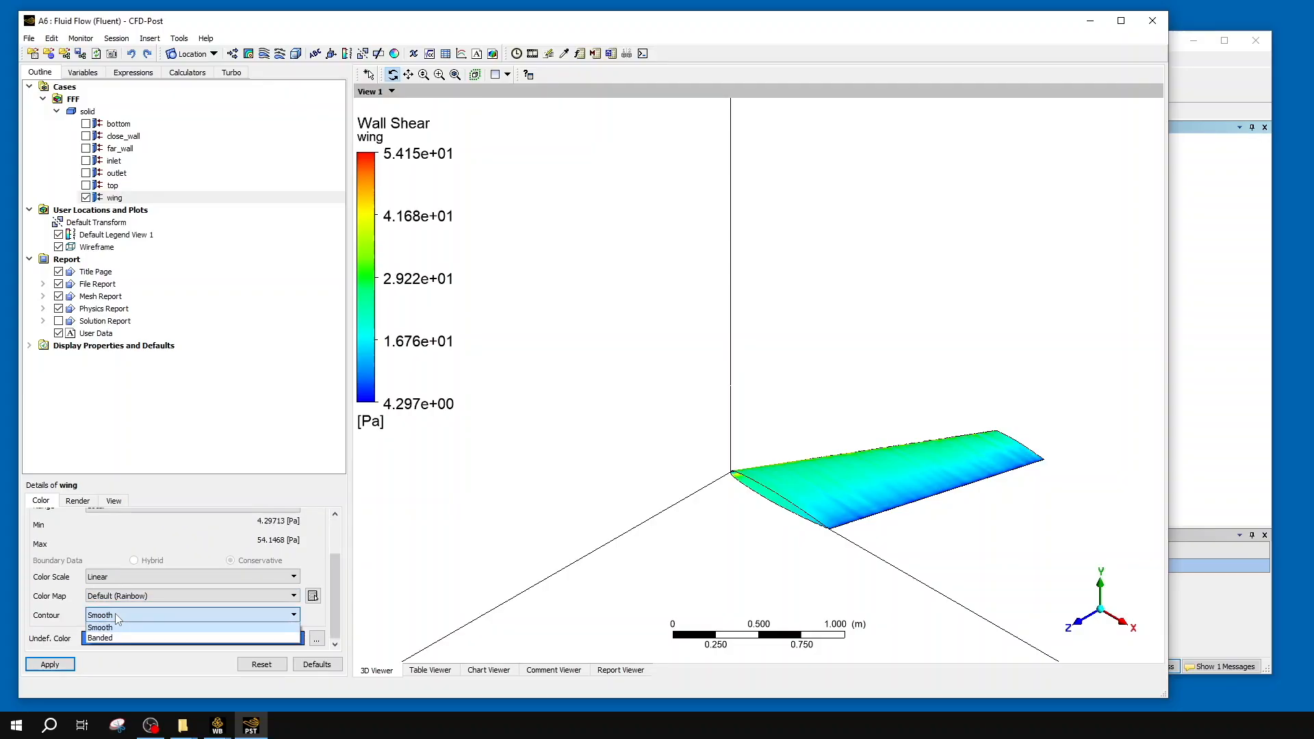
click(110, 638)
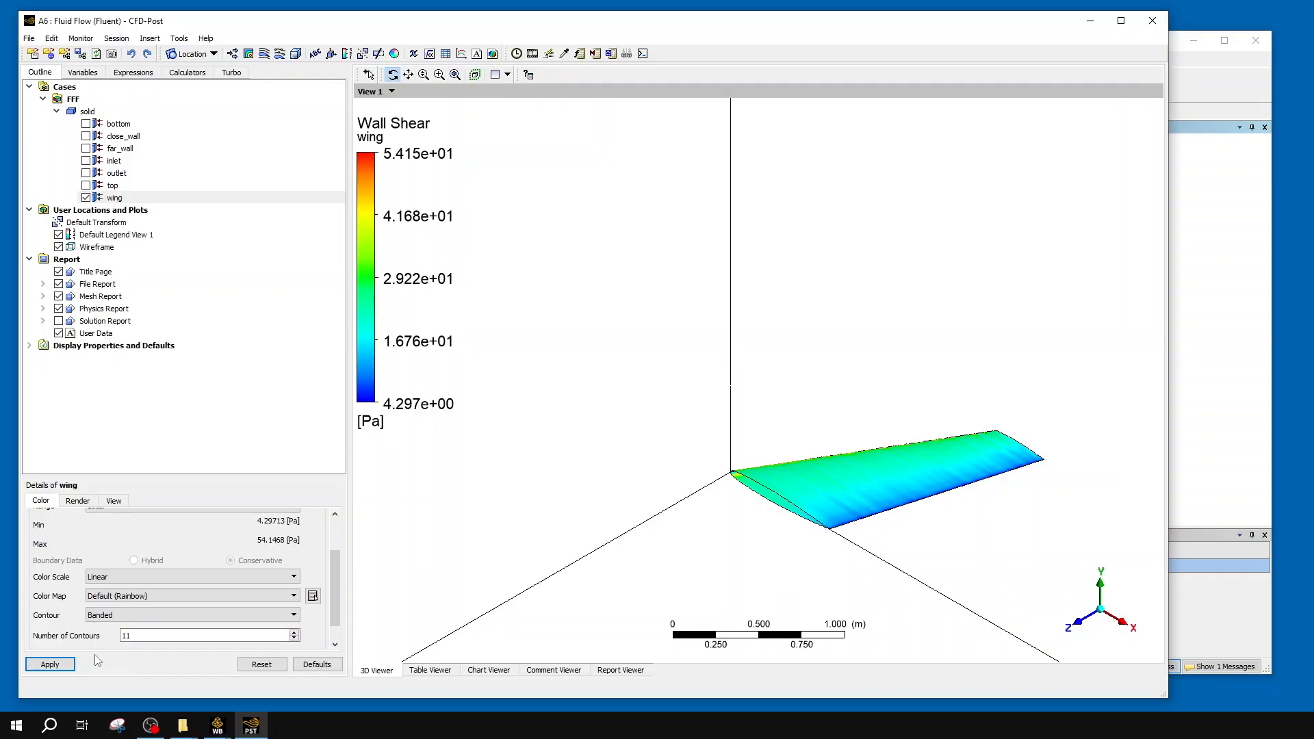
scroll(59, 629, down, 1)
click(59, 667)
click(50, 664)
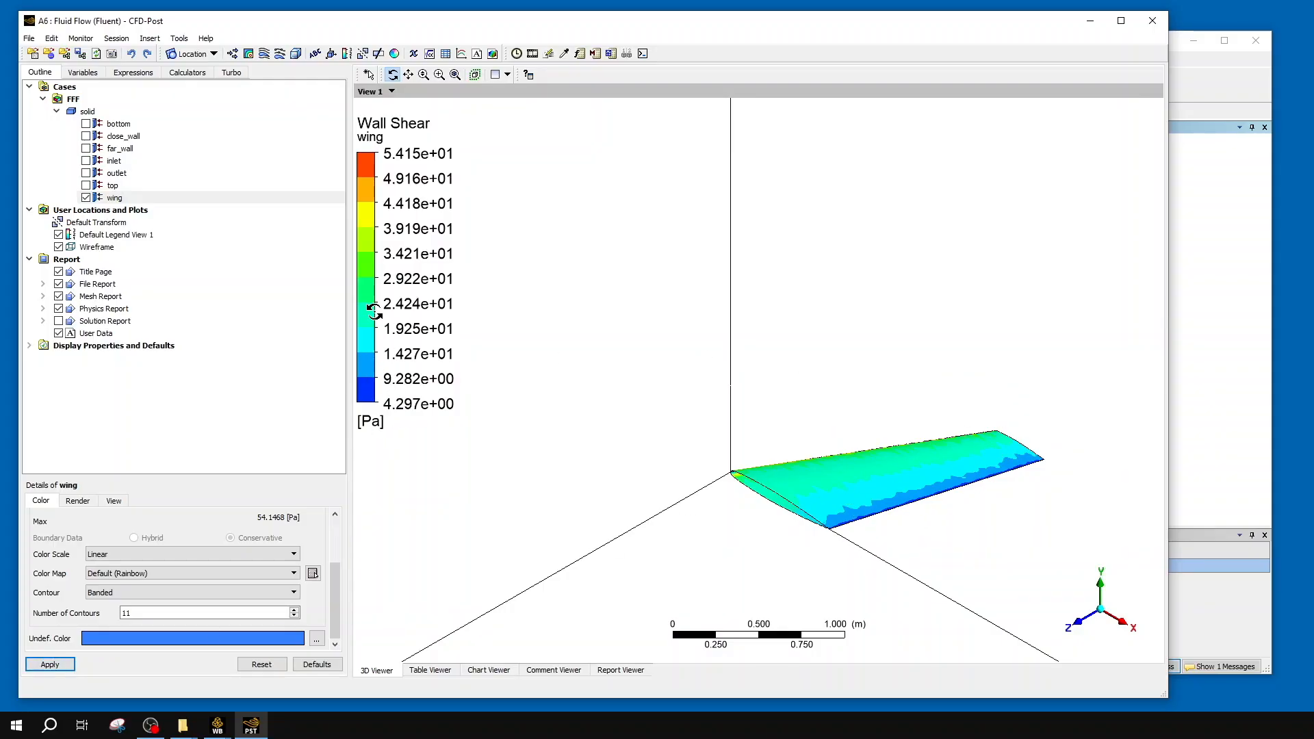
- Return the wing's contour style to Smooth and apply it to the wall shear plot
click(145, 593)
click(139, 594)
click(134, 595)
click(129, 607)
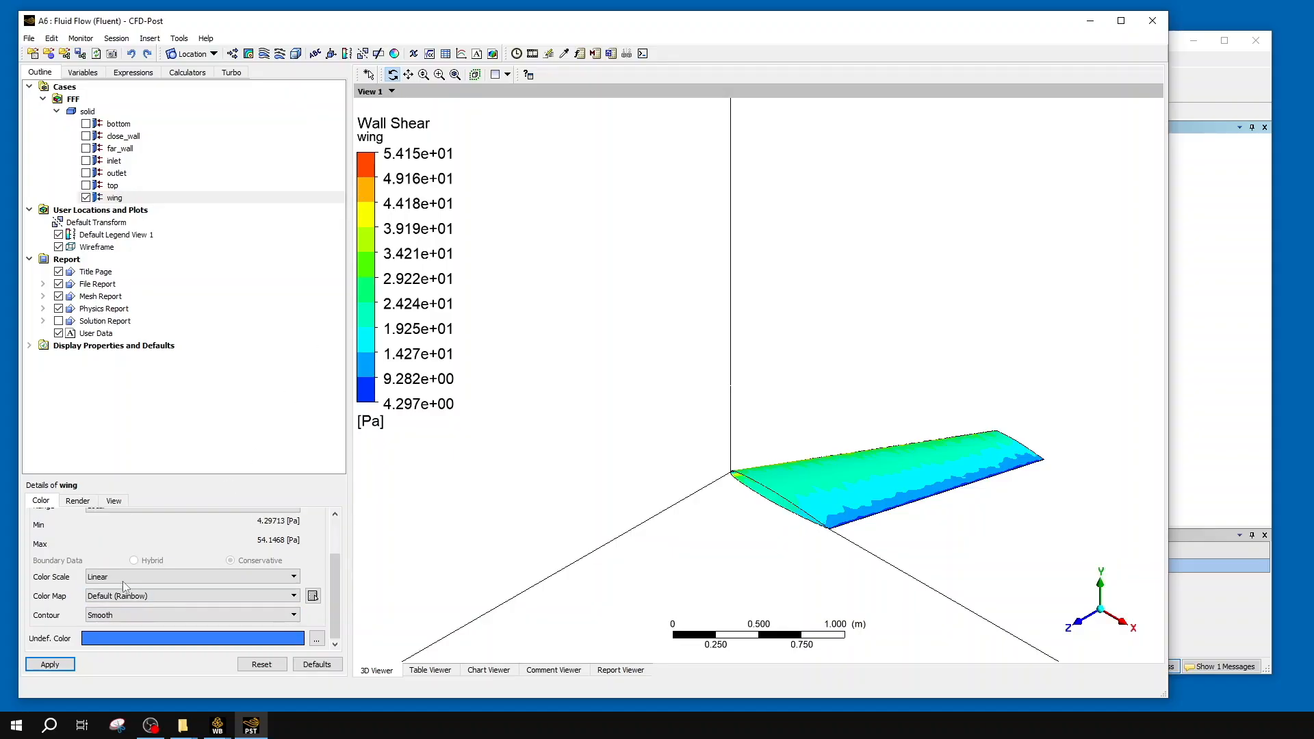
scroll(73, 558, up, 2)
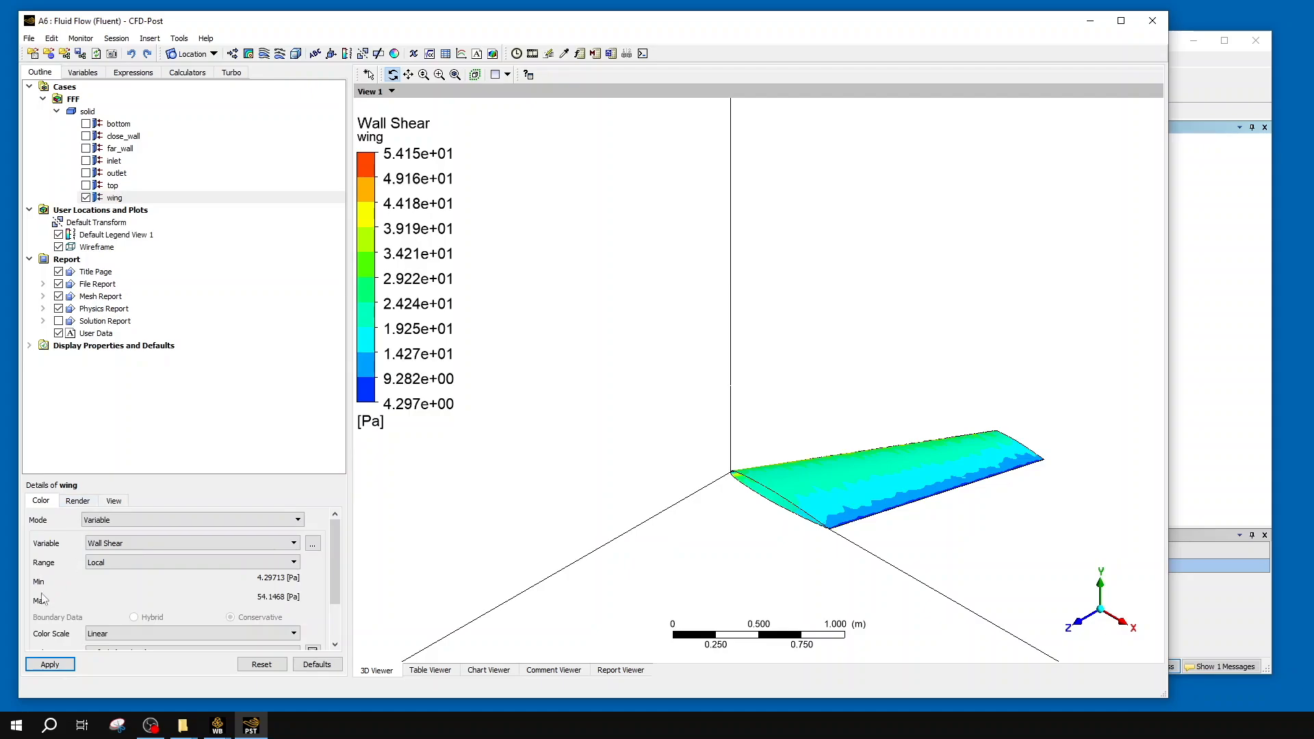
click(52, 664)
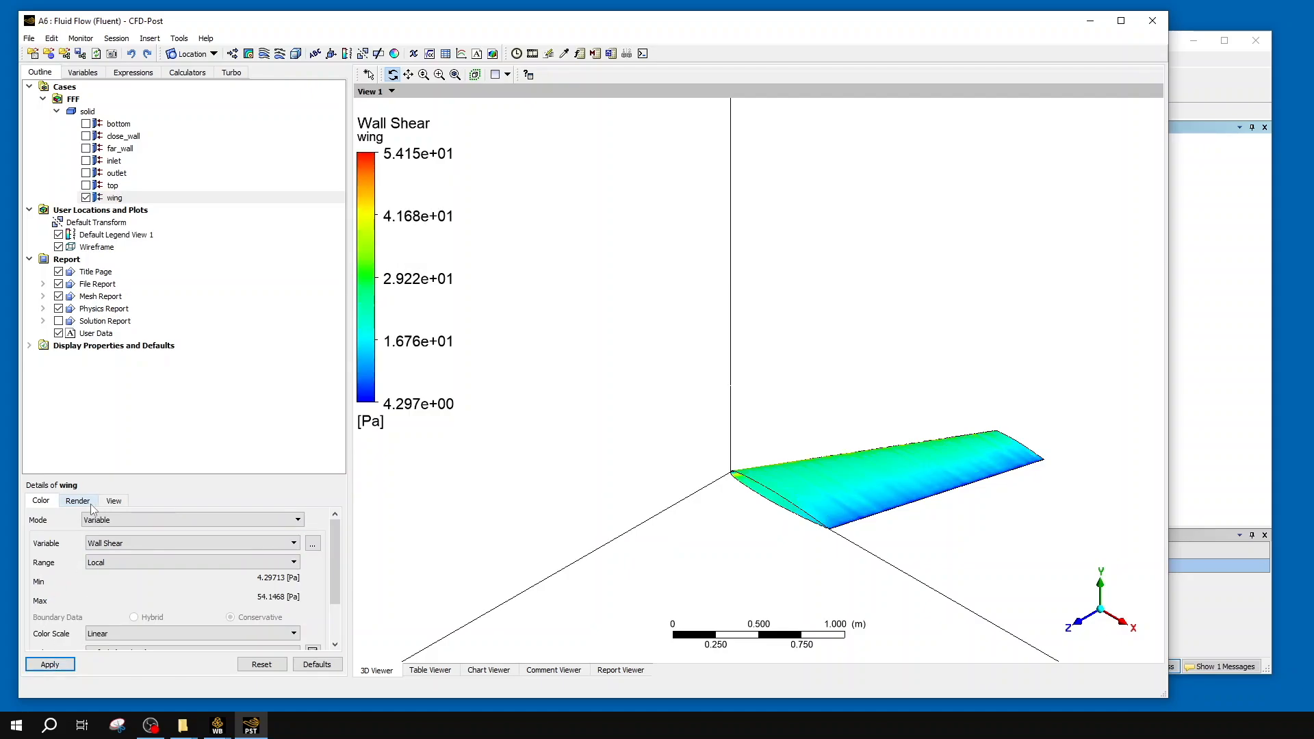
- Review the wing's colour mode and render settings, checking the draw mode options and keeping Smooth Shading
click(120, 520)
click(120, 524)
click(77, 503)
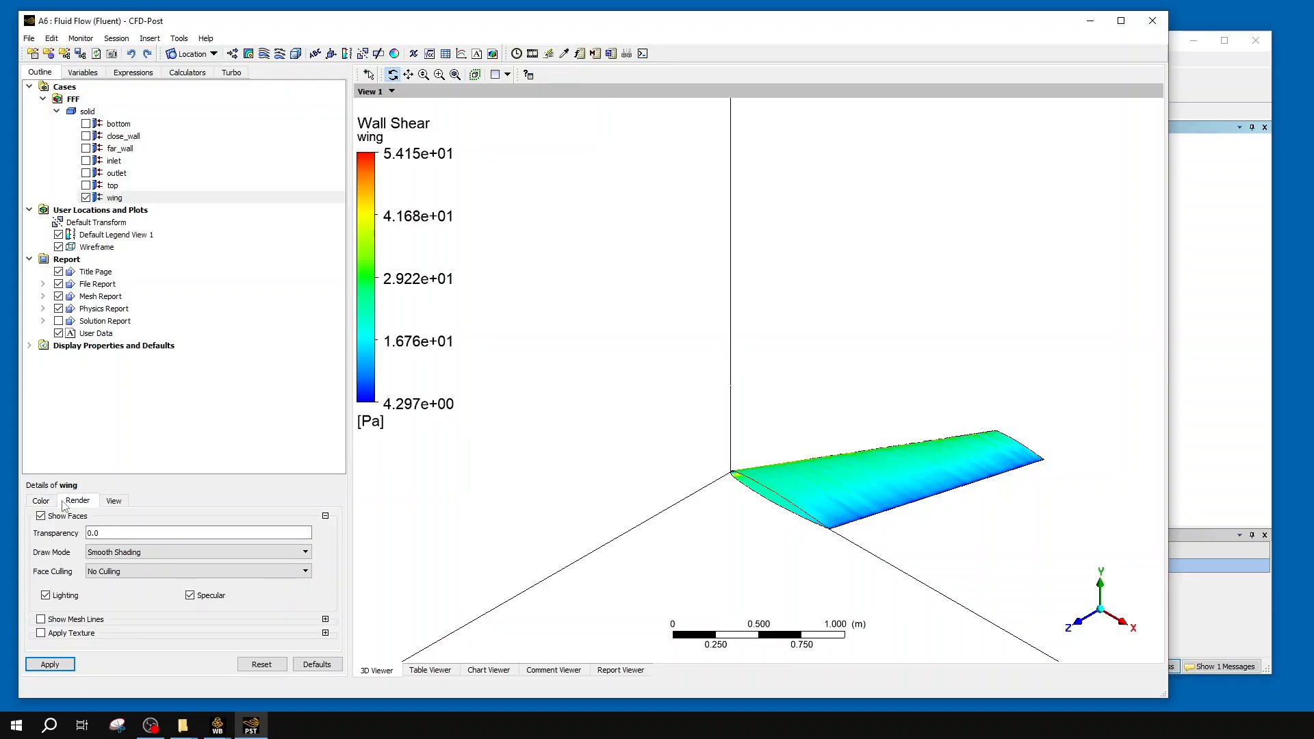
click(42, 501)
click(77, 503)
click(132, 555)
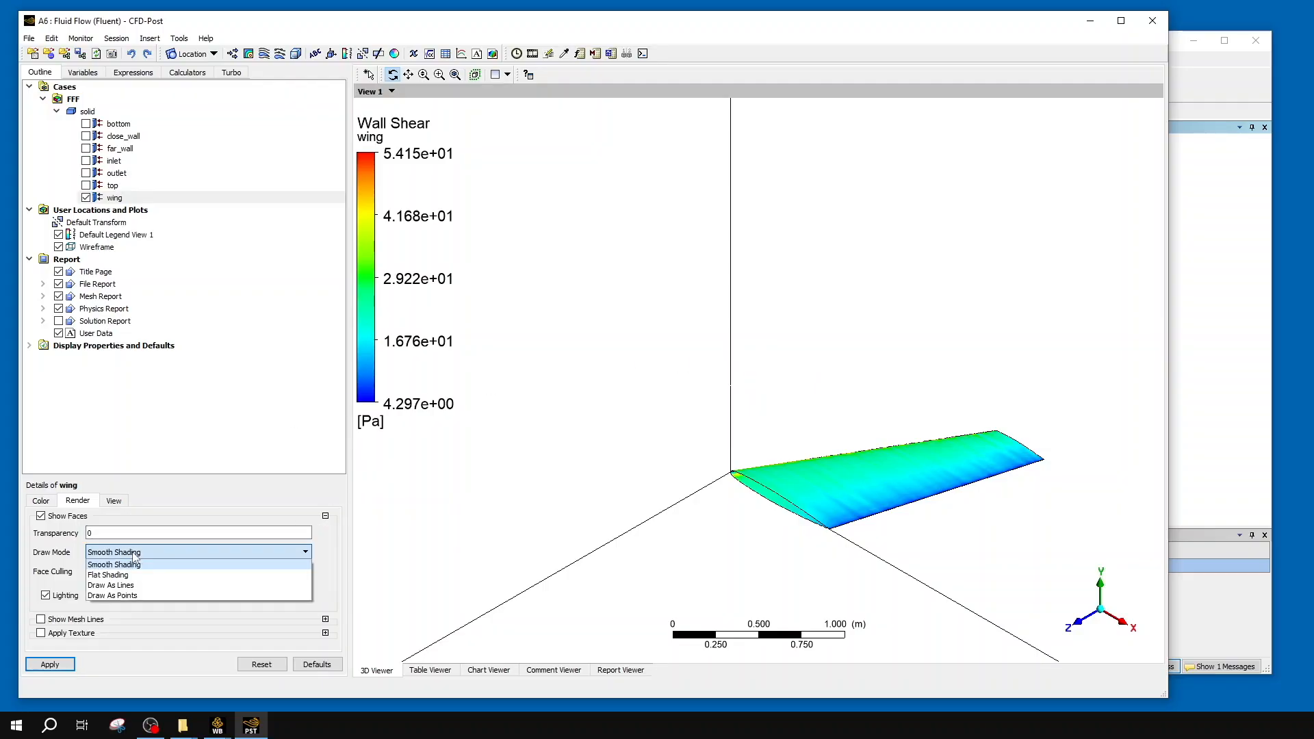
click(134, 564)
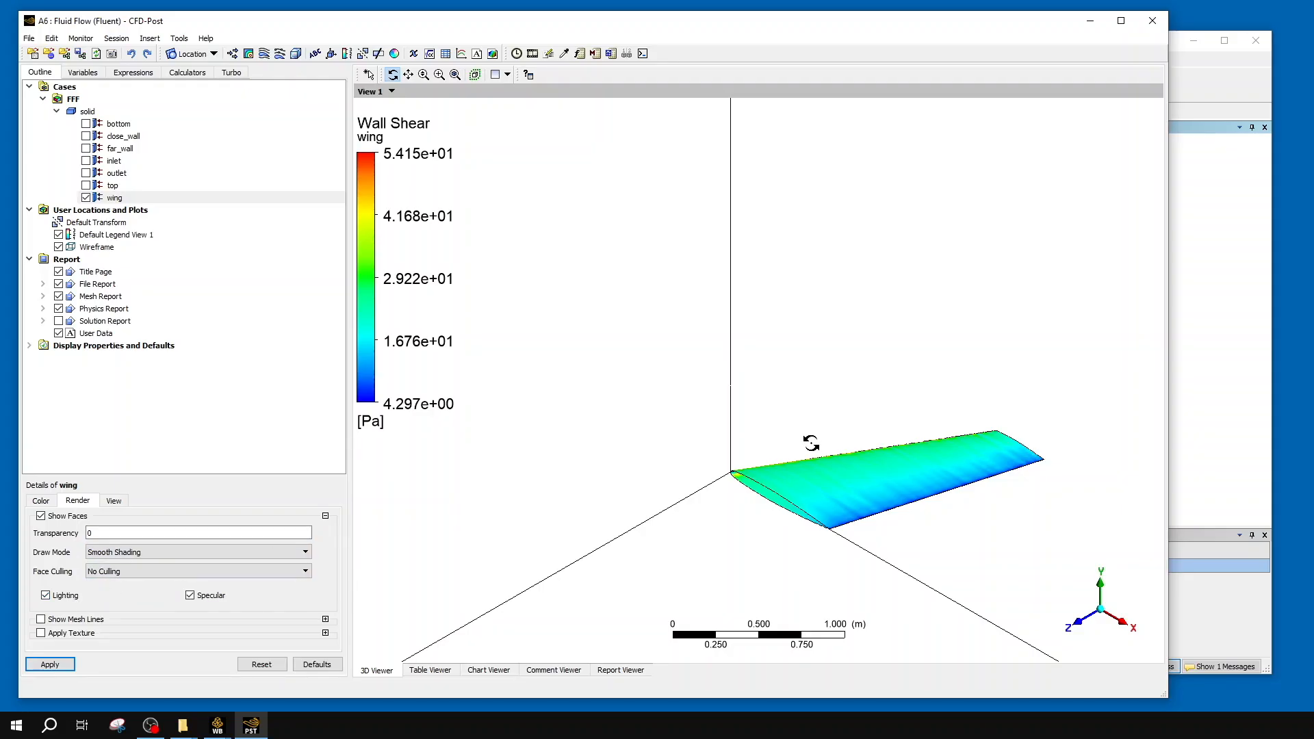
- Turn off Lighting on the wing to compare its underside and upper surface, and turn Lighting back on
drag(988, 487, 713, 445)
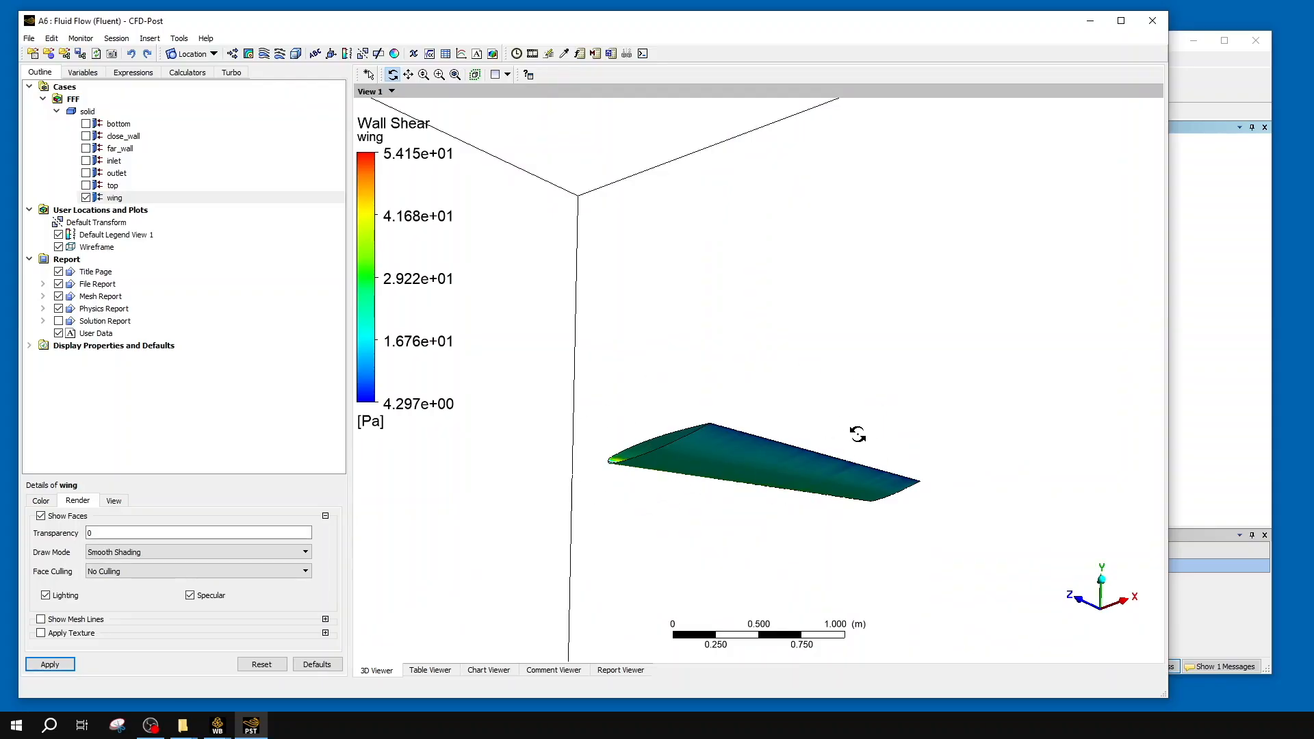
click(45, 595)
click(62, 663)
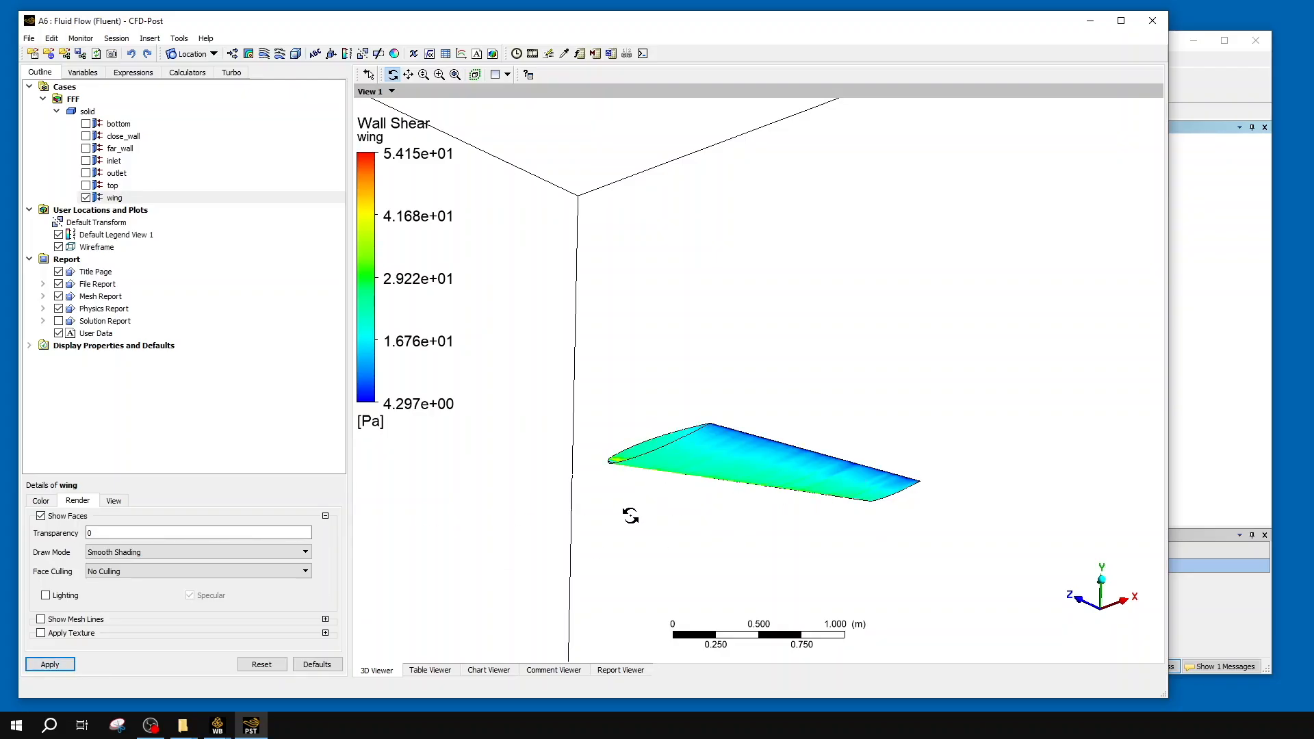
drag(678, 475, 645, 491)
click(54, 597)
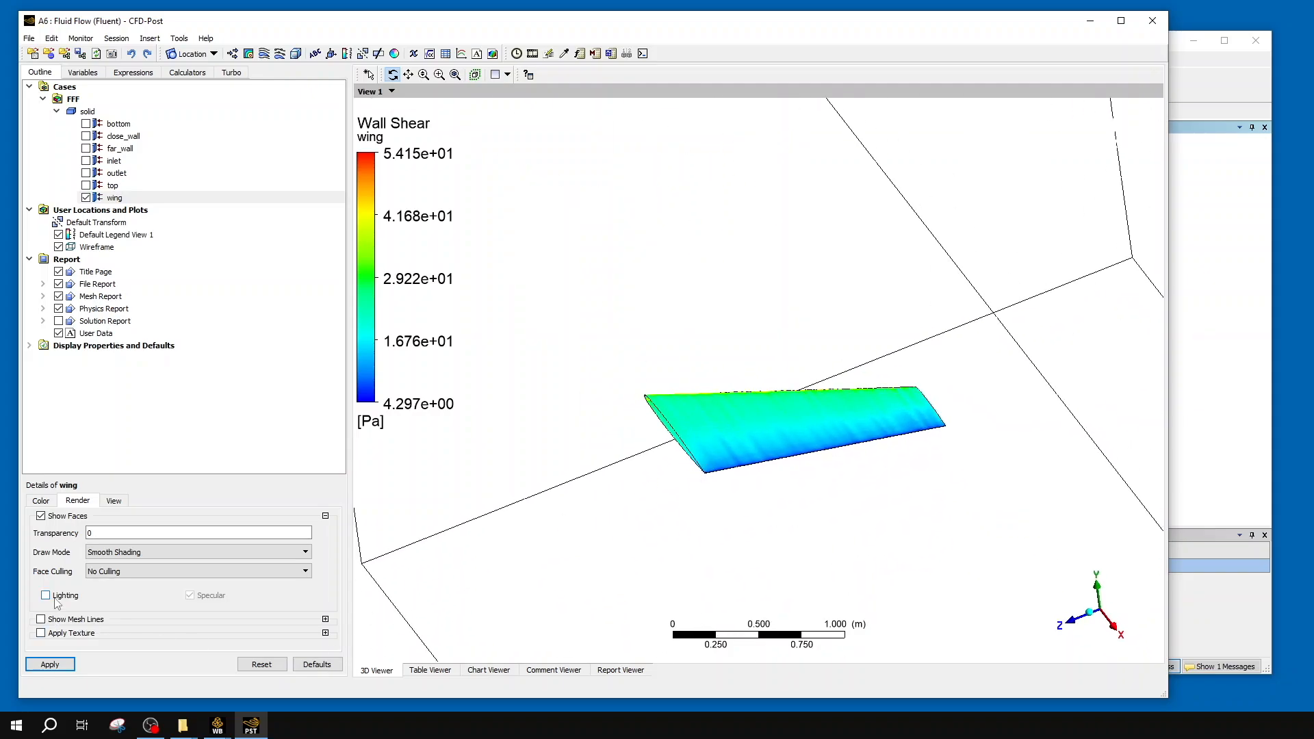
click(60, 662)
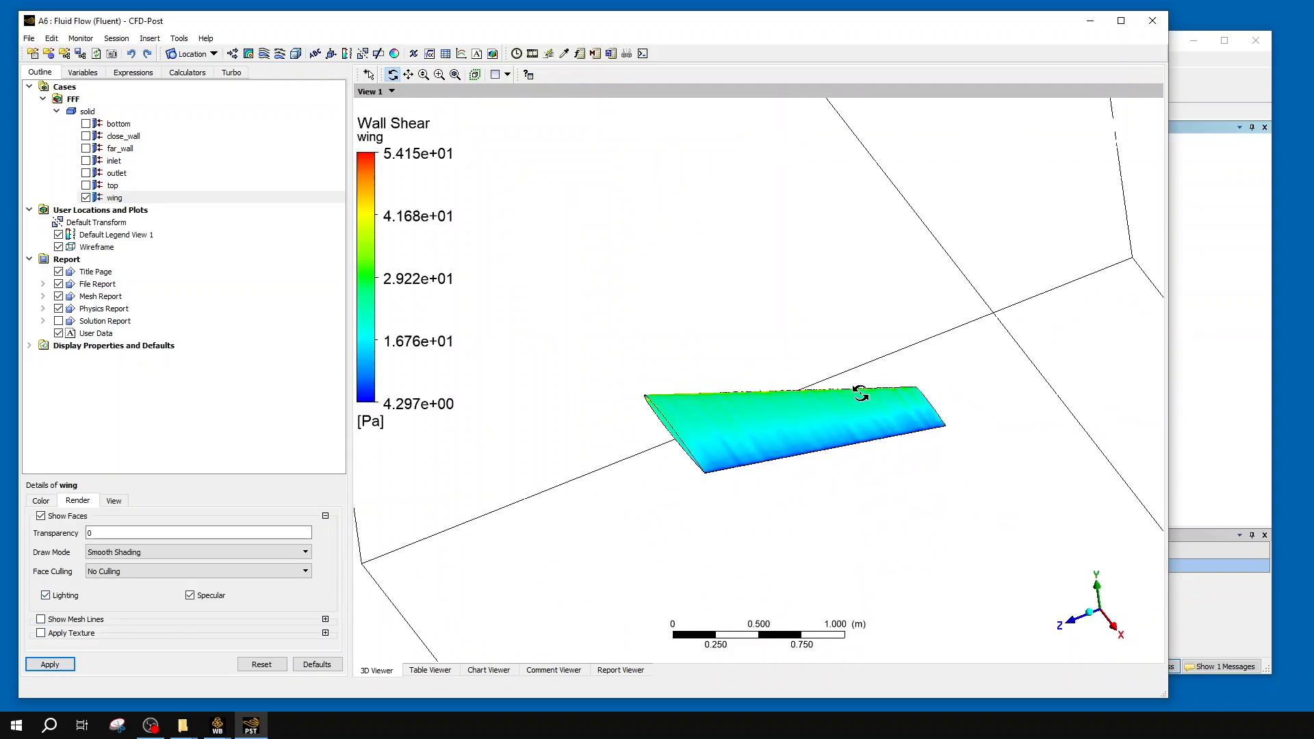
- Turn the wing's Specular option off and on again, comparing the surface from a closer view
drag(860, 395, 824, 469)
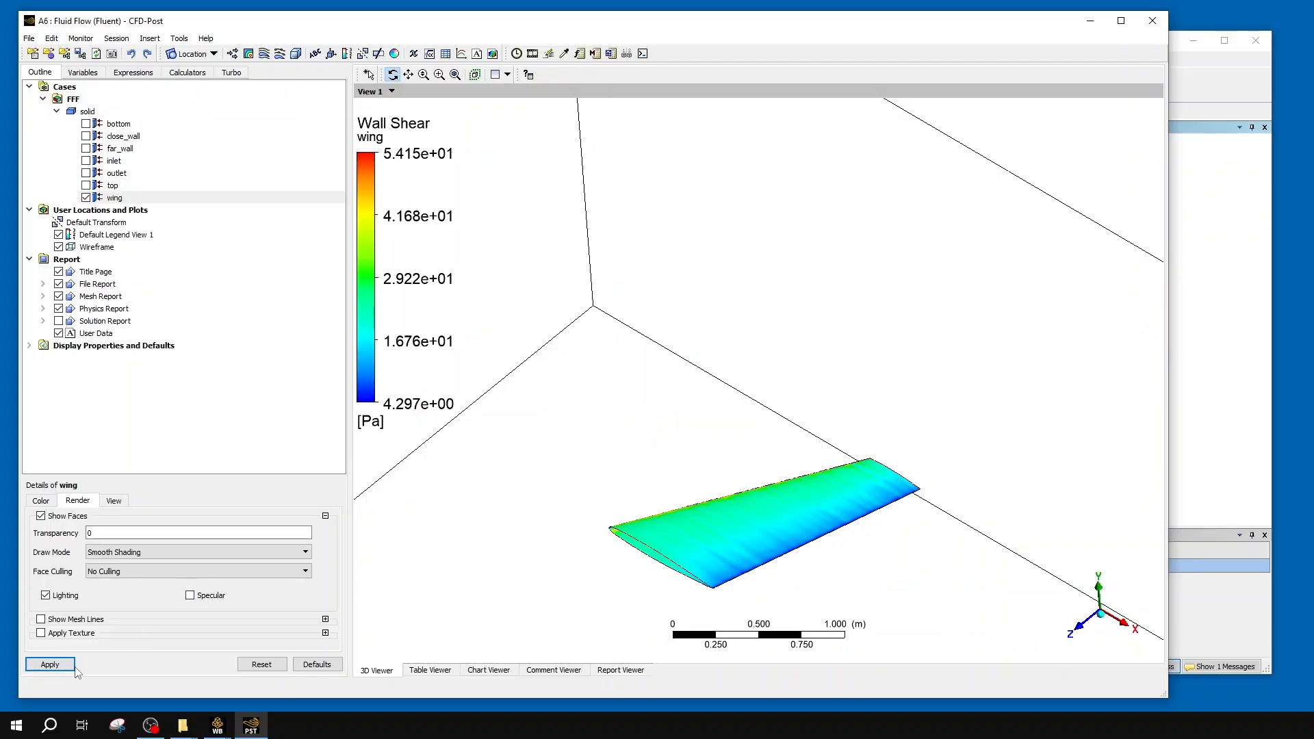
click(206, 595)
scroll(785, 512, up, 3)
ctrl+middle_drag(785, 513, 687, 318)
middle_drag(753, 415, 806, 375)
drag(805, 375, 869, 373)
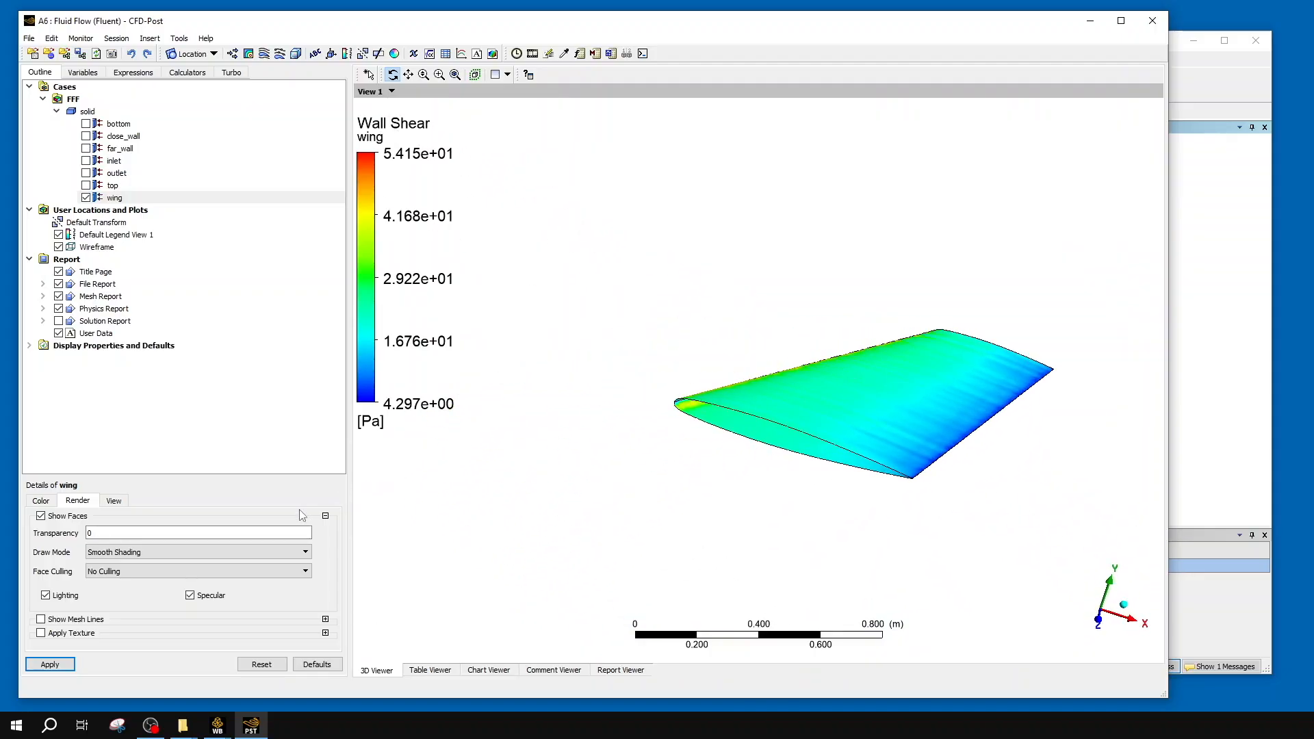
- Show the mesh lines on the wing for a close inspection of the surface mesh, and hide them again
click(41, 619)
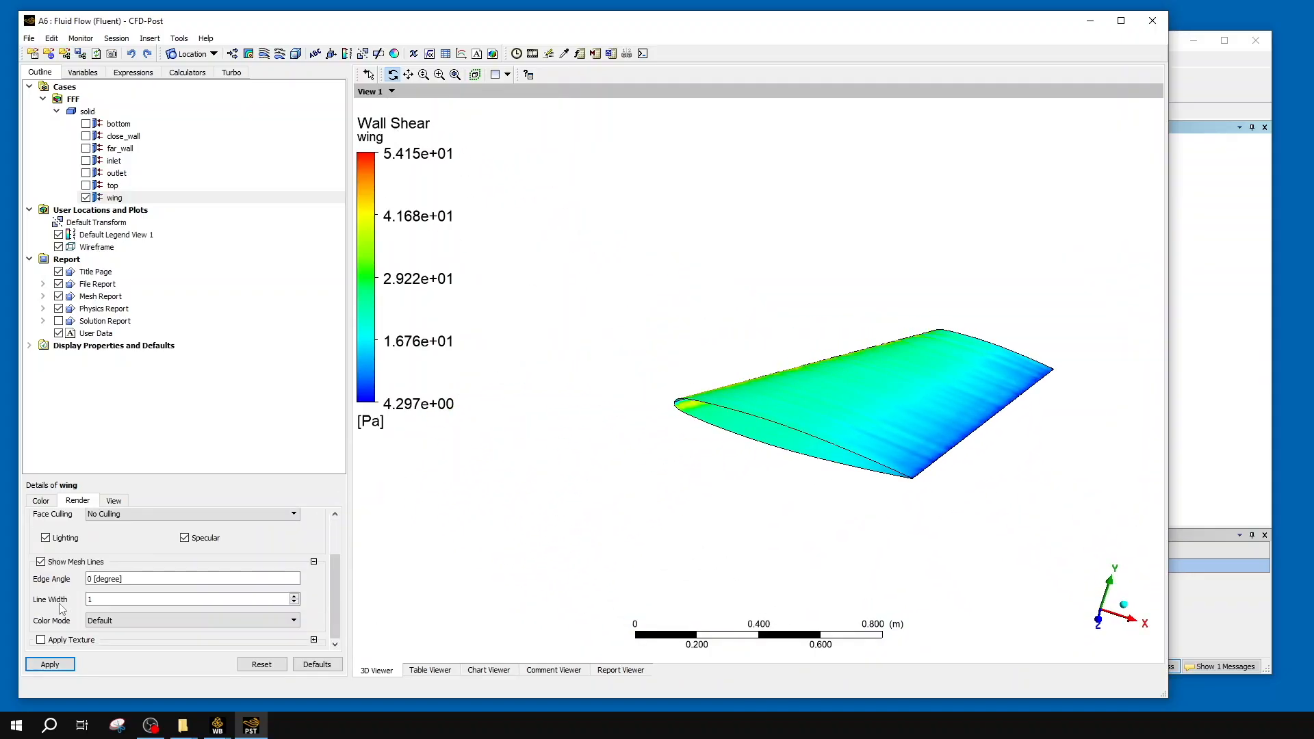
click(49, 665)
mouse_move(903, 397)
mouse_down()
mouse_move(945, 432)
mouse_move(814, 414)
mouse_move(848, 499)
mouse_move(862, 483)
mouse_up()
scroll(527, 430, up, 10)
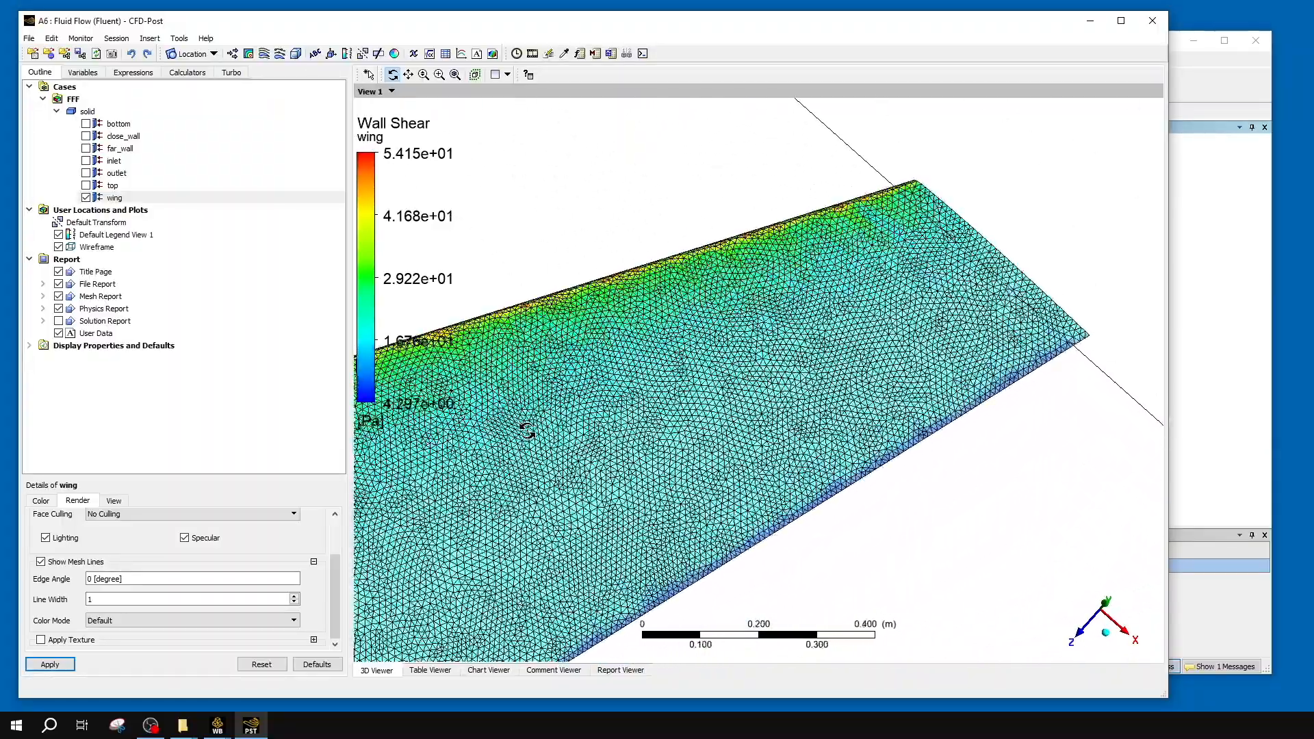
scroll(518, 422, down, 12)
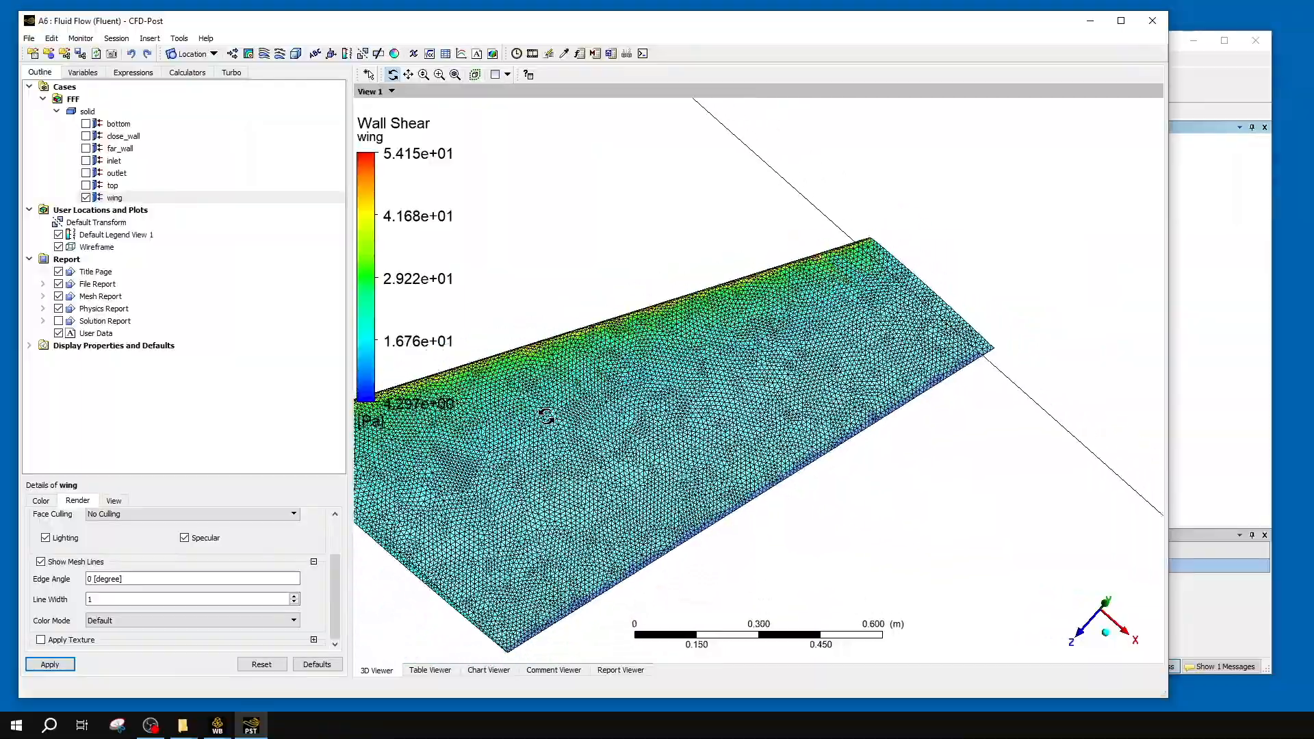
drag(519, 422, 665, 366)
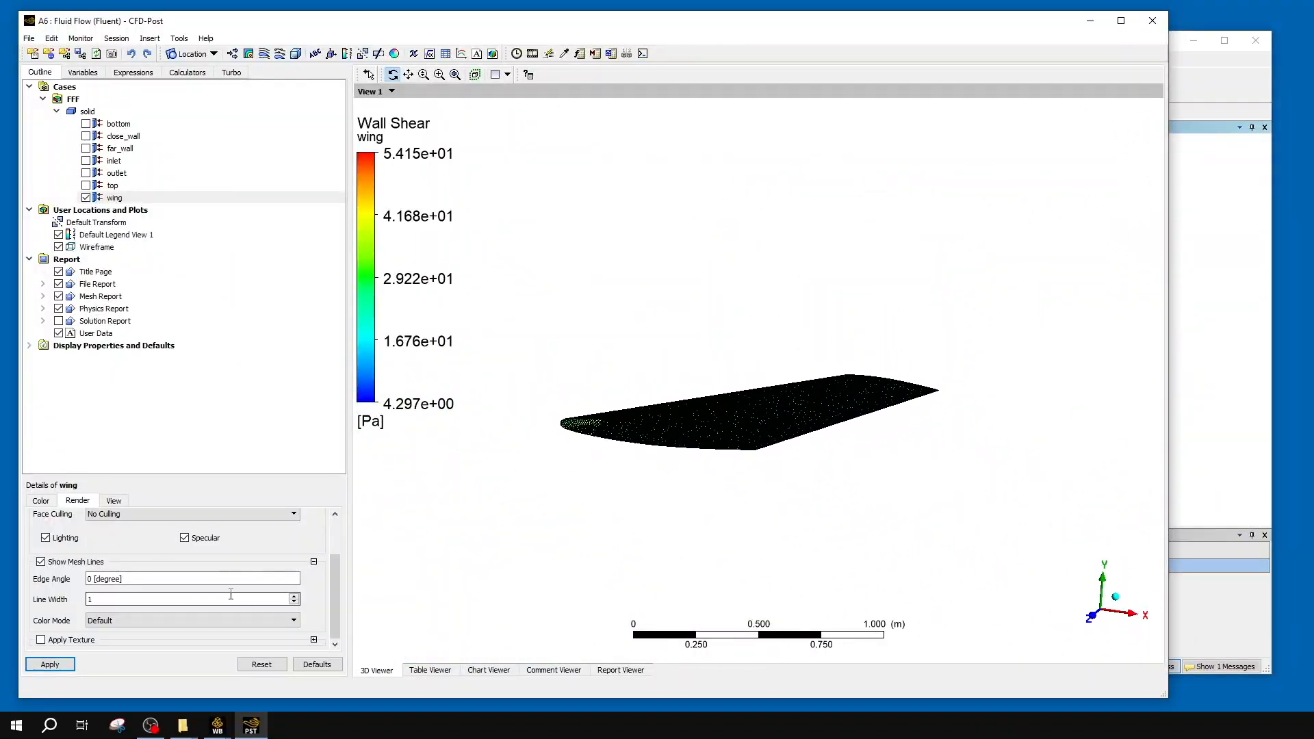
click(40, 562)
click(52, 662)
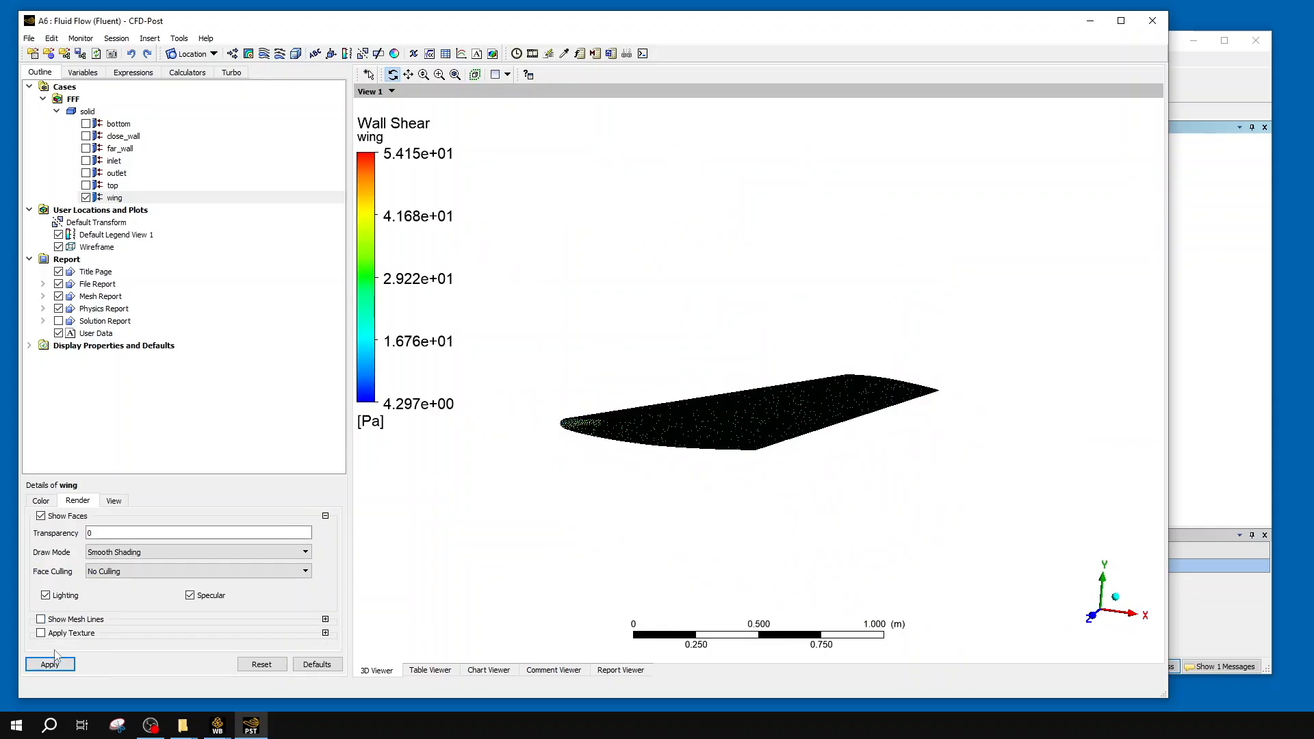
- Apply the predefined Metal texture with Blend to the wing, view it from below, and remove the texture
click(55, 636)
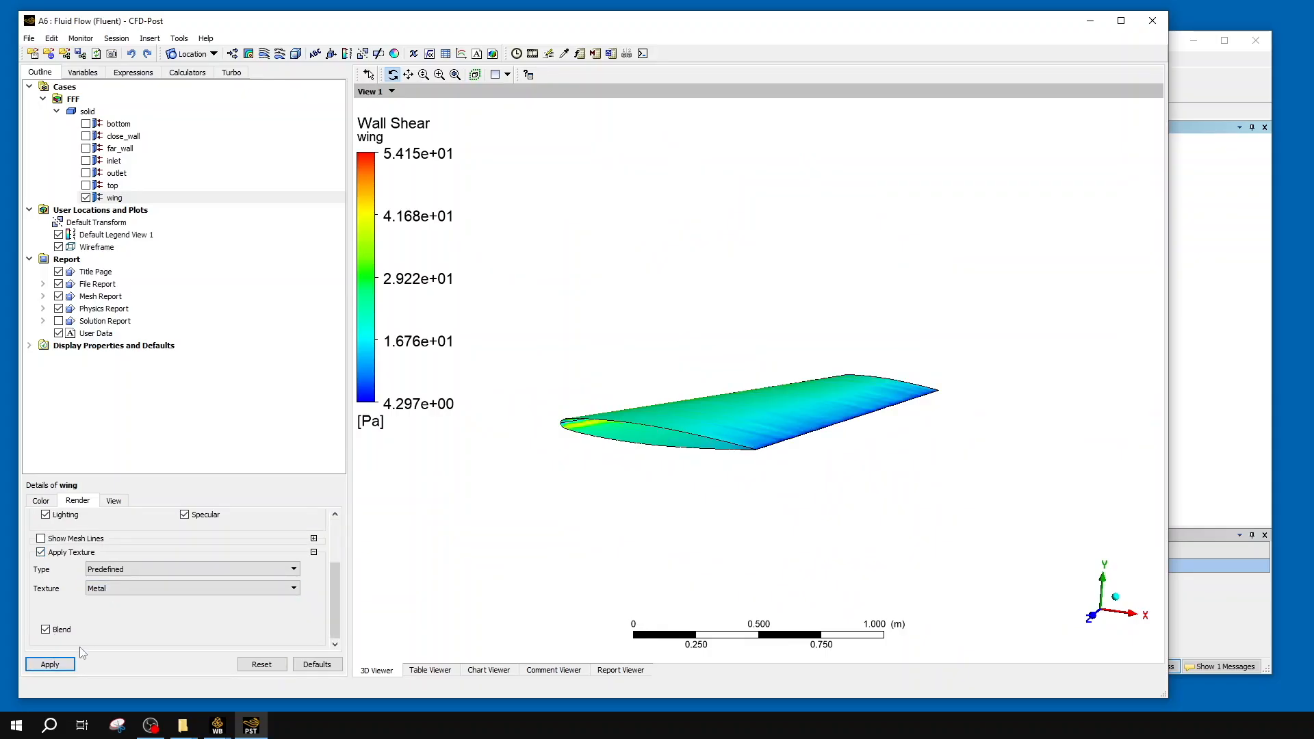
click(62, 668)
drag(639, 461, 740, 479)
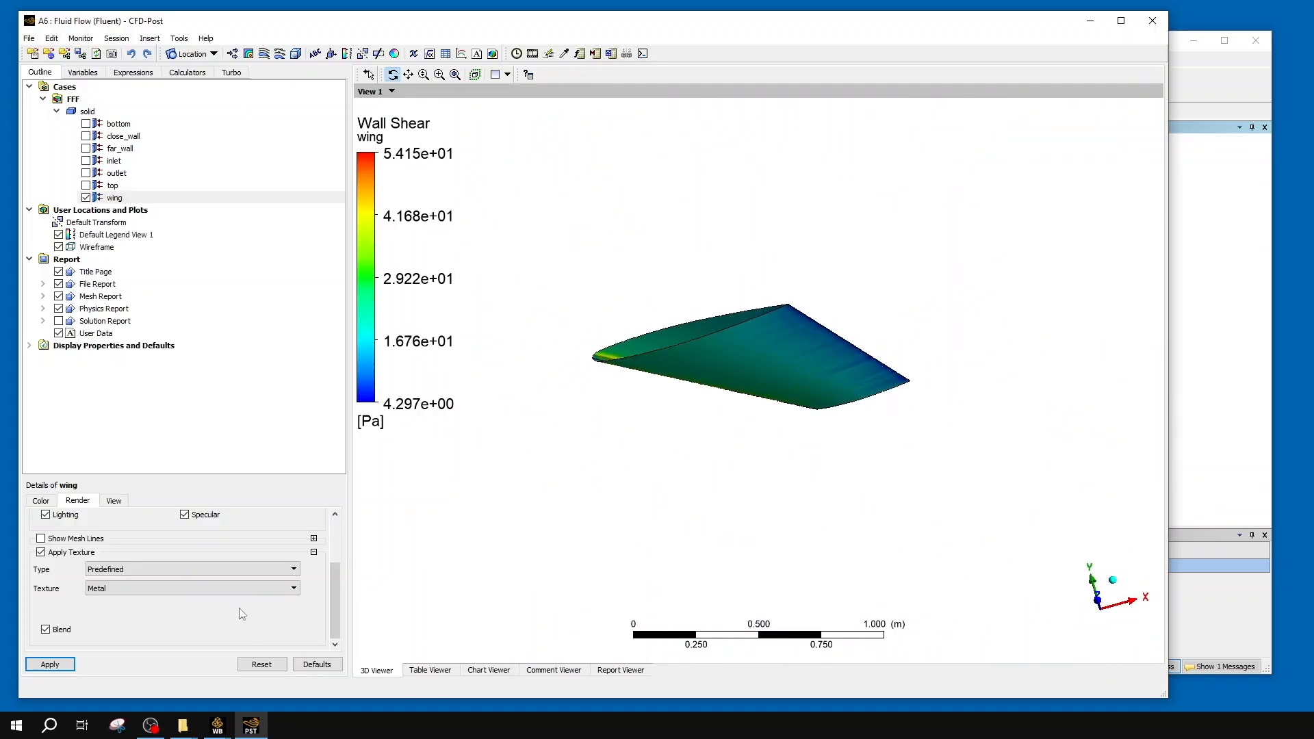
click(43, 552)
click(50, 664)
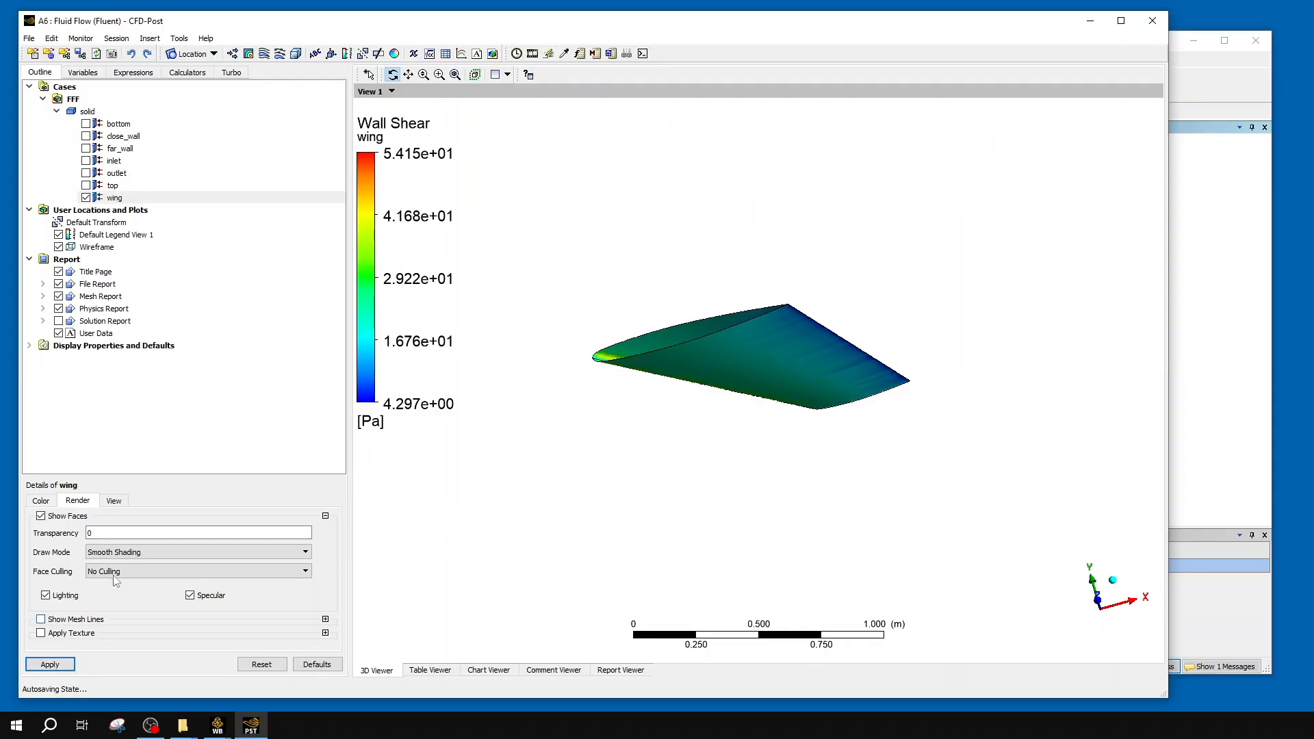
mouse_move(683, 371)
mouse_down()
mouse_move(625, 375)
mouse_move(859, 434)
mouse_move(845, 416)
mouse_up()
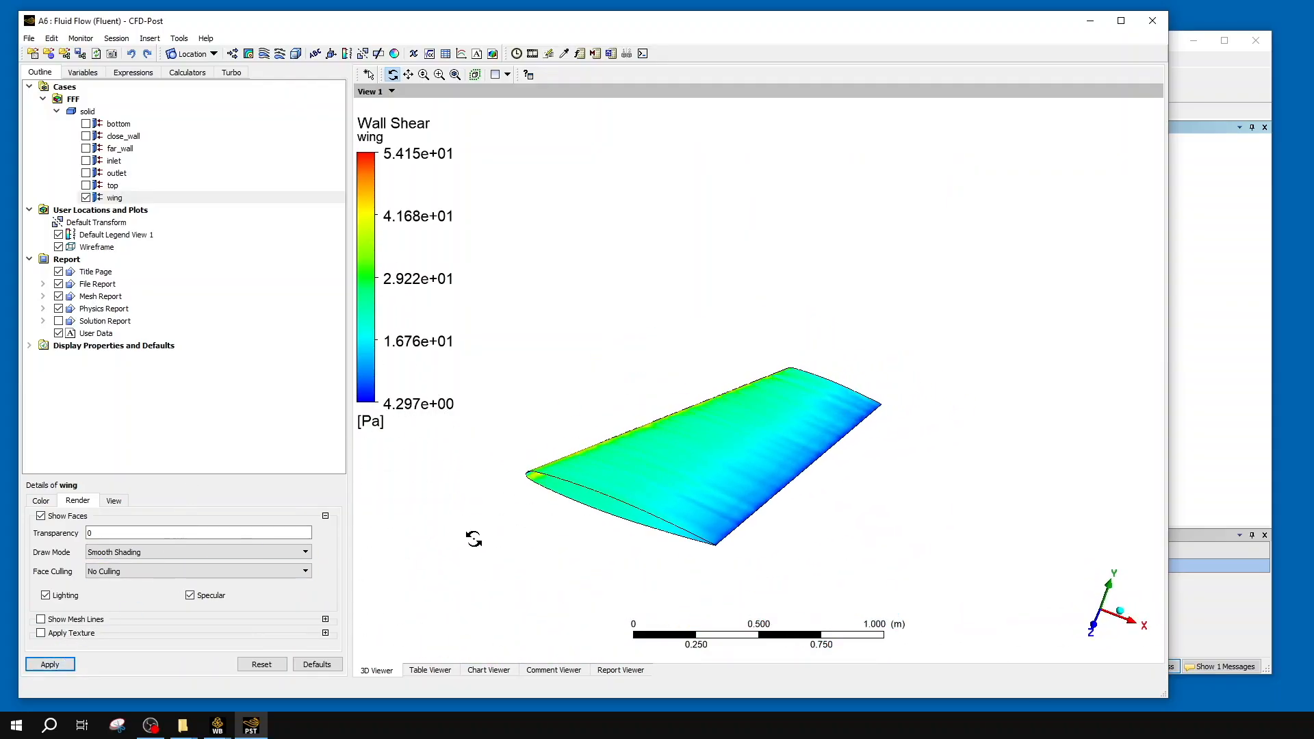
- Review the wing's rotation, translation, reflection/mirroring, scale and instancing transform options against the wing and its surrounding domain
click(118, 504)
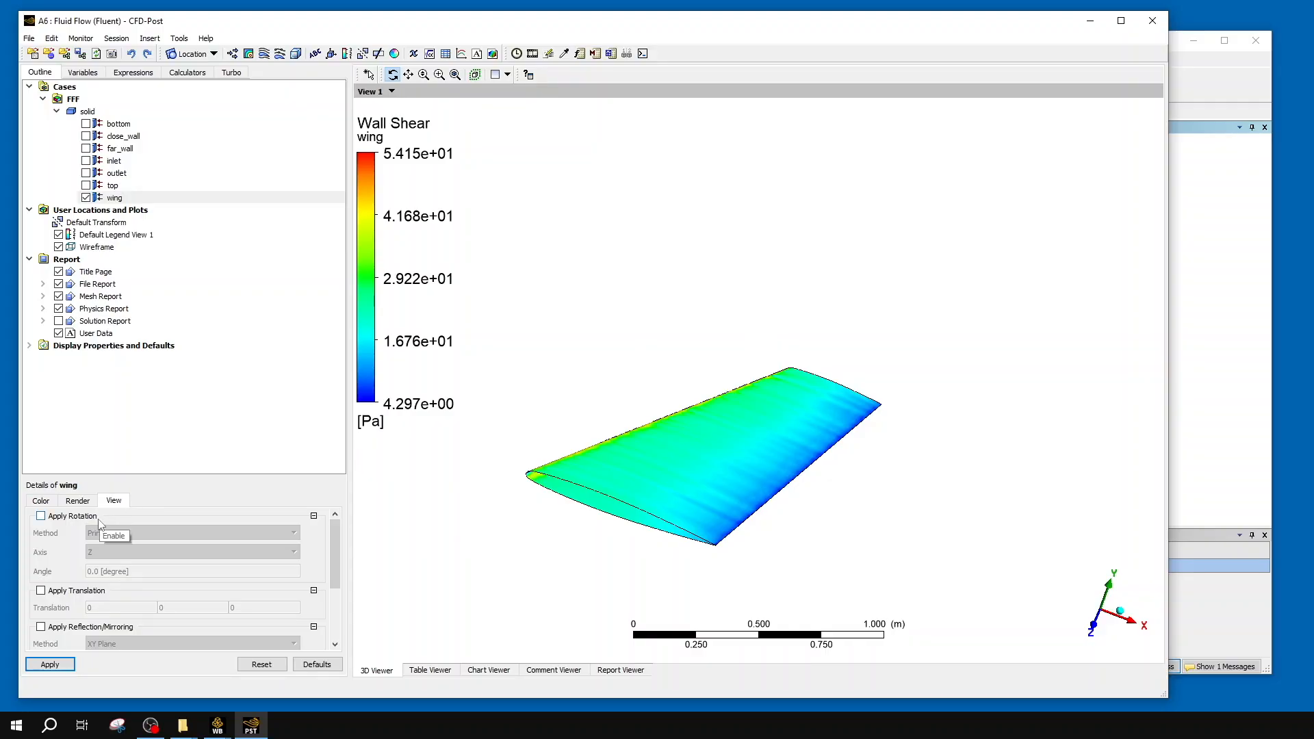
scroll(137, 596, down, 3)
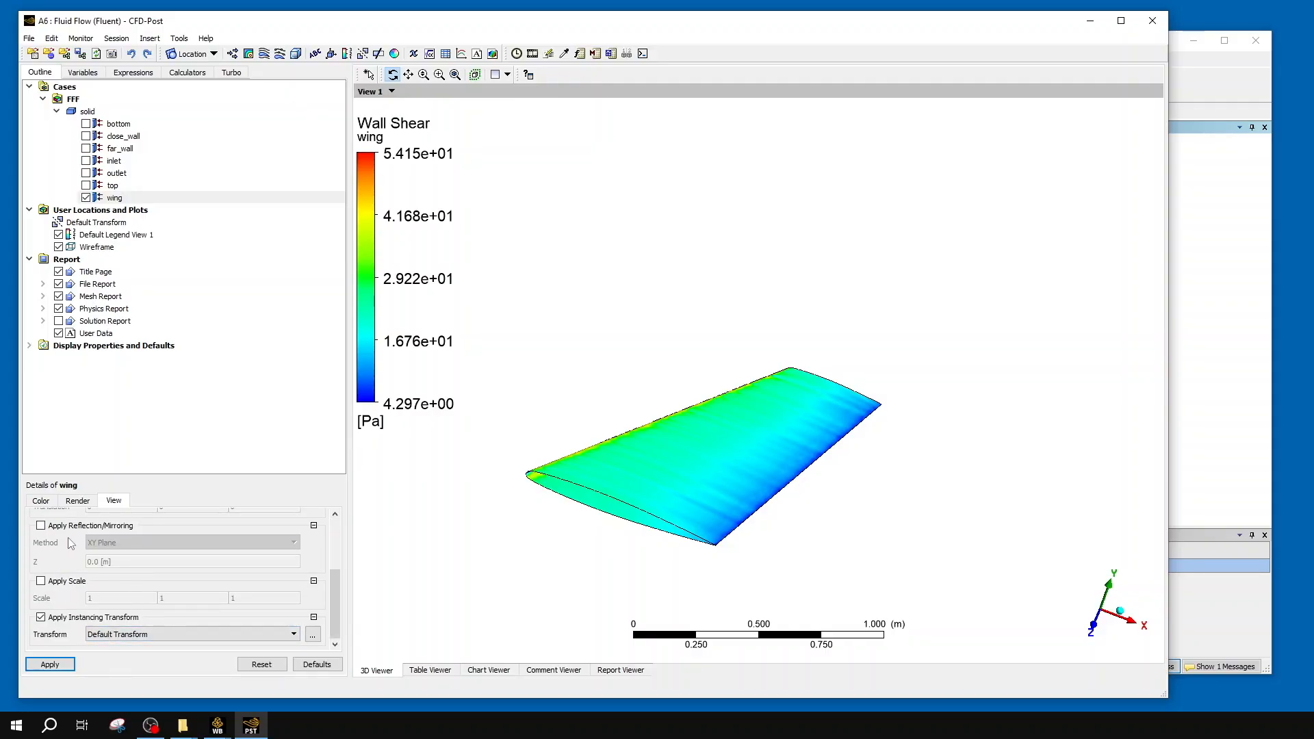
scroll(70, 543, up, 1)
scroll(685, 434, down, 5)
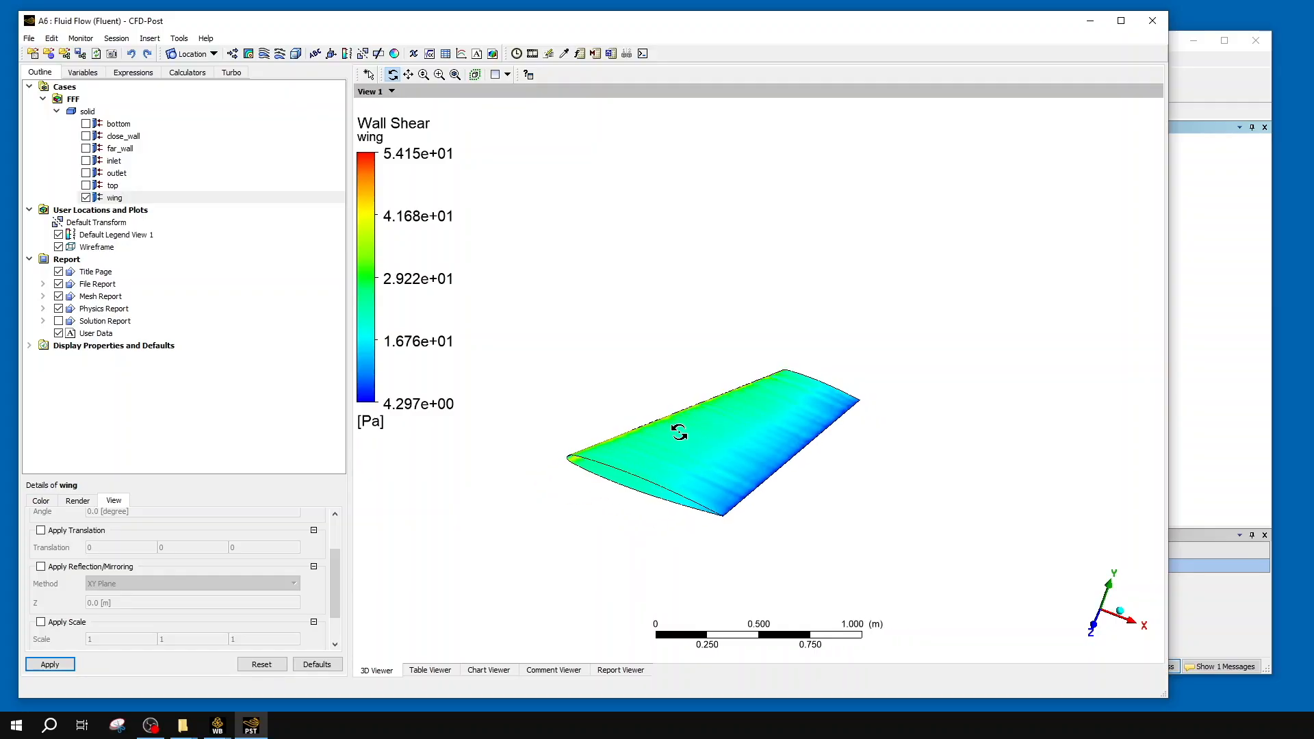
drag(668, 432, 624, 452)
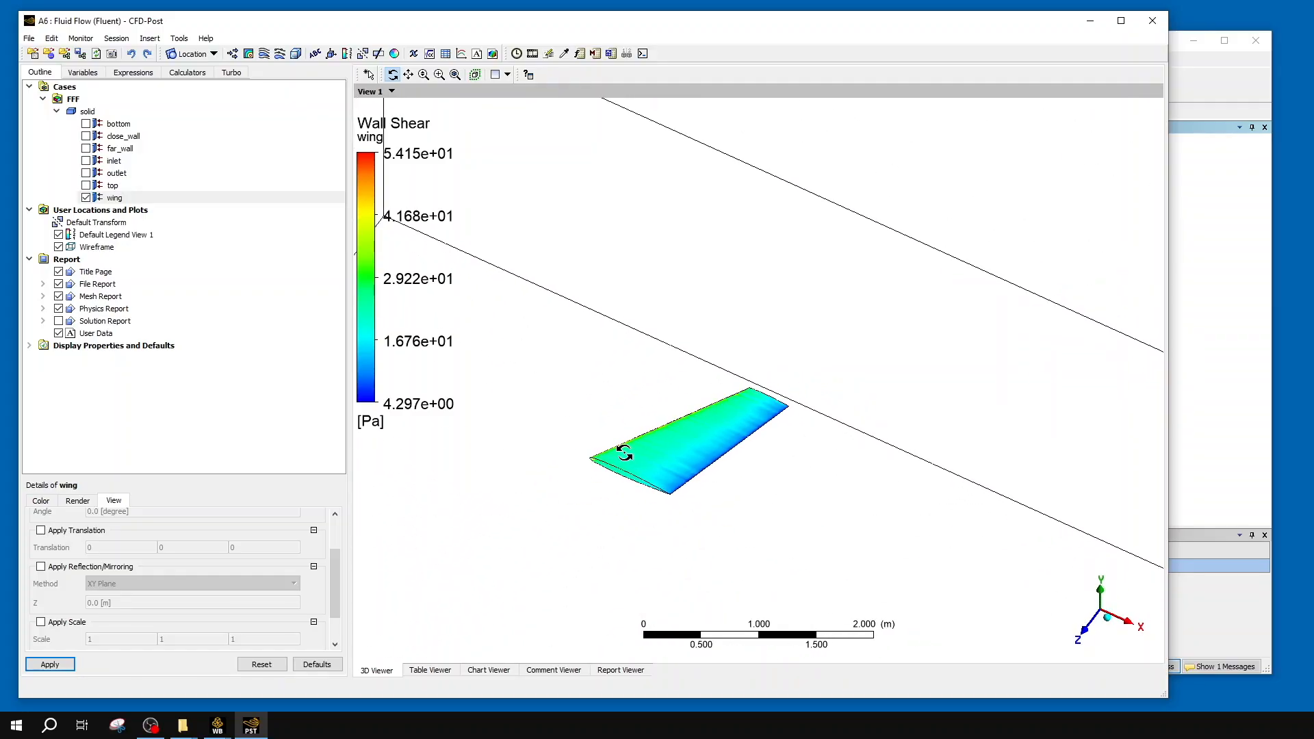
scroll(624, 452, down, 5)
scroll(623, 460, up, 2)
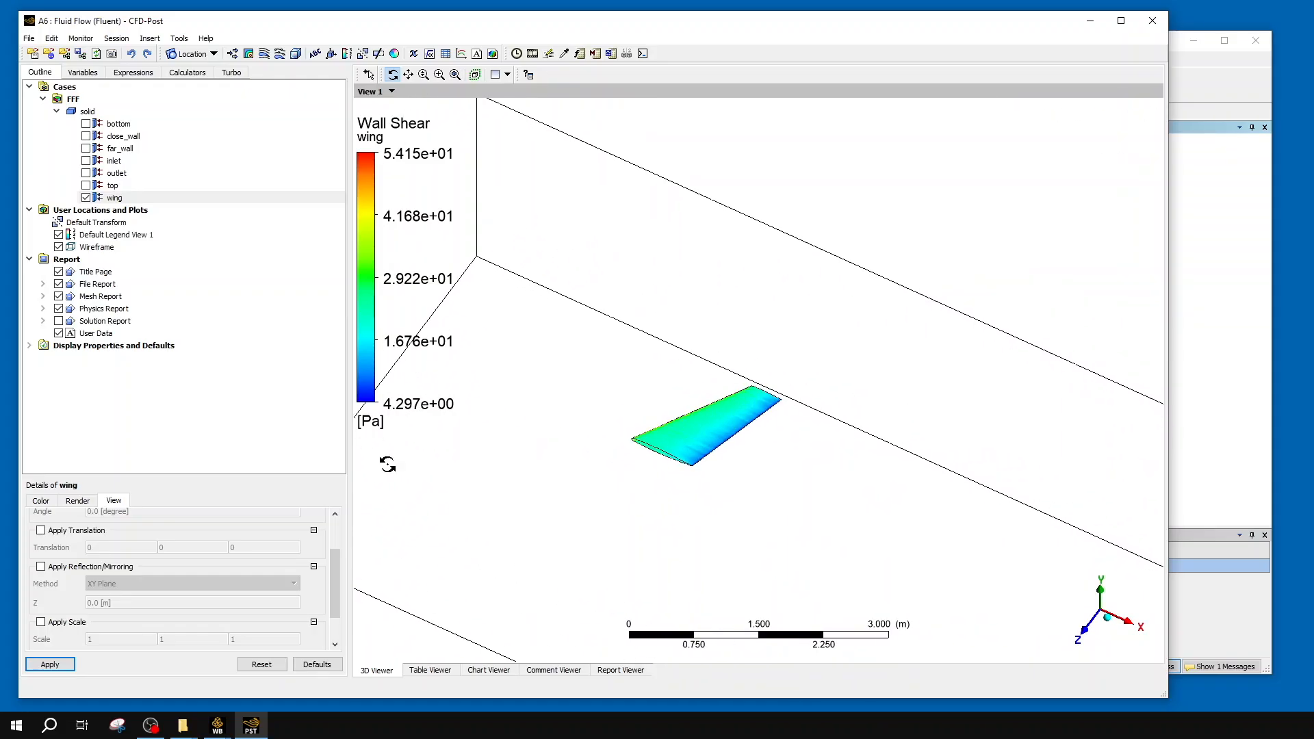
scroll(85, 536, up, 2)
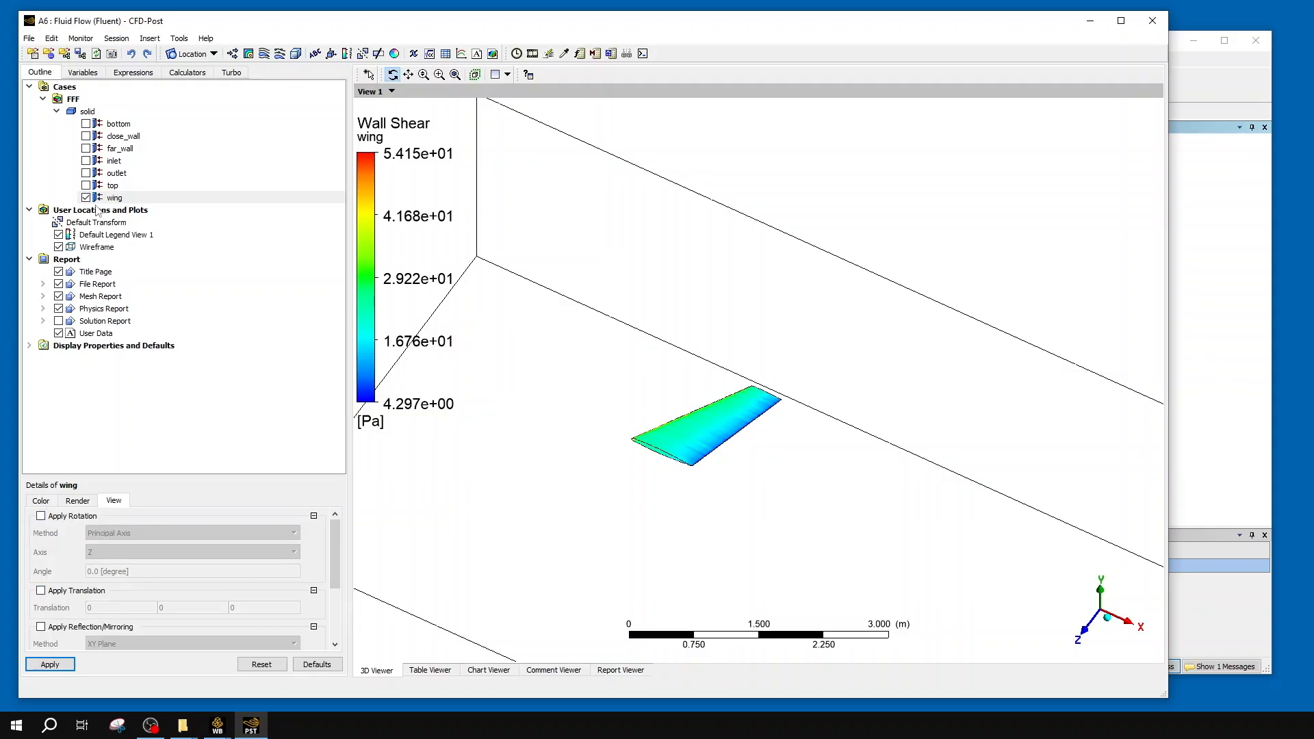
- Hide the wing surface and insert a new contour plot, accepting the default name
click(86, 198)
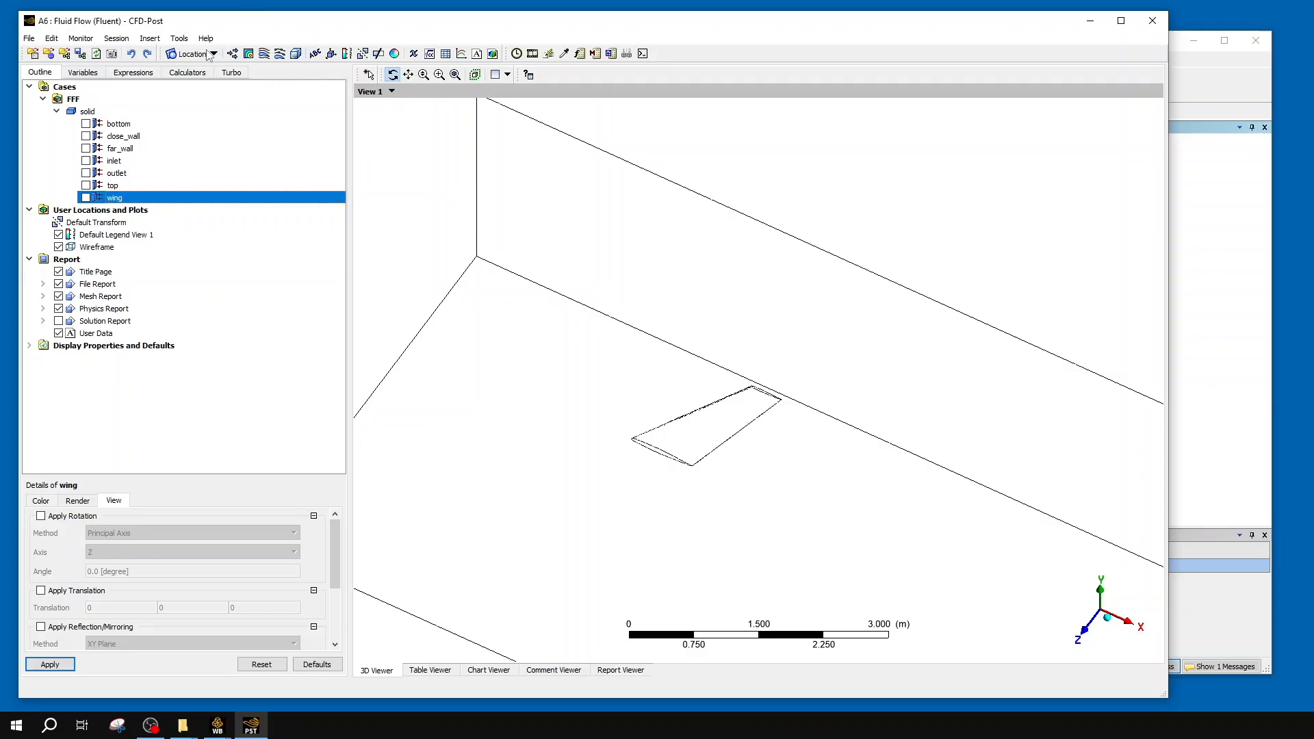
click(249, 54)
click(274, 116)
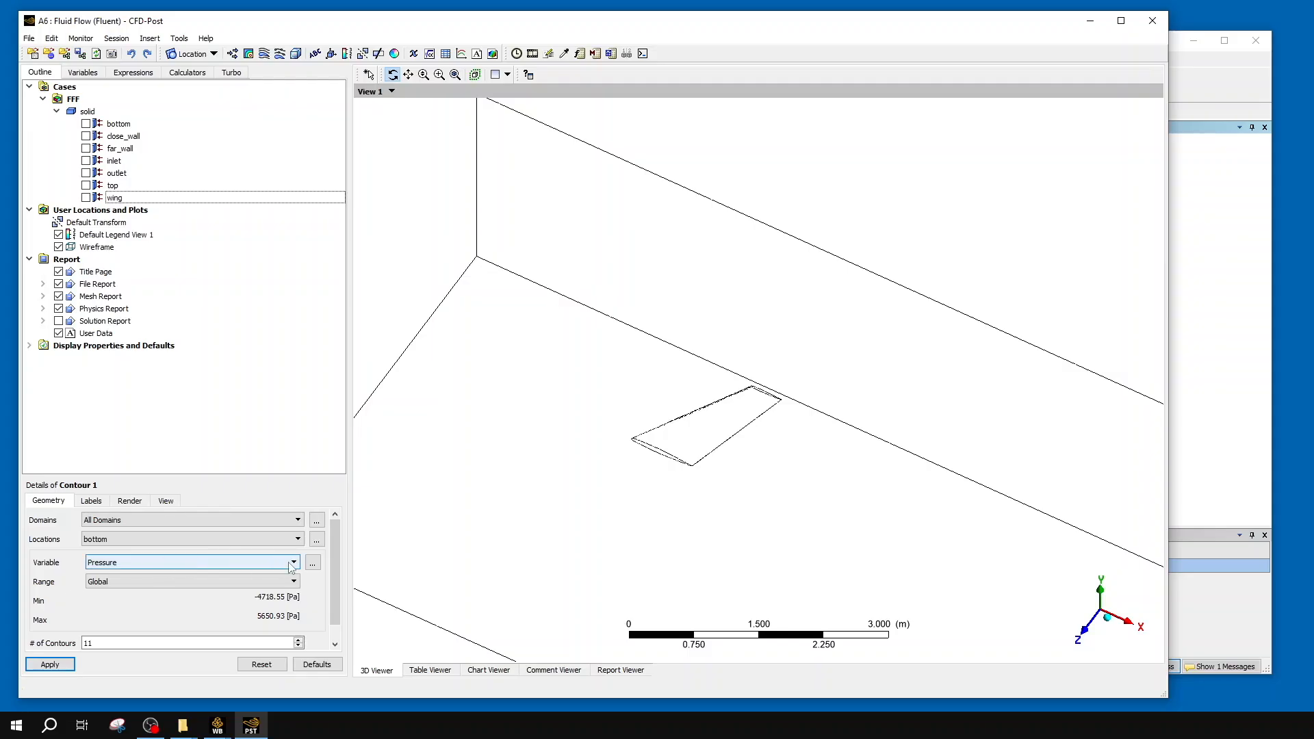
- Set the new contour's variable to the solution variable Wall Shear
click(312, 562)
click(615, 436)
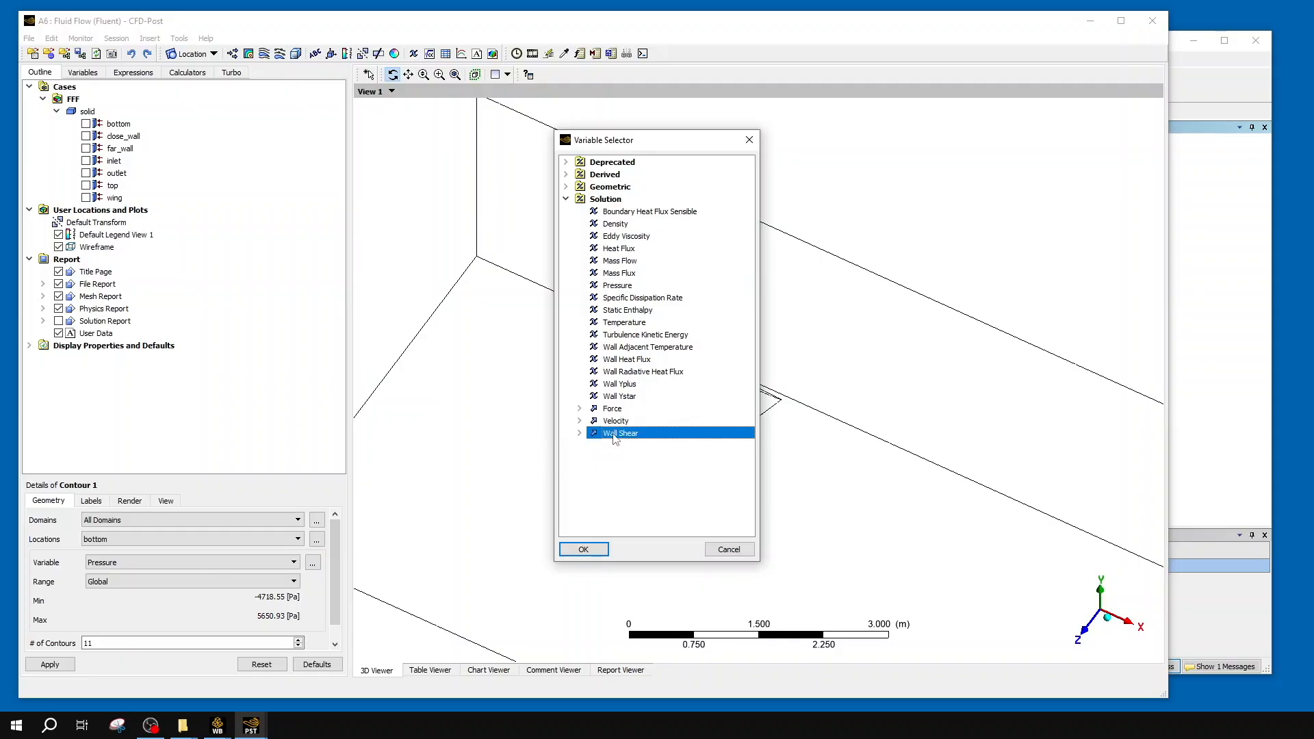
click(584, 550)
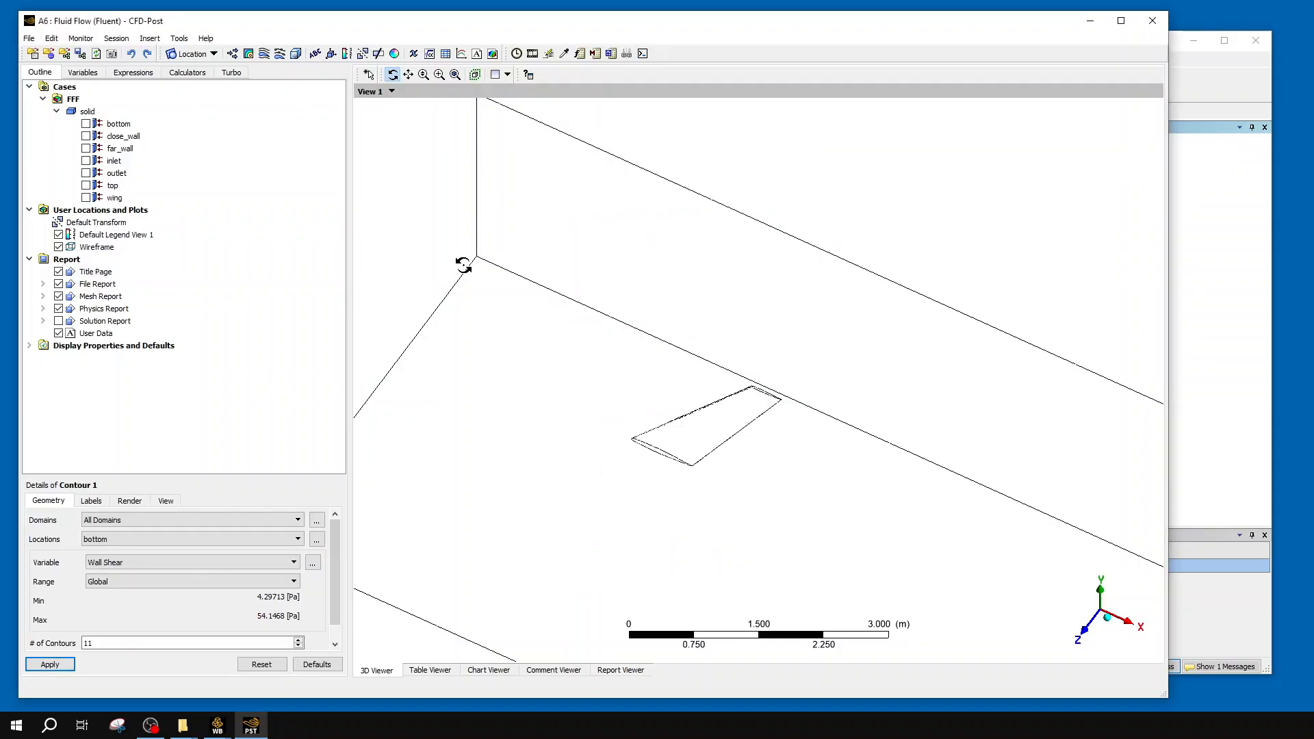
- Set the wall shear contour's range to Local and apply the plot with 11 contours on the bottom location
click(180, 582)
click(176, 600)
click(141, 539)
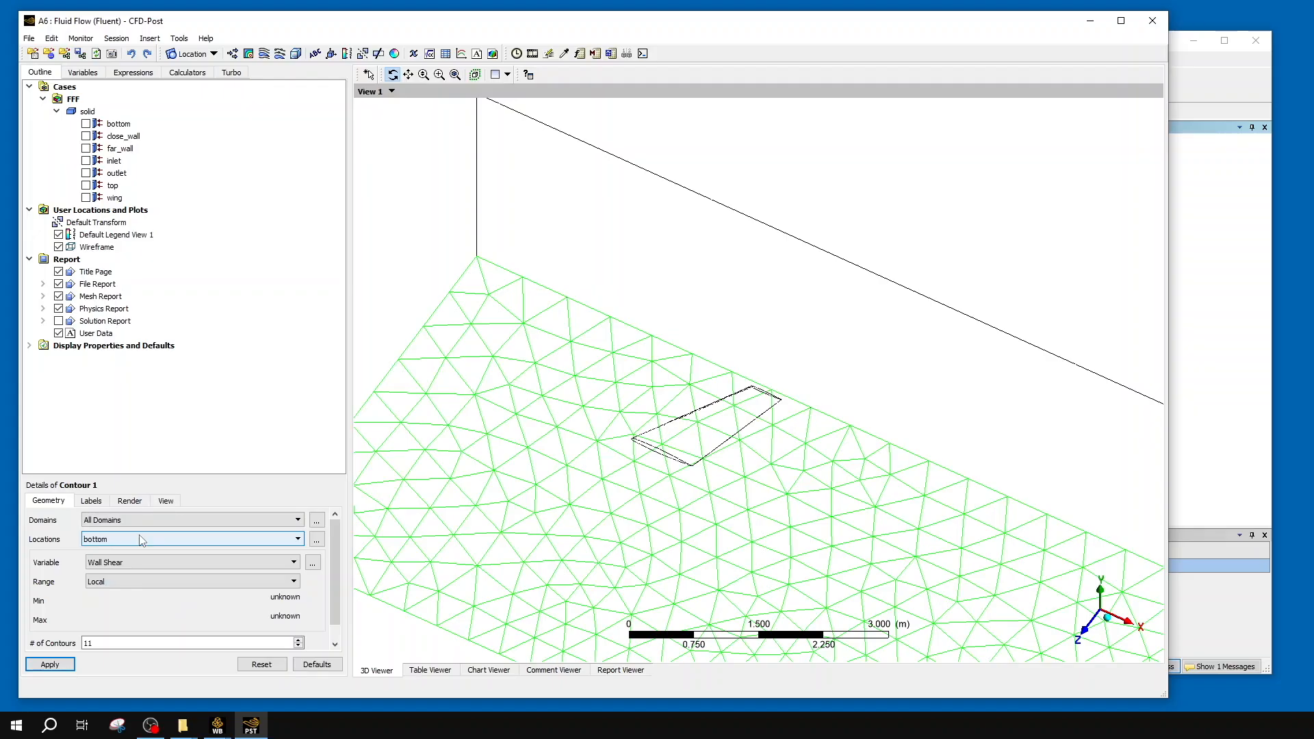
click(139, 538)
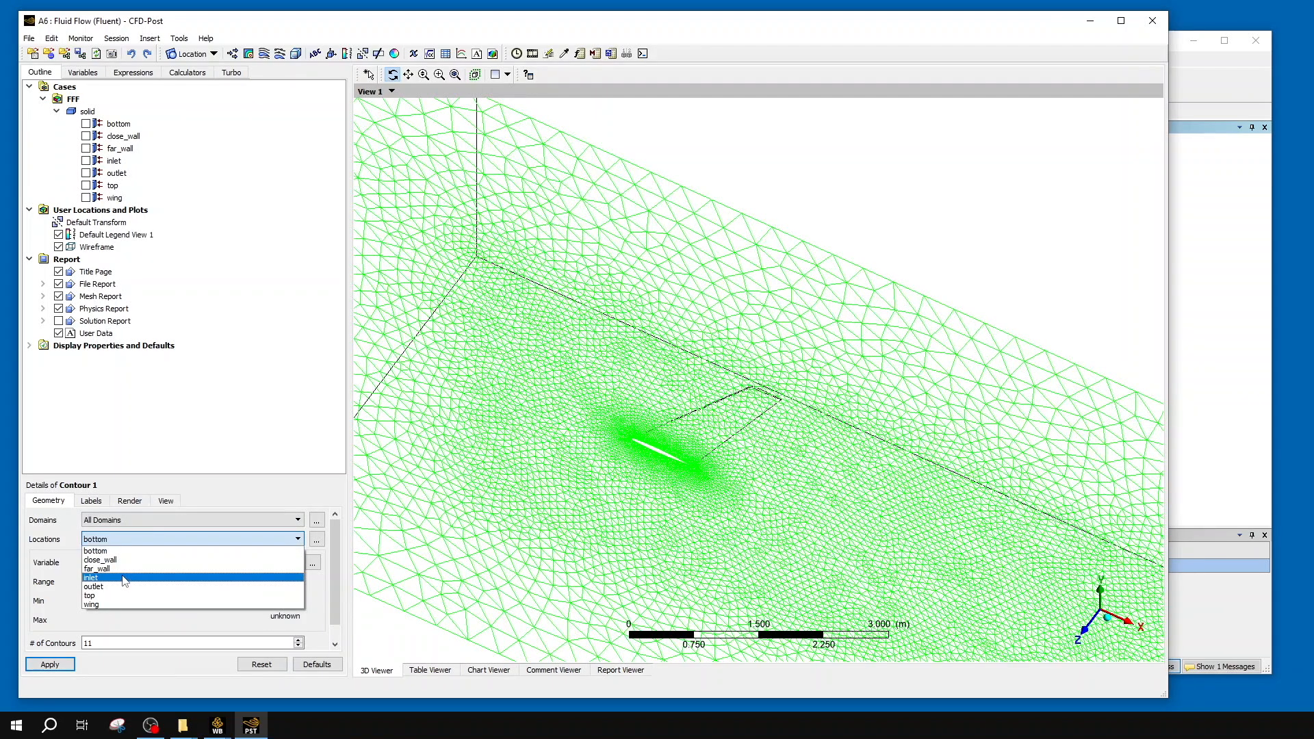
click(119, 612)
scroll(78, 618, down, 1)
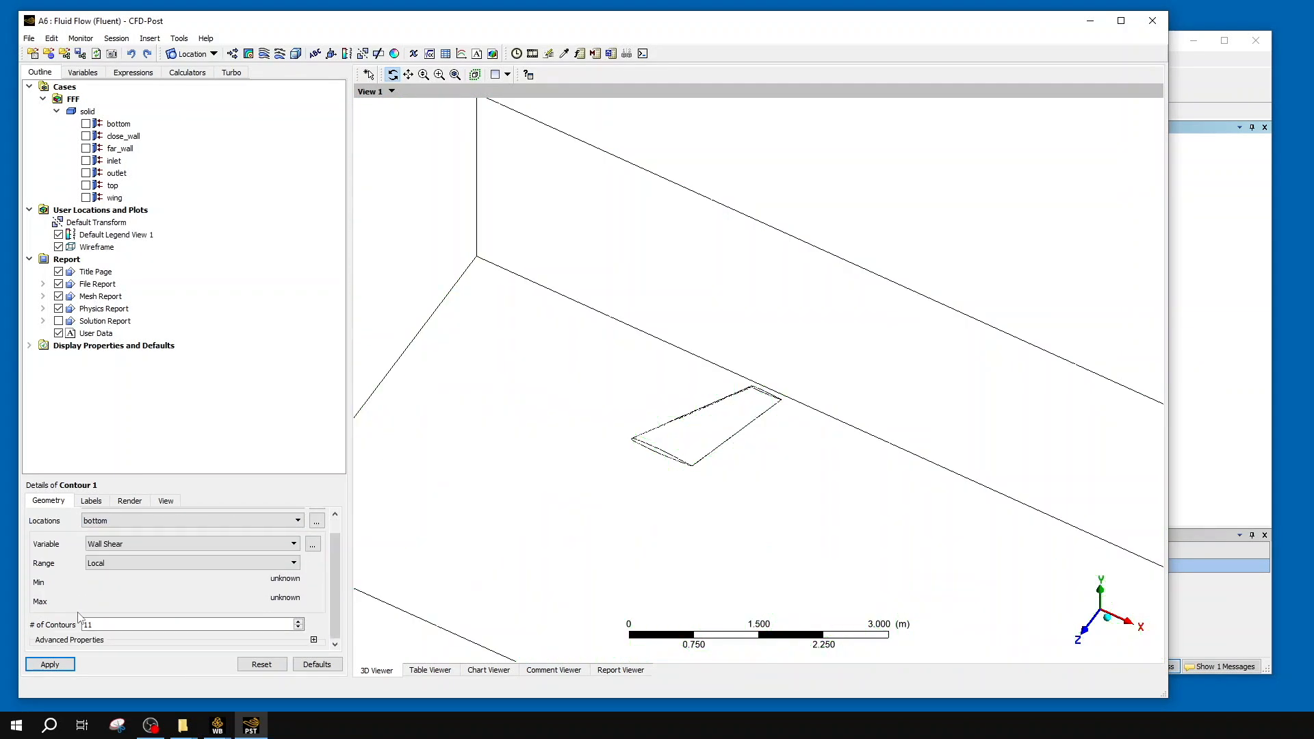
click(68, 663)
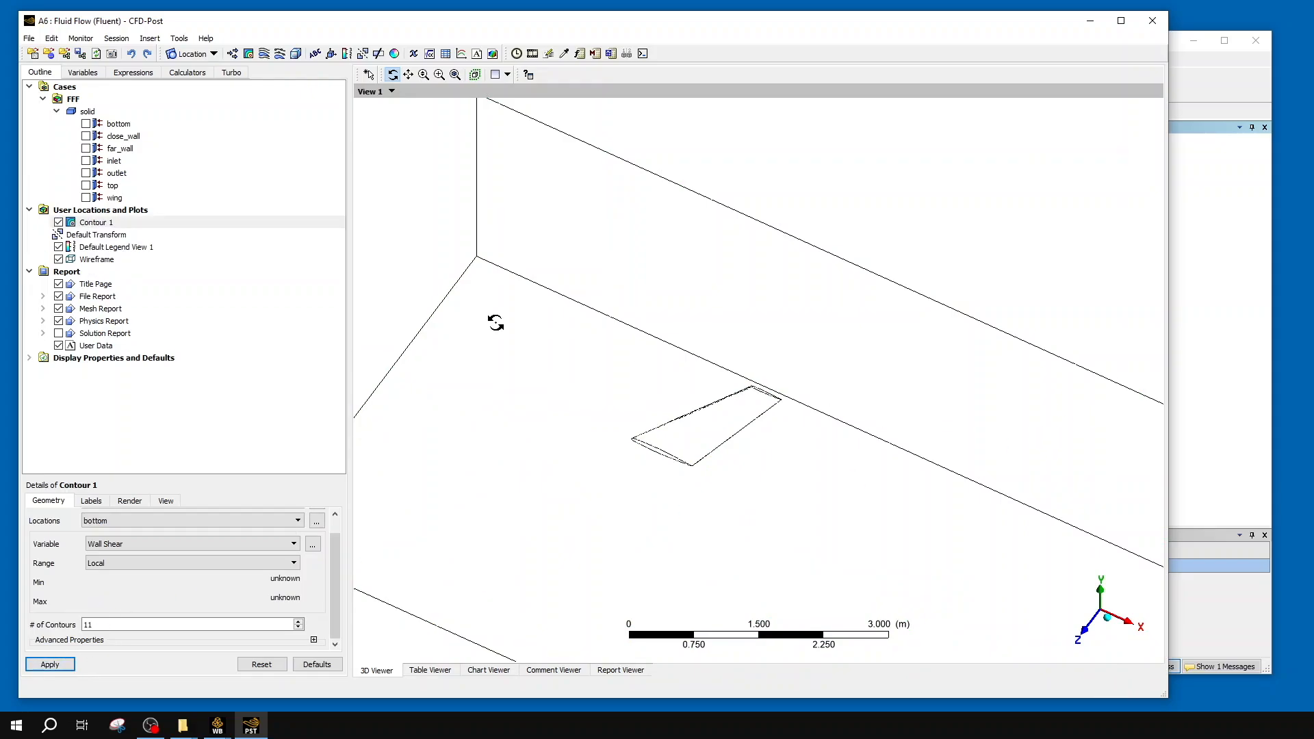
- Change the wall shear contour's location to wing and apply the plot
scroll(692, 414, up, 3)
scroll(700, 418, up, 4)
drag(694, 448, 683, 440)
scroll(58, 589, up, 1)
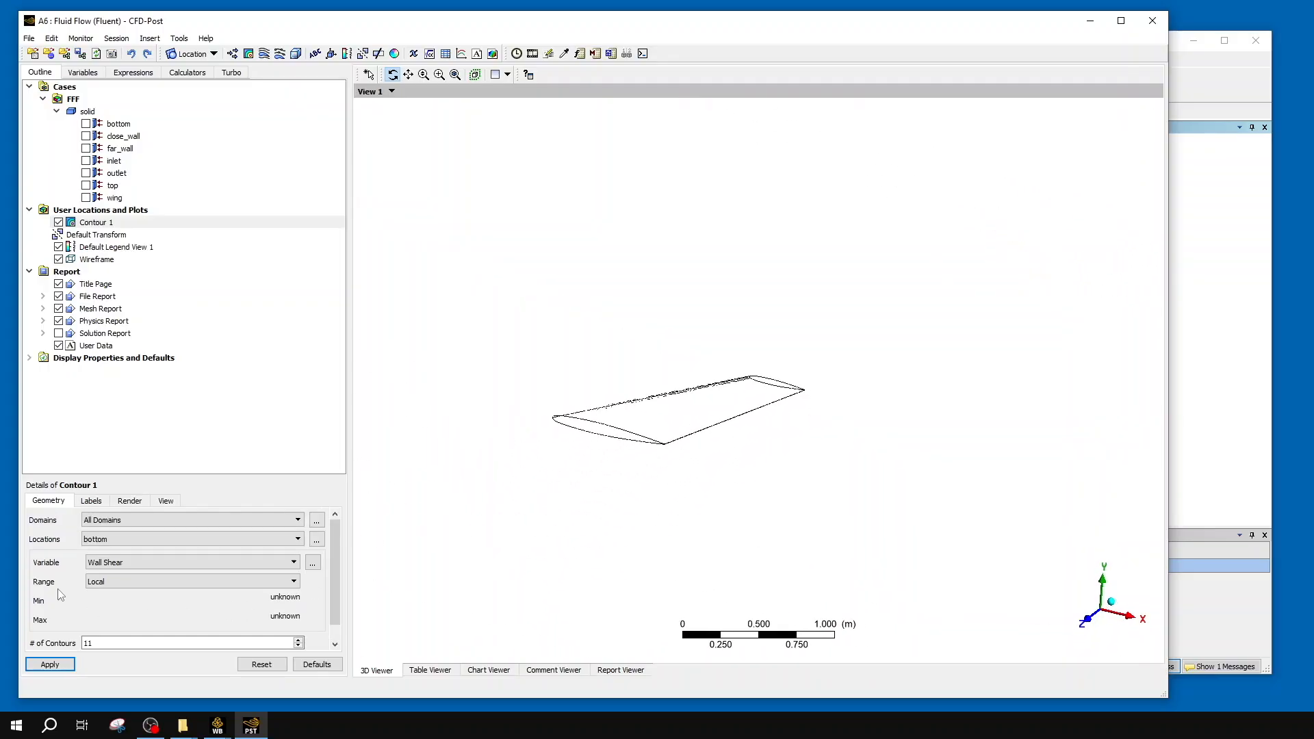
click(146, 540)
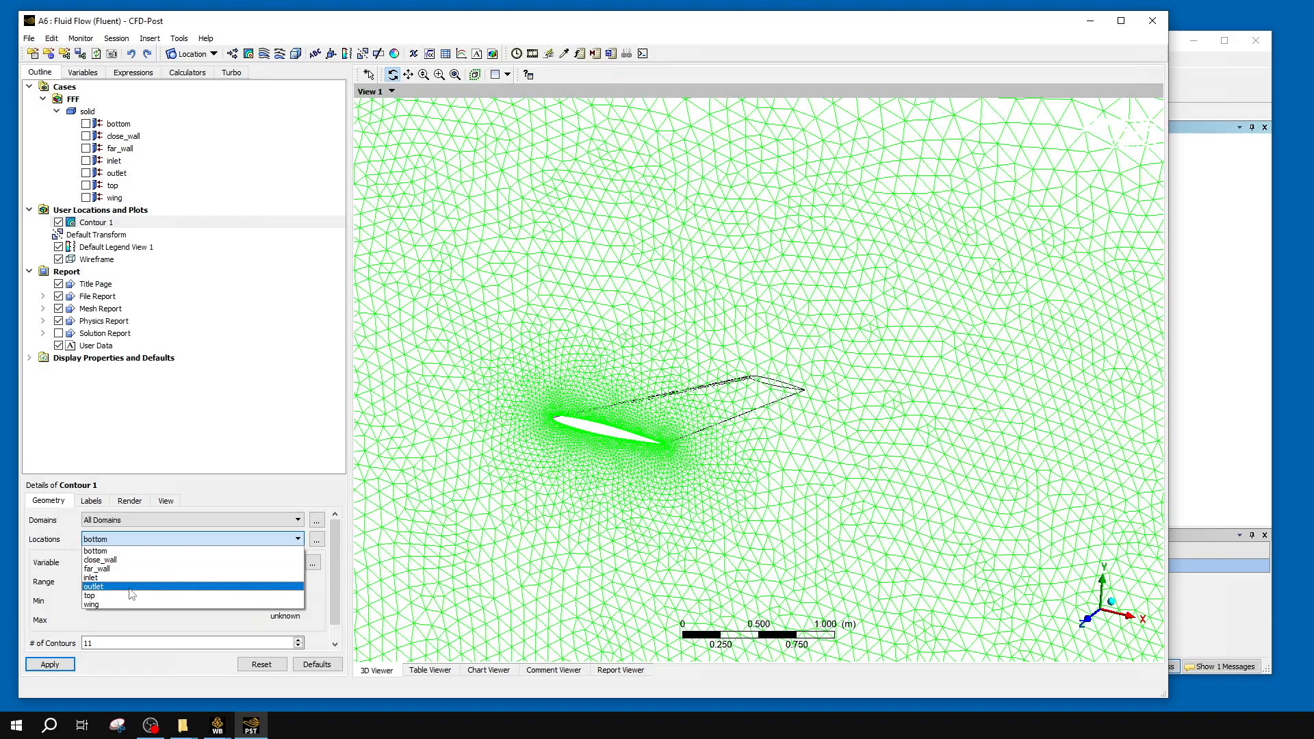
click(120, 605)
click(61, 663)
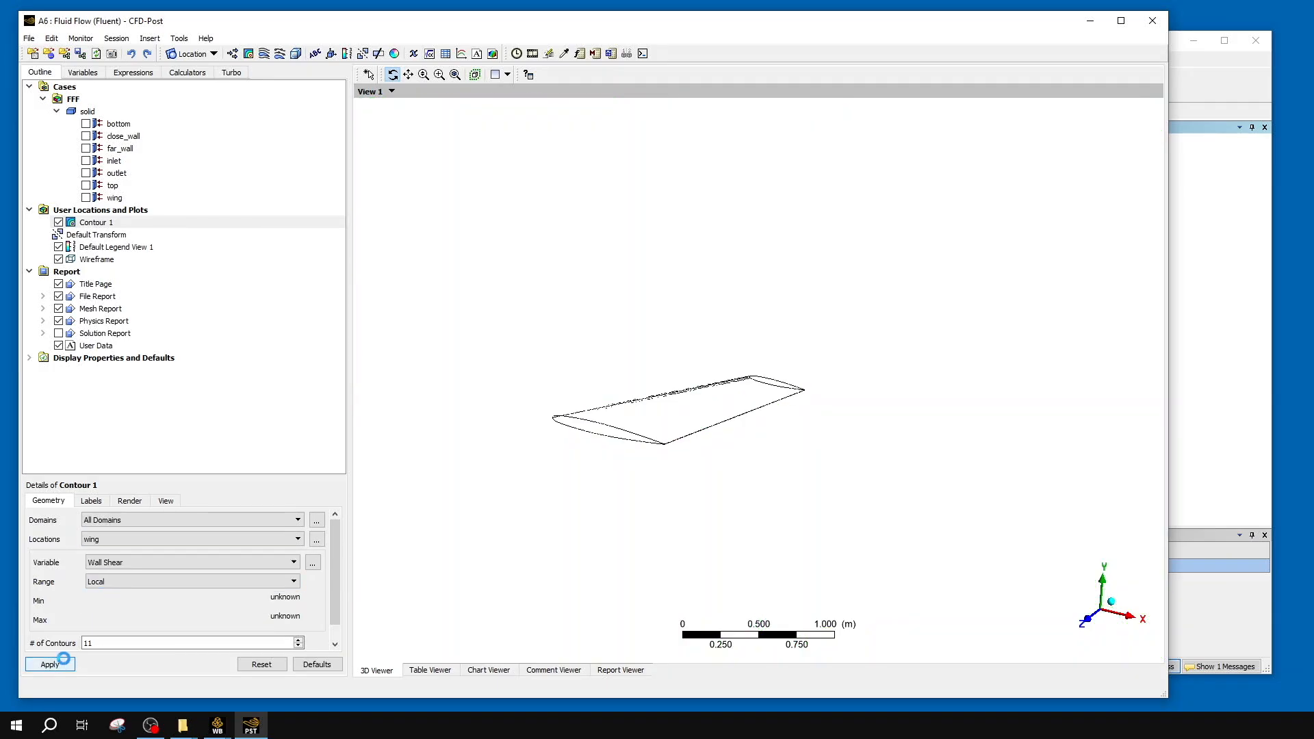
scroll(505, 384, down, 3)
drag(611, 358, 616, 384)
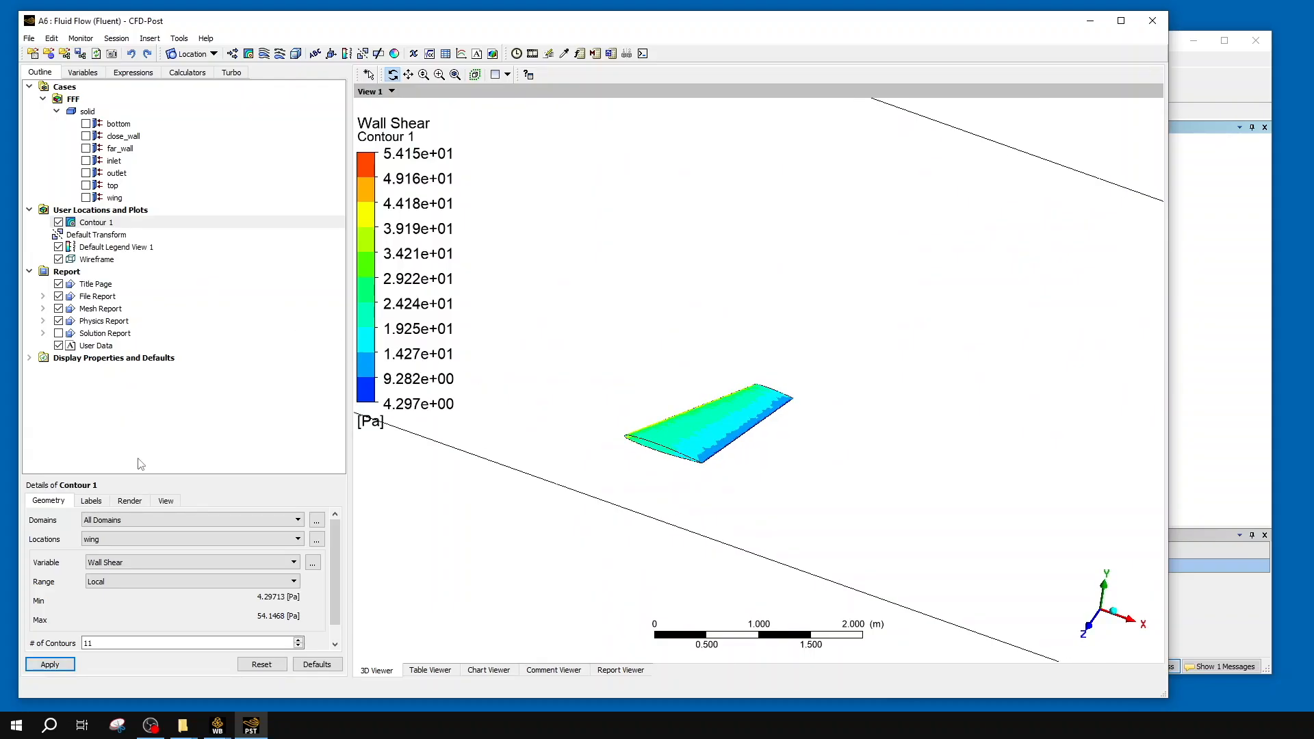
- Mirror the contour plot across the XY plane with Apply Reflection/Mirroring and view both wing halves
click(130, 500)
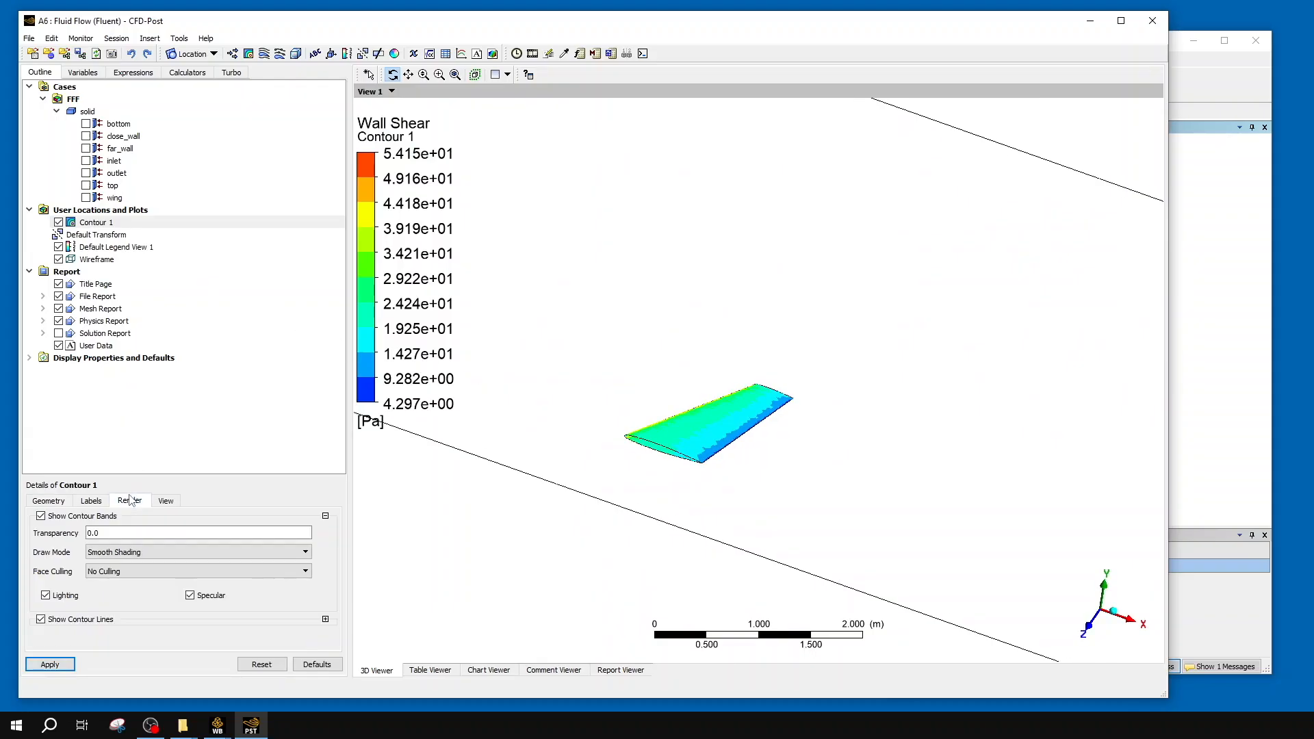
click(167, 503)
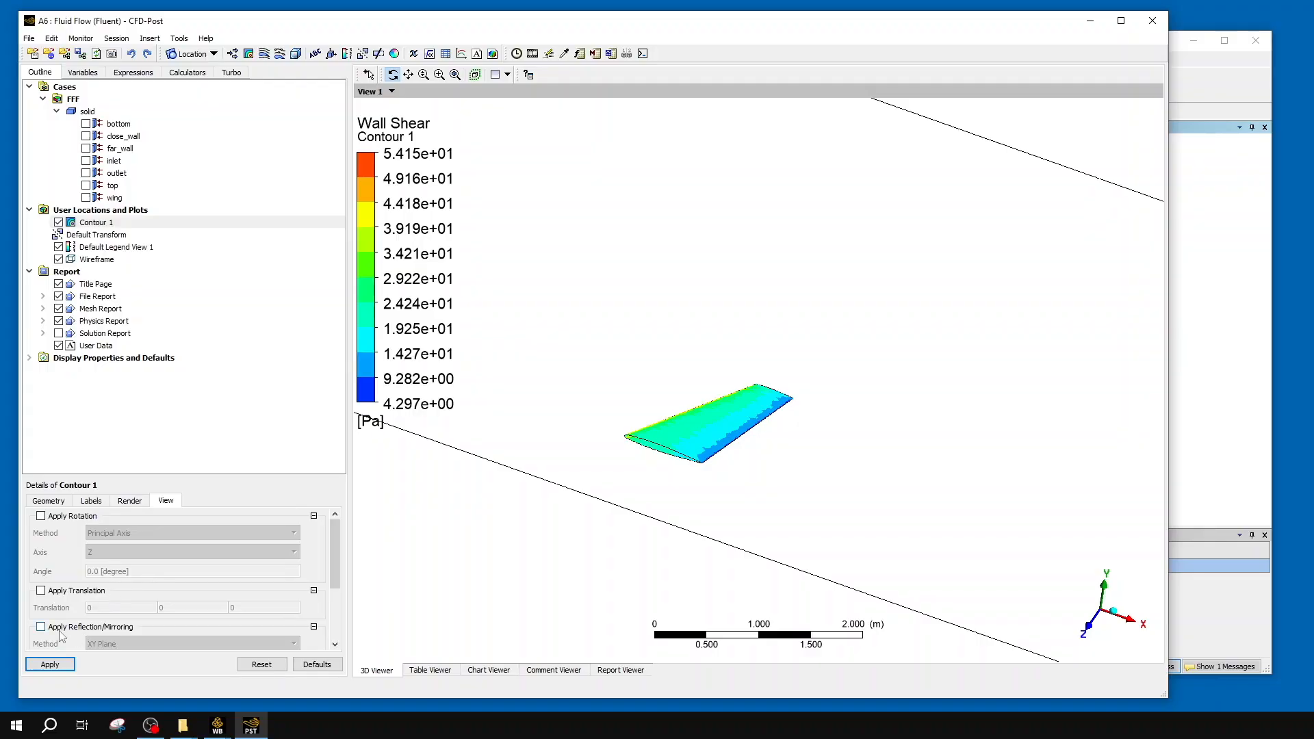
click(40, 628)
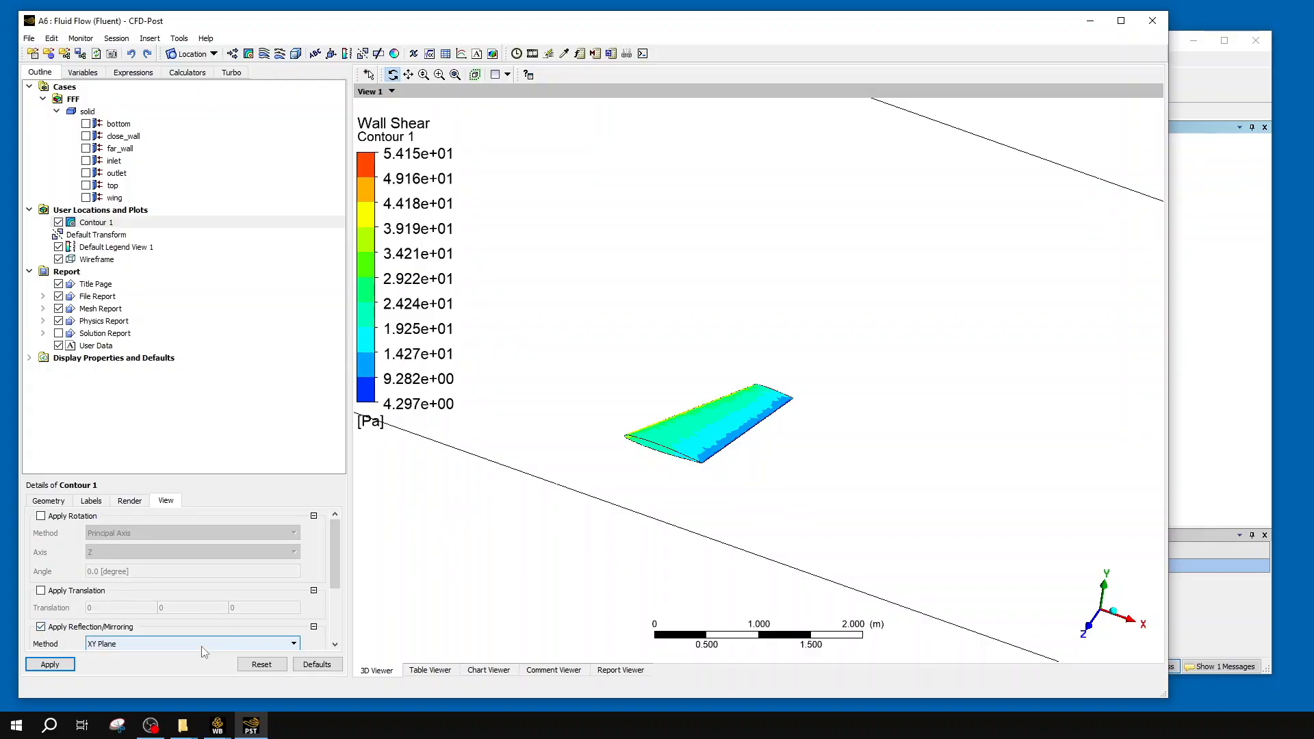
click(68, 665)
drag(883, 553, 684, 311)
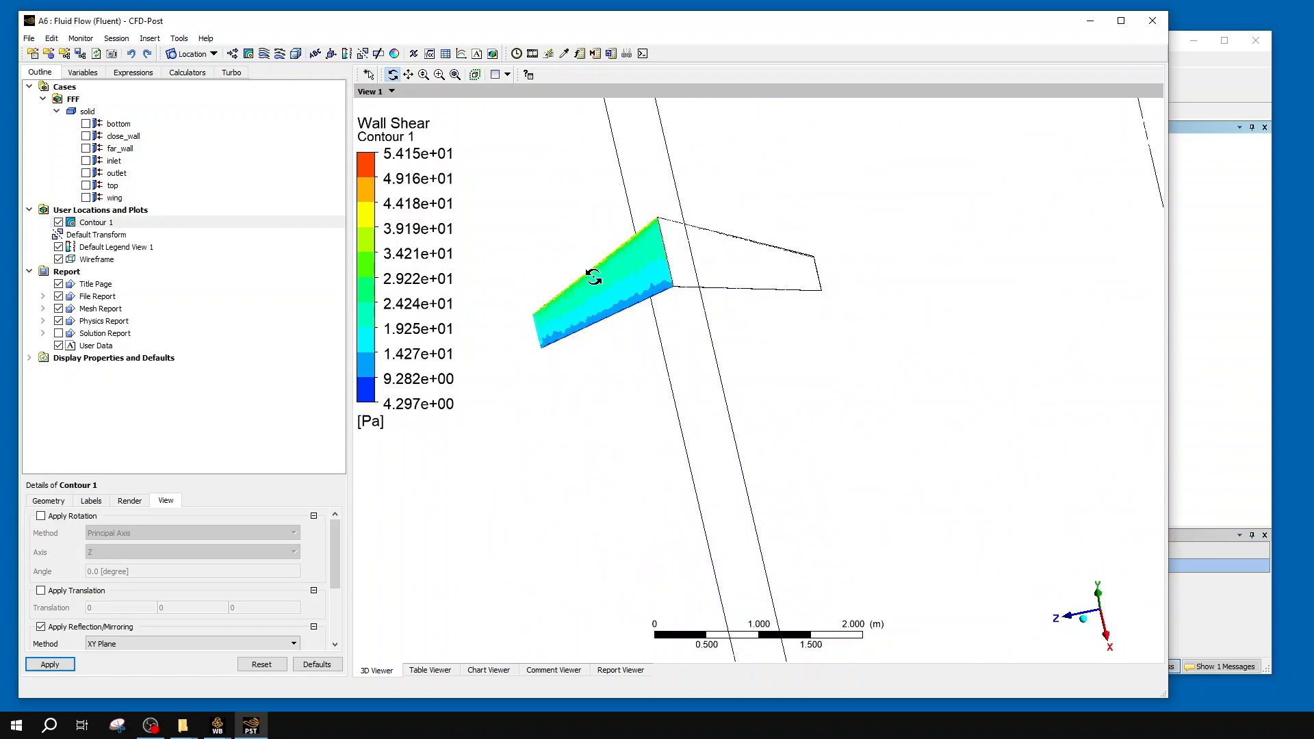
scroll(595, 297, up, 3)
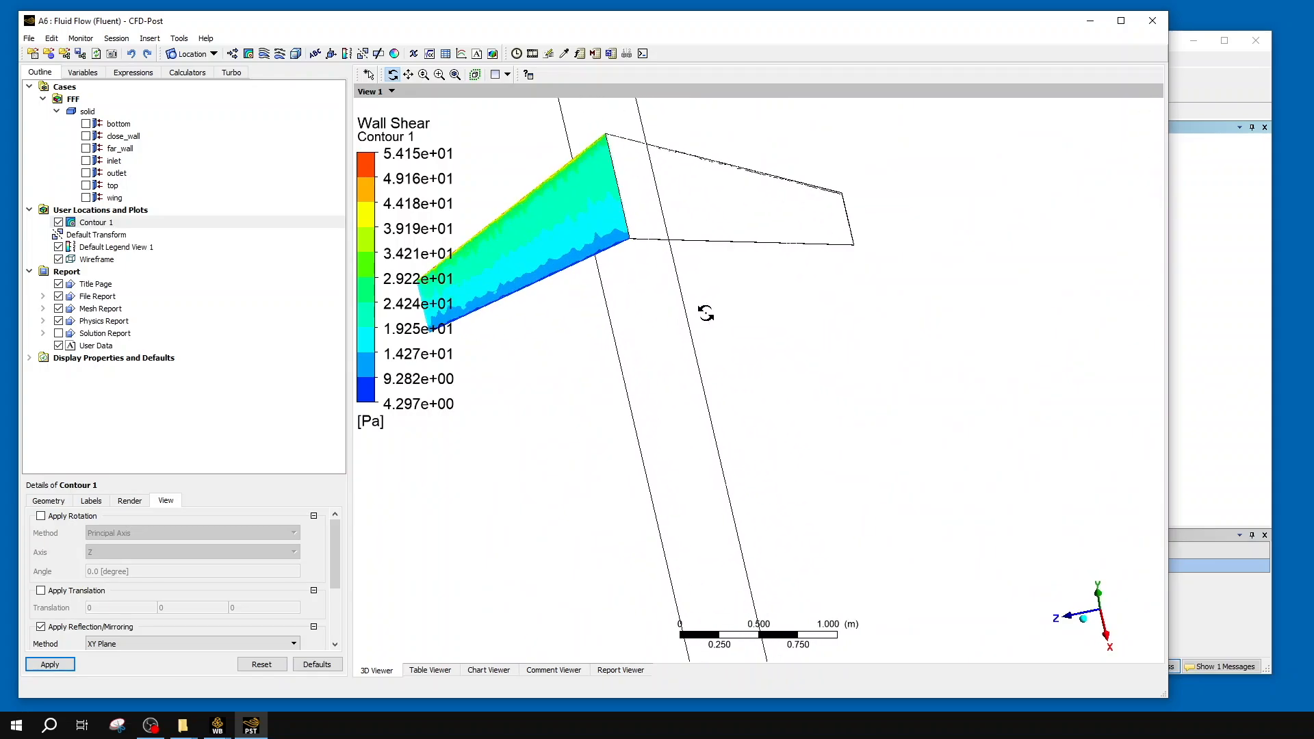
ctrl+middle_drag(707, 313, 755, 438)
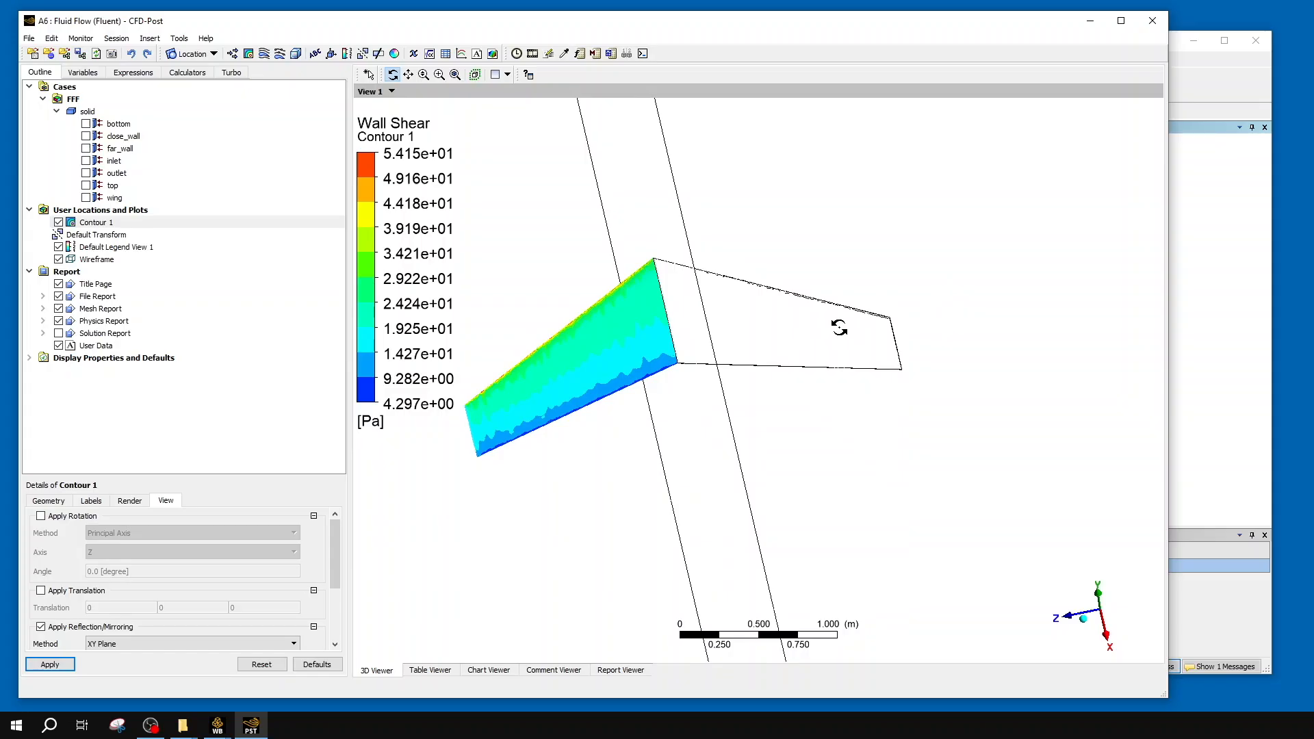
- Show the wing surface beside the mirrored contour and set its contour style to Banded
click(96, 198)
click(85, 198)
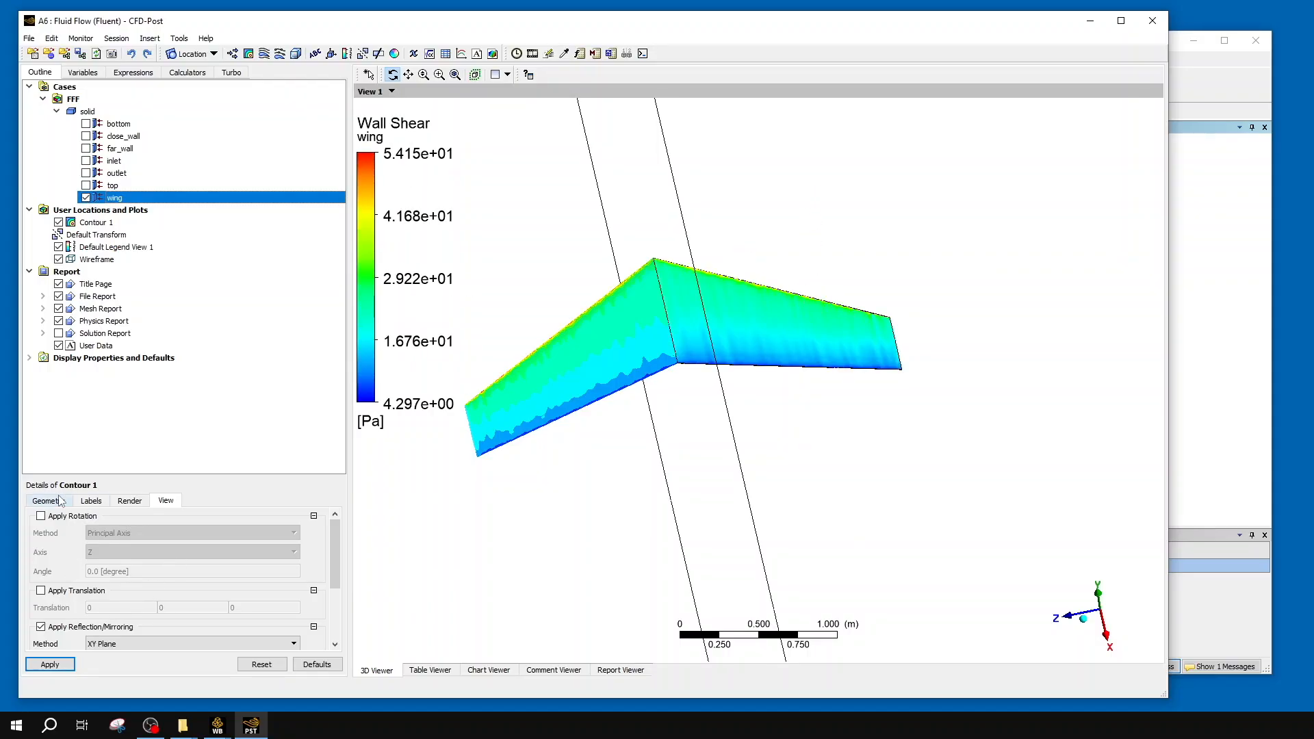
double_click(133, 198)
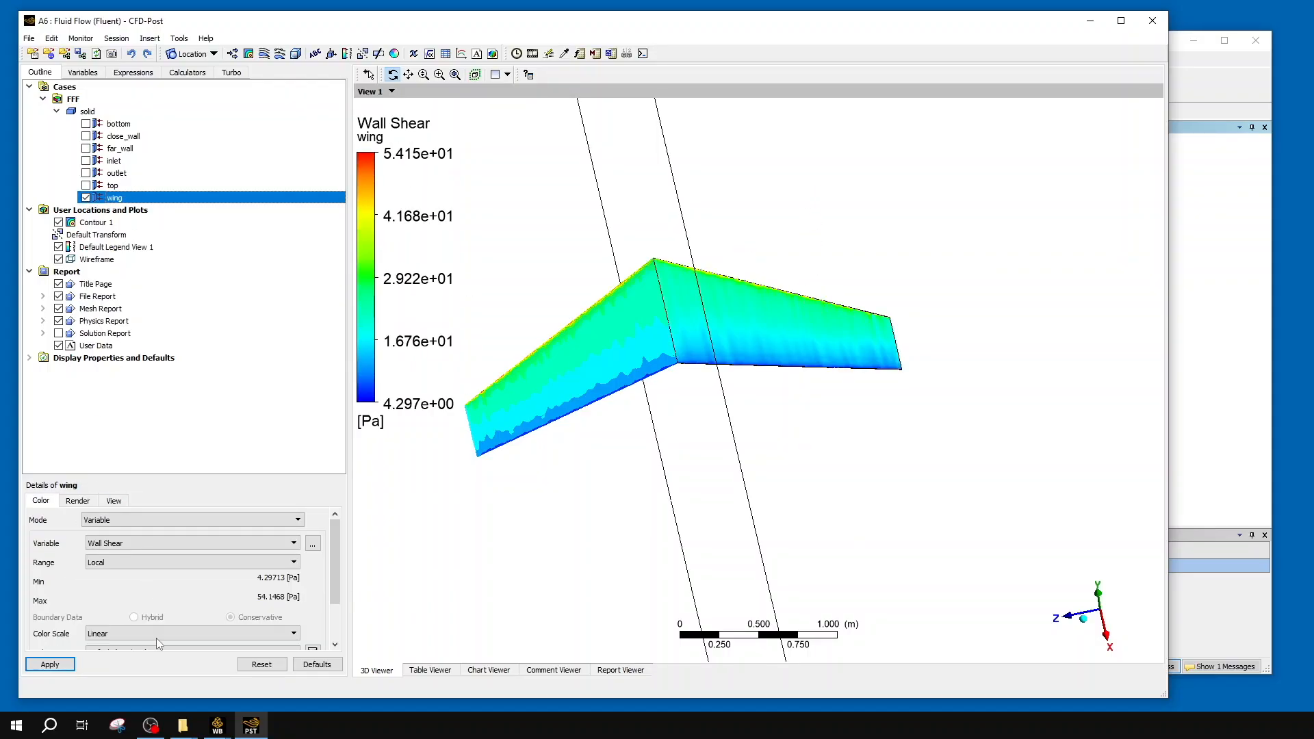
scroll(121, 608, down, 1)
click(122, 613)
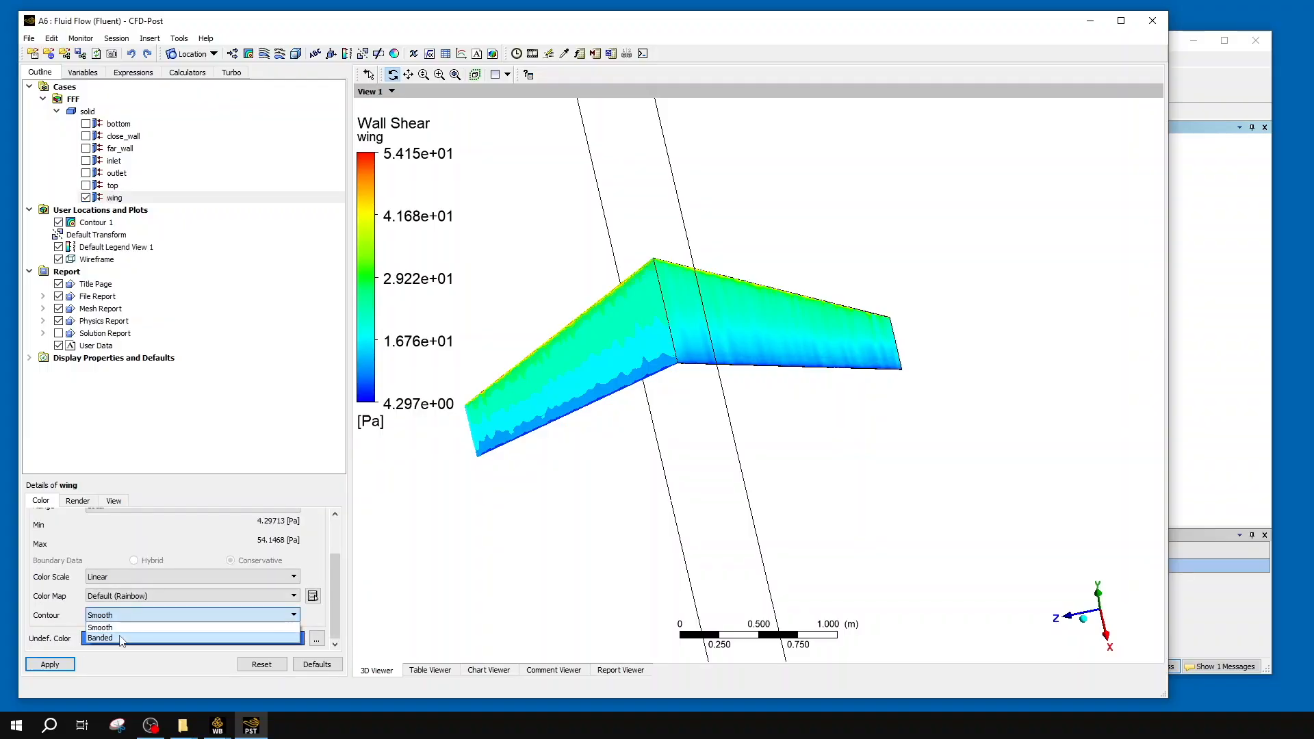
click(103, 638)
click(50, 665)
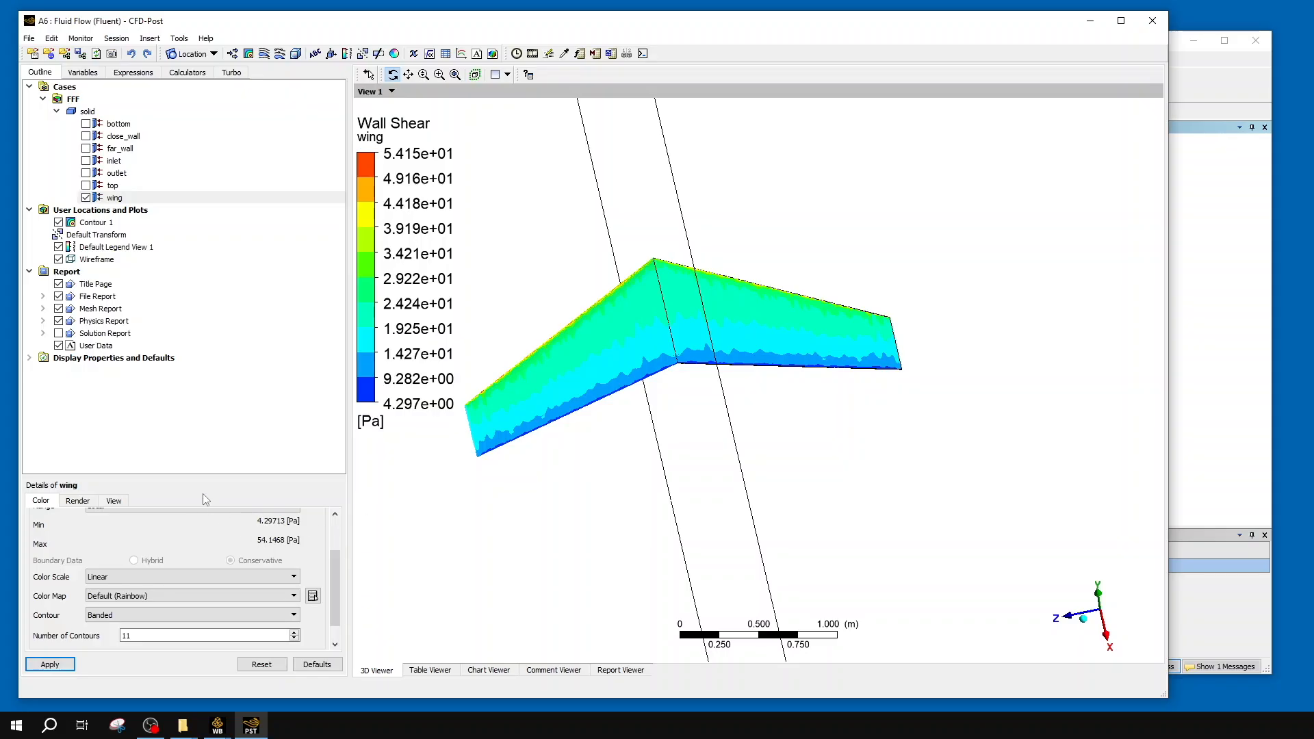
- Compare the wing surface's colour settings and legend with those of Contour 1
scroll(145, 520, up, 1)
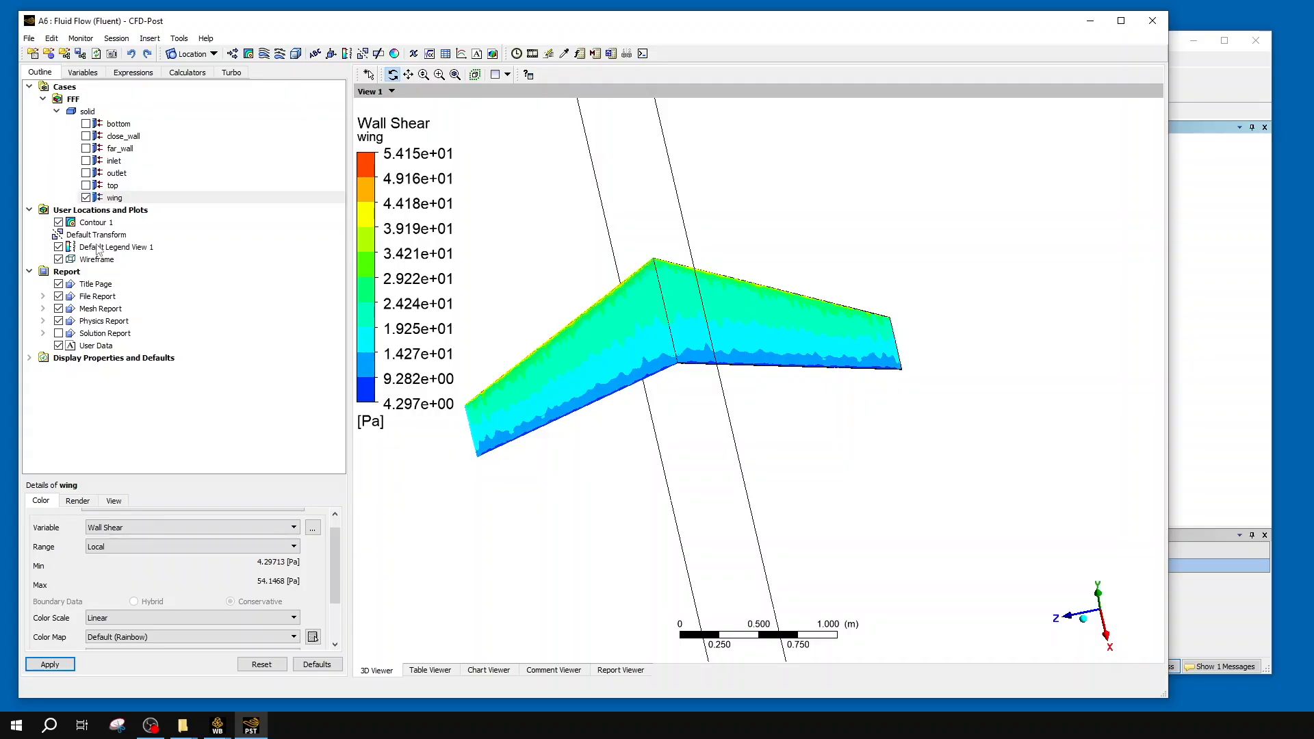
click(95, 223)
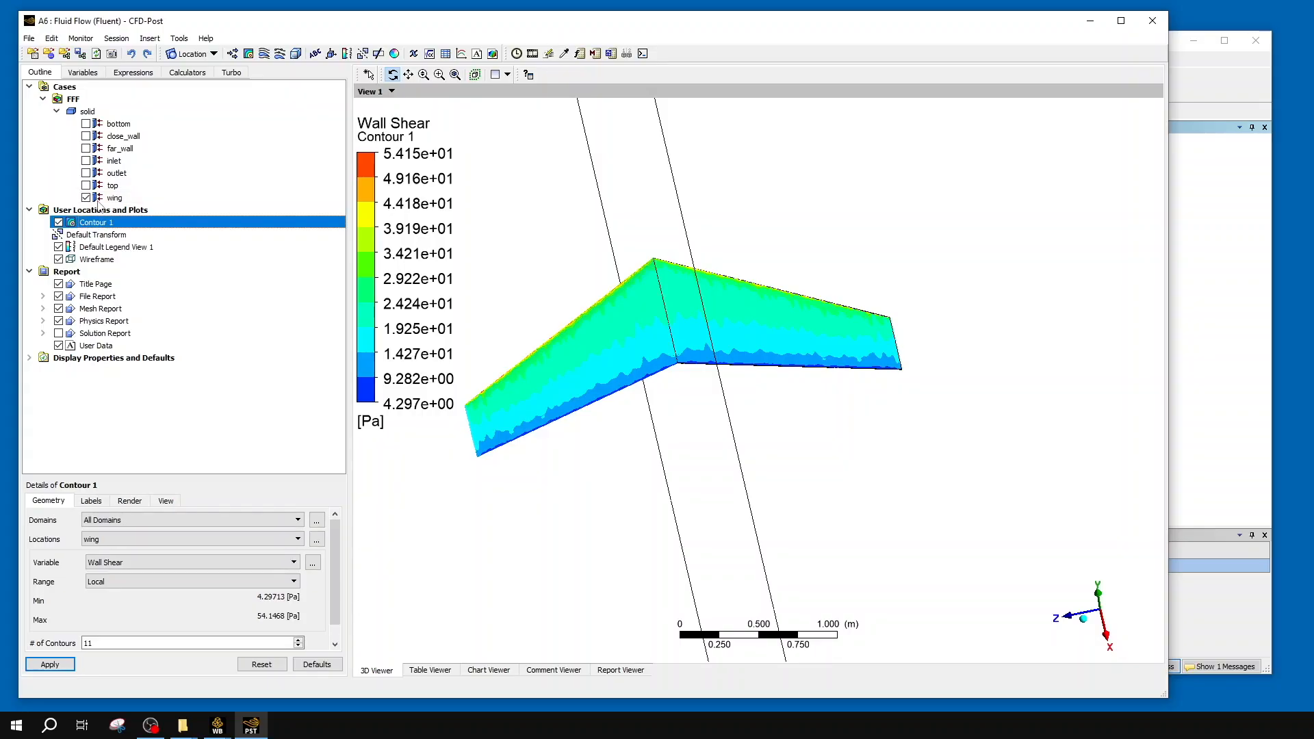
click(100, 199)
click(105, 223)
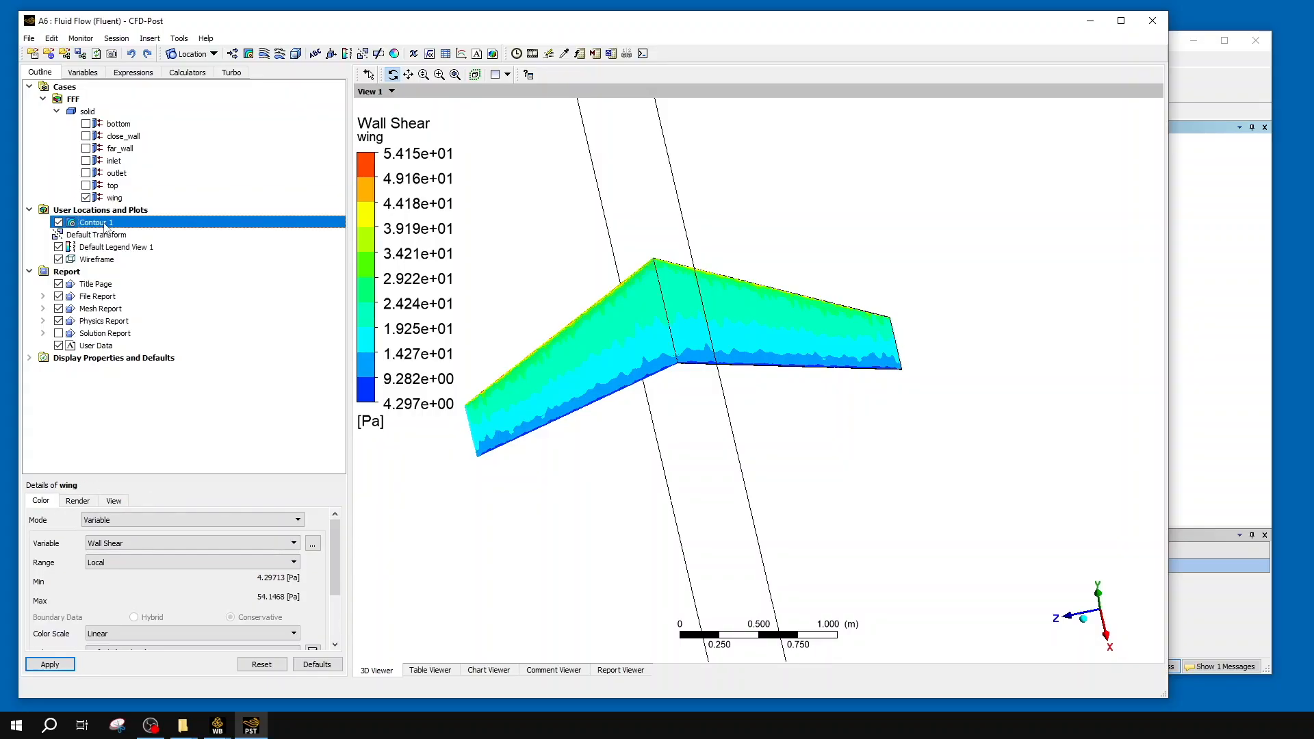
click(114, 199)
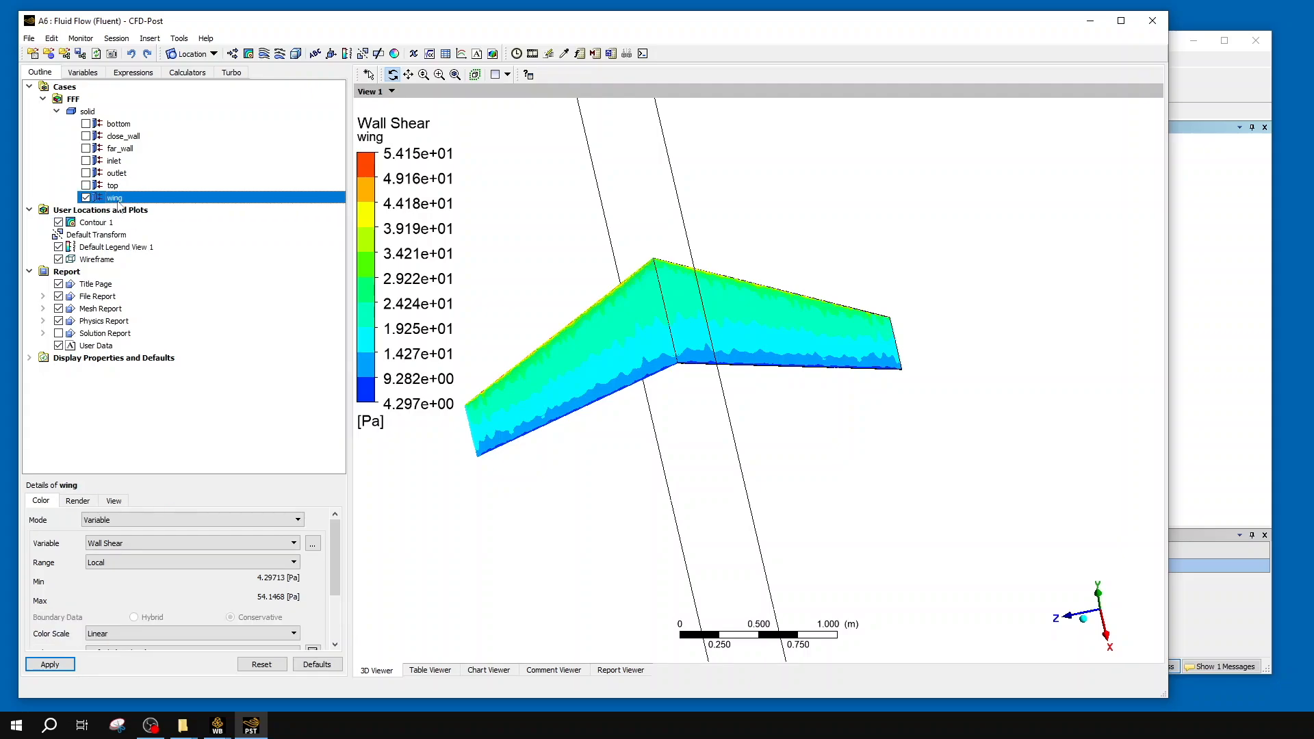
- Hide the domain wireframe and show the full-span wing close up in an isometric view
mouse_move(898, 402)
mouse_down()
mouse_move(868, 358)
mouse_move(860, 372)
mouse_move(893, 379)
mouse_up()
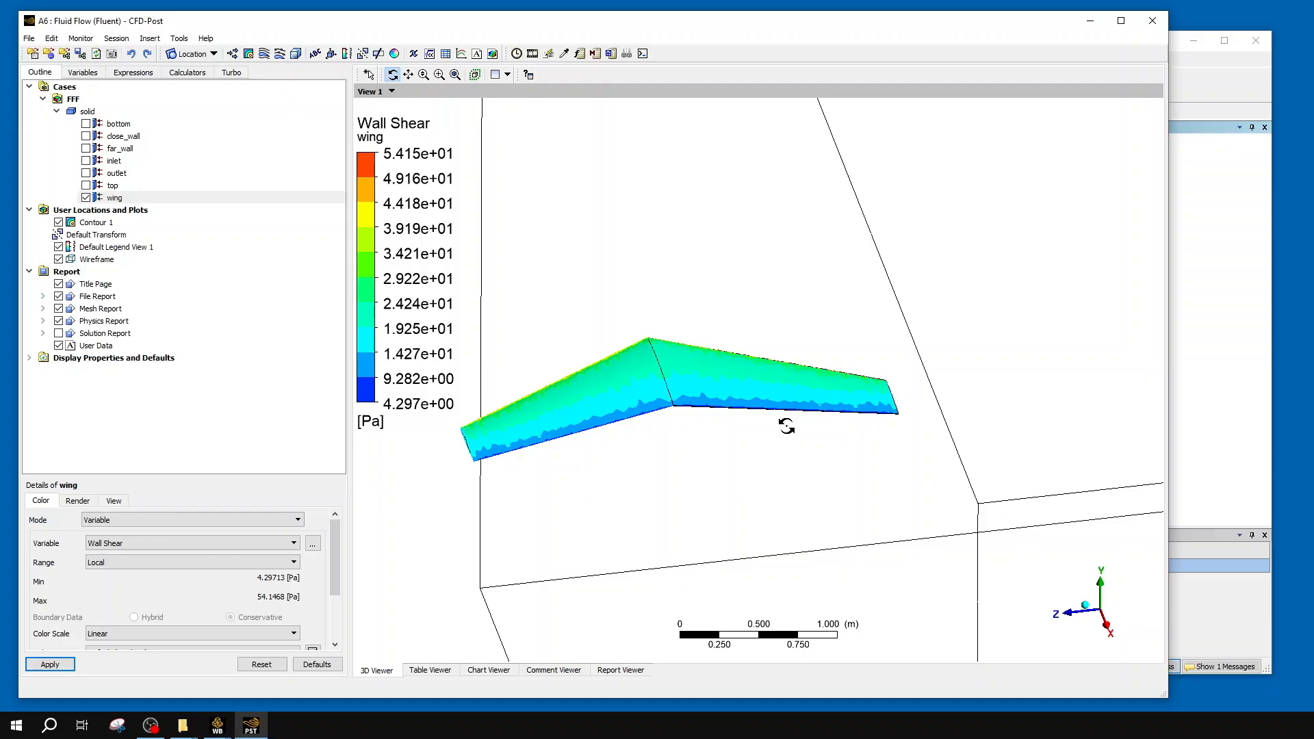
scroll(886, 381, down, 5)
scroll(874, 267, down, 3)
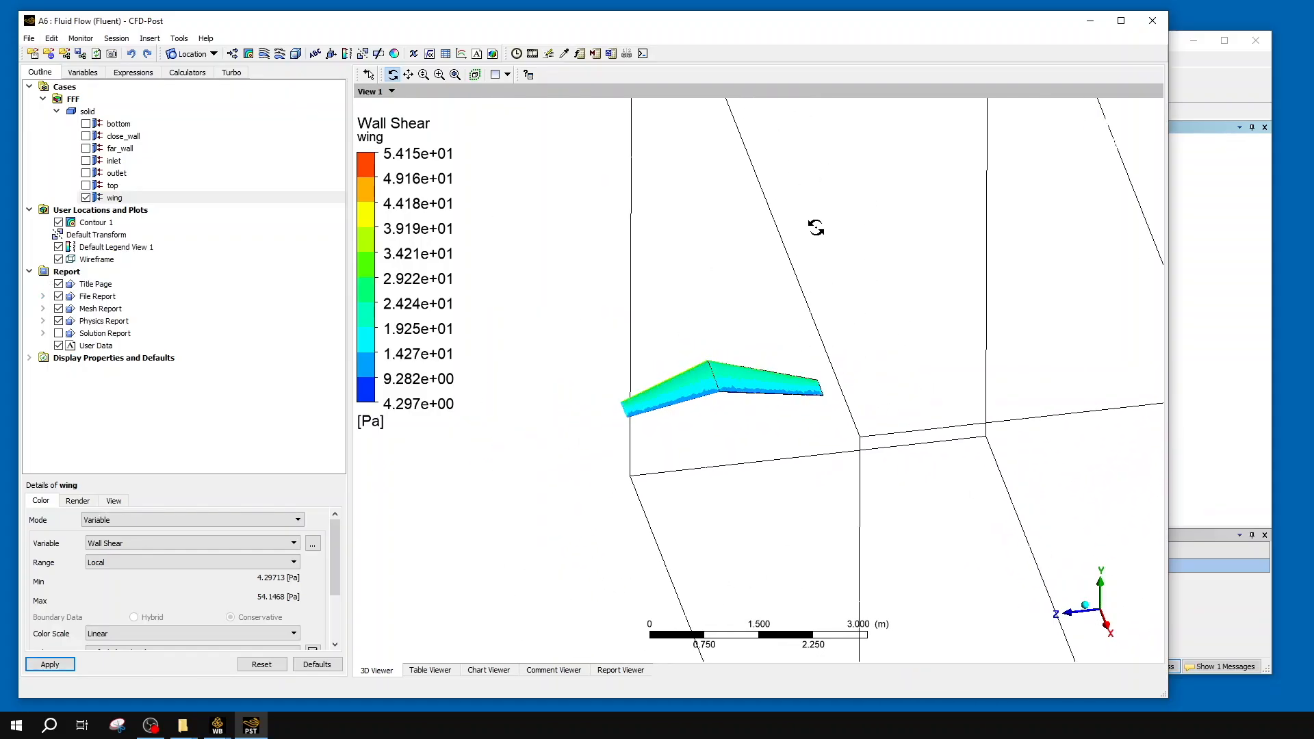
click(59, 260)
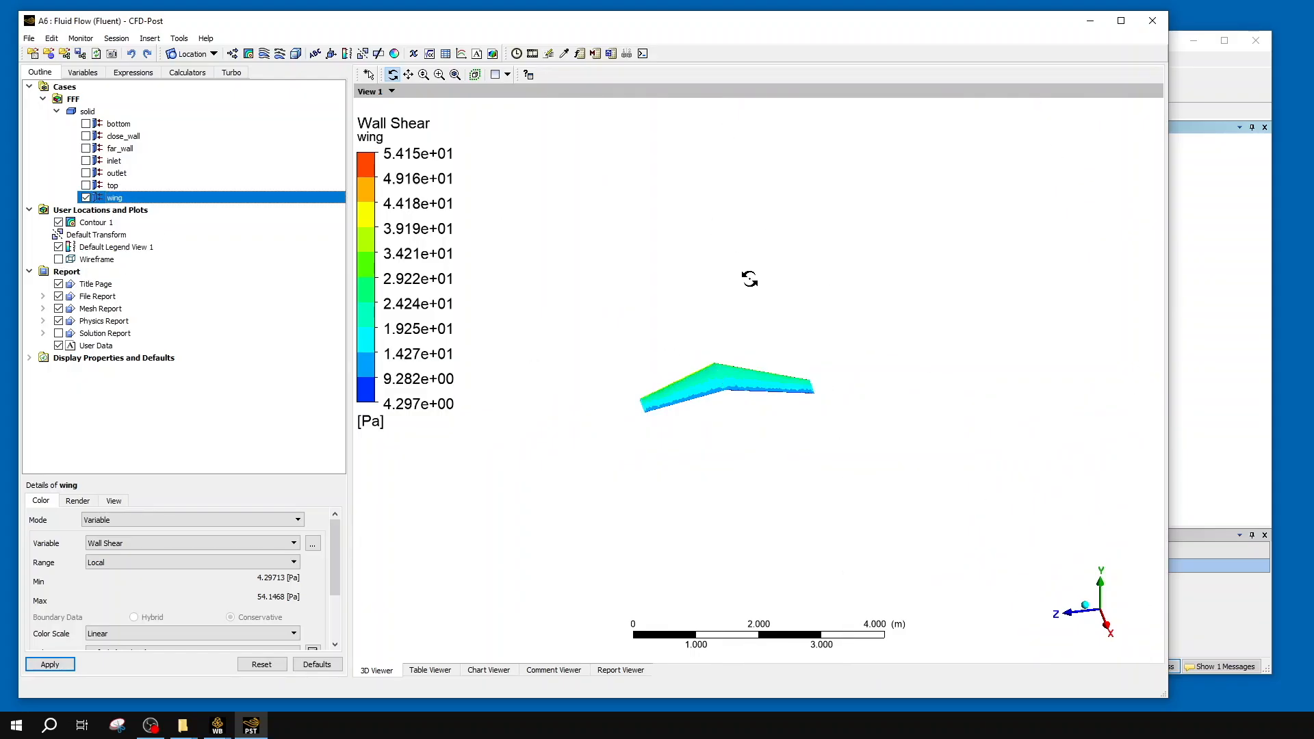
scroll(756, 269, up, 5)
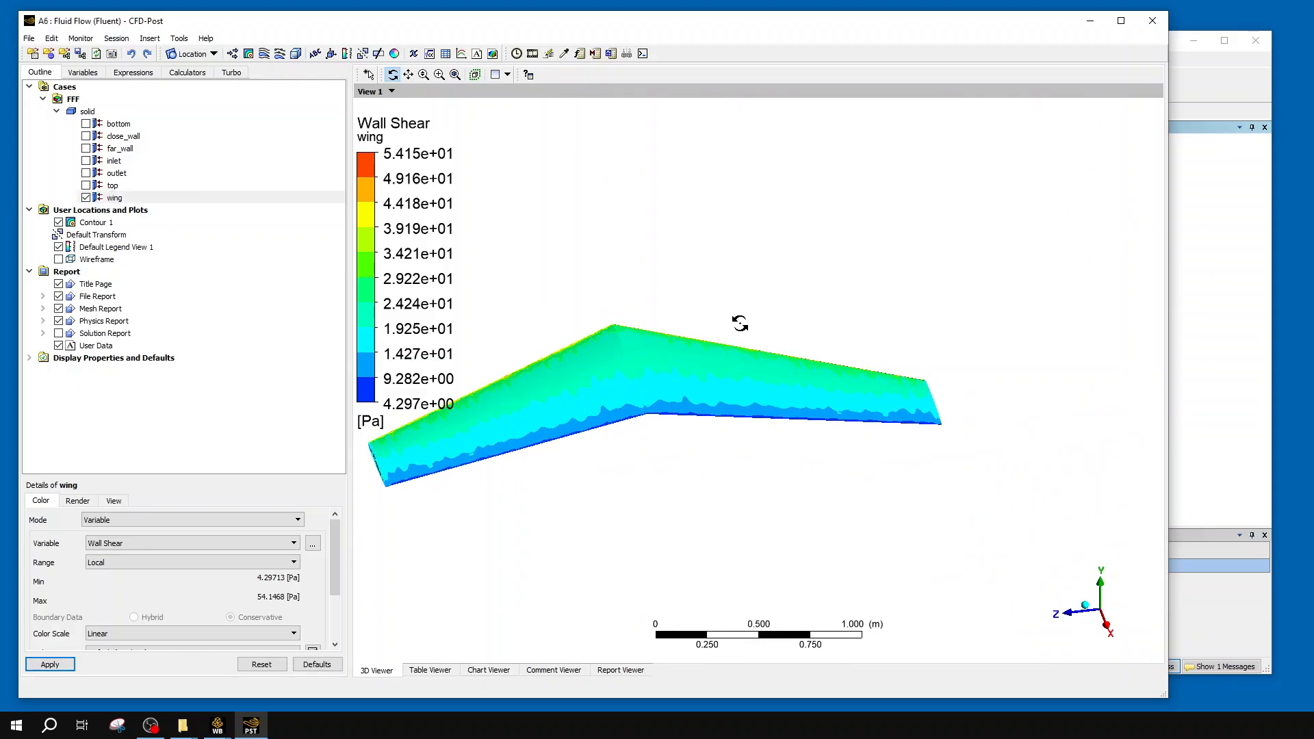
scroll(740, 323, up, 1)
ctrl+middle_drag(657, 335, 843, 334)
middle_drag(843, 334, 1093, 611)
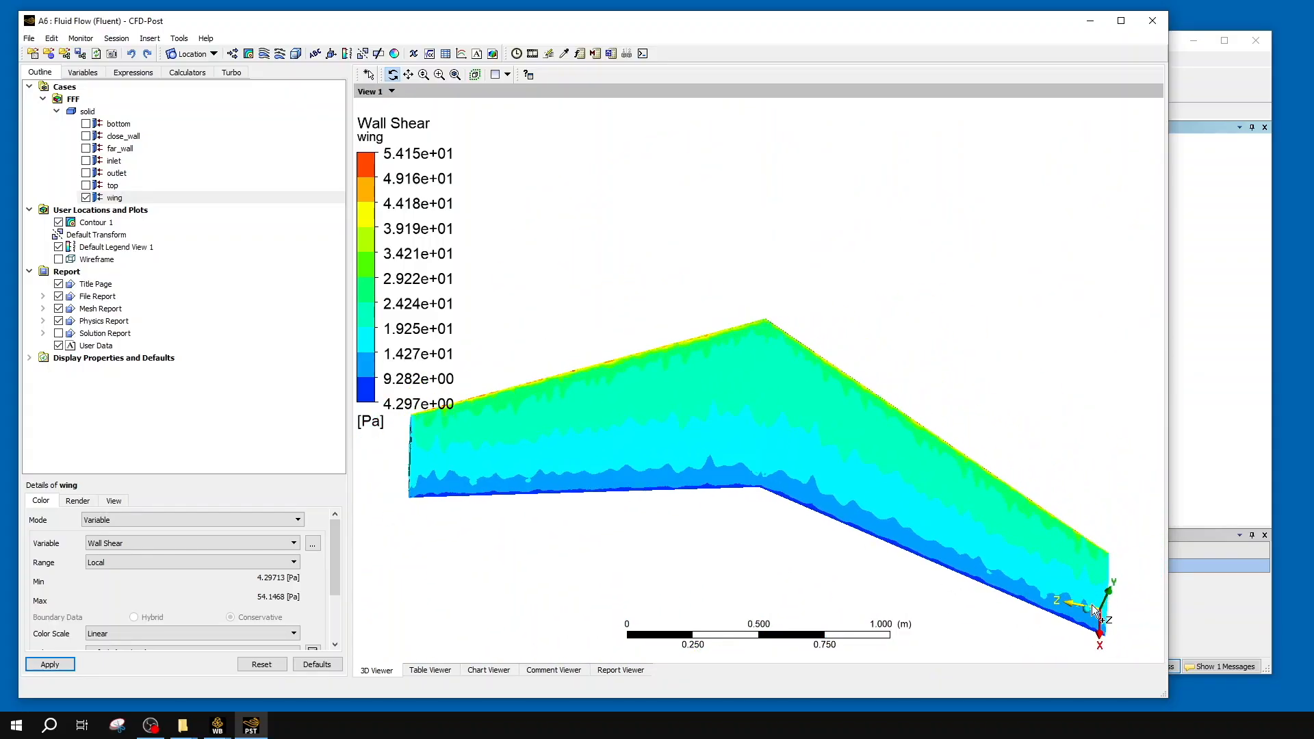
click(1094, 612)
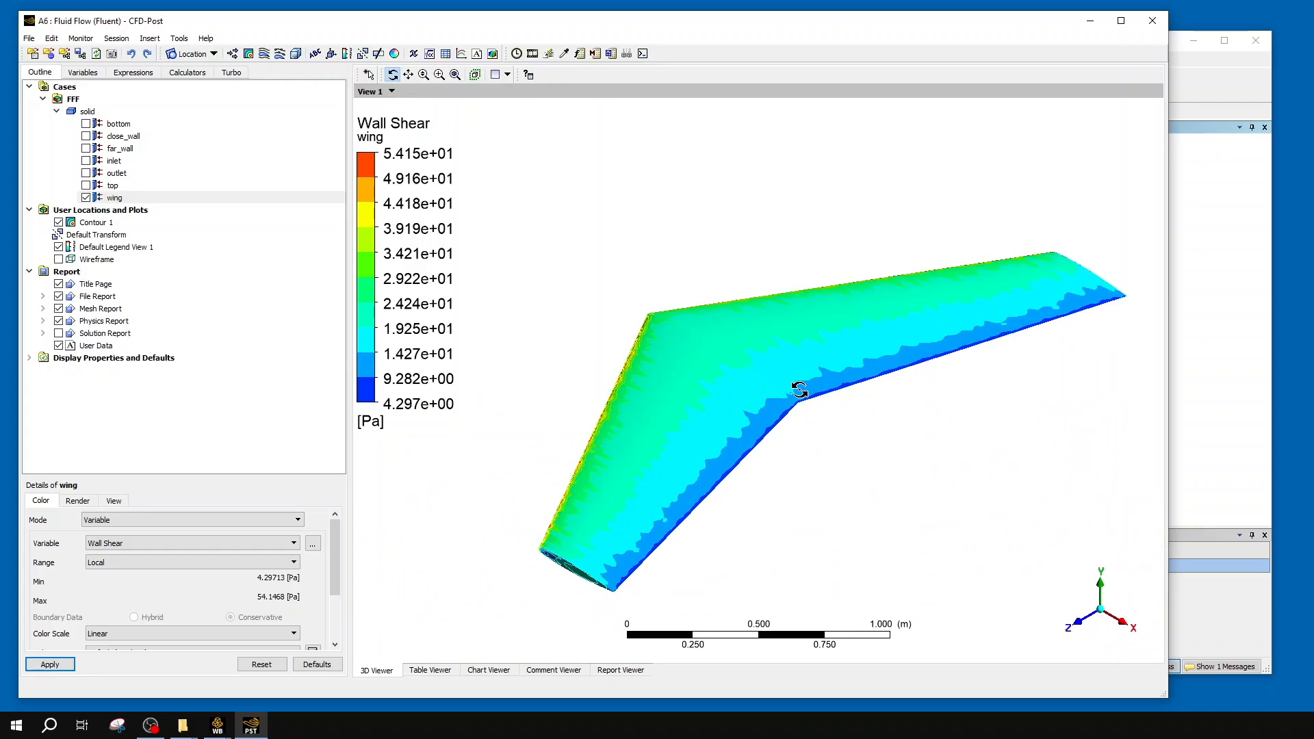
- Turn off reflection/mirroring in the view settings of Contour 1
click(107, 224)
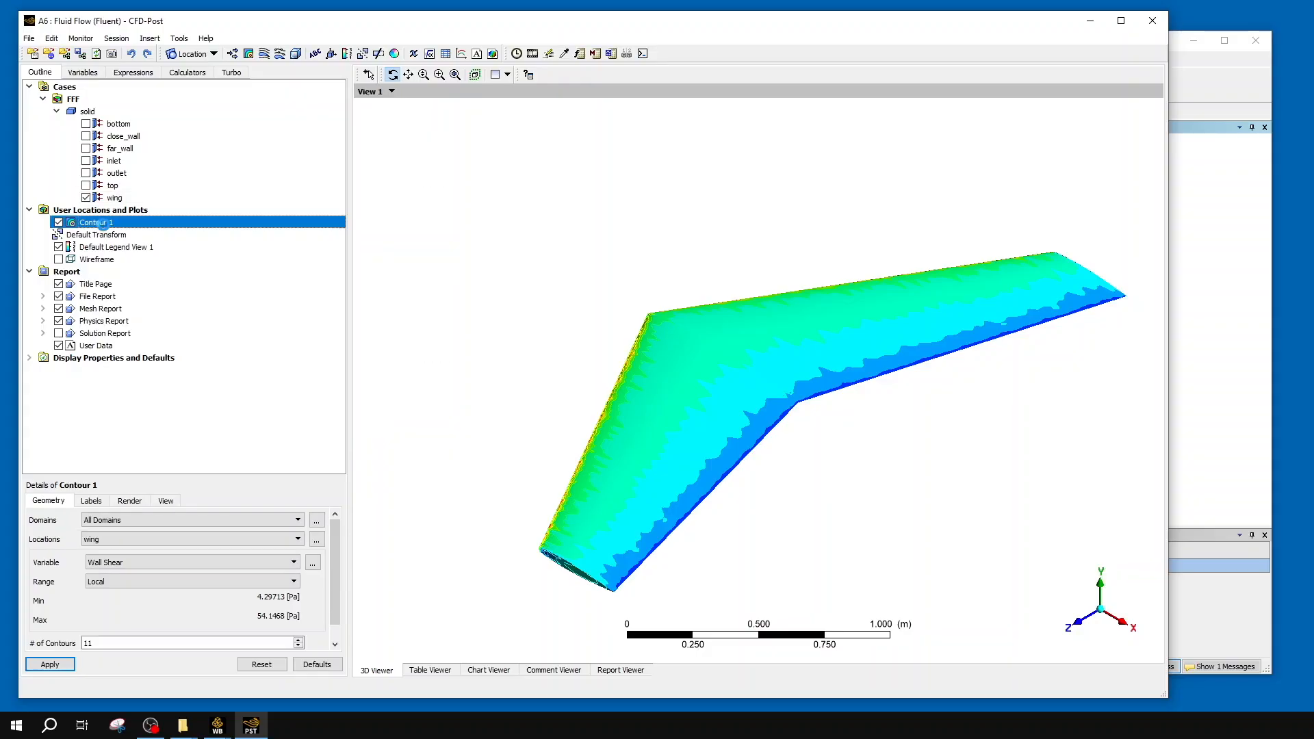
click(166, 501)
scroll(113, 559, down, 3)
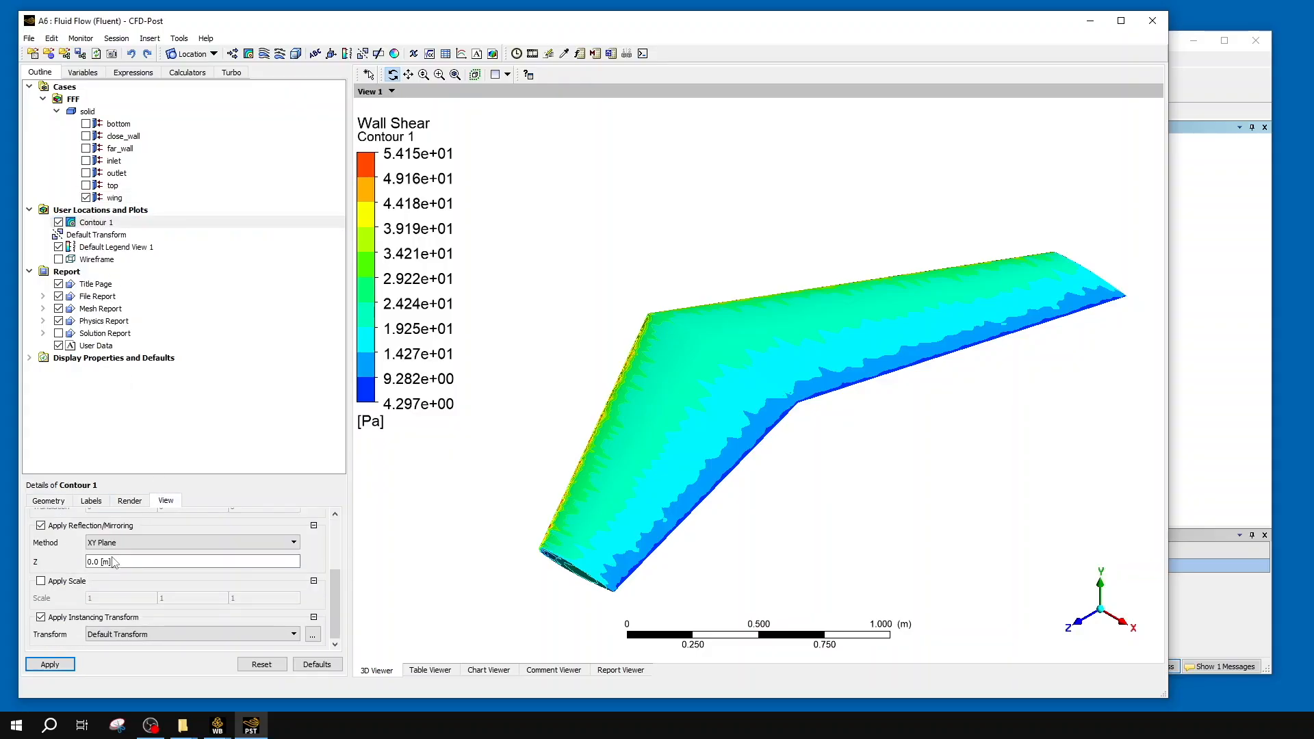
scroll(115, 563, up, 3)
click(41, 608)
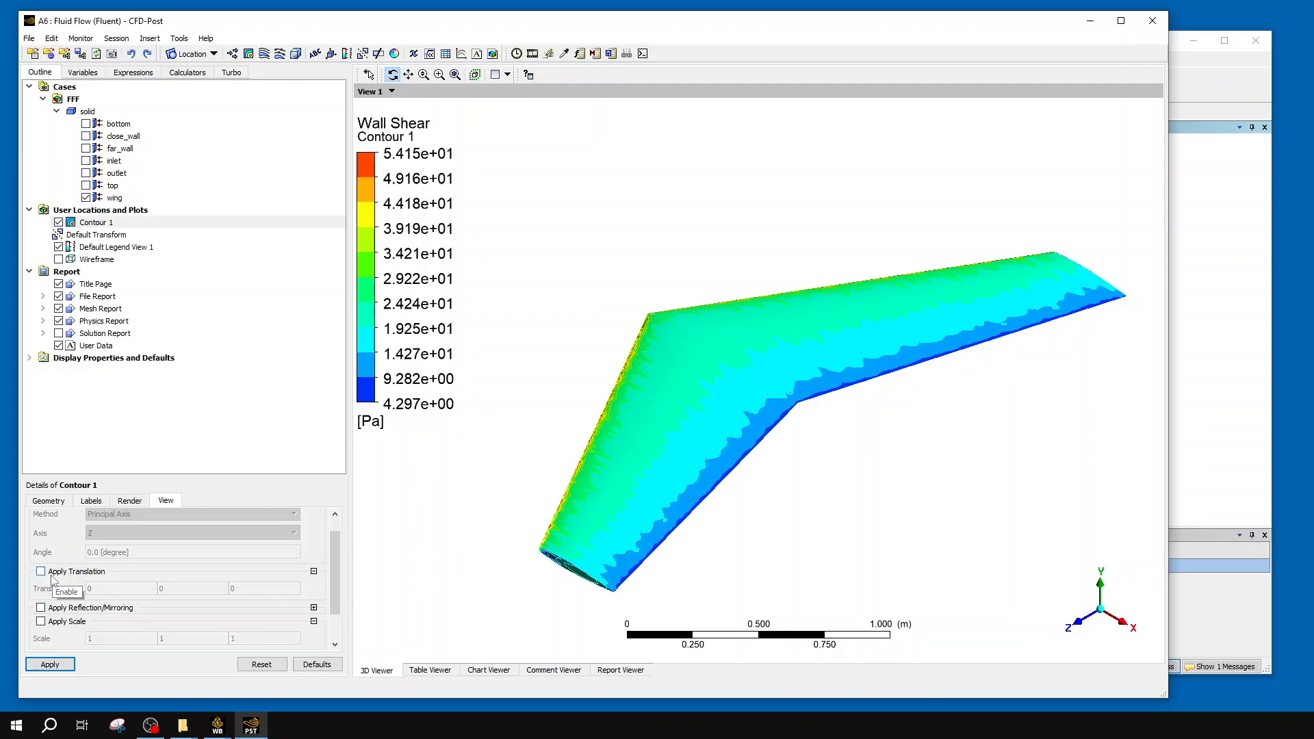
- Enable translation for Contour 1 and shift it by -1 along Z
click(52, 578)
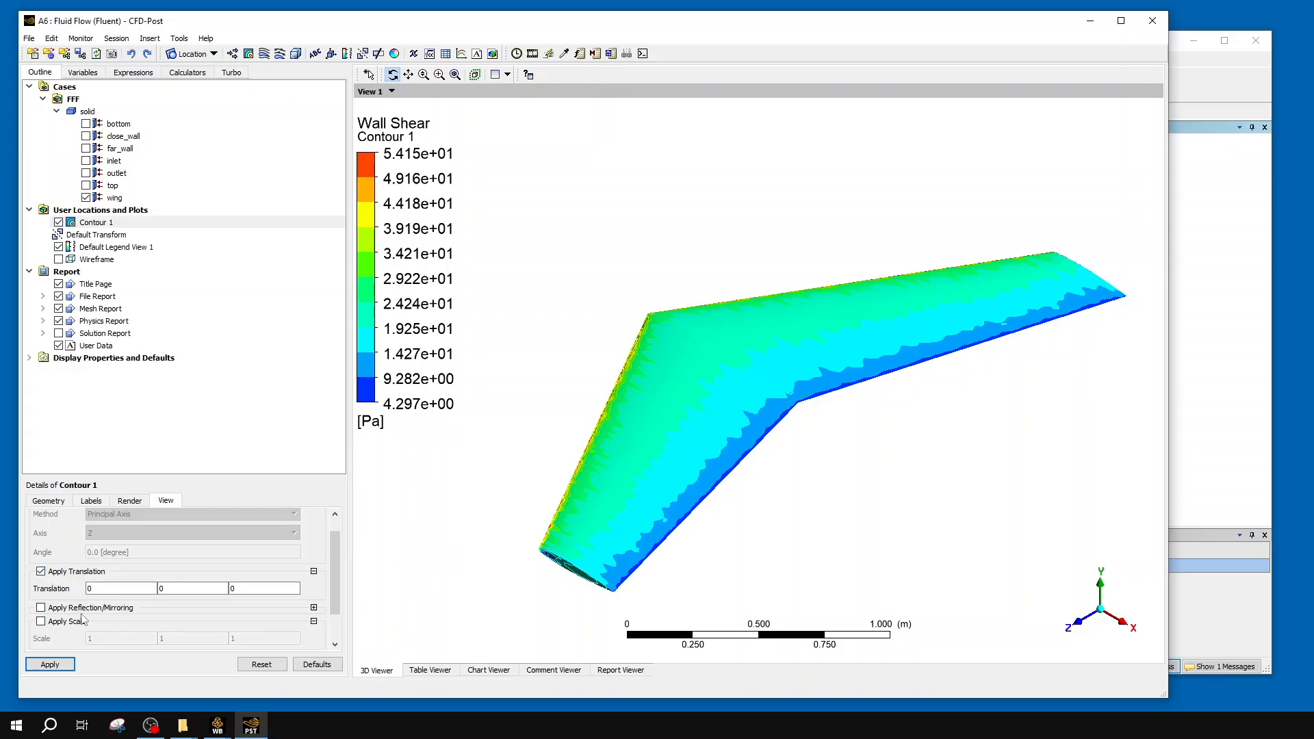
click(242, 589)
click(265, 592)
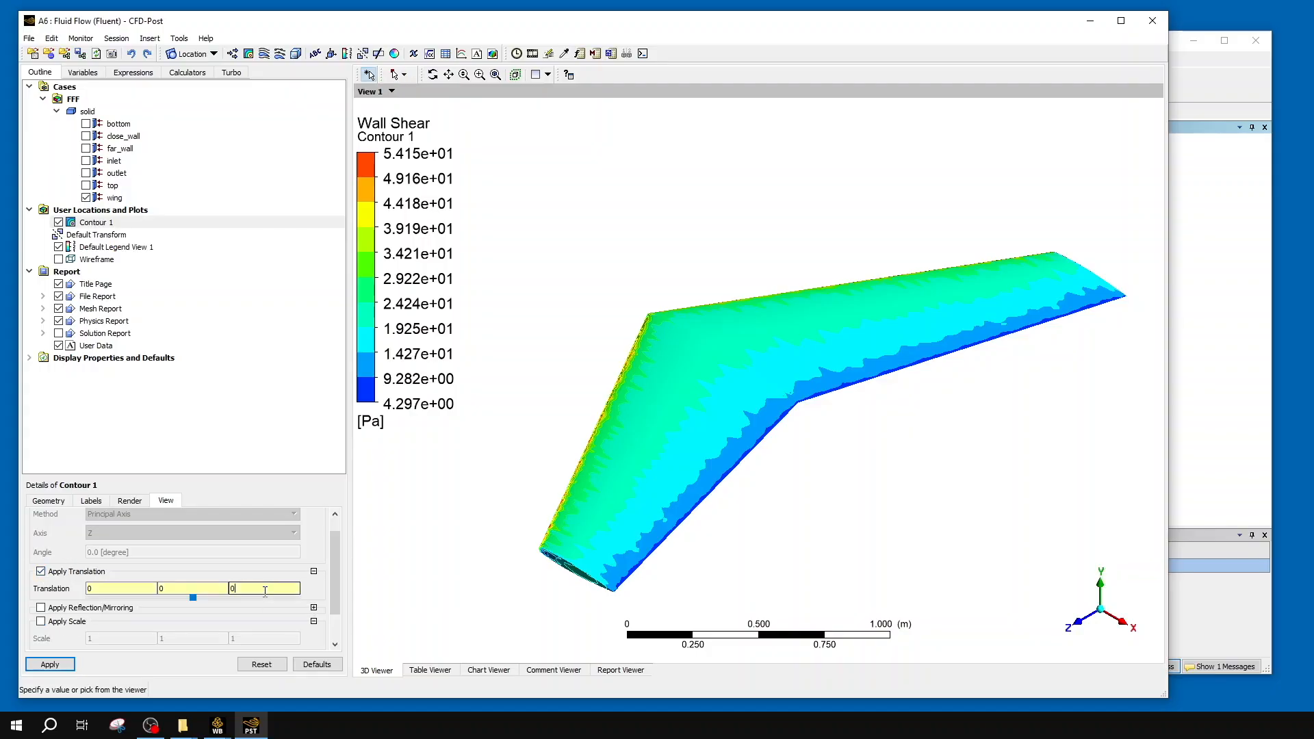
click(106, 589)
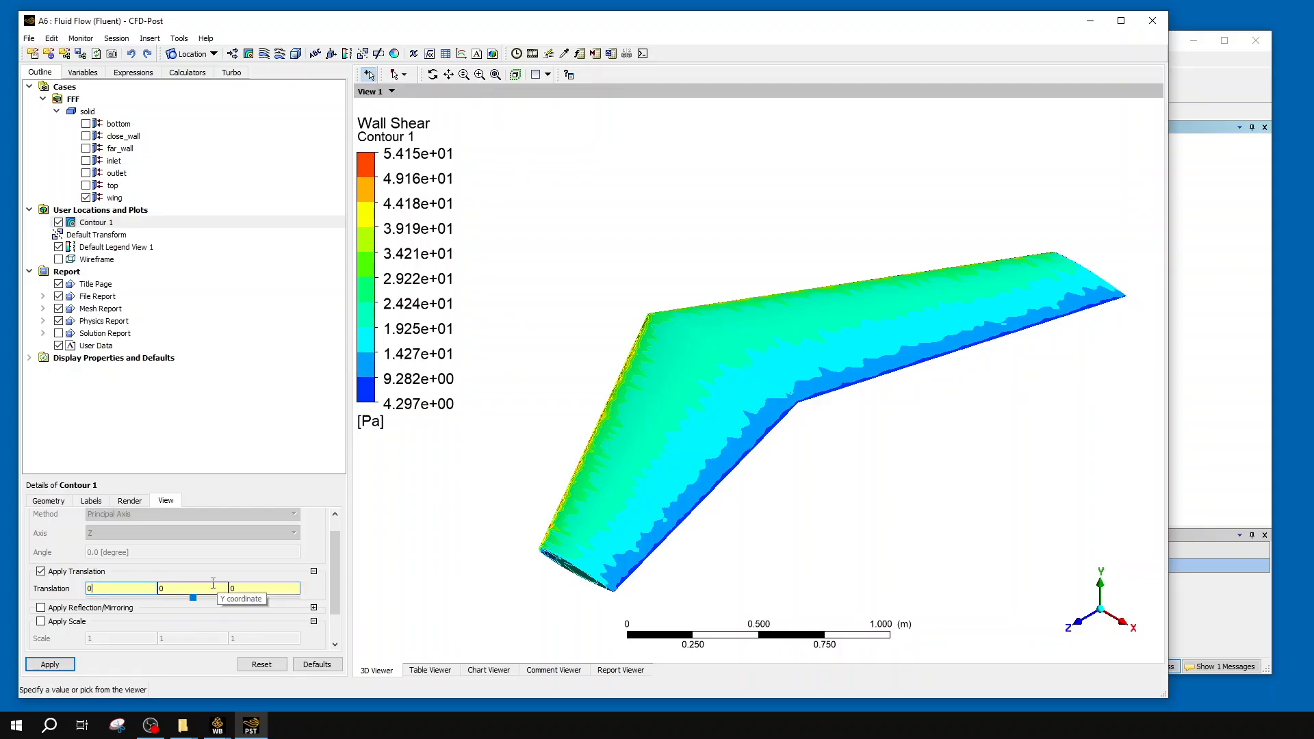
double_click(283, 591)
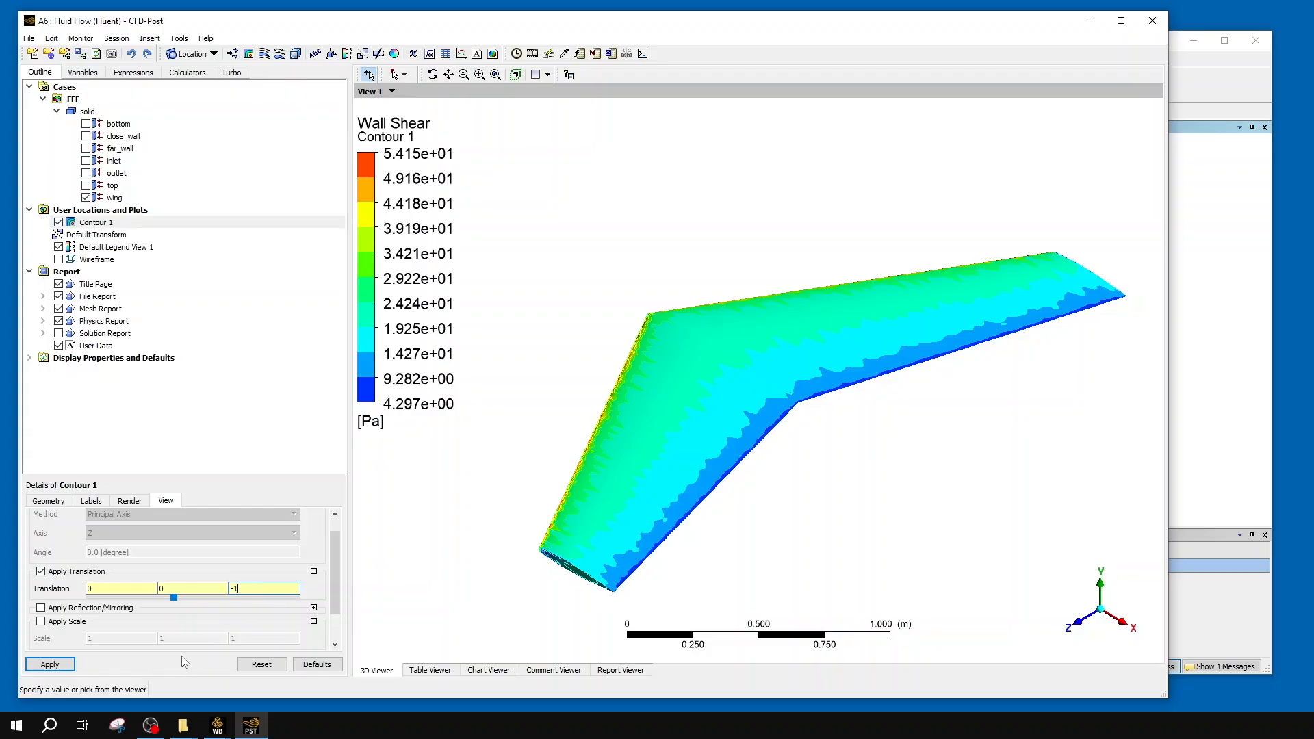
click(50, 664)
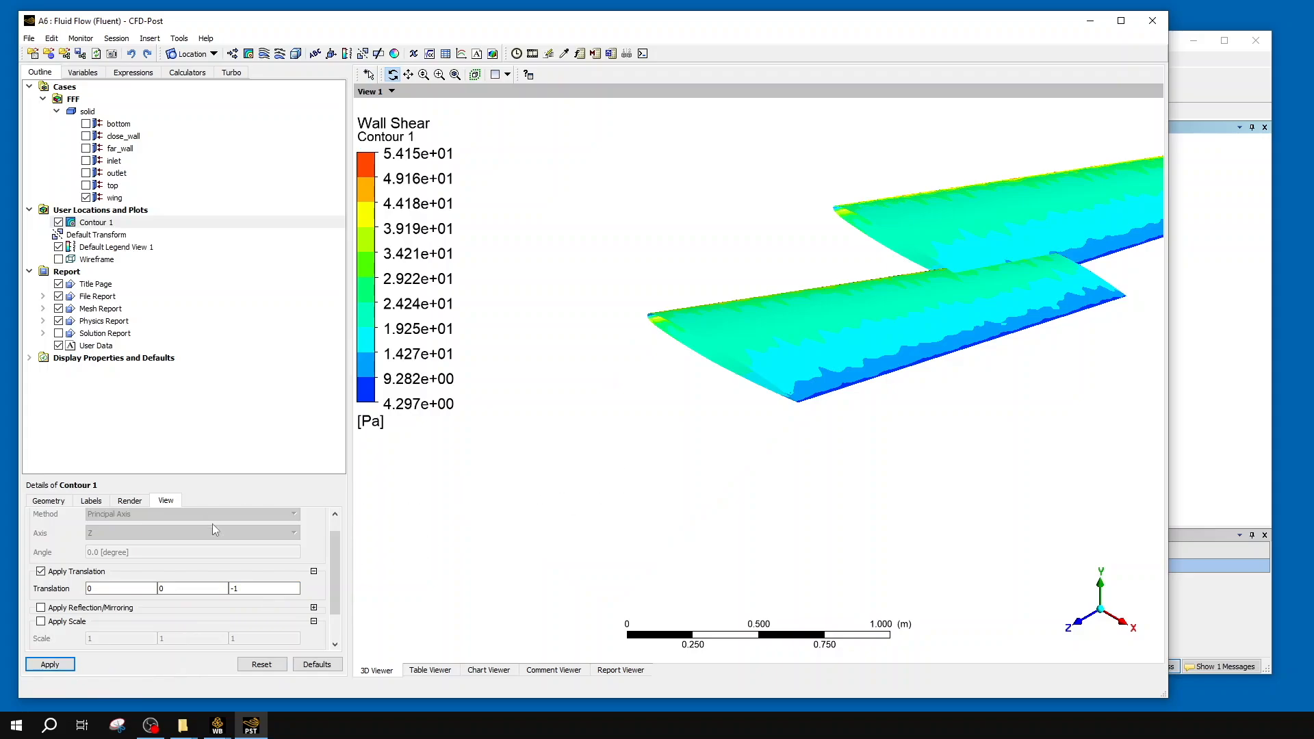
- Set Contour 1's Z translation to -1.5
click(252, 587)
text(.5)
click(50, 664)
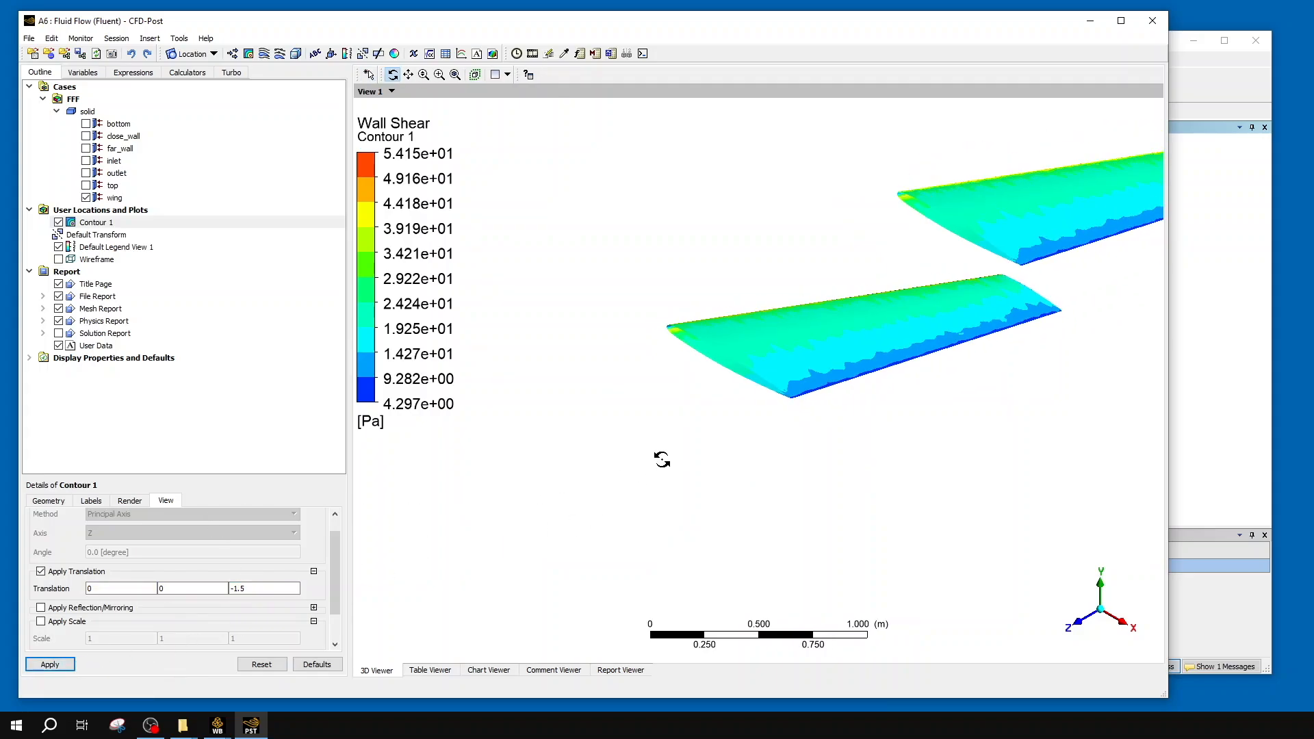
scroll(726, 406, down, 6)
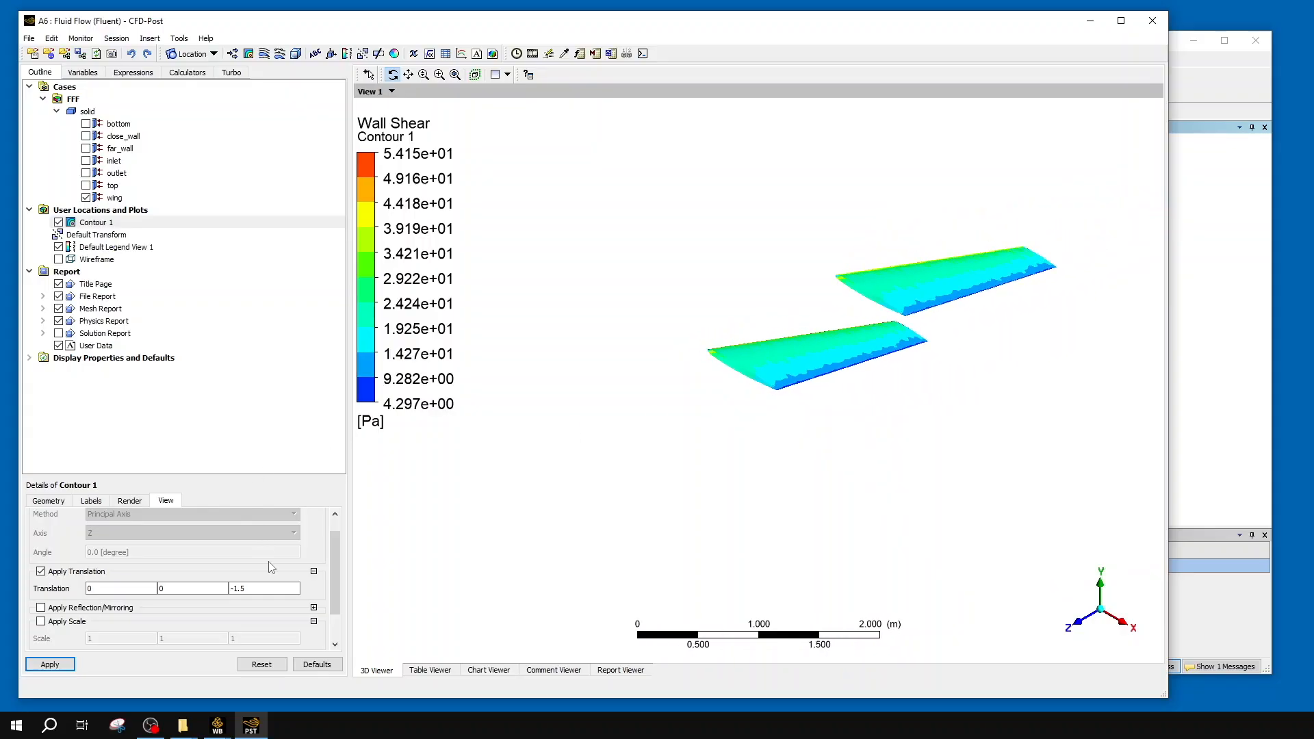
- Set Contour 1's Z translation to -2 so the contour and the wing surface stand well apart
double_click(258, 589)
text(-2)
click(49, 664)
drag(885, 412, 886, 384)
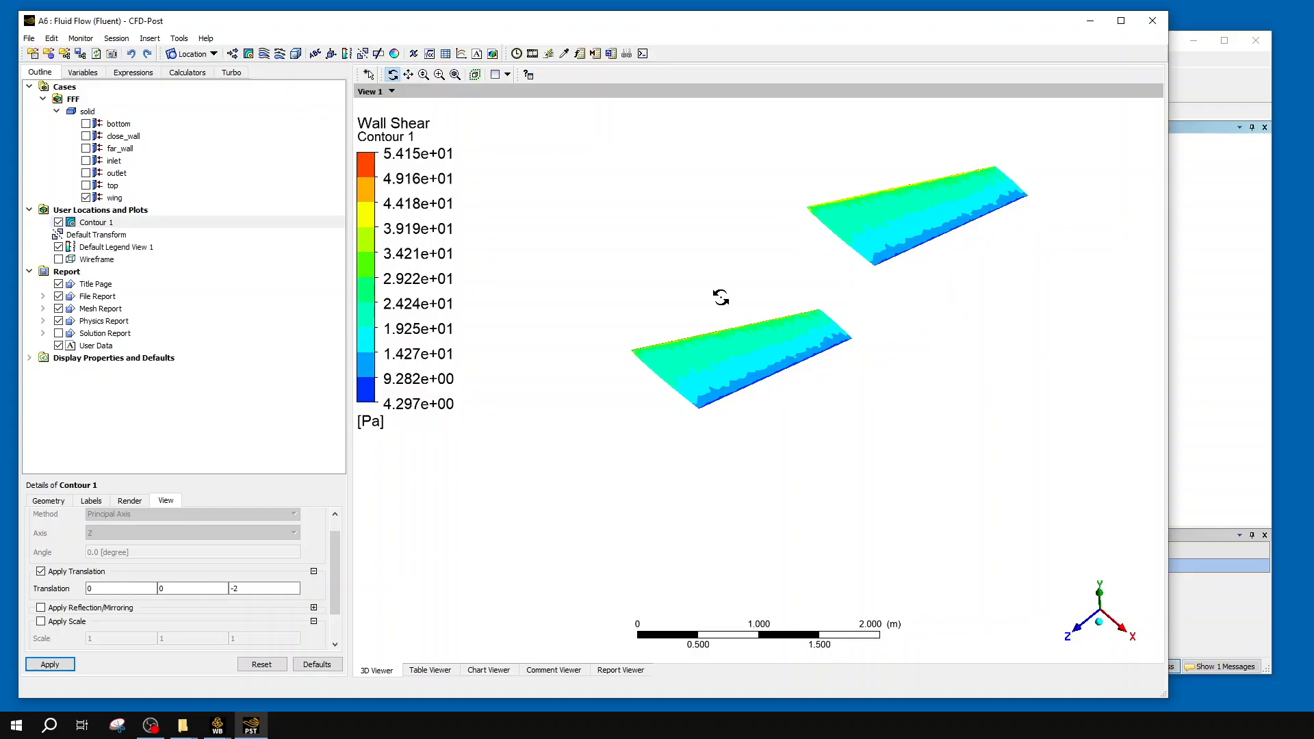
- Colour the wing surface by the Pressure variable instead of Wall Shear
scroll(90, 565, up, 1)
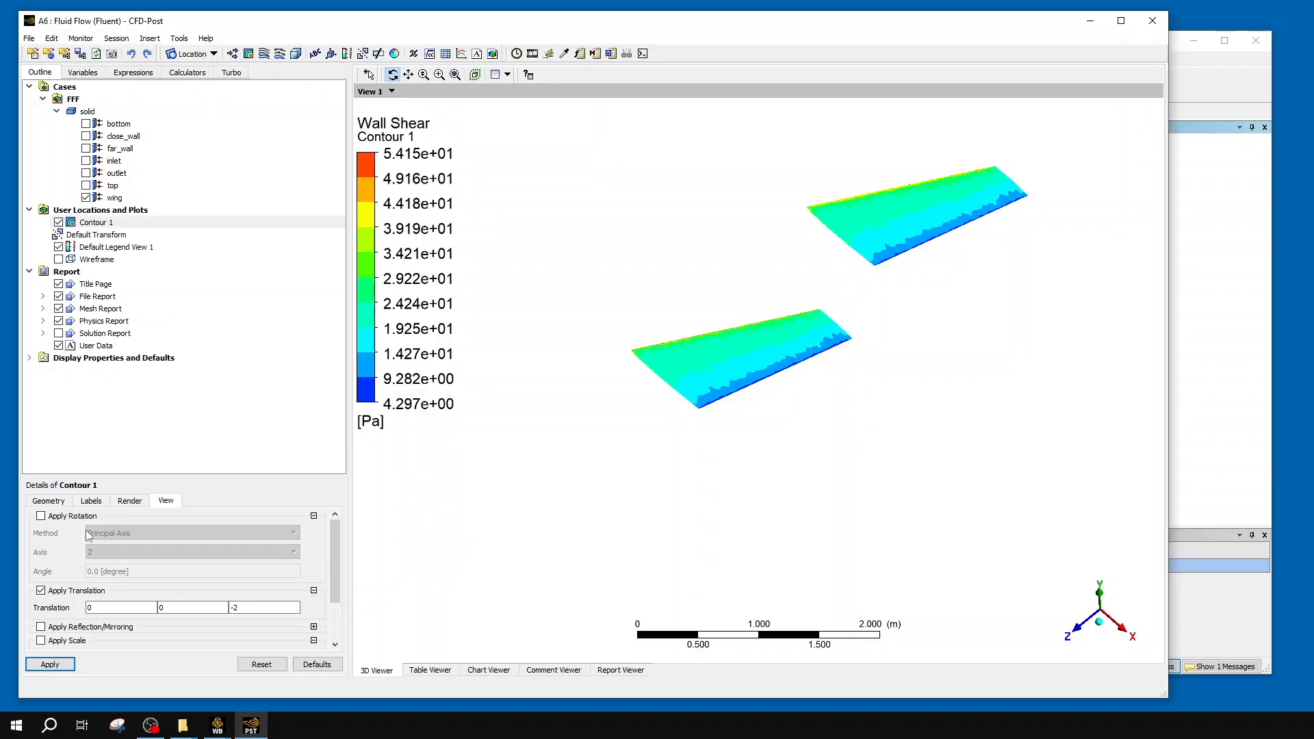
click(56, 504)
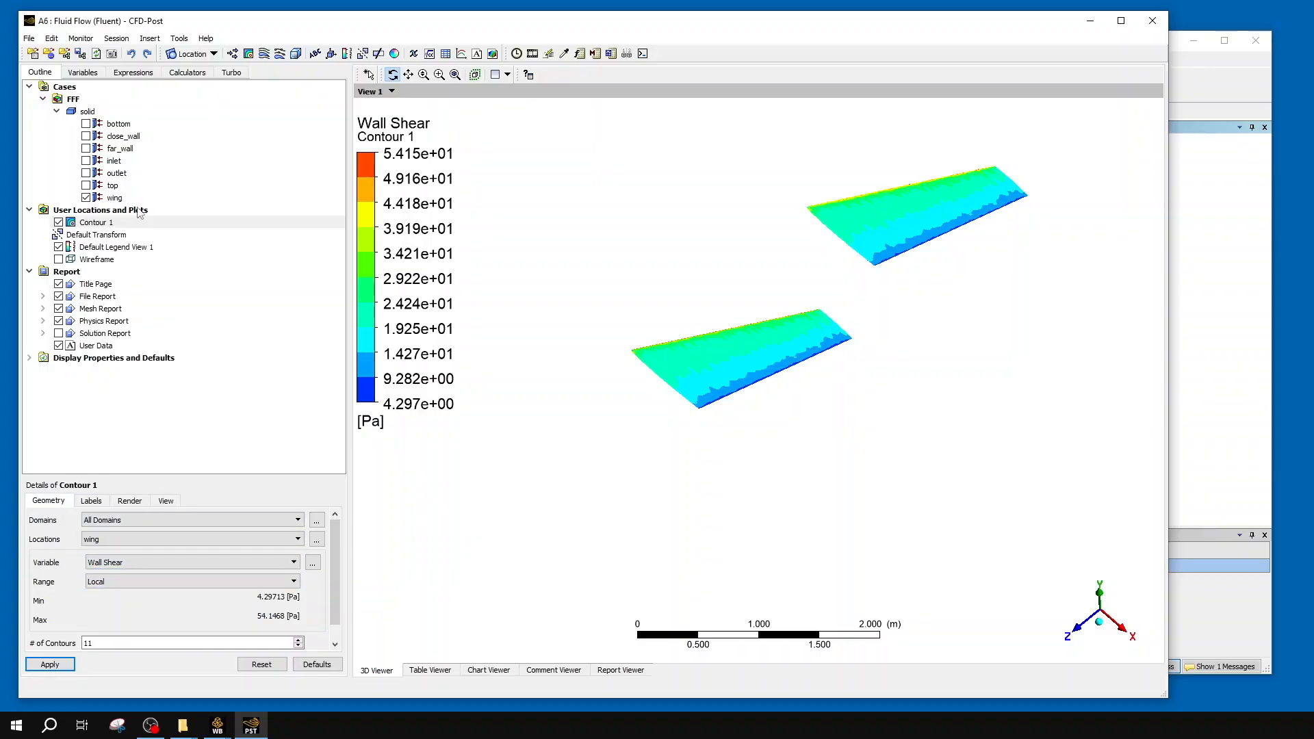
click(115, 198)
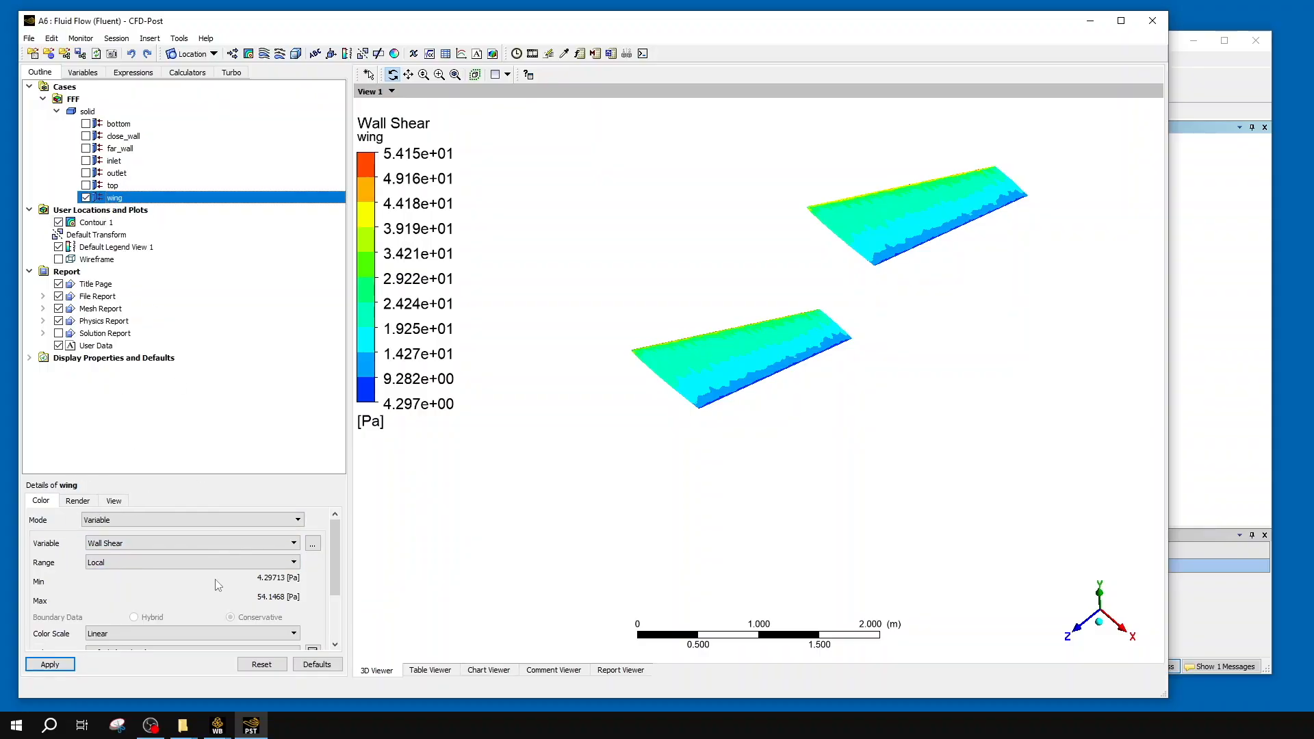
click(186, 544)
scroll(162, 593, down, 3)
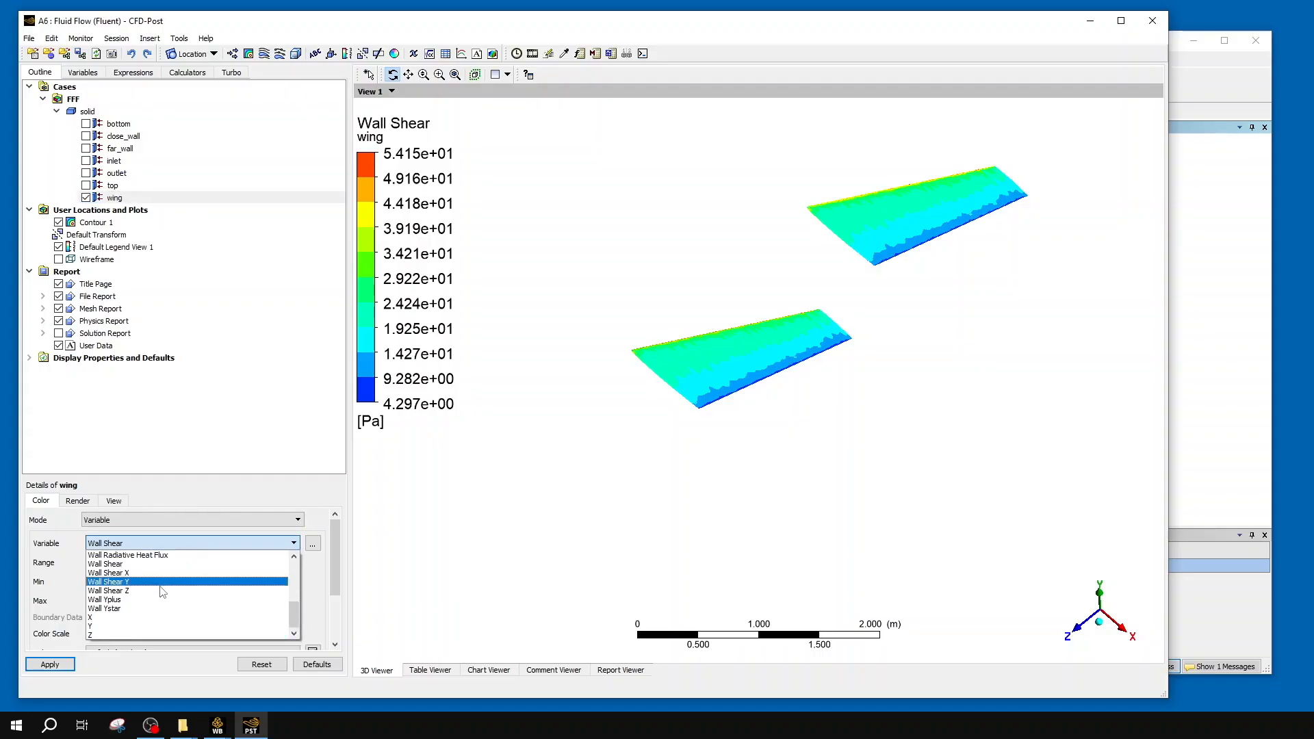
scroll(161, 593, up, 5)
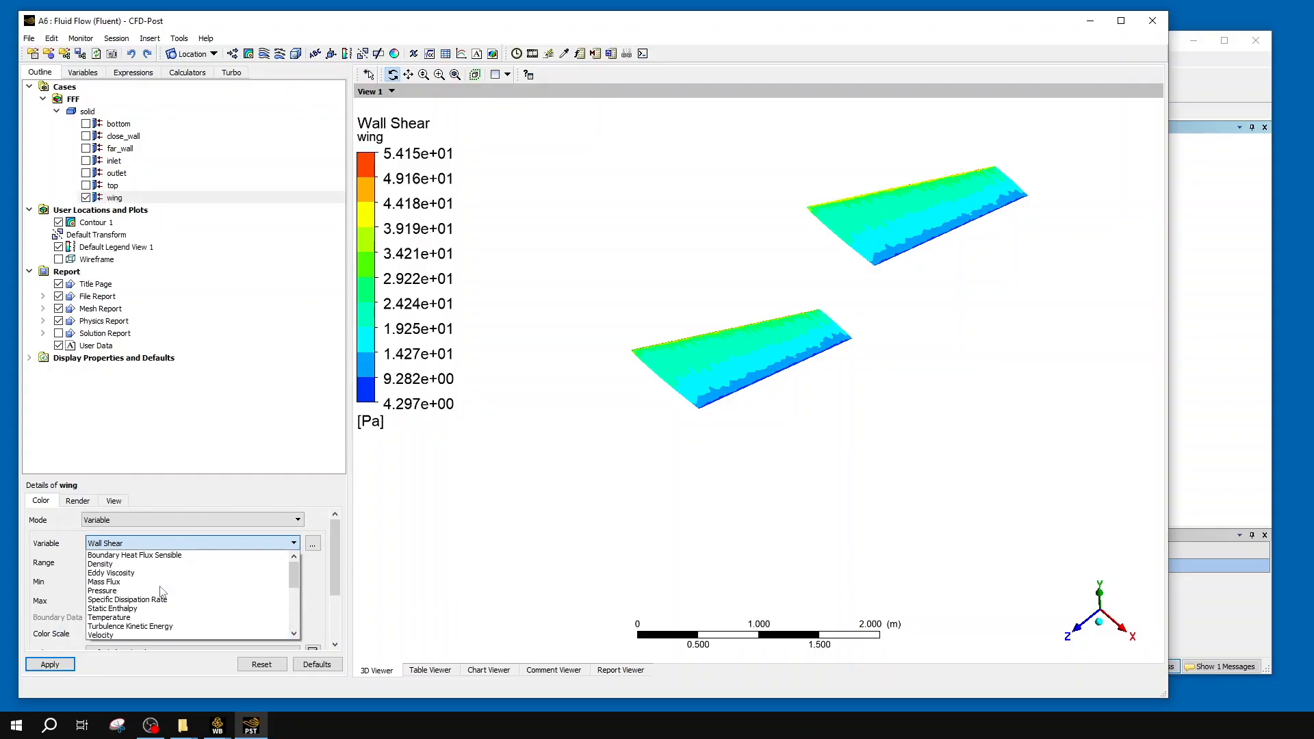
click(135, 592)
click(50, 663)
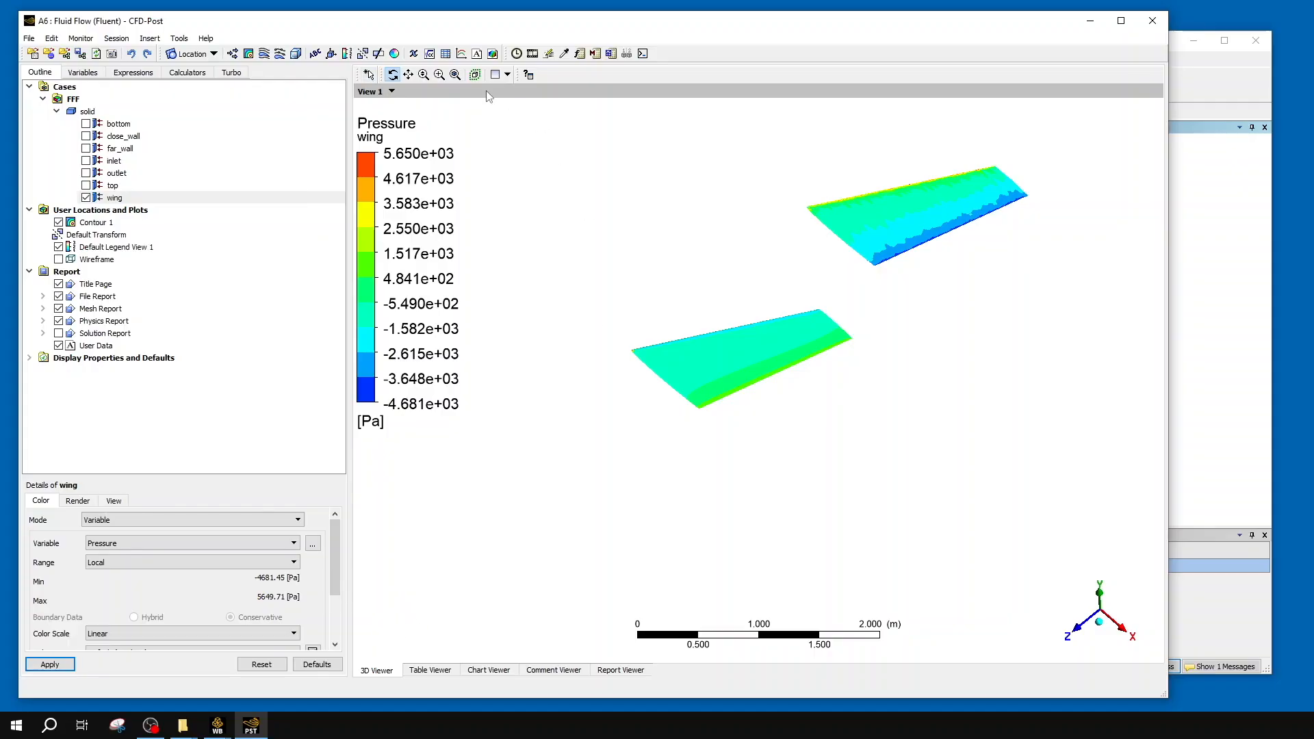
- Make the default legend horizontal and place it with Left X justification and Bottom Y justification
click(126, 249)
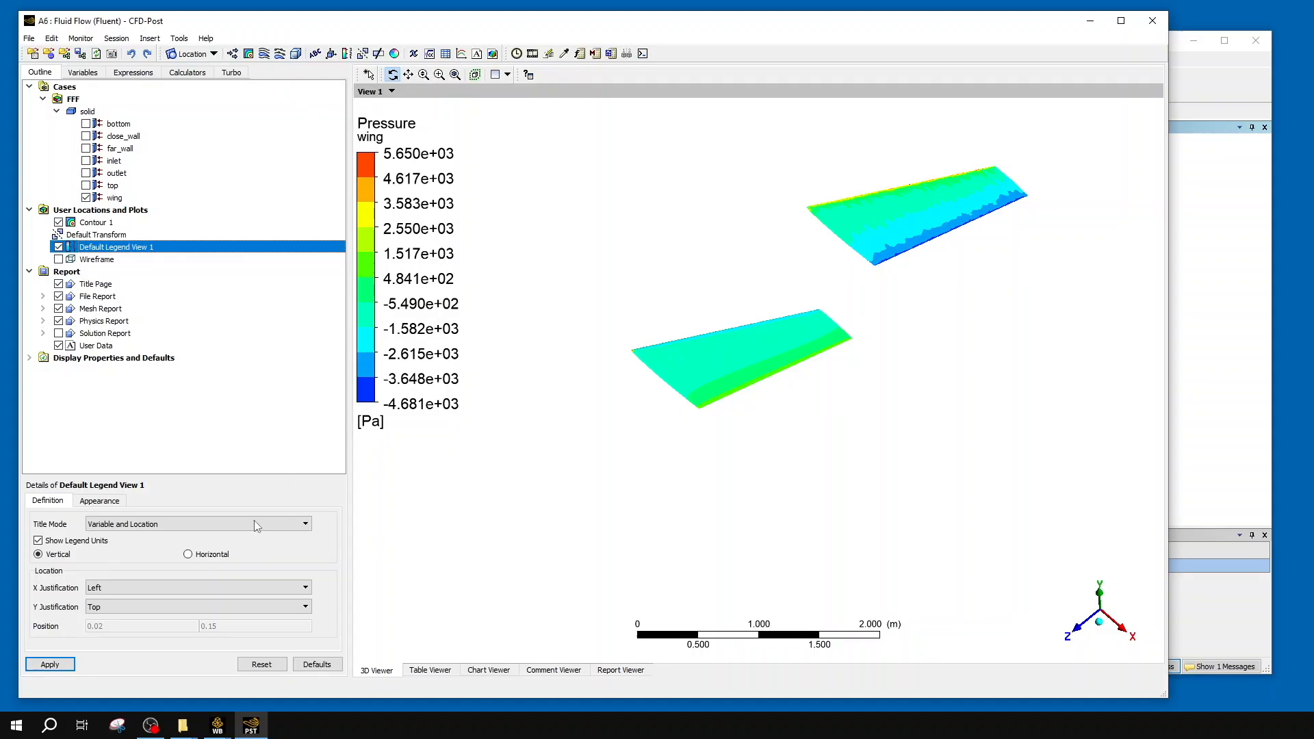
click(223, 561)
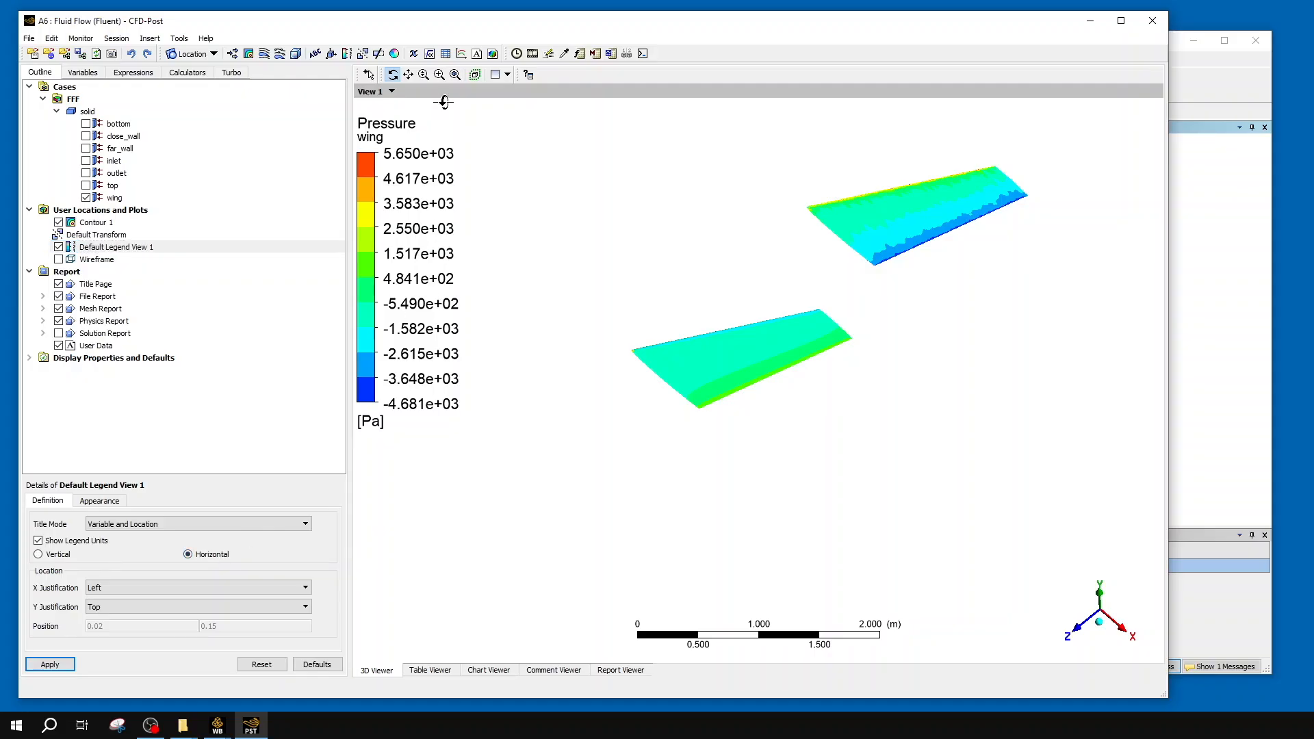
click(159, 587)
click(154, 589)
click(158, 606)
click(153, 650)
click(150, 607)
click(144, 650)
click(50, 664)
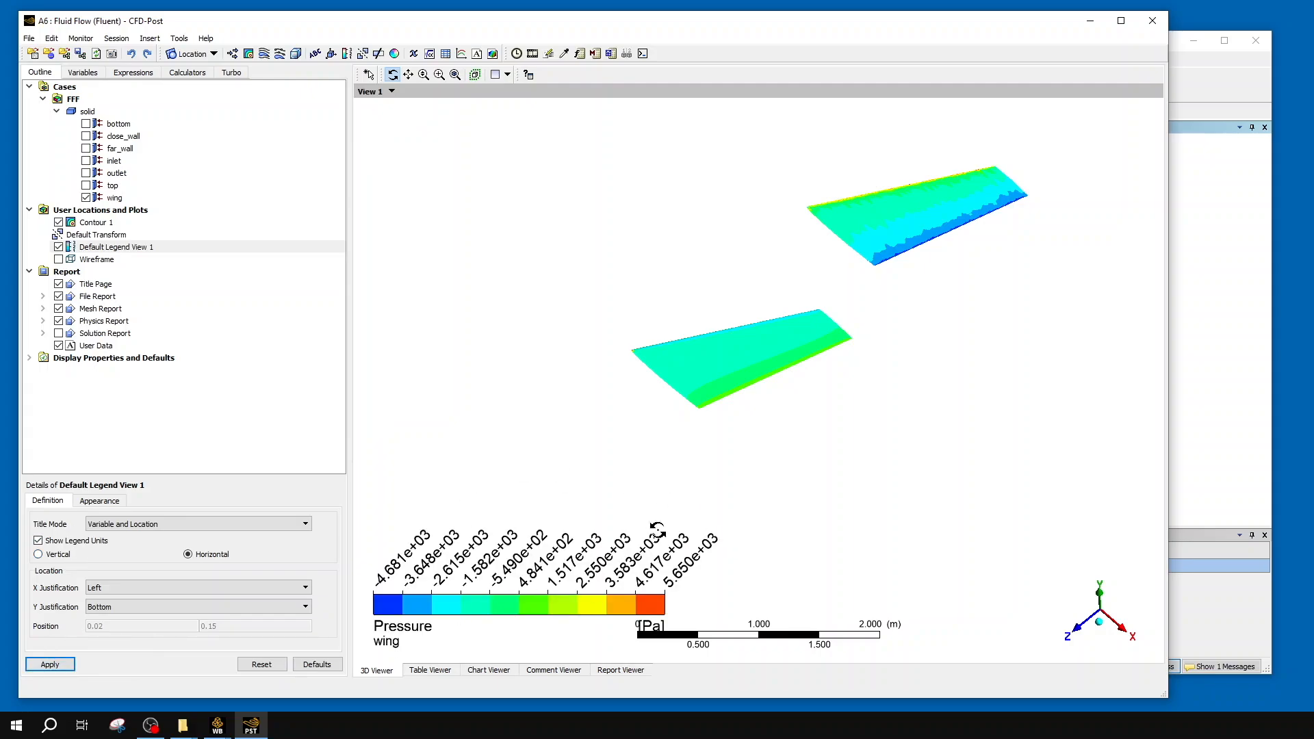
- Format the default legend's numbers as Fixed with a precision of 1
click(97, 503)
click(250, 588)
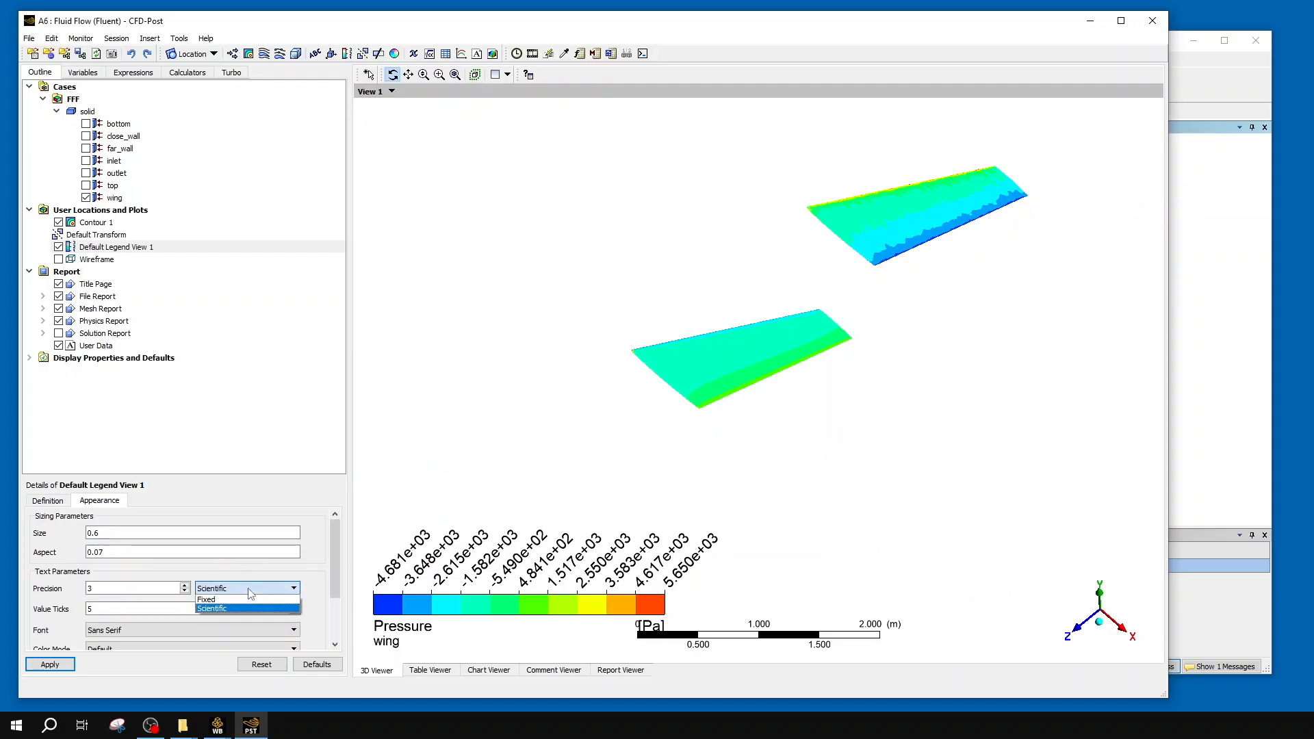
click(230, 601)
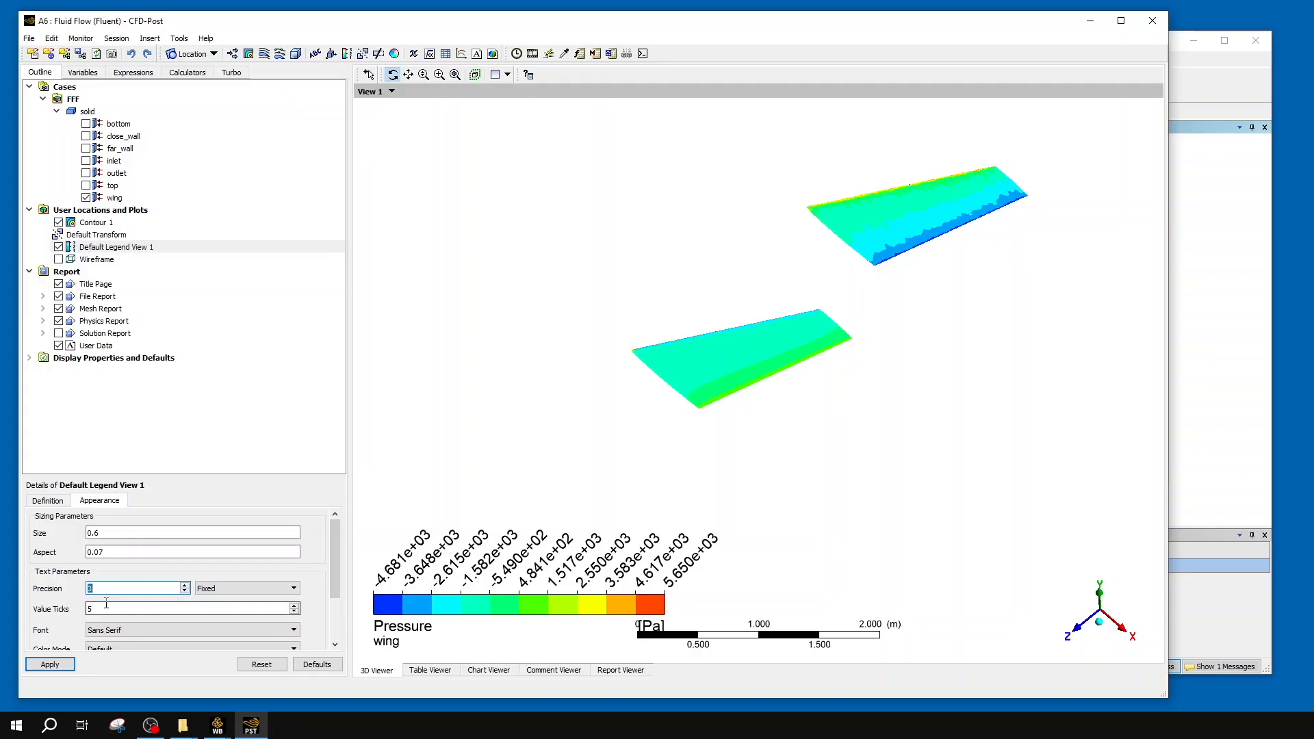
click(49, 664)
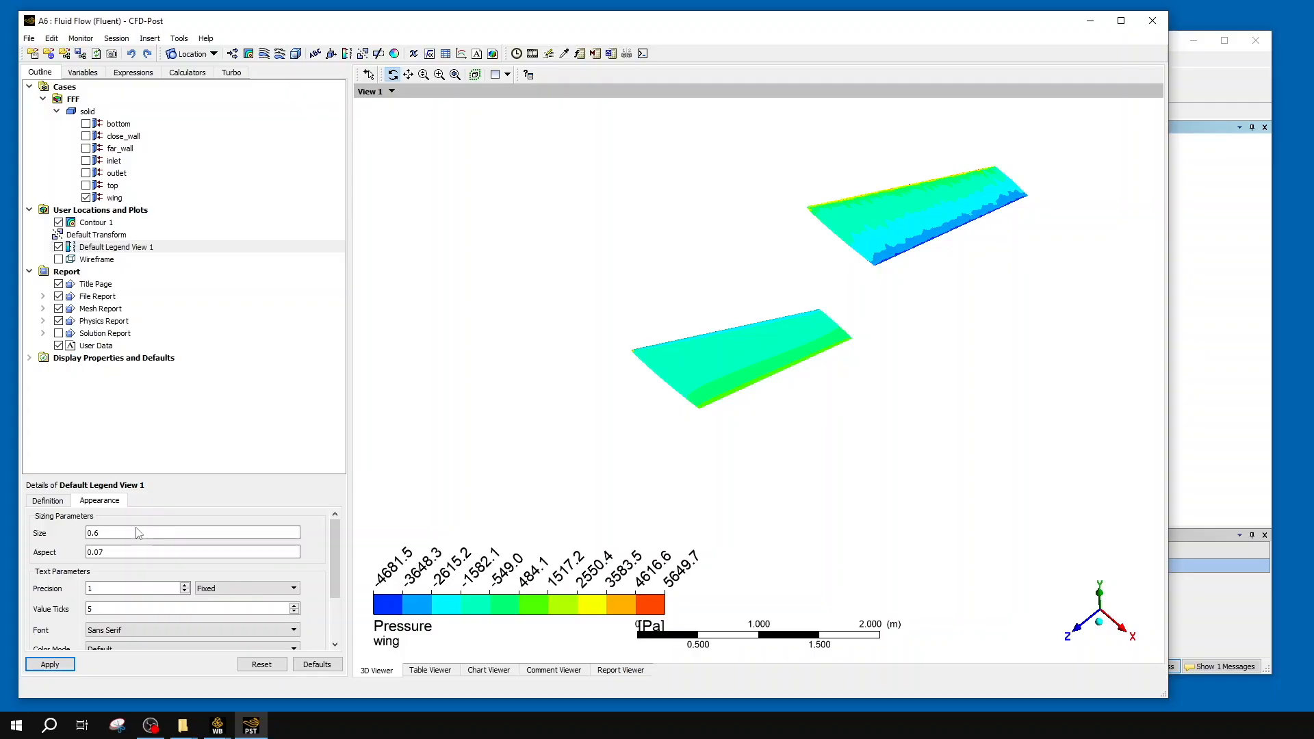
- Reduce the default legend's text height to 0.02
scroll(74, 595, down, 3)
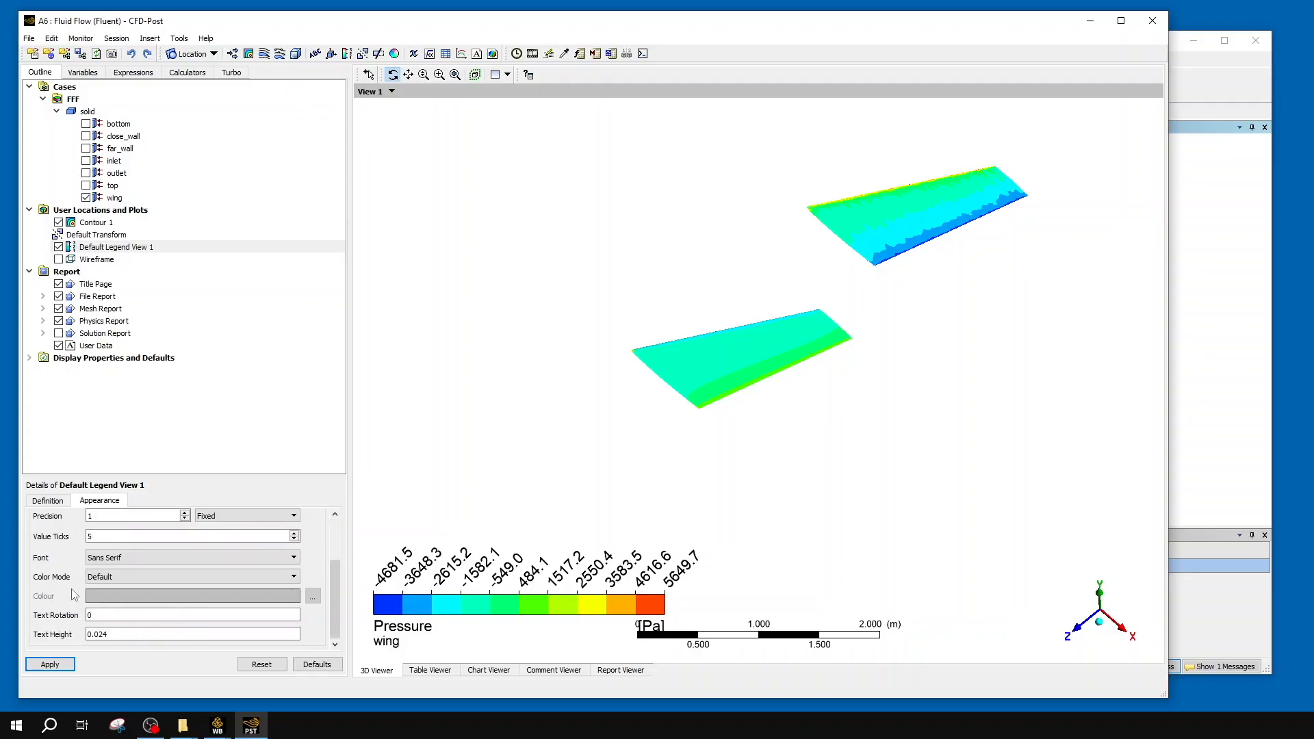
click(134, 634)
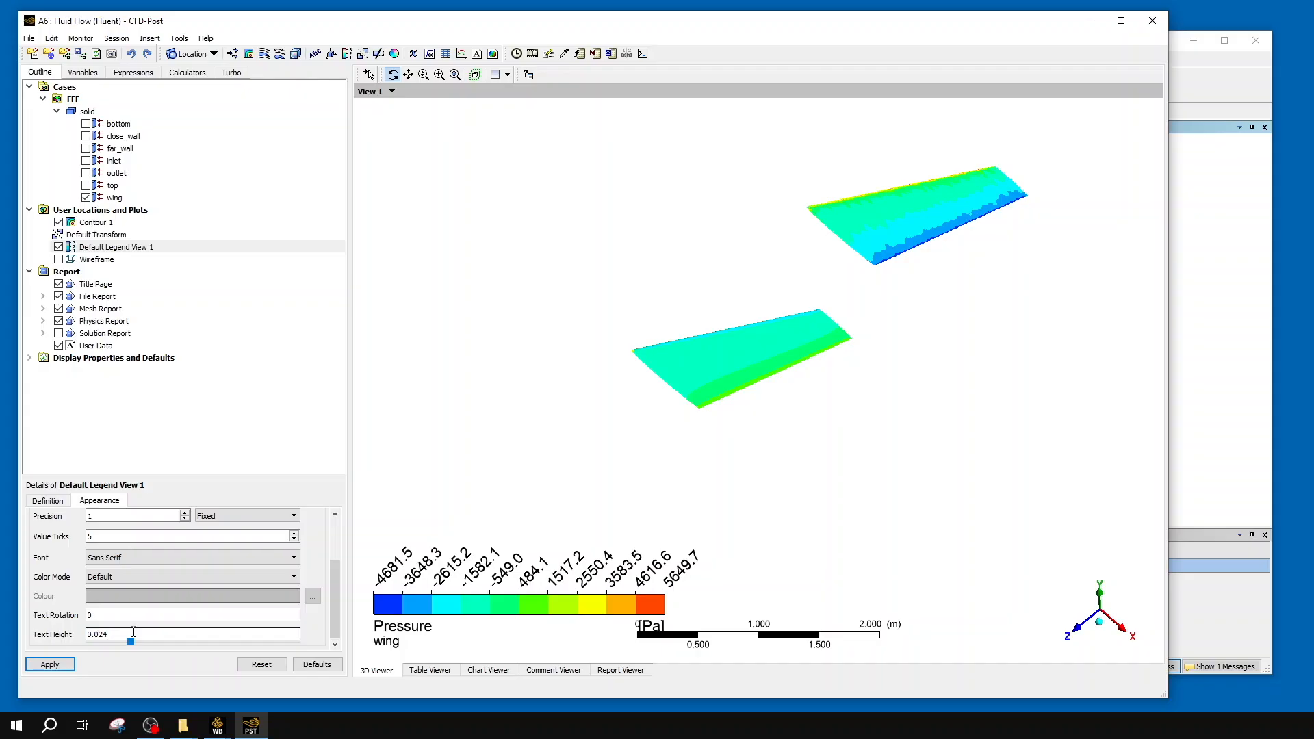
key(BackSpace)
click(48, 664)
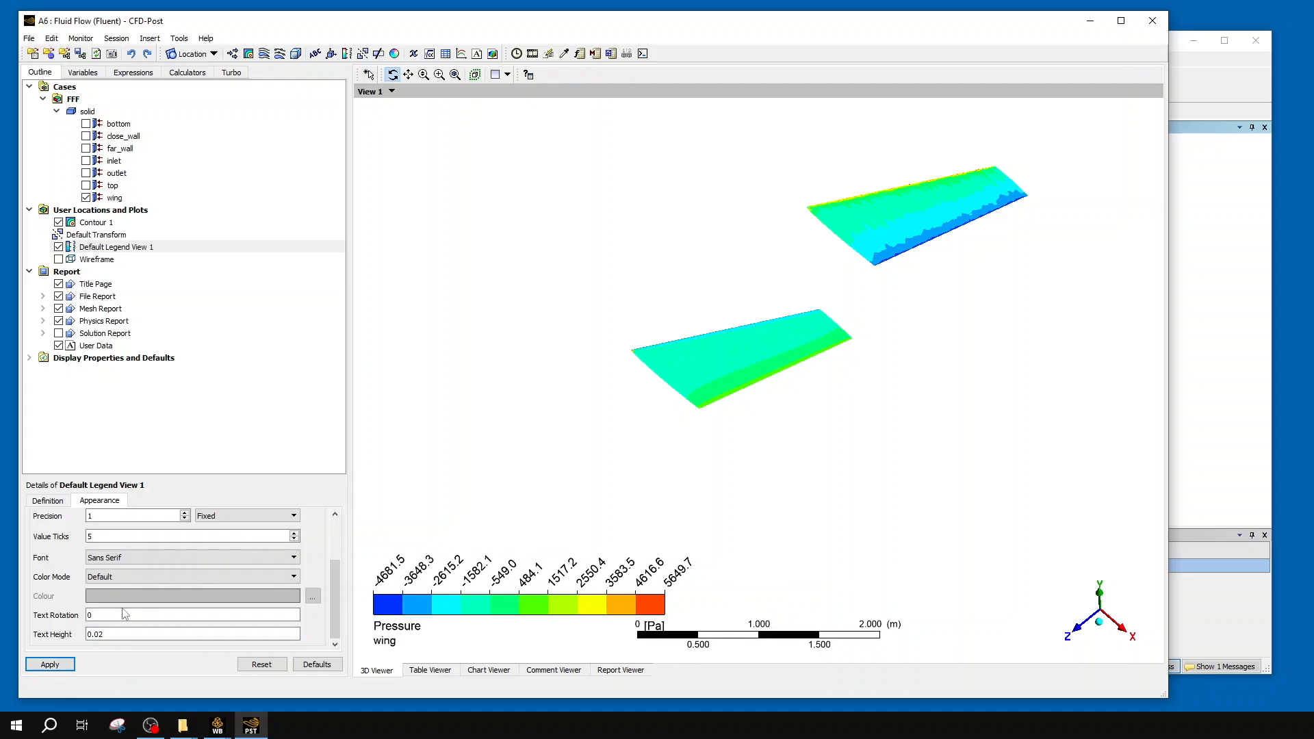
- Set the default legend's size to 0.4
scroll(75, 606, up, 2)
click(139, 552)
click(129, 533)
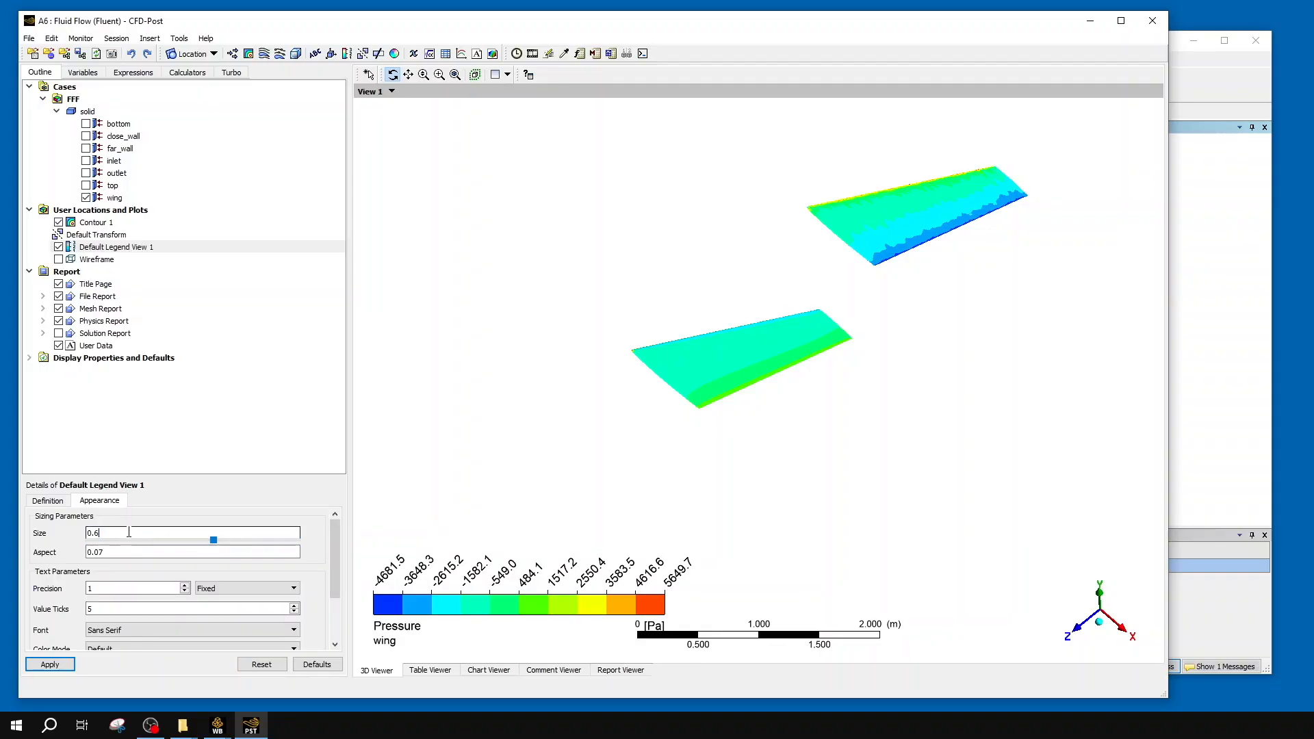
key(BackSpace)
text(4)
click(66, 665)
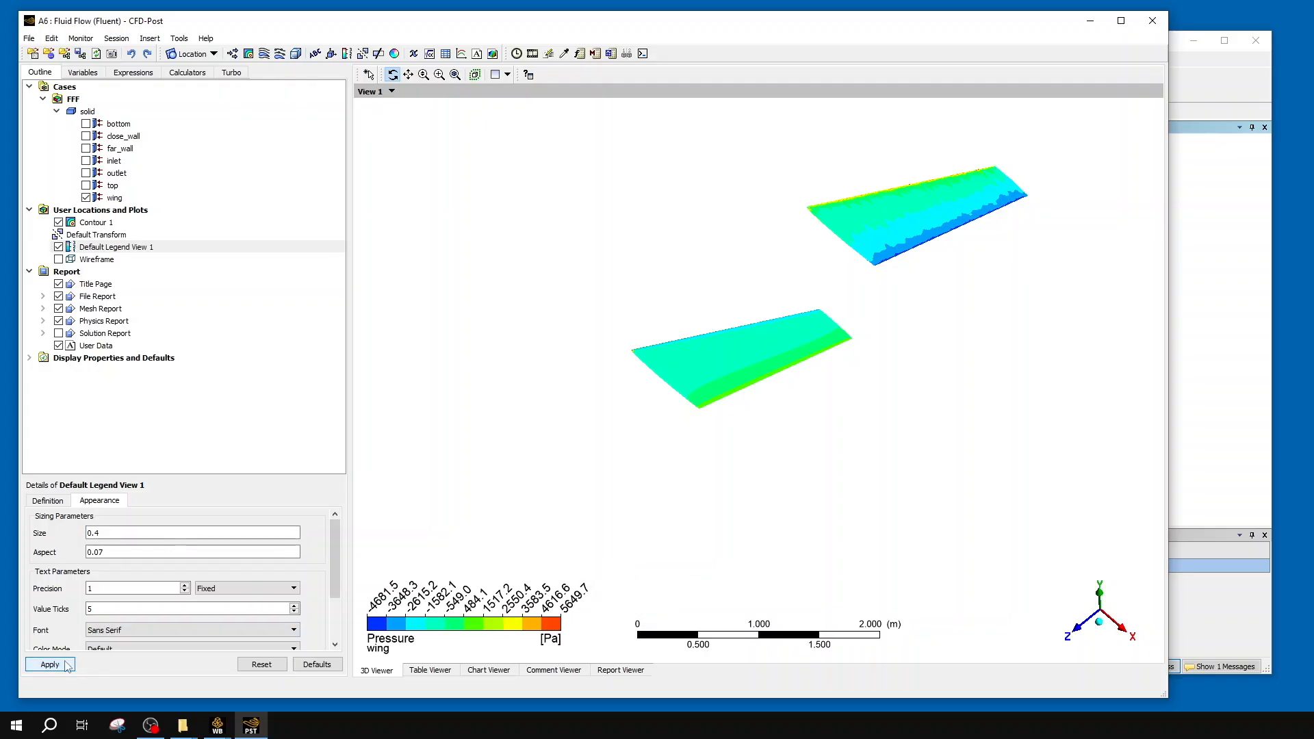
- Set the default legend's aspect to 0.1
click(139, 555)
click(150, 550)
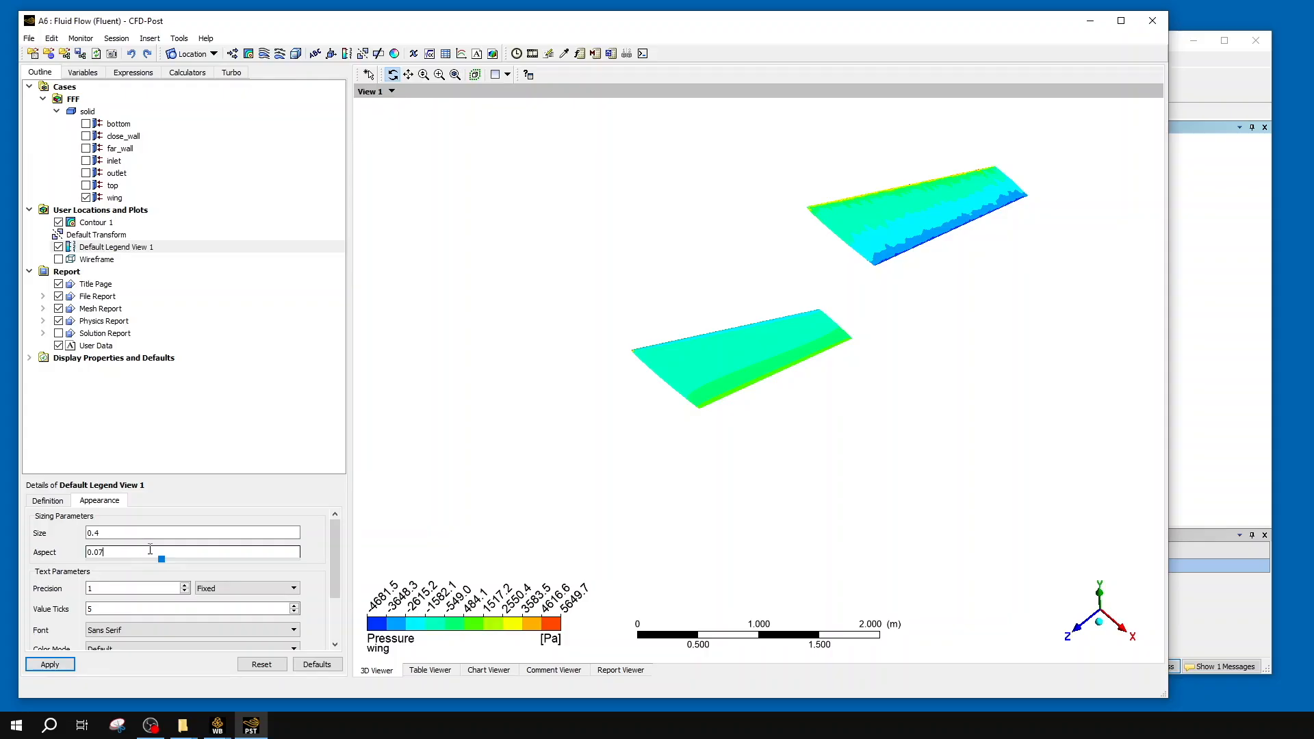
key(BackSpace)
text(1)
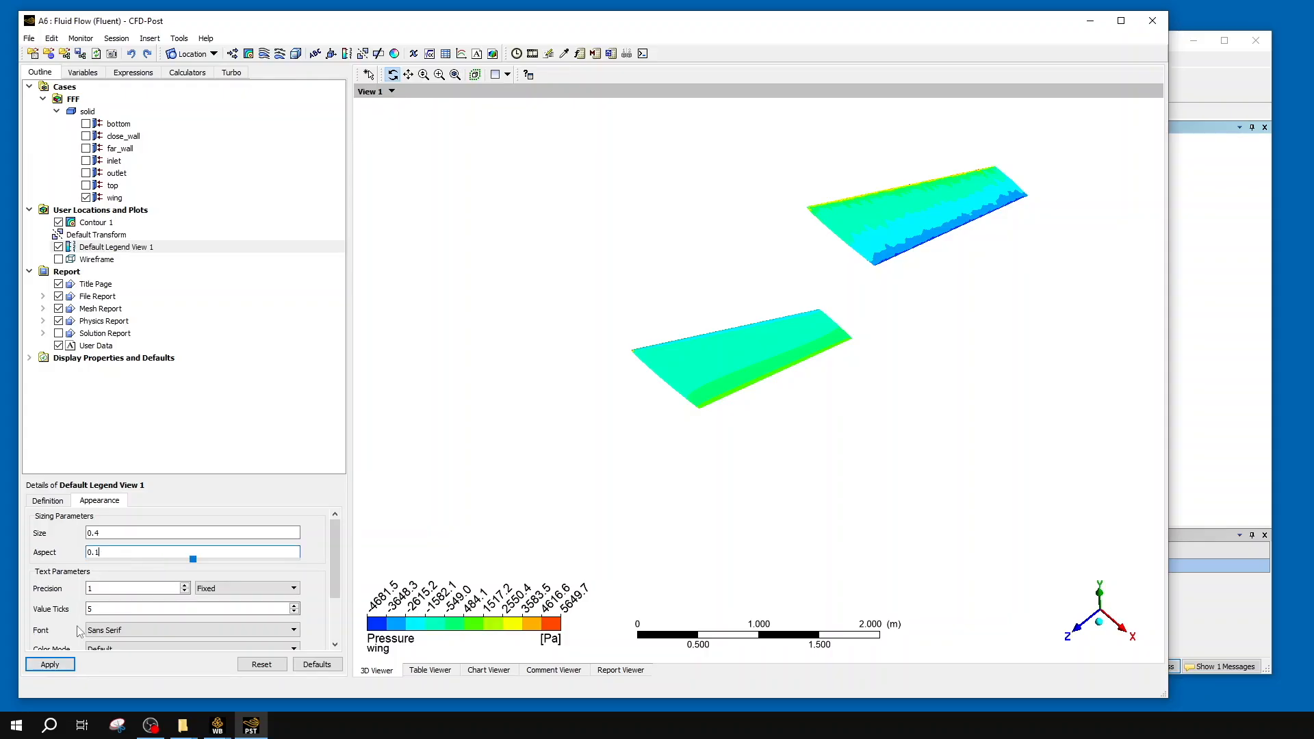
click(67, 664)
- Set the default legend's aspect to 0.05 and its size to 0.5
click(126, 551)
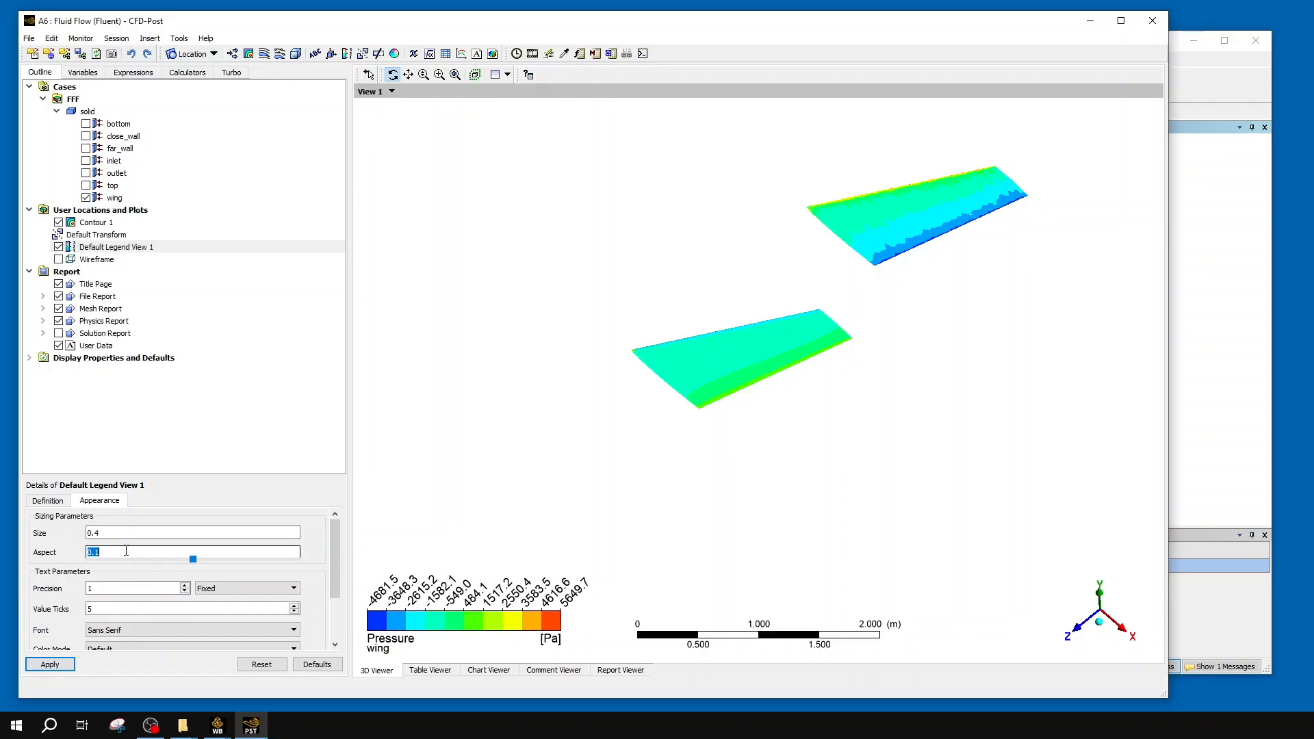
key(BackSpace)
text(05)
click(65, 665)
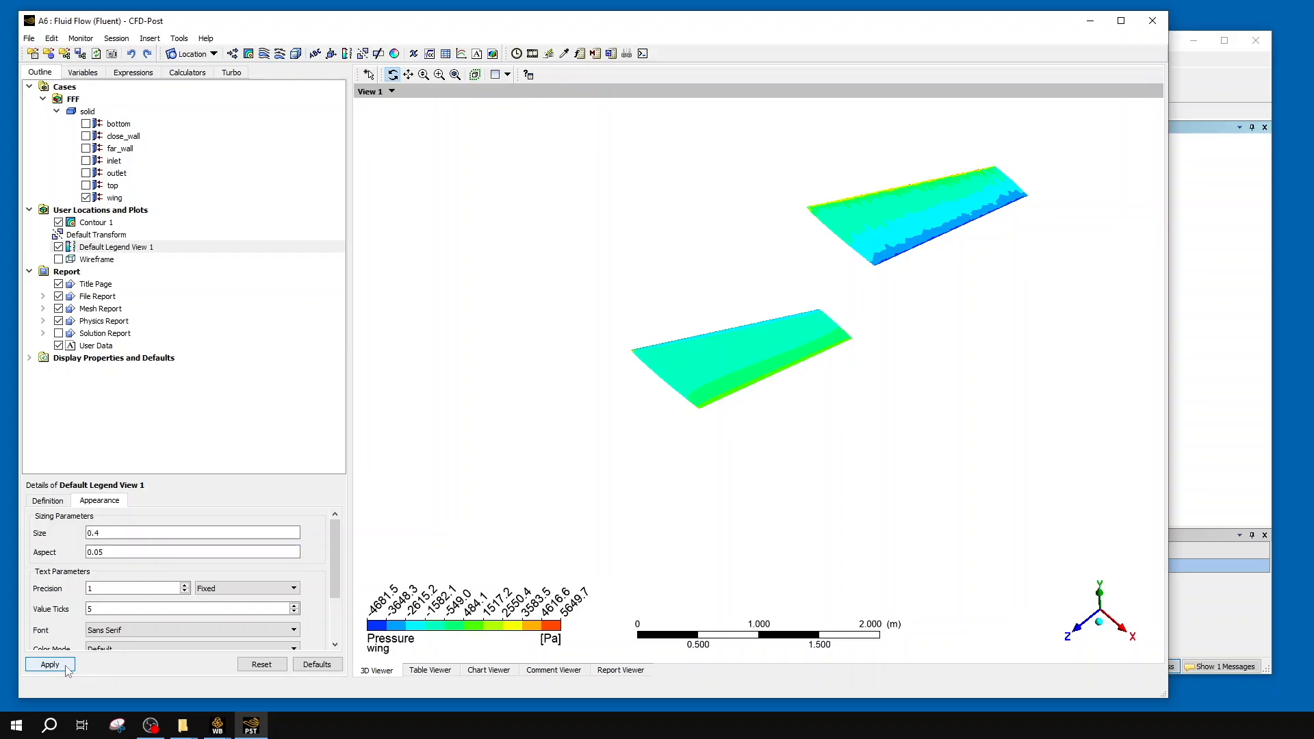
double_click(171, 538)
text(5)
click(50, 664)
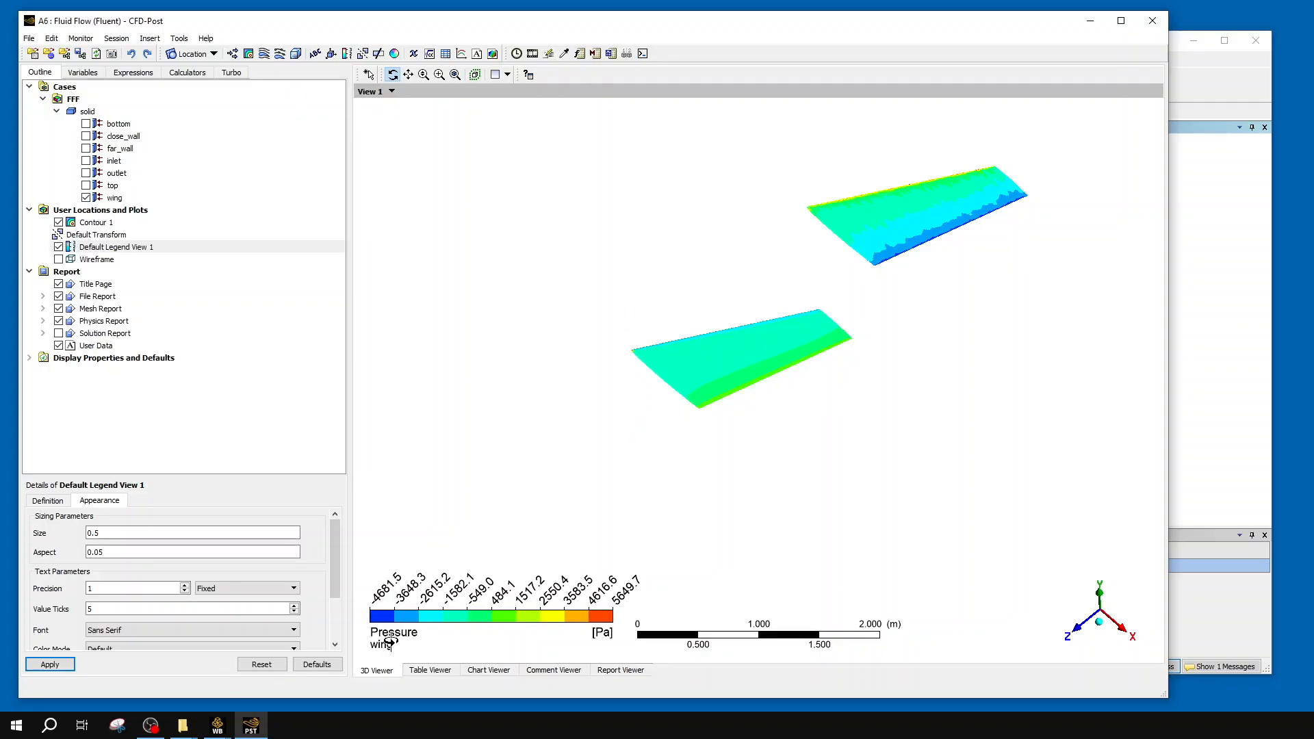
- Insert a new legend for Contour 1 with horizontal orientation and left X justification
click(353, 59)
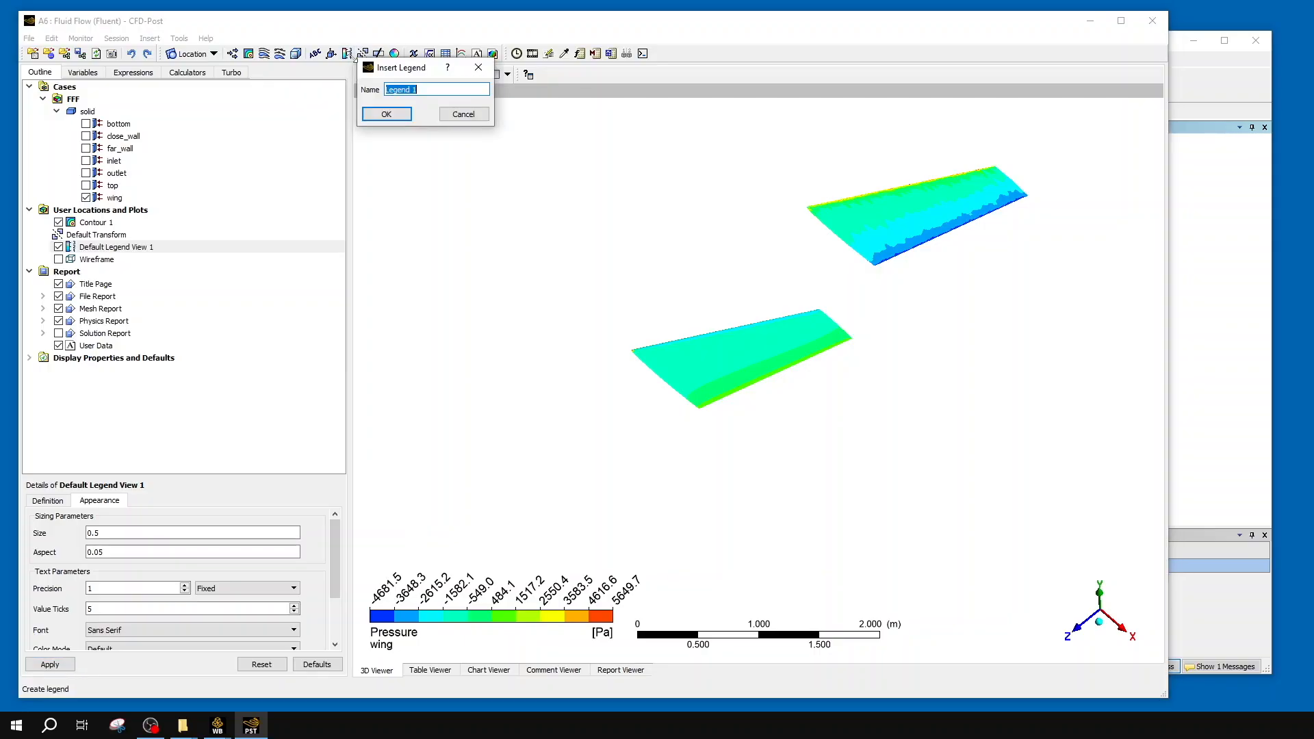
click(386, 114)
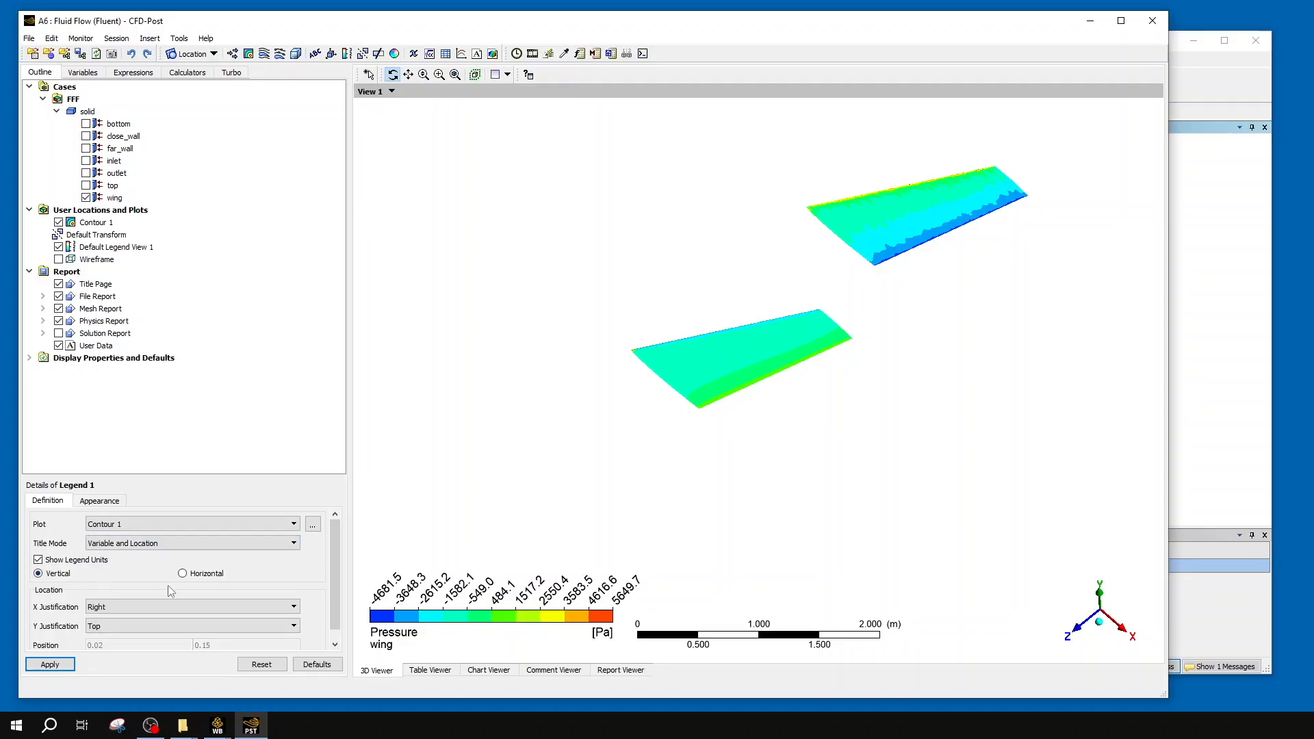
click(206, 575)
scroll(133, 575, down, 1)
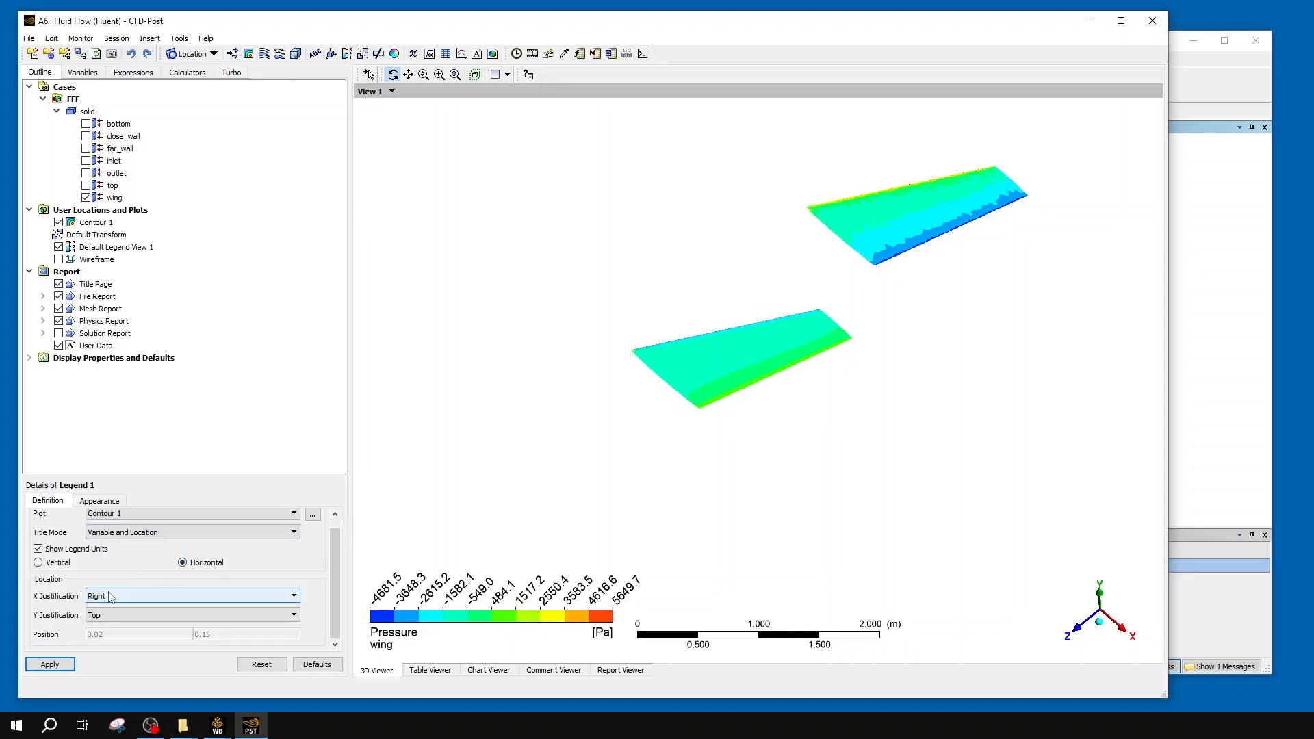
click(109, 597)
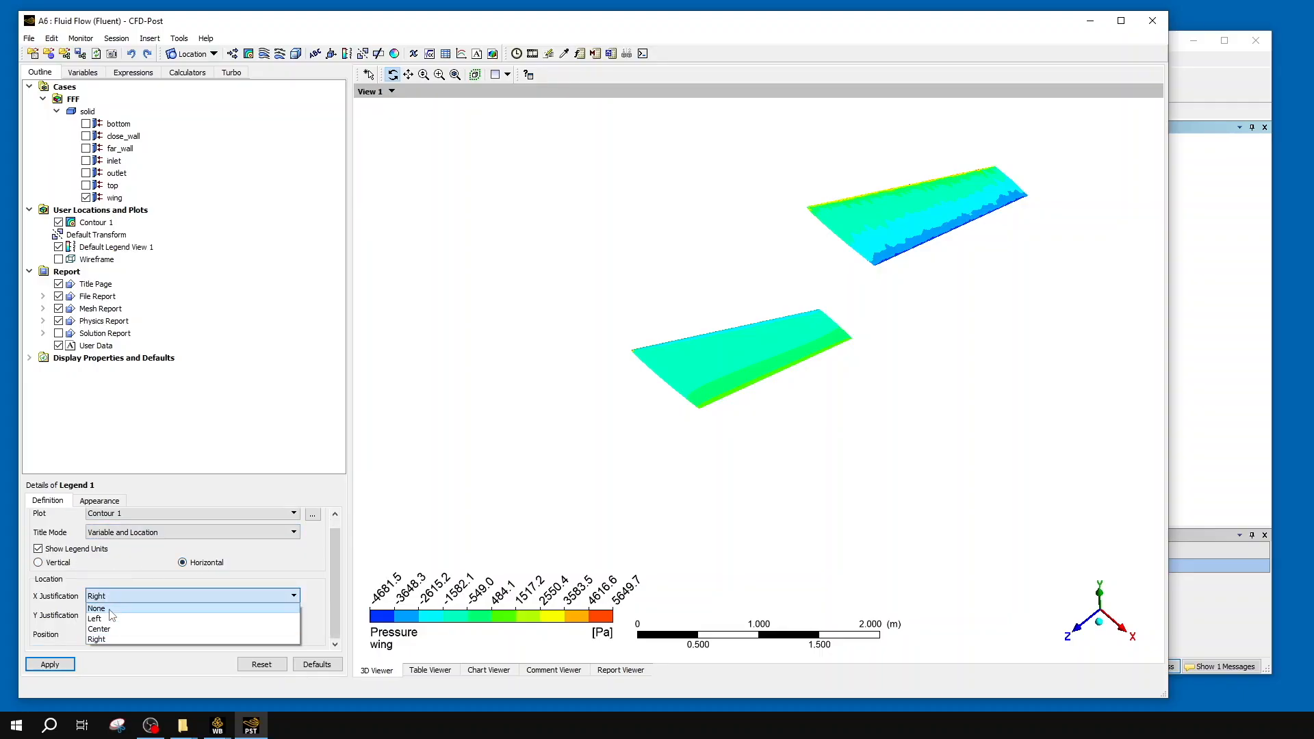
click(96, 619)
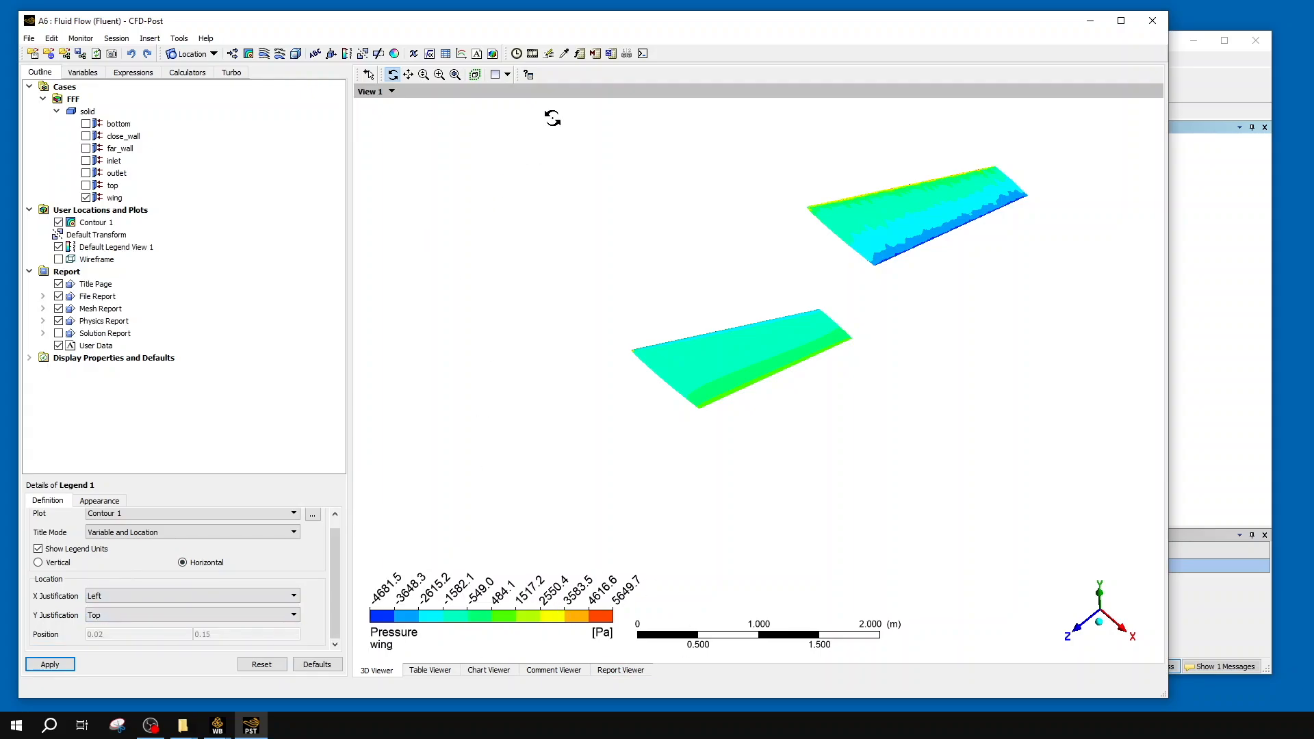
- Set the new legend's size to 0.5 and its aspect to 0.05
click(84, 502)
double_click(110, 530)
text(5)
double_click(134, 553)
key(BackSpace)
text(5)
- Format the new legend's values with precision 1 in Fixed notation
click(120, 588)
text(1)
click(293, 588)
click(199, 611)
- Set the new legend's value ticks to 5 and text height to 0.02, and apply the legend
double_click(195, 613)
text(2)
double_click(115, 607)
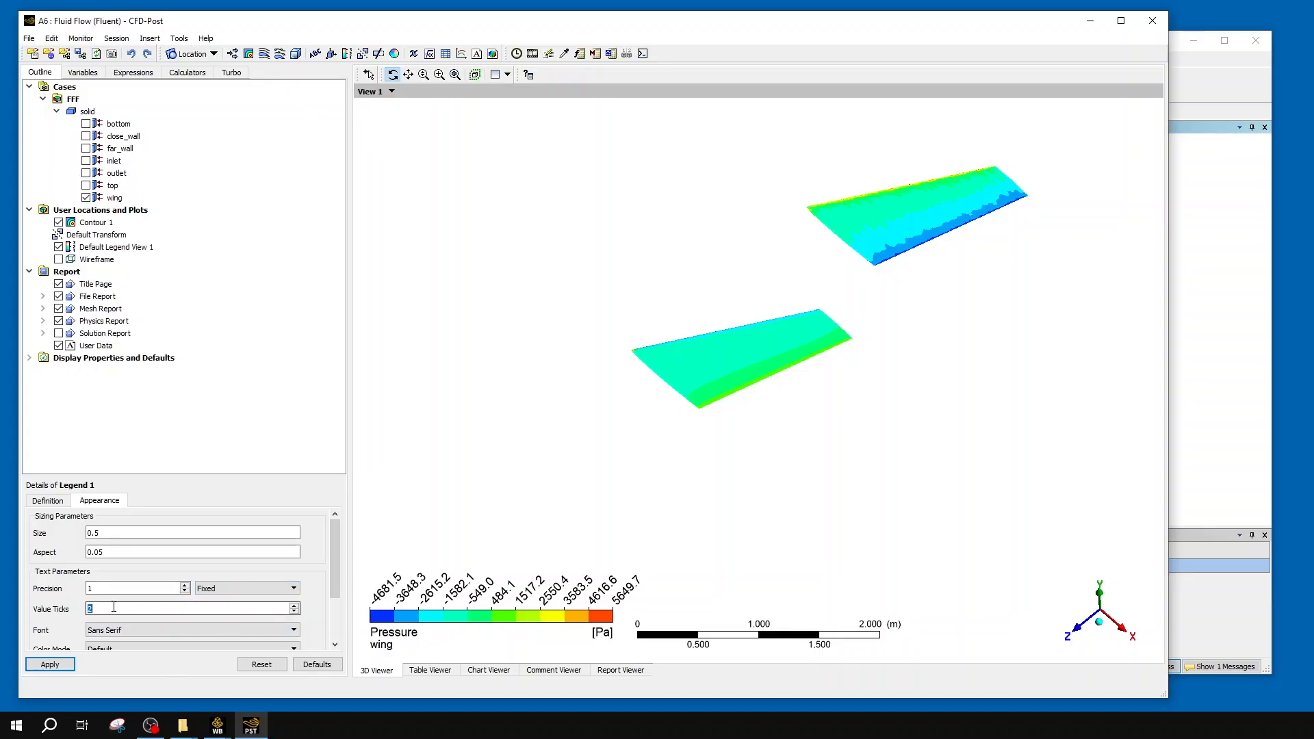
text(5)
scroll(48, 625, down, 3)
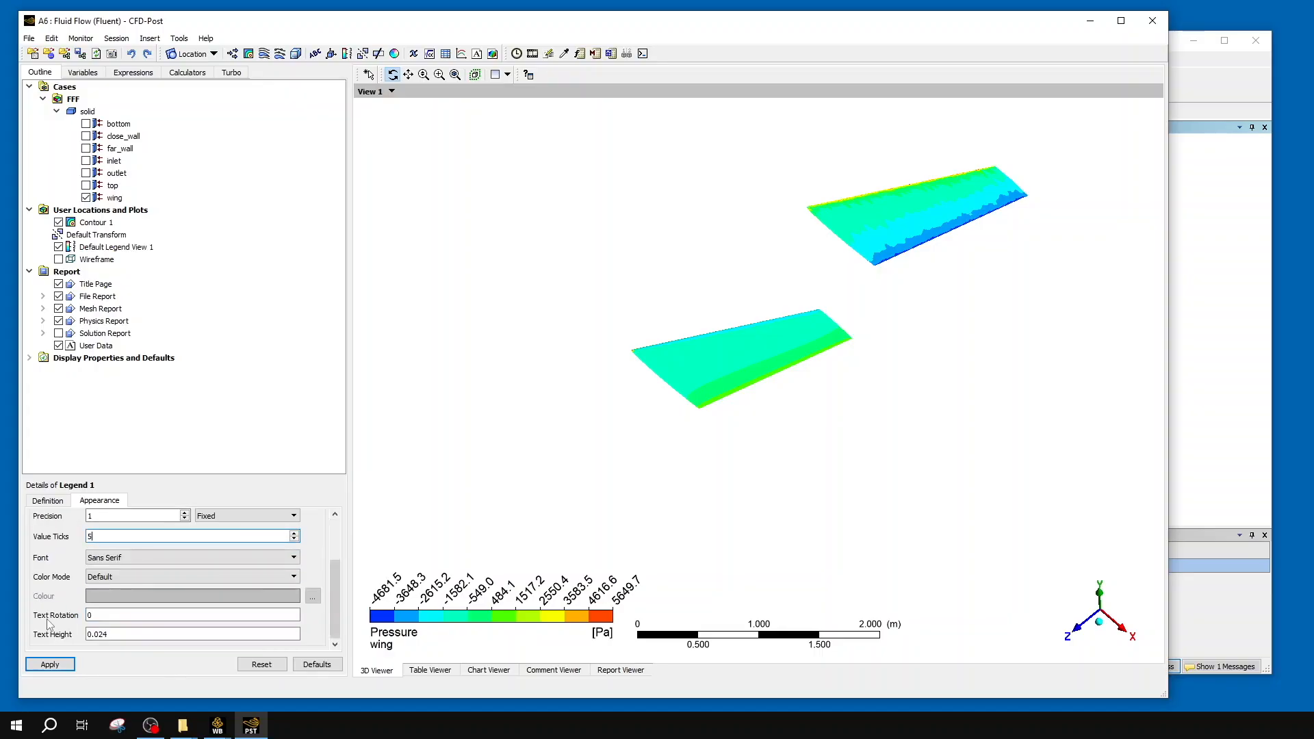
double_click(160, 634)
text(0.02)
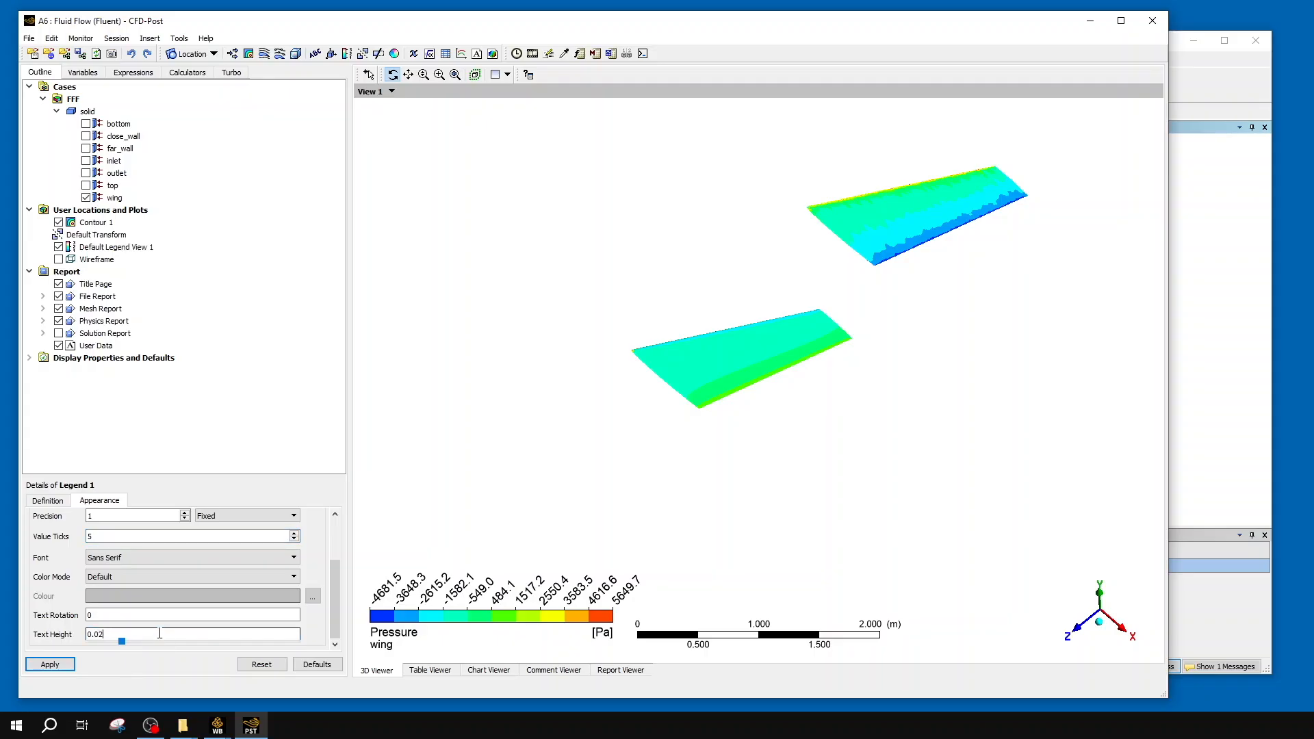
click(49, 664)
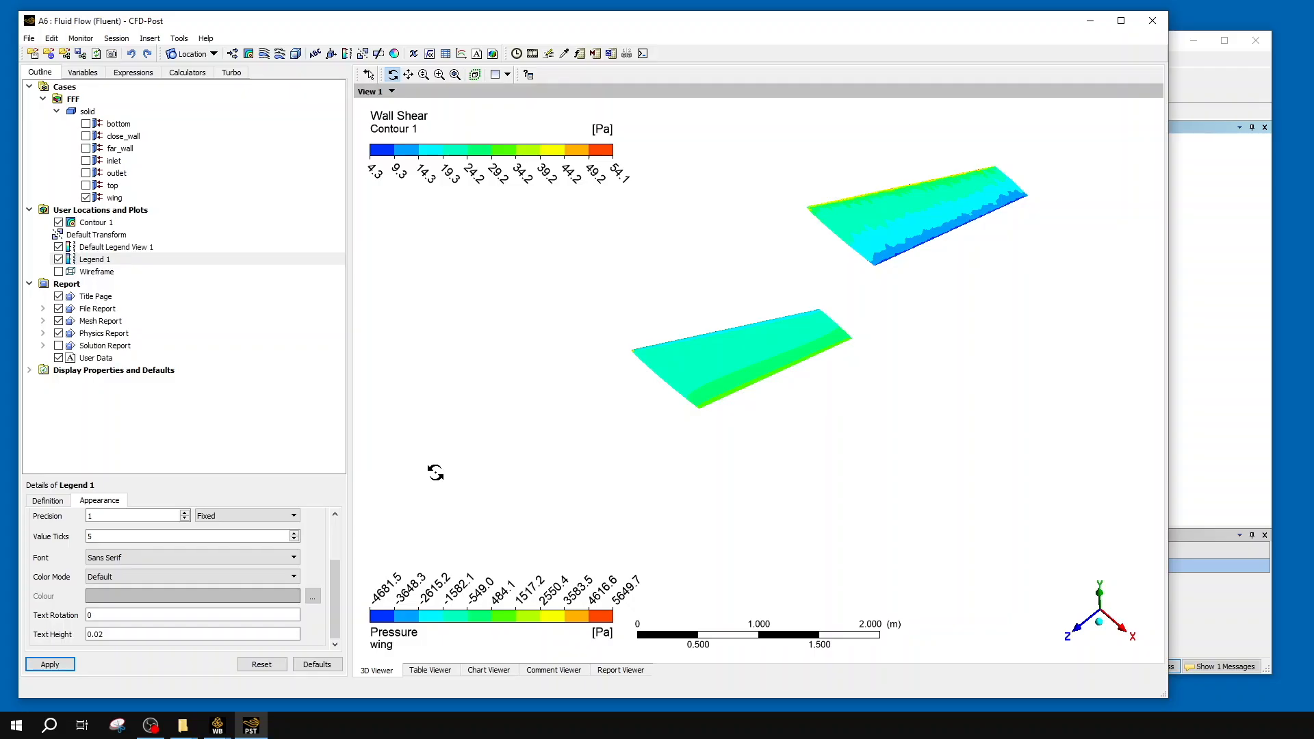
- Compare how the default legend responds to selecting Contour 1 and the wing boundary
click(89, 224)
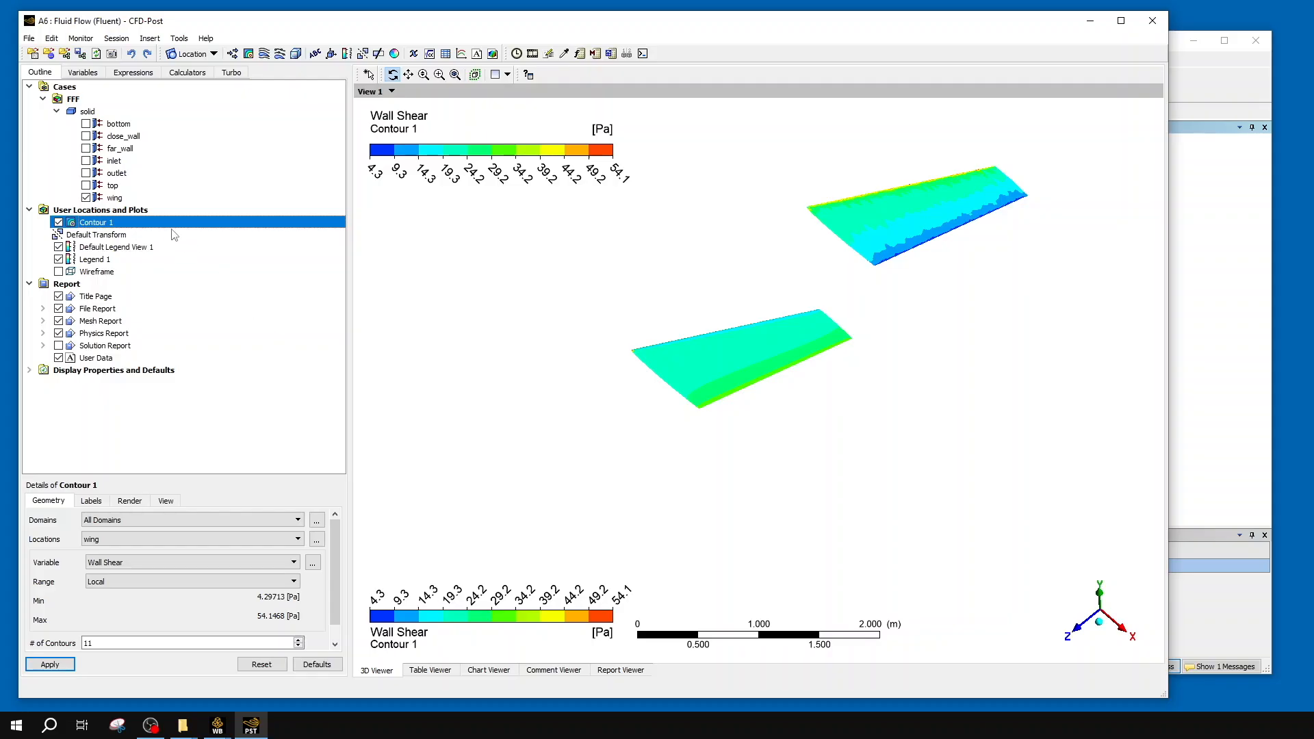
click(112, 199)
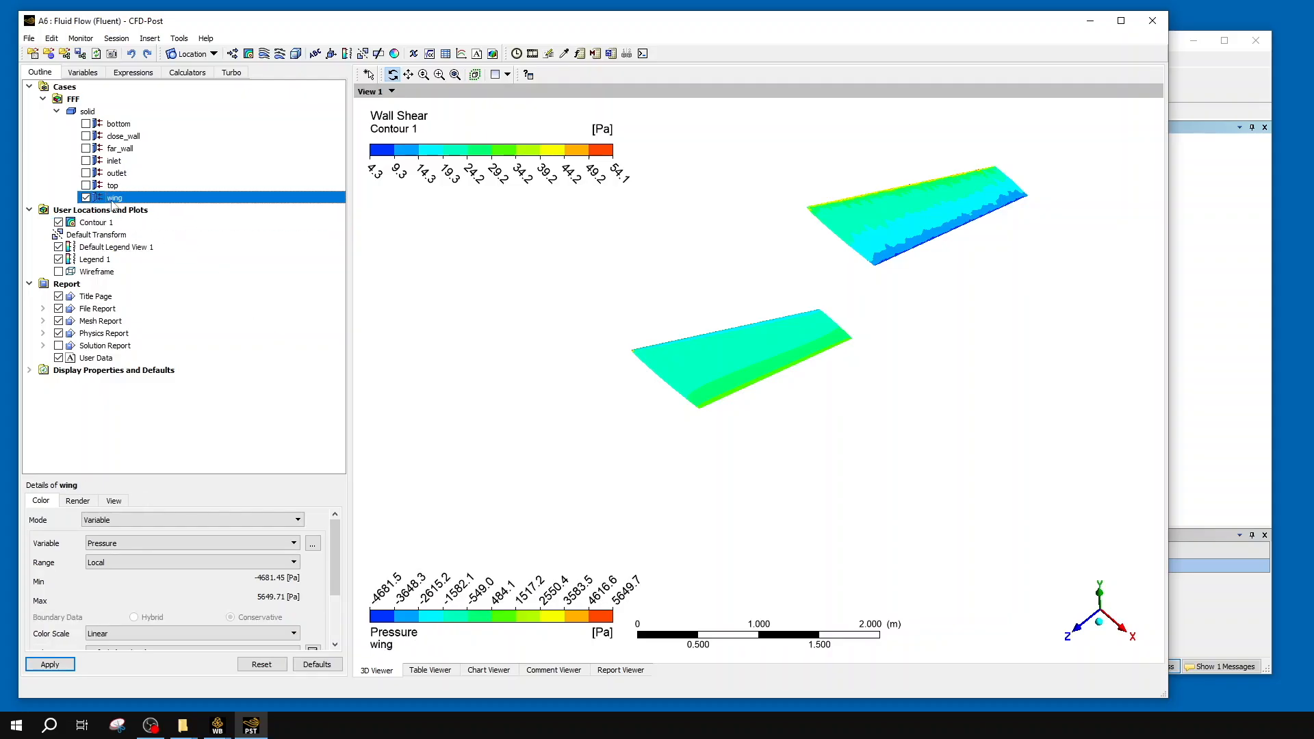
click(110, 224)
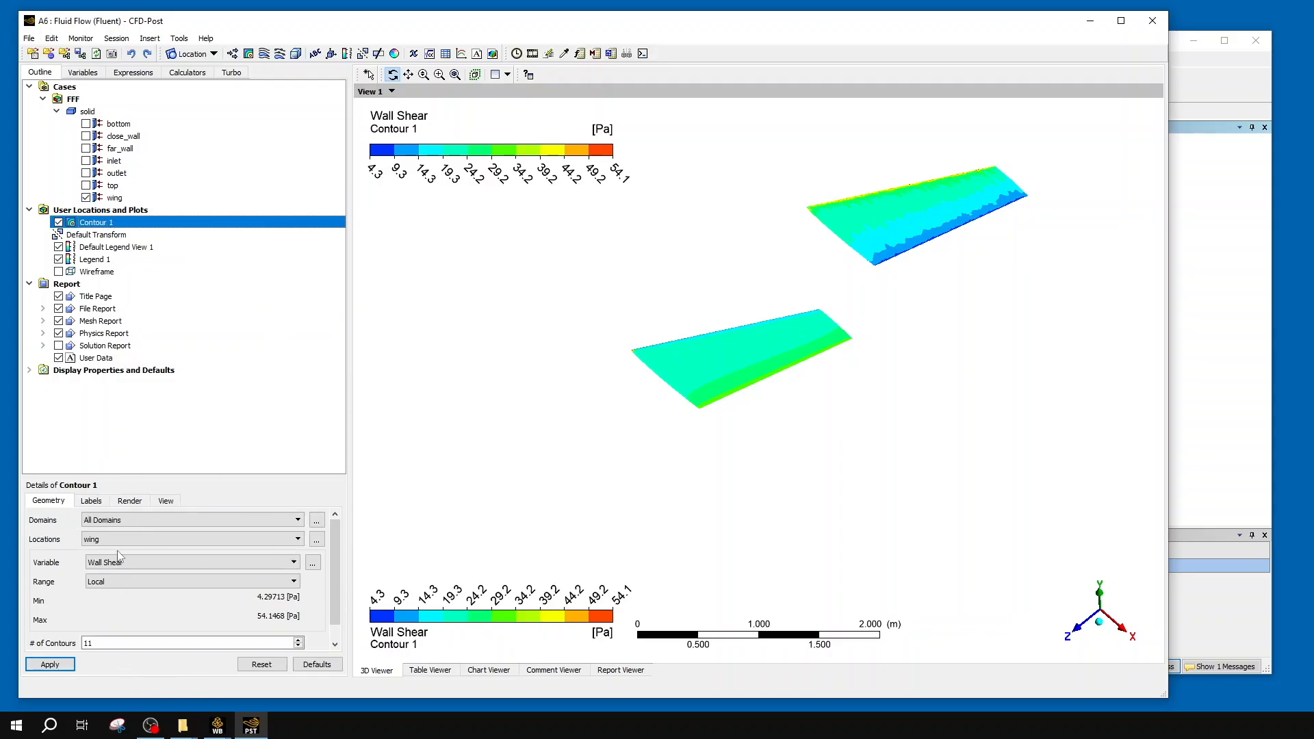
click(148, 248)
click(139, 224)
click(145, 199)
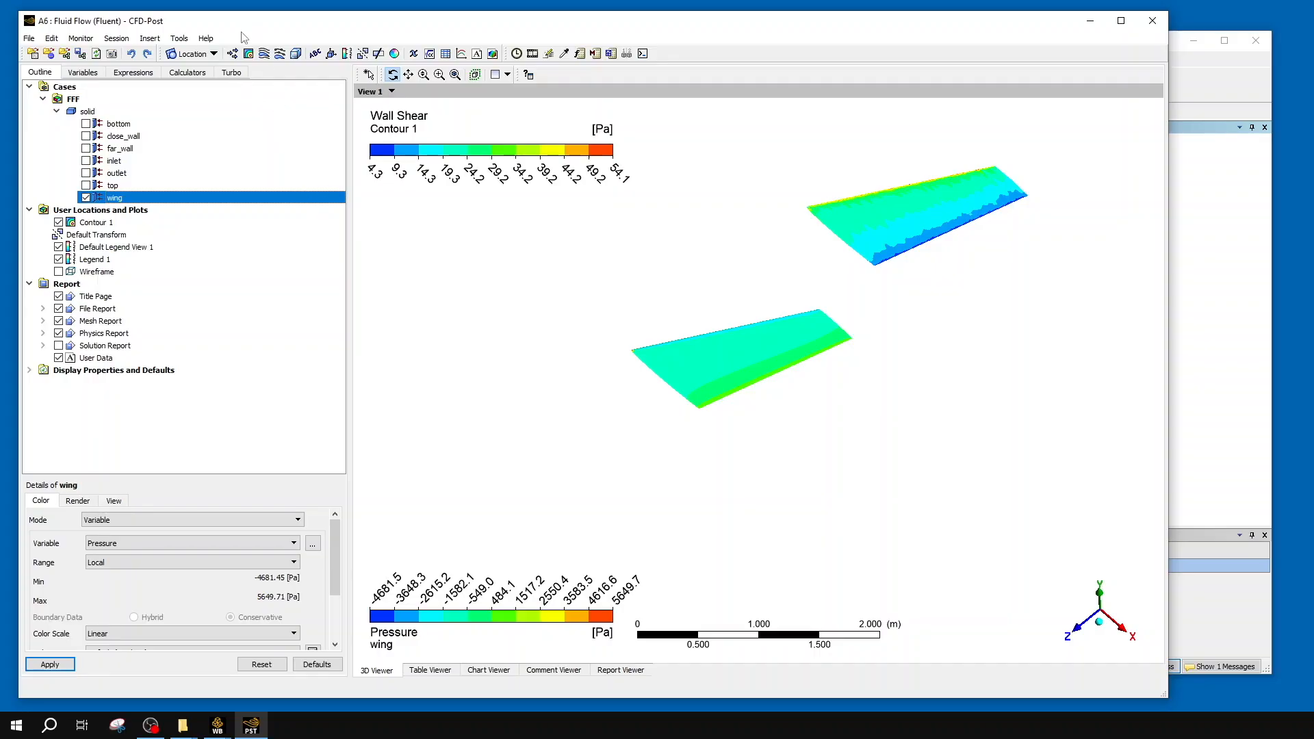
- Insert a user surface location and set its method to Offset From Surface
click(213, 54)
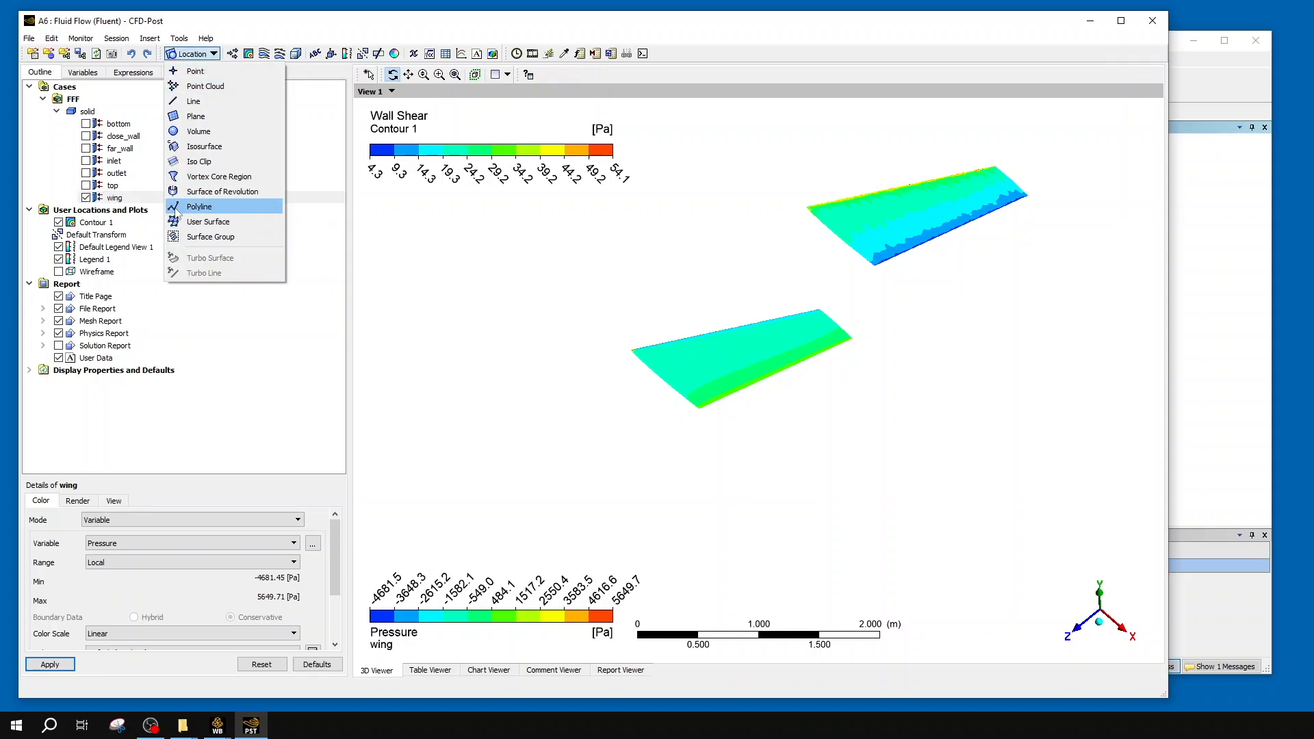
drag(668, 429, 740, 376)
click(191, 62)
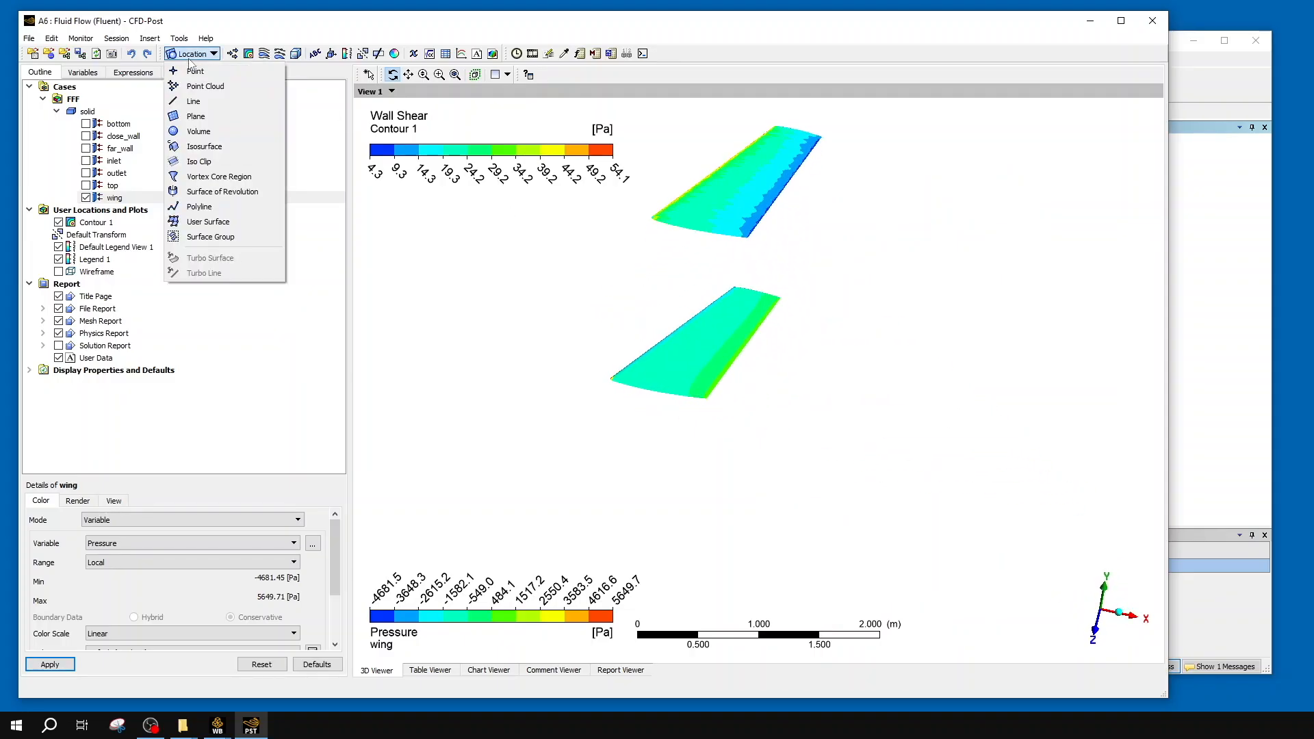
click(255, 221)
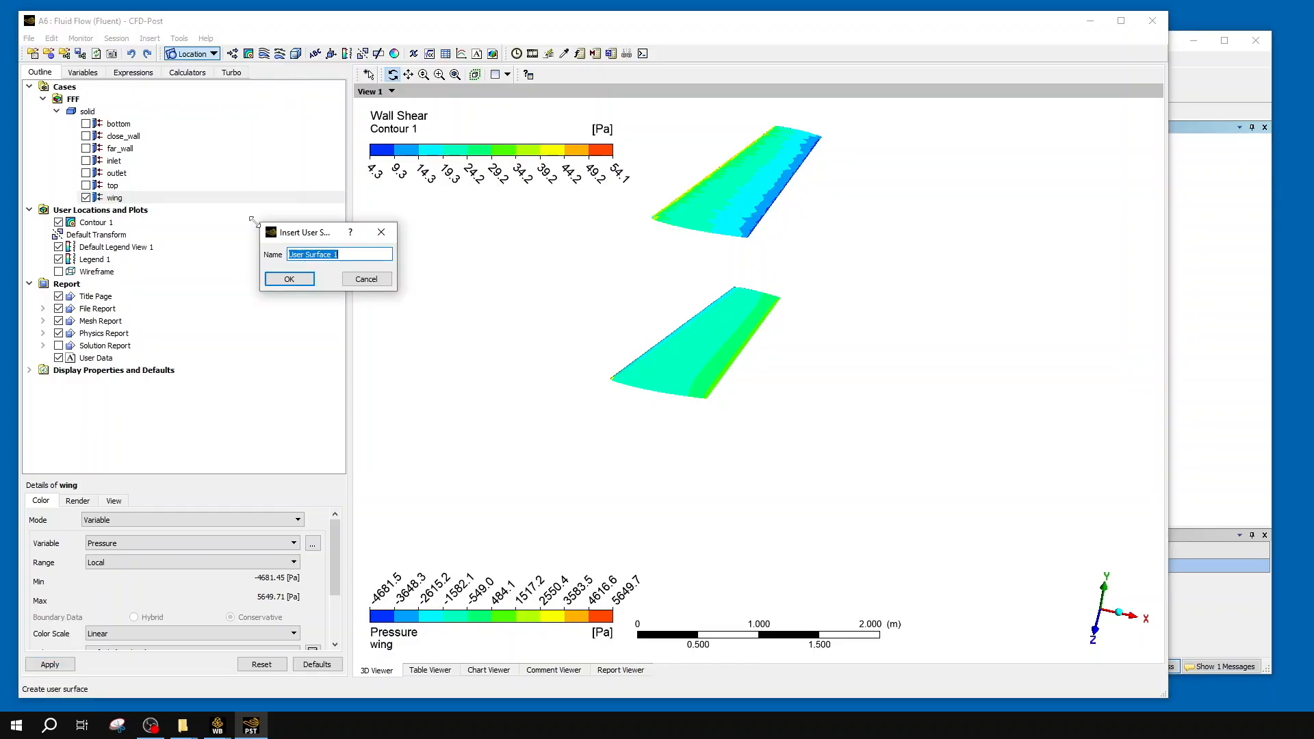
click(277, 281)
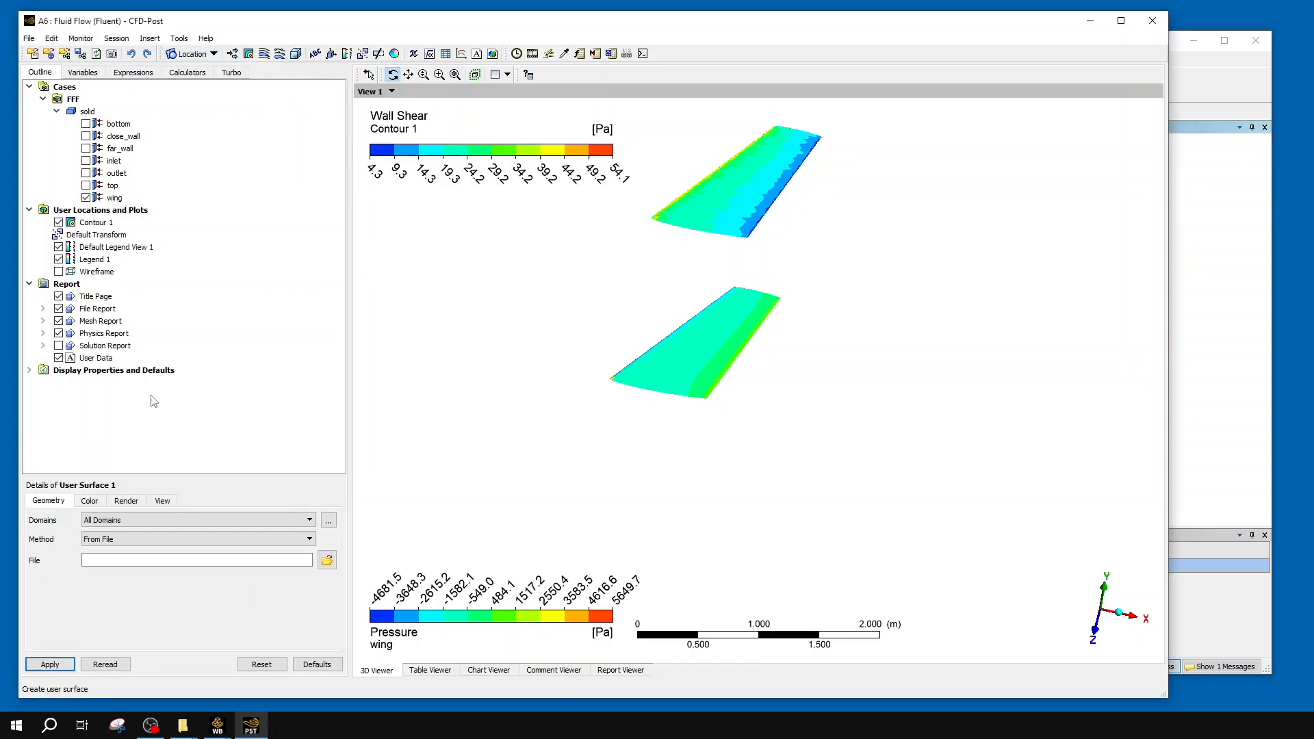
click(141, 540)
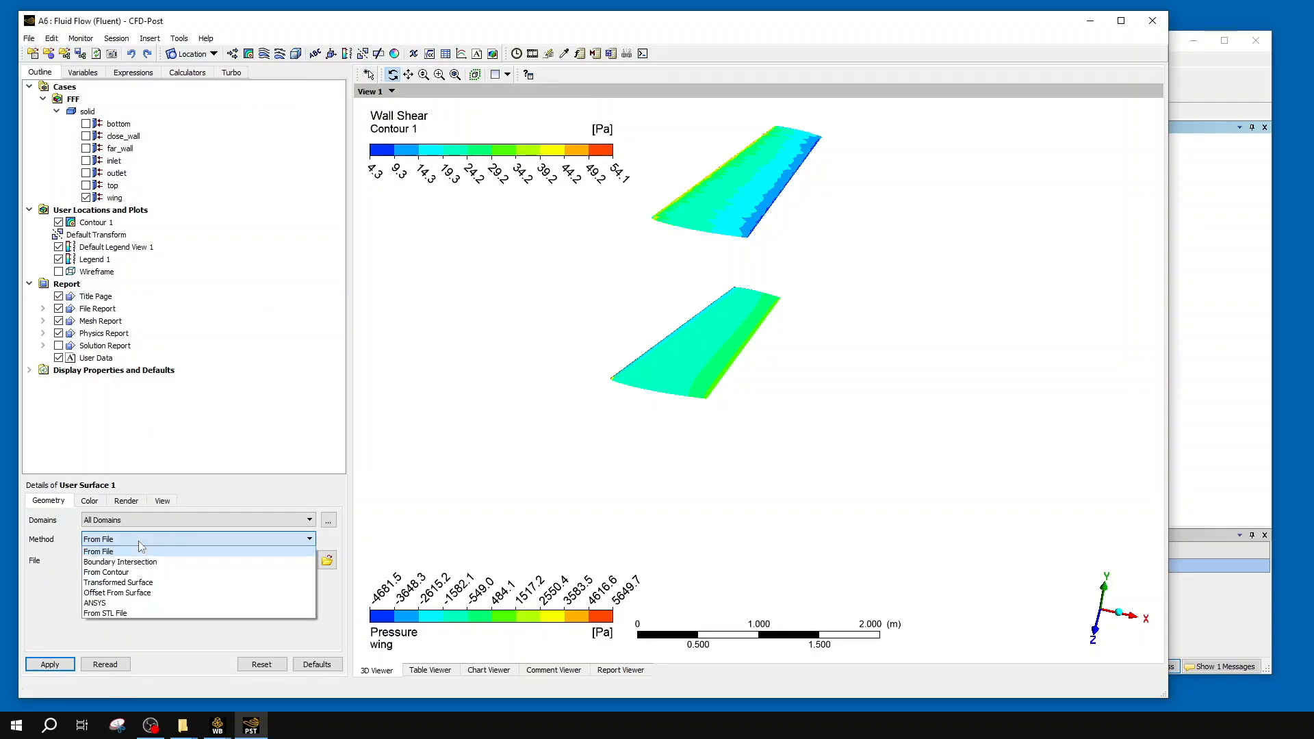
click(159, 592)
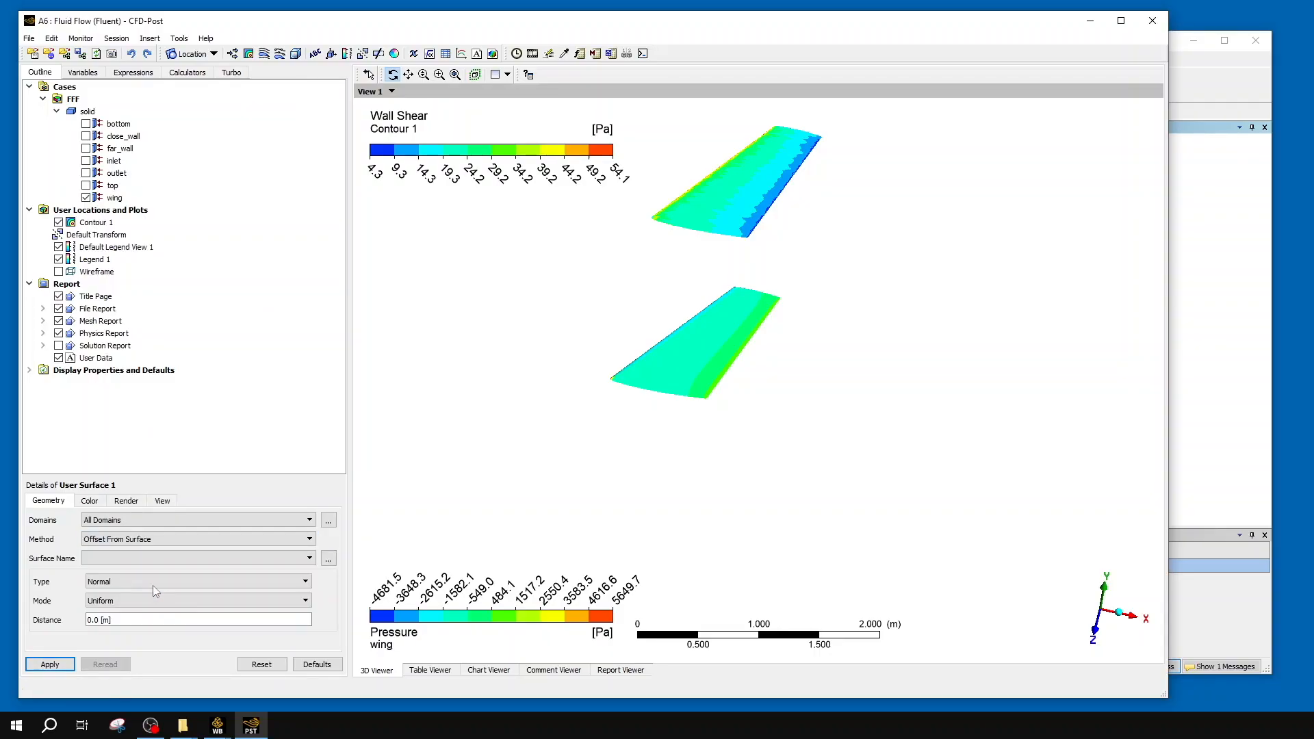
- Base the user surface on wing with an offset distance of 0.01 m and apply it
click(122, 558)
click(144, 624)
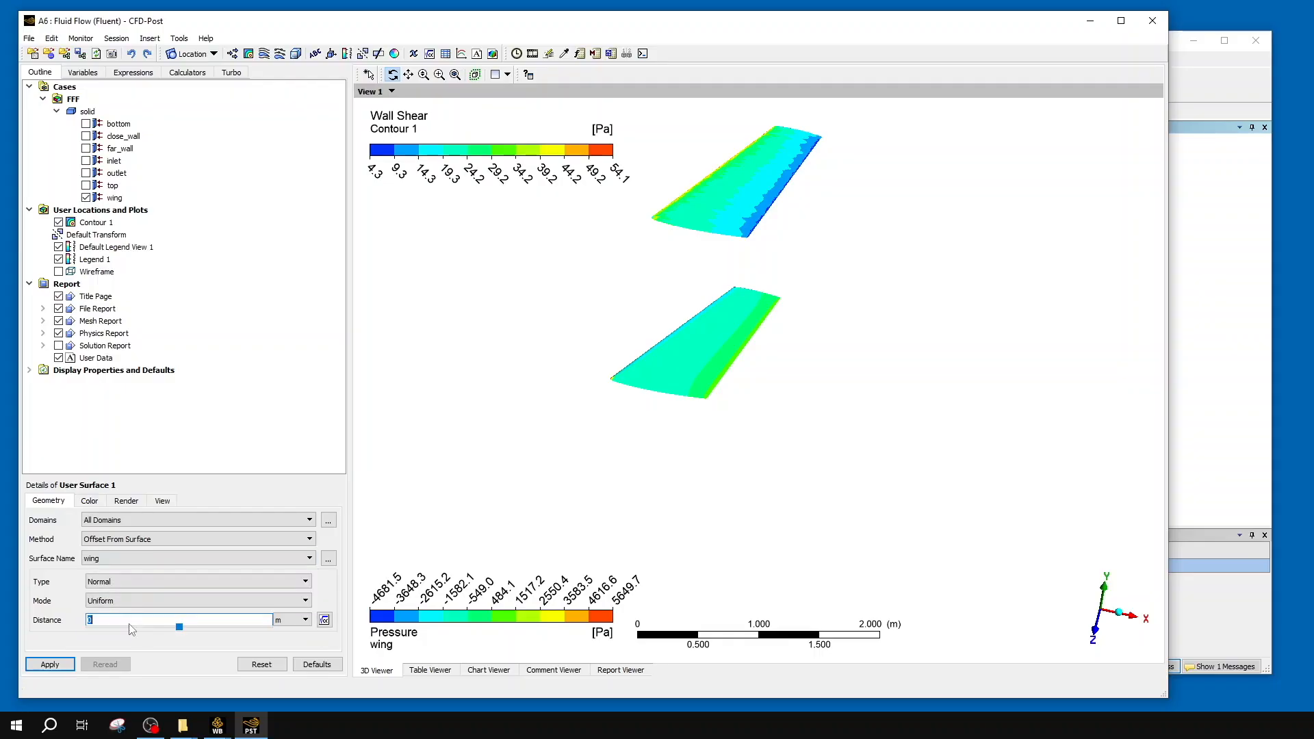
text(.1)
key(BackSpace)
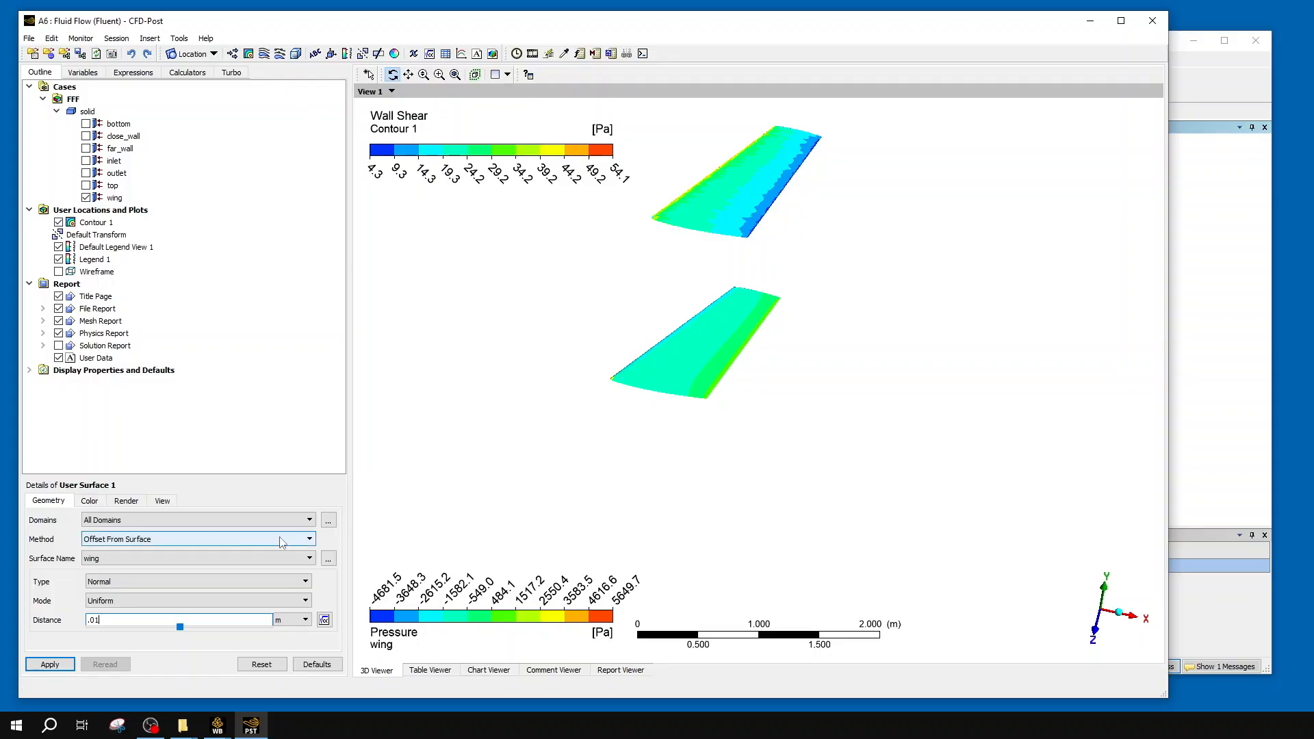
click(65, 661)
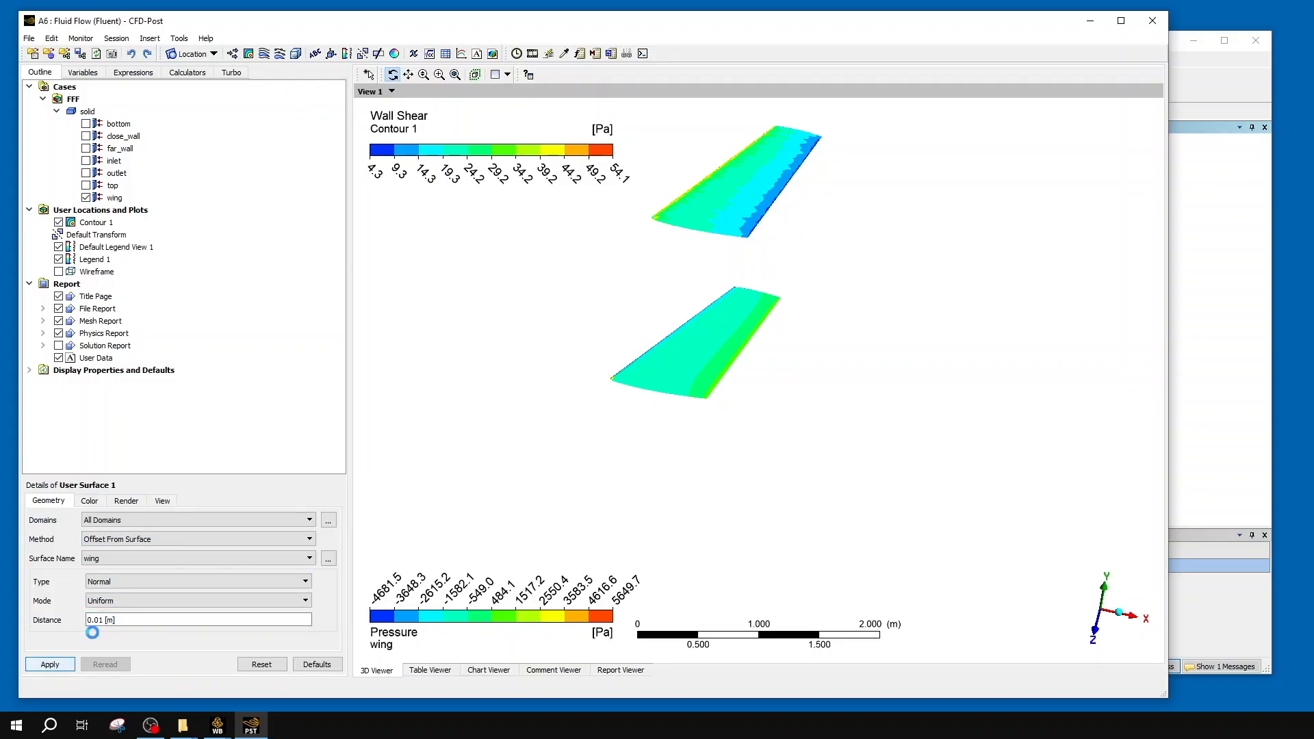
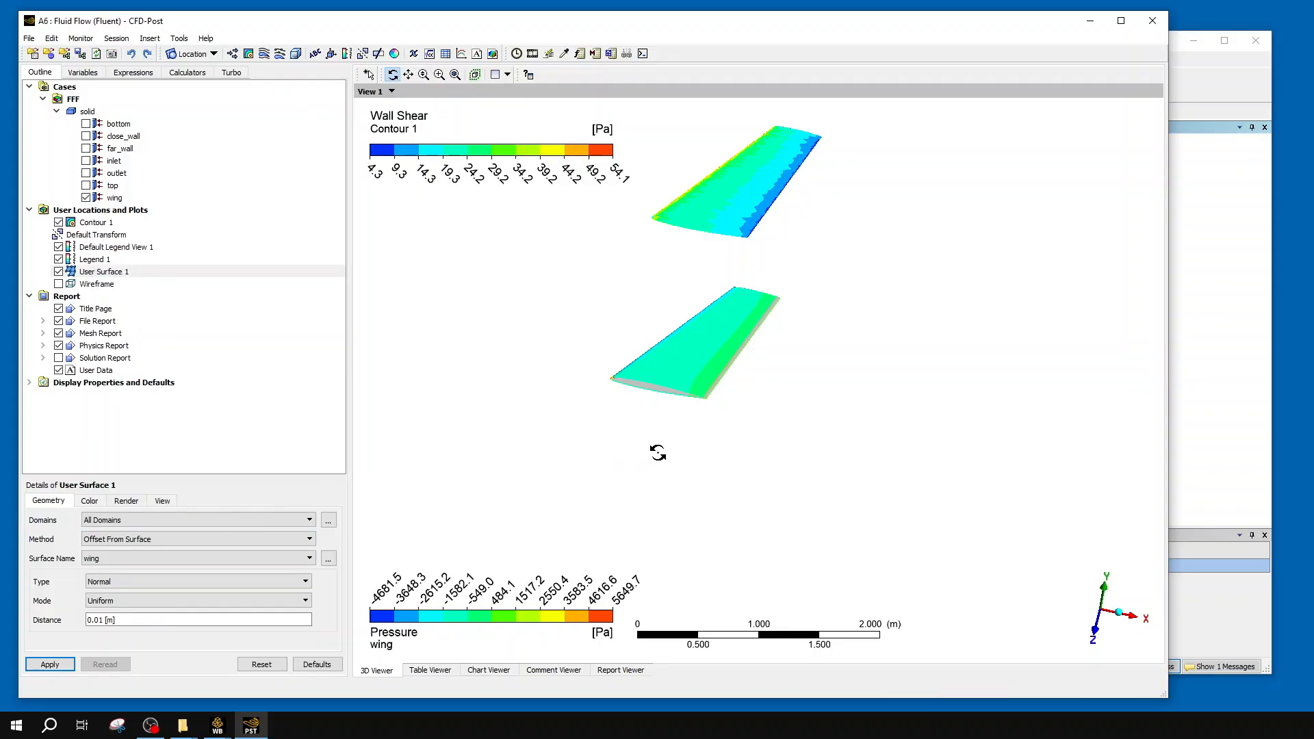
- Inspect the offset surface near the trailing edge with the wing boundary hidden and shown
scroll(630, 443, up, 8)
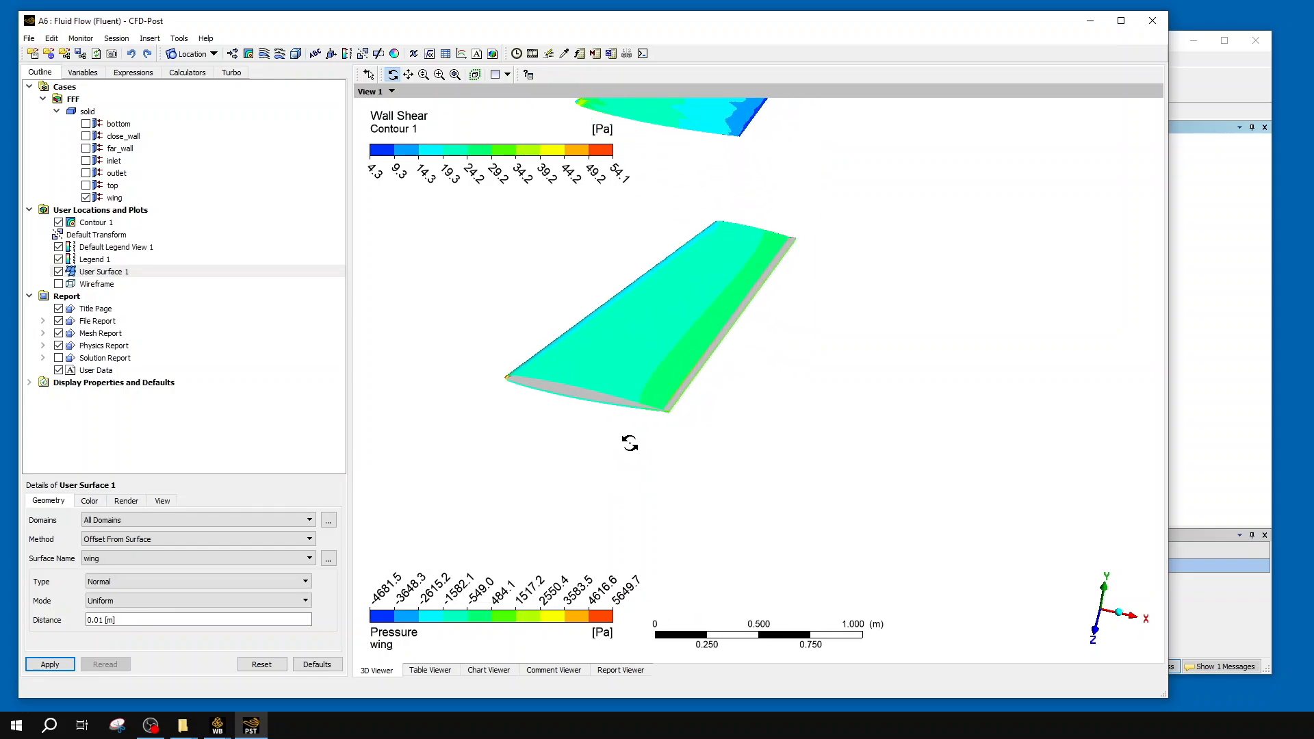
drag(651, 461, 822, 496)
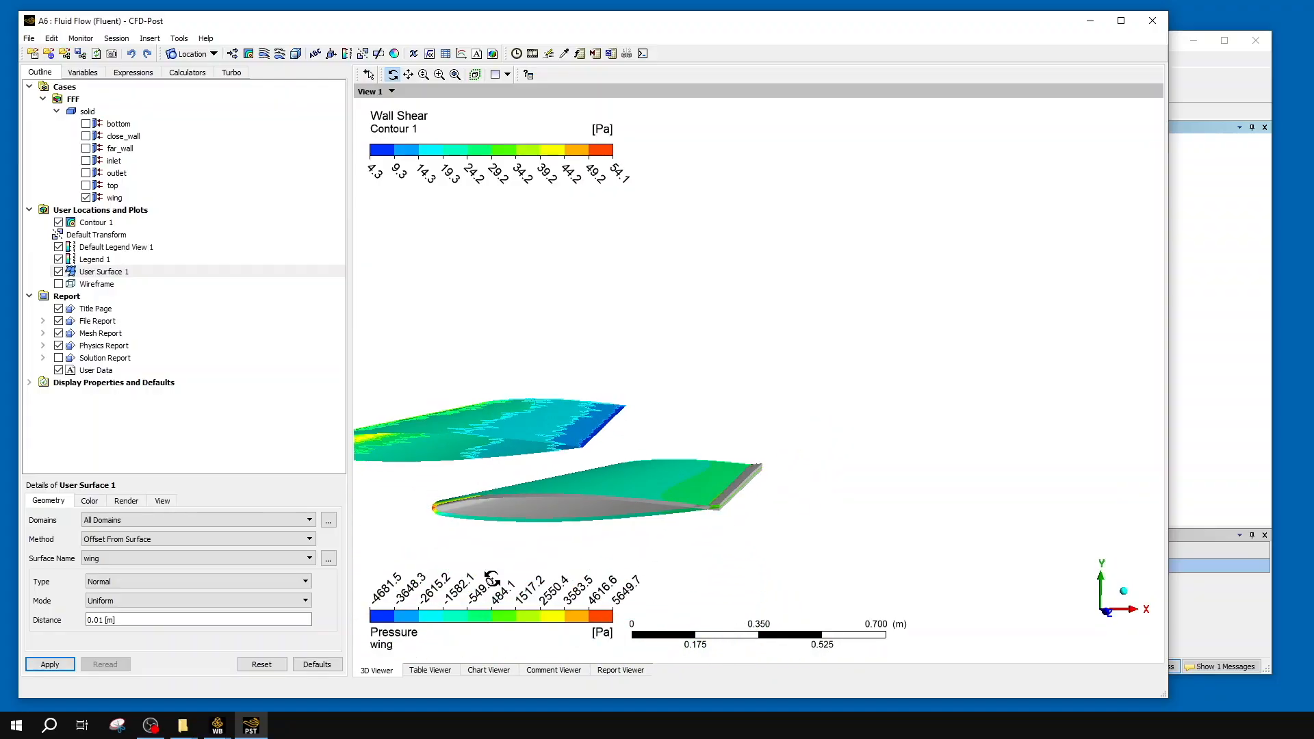
scroll(492, 579, up, 4)
scroll(836, 332, up, 5)
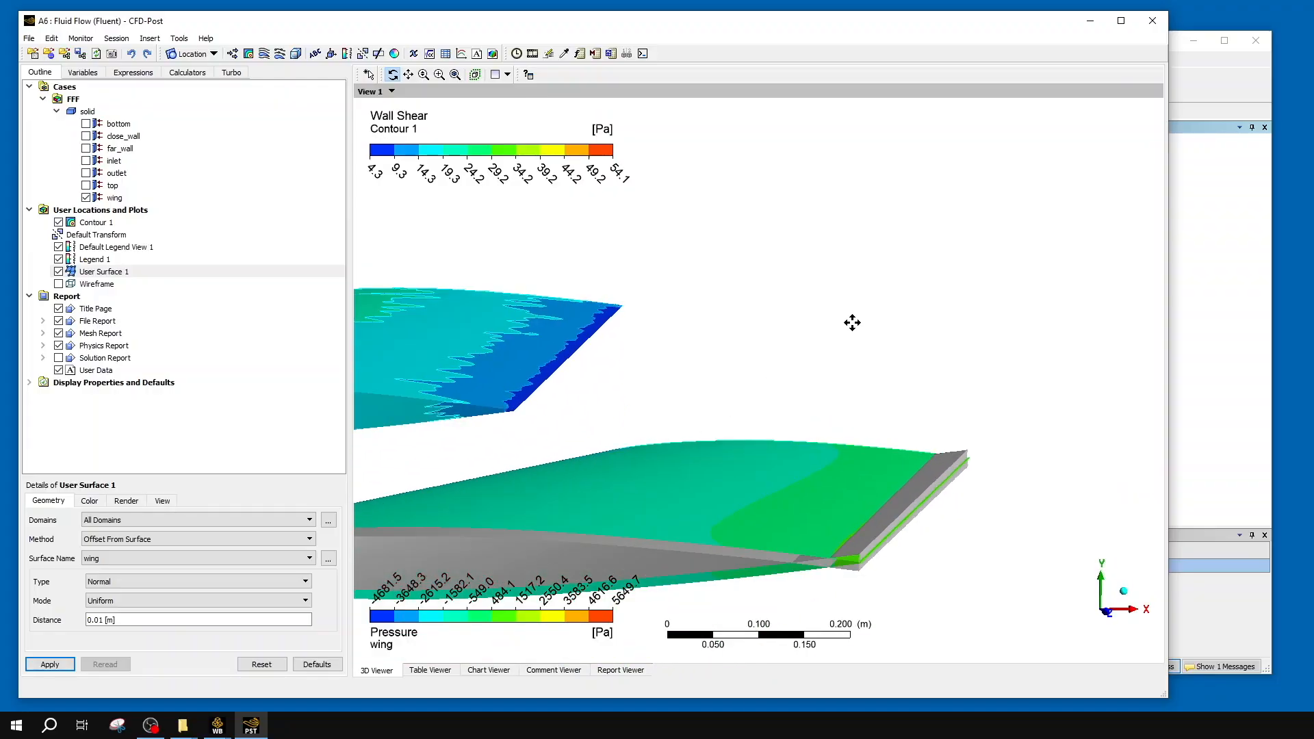
scroll(699, 434, up, 3)
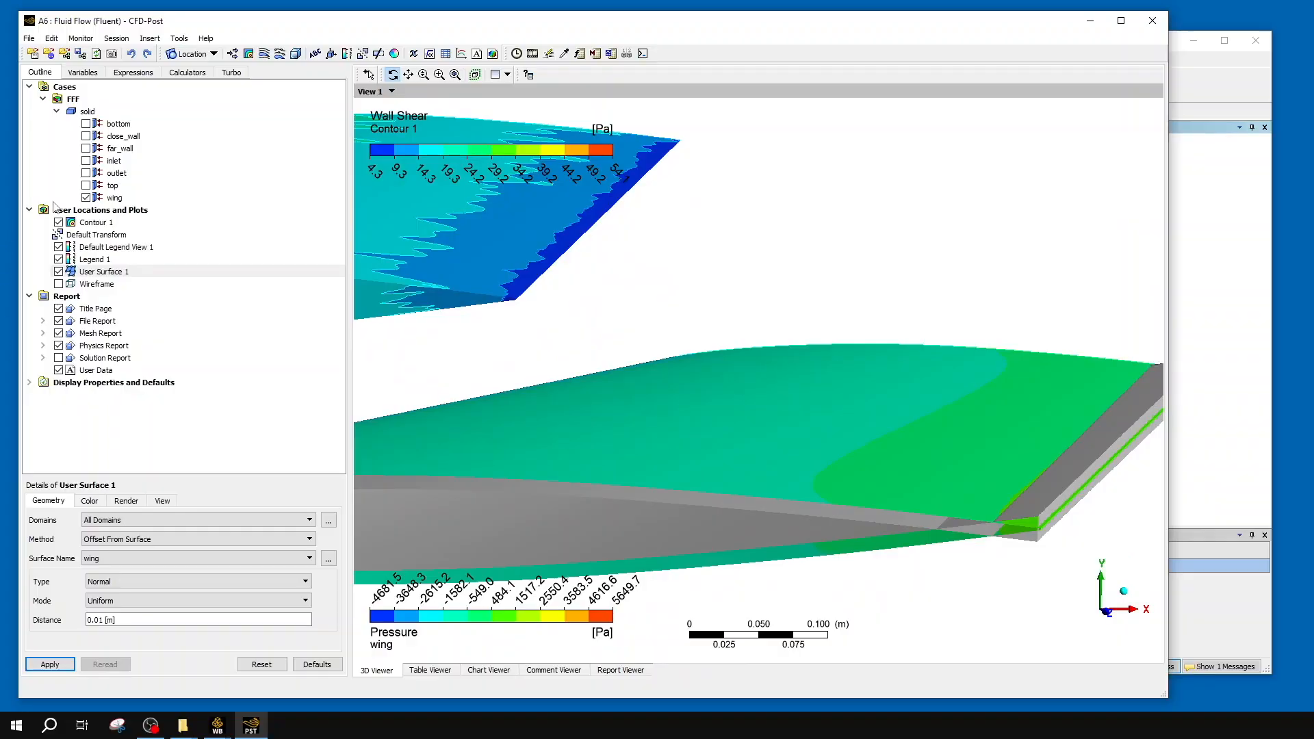
click(86, 198)
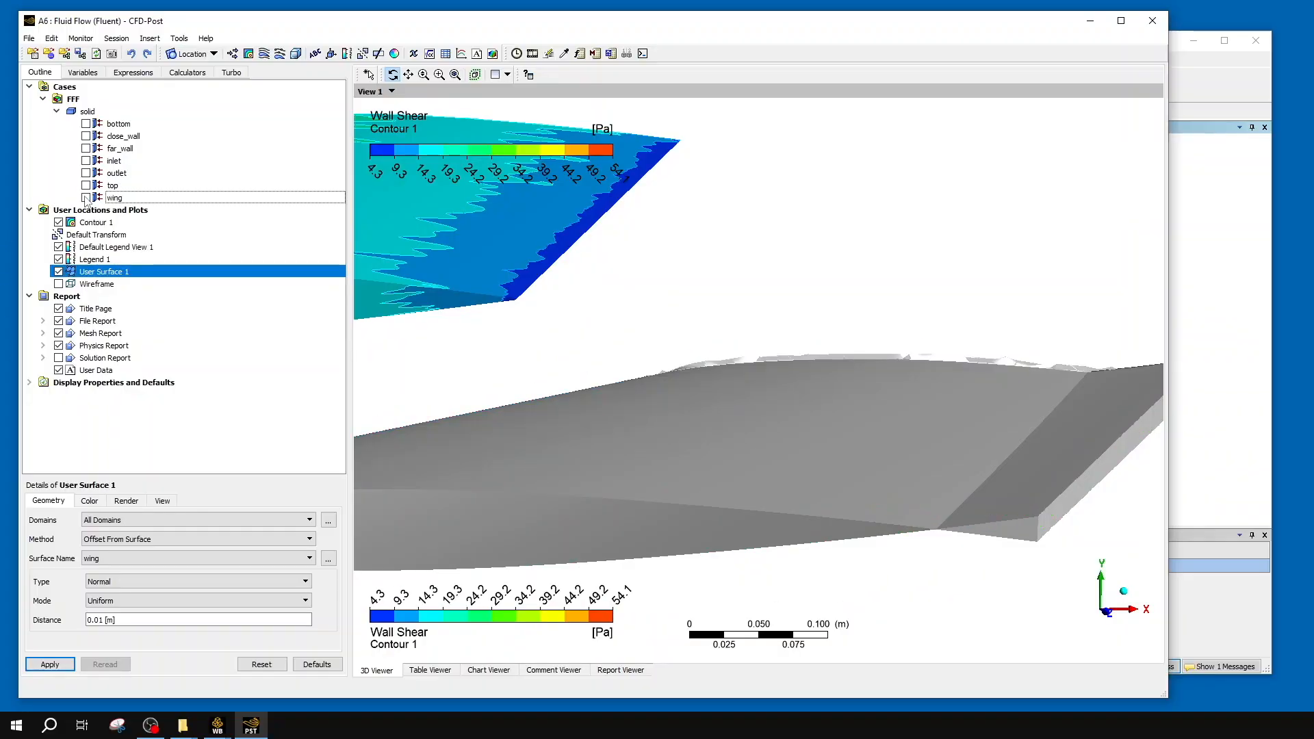
click(85, 198)
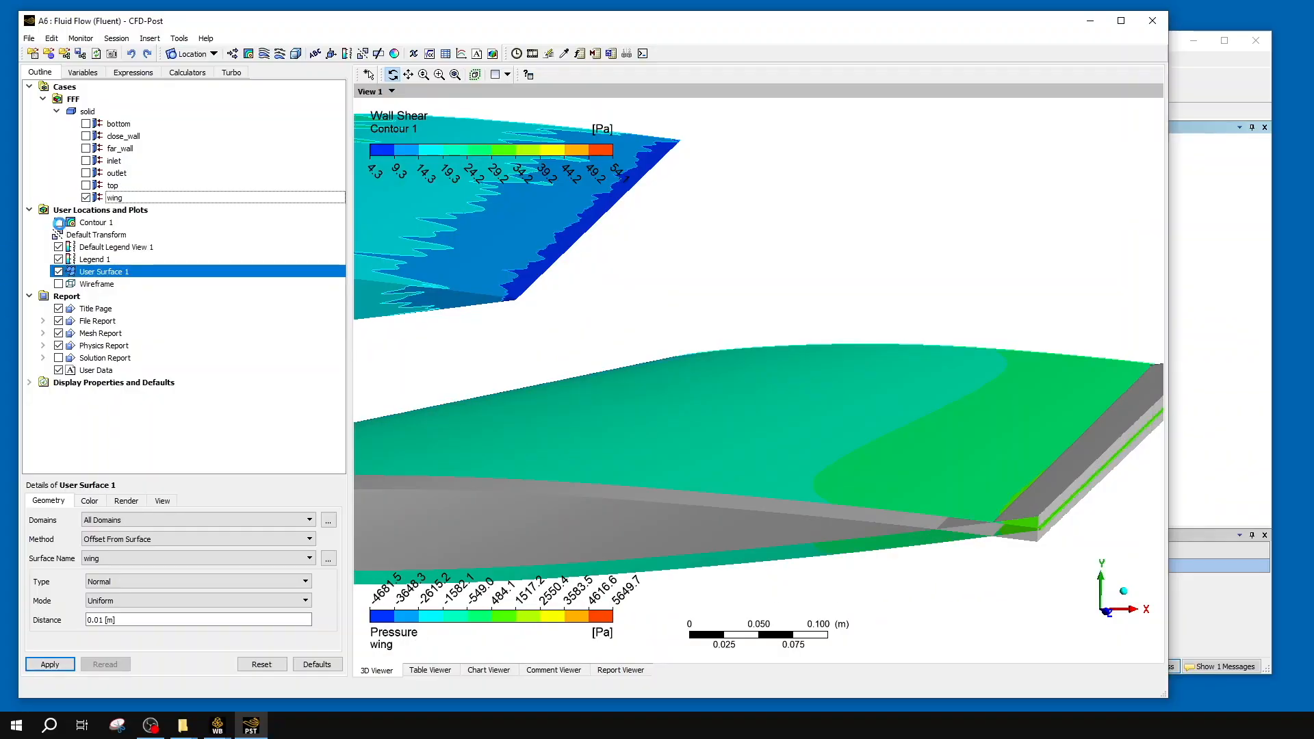
- Hide Contour 1 and examine the offset surface around the wing's leading edge
click(59, 222)
drag(543, 274, 748, 347)
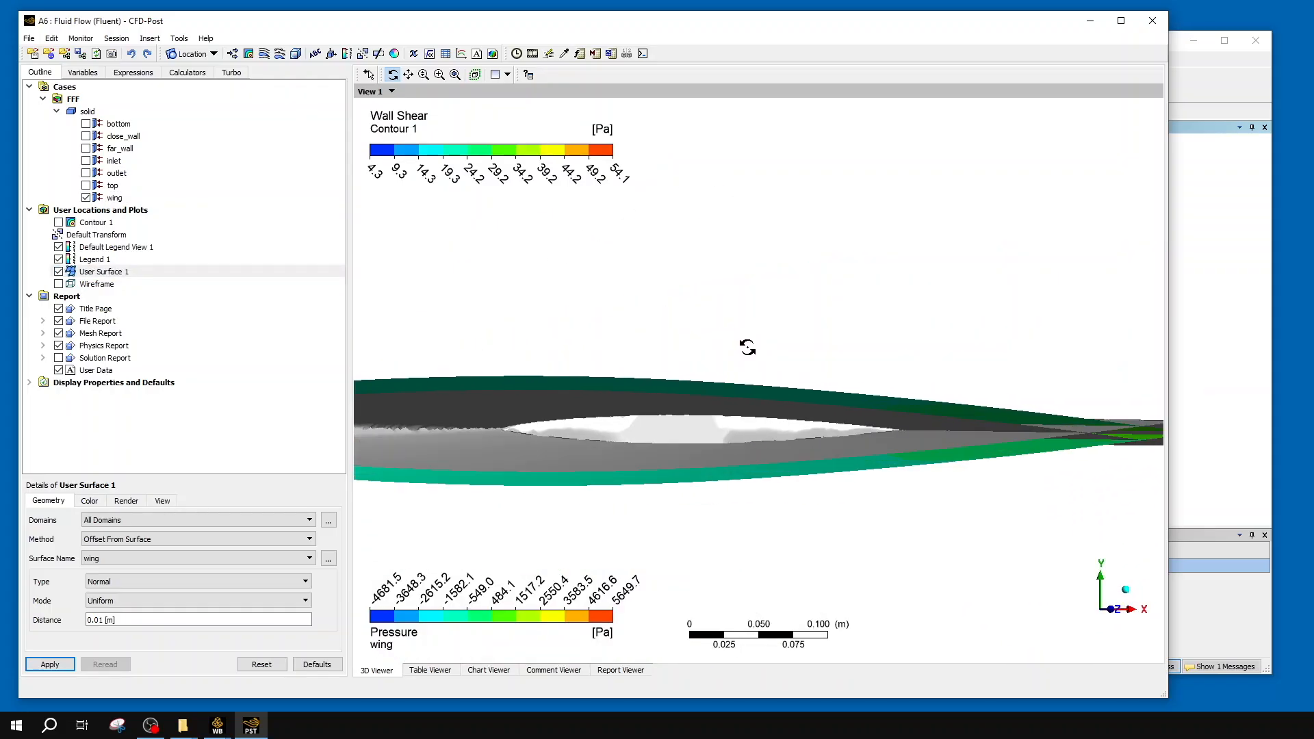
drag(569, 347, 532, 364)
scroll(532, 364, up, 2)
scroll(532, 364, down, 1)
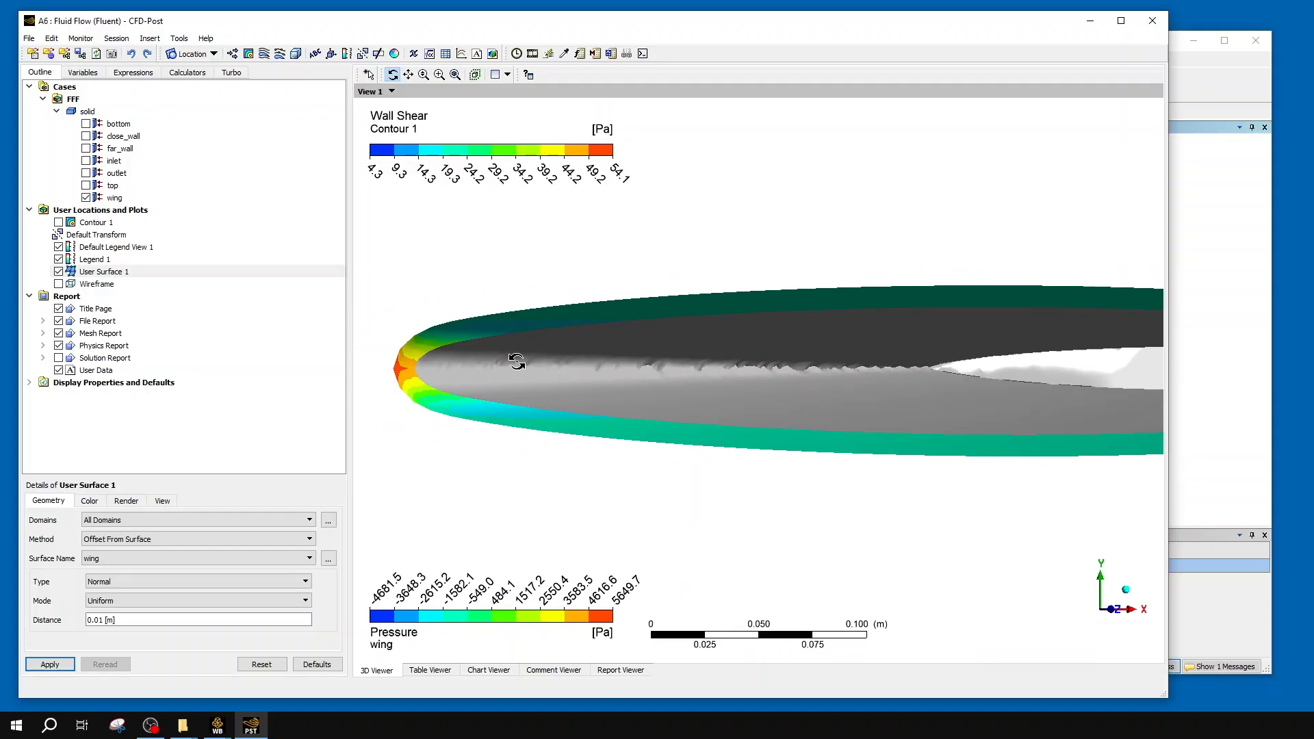
- Set the user surface's offset distance to -0.01 m and apply it
click(135, 623)
click(137, 624)
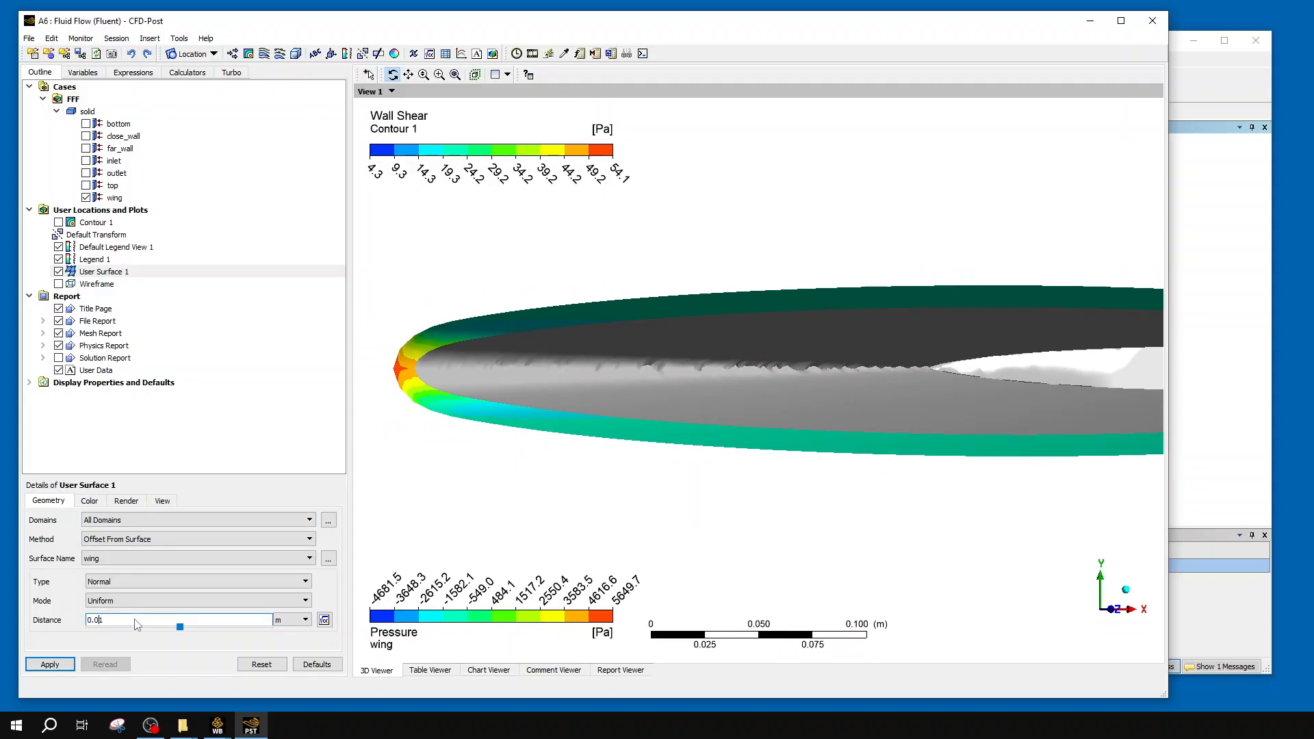
text(-)
click(49, 664)
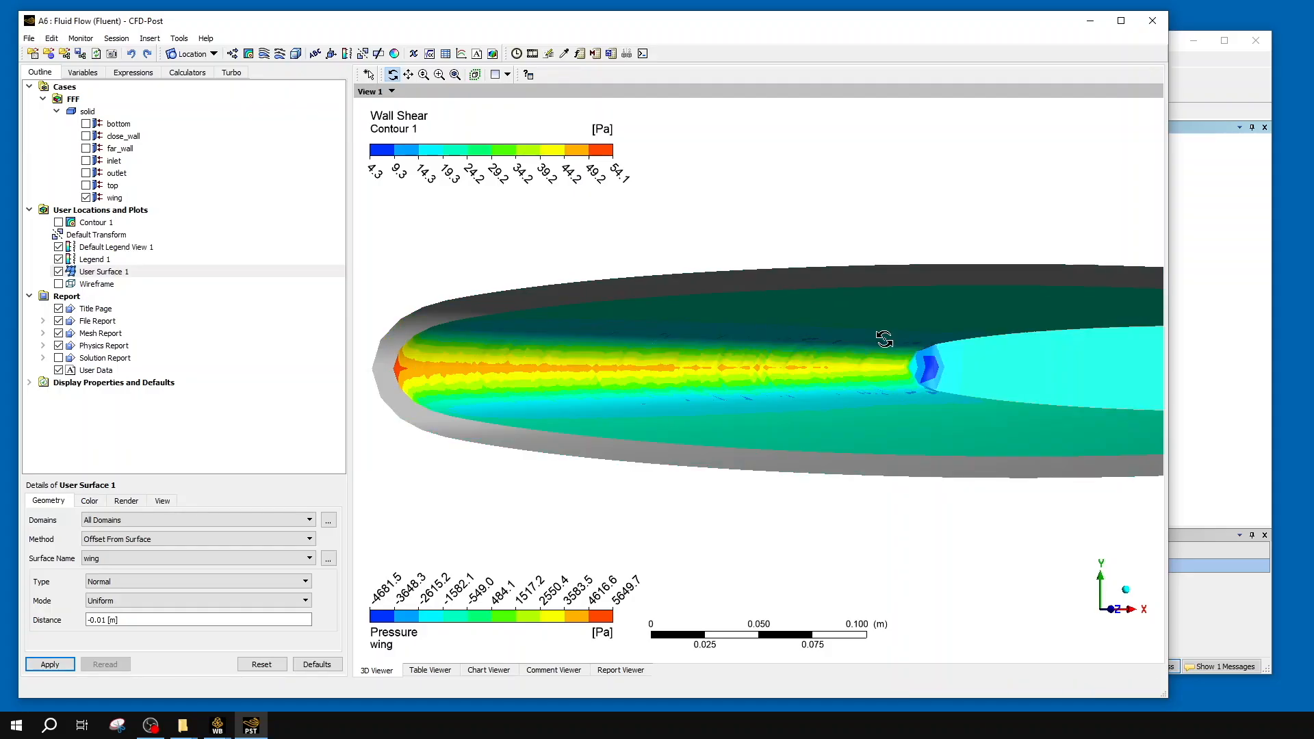
- Inspect the offset surface along the wing from its leading edge to its trailing edge
mouse_move(505, 358)
mouse_down()
mouse_move(514, 373)
mouse_move(498, 363)
mouse_up()
scroll(543, 349, down, 8)
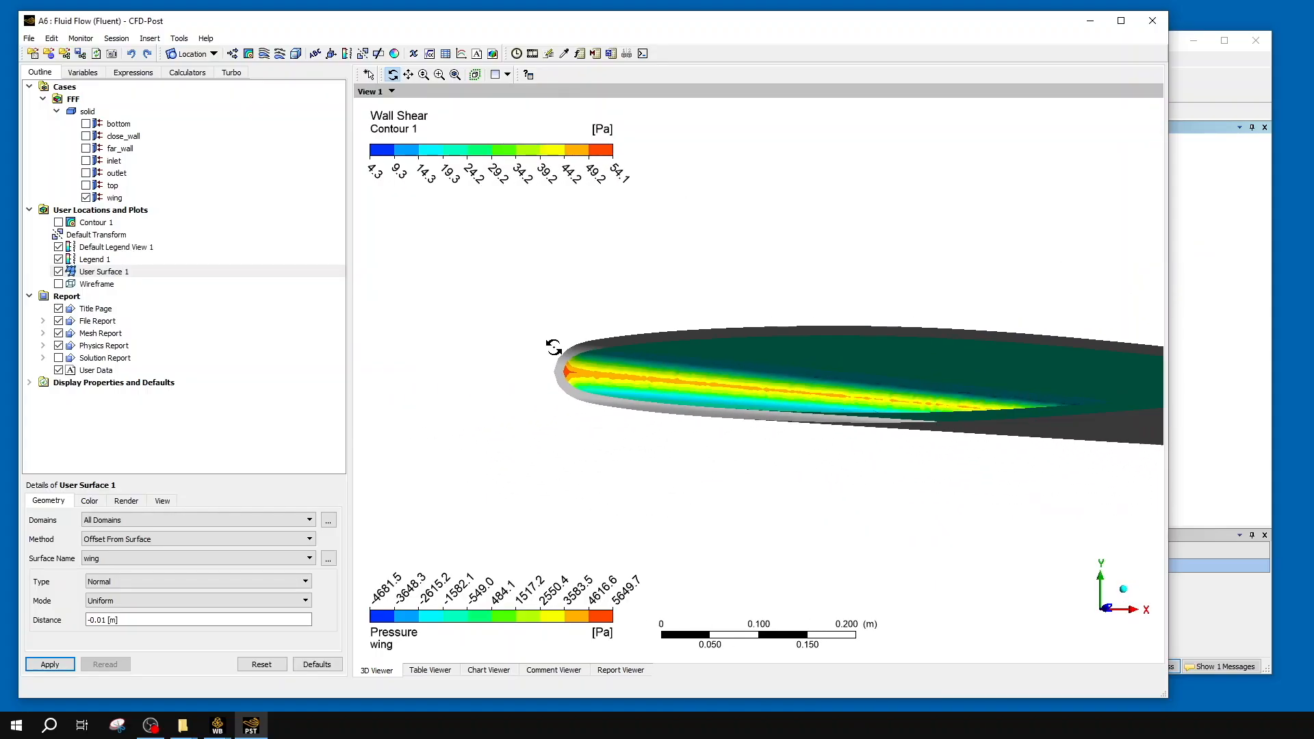
ctrl+middle_drag(888, 399, 465, 392)
scroll(898, 414, up, 6)
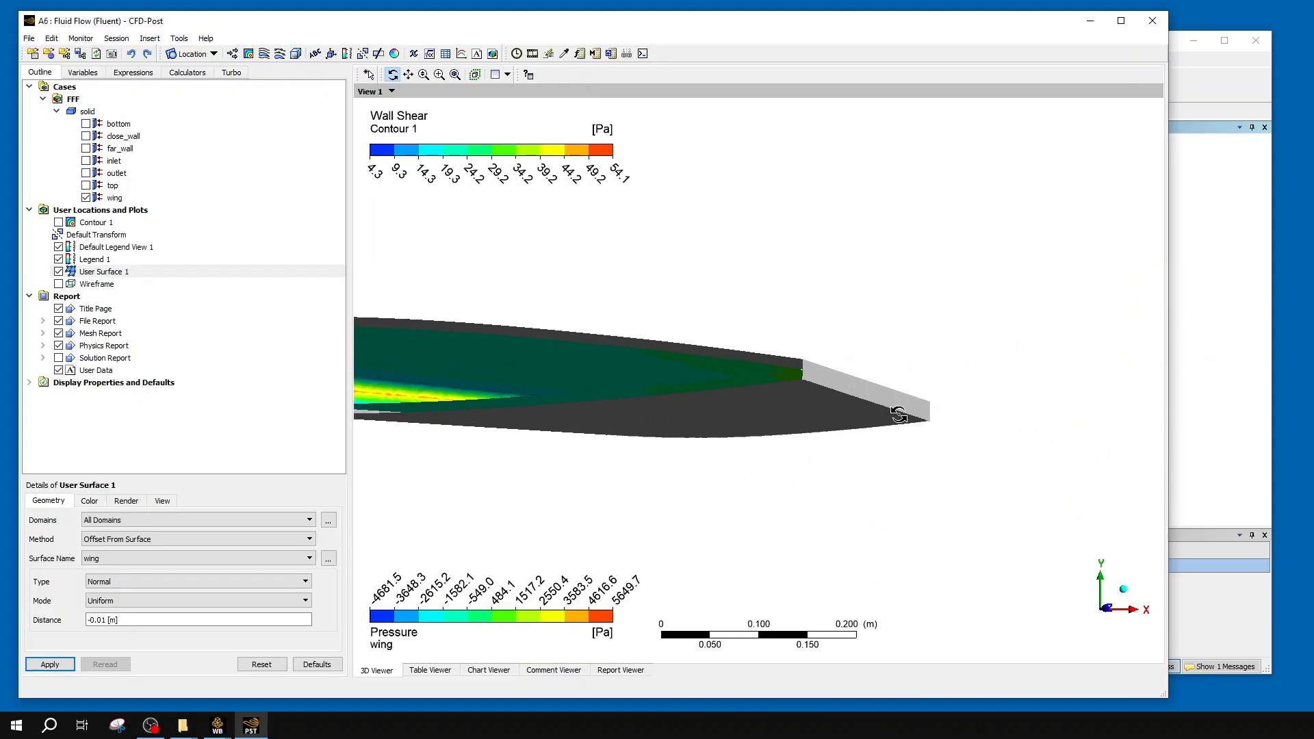
- Review the wing's trailing edge and tip, and hide User Surface 1
middle_drag(900, 414, 910, 420)
drag(909, 420, 828, 385)
scroll(876, 415, down, 6)
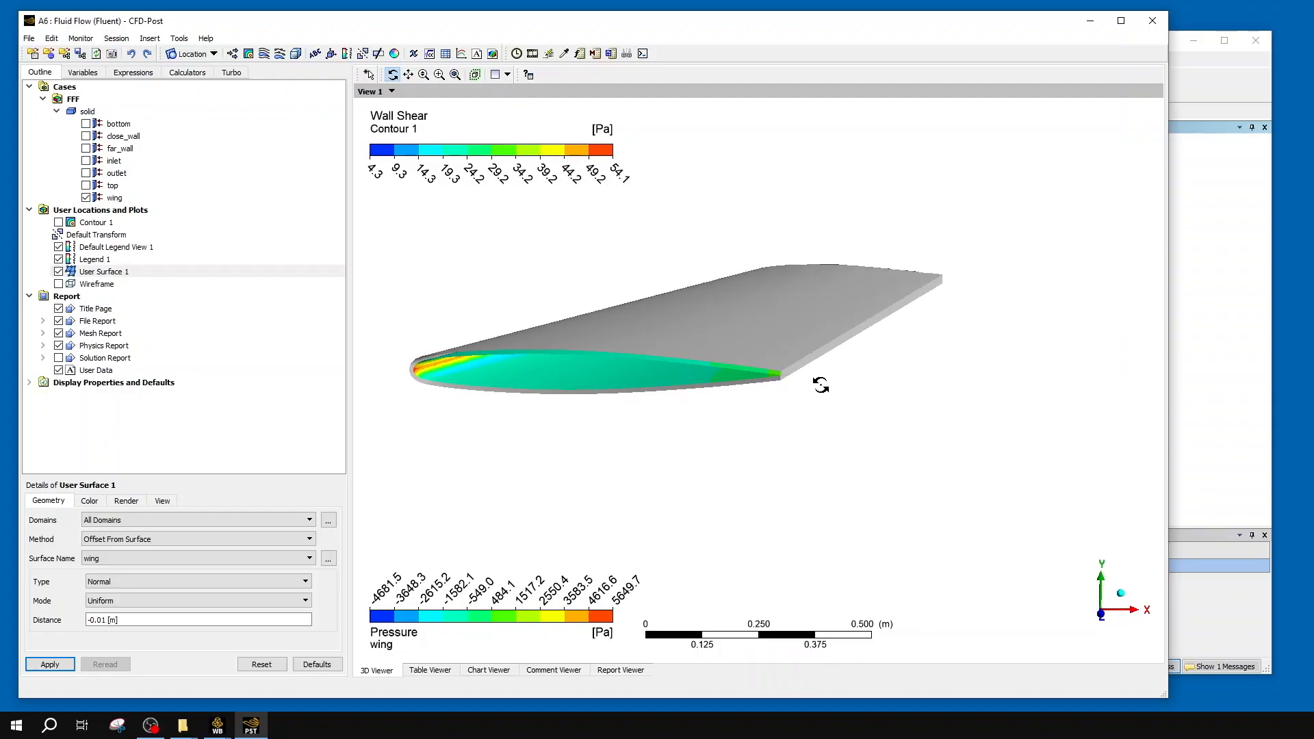
click(59, 272)
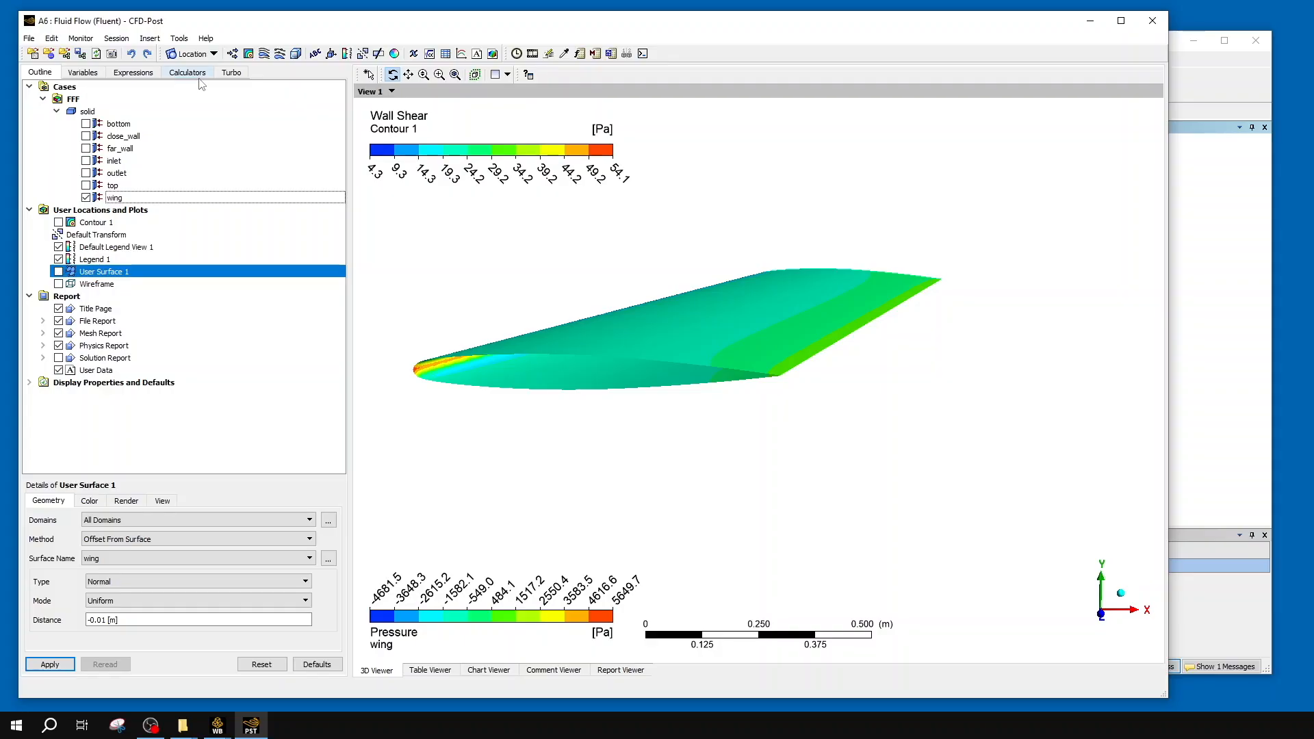
click(264, 55)
click(293, 107)
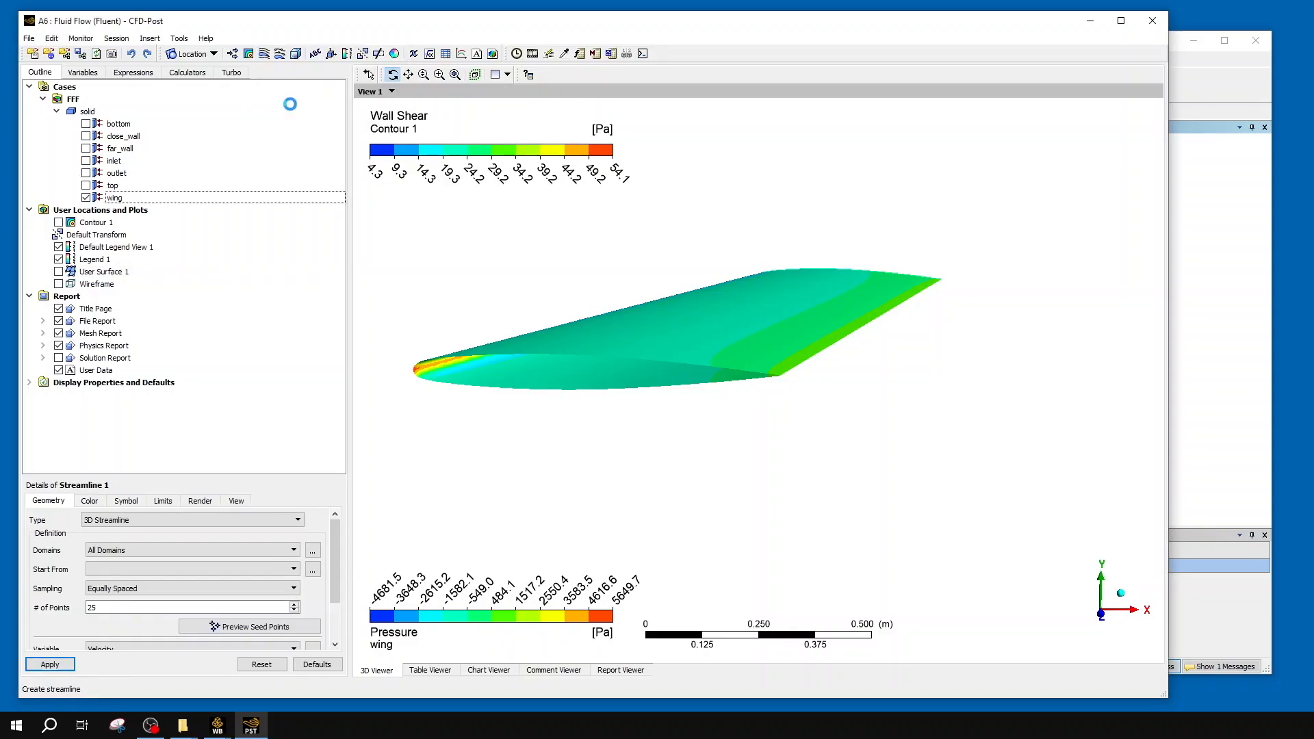
scroll(47, 565, down, 3)
scroll(47, 565, up, 3)
click(107, 569)
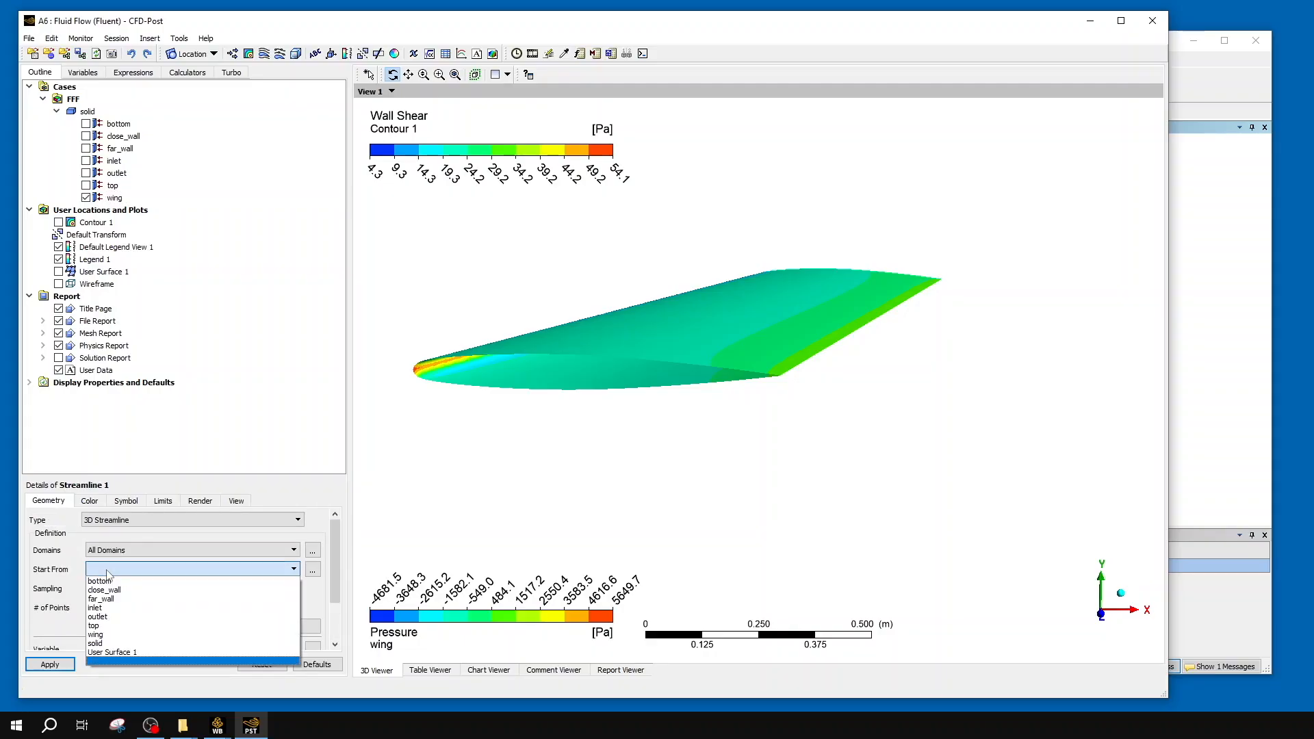
click(137, 653)
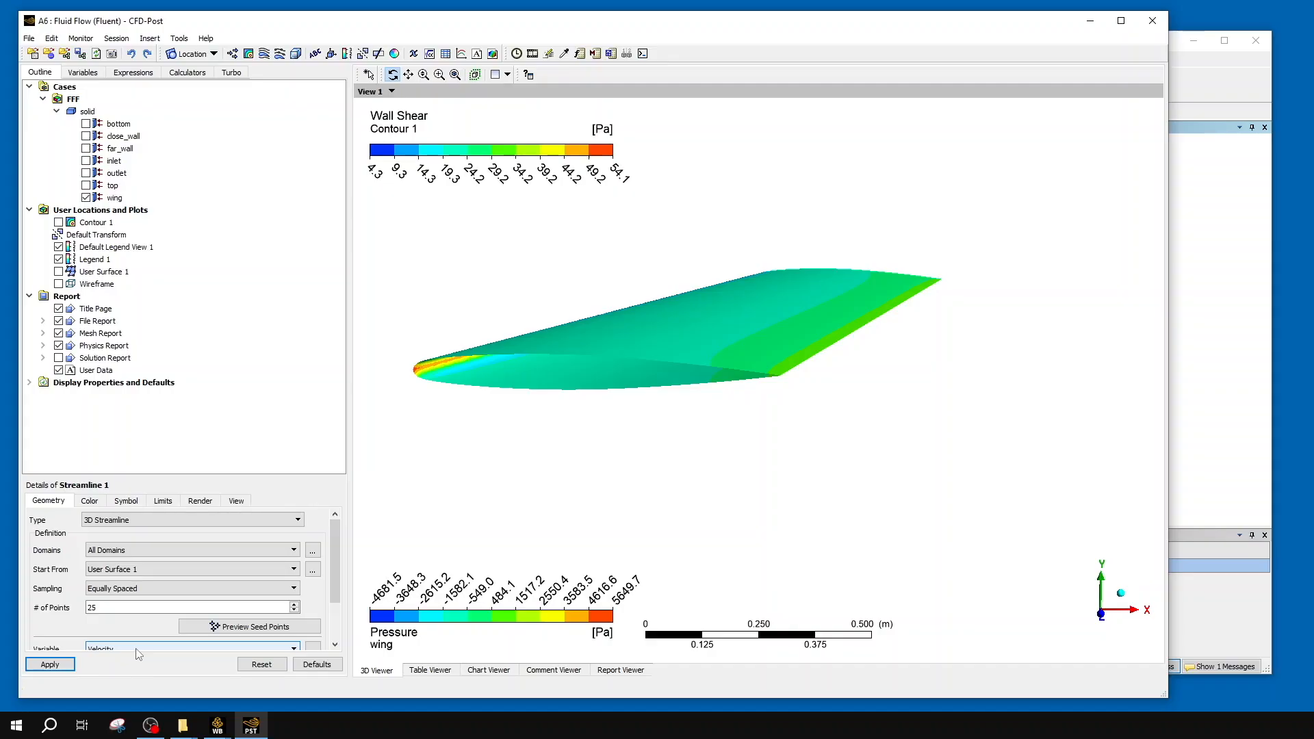
click(98, 606)
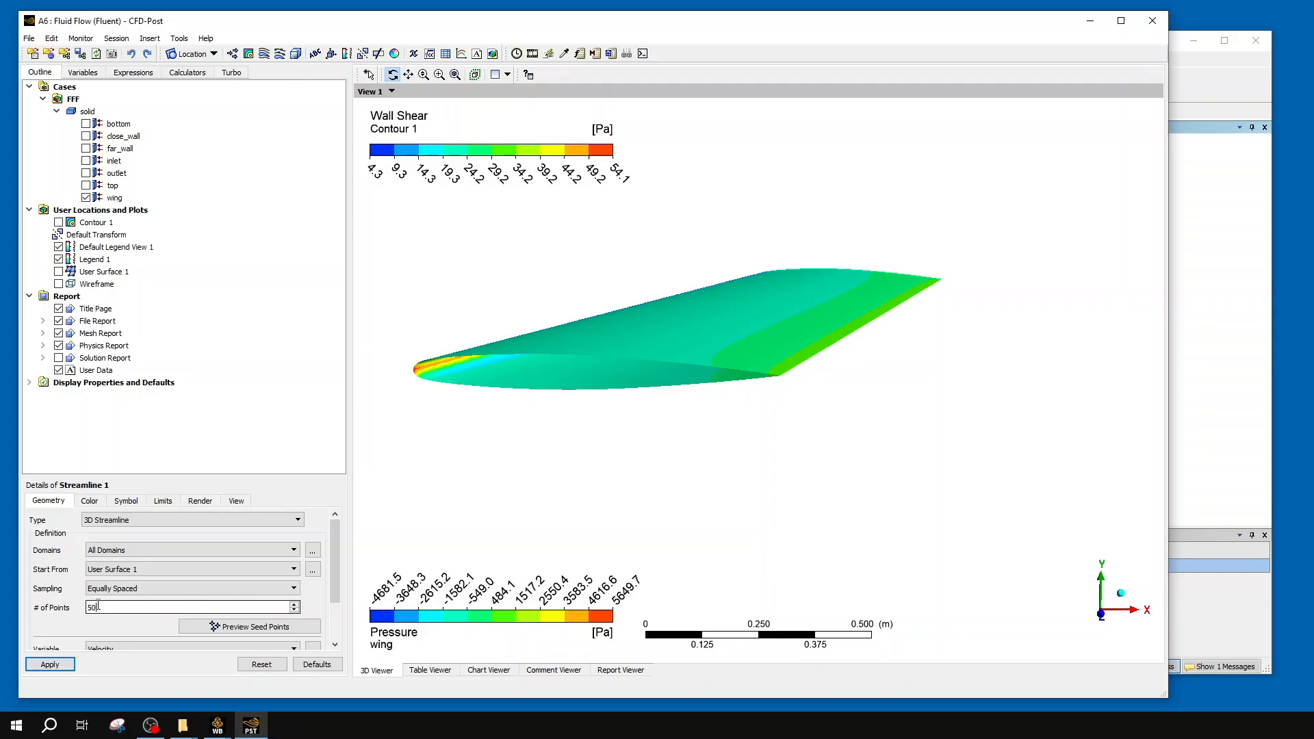
click(52, 620)
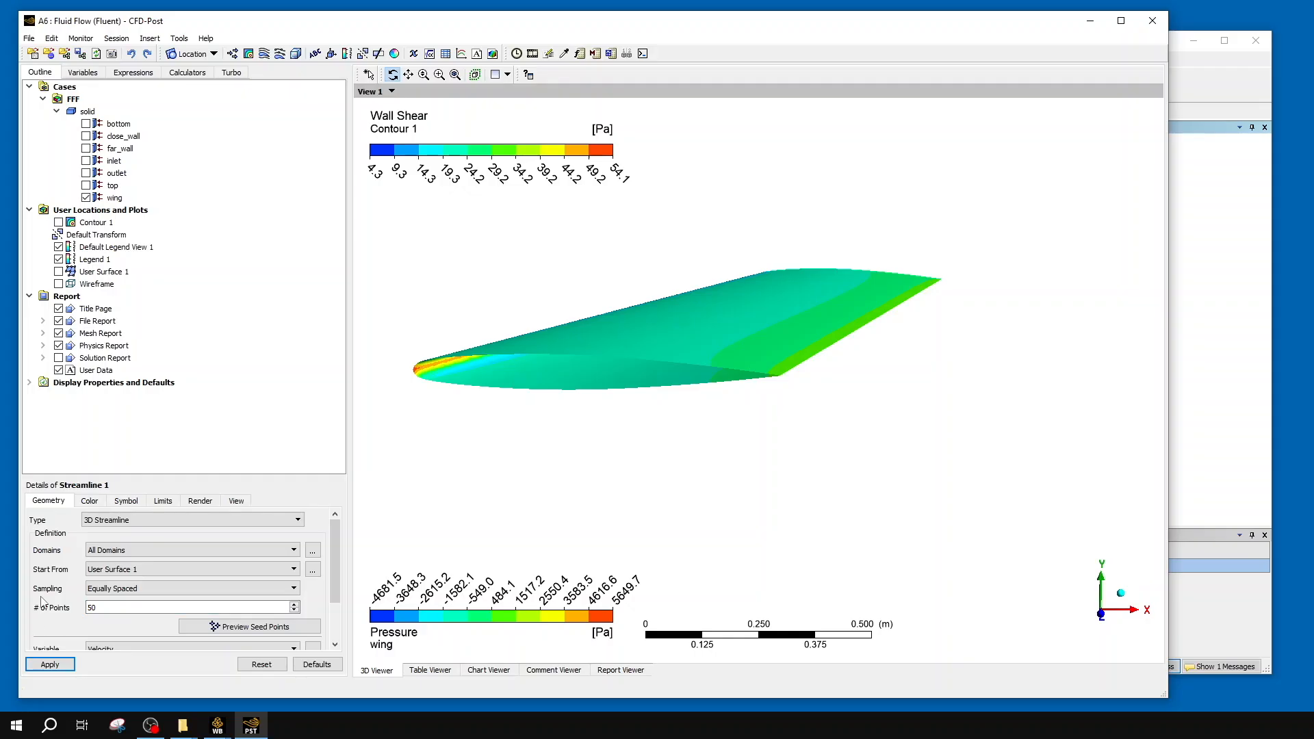
scroll(61, 605, down, 2)
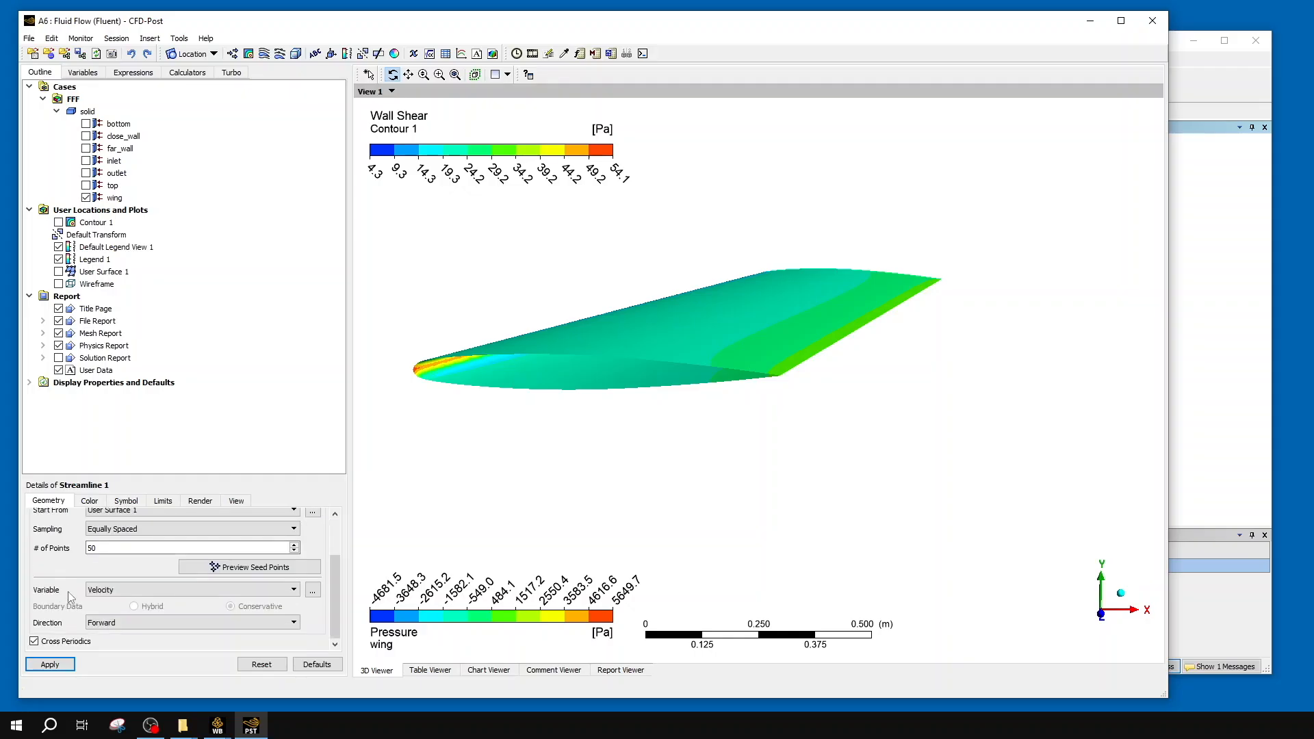
click(152, 531)
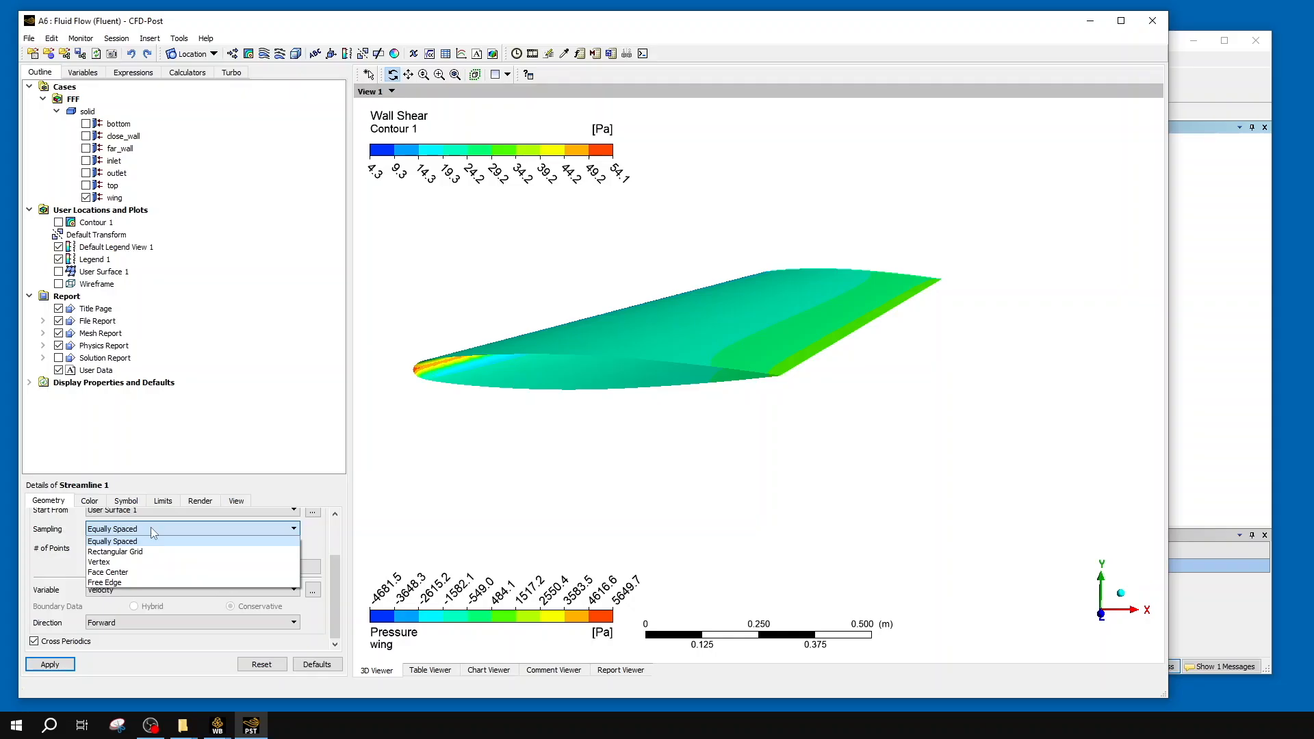
click(44, 562)
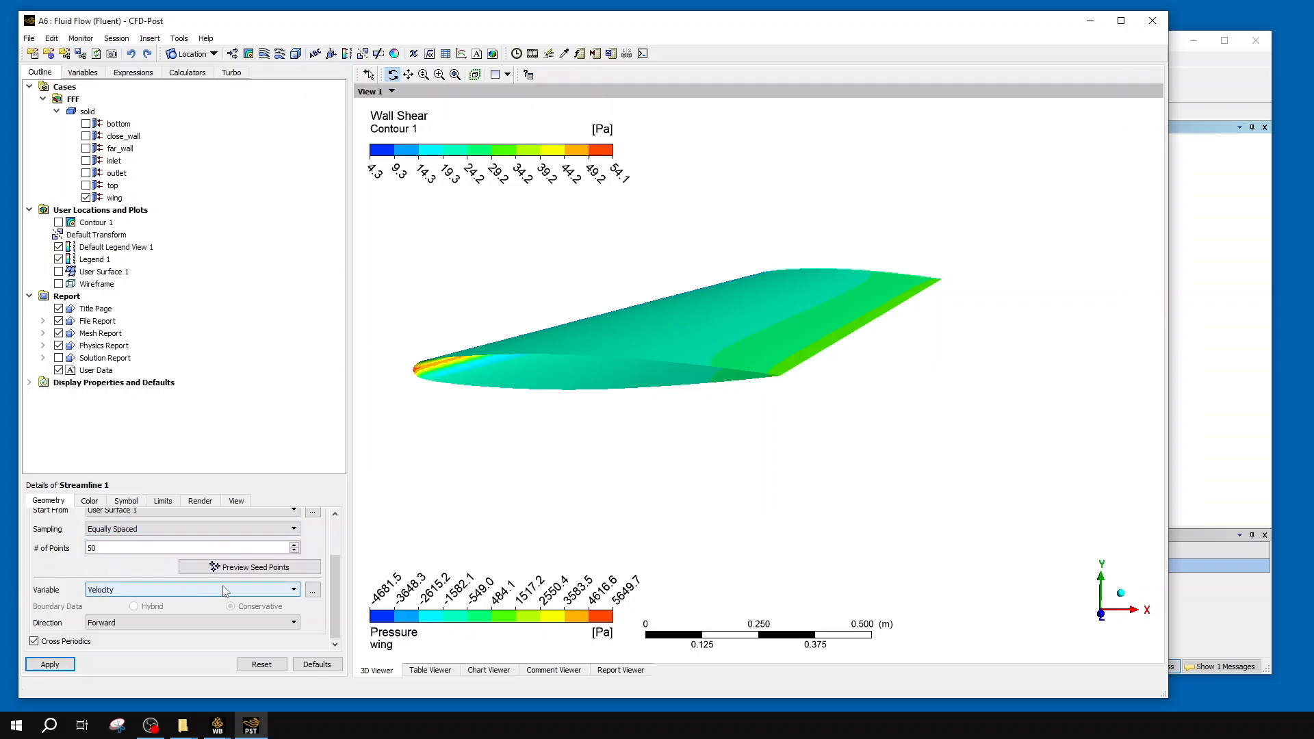
click(230, 574)
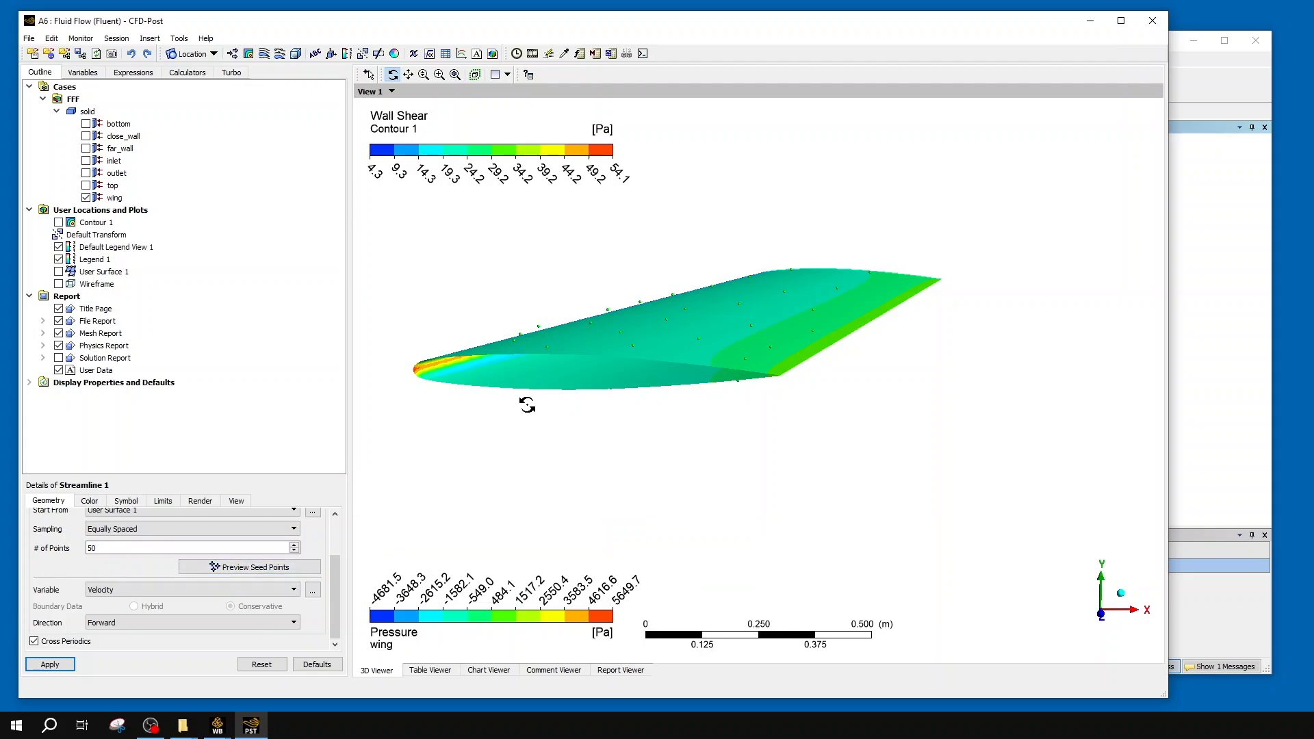
drag(860, 417, 901, 411)
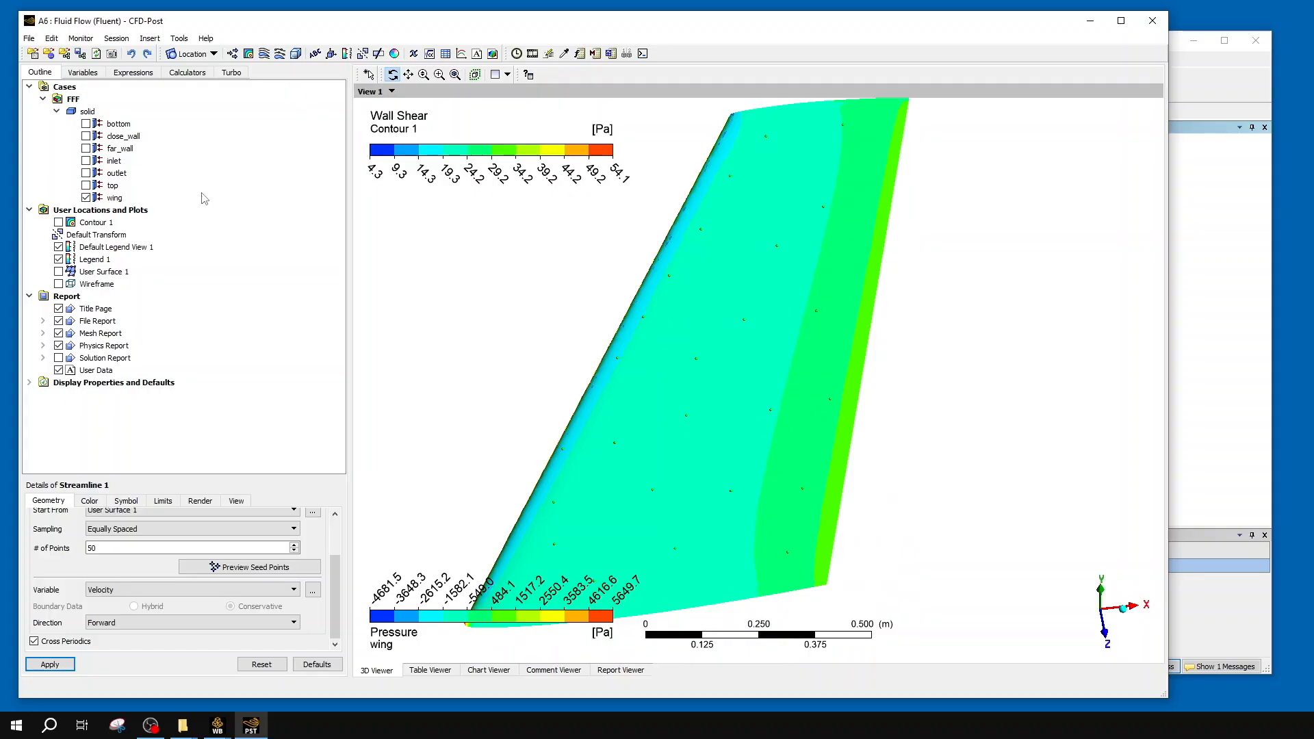
- Set the wing boundary's color mode to Constant and apply it
click(123, 199)
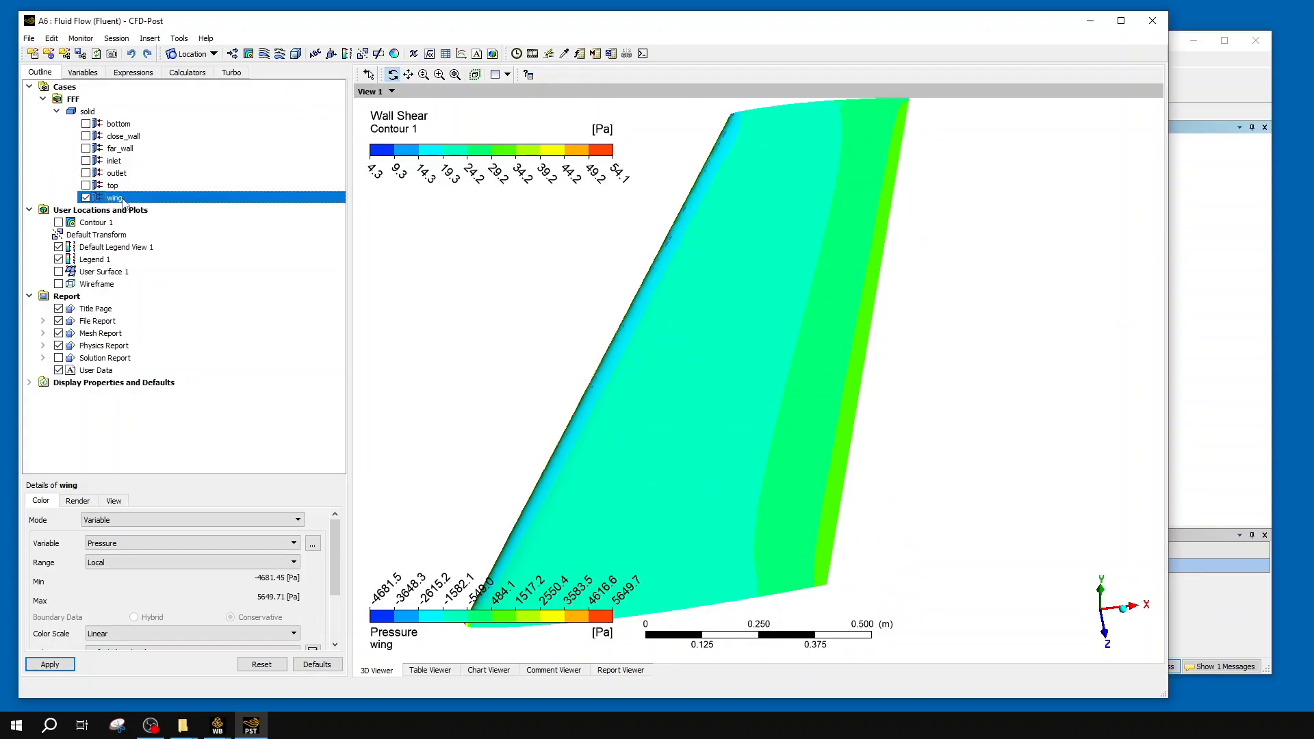
click(197, 520)
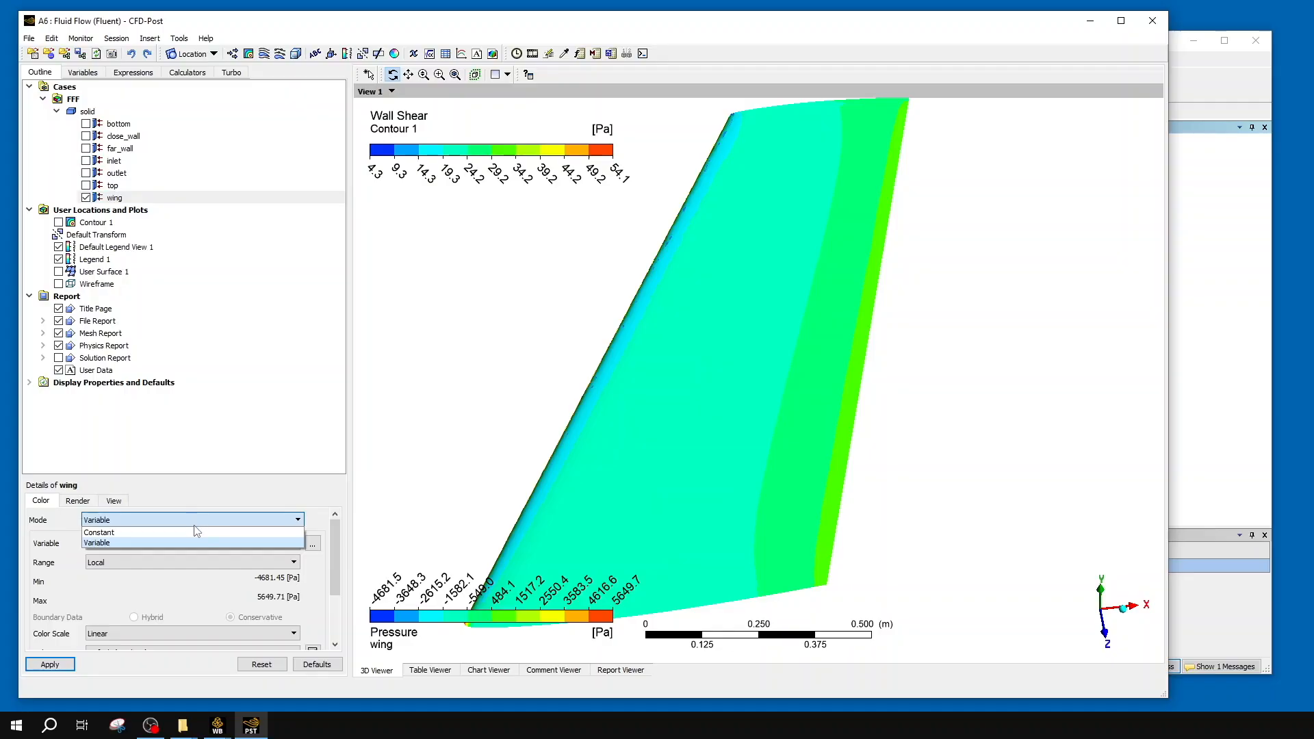
click(188, 532)
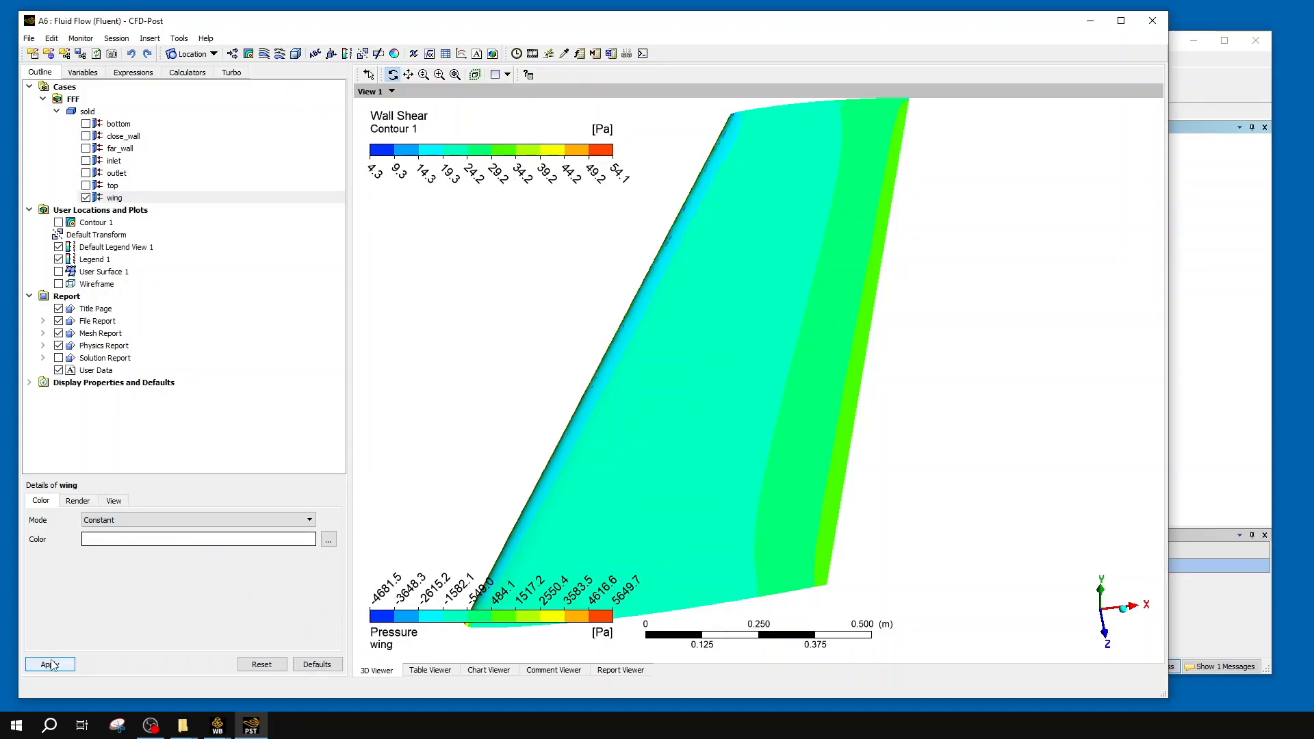
click(50, 664)
mouse_move(842, 494)
mouse_down()
mouse_move(840, 450)
mouse_move(819, 452)
mouse_move(828, 472)
mouse_up()
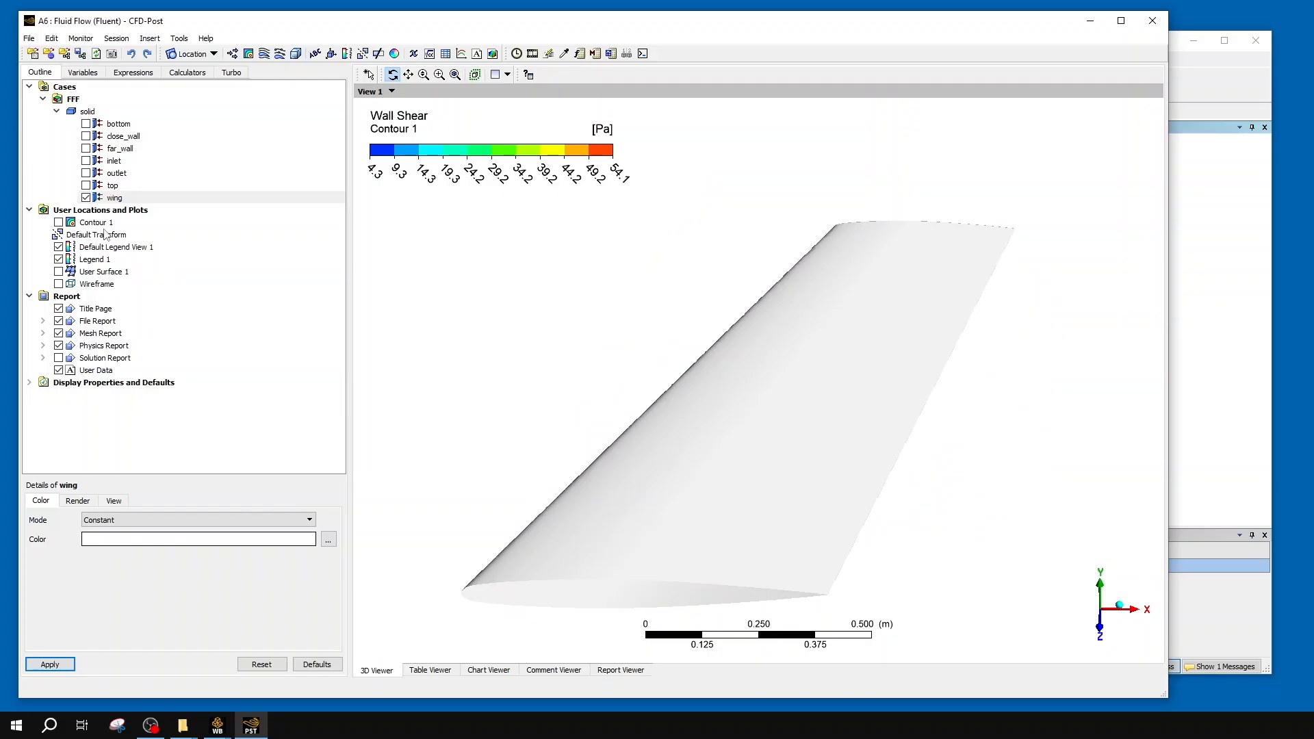
- Insert Streamline 1 starting from User Surface 1 with 50 equally spaced points and preview the seed points
click(102, 284)
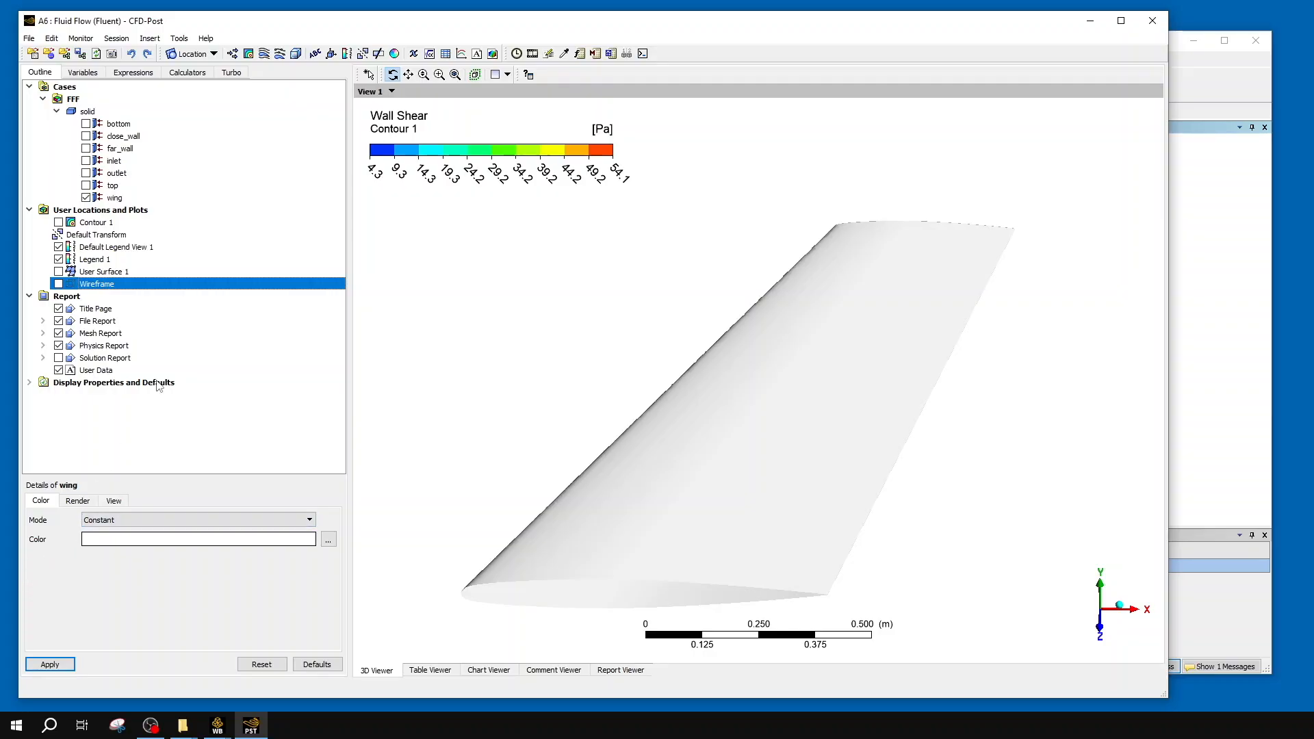
click(264, 54)
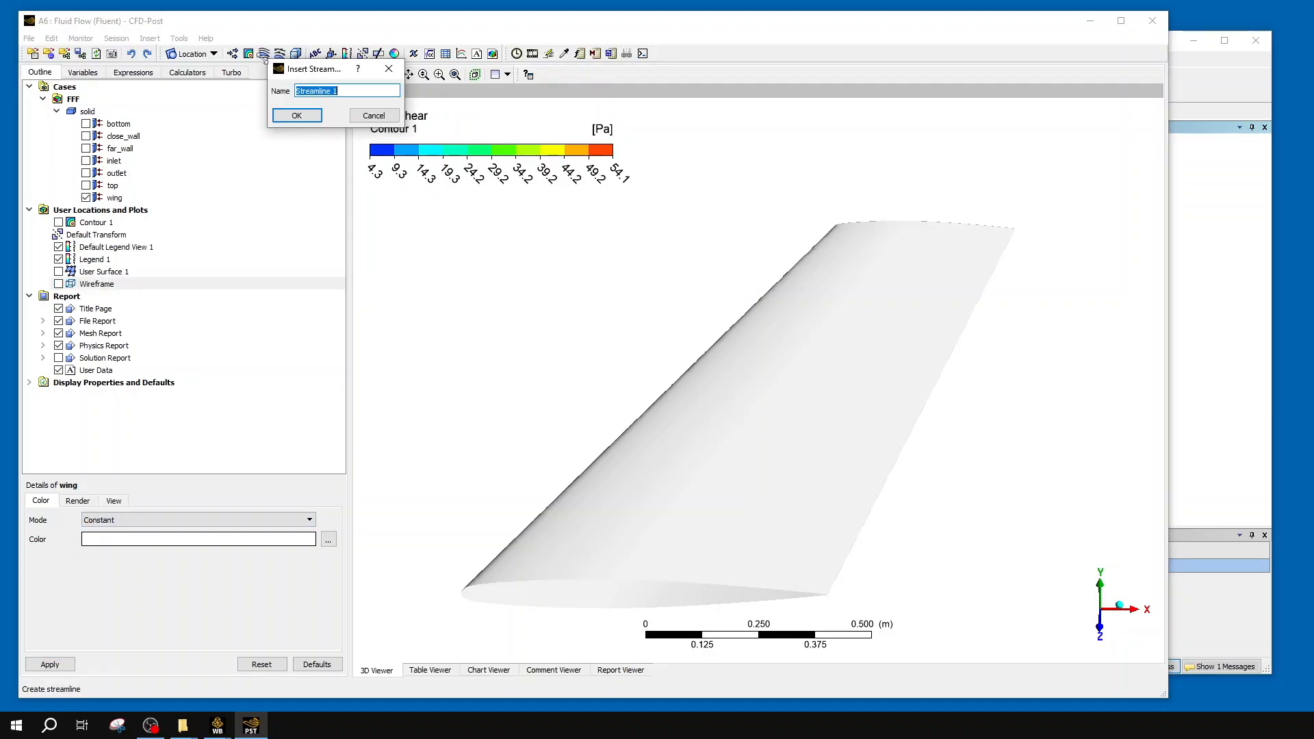
click(291, 114)
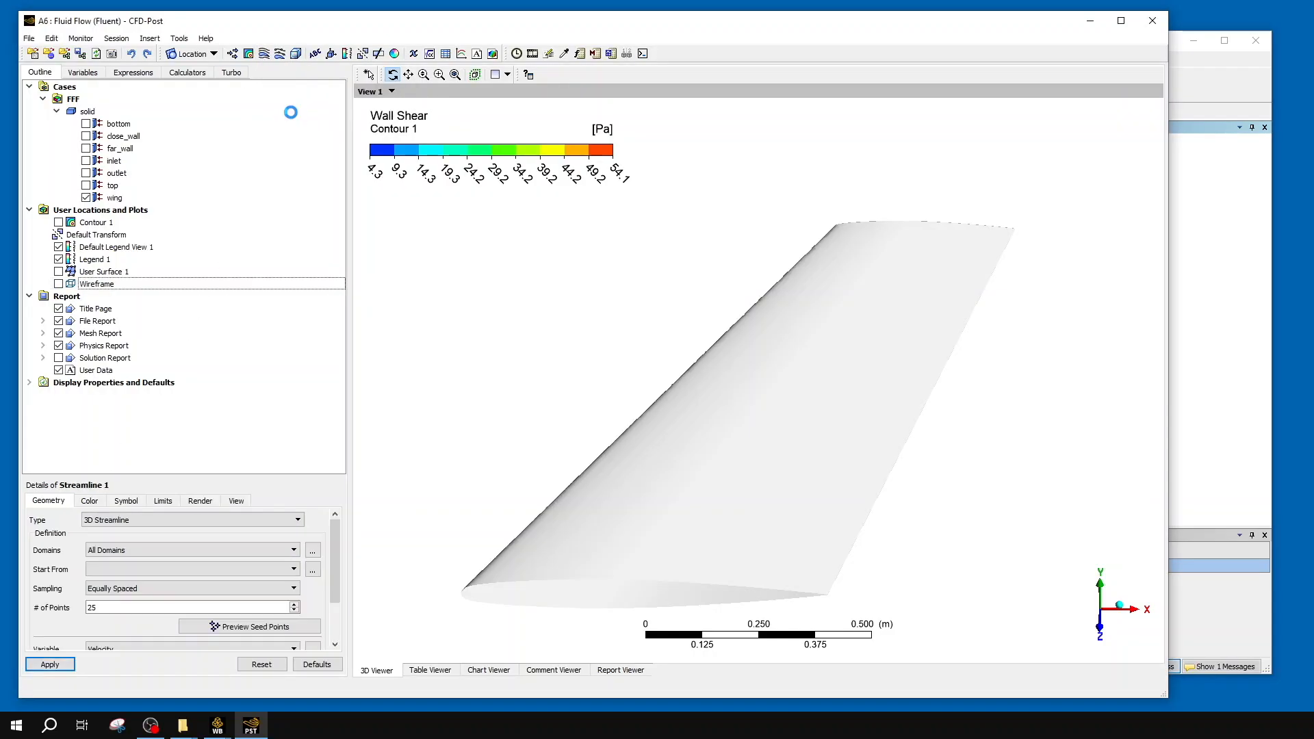
click(89, 571)
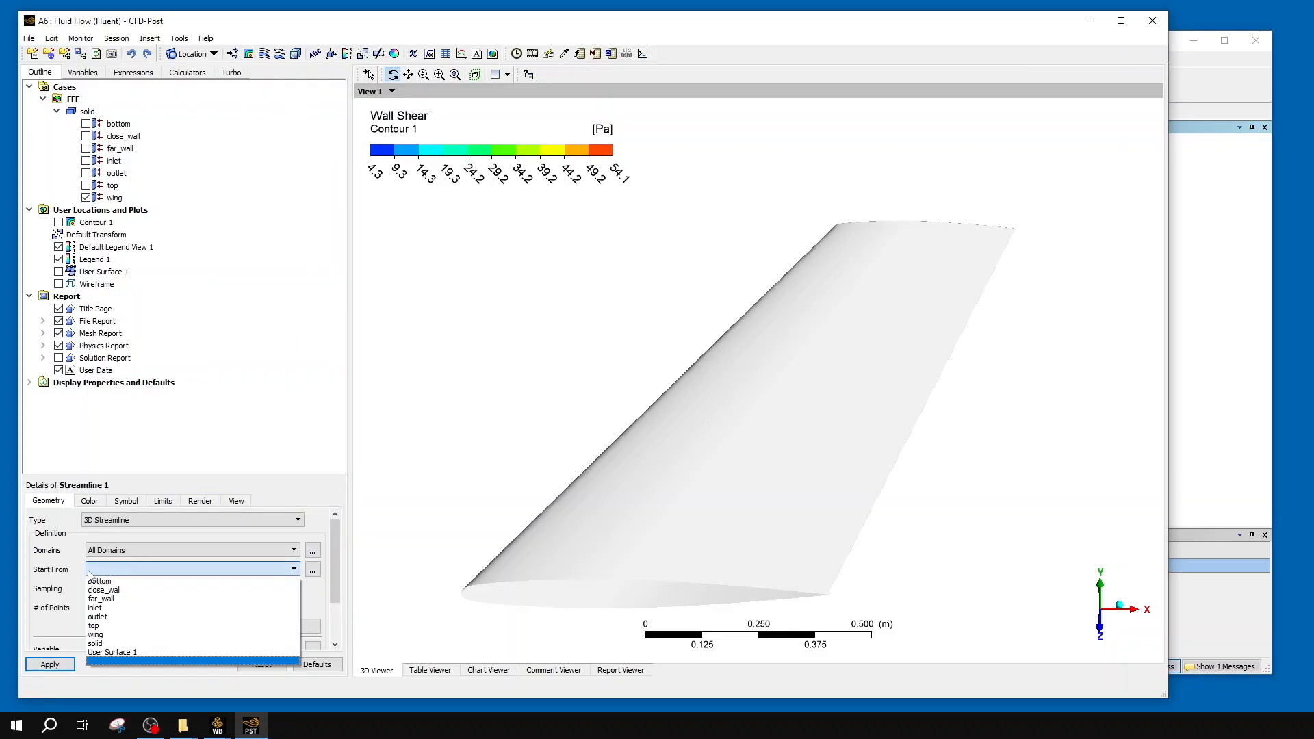
click(131, 654)
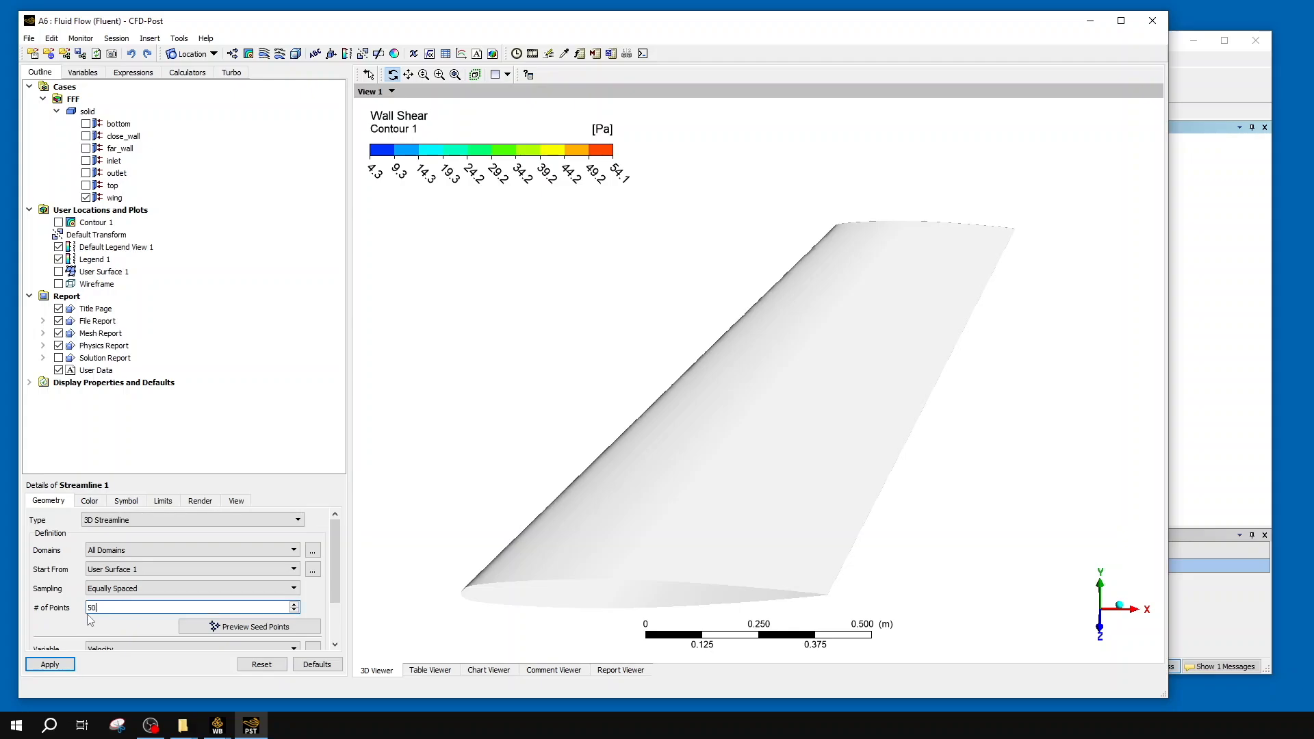
click(241, 627)
drag(1007, 322, 1013, 370)
- Set the streamline's number of points to 100 and apply it to generate the velocity streamlines
double_click(238, 608)
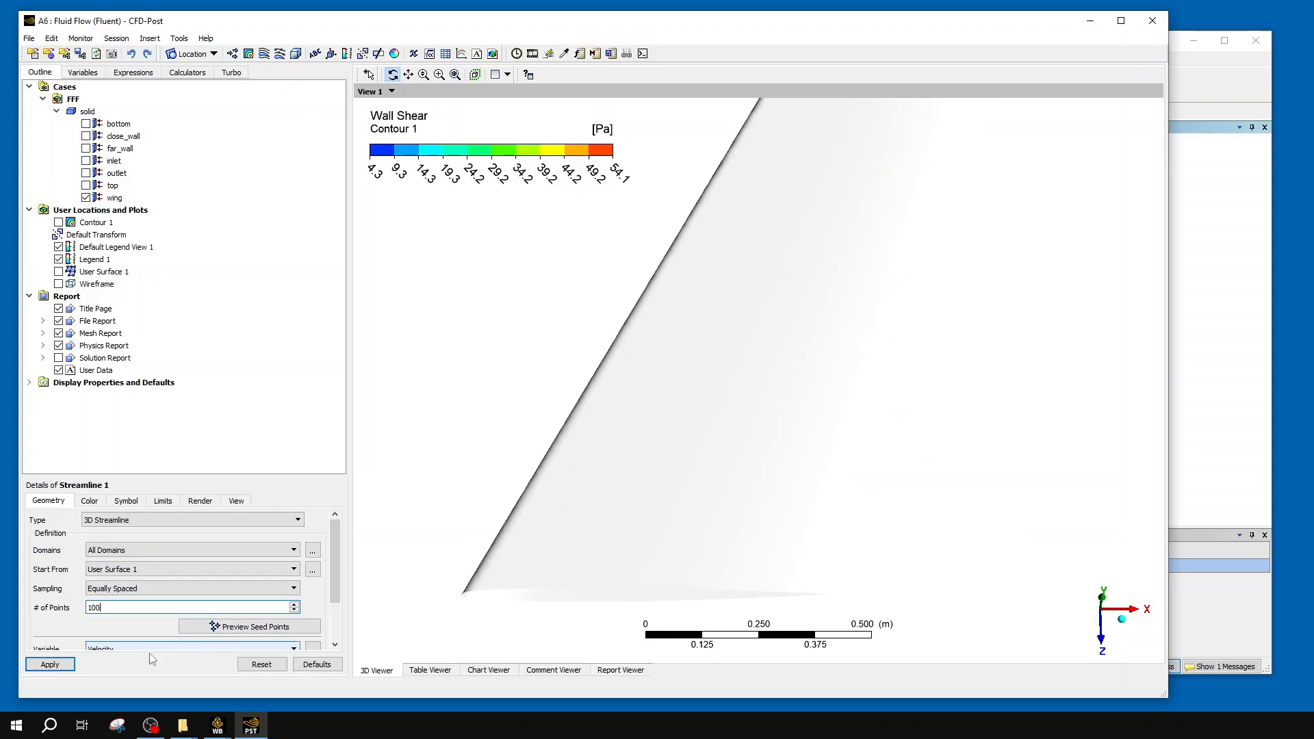
click(213, 627)
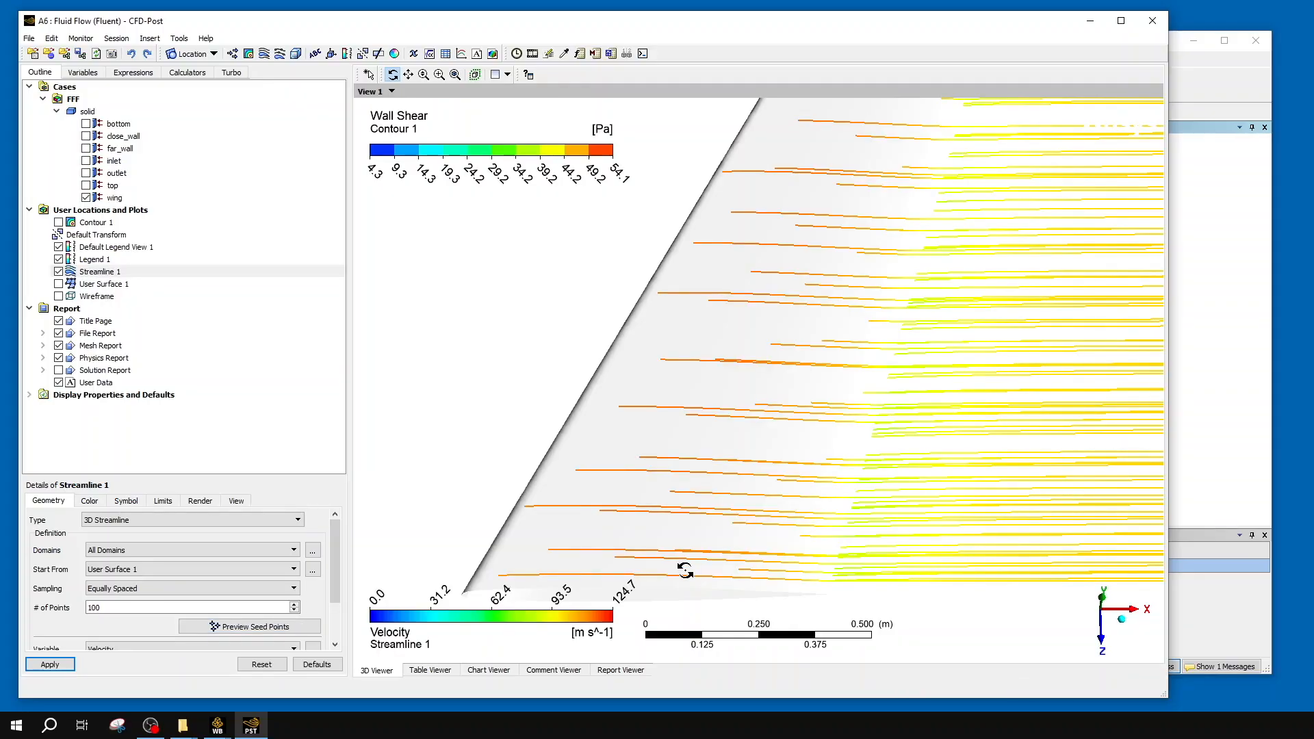
drag(830, 505, 753, 383)
- Preview the streamline's seed points and examine where the streamlines start over the wing surface
click(272, 628)
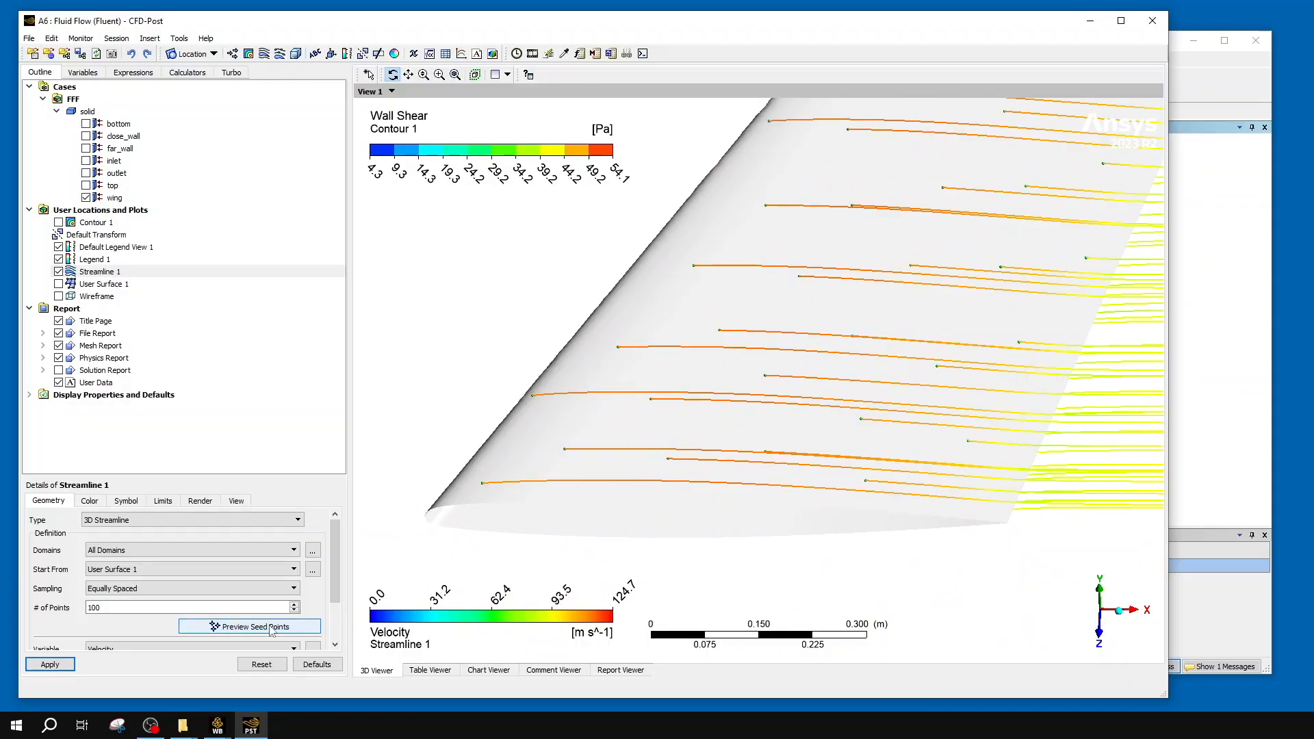
scroll(613, 441, up, 6)
scroll(613, 441, up, 6)
scroll(705, 434, down, 6)
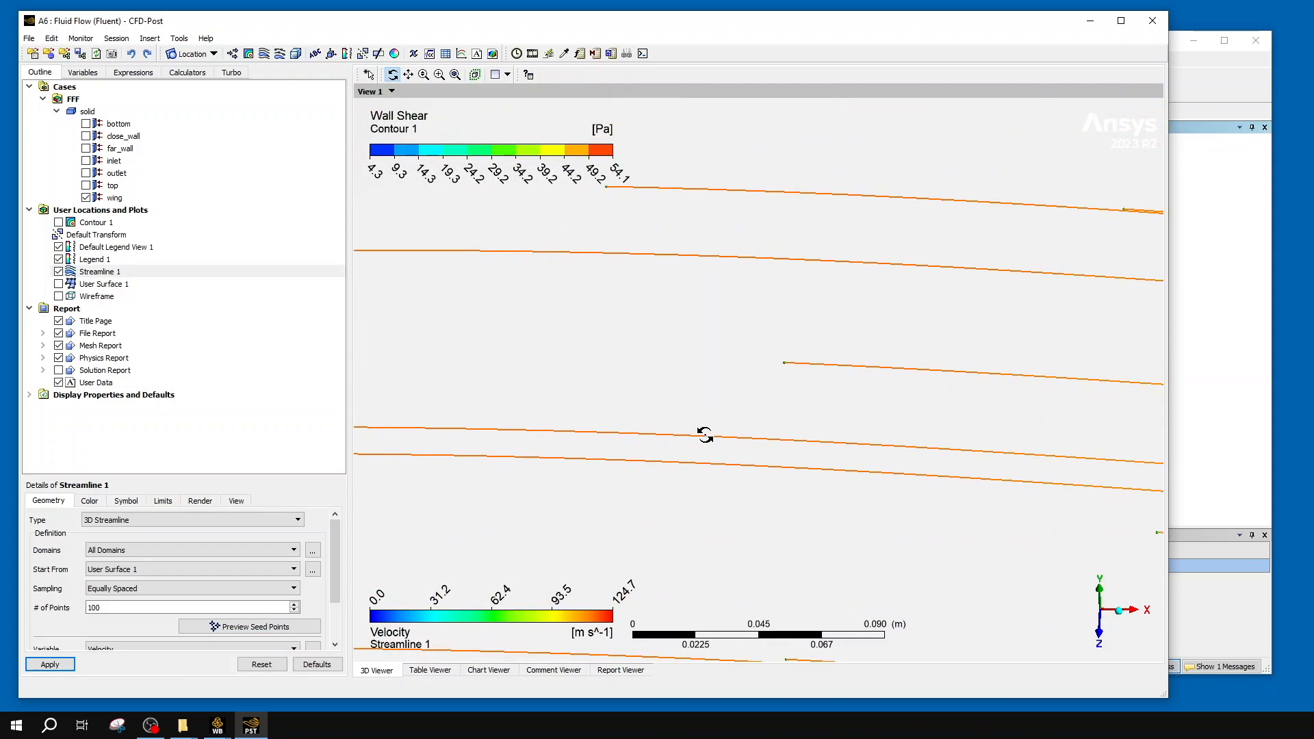
scroll(705, 434, down, 6)
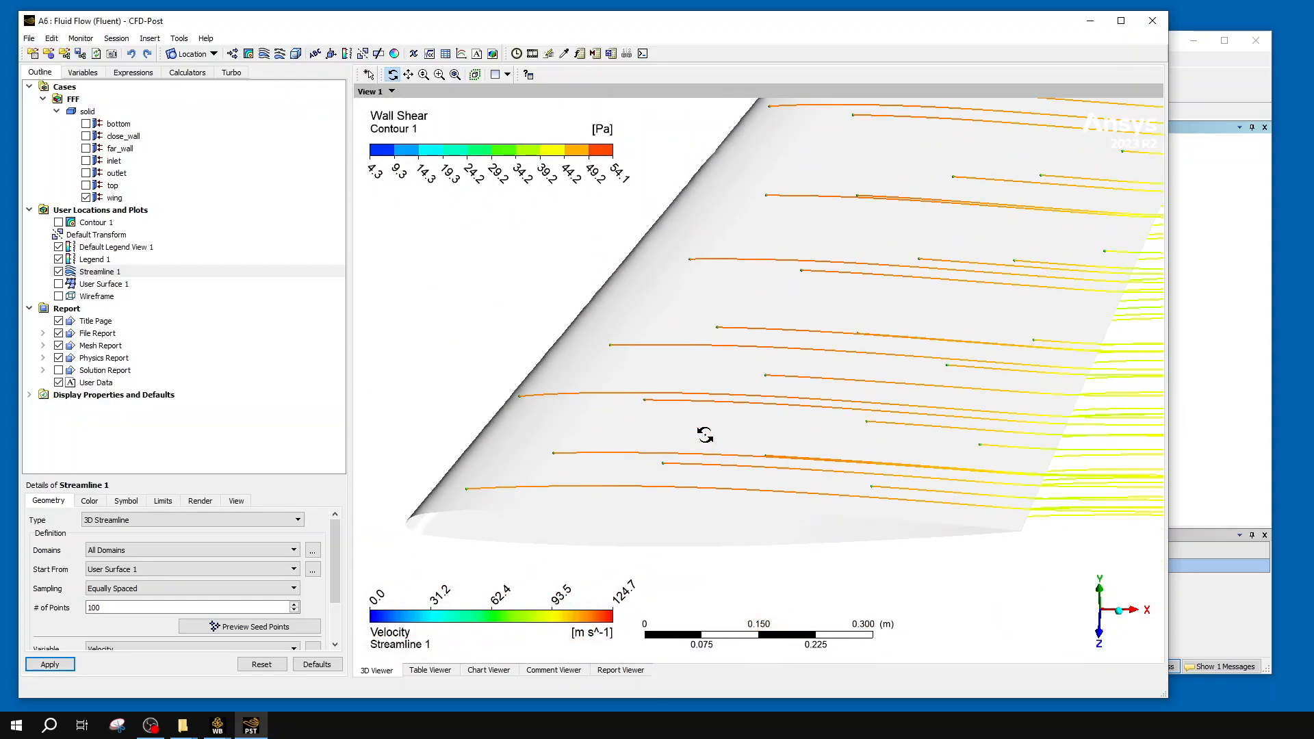
scroll(705, 435, down, 1)
ctrl+middle_drag(883, 337, 739, 548)
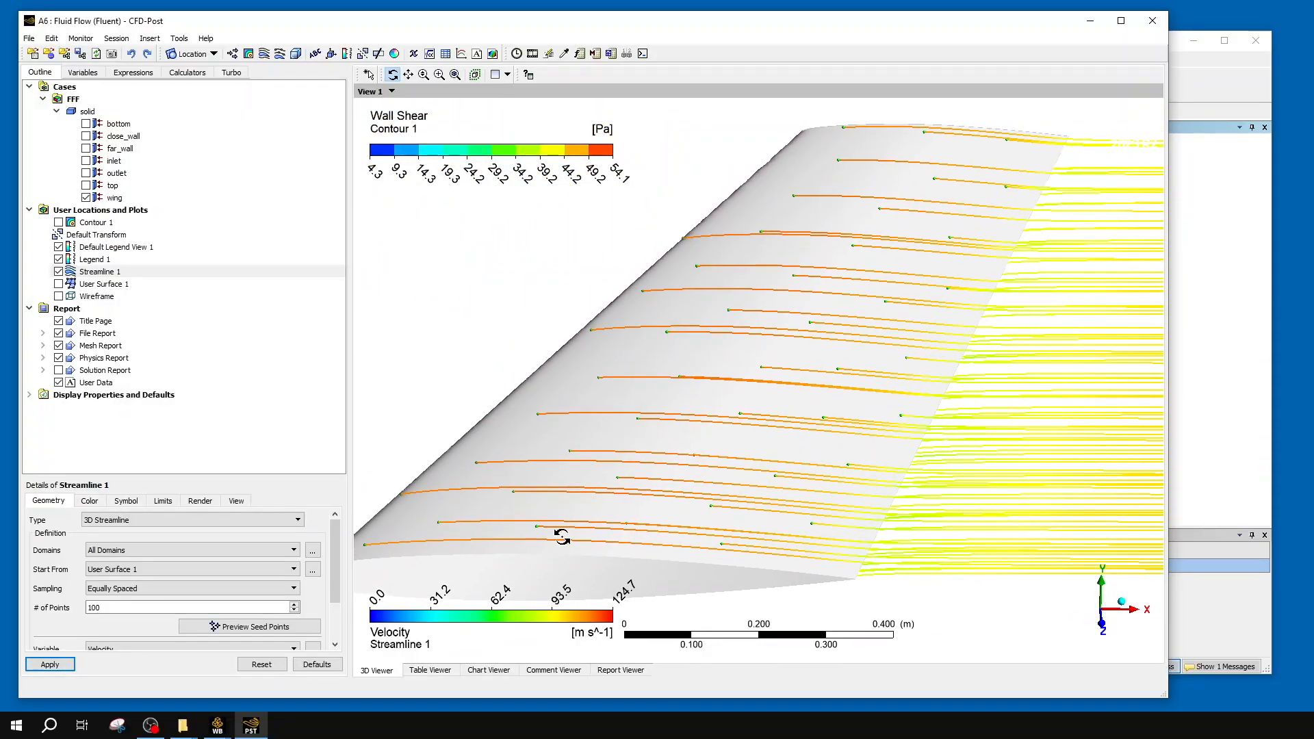
- Try Rectangular Grid sampling for the seed points of Streamline 1
click(258, 587)
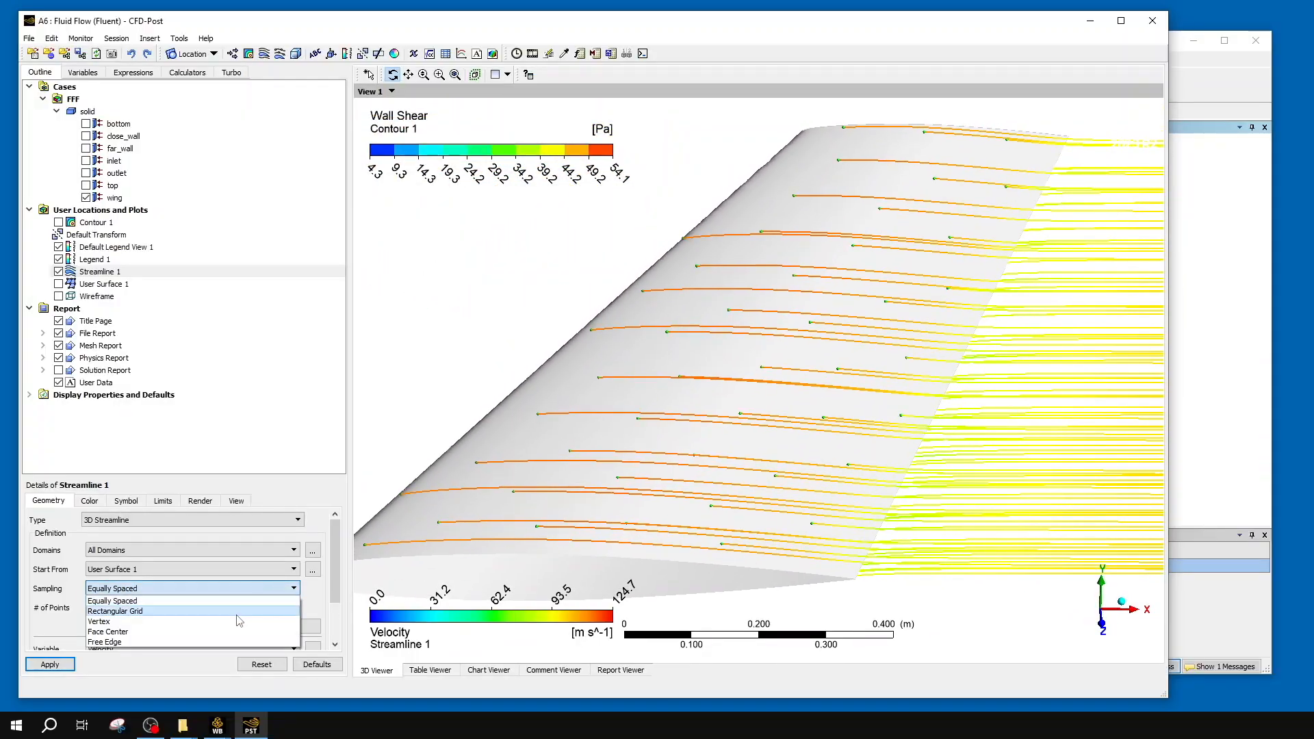
click(243, 612)
scroll(61, 606, down, 2)
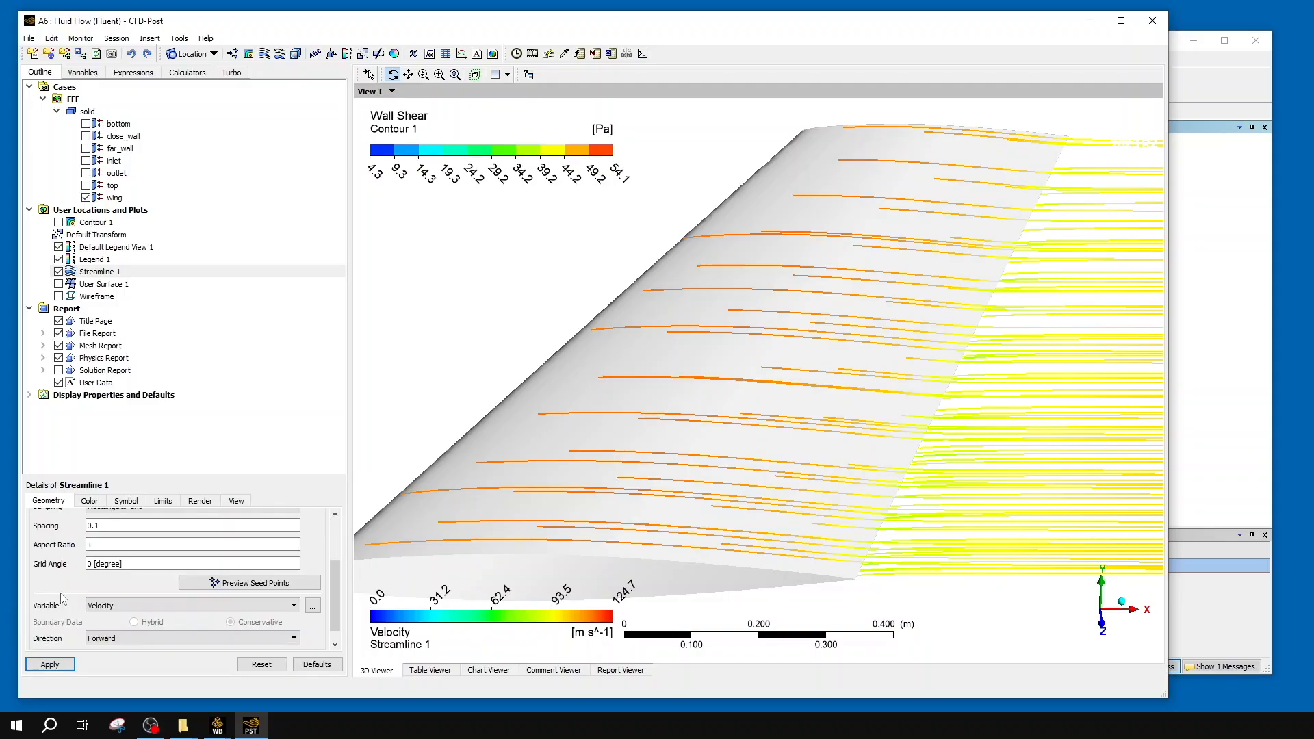
scroll(65, 602, up, 1)
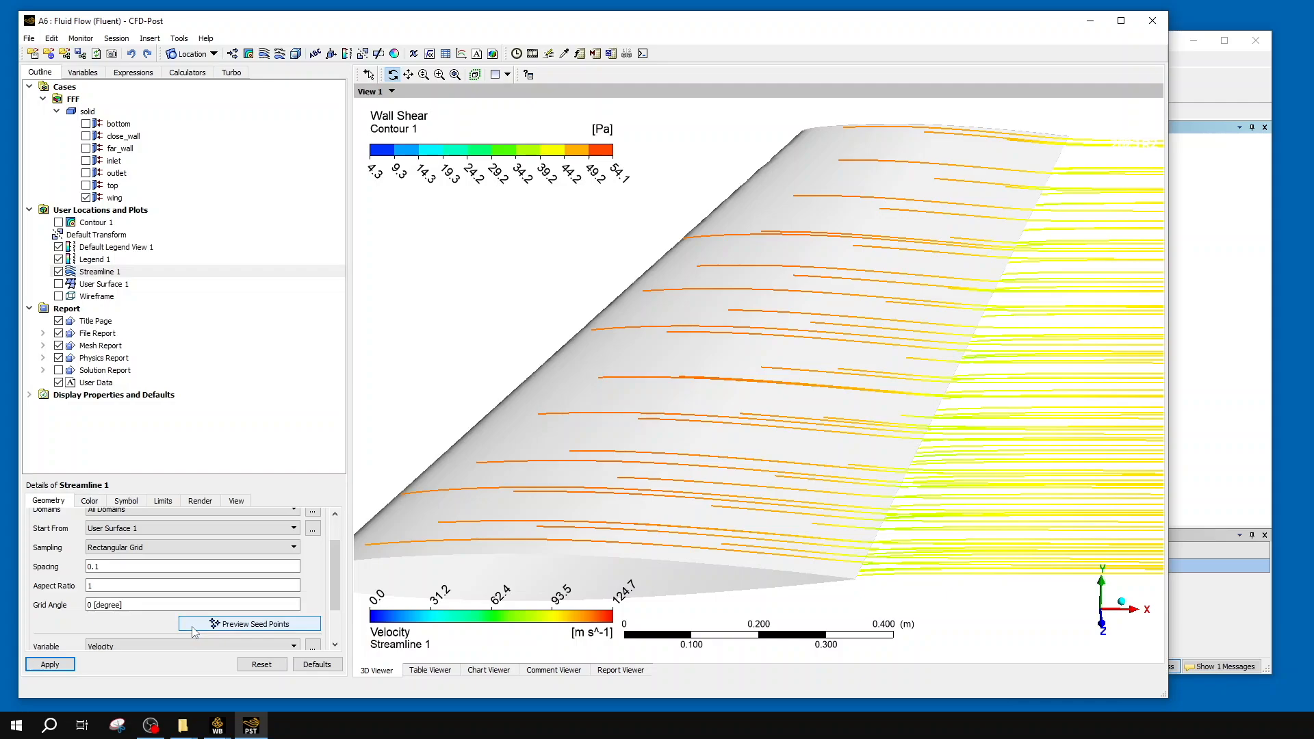
drag(595, 429, 599, 490)
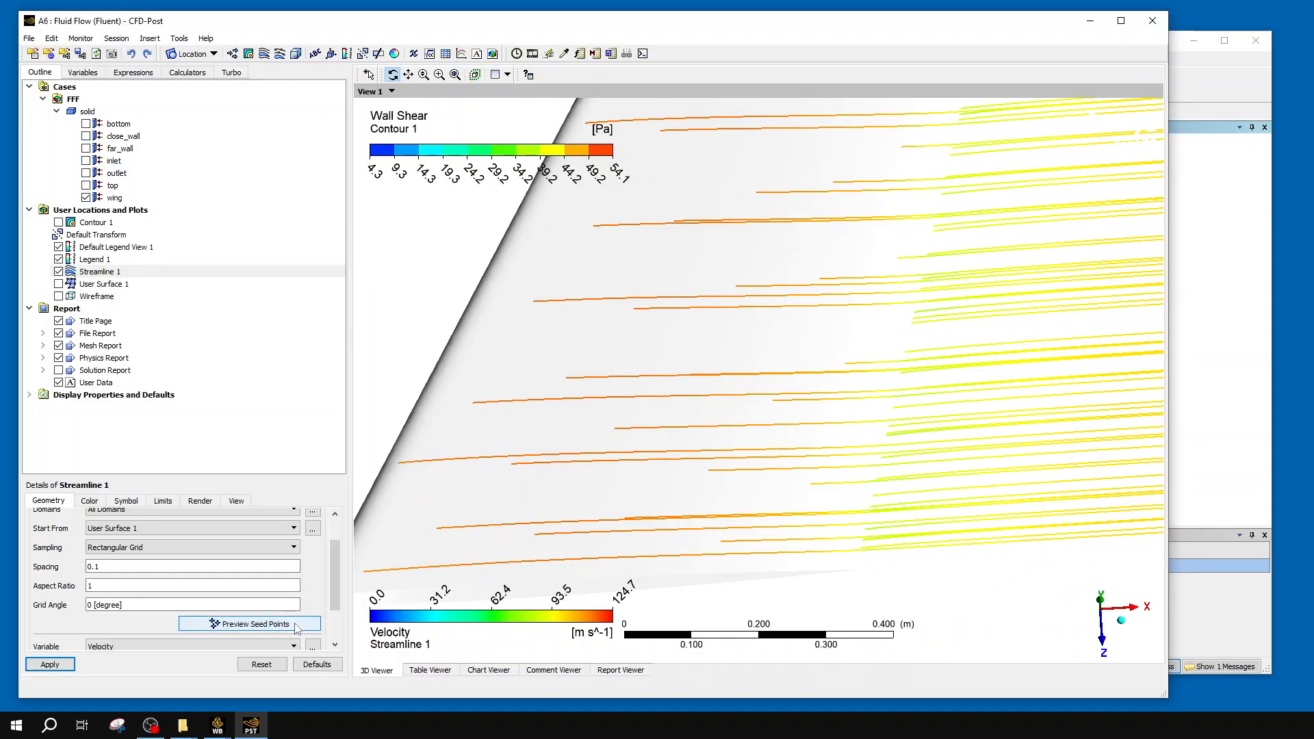
- Set the streamline's sampling to Vertex with a maximum of 100 points and preview the seed points
click(188, 549)
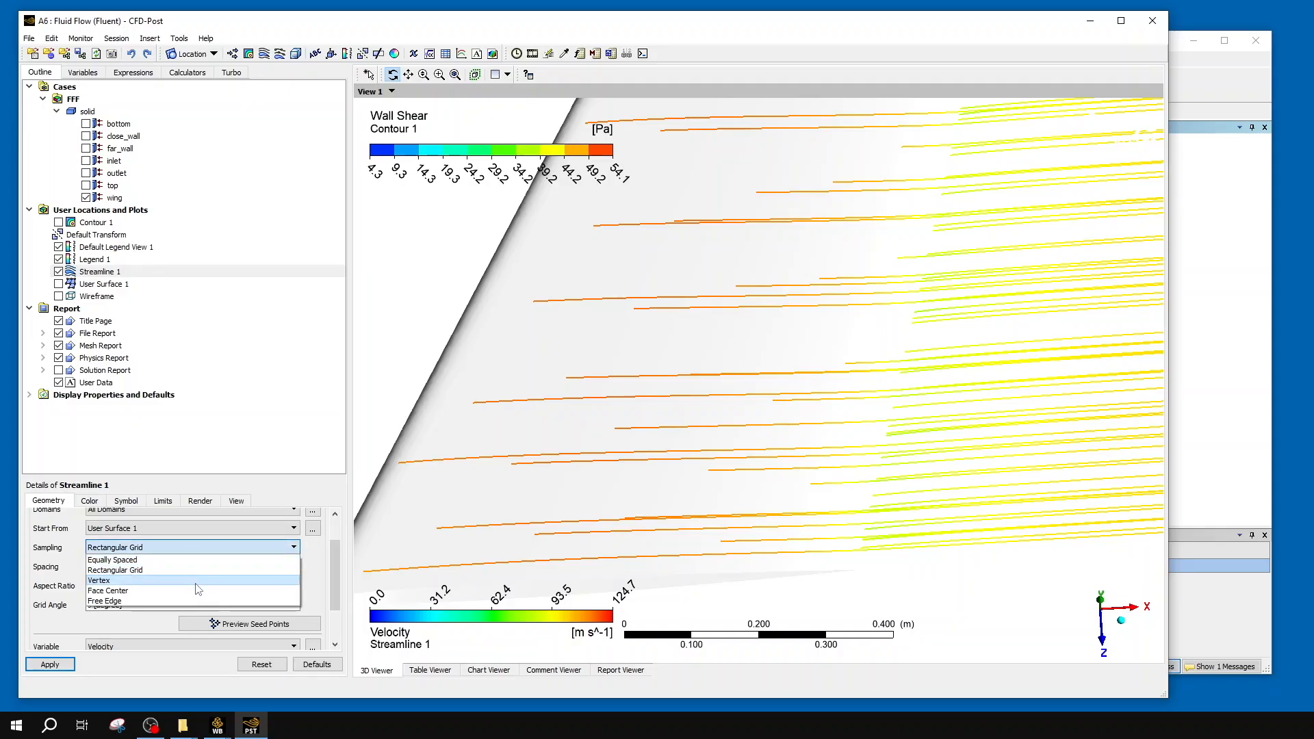
click(196, 582)
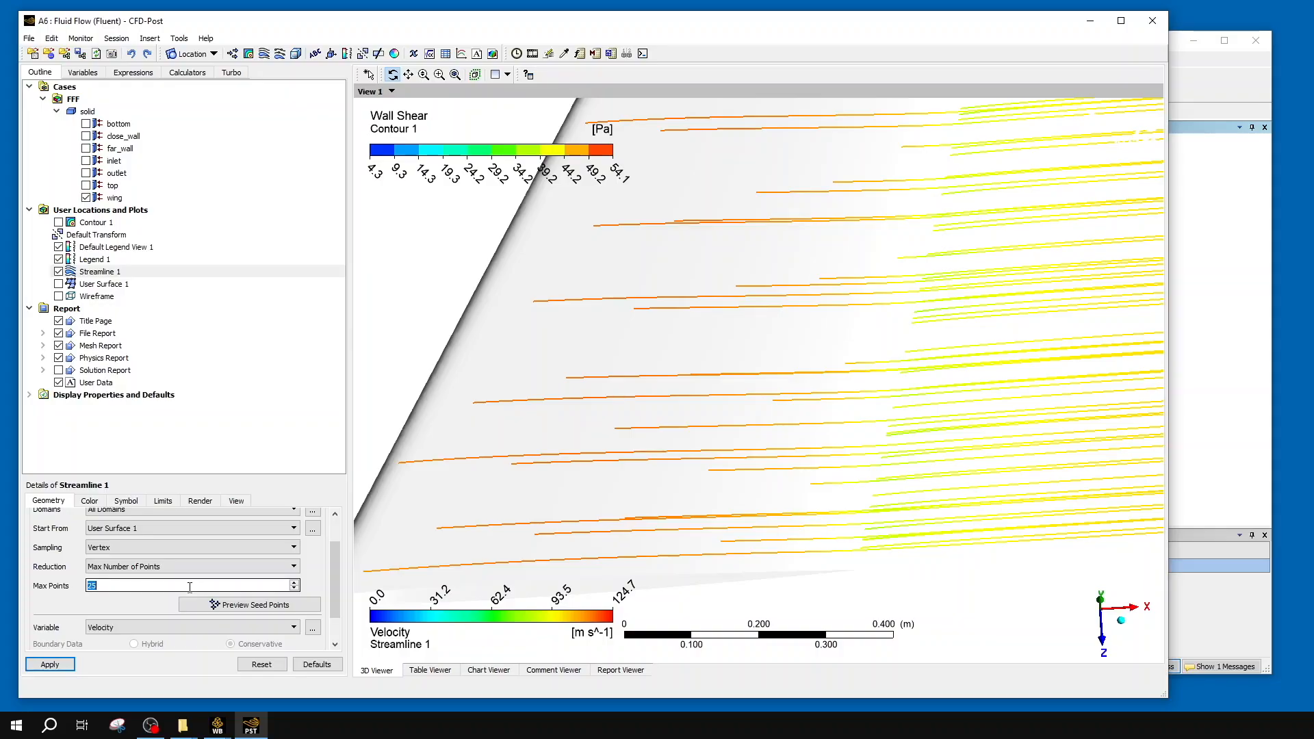
click(190, 587)
text(100)
click(187, 604)
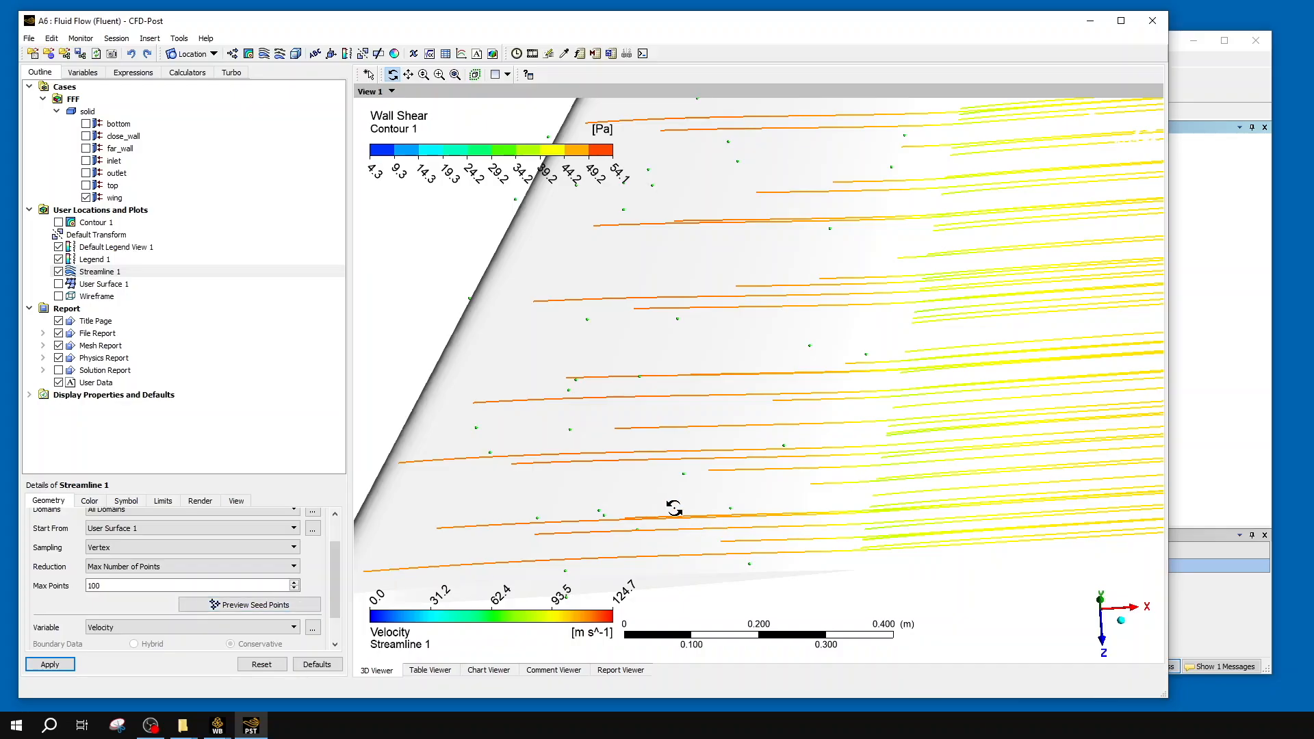
drag(672, 479, 682, 432)
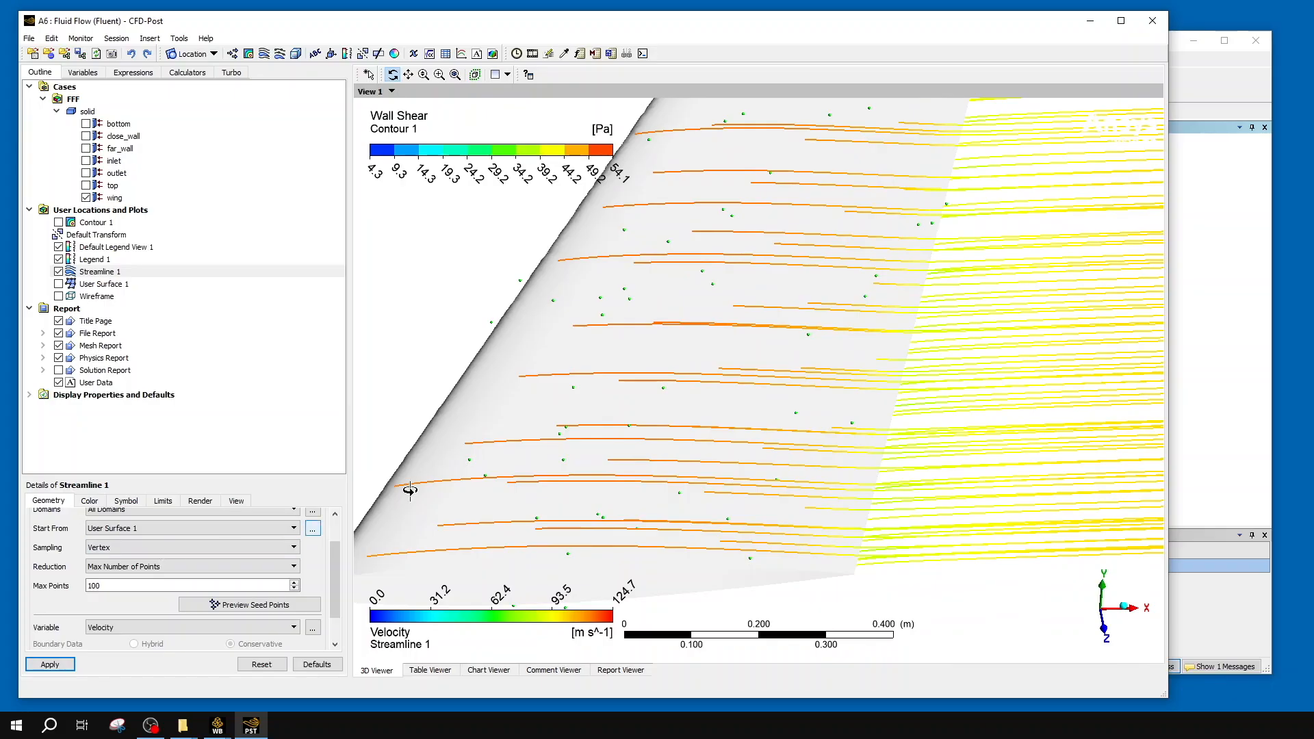
- Set Streamline 1's sampling back to Equally Spaced and check the variable options, keeping Velocity
click(198, 548)
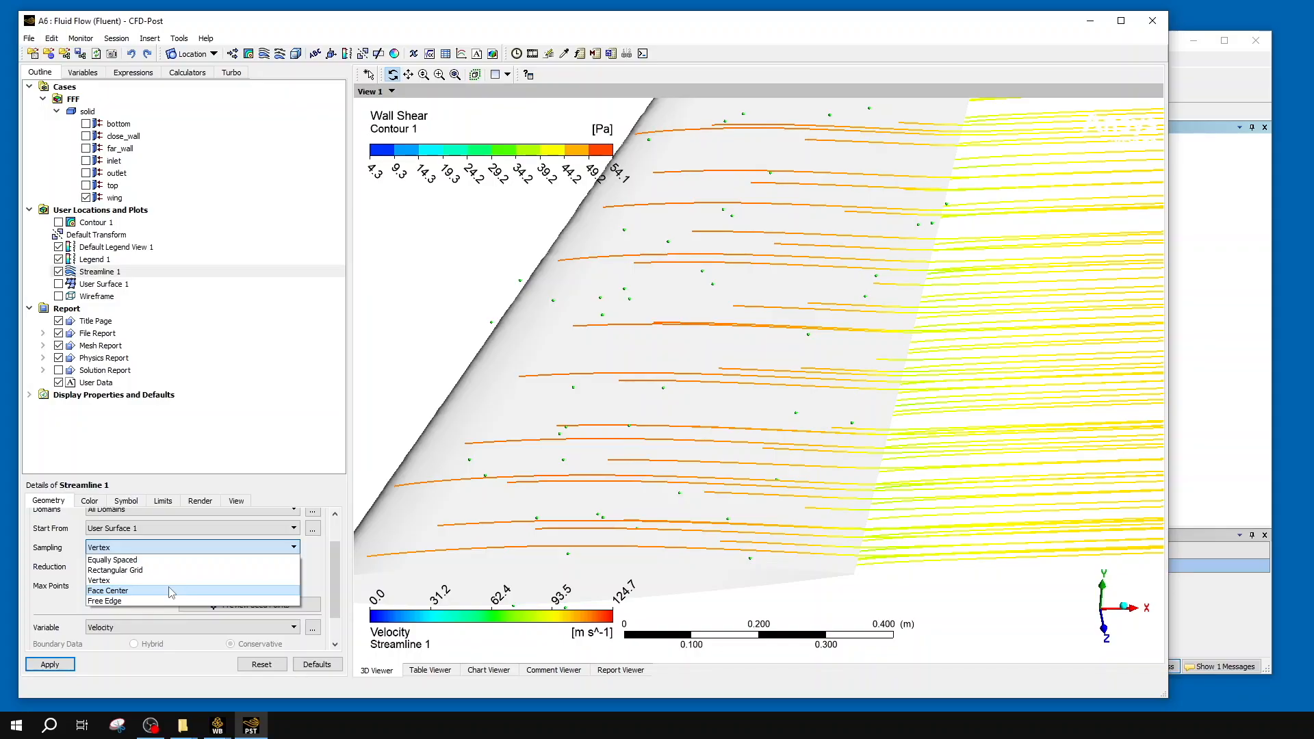
click(146, 560)
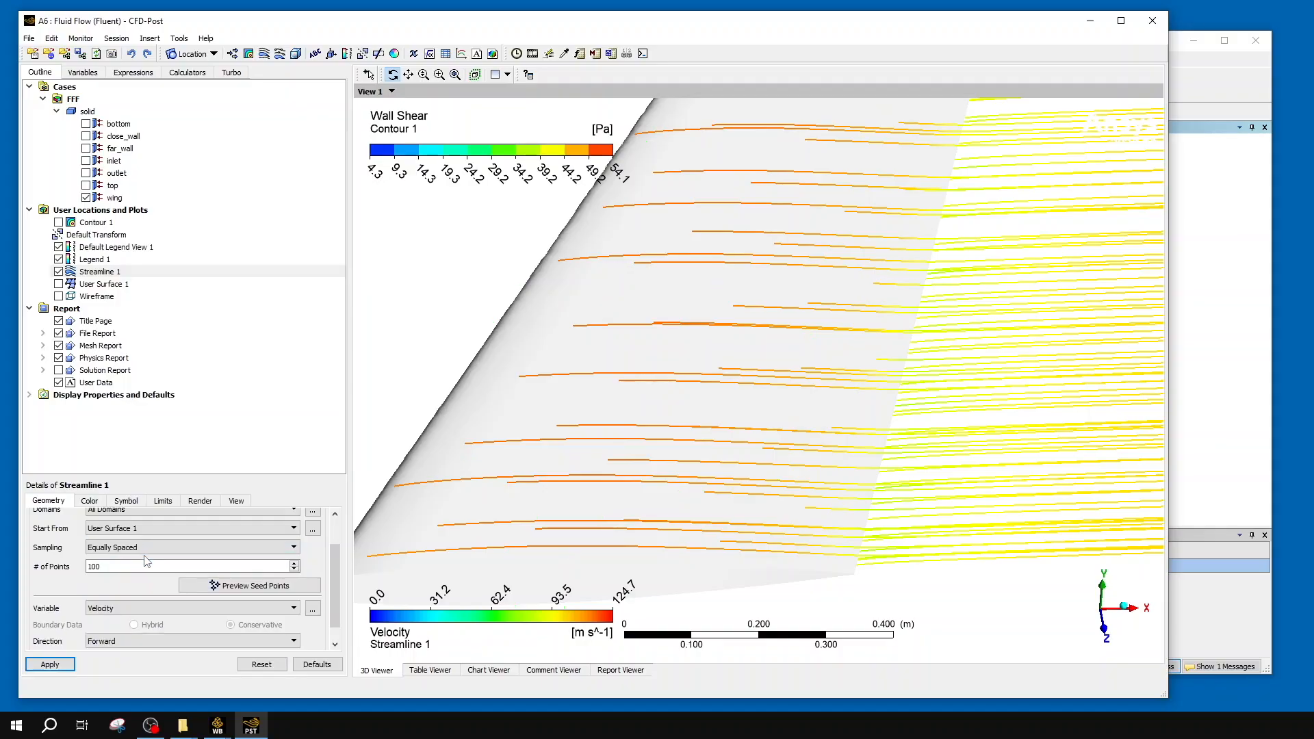
scroll(44, 612, down, 1)
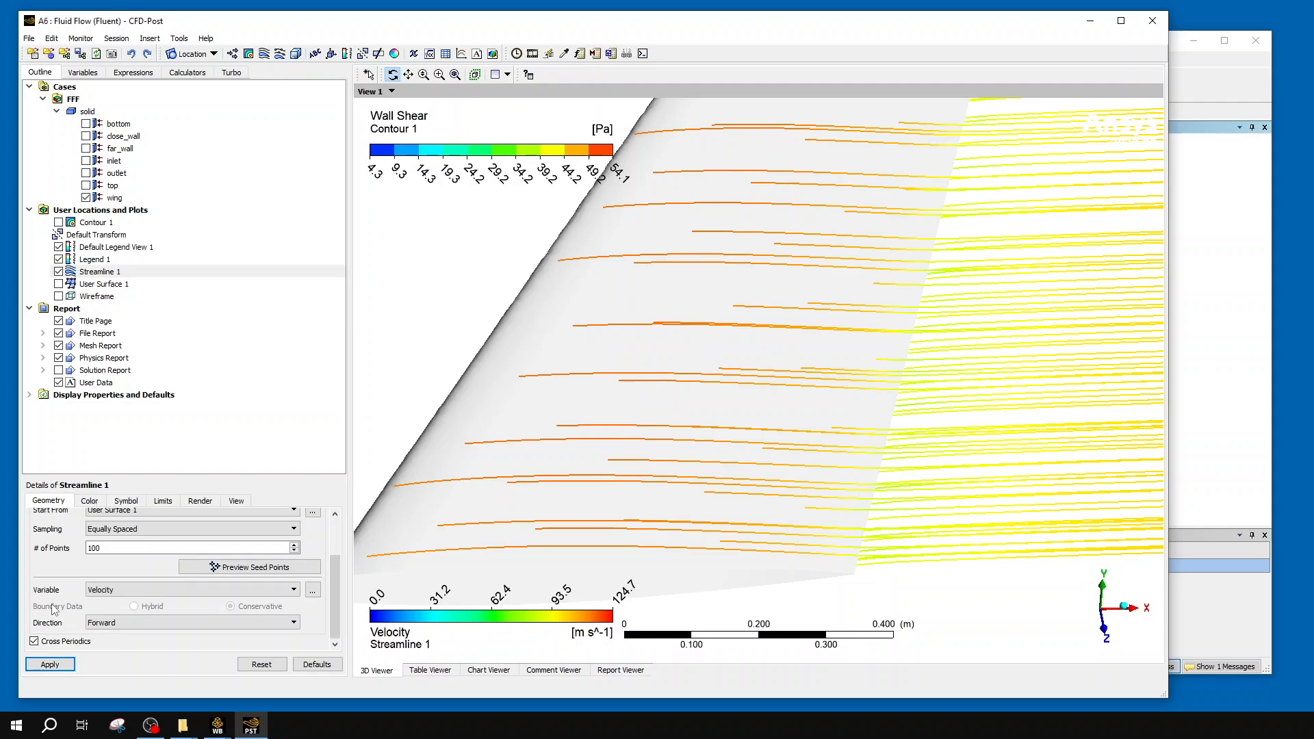
click(97, 590)
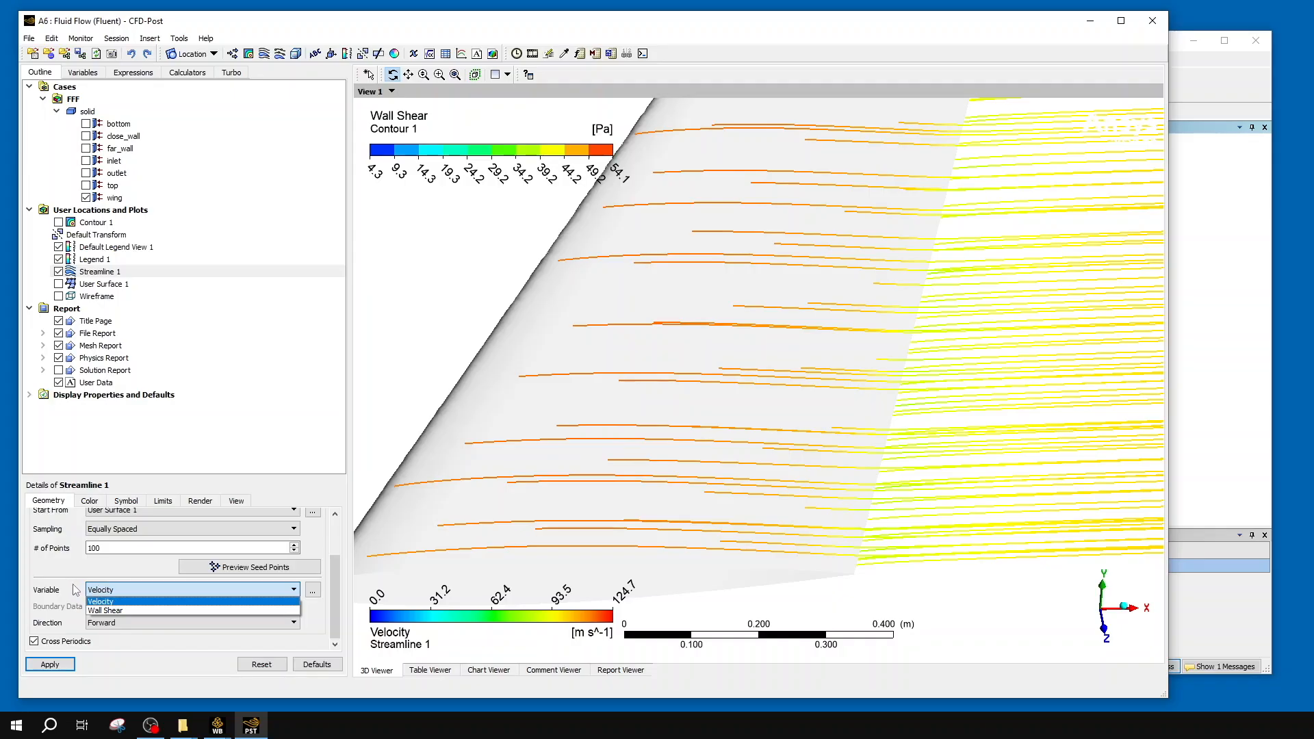
click(76, 590)
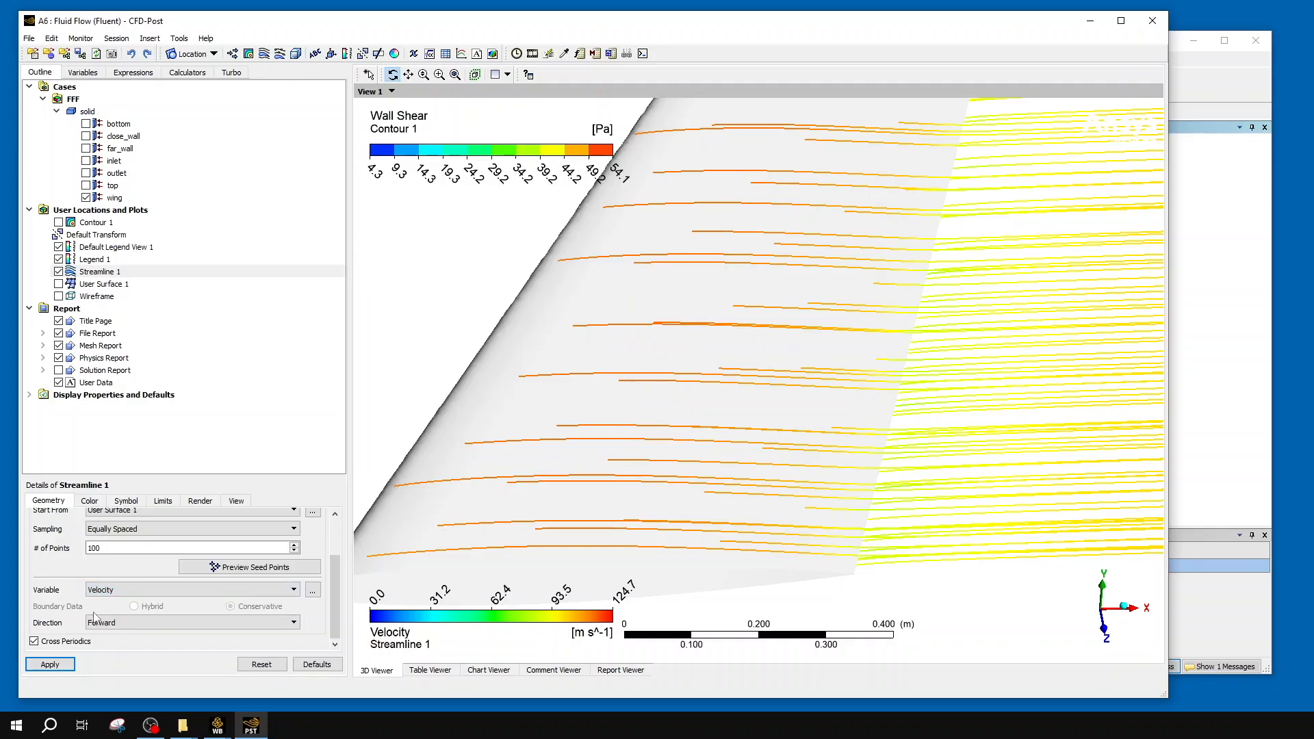
- Set Streamline 1's direction to Forward and Backward and apply it to extend the streamlines upstream of the wing
drag(514, 449, 573, 438)
scroll(573, 449, down, 9)
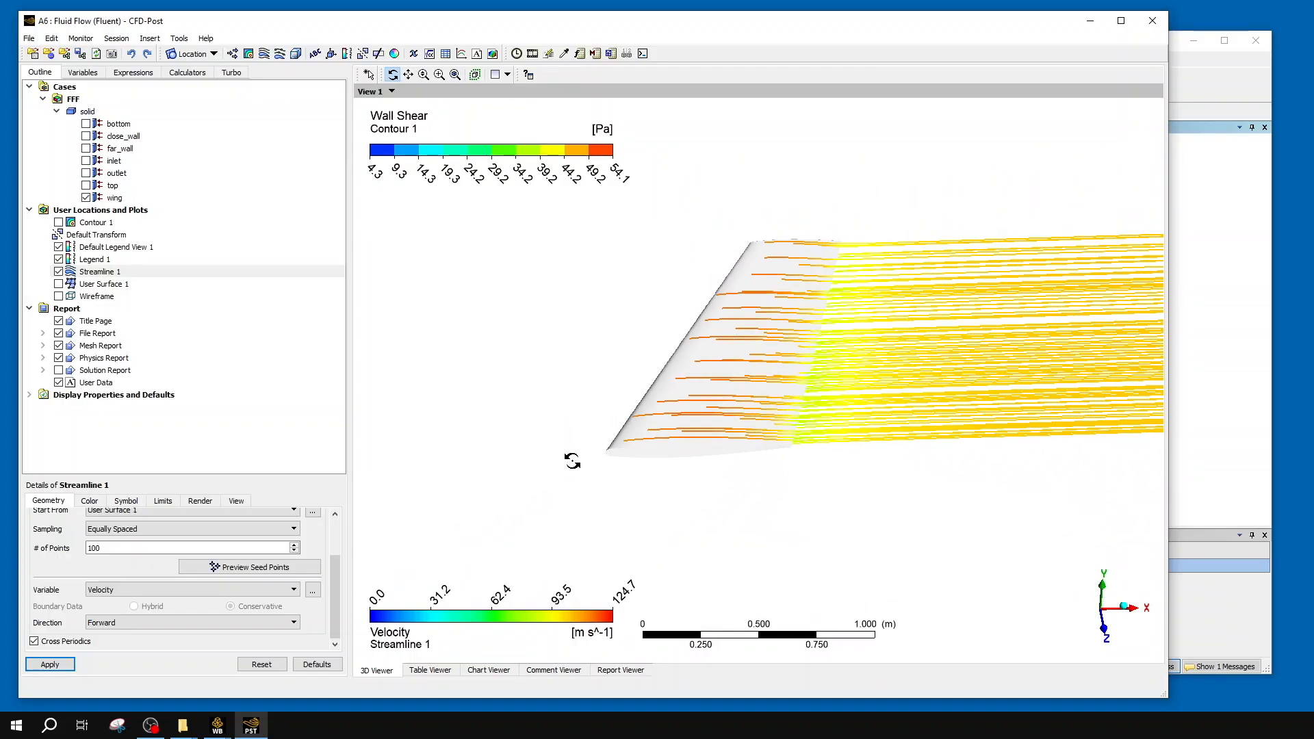
drag(604, 433, 632, 414)
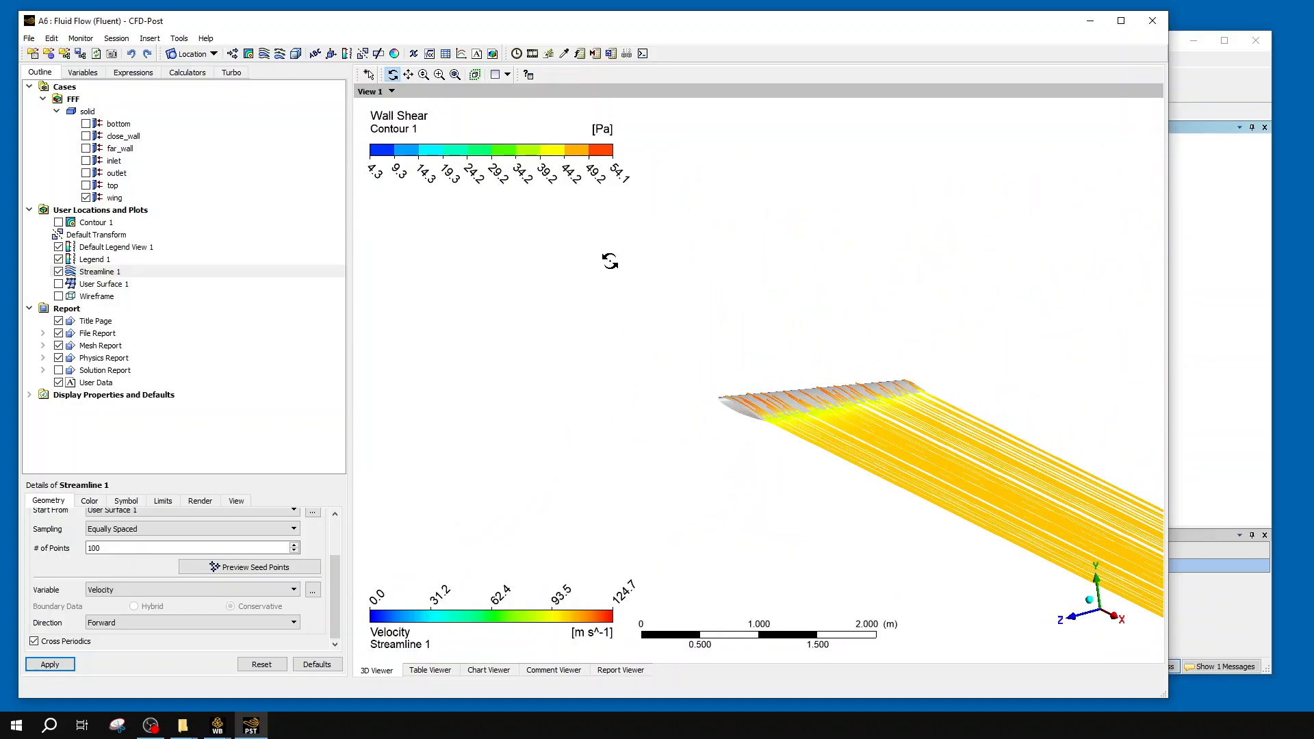
drag(783, 388, 756, 368)
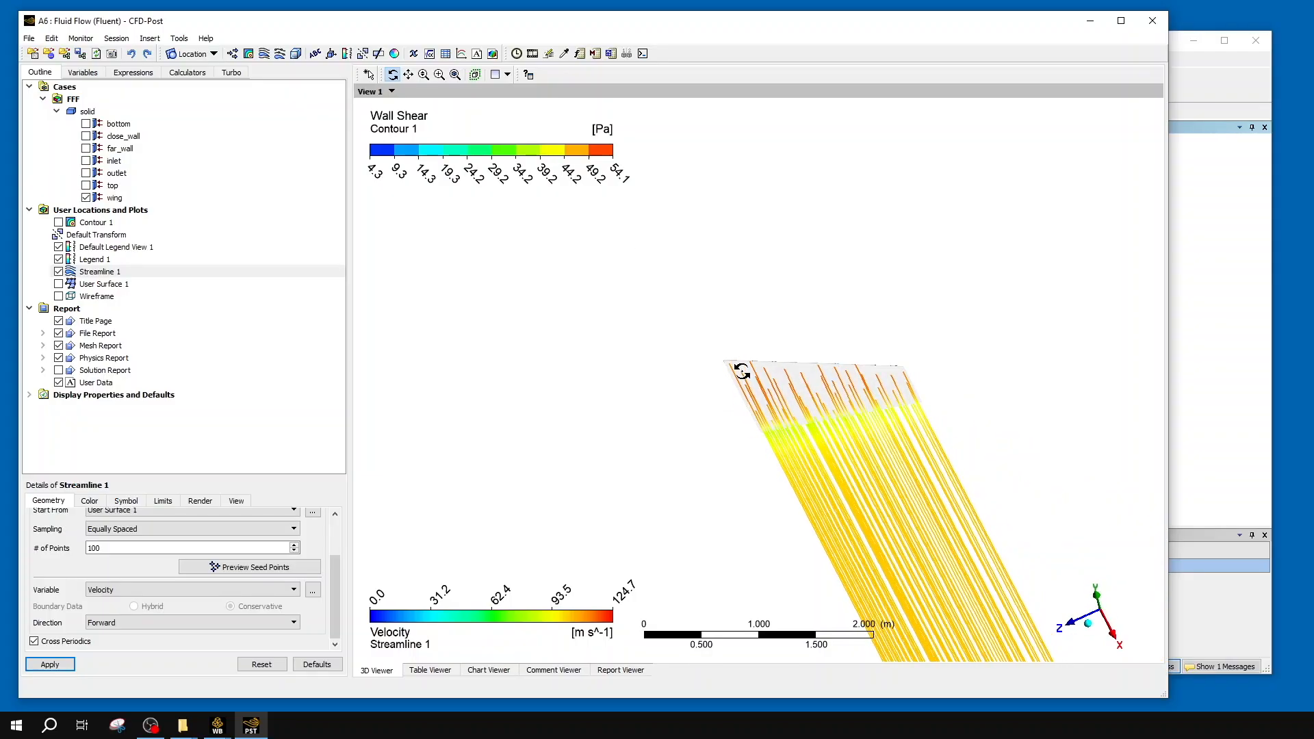
drag(886, 432, 891, 359)
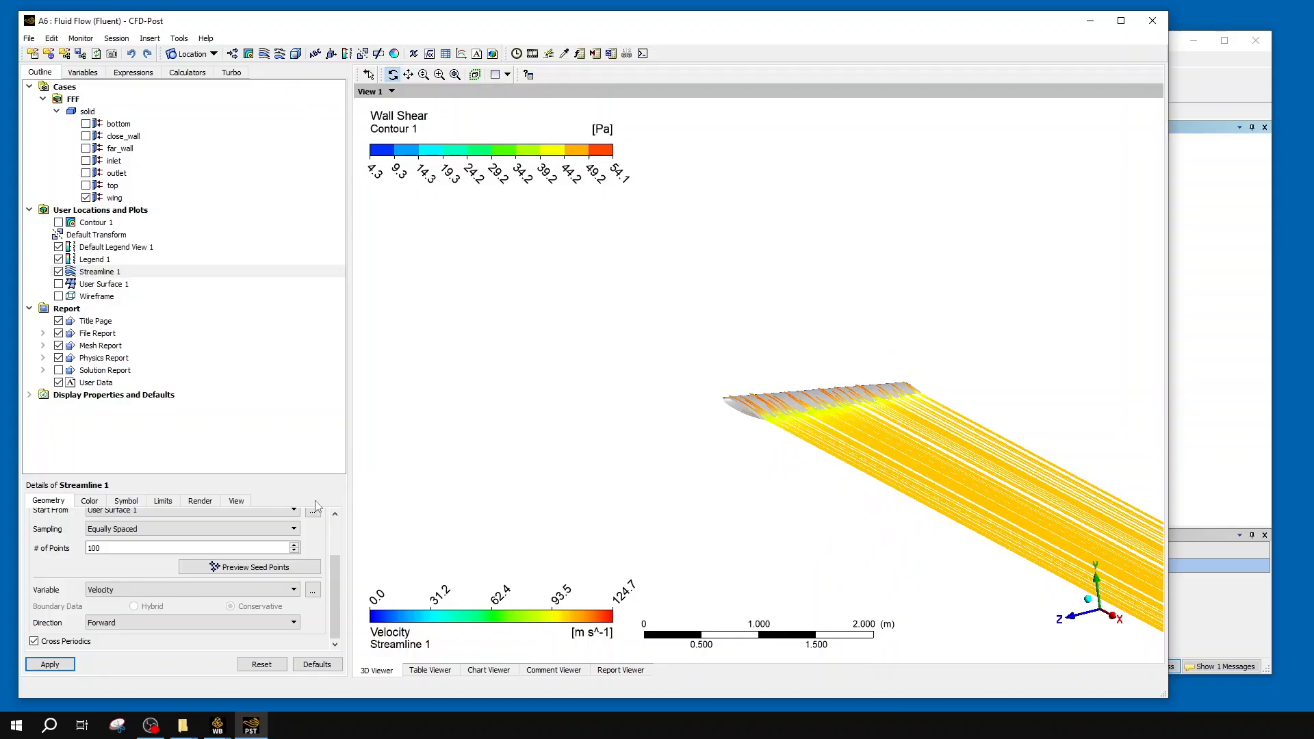
click(179, 624)
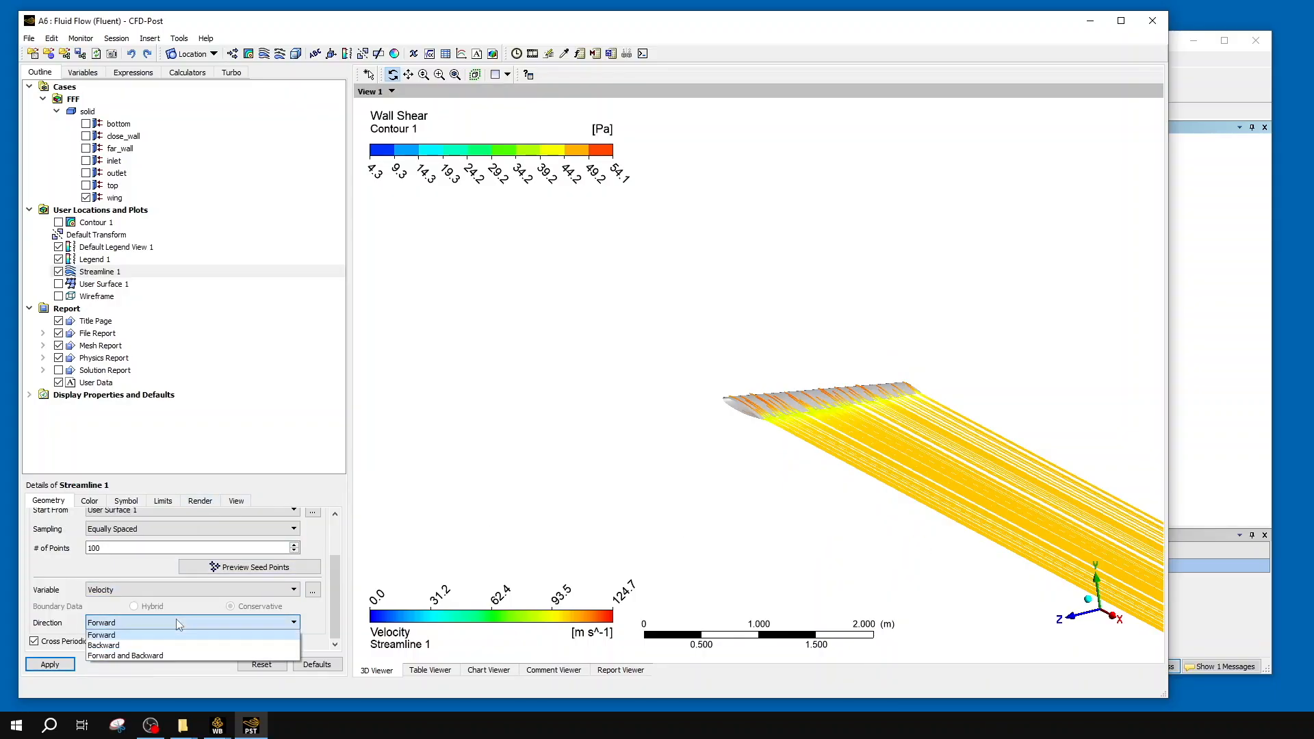
click(176, 659)
click(70, 665)
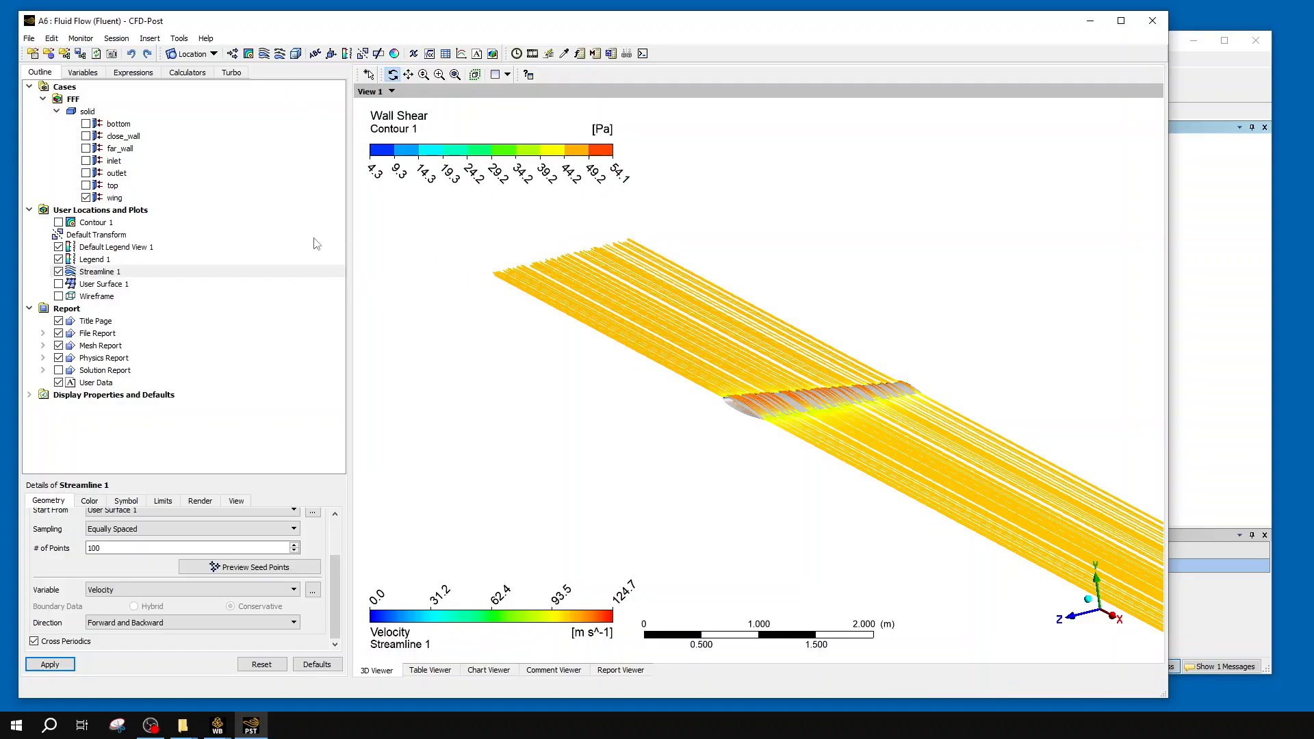
- Display the domain wireframe around the streamlines, keeping User Surface 1 hidden, and inspect the flow over the wing
click(59, 283)
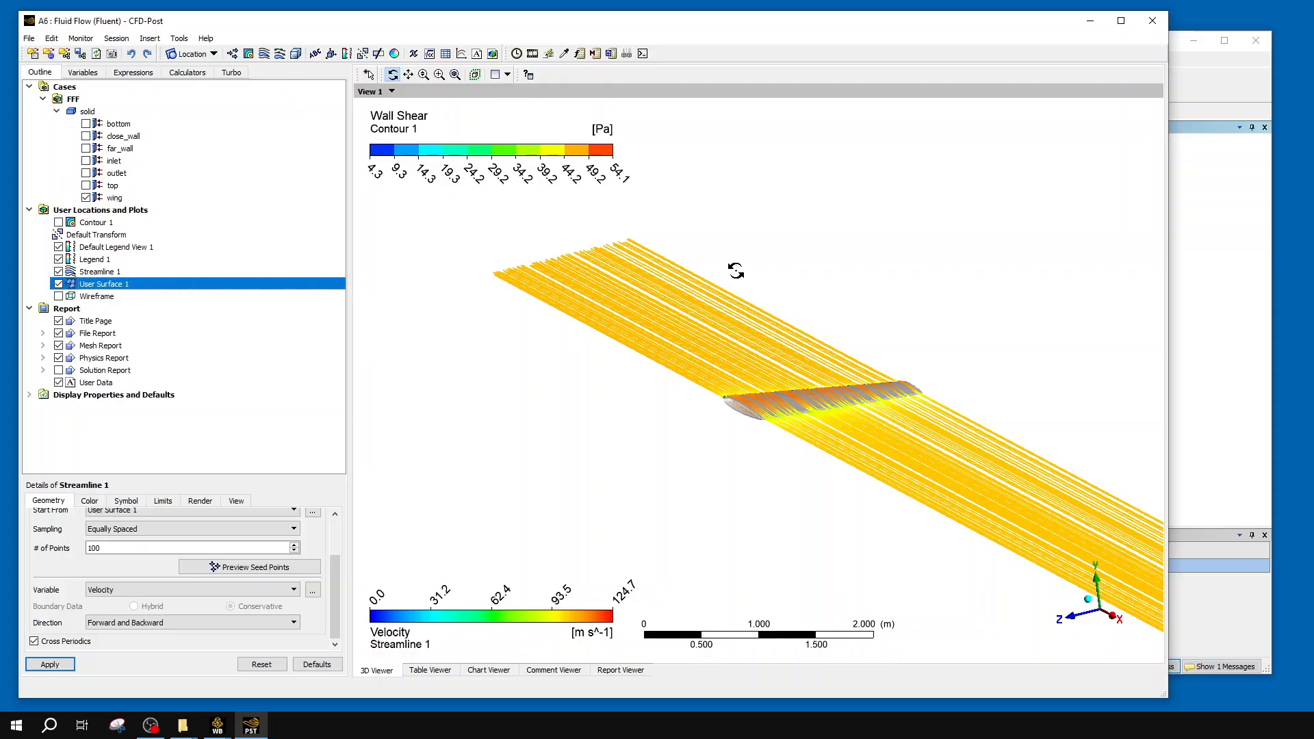
scroll(736, 272, down, 2)
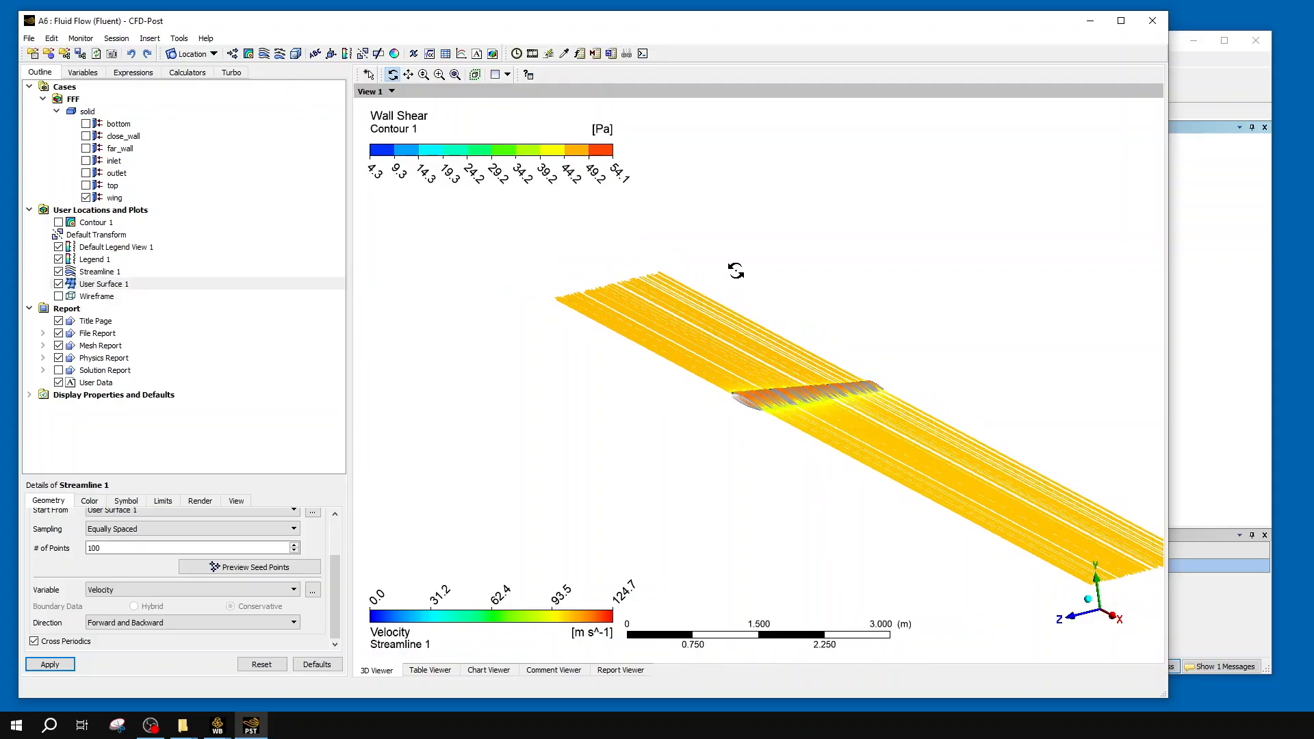
click(59, 284)
click(59, 295)
drag(603, 293, 647, 330)
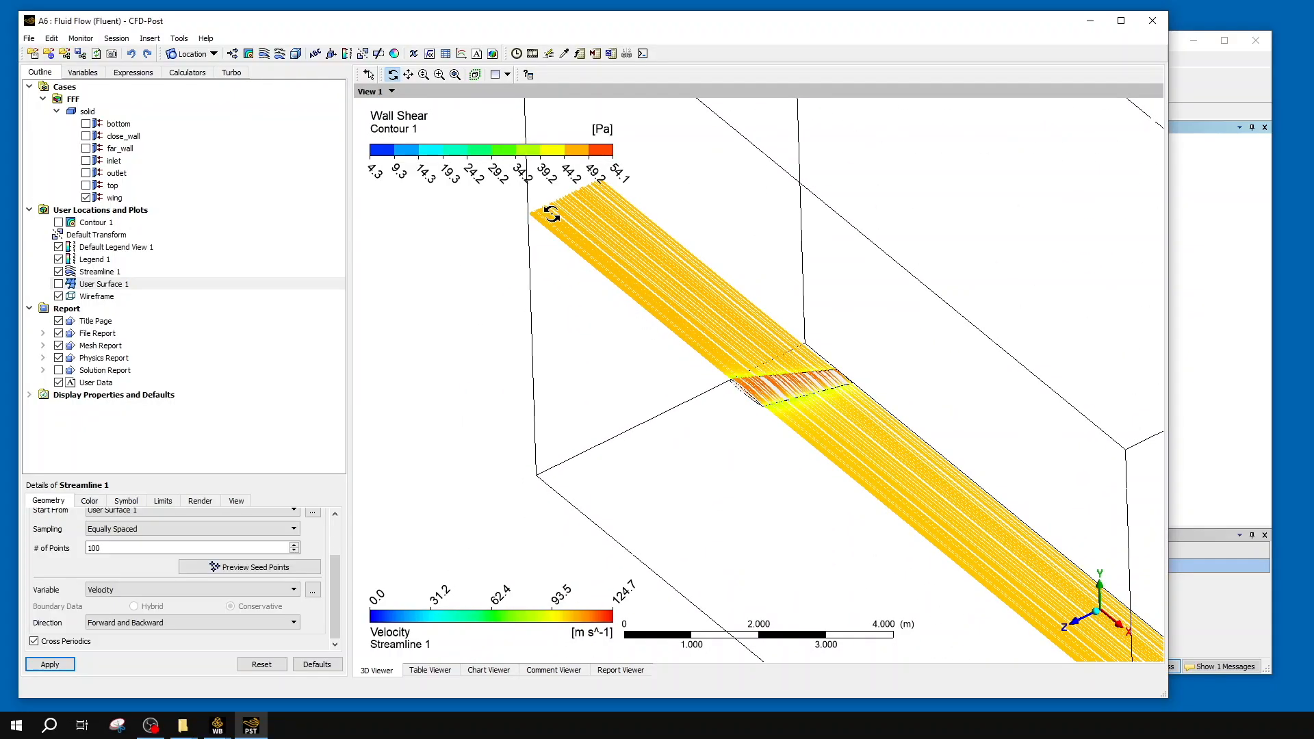
scroll(799, 394, up, 8)
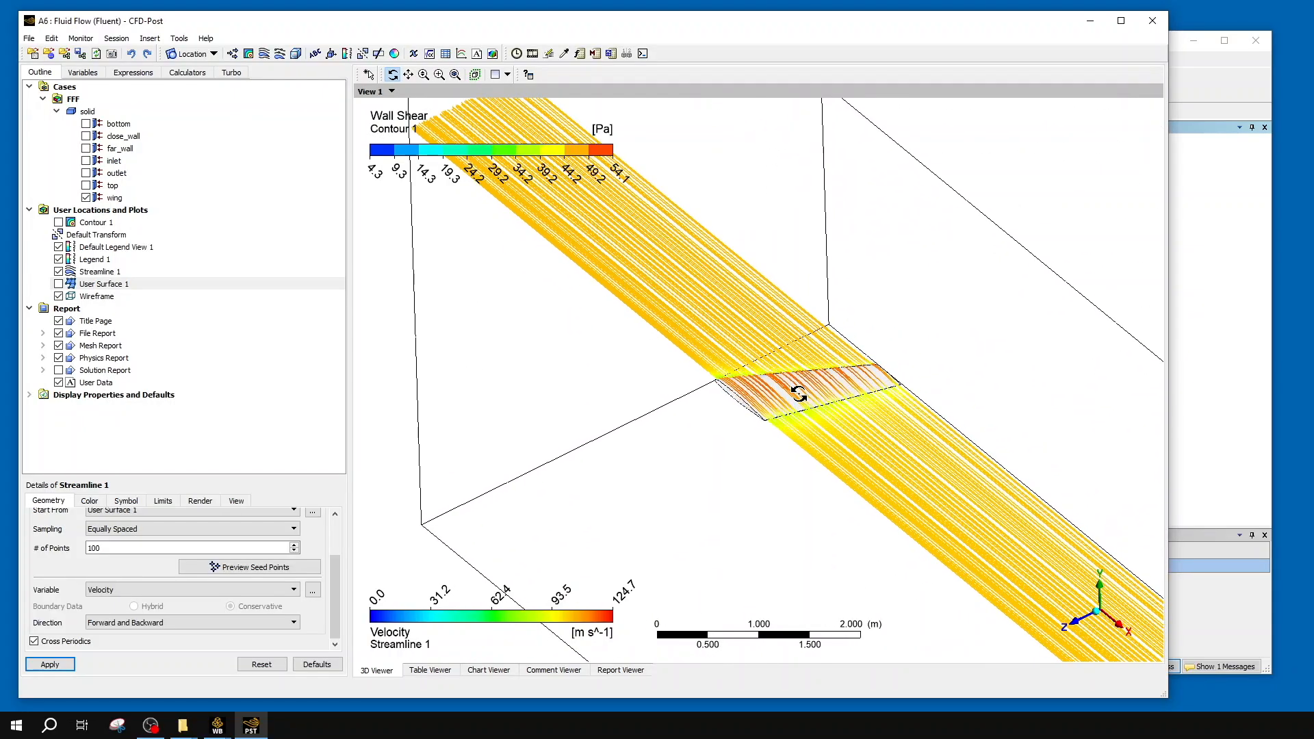
- Apply the Aero color map to Streamline 1
drag(798, 394, 885, 454)
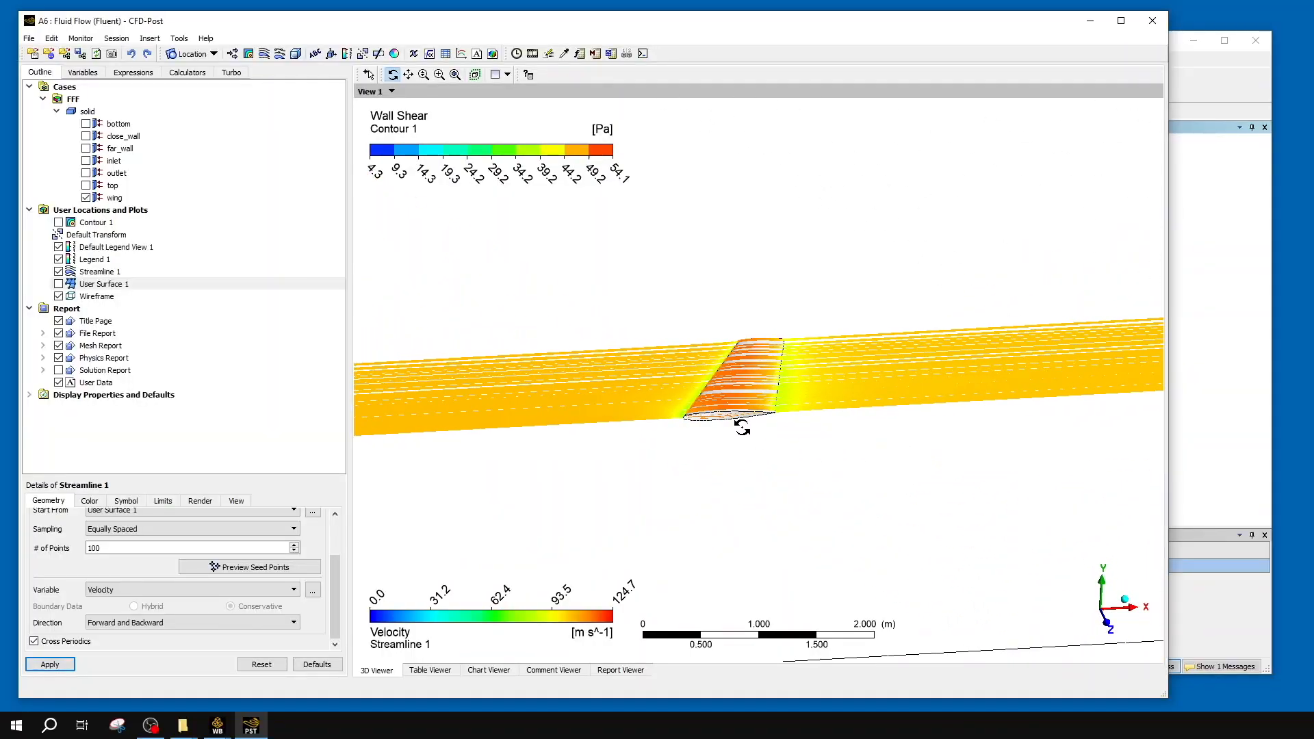
scroll(742, 428, up, 10)
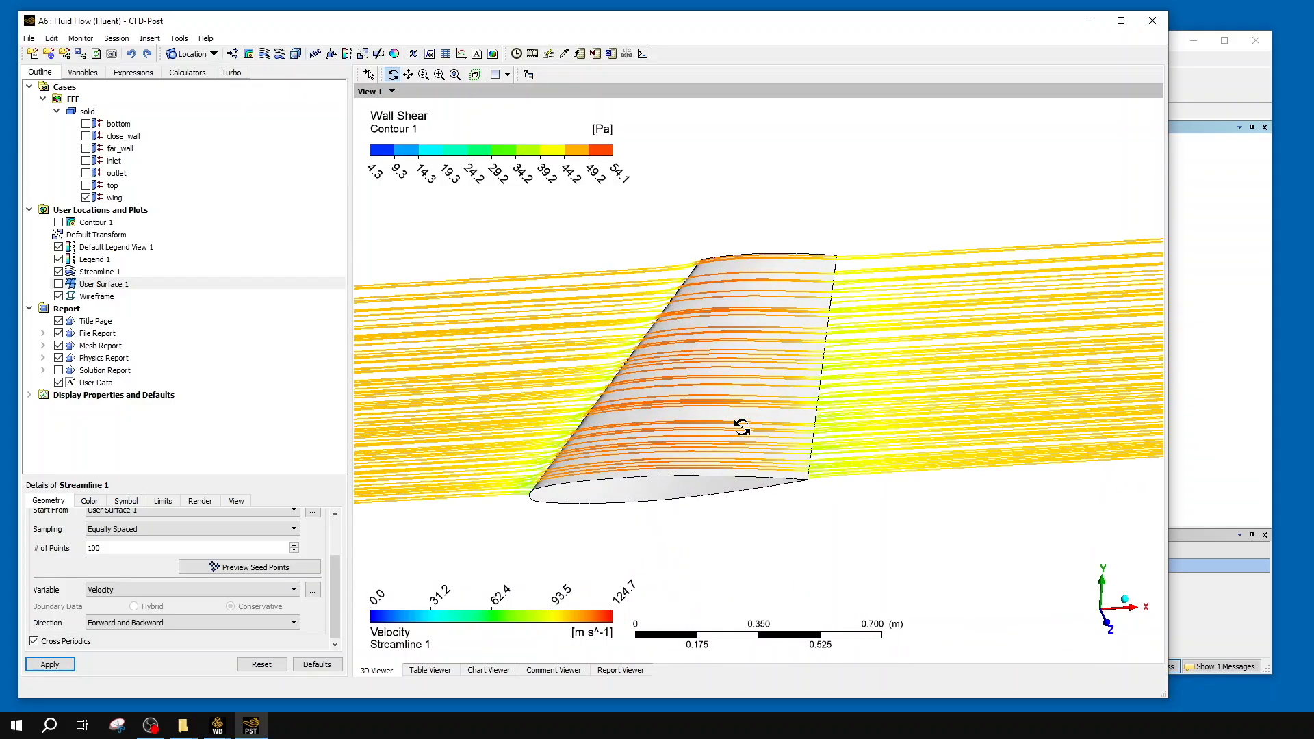
scroll(742, 428, up, 5)
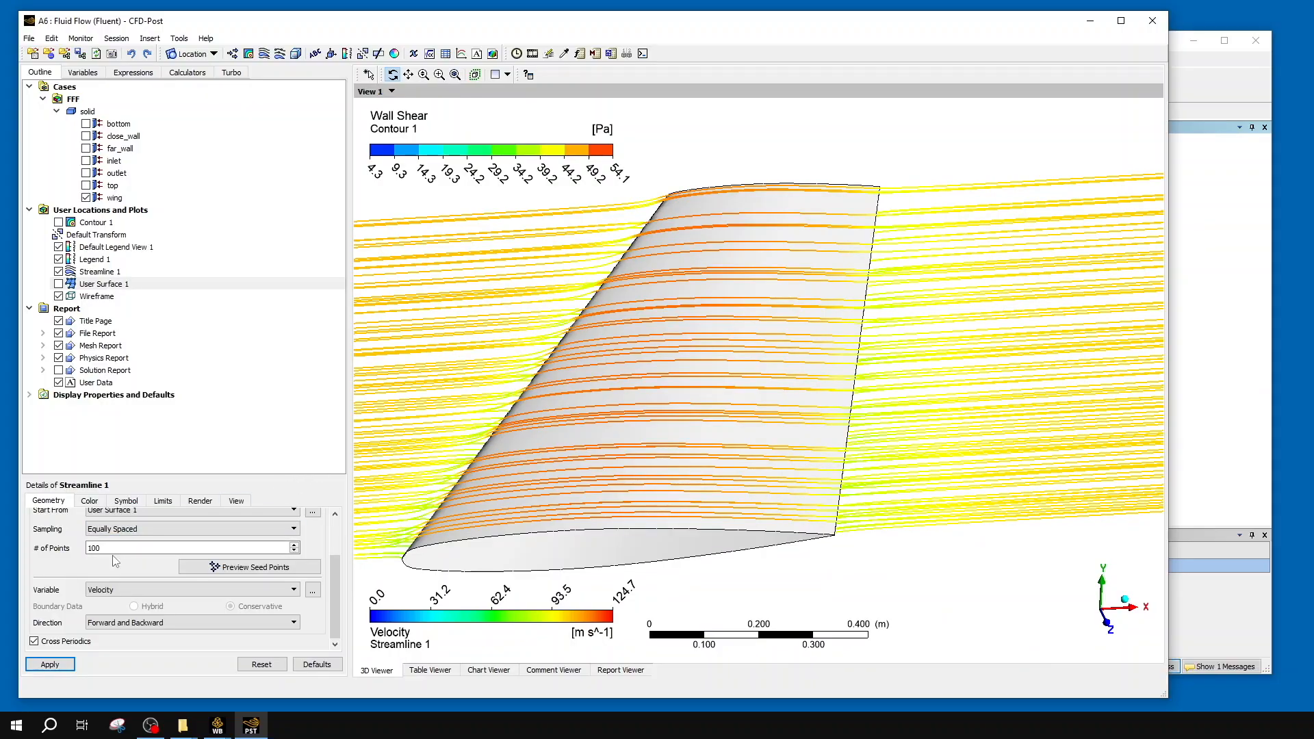
click(104, 499)
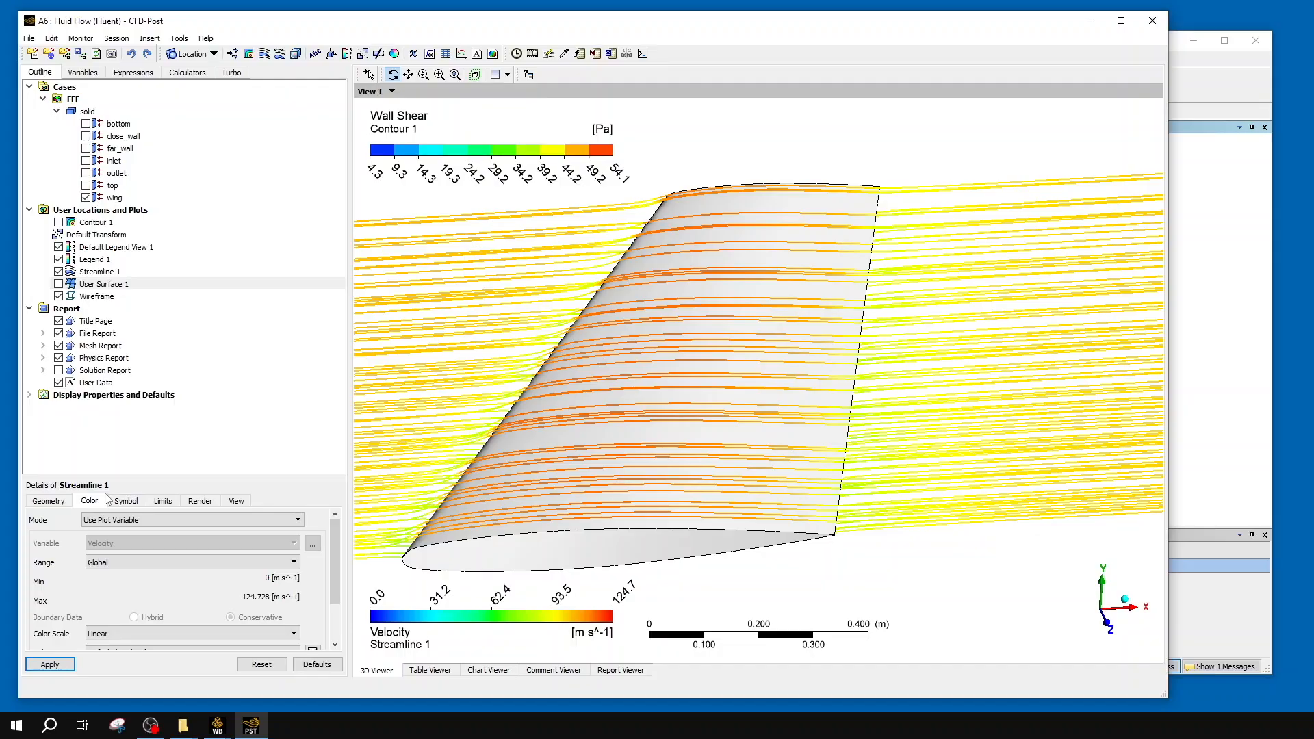
click(173, 562)
click(67, 574)
drag(331, 563, 332, 606)
click(126, 572)
click(126, 571)
click(144, 597)
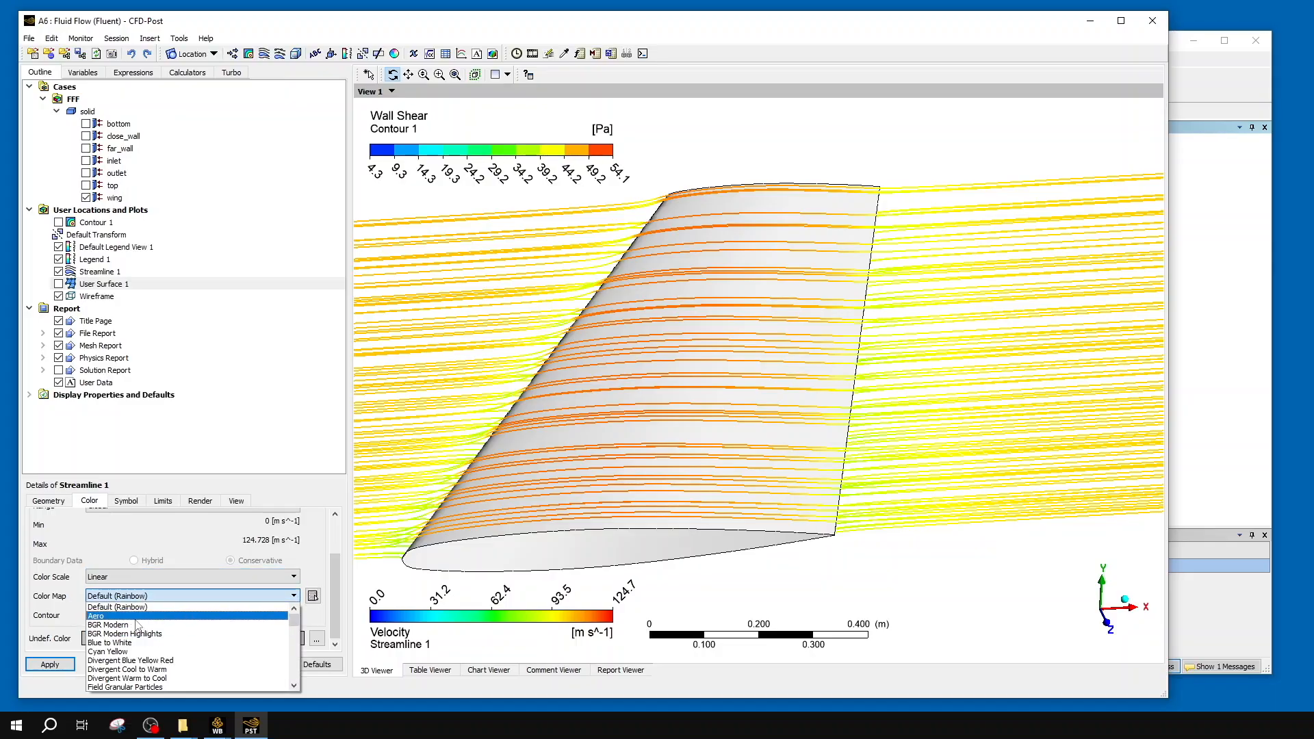
click(133, 616)
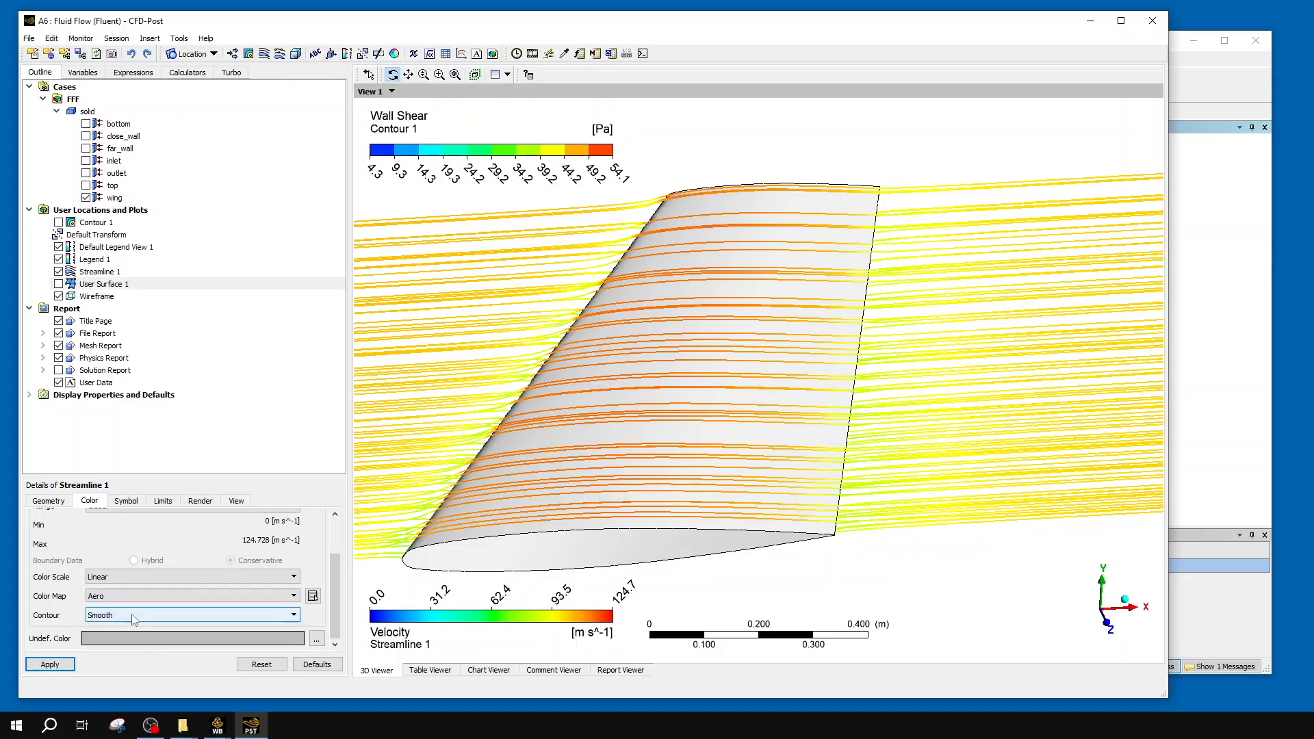
click(54, 665)
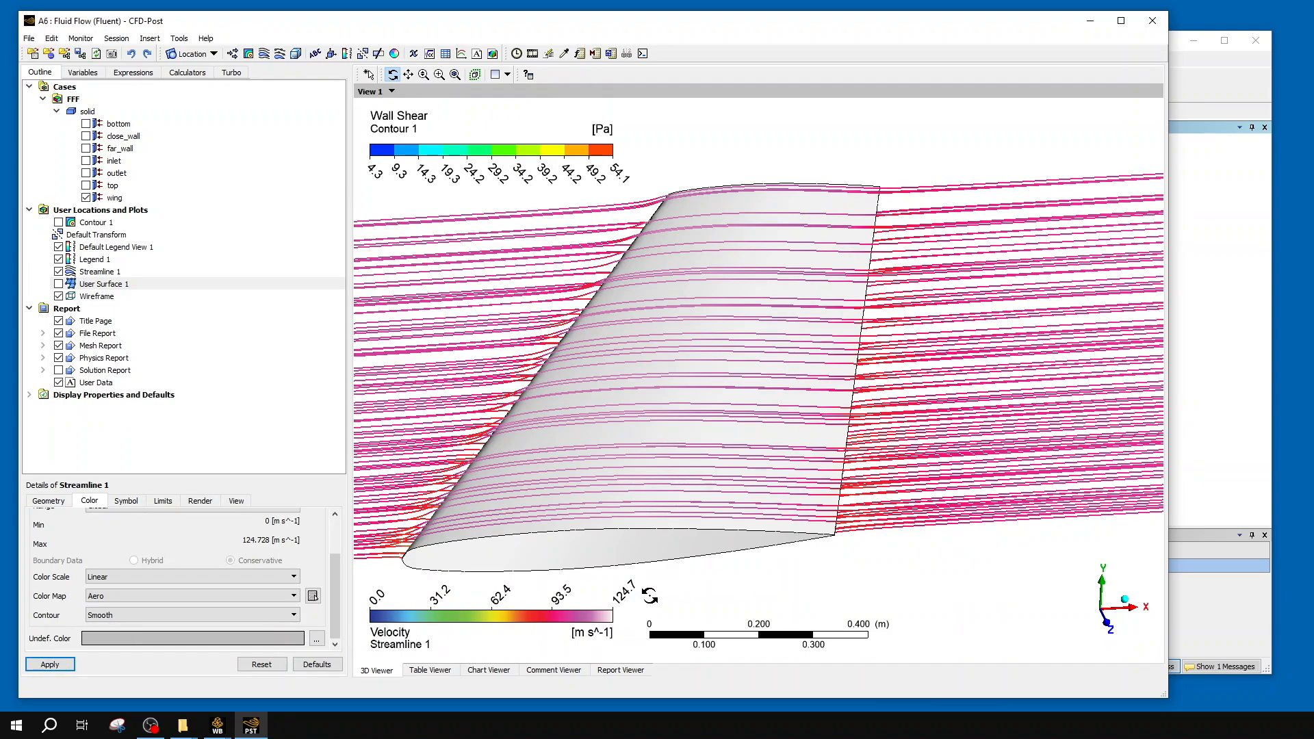
- Change Streamline 1's color map to Zebra and apply it to the plot
click(313, 597)
click(293, 597)
scroll(287, 609, down, 10)
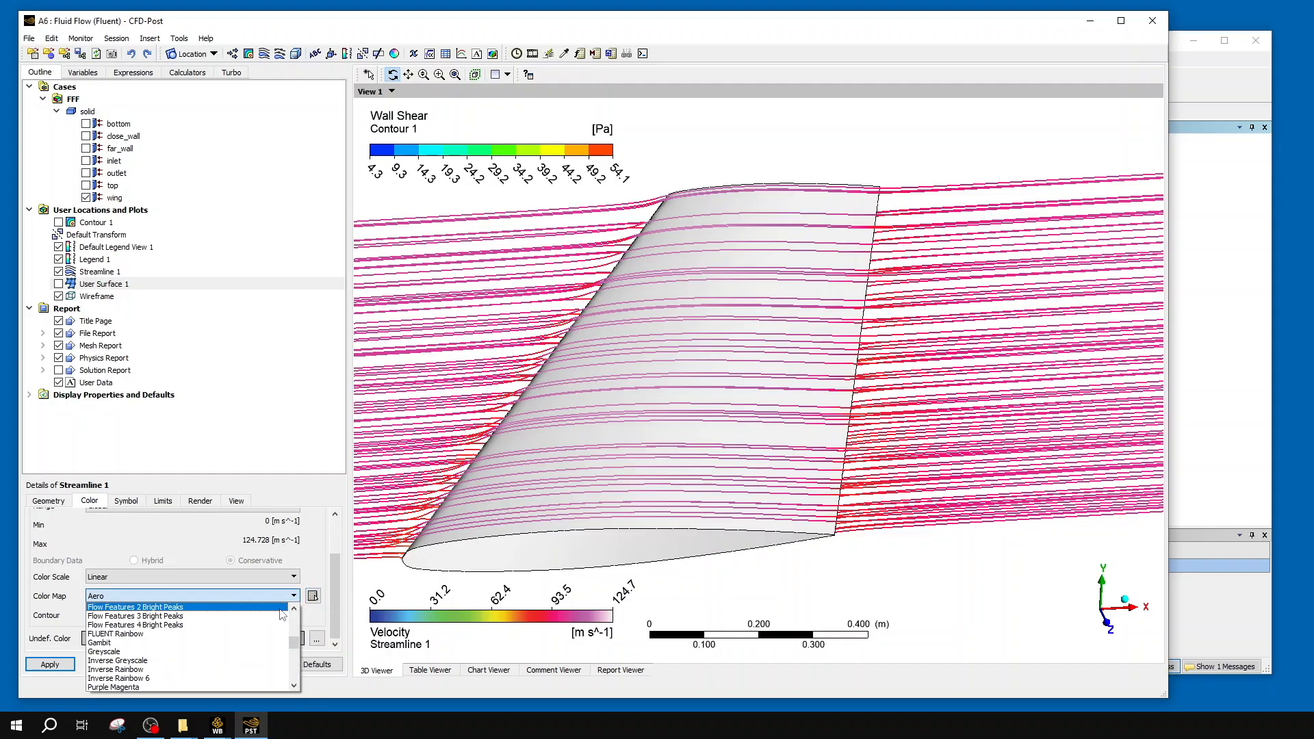
click(244, 696)
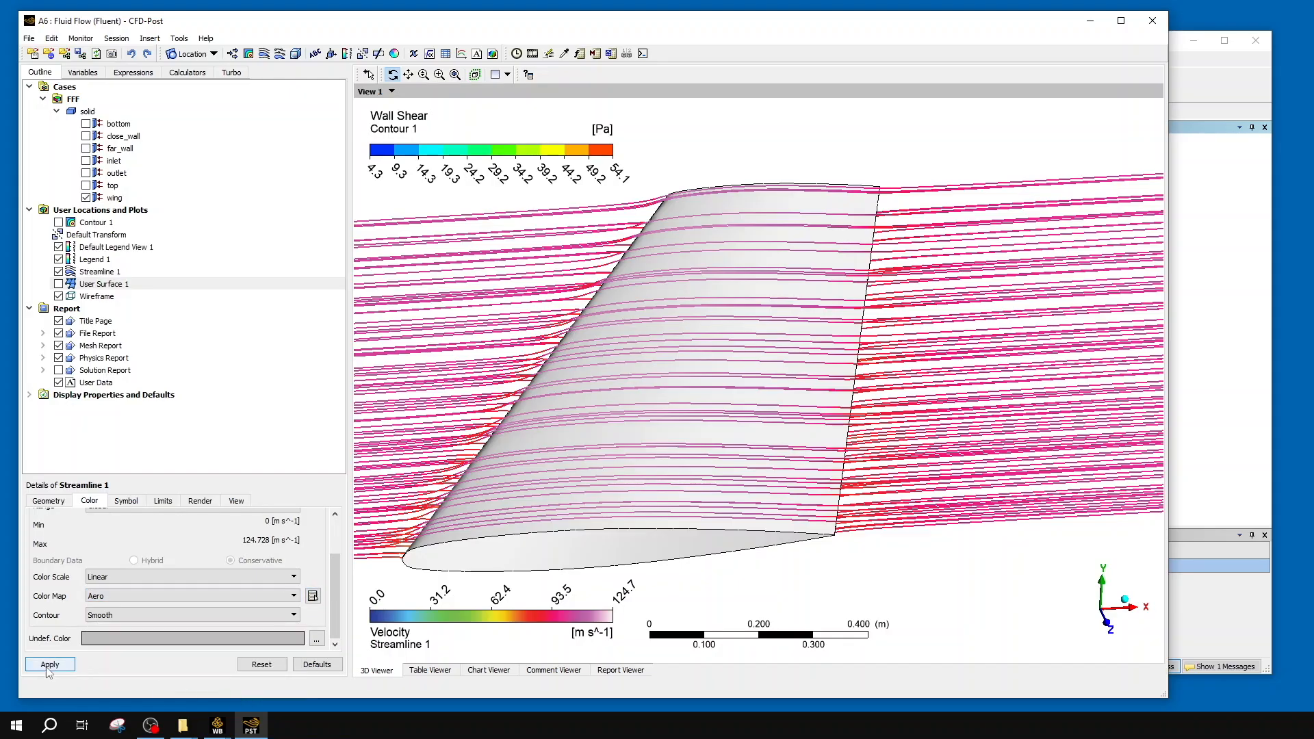
click(123, 596)
scroll(127, 659, down, 5)
scroll(127, 659, down, 5)
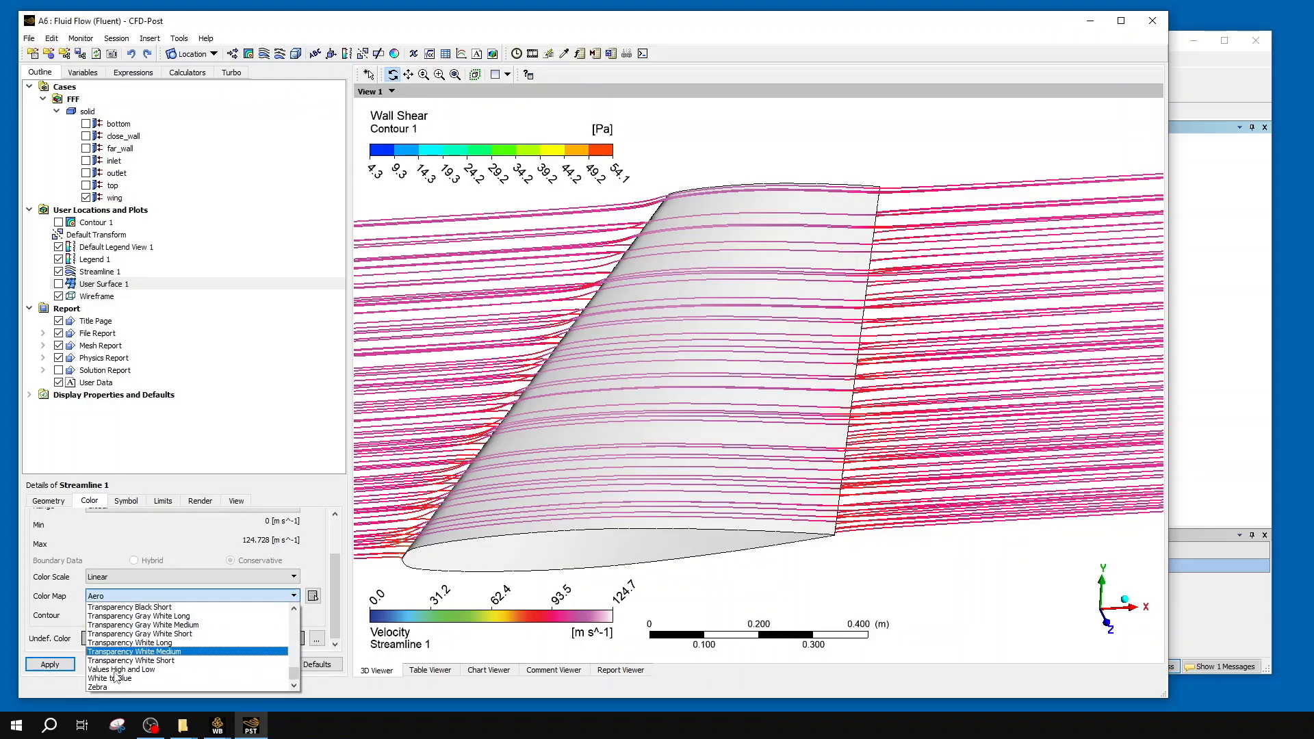
click(116, 688)
click(50, 664)
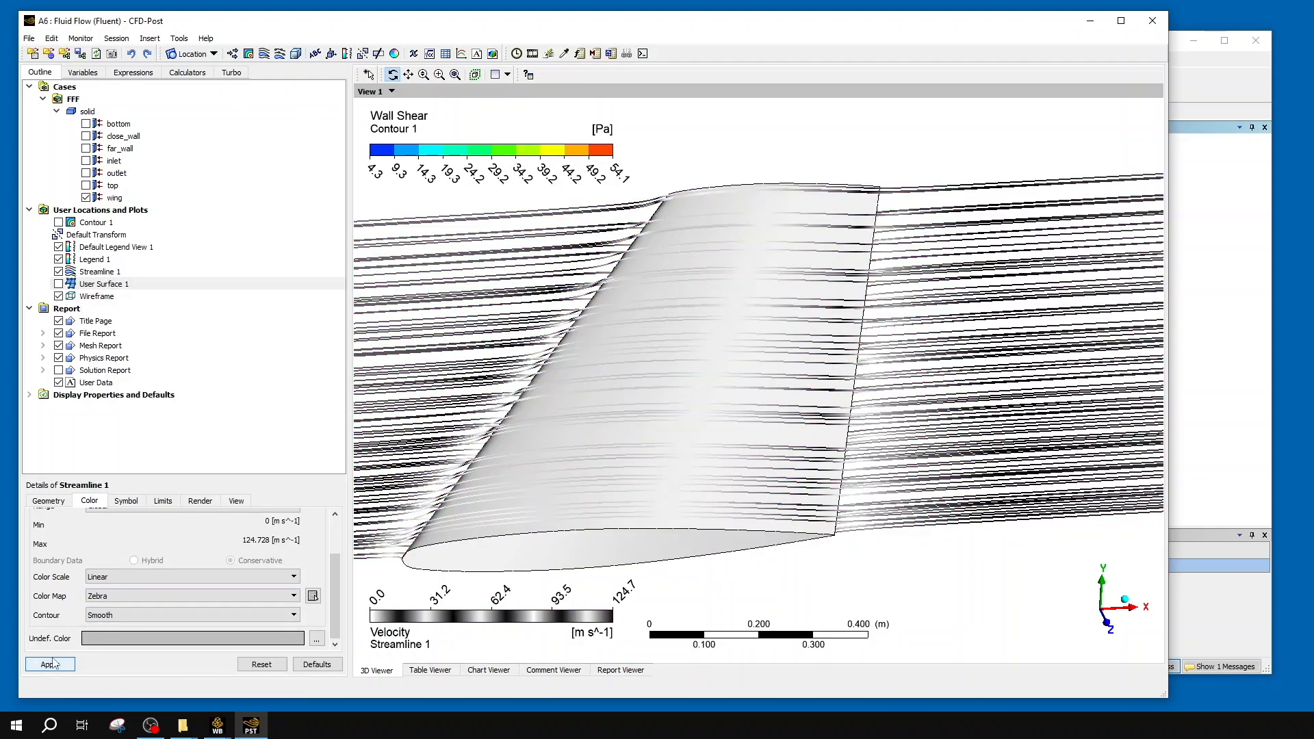
- Restore Streamline 1's color map to Default (Rainbow), keeping the Smooth contour option
click(161, 598)
scroll(176, 624, up, 6)
scroll(175, 625, up, 3)
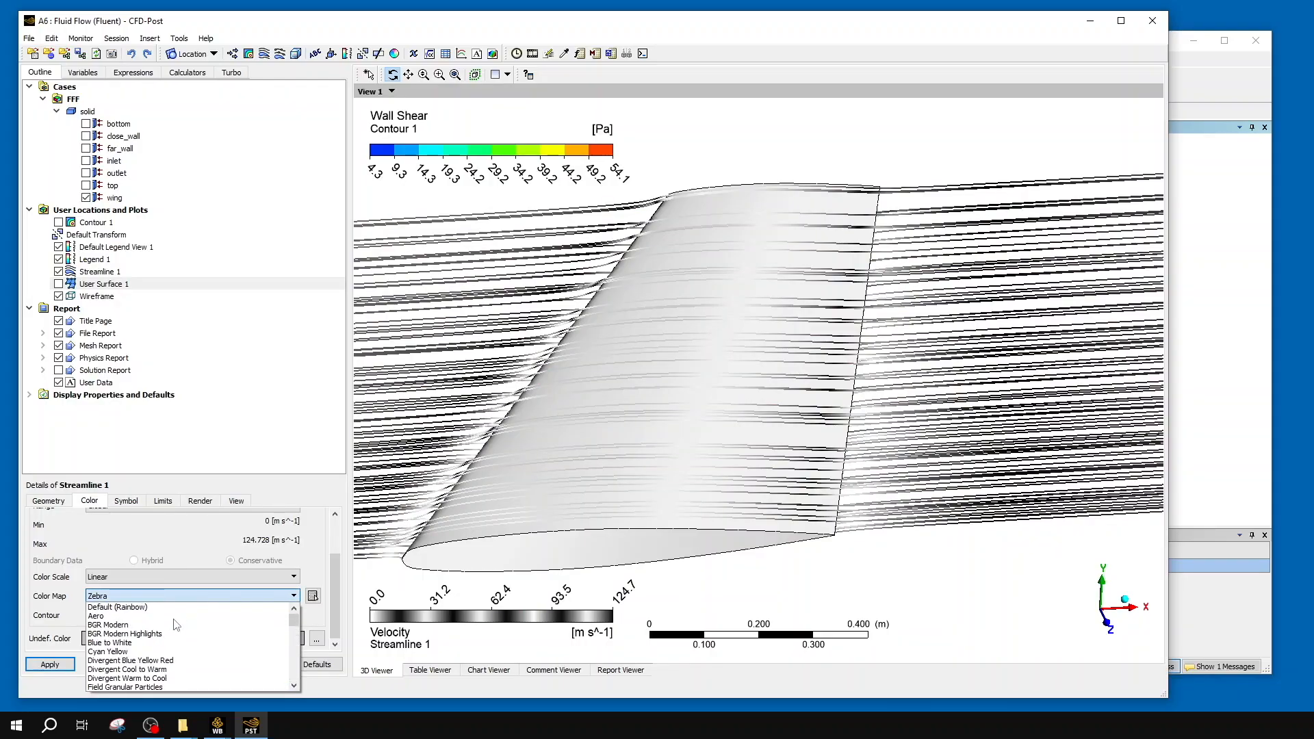
click(156, 608)
click(60, 664)
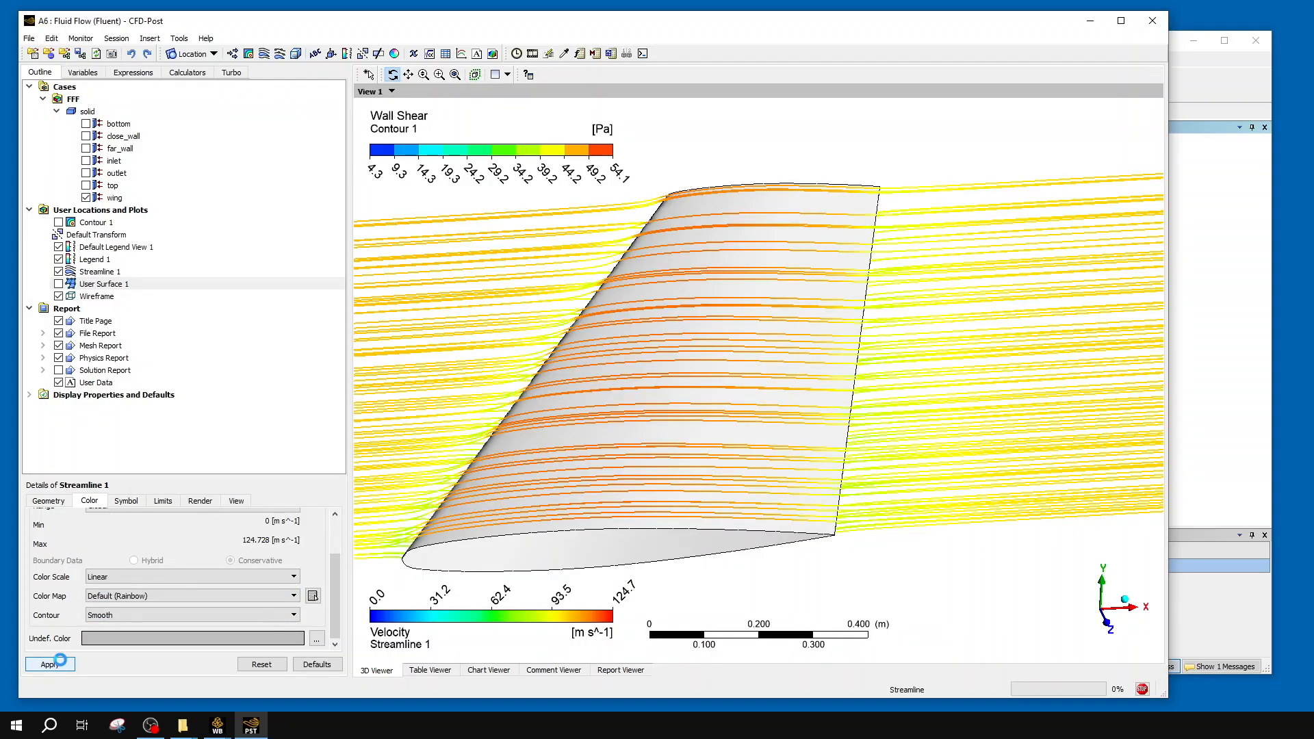
click(183, 624)
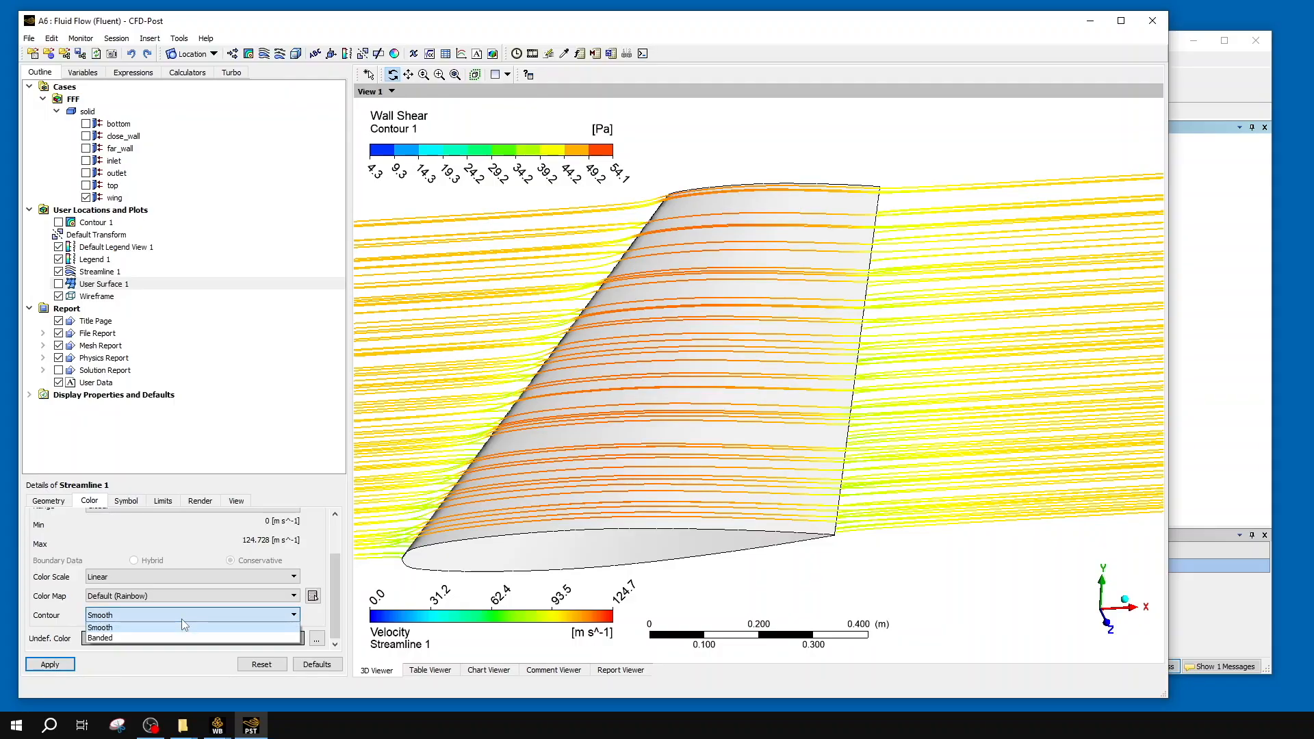
click(182, 621)
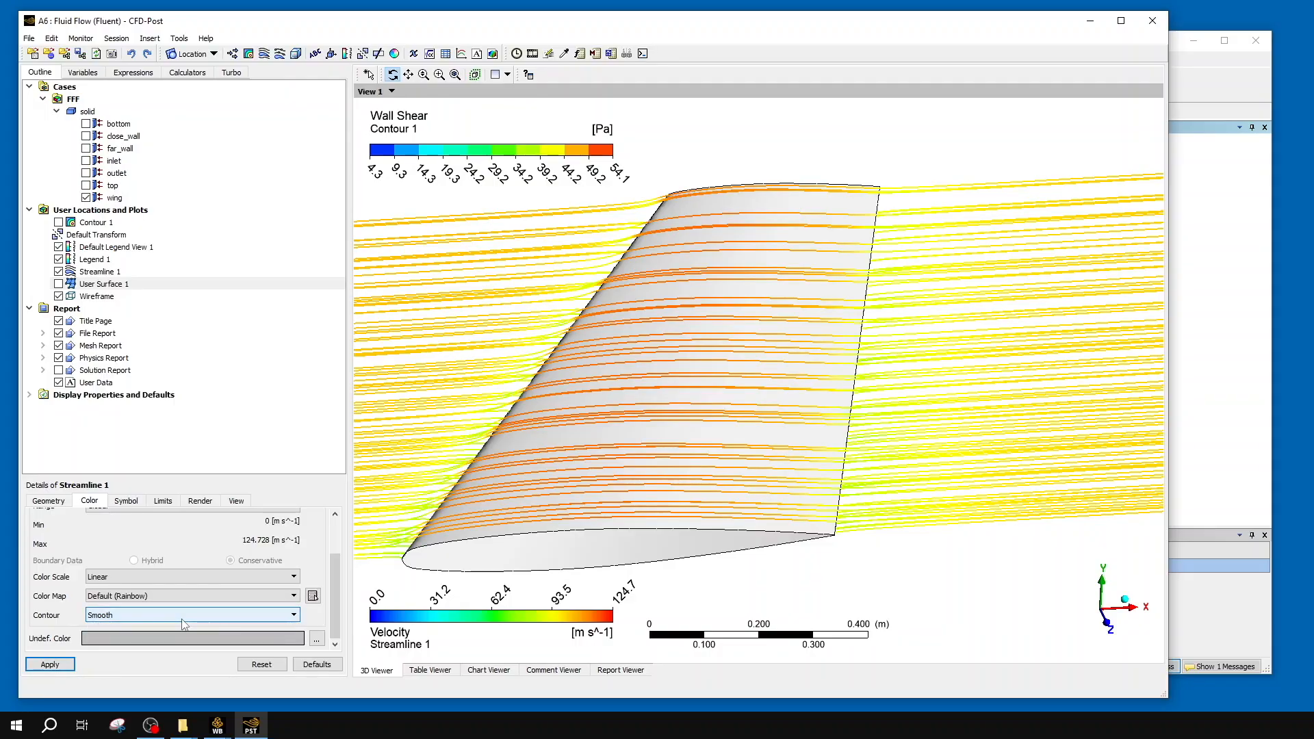
- Turn on symbols for Streamline 1, using the Ball symbol, and apply the change
click(124, 502)
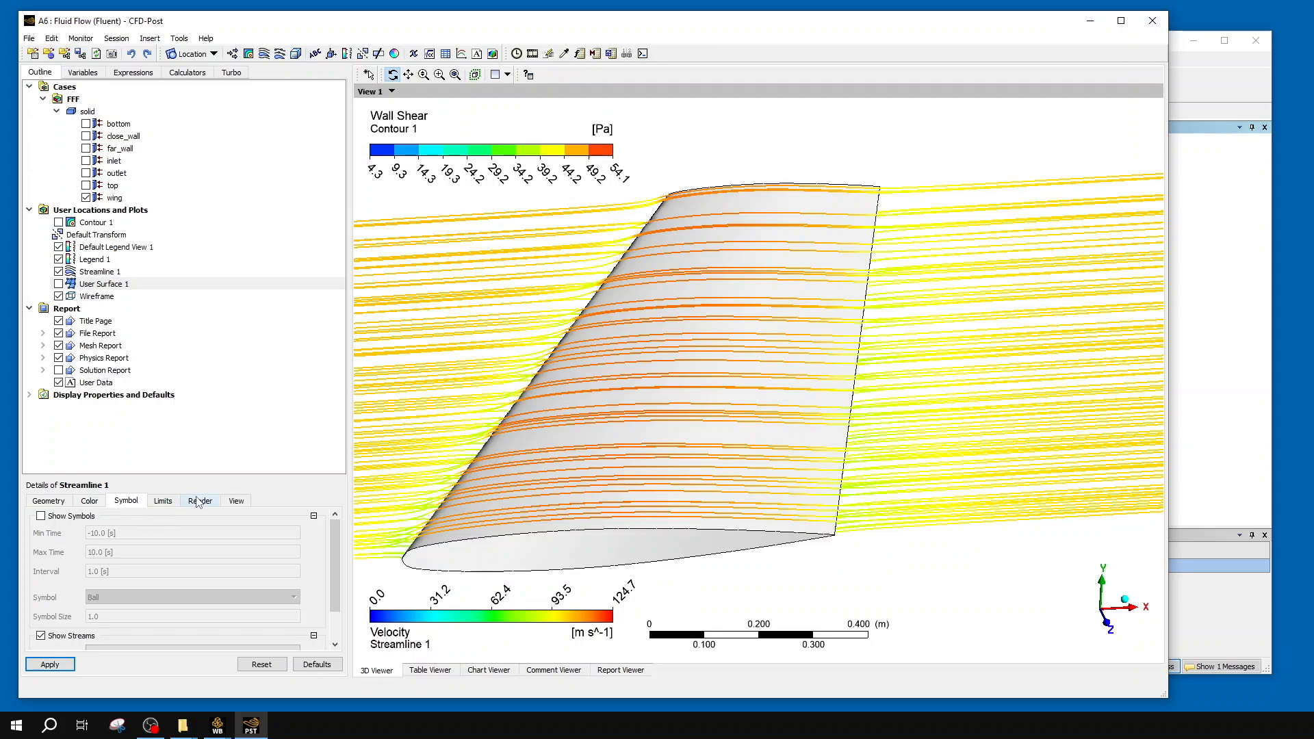
scroll(336, 554, down, 3)
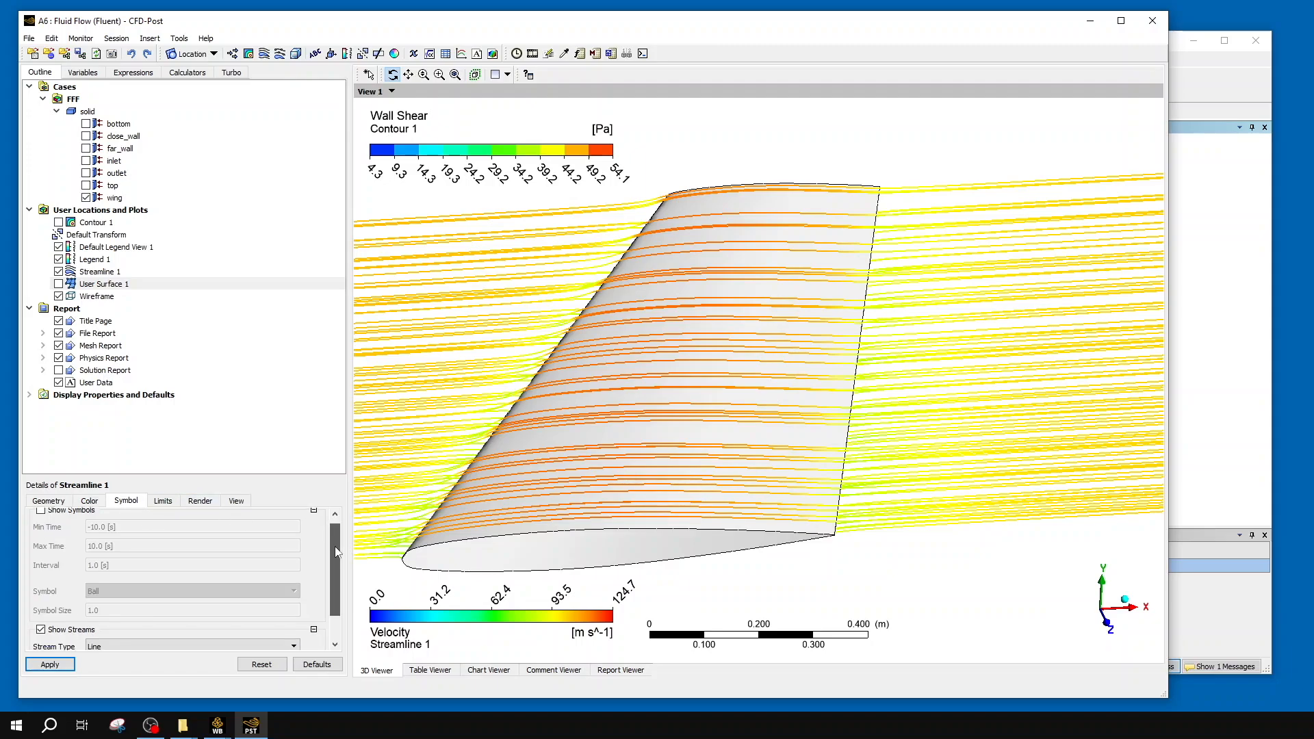
scroll(332, 563, up, 1)
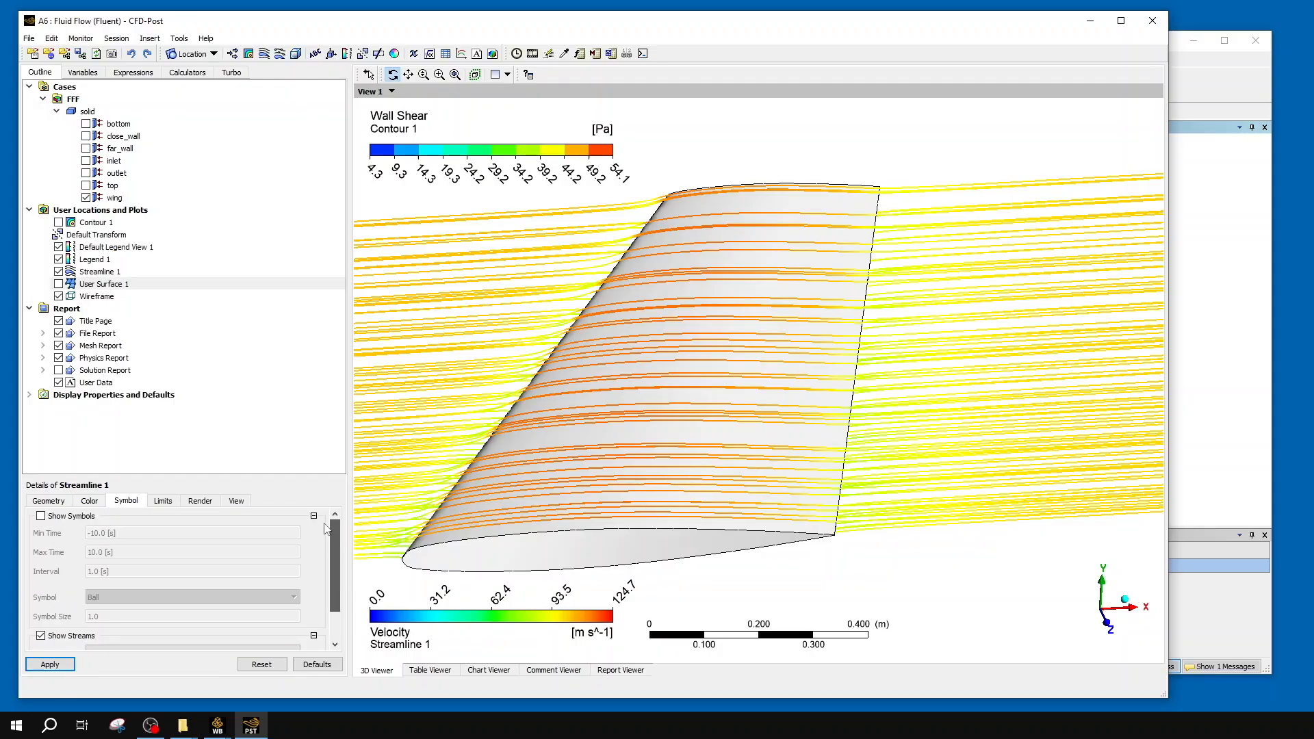
click(43, 522)
scroll(45, 524, down, 1)
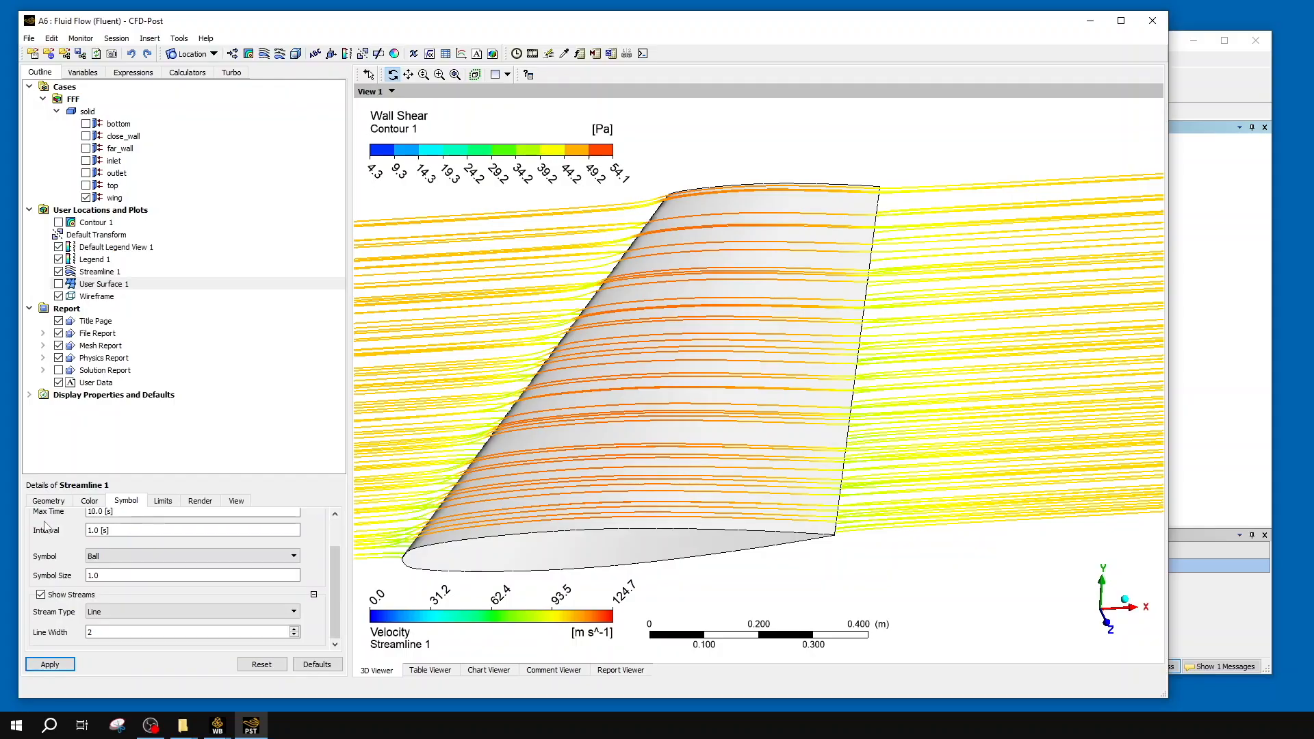
scroll(79, 541, up, 1)
scroll(792, 454, down, 5)
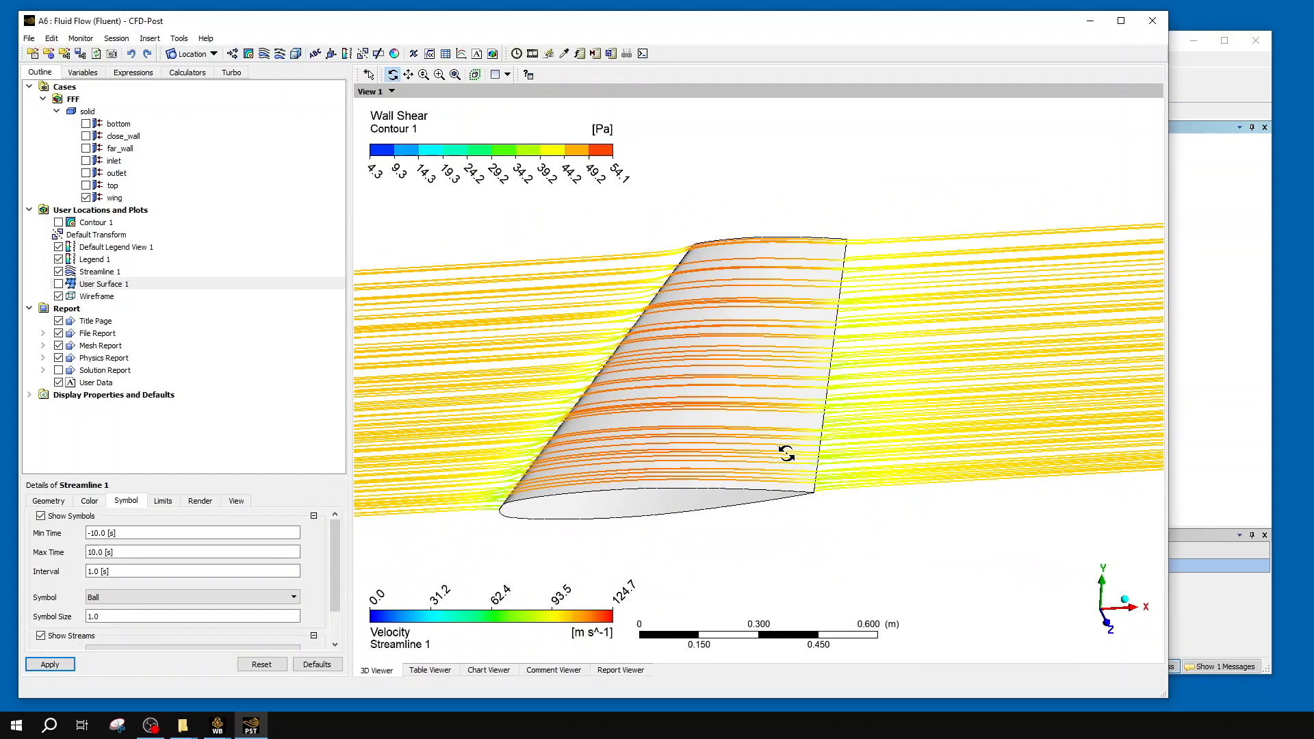
click(71, 667)
scroll(640, 471, down, 1)
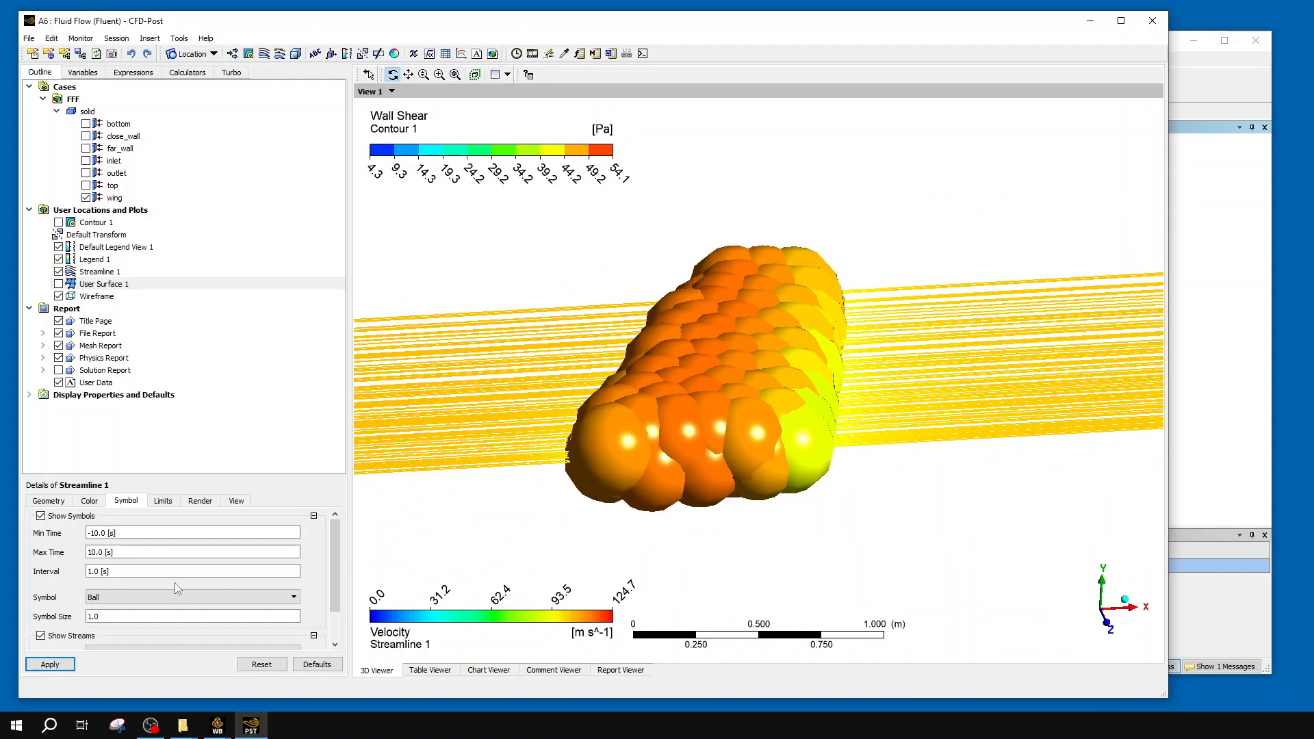
- Try symbol sizes of 0.001 and 0.01 for the Streamline 1 balls
click(103, 619)
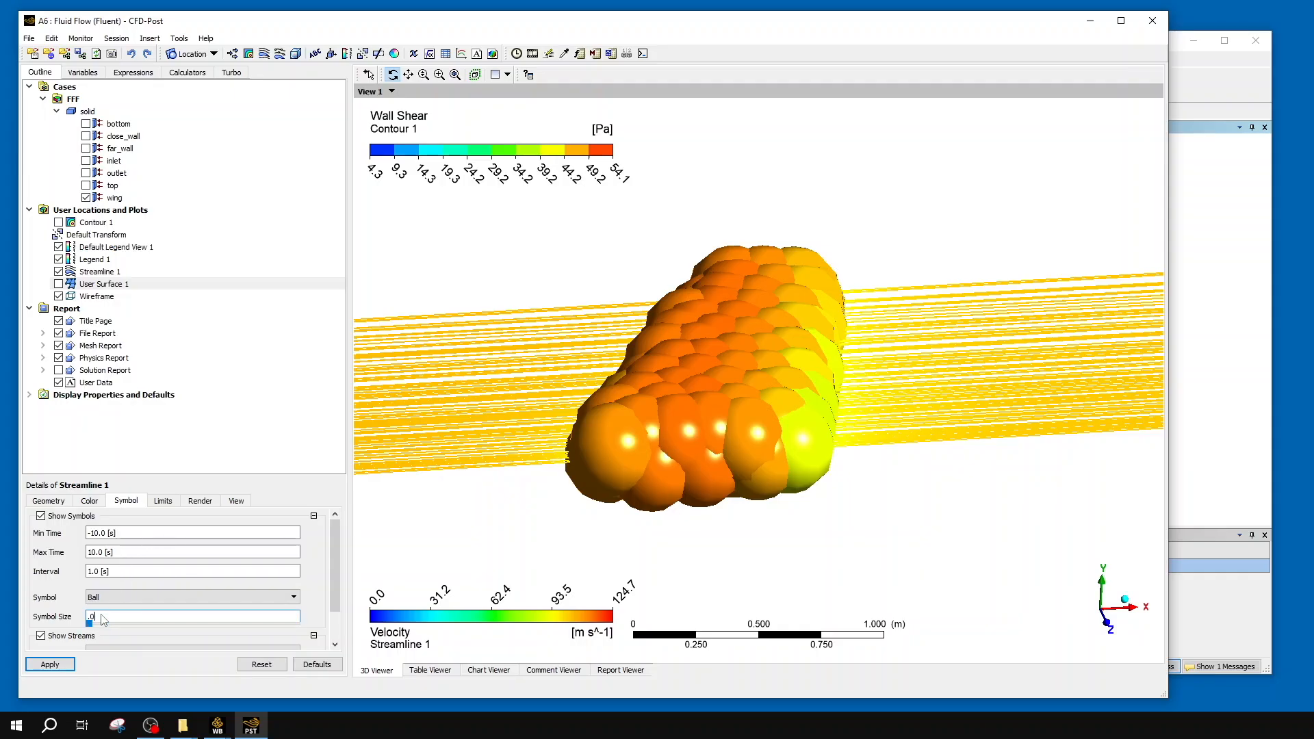
text(.001)
click(50, 665)
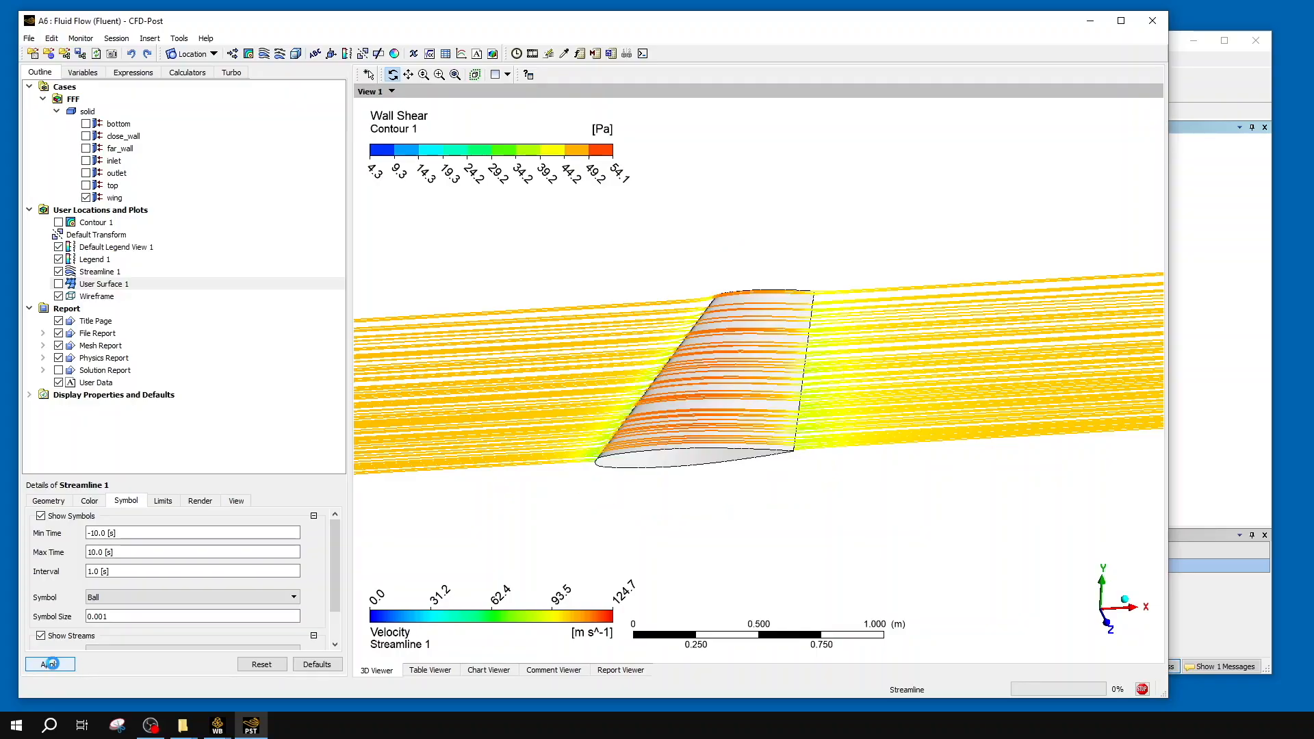
scroll(639, 453, up, 2)
scroll(639, 453, up, 1)
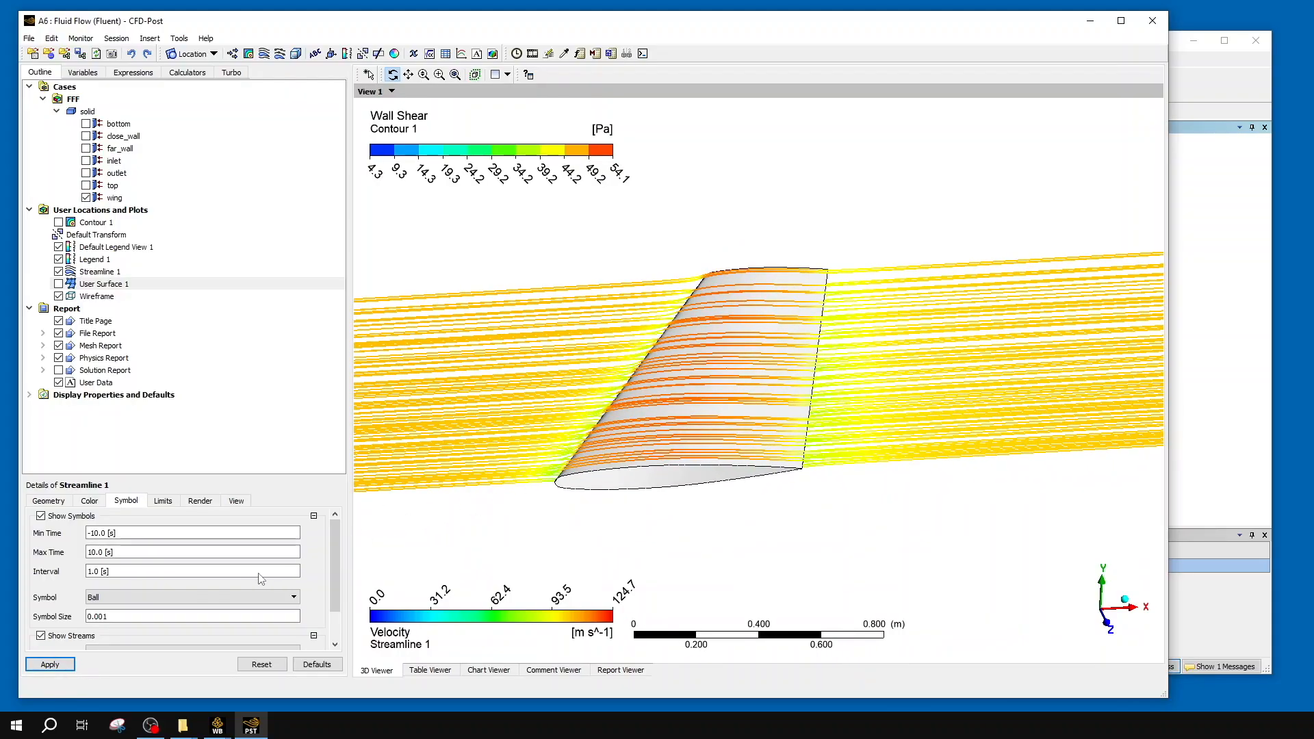
click(172, 618)
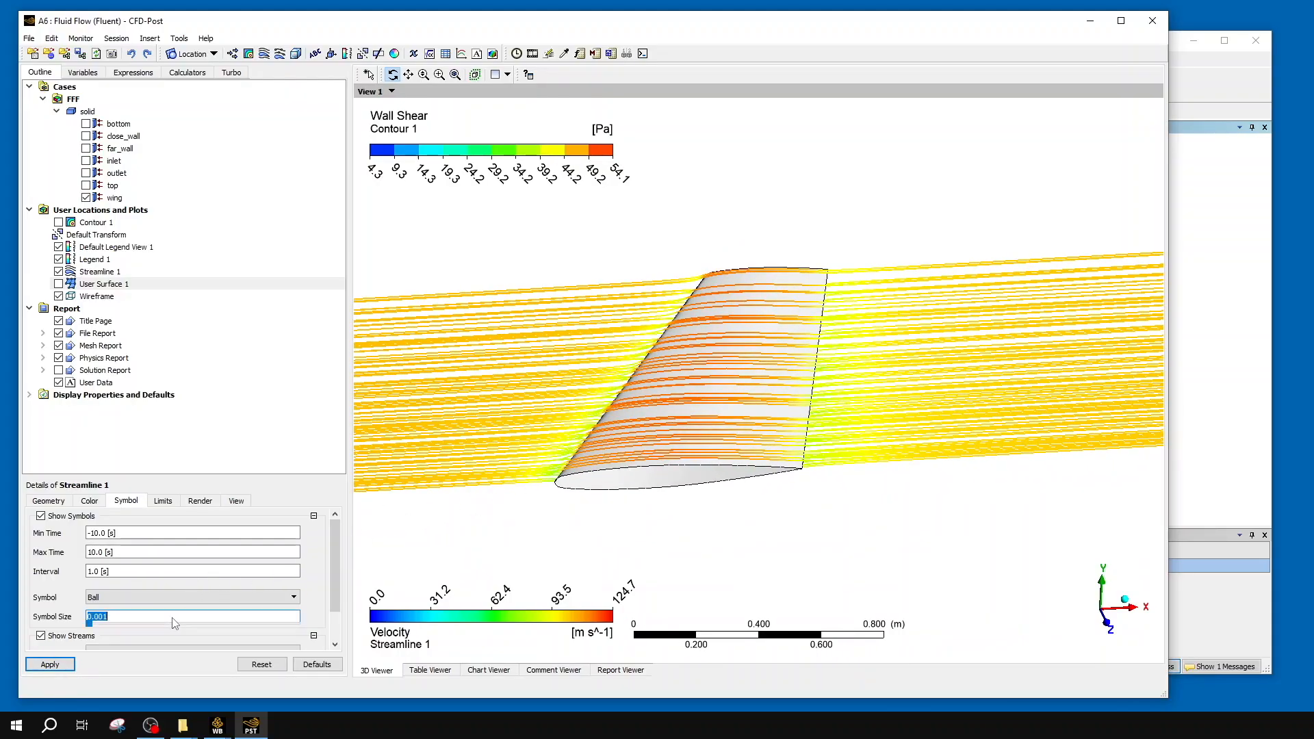
text(0.01)
click(50, 664)
- Set the Streamline 1 symbol size to 0.1 and apply it
click(126, 618)
click(61, 660)
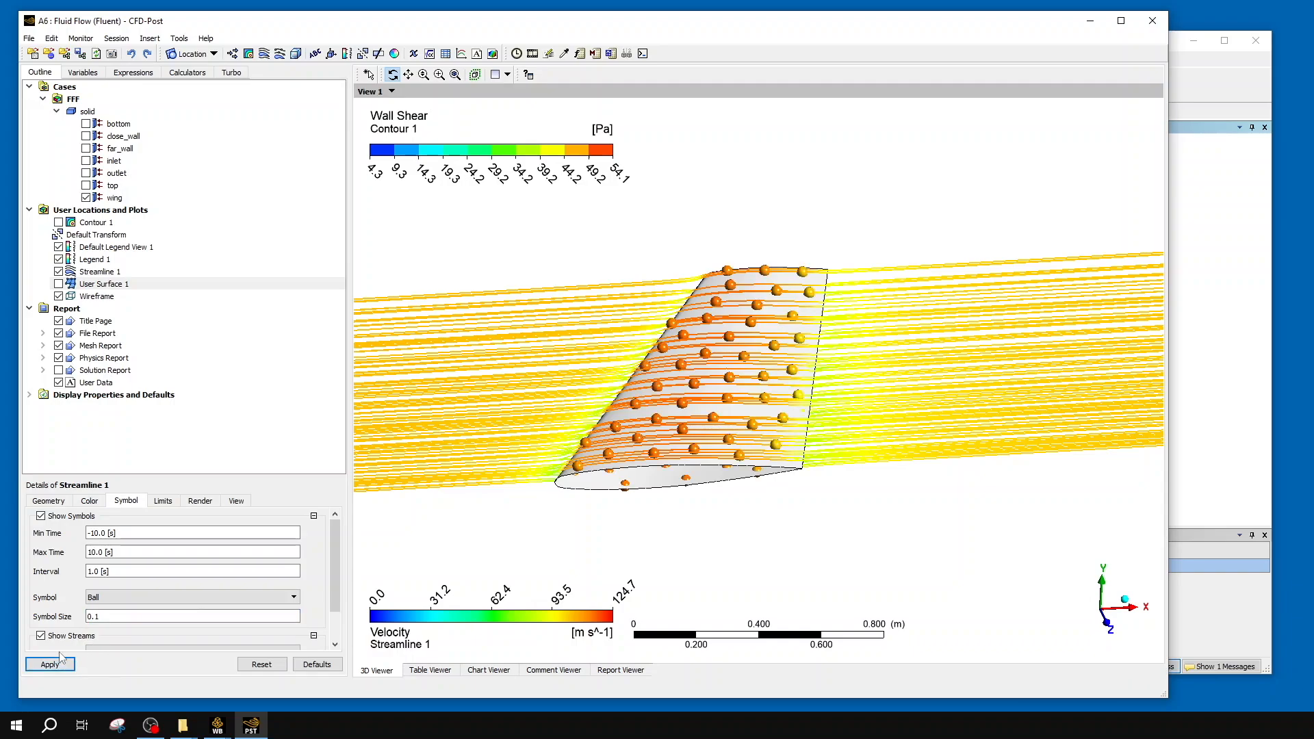
drag(662, 364, 629, 358)
- Set the symbol interval of Streamline 1 to 2 s and apply it
click(182, 575)
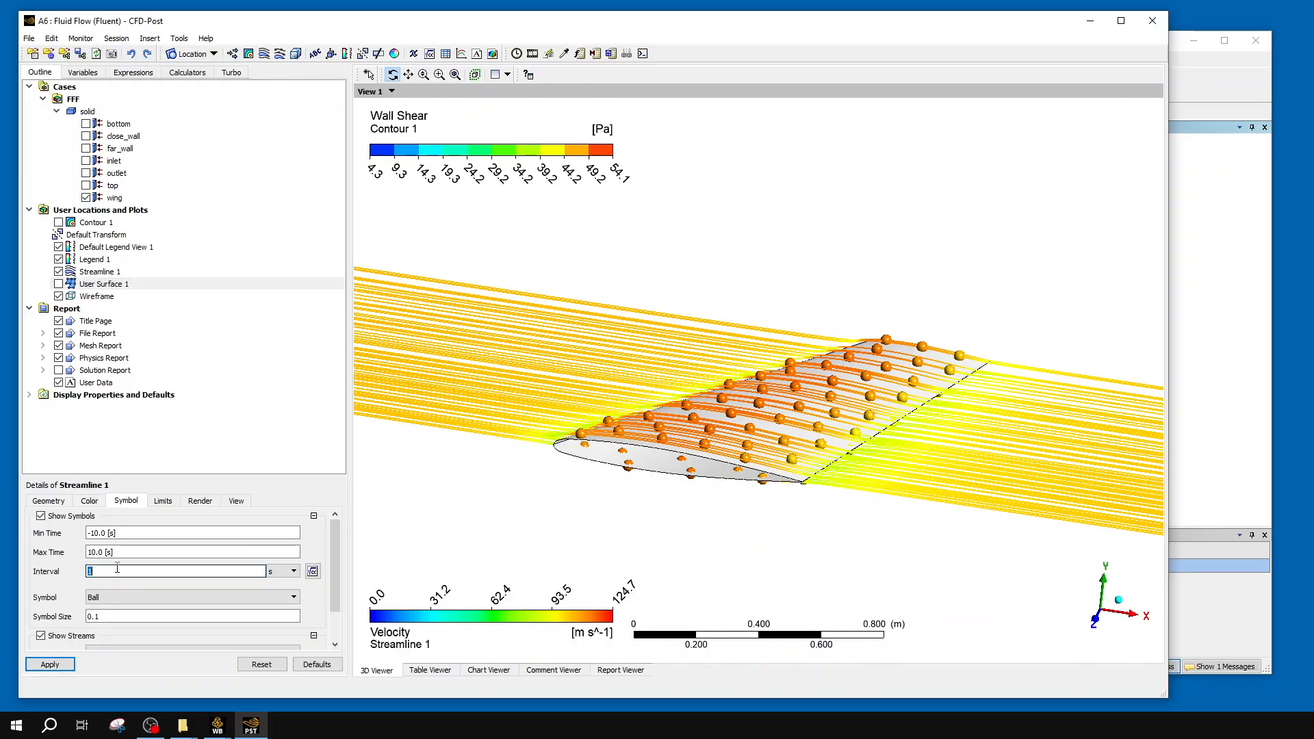
text(2)
key(Return)
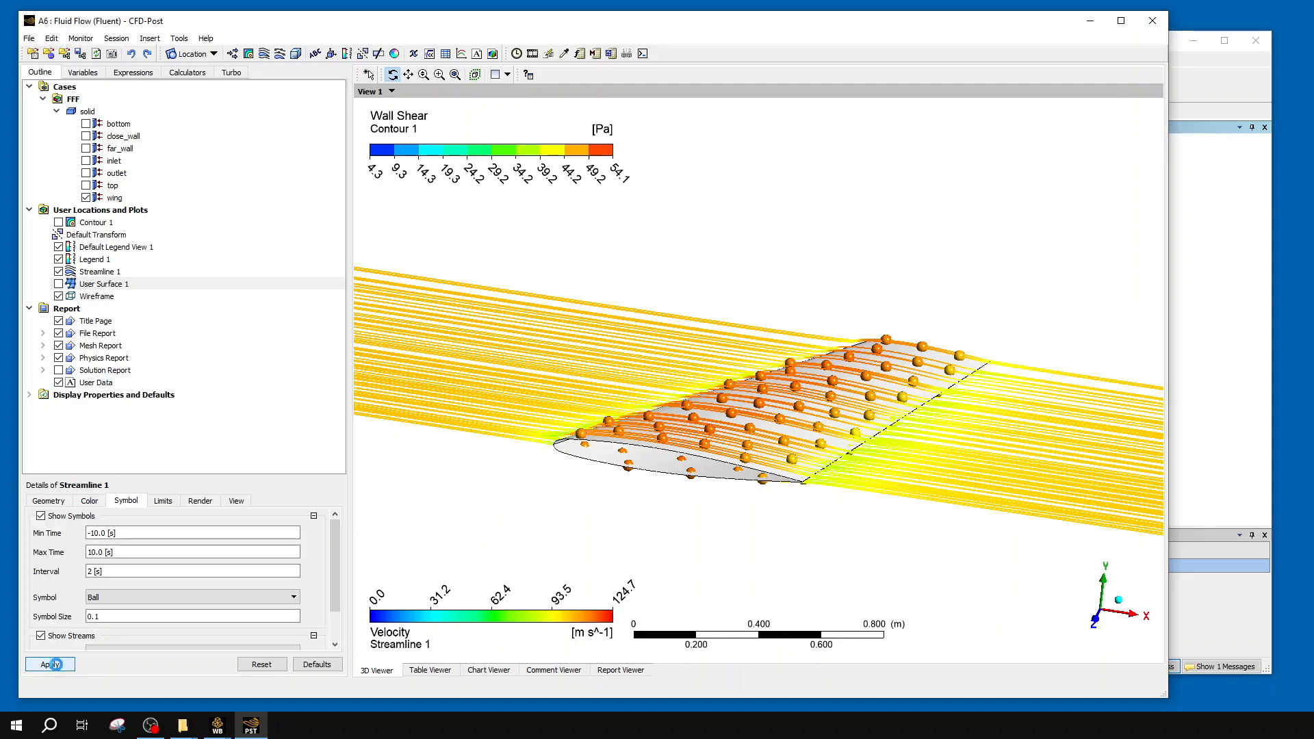
drag(465, 486, 366, 527)
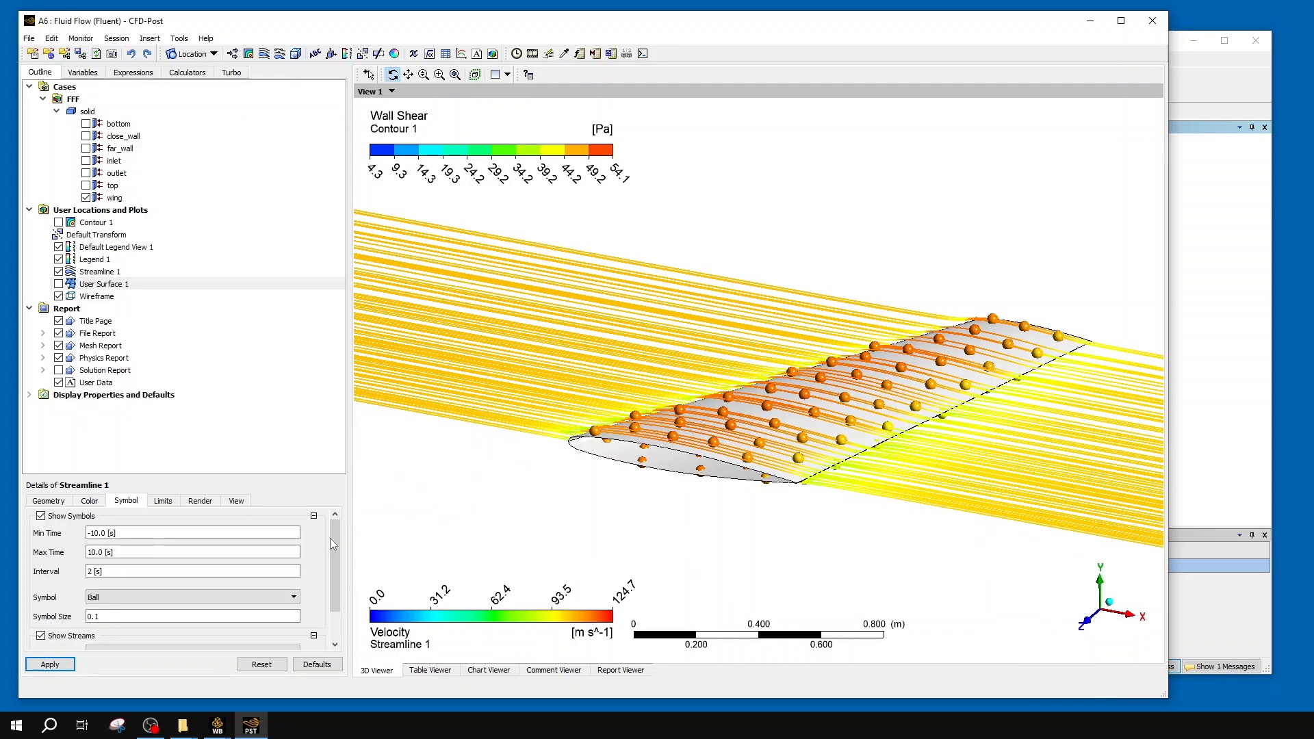
scroll(343, 551, down, 2)
scroll(335, 564, up, 2)
- Play a Sweep Animation of Streamline 1 to watch the balls travel over the wing, and stop it
click(533, 54)
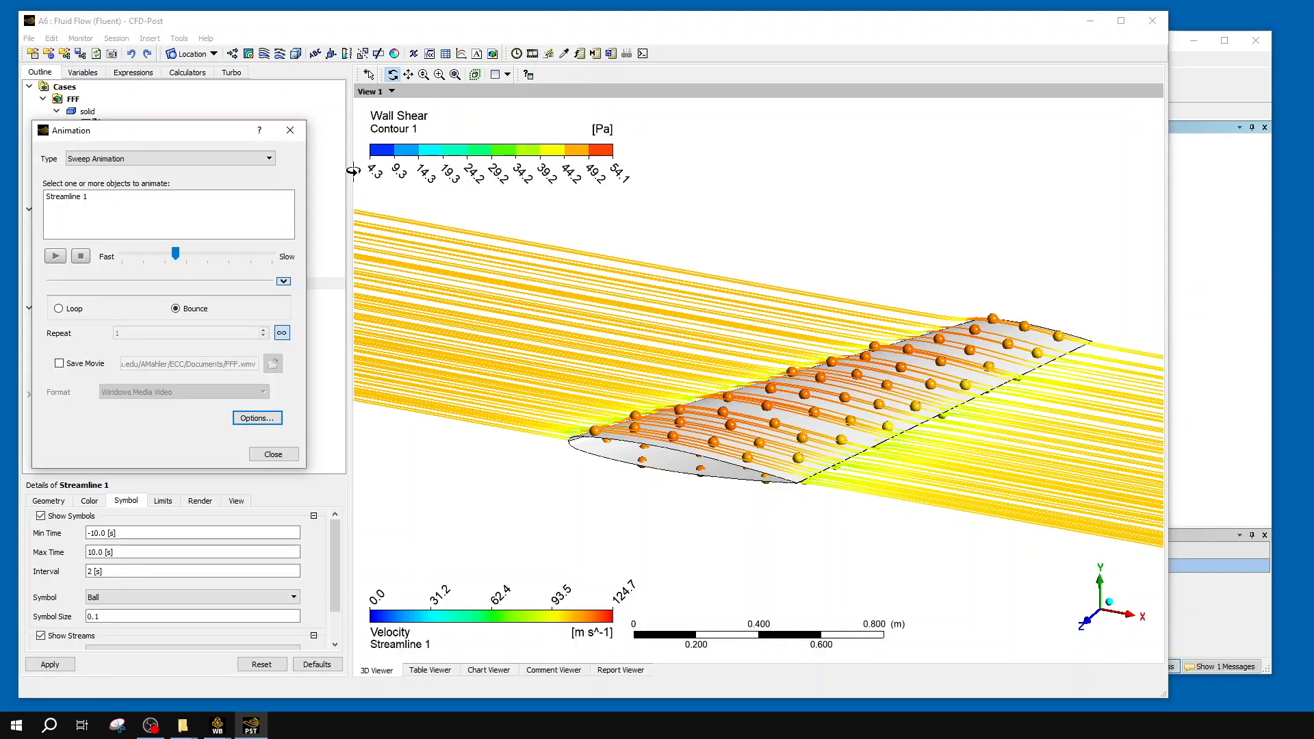
click(116, 198)
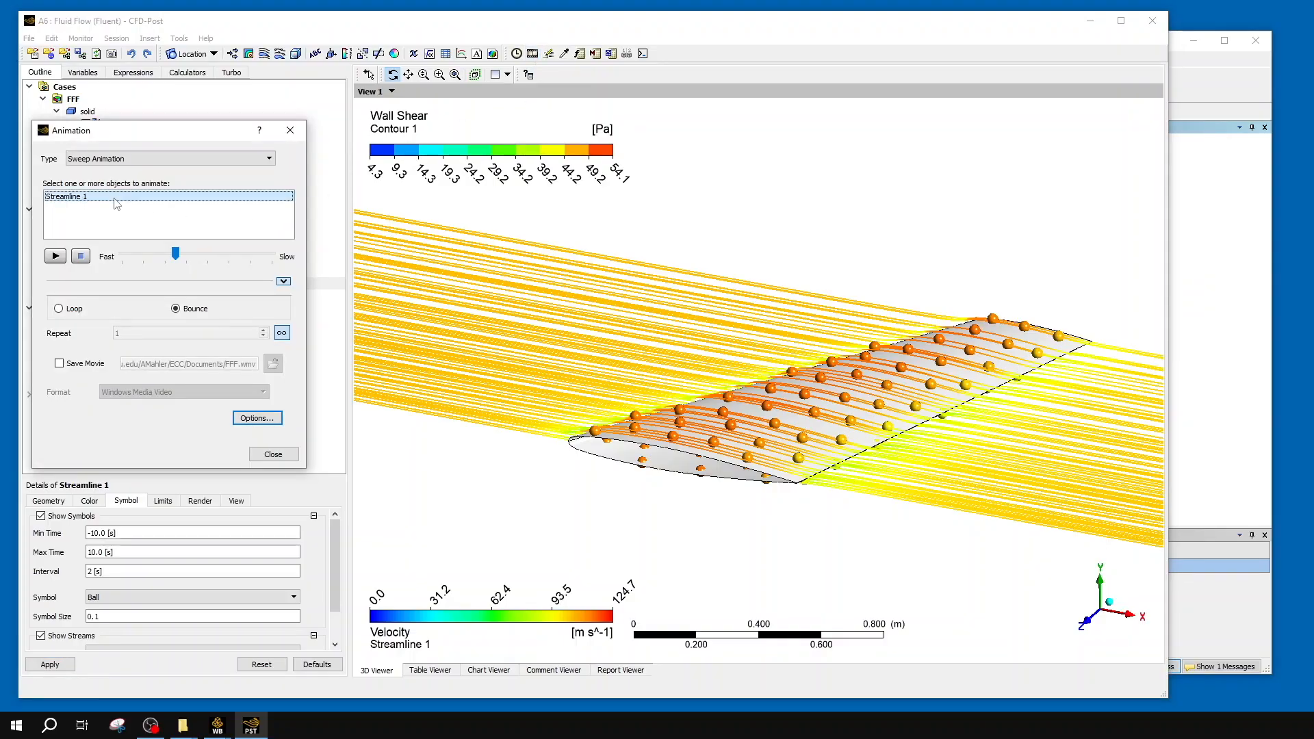
click(56, 257)
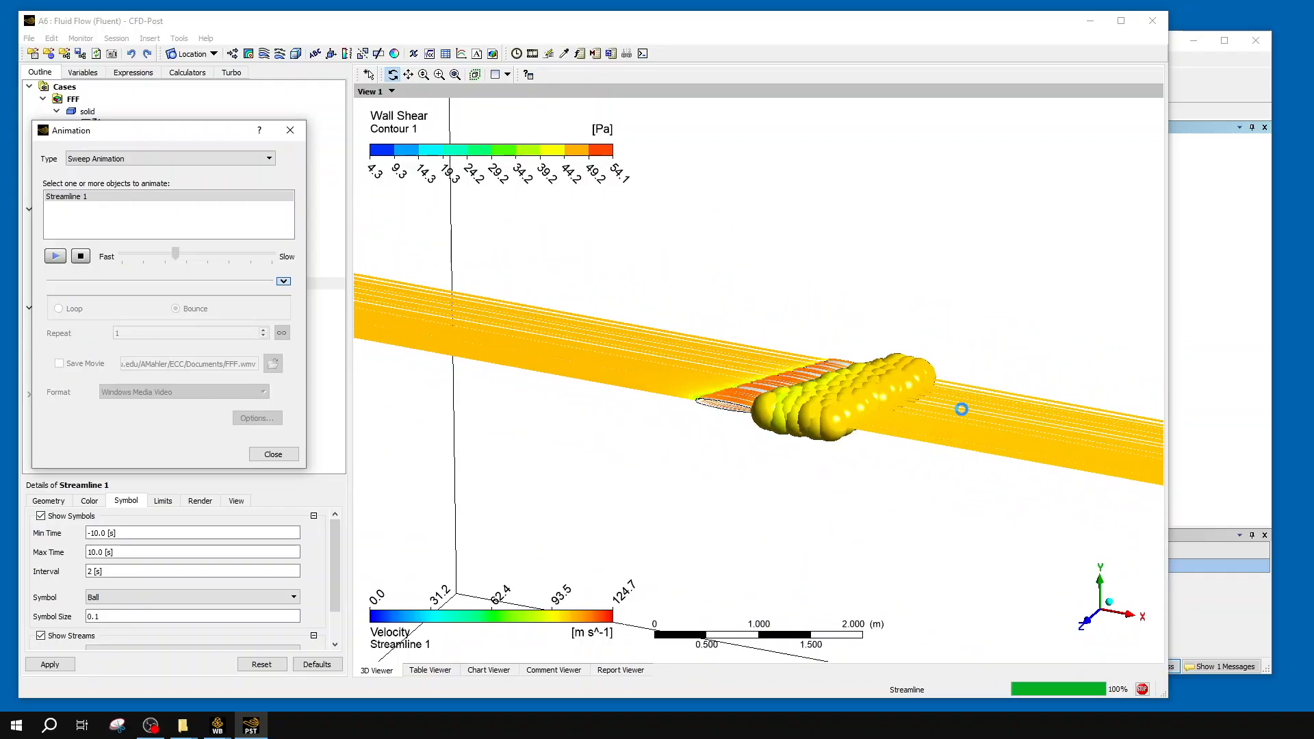
scroll(964, 415, up, 3)
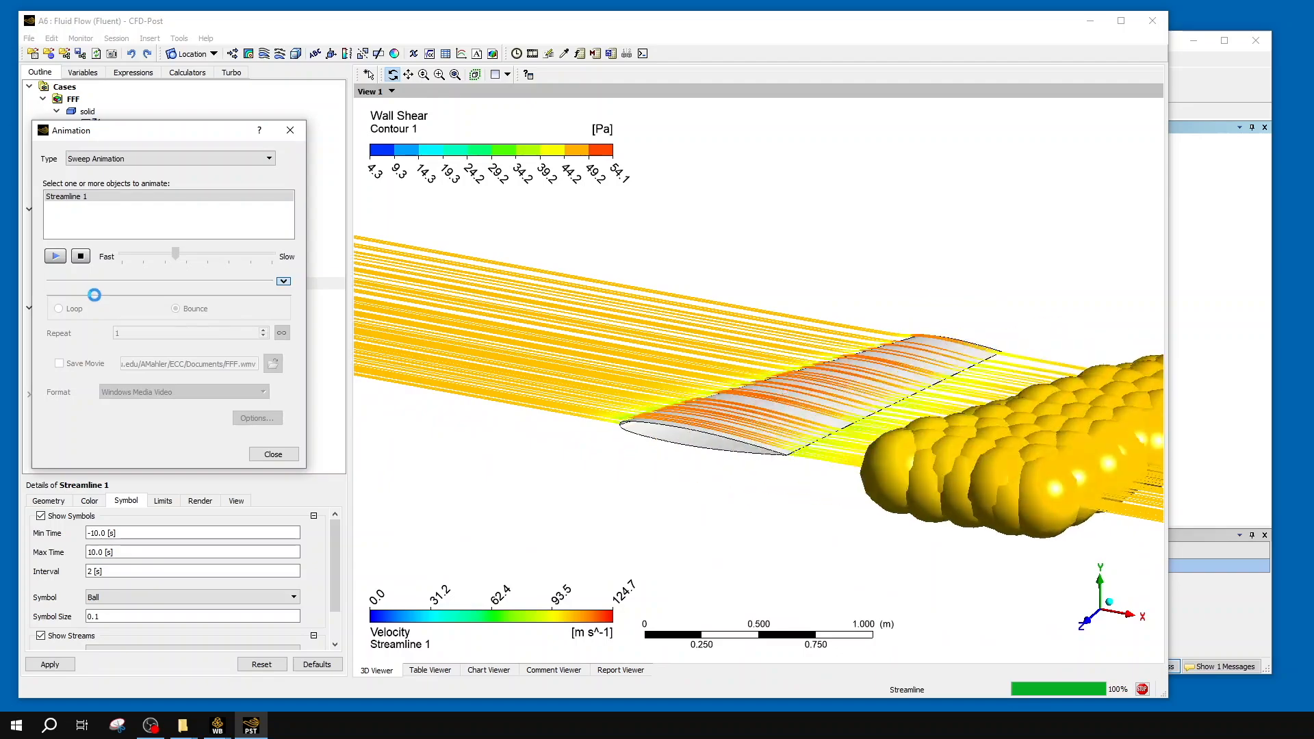
click(83, 255)
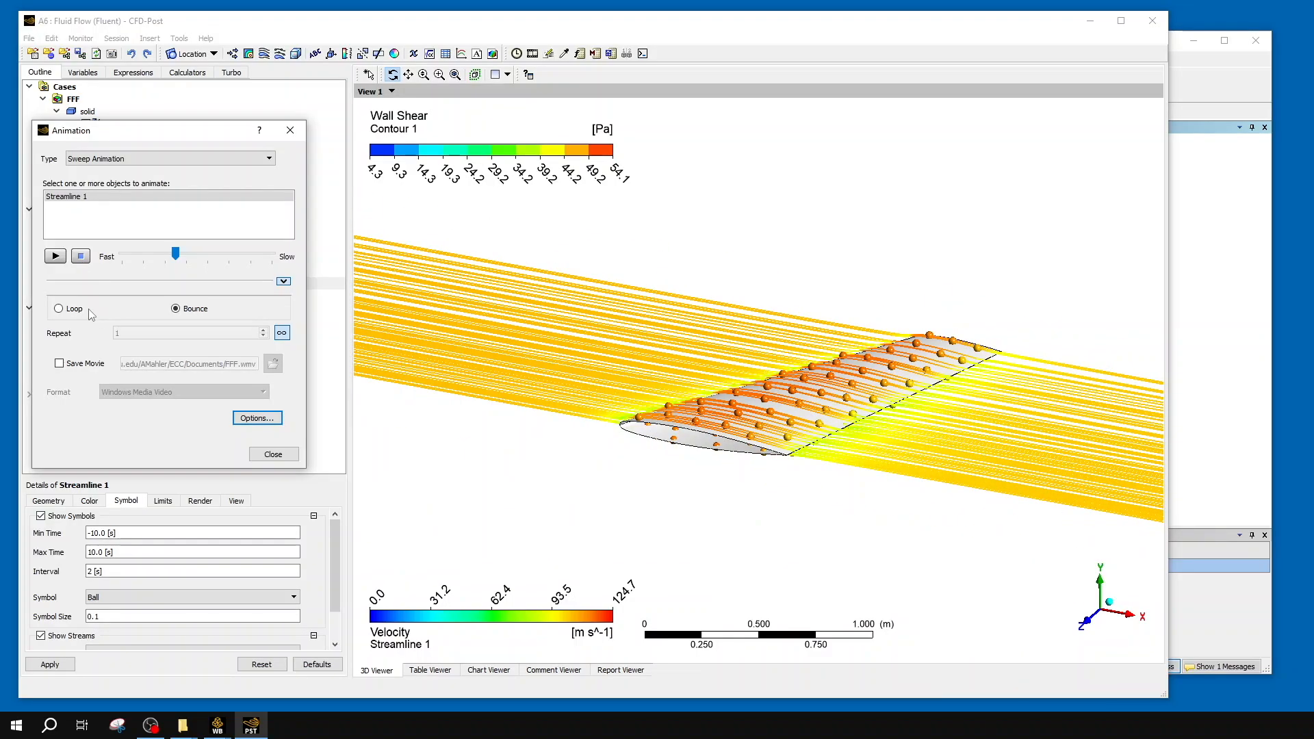
mouse_move(867, 415)
mouse_down()
mouse_move(843, 427)
mouse_move(853, 404)
mouse_up()
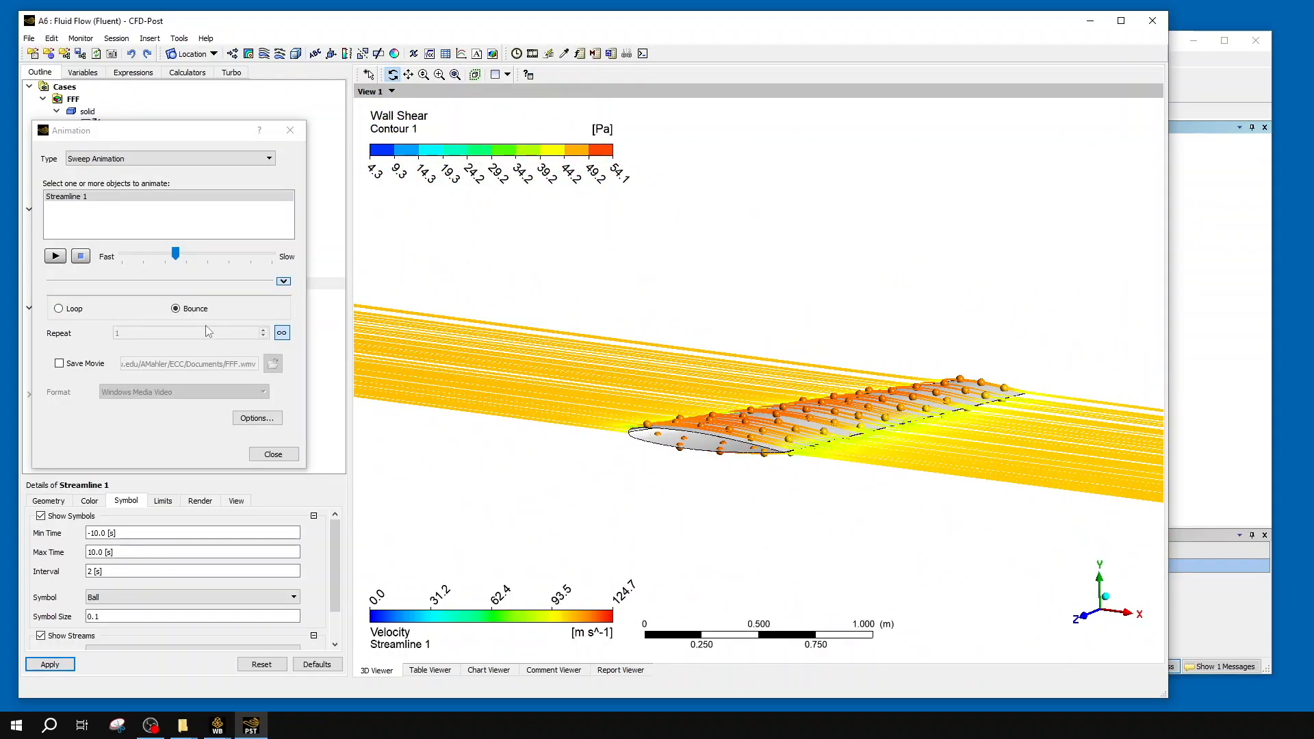
click(247, 417)
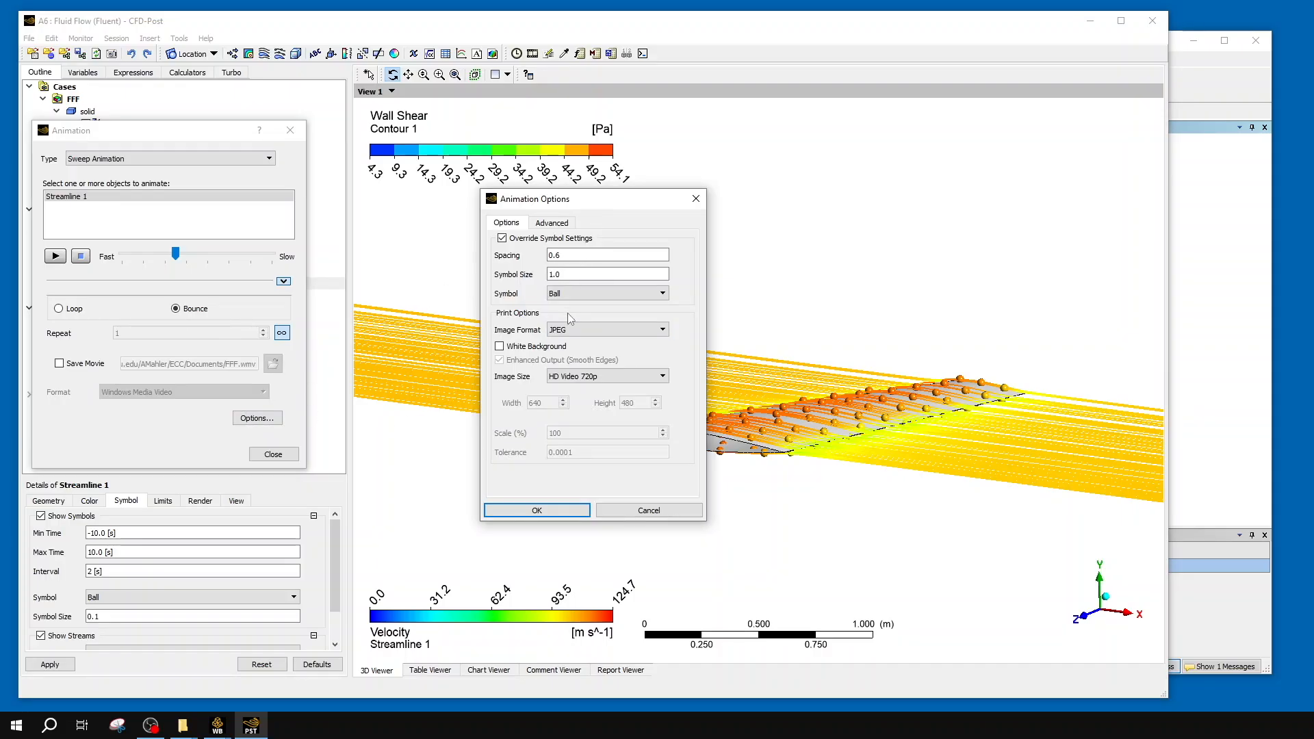
click(606, 293)
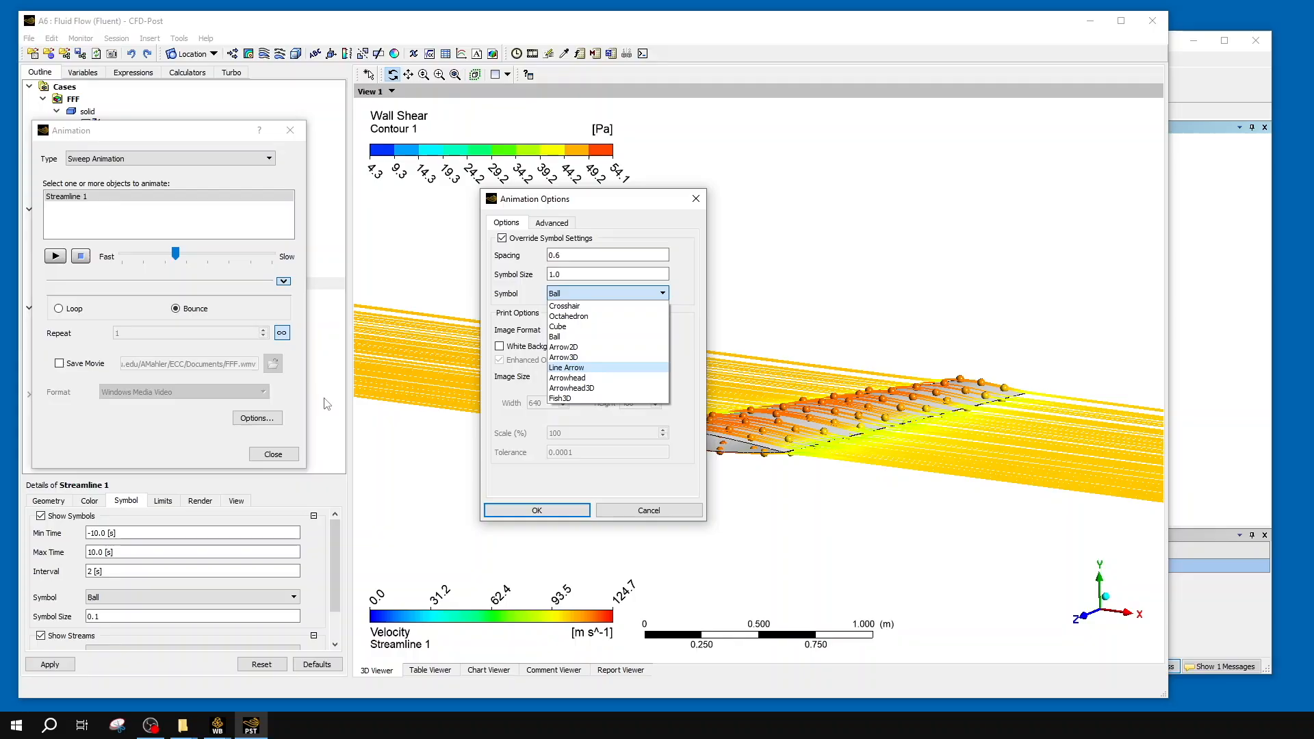
key(Return)
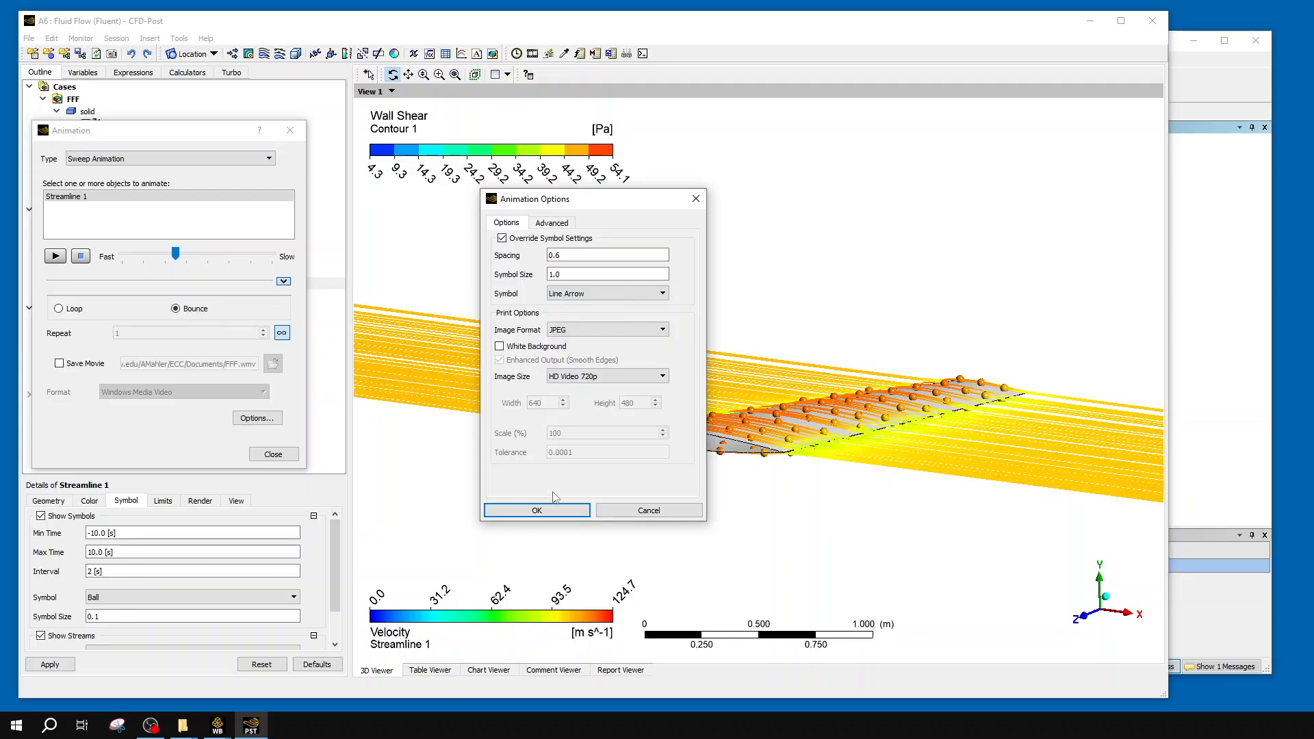
click(652, 511)
- Close the animation settings, turn off the symbols of Streamline 1 and apply the change
click(272, 455)
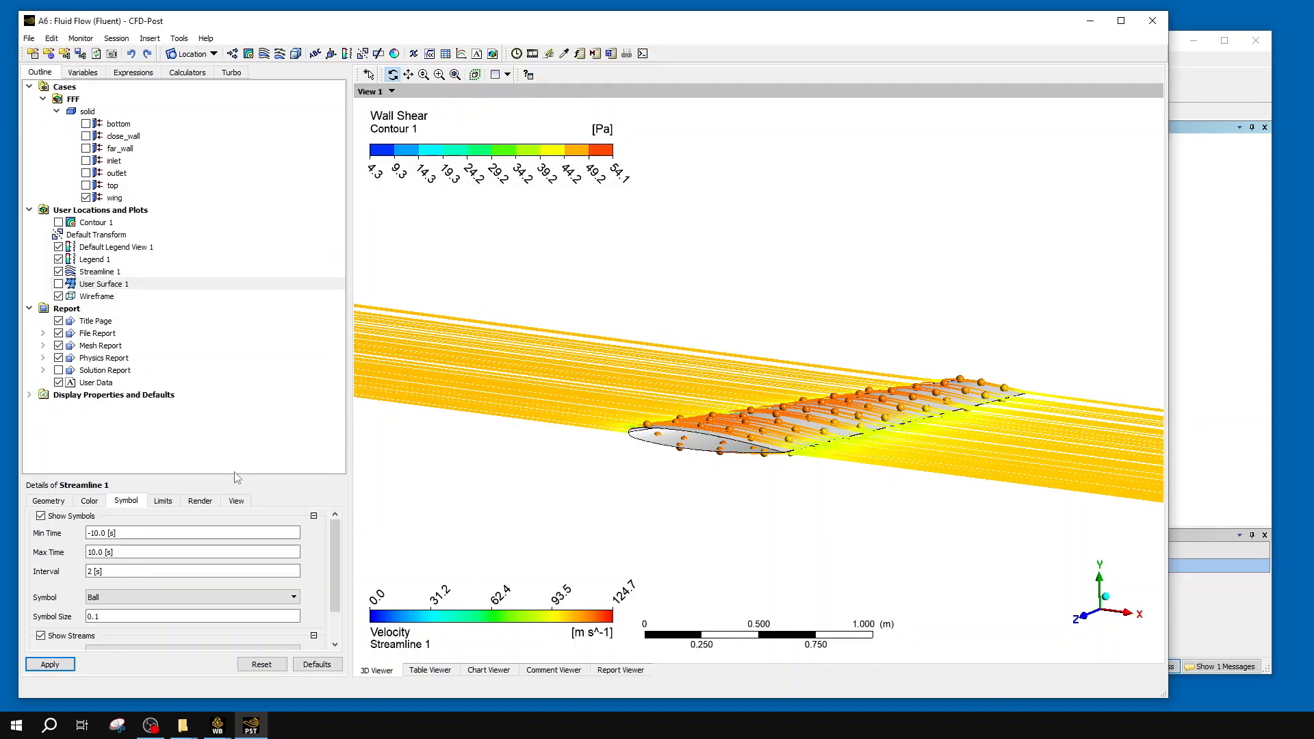
click(42, 516)
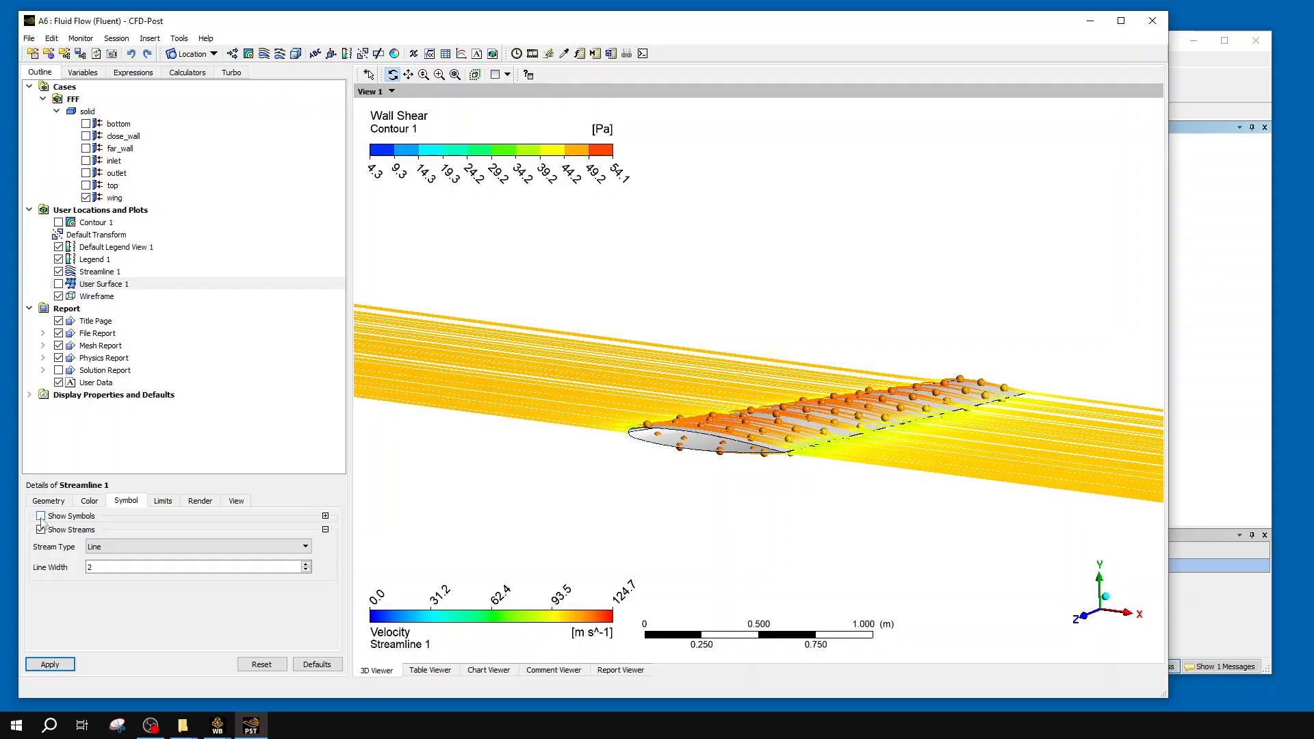
click(50, 665)
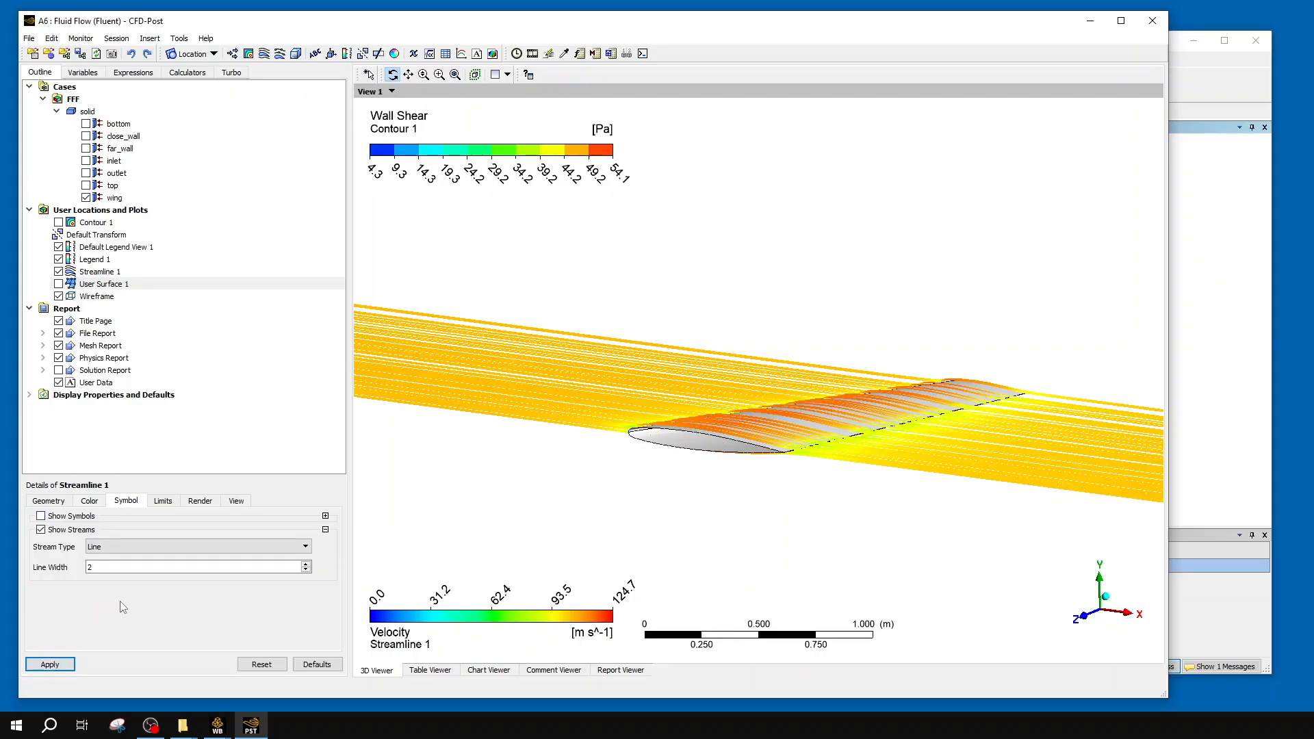
- Look through the stream types of Streamline 1, keep Line, and apply a line width of 1
click(131, 547)
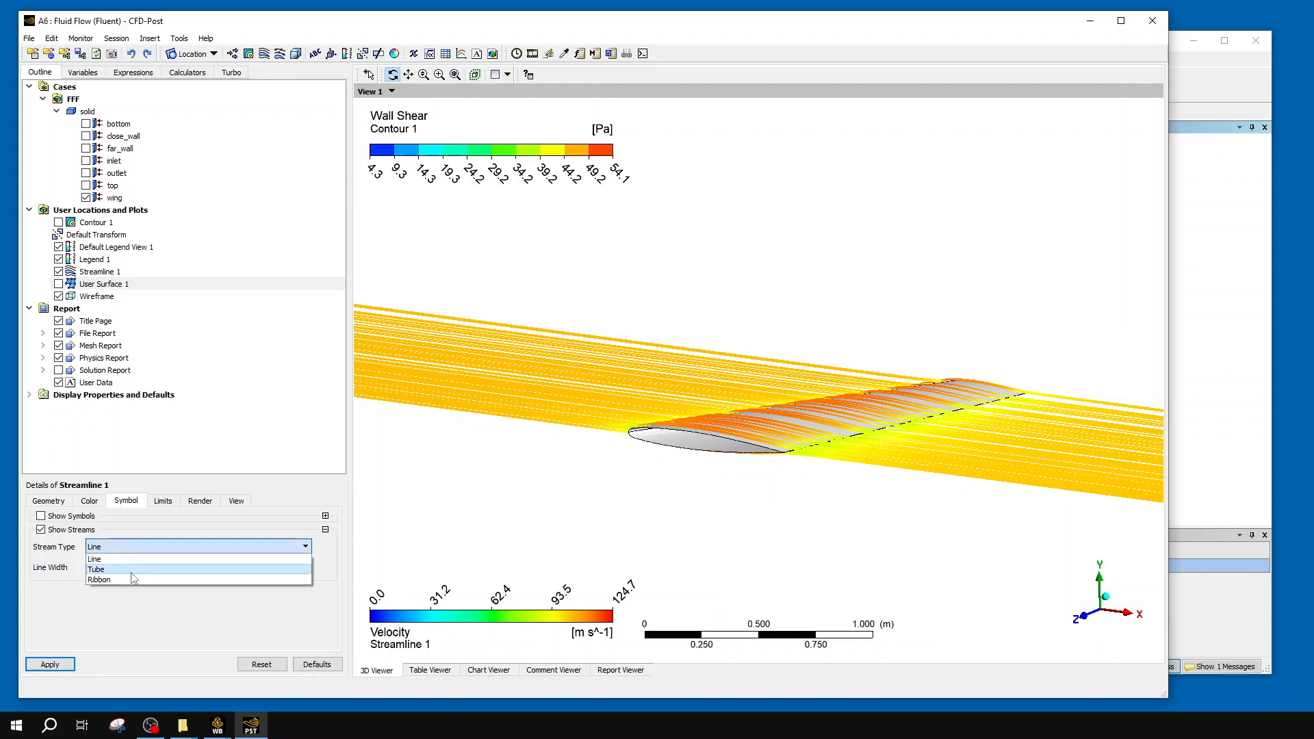
click(131, 579)
click(121, 545)
click(115, 554)
mouse_move(863, 470)
mouse_down()
mouse_move(837, 491)
mouse_move(841, 513)
mouse_move(846, 477)
mouse_up()
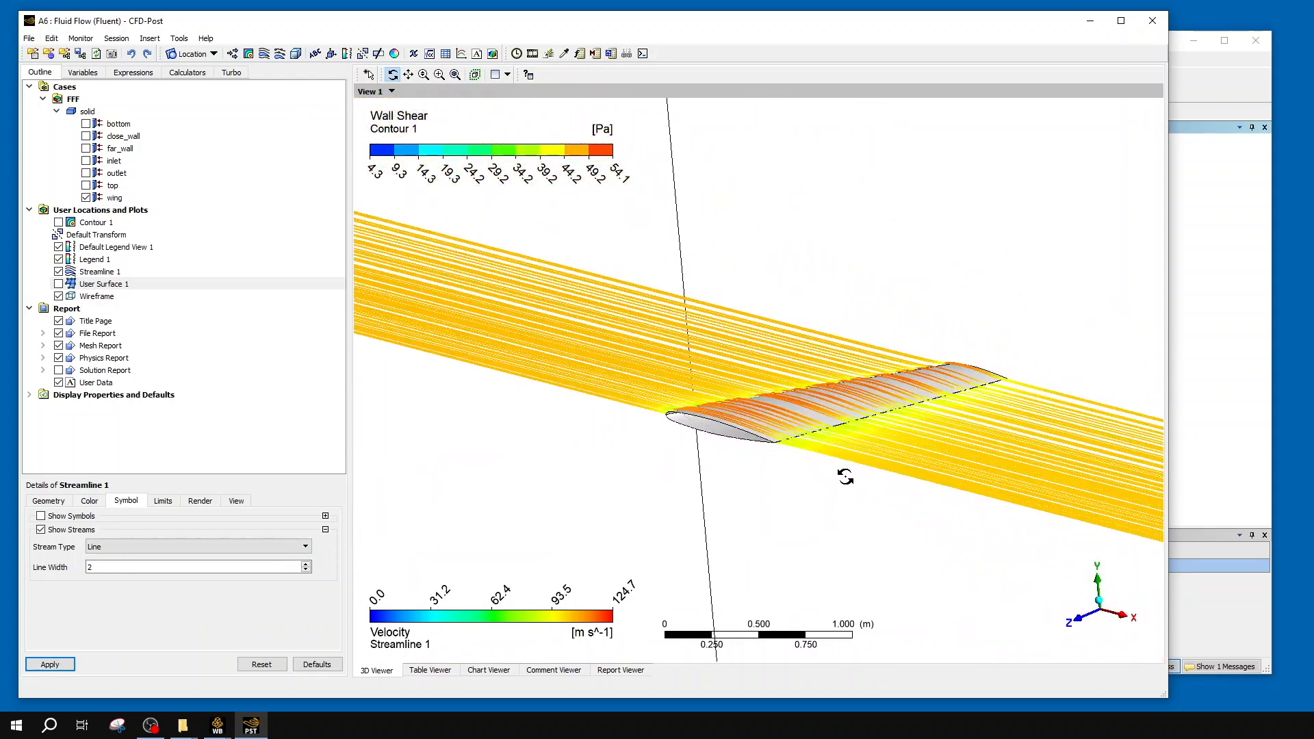
double_click(111, 568)
text(1)
click(50, 664)
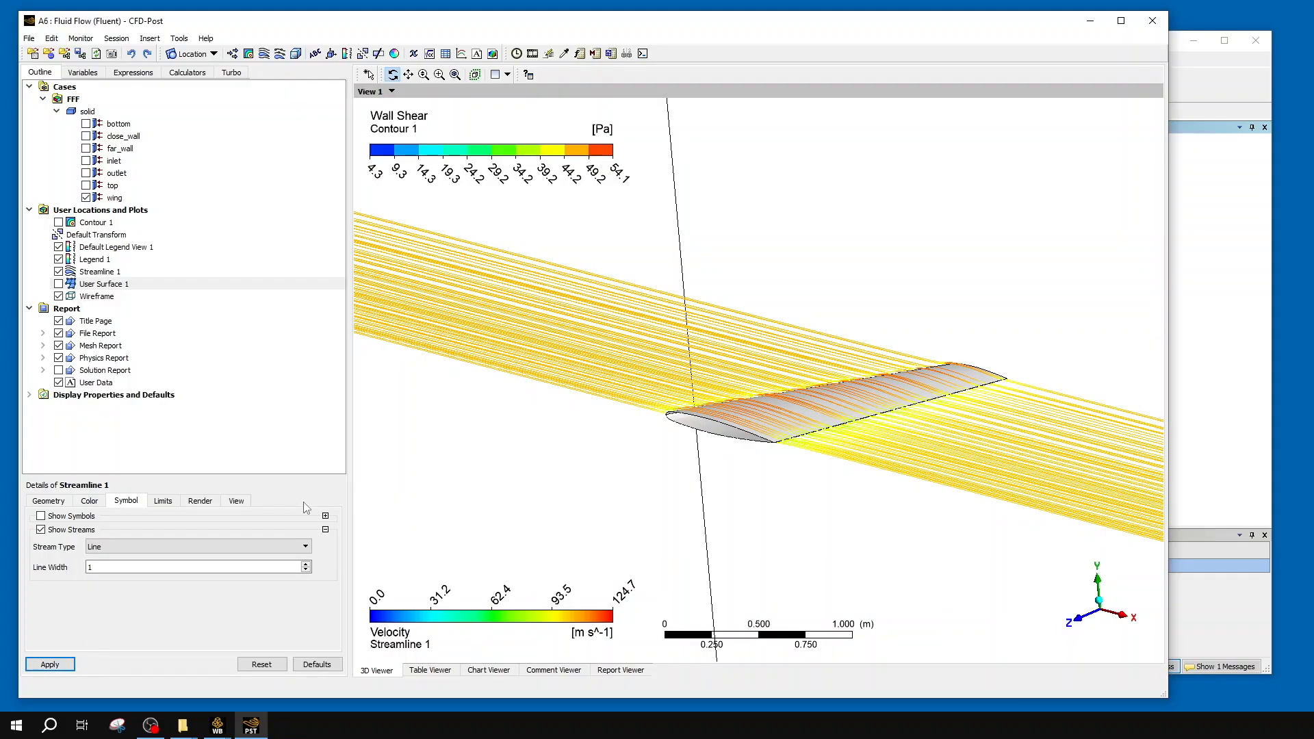
- Try a line width of 7 for Streamline 1 and look at the lines over the wing
click(202, 566)
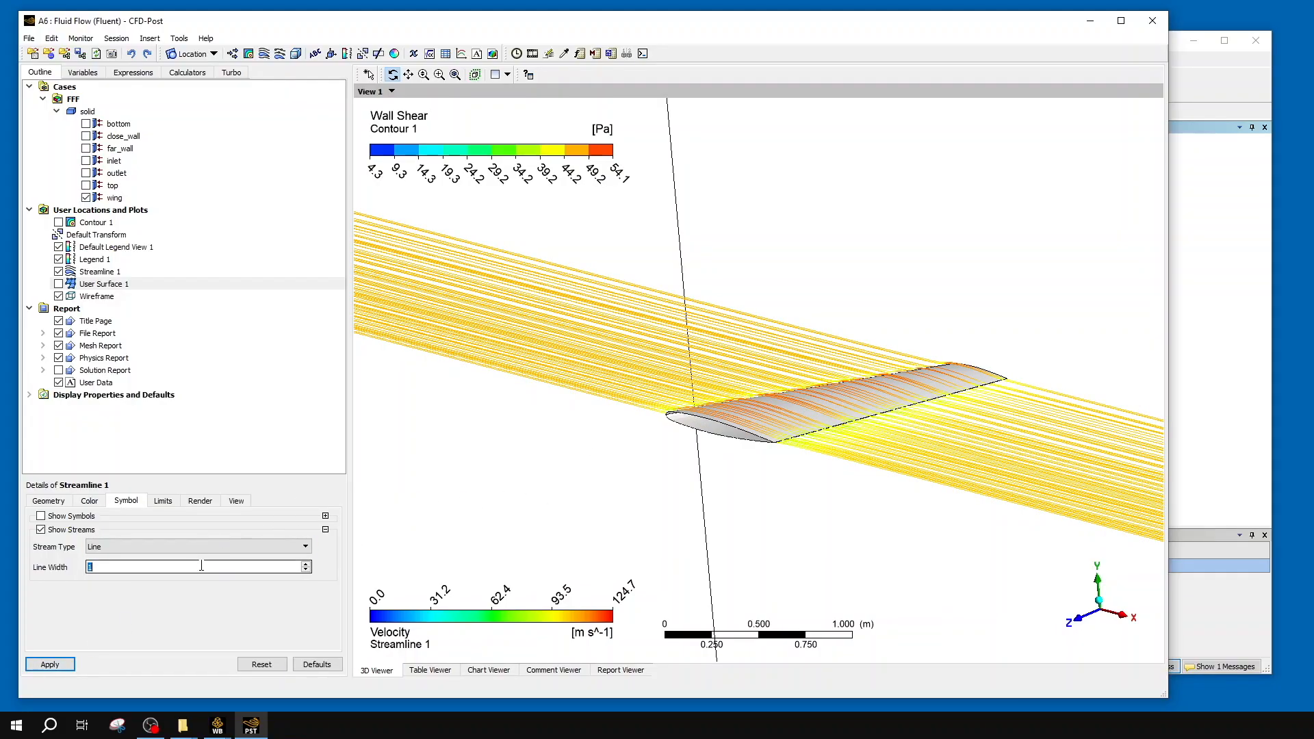
text(7)
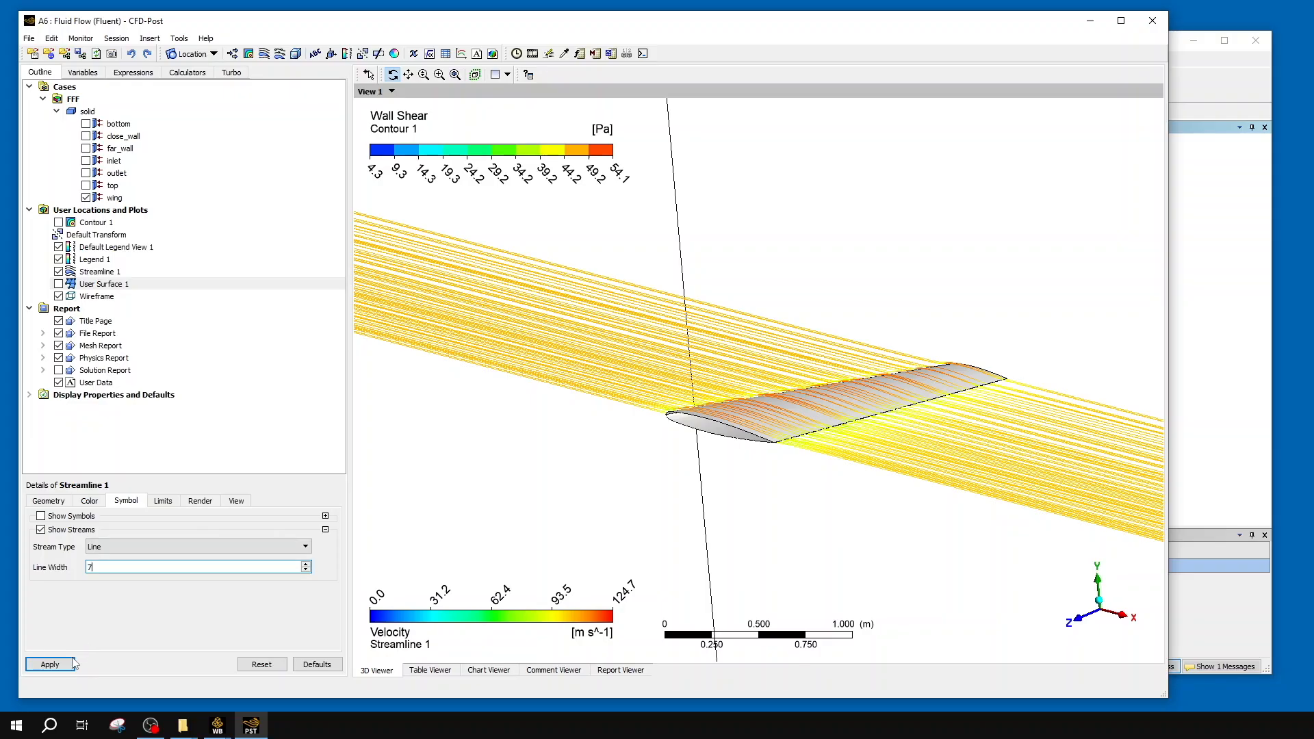
click(49, 664)
drag(939, 381, 942, 409)
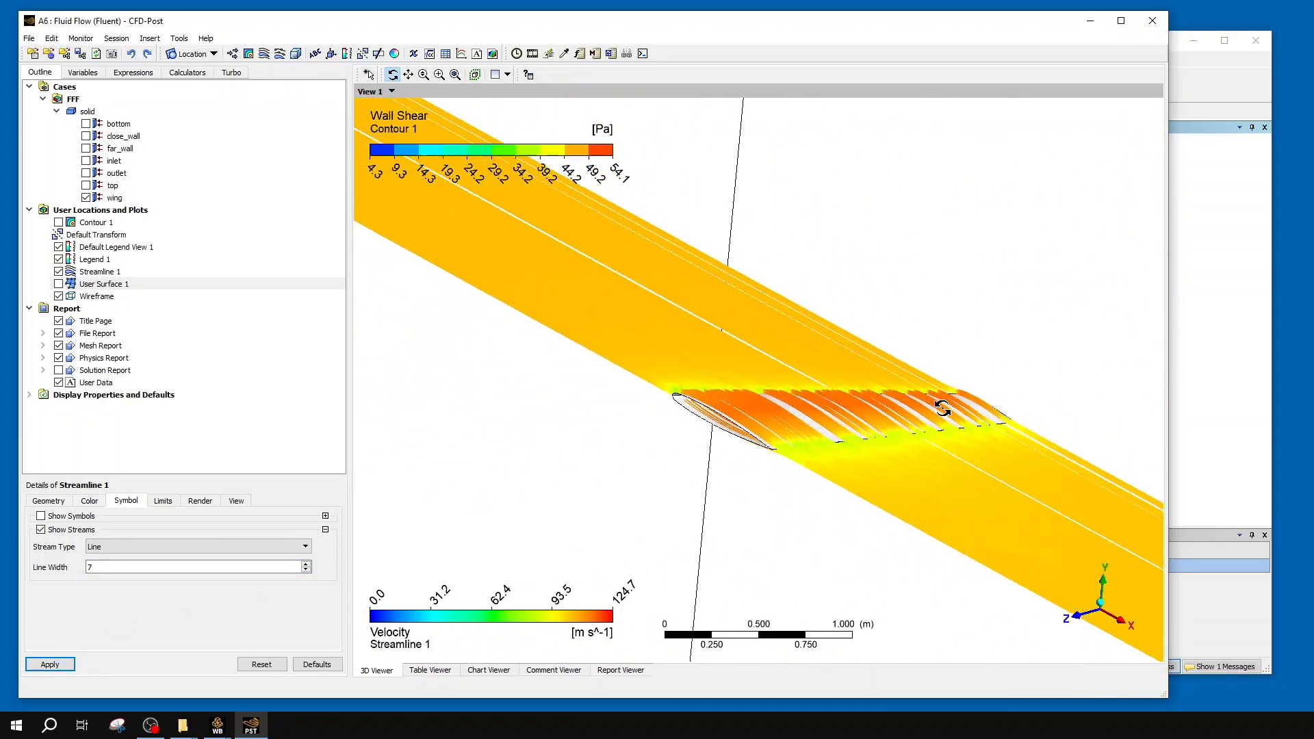
- Apply a line width of 1 to Streamline 1, and then settle on a line width of 2
click(139, 566)
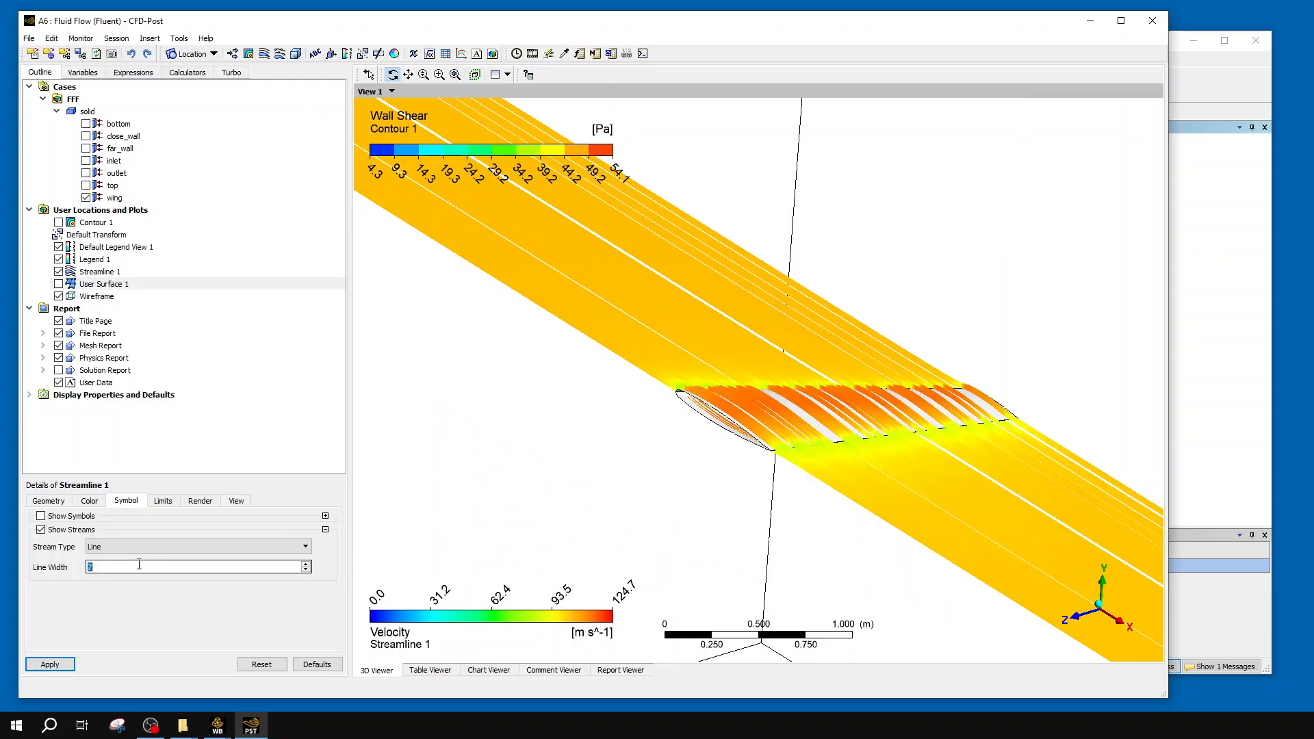
text(1)
click(49, 664)
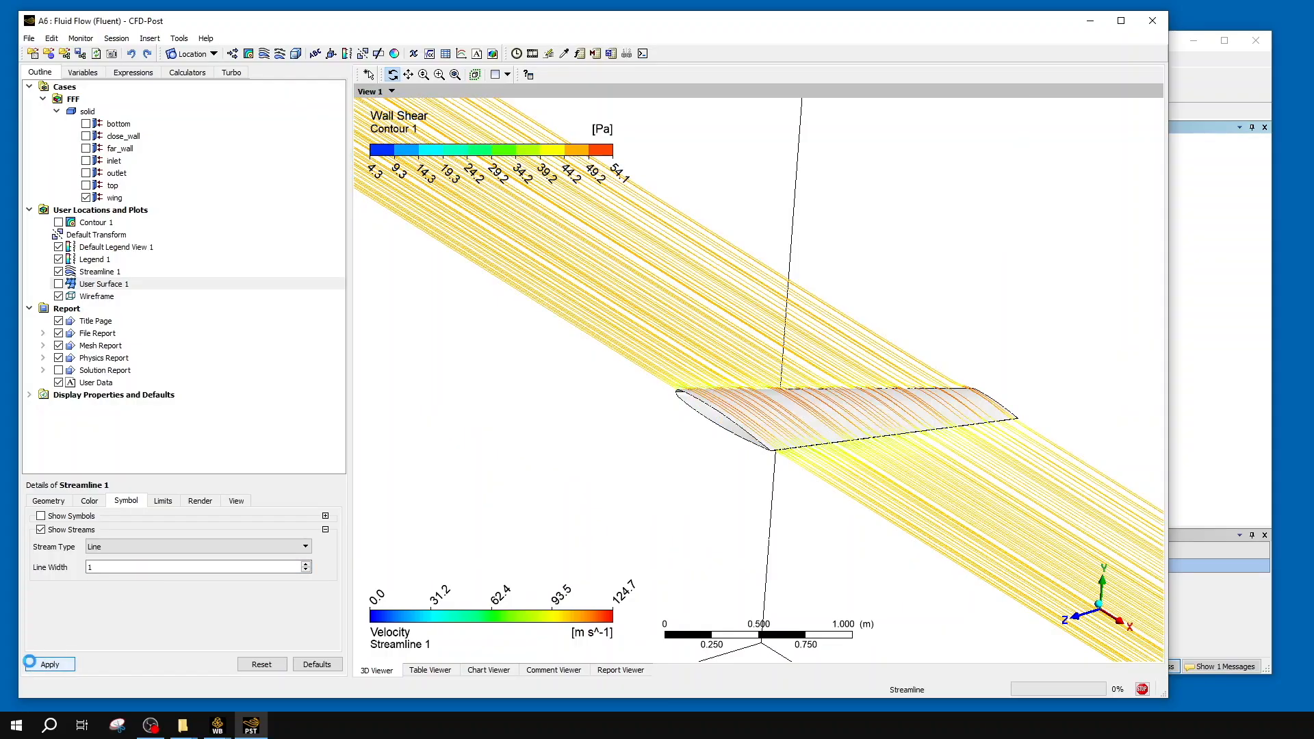
click(122, 568)
text(2)
click(49, 664)
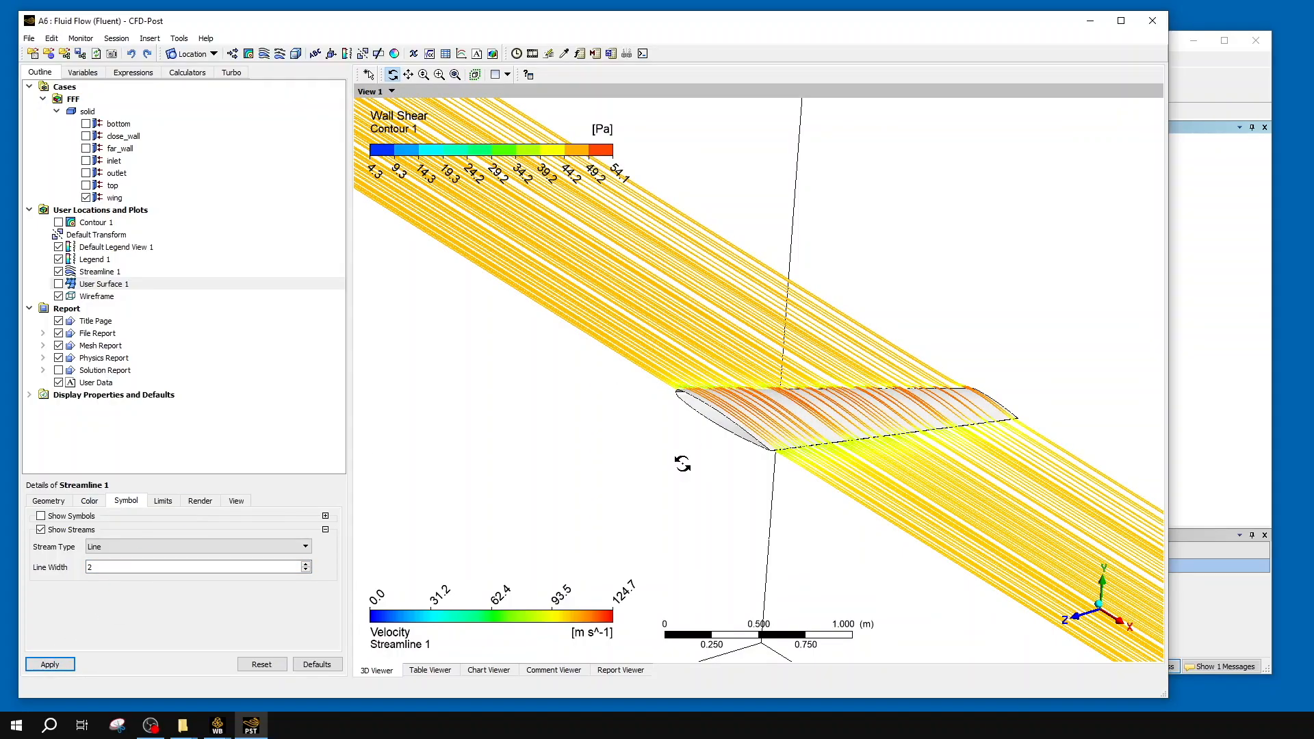
- Try a transparency of 0.7 for the faces of Streamline 1 and apply it
click(200, 502)
click(159, 533)
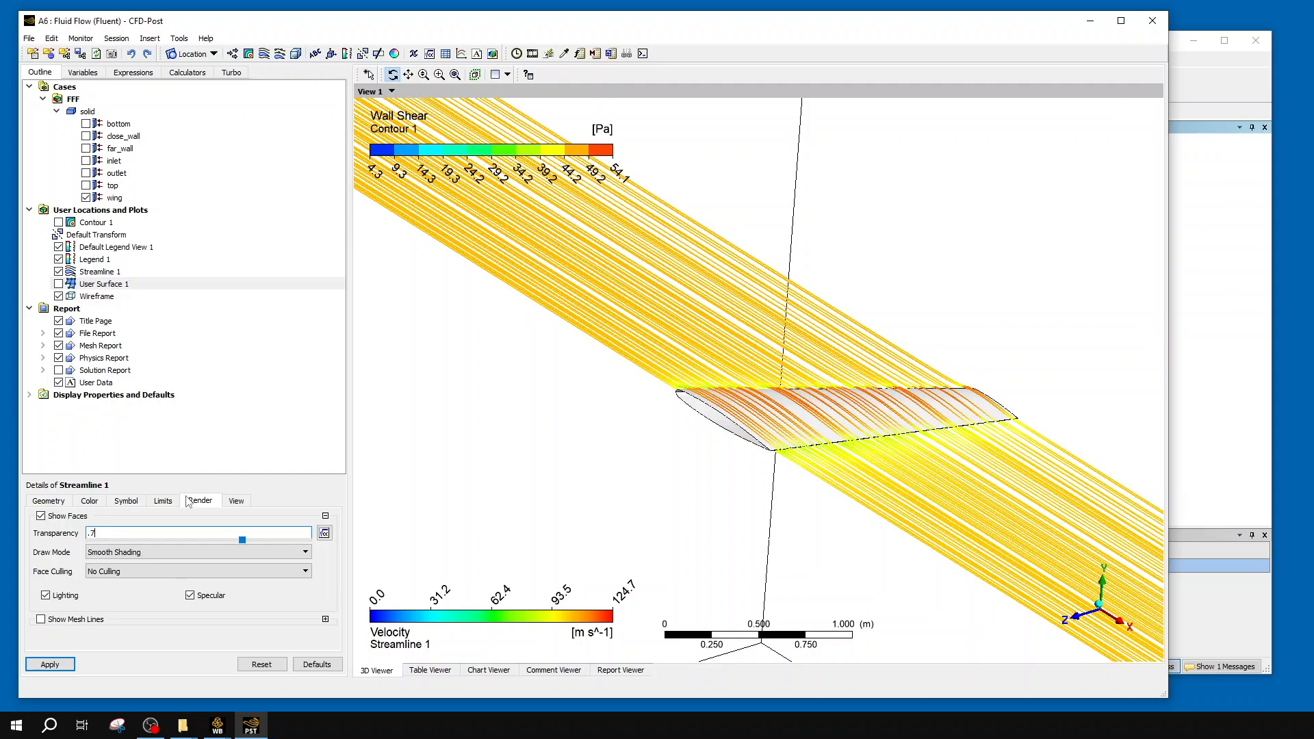
text(.7)
click(49, 664)
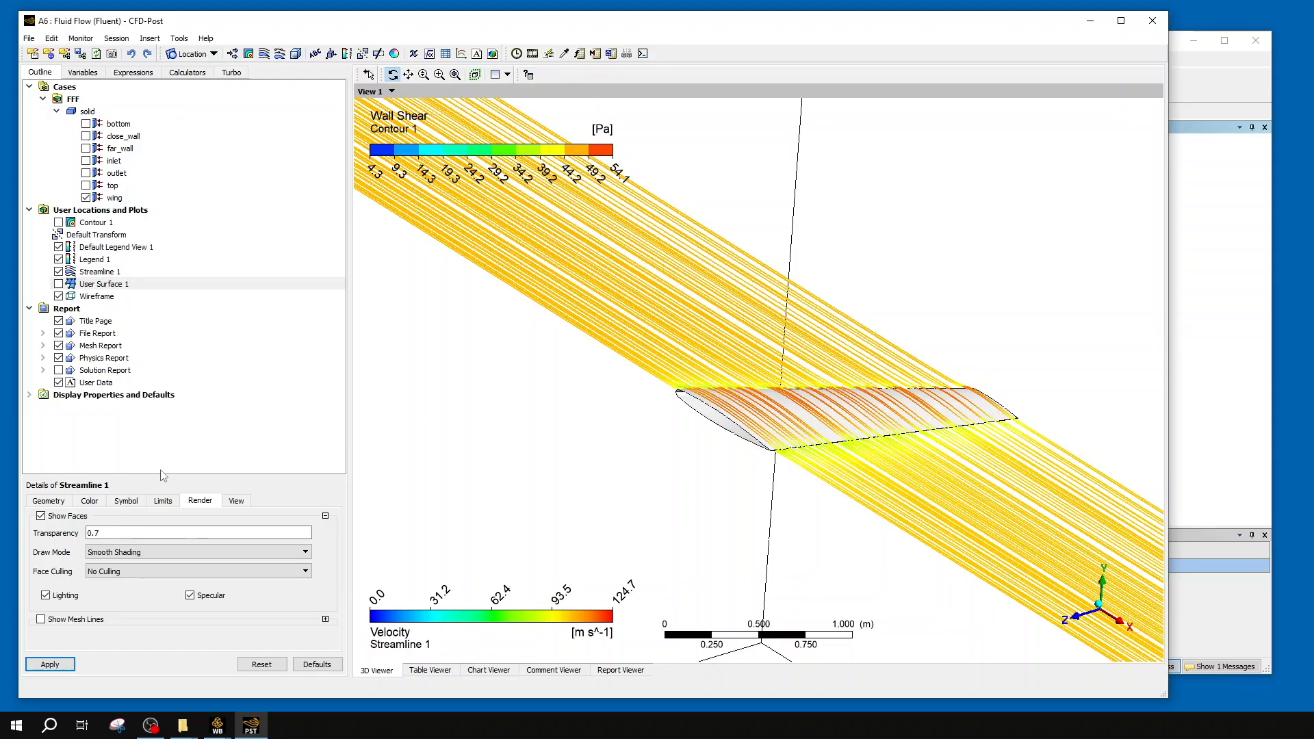
- Set the transparency of Streamline 1 to 0.5, apply it and inspect the streamlines over the wing
click(130, 538)
text(.5)
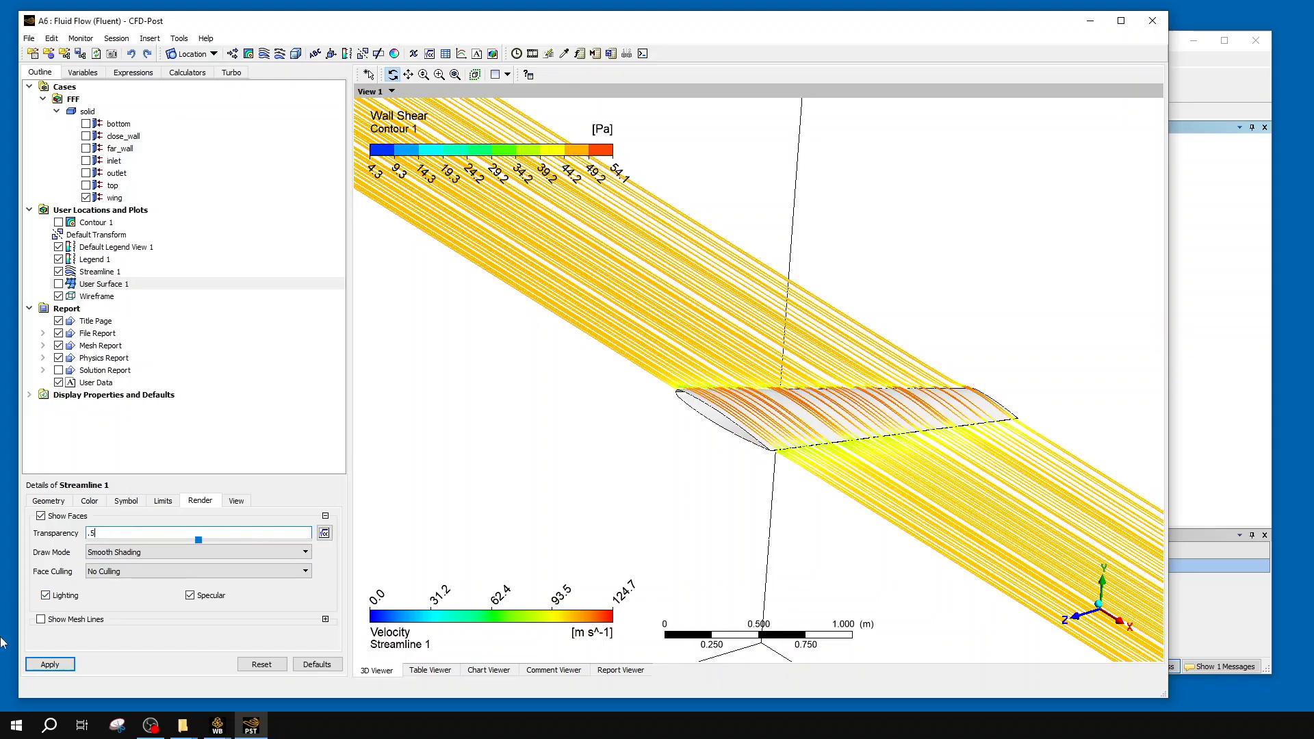
click(50, 665)
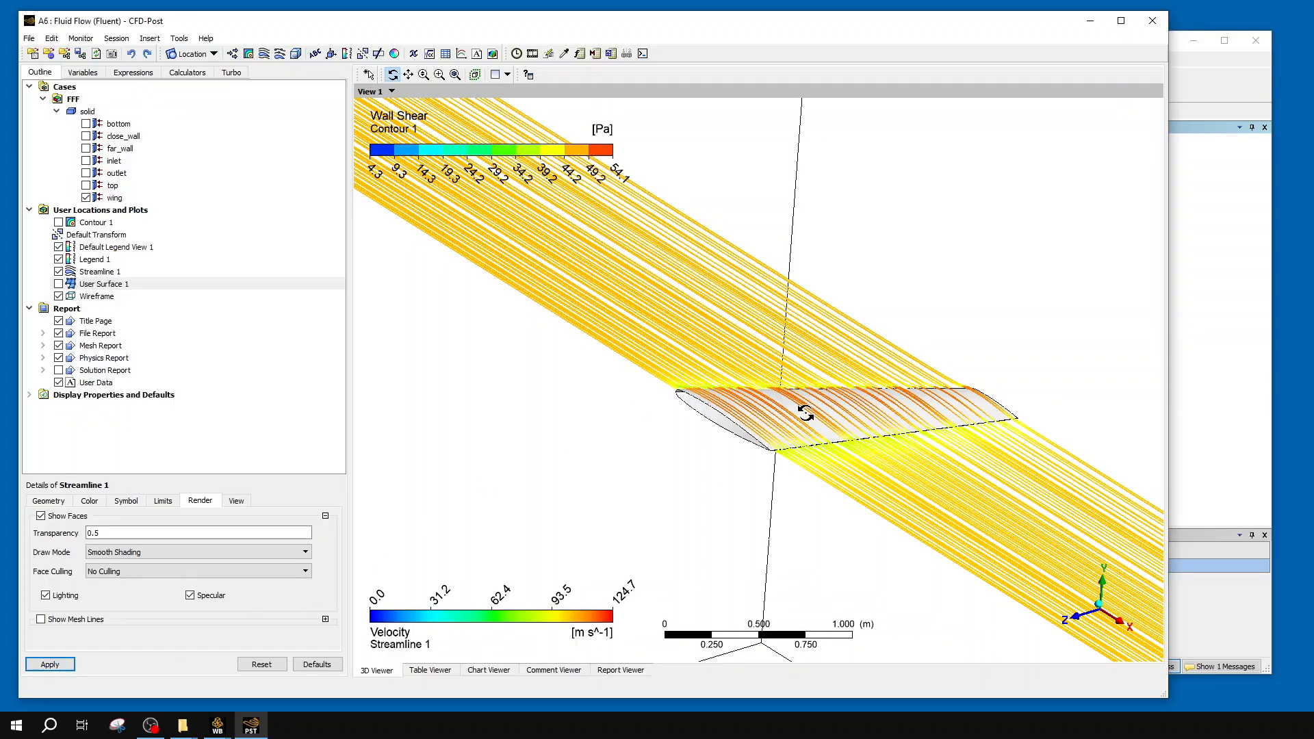
drag(1004, 408, 979, 397)
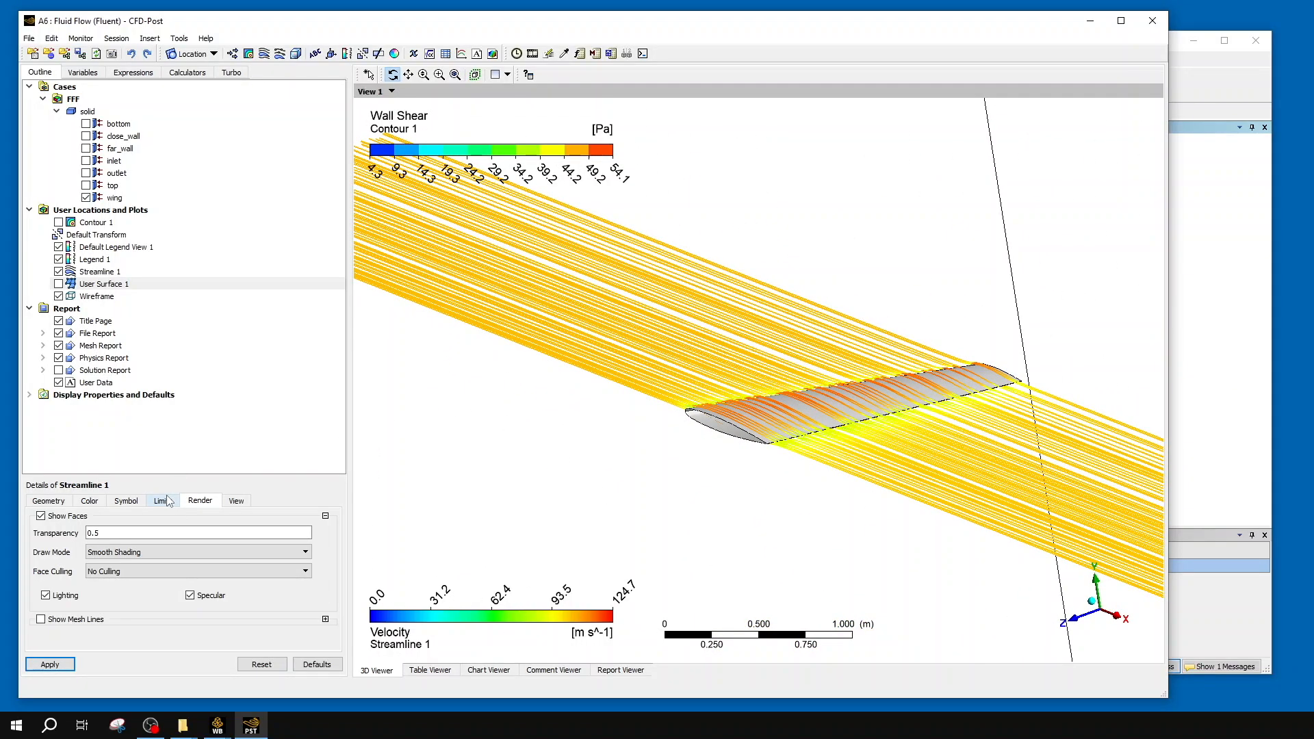
- Change the stream type of Streamline 1 to Tube and apply it
click(124, 501)
click(124, 547)
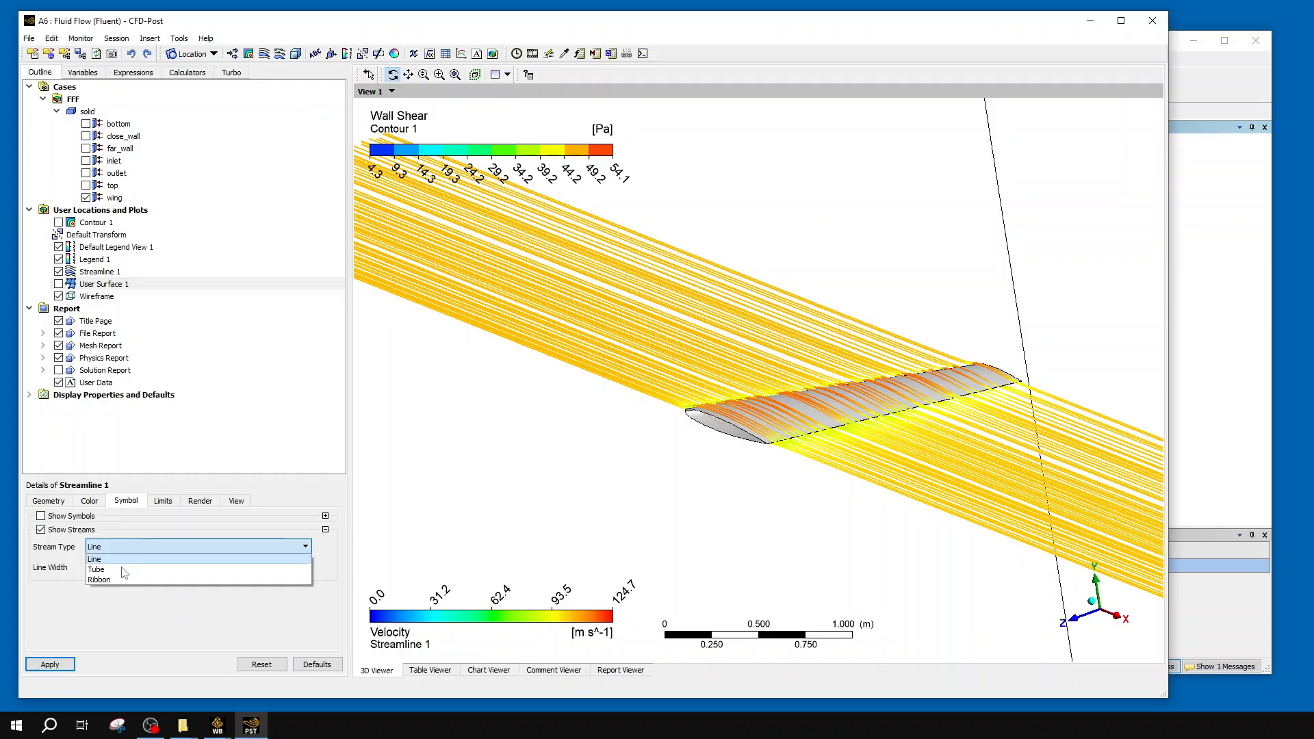
click(122, 571)
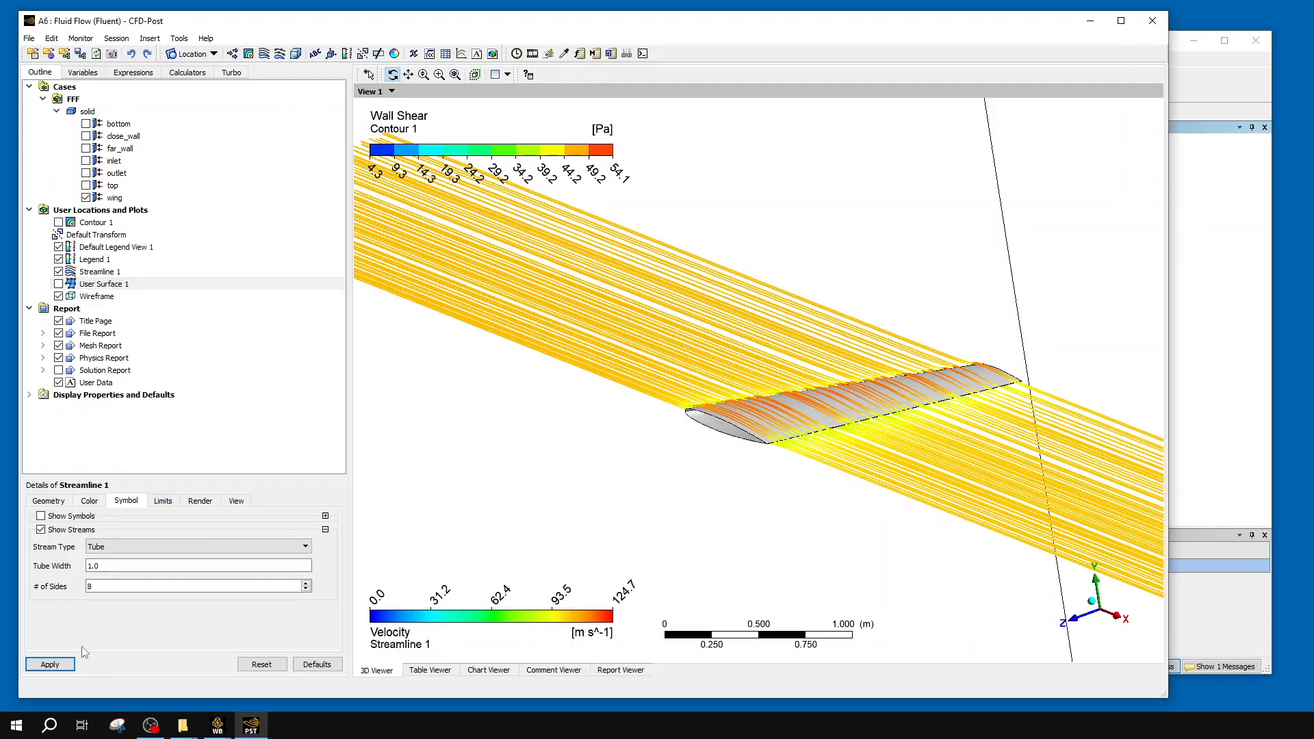
click(49, 664)
mouse_move(787, 467)
mouse_down()
mouse_move(742, 441)
mouse_move(713, 454)
mouse_move(713, 475)
mouse_move(762, 435)
mouse_move(781, 475)
mouse_up()
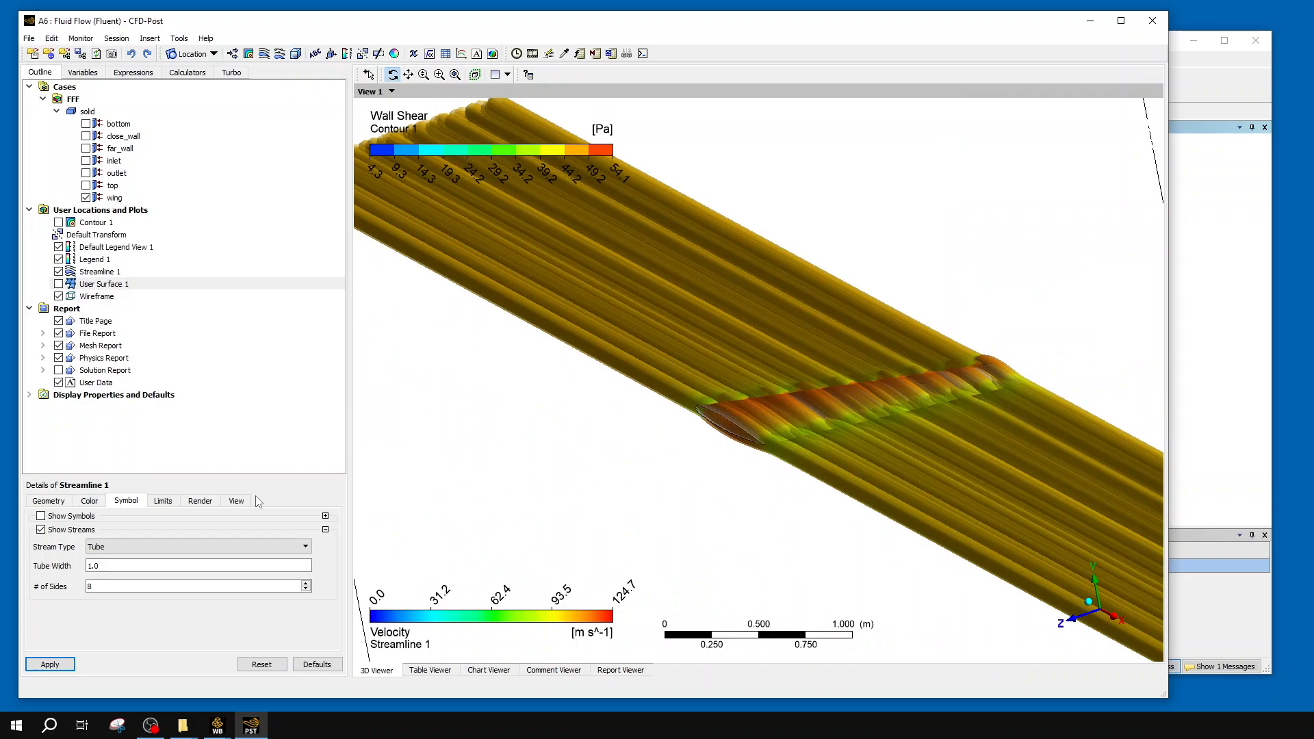
- Turn off lighting for Streamline 1, apply it and inspect the tubes around the wing tip
click(165, 501)
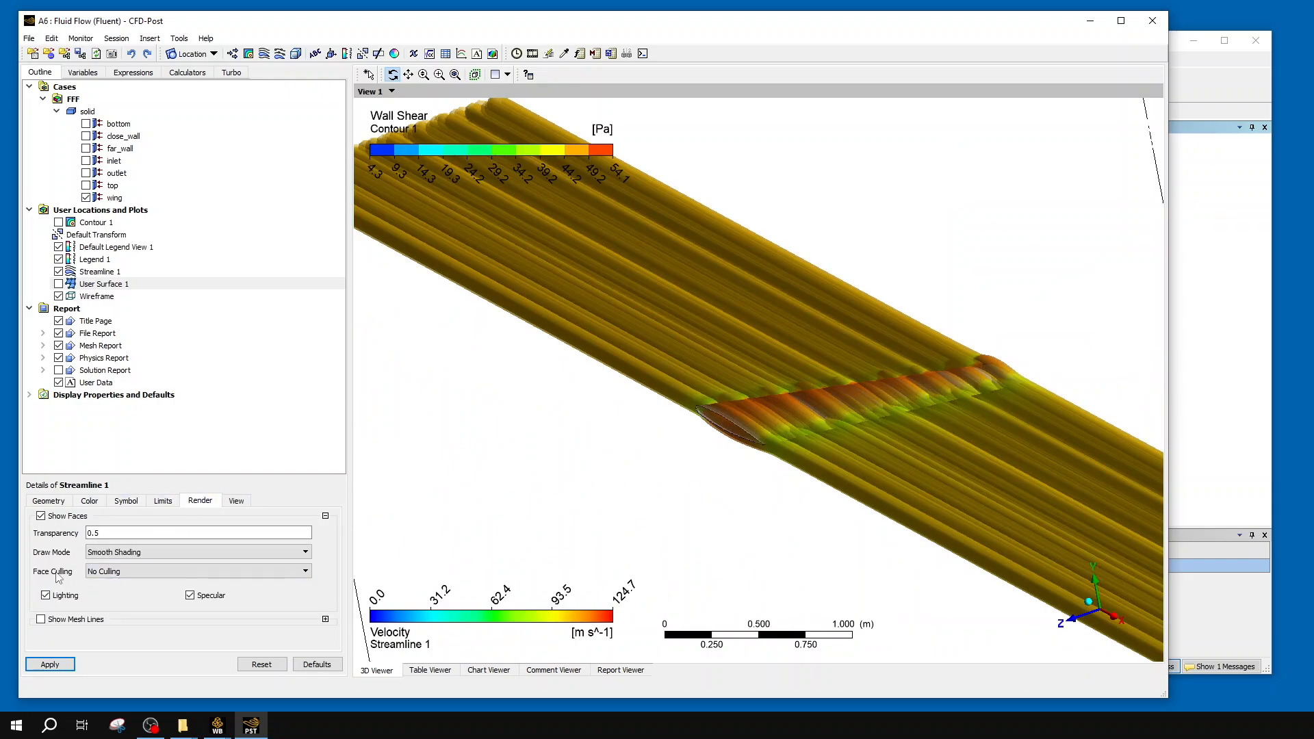
click(50, 664)
scroll(762, 520, up, 2)
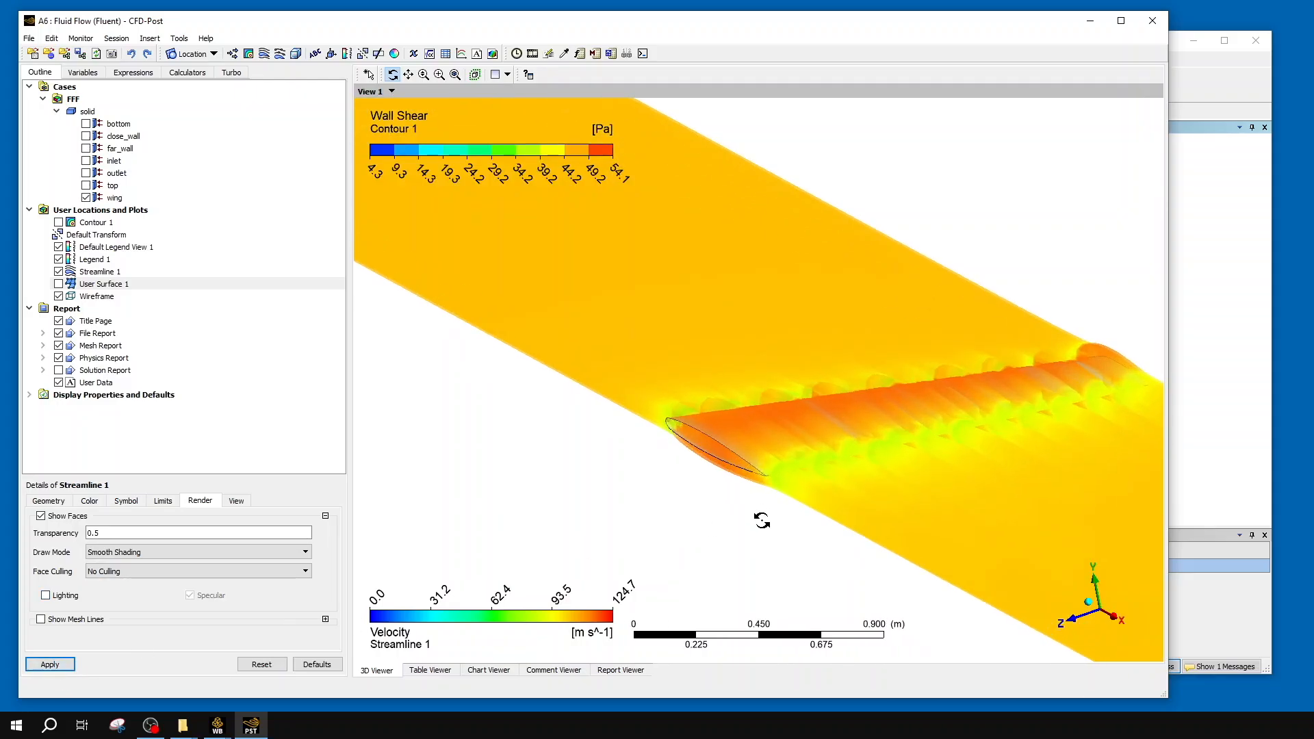
scroll(762, 520, down, 2)
scroll(756, 493, up, 10)
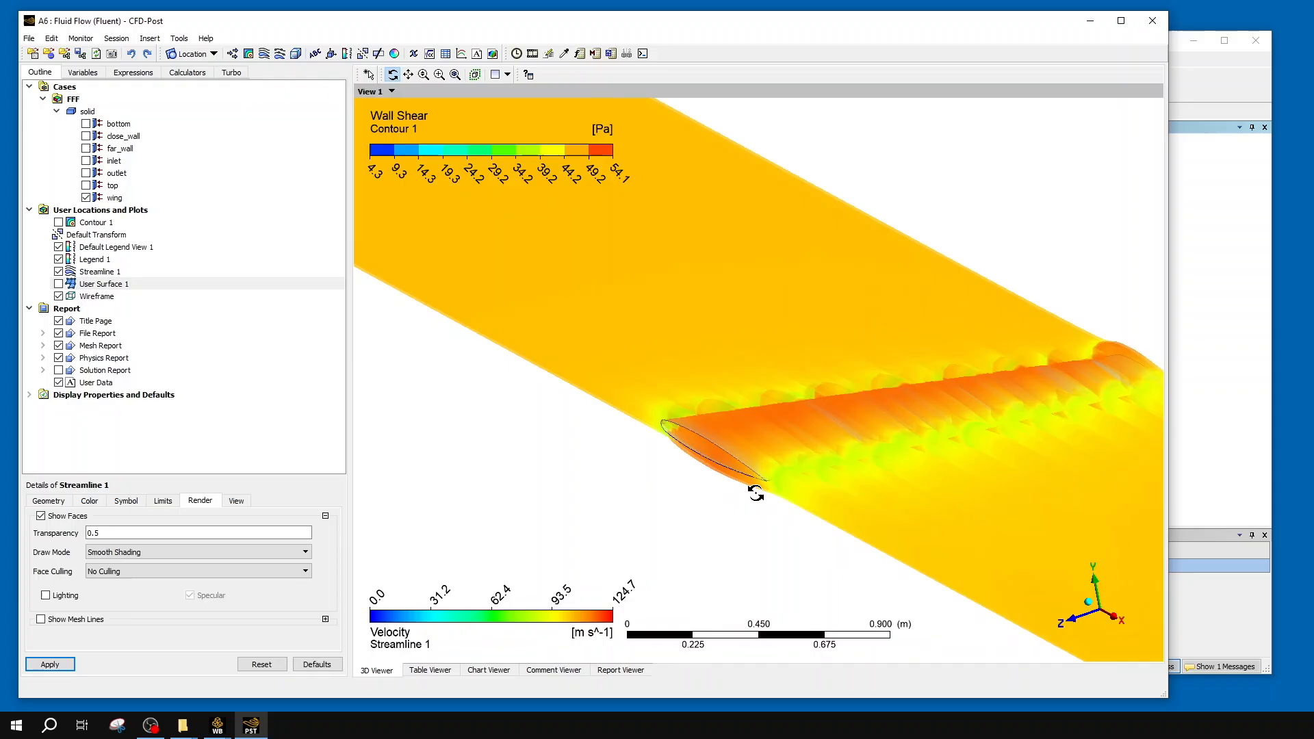
drag(753, 484, 727, 466)
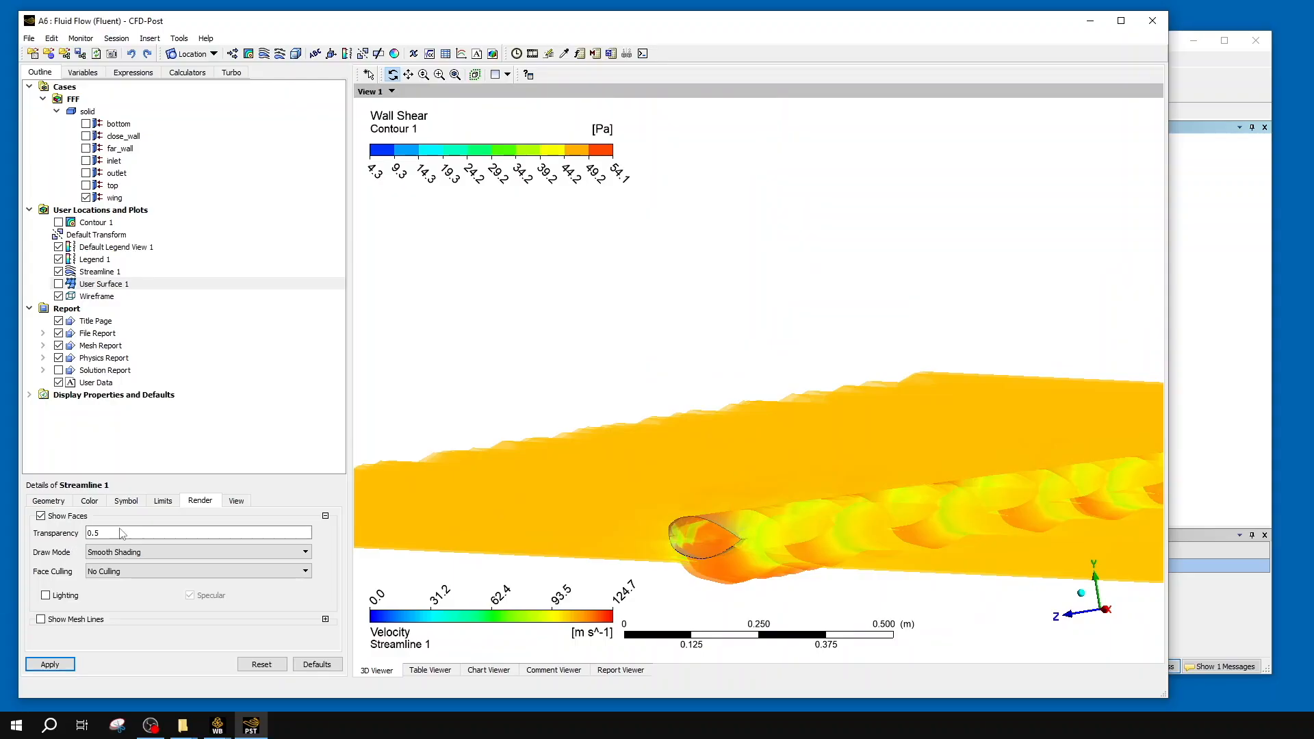
- Set the tube width of Streamline 1 to 0.1 and apply it
click(162, 502)
click(120, 503)
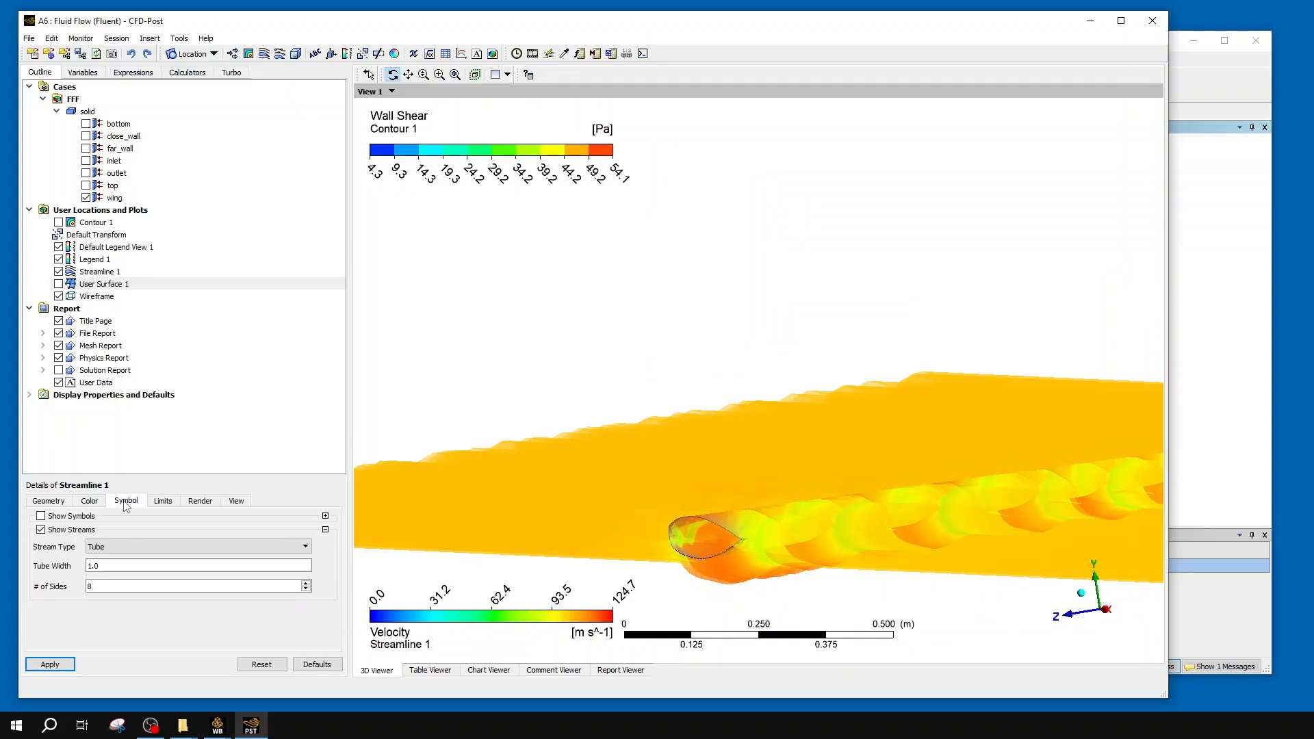
double_click(117, 565)
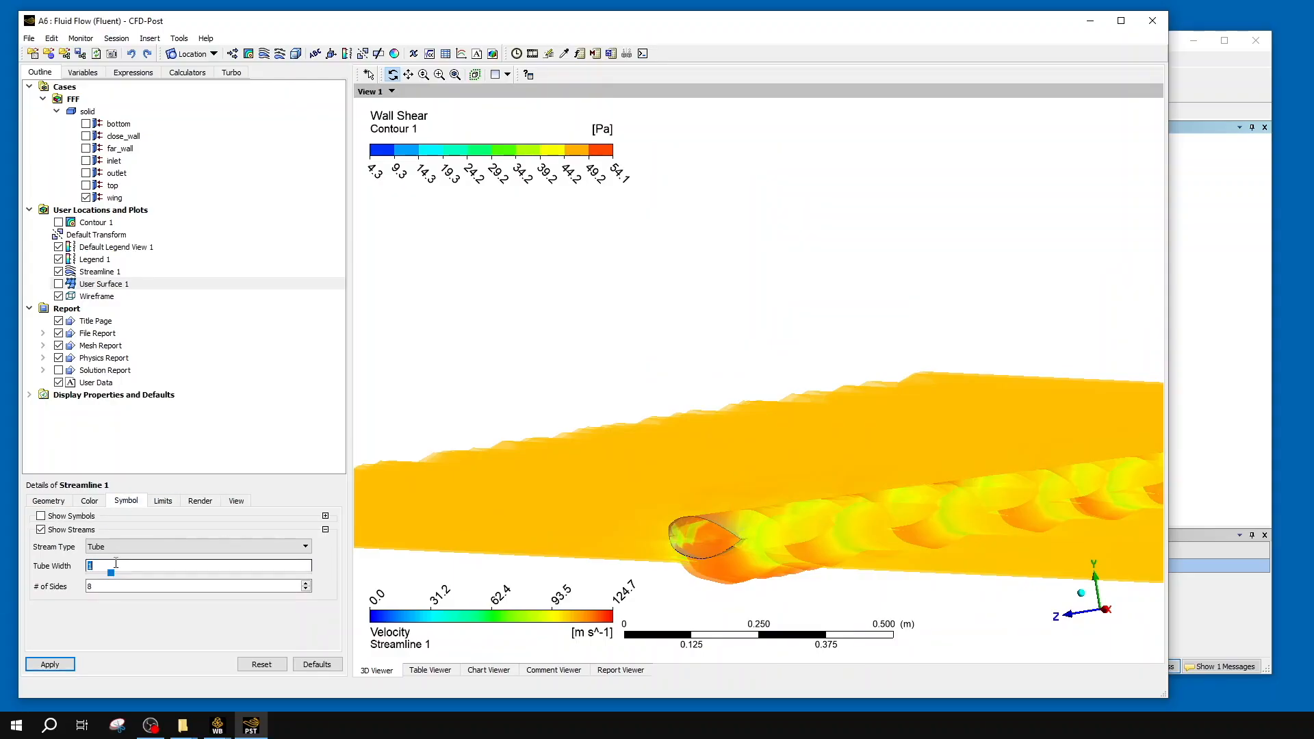
click(49, 664)
drag(863, 521, 848, 579)
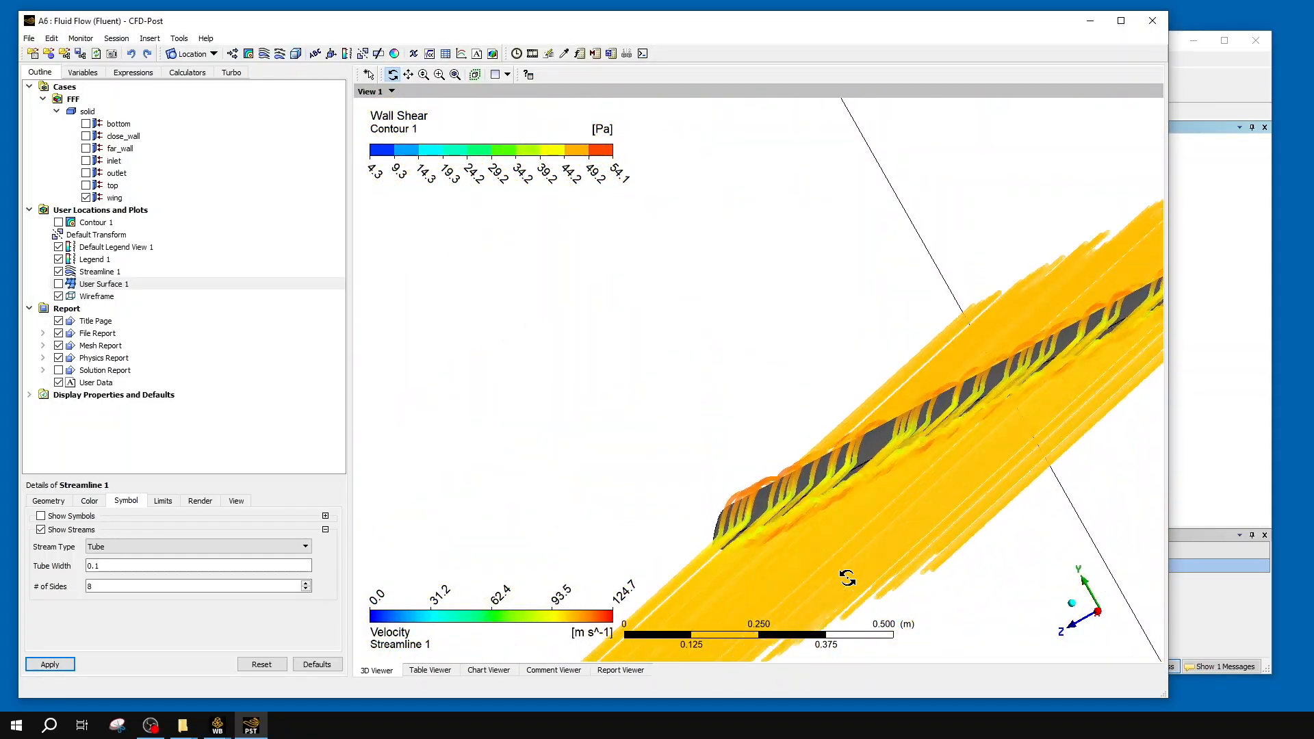
- Try 4 sides for the Streamline 1 tubes, seen close-up along the X axis, and apply the change
click(1098, 612)
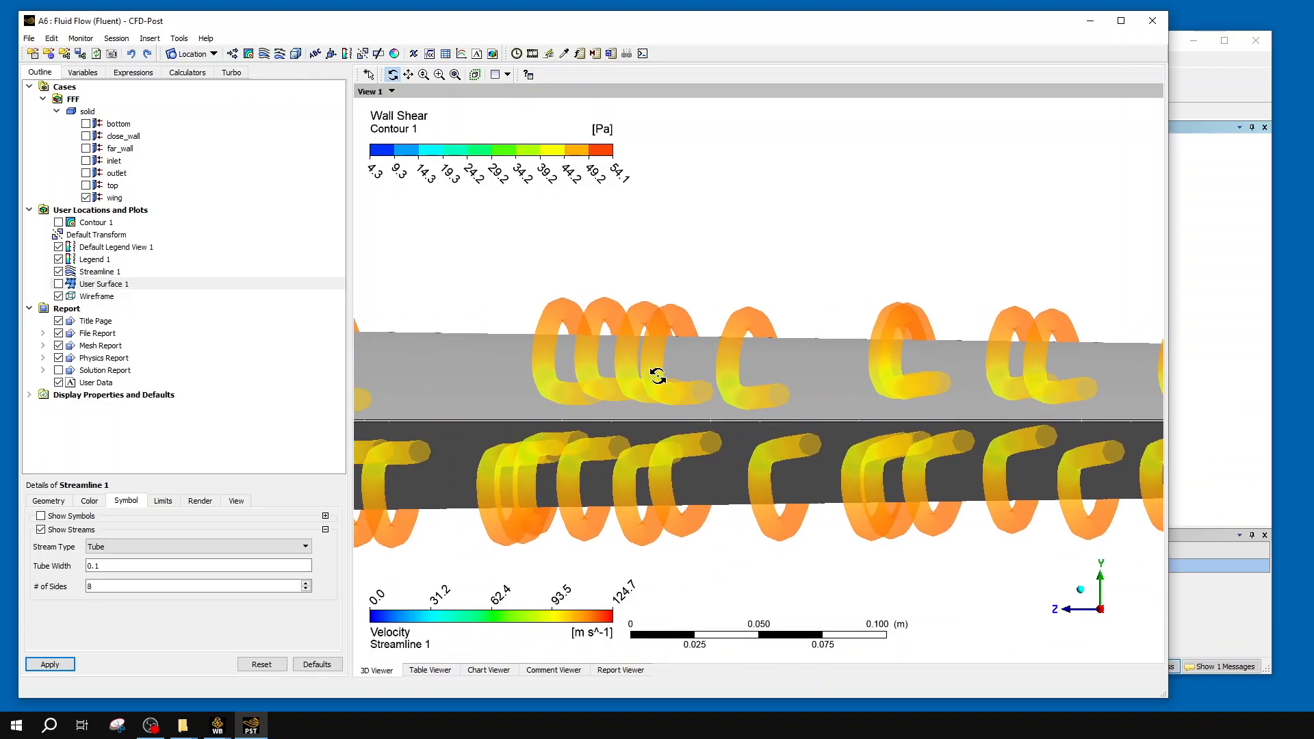
ctrl+click(291, 383)
ctrl+middle_drag(567, 424, 1104, 379)
scroll(688, 384, up, 5)
scroll(688, 385, up, 4)
ctrl+middle_drag(689, 382, 764, 532)
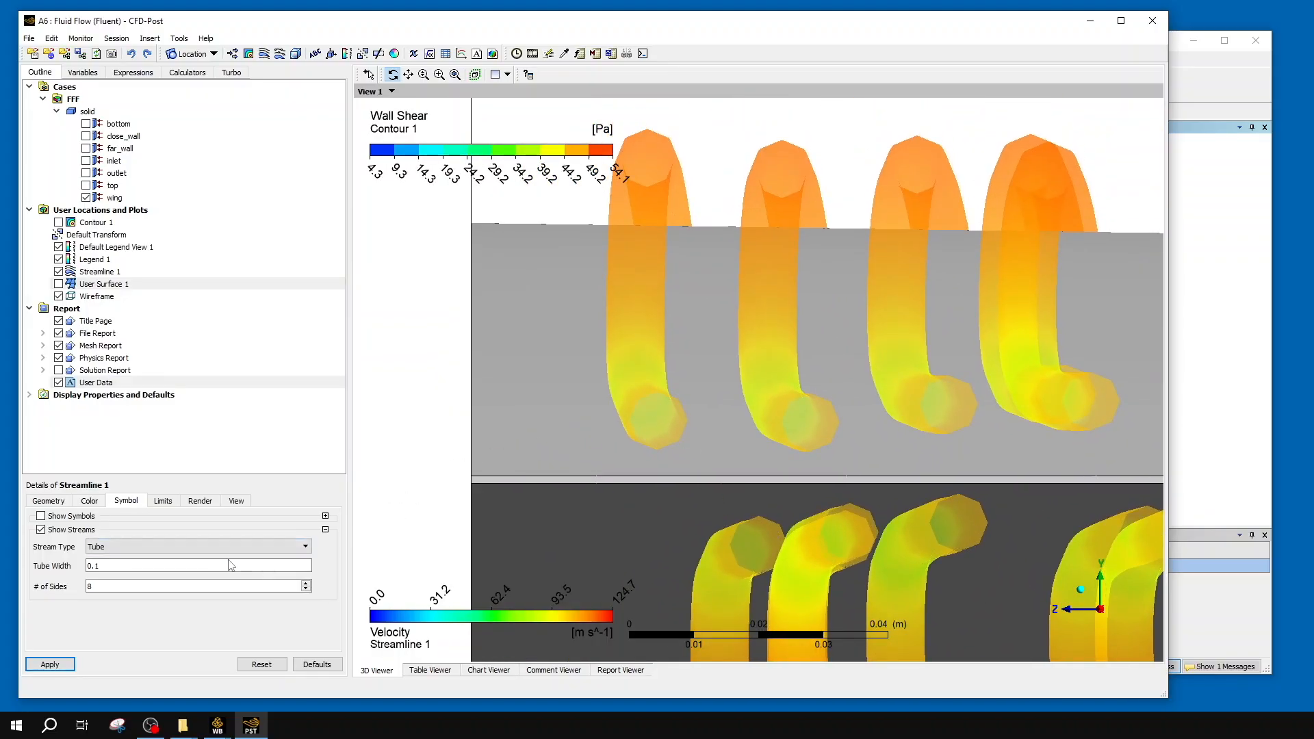
click(167, 590)
click(63, 667)
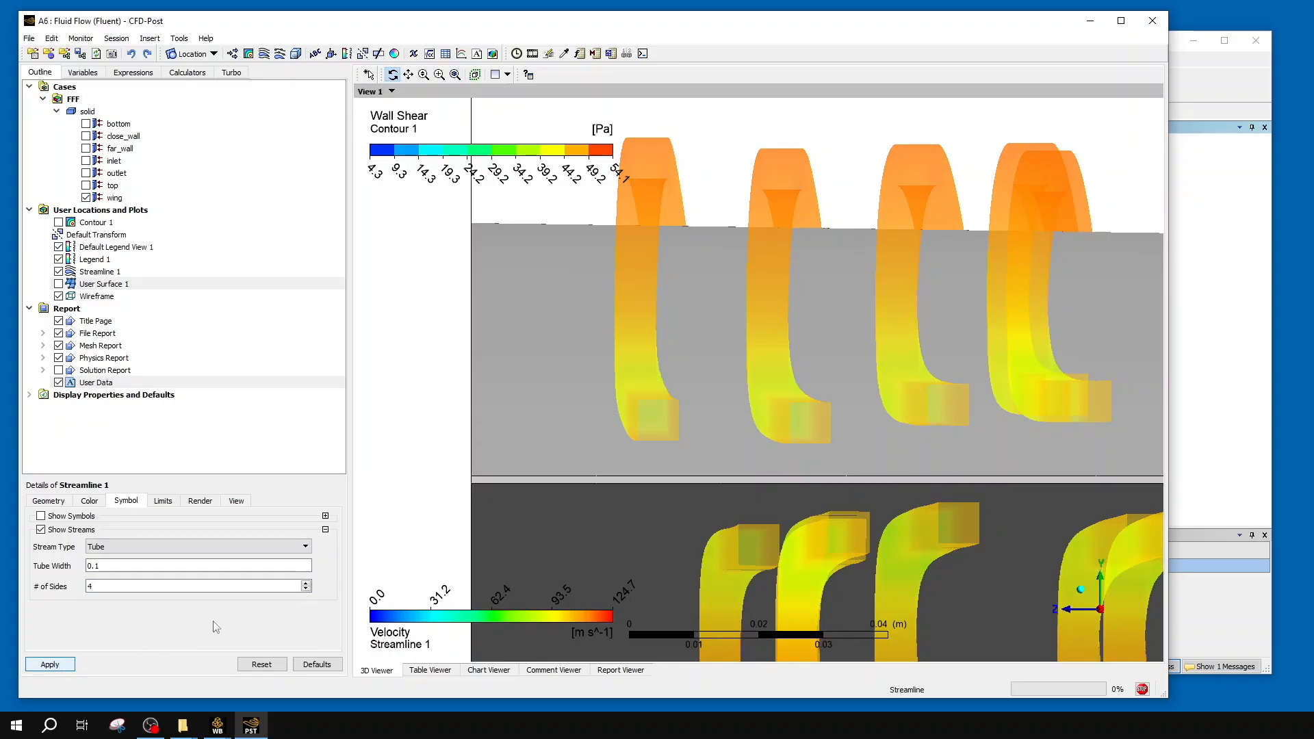
- Set the number of sides of the Streamline 1 tubes to 8 and apply it
double_click(160, 587)
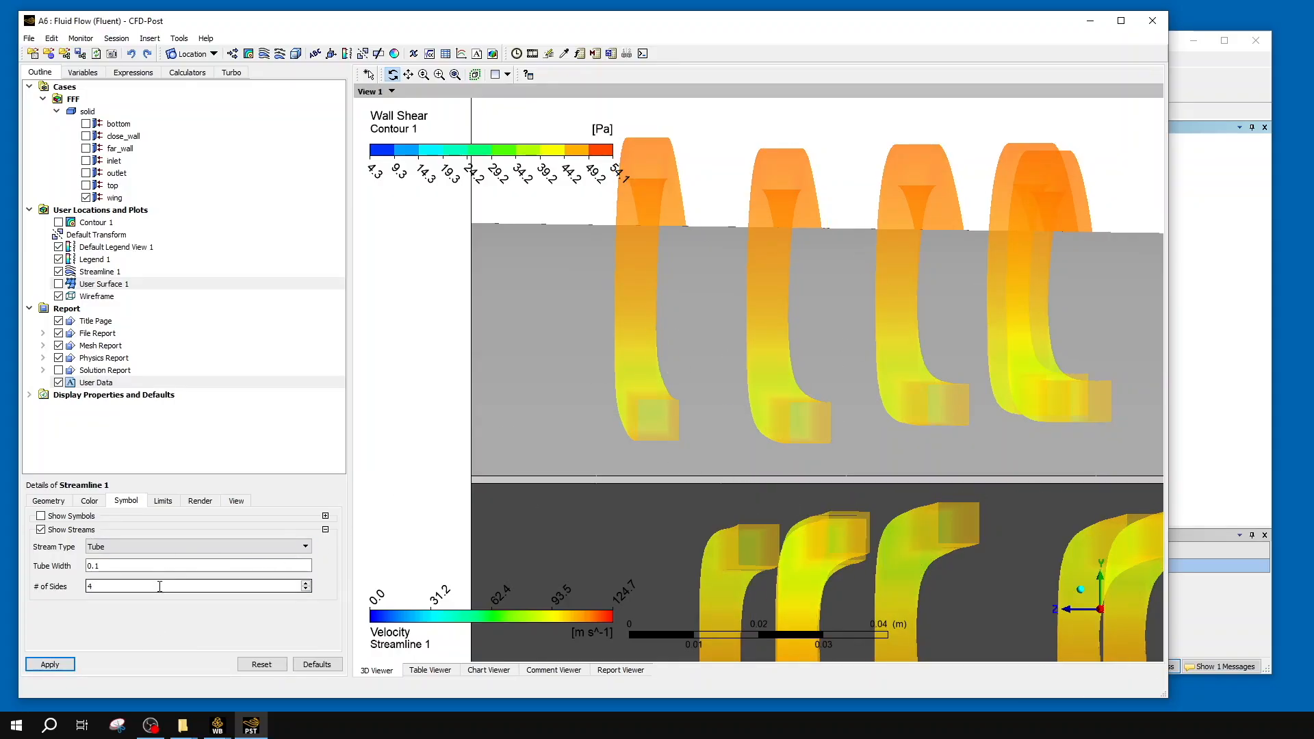
text(8)
click(71, 662)
- Set the number of sides of the Streamline 1 tubes to 9 and apply it
double_click(105, 587)
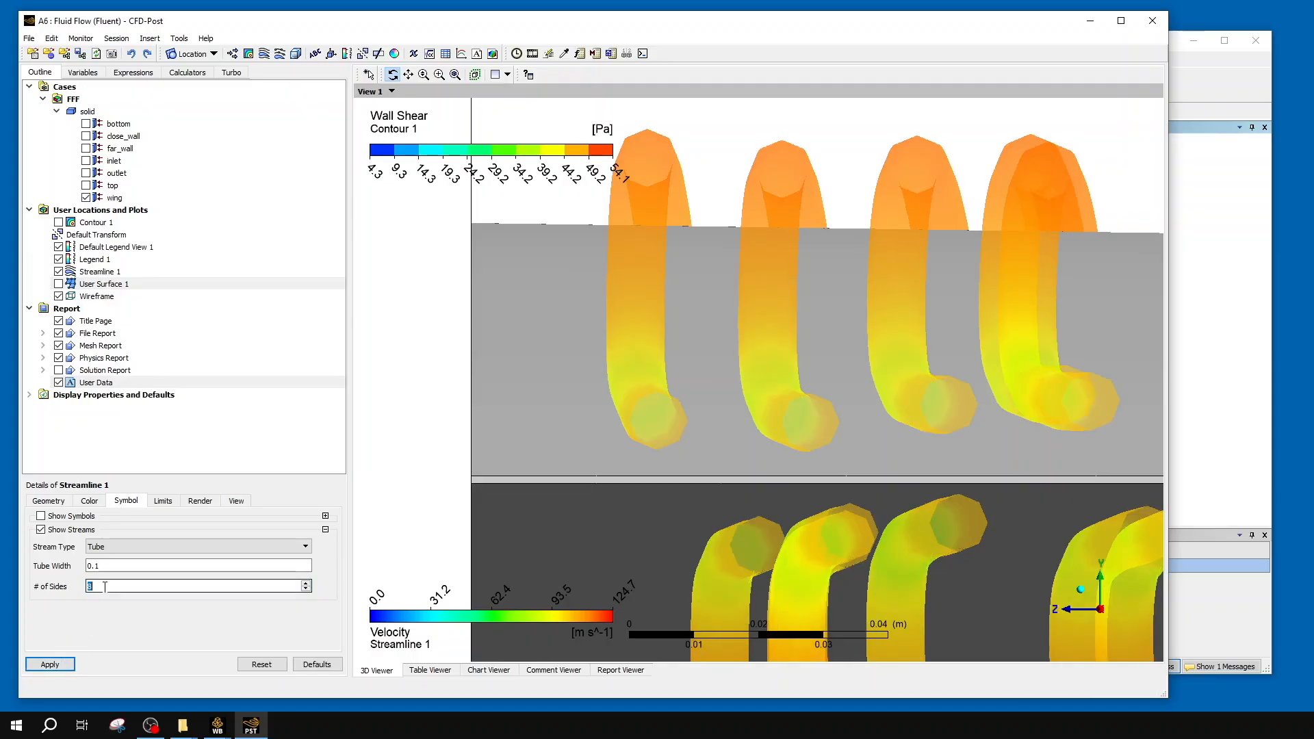
click(59, 662)
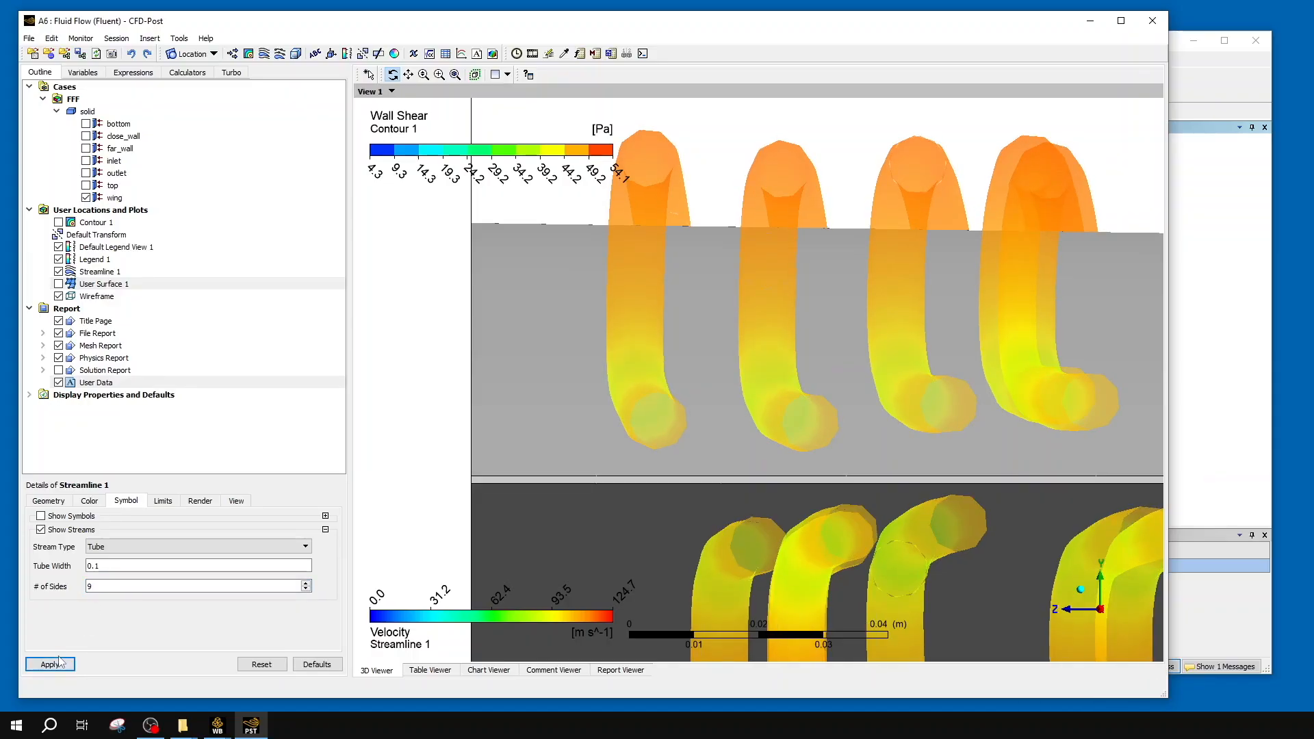
double_click(118, 570)
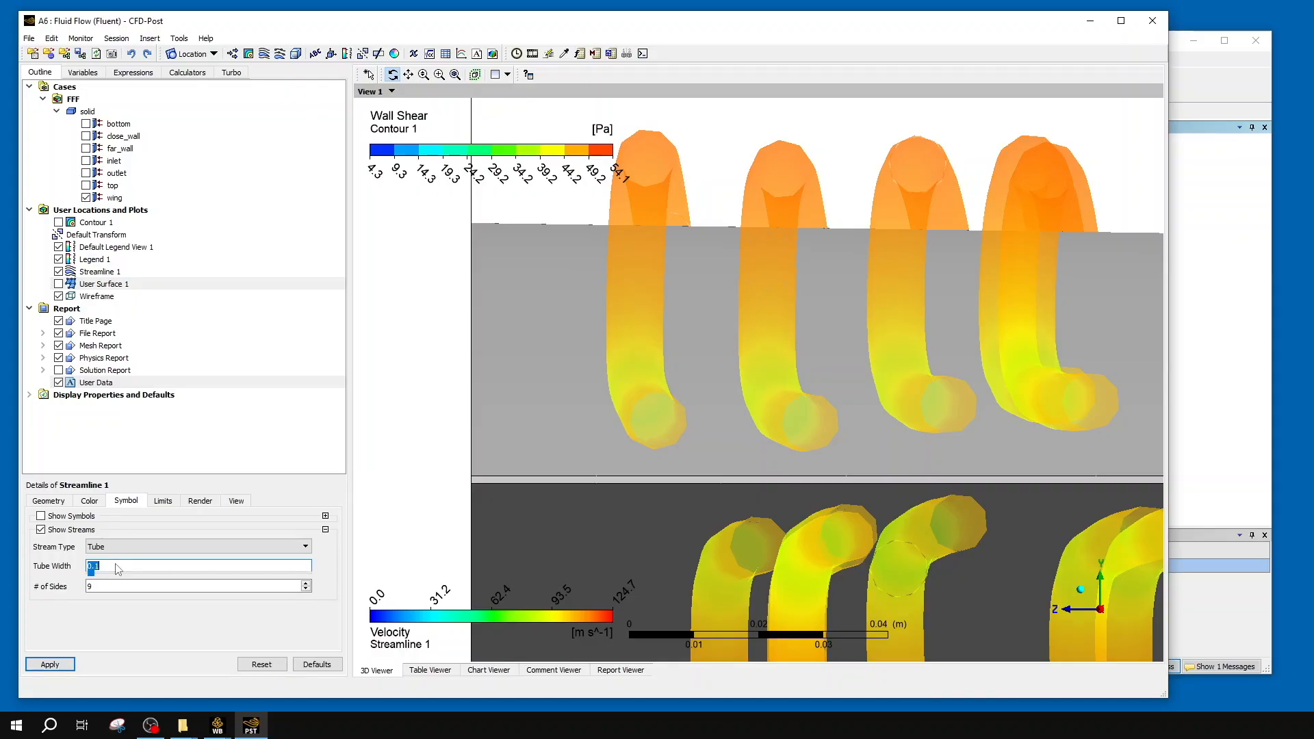
click(120, 587)
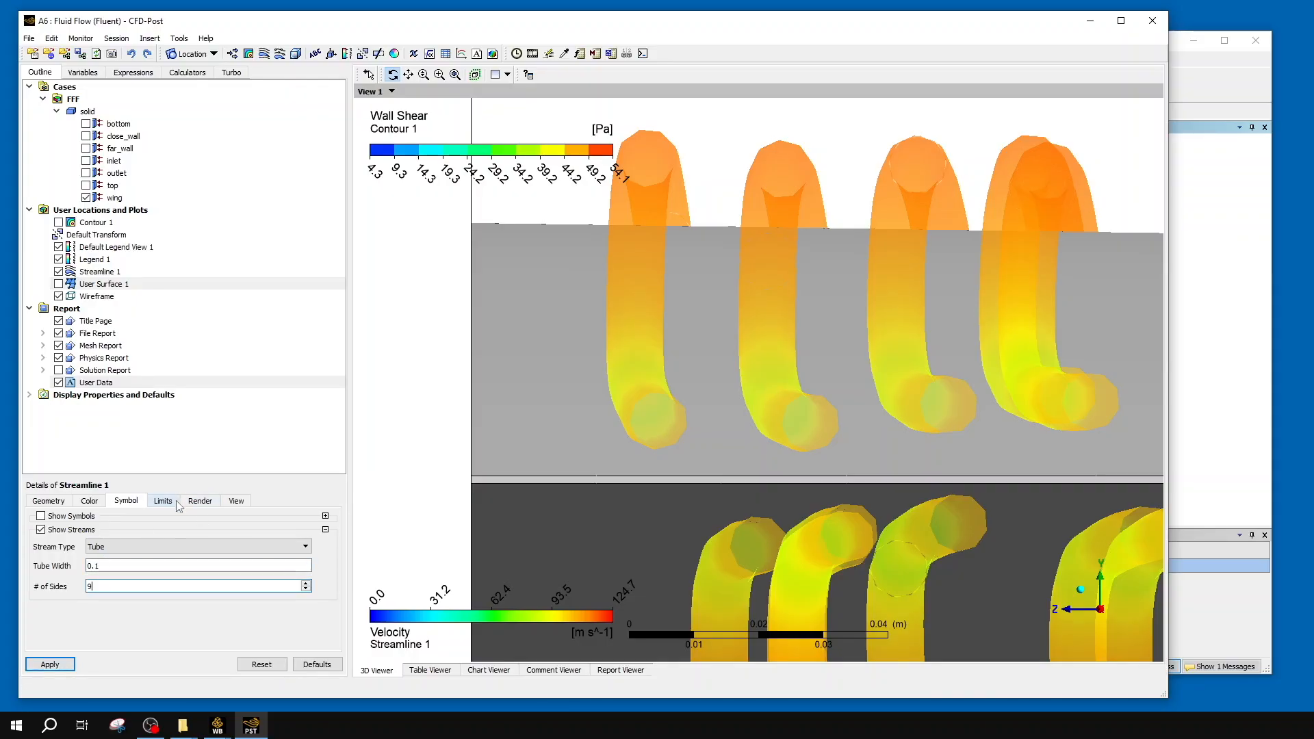
- Try transparency values of 1 and 0 for Streamline 1, applying each one
click(199, 502)
double_click(148, 534)
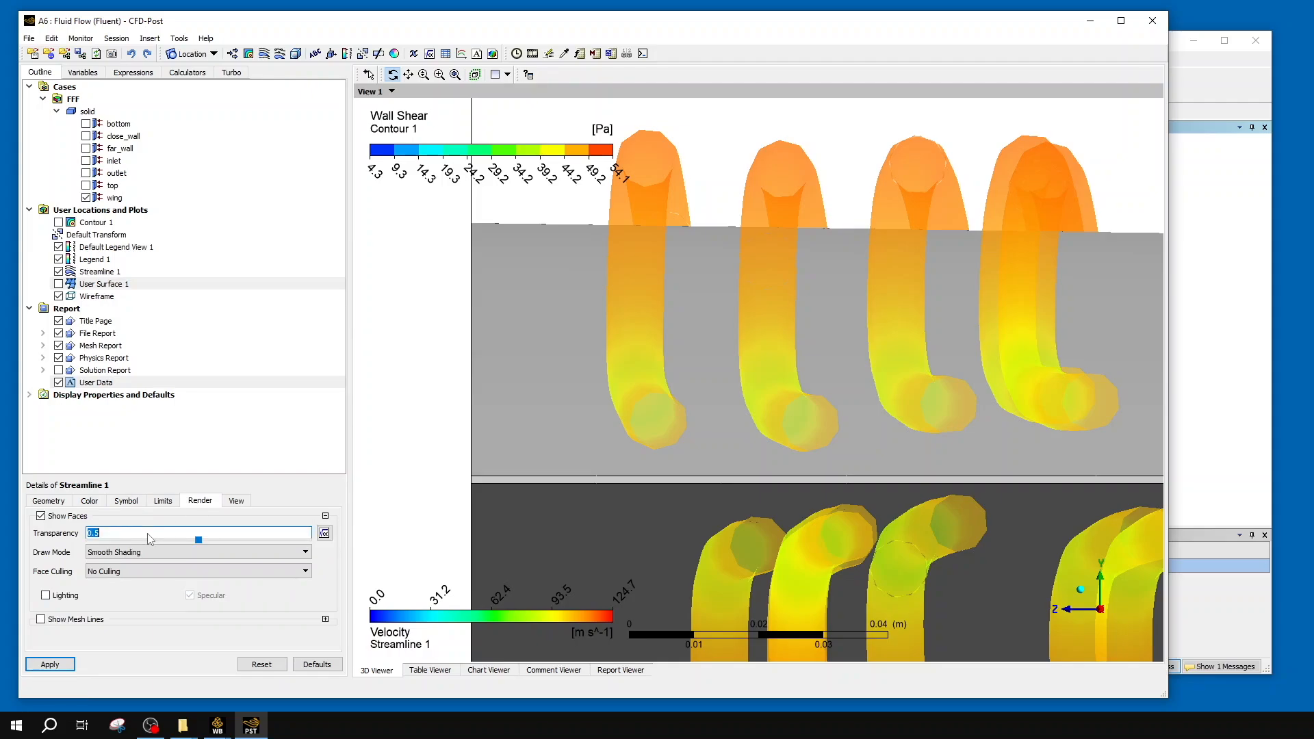
text(1)
click(43, 666)
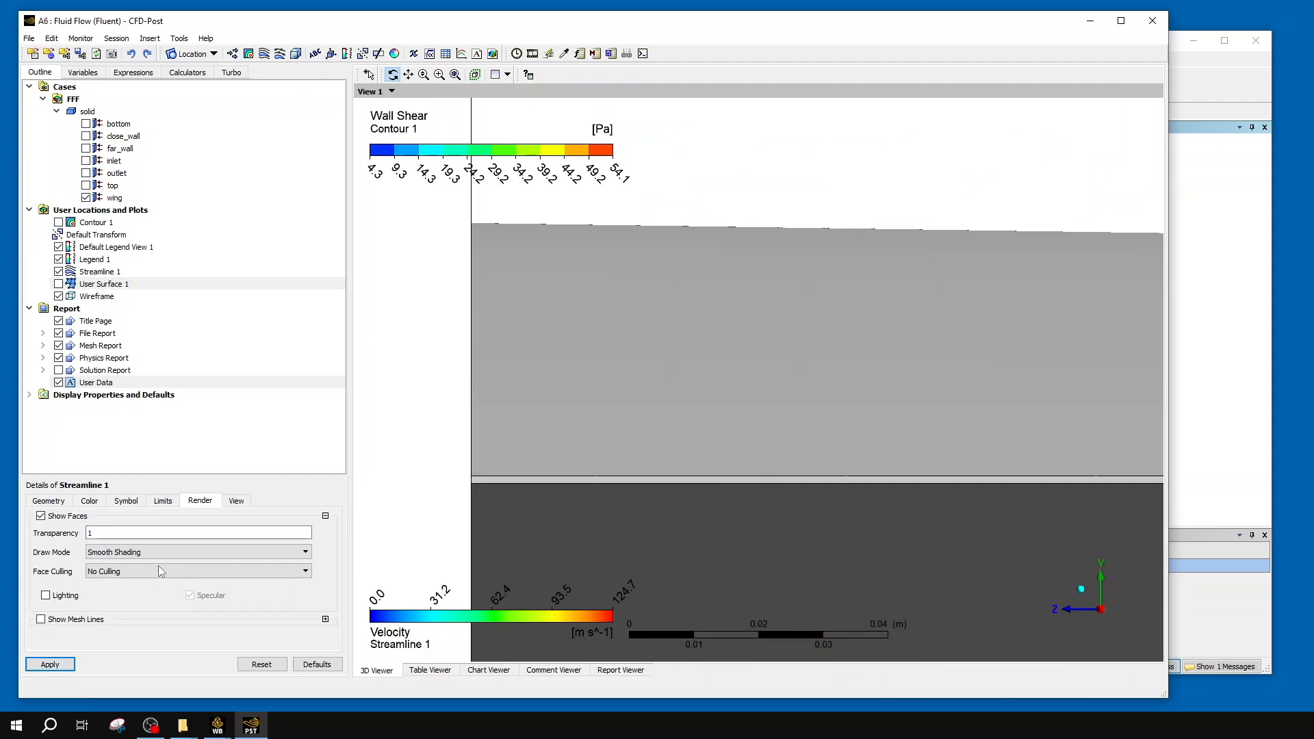
double_click(131, 532)
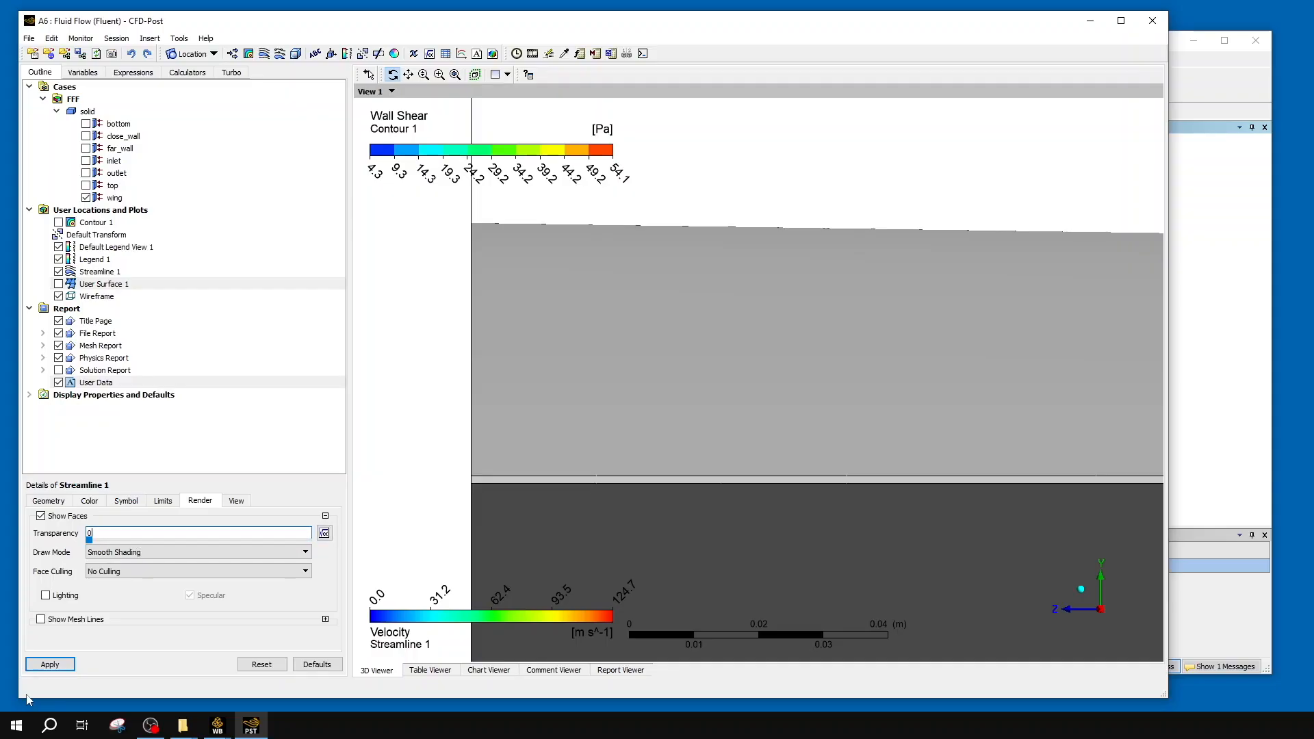
click(48, 665)
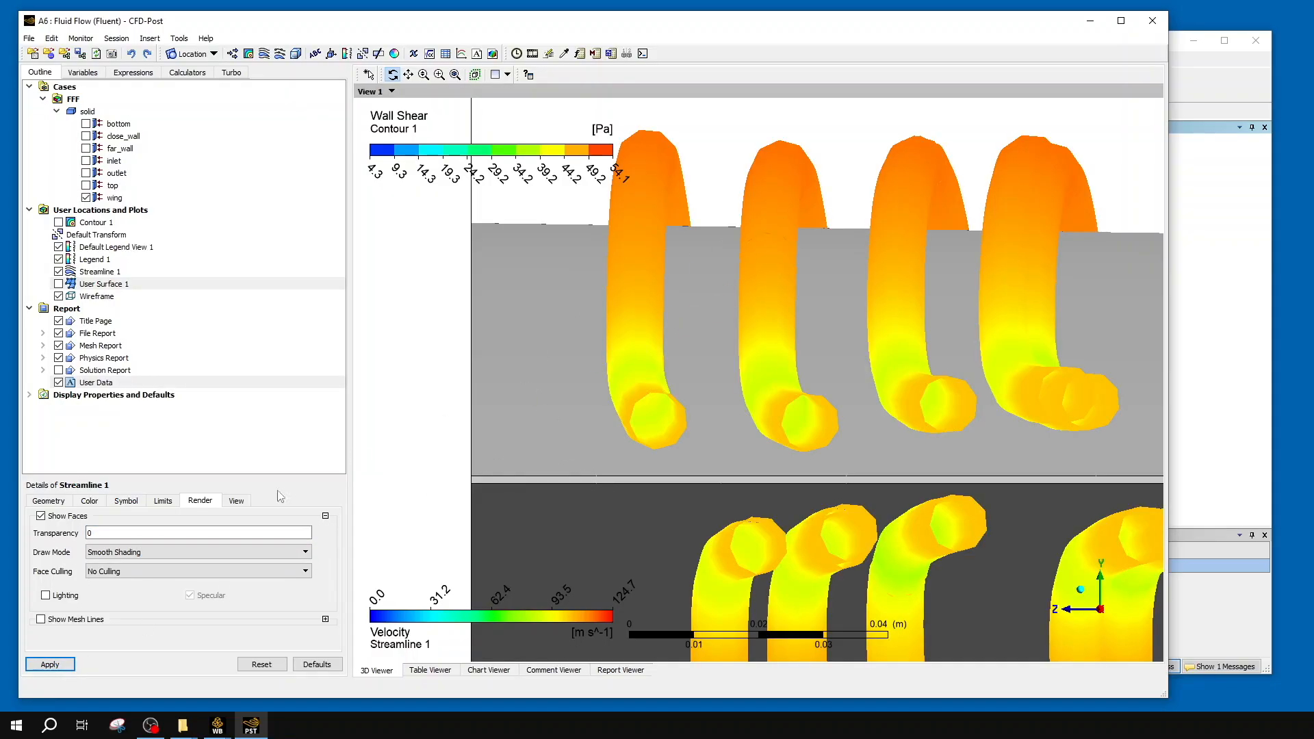
- Set the transparency of Streamline 1 to 0.75 and apply it
double_click(167, 535)
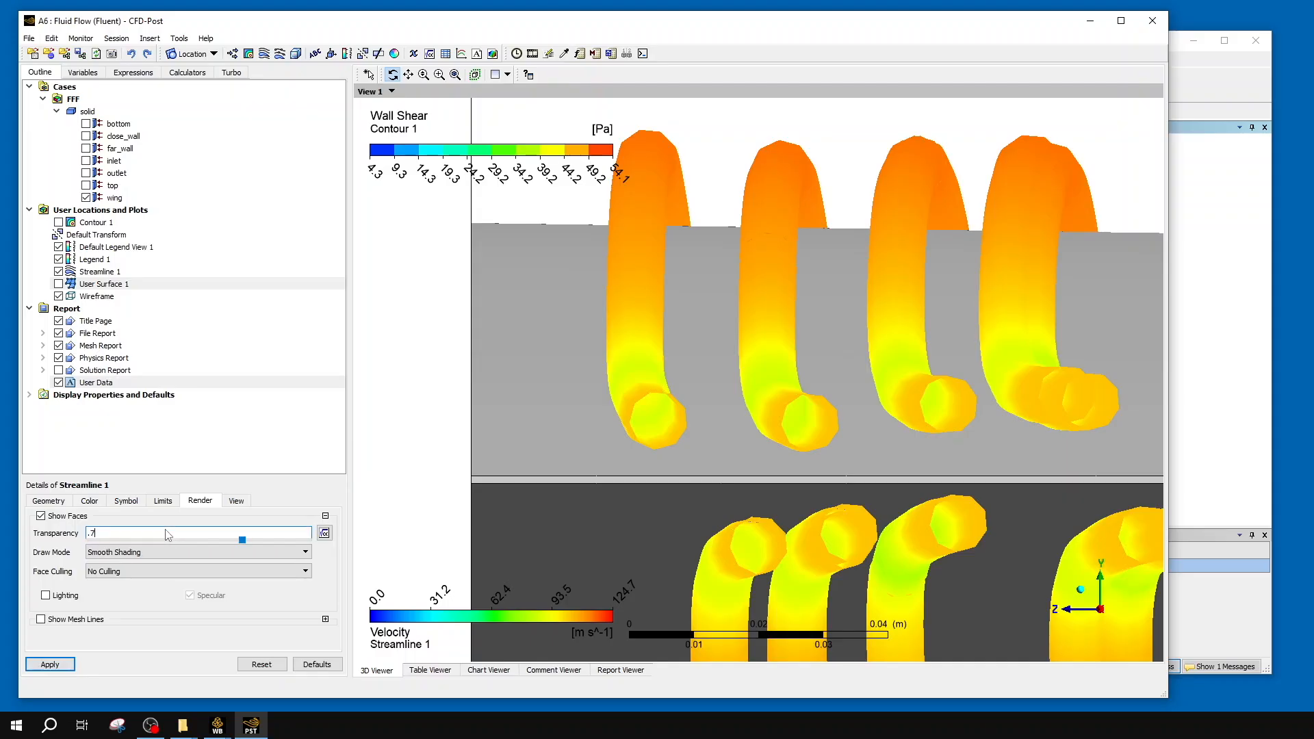
text(.75)
click(50, 665)
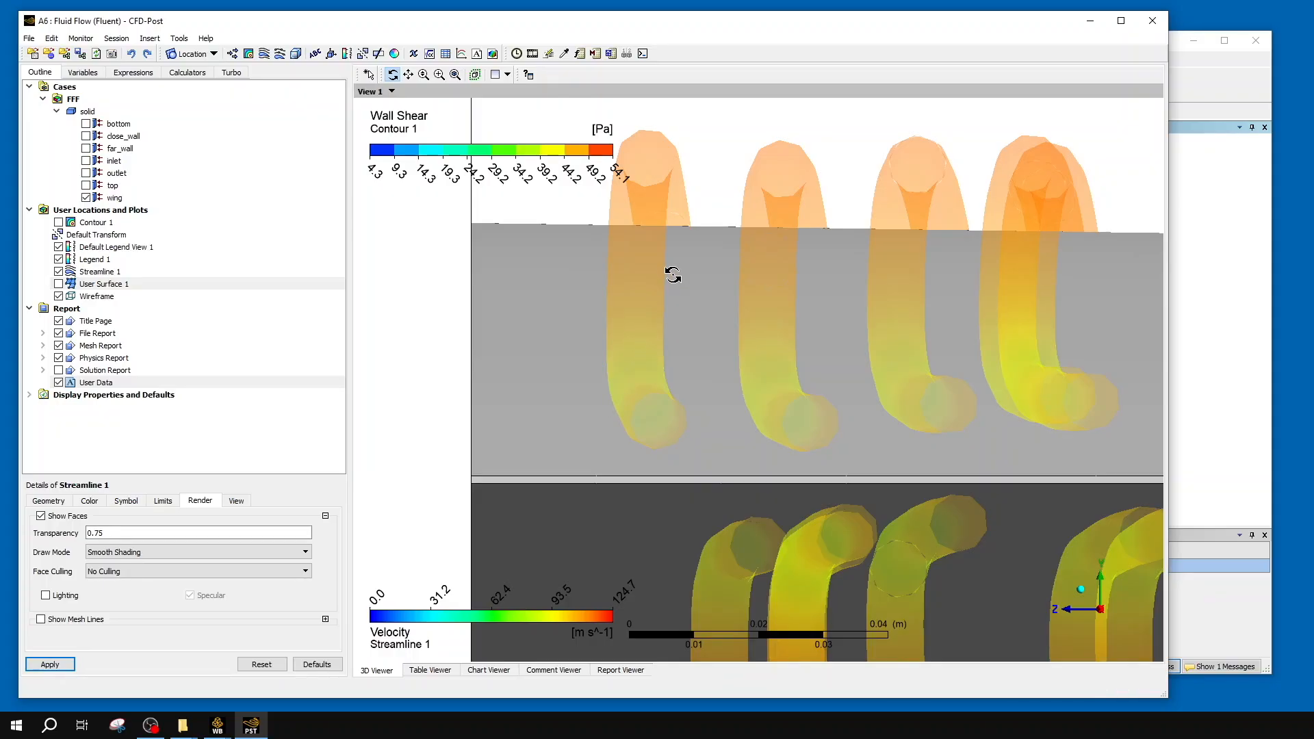
- Examine the semi-transparent tubes over the wing's upper surface in an isometric close-up
drag(1094, 426, 633, 346)
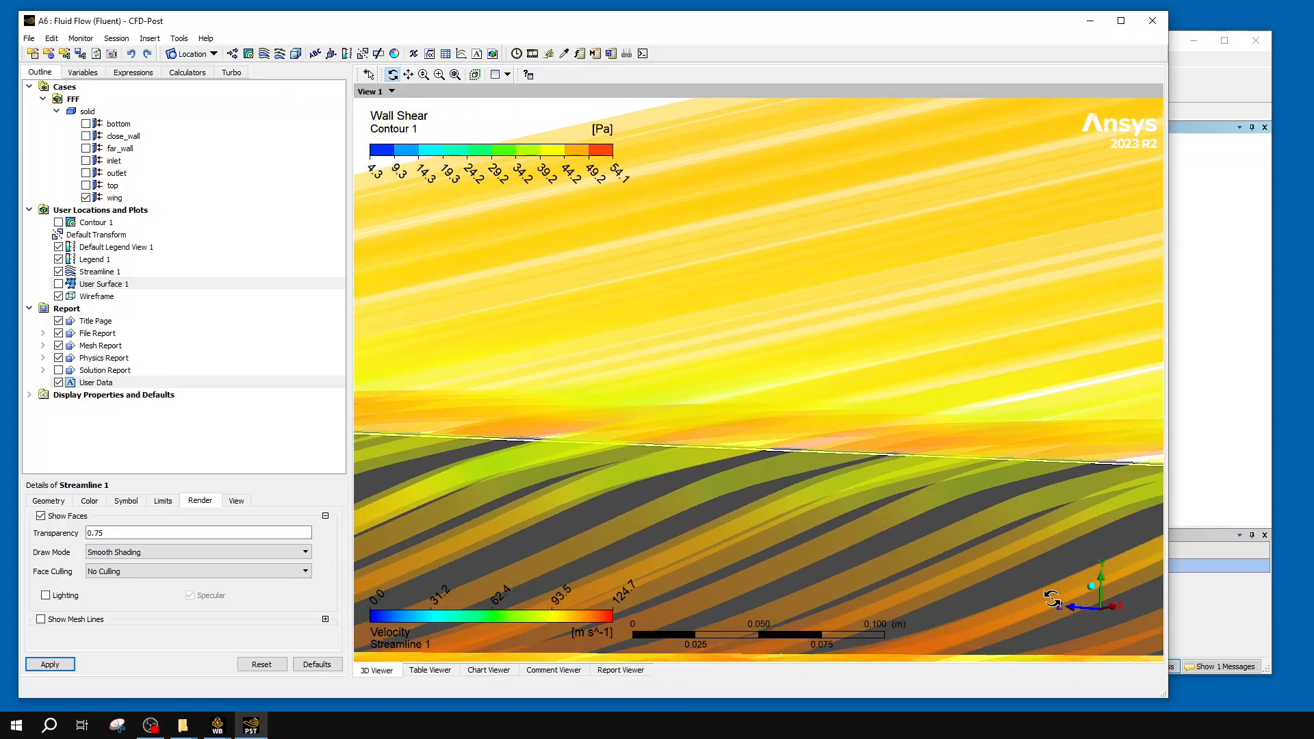
click(1093, 587)
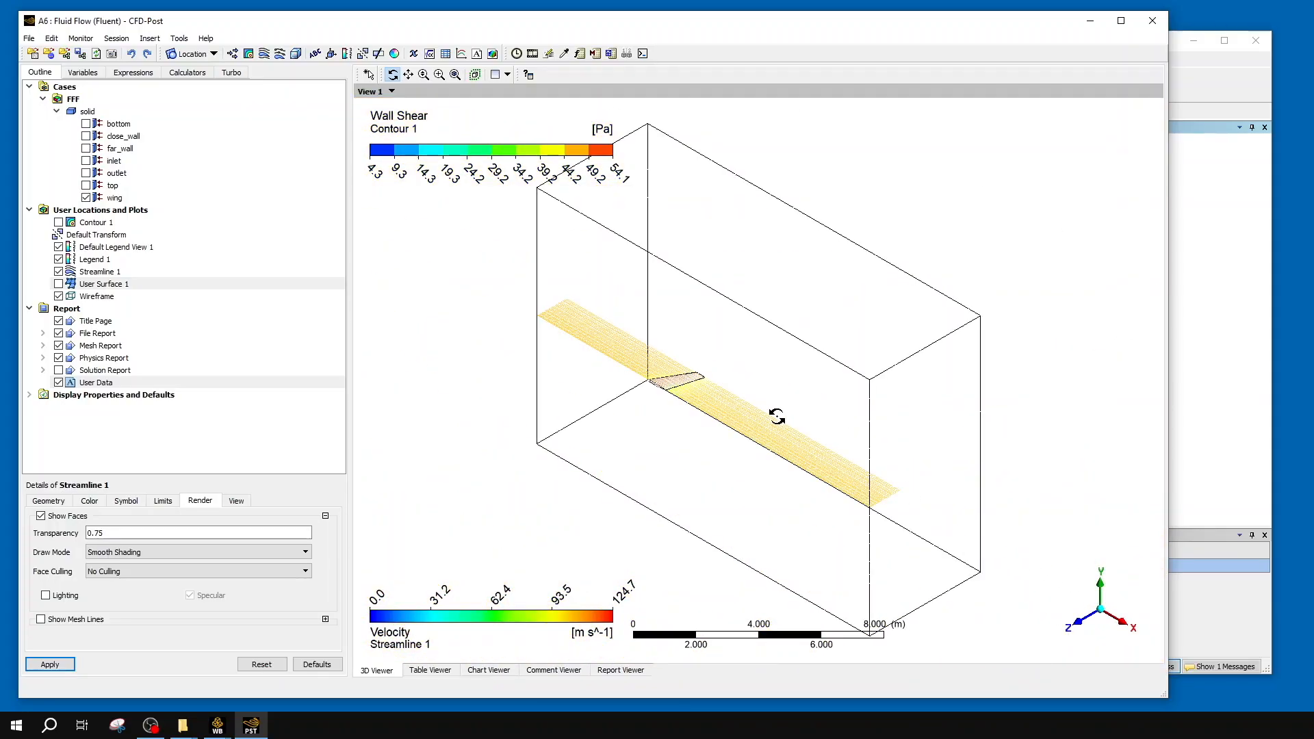
scroll(777, 416, up, 10)
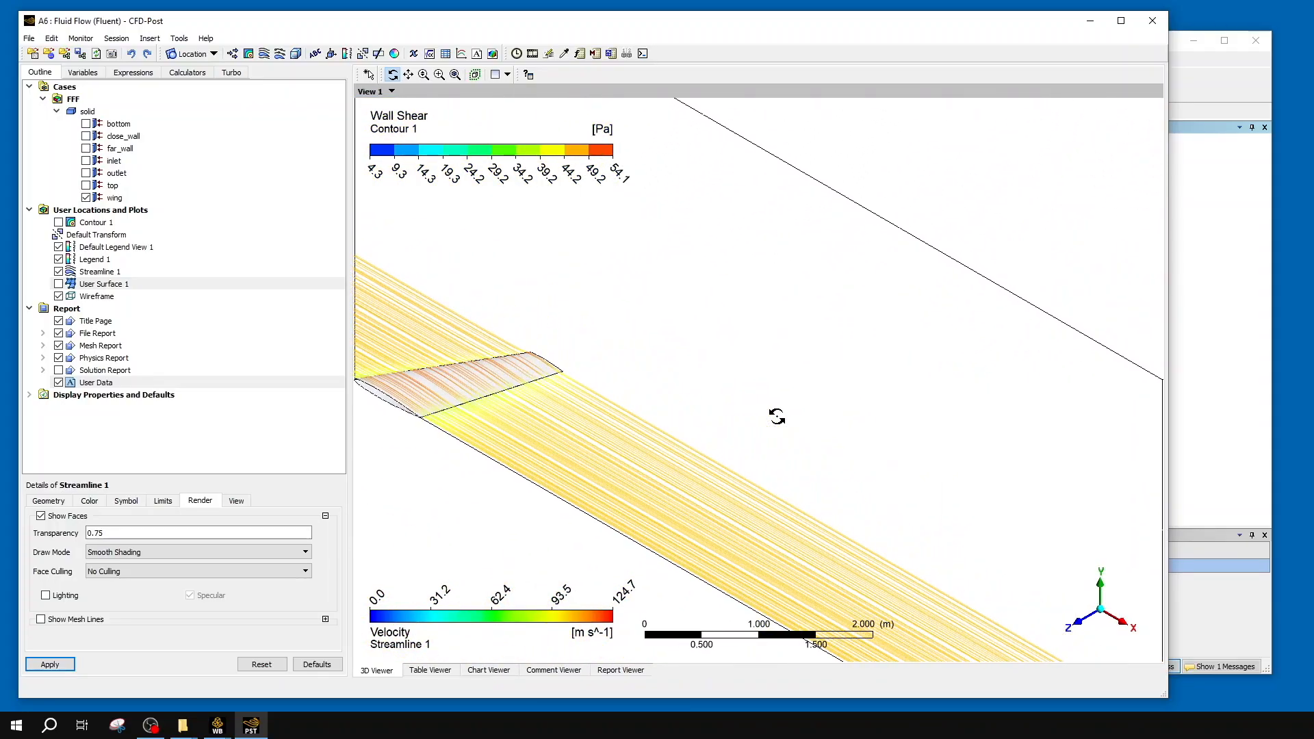
scroll(777, 417, up, 5)
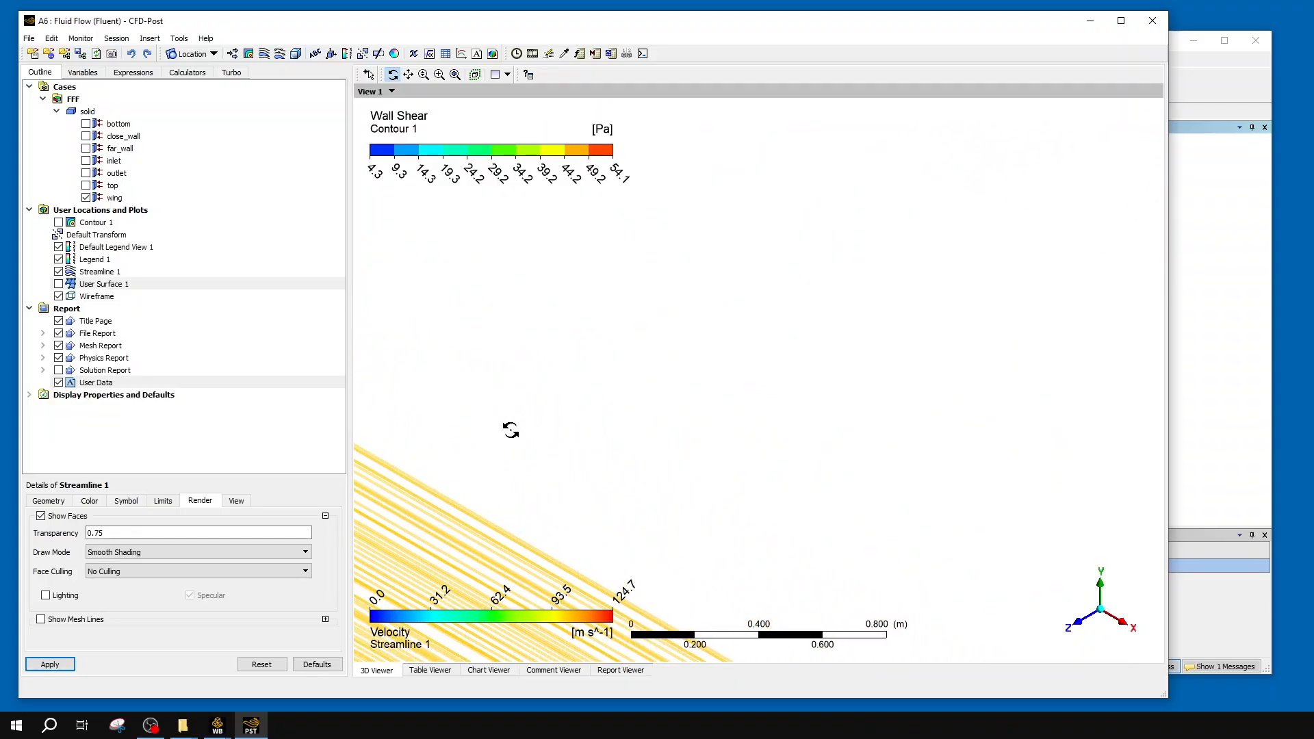
middle_drag(507, 431, 1088, 370)
scroll(508, 362, up, 4)
ctrl+middle_drag(508, 362, 1043, 433)
middle_drag(892, 349, 704, 449)
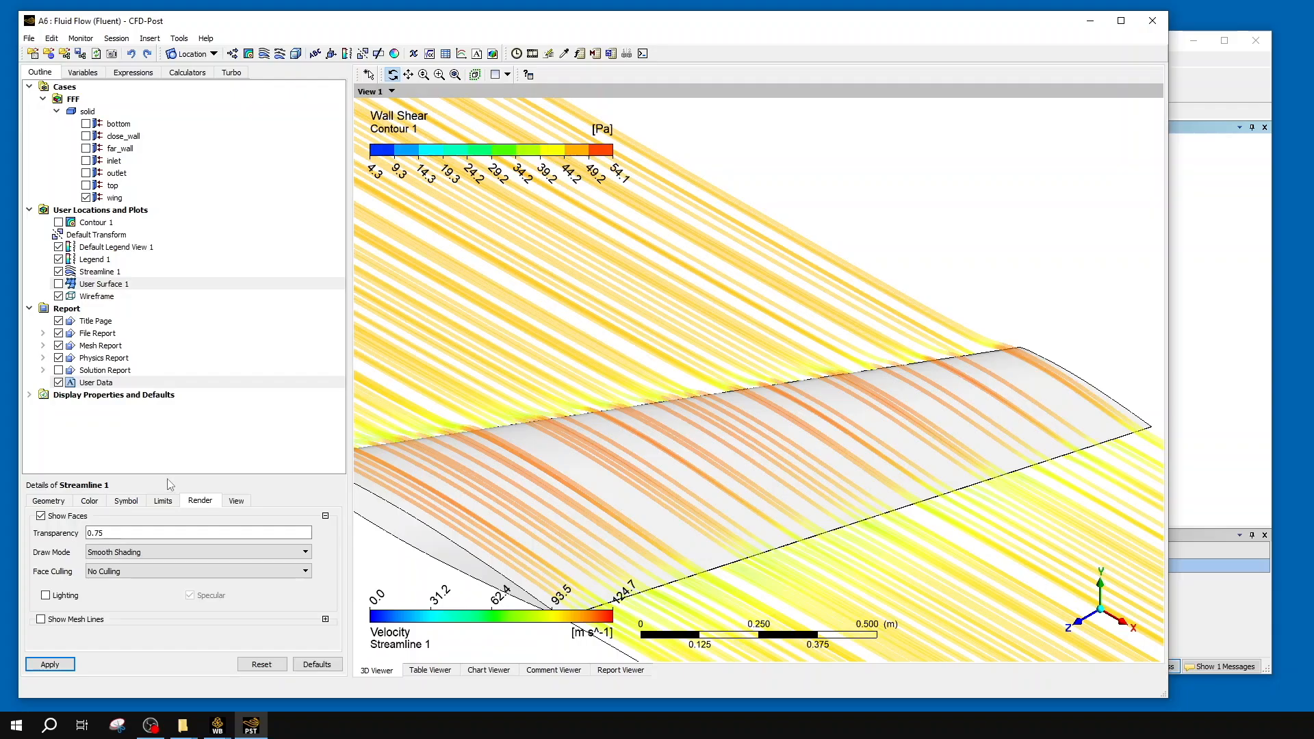
- Change the stream type of Streamline 1 to Ribbon and apply it
click(161, 501)
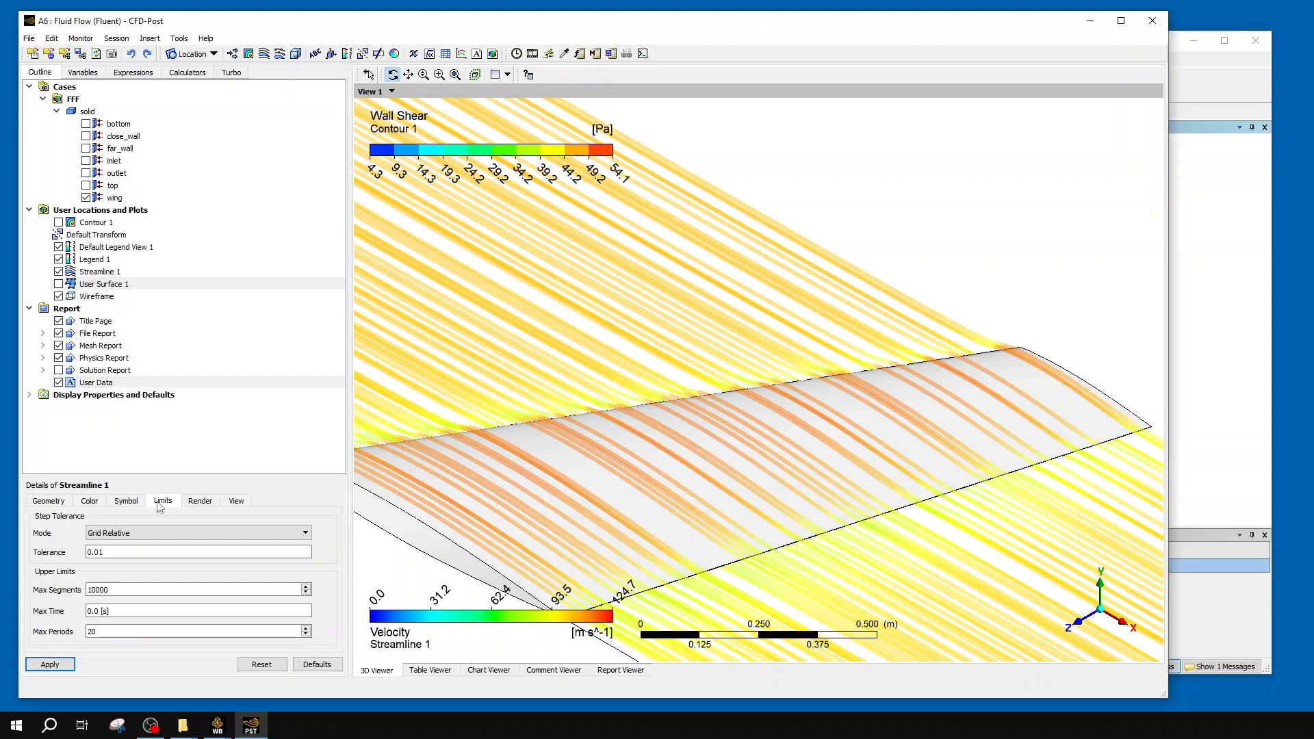
click(127, 502)
click(113, 546)
click(110, 578)
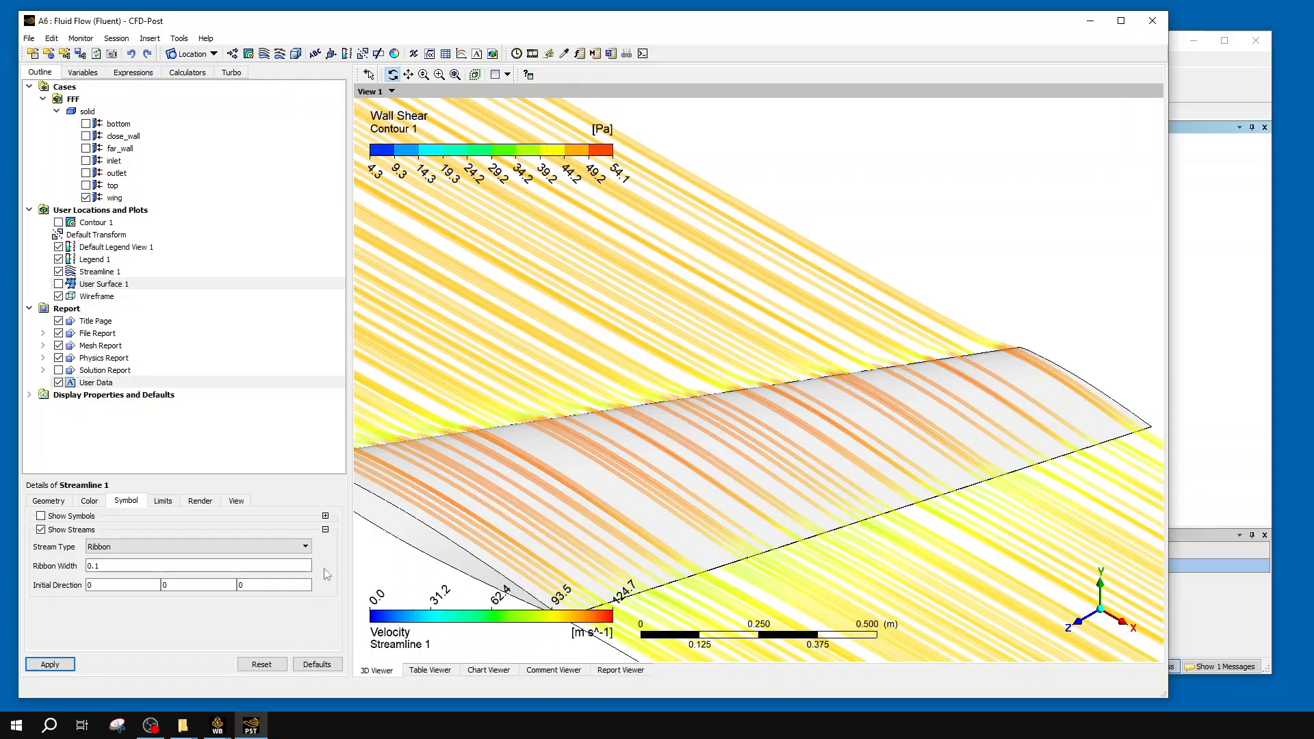
click(73, 667)
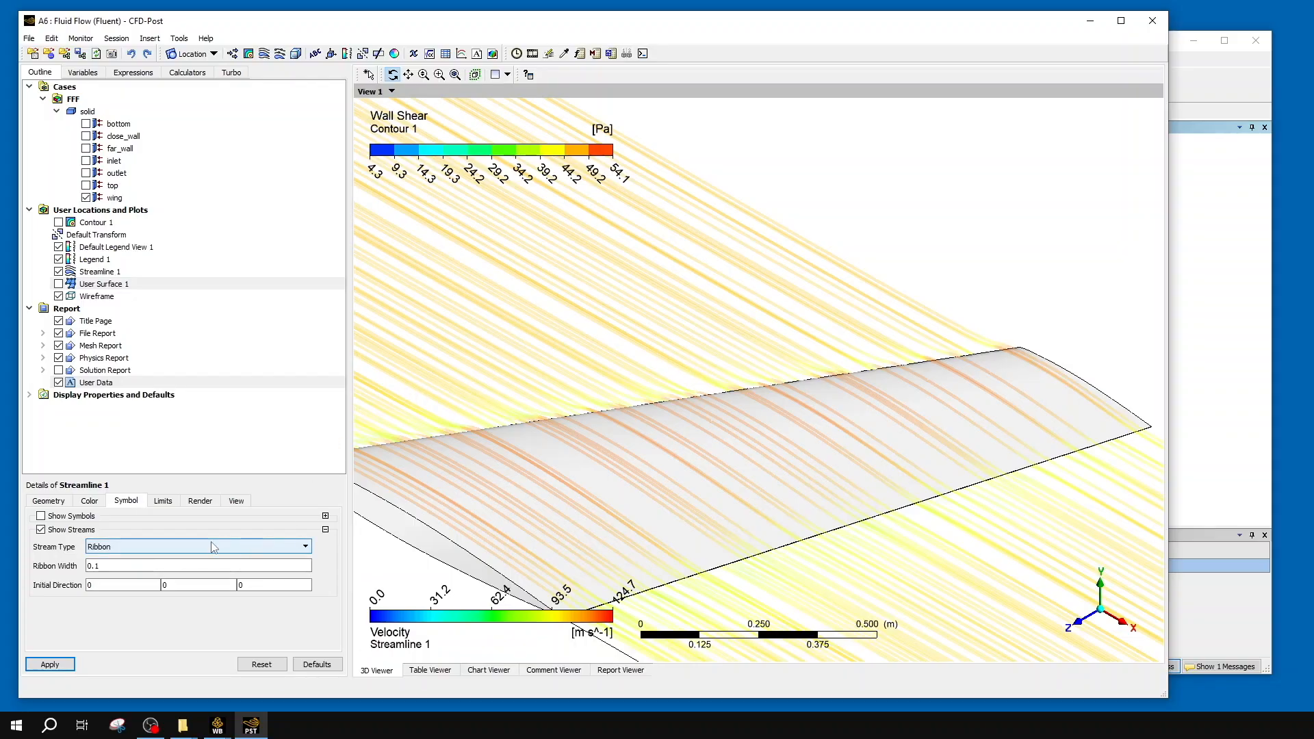
- Try an initial direction of 1, 0, 0 for the Streamline 1 ribbons and apply it
scroll(436, 355, down, 5)
mouse_move(535, 333)
ctrl+middle_down()
mouse_move(766, 437)
mouse_move(891, 522)
ctrl+middle_up()
ctrl+middle_drag(679, 386, 954, 490)
mouse_move(536, 314)
ctrl+middle_down()
mouse_move(800, 458)
mouse_move(306, 273)
ctrl+middle_up()
mouse_move(939, 550)
ctrl+middle_down()
mouse_move(712, 373)
mouse_move(602, 332)
mouse_move(595, 353)
ctrl+middle_up()
scroll(669, 428, up, 3)
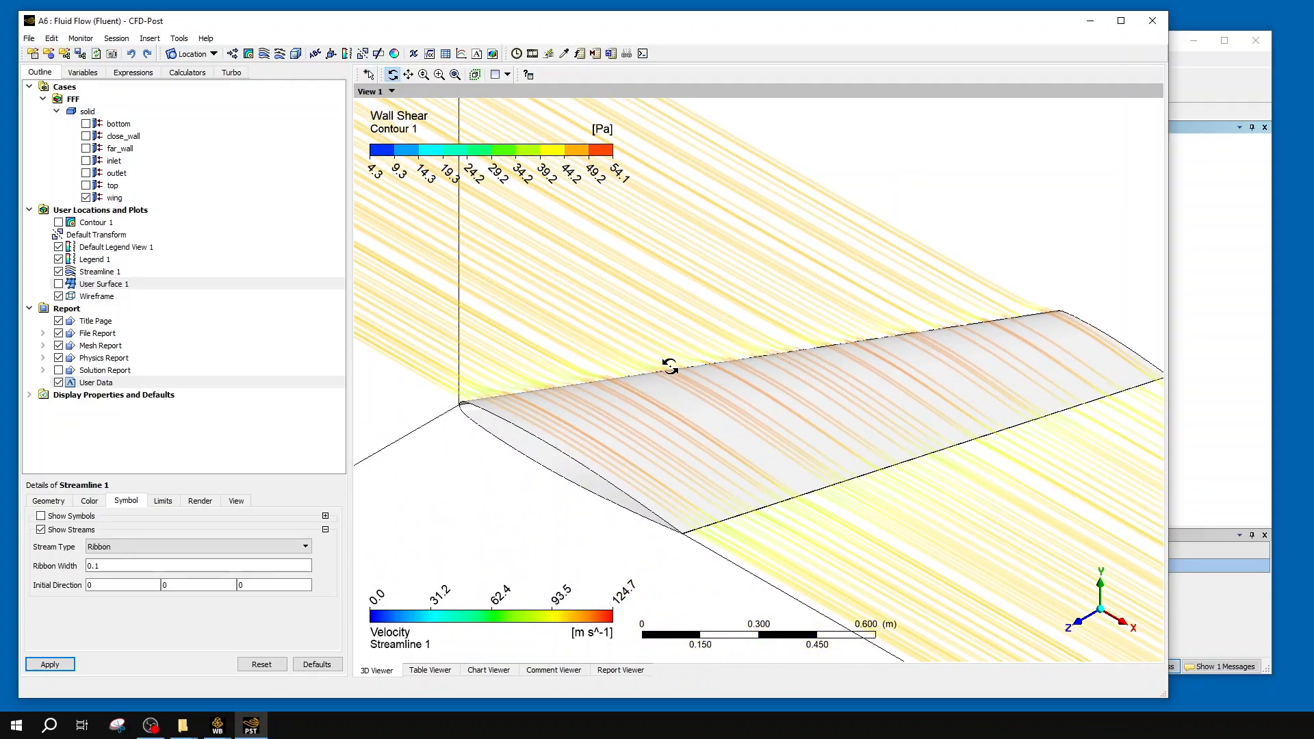
double_click(113, 586)
text(1)
click(50, 664)
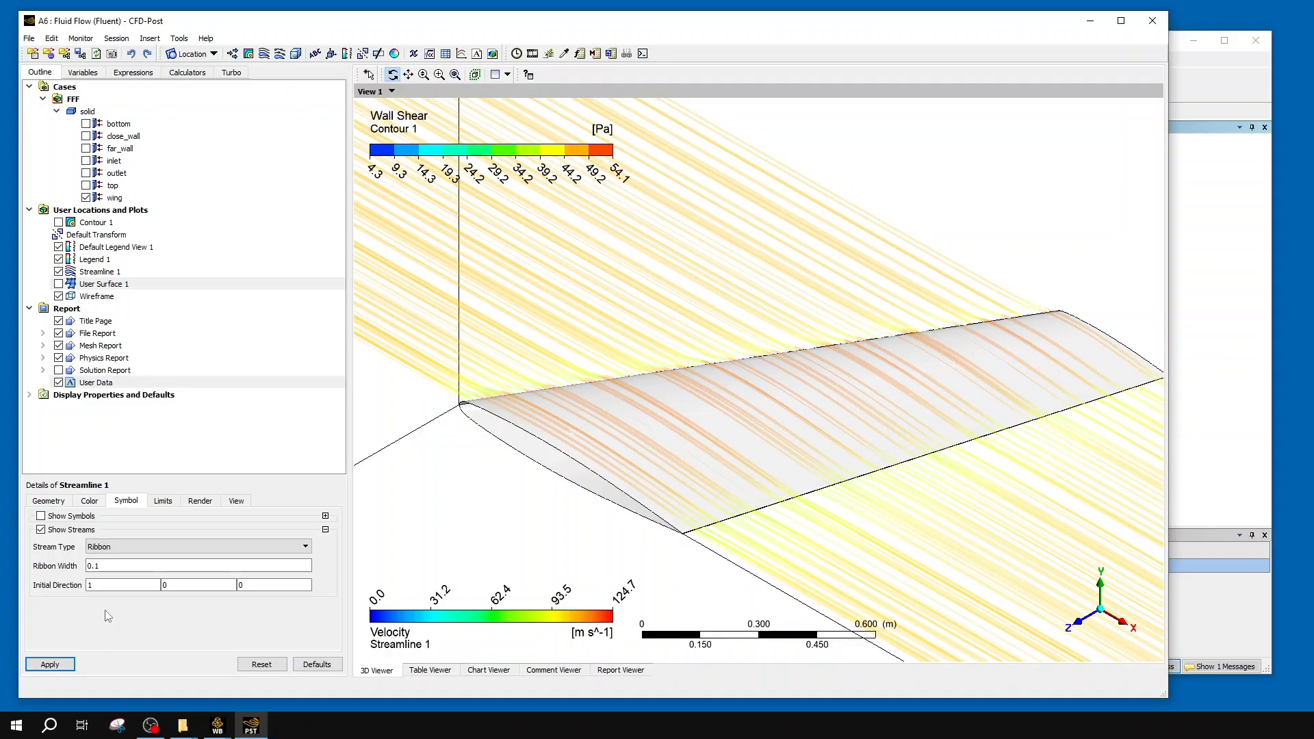
- Set the ribbon width of Streamline 1 to 1, apply it and inspect the ribbons around the wing
scroll(572, 550, up, 10)
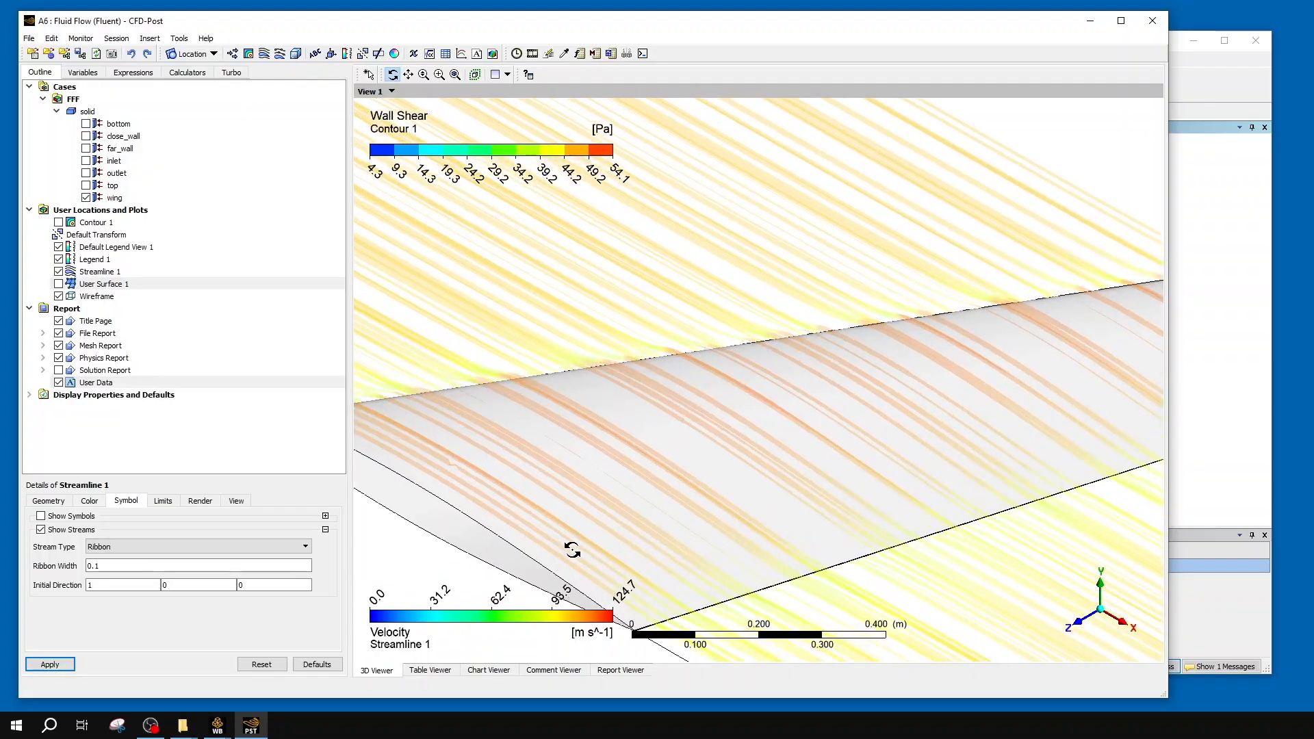
scroll(572, 550, up, 5)
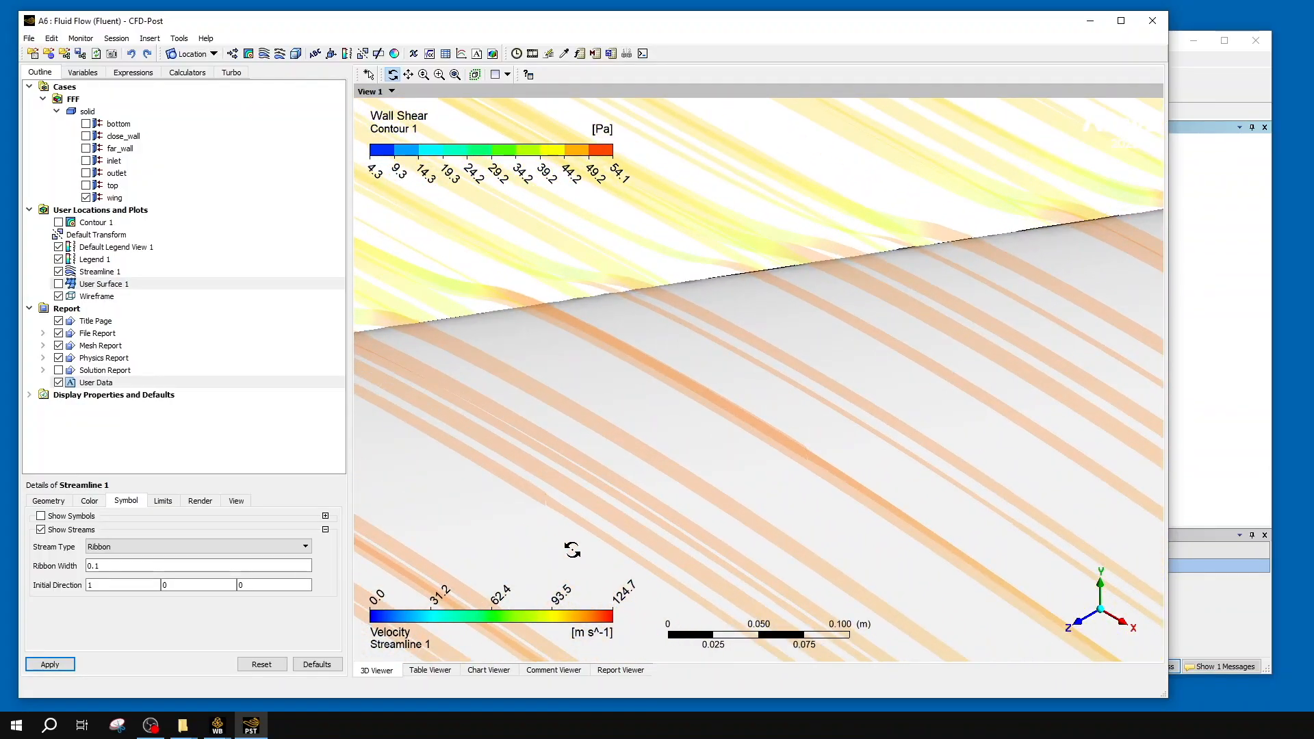
double_click(190, 568)
text(1)
click(47, 667)
scroll(610, 485, down, 6)
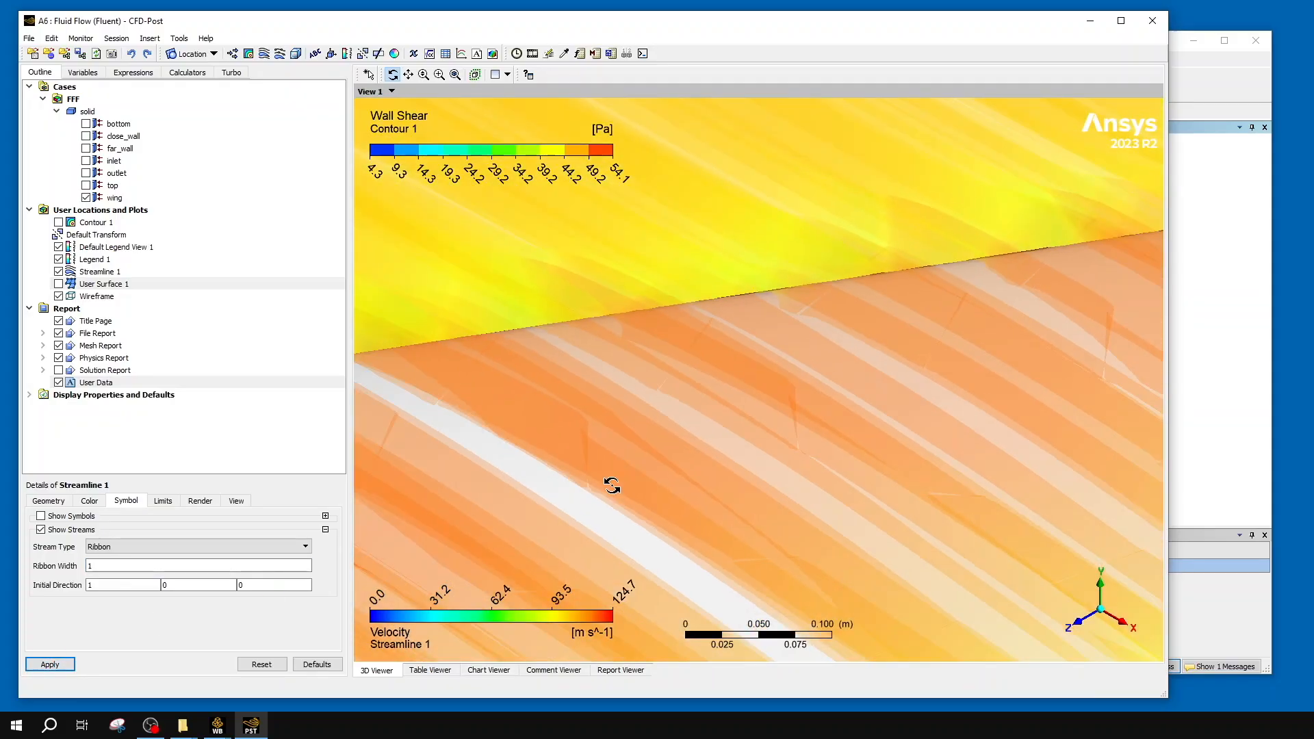
drag(586, 490, 370, 478)
- Restore the initial direction of the Streamline 1 ribbons to 0, 0, 0 and apply it
click(150, 587)
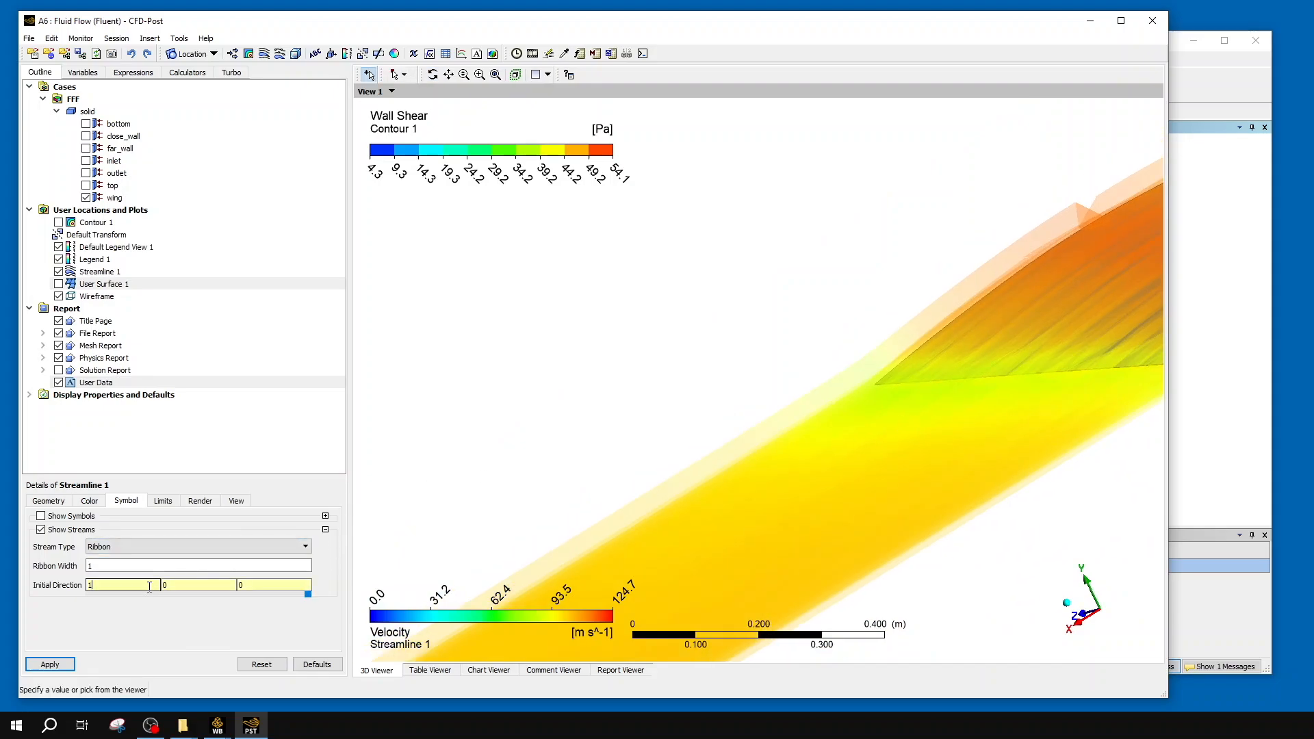
click(111, 582)
click(50, 664)
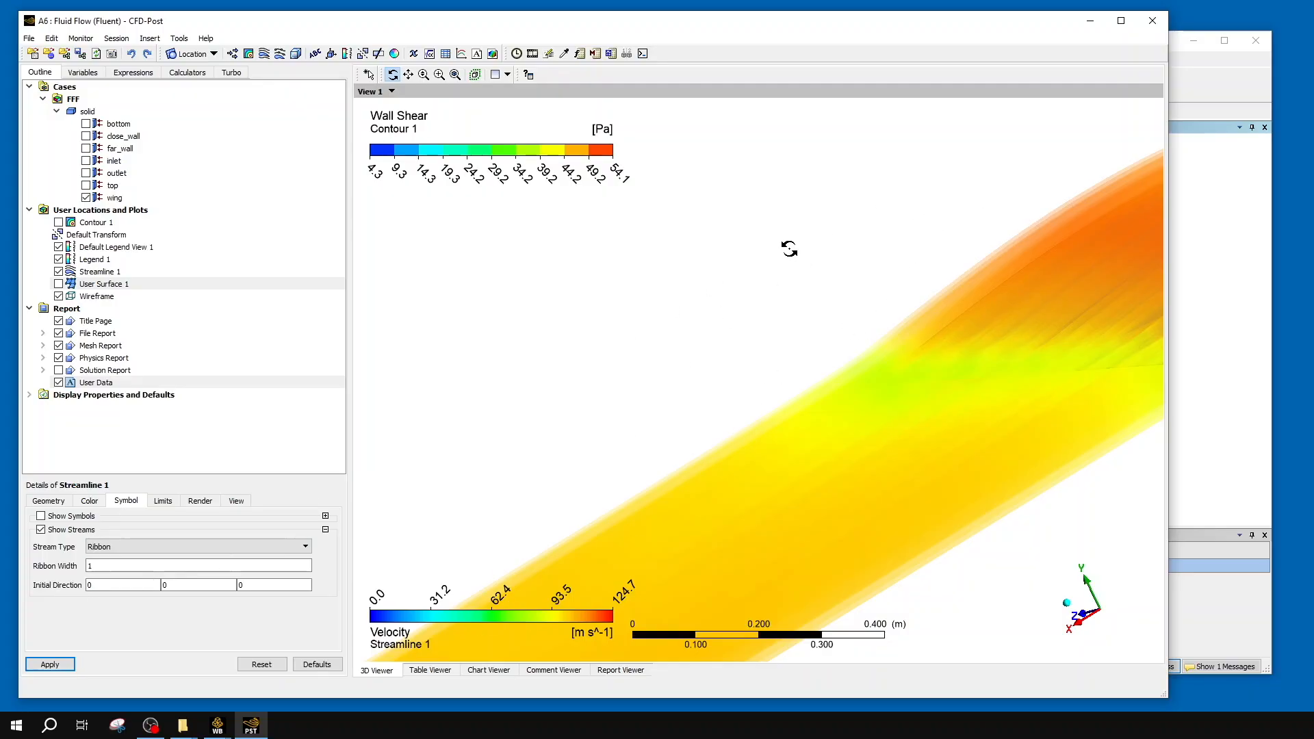
- Examine the wide ribbons over the wing from the isometric view
drag(757, 302, 881, 289)
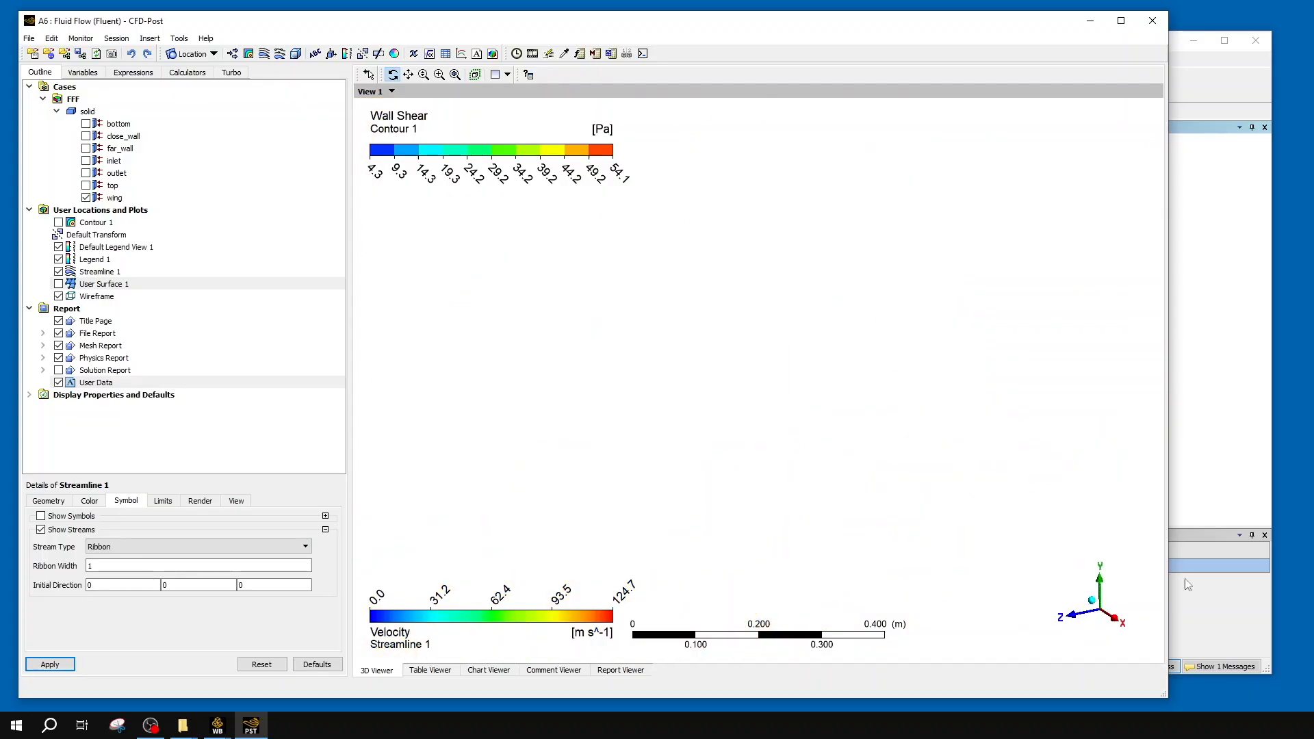
click(1093, 601)
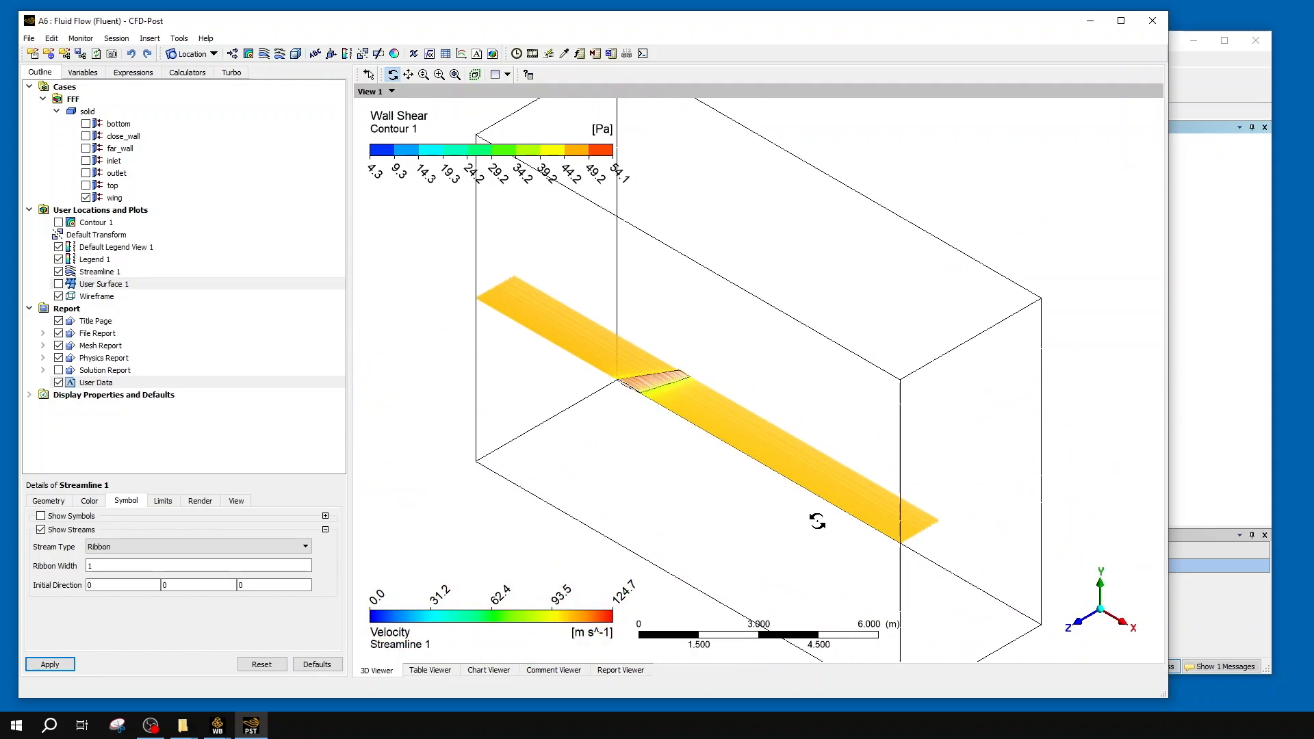
scroll(818, 522, up, 10)
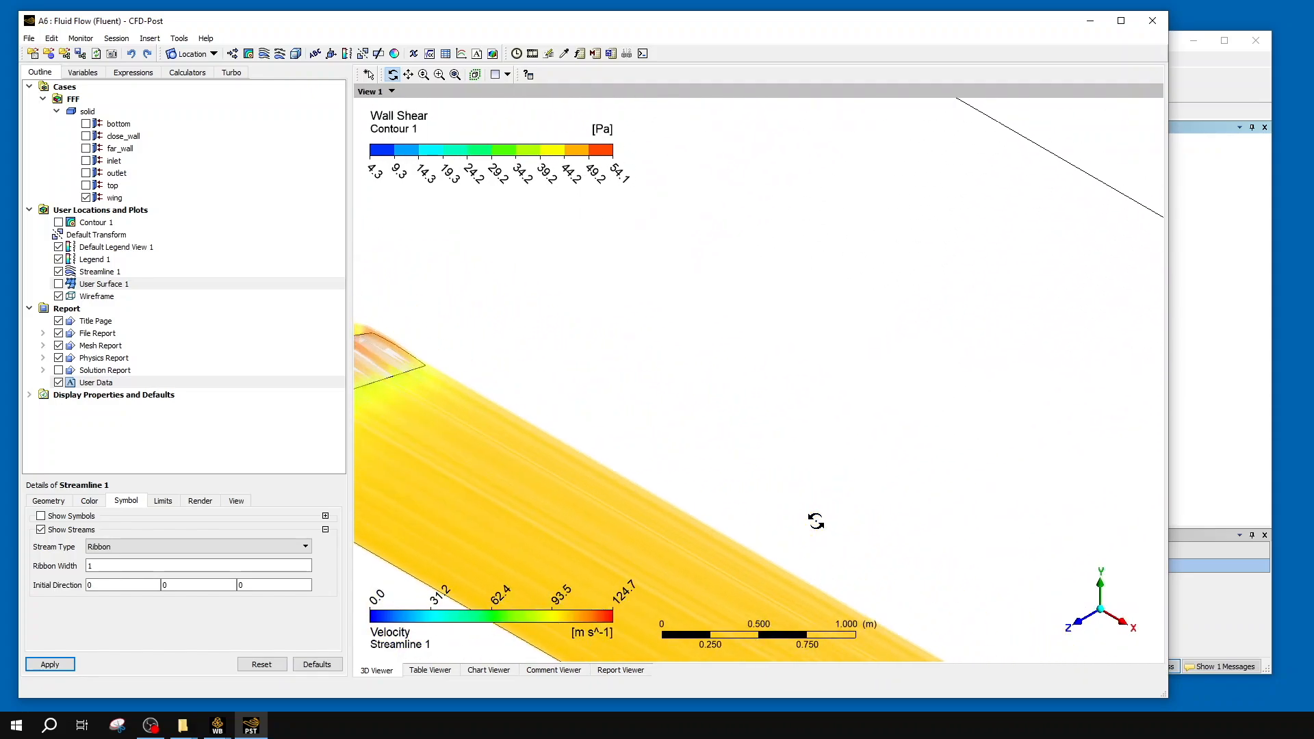
scroll(816, 522, up, 3)
ctrl+middle_drag(587, 415, 1055, 445)
scroll(1055, 461, up, 3)
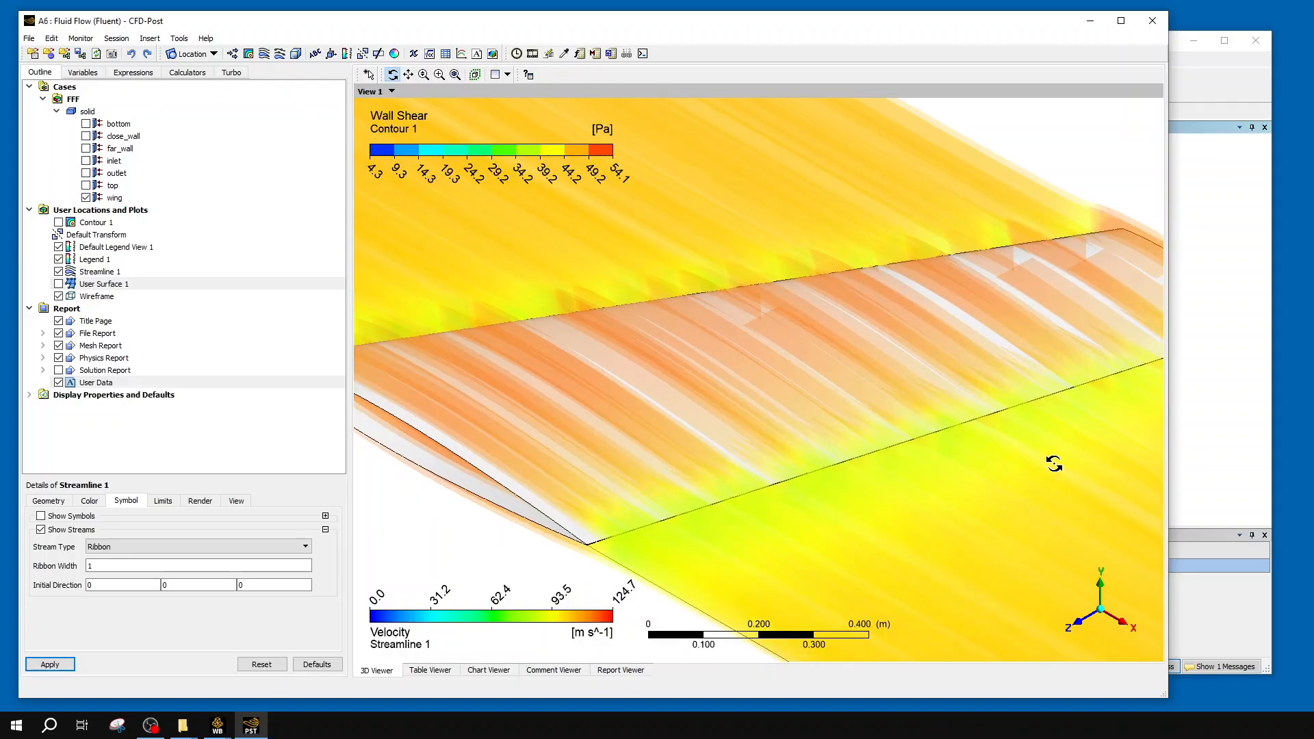
- Review the step tolerance and upper limits of Streamline 1 and examine how far the ribbons extend downstream of the wing
click(206, 502)
click(164, 505)
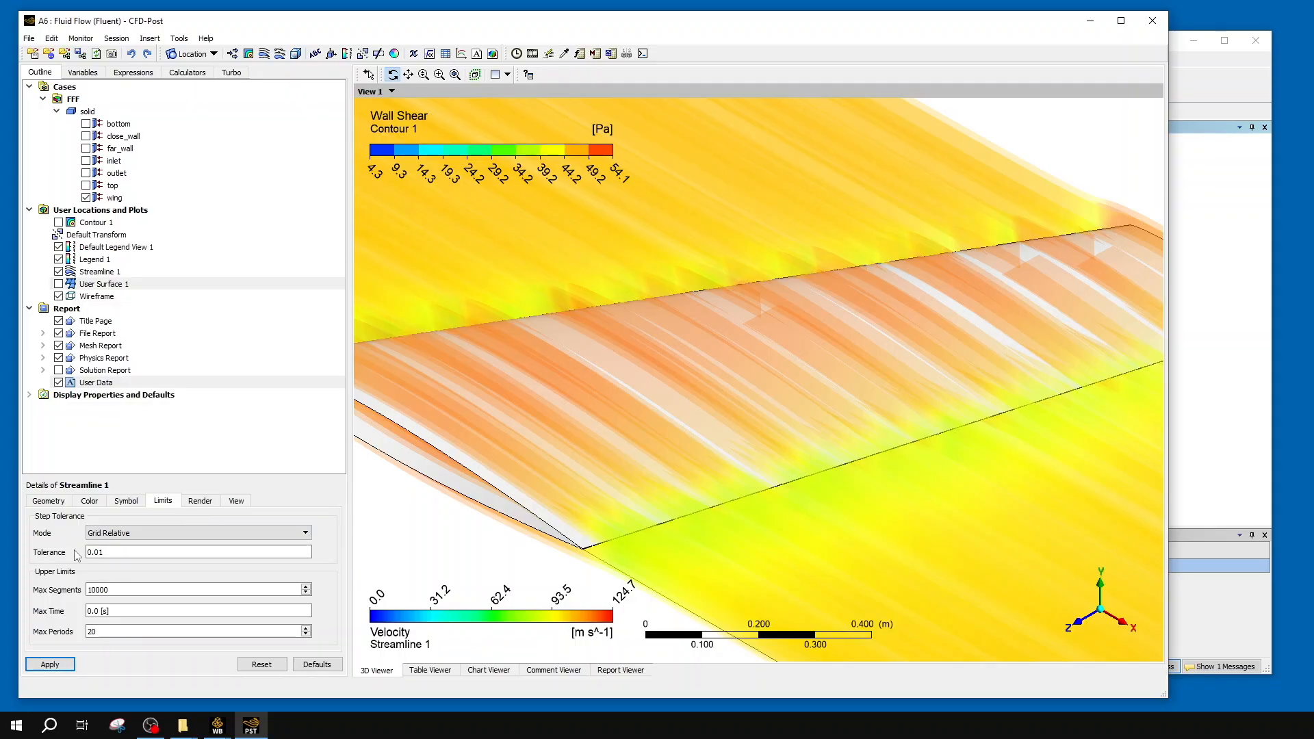
drag(584, 488, 560, 502)
scroll(560, 502, down, 5)
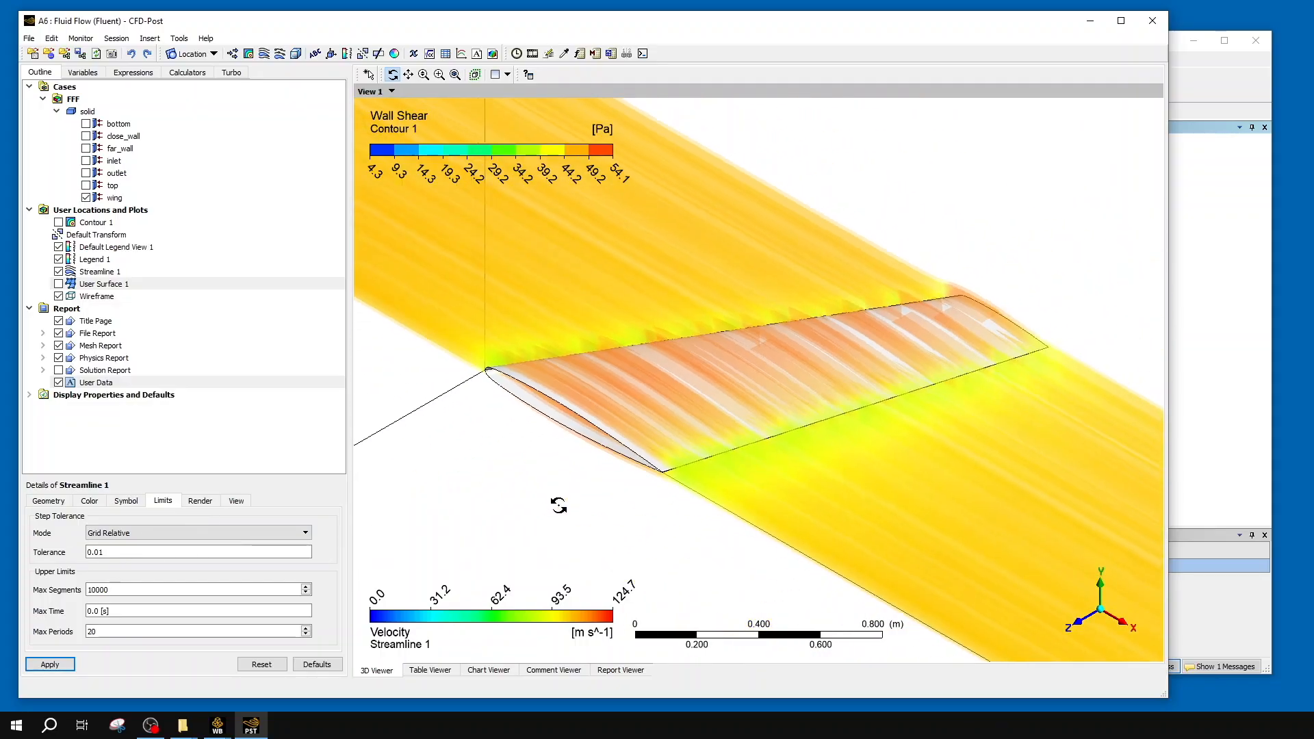
scroll(615, 512, down, 6)
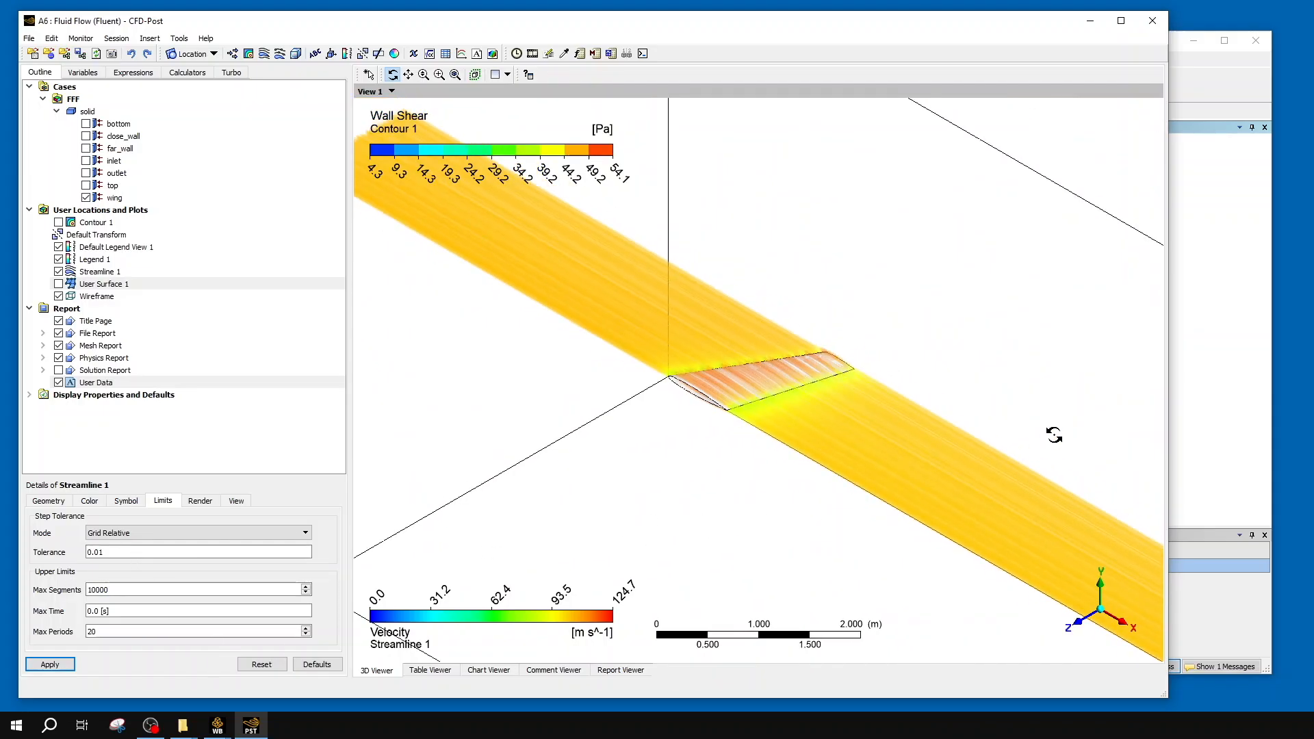
middle_drag(1041, 455, 627, 286)
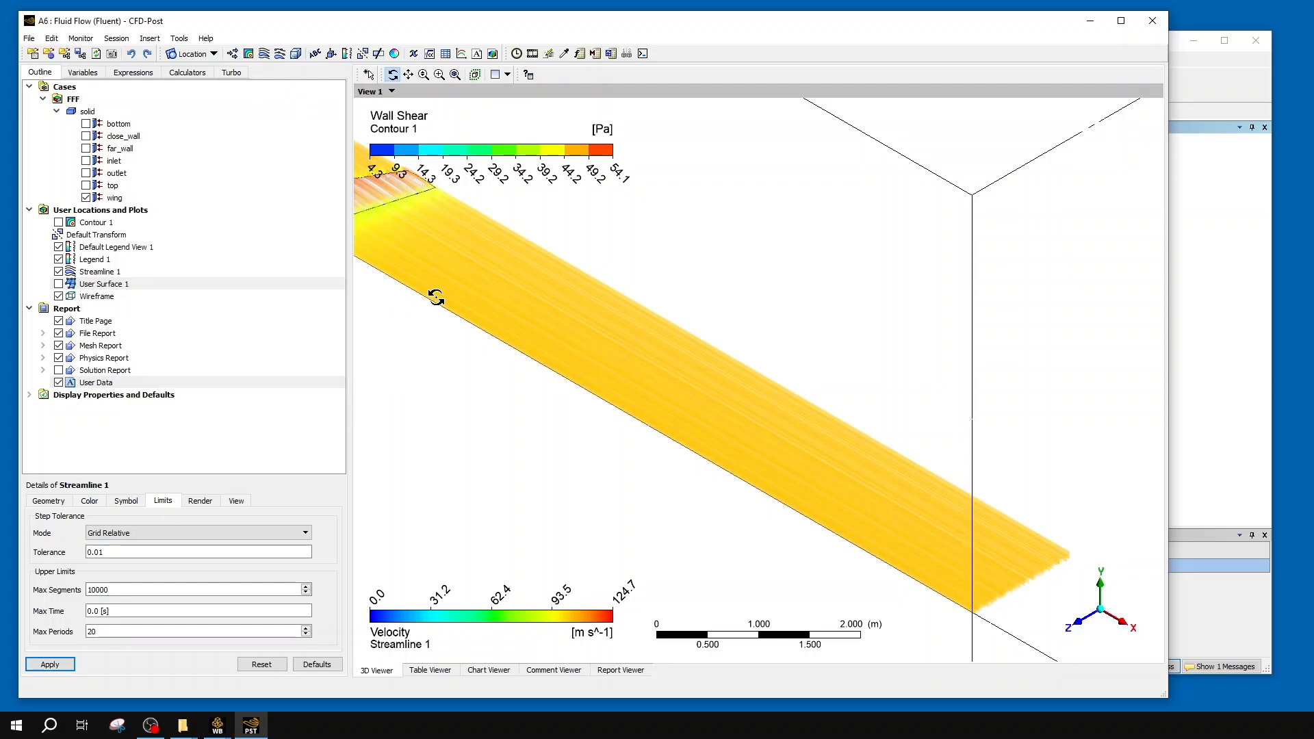
middle_drag(455, 331, 570, 372)
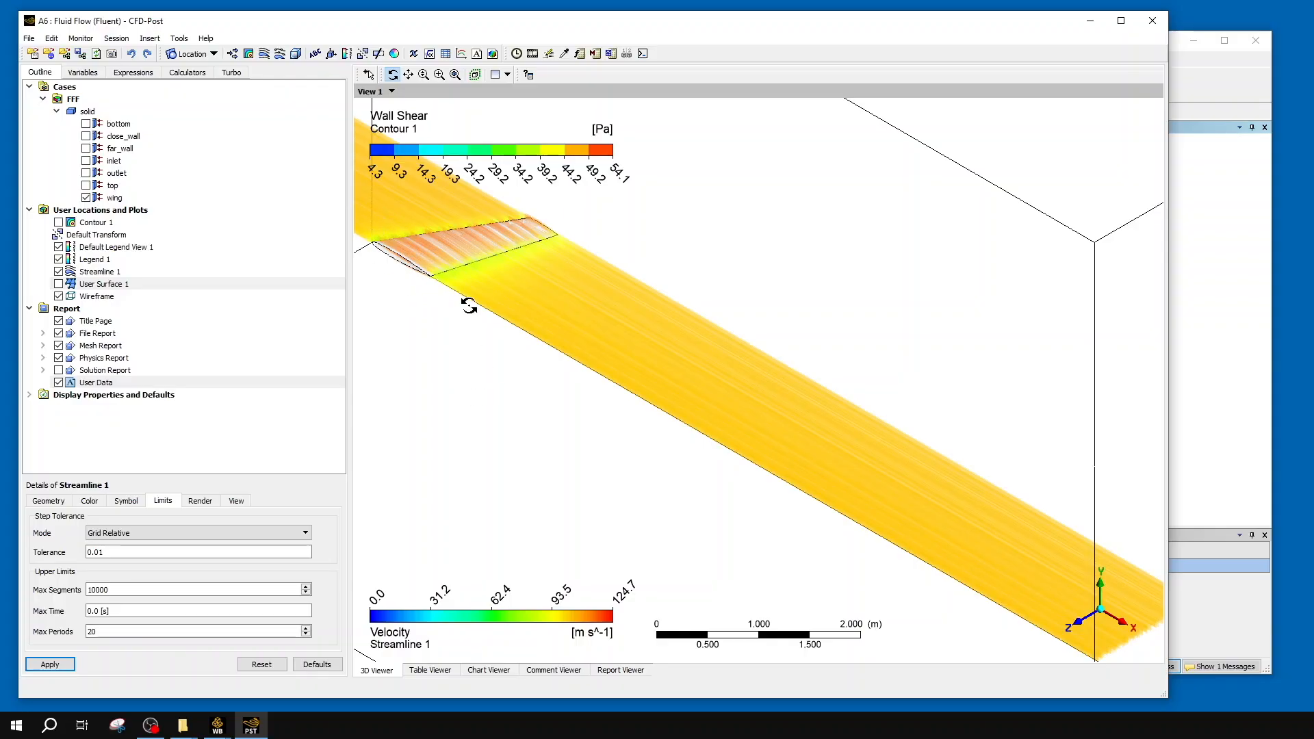
ctrl+middle_drag(421, 238, 559, 341)
scroll(567, 345, up, 4)
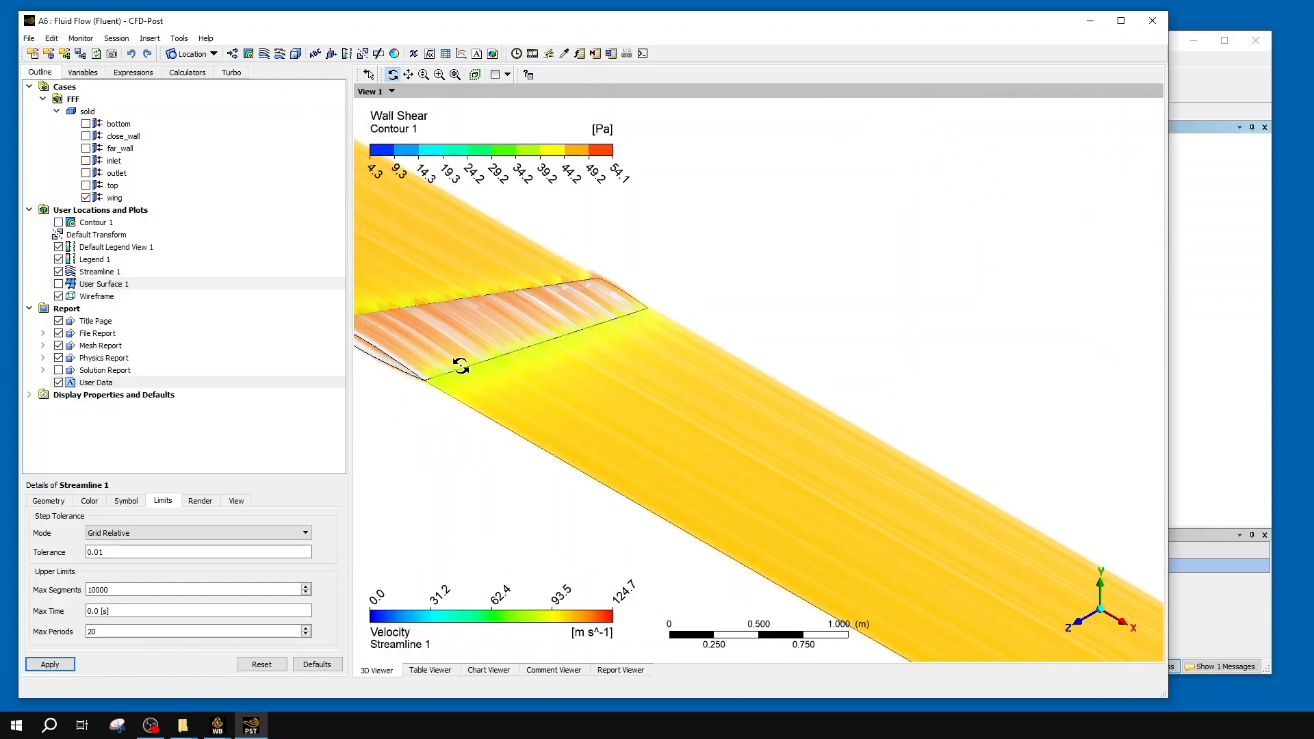
- Review the render and view transformation settings of Streamline 1 and examine the ribbons upstream and downstream of the wing
drag(1016, 331, 875, 352)
drag(657, 340, 930, 439)
ctrl+middle_drag(1005, 466, 788, 374)
ctrl+middle_drag(418, 328, 527, 324)
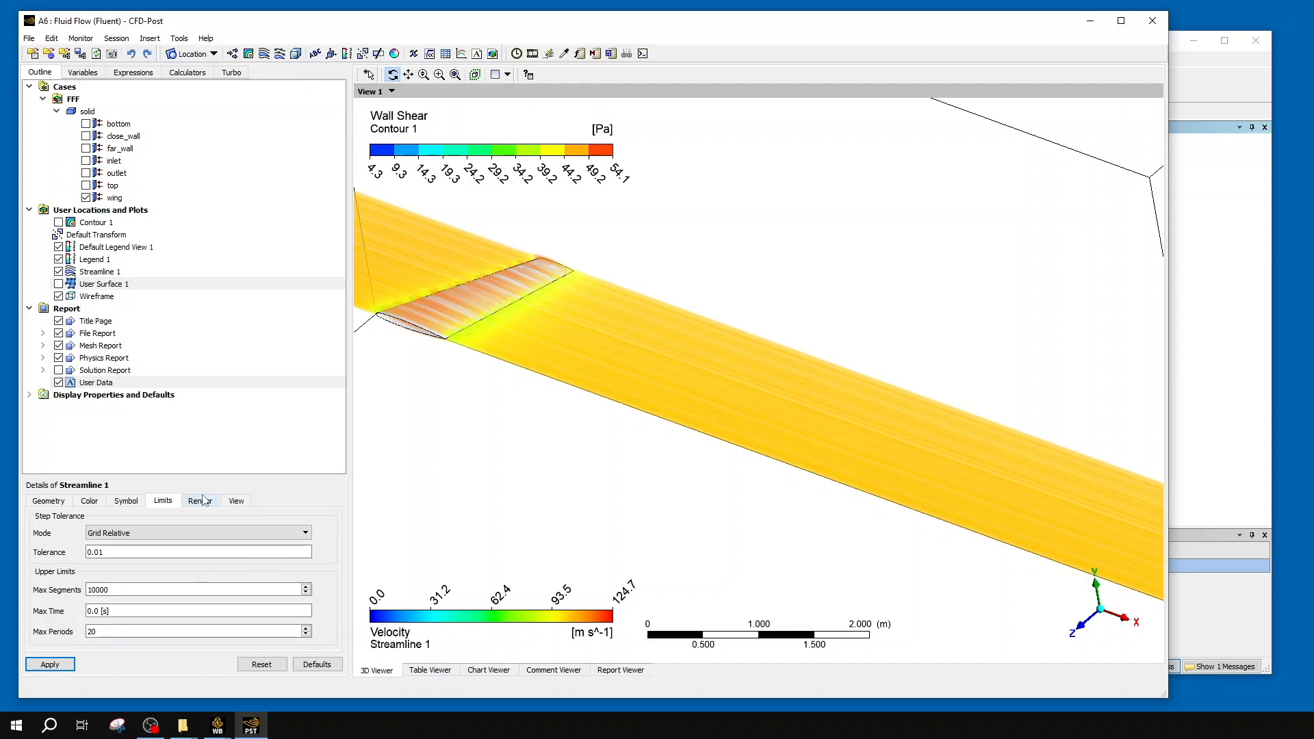
click(202, 499)
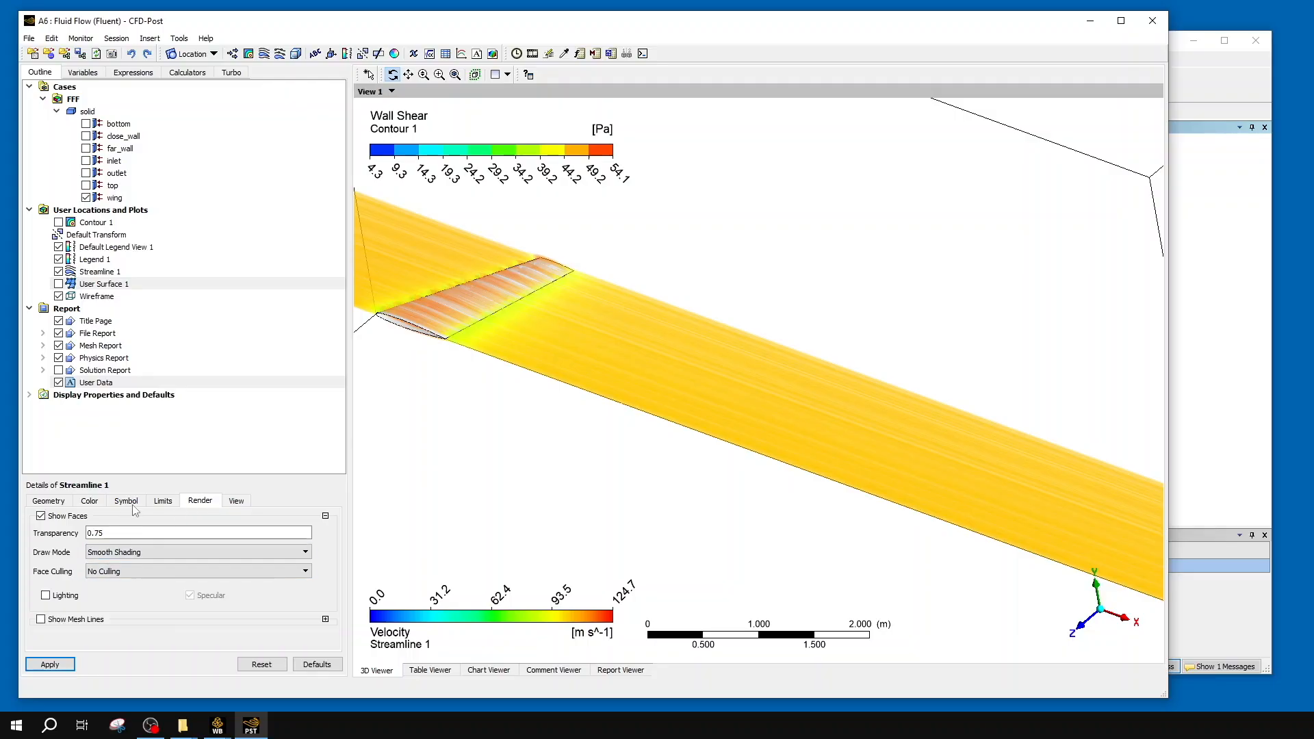
click(236, 502)
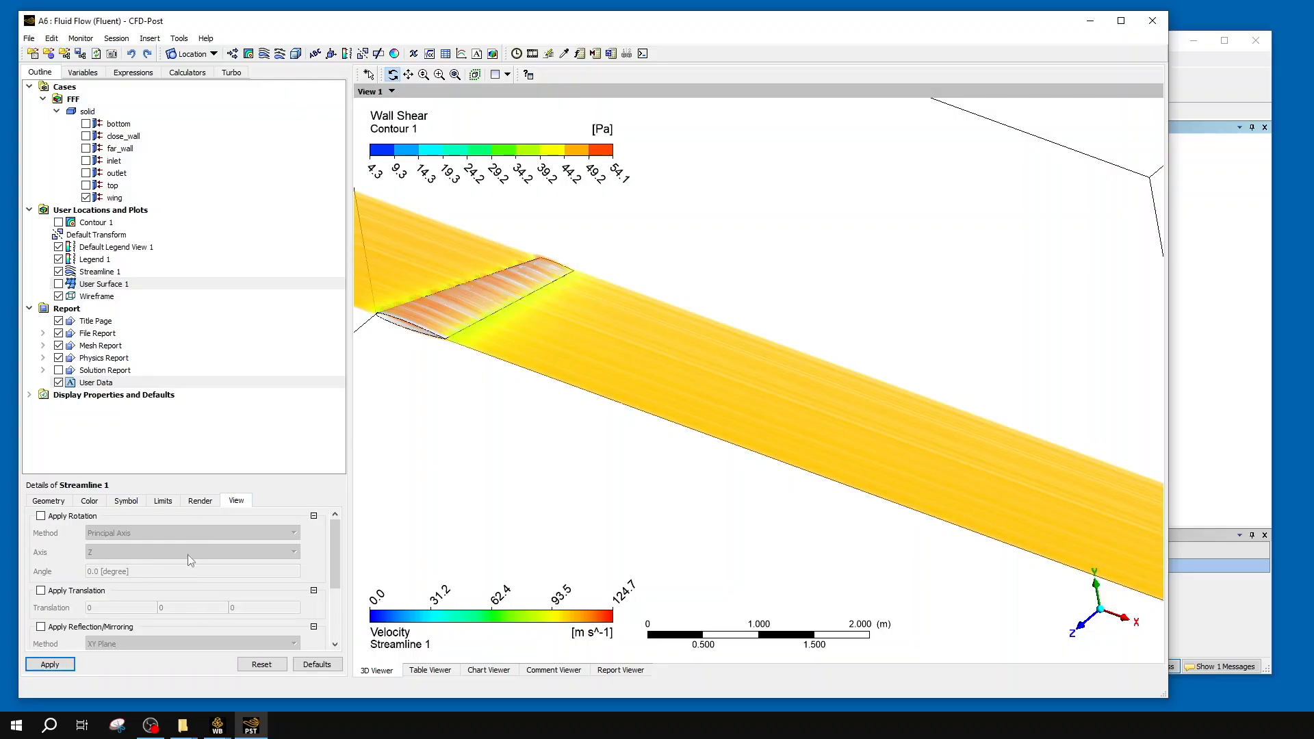
scroll(149, 570, down, 3)
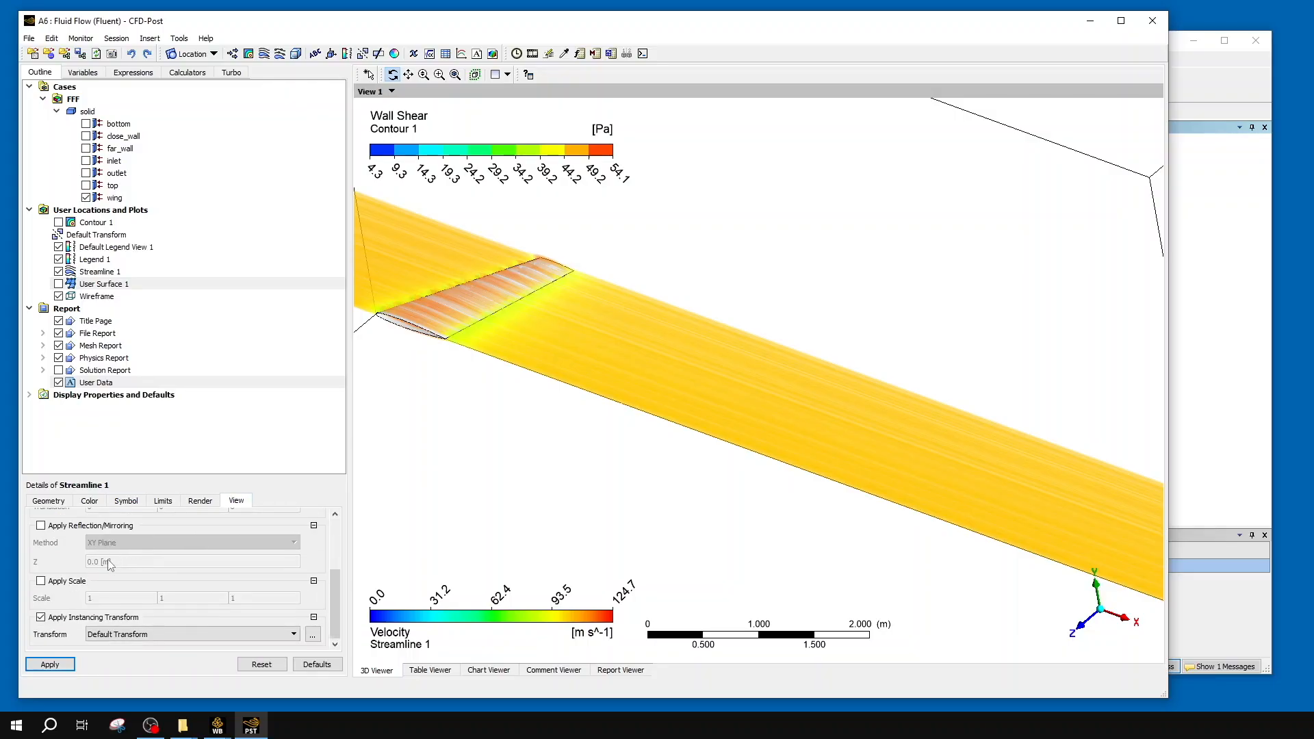
scroll(111, 566, up, 3)
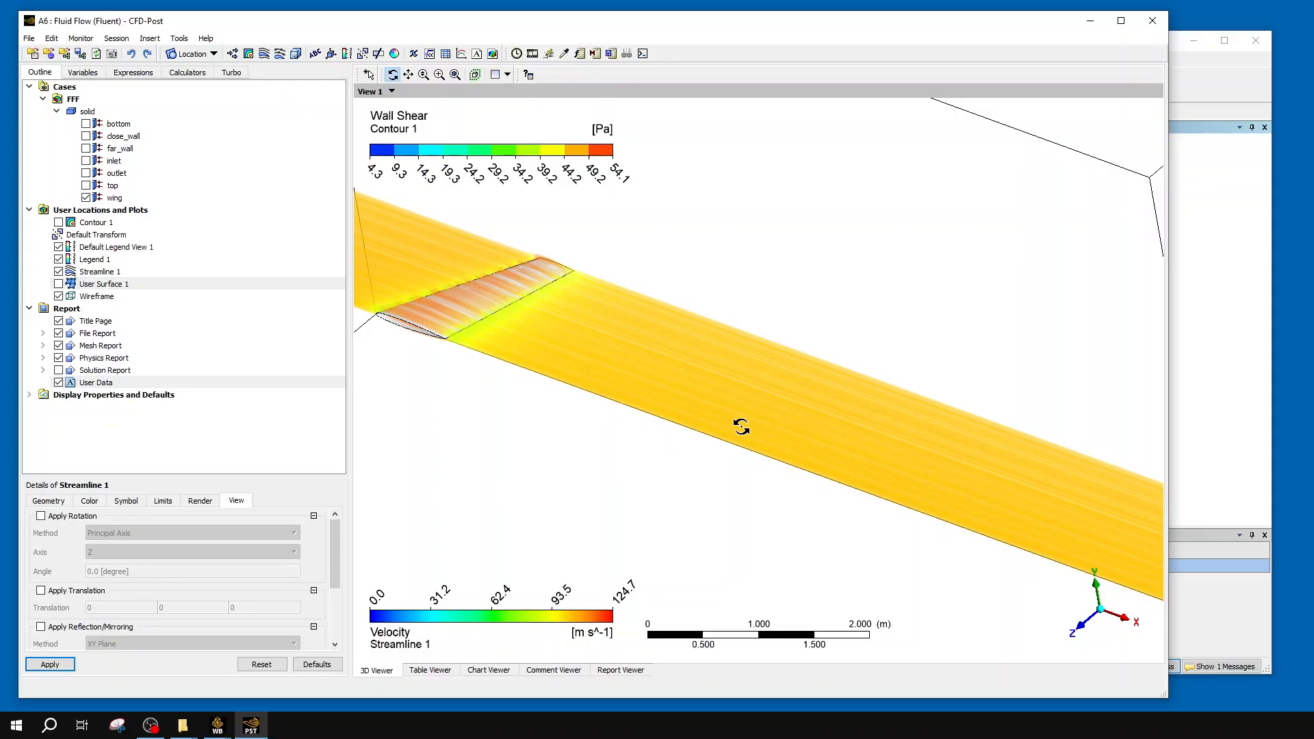
- Hide the wing surface to examine the ribbons passing over and under it, and show the wing again
drag(628, 343, 892, 514)
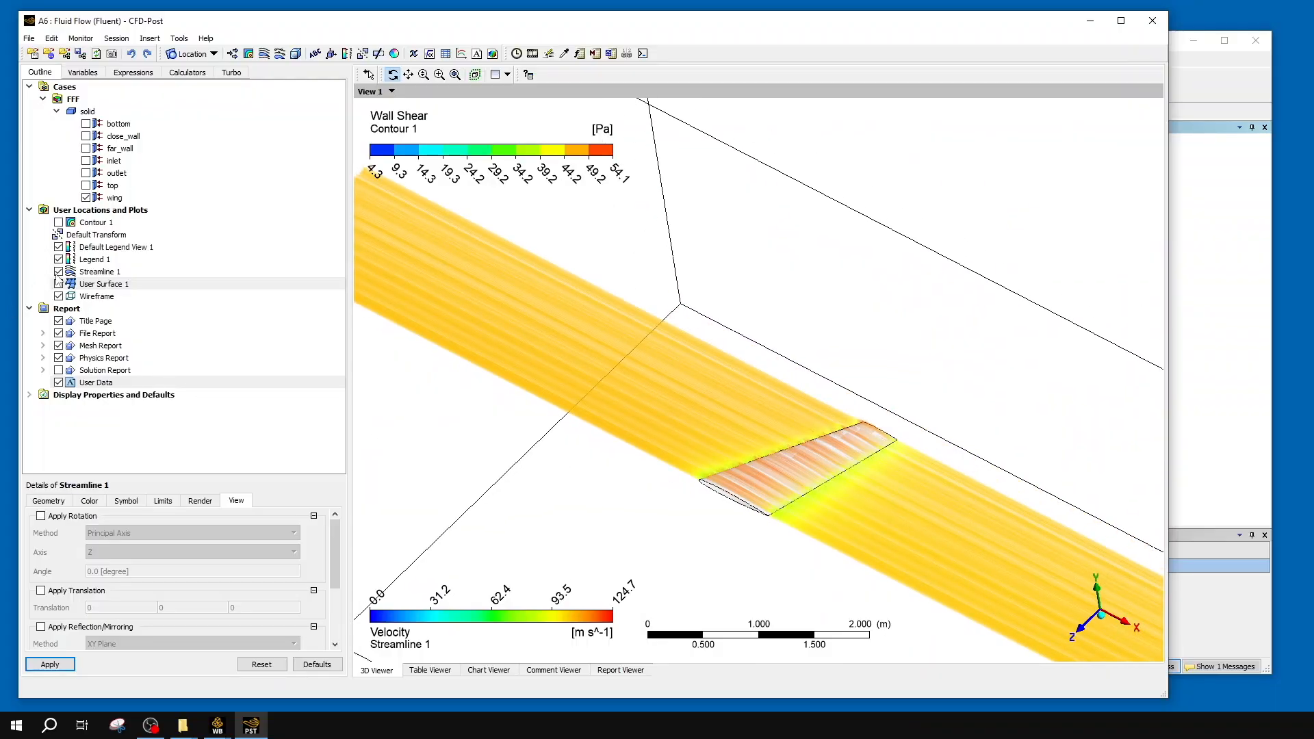
drag(696, 363, 653, 350)
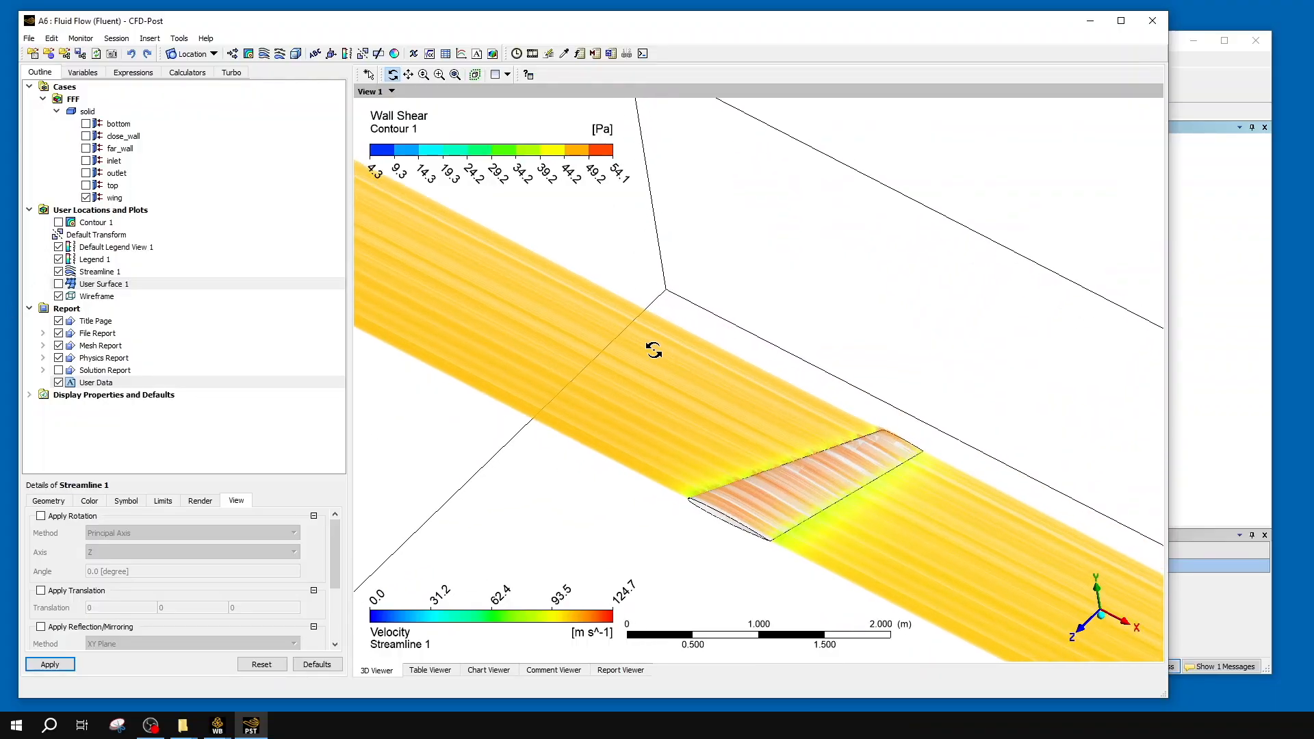
scroll(654, 350, up, 4)
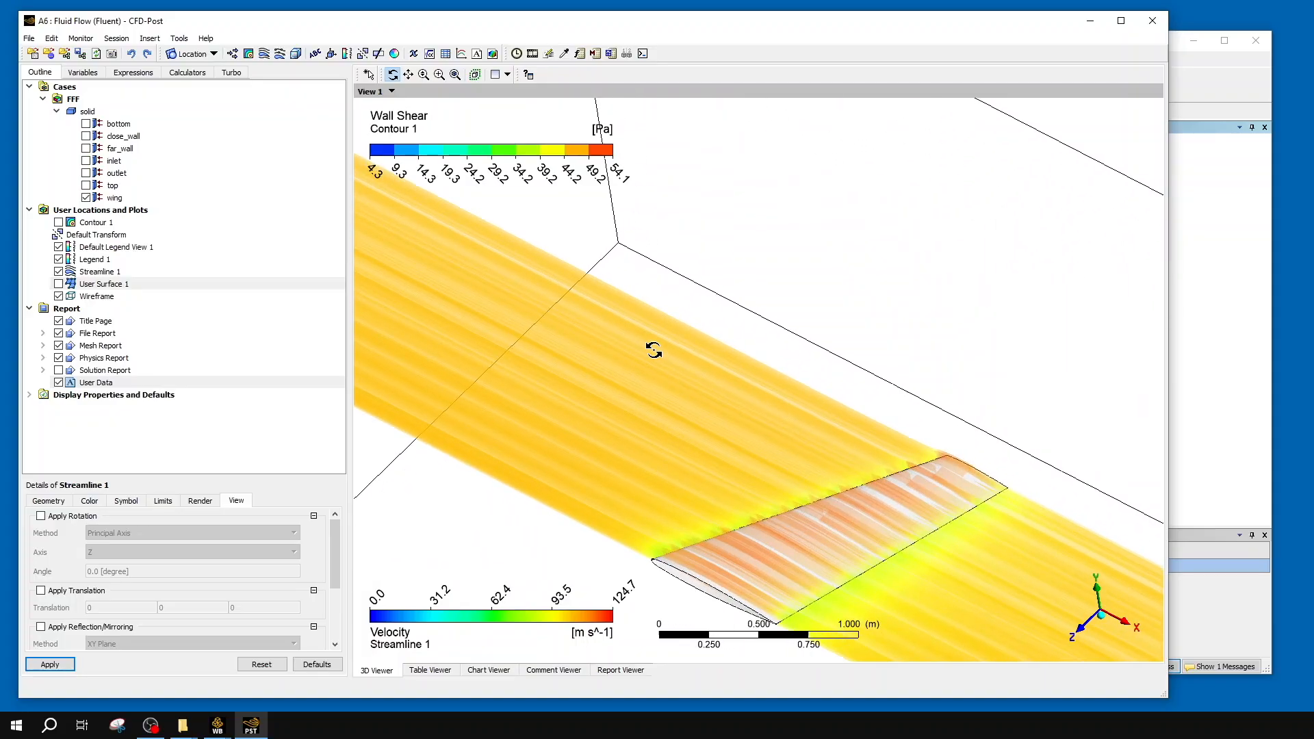
ctrl+middle_drag(686, 305, 614, 202)
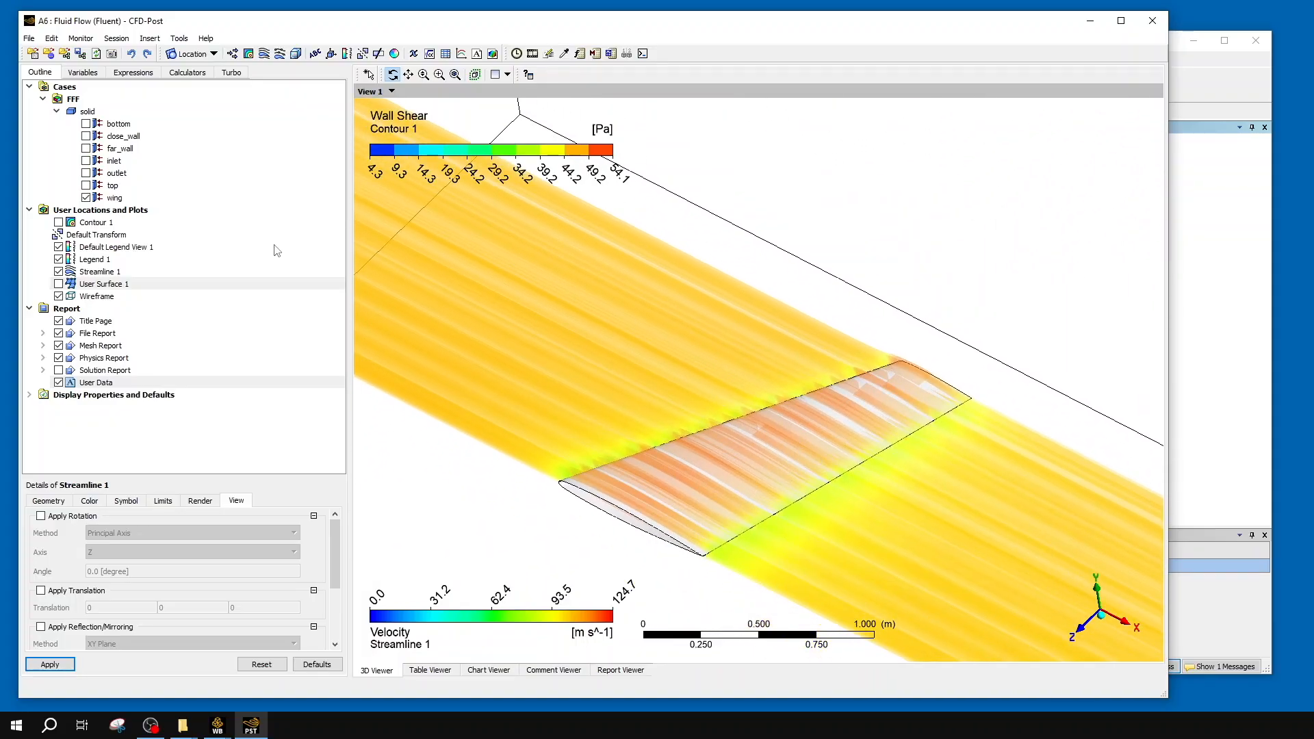
click(88, 198)
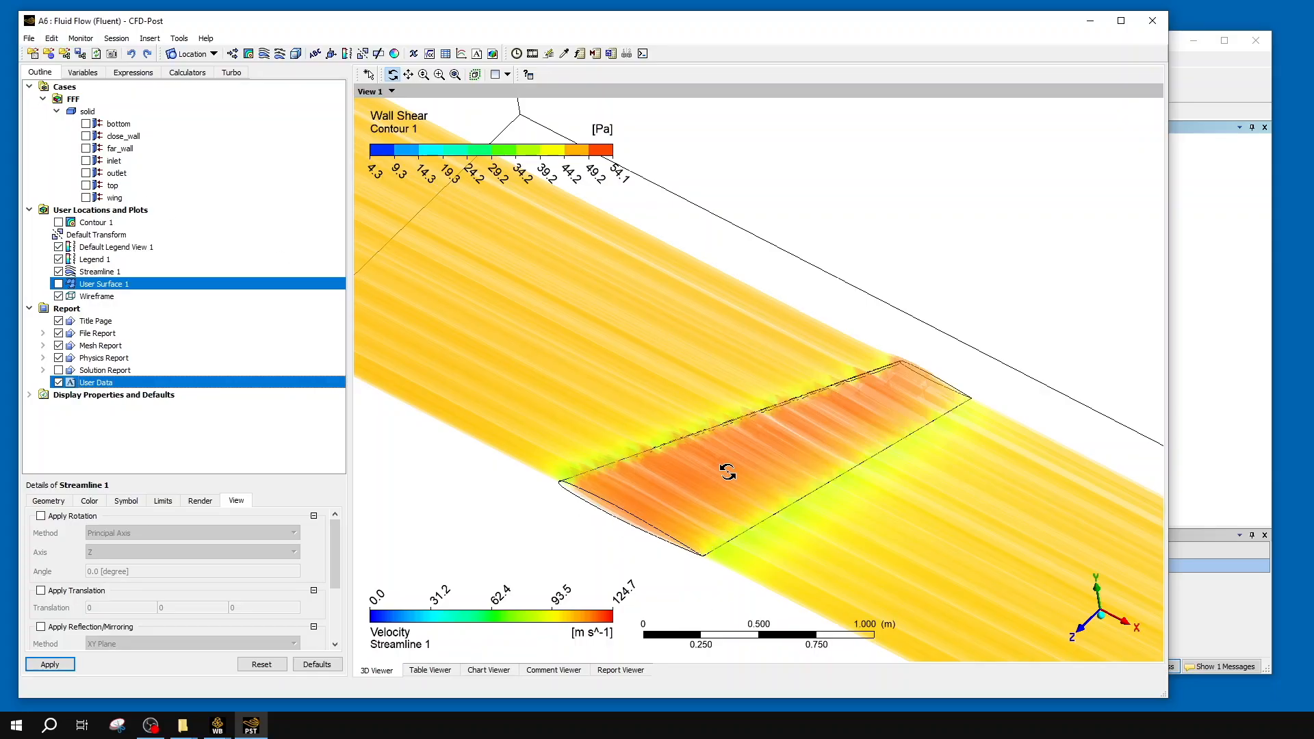
drag(728, 472, 738, 415)
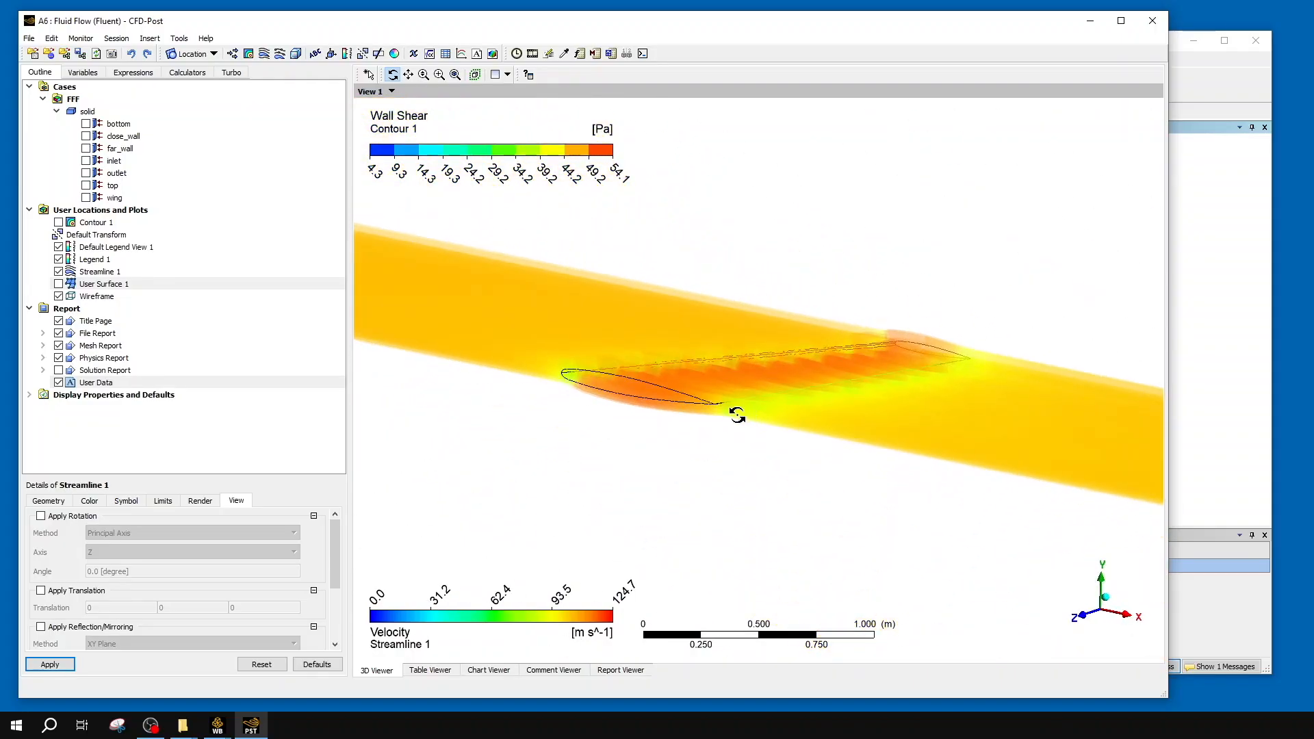
click(86, 198)
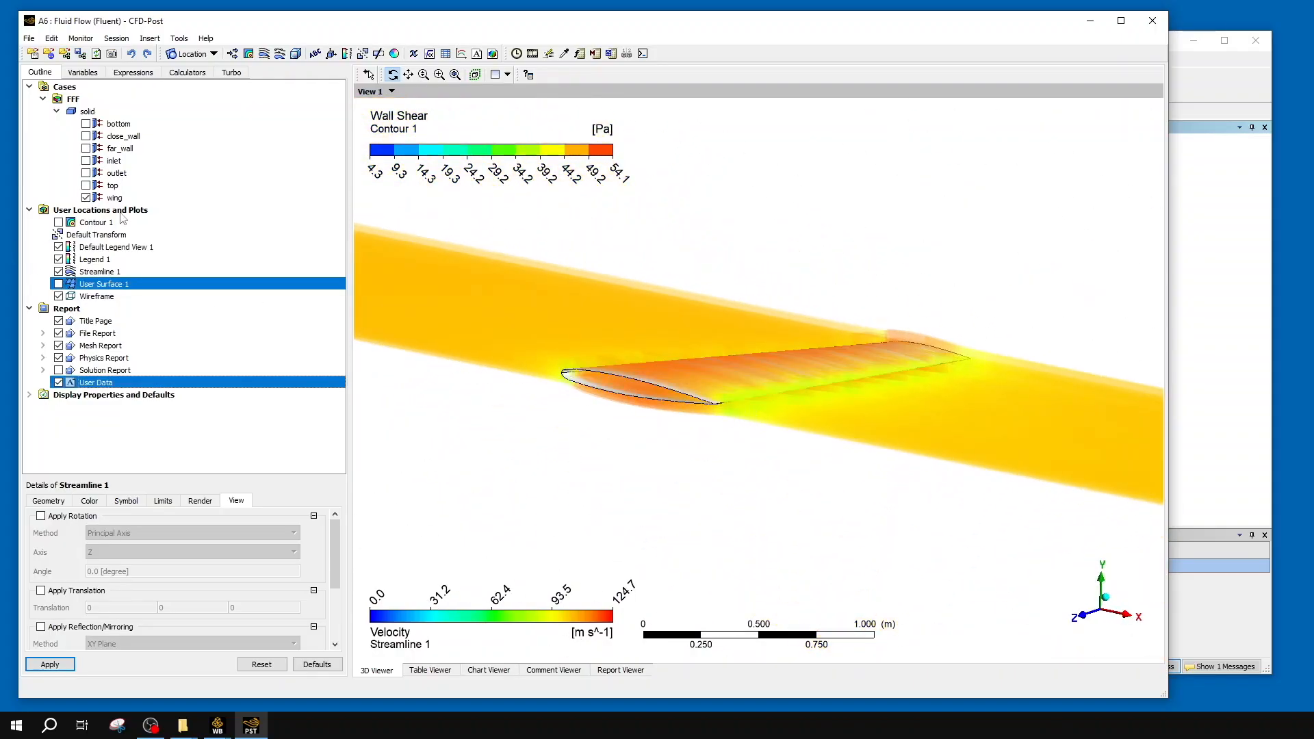
mouse_move(540, 244)
mouse_down()
mouse_move(529, 333)
mouse_move(520, 297)
mouse_move(550, 237)
mouse_up()
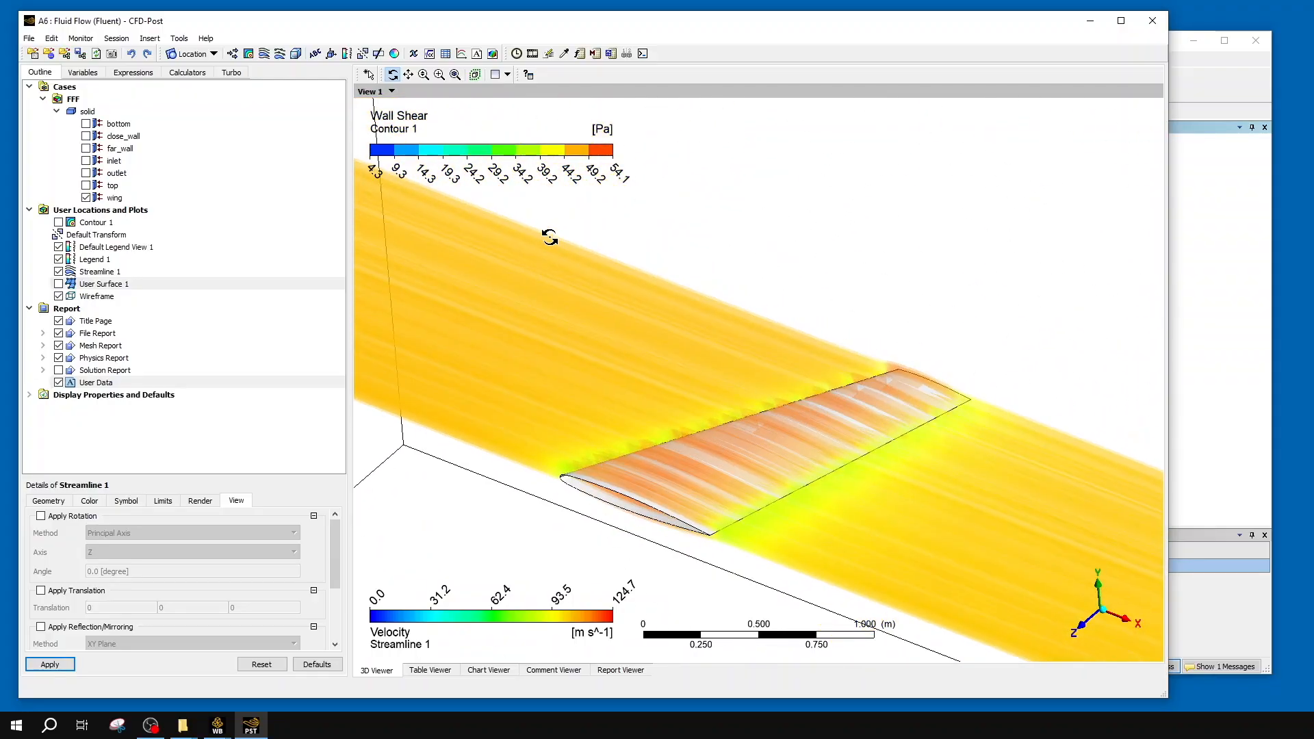
- Hide the Streamline 1 plot and dismiss the insertion of a particle track
click(58, 272)
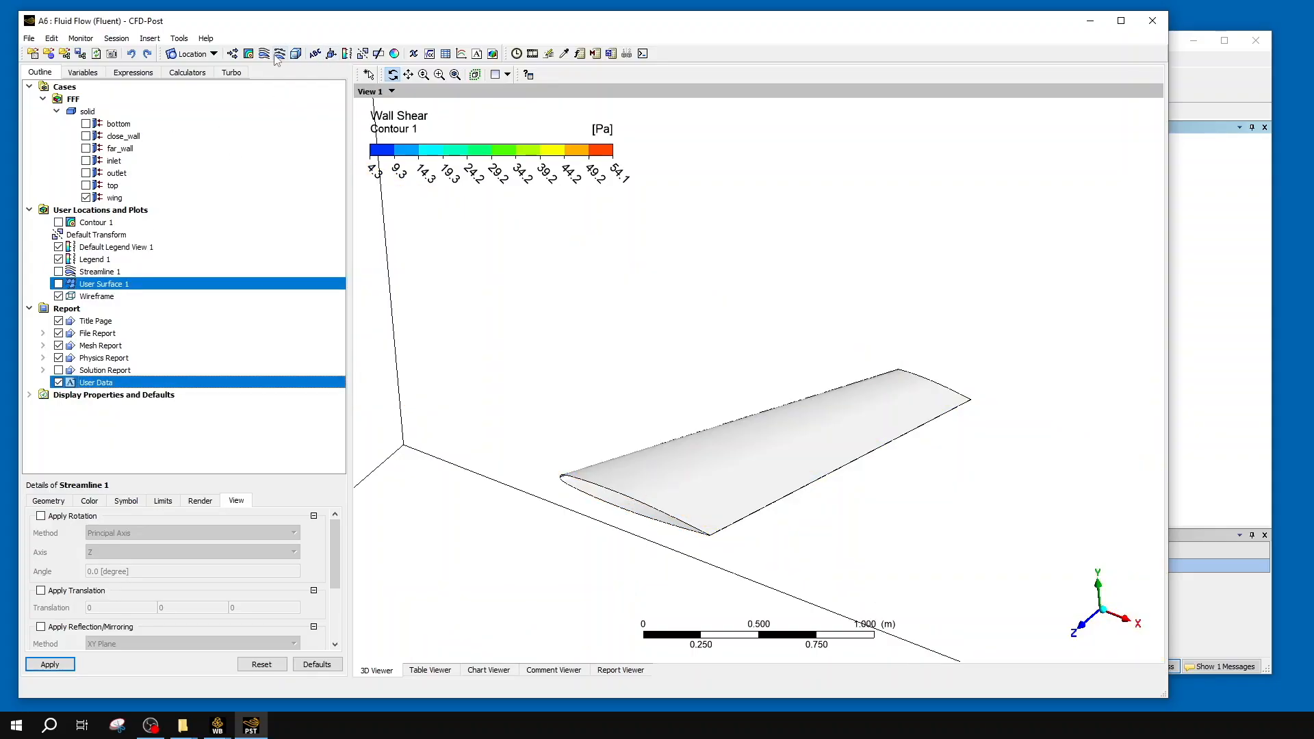
click(278, 54)
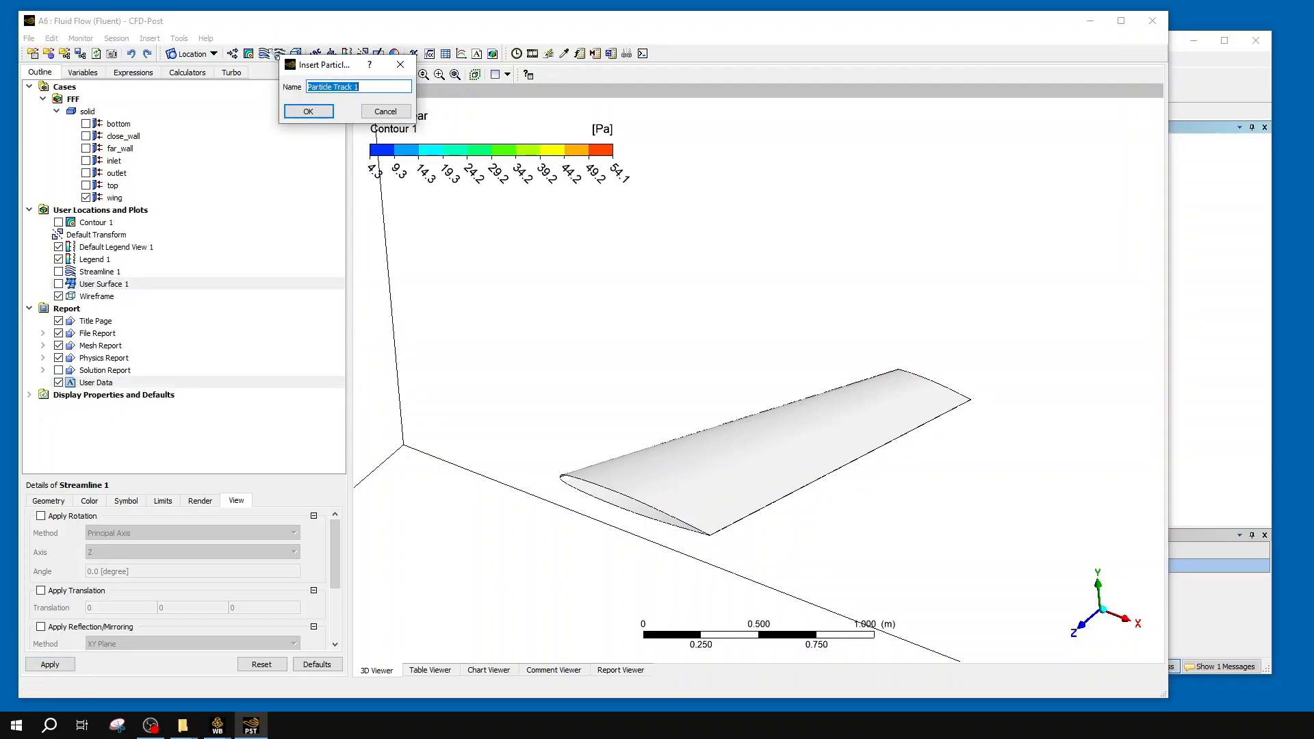
click(385, 111)
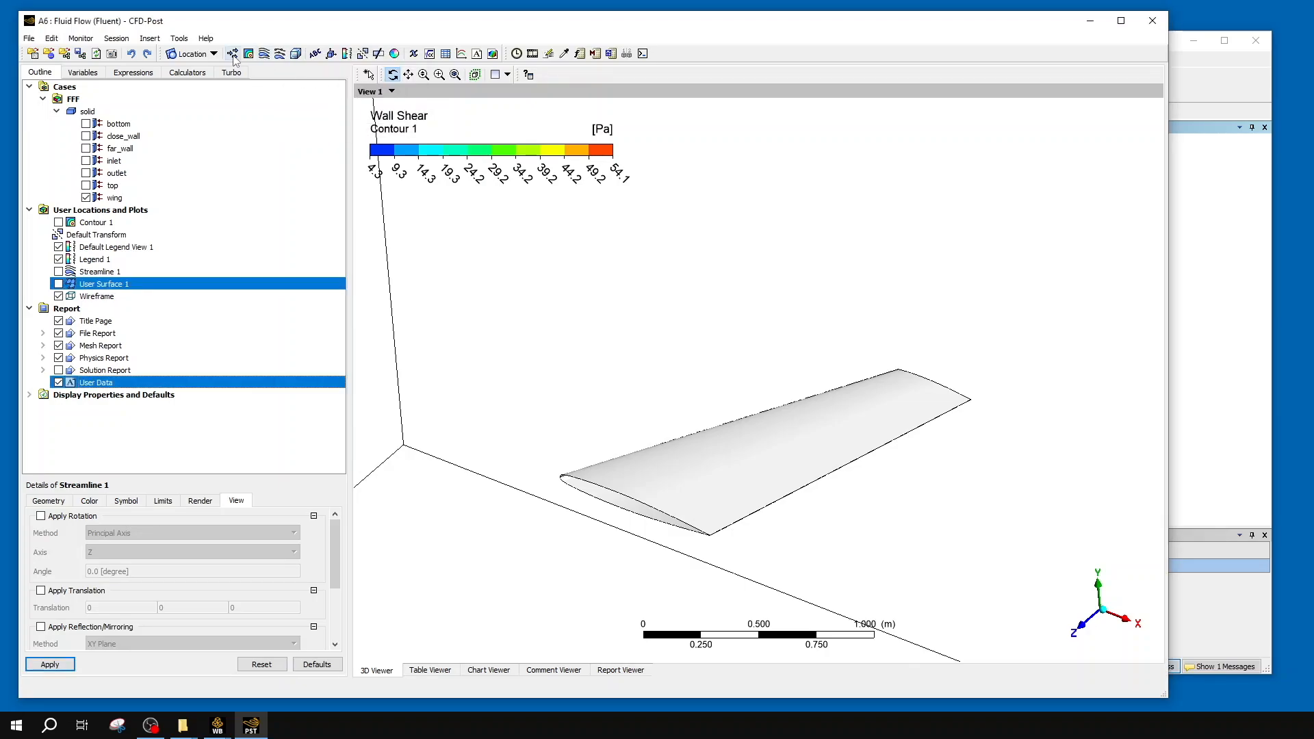
- Insert a velocity vector plot located on close_wall, reduced to a maximum of 300 points, and apply it
click(233, 55)
click(276, 108)
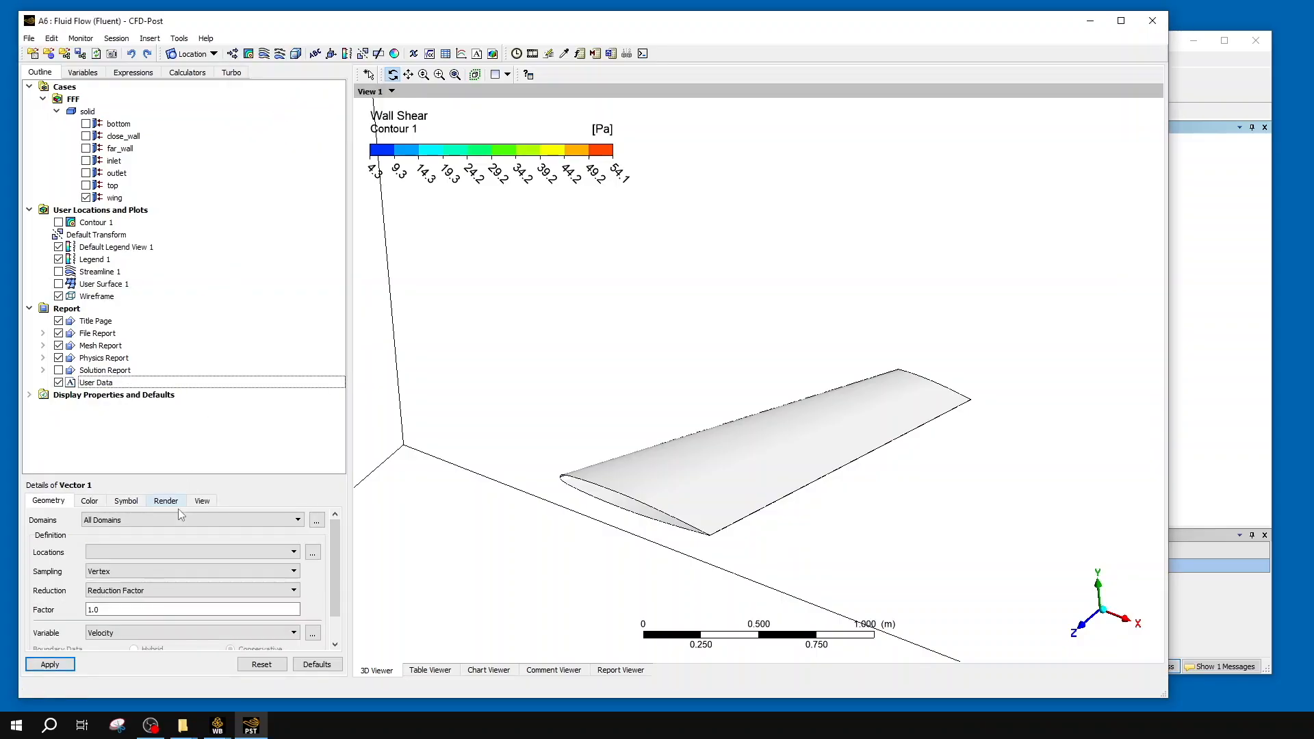
click(176, 551)
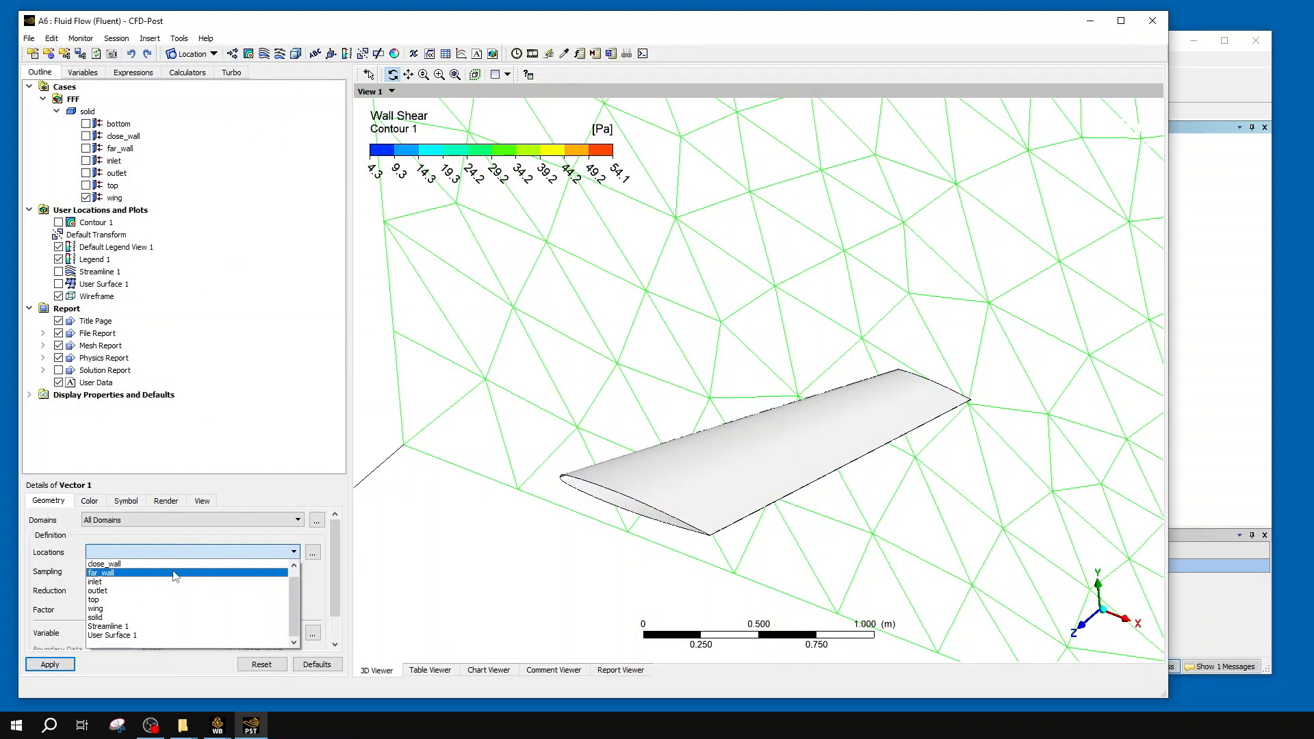
click(174, 565)
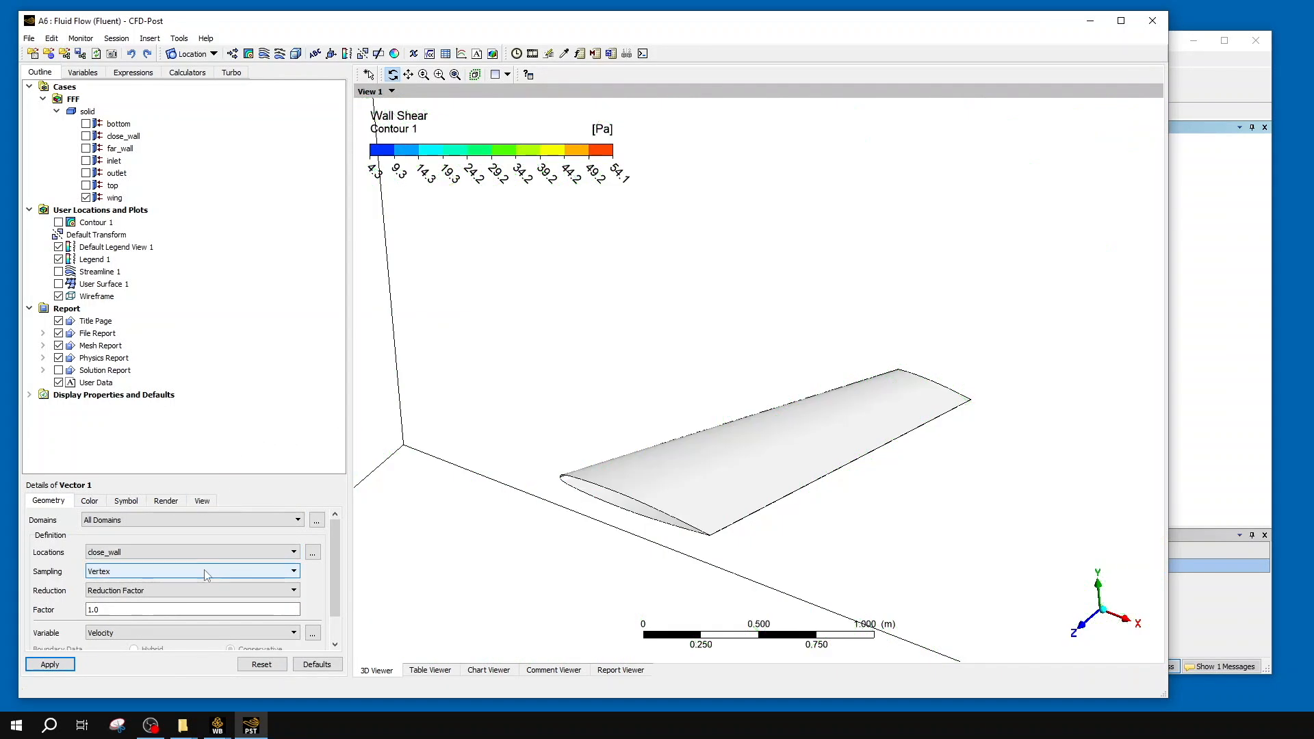
click(203, 591)
click(209, 603)
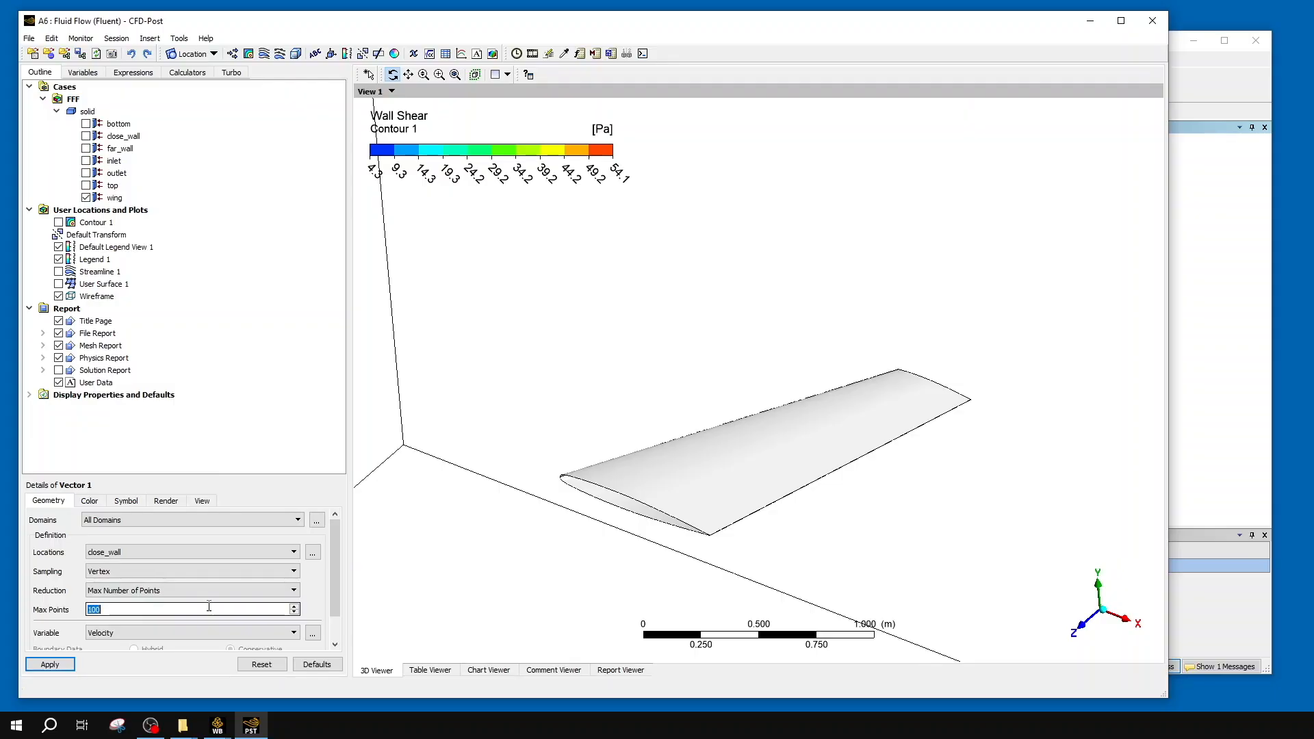
text(3)
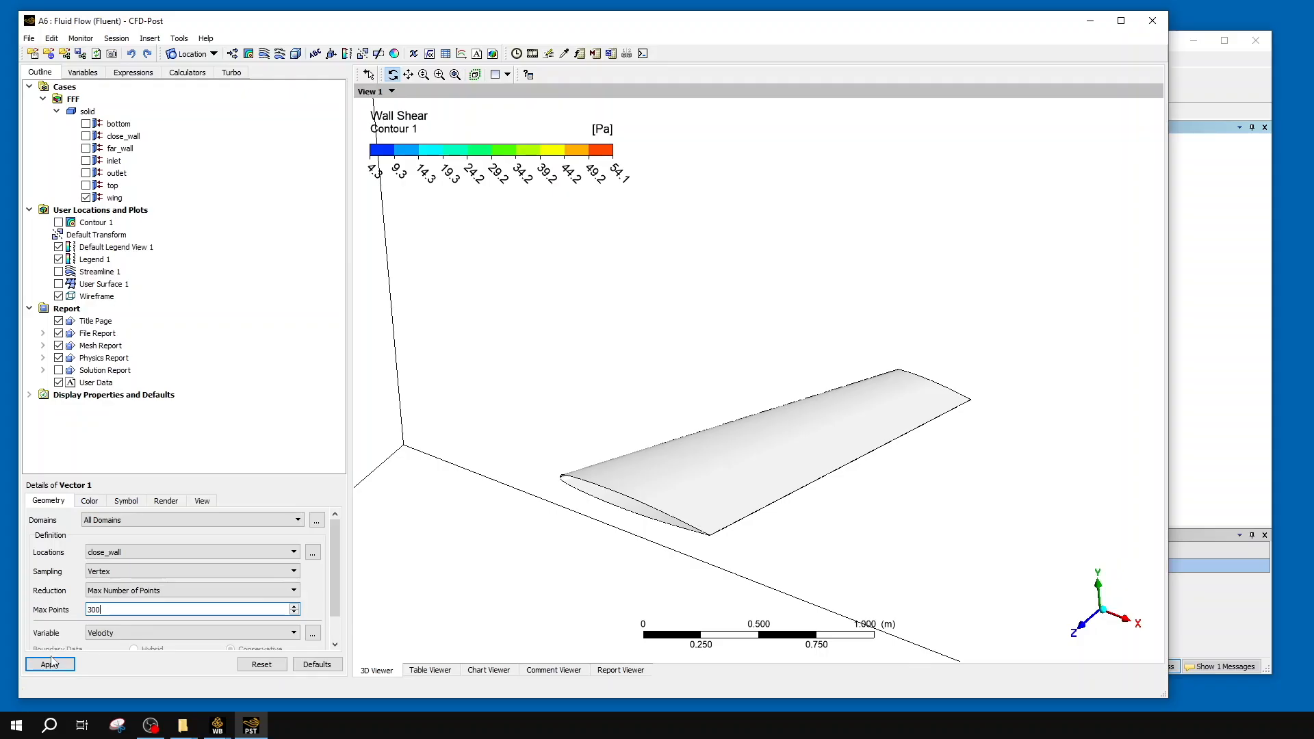
click(50, 664)
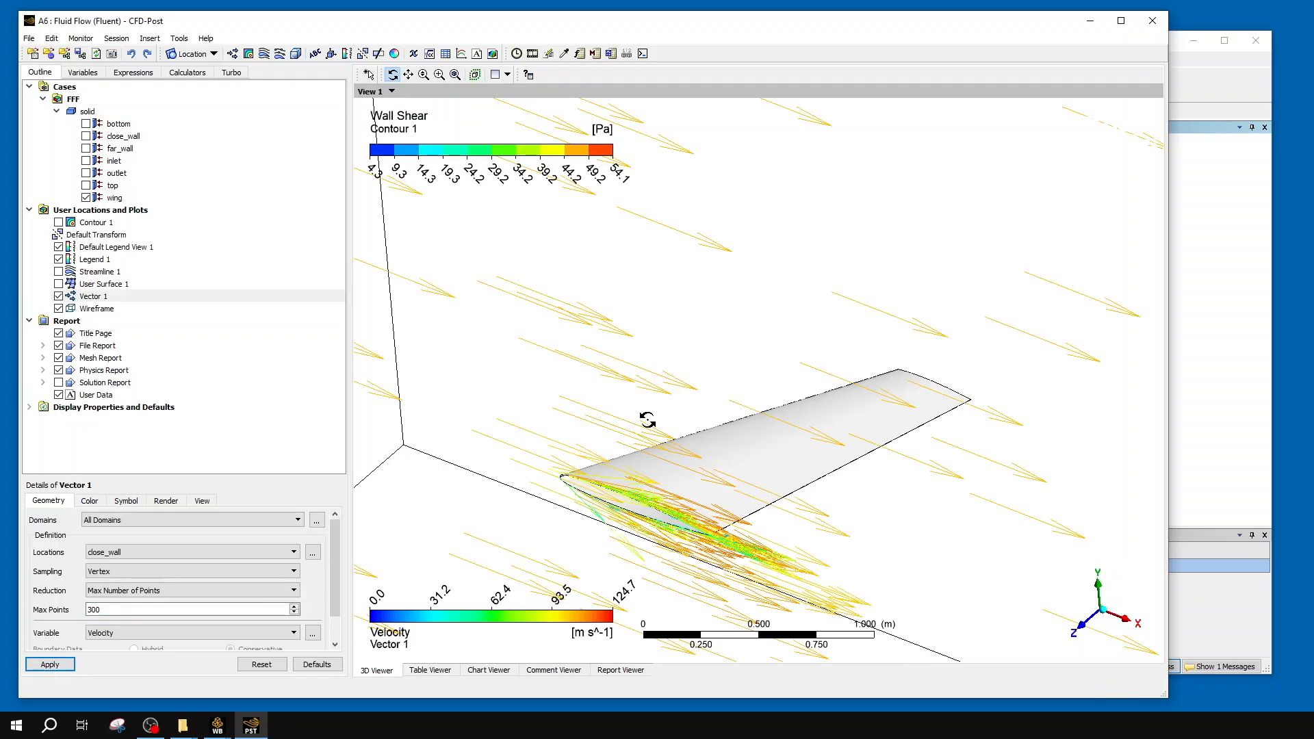
- Examine the velocity vectors around the wing from the side and across the whole domain
drag(651, 420, 683, 371)
middle_drag(682, 371, 709, 363)
ctrl+middle_drag(872, 357, 647, 385)
scroll(647, 385, down, 6)
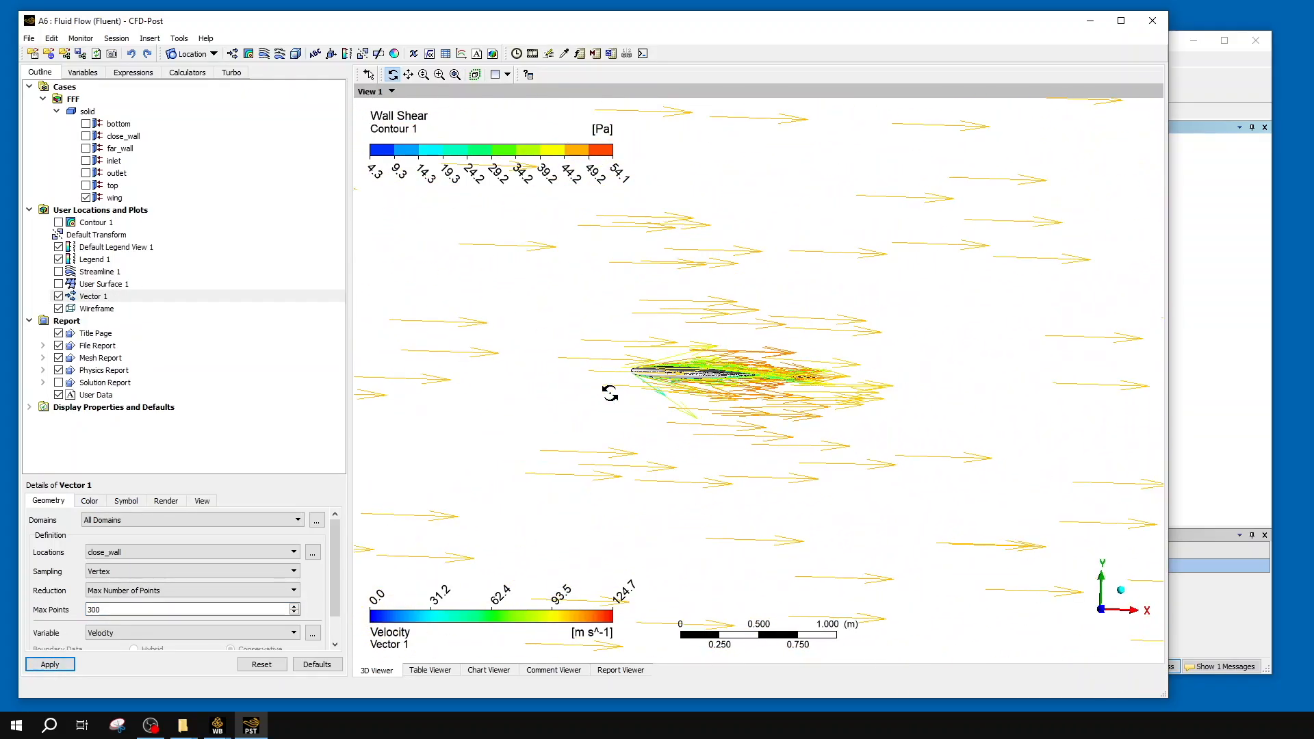
scroll(610, 392, down, 8)
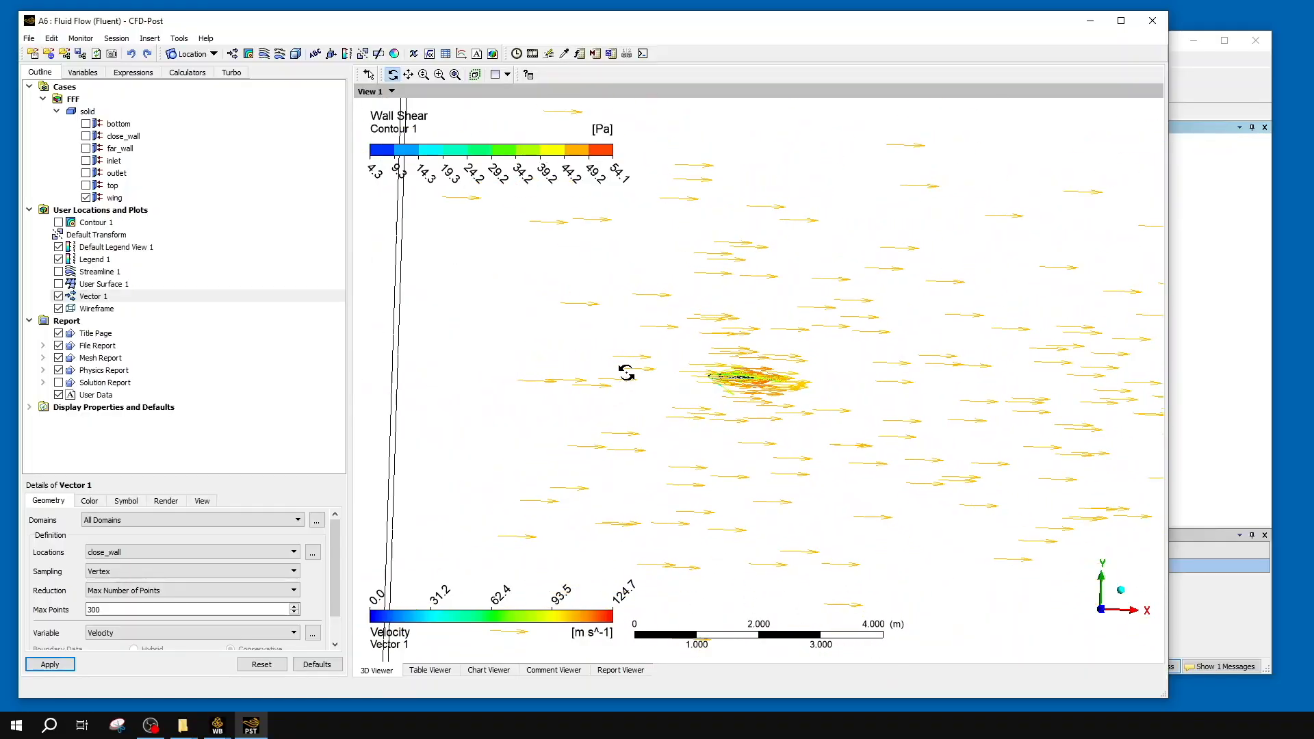
drag(653, 366, 730, 363)
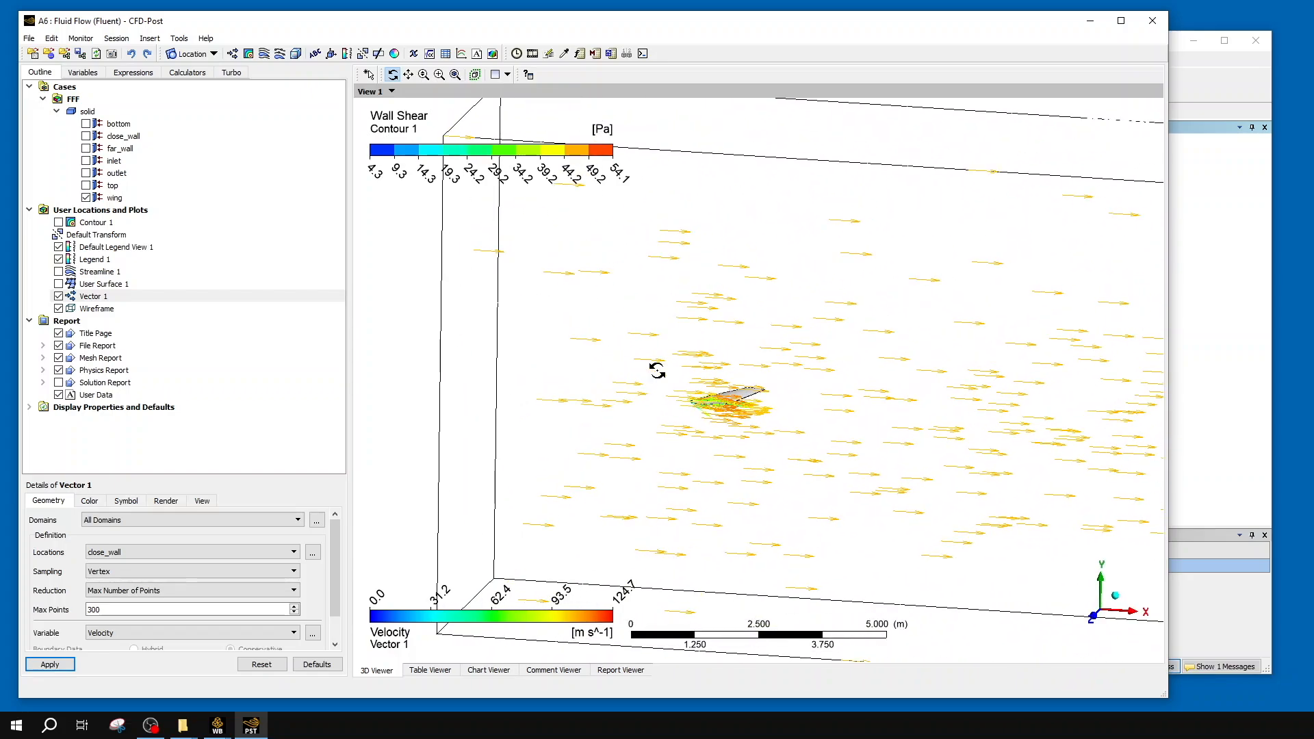
- Set the Vector 1 symbol to Arrow2D and apply it to display the vectors near the wing as solid arrows
click(125, 501)
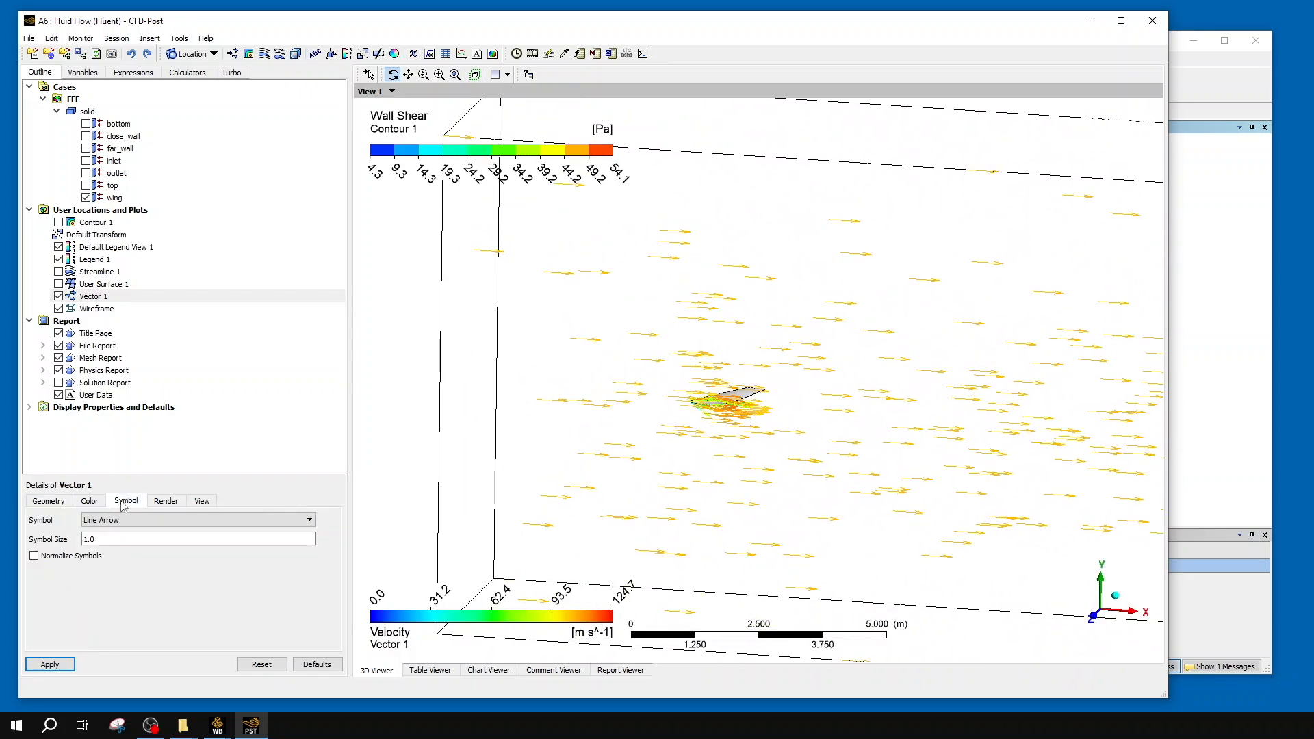
click(123, 521)
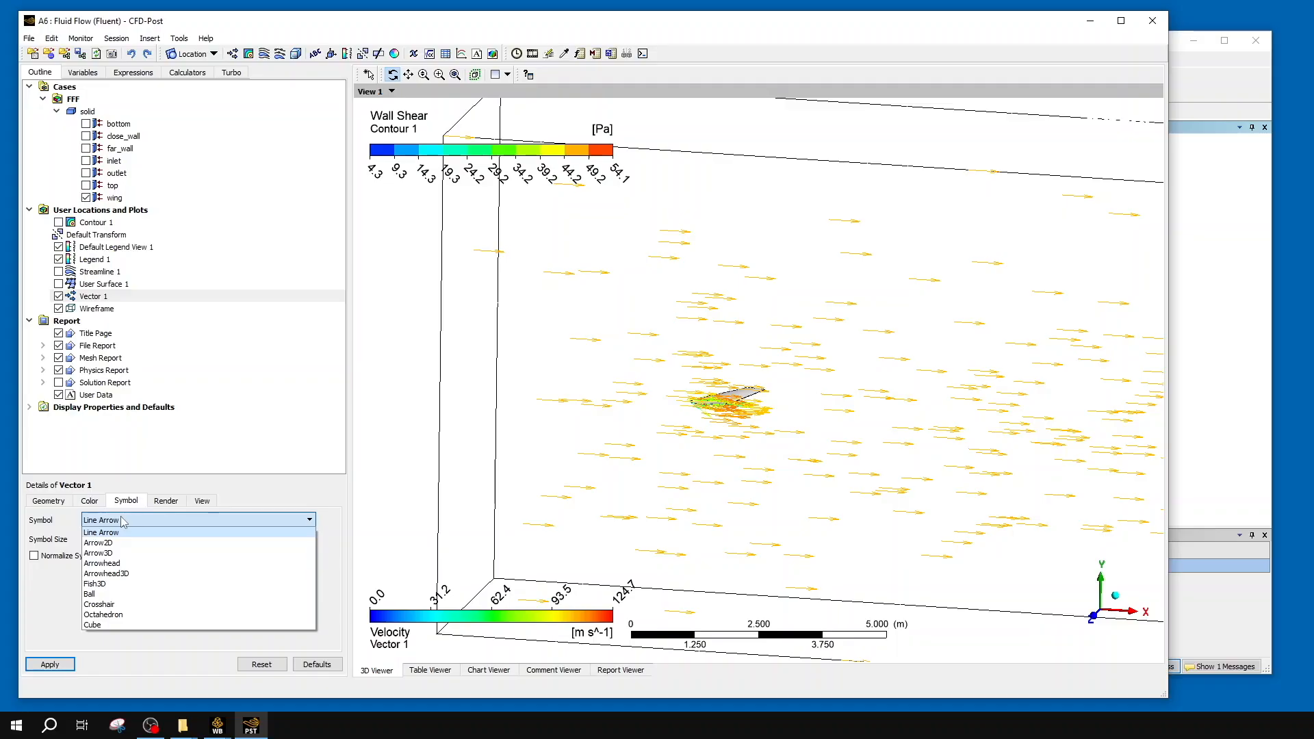
click(433, 428)
scroll(639, 401, up, 5)
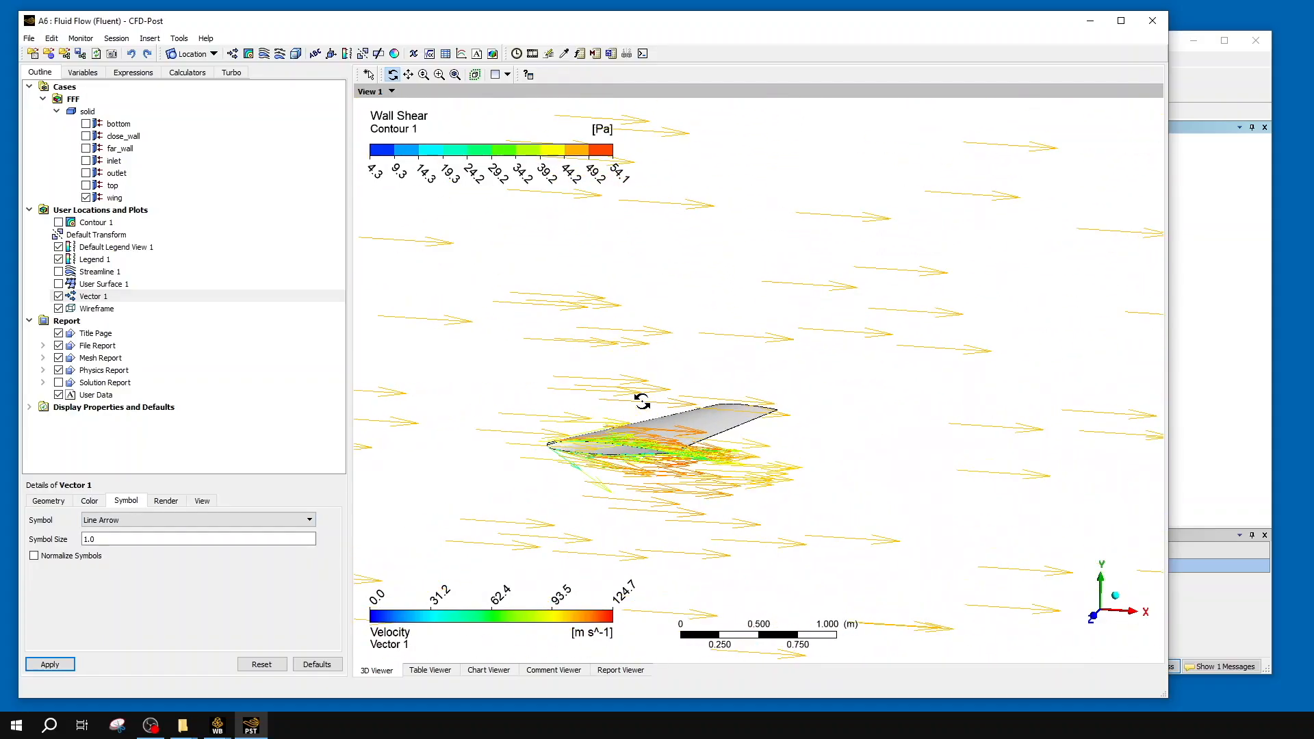
scroll(642, 402, up, 3)
click(176, 521)
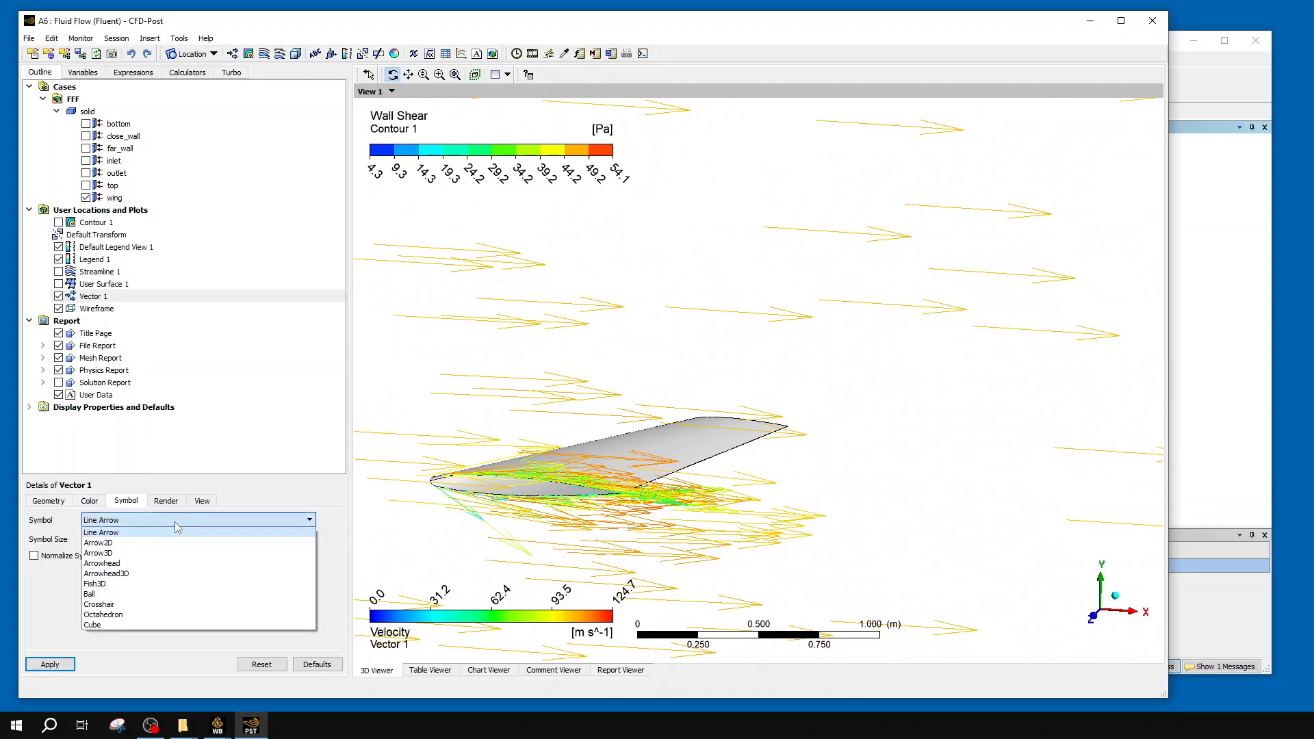
click(176, 542)
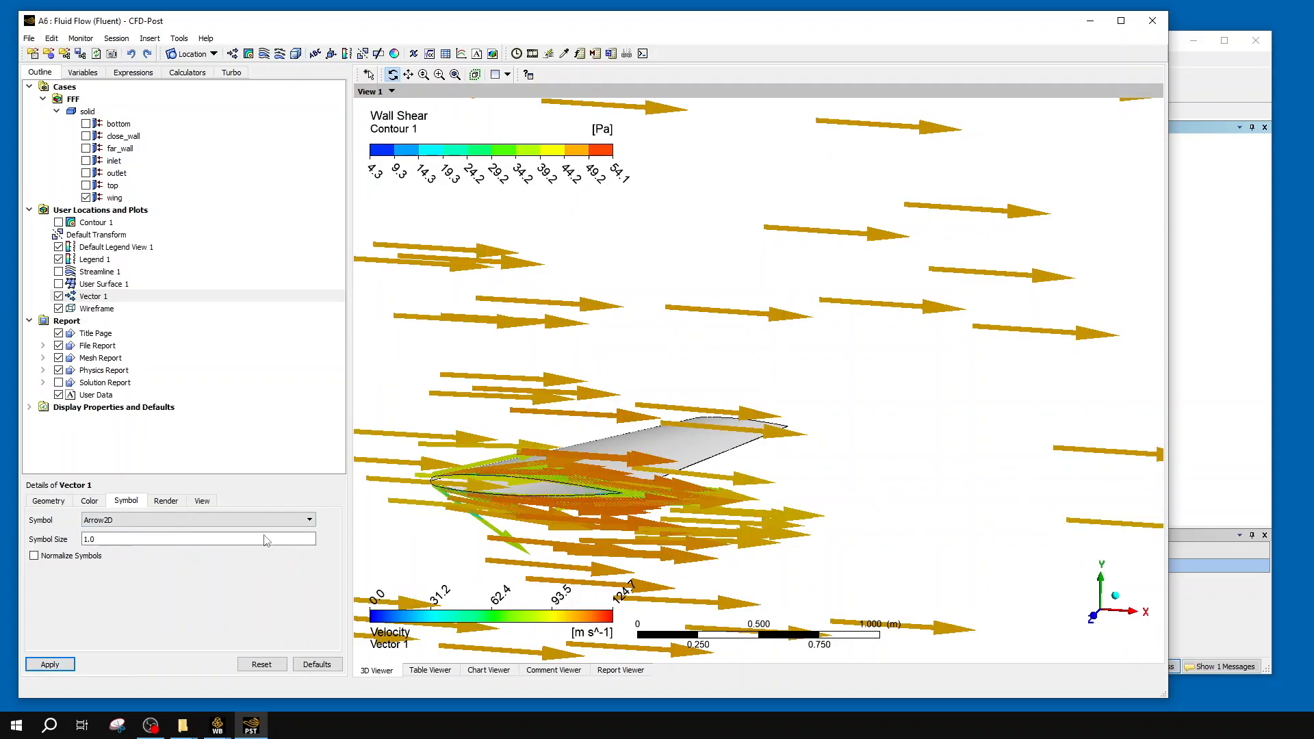
- Change the Vector 1 symbol to Arrowhead and apply it
click(231, 520)
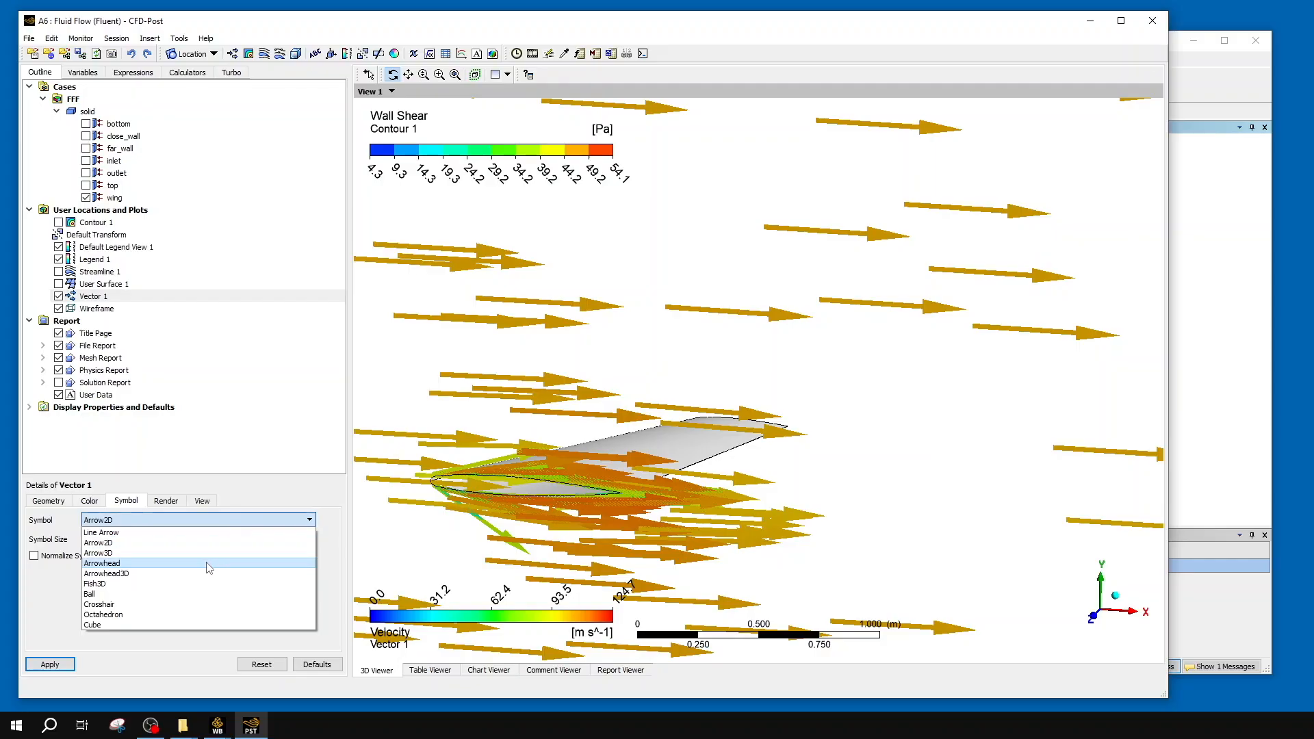
click(209, 565)
click(50, 664)
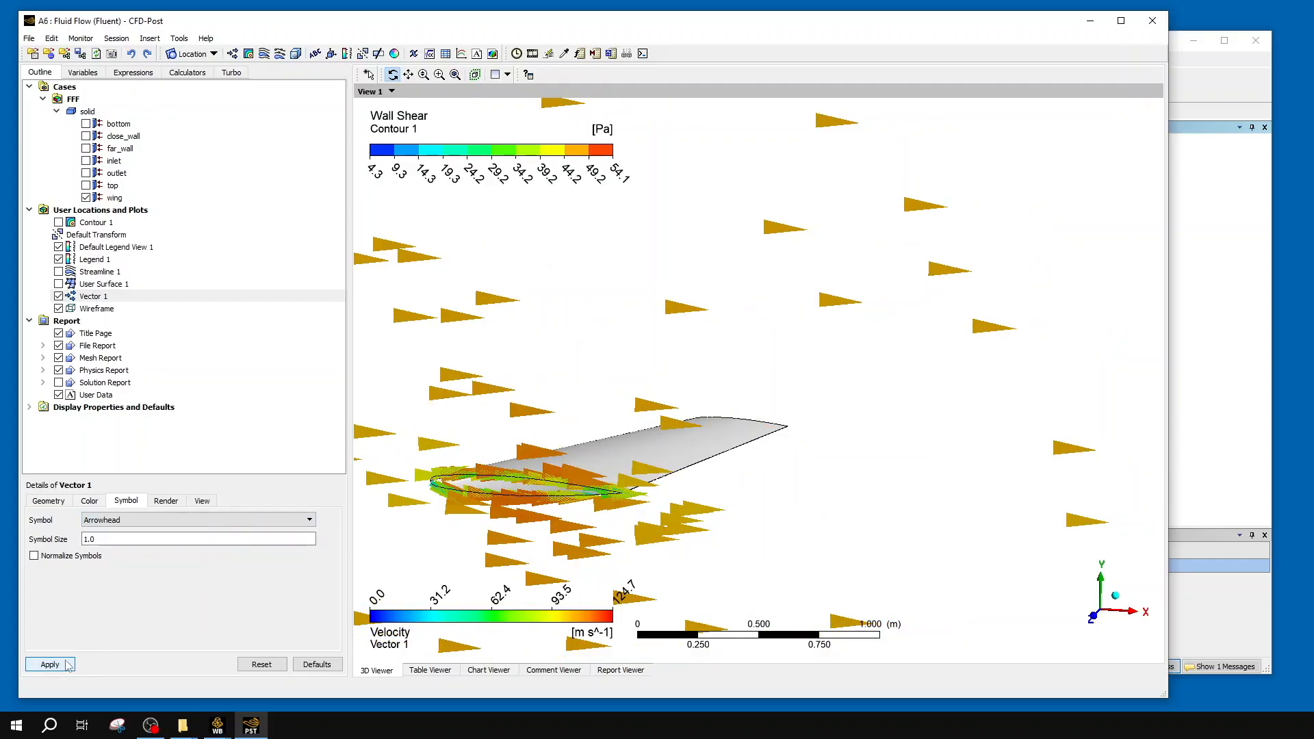
- Change the Vector 1 symbol to Crosshair, apply it and inspect the symbols around the wing
click(182, 520)
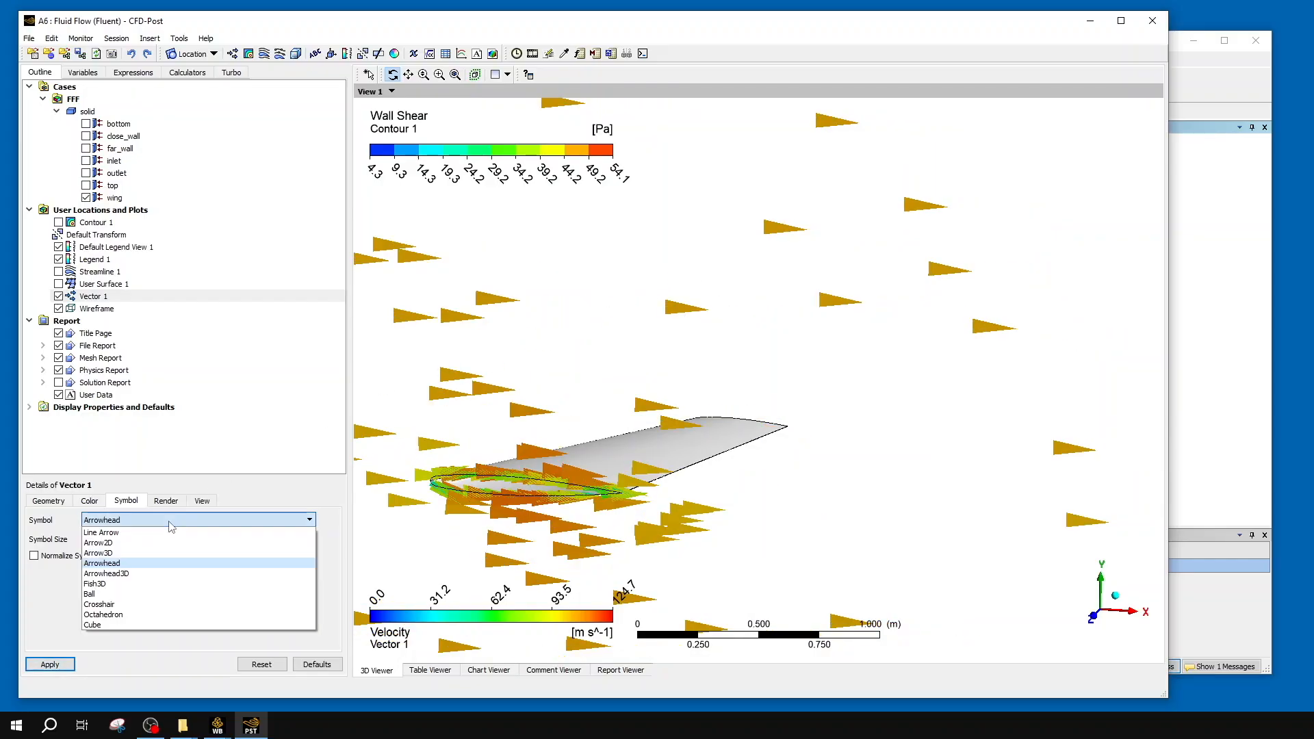
click(181, 605)
click(58, 664)
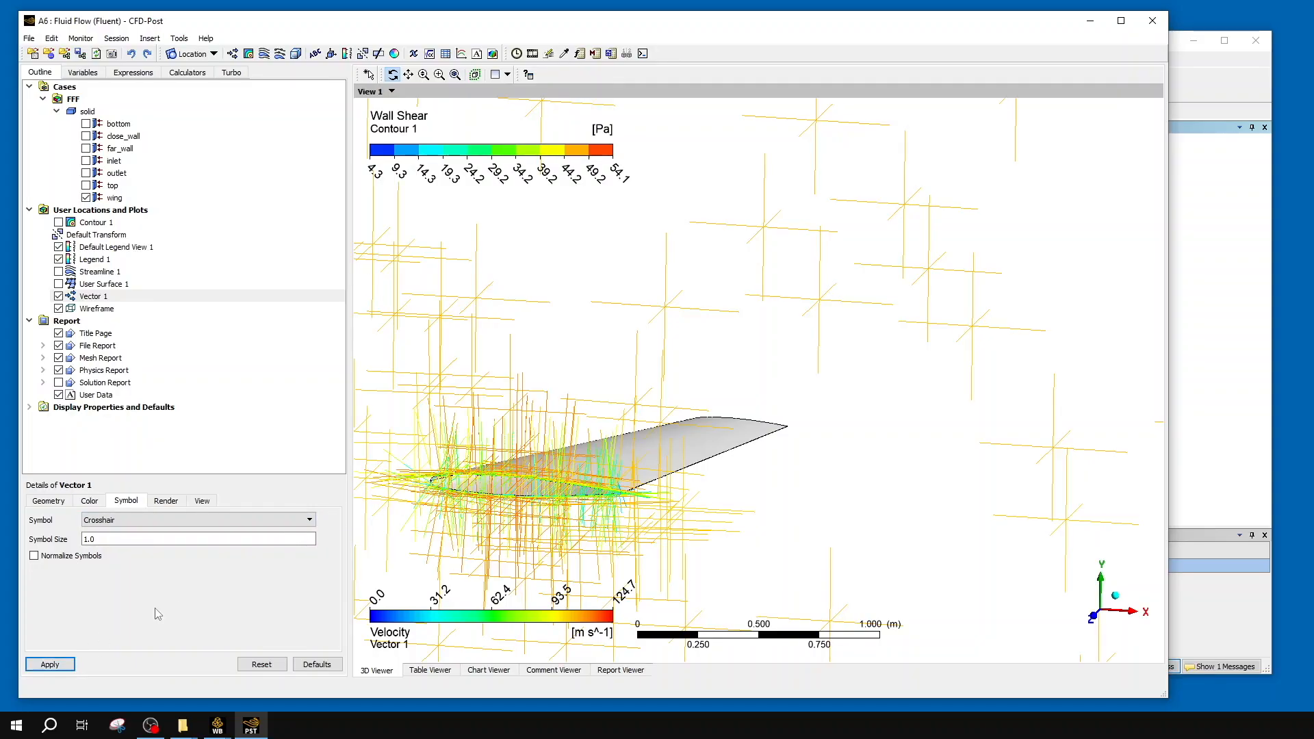
mouse_move(761, 432)
mouse_down()
mouse_move(770, 410)
mouse_move(757, 402)
mouse_move(638, 405)
mouse_move(701, 411)
mouse_move(763, 376)
mouse_move(755, 416)
mouse_move(719, 434)
mouse_move(758, 411)
mouse_move(753, 448)
mouse_up()
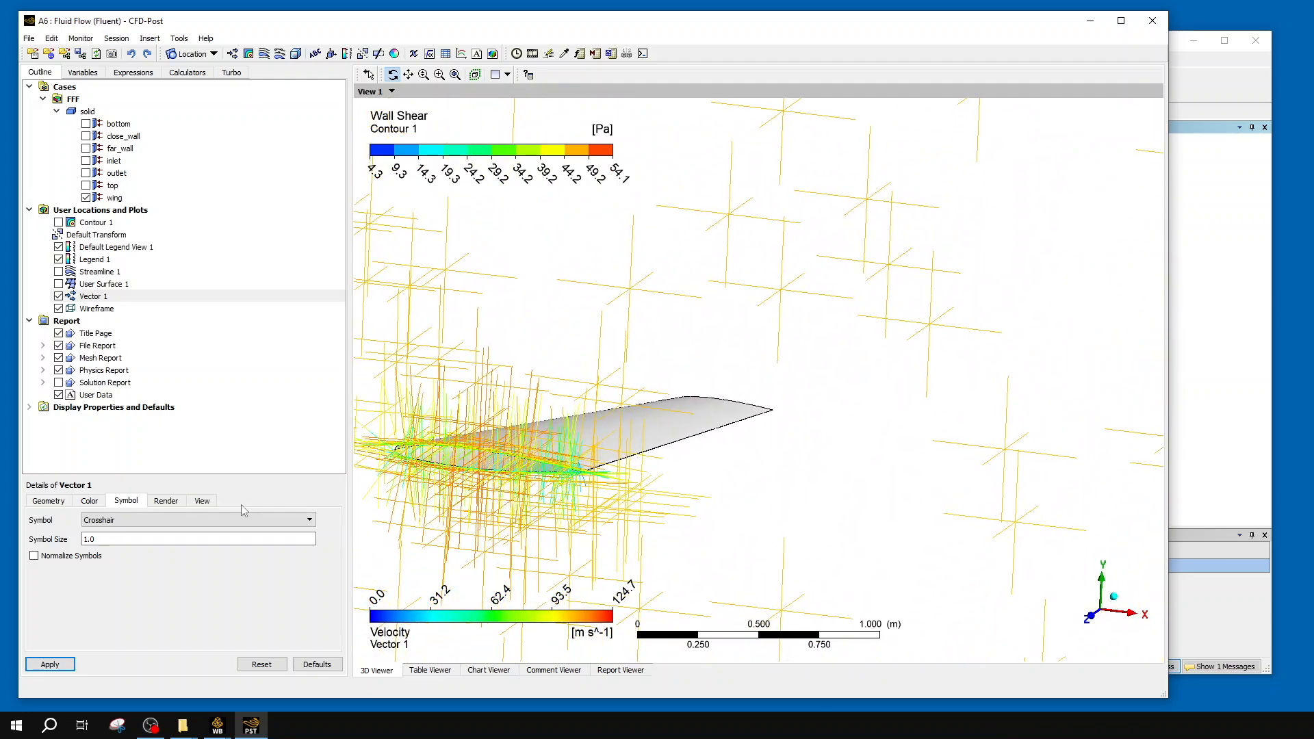
- Change the Vector 1 symbol to Fish3D and apply it
click(61, 501)
click(126, 520)
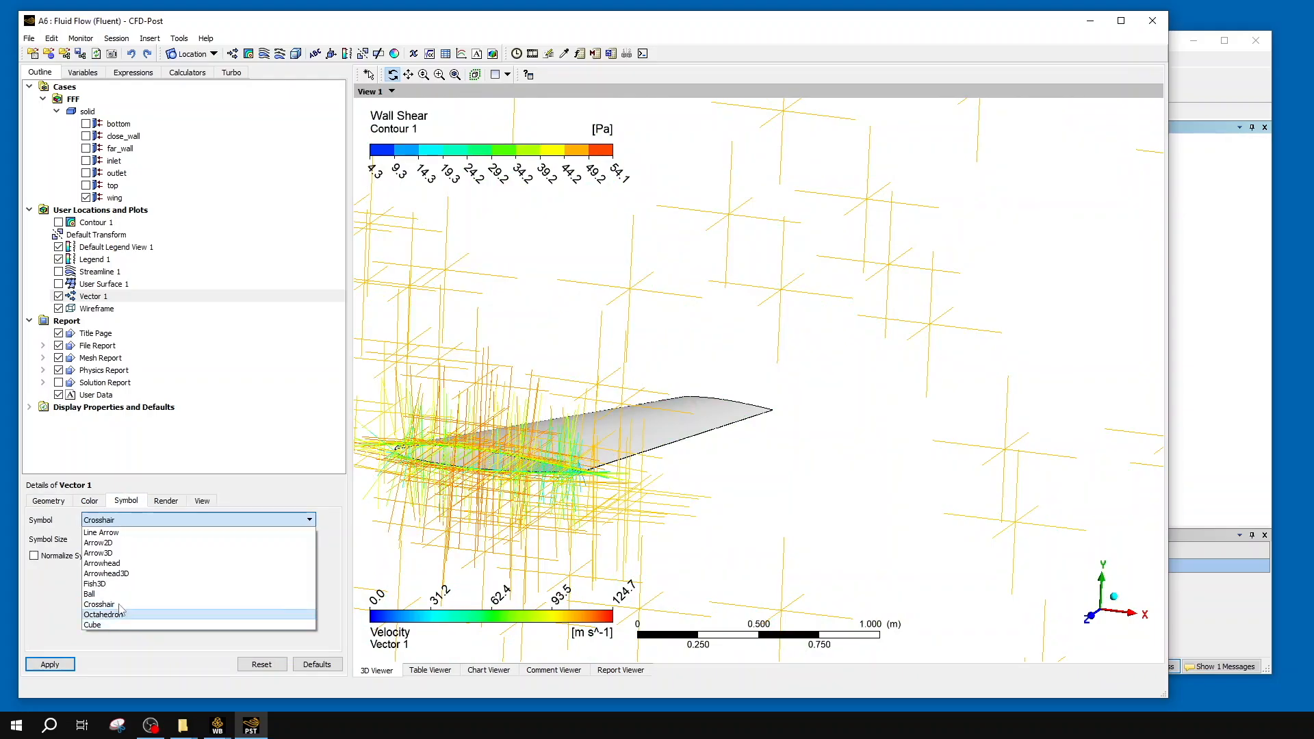
click(96, 584)
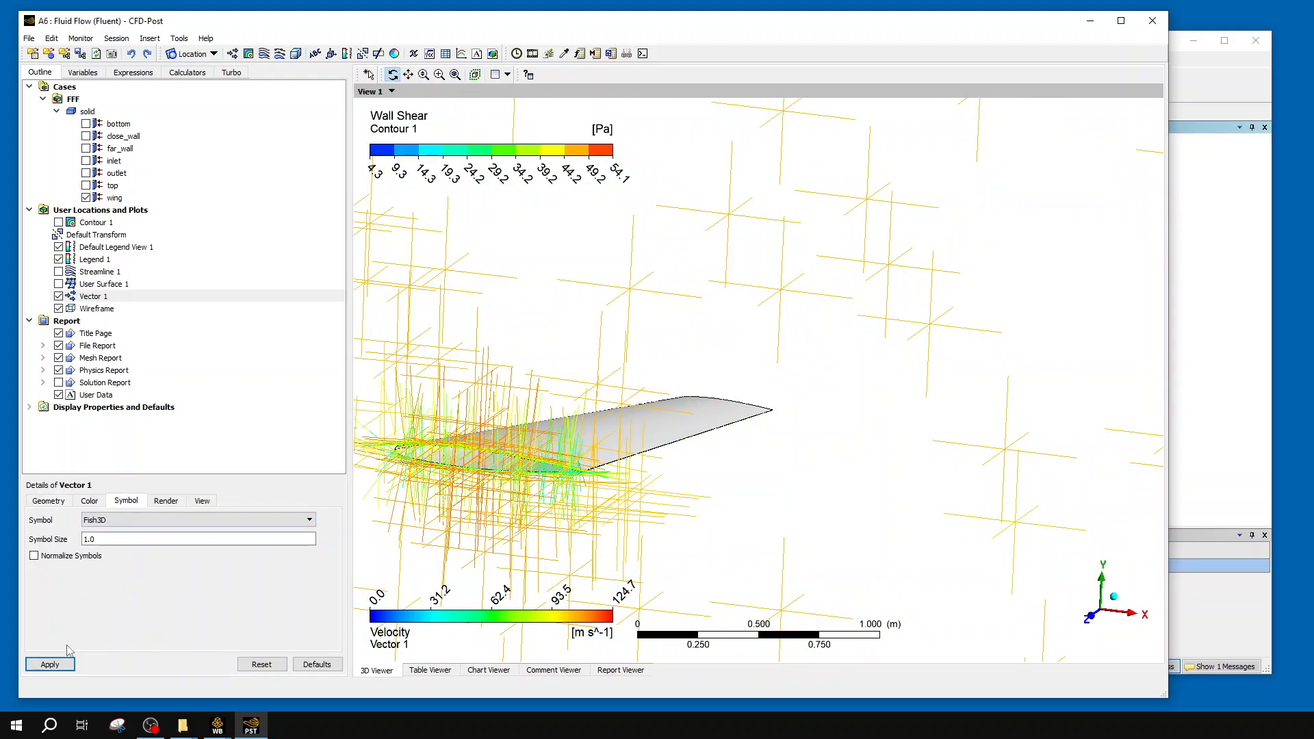
click(54, 664)
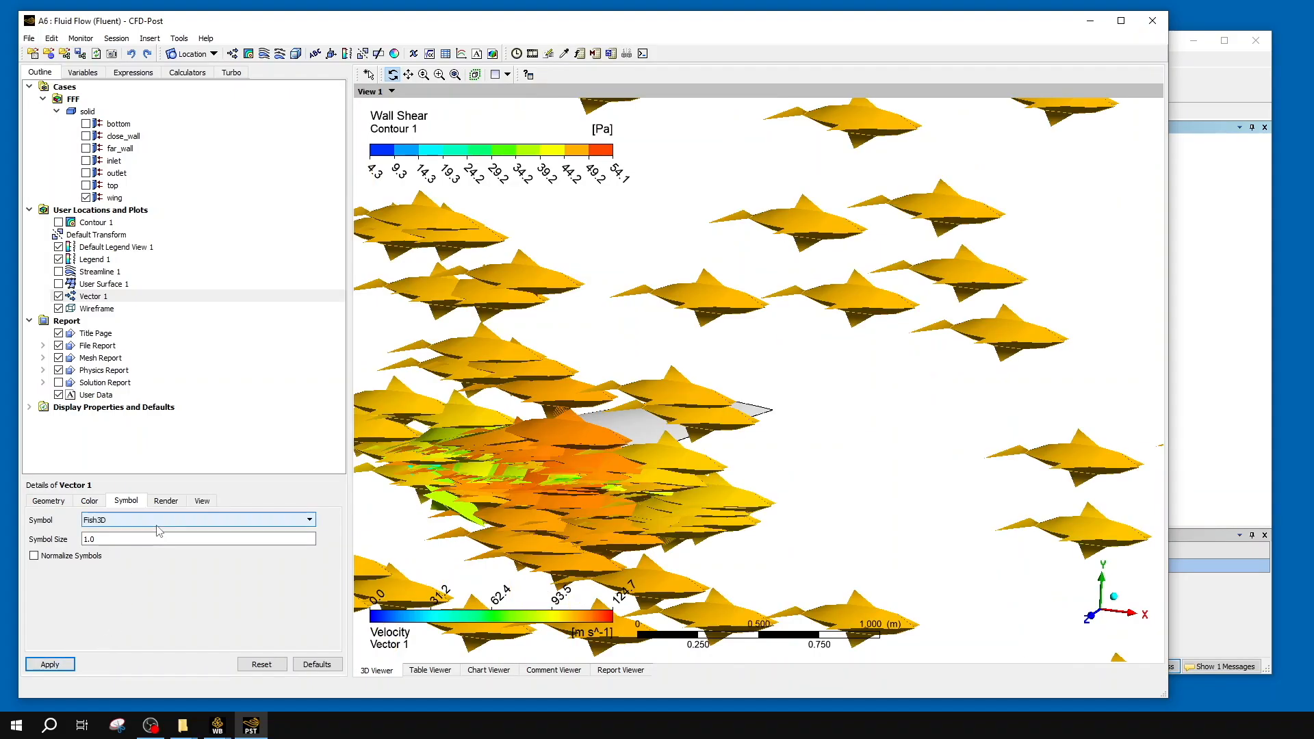
- Switch the Vector 1 symbol to Arrow2D and apply it
click(157, 525)
click(158, 546)
click(31, 665)
- Set the Vector 1 symbol to Arrow3D, apply it and centre the wing in an oblique side view
click(192, 526)
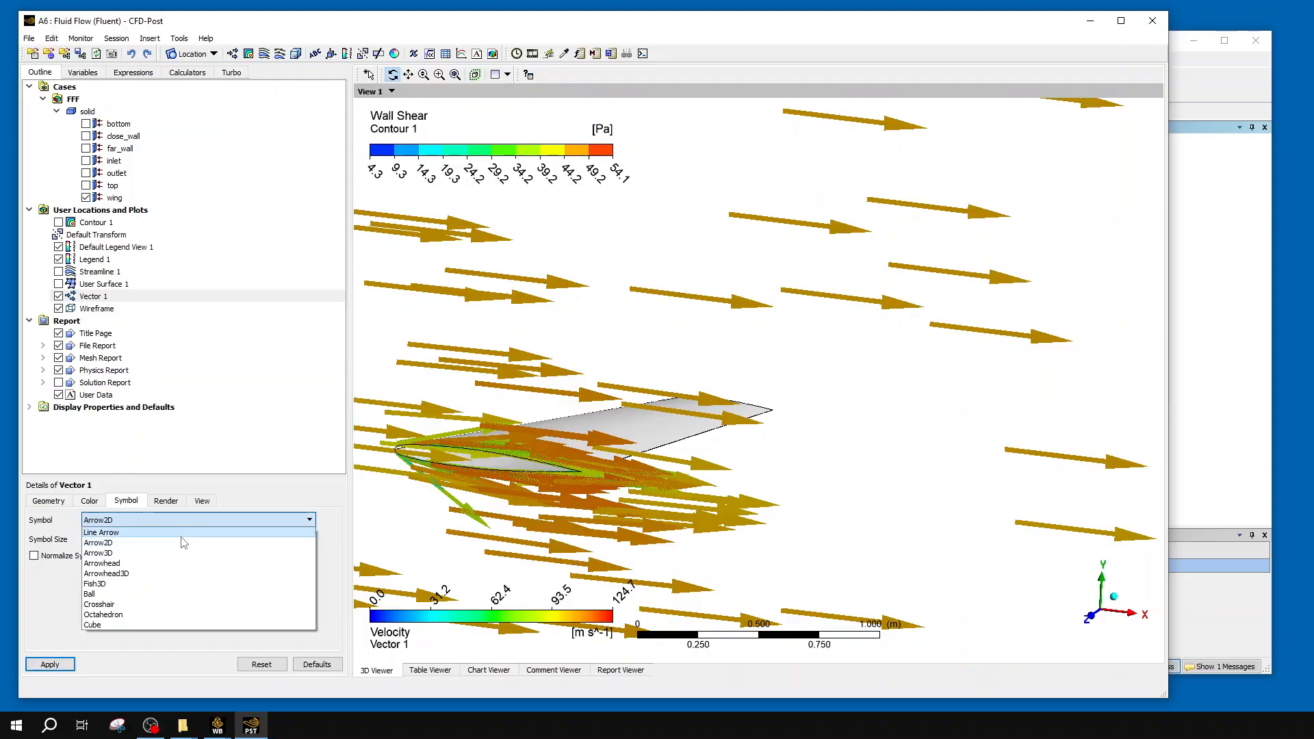
click(181, 558)
drag(636, 430, 985, 422)
mouse_move(984, 422)
middle_down()
mouse_move(842, 331)
mouse_move(751, 320)
mouse_move(1183, 319)
middle_up()
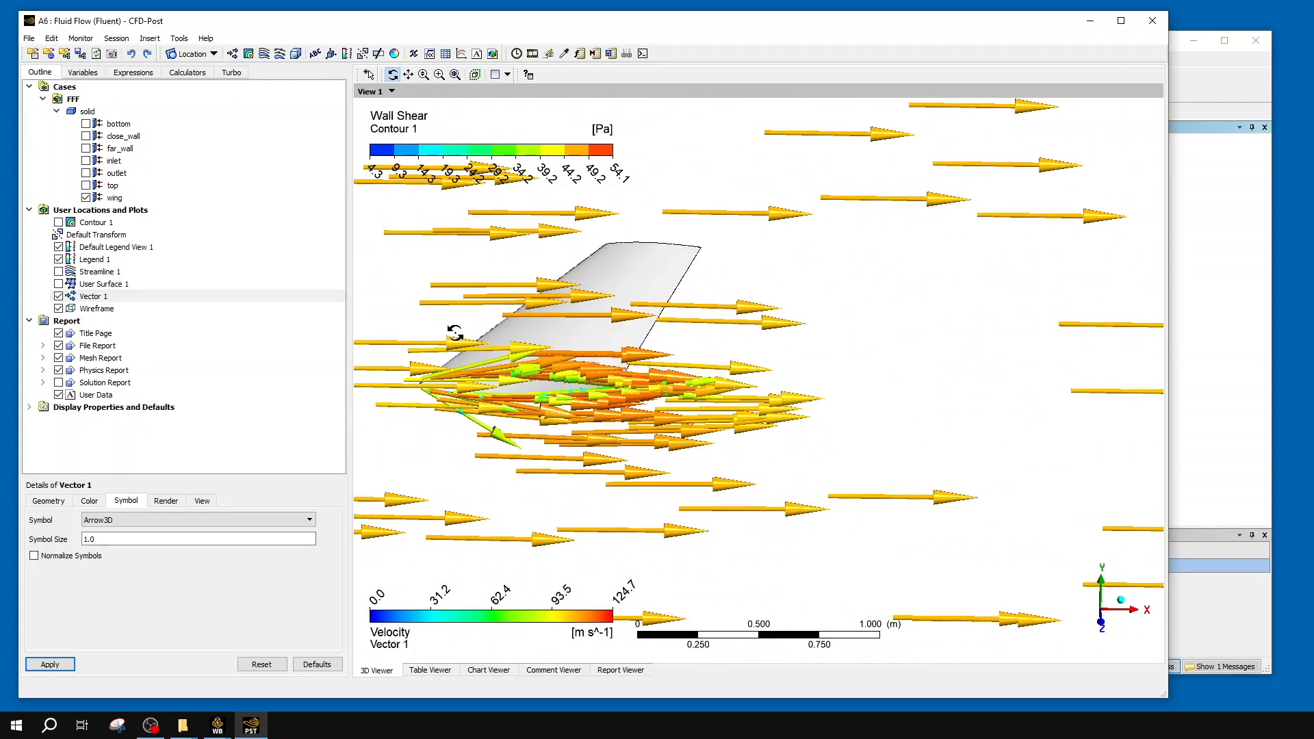
ctrl+middle_drag(457, 335, 721, 337)
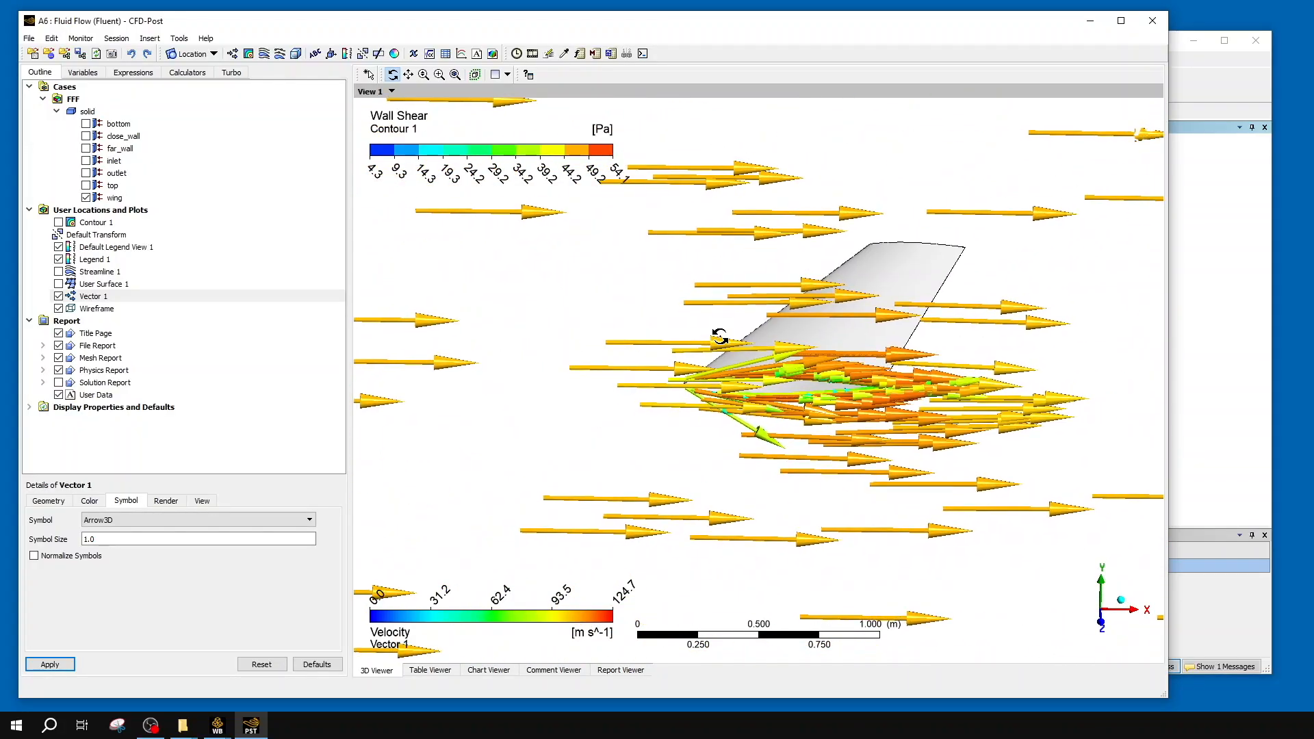
- Display the close_wall boundary and show its mesh lines behind the velocity vectors
click(48, 500)
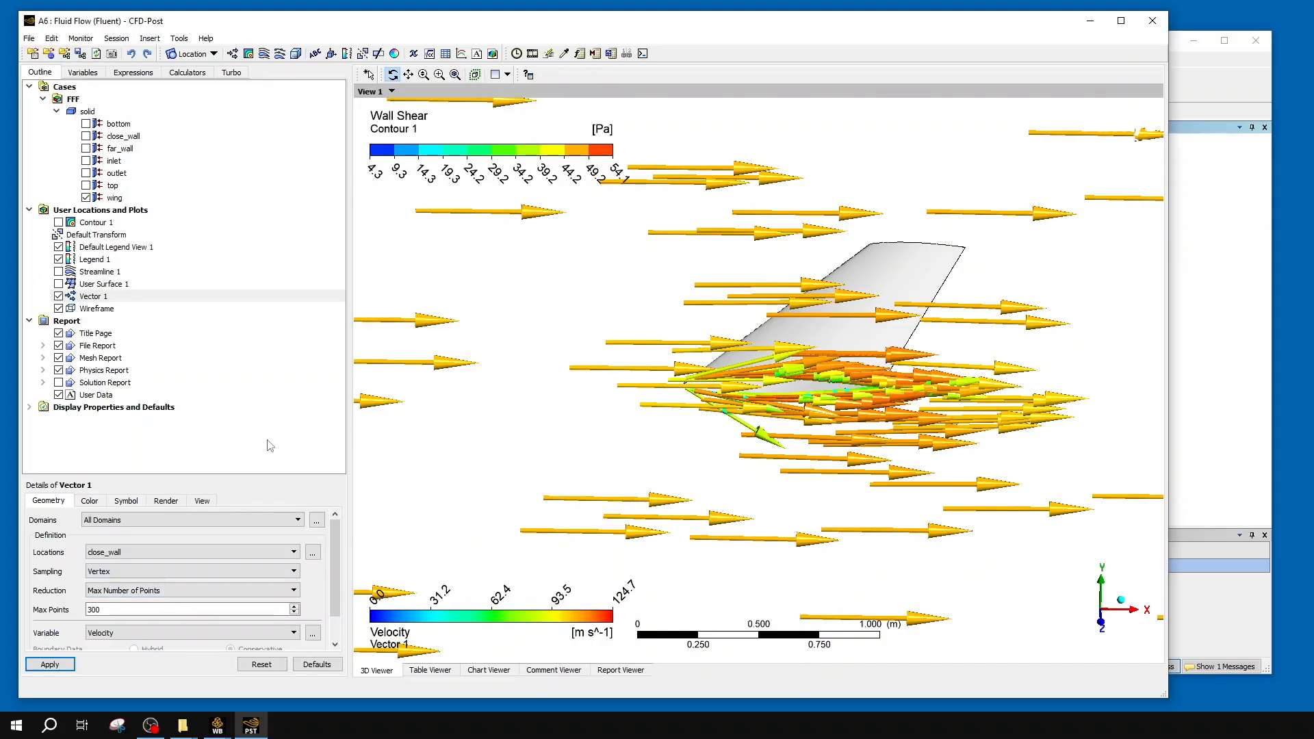
click(86, 136)
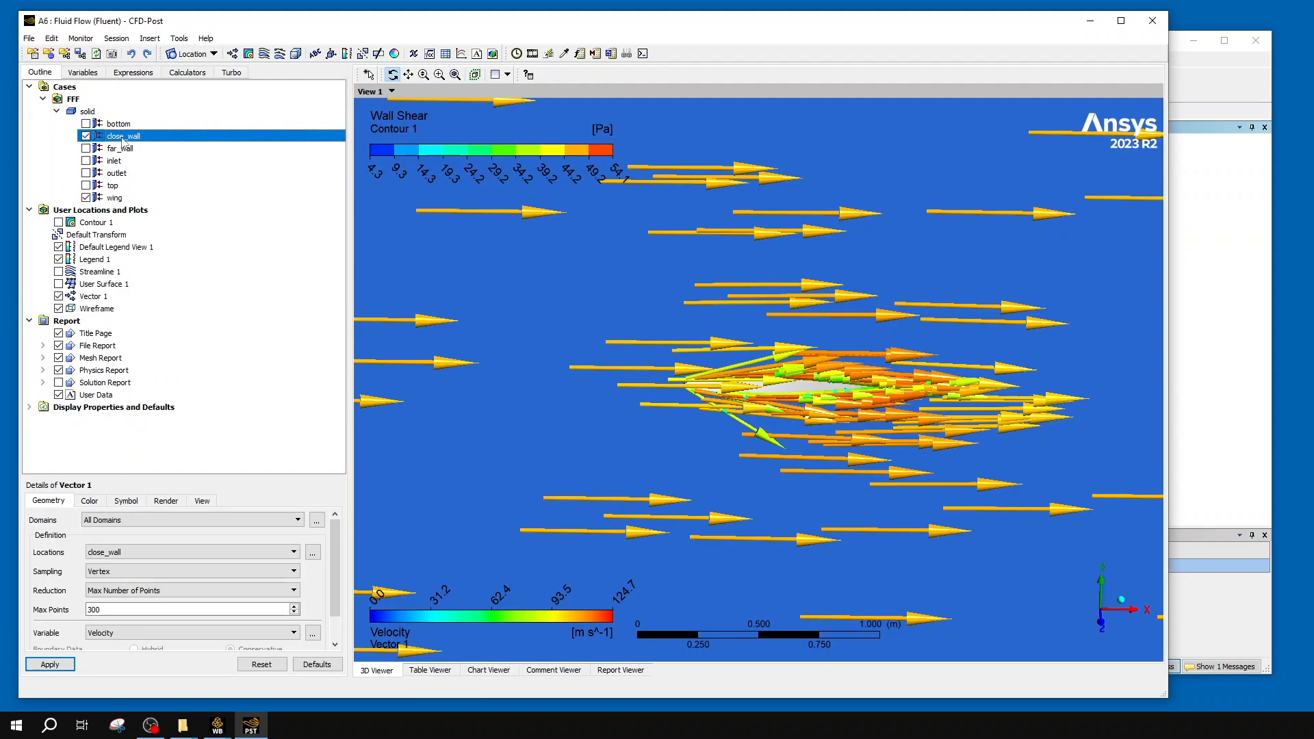
right_click(123, 141)
click(118, 137)
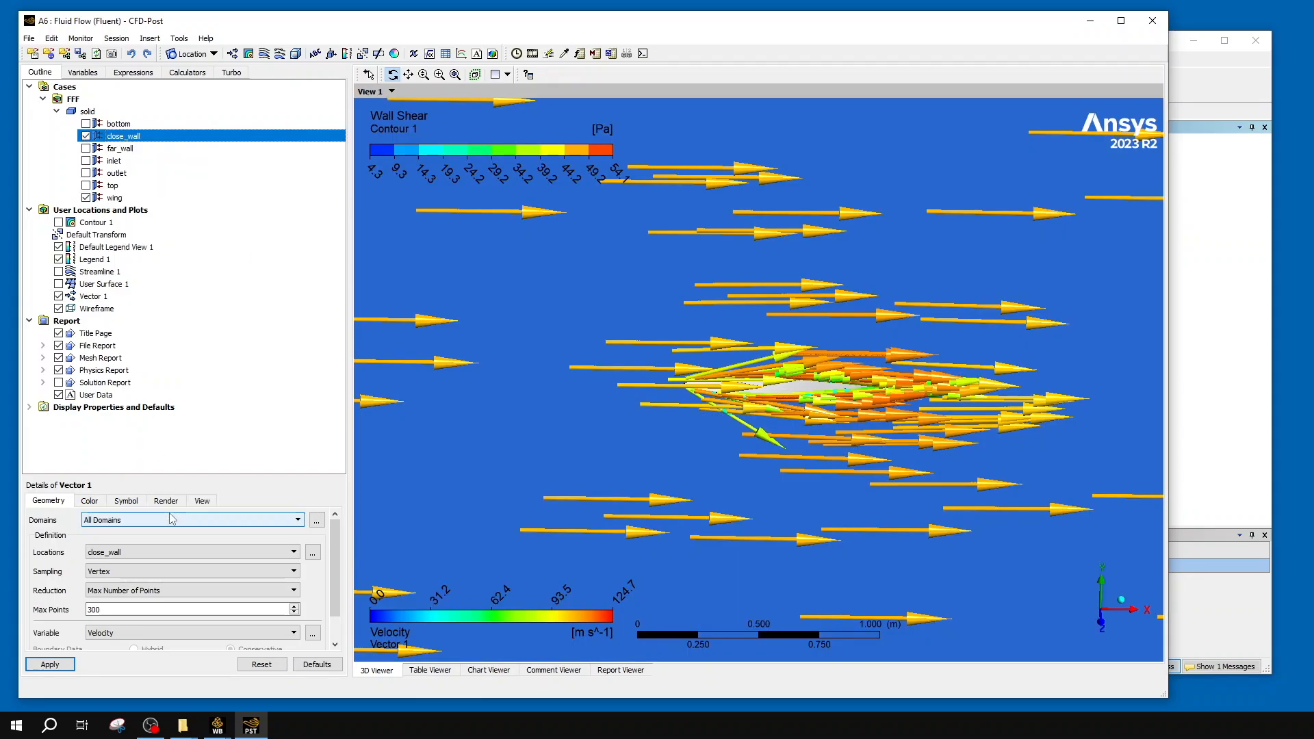
double_click(157, 136)
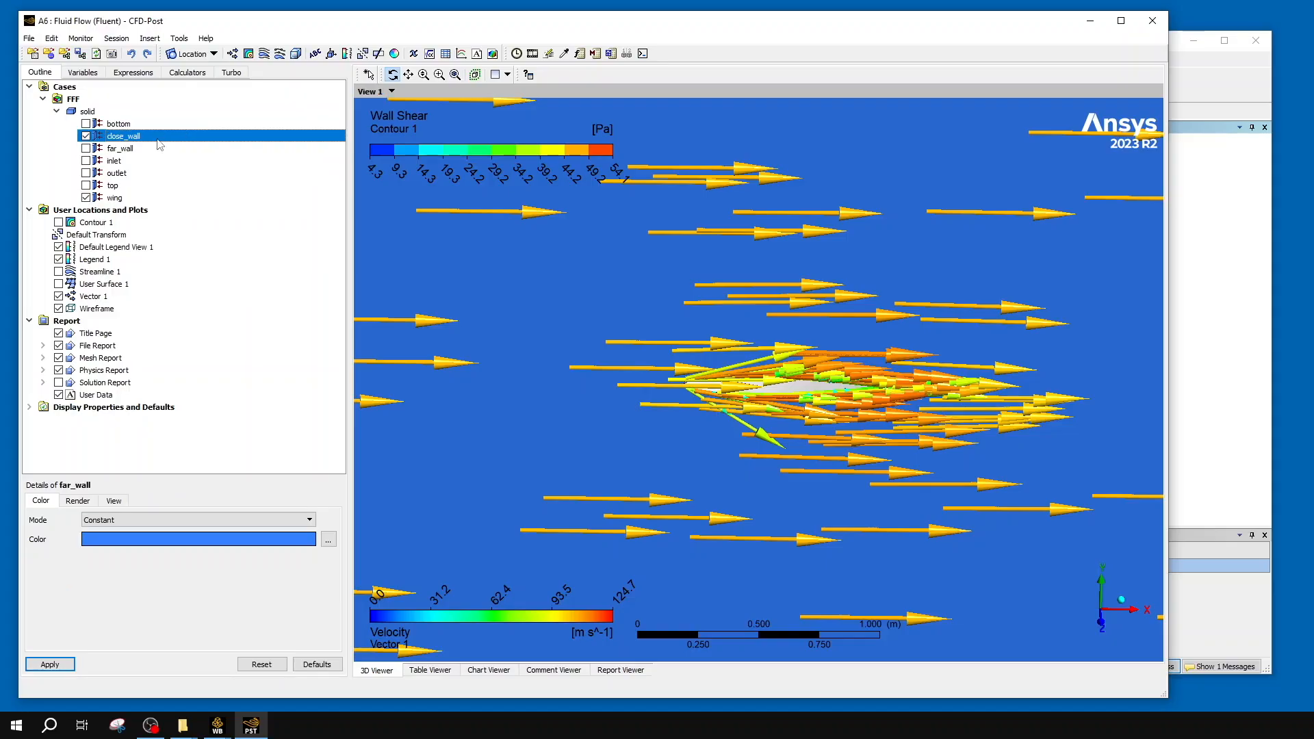
click(77, 501)
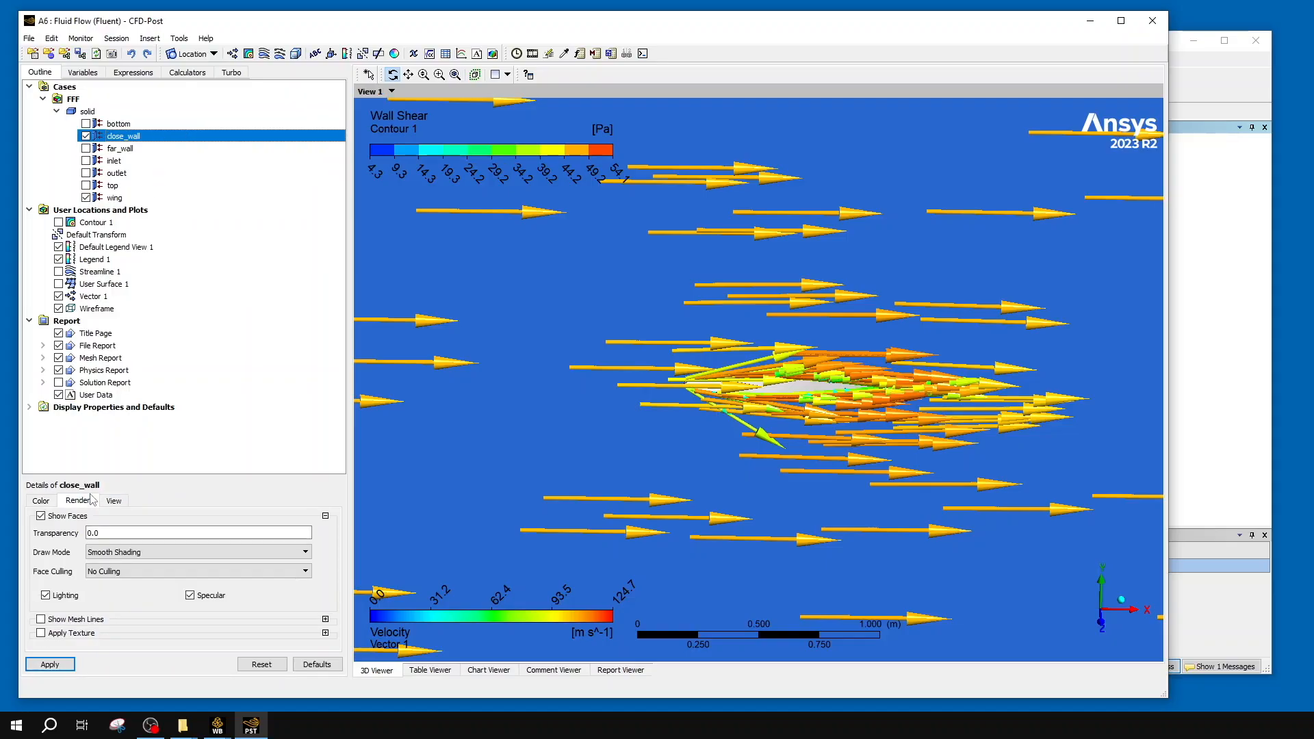
click(41, 619)
click(50, 664)
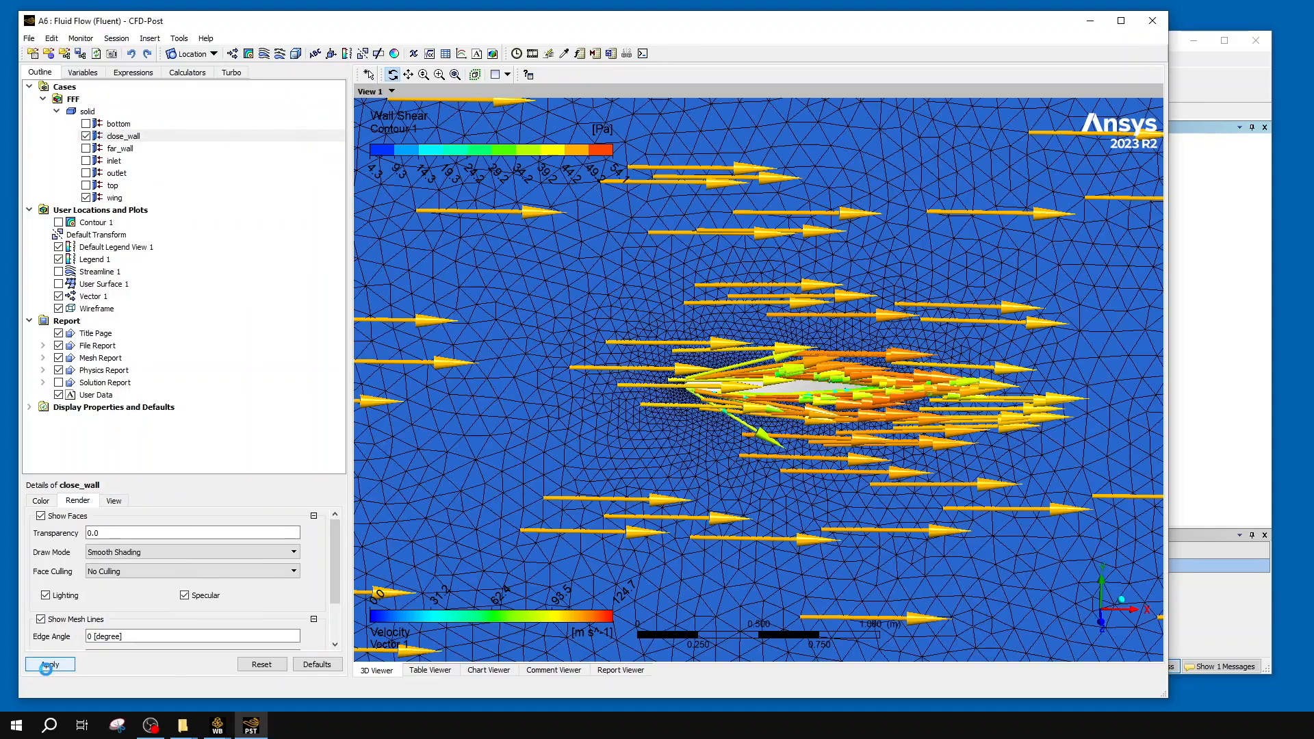
- Examine how the vectors are distributed relative to the close_wall mesh, across the whole domain and close to the wing
drag(625, 467, 698, 400)
scroll(698, 400, down, 8)
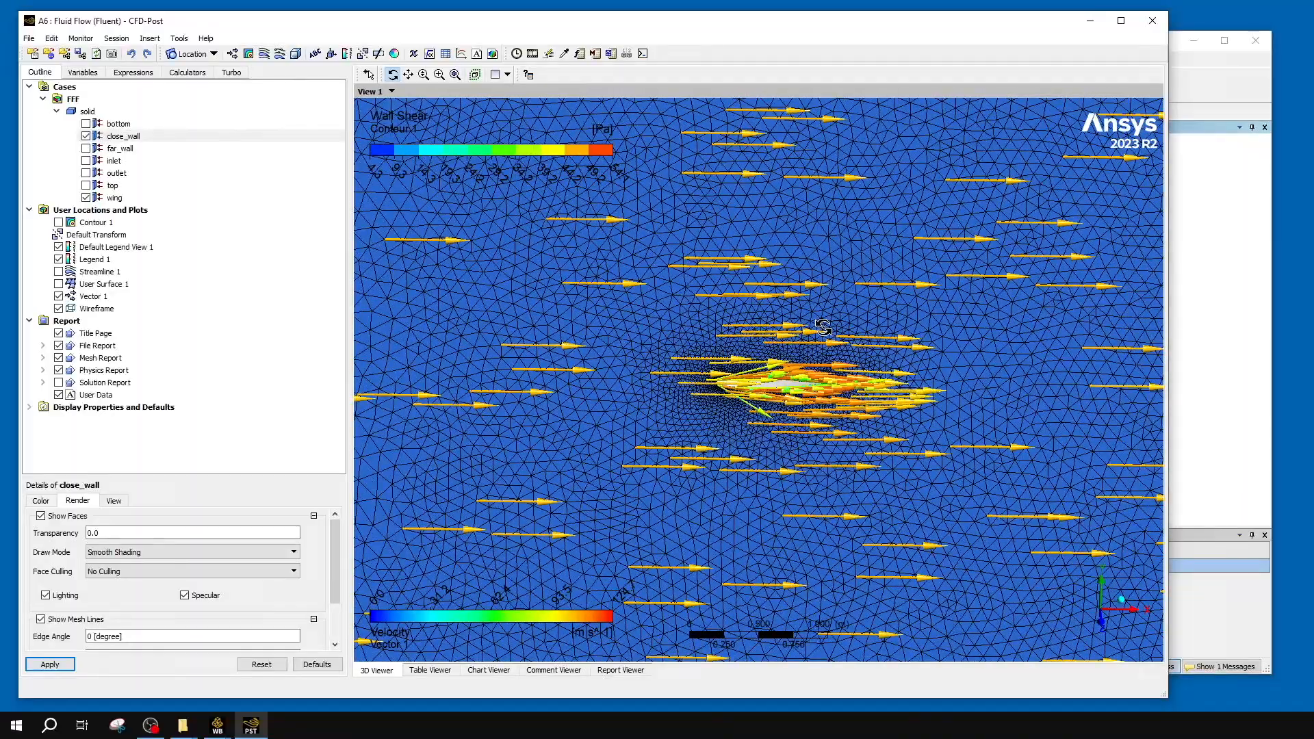
scroll(808, 360, down, 3)
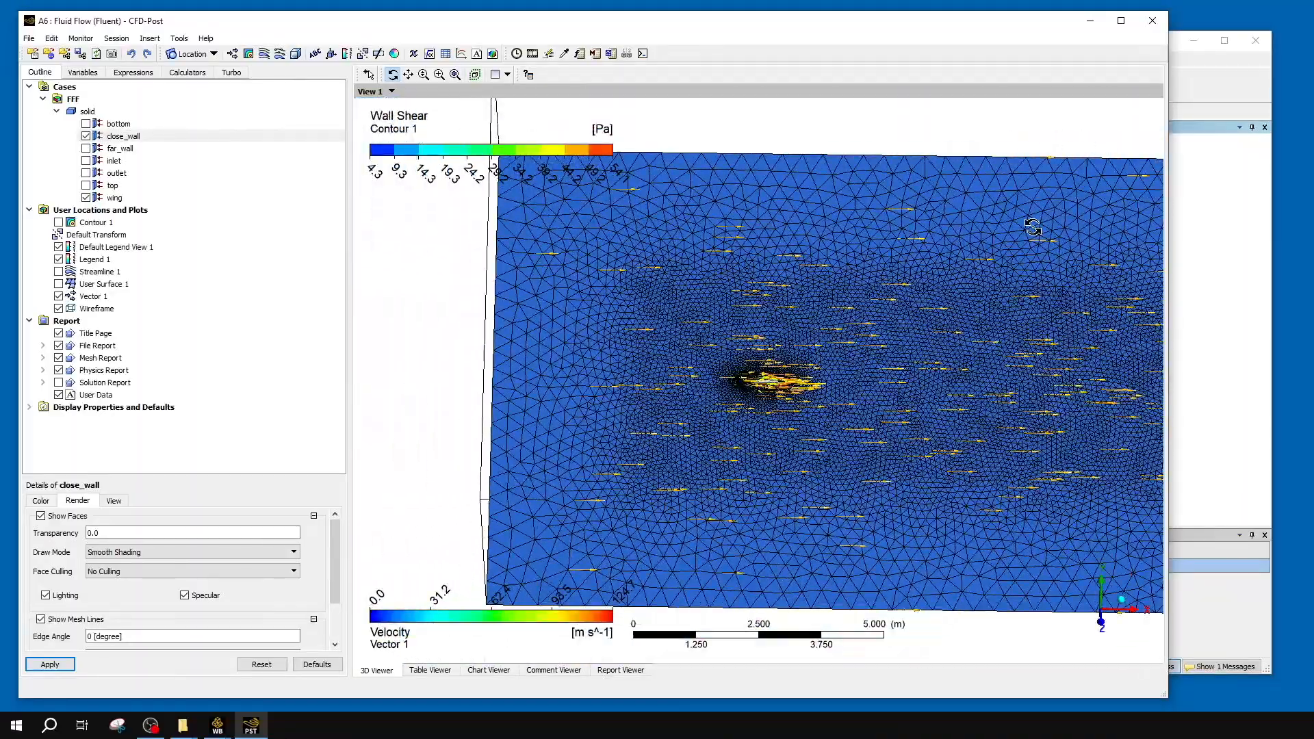
ctrl+middle_drag(1033, 227, 876, 215)
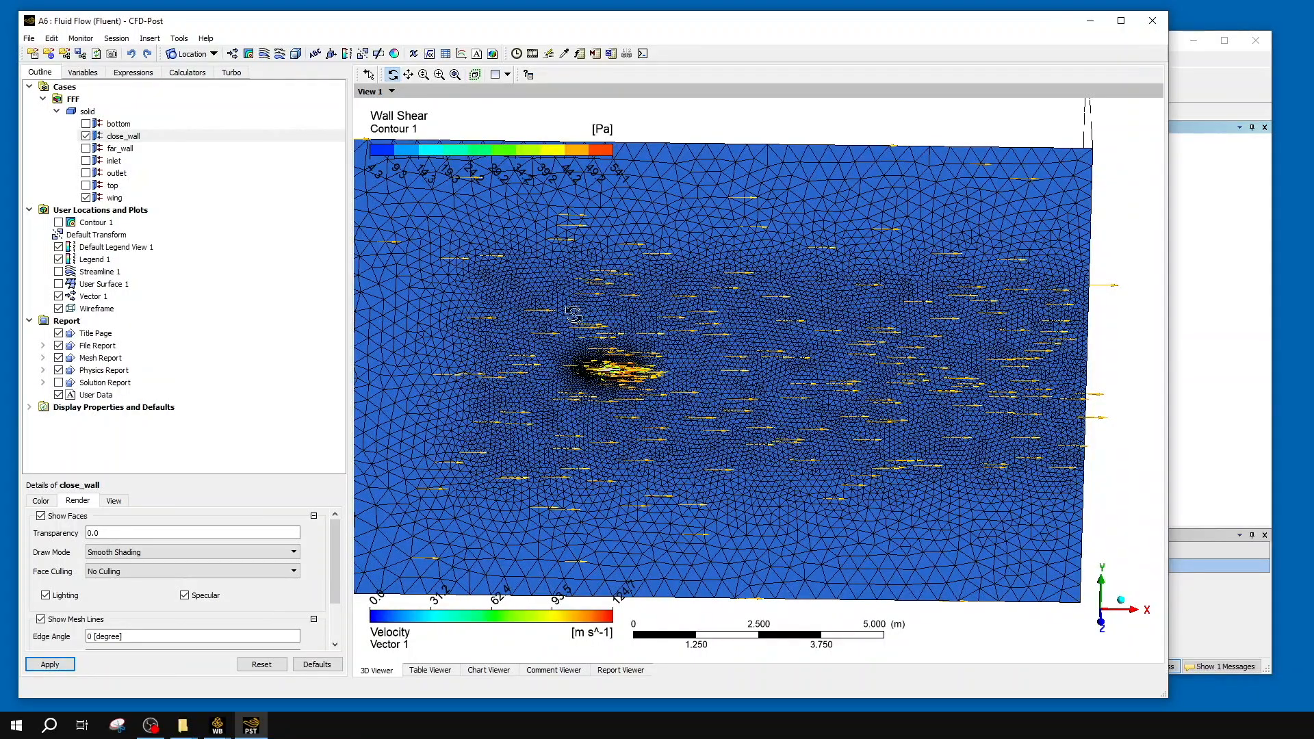
scroll(738, 329, up, 5)
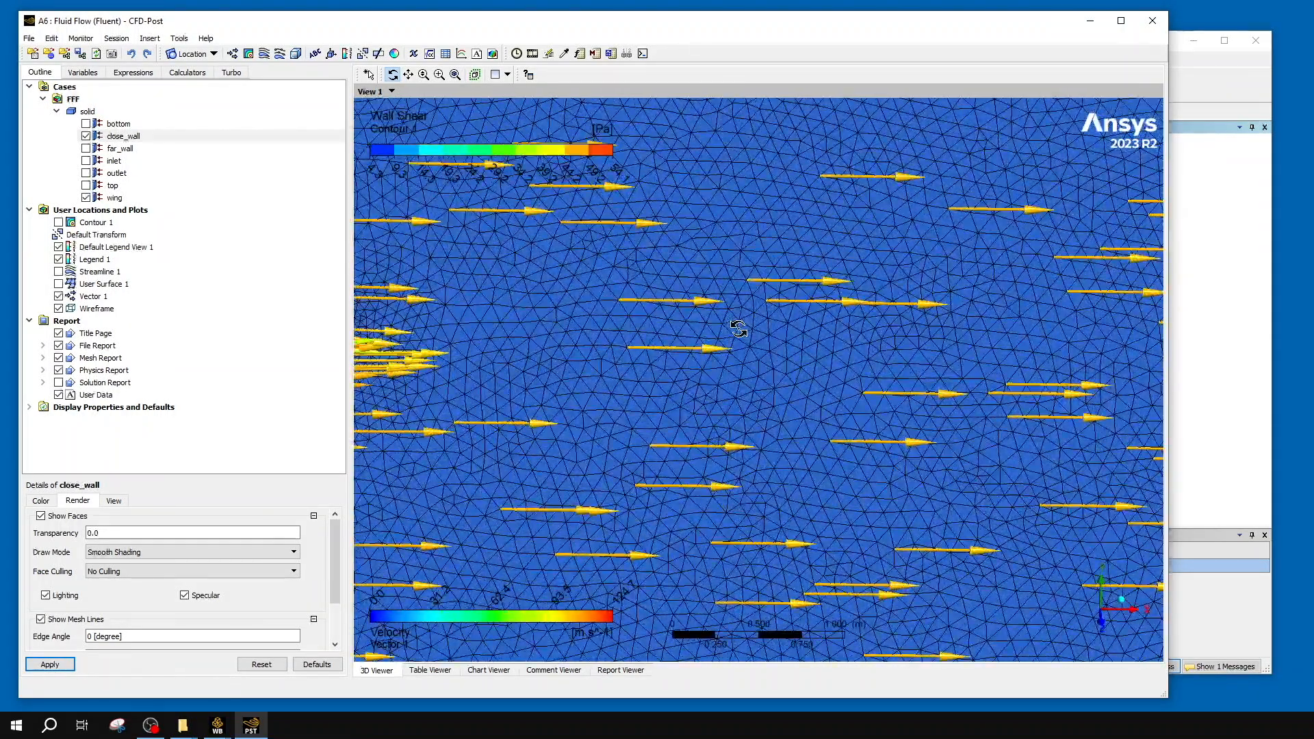
scroll(738, 329, up, 1)
ctrl+middle_drag(738, 329, 1157, 357)
scroll(593, 362, up, 3)
scroll(593, 362, up, 2)
ctrl+middle_drag(592, 362, 1105, 415)
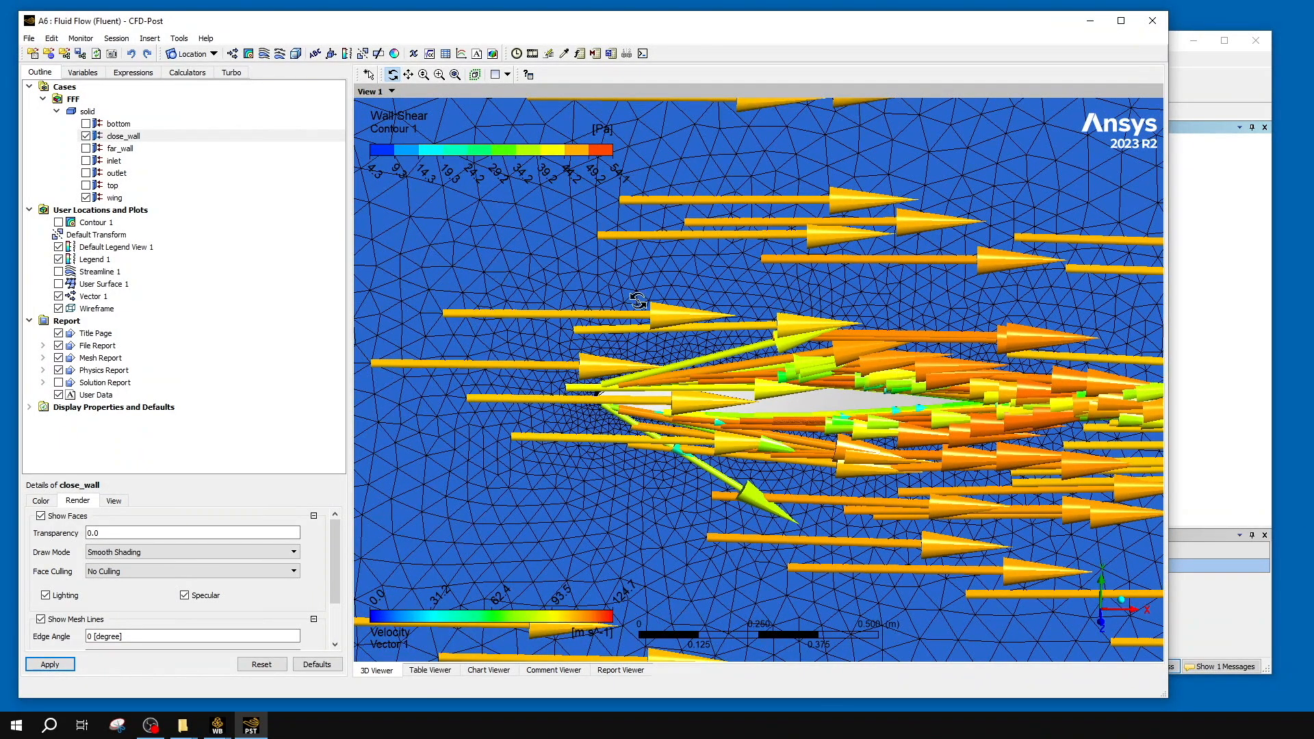
- Deselect the mesh lines option for close_wall and hide the boundary
click(40, 620)
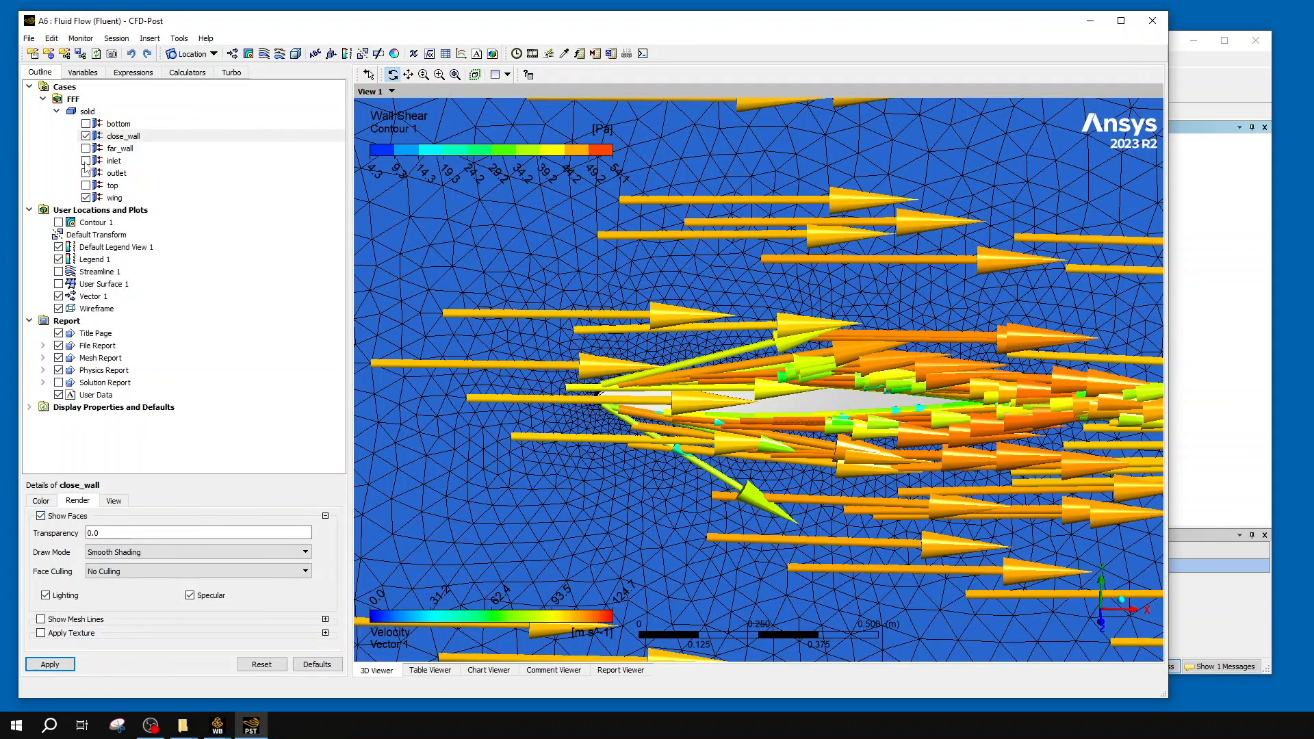
click(86, 136)
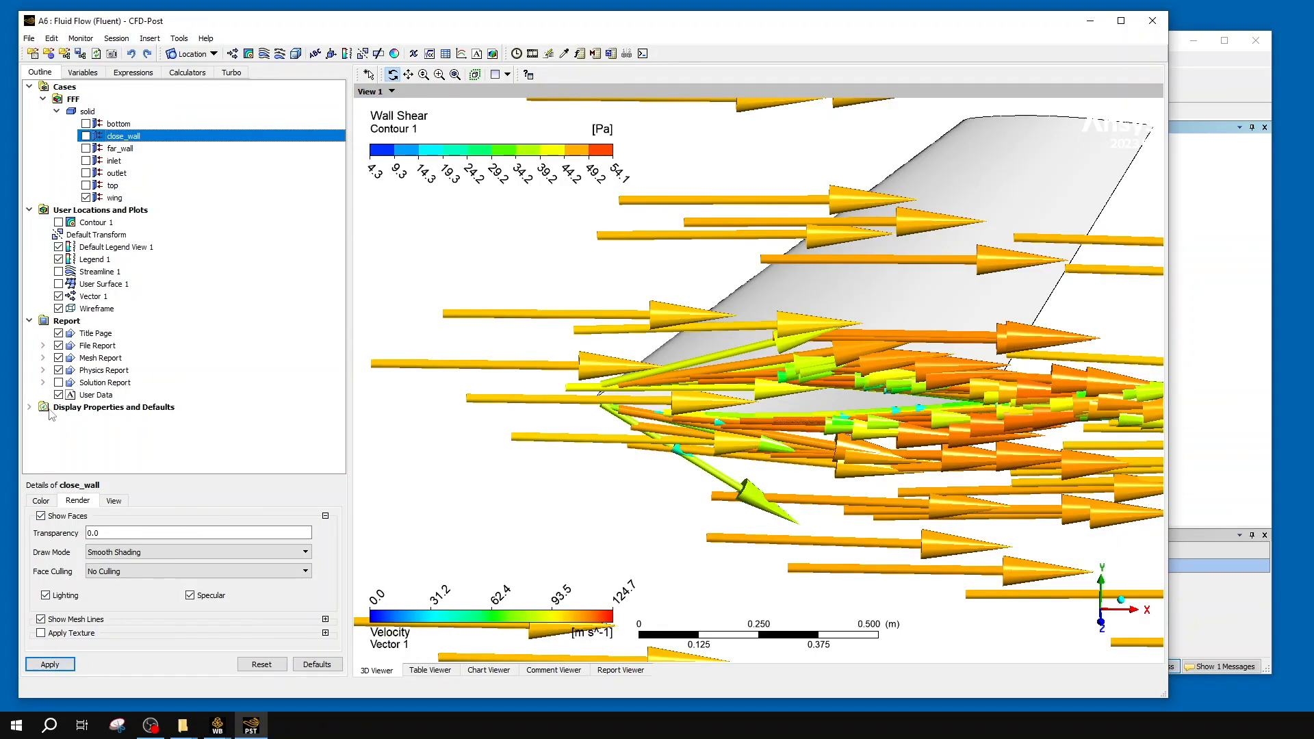
- Apply Equally Spaced sampling with 100 points to Vector 1 and inspect the vectors across the domain
click(95, 297)
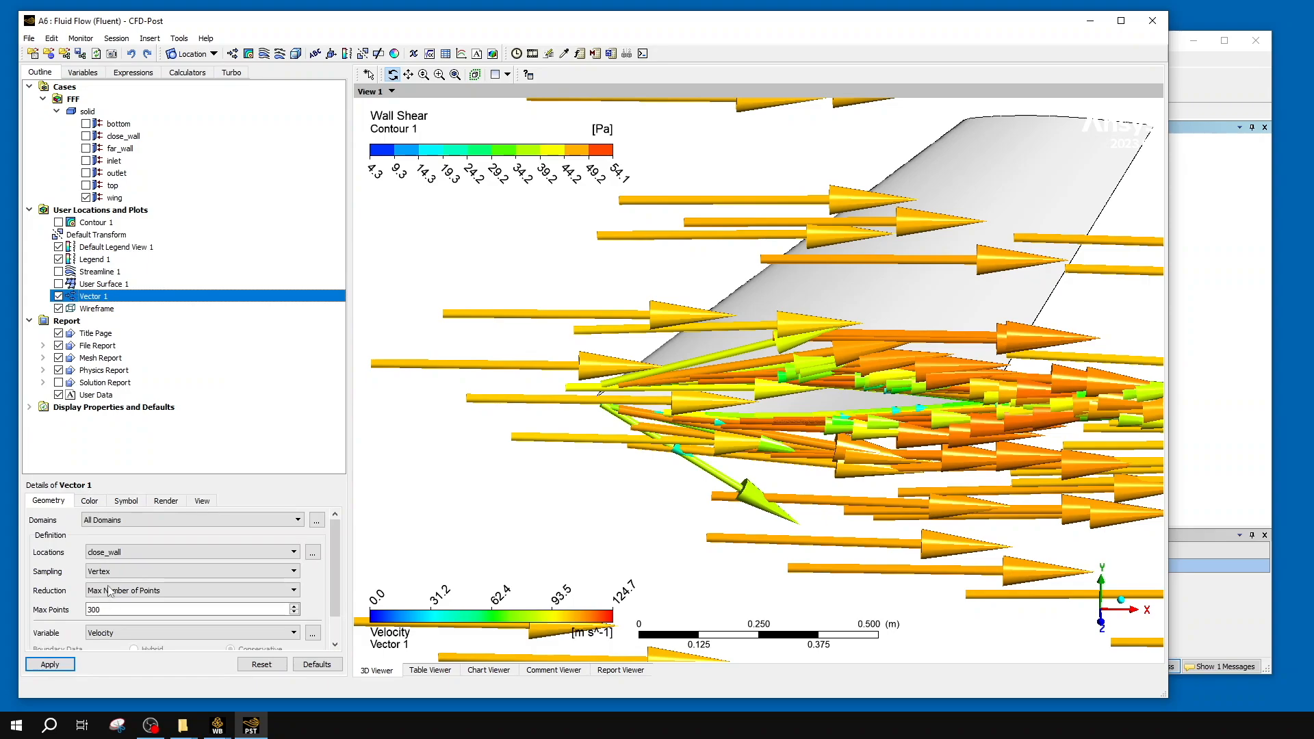
click(107, 571)
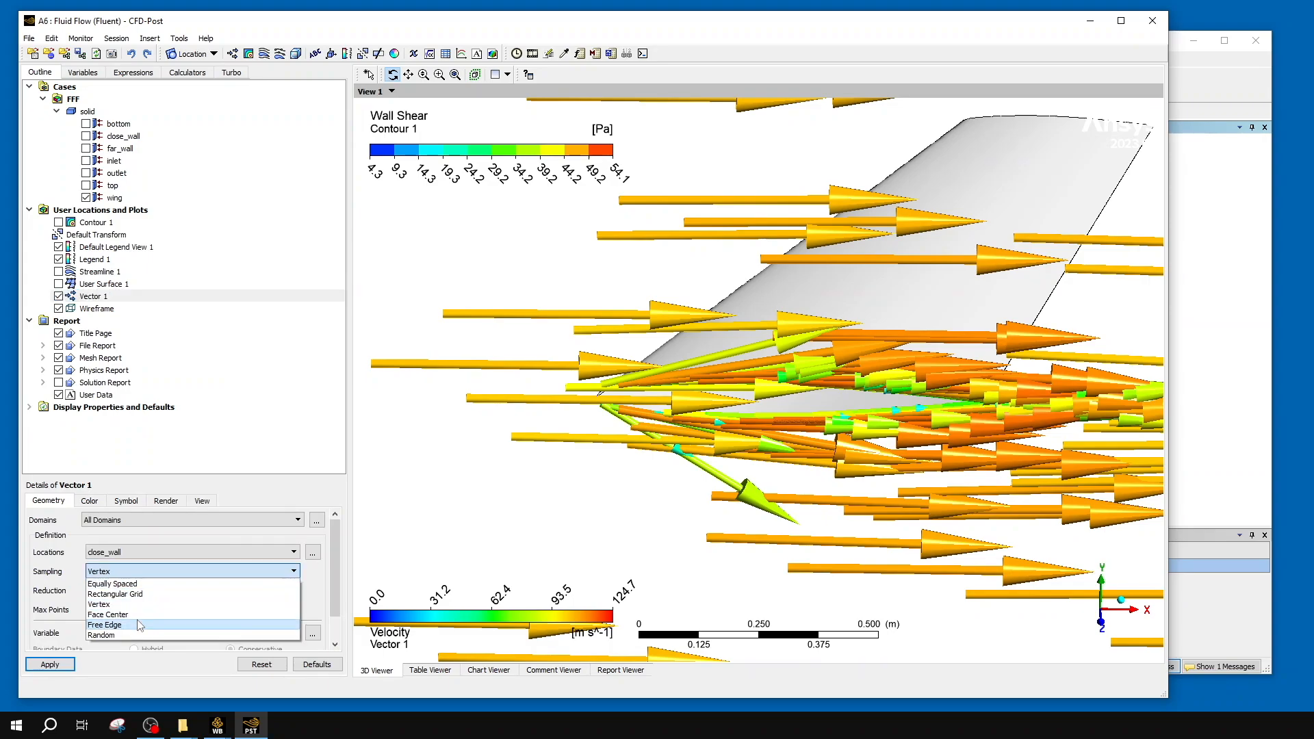
click(123, 584)
click(50, 664)
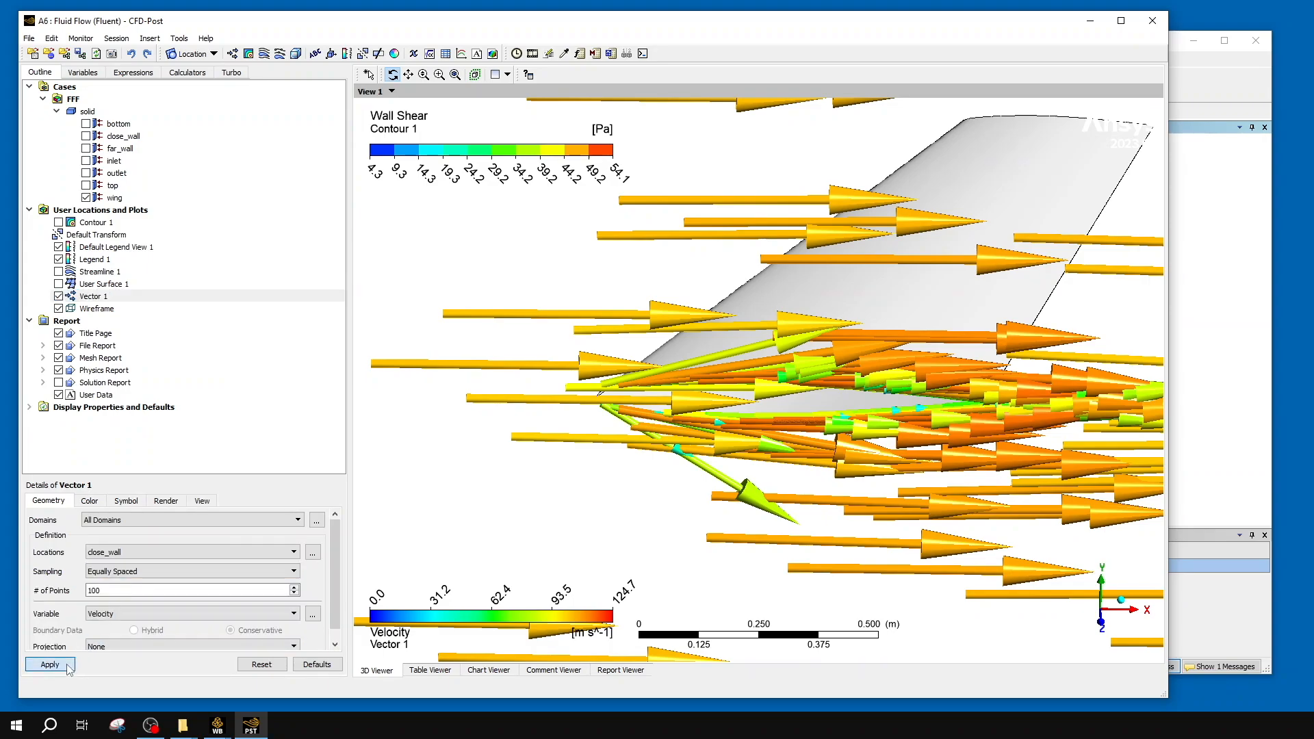
scroll(682, 211, down, 8)
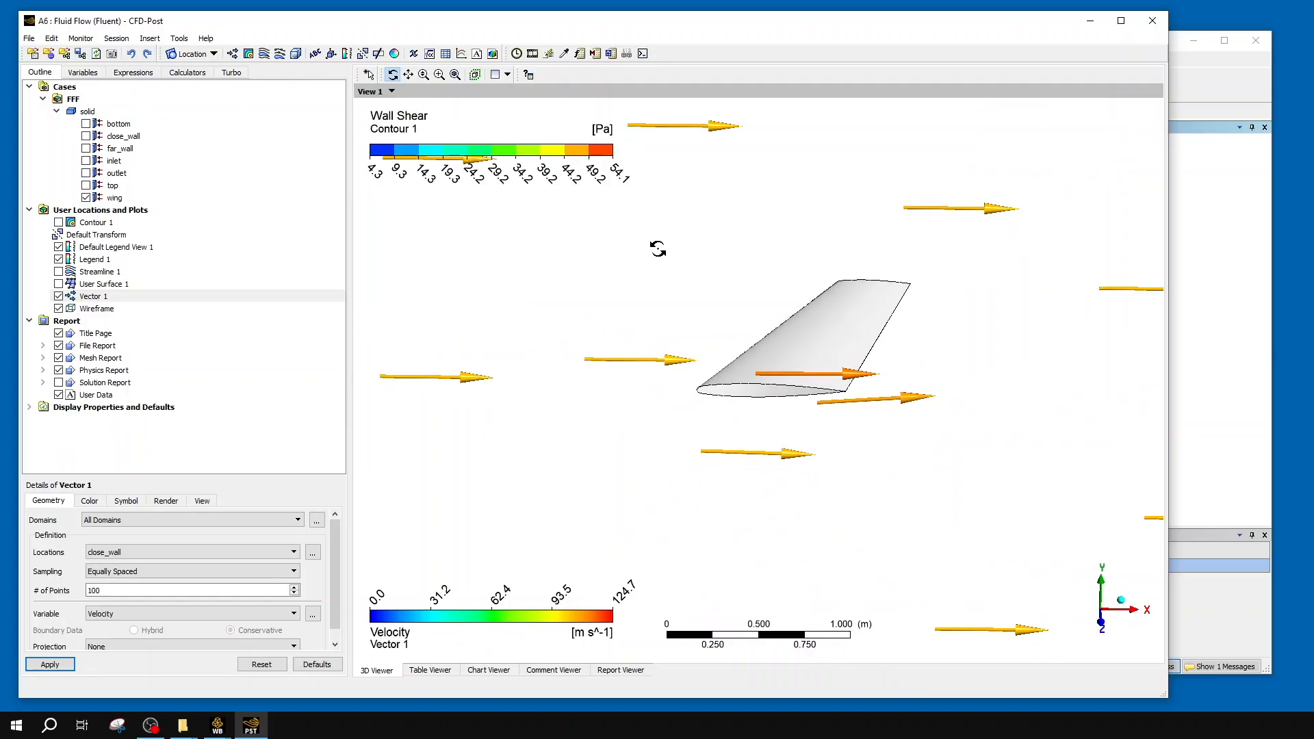
scroll(636, 296, down, 6)
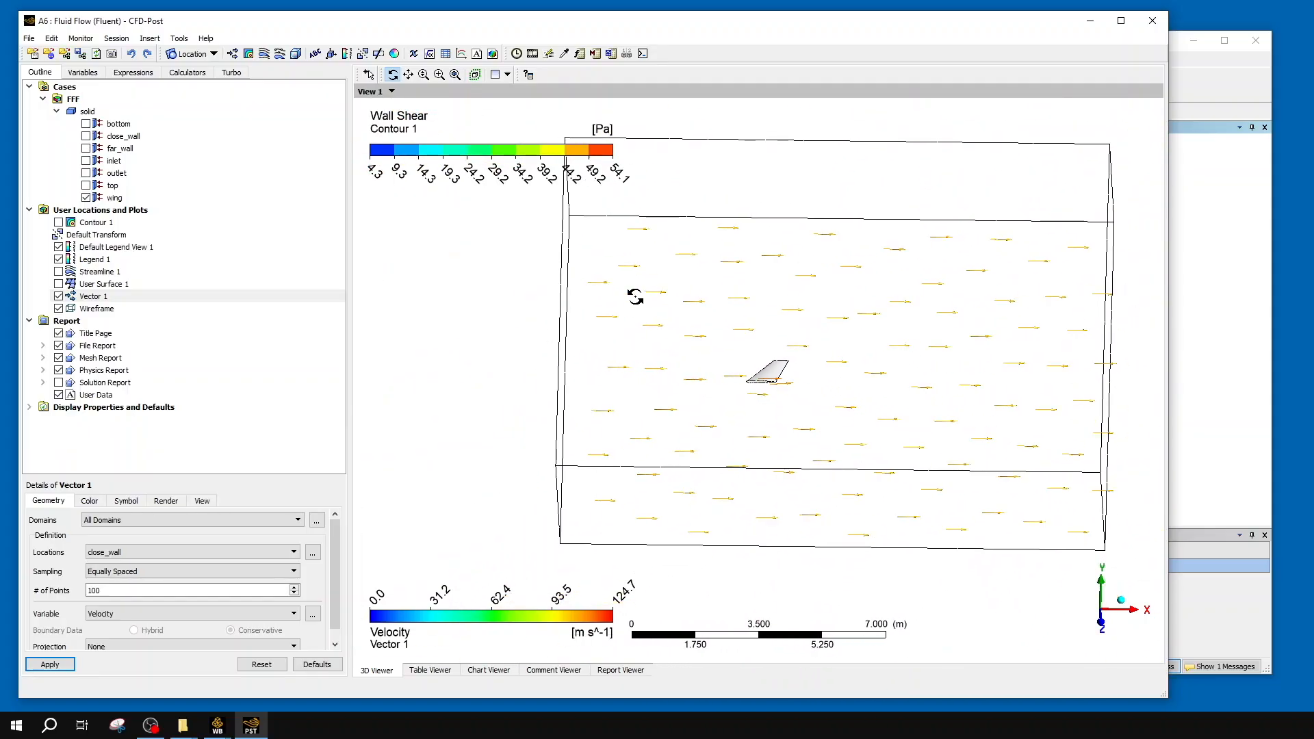
- Change the Vector 1 sampling to Rectangular Grid with 0.1 spacing and apply it
click(151, 570)
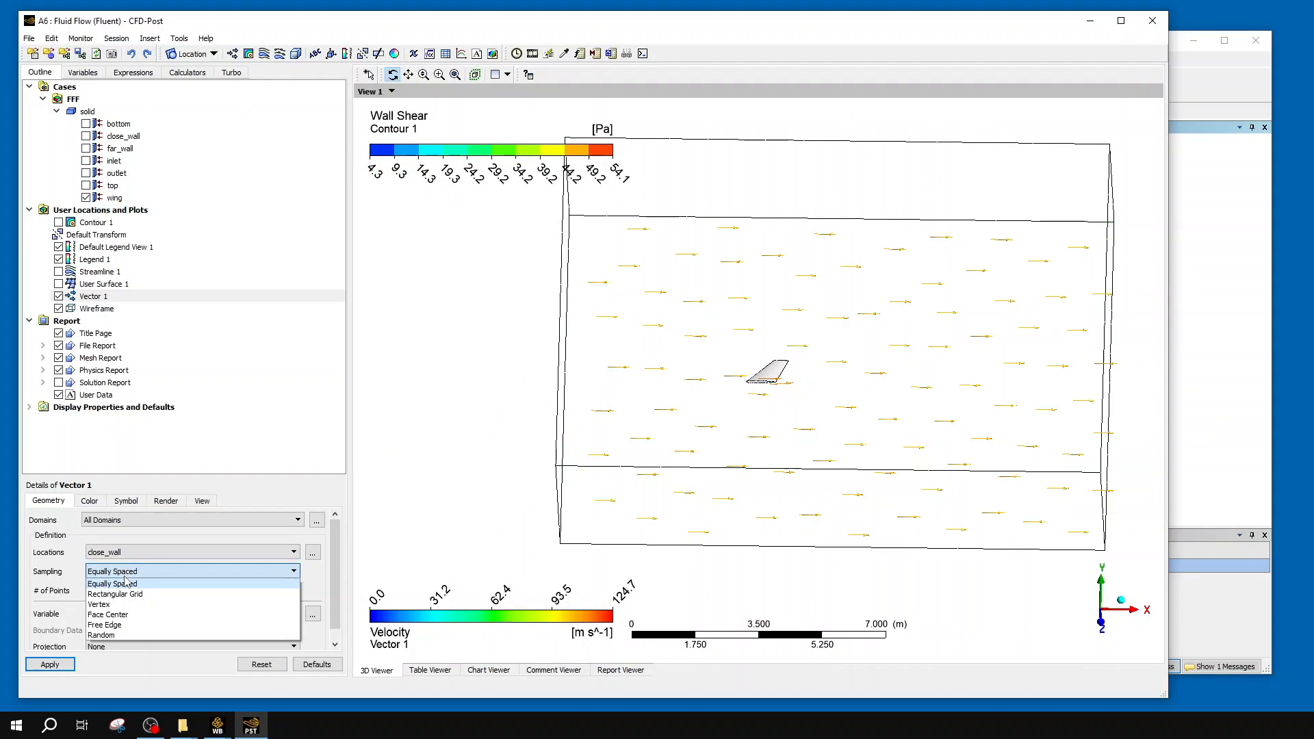
click(139, 590)
click(50, 665)
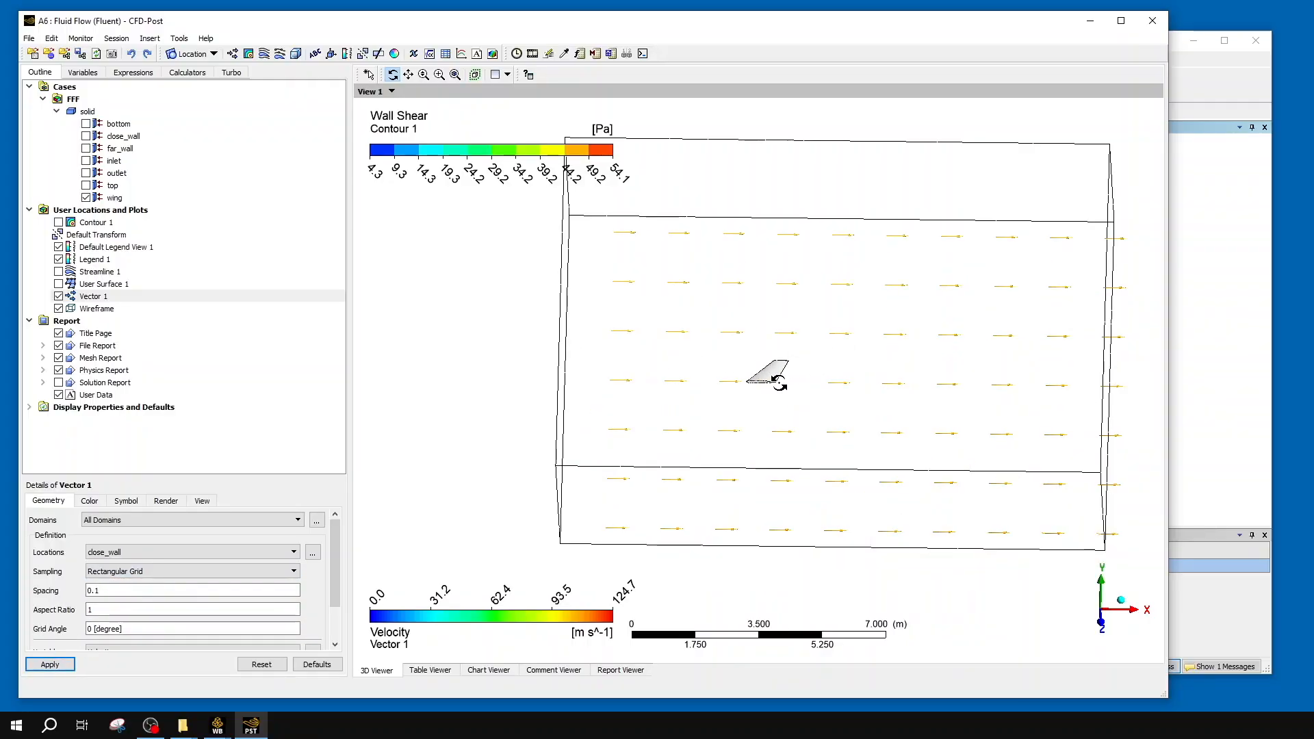
- Apply Face Center sampling with a maximum of 300 points to Vector 1, and select Equally Spaced sampling again without applying it
click(109, 571)
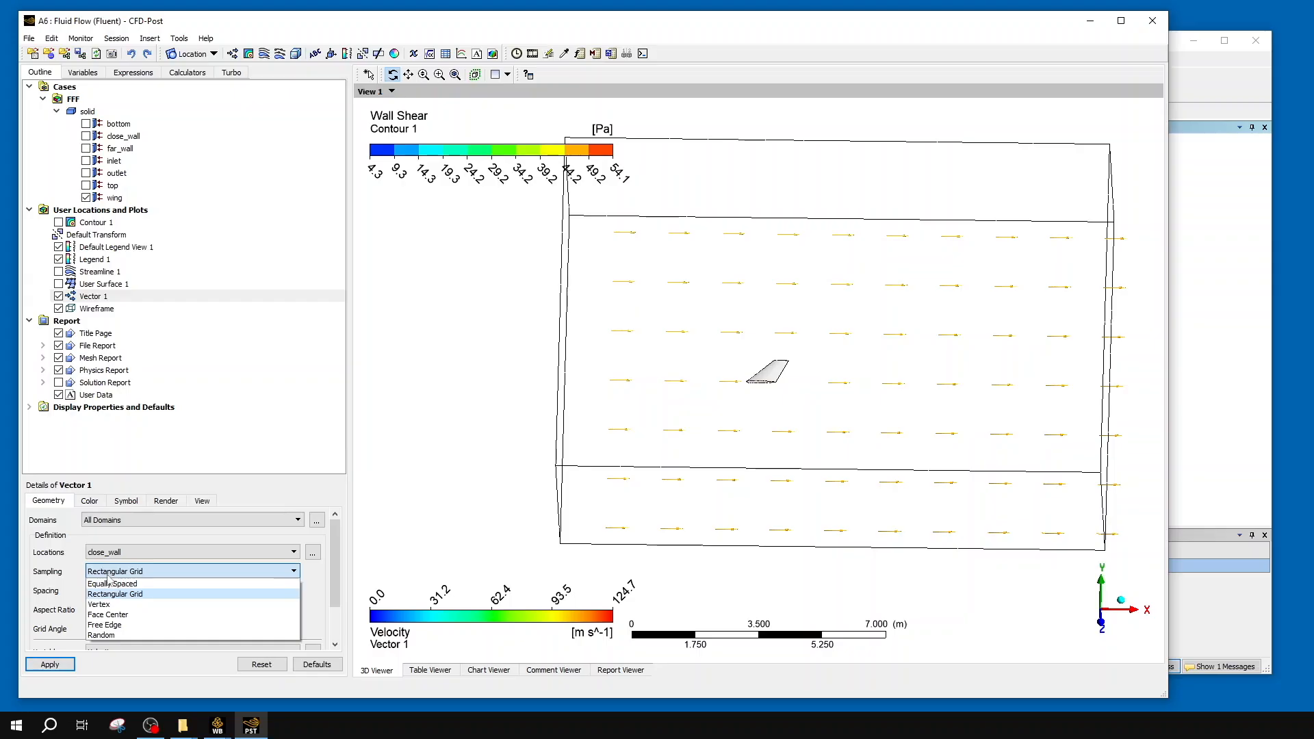
click(125, 616)
click(54, 664)
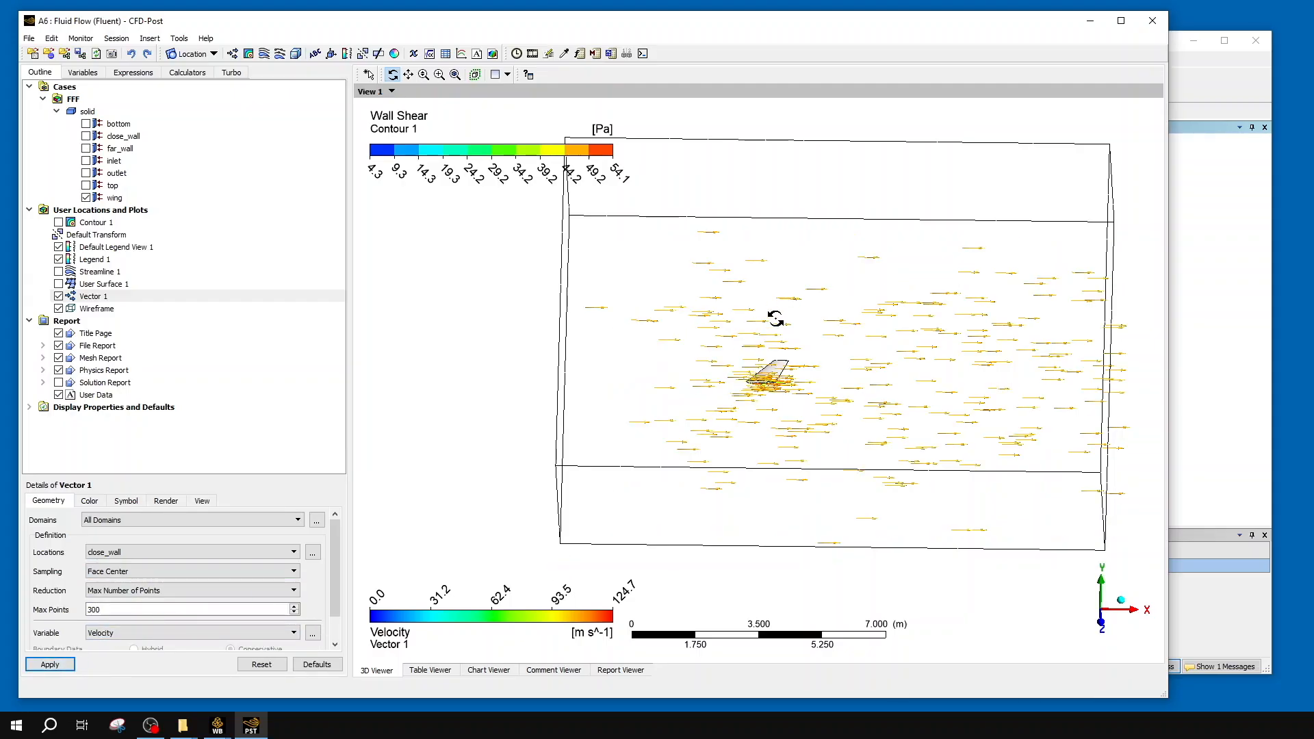
click(214, 572)
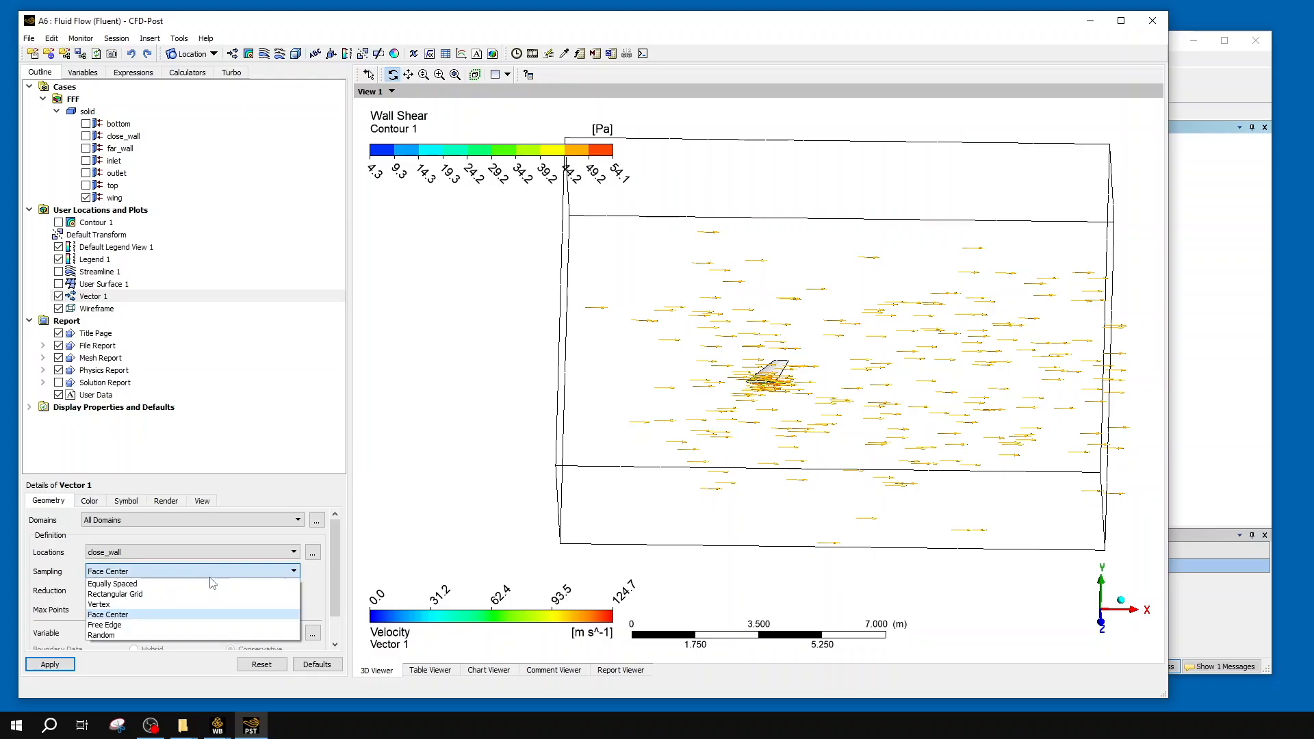
click(204, 583)
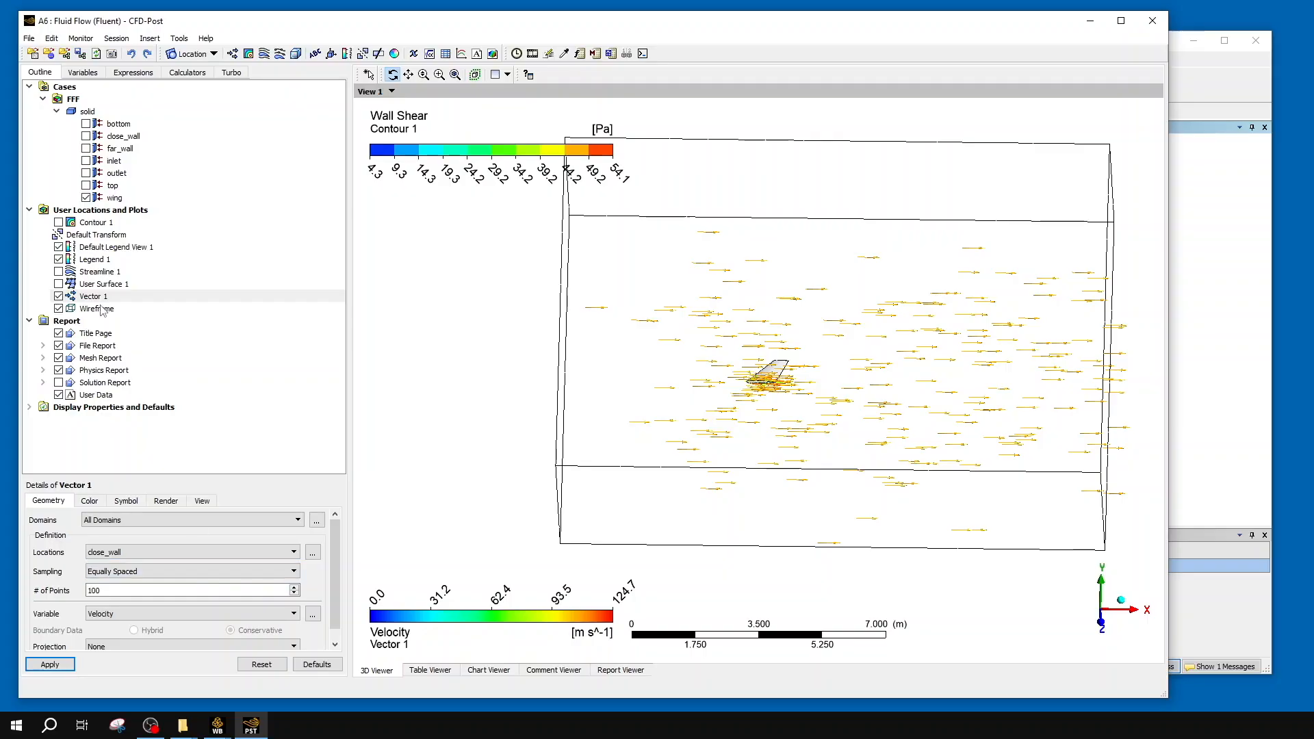
click(205, 53)
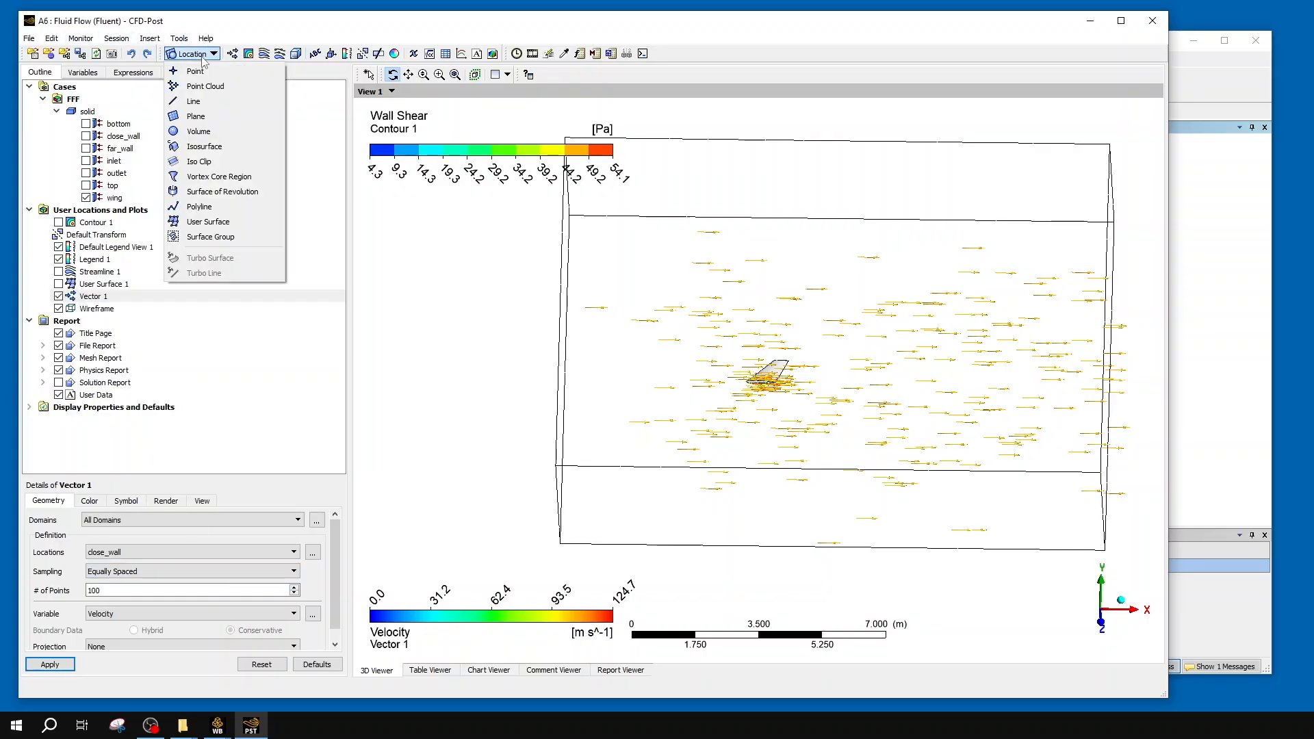
click(203, 56)
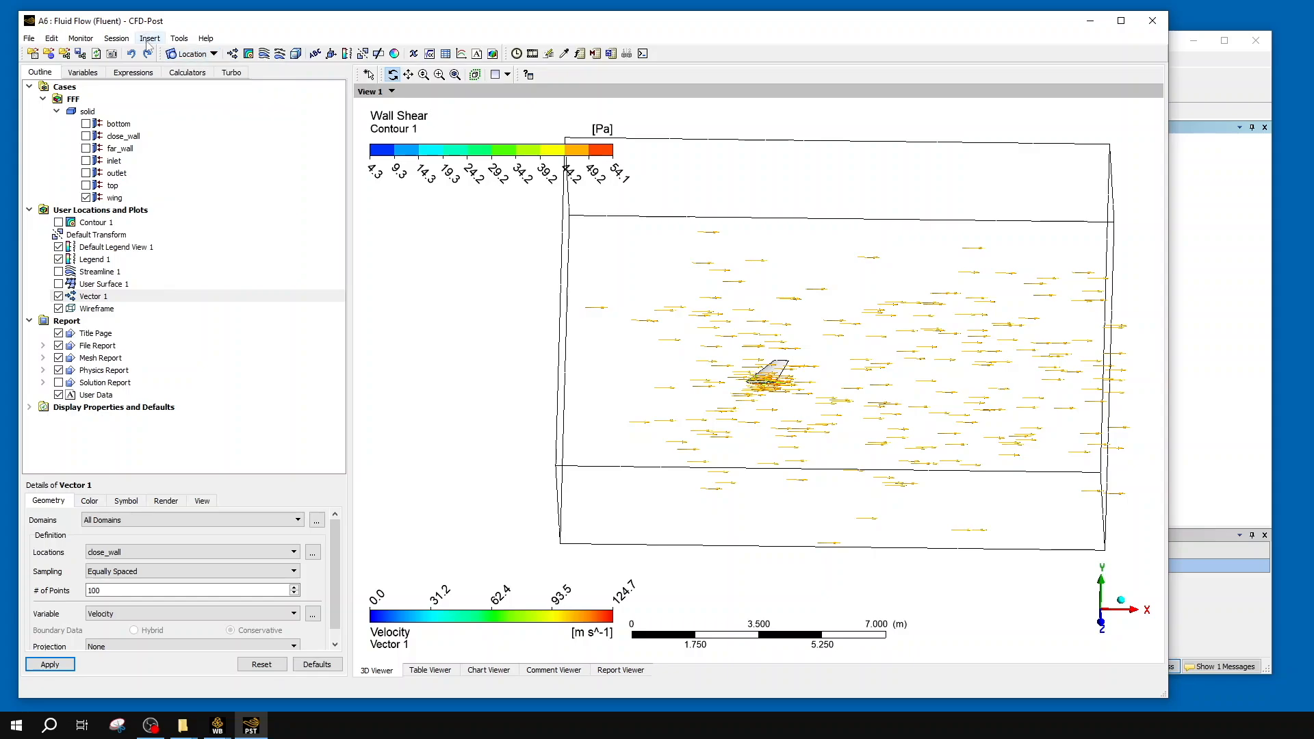
click(179, 56)
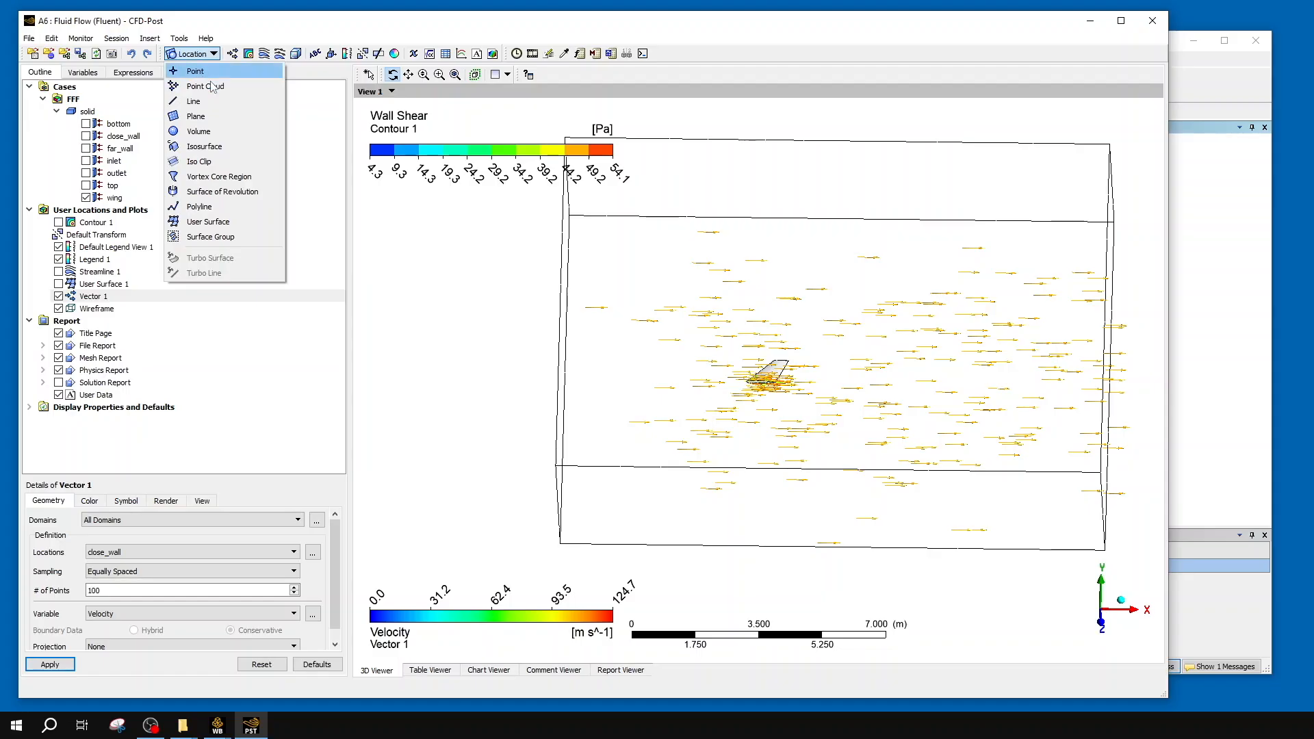
click(253, 122)
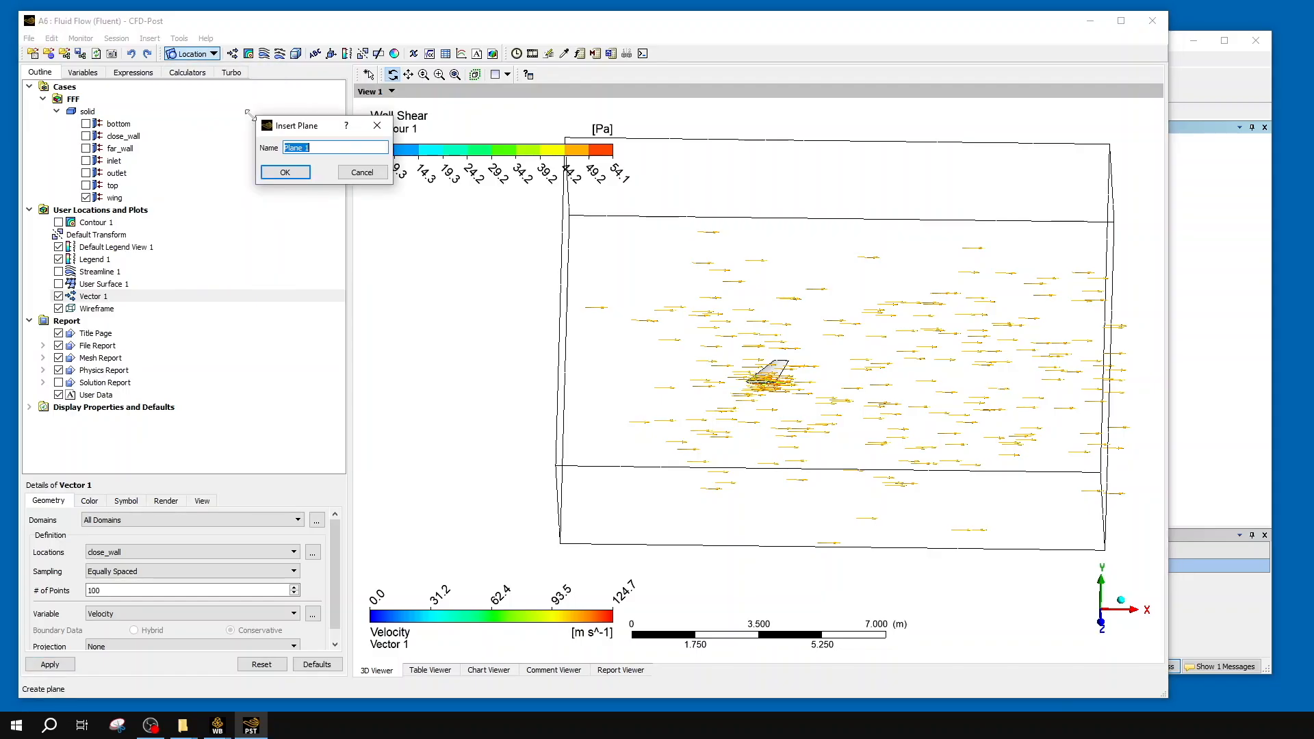
click(351, 176)
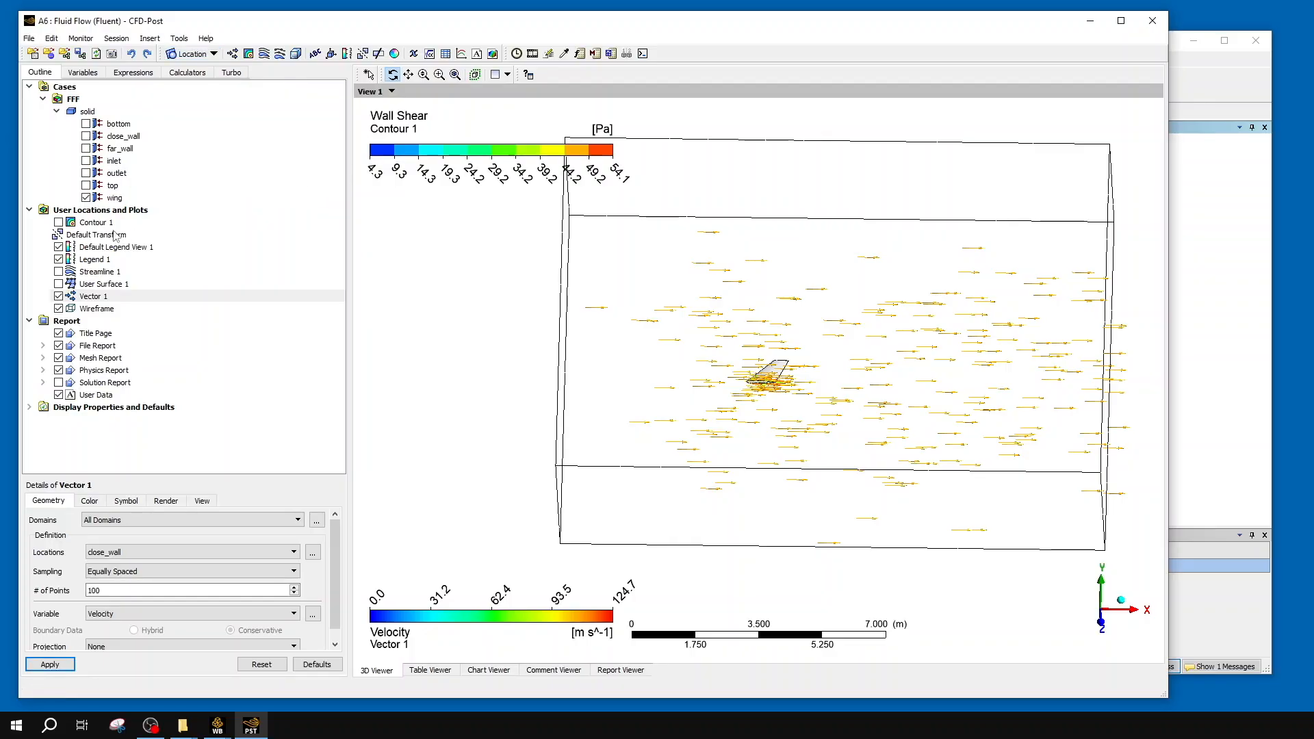
- Hide Vector 1 and create a YZ slice plane at X = 2 m behind the wing
click(58, 295)
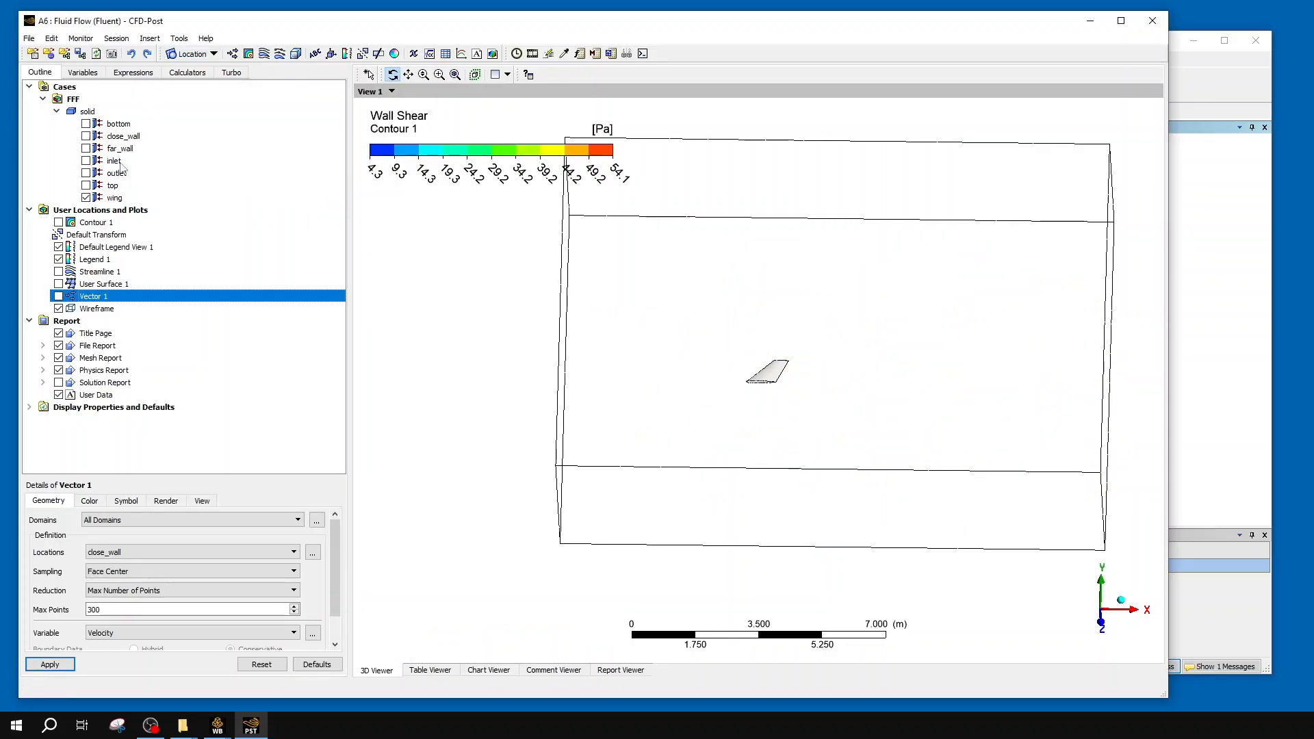
click(195, 54)
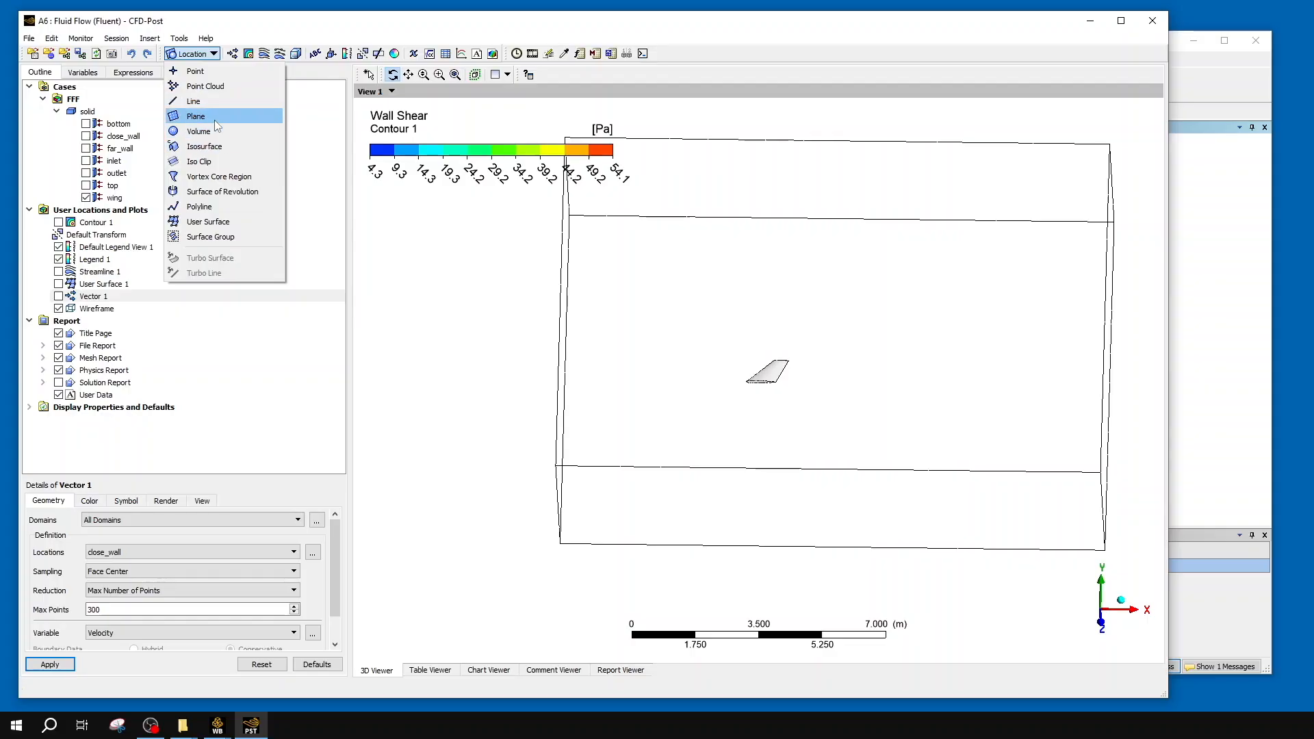
click(215, 118)
click(248, 176)
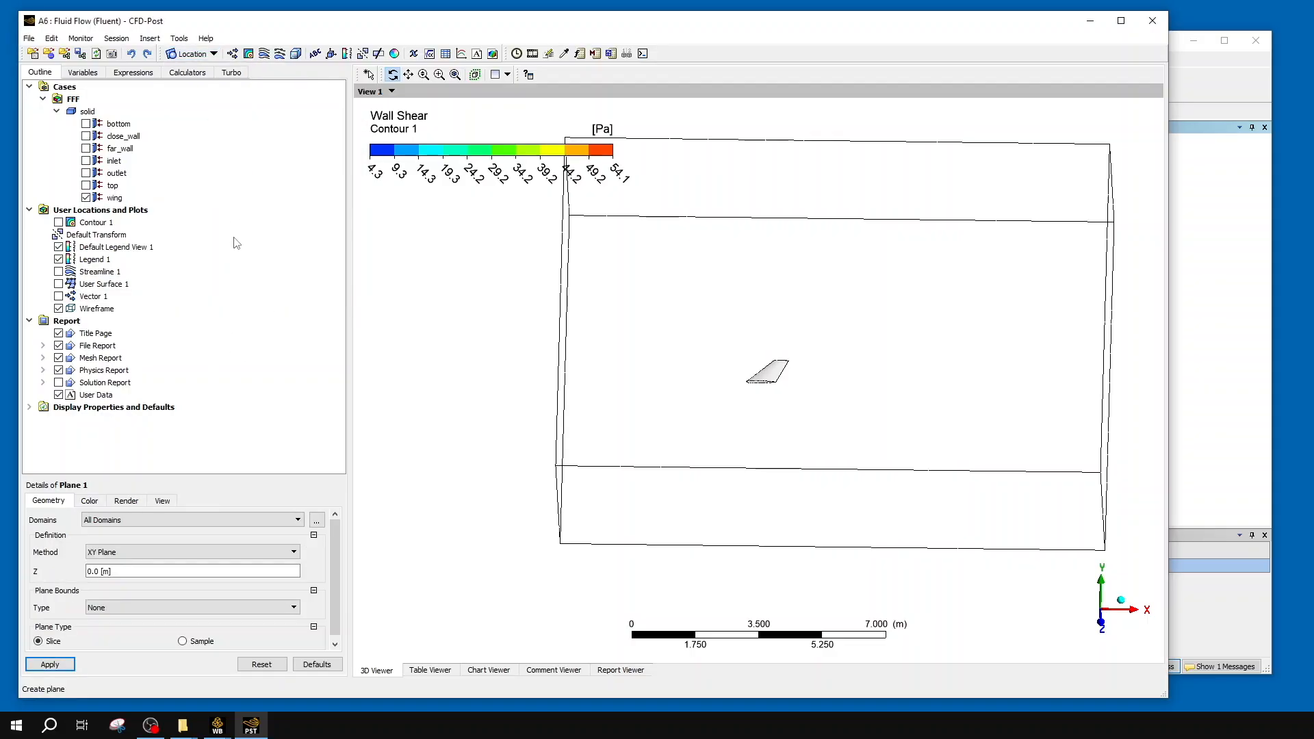
click(197, 552)
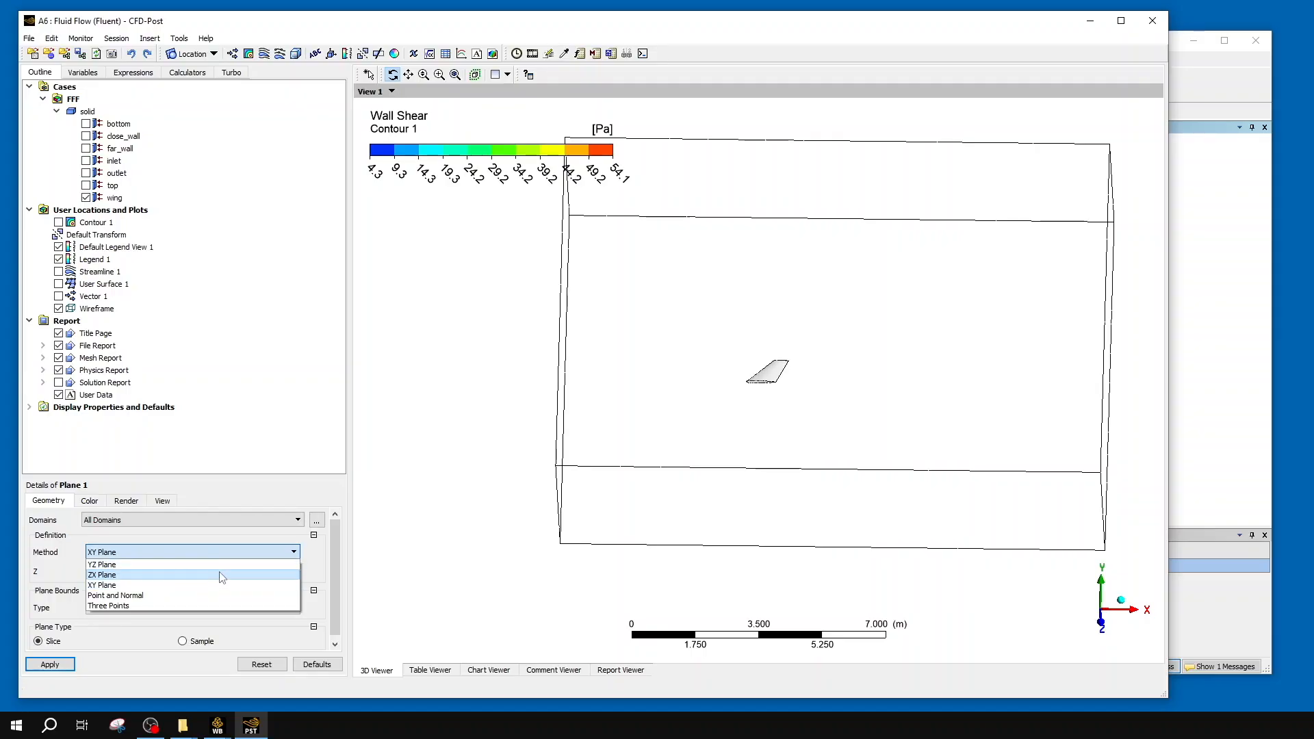
click(194, 568)
click(183, 570)
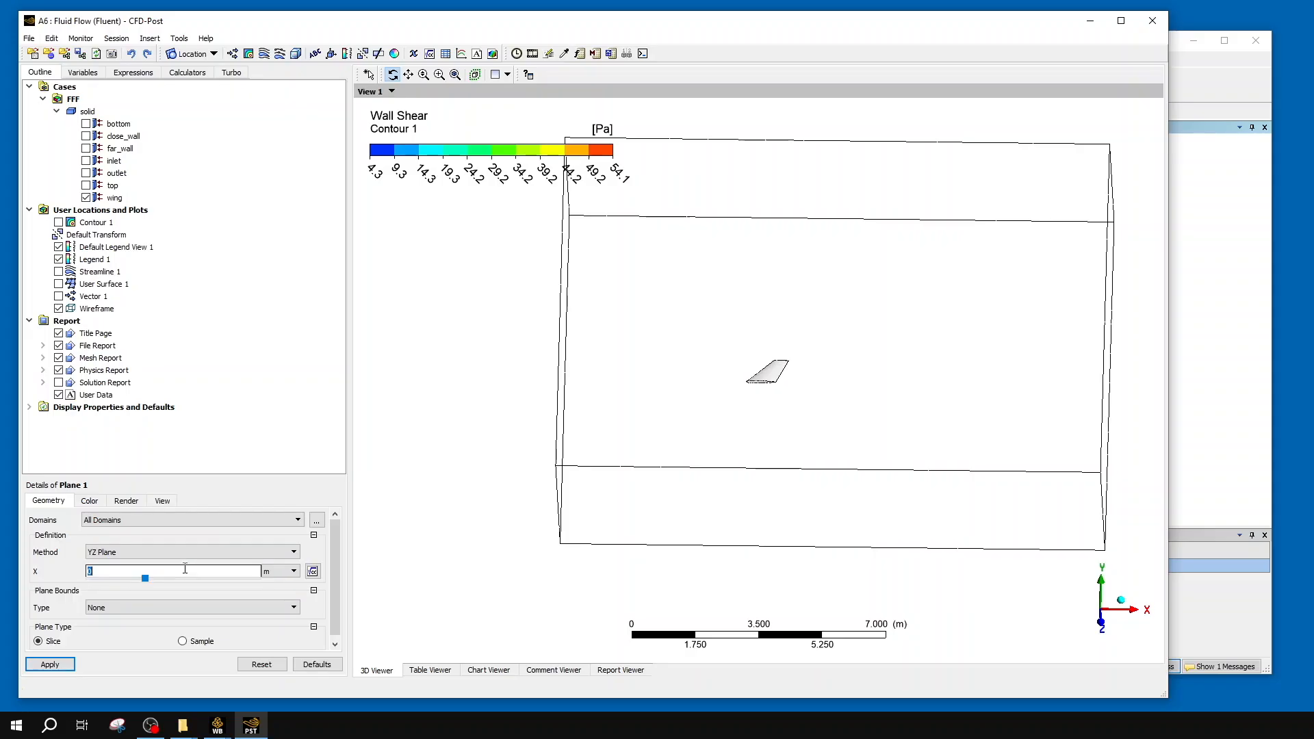
text(2)
click(53, 665)
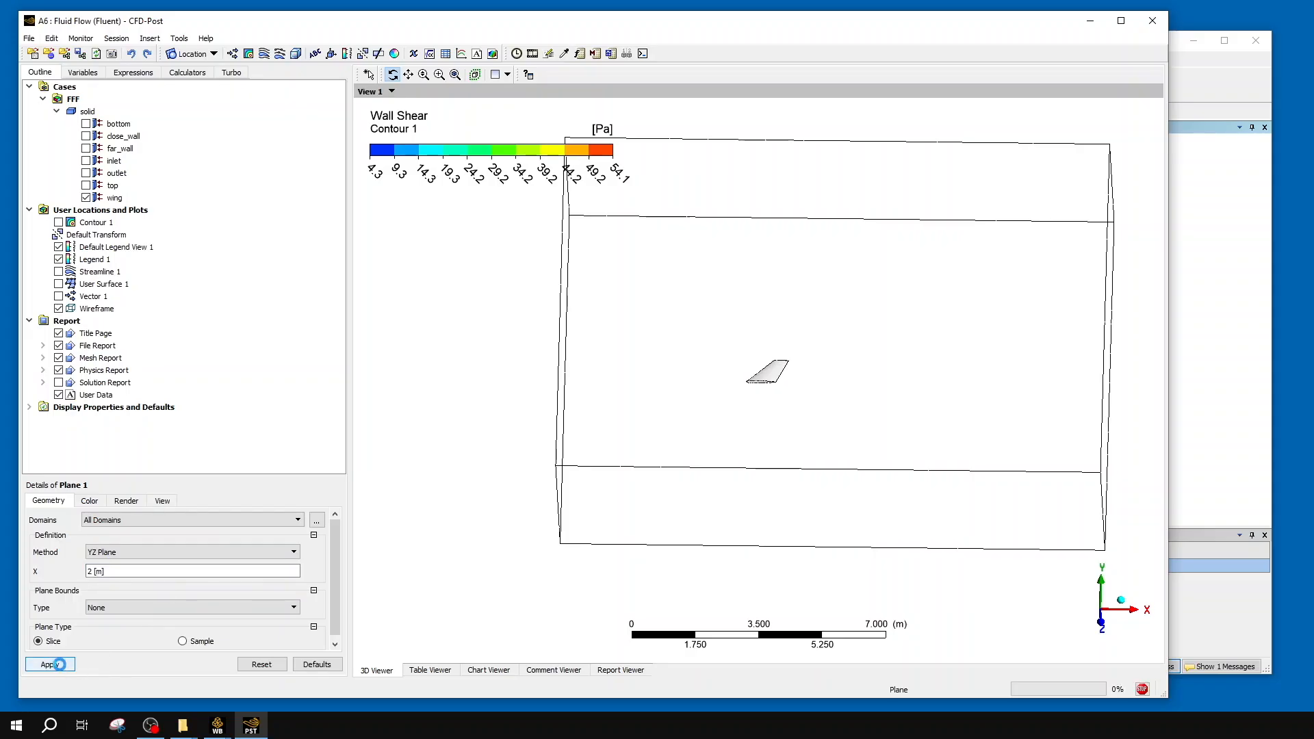
scroll(698, 515, up, 5)
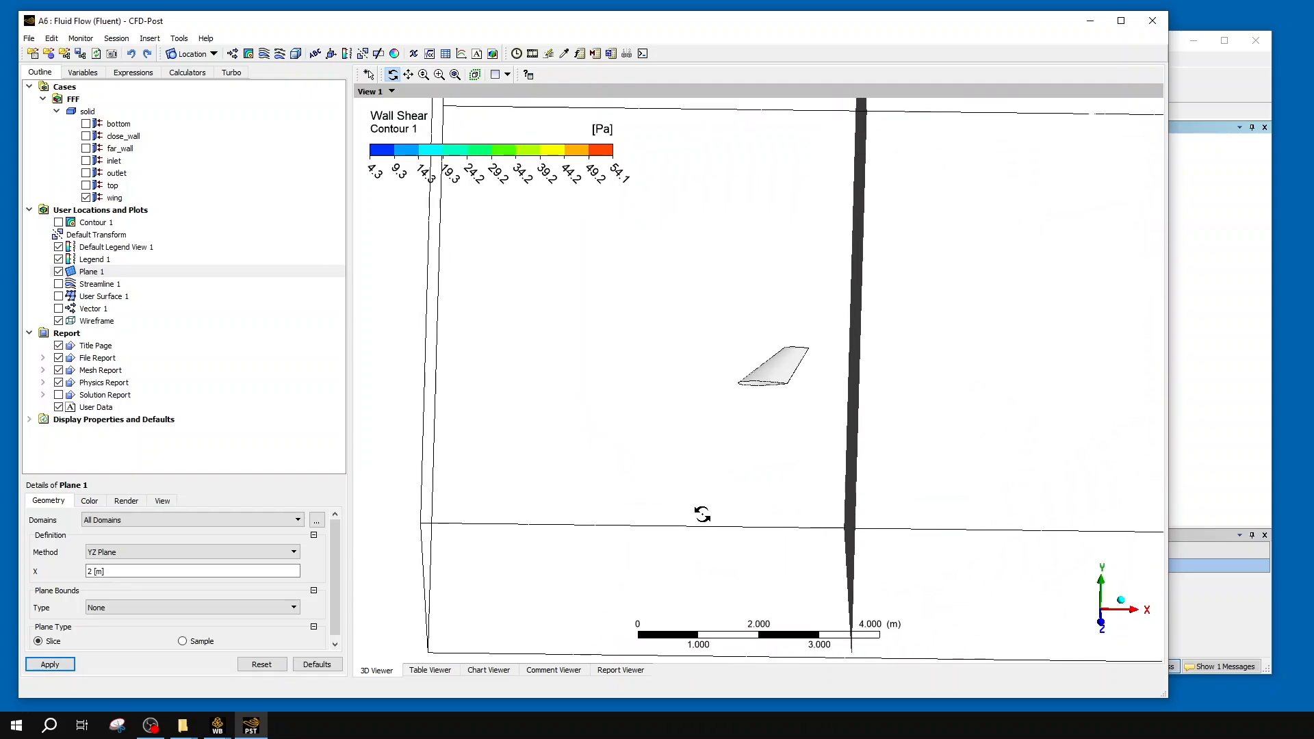
drag(699, 514, 668, 458)
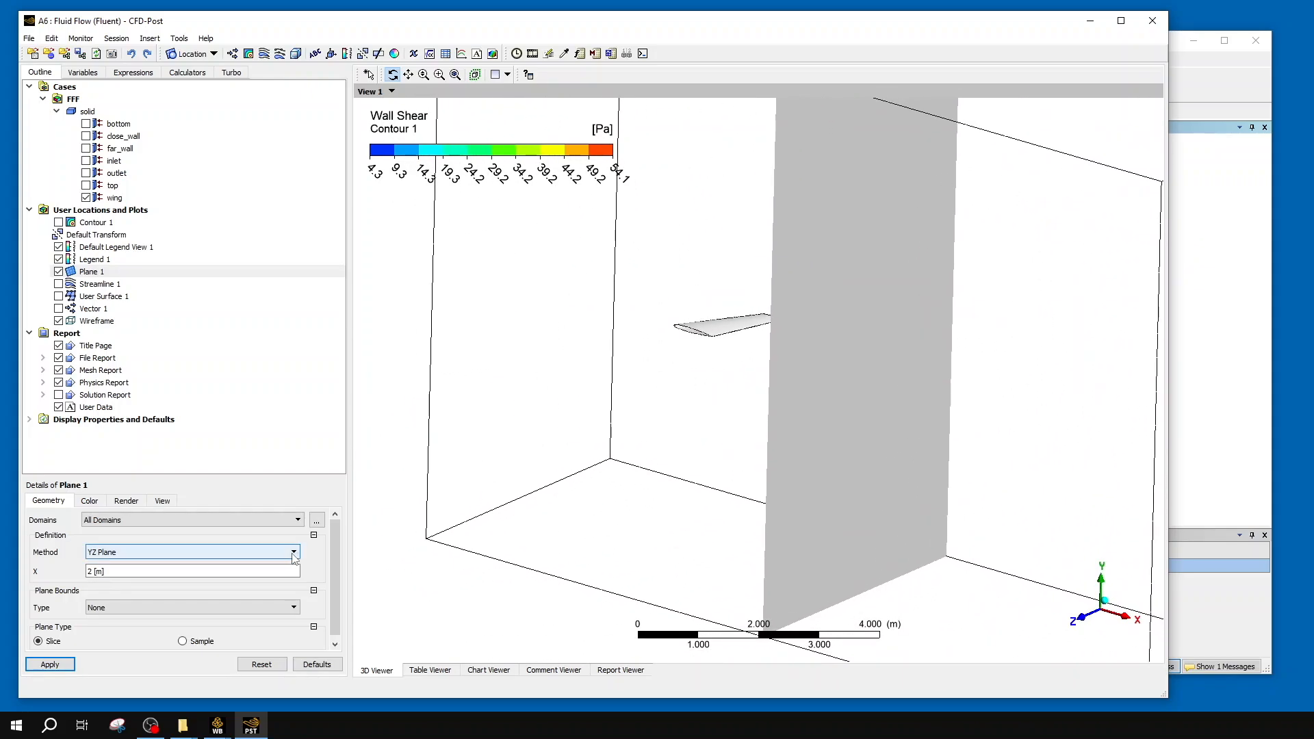
- Color Plane 1 by the derived vortex core variable Velocity.Absolute Helicity and apply it
click(91, 506)
click(91, 522)
click(91, 523)
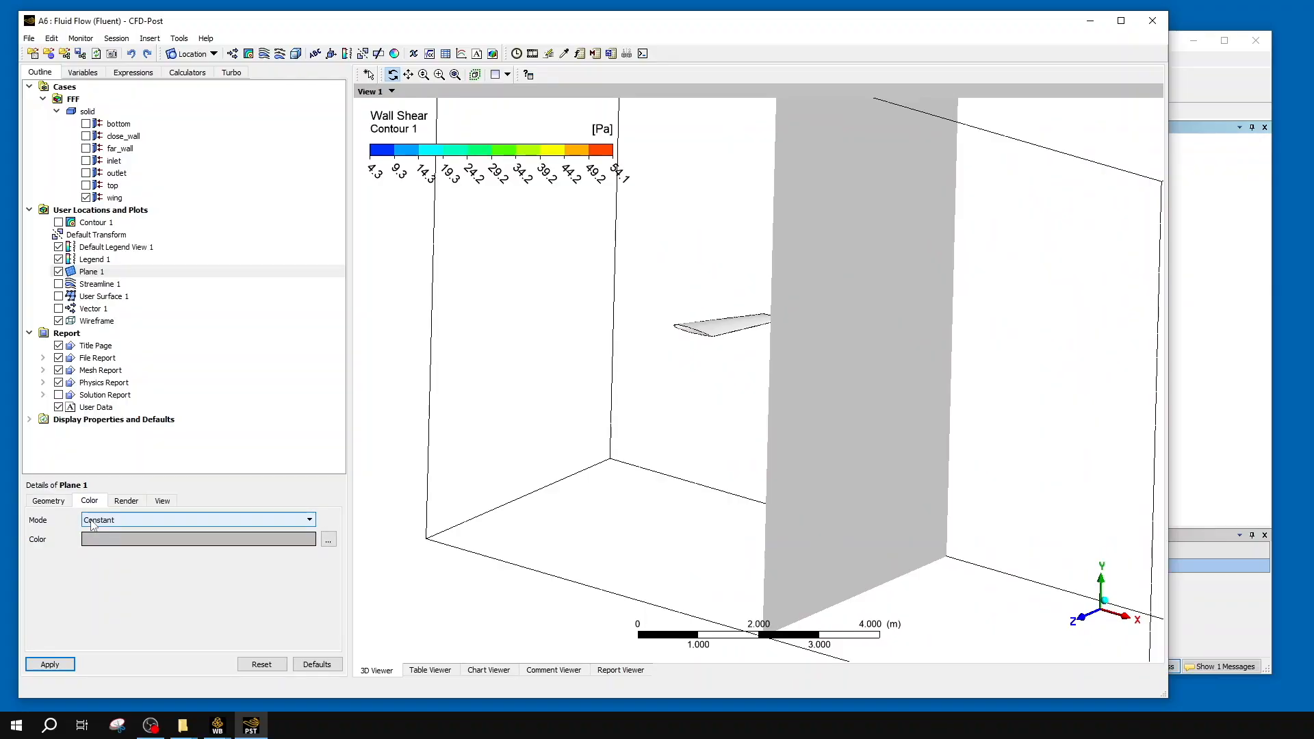
click(147, 522)
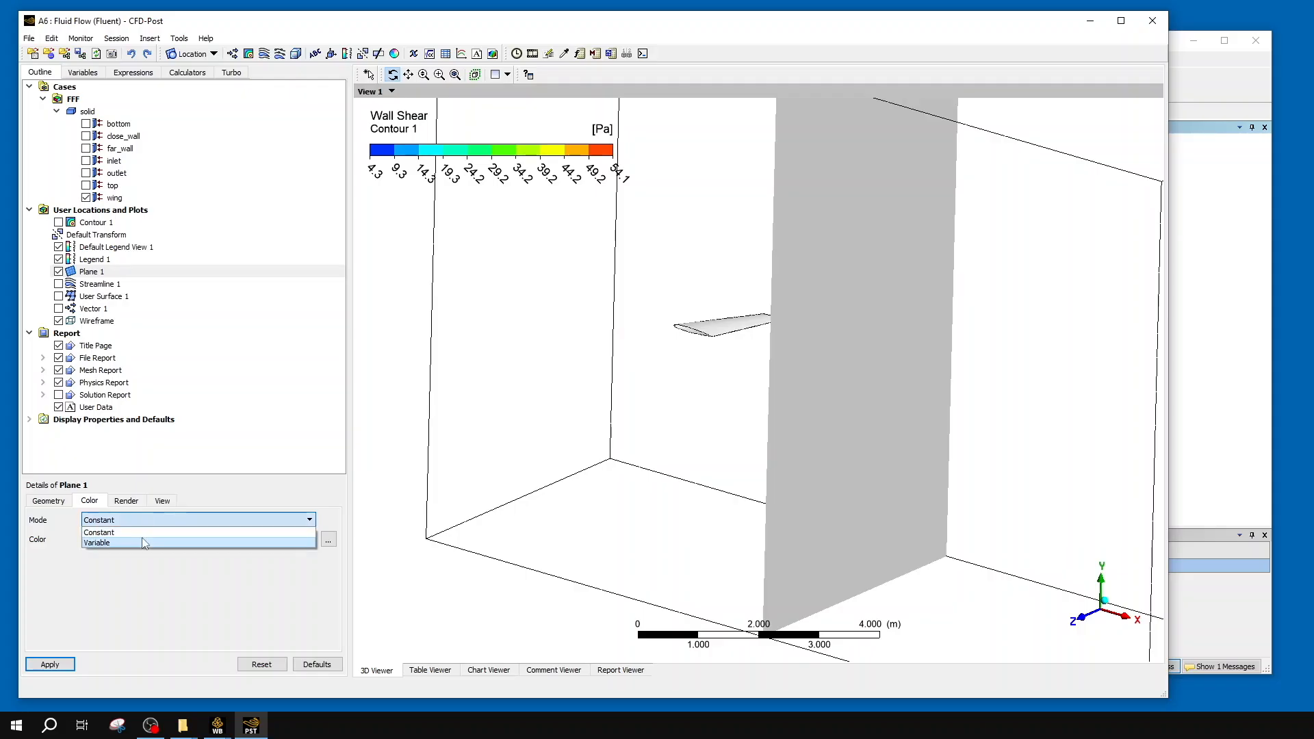
click(145, 543)
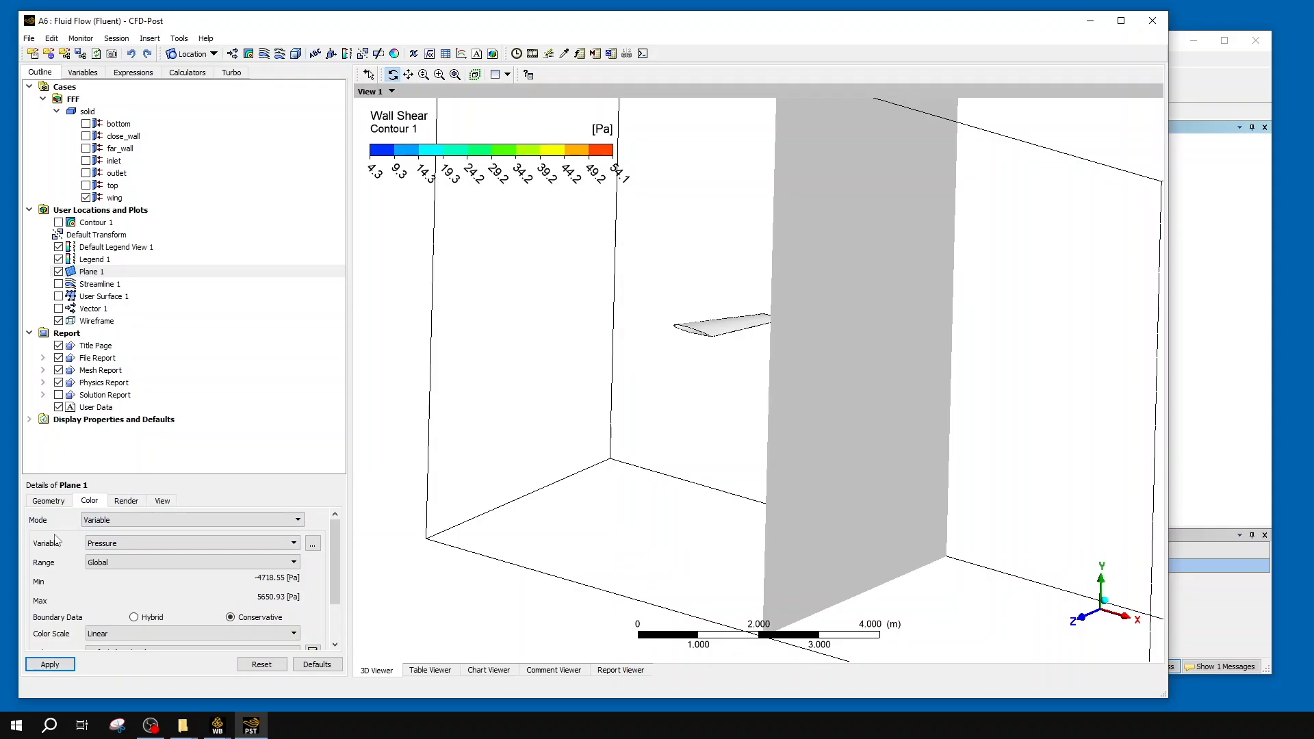
click(313, 545)
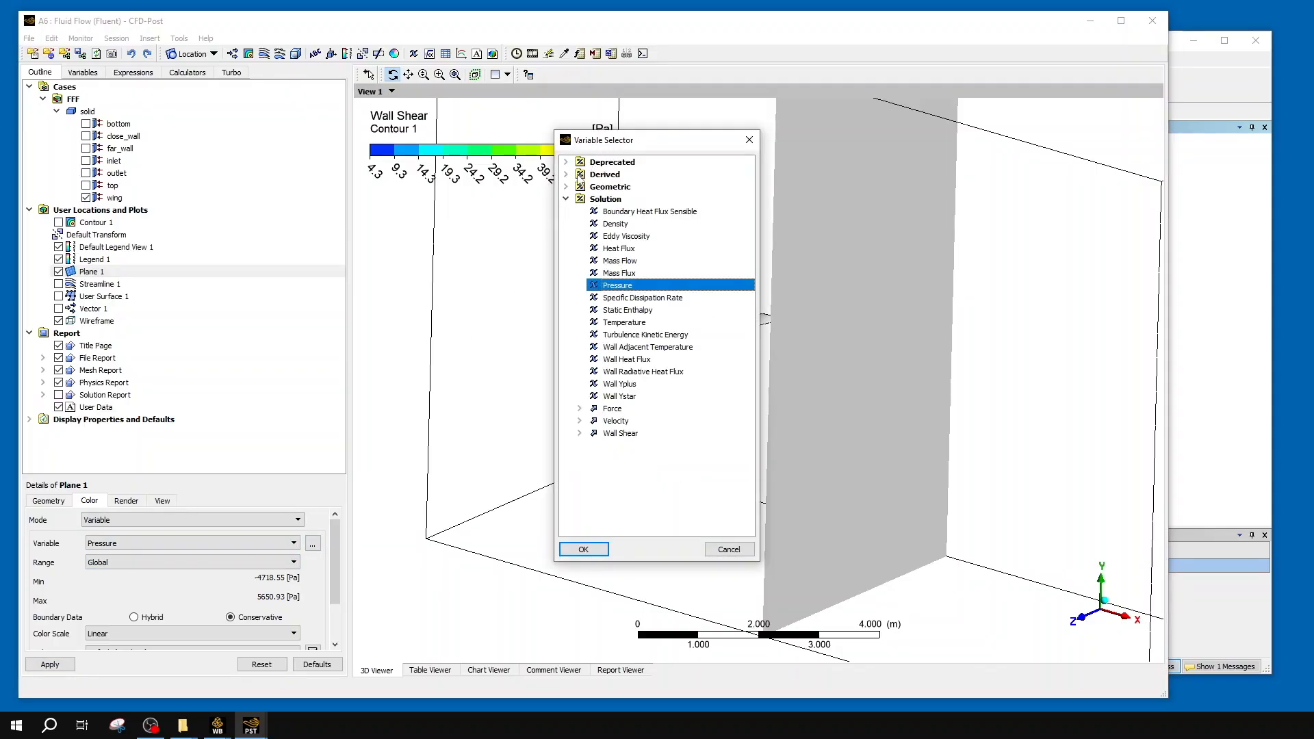
click(566, 175)
click(566, 287)
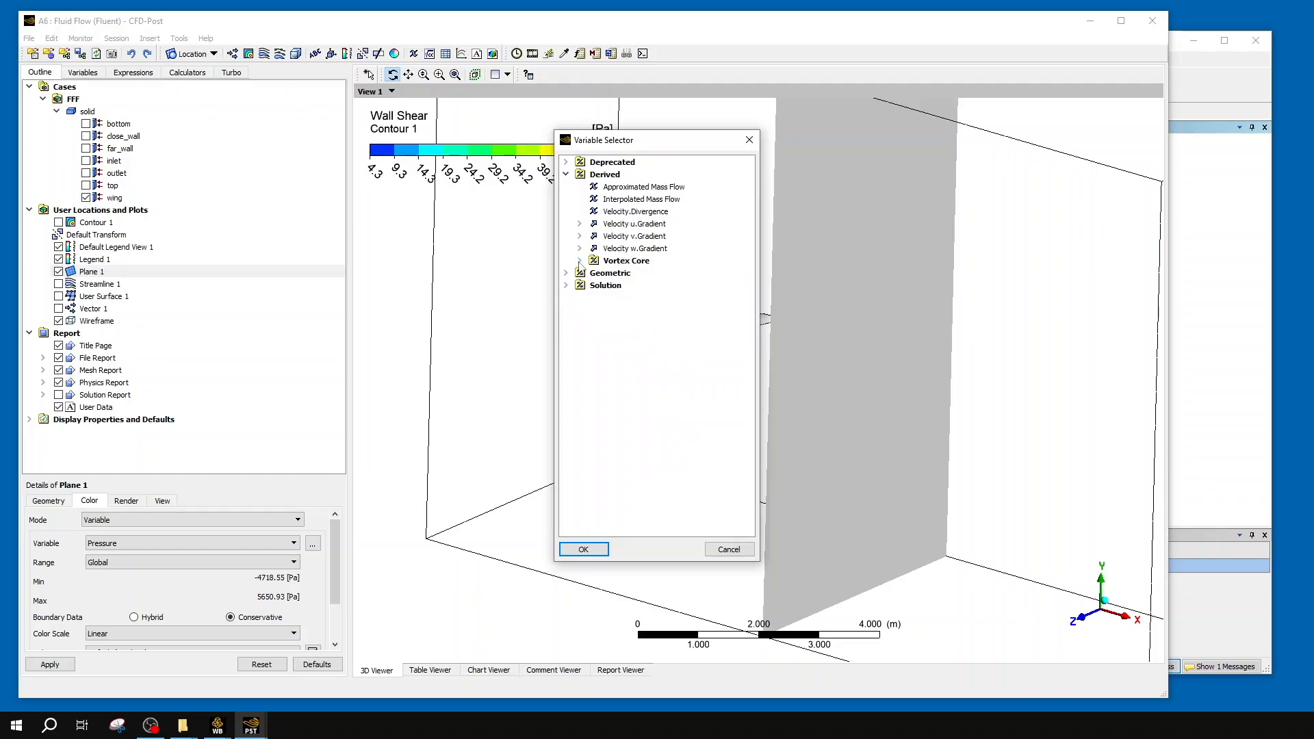
click(580, 262)
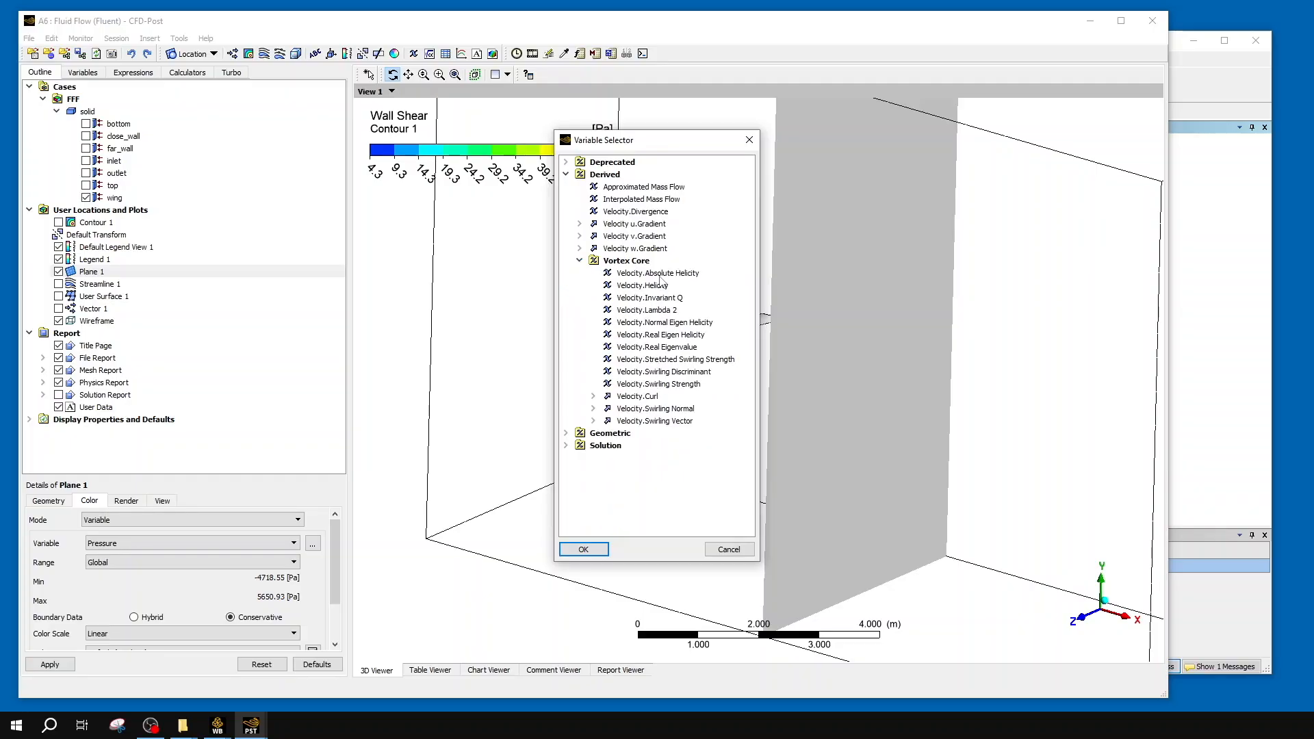
click(660, 277)
click(583, 549)
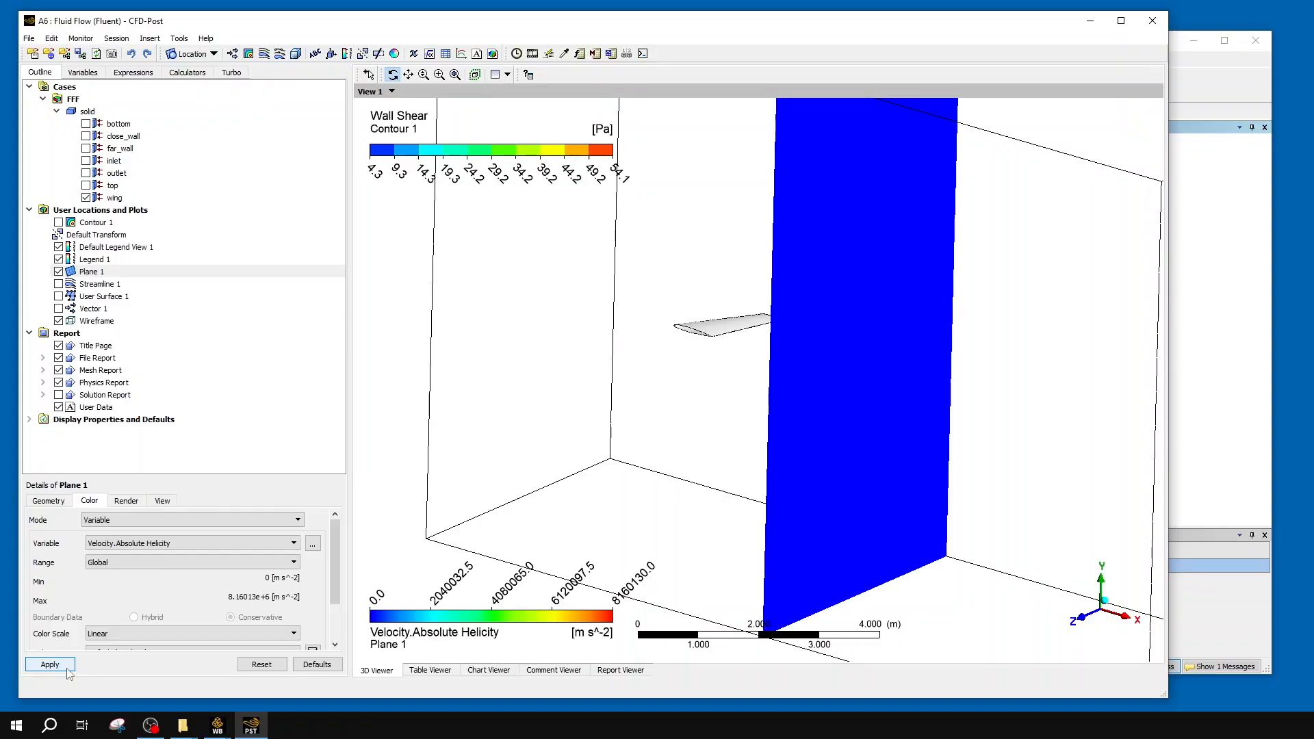
- Apply a Local color range to Plane 1 and inspect the helicity pattern behind the wing up close
drag(856, 354, 920, 365)
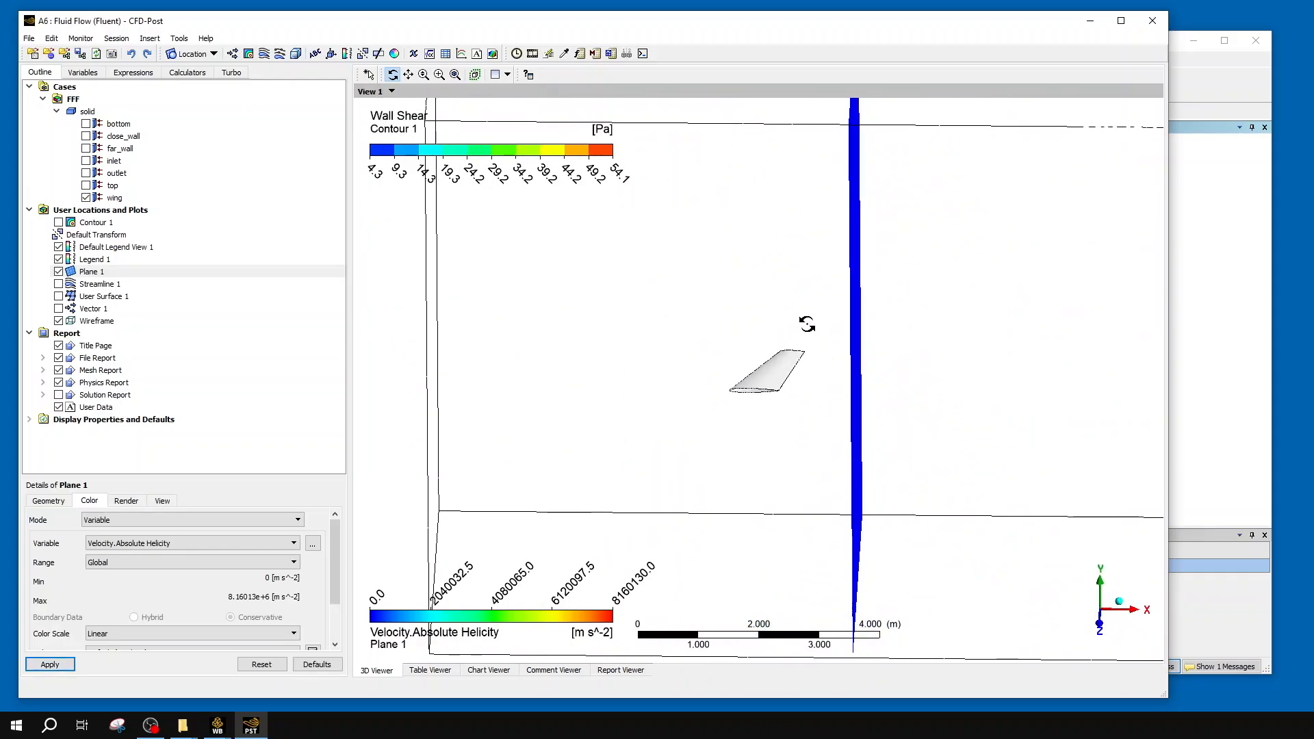
click(132, 563)
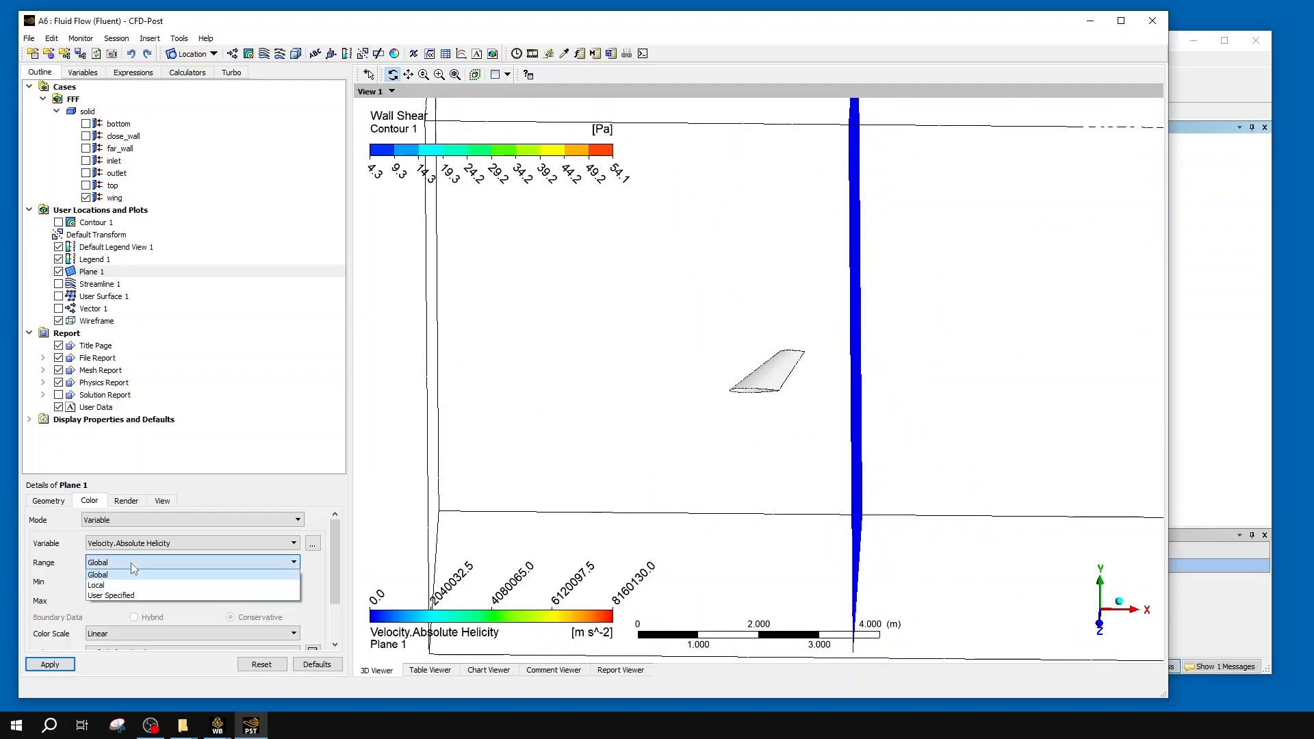
click(131, 579)
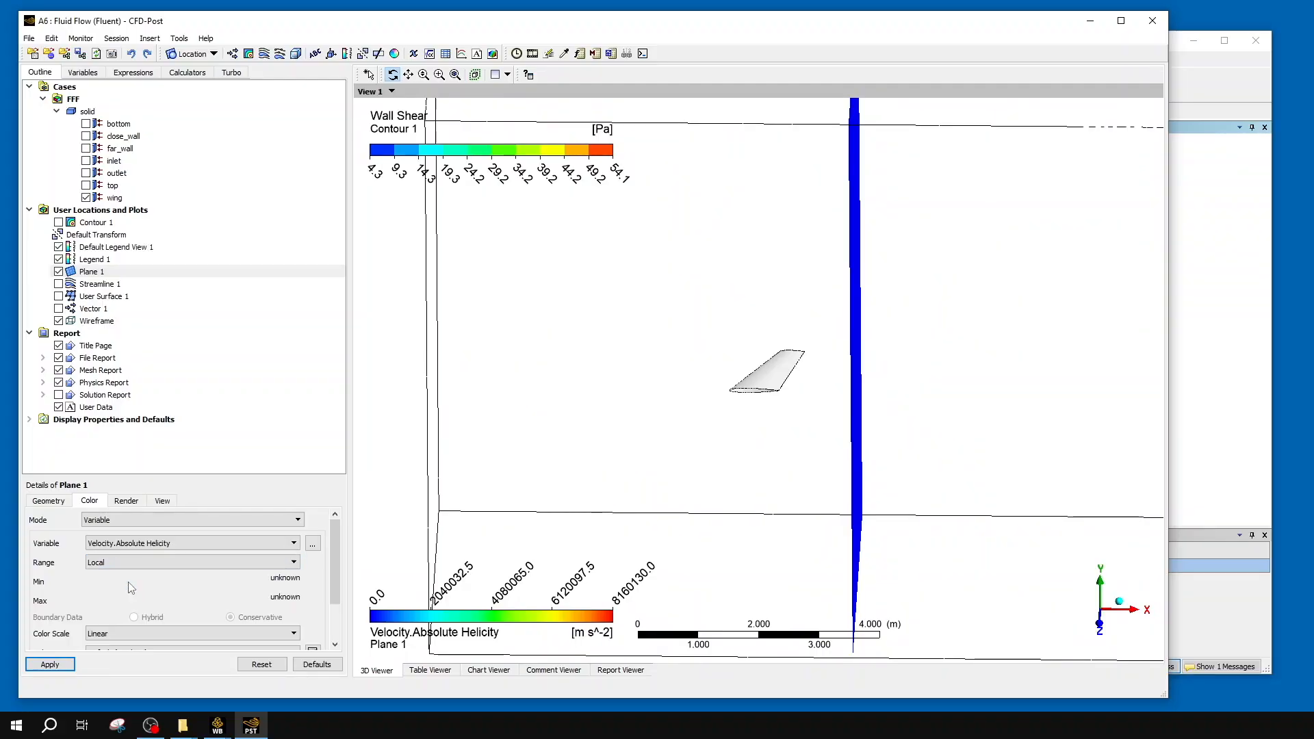
click(50, 664)
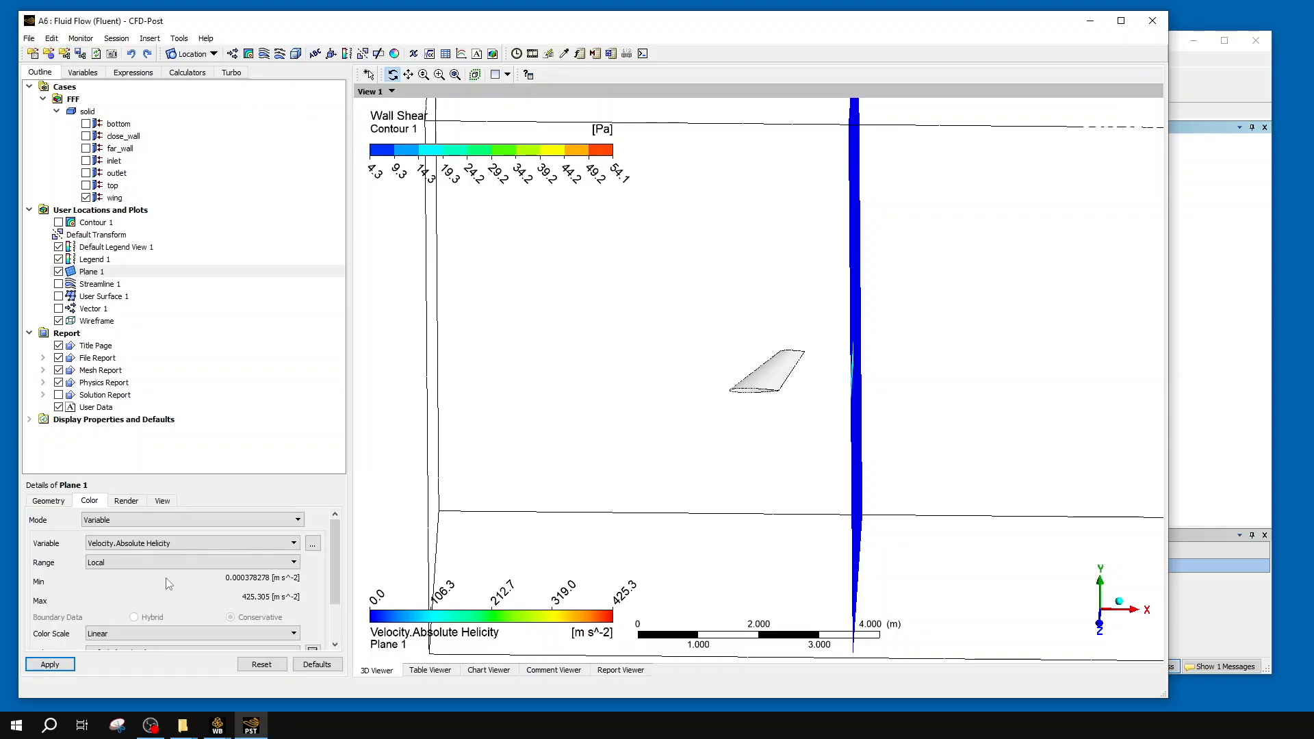
drag(868, 427, 767, 448)
drag(853, 311, 849, 315)
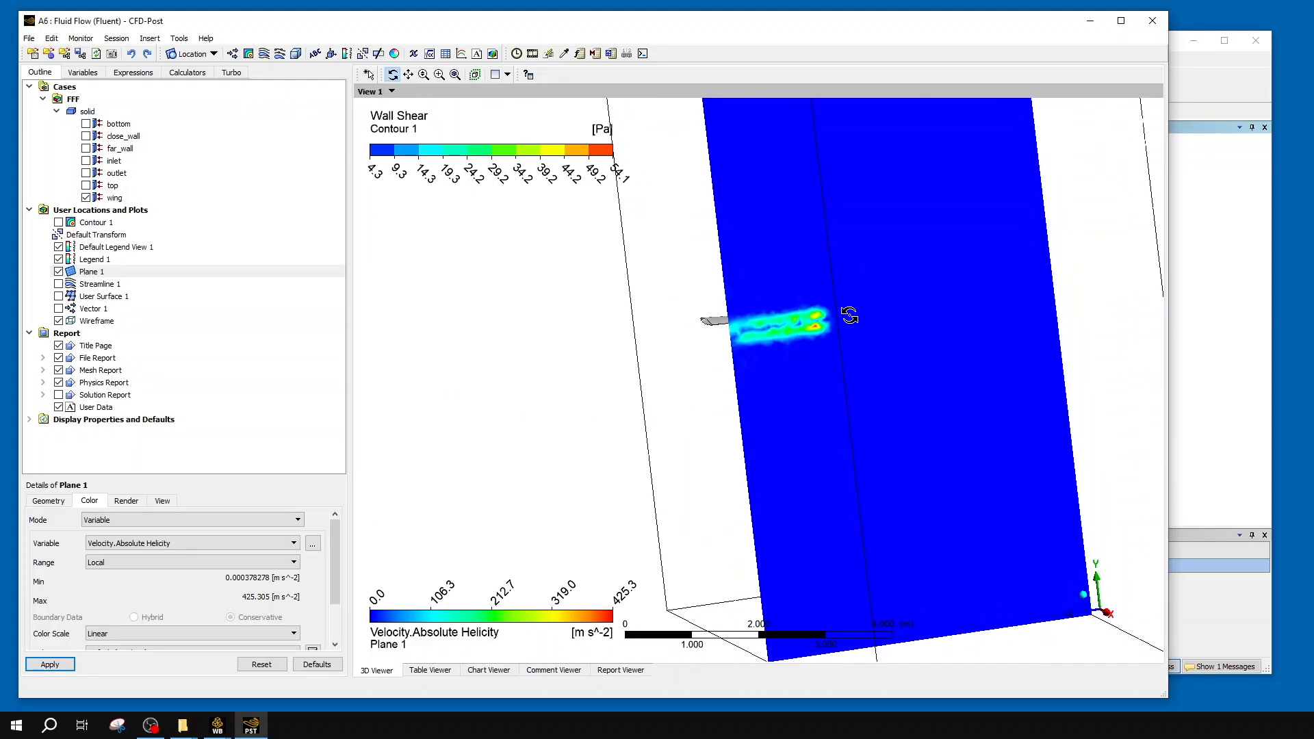
scroll(850, 316, up, 8)
ctrl+middle_drag(850, 316, 757, 491)
scroll(651, 404, up, 1)
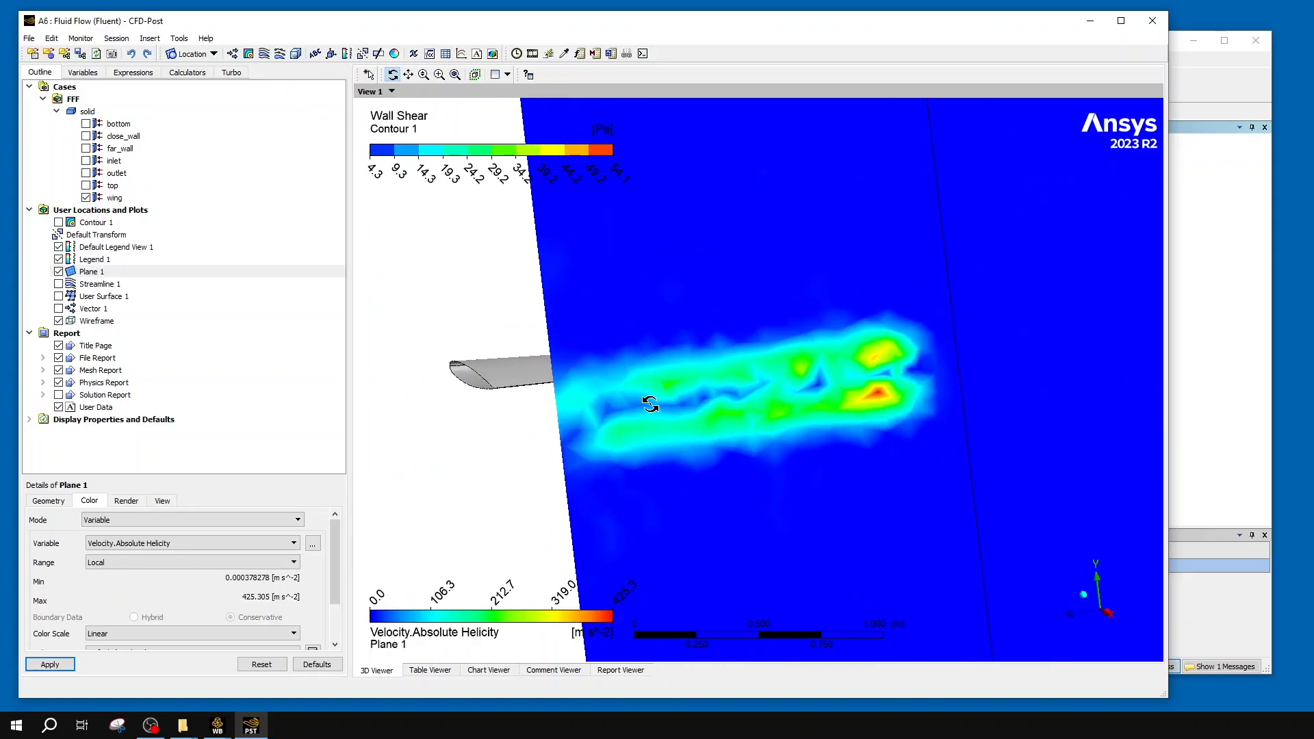
scroll(650, 404, up, 1)
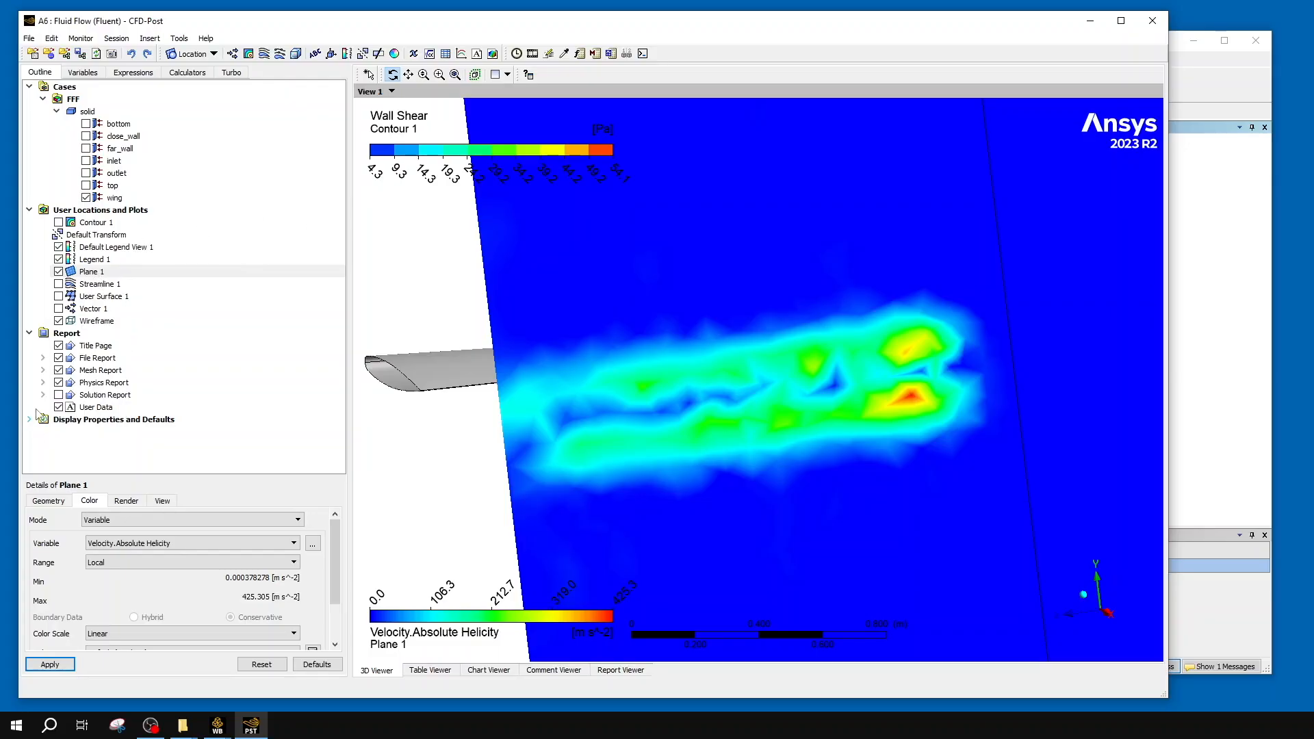
- Change the contour style of Plane 1 to Banded with 11 contours and apply it
scroll(96, 615, down, 1)
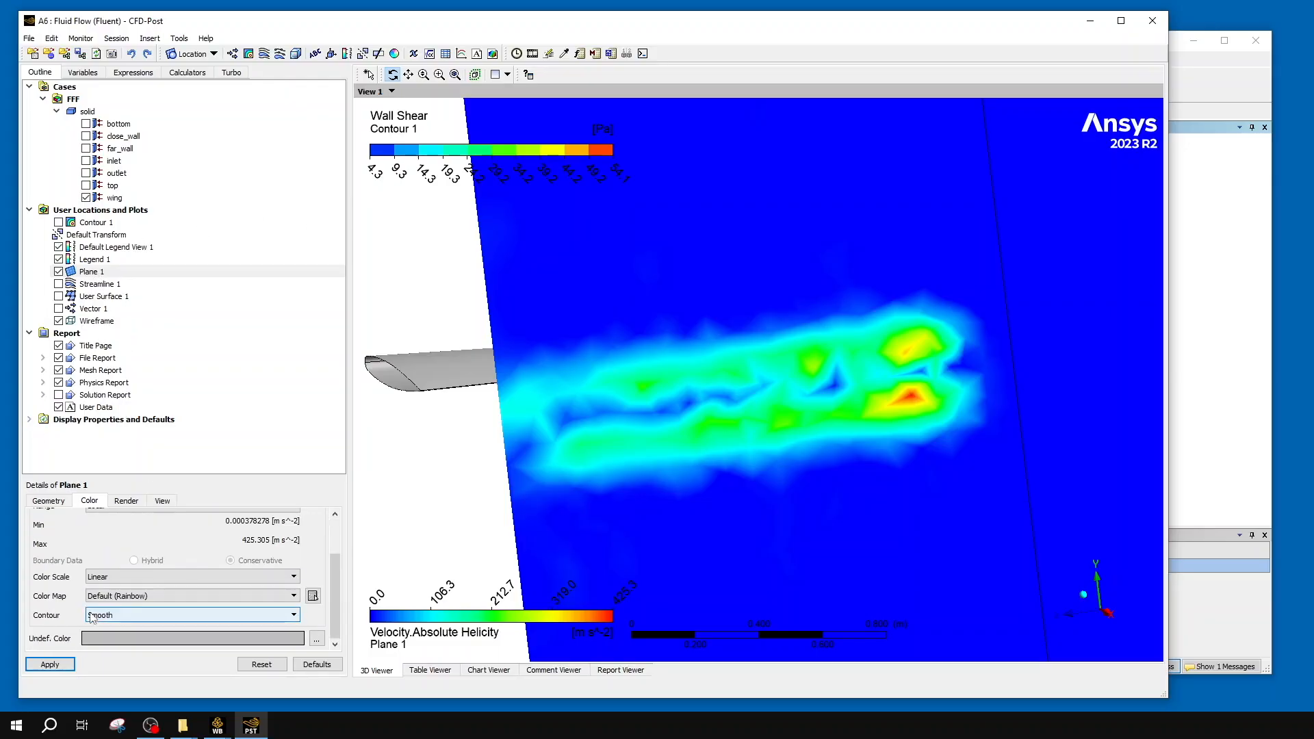
click(122, 615)
click(122, 638)
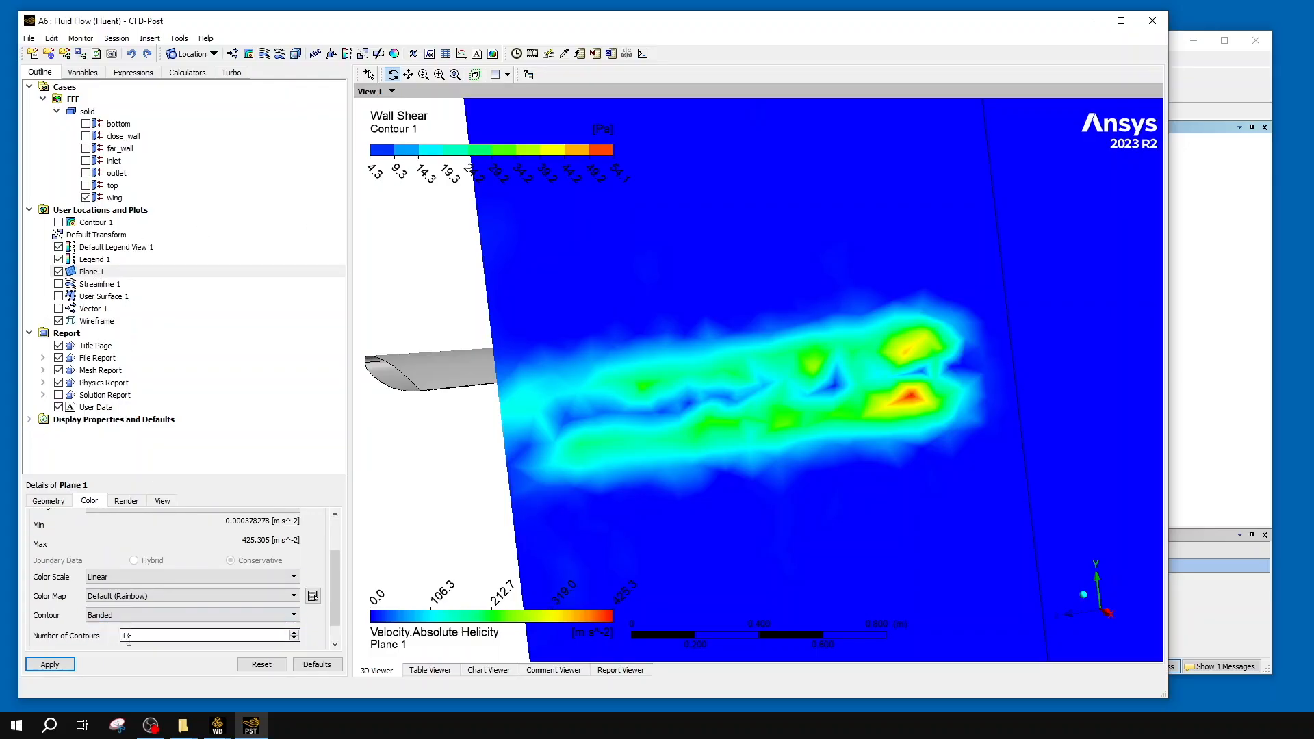
click(50, 664)
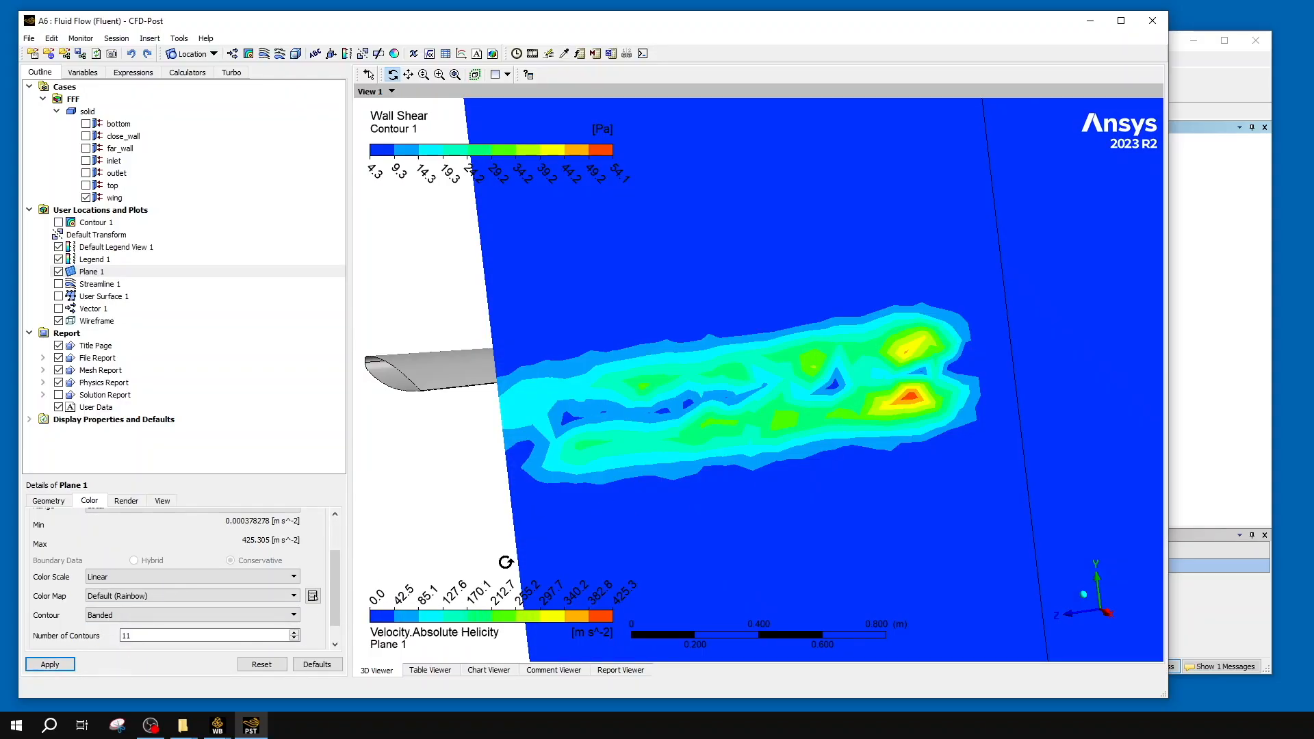
scroll(78, 553, up, 1)
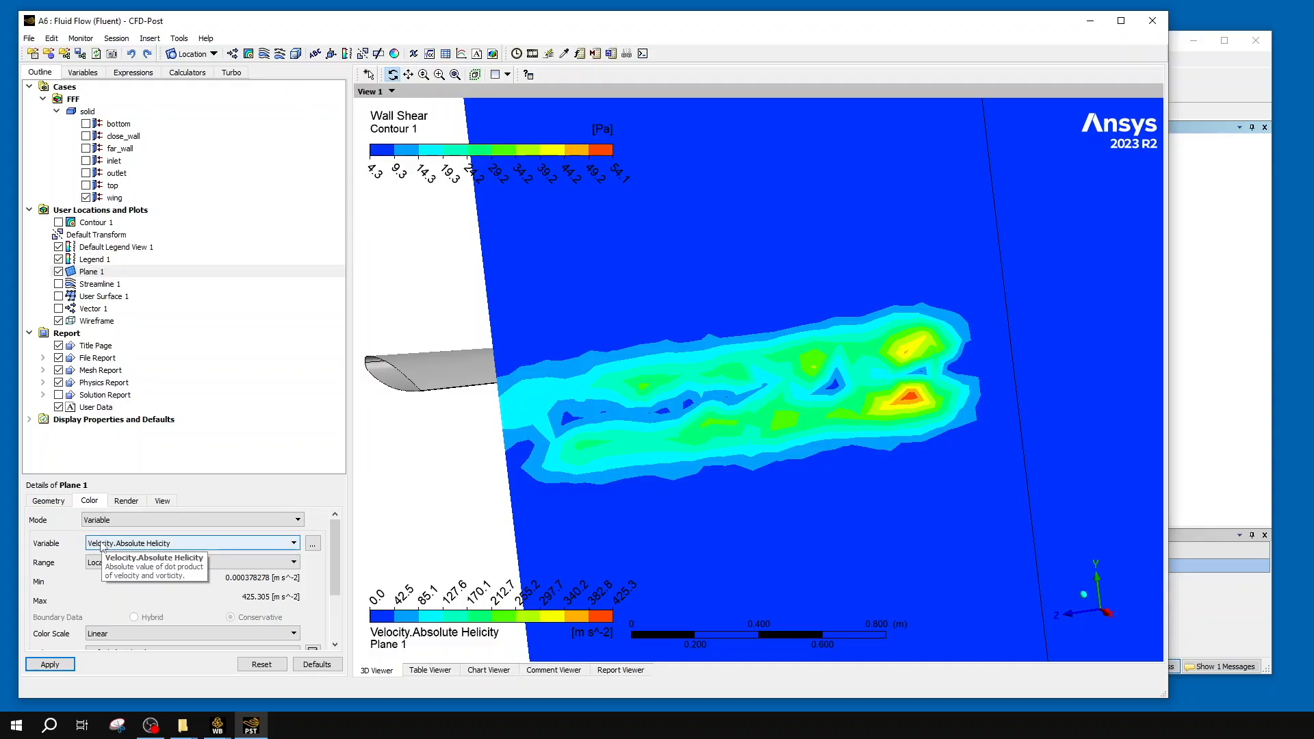
- Hide Plane 1 and turn the view to show the upper surface of the wing
click(58, 271)
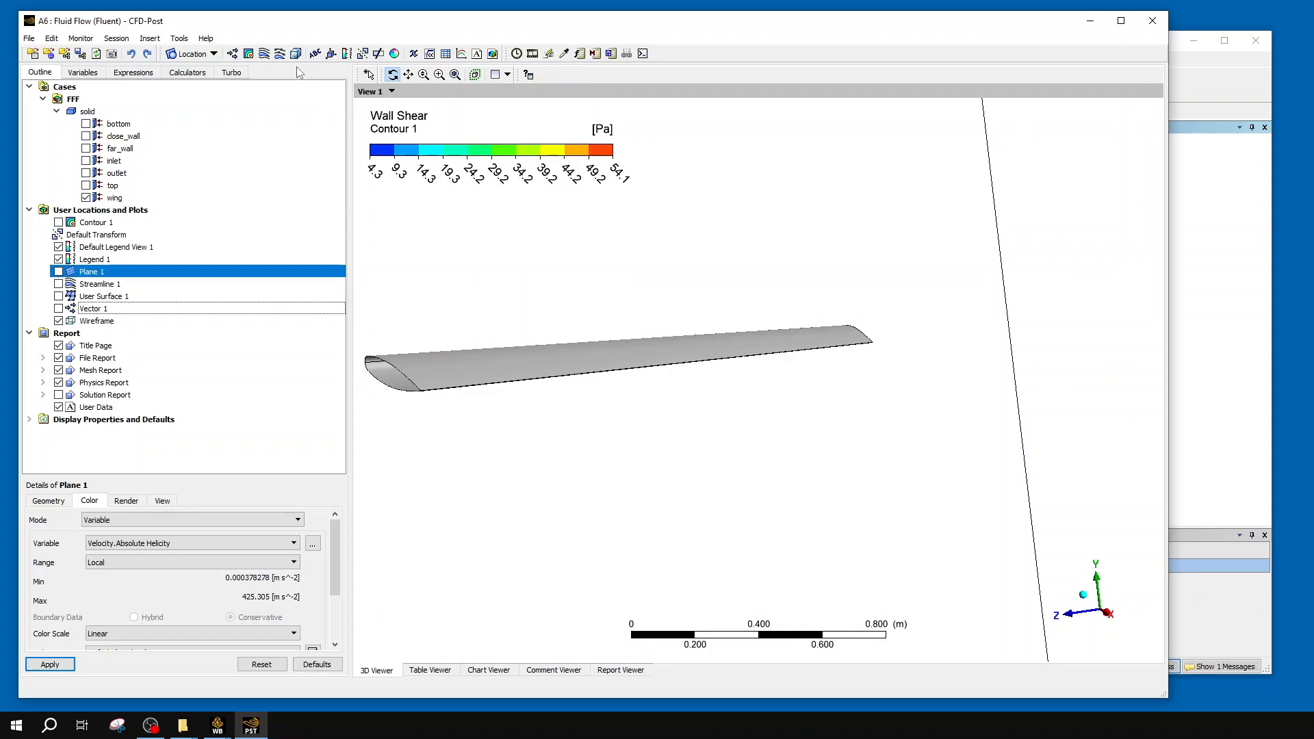
drag(672, 355, 758, 388)
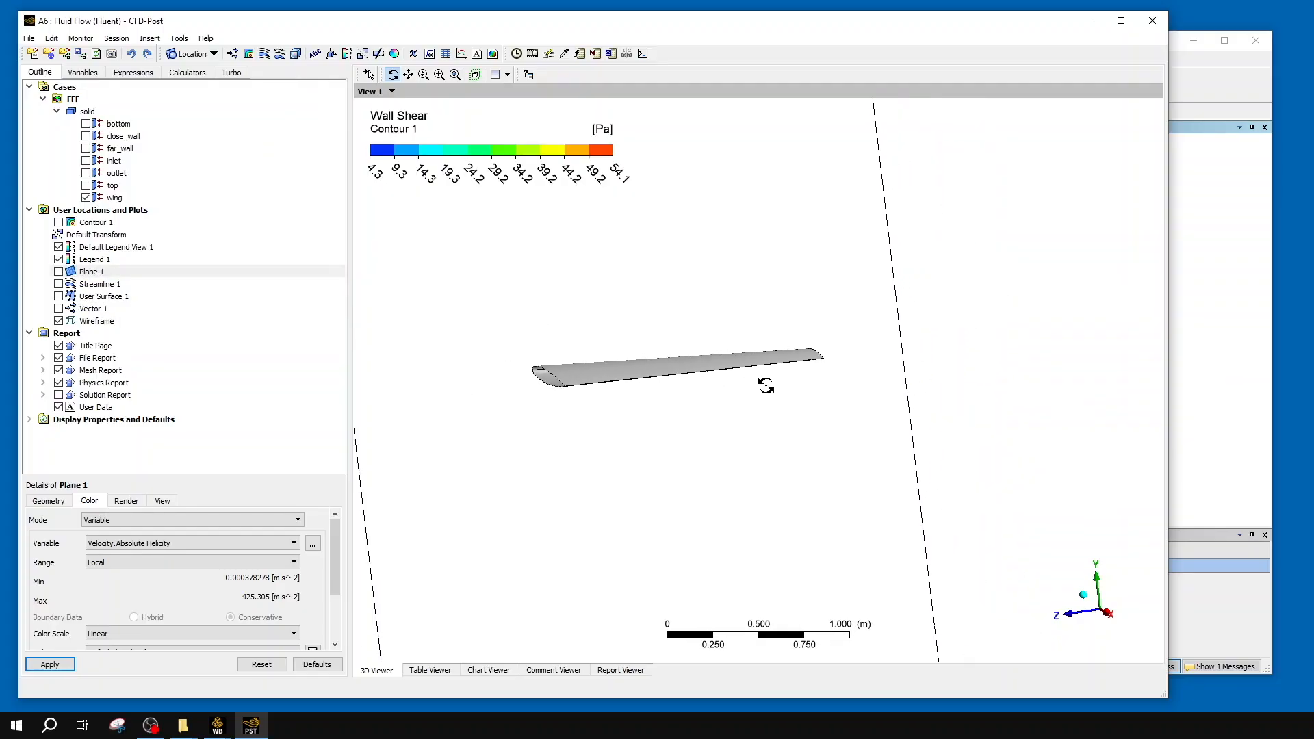
drag(708, 493, 791, 504)
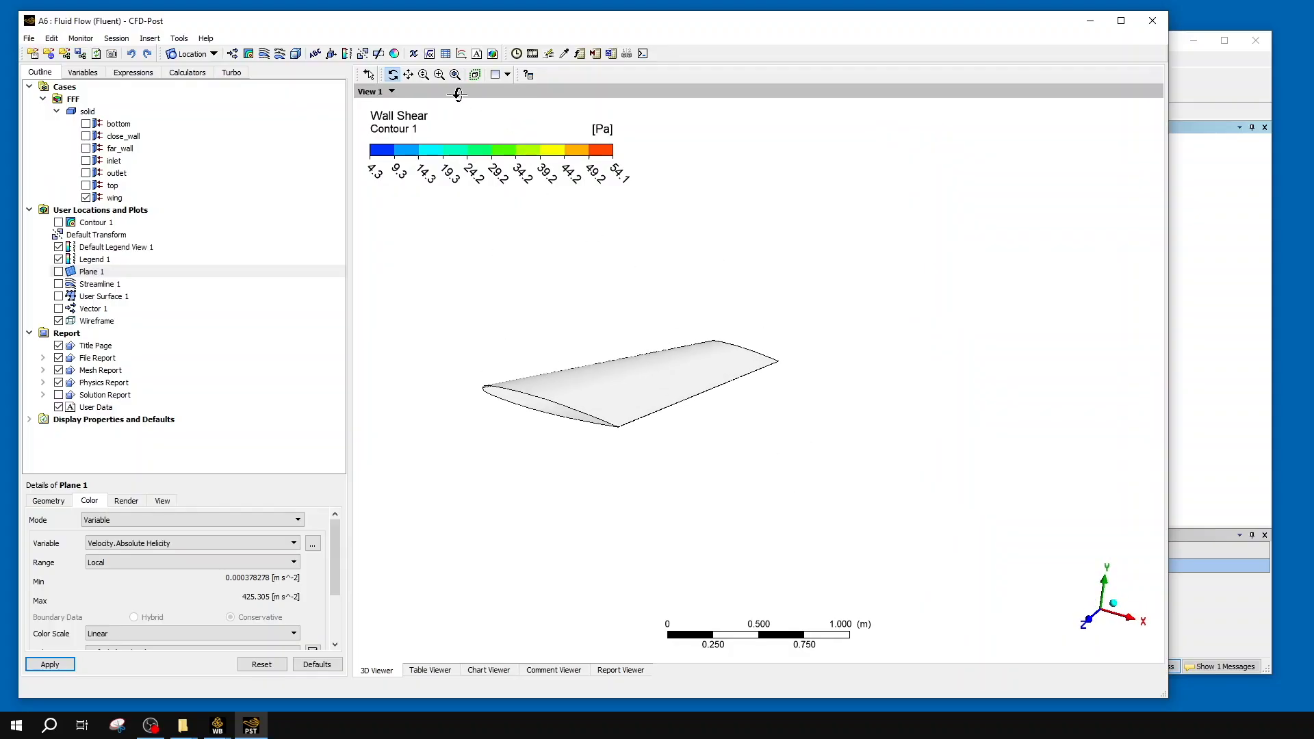
- Create a scalar variable with the expression abs(Velocity.Curl X) and Calculate Global Range enabled
click(415, 54)
click(449, 107)
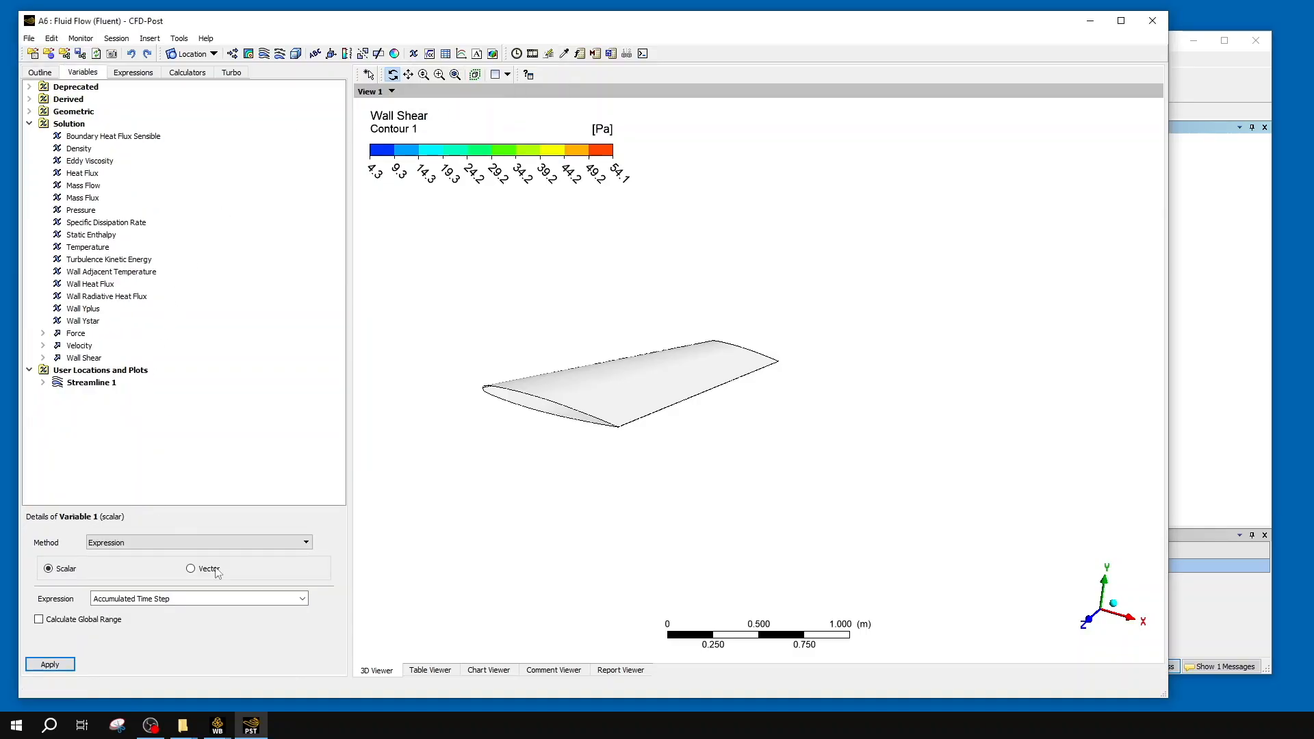
drag(171, 599, 88, 598)
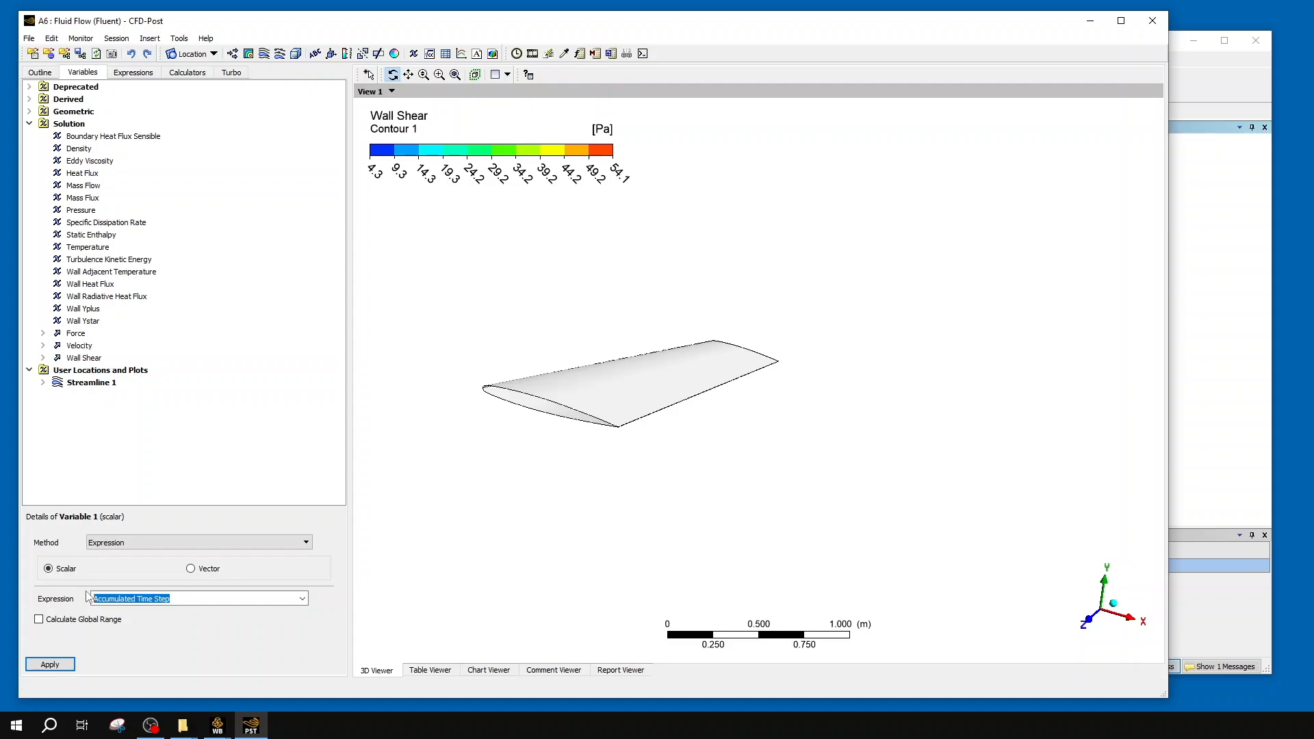
text(abs)
text((Velocity.Curl X))
click(78, 620)
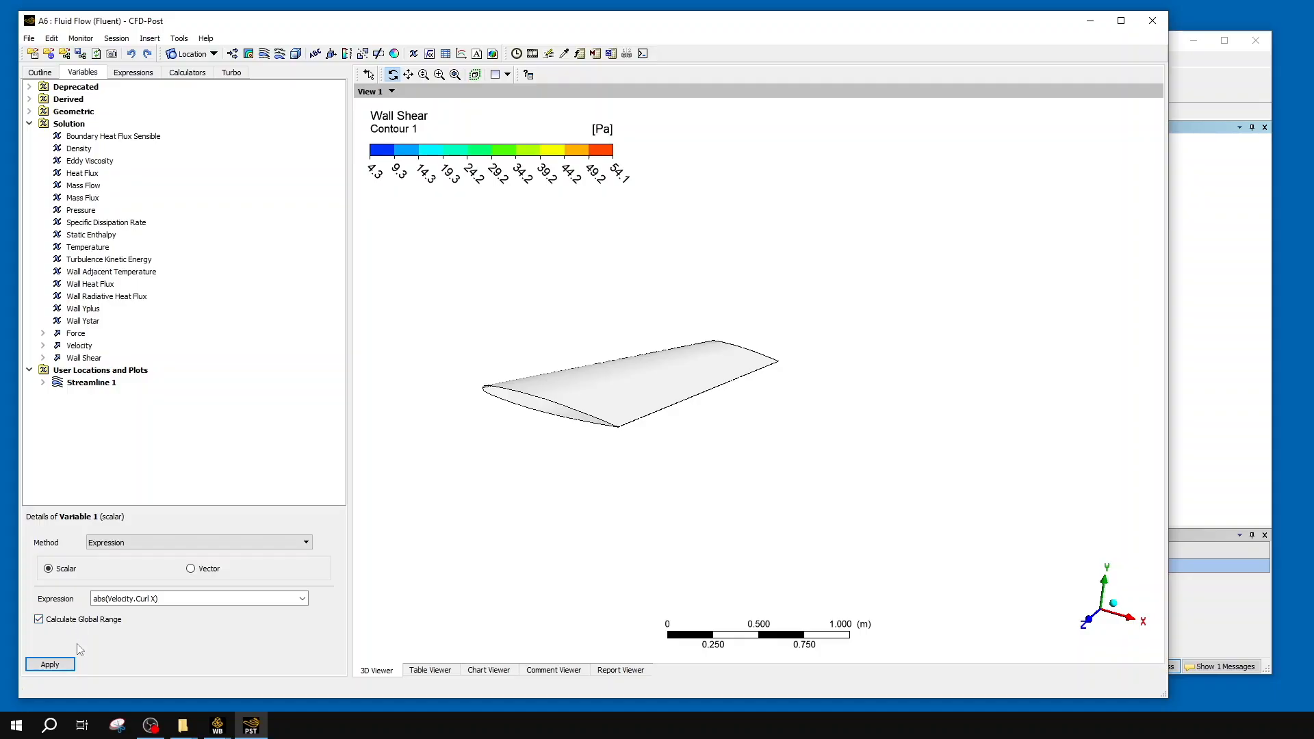
click(69, 663)
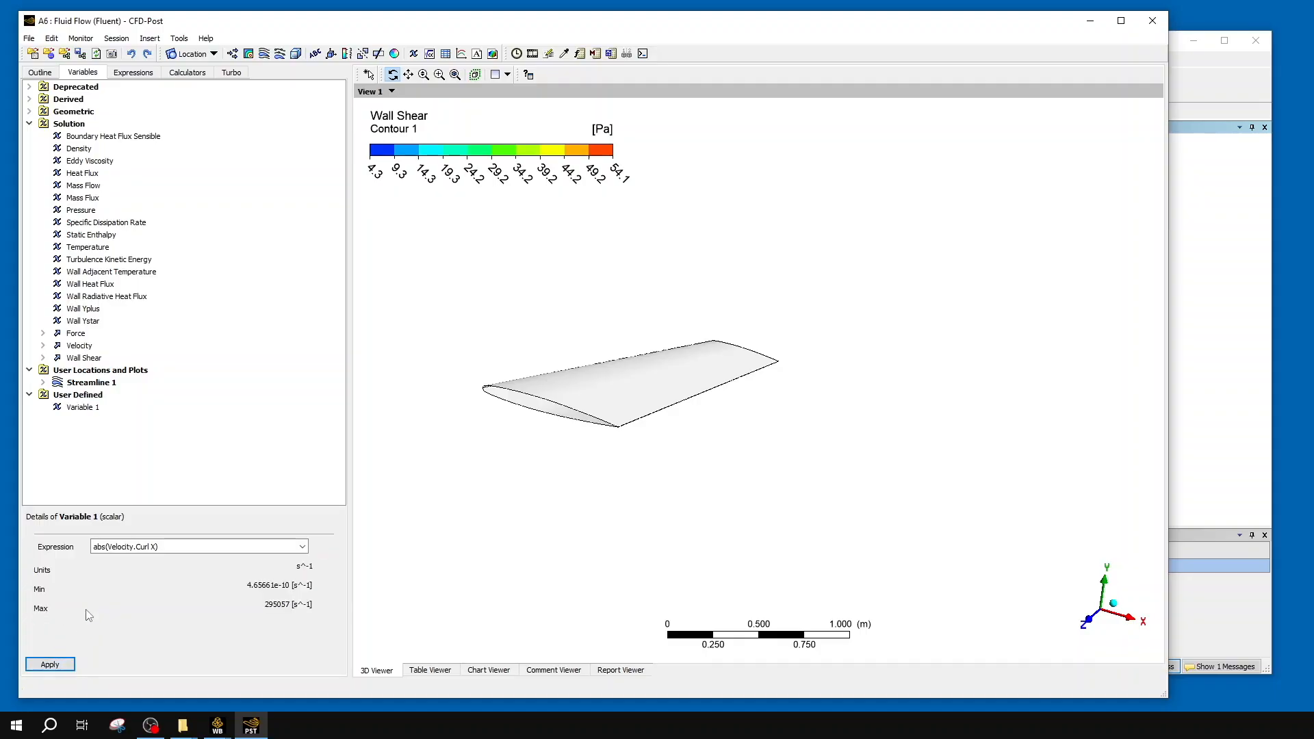
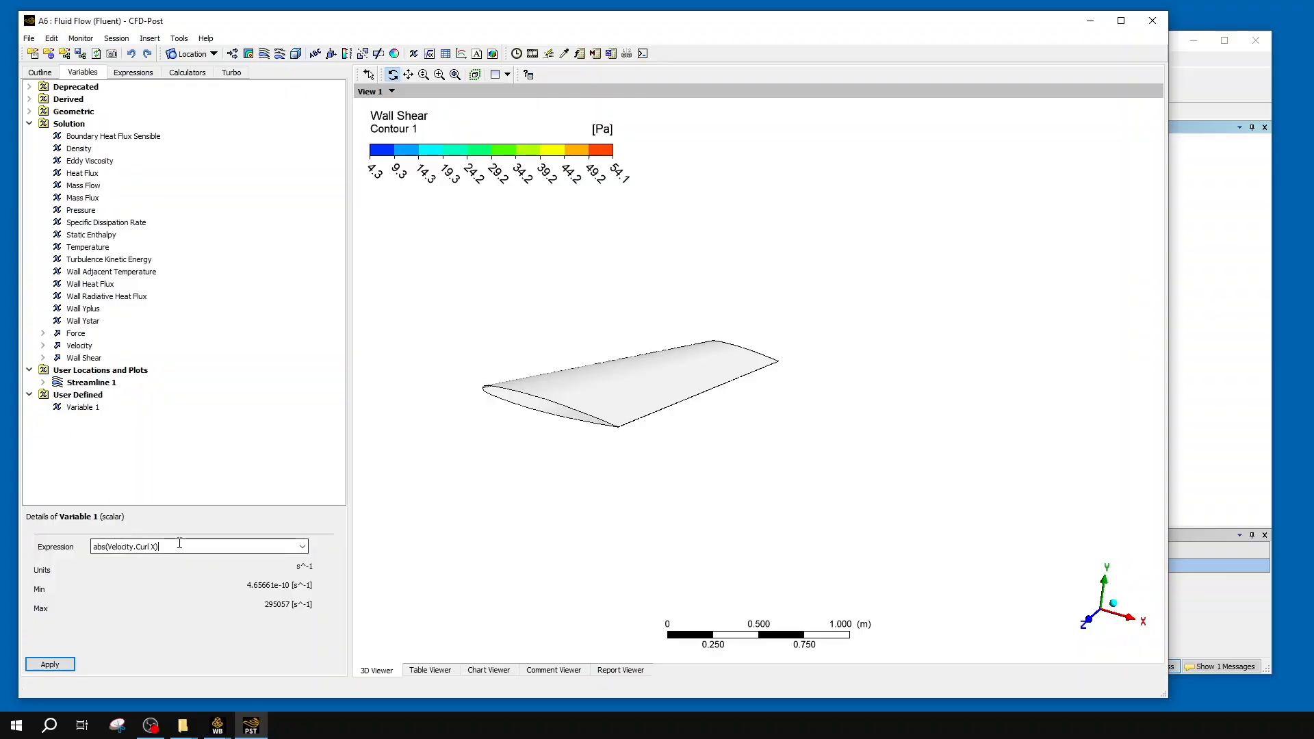
click(72, 273)
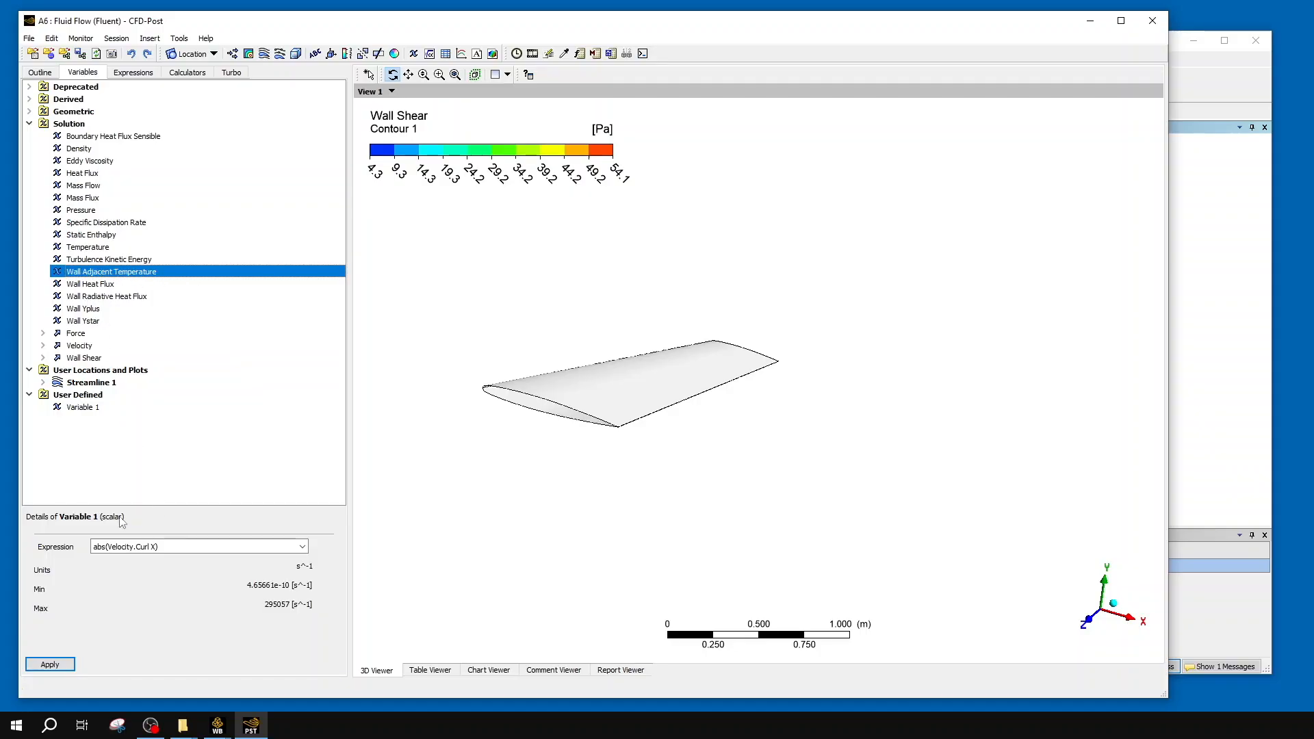
- Examine the derived vortex core variables for Velocity.Curl X and the expression details of the user-defined Variable 1
click(29, 124)
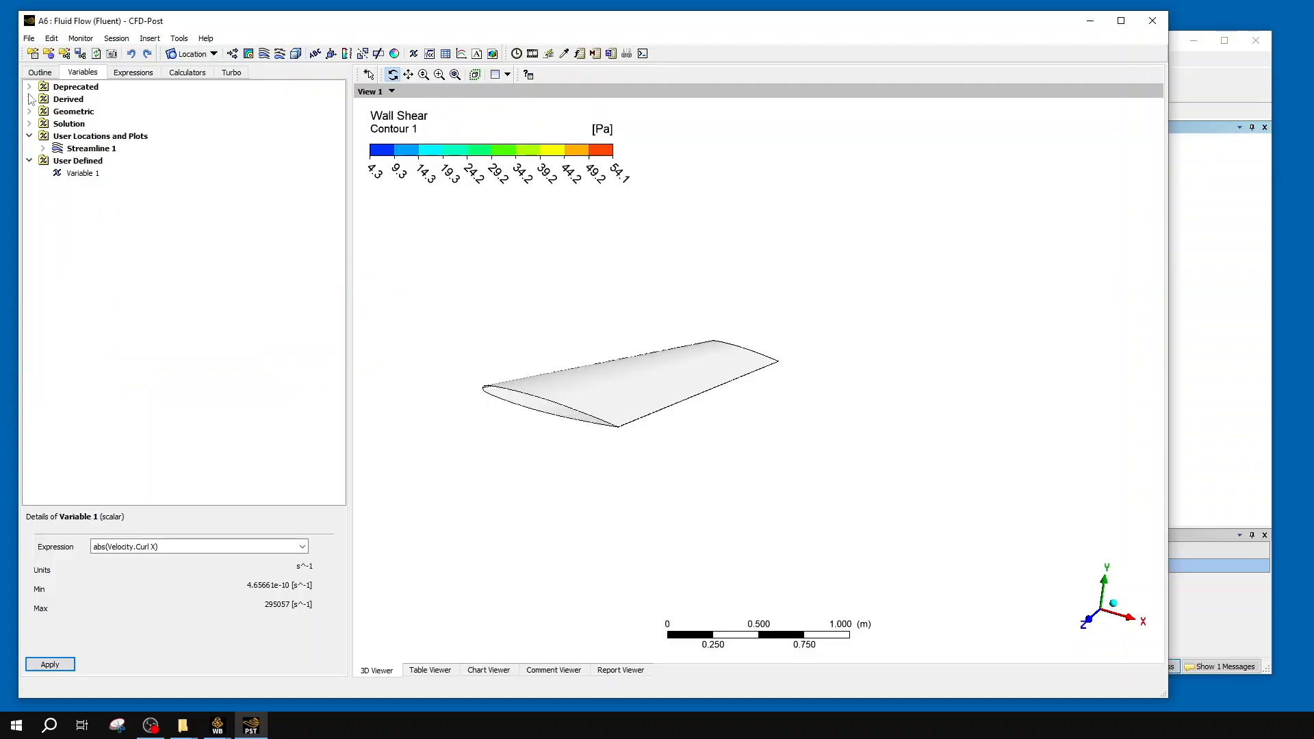
click(29, 99)
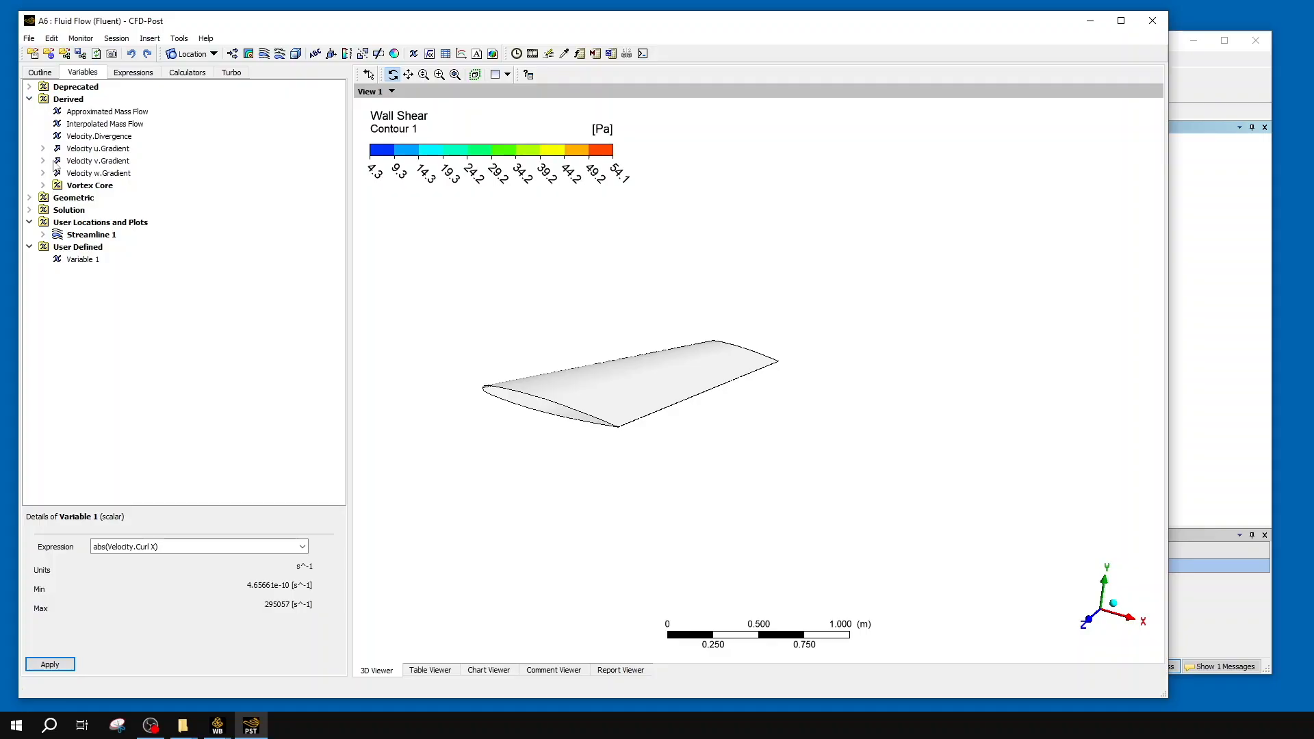
click(43, 186)
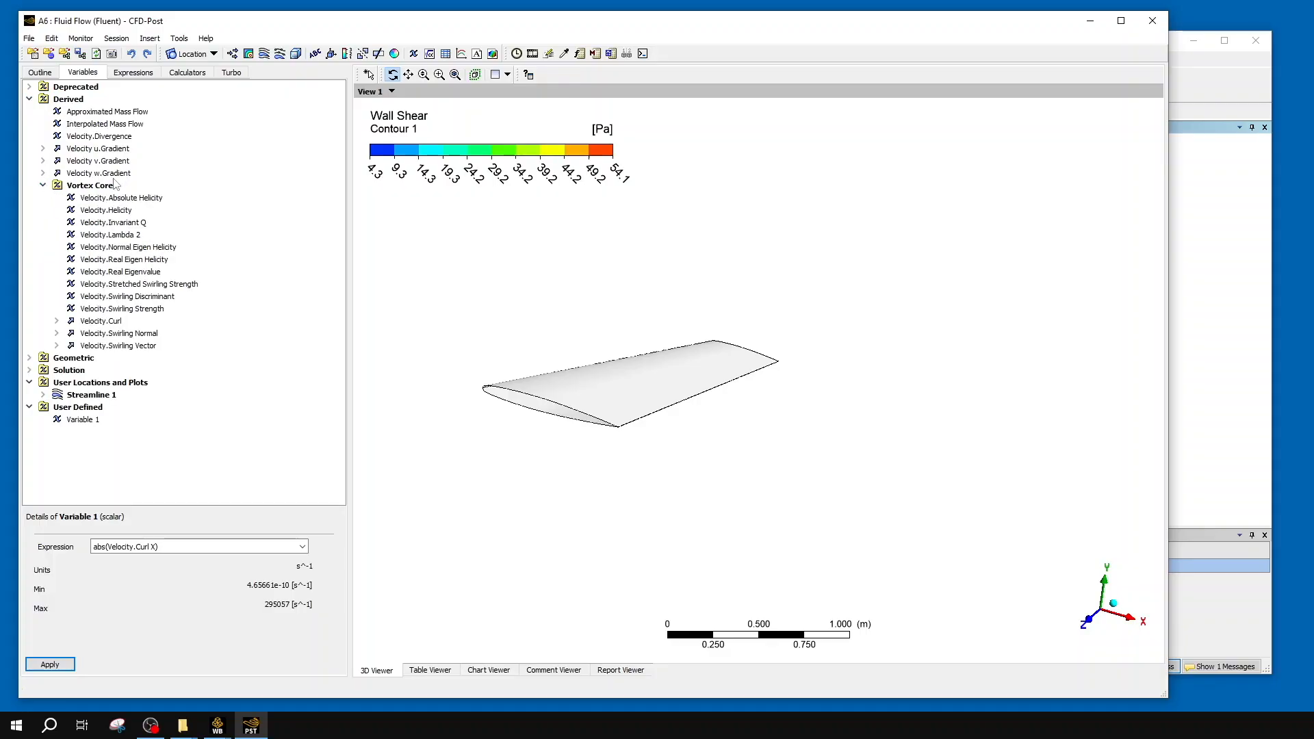
click(115, 333)
click(56, 321)
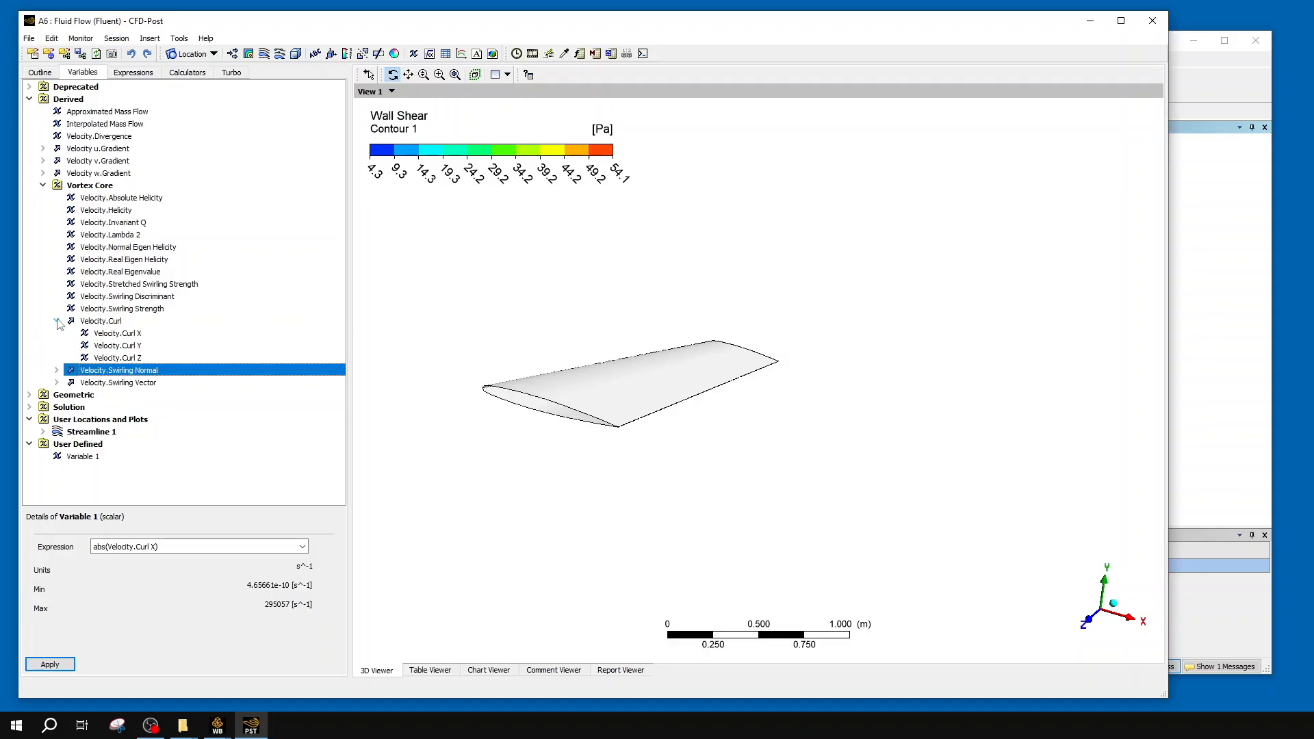
click(106, 321)
click(127, 334)
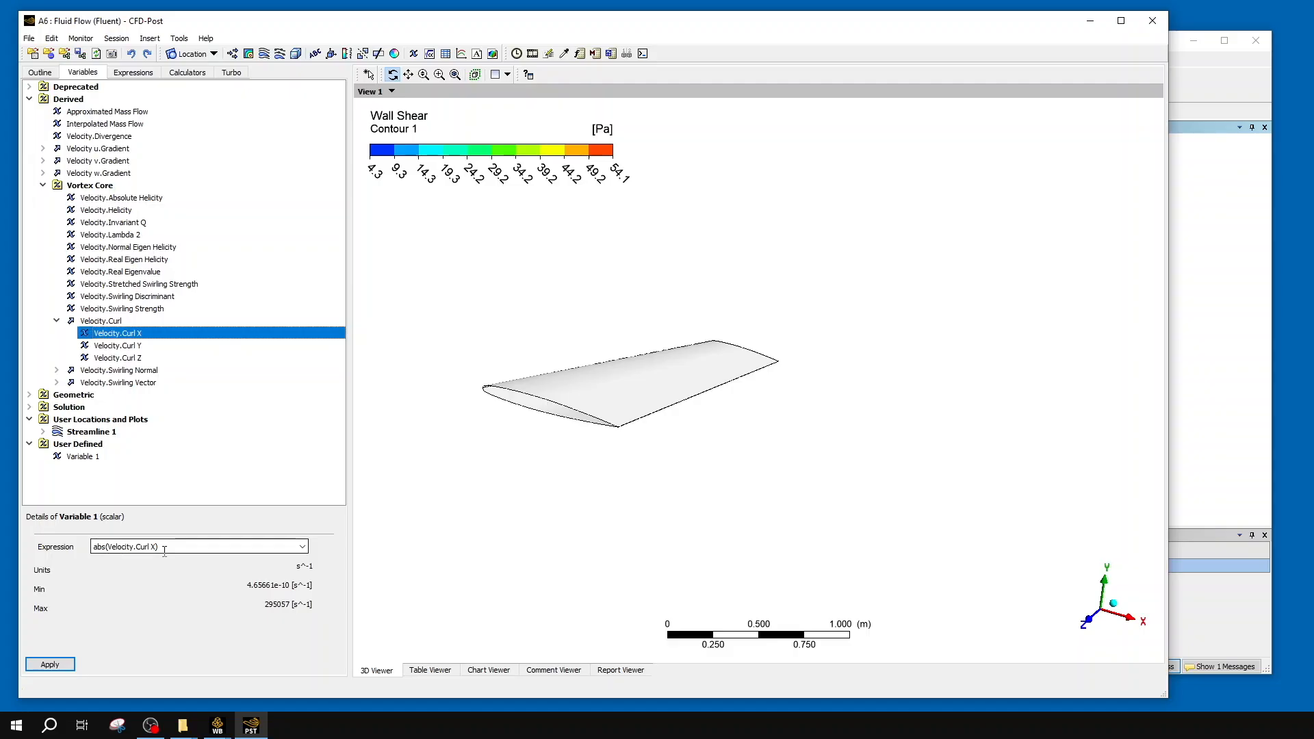
click(72, 665)
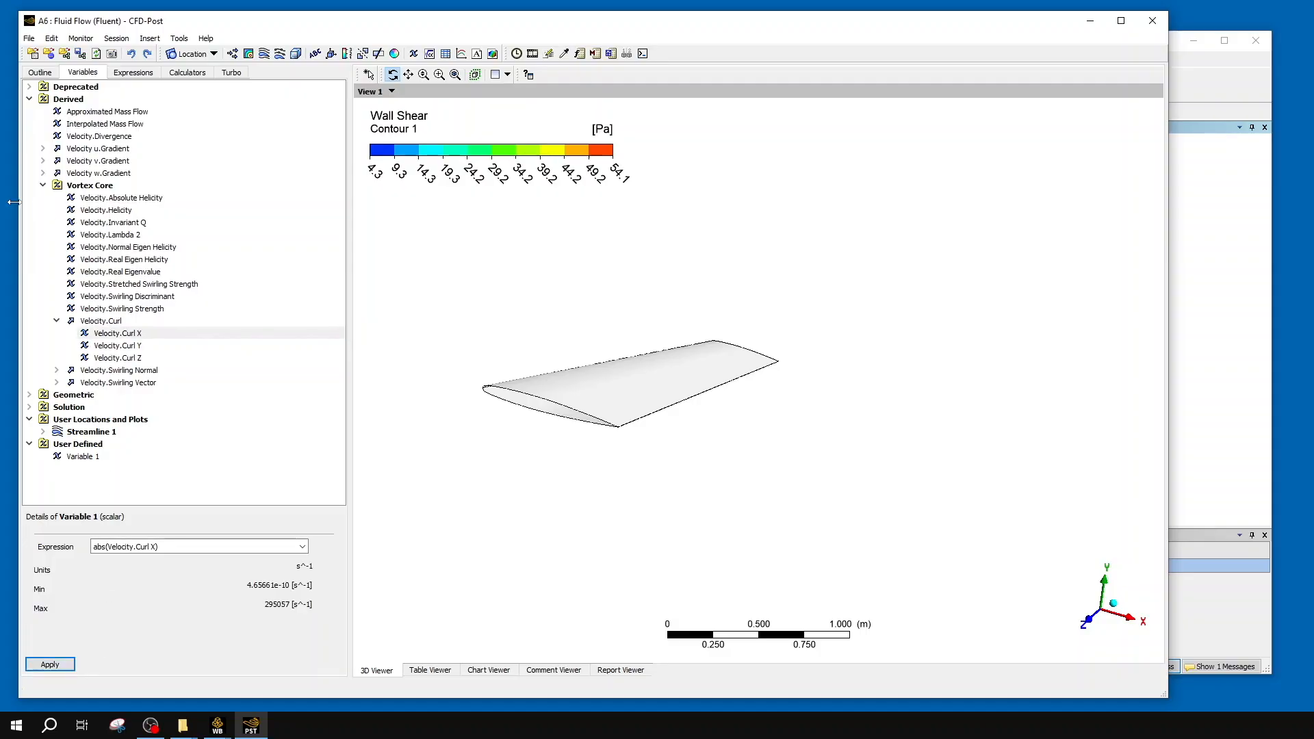
click(31, 100)
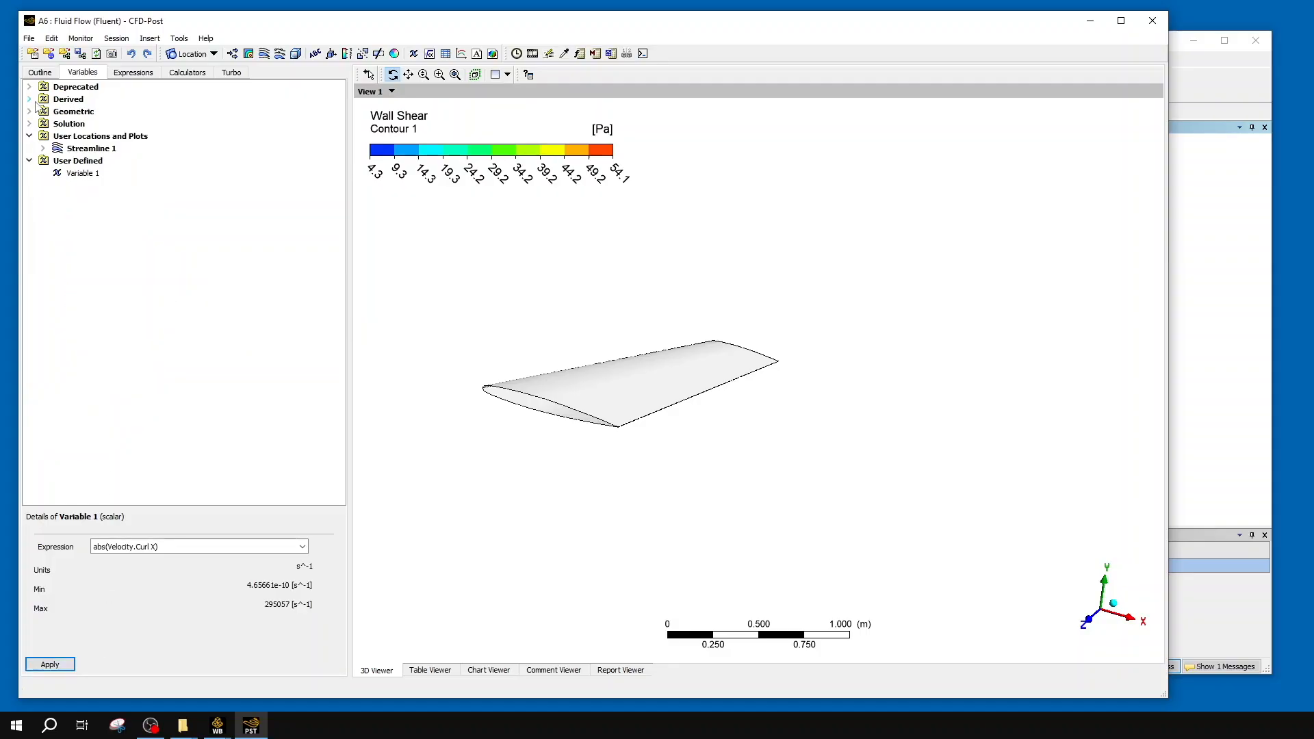
click(82, 174)
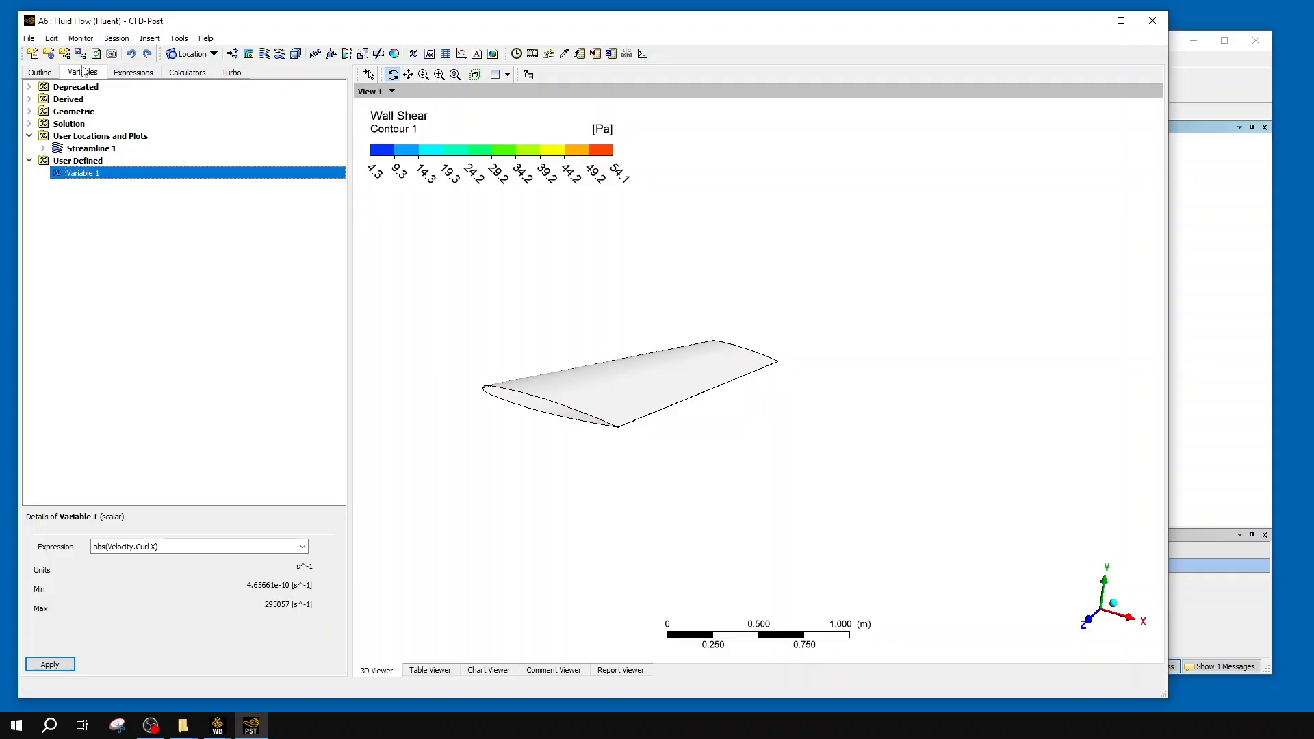
- Insert a volume rendering among the user locations and plots, keeping the suggested name
click(59, 74)
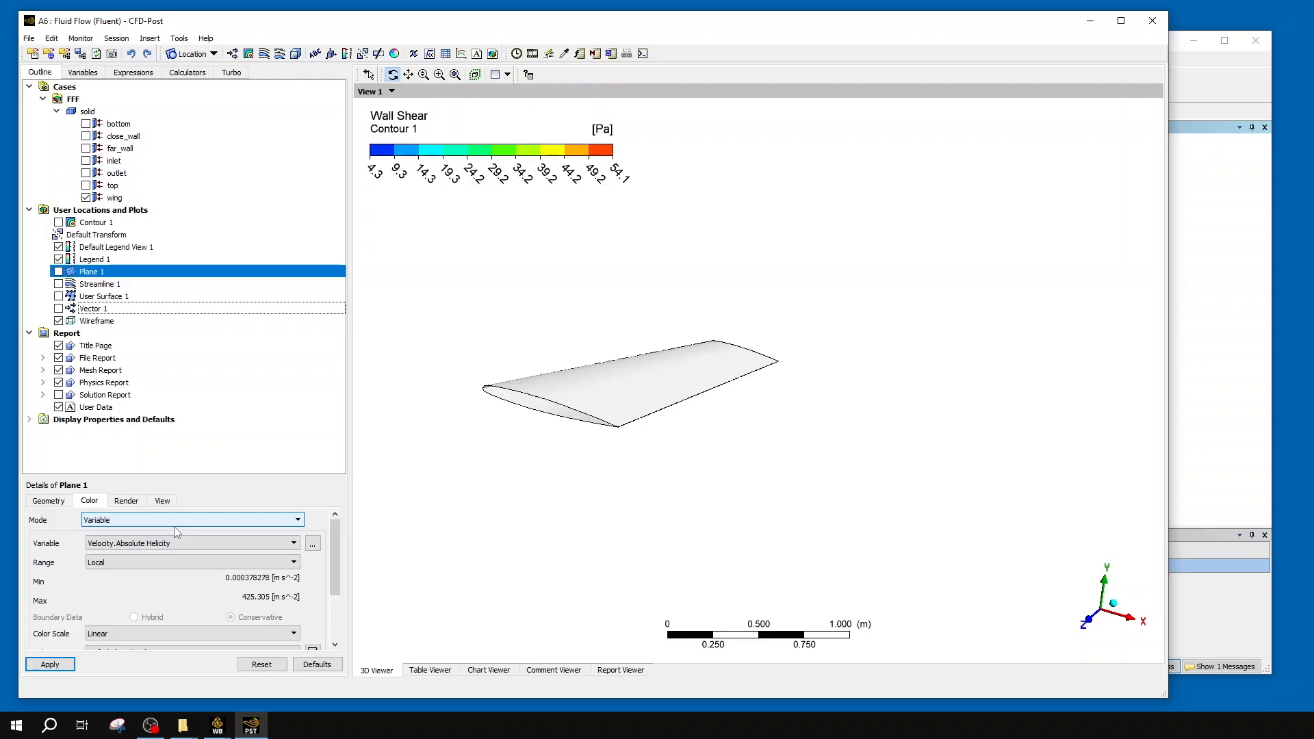
click(295, 54)
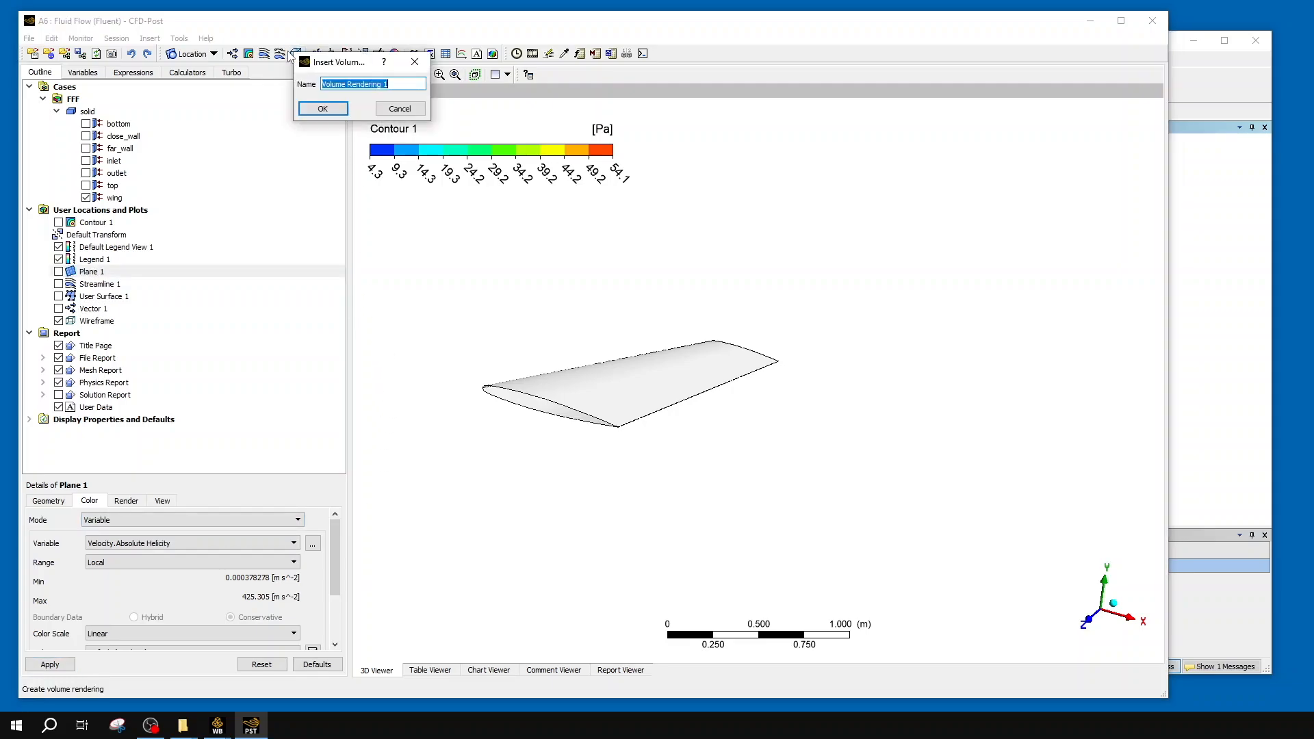
click(406, 111)
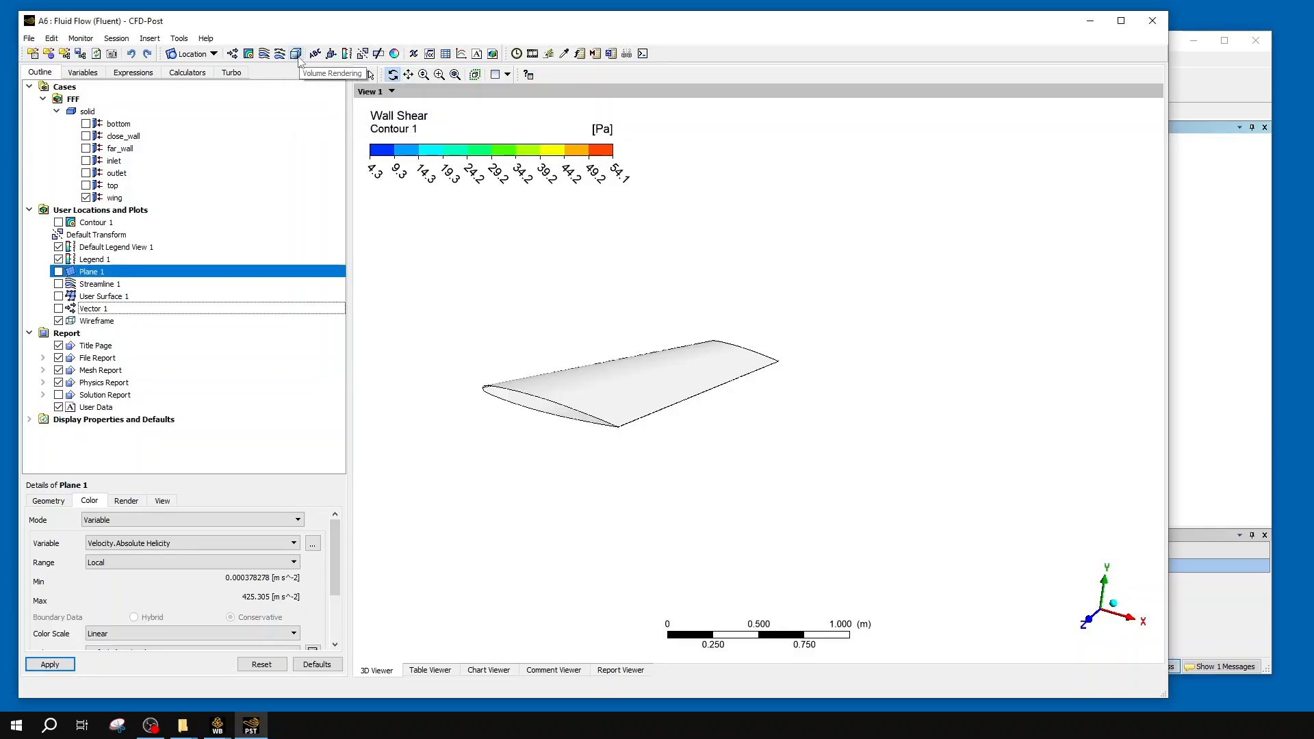
click(296, 54)
click(324, 111)
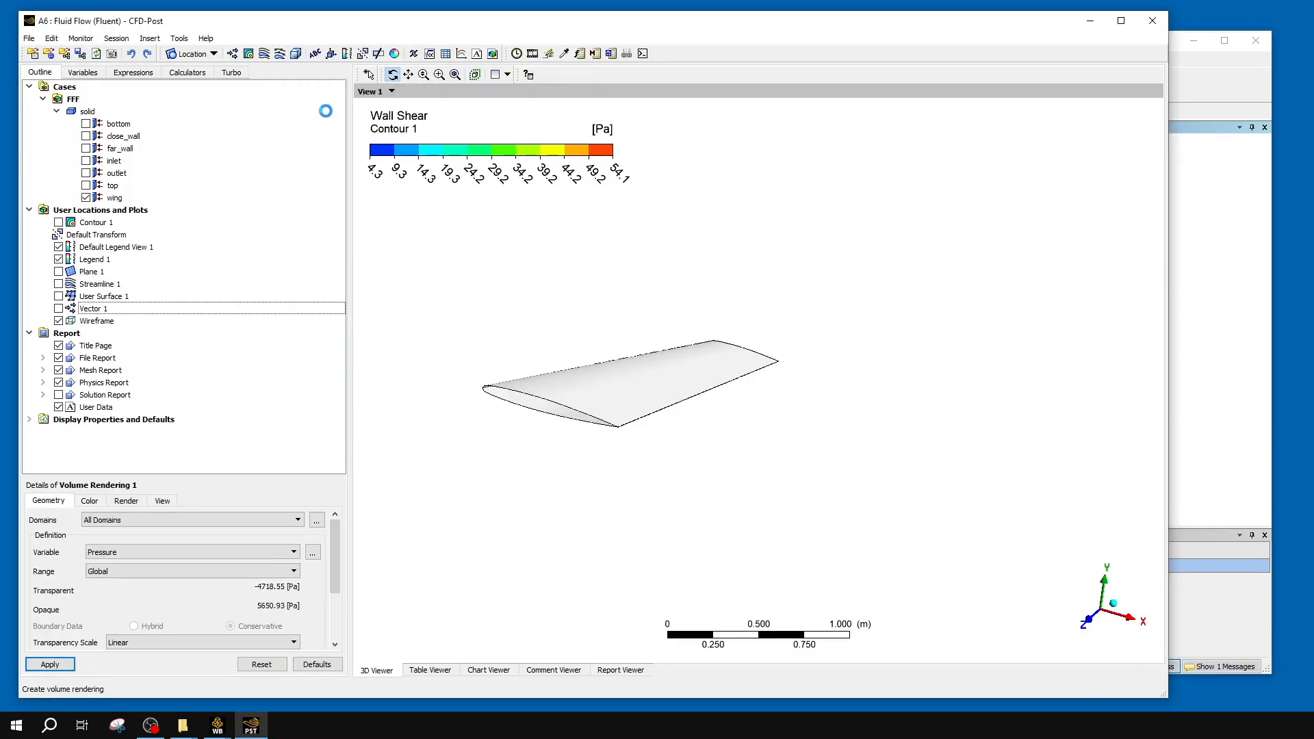
- Set the volume rendering's variable to the user-defined Variable 1, keeping the Global range
click(313, 553)
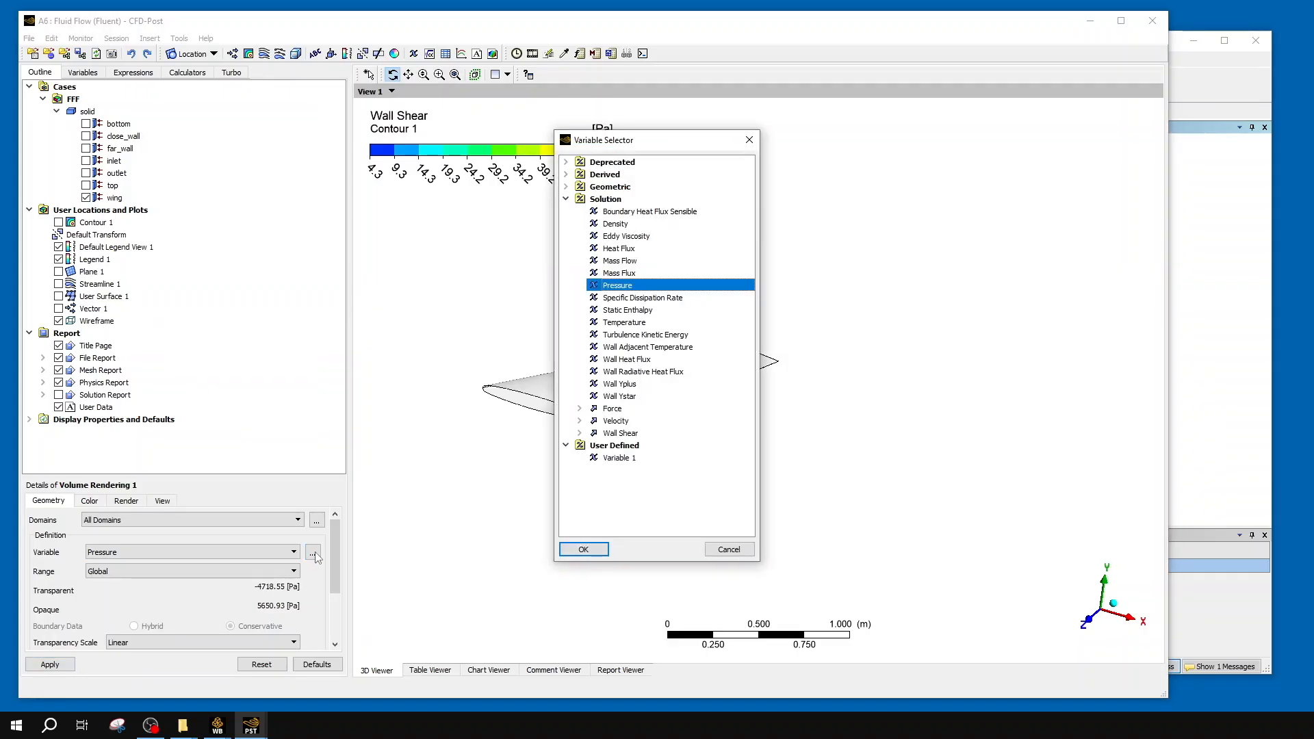
click(626, 460)
click(579, 548)
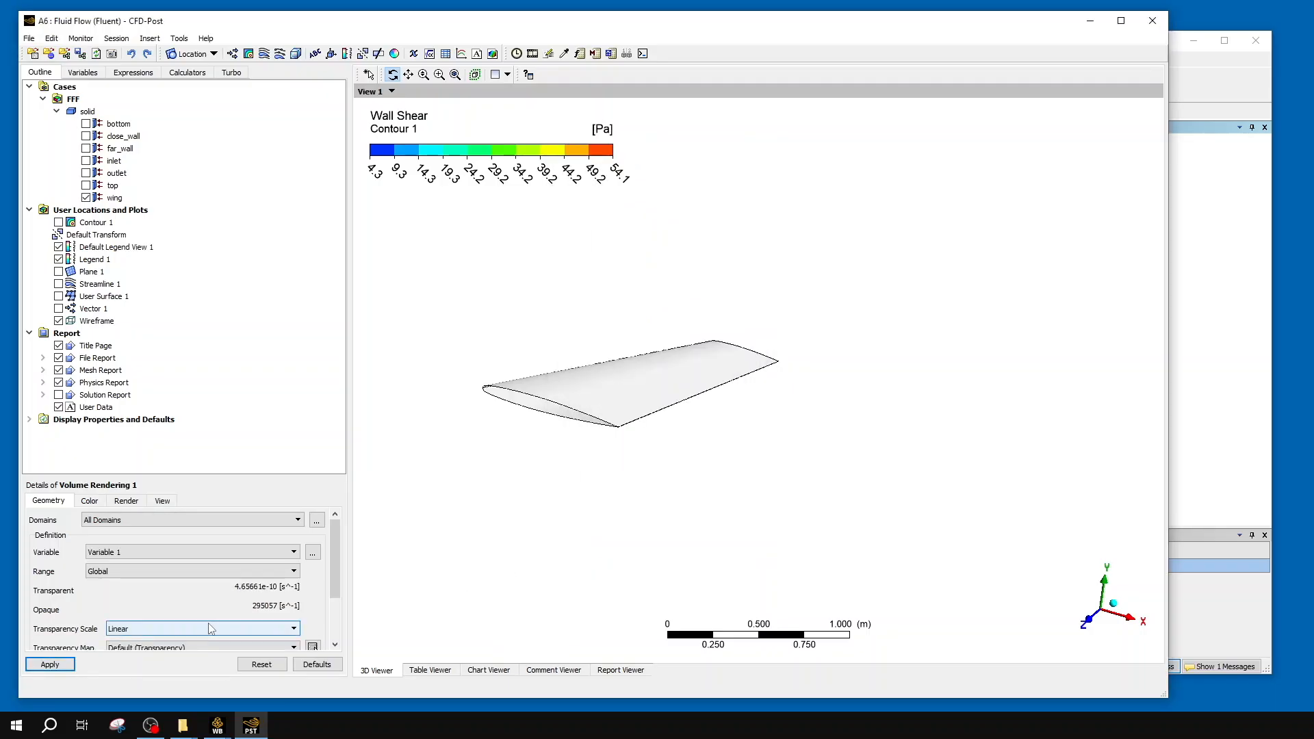
click(185, 571)
click(186, 576)
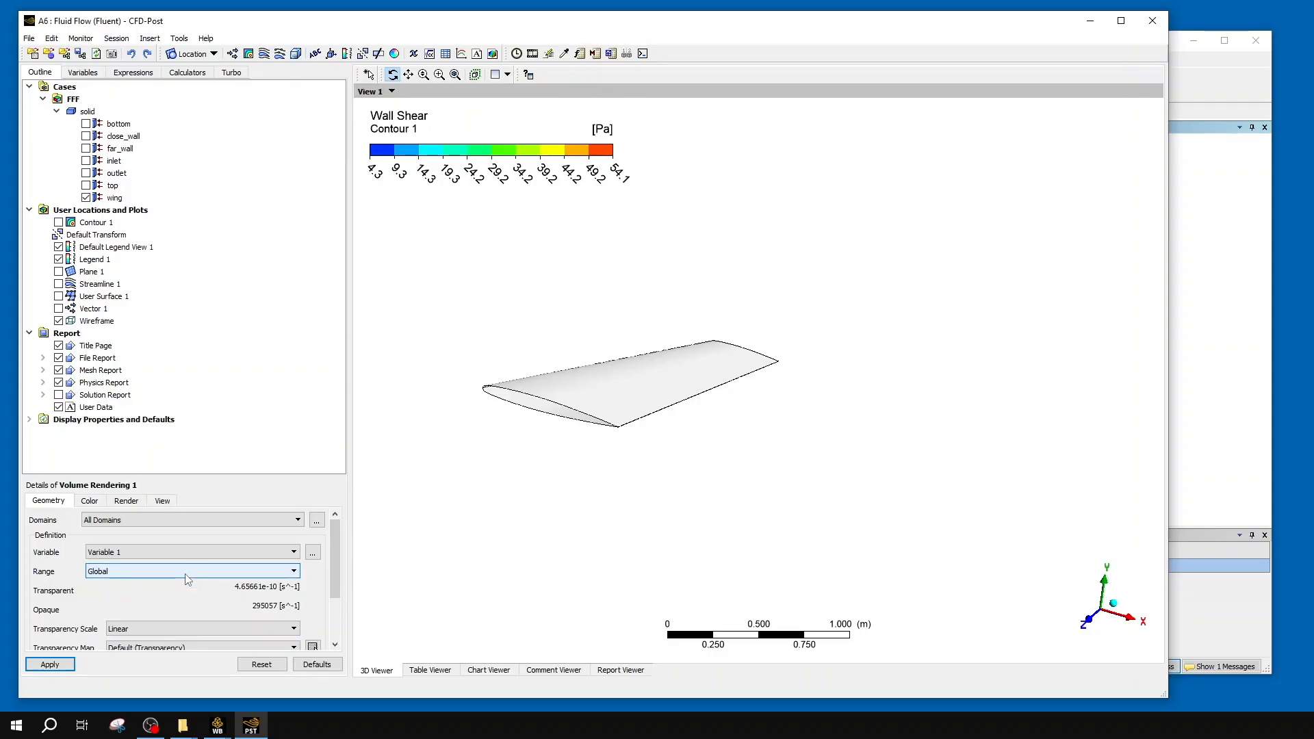
- Set the transparency tuning resolution of the volume rendering to 50
scroll(189, 580, down, 2)
double_click(92, 612)
text(18)
key(Return)
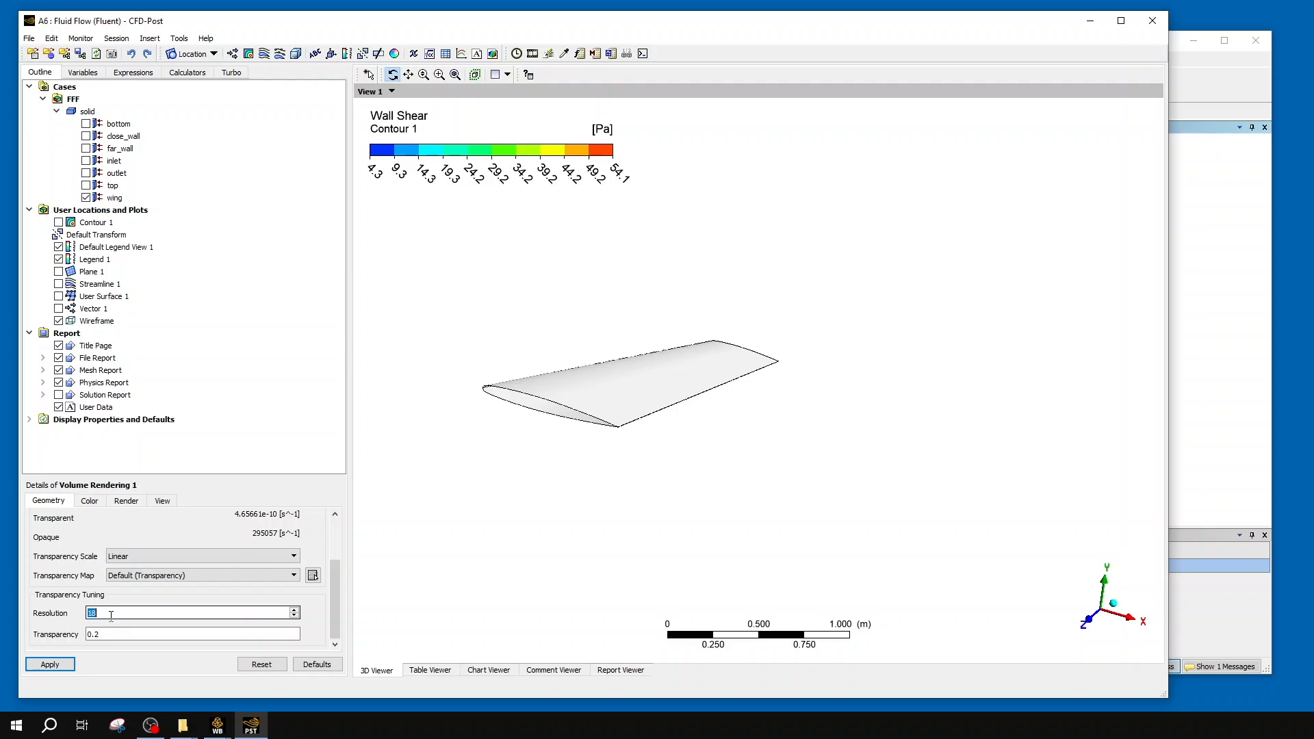
scroll(63, 595, up, 3)
scroll(63, 594, down, 3)
text(50)
scroll(87, 556, up, 2)
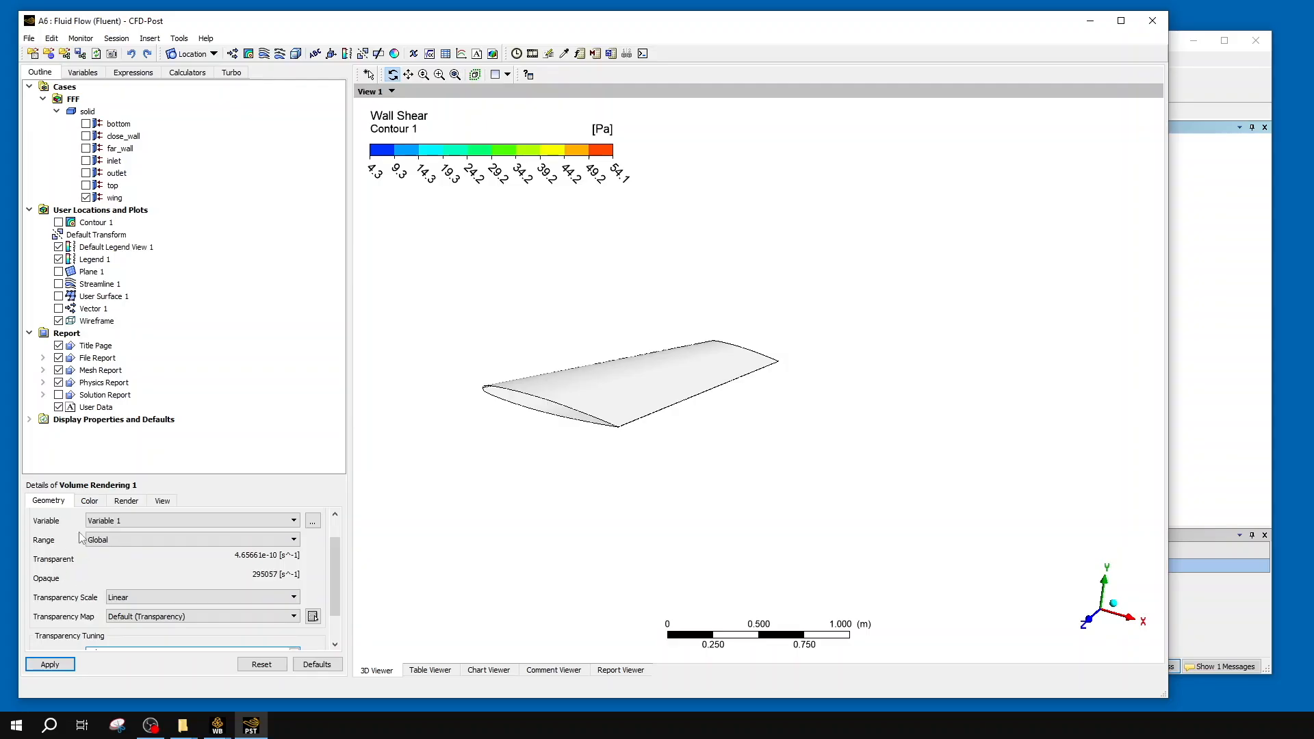
scroll(81, 537, down, 2)
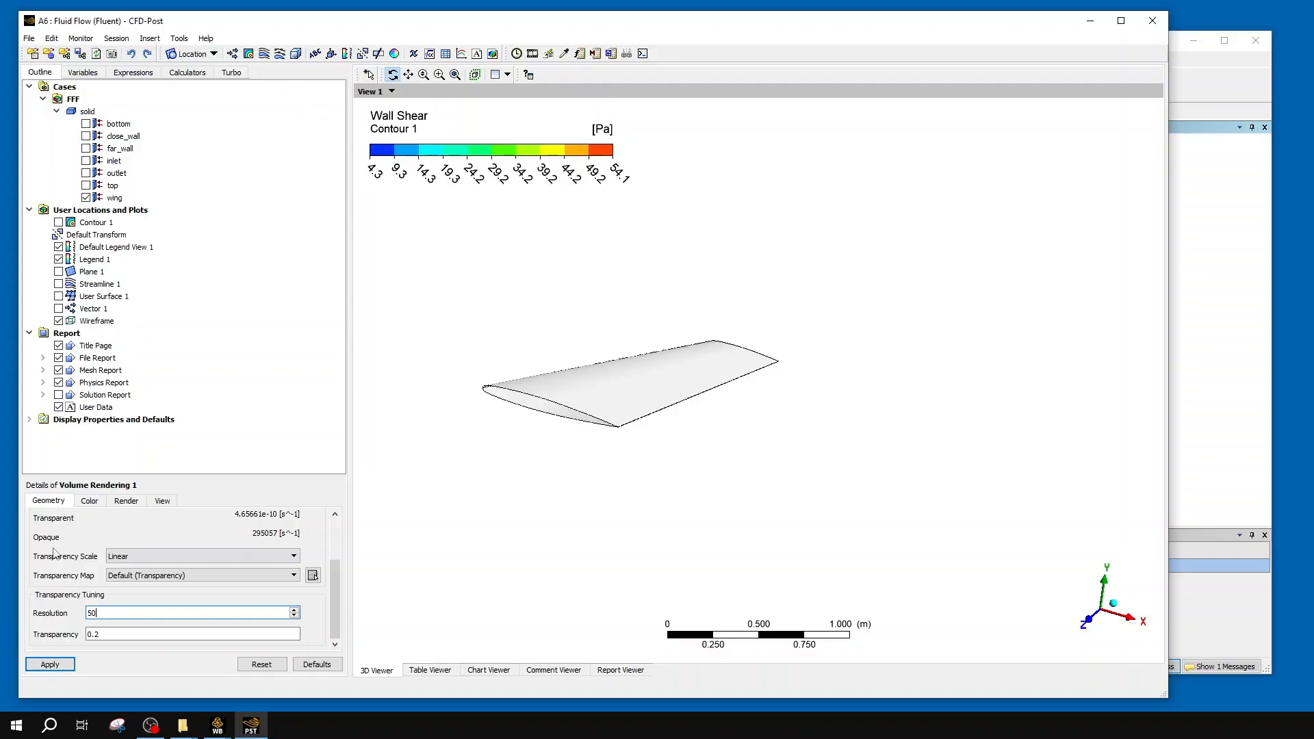
scroll(71, 580, up, 3)
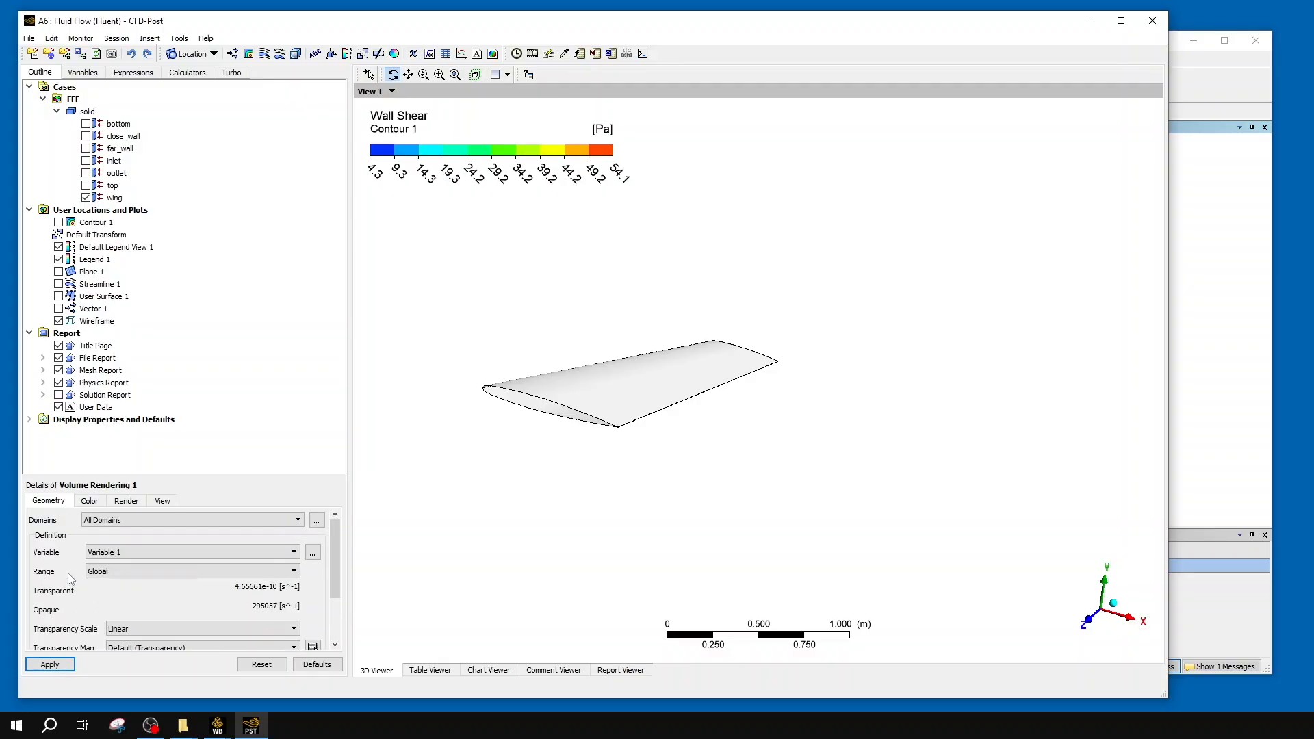
- Review the color, render and view settings of the volume rendering and apply it for all domains
click(87, 504)
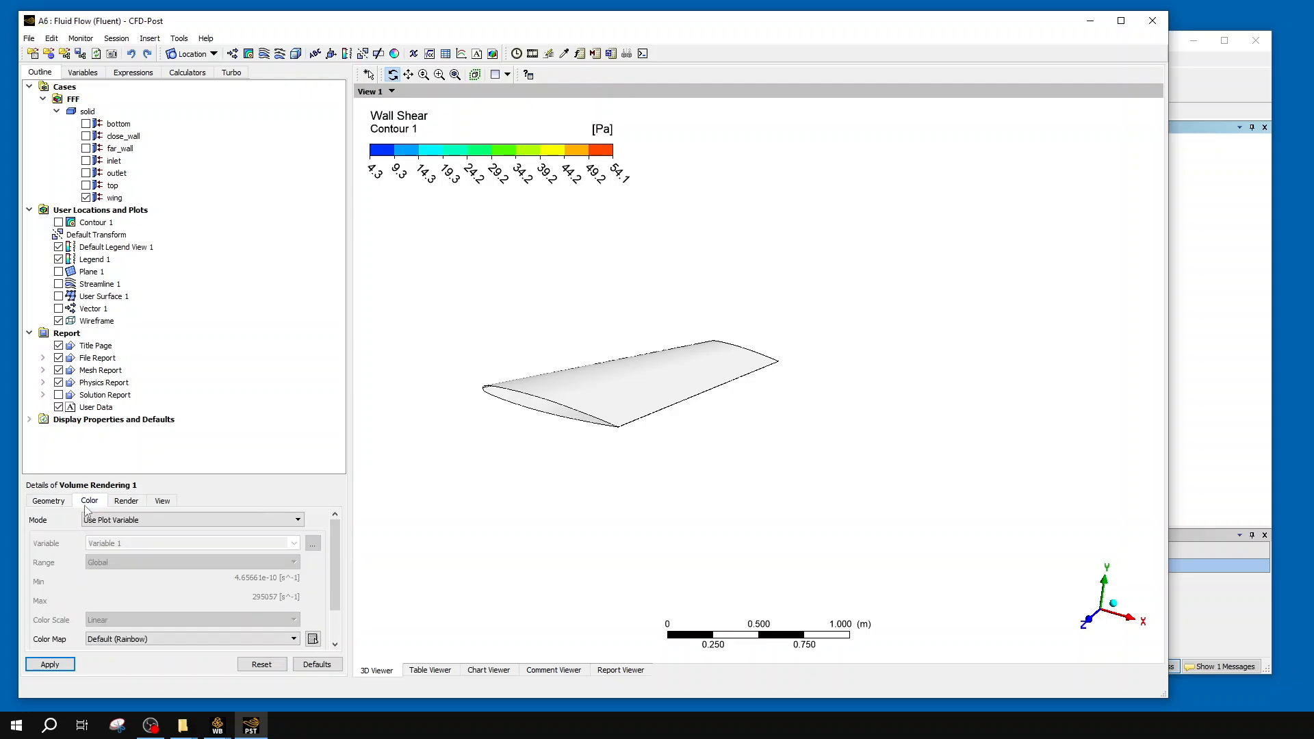
scroll(67, 577, down, 2)
scroll(67, 579, up, 2)
click(138, 505)
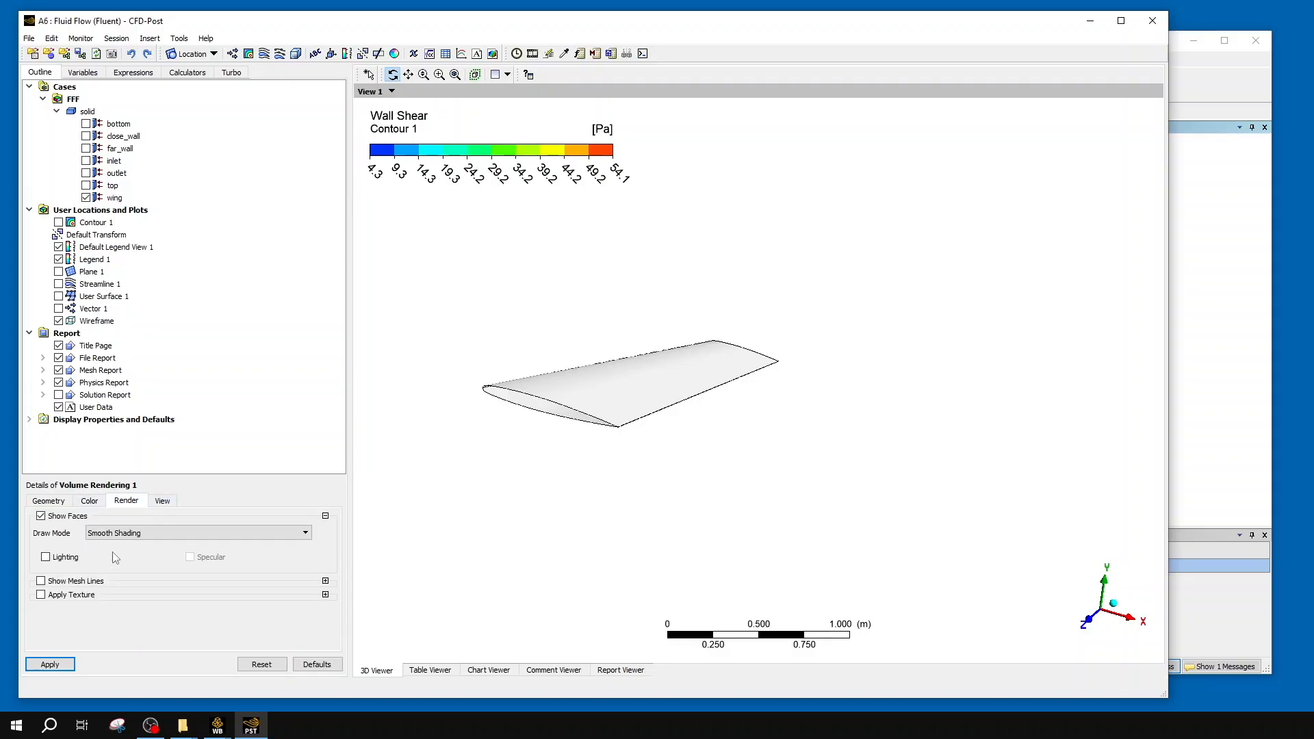
click(167, 502)
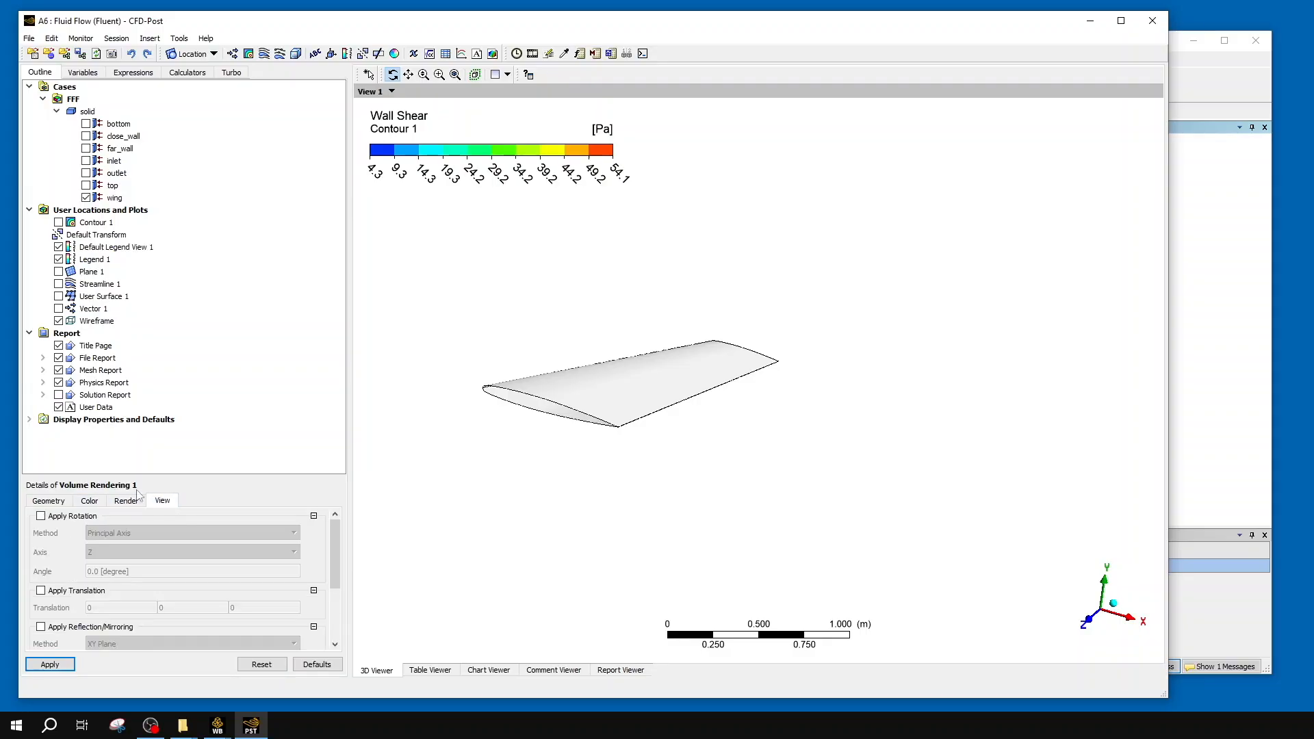
click(43, 503)
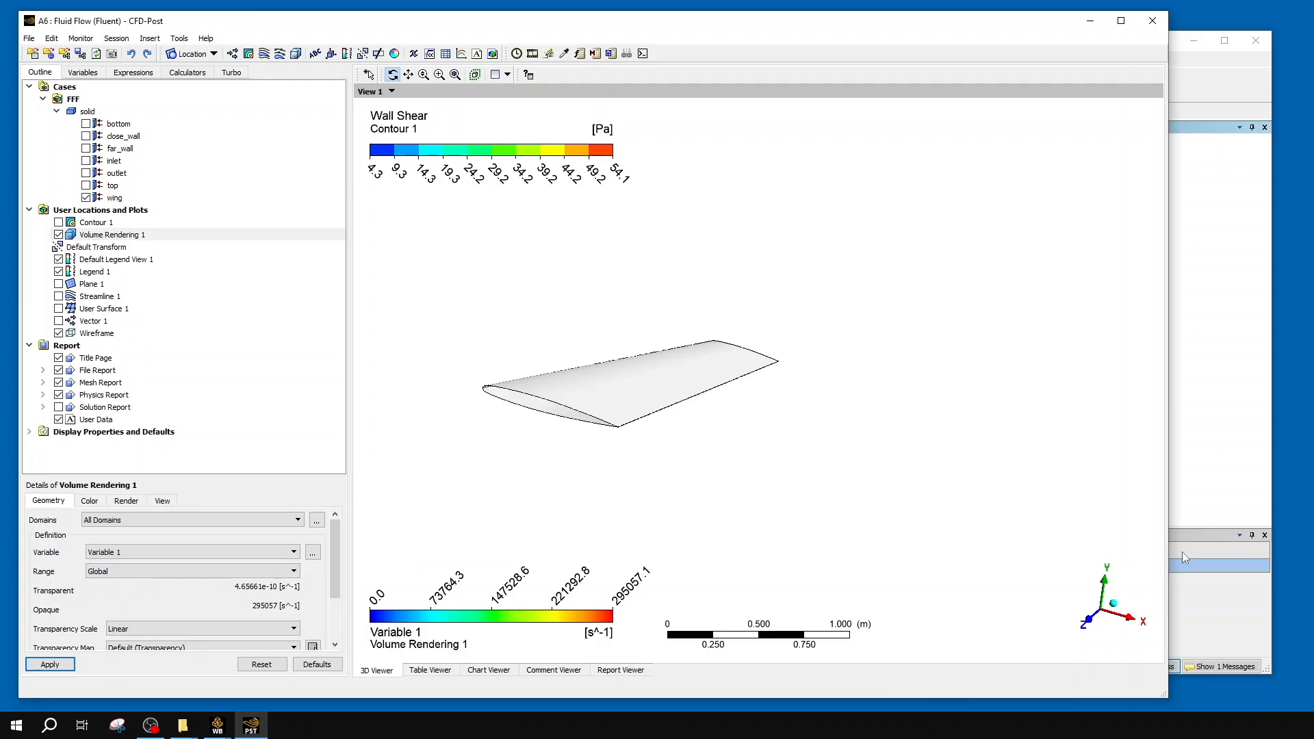
- Examine the volume rendering across the whole flow domain and up close around the wing
scroll(974, 422, down, 2)
scroll(974, 422, down, 5)
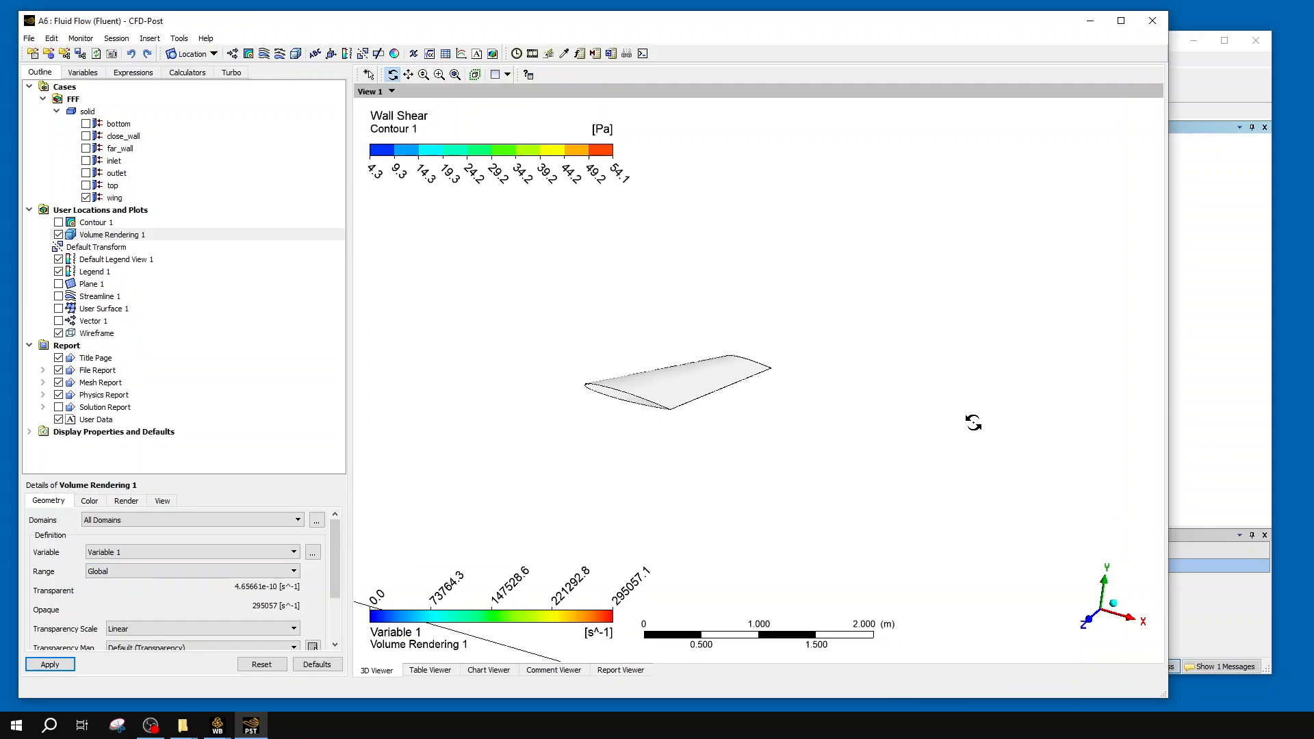
scroll(991, 388, down, 4)
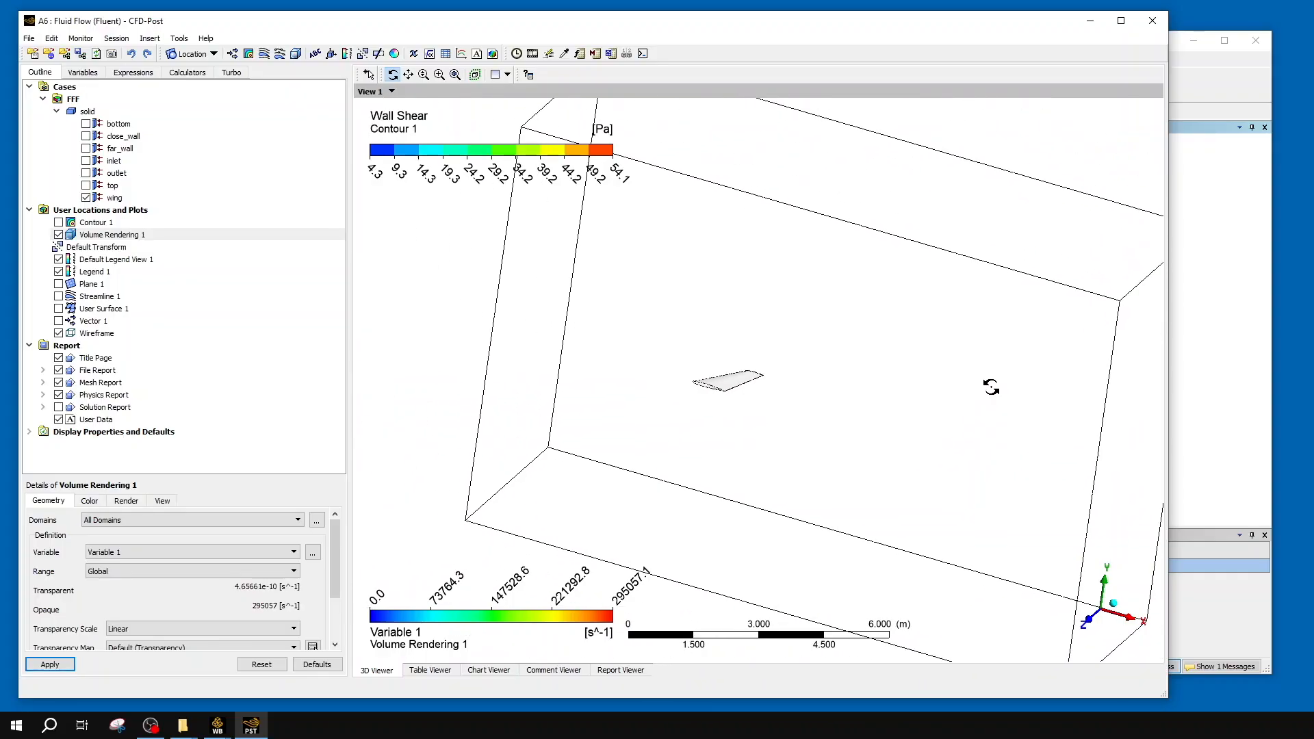
drag(989, 399, 780, 417)
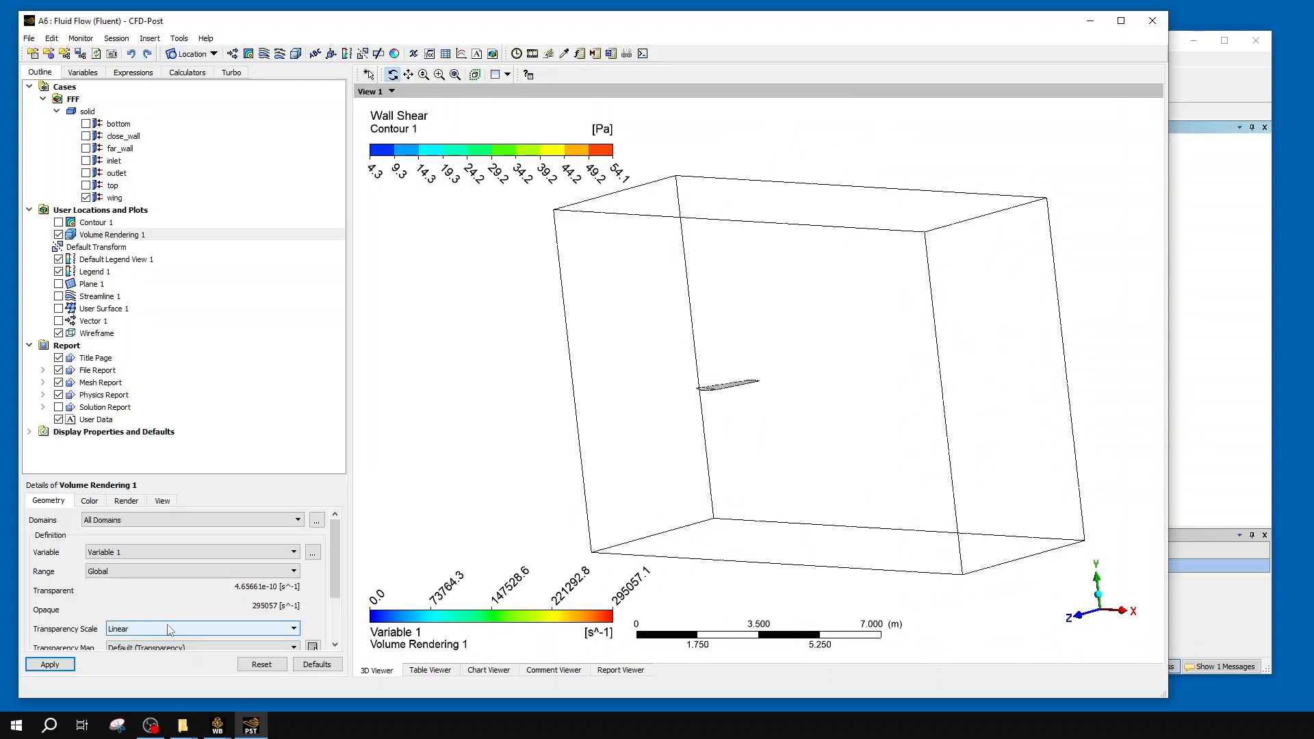
click(132, 574)
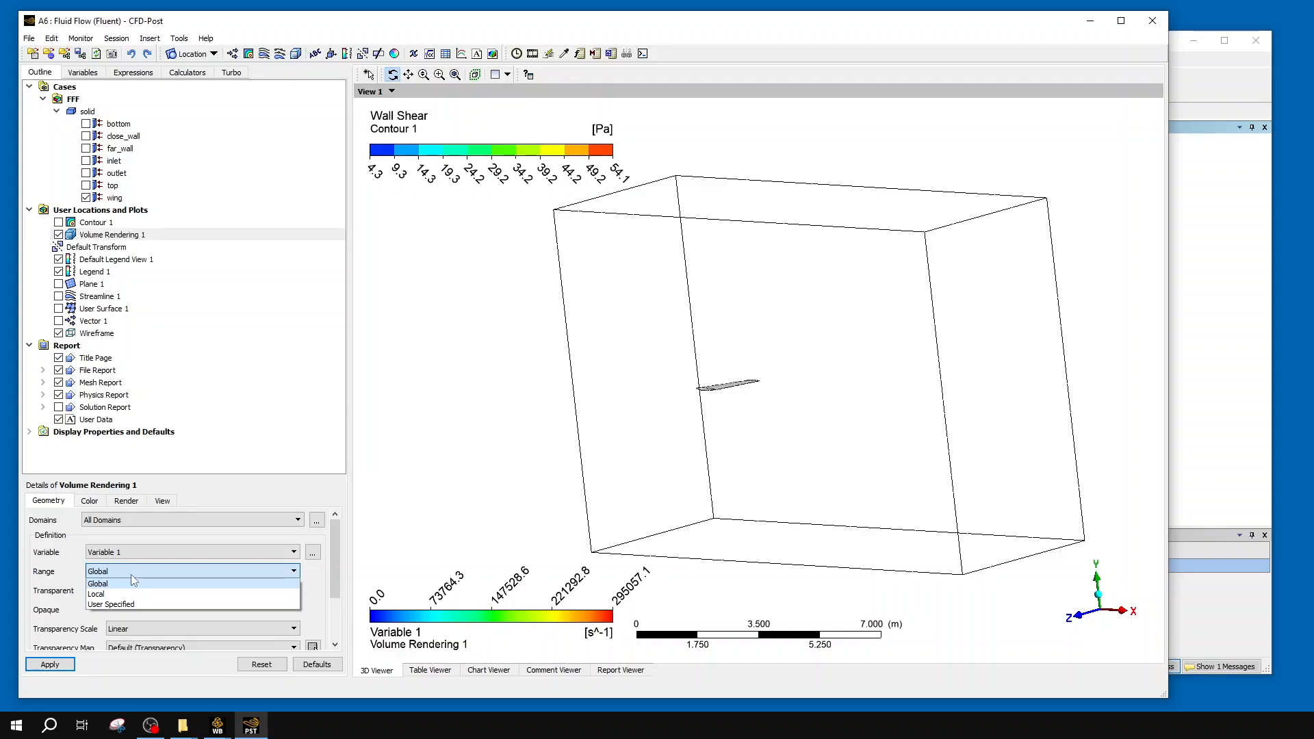
click(620, 498)
scroll(621, 498, up, 1)
scroll(621, 497, up, 10)
ctrl+middle_drag(807, 386, 492, 598)
scroll(786, 313, up, 4)
ctrl+middle_drag(789, 282, 687, 434)
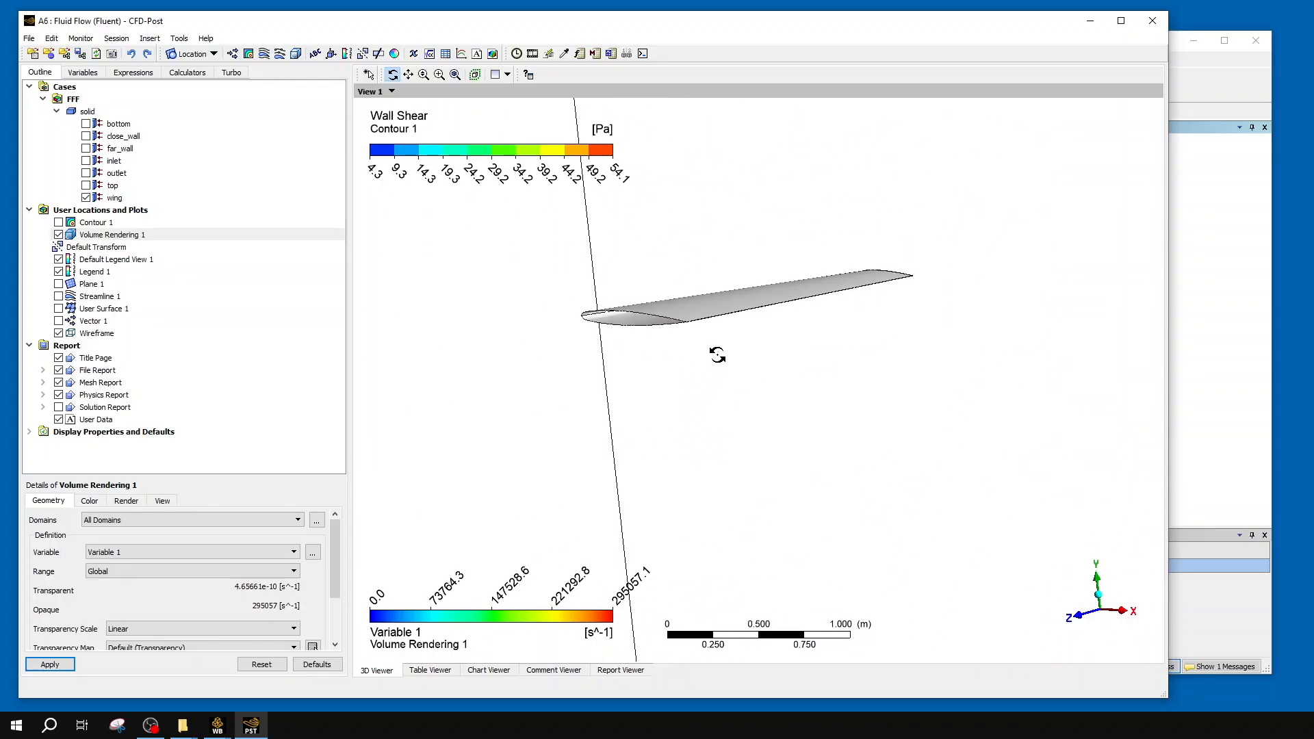
scroll(717, 355, down, 1)
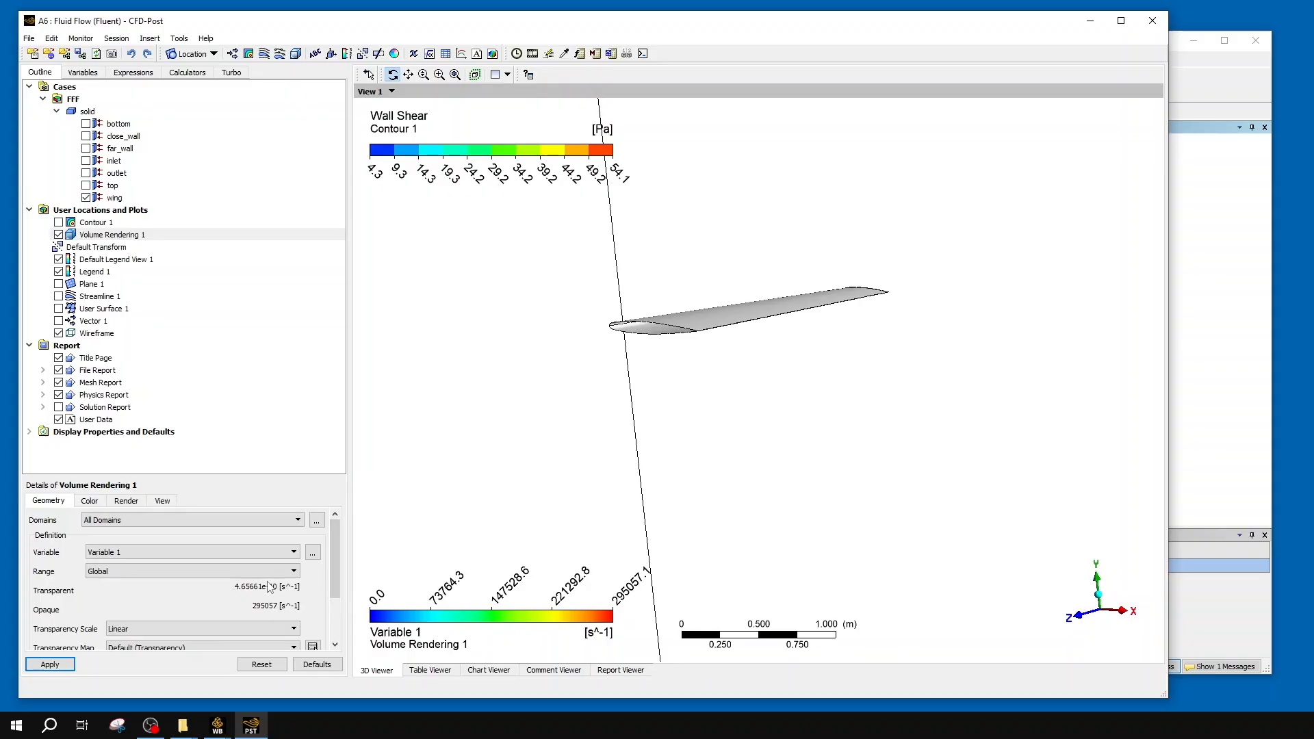
- Switch the volume rendering to a User Specified range with an opaque value of 1000 s^-1 and apply it
click(220, 571)
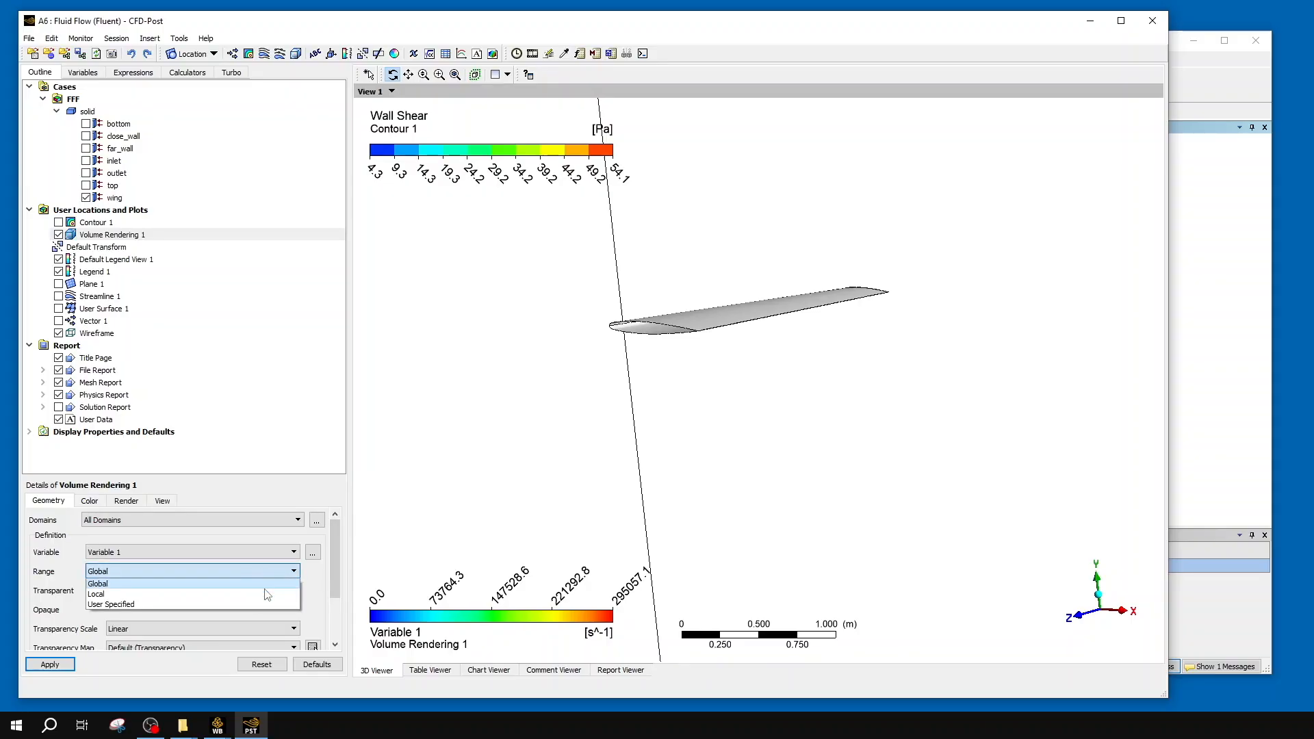
click(153, 605)
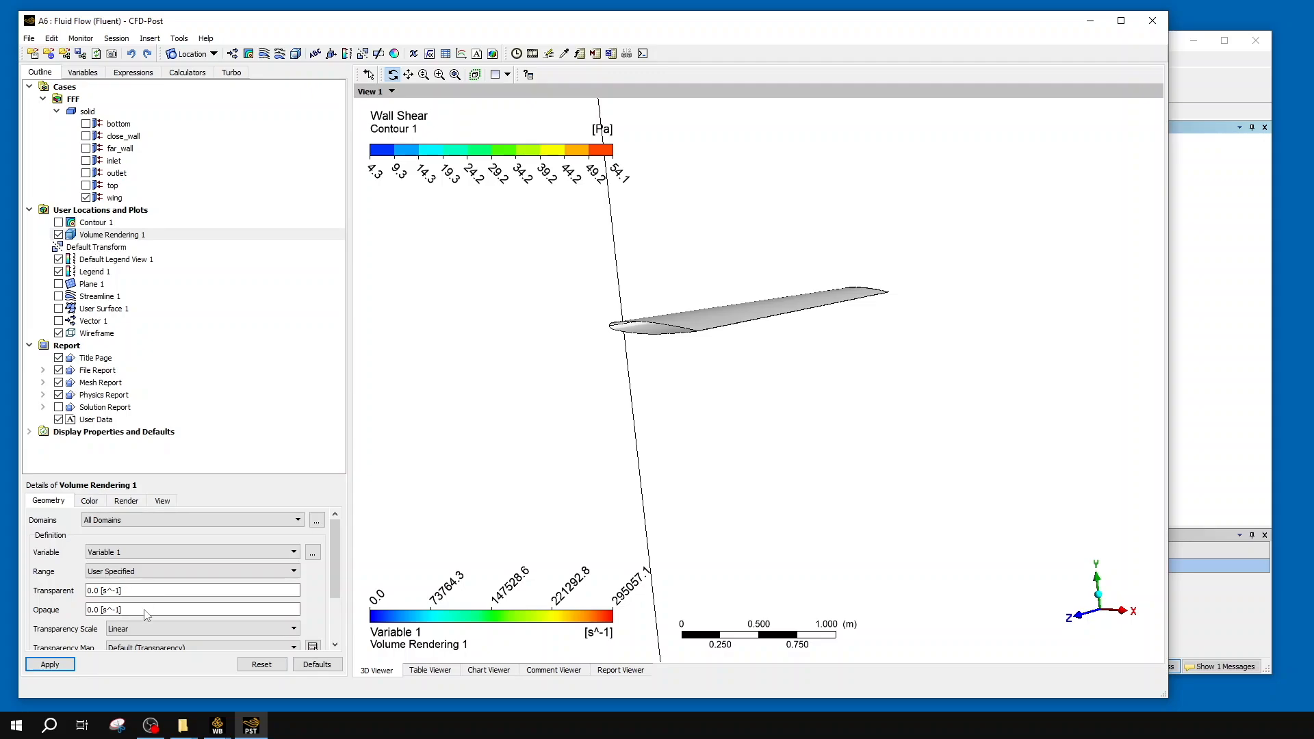
click(145, 612)
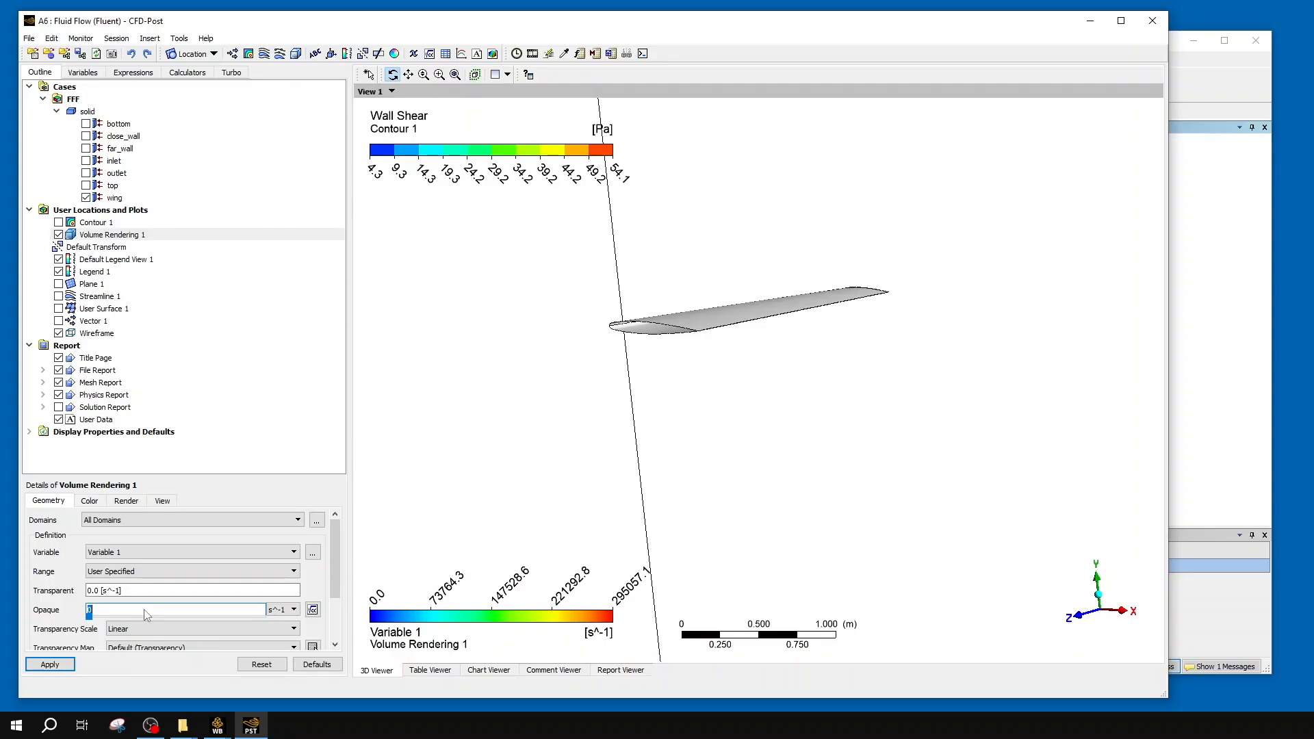
text(1000)
key(Return)
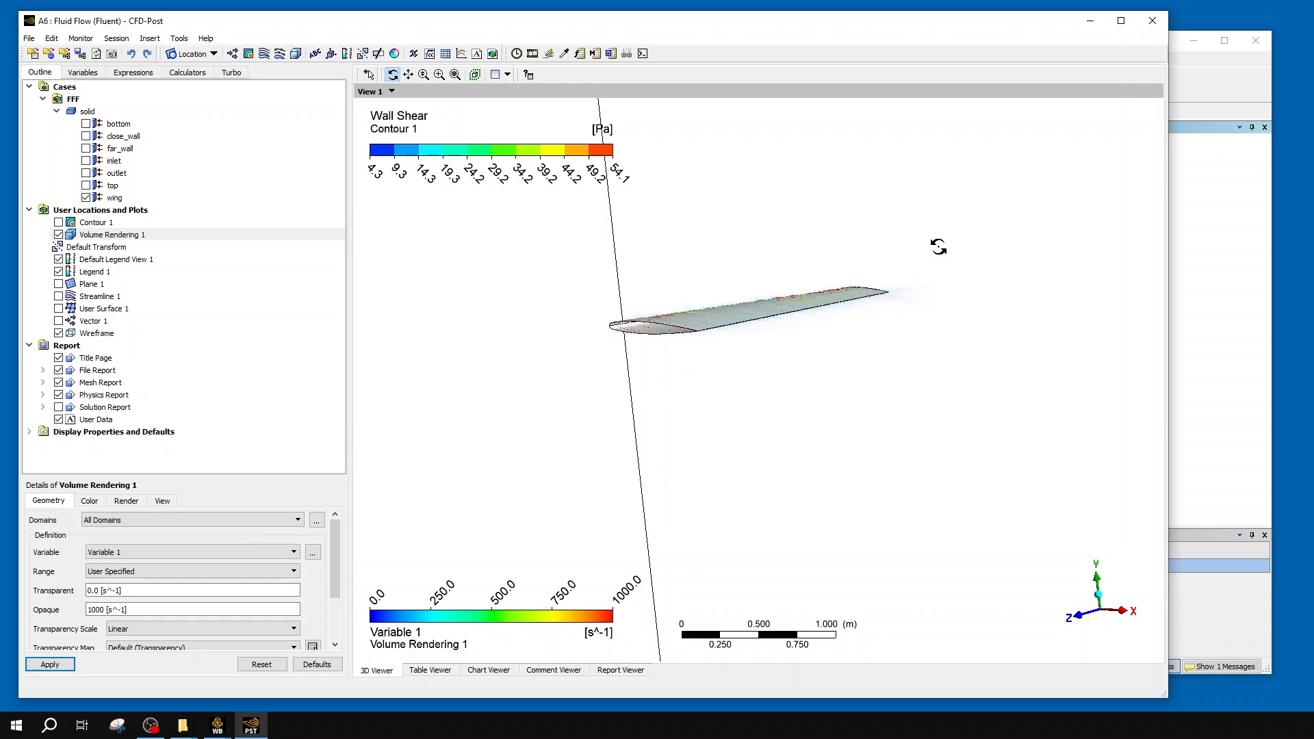
- Lower the volume rendering's opaque value to 100 s^-1 and apply it
click(168, 608)
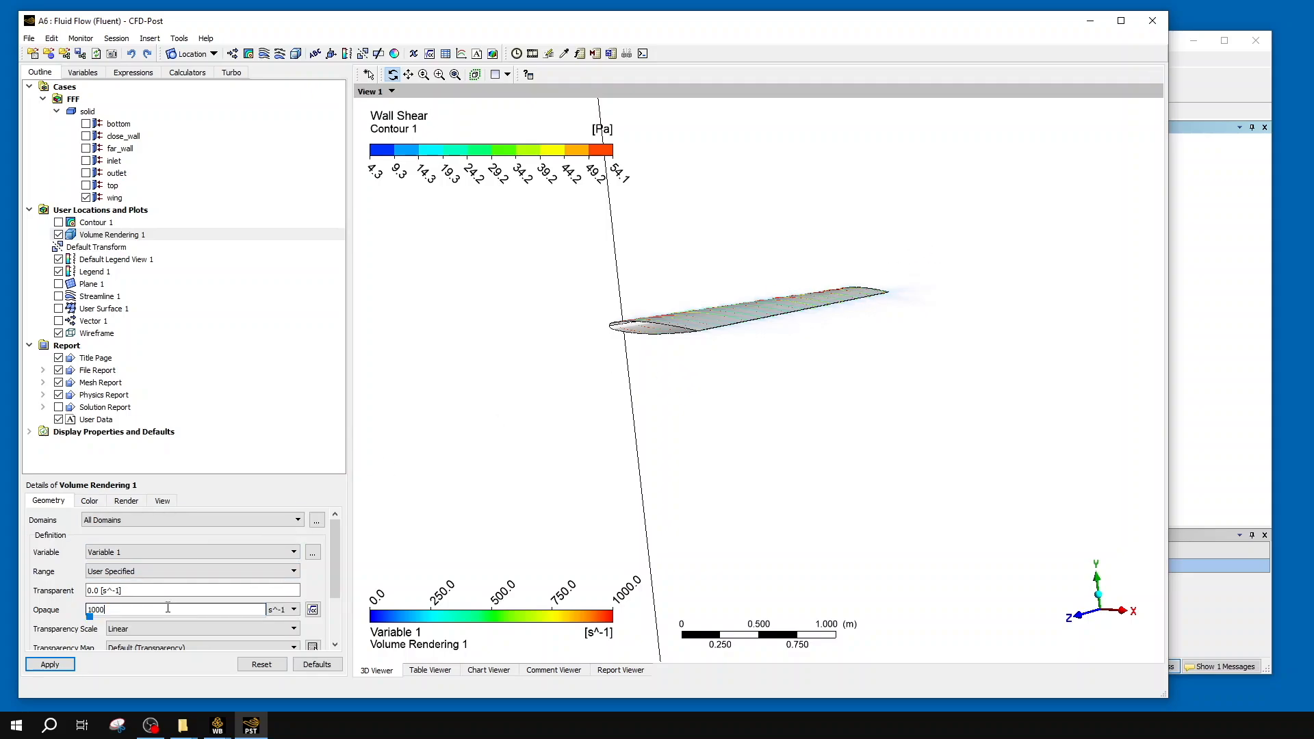
key(BackSpace)
click(50, 664)
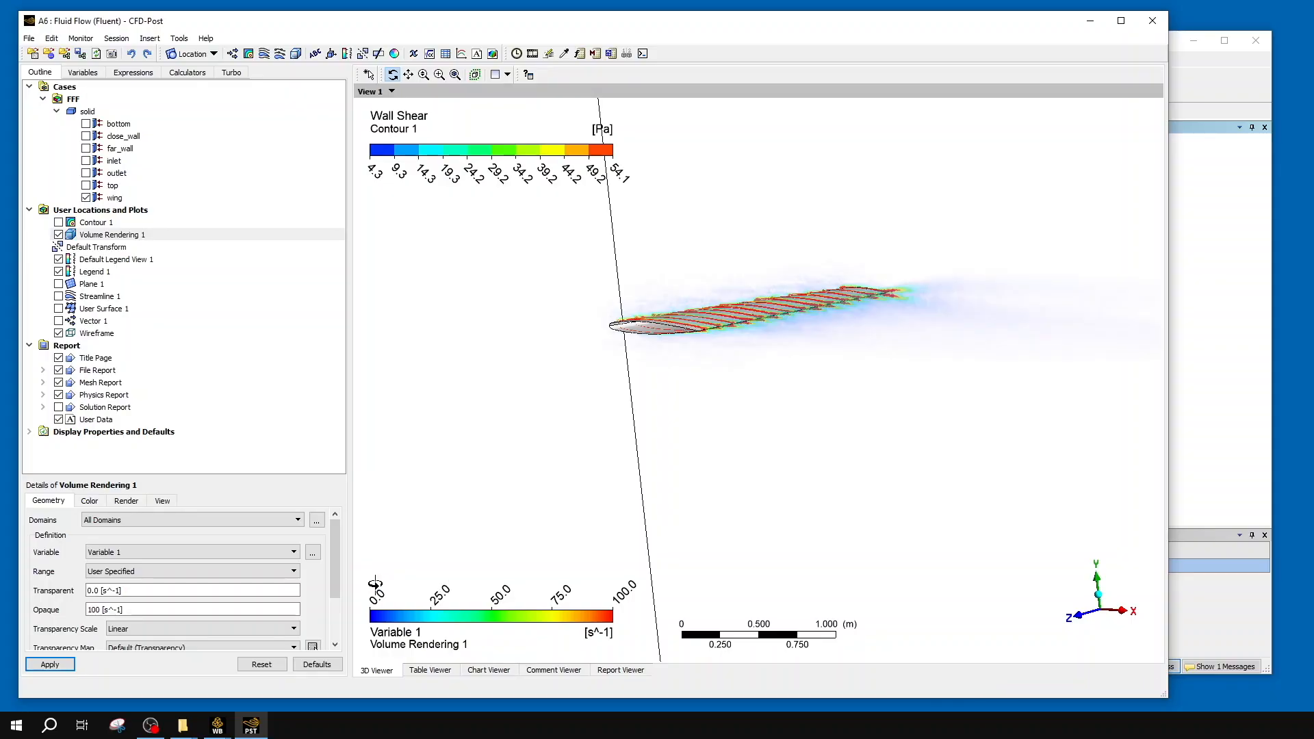
- Lower the volume rendering's opaque value to 50 s^-1 and apply it
drag(774, 331, 749, 389)
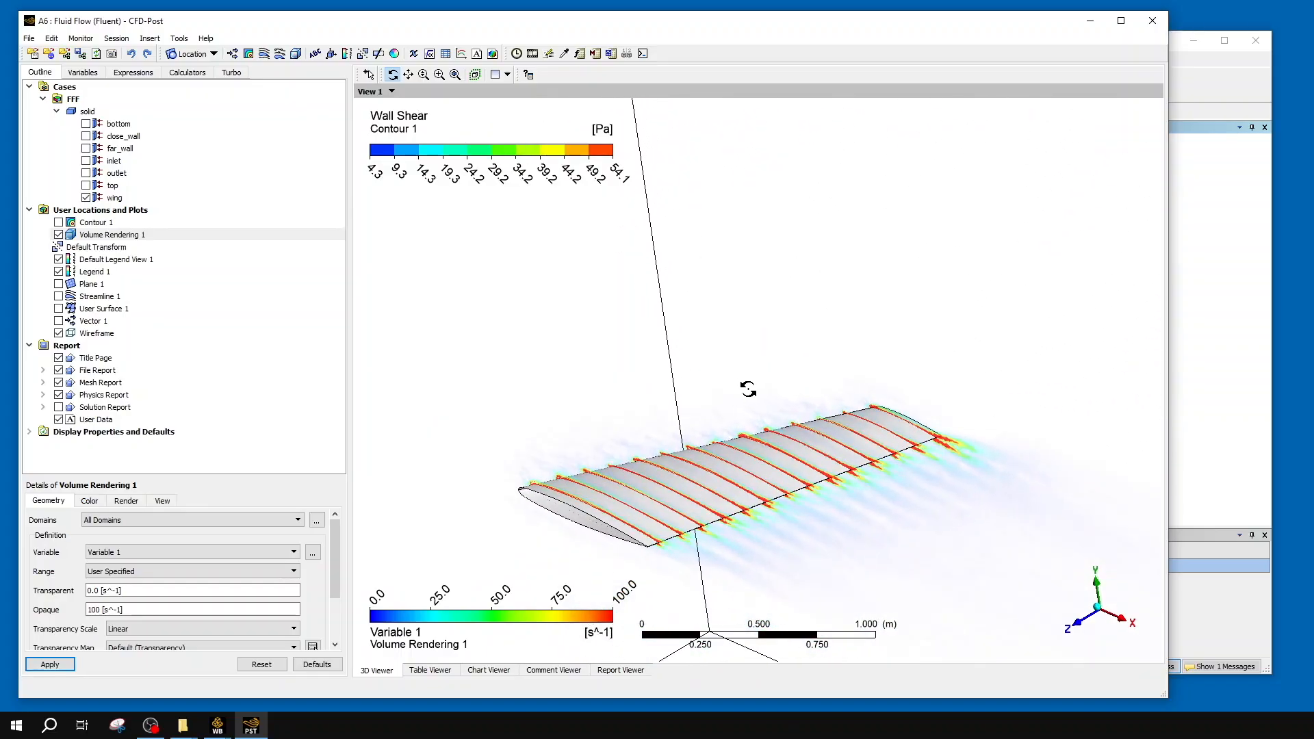
scroll(749, 389, up, 3)
ctrl+middle_drag(895, 492, 731, 390)
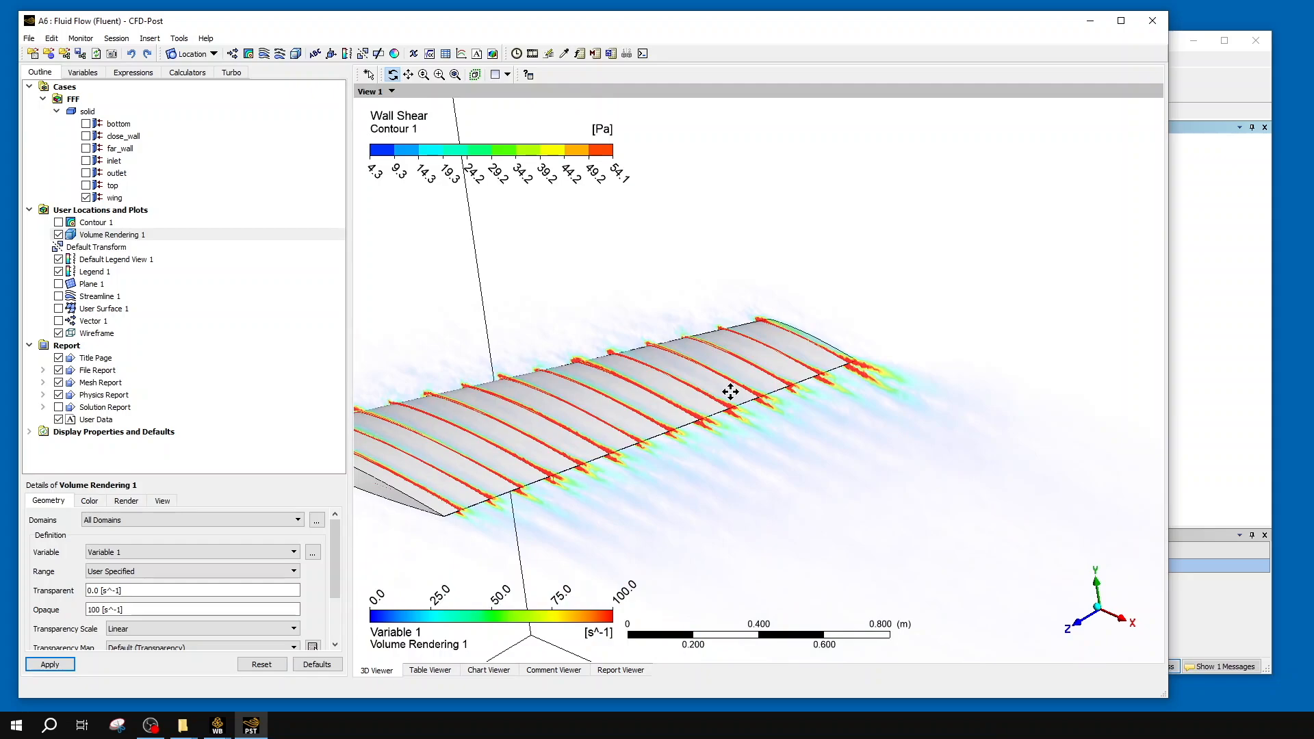
click(150, 610)
text(50)
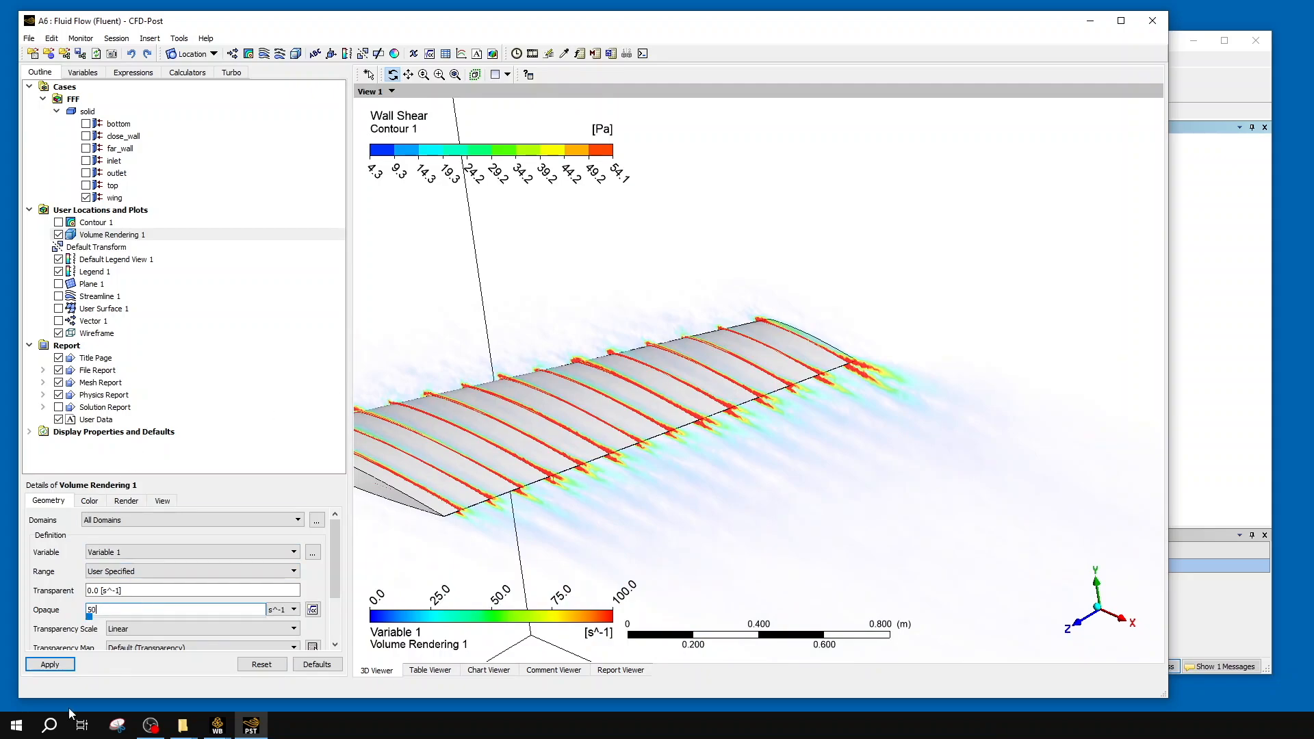
click(50, 665)
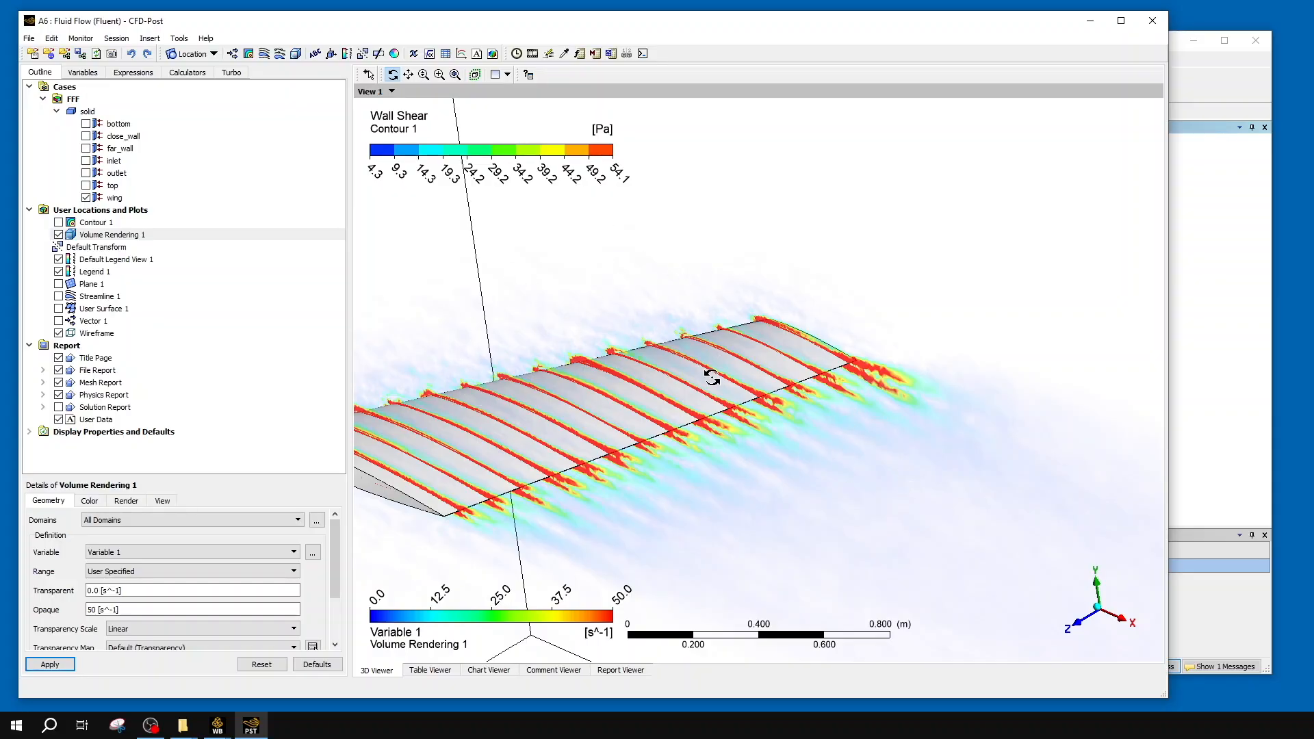
- Examine the volume rendering around the wing, its tip and its wake from several angles, including straight along the X axis
scroll(335, 596, down, 3)
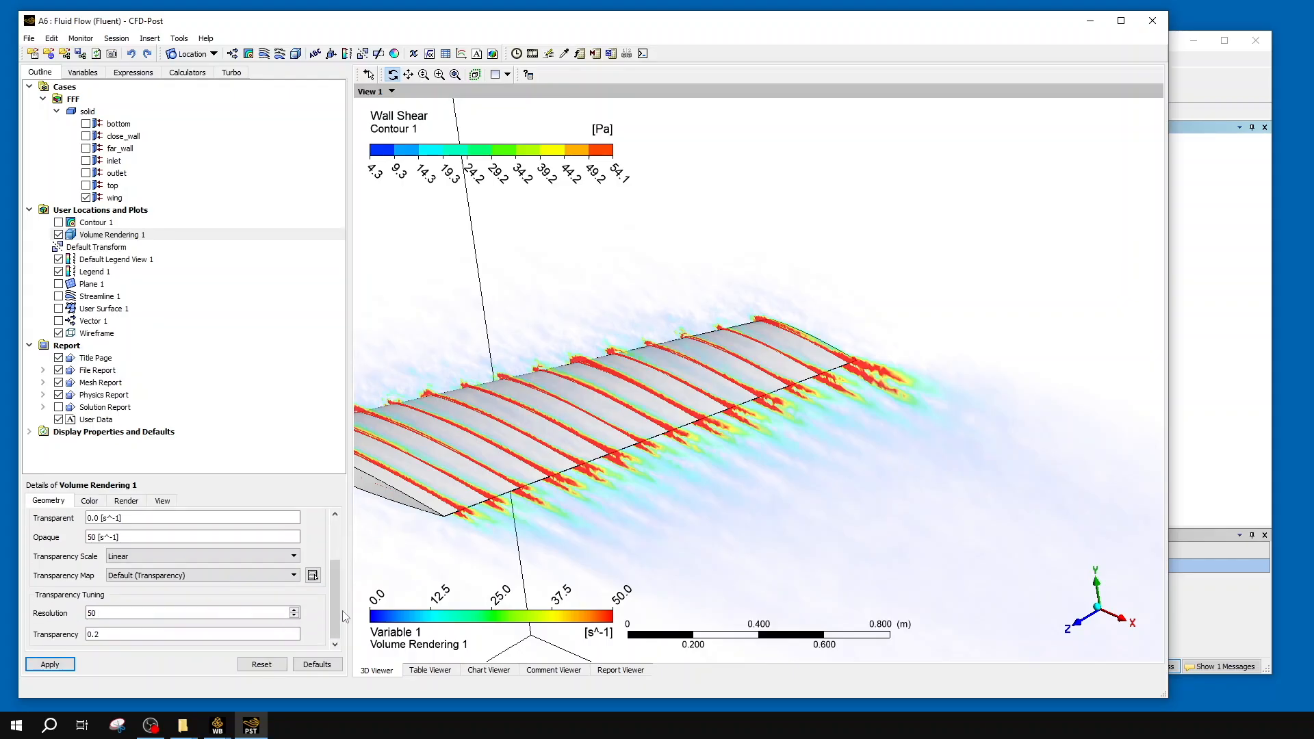
drag(910, 468, 954, 423)
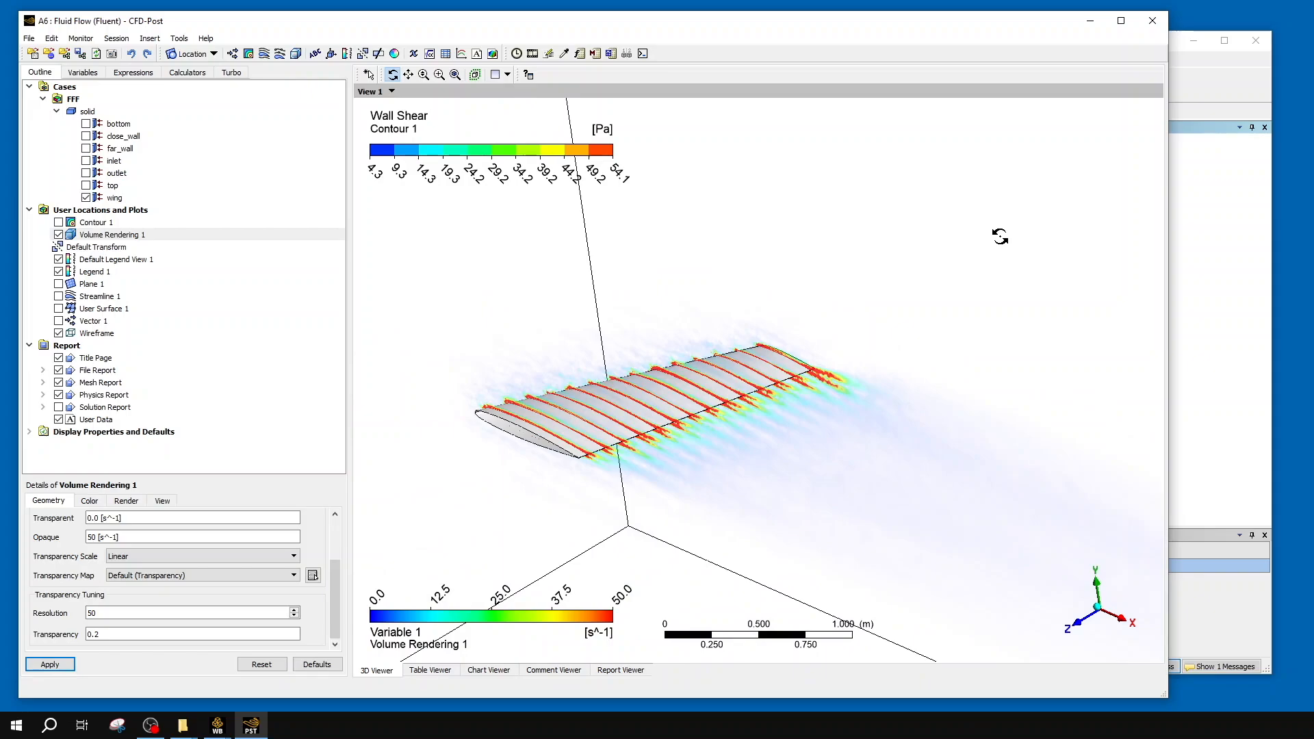
scroll(926, 241, down, 5)
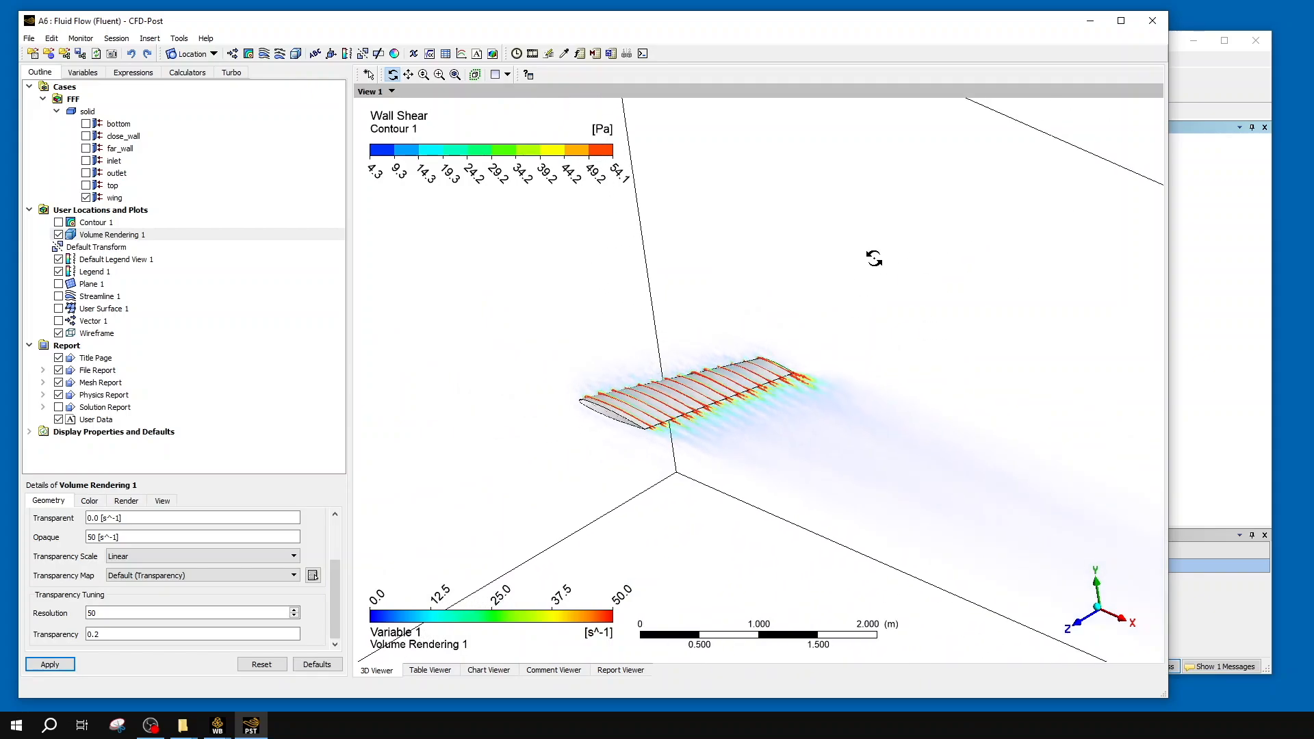
drag(886, 431, 986, 507)
middle_drag(992, 491, 998, 482)
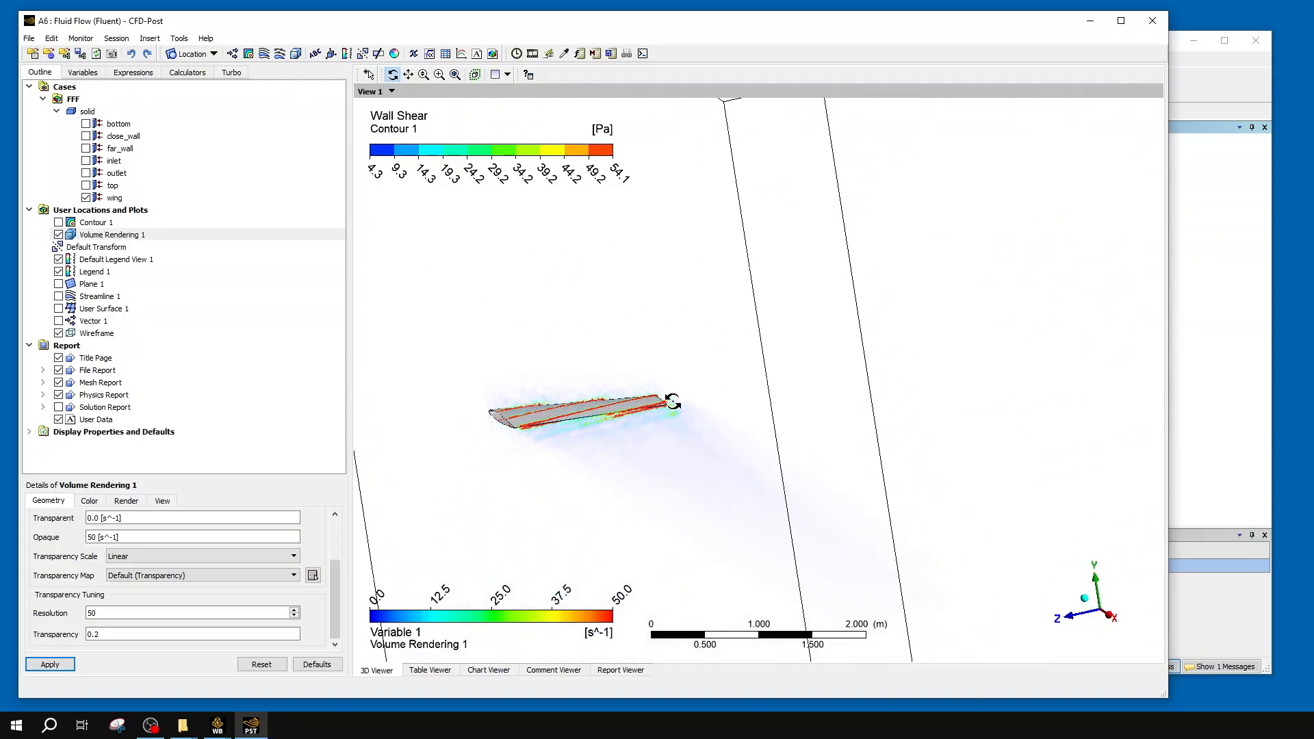
ctrl+middle_drag(712, 370, 834, 373)
scroll(810, 405, up, 3)
scroll(810, 405, up, 5)
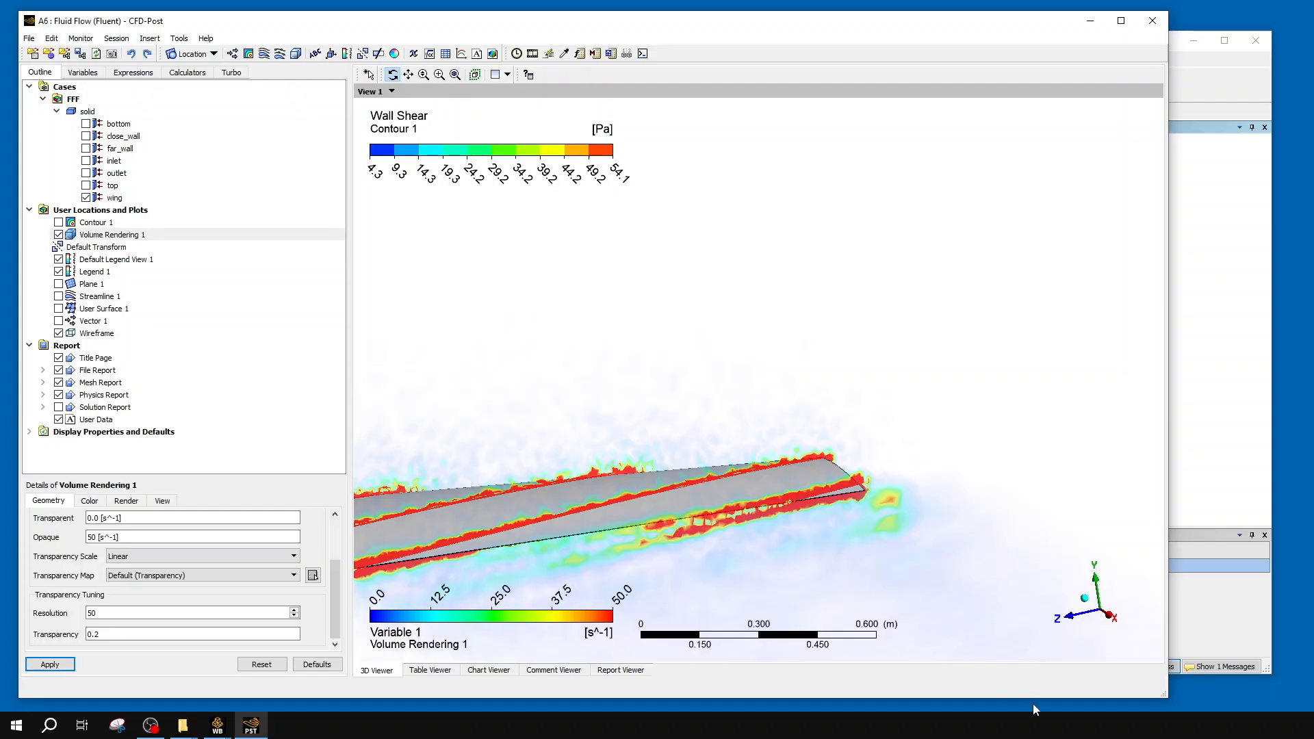
click(1109, 615)
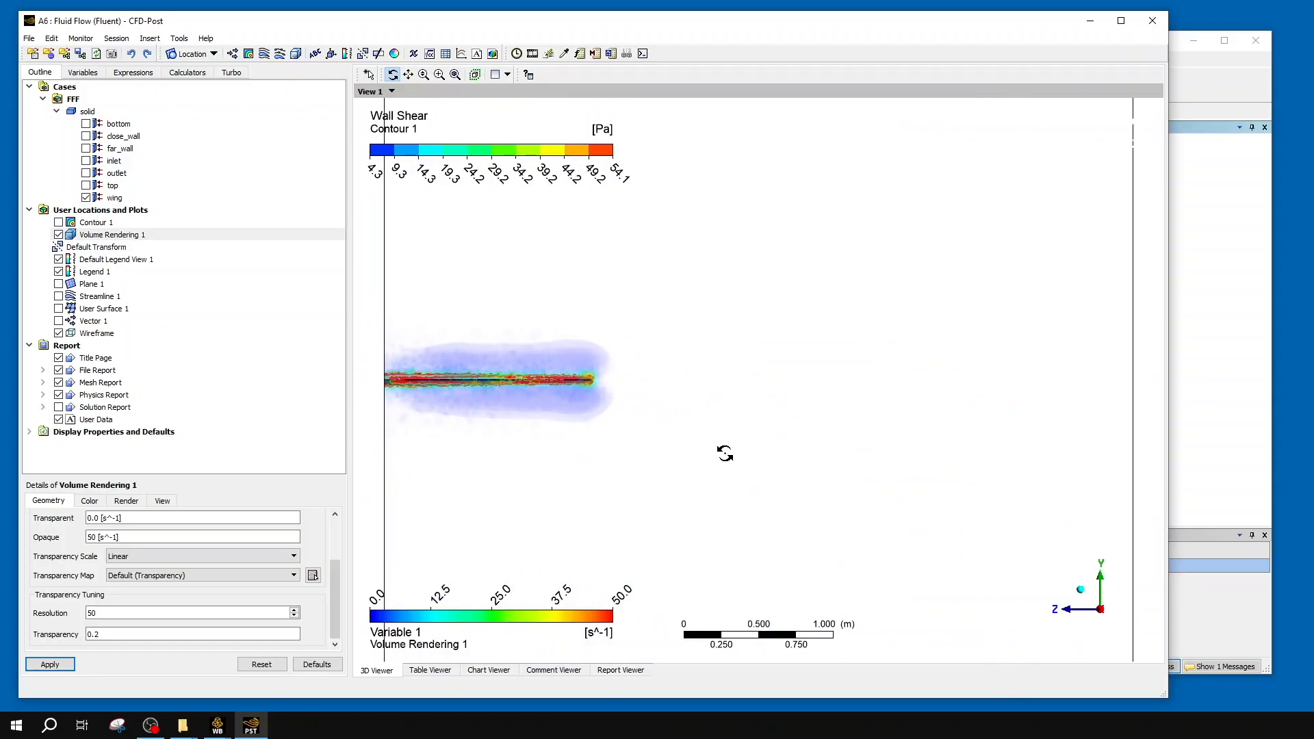
drag(723, 455, 717, 487)
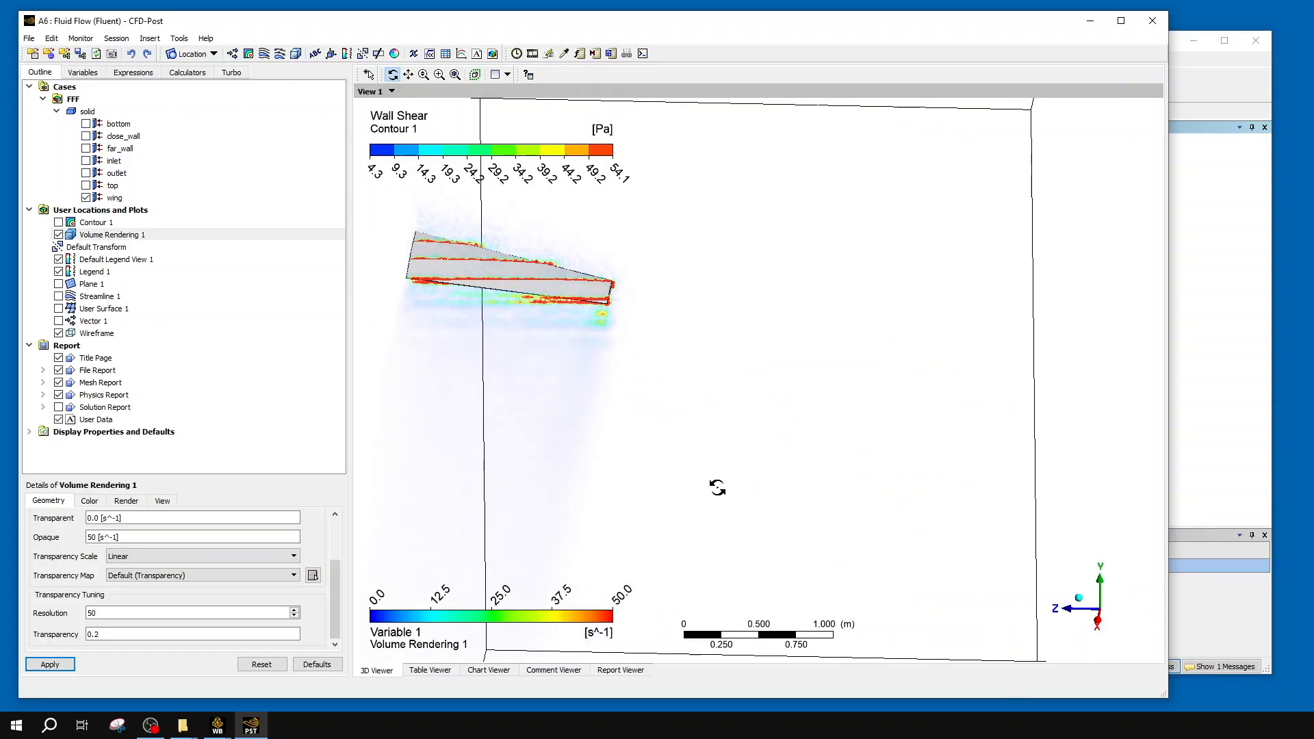
drag(473, 428, 592, 435)
scroll(520, 460, up, 2)
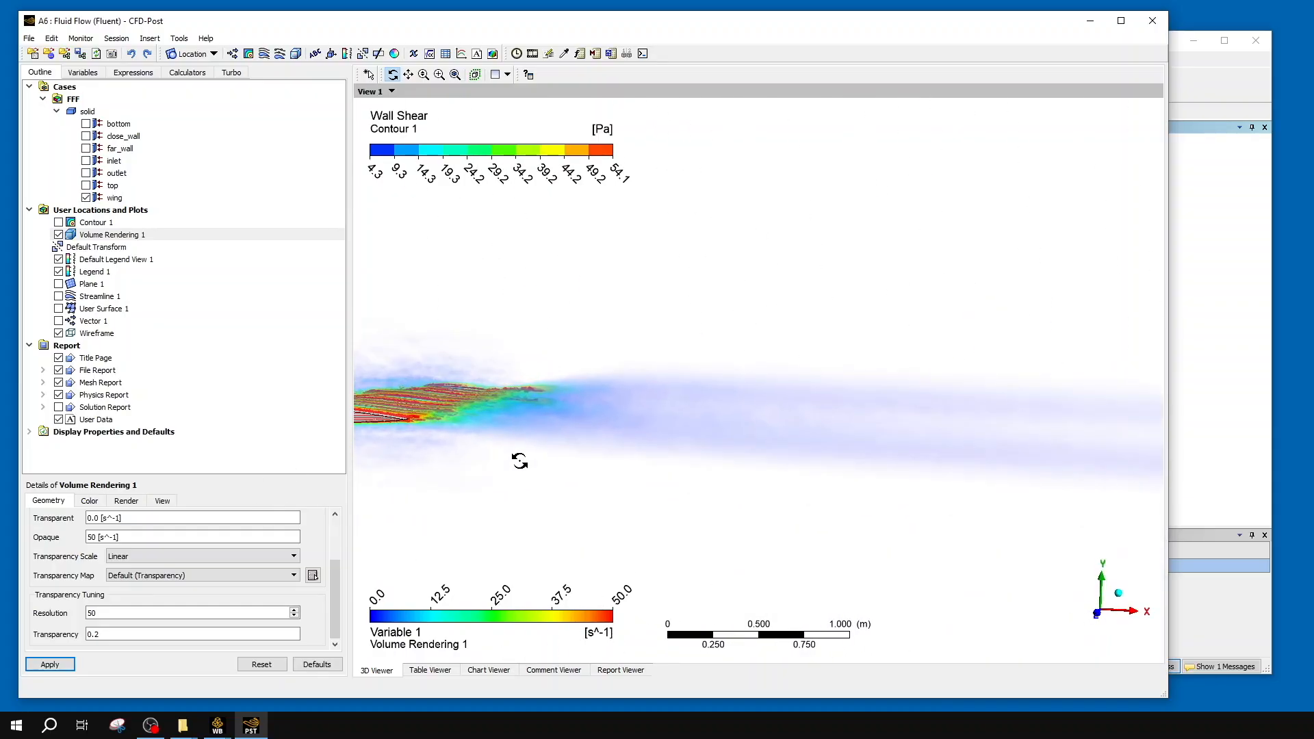
ctrl+middle_drag(519, 460, 780, 441)
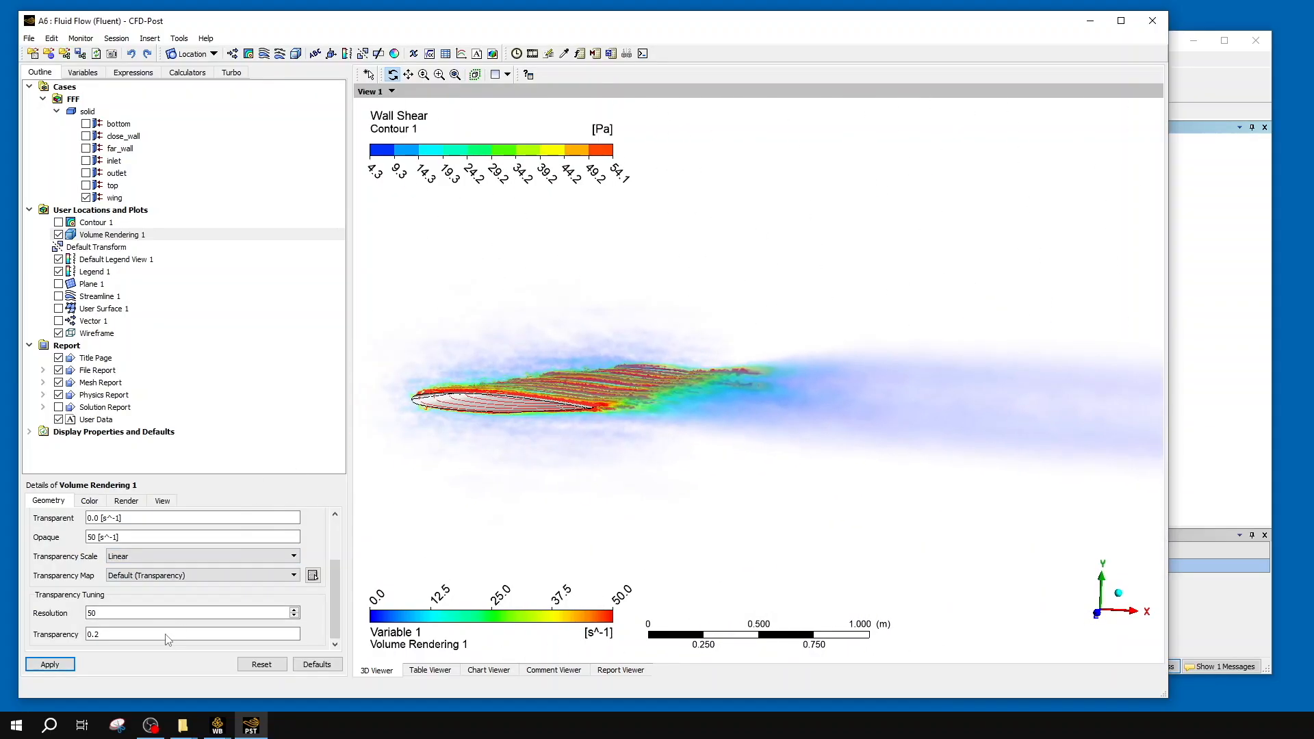
- Reduce the volume rendering's opaque value to 25 s^-1 and apply it
click(146, 538)
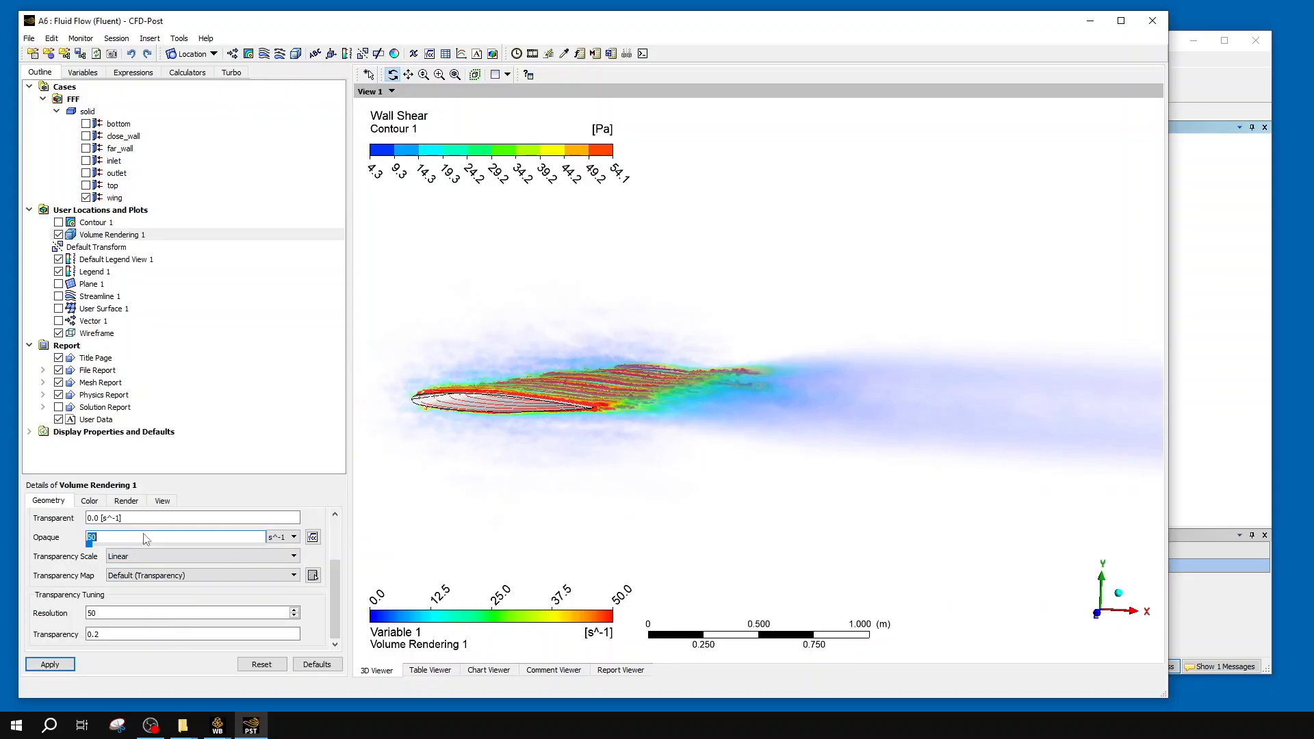
text(25)
click(55, 667)
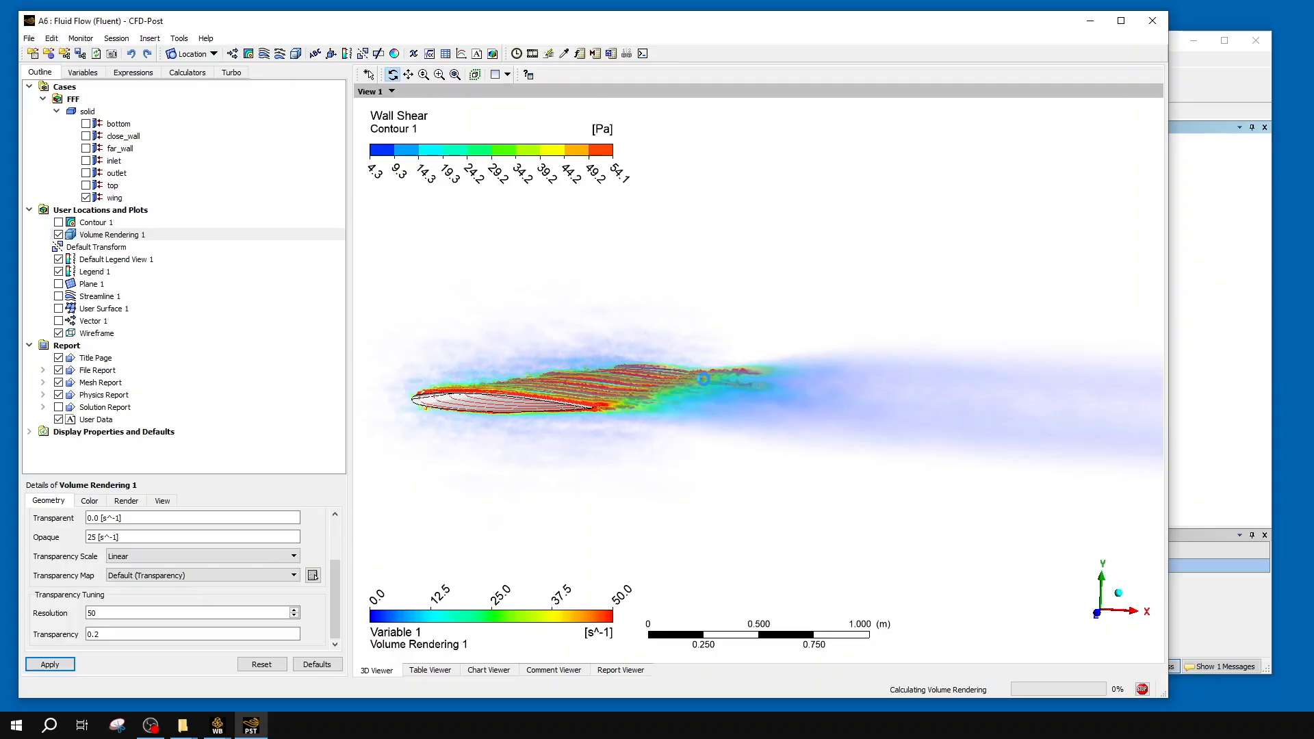
drag(730, 389, 692, 448)
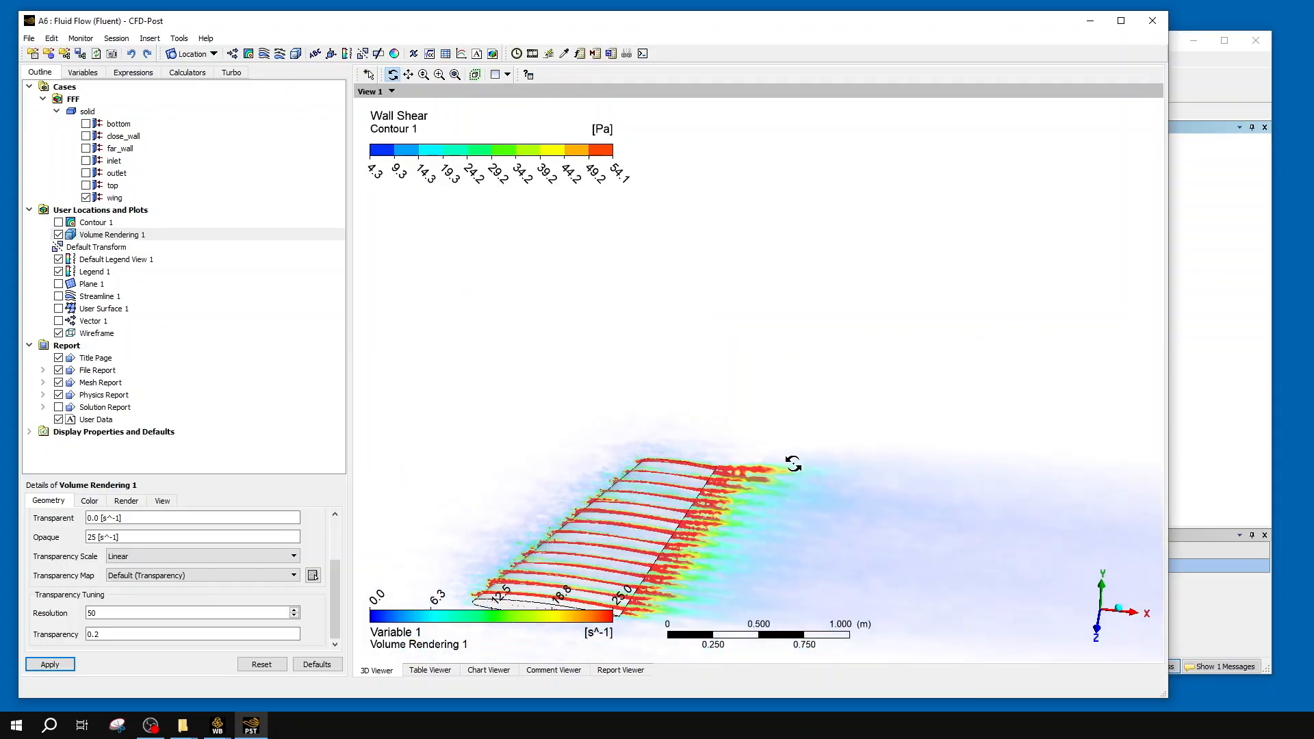
scroll(821, 486, down, 10)
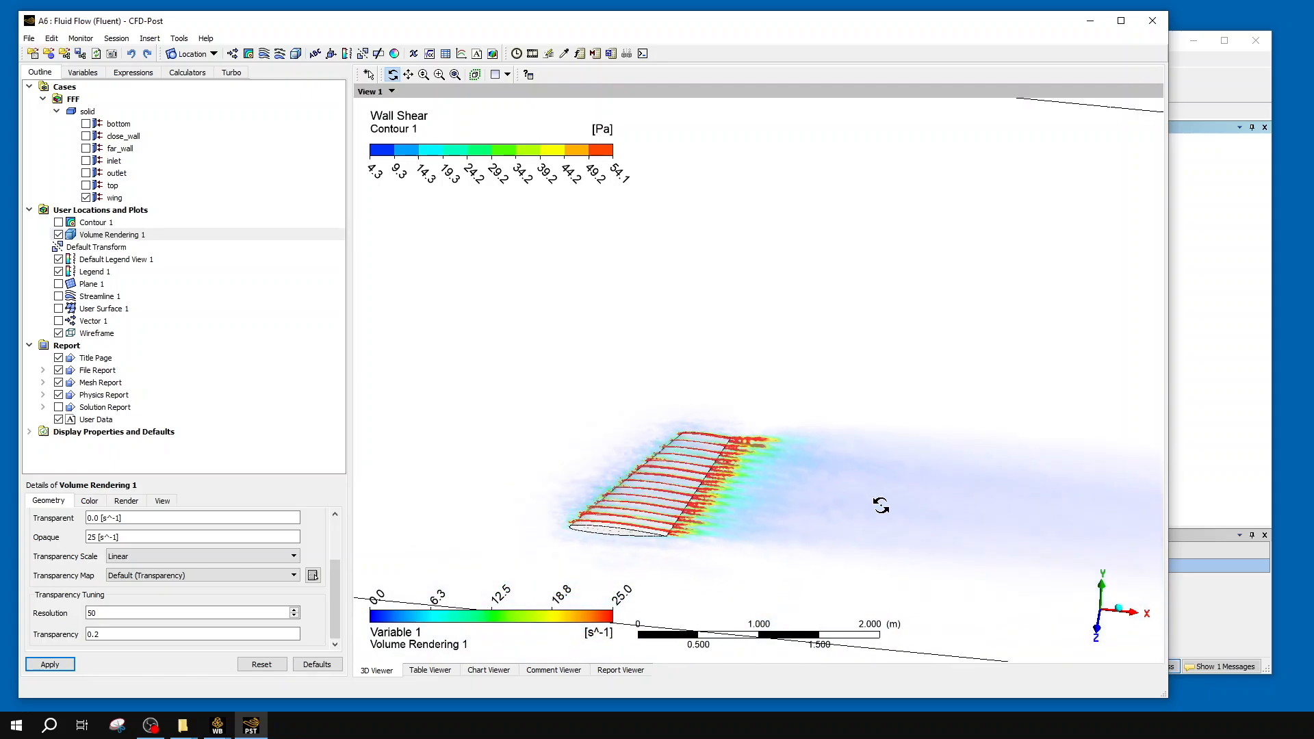
drag(795, 500, 799, 494)
scroll(798, 494, up, 10)
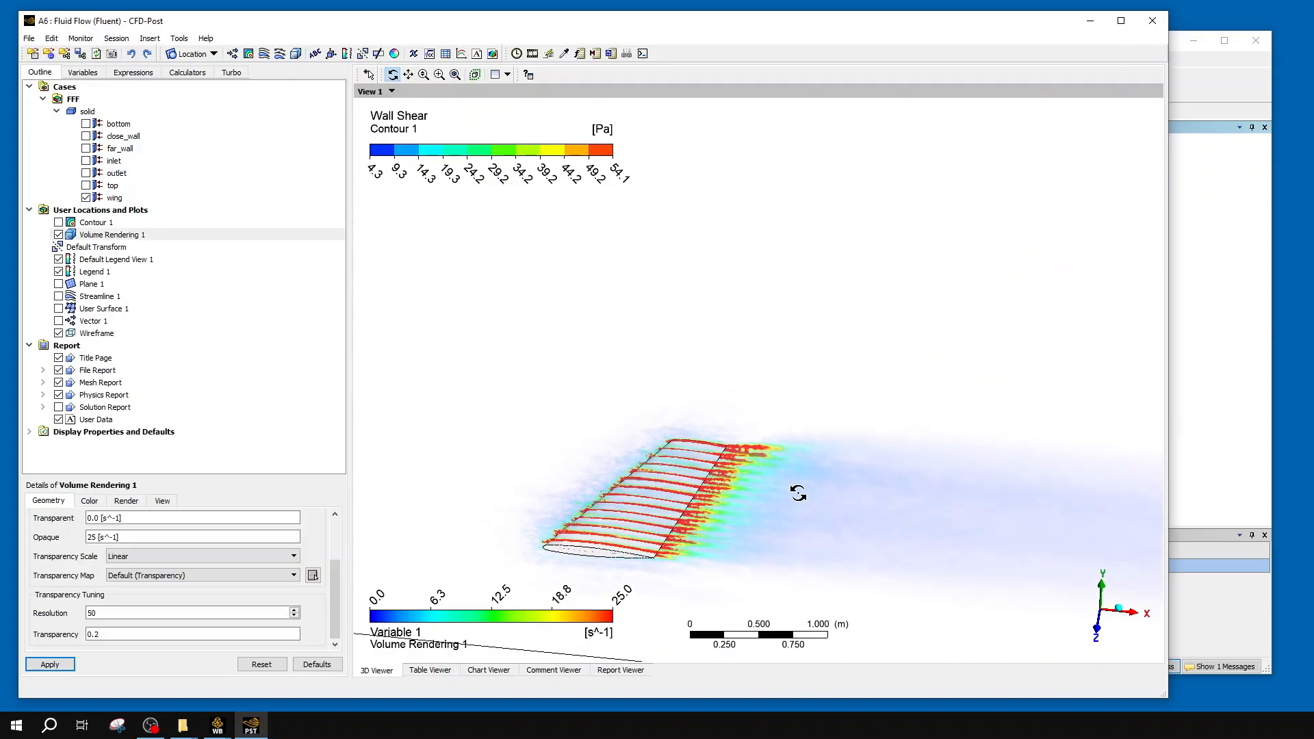
drag(813, 476, 898, 442)
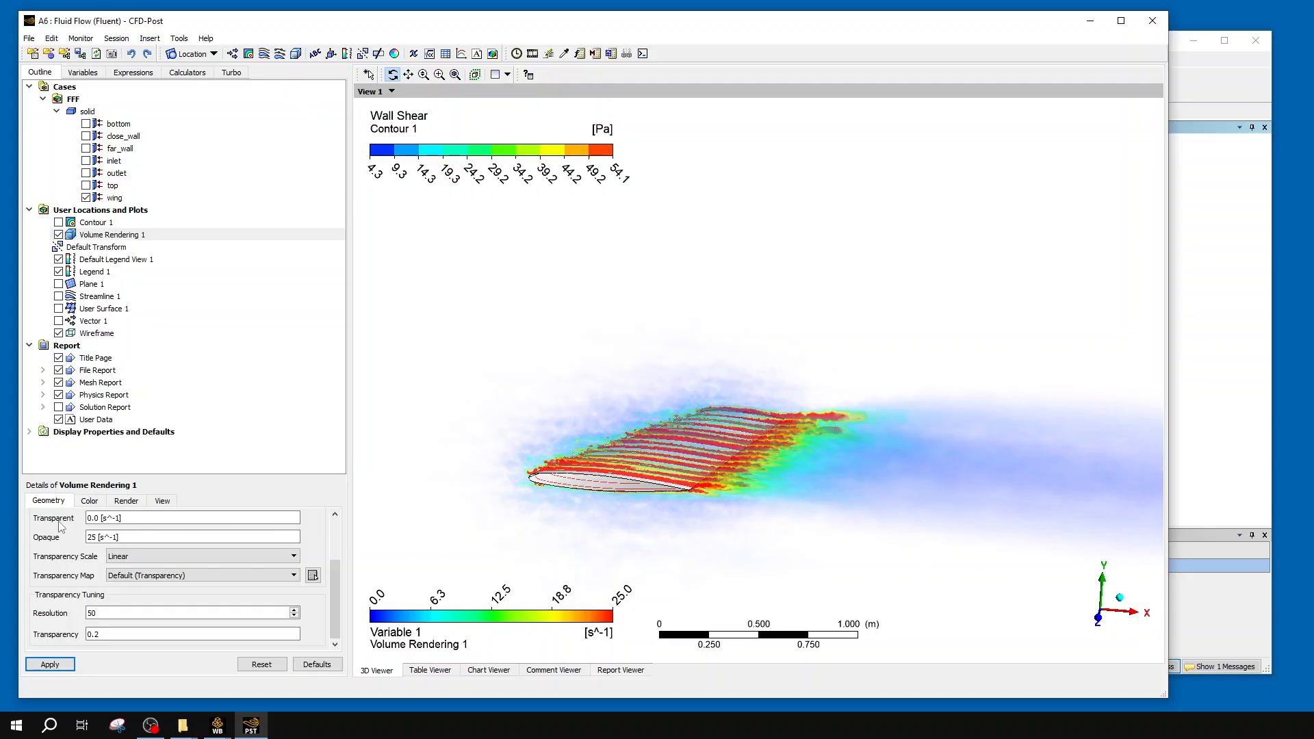
- Switch the volume rendering's color mode from the plot variable to Variable
click(103, 504)
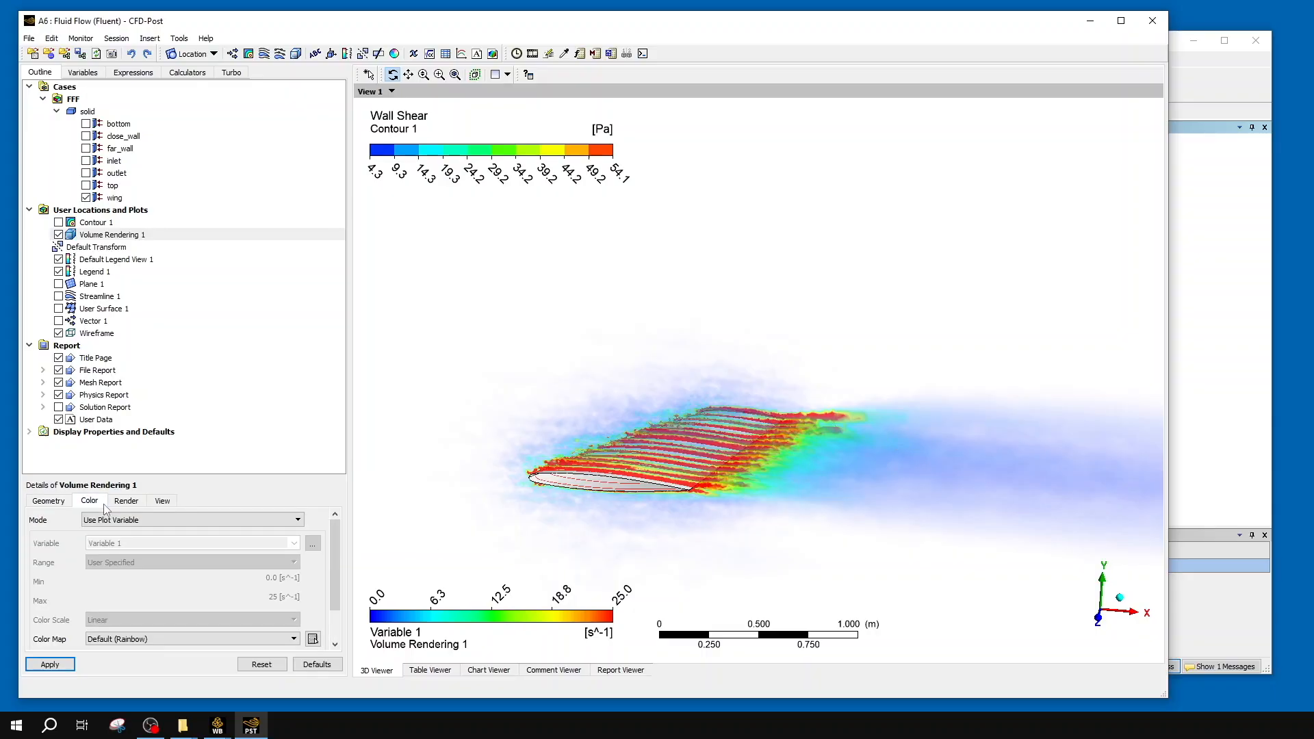
click(131, 519)
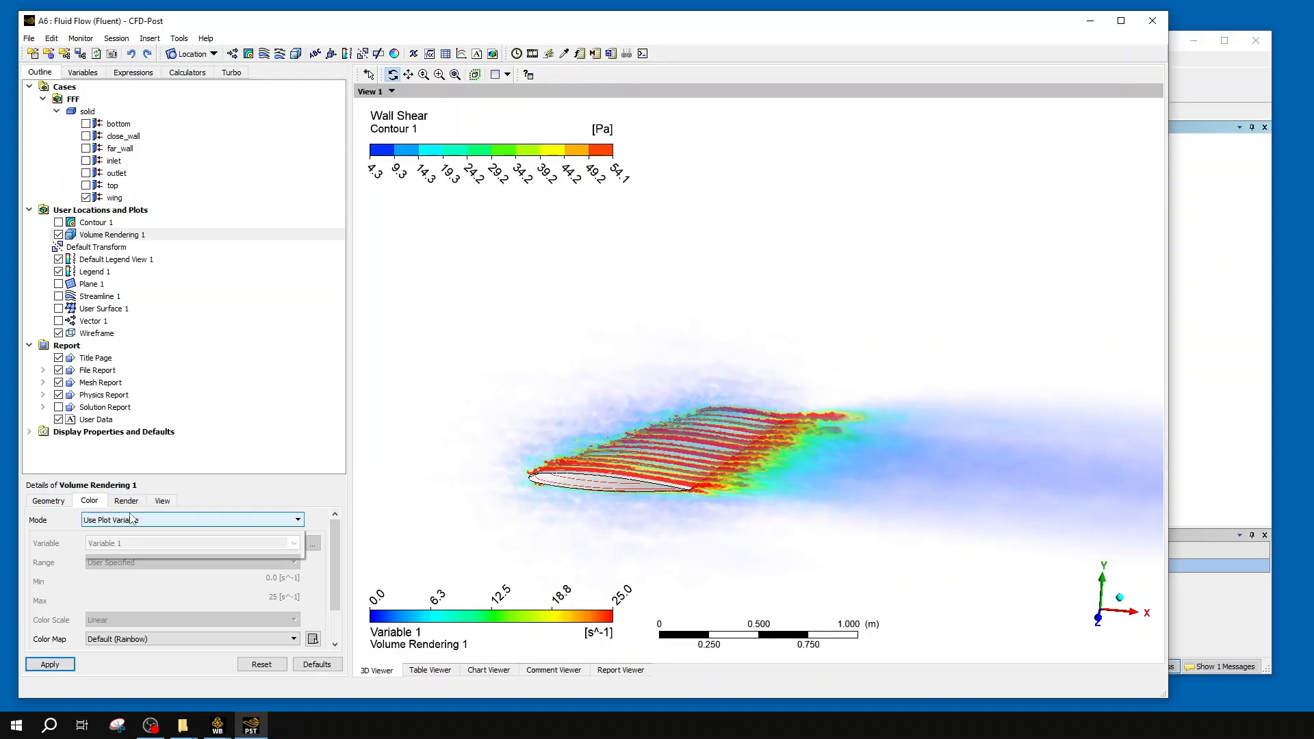
click(102, 542)
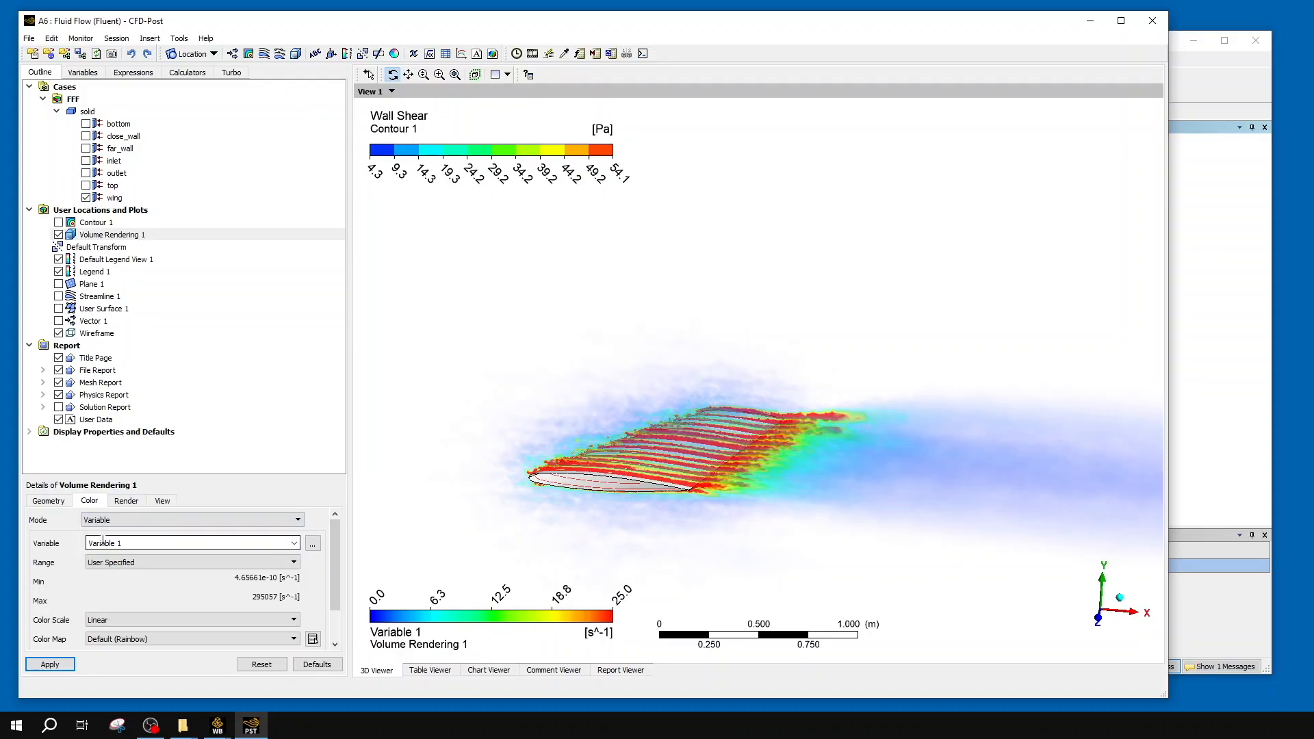
click(52, 504)
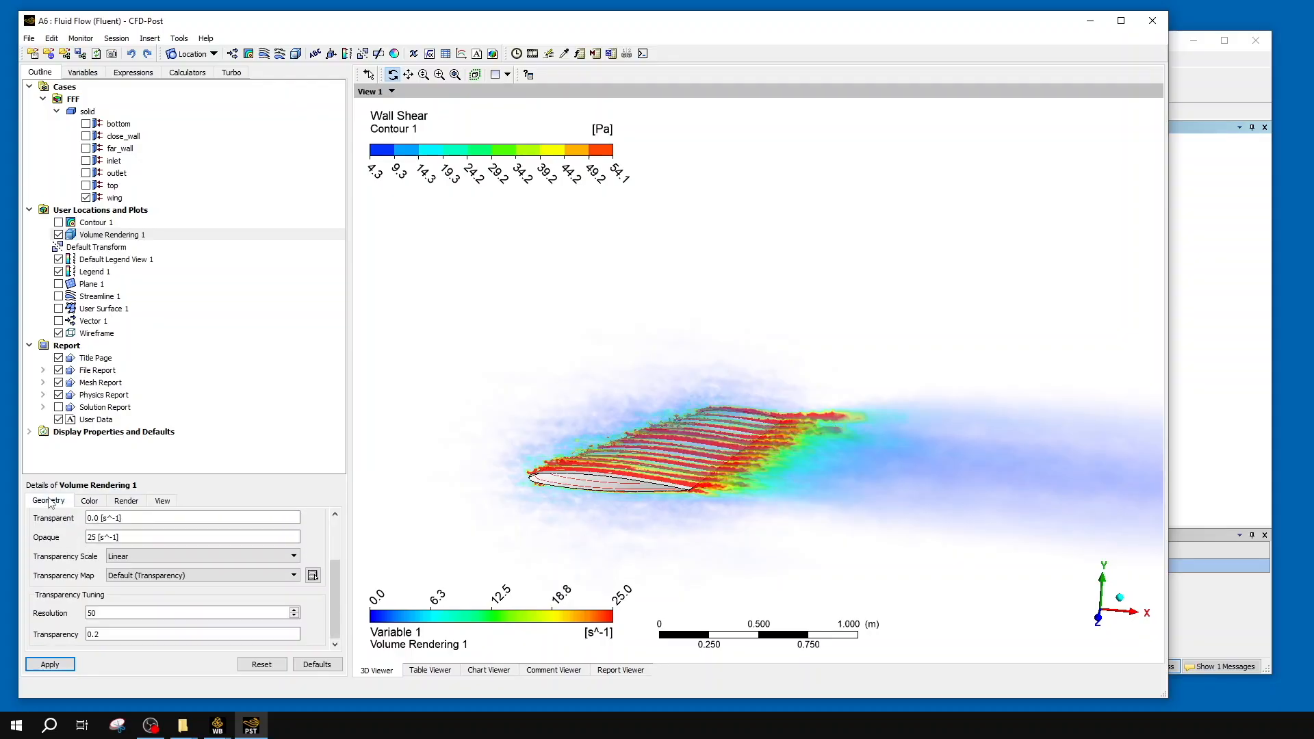
click(84, 503)
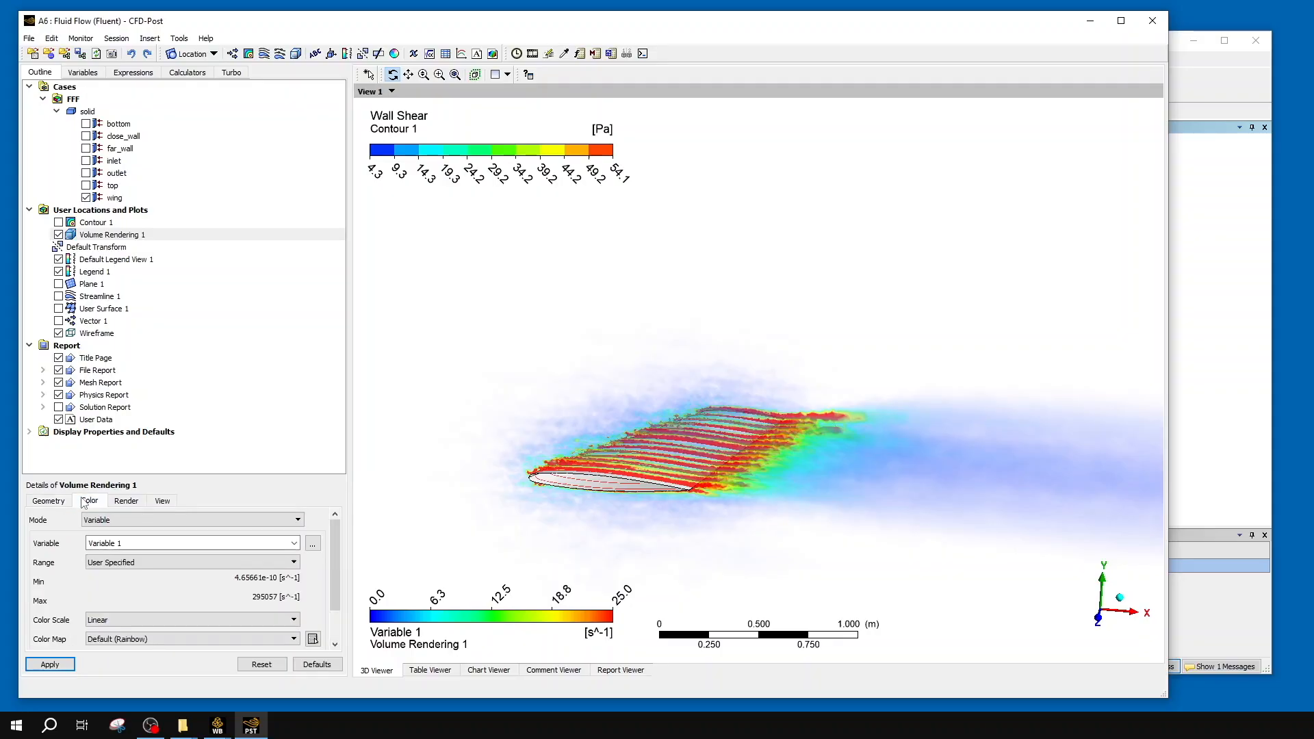
- Choose Velocity.Curl X from the derived vortex core variables as the volume rendering's color variable
drag(271, 540, 87, 542)
click(312, 542)
click(567, 174)
click(580, 260)
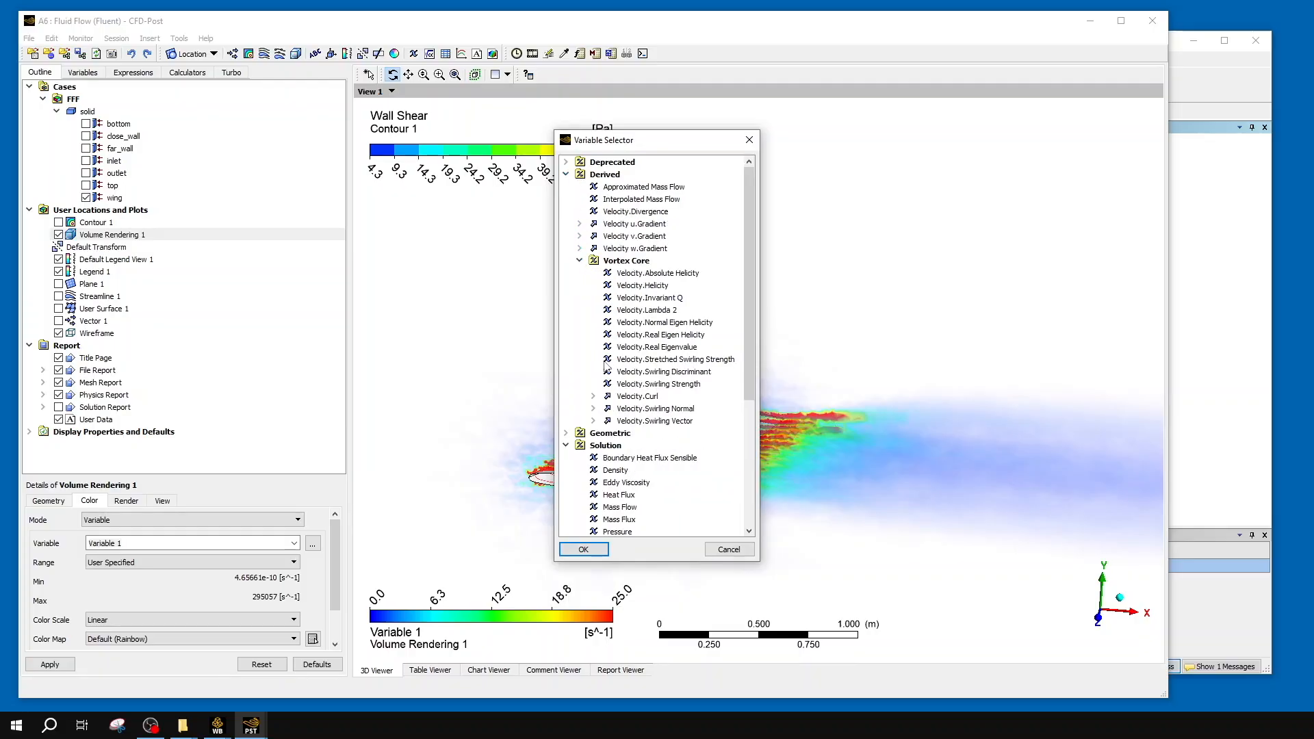
click(599, 384)
click(594, 397)
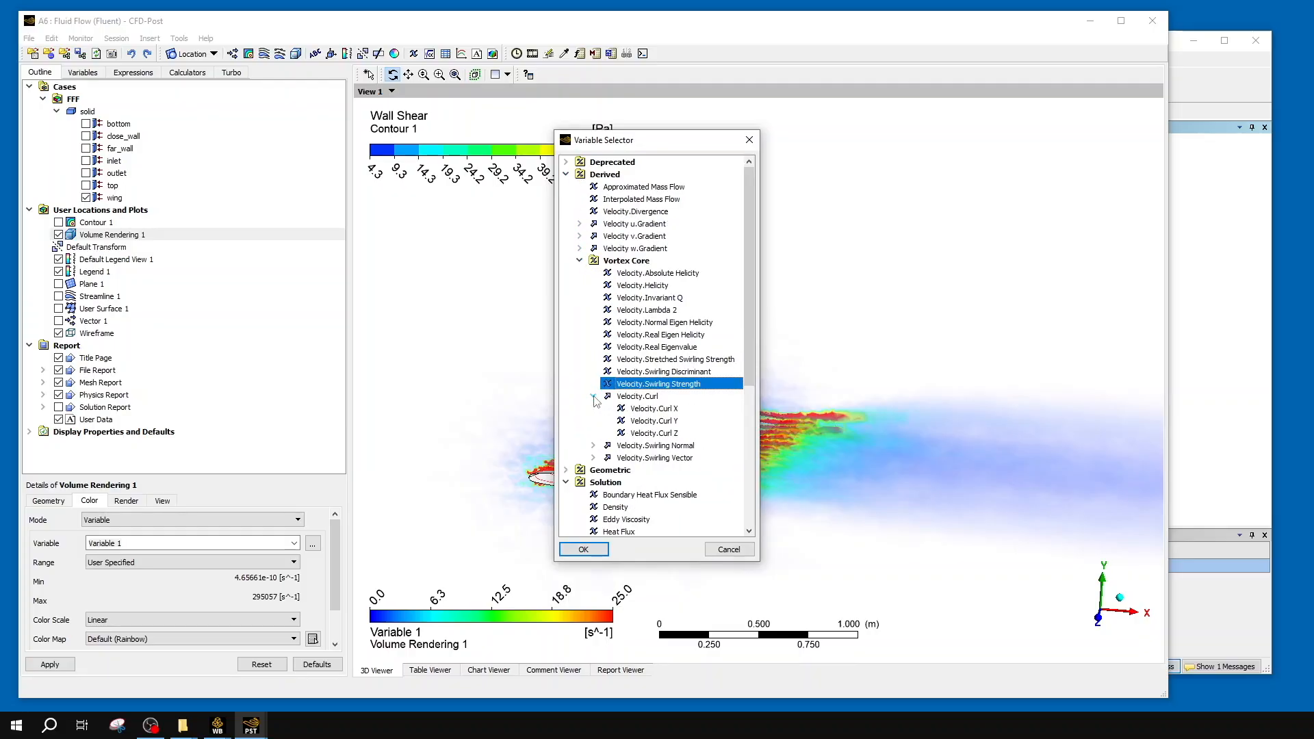
click(647, 409)
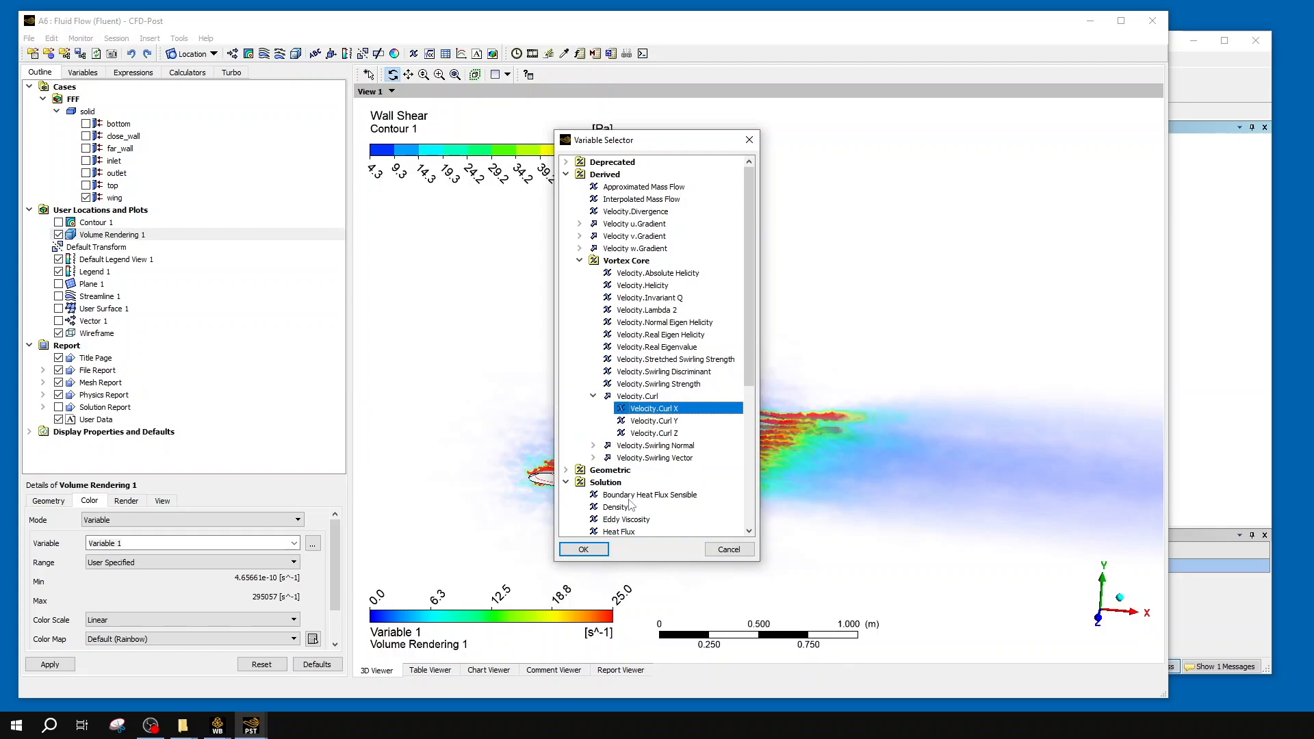
click(580, 549)
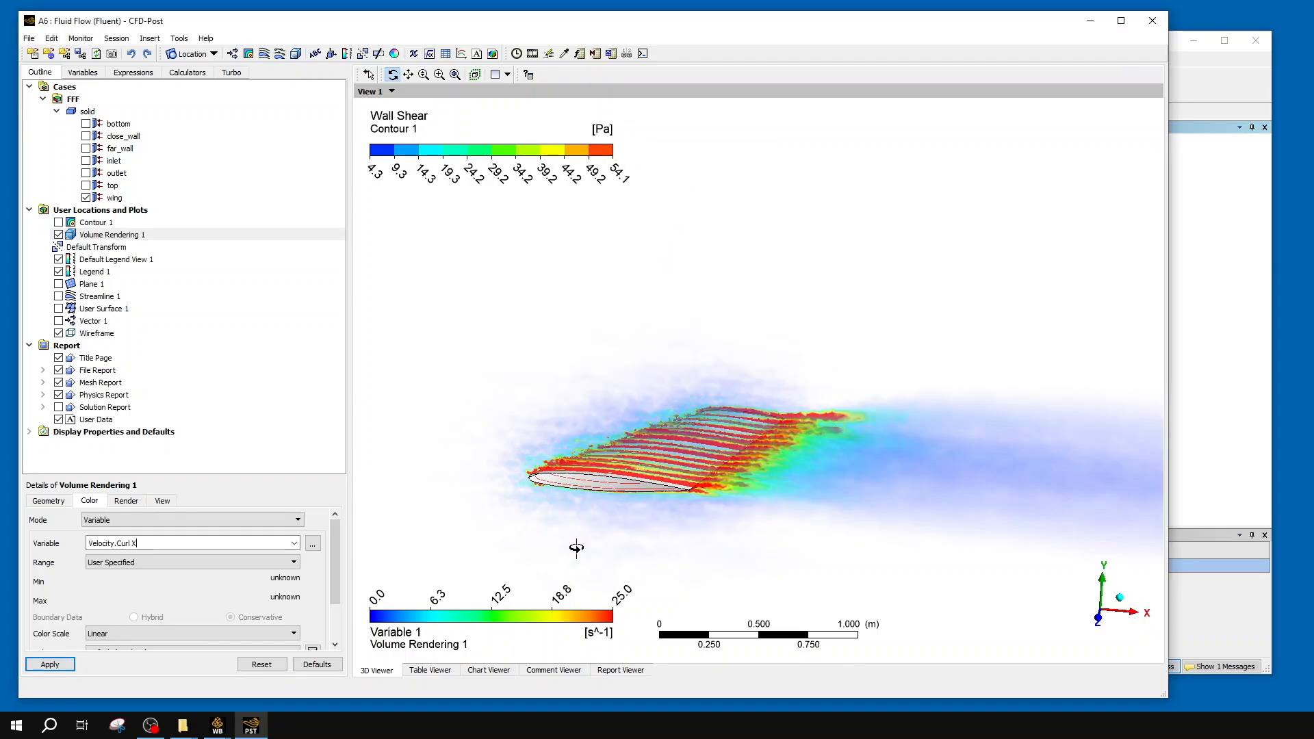
- Give the color variable a User Specified range with a minimum of -10 s^-1 and apply it
click(140, 563)
click(137, 586)
click(138, 567)
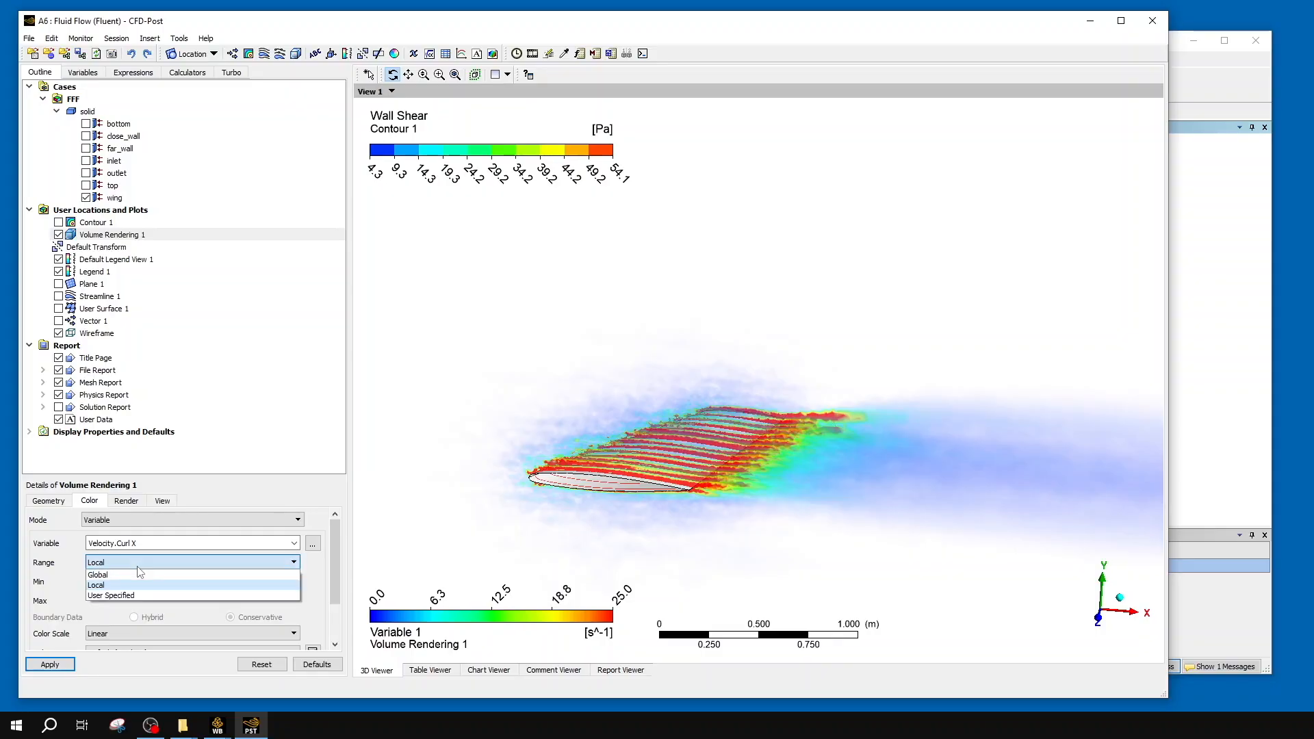
click(138, 596)
click(137, 583)
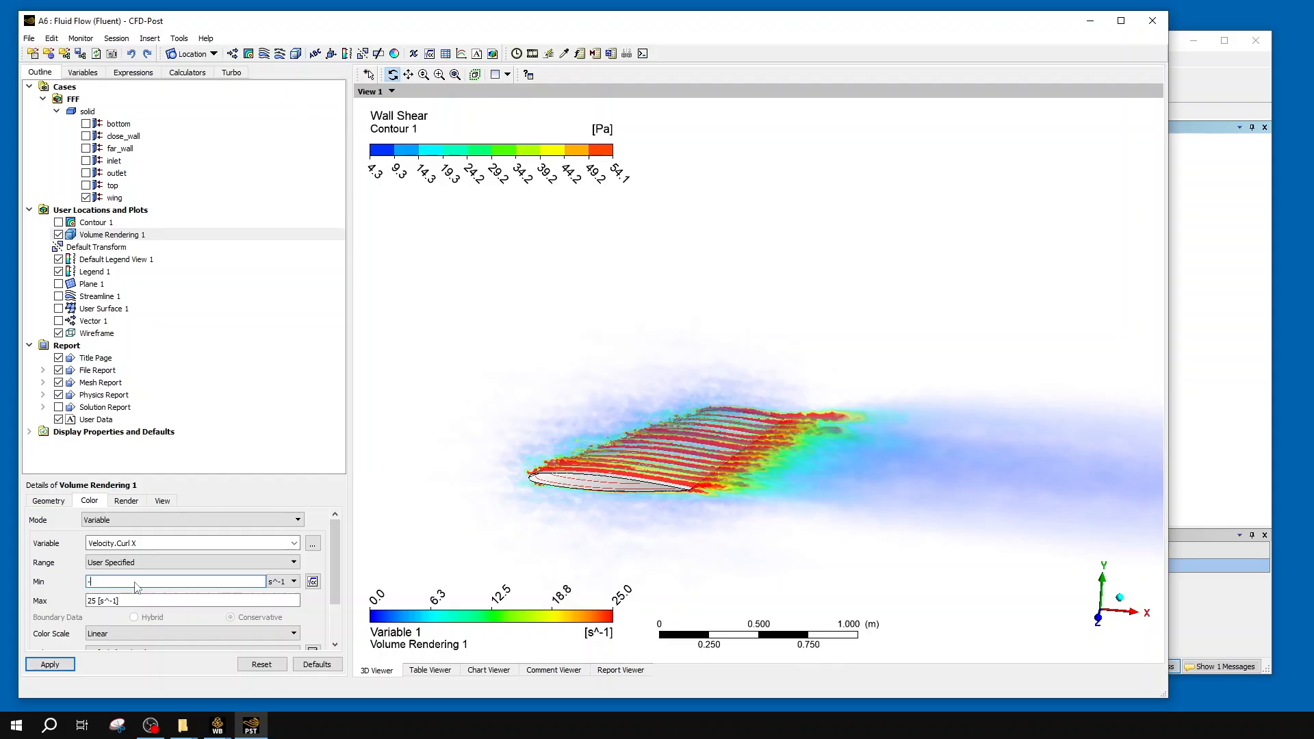
text(-10)
click(65, 663)
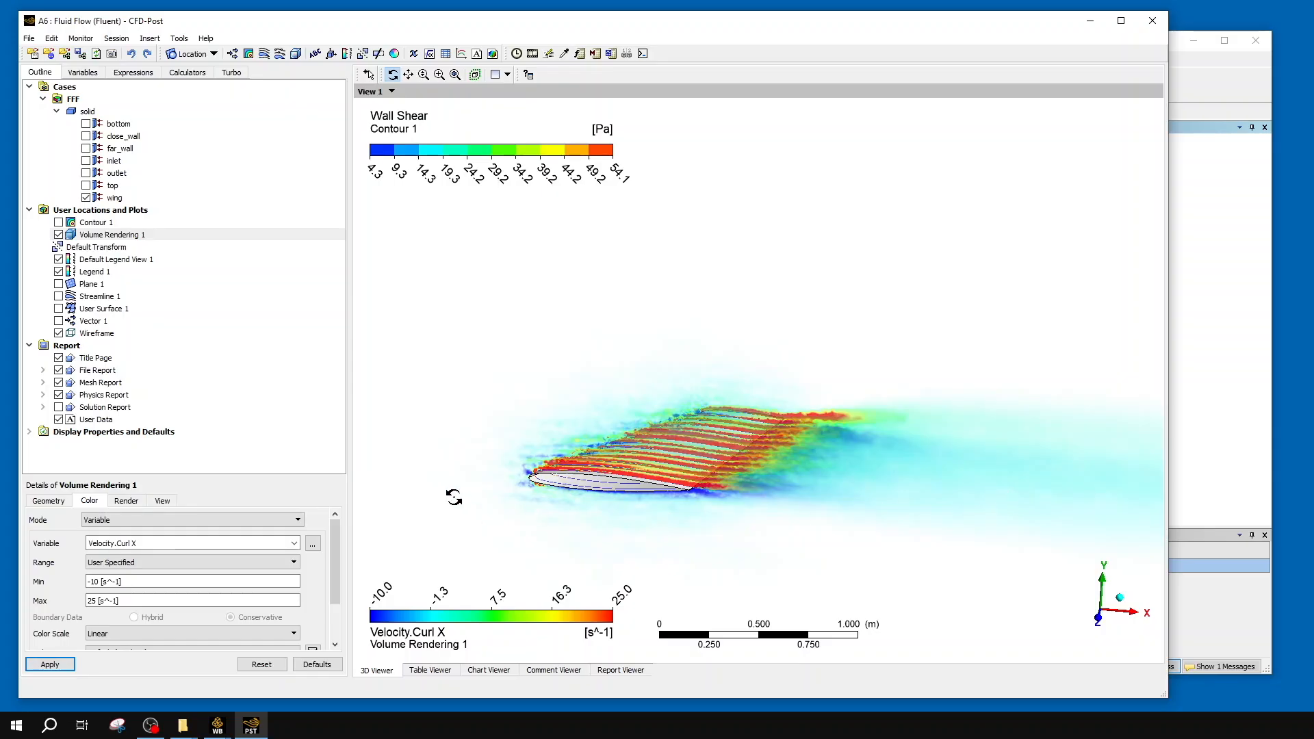
- Set the color range minimum to -25 s^-1 and apply it to the volume rendering
click(195, 582)
text(-25)
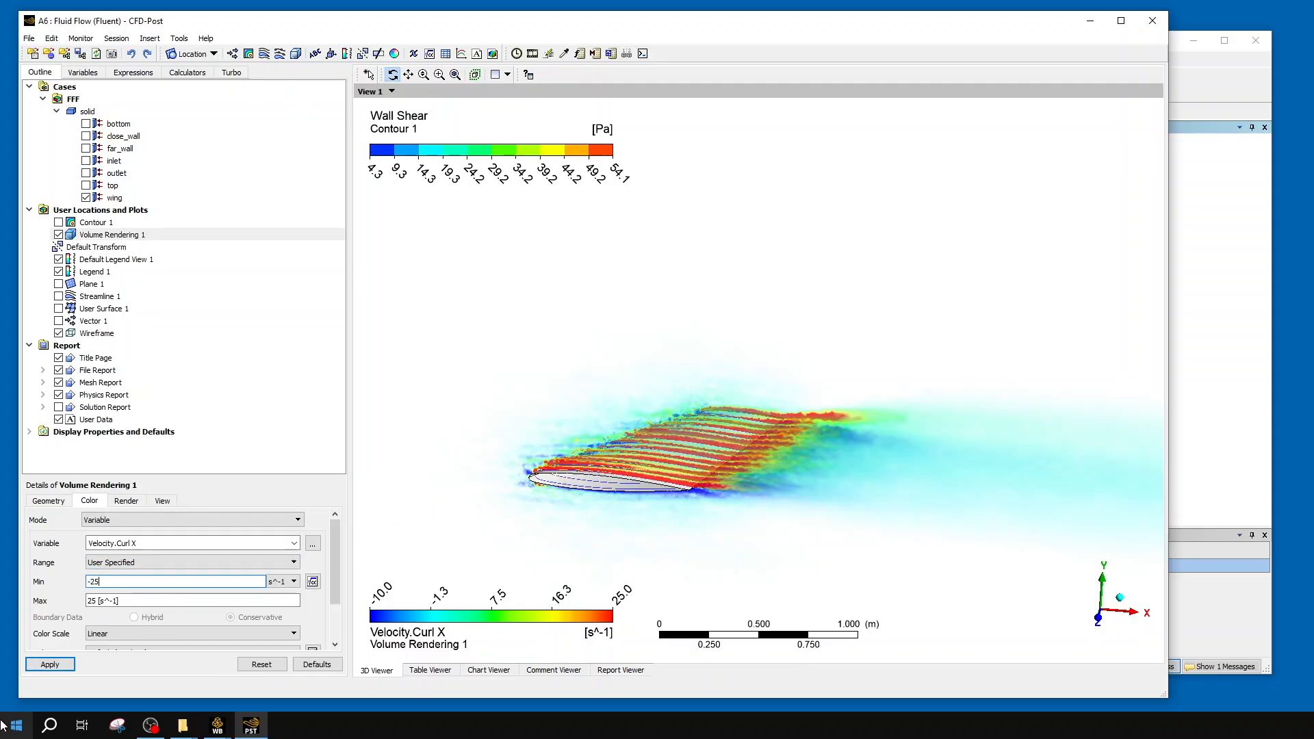
click(46, 667)
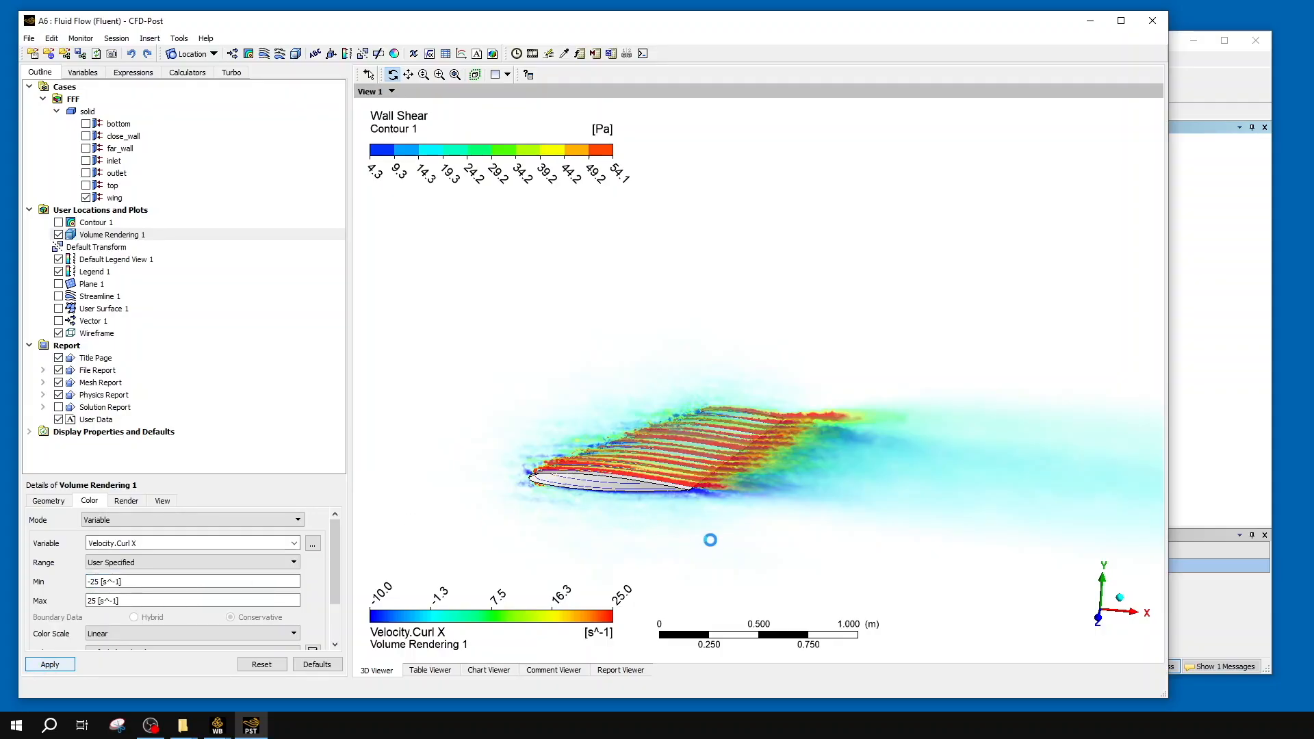
drag(744, 577, 718, 597)
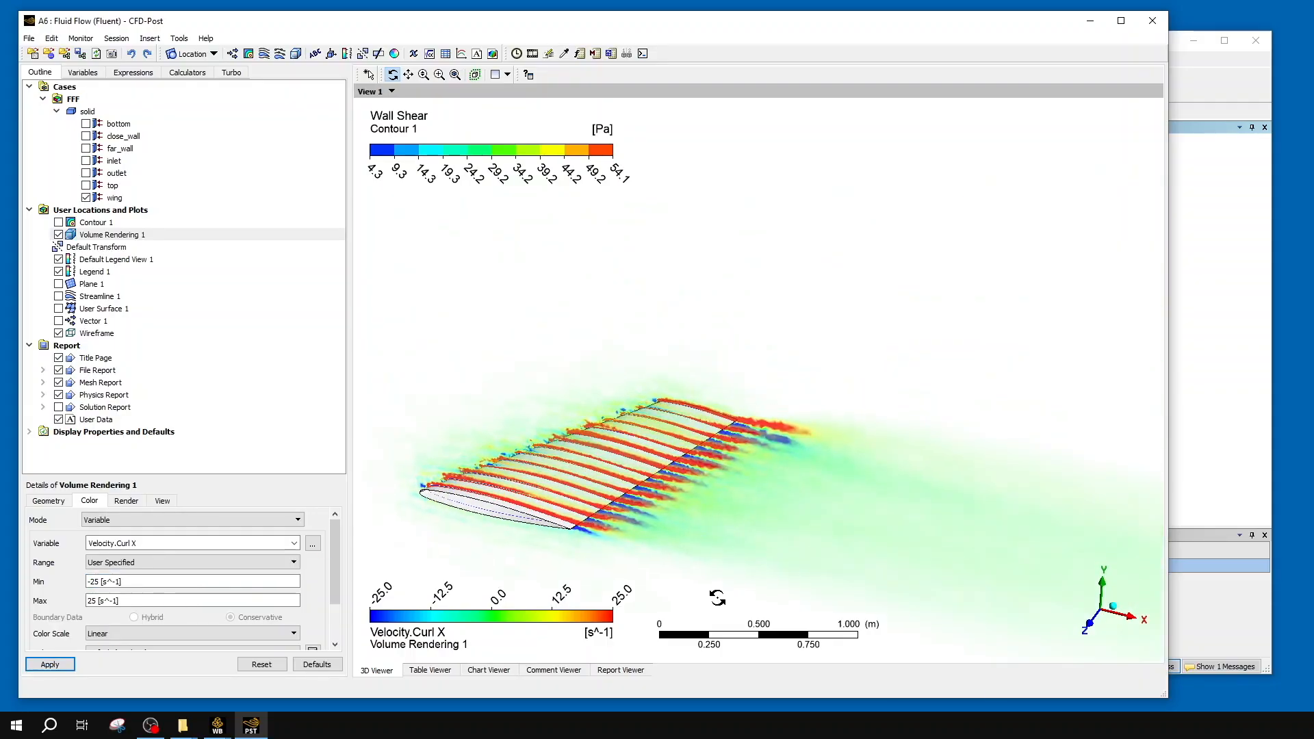
ctrl+middle_drag(735, 530, 892, 484)
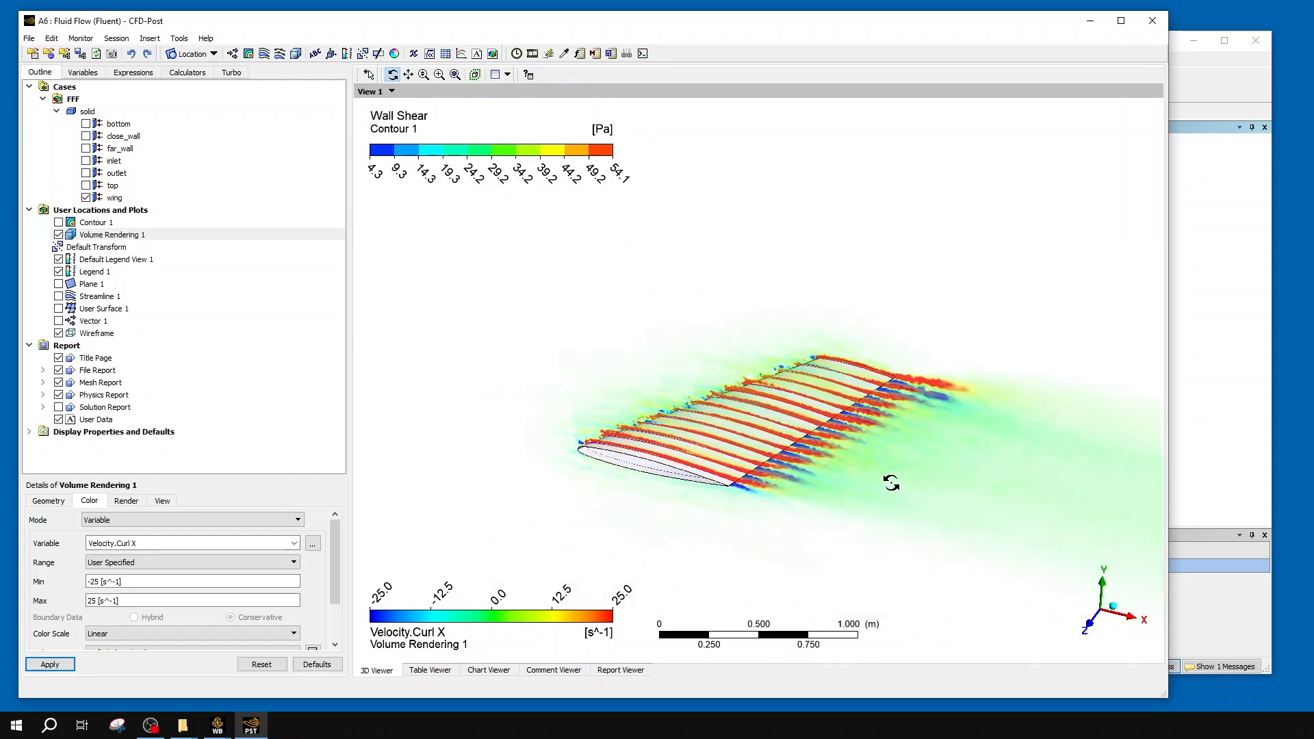
- Choose Velocity.Curl X from the derived vortex core variables as the volume rendering's geometry variable and apply it
scroll(823, 471, up, 3)
scroll(823, 471, up, 2)
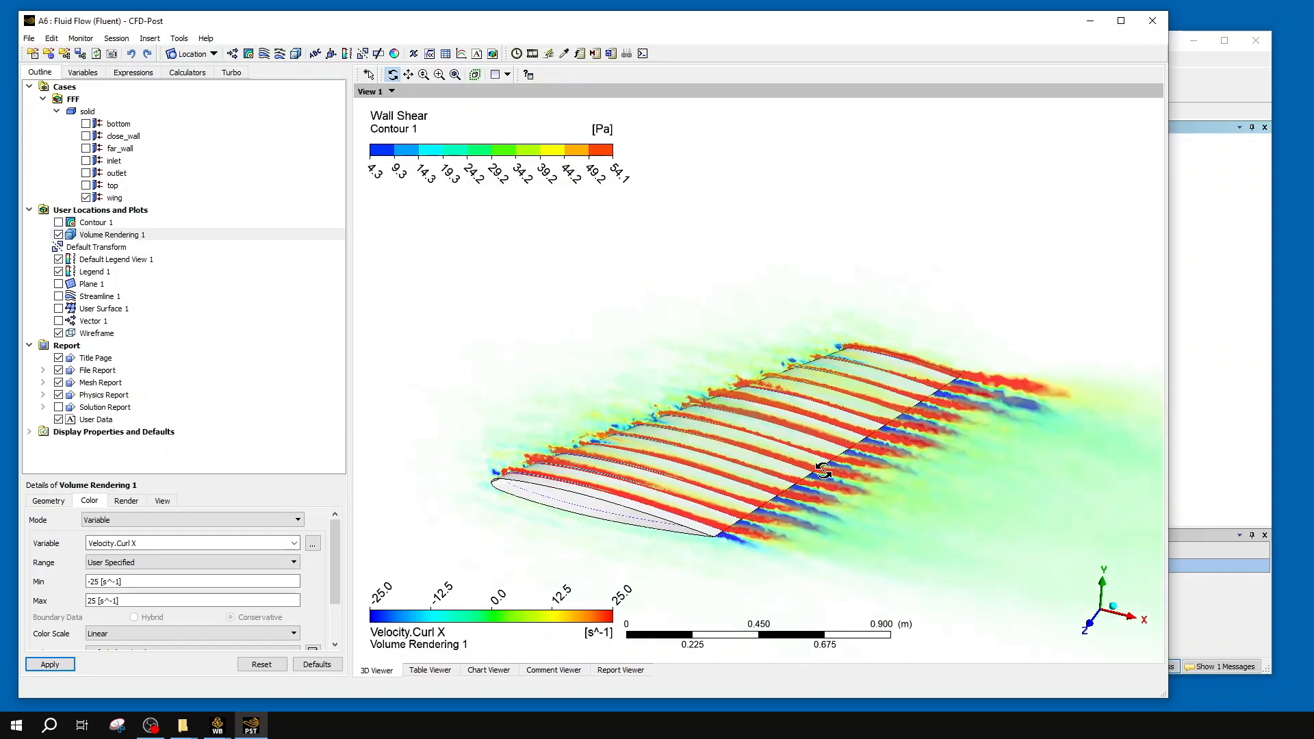
drag(875, 546, 704, 270)
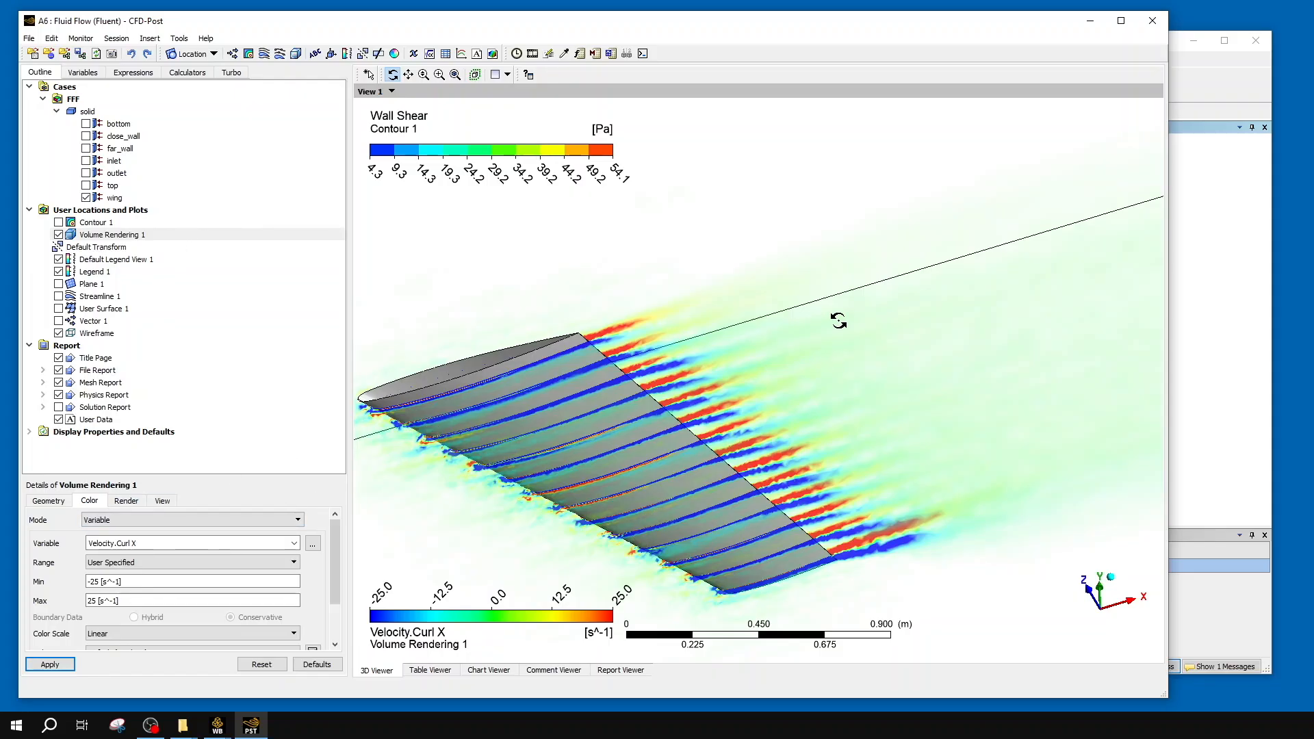
drag(804, 343, 880, 88)
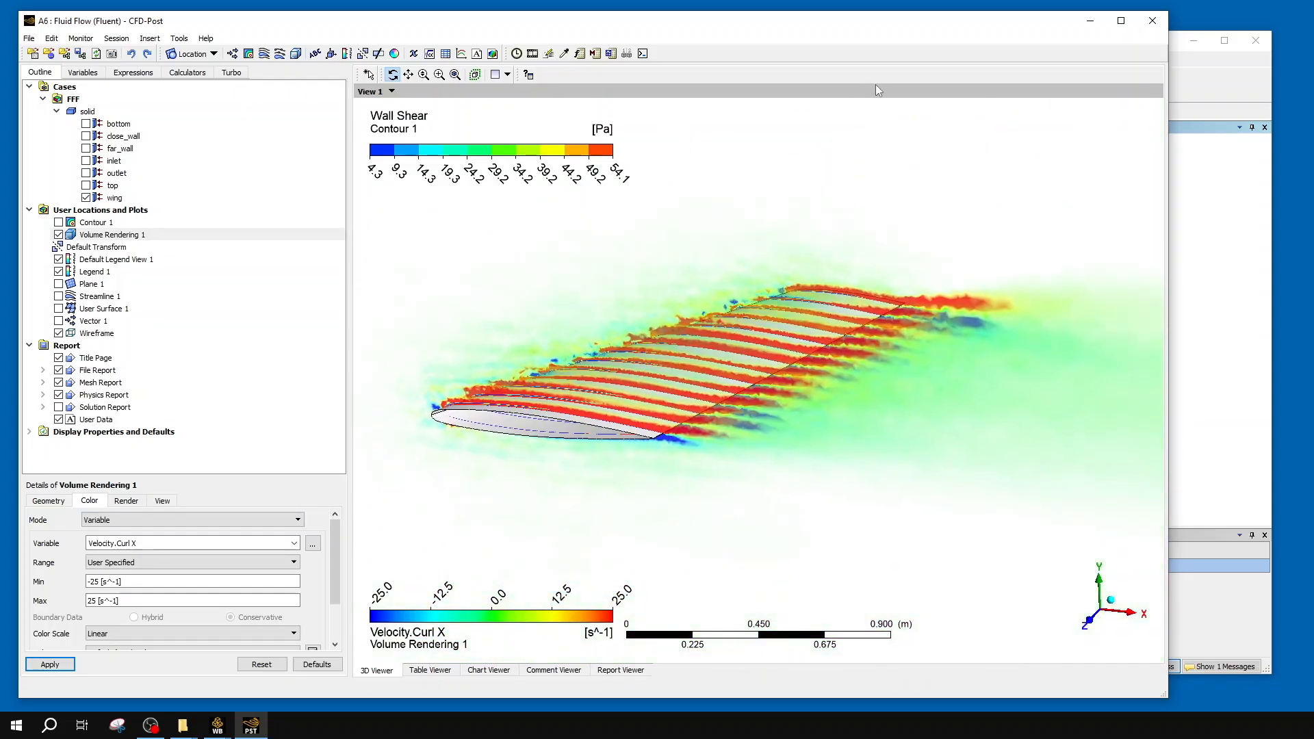
click(63, 504)
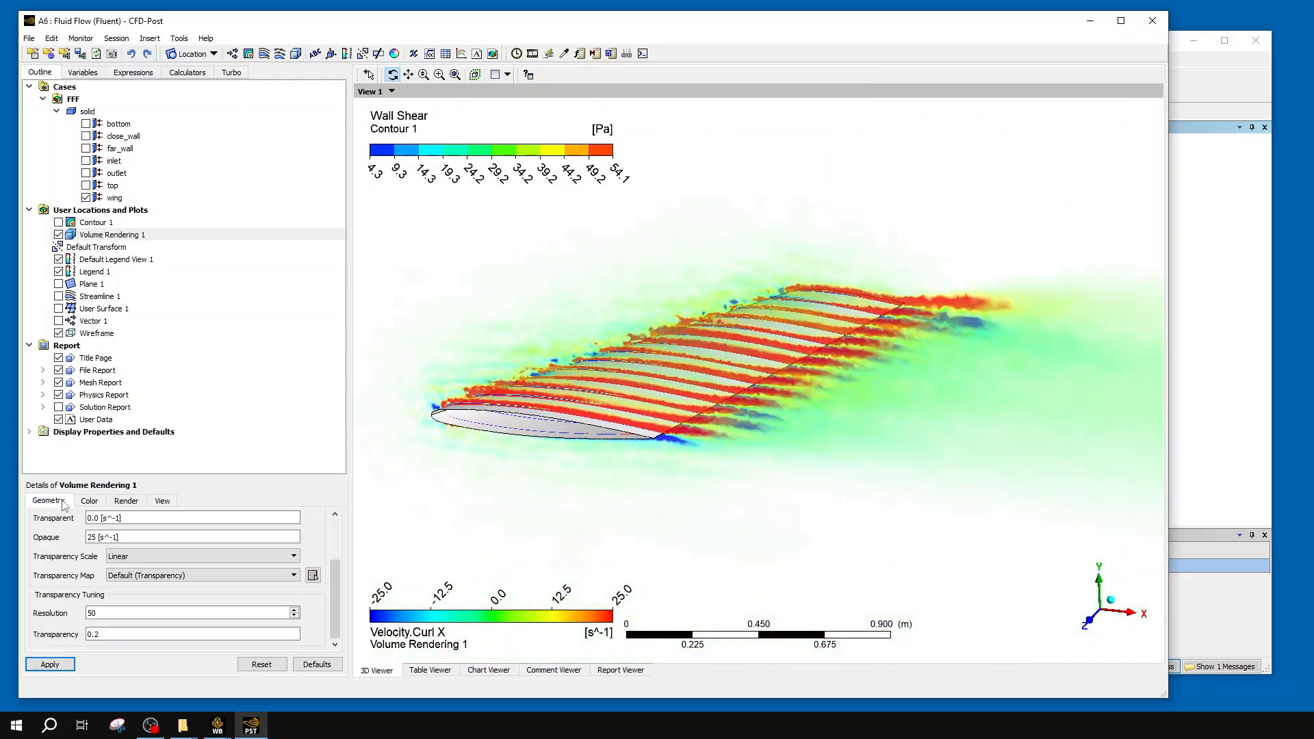
scroll(110, 563, up, 2)
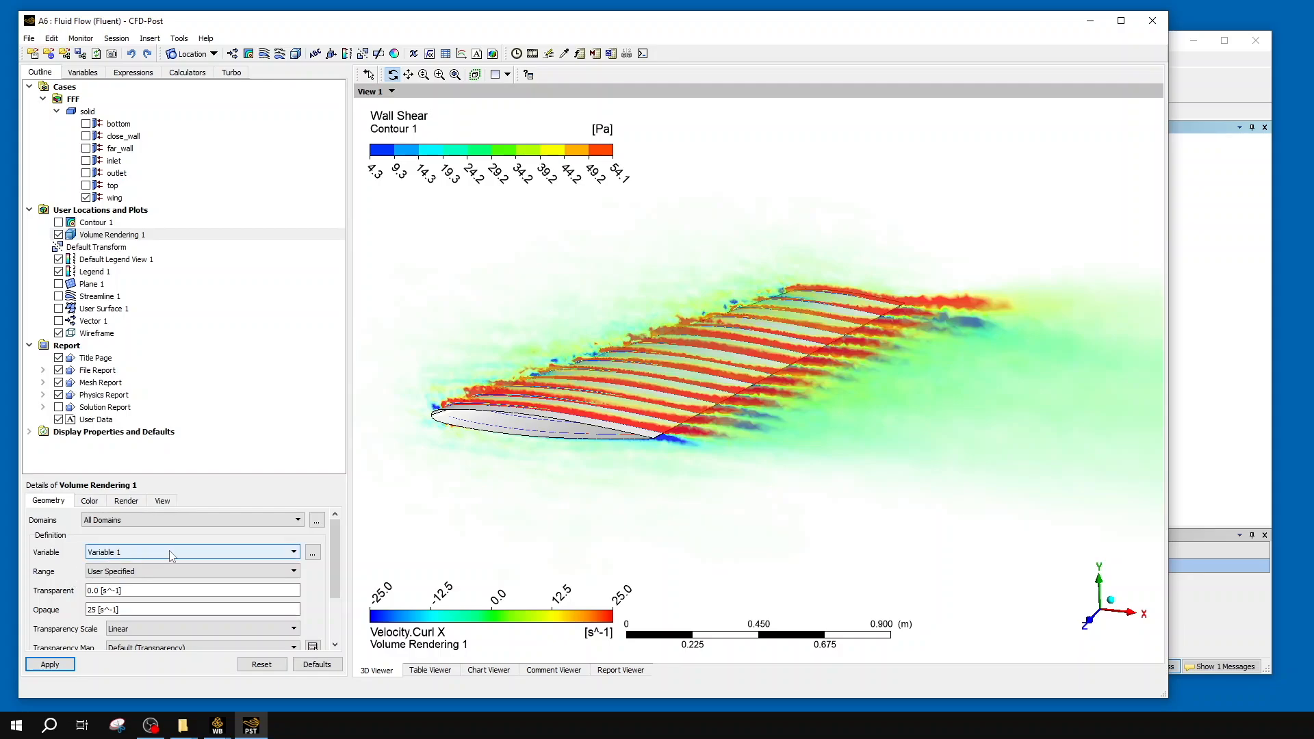
click(312, 552)
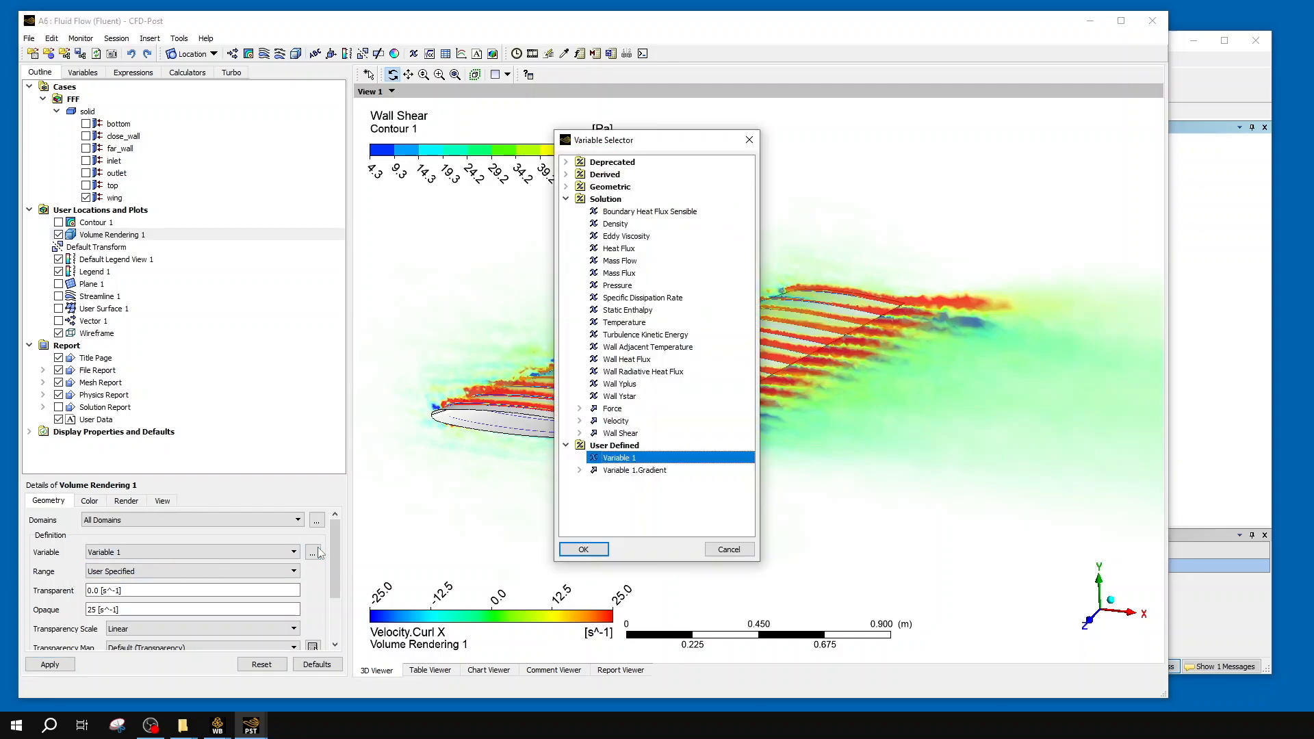
click(565, 175)
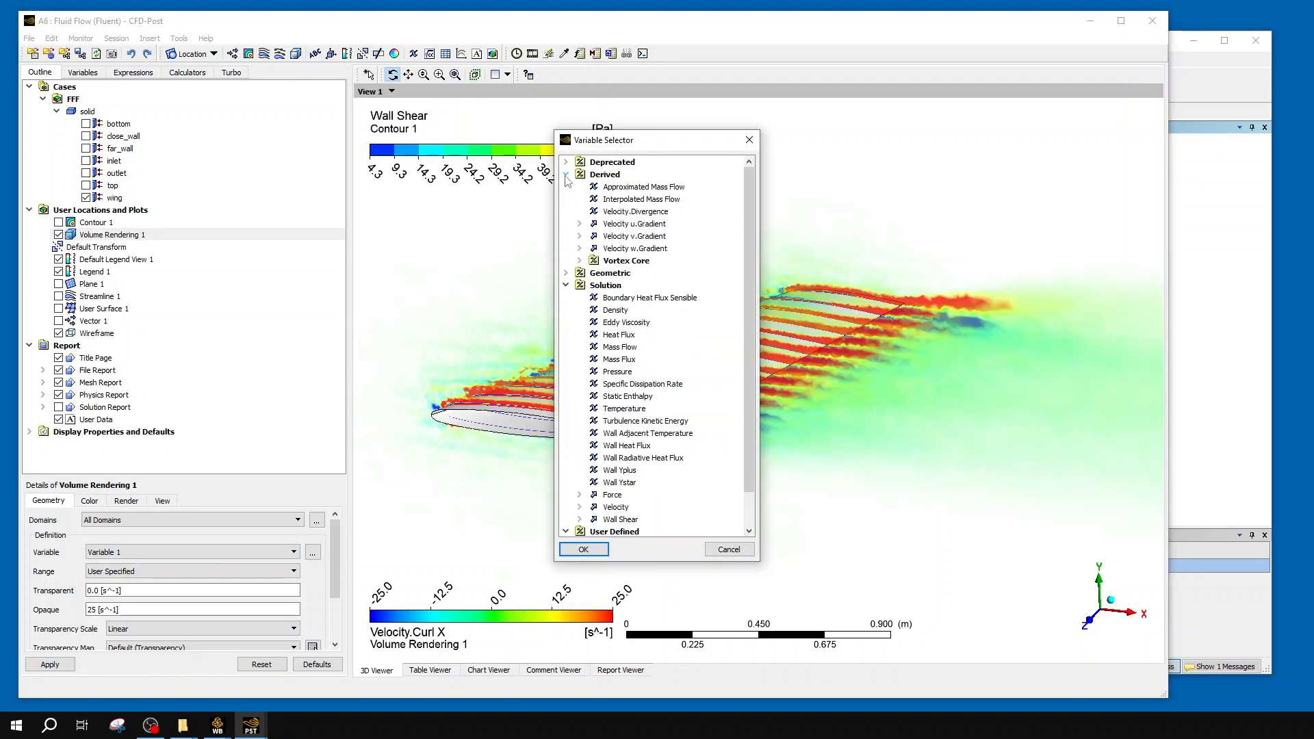
click(579, 261)
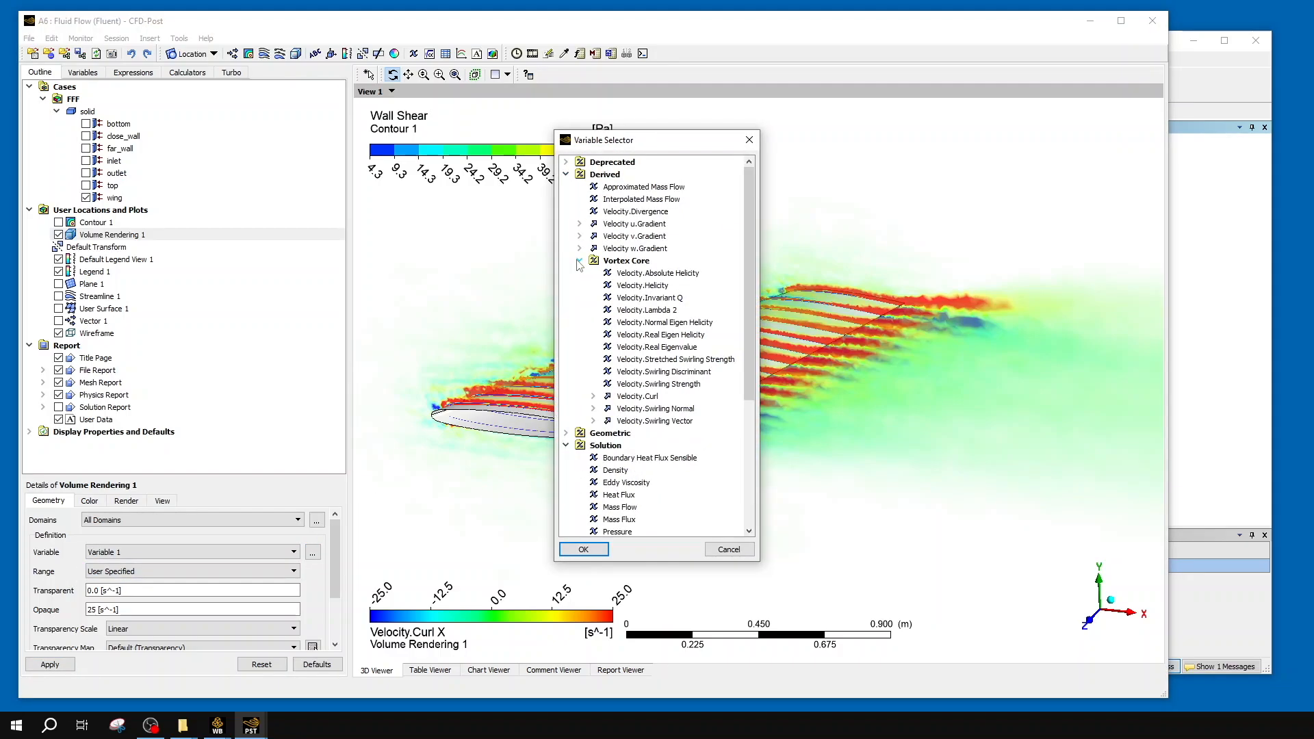
click(593, 396)
click(643, 410)
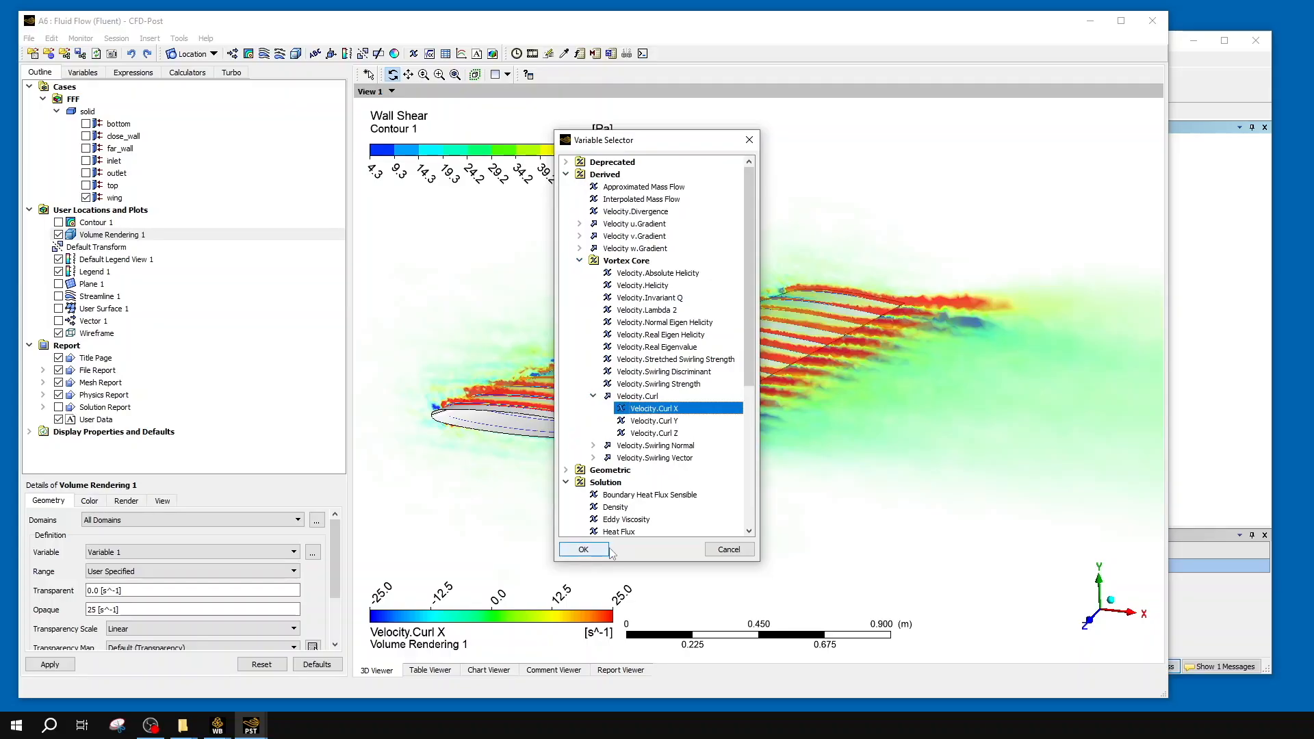
click(584, 550)
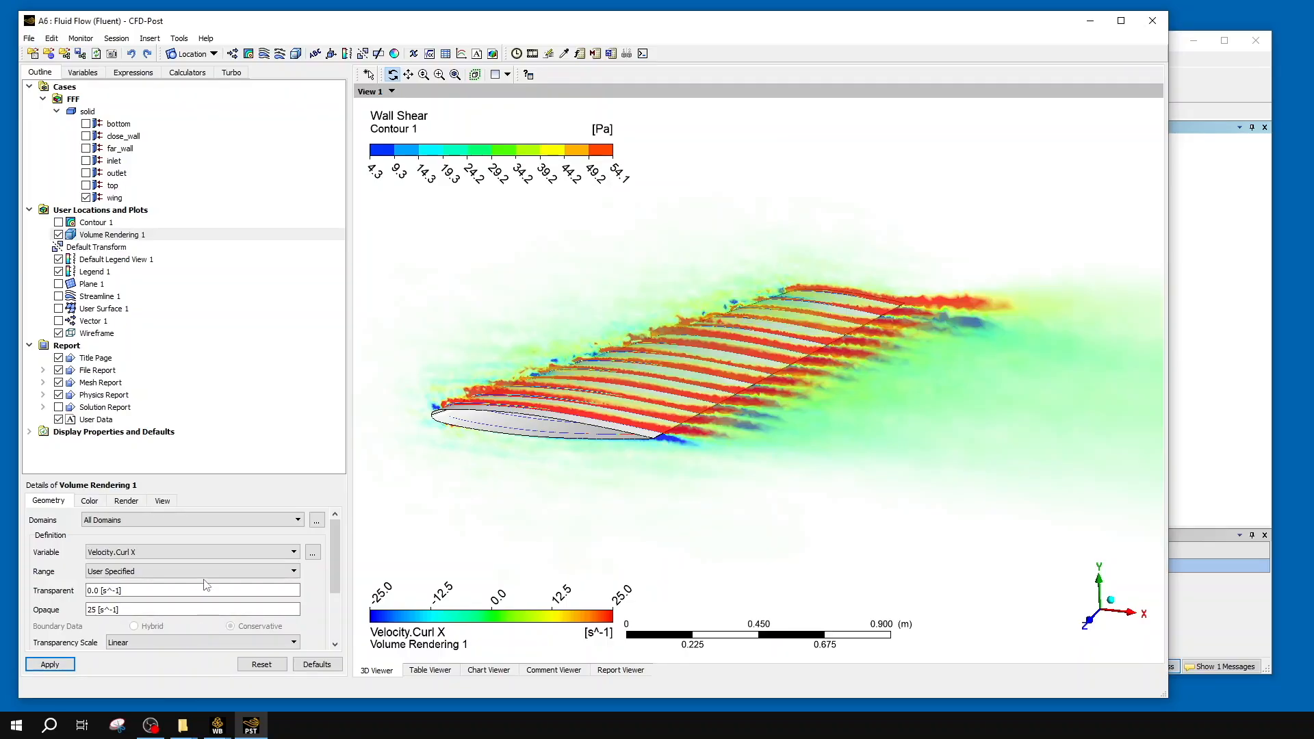
click(50, 664)
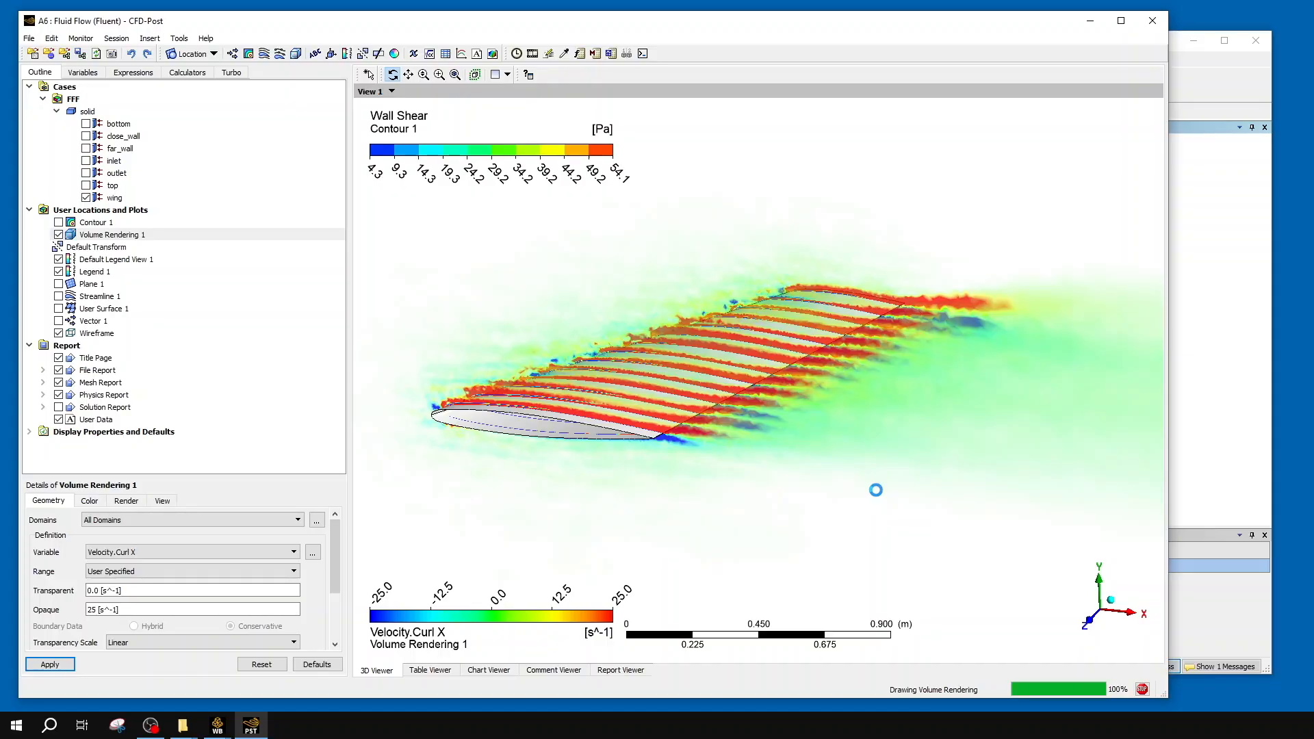
- Set the volume rendering's Transparent value to -25 s^-1 and apply it
drag(876, 490, 846, 410)
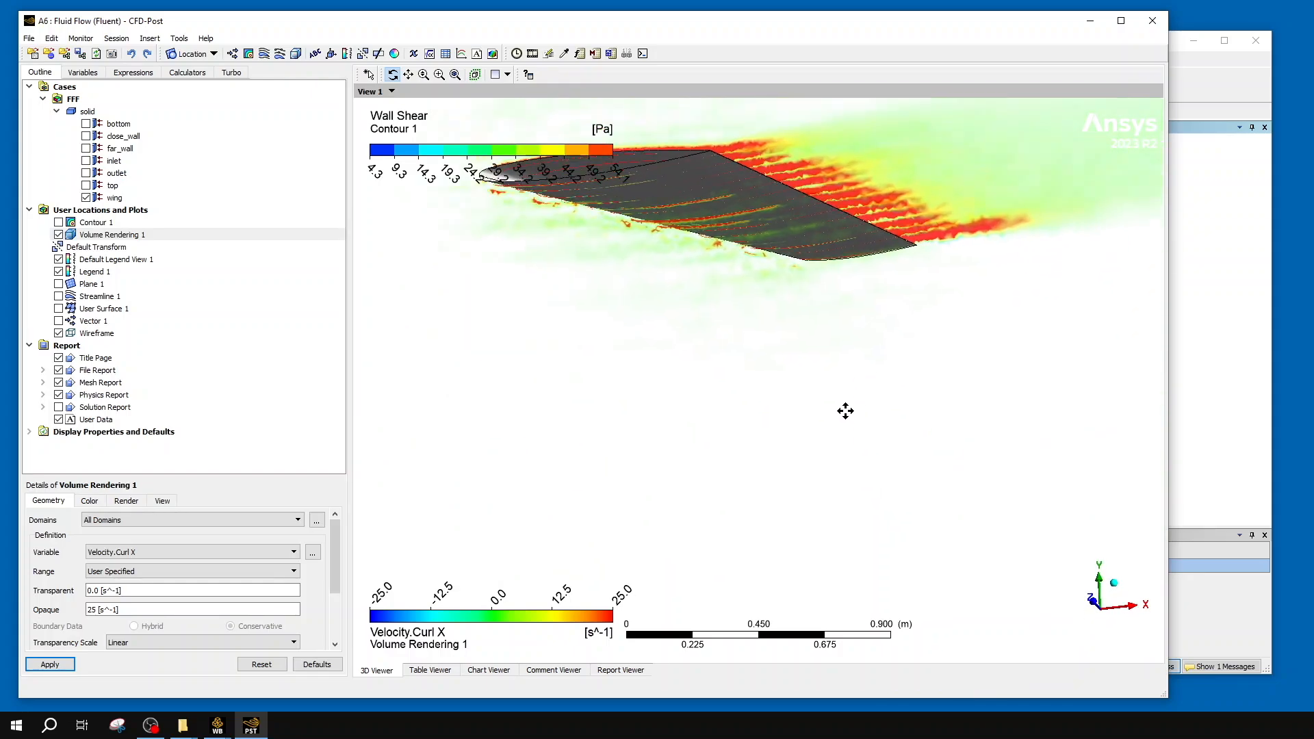
middle_drag(846, 410, 753, 490)
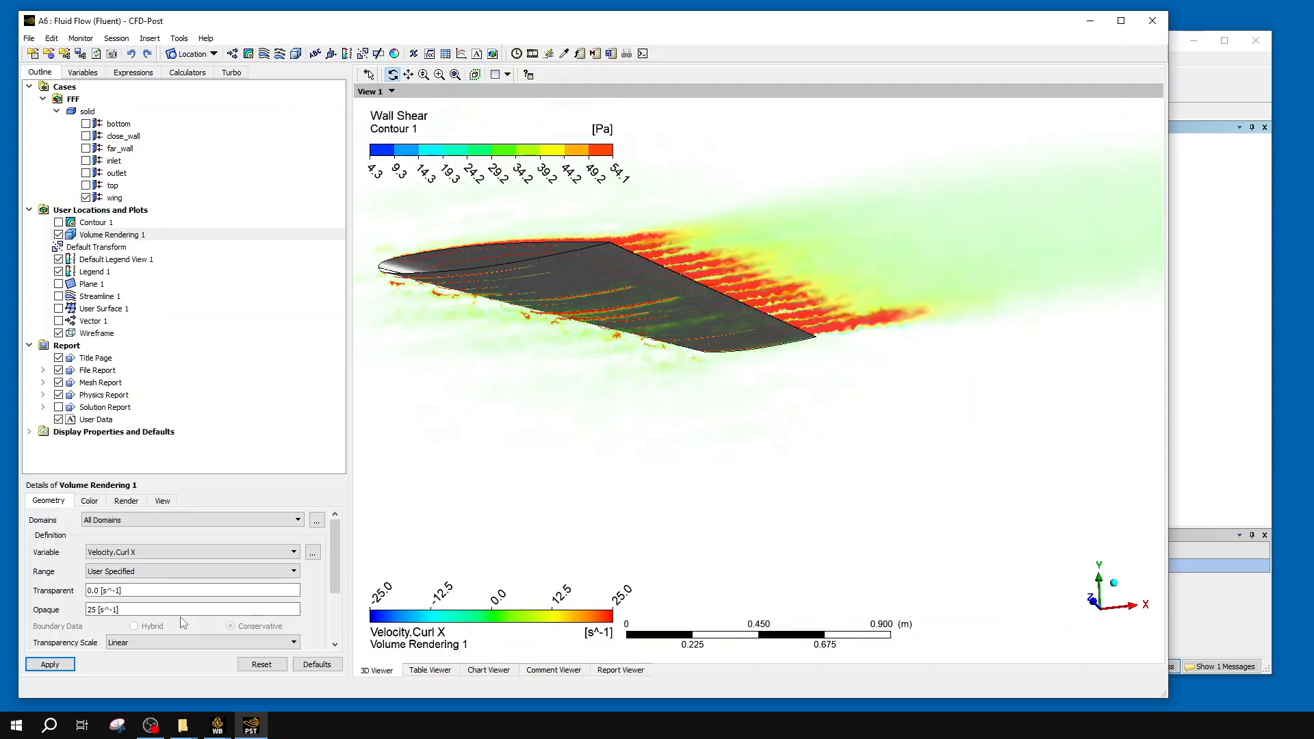
drag(331, 557, 342, 616)
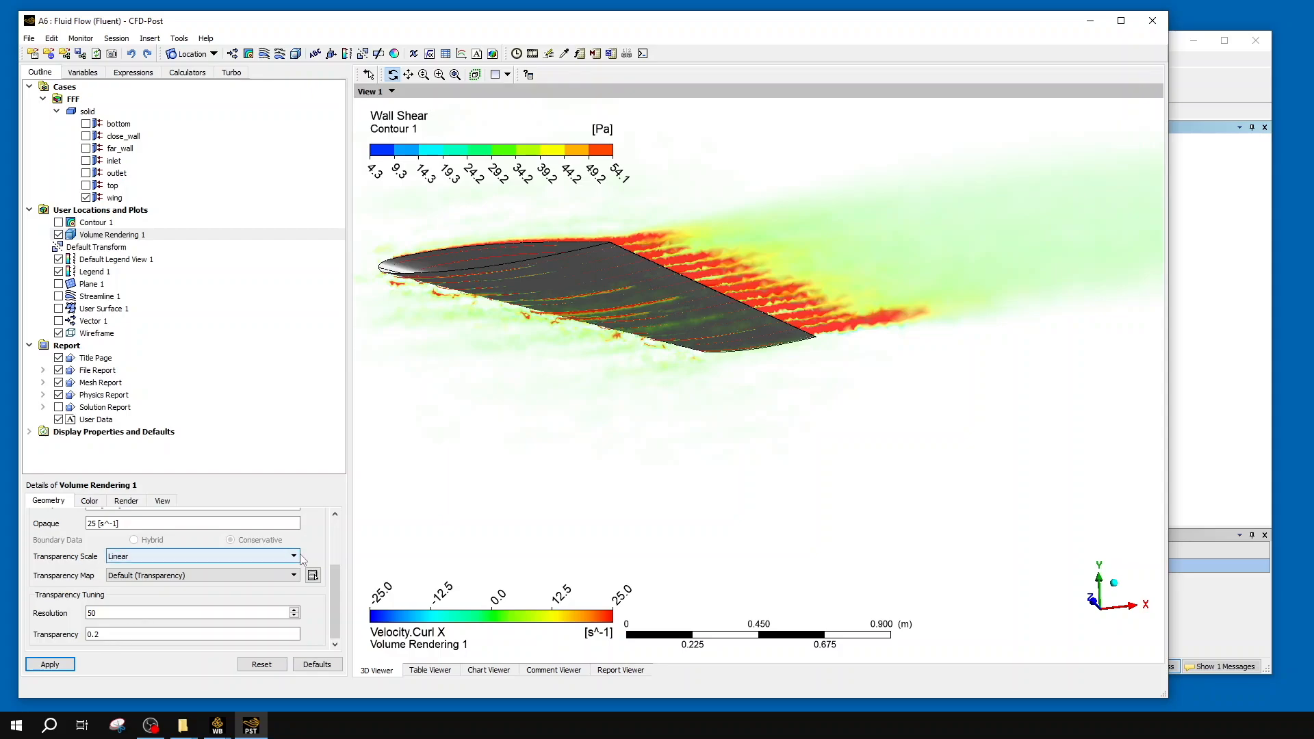
drag(332, 575, 324, 540)
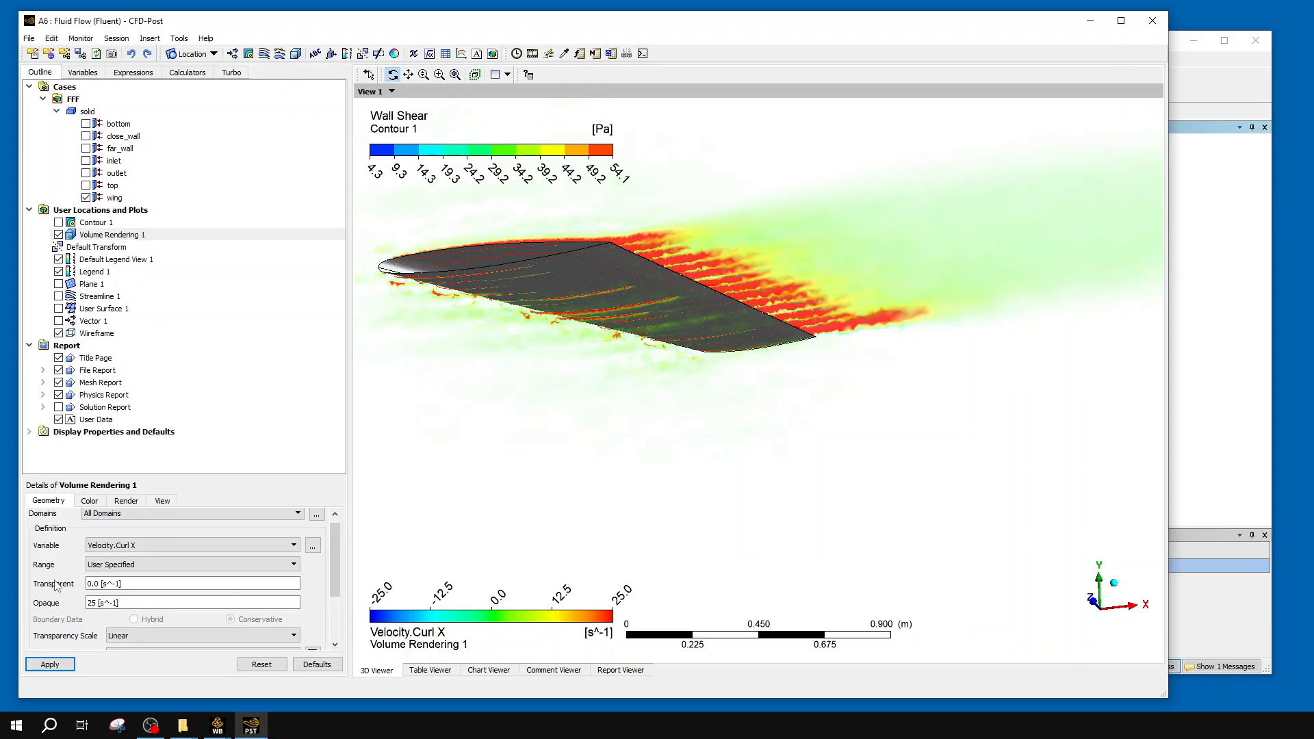
click(163, 590)
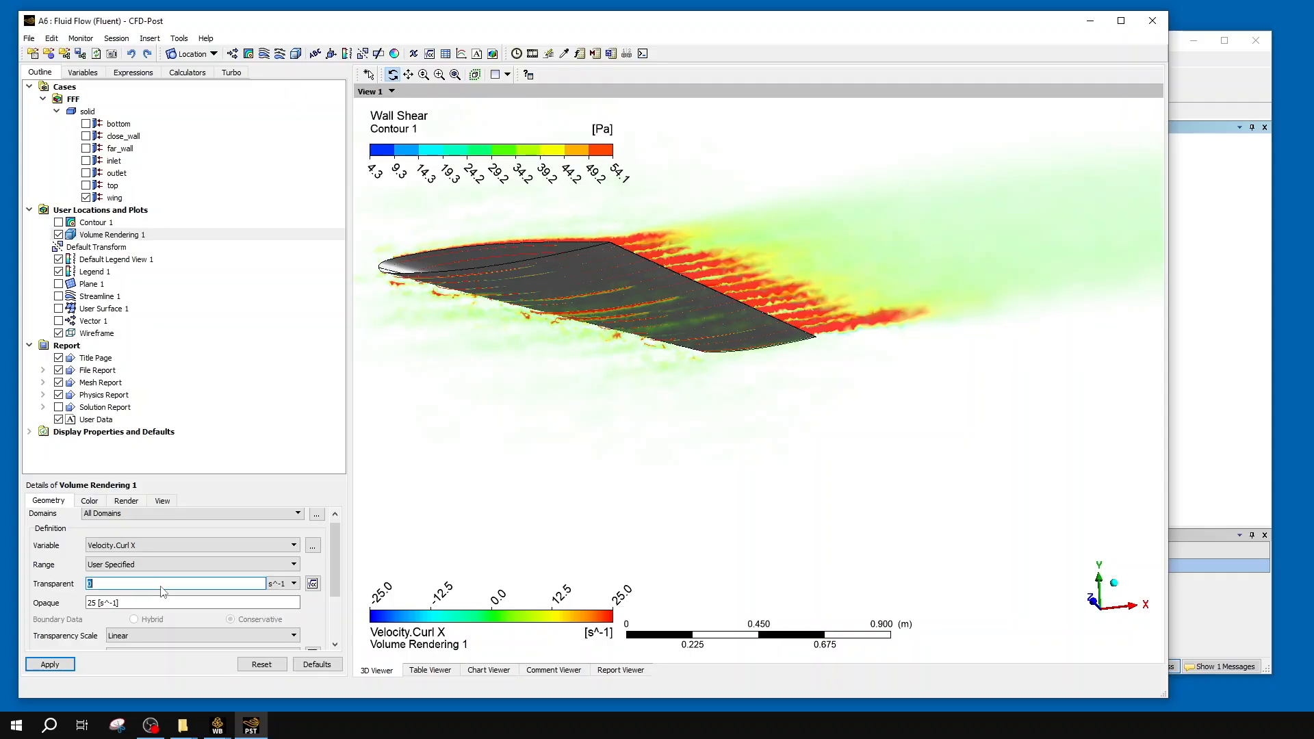
text(-2)
click(65, 664)
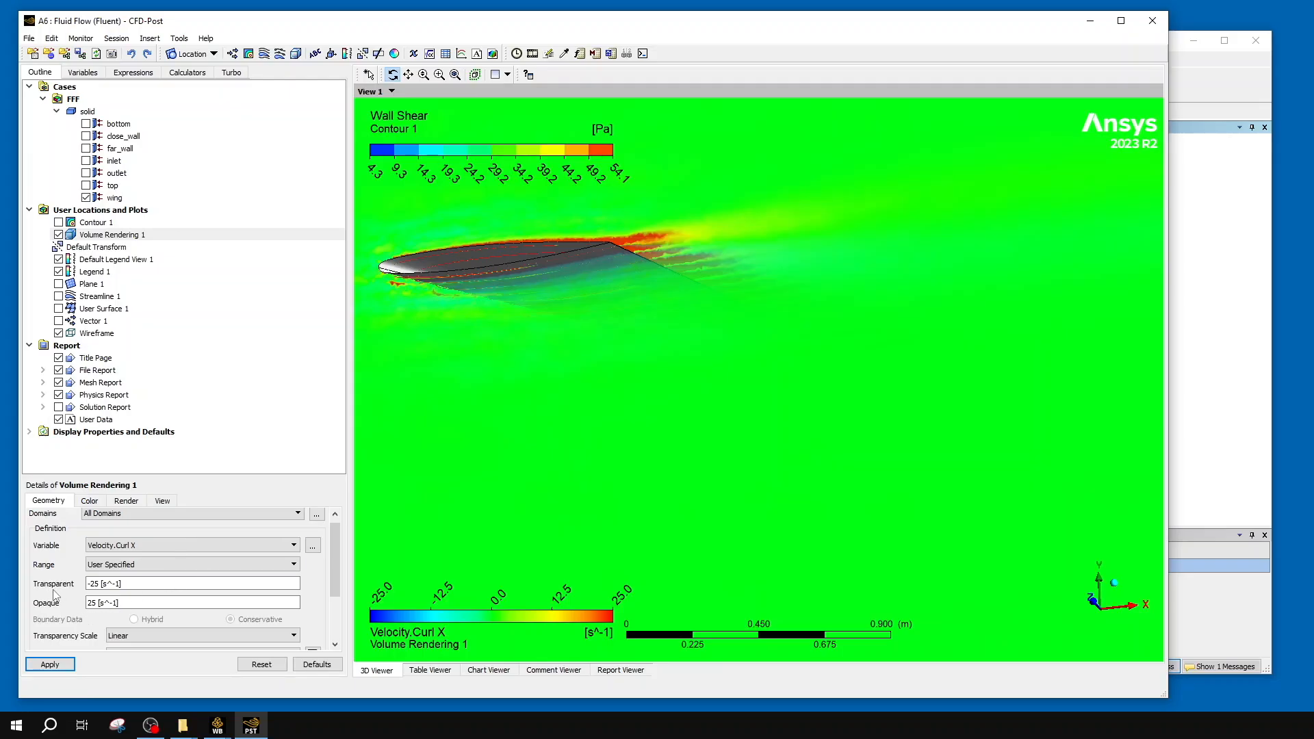
- Return the volume rendering's geometry variable to the user-defined Variable 1, set its Transparent value to 0 s^-1 and apply
scroll(914, 386, down, 5)
scroll(877, 384, down, 6)
drag(874, 397, 892, 422)
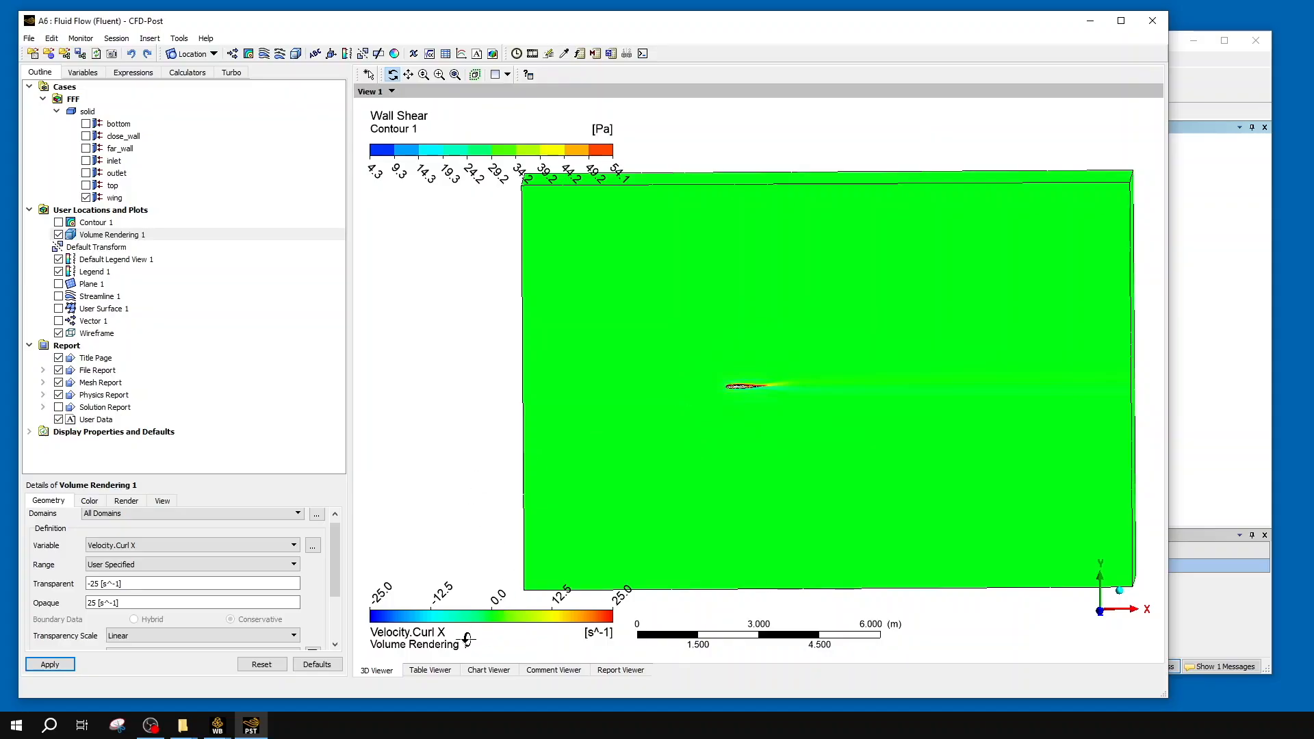
drag(890, 330, 983, 543)
click(313, 546)
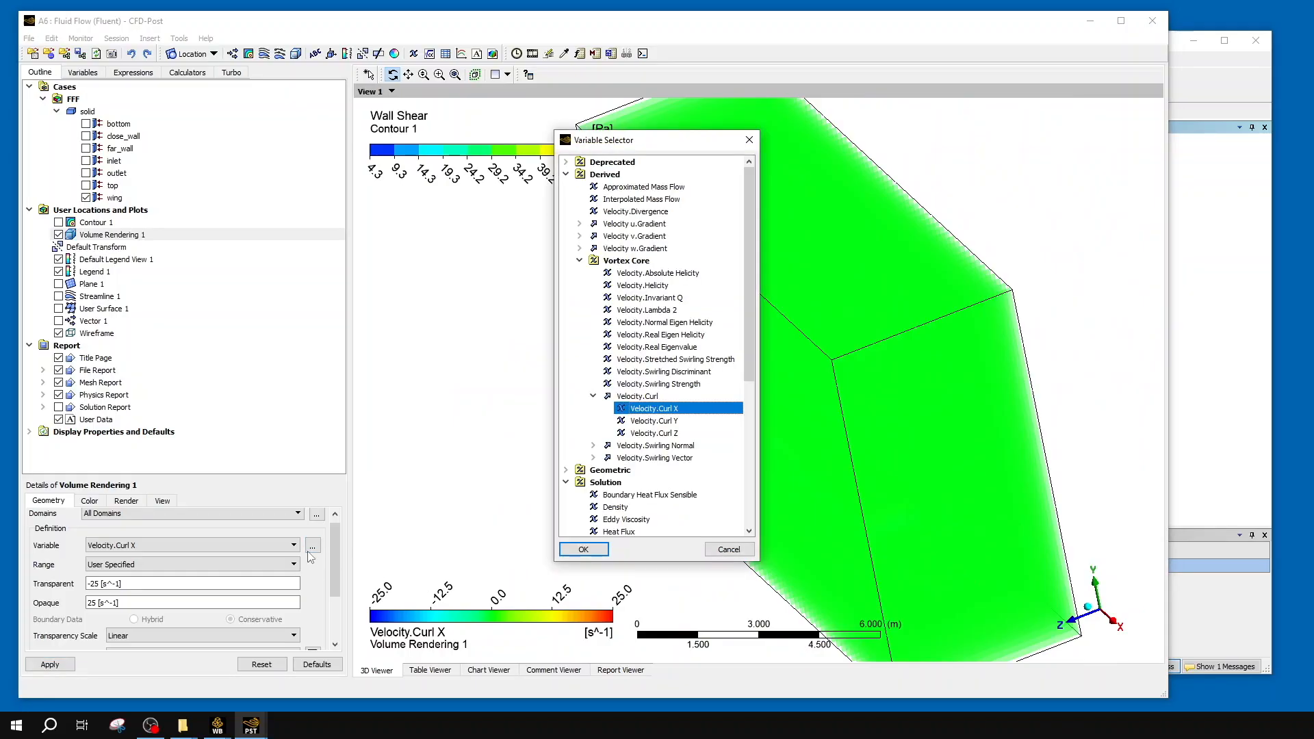
scroll(670, 483, down, 5)
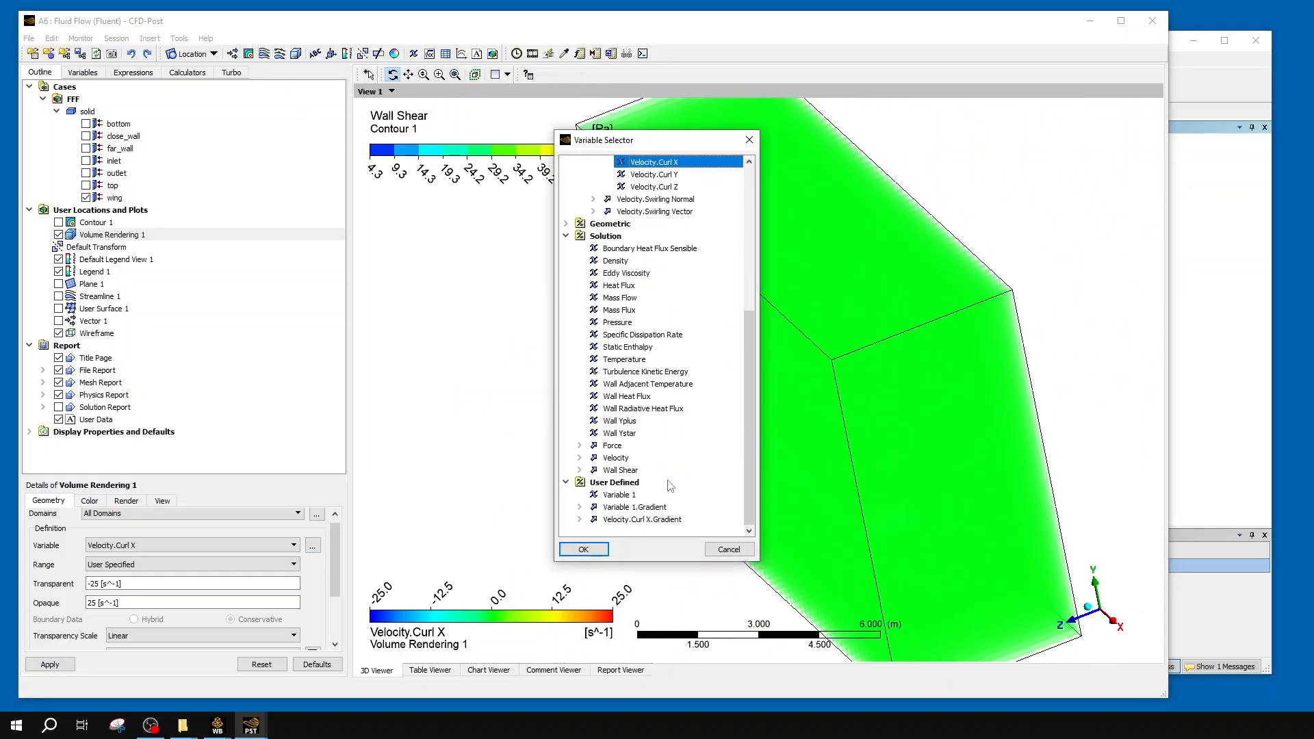
click(631, 495)
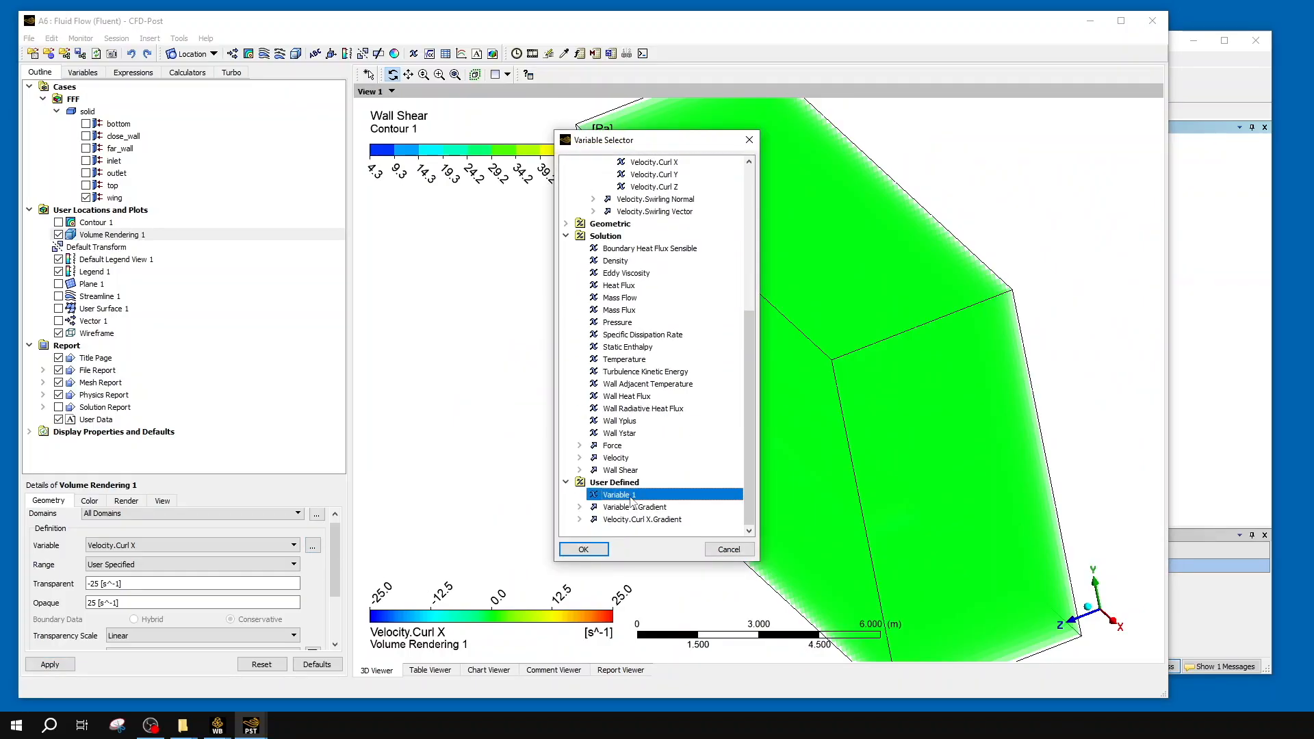
click(590, 550)
click(124, 585)
text(0)
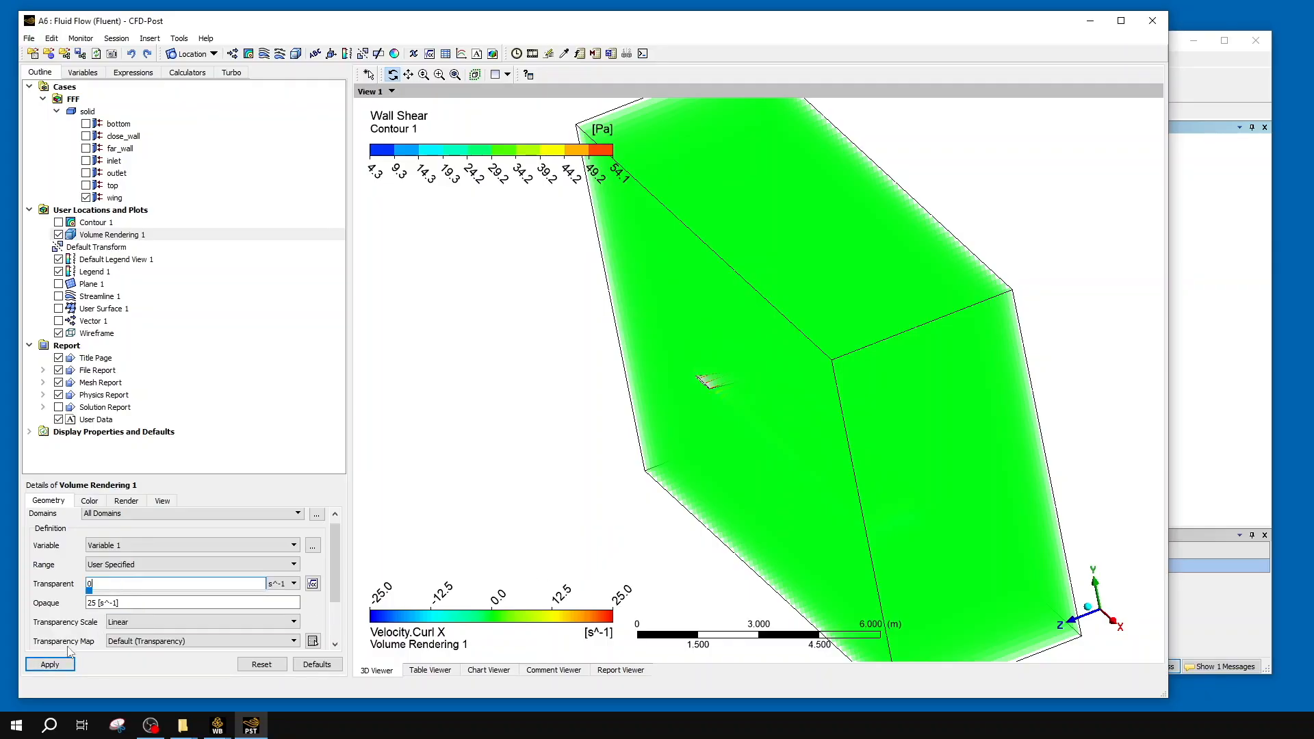
key(Return)
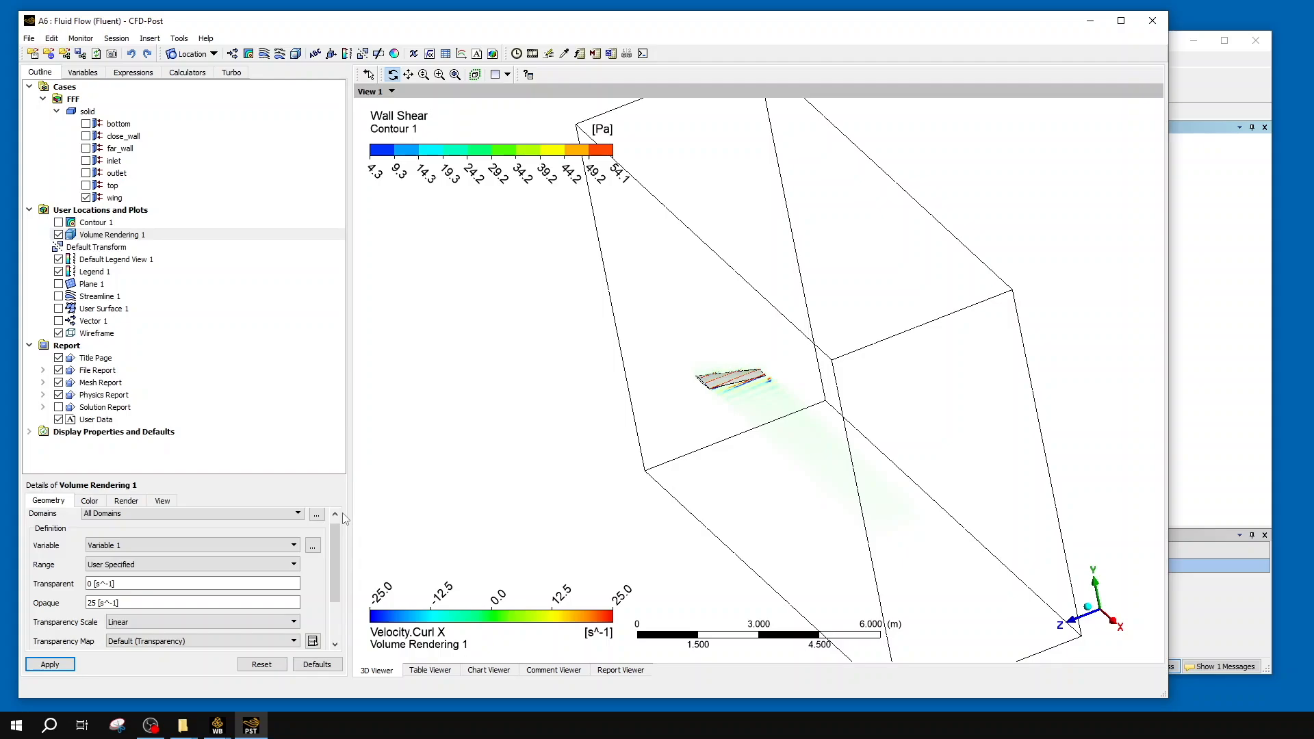
- Inspect the volume rendering around the wing up close and close CFD-Post
scroll(718, 426, up, 5)
scroll(719, 426, up, 5)
drag(719, 426, 796, 396)
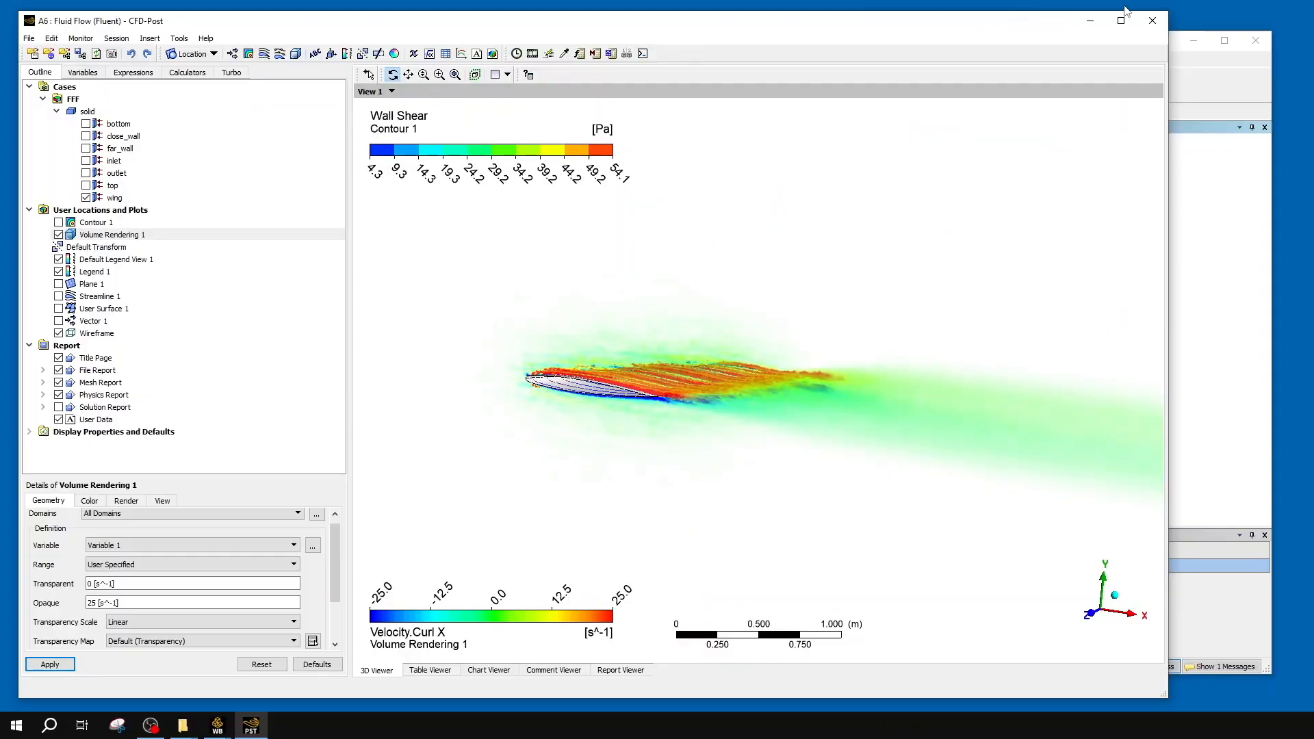
click(1153, 23)
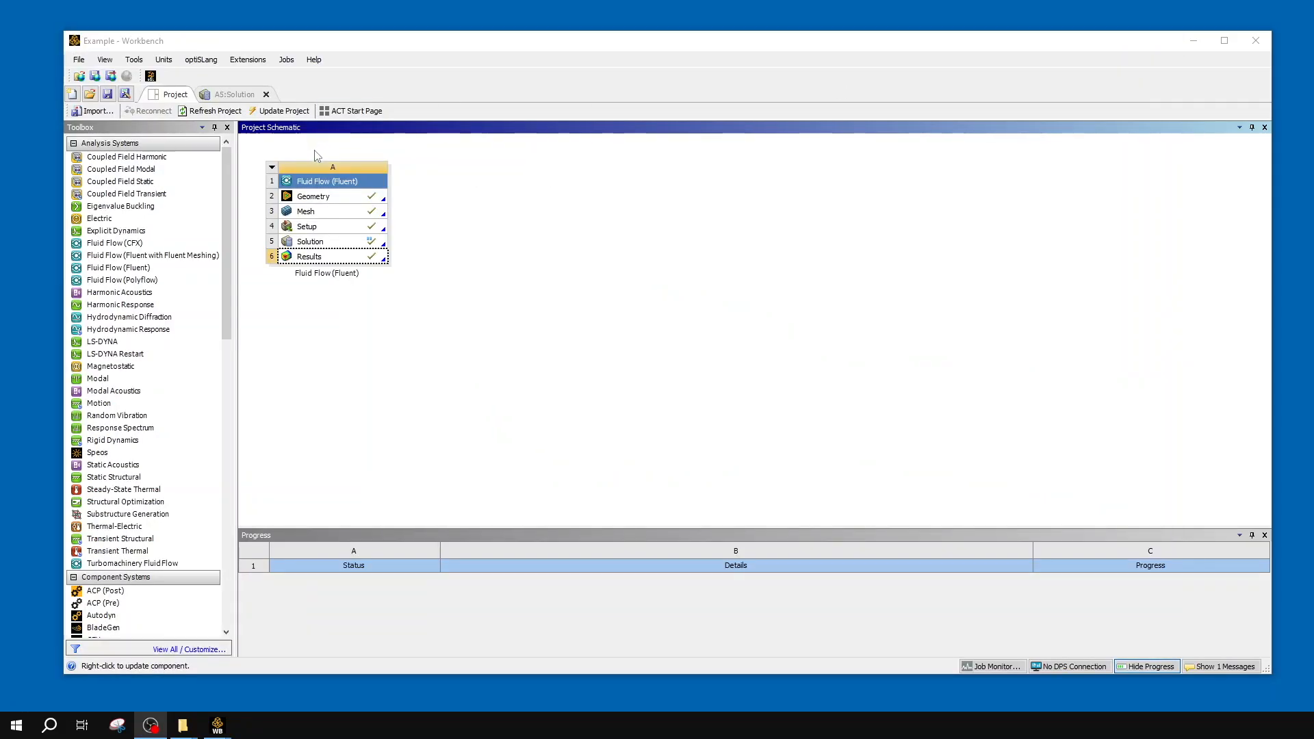
- Rename the Fluid Flow (Fluent) system in the Workbench project schematic as AOA 0
right_click(324, 181)
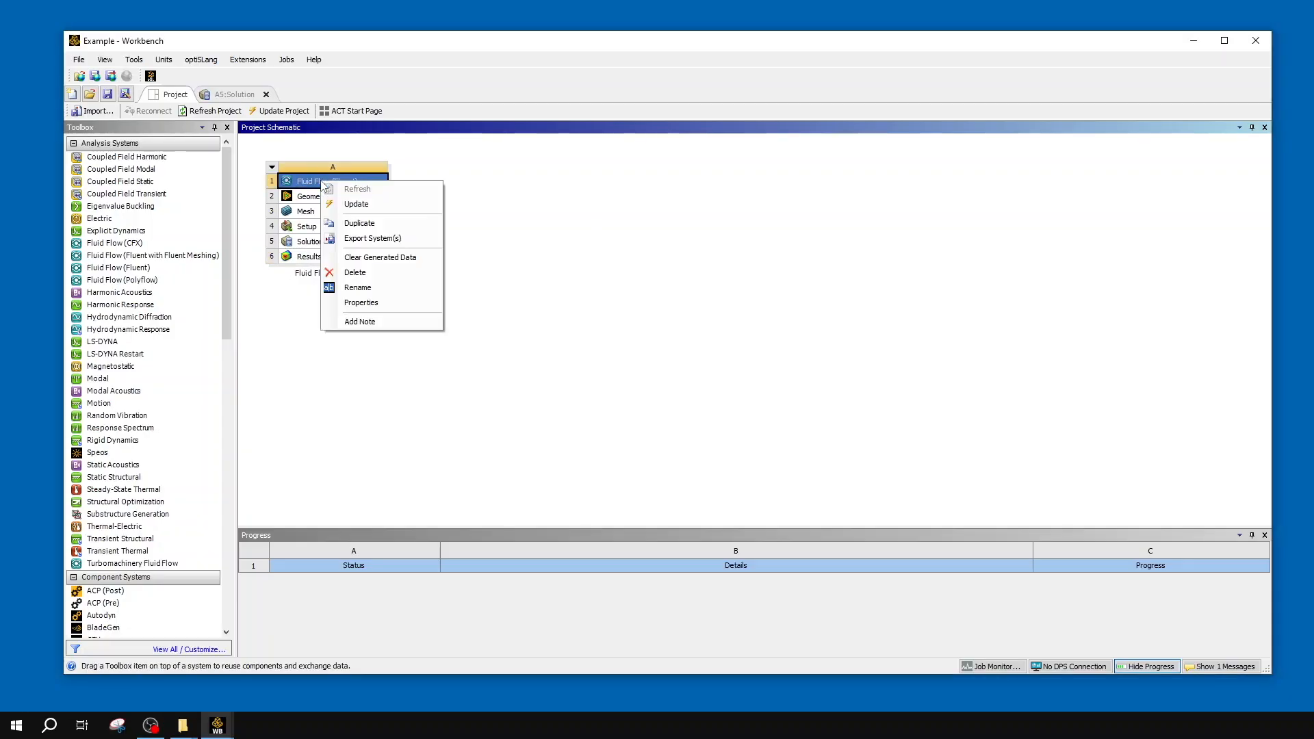
click(380, 287)
text(AOA 0)
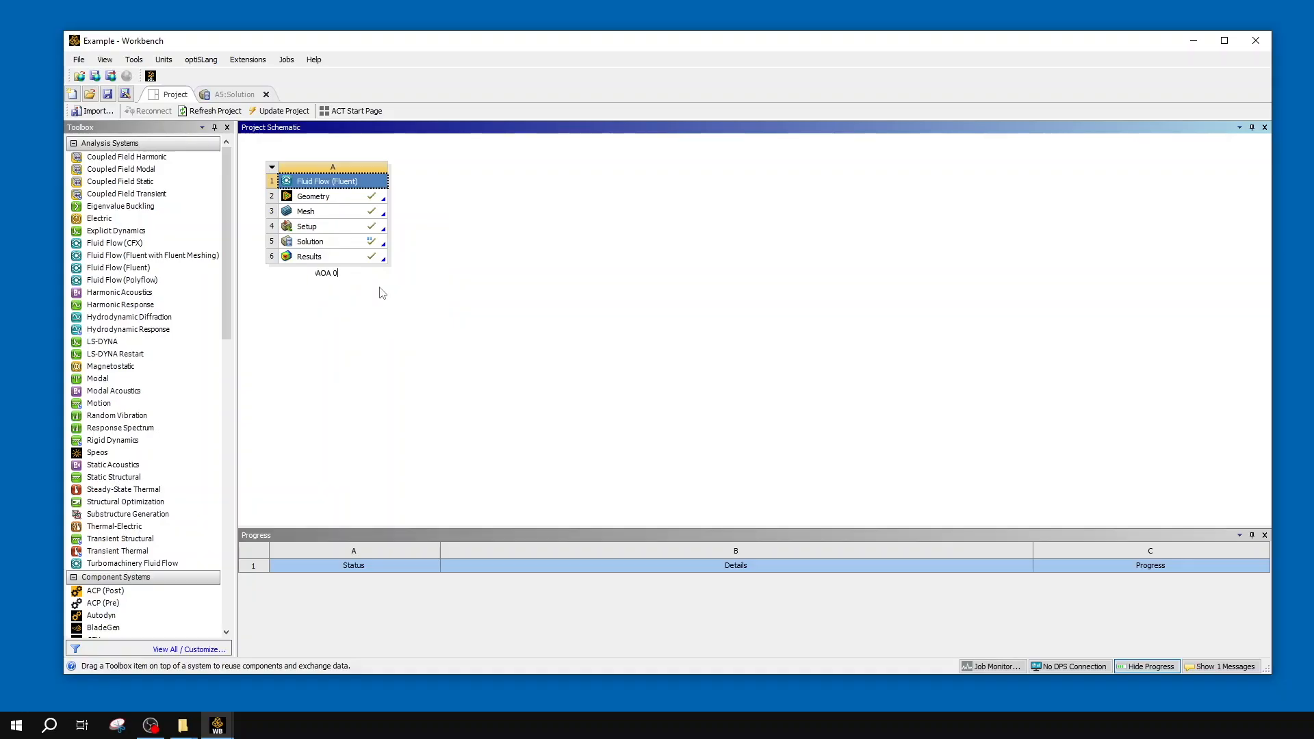
key(Return)
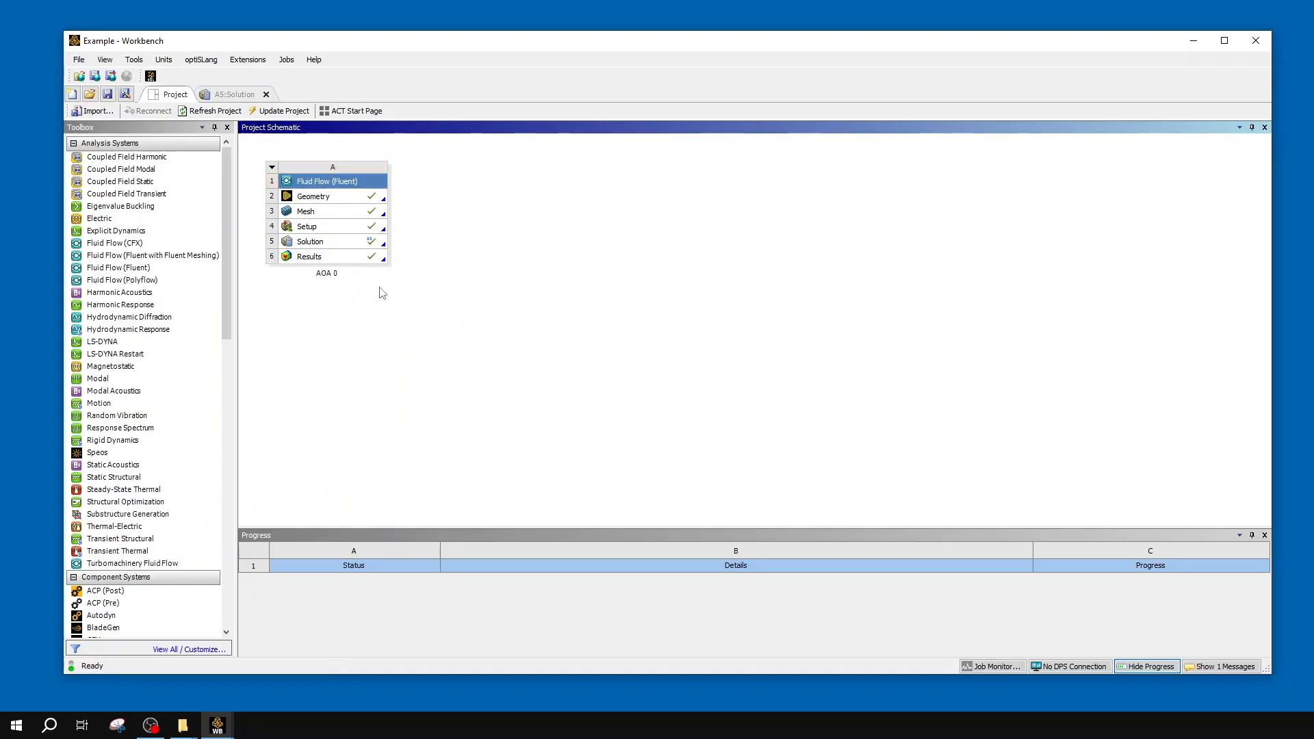
- Duplicate the AOA 0 system and rename the copy as AOA 2
right_click(342, 182)
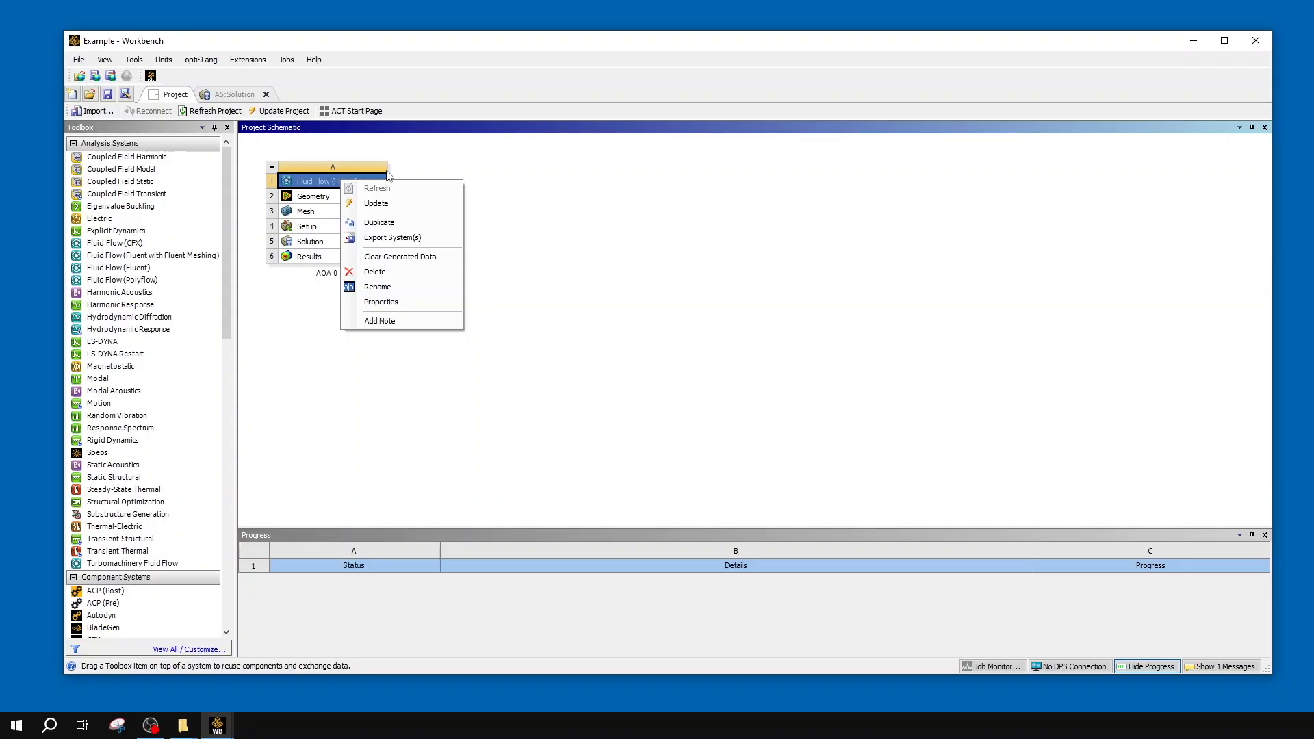
click(390, 222)
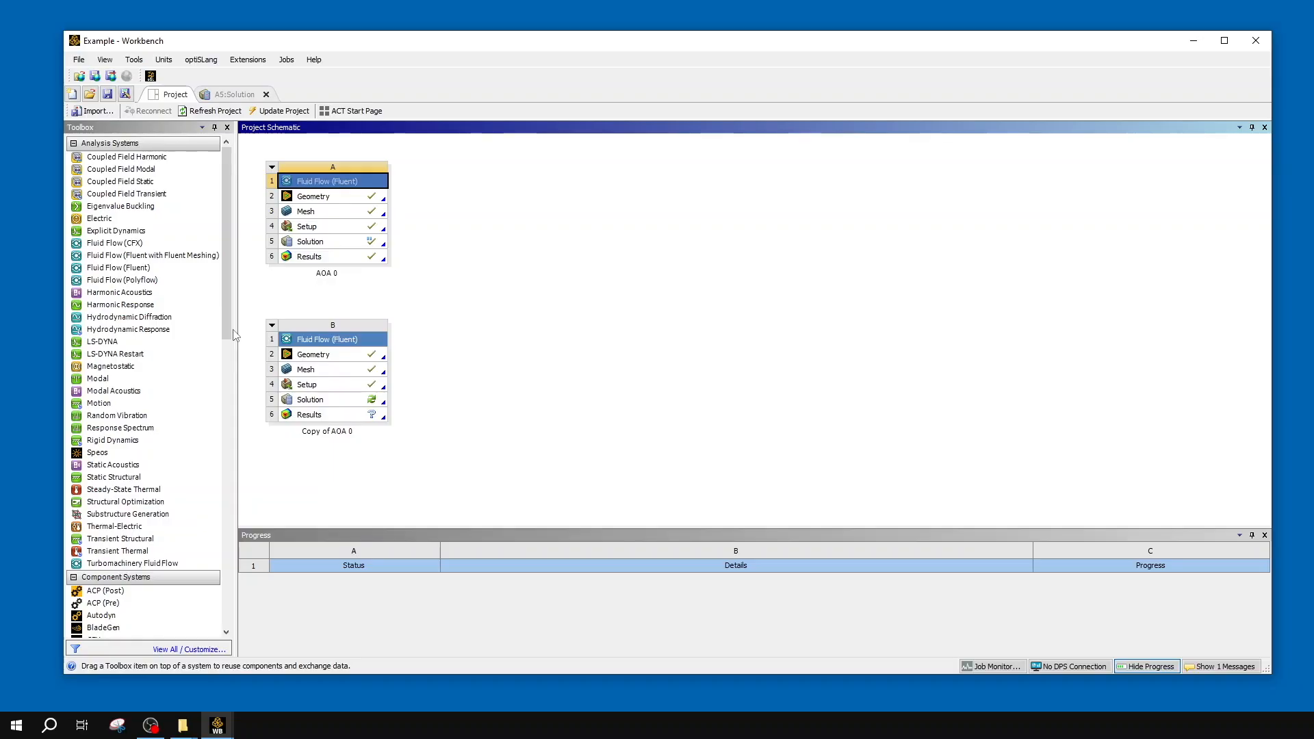
right_click(362, 339)
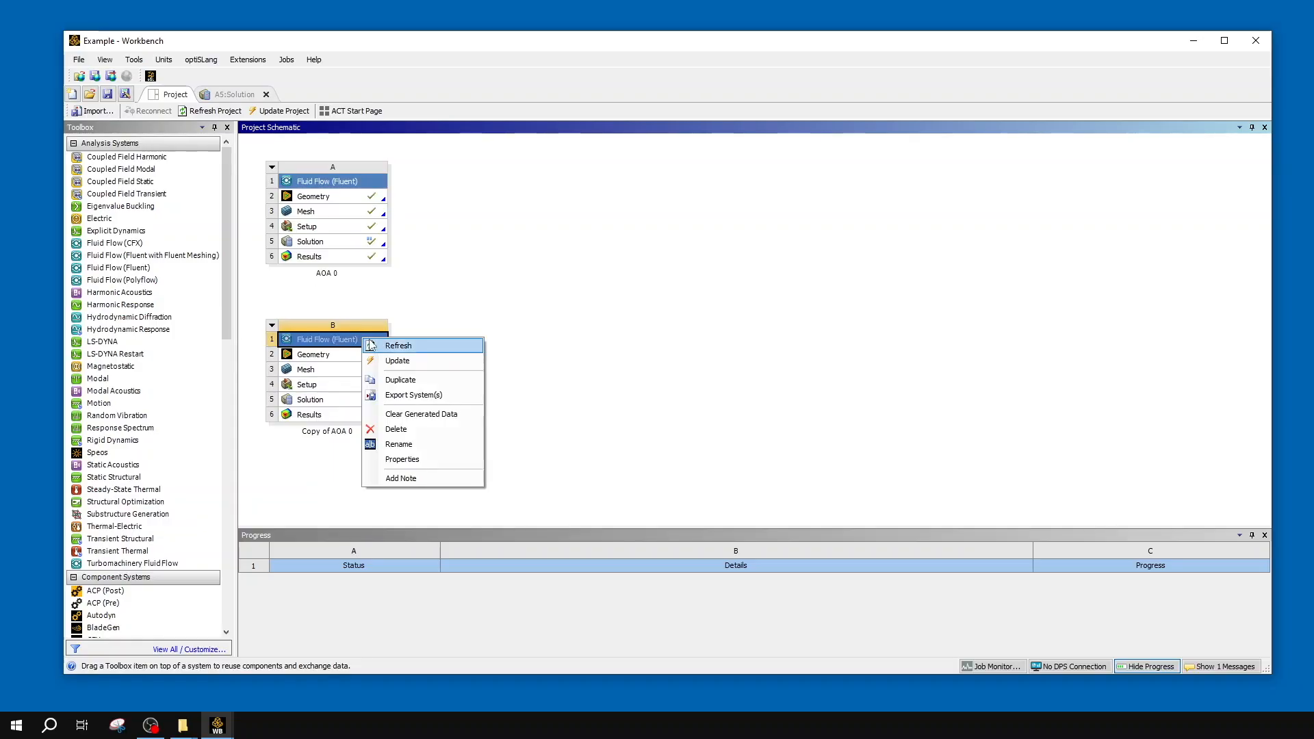
click(425, 444)
key(Right)
key(BackSpace)
text(2)
key(Left)
key(Left)
key(Left)
key(Left)
key(Left)
key(BackSpace)
key(BackSpace)
key(BackSpace)
key(BackSpace)
key(BackSpace)
key(BackSpace)
key(BackSpace)
key(BackSpace)
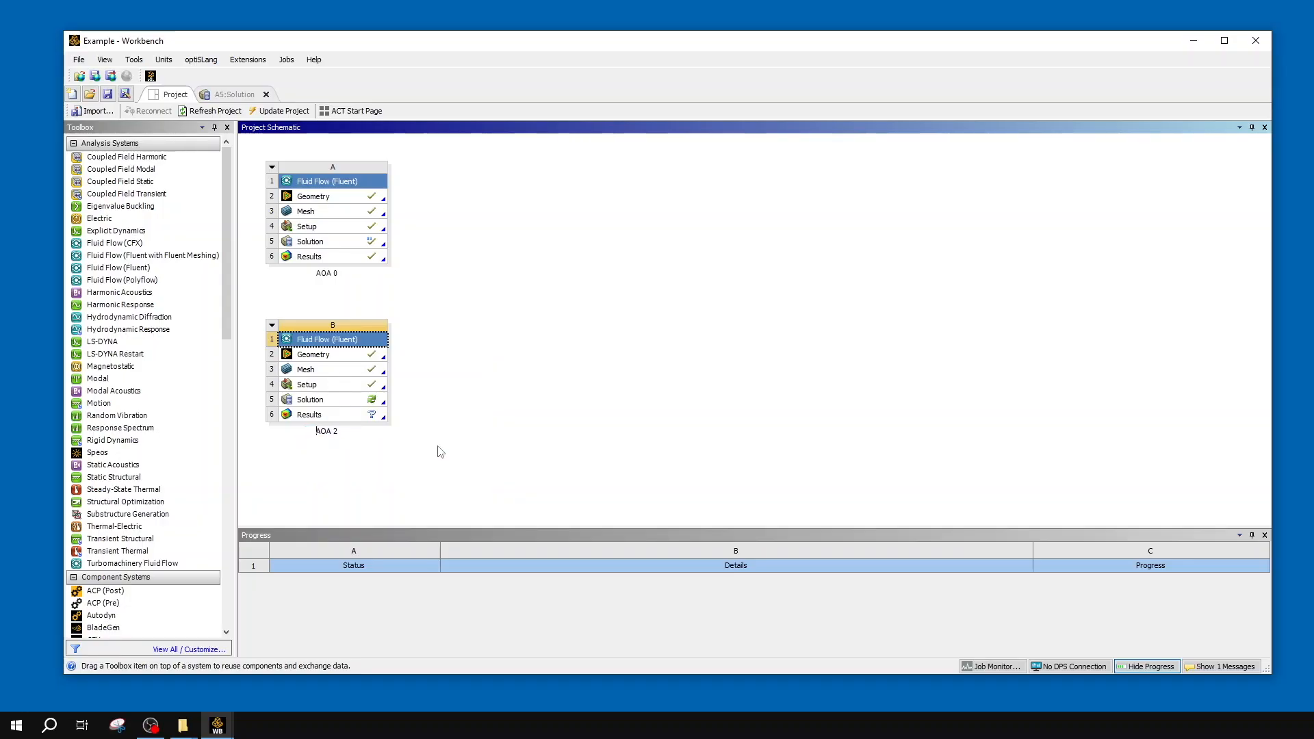
key(Return)
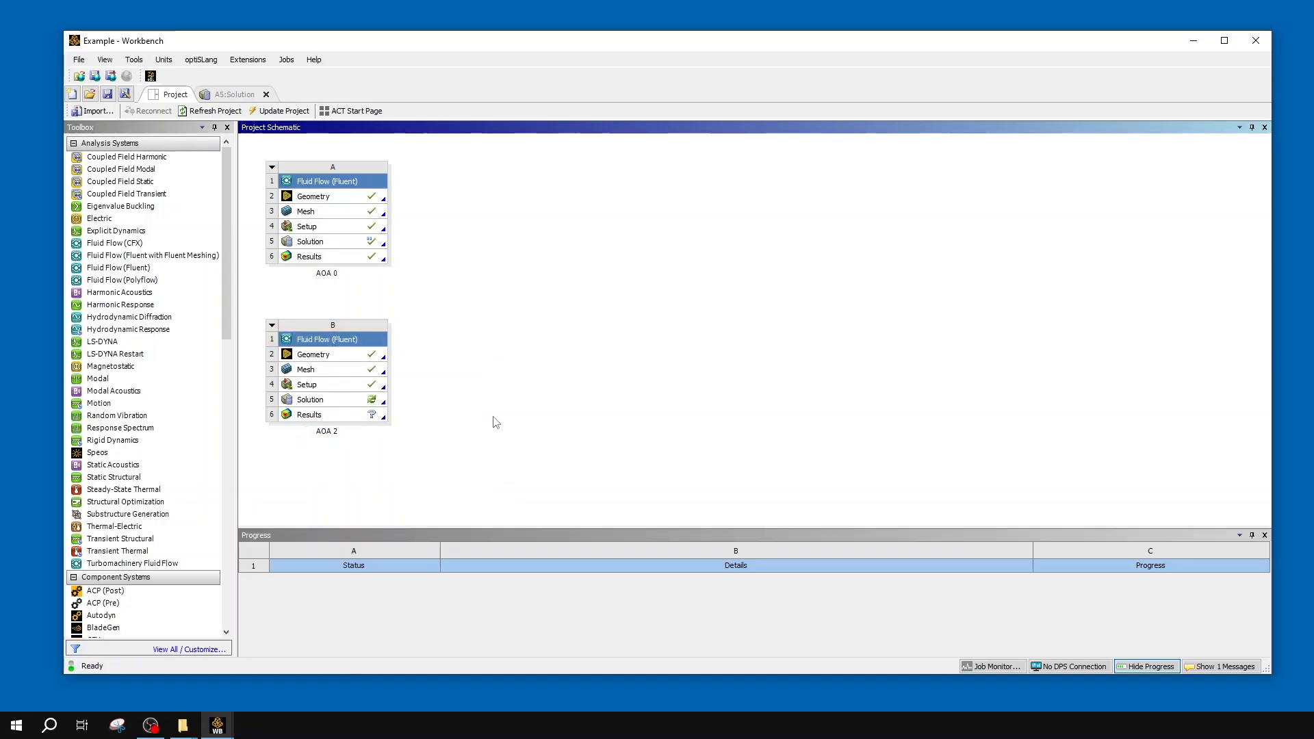
- Open the AOA 2 geometry in DesignModeler, set the Rotate1 angle to 2° and regenerate the model
double_click(356, 361)
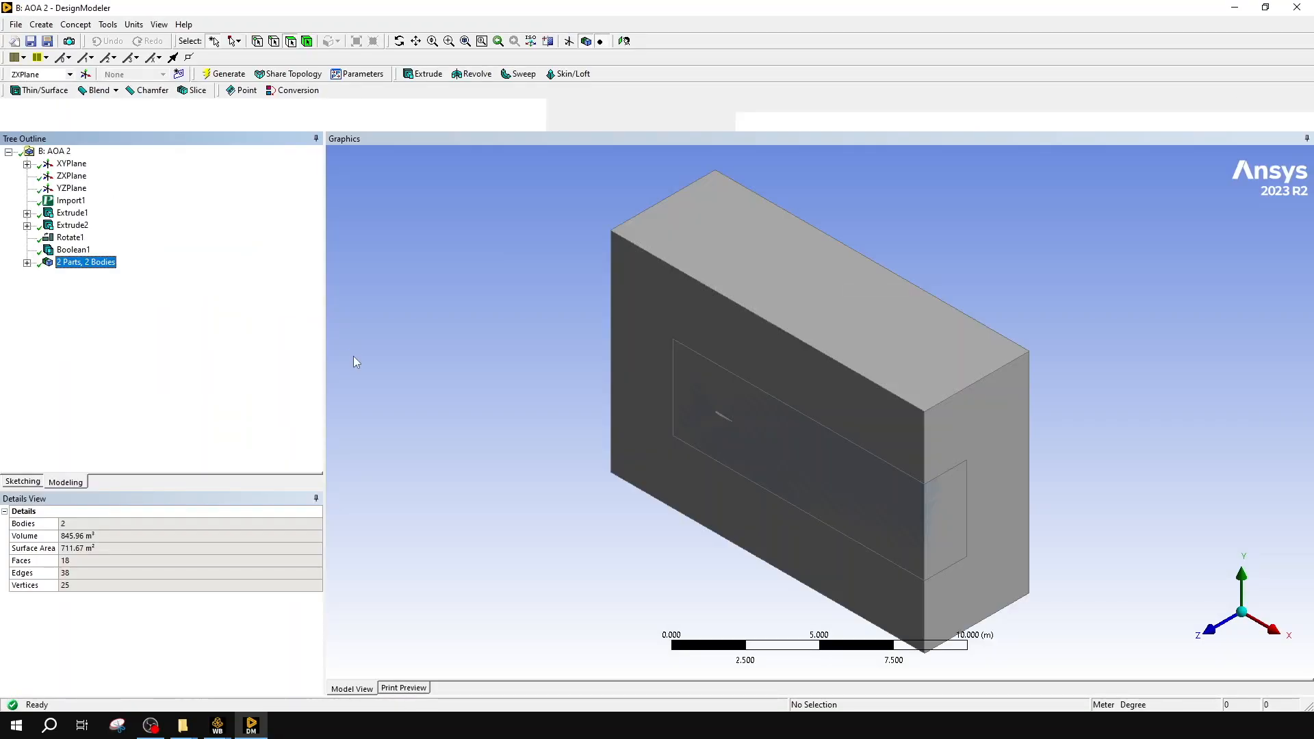
click(70, 237)
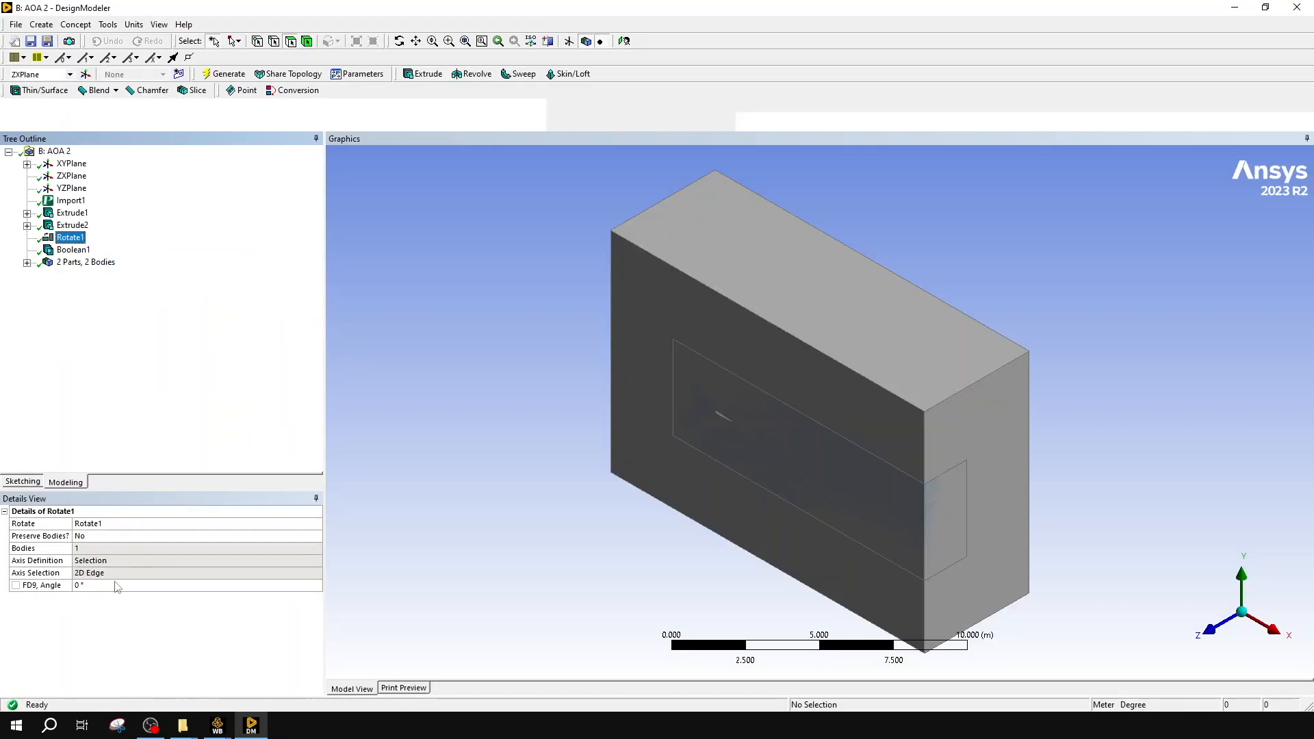
click(88, 588)
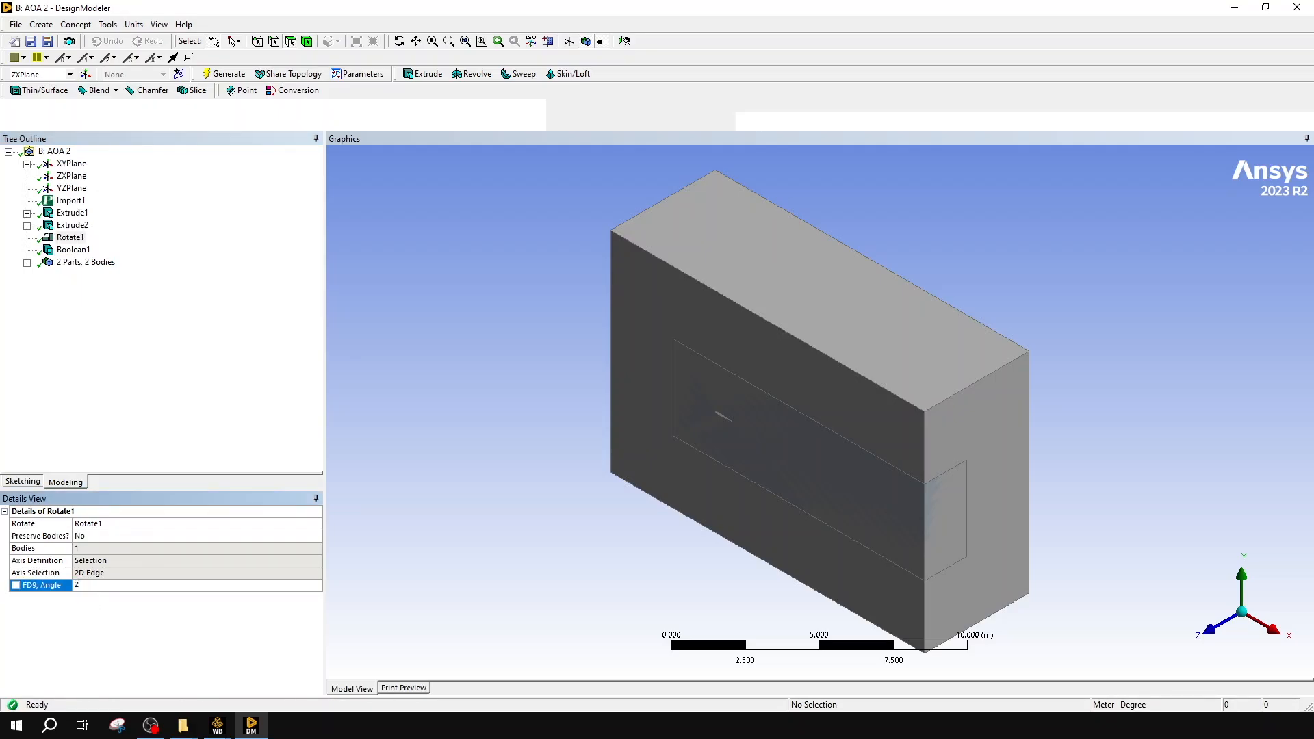
click(223, 74)
middle_drag(731, 384, 1224, 547)
click(1242, 608)
scroll(733, 429, up, 8)
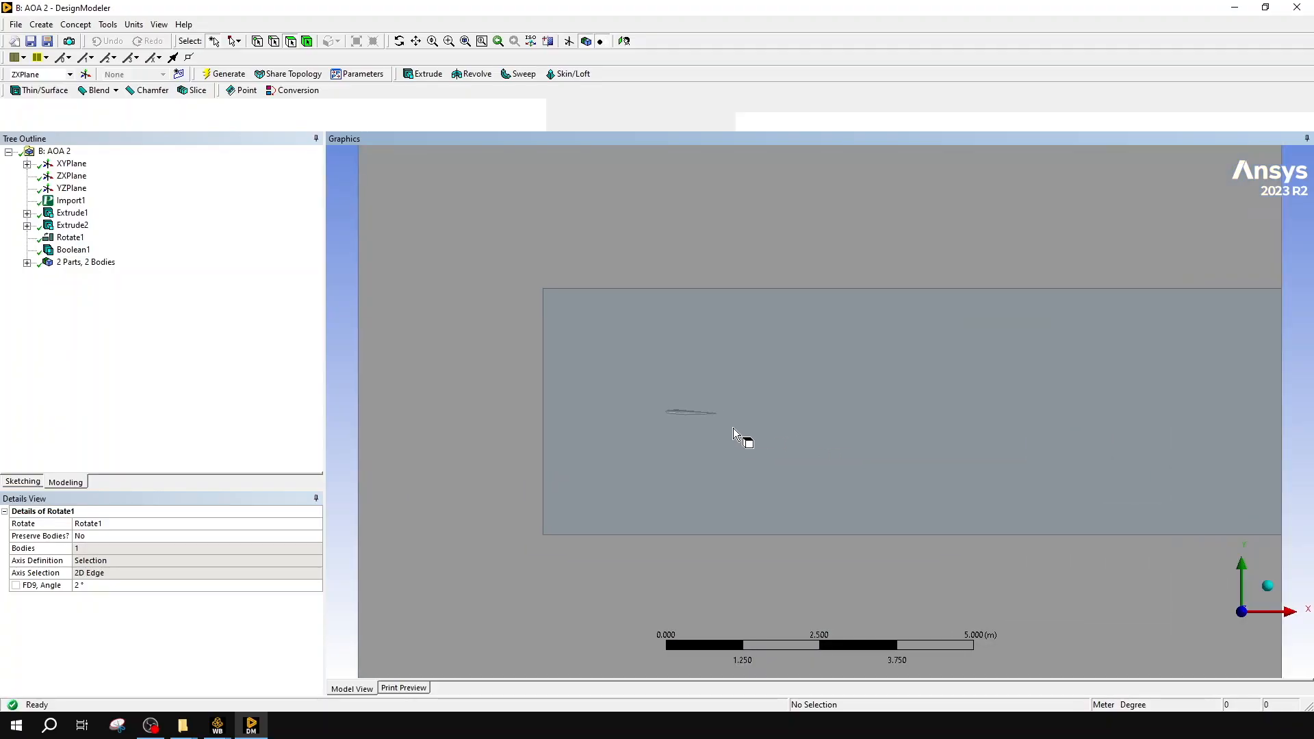
scroll(733, 428, up, 2)
ctrl+middle_drag(733, 429, 991, 432)
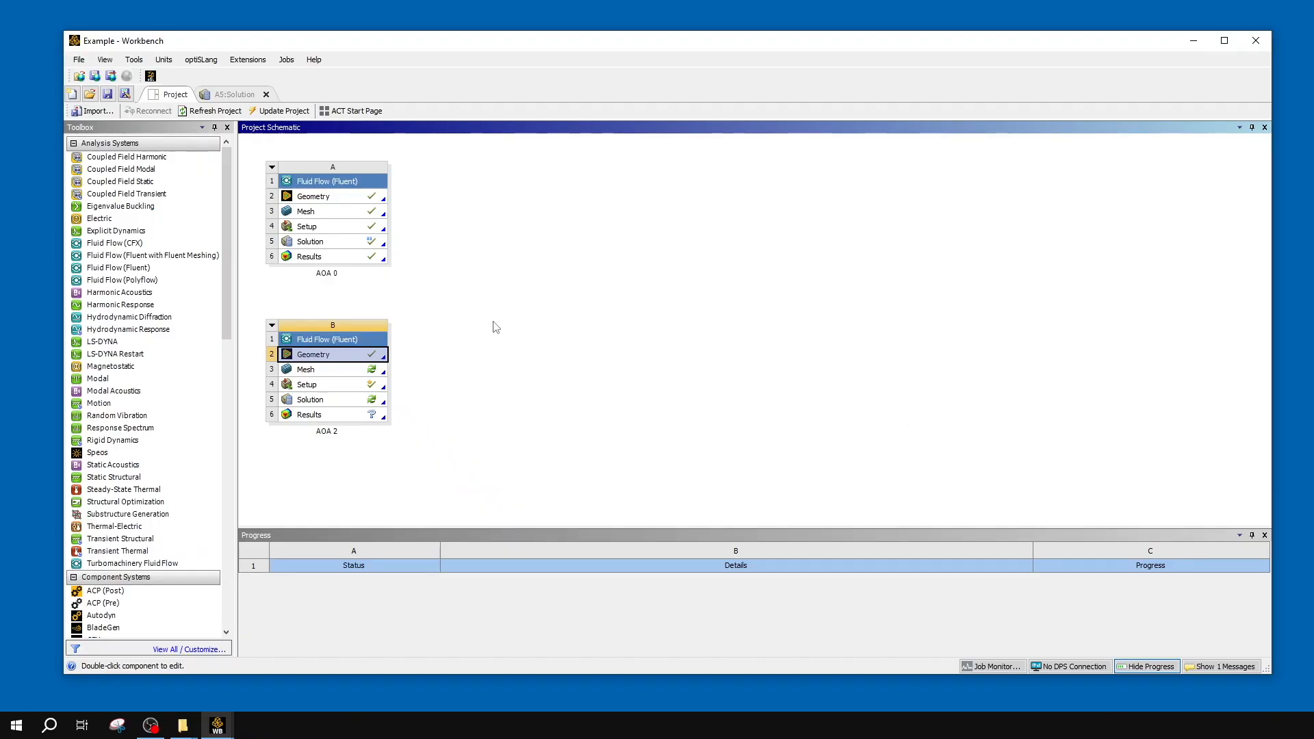
click(371, 374)
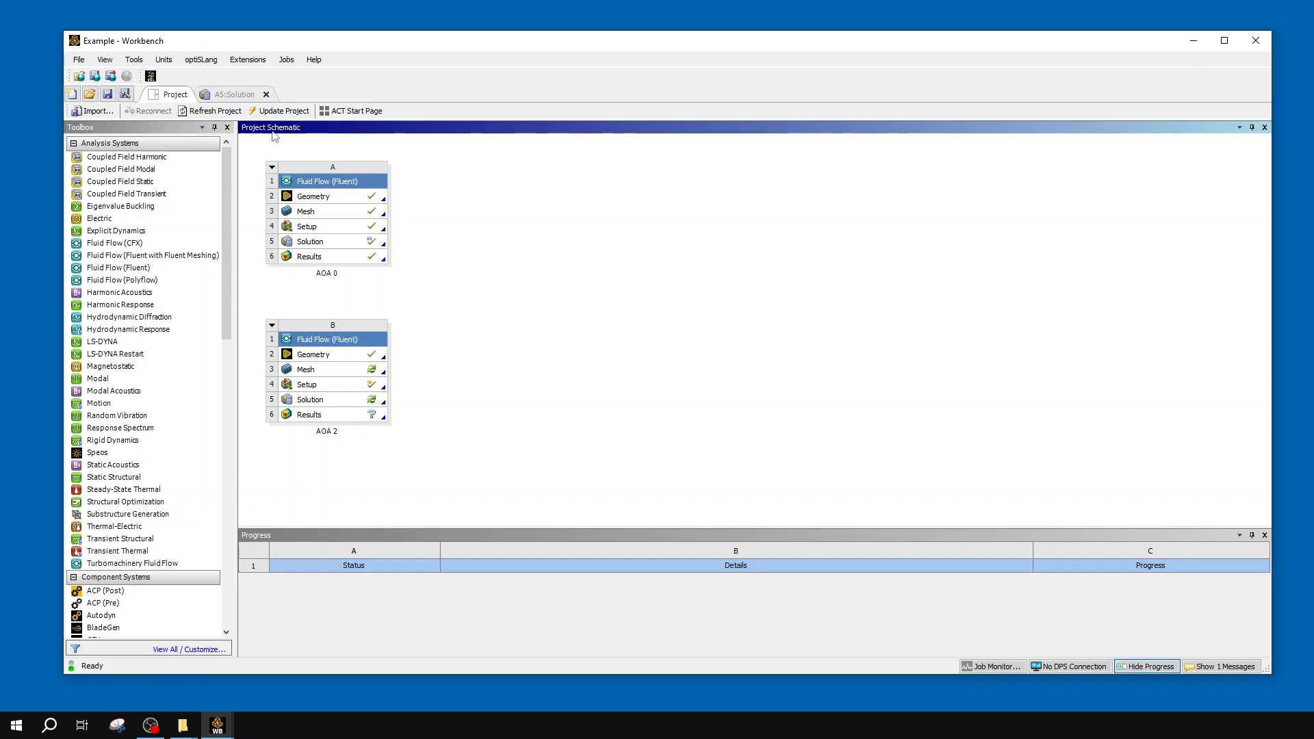
drag(433, 443, 322, 342)
click(334, 355)
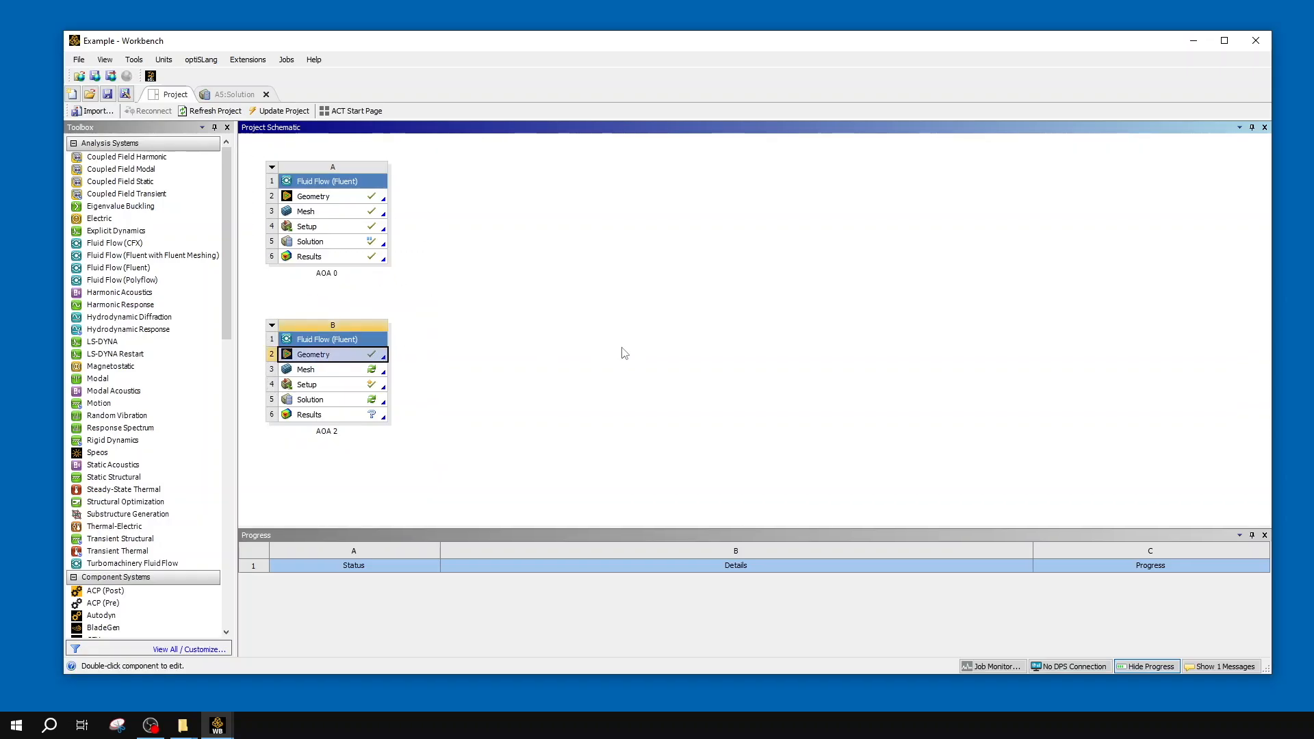